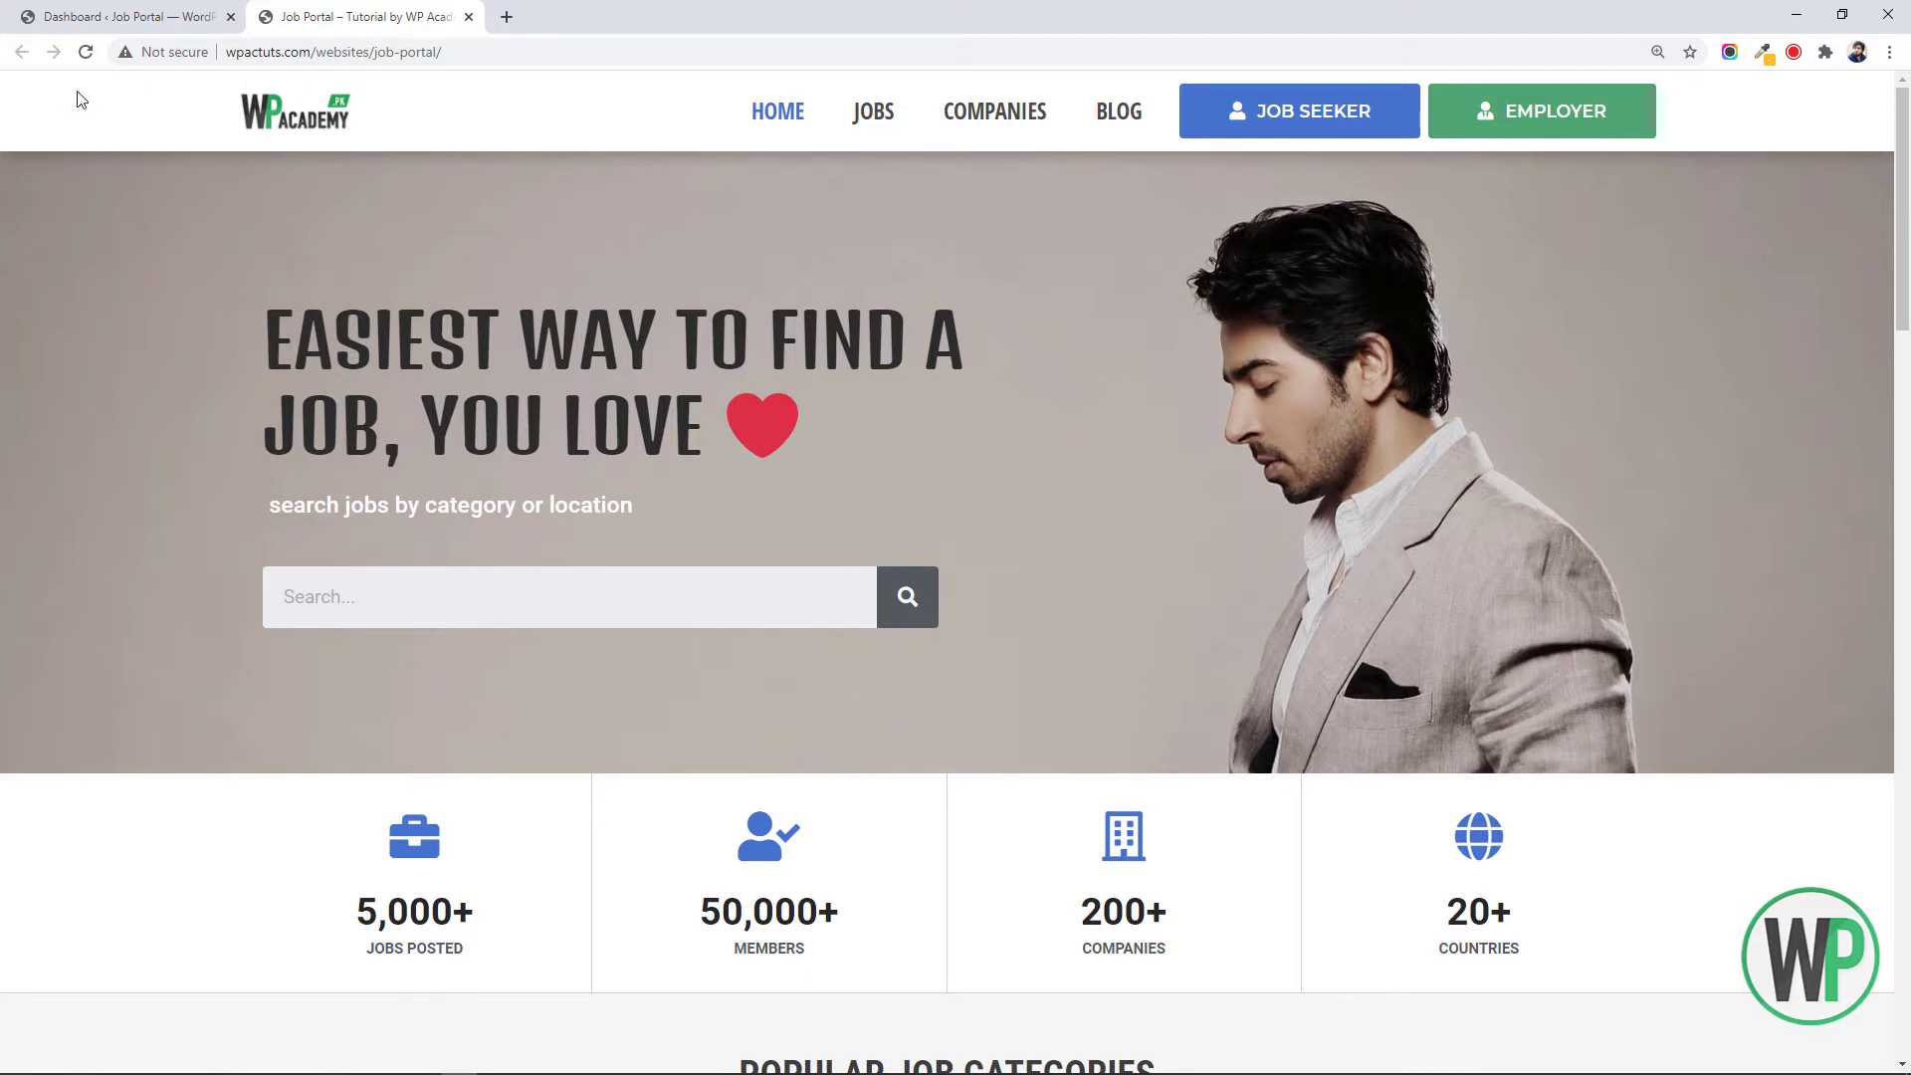
Find "ultimate member" in the WordPress plugin directory, then install and activate Ultimate Member – User Profile, Registration & Membership Plugin
left_click(124, 17)
mouse_move(193, 667)
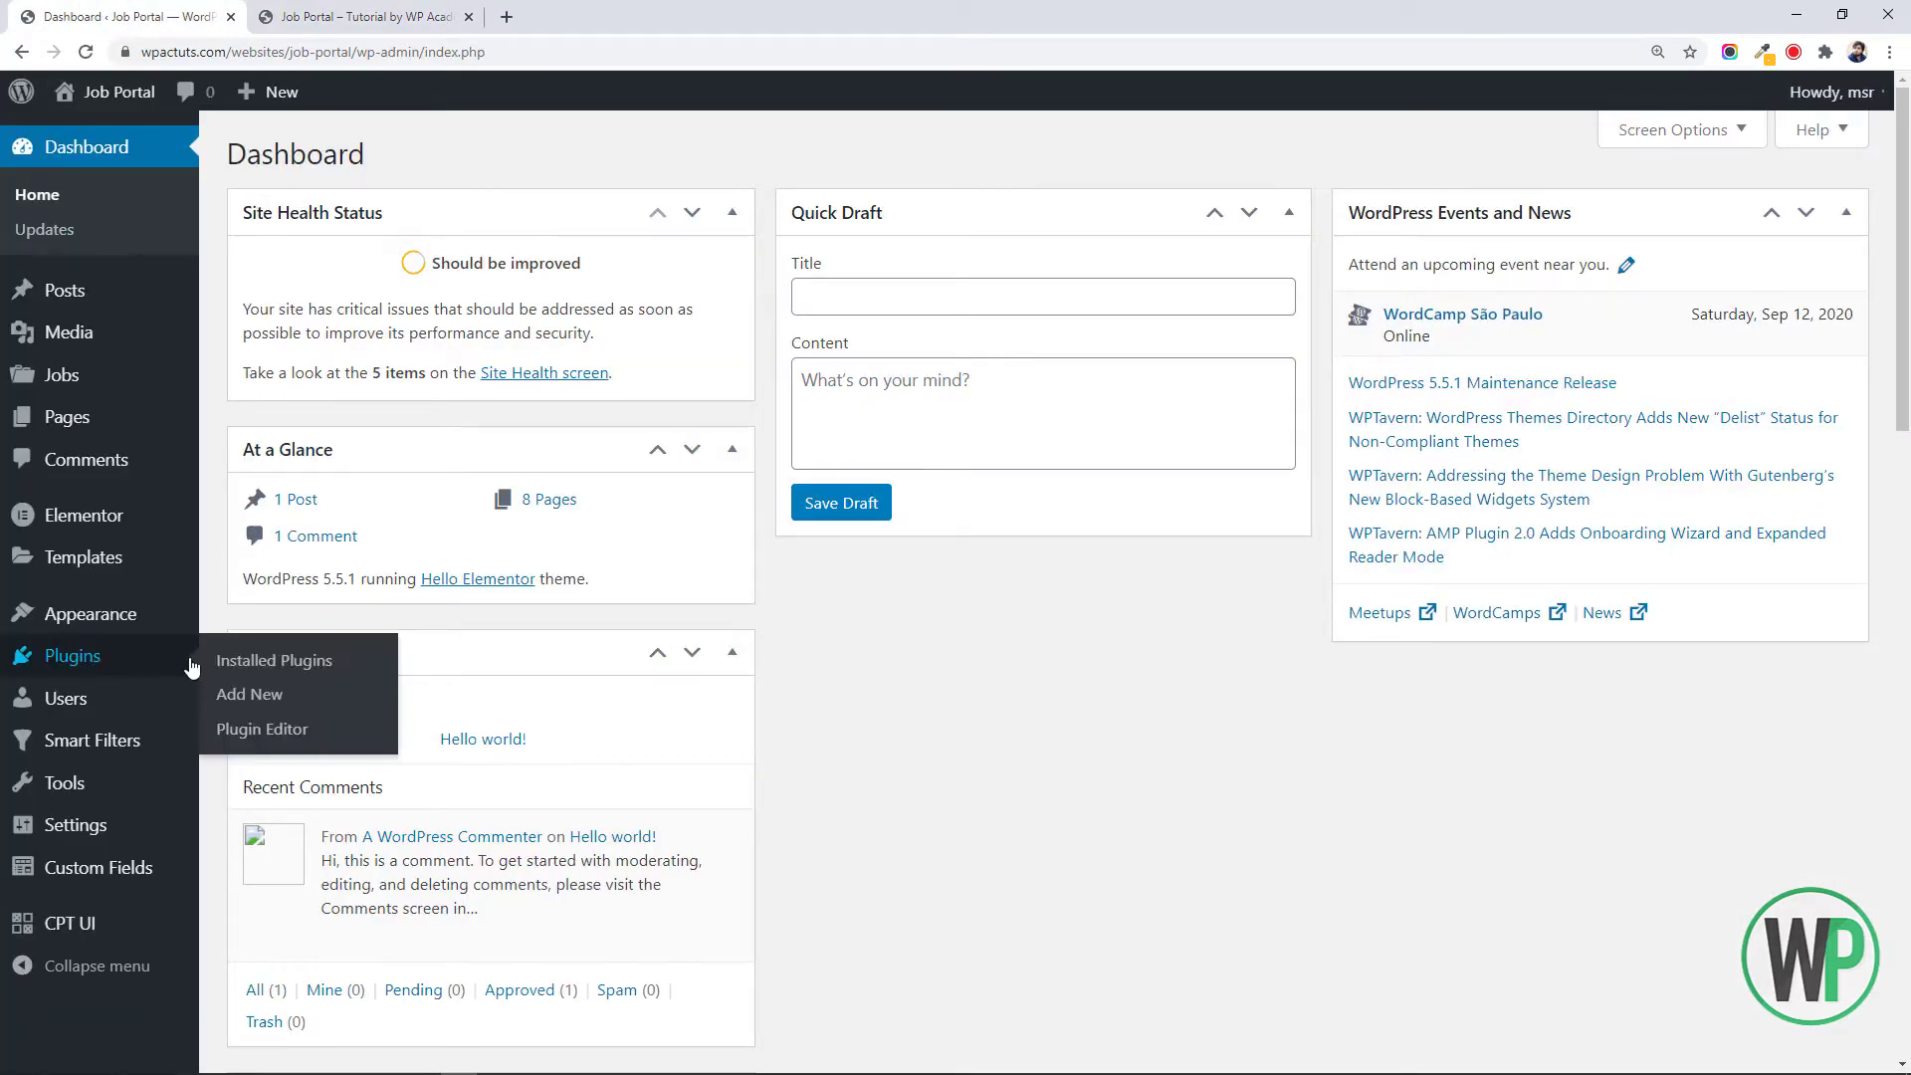
left_click(249, 694)
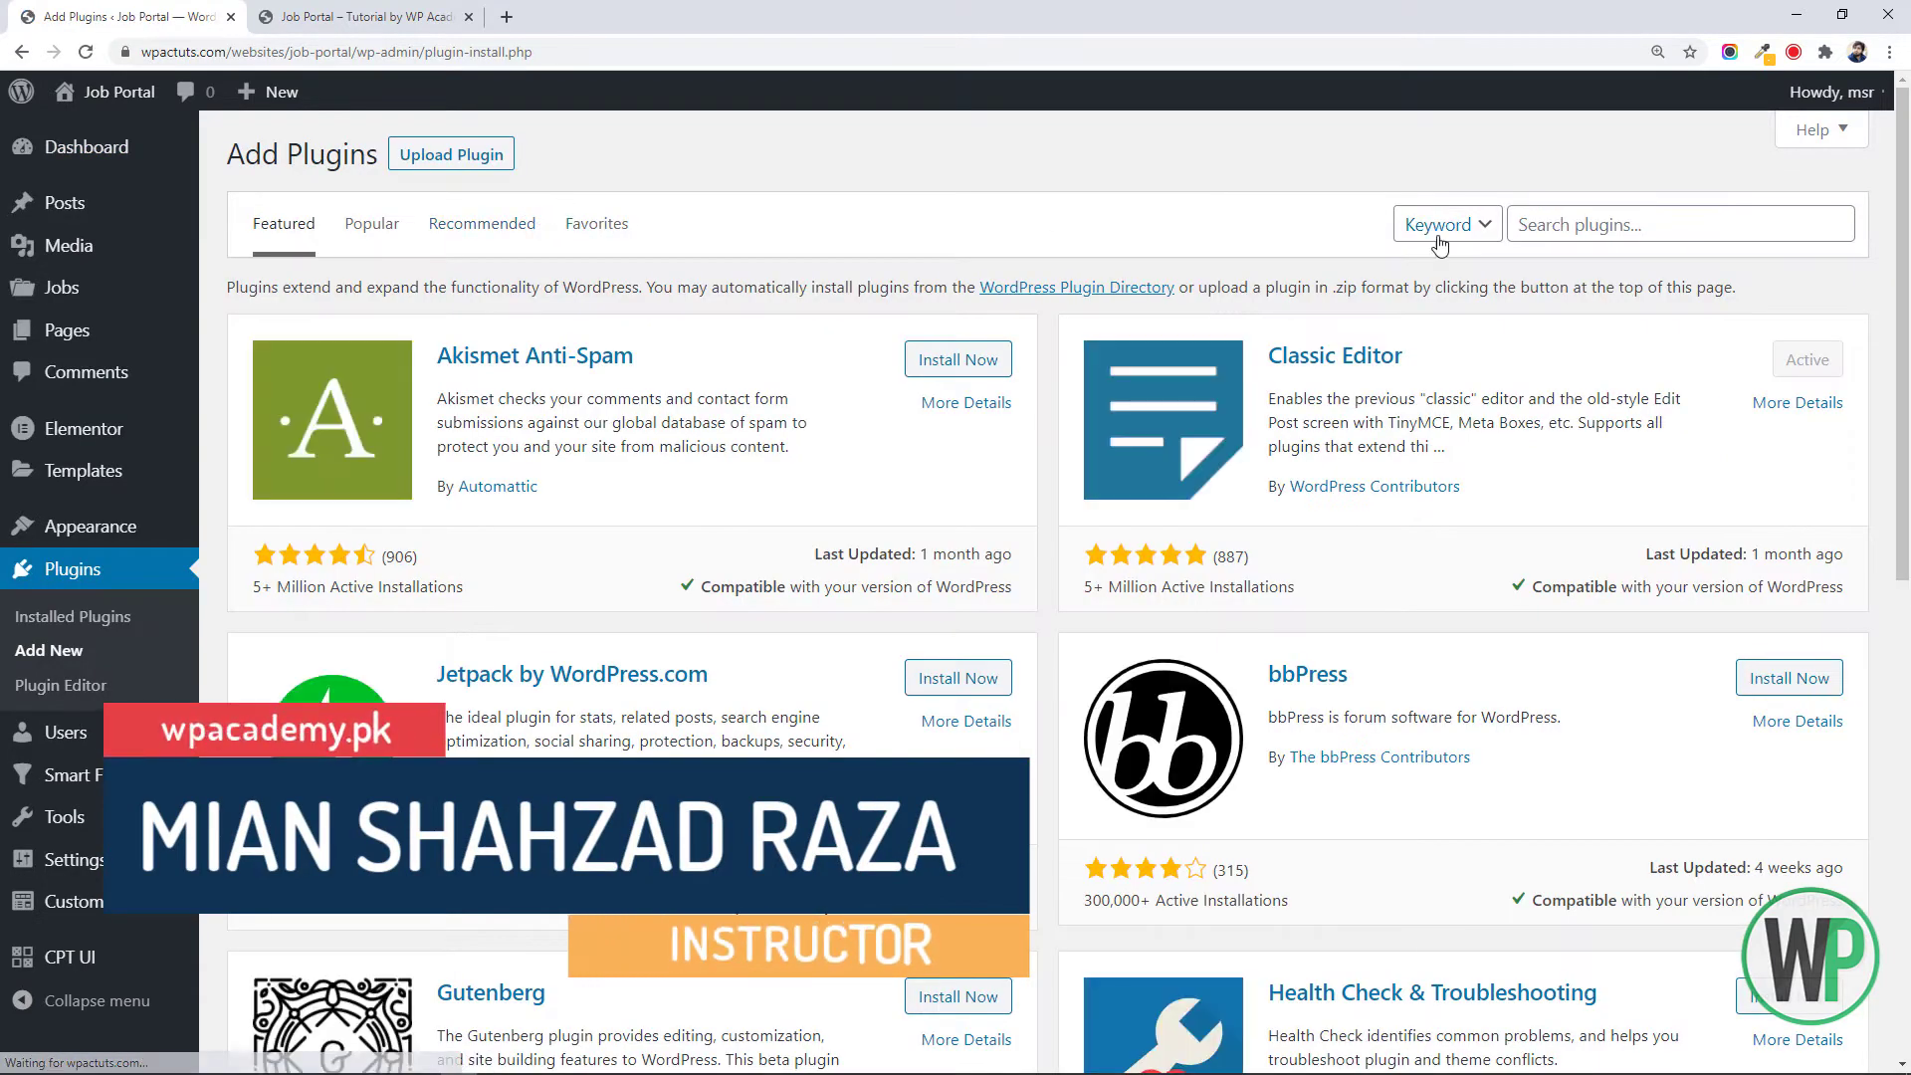
left_click(1547, 239)
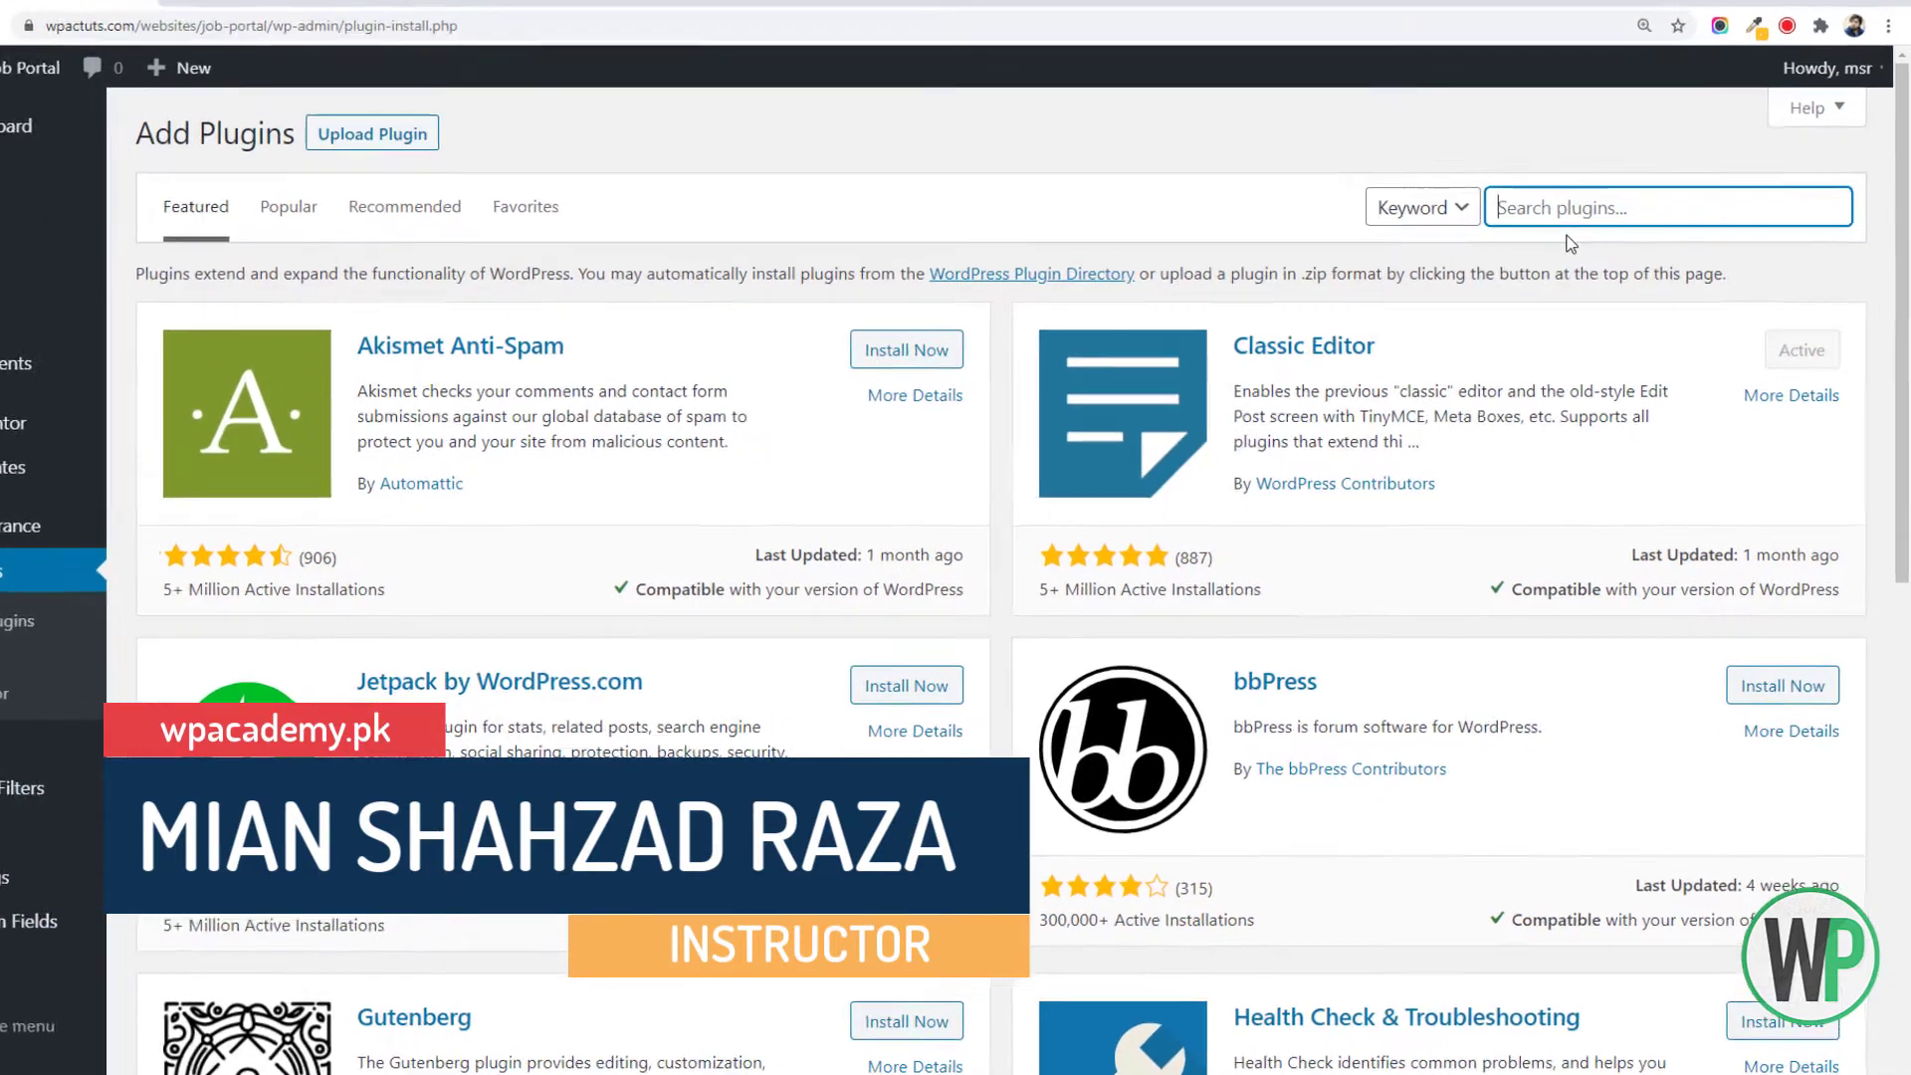
type("ul")
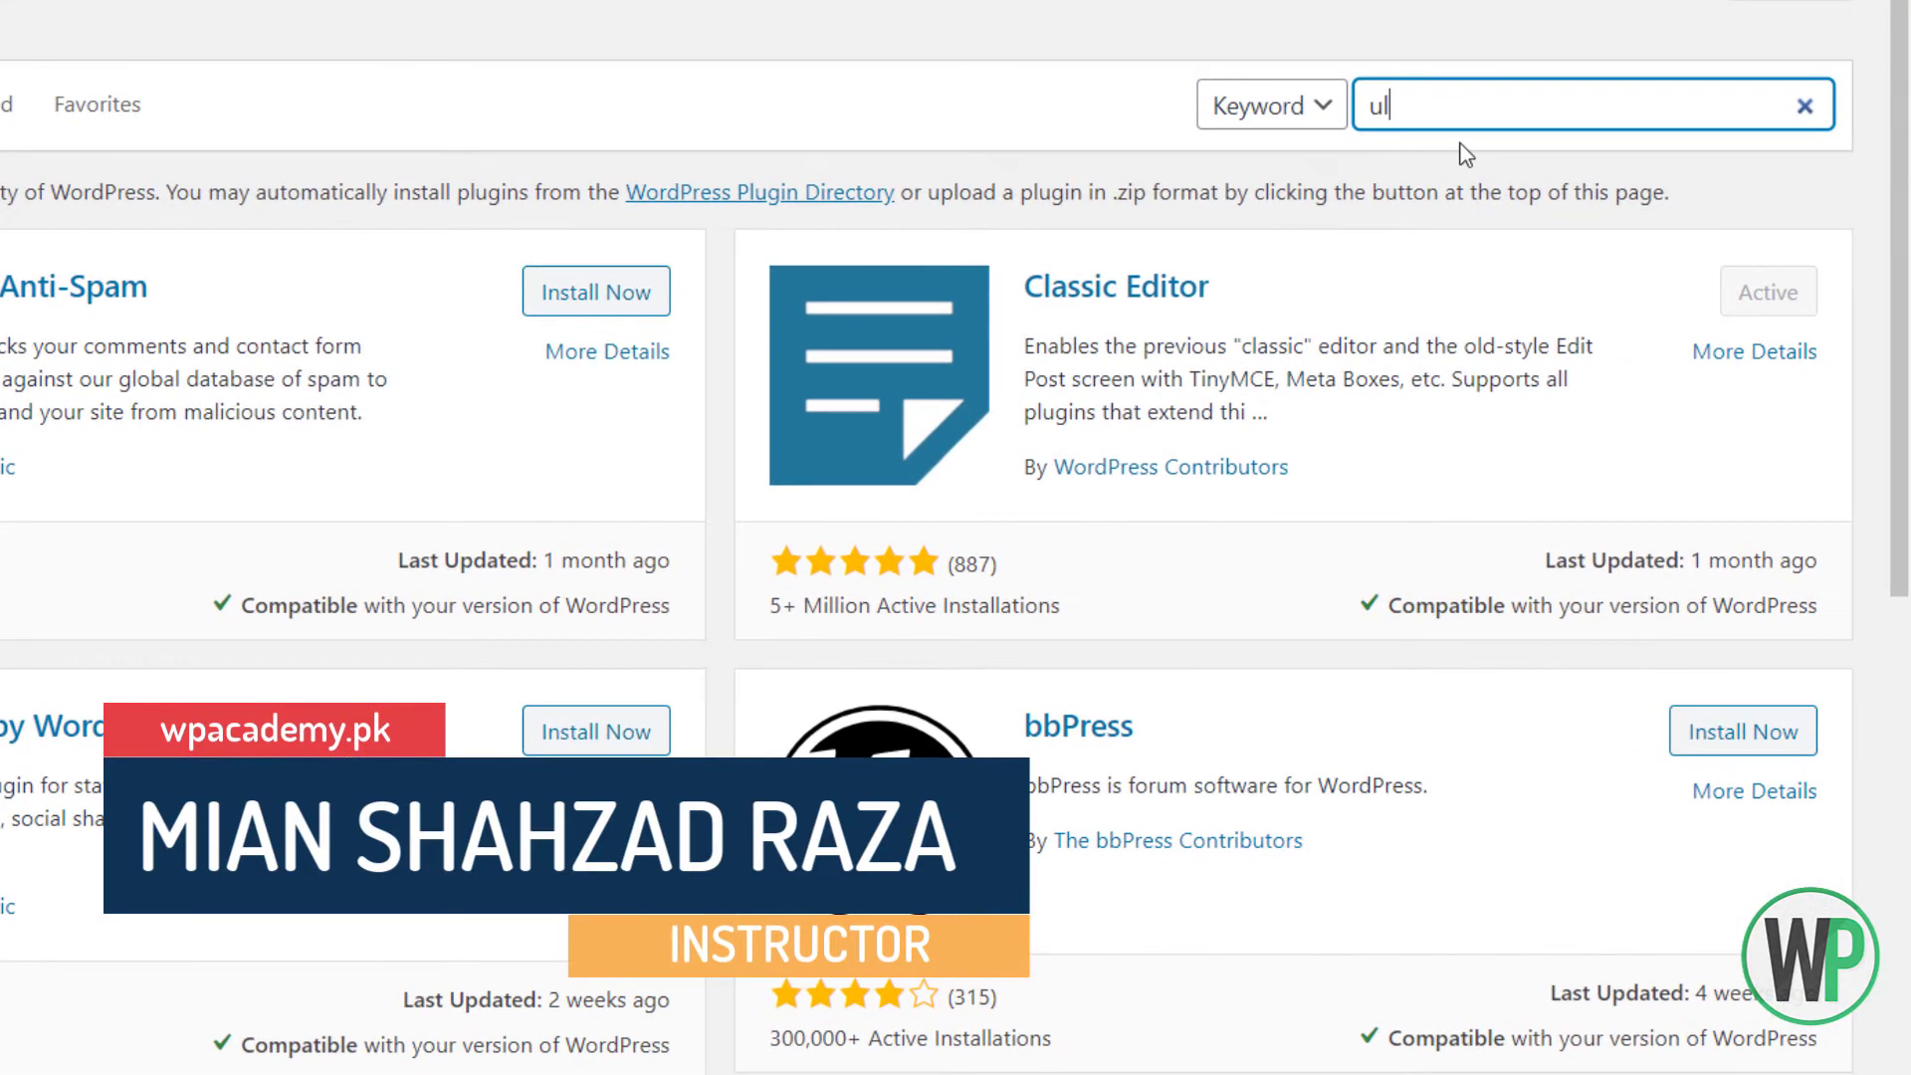
type("timate me")
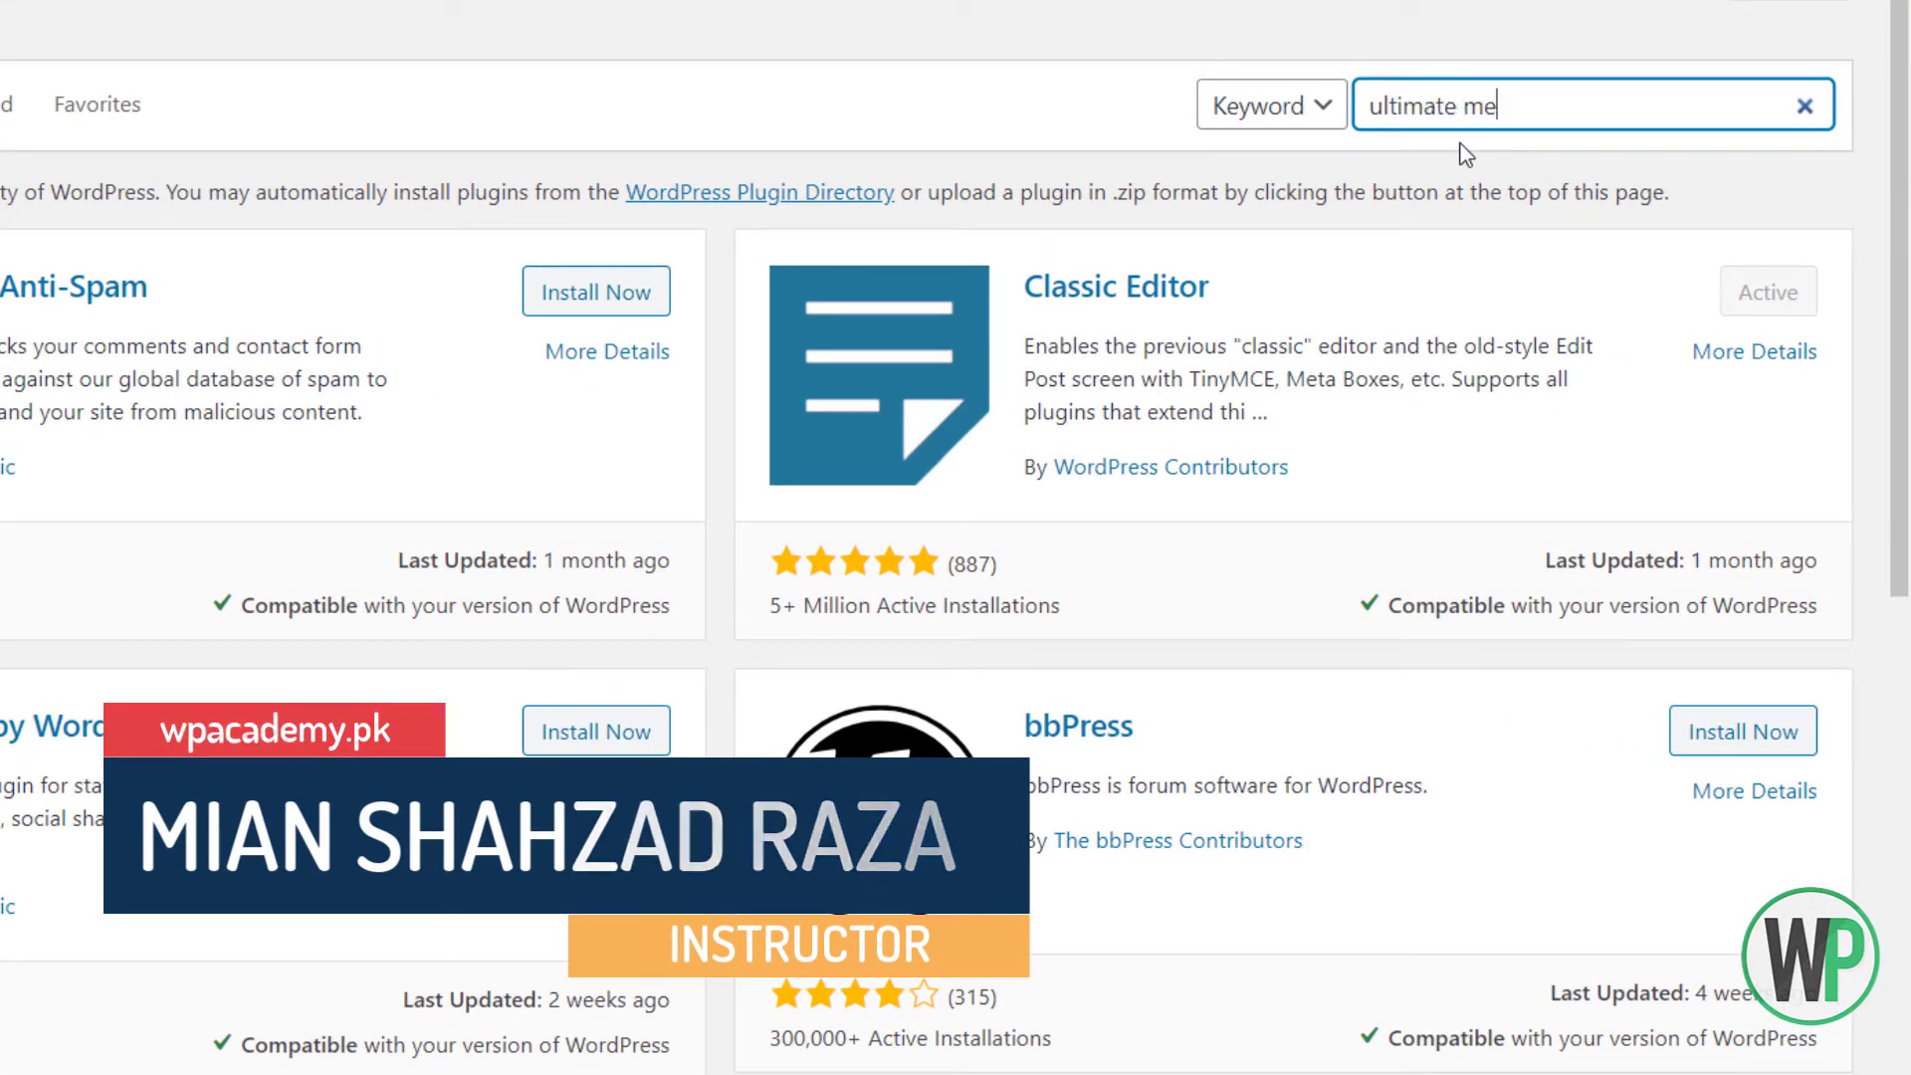
type("mber")
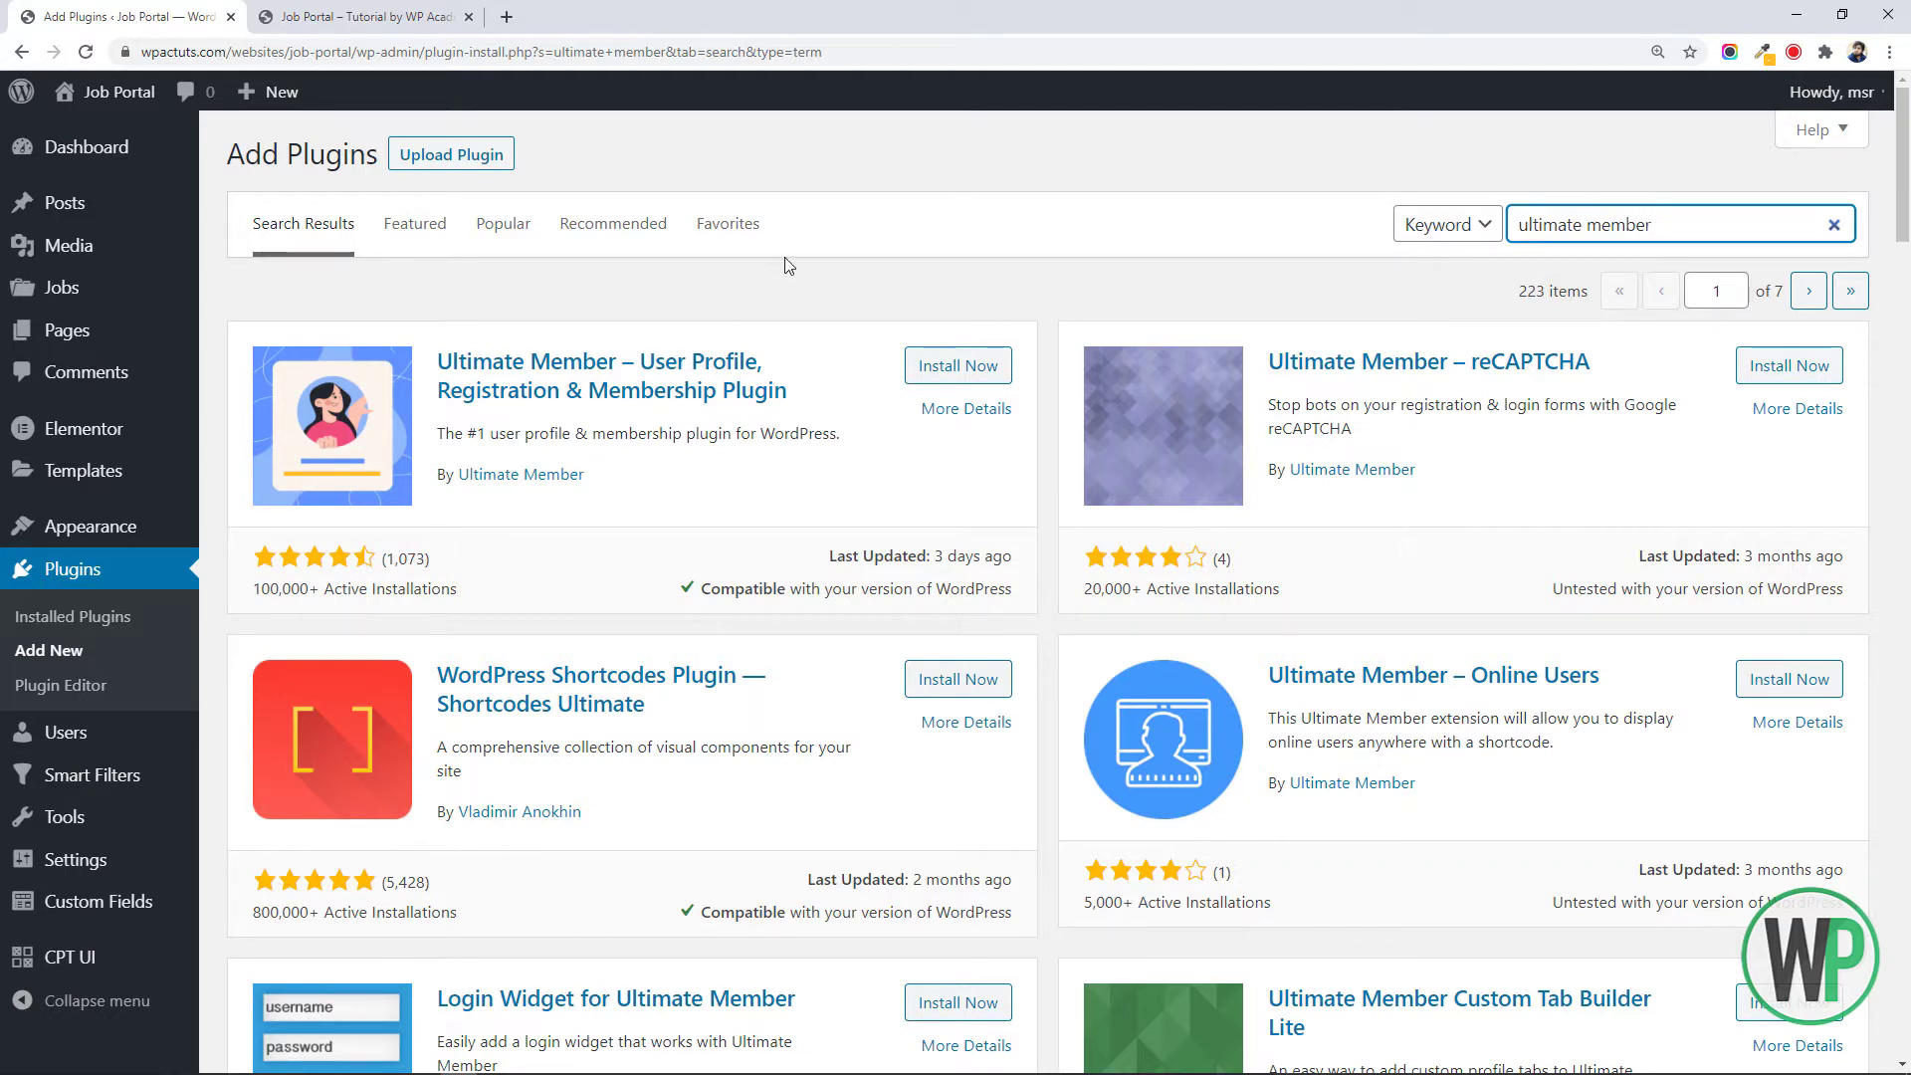
left_click(981, 368)
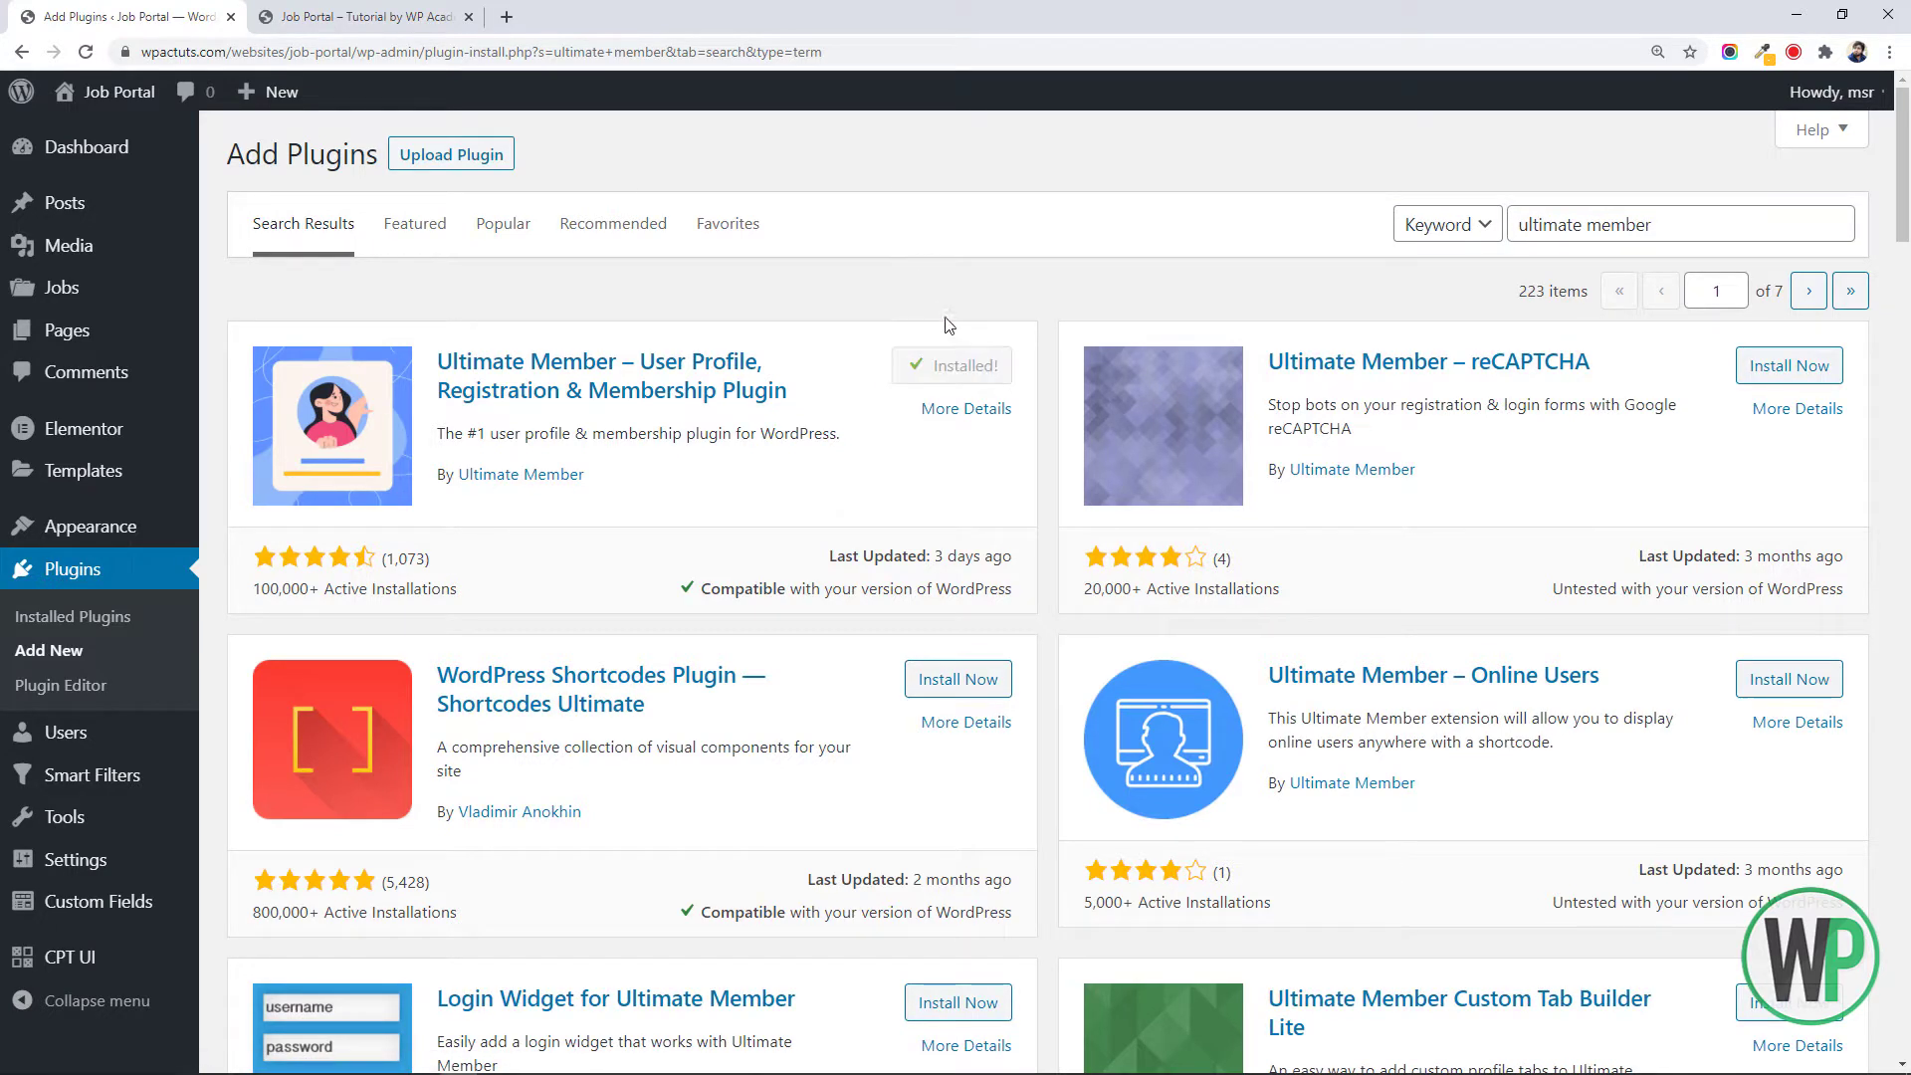
left_click(969, 370)
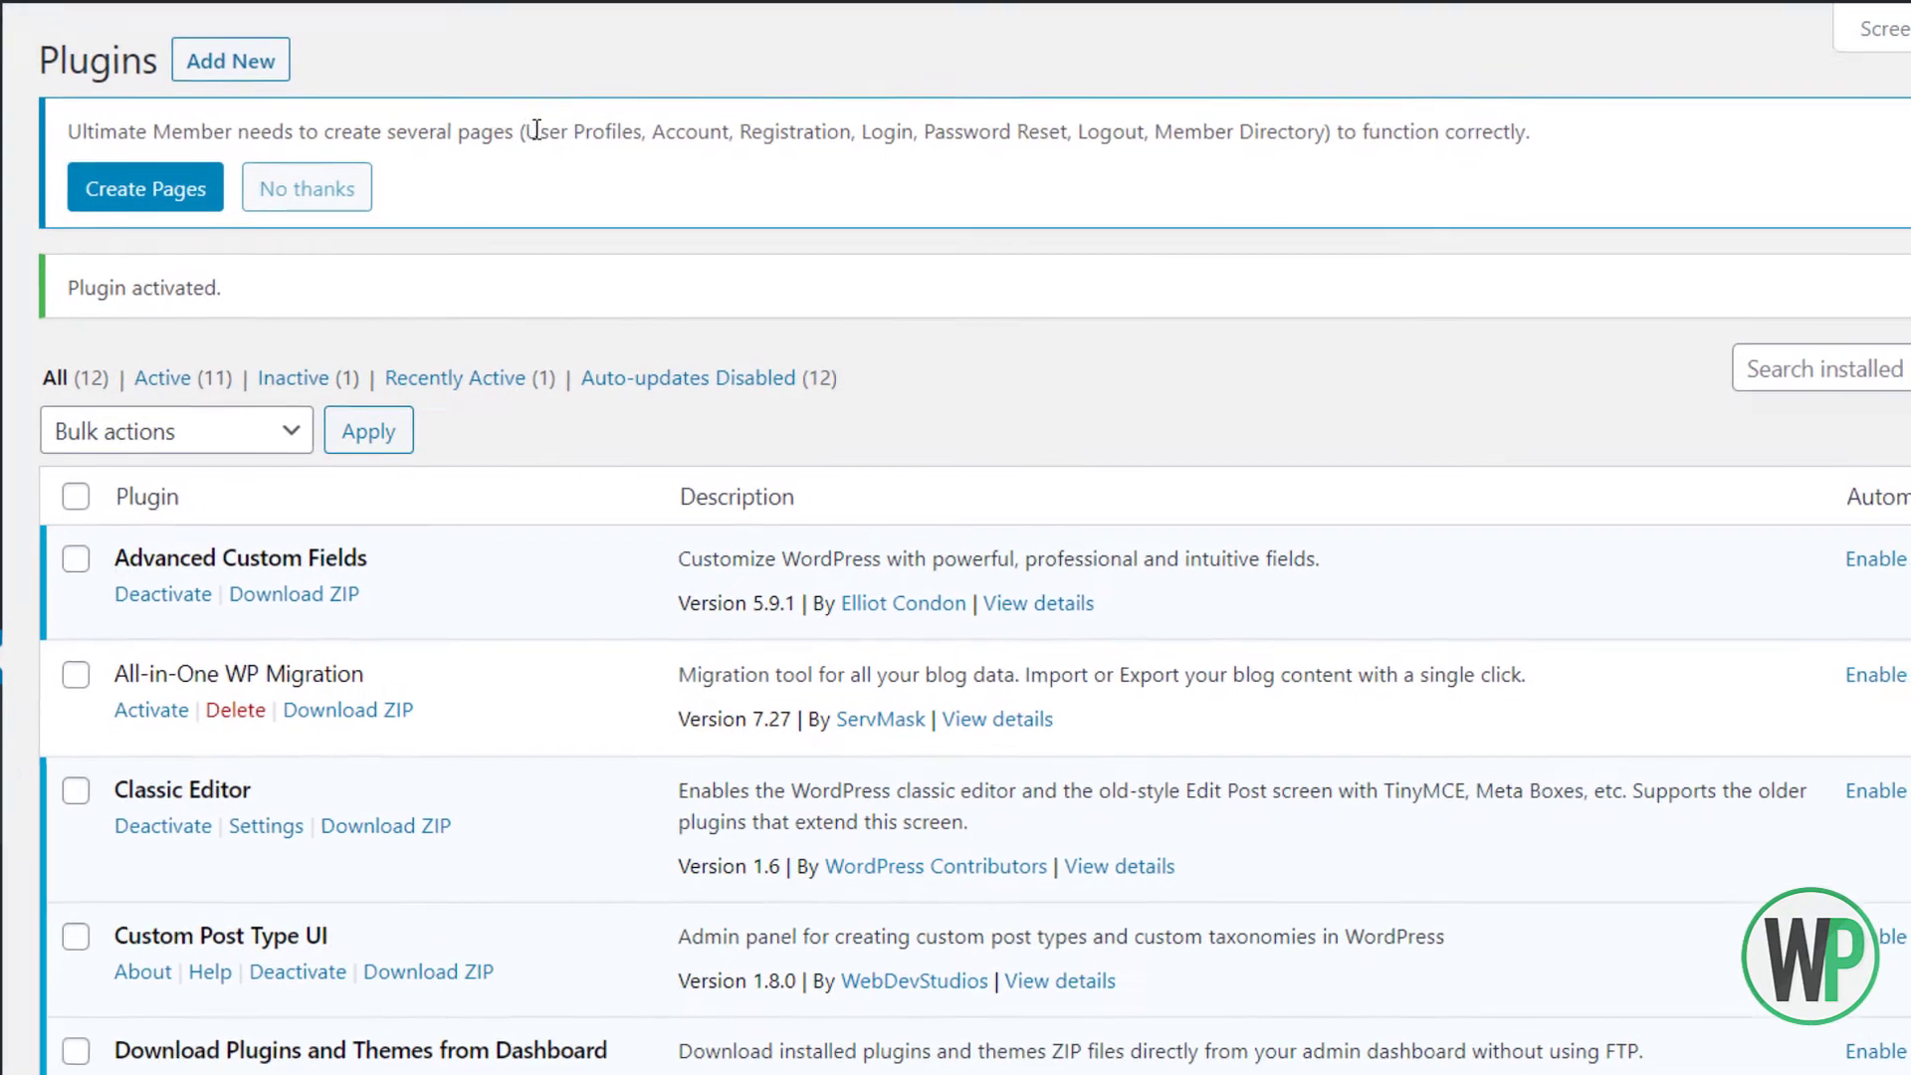
Create the pages Ultimate Member needs for its functions and save the page assignments in its general settings
left_click_drag(536, 130, 553, 130)
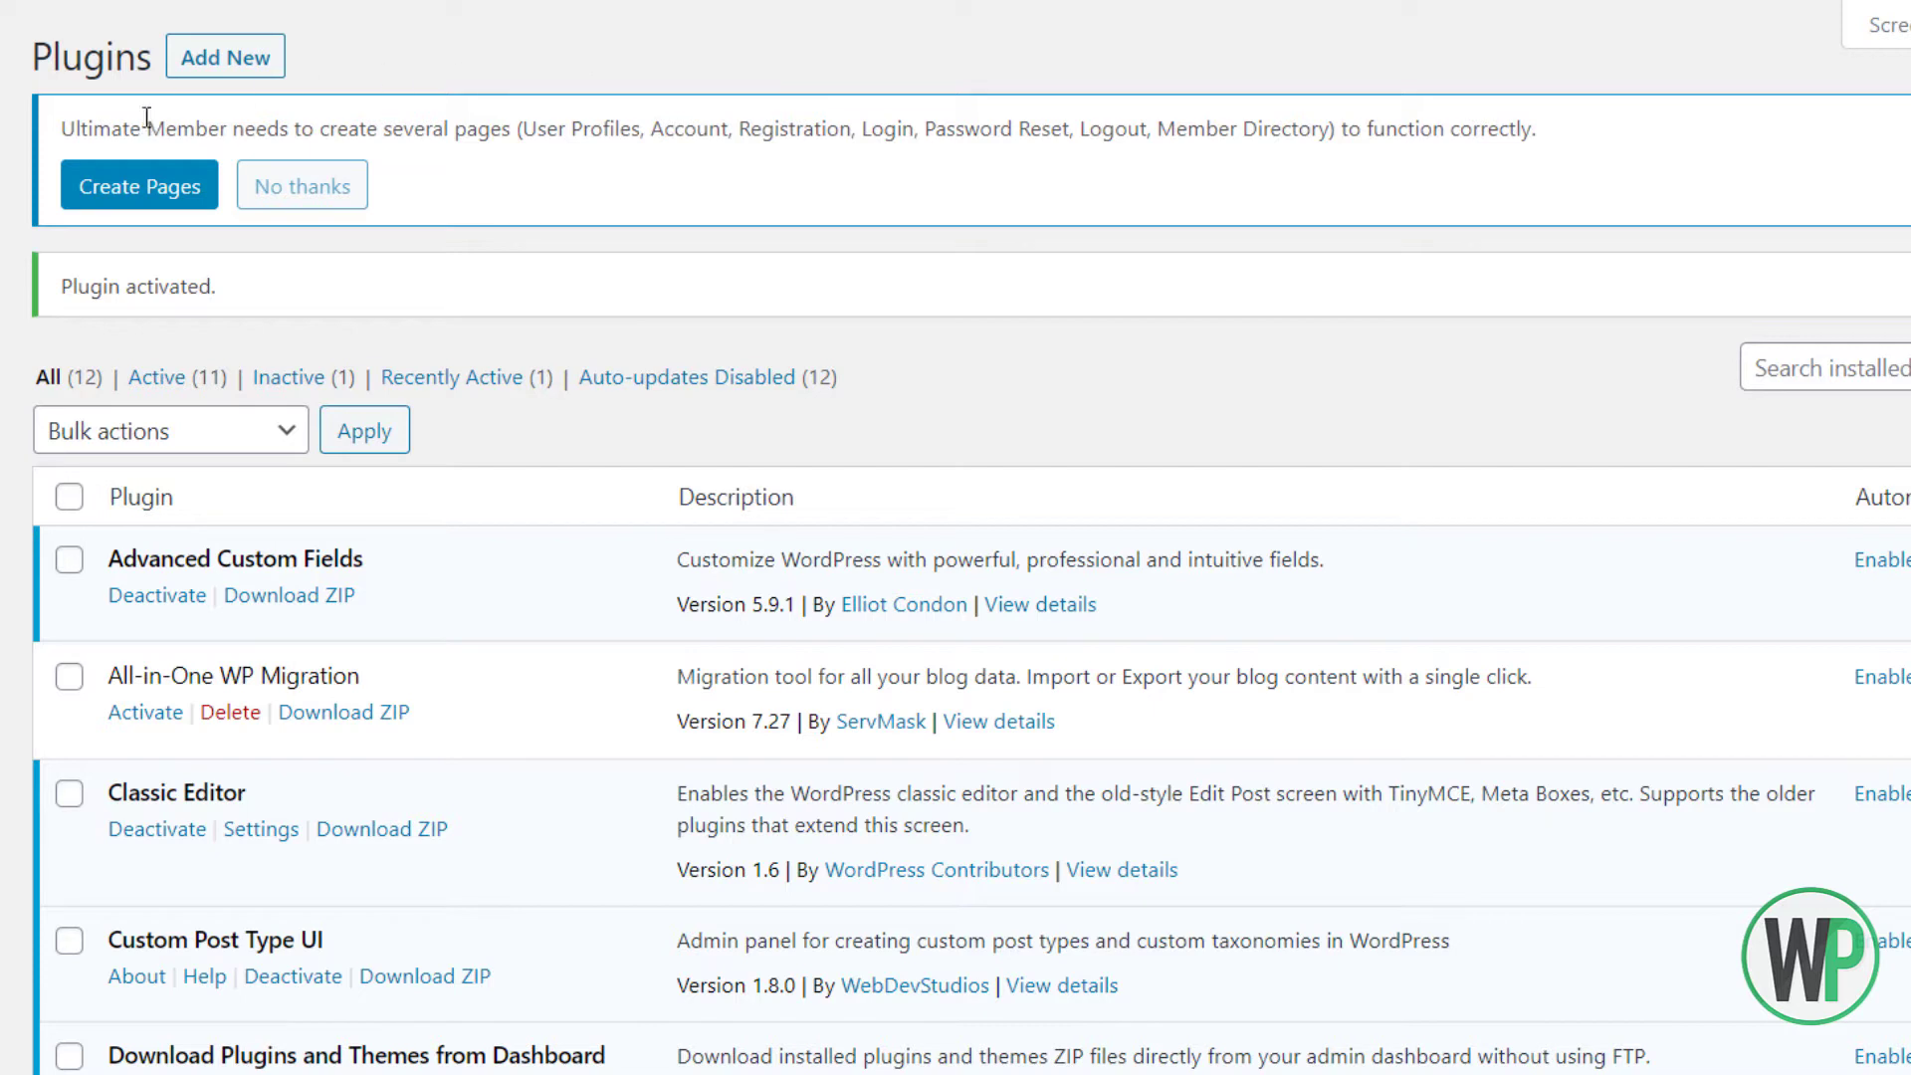
left_click(143, 192)
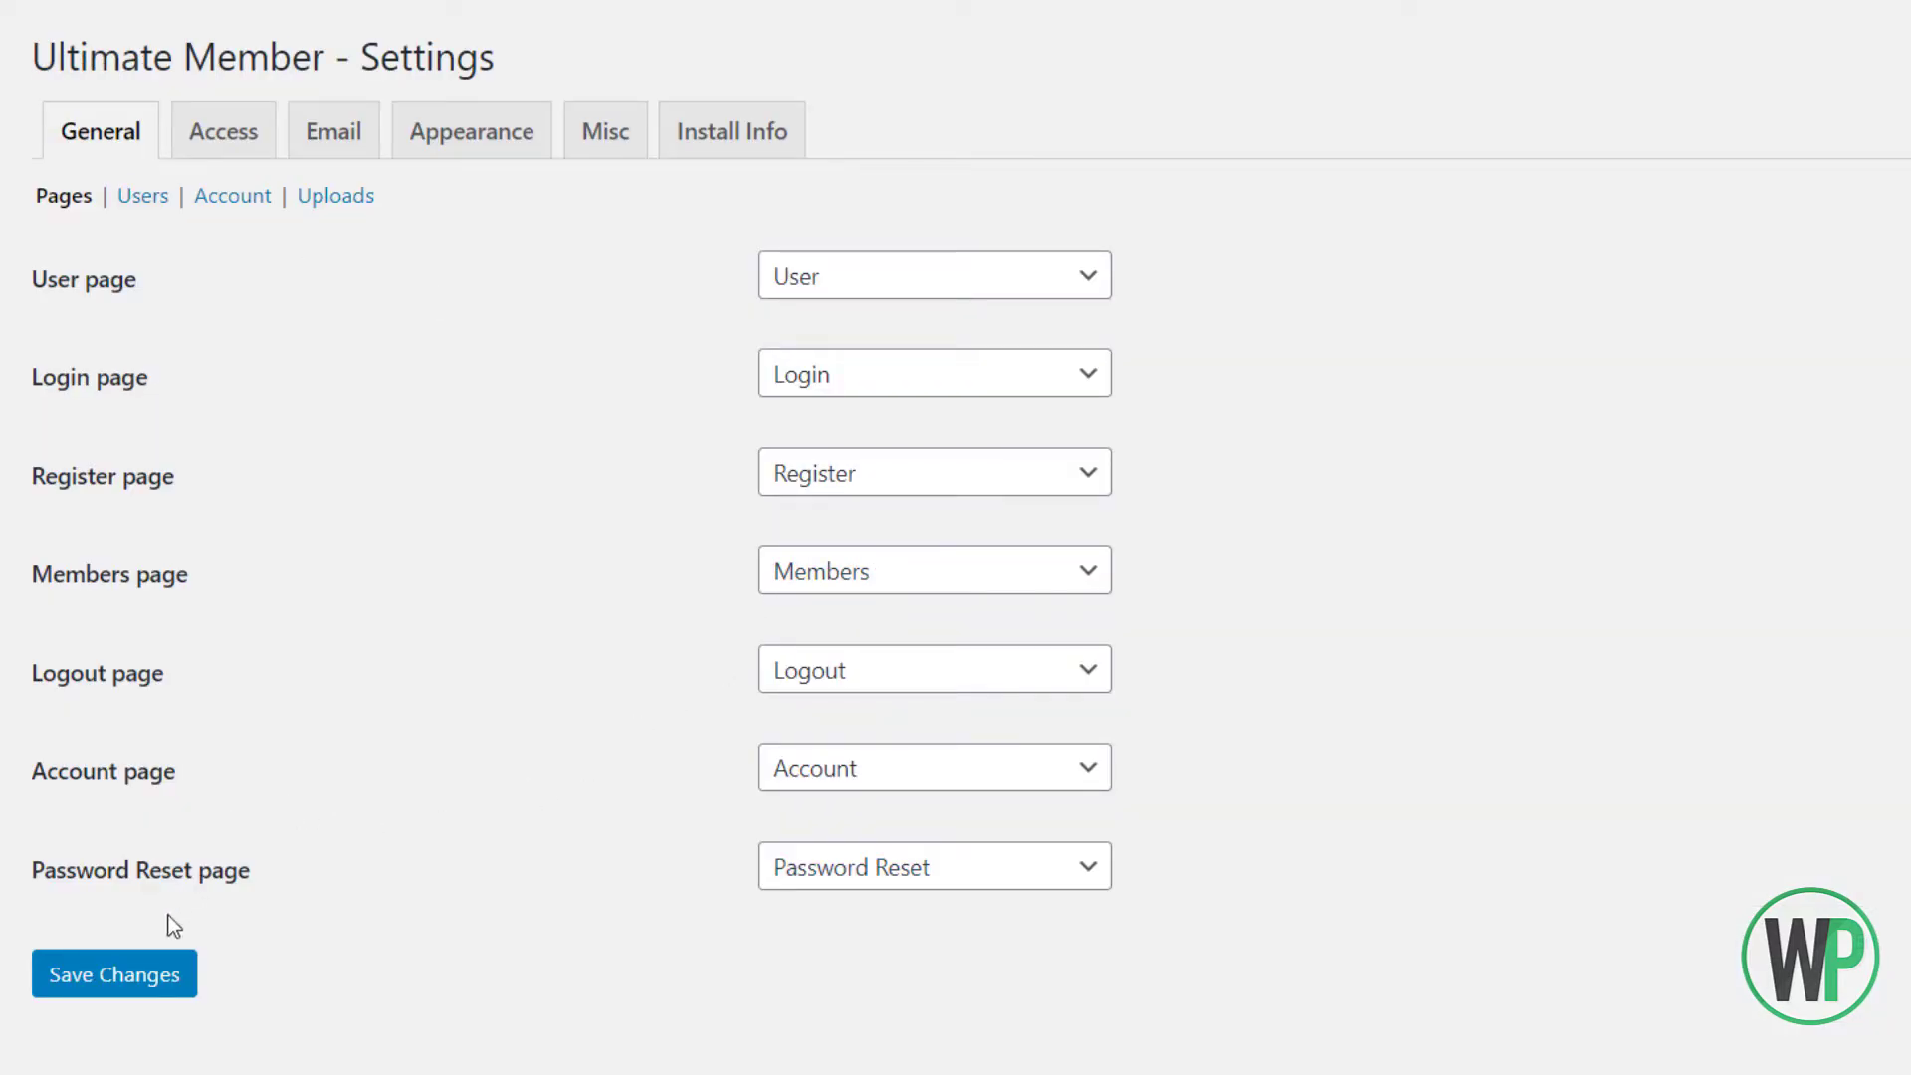
left_click(157, 972)
Enable gravatars in Ultimate Member's user settings with Mystery Man as the built-in image, and save the changes
left_click(146, 210)
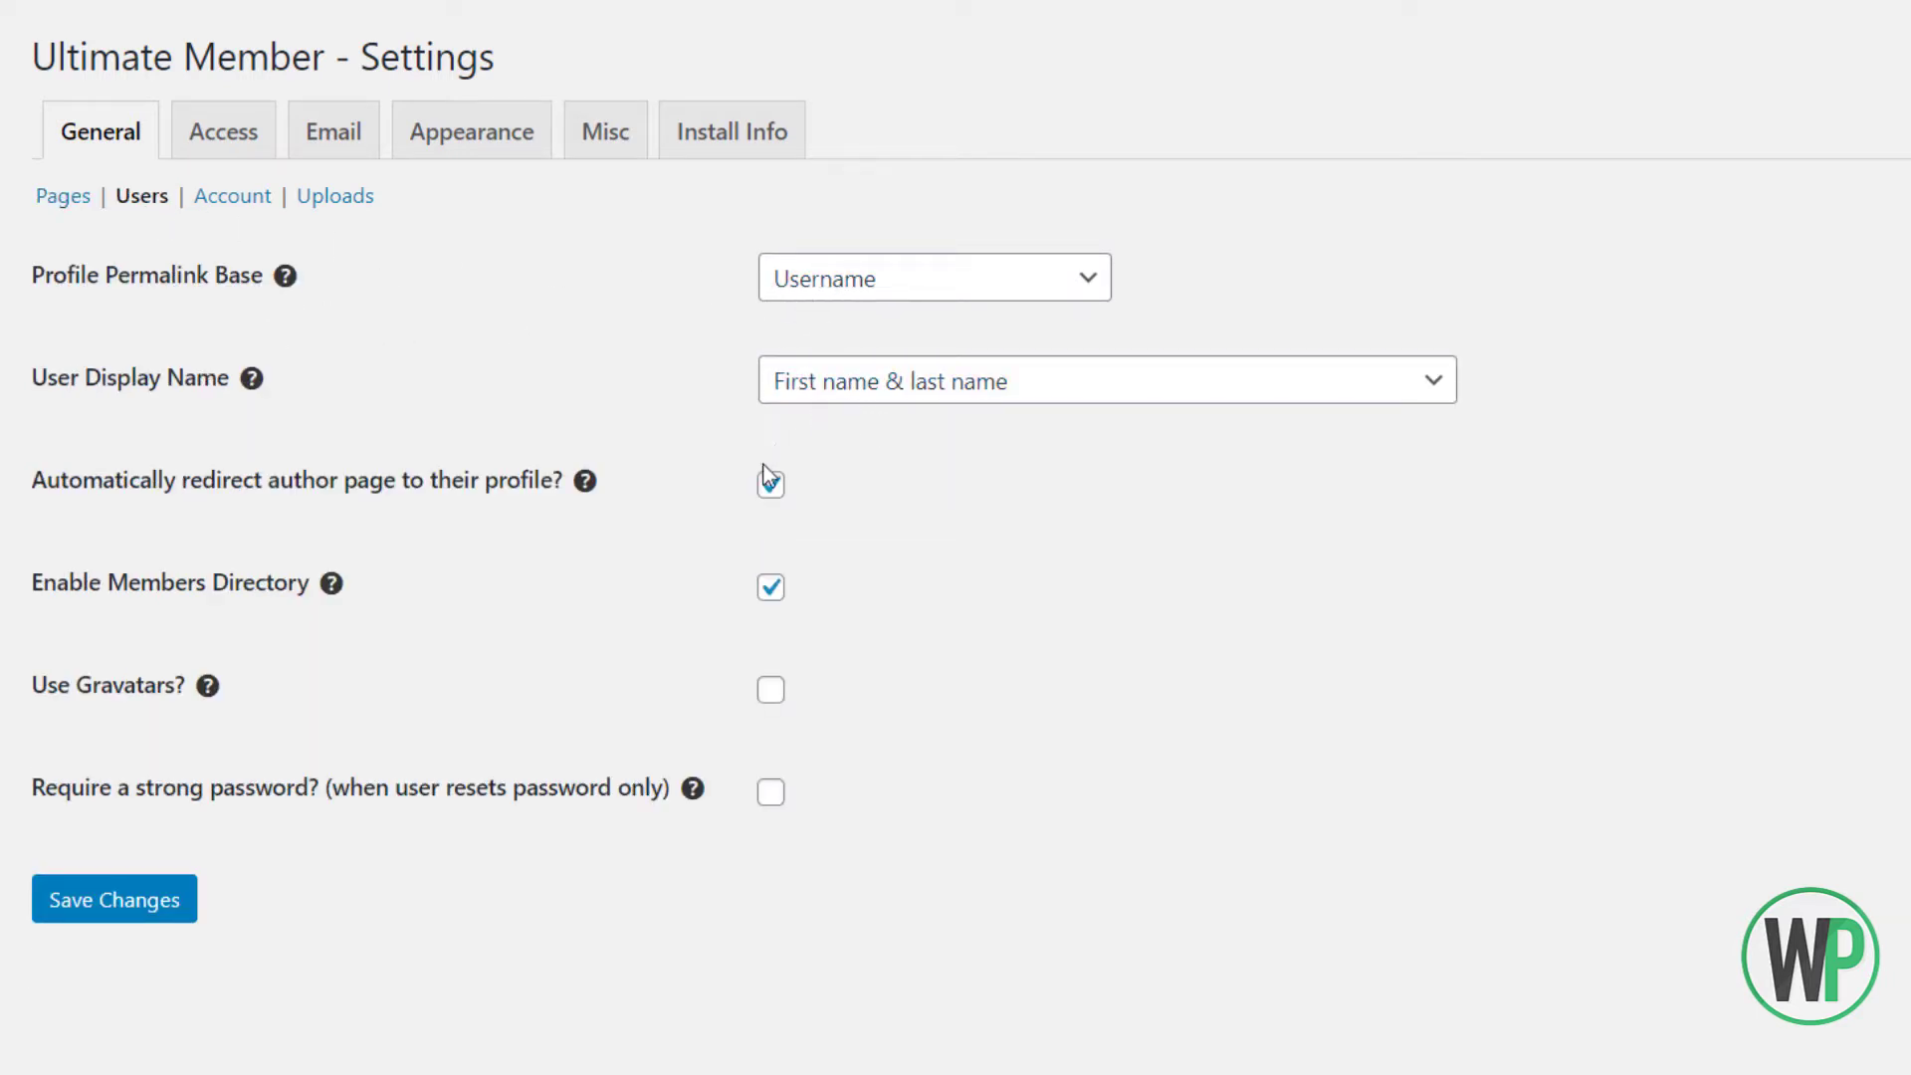
mouse_move(219, 702)
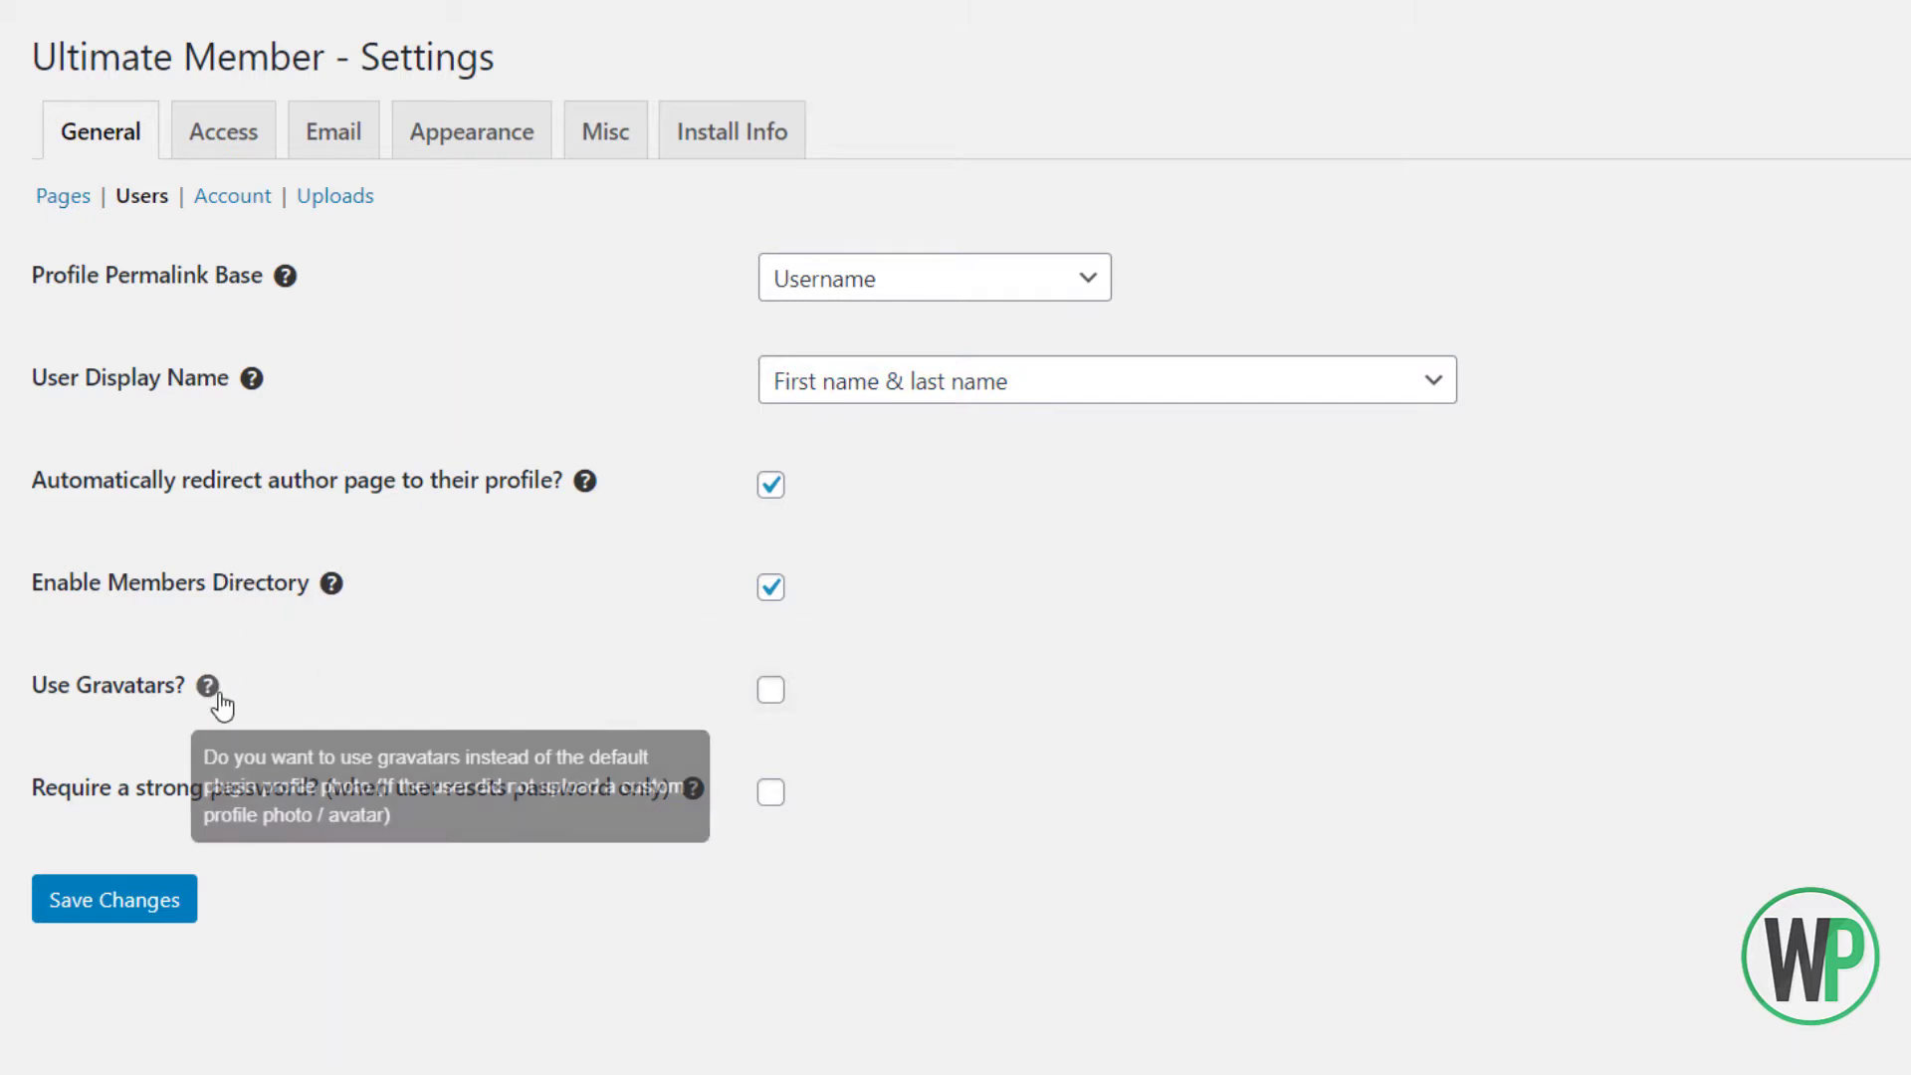
left_click(771, 690)
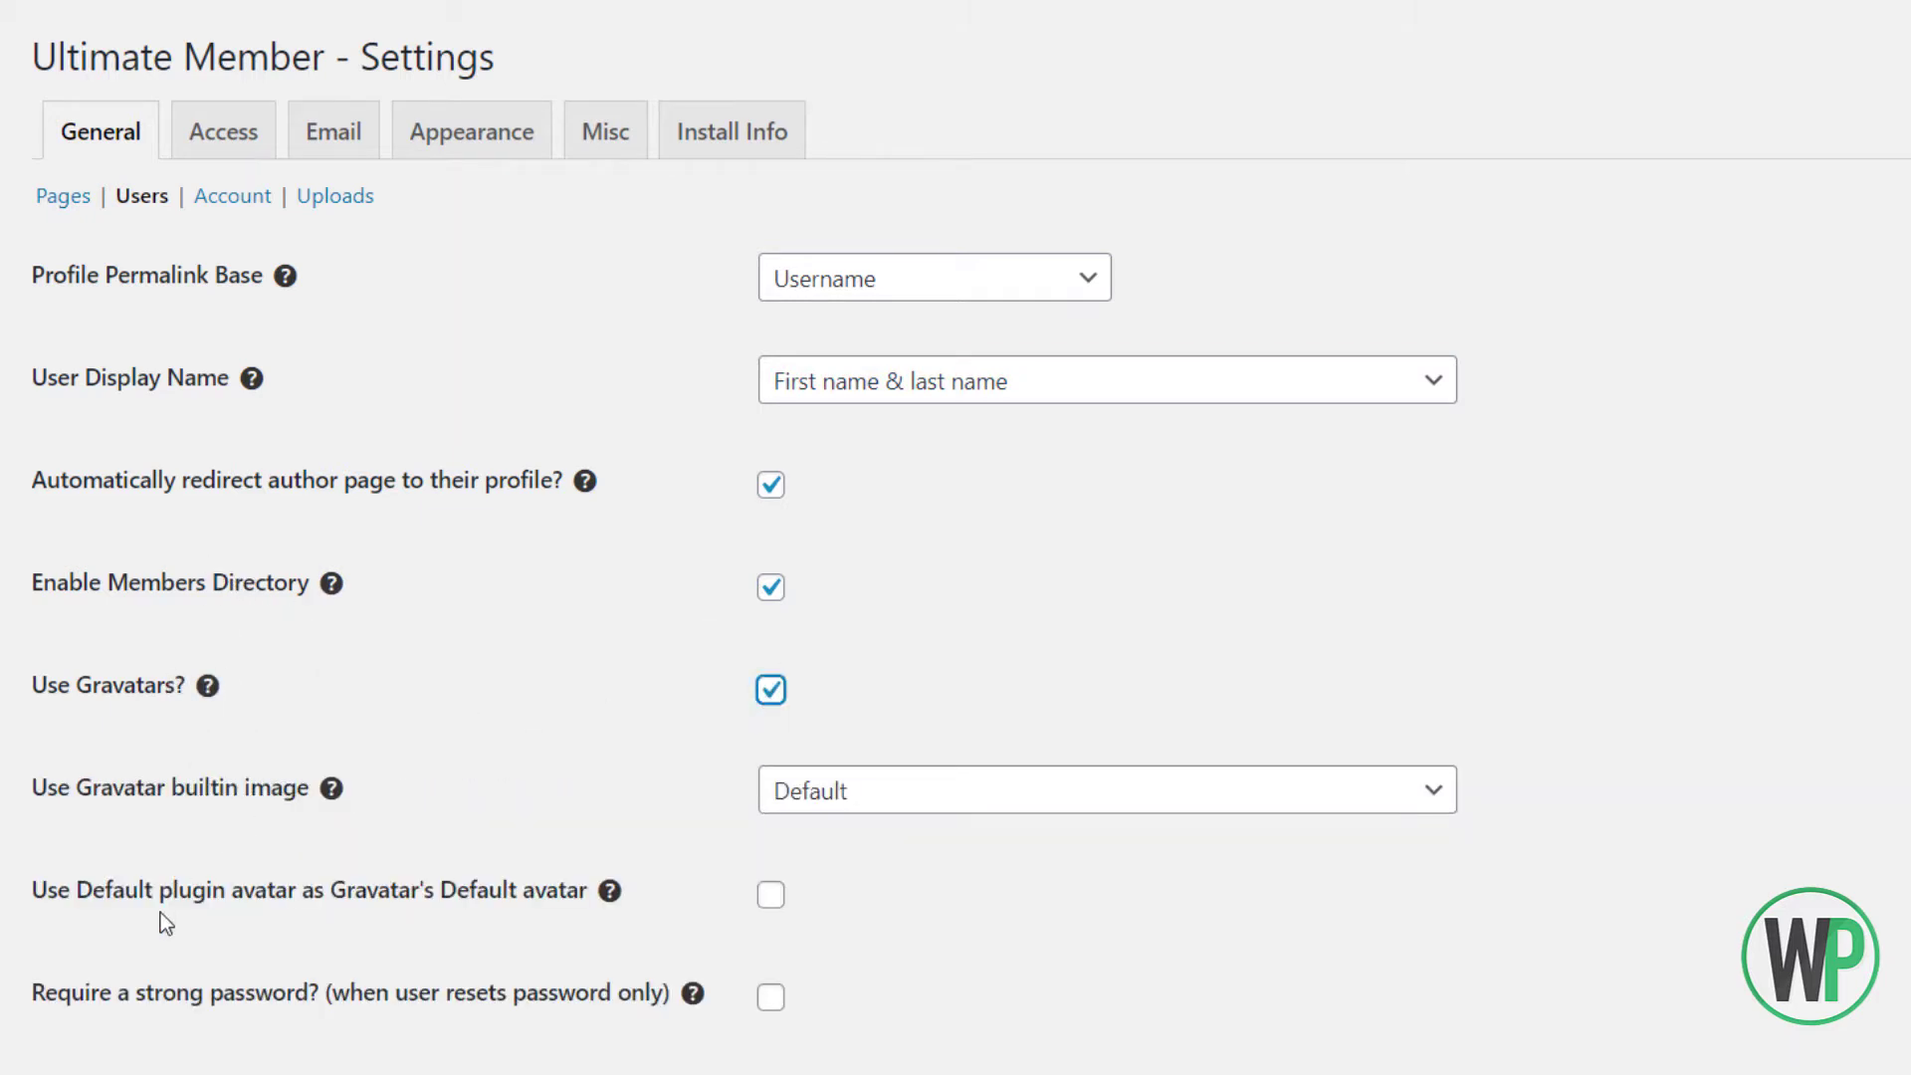
left_click(856, 803)
left_click(851, 797)
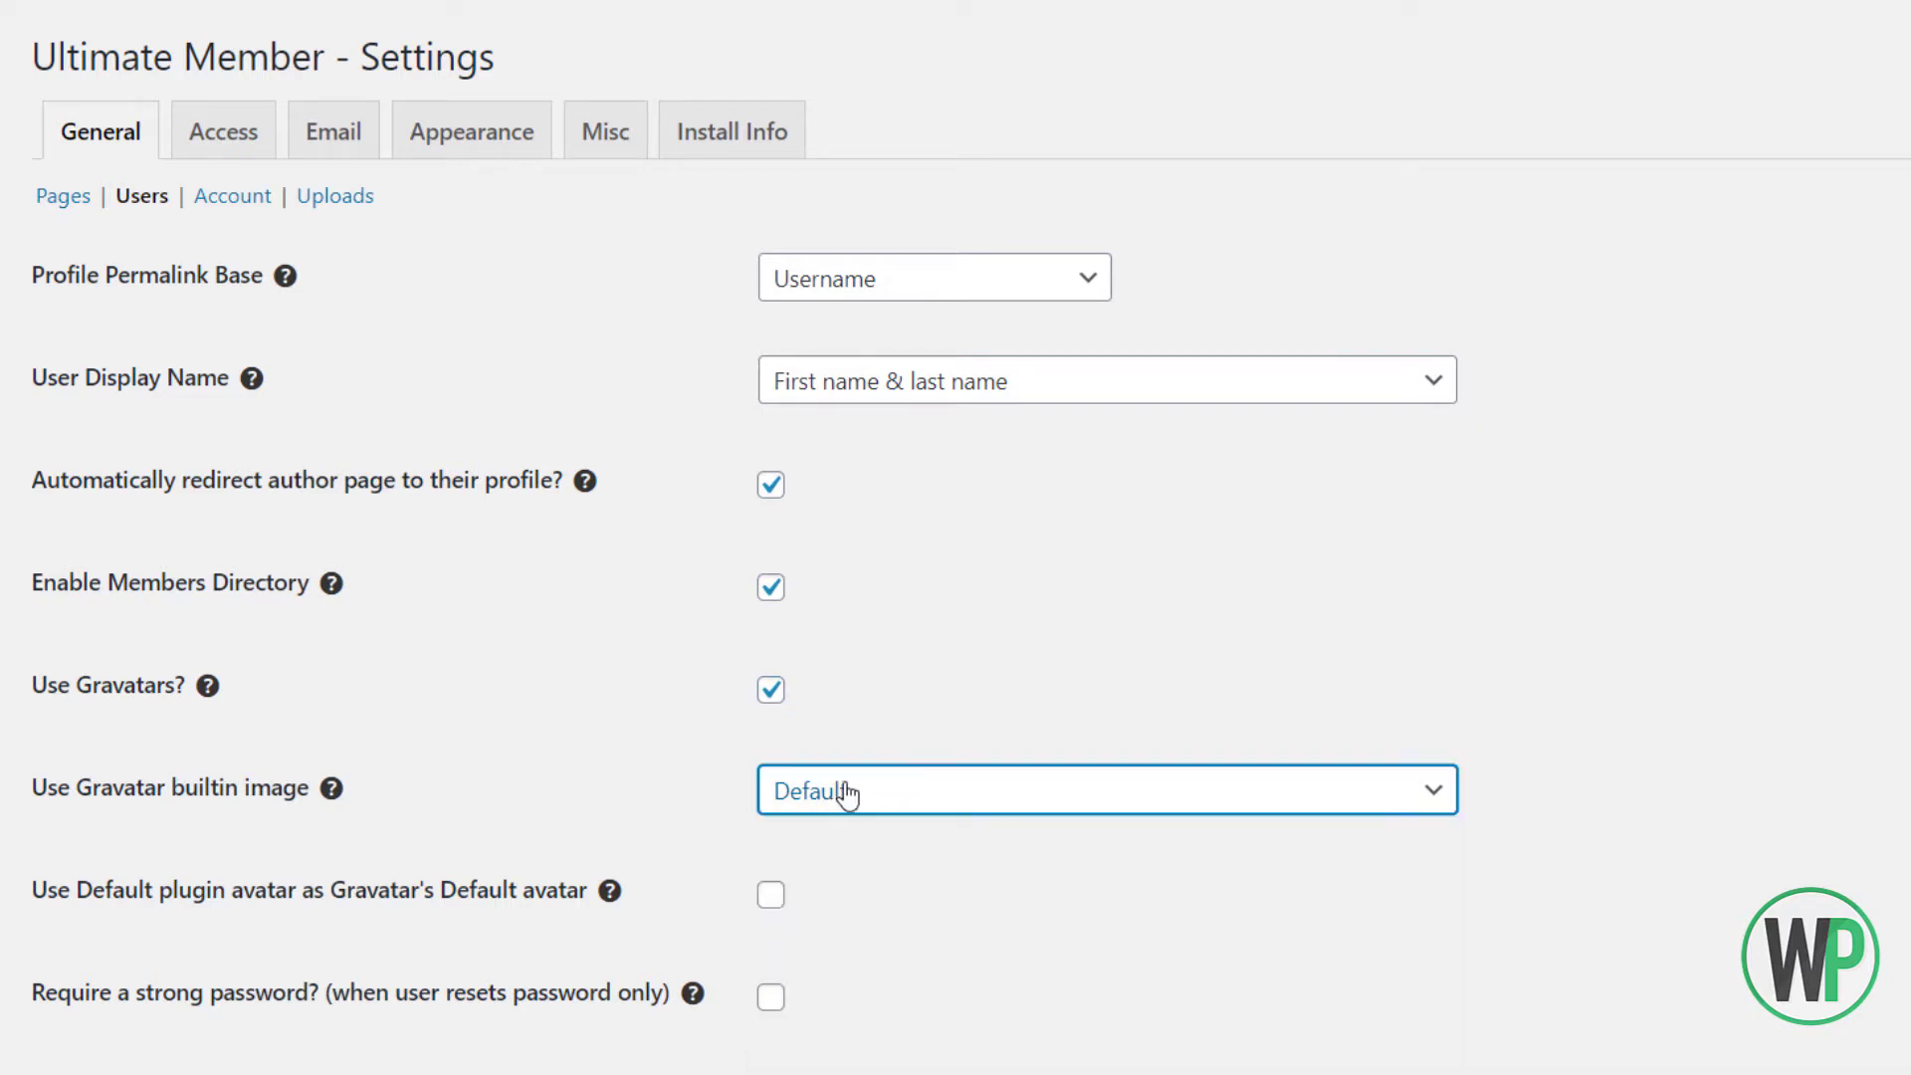
left_click(836, 803)
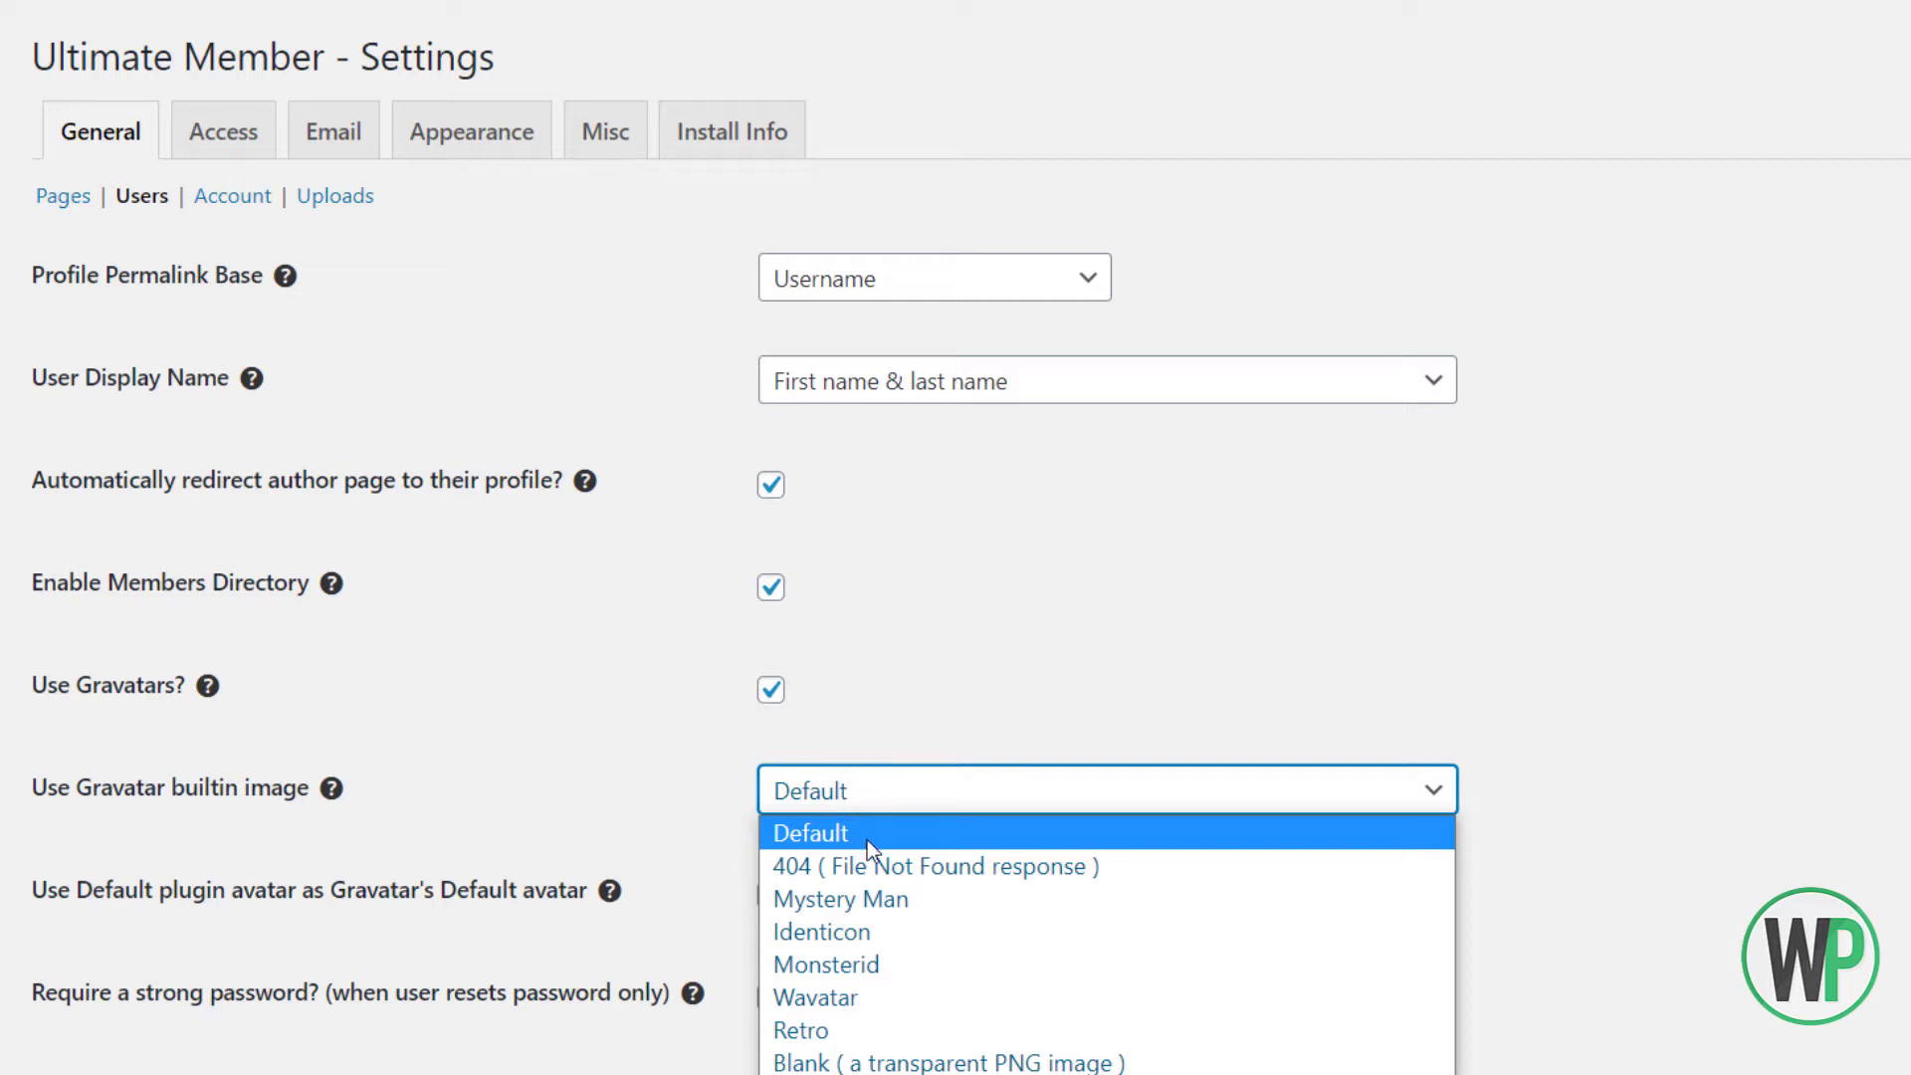
left_click(875, 896)
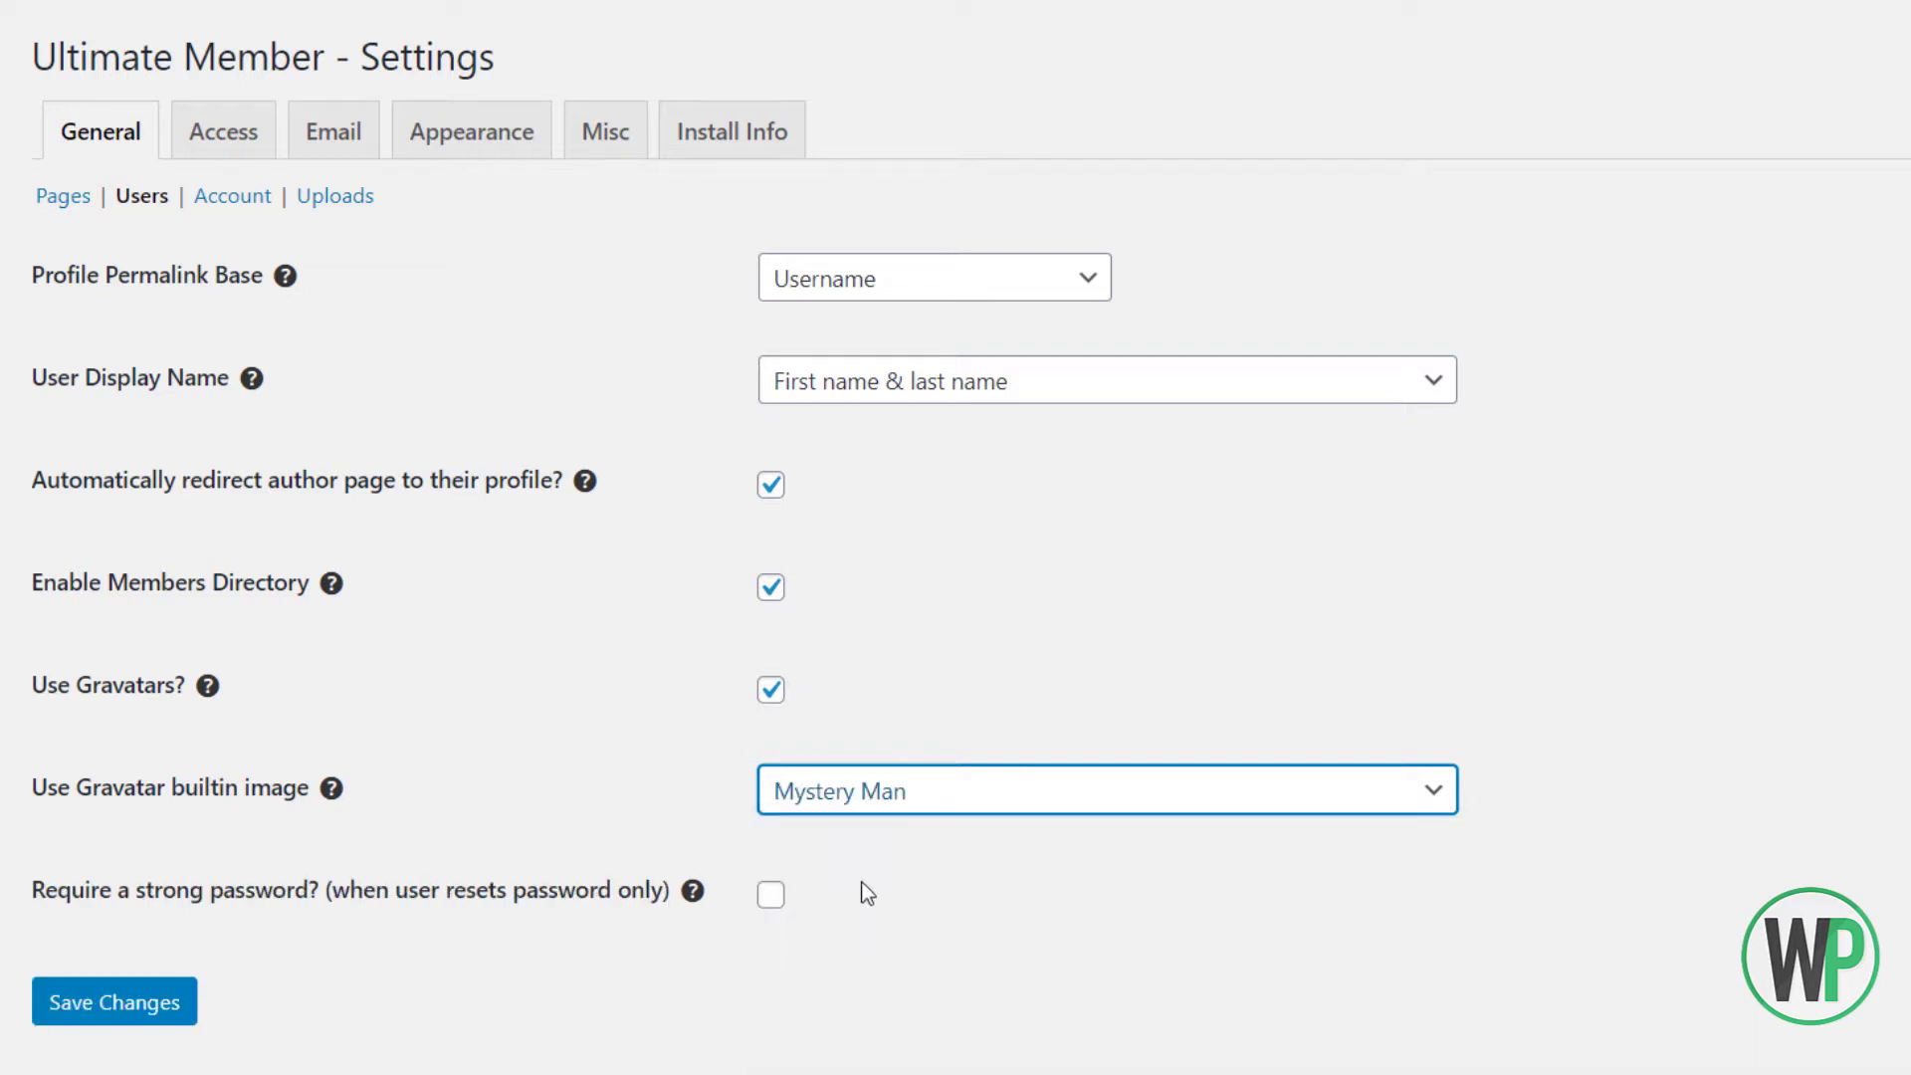
left_click(174, 1011)
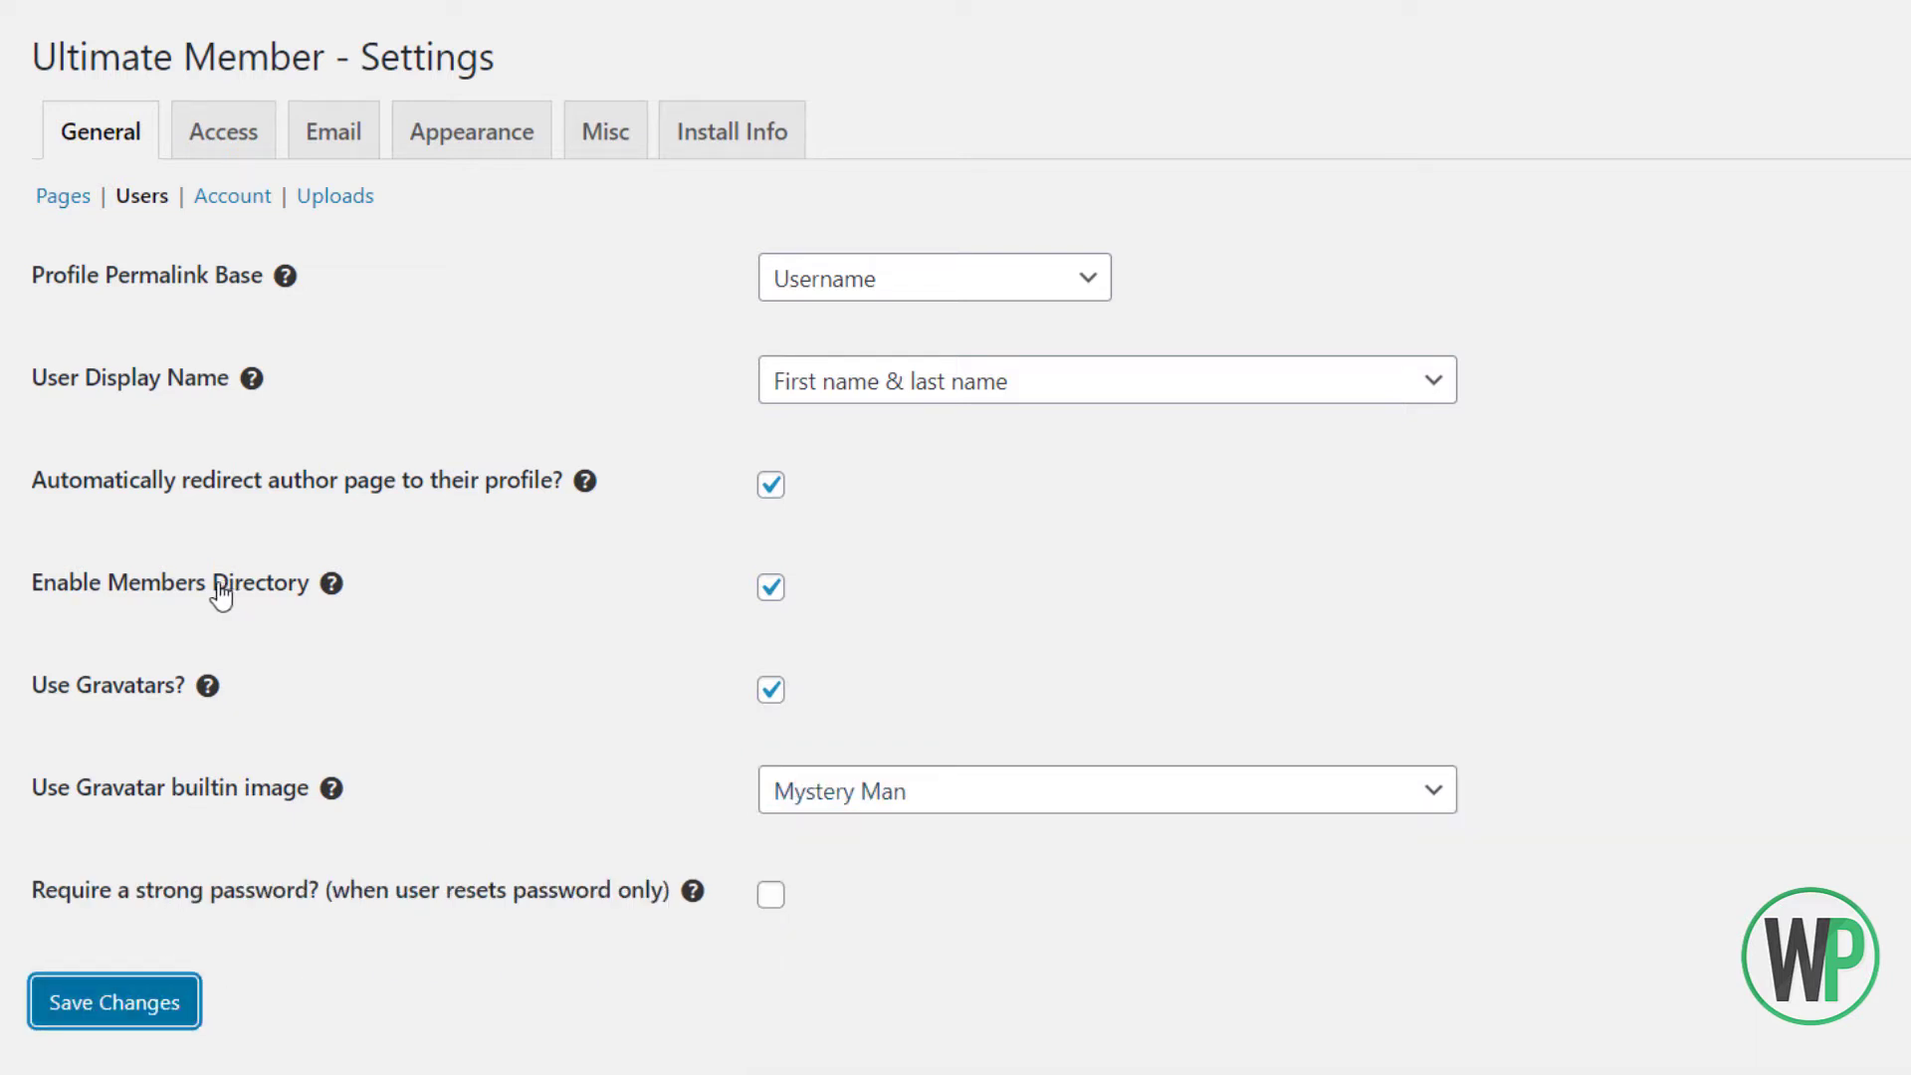
left_click(246, 211)
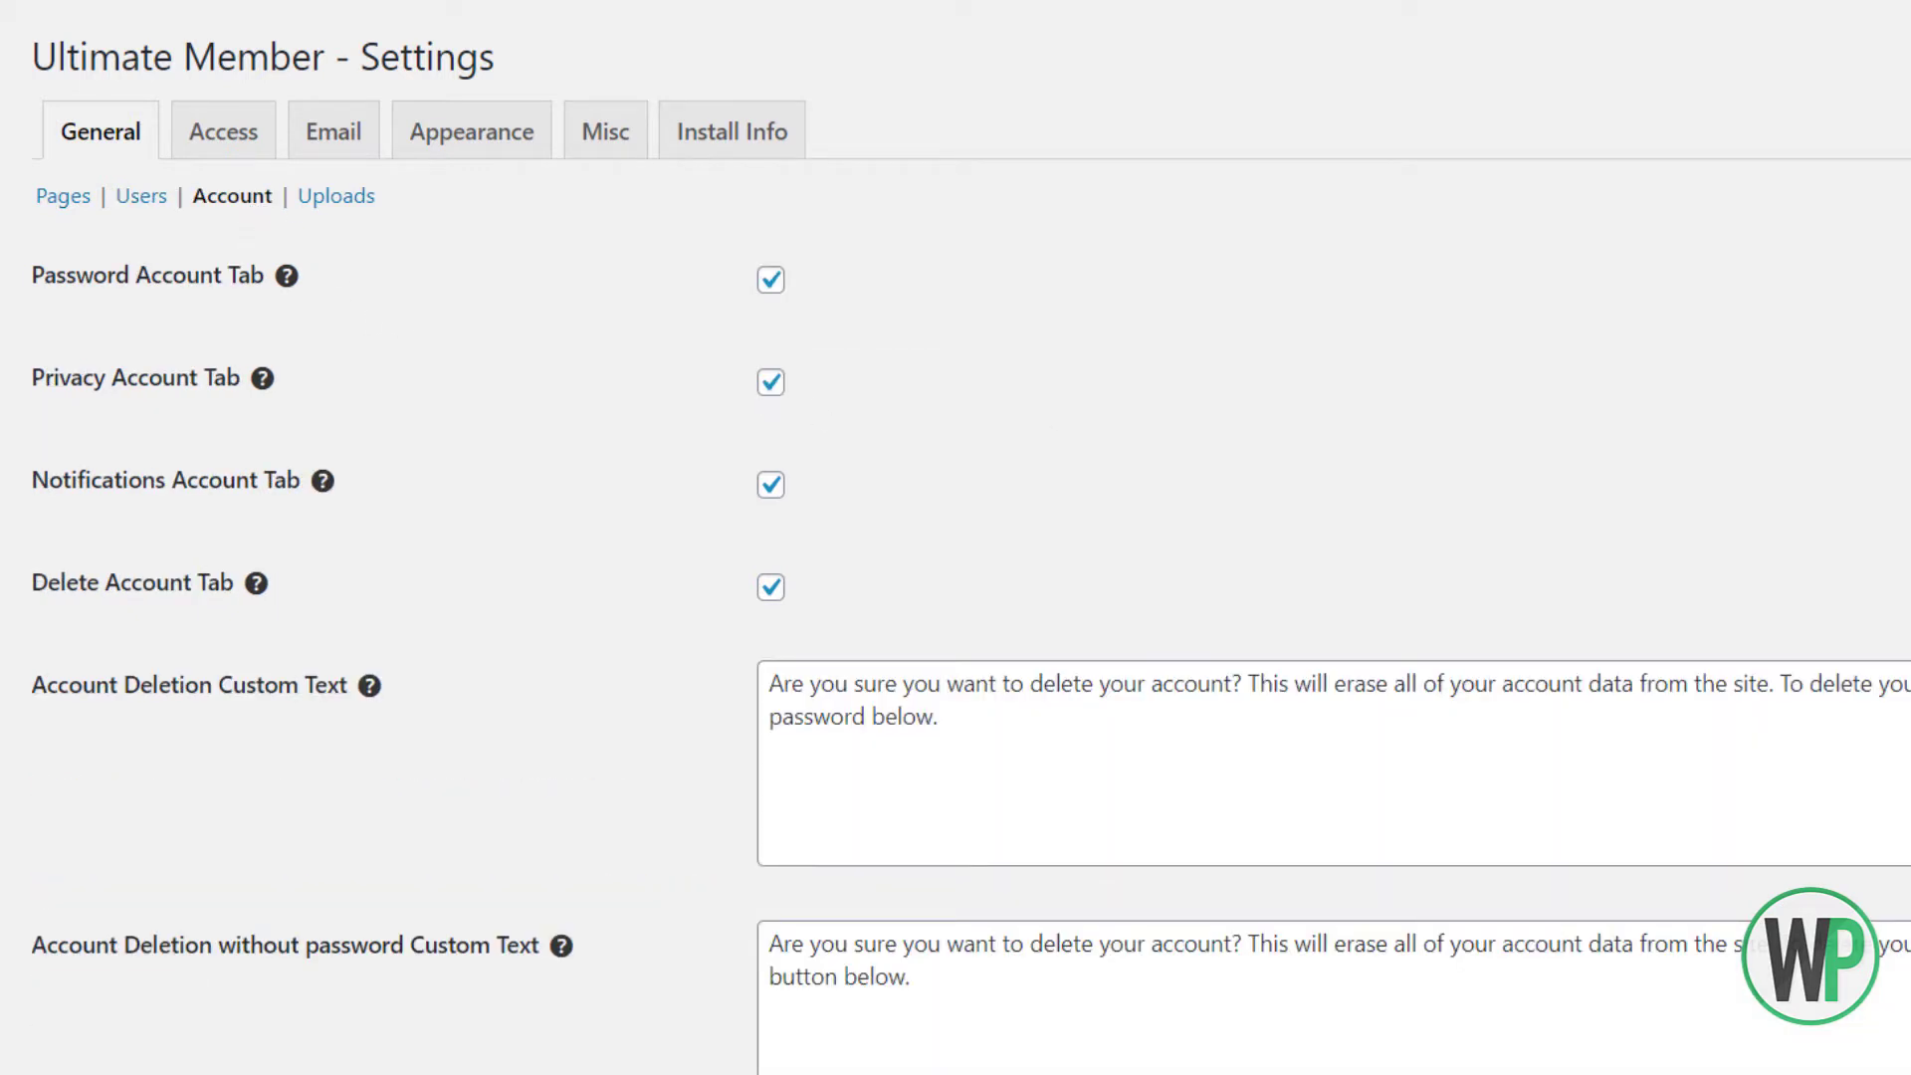
scroll(1733, 411, "down", 8)
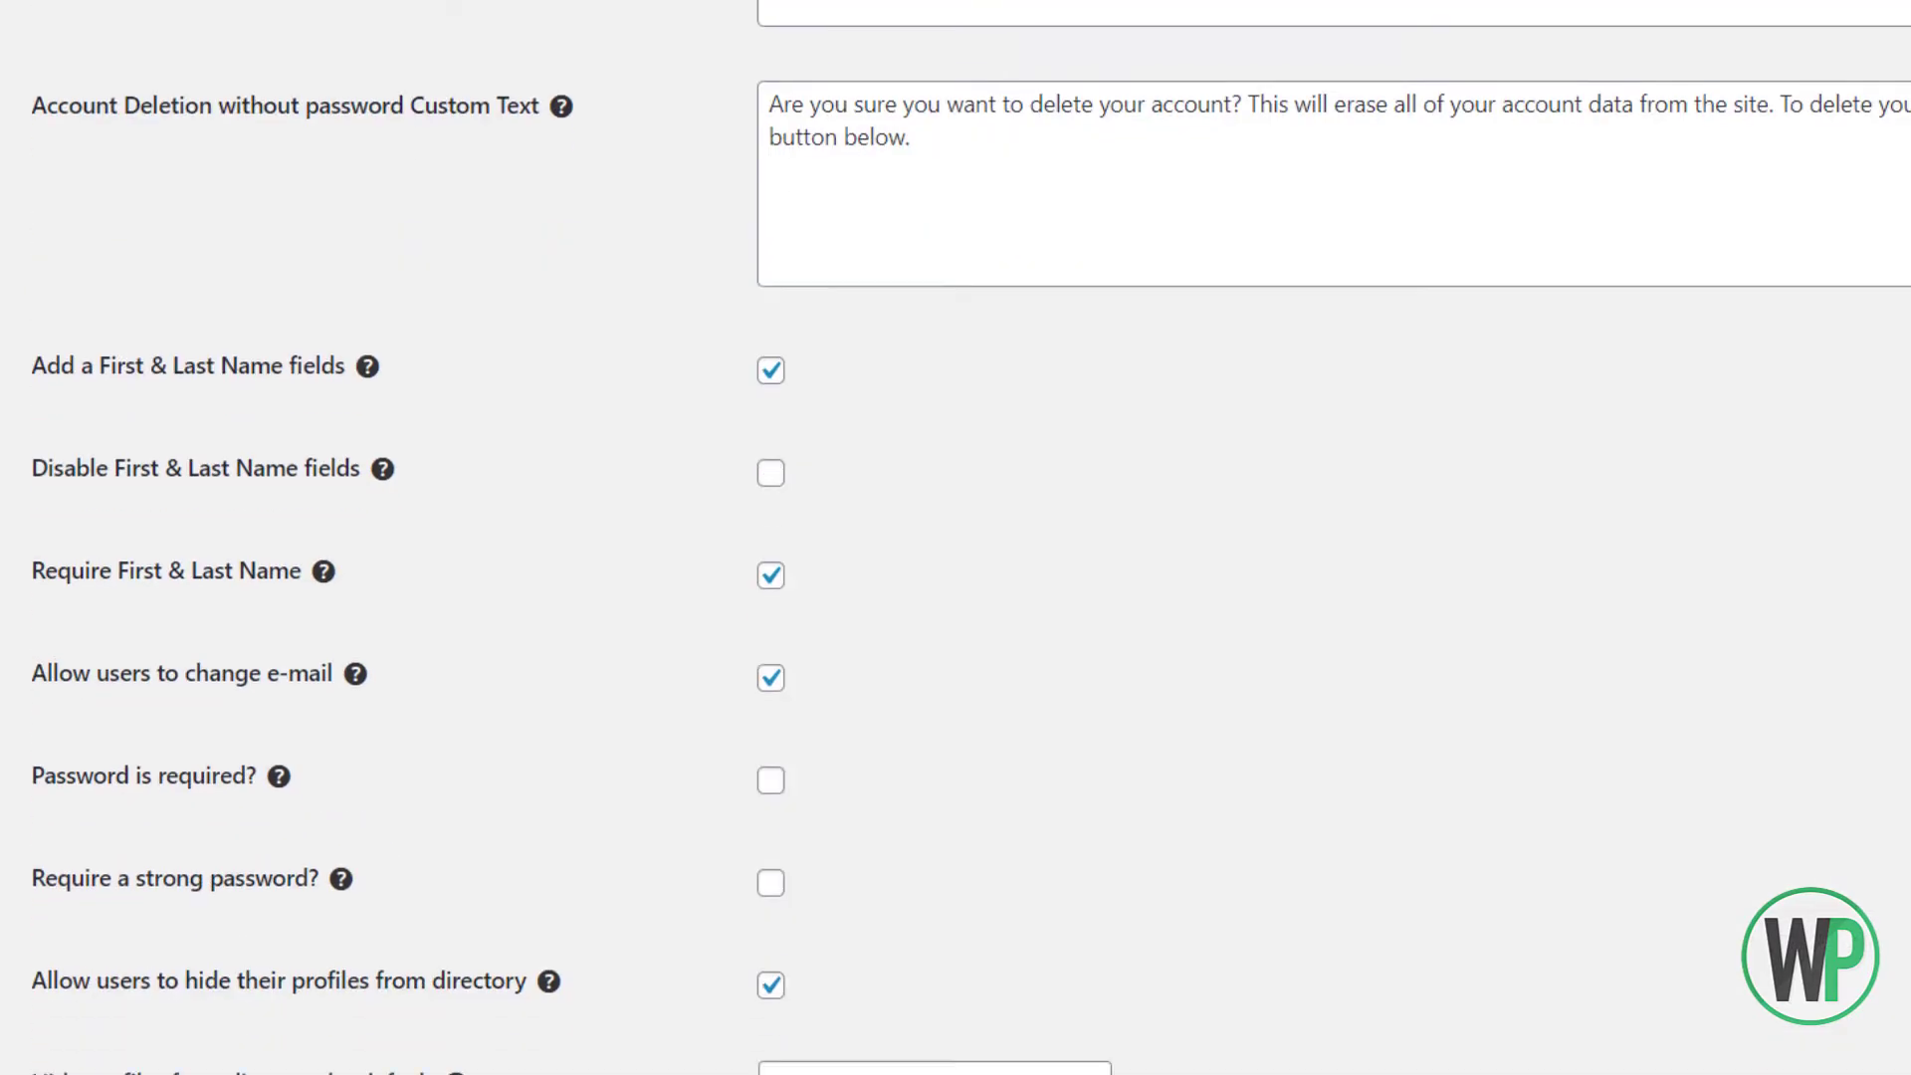
scroll(956, 538, "down", 1)
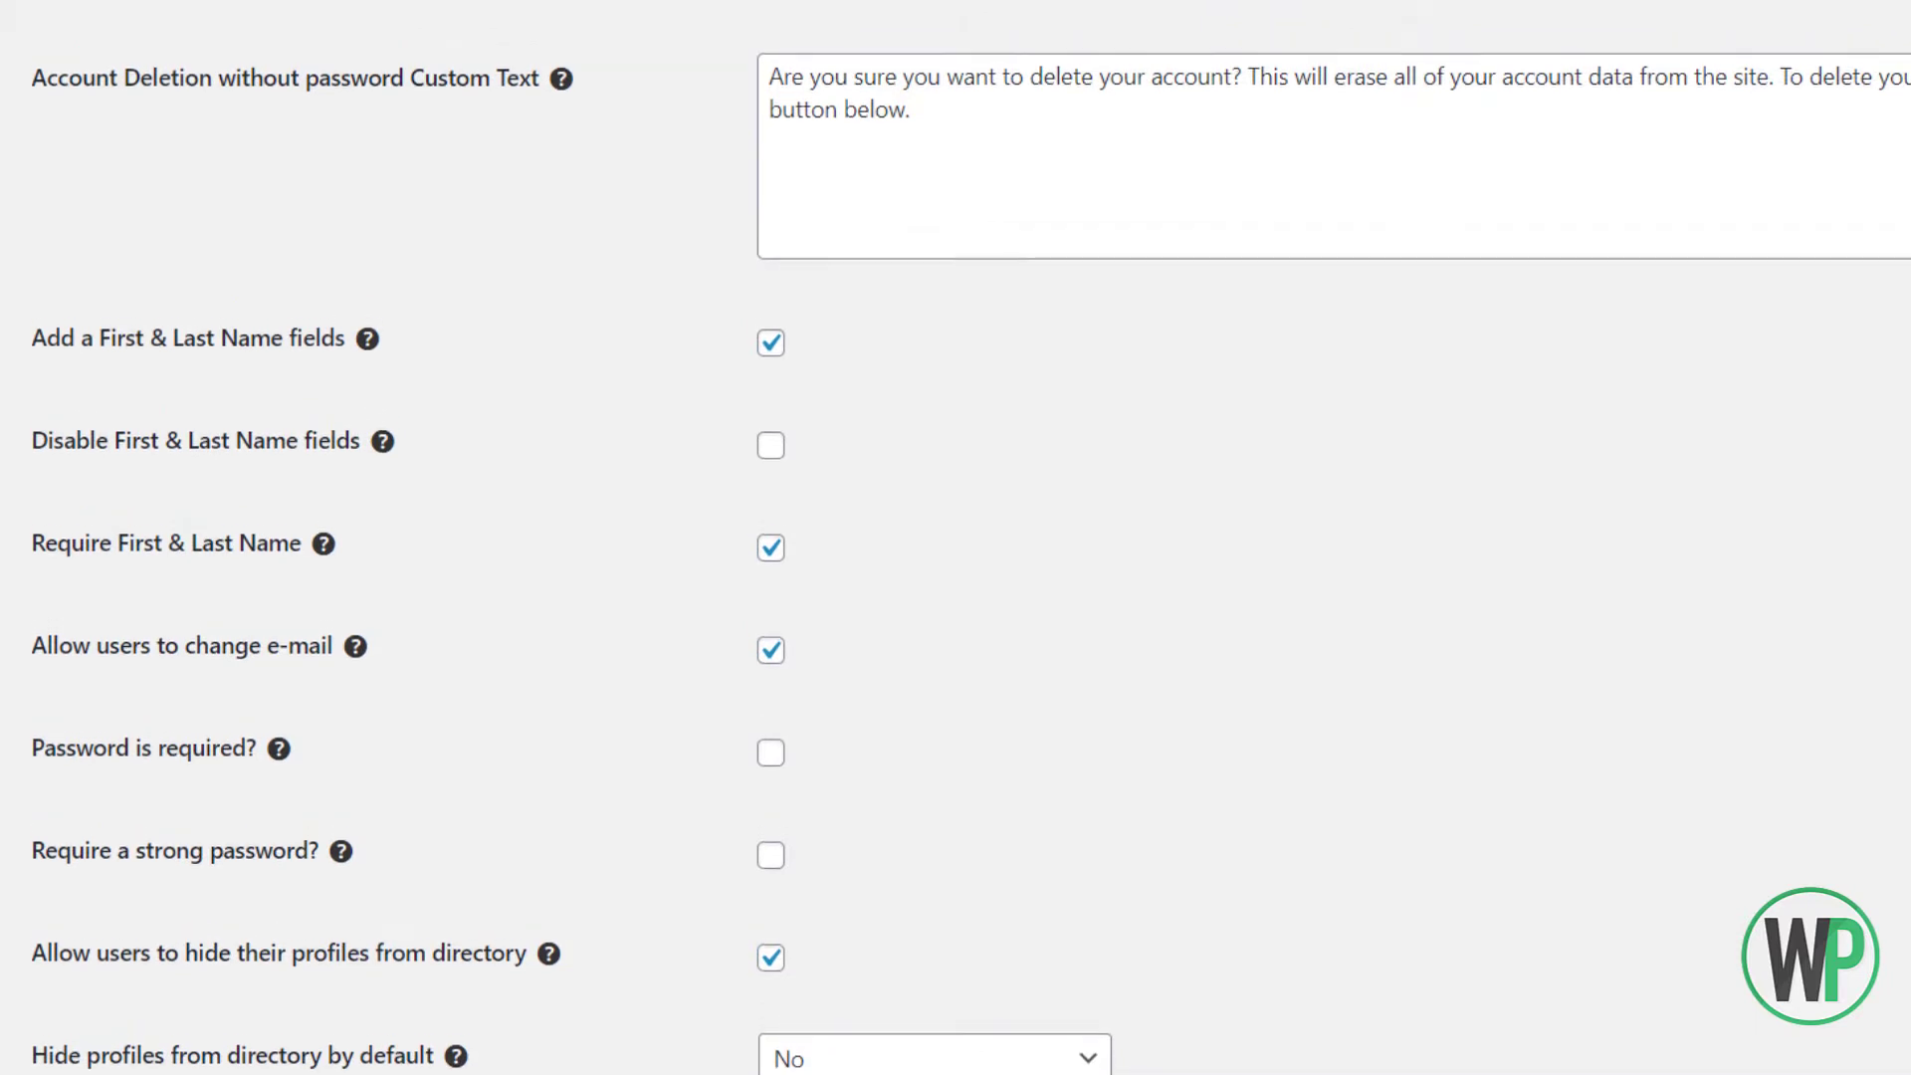
scroll(956, 538, "up", 9)
left_click(364, 198)
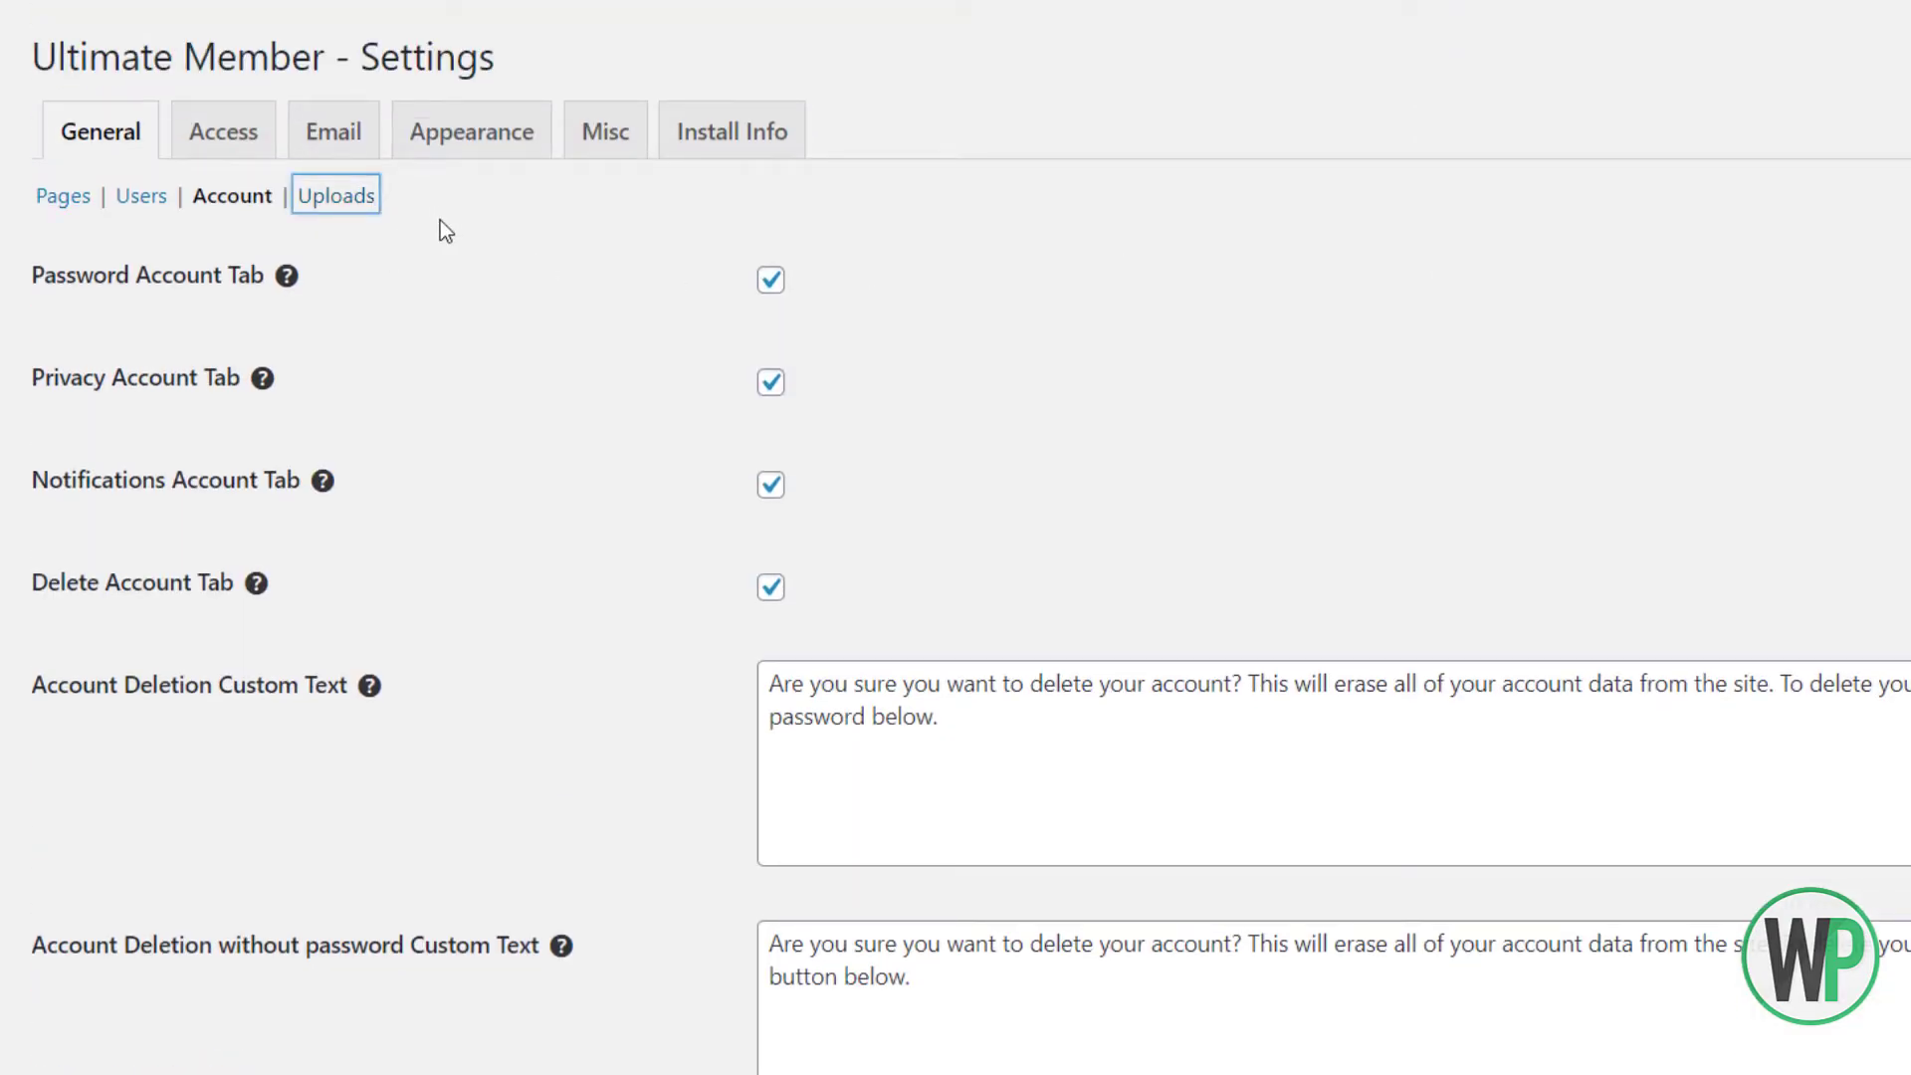
scroll(956, 537, "down", 4)
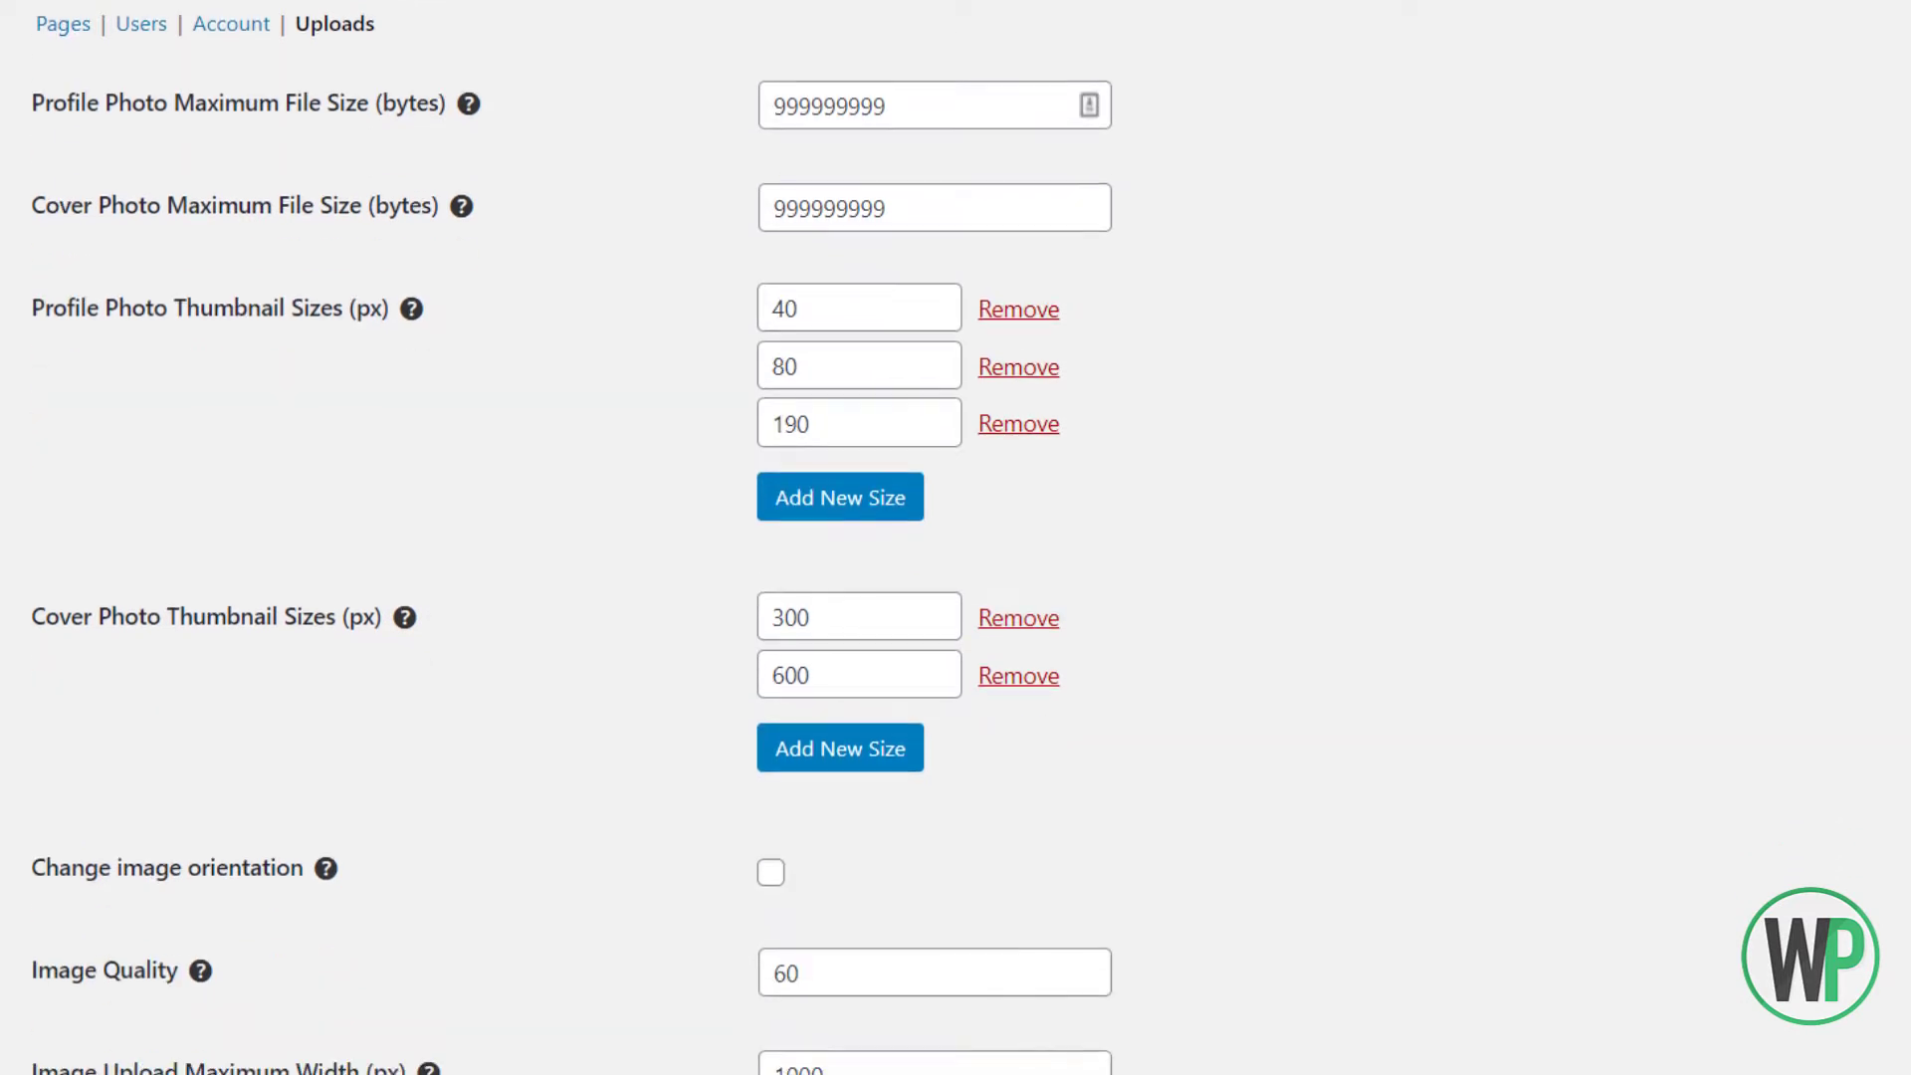
scroll(1652, 377, "up", 4)
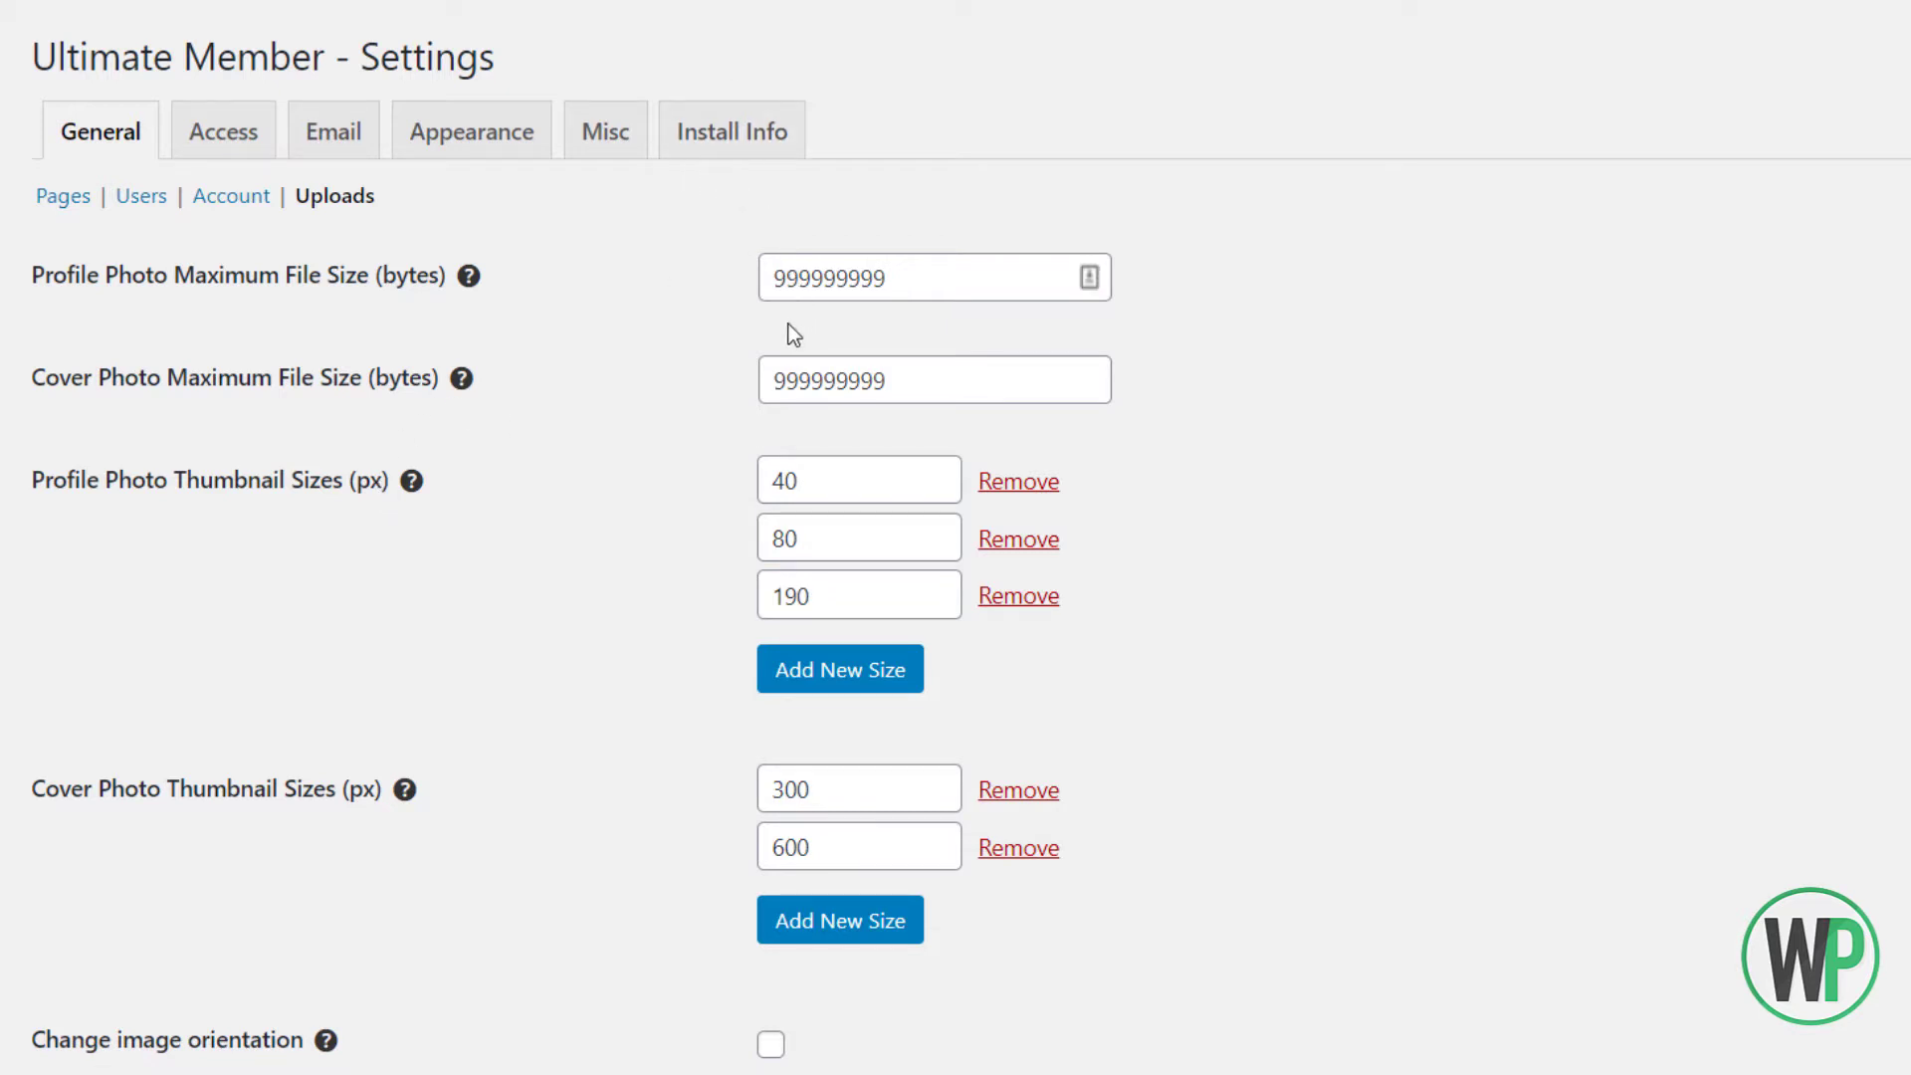
Examine the access settings: the global site access choices, reset password limit, blocked email addresses and blacklist words
mouse_move(469, 277)
left_click(239, 136)
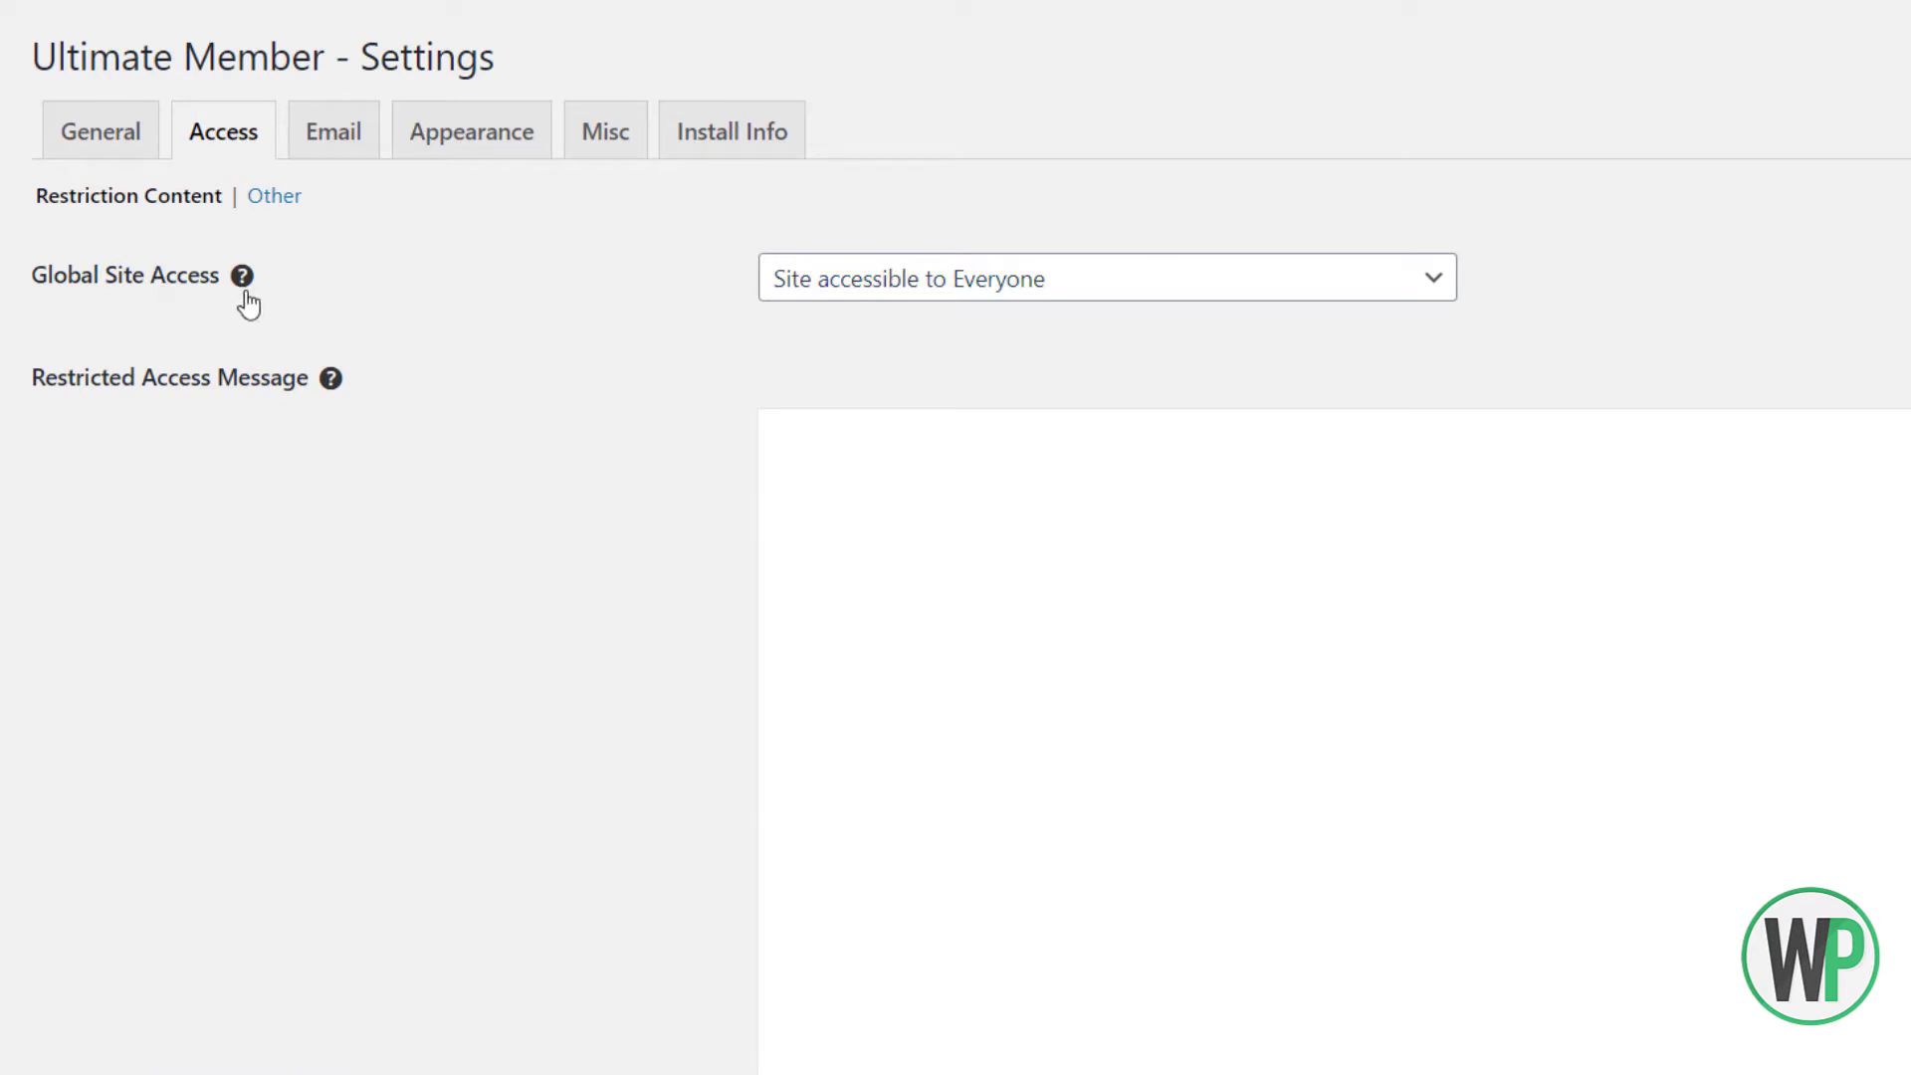
left_click(872, 306)
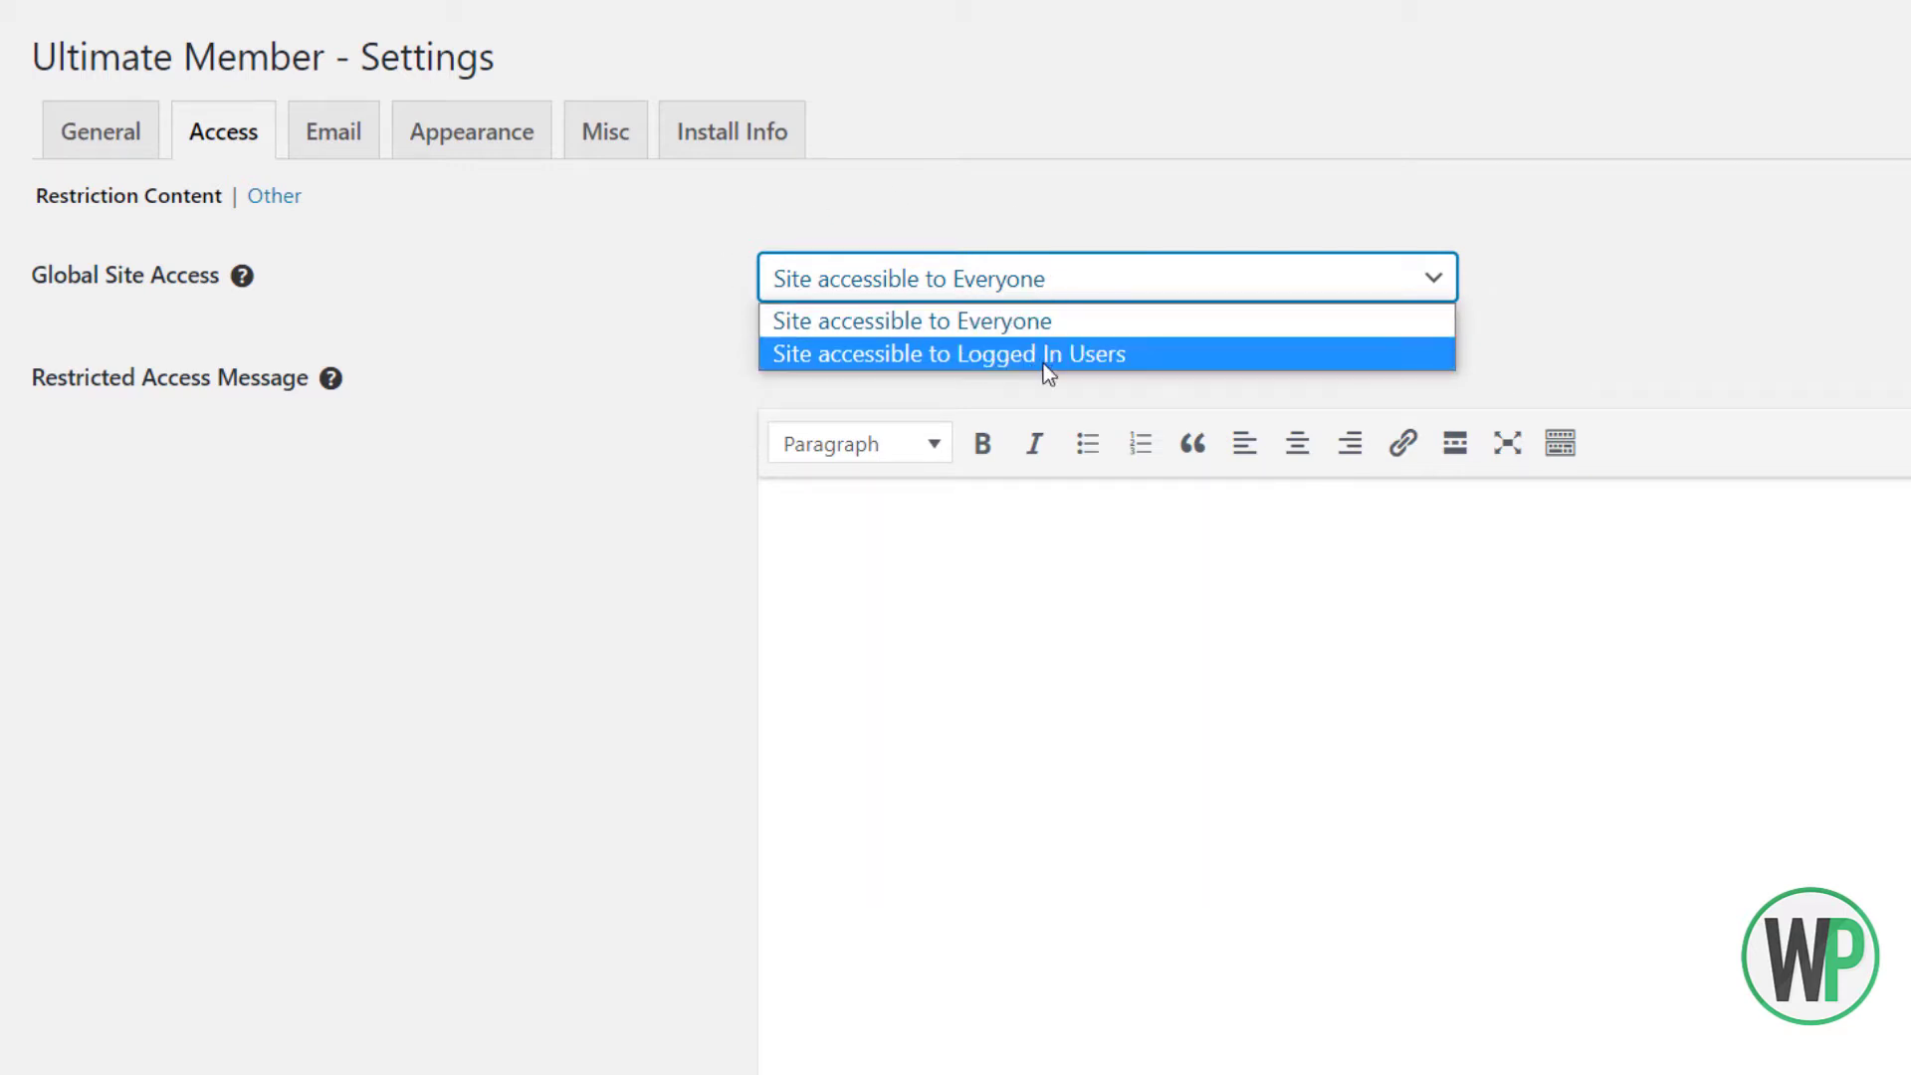
left_click(656, 447)
left_click(260, 196)
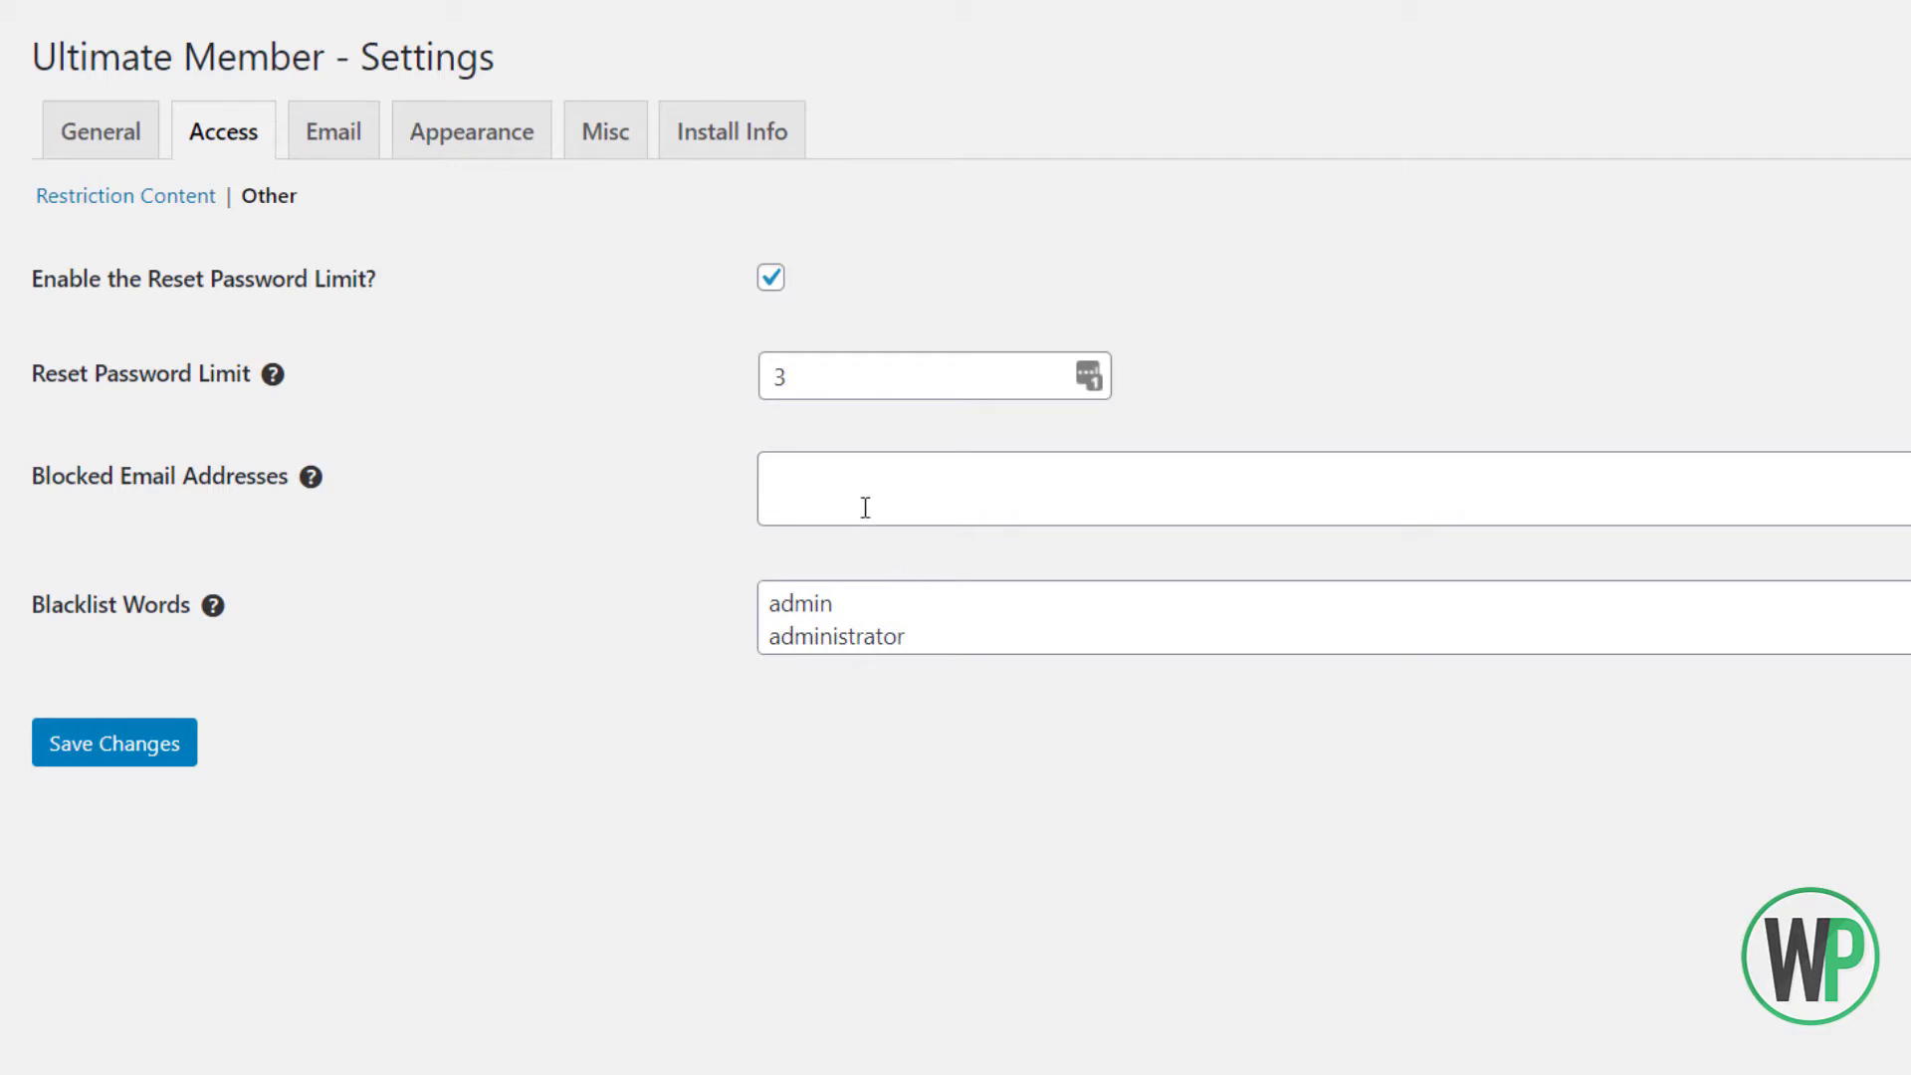
left_click_drag(998, 632, 737, 589)
left_click(797, 482)
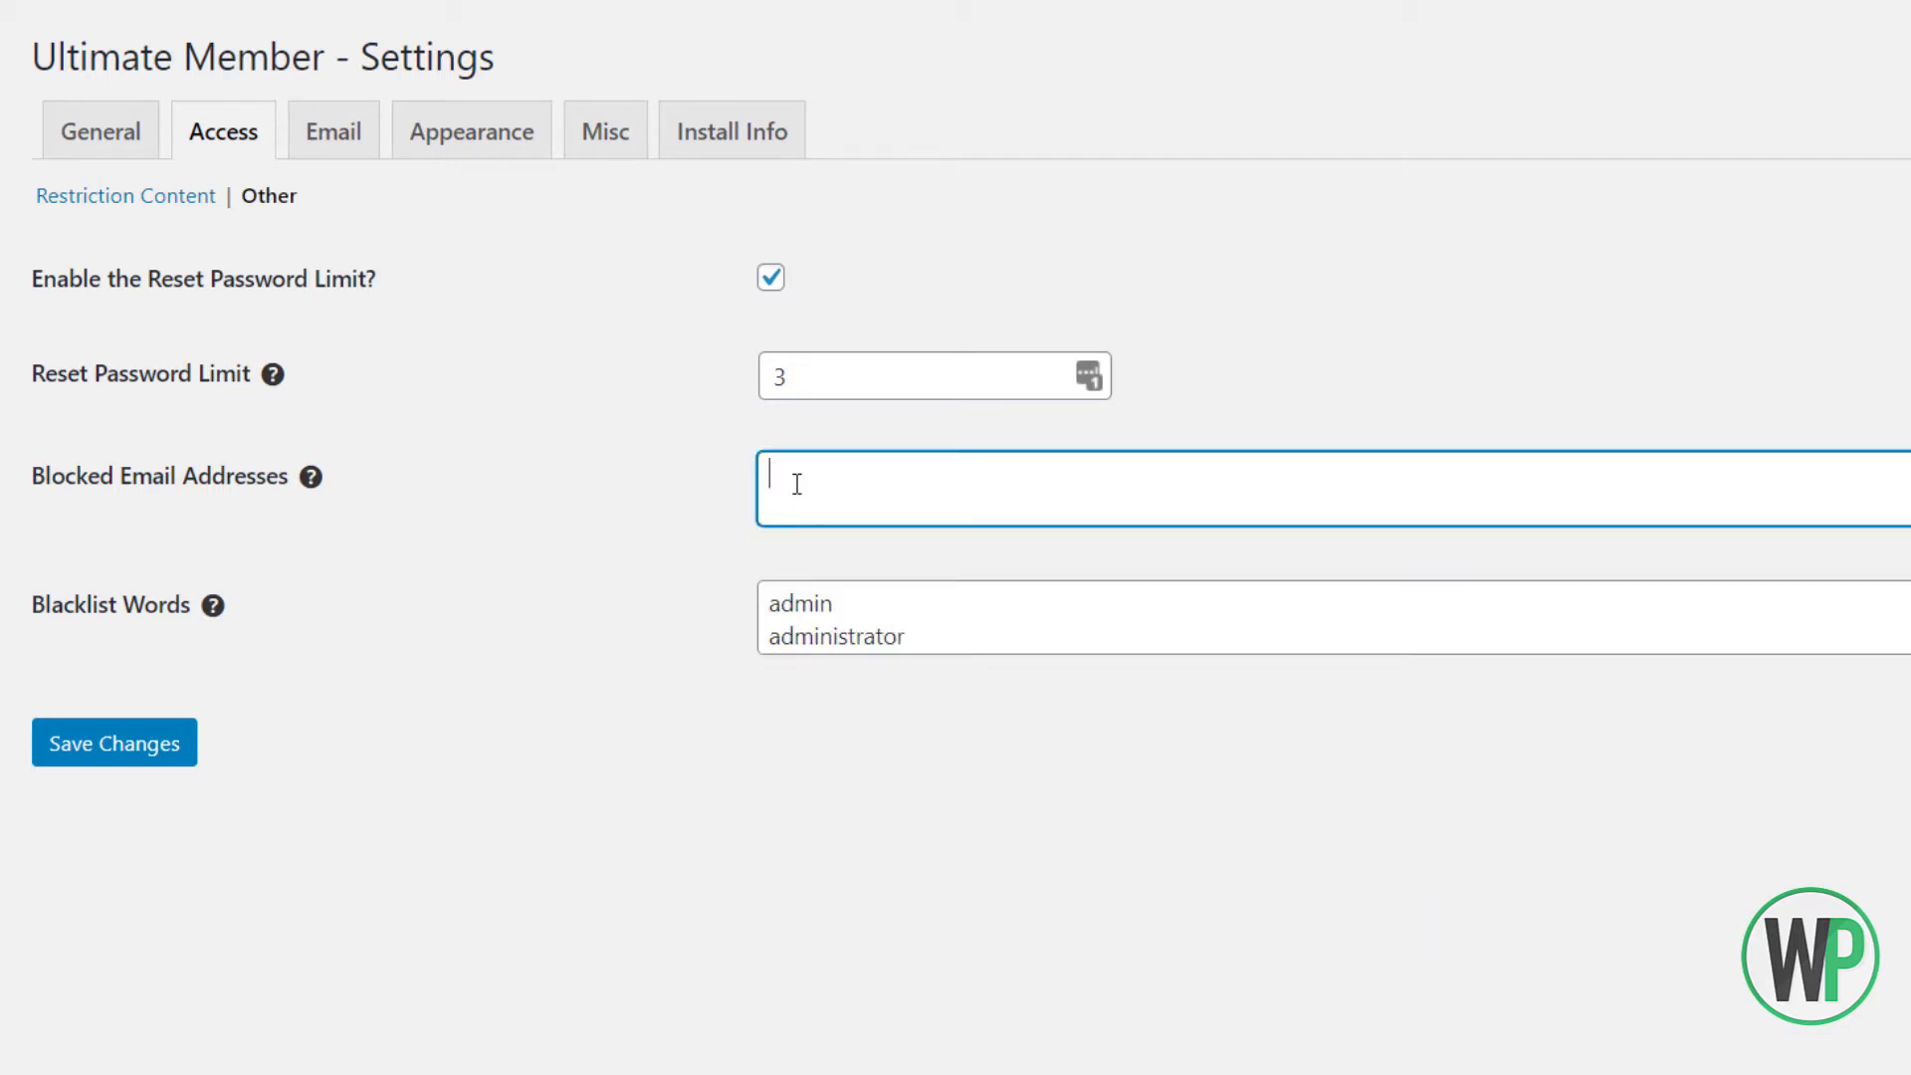
Look through the list of email notifications and inspect the Account Welcome Email template's subject line and message body
left_click(339, 139)
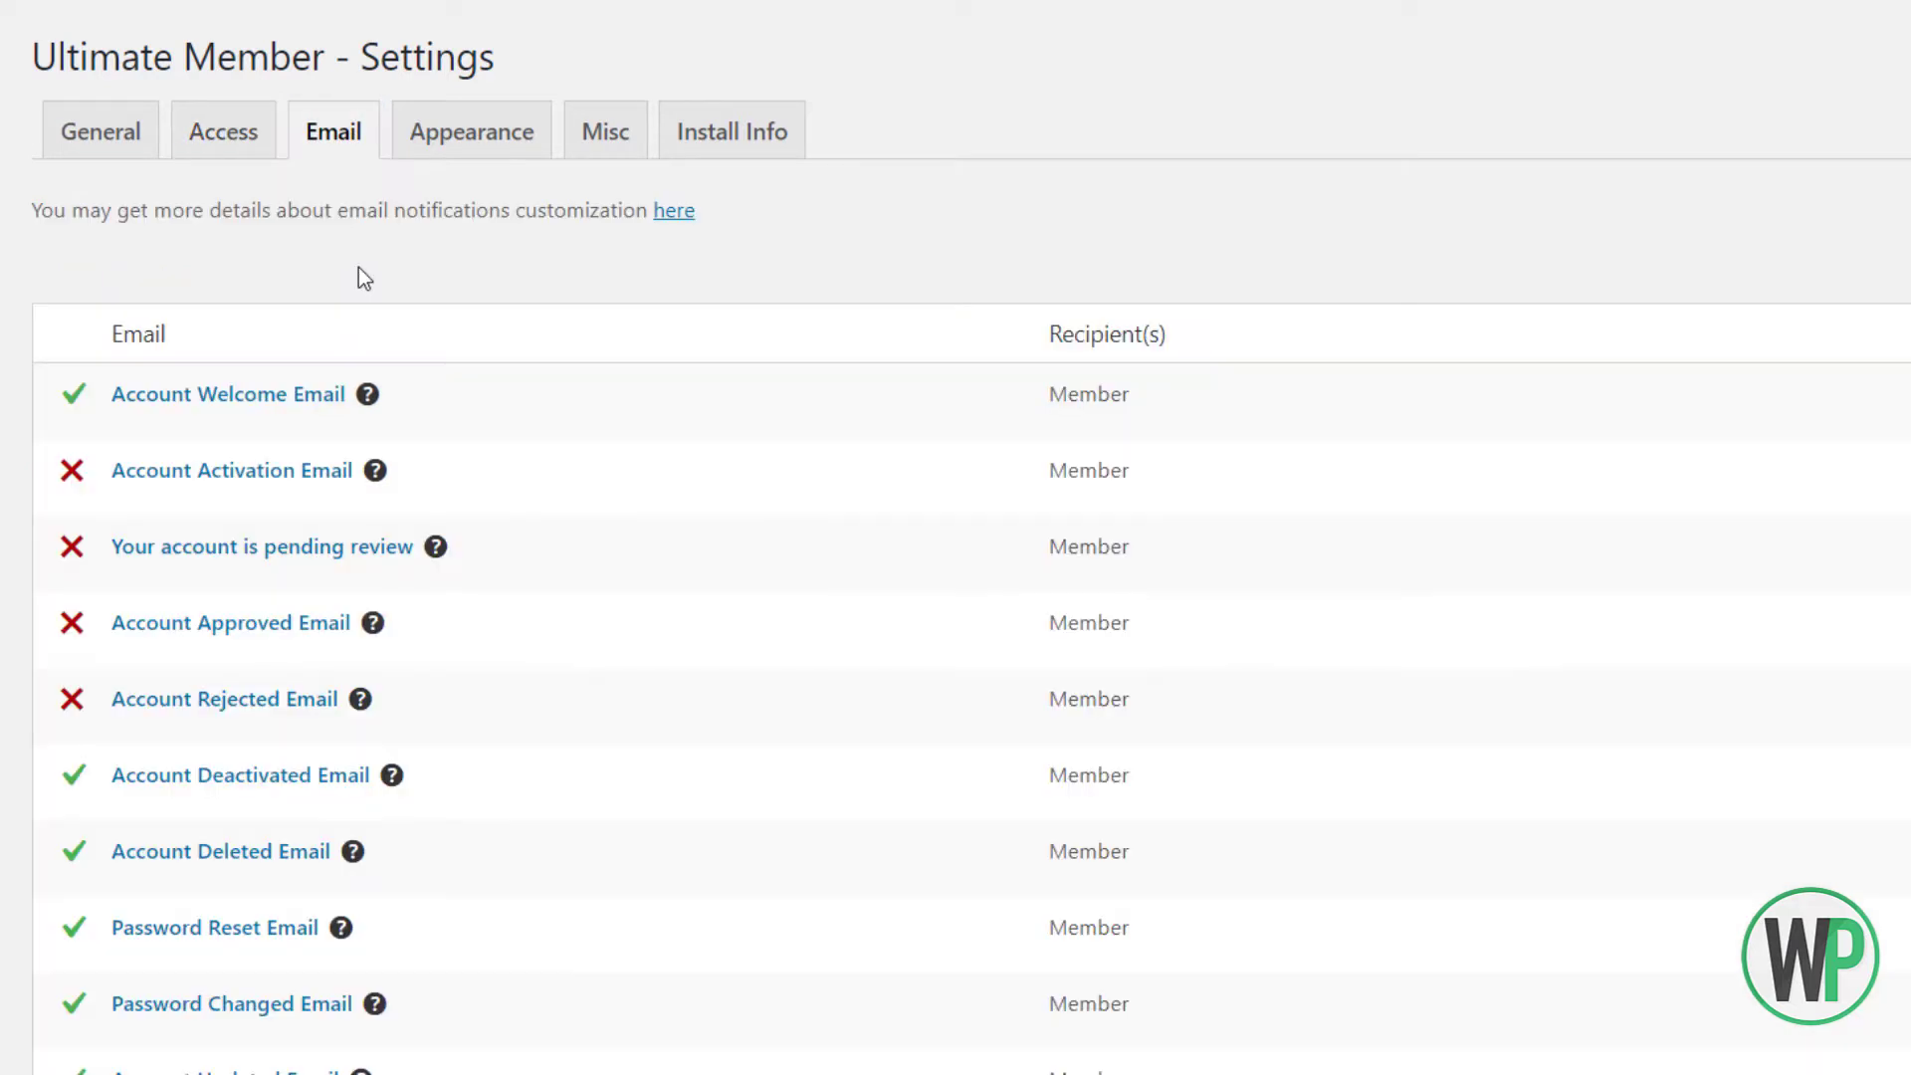
scroll(377, 277, "down", 5)
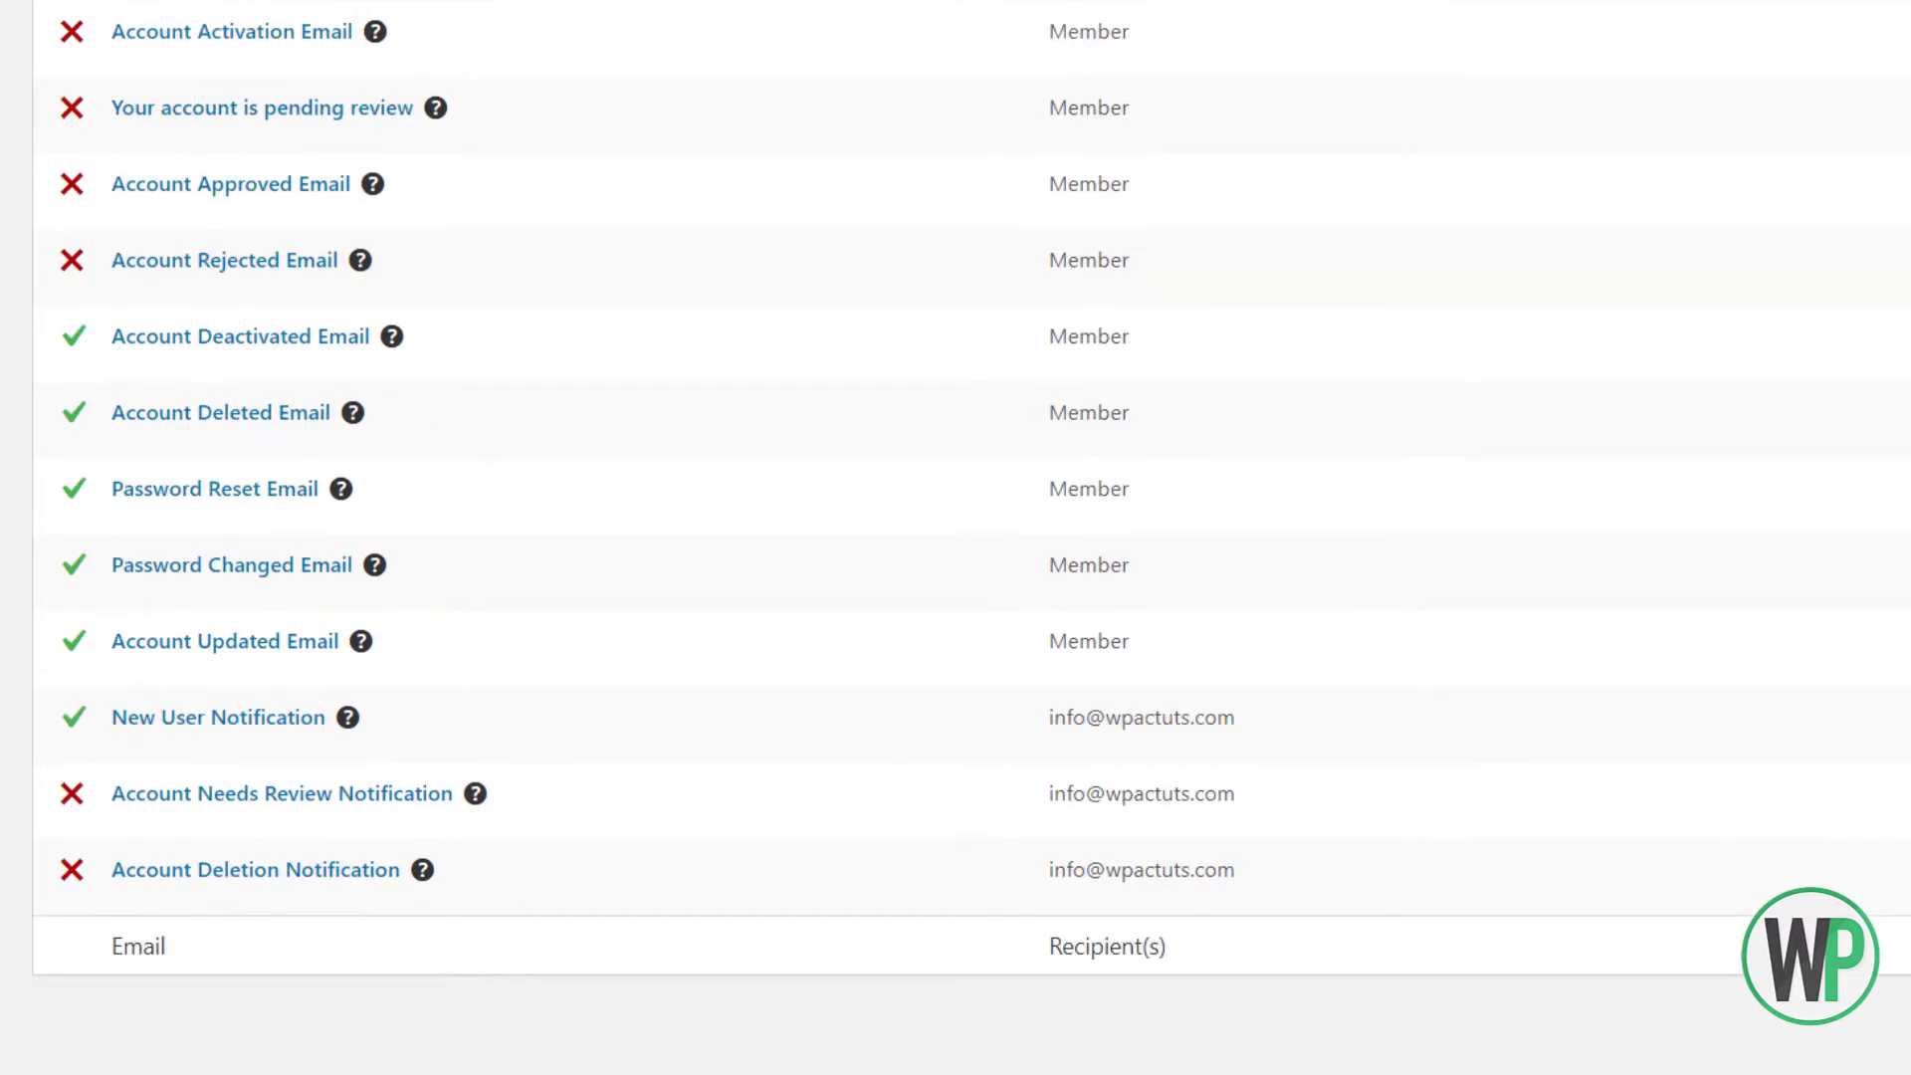
scroll(956, 538, "up", 3)
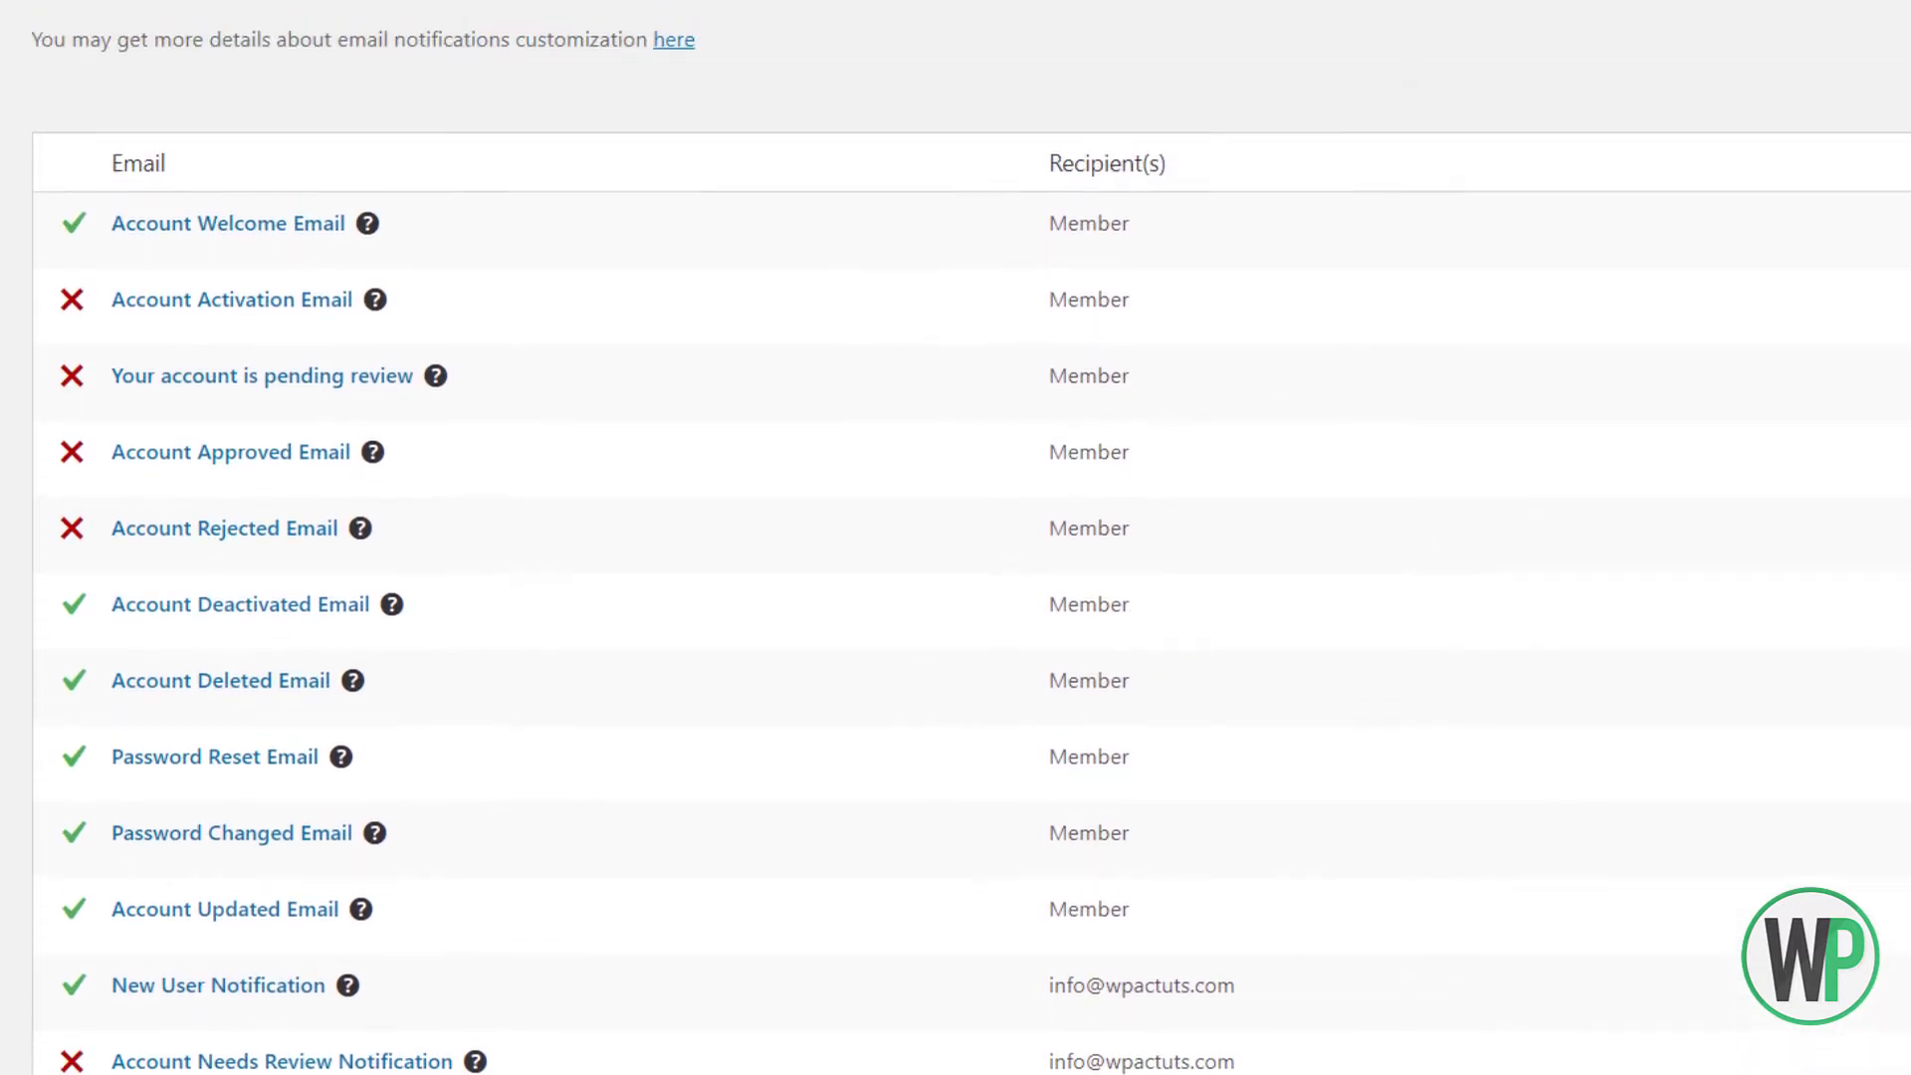
scroll(384, 302, "down", 3)
scroll(385, 302, "up", 3)
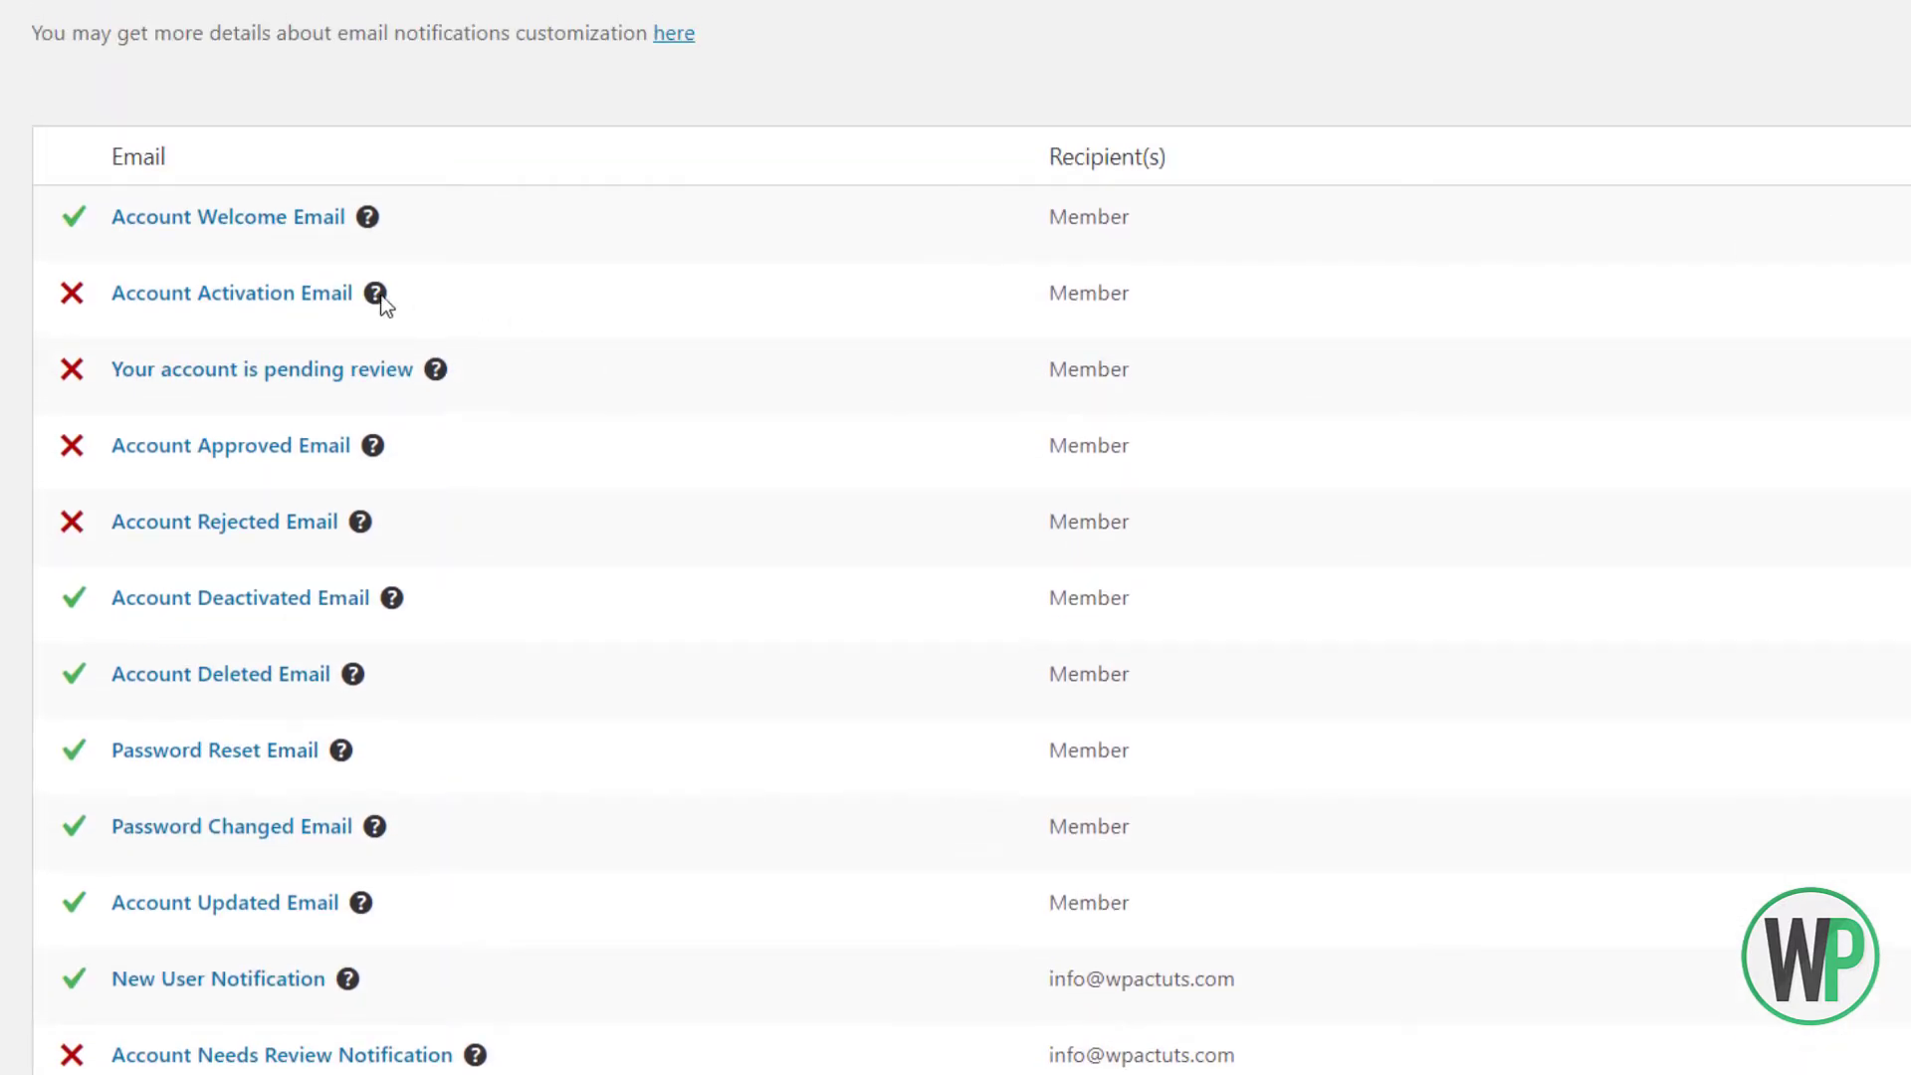
left_click(285, 219)
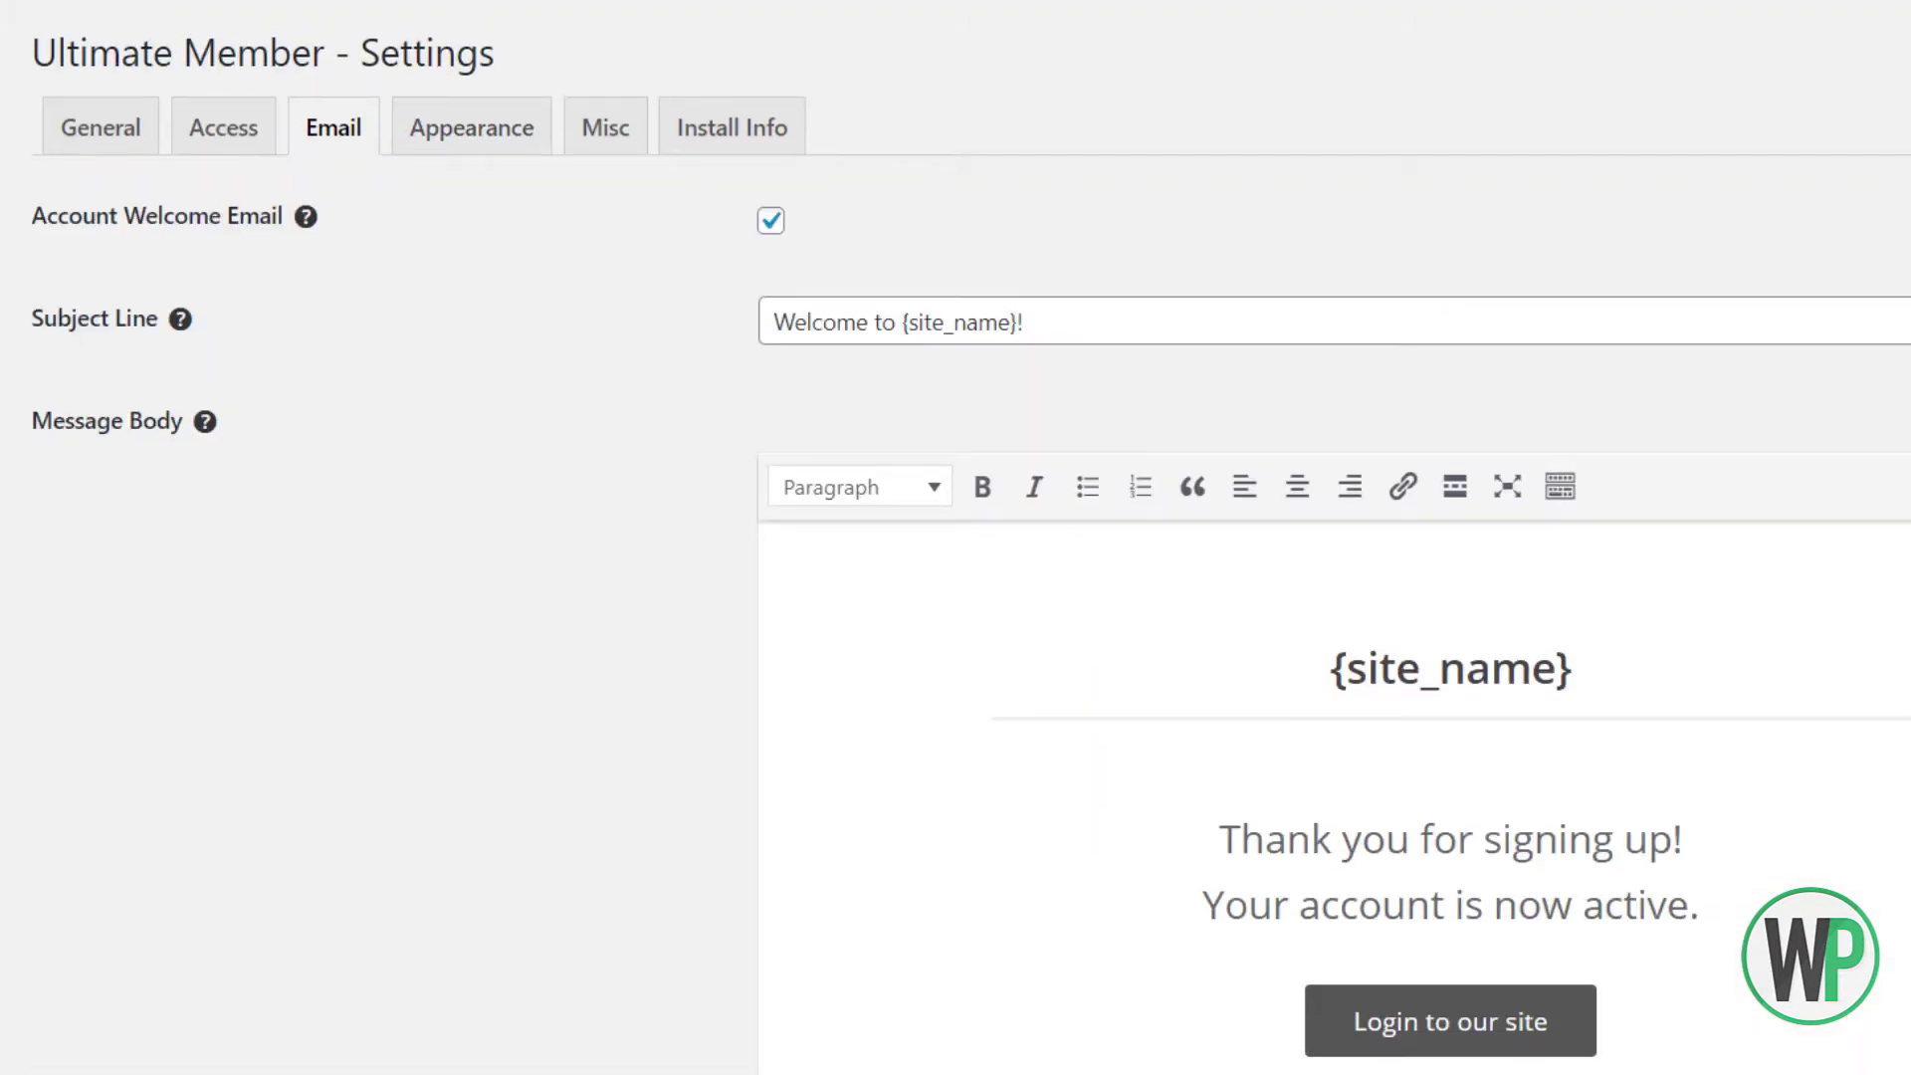
scroll(1770, 498, "down", 3)
scroll(1745, 796, "up", 3)
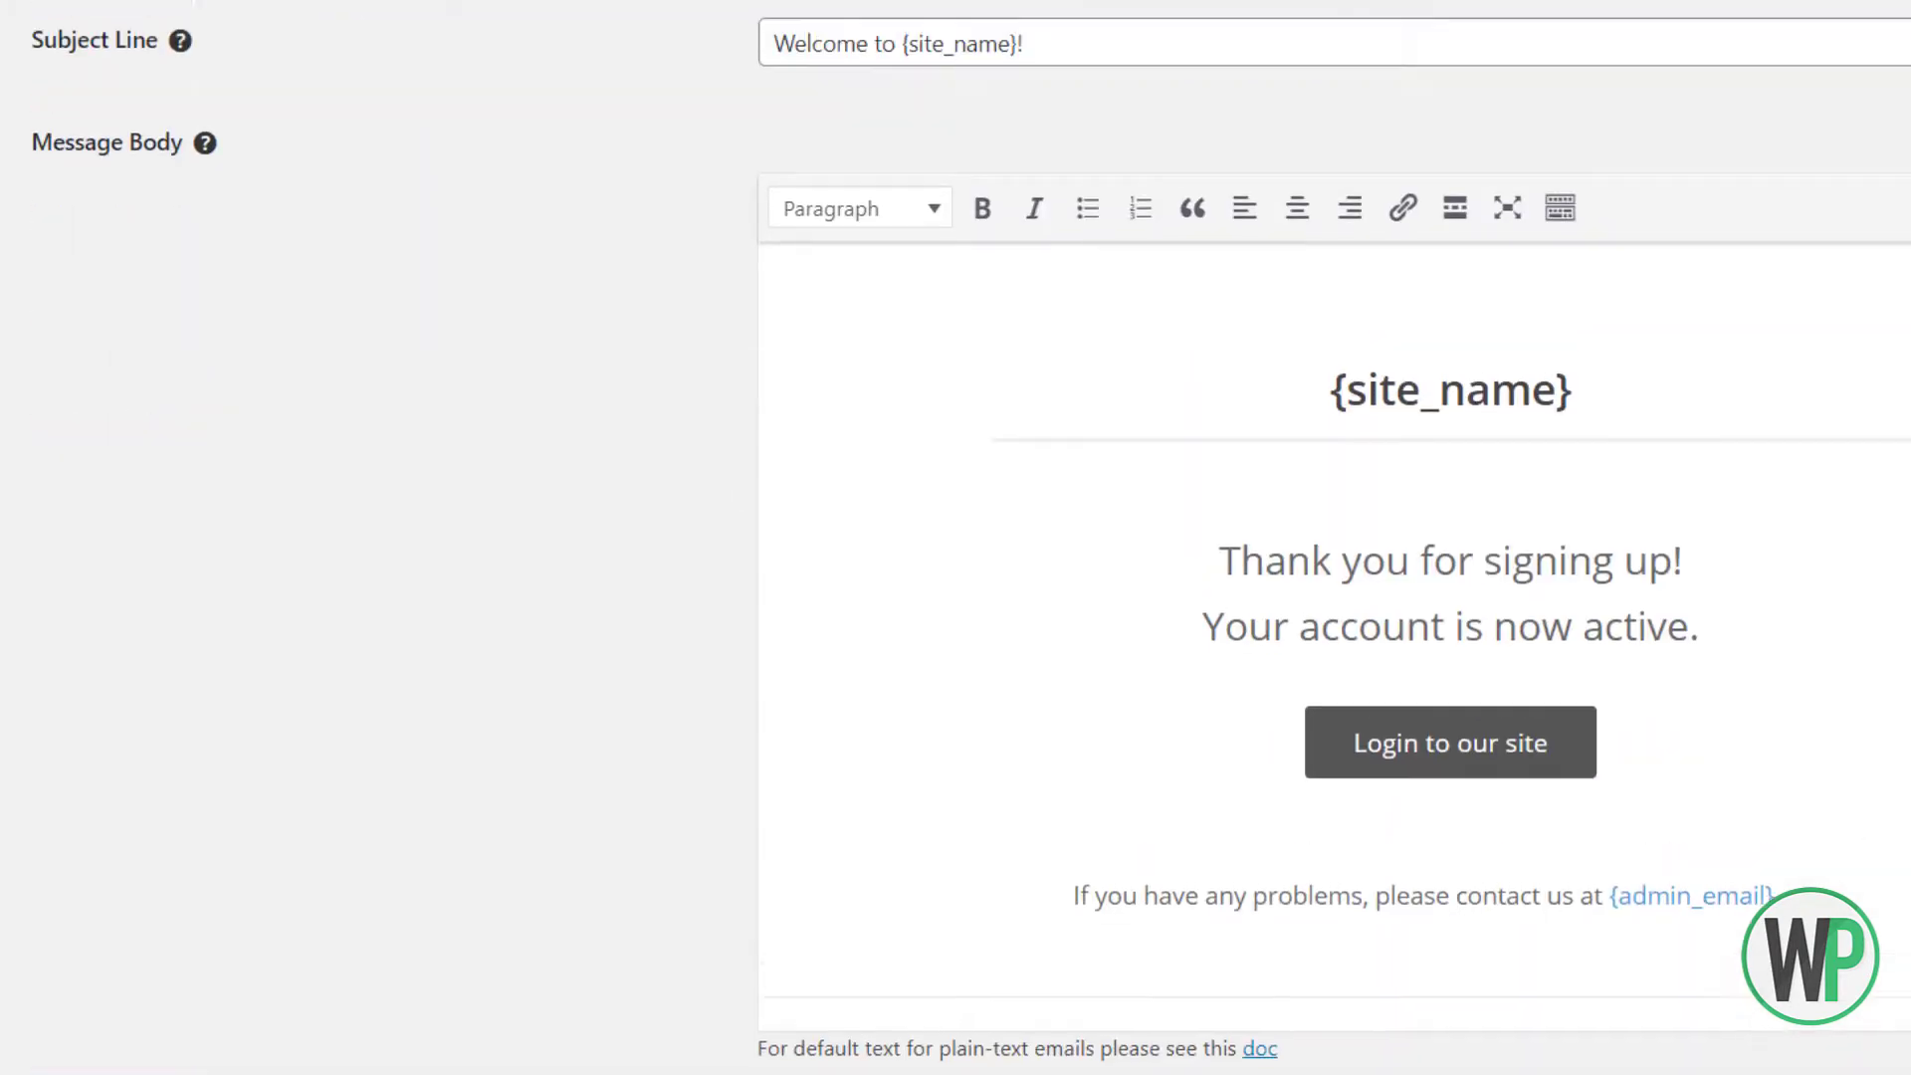
Review the profile appearance settings and open Ultimate Member's miscellaneous settings
left_click(505, 155)
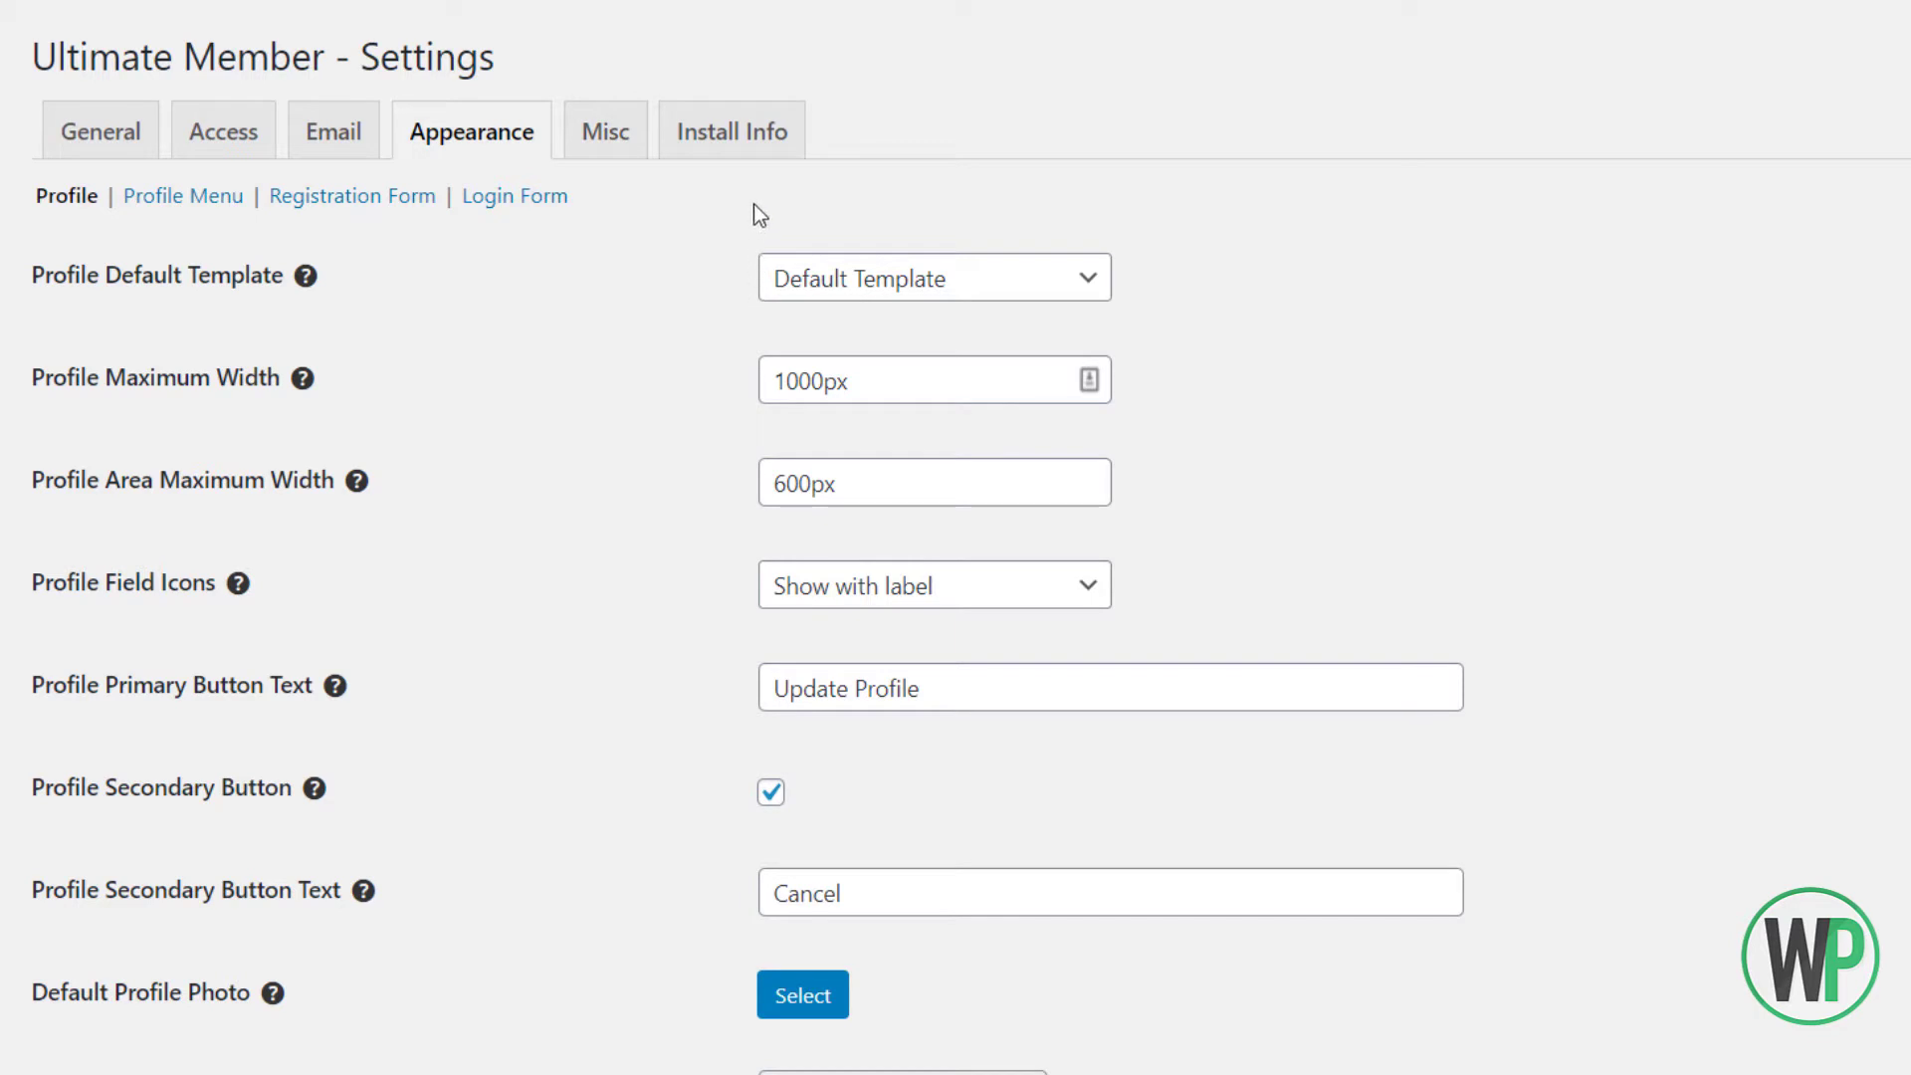
left_click(598, 134)
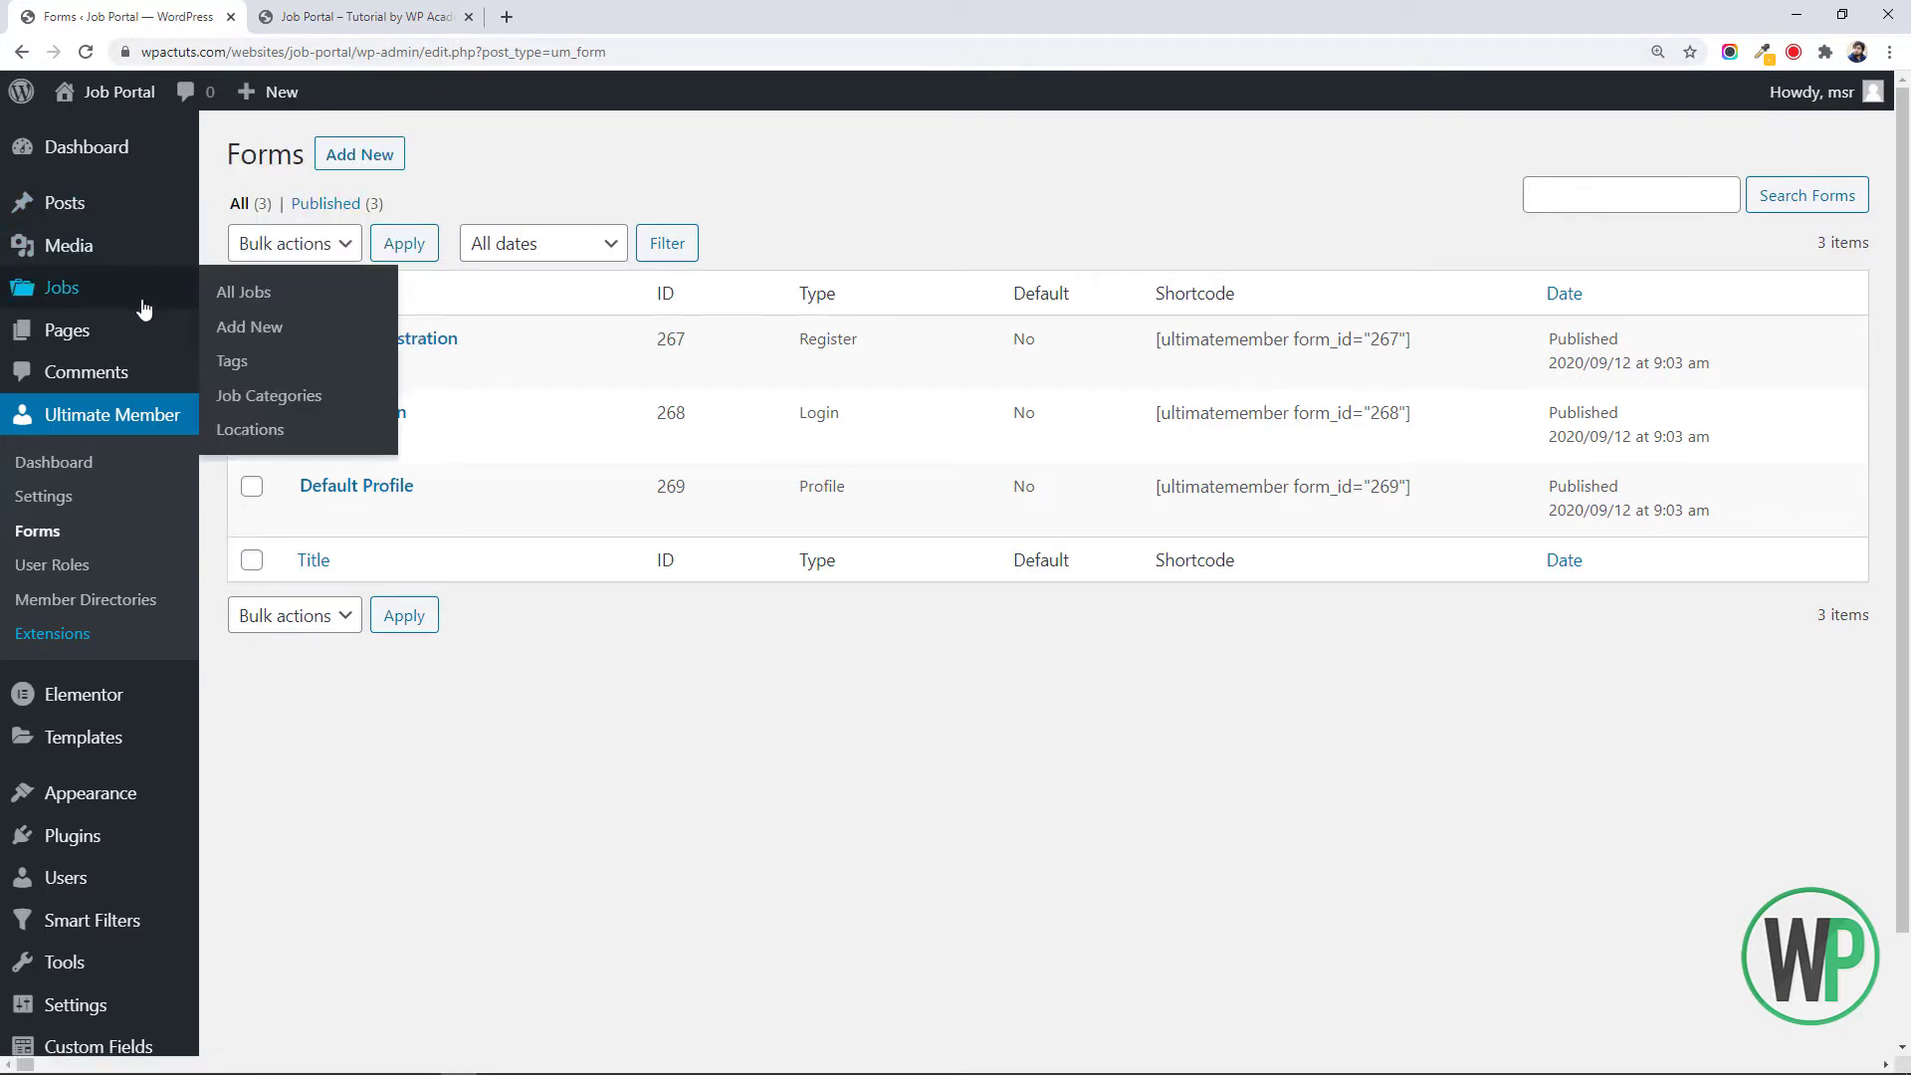
Open the list of all site pages in a new browser tab and look through the Ultimate Member pages
right_click(145, 345)
key("Escape")
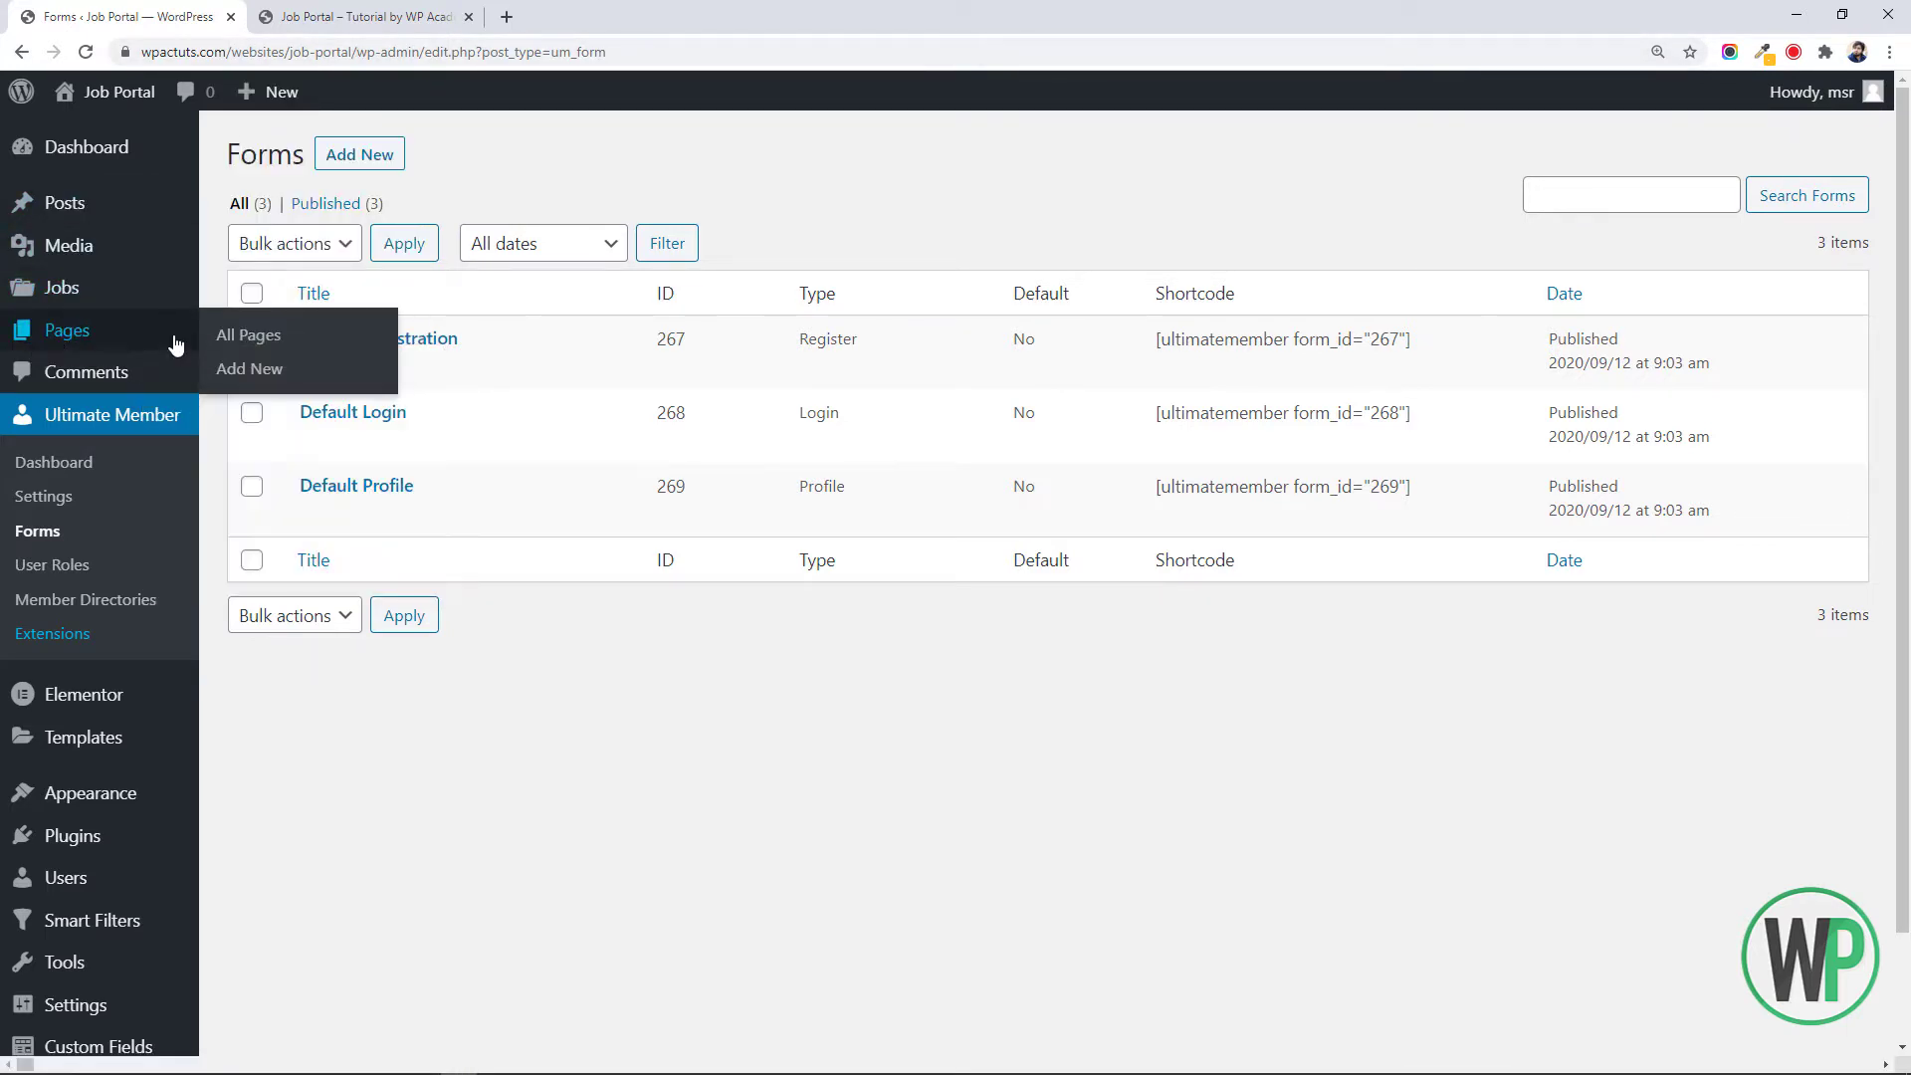
right_click(170, 341)
left_click(224, 356)
left_click_drag(535, 16, 350, 15)
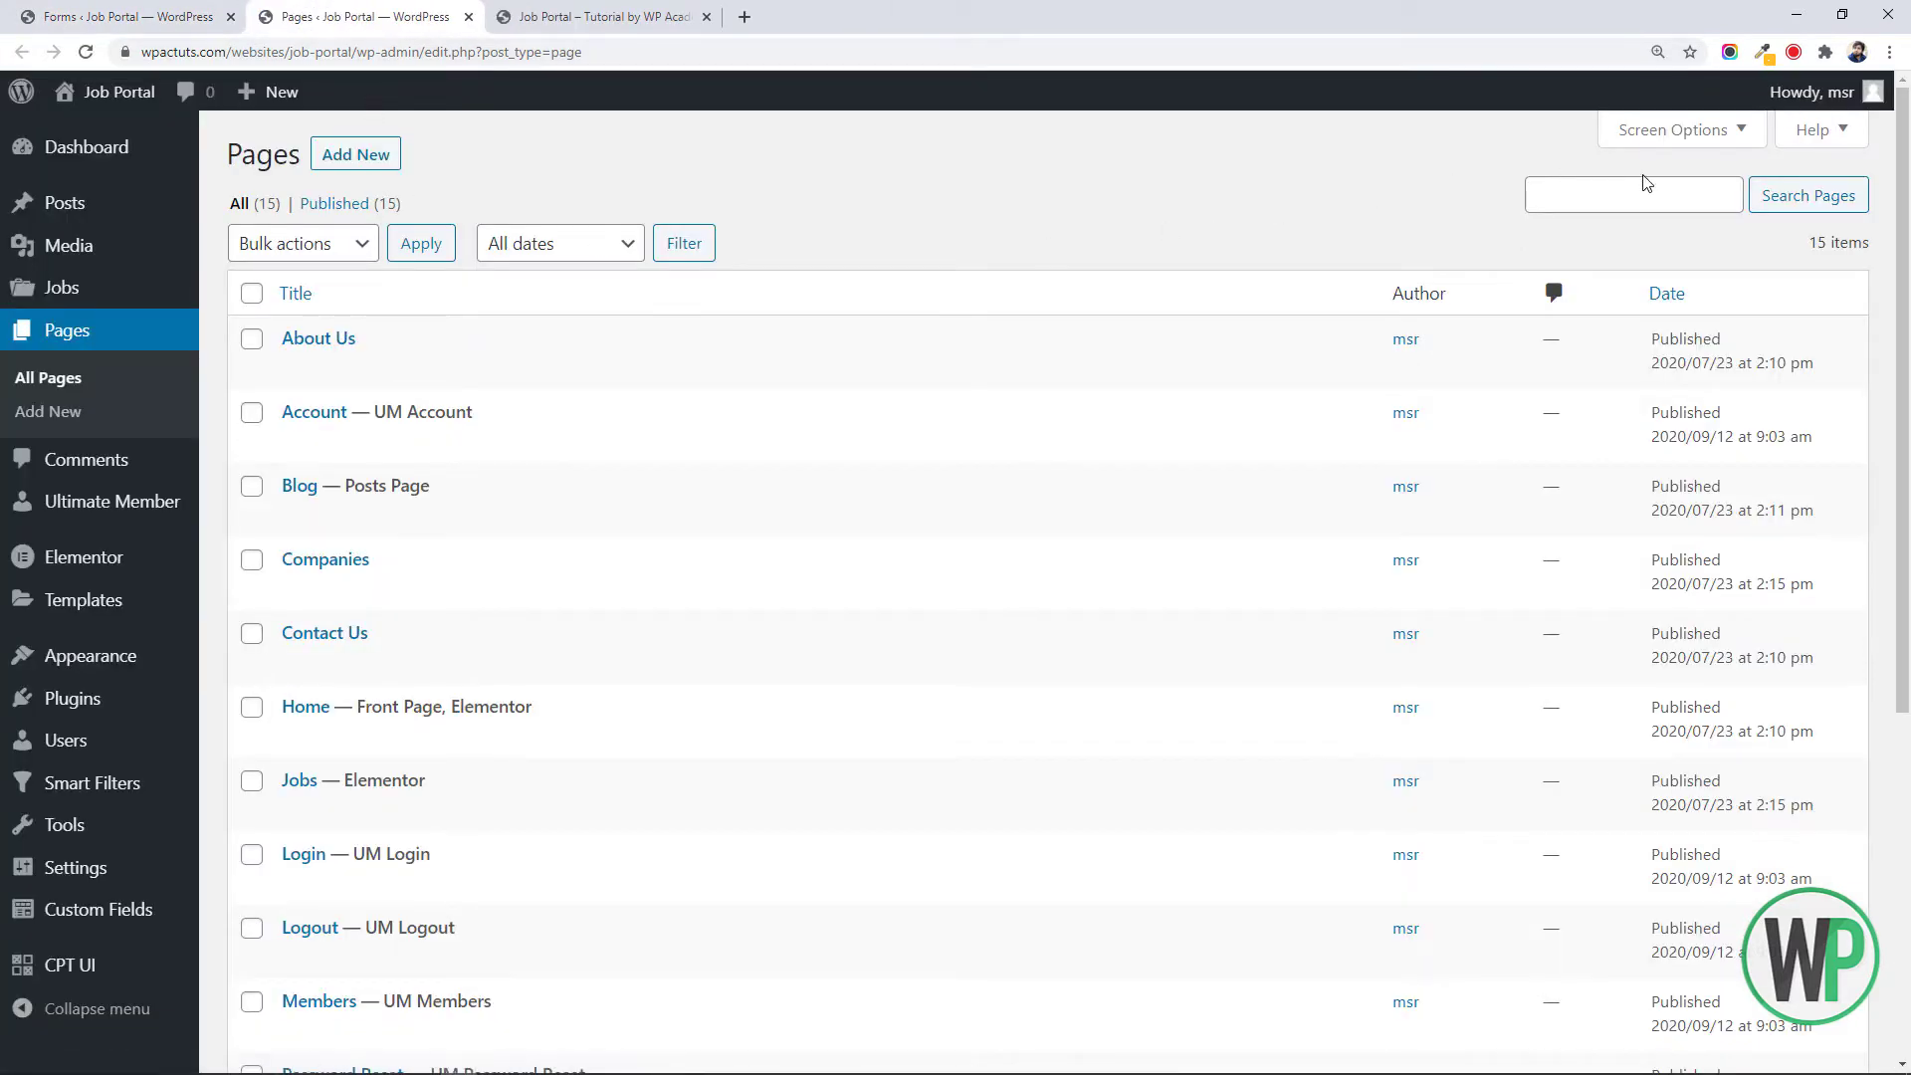
left_click_drag(1907, 236, 1907, 409)
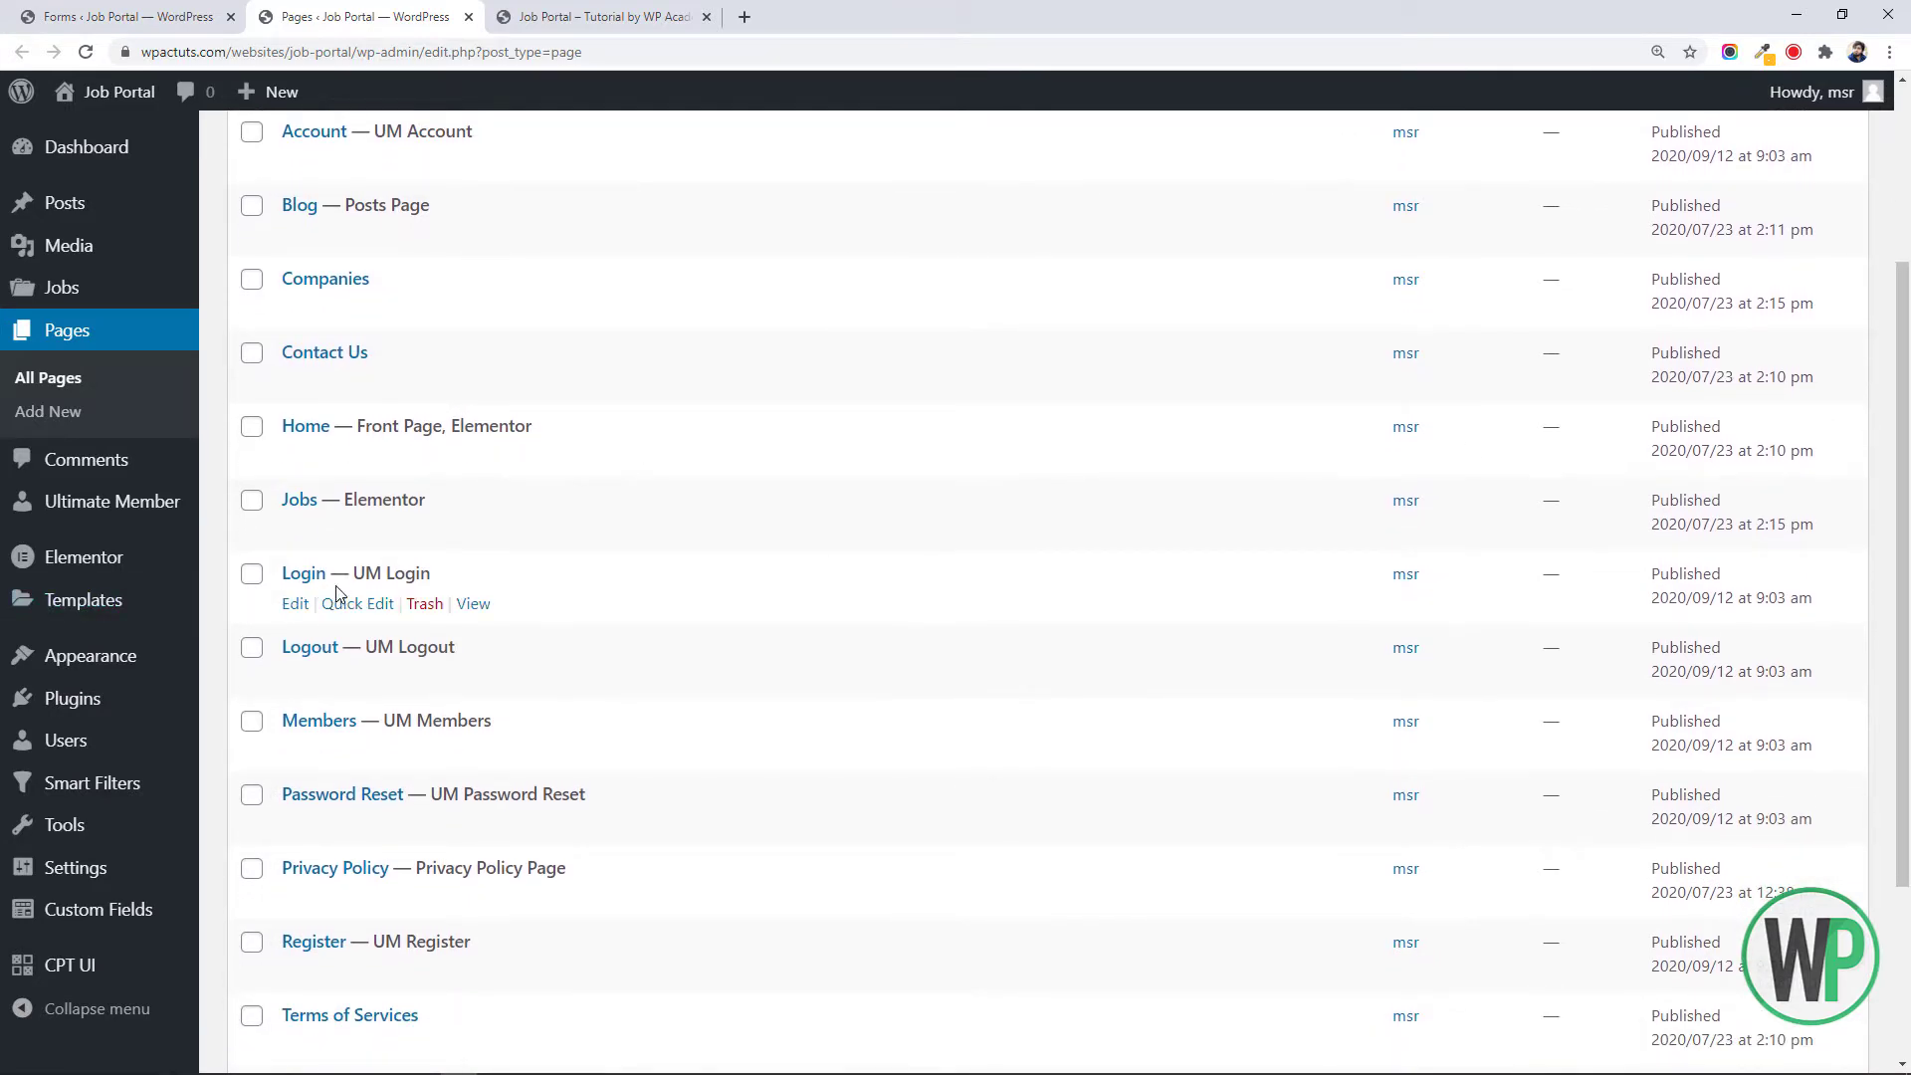
Copy the Login page's link address and open it in a new incognito window
right_click(472, 605)
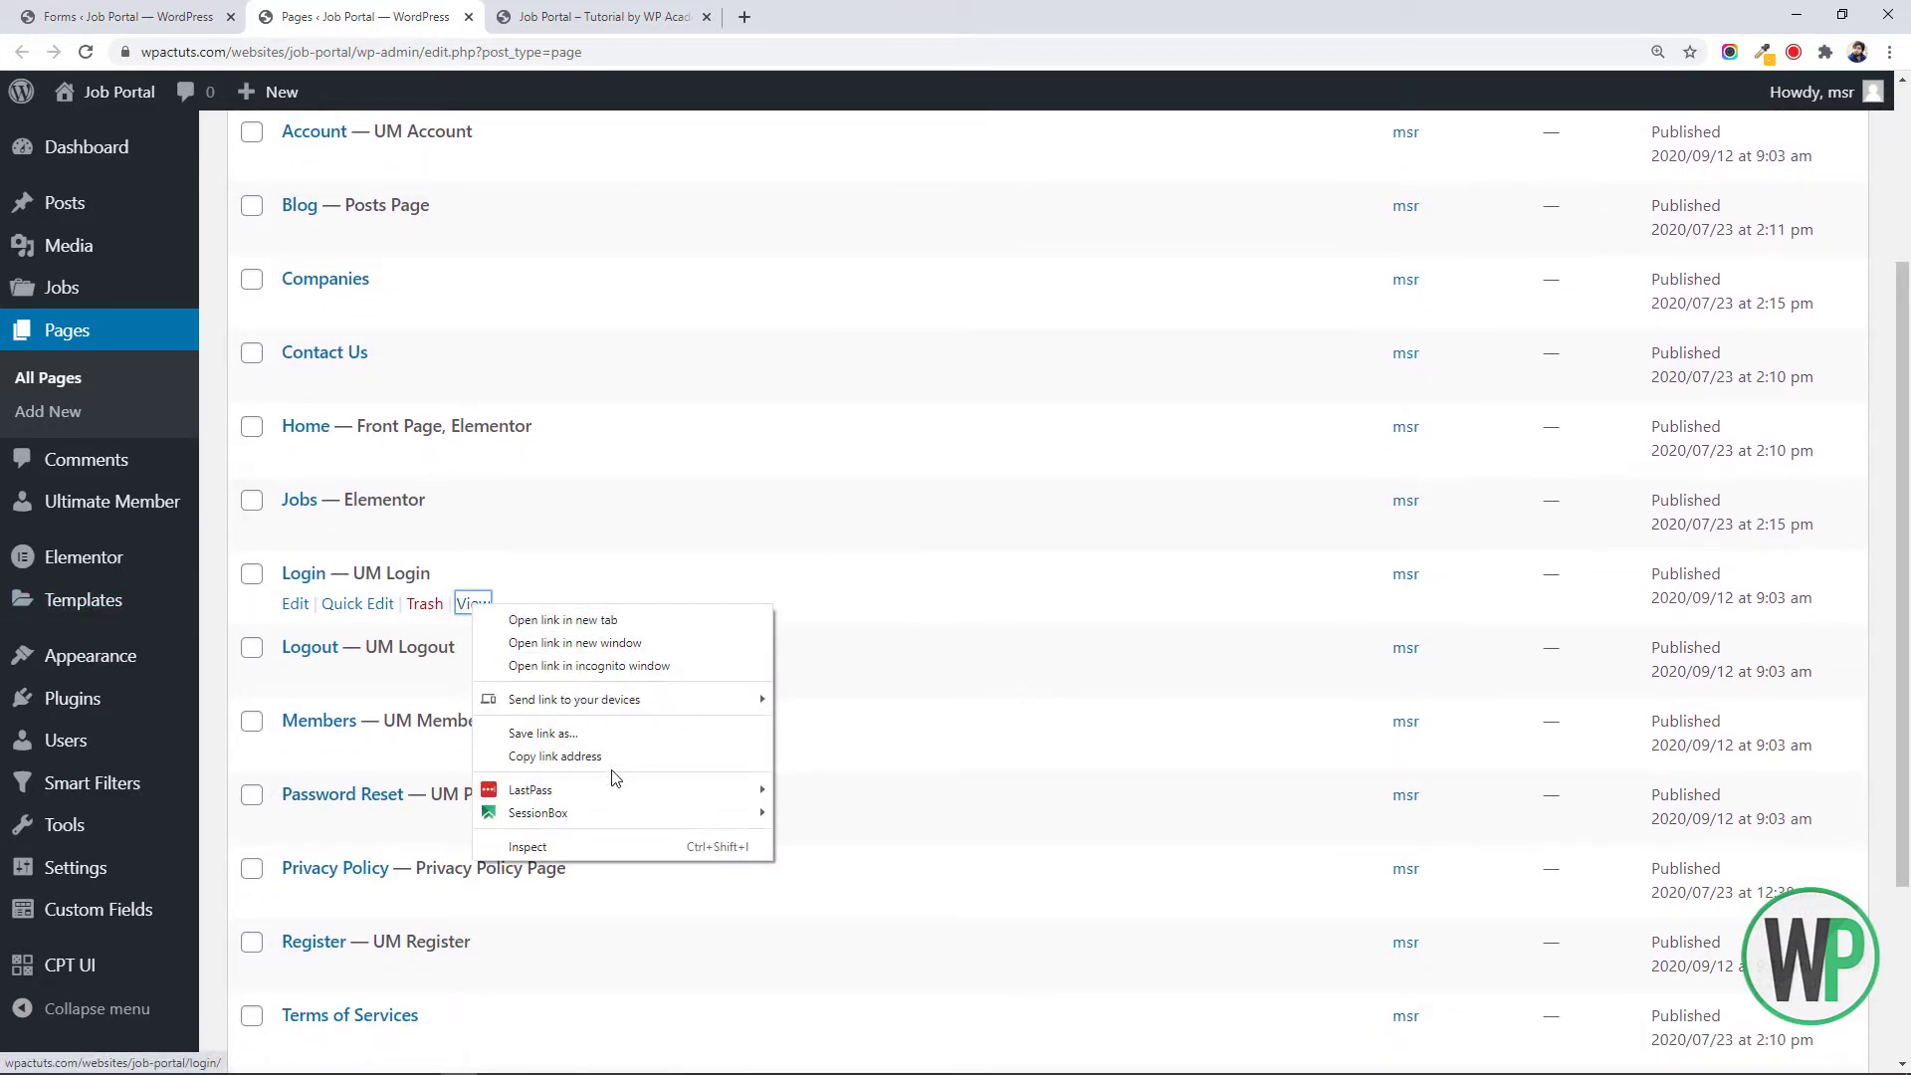
left_click(587, 759)
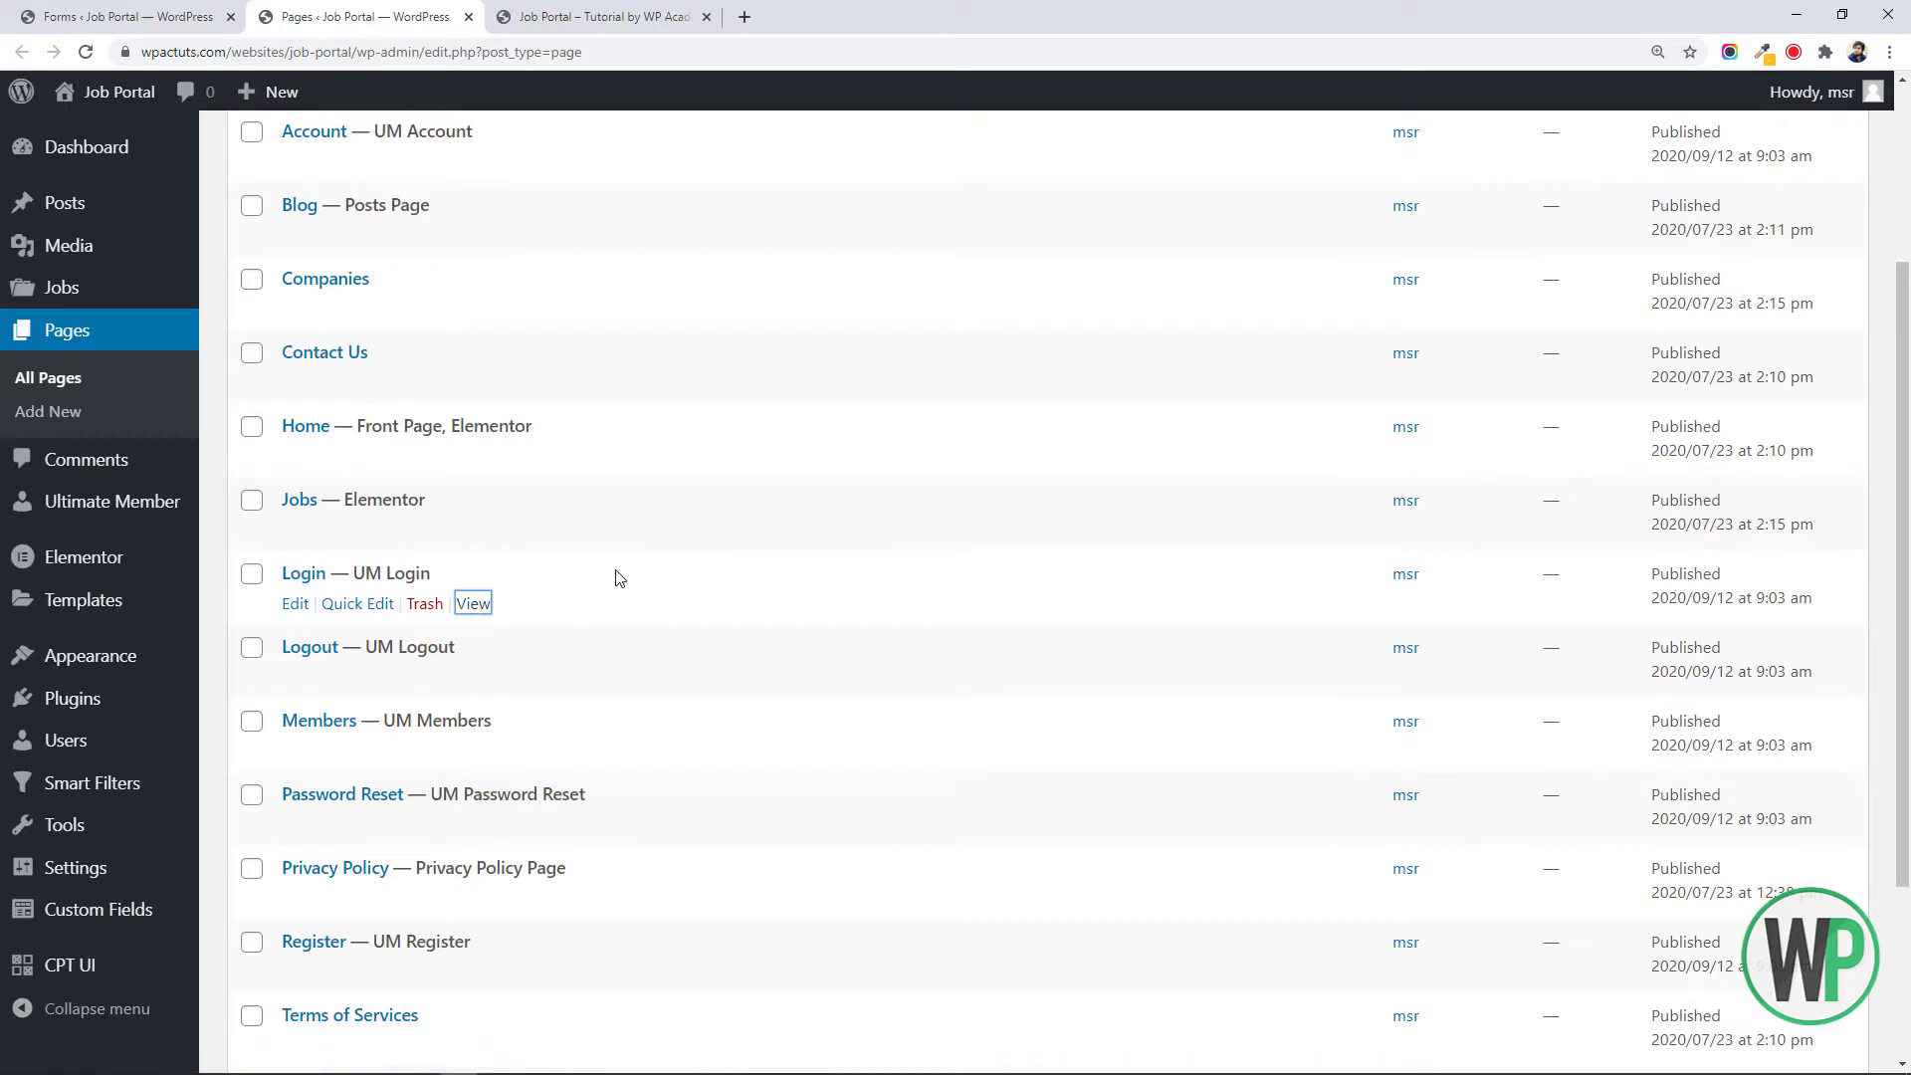
key("ctrl+shift+n")
key("ctrl+v")
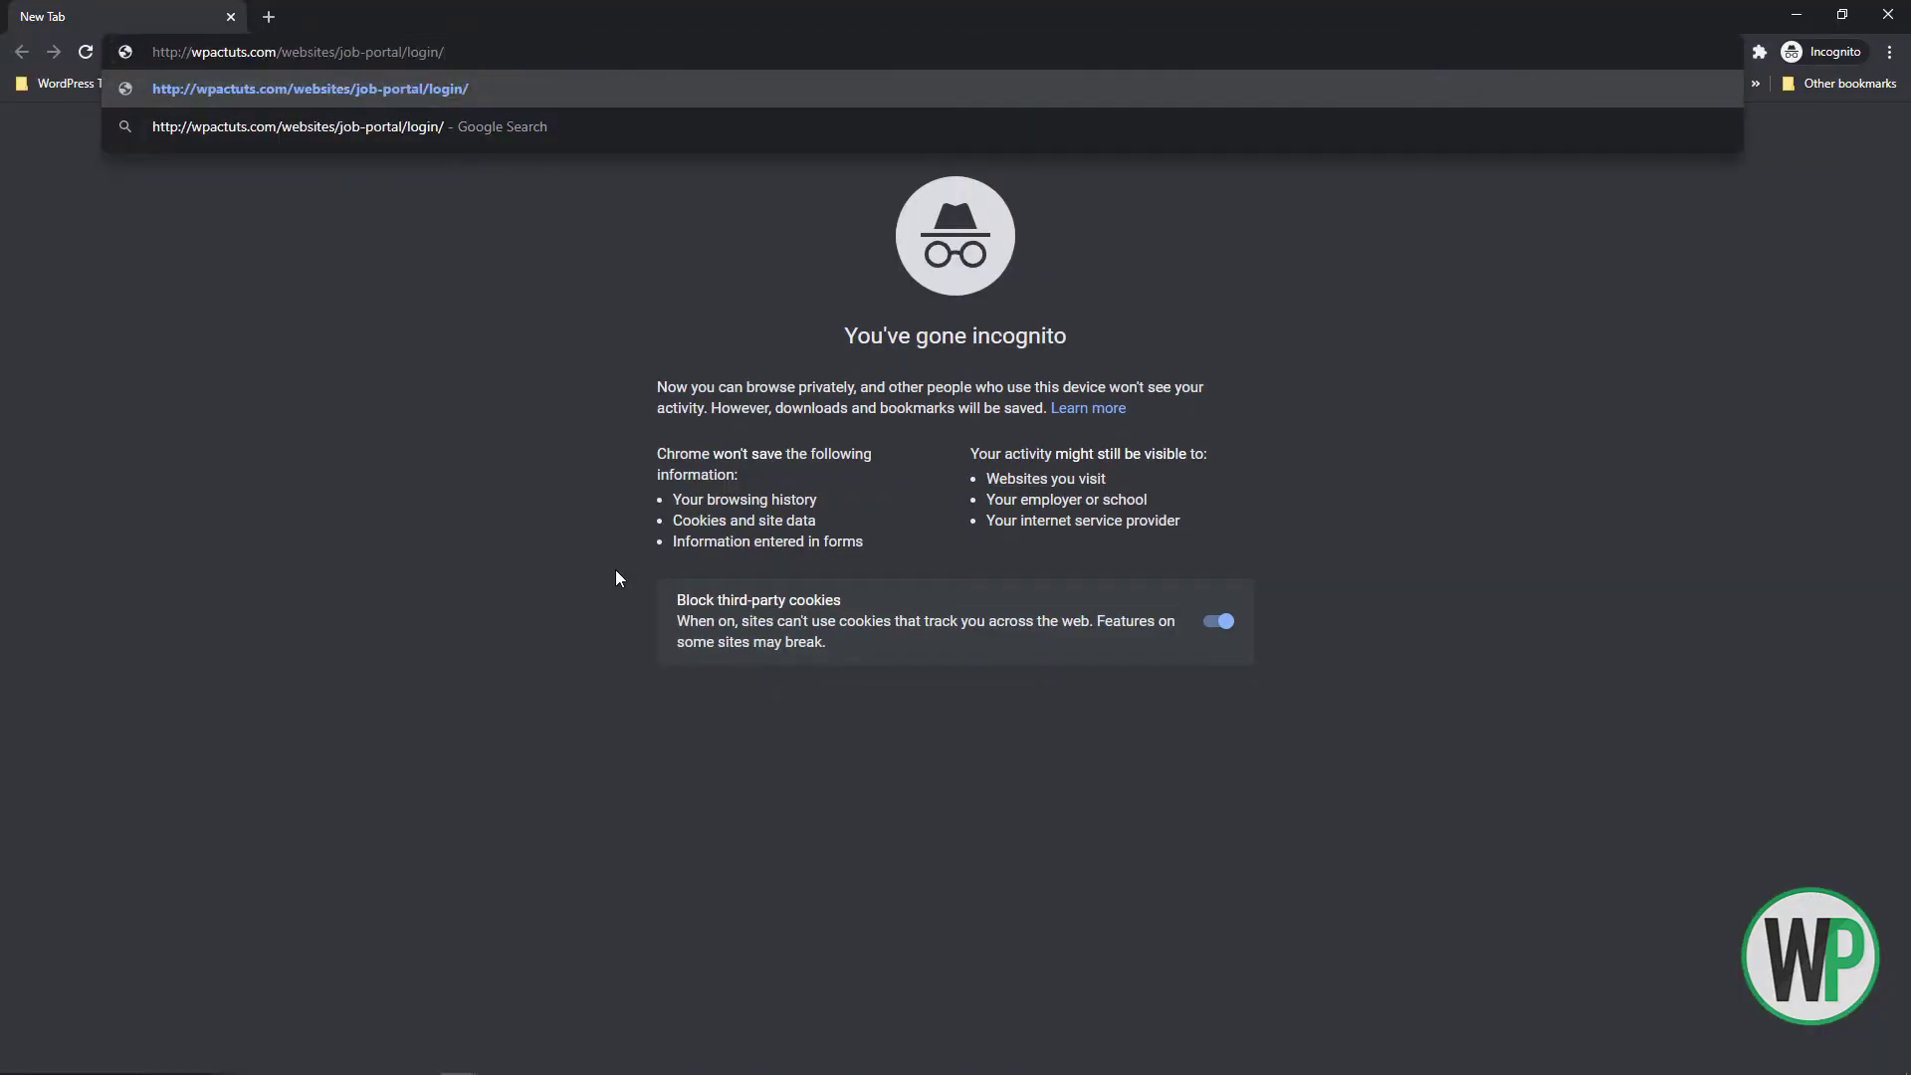
key("Return")
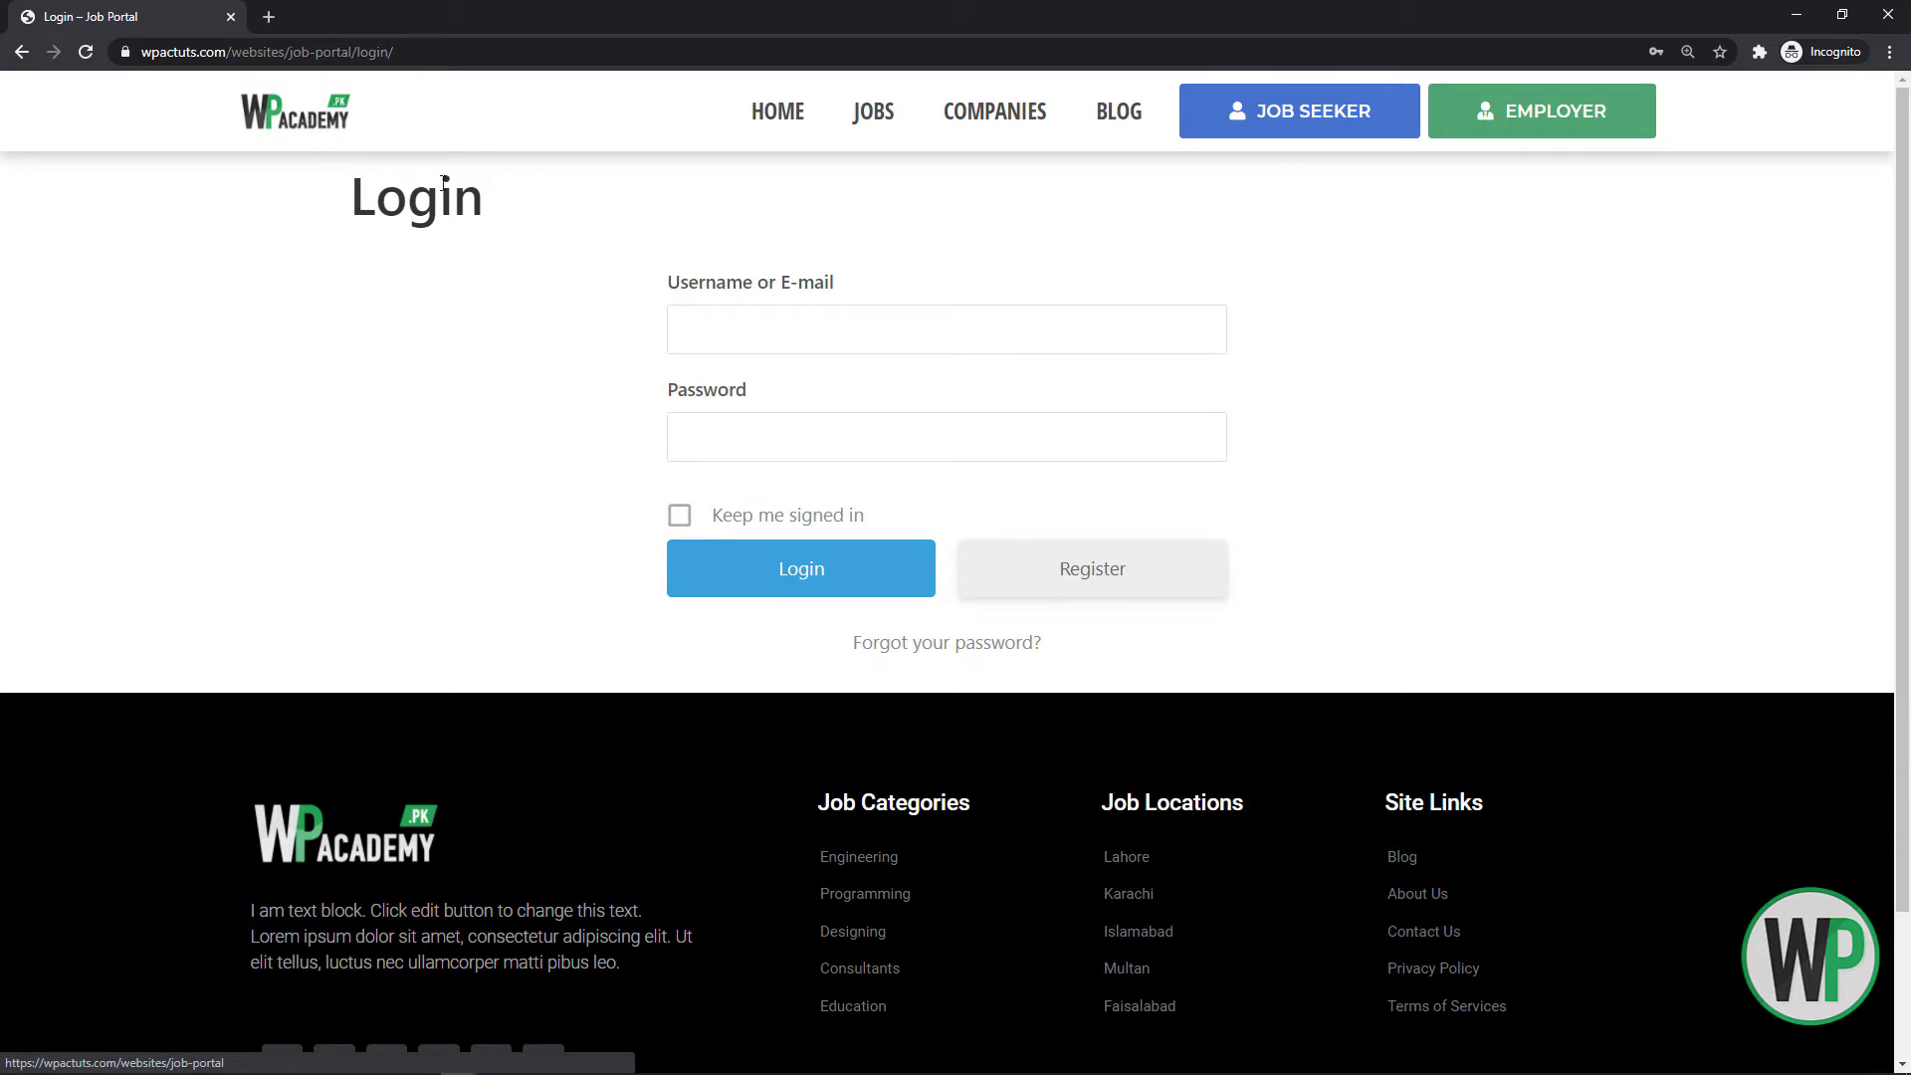
Examine the login form and the fields of the linked registration form, and close the incognito window
left_click(814, 336)
left_click(553, 371)
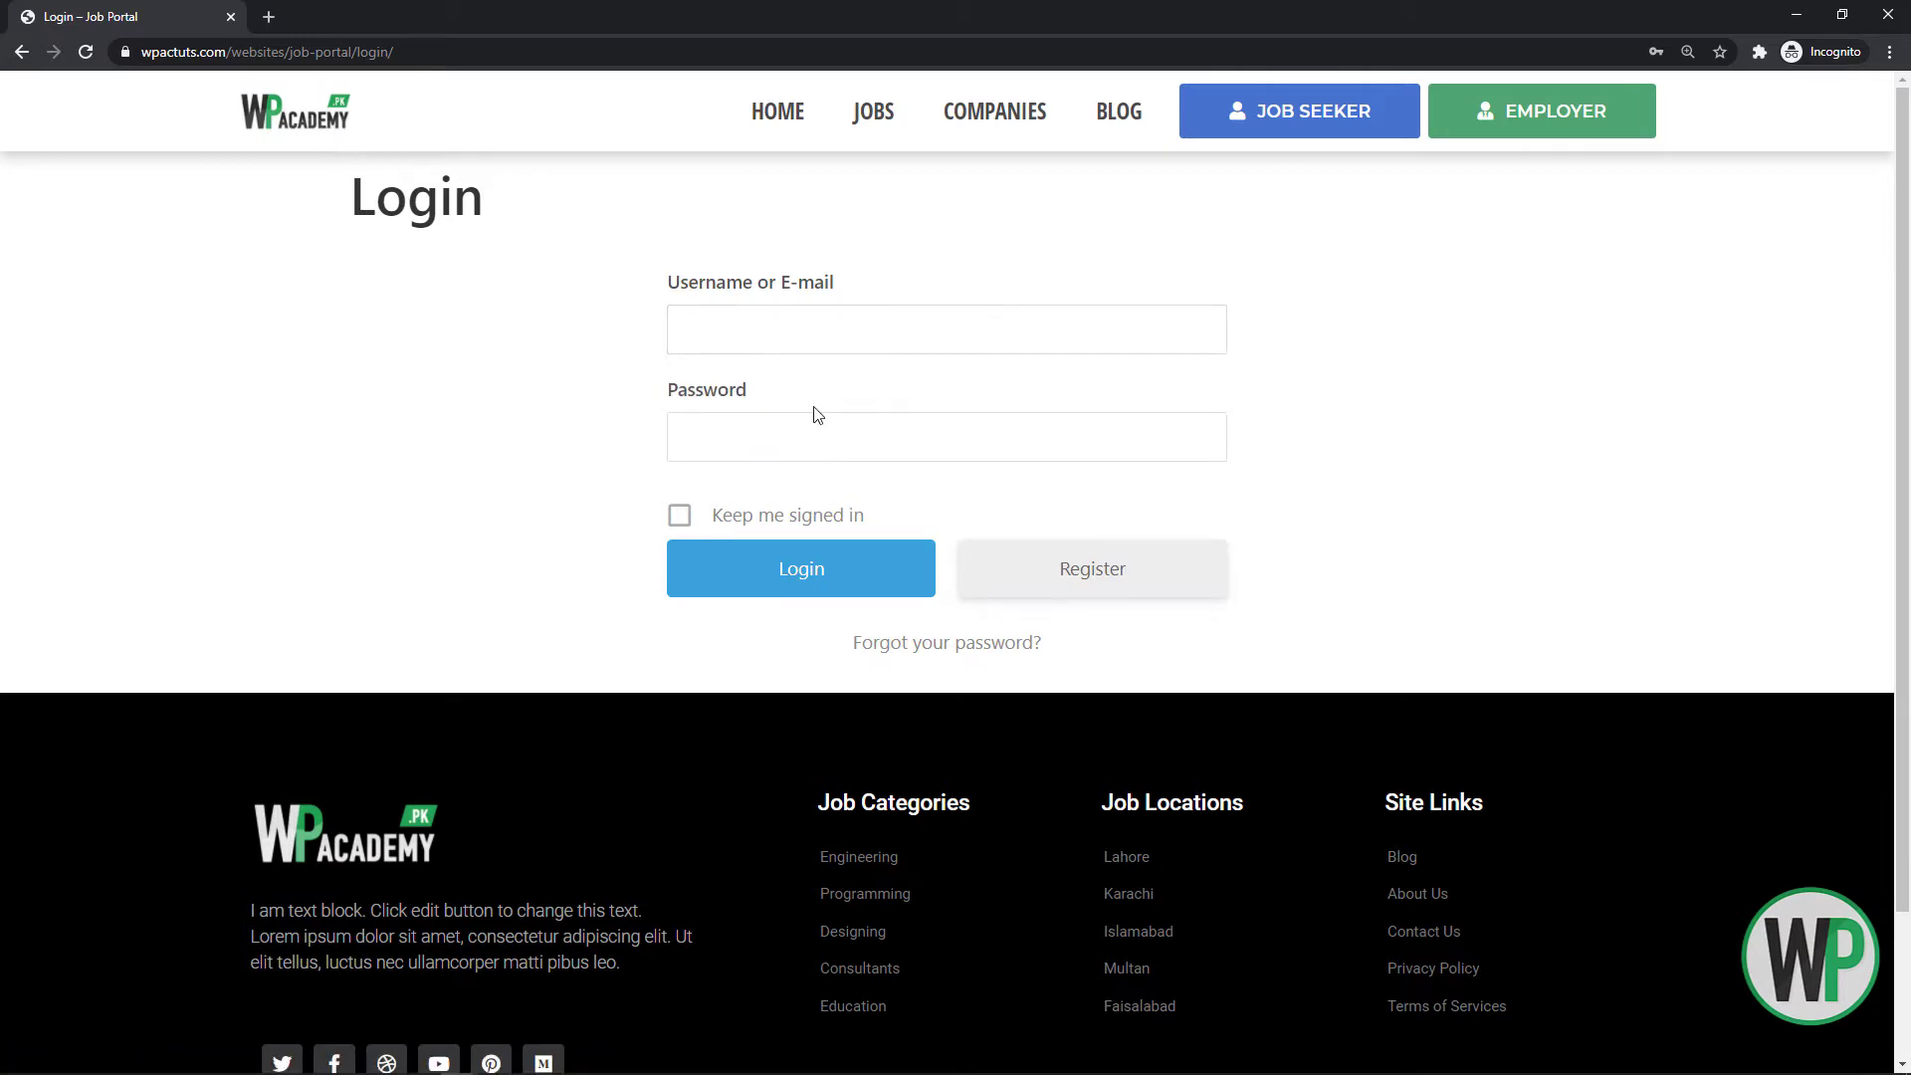
left_click(1066, 580)
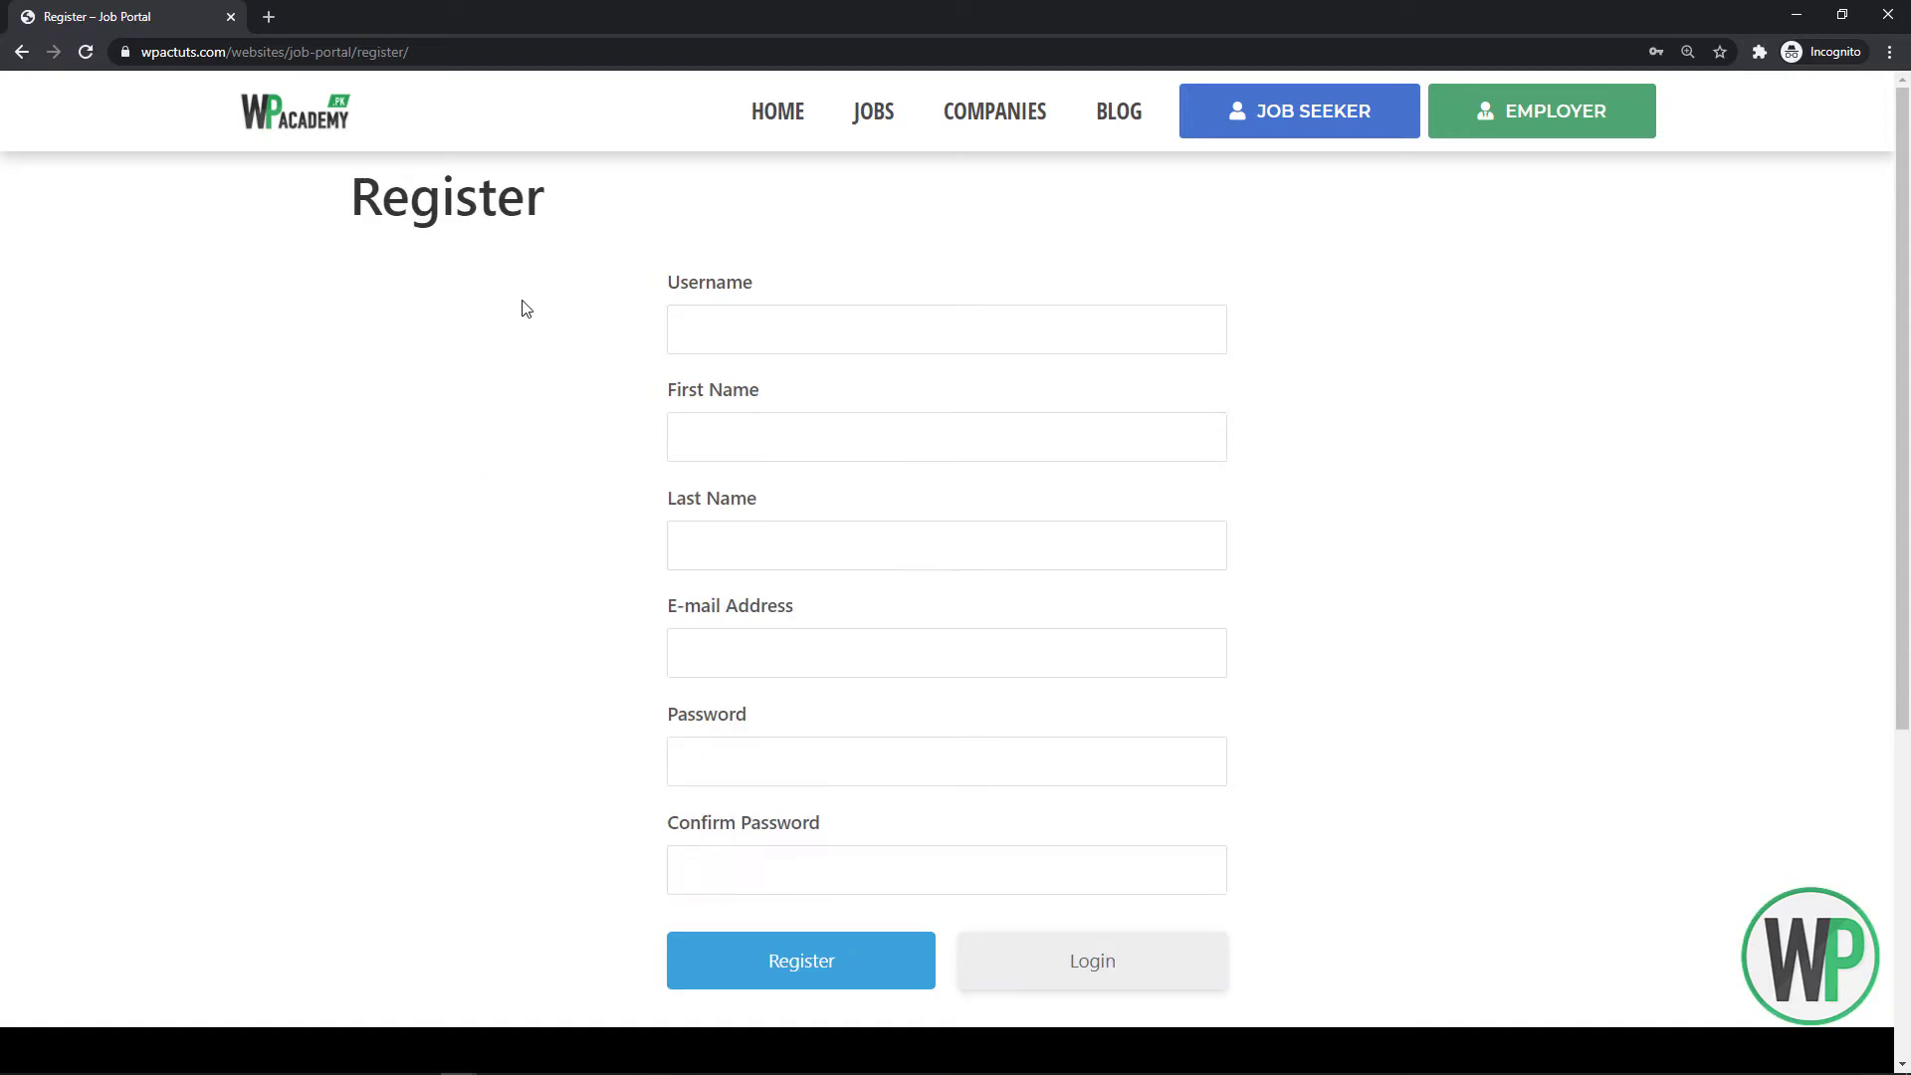
left_click_drag(1906, 298, 1852, 244)
left_click(1119, 331)
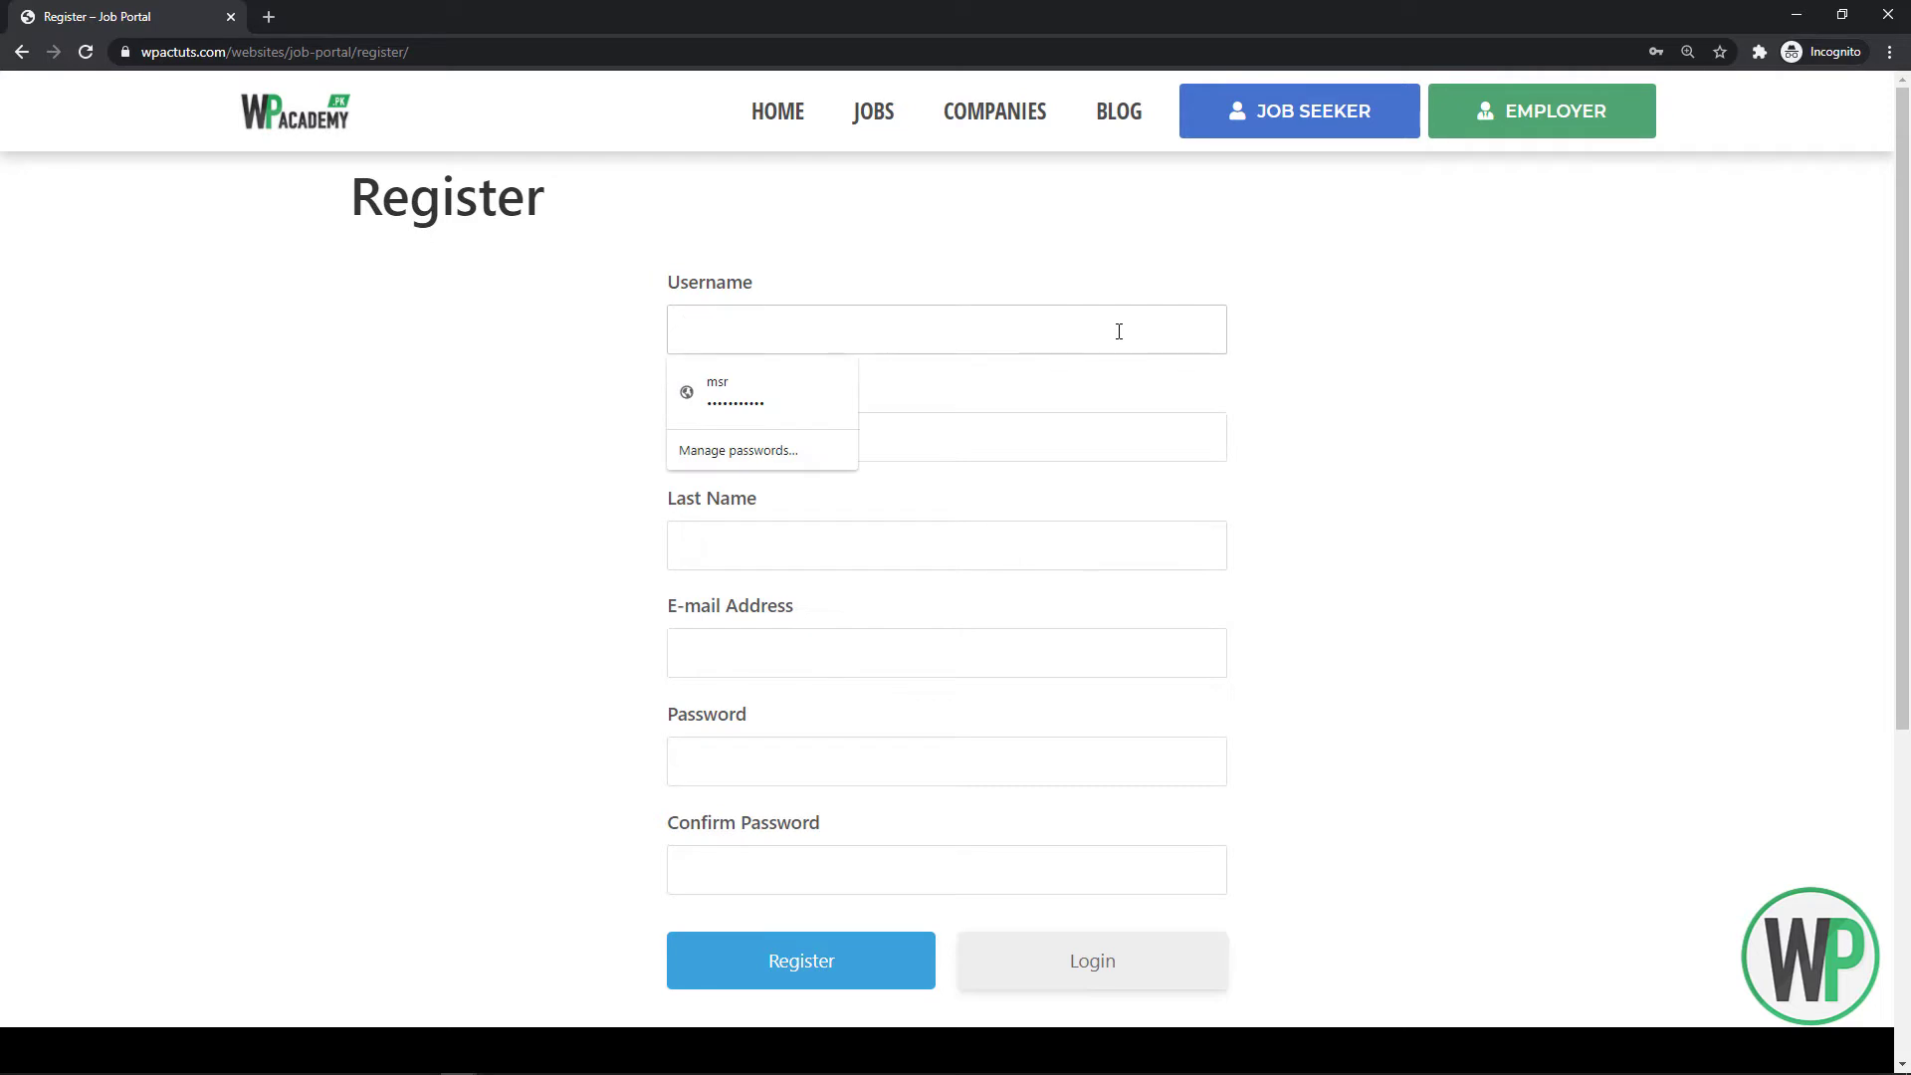
left_click(1130, 284)
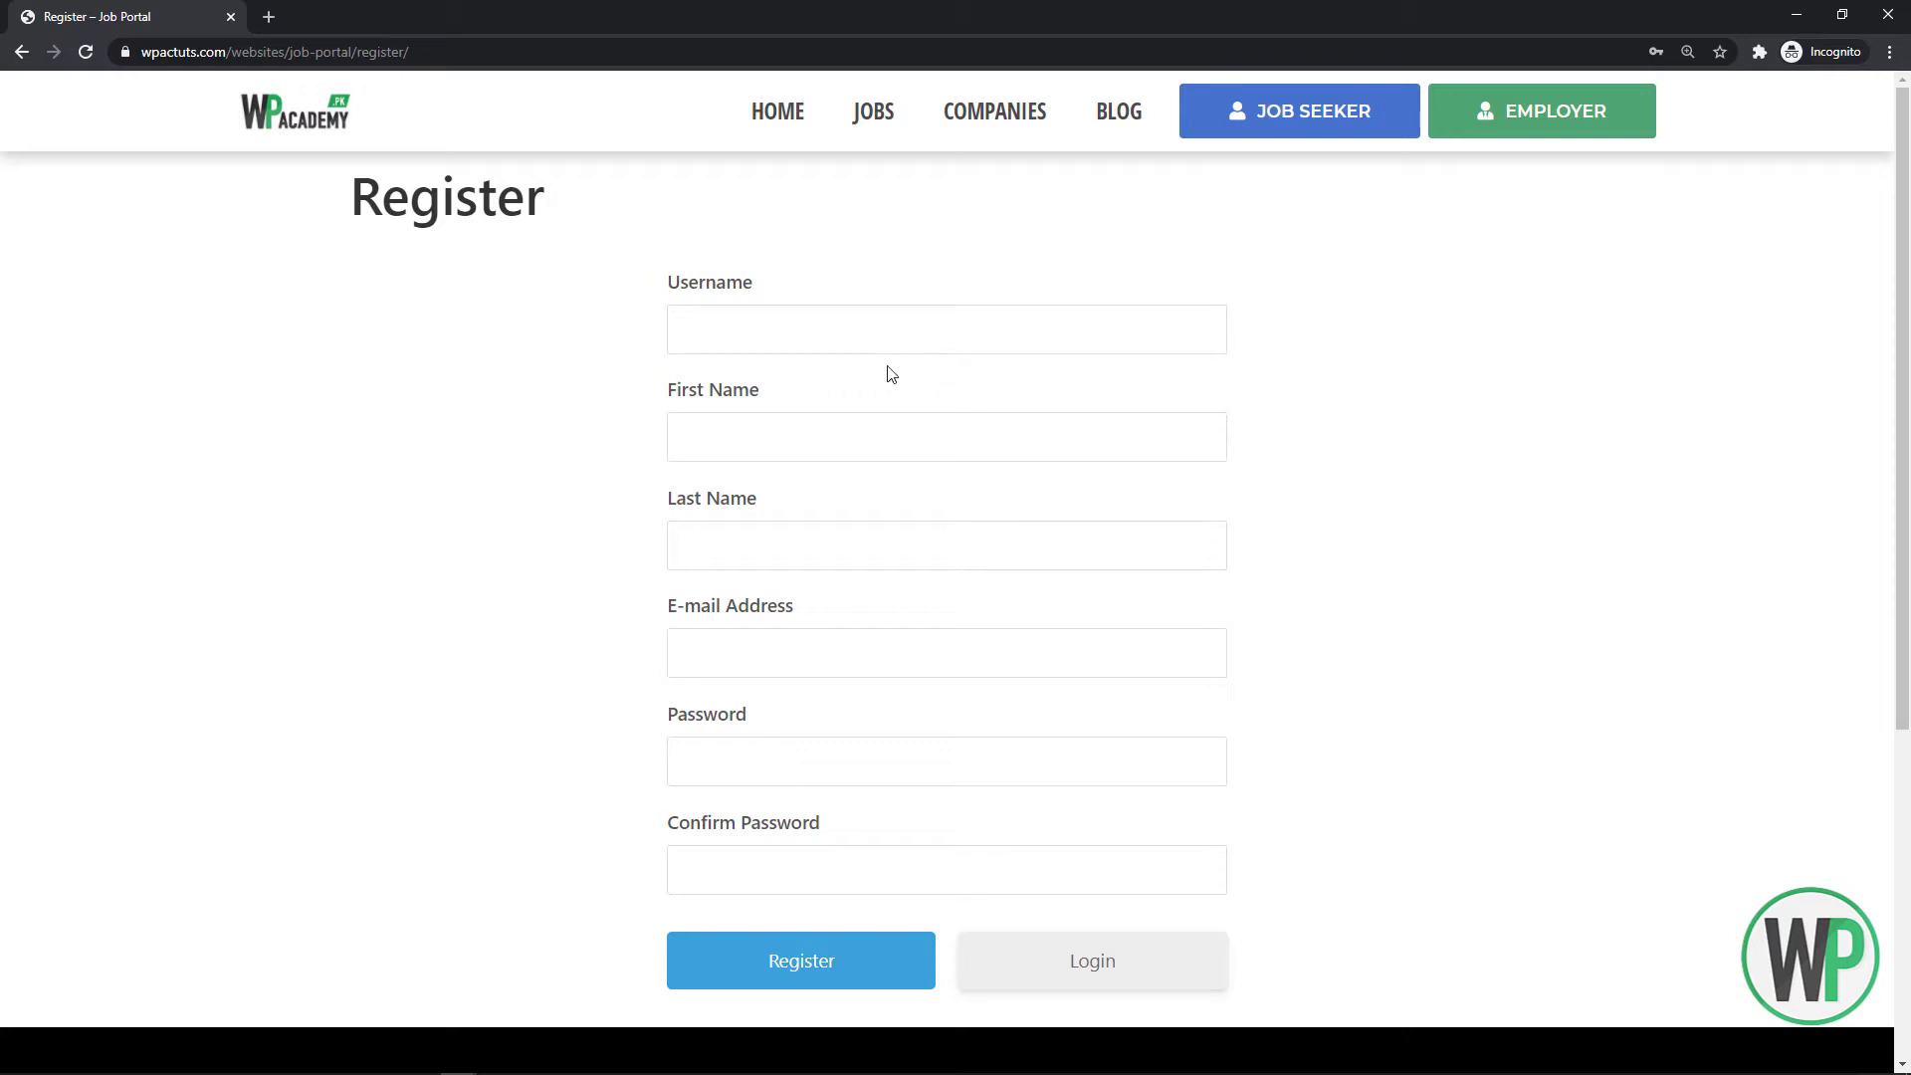
left_click(22, 52)
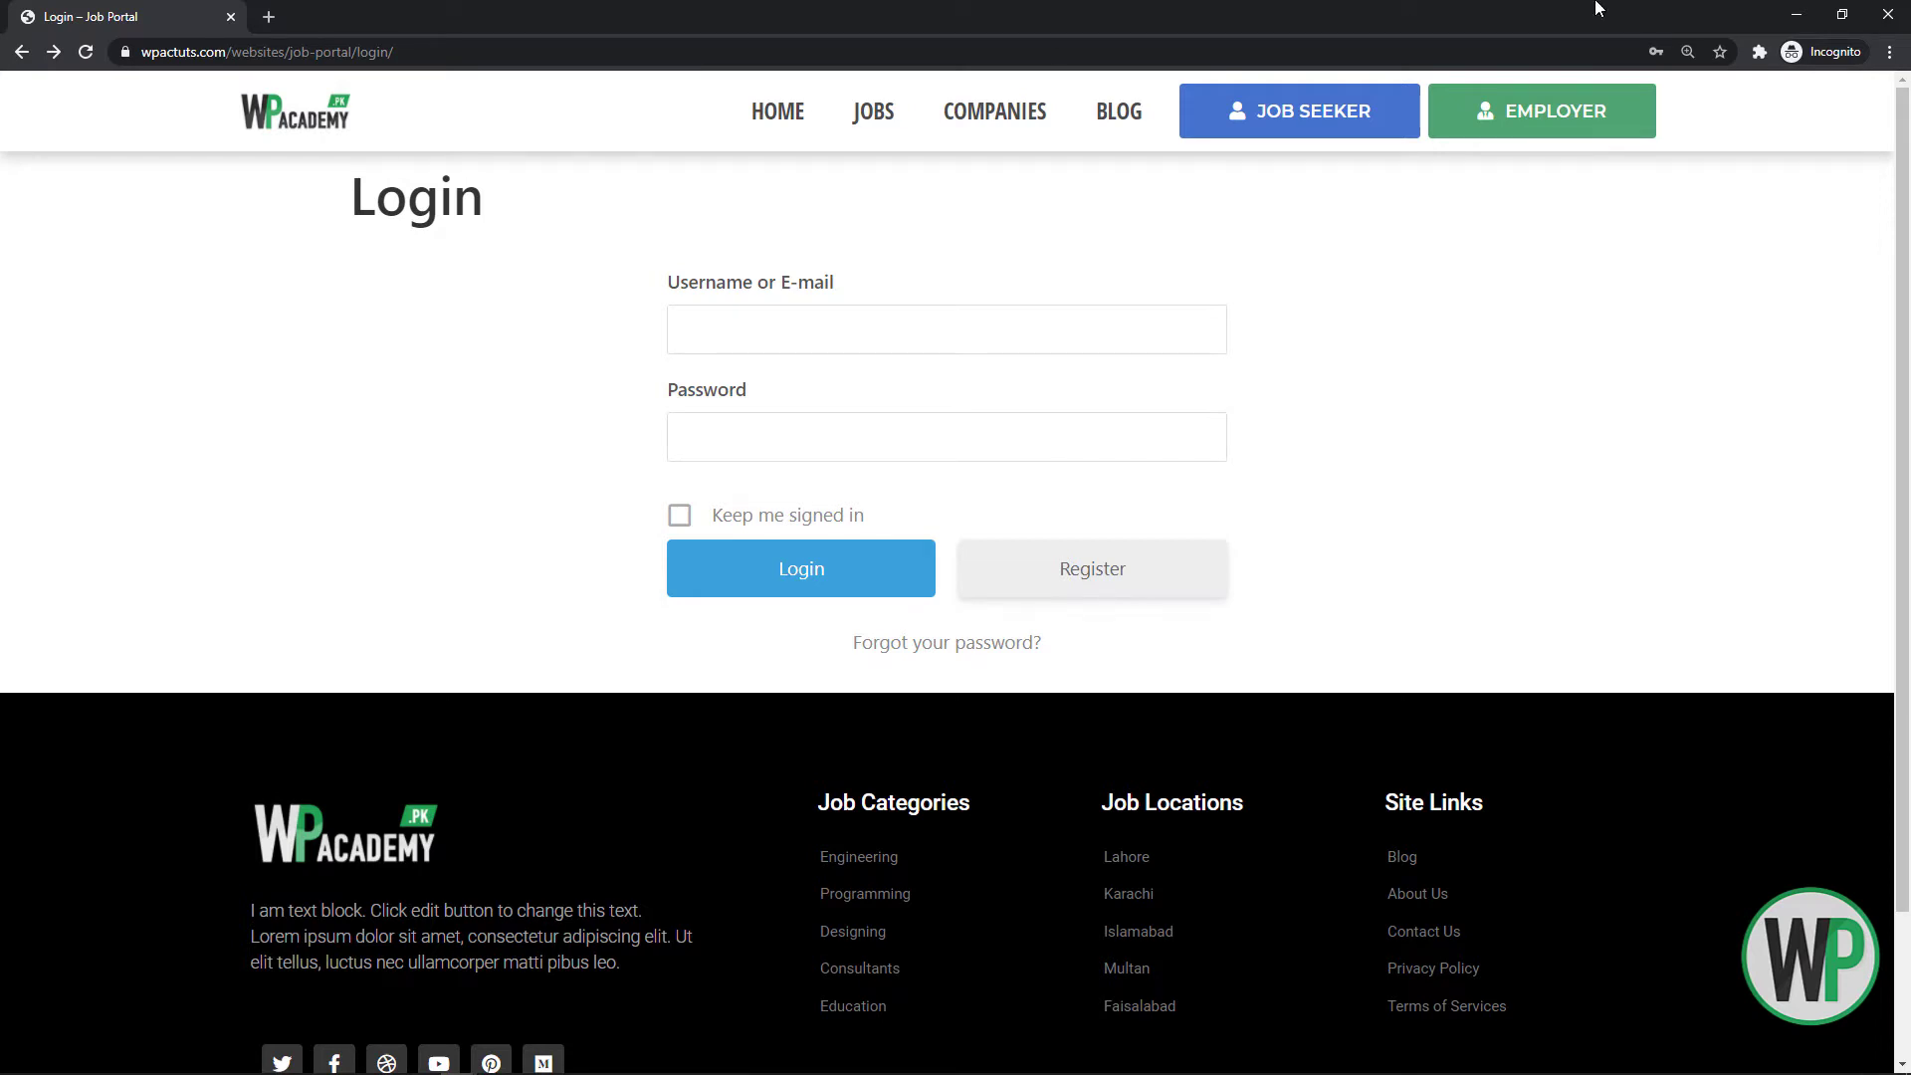
left_click(1884, 12)
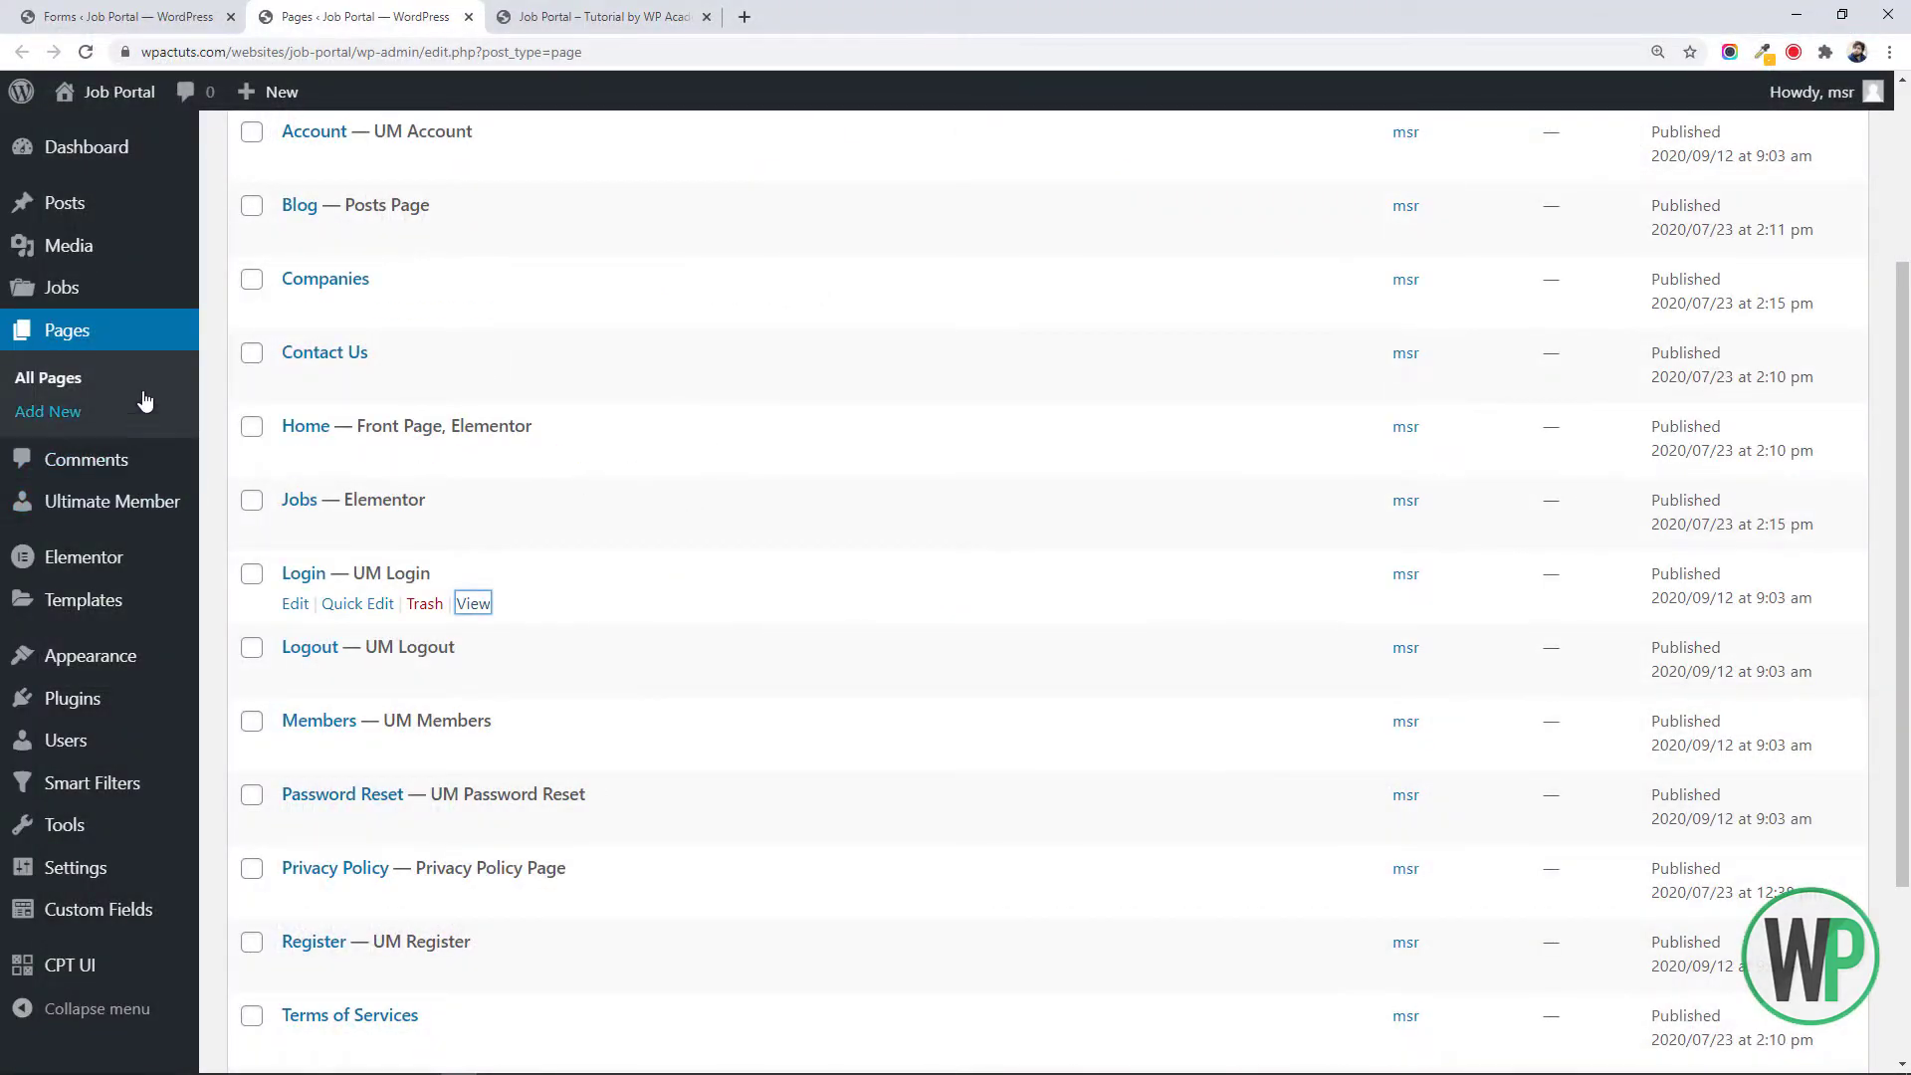
Return to Ultimate Member's forms list and duplicate the Default Registration form
left_click(220, 10)
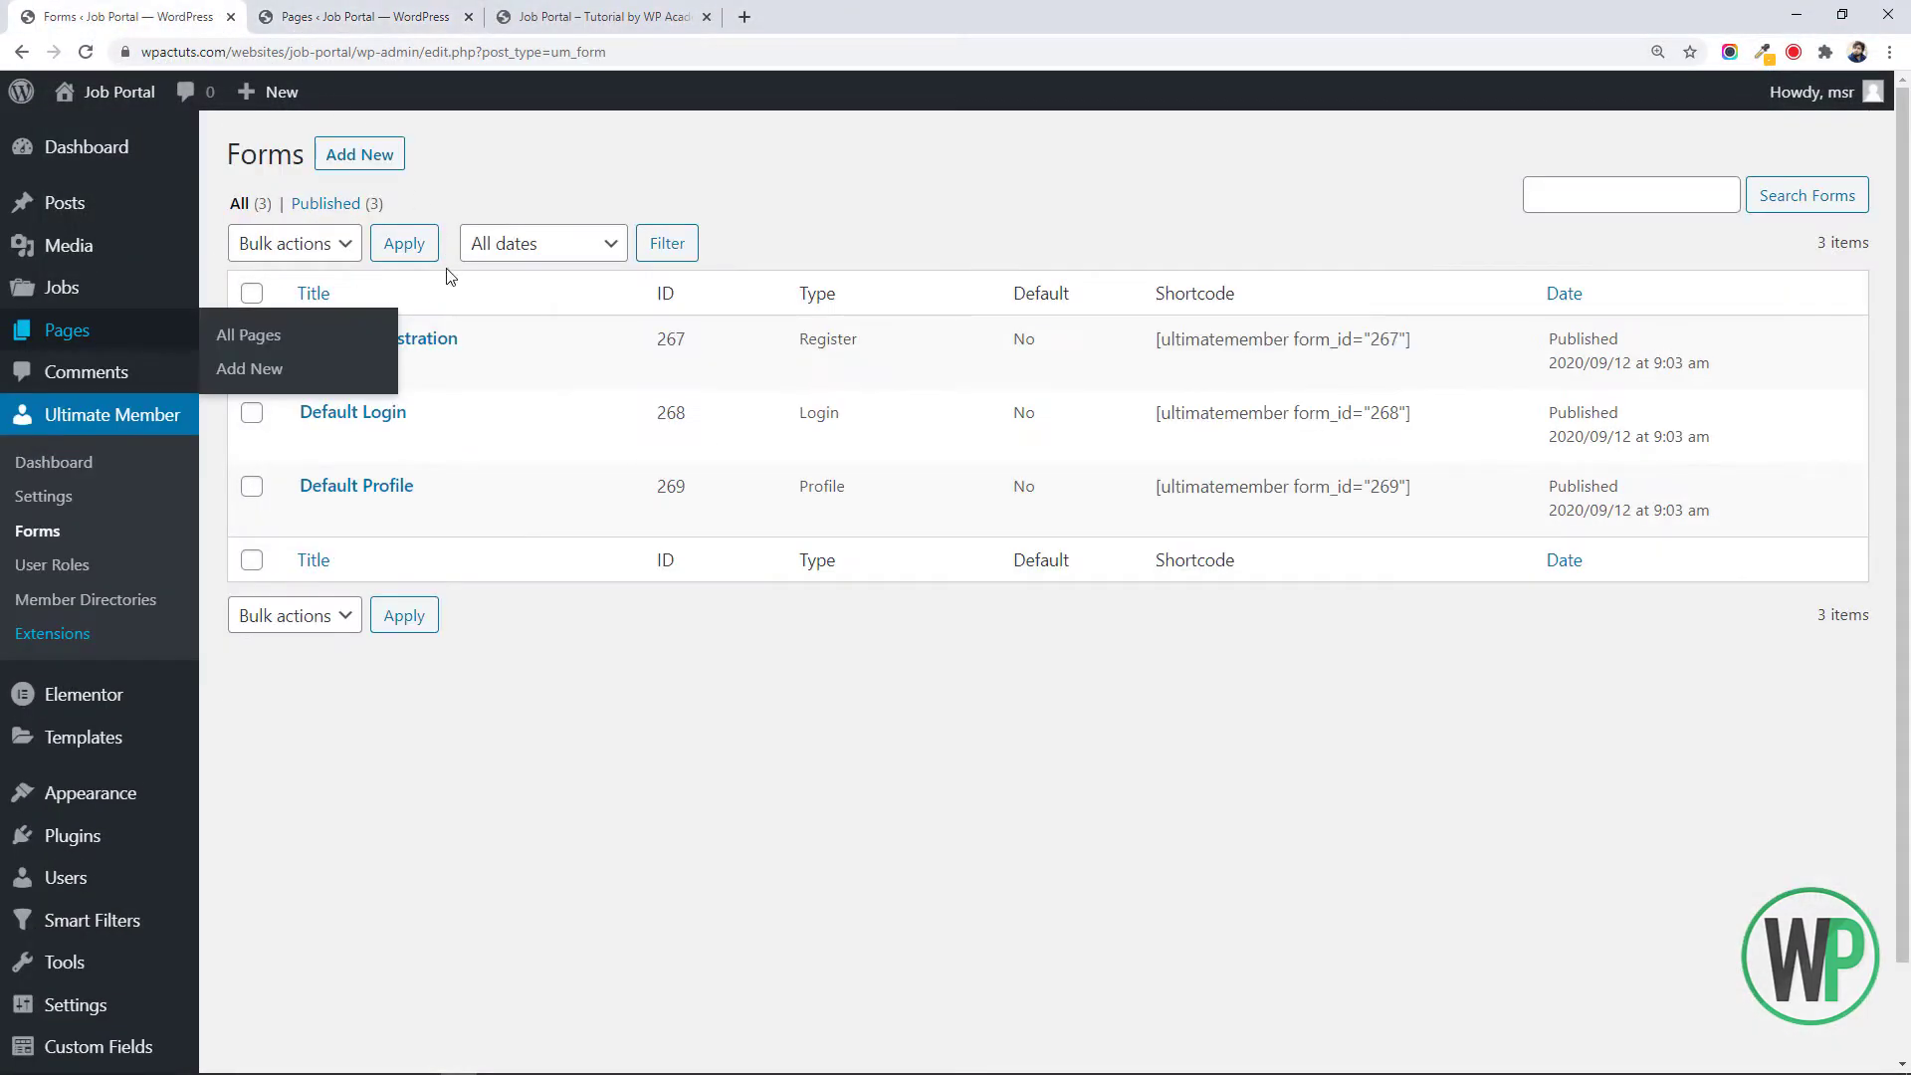
mouse_move(426, 357)
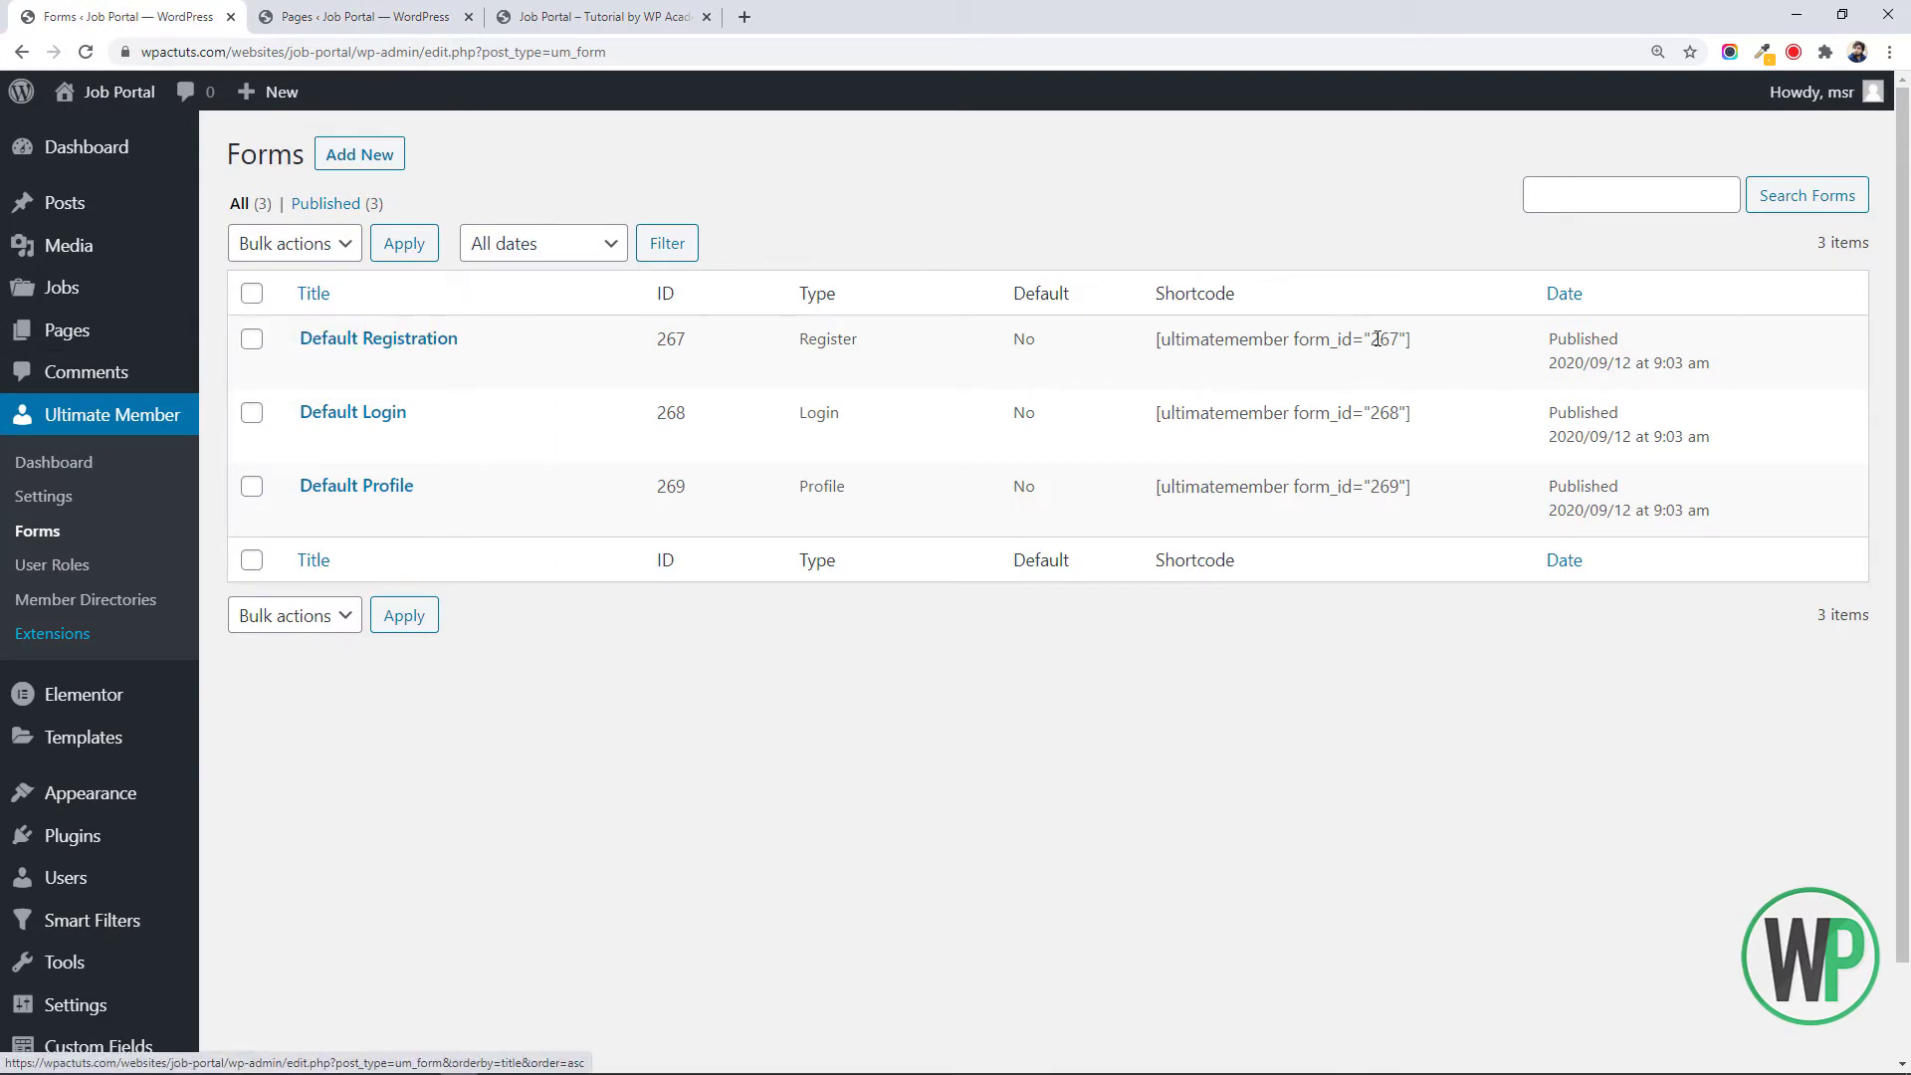
left_click_drag(1419, 357, 1153, 343)
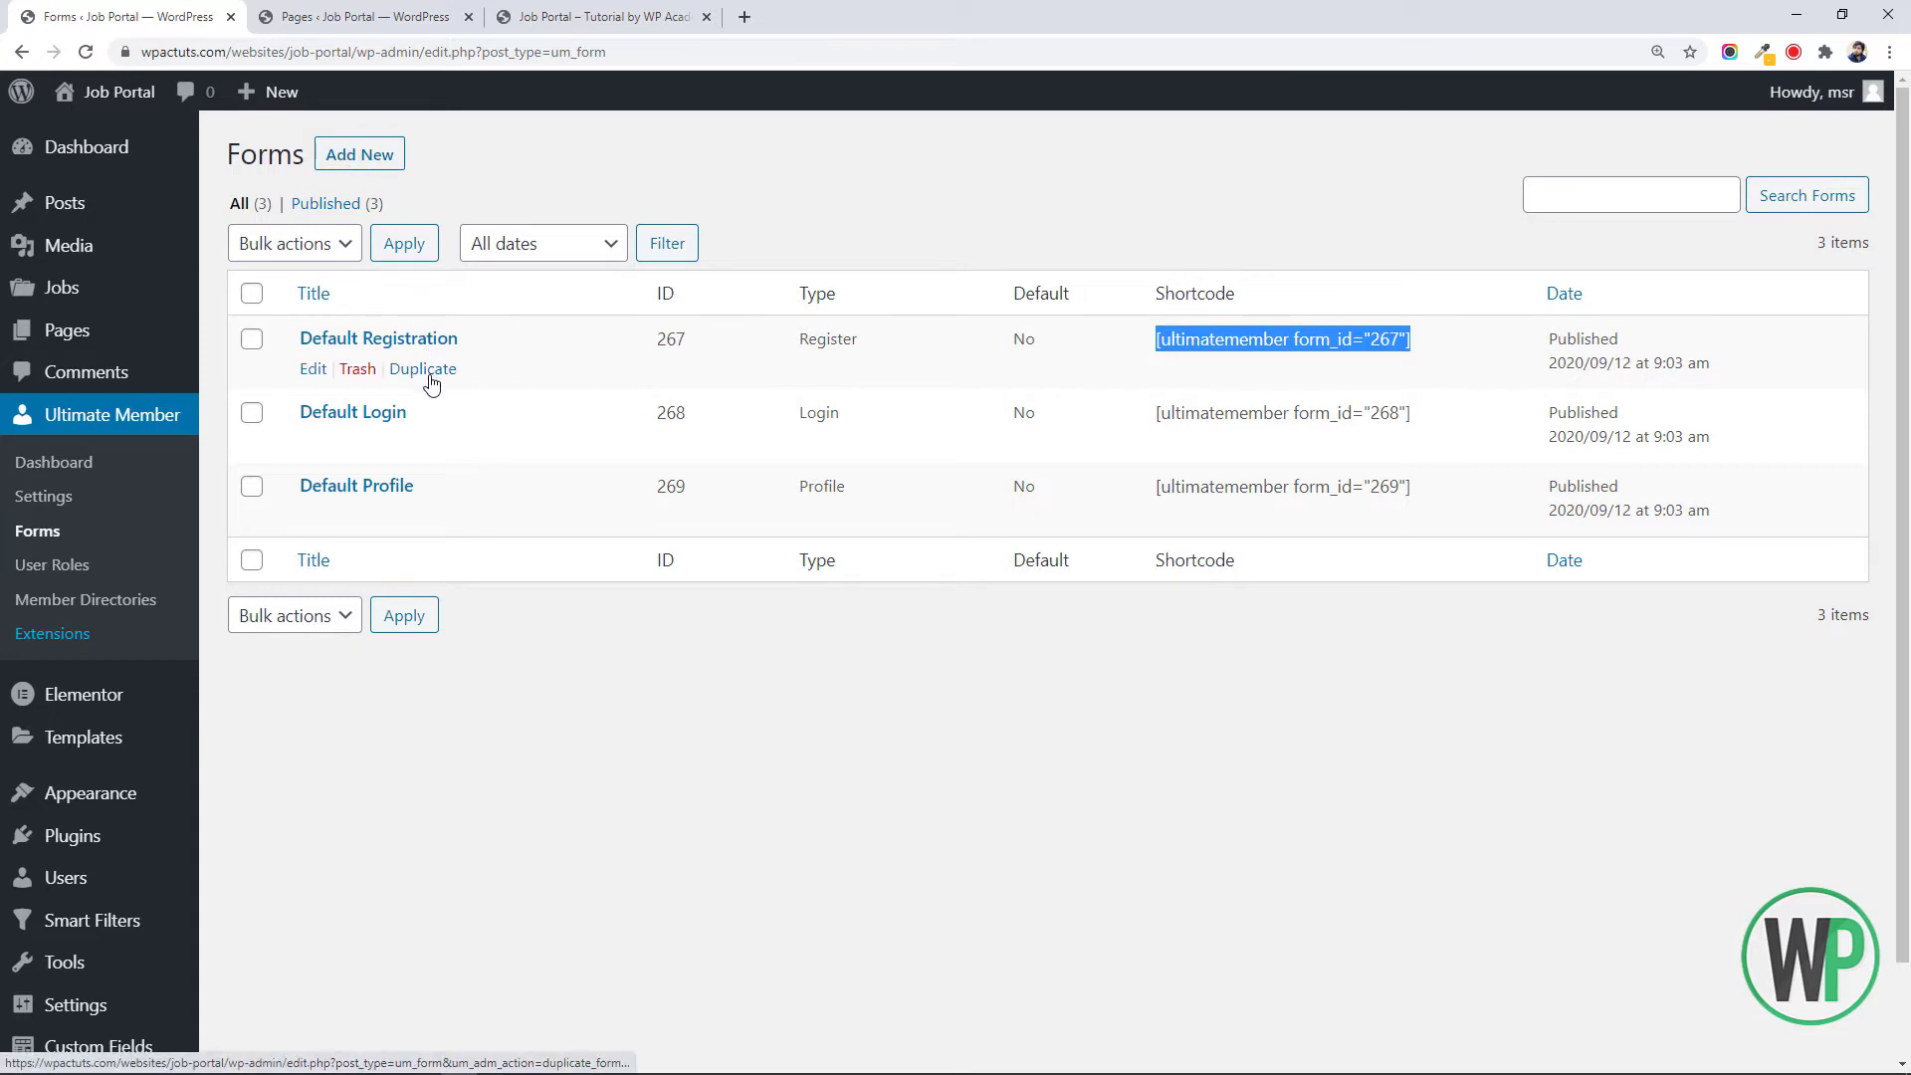
left_click(430, 376)
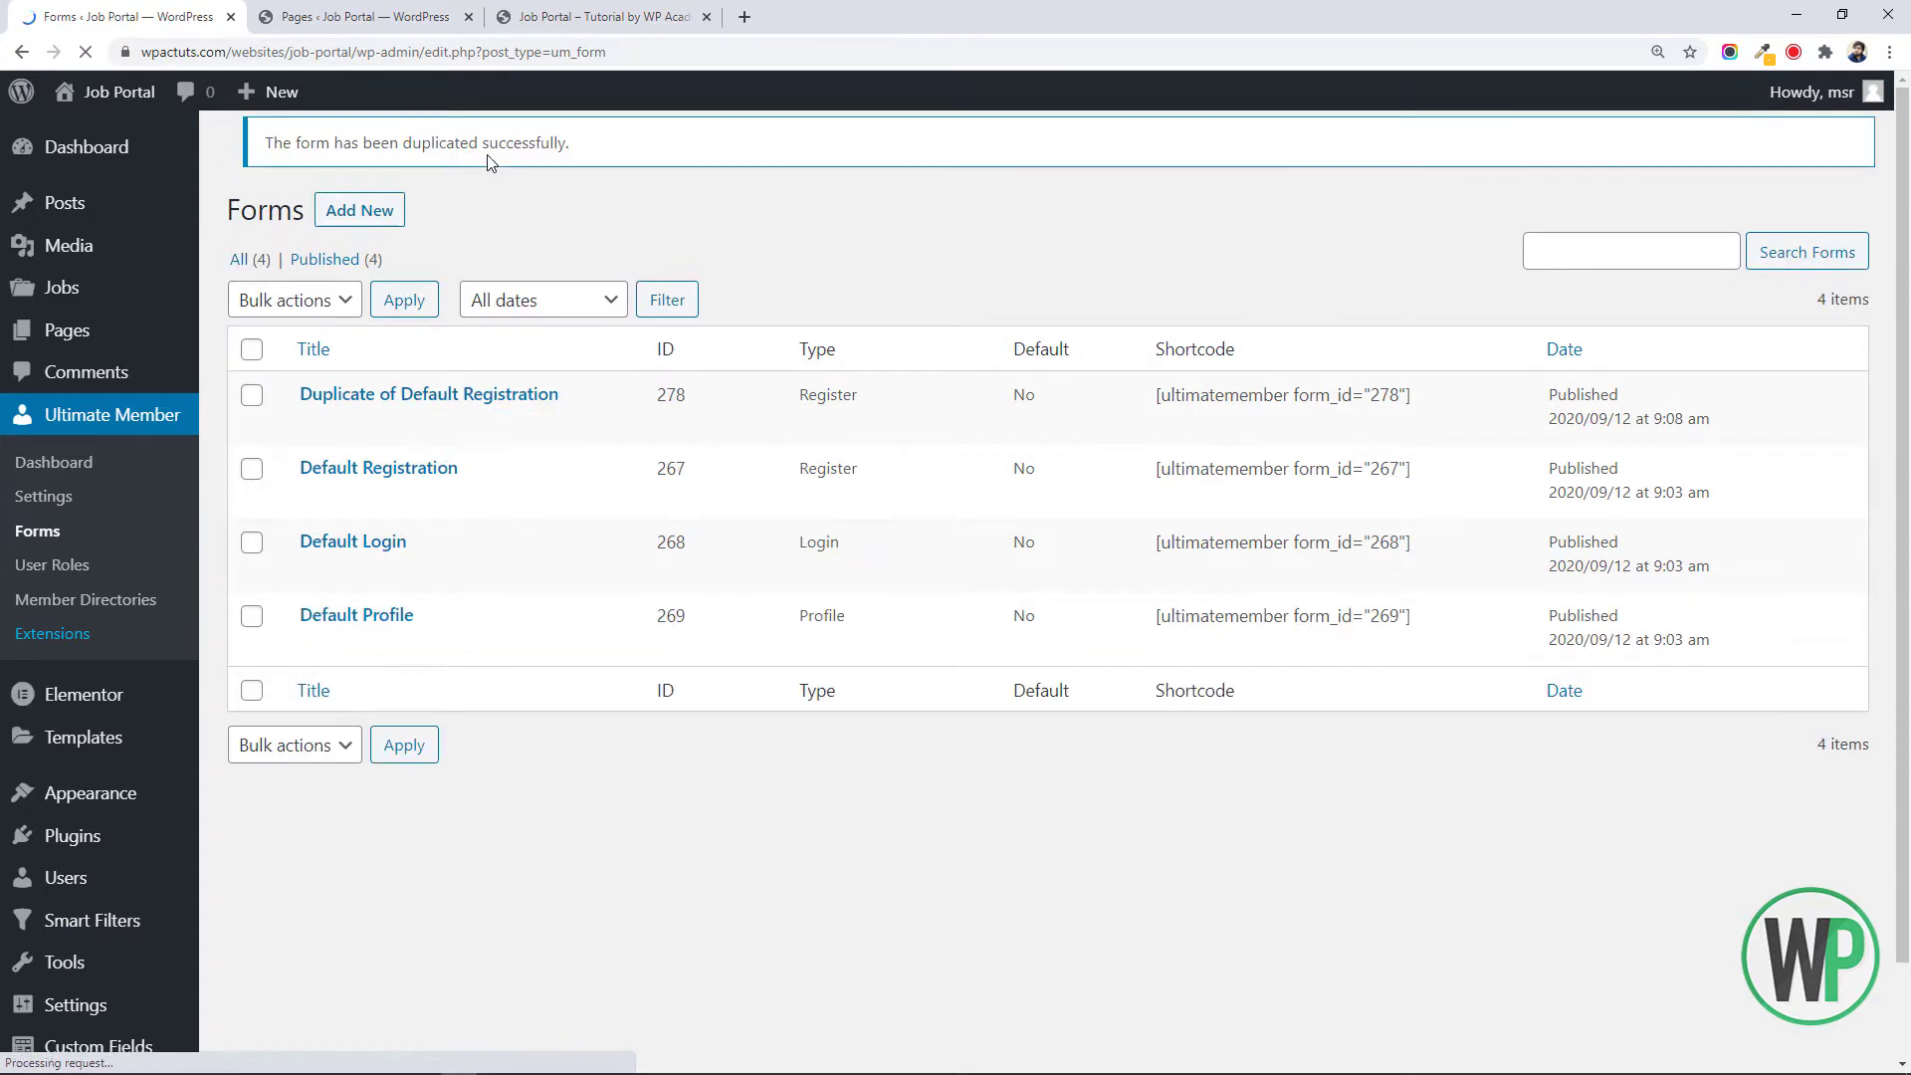
Open the duplicated registration form for editing and retitle it Employer Registration
mouse_move(427, 439)
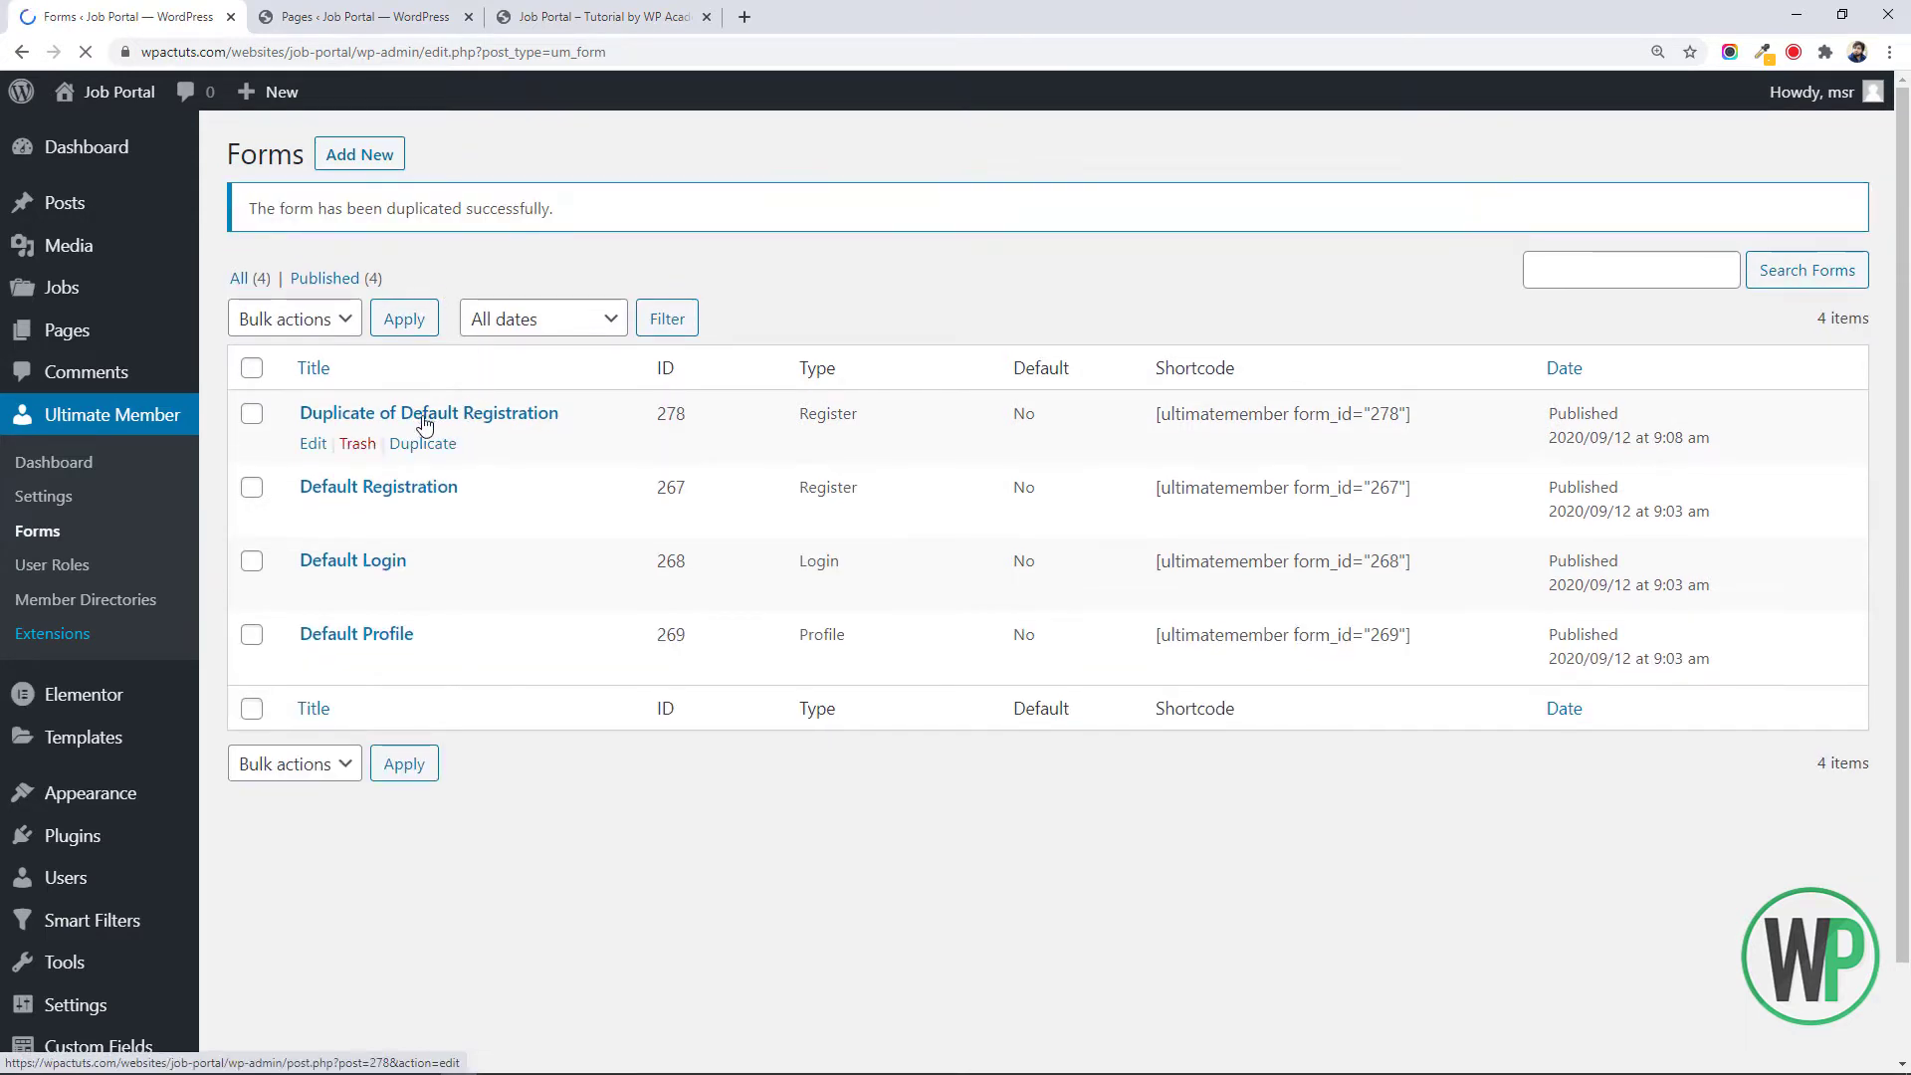
left_click(314, 443)
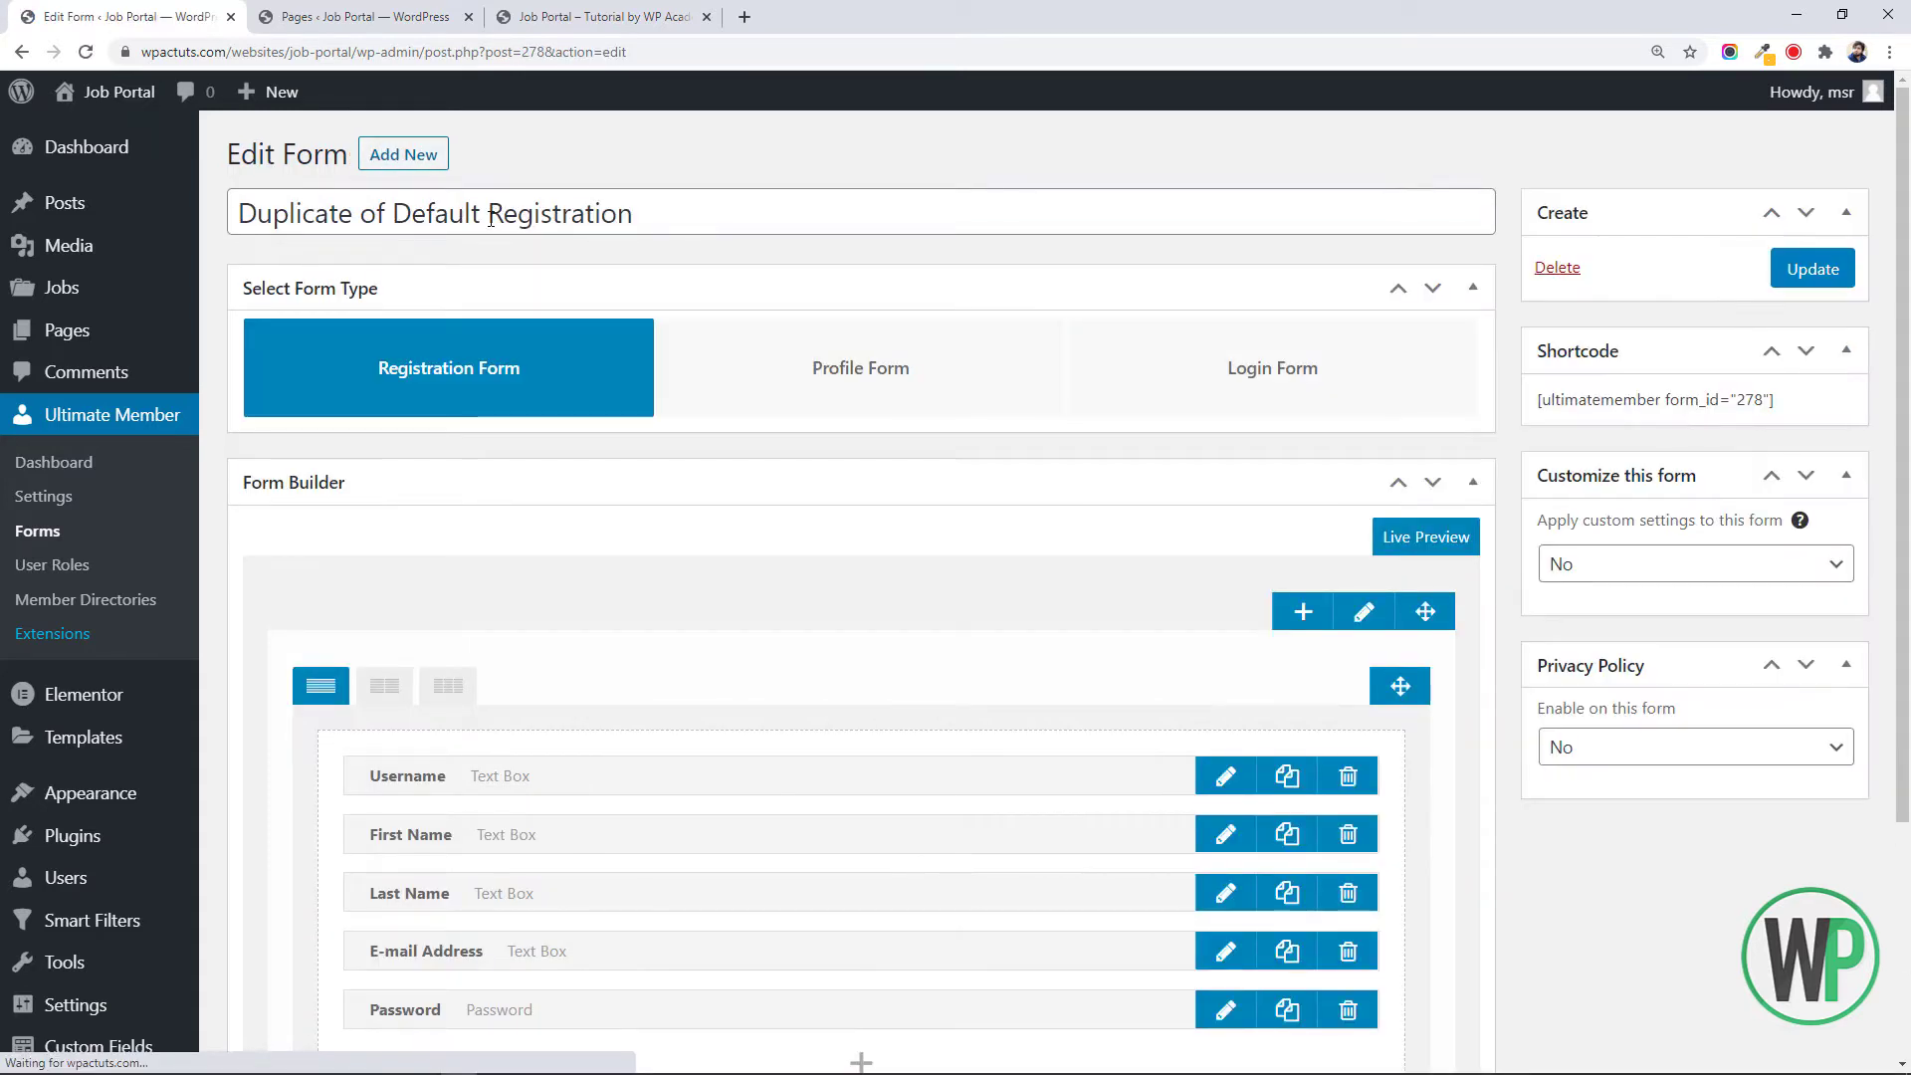
left_click_drag(482, 215, 236, 225)
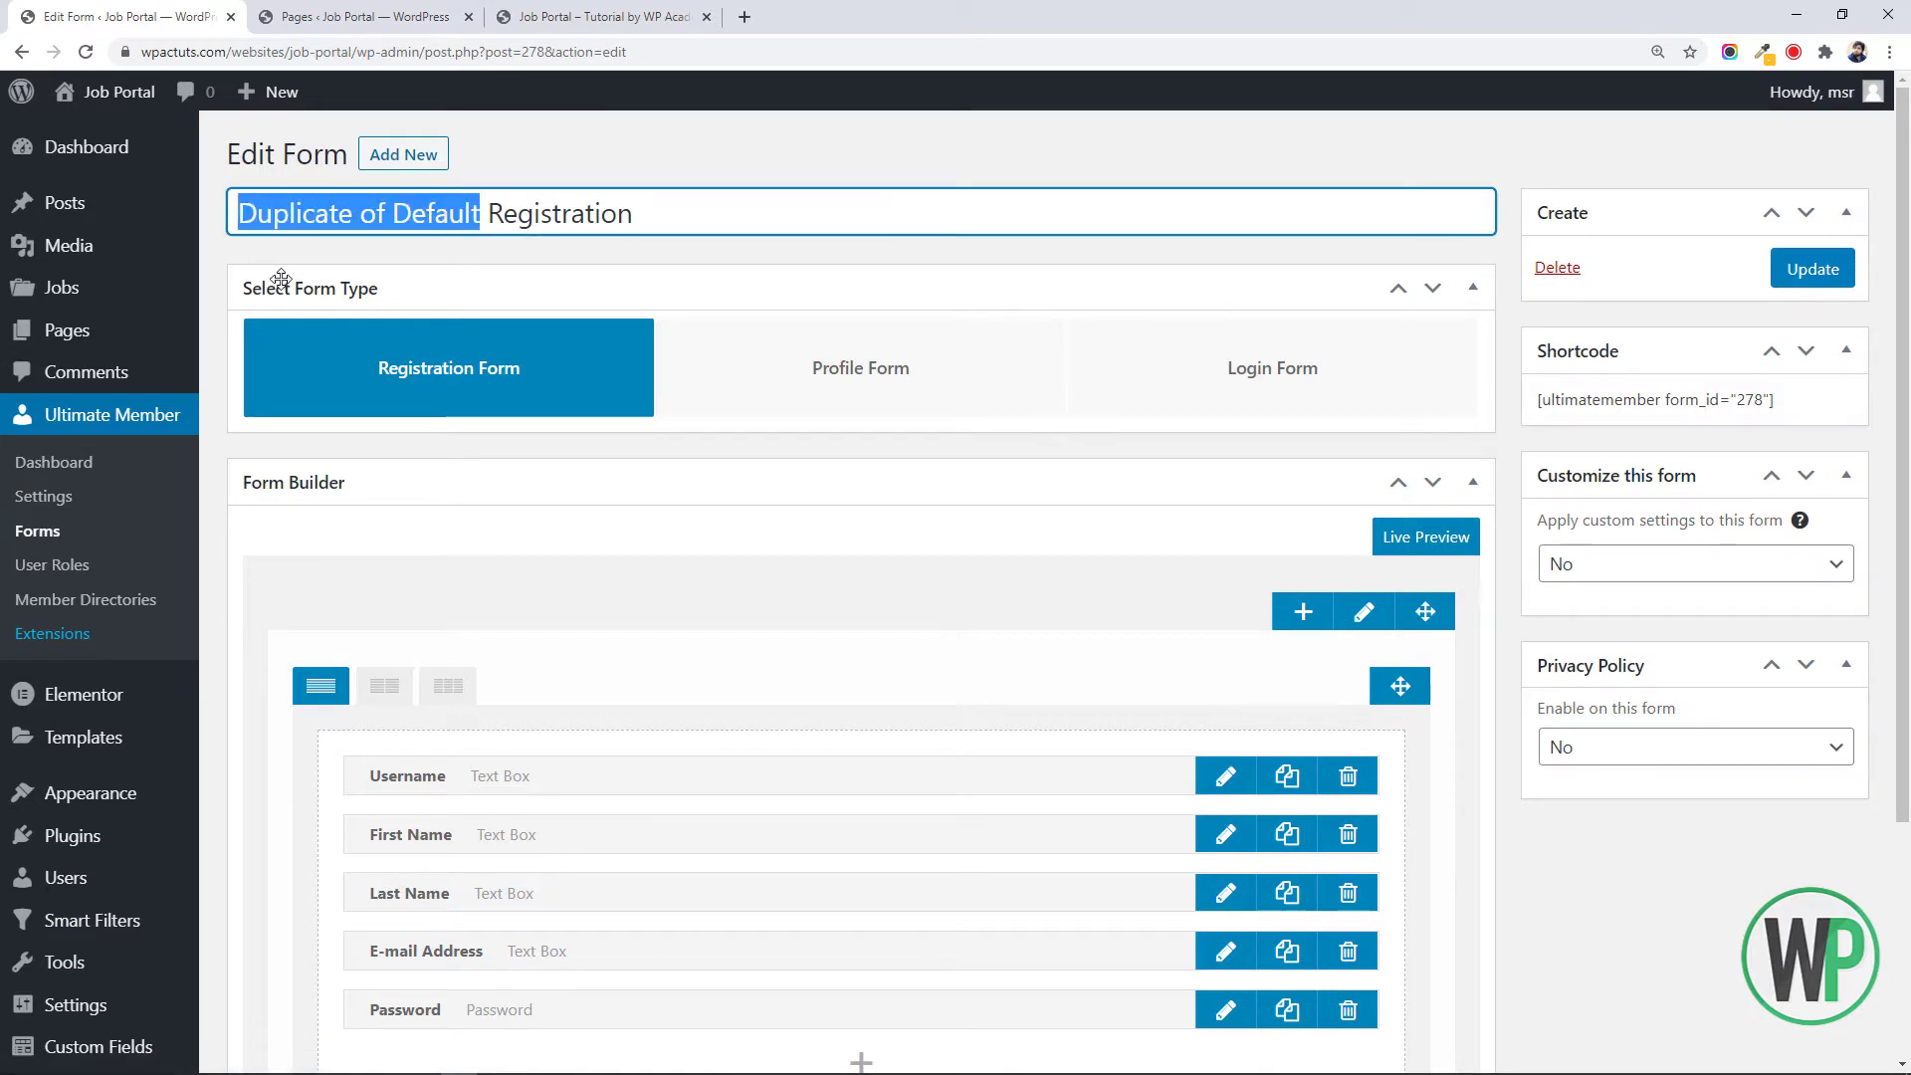
type("Emp")
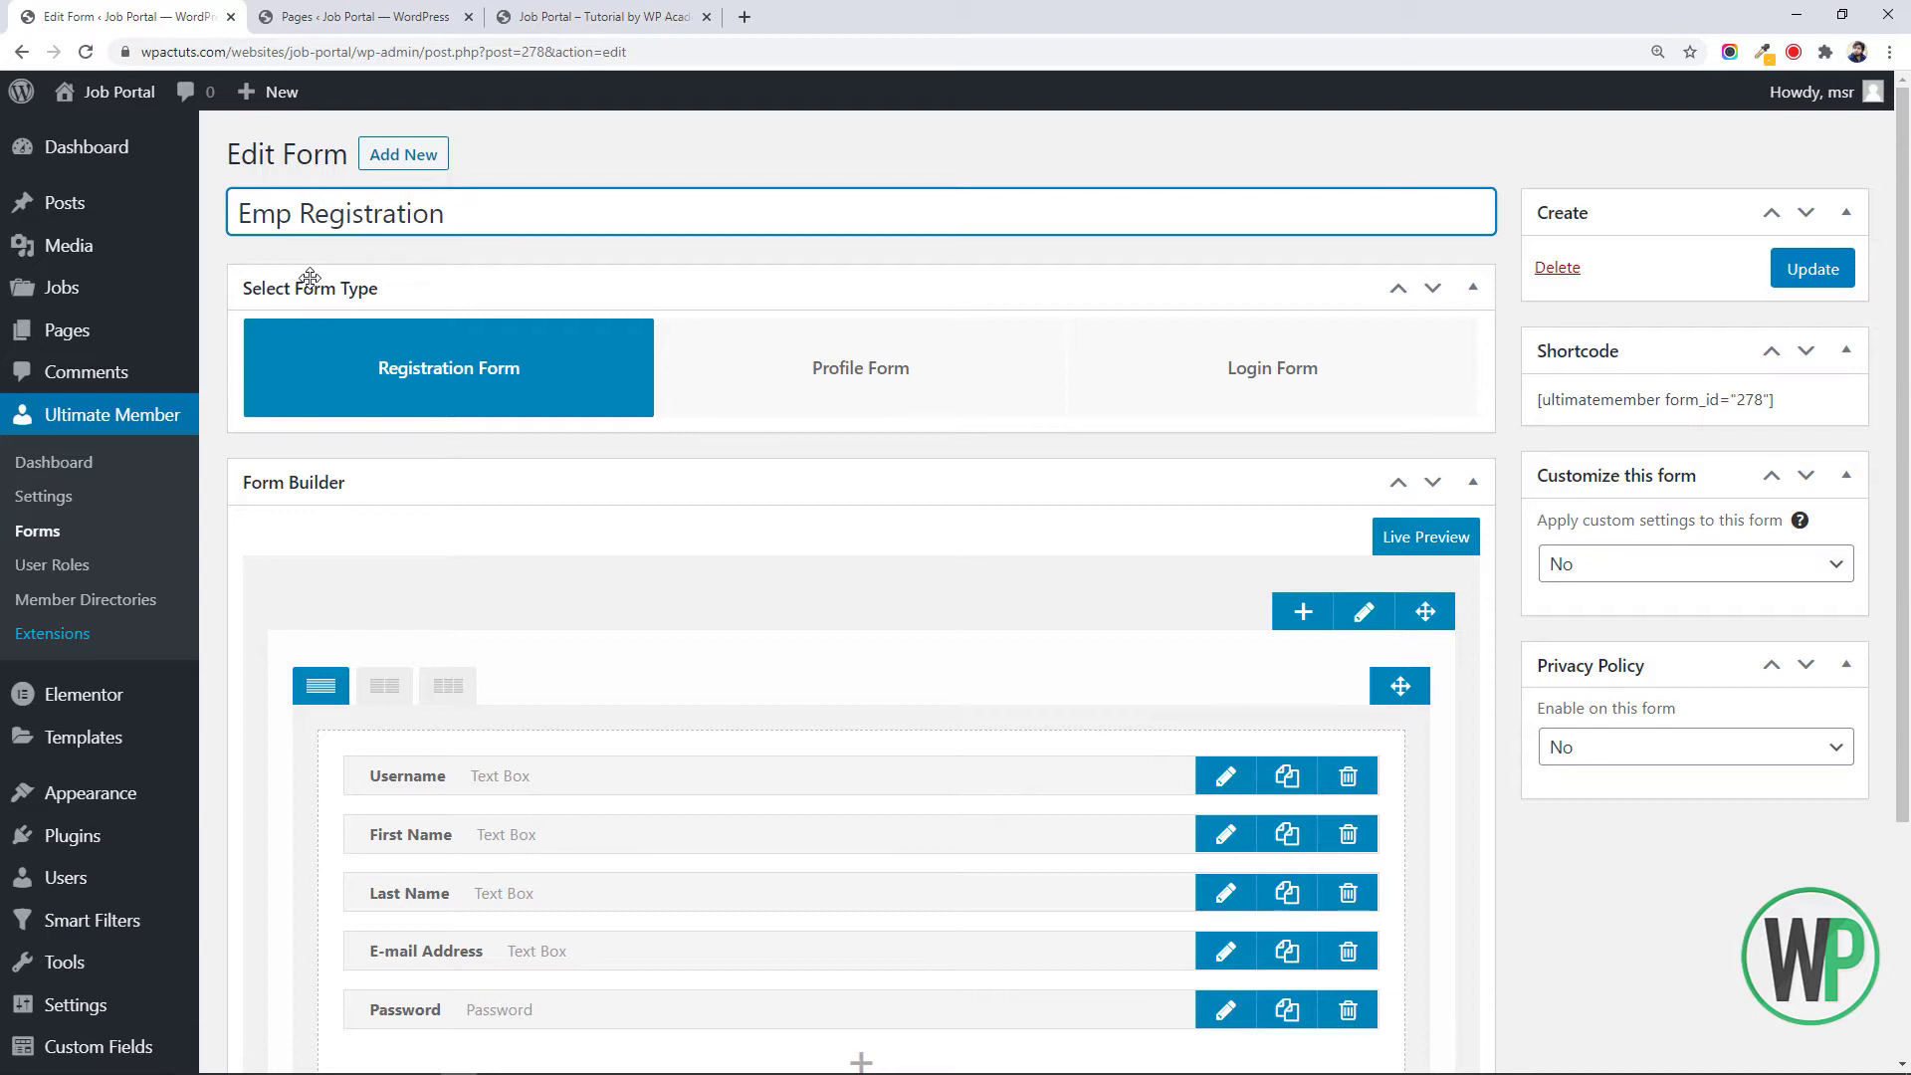
type("loyer")
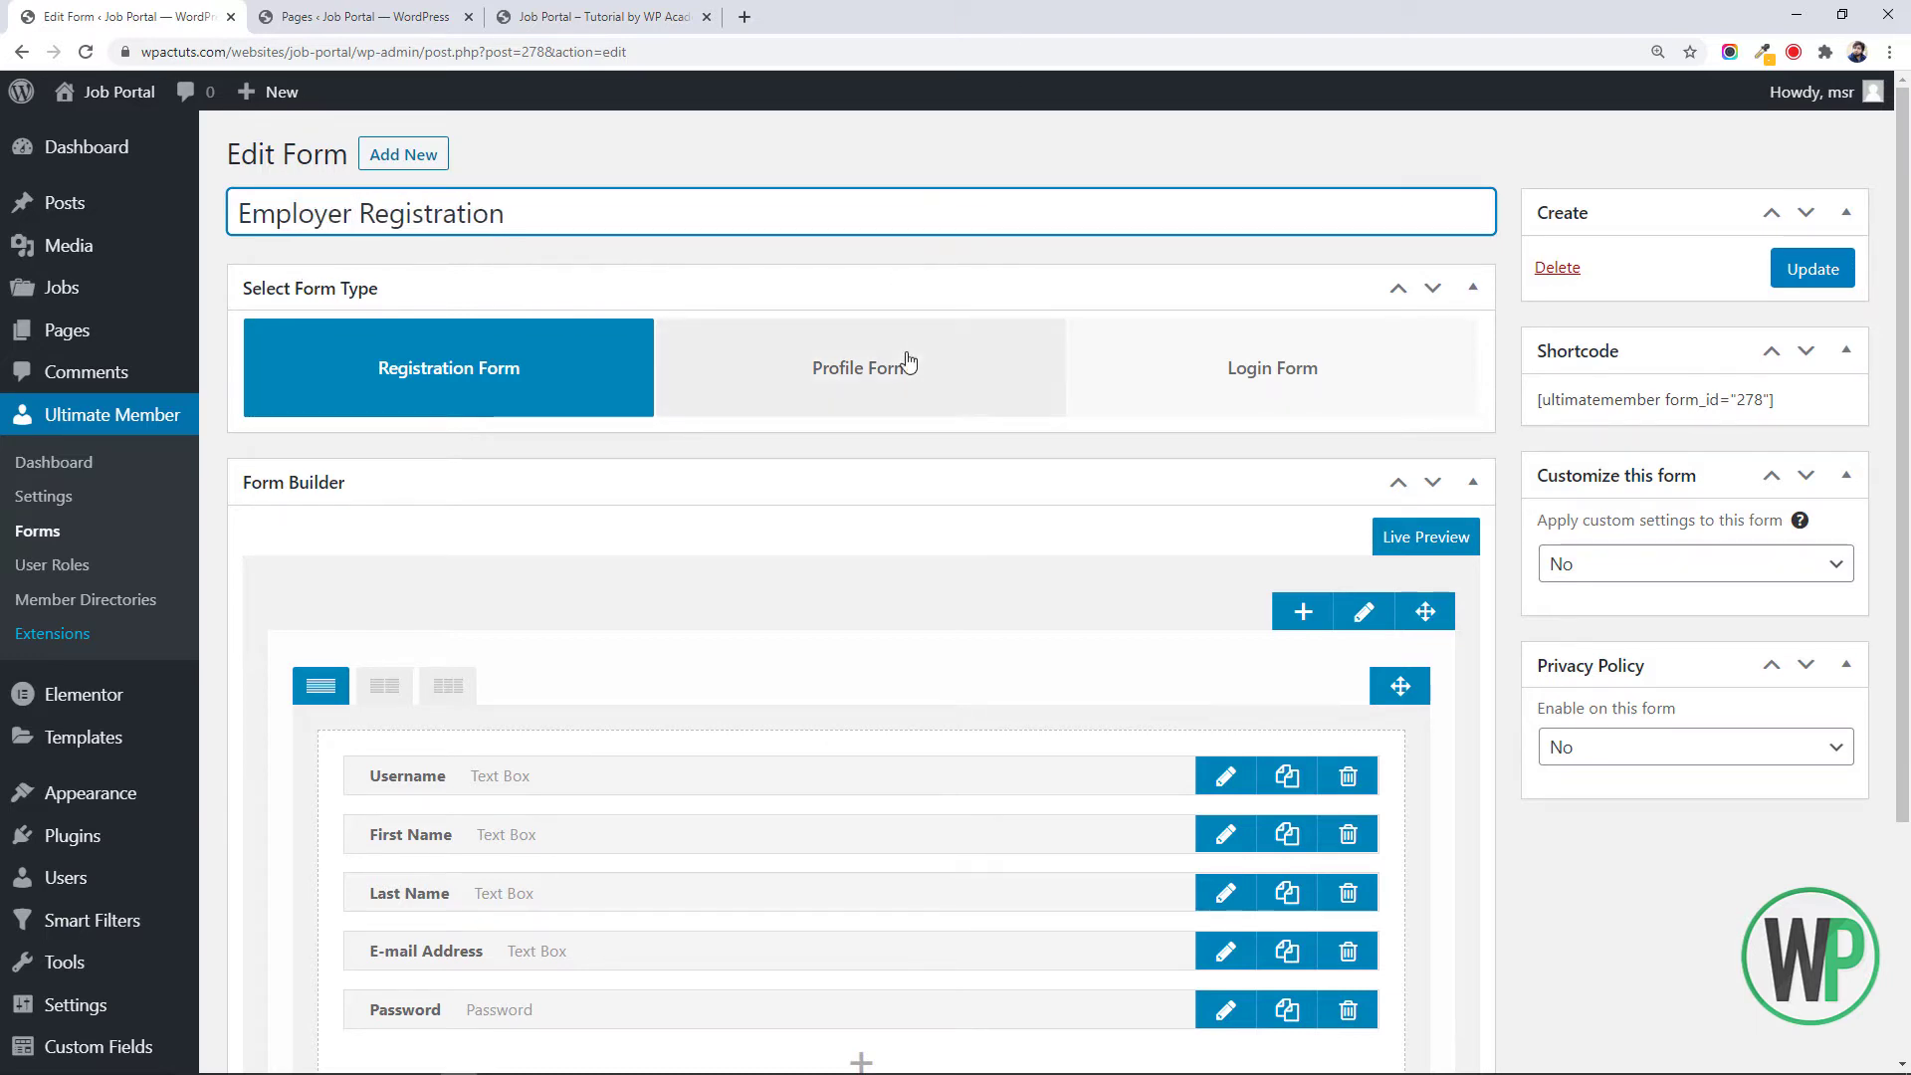
Try the profile and login form types, set the type back to Registration Form, and update the form
left_click(857, 380)
left_click(1183, 380)
left_click(524, 392)
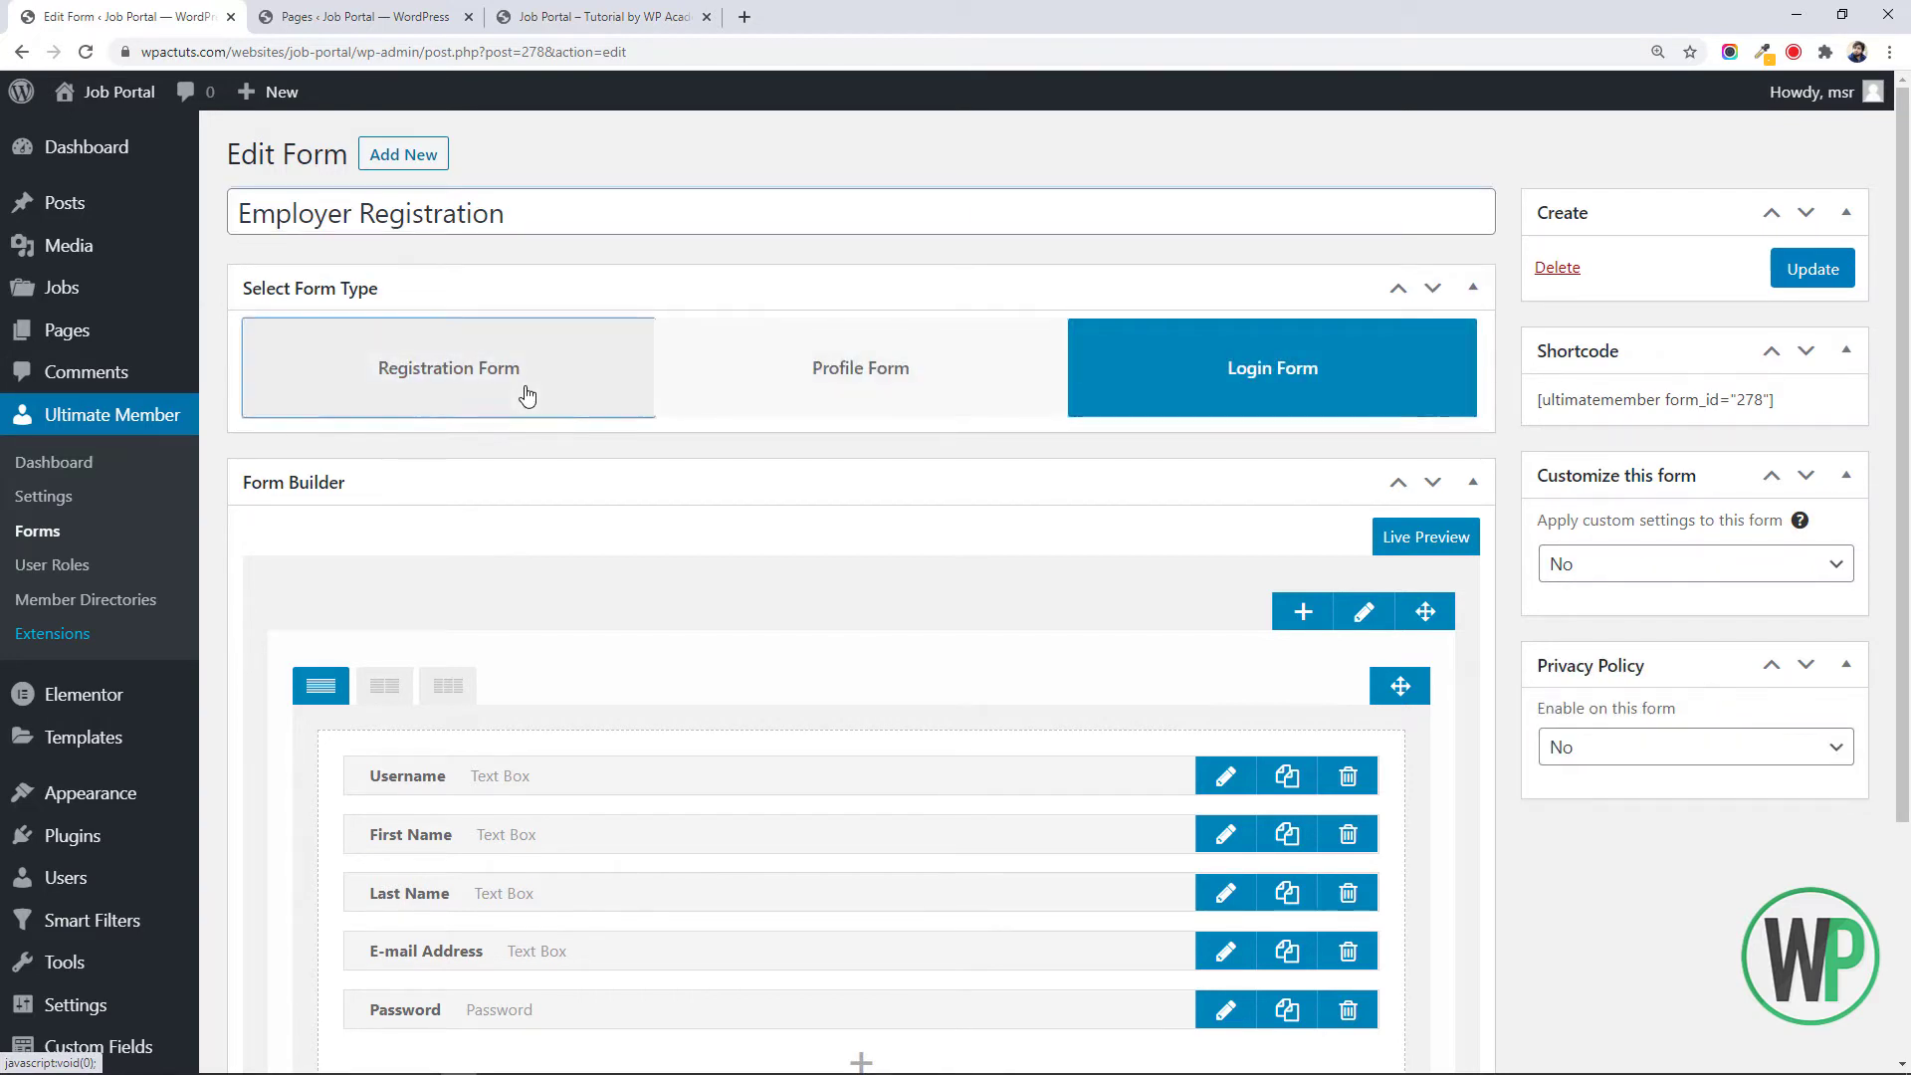
left_click(1804, 272)
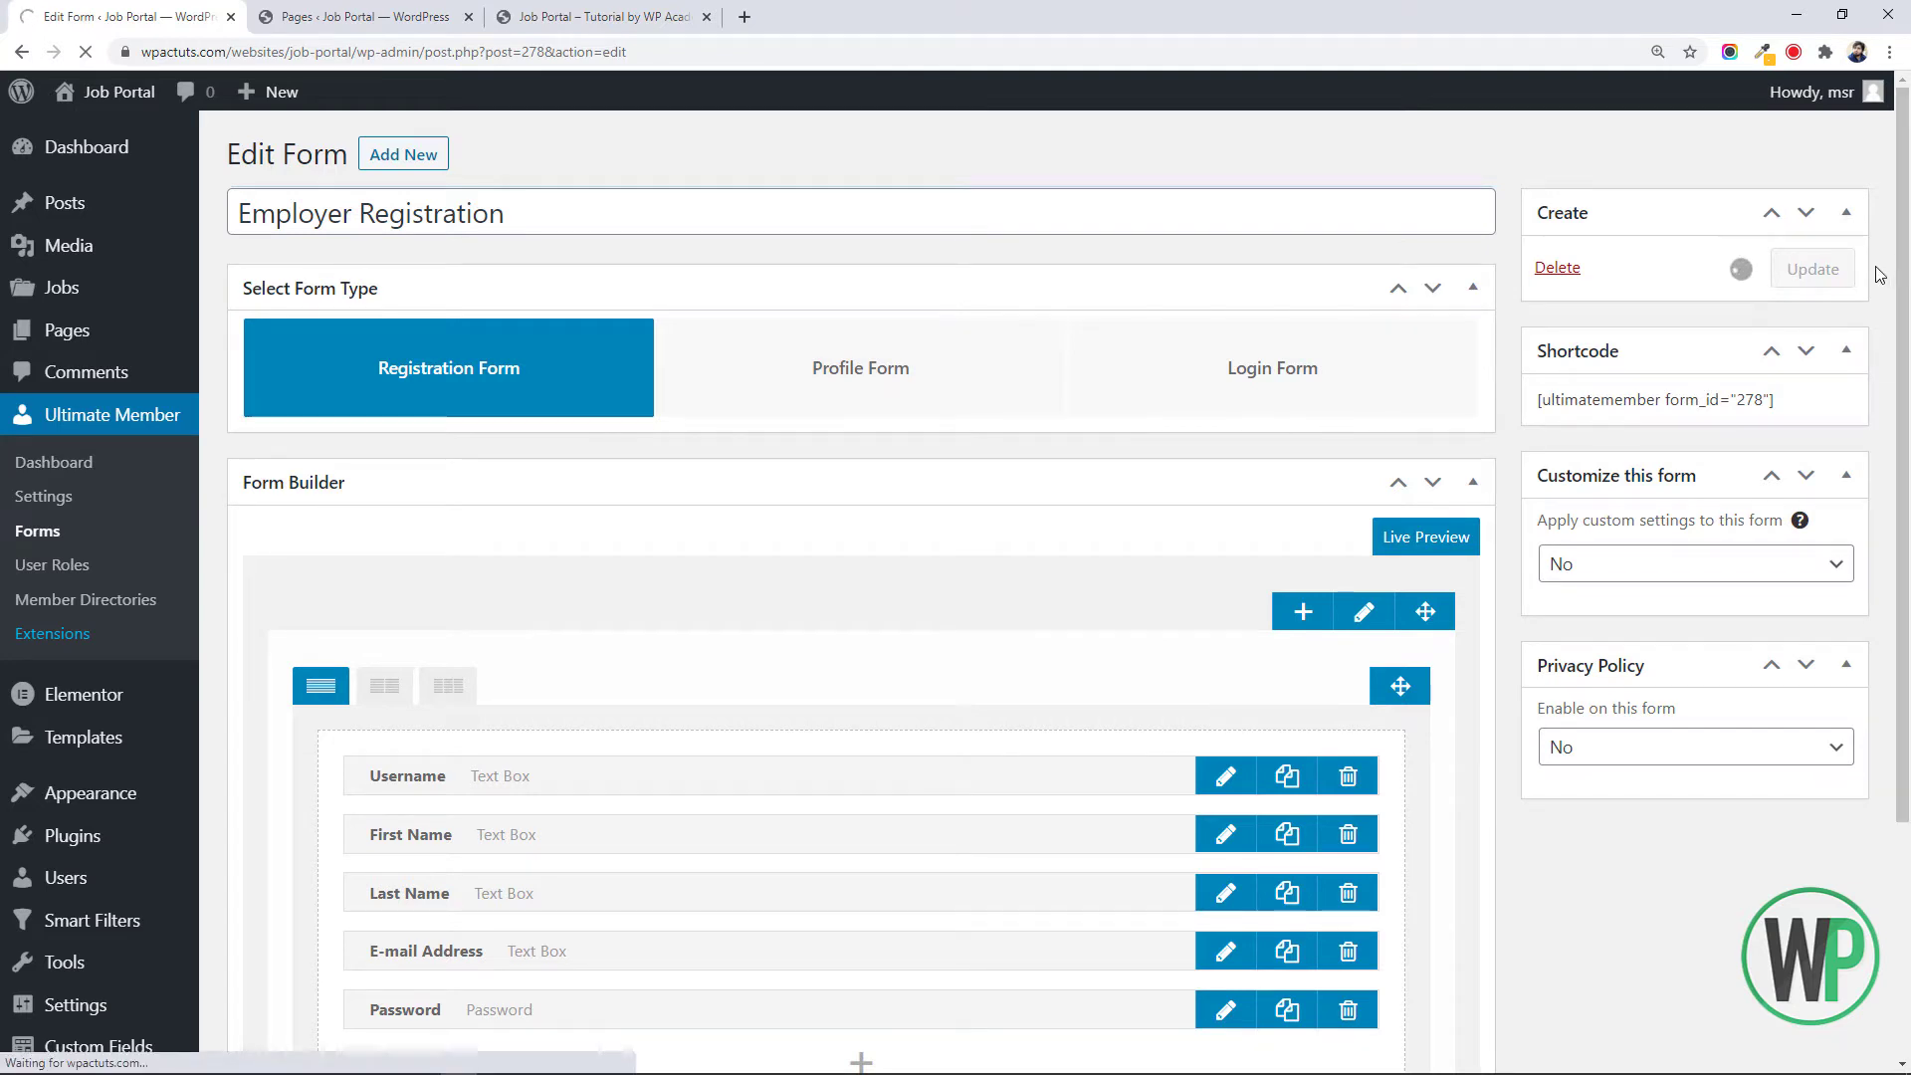
Start a new text box field below Password in the form builder, with Company Name as both title and label
scroll(1890, 490, "down", 3)
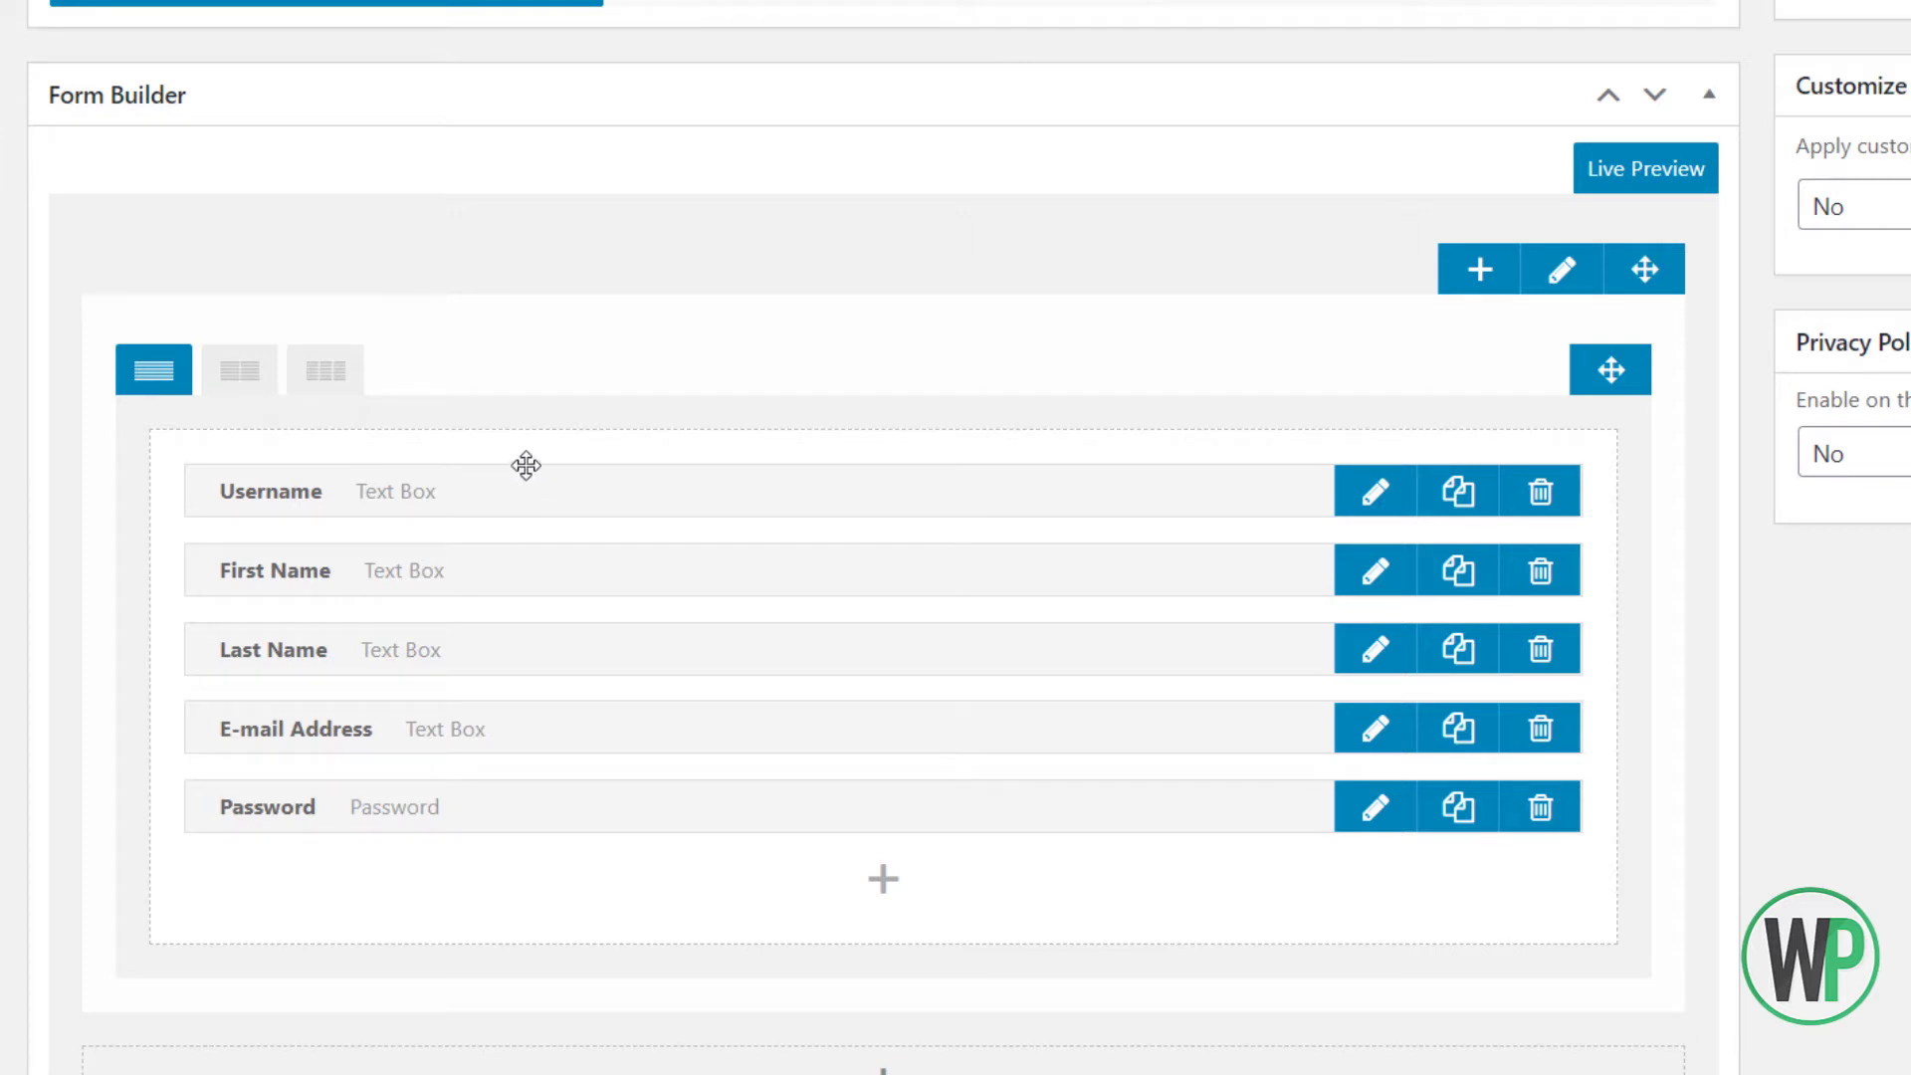
left_click(883, 882)
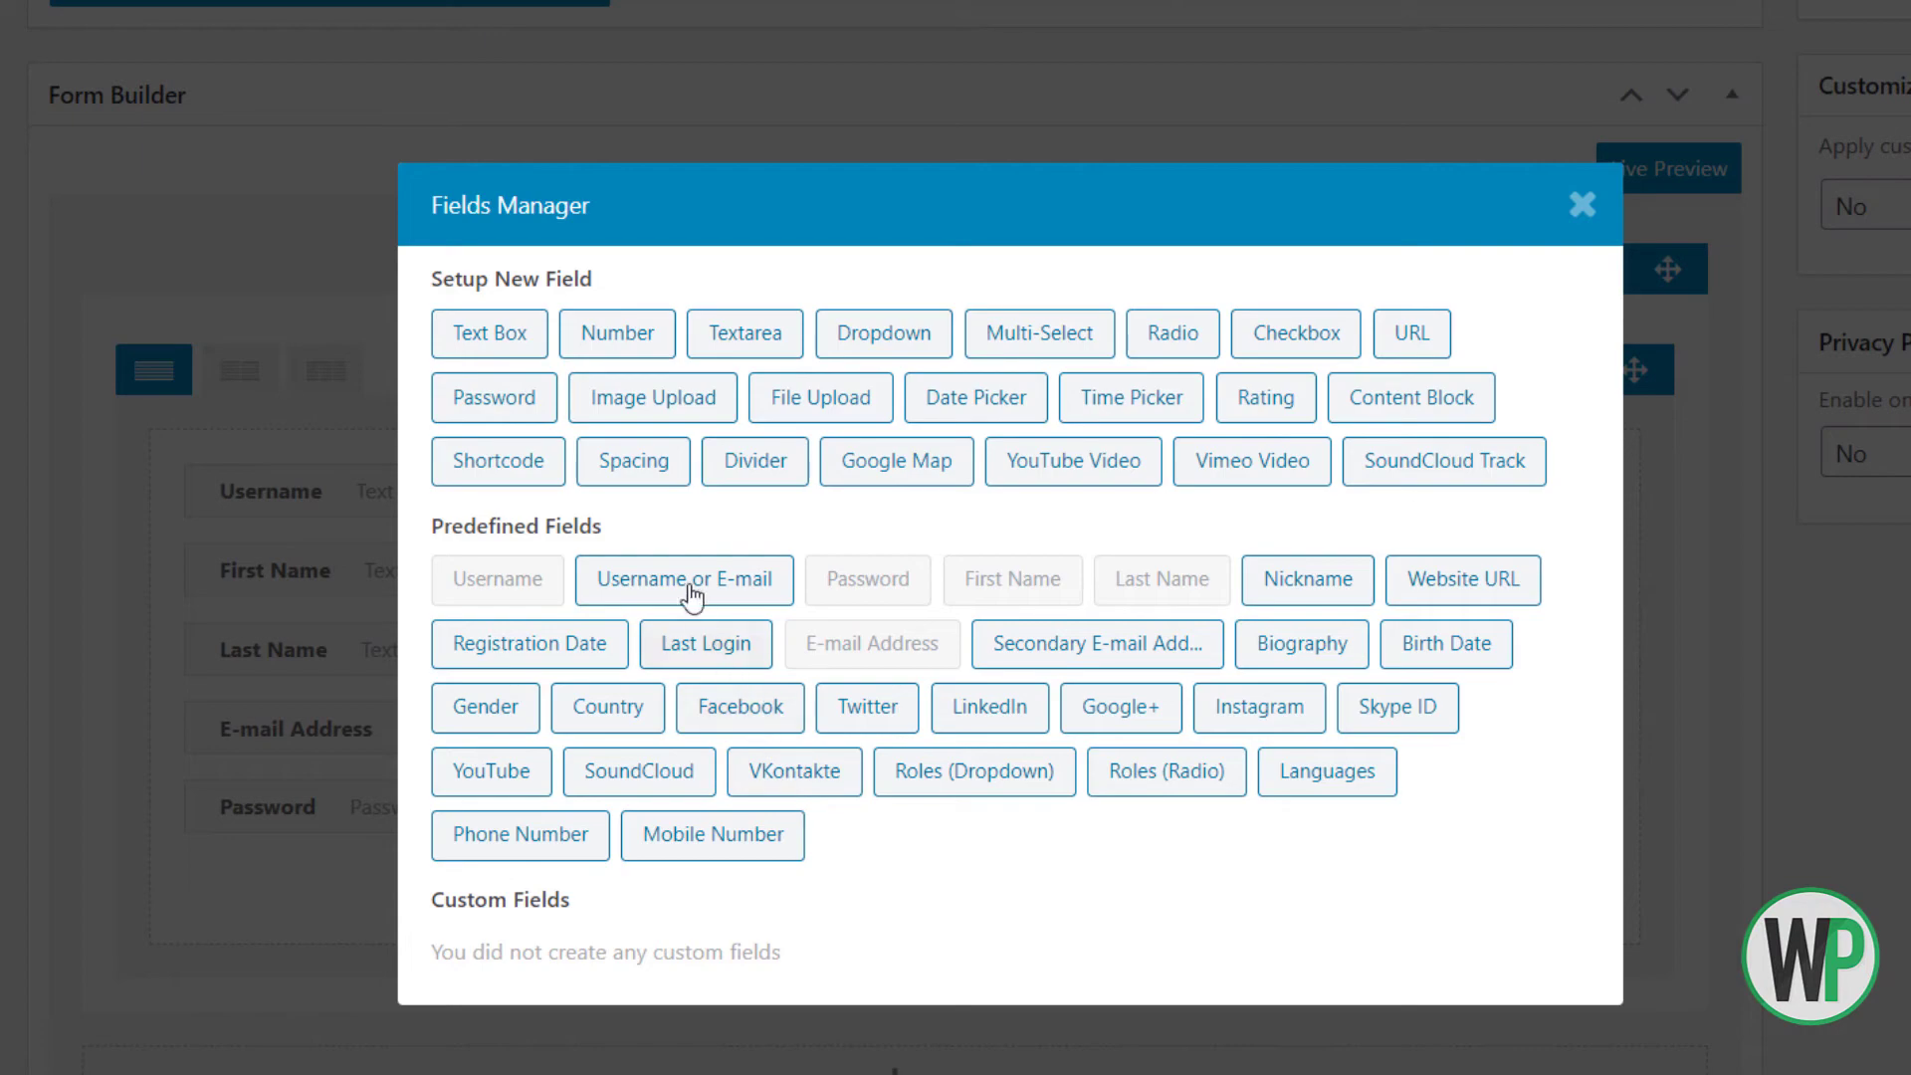
left_click(503, 349)
left_click(565, 252)
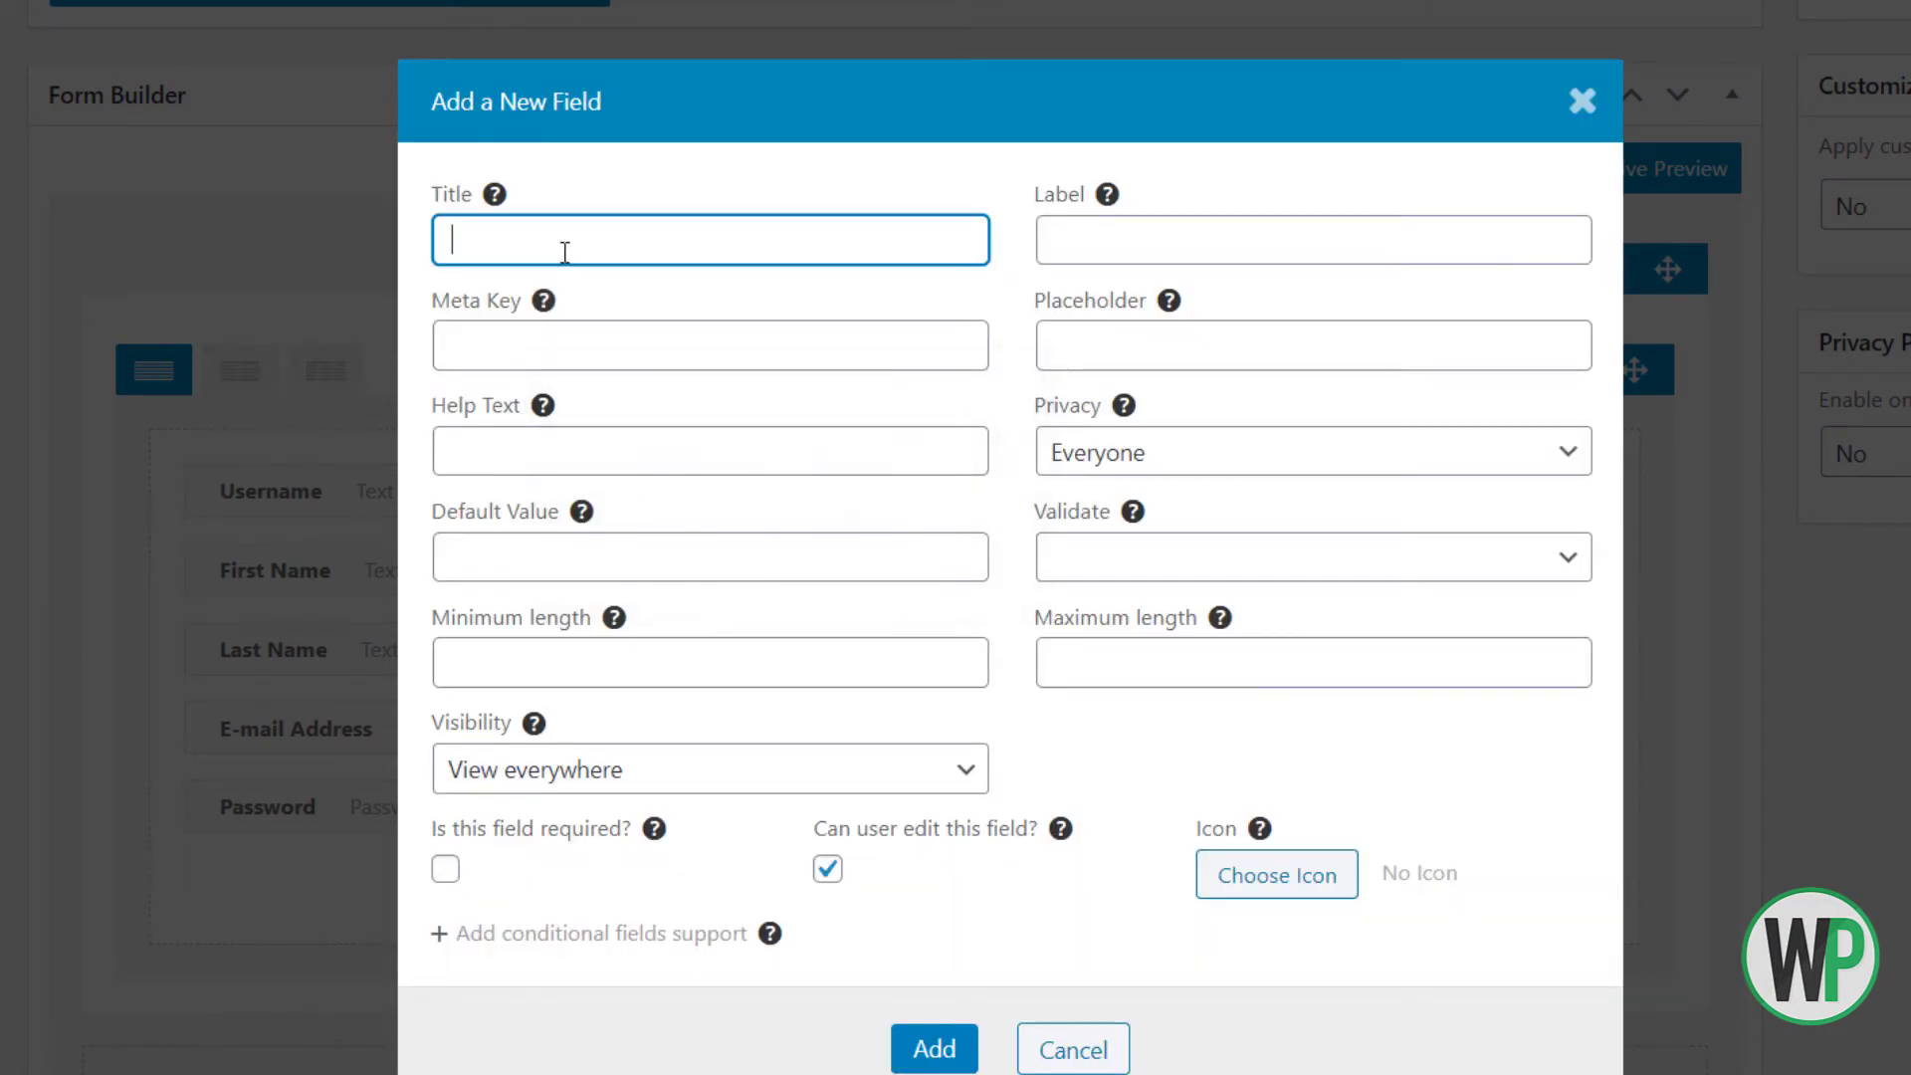
type("Company Name")
left_click(1088, 241)
mouse_move(1102, 209)
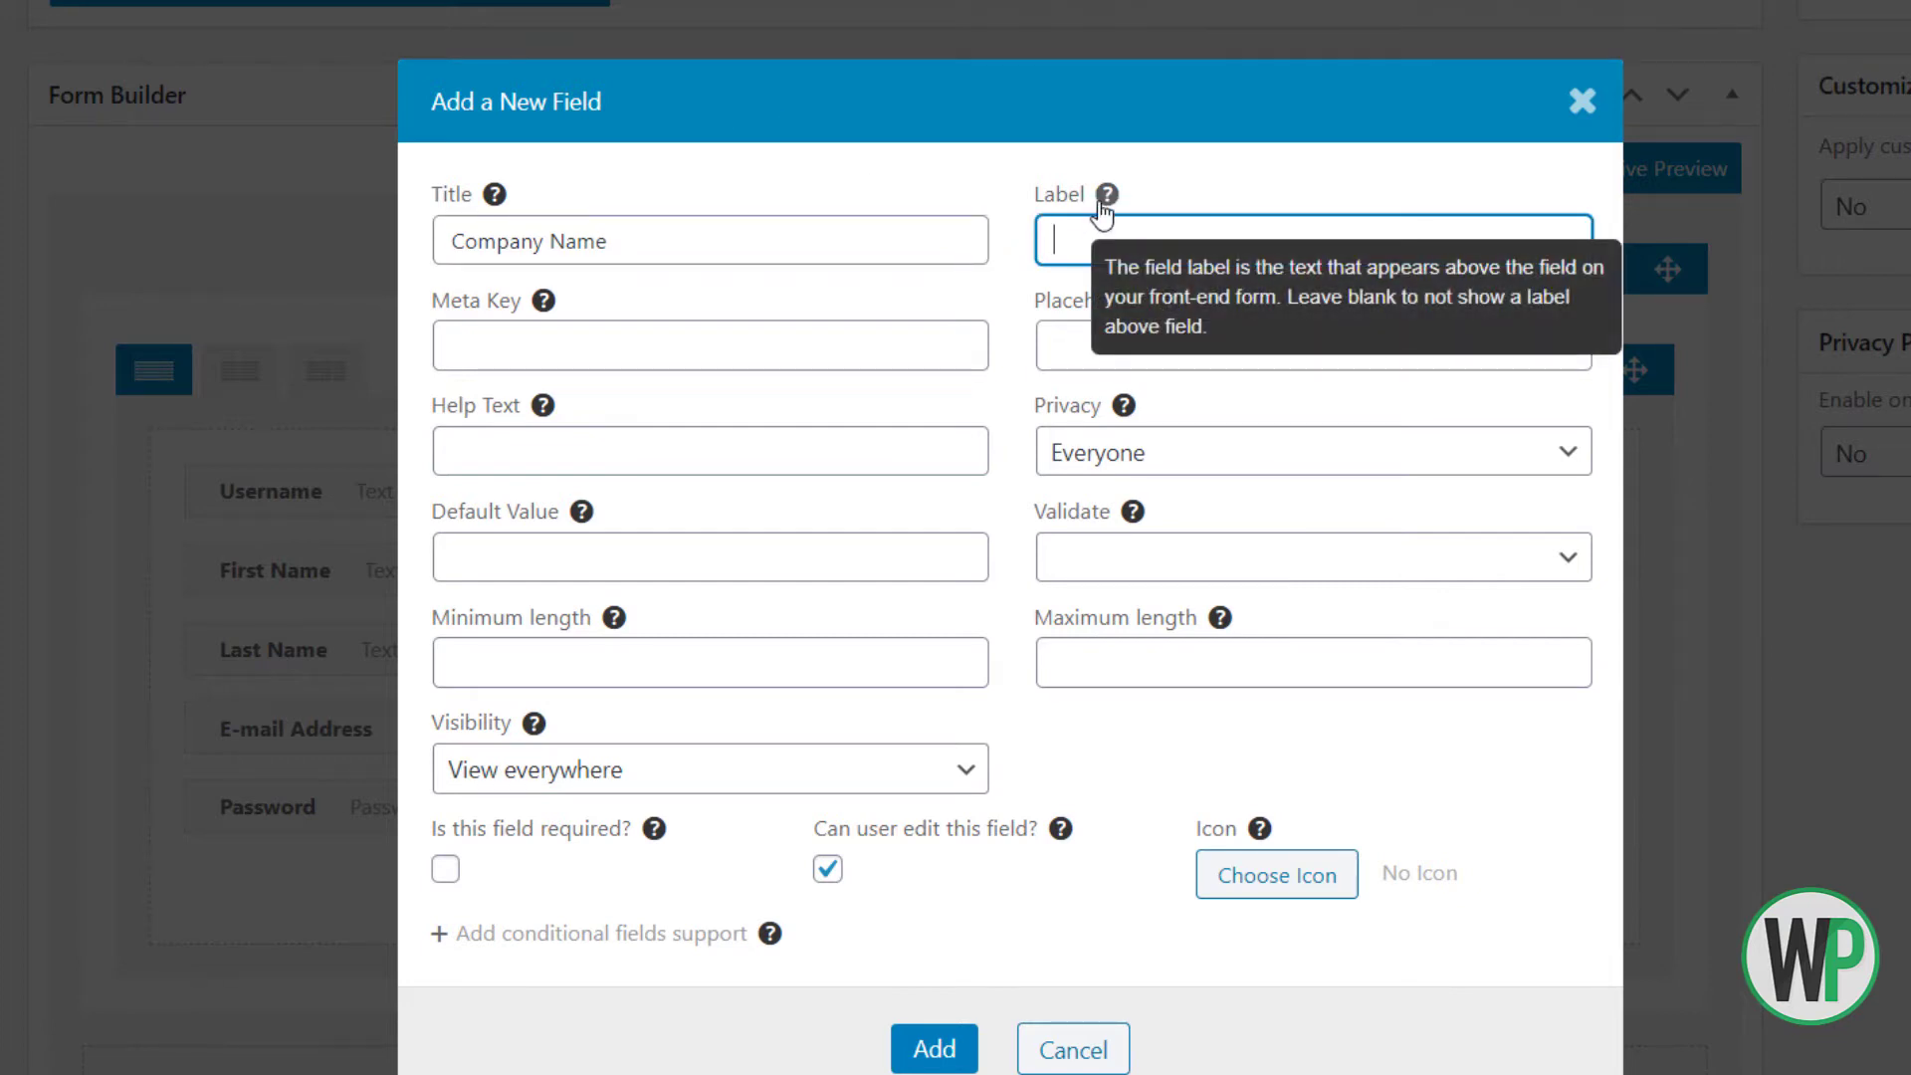
type("C")
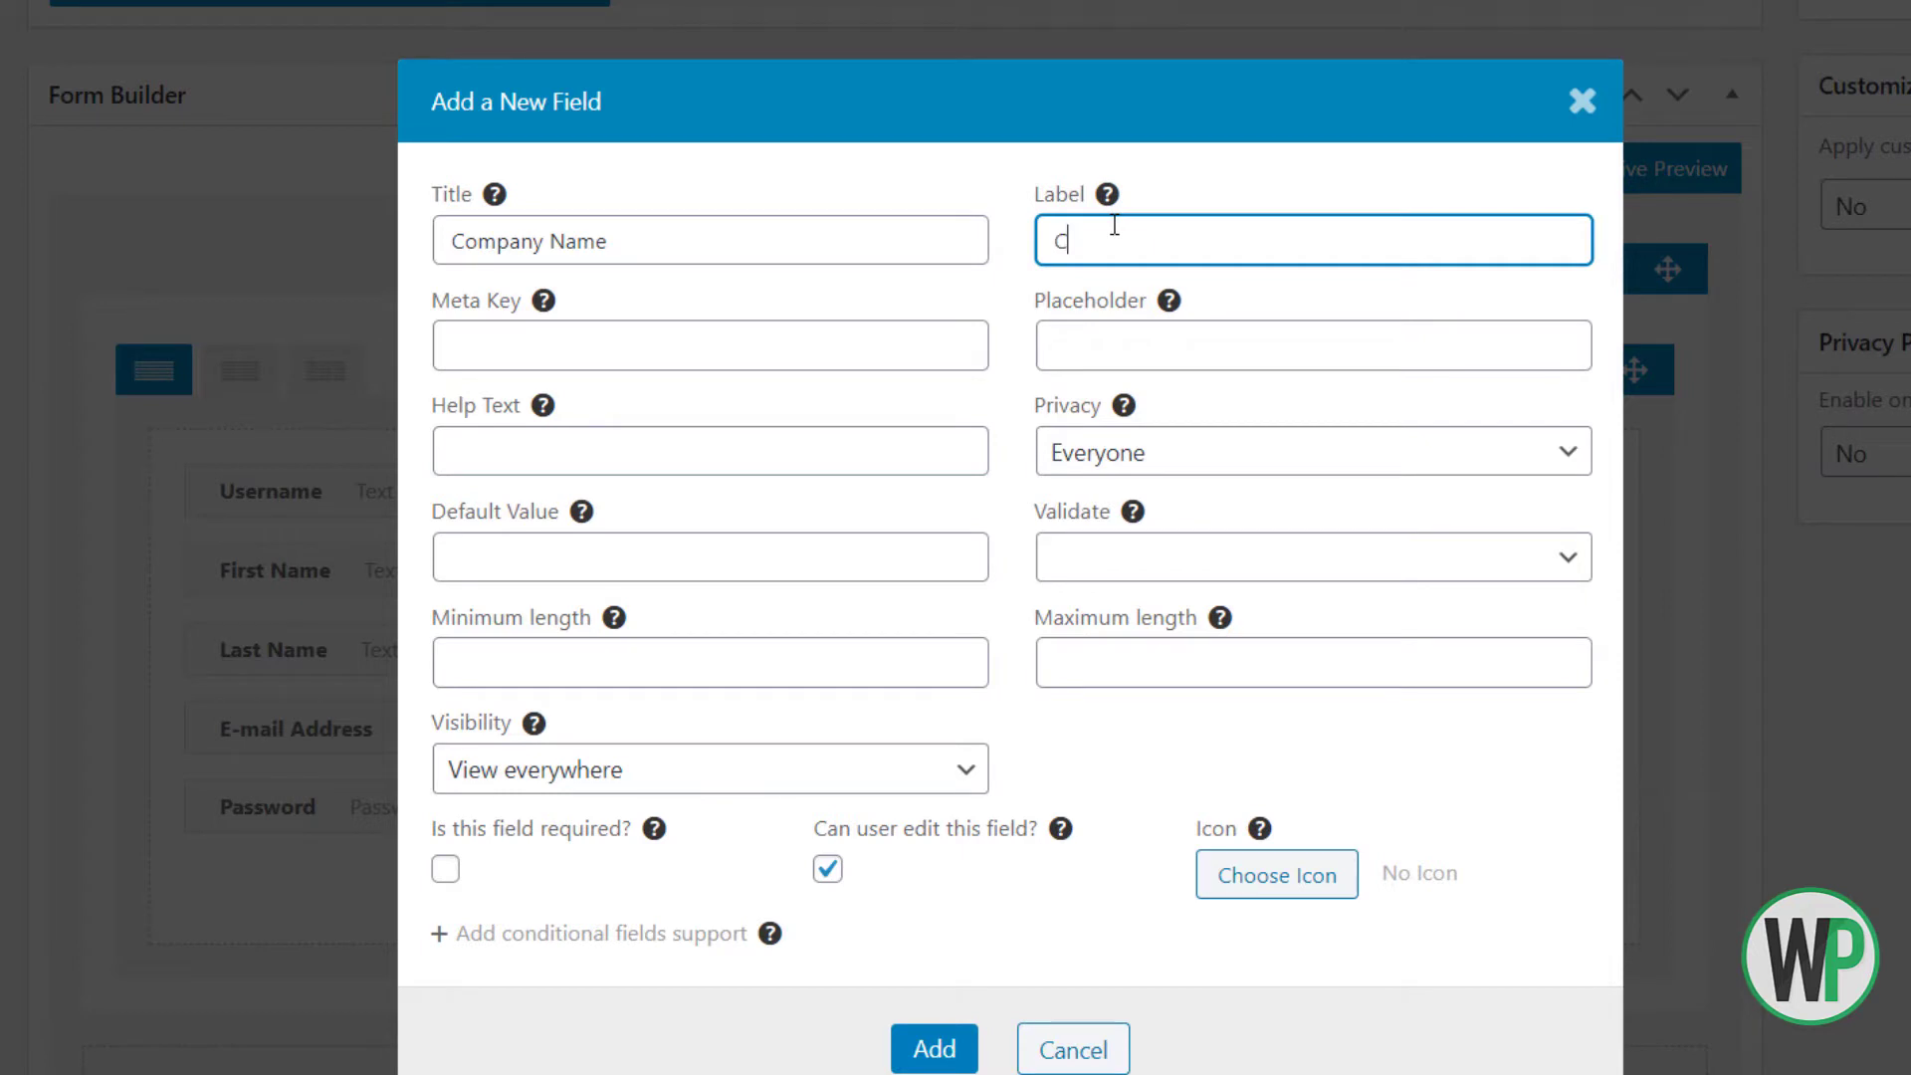
type("ompany Name")
Set the new field's meta key to jp_employer_company
left_click(887, 359)
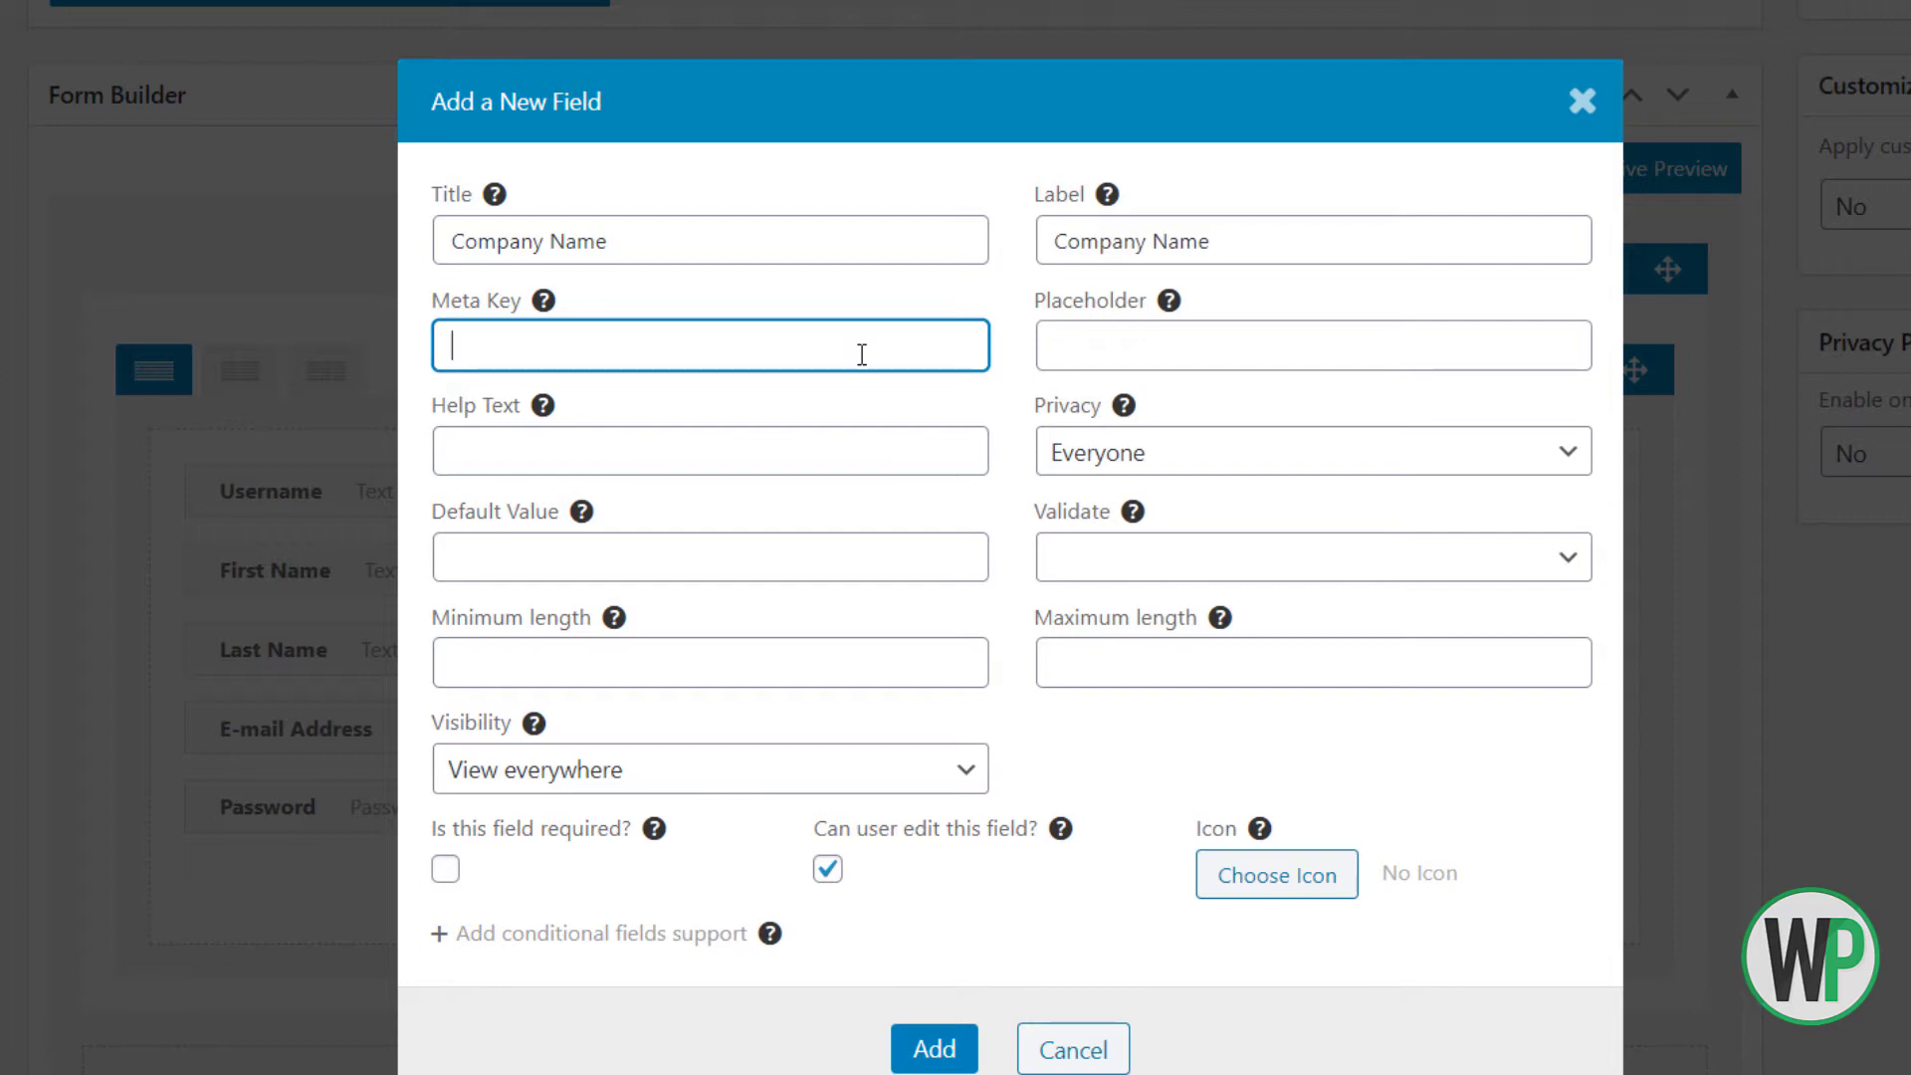
type("employer_company")
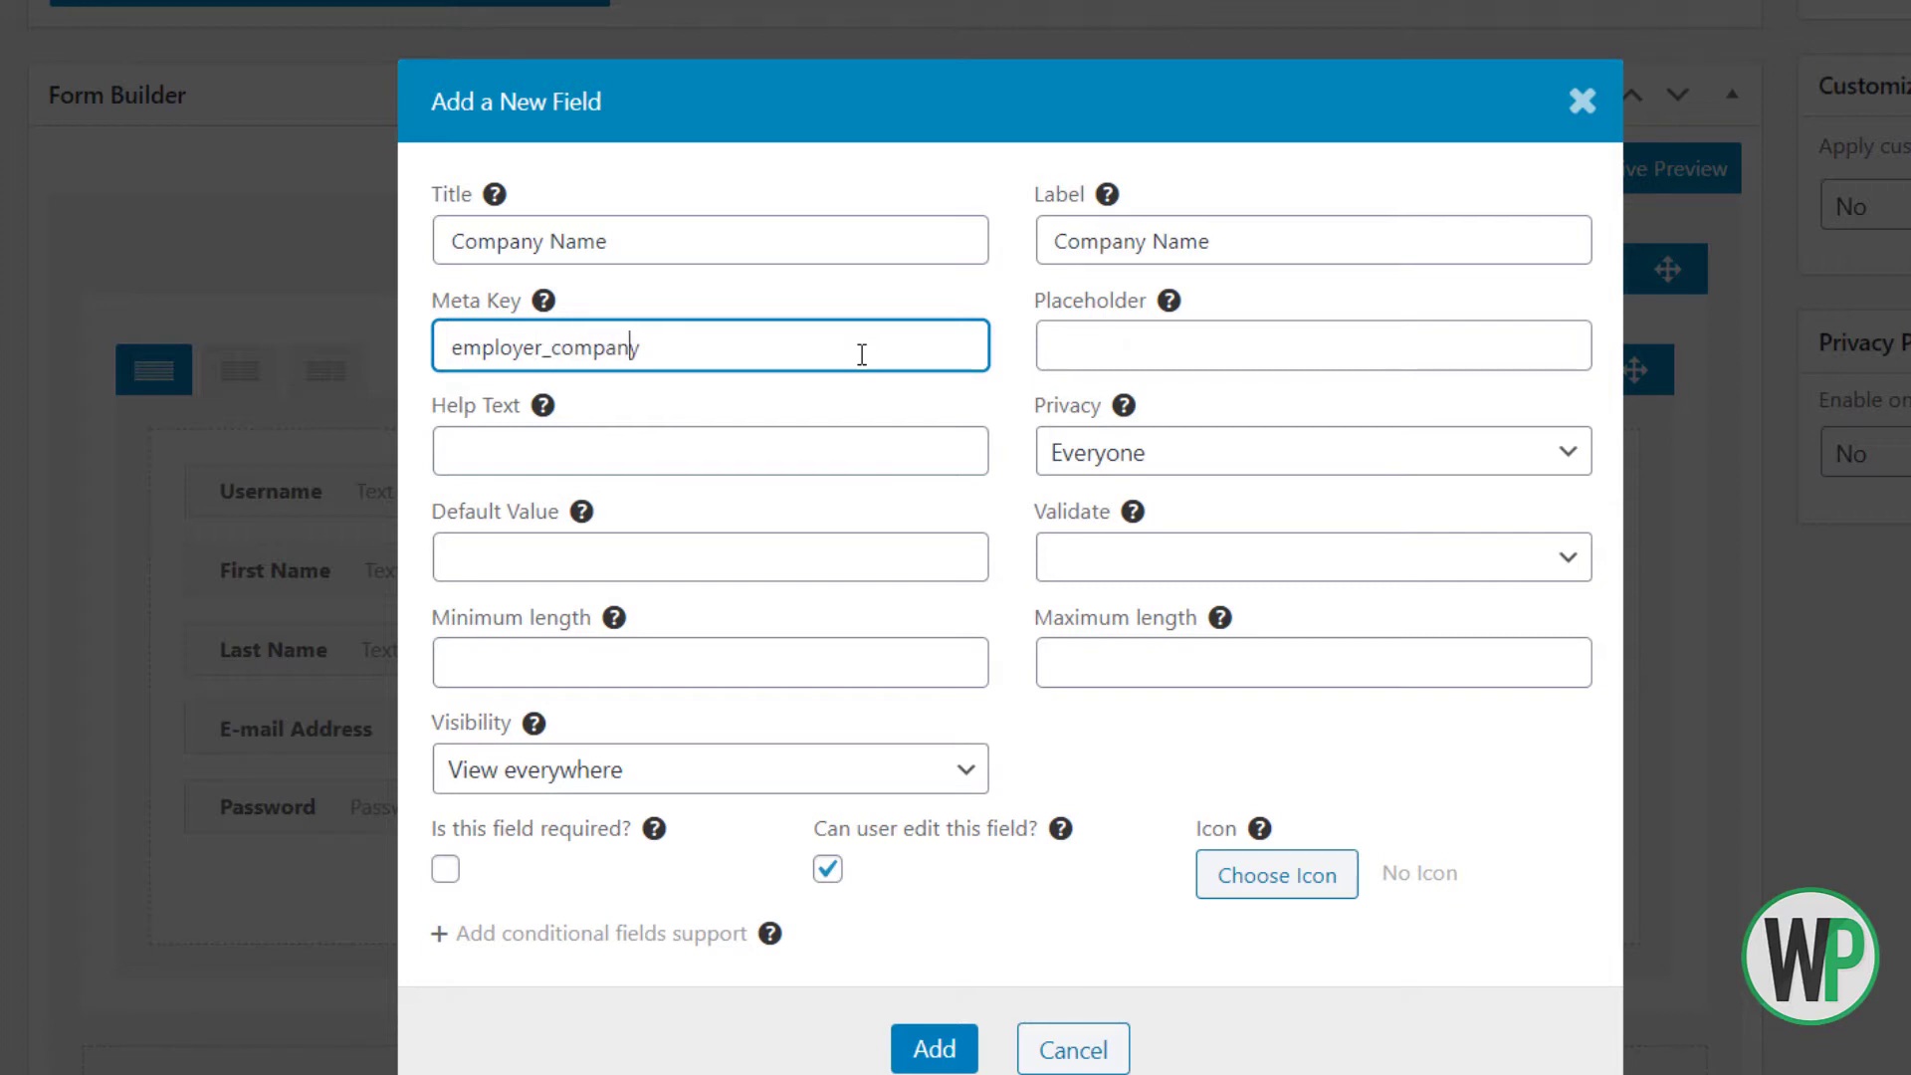
key("Left")
key("Left")
key("Home")
type("jp_")
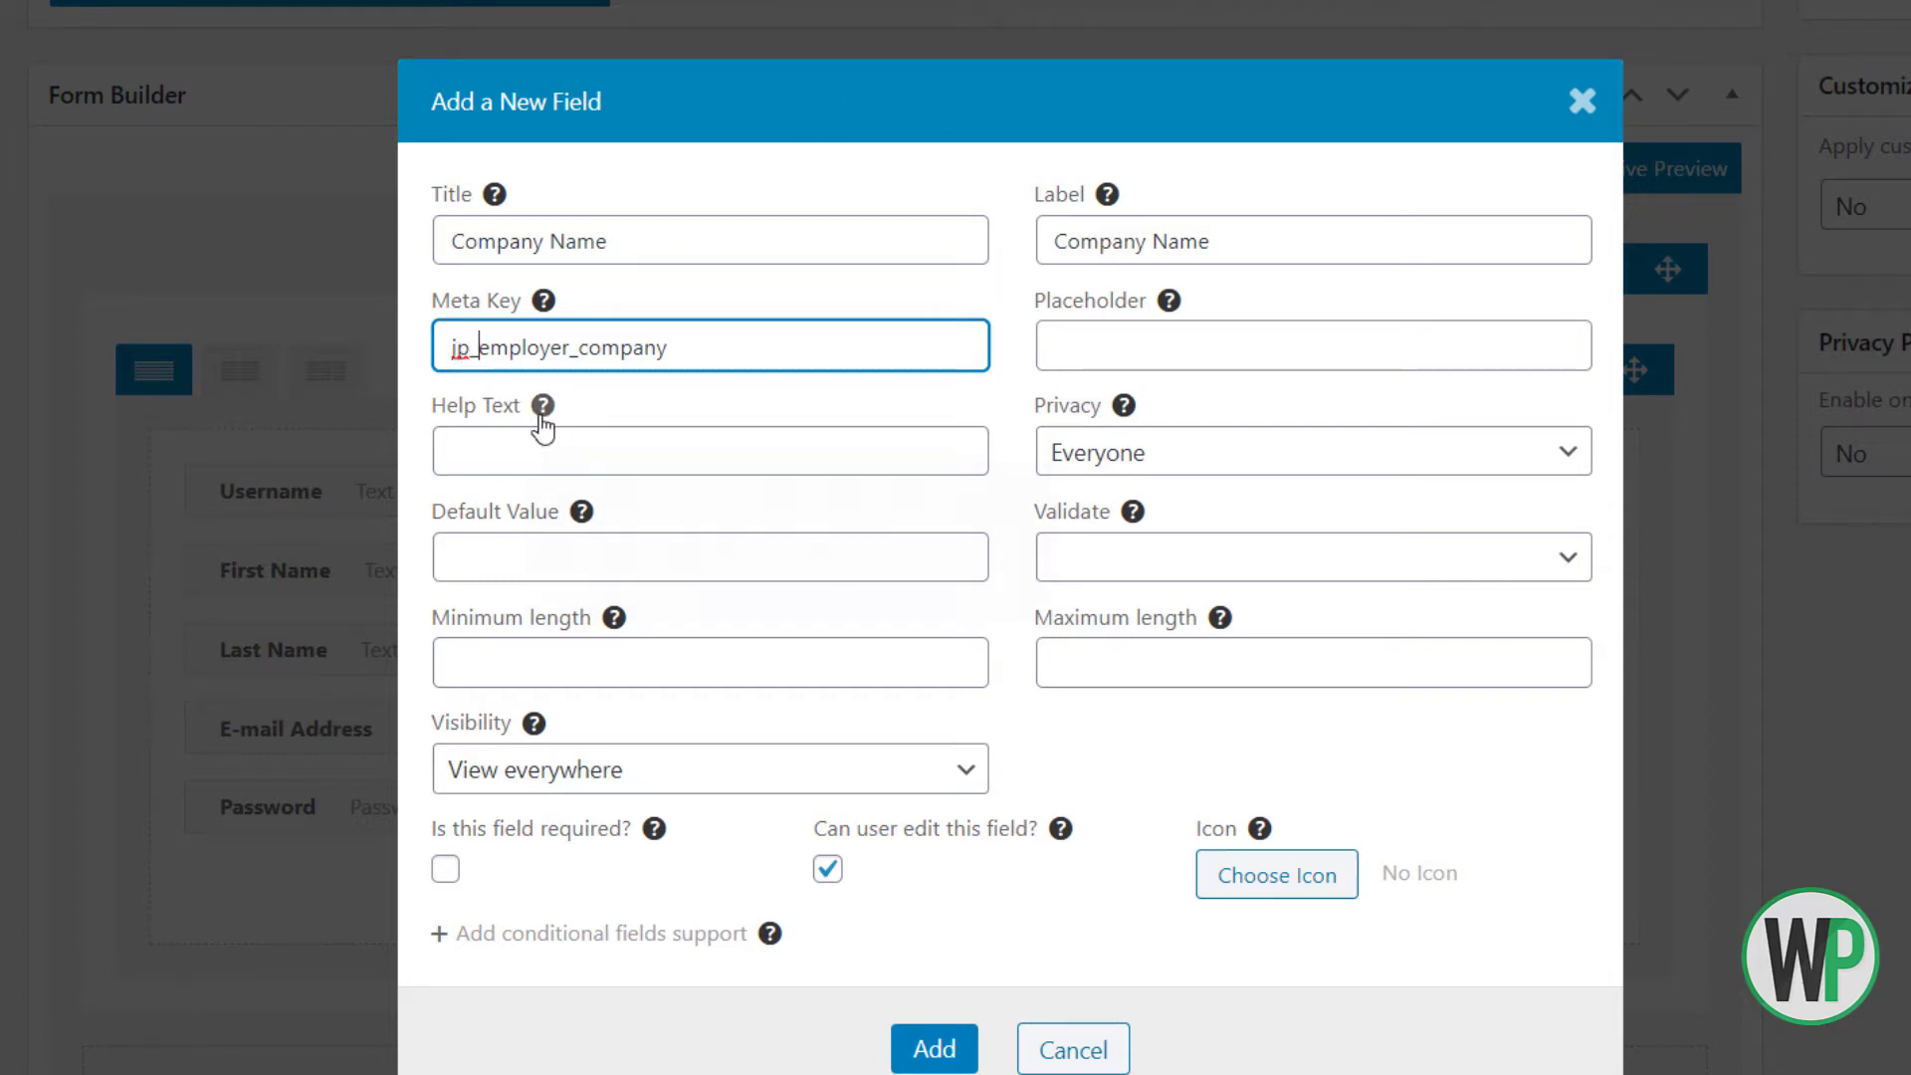
Give the field the placeholder Company XYZ, make it required, and add it to the form
left_click(1151, 347)
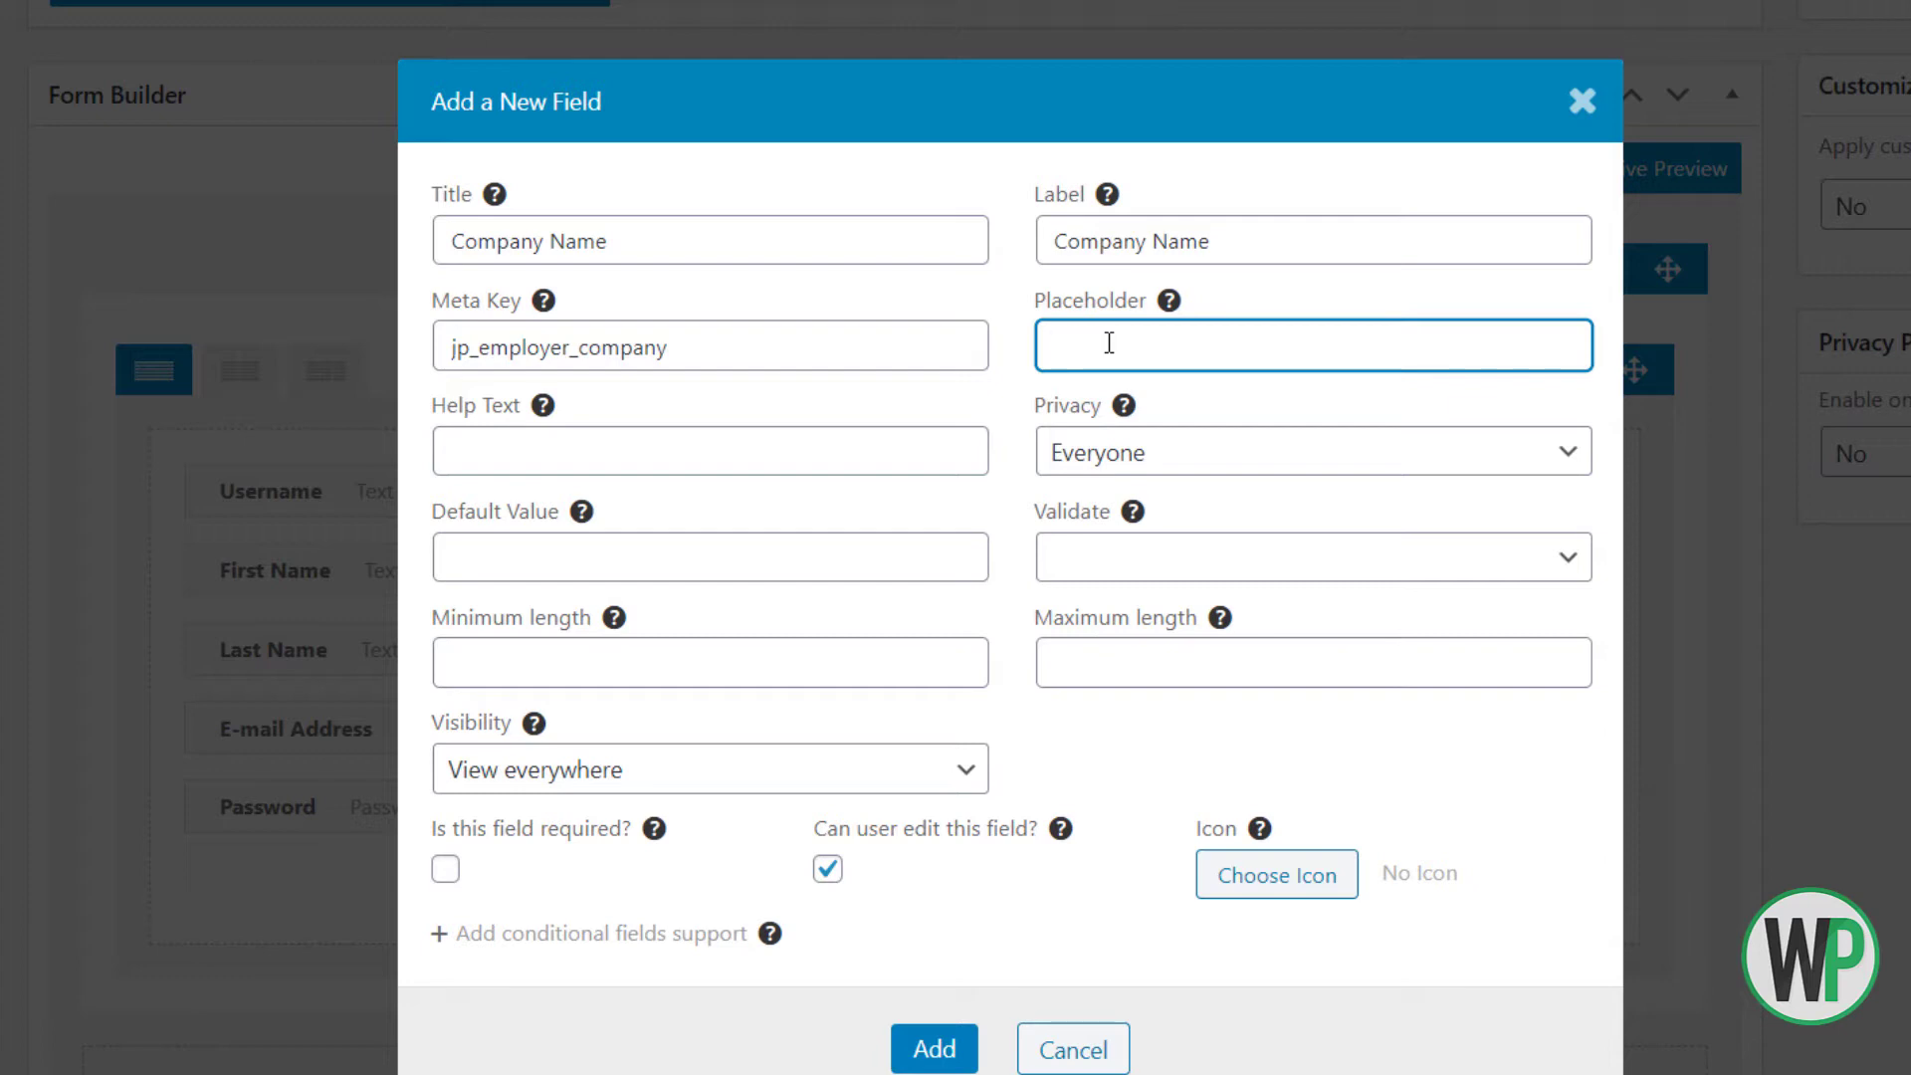
type("Company XYZ")
left_click(444, 872)
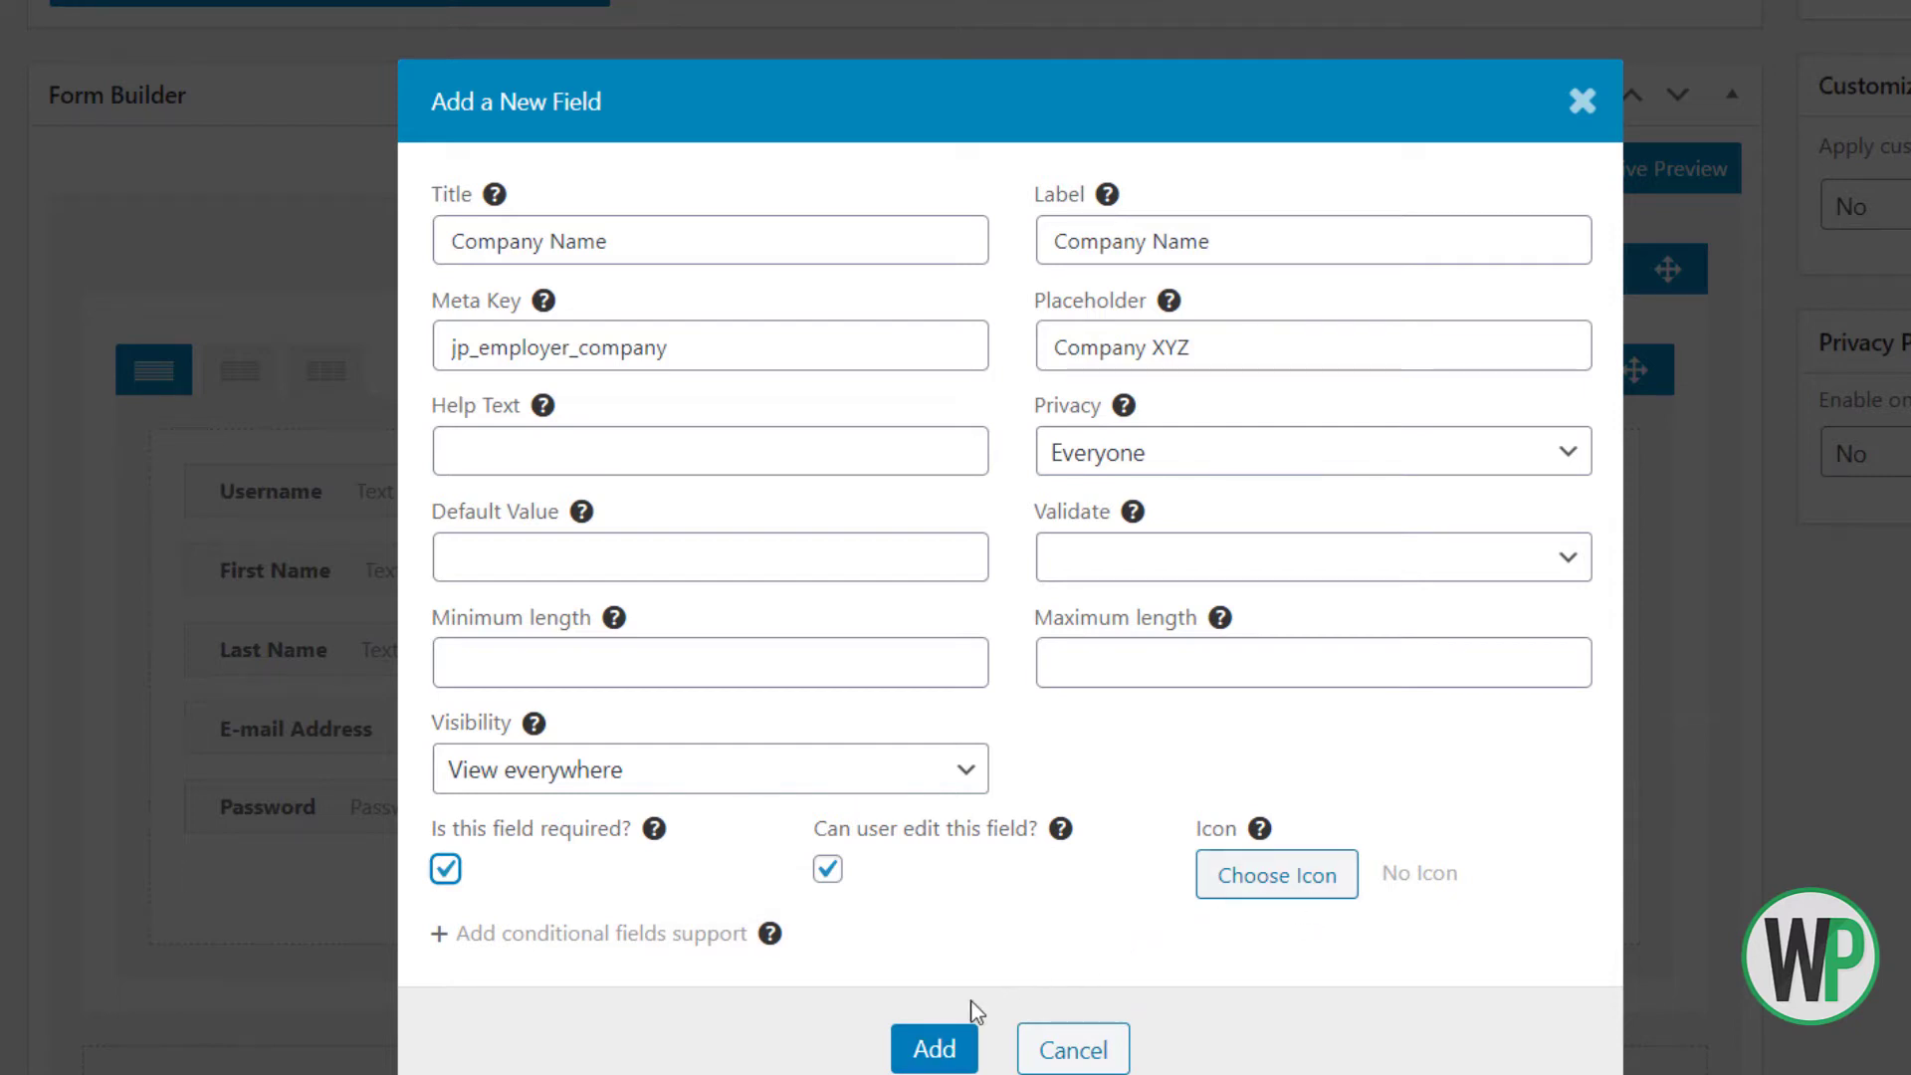
left_click(936, 1049)
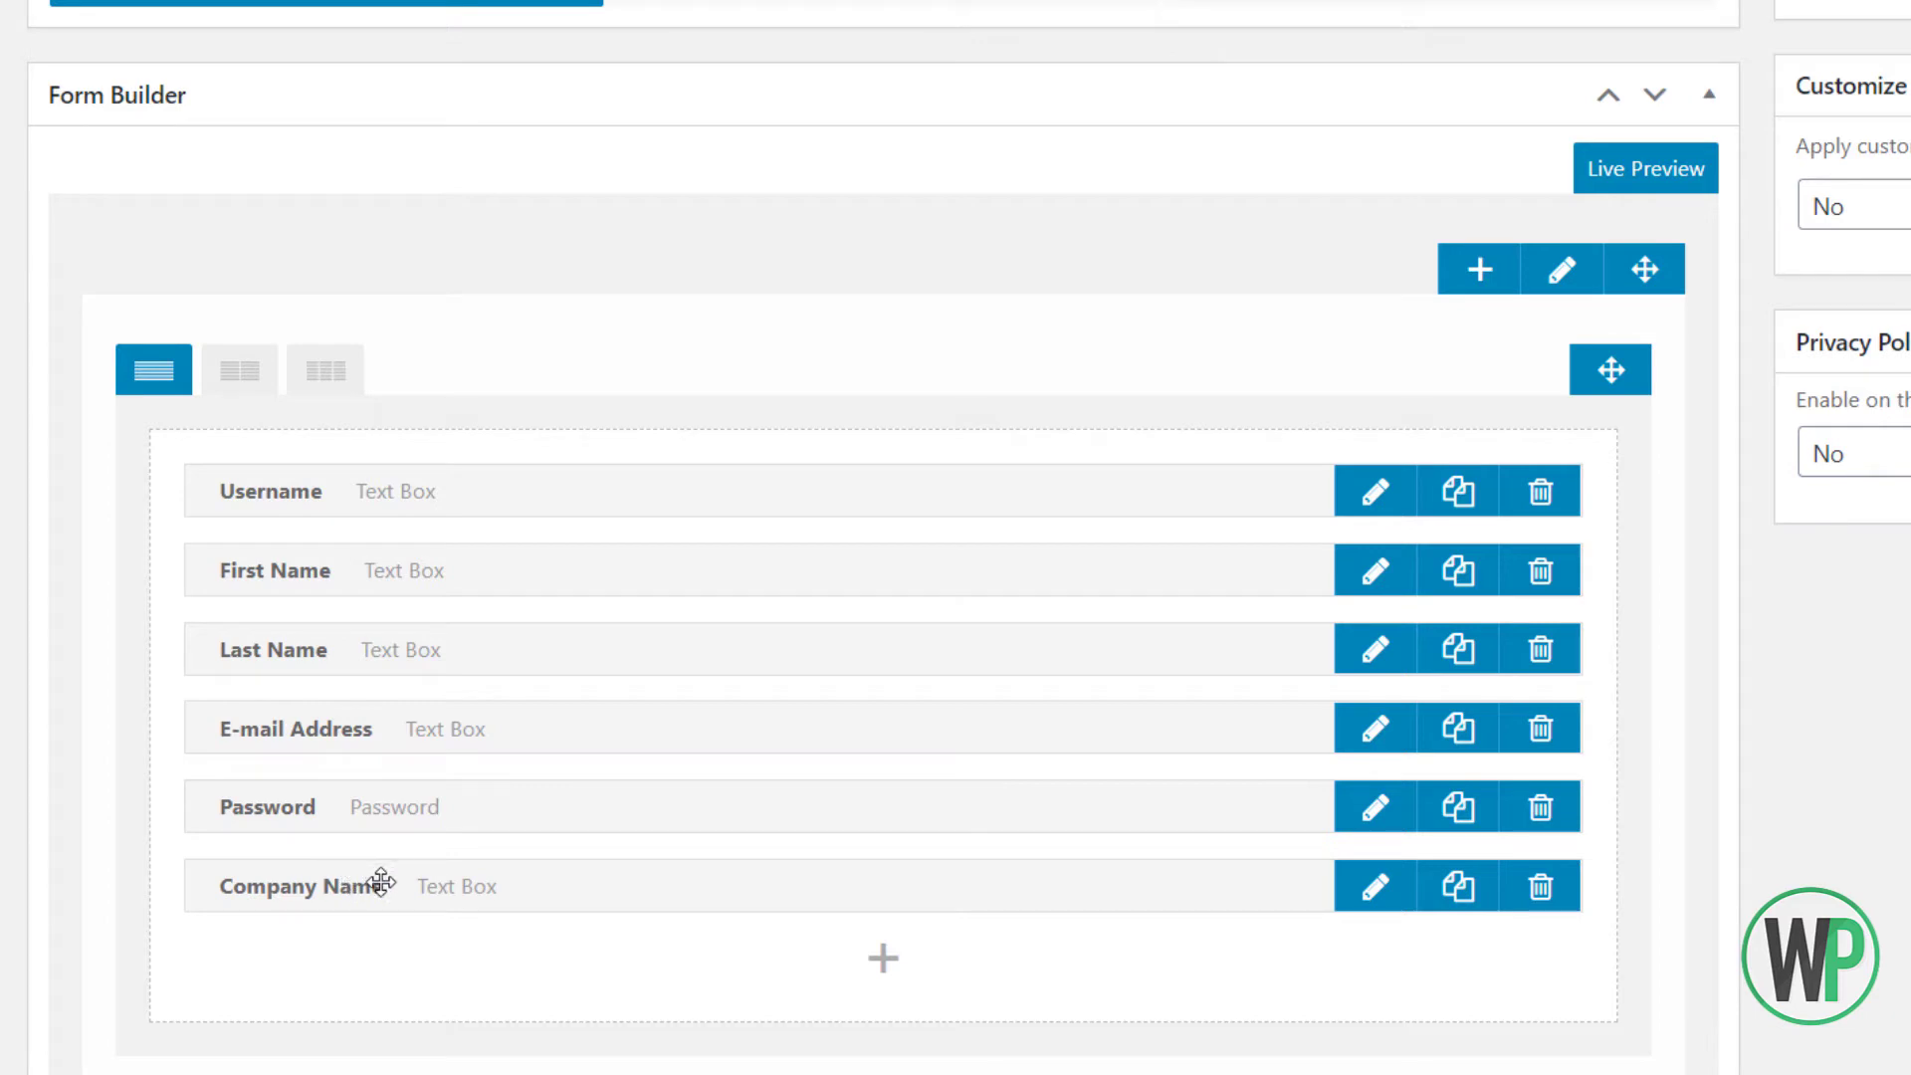
Move Company Name directly above E-mail Address, and start a new text box field titled Company Address
left_click_drag(377, 886, 375, 726)
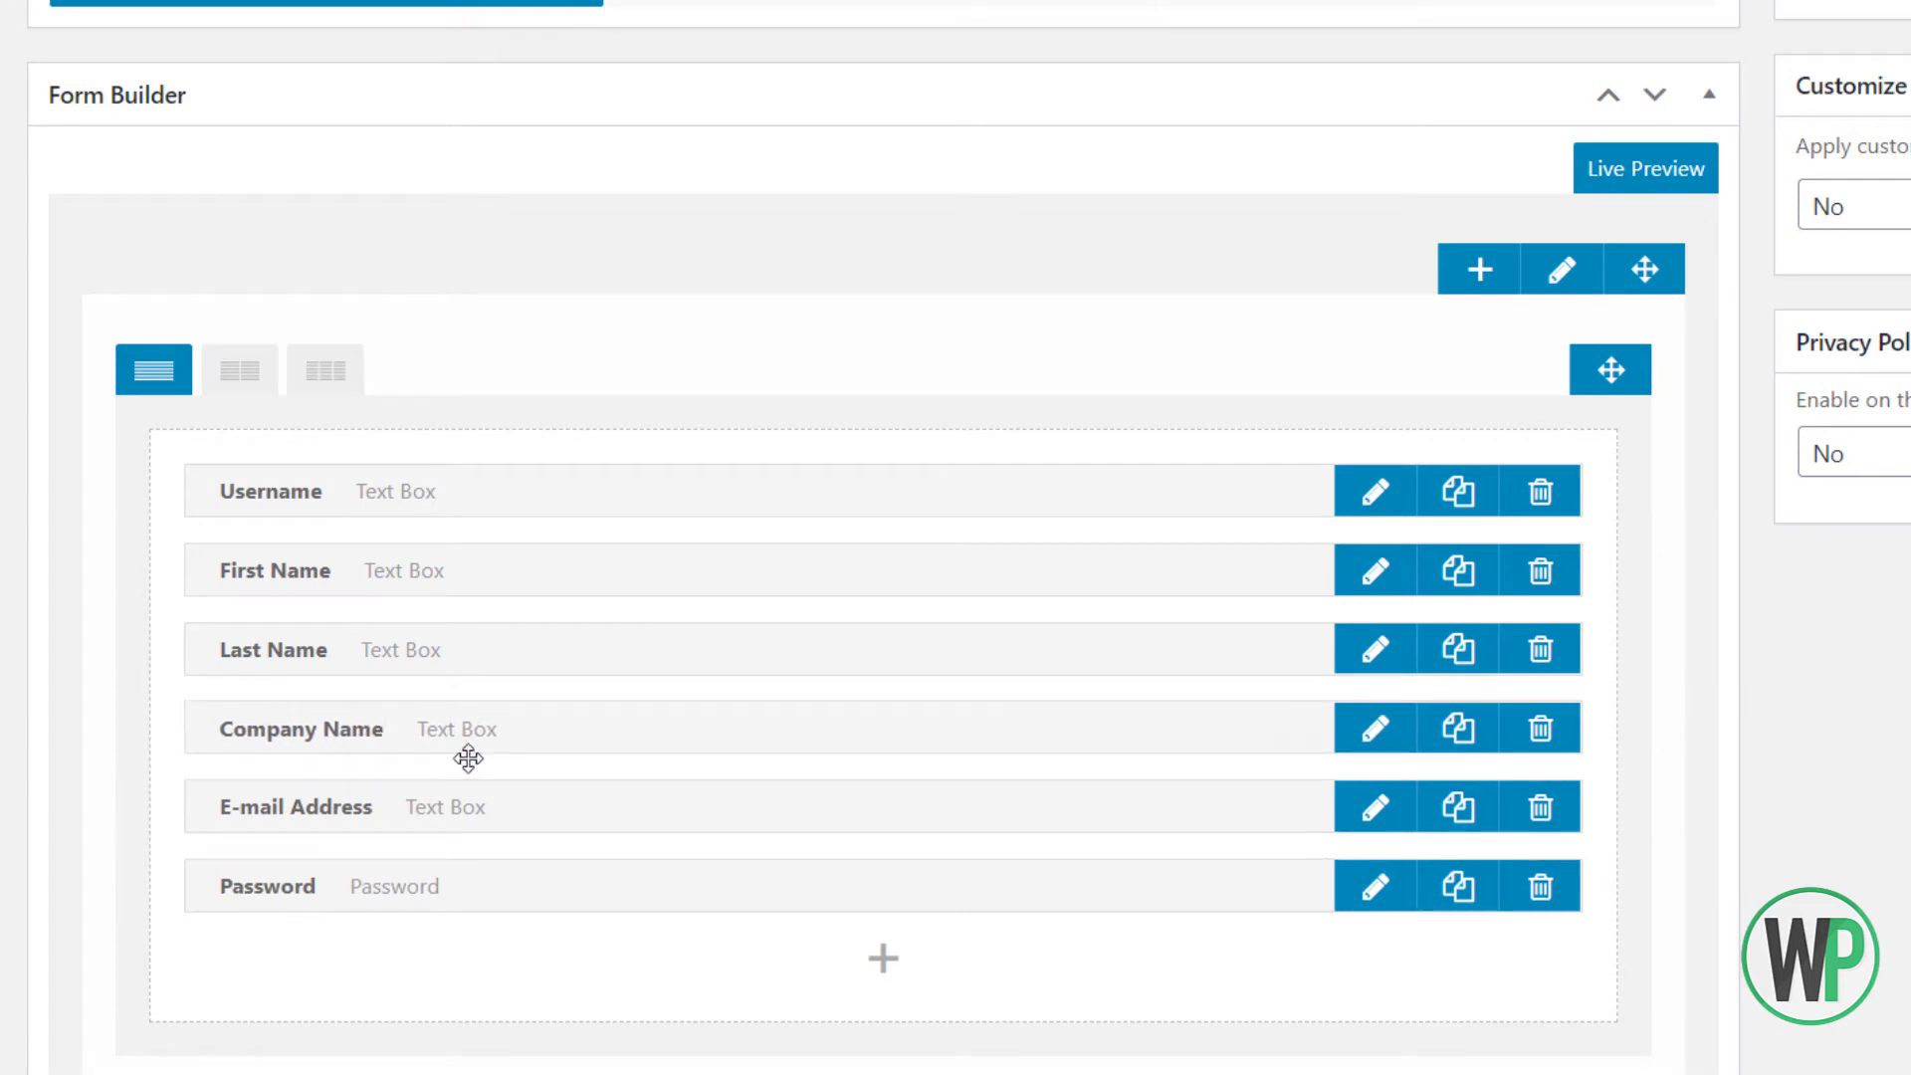
left_click(871, 958)
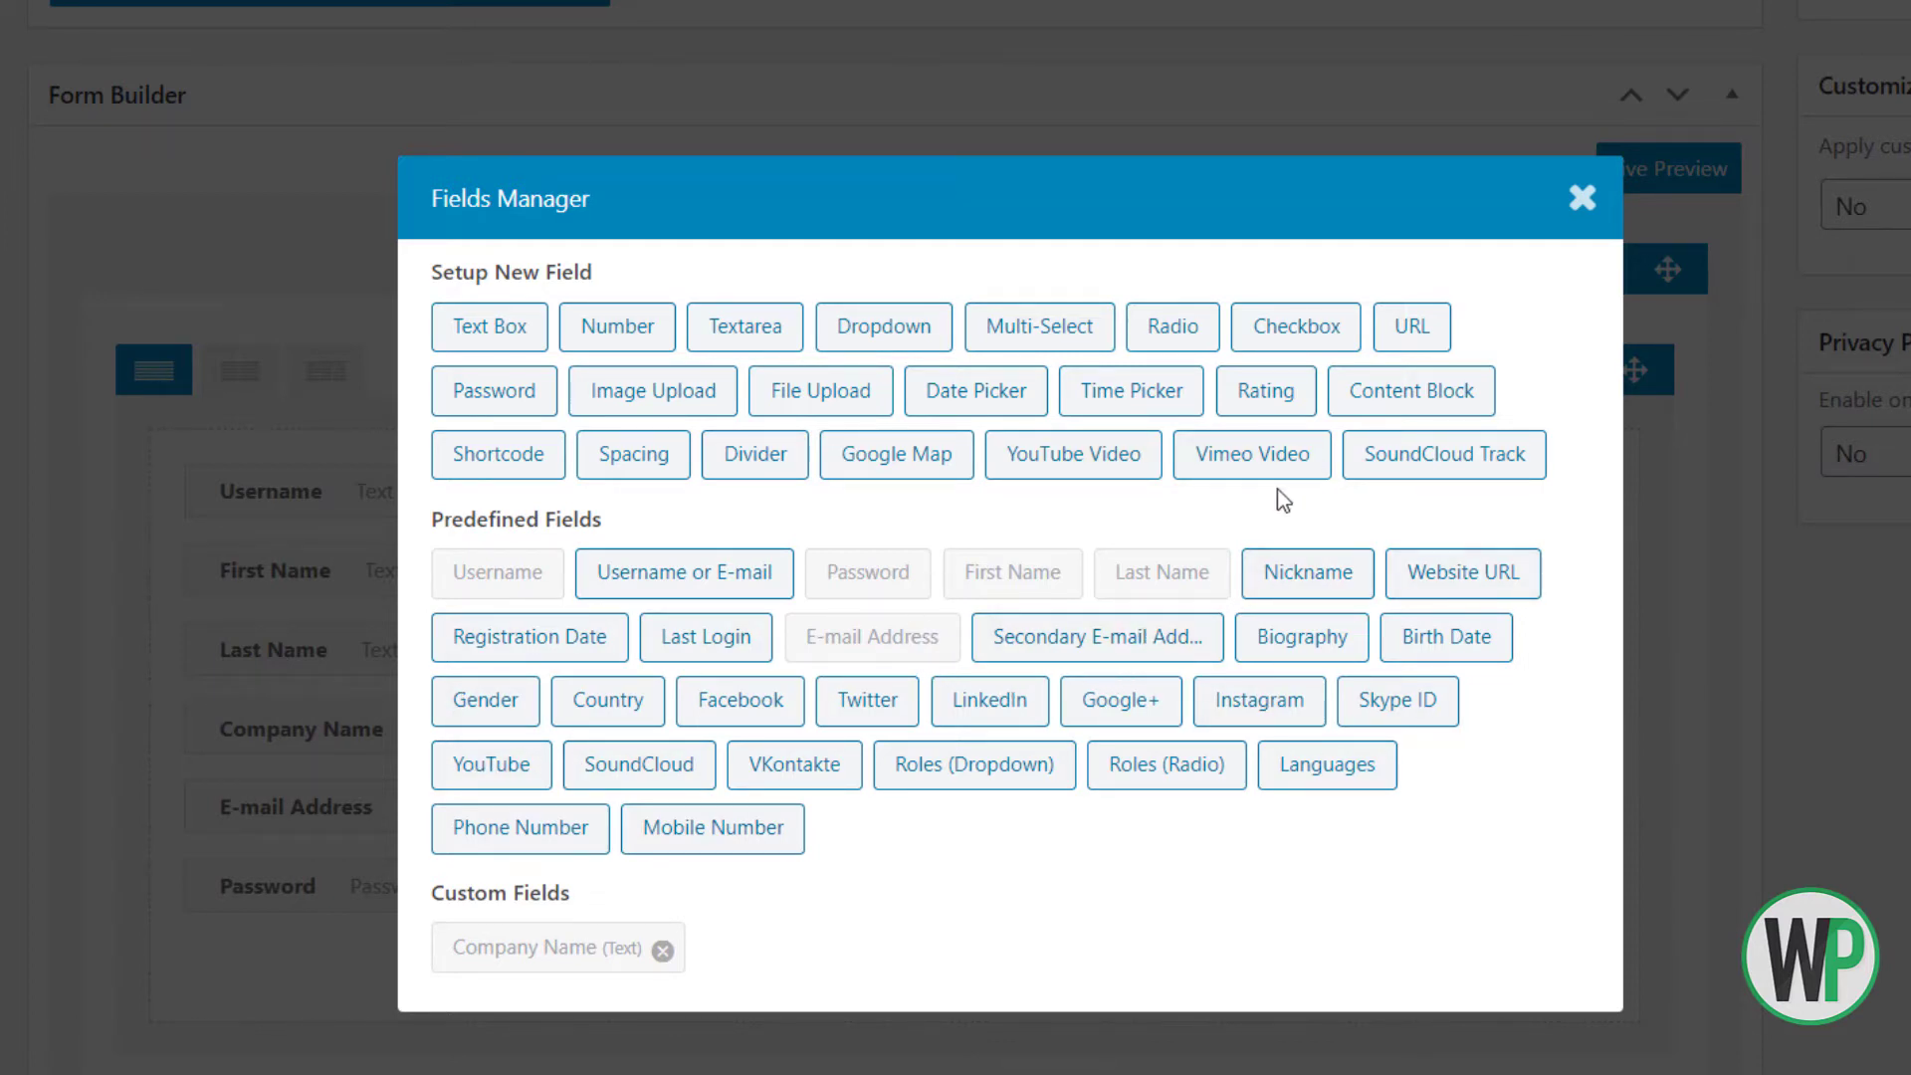
left_click(495, 339)
left_click(786, 259)
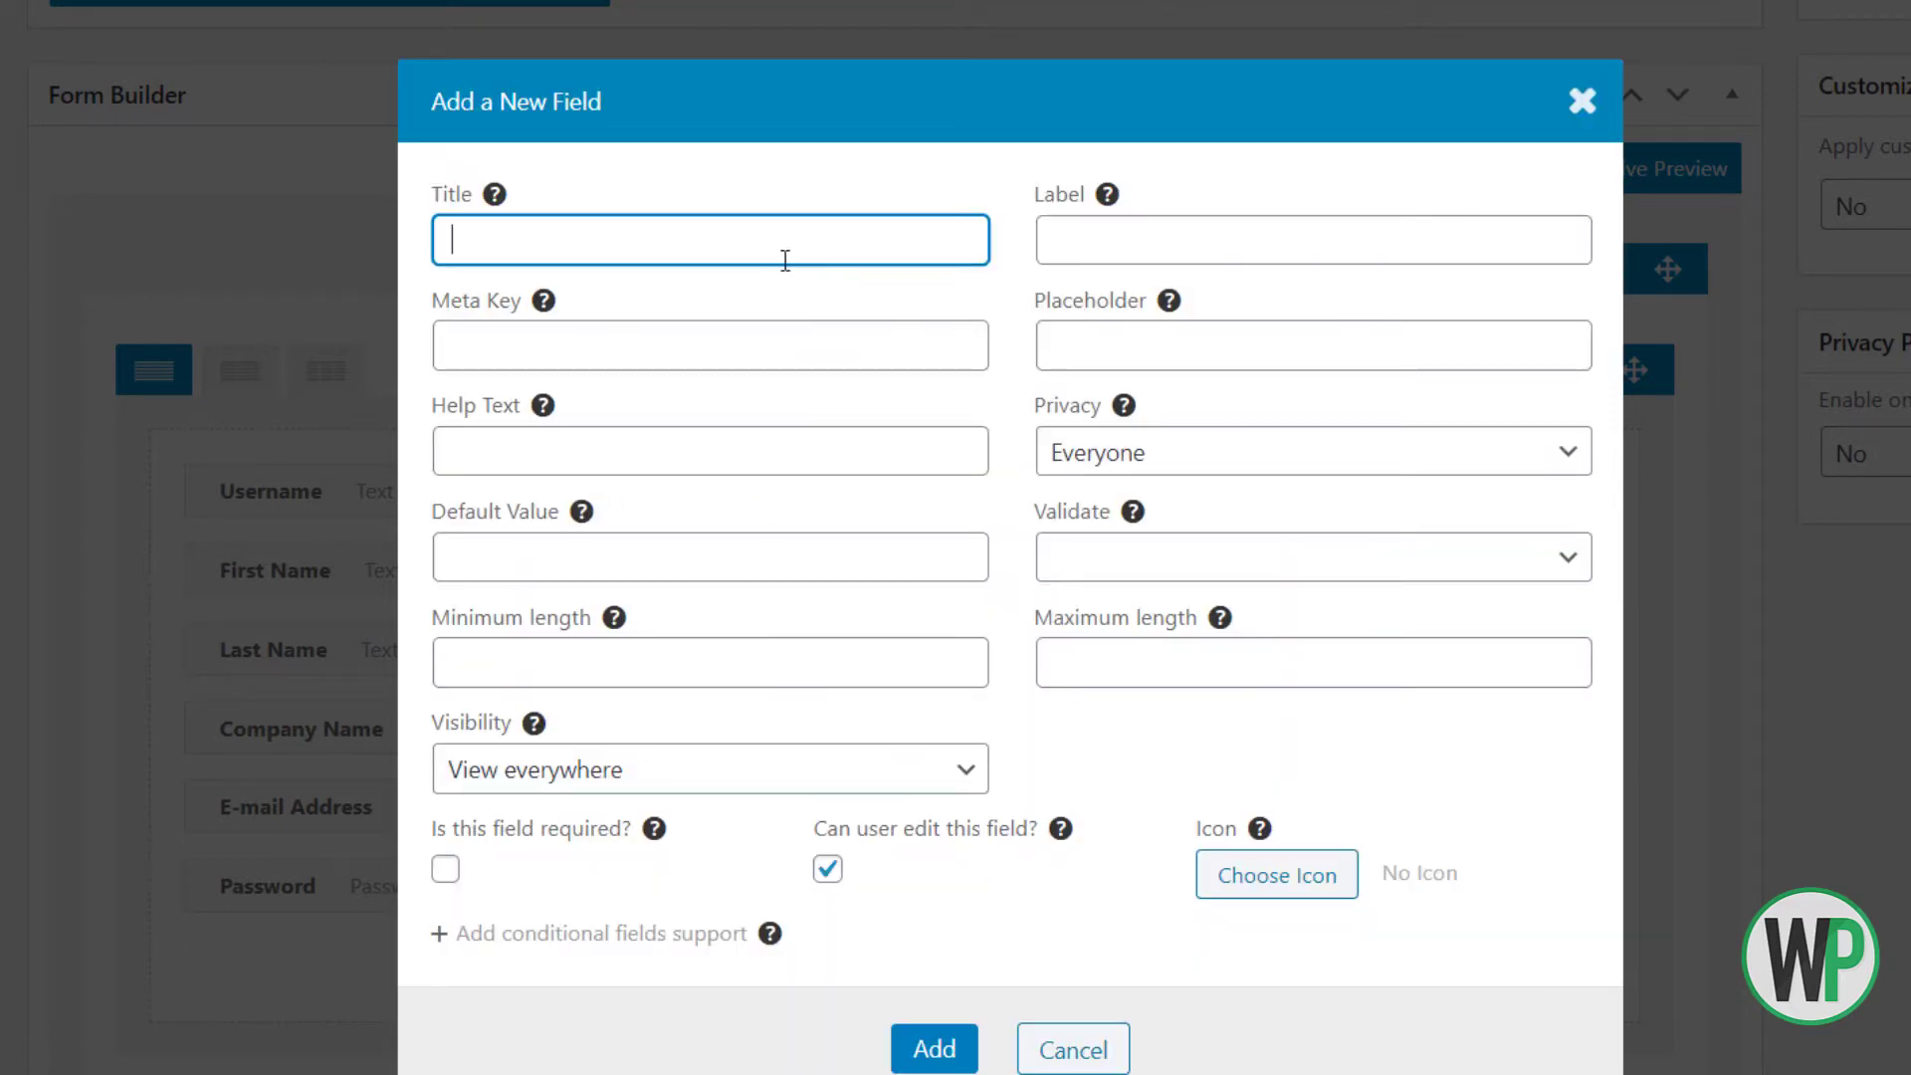
type("Company Address")
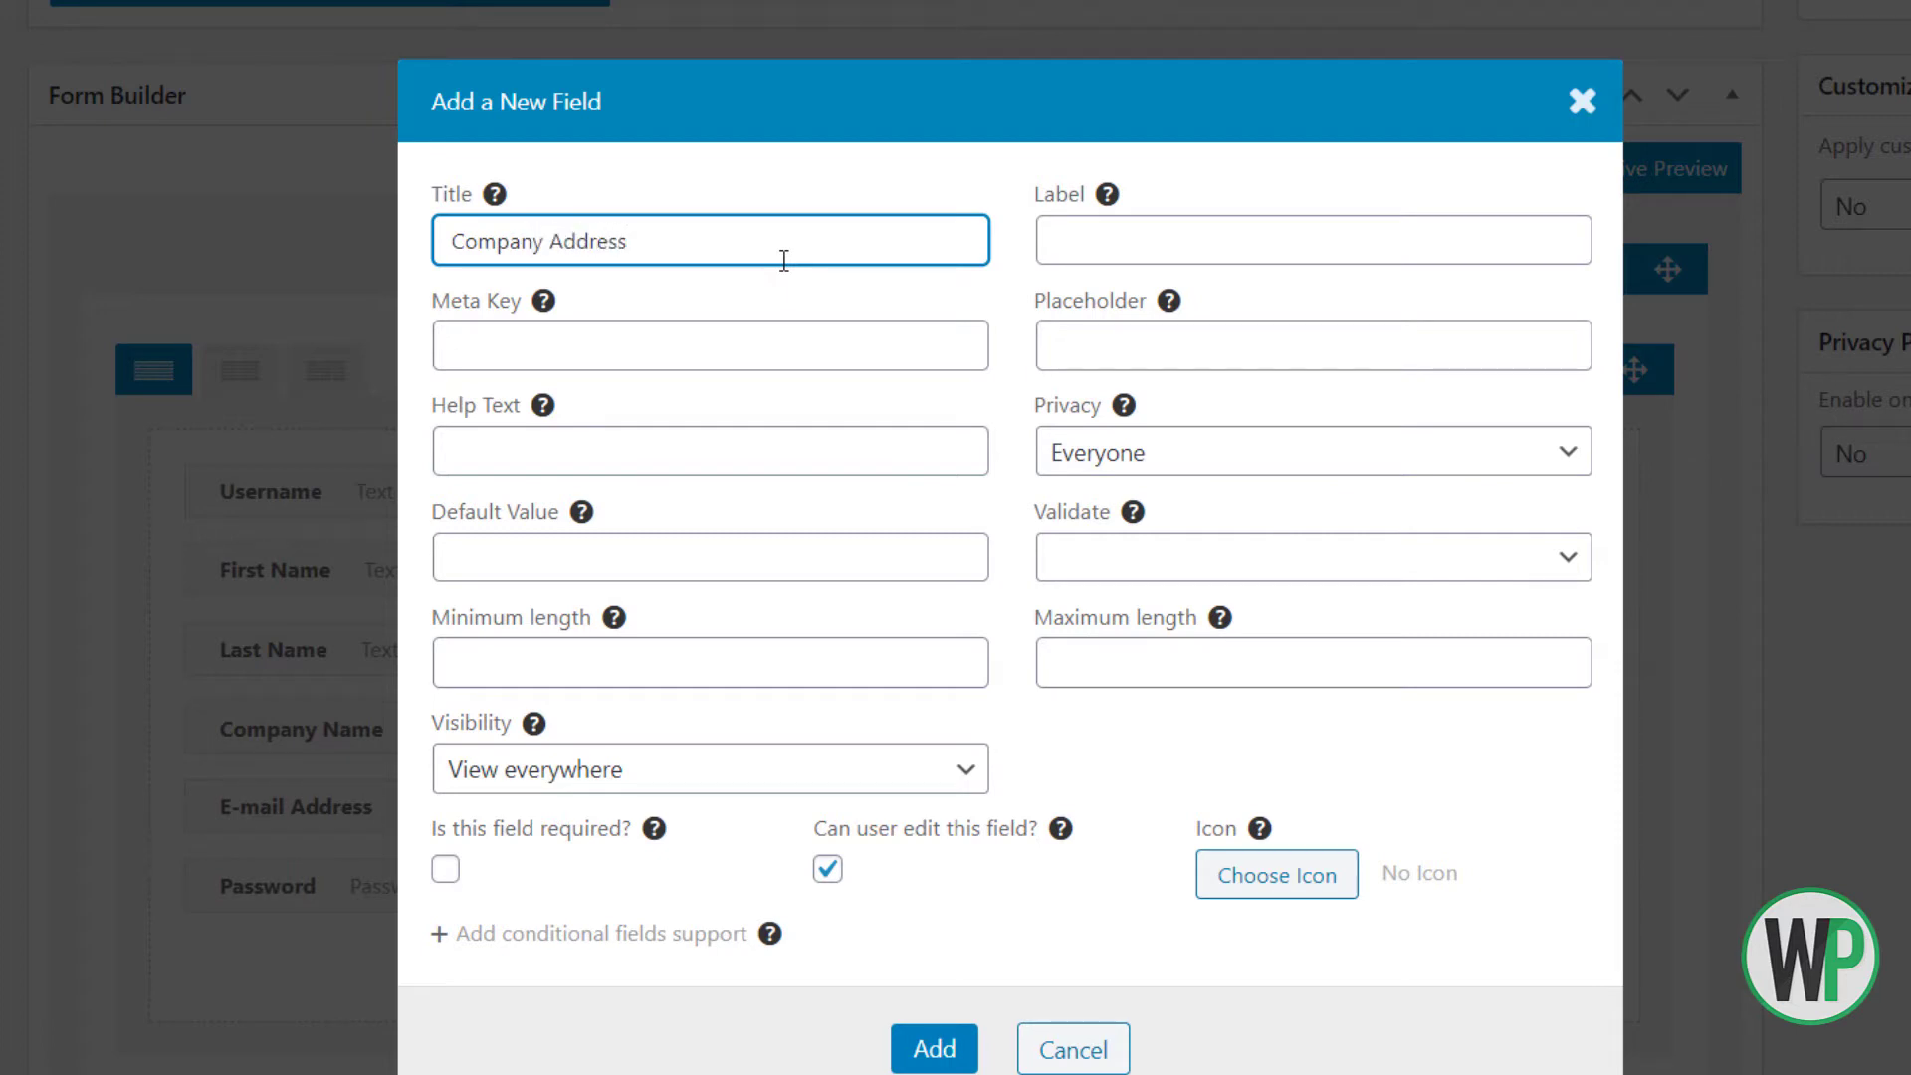
Set the new field's meta key to jp_cemployer_address and its label to Company Address
key("Tab")
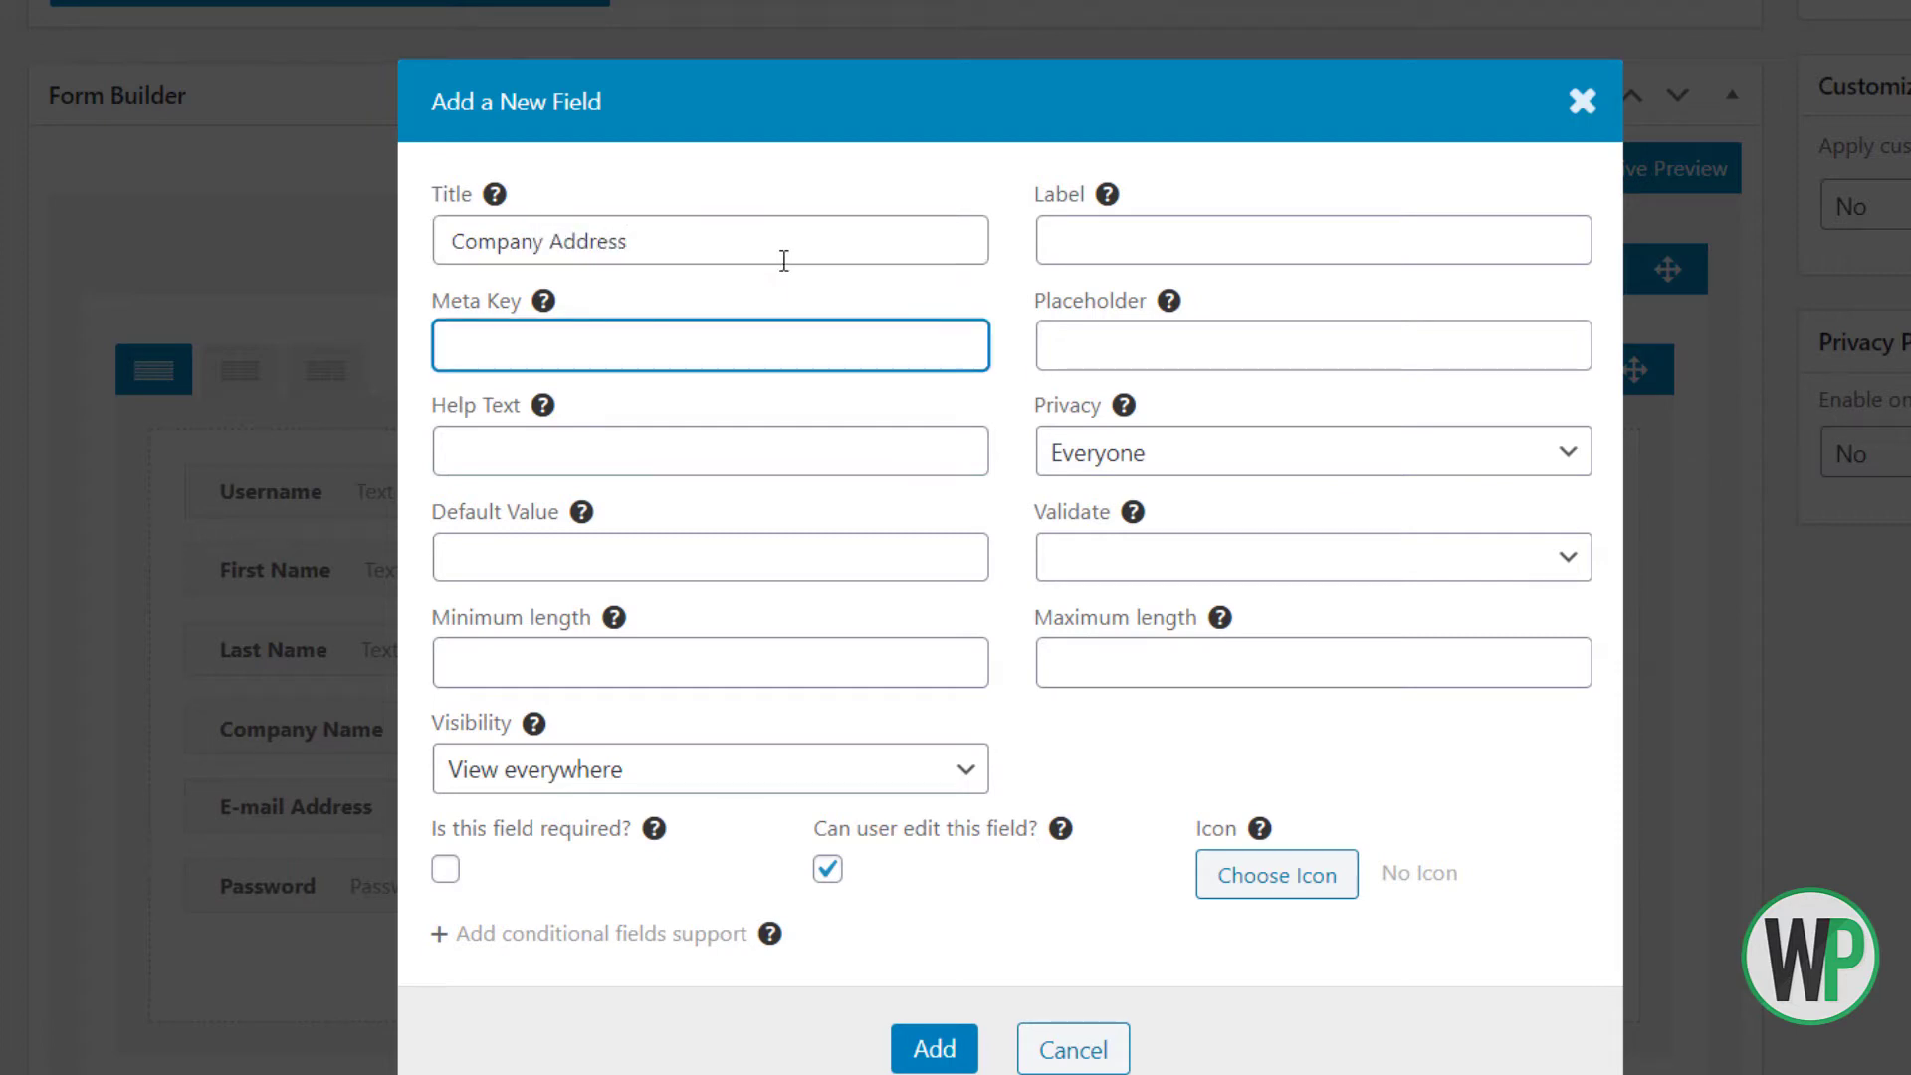
type("jp_cemployer_address")
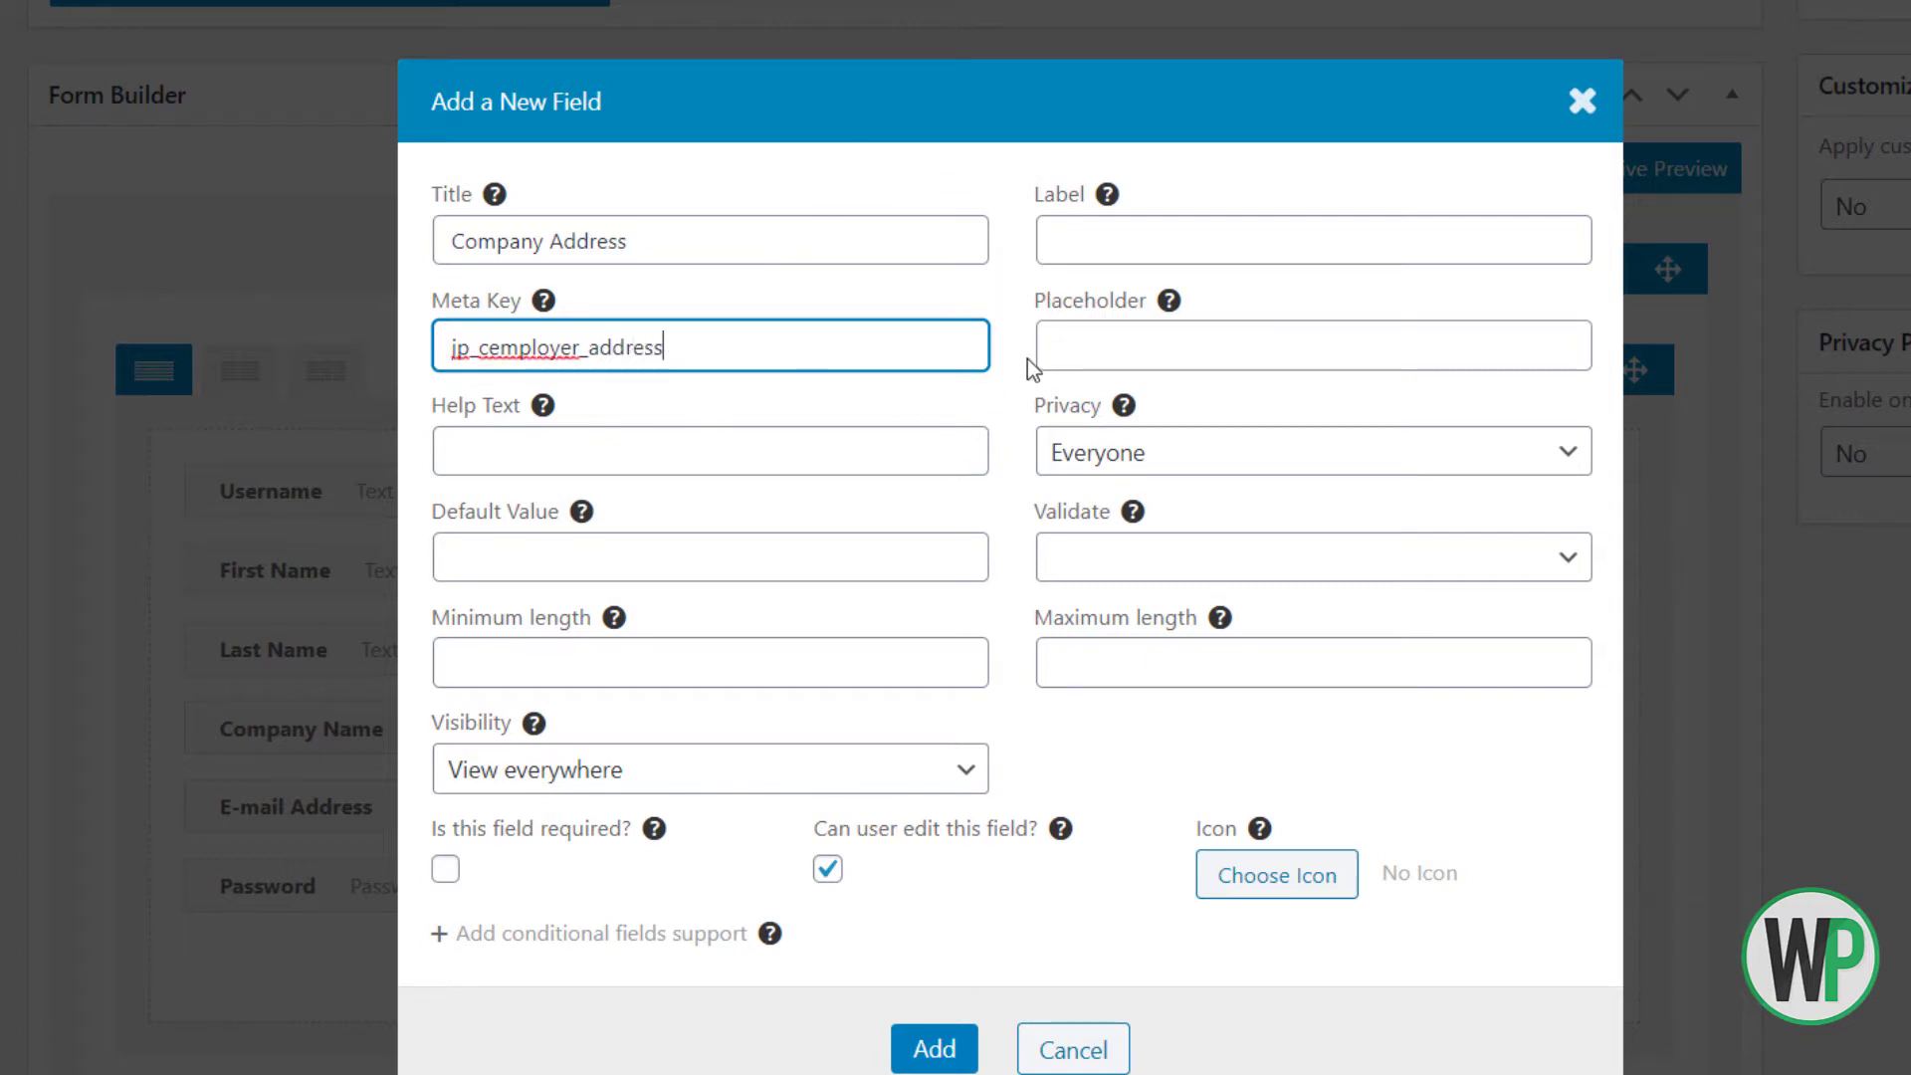
left_click(1095, 239)
type("Company")
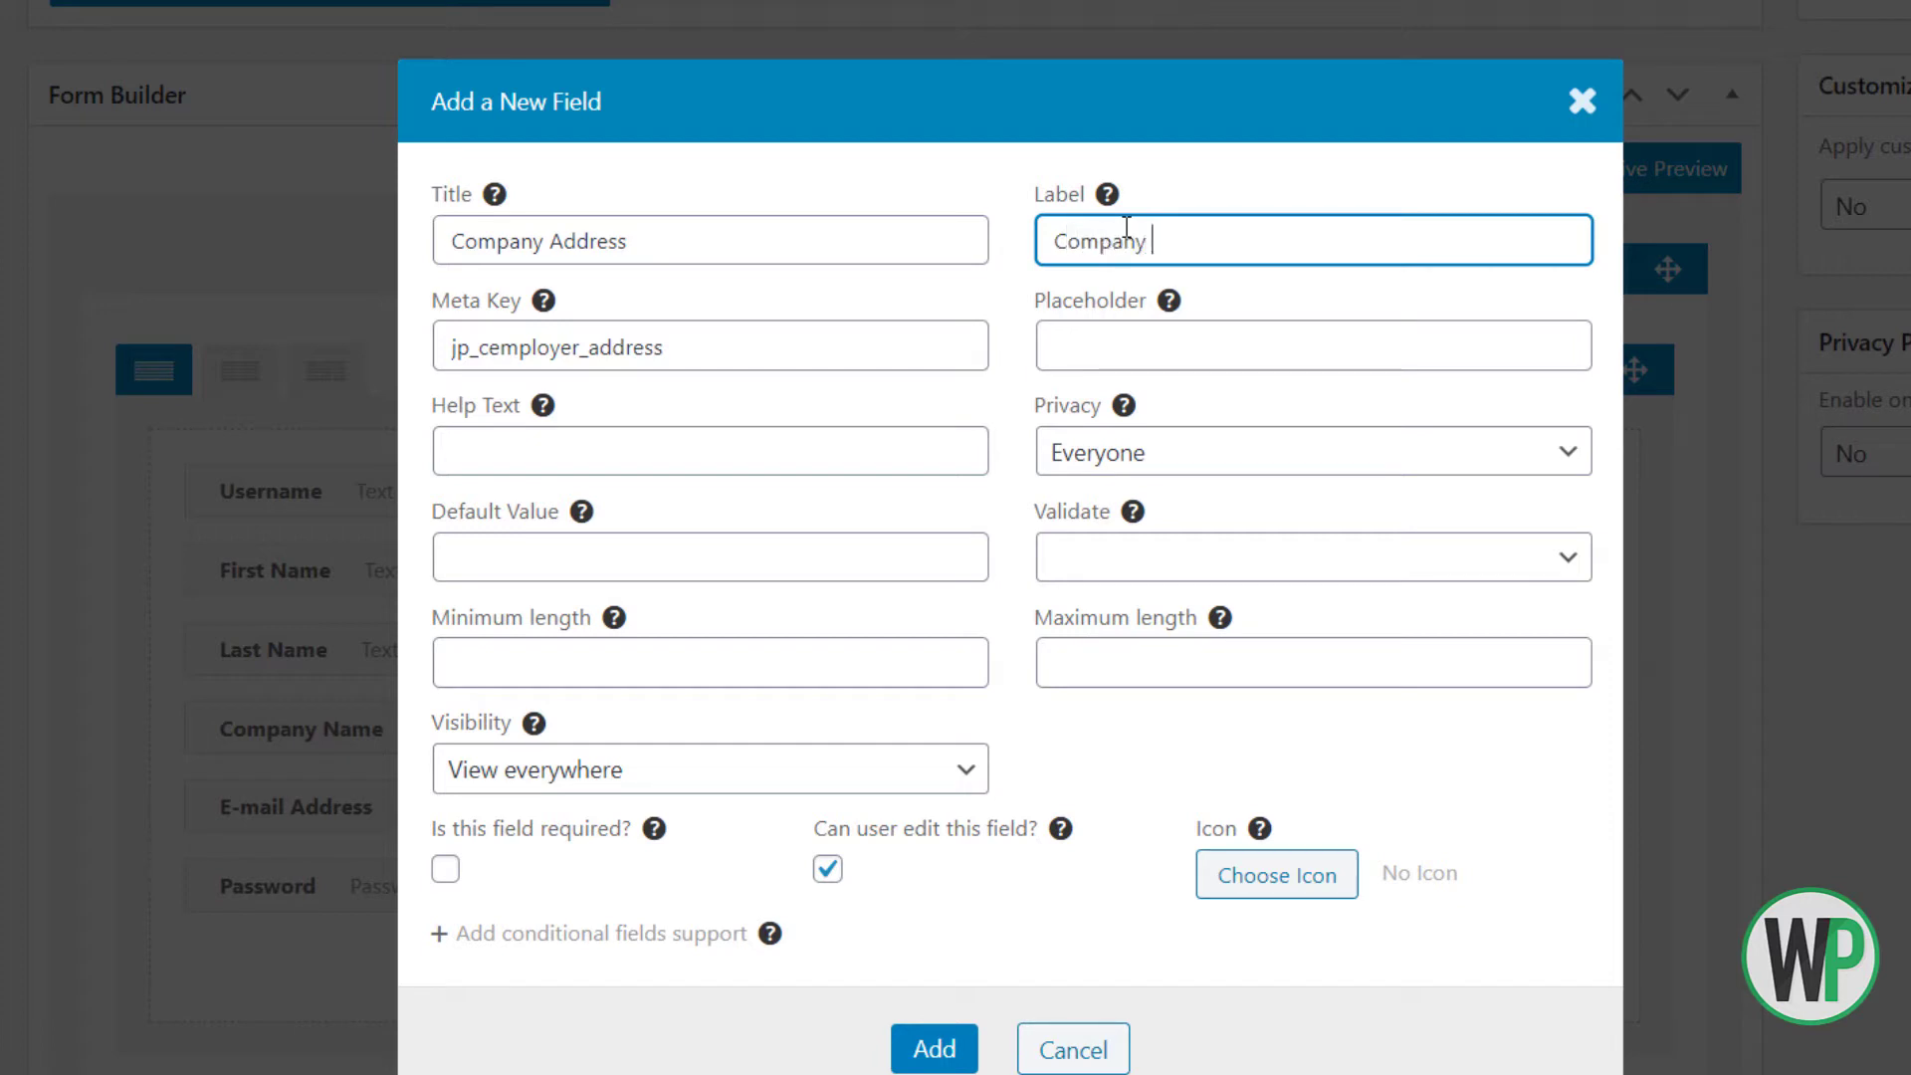
type(" ddress")
key("Left")
key("Left")
key("Left")
key("Left")
key("Left")
key("Left")
type("A")
Add the Company Address field as required and place it between Company Name and E-mail Address
left_click(444, 868)
left_click(935, 1048)
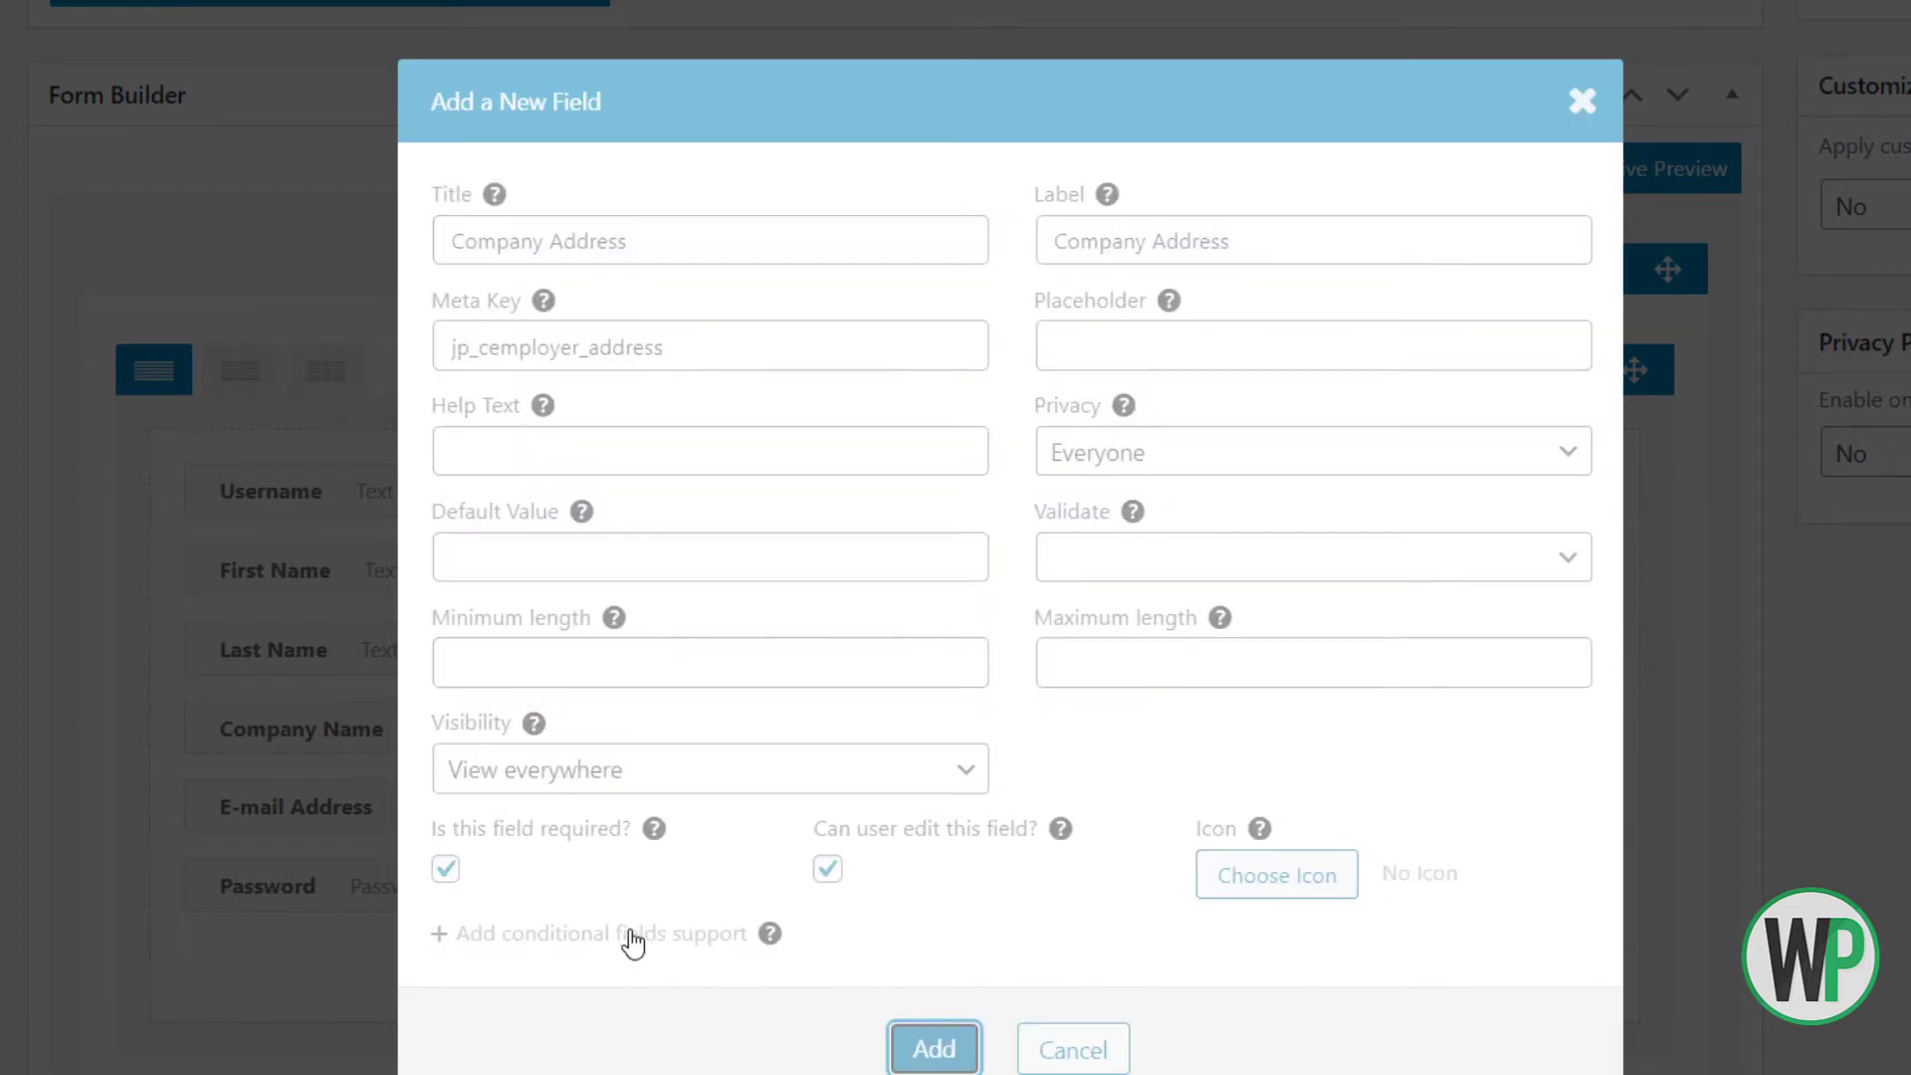
left_click_drag(555, 956, 554, 797)
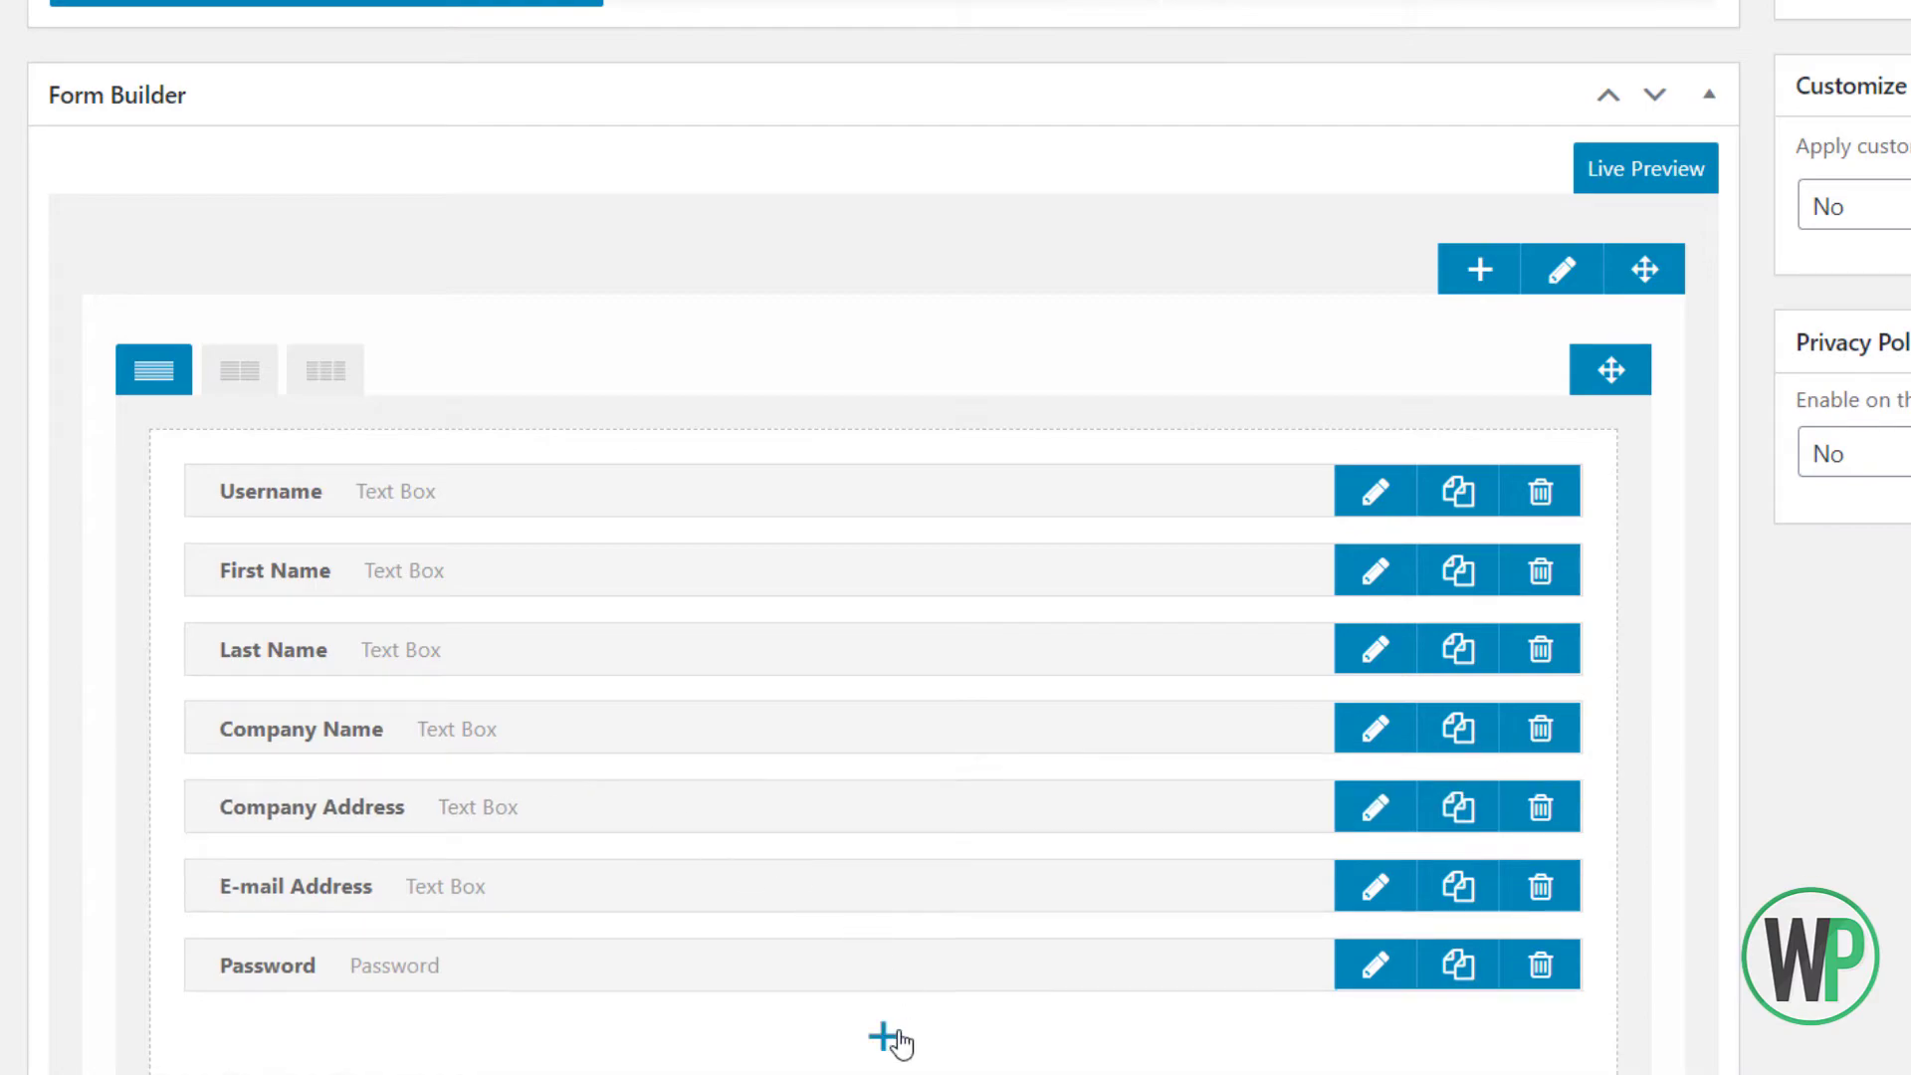
Try the predefined Website URL field below Company Address and check its meta key
left_click(885, 1035)
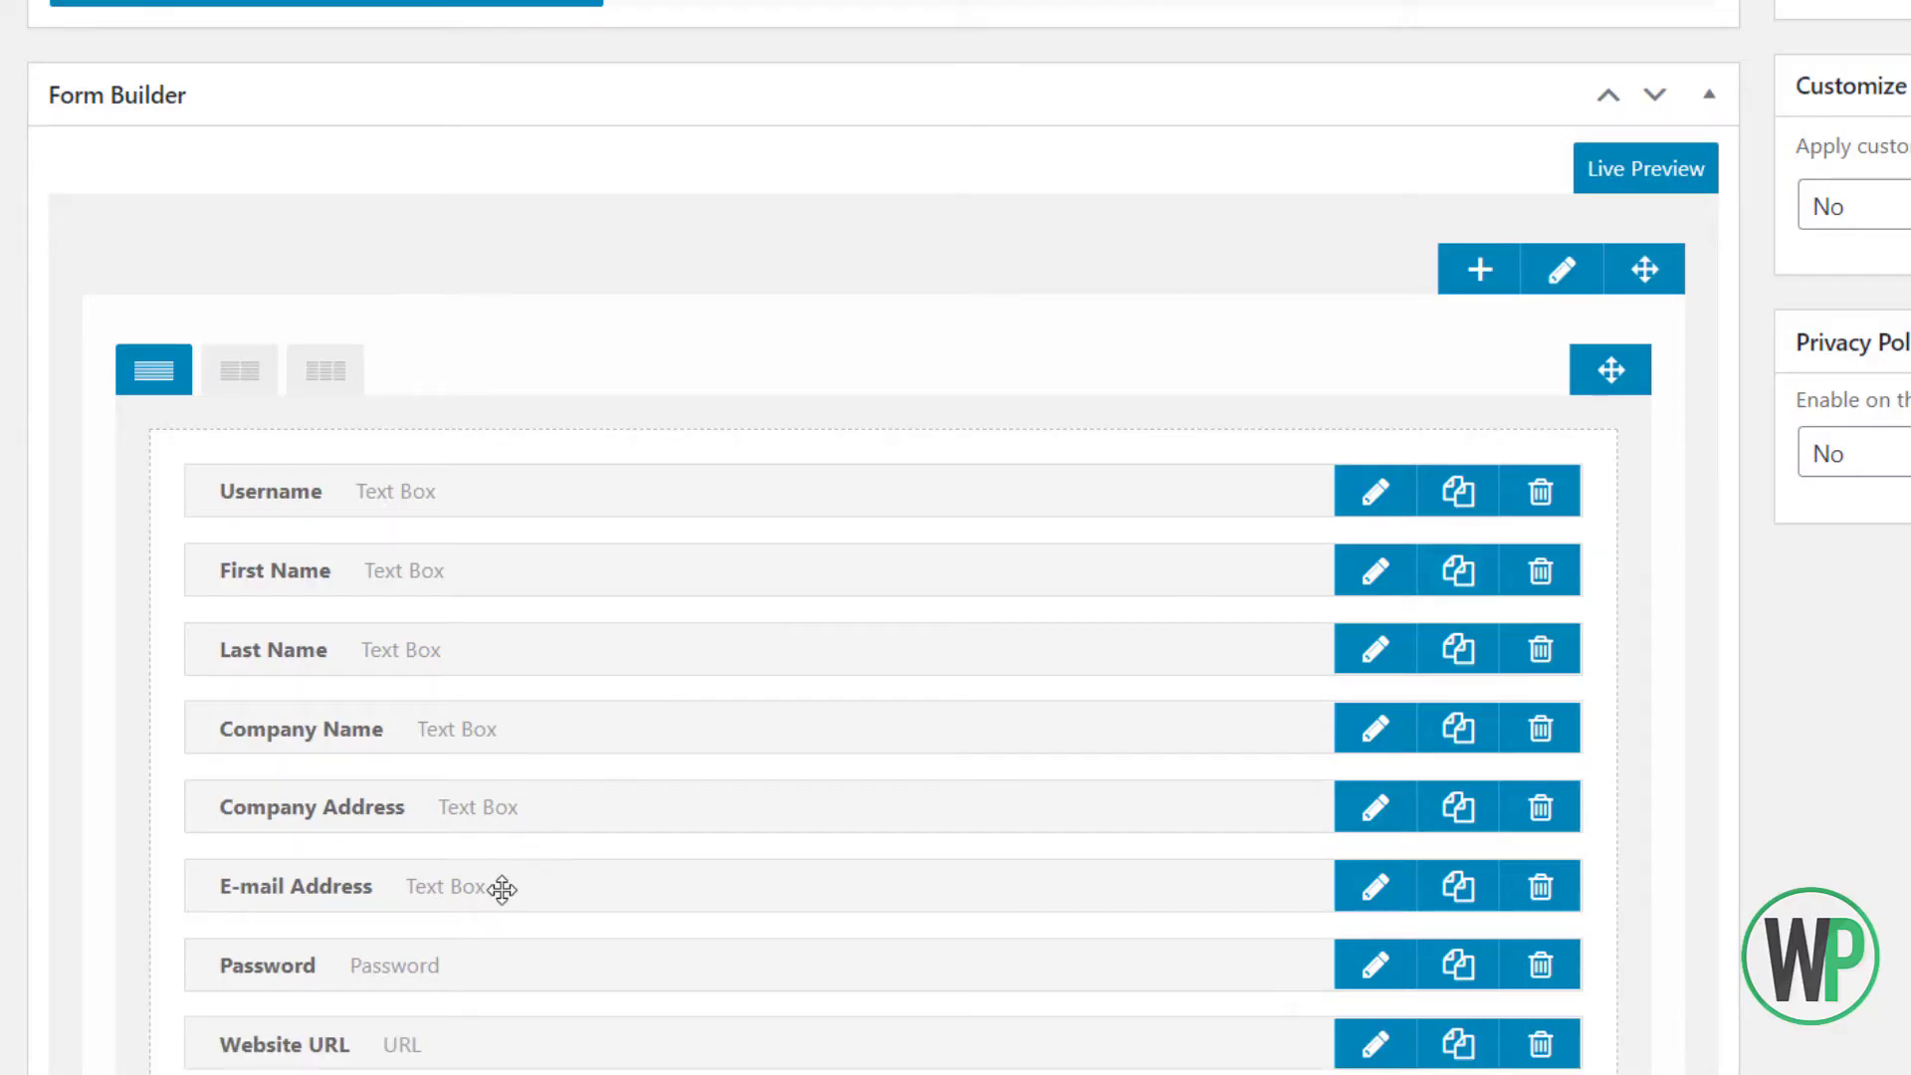
left_click_drag(546, 1024, 687, 875)
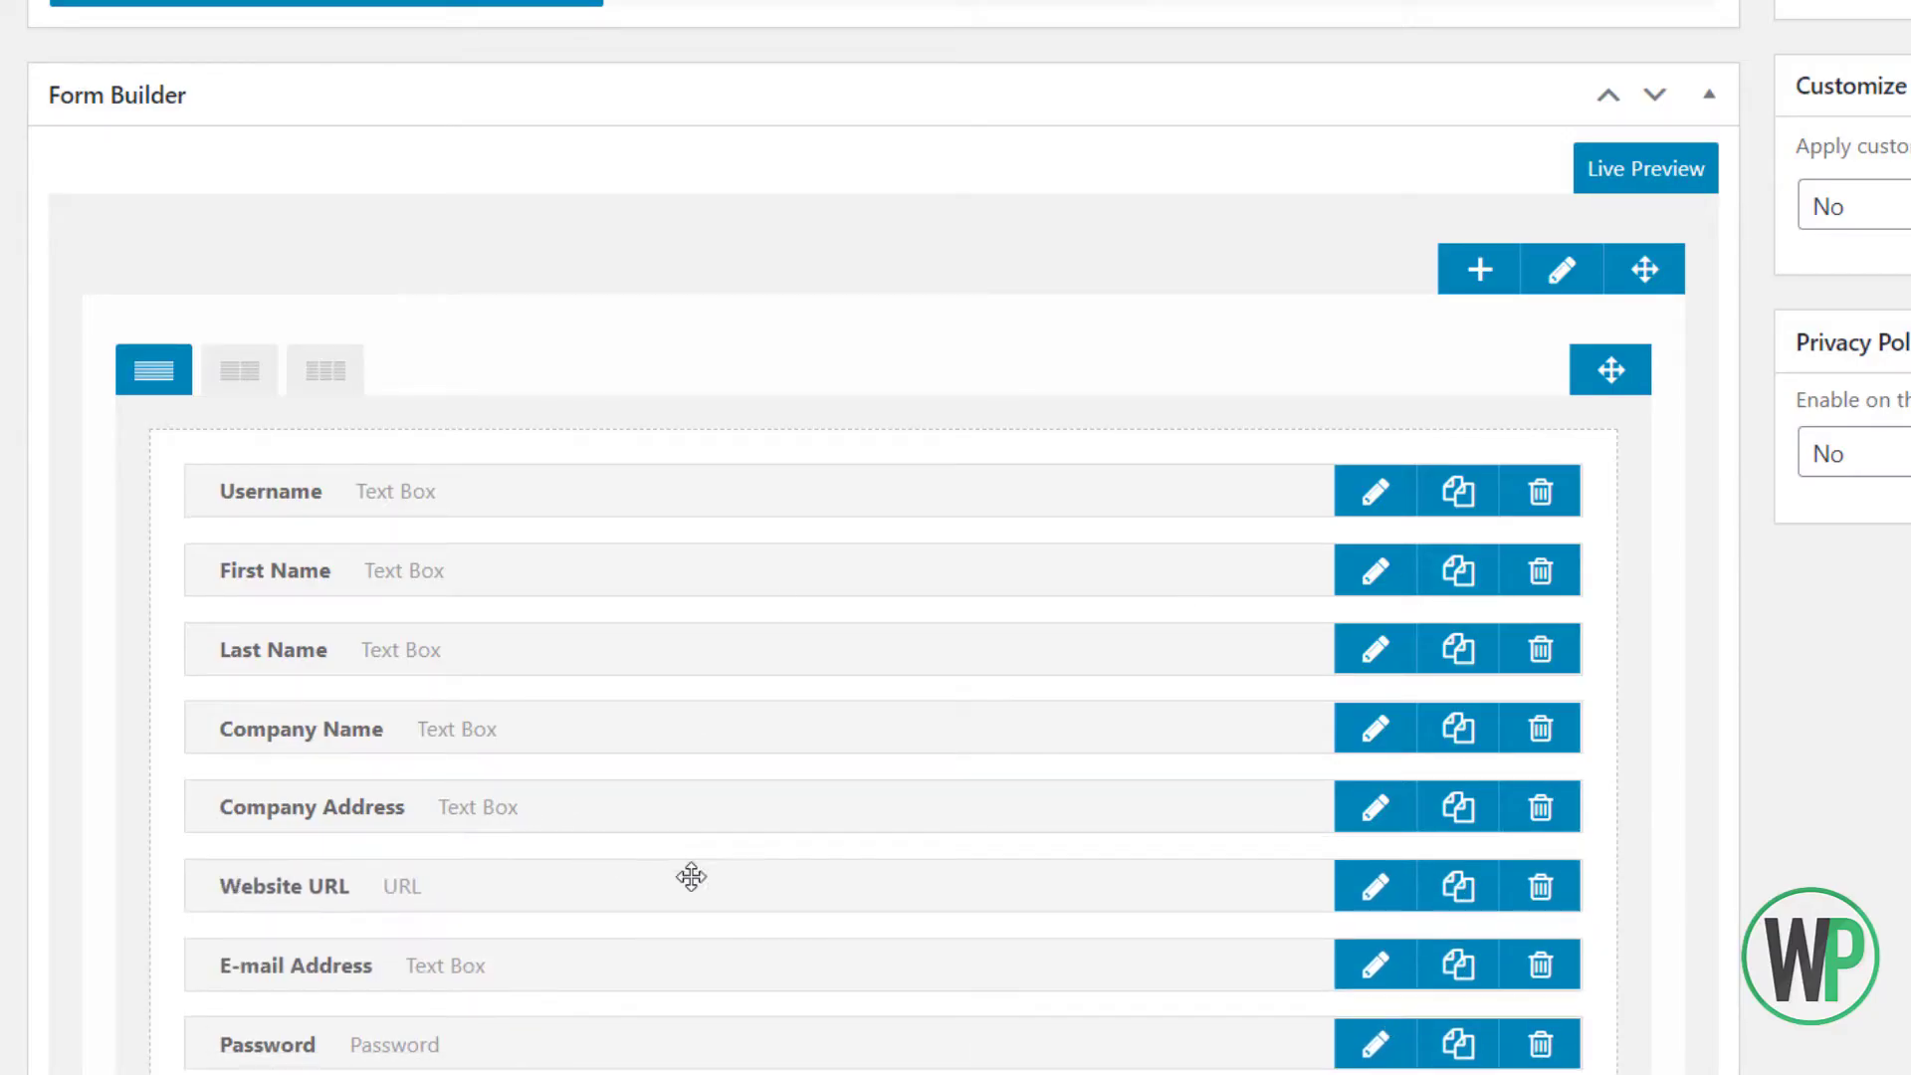
left_click(1374, 888)
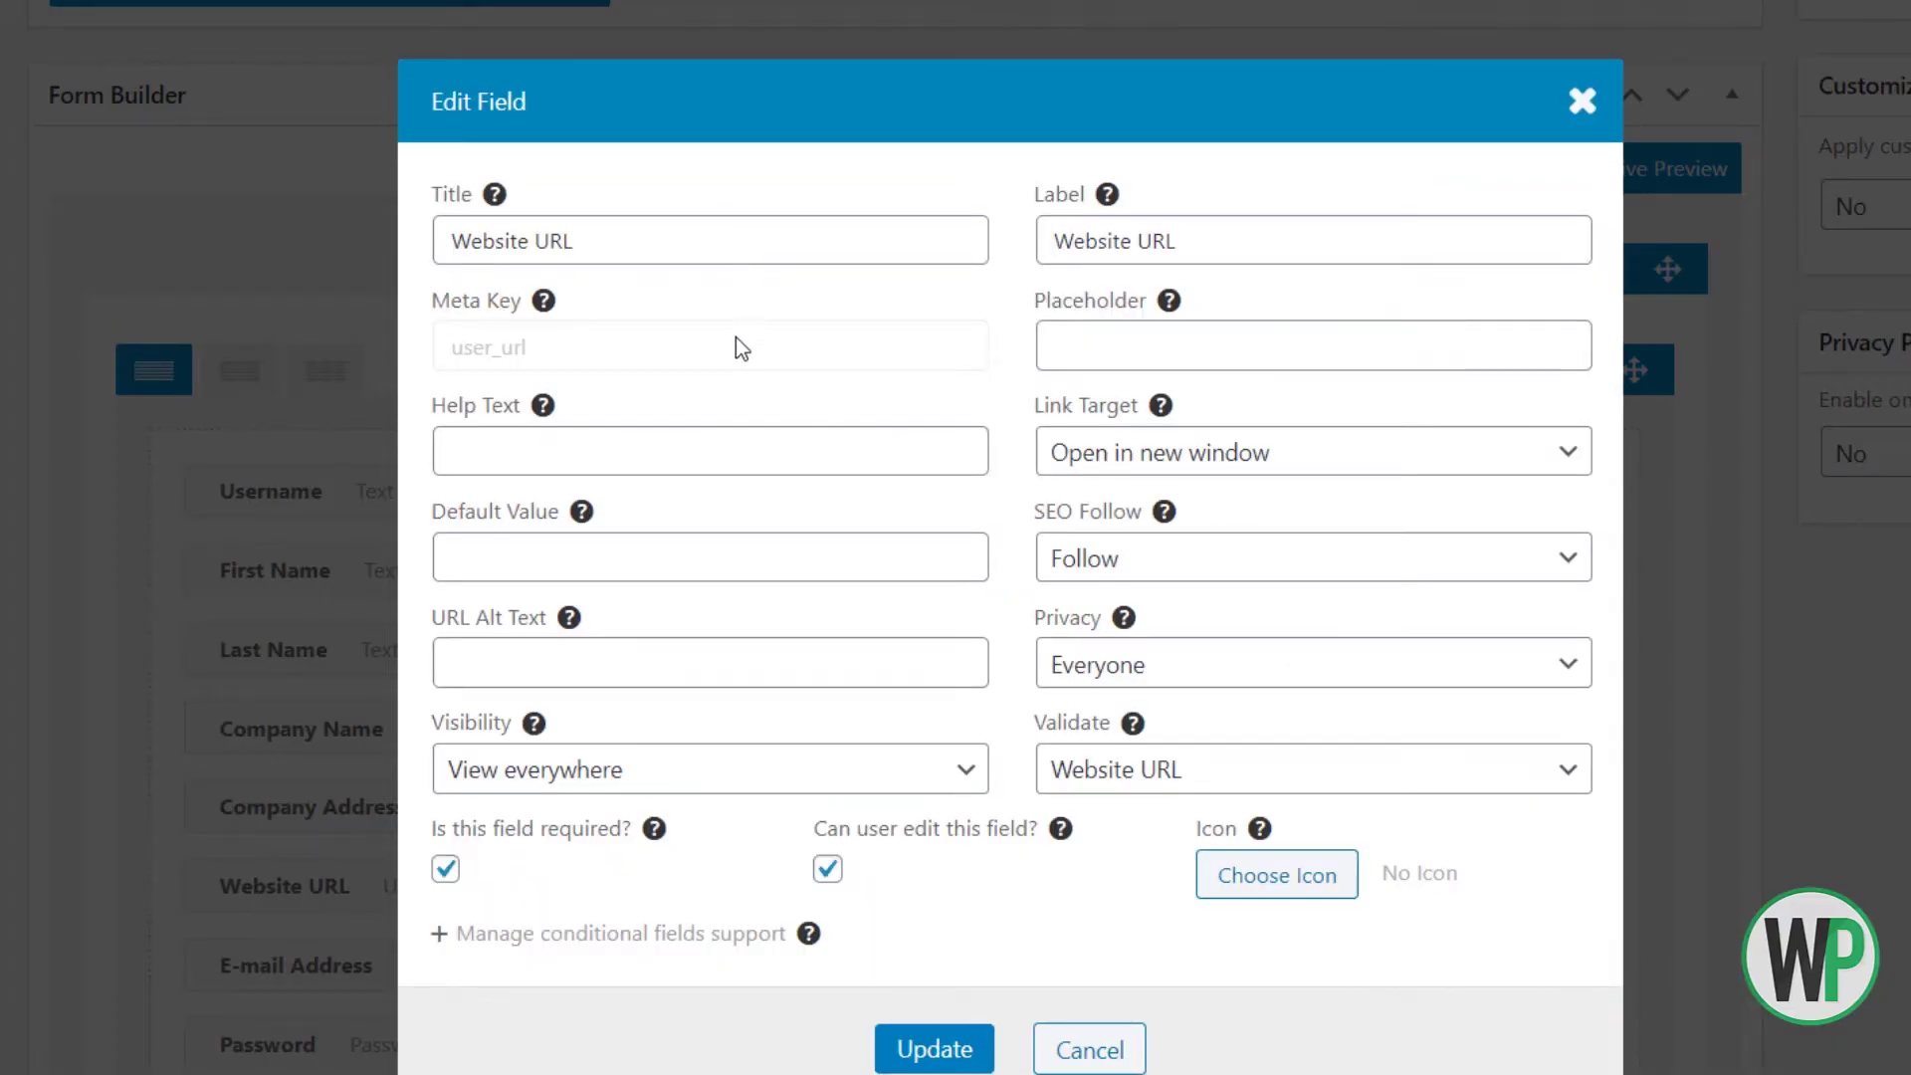
left_click_drag(492, 348, 448, 350)
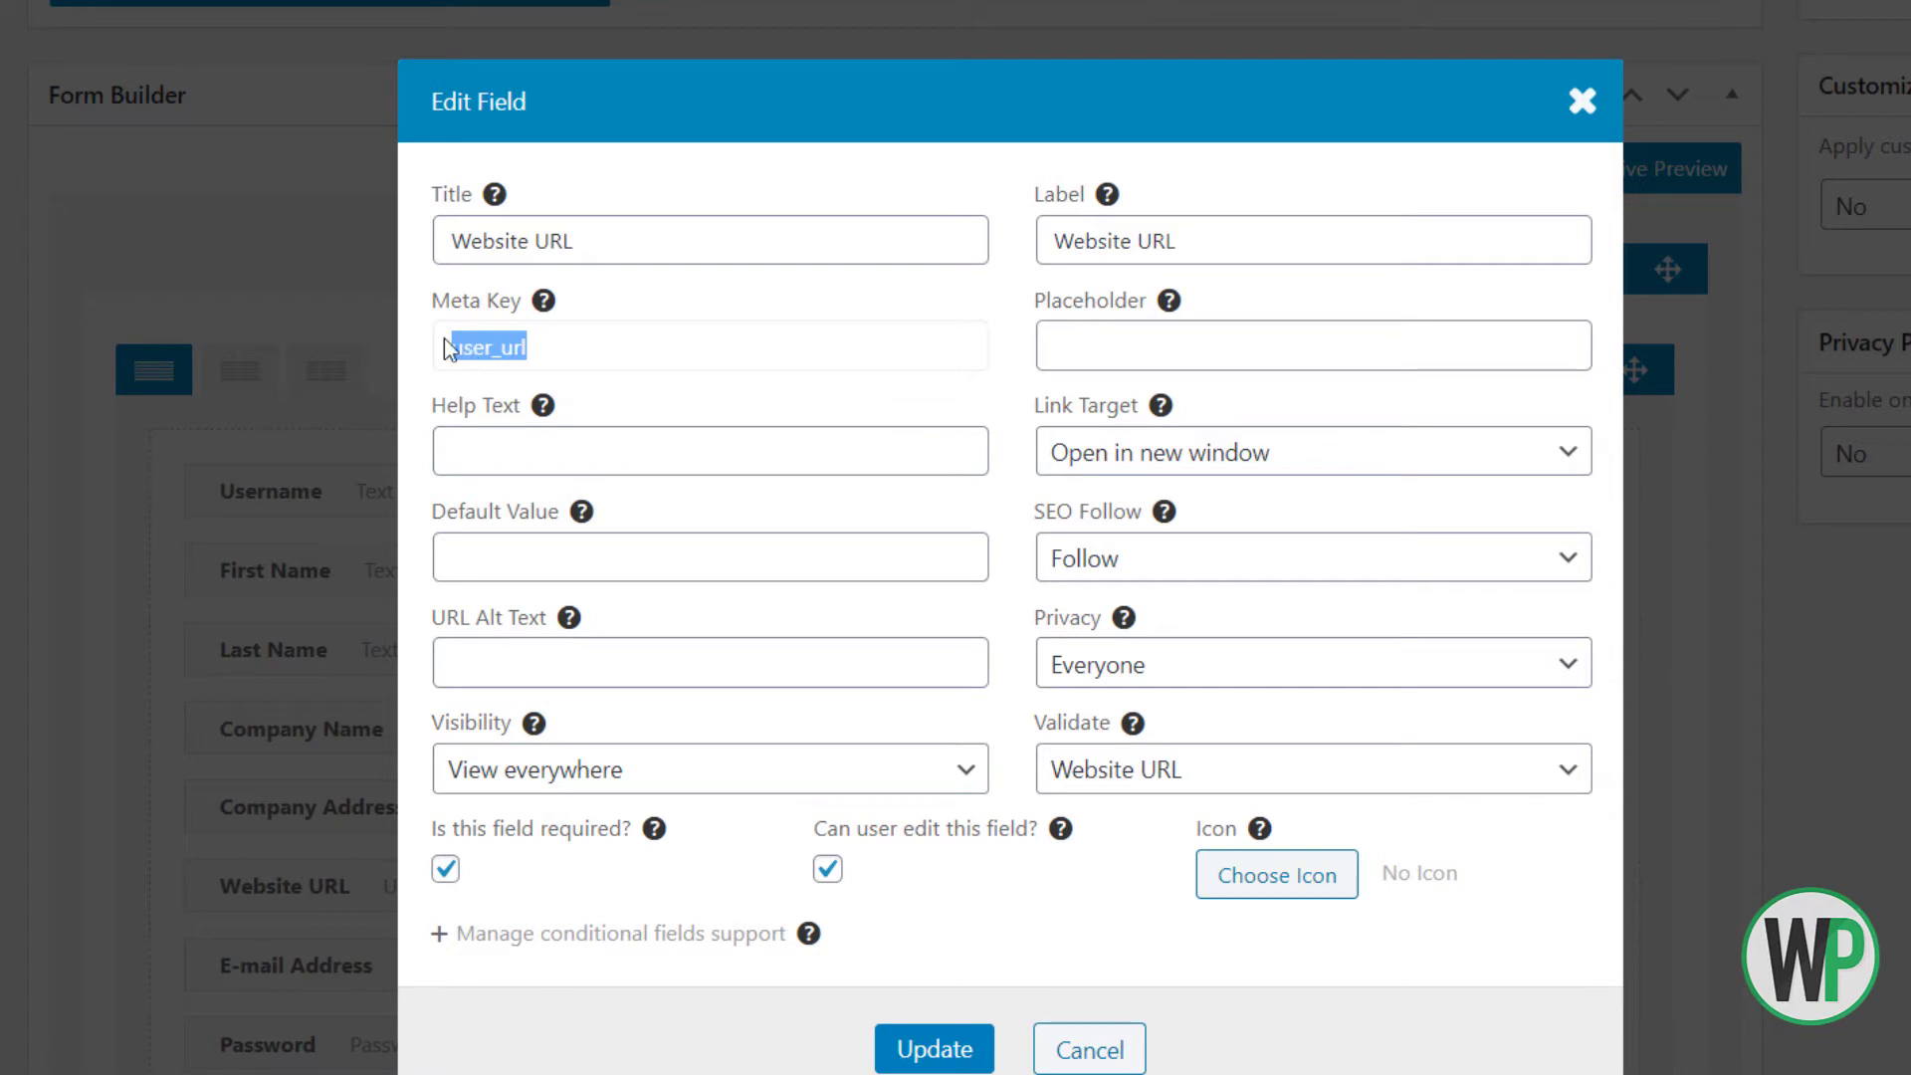
left_click(1583, 103)
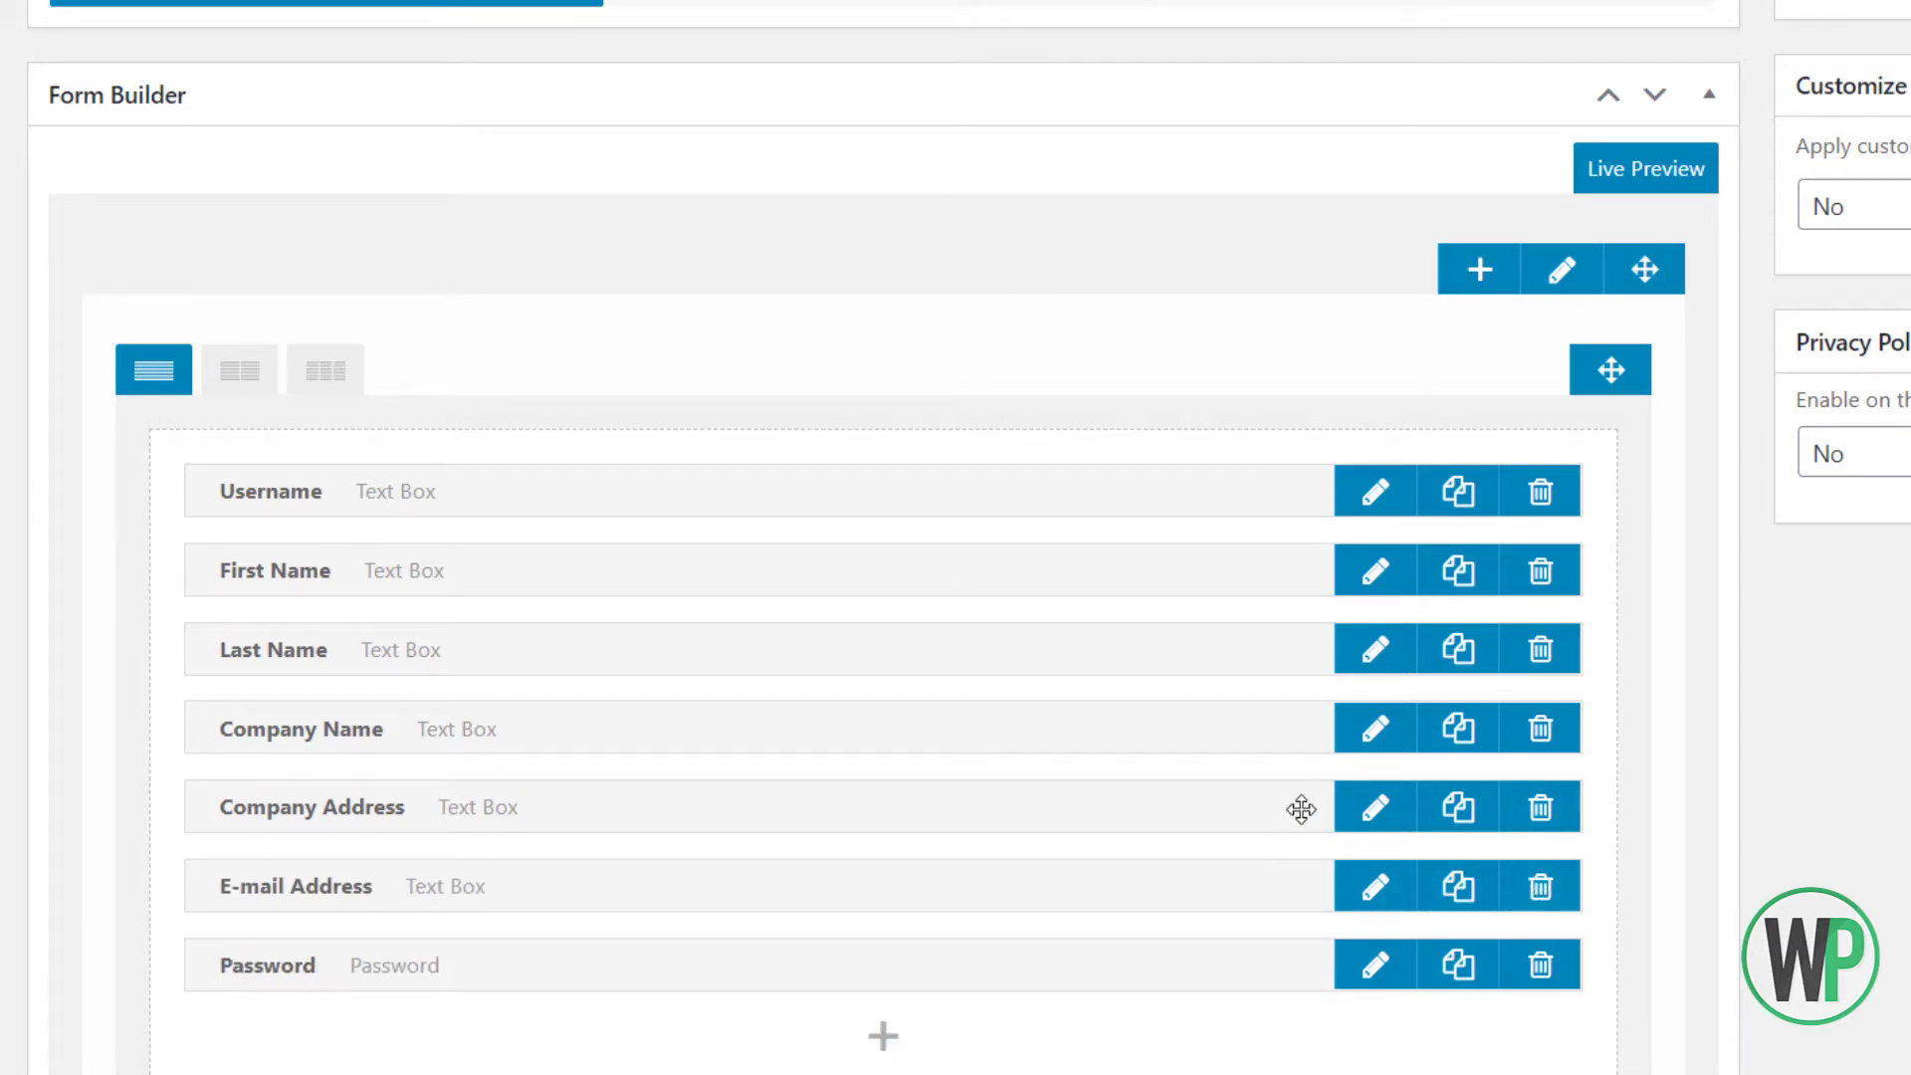
Start a new URL field with Company Website as title and label and jp_employer_website as meta key
left_click(887, 1040)
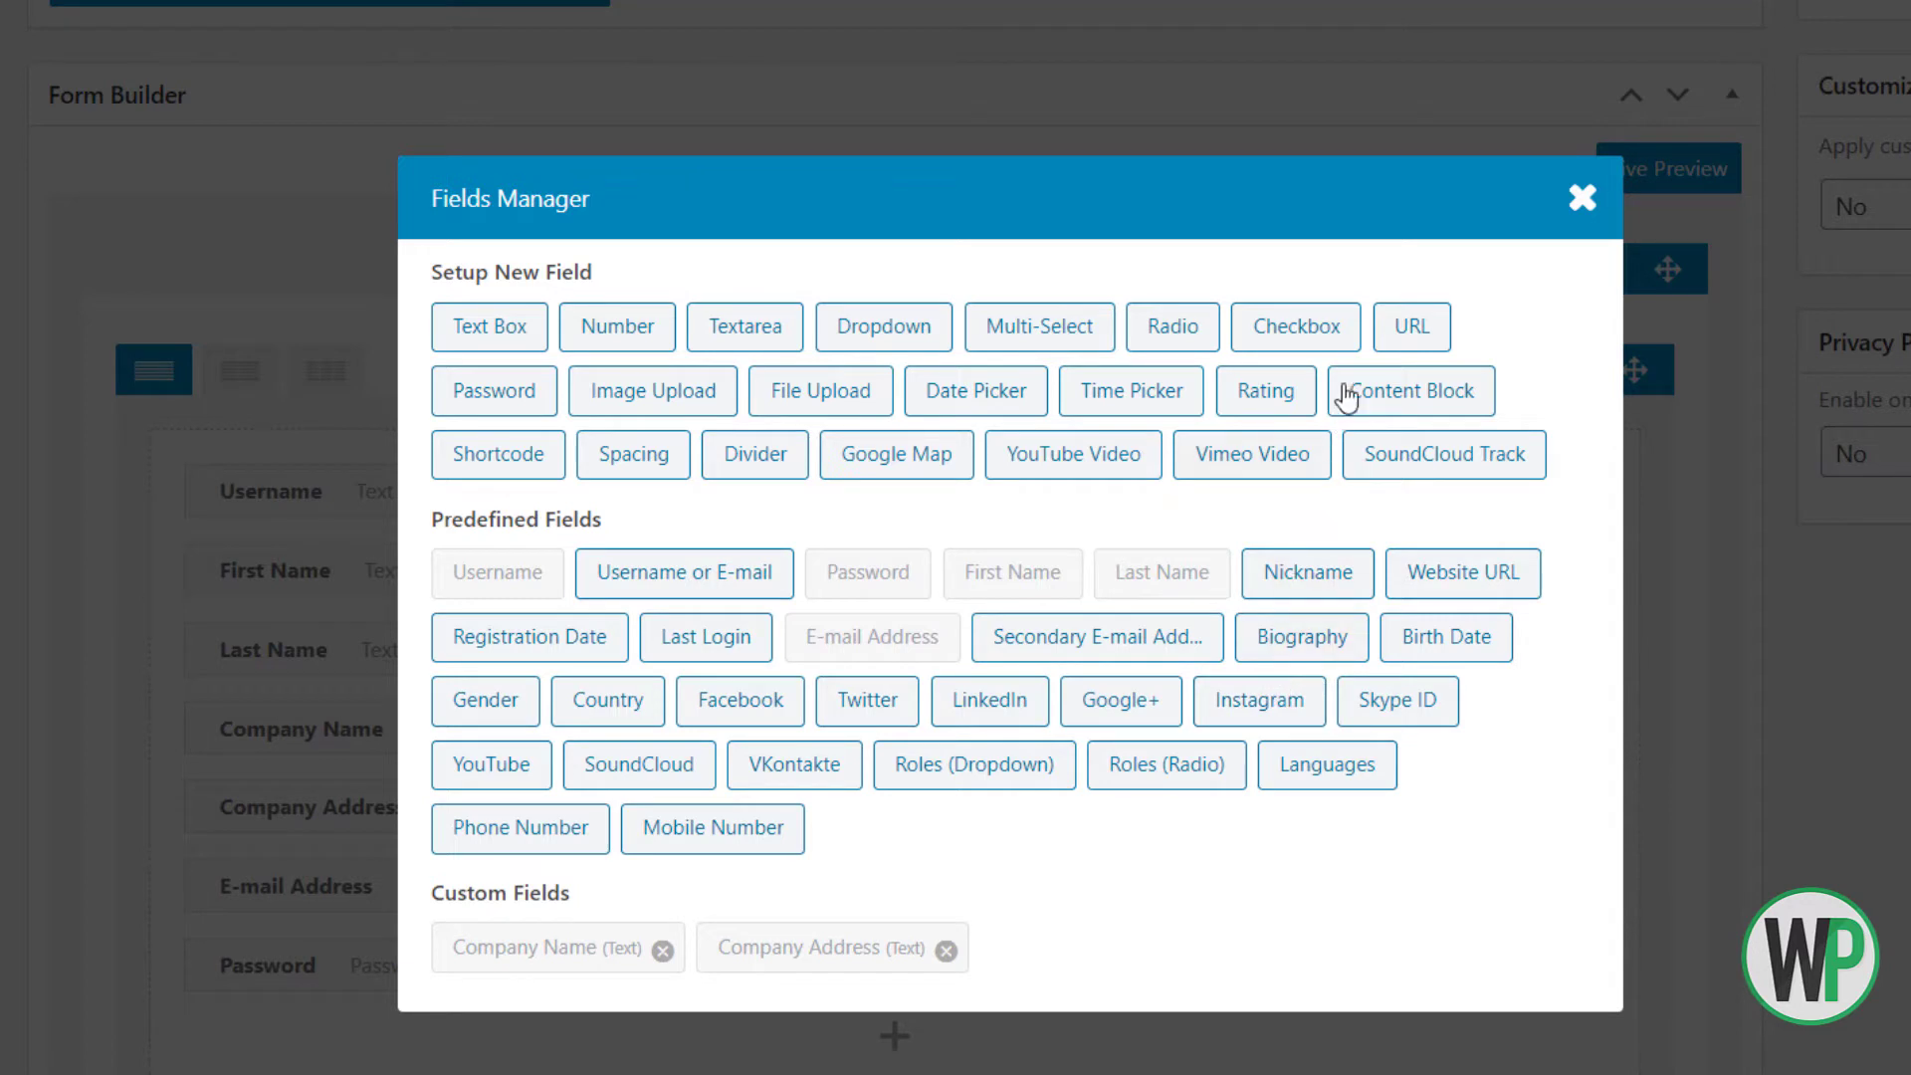
left_click(1399, 341)
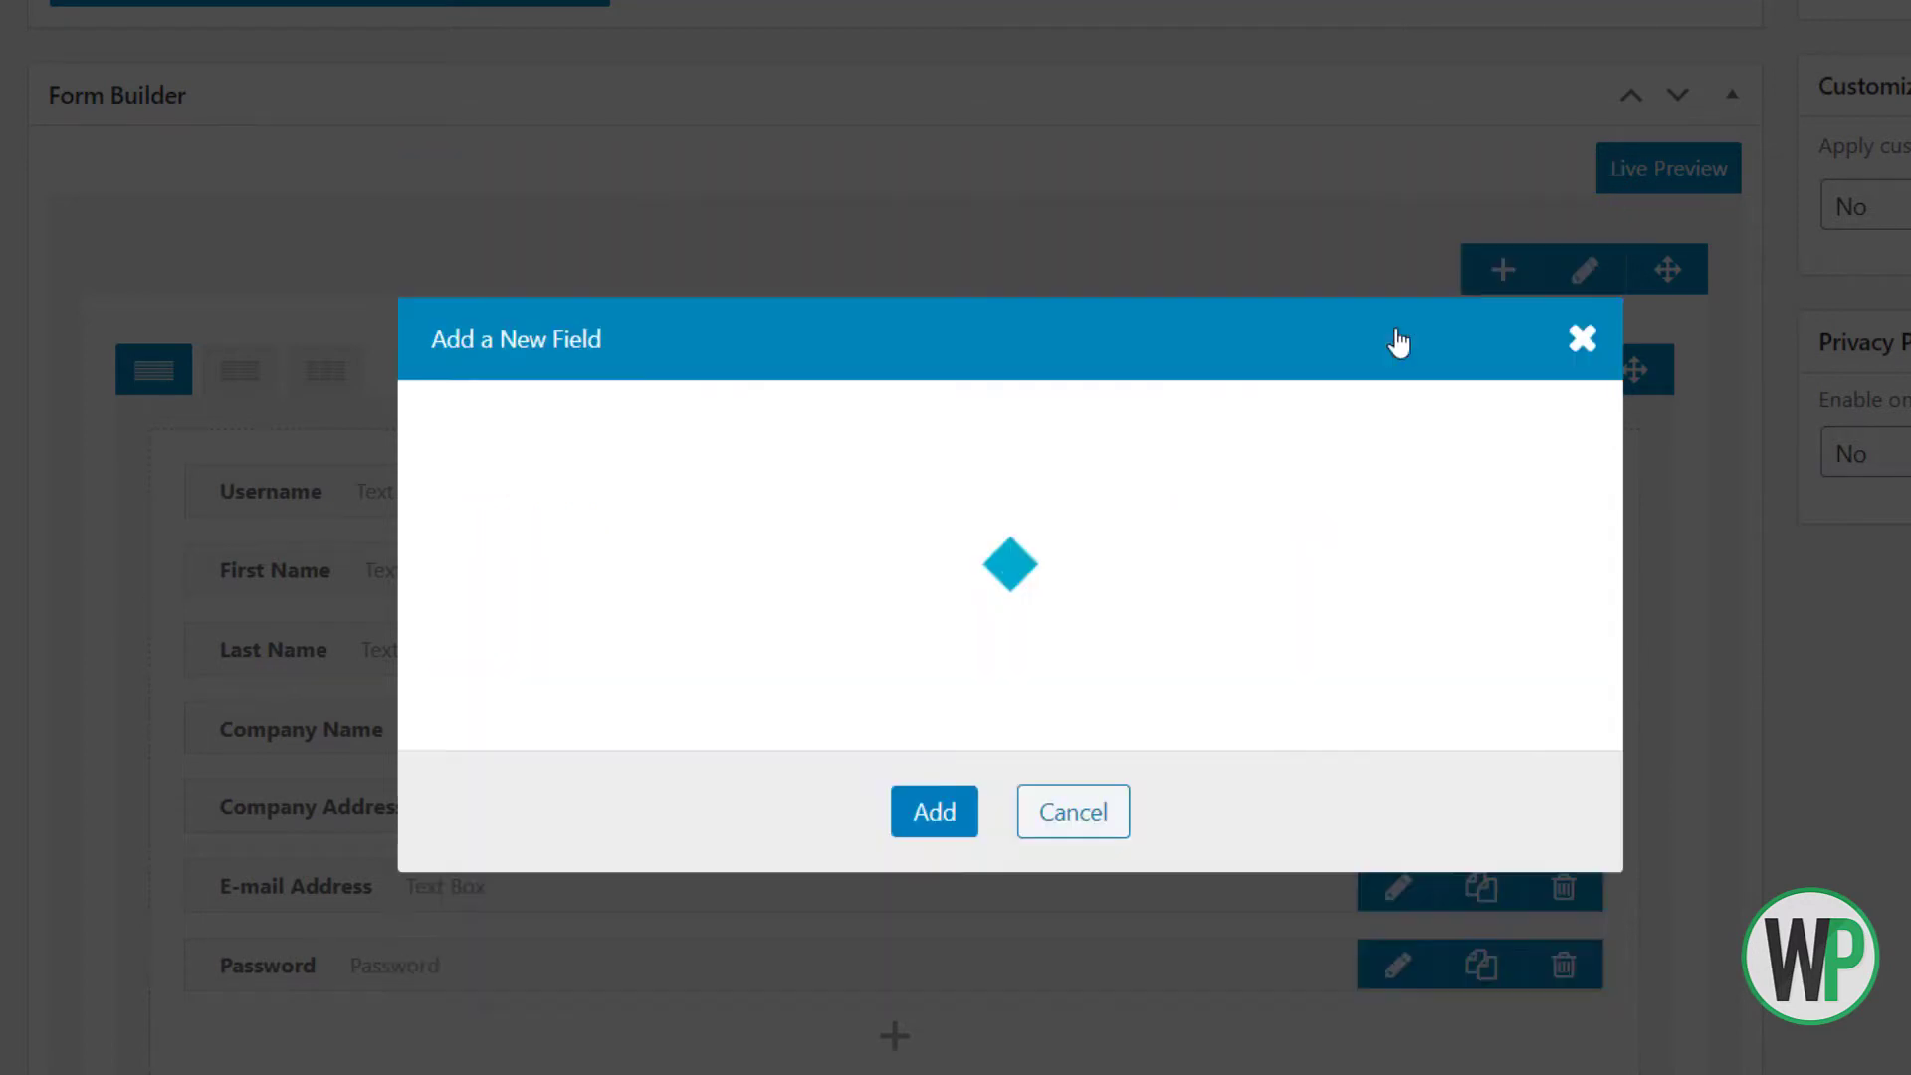
left_click(773, 221)
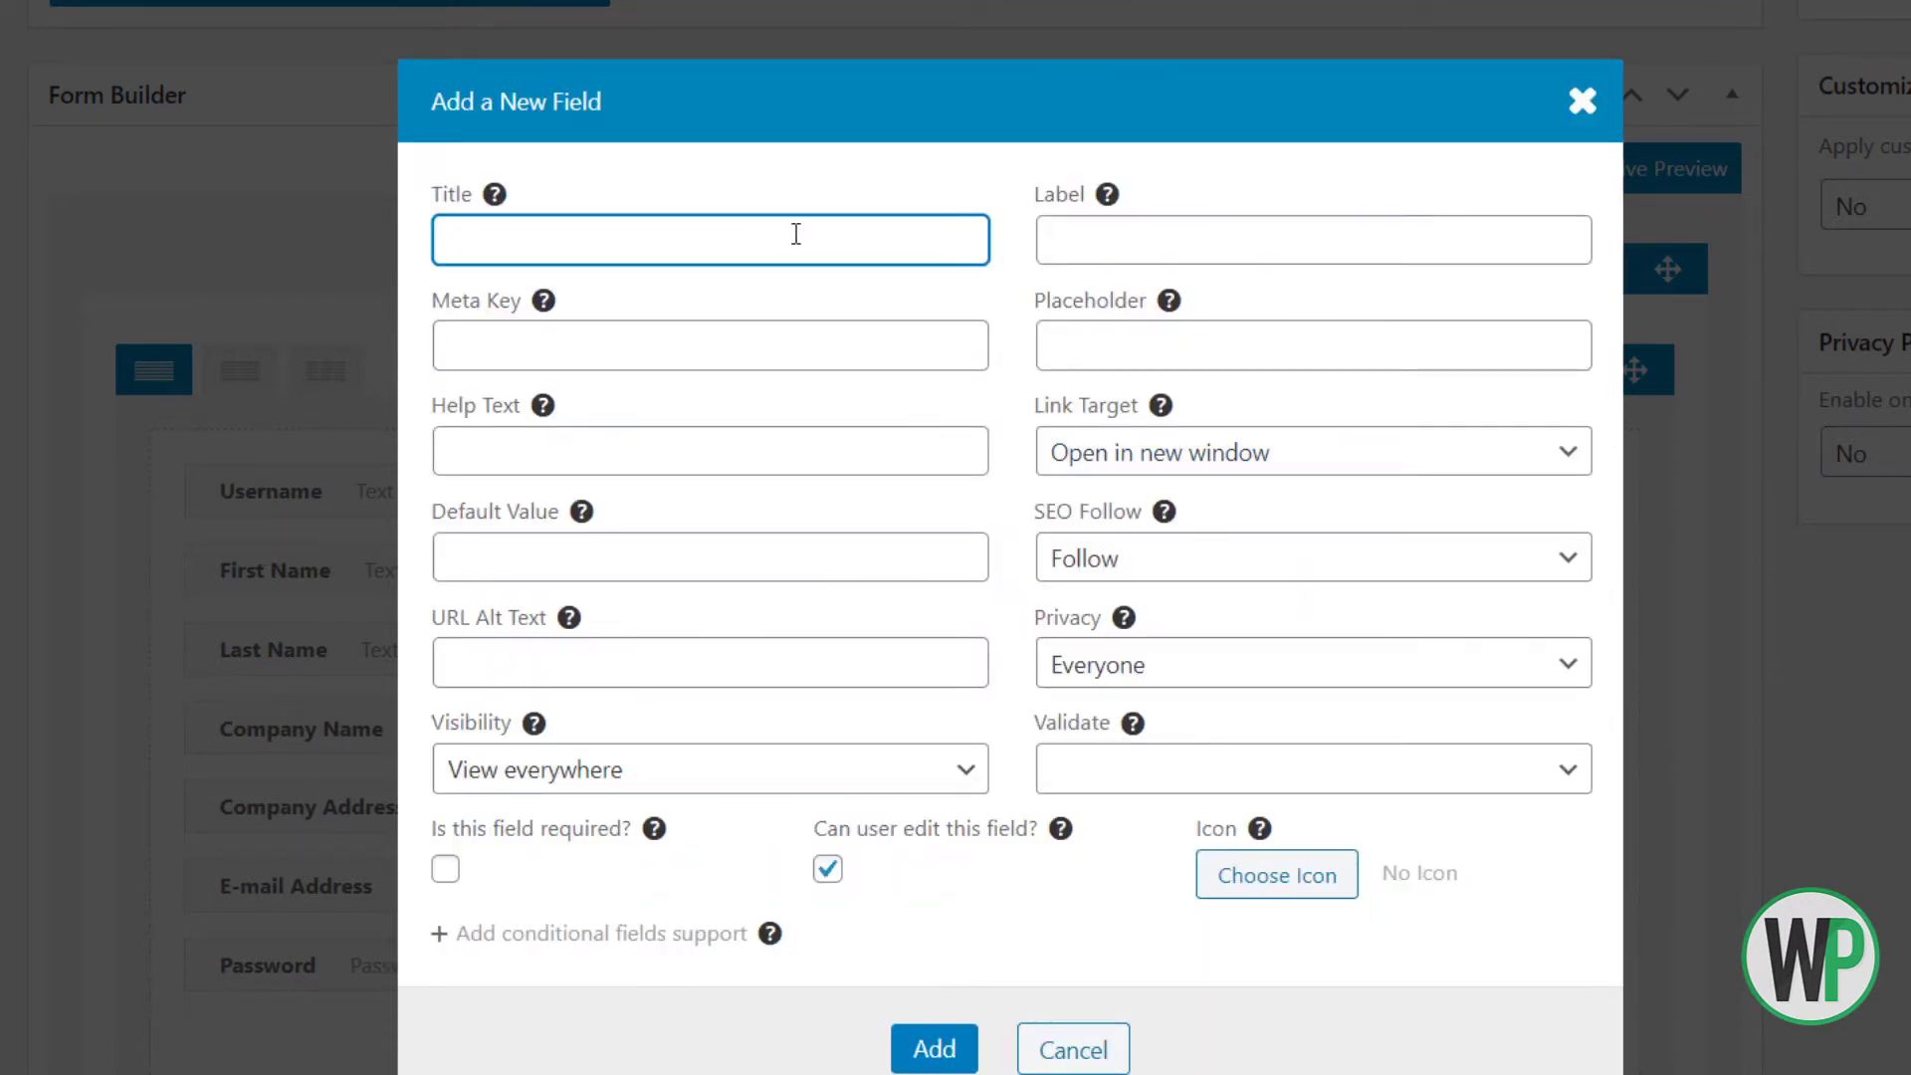
type("Company Website")
left_click(448, 244)
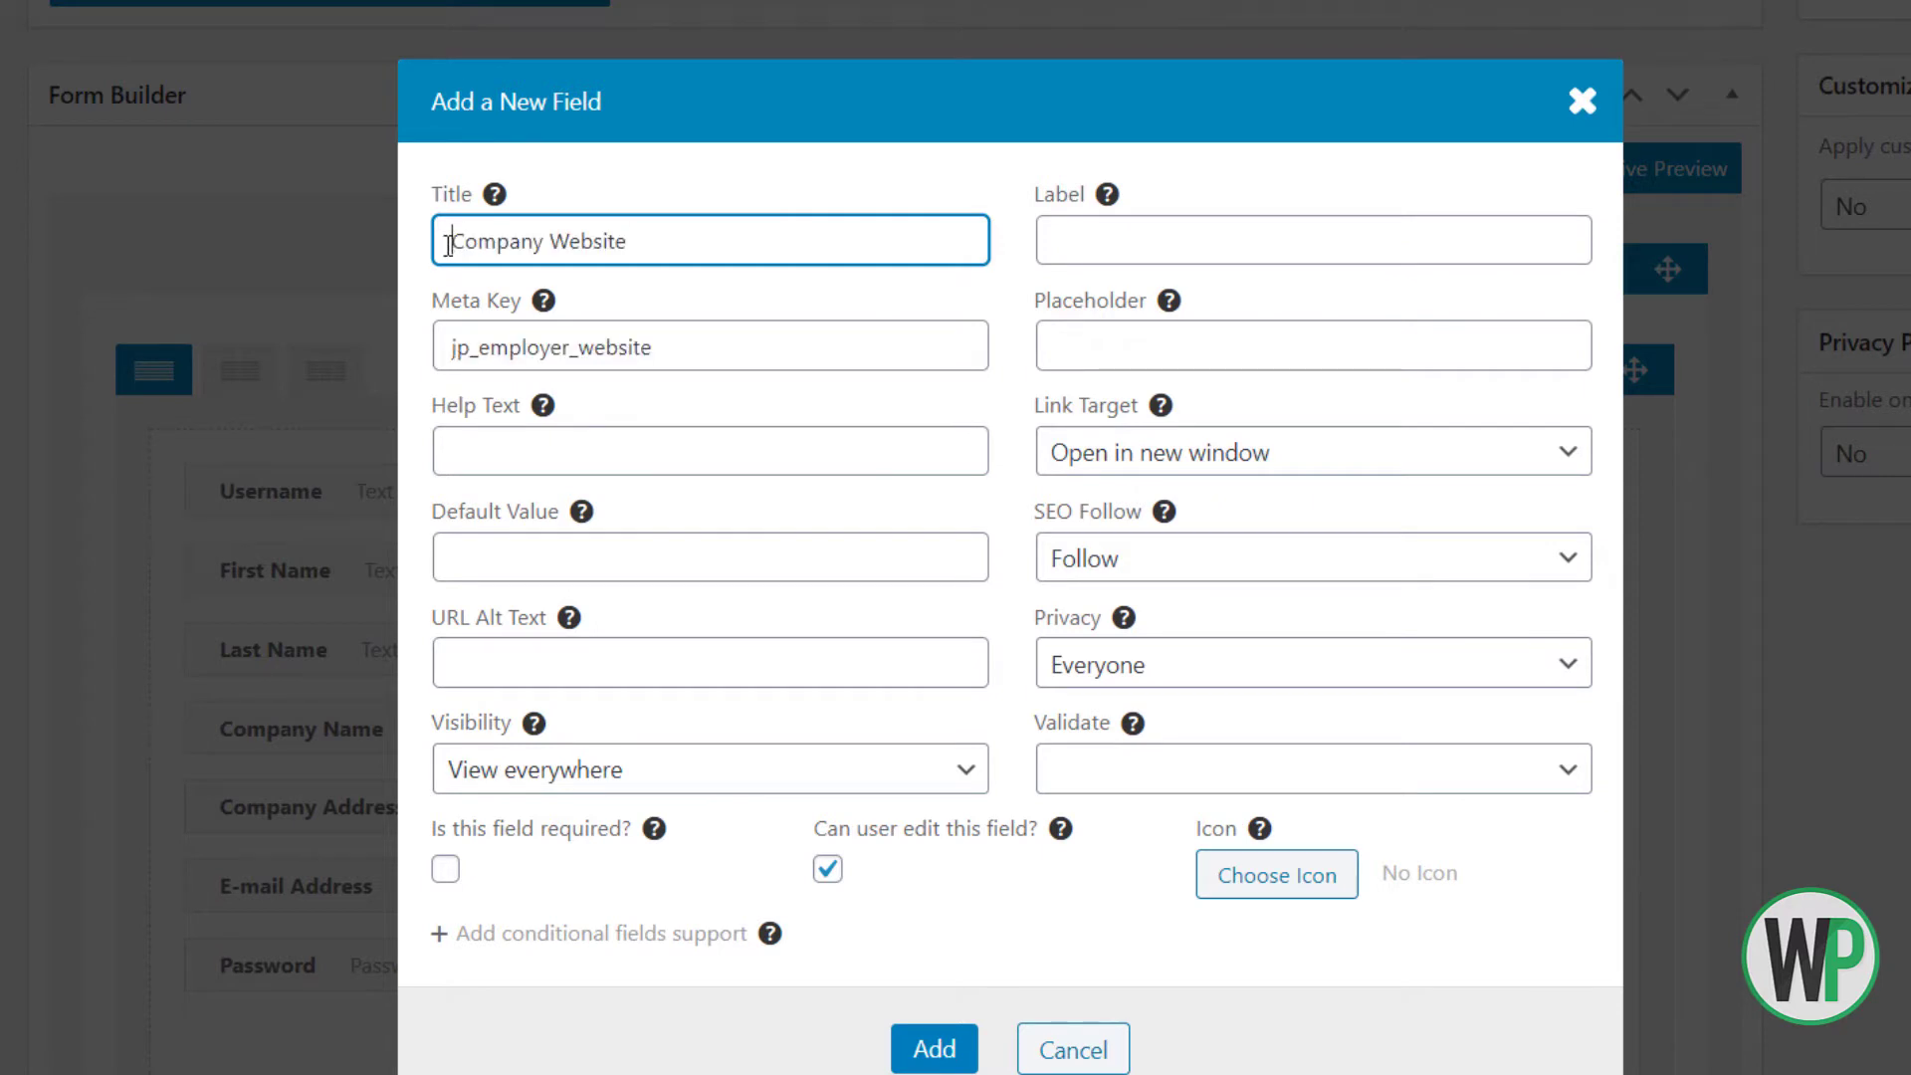
key("ctrl+a")
key("ctrl+c")
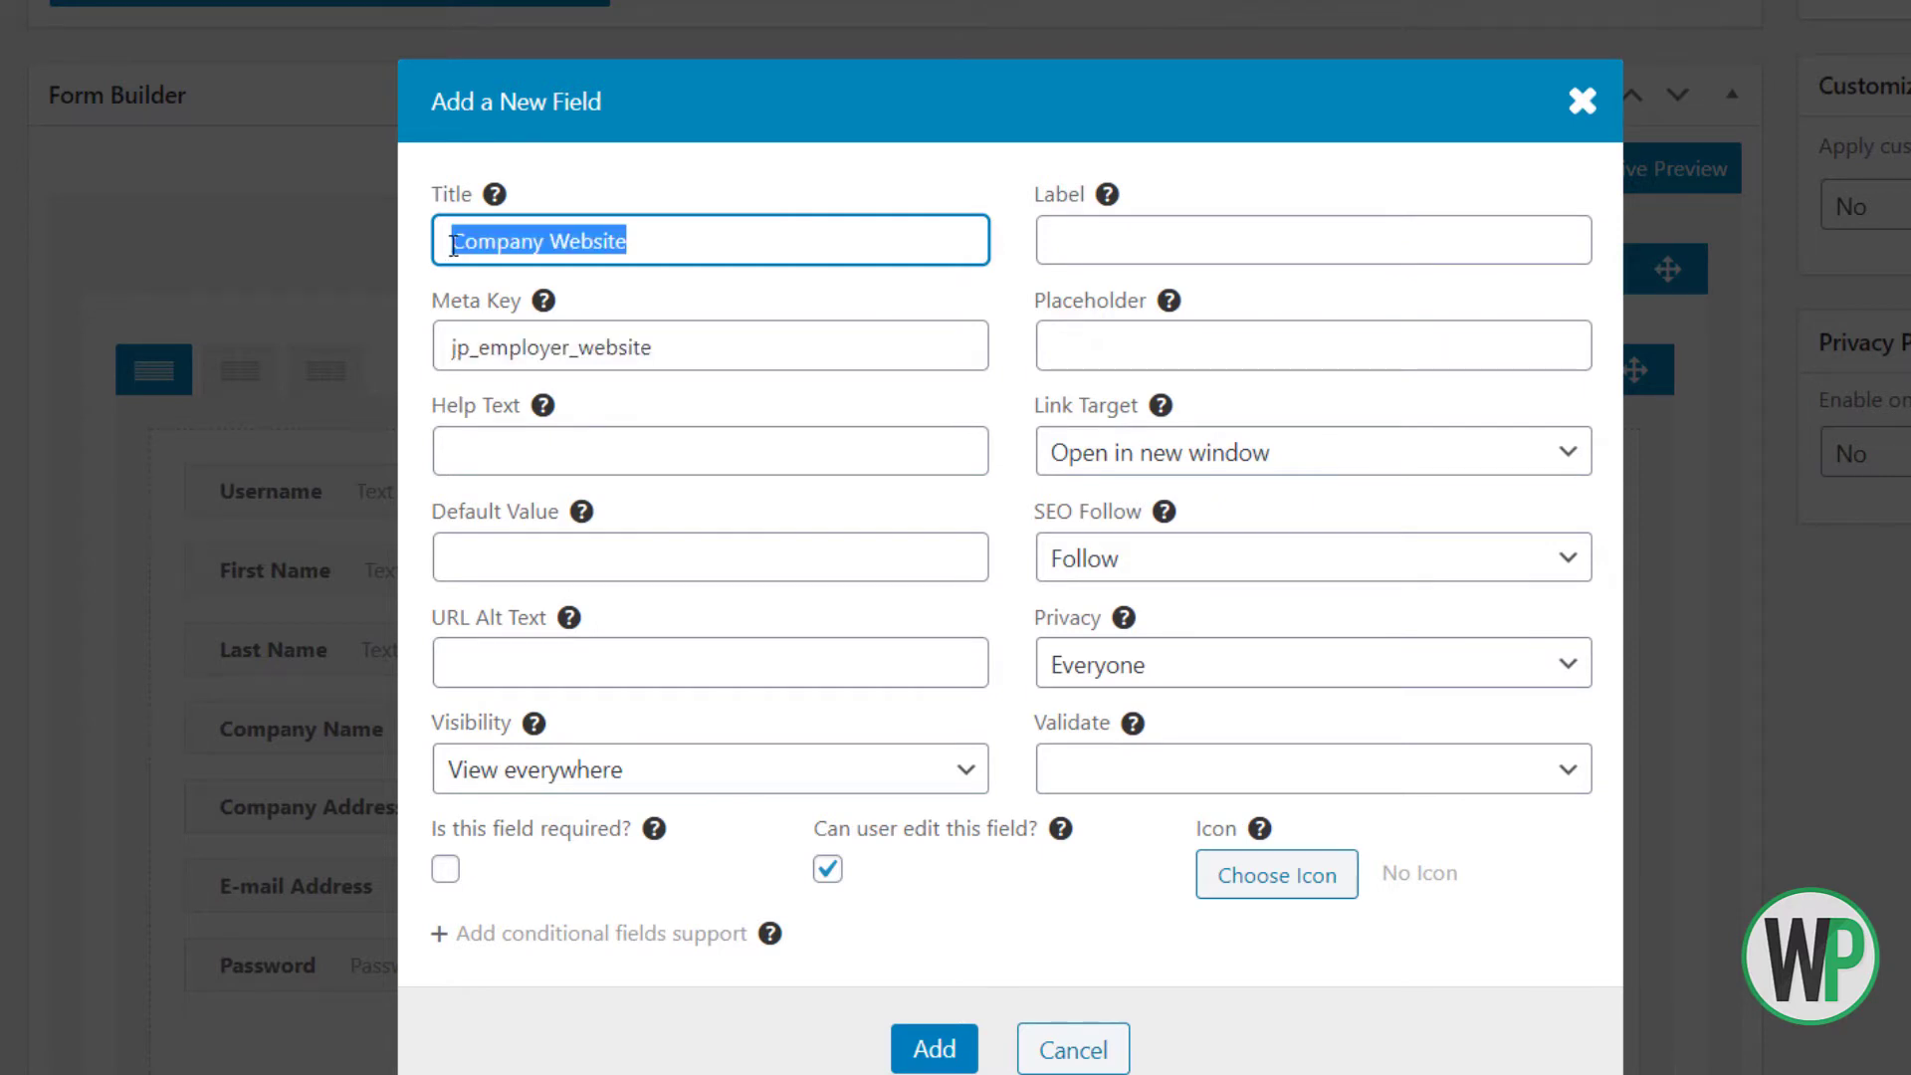
left_click(1090, 249)
key("ctrl+v")
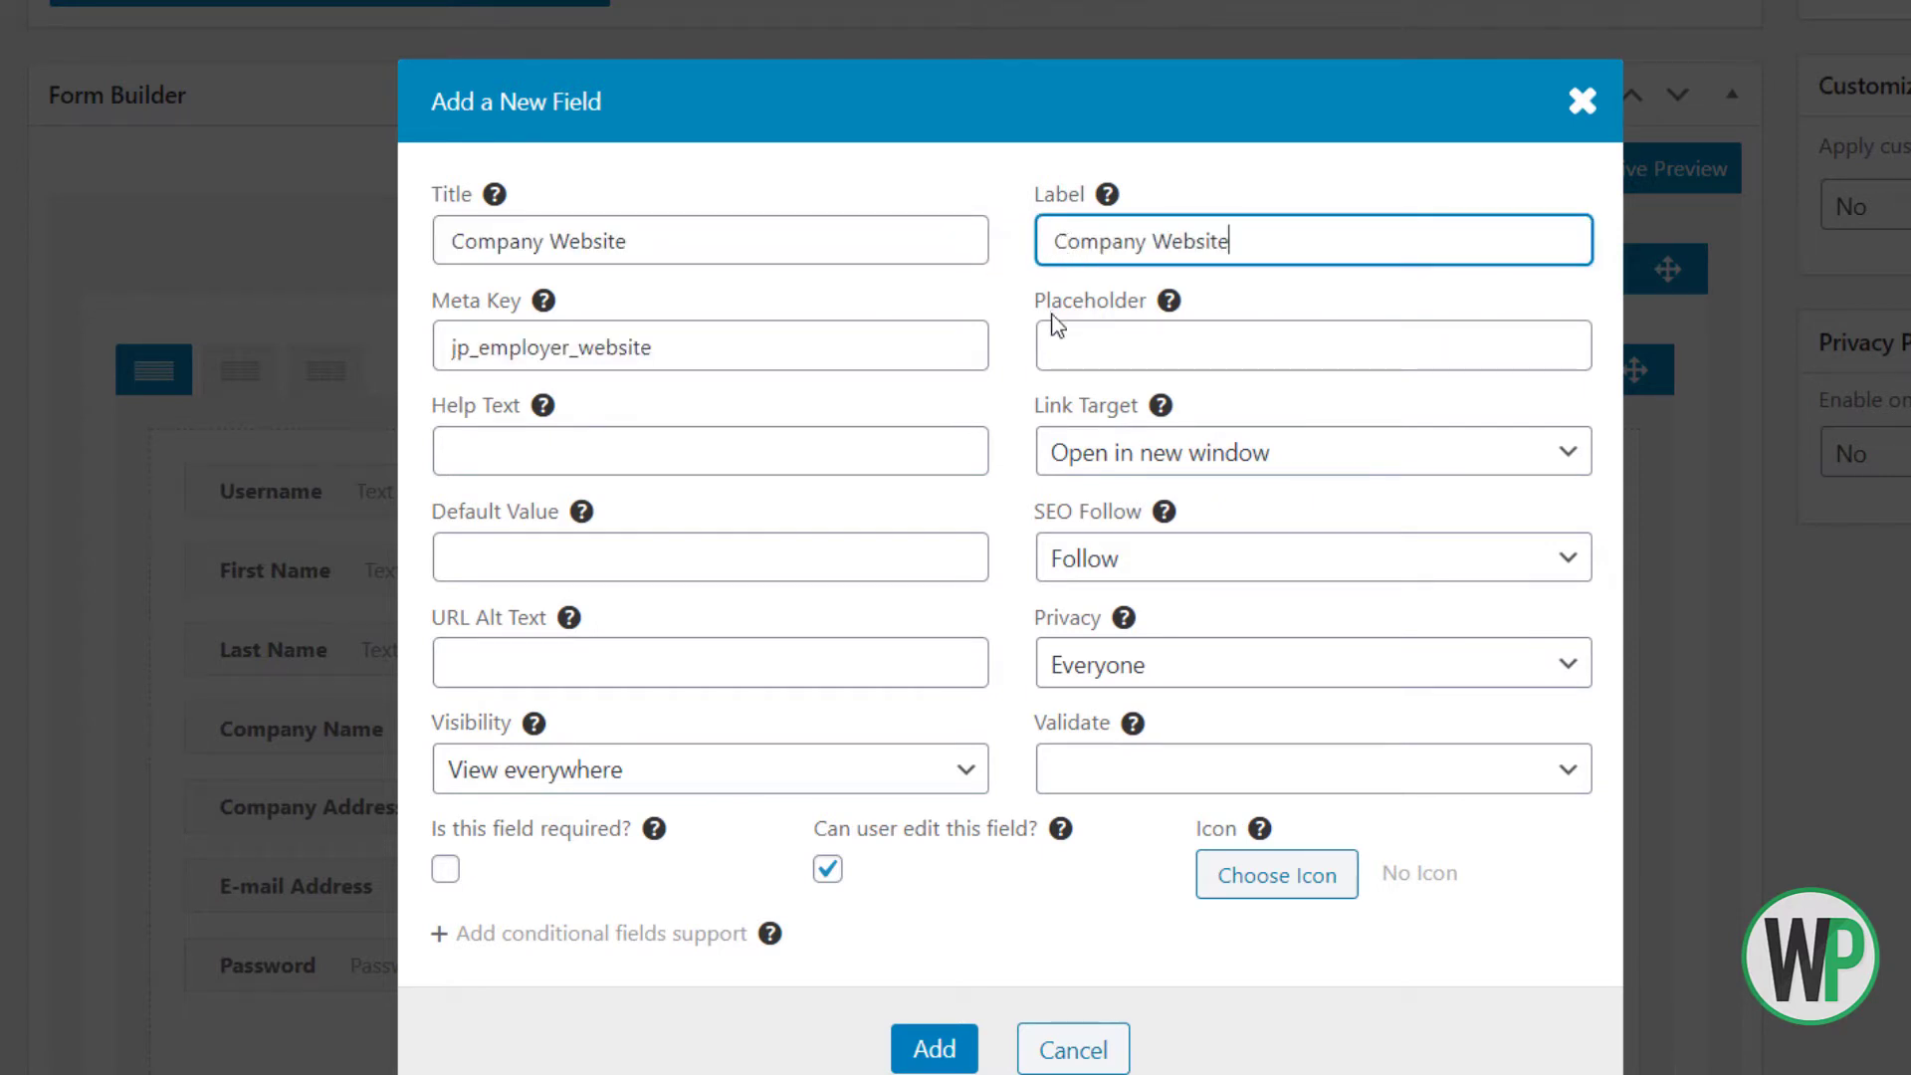
Add the Company Website field as required and place it between Company Address and E-mail Address
left_click(448, 873)
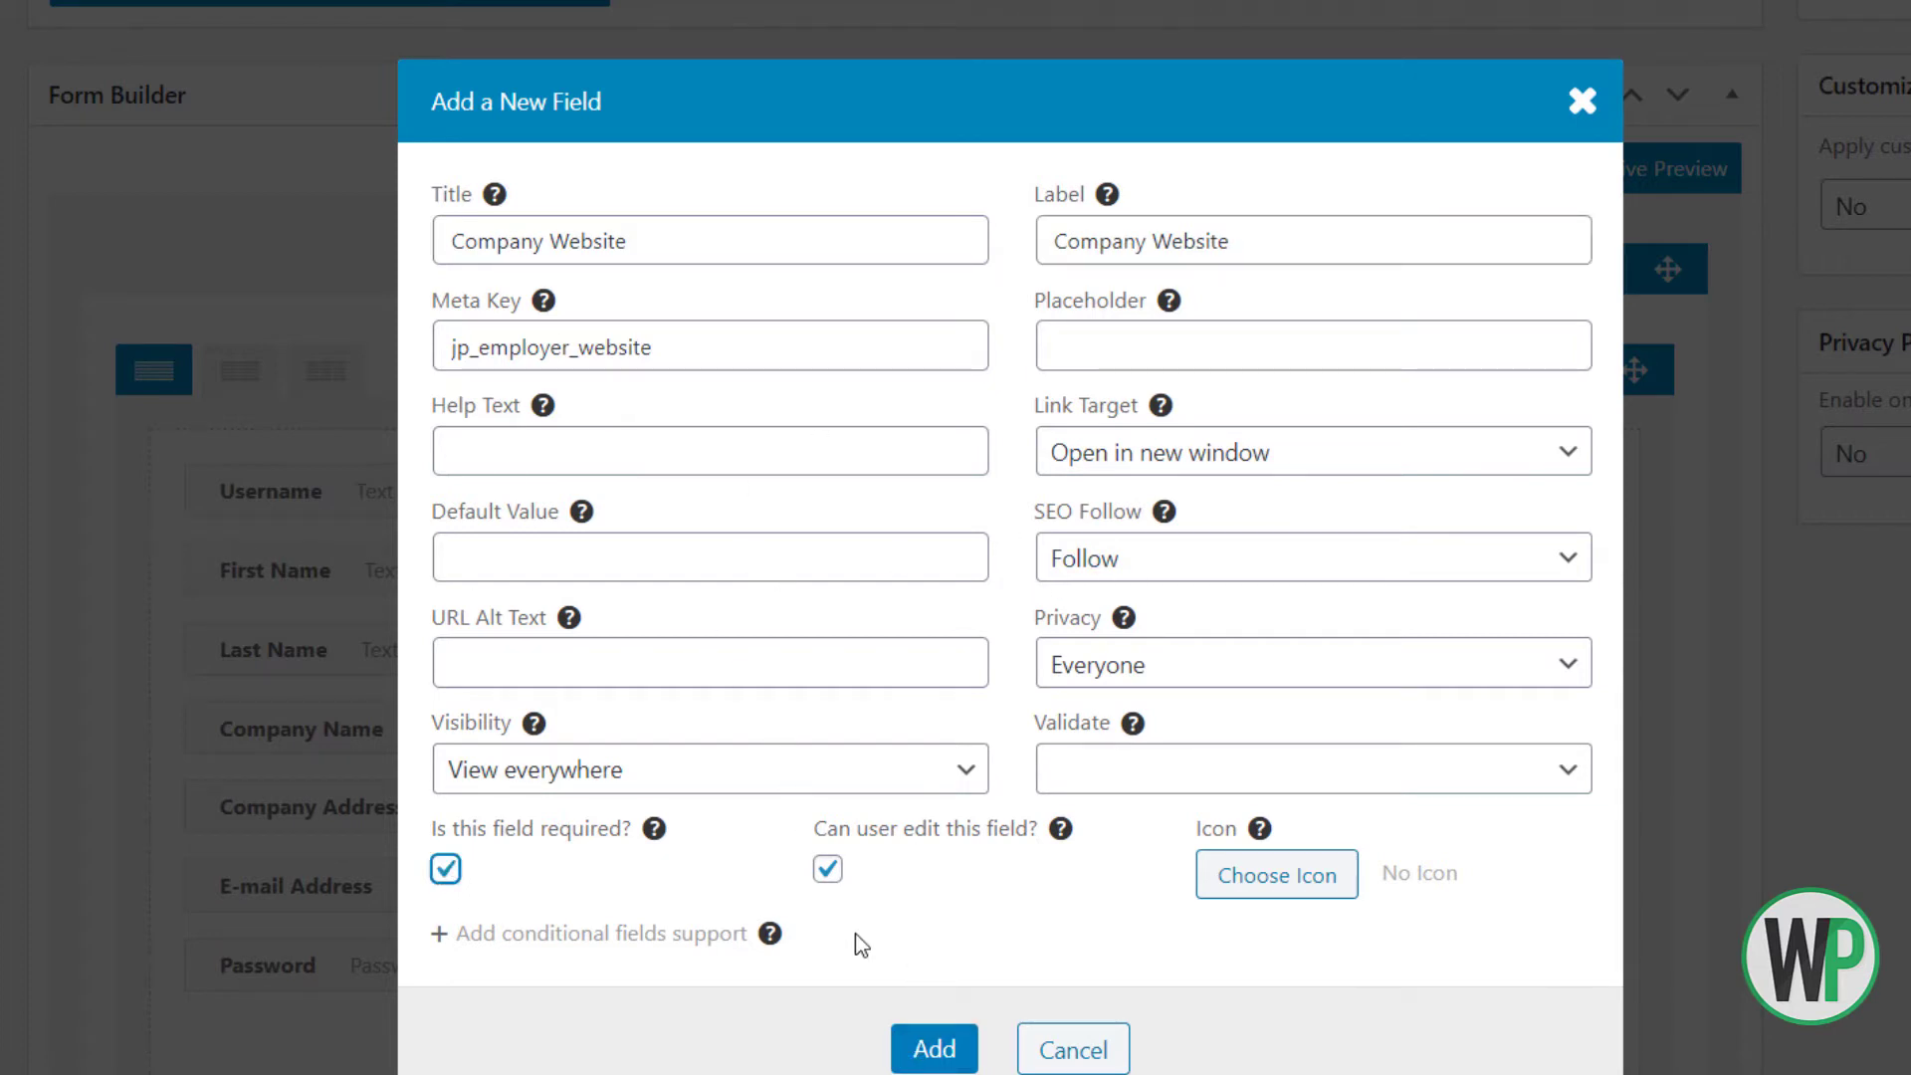
left_click(900, 1045)
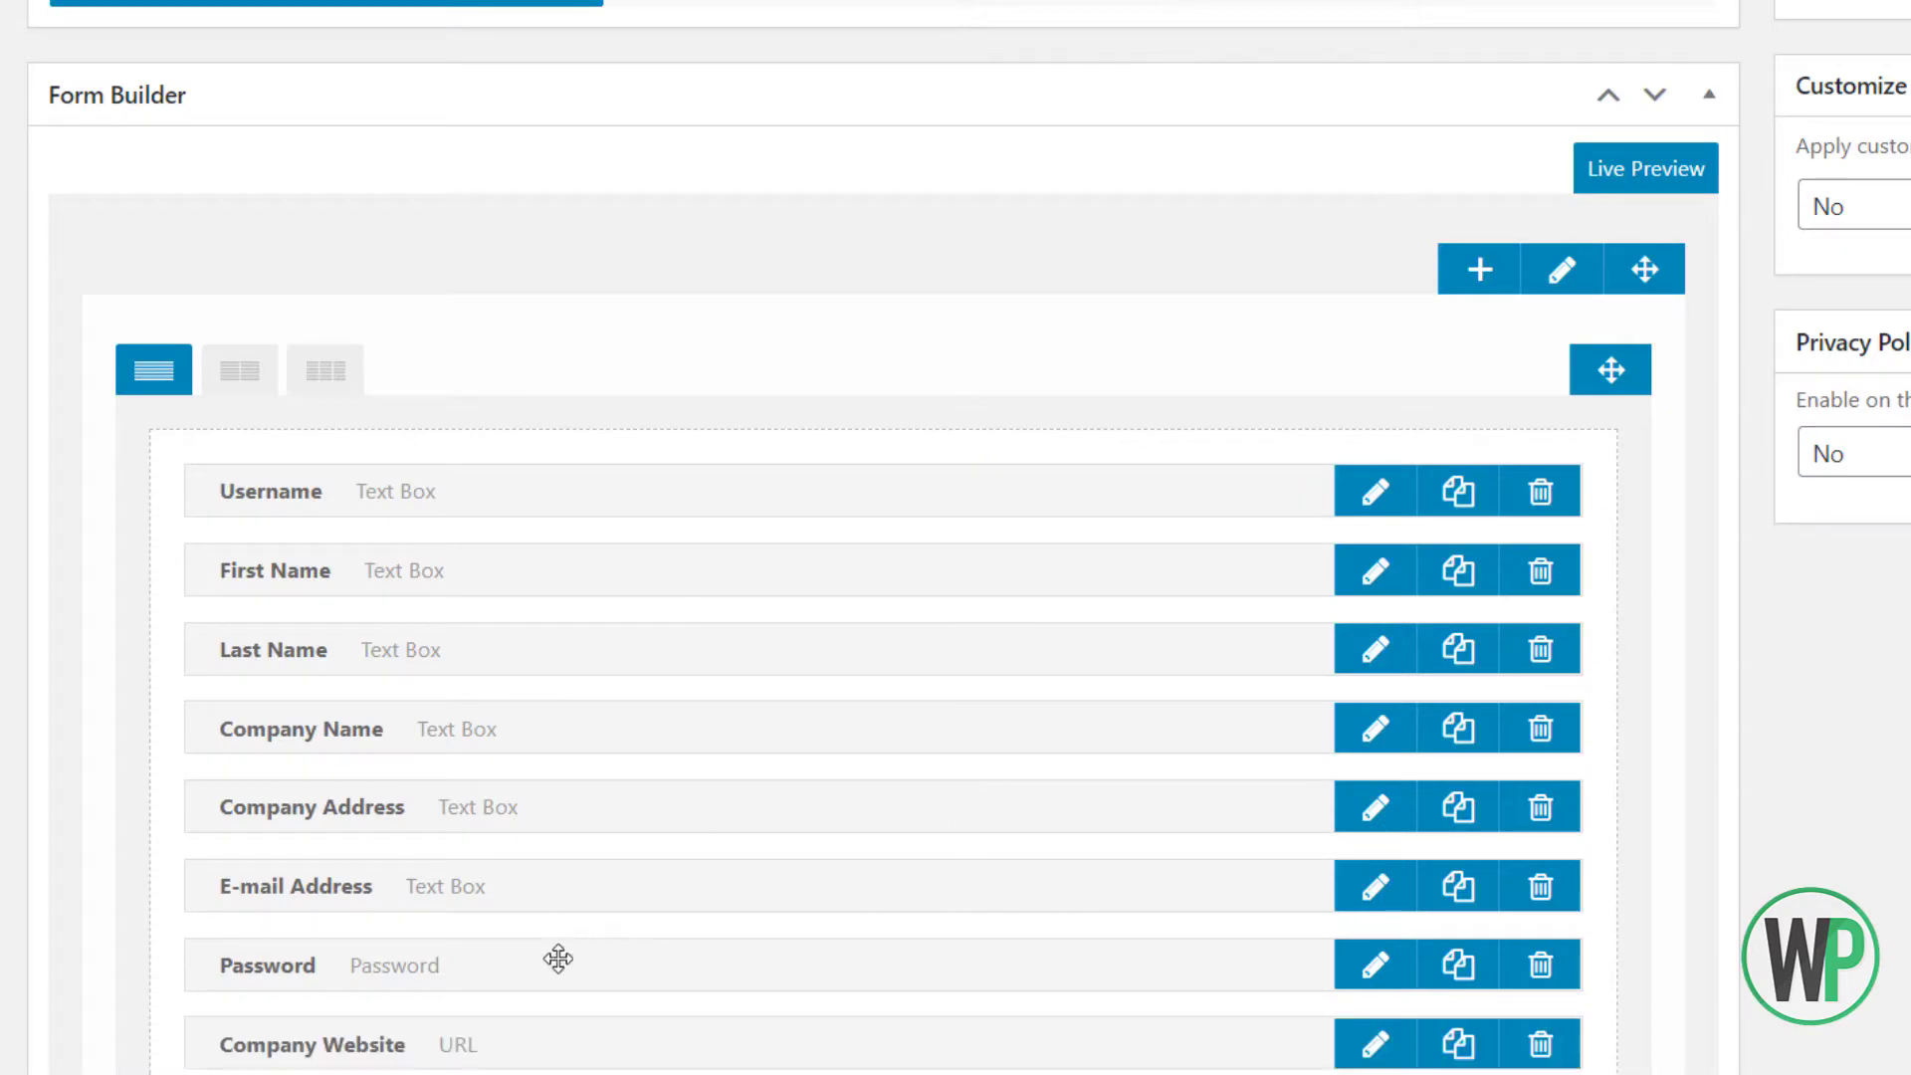
left_click_drag(488, 1040, 510, 846)
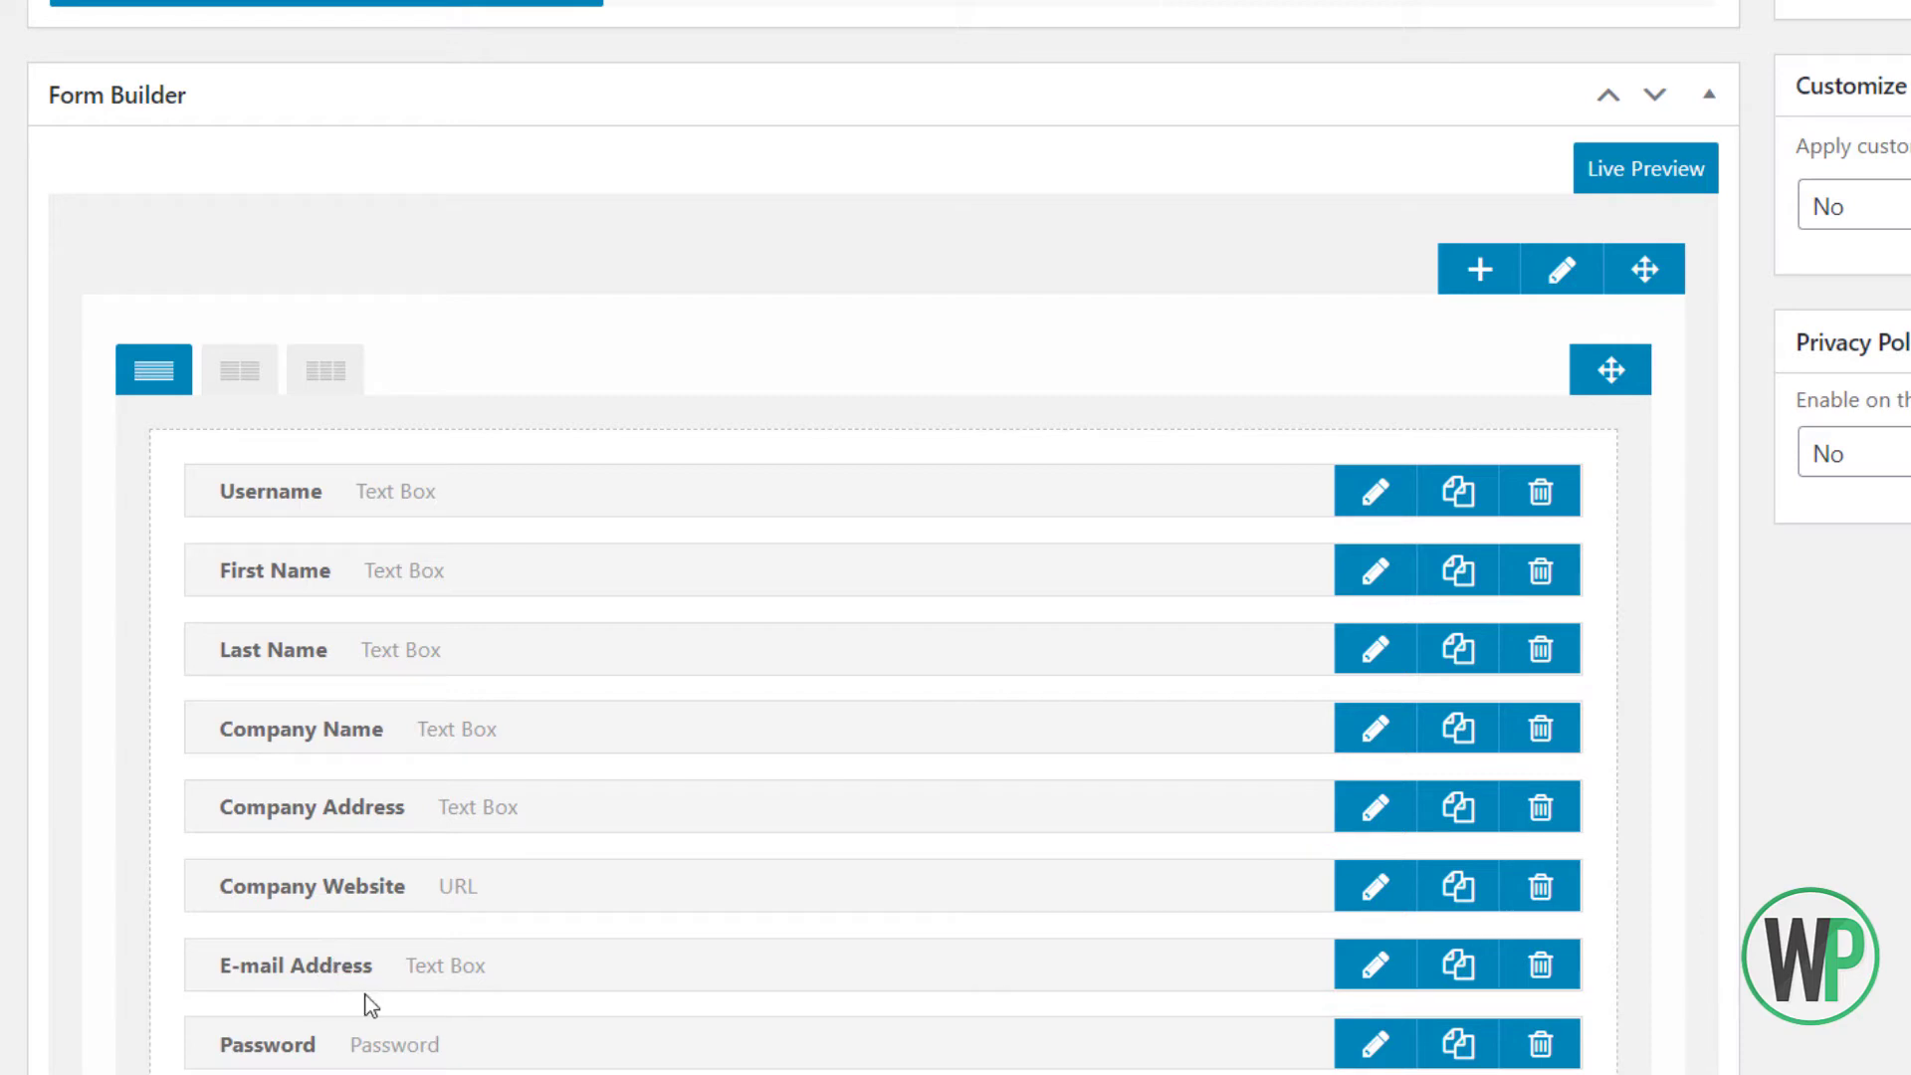
Start a new required text box field with Contact Email as title and label and jp_employer_email as meta key
scroll(388, 991, "down", 1)
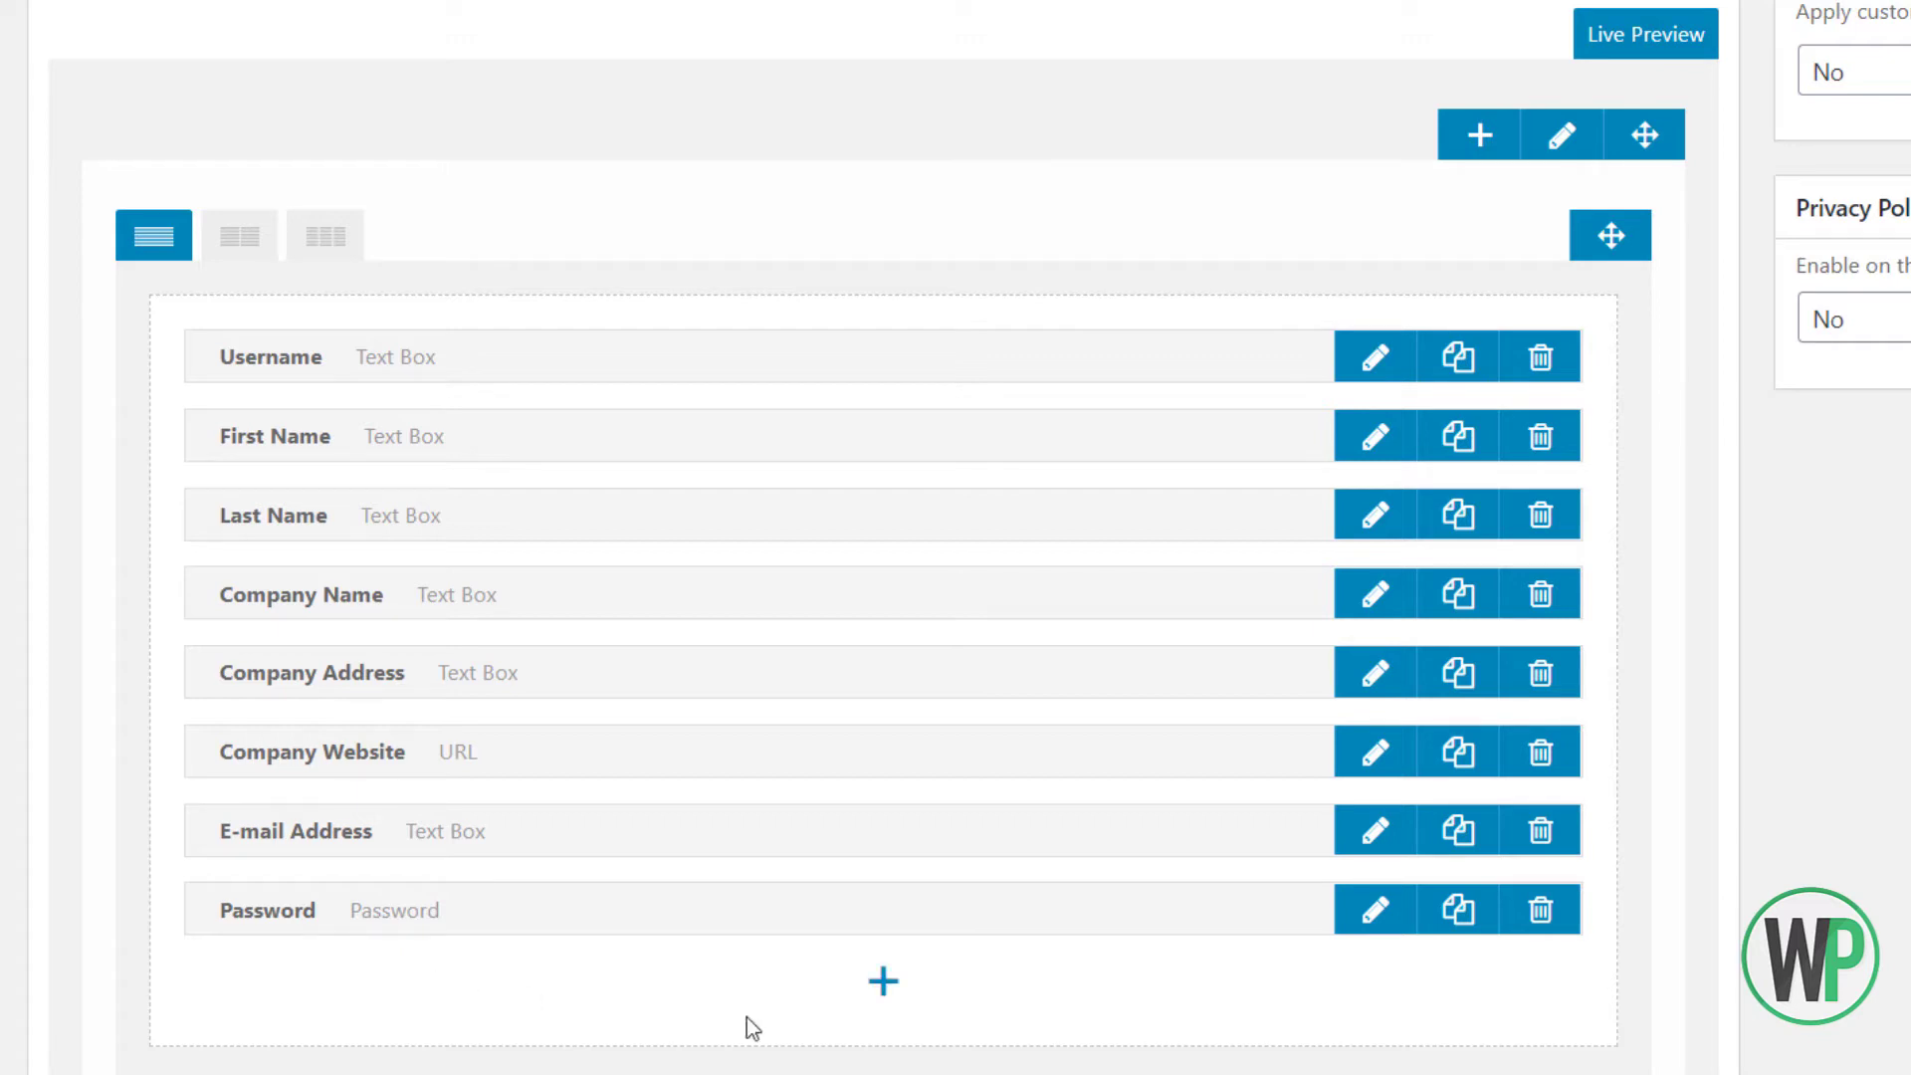
left_click(906, 980)
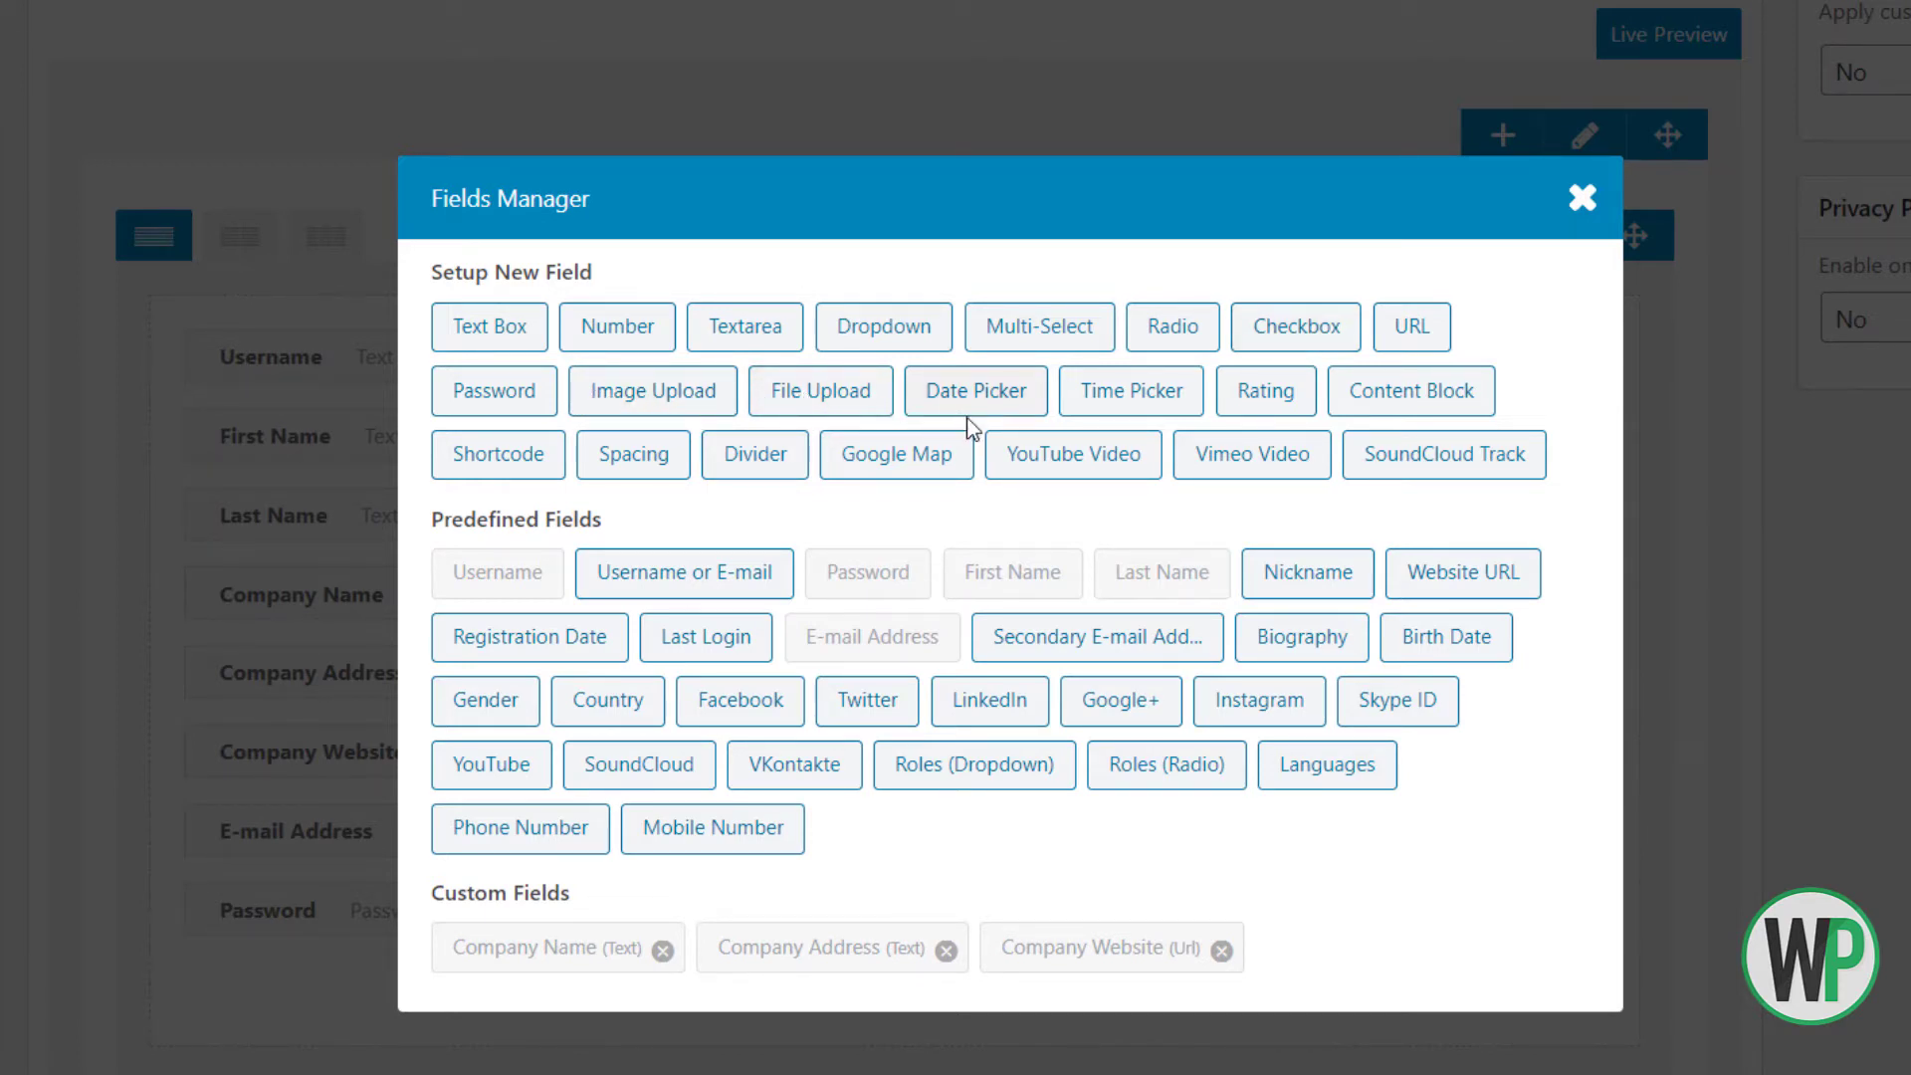
left_click(517, 327)
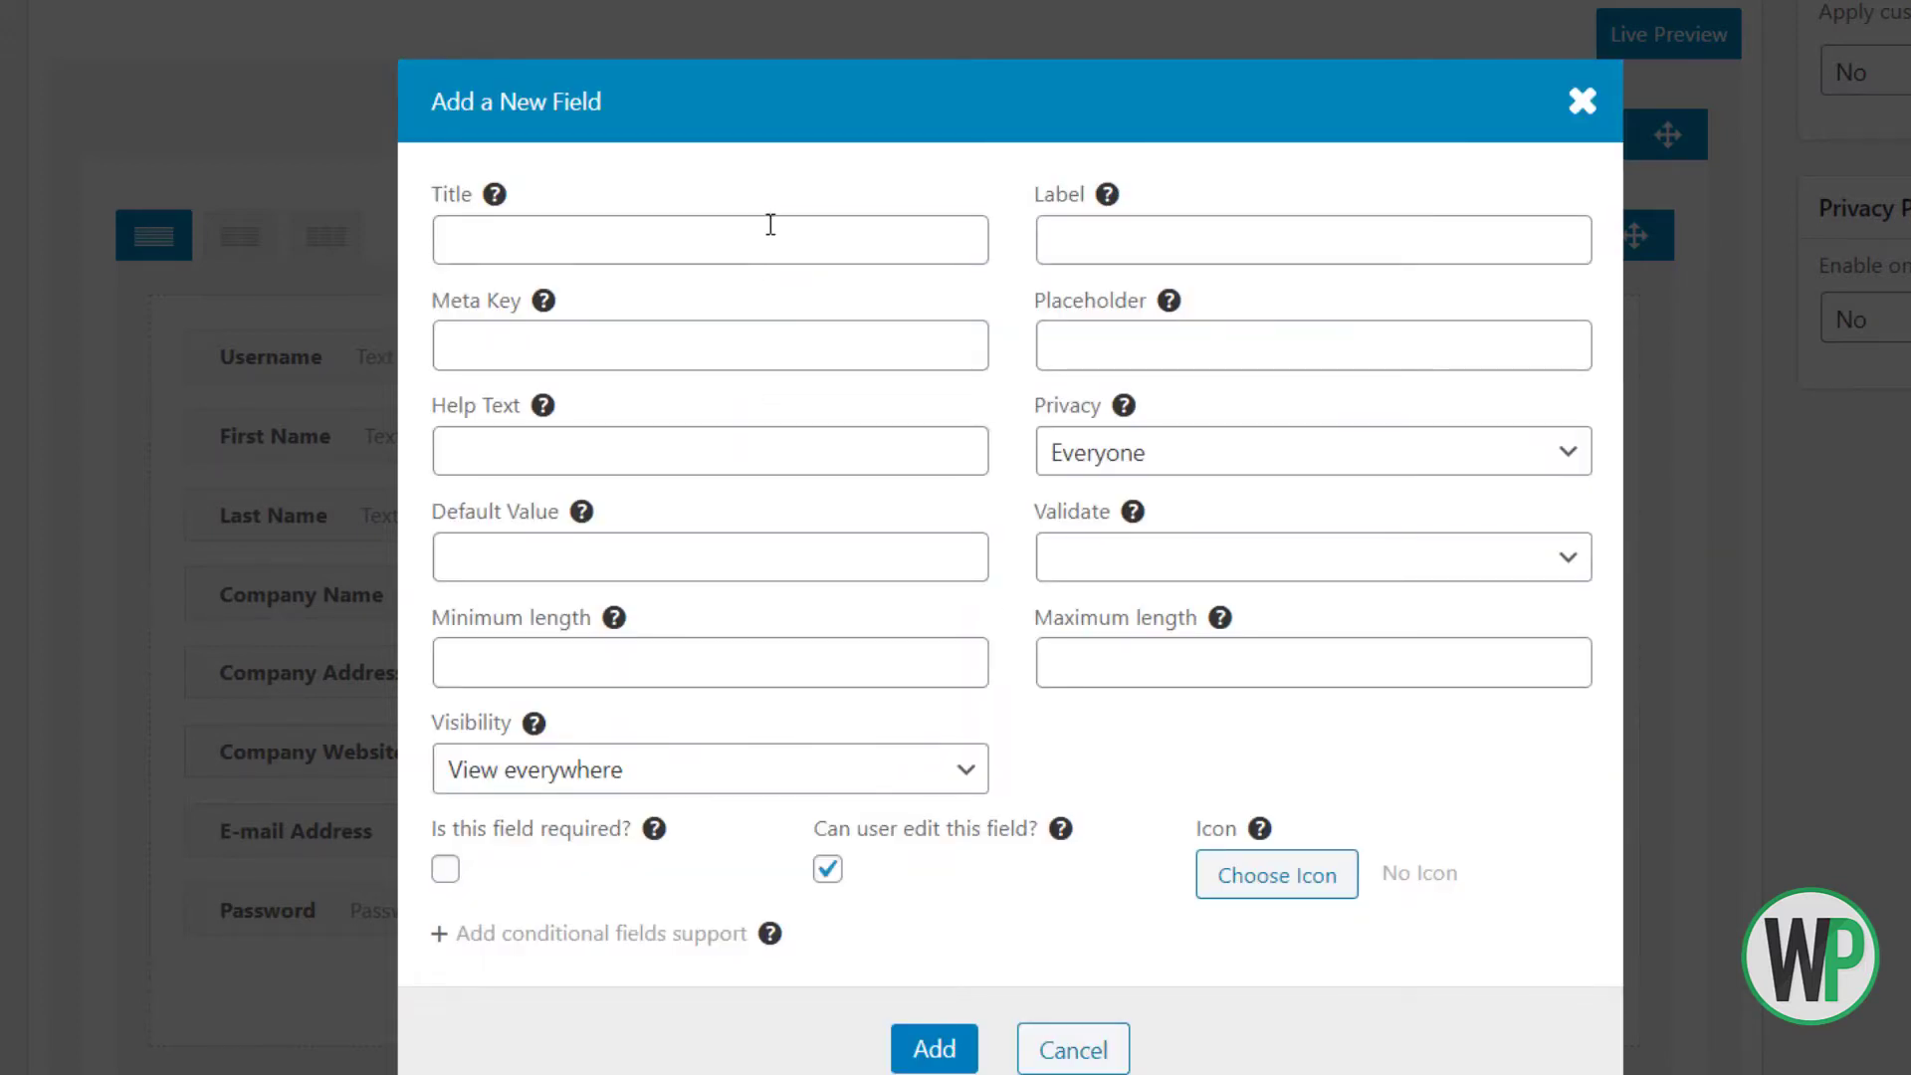
left_click(776, 237)
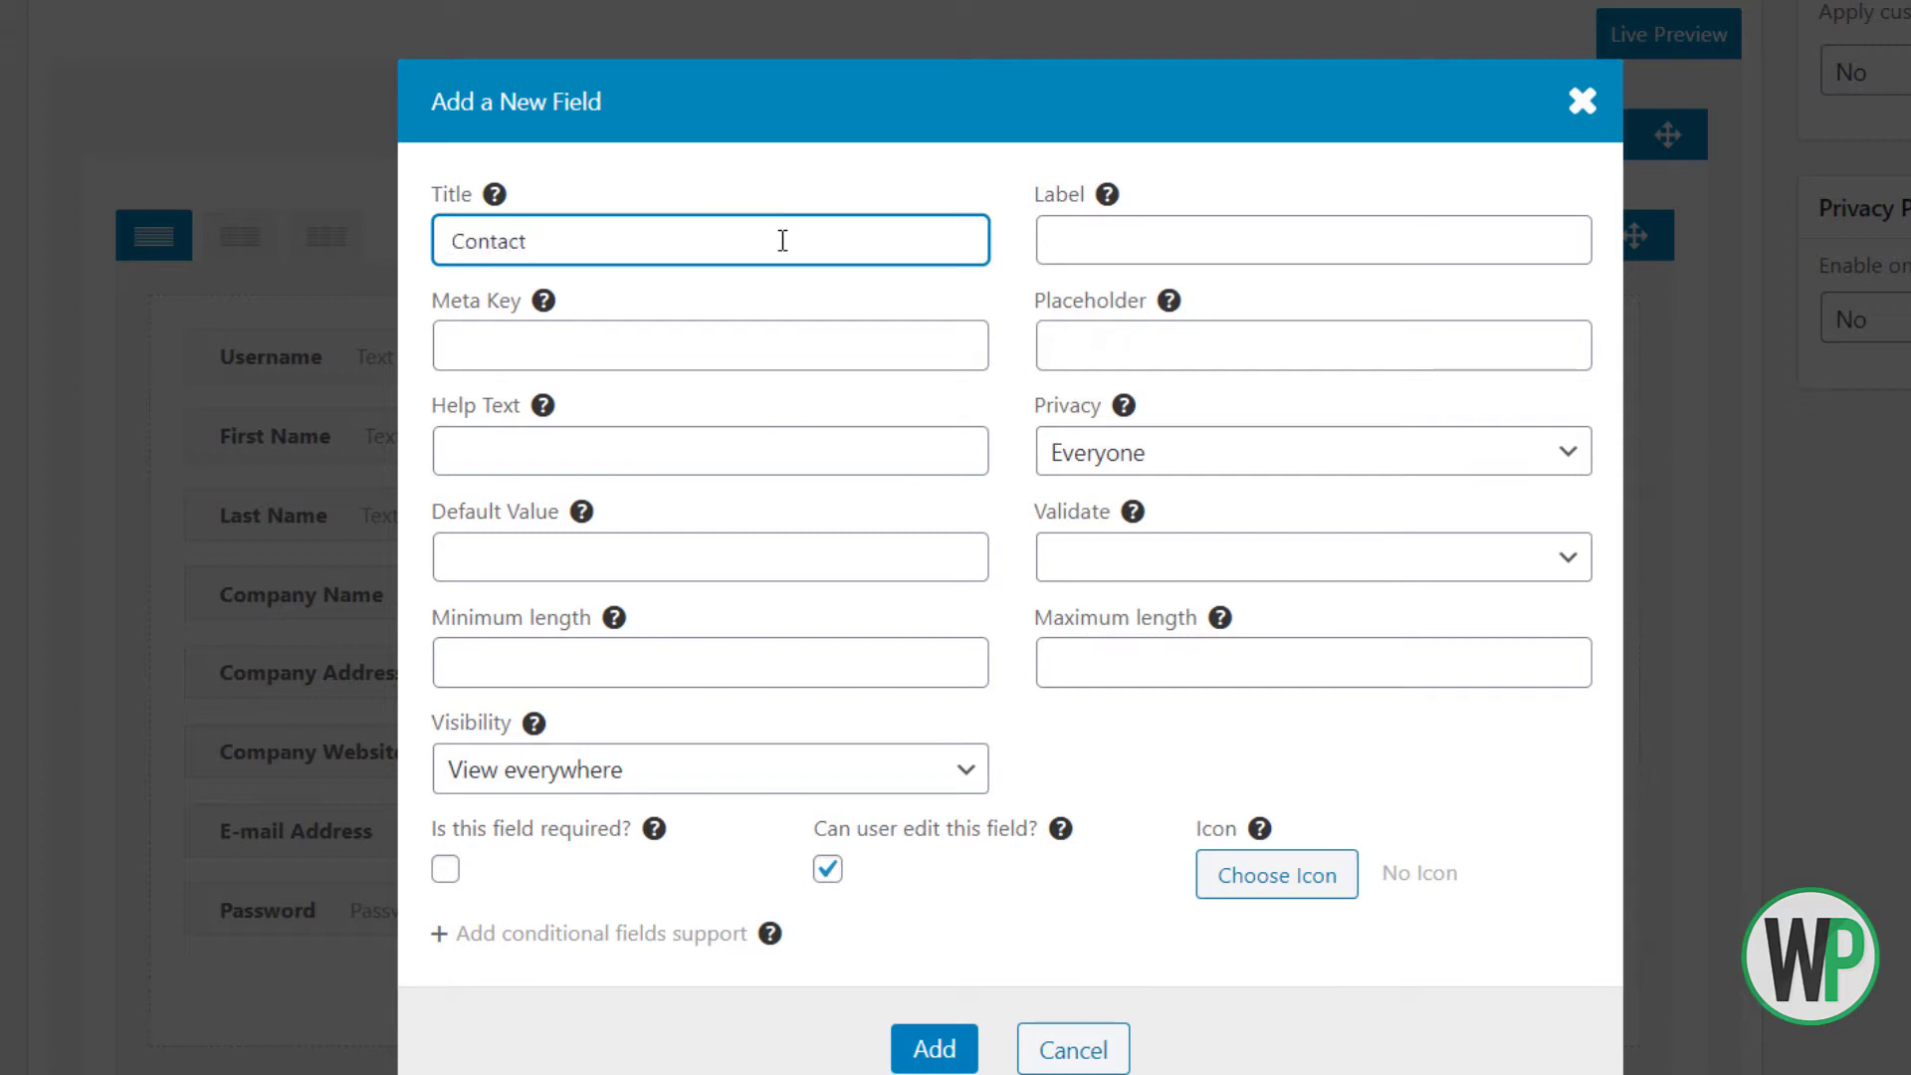
key("Tab")
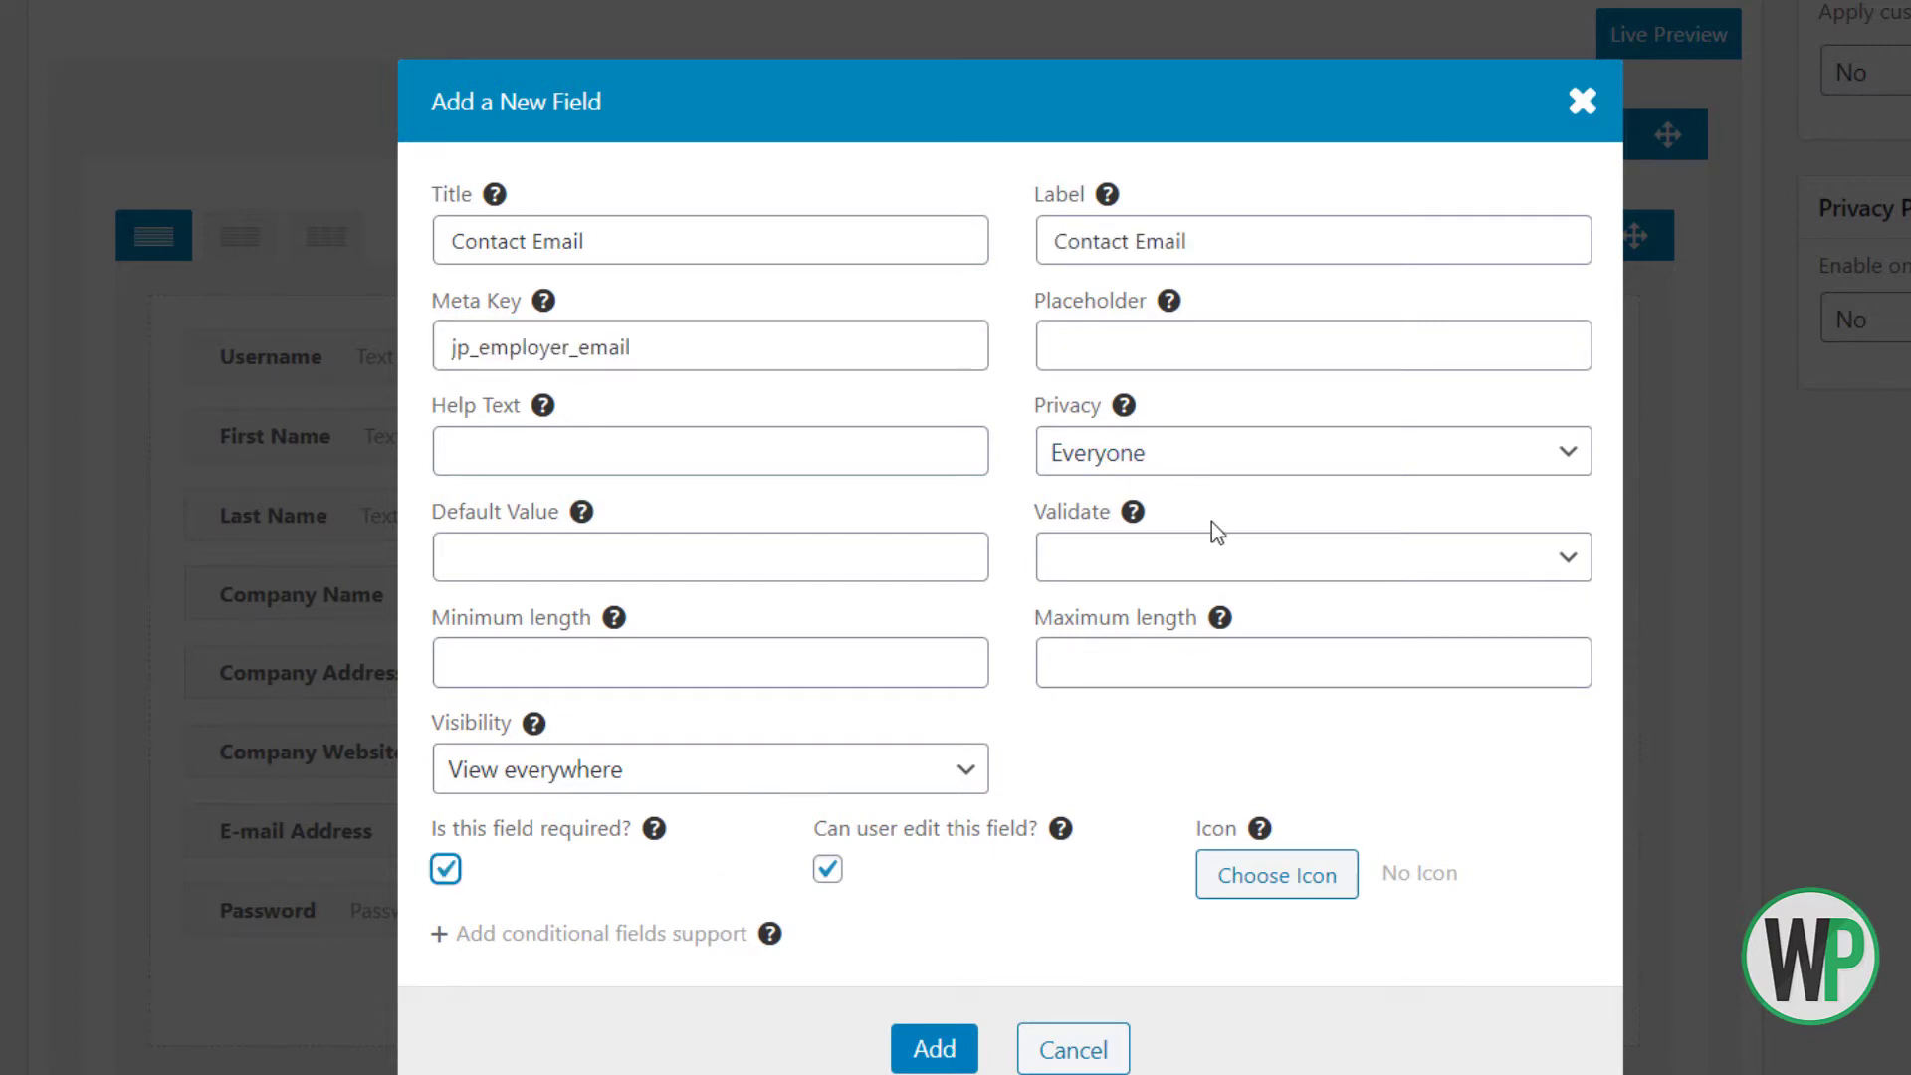
Set the field's validation to E-mail( Not Unique ), add it to the form, and place it directly below Company Website
left_click(1232, 558)
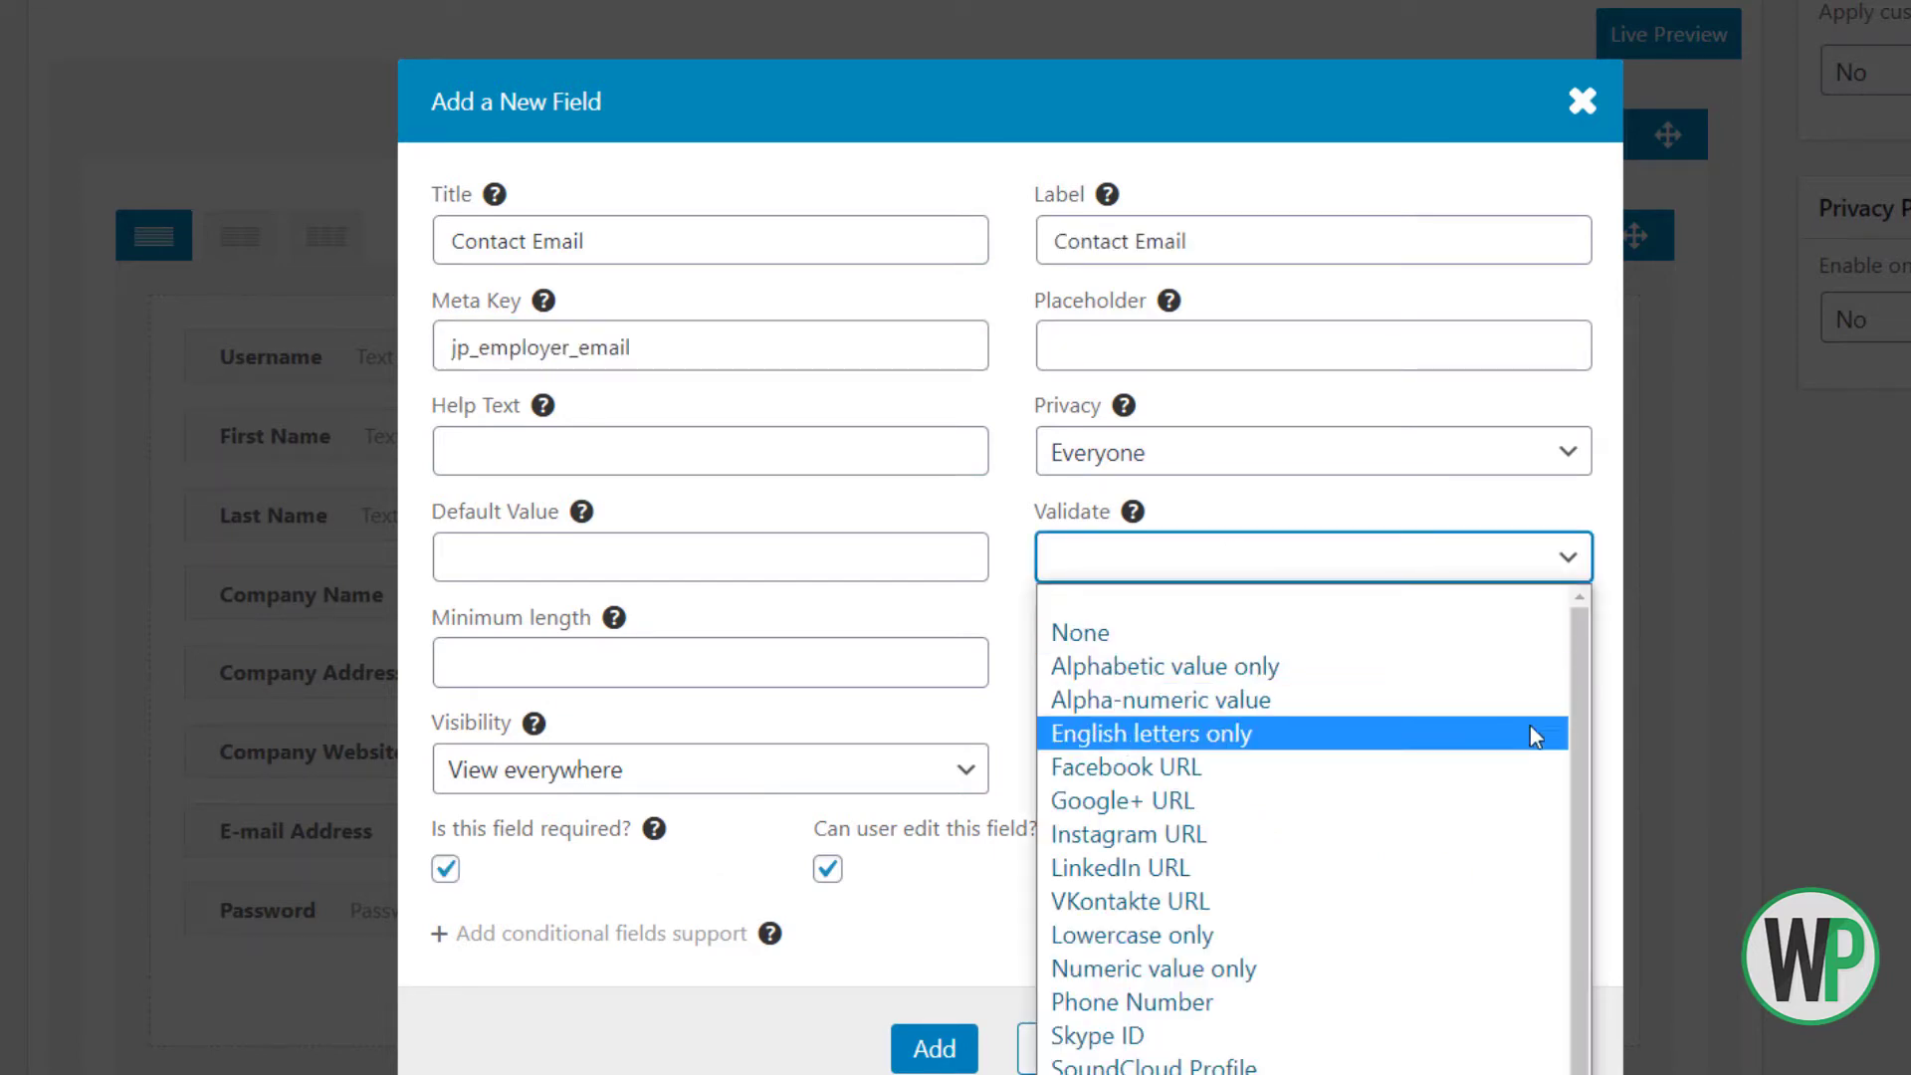
left_click_drag(1570, 706, 1579, 876)
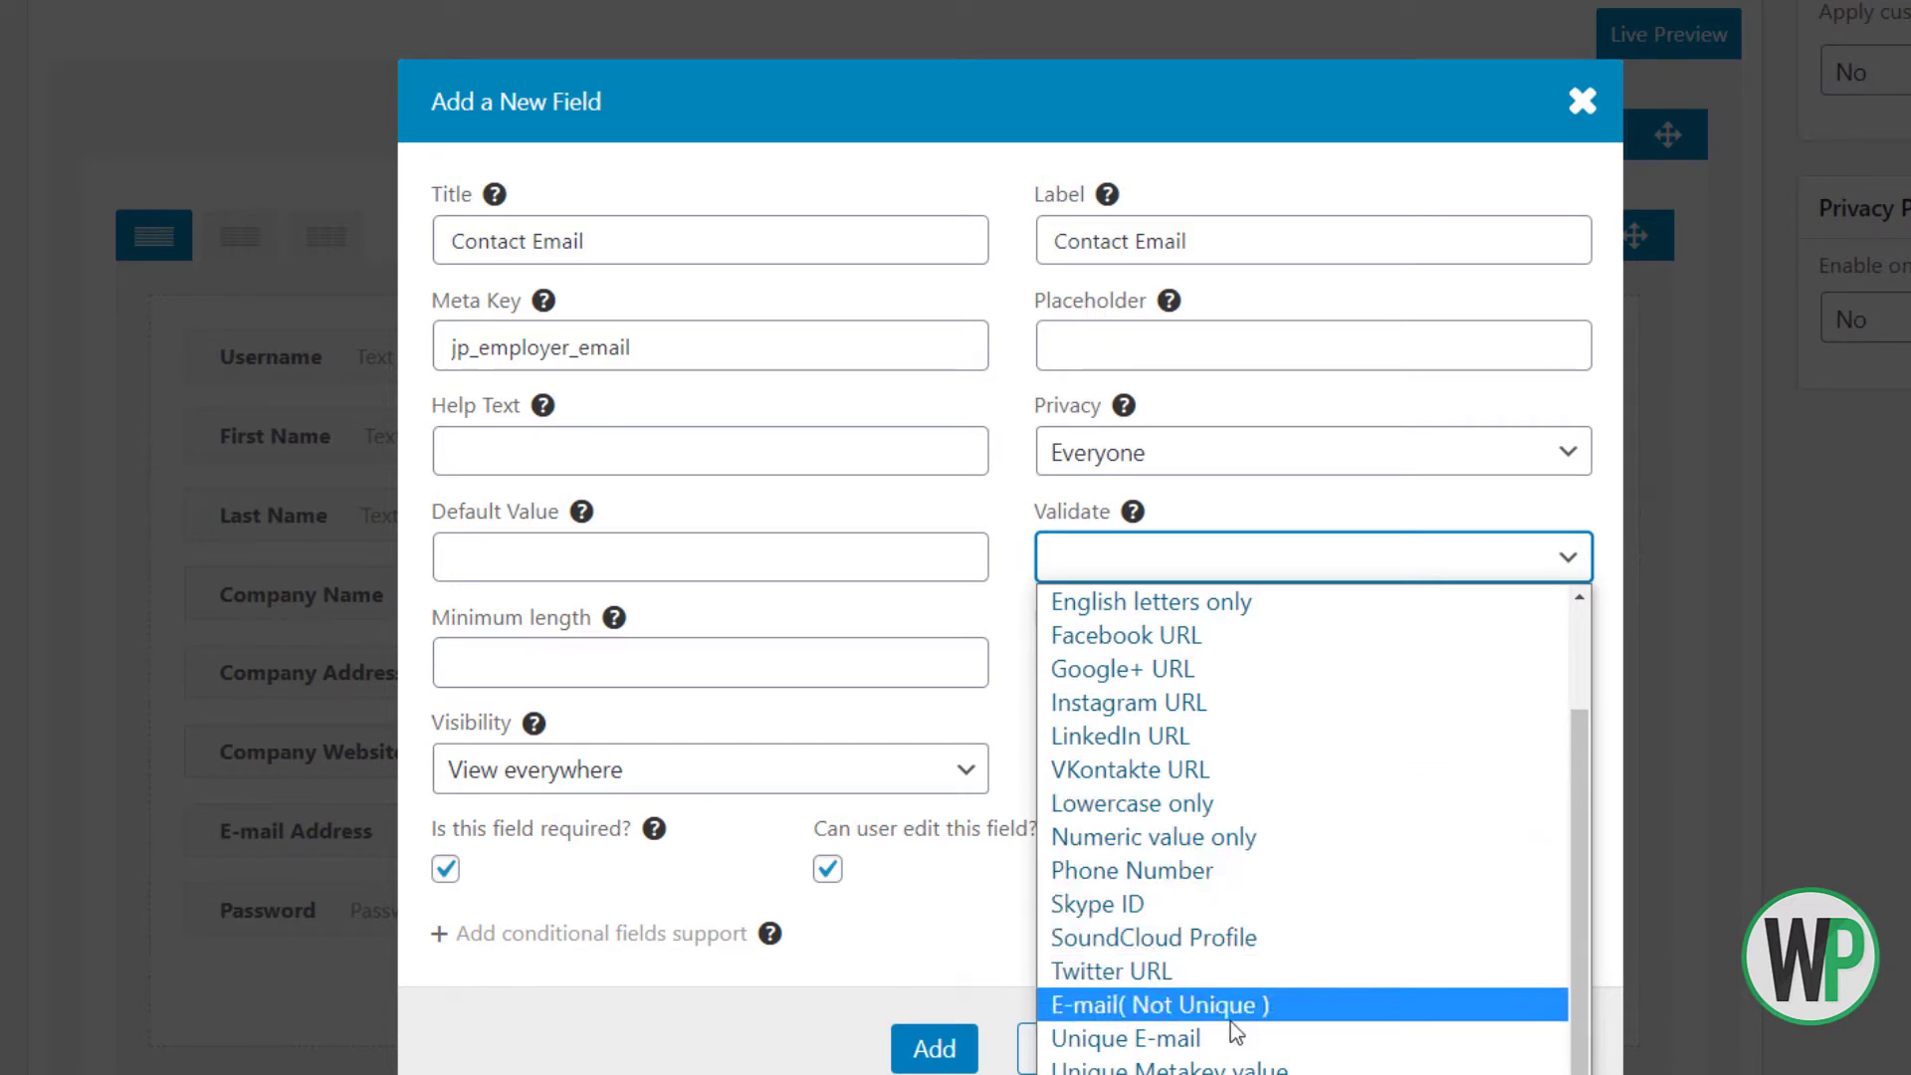
left_click(1145, 1008)
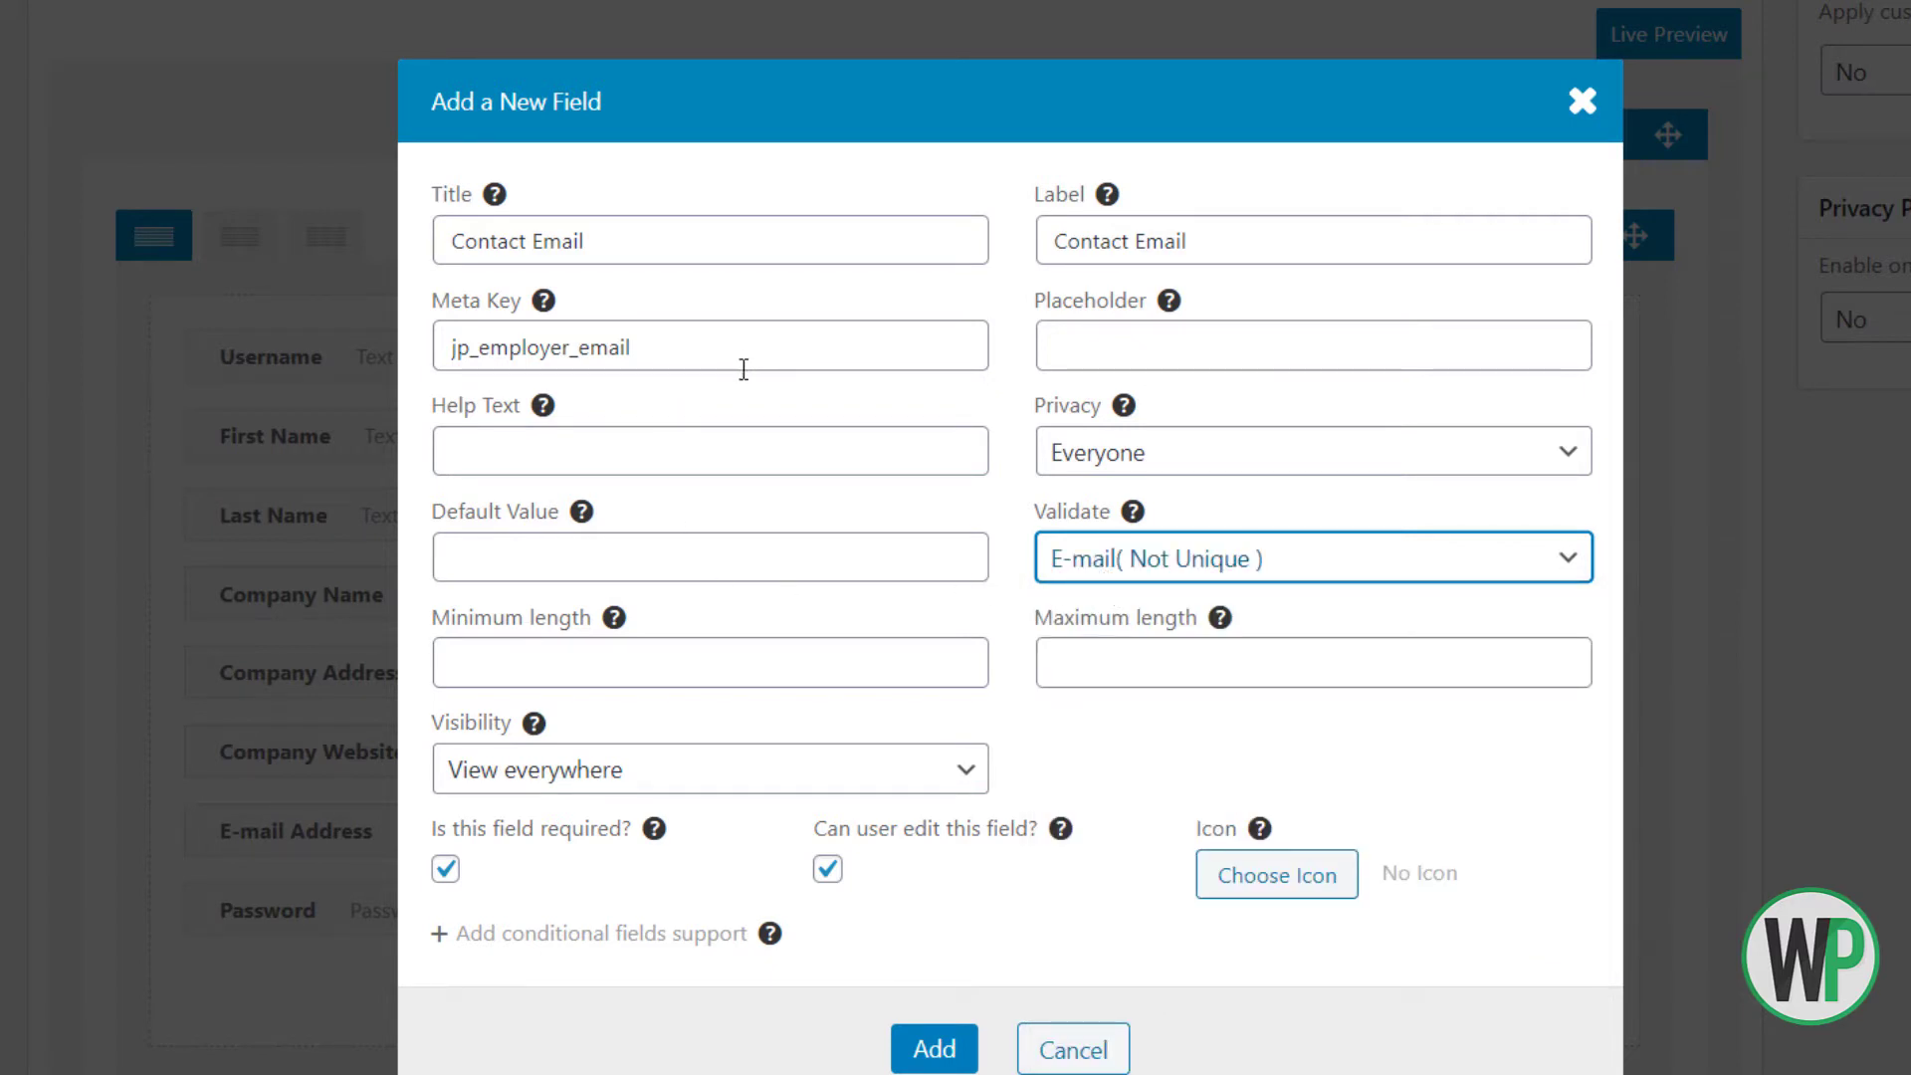
left_click(931, 1047)
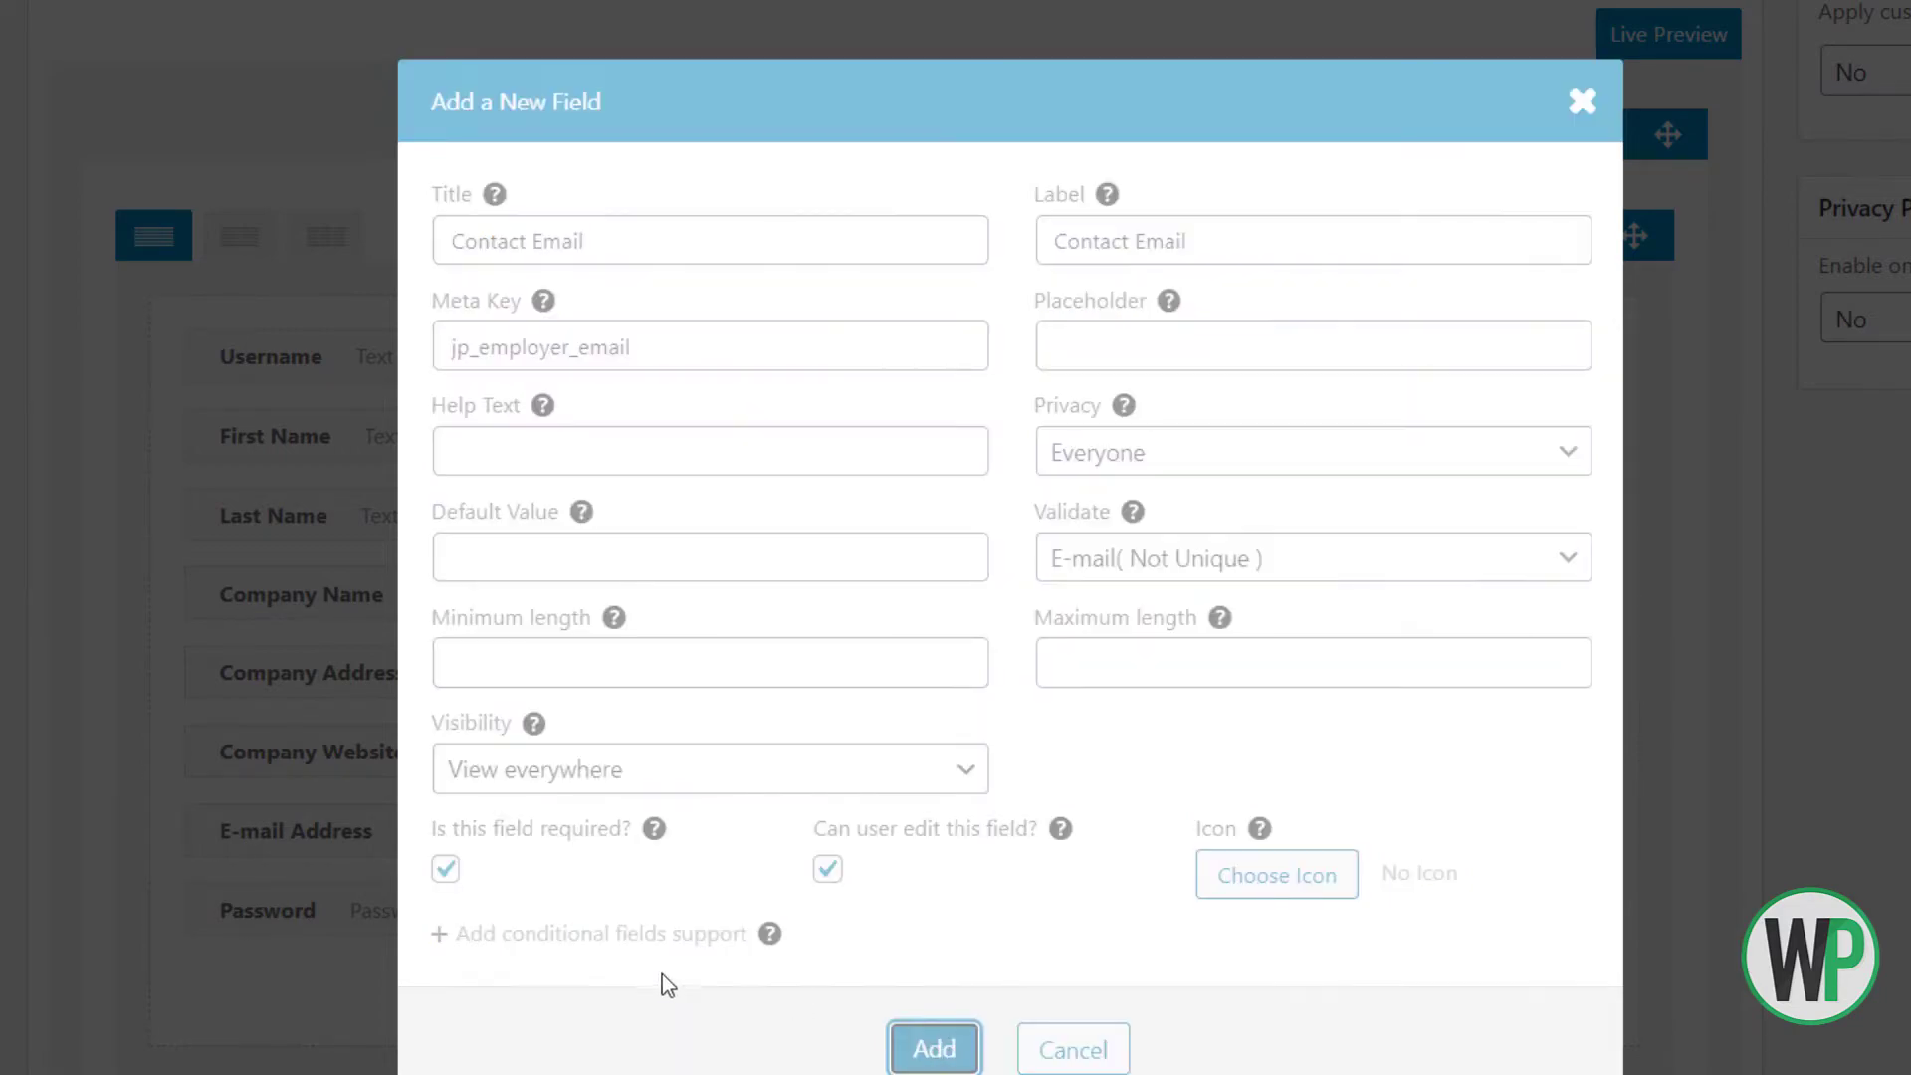
left_click_drag(461, 981, 469, 810)
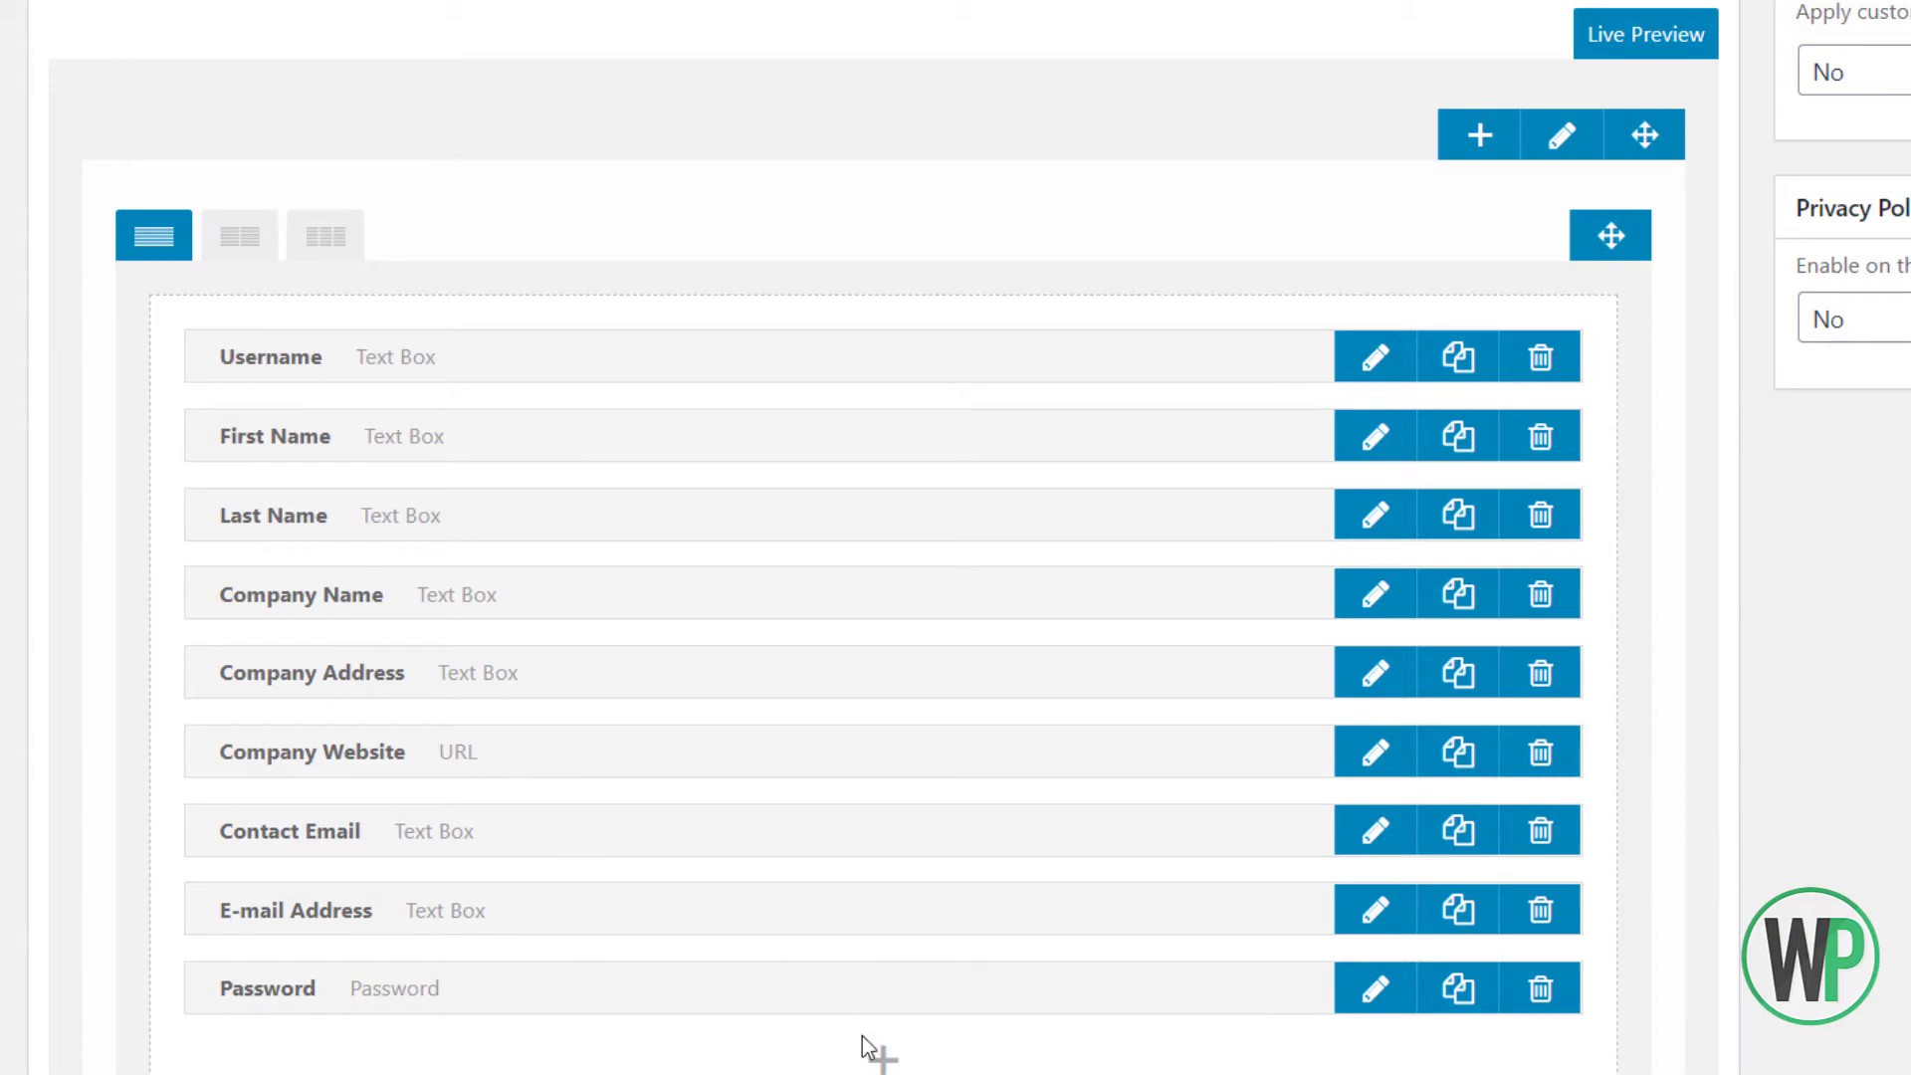
Start a new text box field with Company Contact Number as title and label and jp_employer_phone as meta key
left_click(884, 1059)
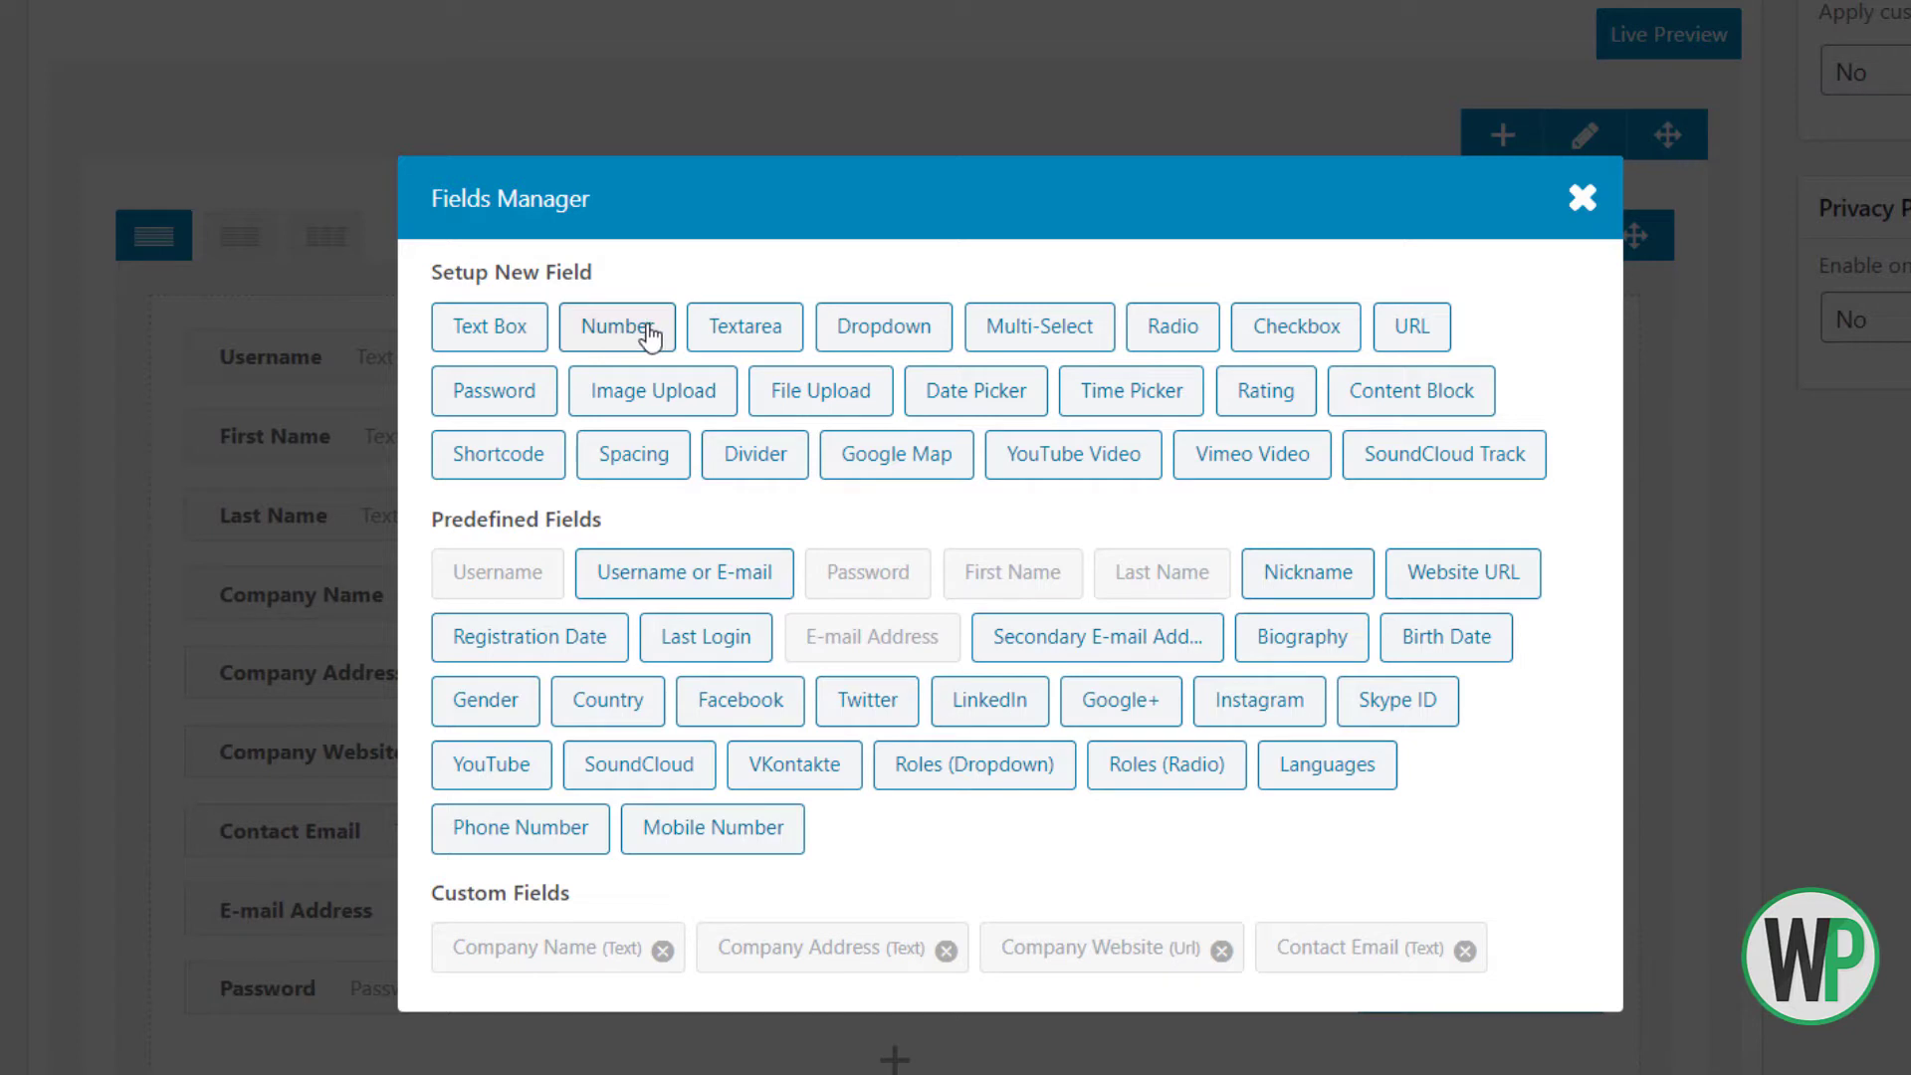
left_click(533, 333)
left_click(726, 239)
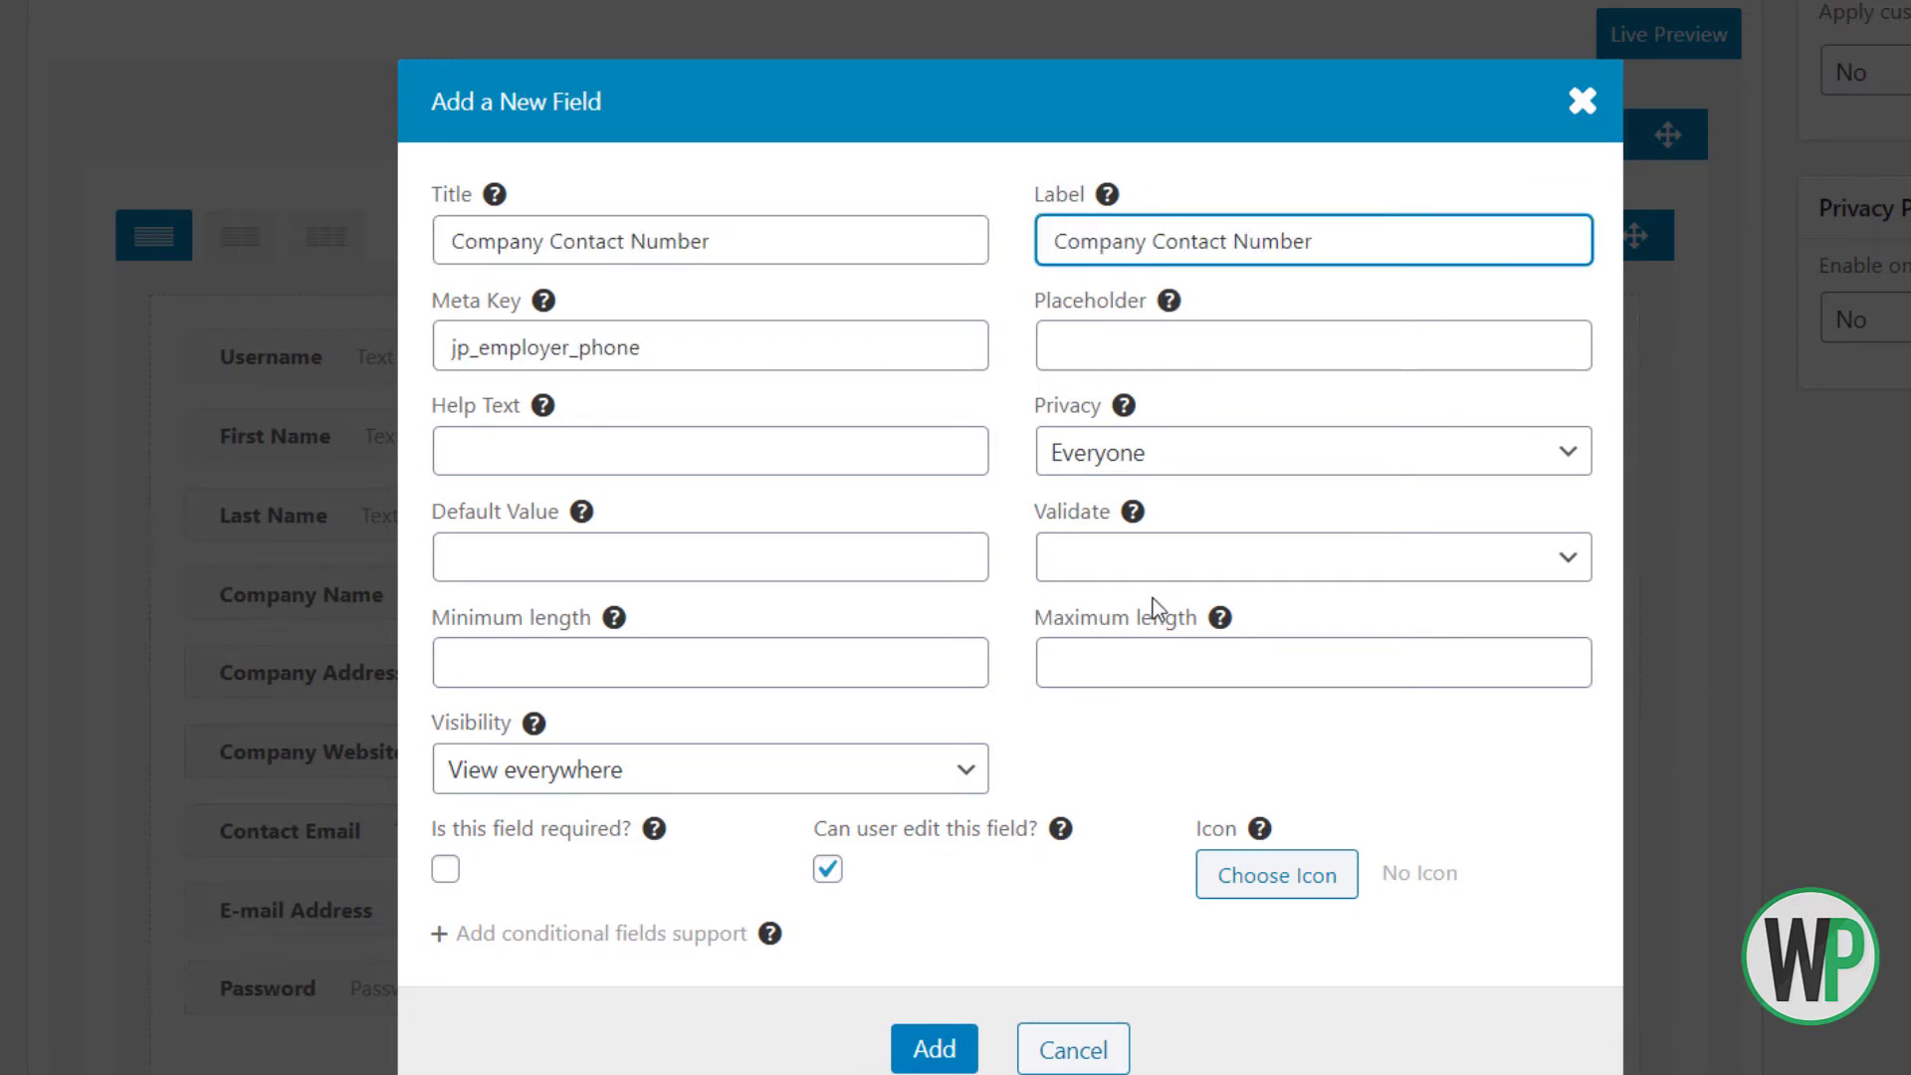
Set the field's validation to Phone Number, make it required, add it to the form, and place it directly below Contact Email
left_click(1161, 560)
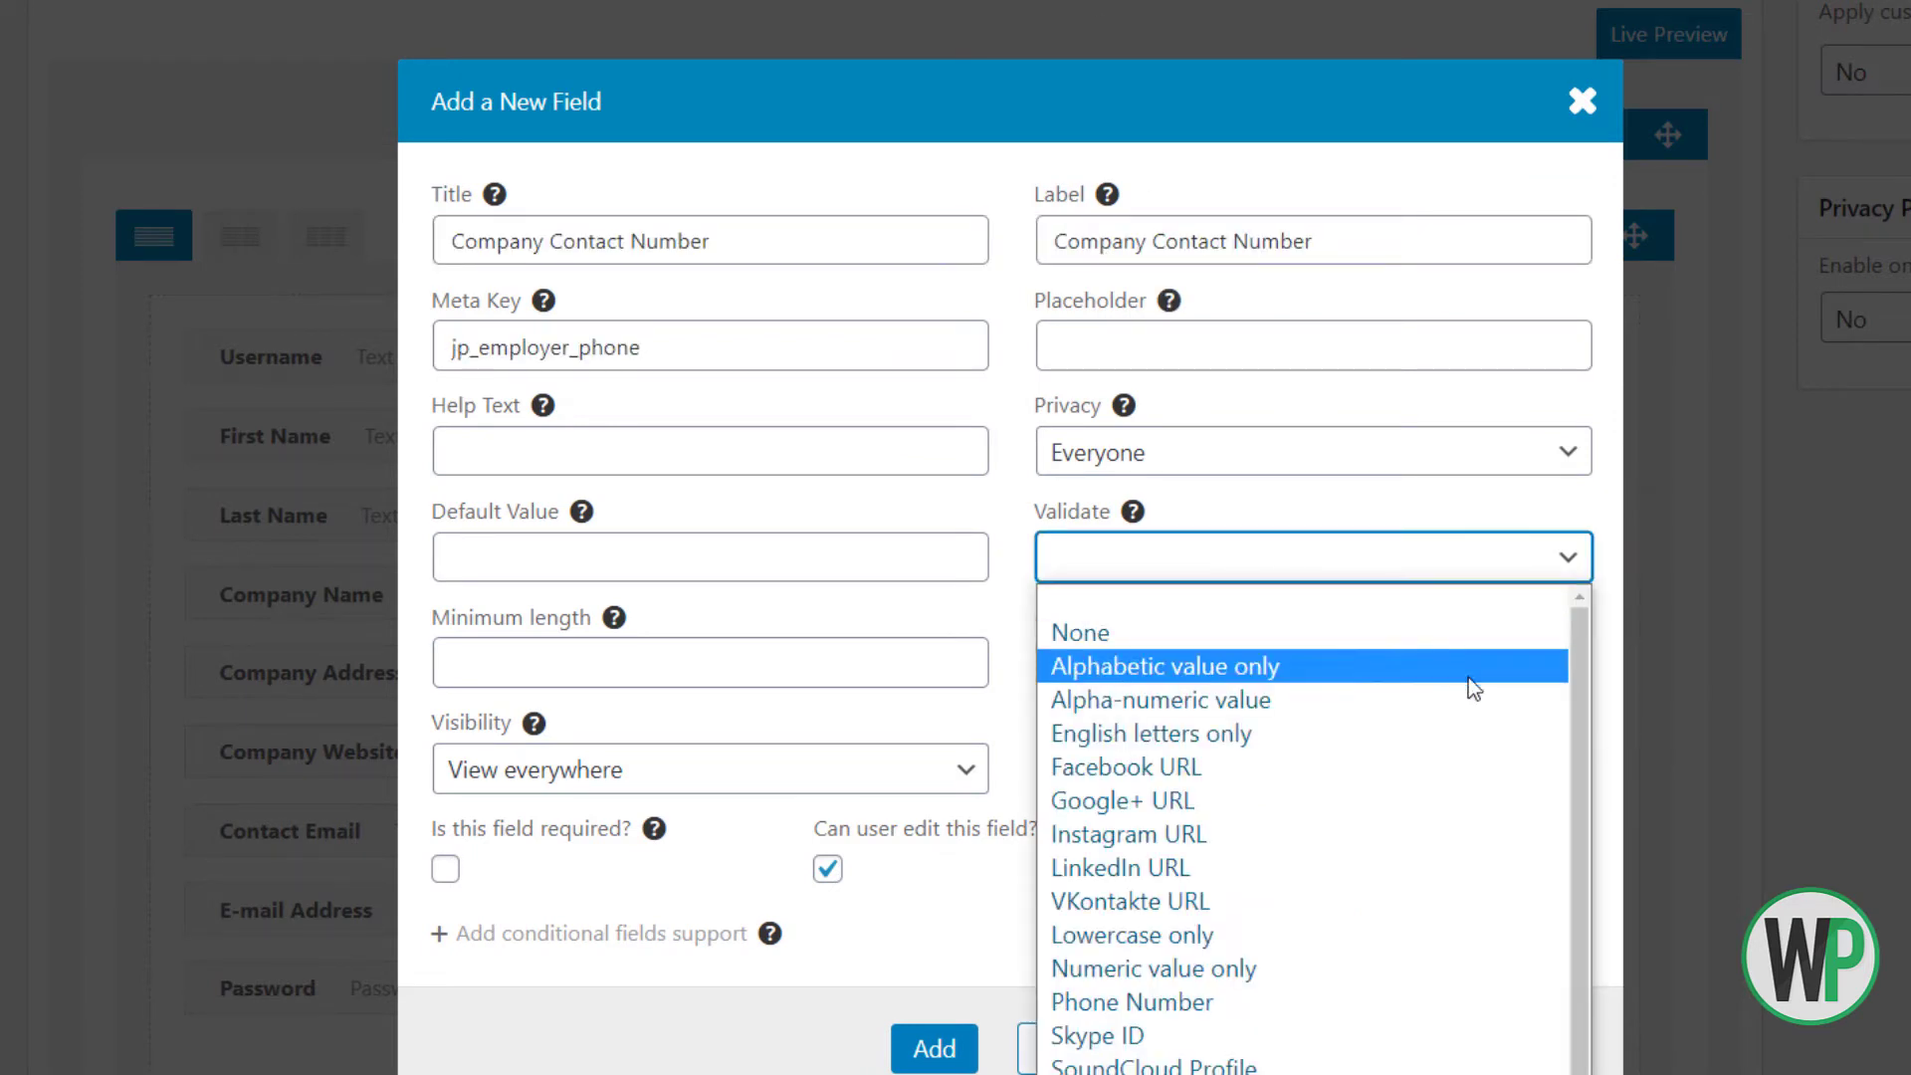
left_click_drag(1585, 667, 1583, 705)
left_click(1302, 957)
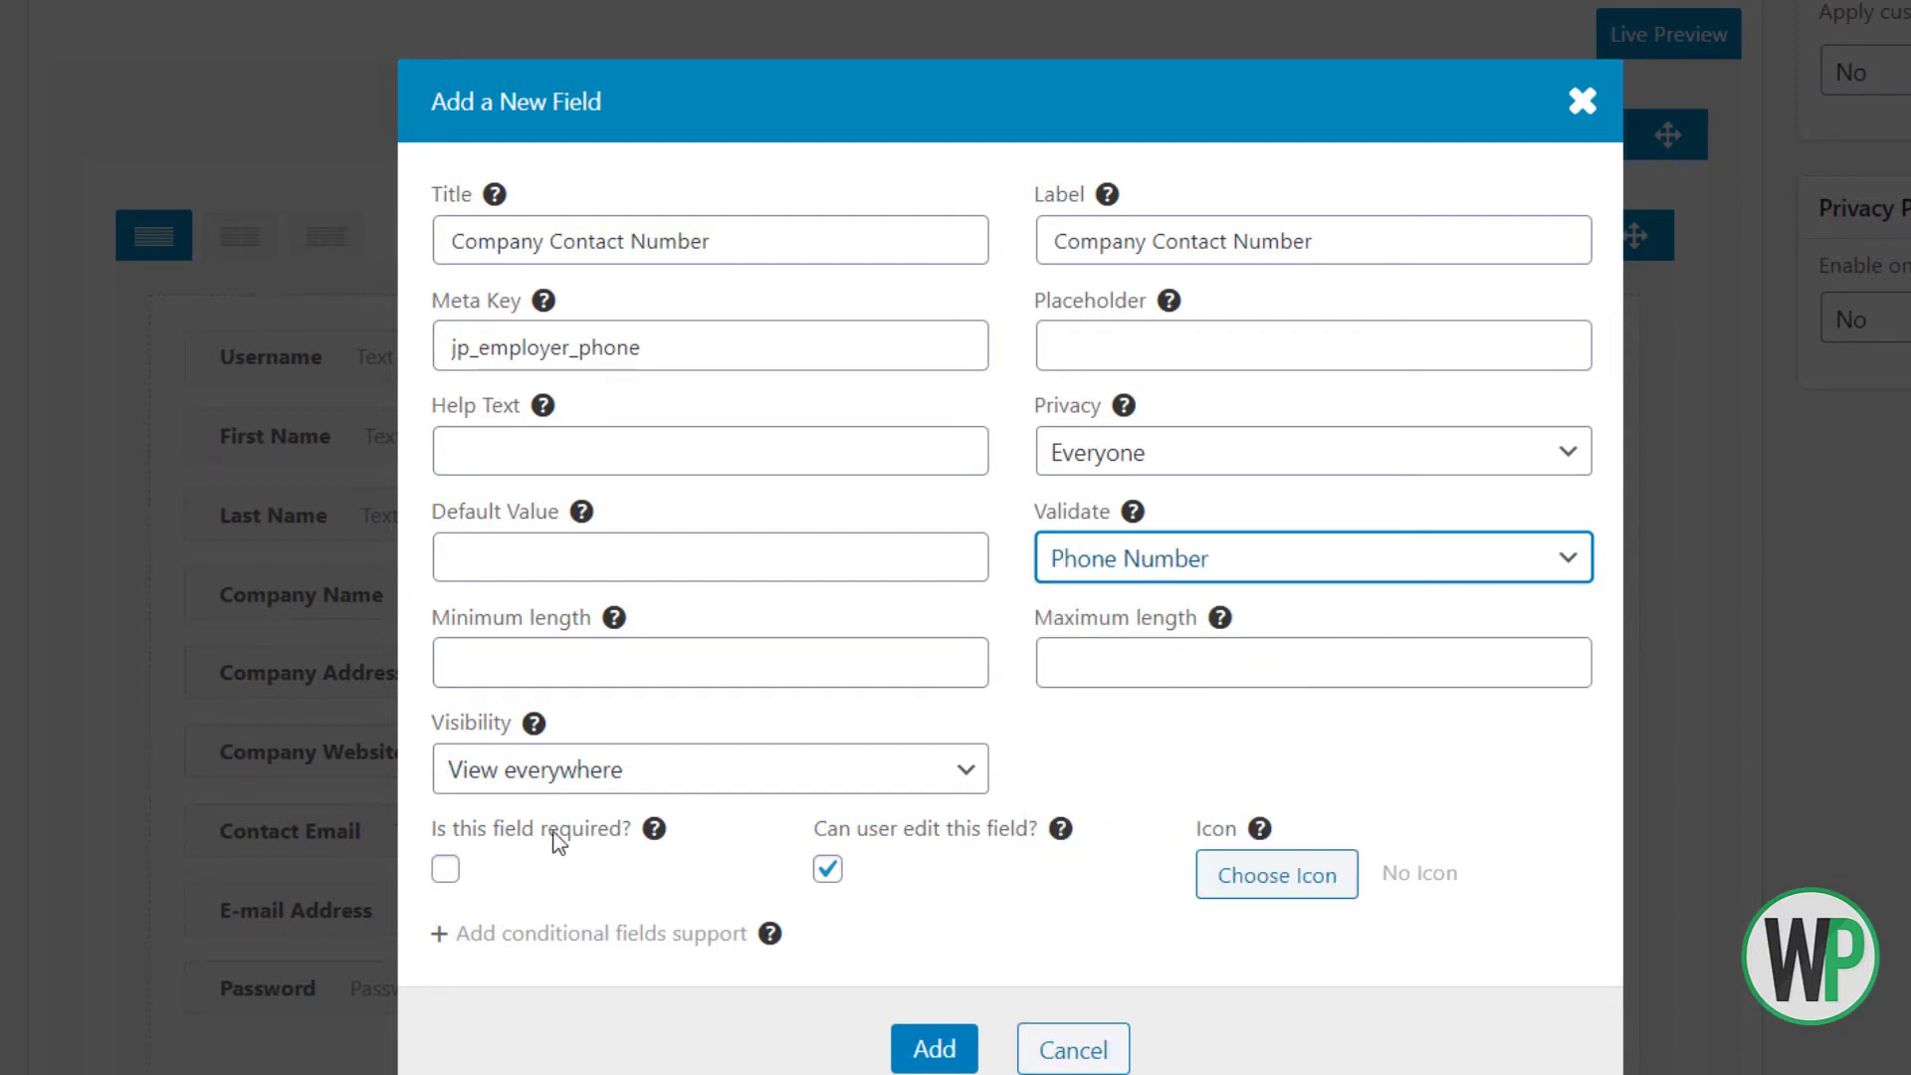
left_click(448, 872)
left_click(920, 1053)
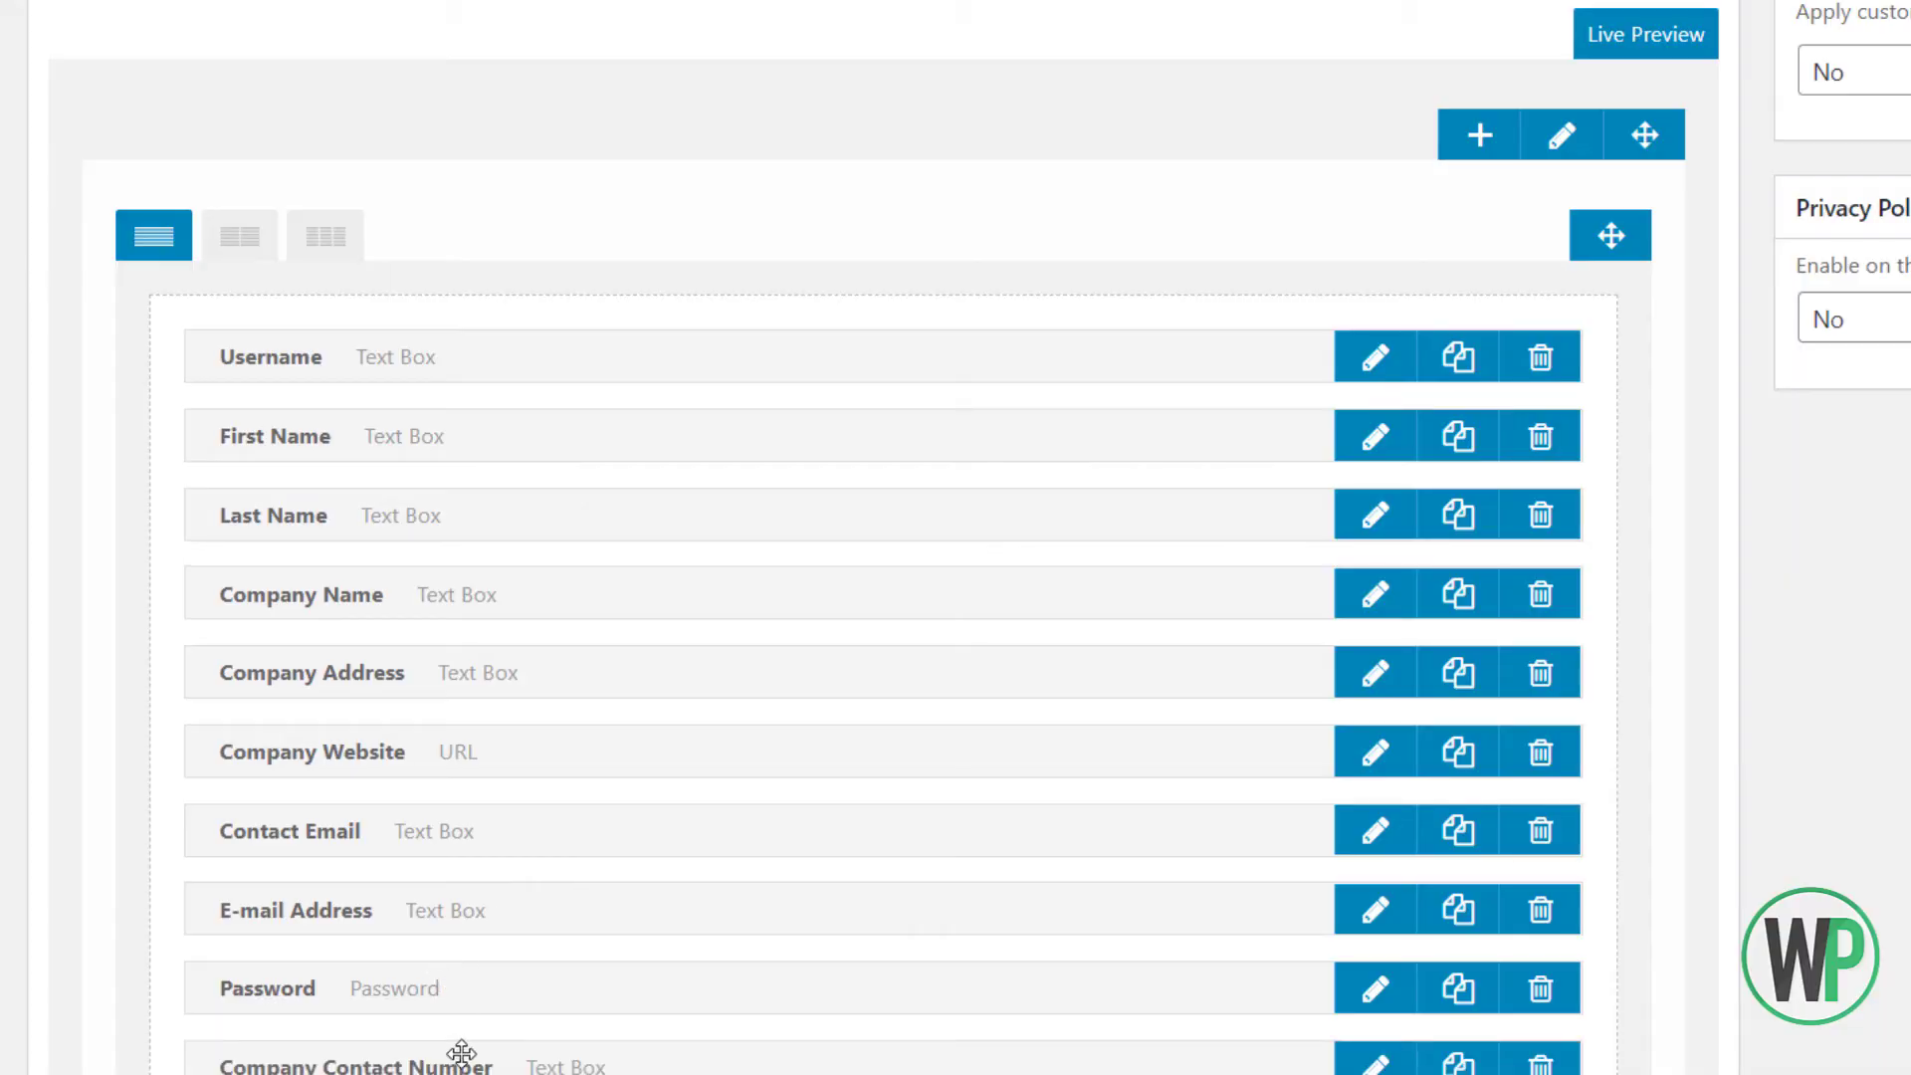
left_click_drag(461, 1052, 457, 876)
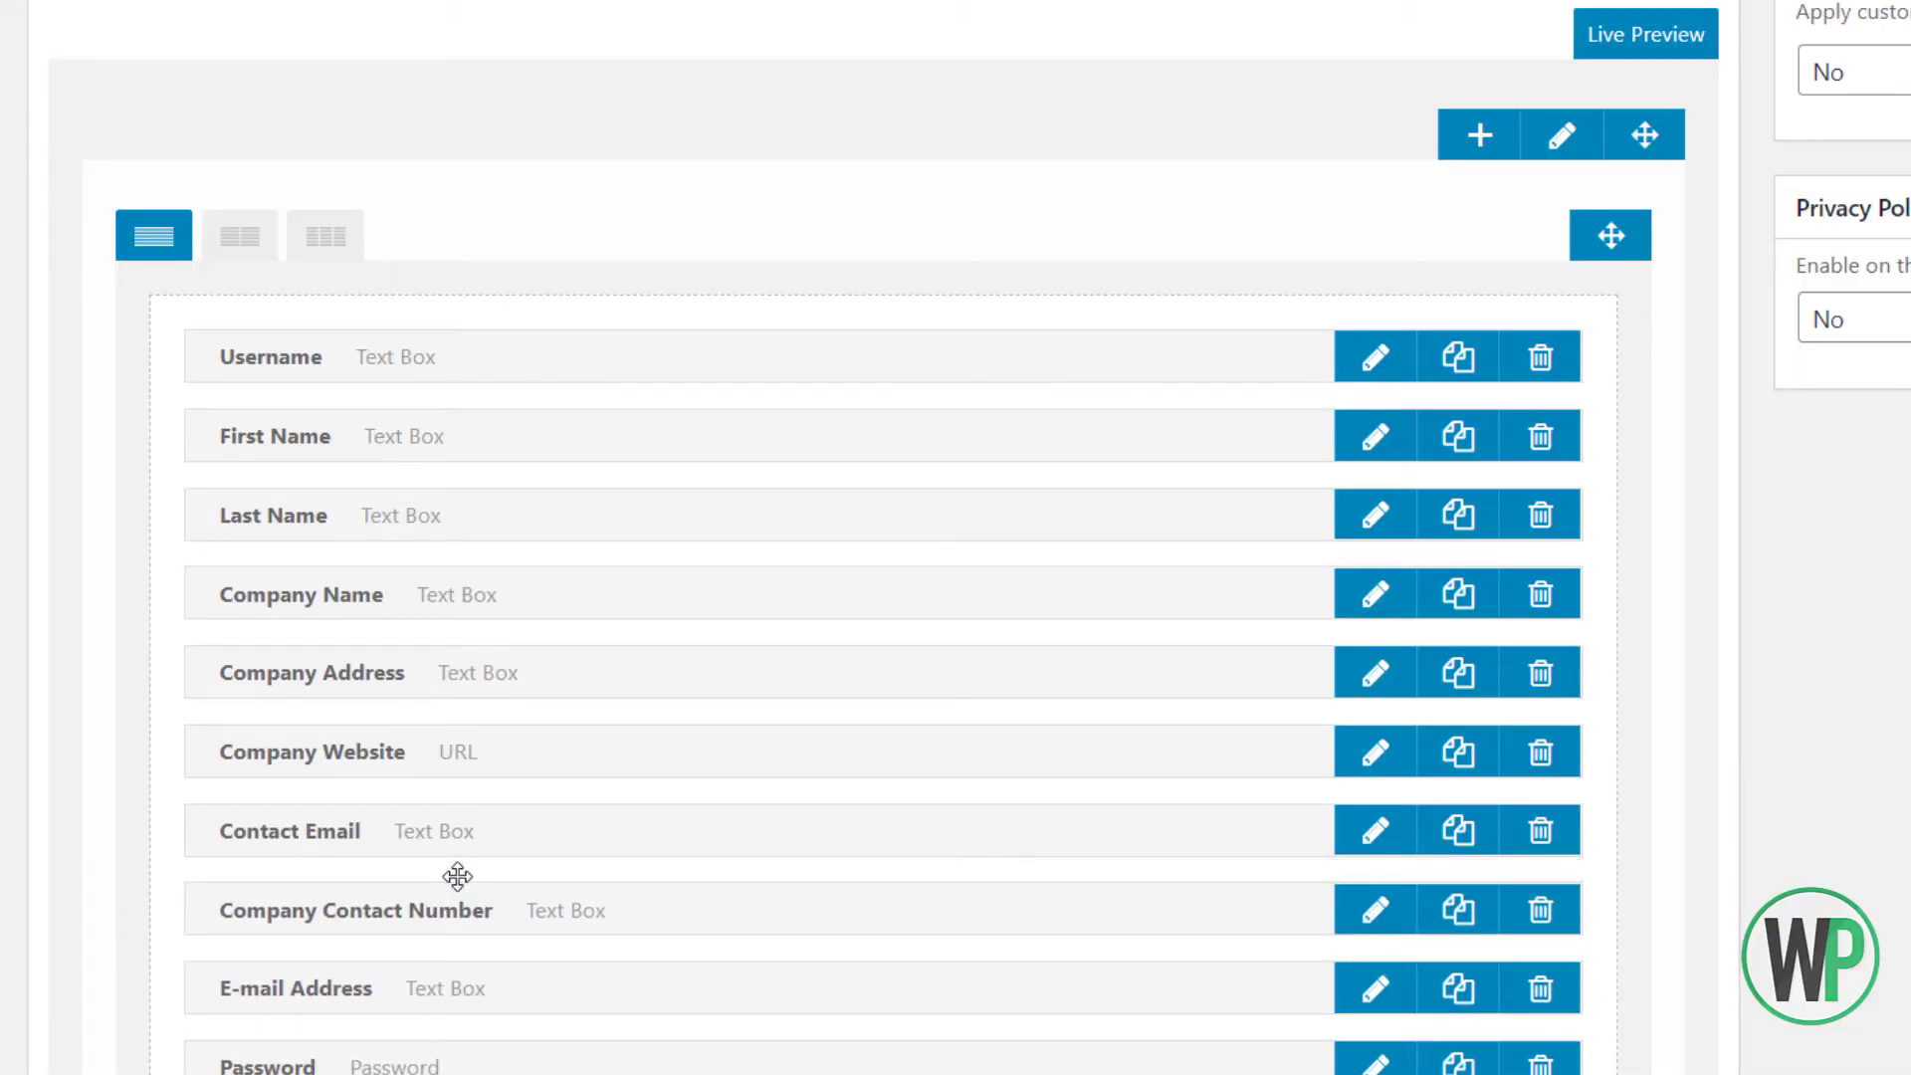
Move the E-mail Address and Password fields directly below Username, and update the Employer Registration form
left_click_drag(448, 988, 421, 416)
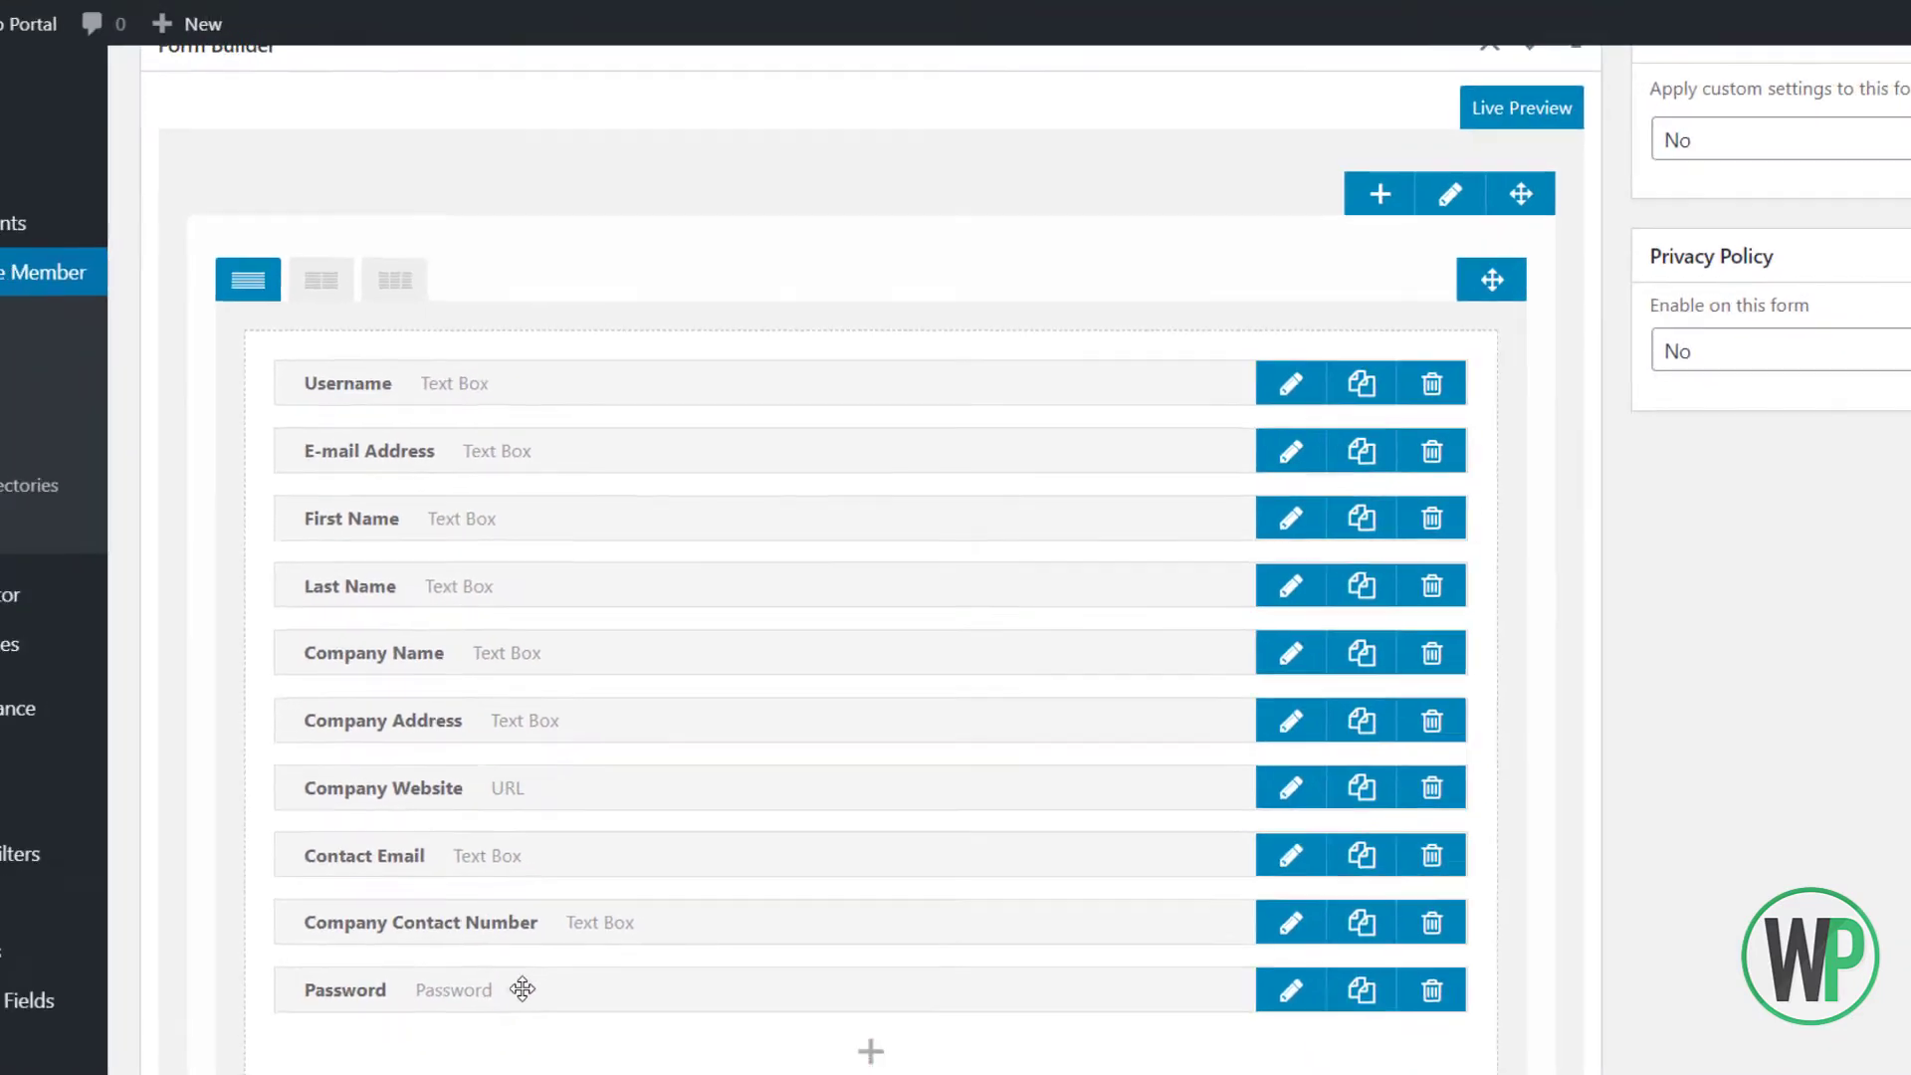
left_click_drag(522, 989, 520, 518)
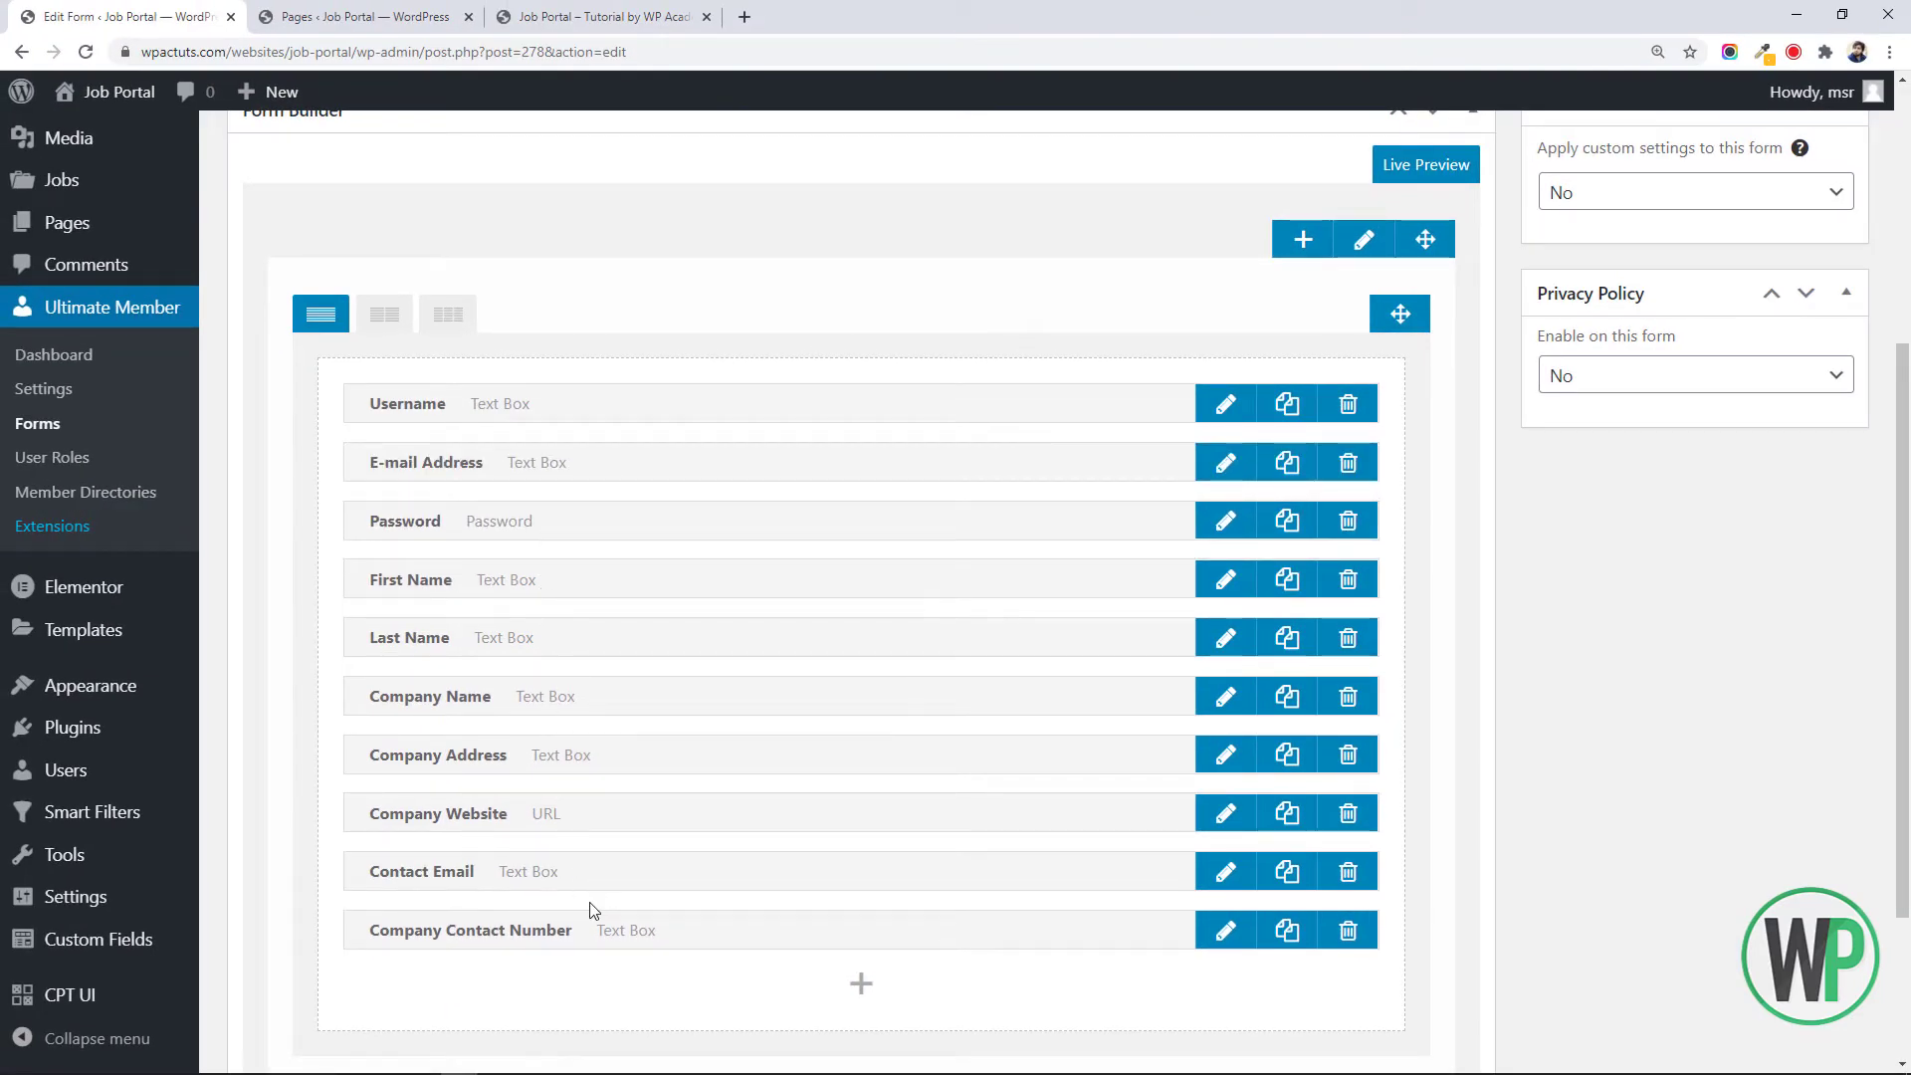
scroll(1892, 515, "up", 1)
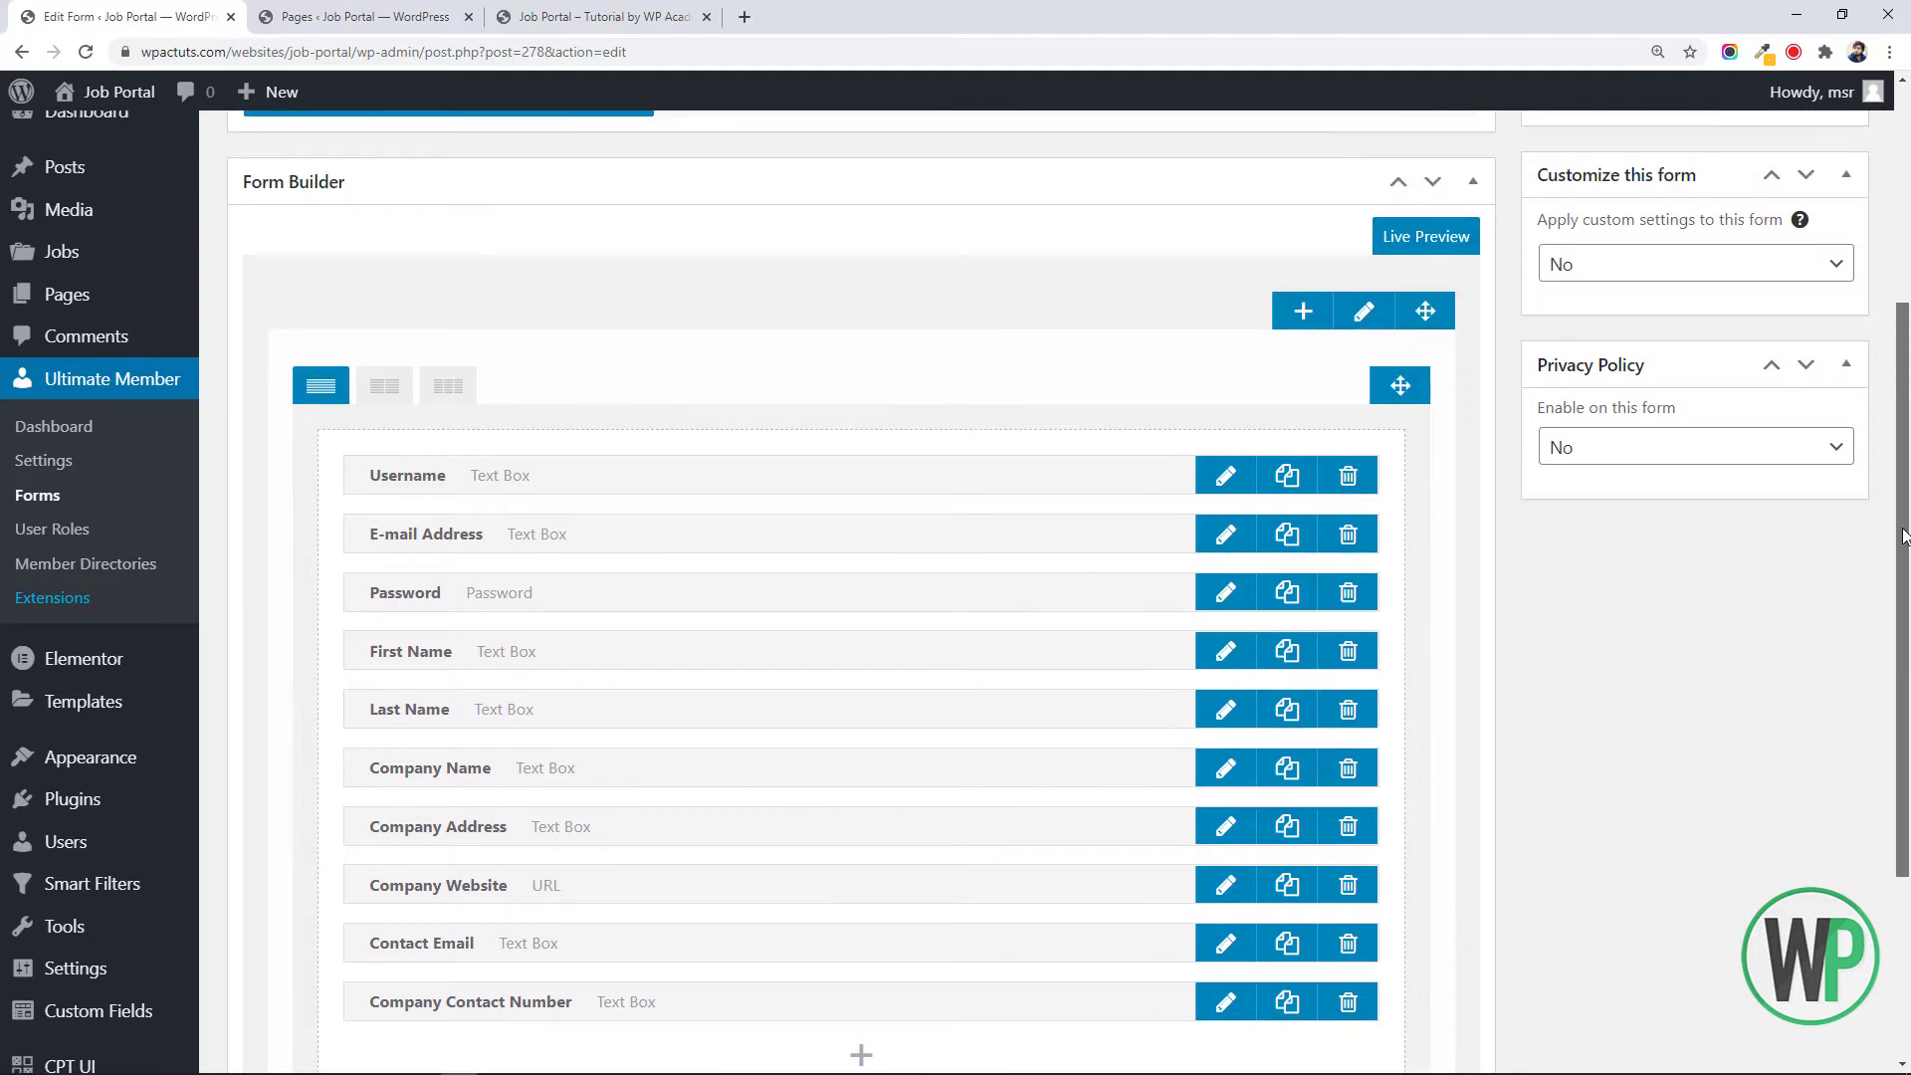
left_click(1783, 488)
scroll(1783, 492, "up", 2)
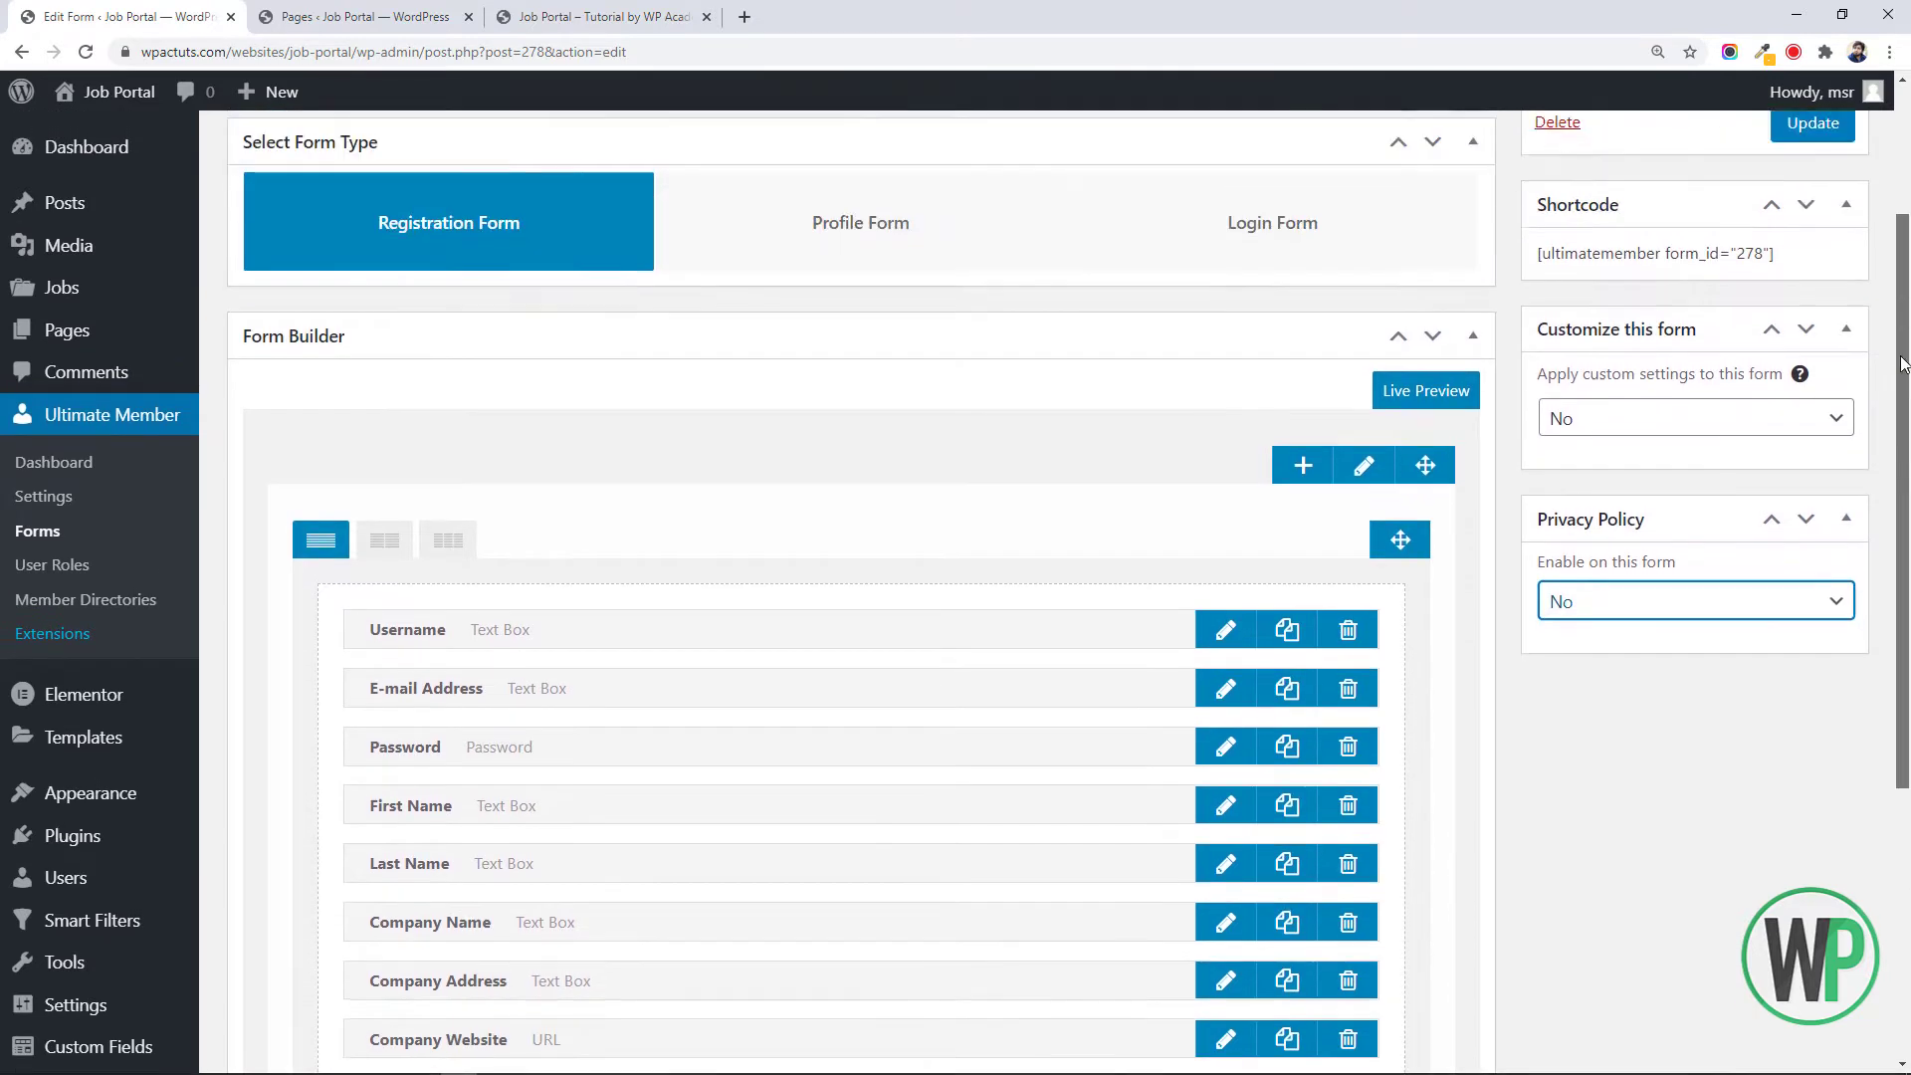
left_click(1798, 202)
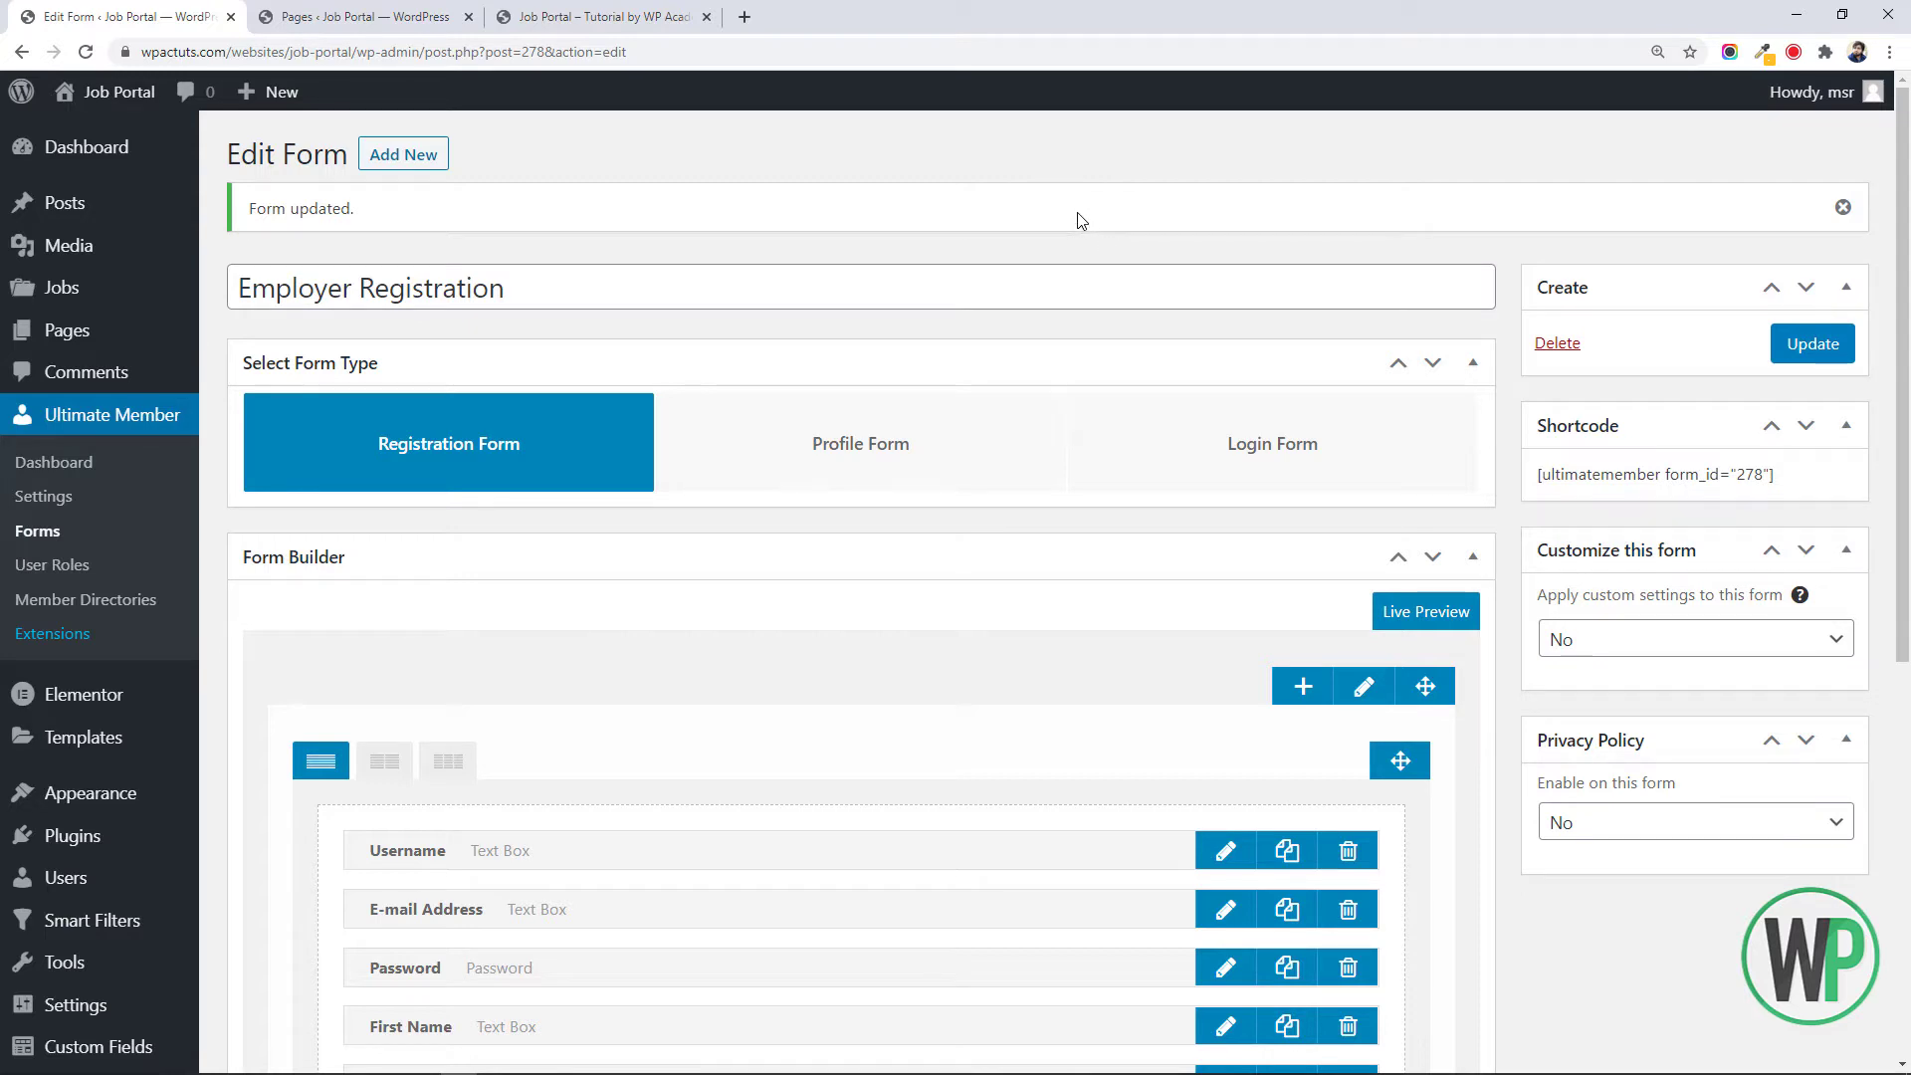
Open the Register page from the site's page list for editing in a new browser tab, placed second
left_click(214, 330)
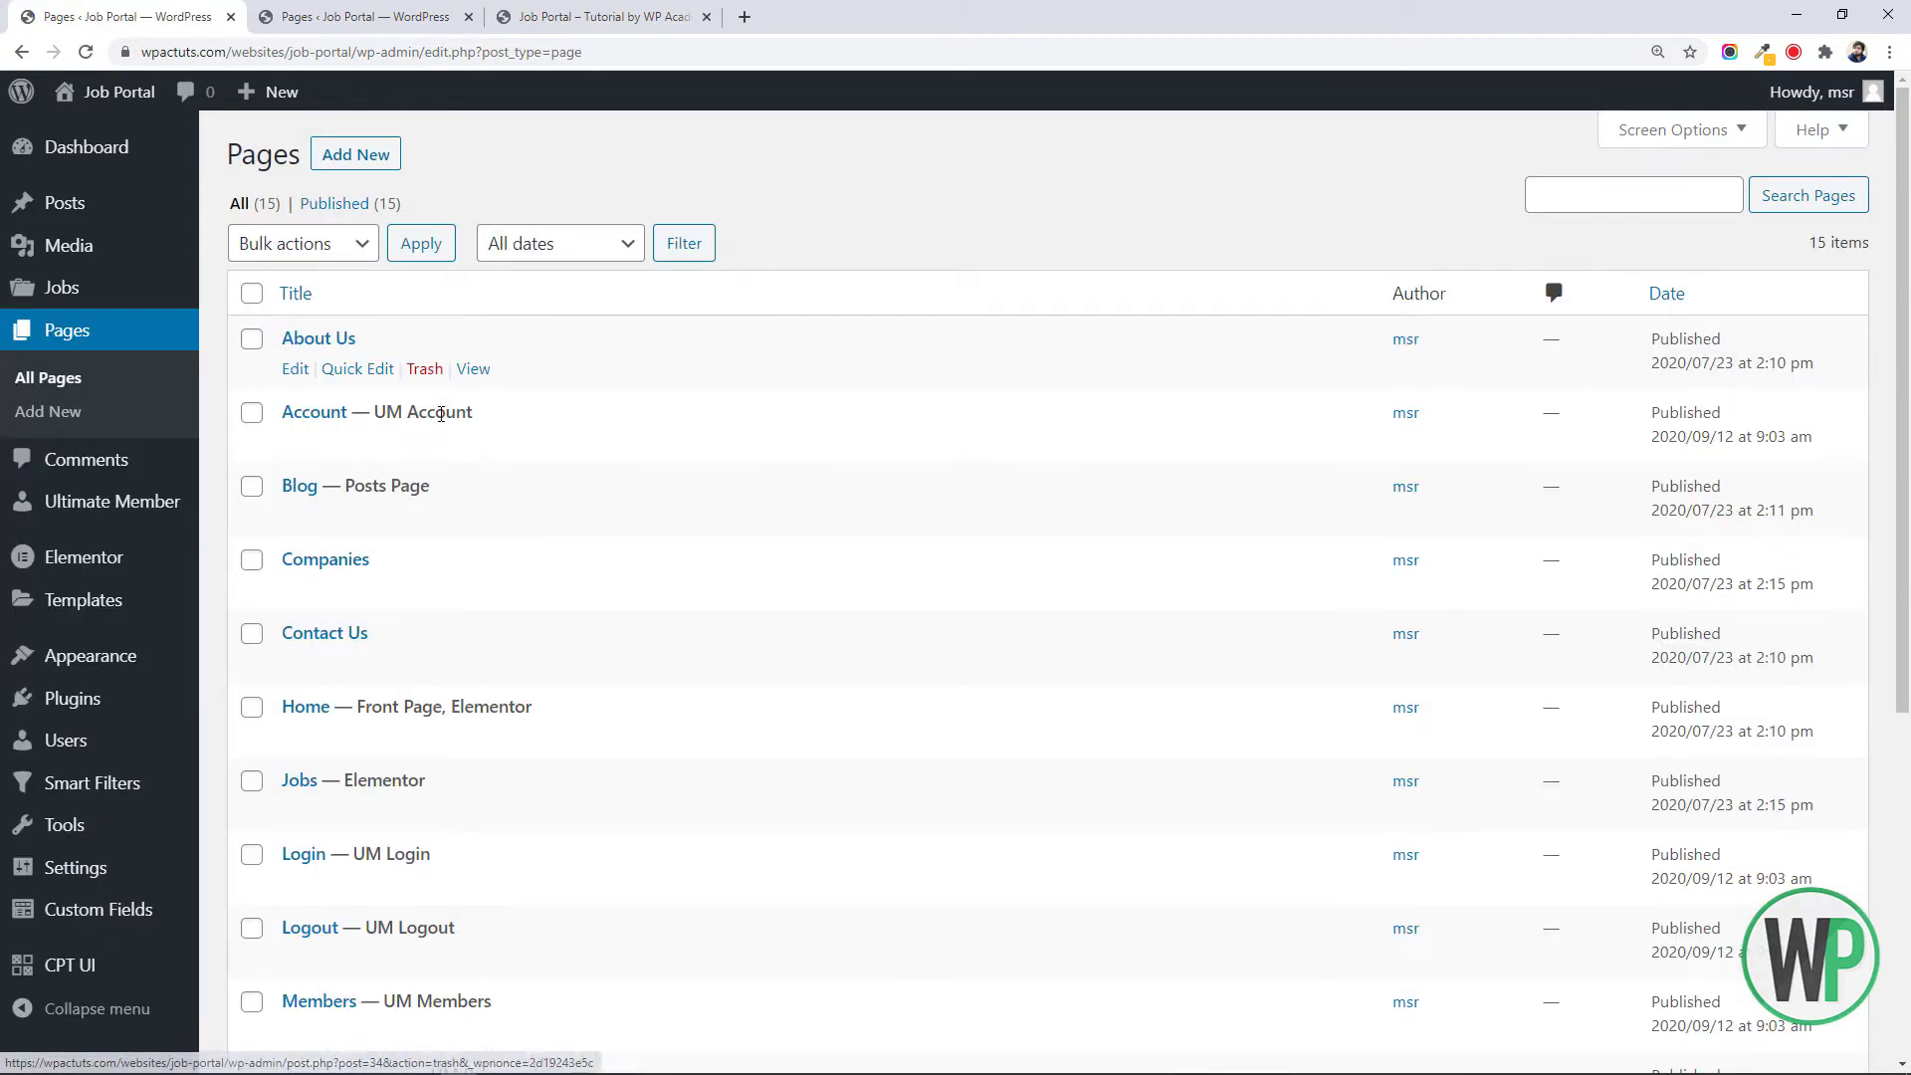
scroll(493, 617, "down", 1)
scroll(537, 742, "down", 4)
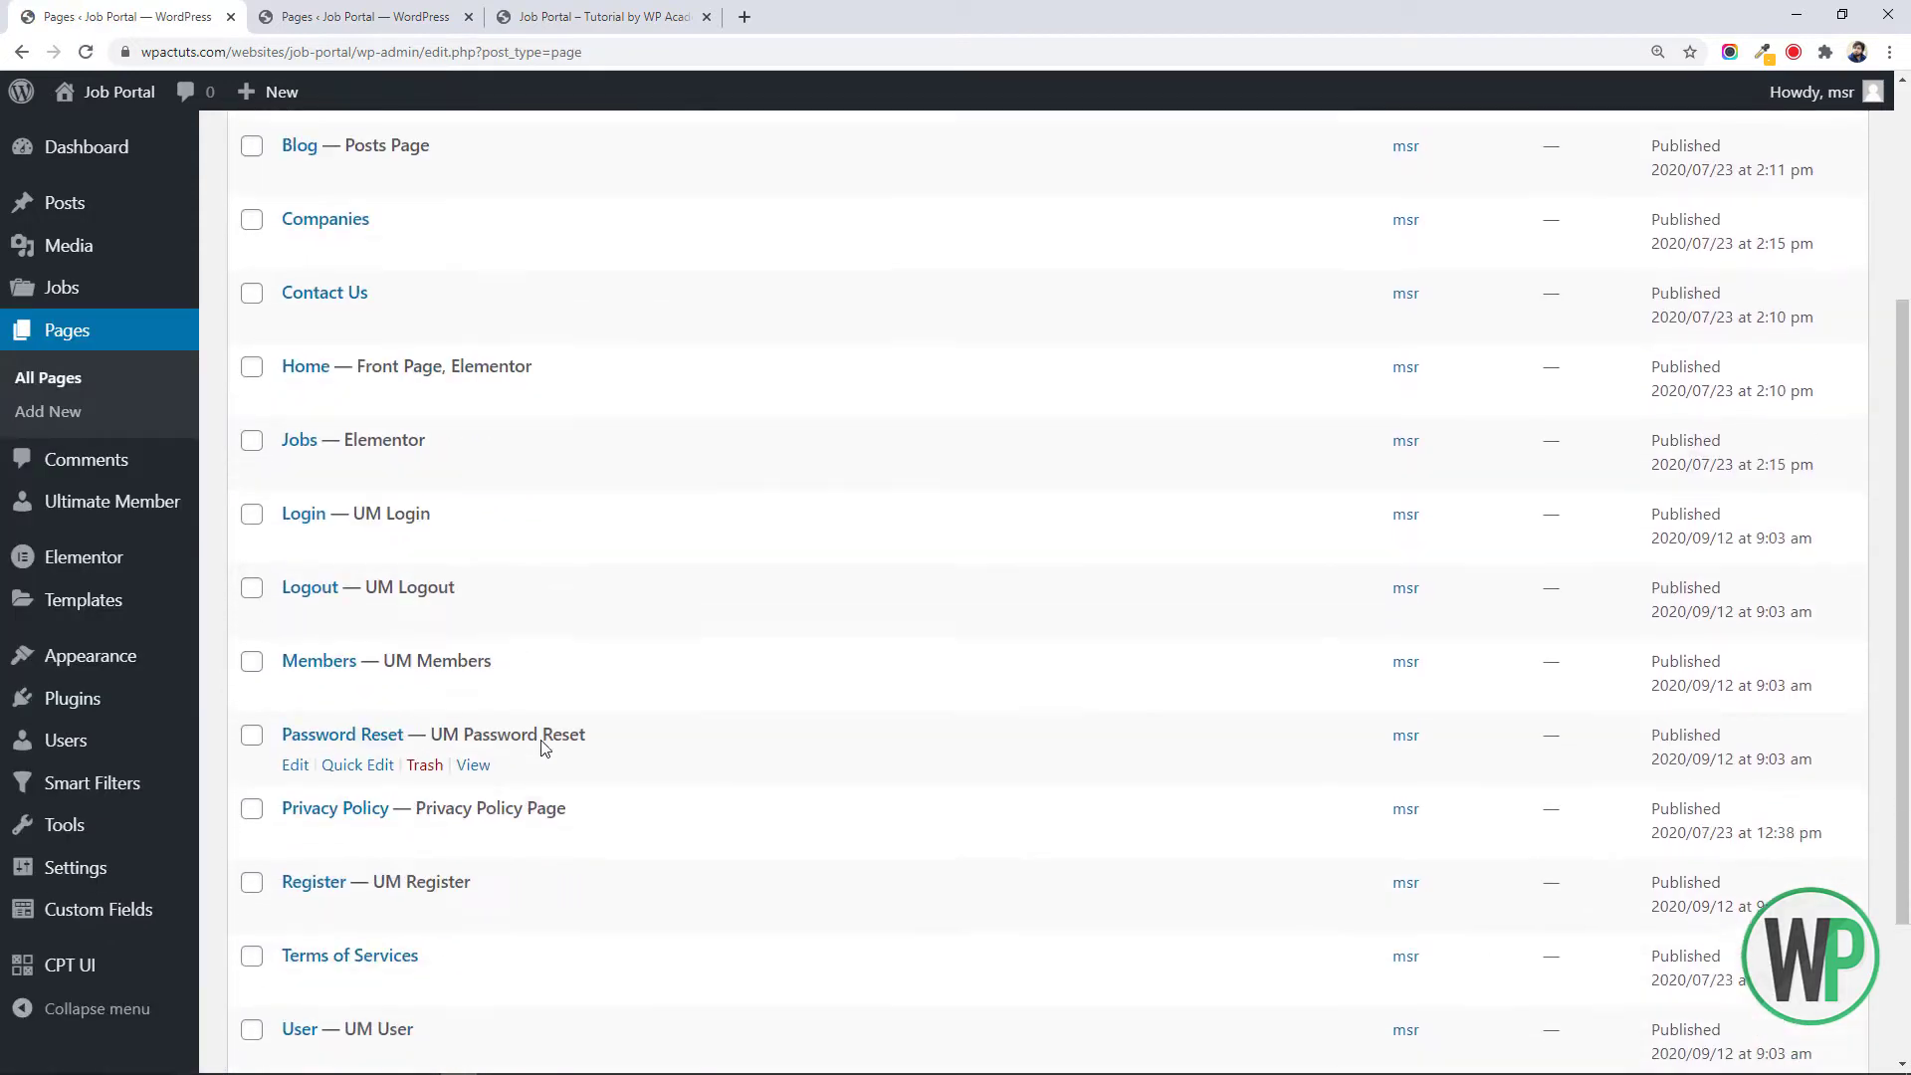
scroll(544, 753, "down", 1)
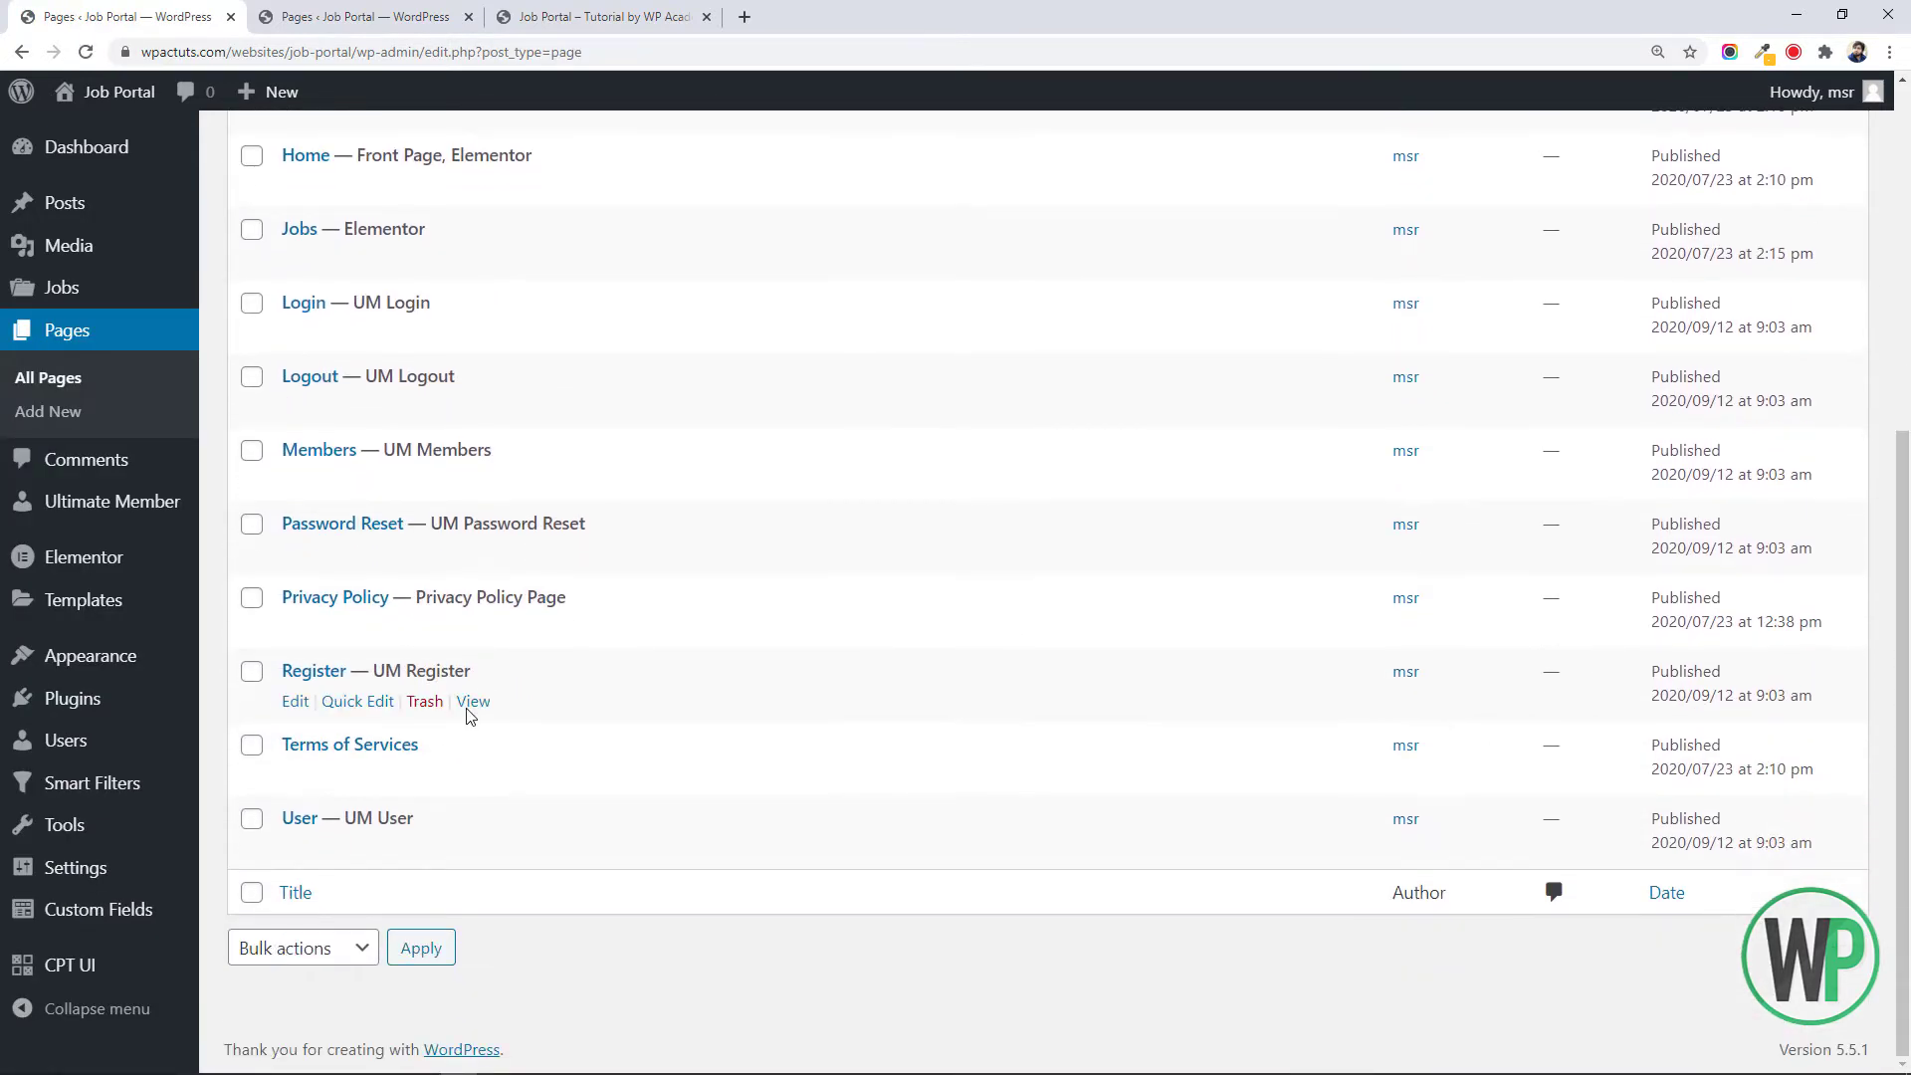
right_click(289, 709)
left_click(329, 721)
left_click(609, 10)
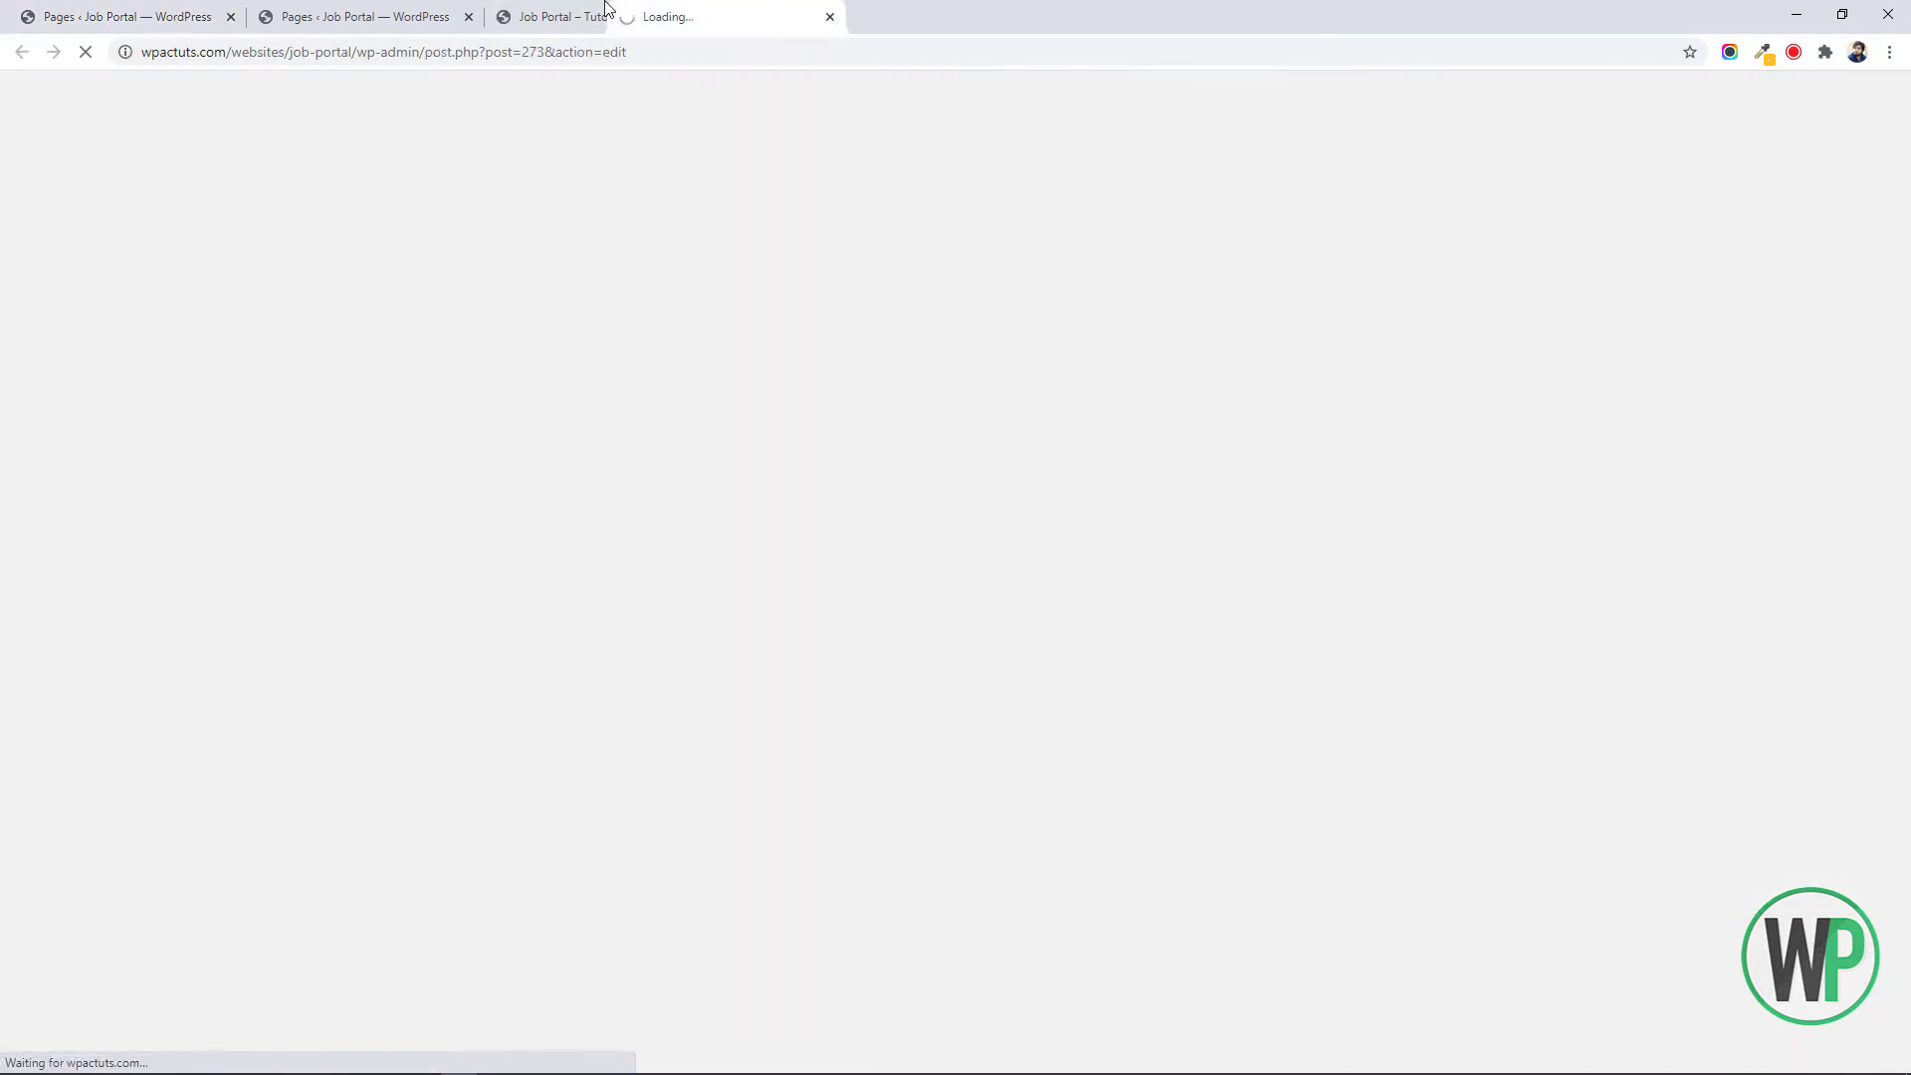
left_click_drag(609, 5, 380, 22)
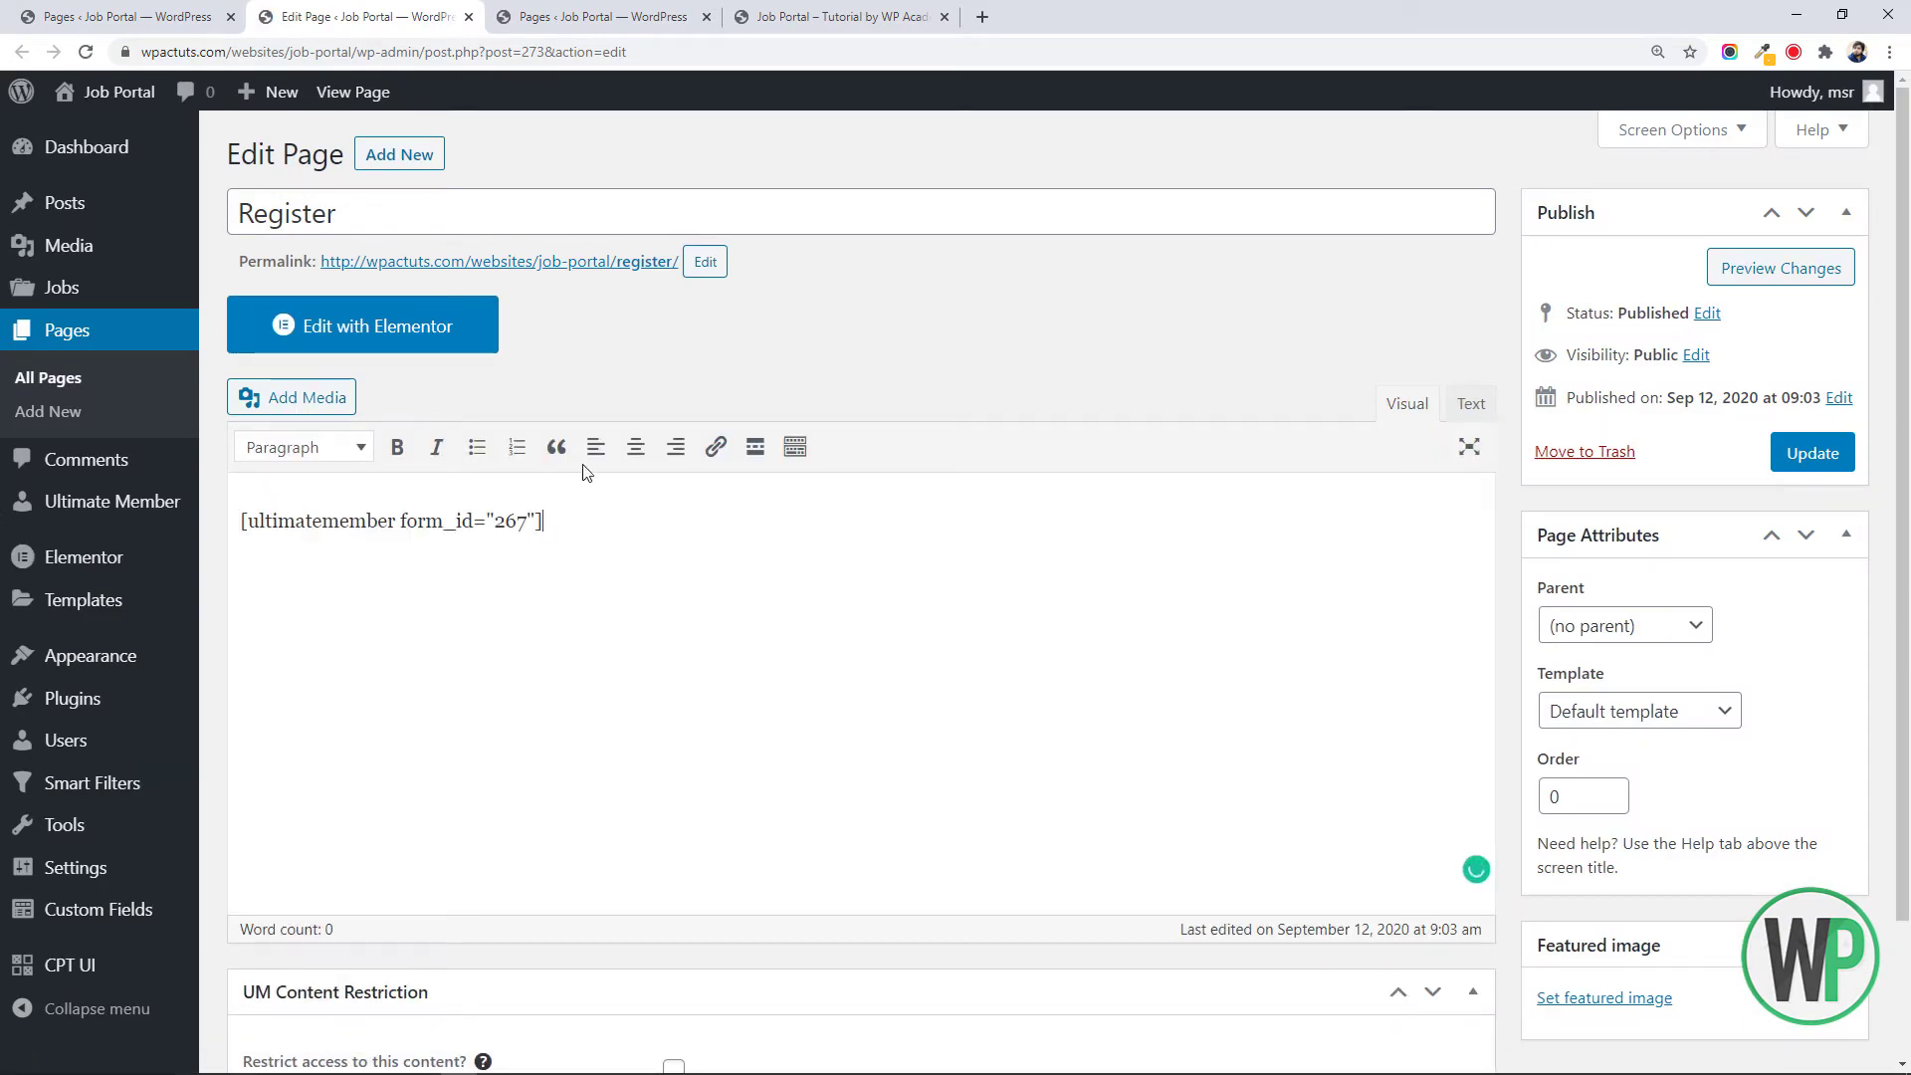
Remove the Ultimate Member form shortcode from the Register page's content and update the page
key("ctrl+a")
key("ctrl+x")
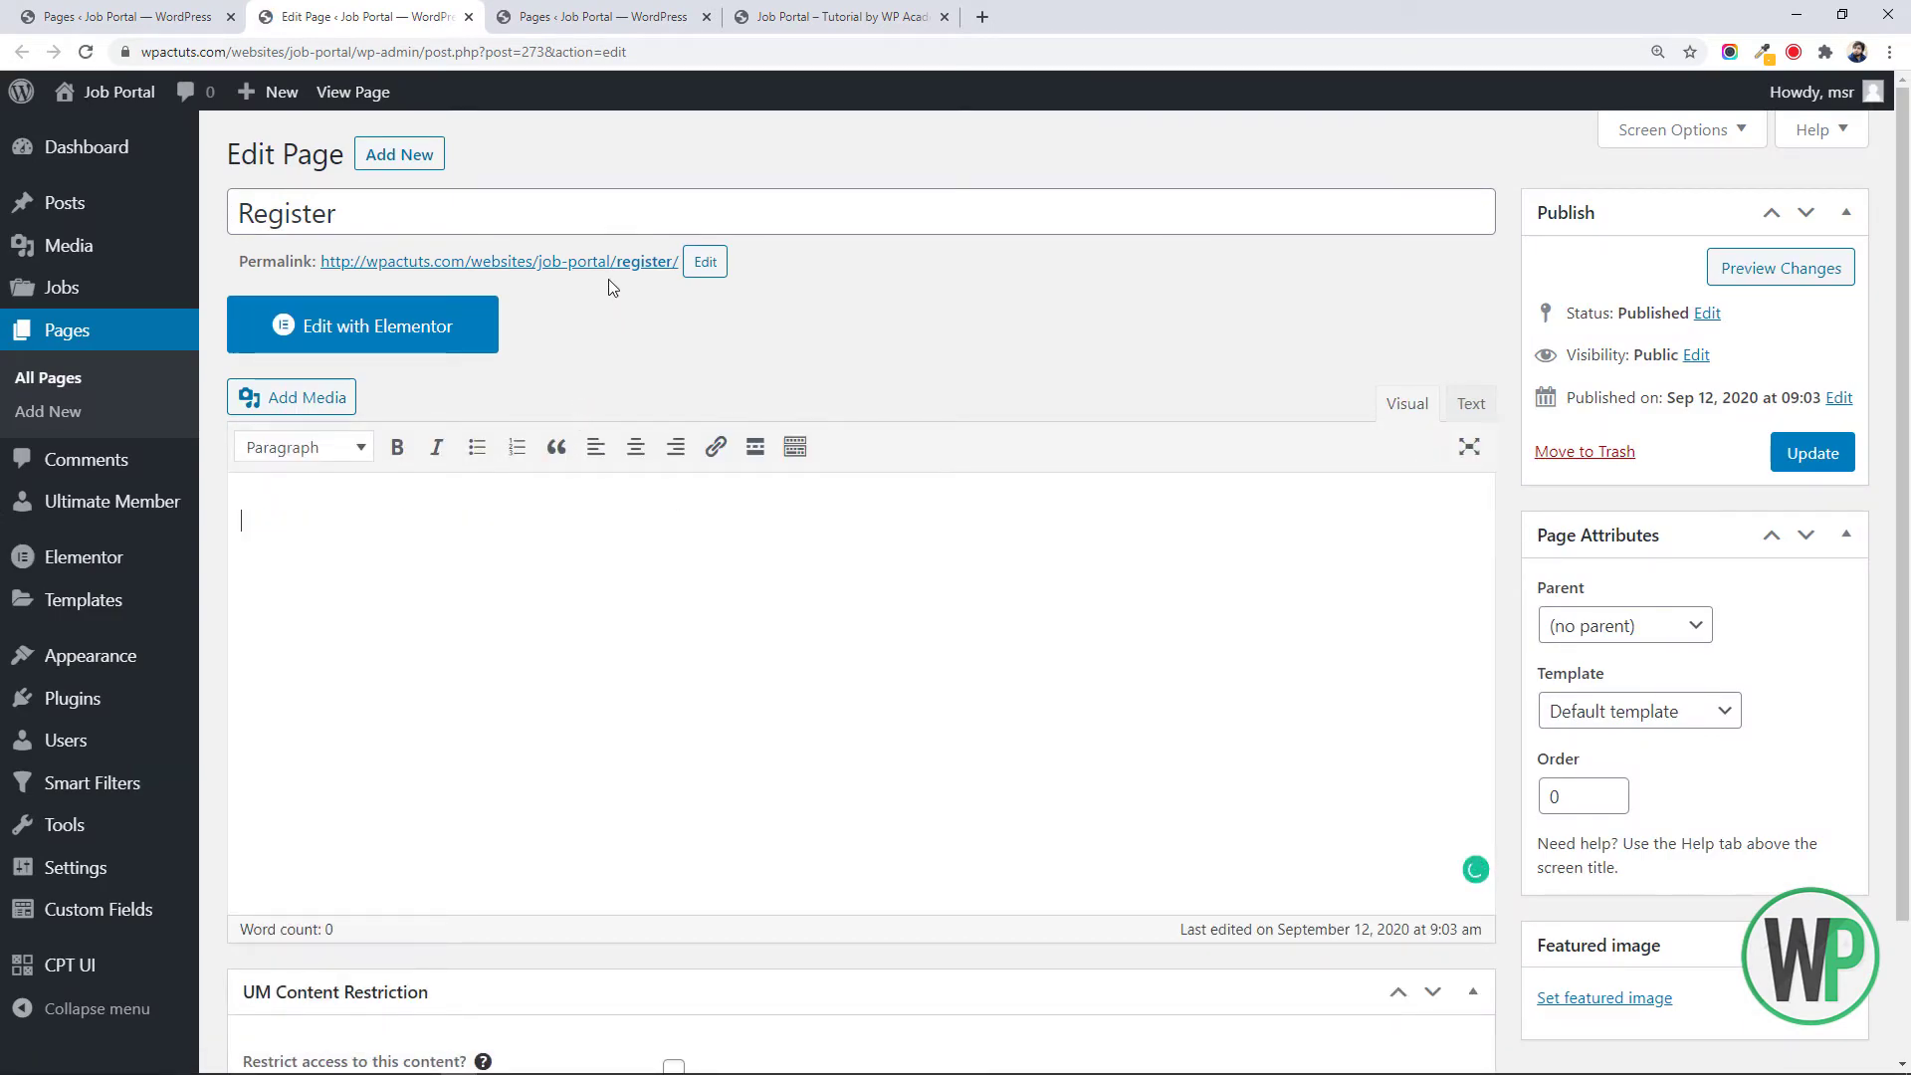
left_click(1795, 460)
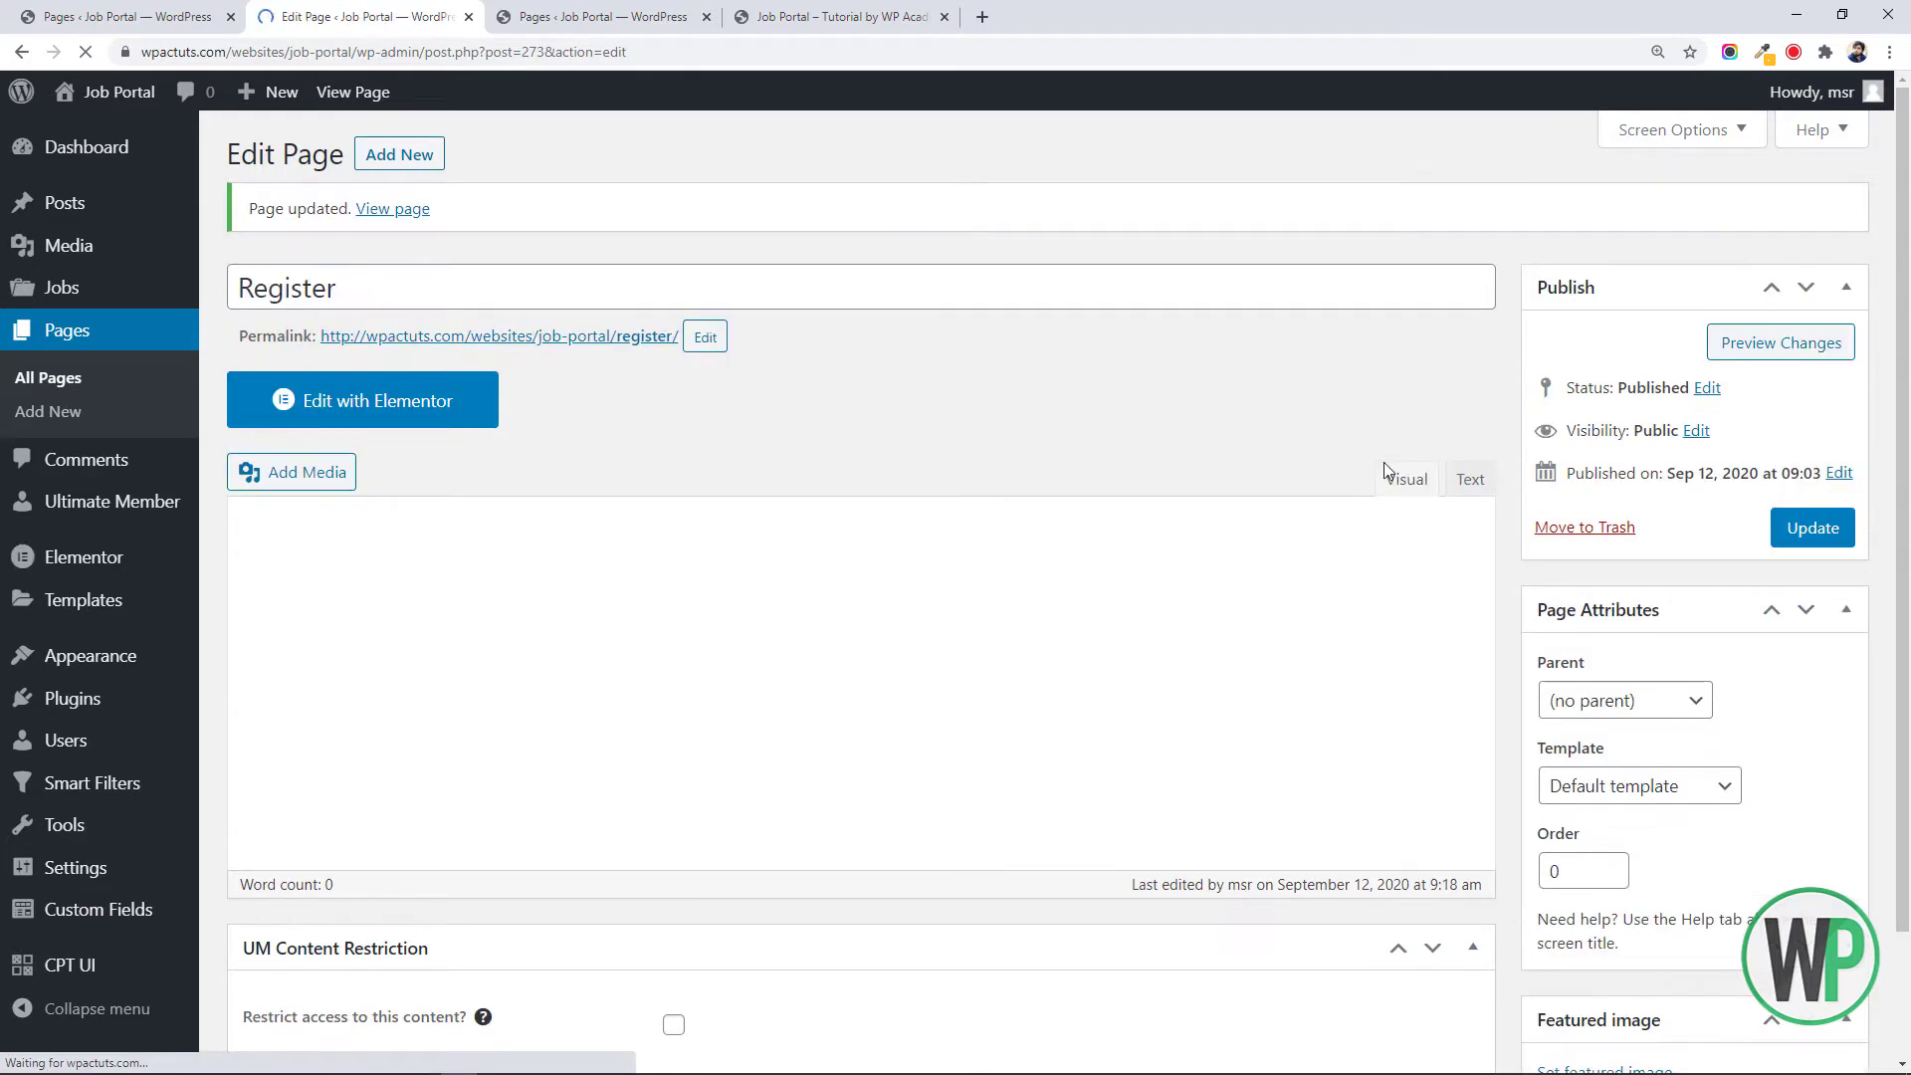
Set the Register page's template to Elementor Full Width, update the page, and open it in the Elementor editor
left_click(1653, 778)
left_click(1663, 869)
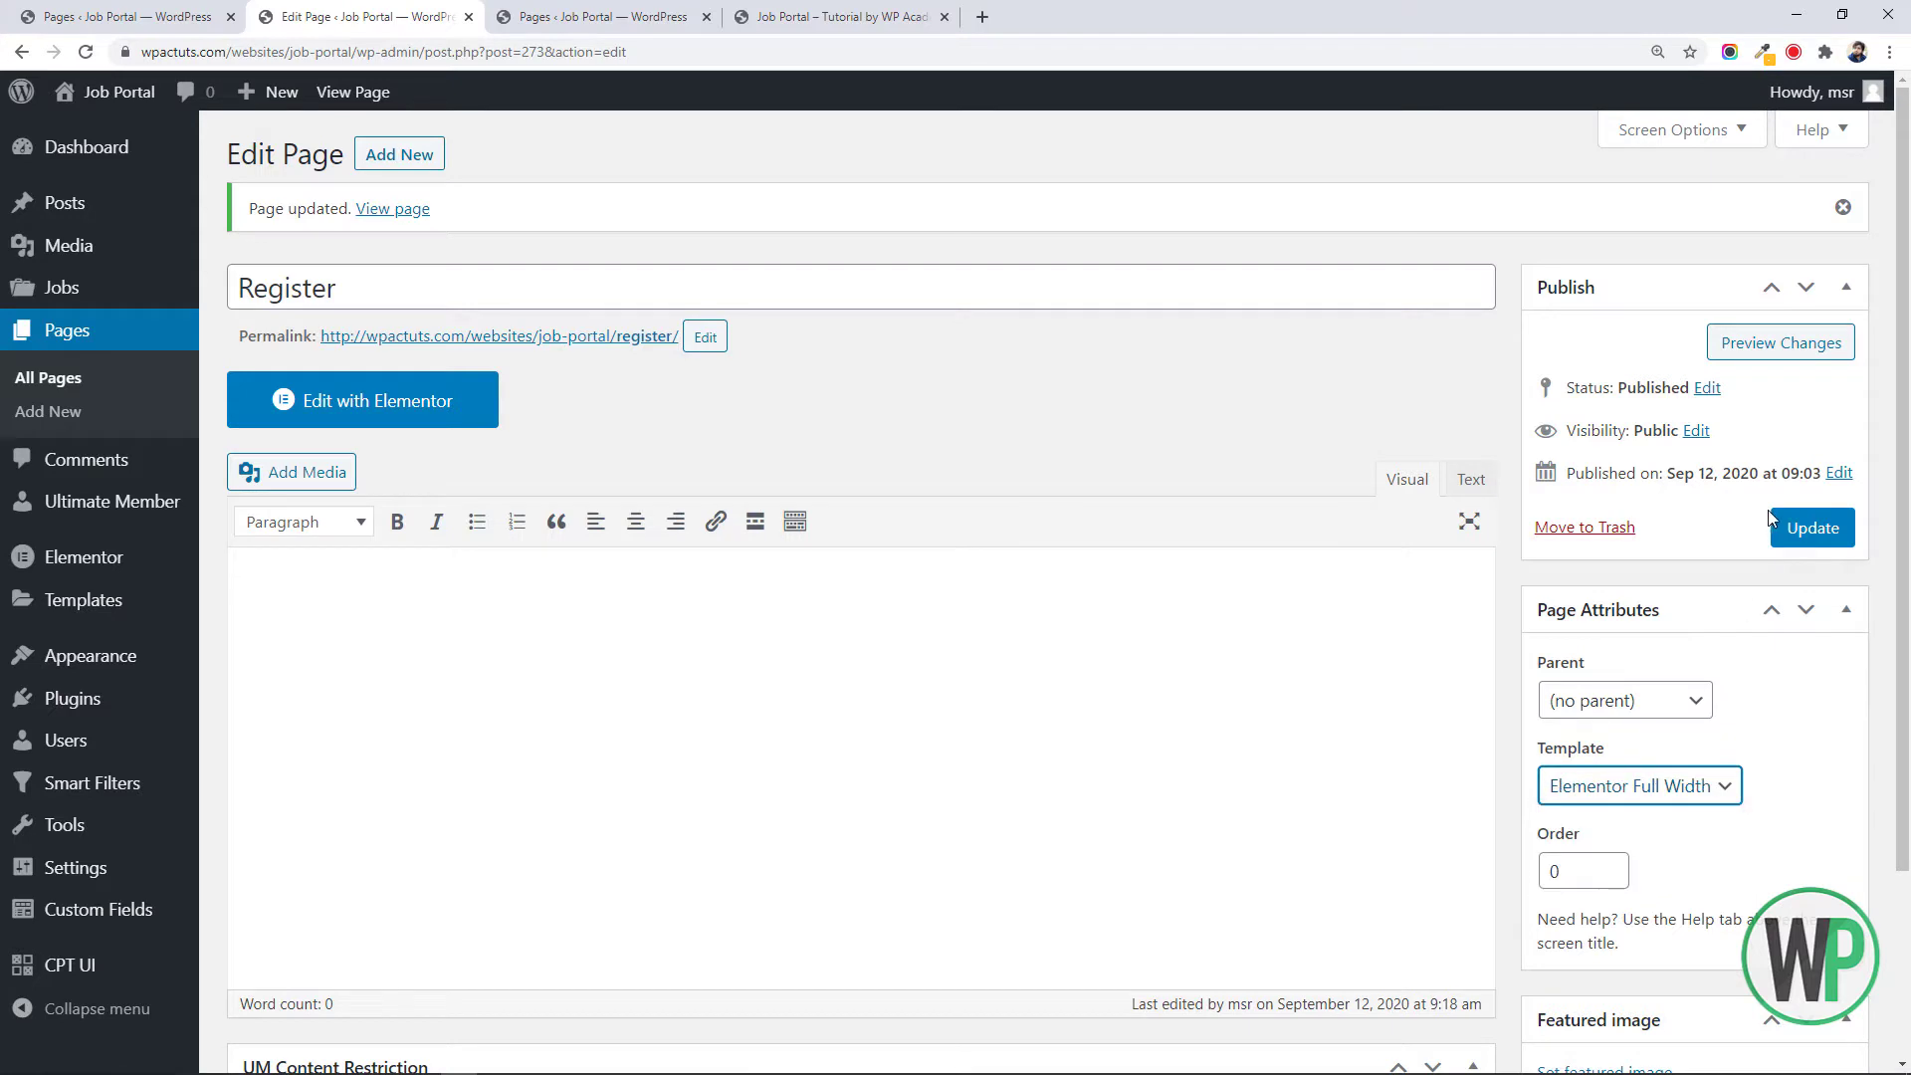
left_click(1784, 522)
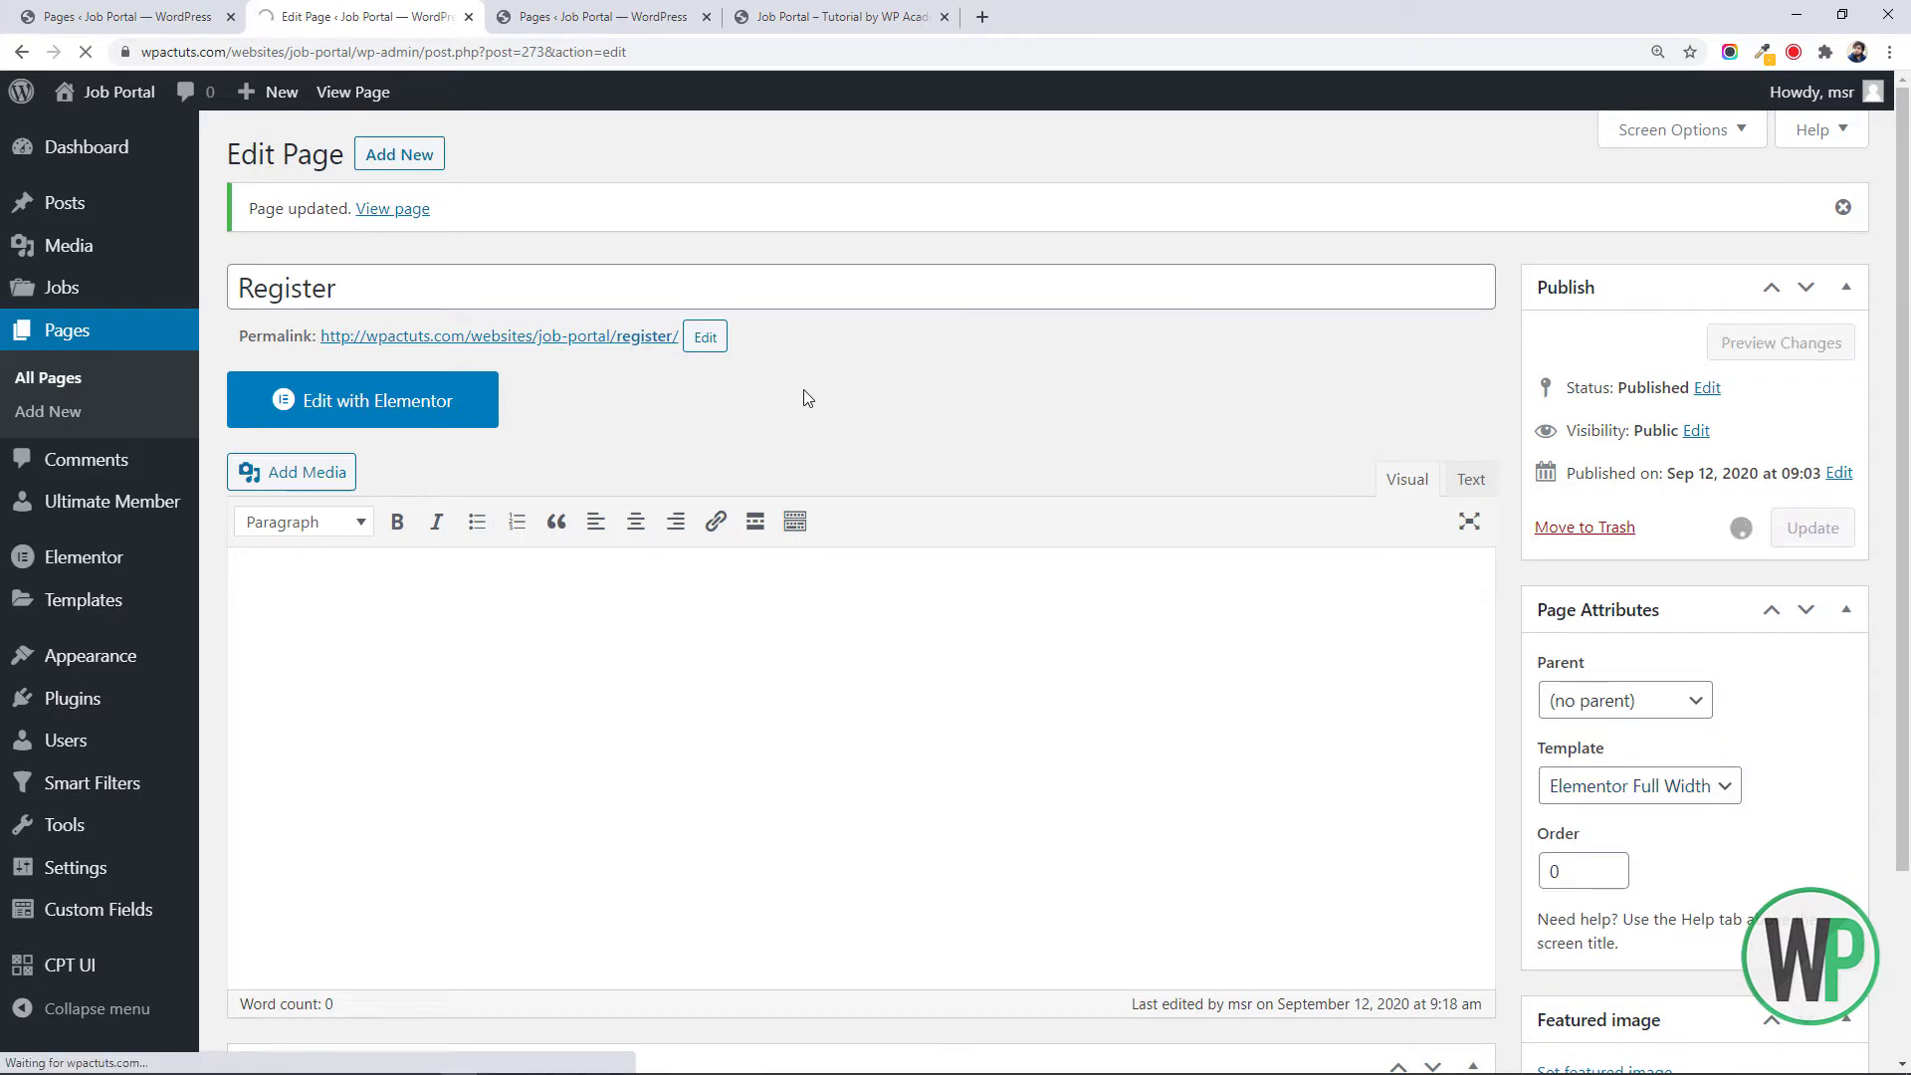
left_click(418, 400)
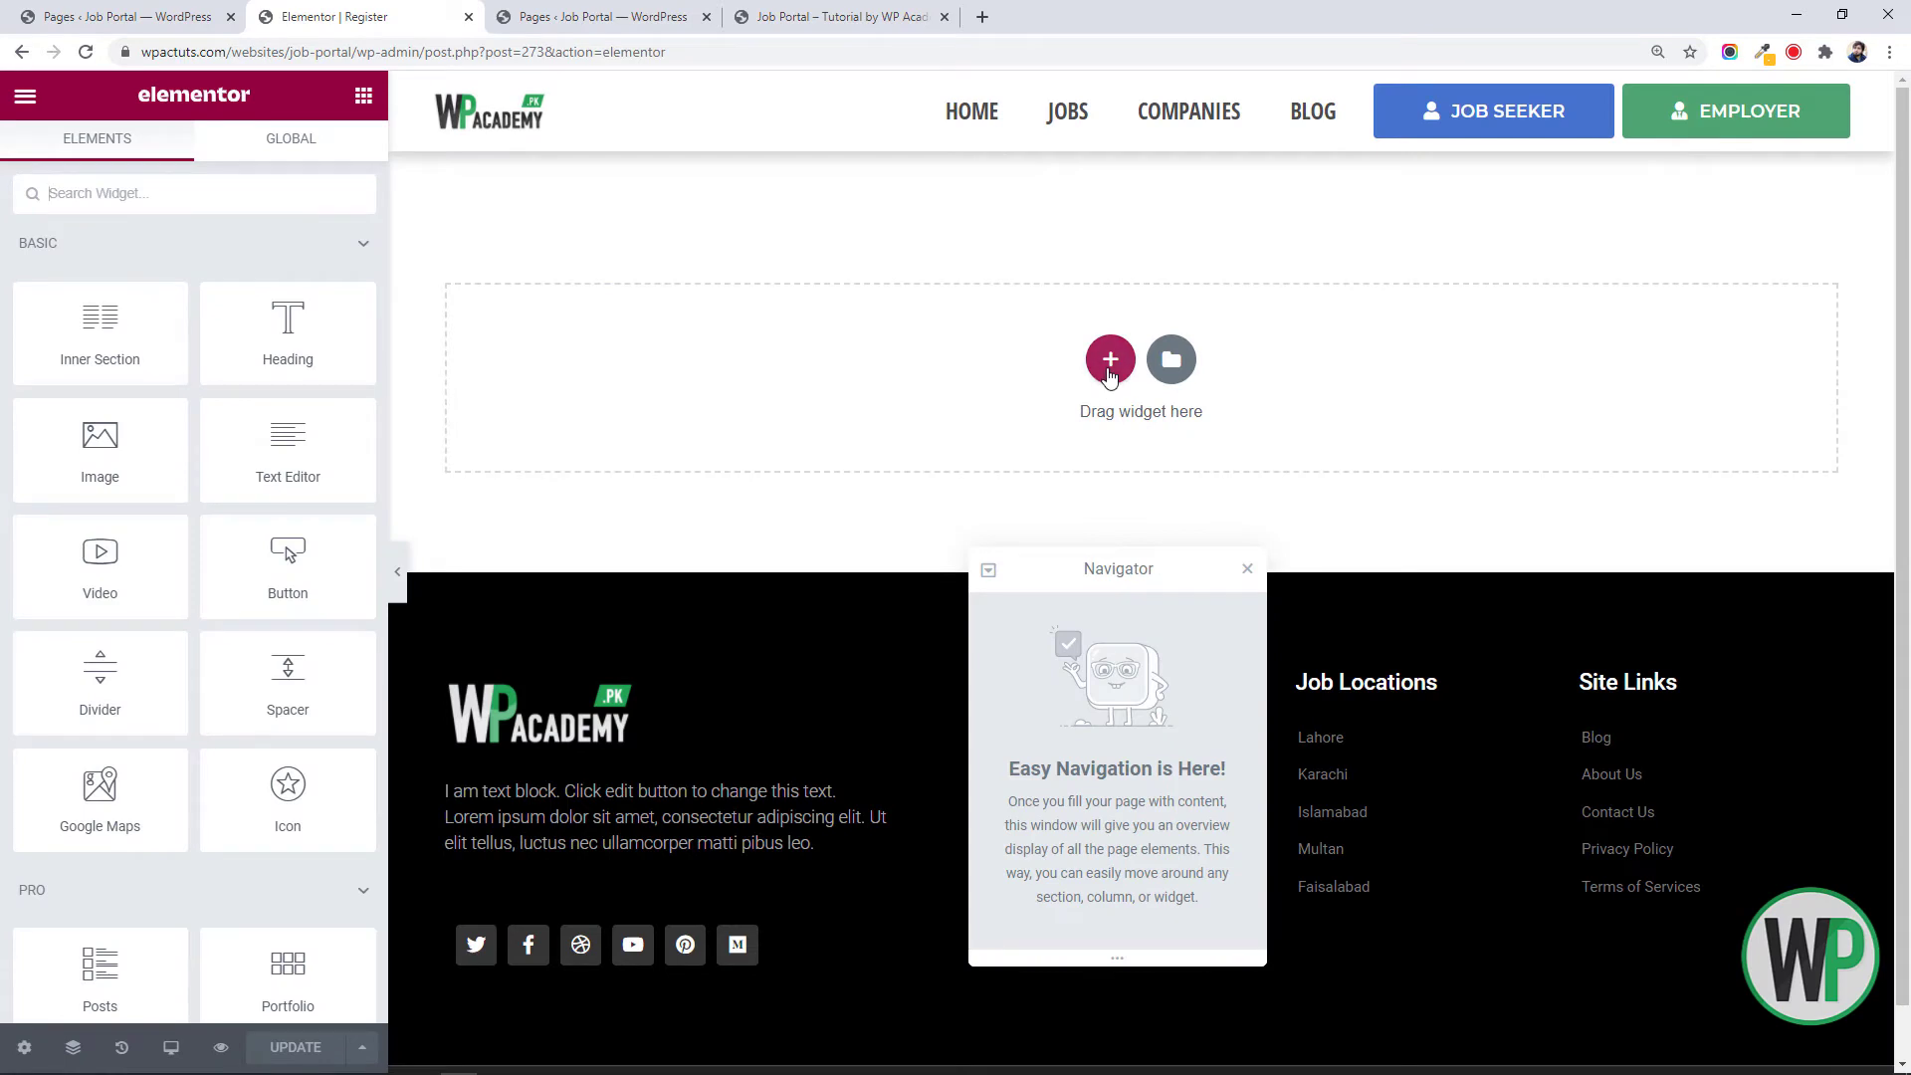
Add a single-column section to the page, set its padding to 10 px on all sides, and unlink the padding values
left_click(1108, 366)
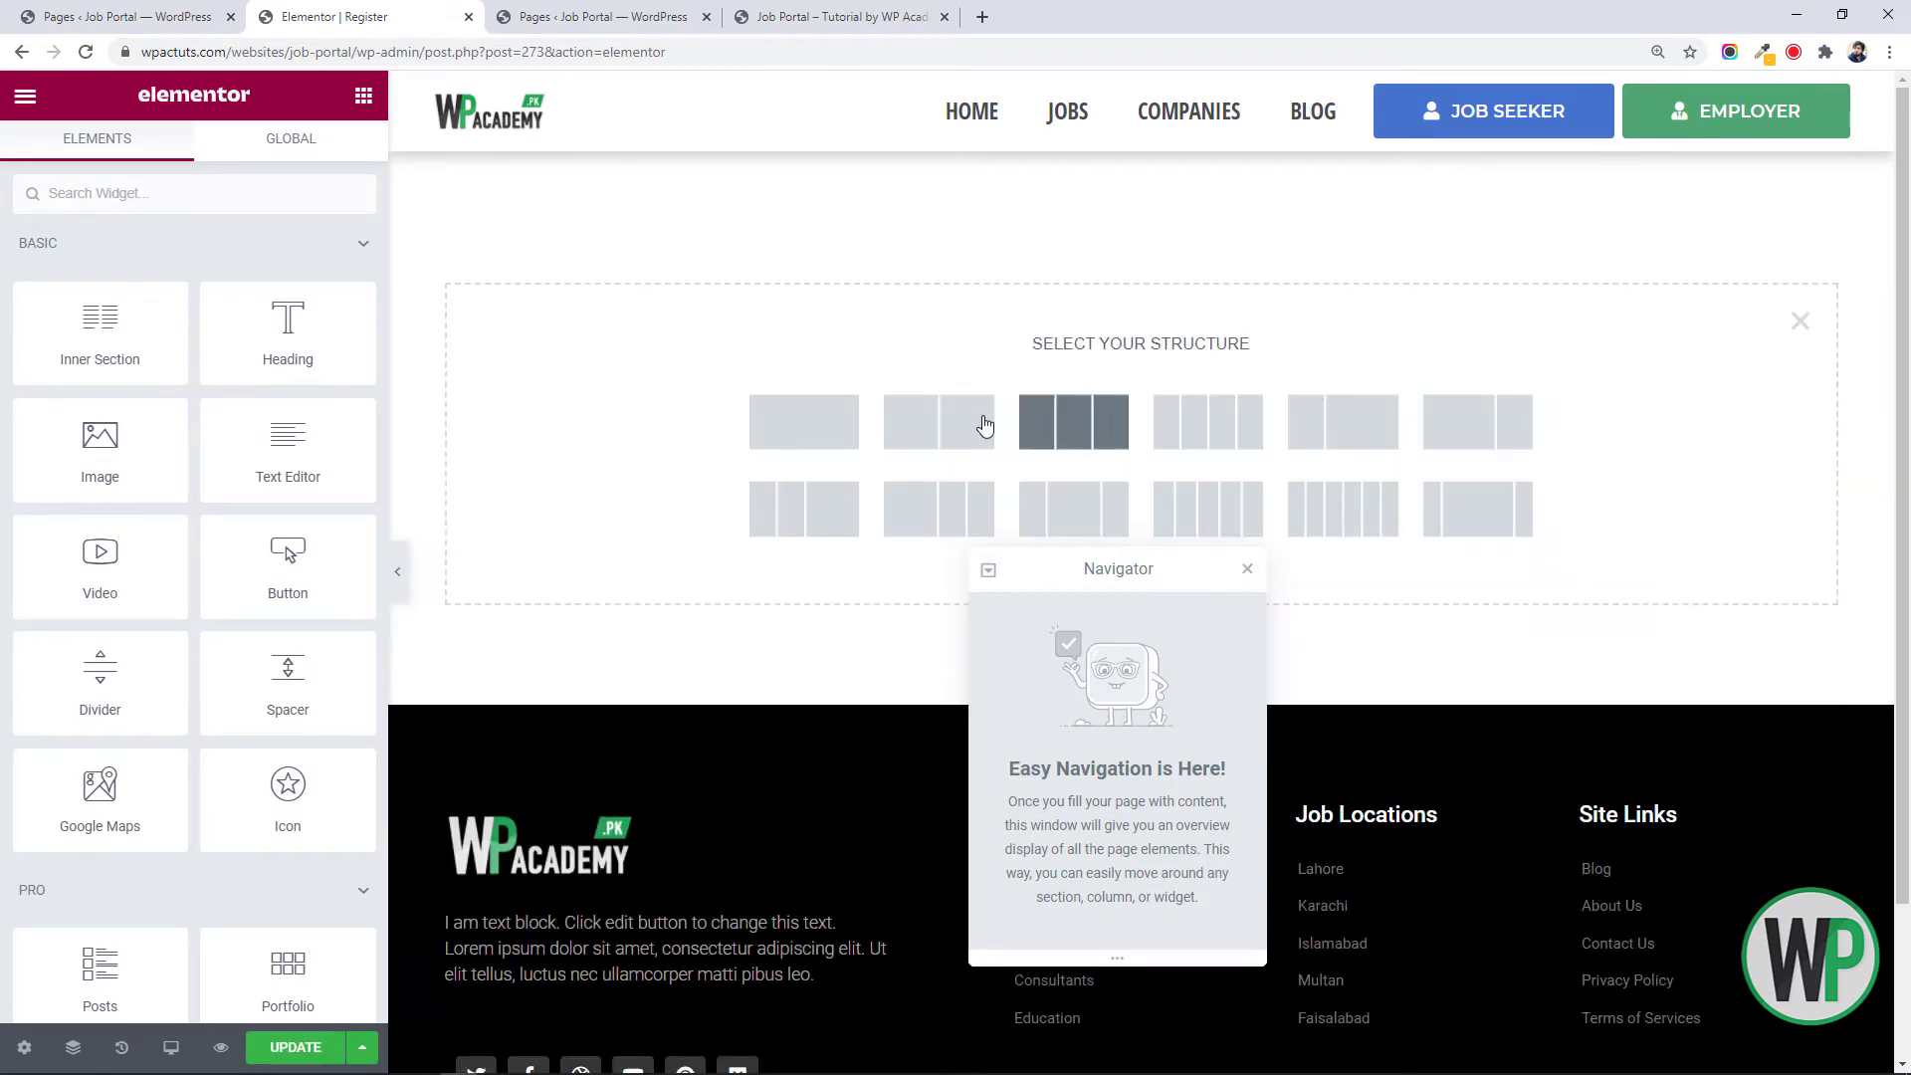
left_click(826, 428)
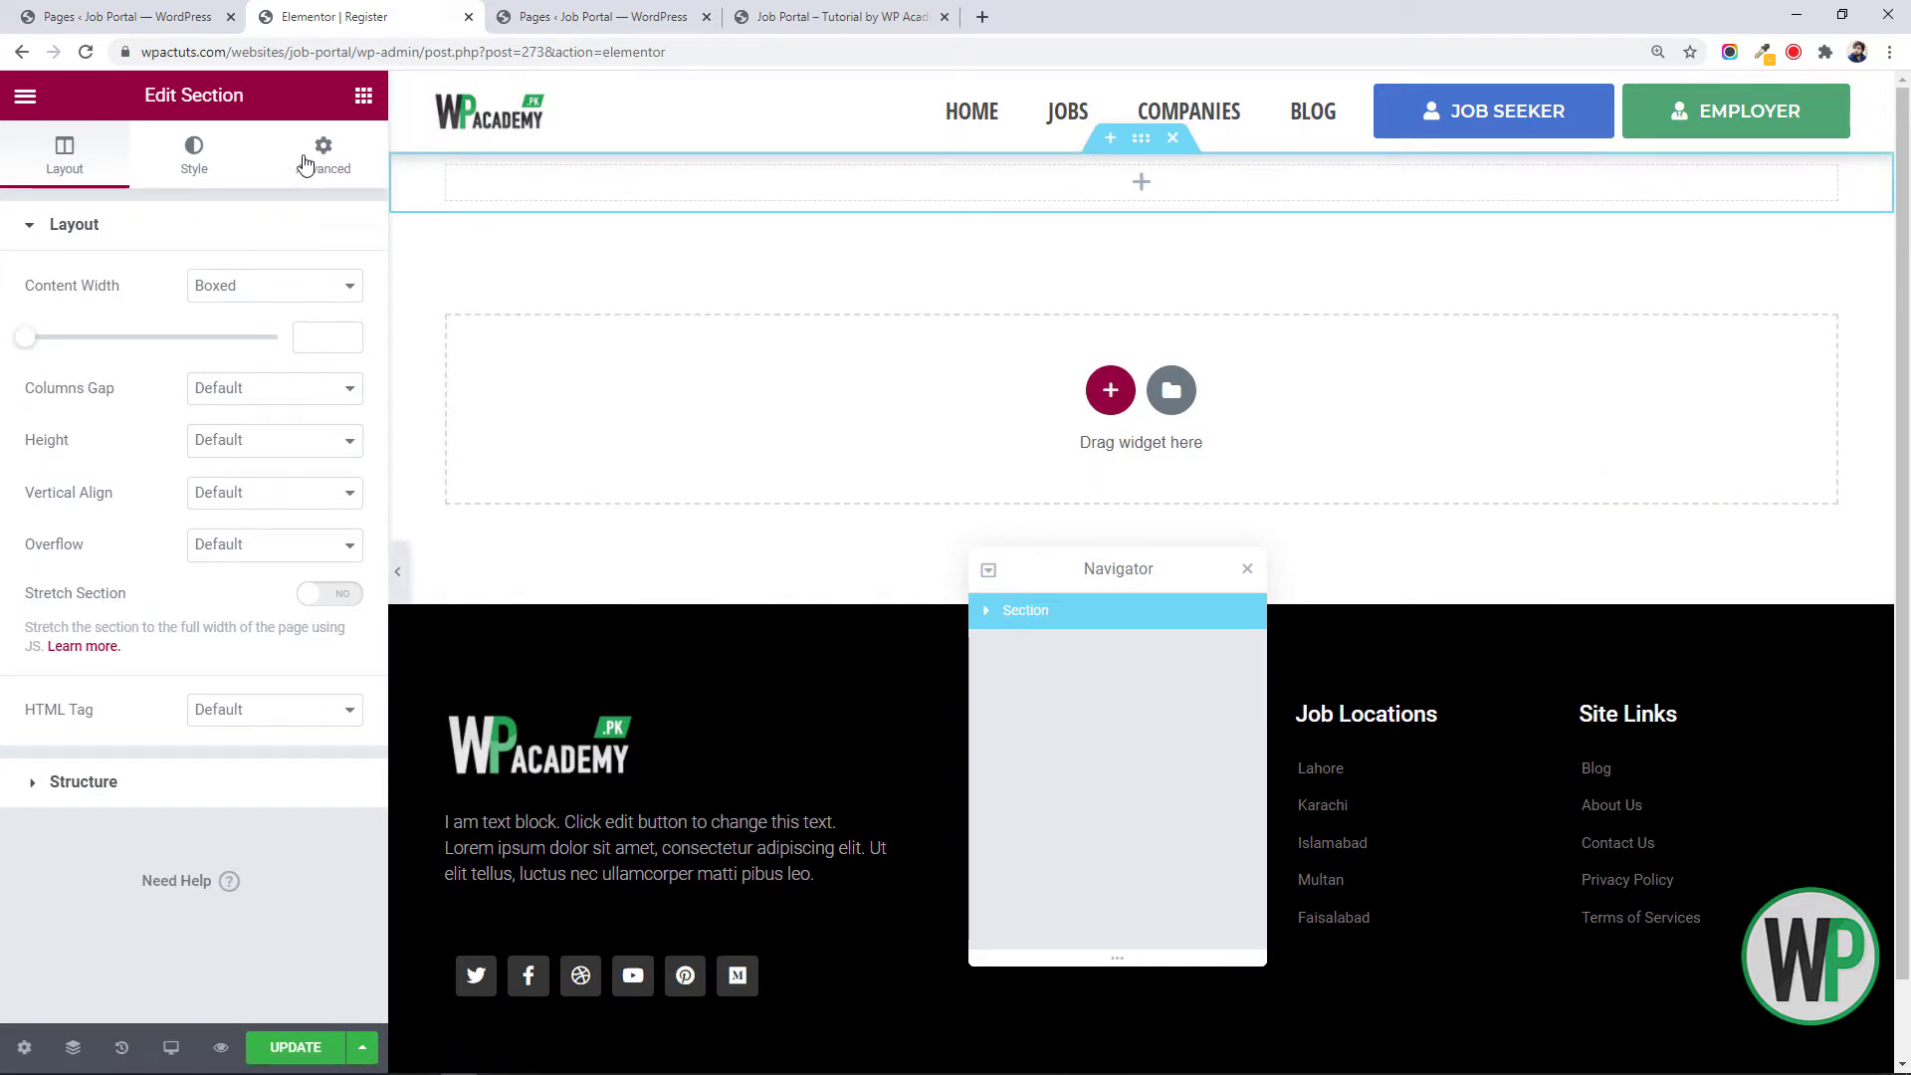
left_click(319, 159)
left_click(41, 451)
type("10")
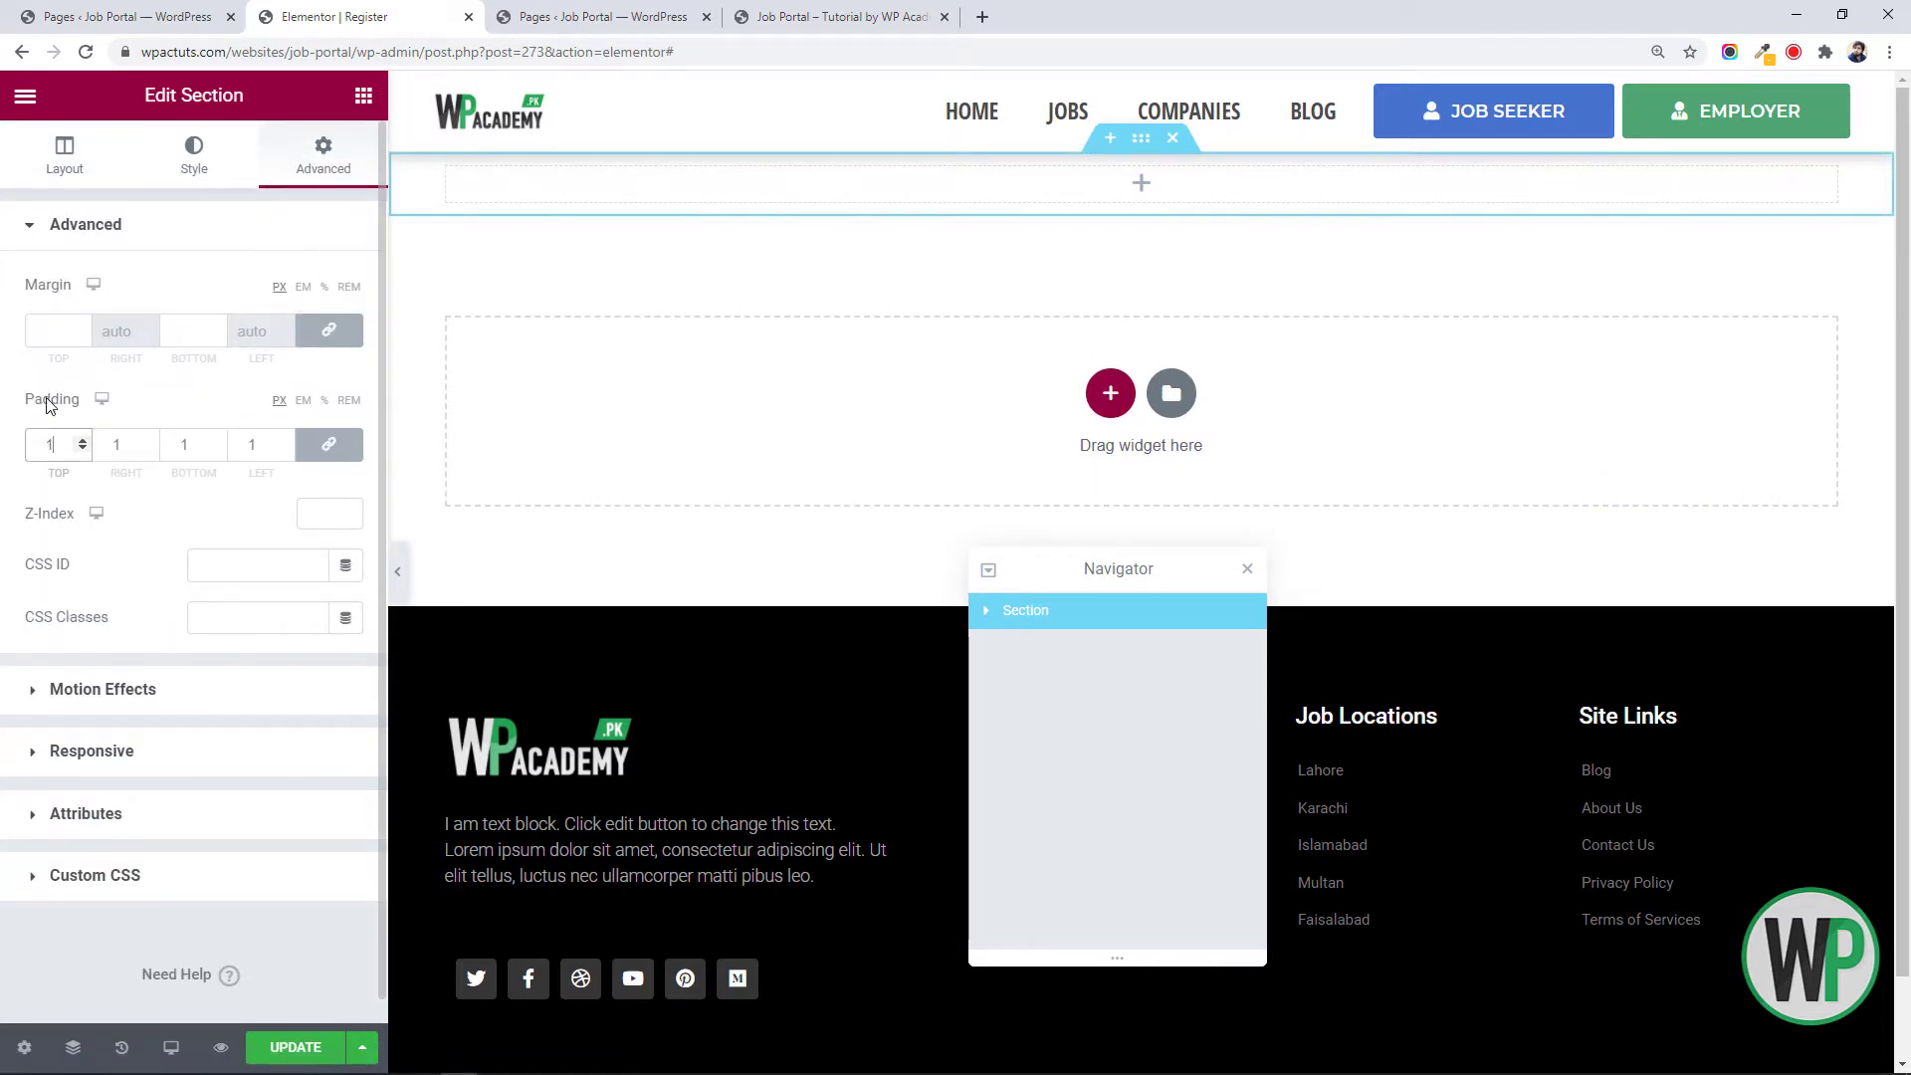
left_click(329, 444)
left_click(105, 454)
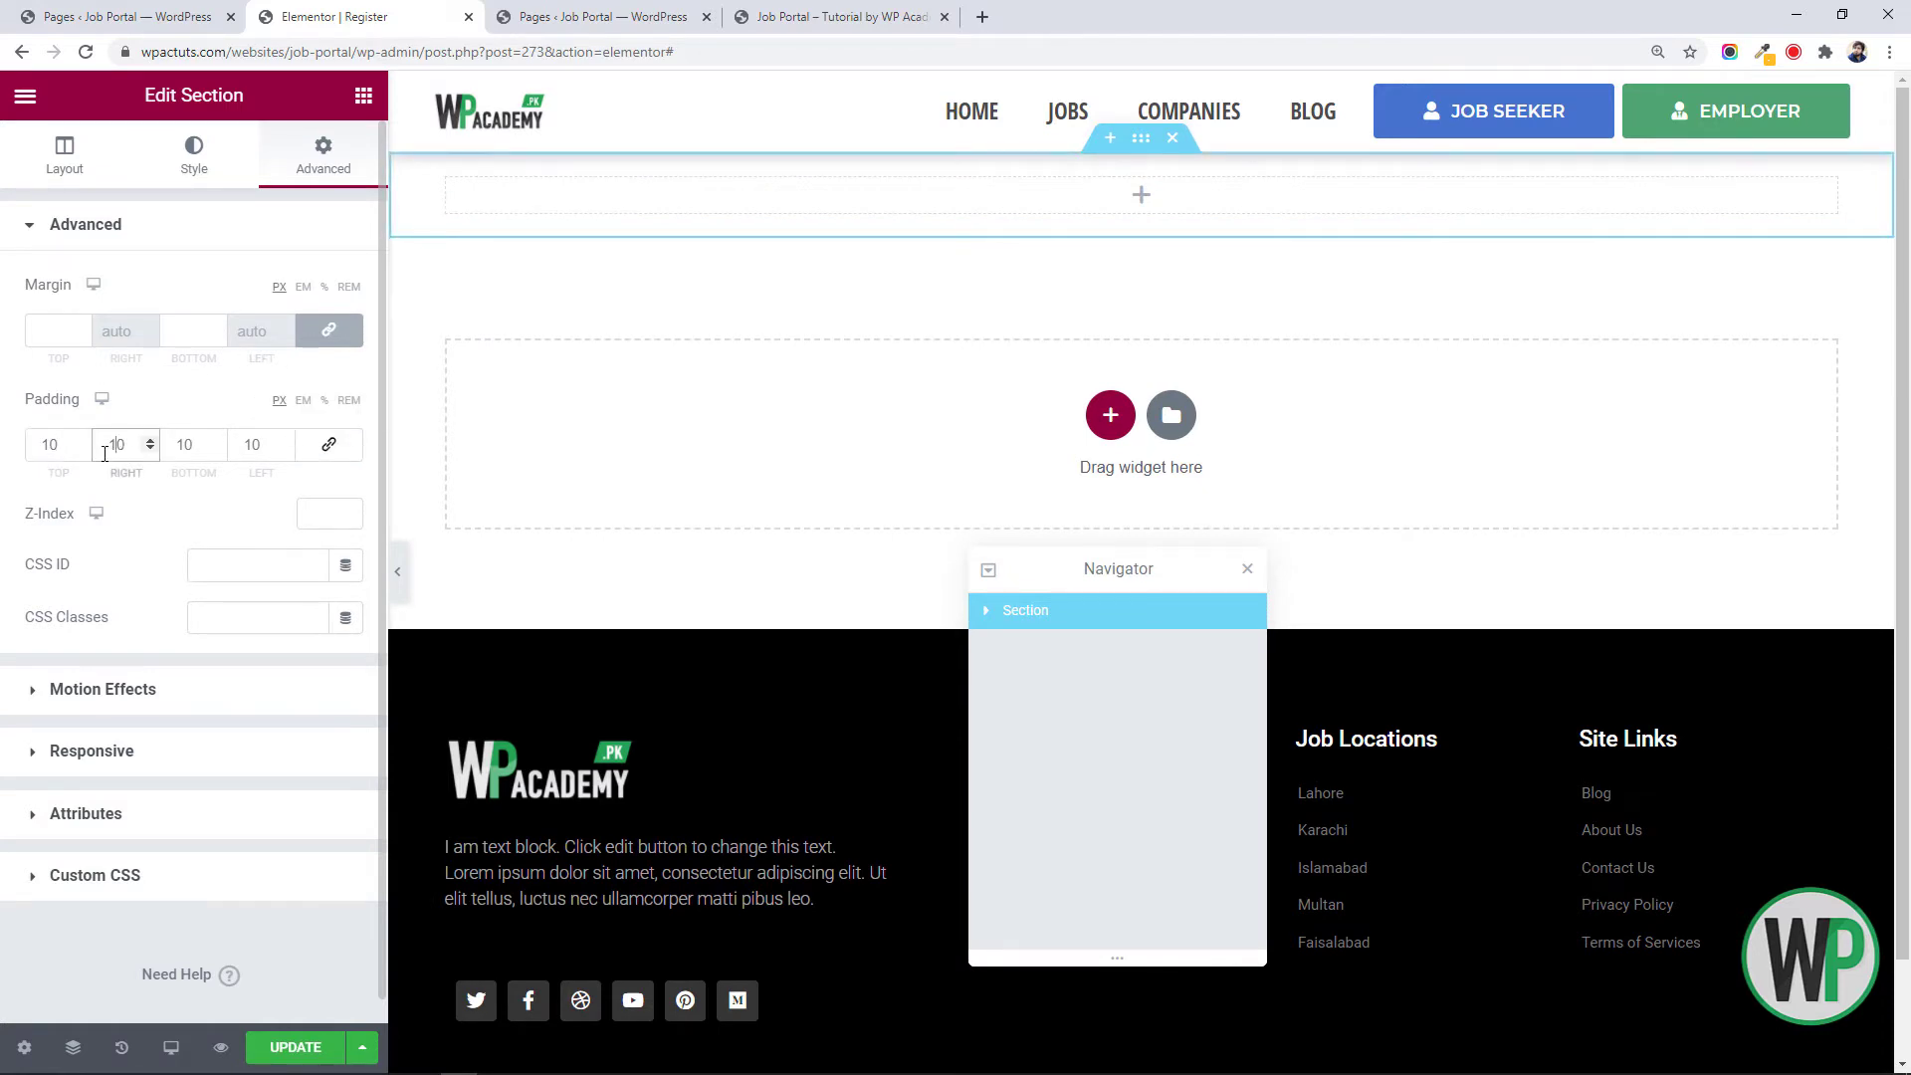
Set the section's top and bottom padding to 30 px each
left_click(34, 448)
type("2")
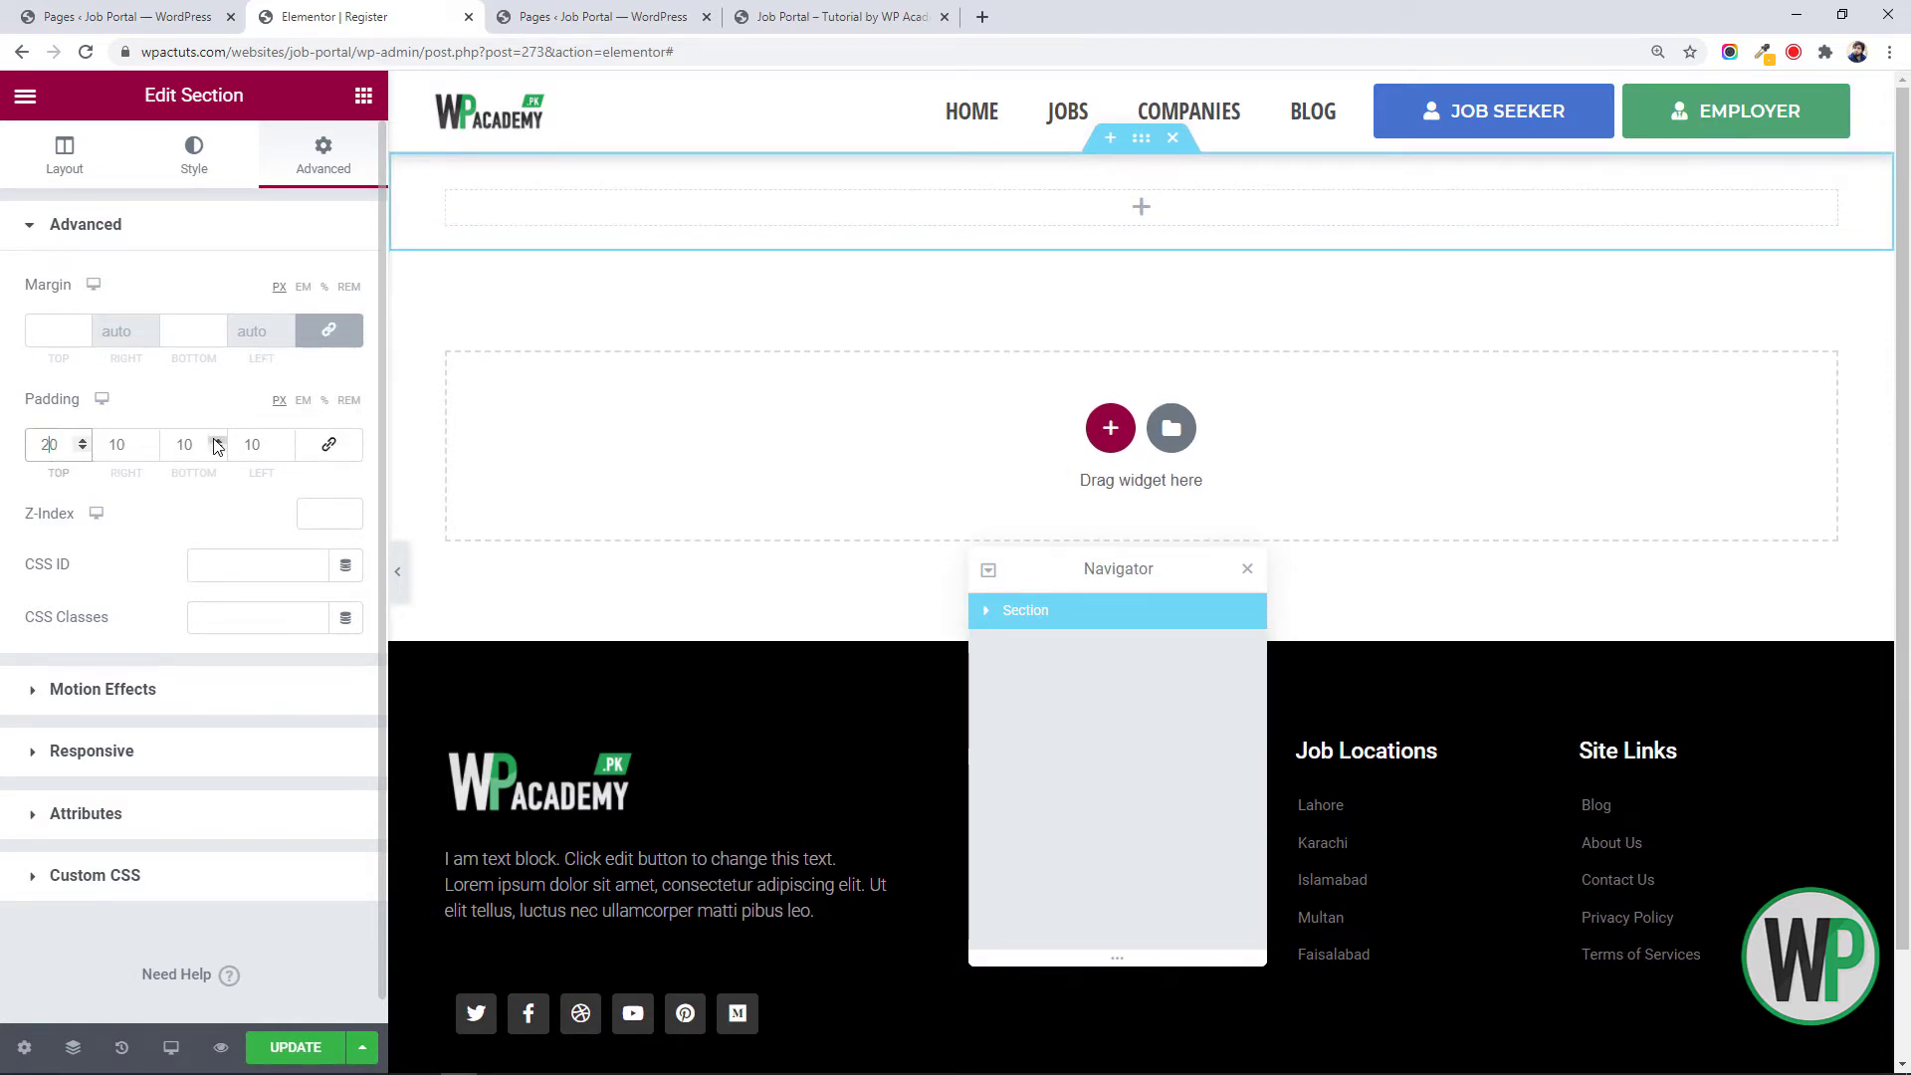
left_click(190, 448)
type("2")
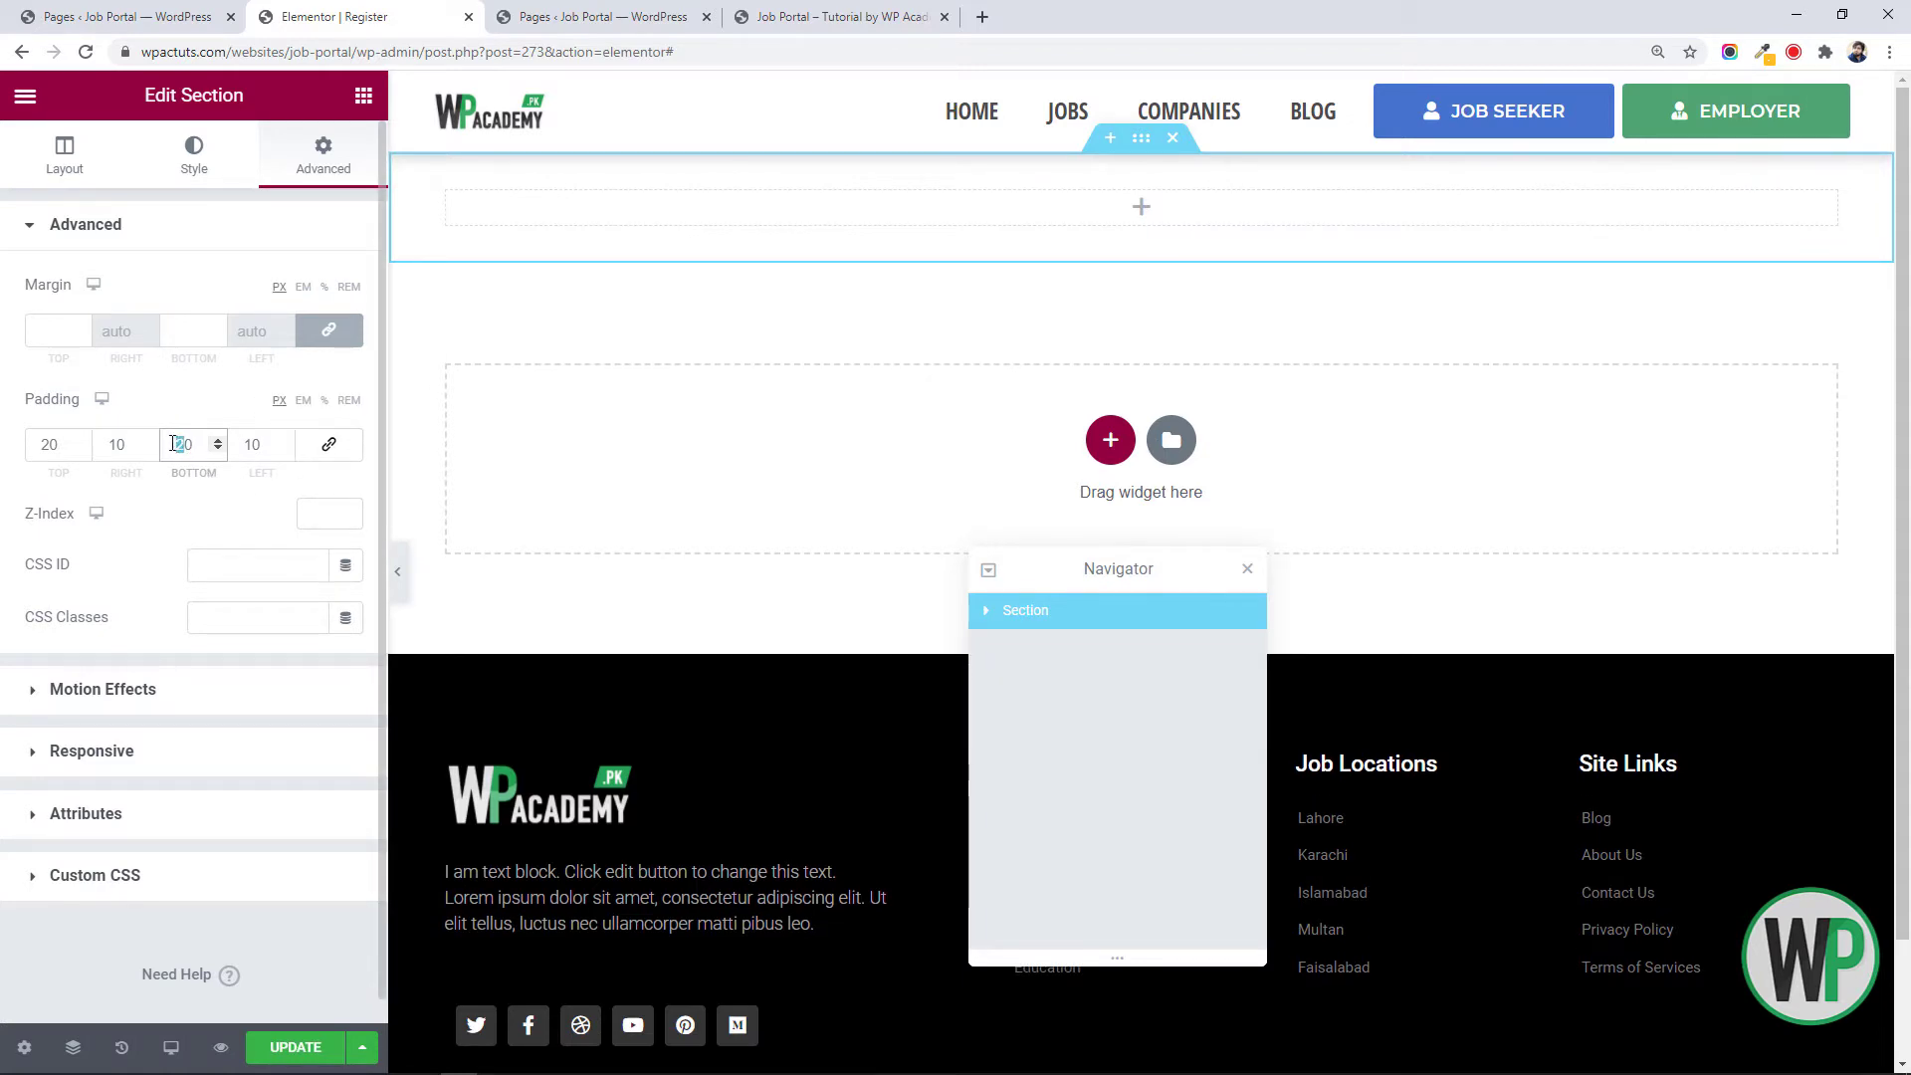
type("3")
left_click_drag(49, 444, 29, 444)
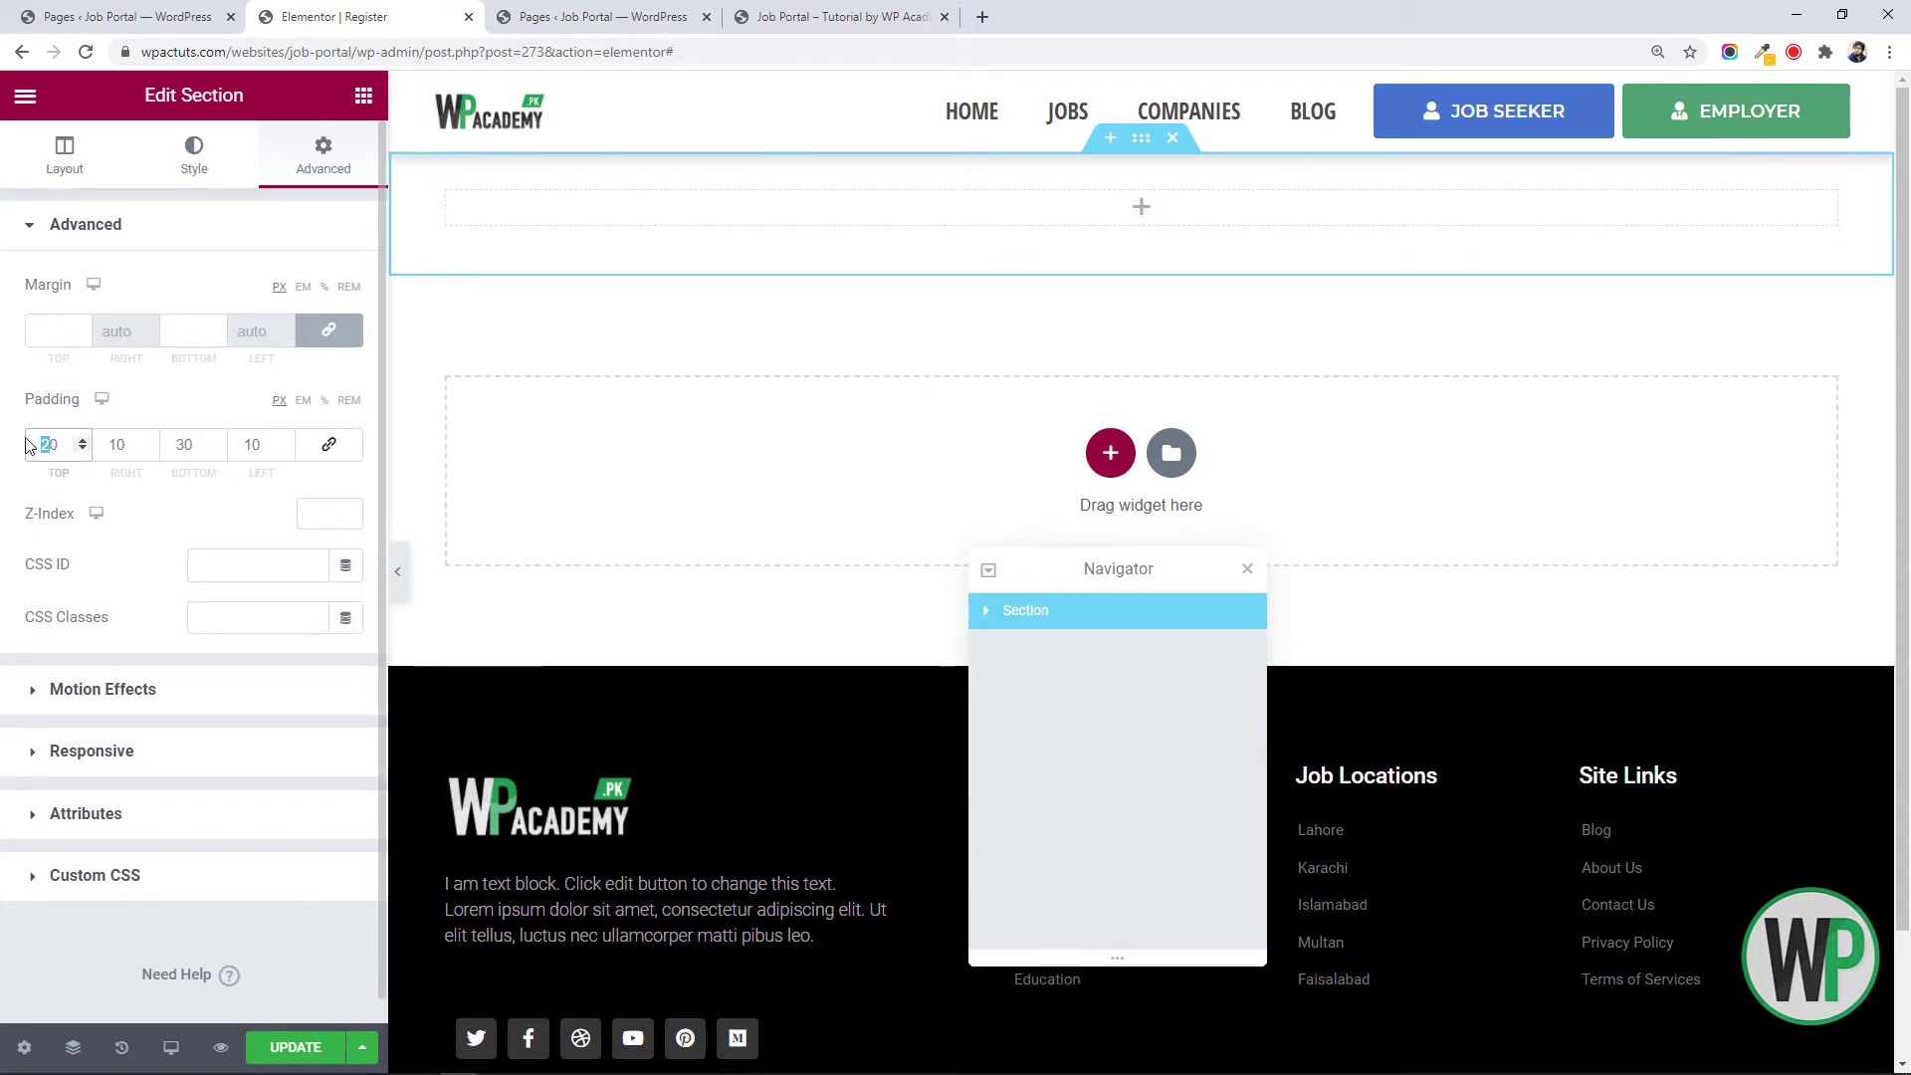
type("3")
Add a centred Heading widget to the section with the title Create an Account
left_click(364, 95)
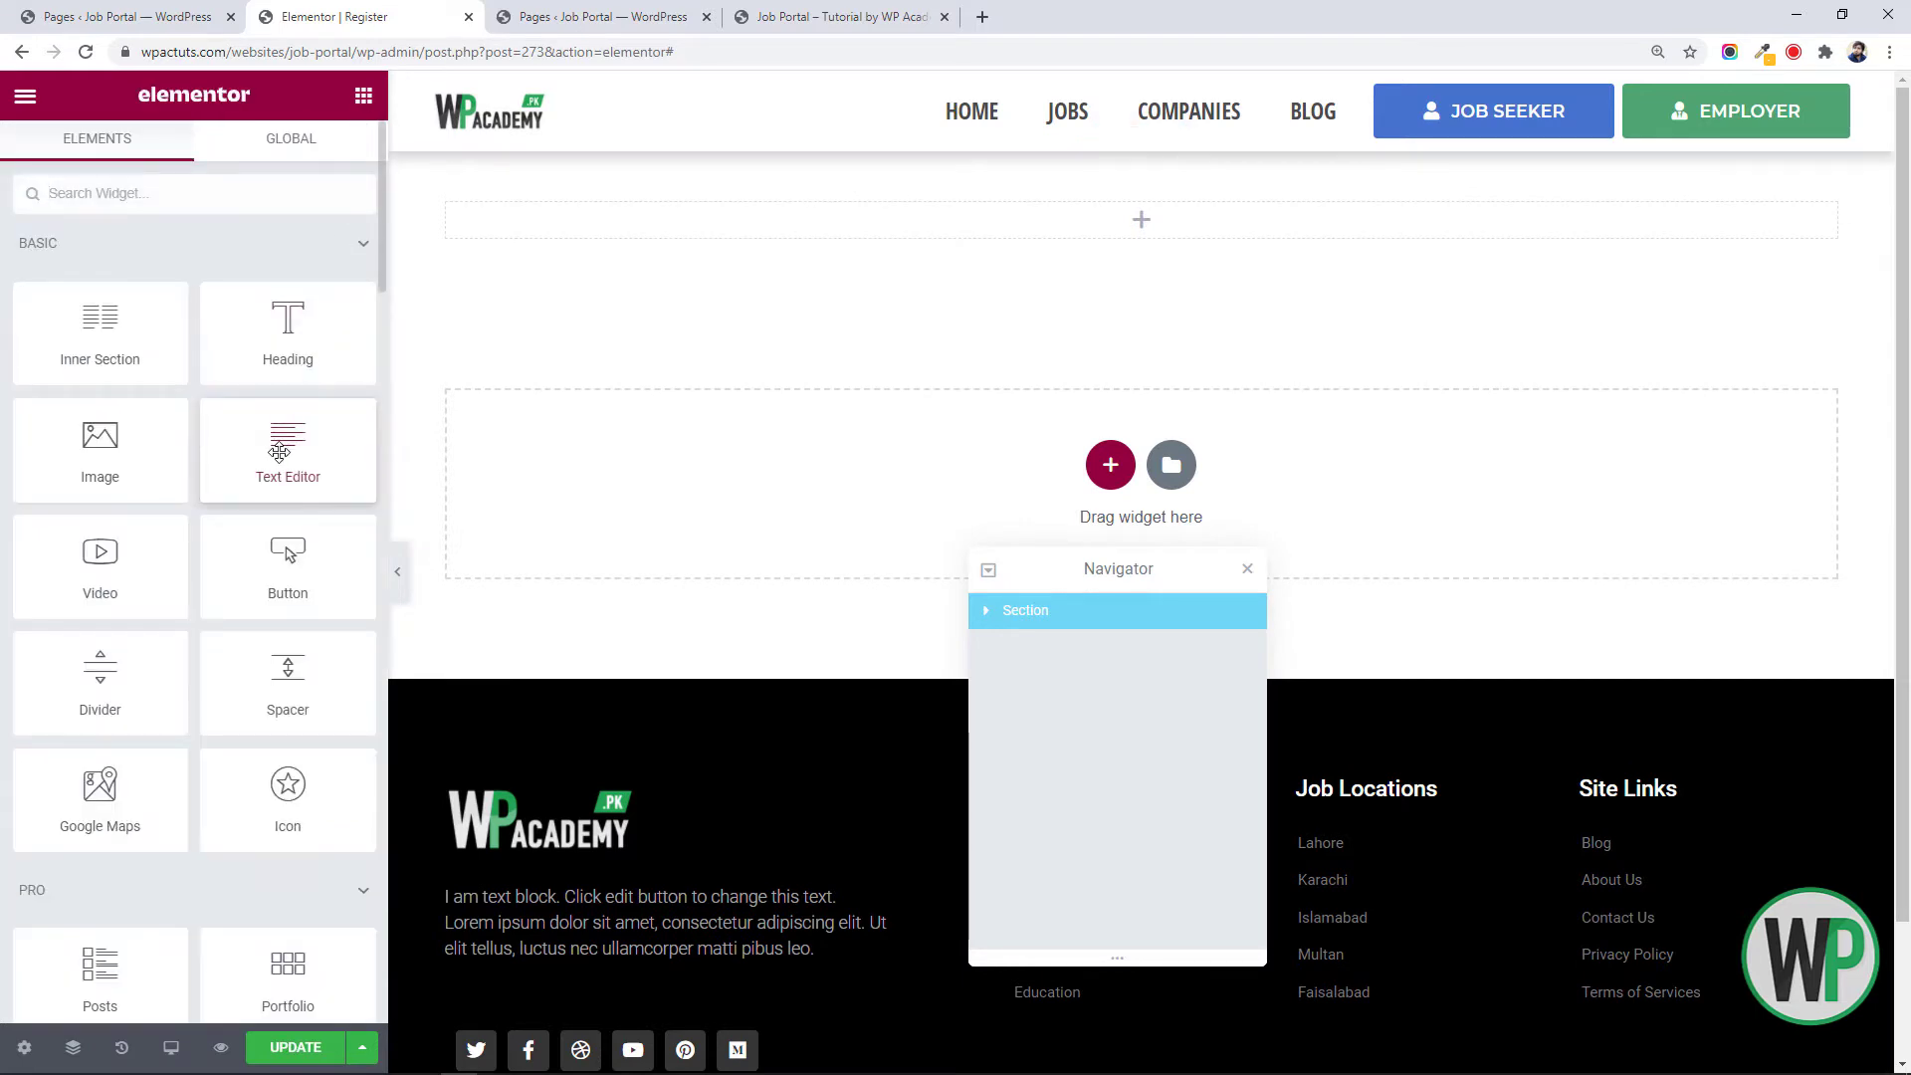
left_click_drag(289, 341, 525, 320)
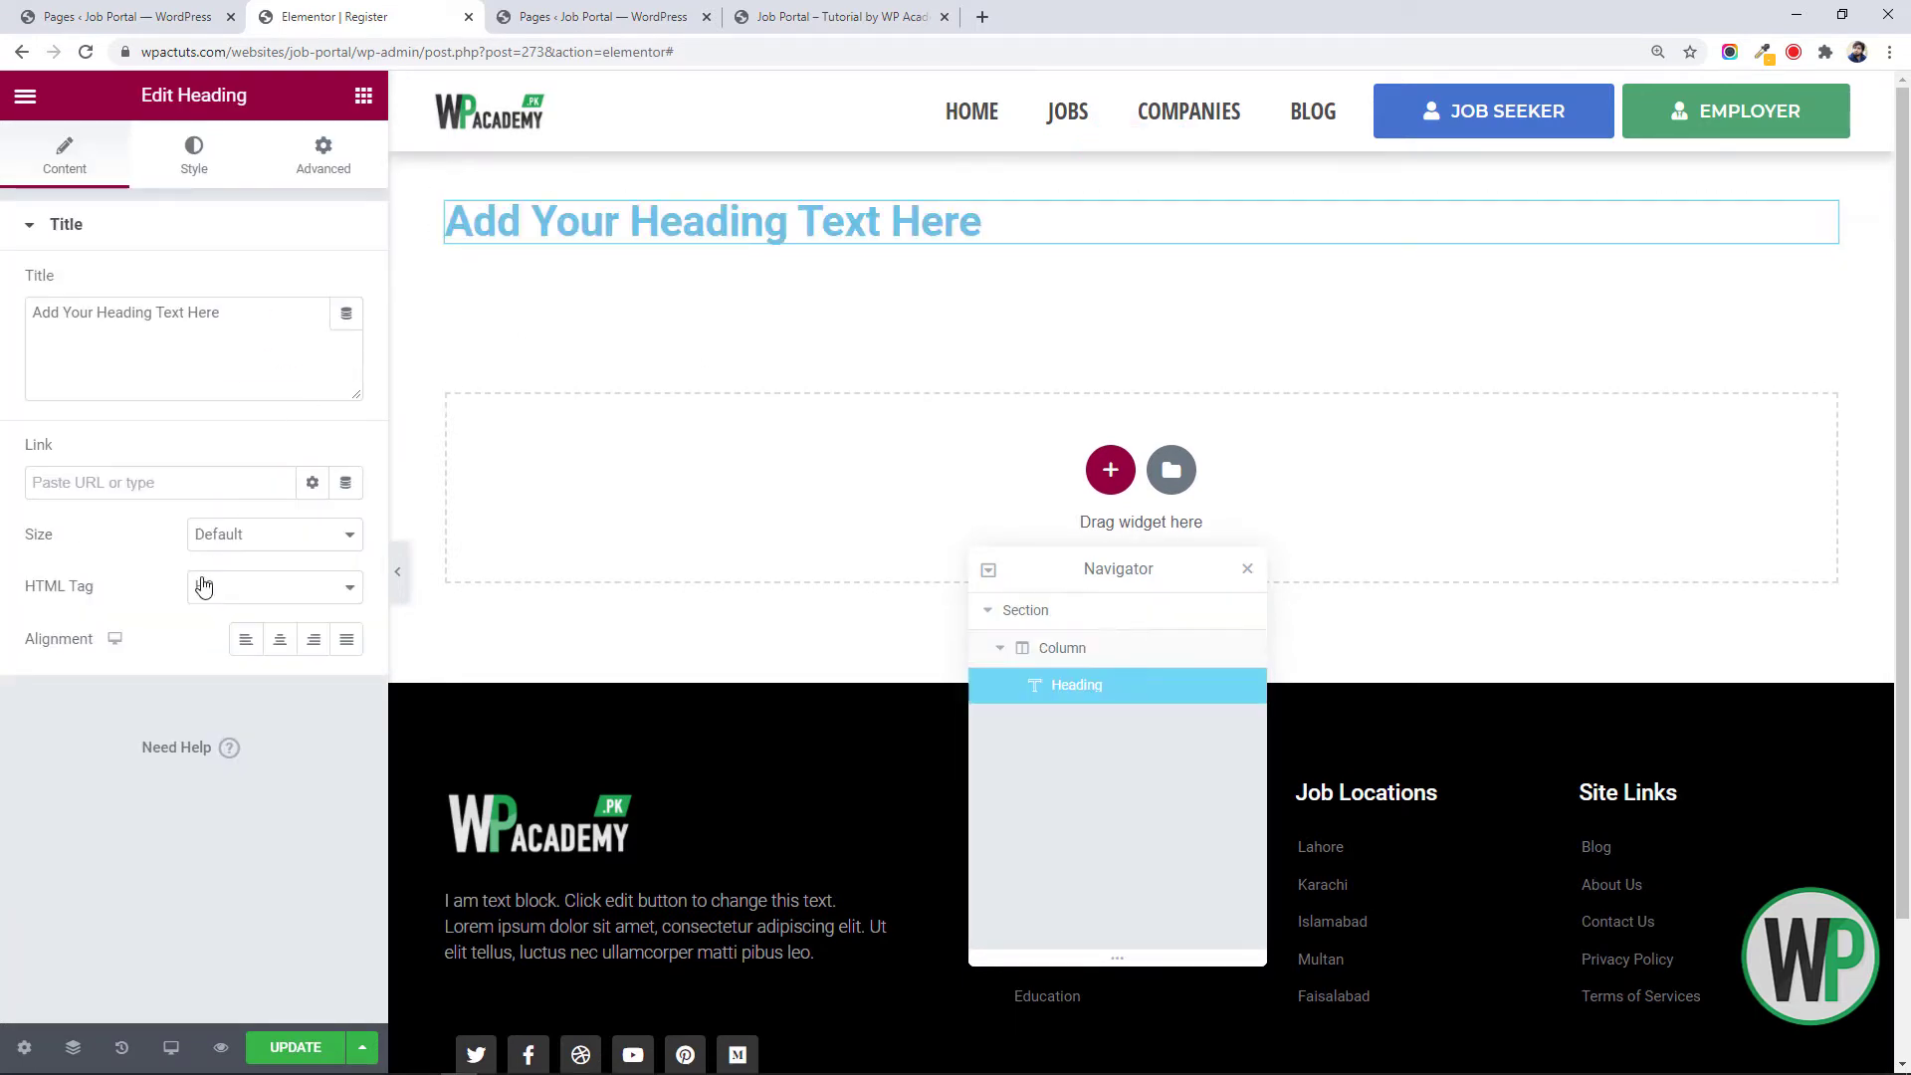
left_click(280, 639)
left_click_drag(231, 312, 3, 326)
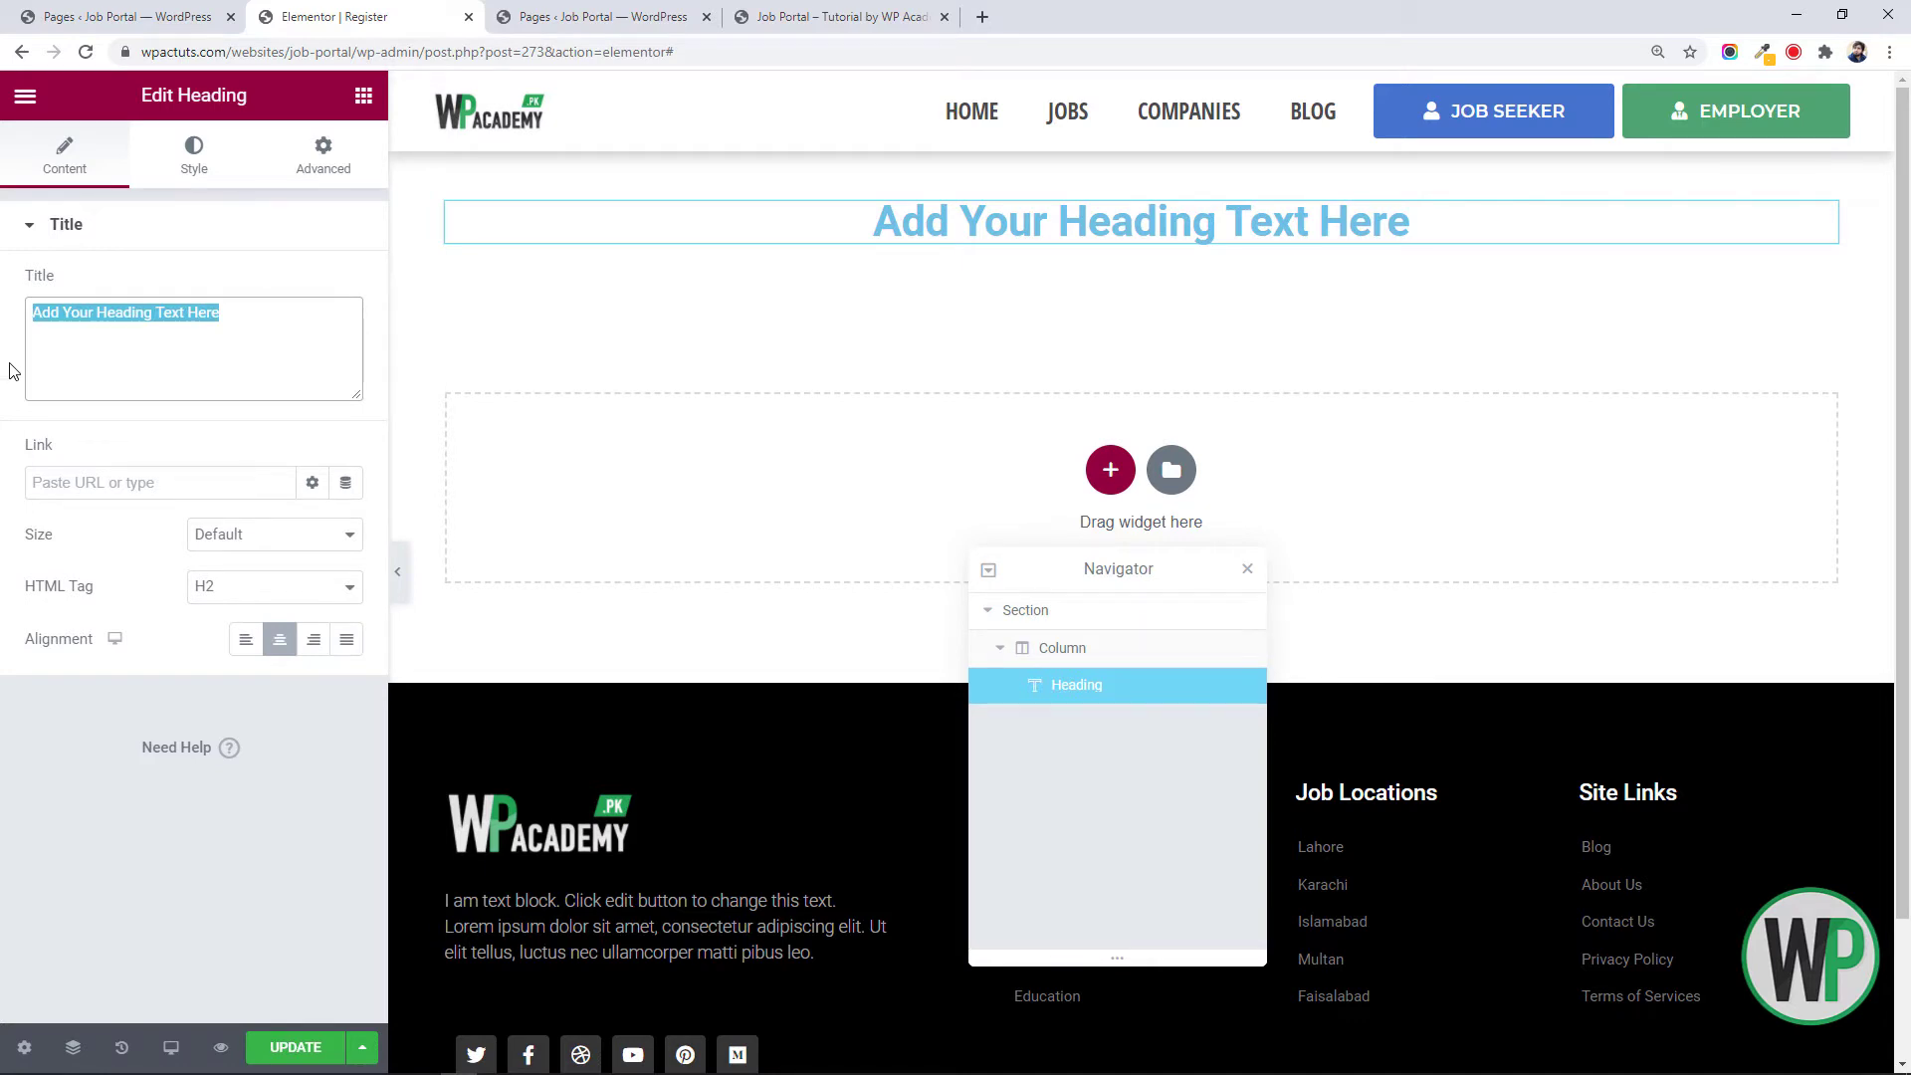
type("Create a")
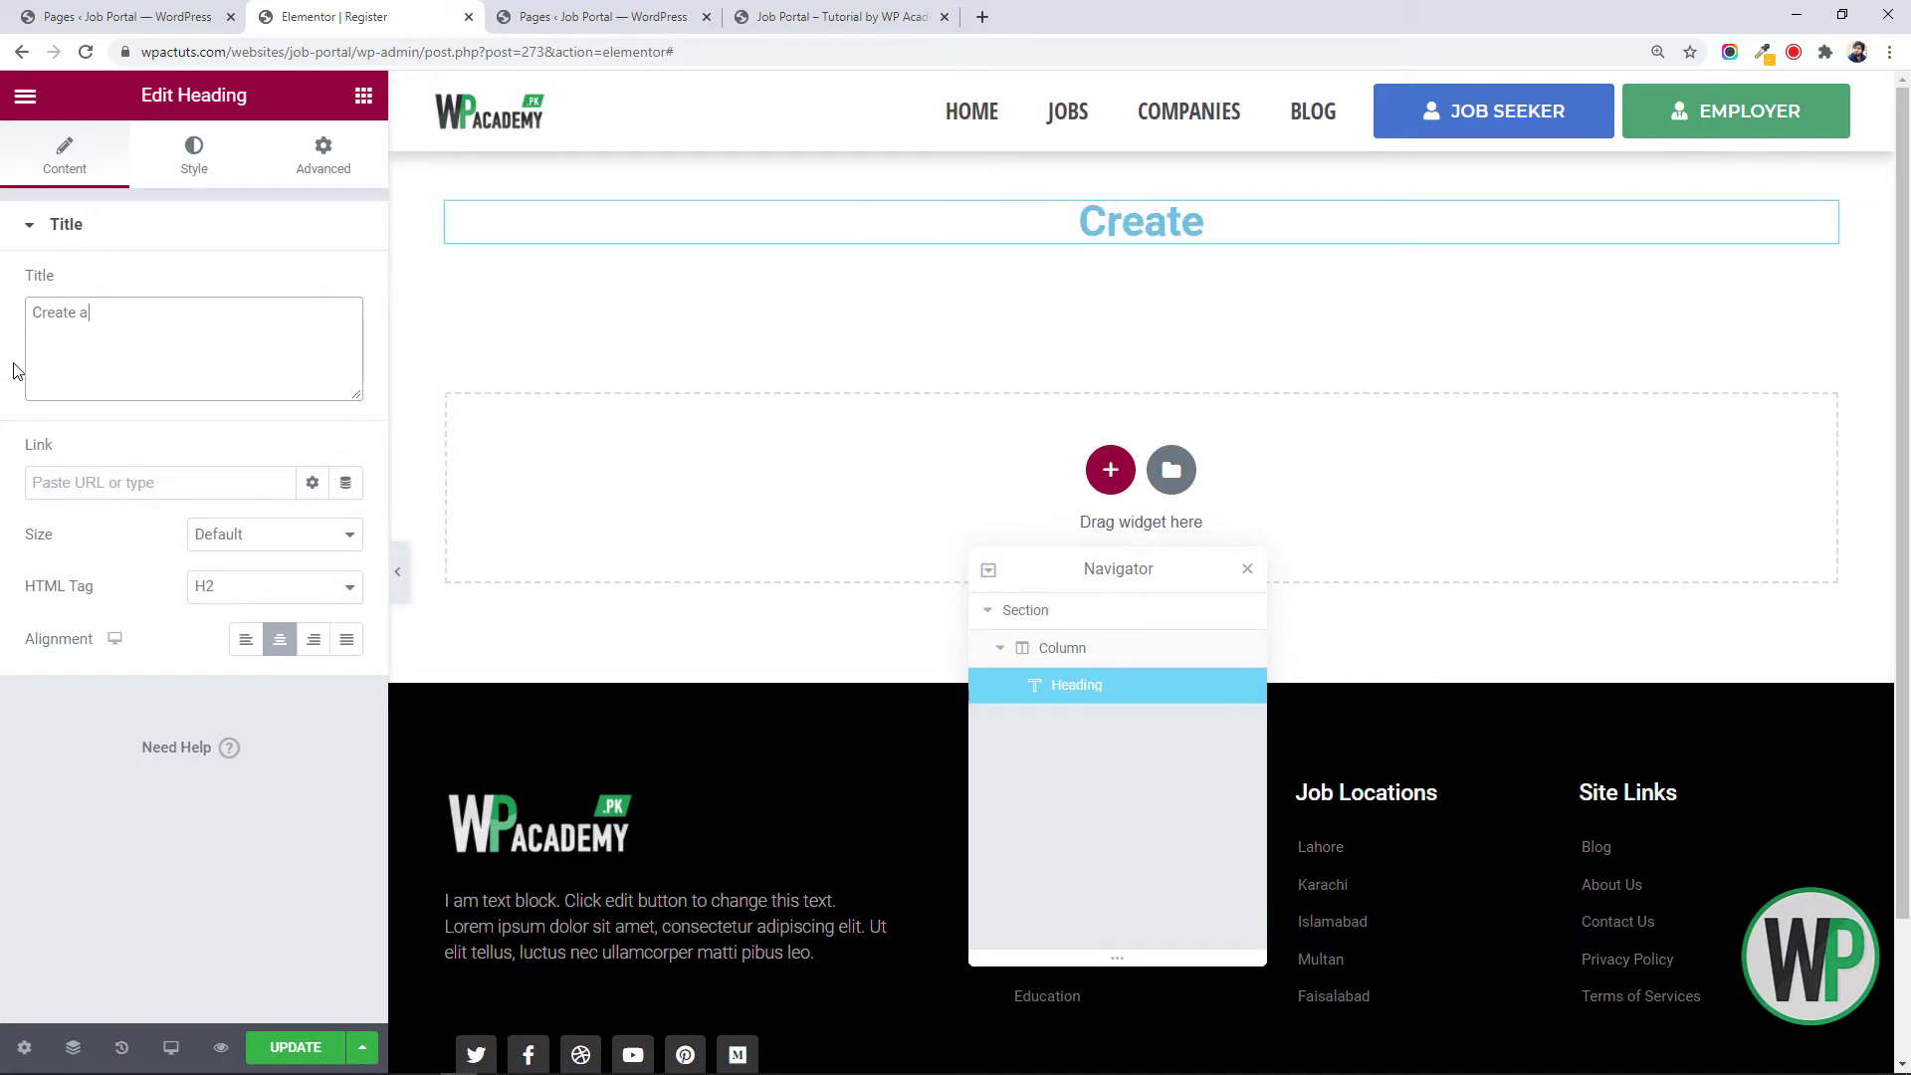
type("n Account")
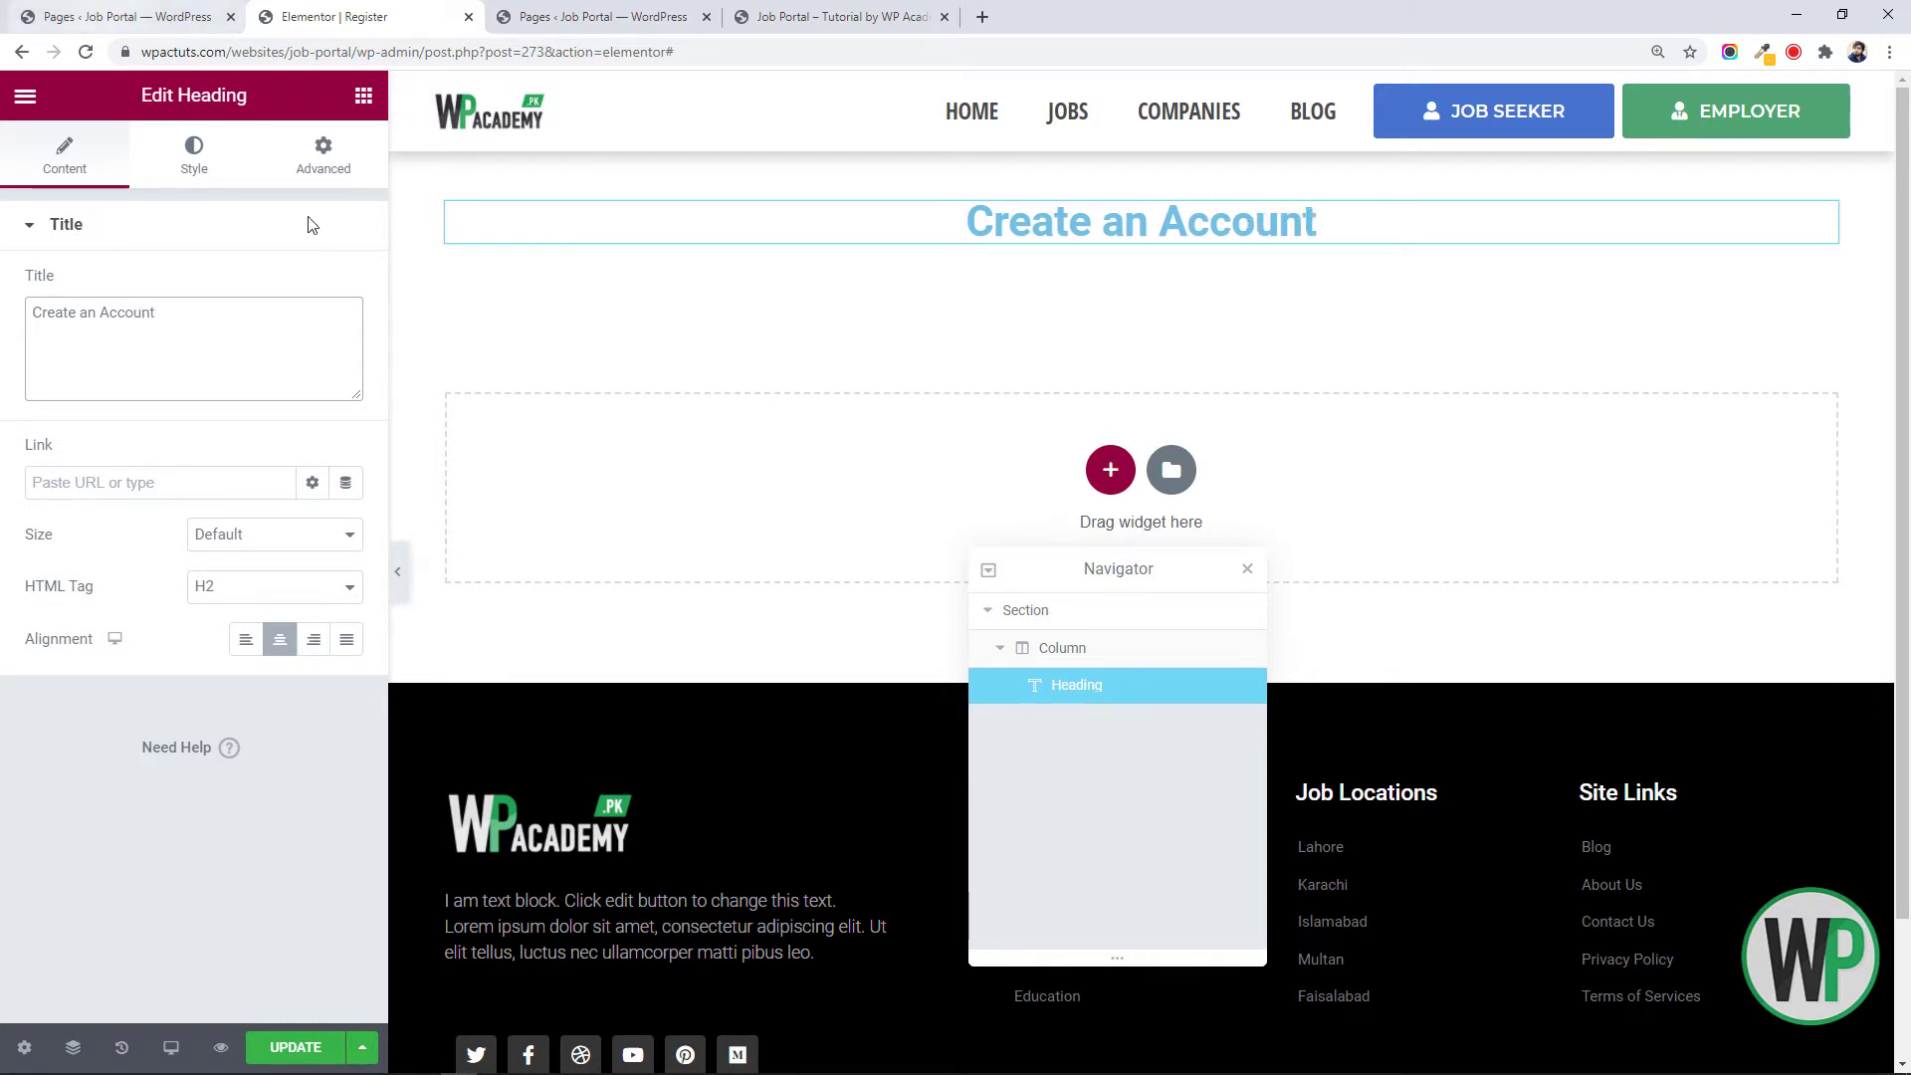
Give the heading's section a classic background with a light grey global colour
right_click(426, 188)
left_click(464, 203)
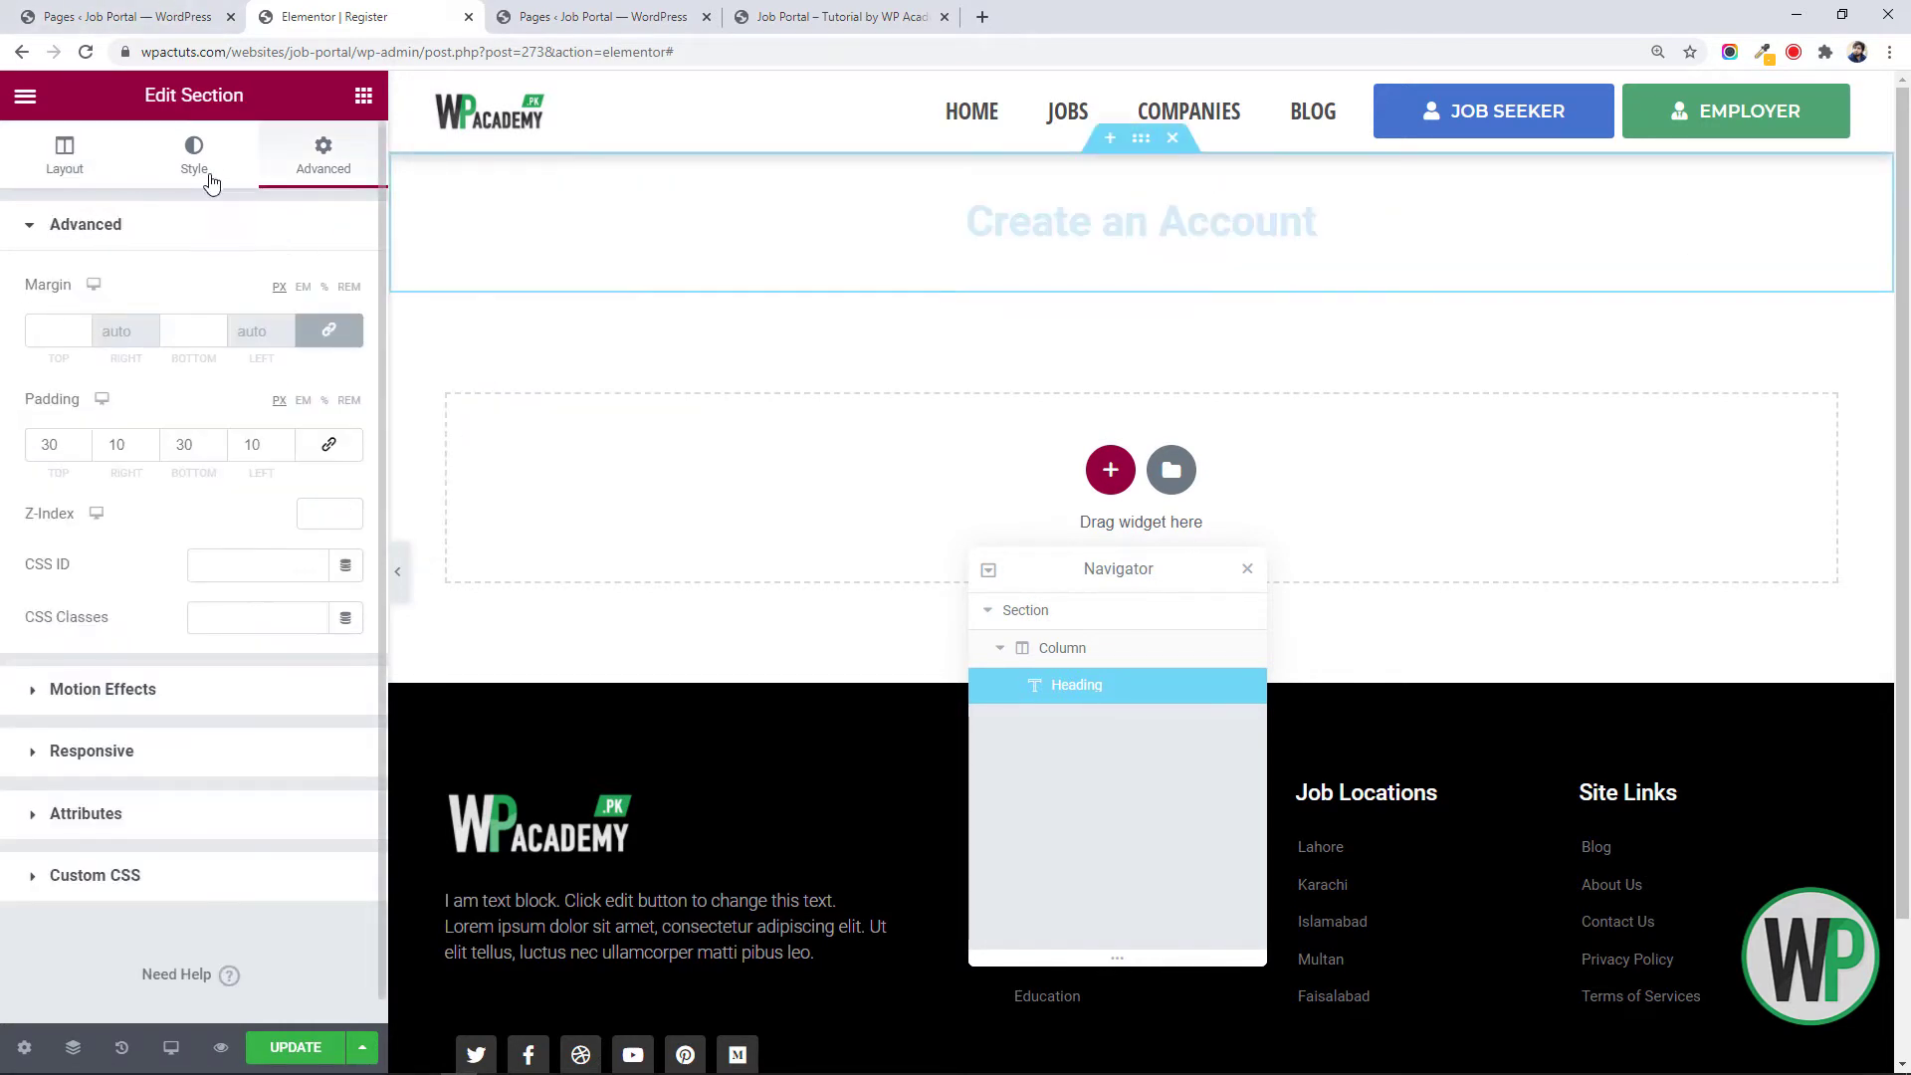
left_click(200, 164)
left_click(246, 338)
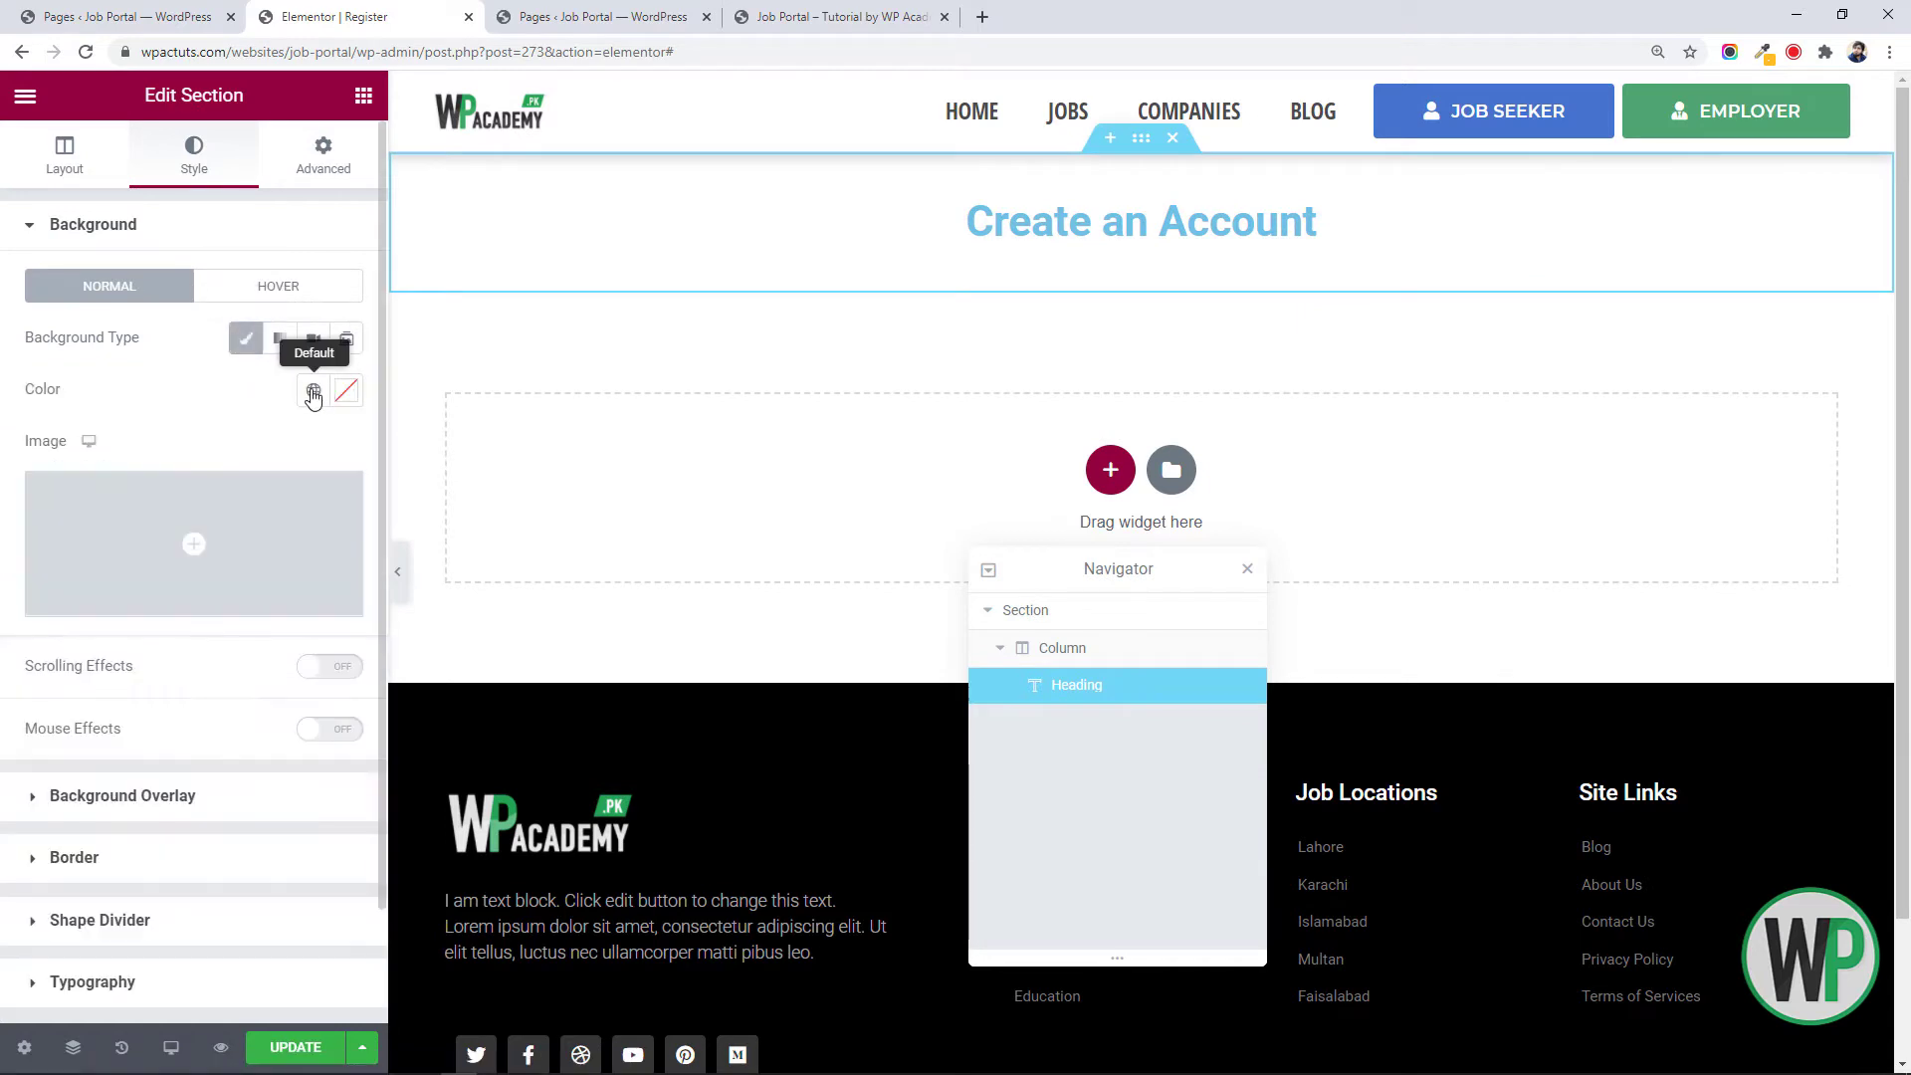
left_click(314, 389)
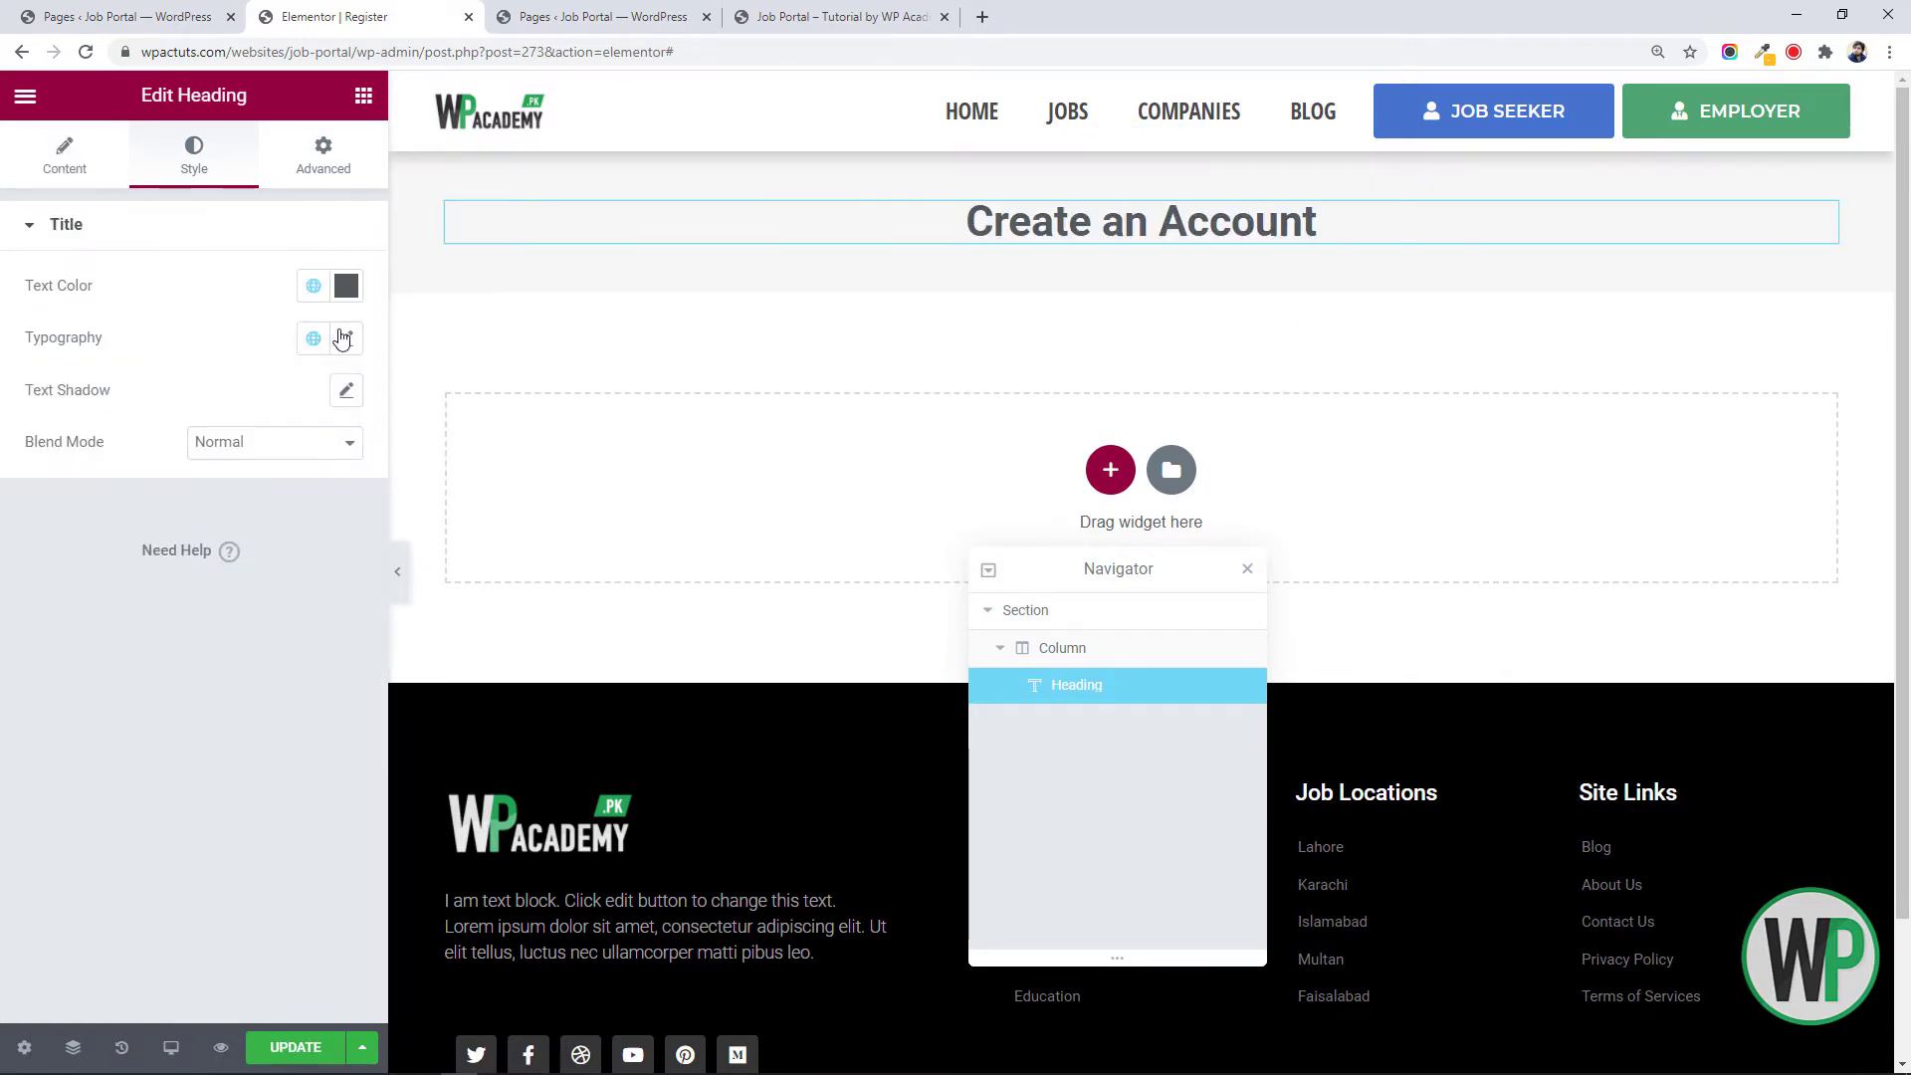
Add a three-column section below the heading section and close the Navigator
left_click(1110, 469)
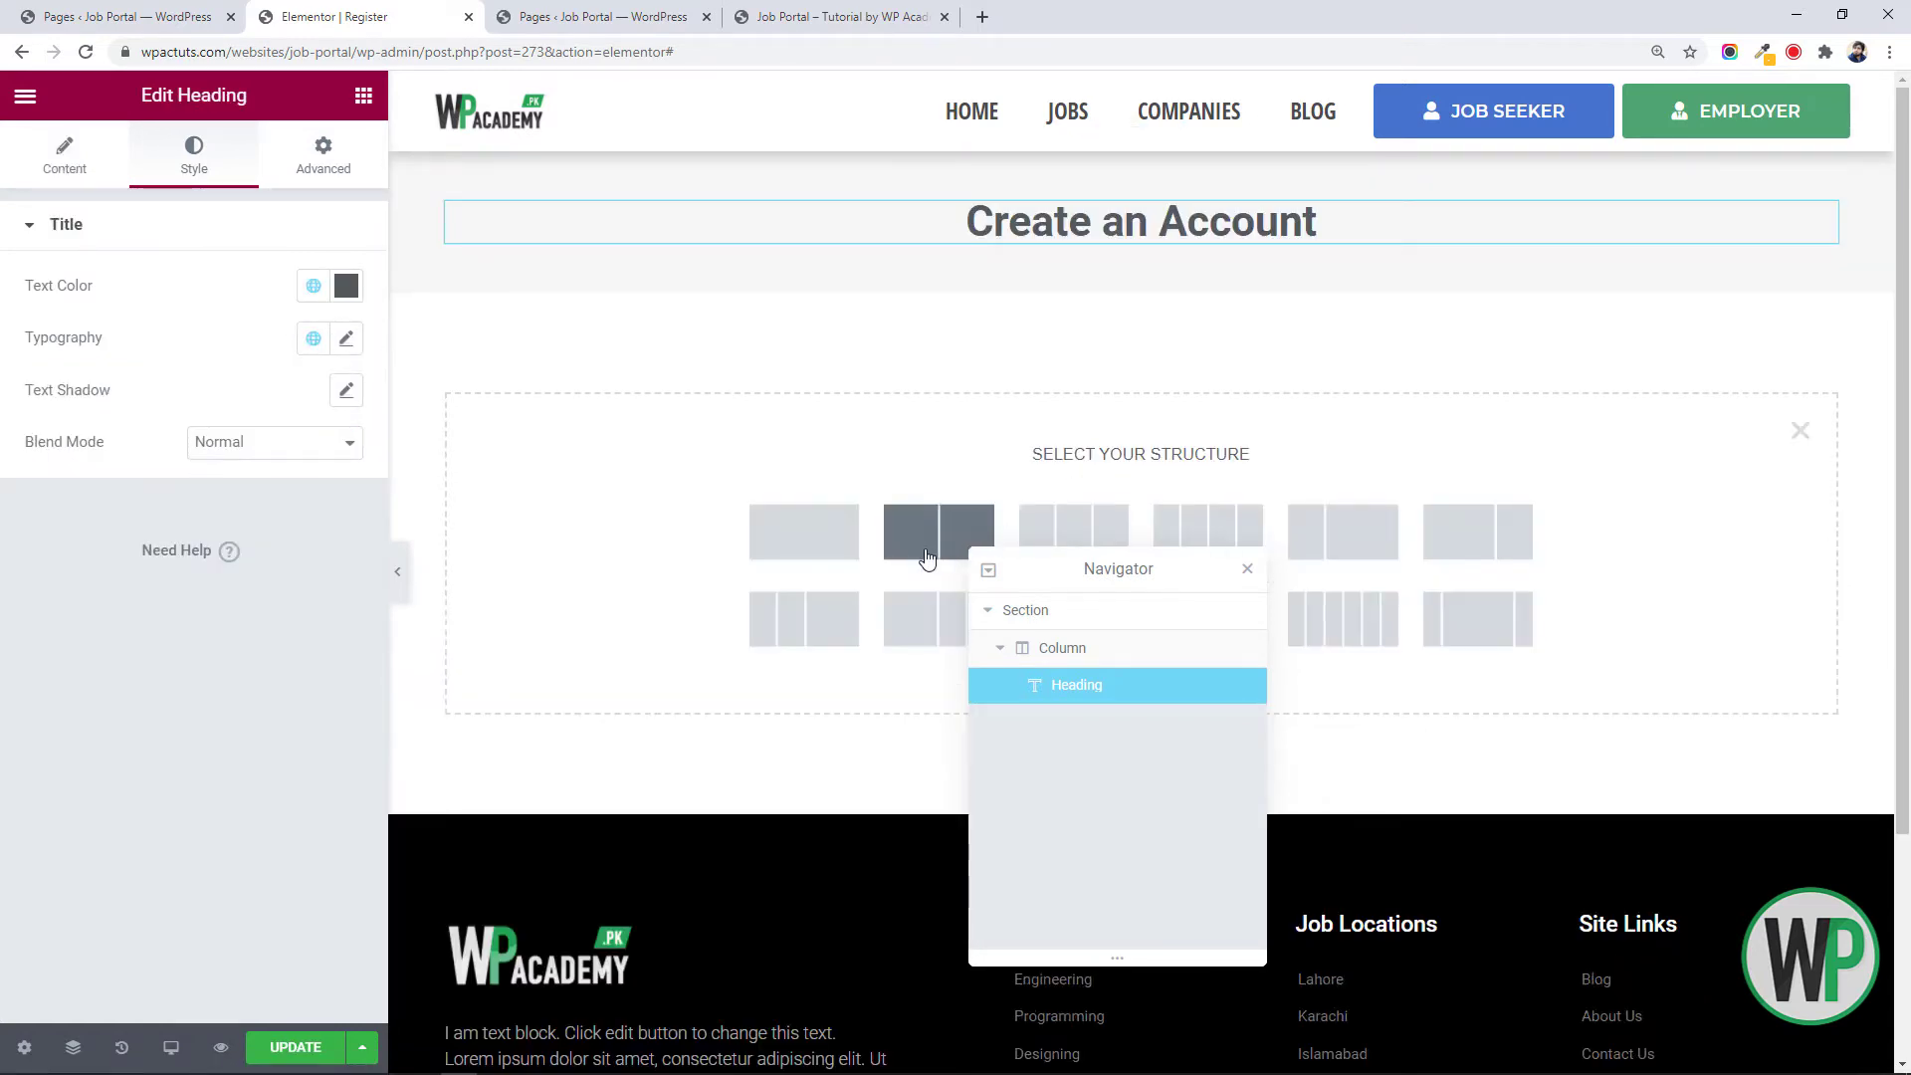
left_click(1108, 535)
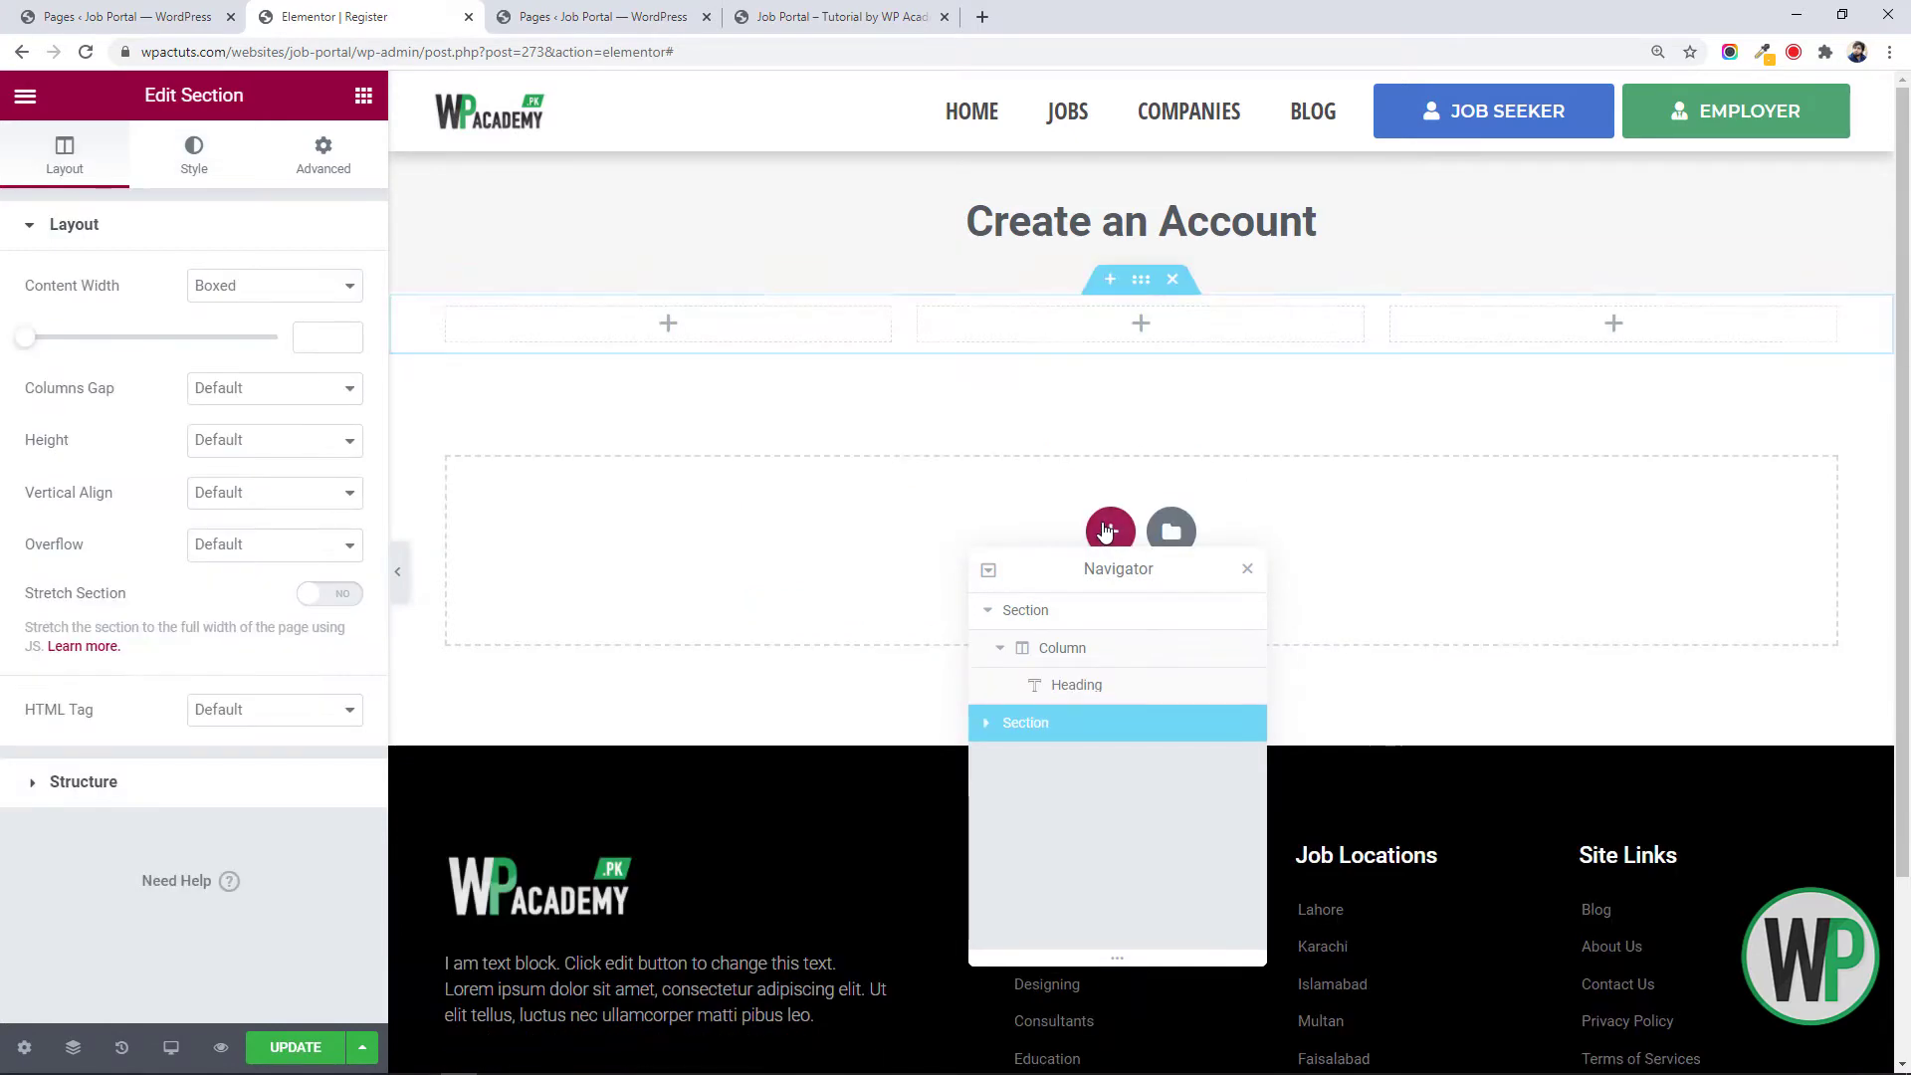
left_click(1246, 571)
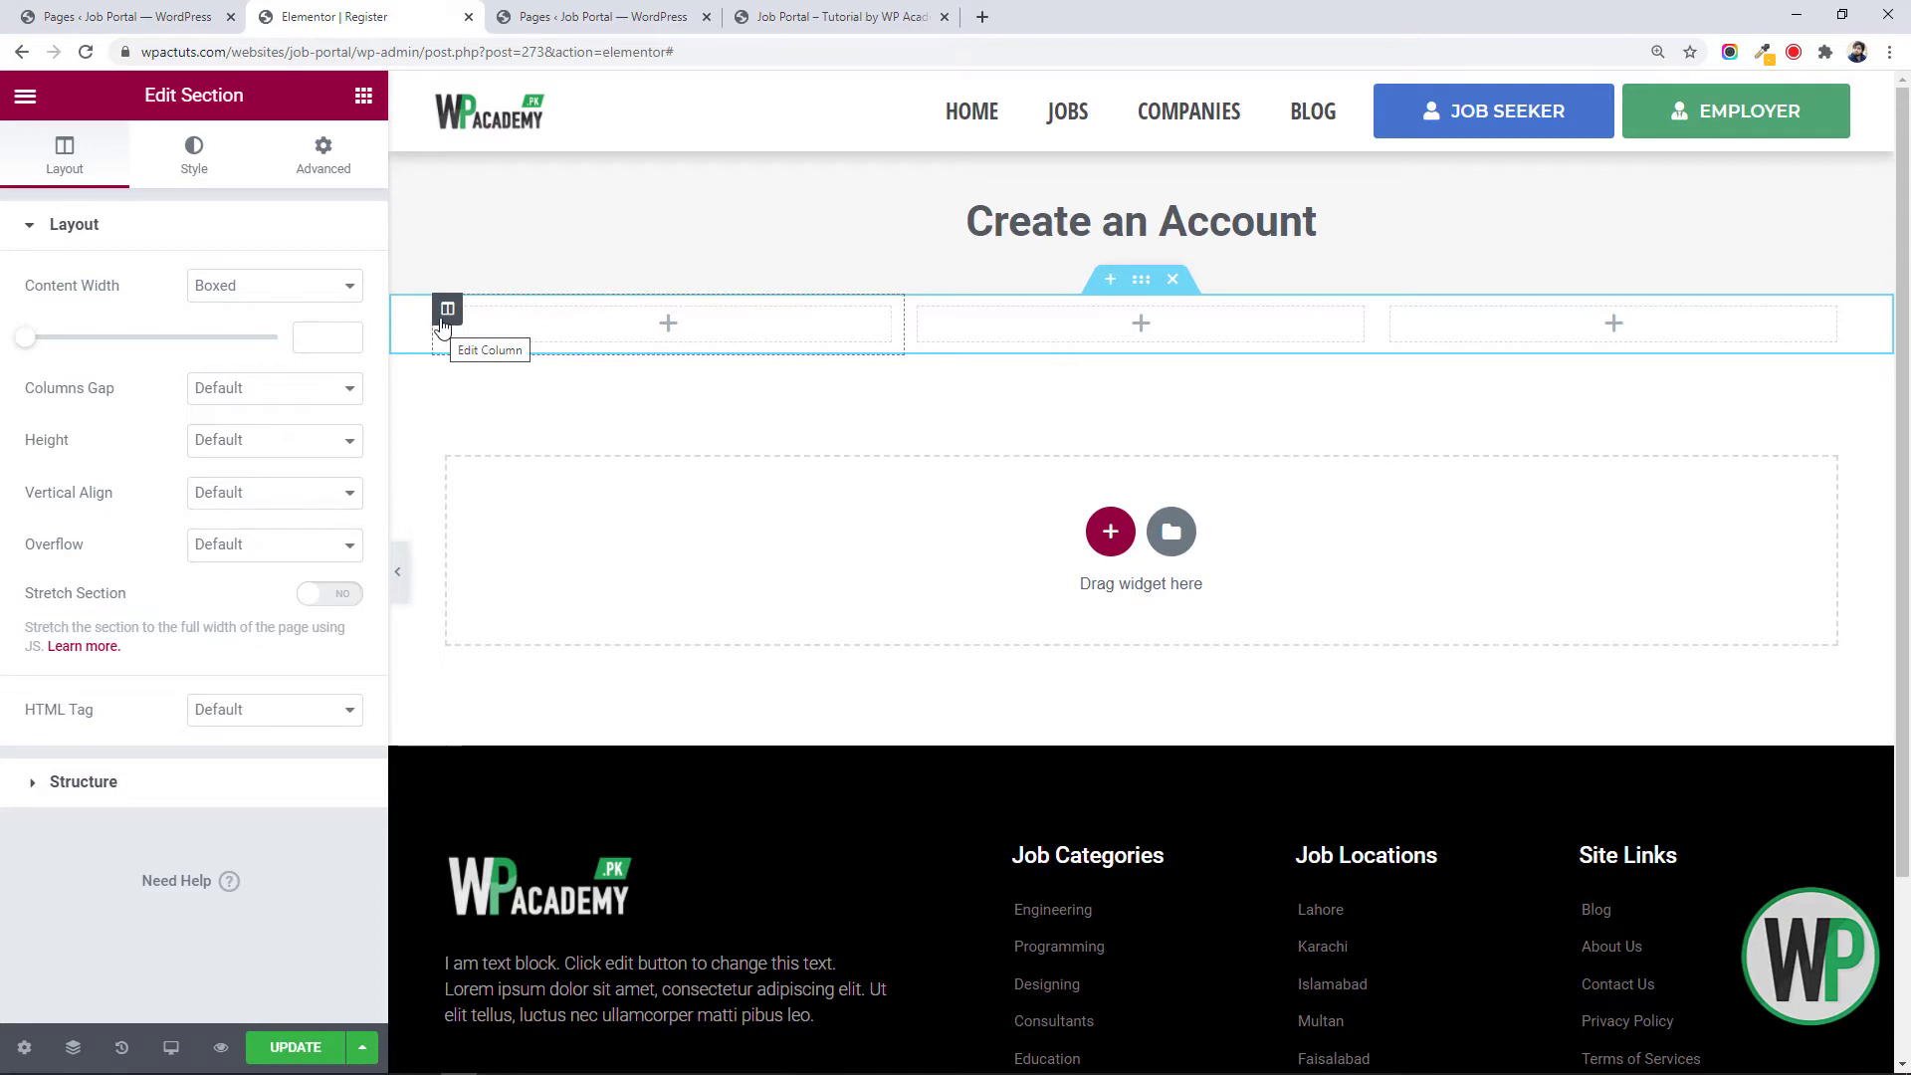
Set the width of the first and third columns in the new section to 20% each
right_click(445, 329)
left_click(478, 332)
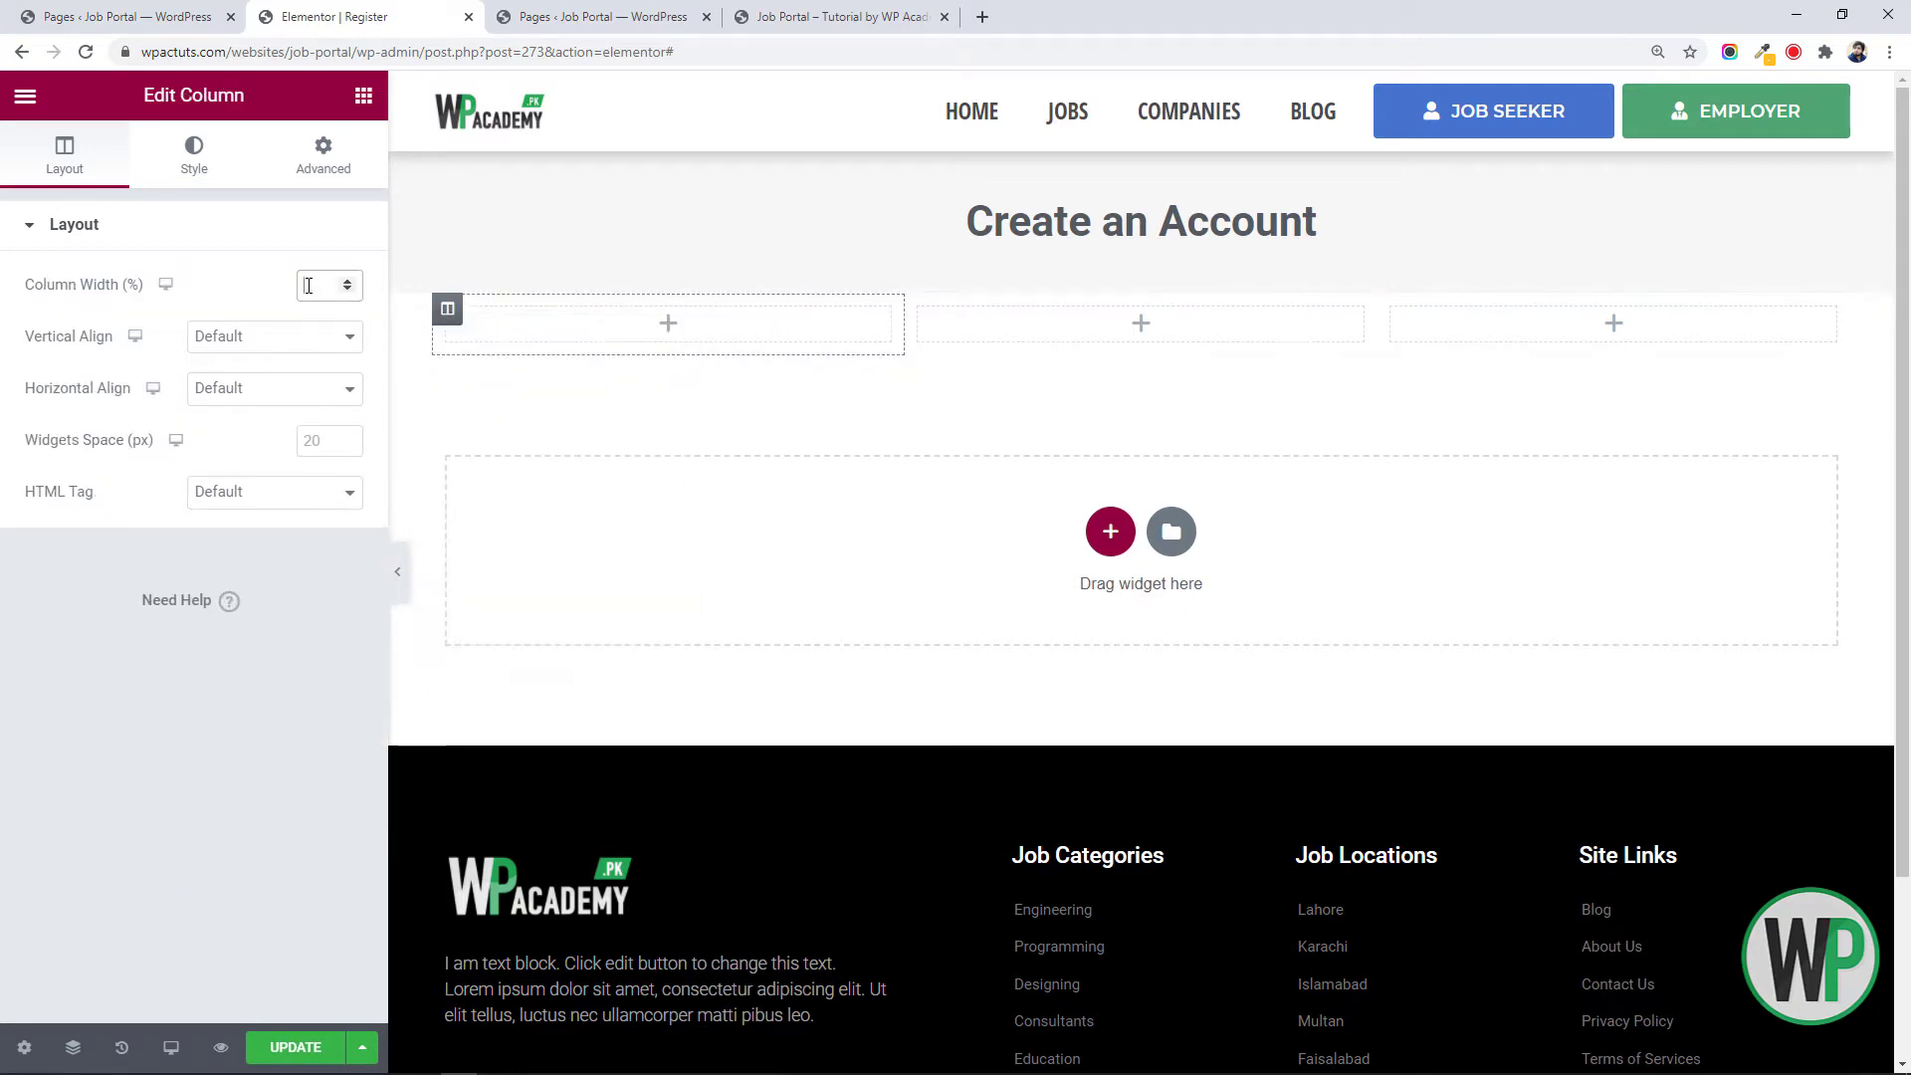
left_click(305, 283)
type("20")
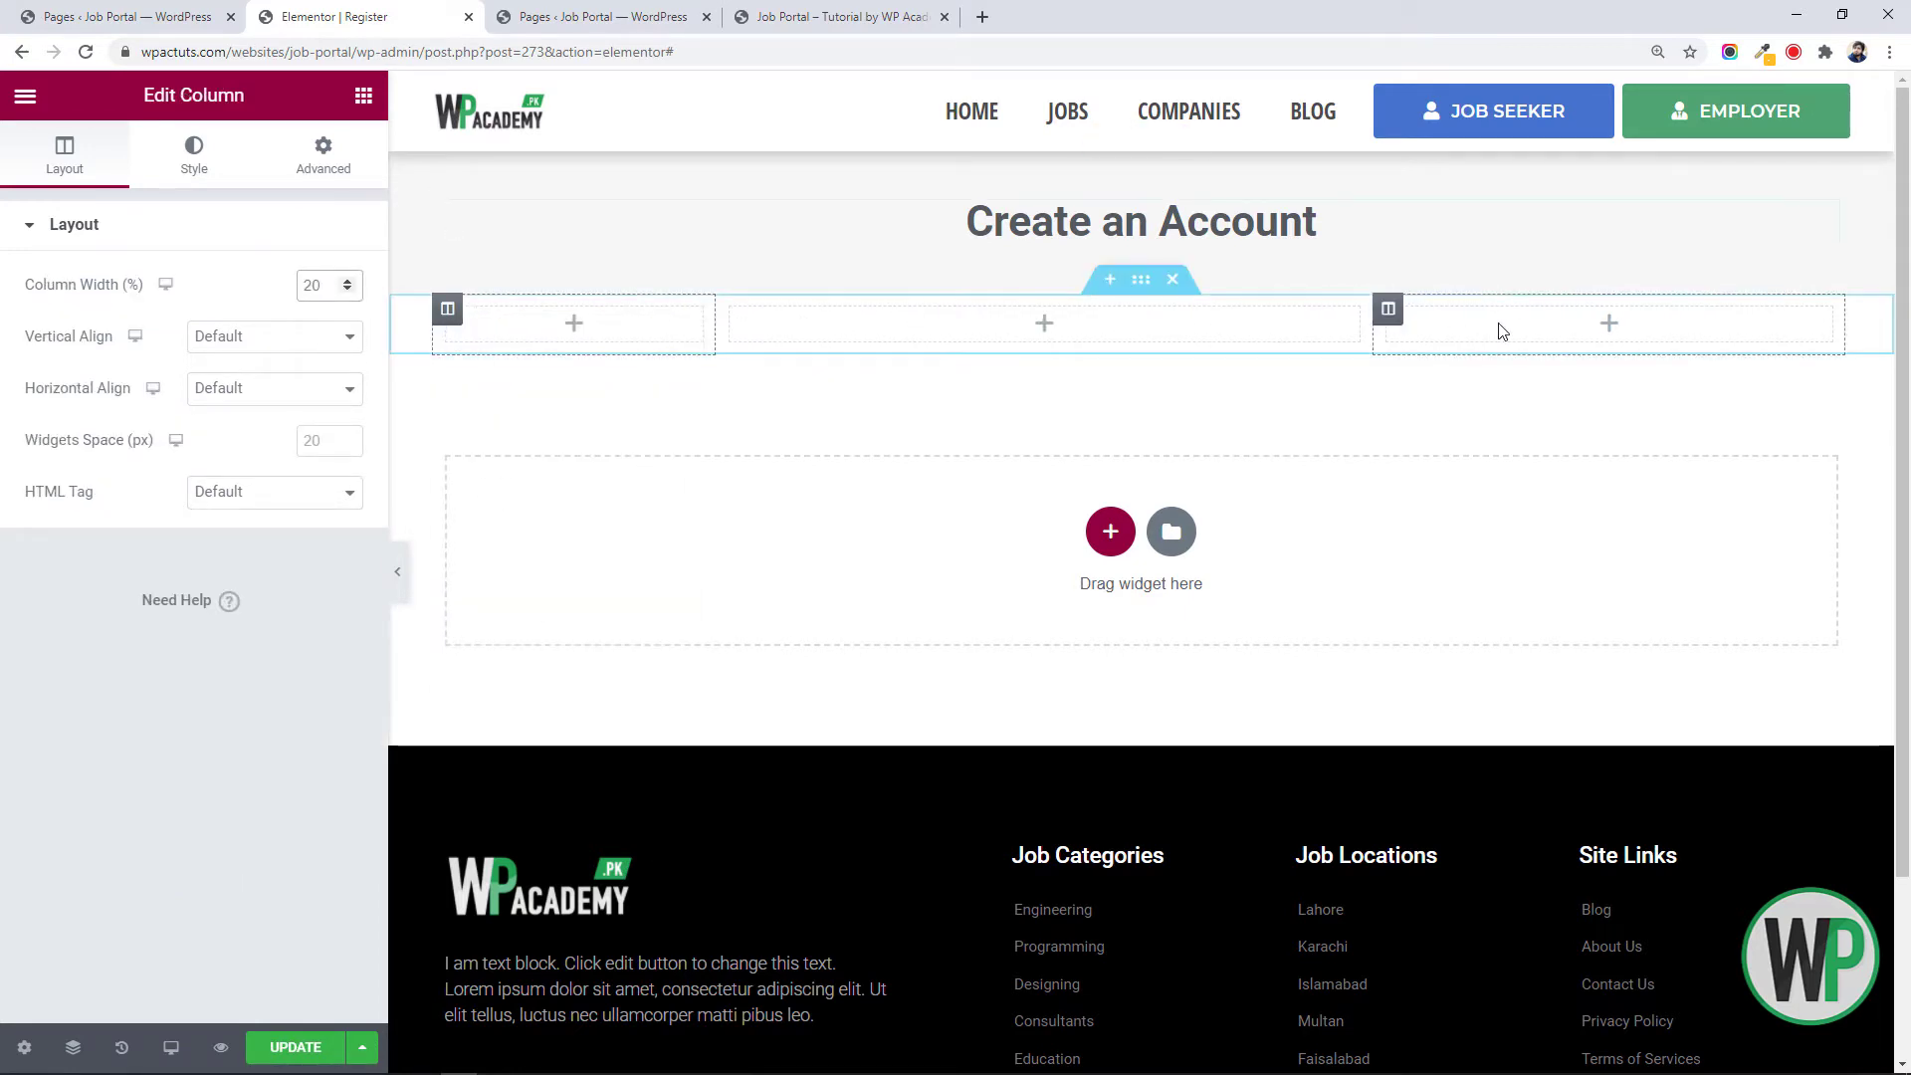
right_click(1390, 311)
left_click(1419, 319)
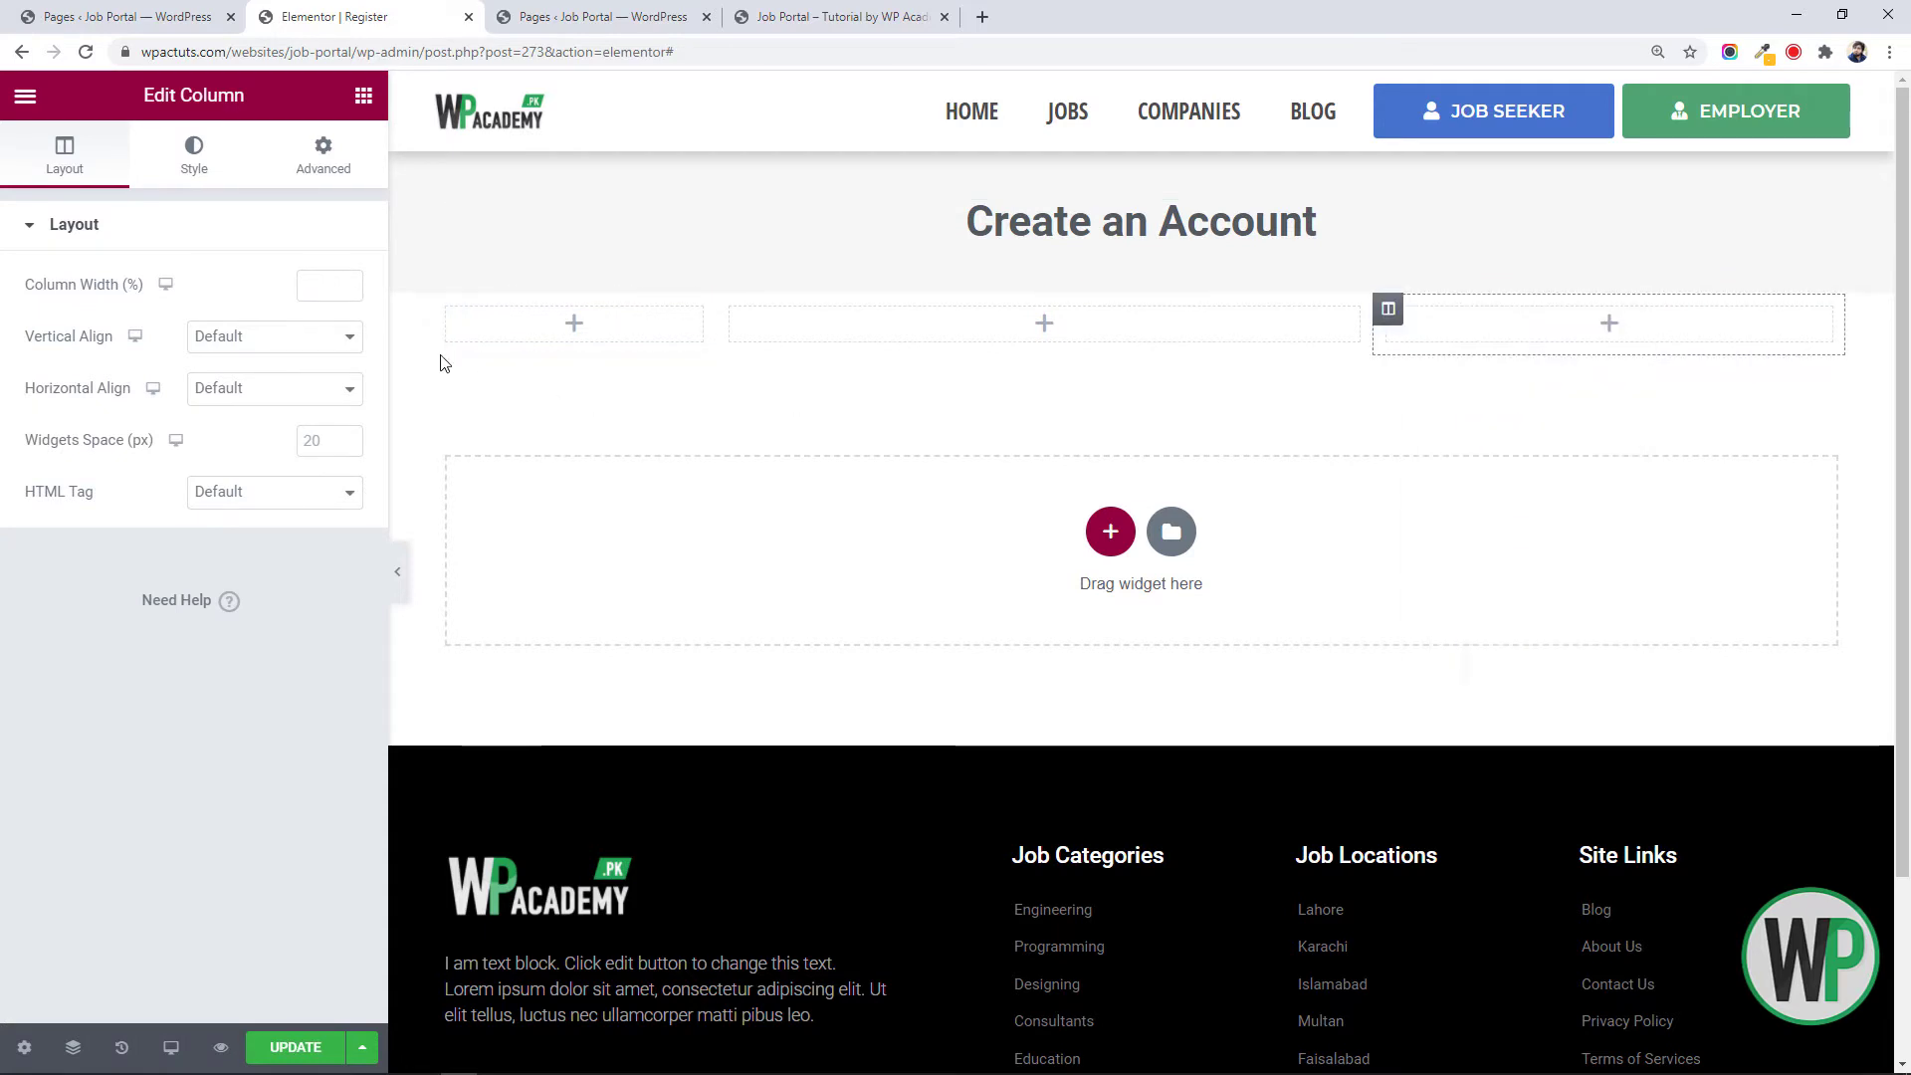
left_click(321, 285)
type("20")
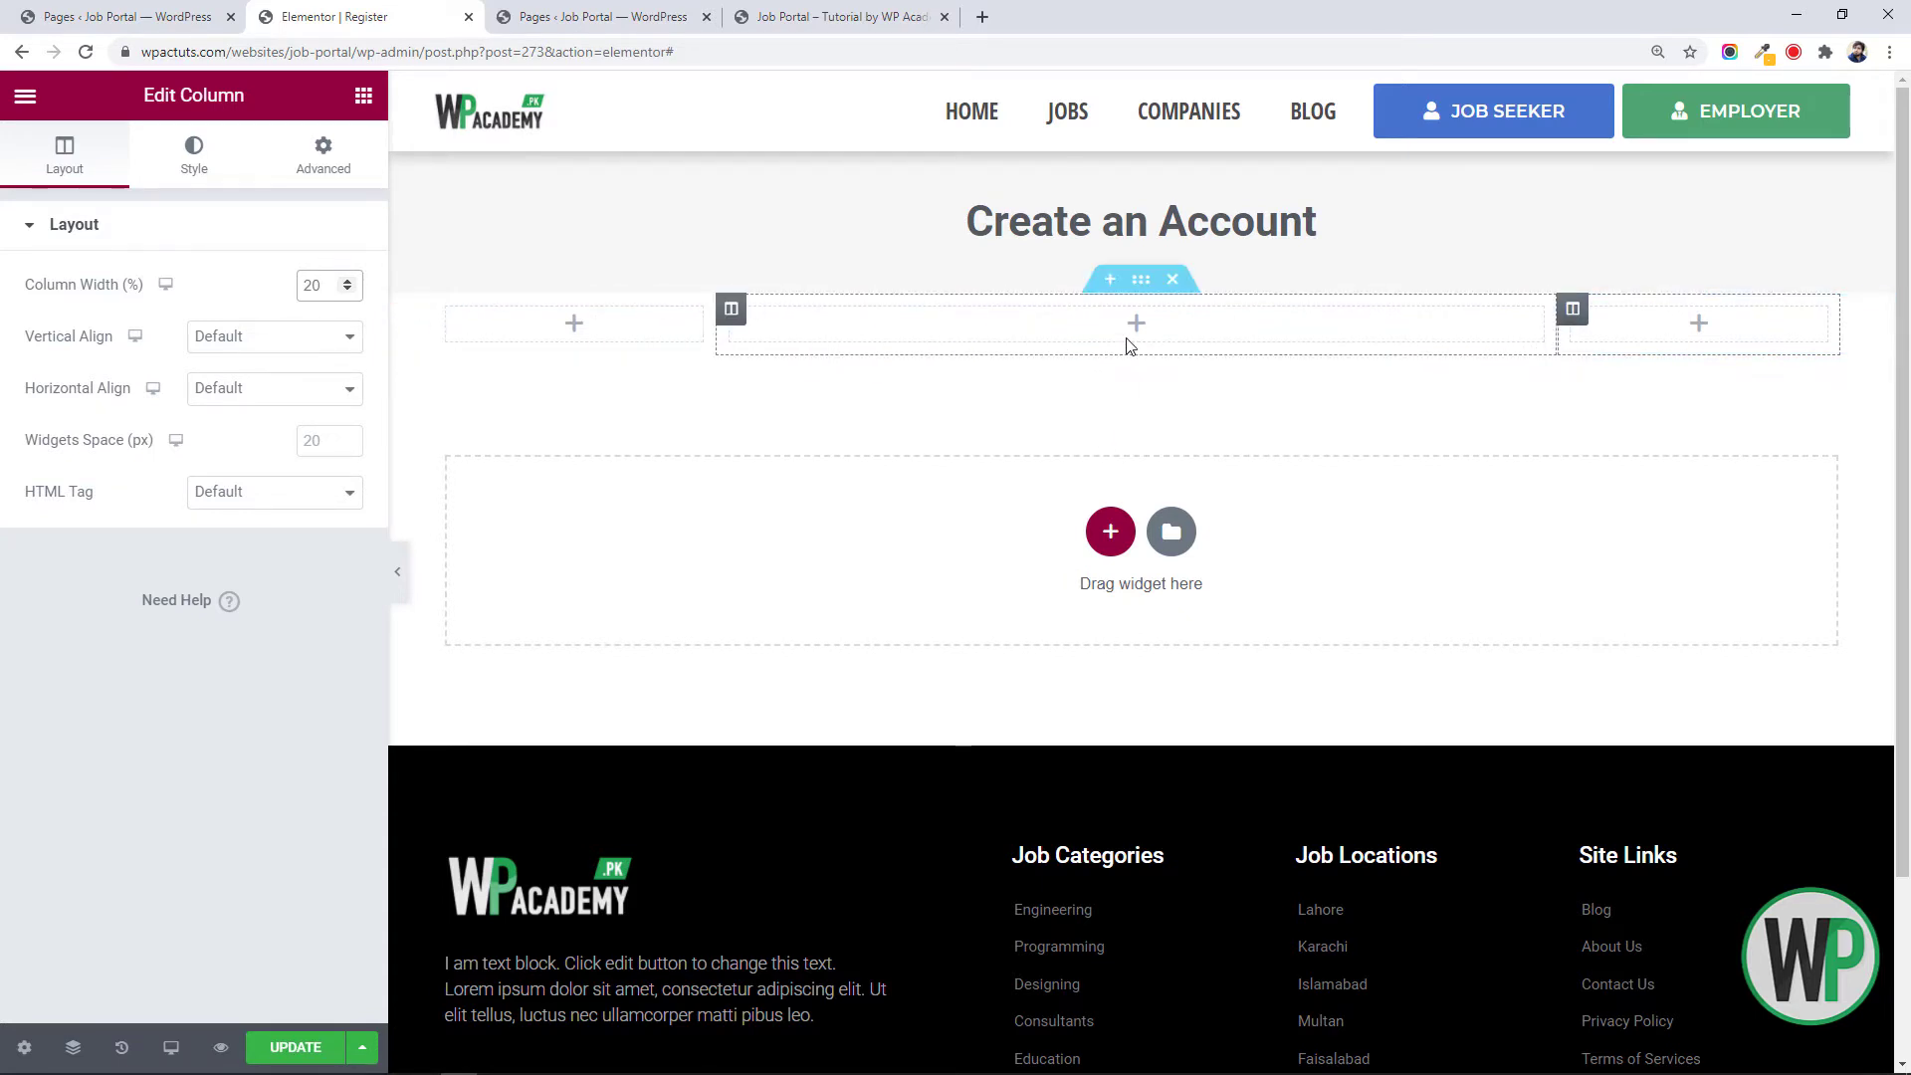
Set the three-column section's top and bottom margins to 50 px each
right_click(1155, 294)
left_click(1160, 305)
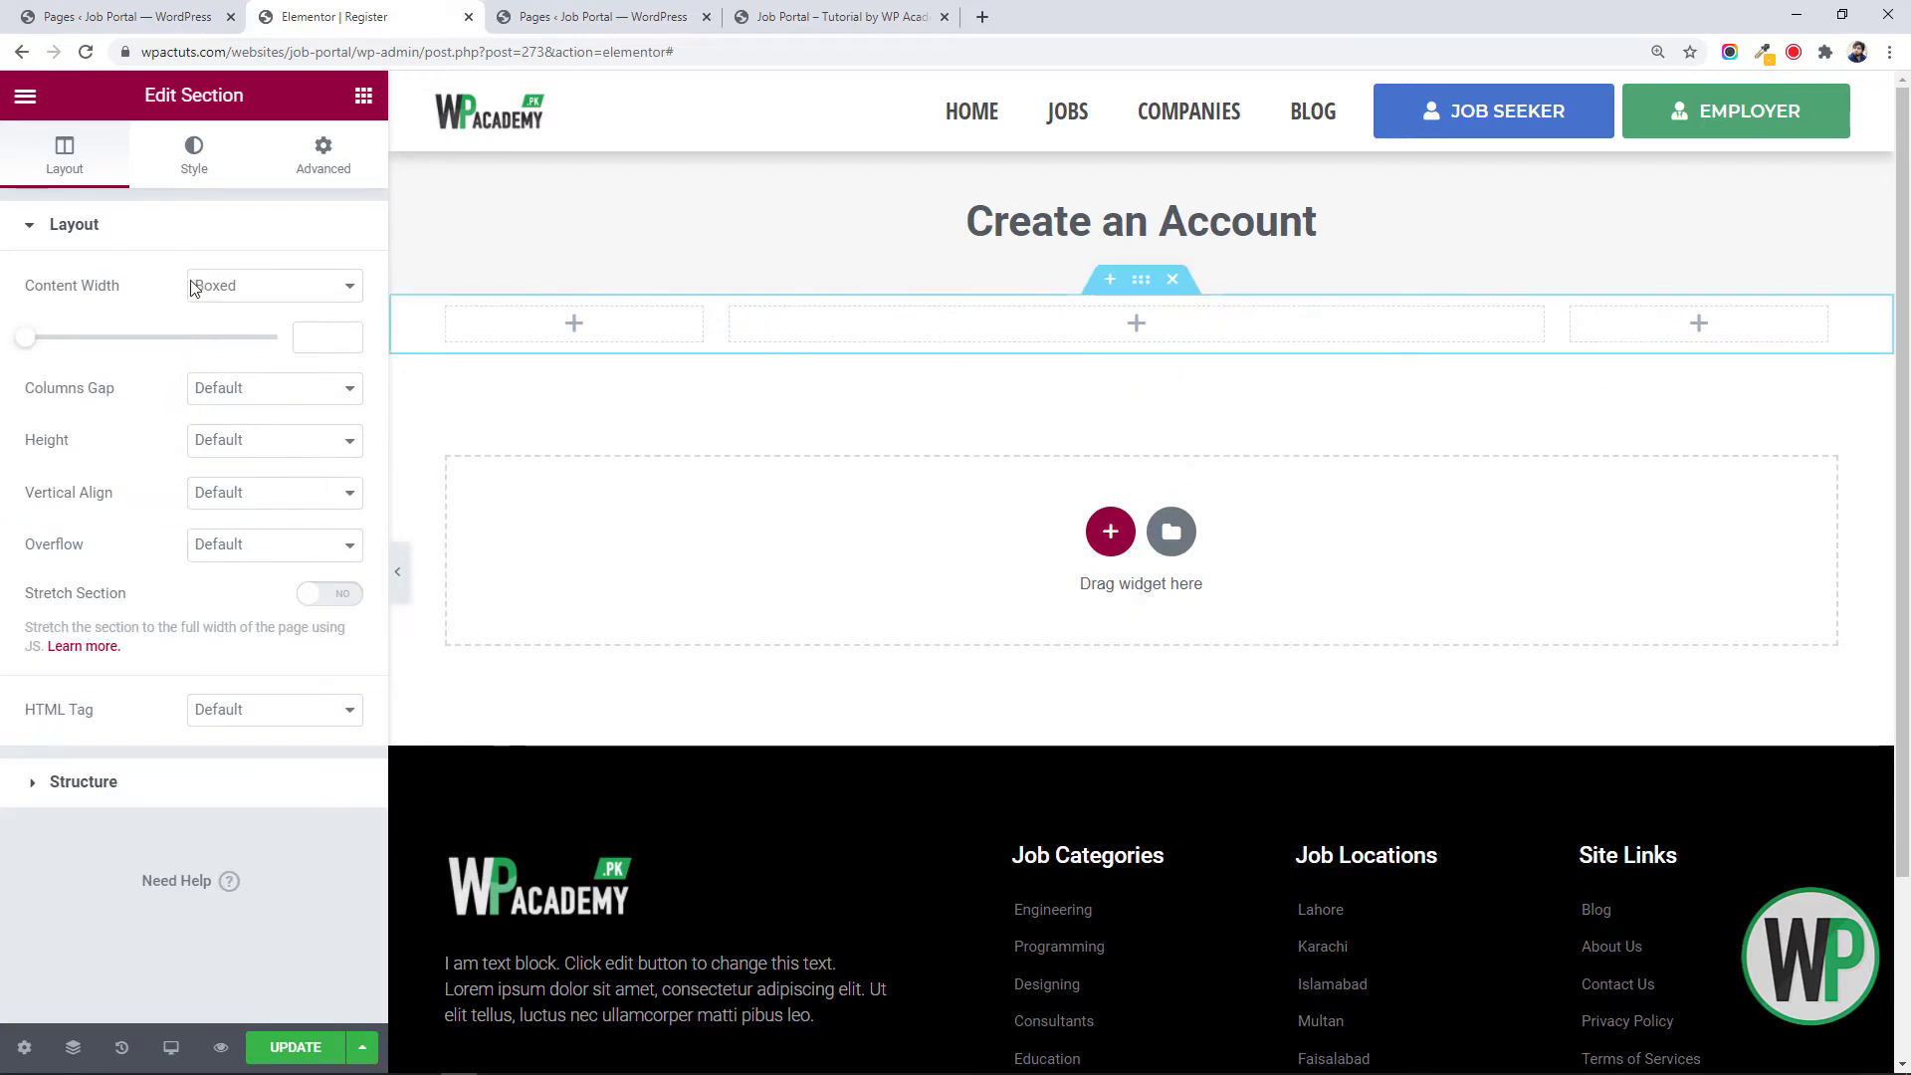
left_click(312, 154)
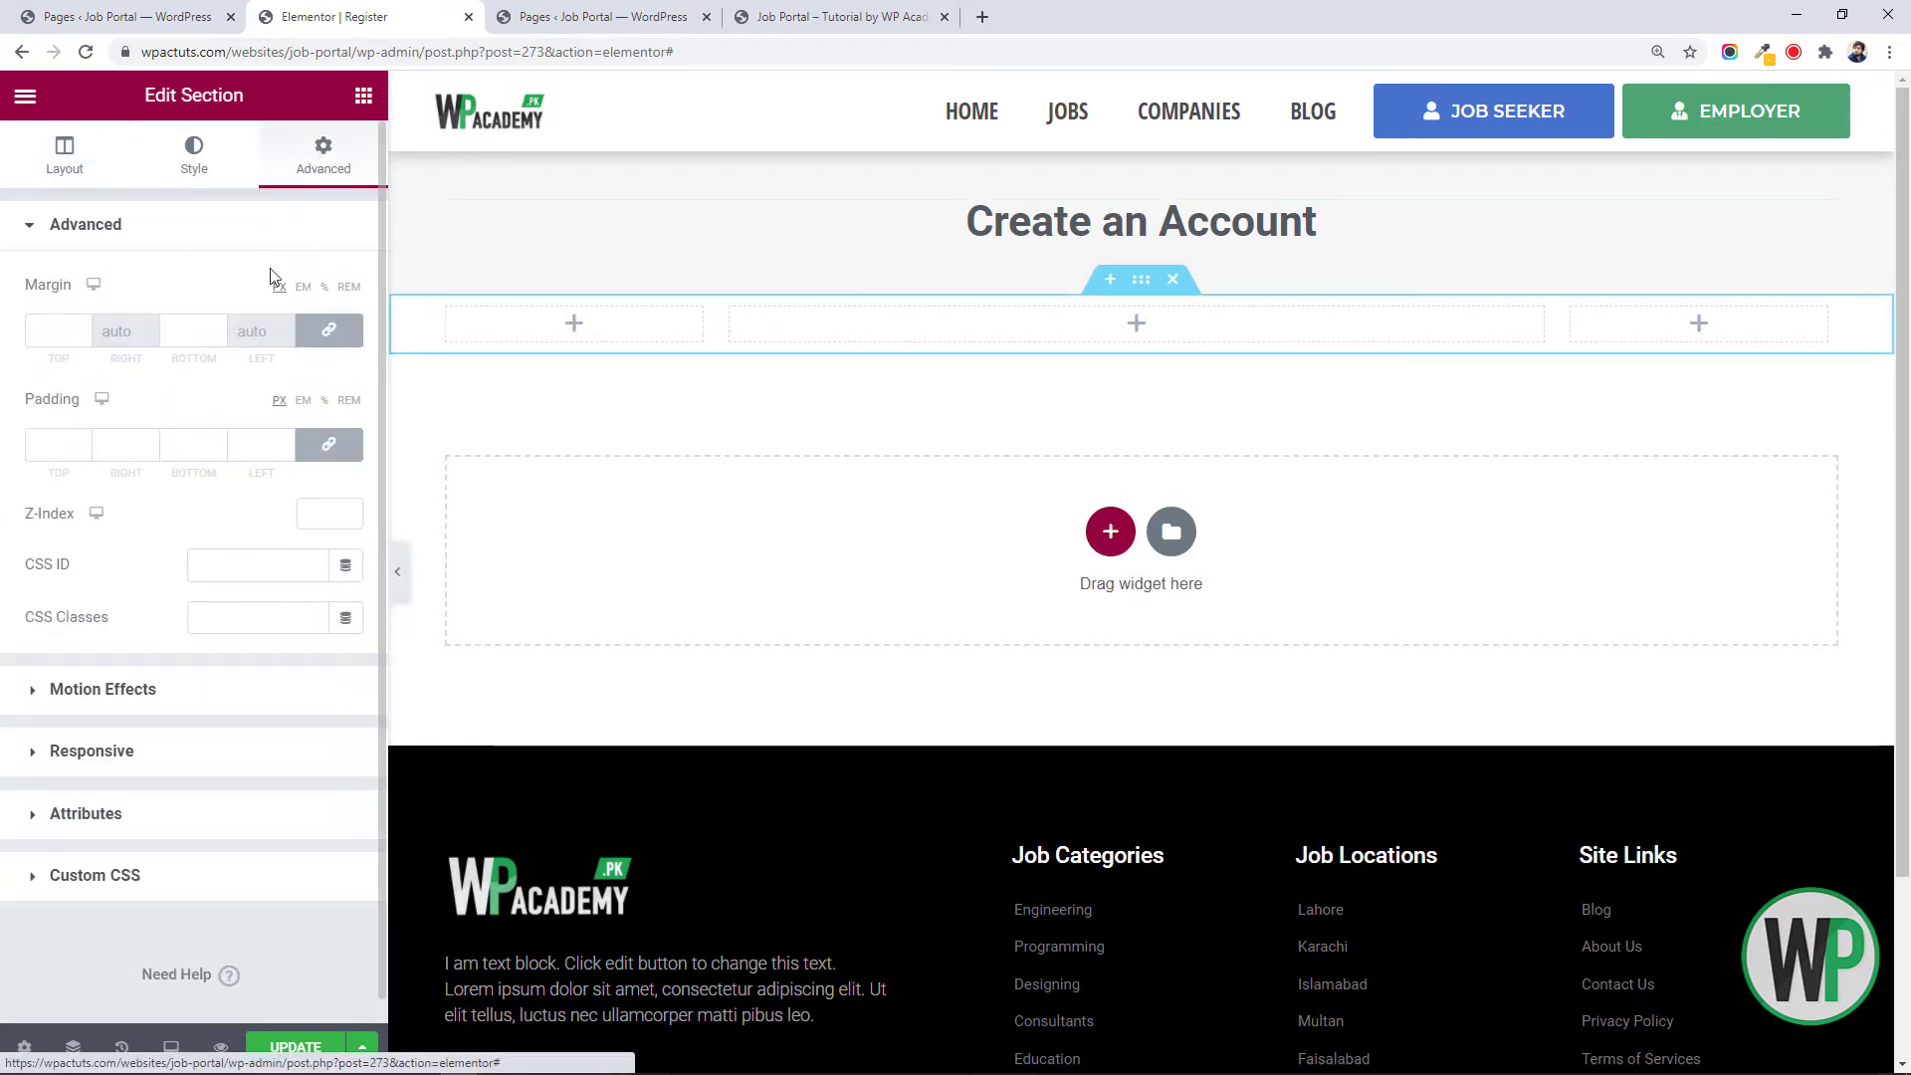
left_click(39, 324)
type("20")
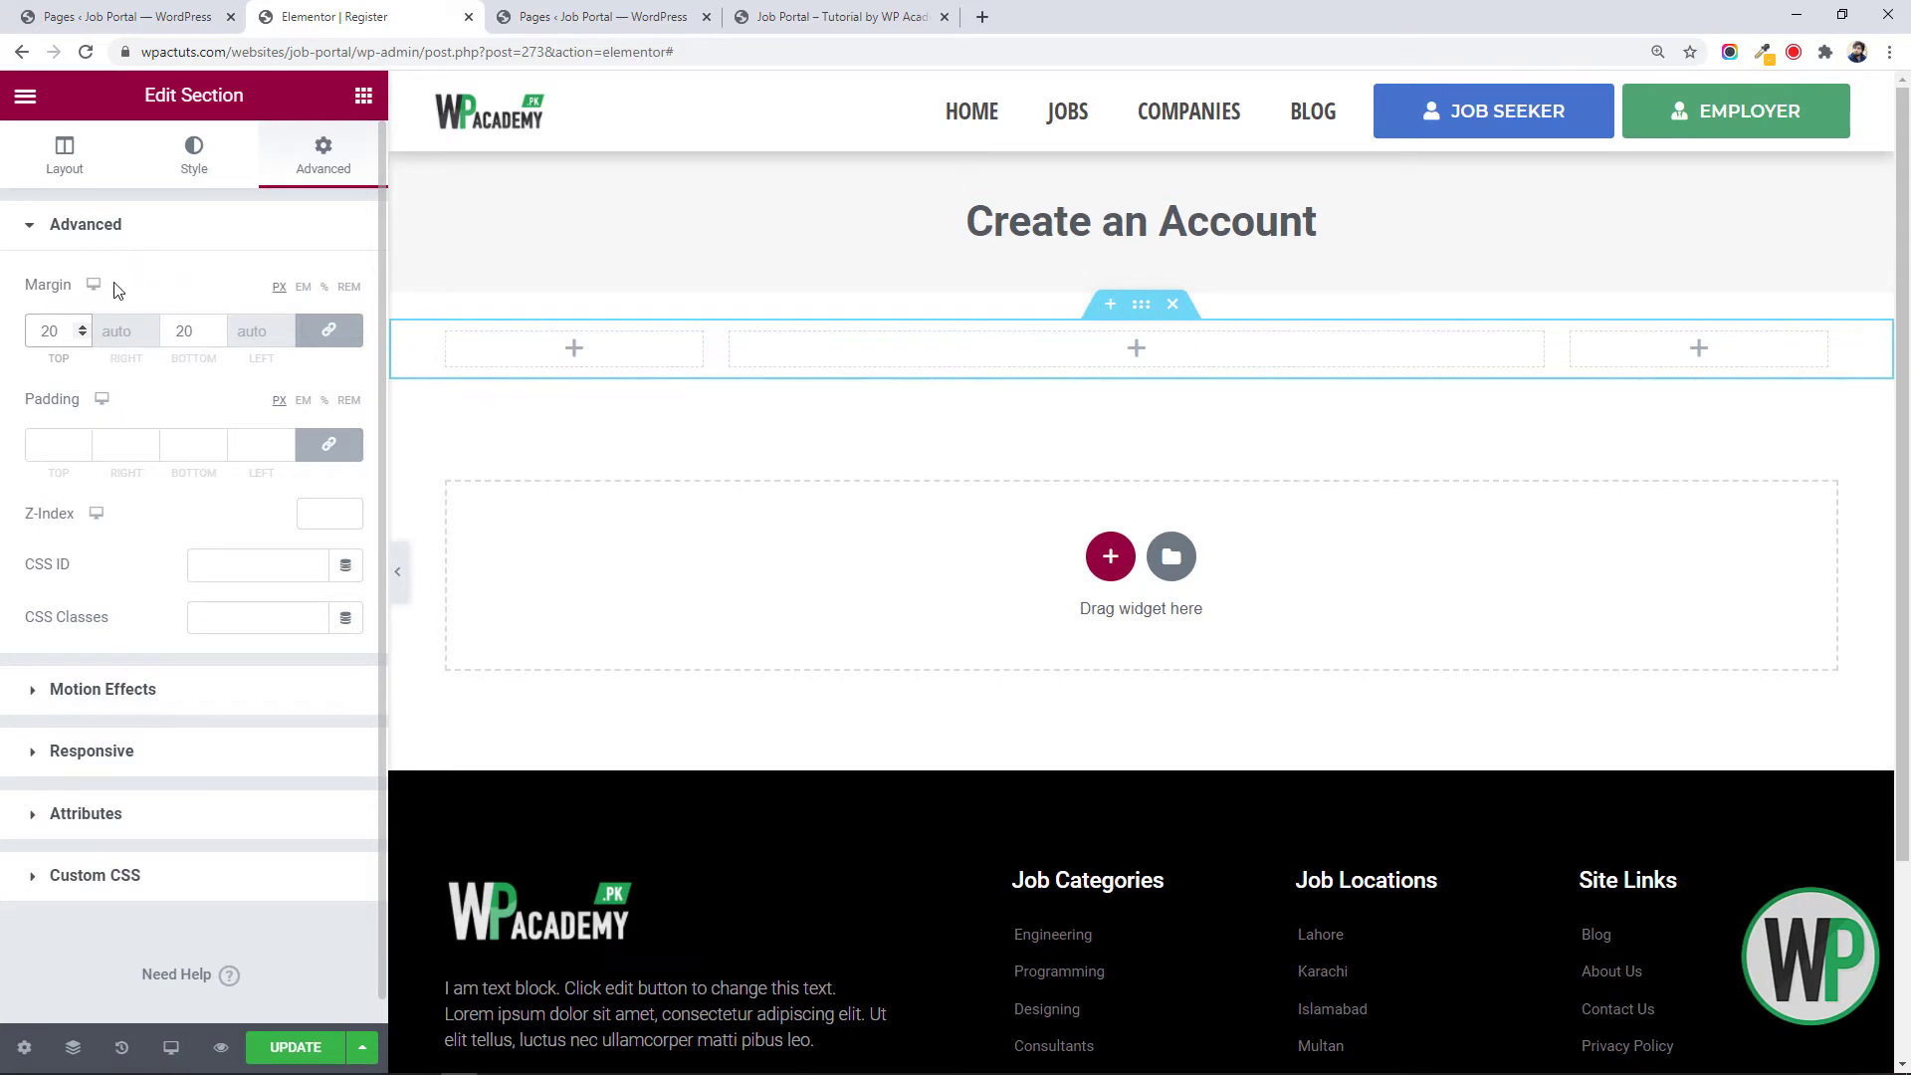
type("50")
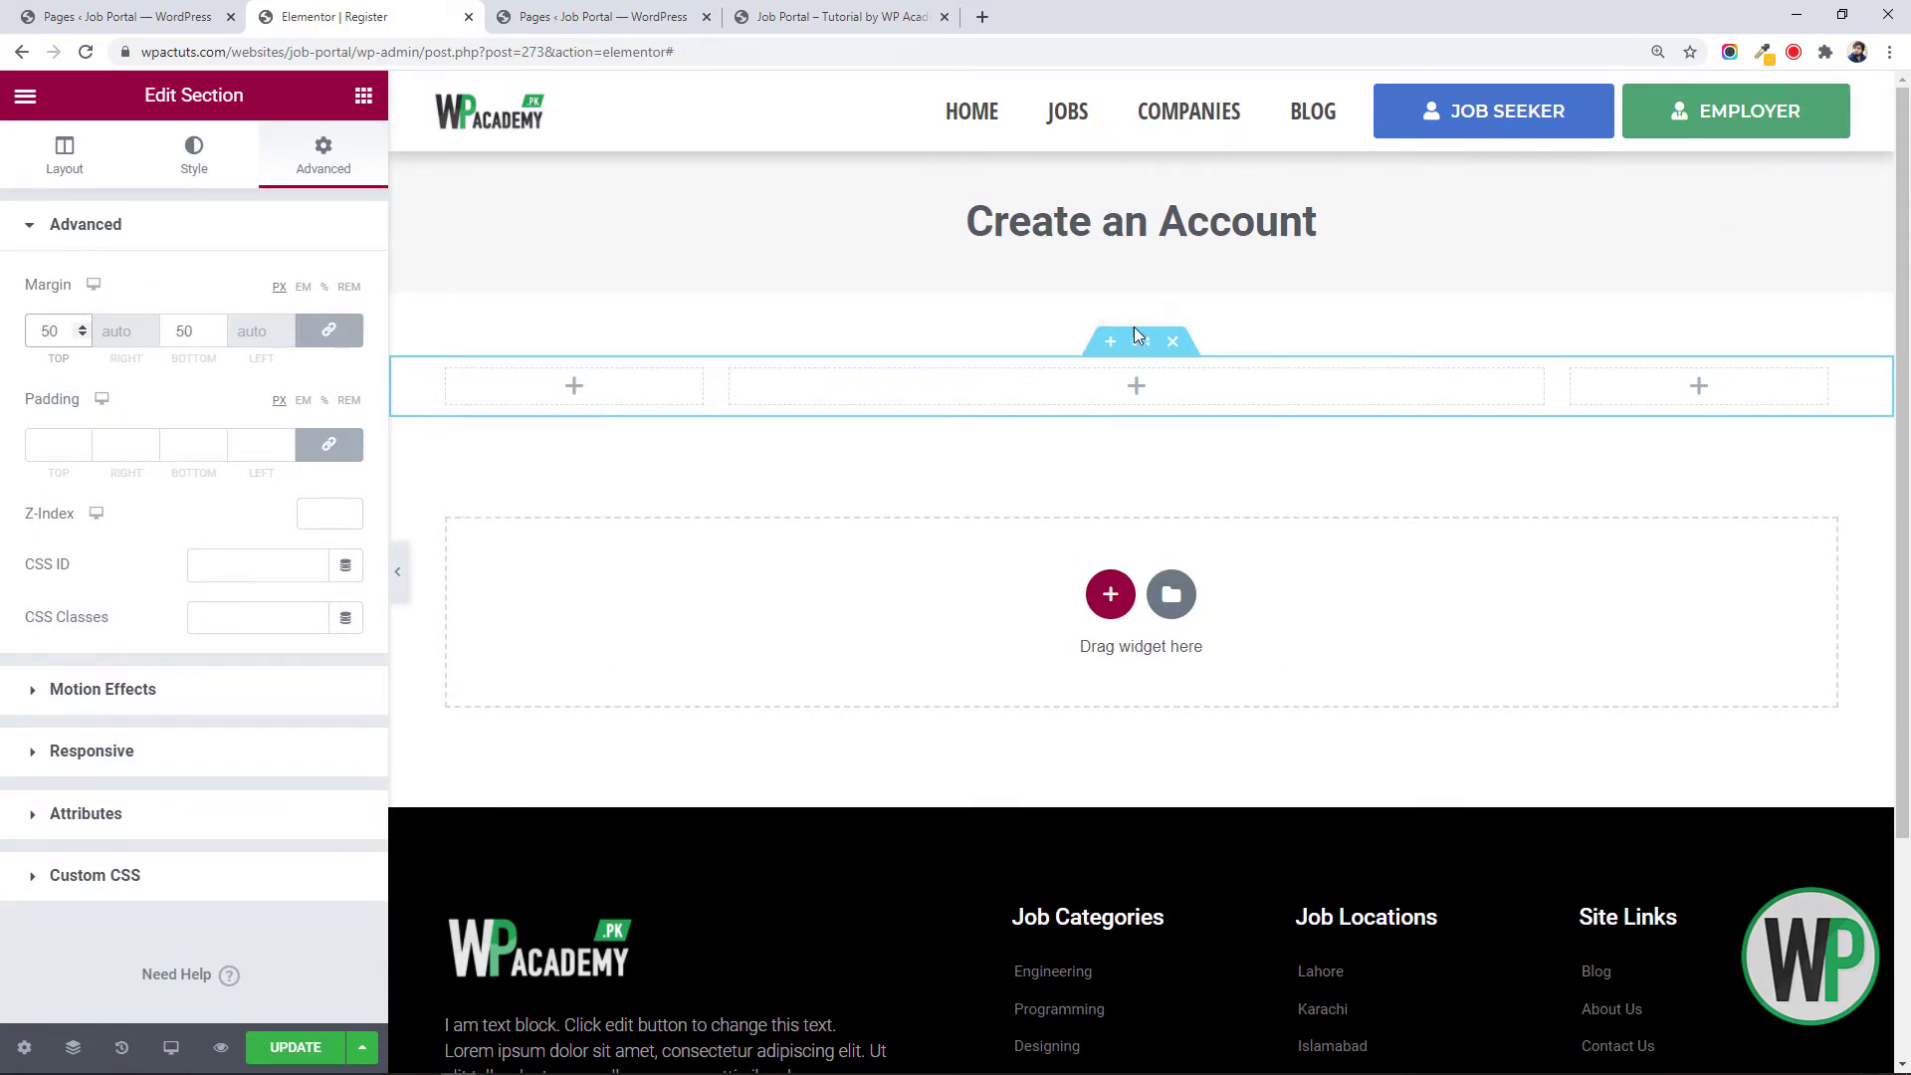
Add a Tabs widget to the middle column of the three-column section
left_click(363, 94)
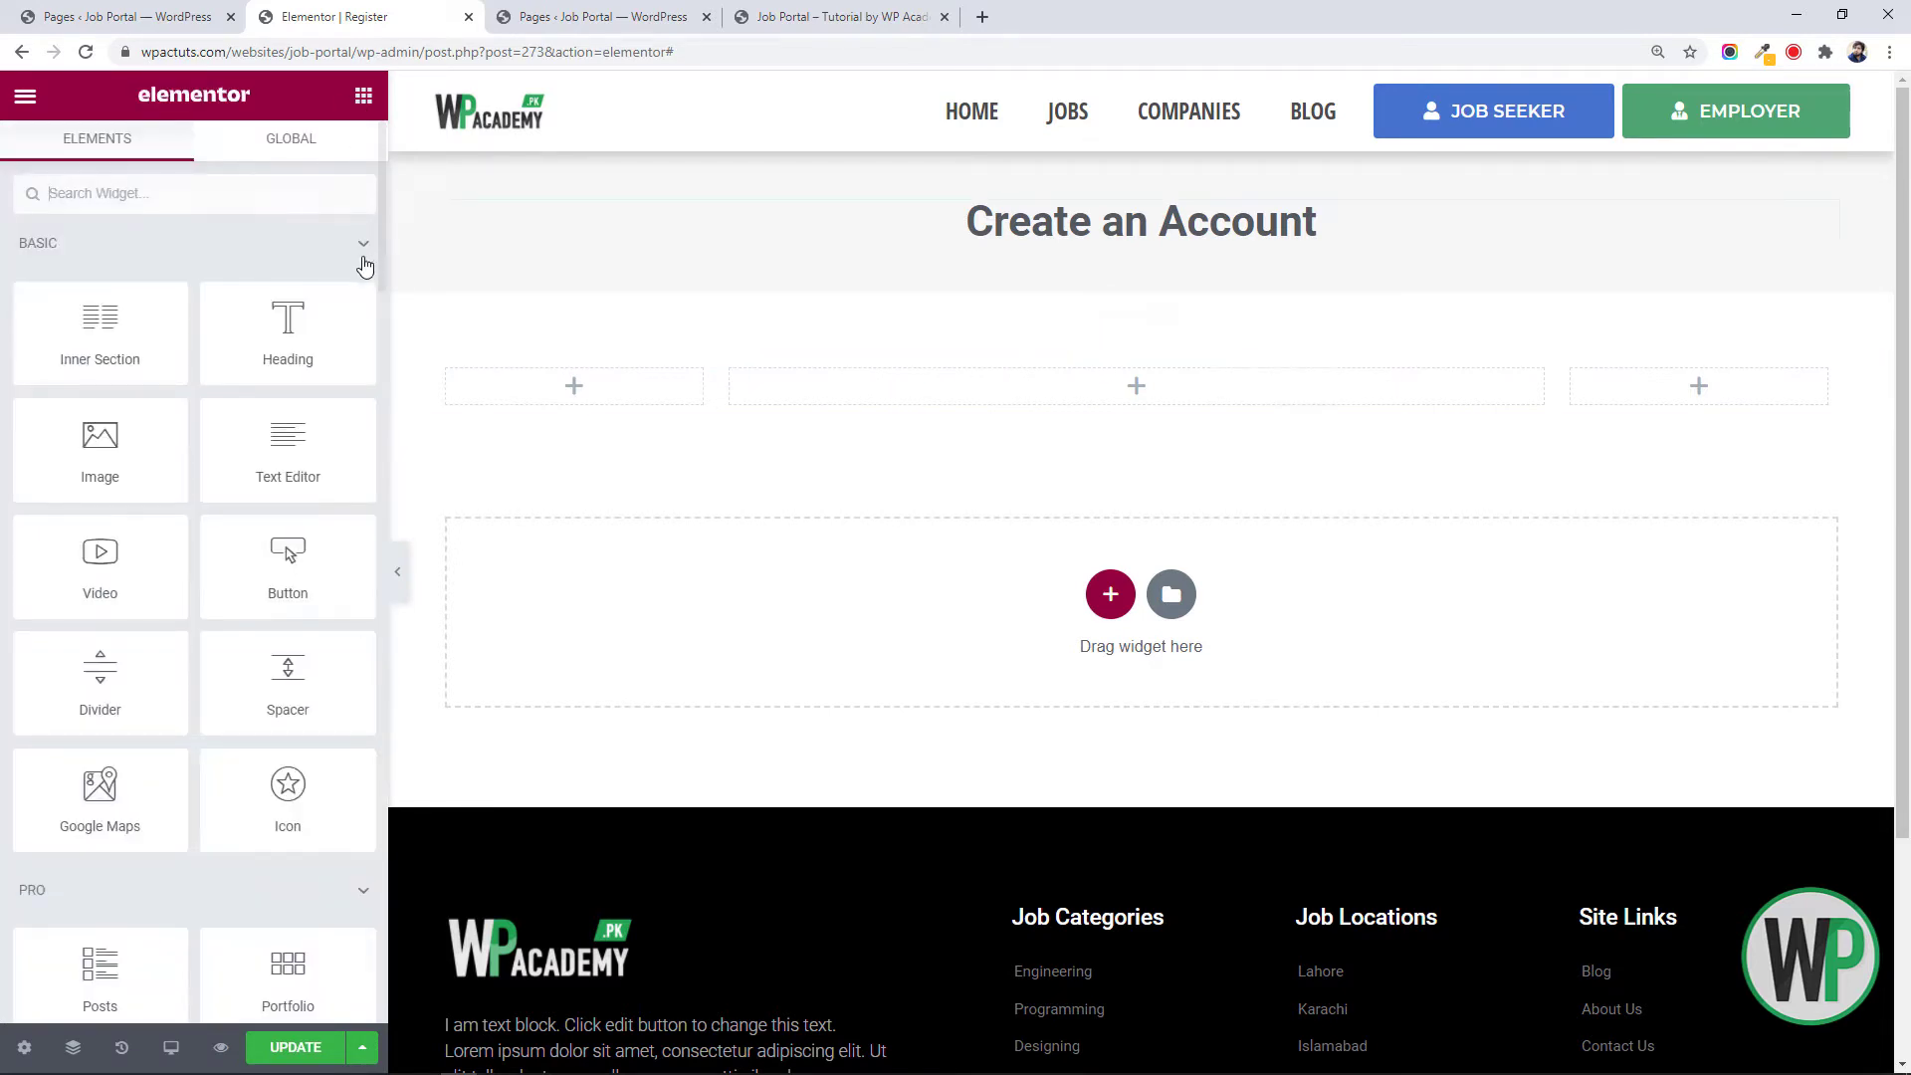
left_click_drag(380, 252, 374, 354)
scroll(354, 452, "down", 8)
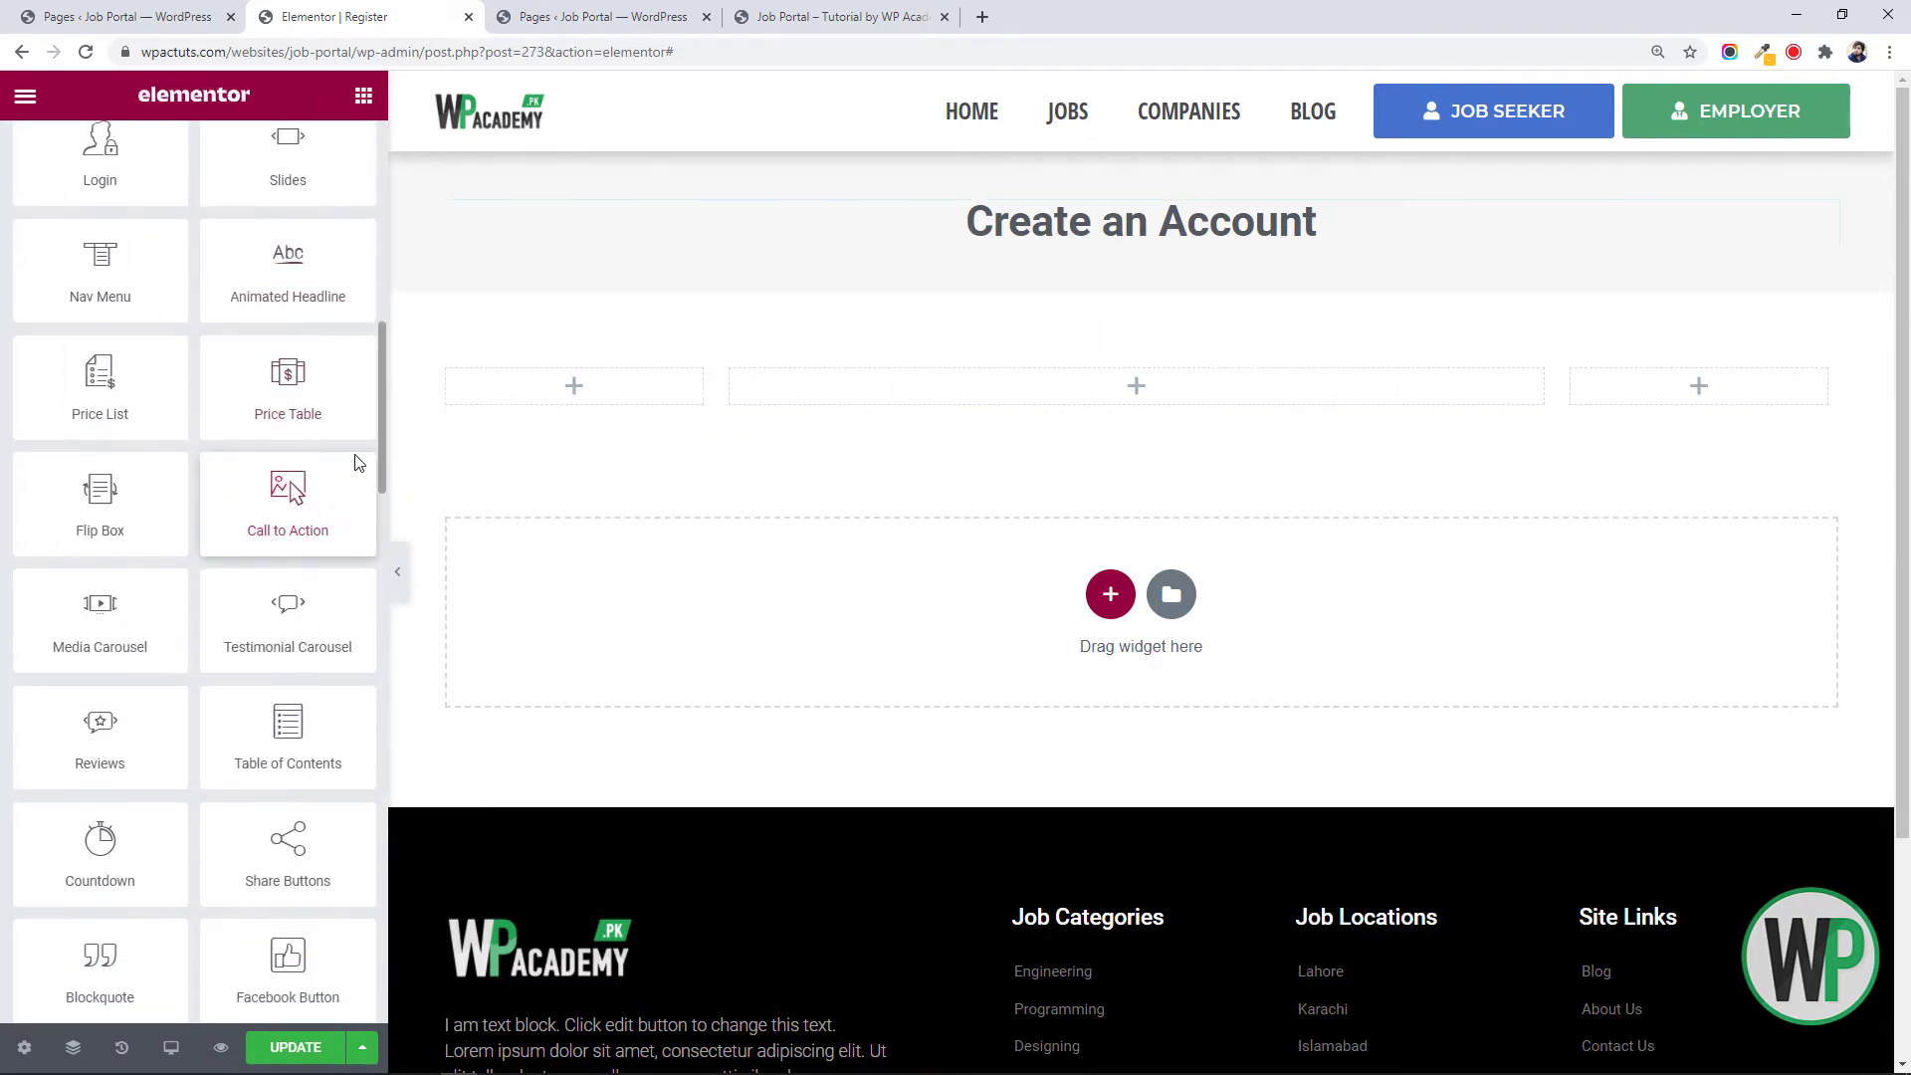
scroll(356, 403, "up", 4)
scroll(356, 403, "up", 1)
scroll(356, 403, "down", 9)
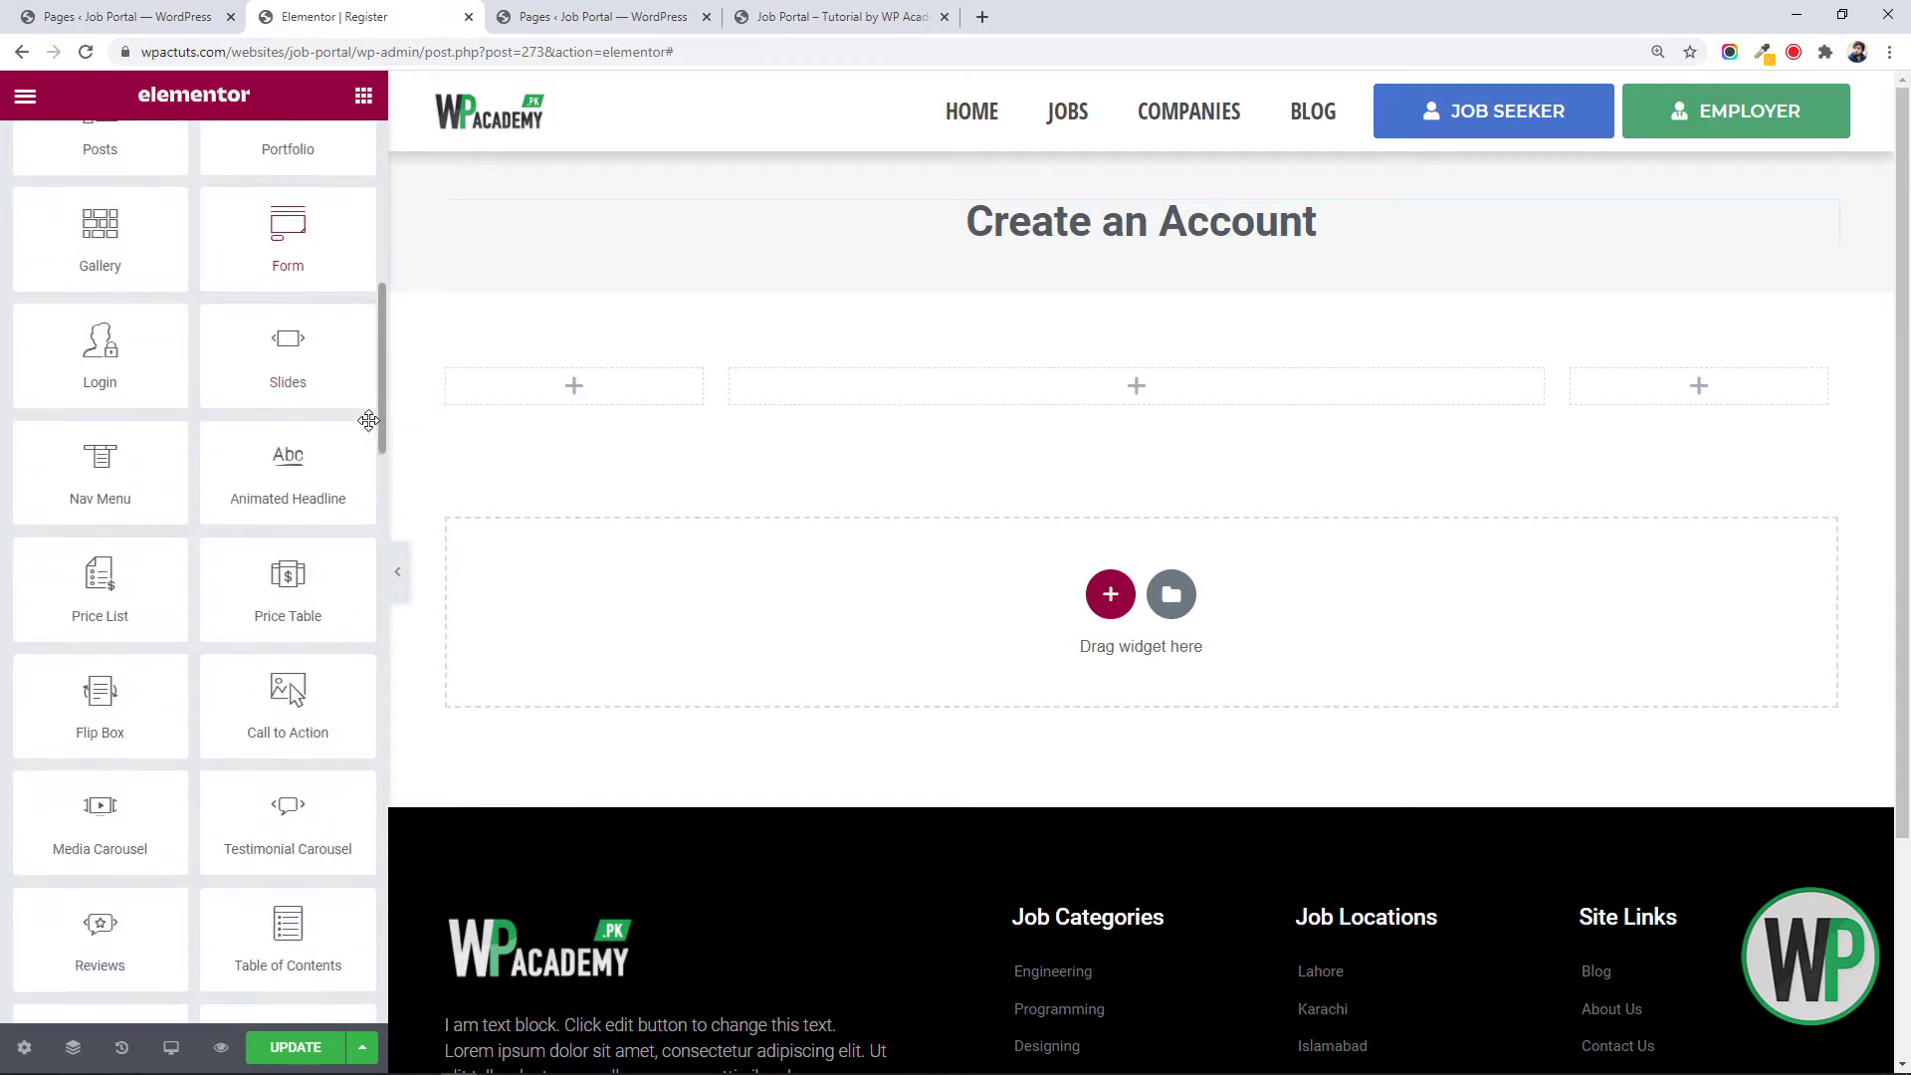
left_click_drag(288, 741, 939, 387)
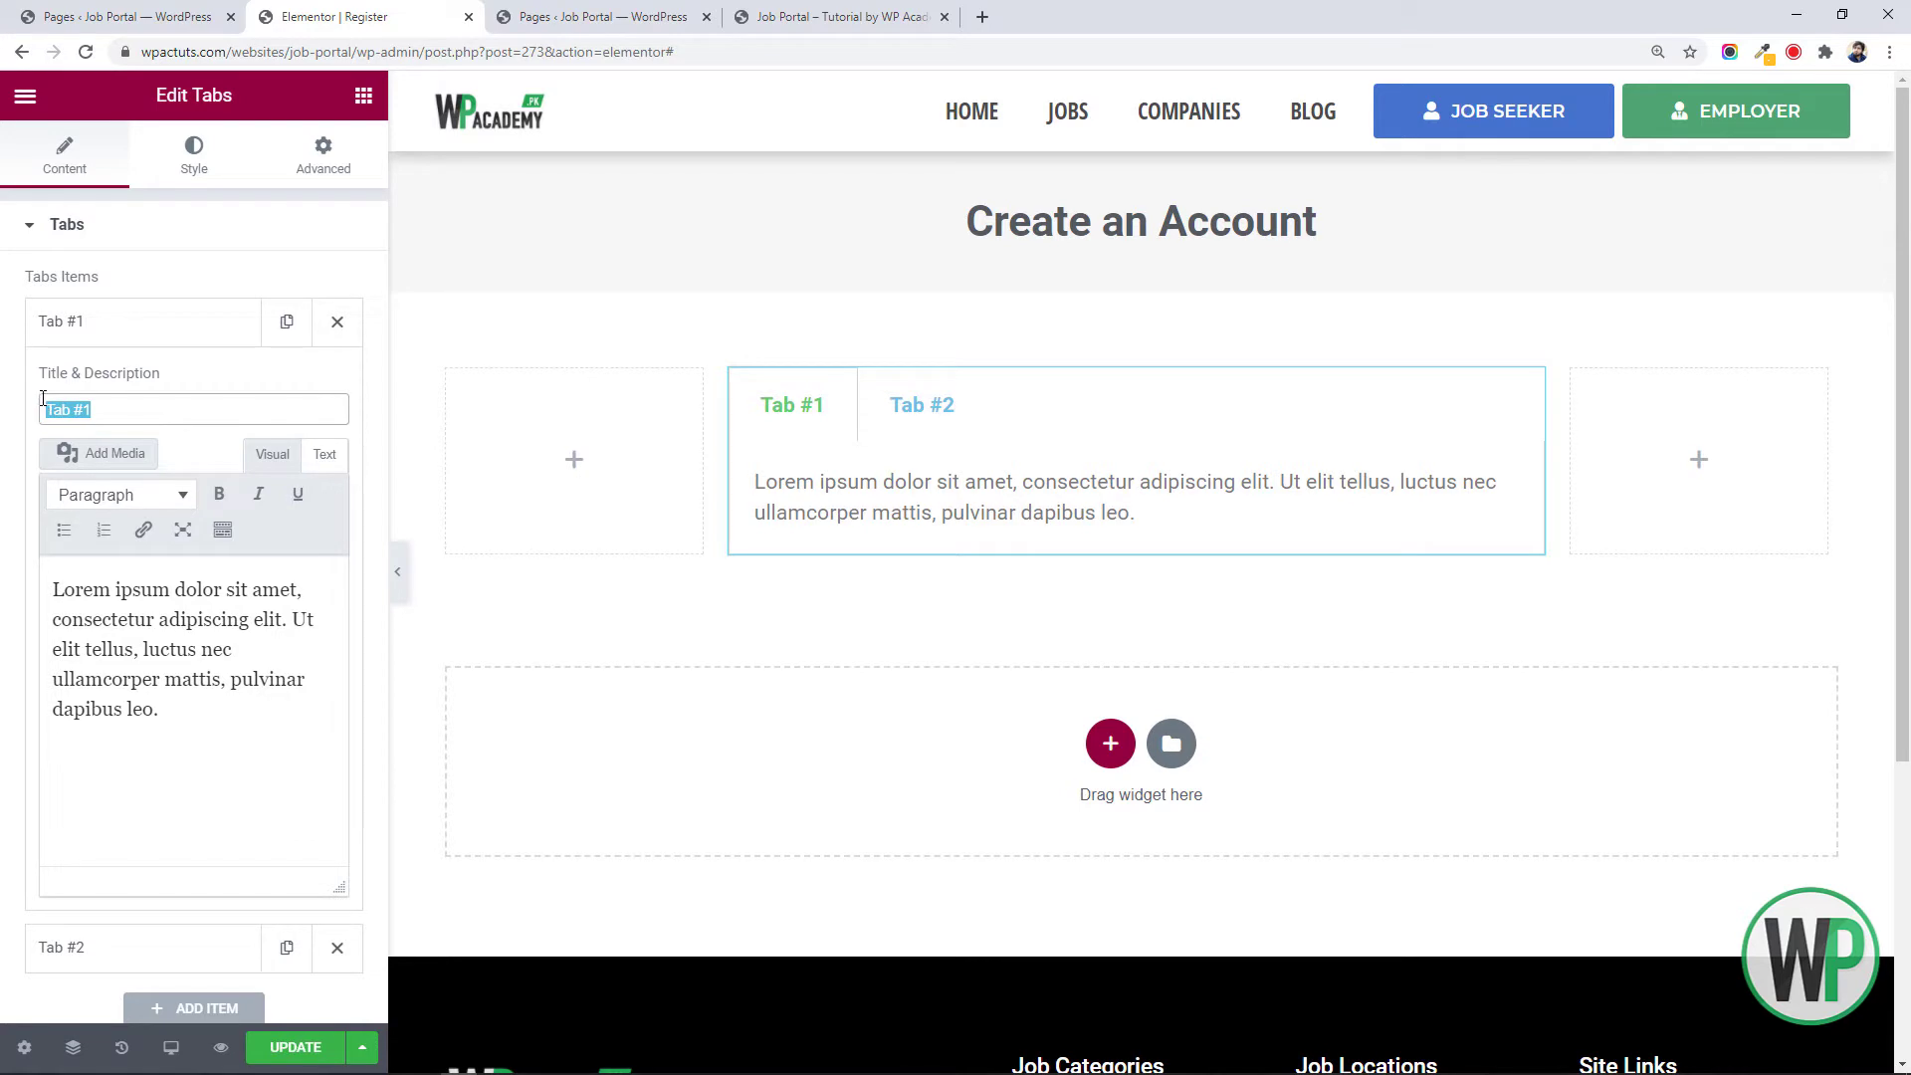
Title the first tab Job Seeker and the second tab Employer
type("Job Se")
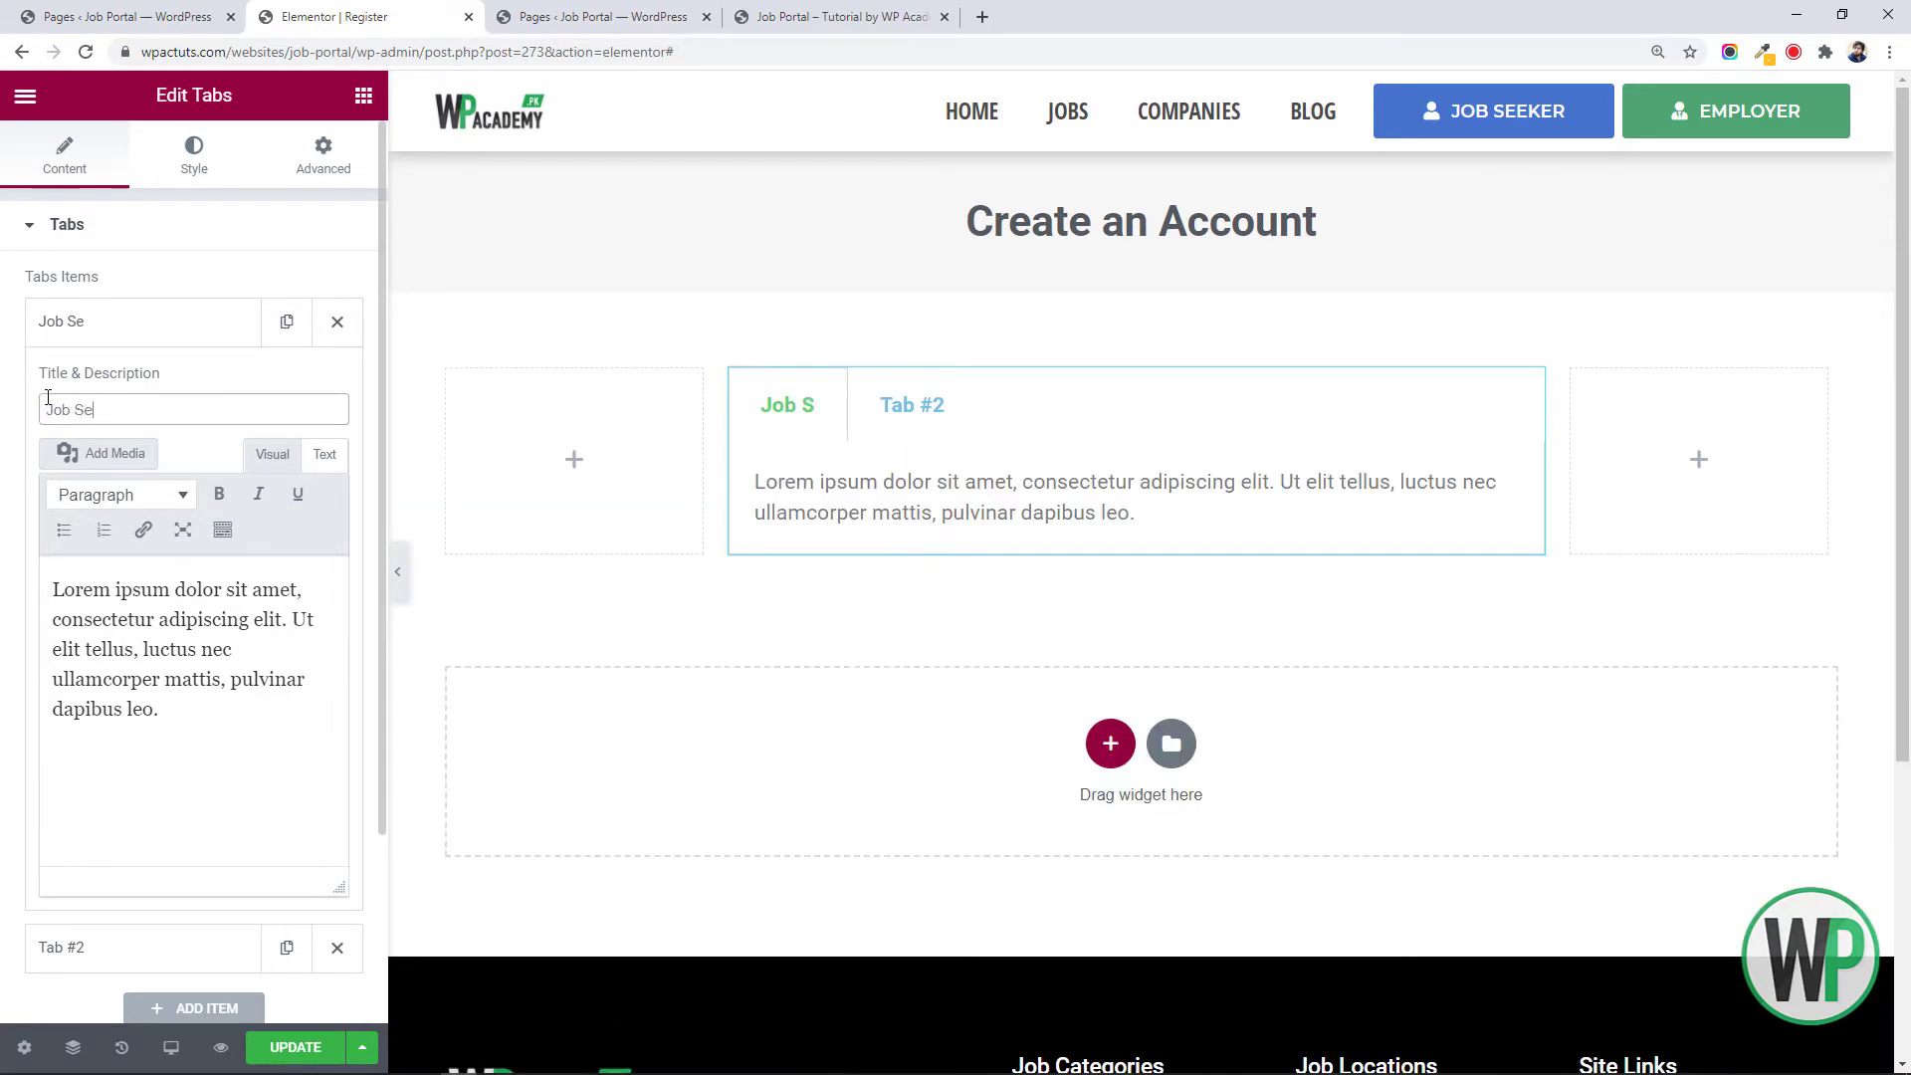
type("eker")
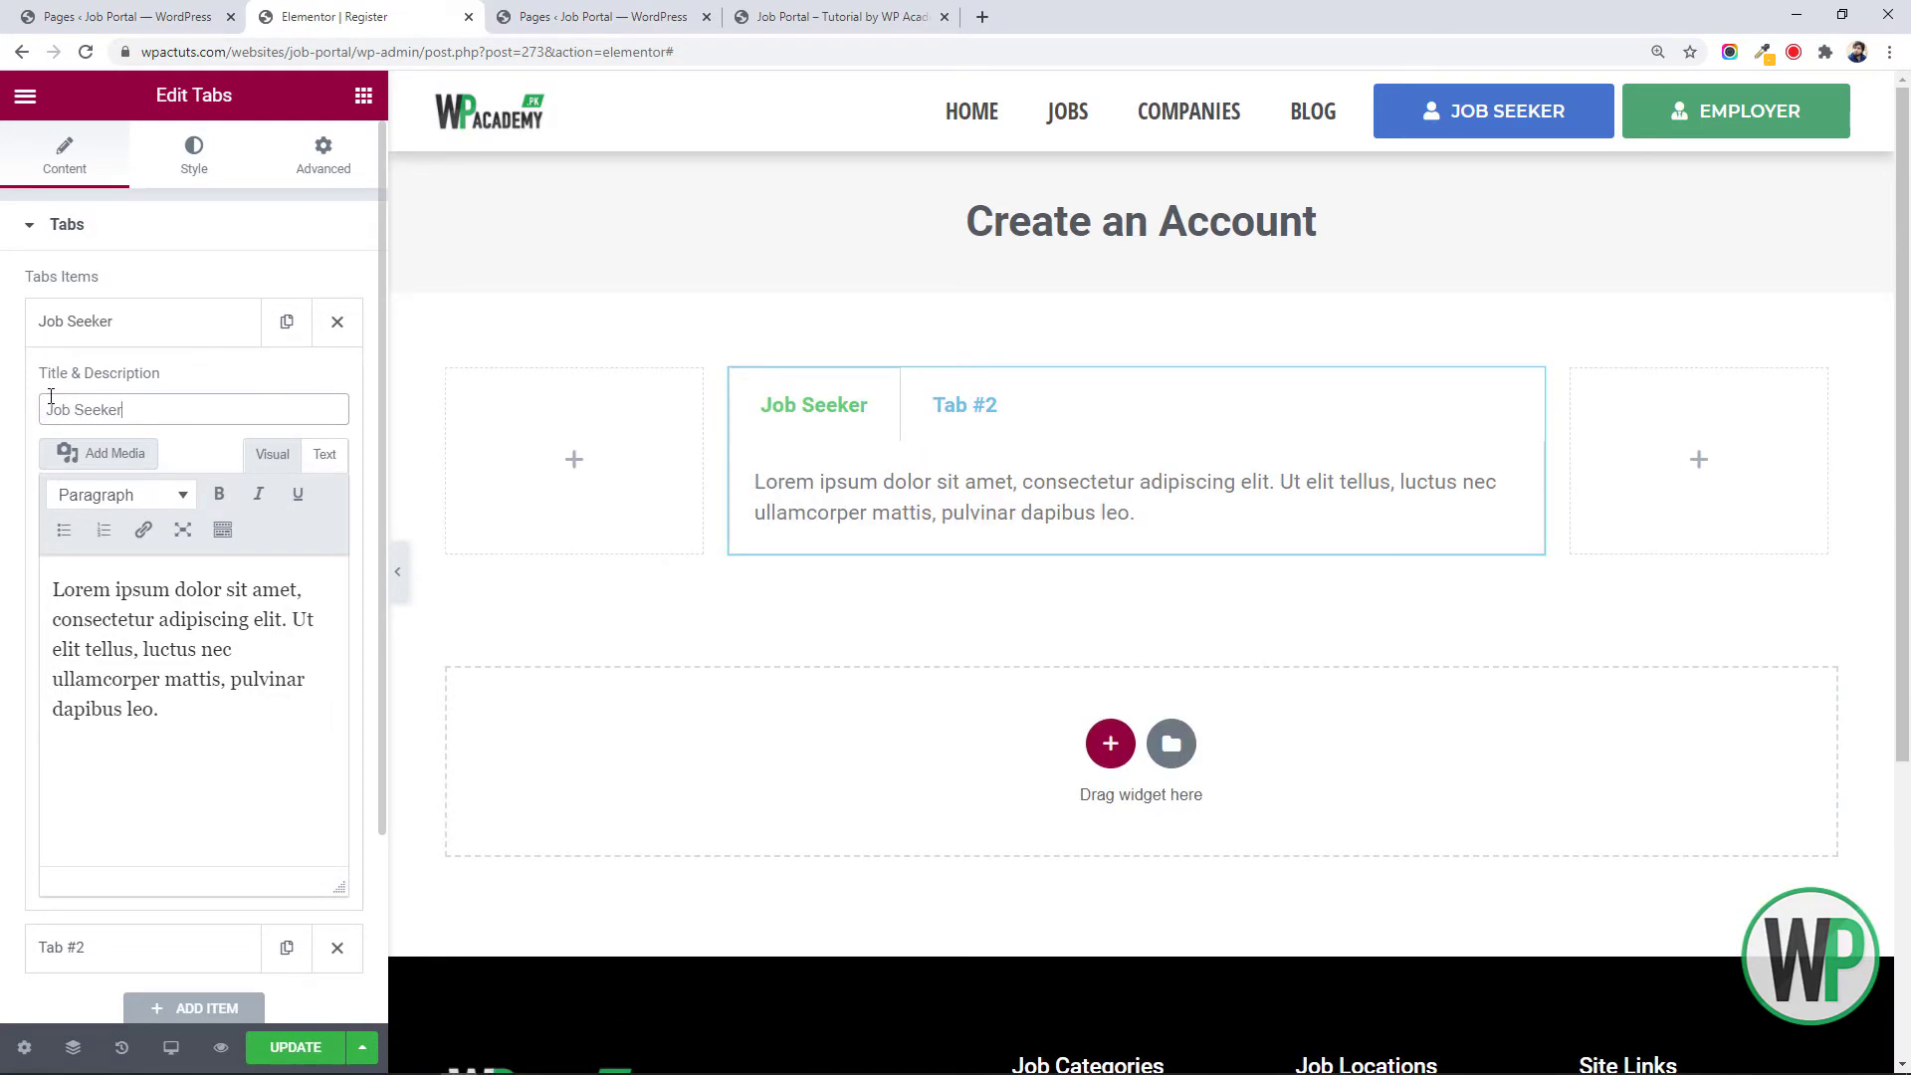
left_click(199, 948)
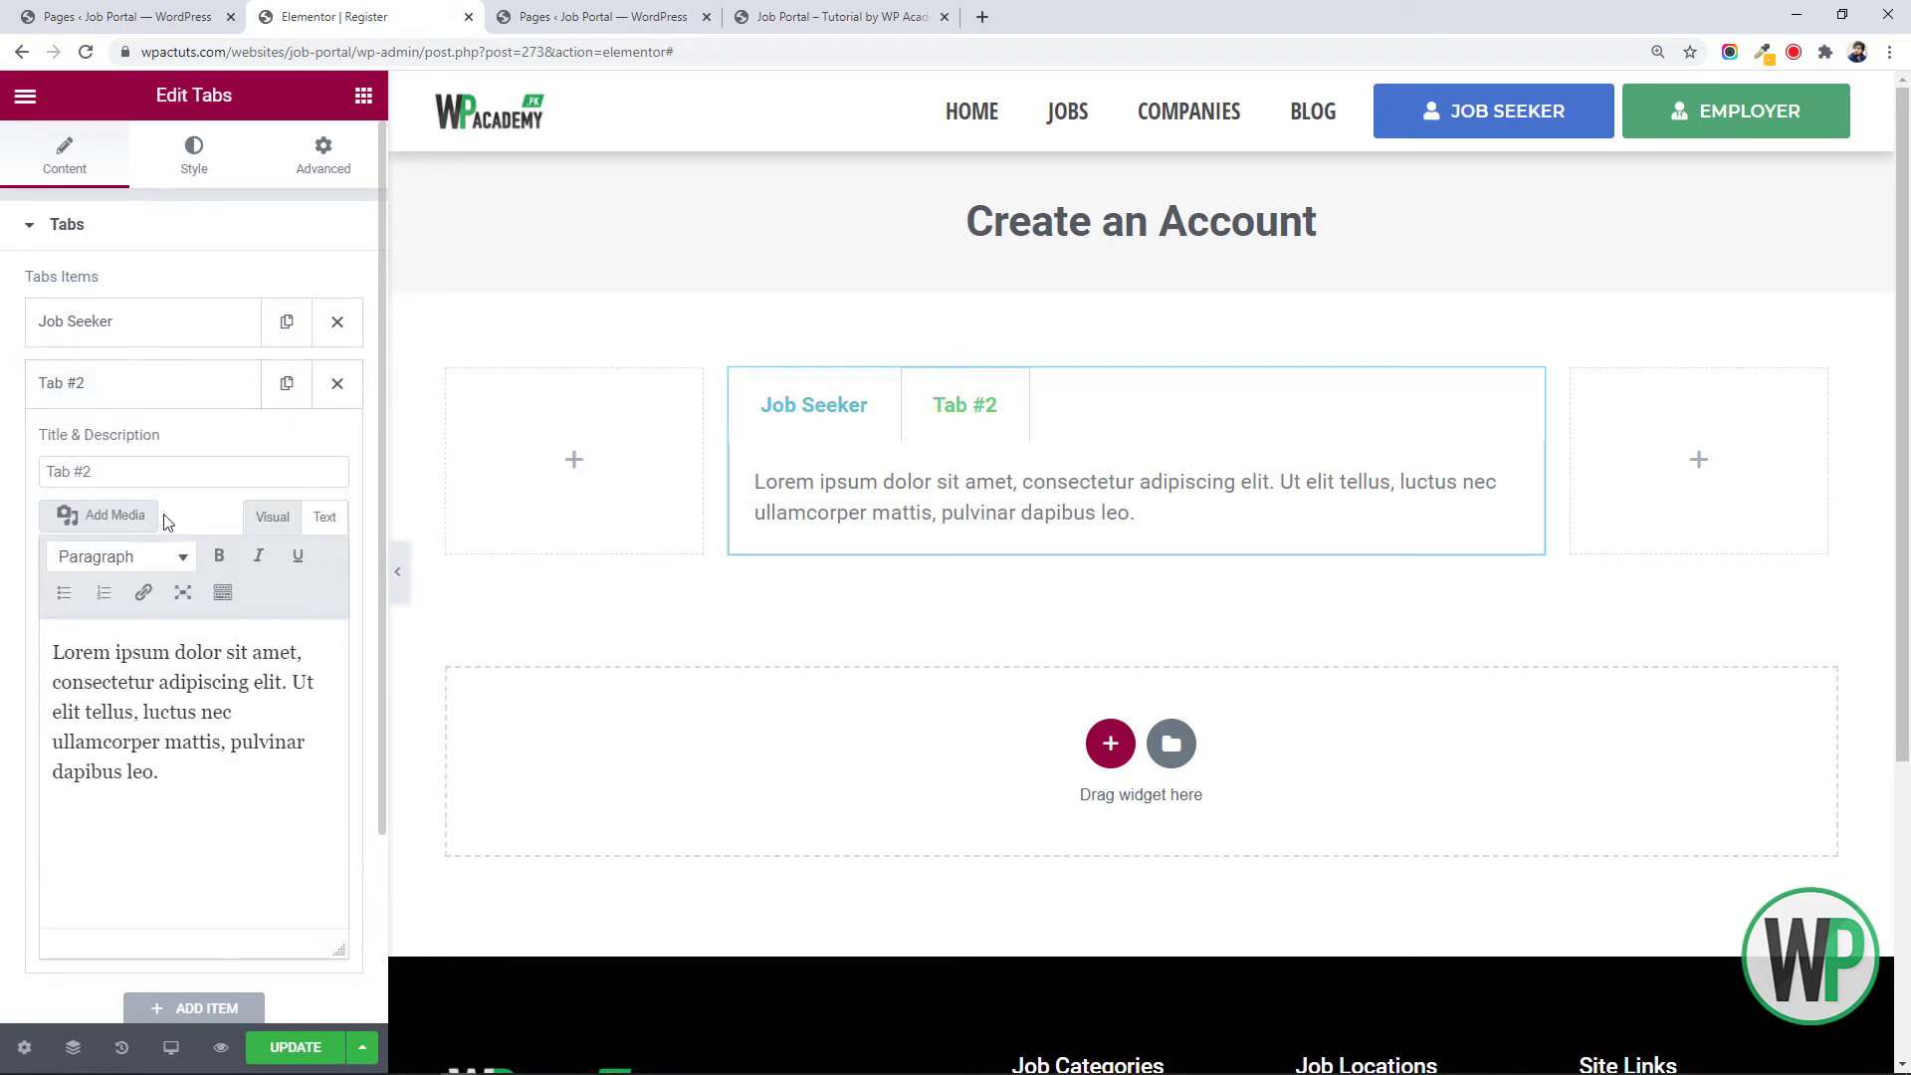
left_click_drag(99, 471, 17, 468)
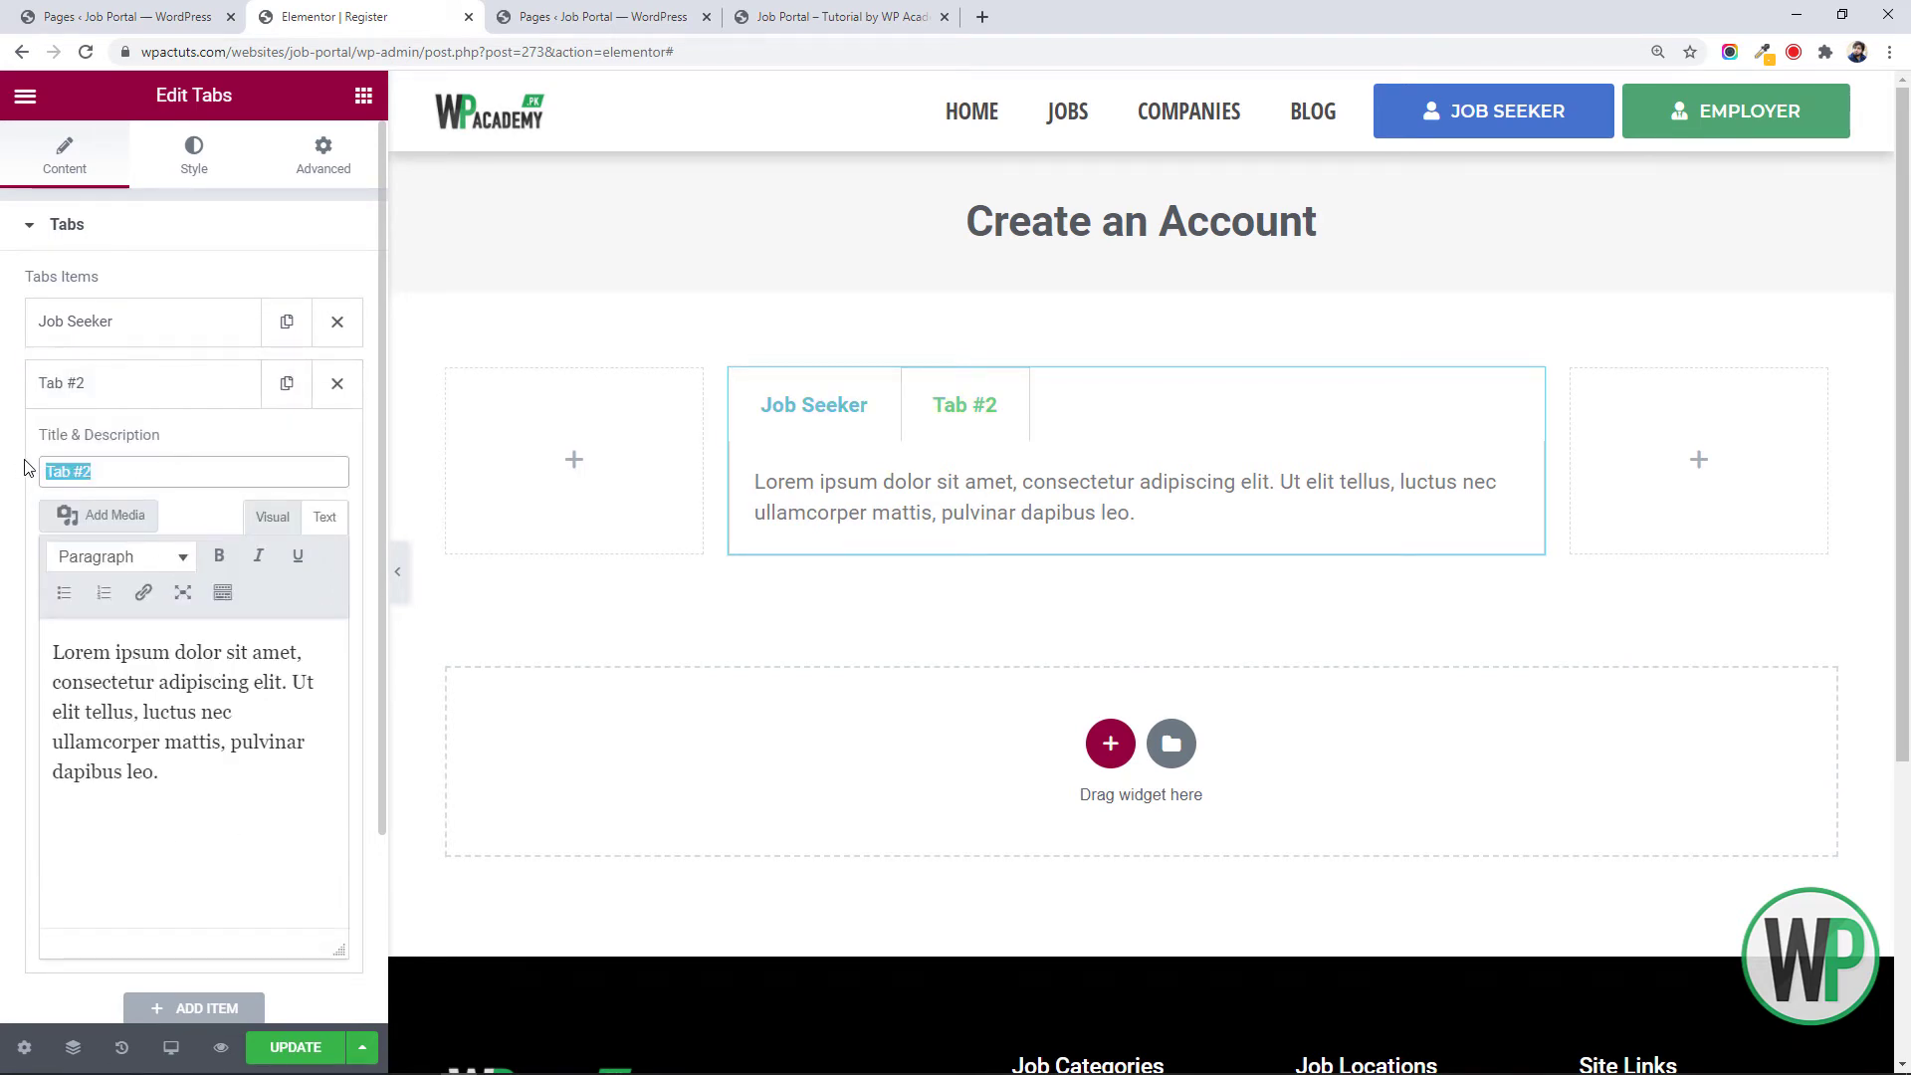
type("Employer")
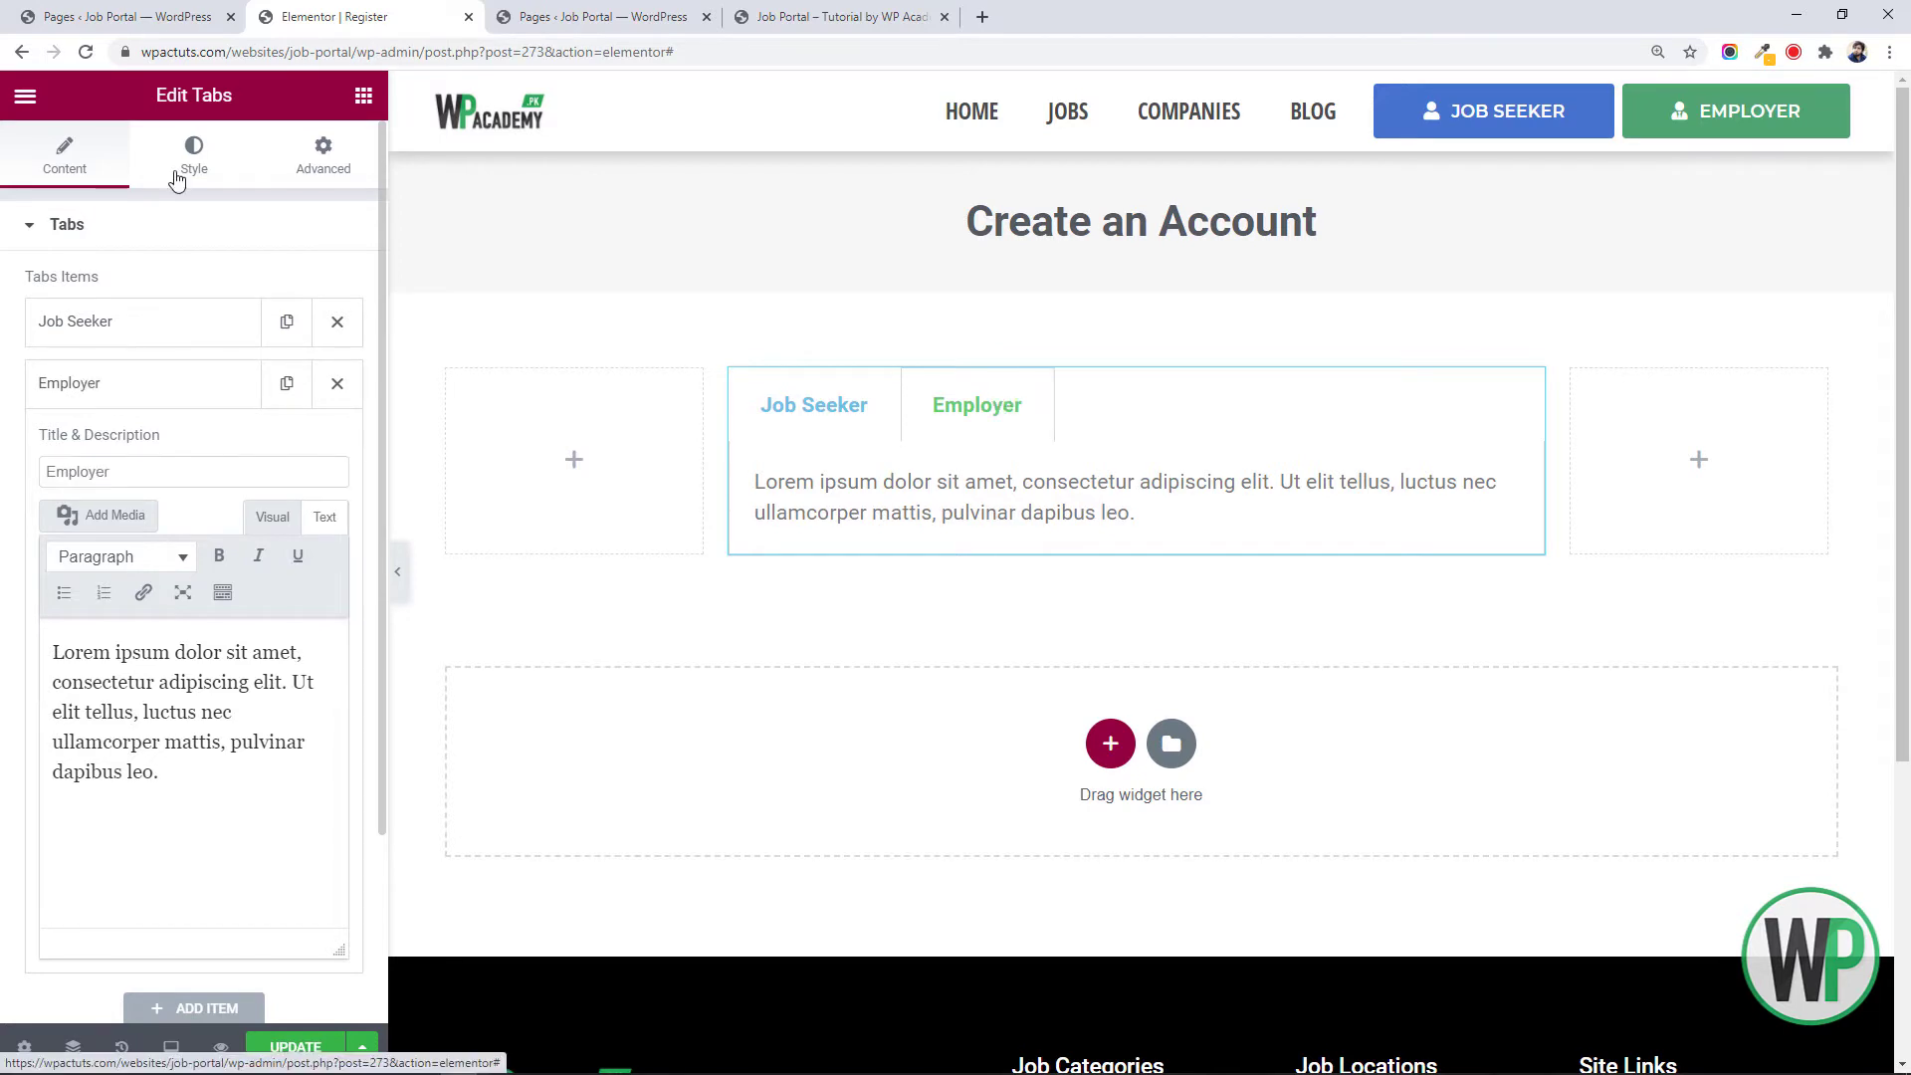
Set the tab titles' active colour to the global Saved Color #6 and their normal colour to Secondary
left_click(189, 165)
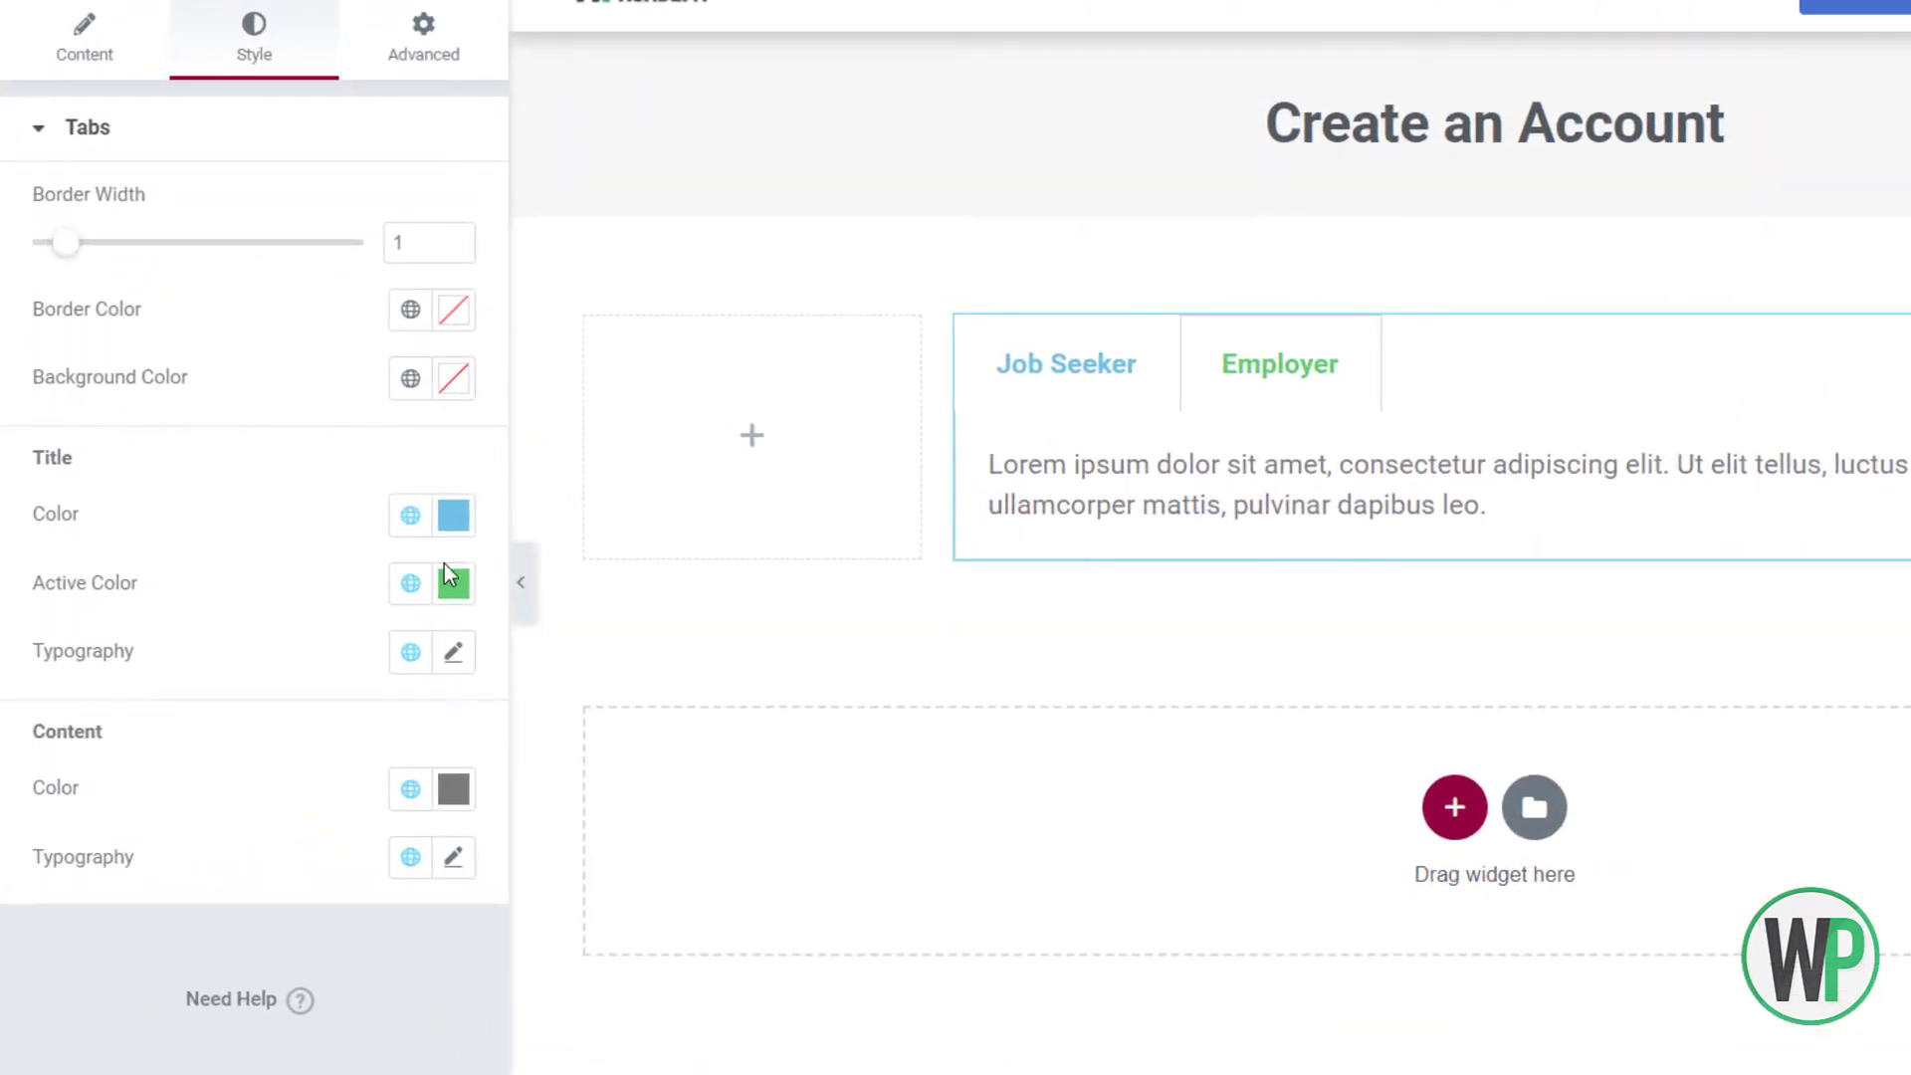
left_click(430, 587)
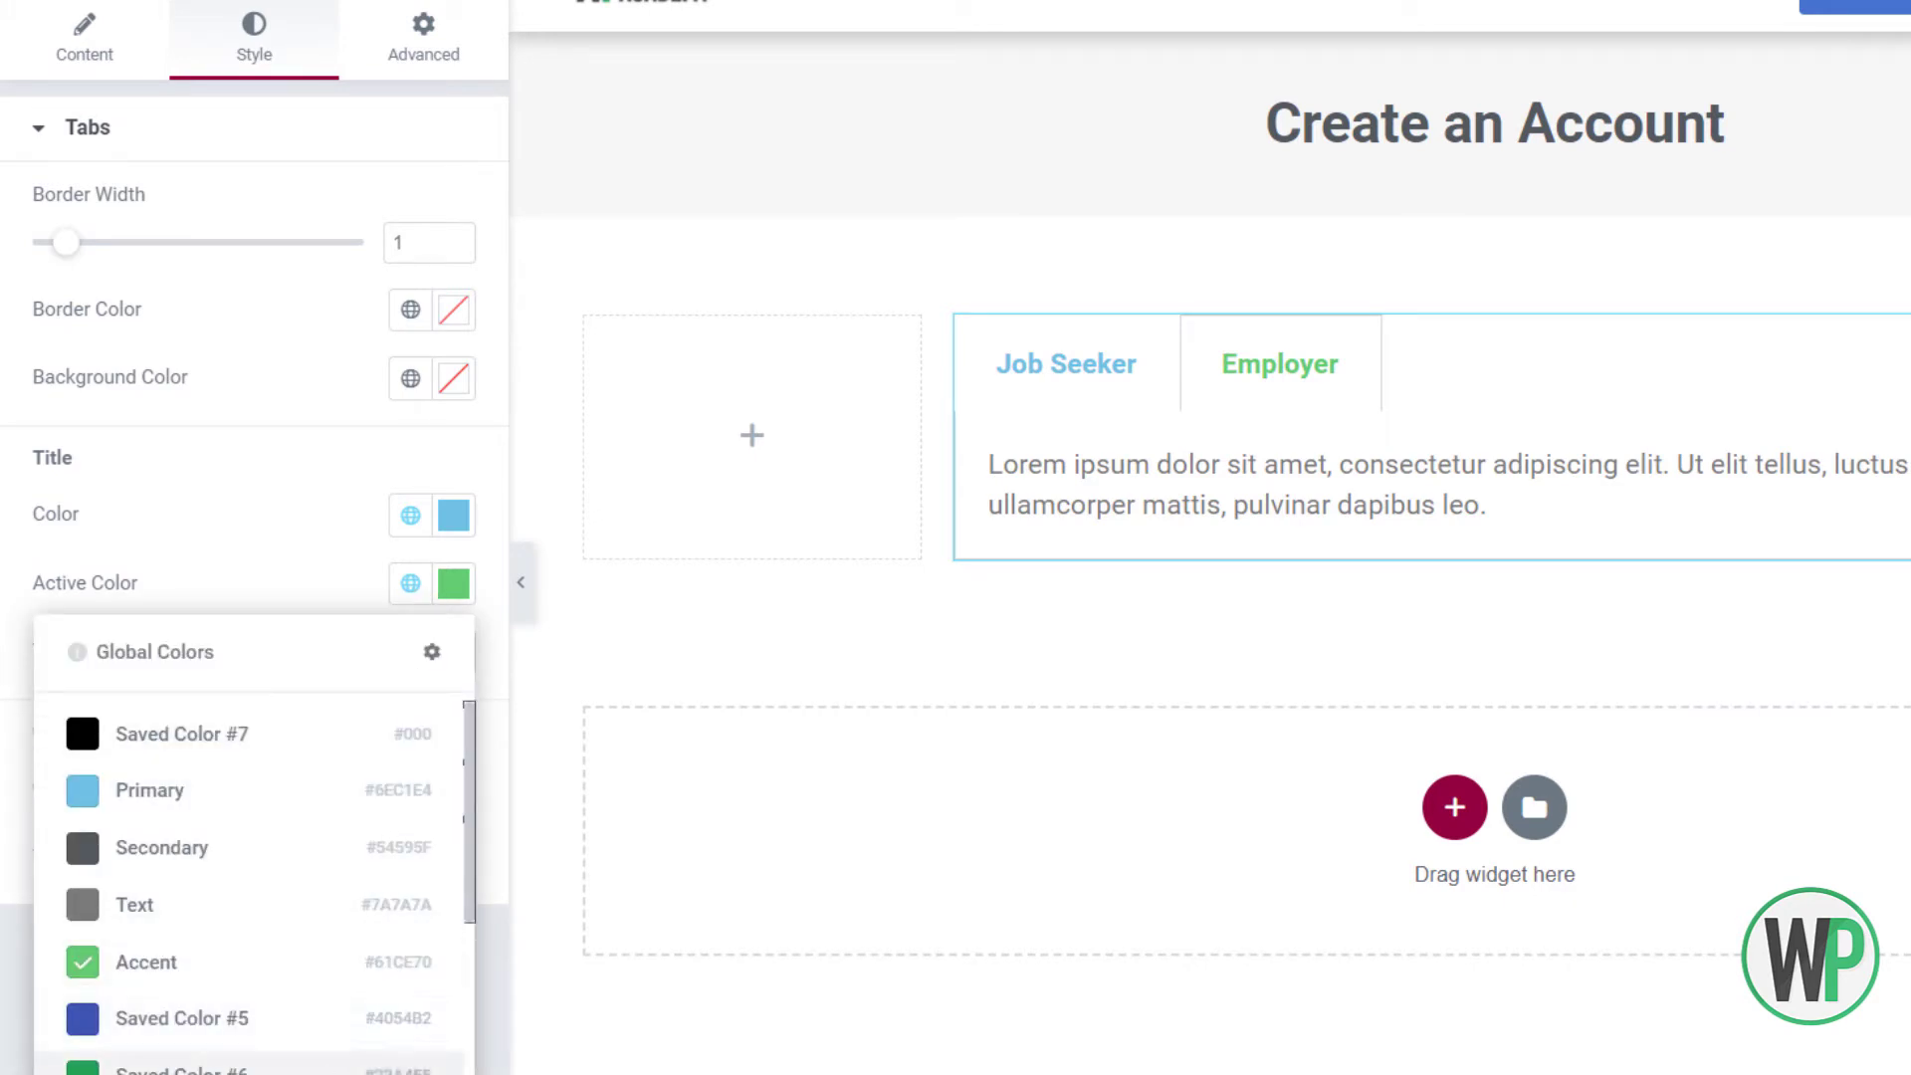
left_click(438, 1050)
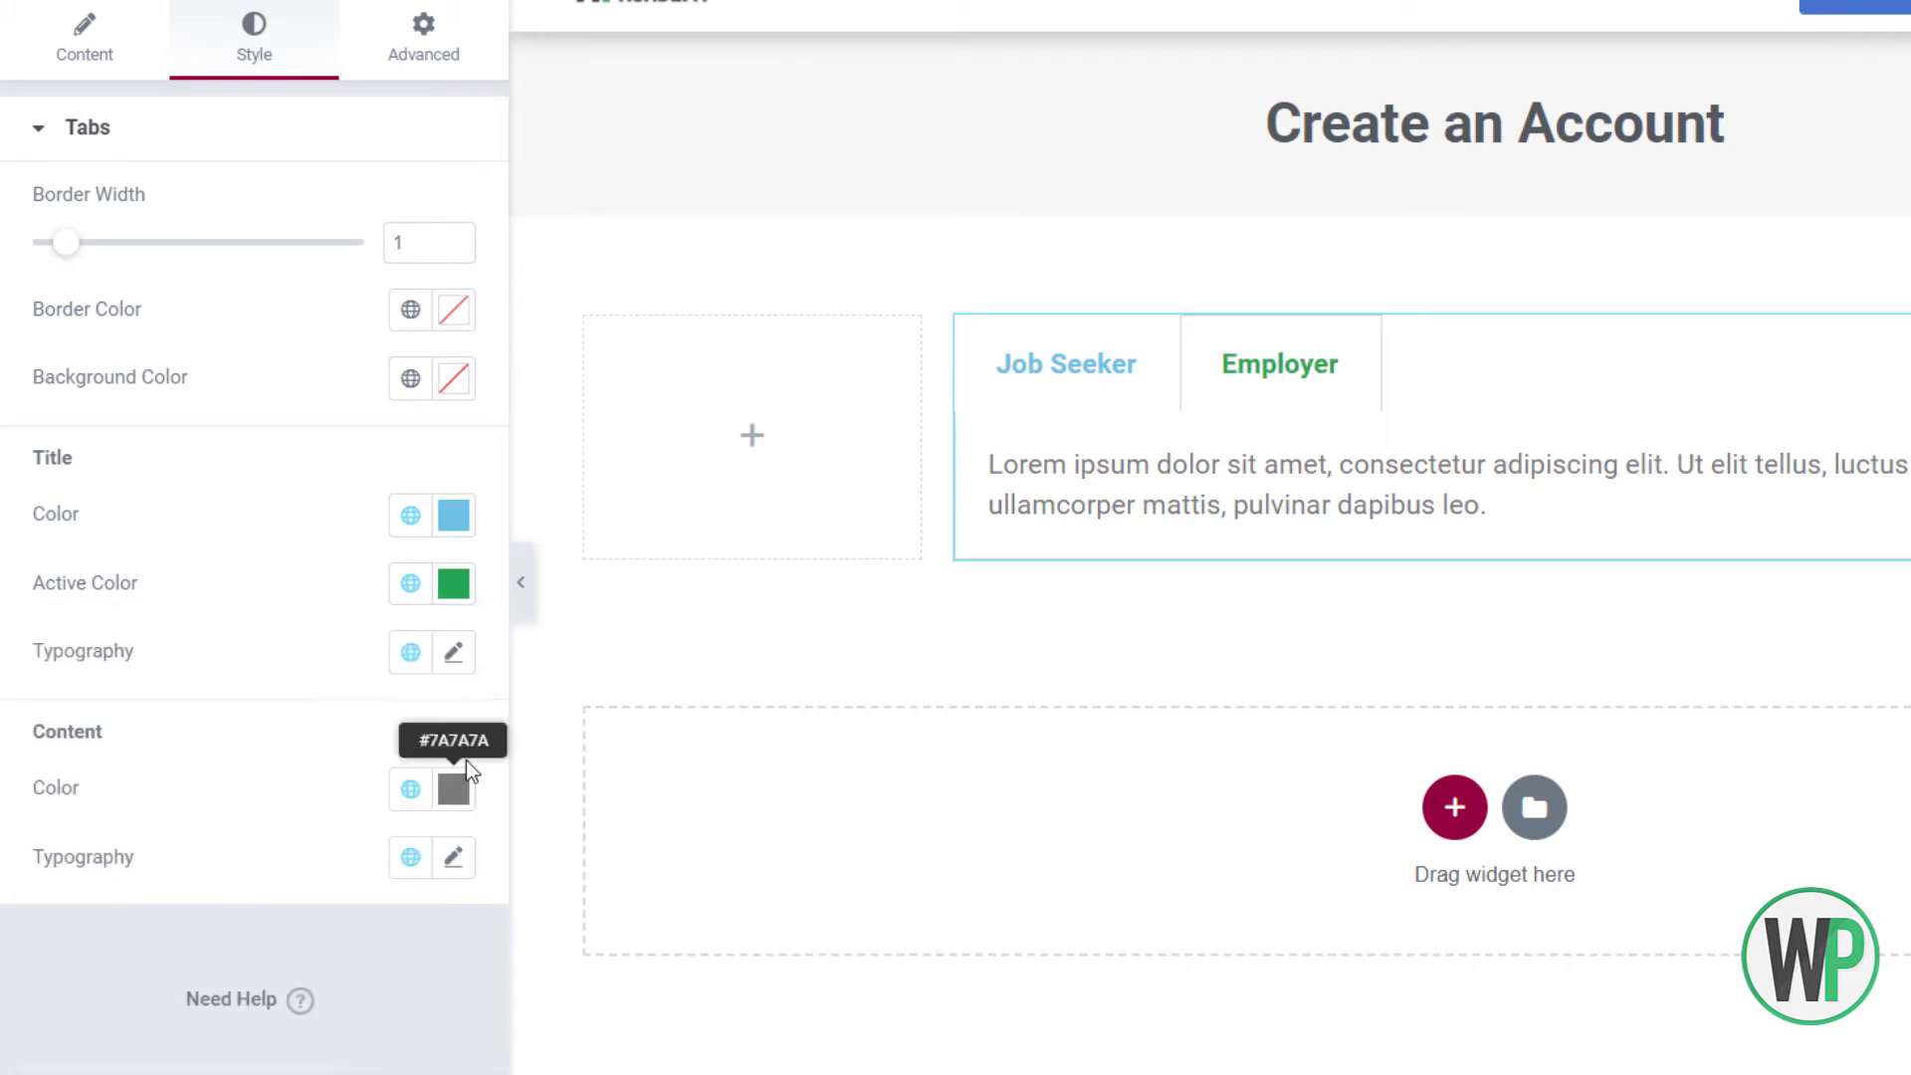
left_click(410, 538)
left_click(342, 780)
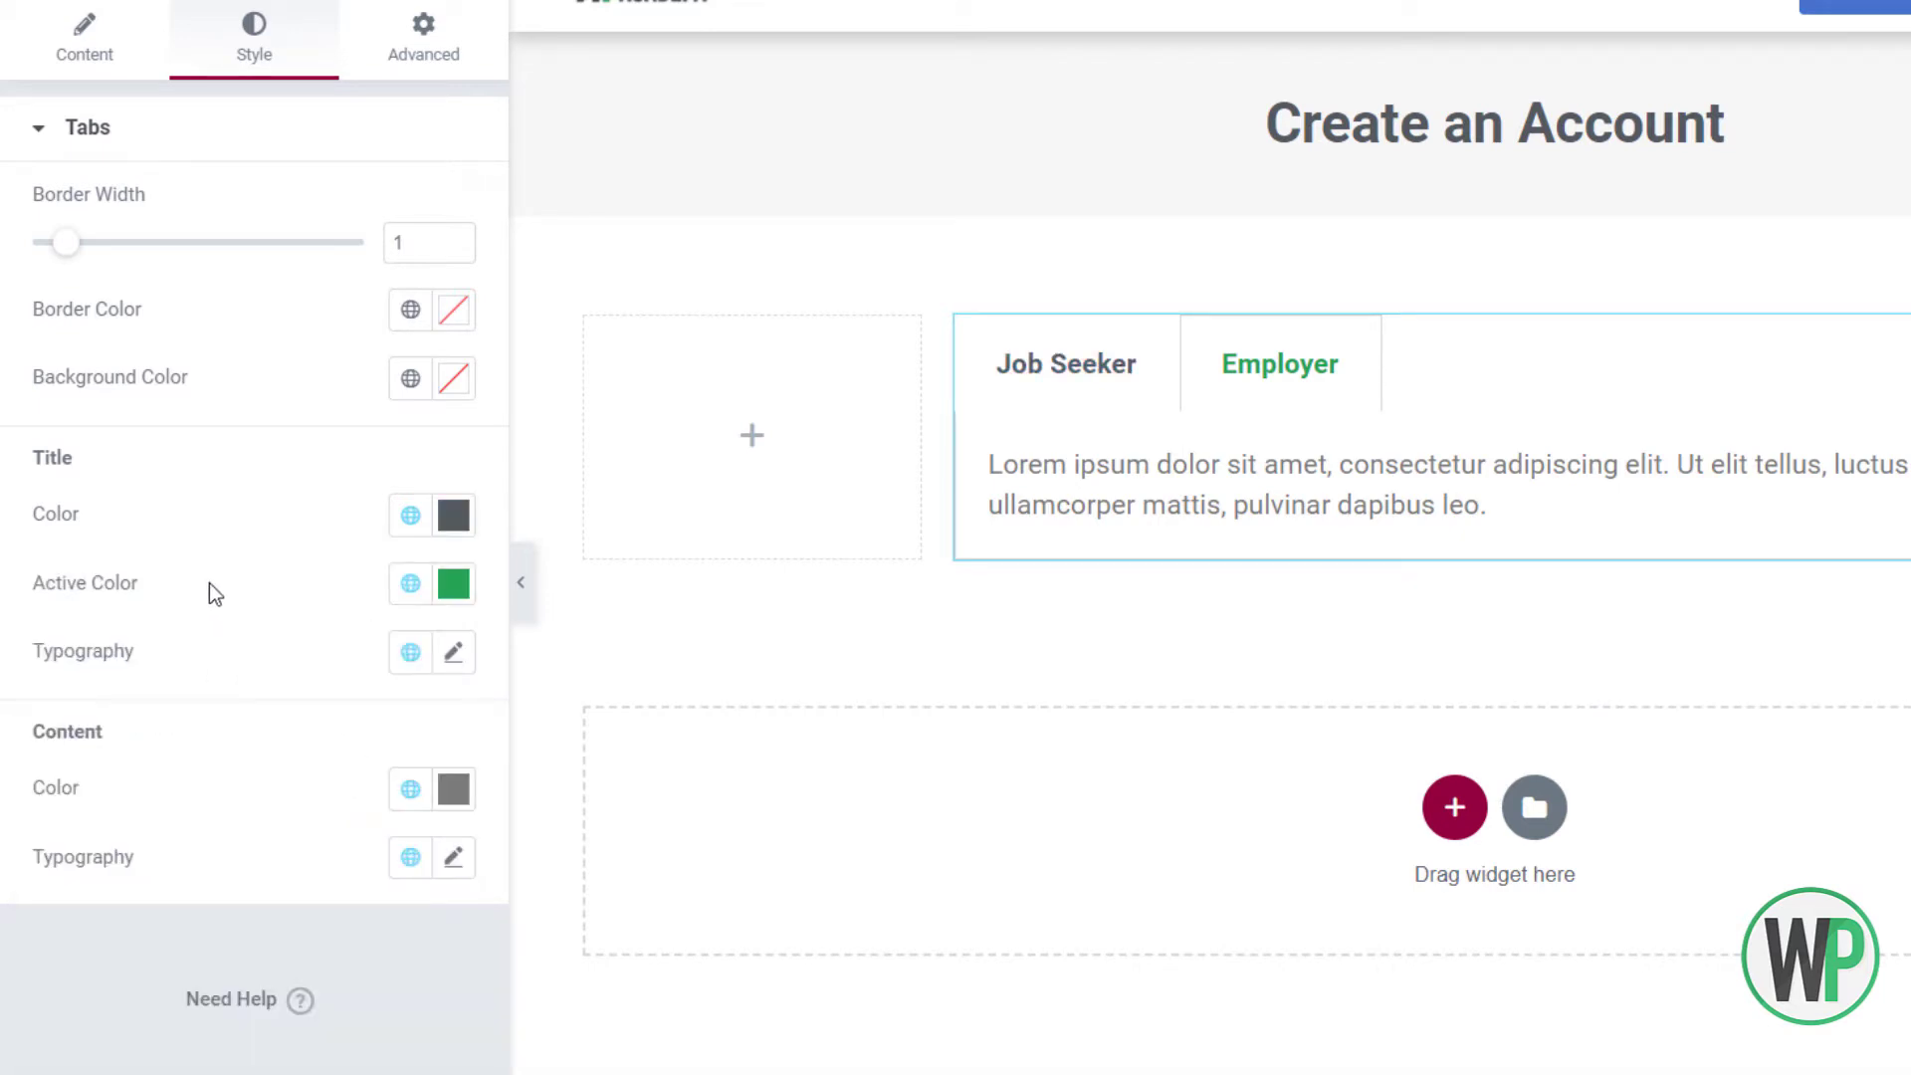
Set the tabs' border colour to the light grey New Global Color (#E0E0E0)
left_click(410, 309)
left_click(392, 598)
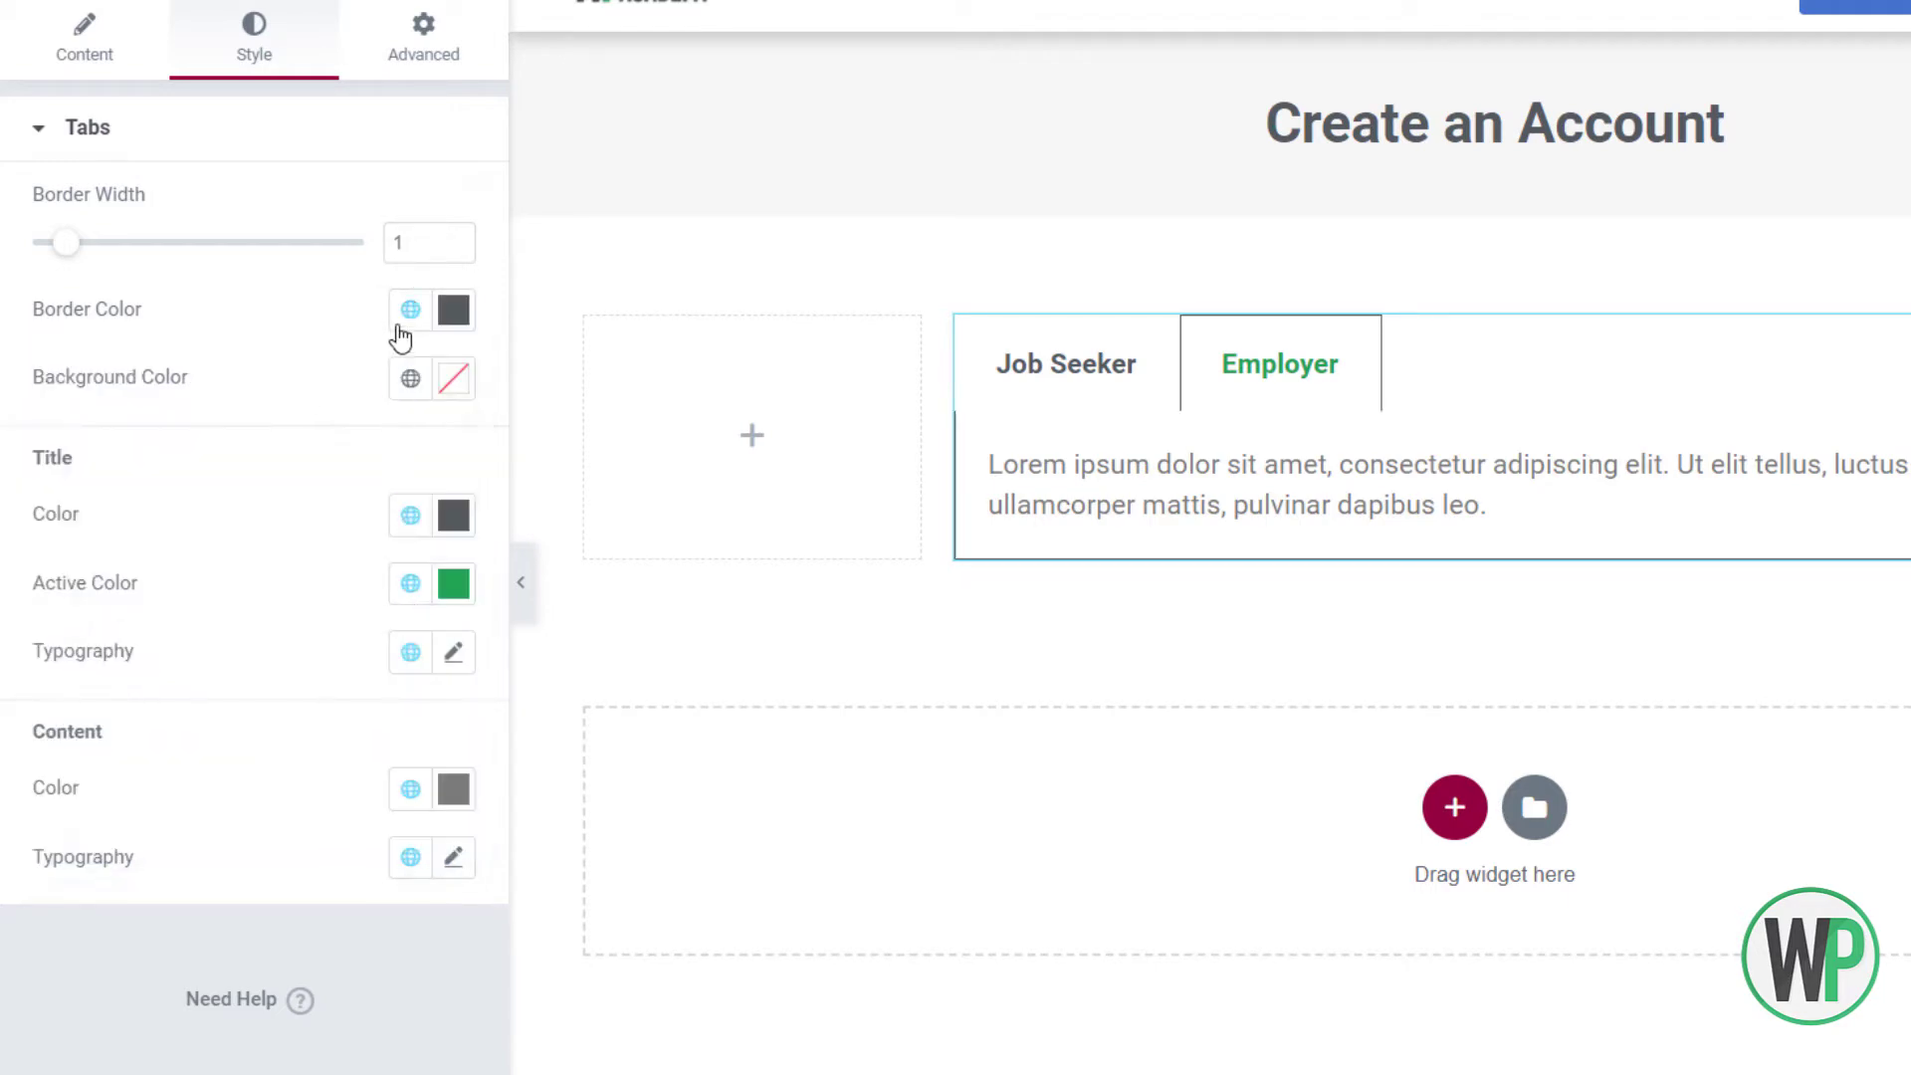
left_click(410, 310)
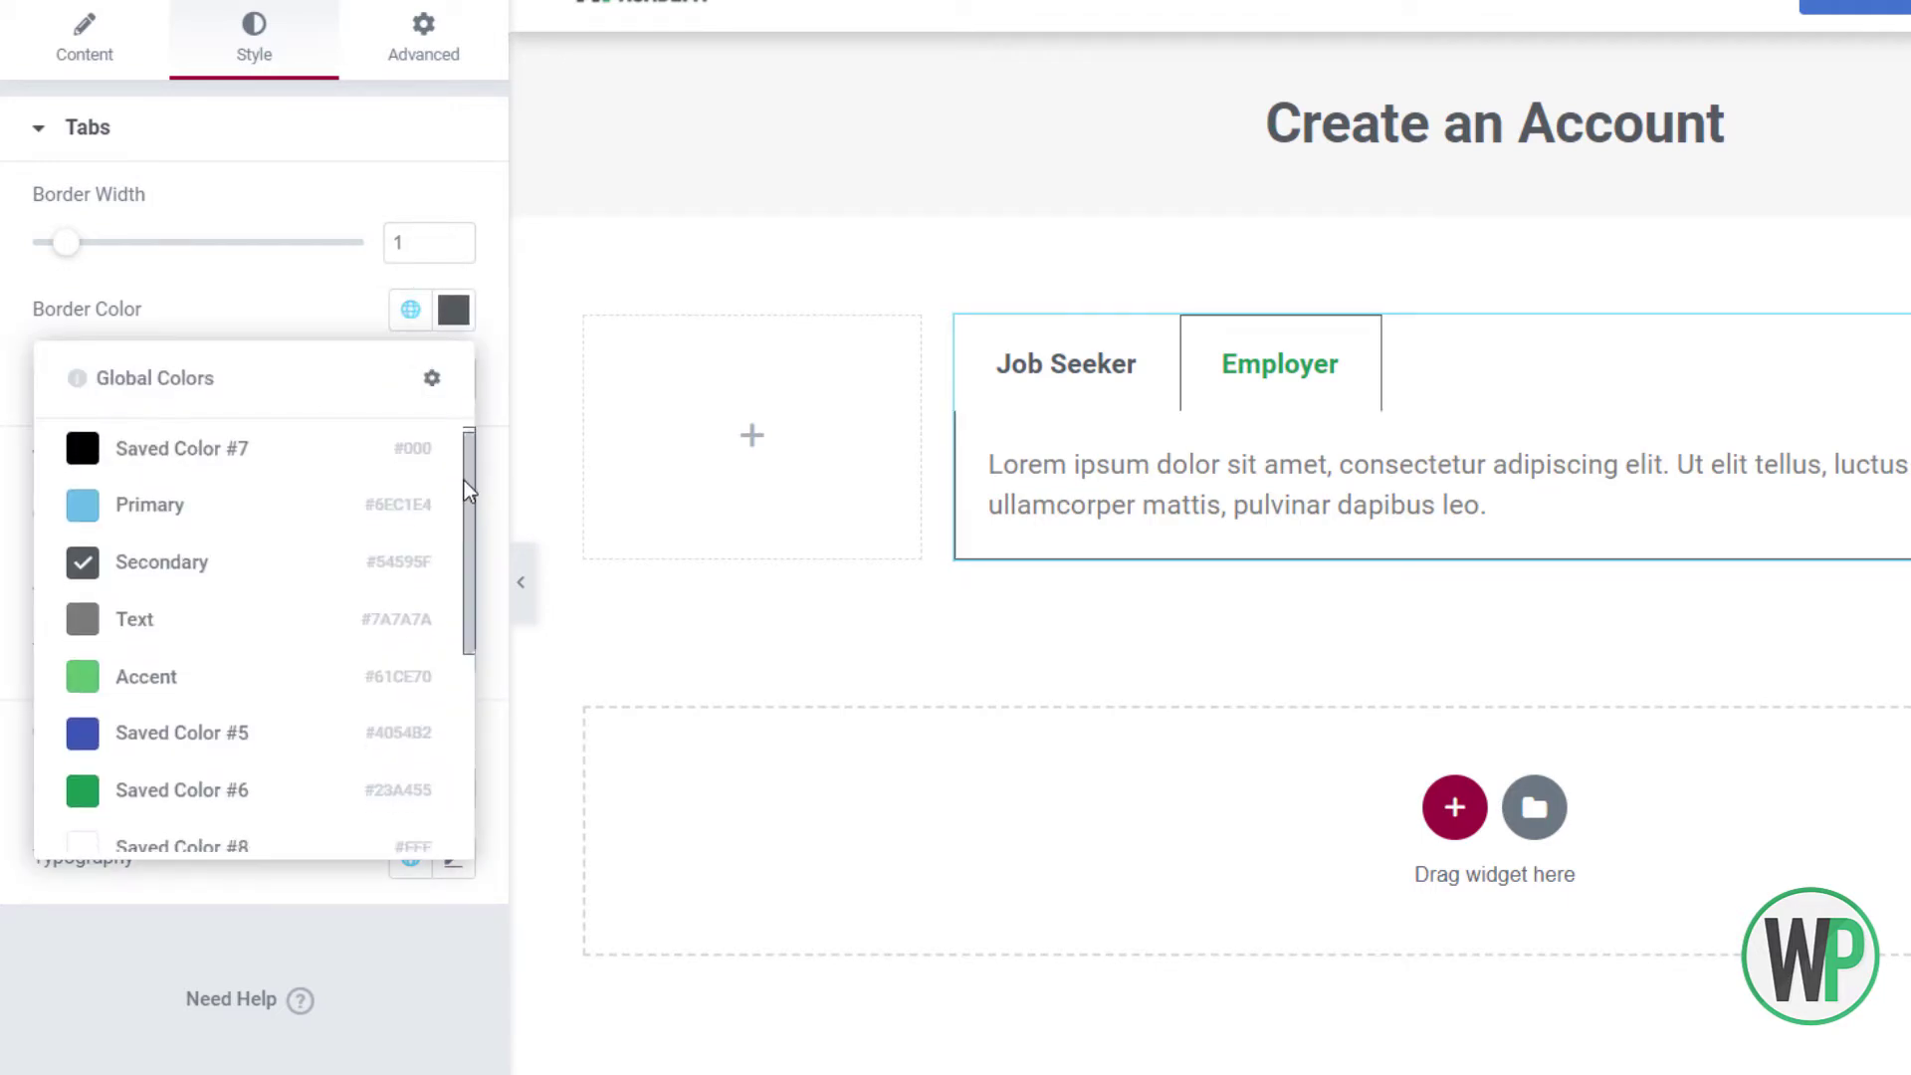
left_click_drag(464, 480, 462, 669)
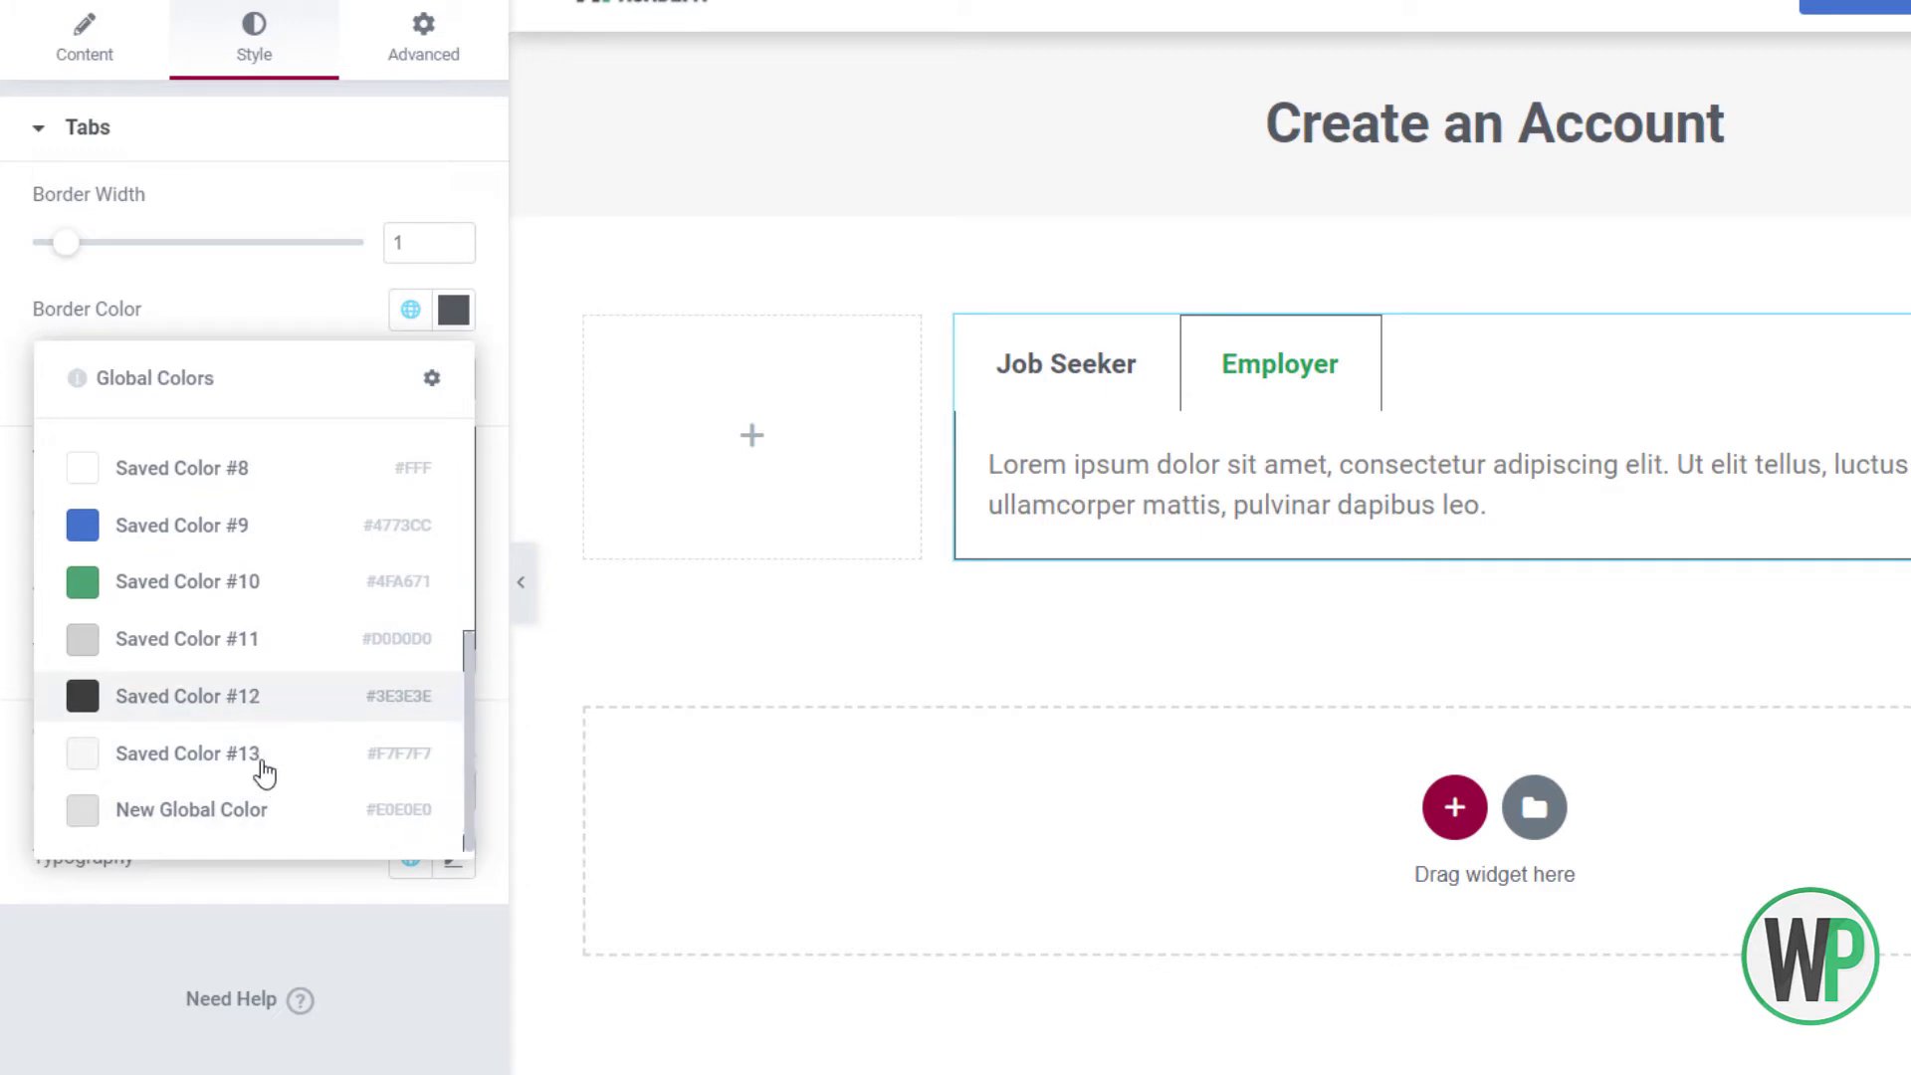
left_click(272, 823)
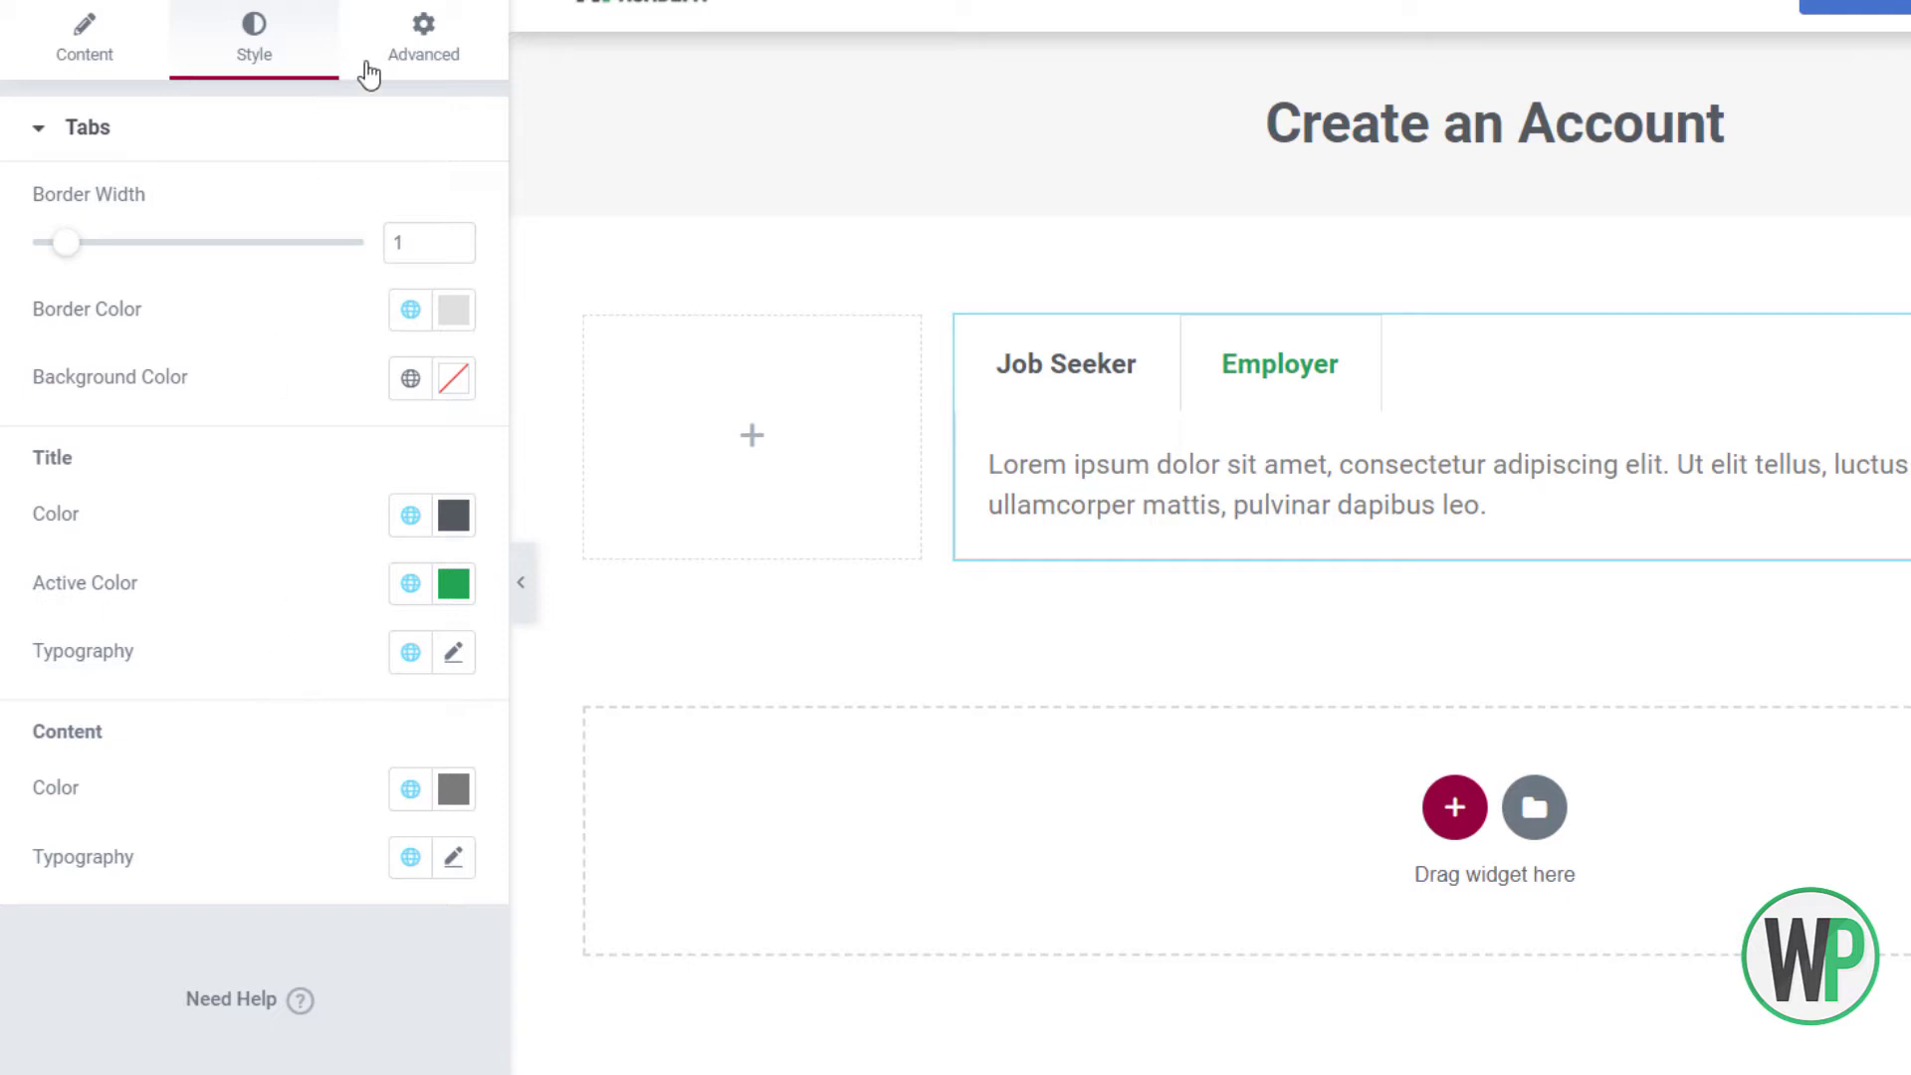
Delete the placeholder description text from the Job Seeker tab's content
left_click(416, 68)
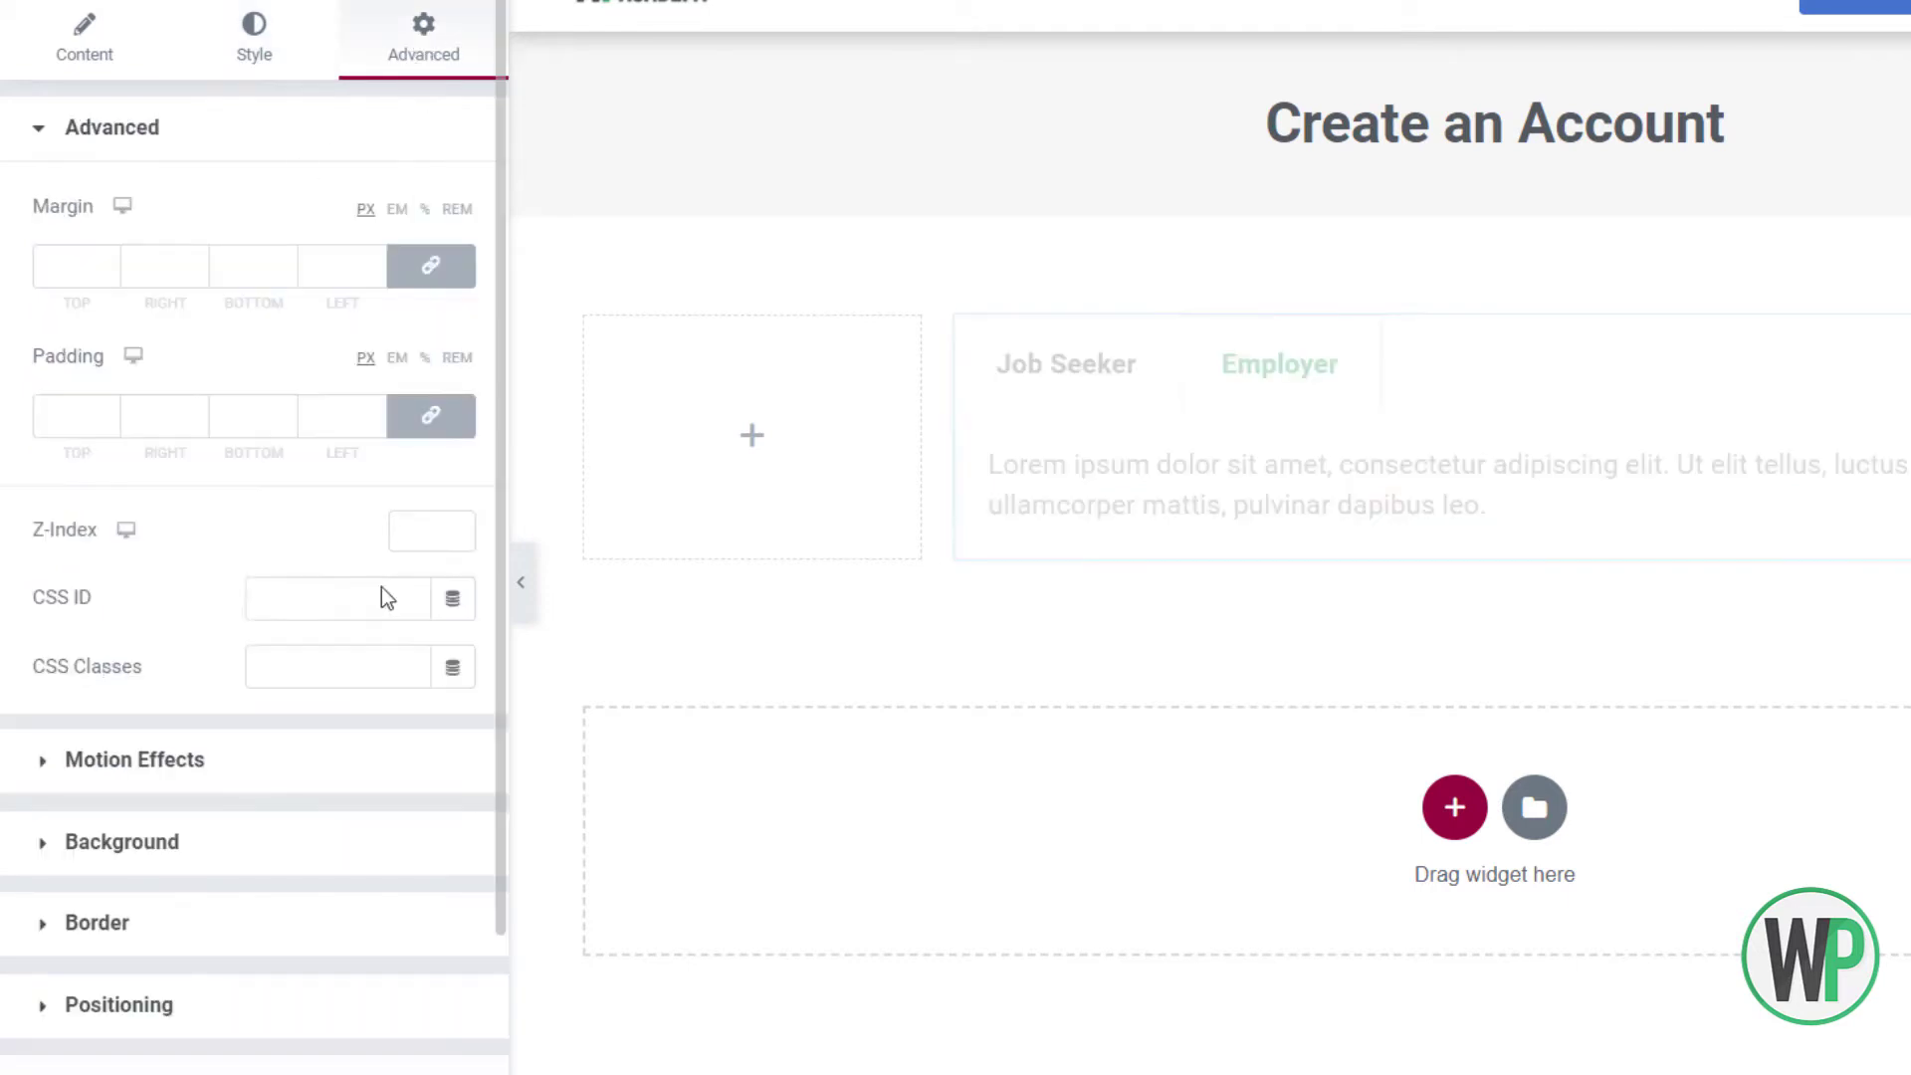
left_click(81, 40)
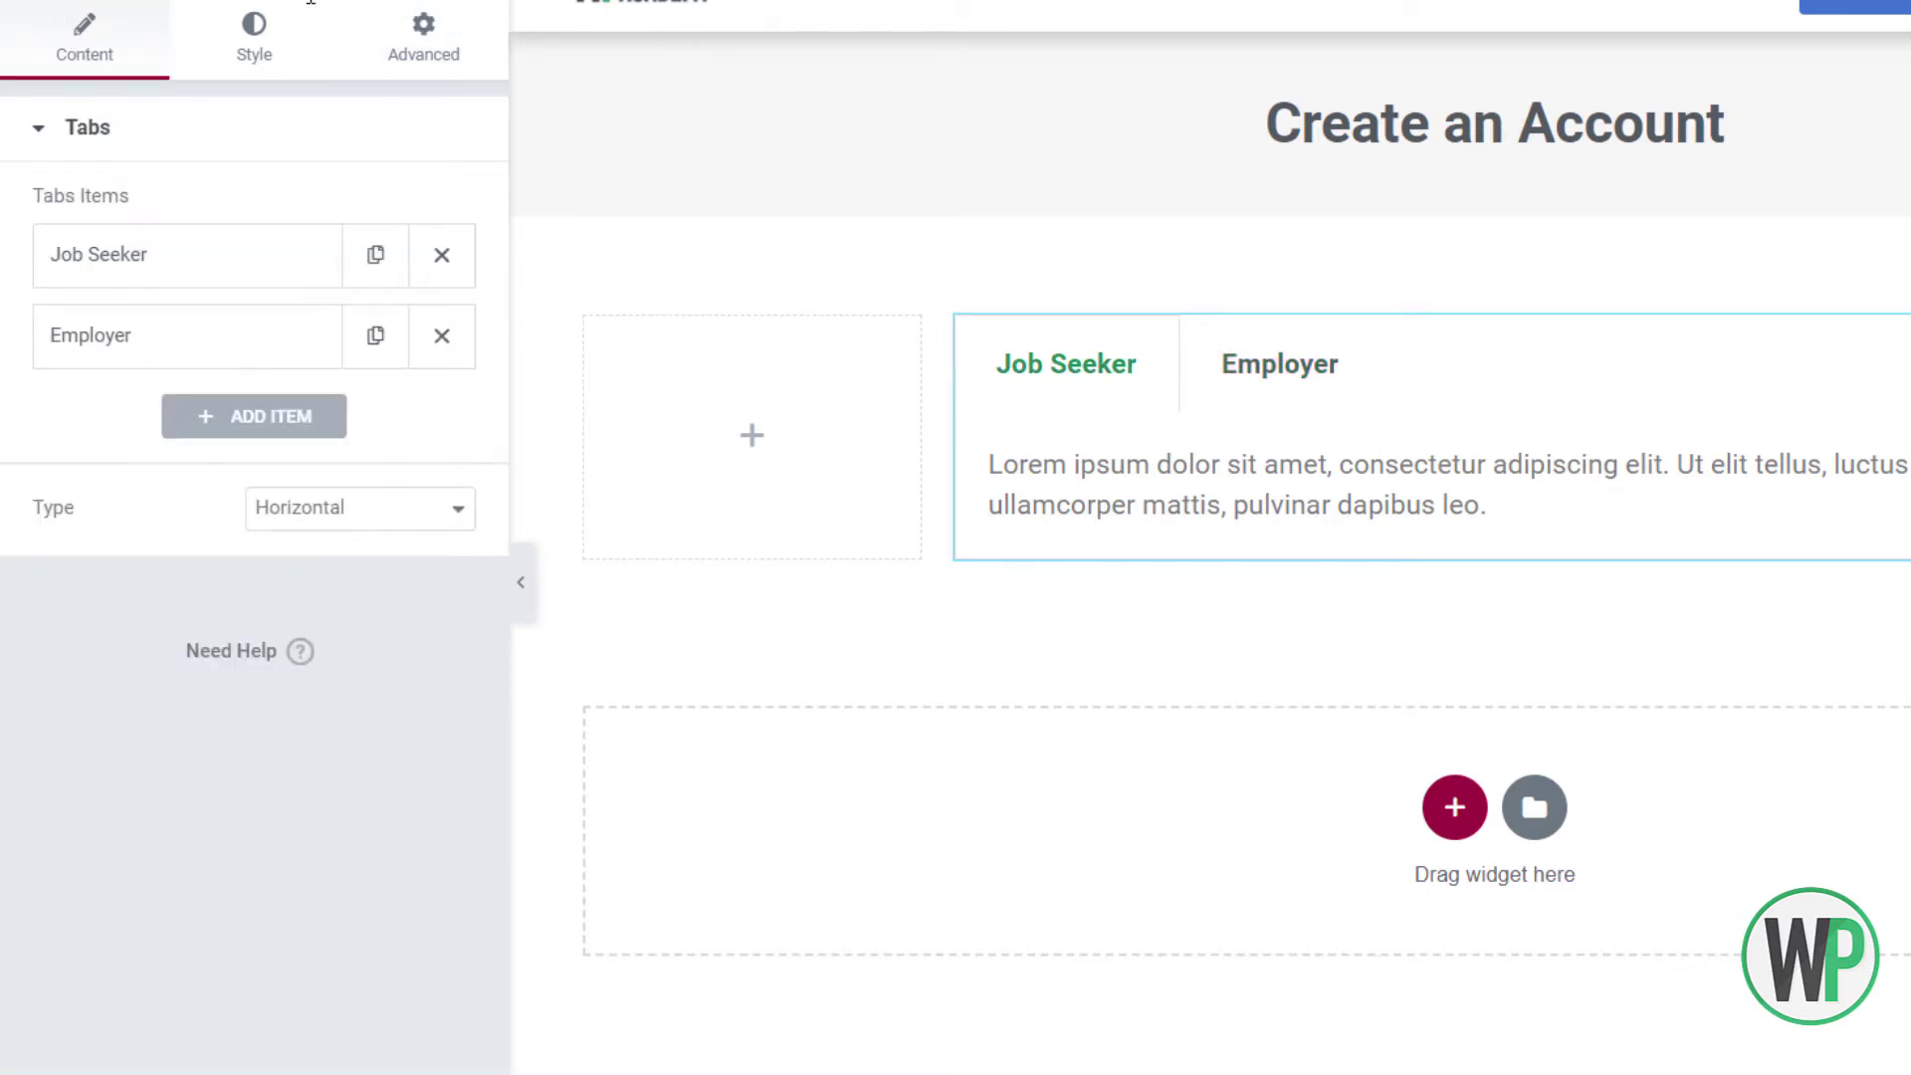
left_click(1198, 375)
left_click(1094, 388)
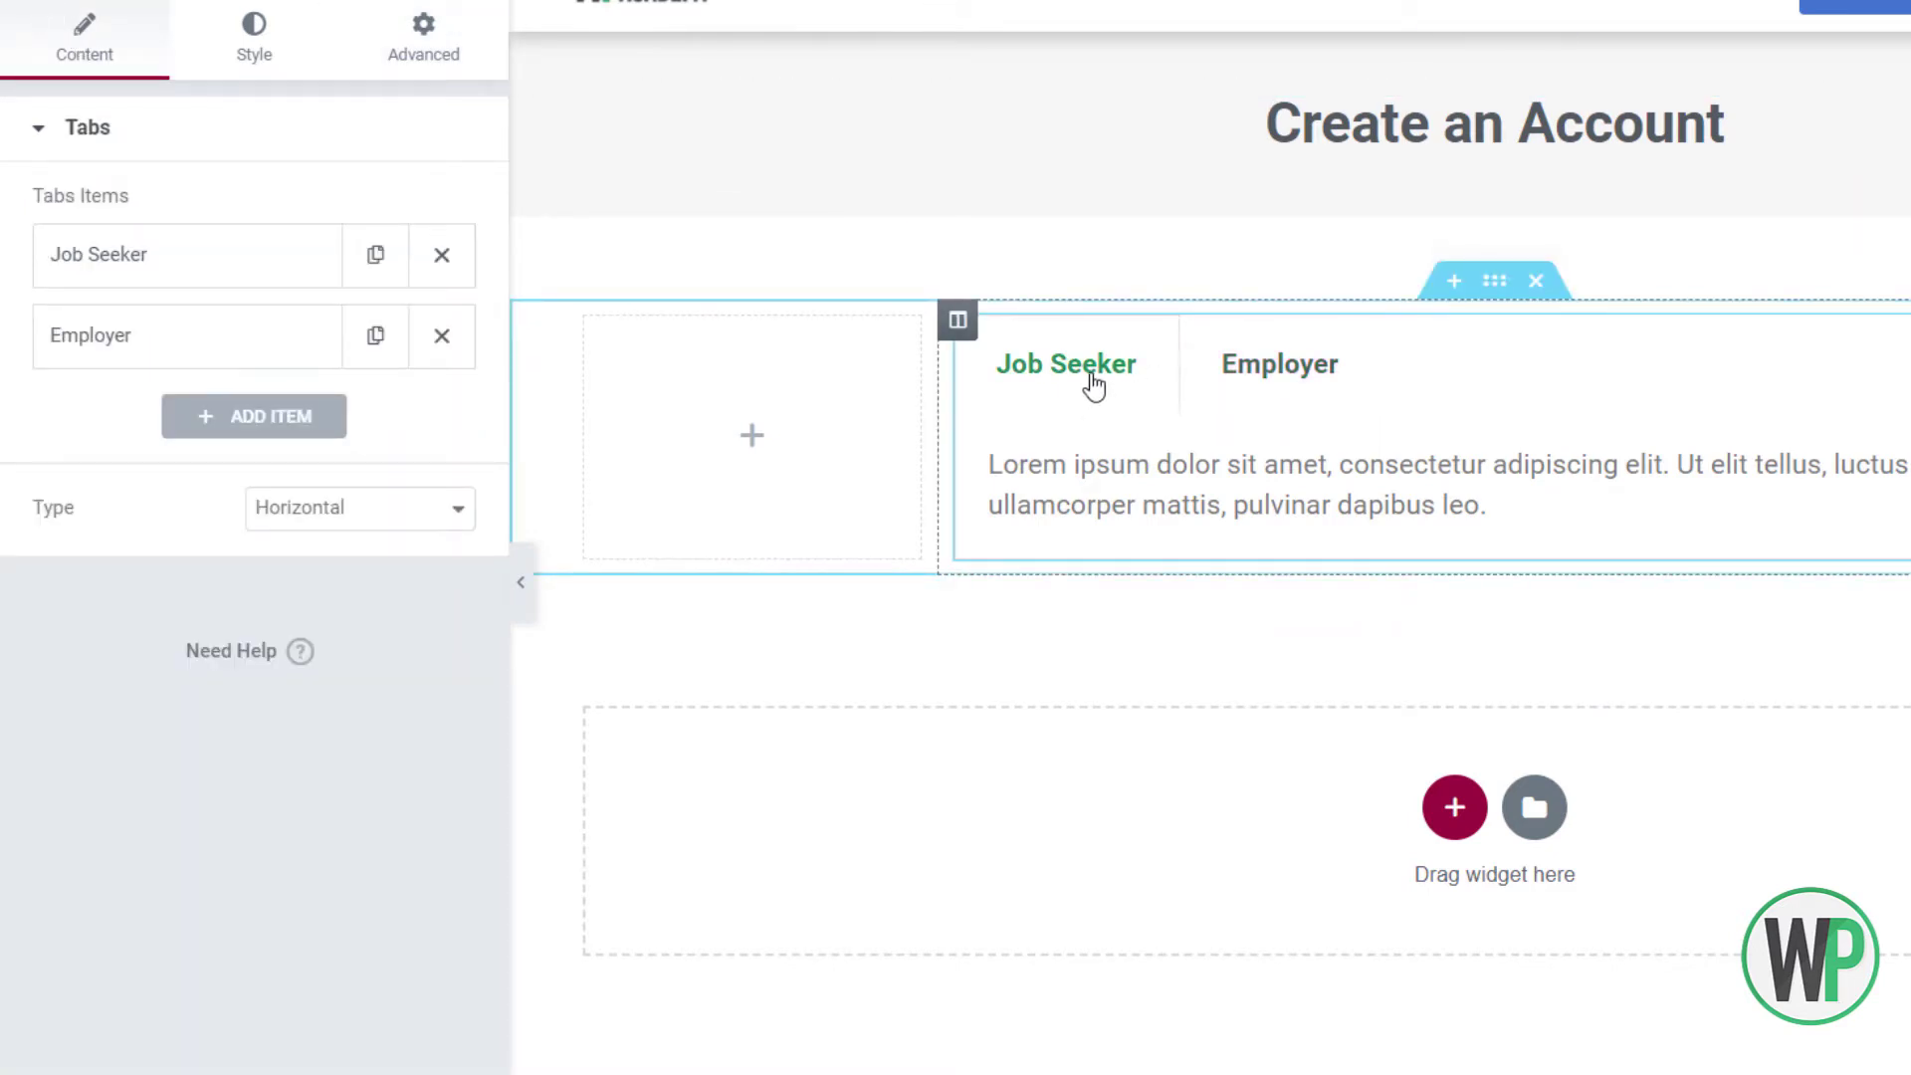
left_click(266, 267)
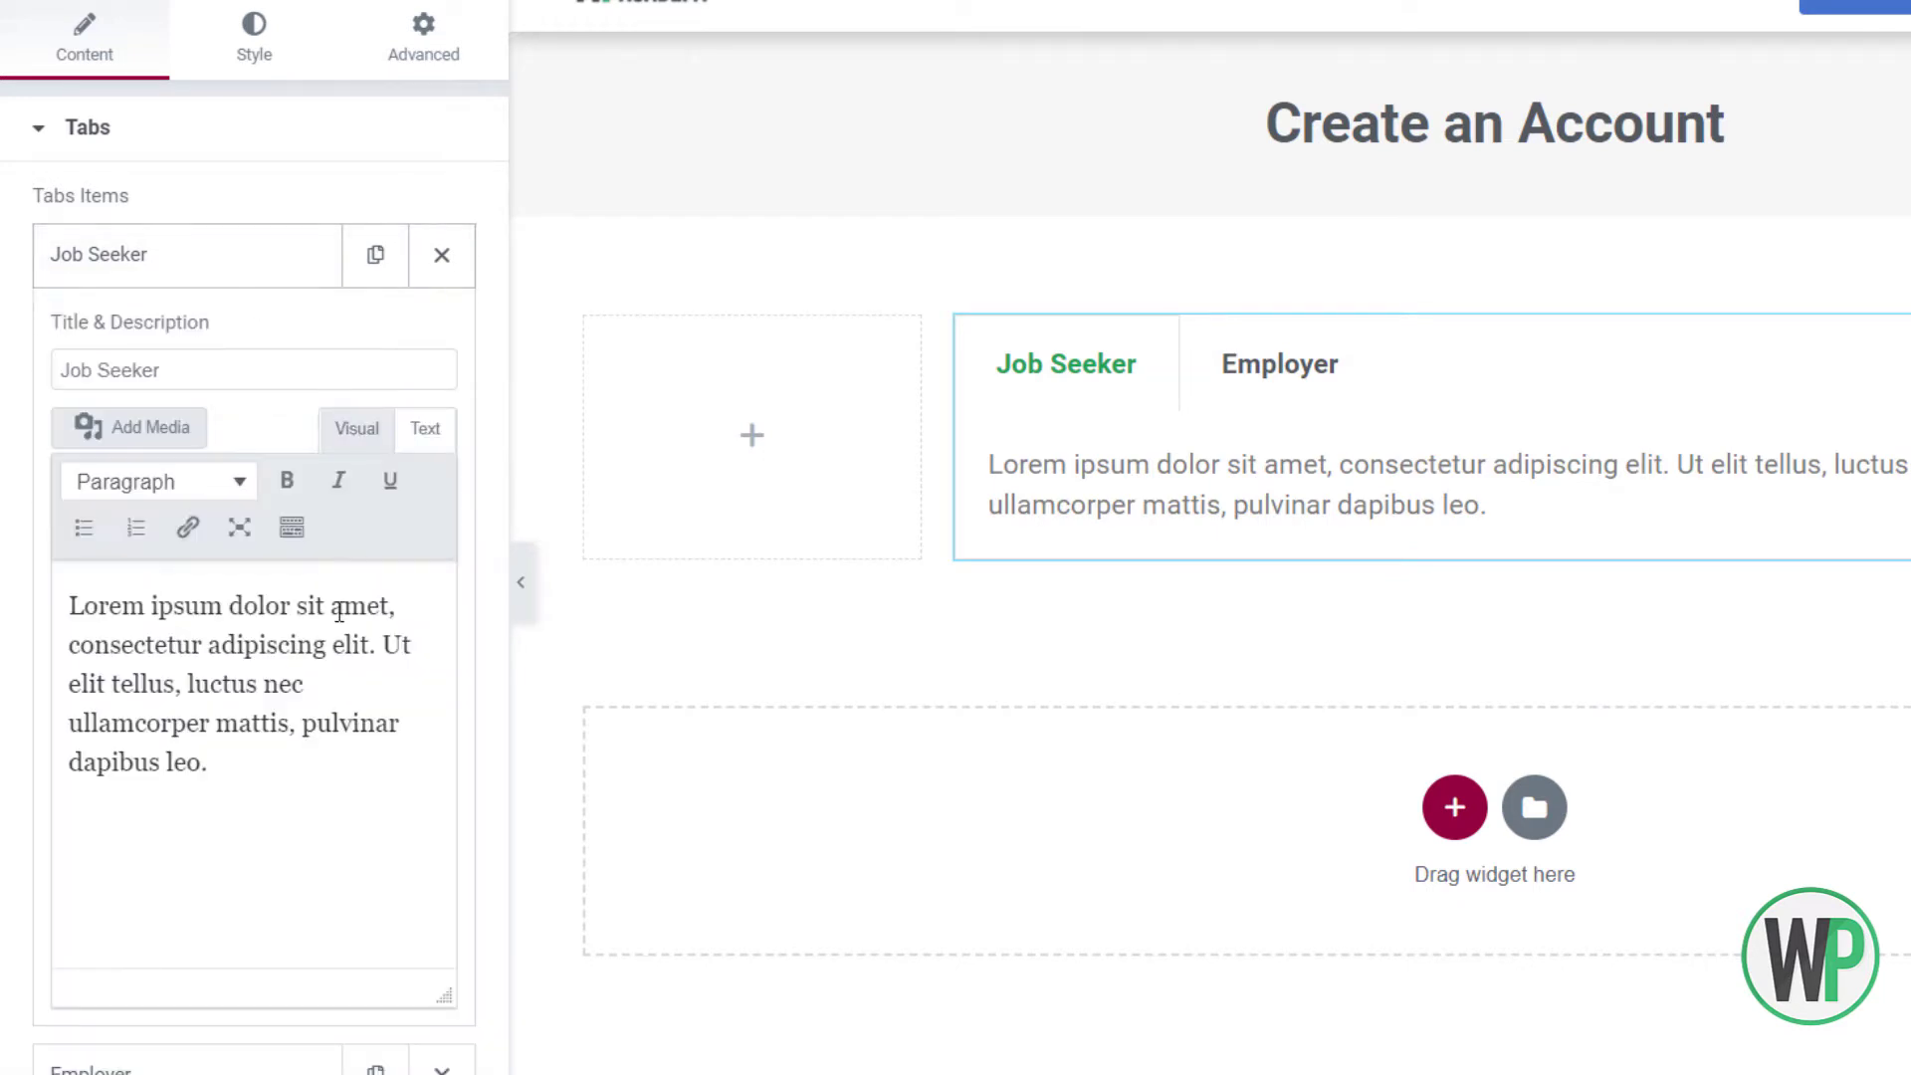
left_click_drag(374, 786, 3, 586)
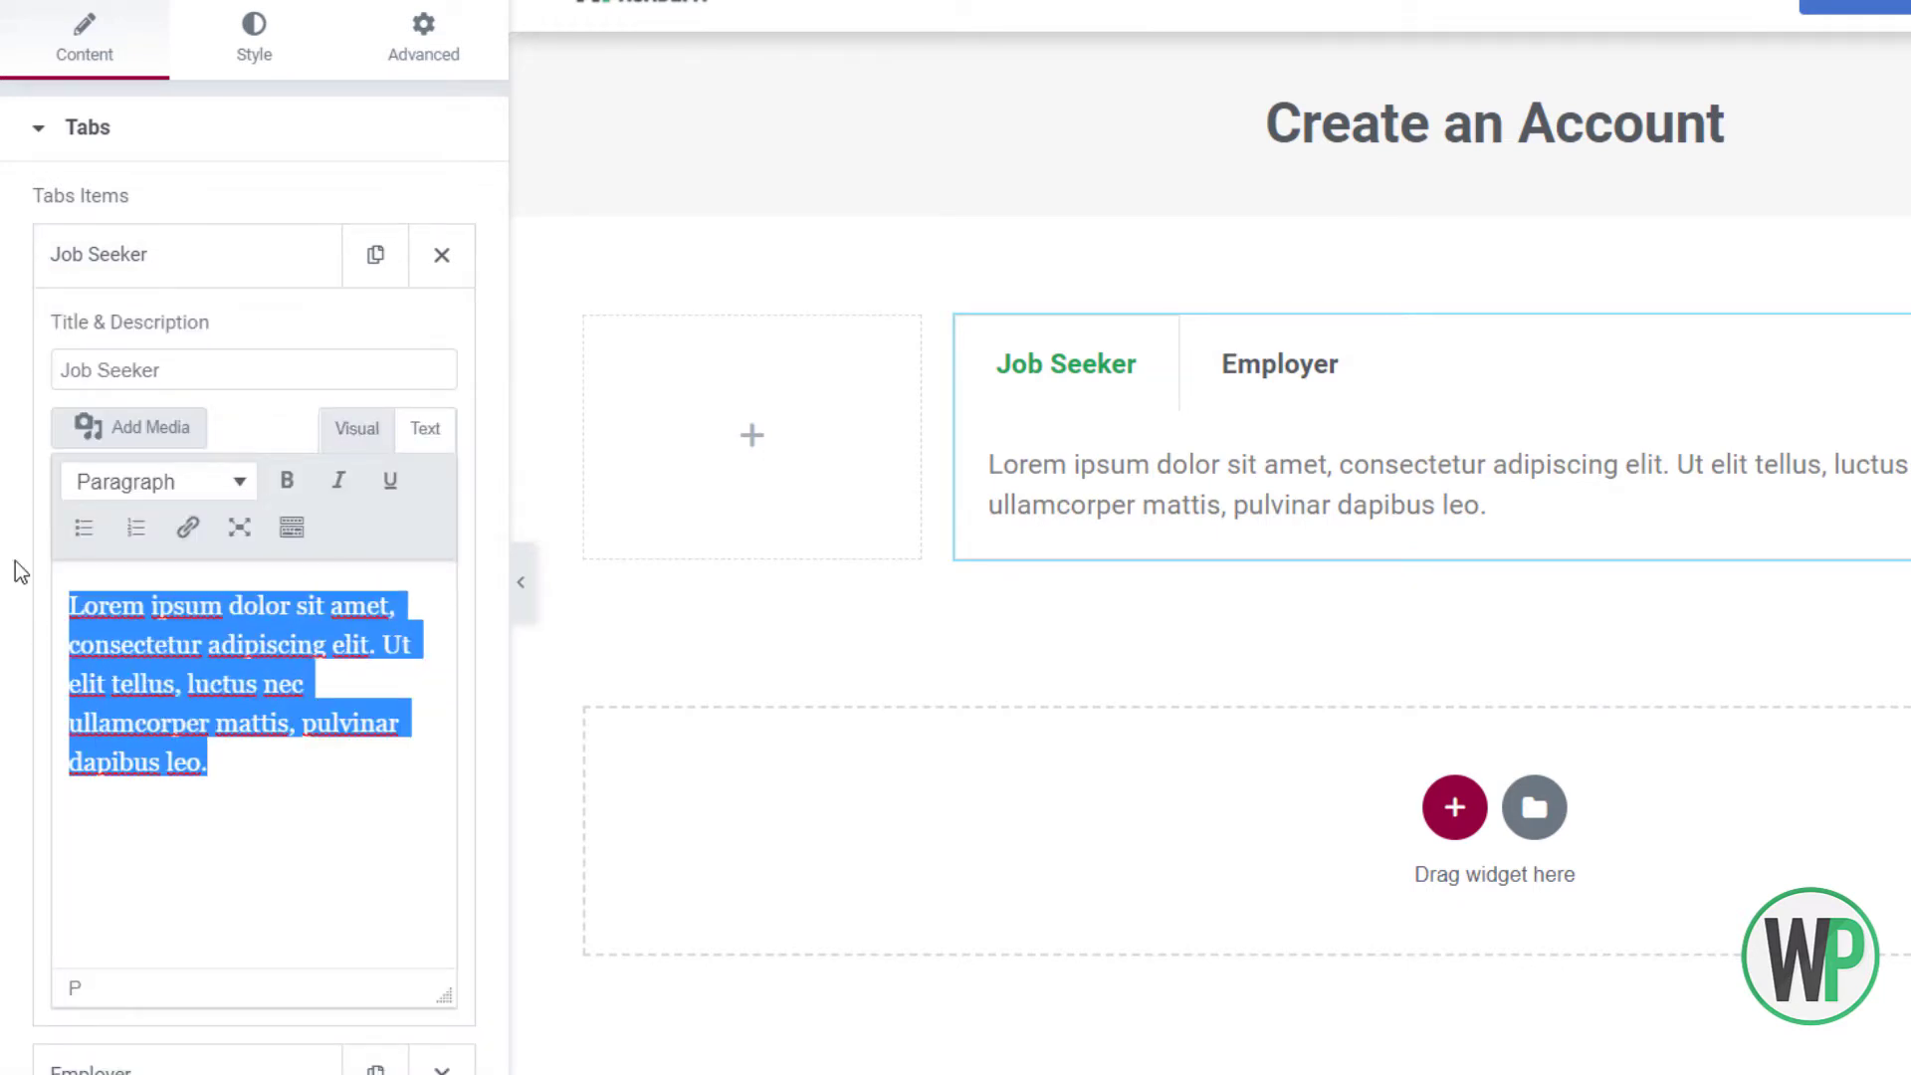
key("BackSpace")
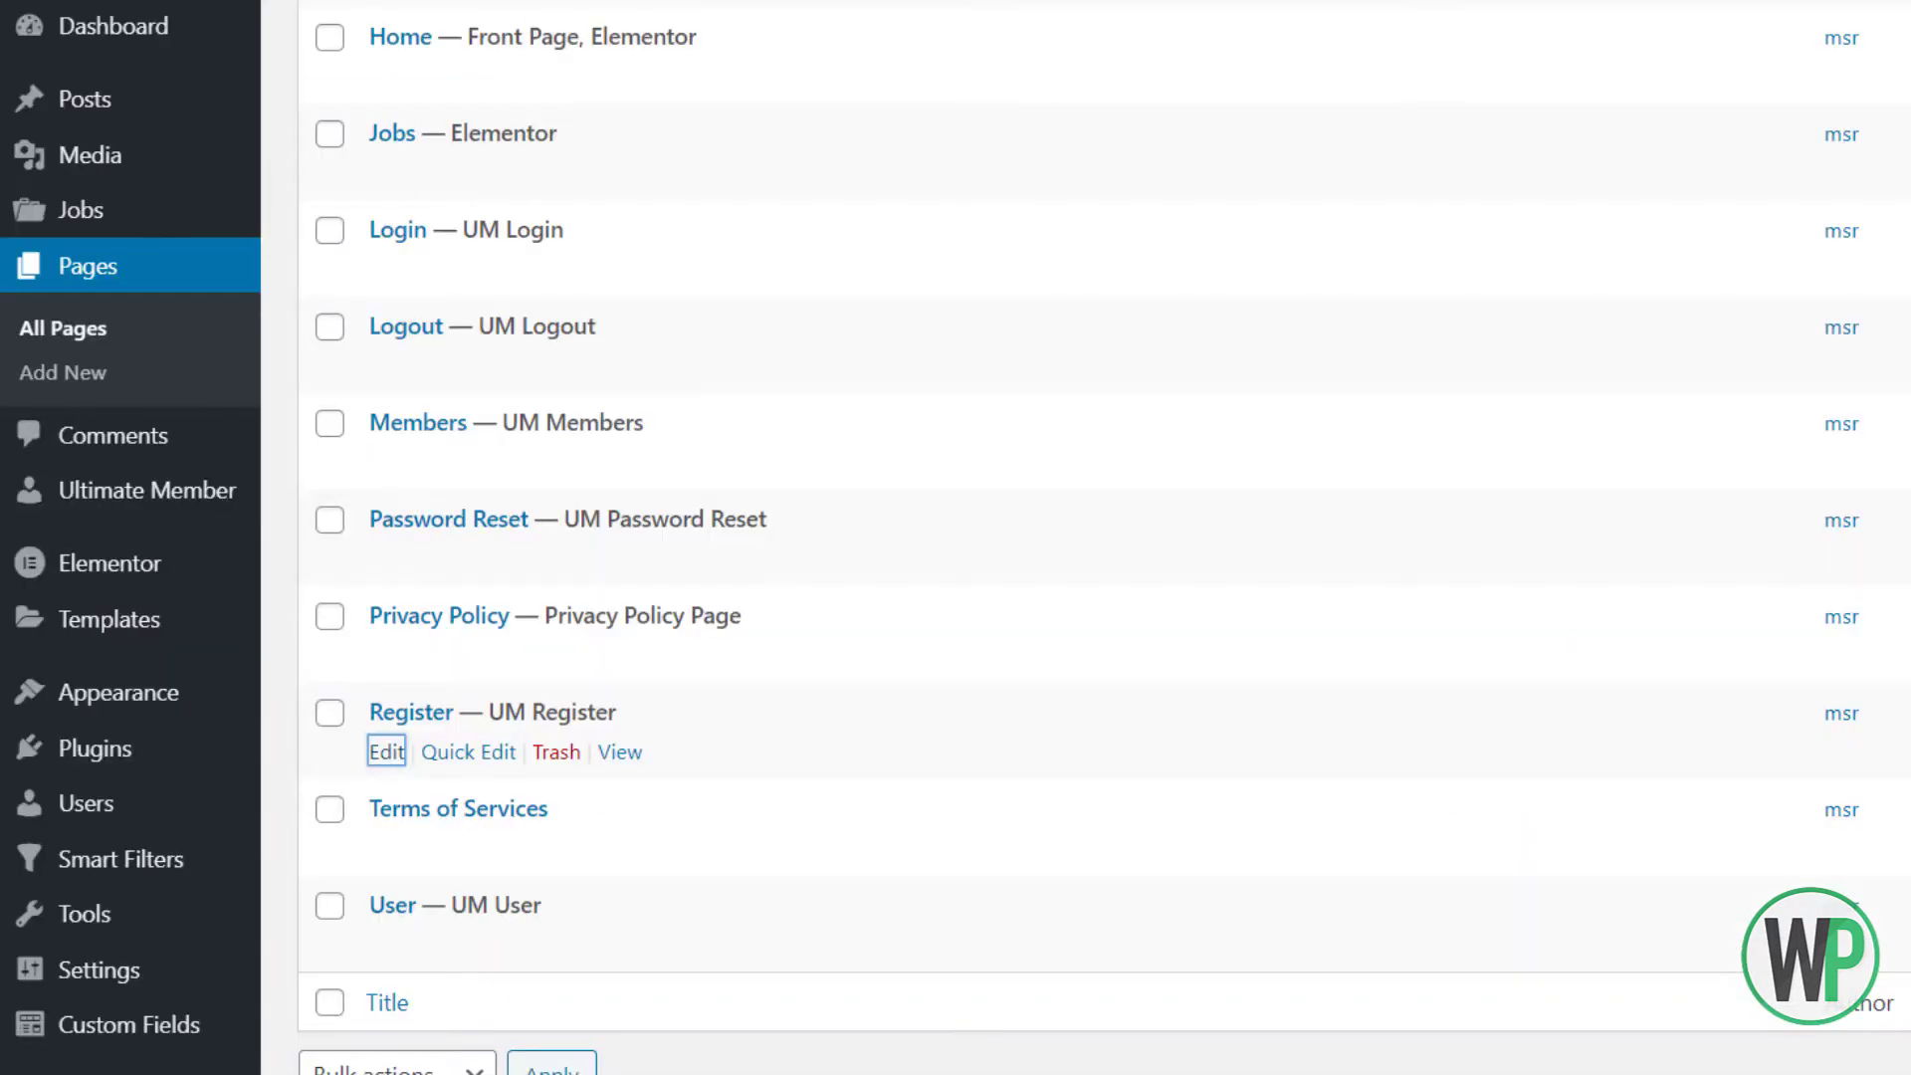
Copy the Default Registration form's shortcode from Ultimate Member's forms list and paste it into the Job Seeker tab's content
mouse_move(204, 496)
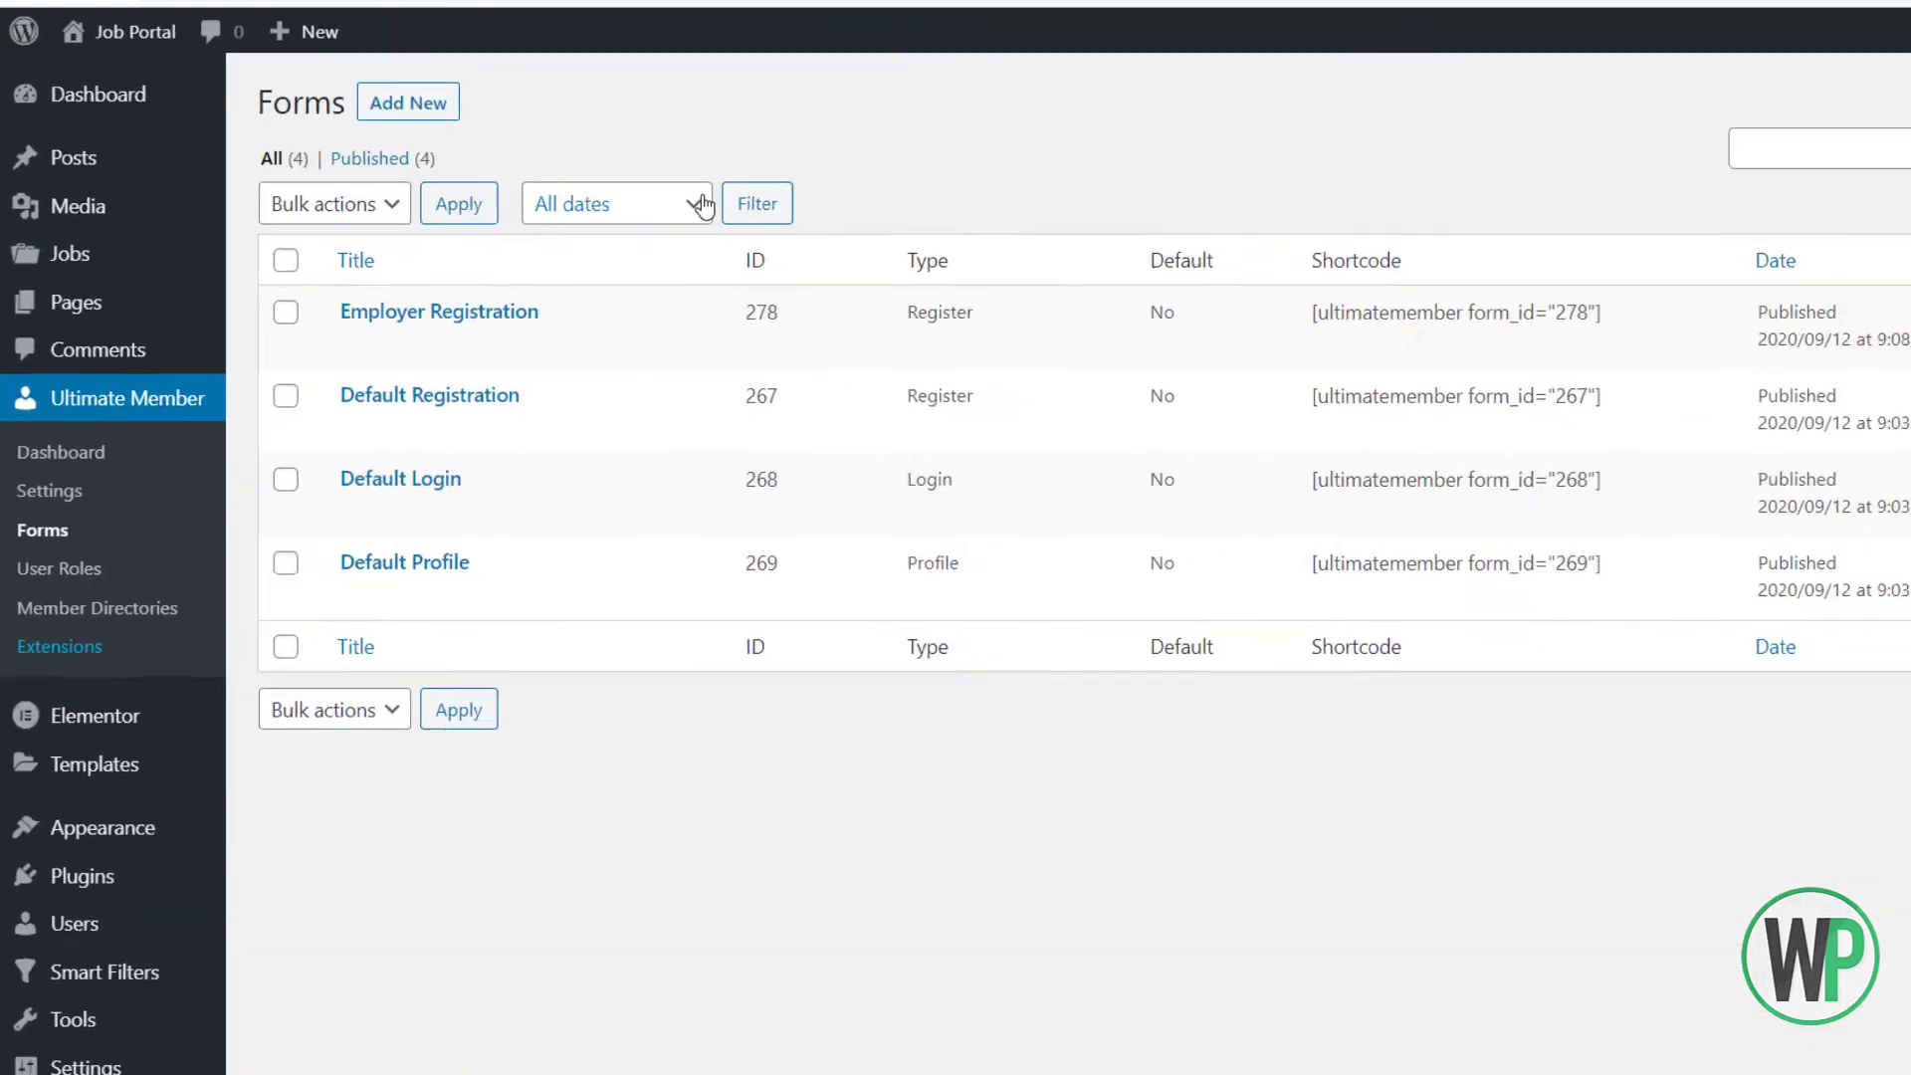
left_click_drag(1411, 413, 1128, 424)
key("ctrl+c")
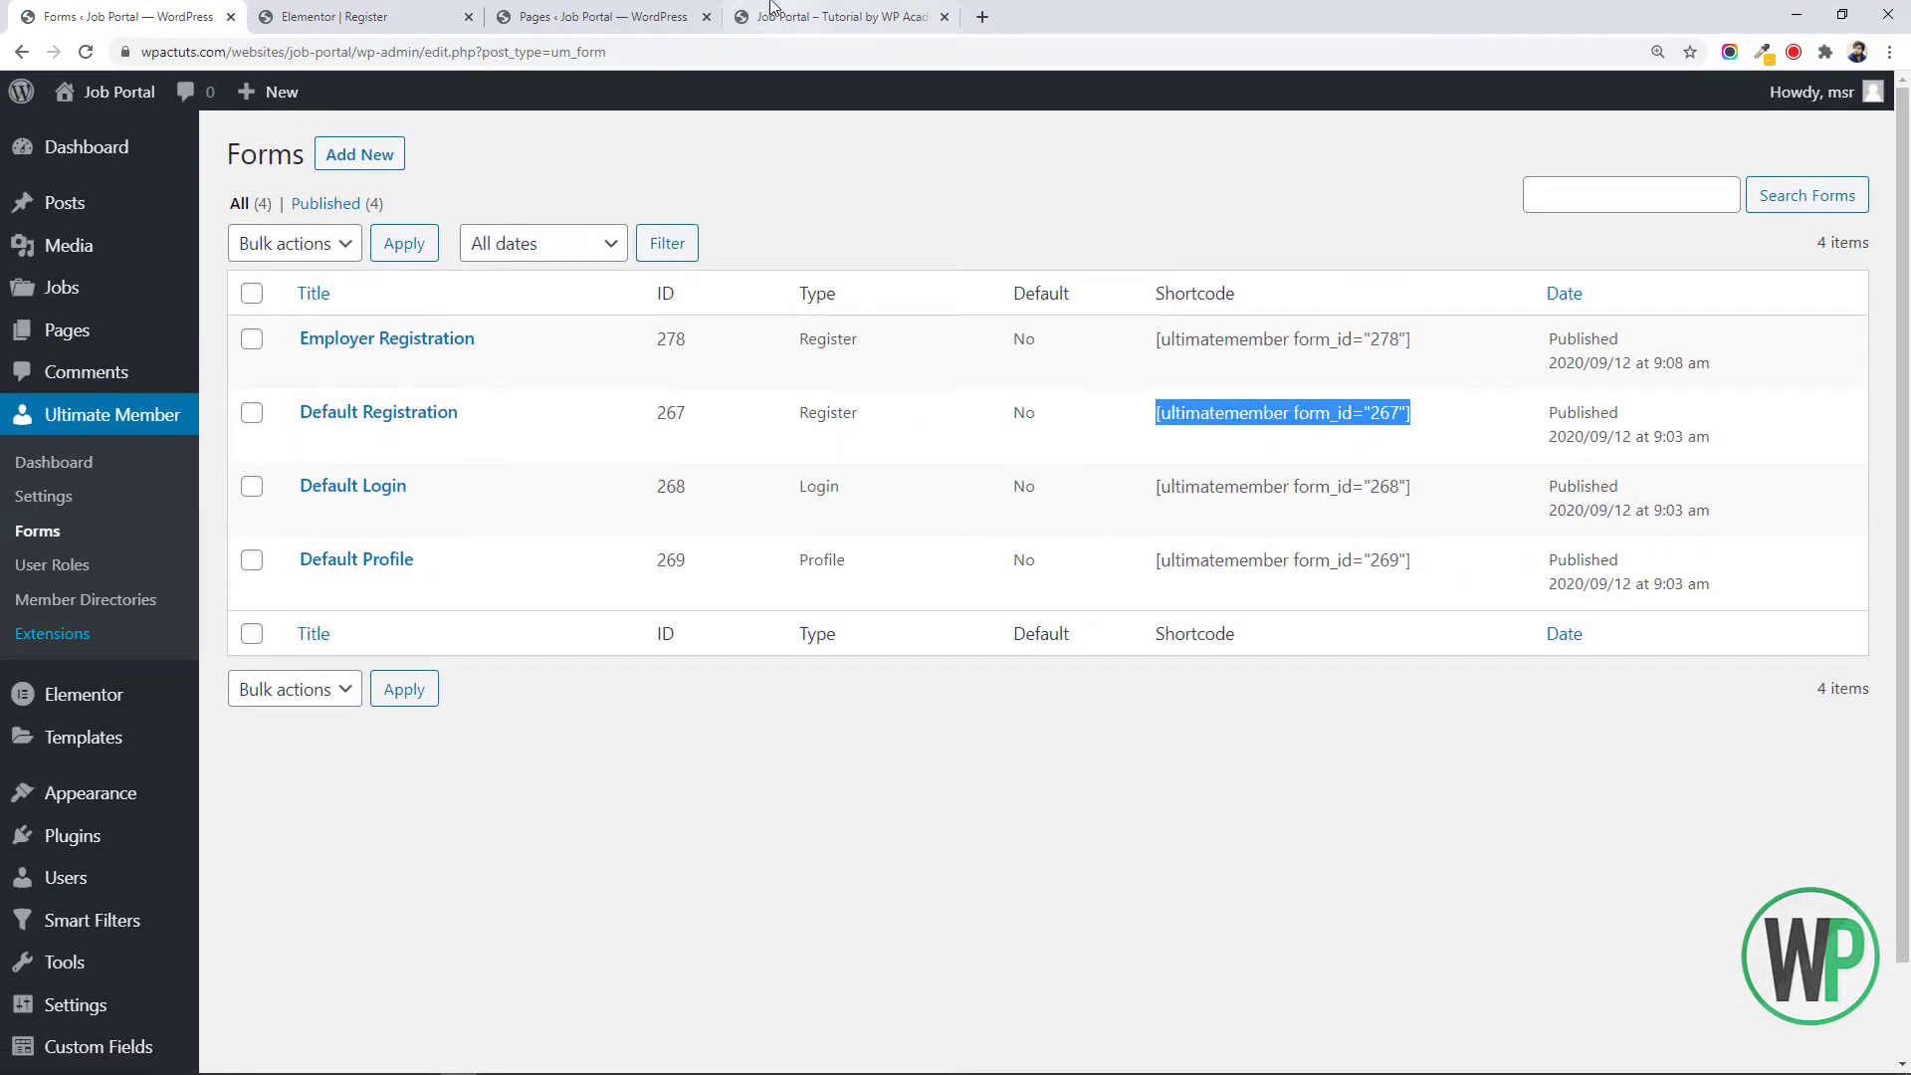
left_click(329, 17)
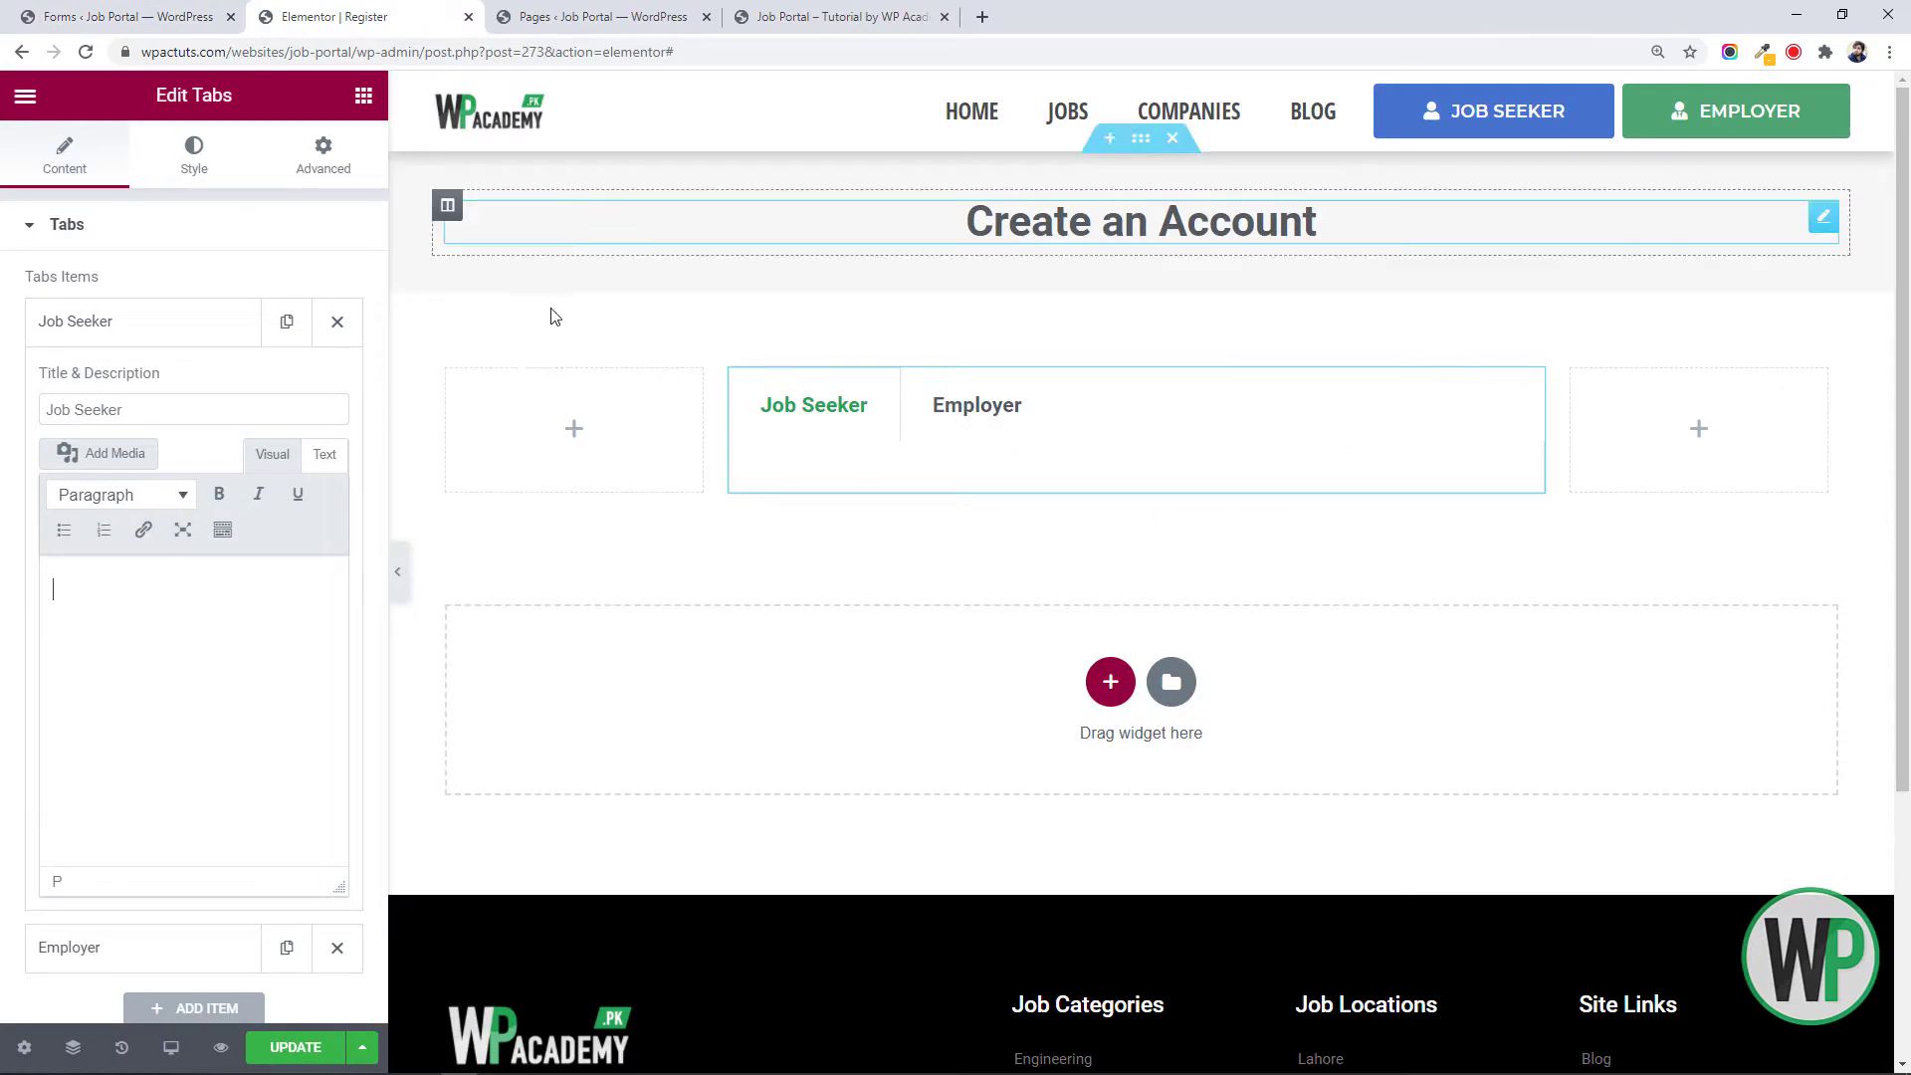
left_click(232, 597)
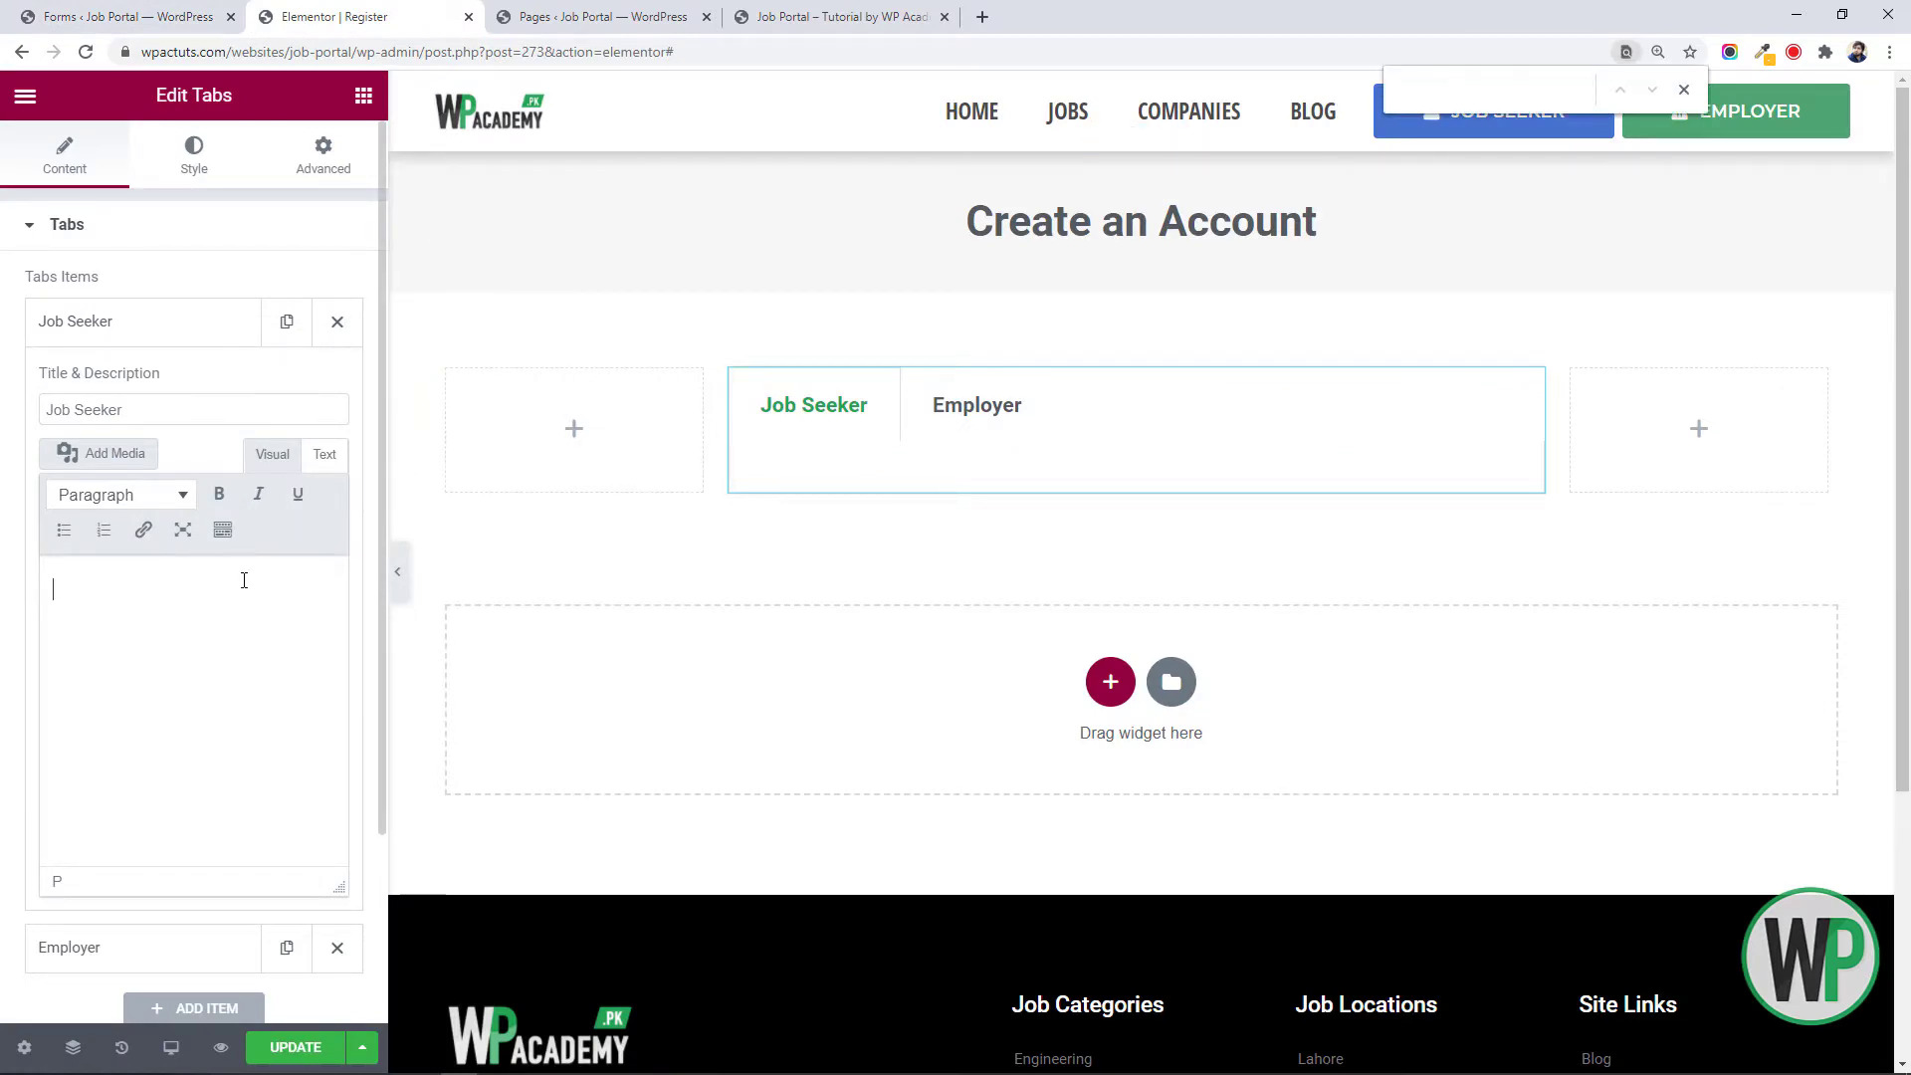
key("ctrl+v")
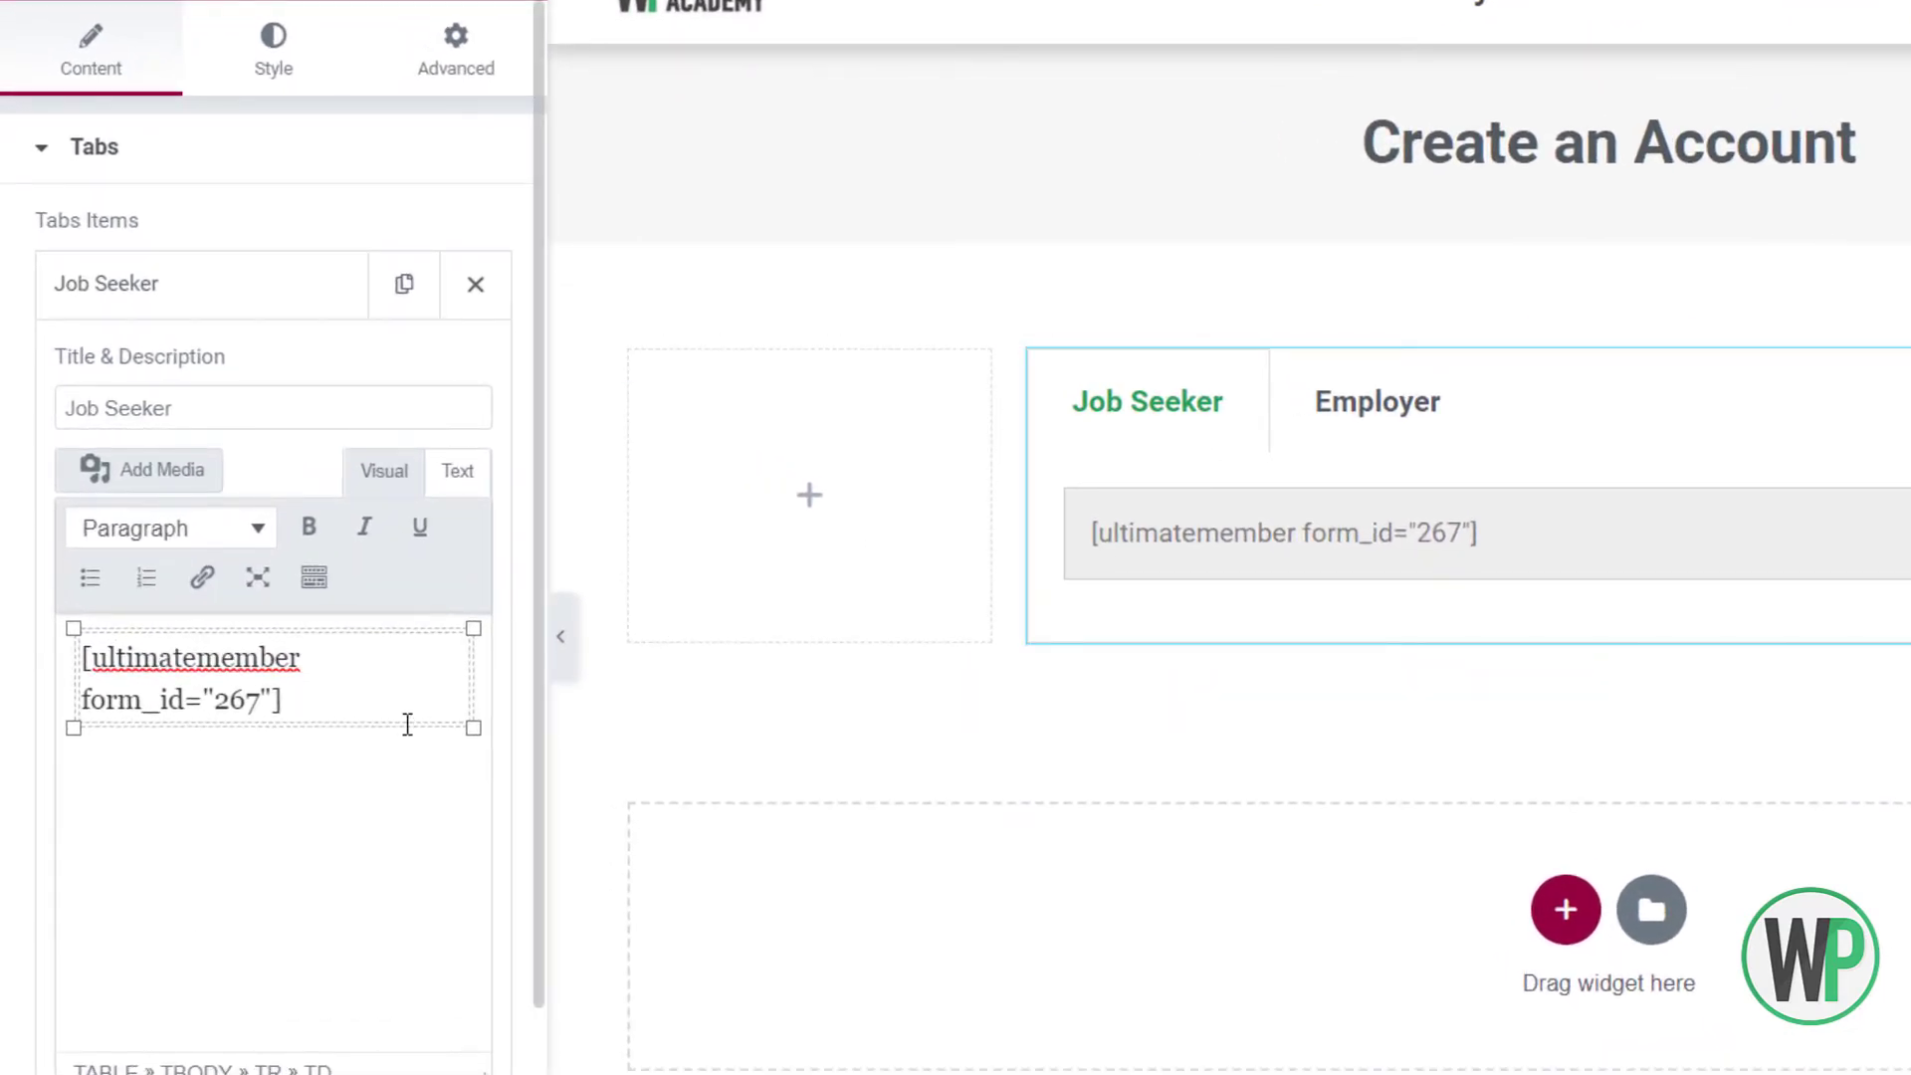
Replace the pasted table markup in the Job Seeker tab's source text with only [ultimatemember form_id="267"], without leading spaces
left_click(460, 478)
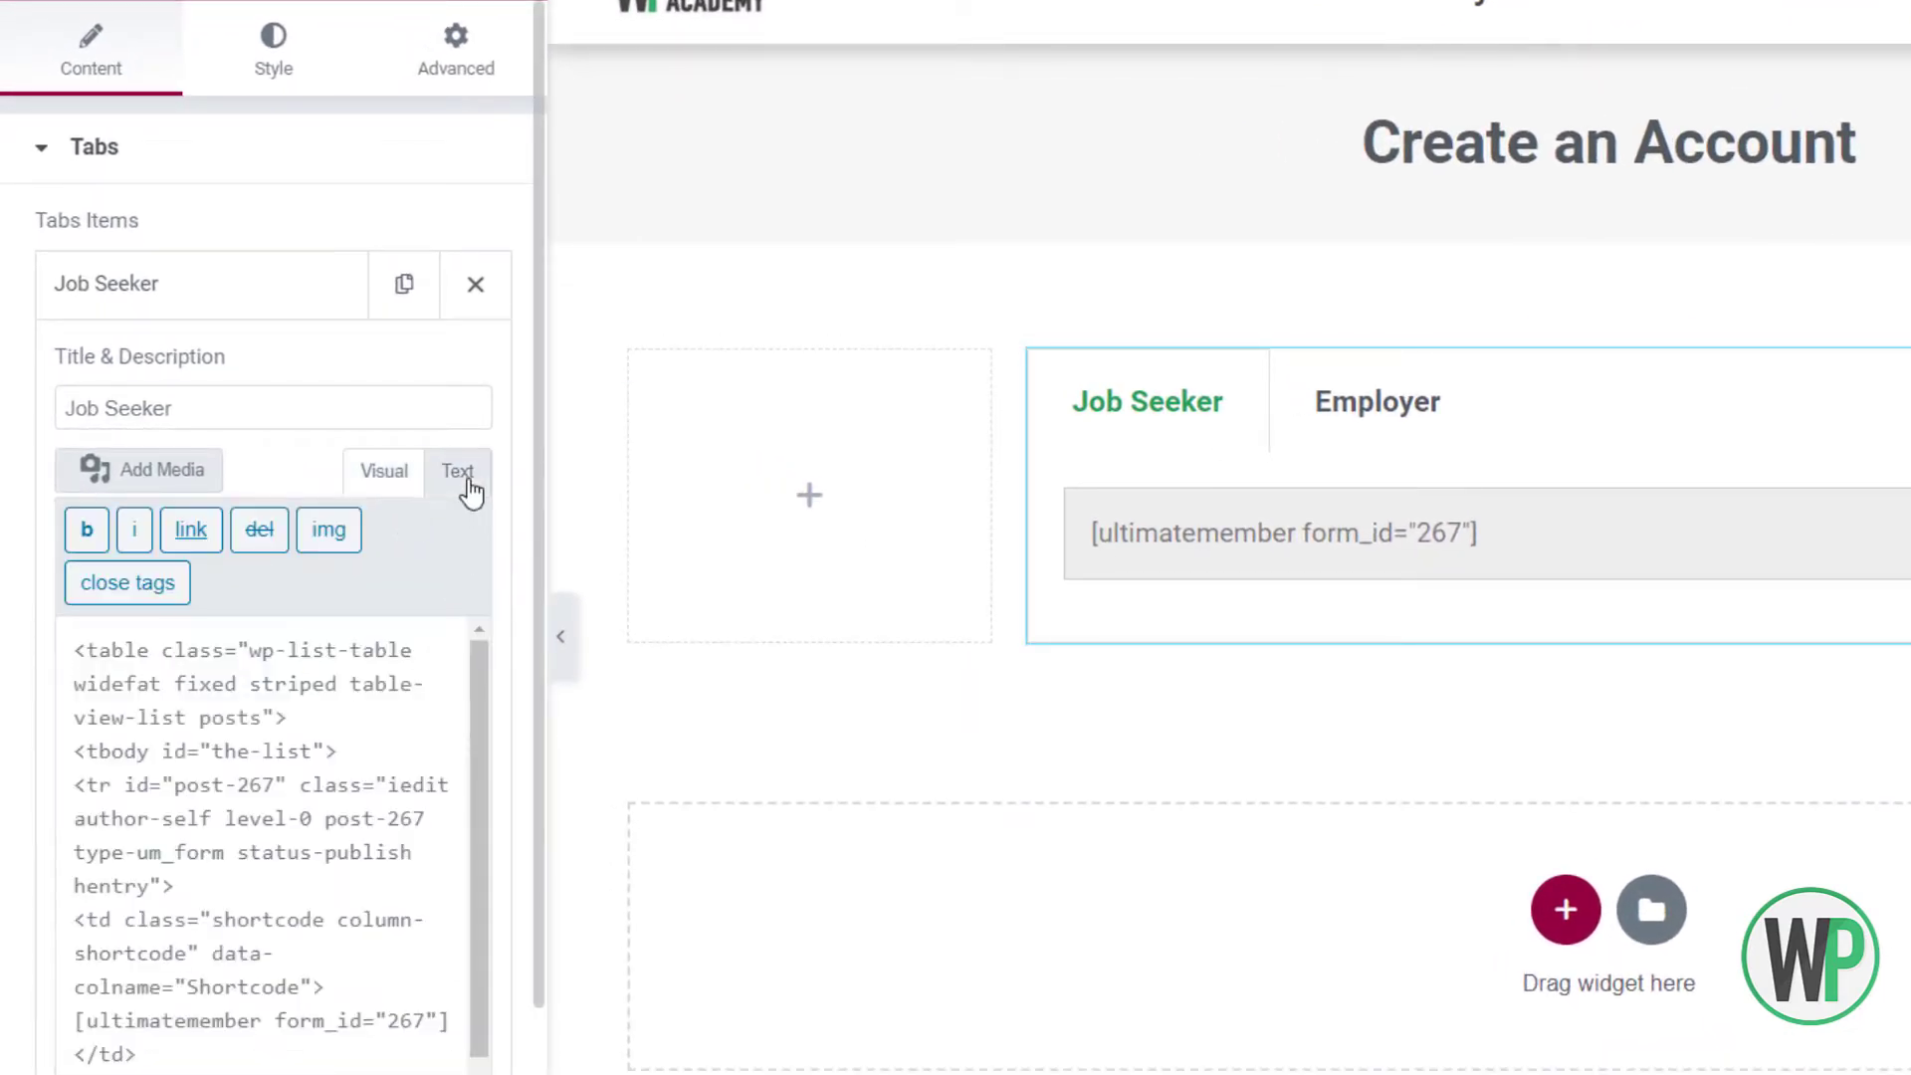
key("ctrl+a")
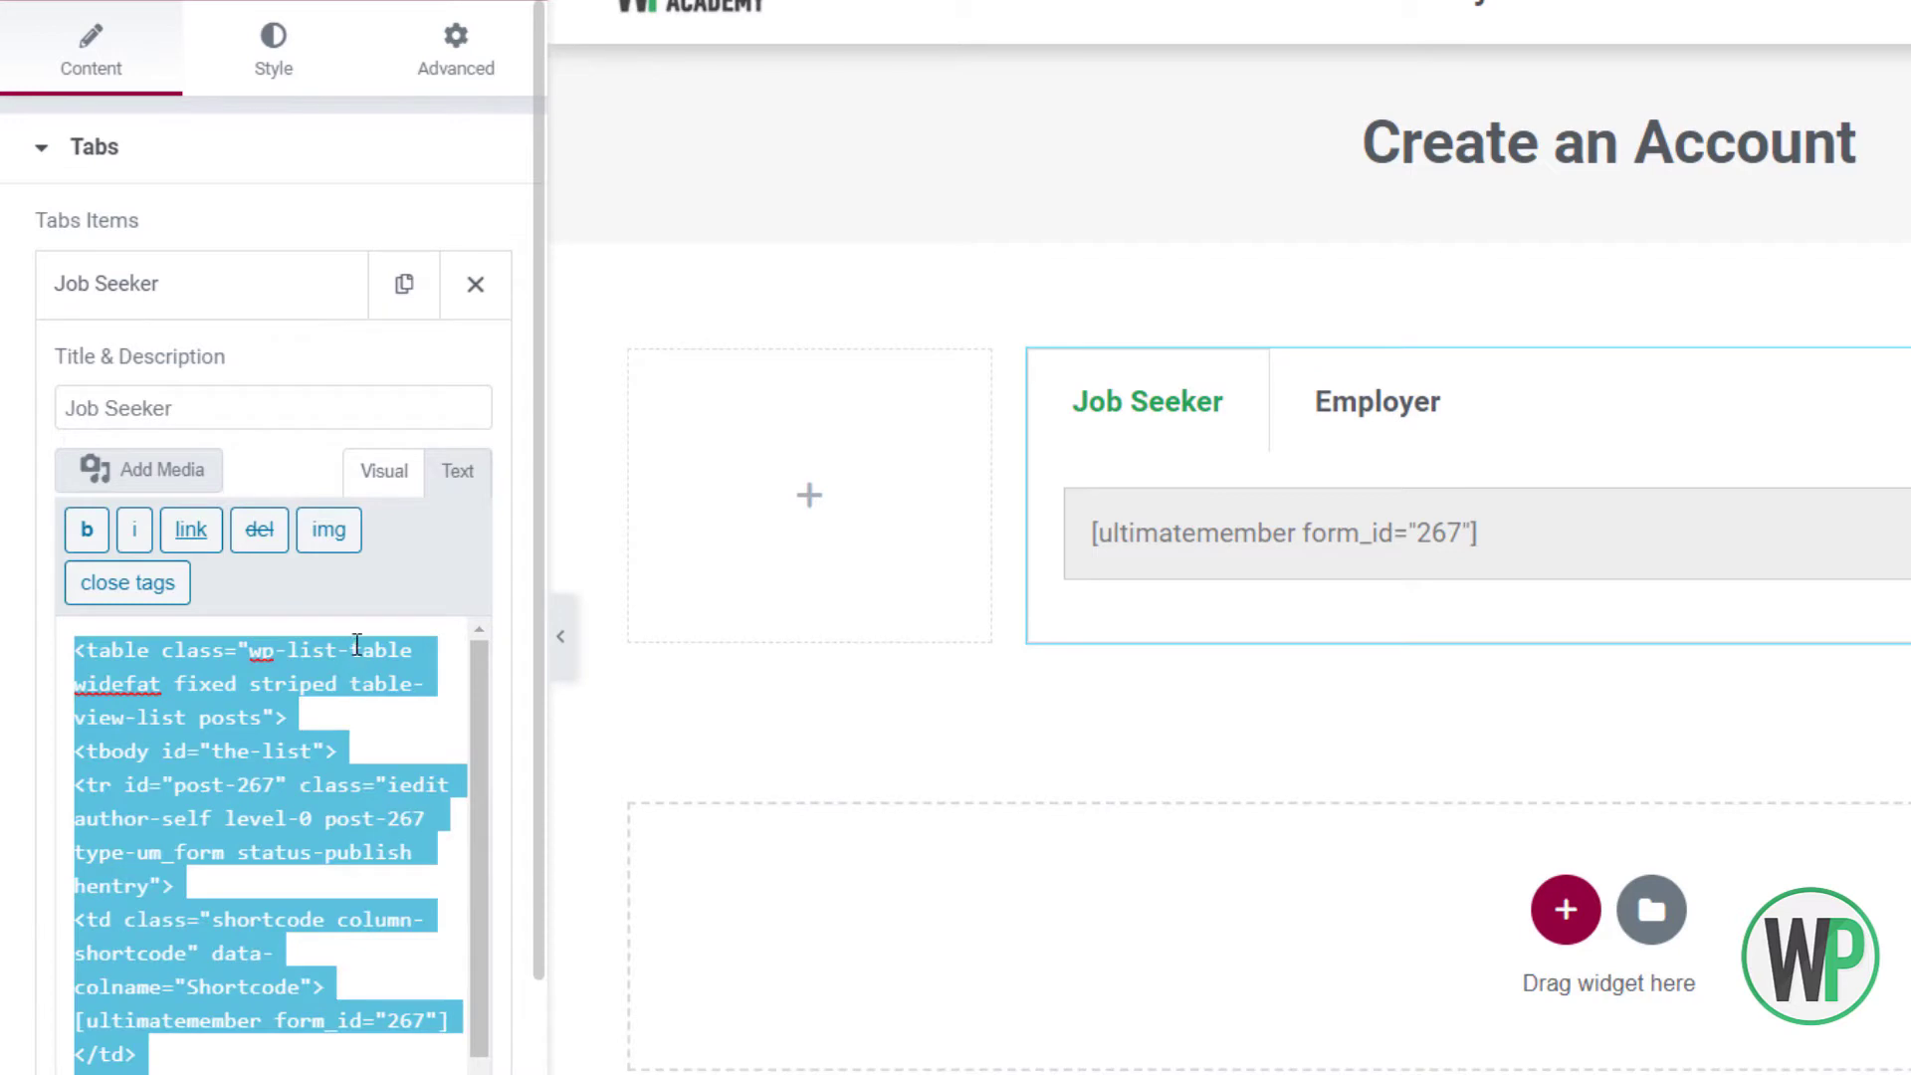
key("ctrl+v")
left_click_drag(181, 653, 20, 642)
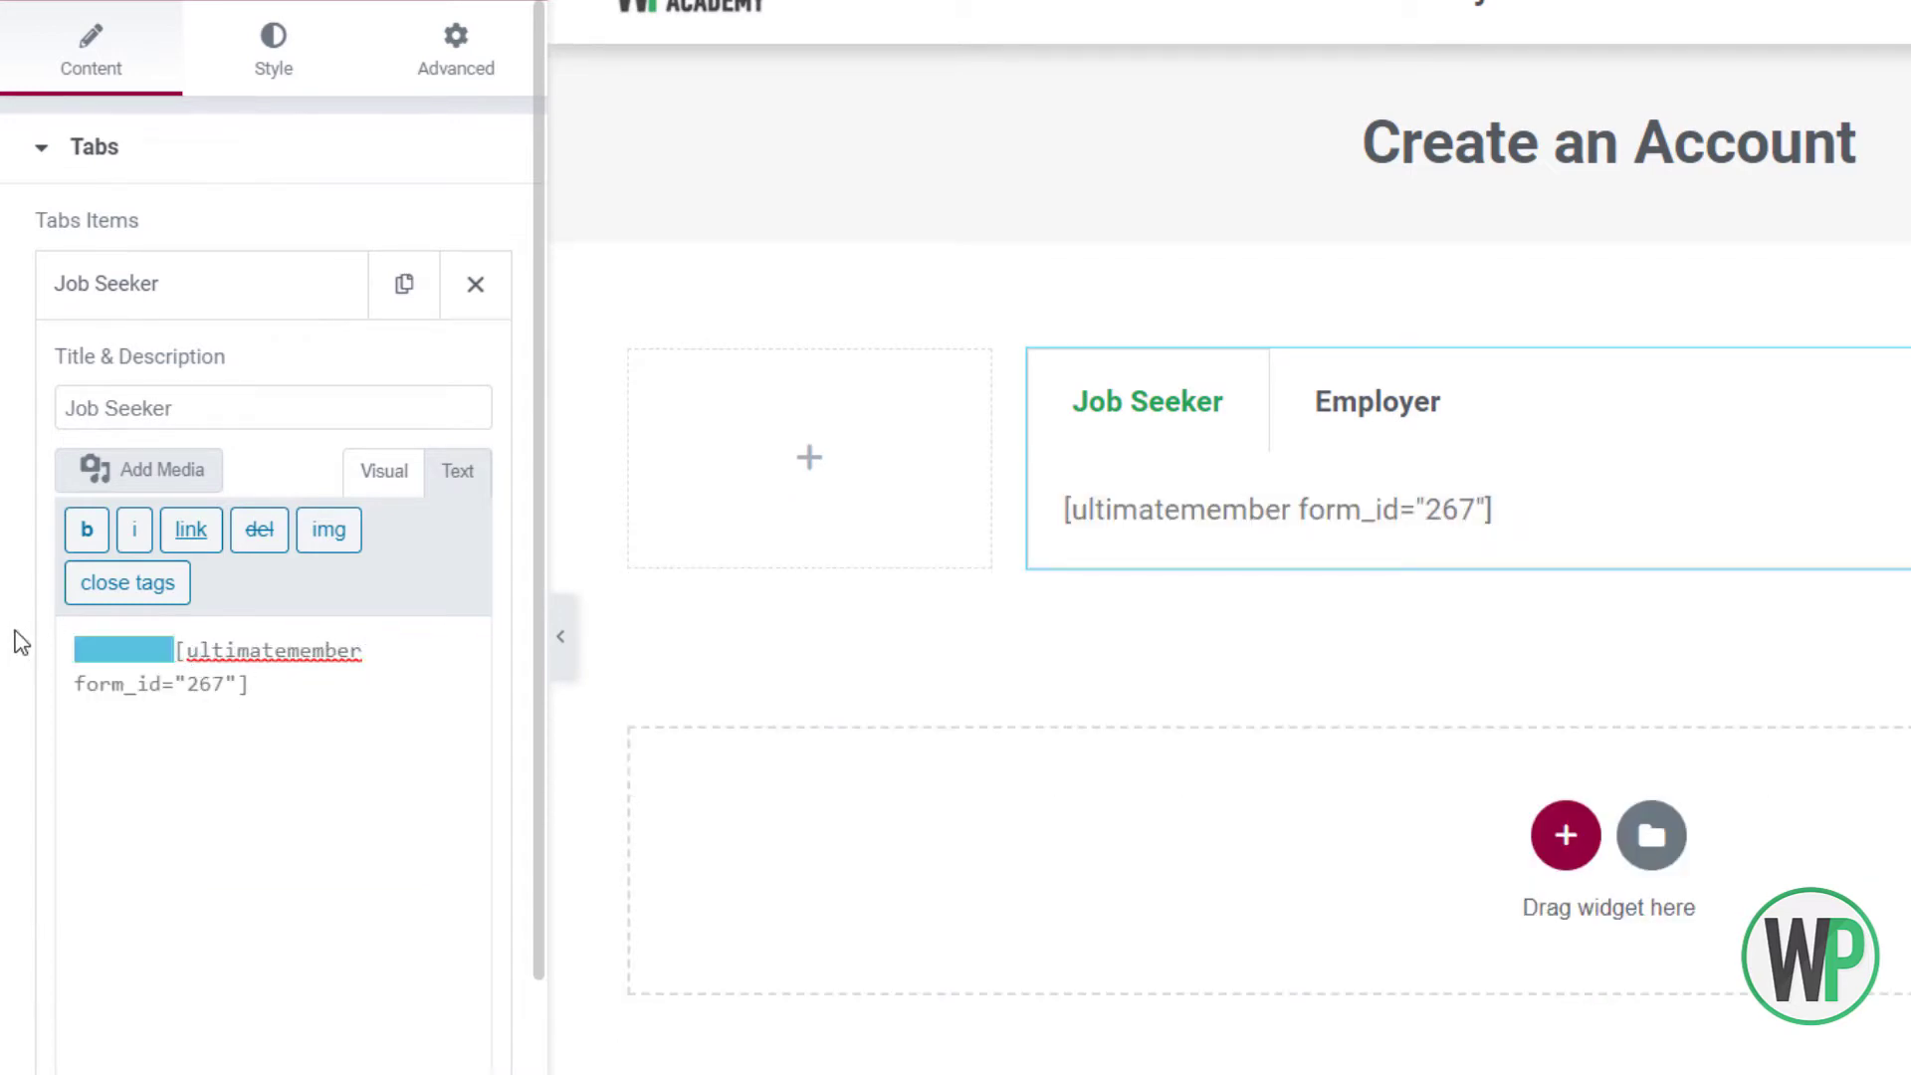
key("BackSpace")
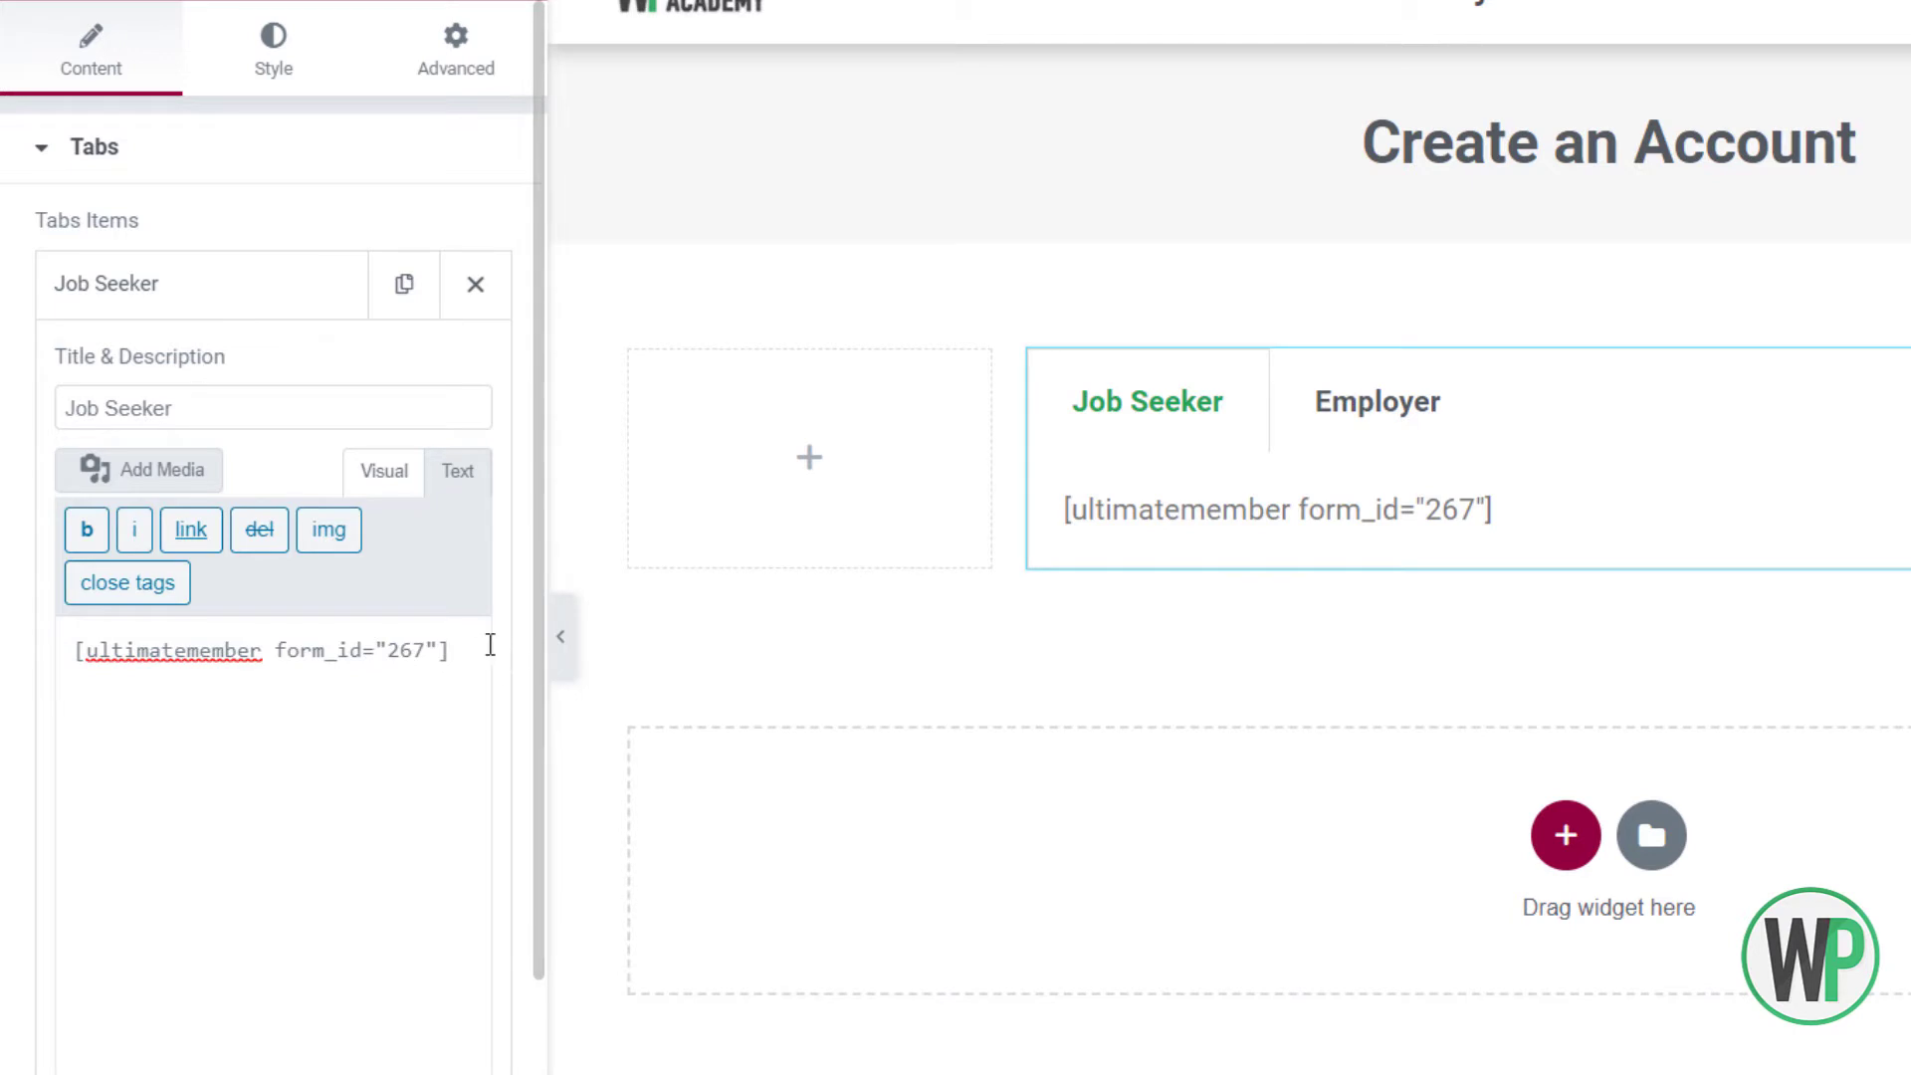
left_click_drag(489, 645, 5, 662)
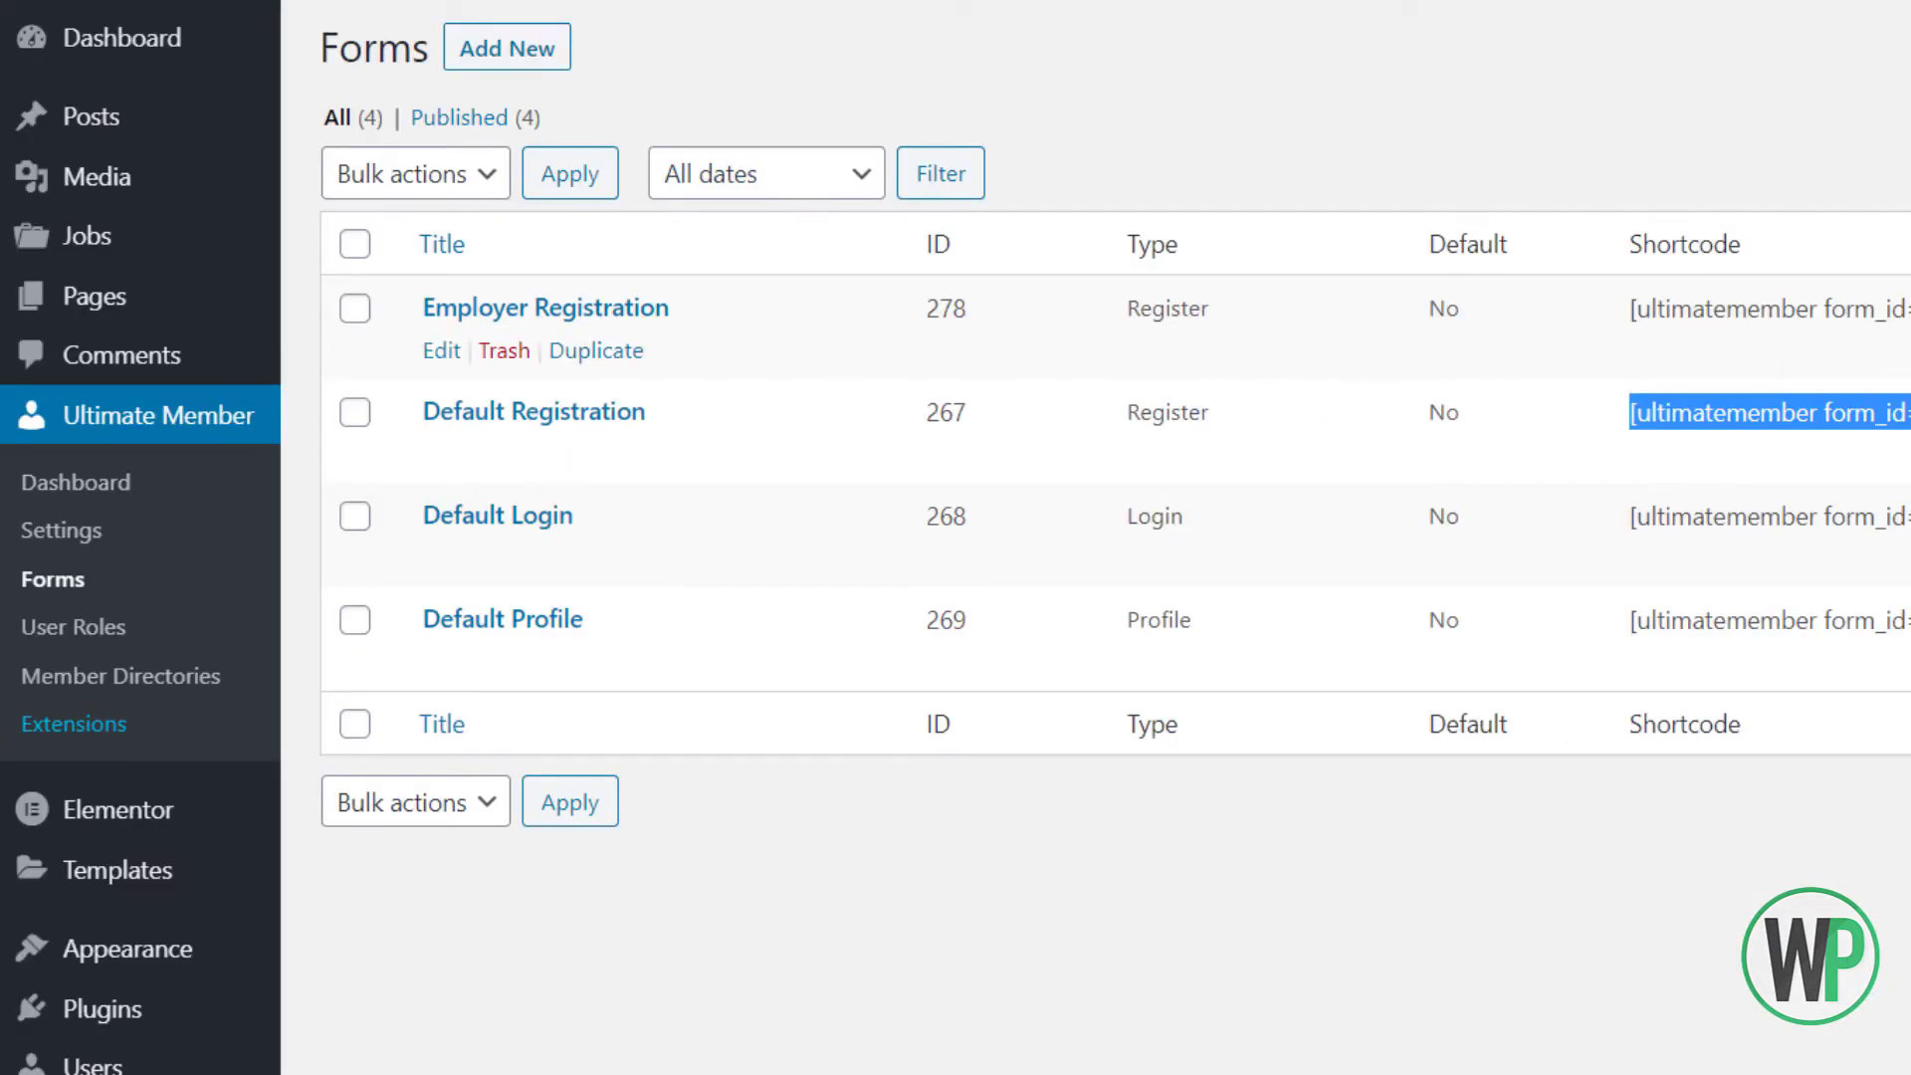
Replace the Employer tab's placeholder text with the Employer Registration shortcode [ultimatemember form_id="278"] as plain text and update the page
left_click_drag(1792, 334, 1469, 334)
key("ctrl+c")
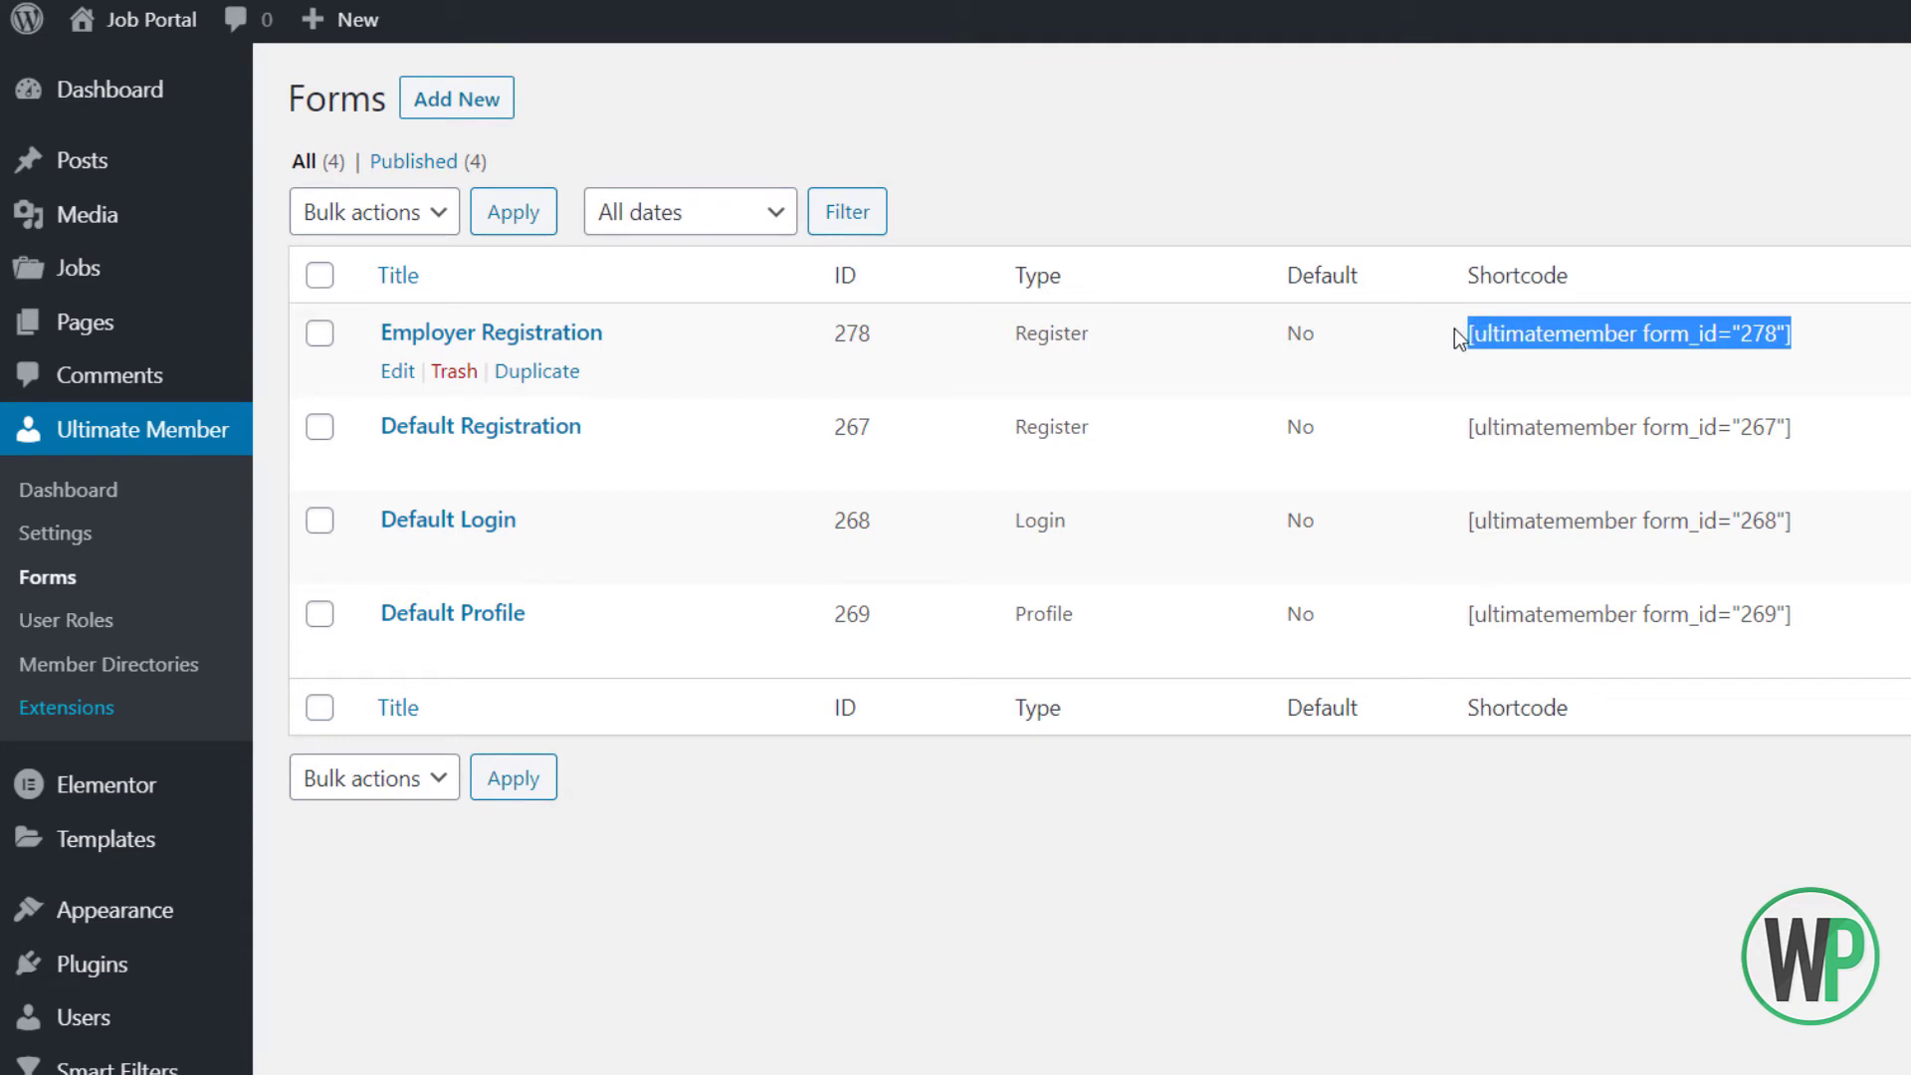
left_click(775, 2)
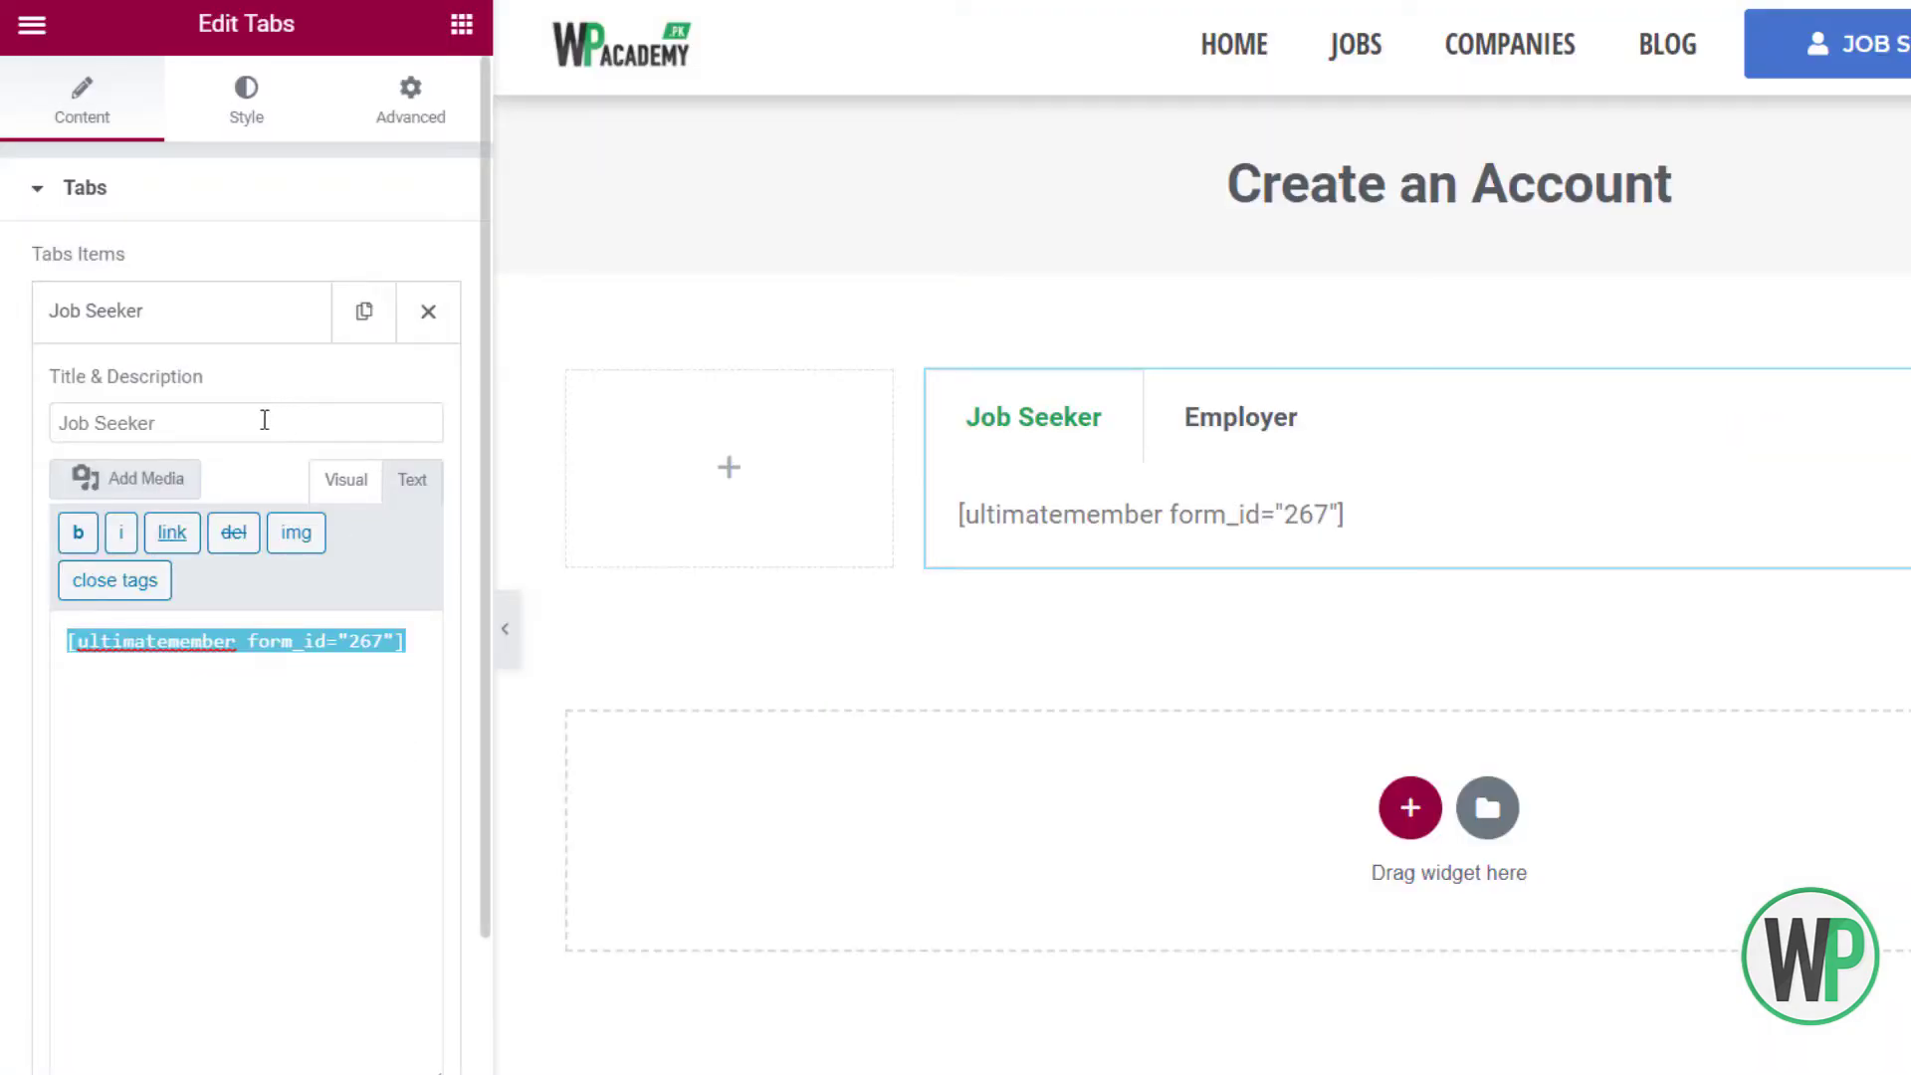
left_click(205, 321)
left_click(221, 390)
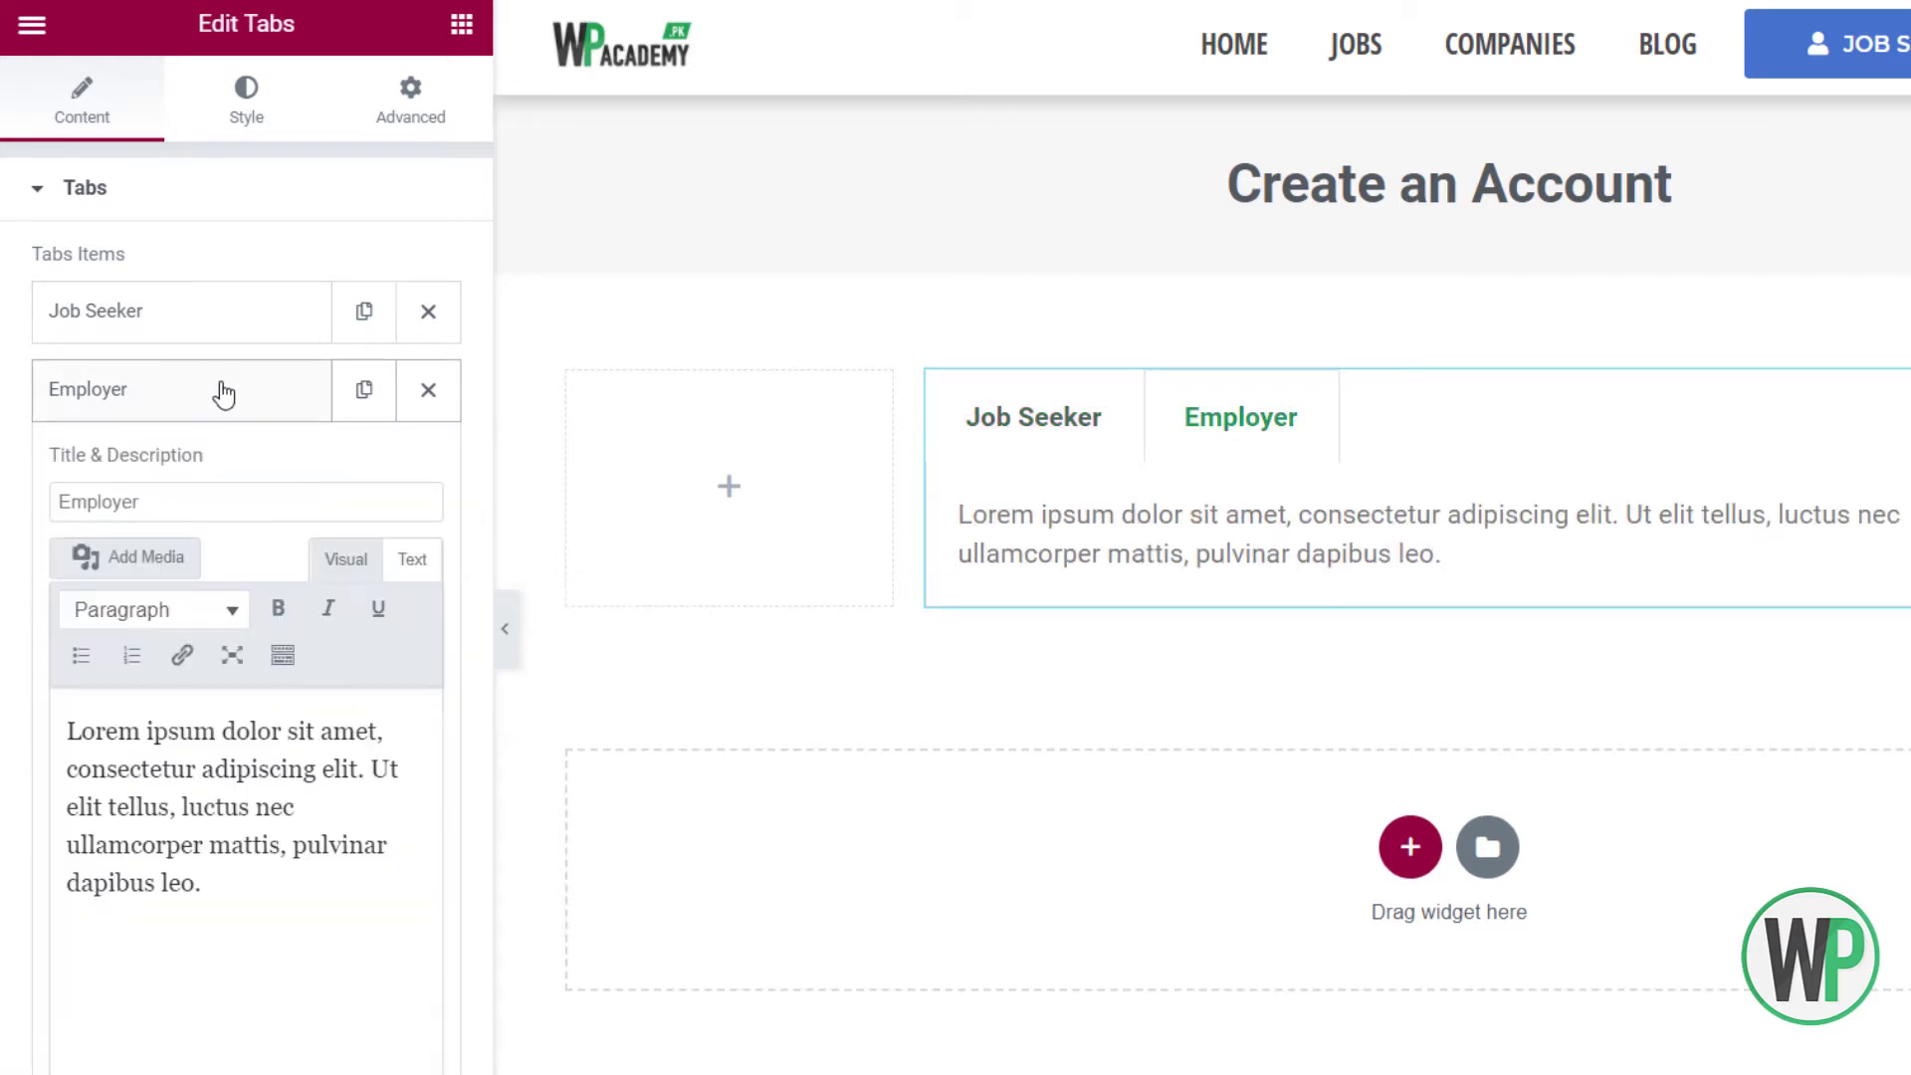
left_click(396, 563)
left_click_drag(349, 842, 8, 631)
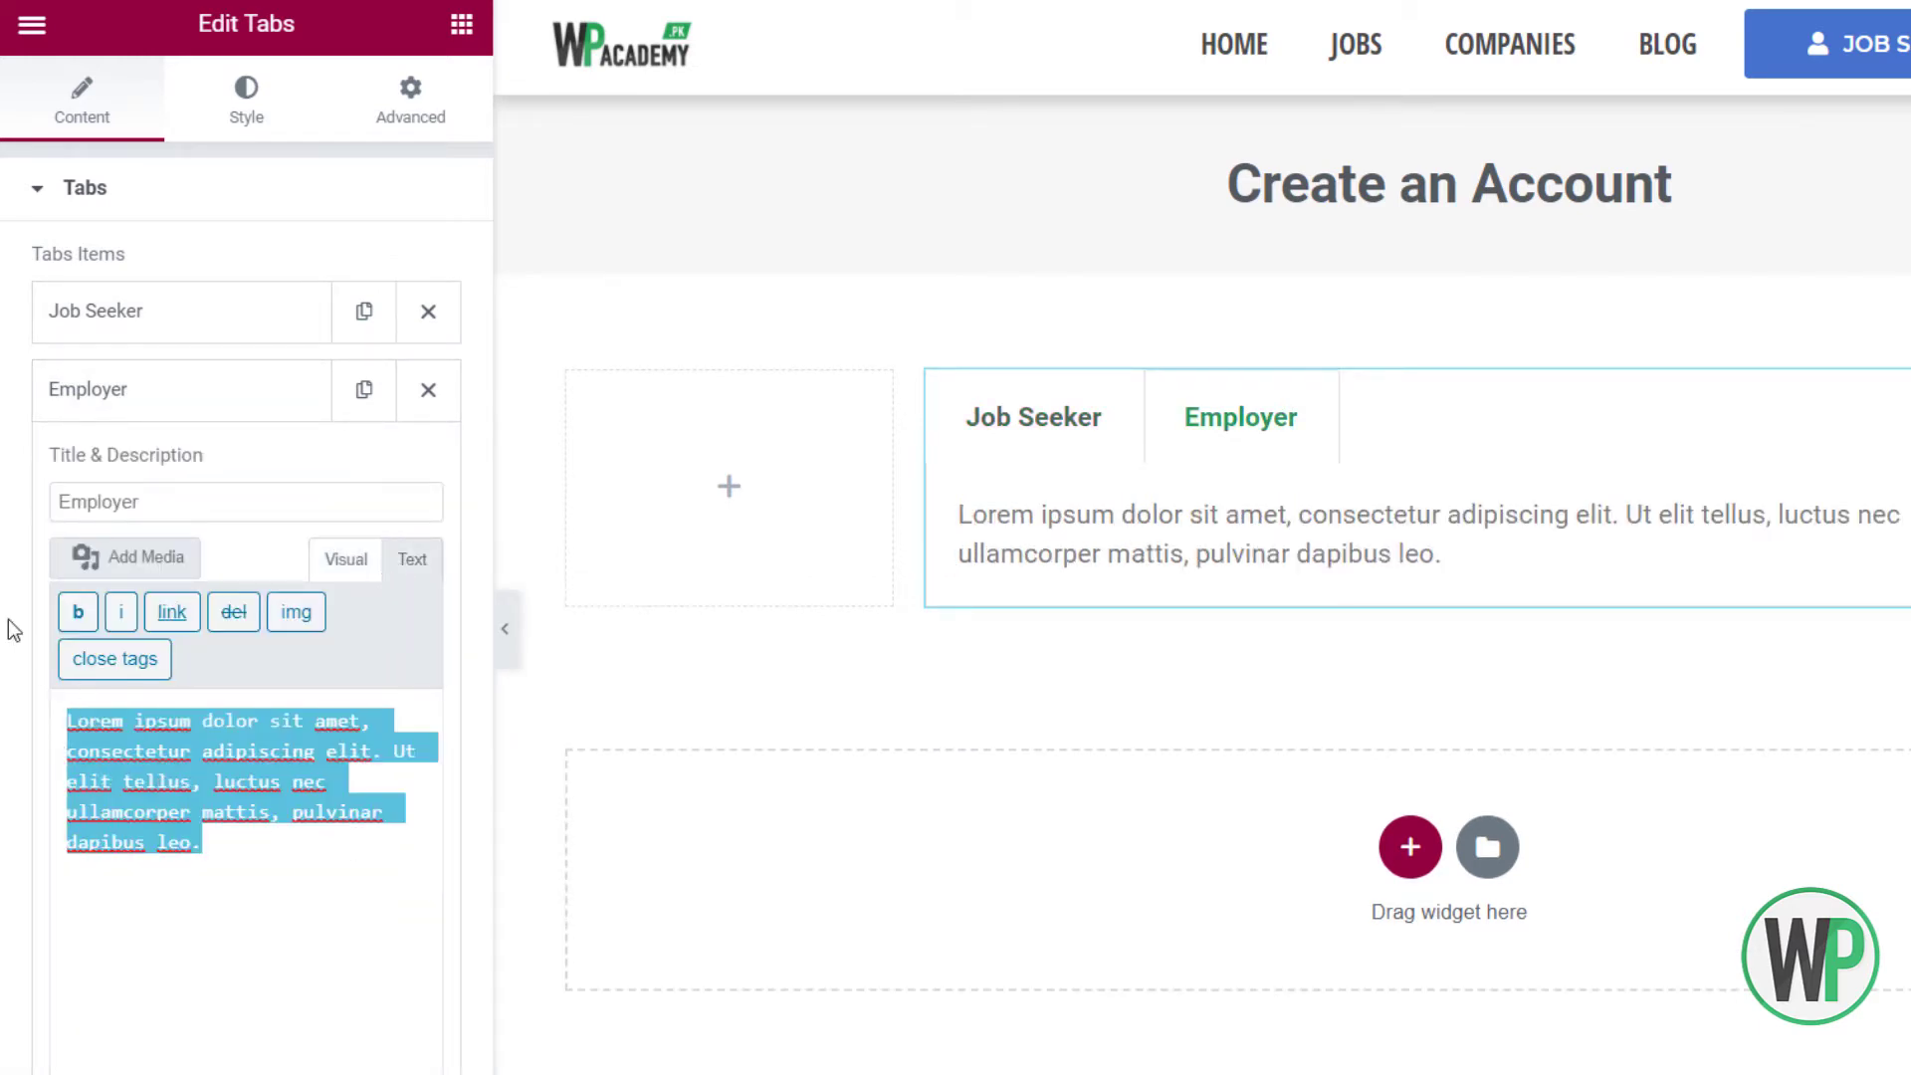
key("ctrl+v")
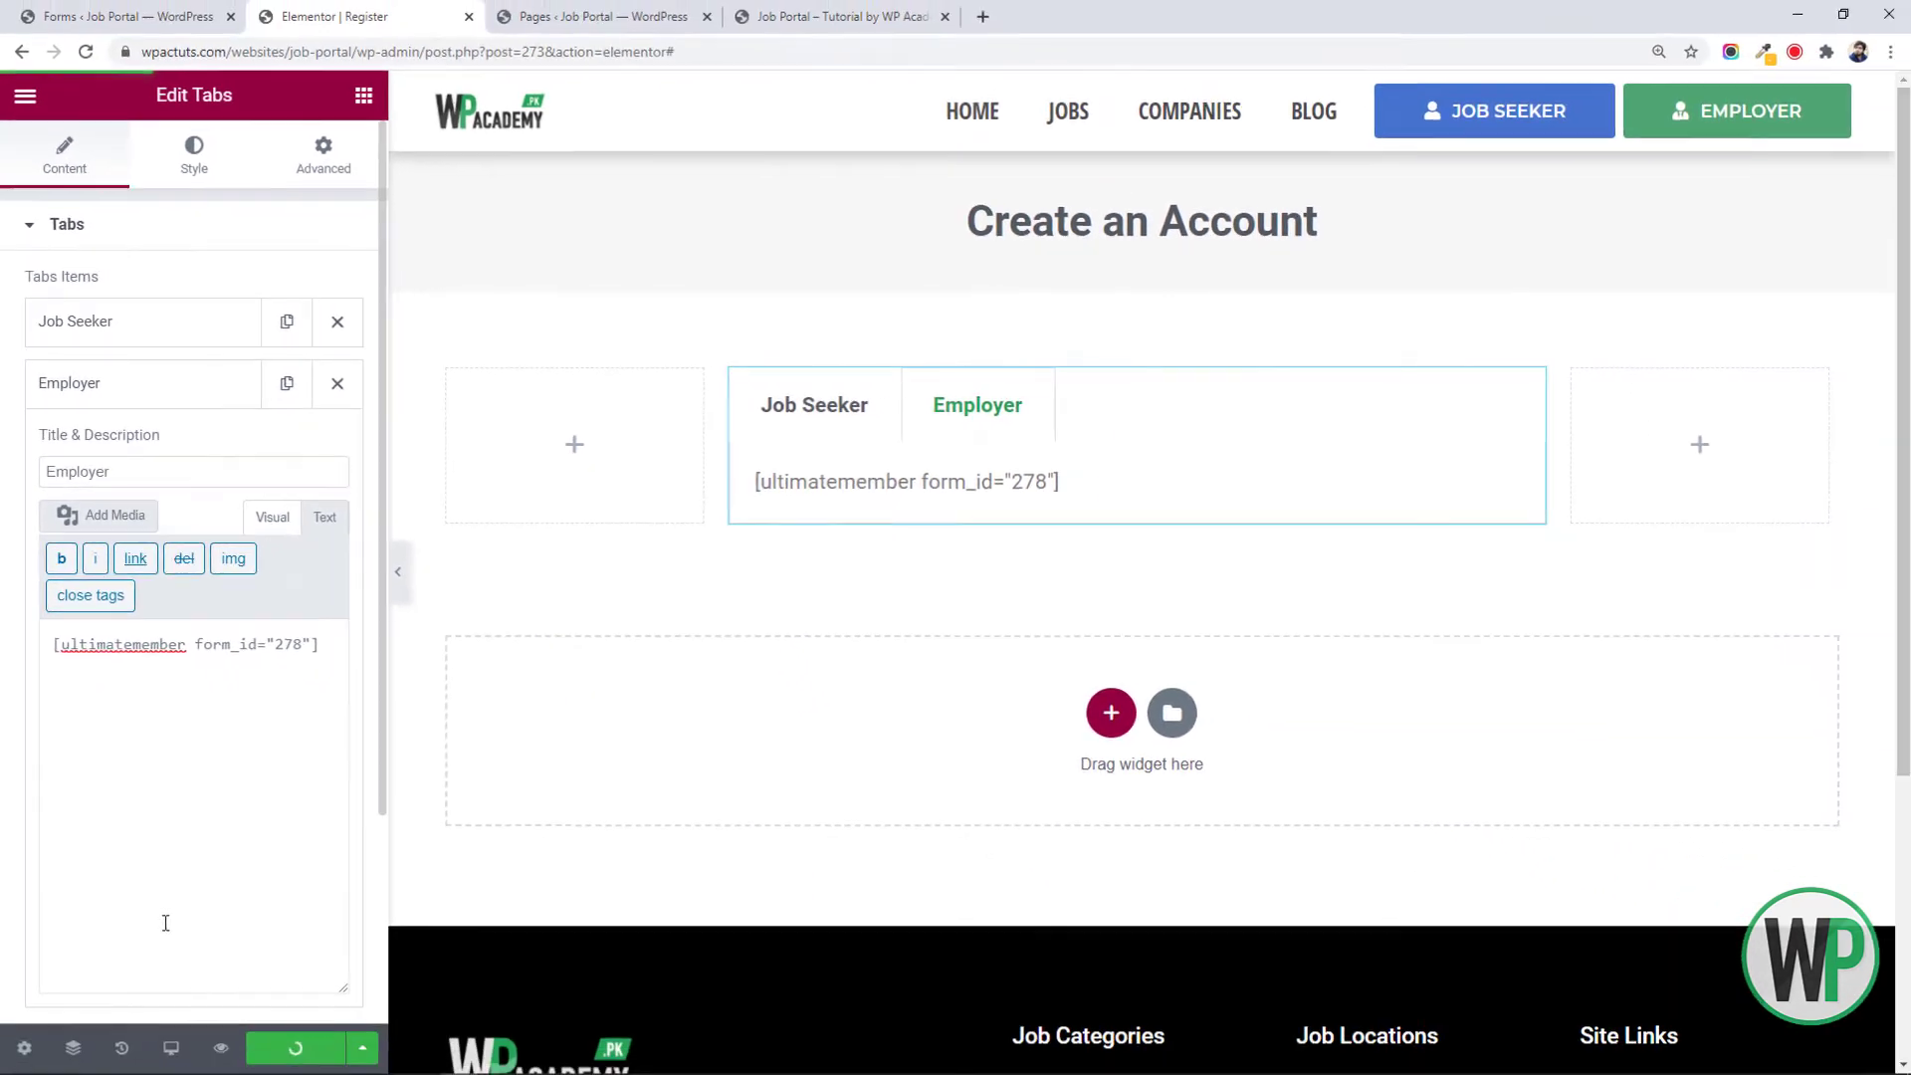
Open the published Register page in the incognito window, reload it and look over the Job Seeker form
left_click(151, 17)
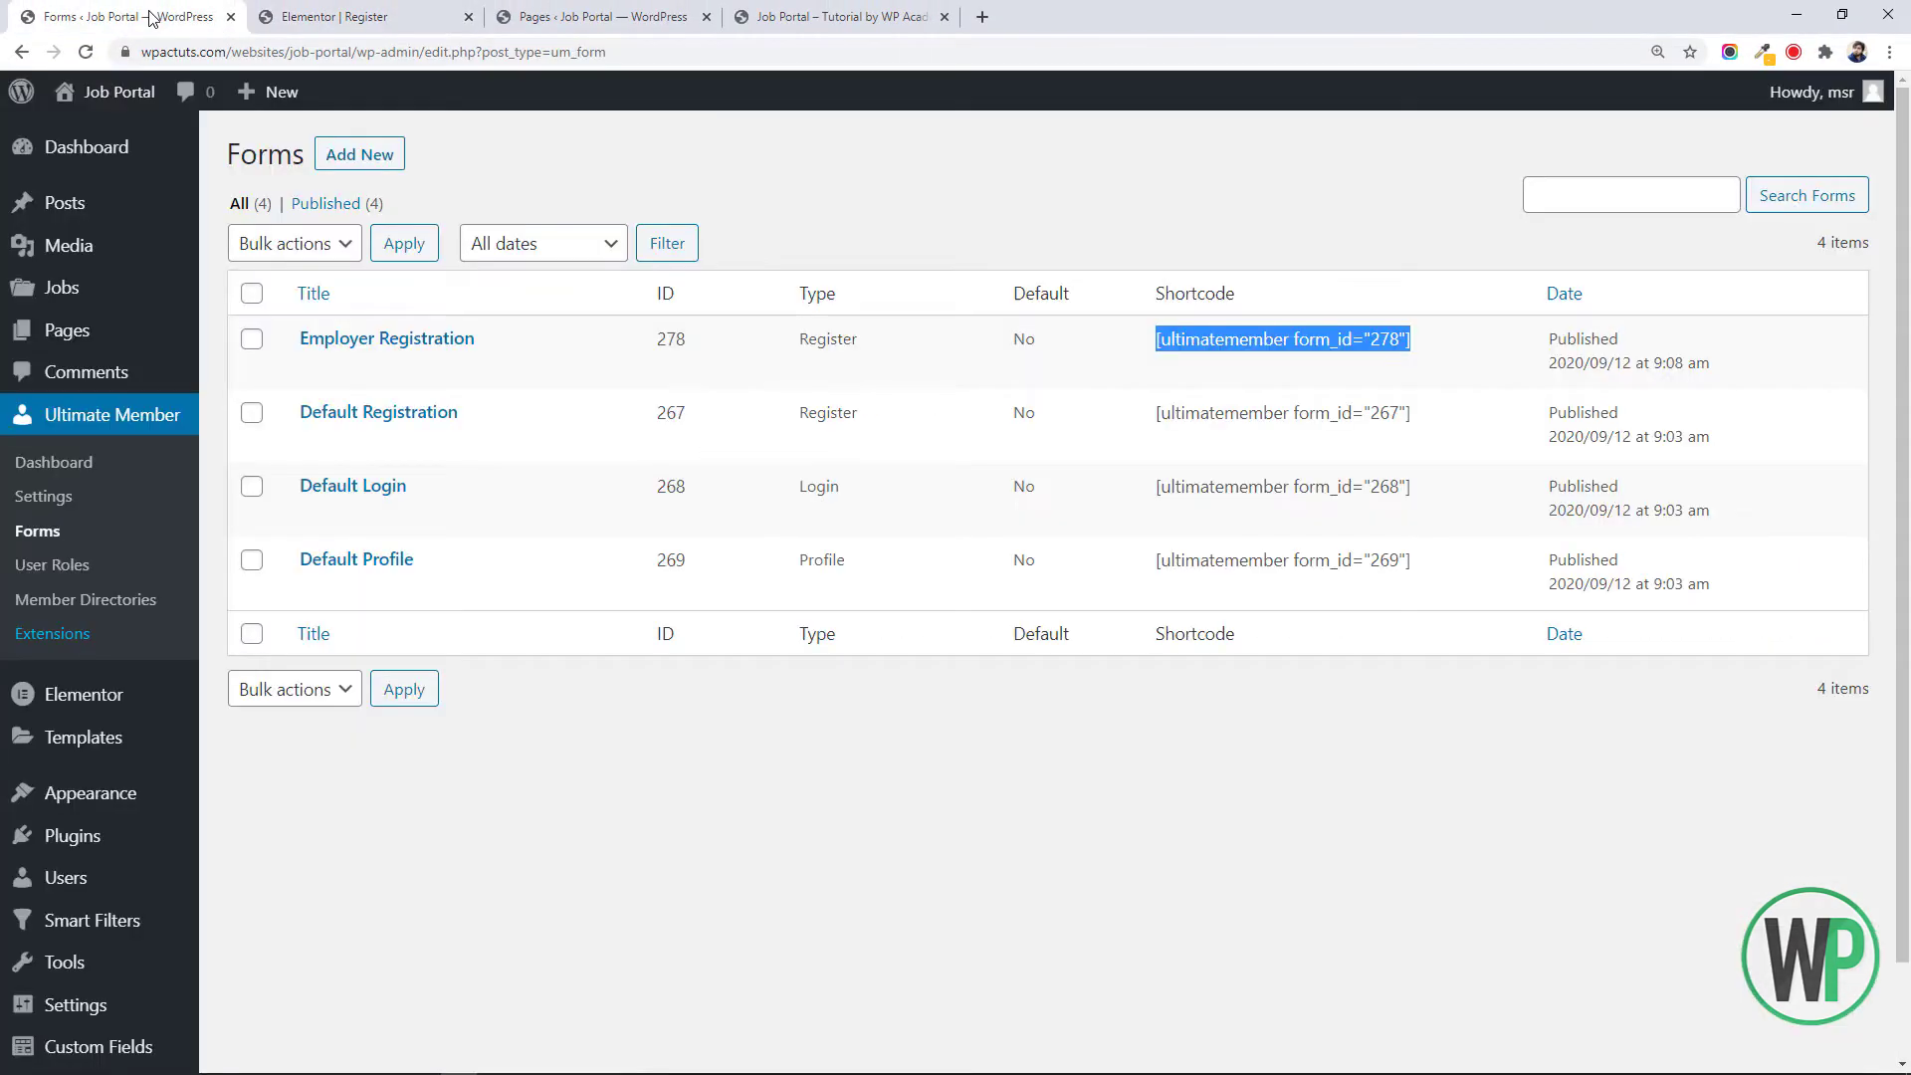
left_click(145, 338)
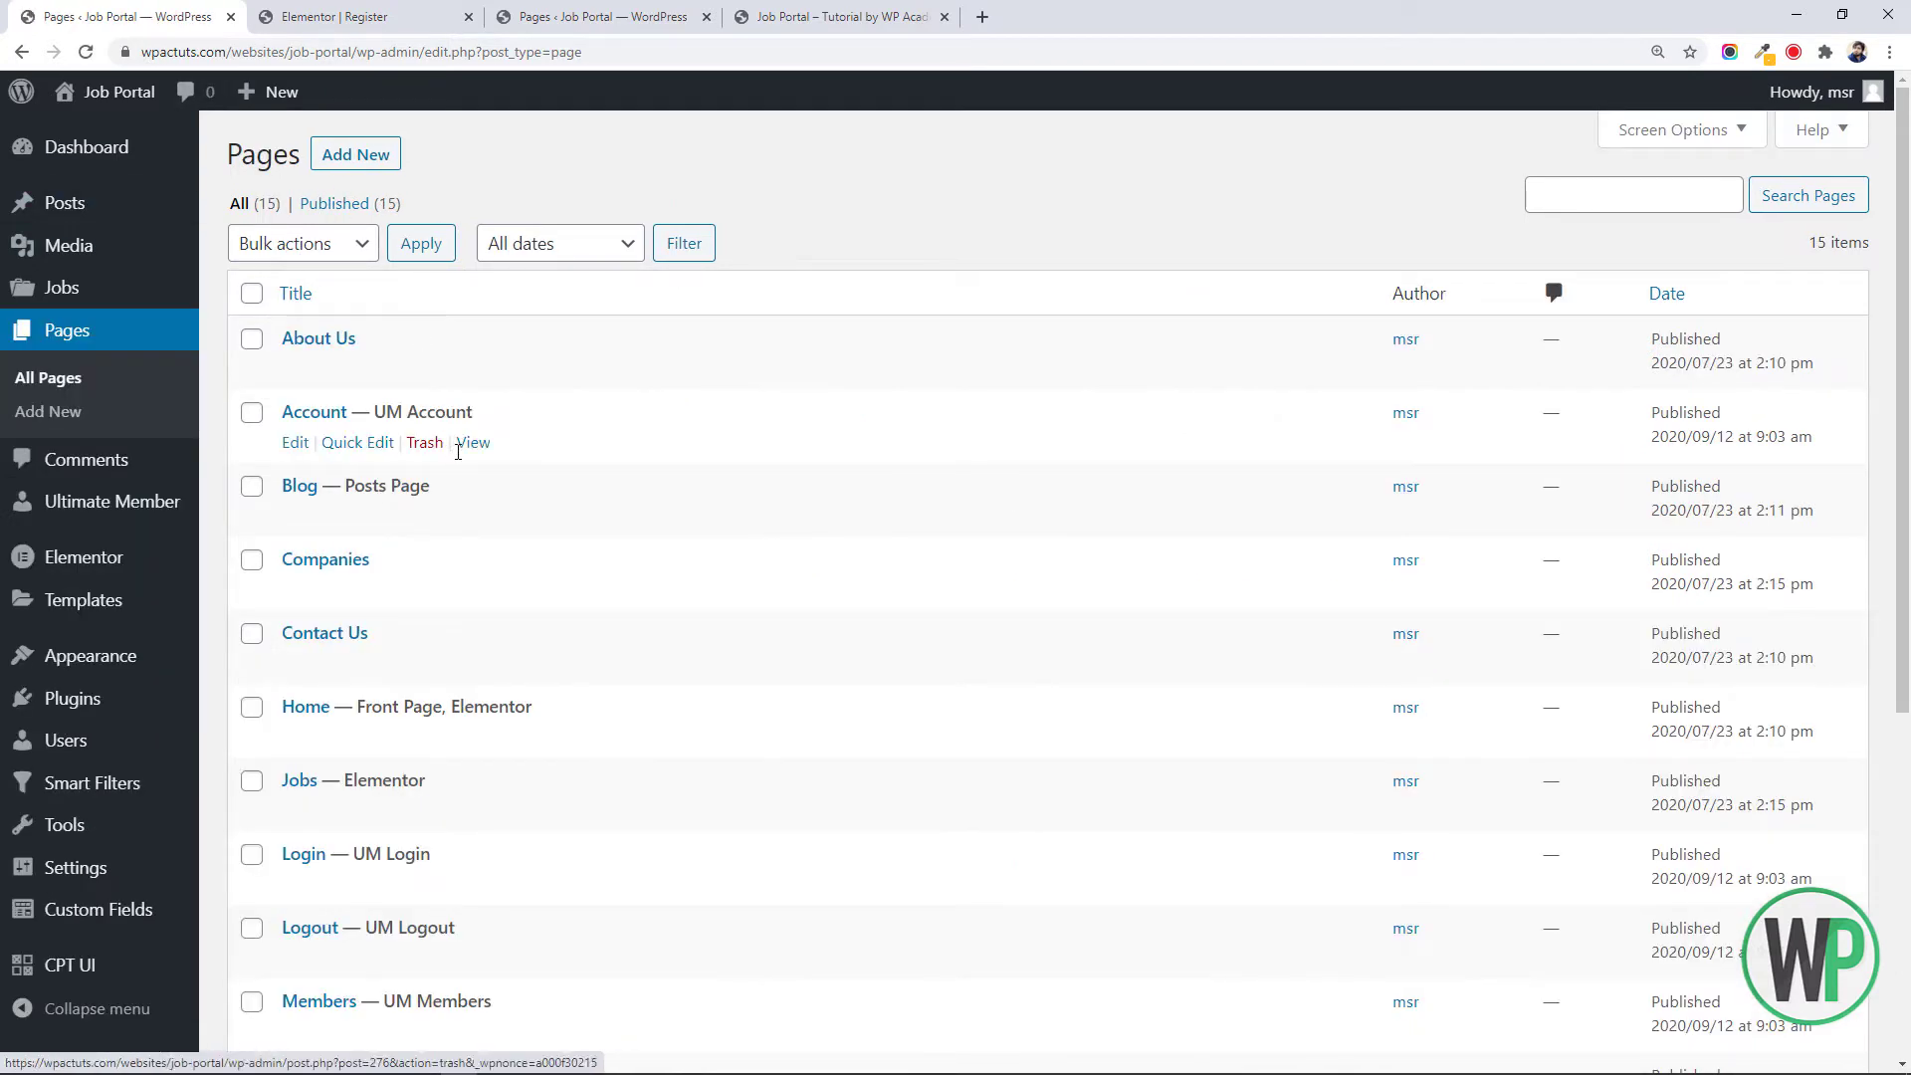
key("alt+Tab")
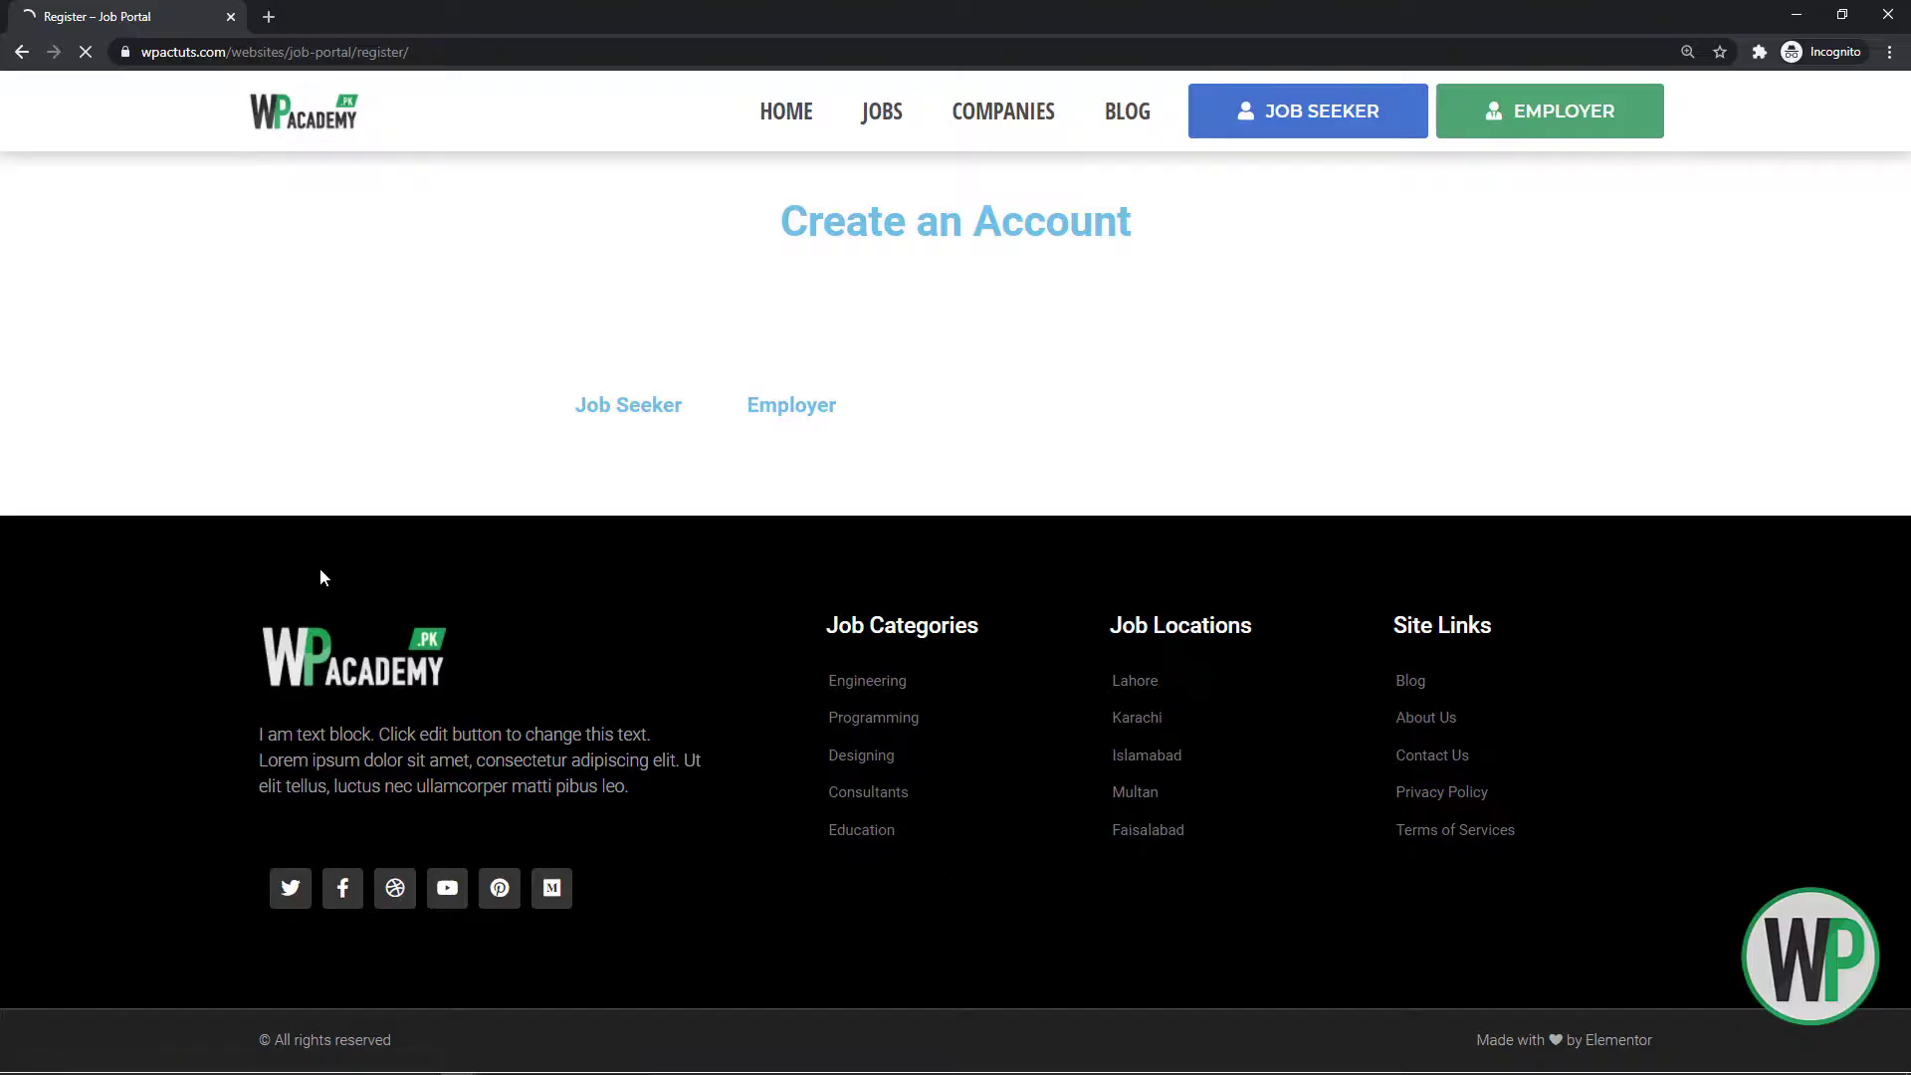
key("F5")
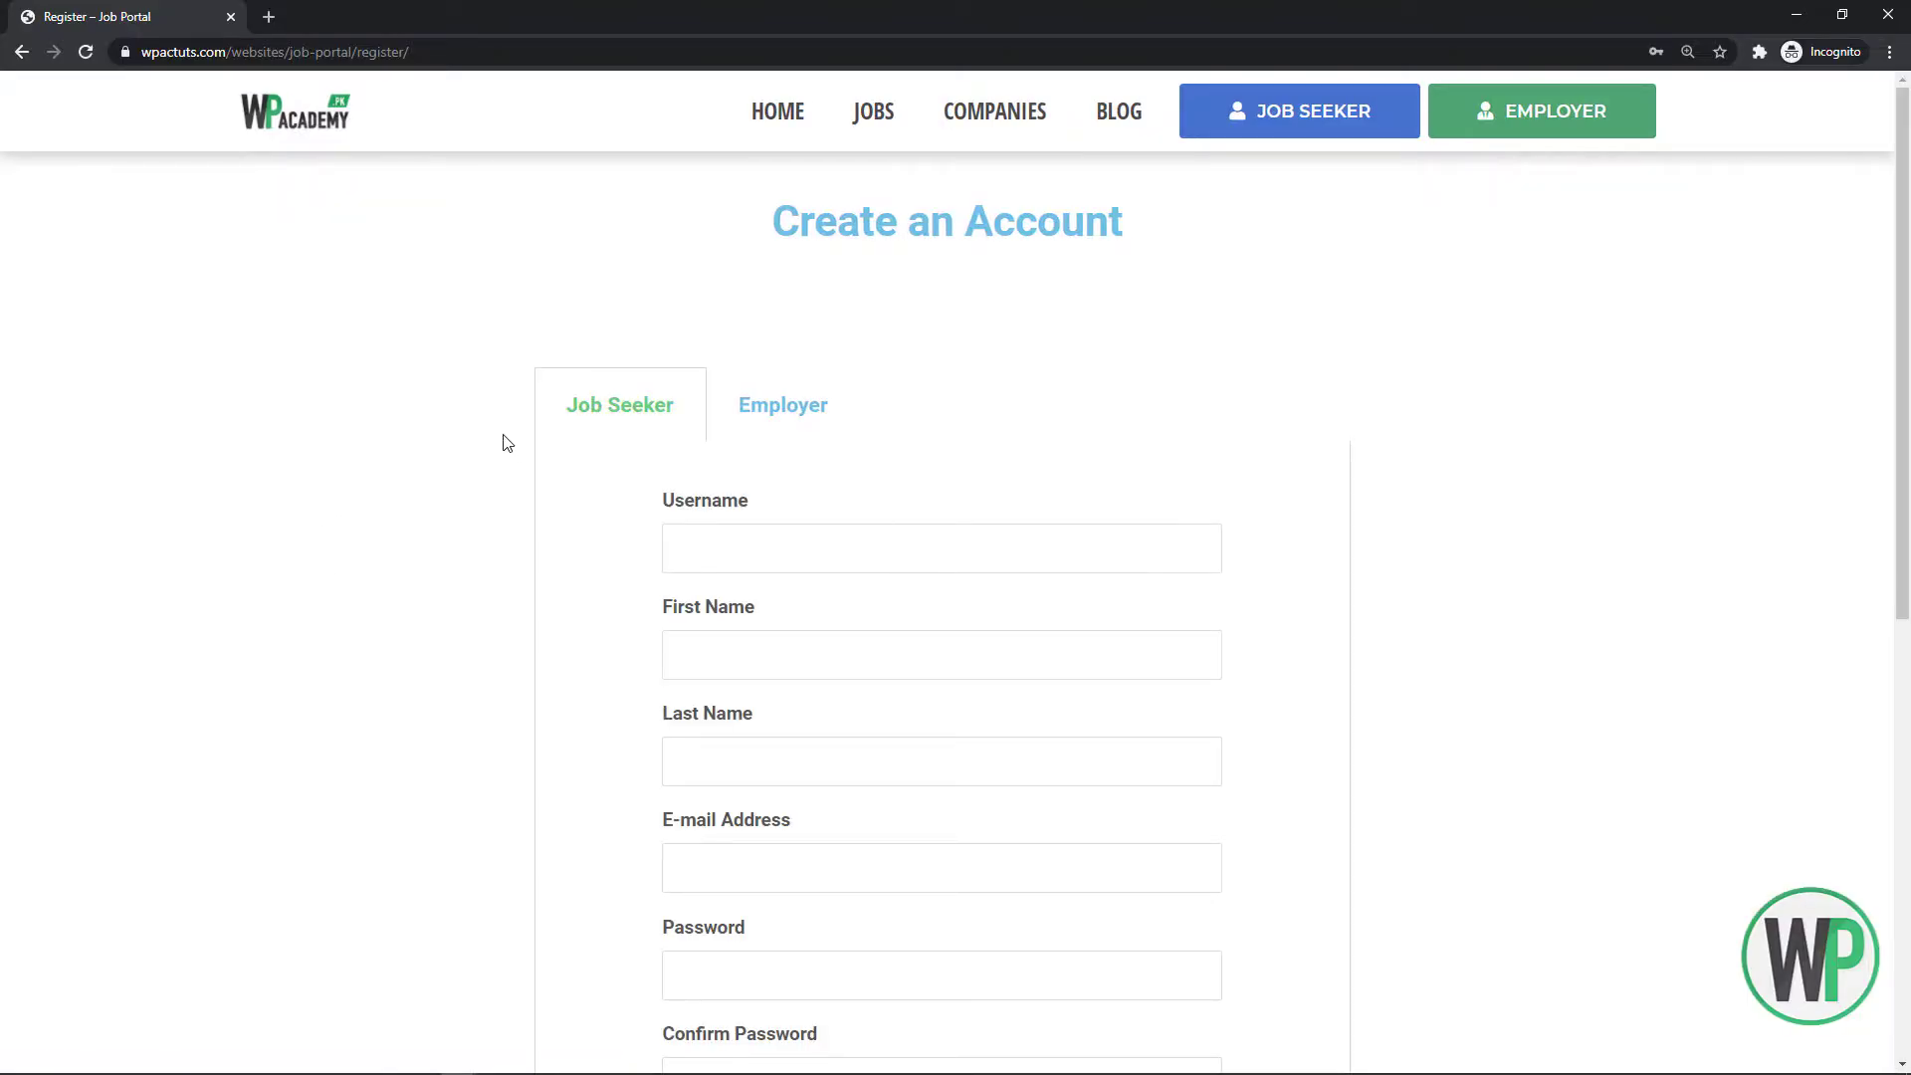
scroll(1647, 393, "down", 5)
scroll(1835, 439, "up", 3)
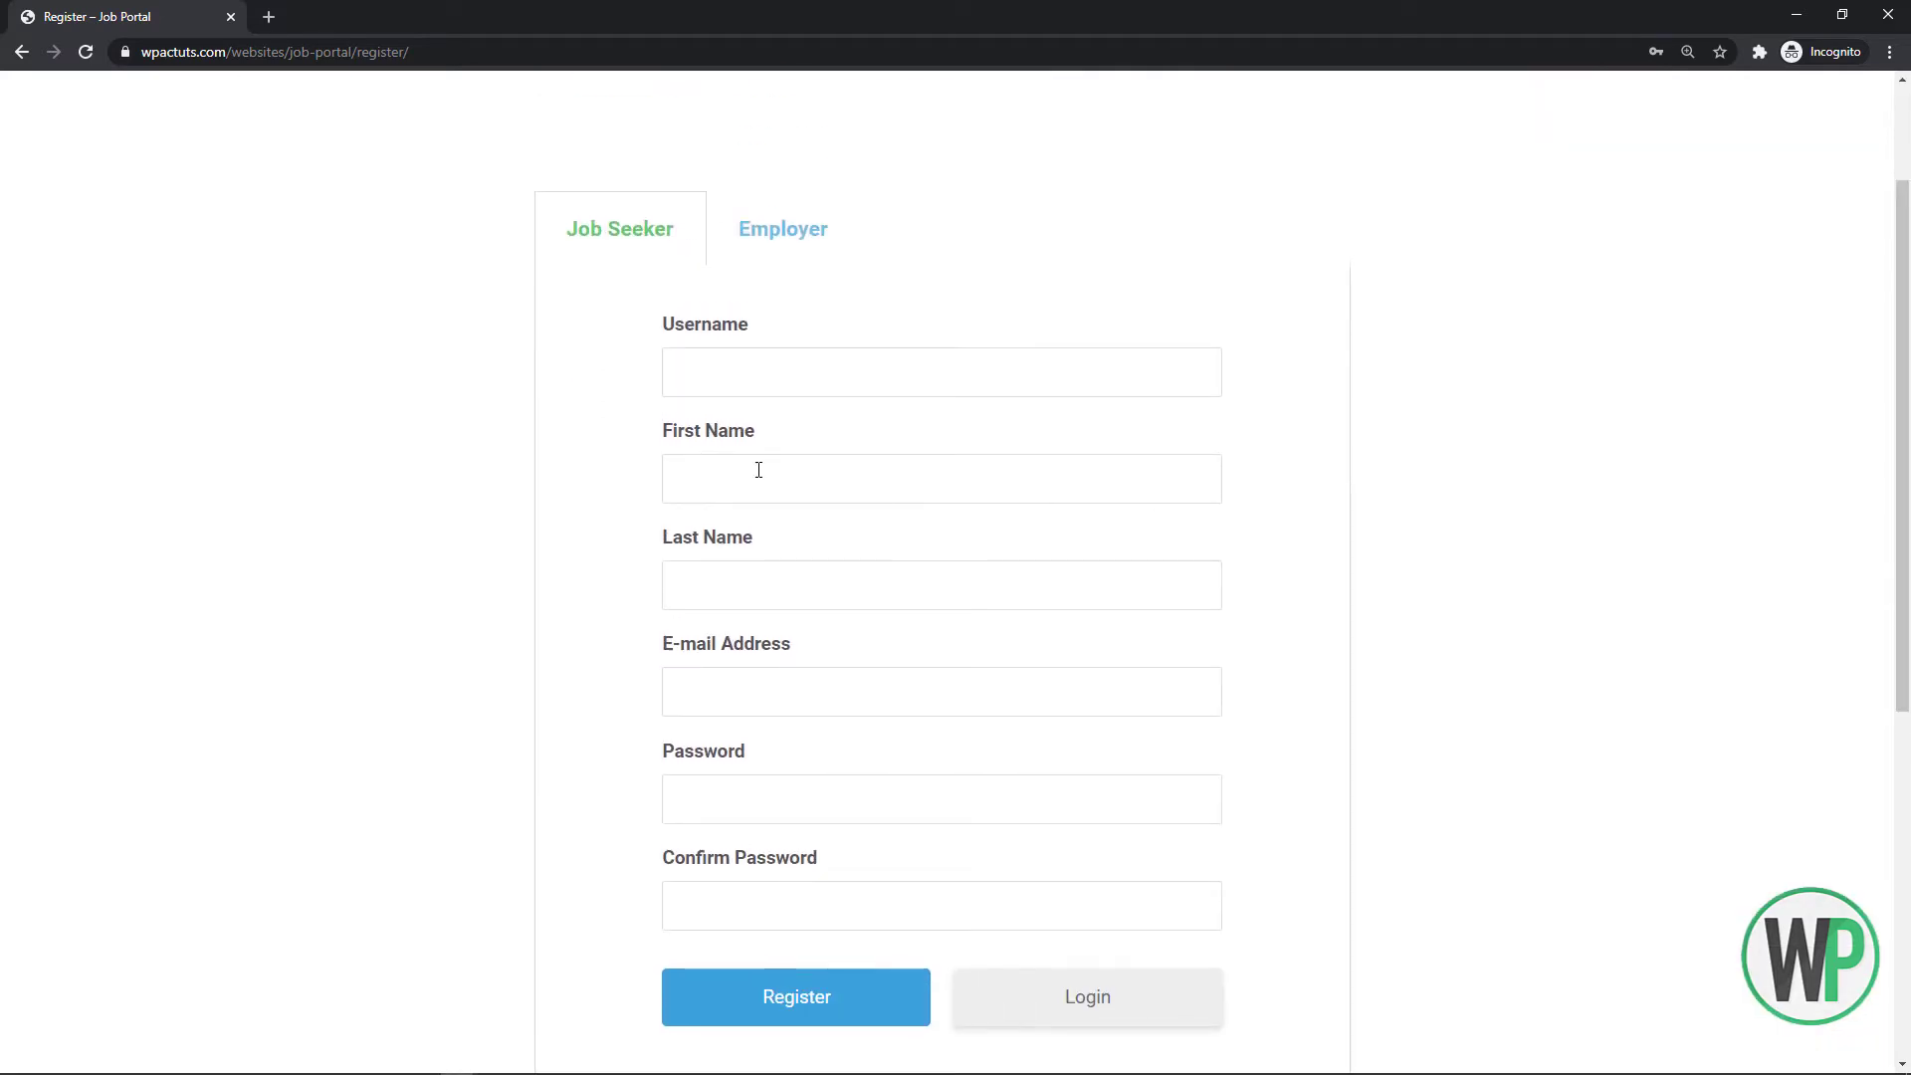
Switch between the Job Seeker and Employer tabs on the published page and compare the fields of both registration forms
left_click(837, 244)
left_click(653, 245)
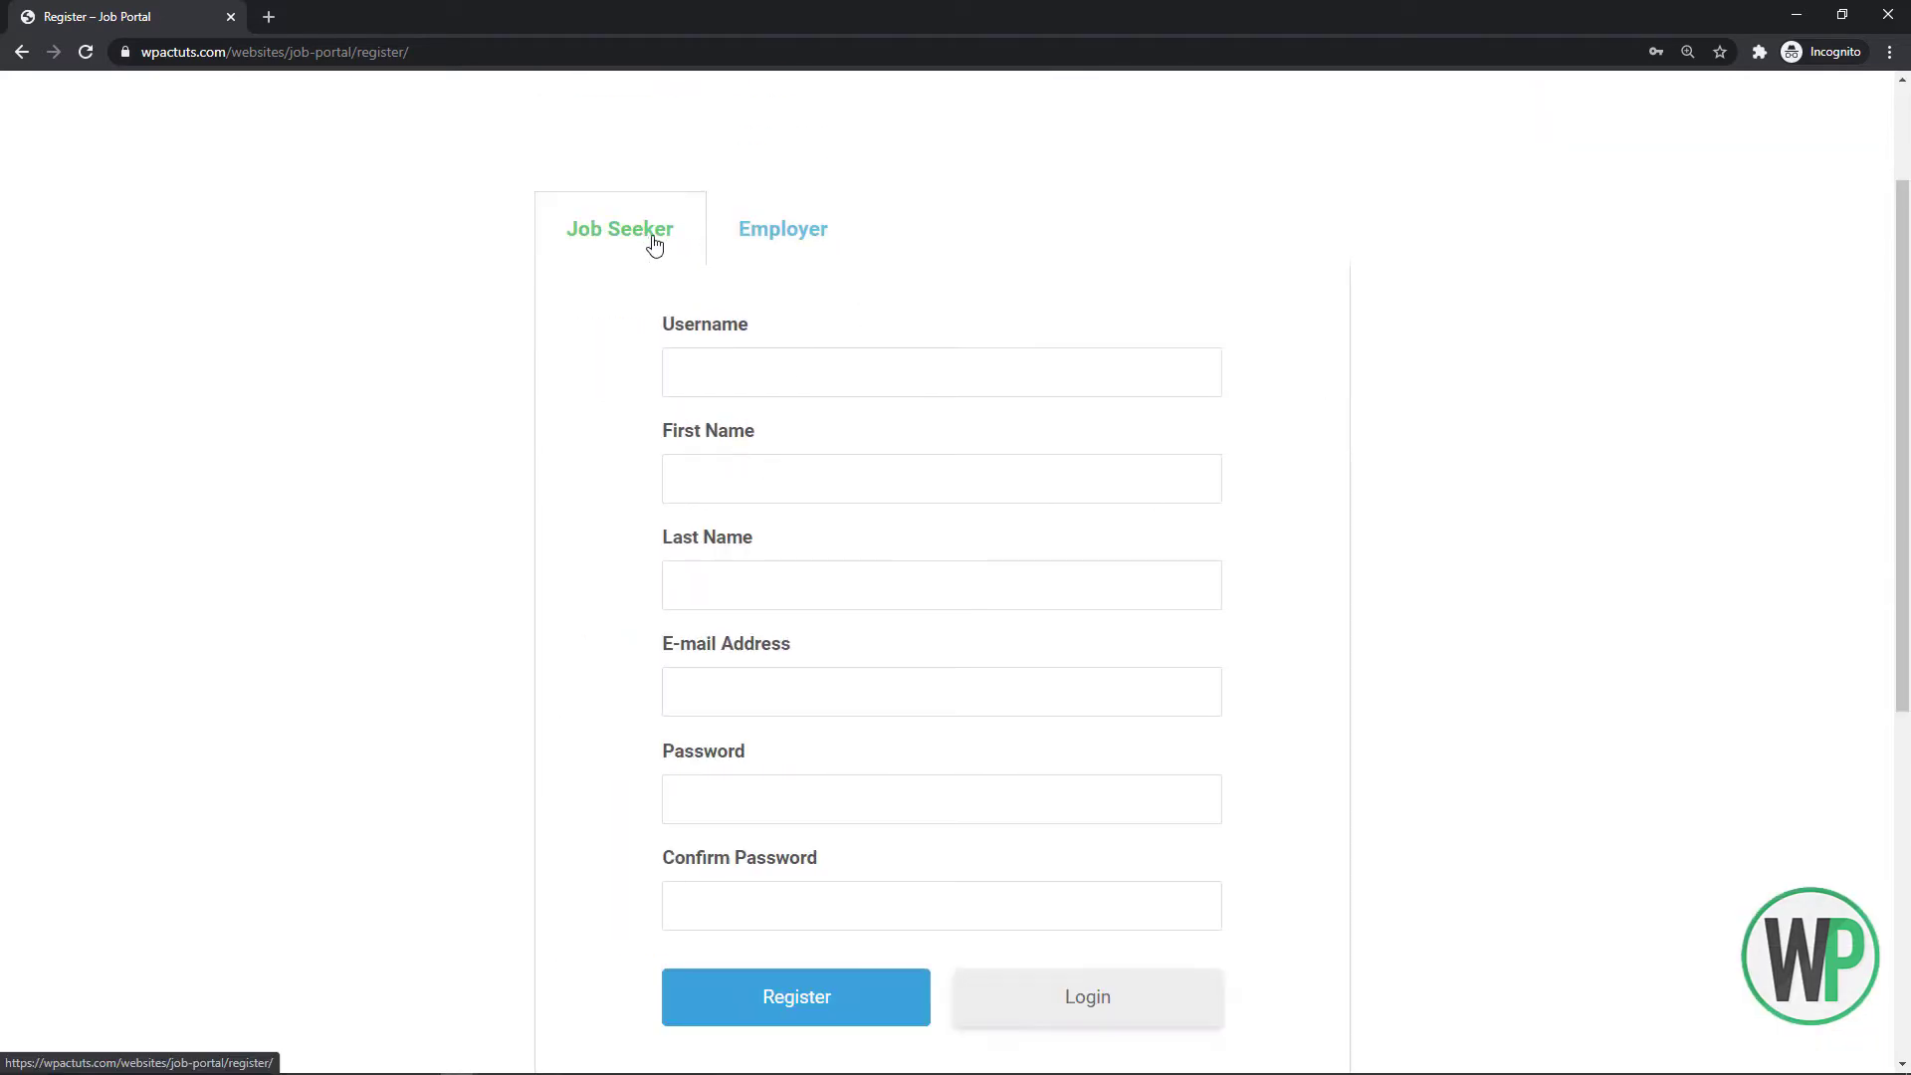
left_click(759, 224)
left_click(657, 239)
left_click(726, 239)
left_click(666, 248)
left_click(752, 239)
left_click(672, 238)
left_click(755, 236)
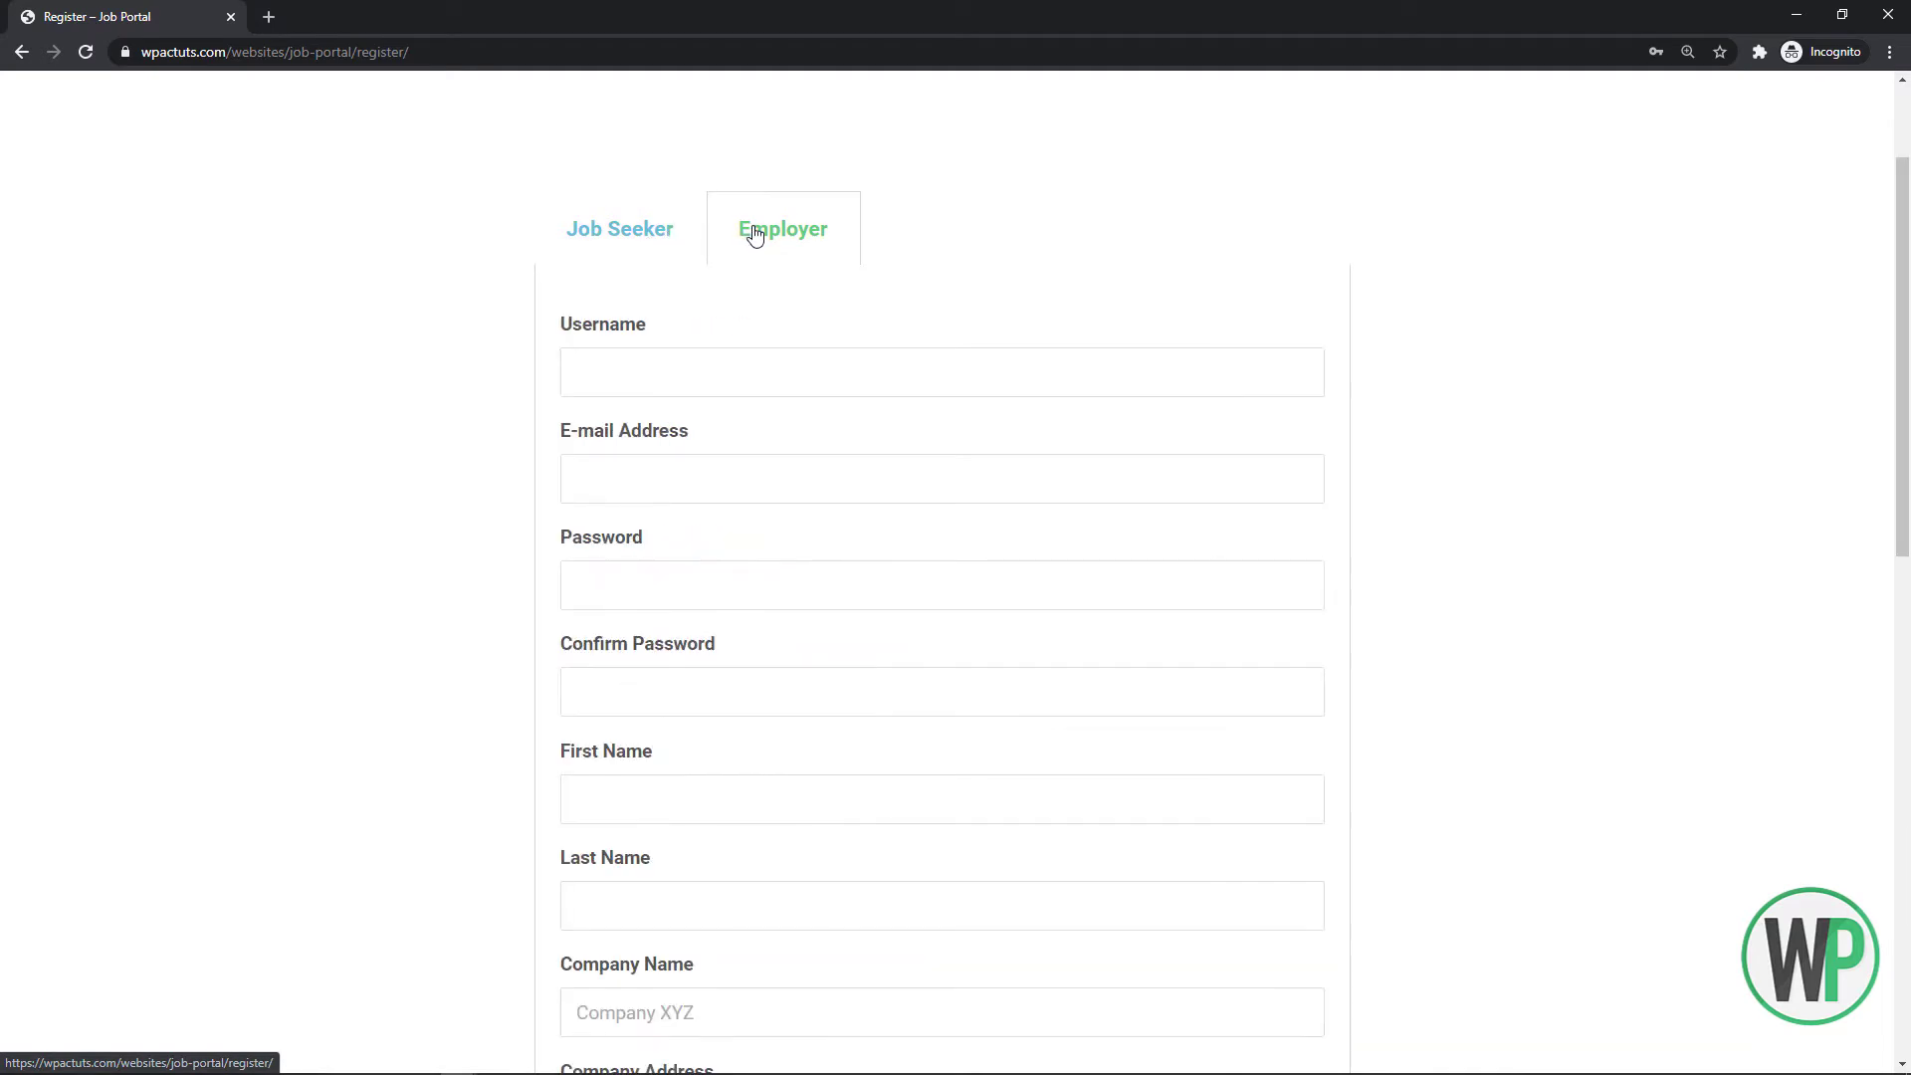
scroll(1866, 405, "down", 8)
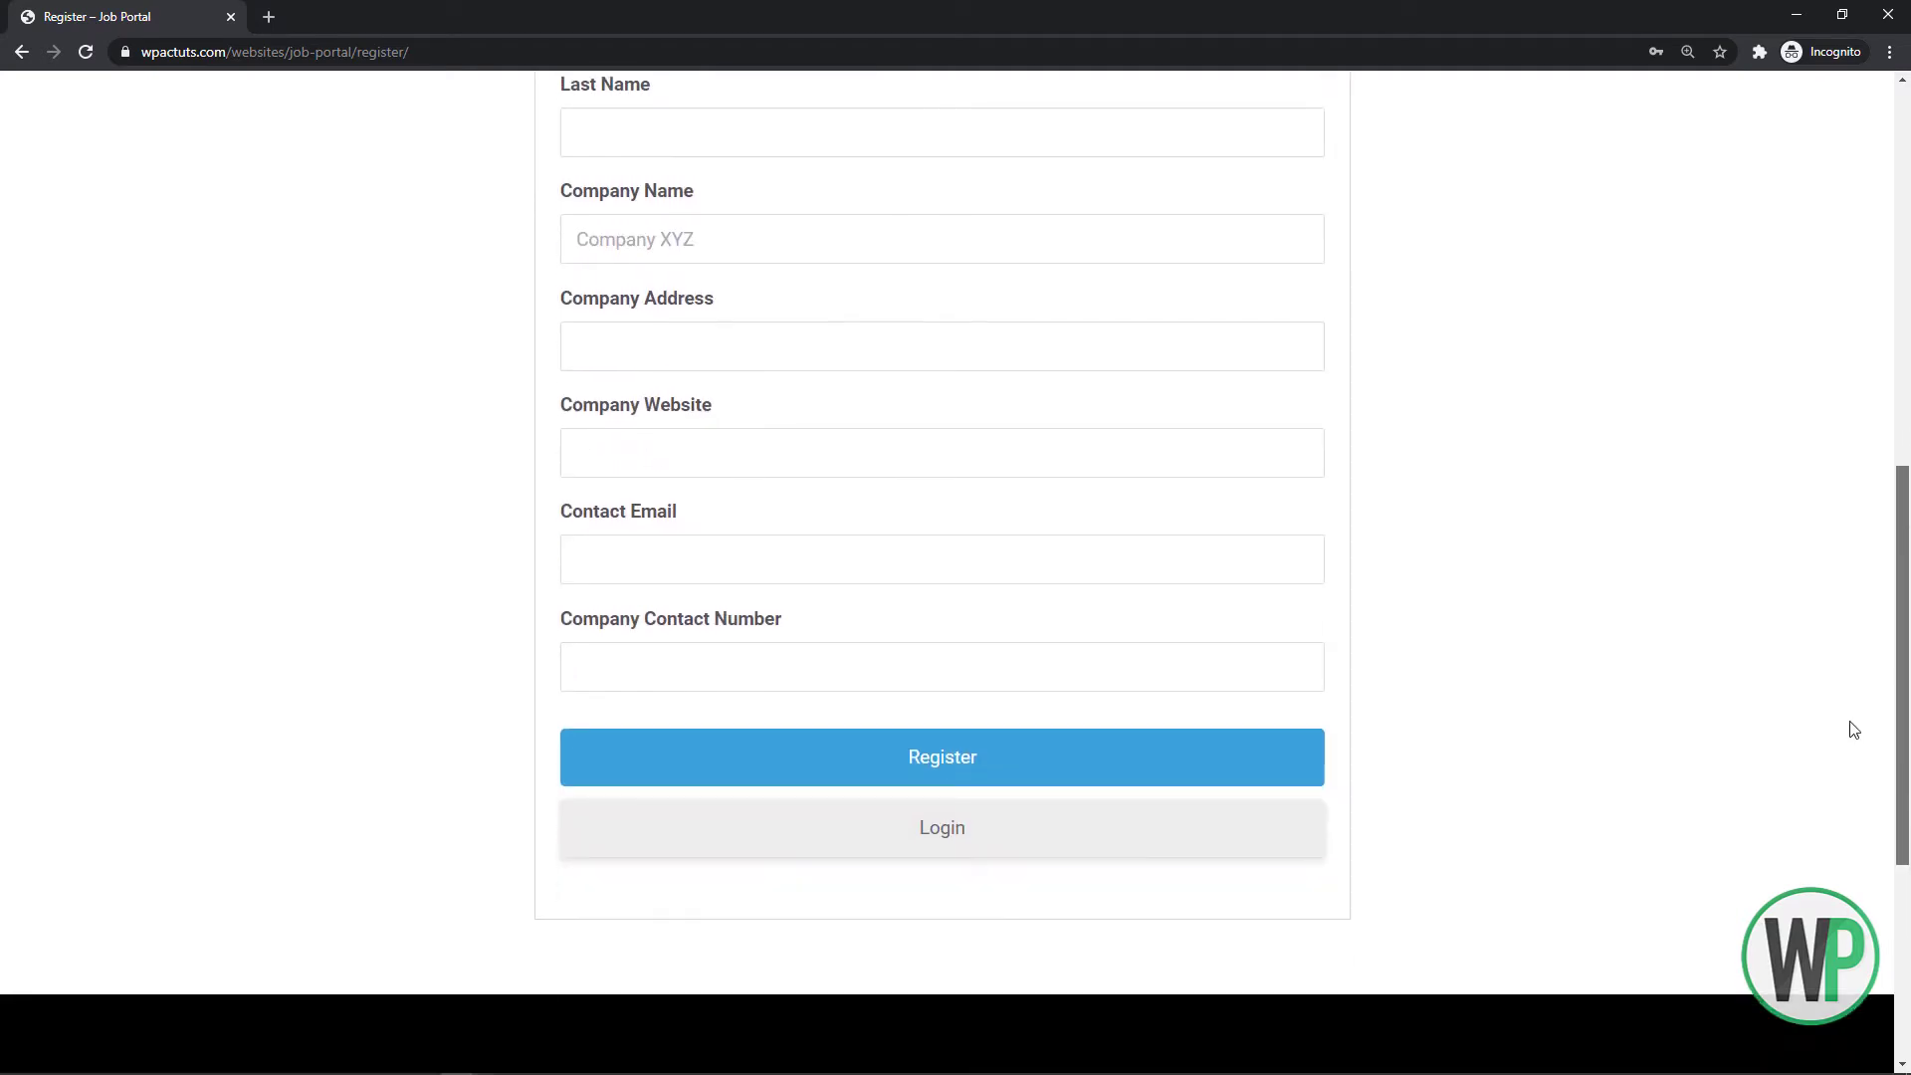
scroll(1847, 730, "up", 8)
left_click(674, 230)
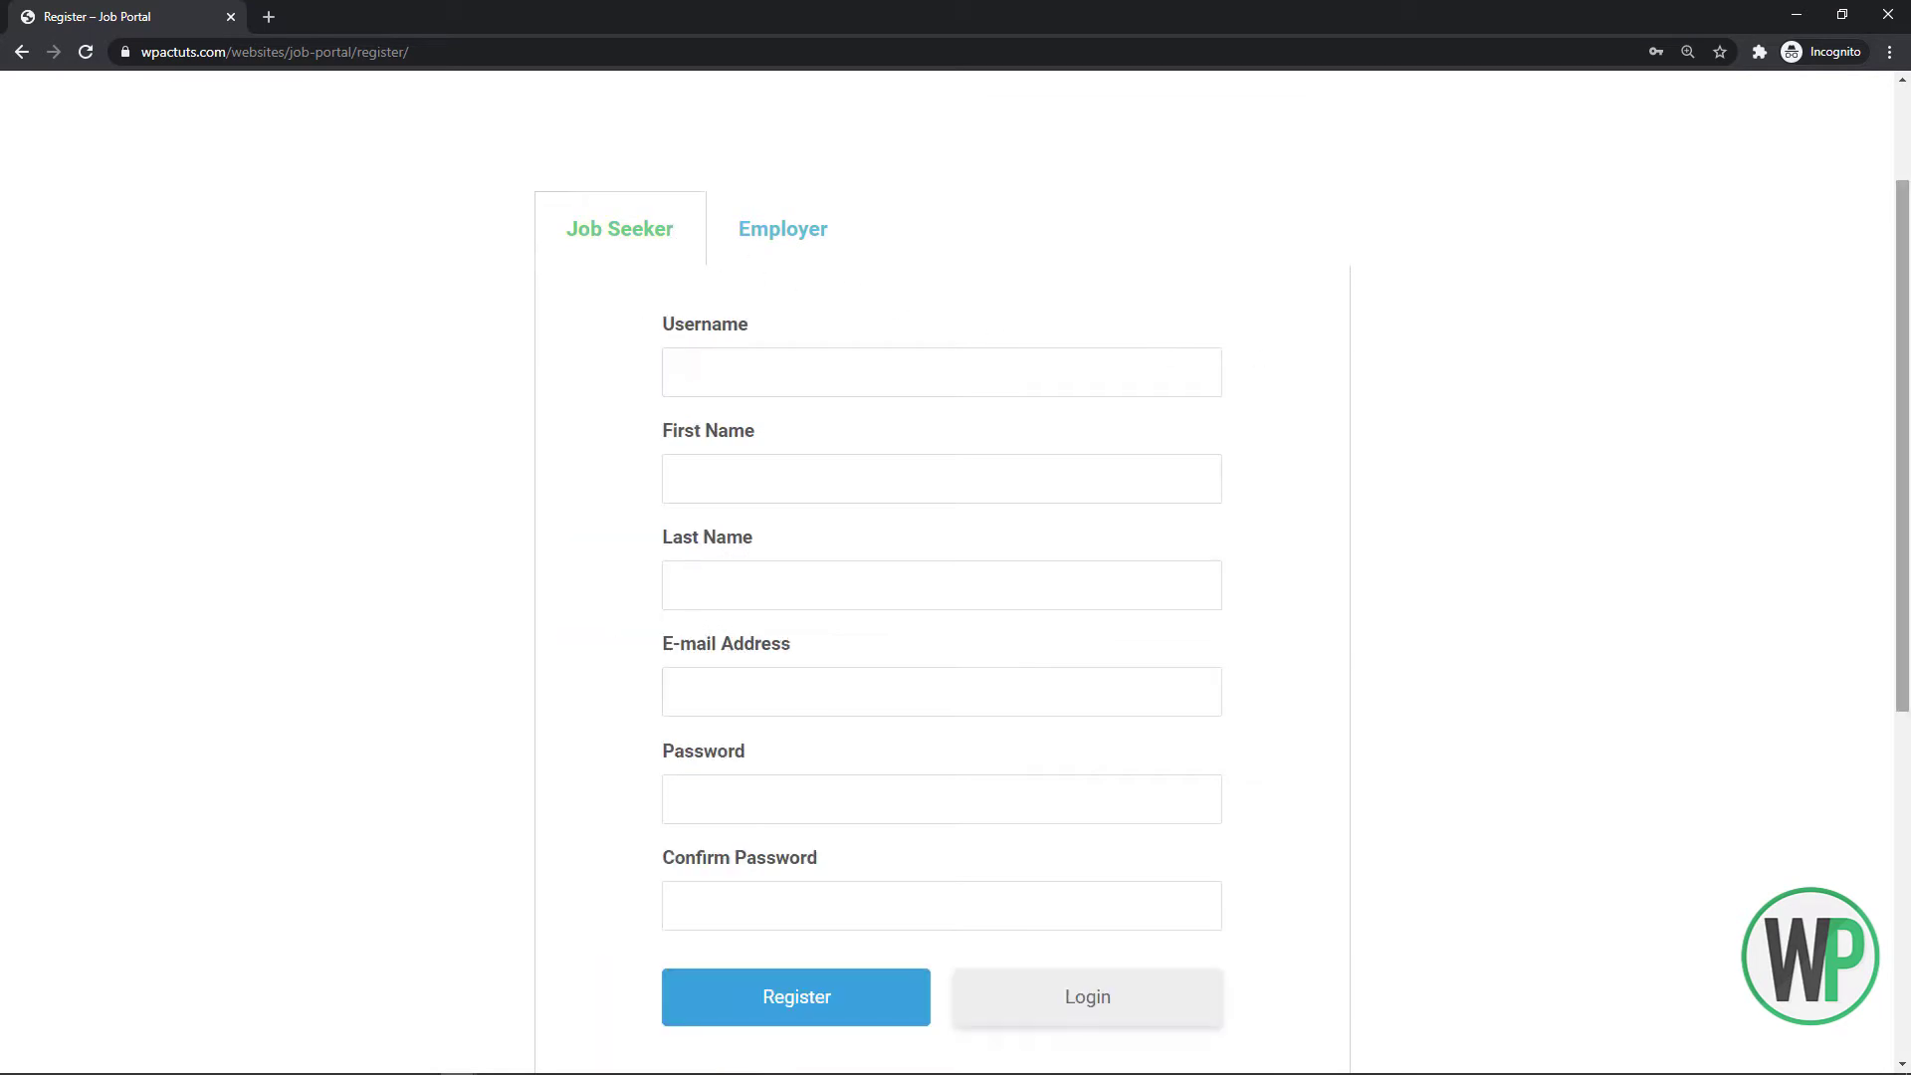
scroll(1843, 285, "up", 2)
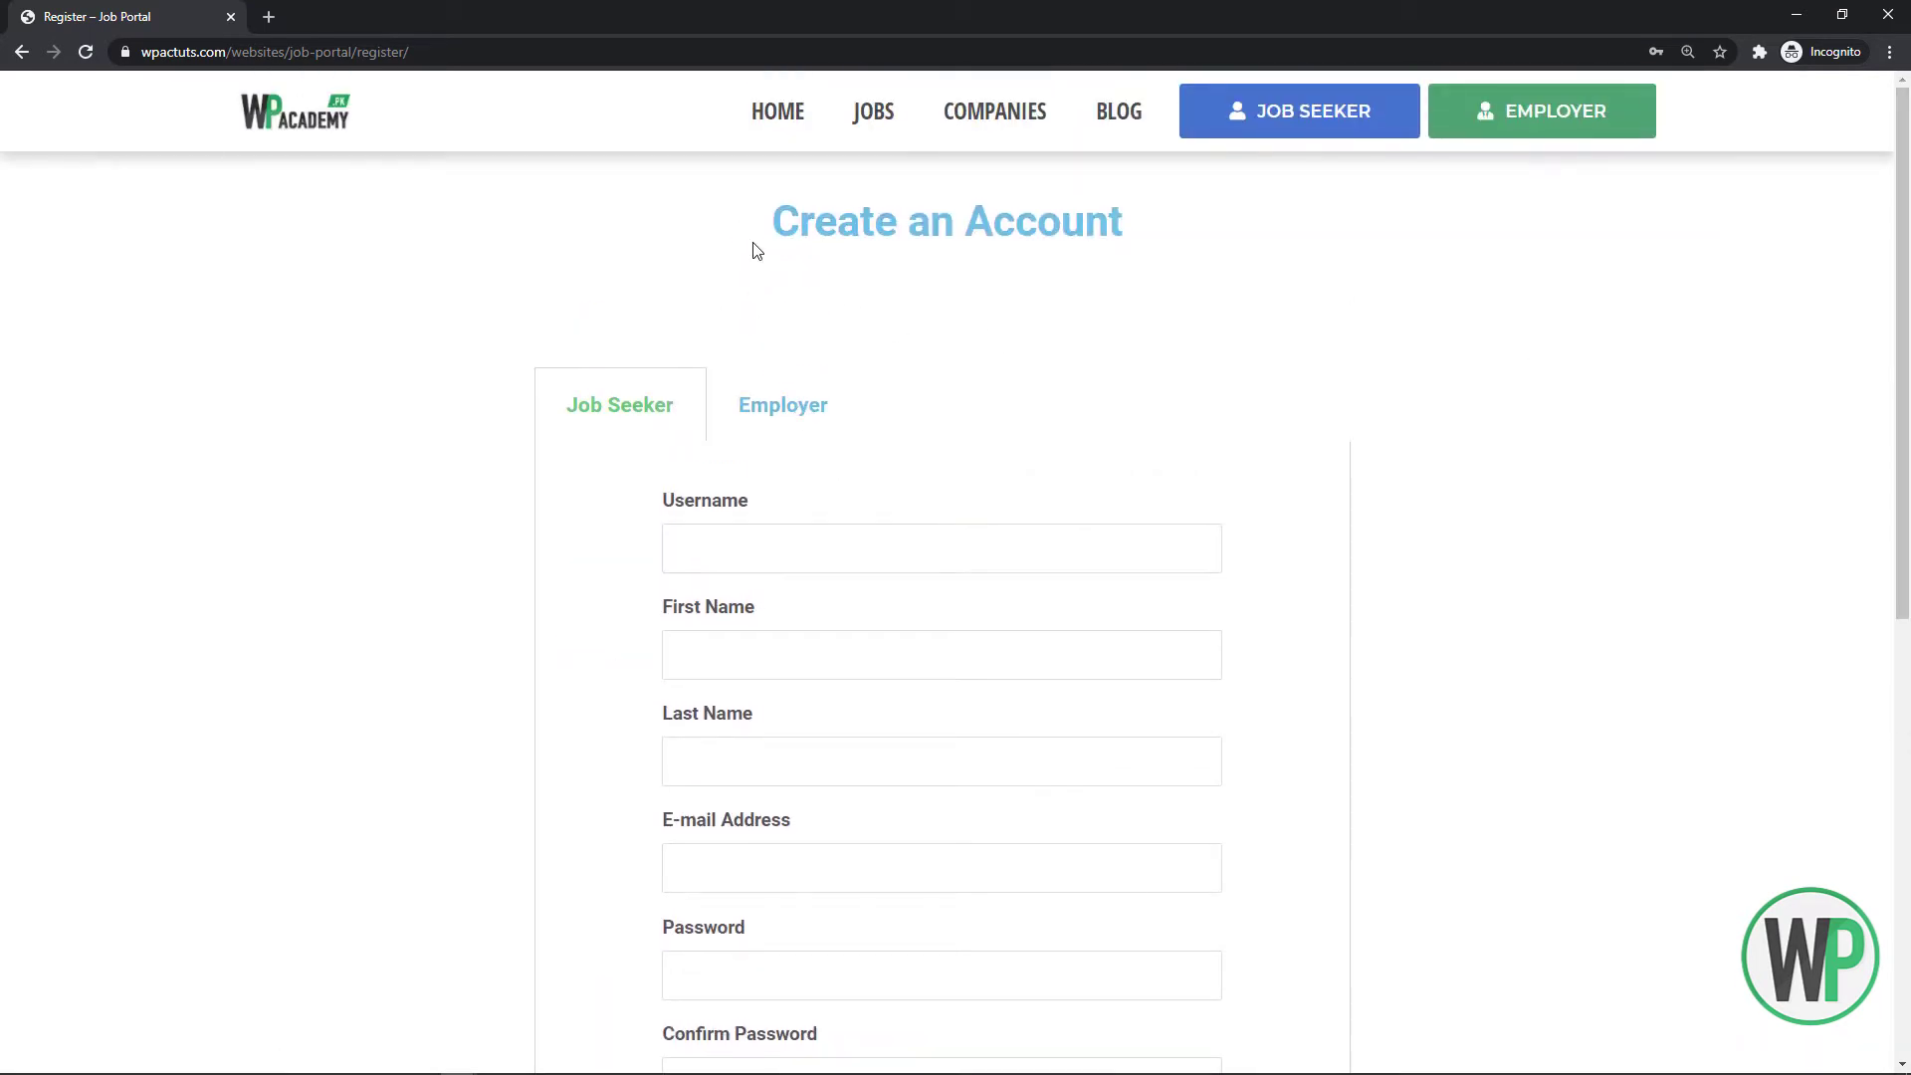
Return to the WordPress admin, open the installed plugins list and reload the Register page's Elementor editor
key("alt+Tab")
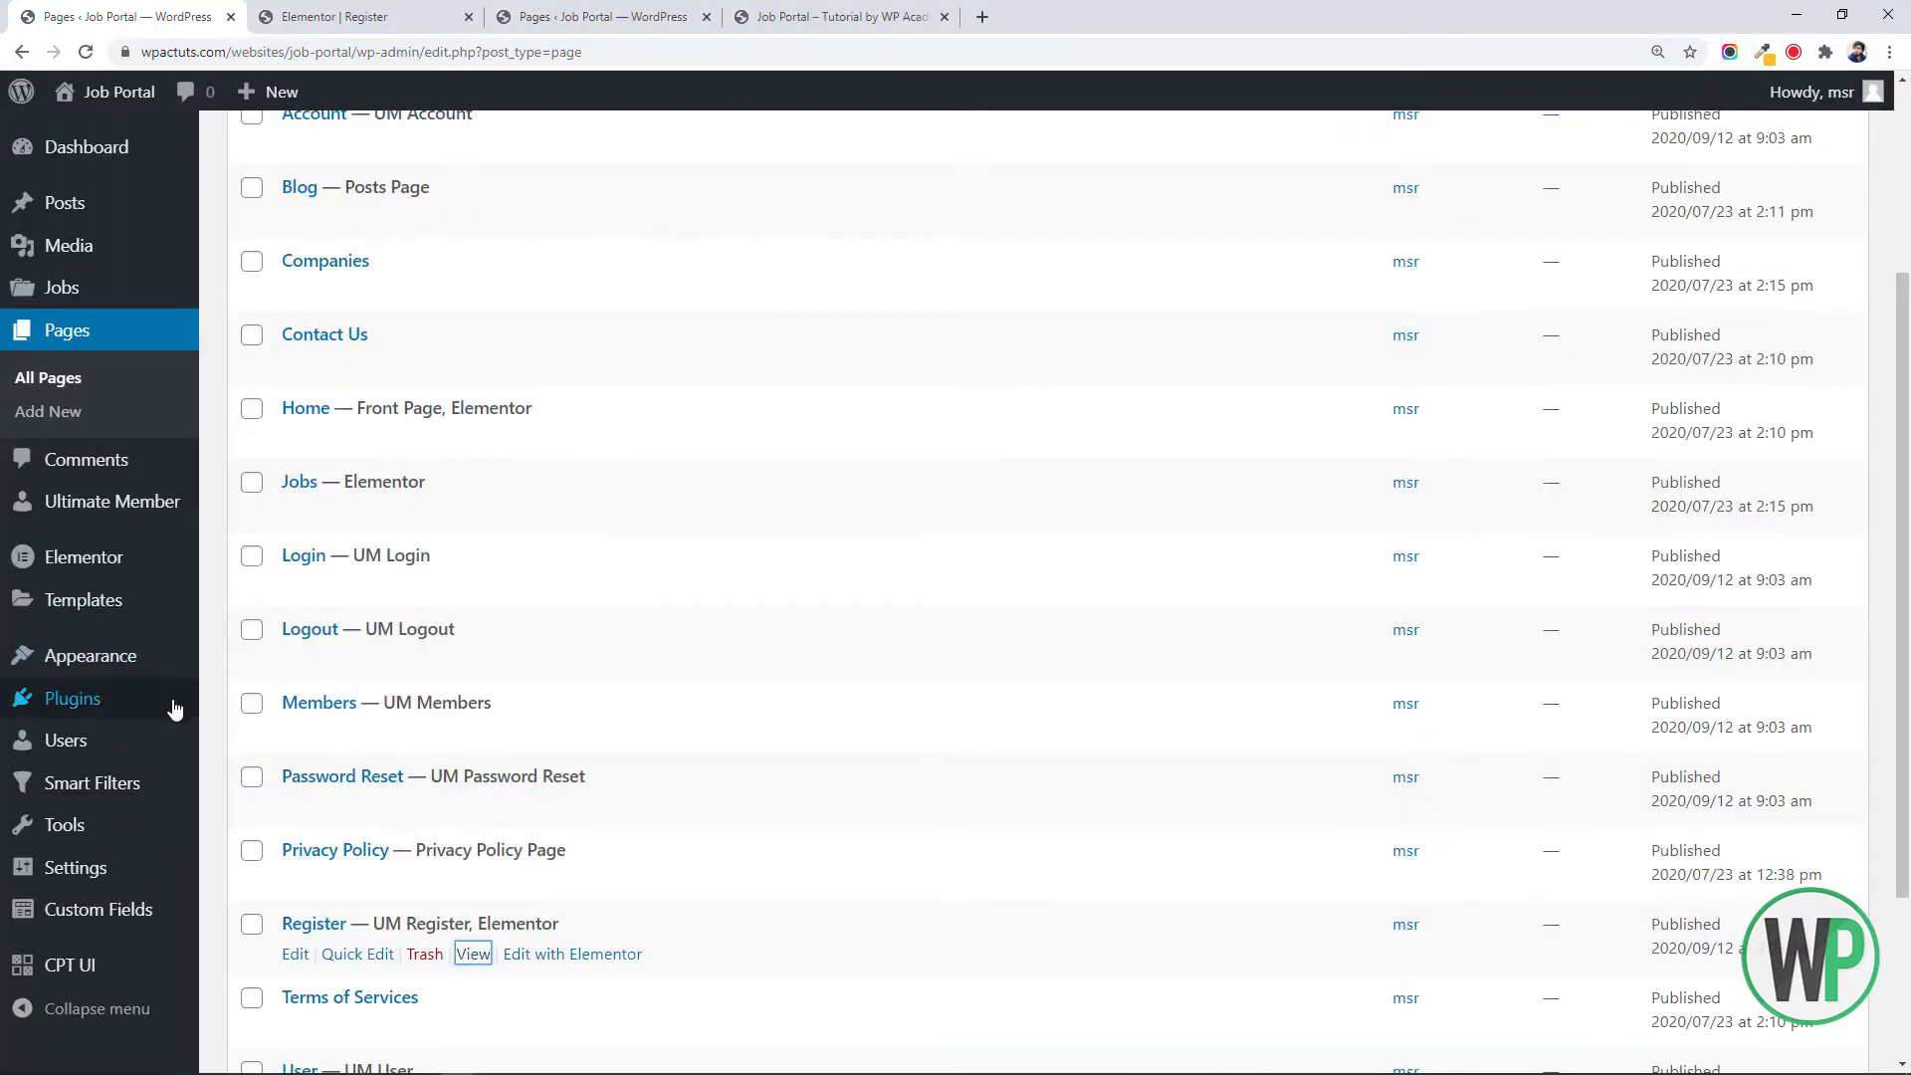
left_click(142, 701)
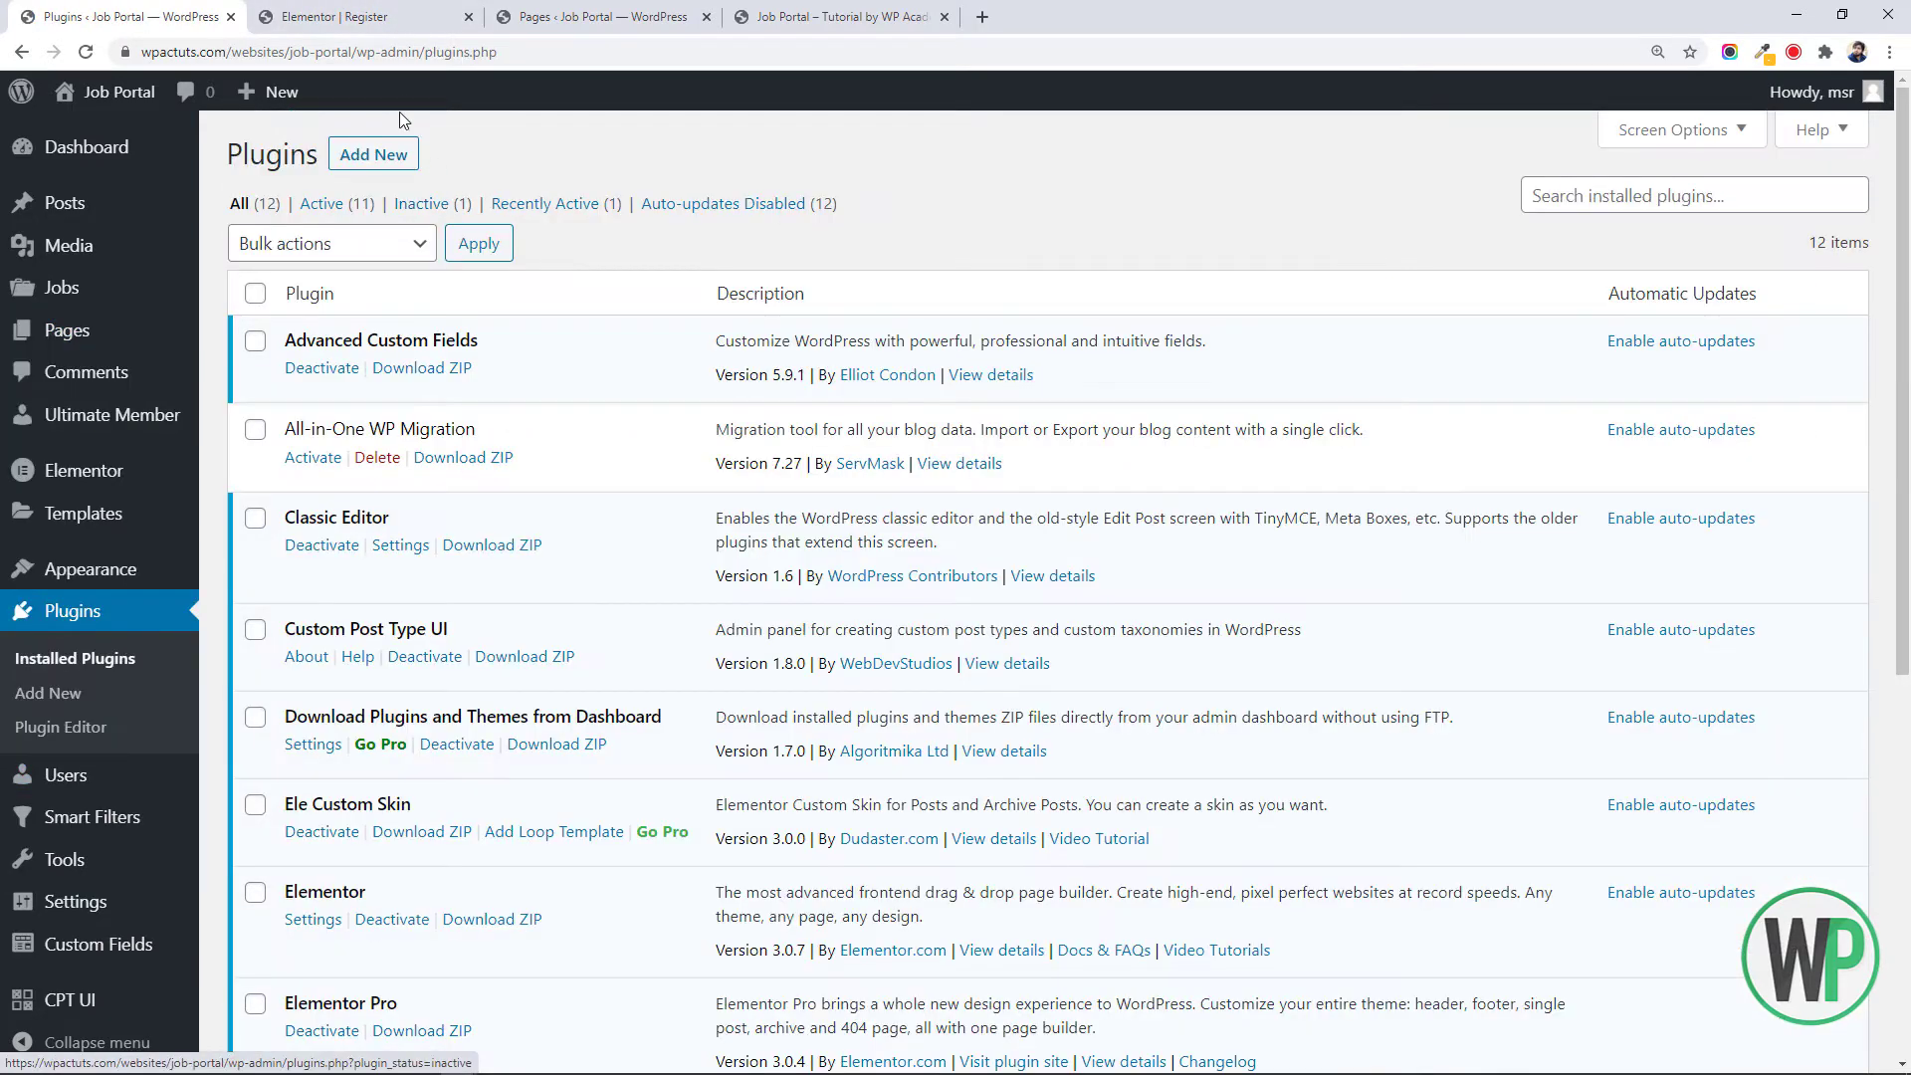
left_click(357, 11)
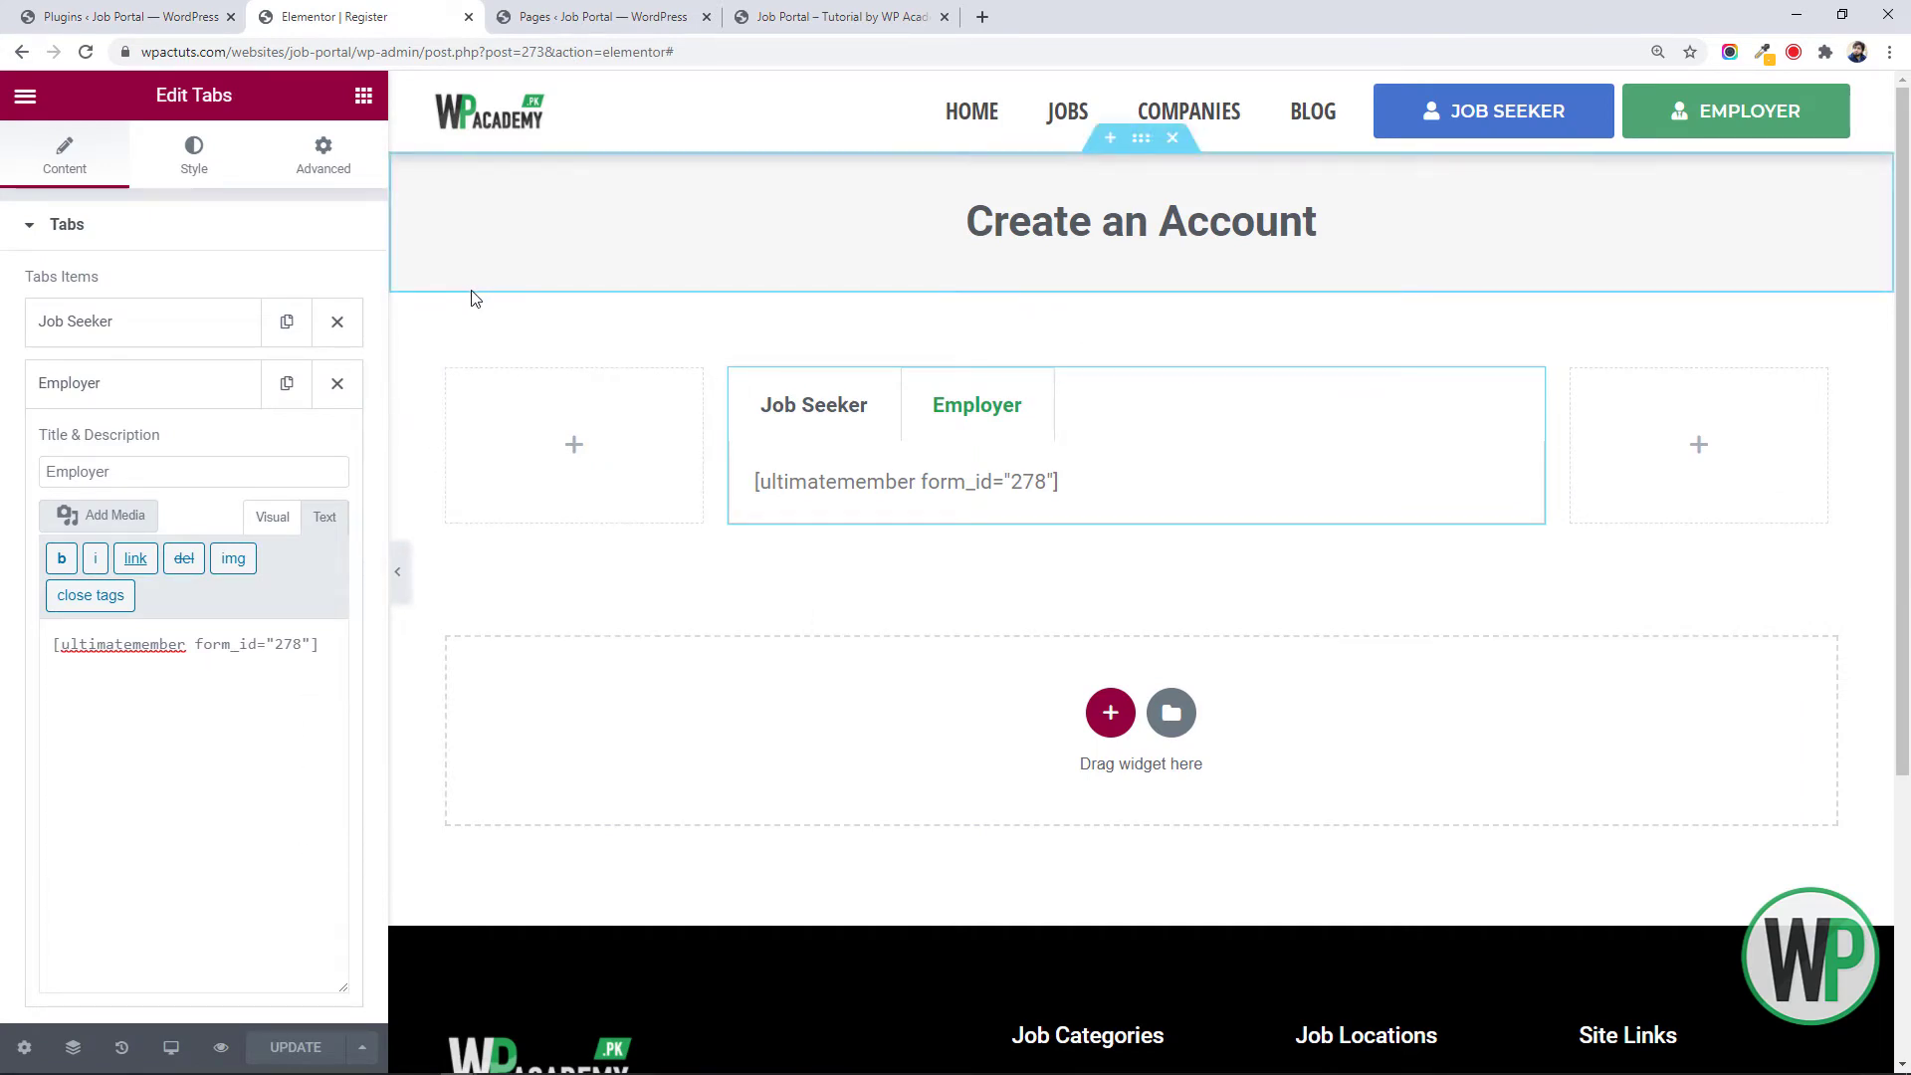
key("F5")
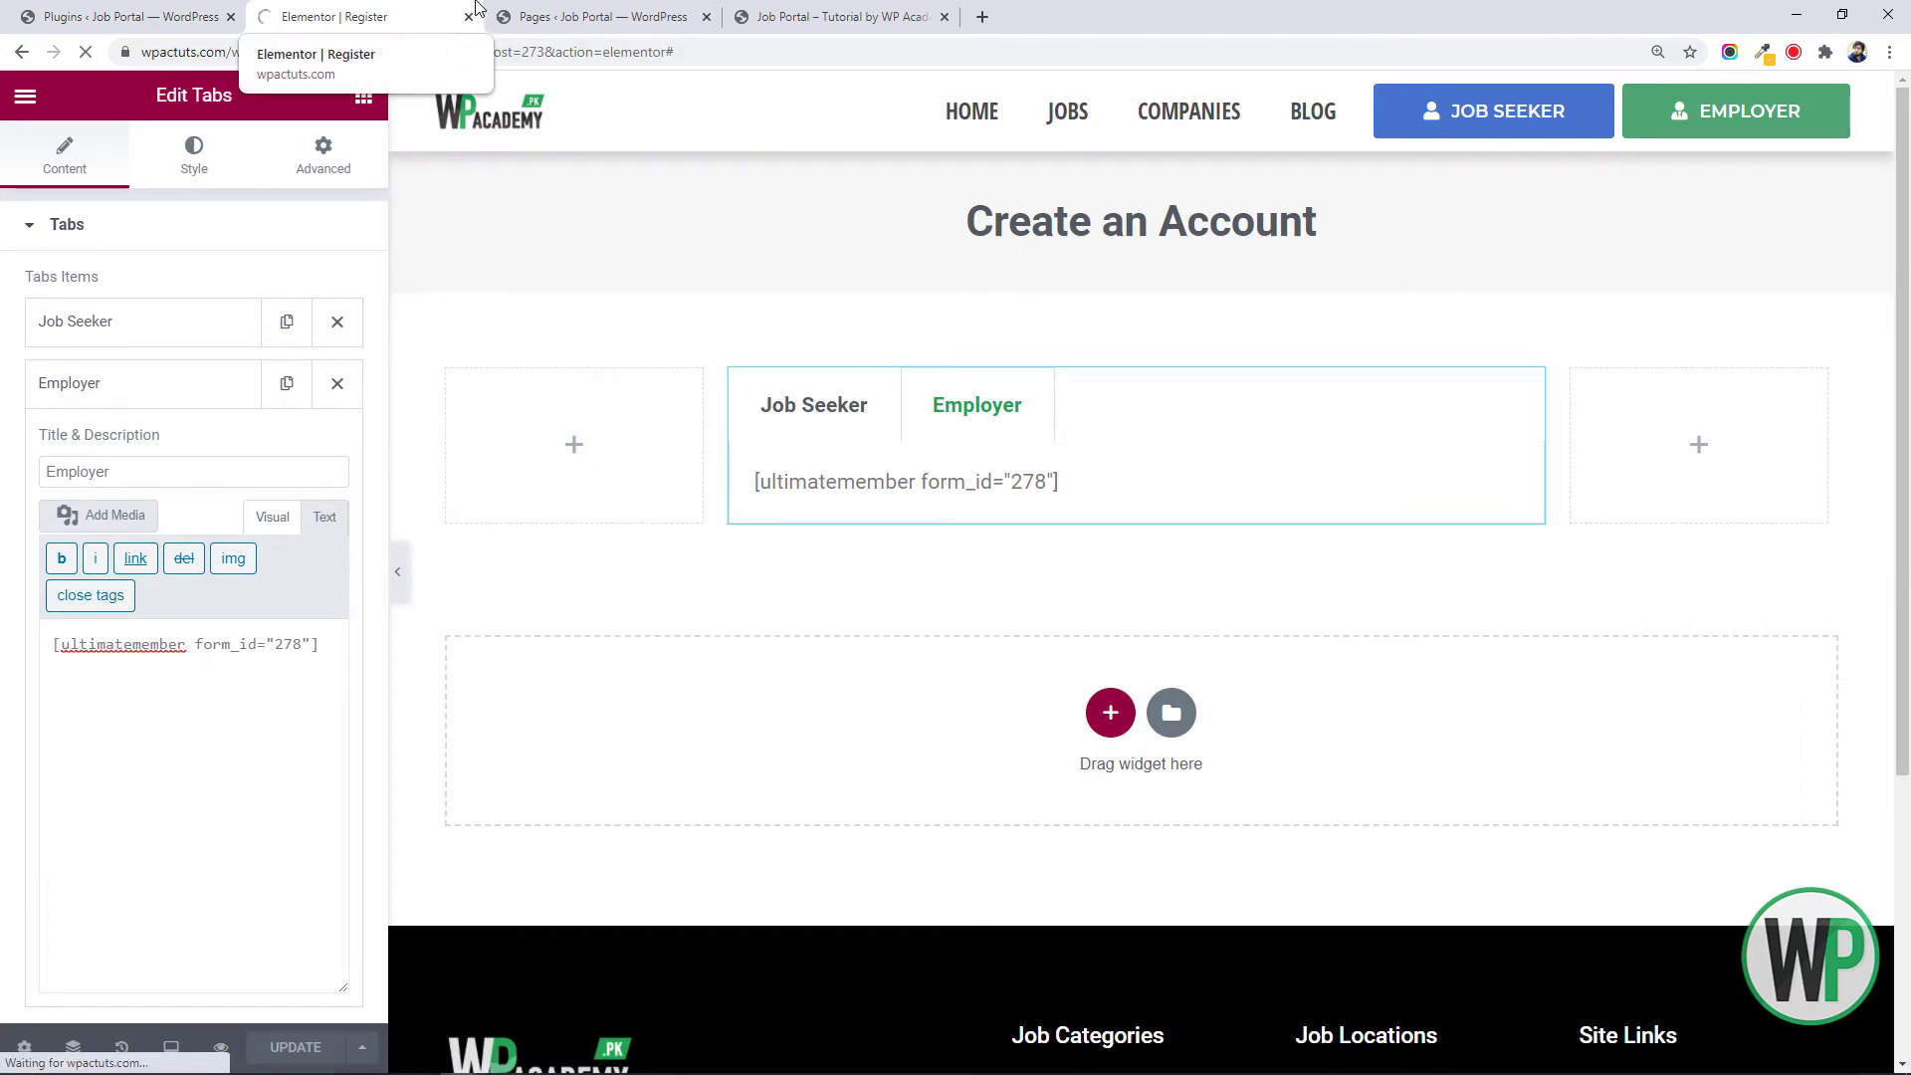
left_click(134, 12)
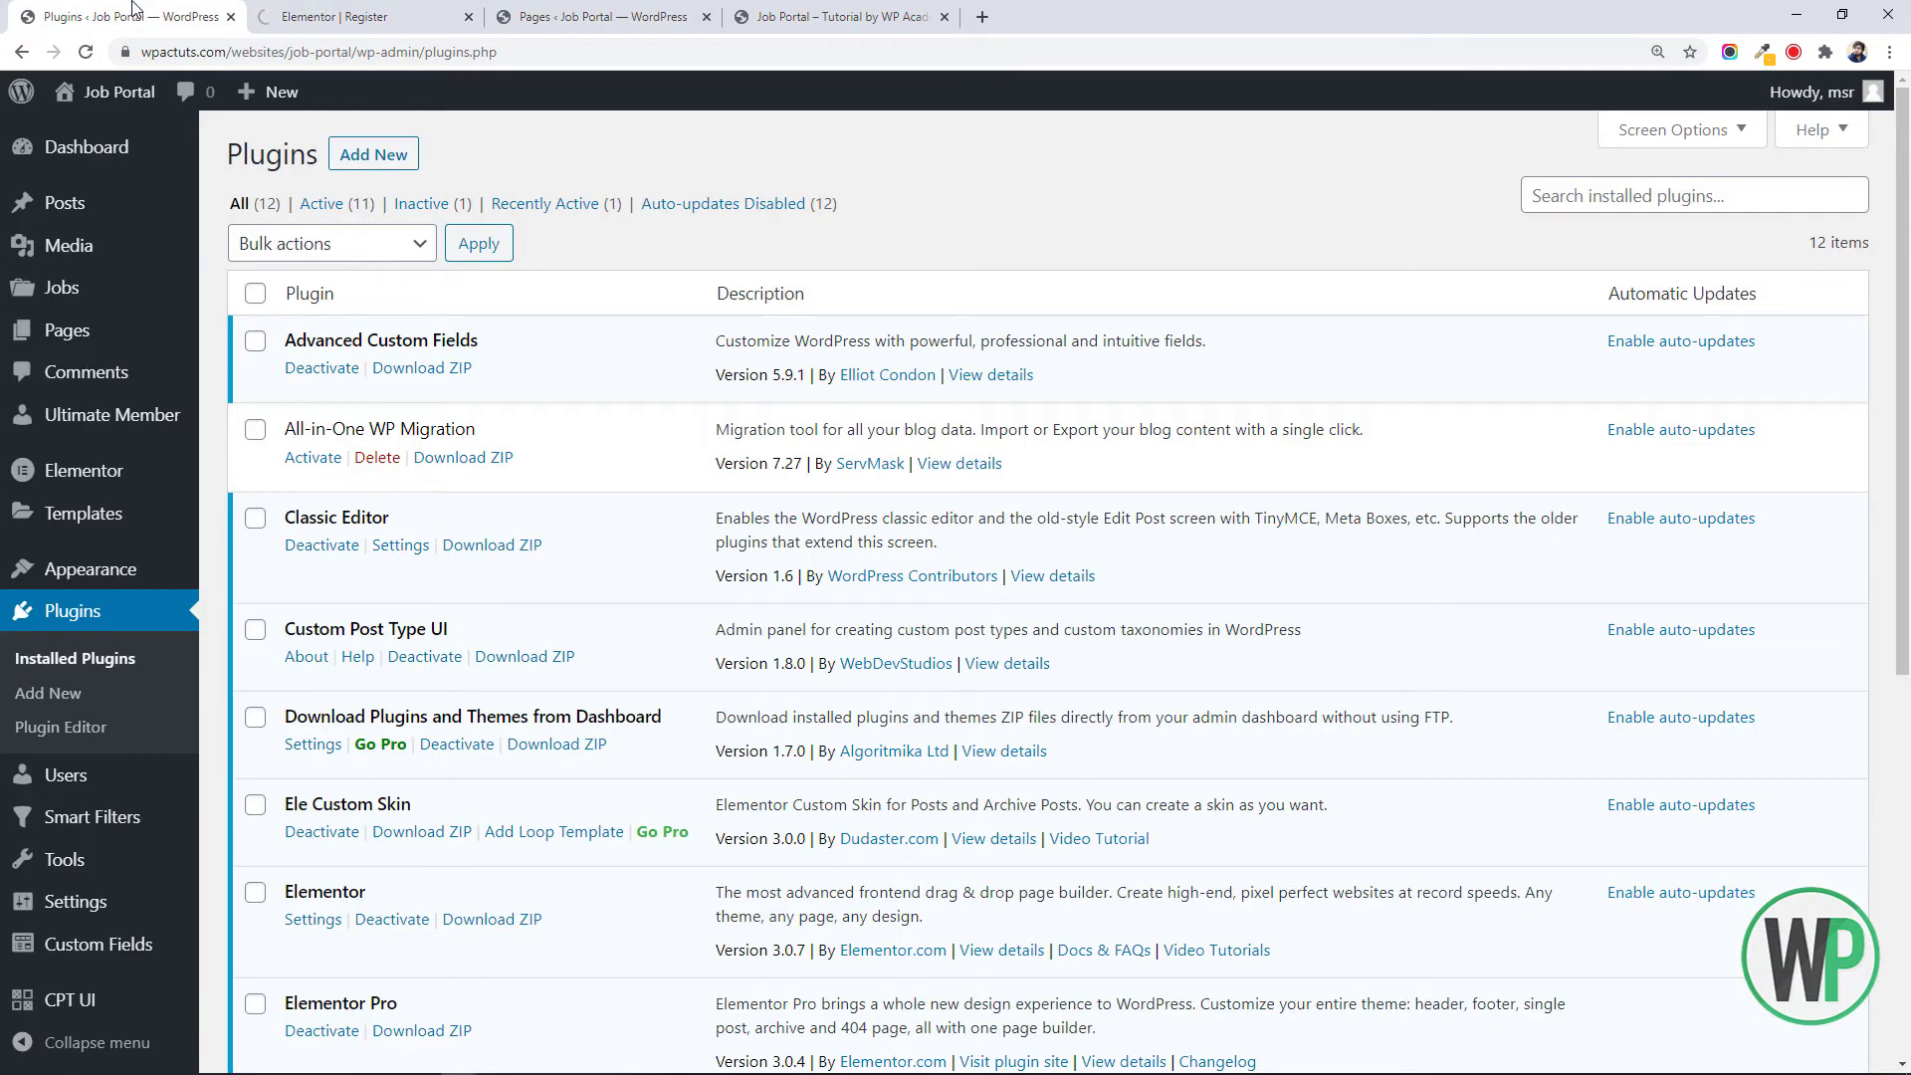
left_click(280, 12)
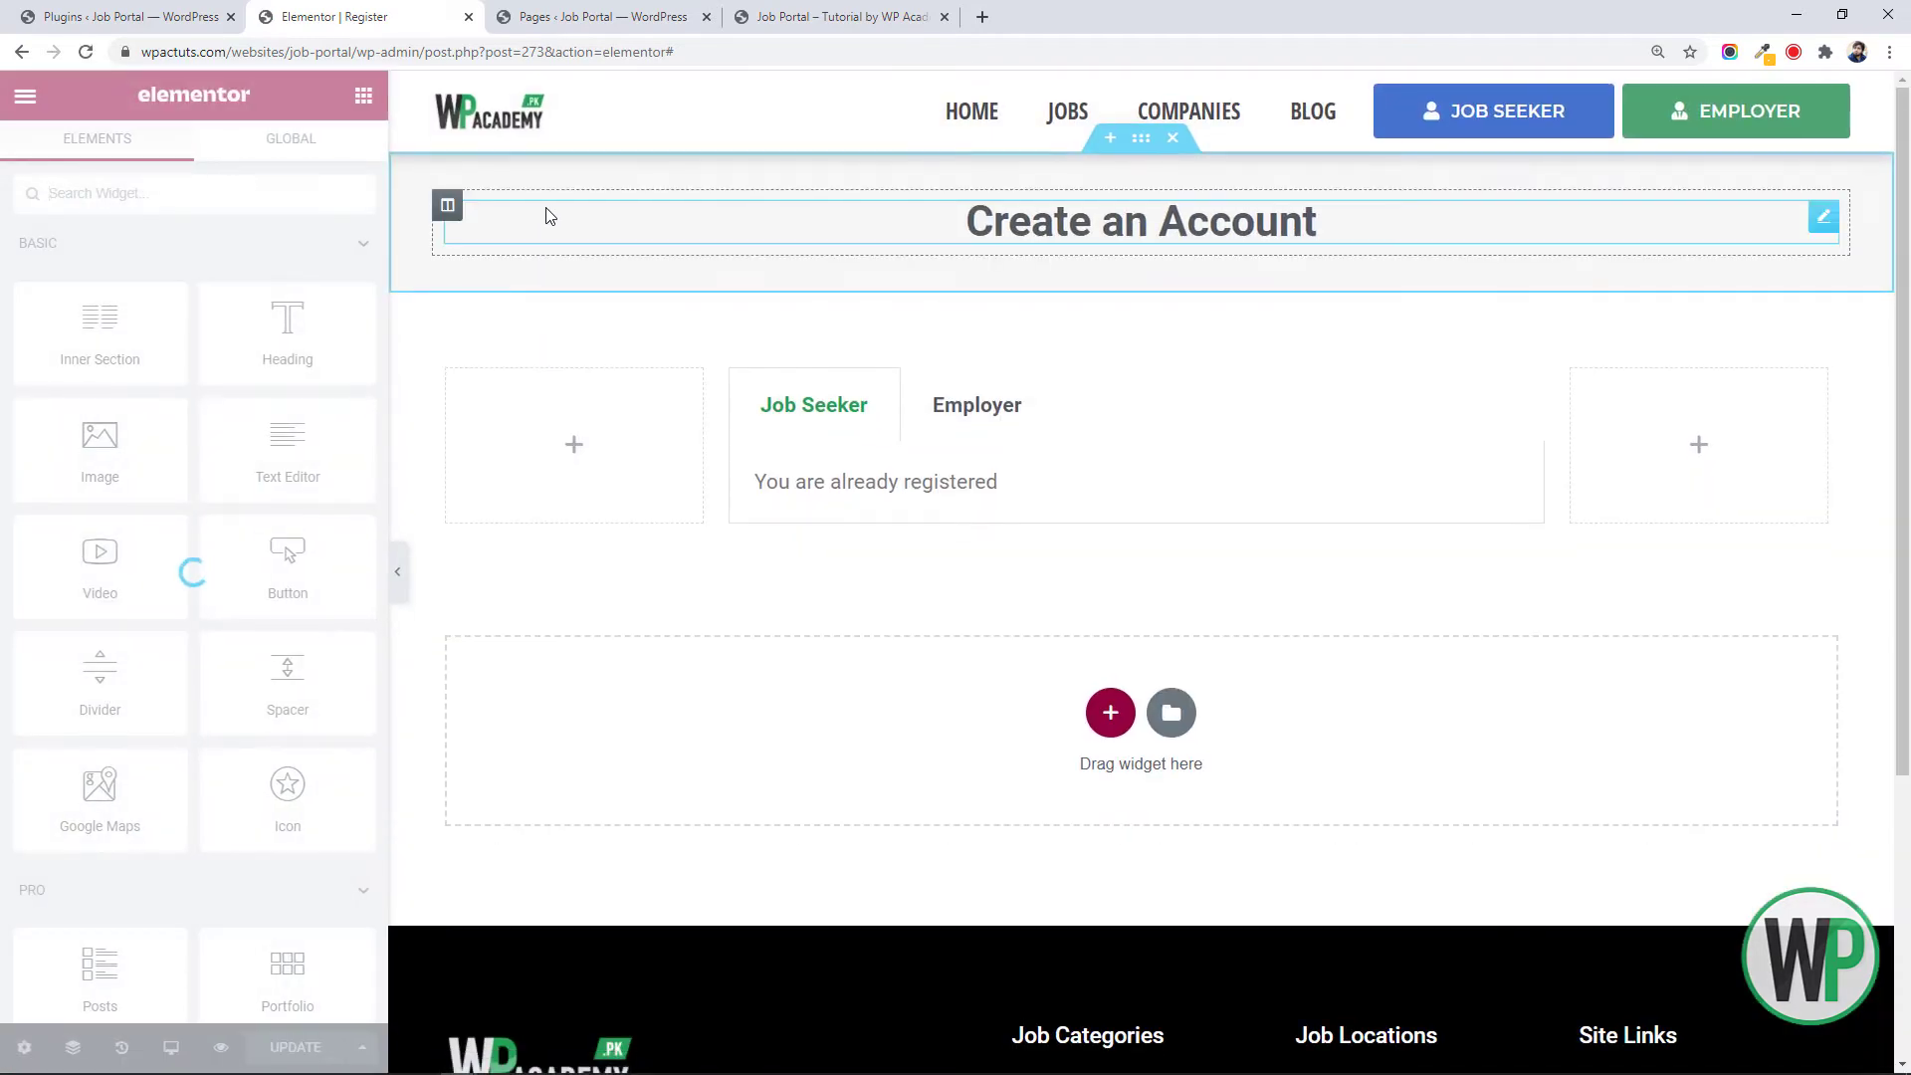
Pick a saved global color as the background of the section containing the Create an Account heading
right_click(528, 182)
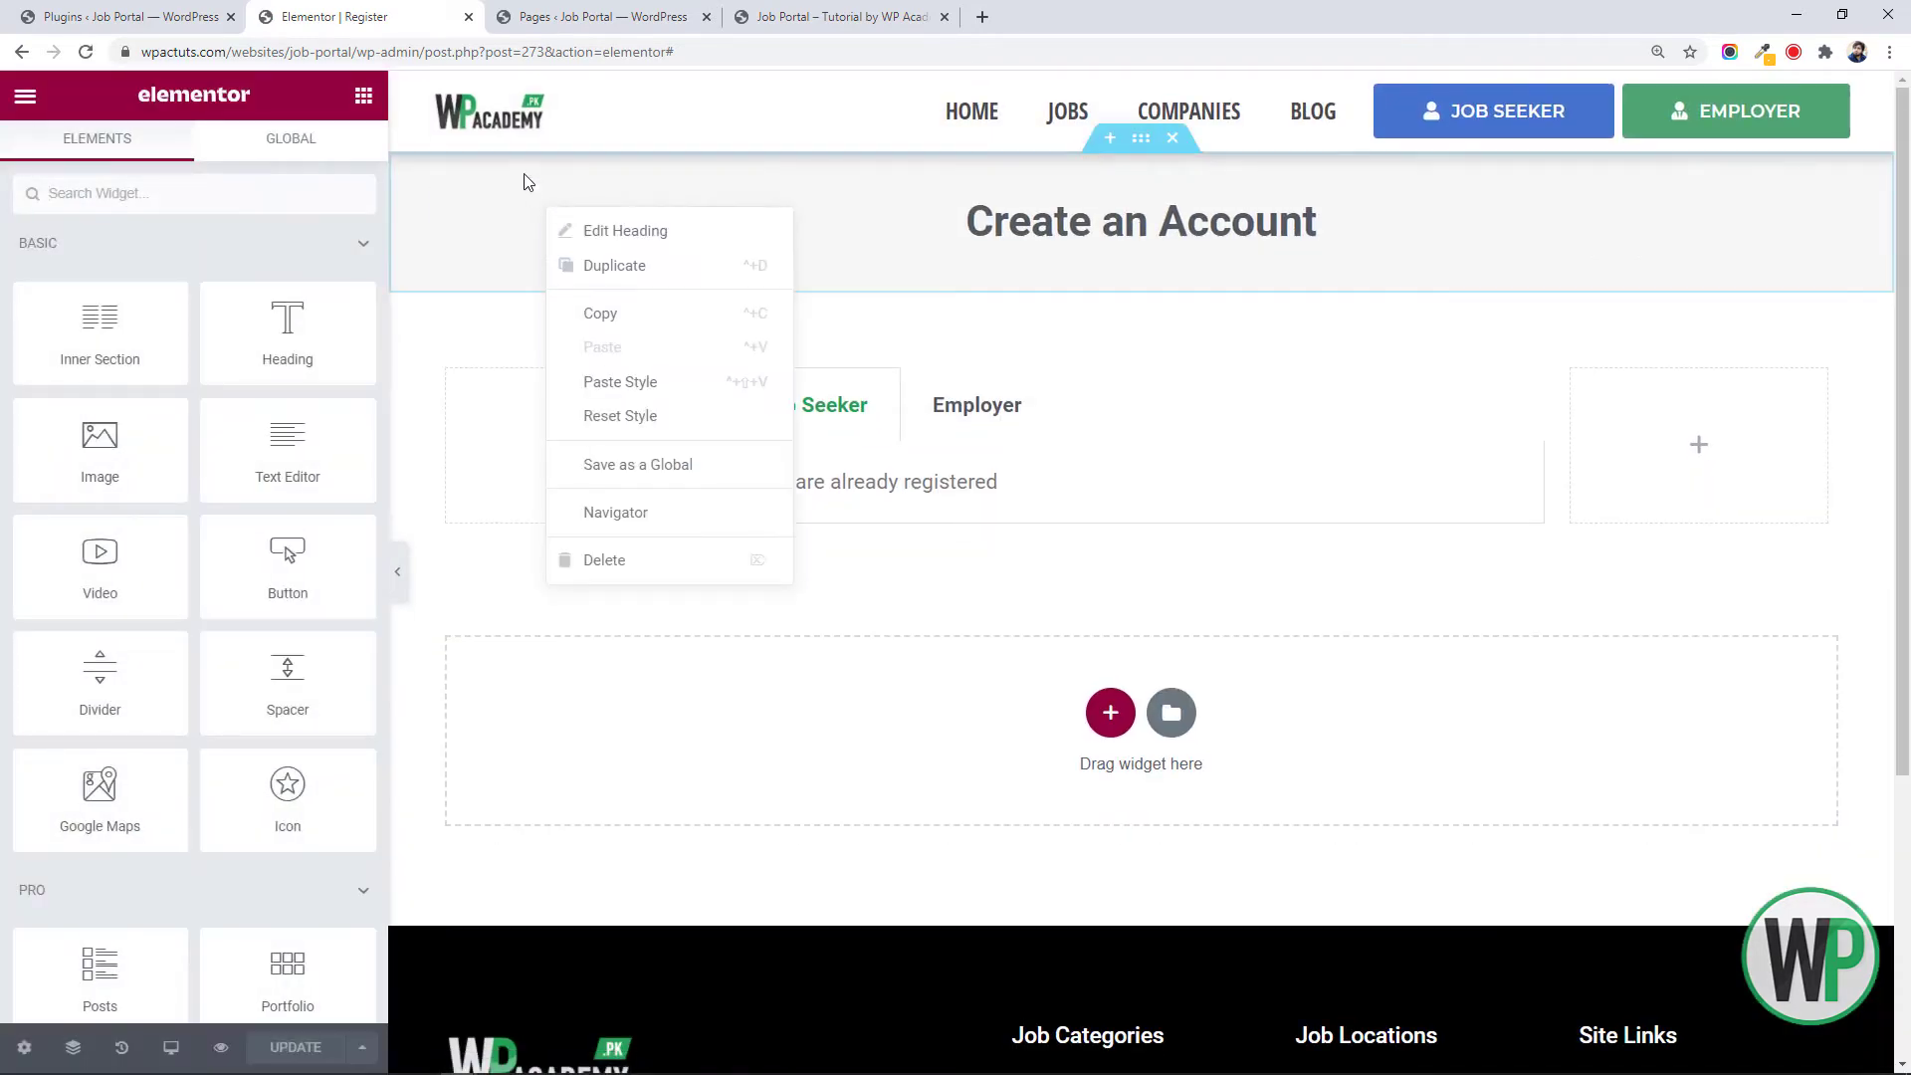
right_click(509, 159)
left_click(572, 192)
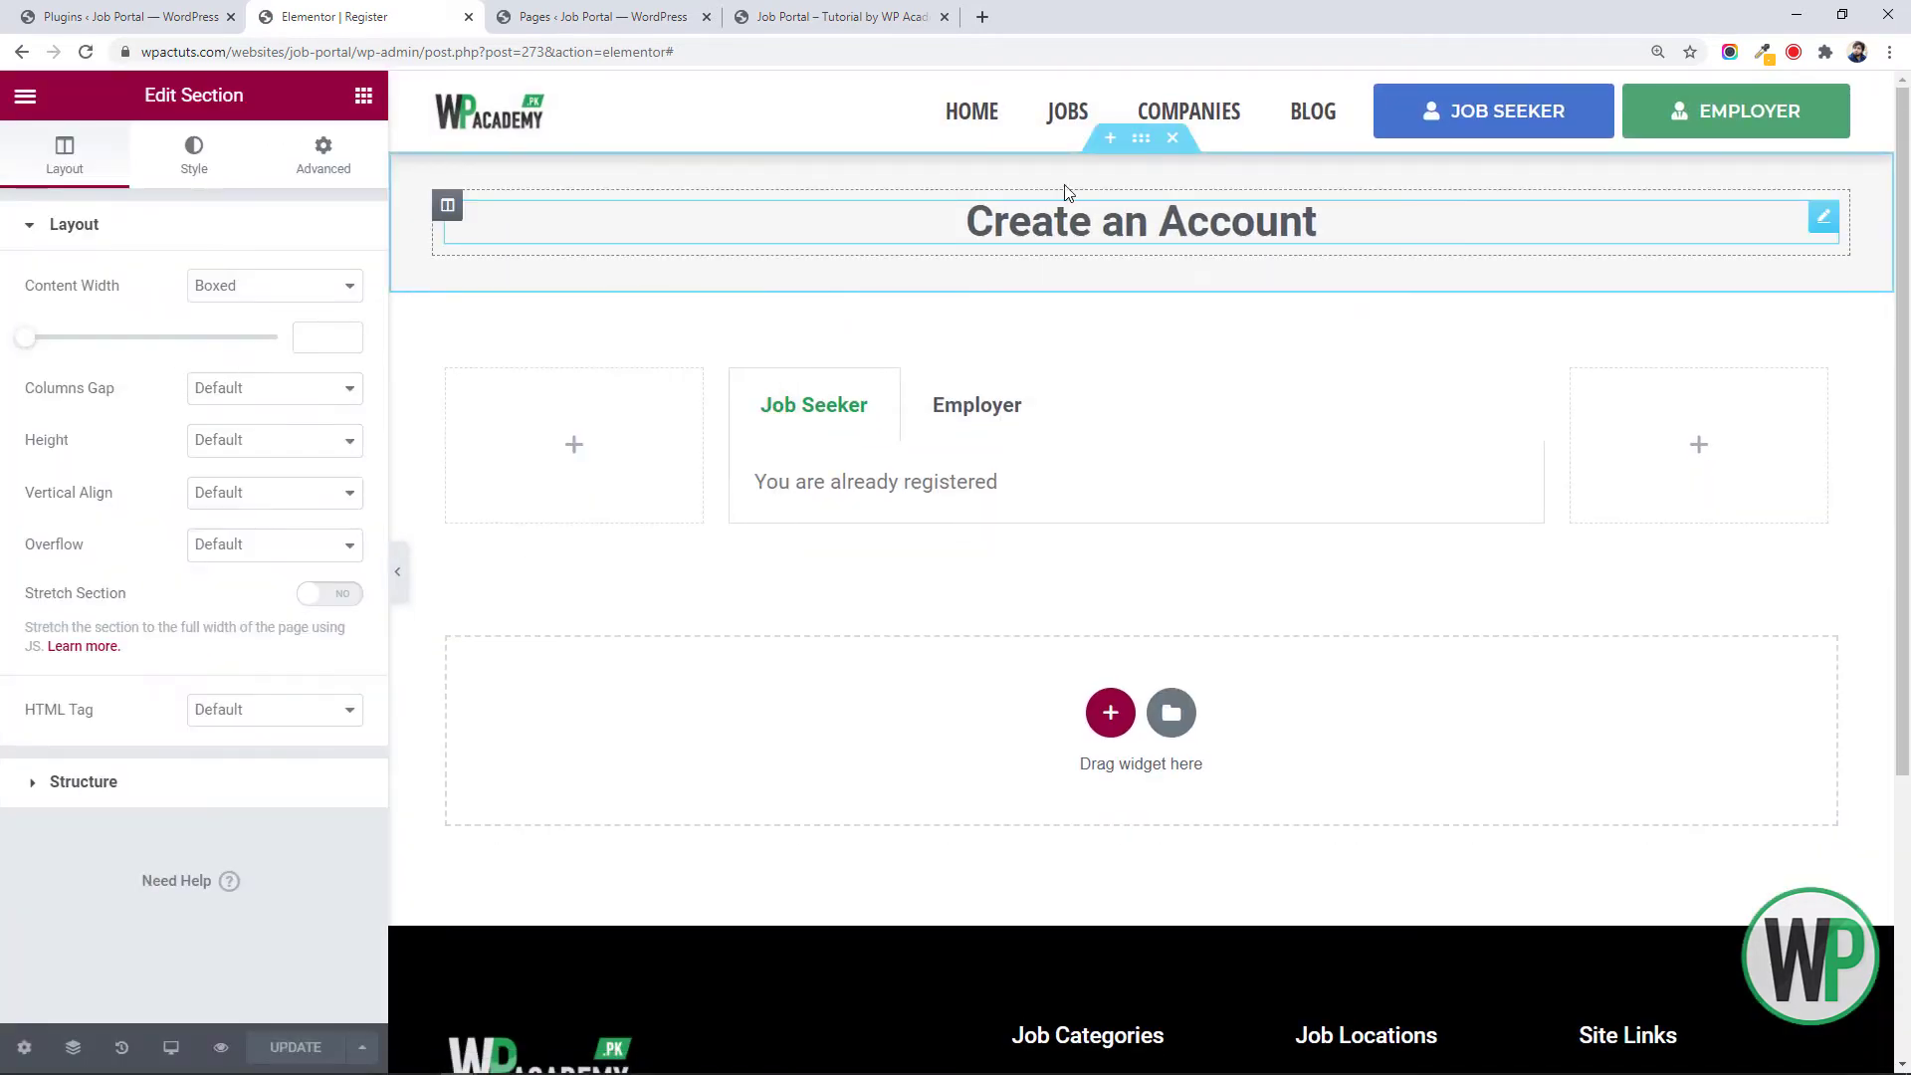
left_click(197, 172)
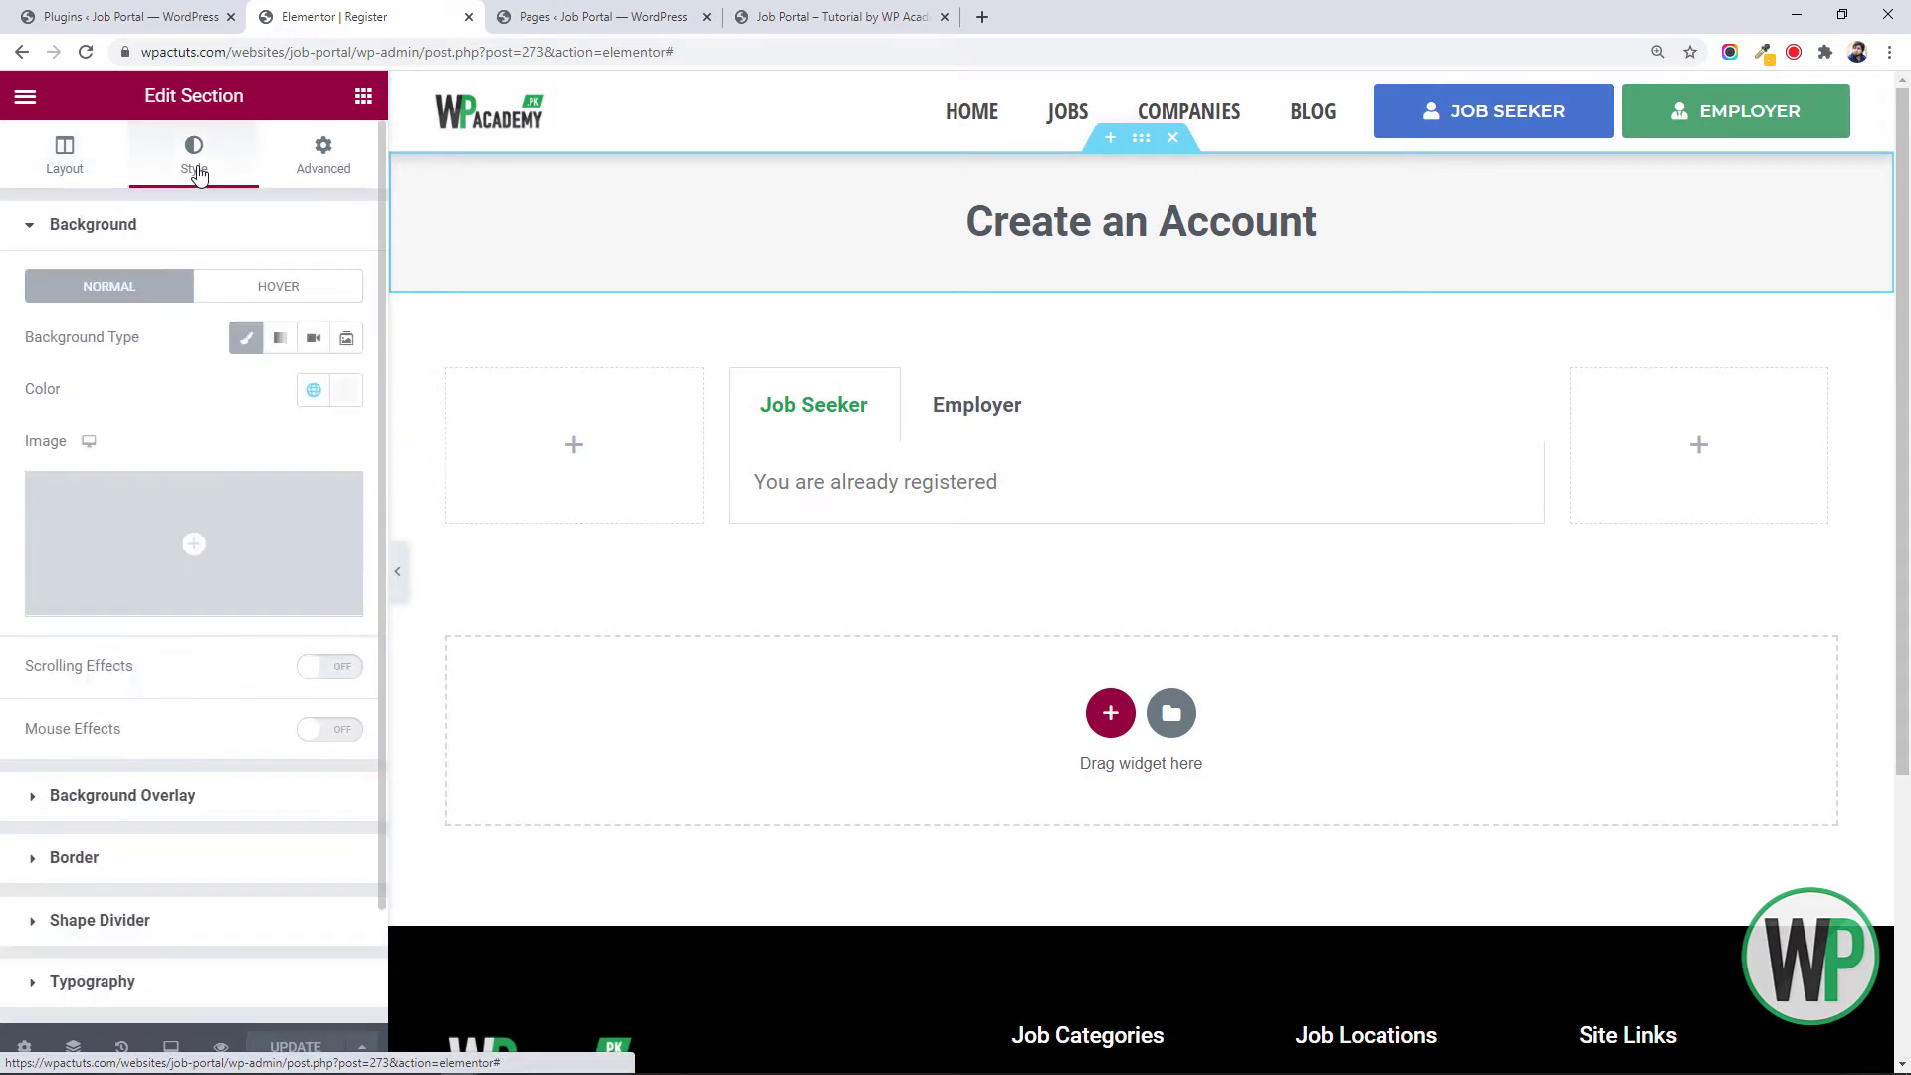
left_click(313, 390)
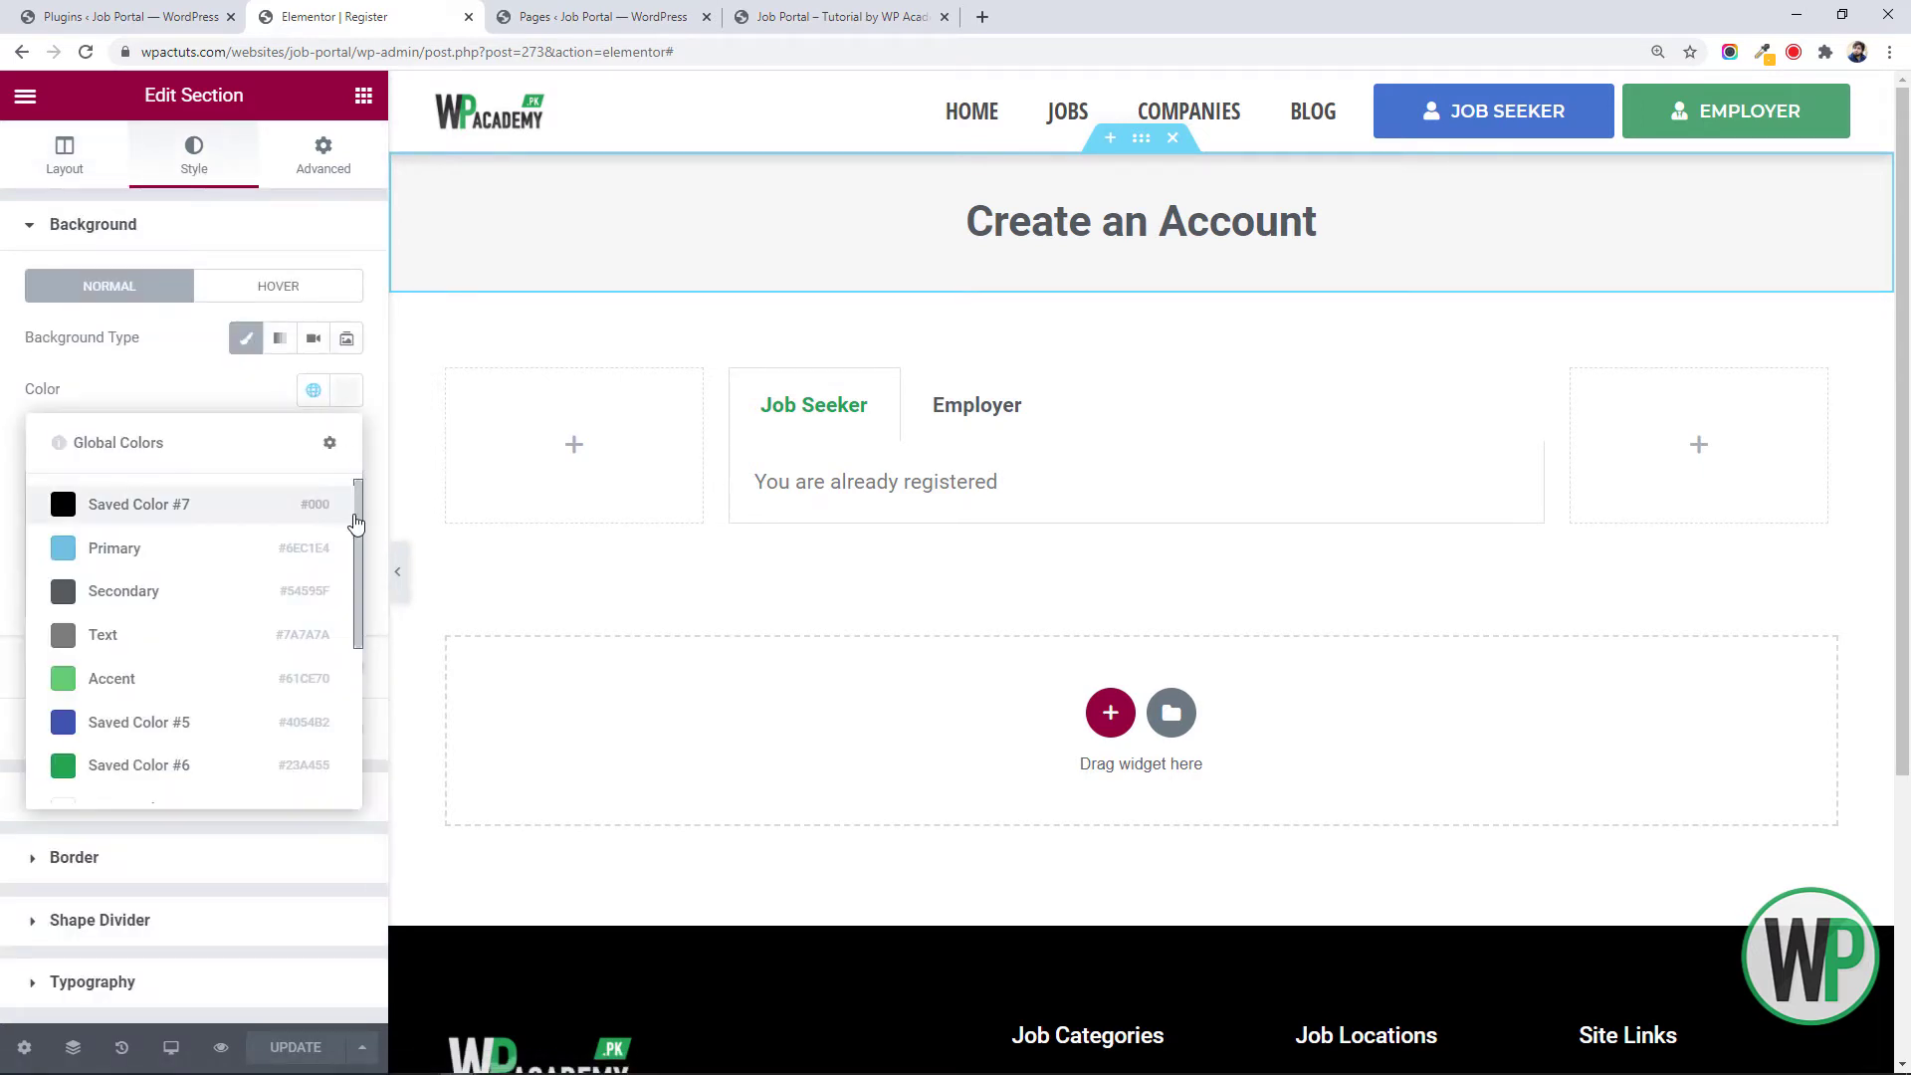
left_click_drag(355, 523, 362, 705)
left_click(263, 737)
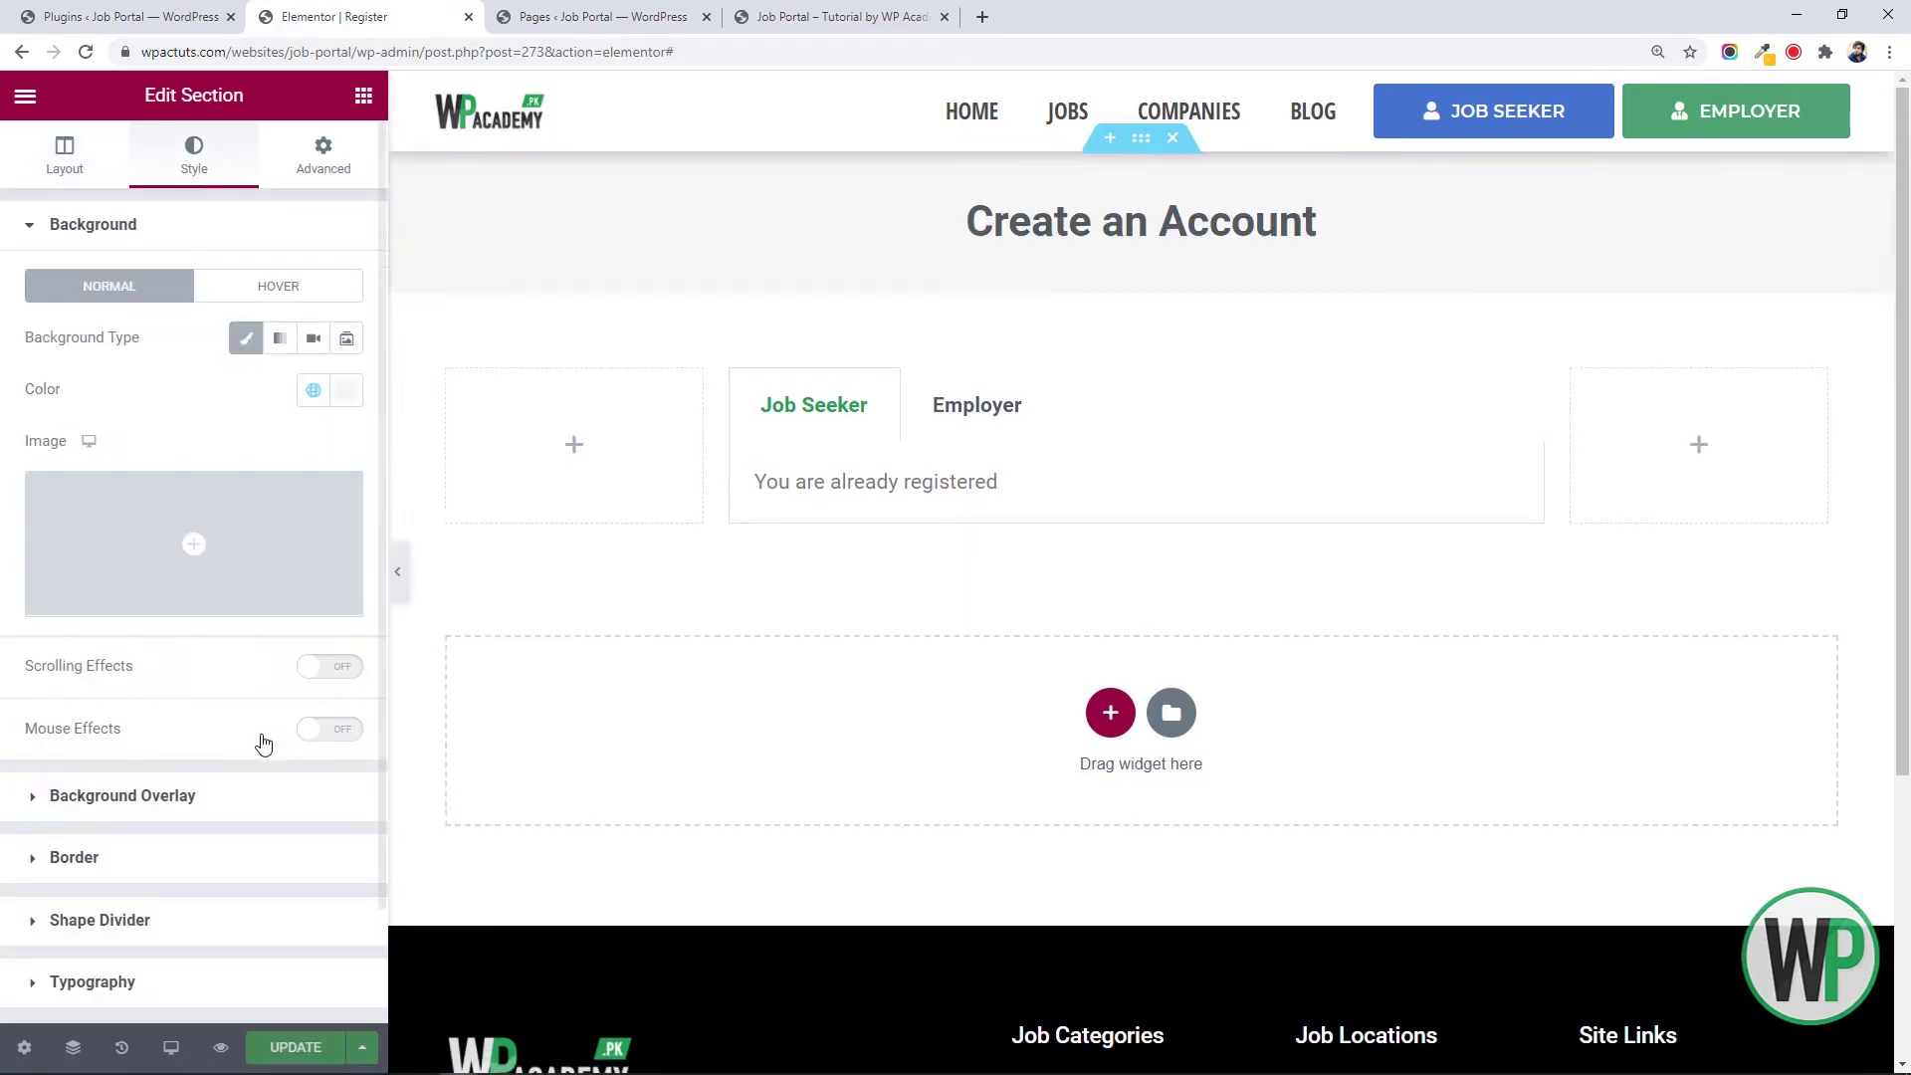
Pick the text color of the Create an Account heading from the global colors
right_click(985, 225)
left_click(1010, 243)
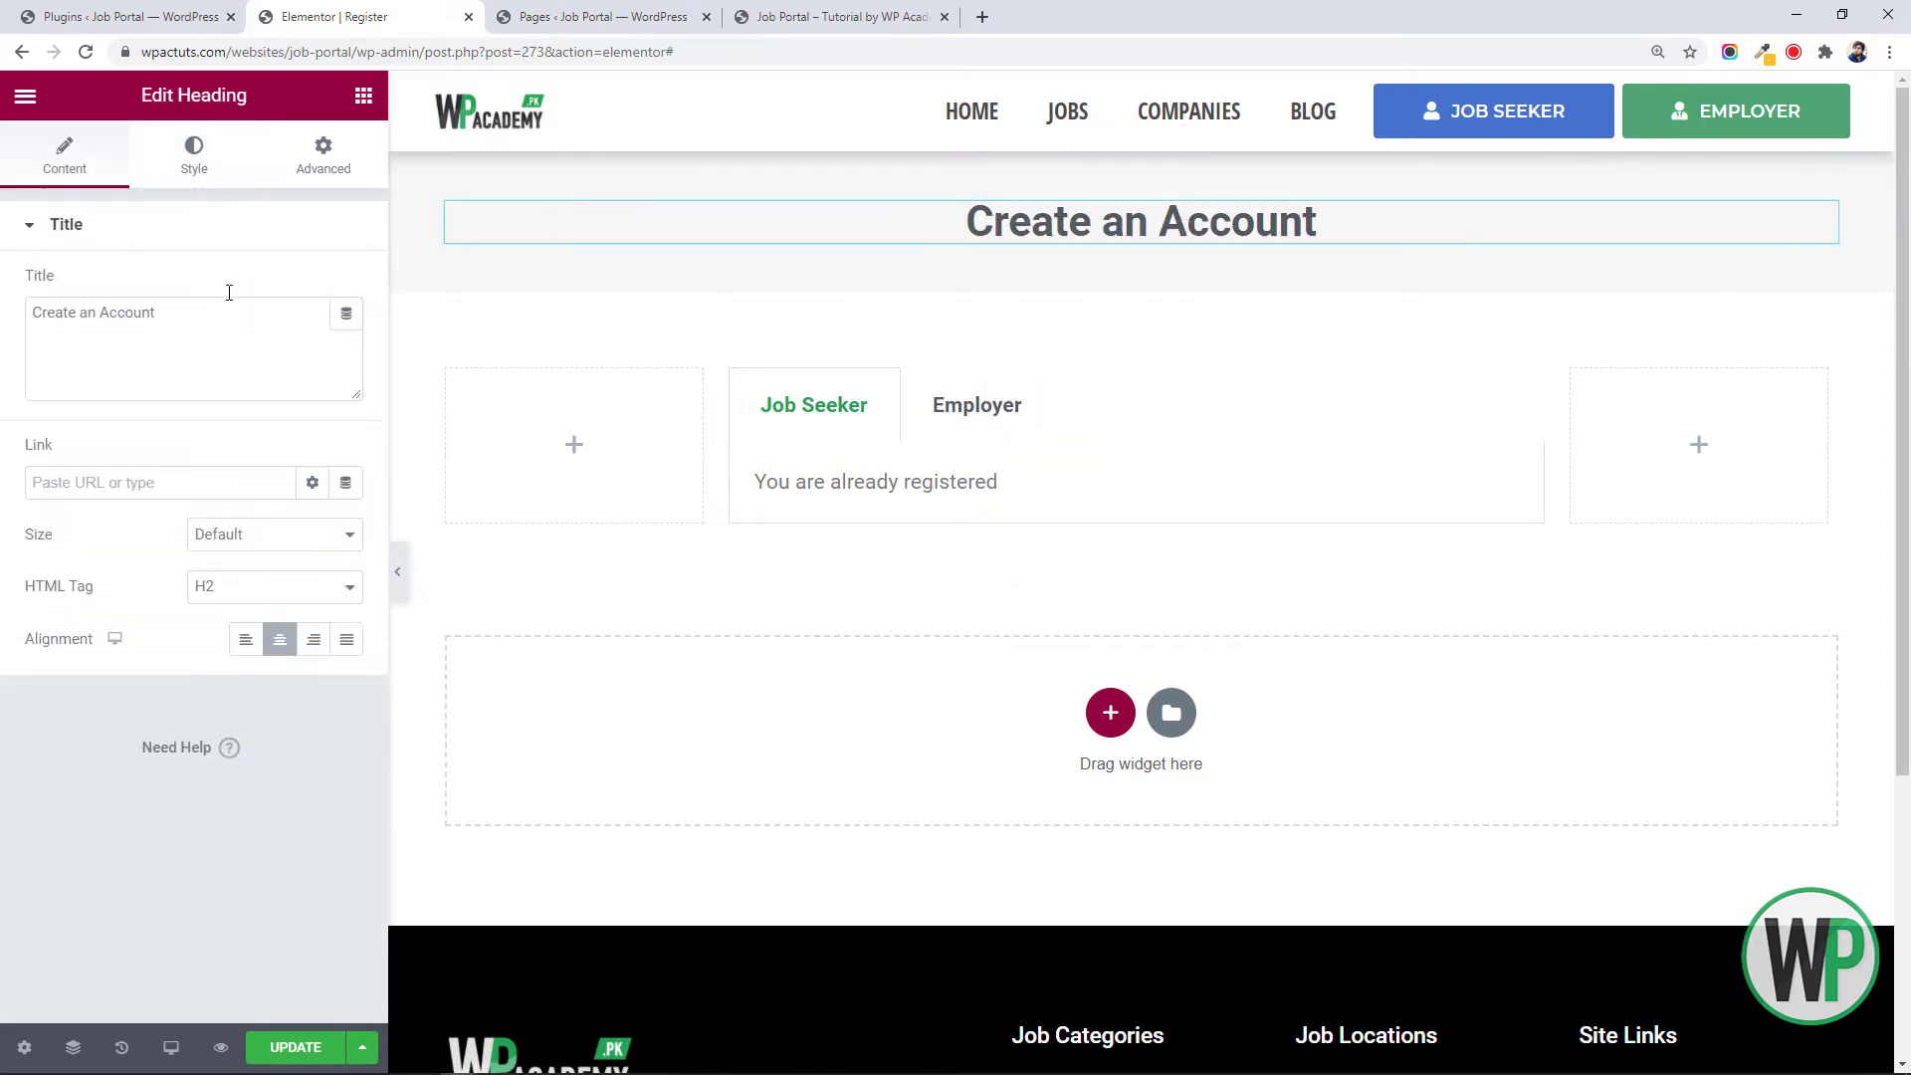
left_click(196, 161)
left_click(312, 286)
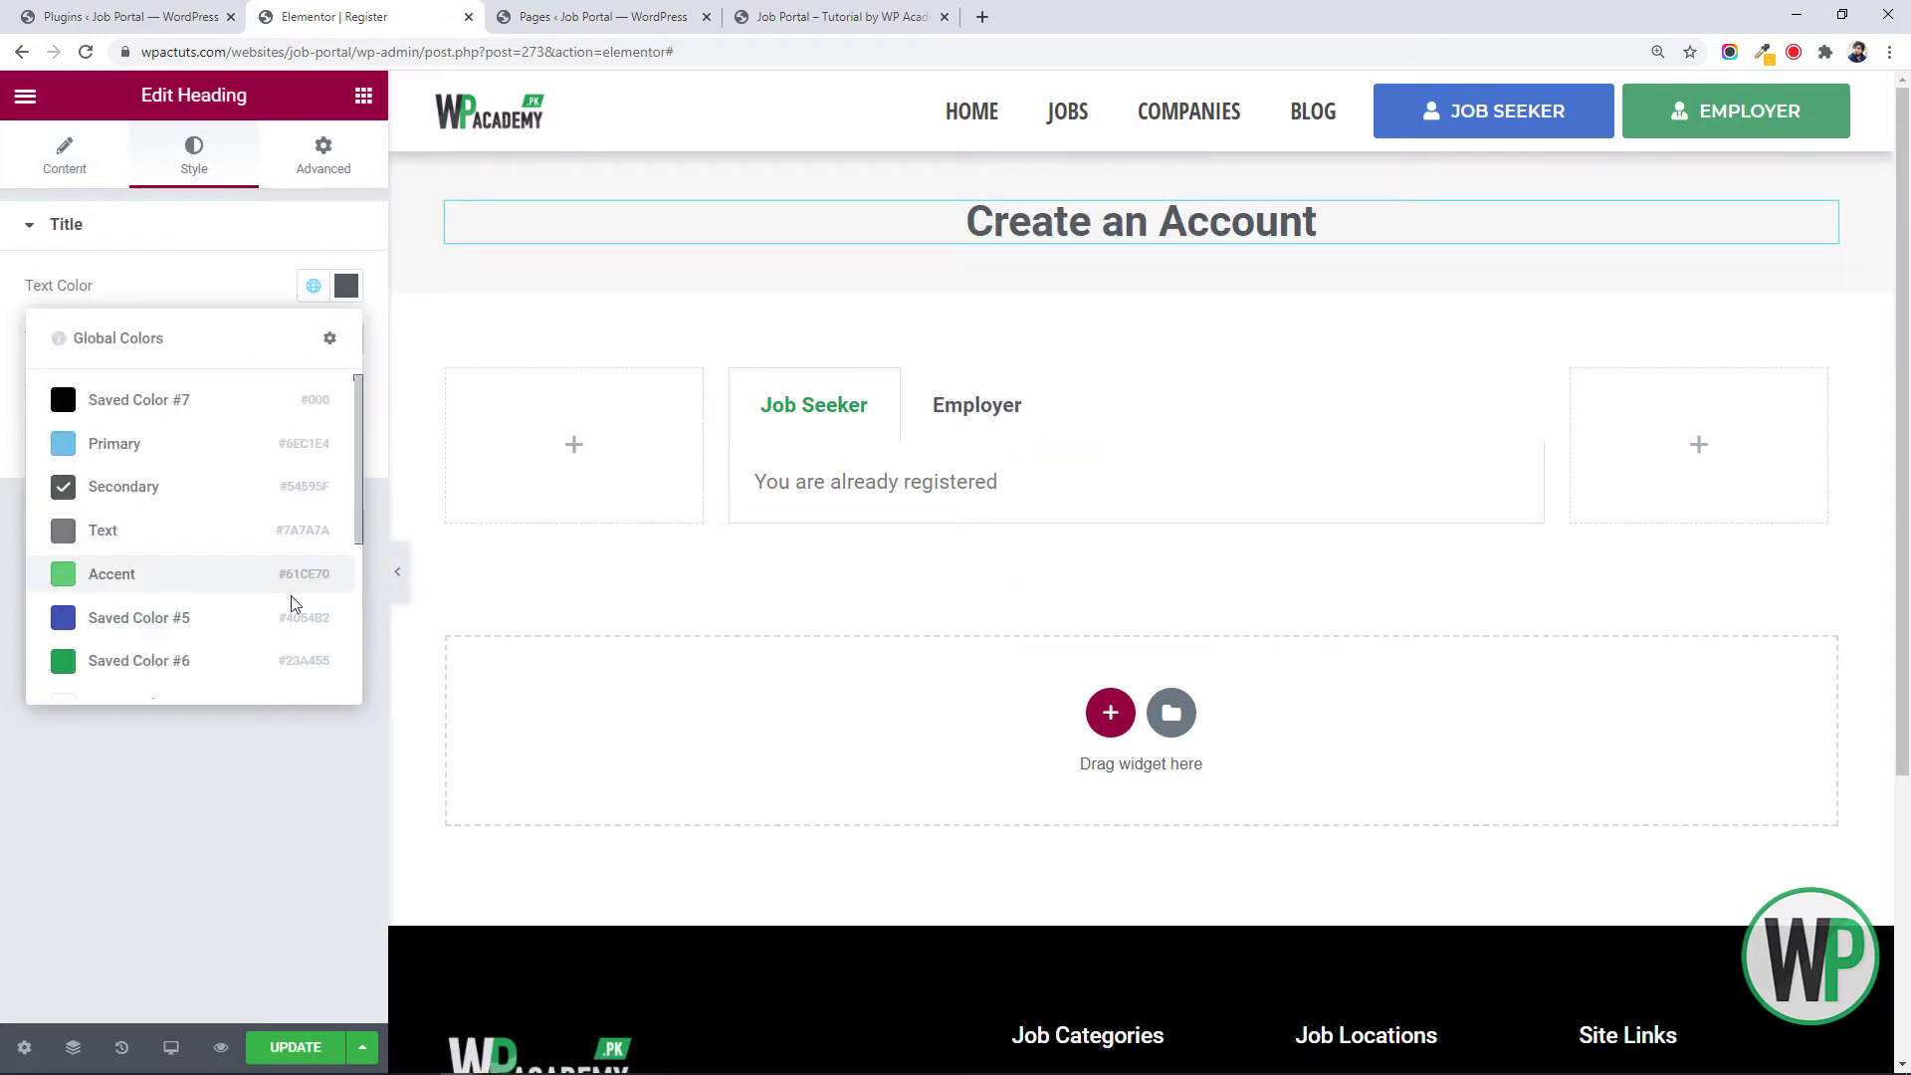
scroll(212, 455, "down", 1)
left_click(149, 388)
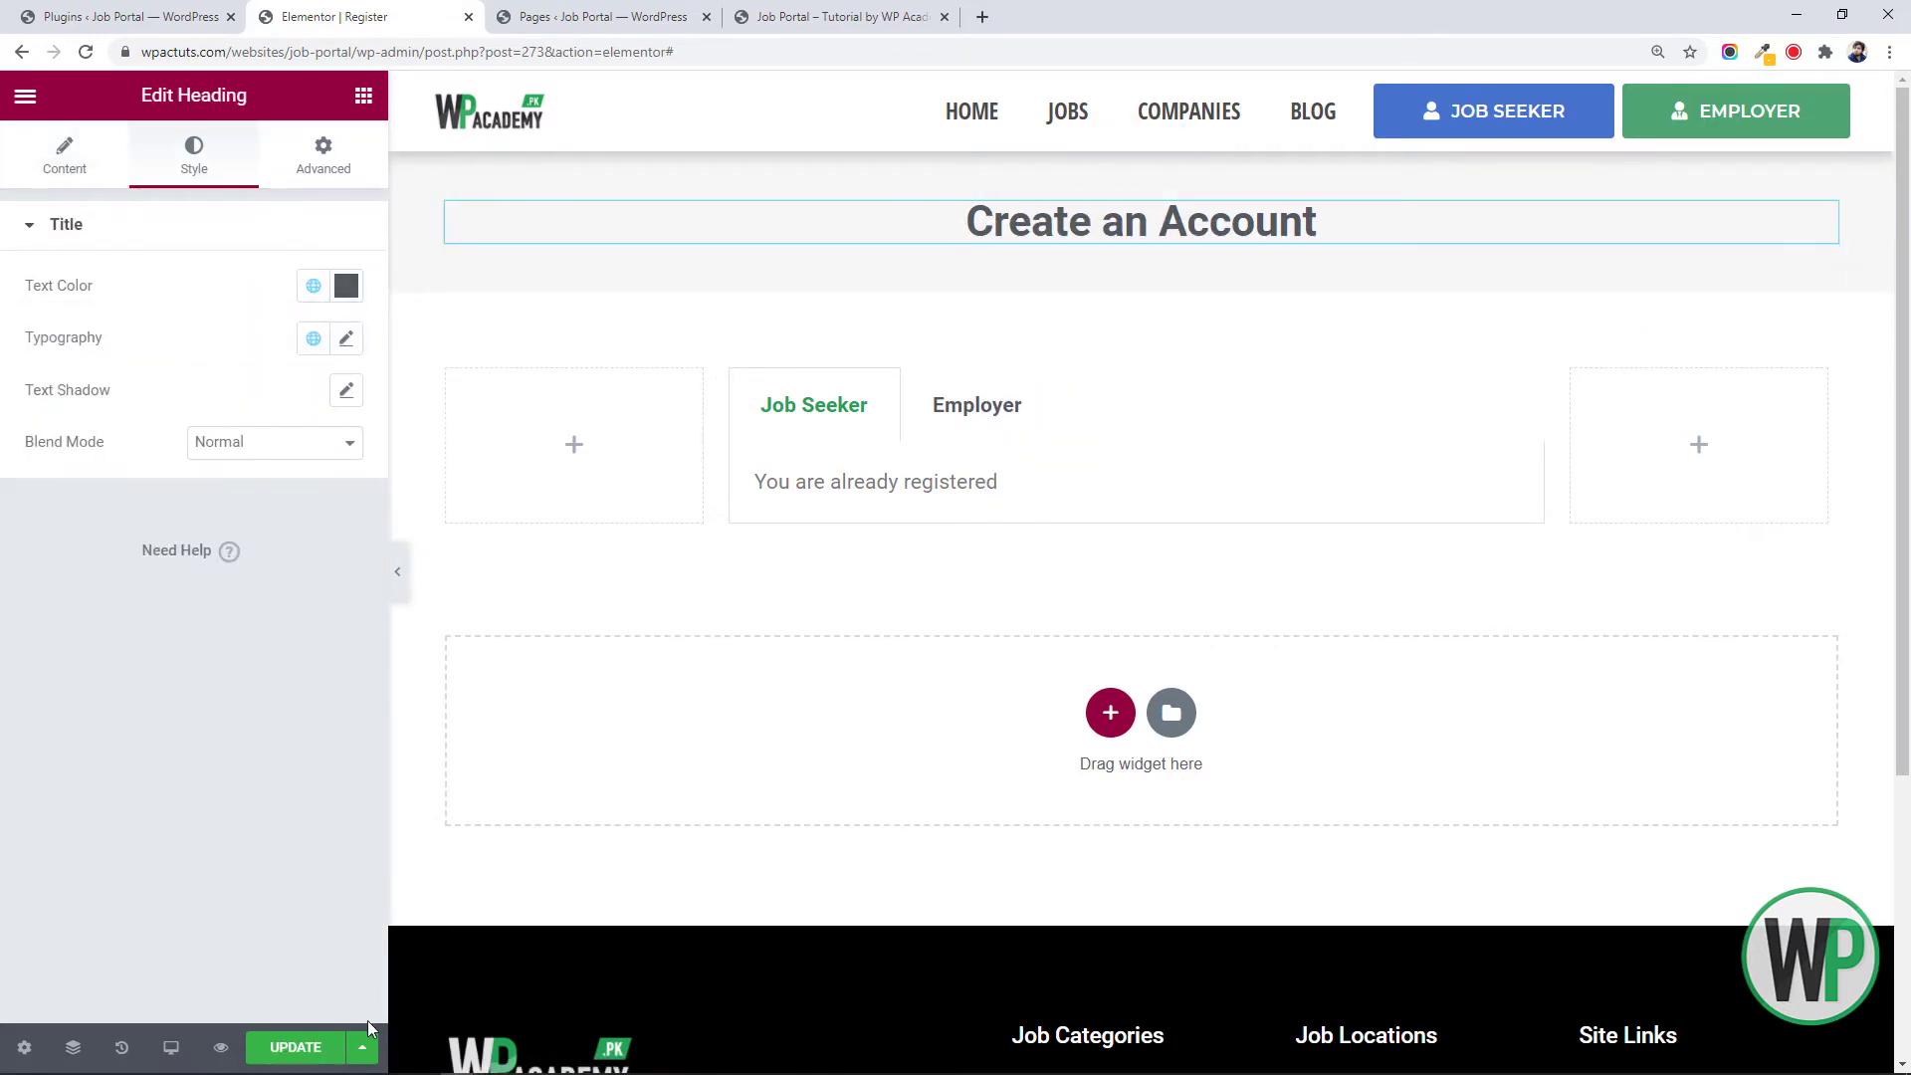
Update the page, check the published Register page in the incognito window and return to the Elementor editor
left_click(298, 1055)
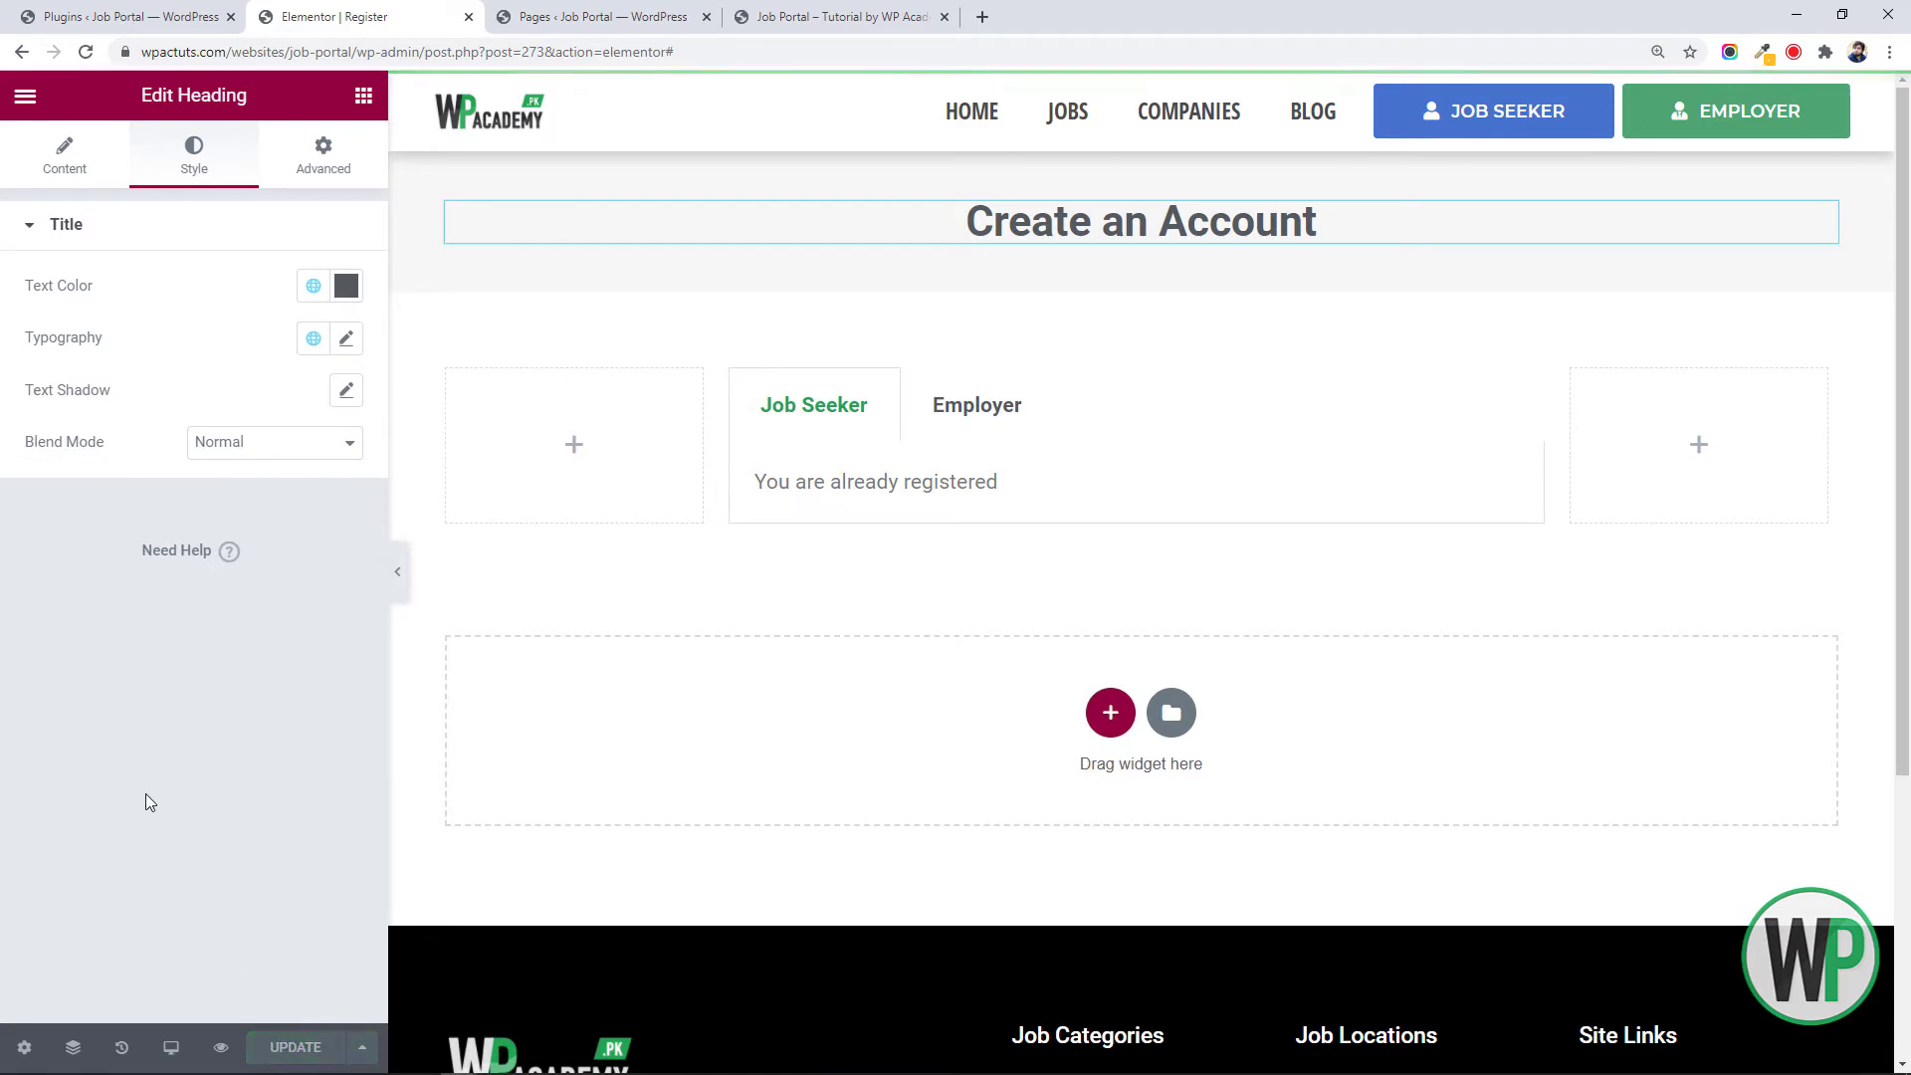
key("alt+Tab")
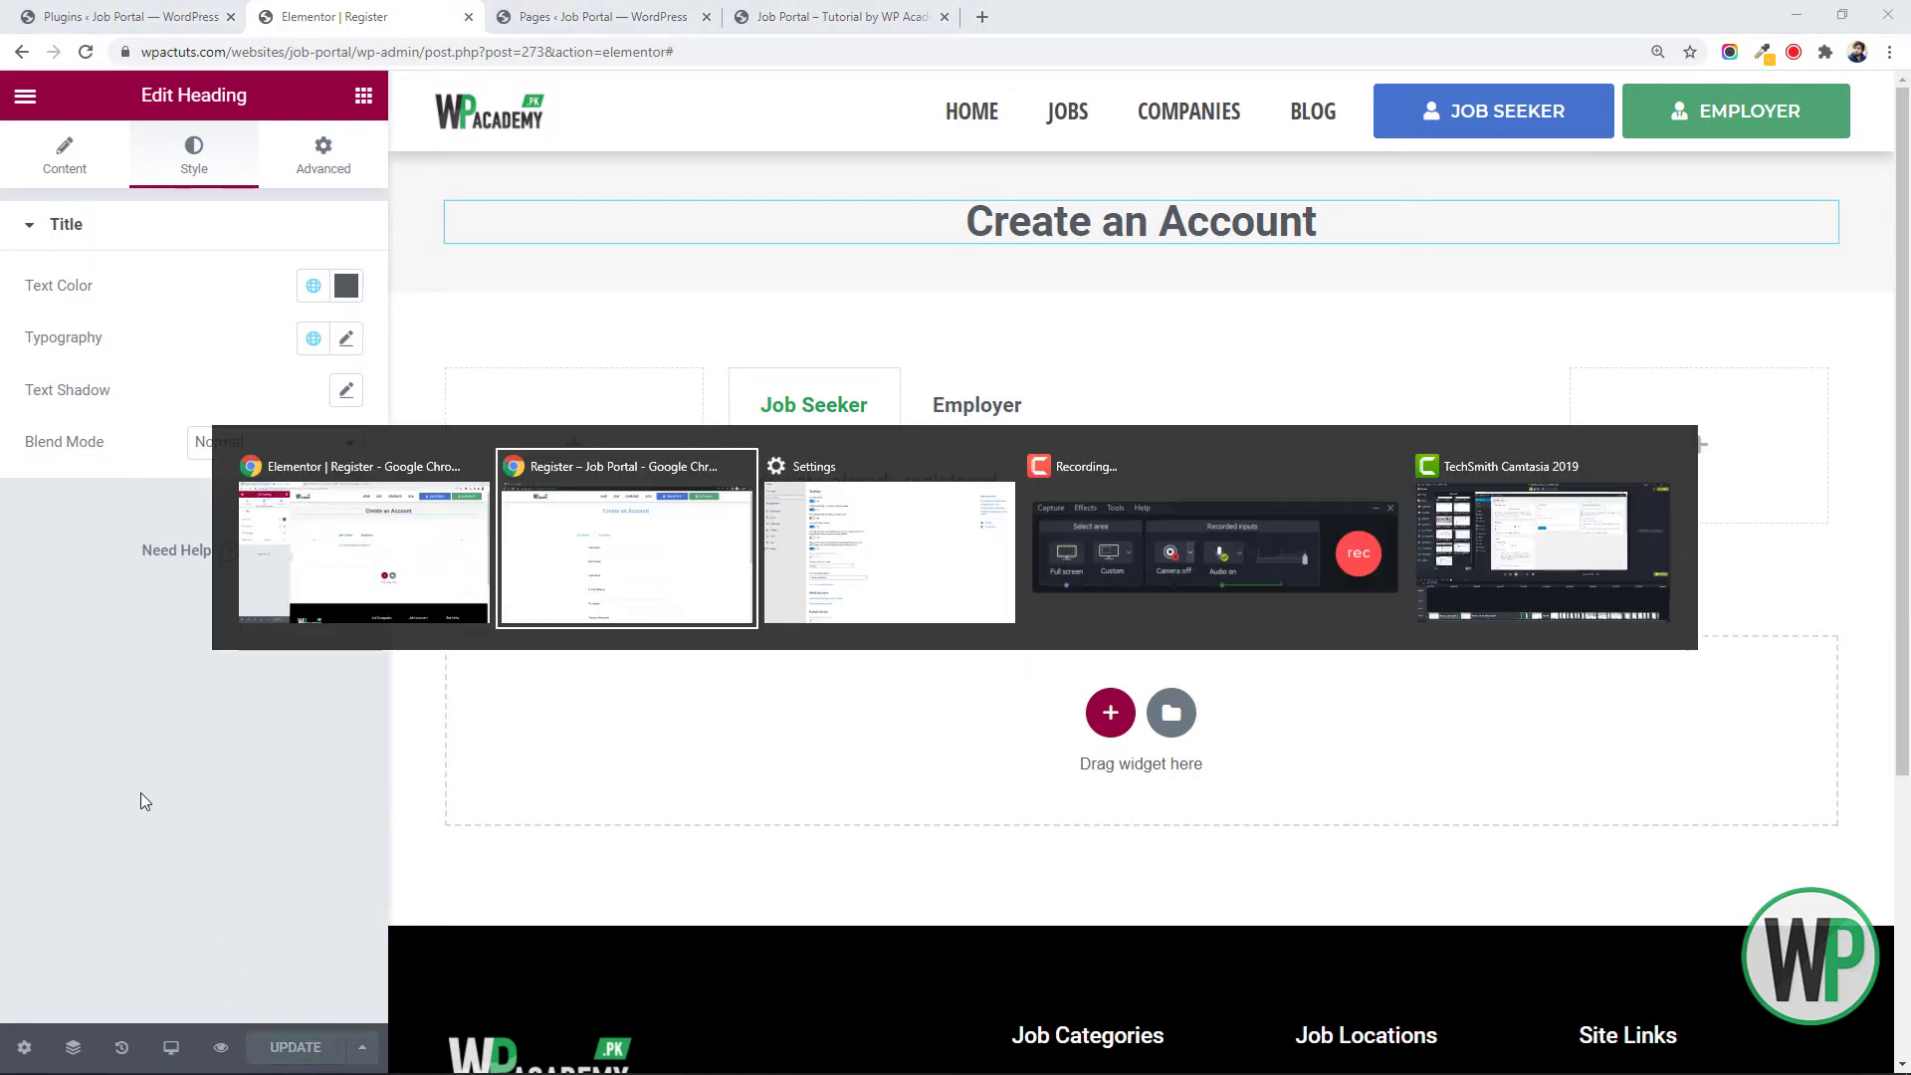
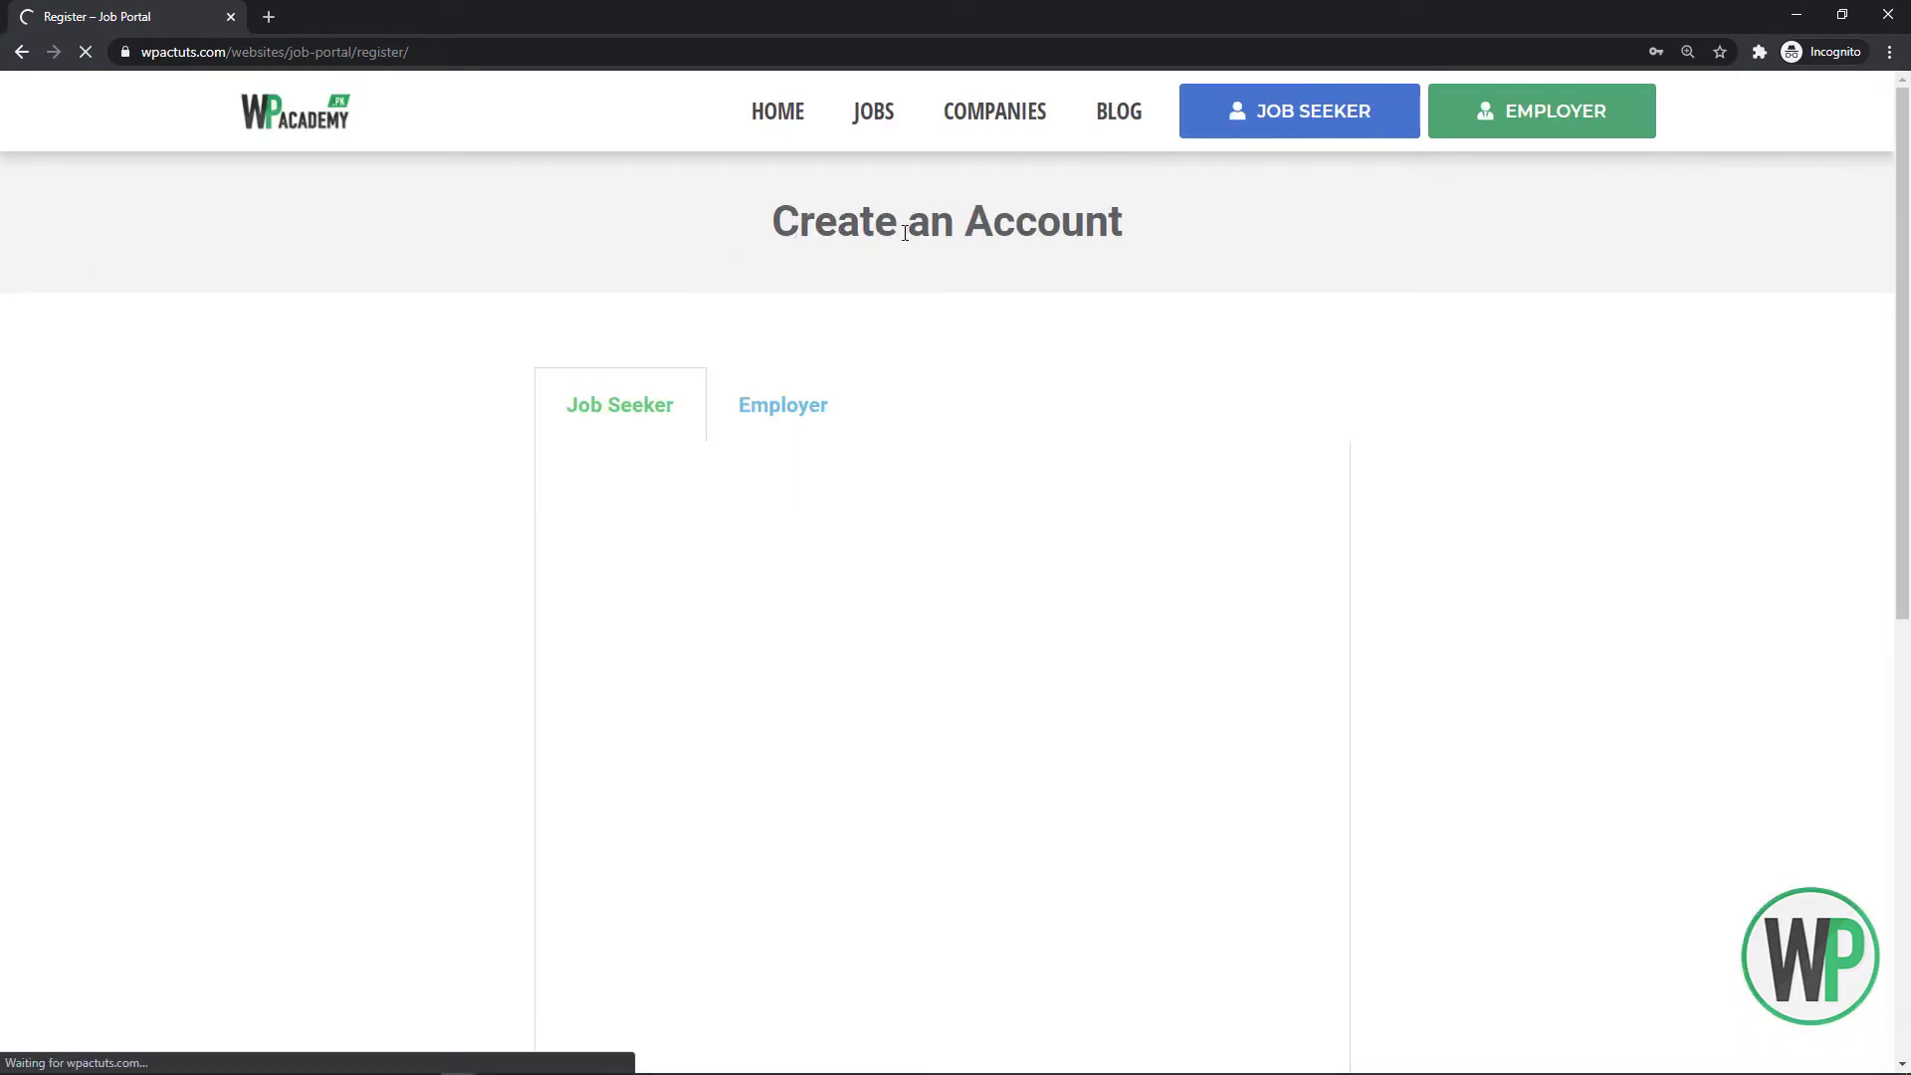
key("alt+Tab")
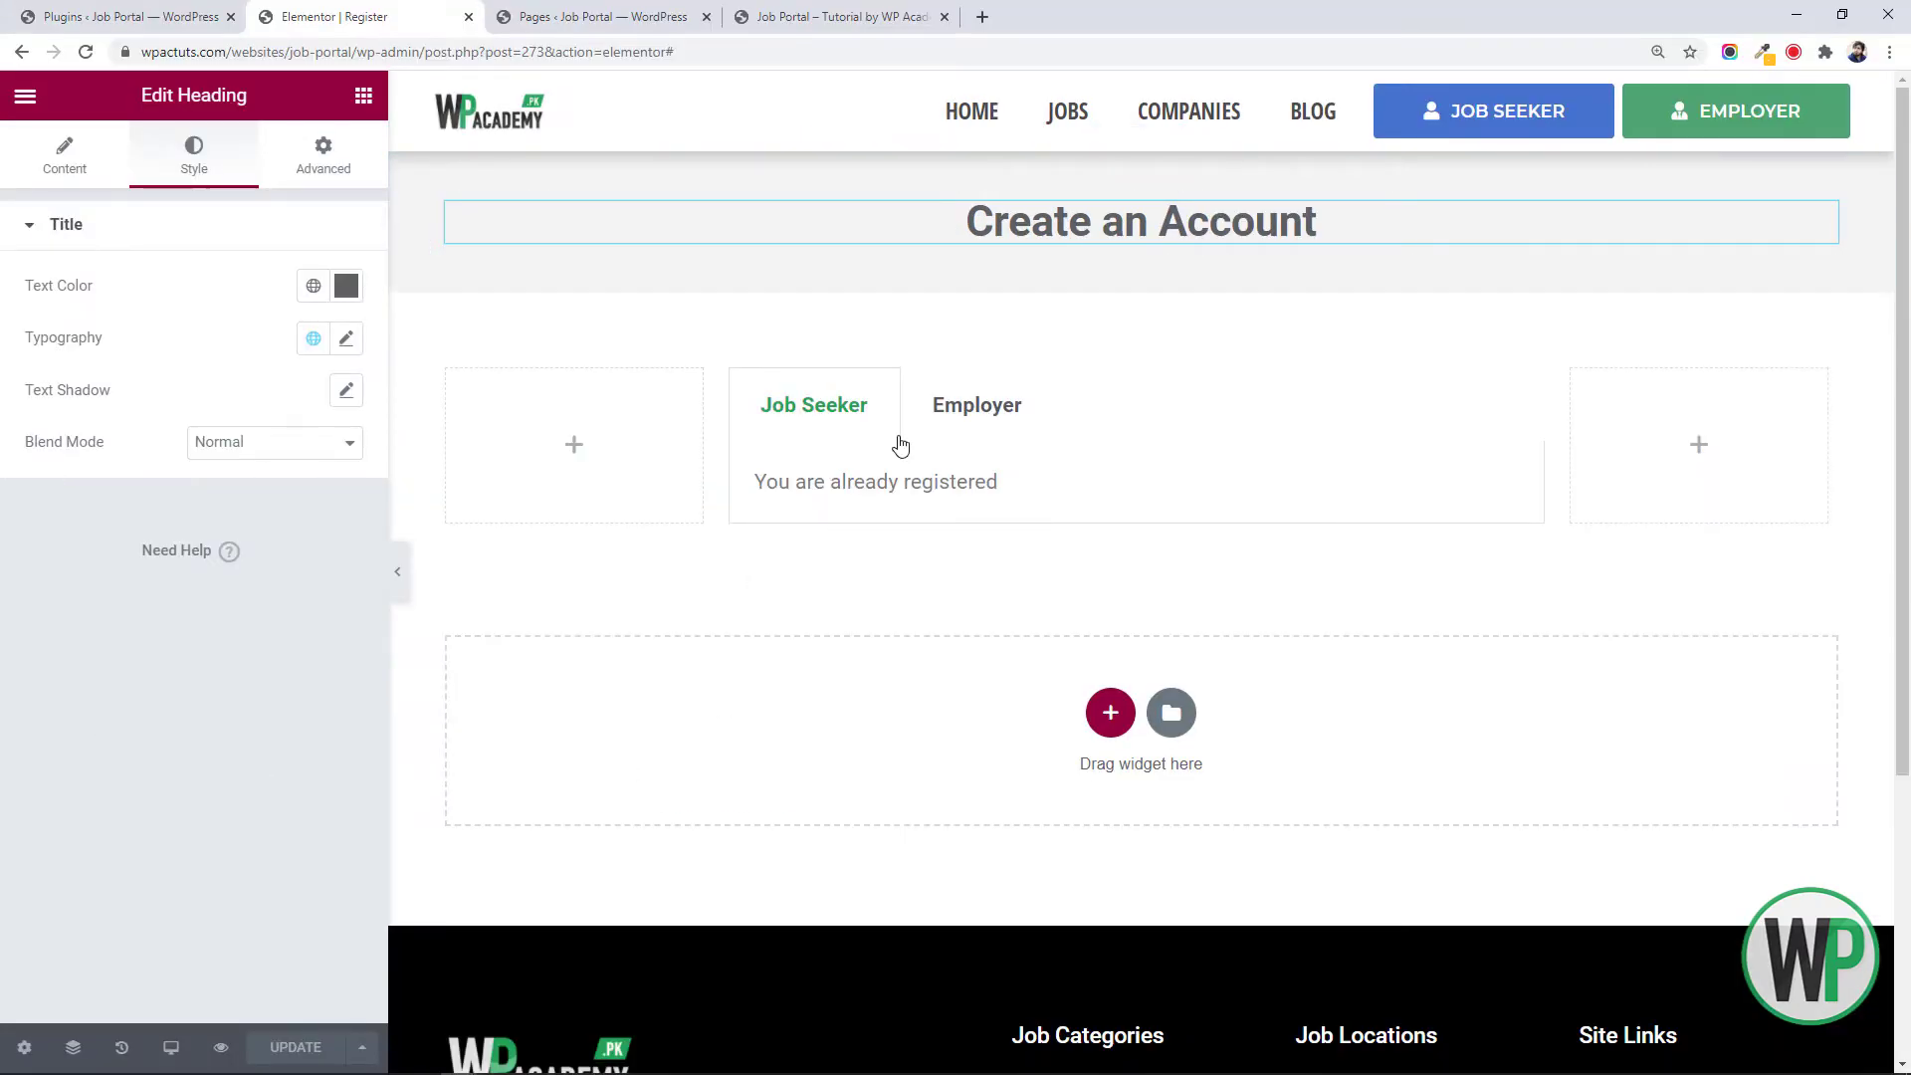
Set the registration tabs' active title color to the custom value #239F53 instead of a global color
right_click(894, 398)
left_click(909, 408)
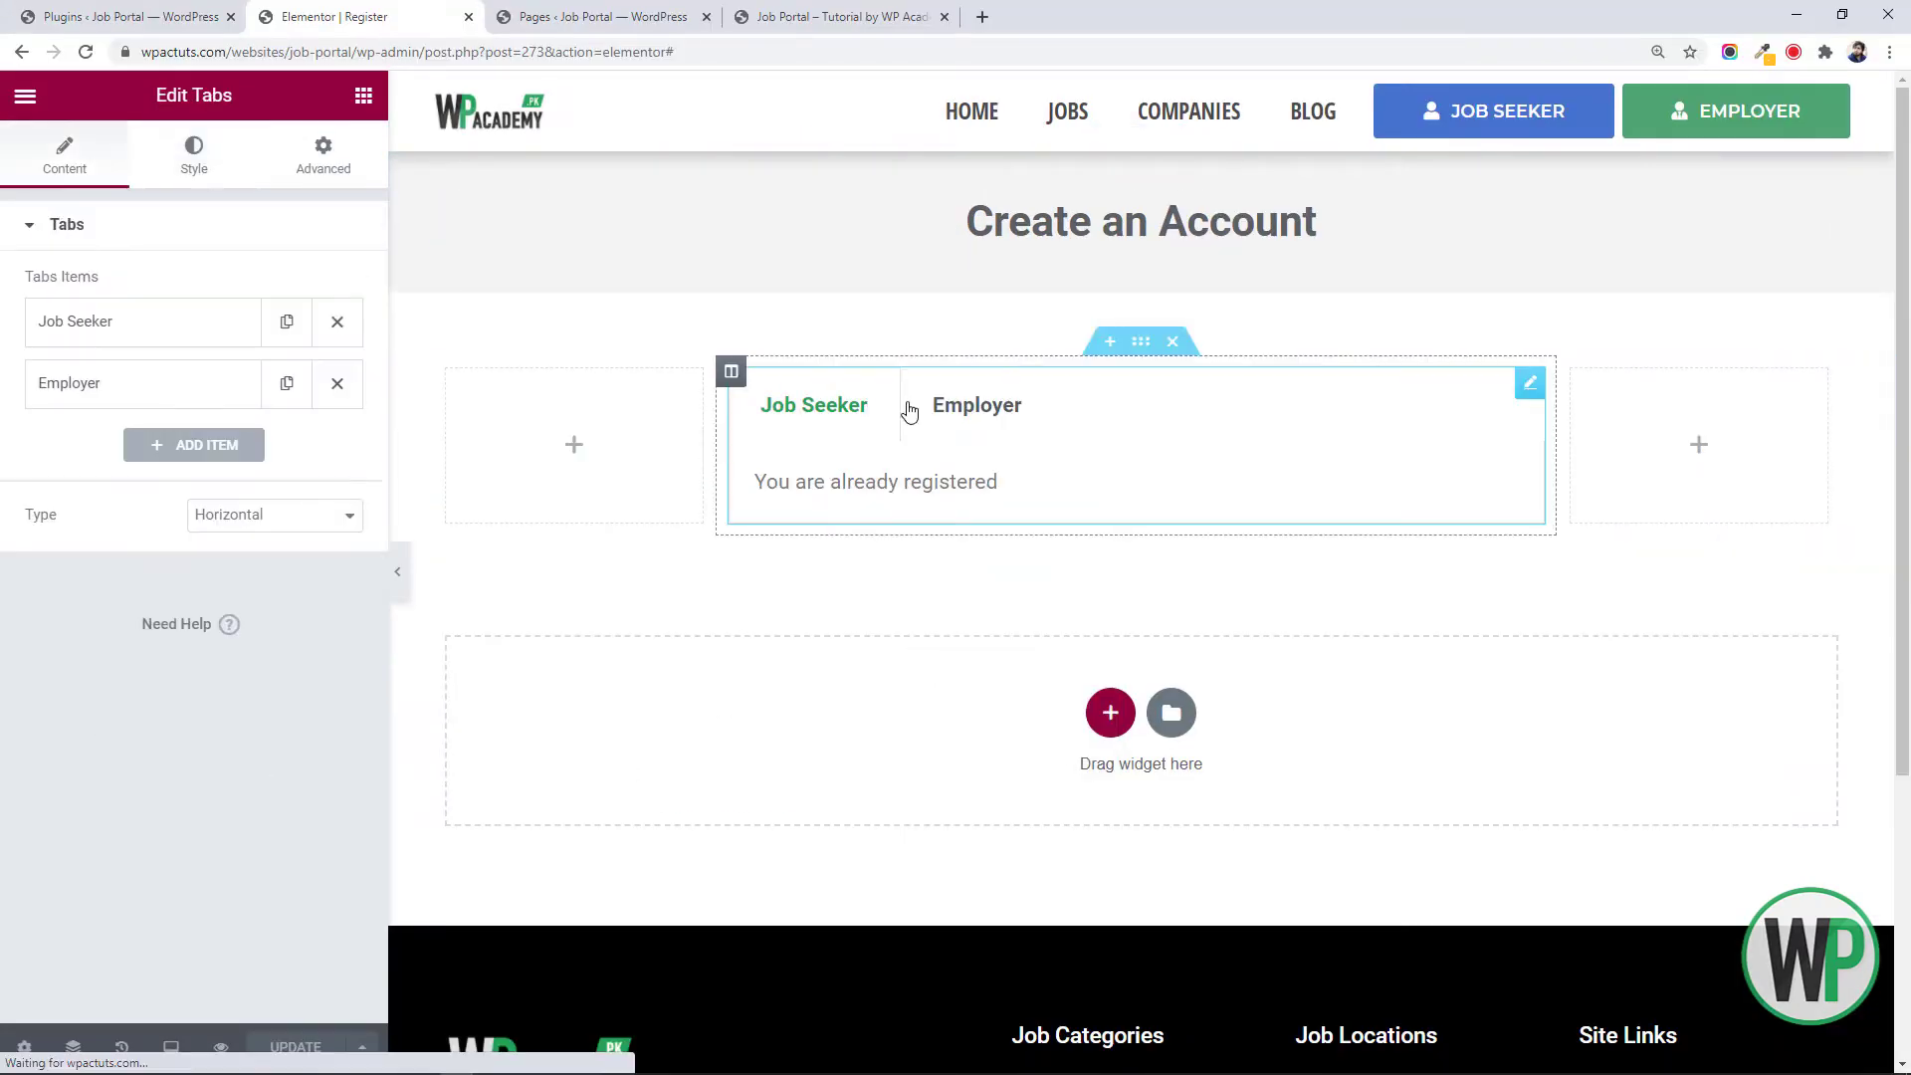
left_click(197, 185)
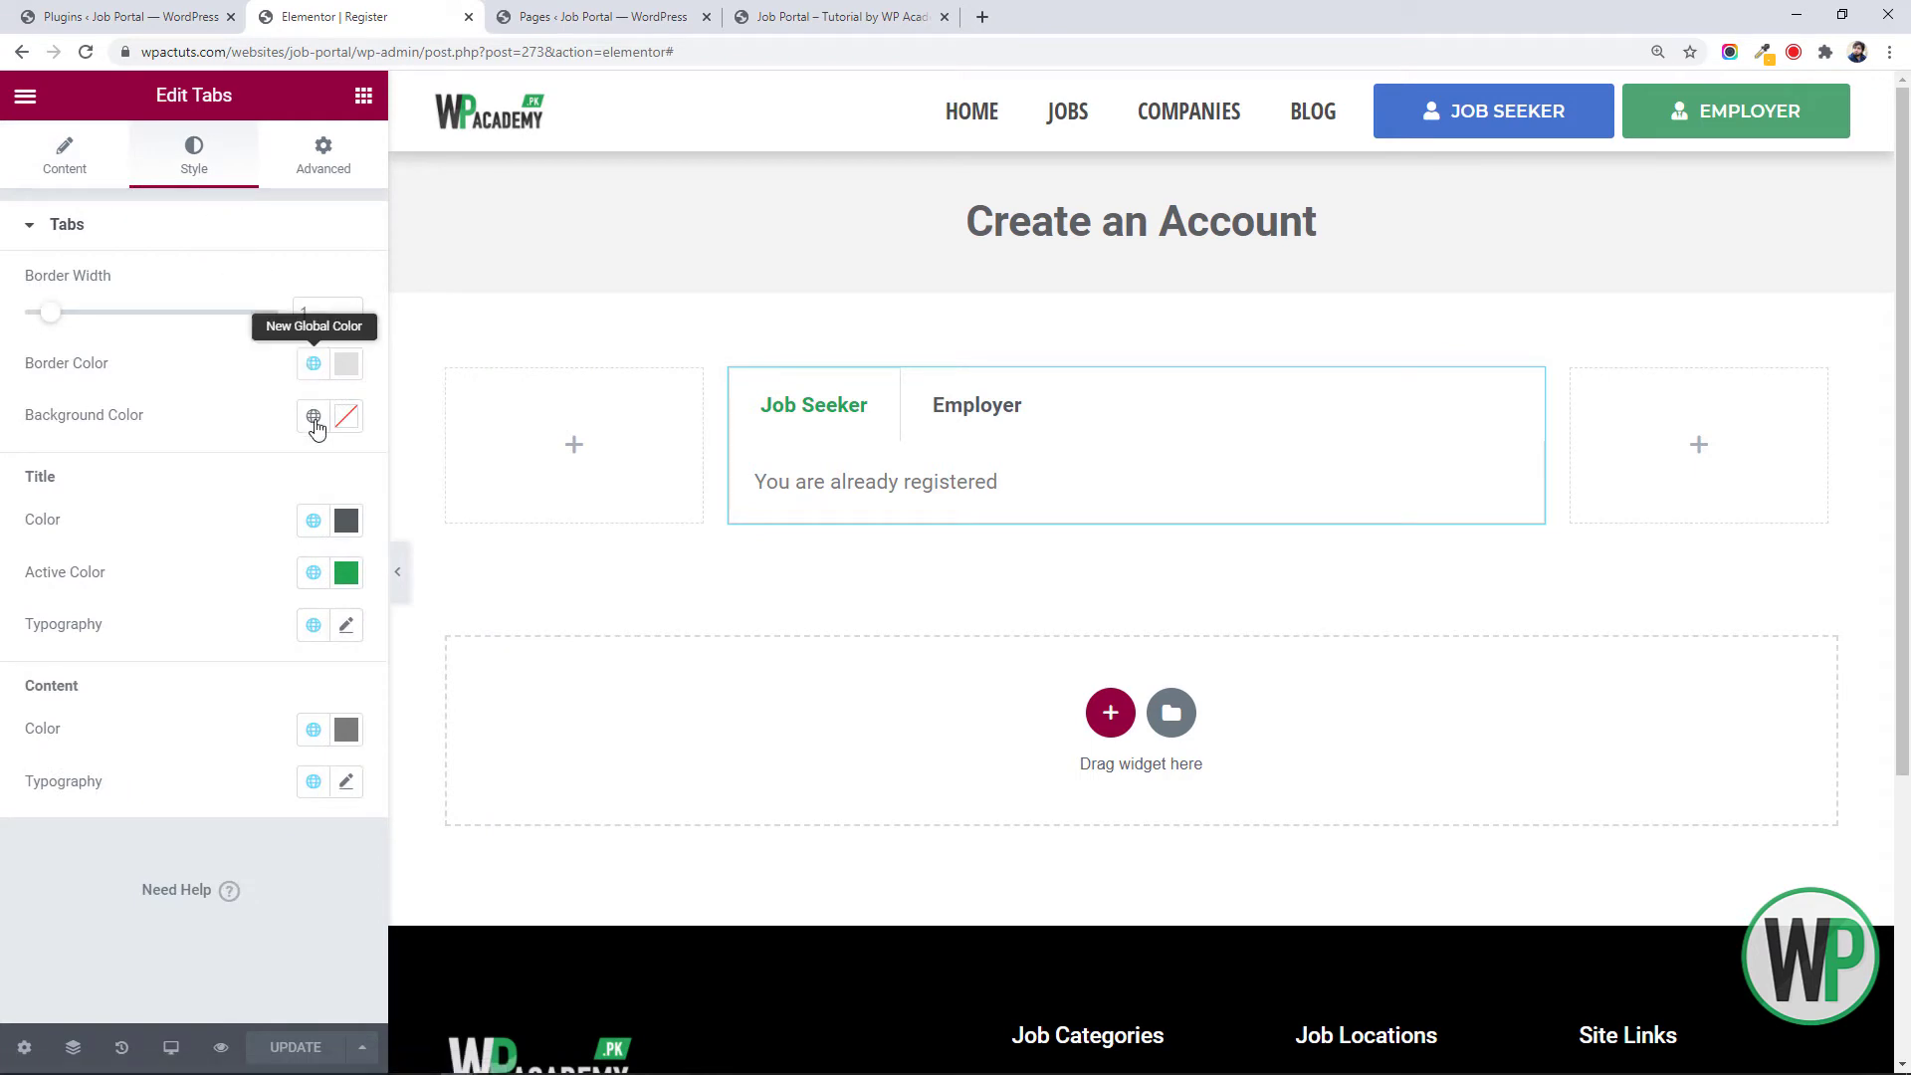
left_click(313, 570)
left_click(311, 569)
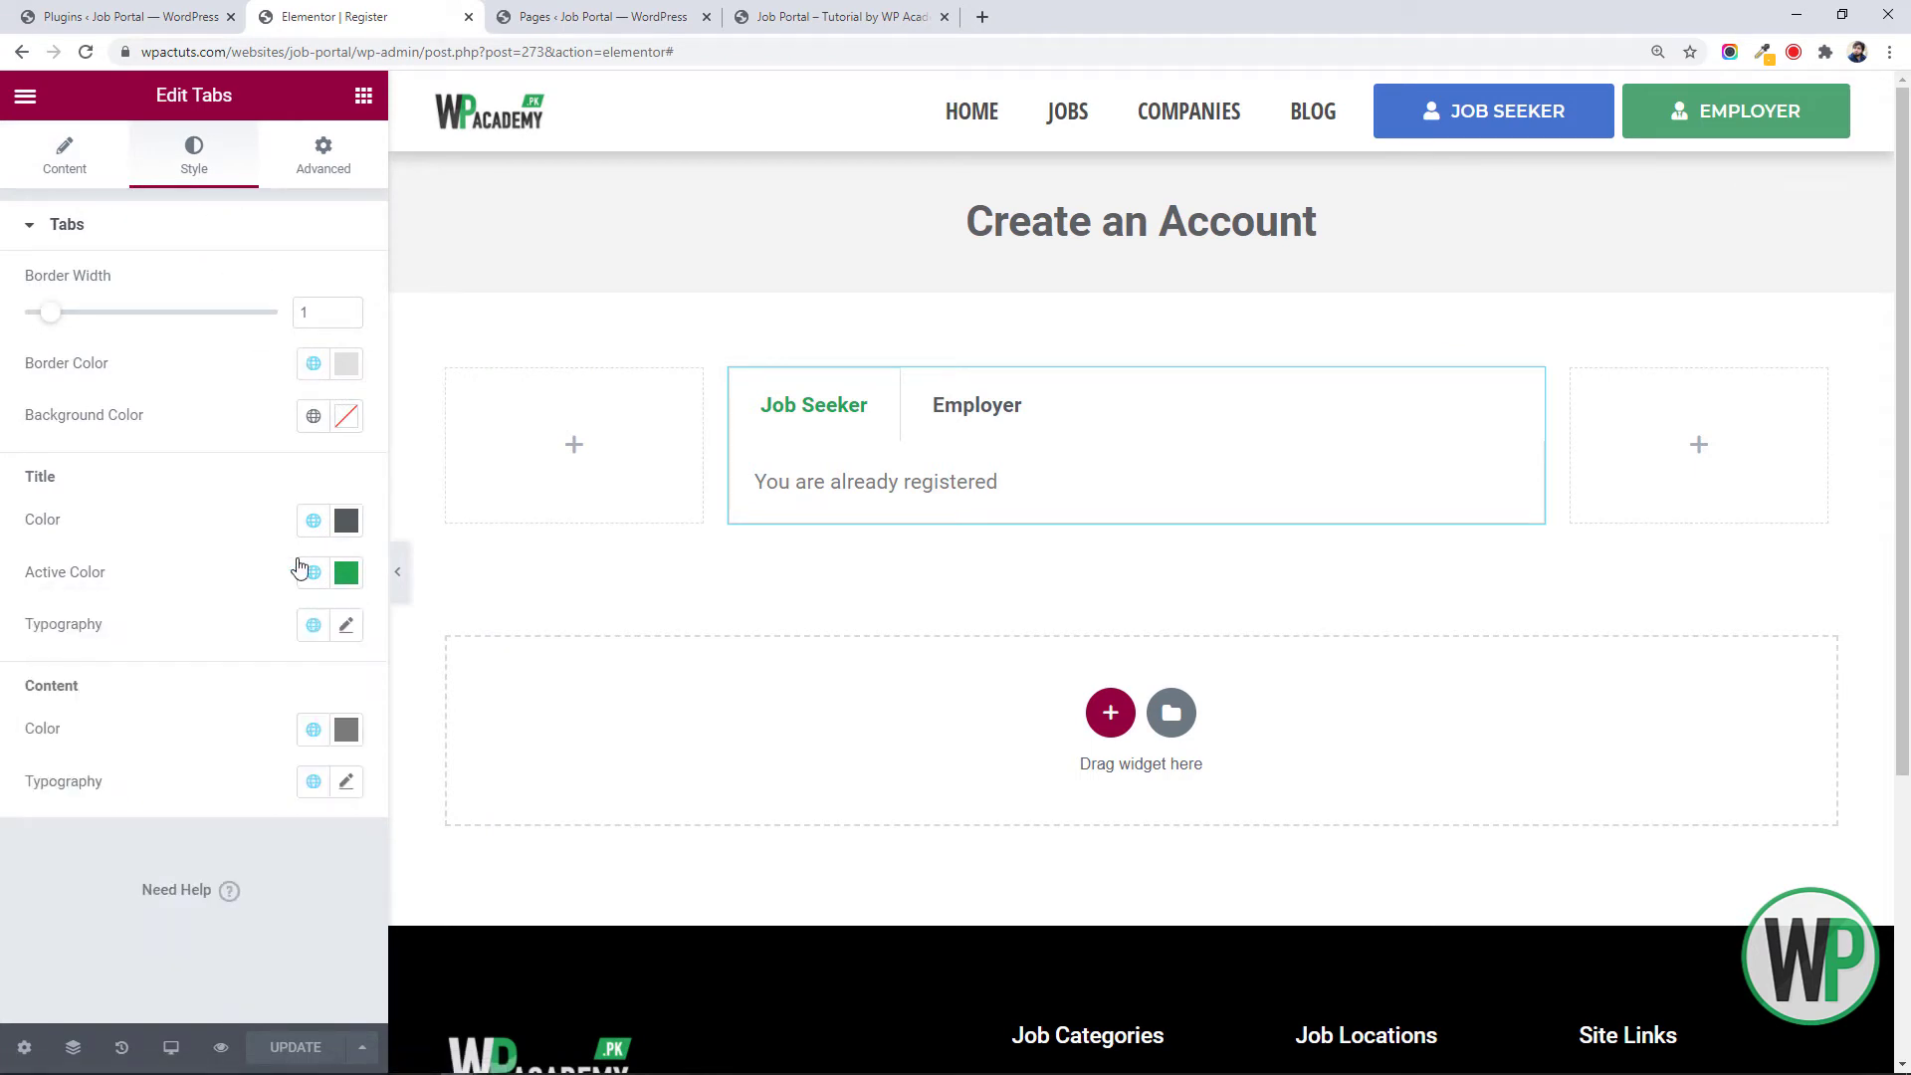
left_click(346, 574)
type("#239F53")
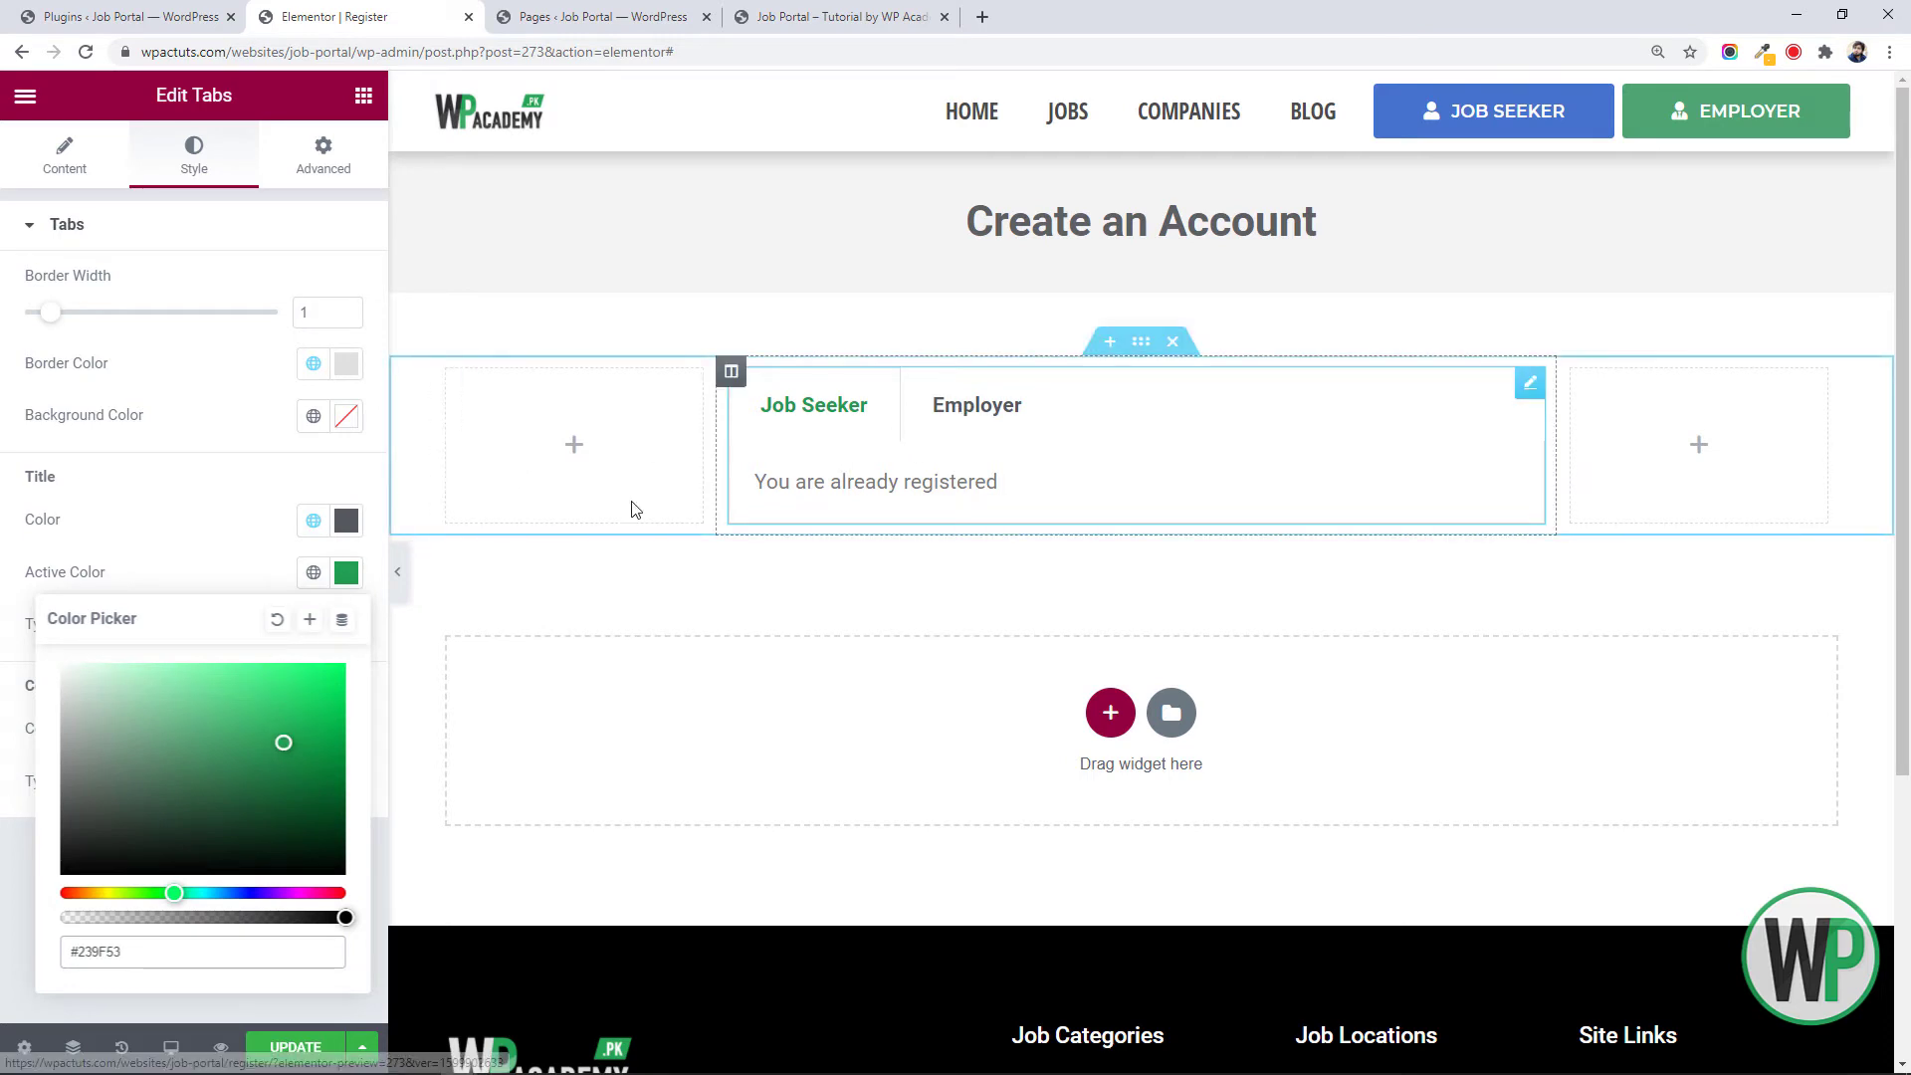
Set the registration tabs' normal title color to the custom value #51555A and update the page
left_click(346, 521)
left_click(87, 748)
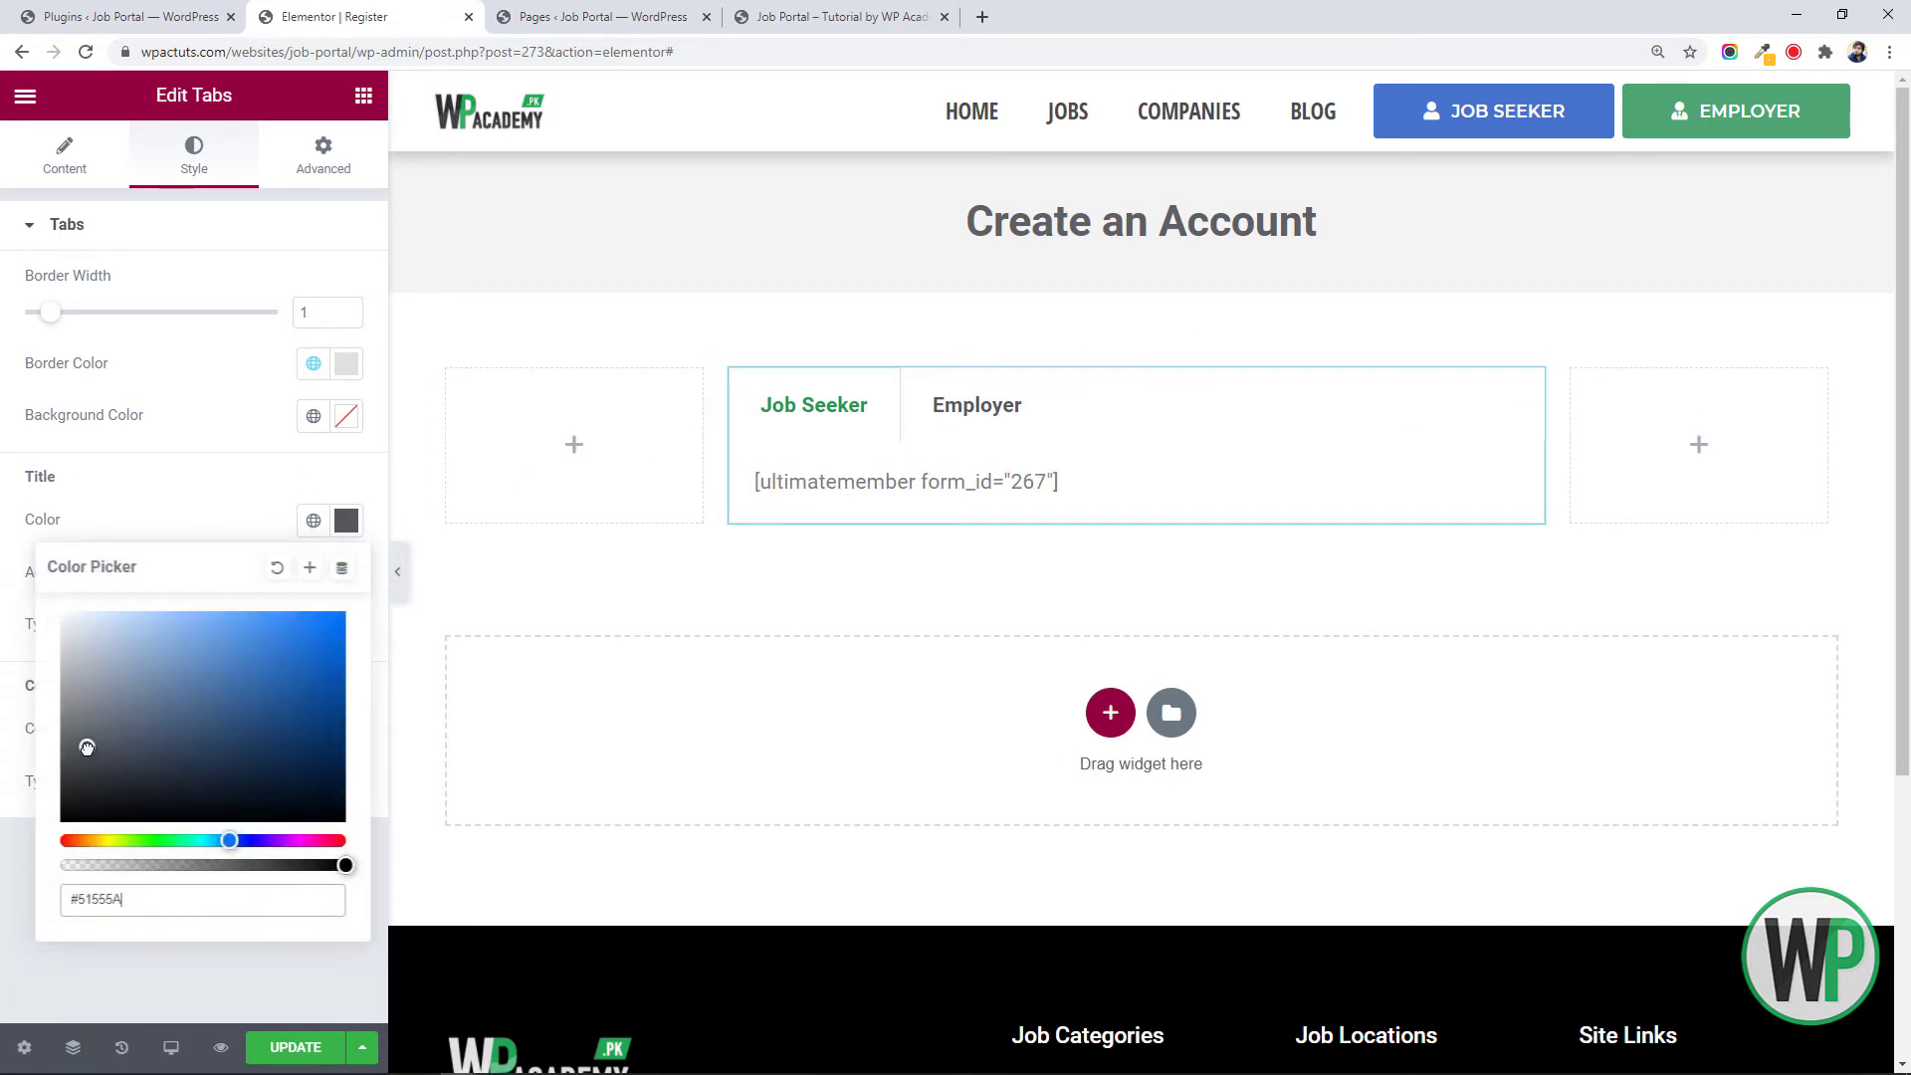
left_click(117, 510)
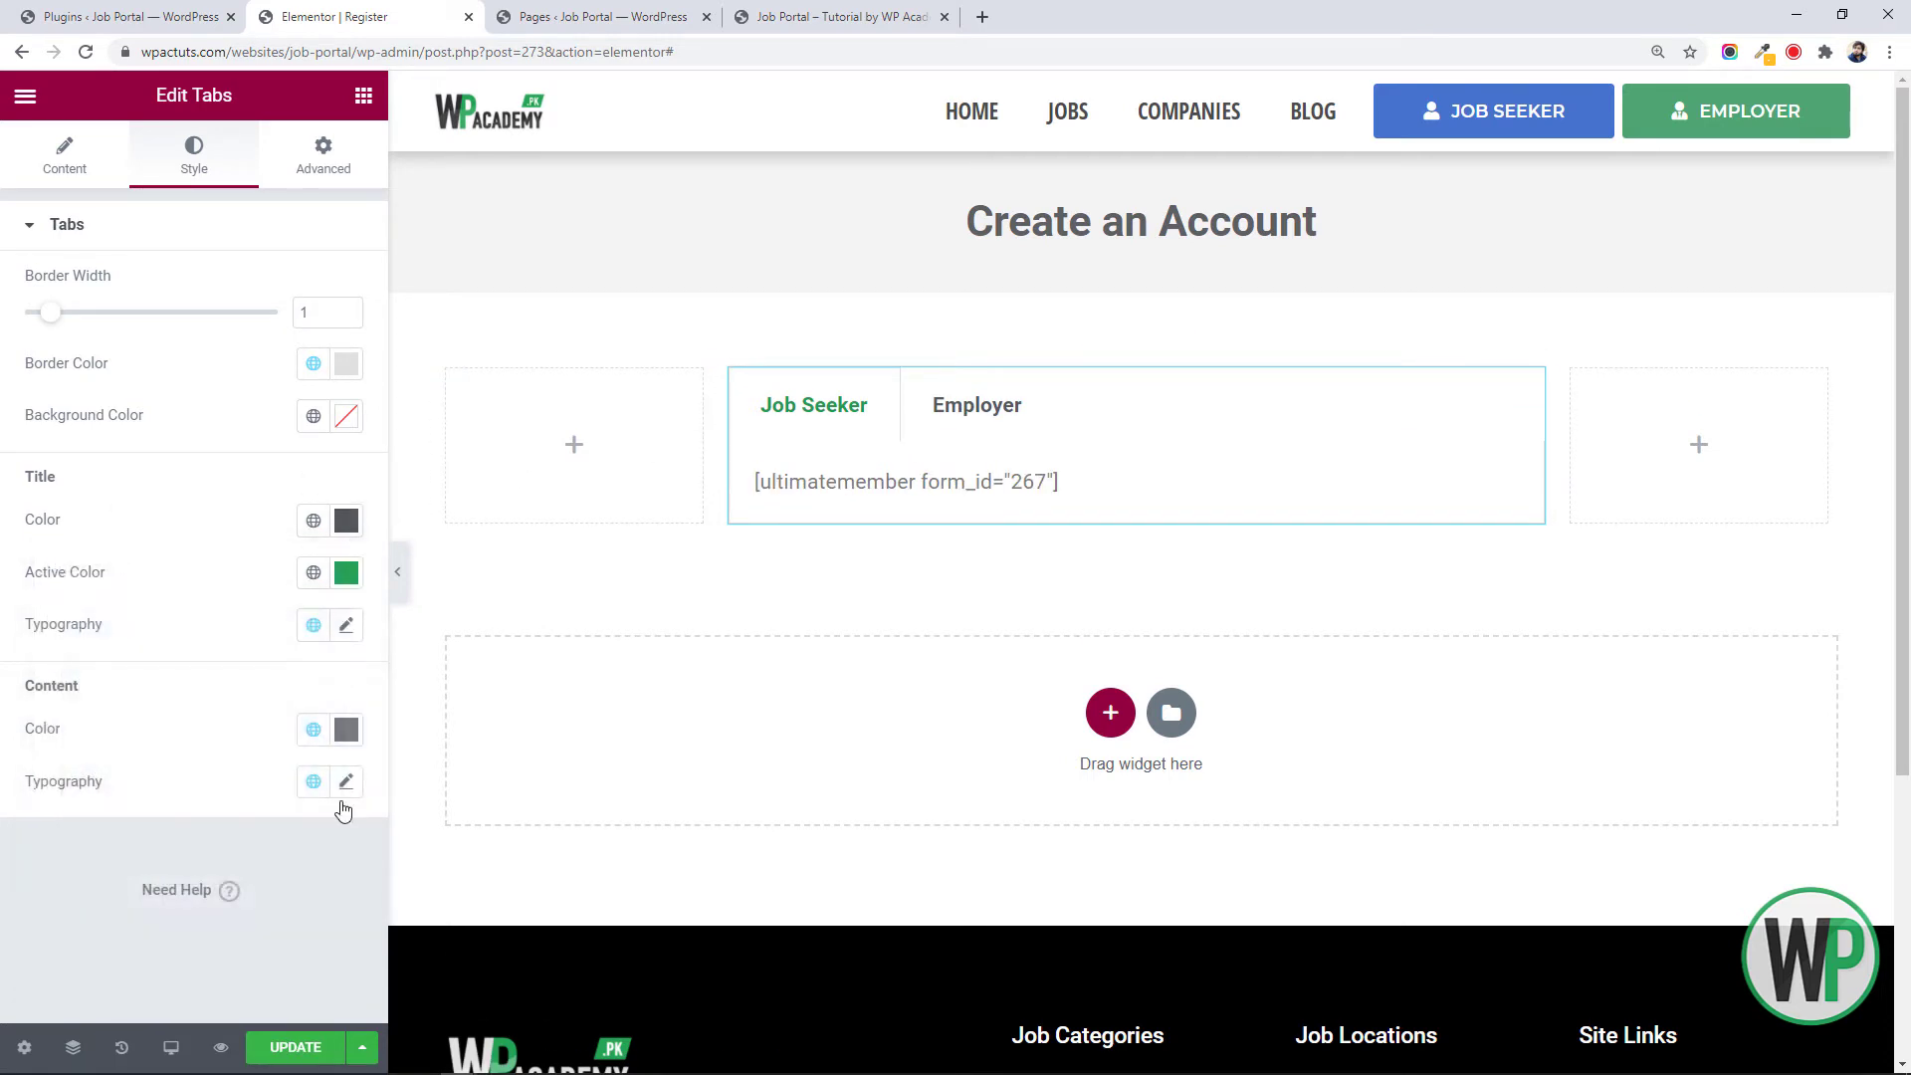
left_click(297, 1044)
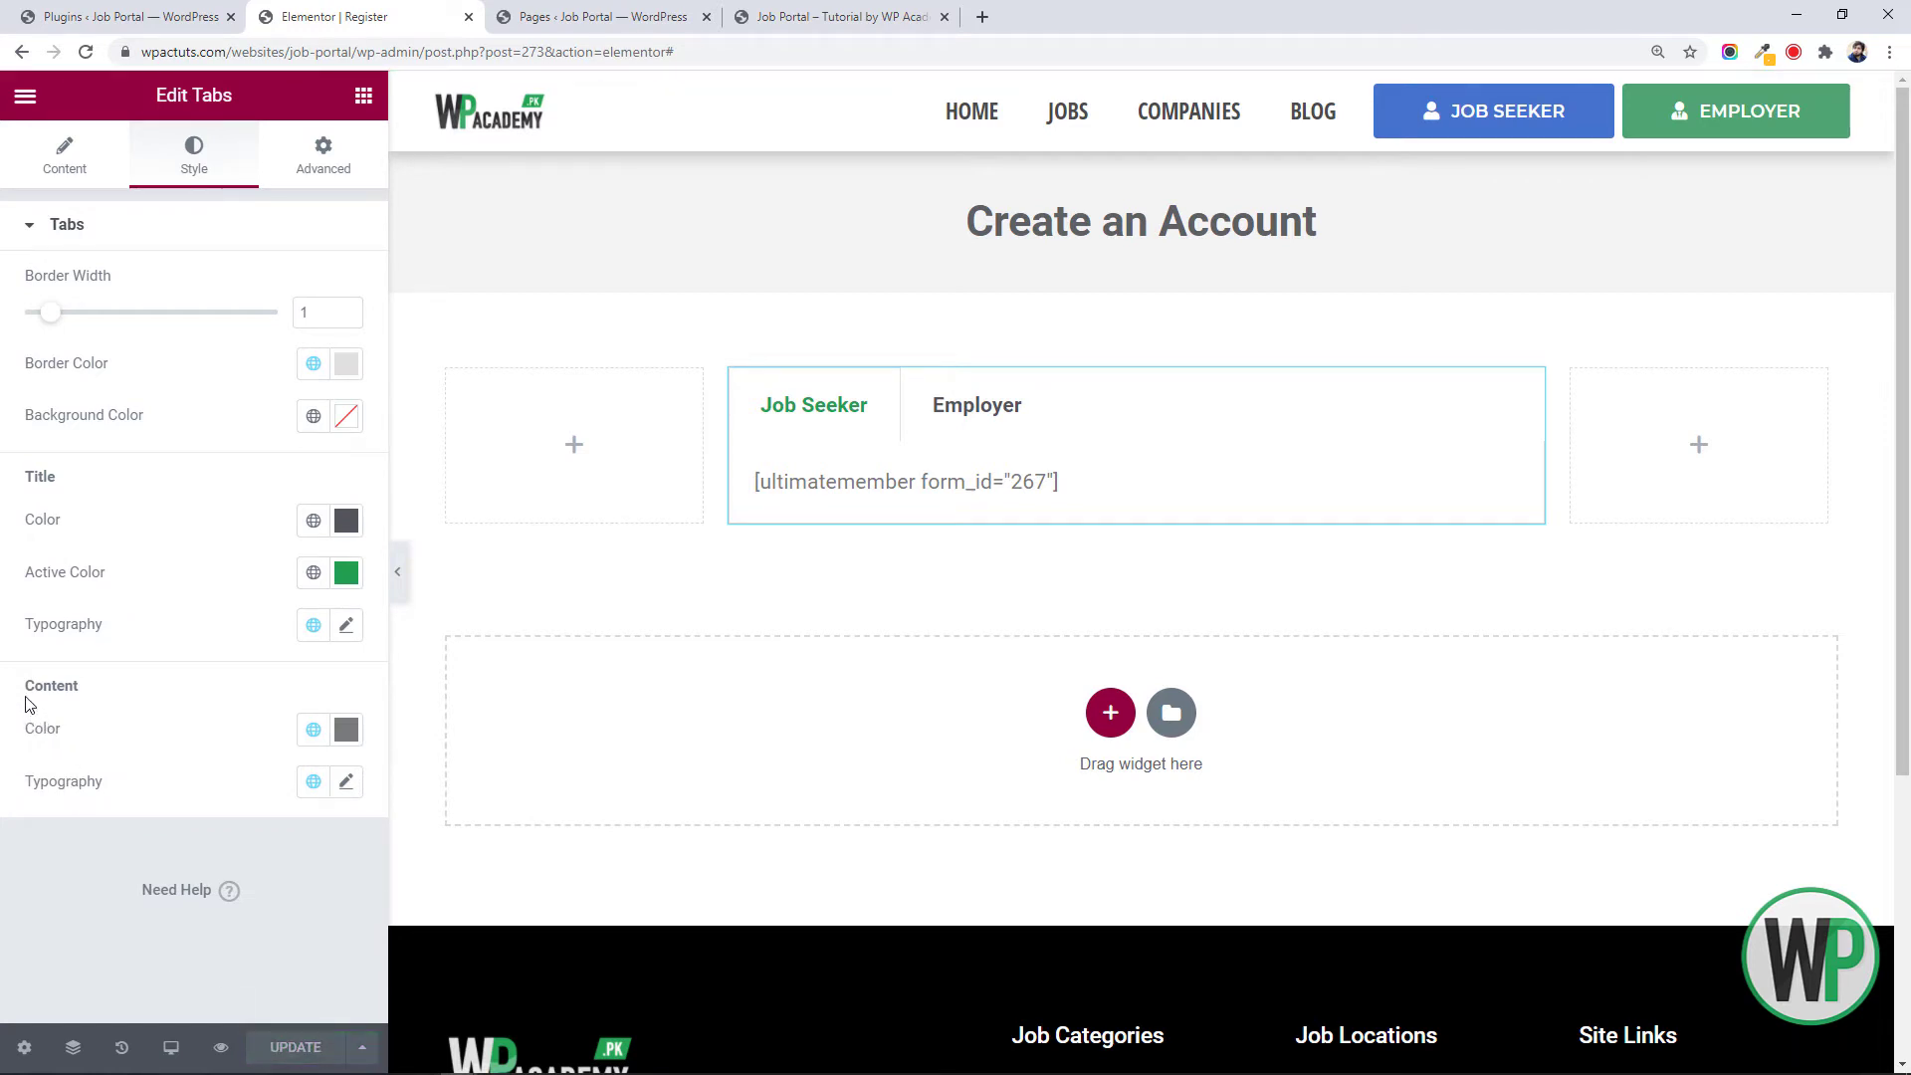
Check the tab title colors and both registration forms on the published Register page by switching between Job Seeker and Employer
key("alt+Tab")
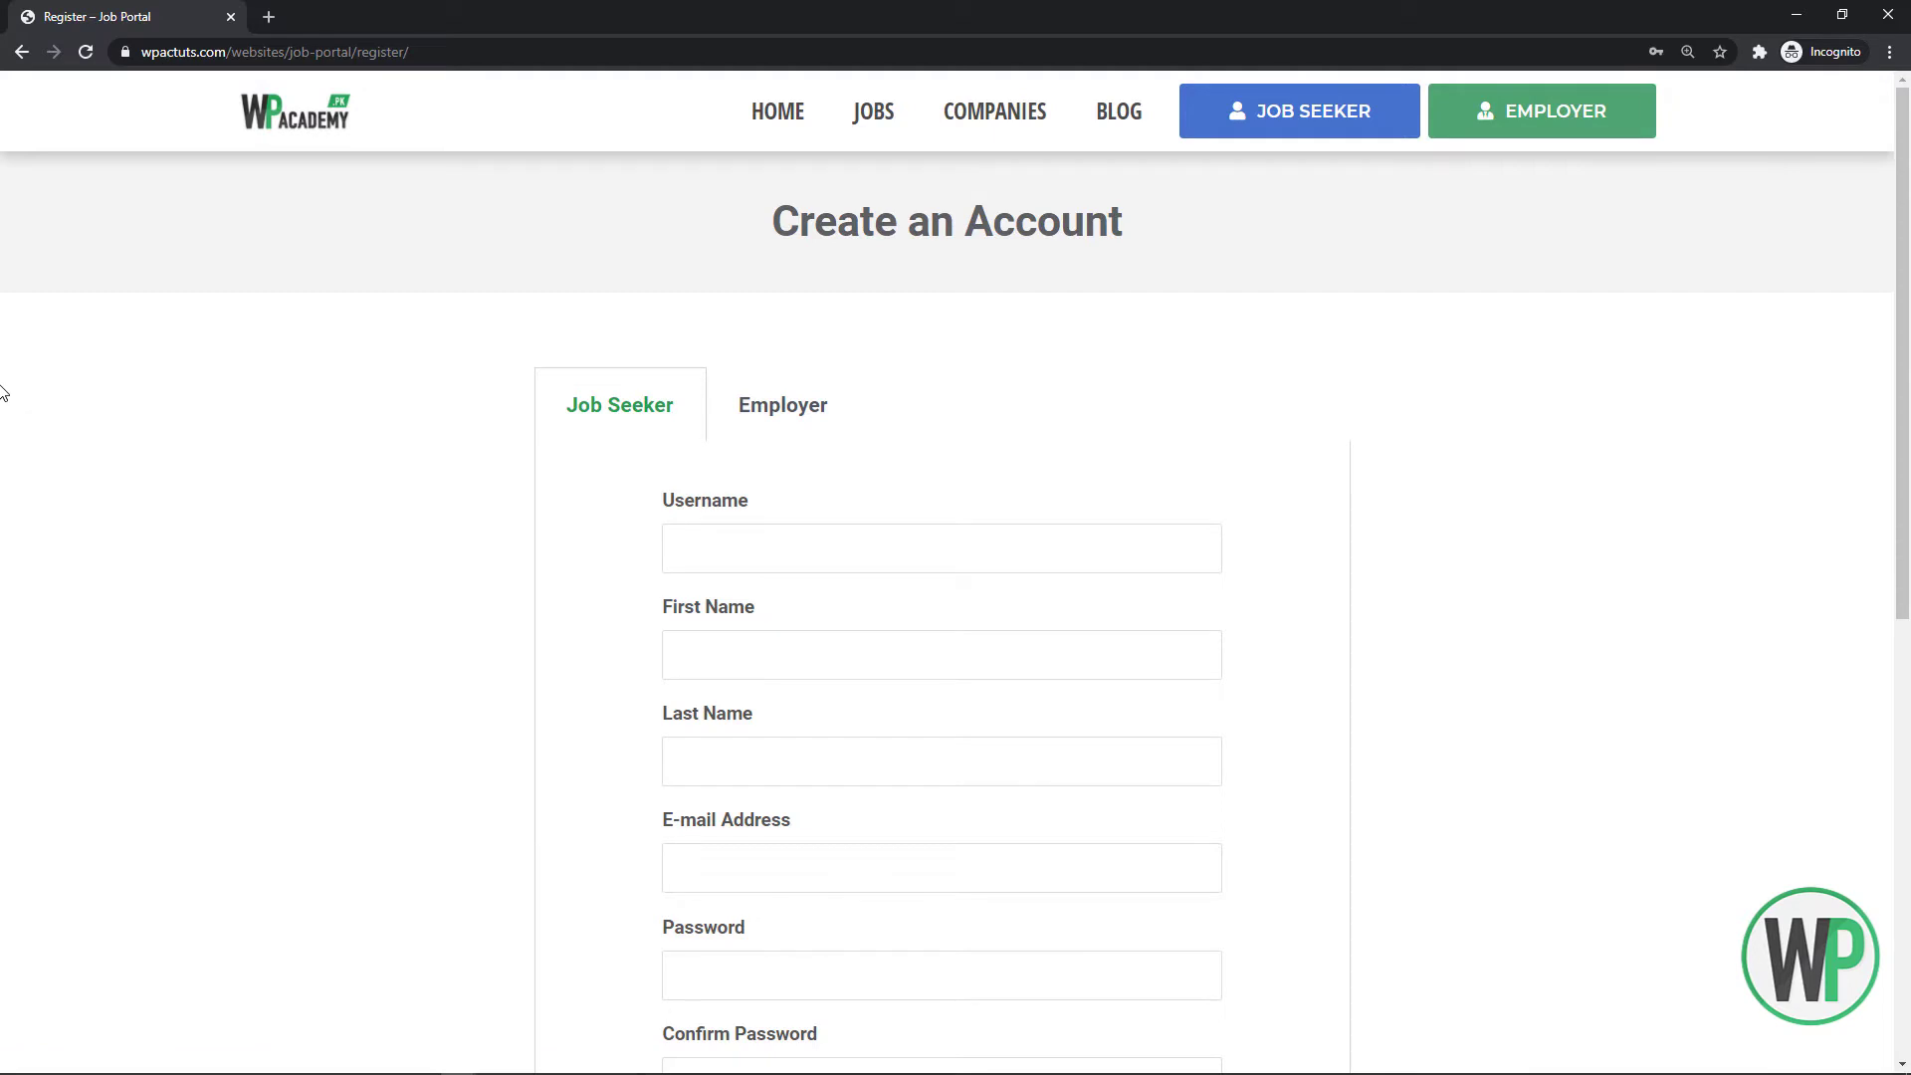
scroll(182, 376, "down", 1)
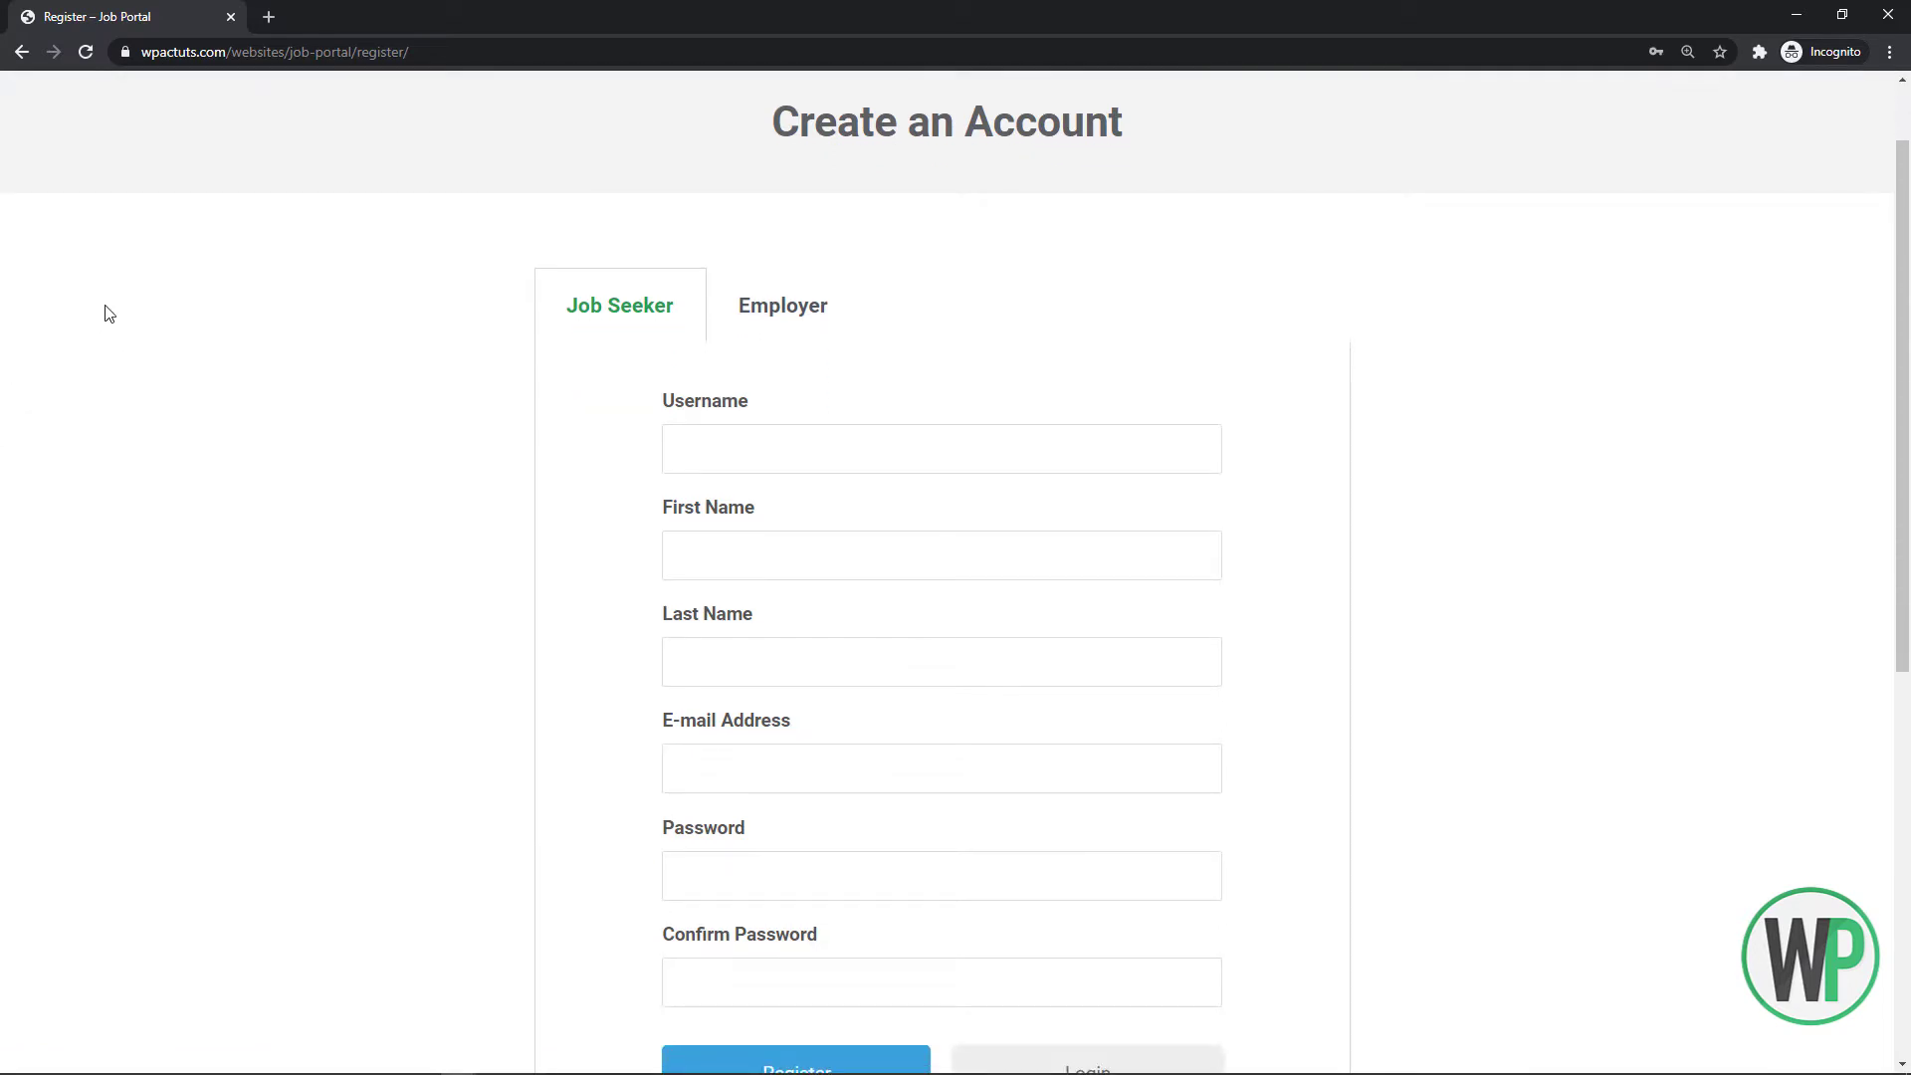
left_click(722, 309)
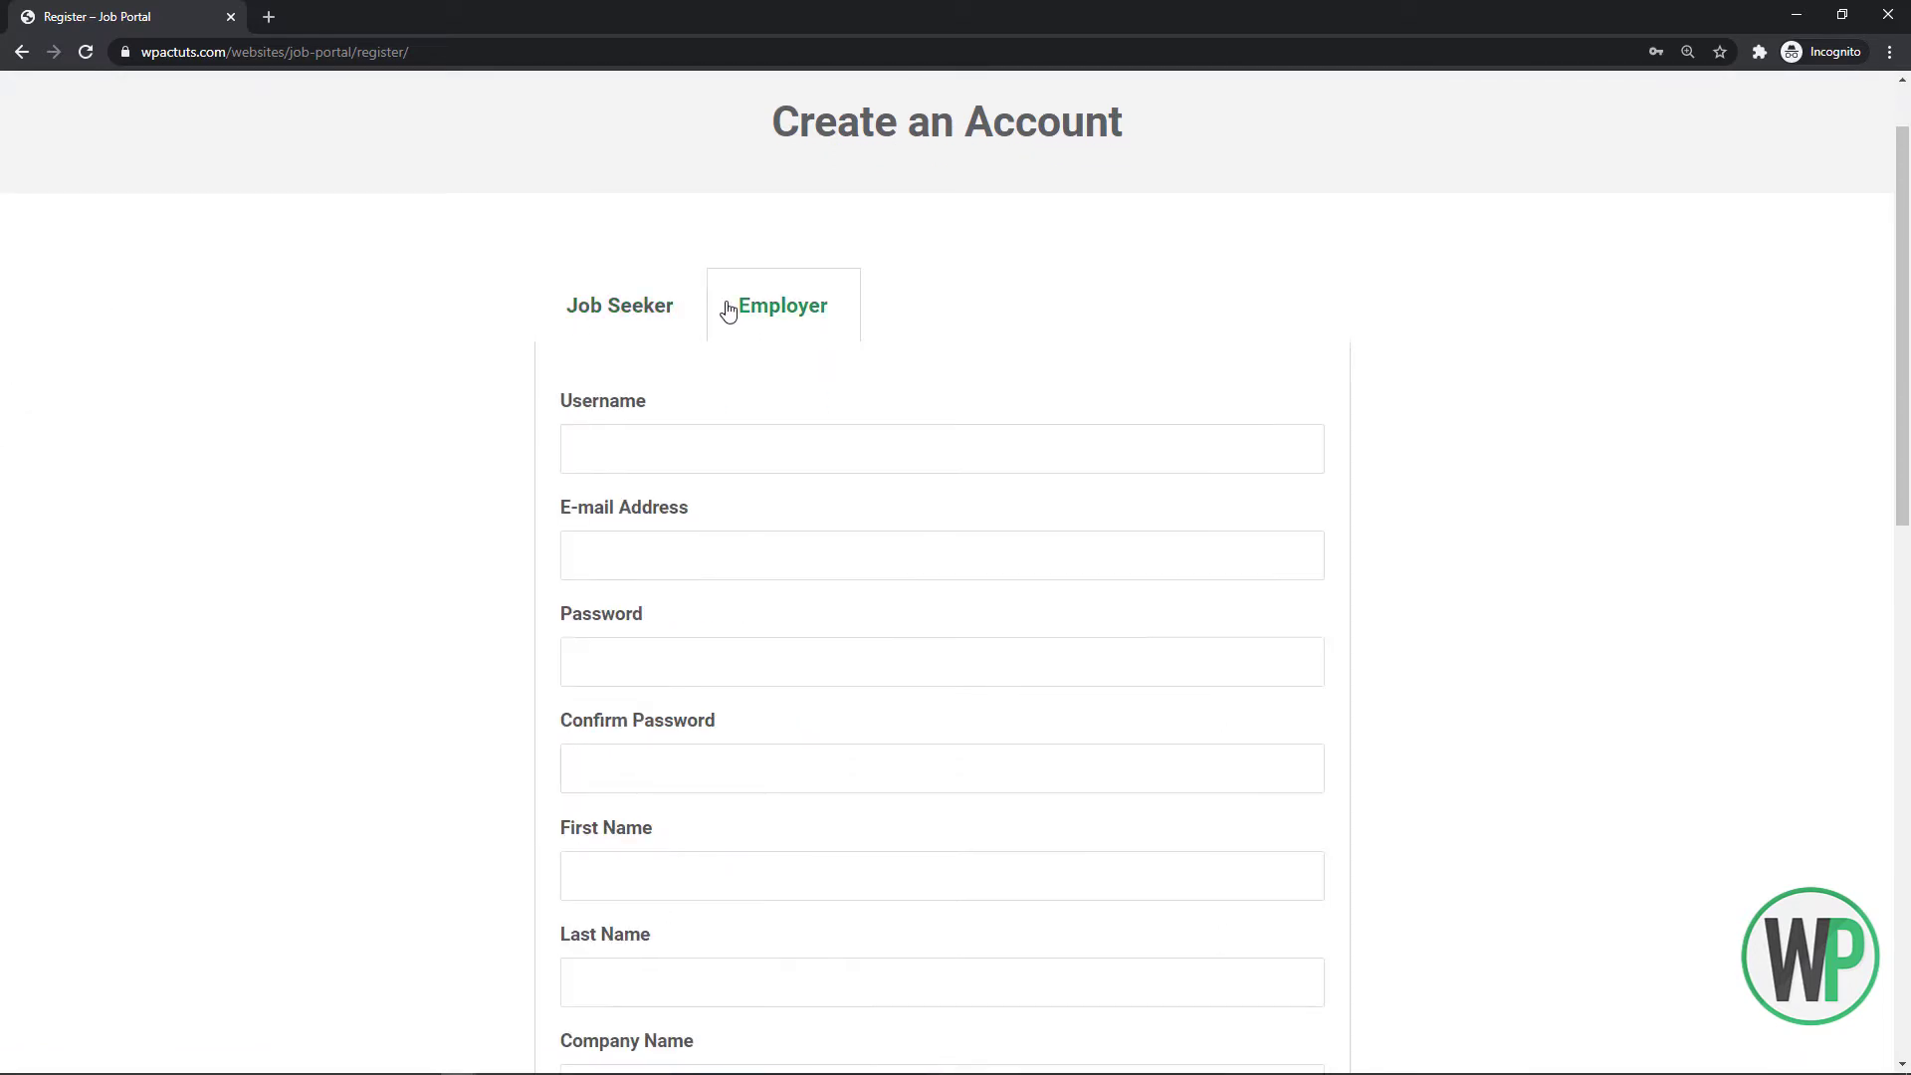
left_click(621, 326)
left_click(772, 325)
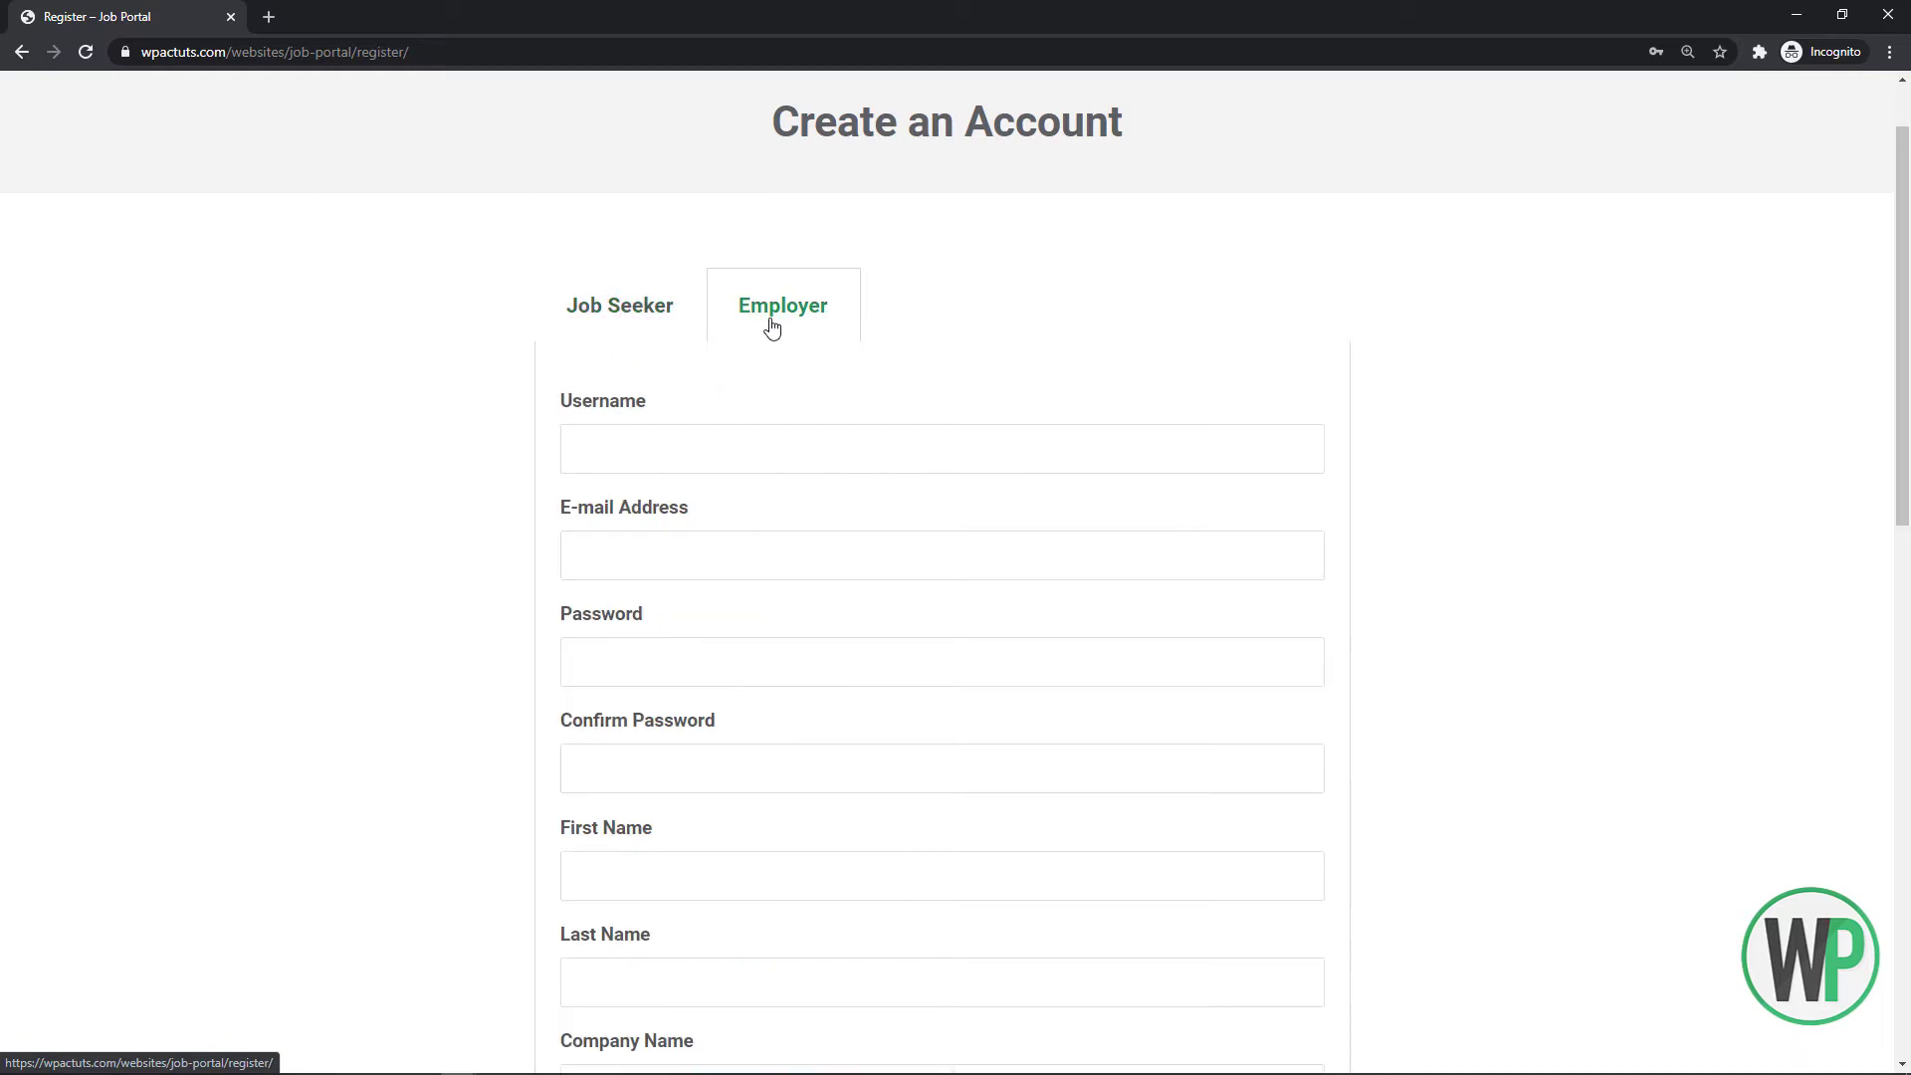
left_click(649, 314)
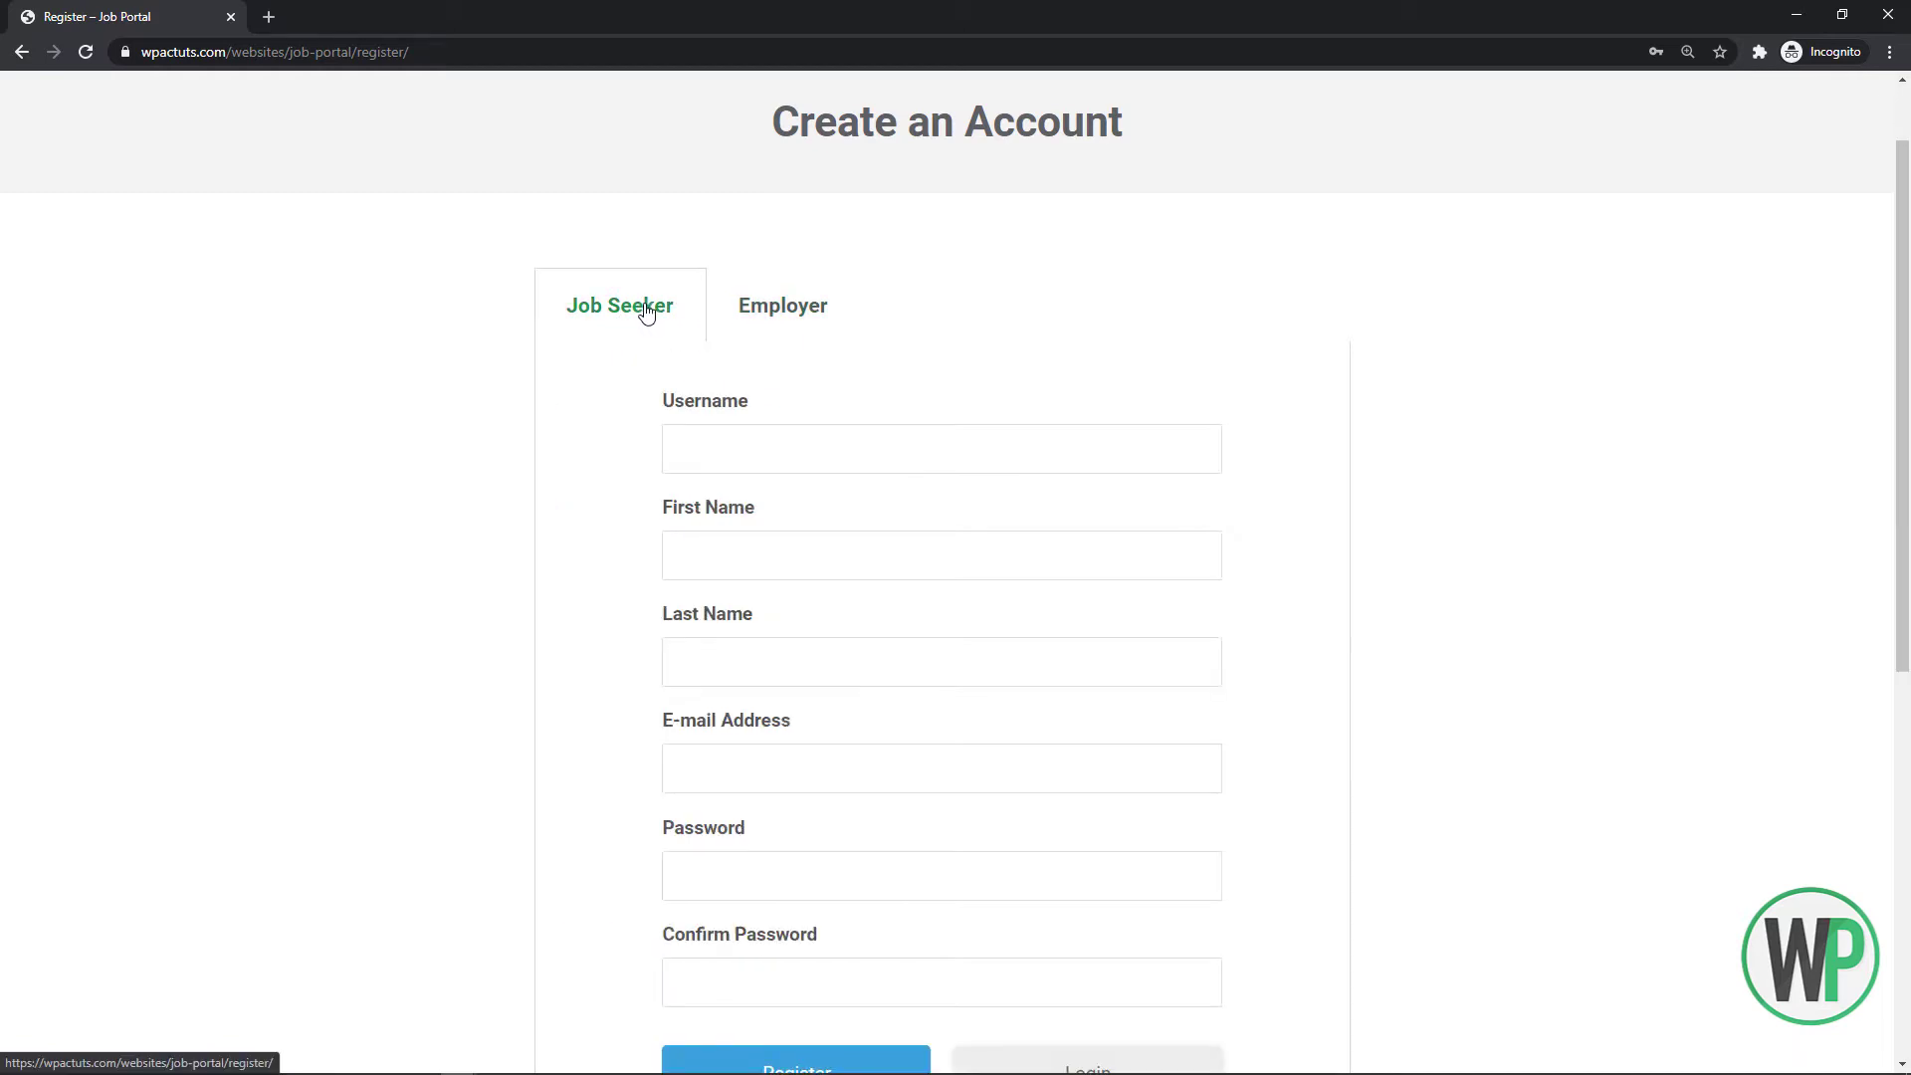
left_click(783, 313)
left_click(649, 315)
left_click(754, 310)
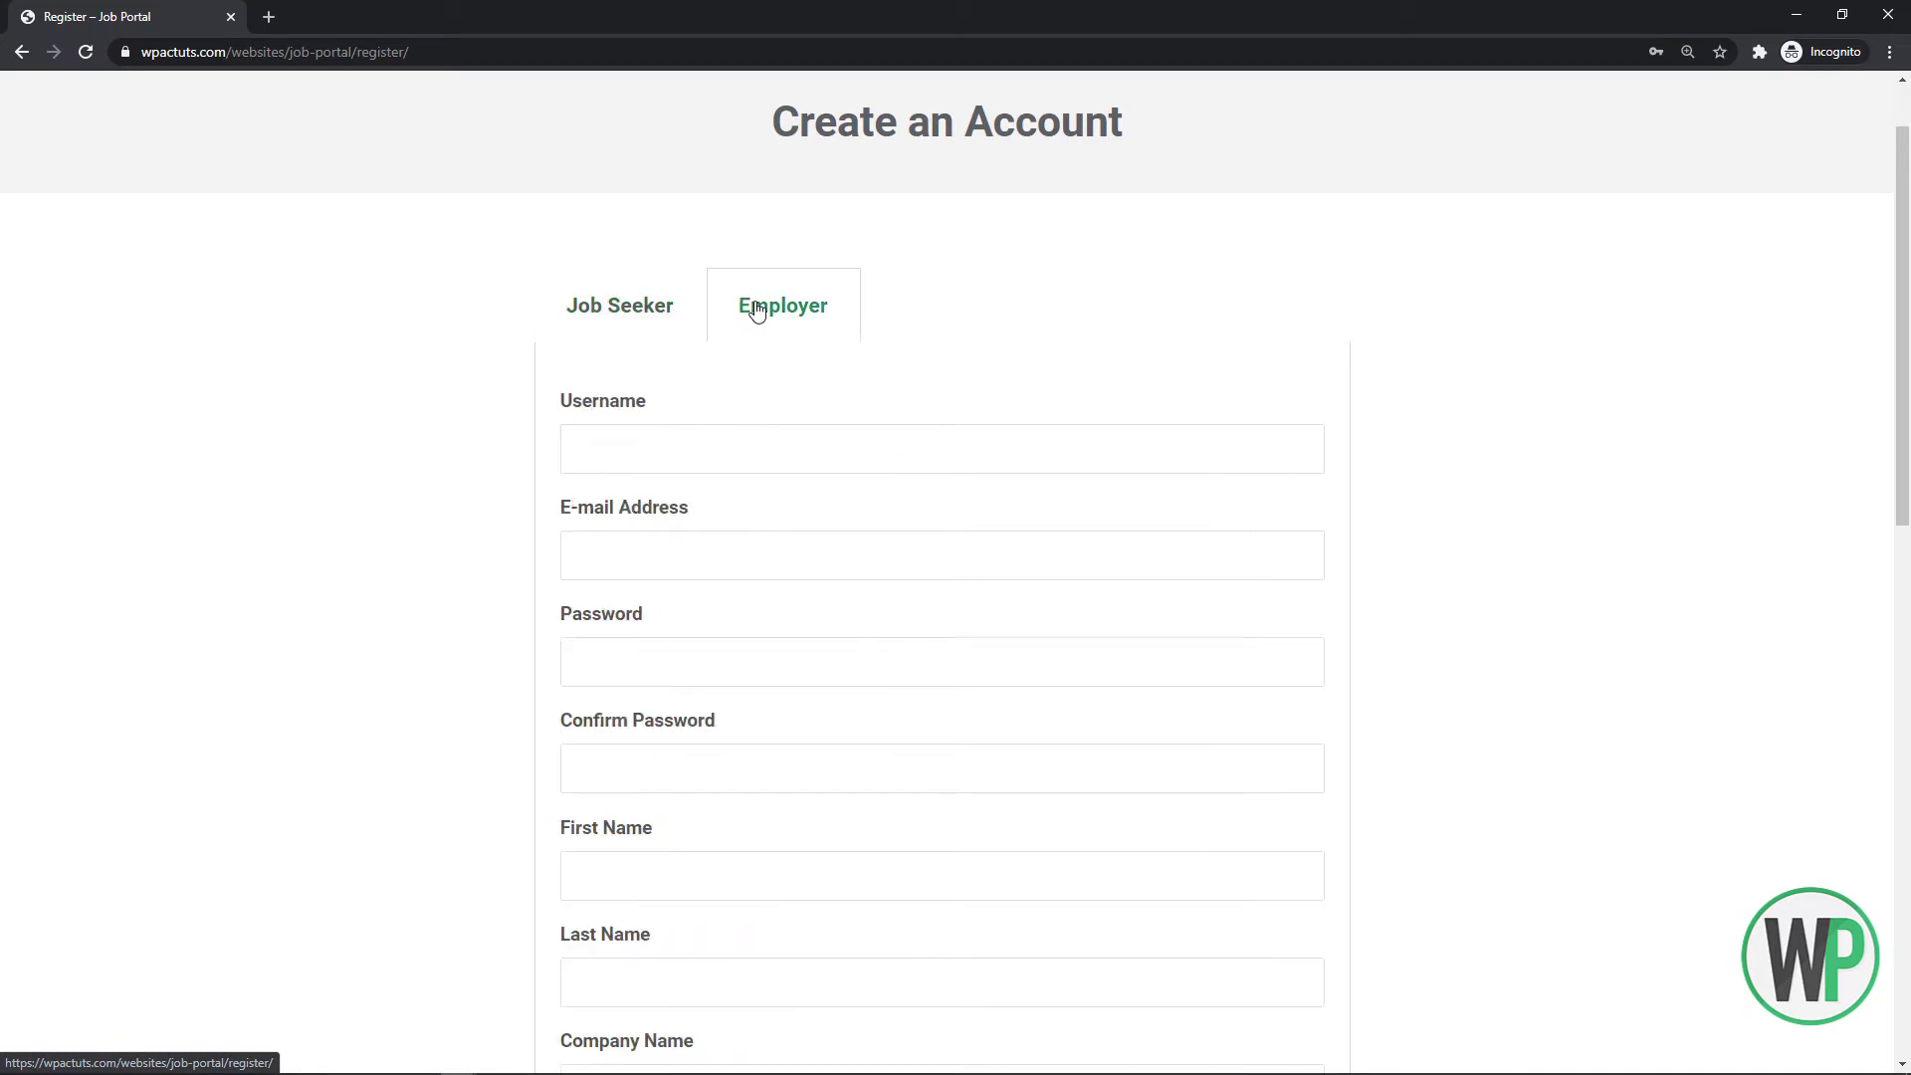
left_click(653, 309)
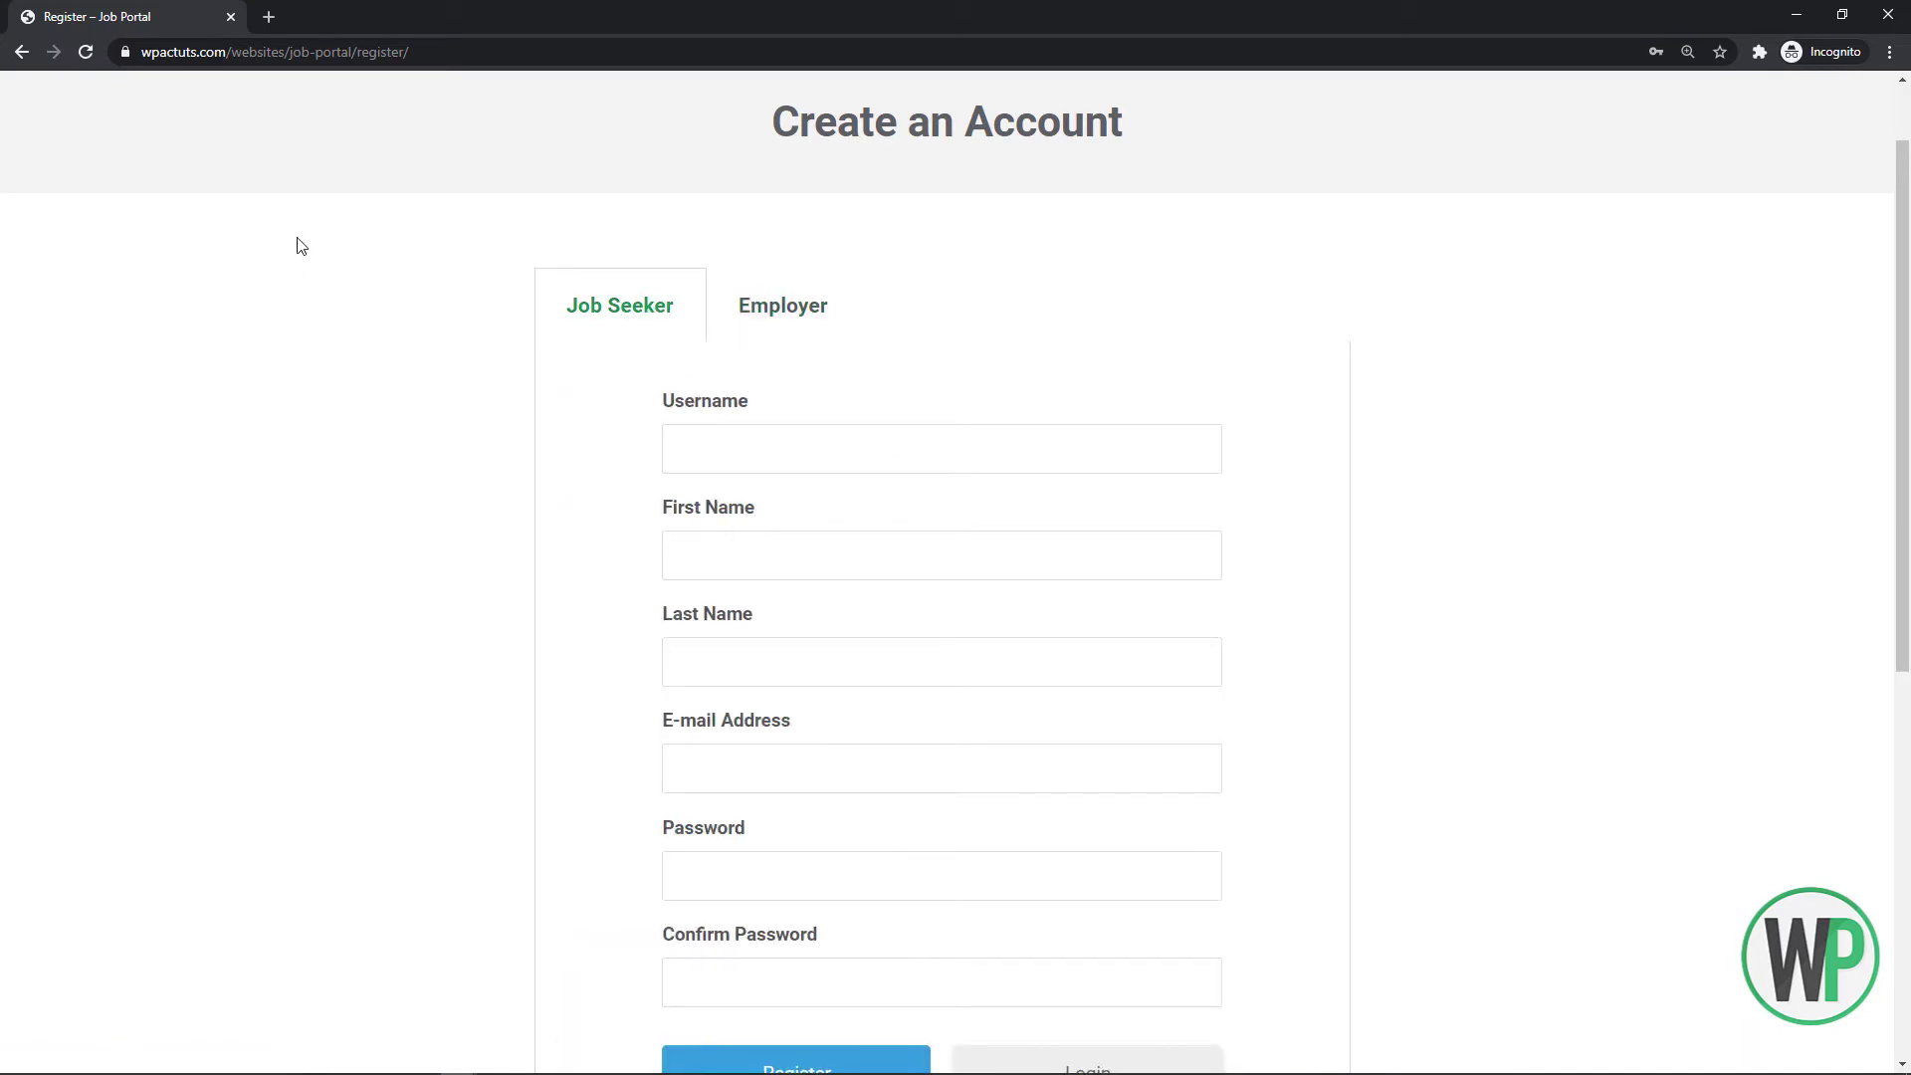
scroll(492, 423, "down", 2)
scroll(483, 398, "up", 2)
scroll(461, 345, "down", 1)
scroll(787, 246, "up", 1)
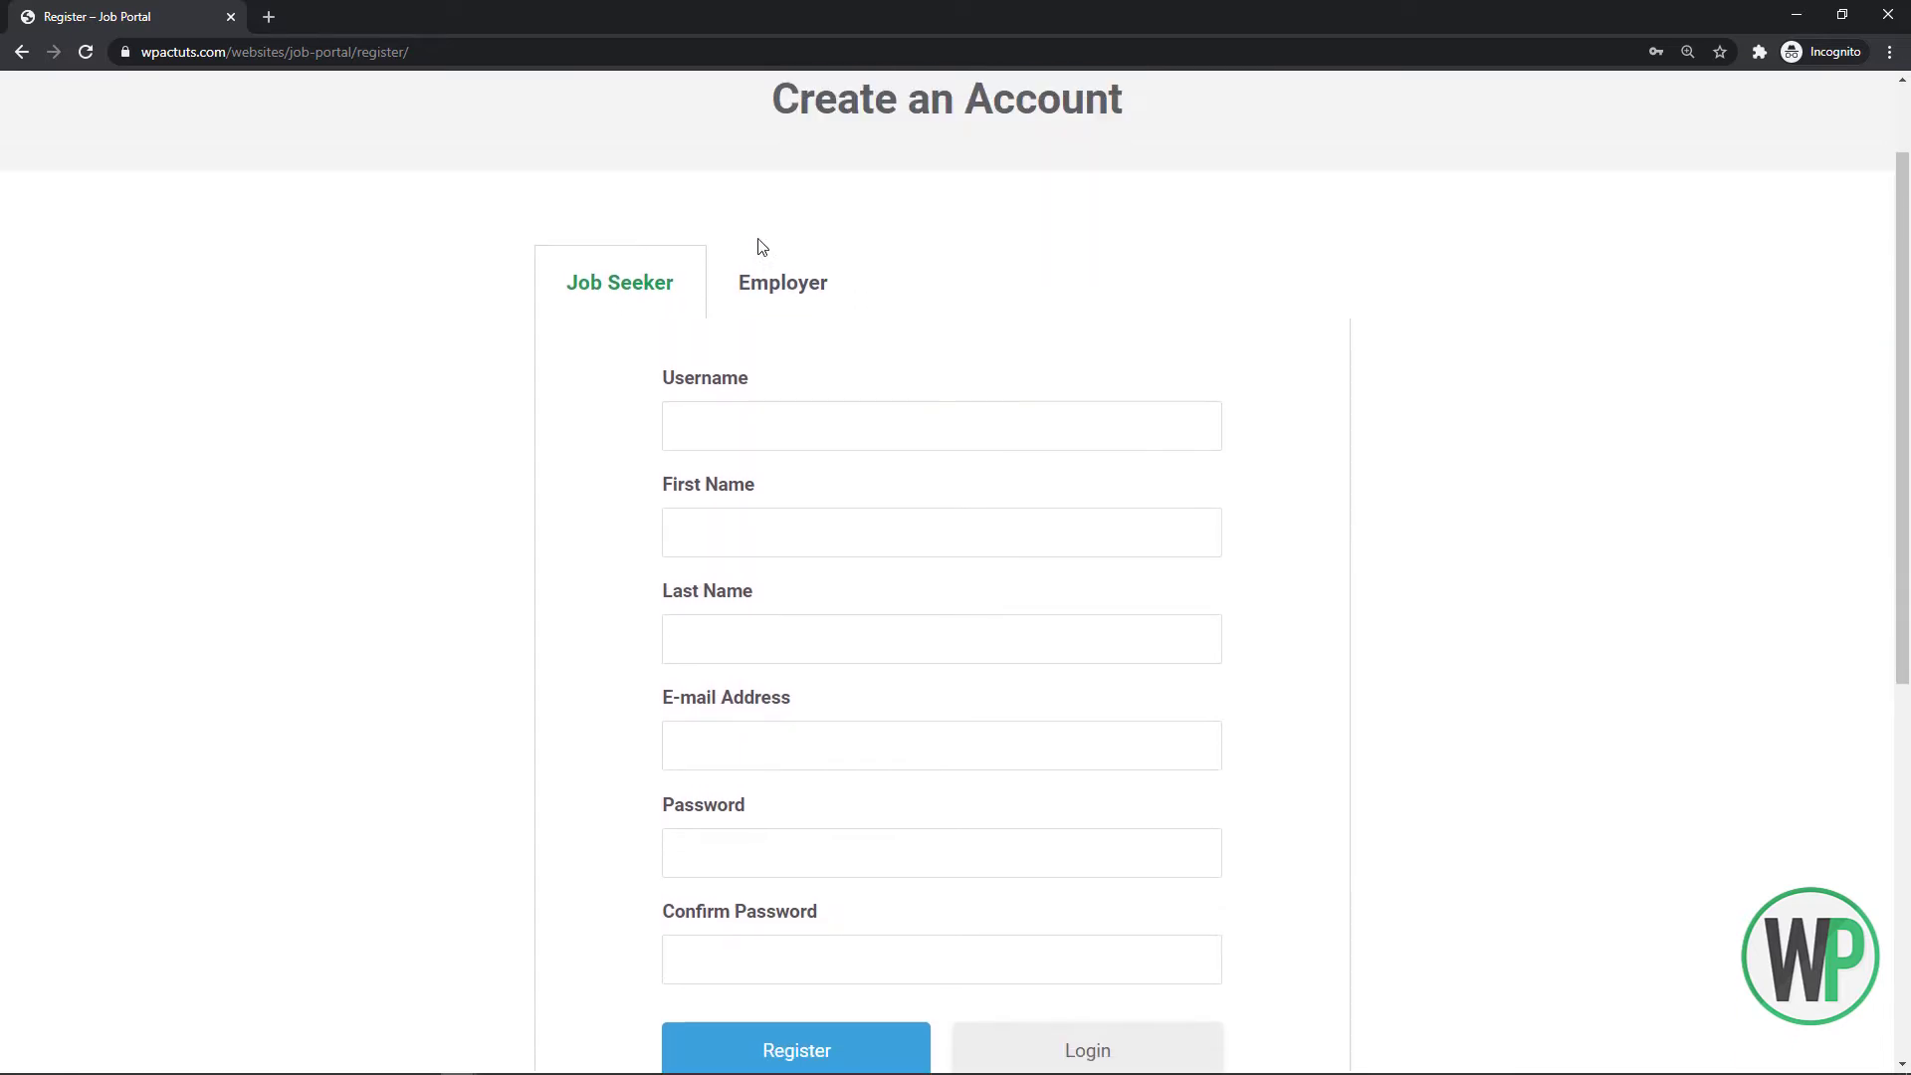
left_click(763, 317)
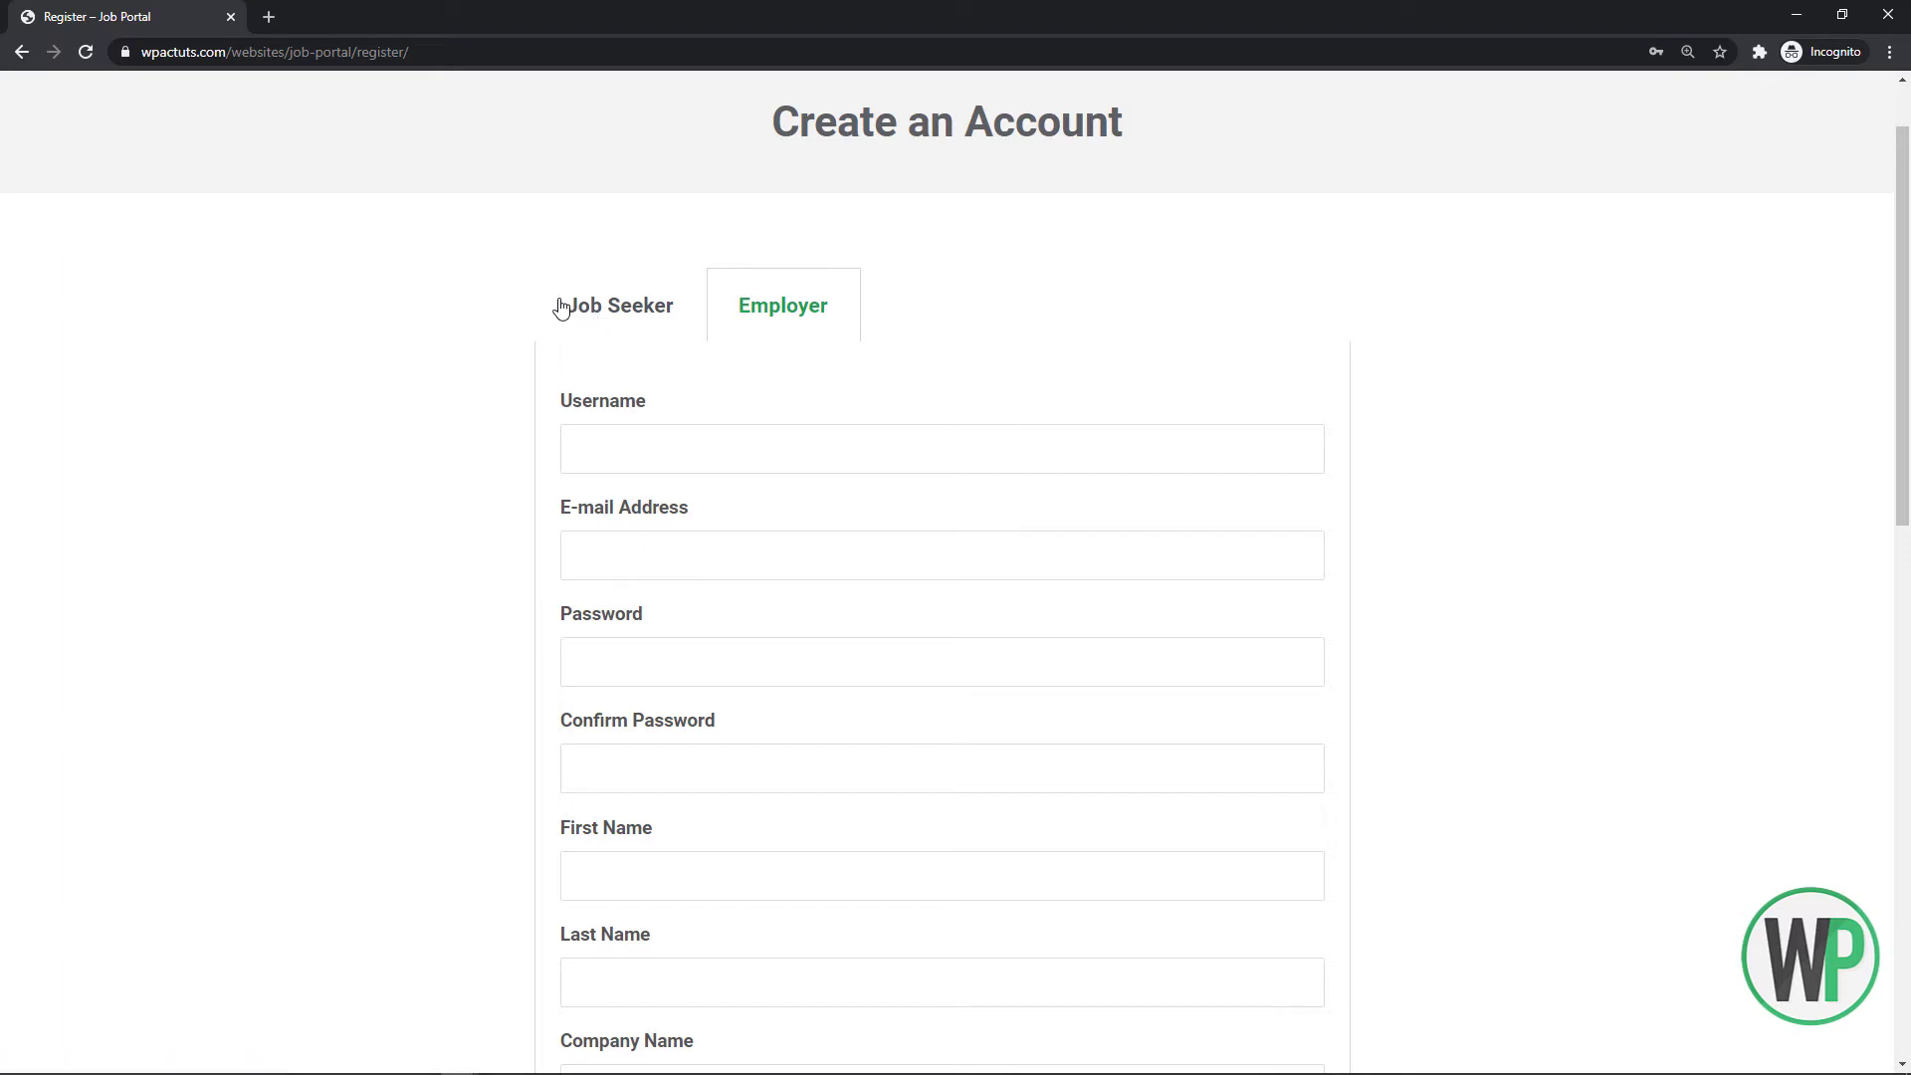
Return to the Elementor editor, give the registration tabs widget the CSS class wpac-signup-tabs and update the page
key("alt+Tab")
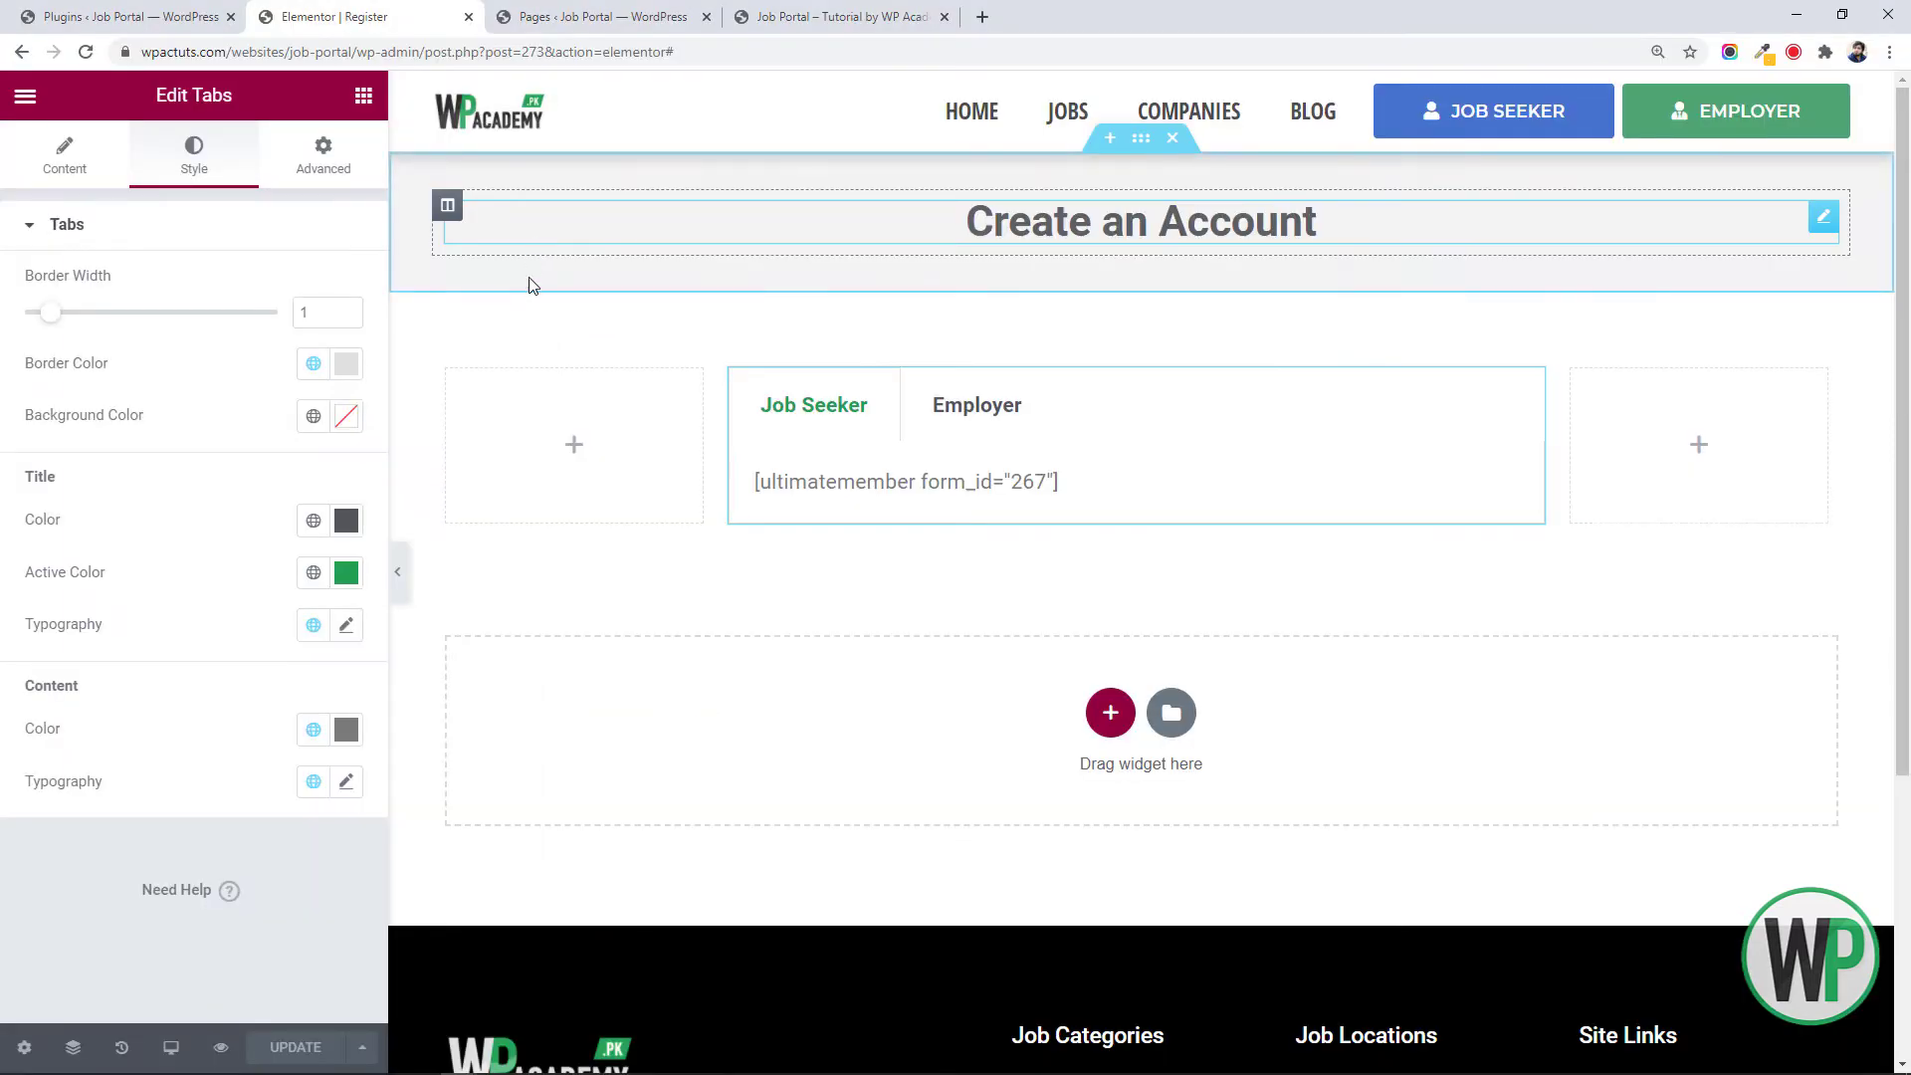
right_click(962, 394)
left_click(726, 409)
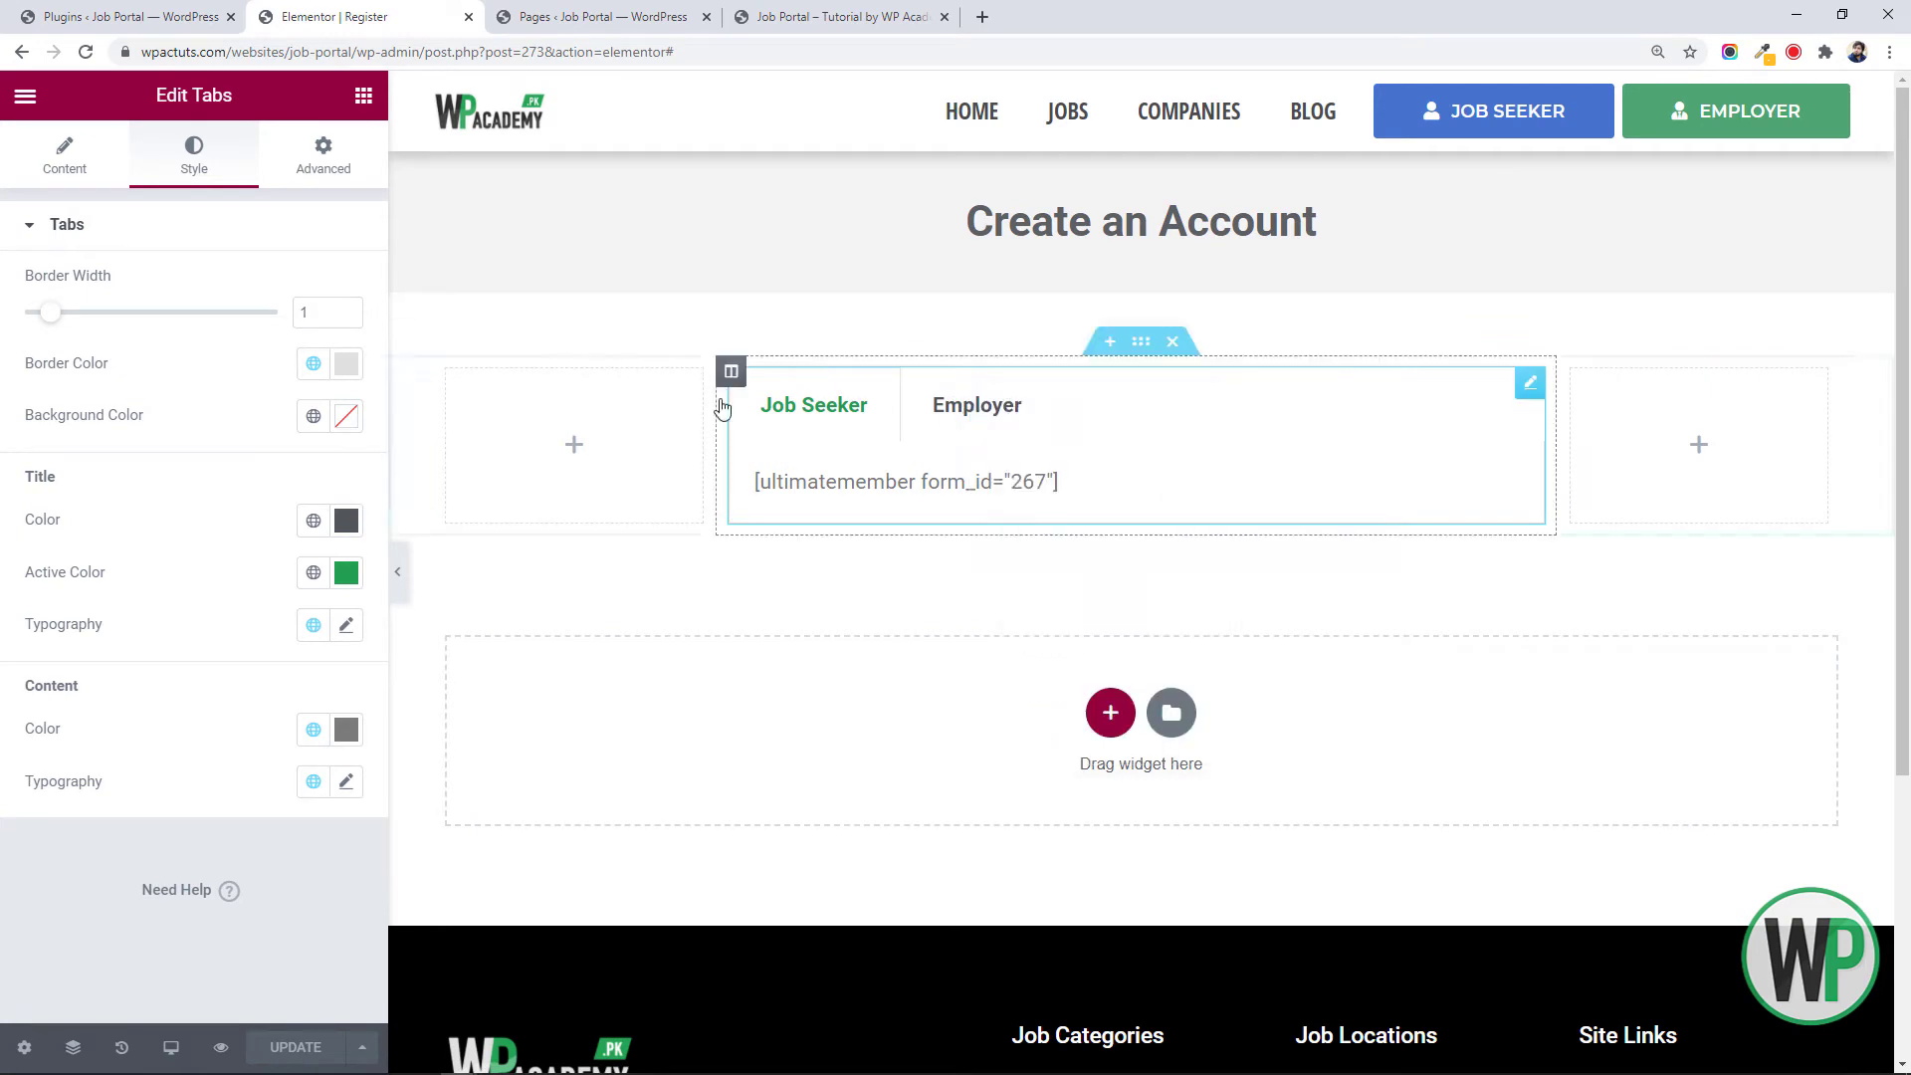
left_click(326, 181)
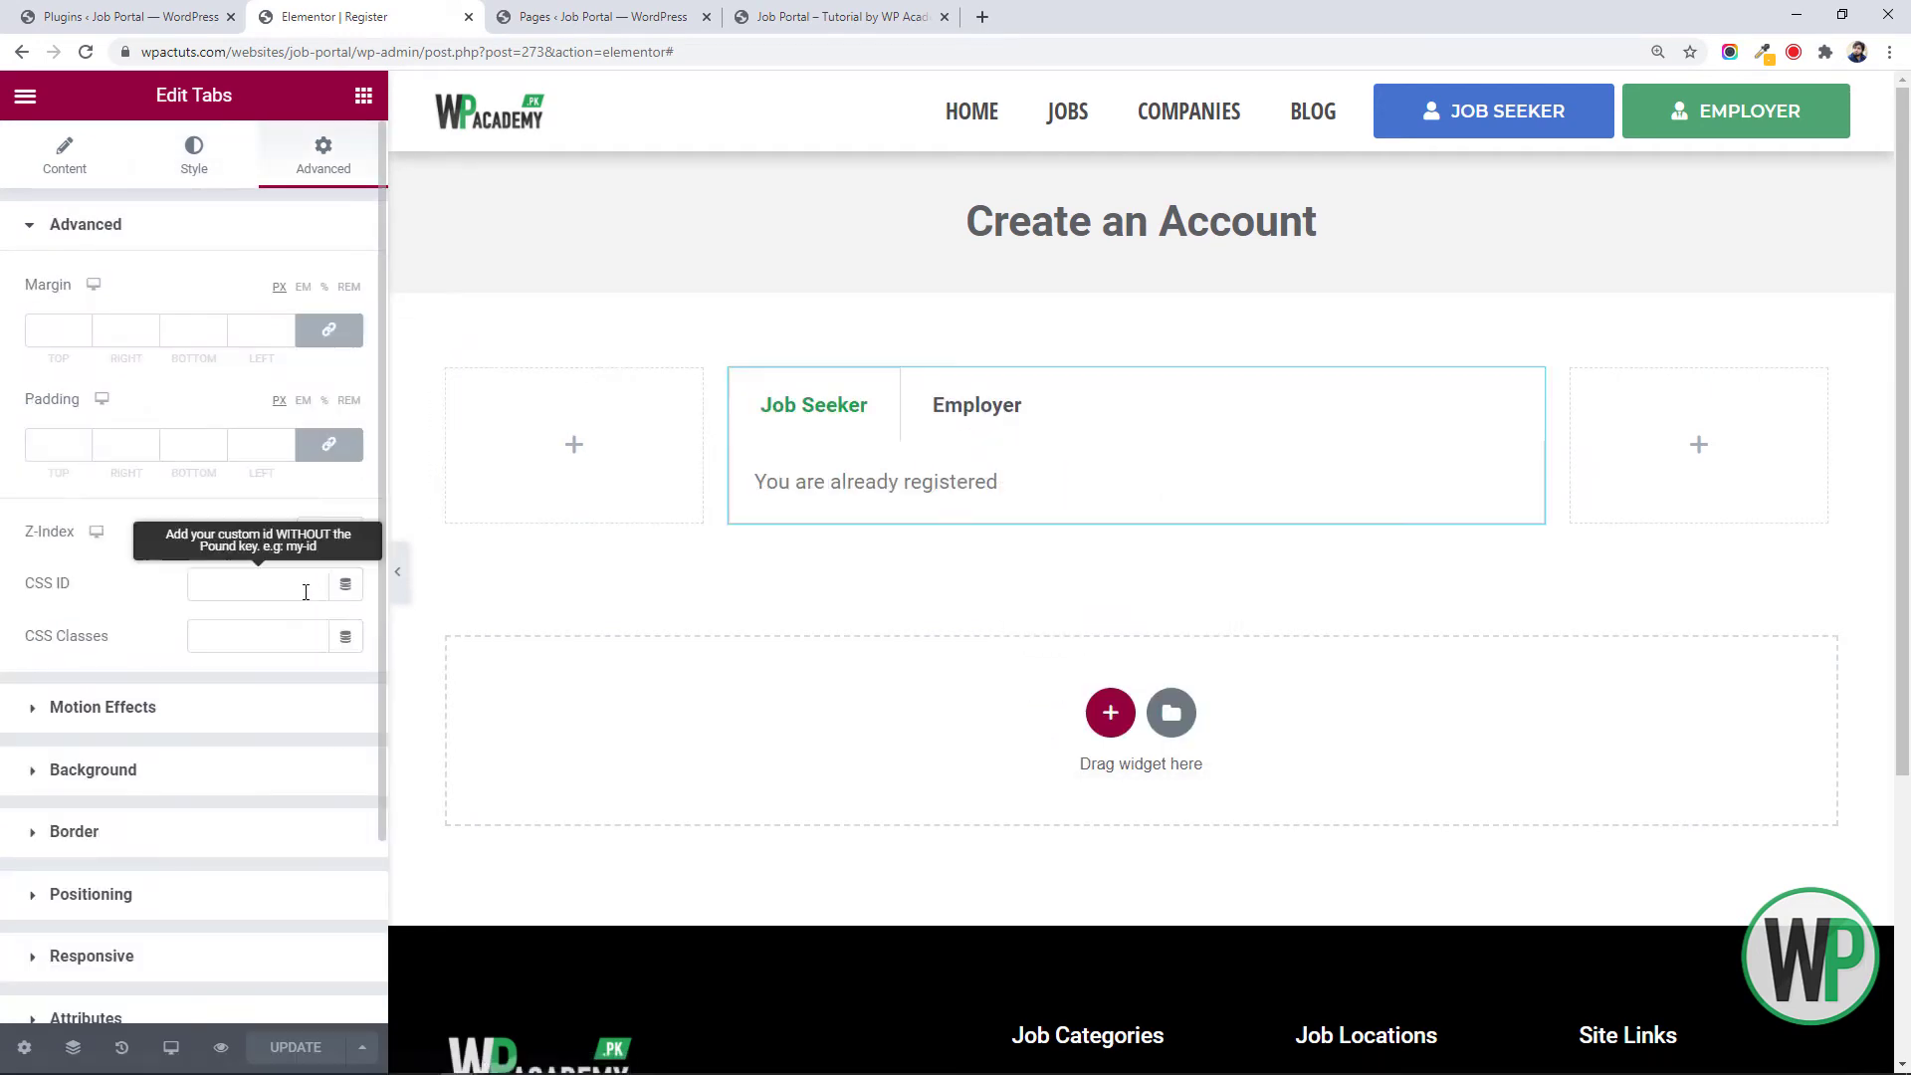
left_click(291, 645)
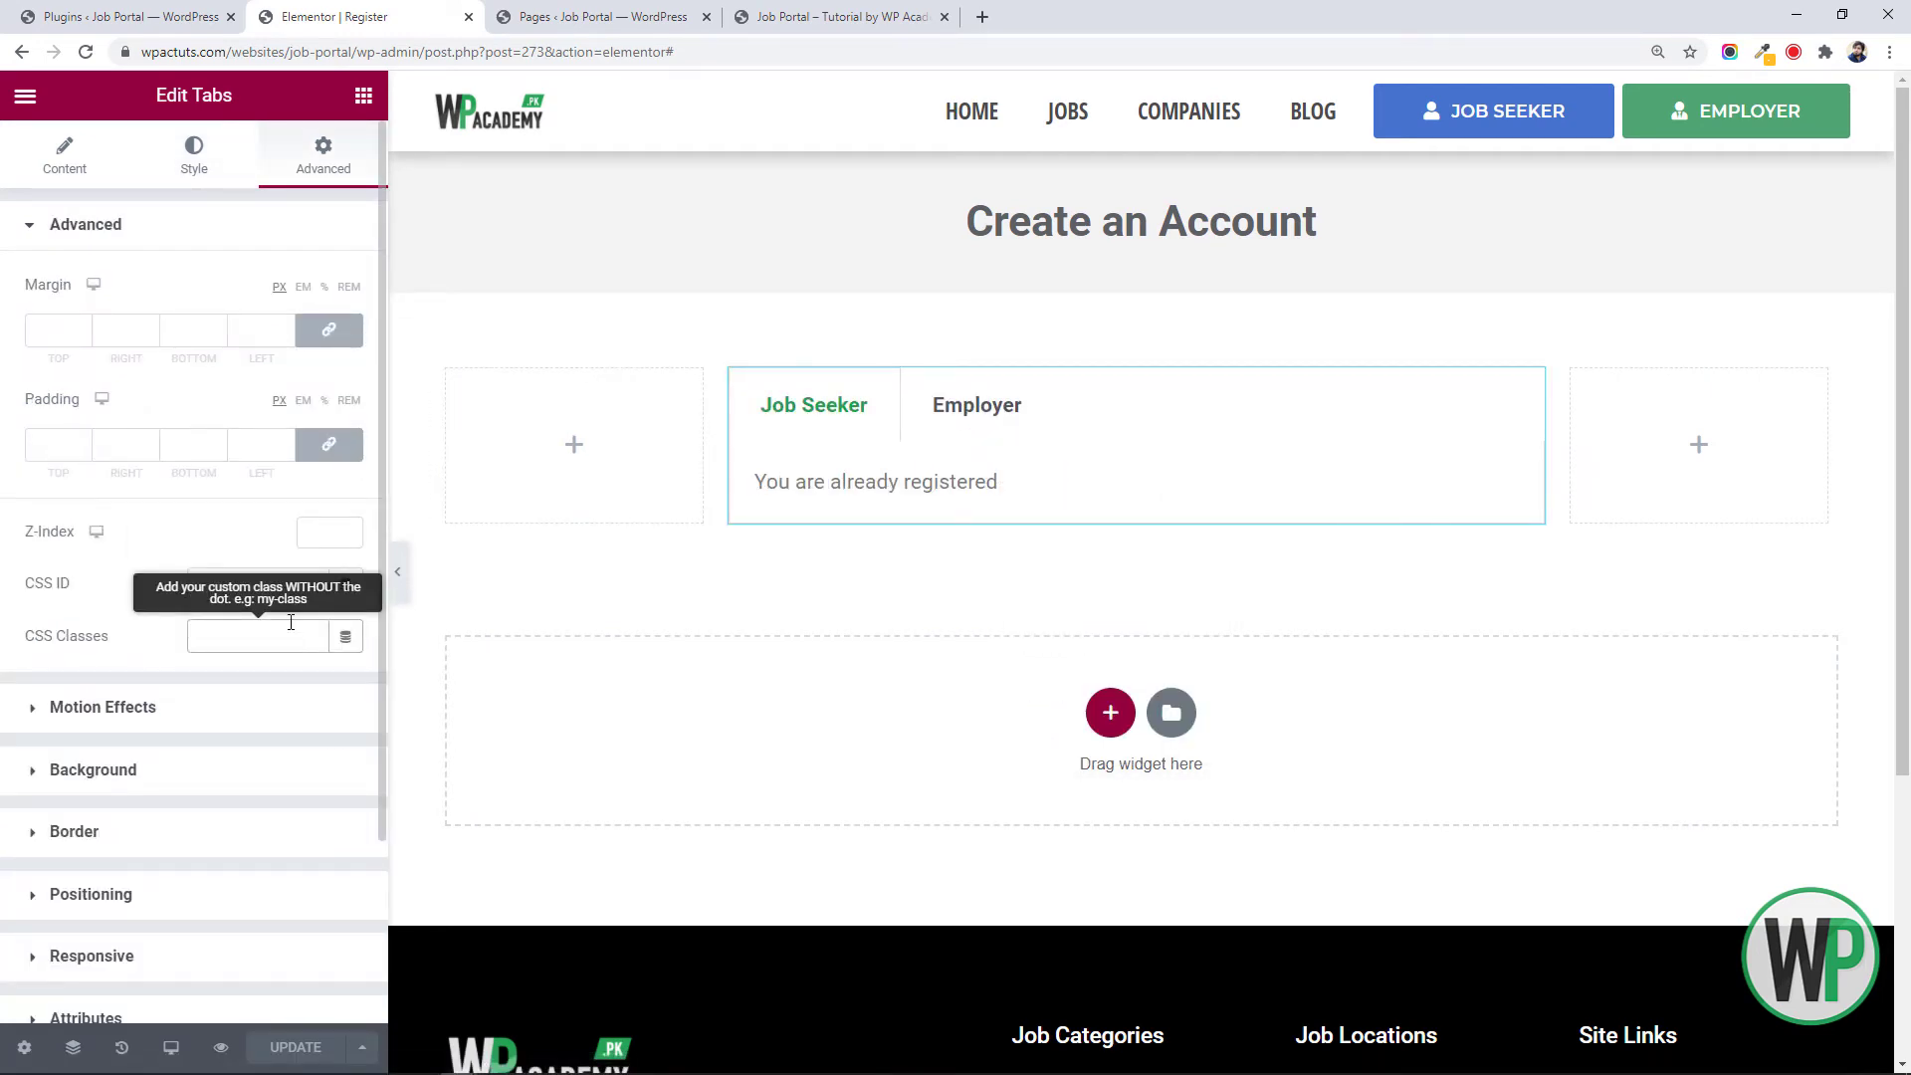
type("wpac")
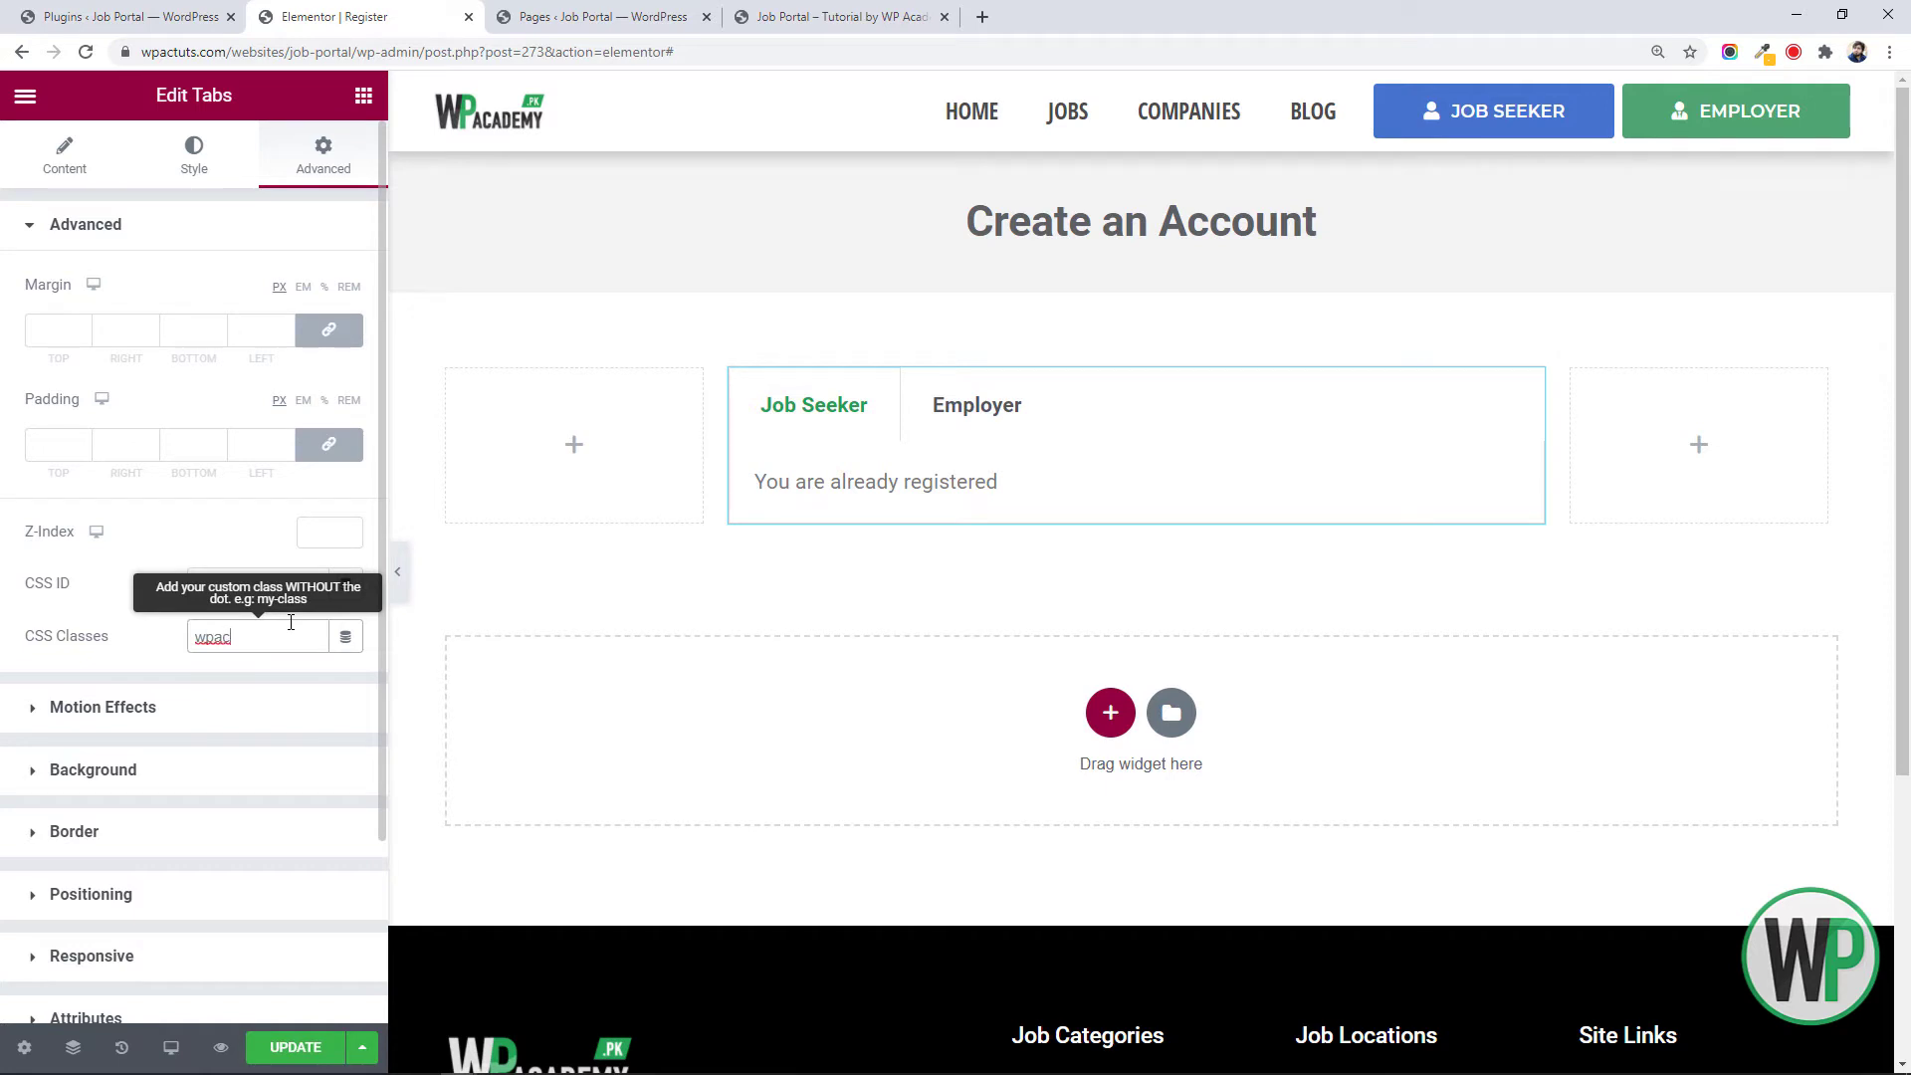
type("-signup-tabs")
key("ctrl+a")
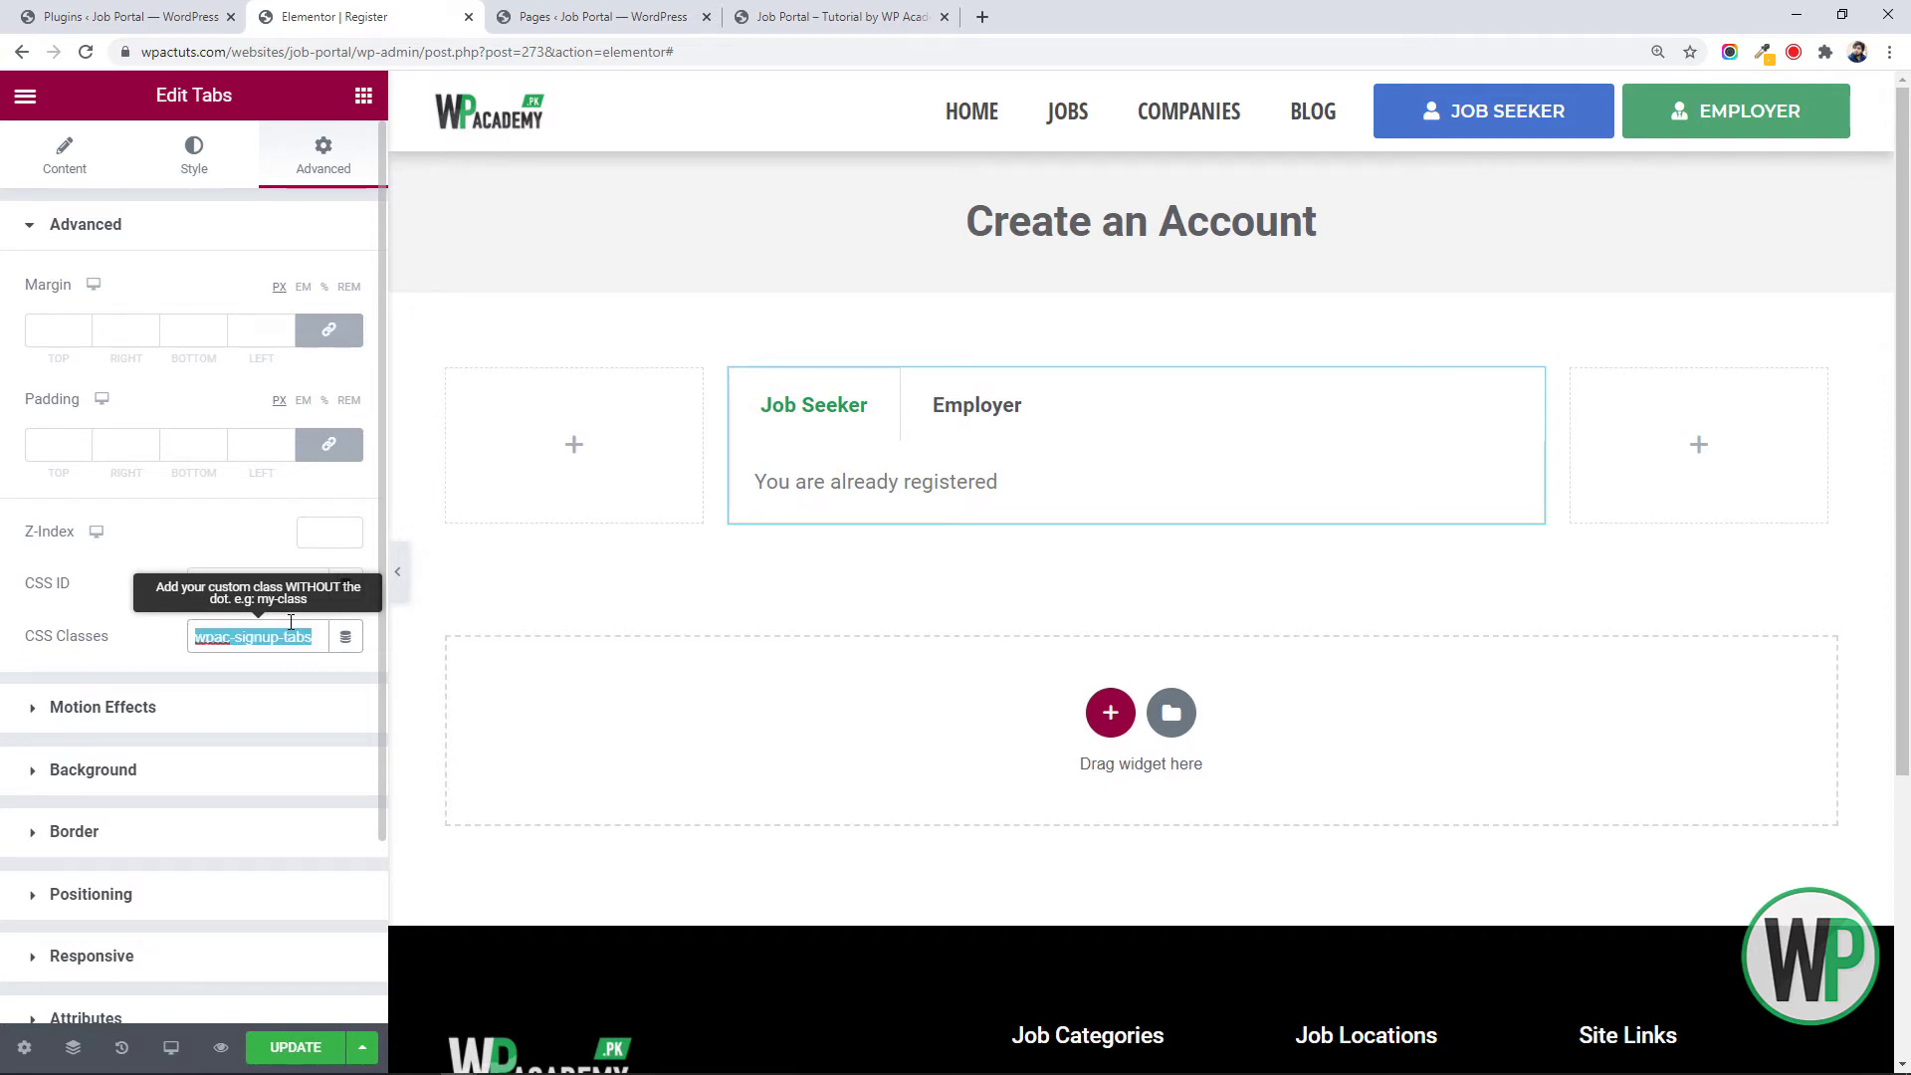
left_click(306, 1049)
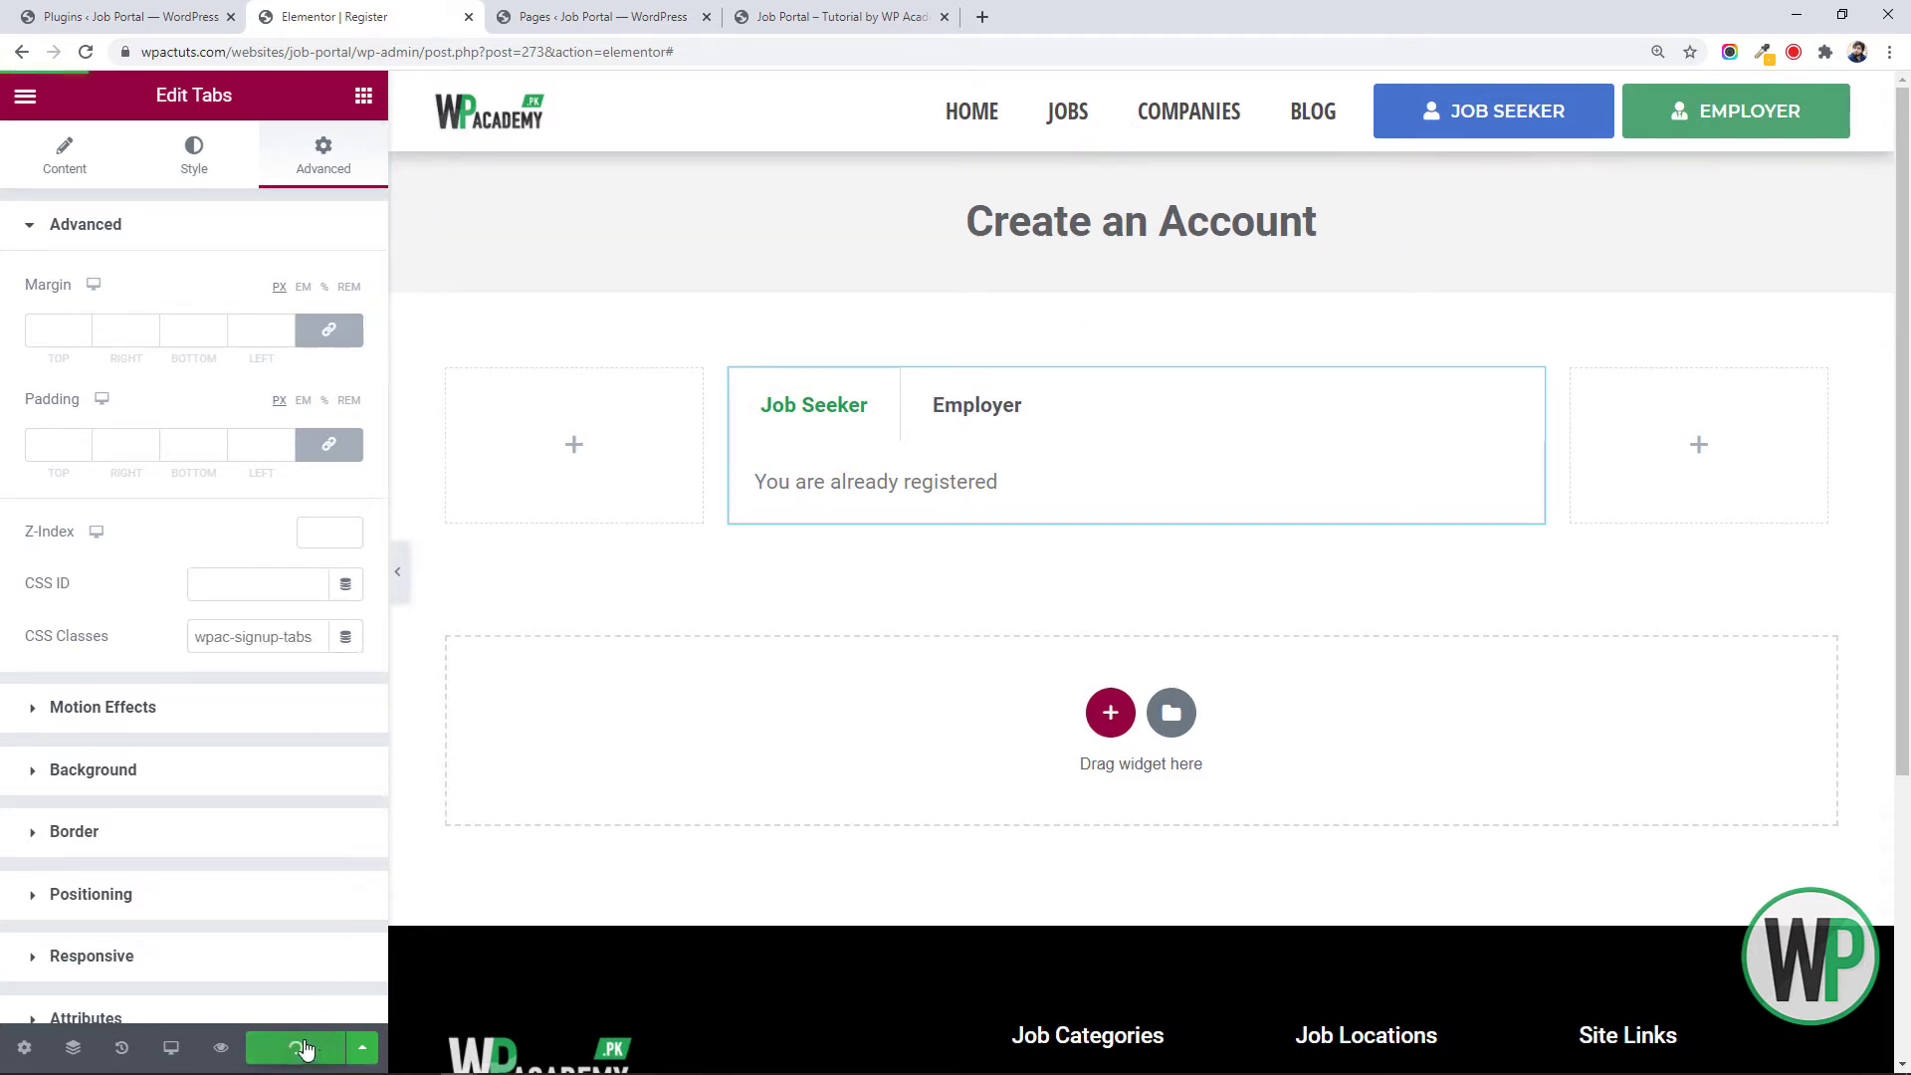
Open the theme Customizer in a new tab from the WordPress dashboard and place the cursor at the end of the Additional CSS
left_click(159, 17)
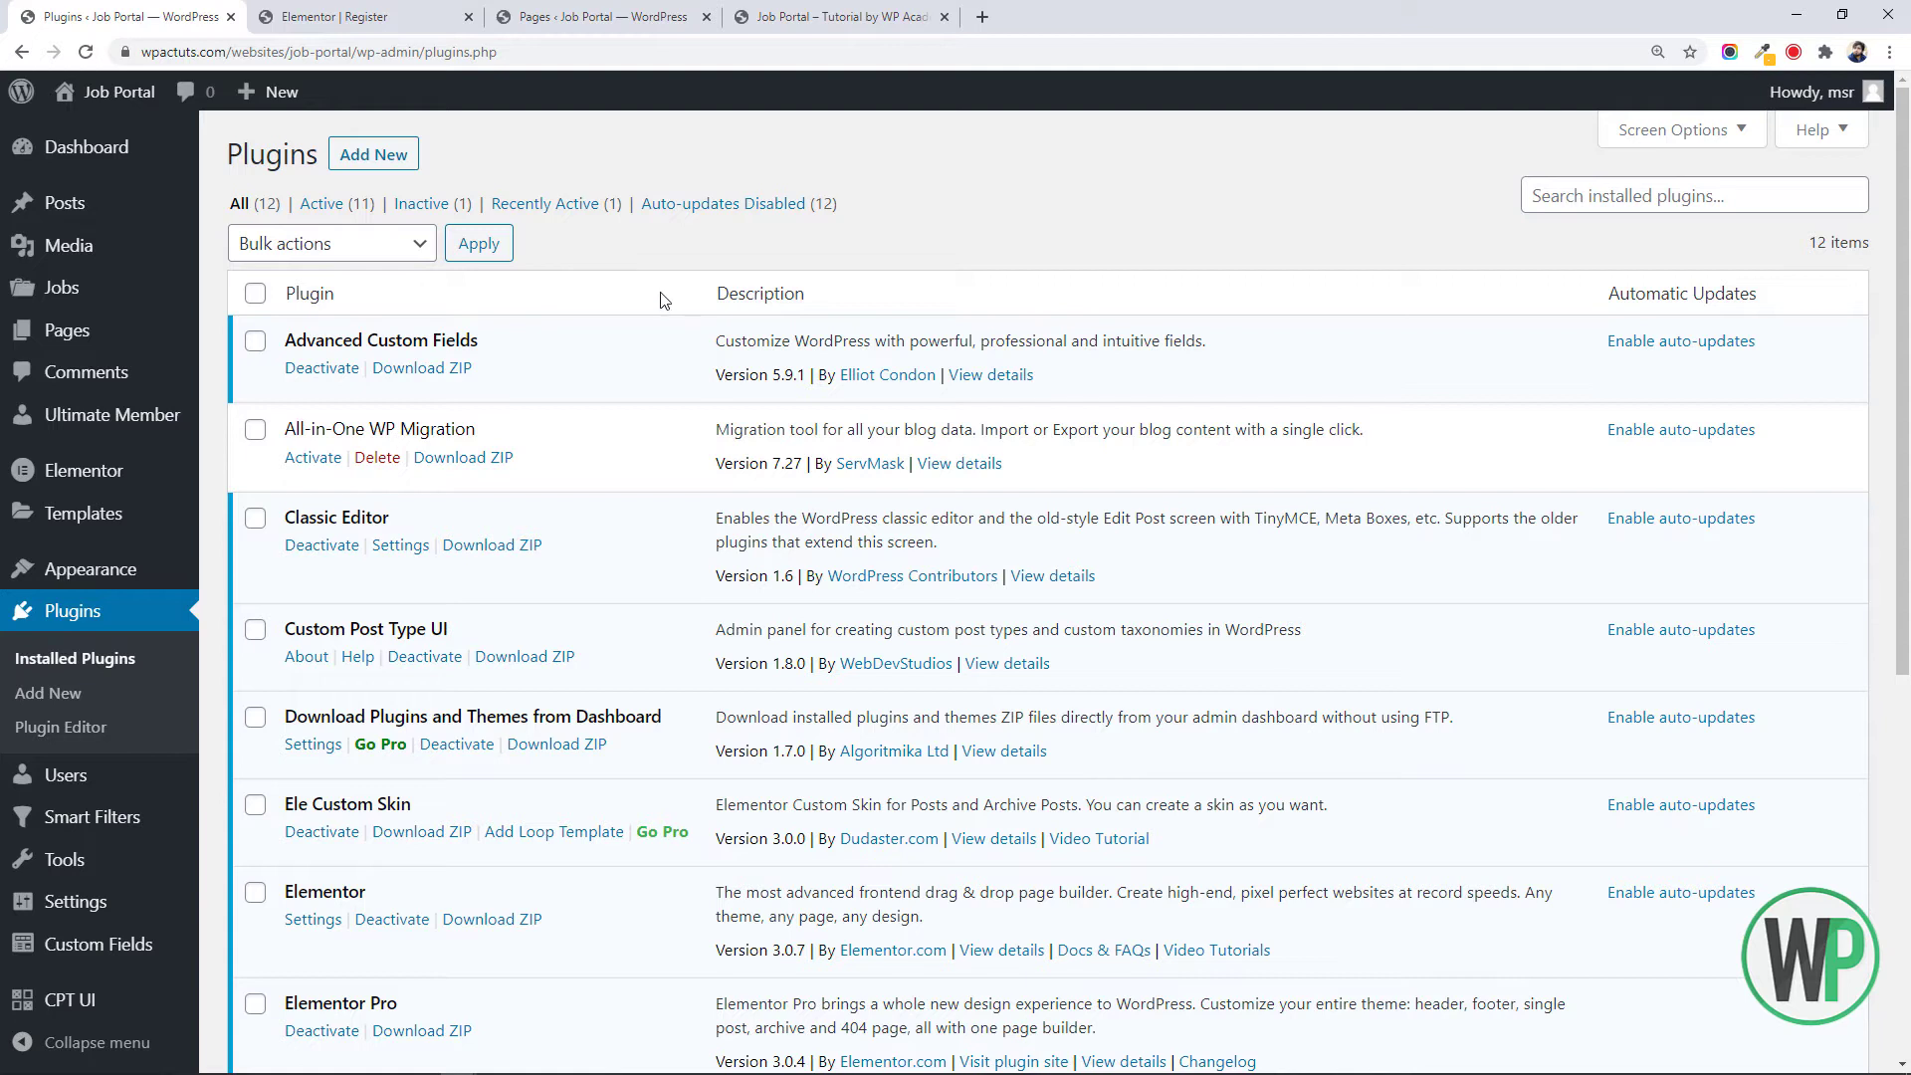
mouse_move(169, 564)
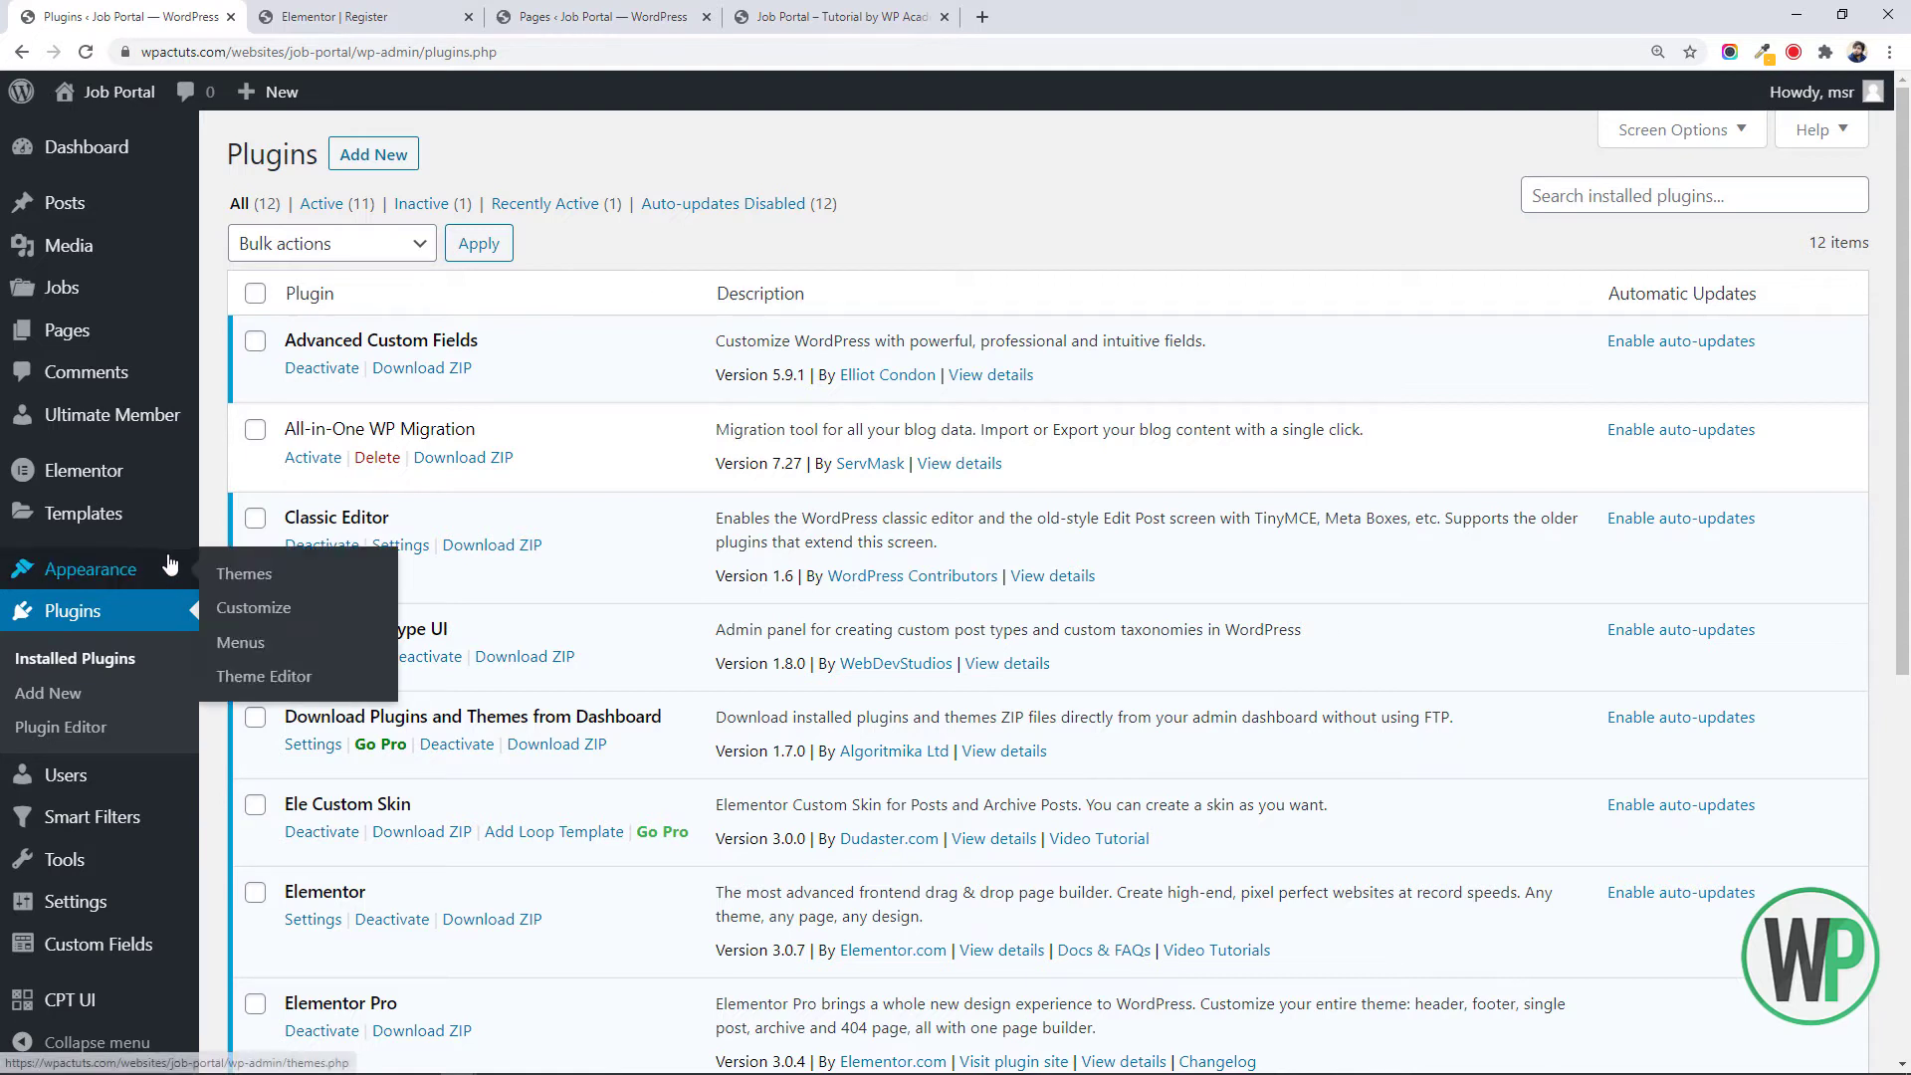
middle_click(255, 608)
left_click_drag(1092, 10, 166, 6)
left_click(166, 6)
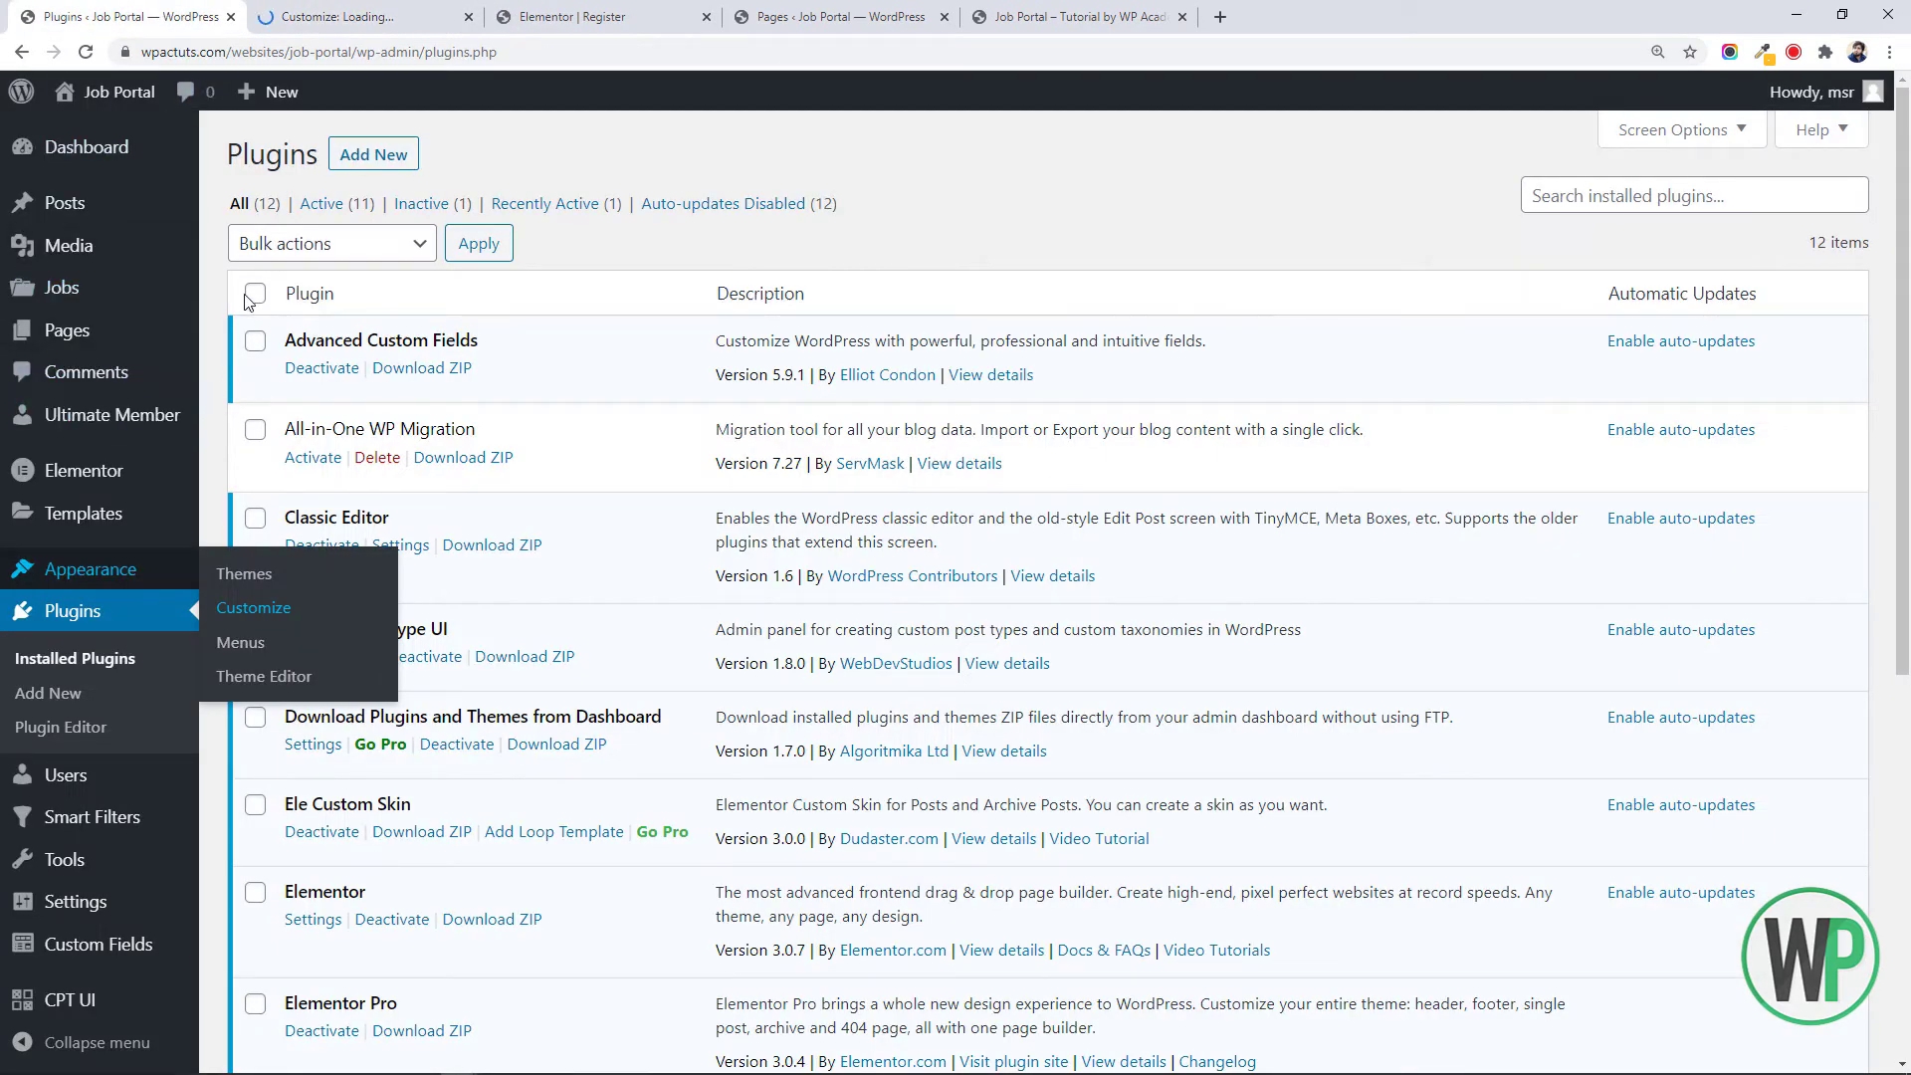
left_click(231, 245)
left_click(218, 244)
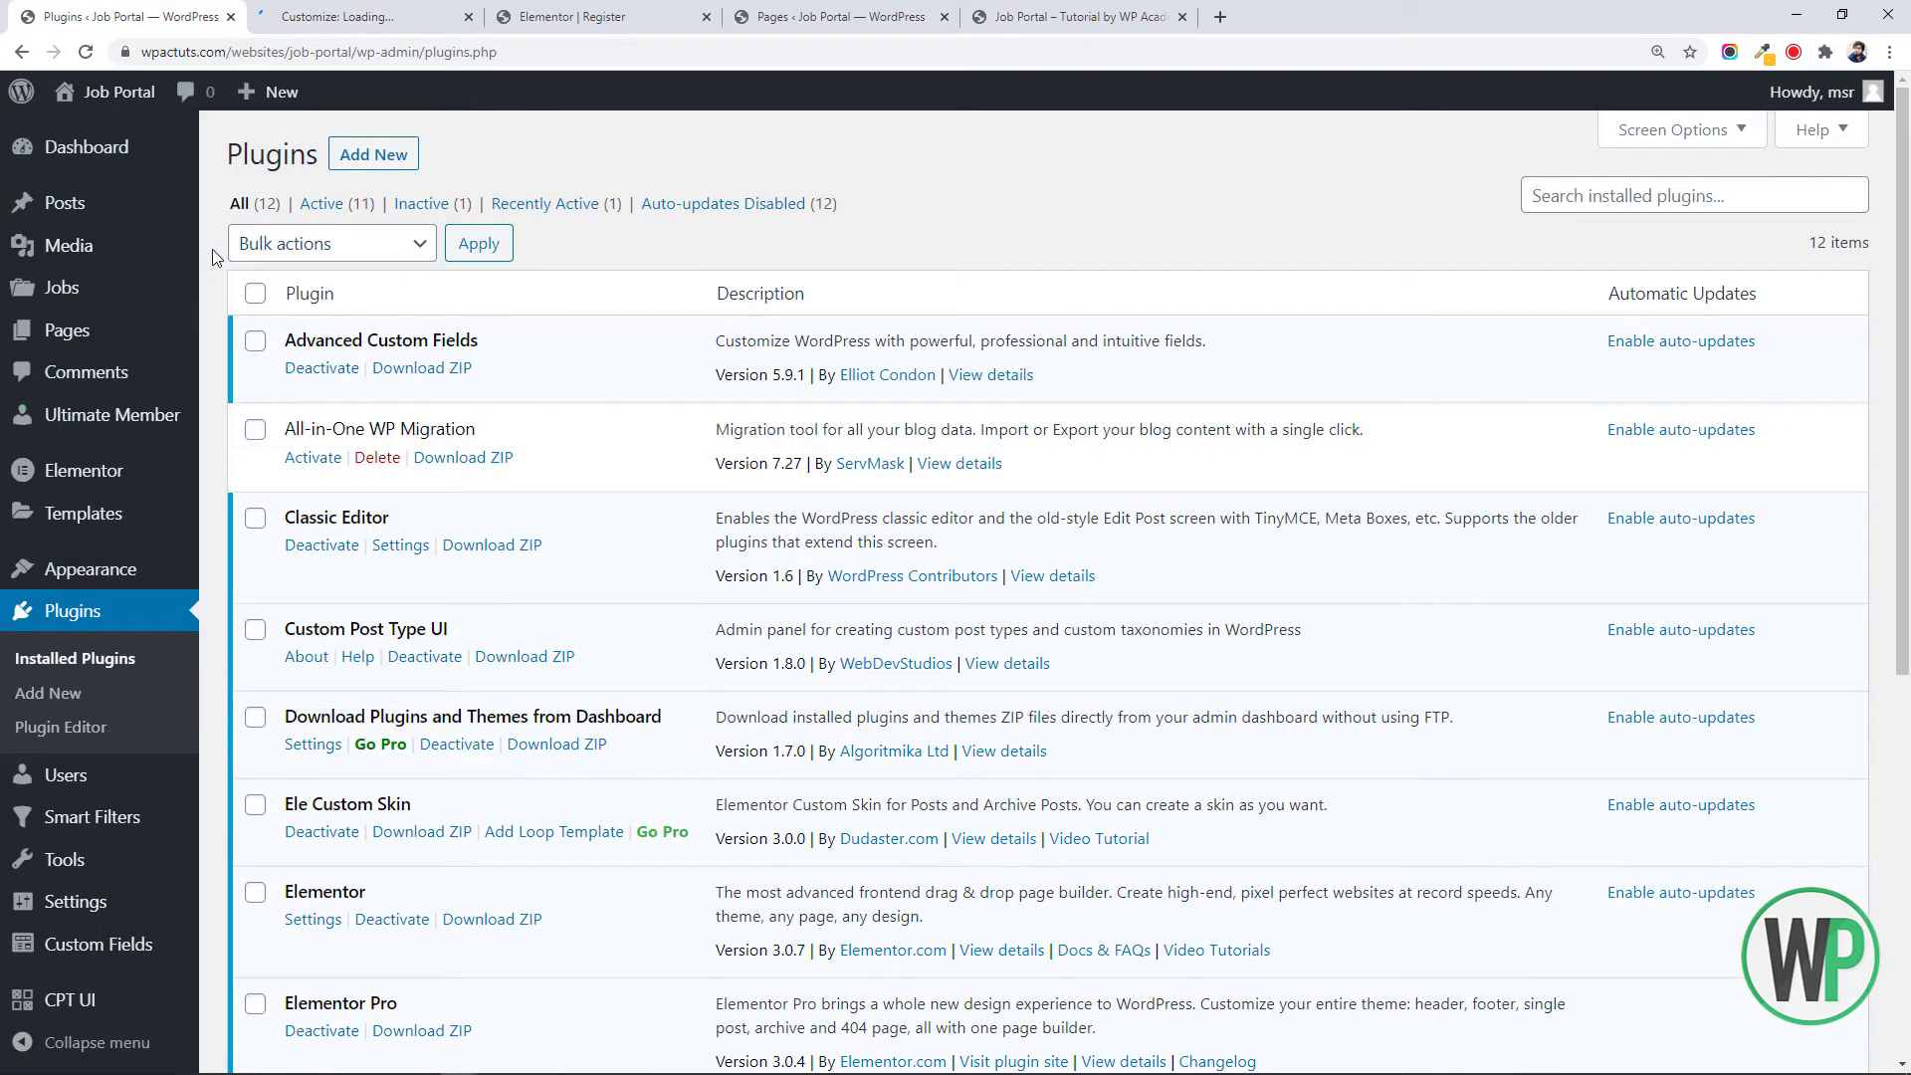
mouse_move(120, 558)
left_click(349, 14)
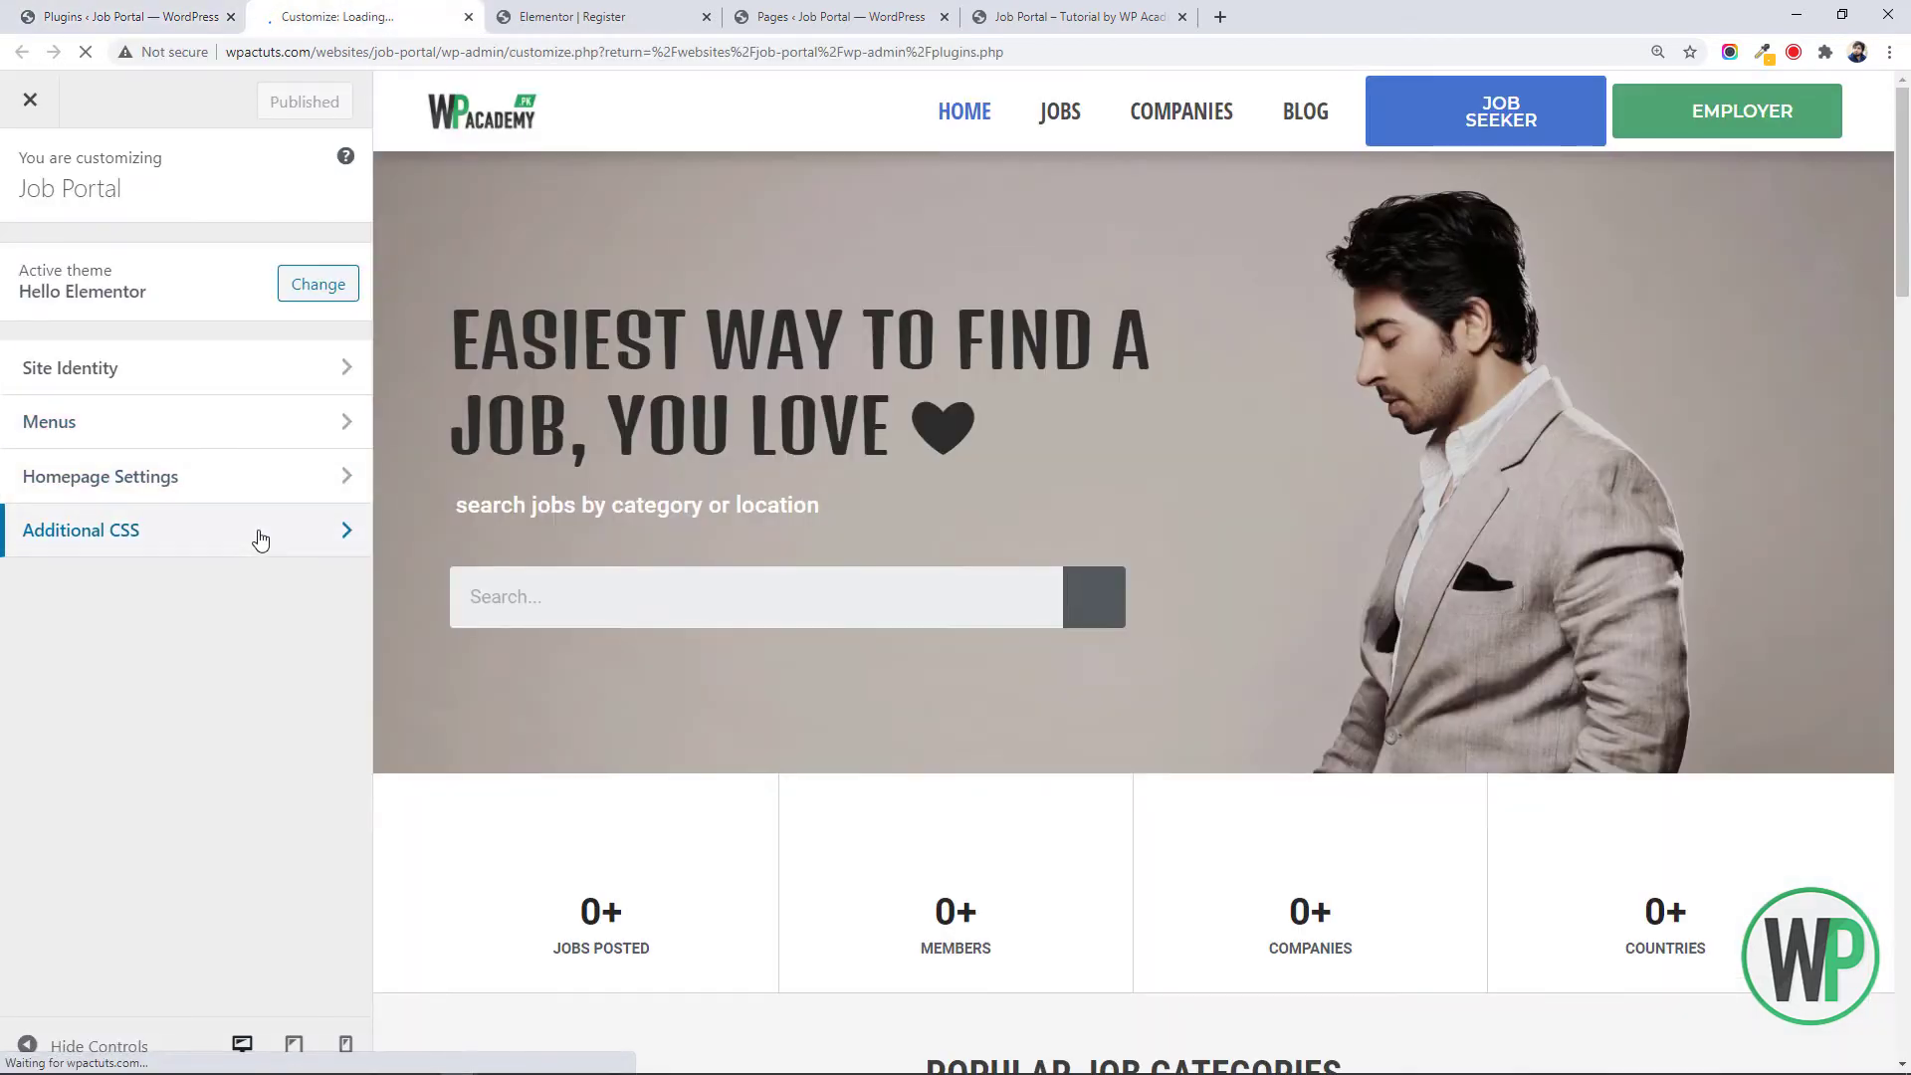
left_click(261, 537)
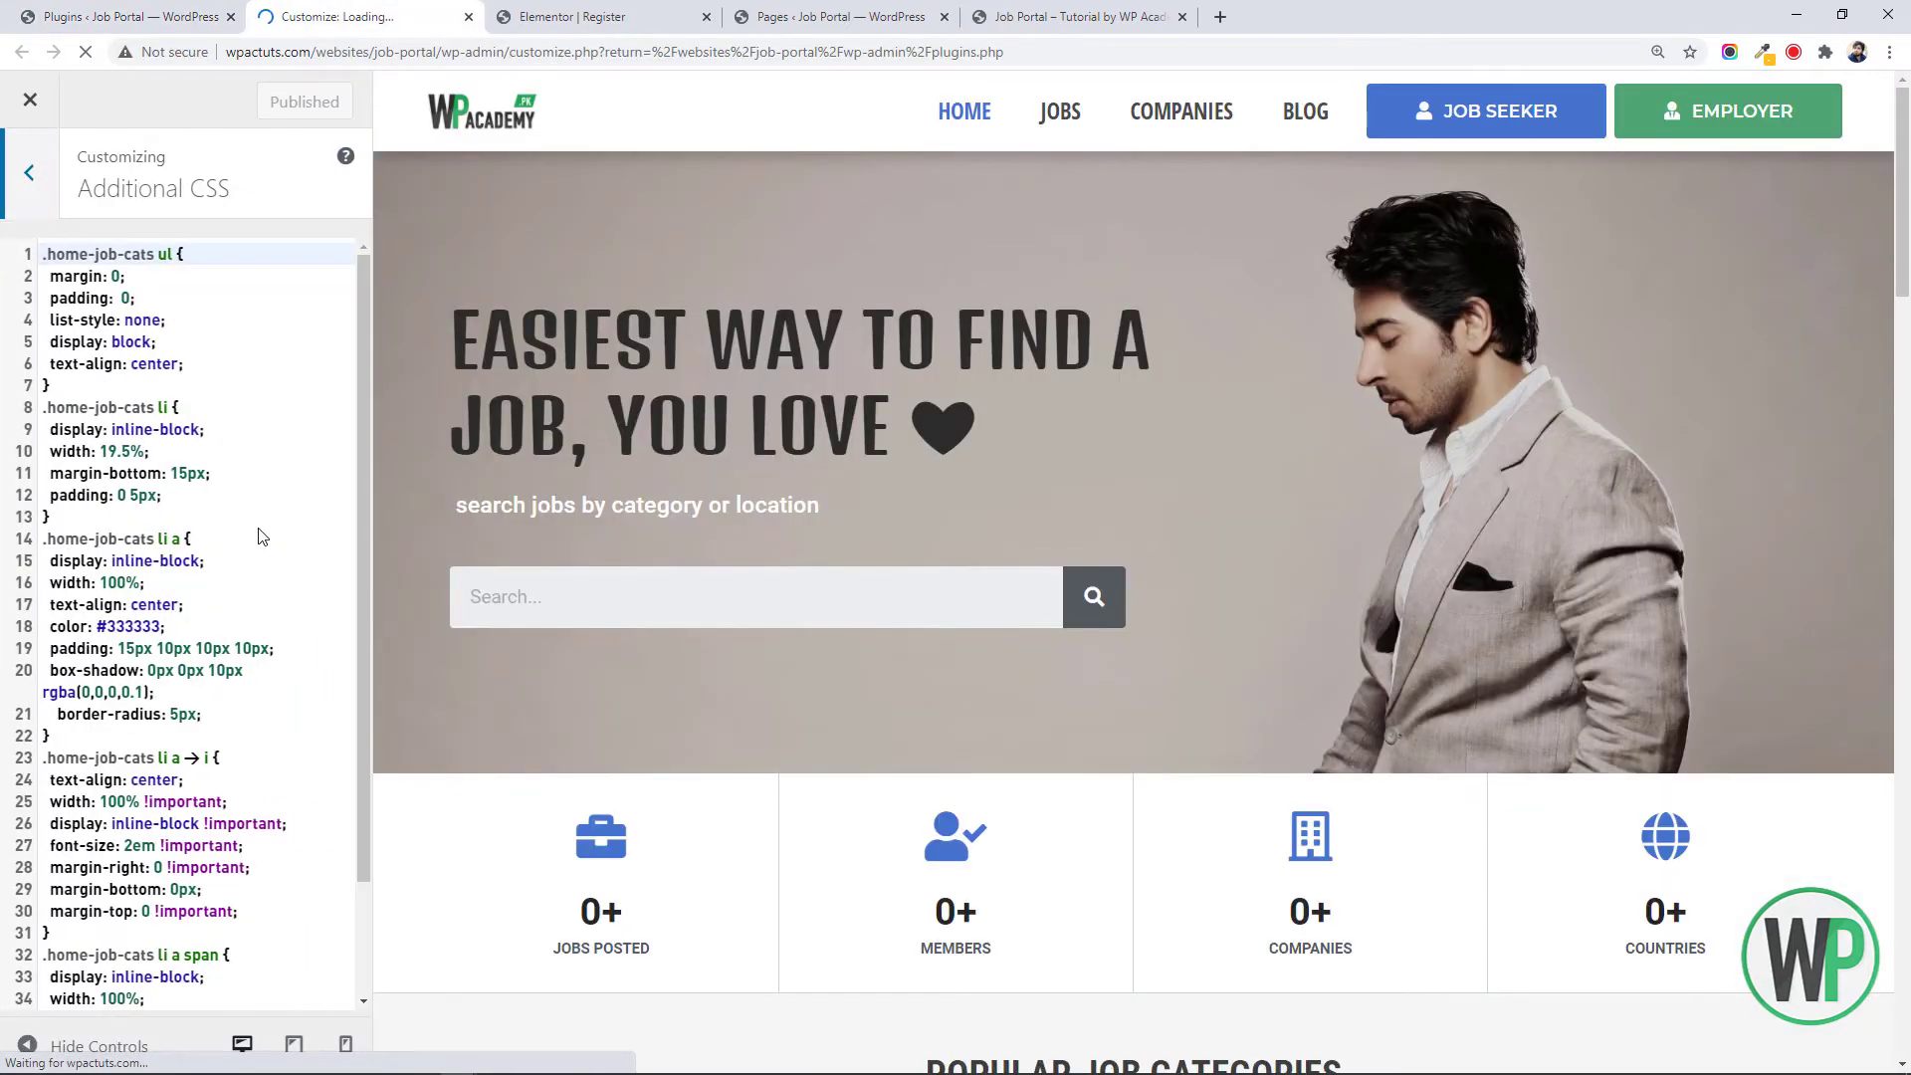
scroll(332, 567, "down", 2)
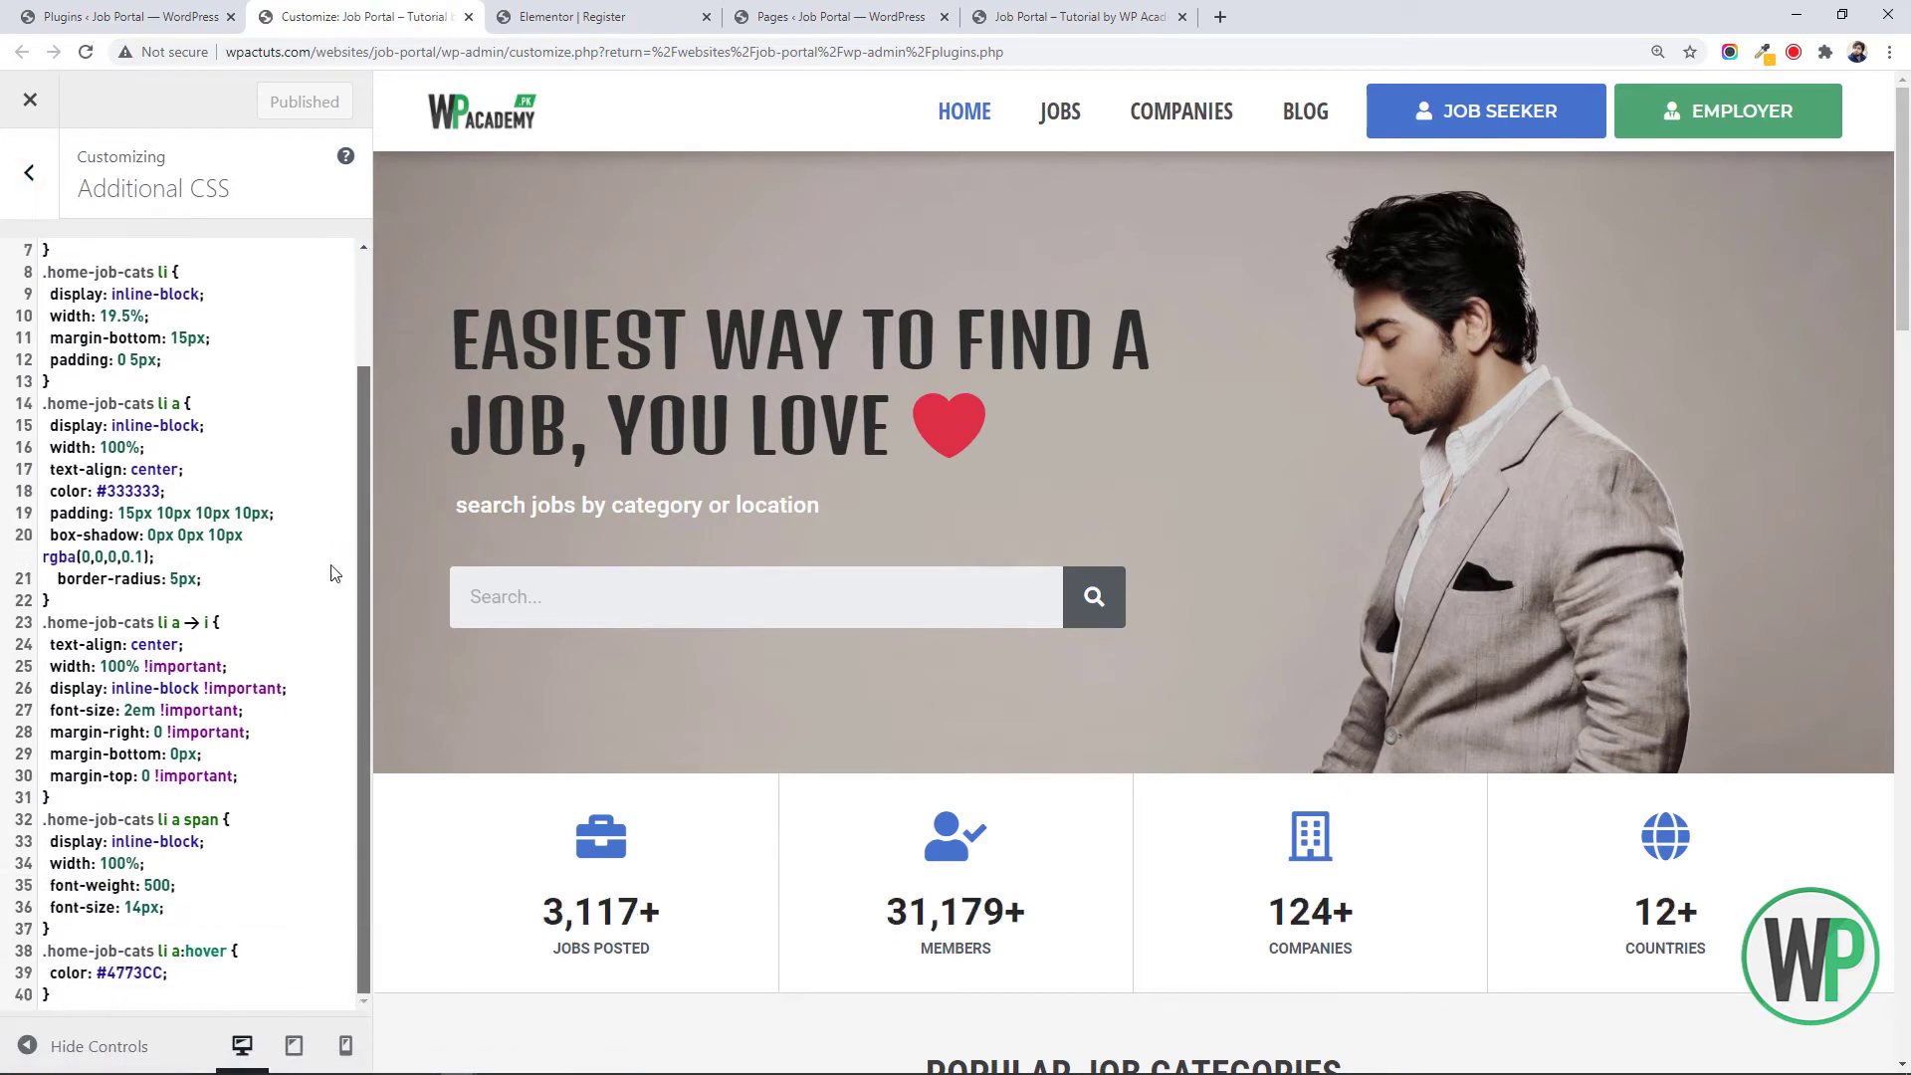
left_click(164, 994)
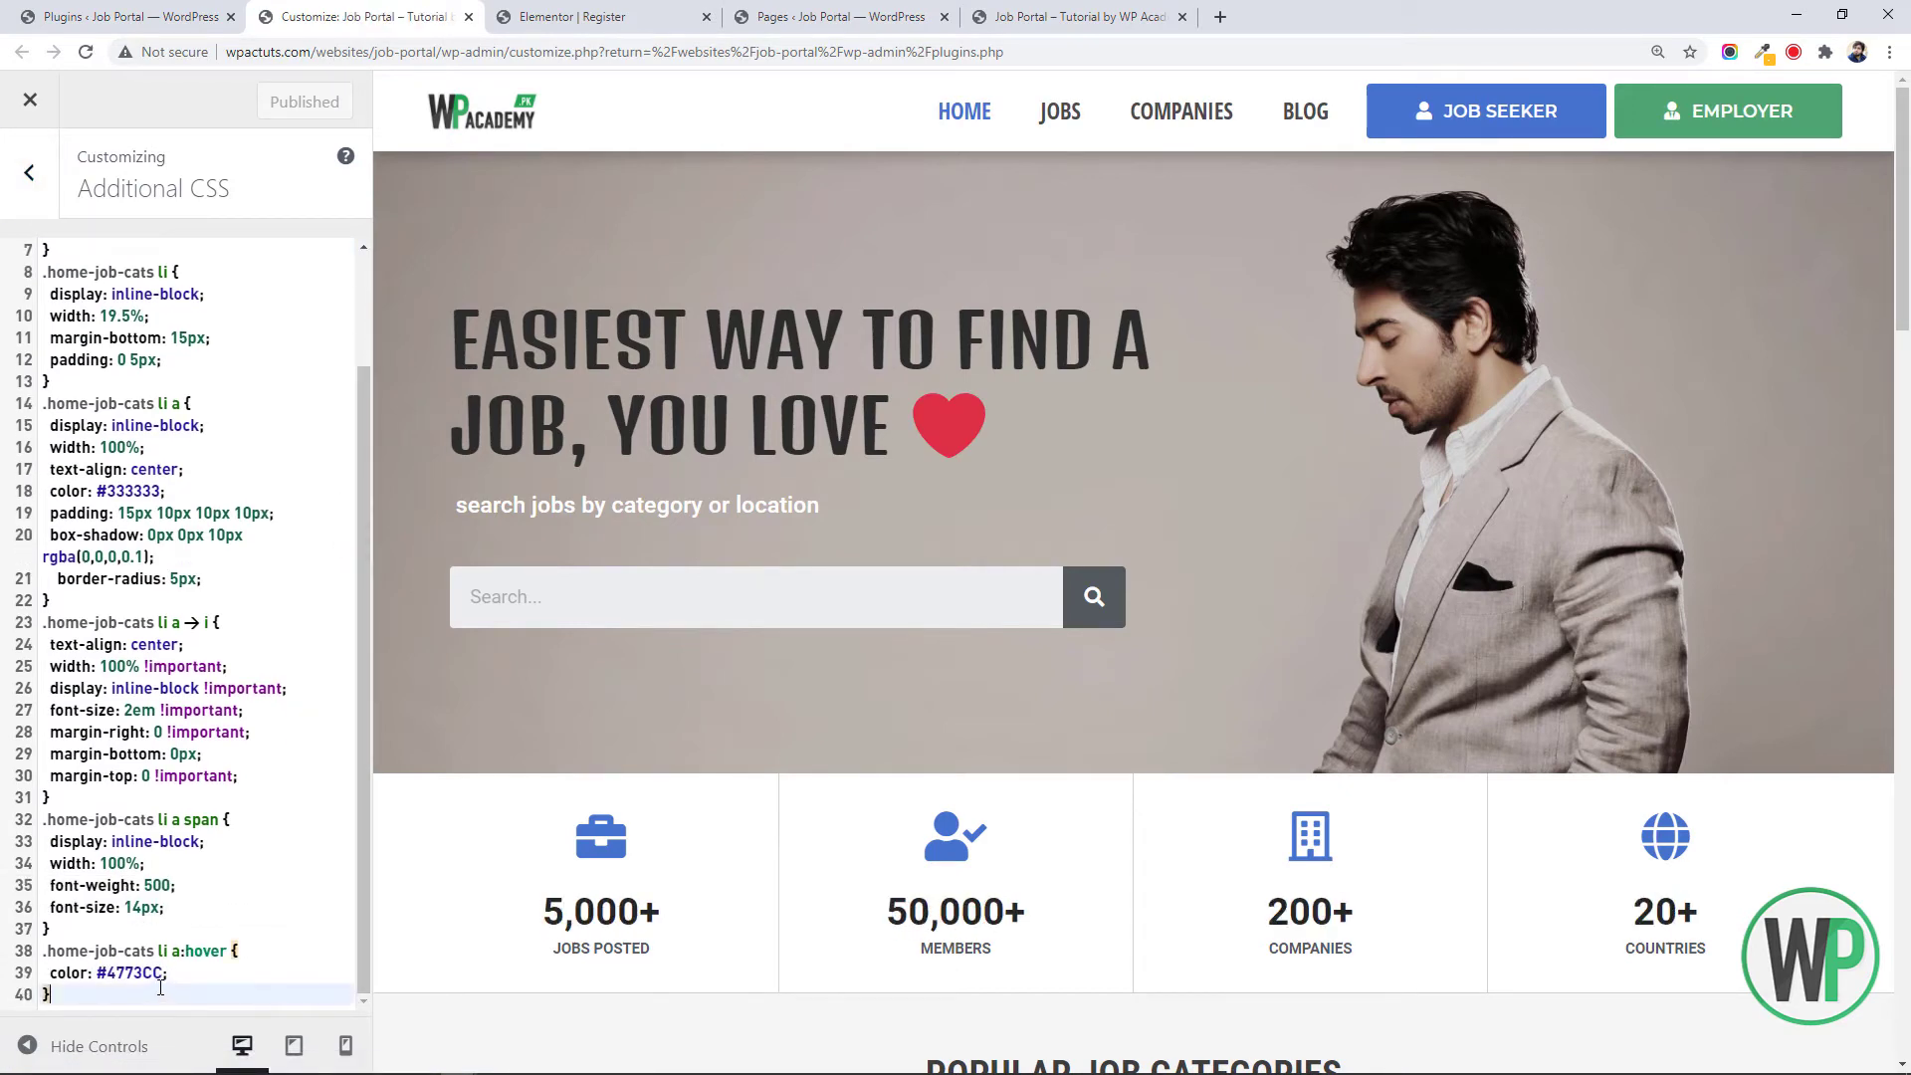
Inspect the reloaded Register page's tabs markup in the incognito window to identify the tab titles and content wrapper elements
left_click(841, 15)
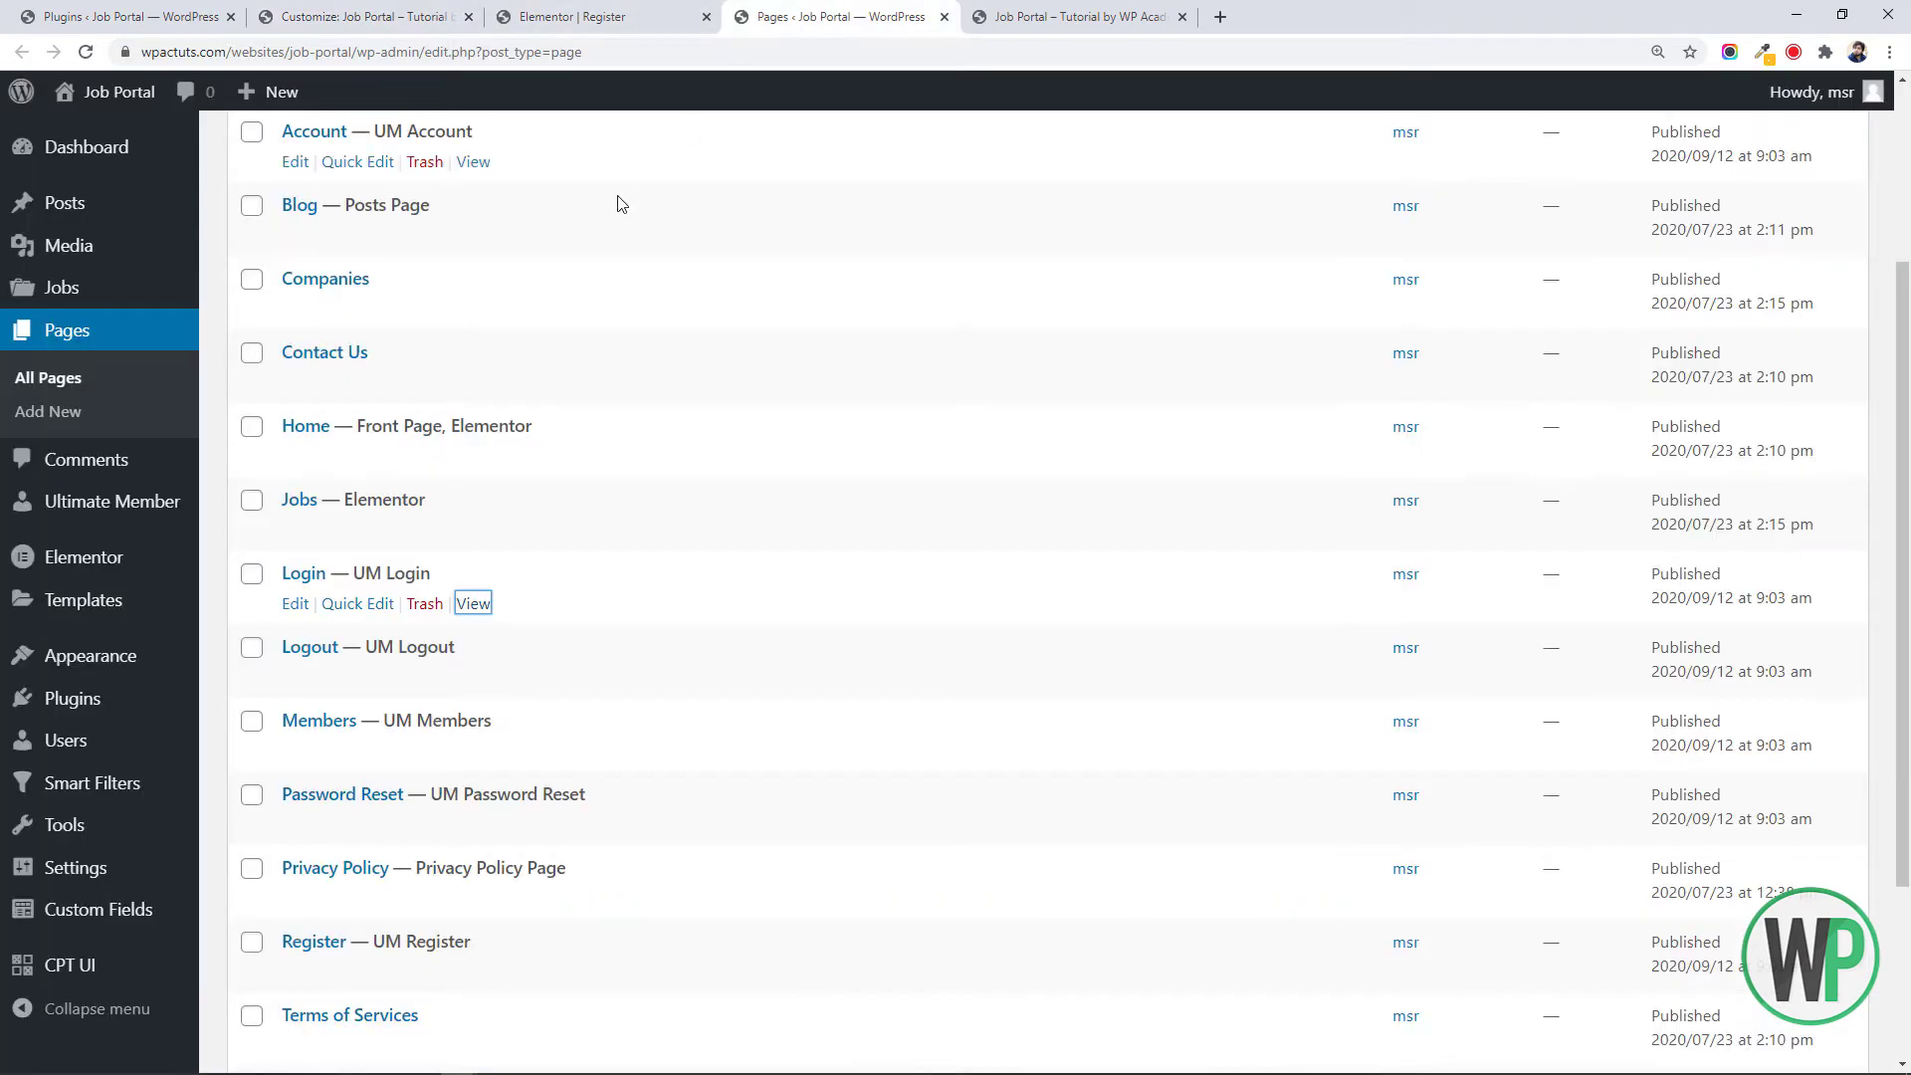
key("alt+Tab")
right_click(659, 341)
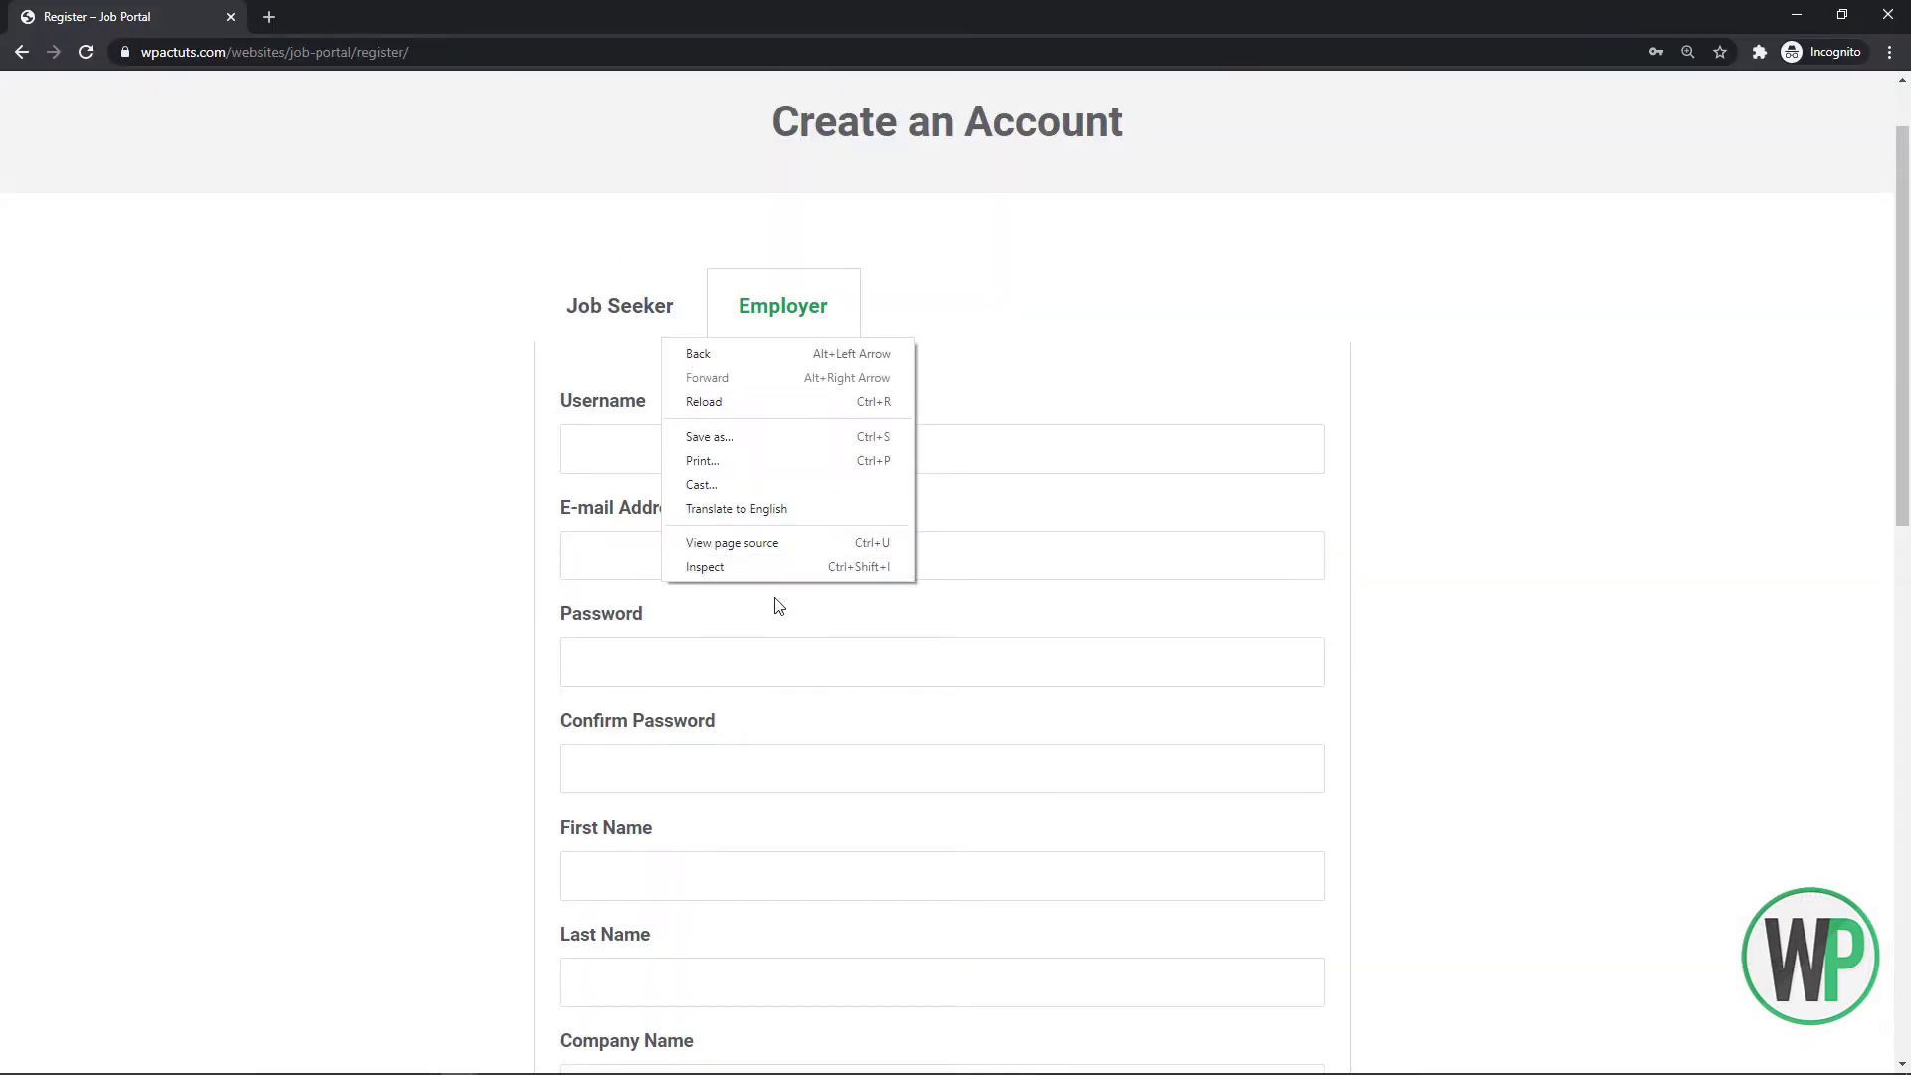
left_click(777, 579)
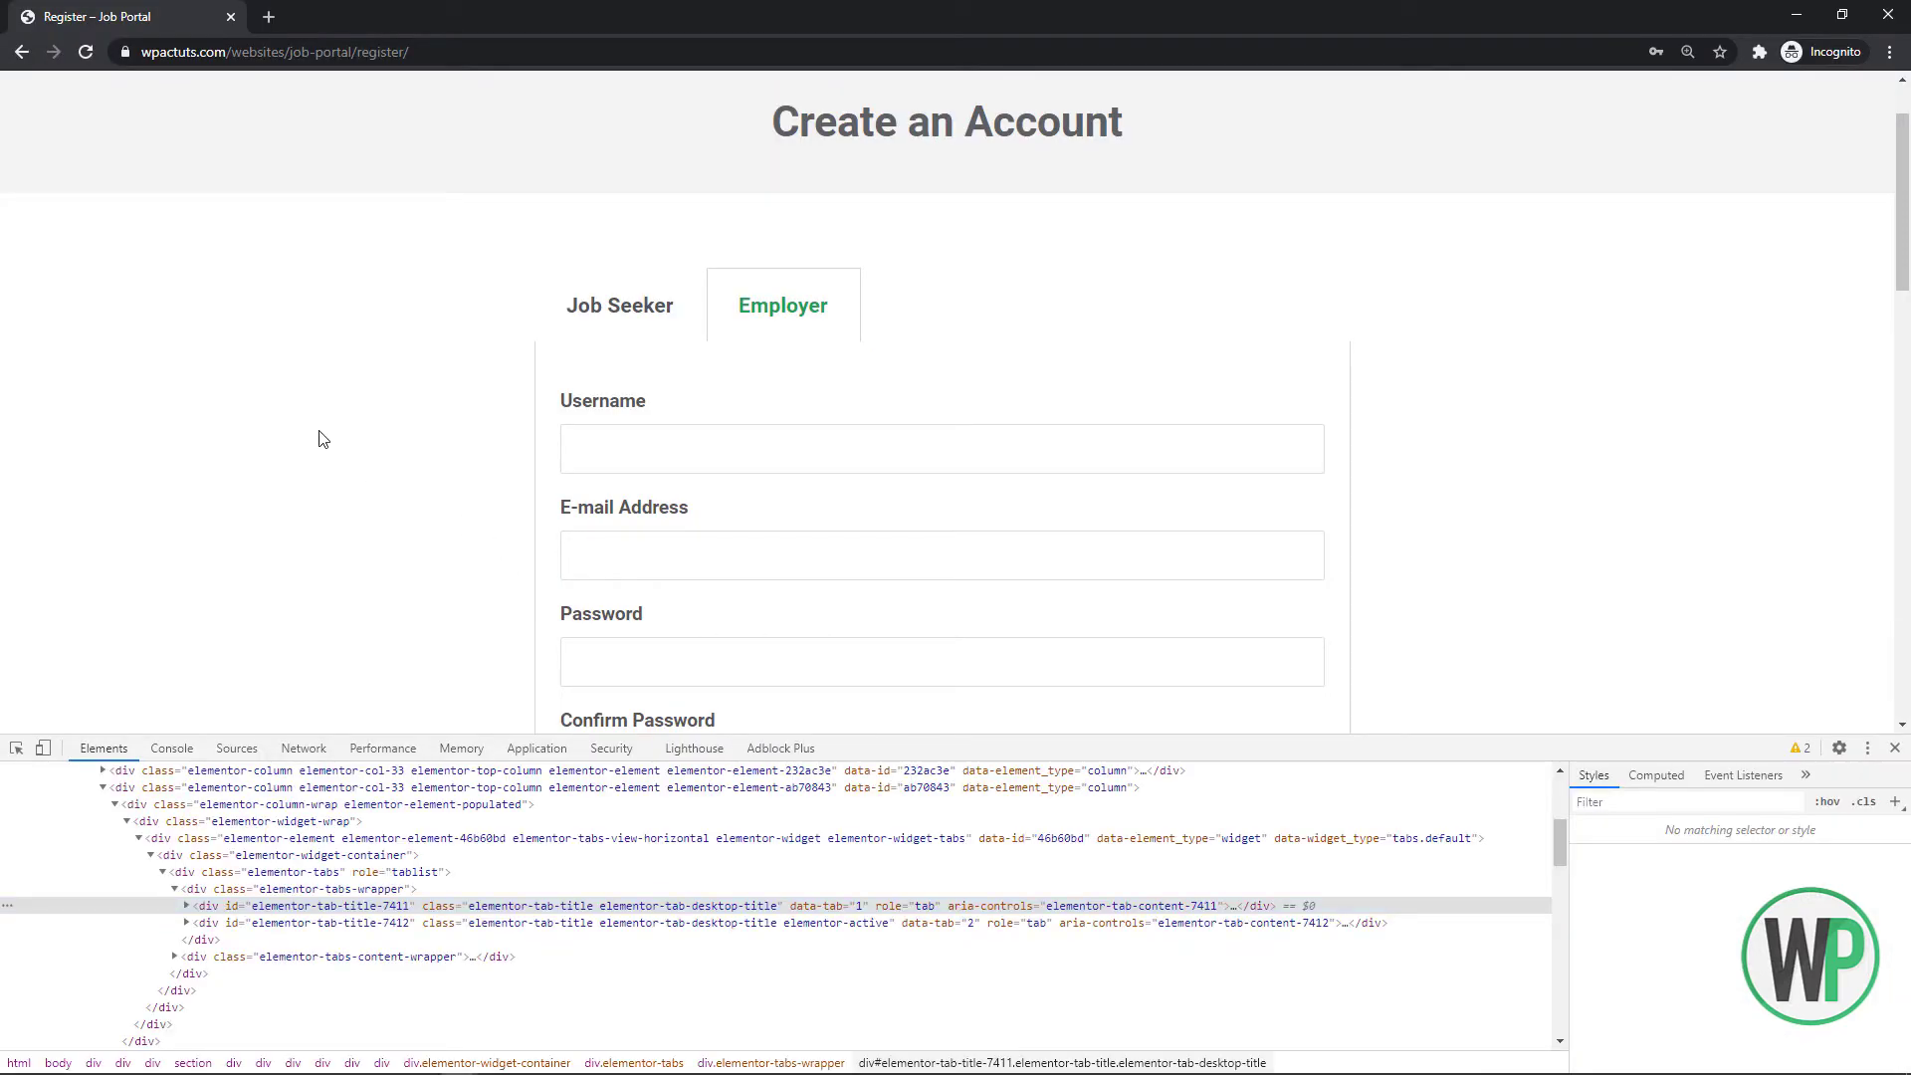
key("ctrl+r")
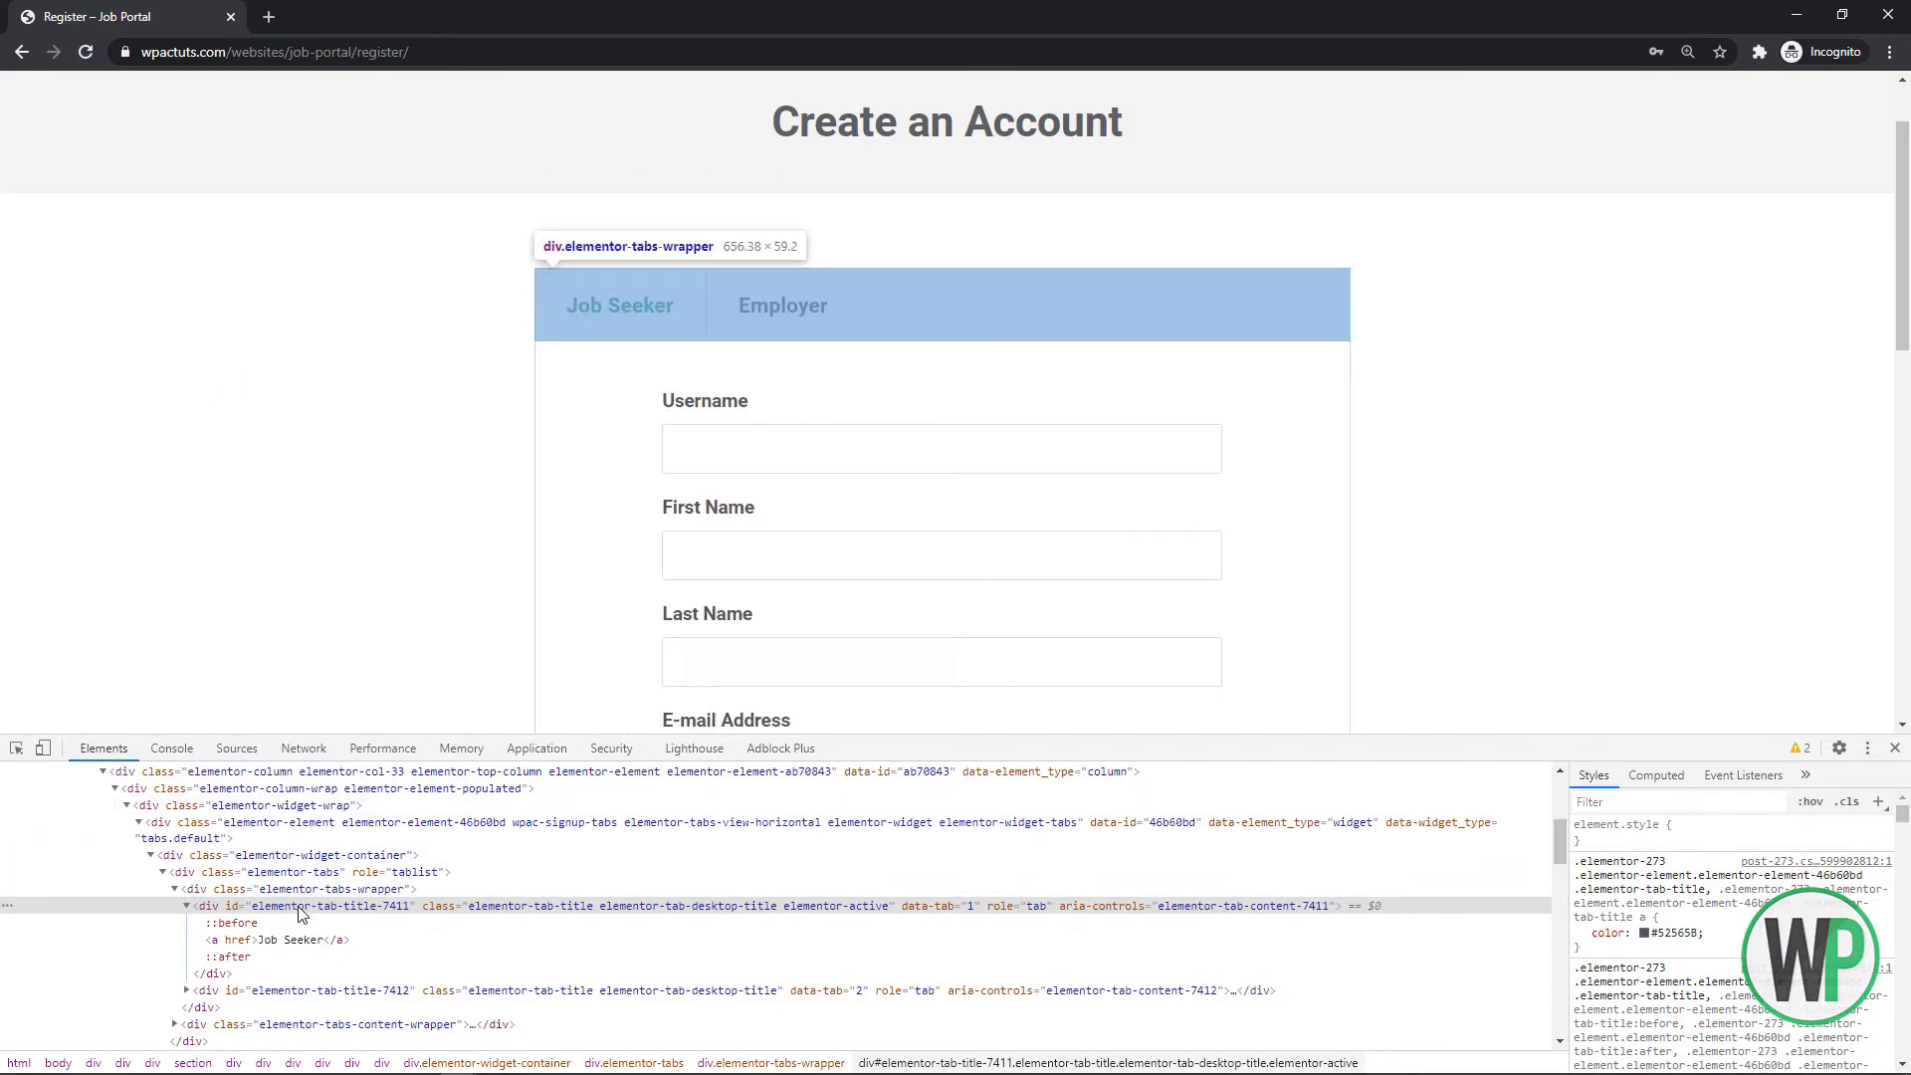
left_click(188, 908)
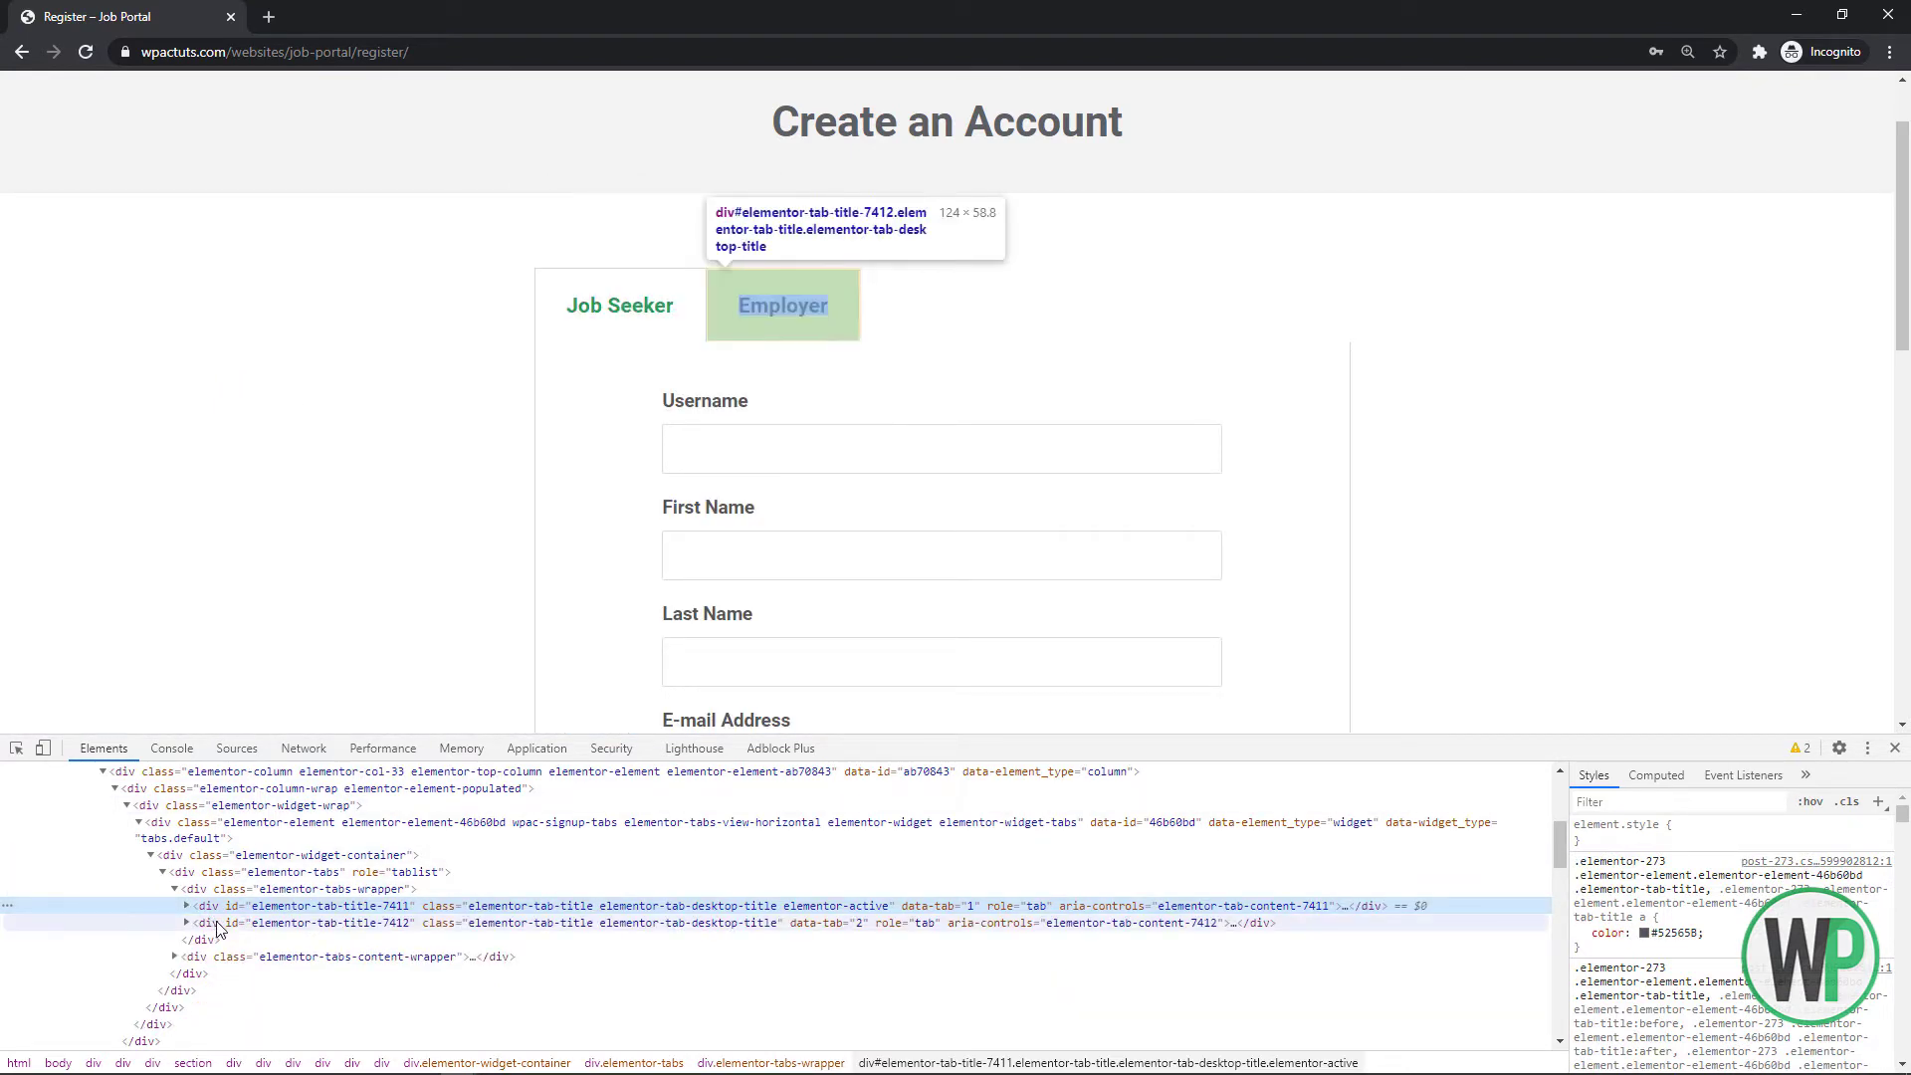
left_click(220, 925)
left_click(211, 959)
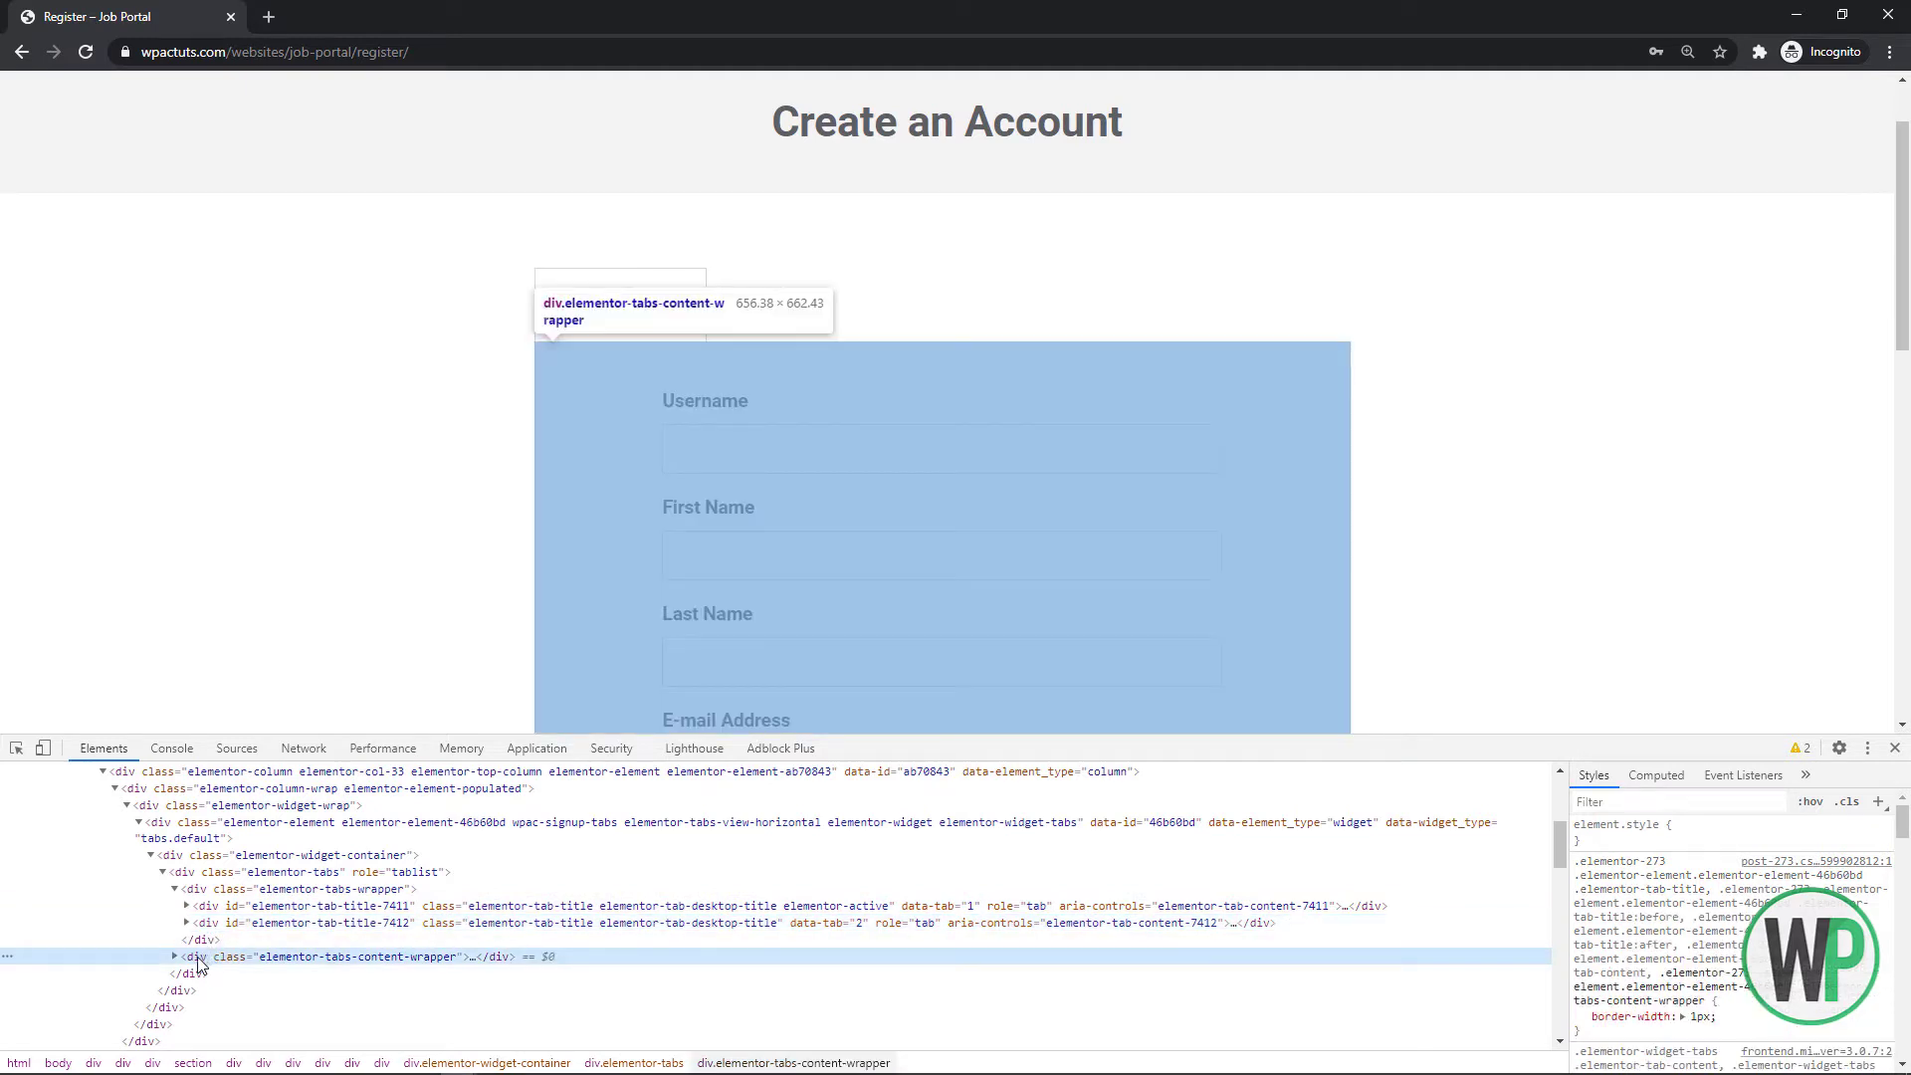
Append a rule to the Additional CSS with the selector .wpac-signup-tabs .elementor-tabs-content-wrapper, copying the wrapper class from the inspected page
key("alt+Tab")
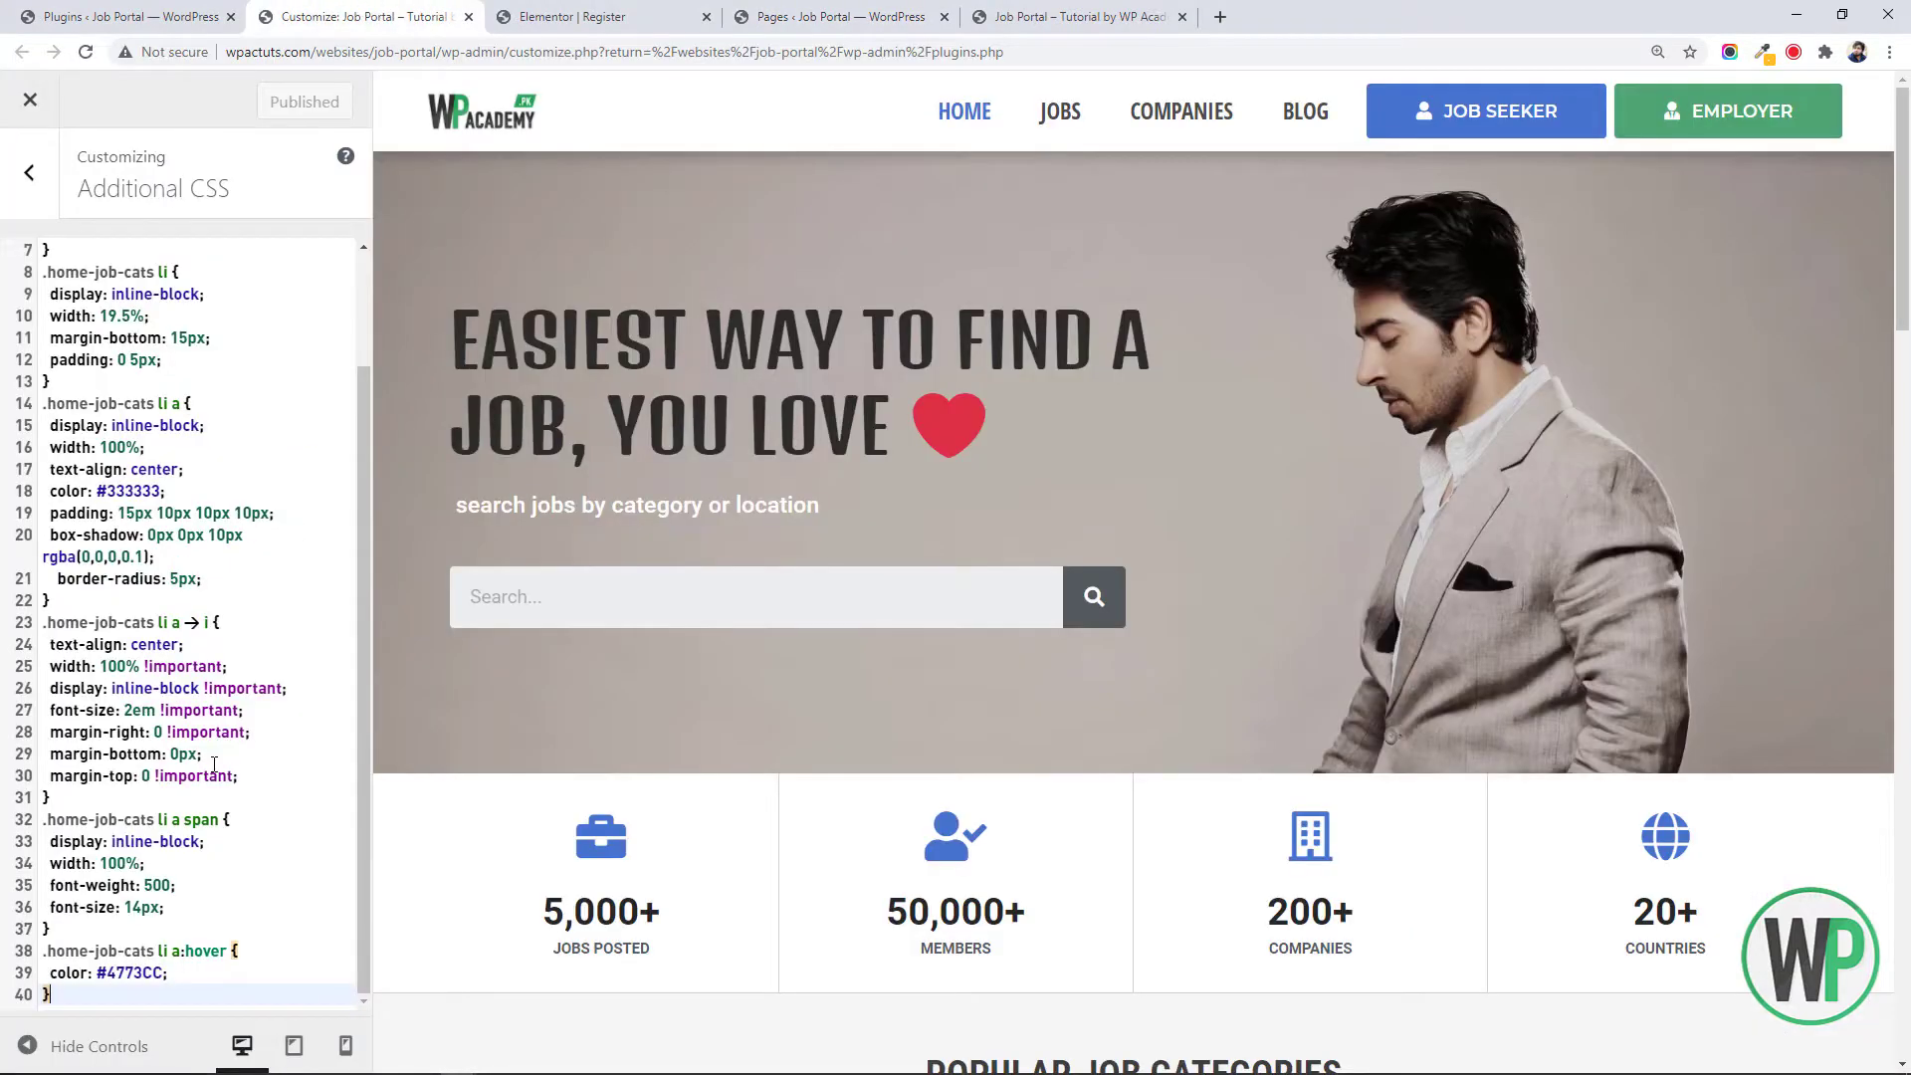
scroll(214, 765, "down", 2)
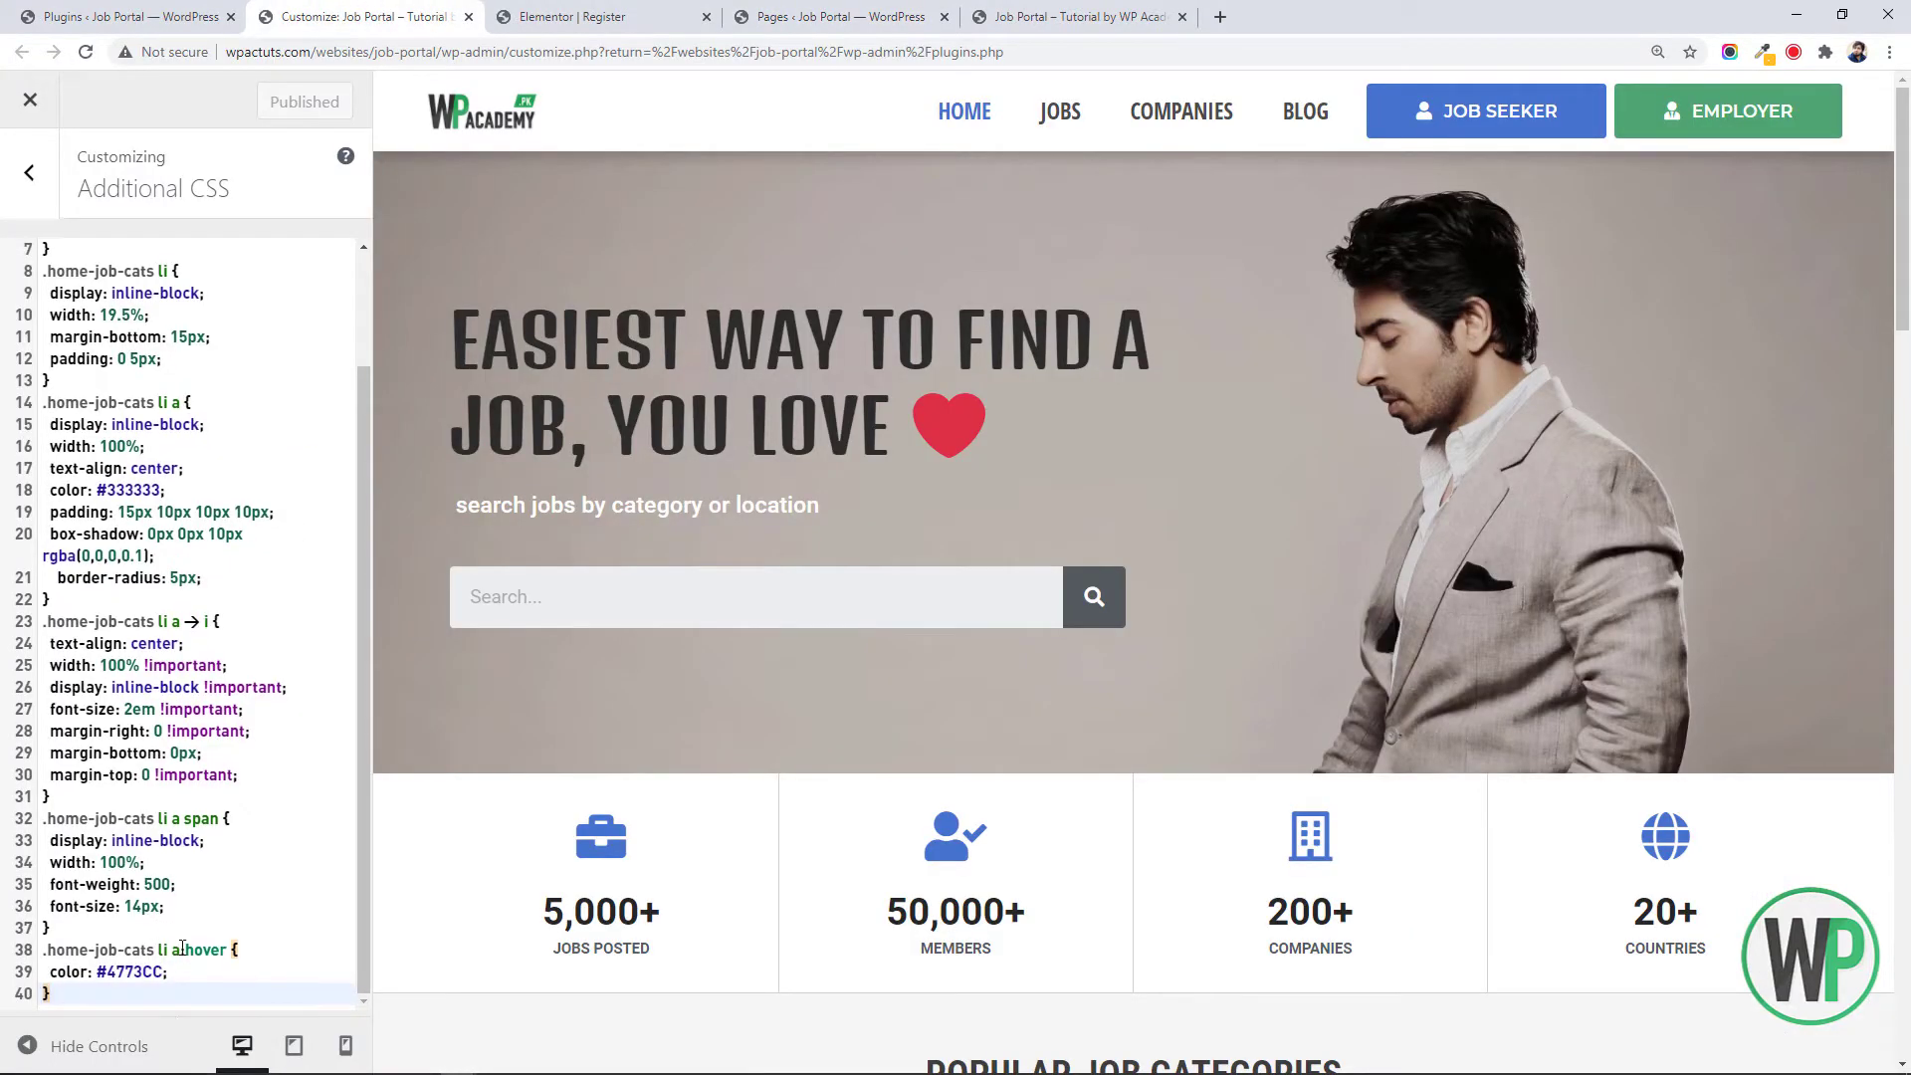
key("Return")
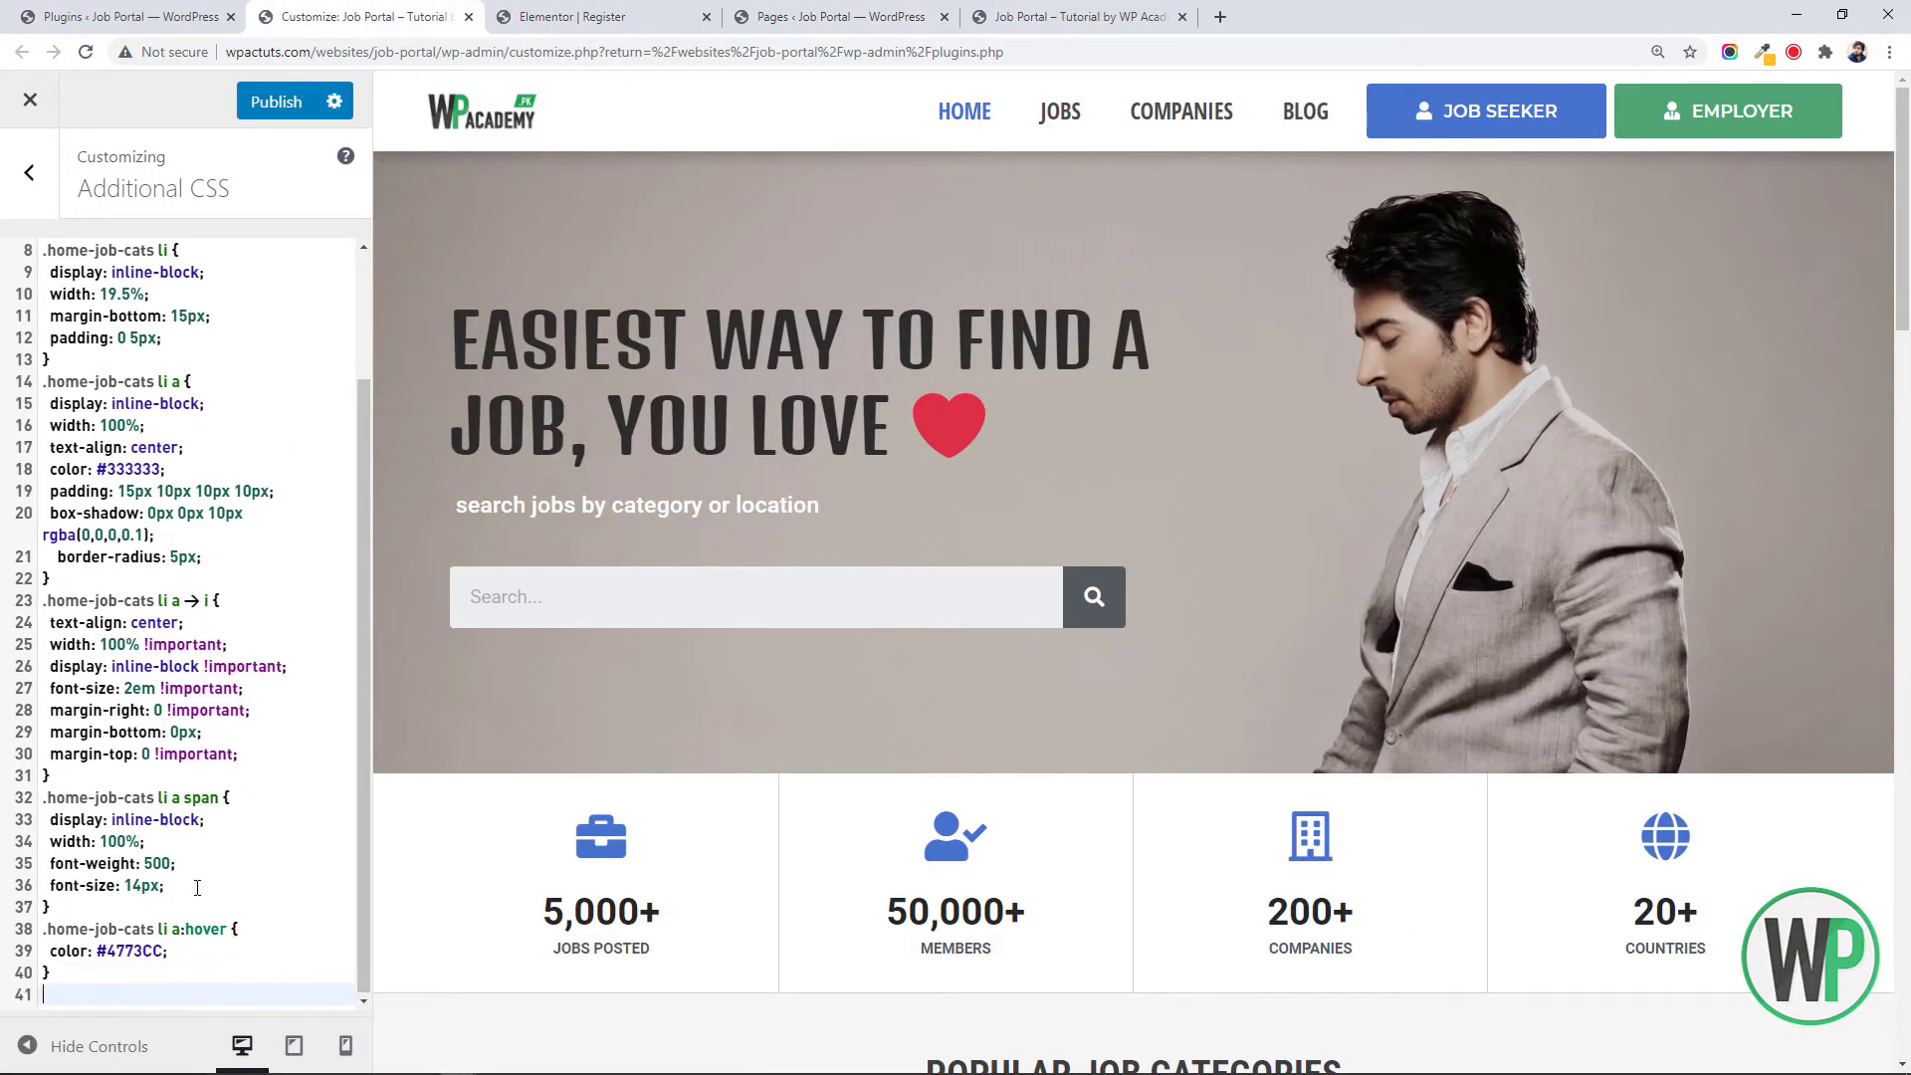
type(".wpac-signup-tabs")
key("alt+Tab")
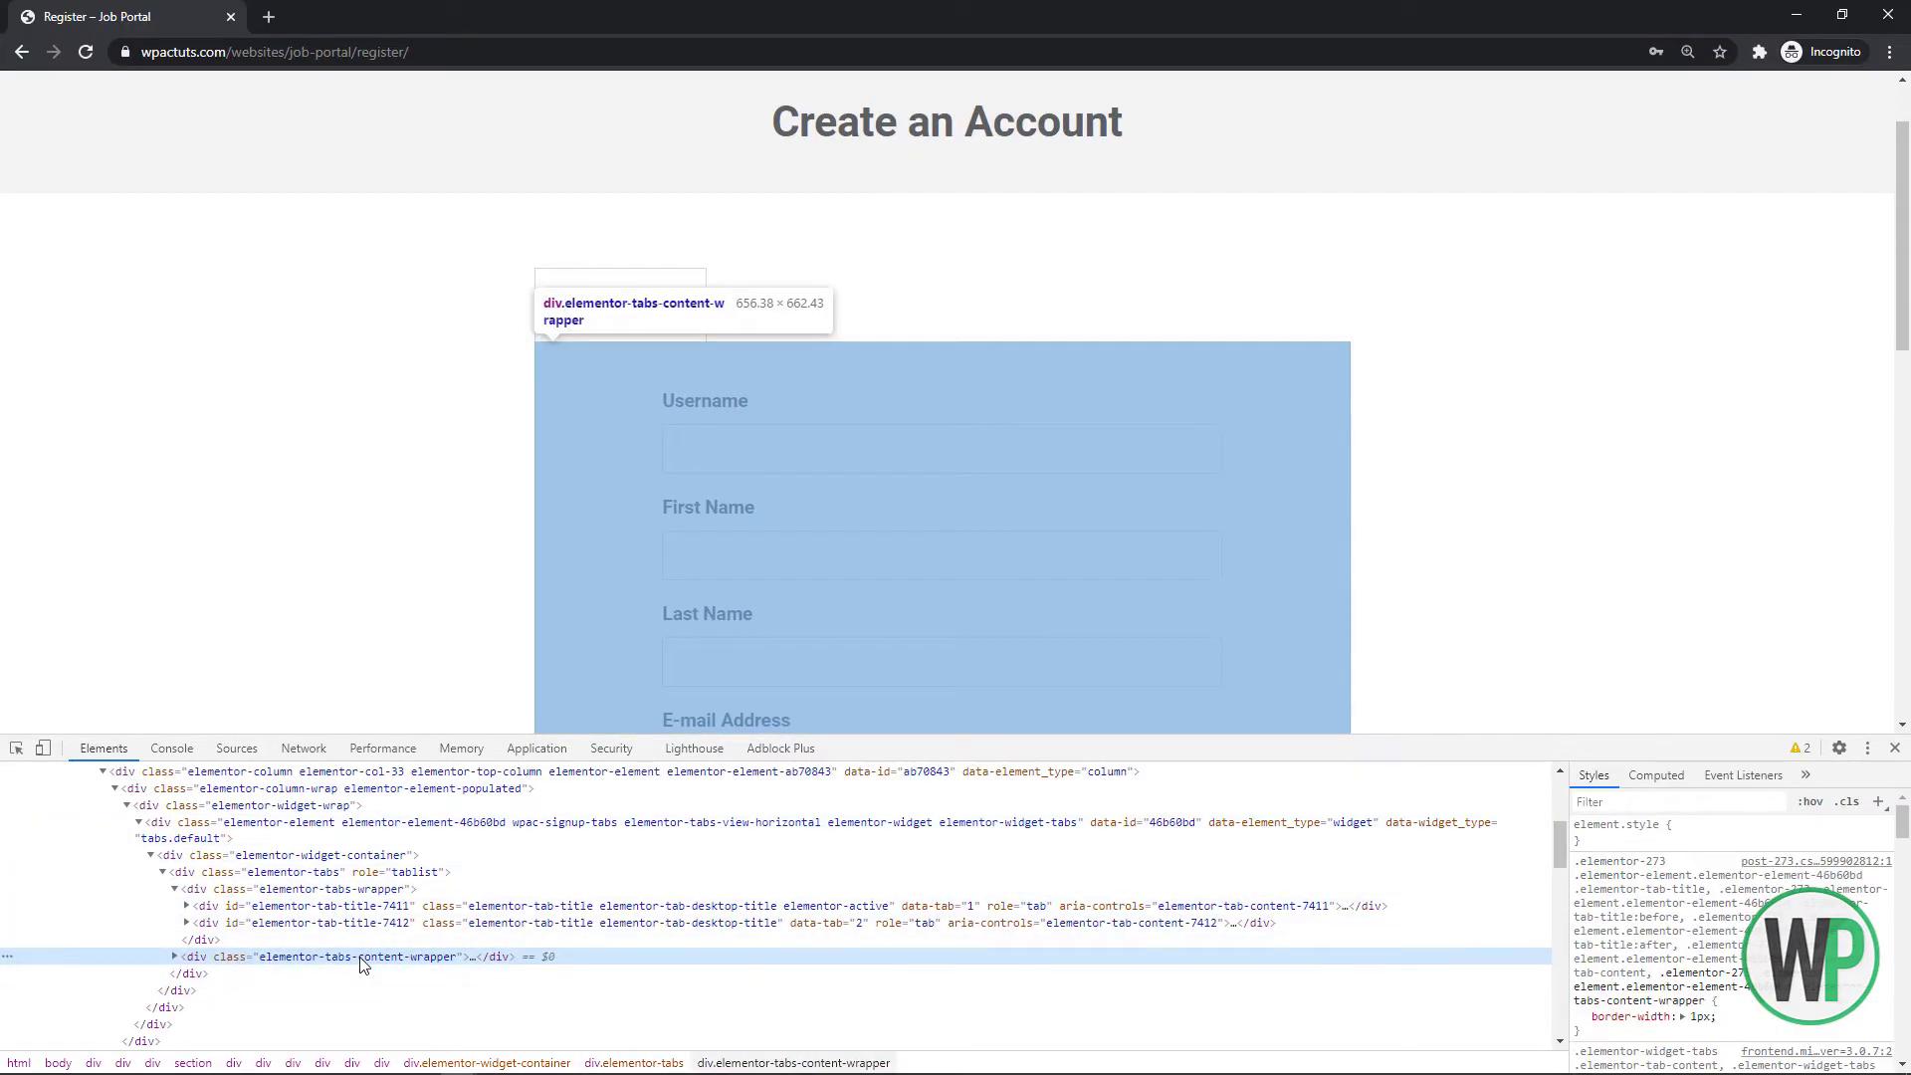
double_click(360, 958)
key("ctrl+c")
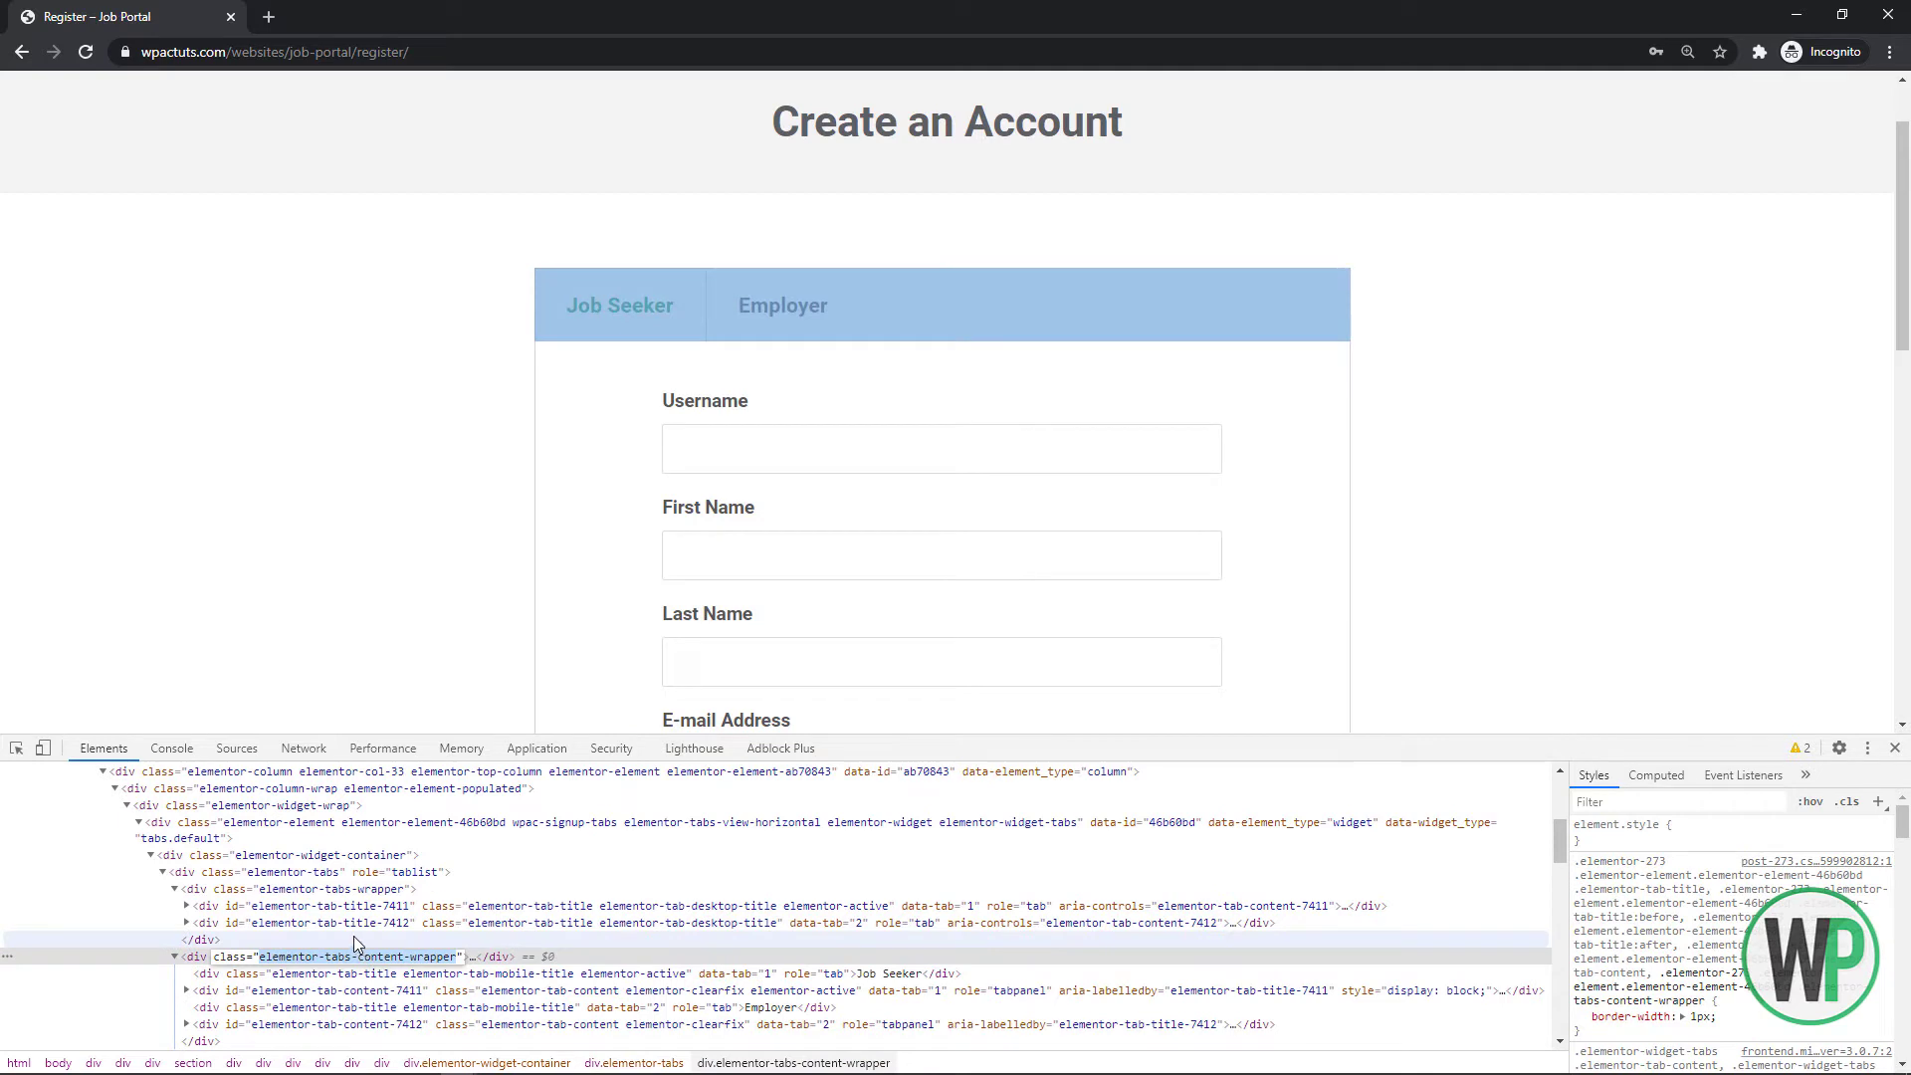
key("alt+Tab")
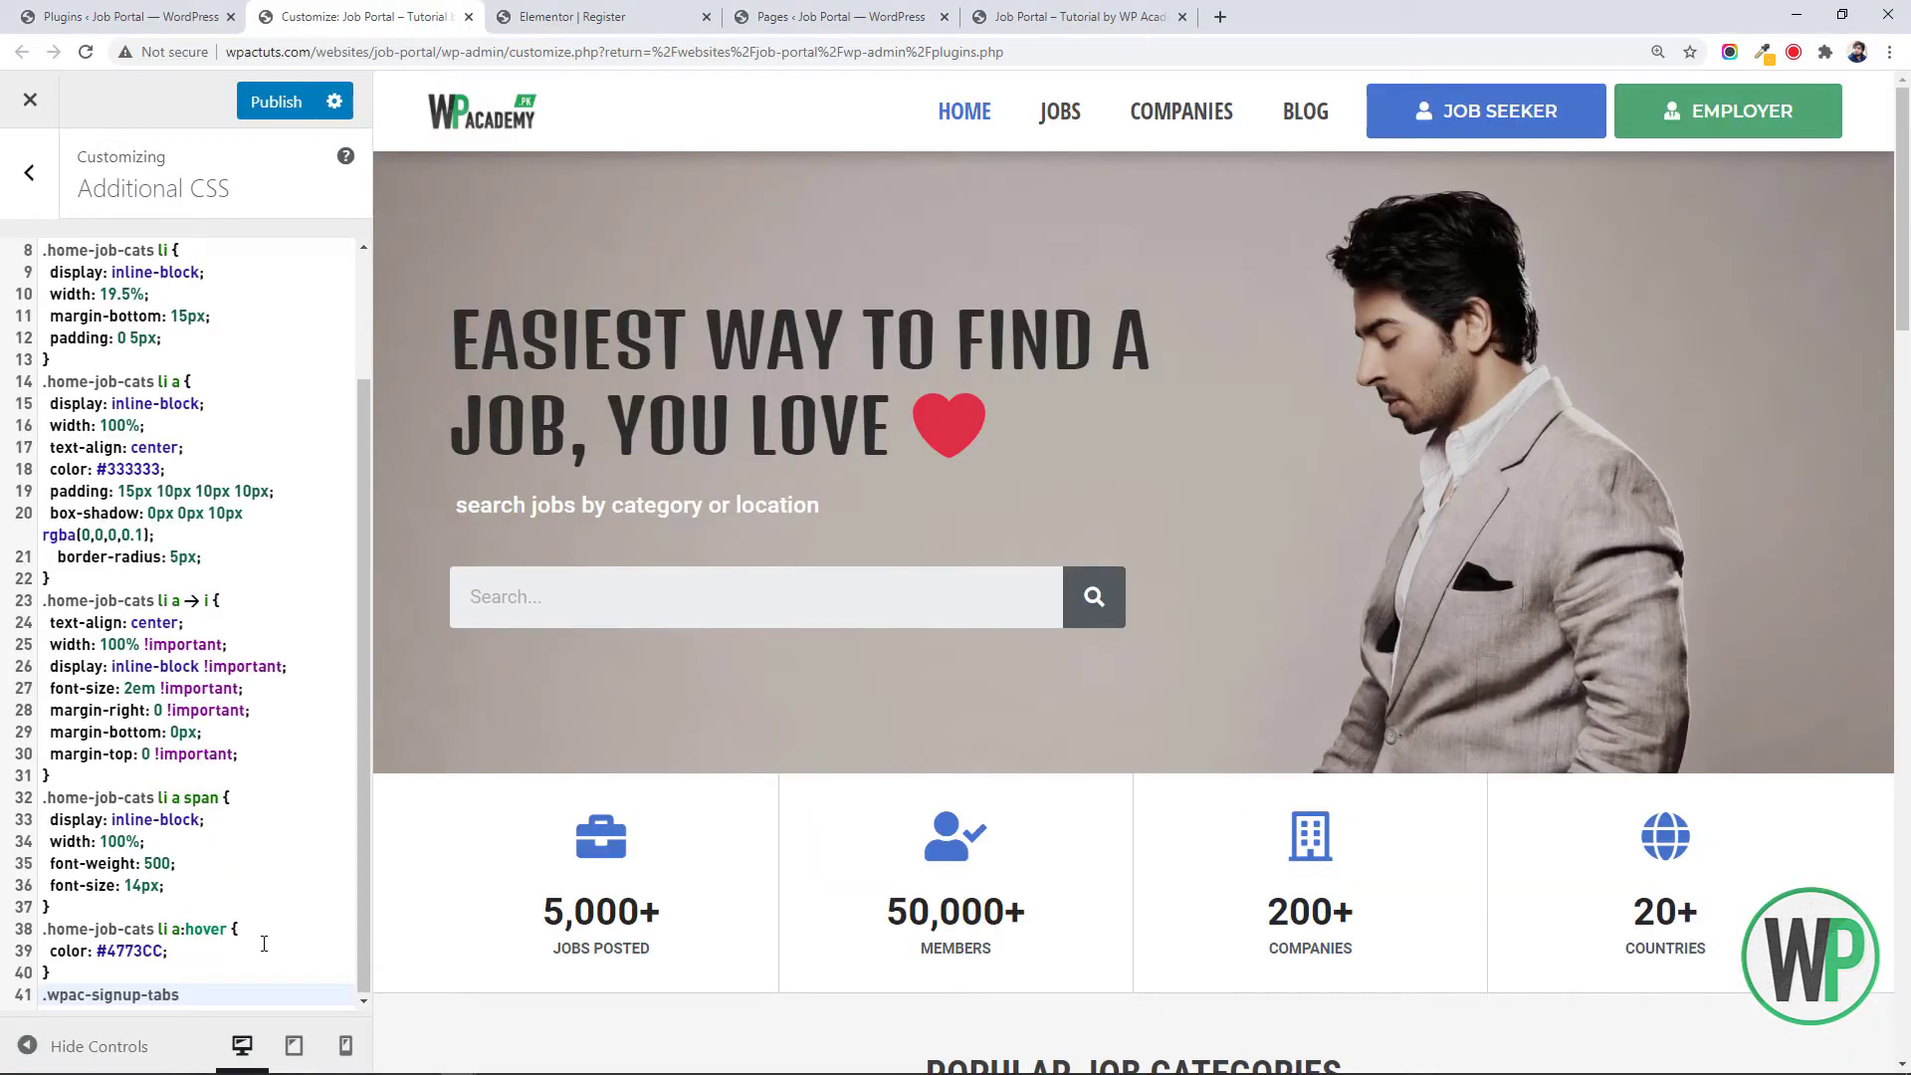
key("ctrl+v")
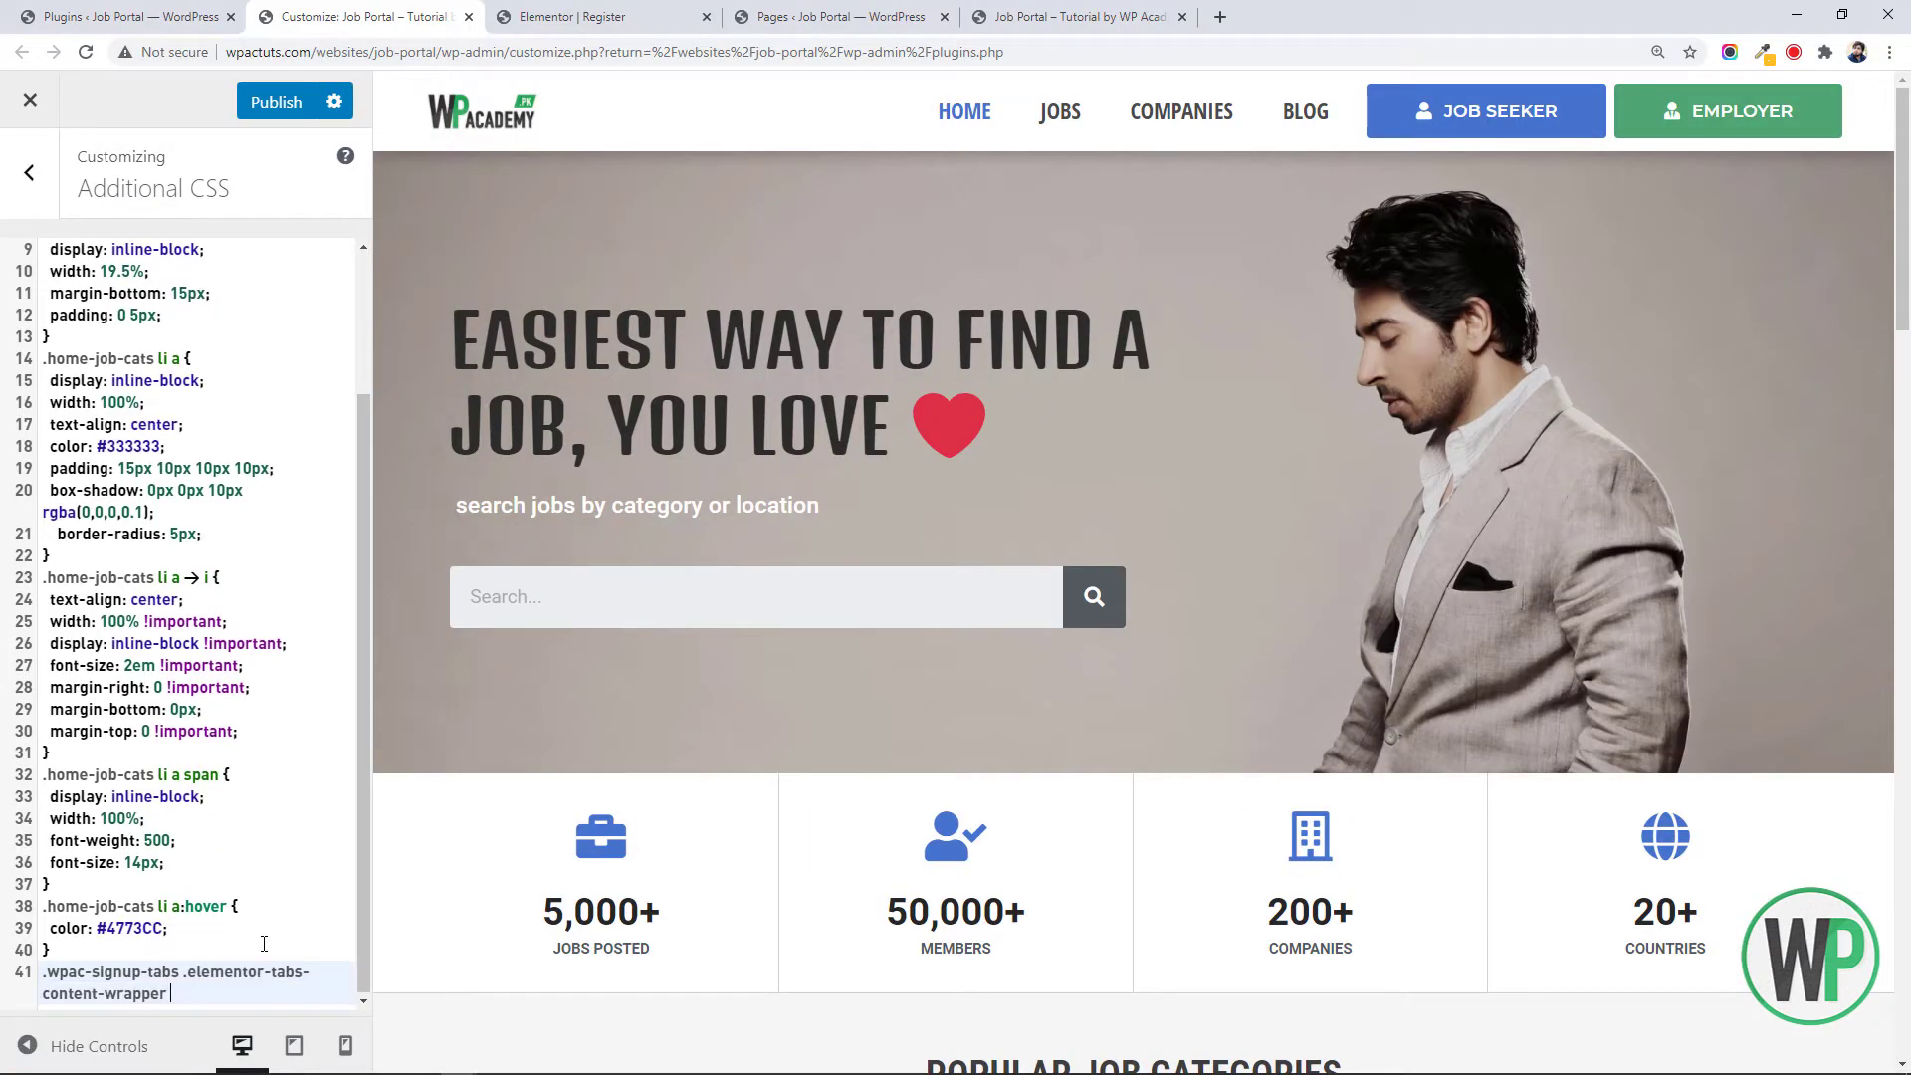
type("{")
key("Return")
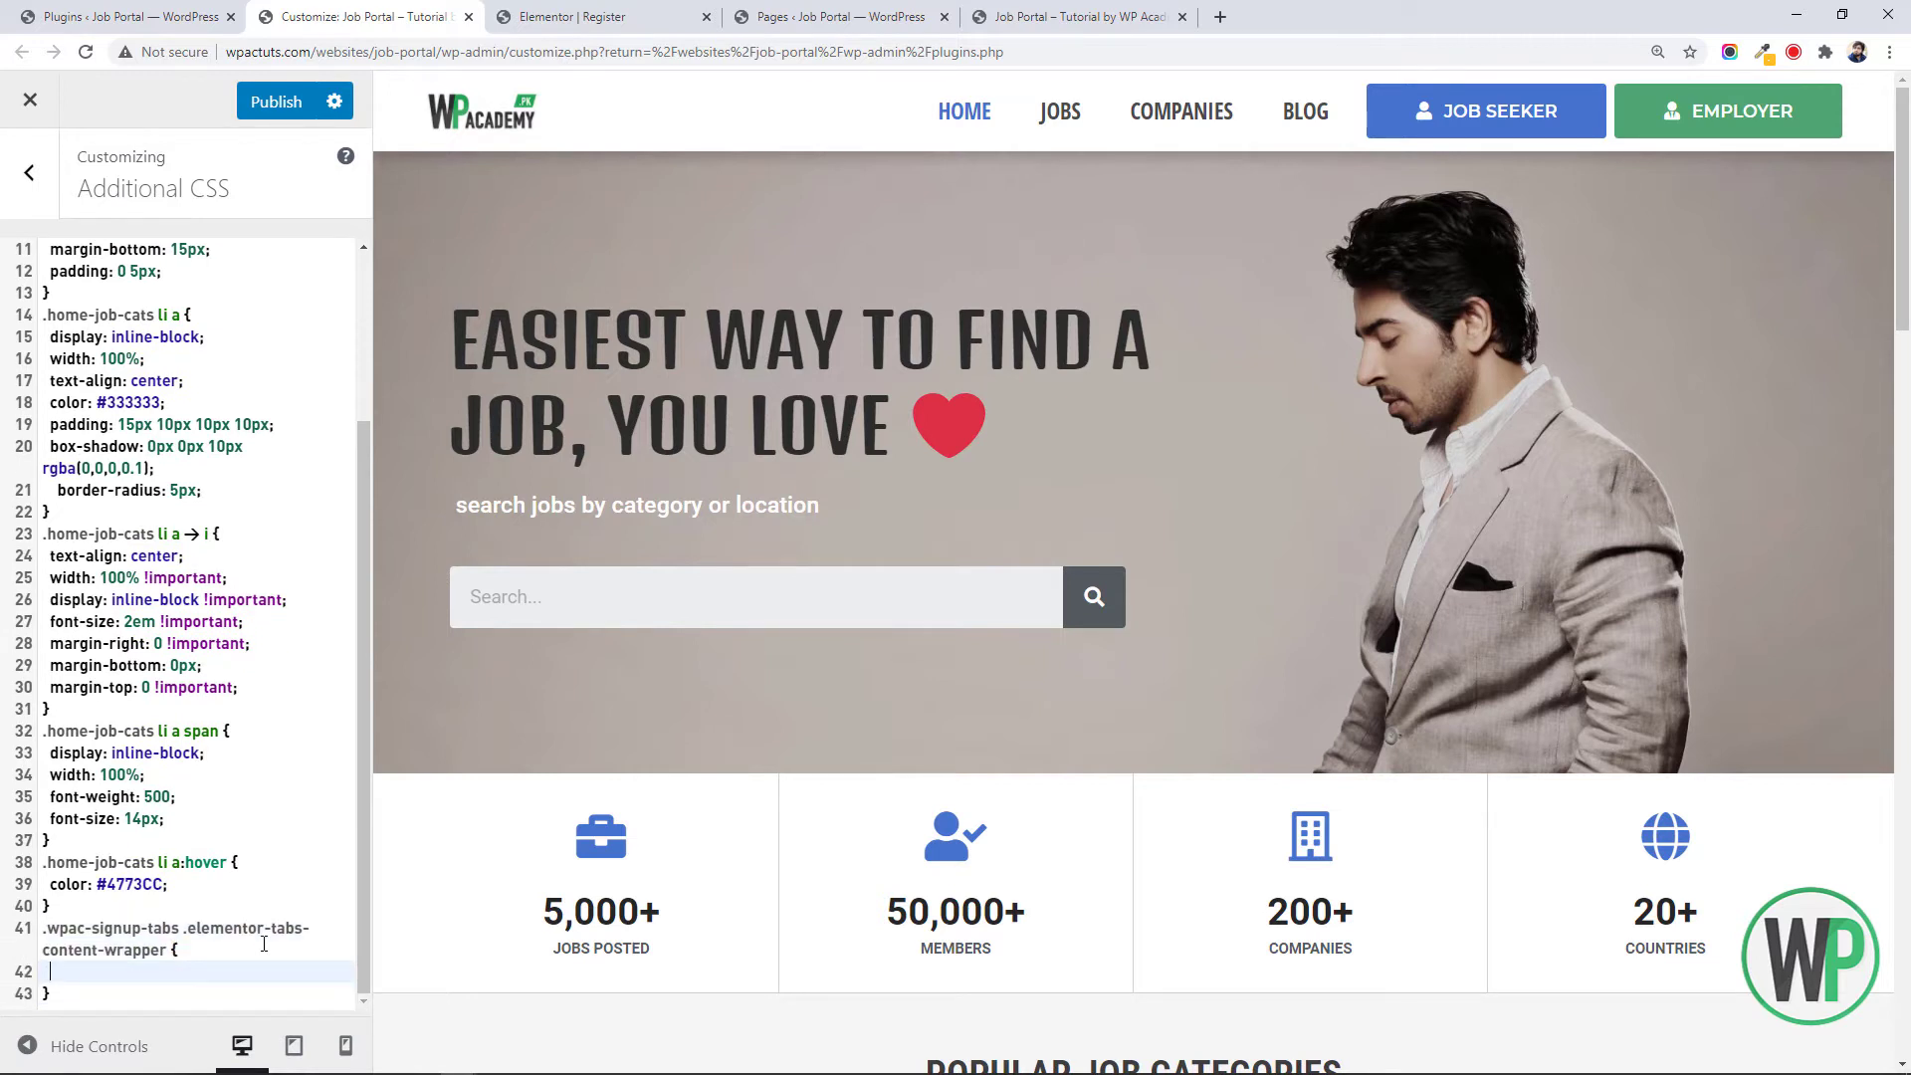
Add border-top: 1px solid #E0E0E0; to the new rule, copying the color from the tabs widget's border color, and publish the CSS
type("border")
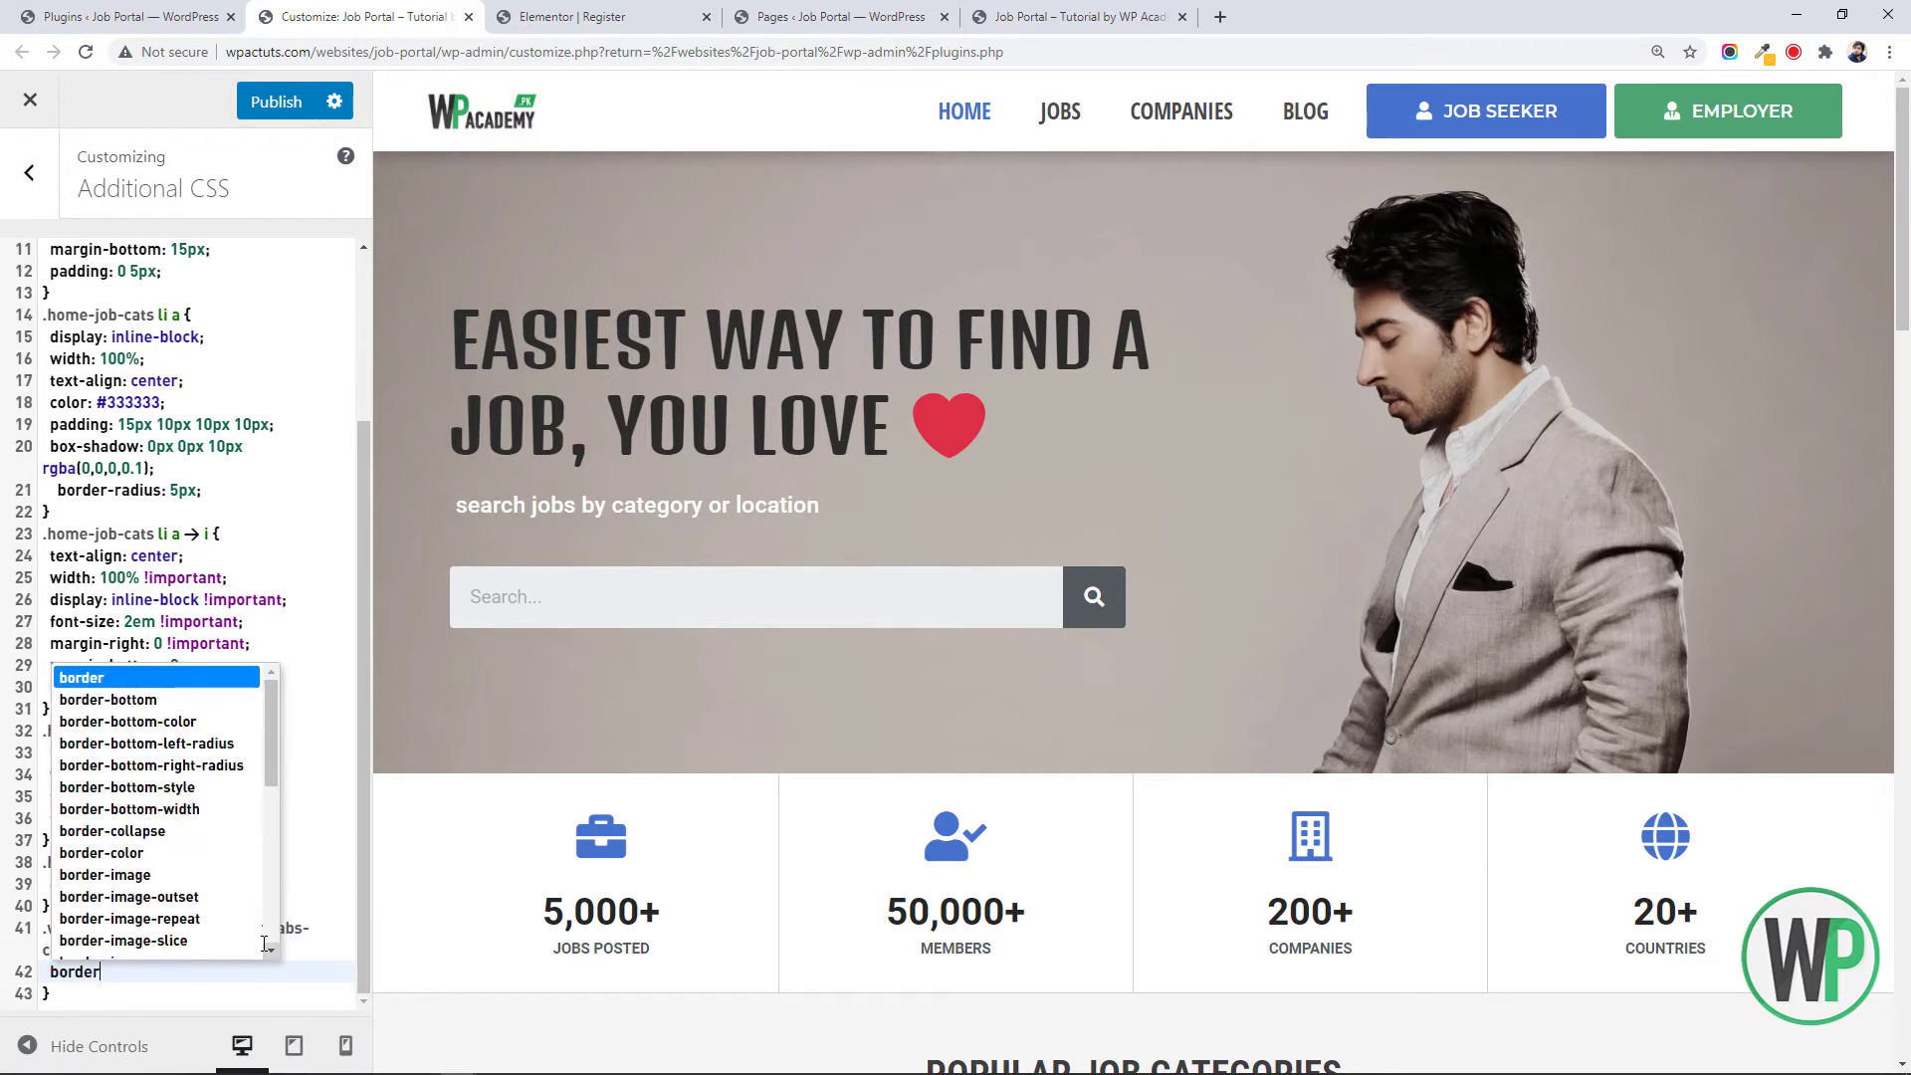
type("-top: 1px solid")
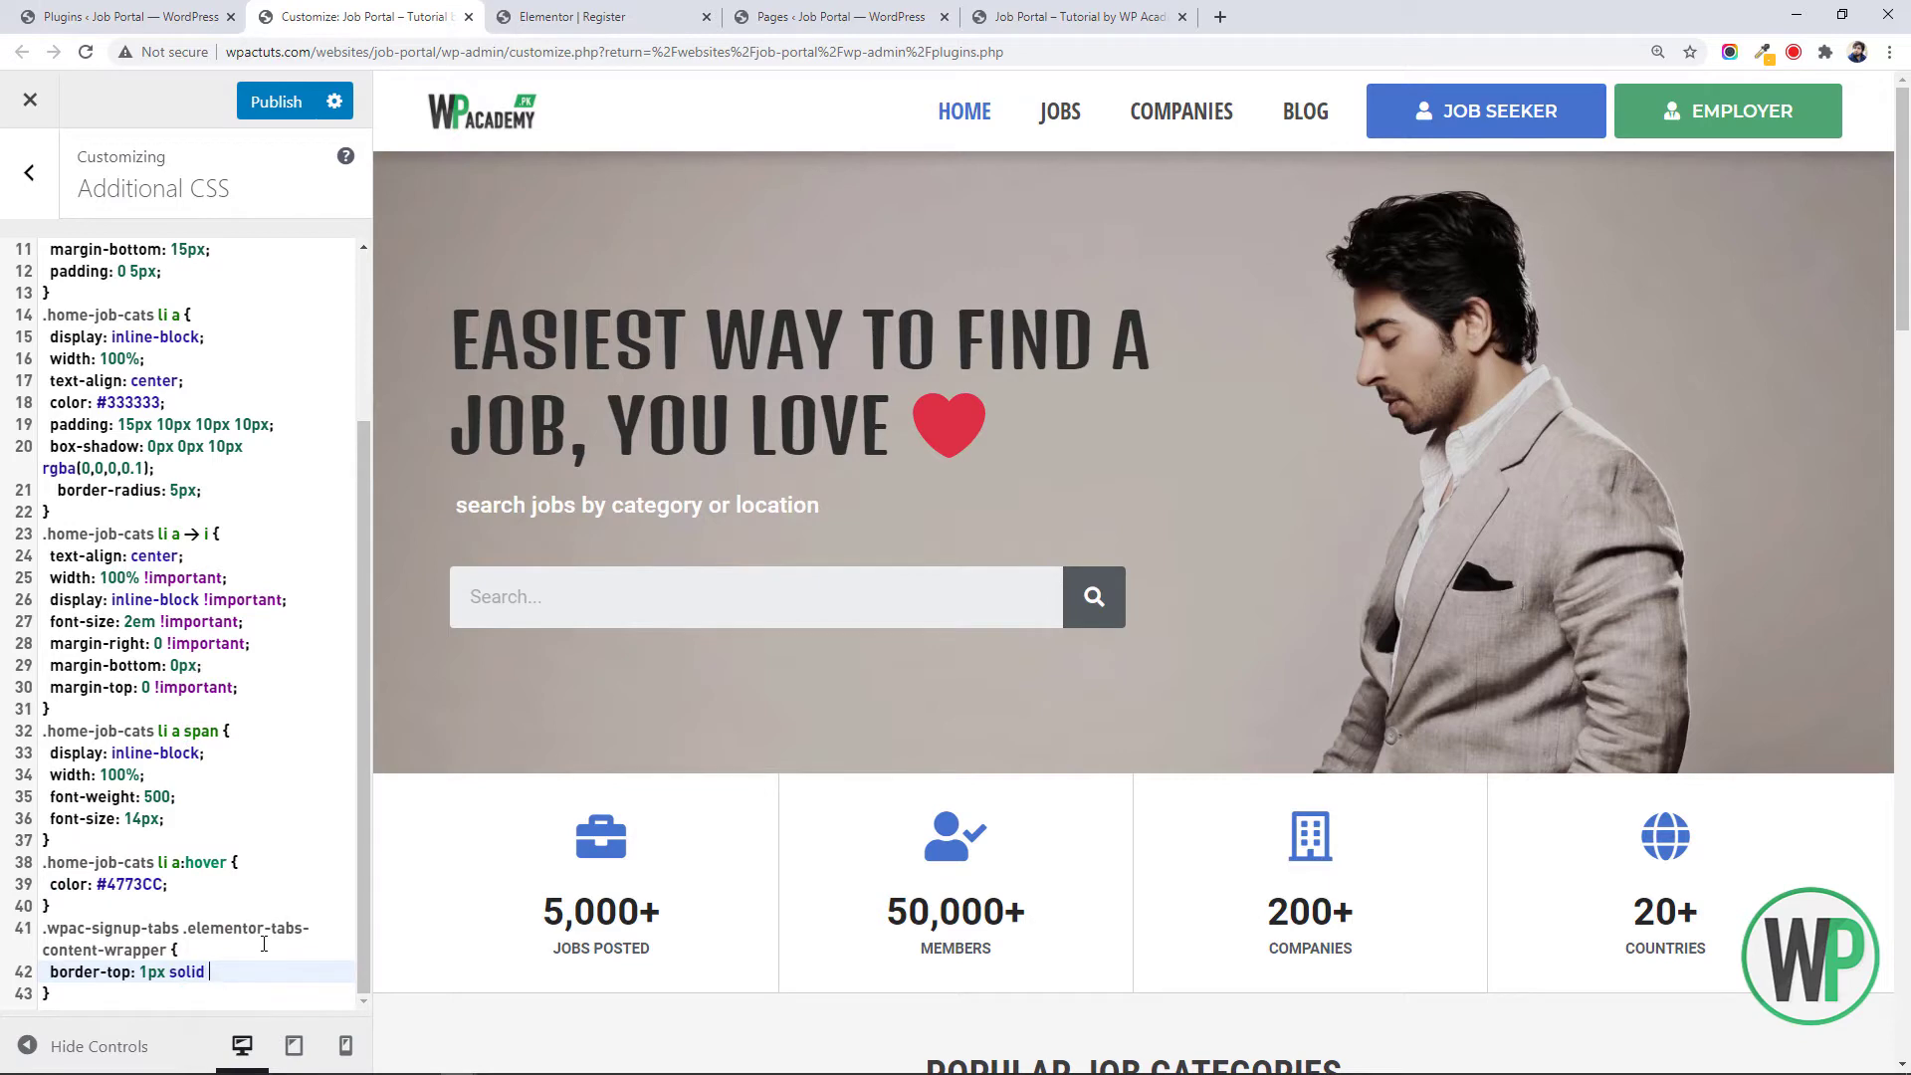
left_click(600, 14)
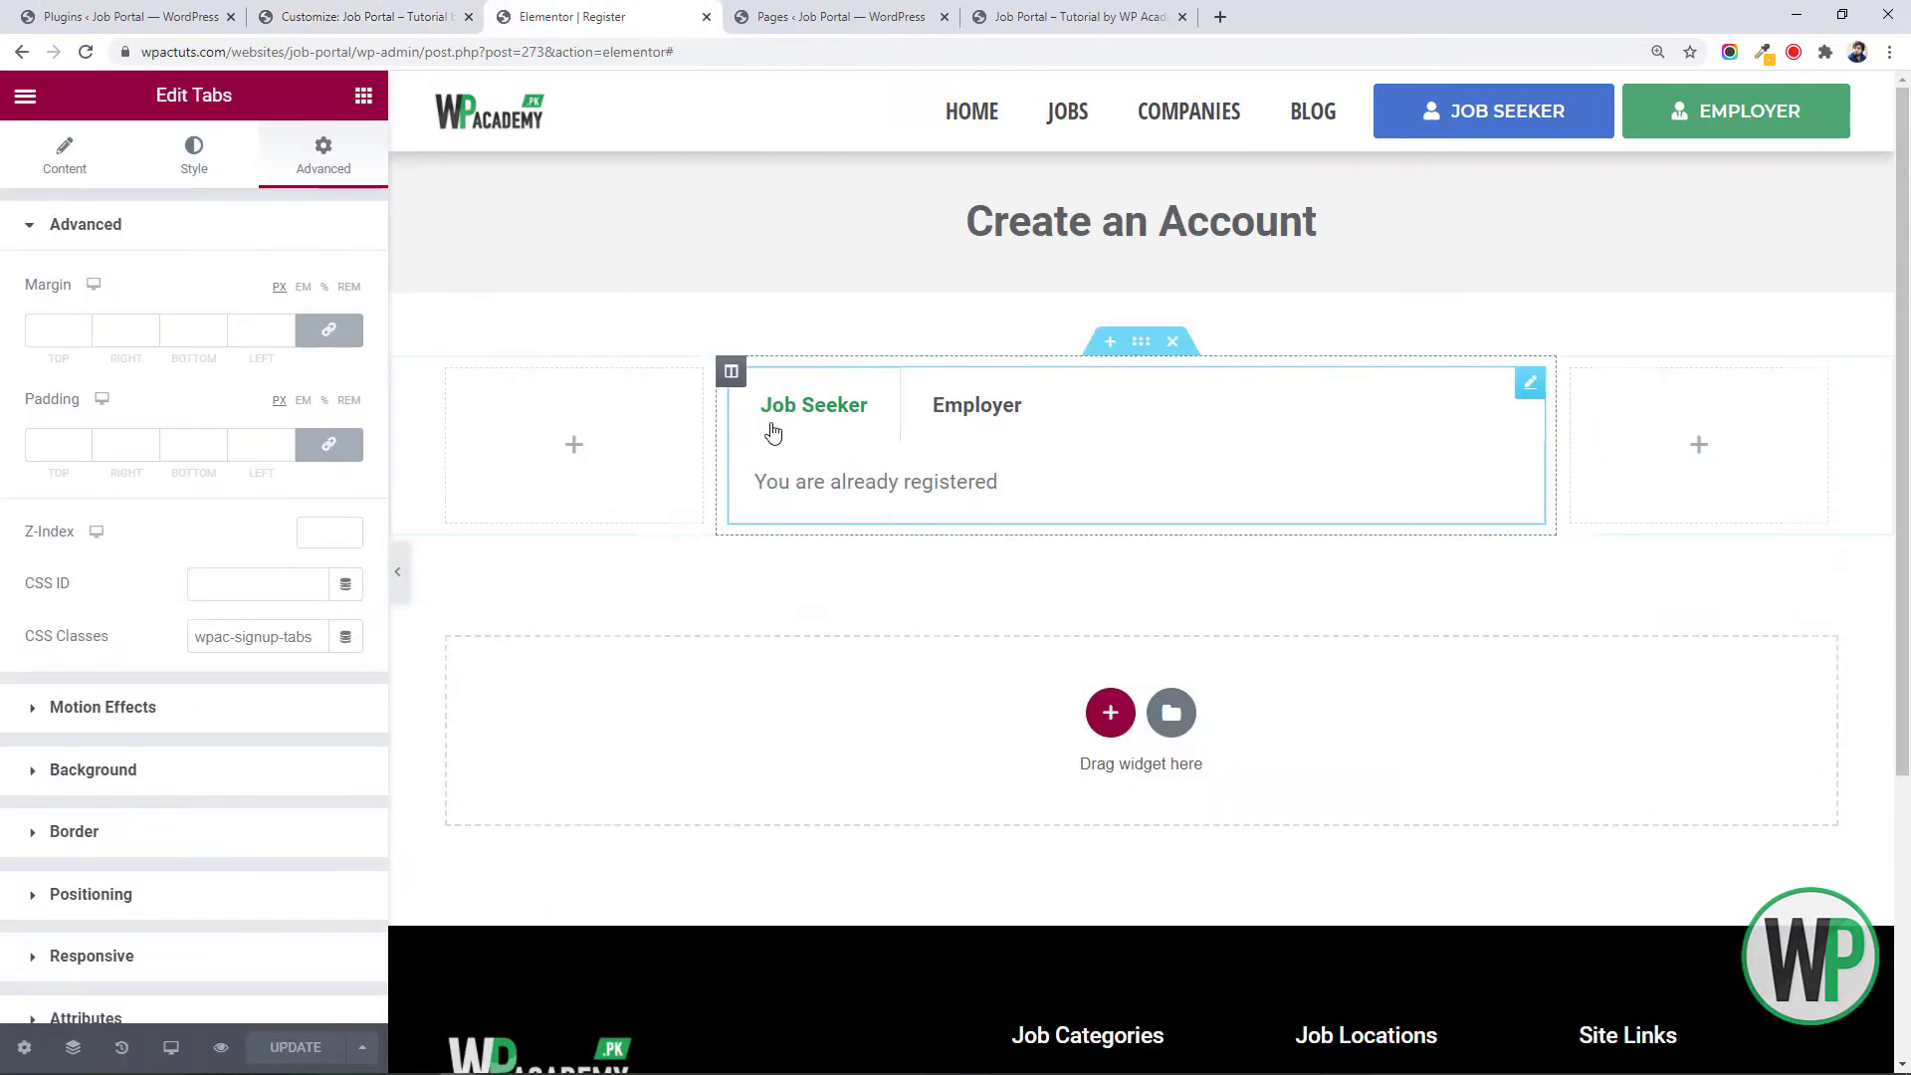
left_click(221, 175)
left_click(348, 521)
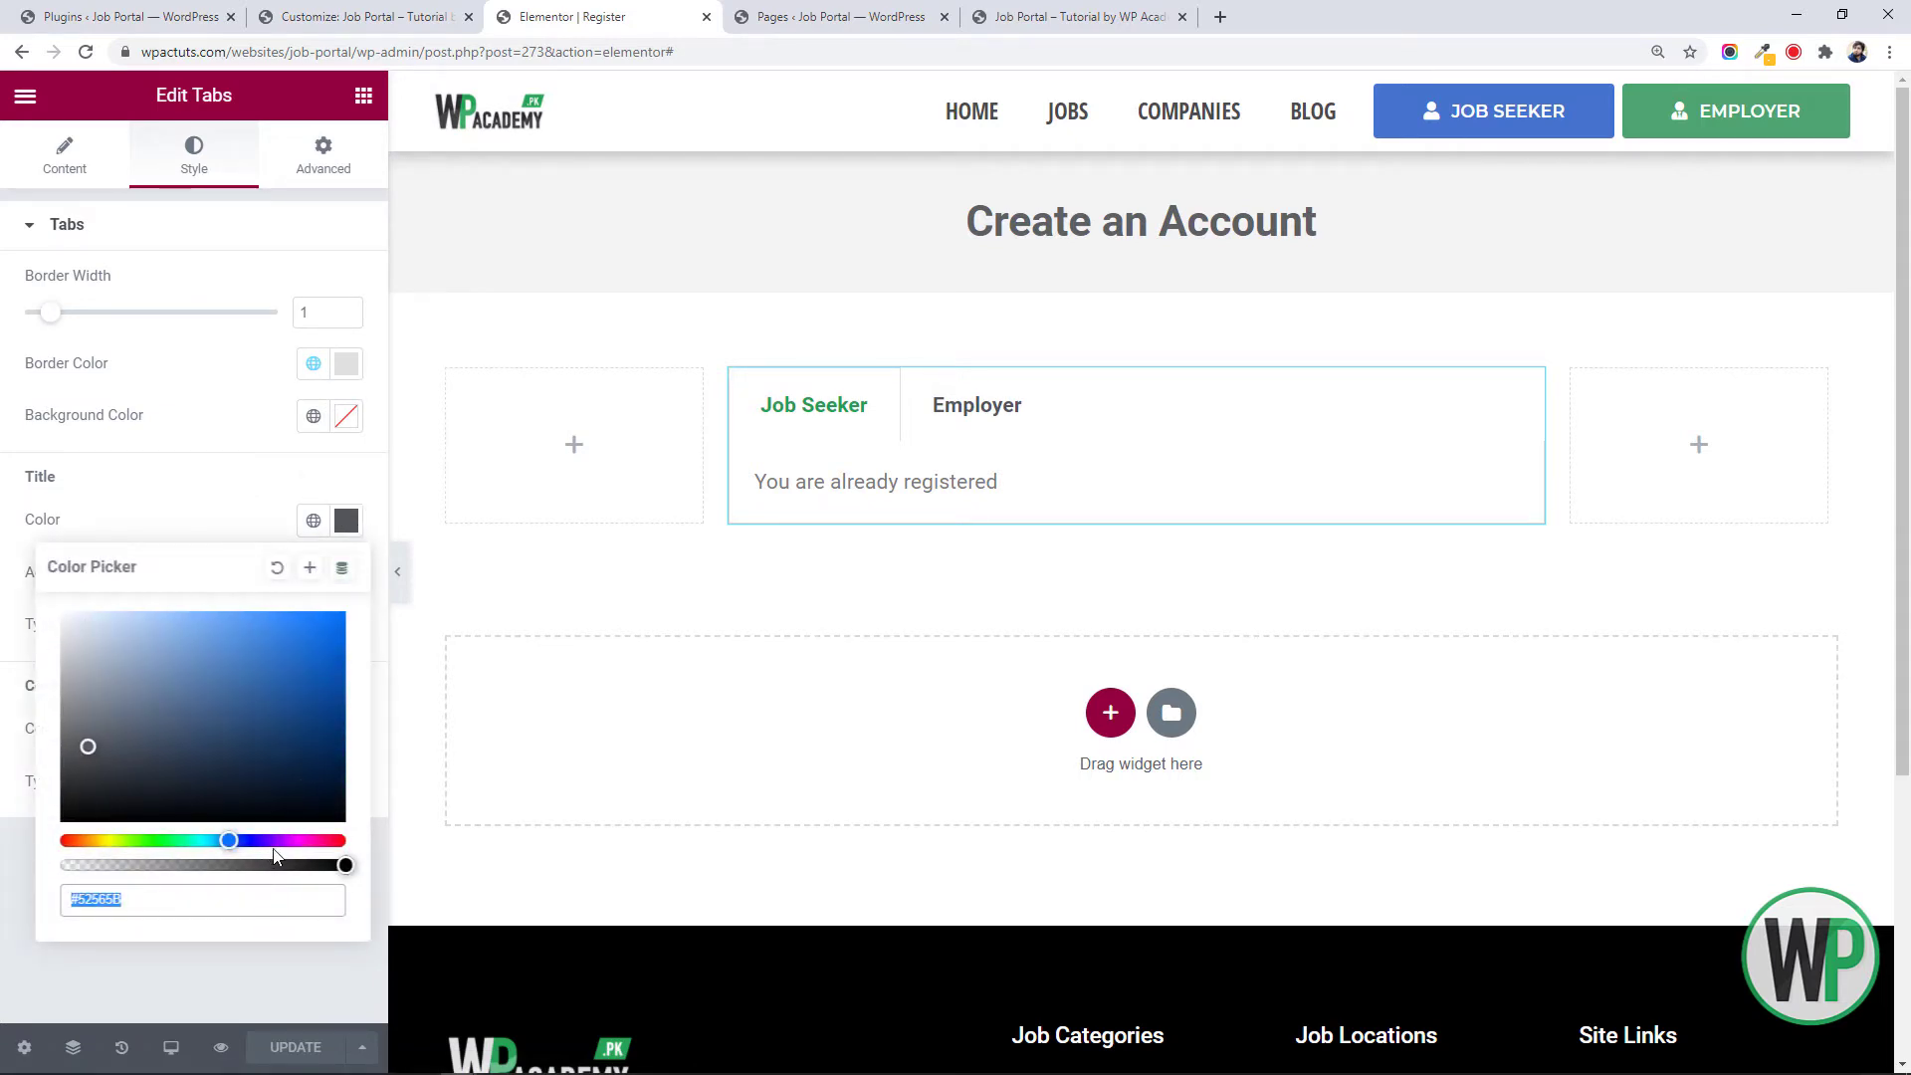
left_click(199, 506)
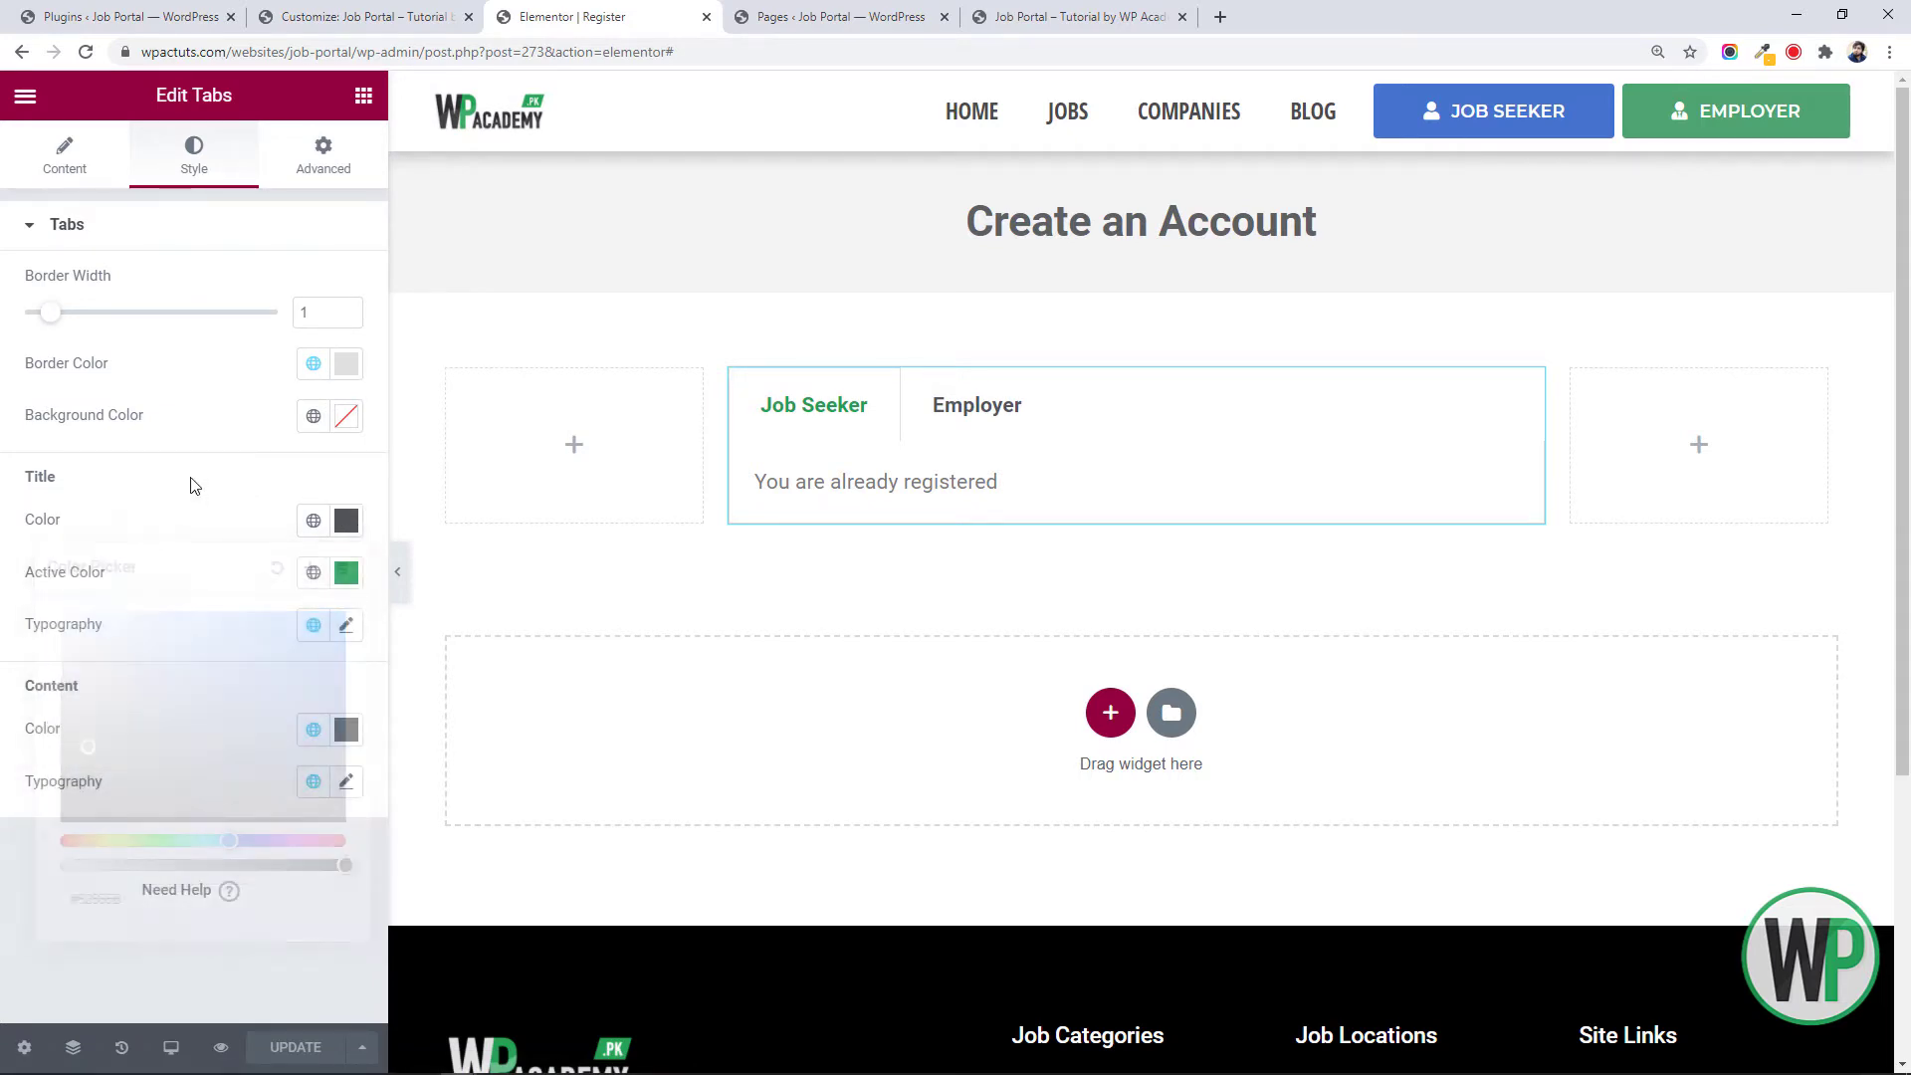
left_click(345, 364)
key("ctrl+c")
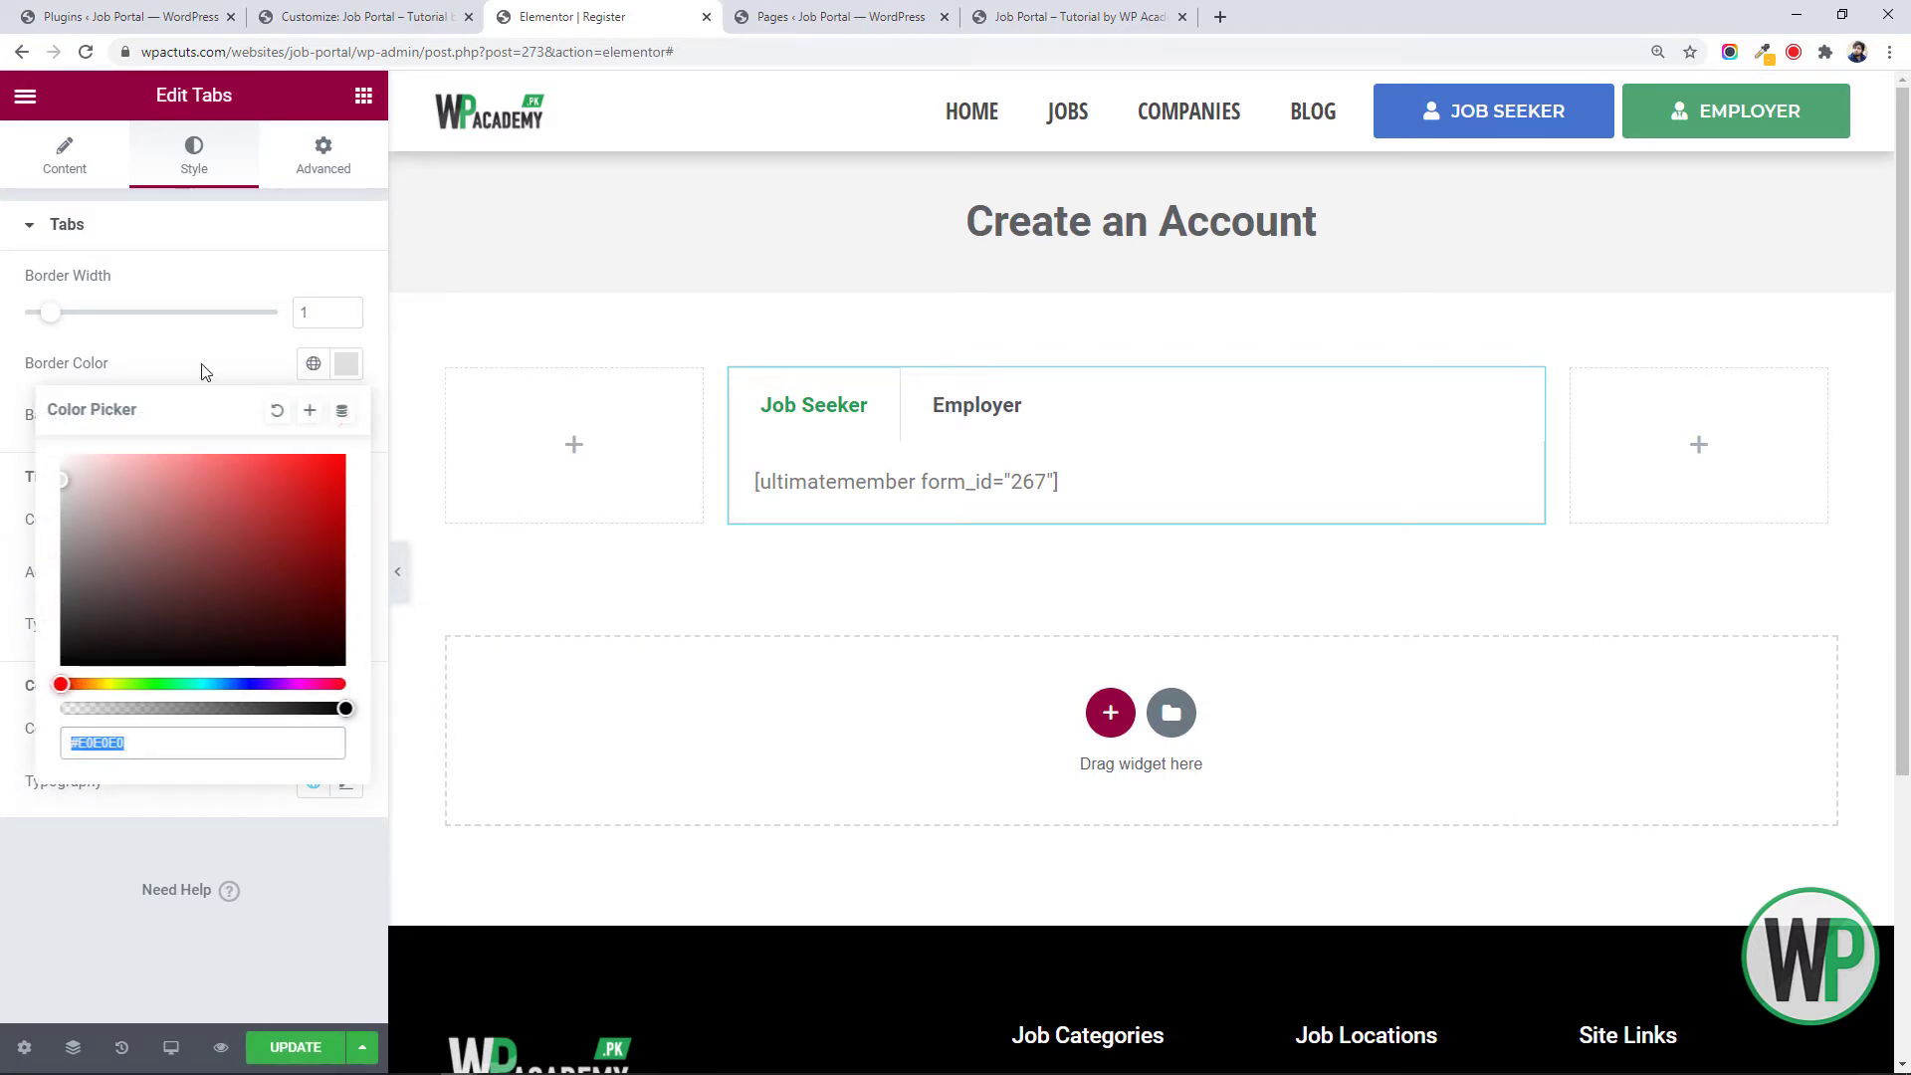
left_click(355, 21)
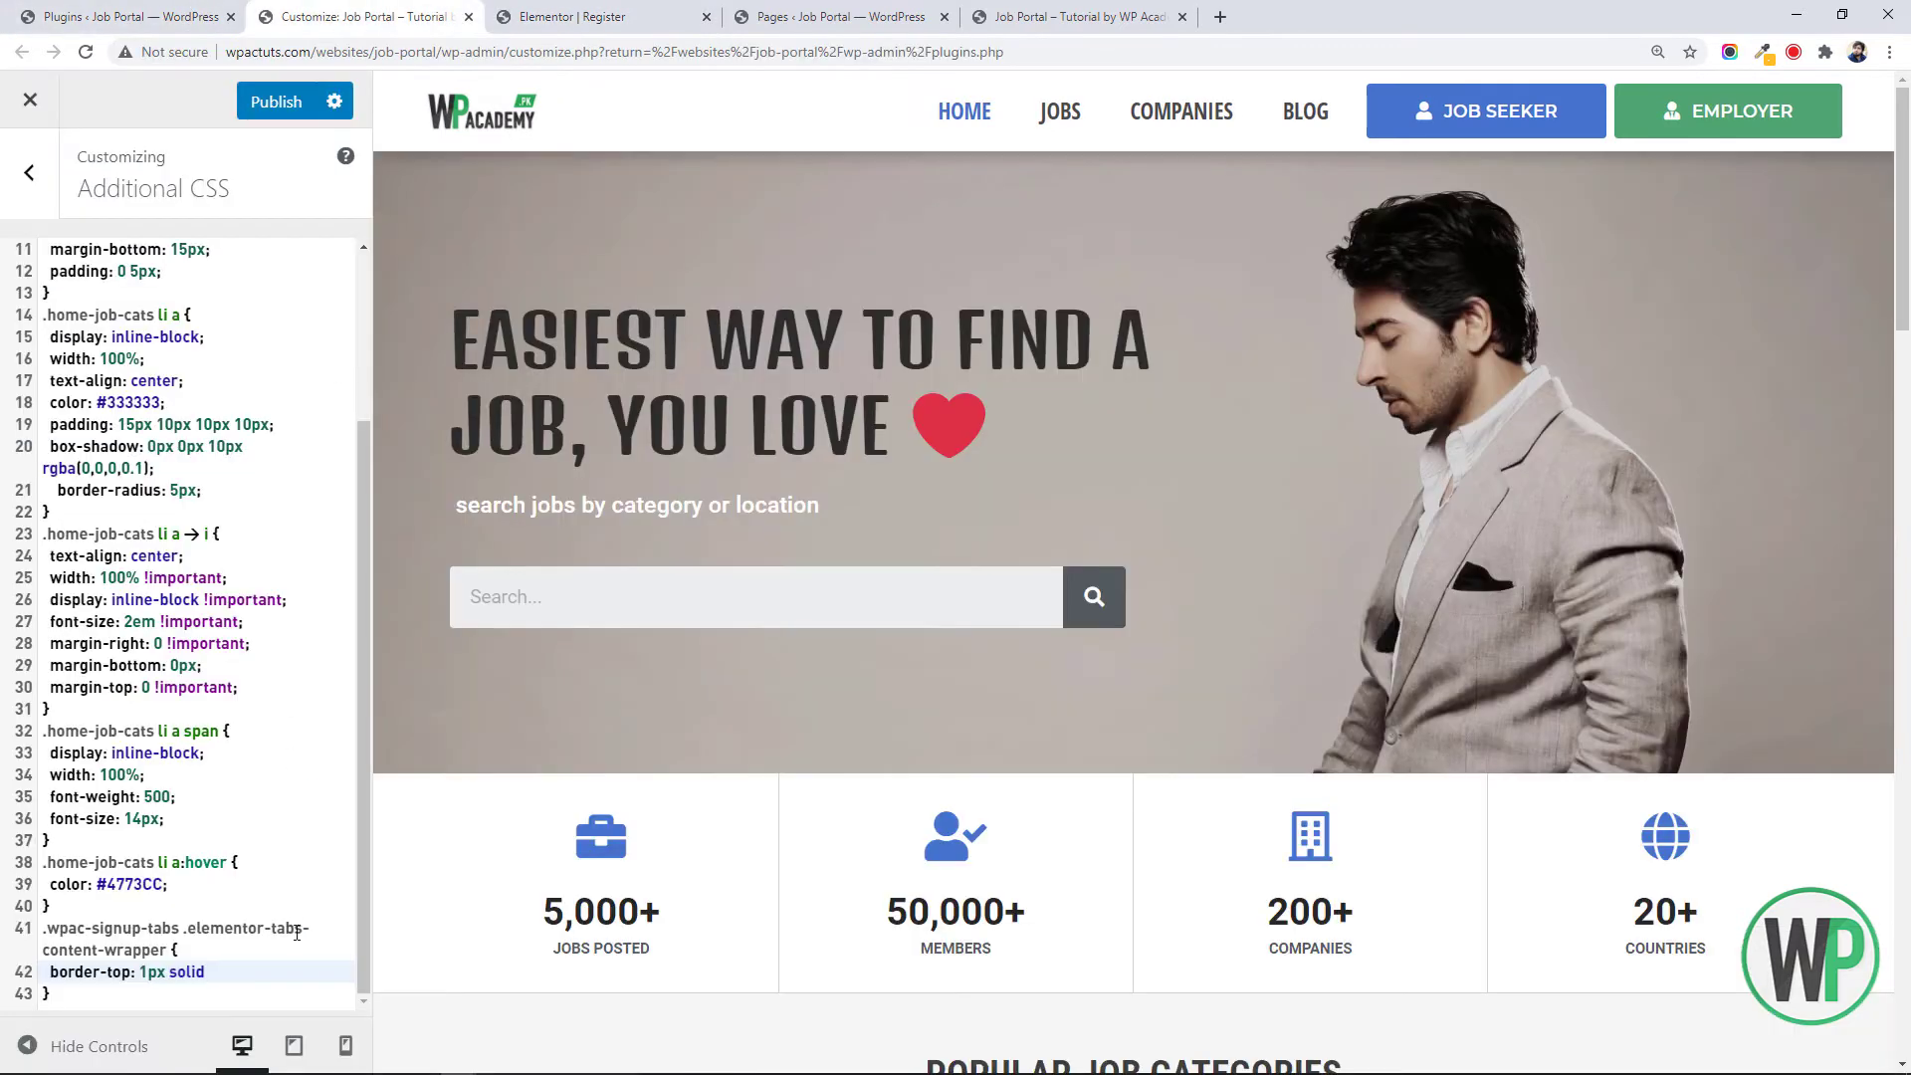
key("ctrl+v")
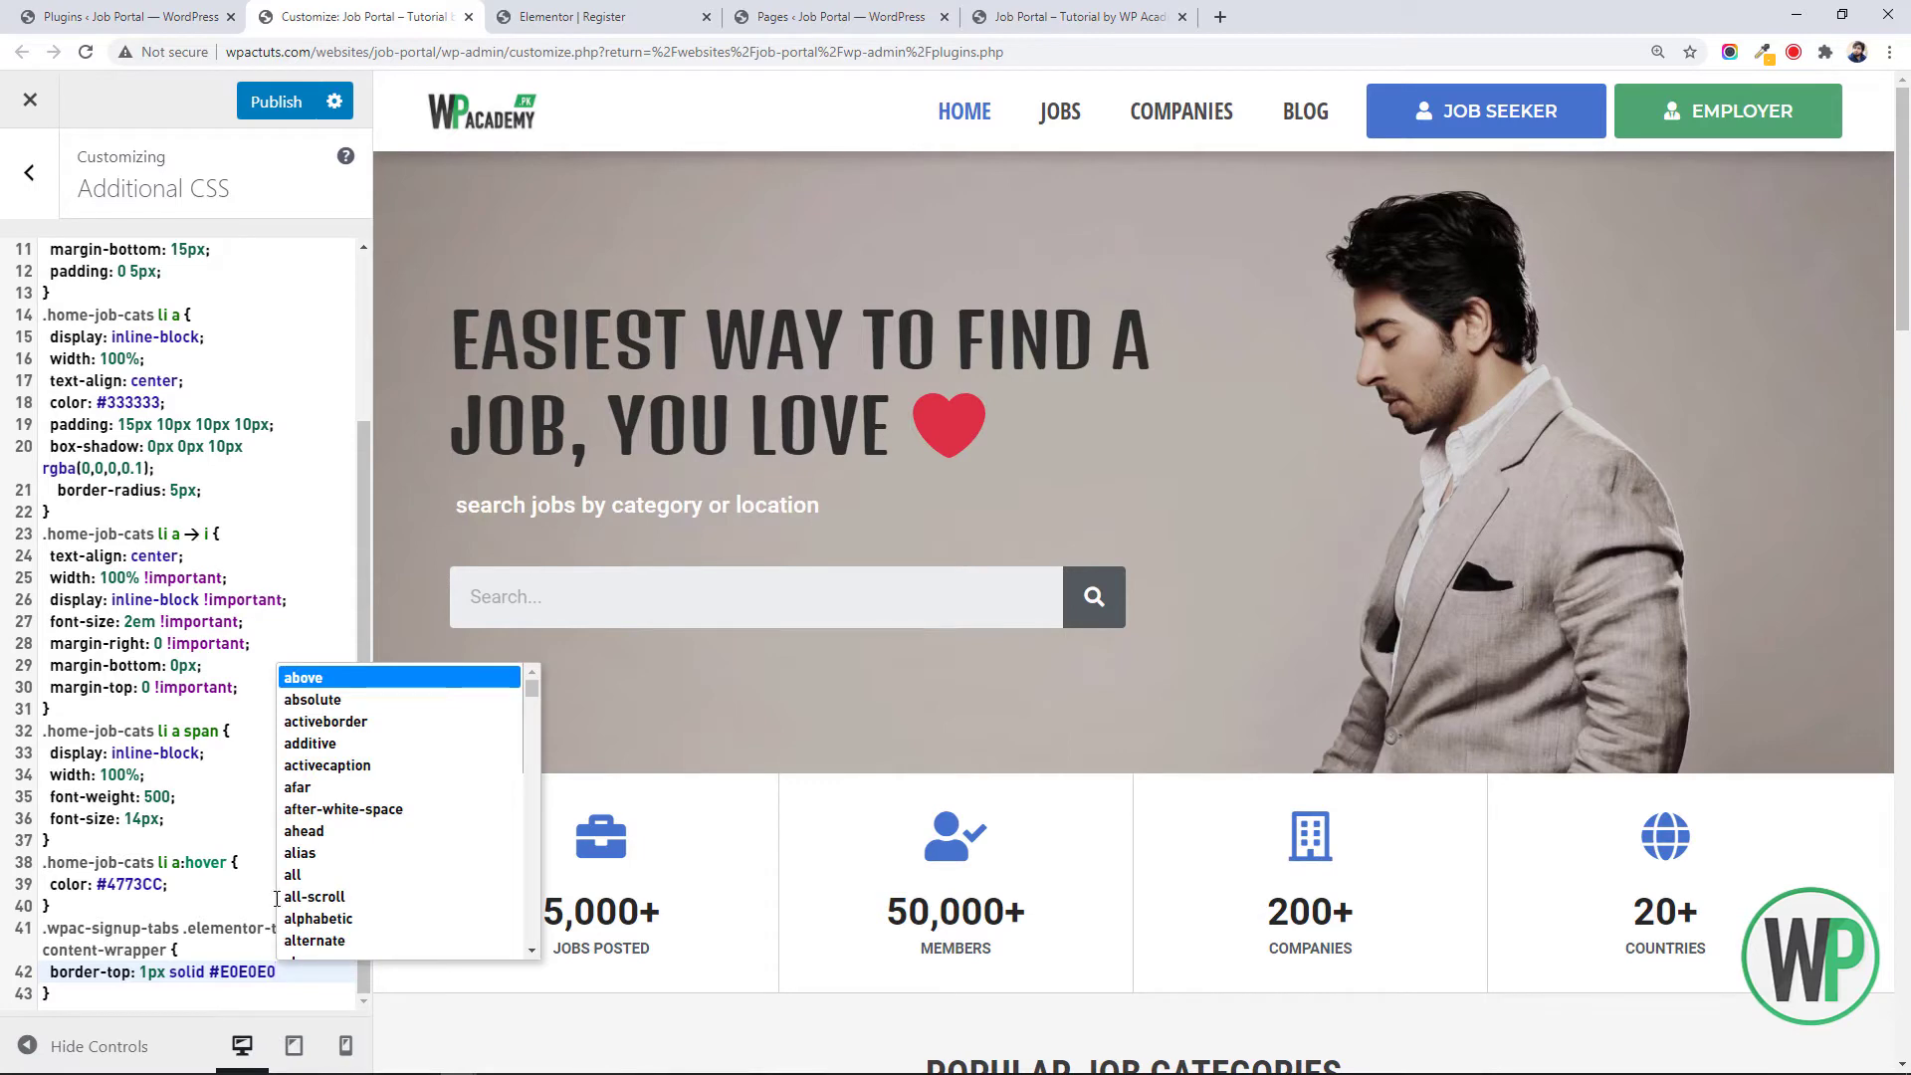
type(";")
left_click(281, 100)
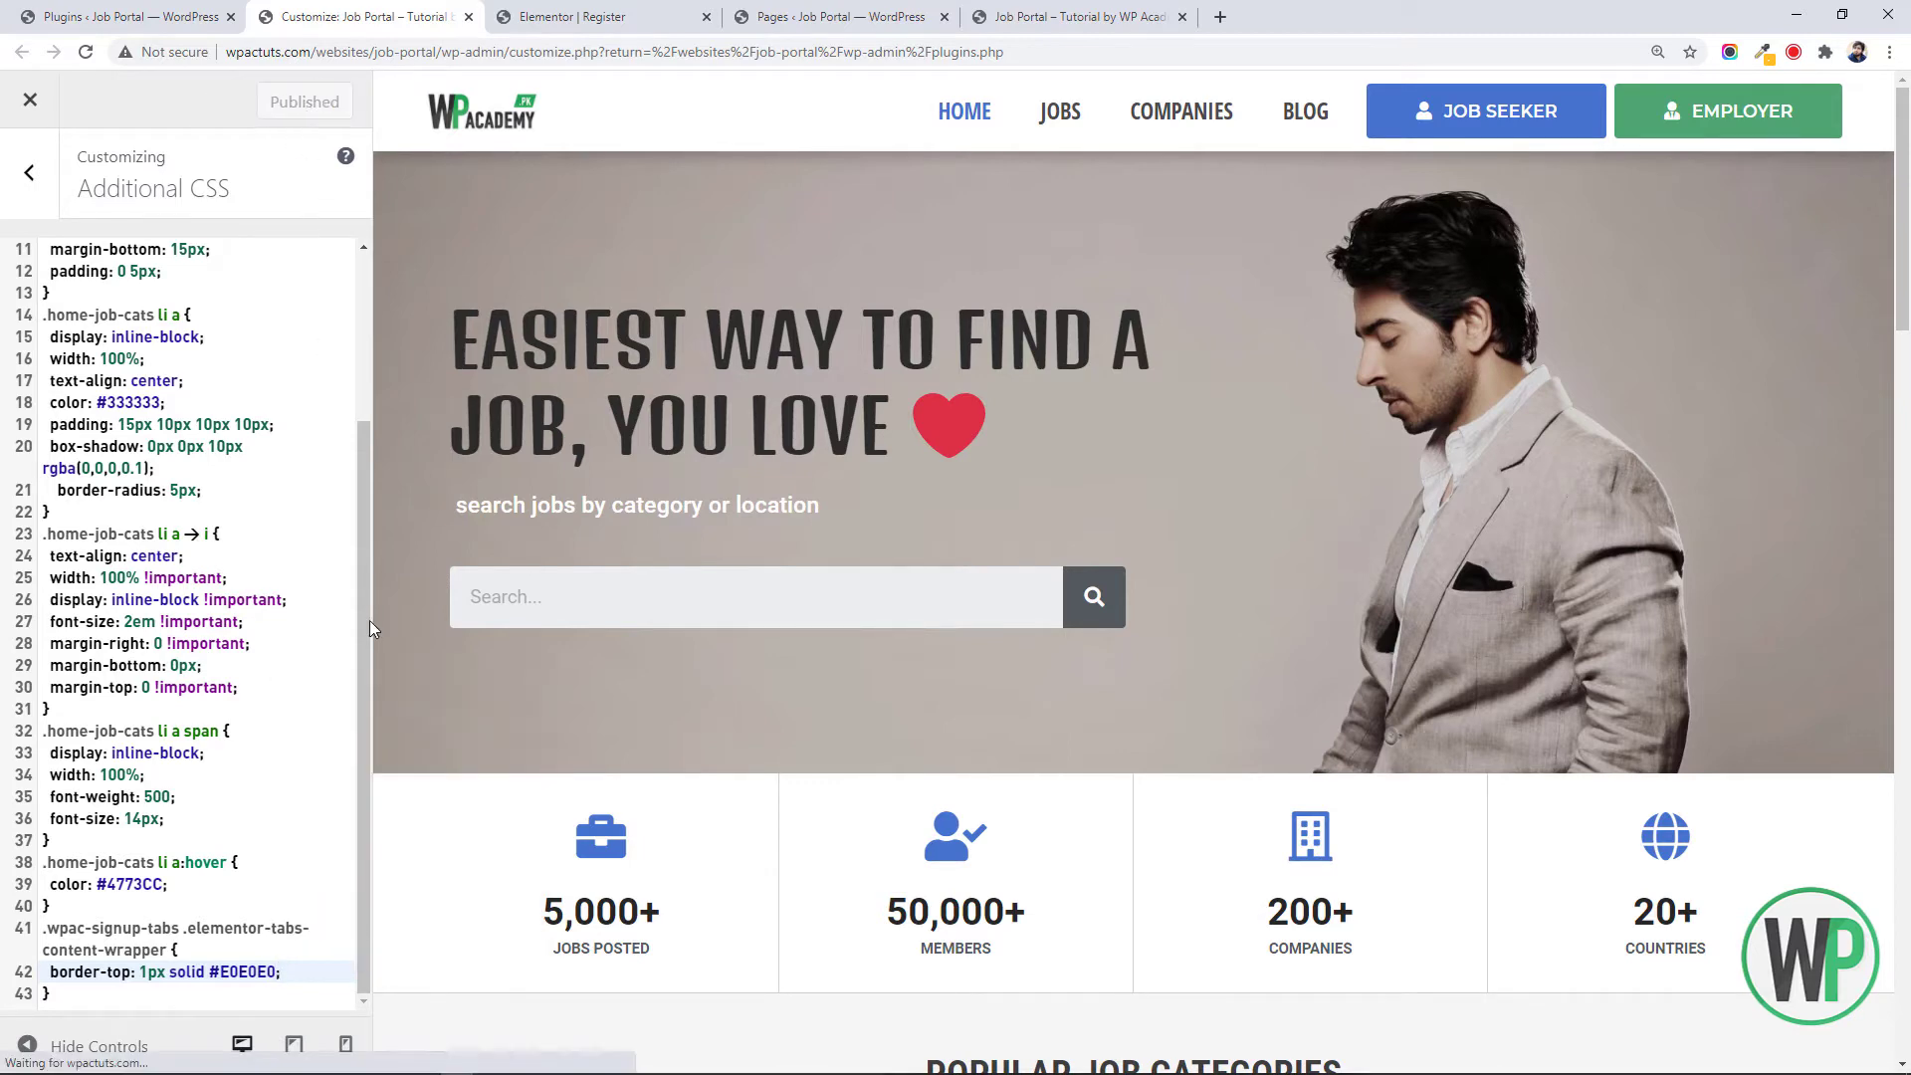
Reload the Register page in the incognito window, close the inspector and check the top border of the registration form
key("alt+Tab")
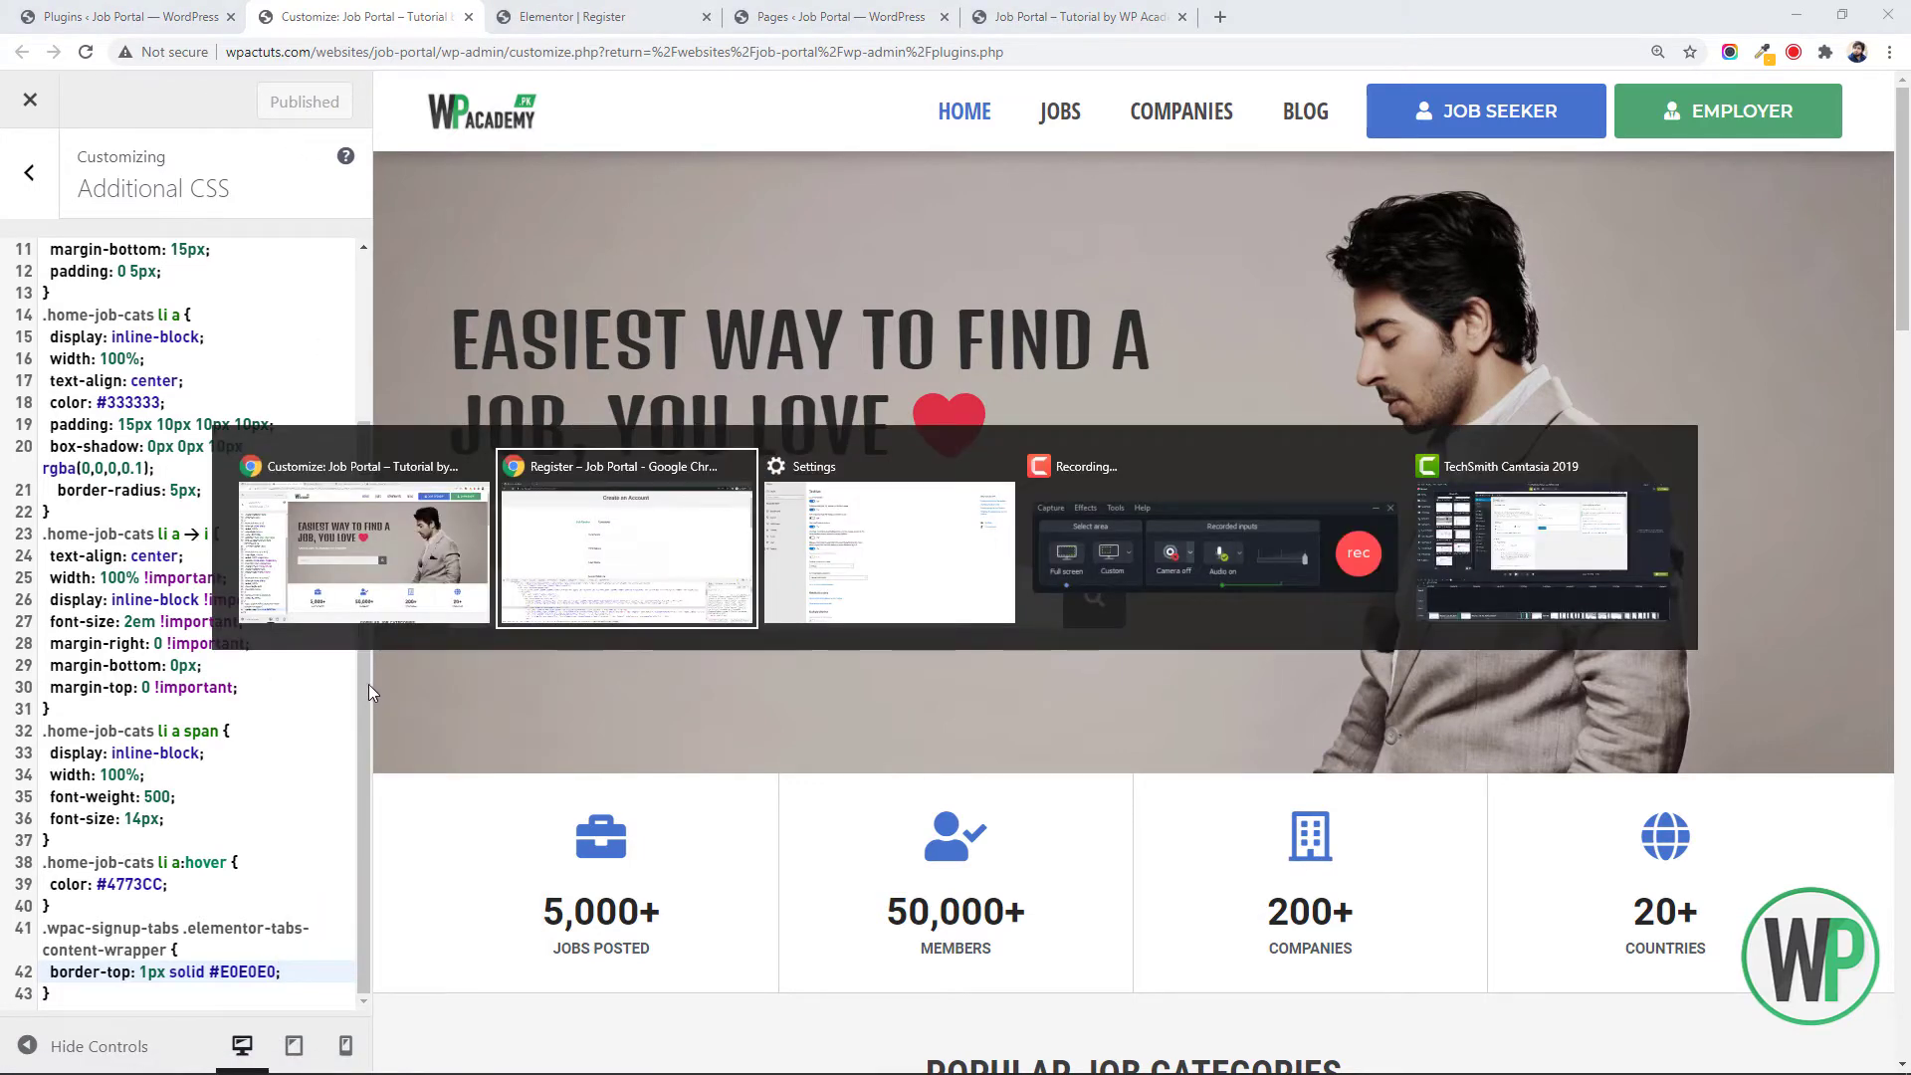
key("F5")
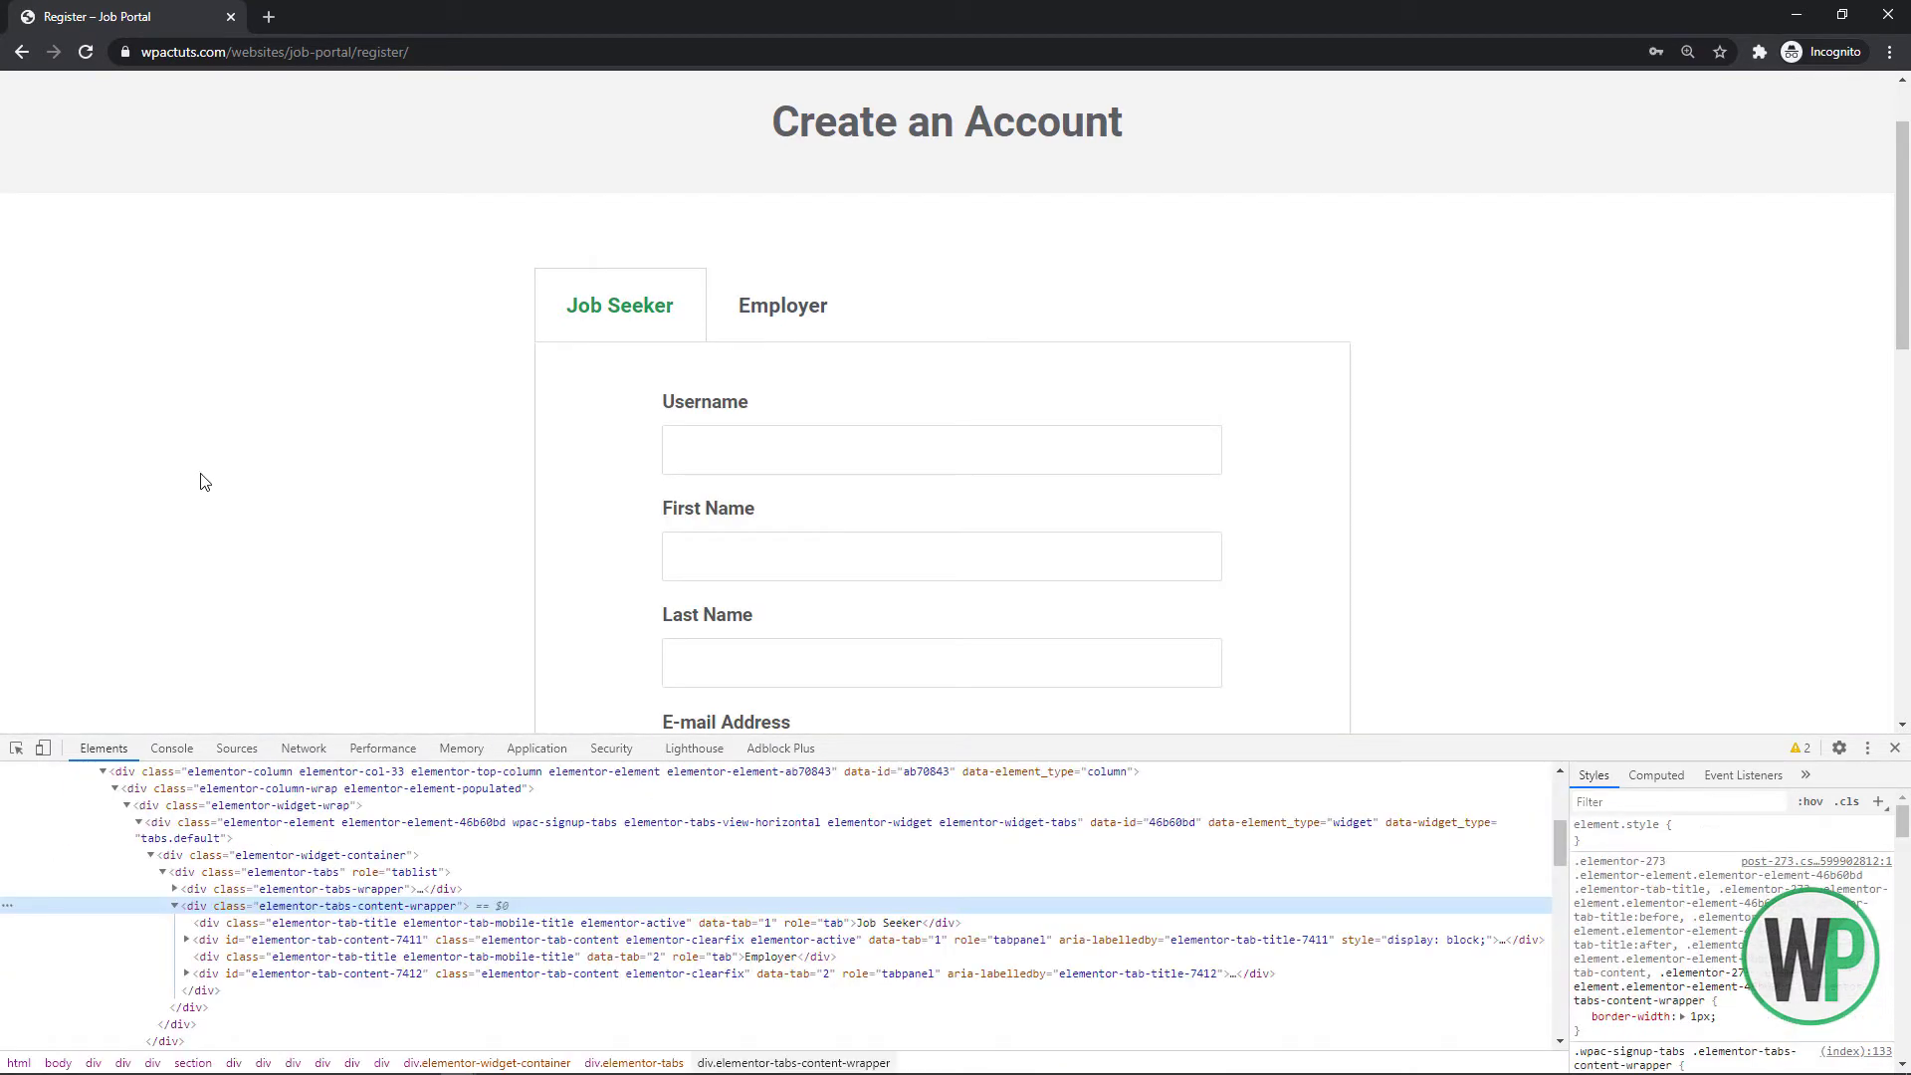
left_click(1894, 748)
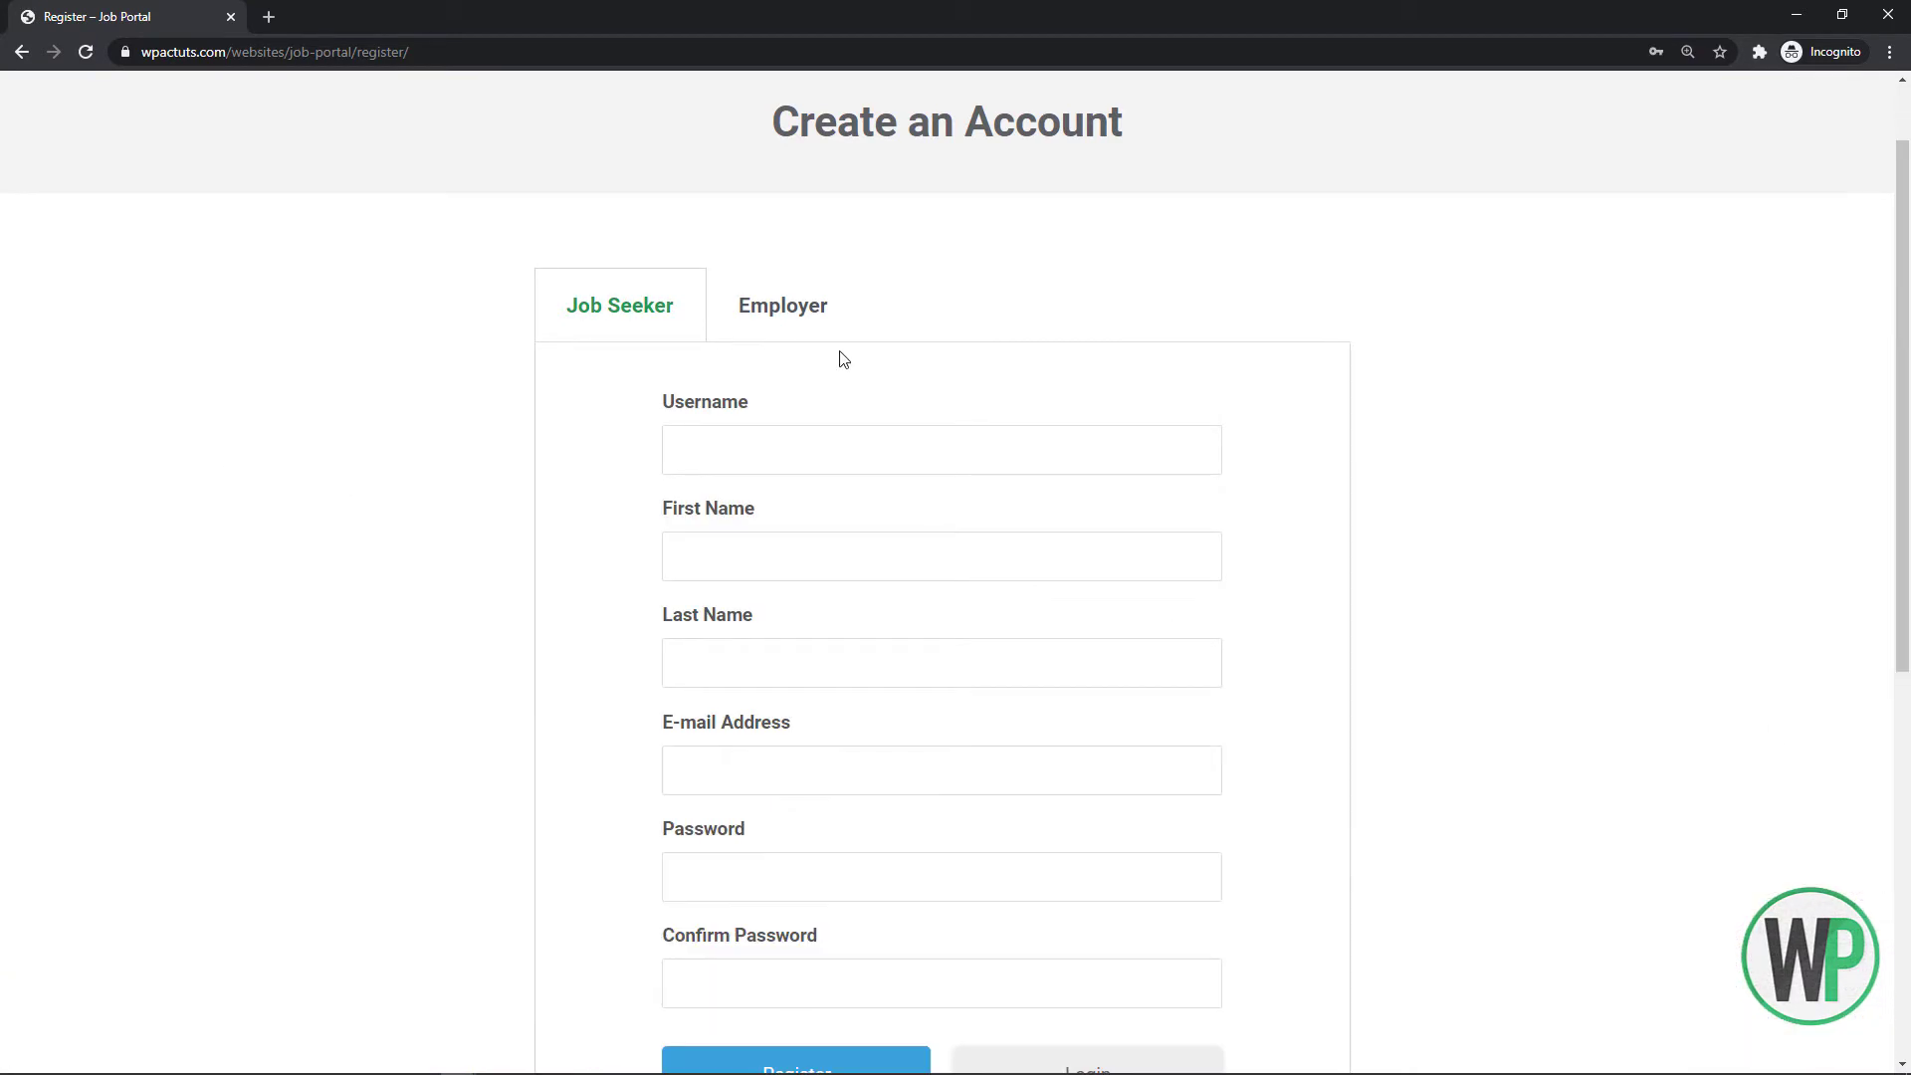
scroll(619, 396, "down", 1)
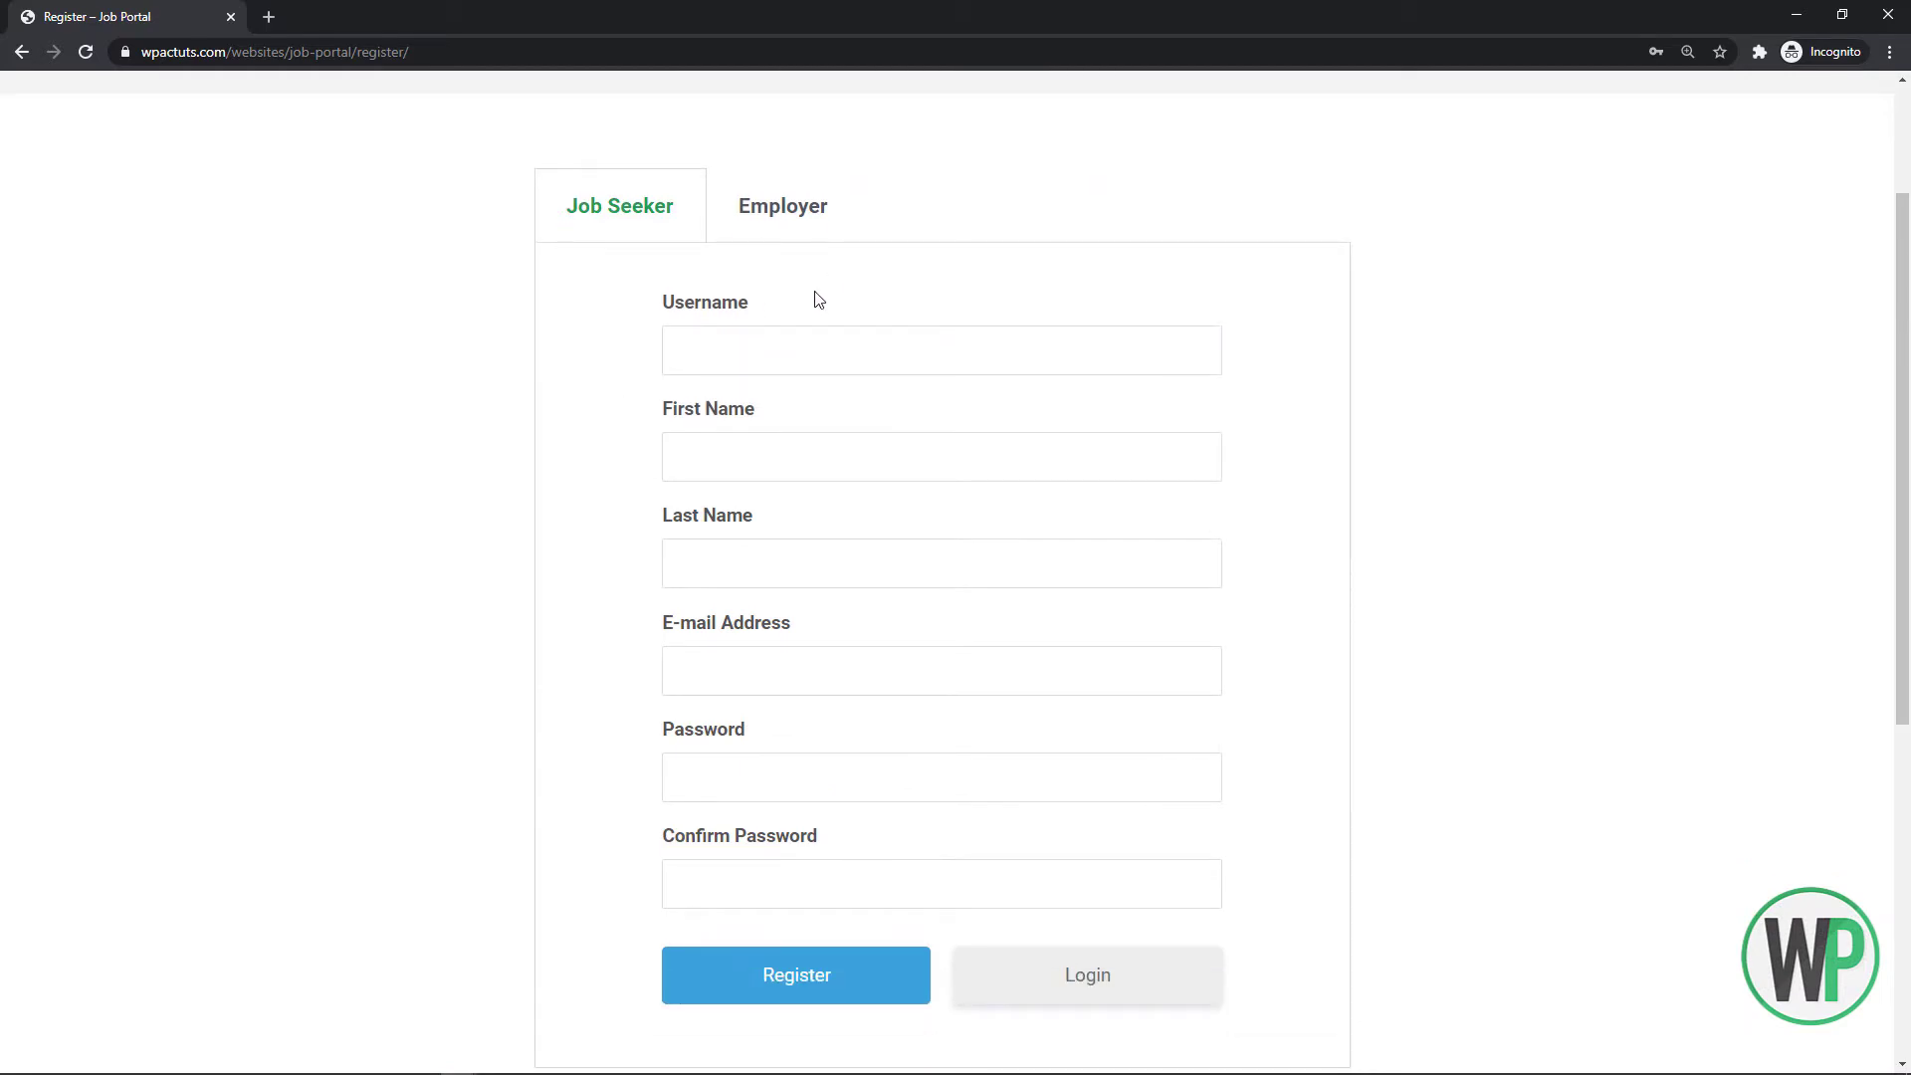
Switch between the Employer and Job Seeker tabs on the Register page and check the form border along its whole length
left_click(757, 214)
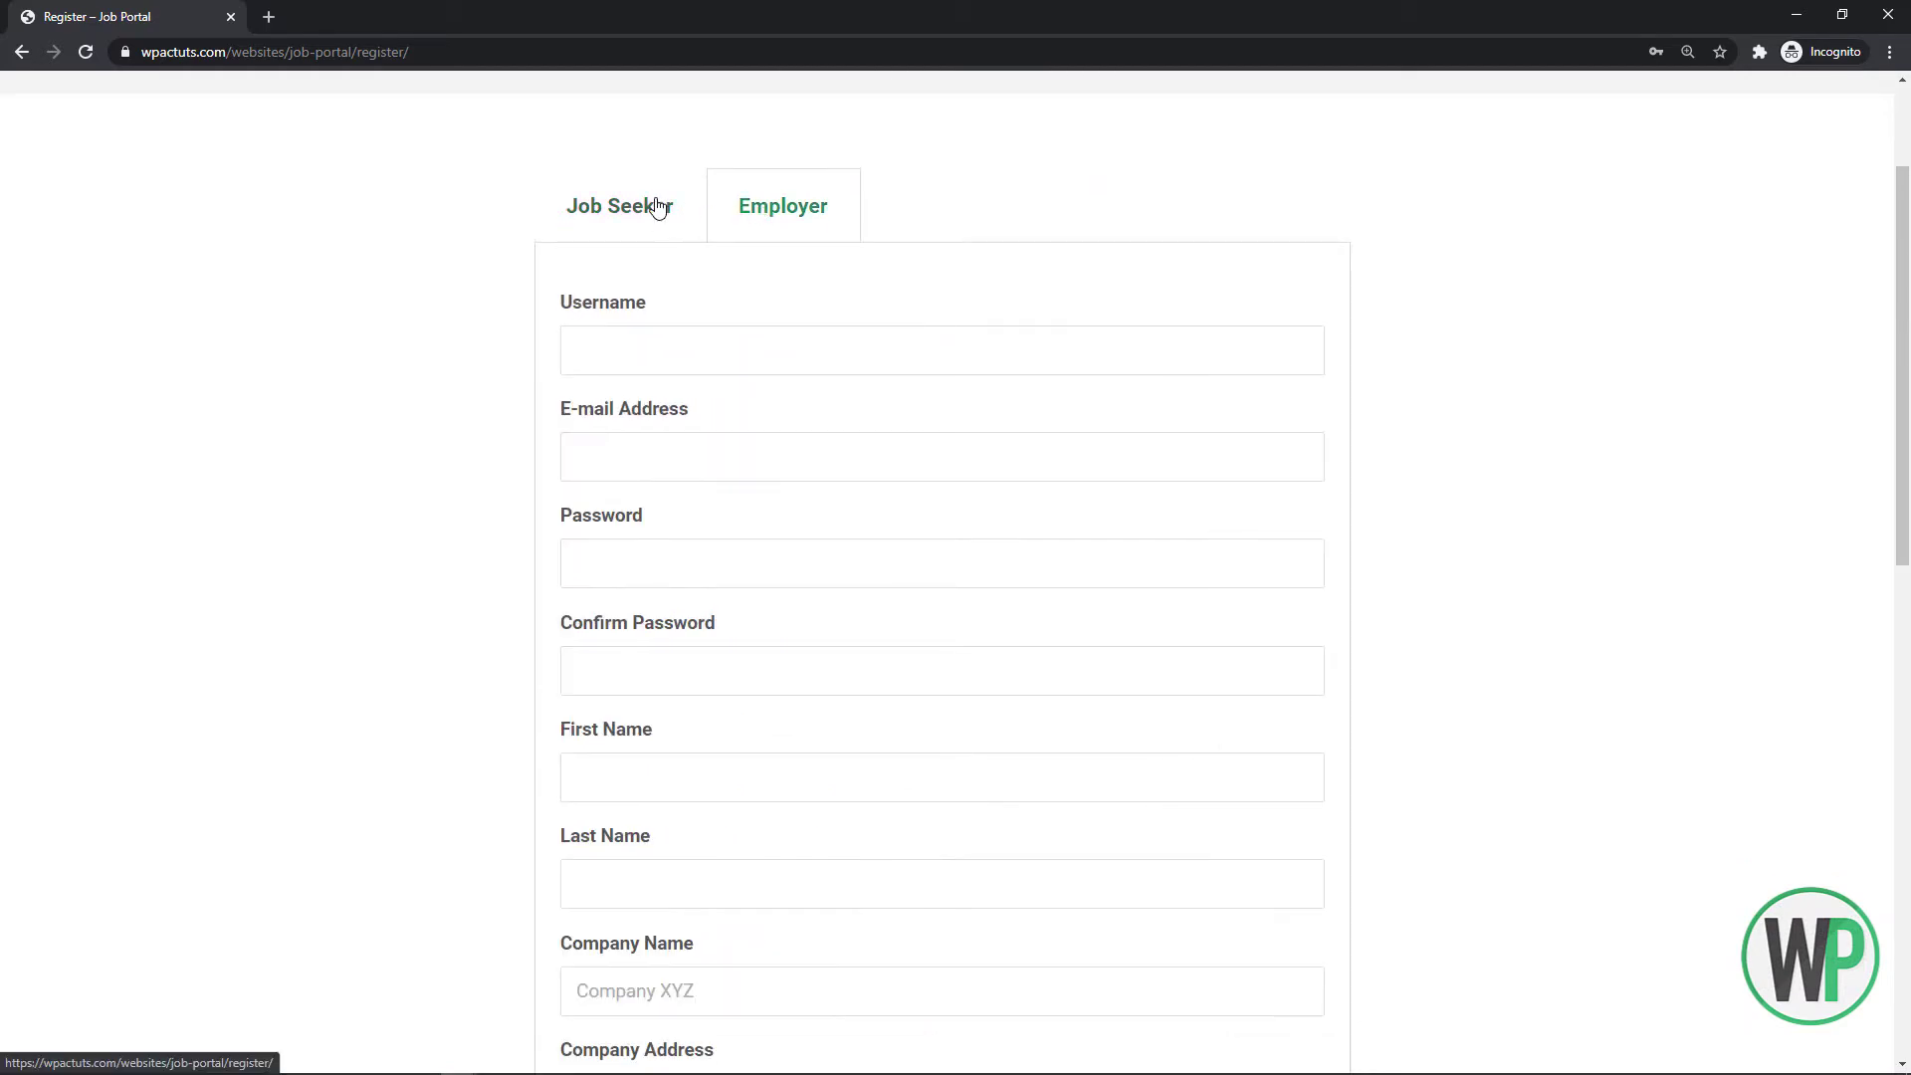
left_click(638, 195)
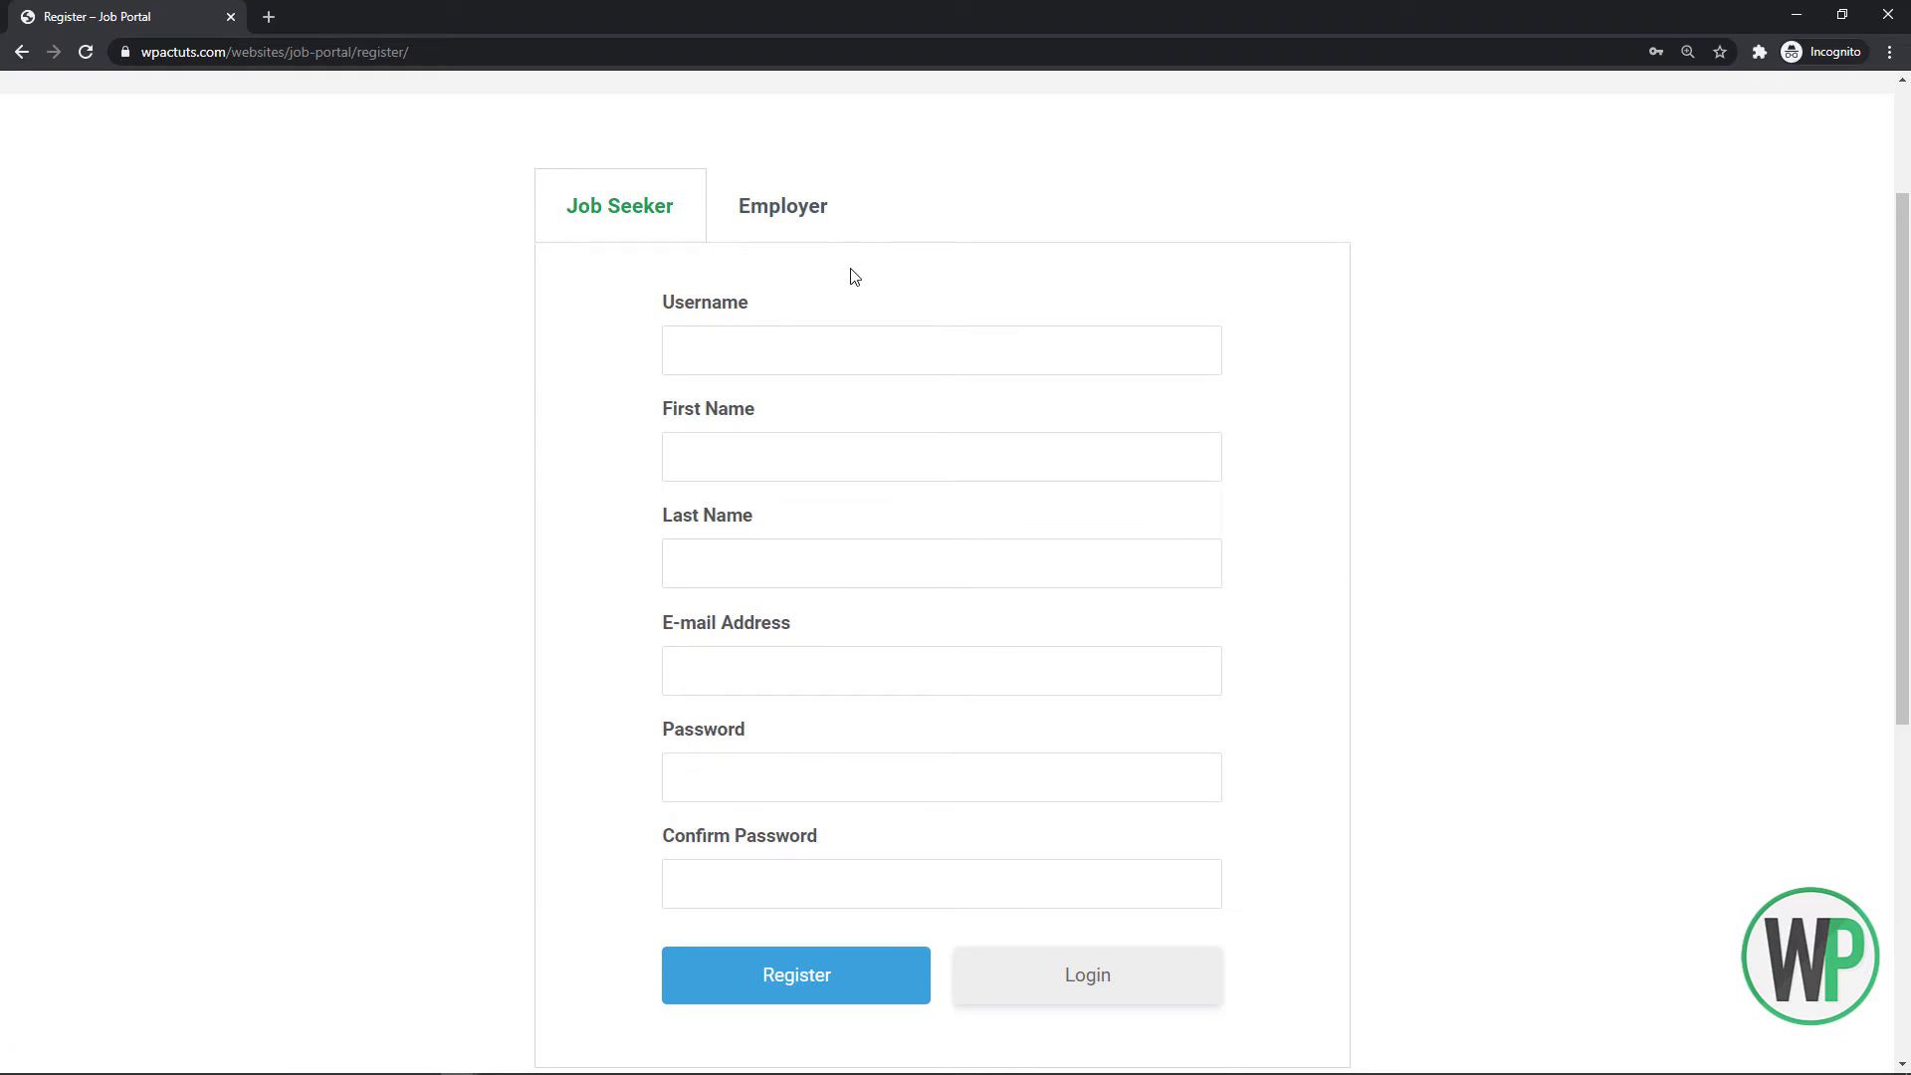
scroll(1885, 622, "down", 3)
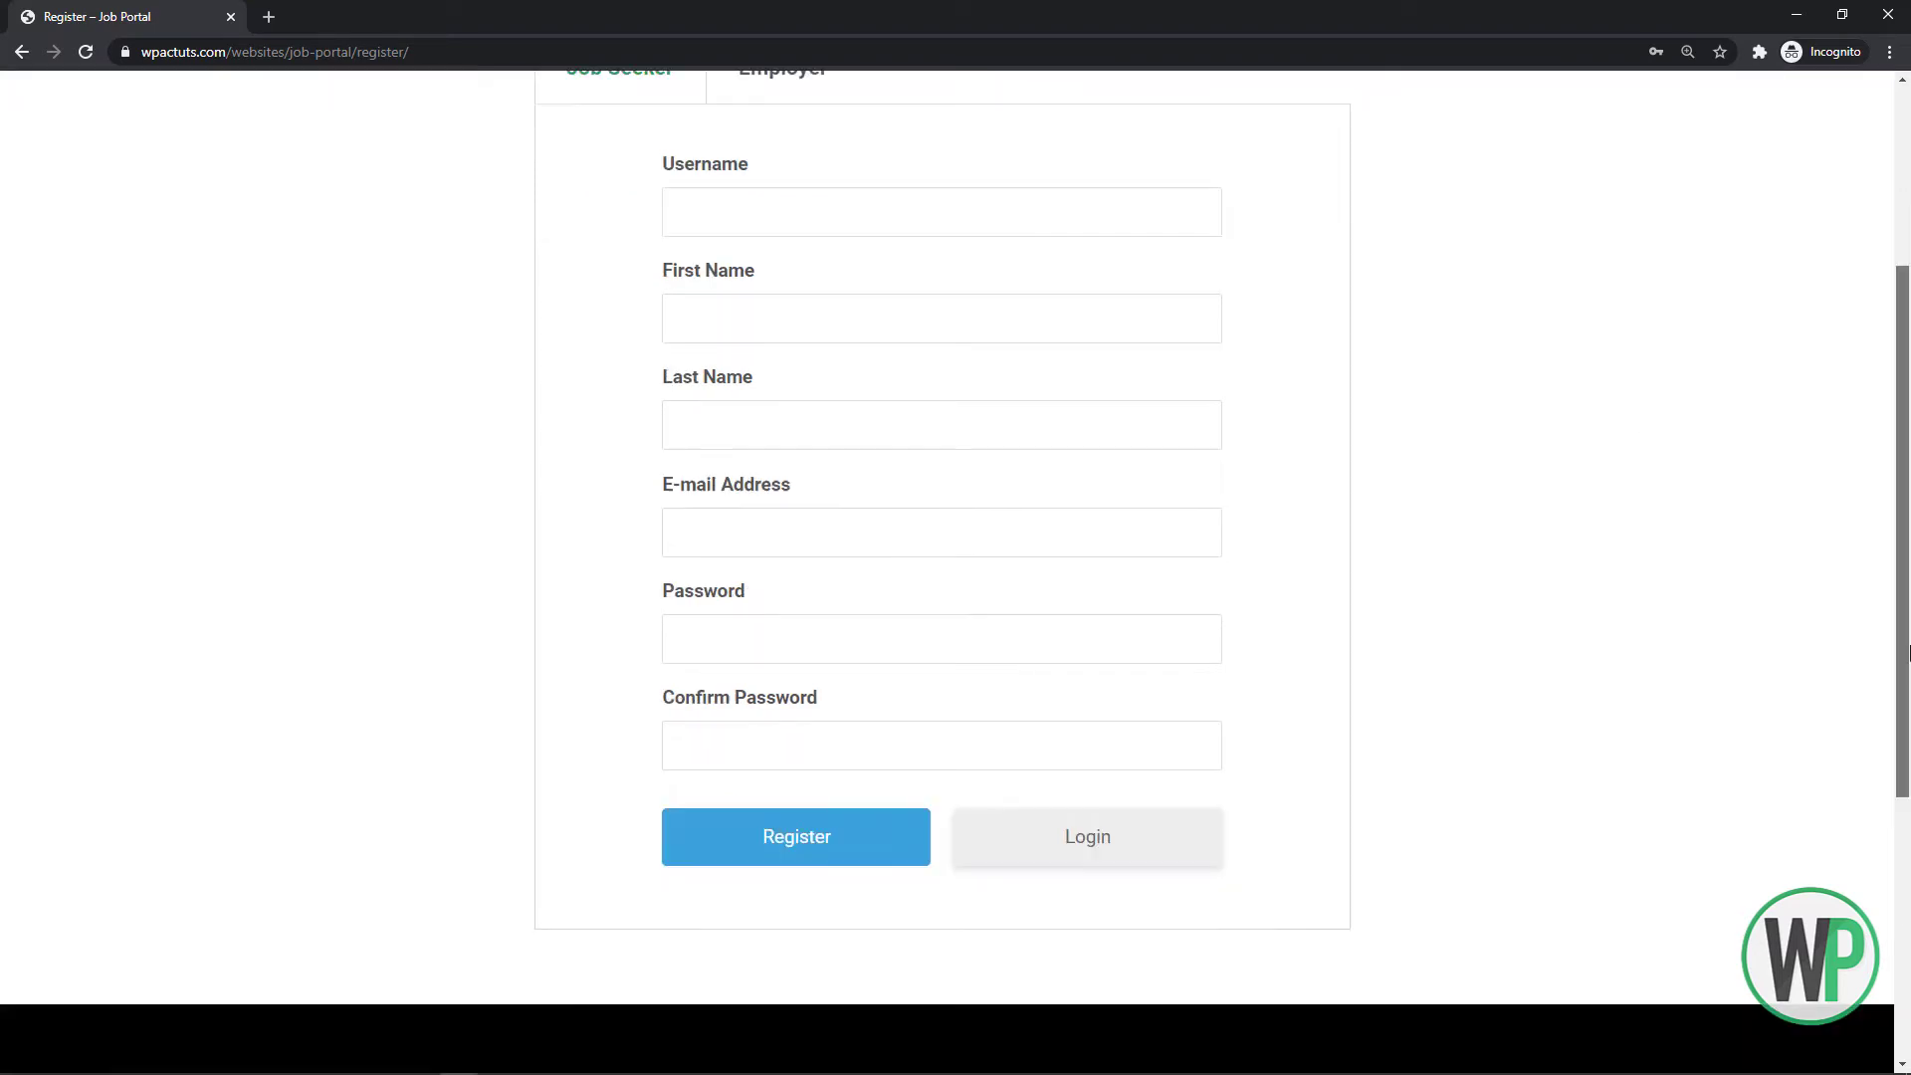
scroll(1866, 426, "up", 4)
scroll(1861, 349, "up", 2)
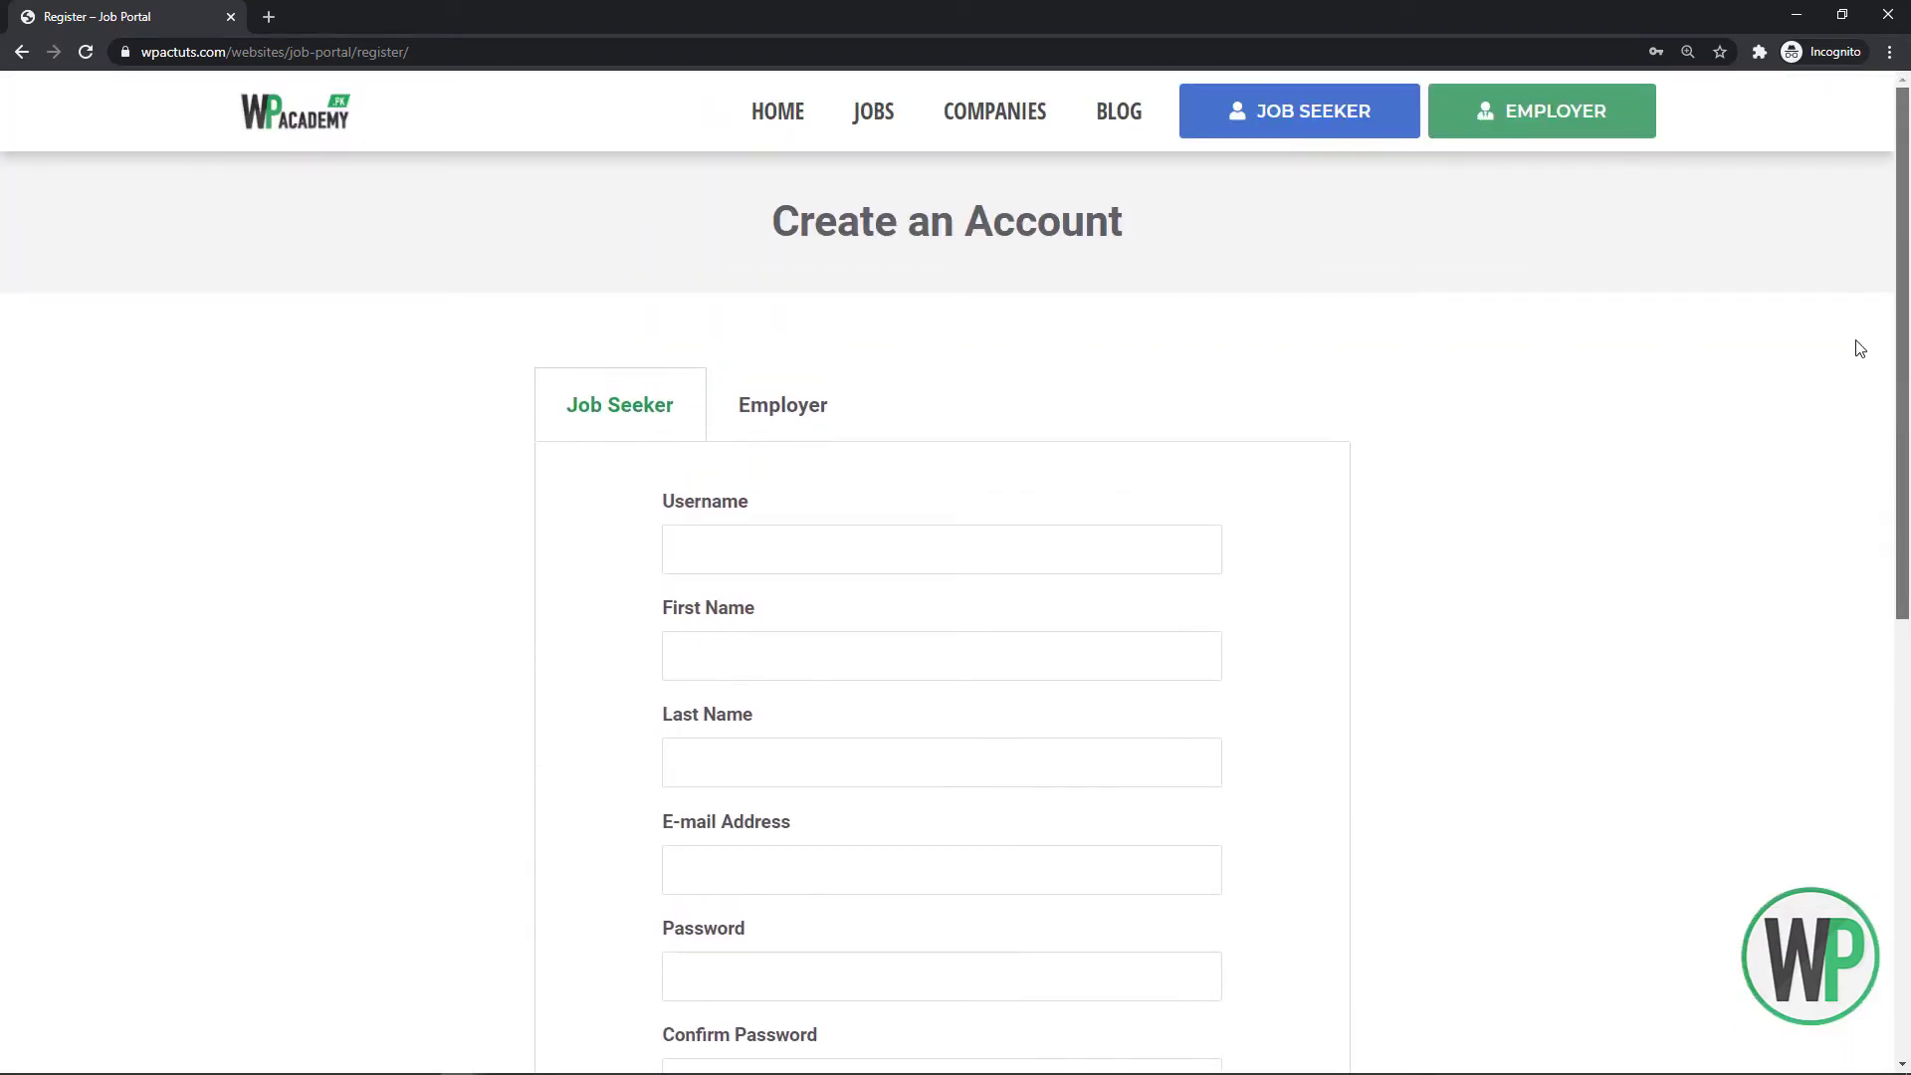
scroll(1861, 398, "down", 3)
scroll(1872, 469, "up", 3)
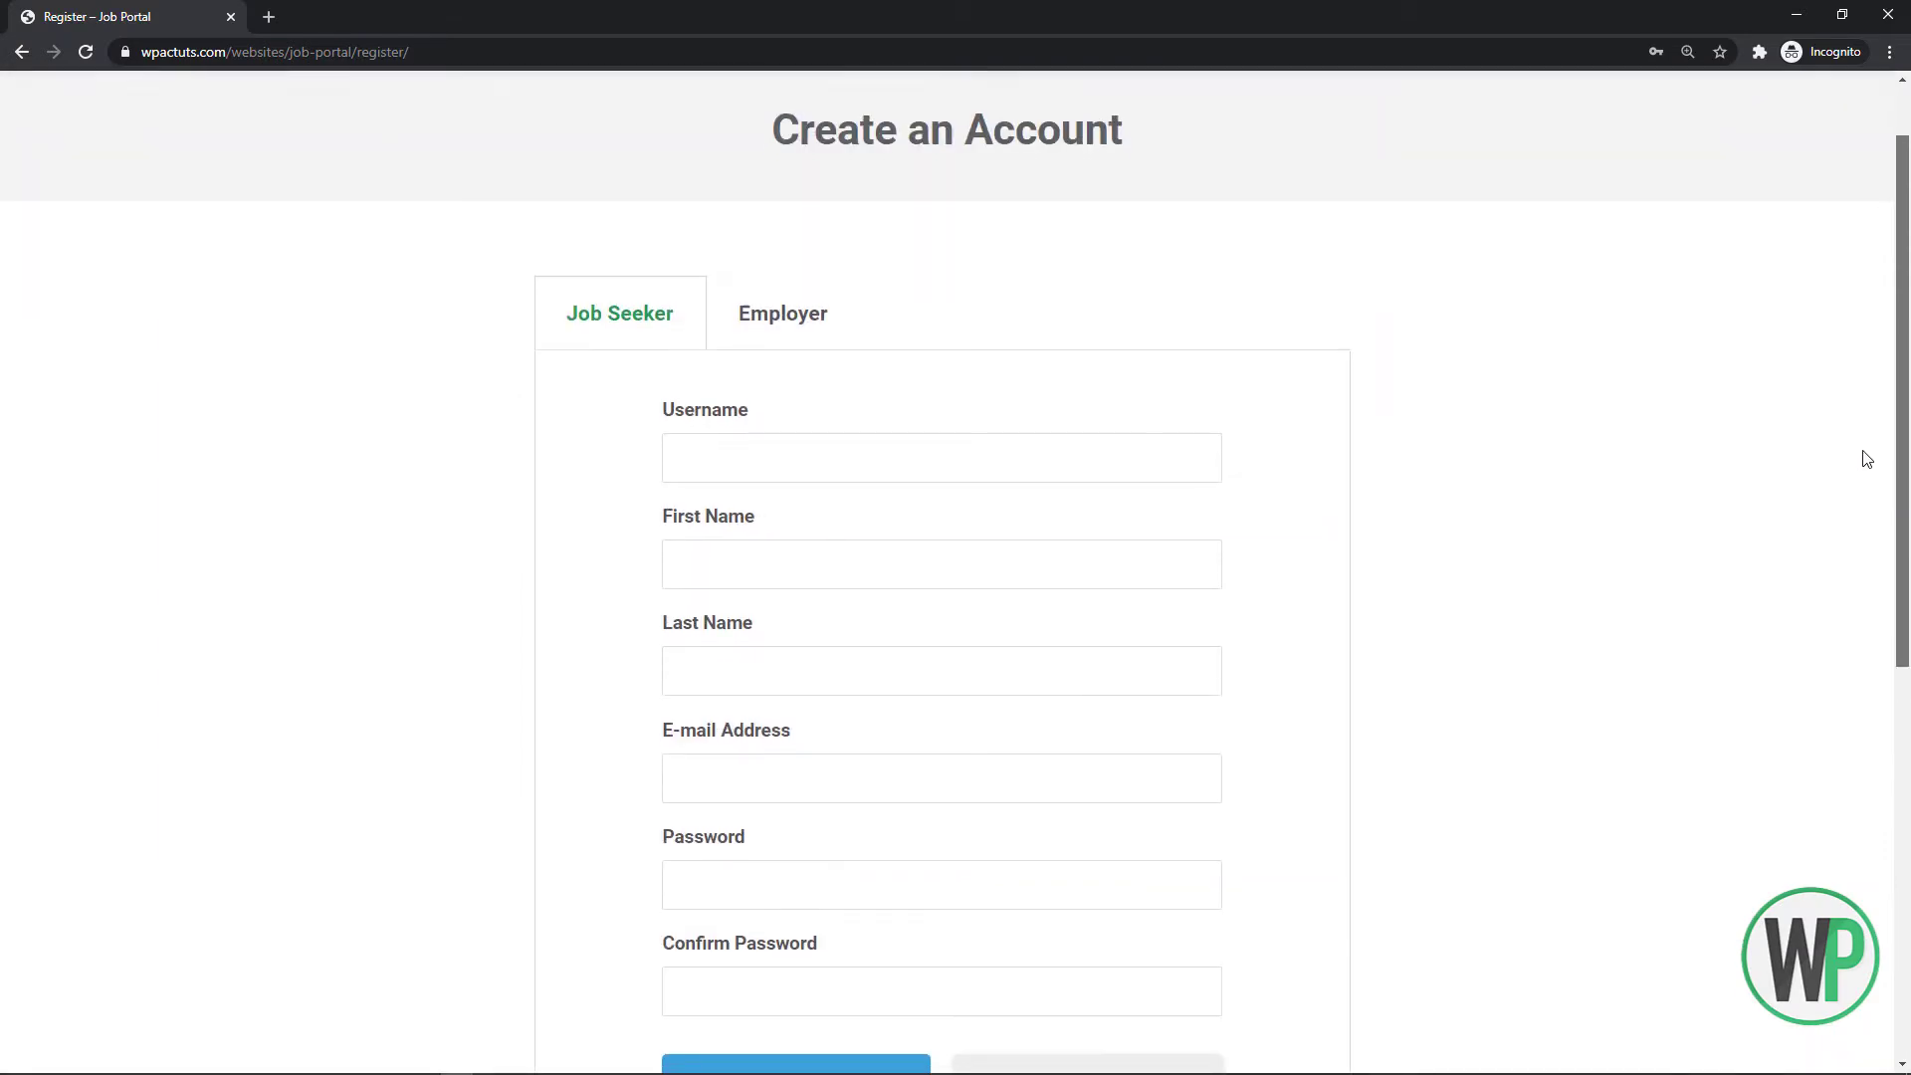
scroll(1870, 463, "down", 1)
scroll(1876, 491, "down", 1)
scroll(1868, 517, "up", 2)
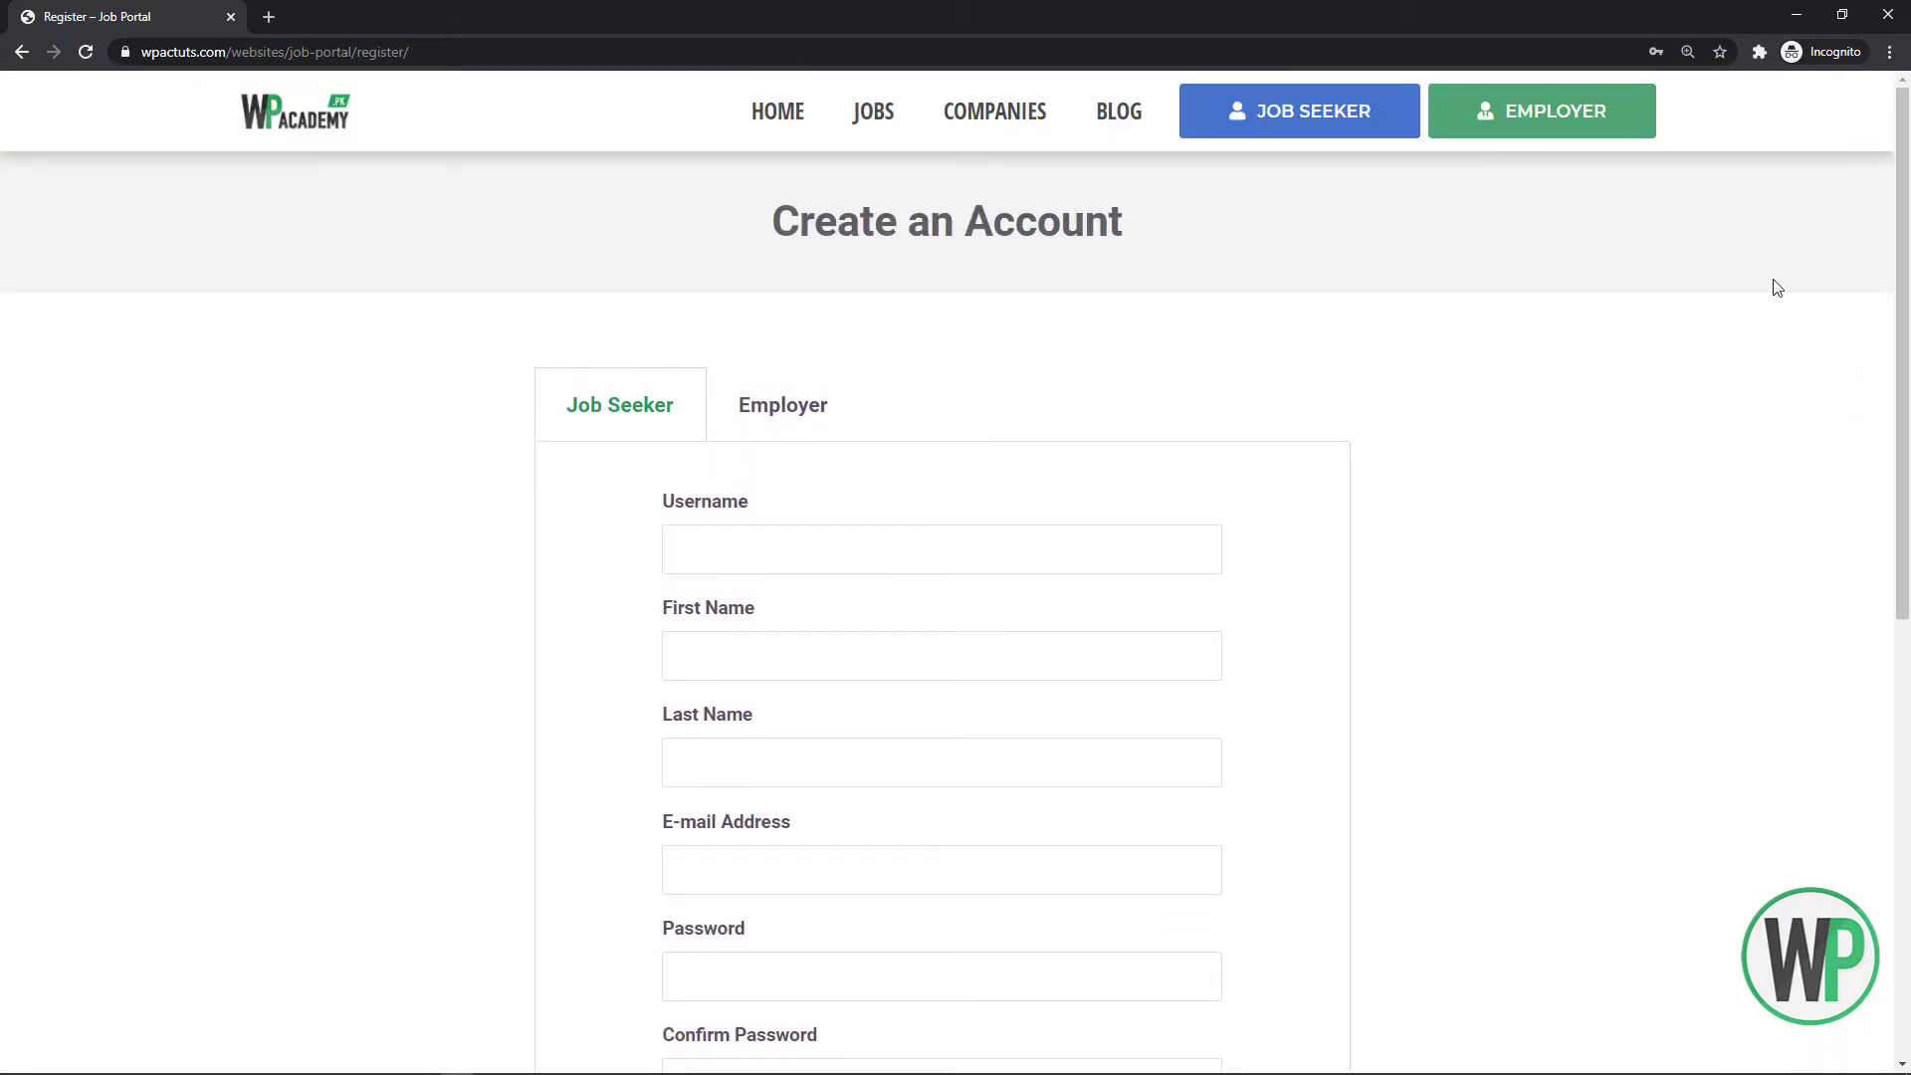
scroll(1005, 357, "down", 2)
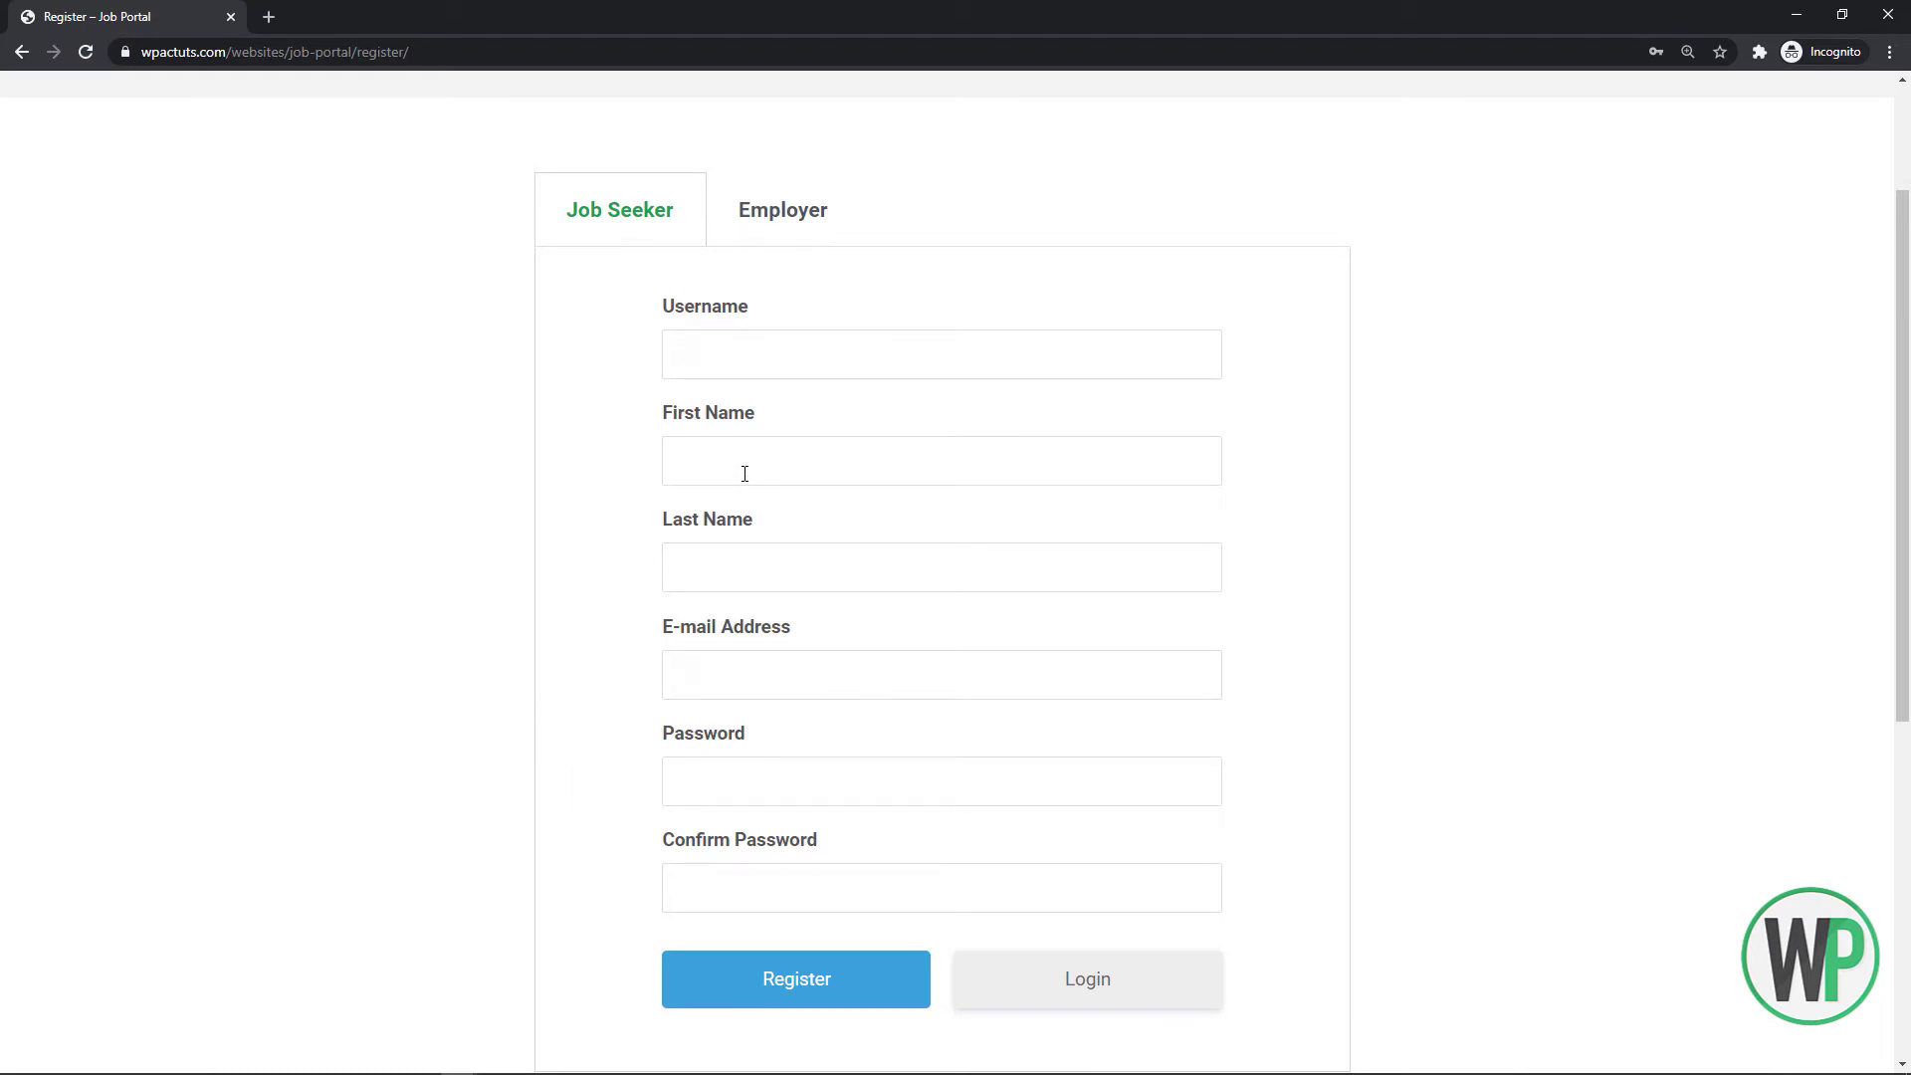
Open the Employer tab and review its registration fields, including the company name, address, website and contact fields
left_click(783, 214)
scroll(1910, 373, "down", 1)
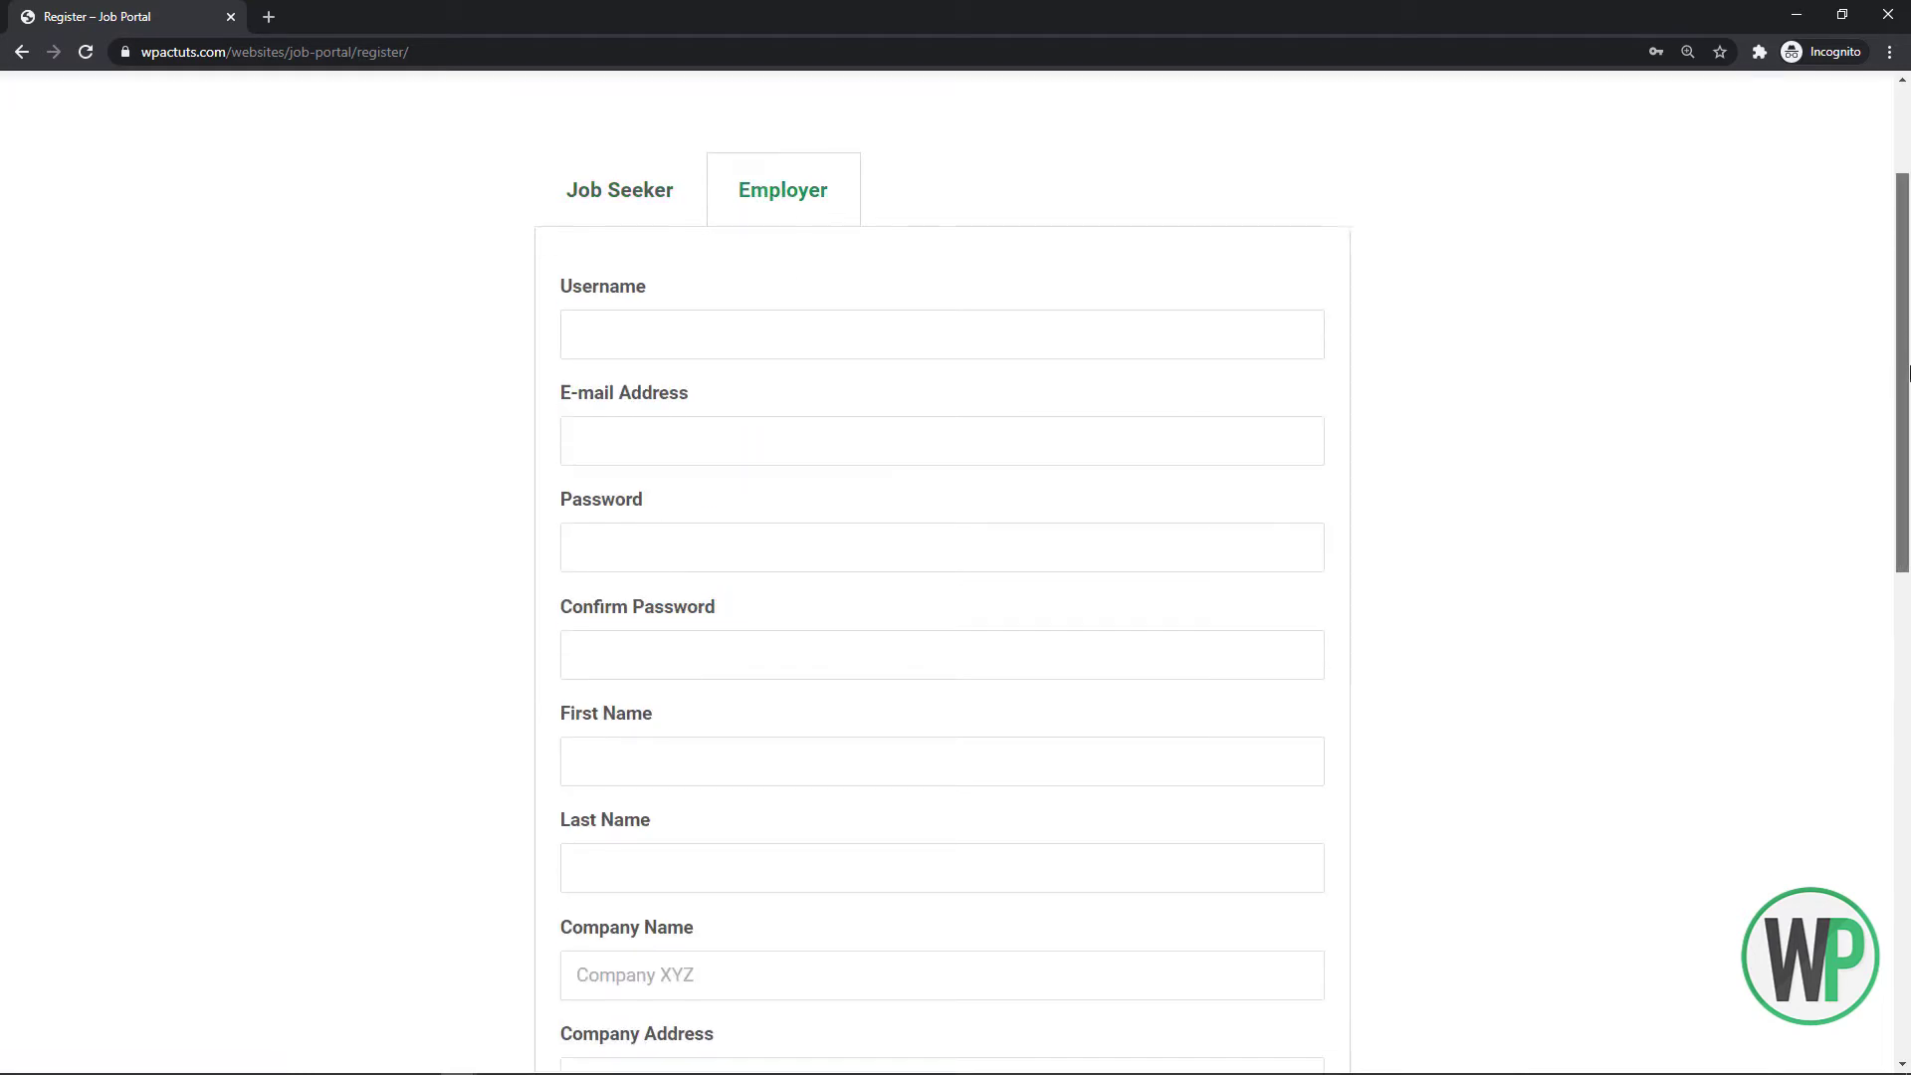
scroll(1909, 374, "down", 5)
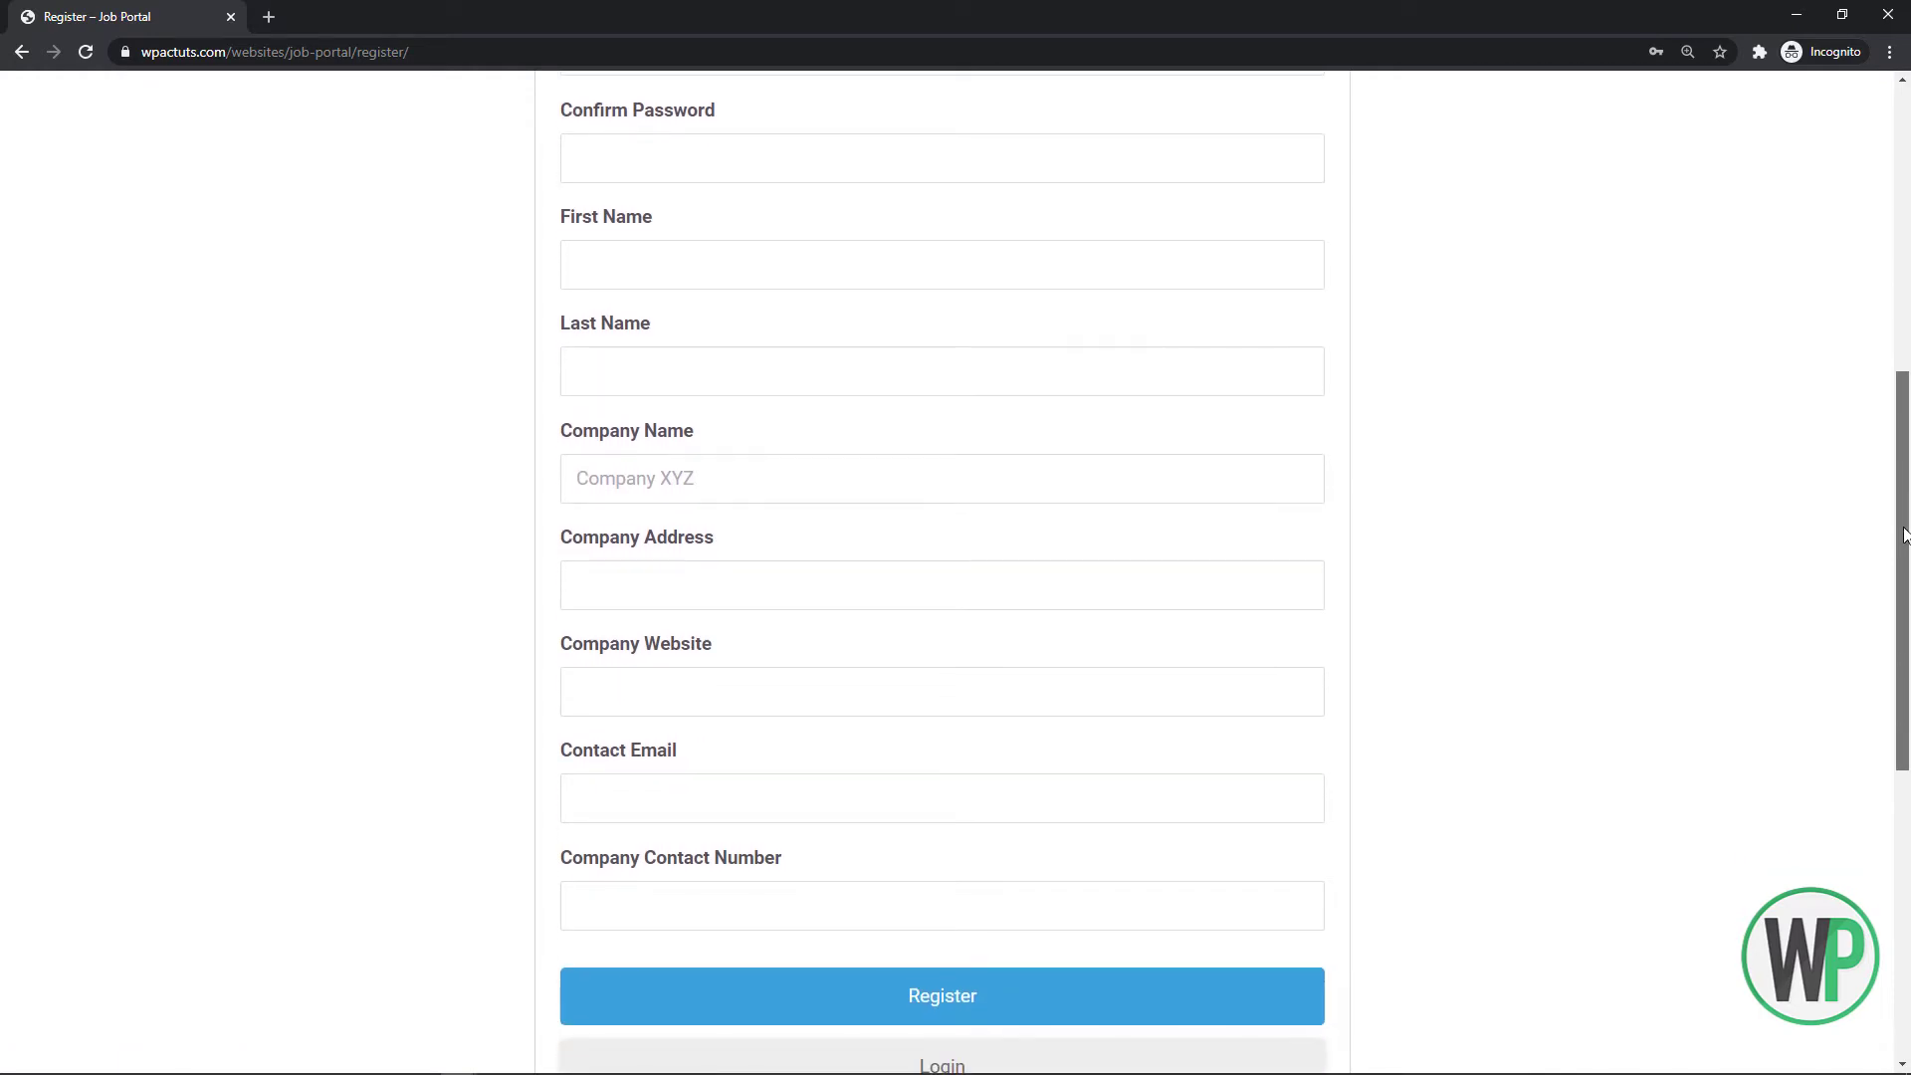
scroll(1040, 612, "up", 2)
left_click(692, 560)
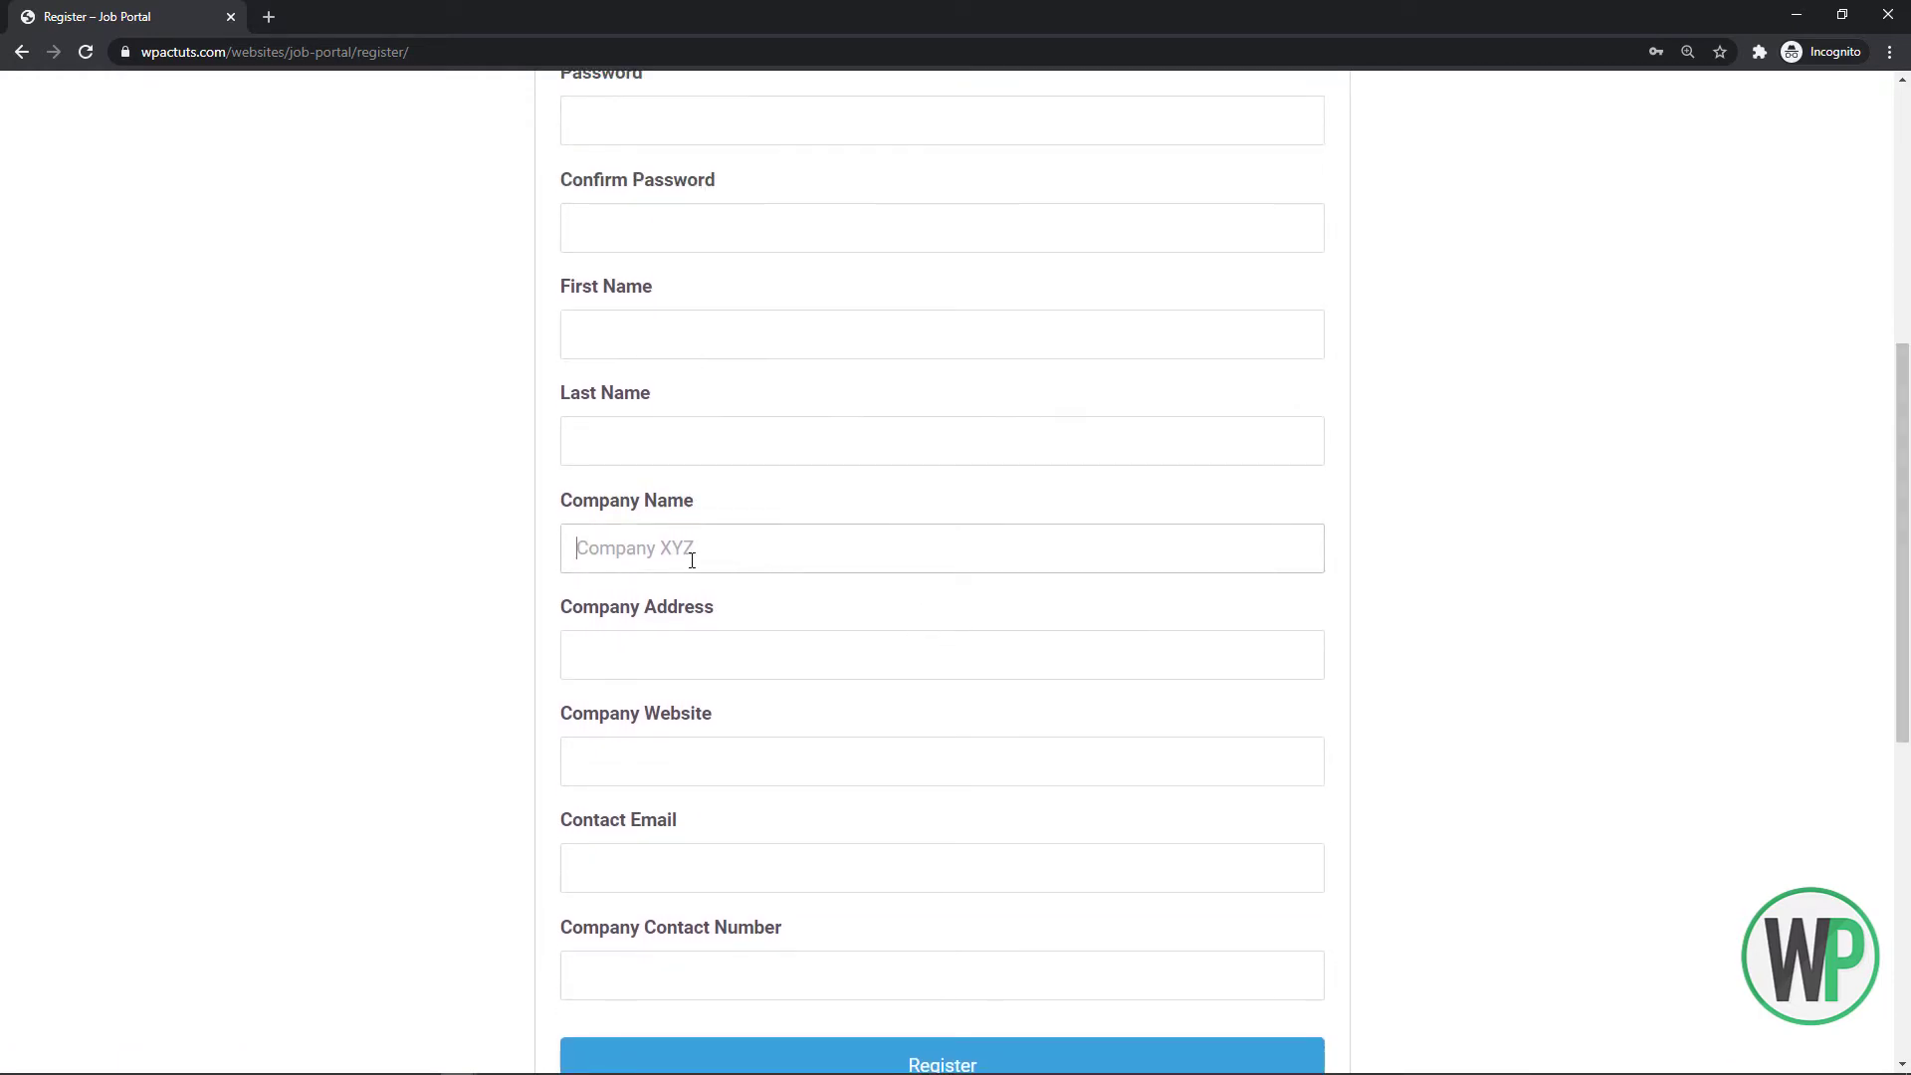
scroll(1344, 528, "up", 4)
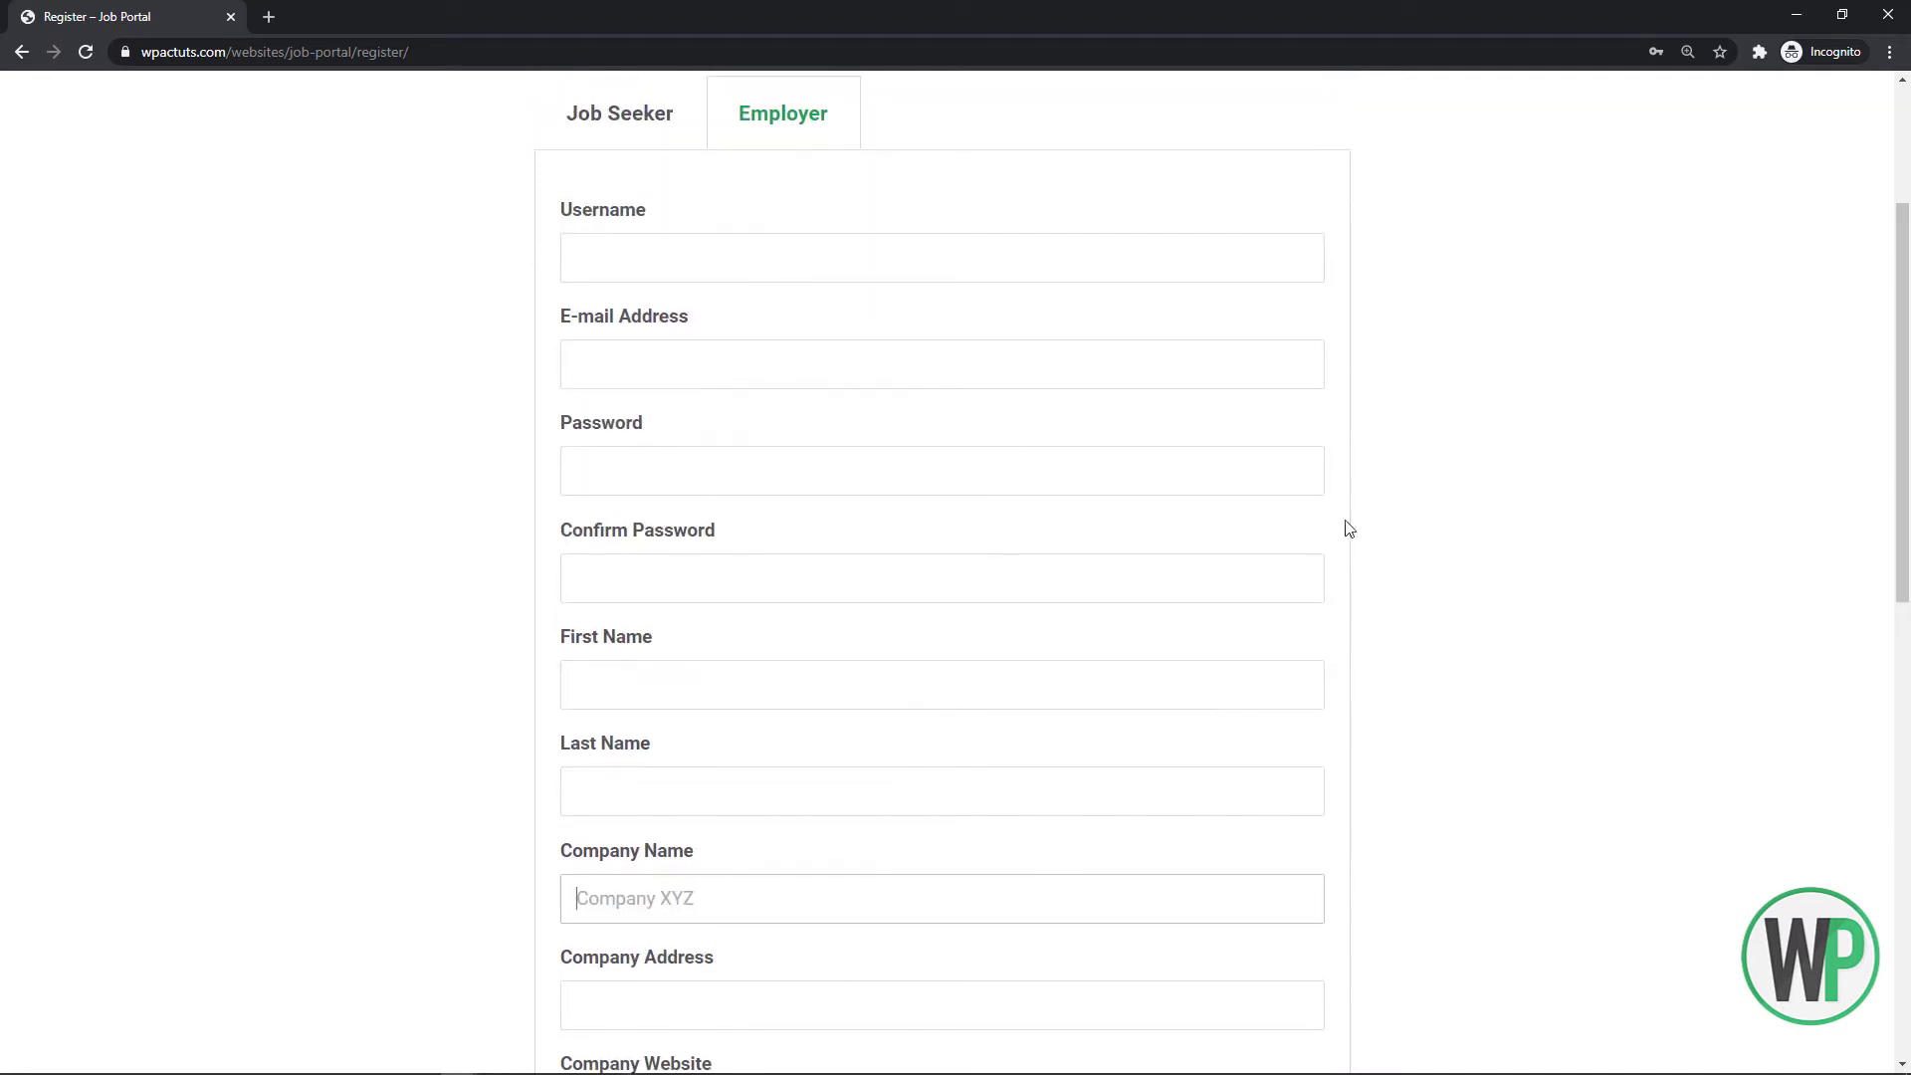
scroll(1861, 259, "up", 3)
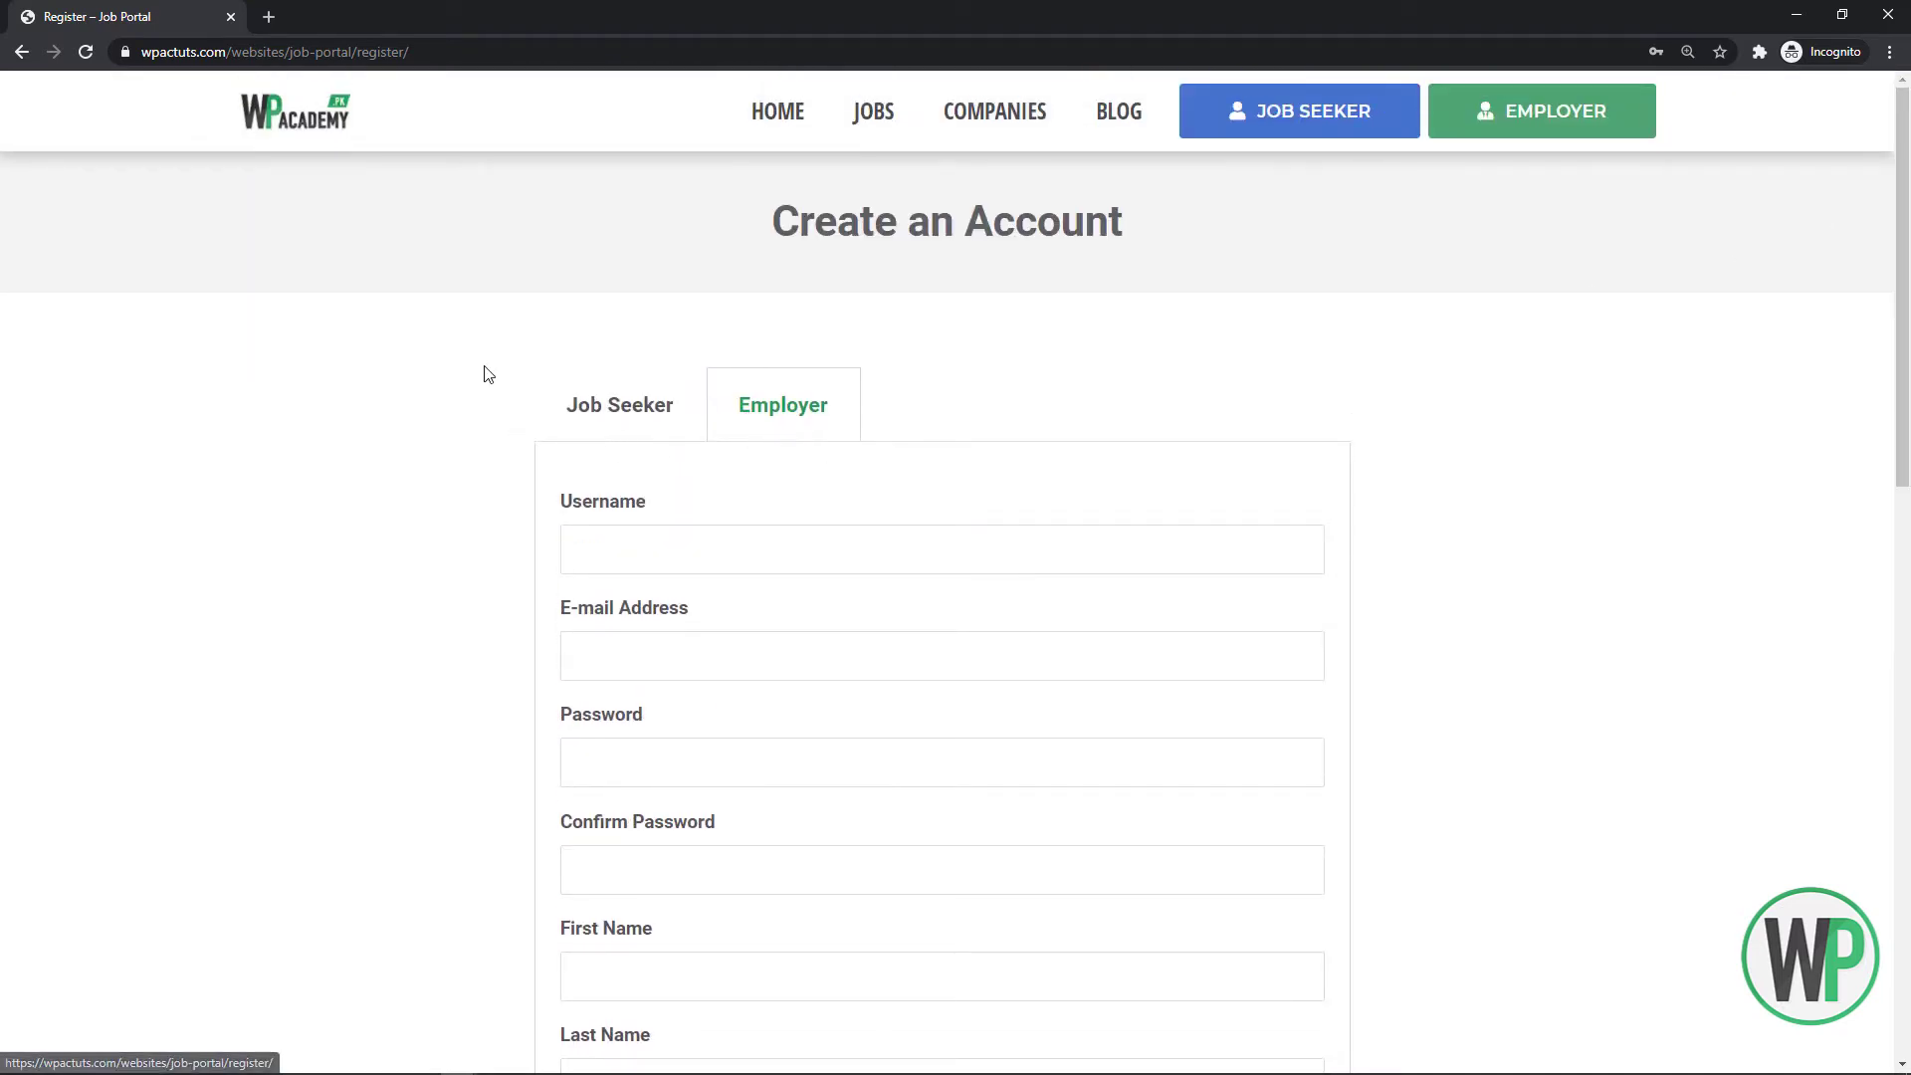
Inspect the Job Seeker tab title element, expand its markup to view the nested link, and close the inspector
right_click(630, 388)
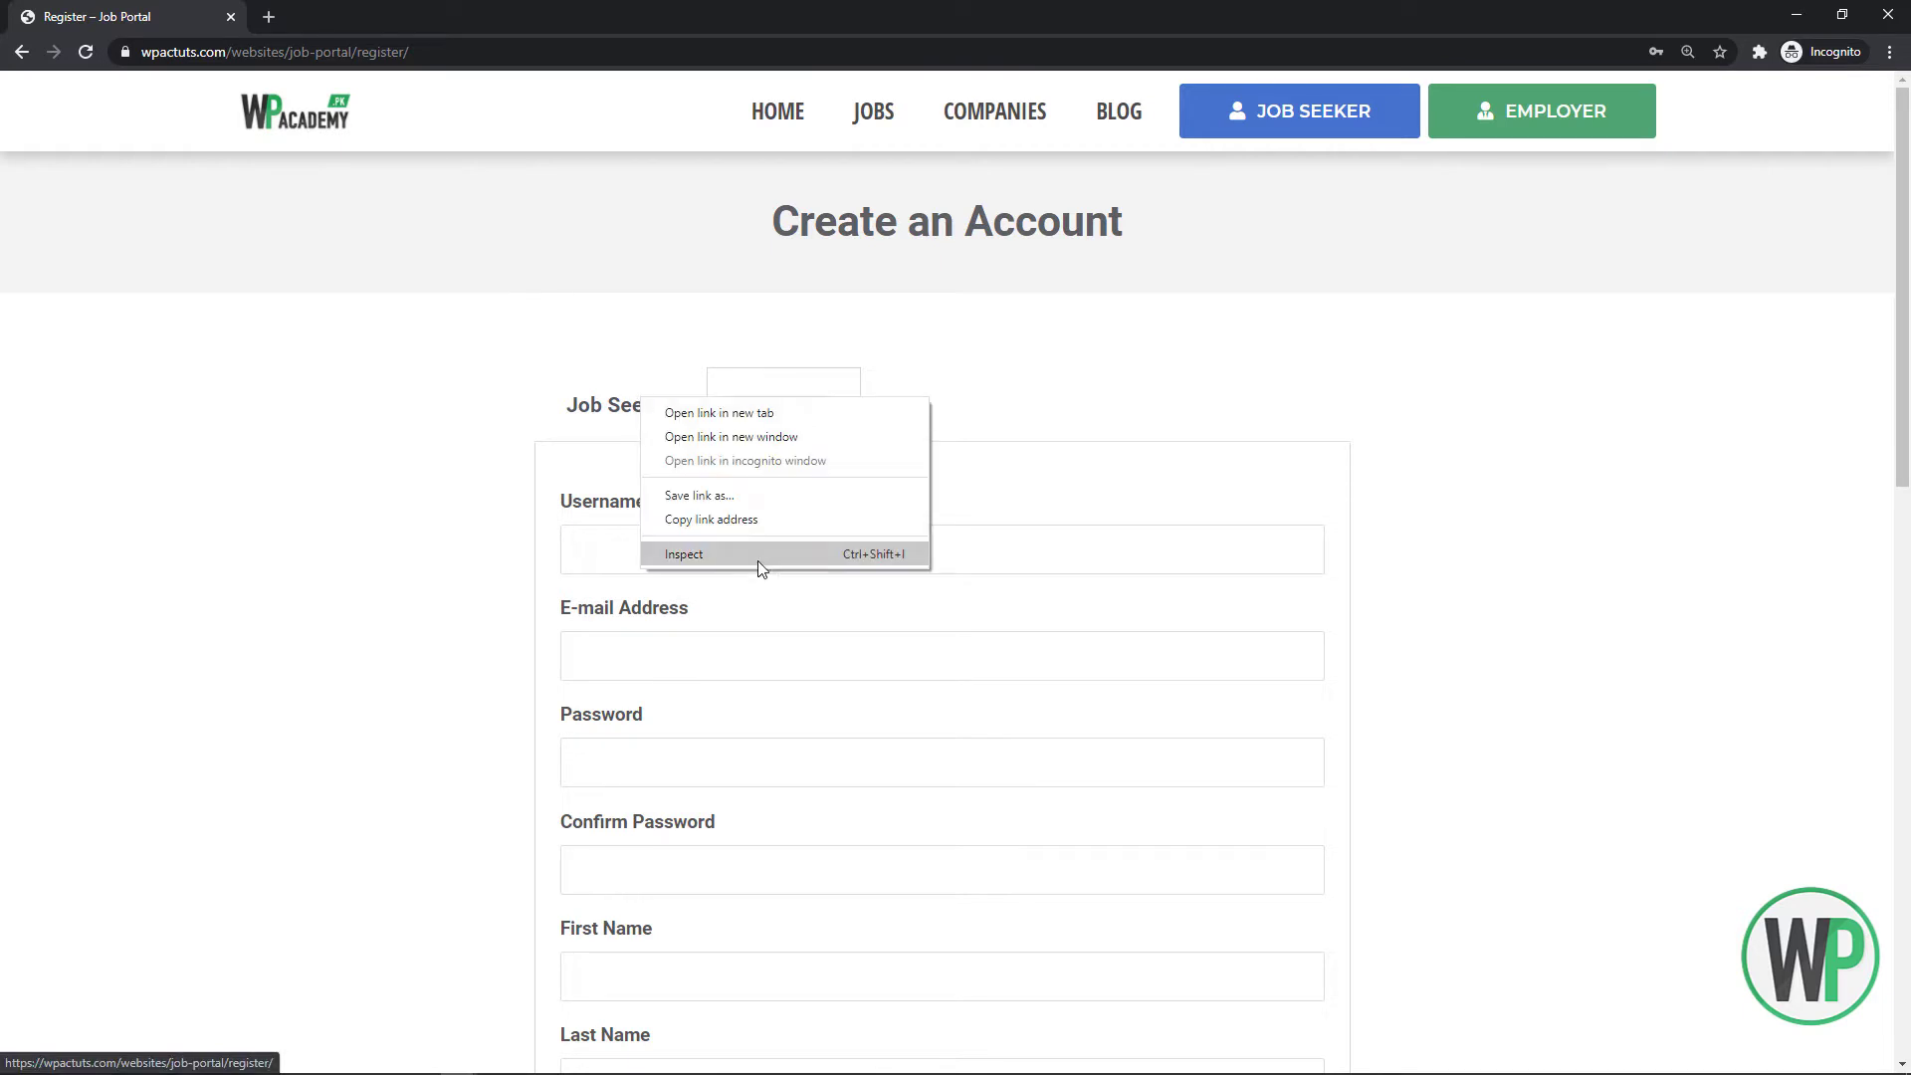
left_click(619, 398)
right_click(622, 312)
left_click(745, 538)
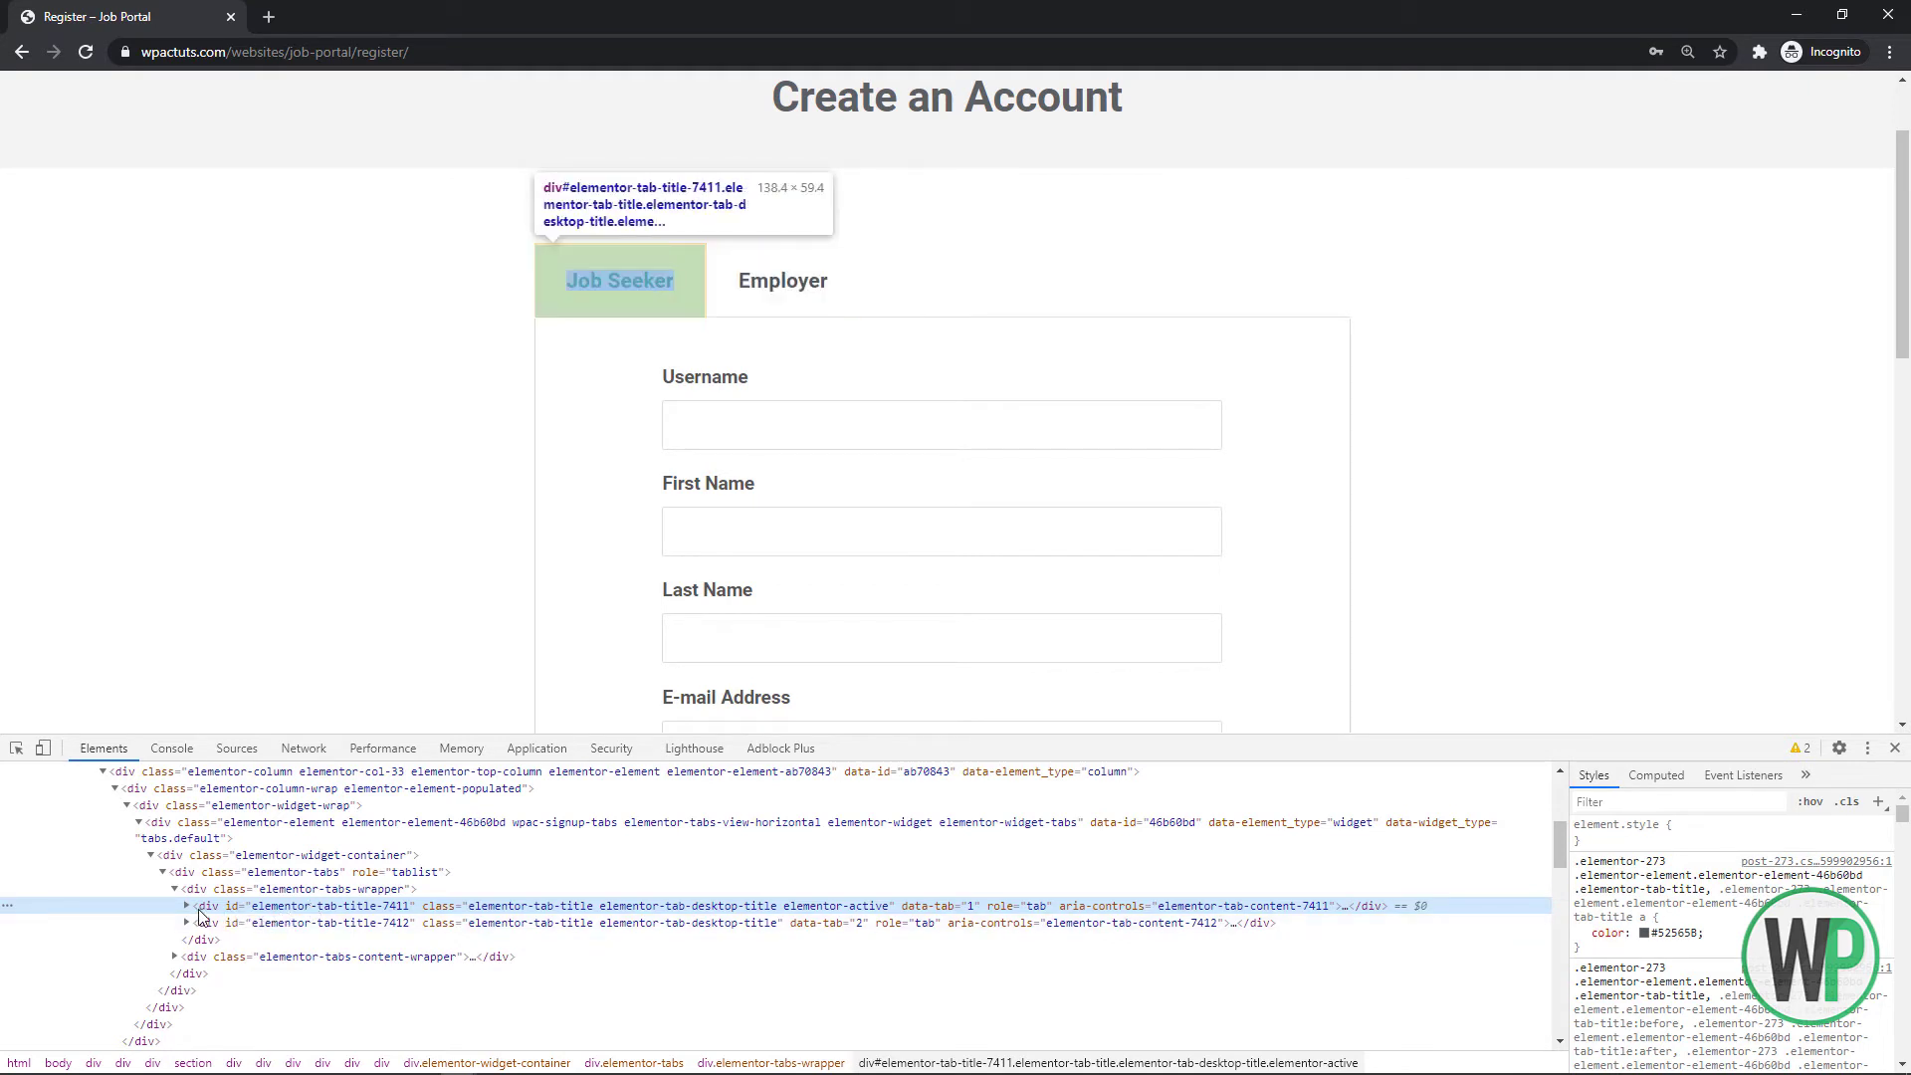
left_click(187, 906)
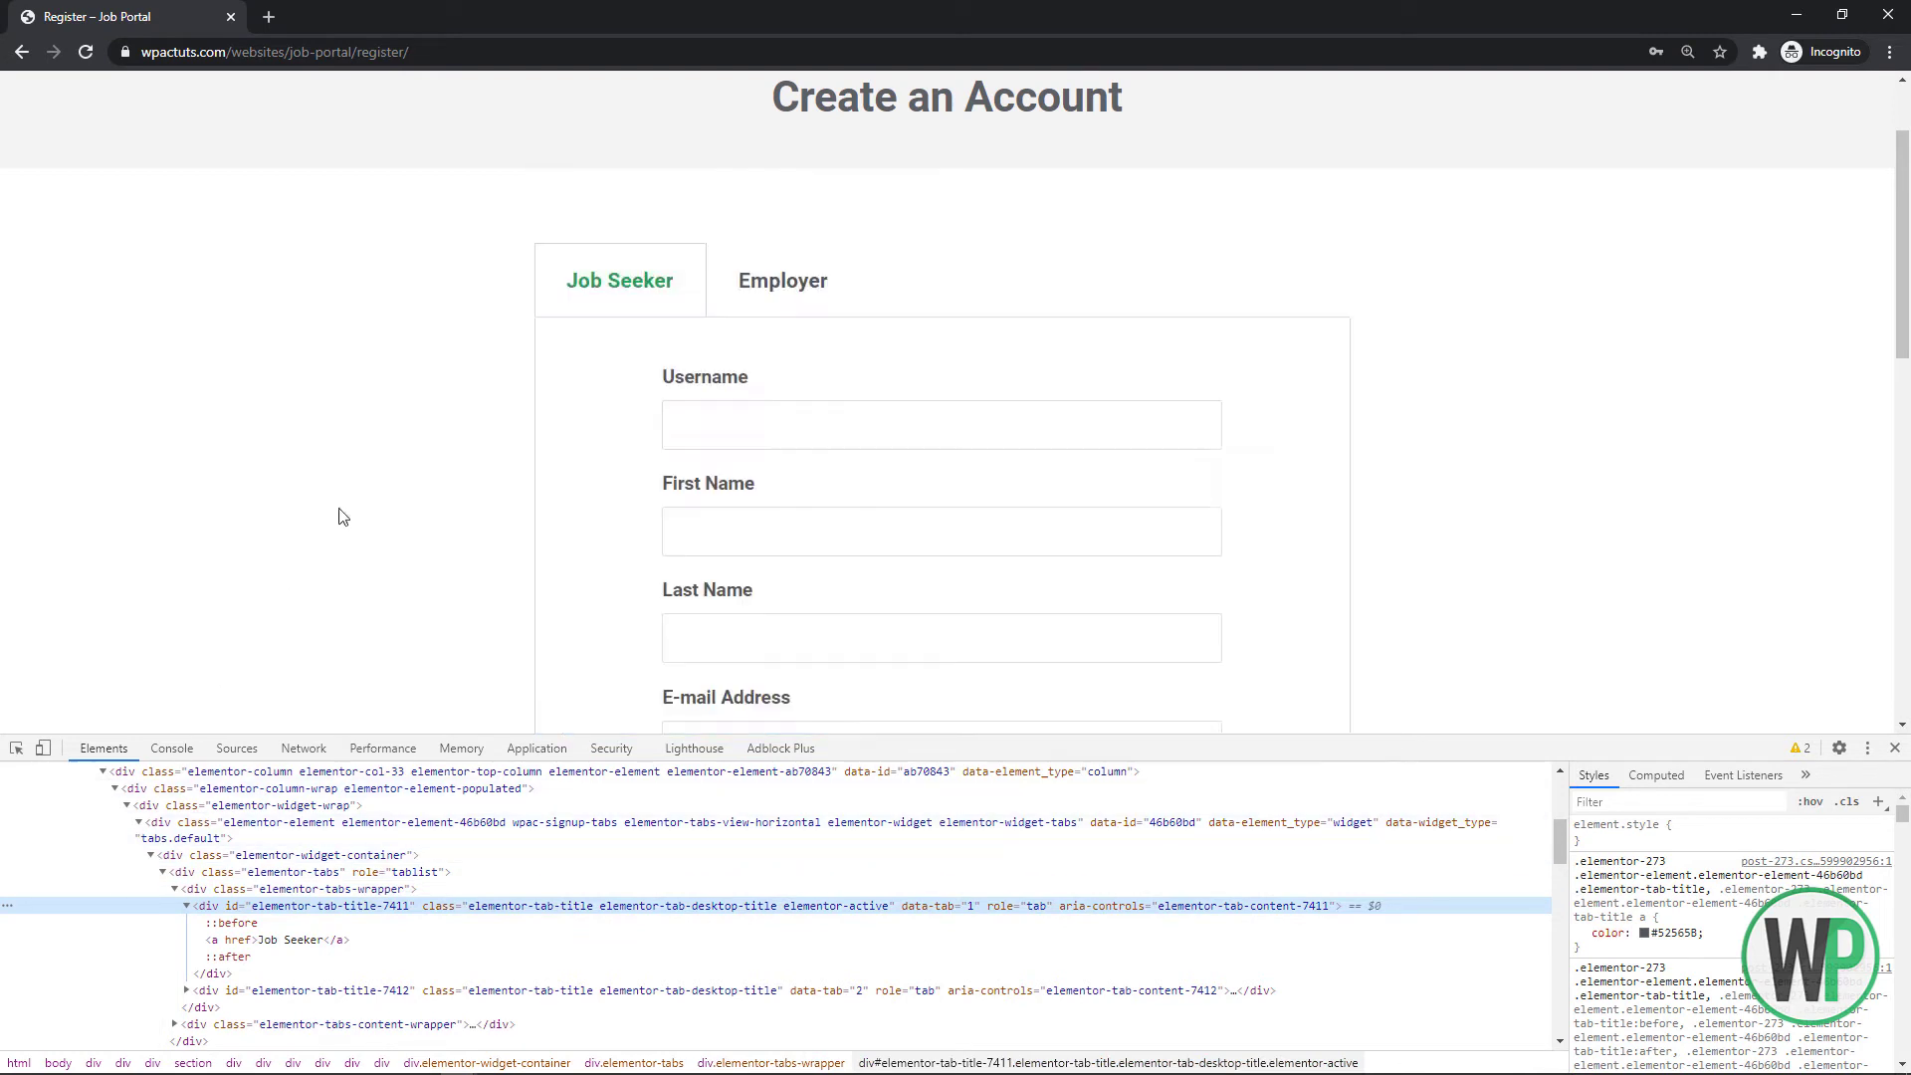
scroll(1904, 339, "down", 1)
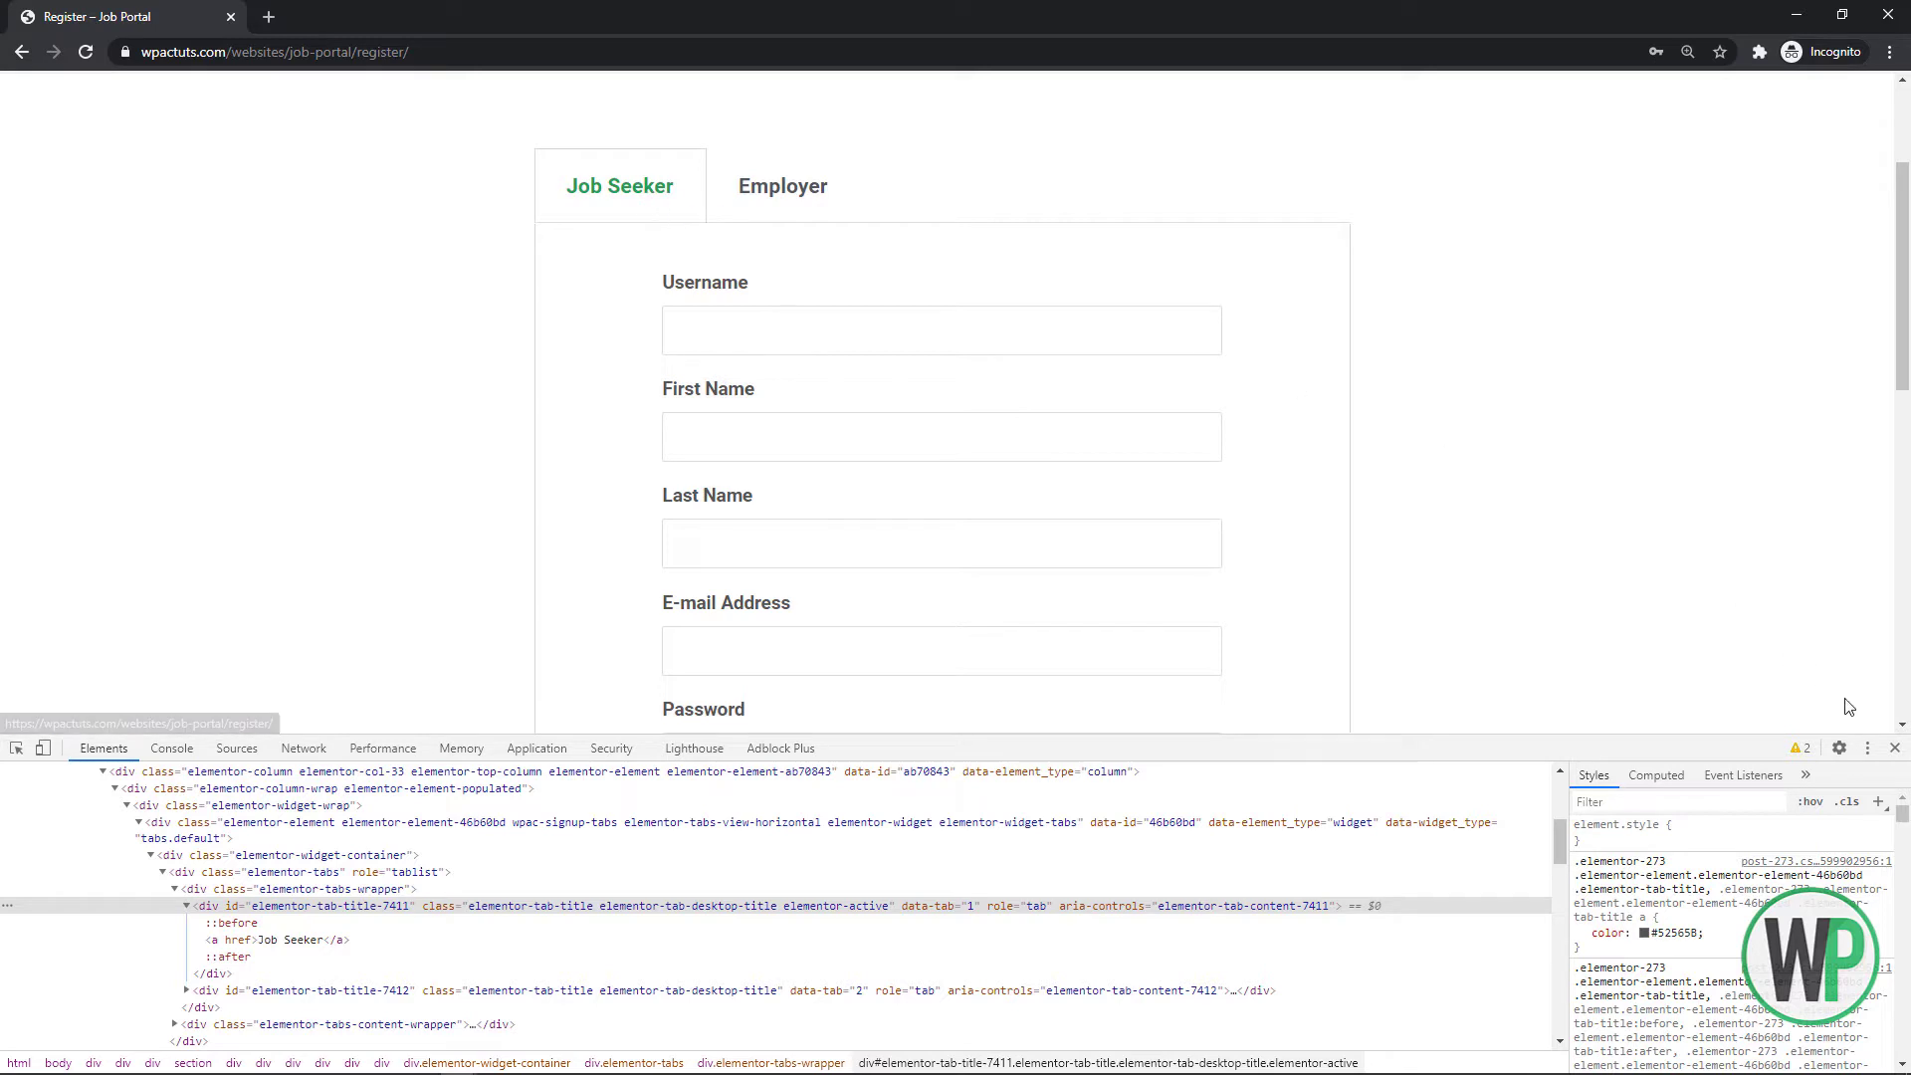
scroll(1904, 386, "up", 2)
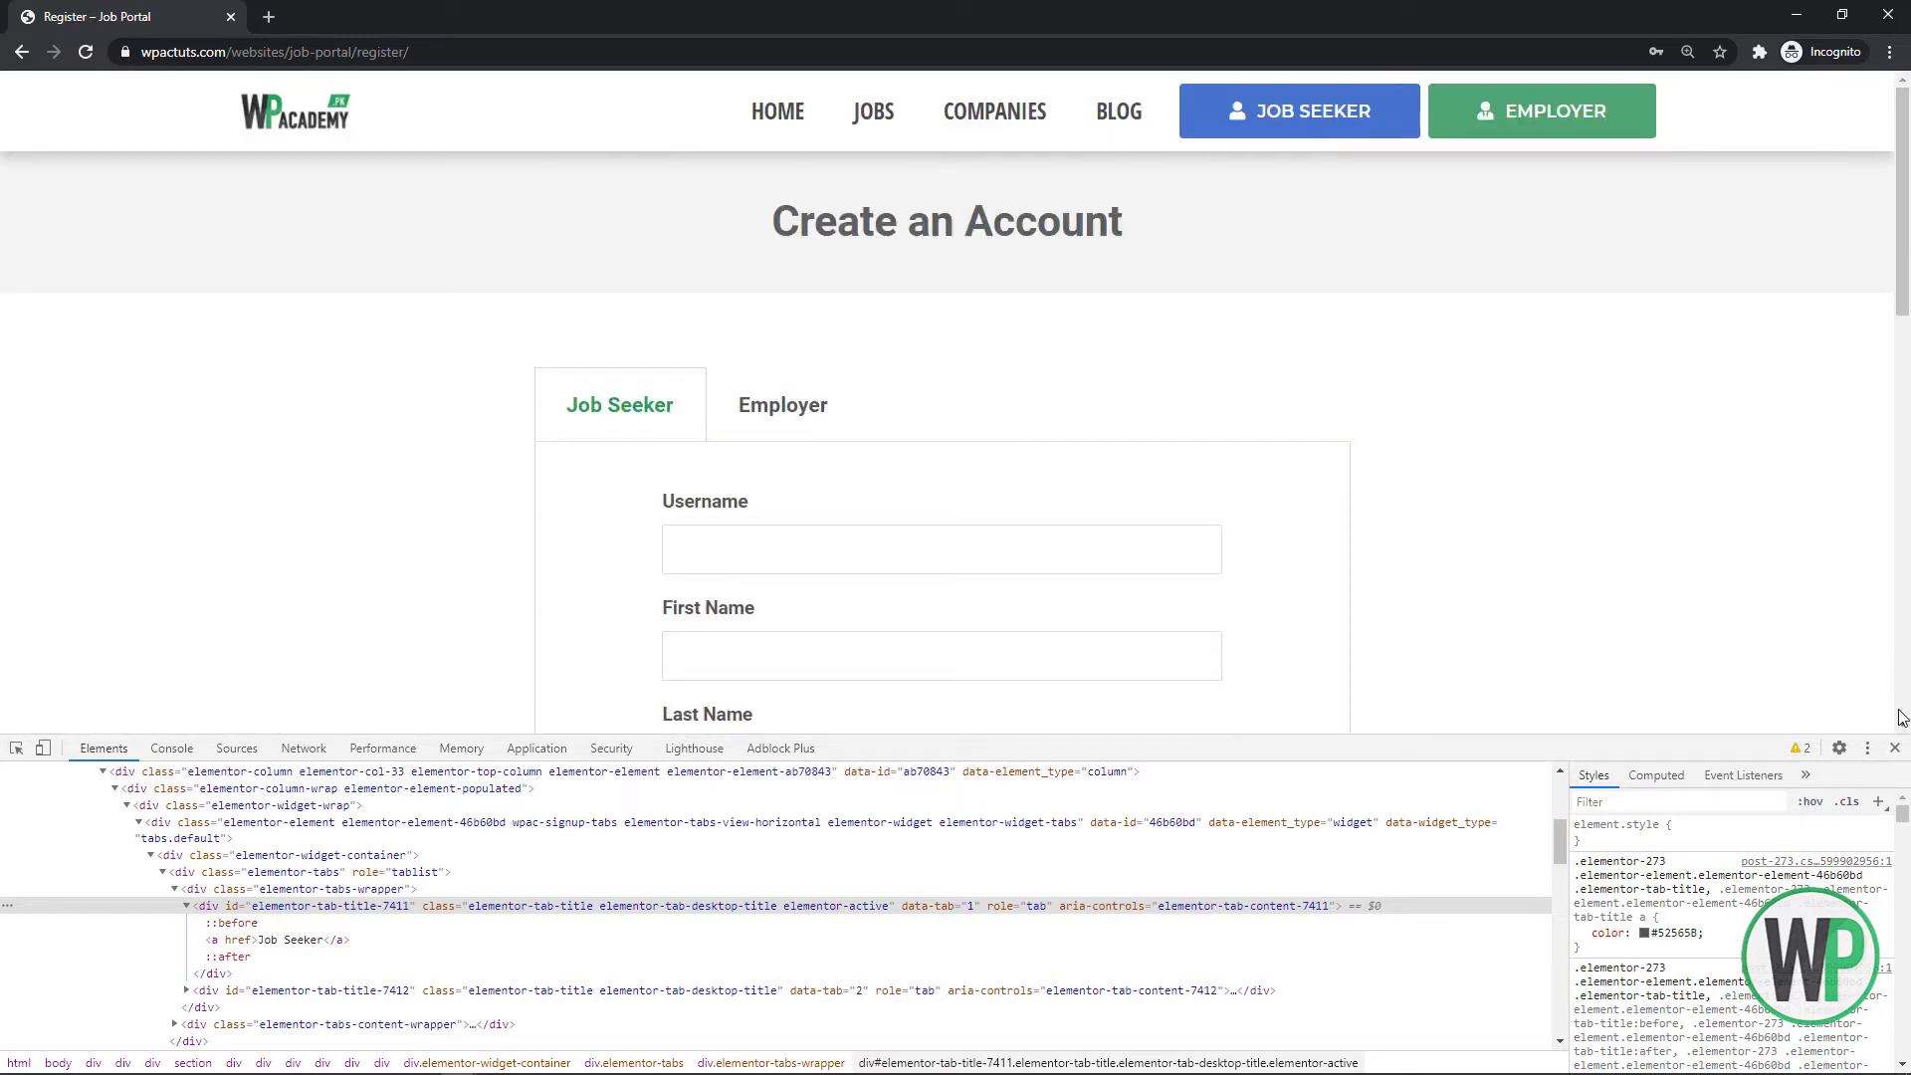
left_click(1895, 748)
Toggle repeatedly between the Job Seeker and Employer forms to compare their widths and the active tab styling
scroll(1902, 622, "down", 5)
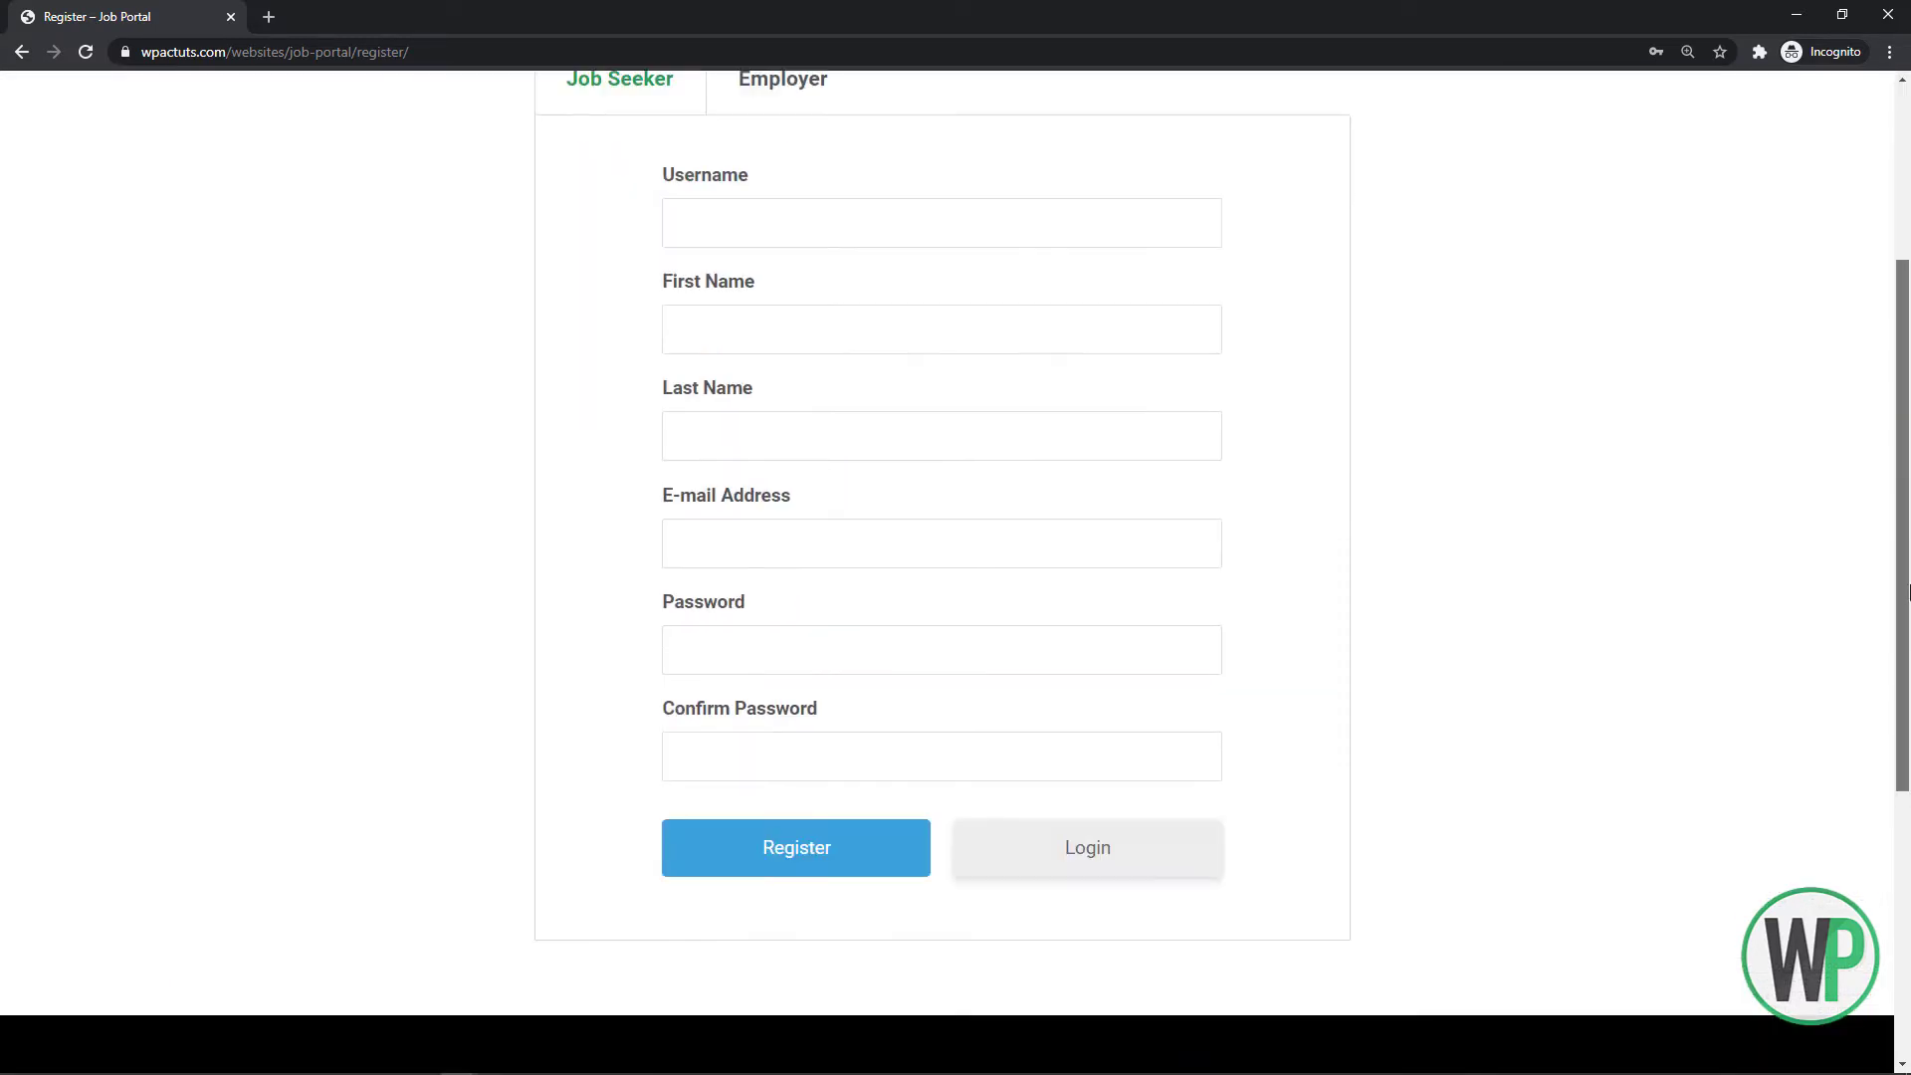
scroll(1869, 546, "up", 5)
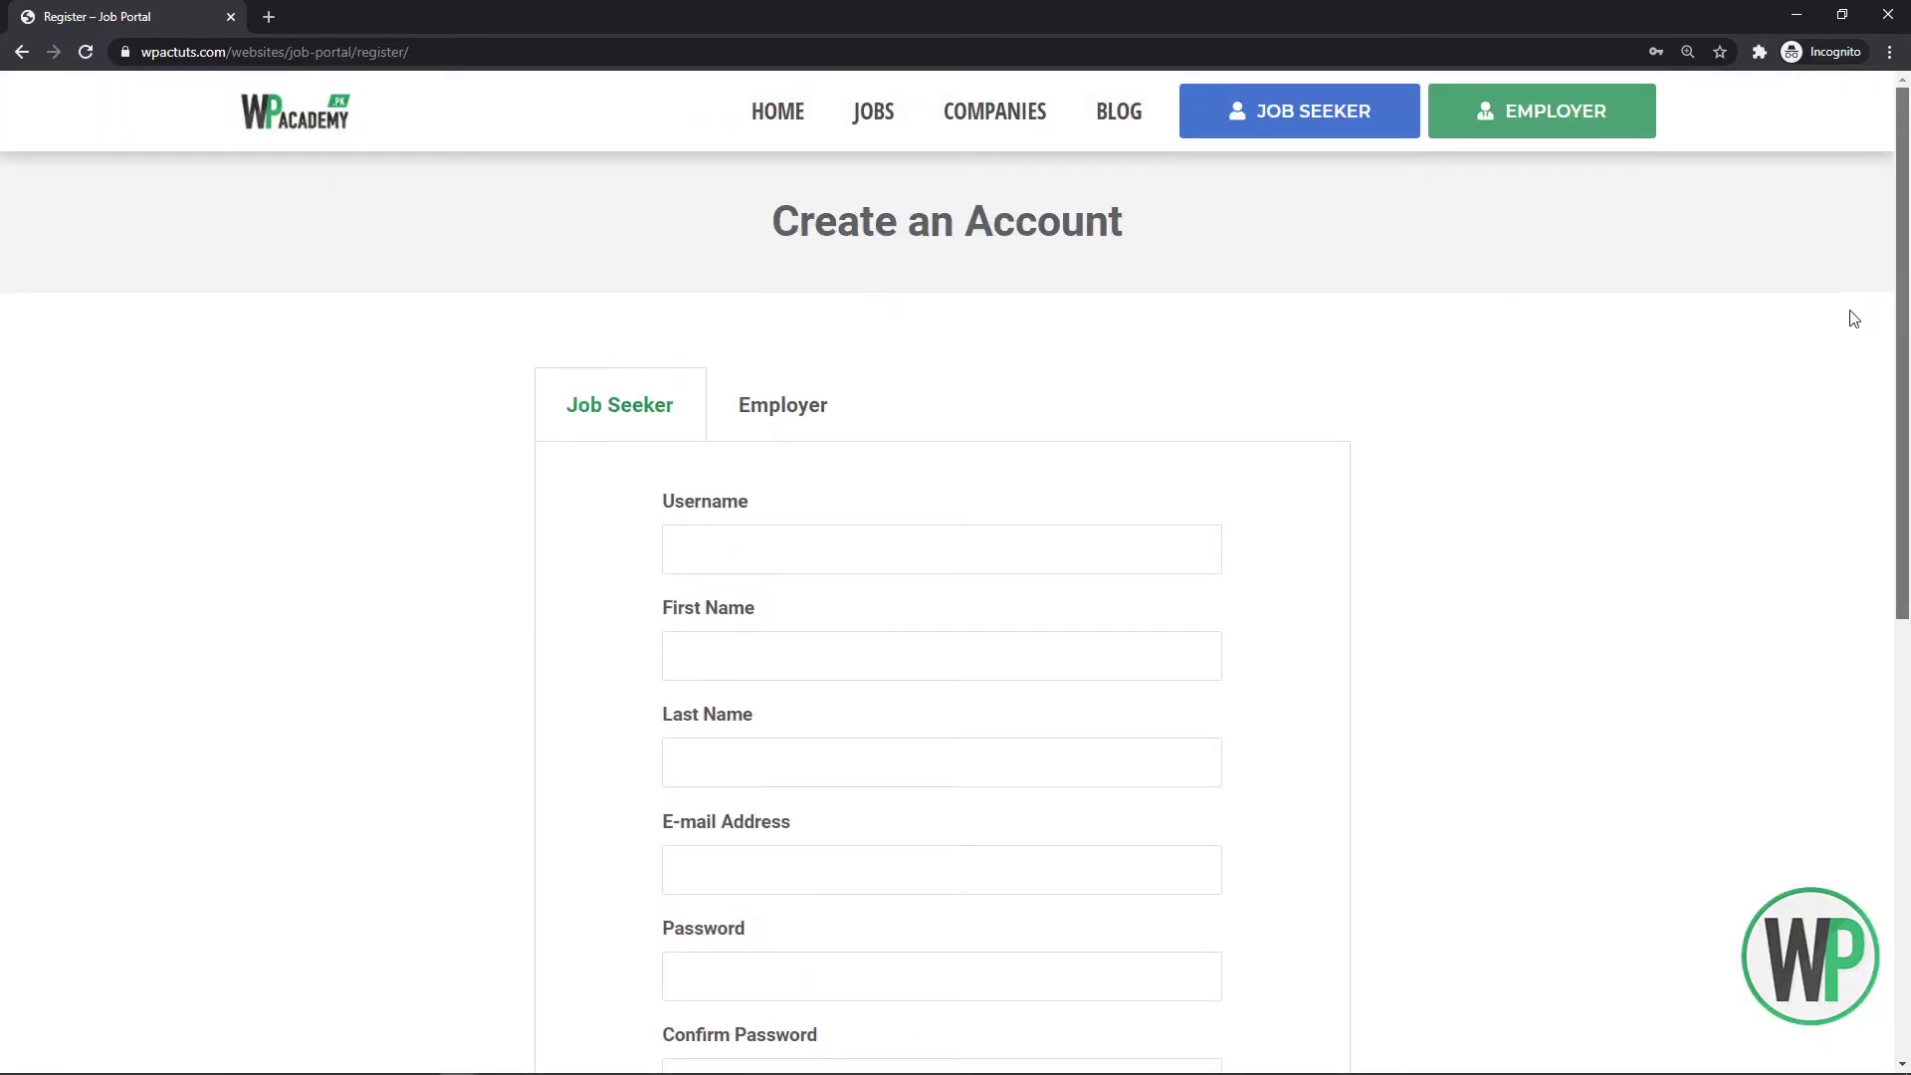
left_click(781, 409)
left_click(673, 428)
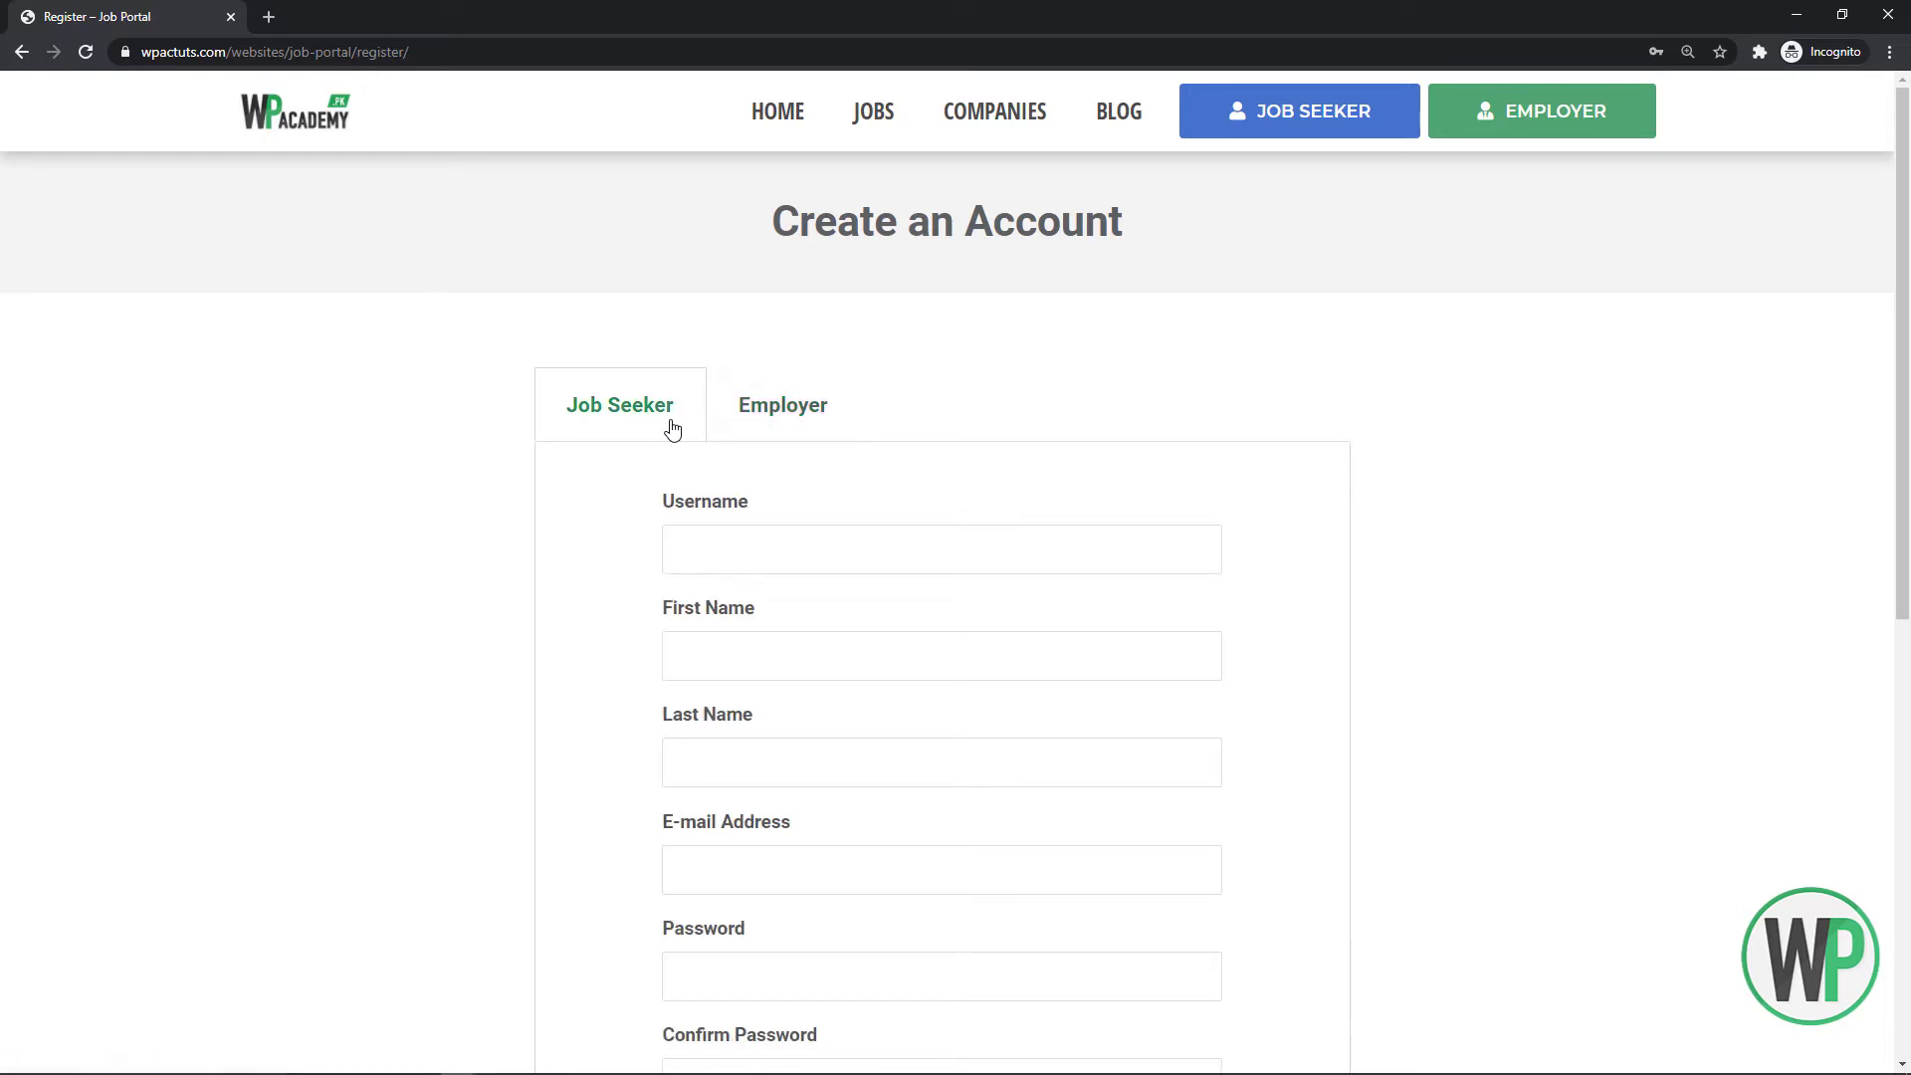
left_click(754, 411)
left_click(645, 418)
left_click(725, 409)
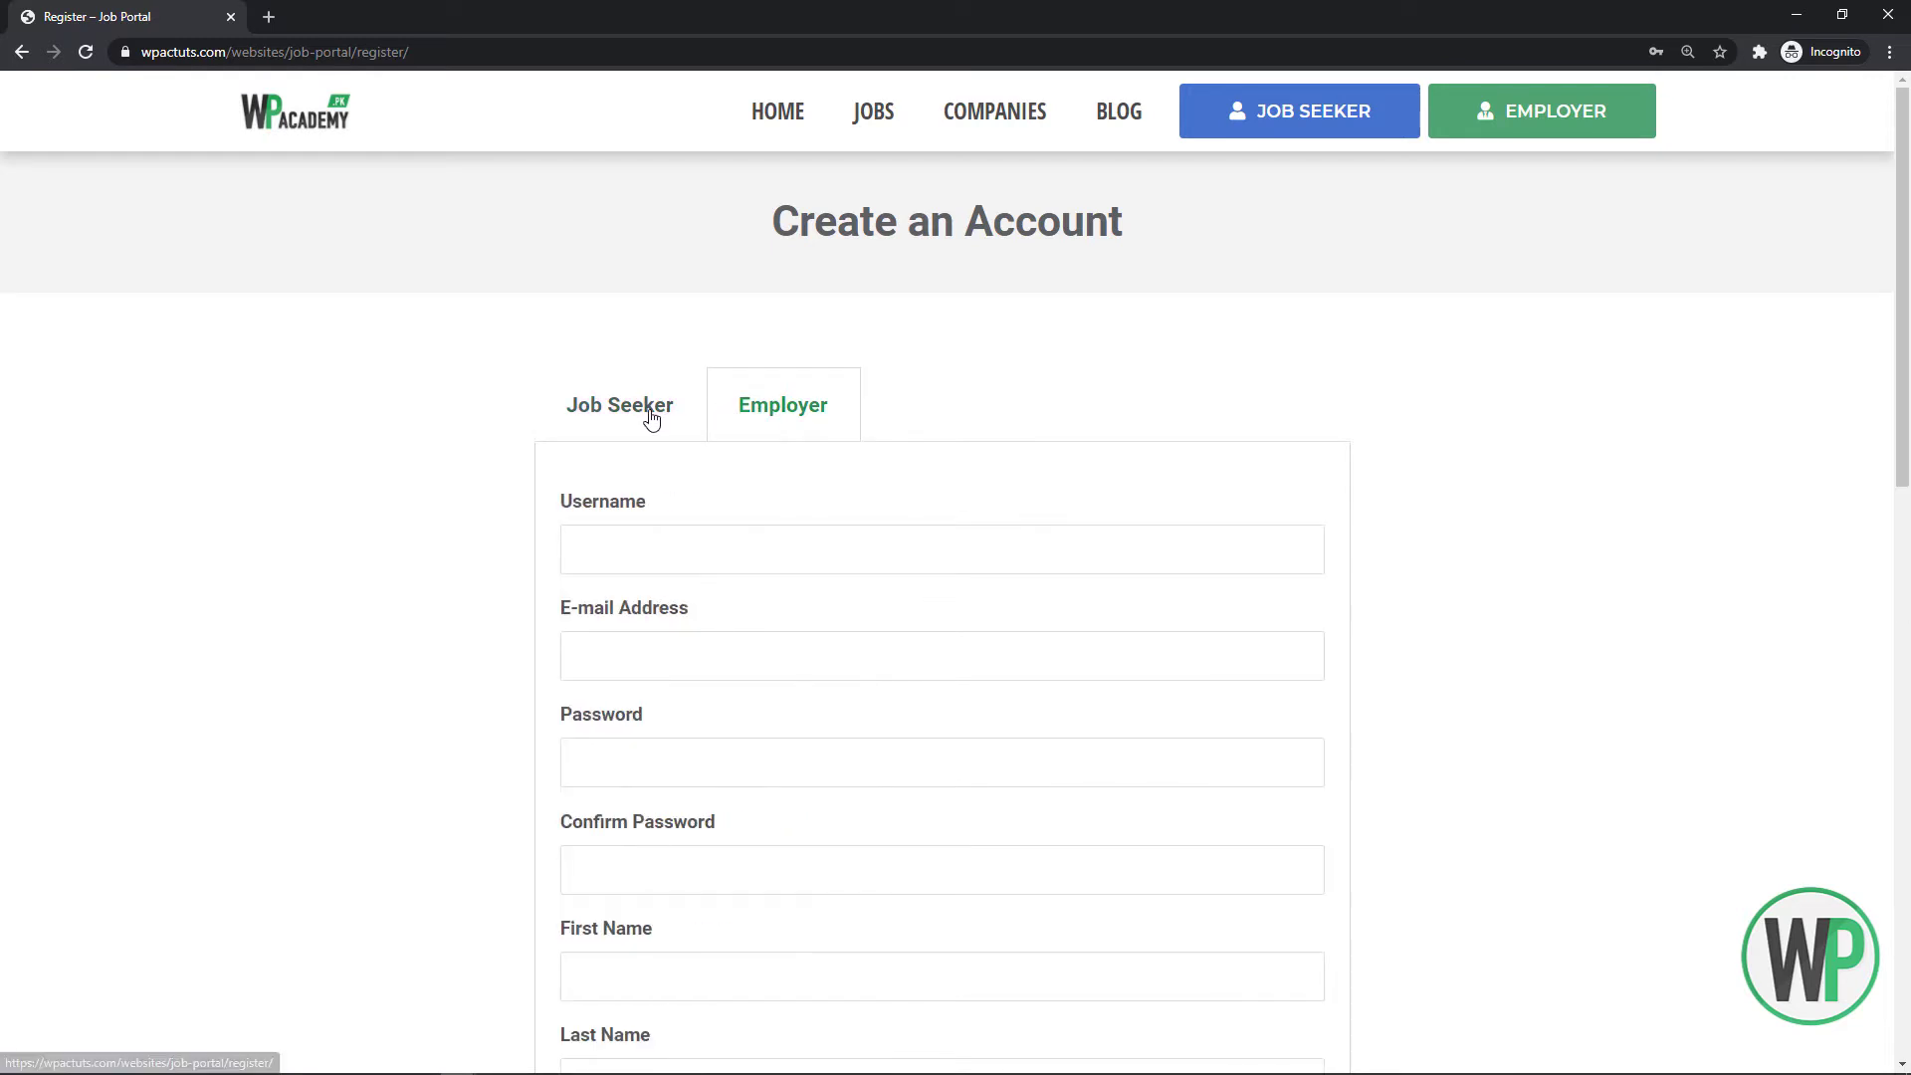
left_click(652, 419)
left_click(733, 414)
left_click(642, 418)
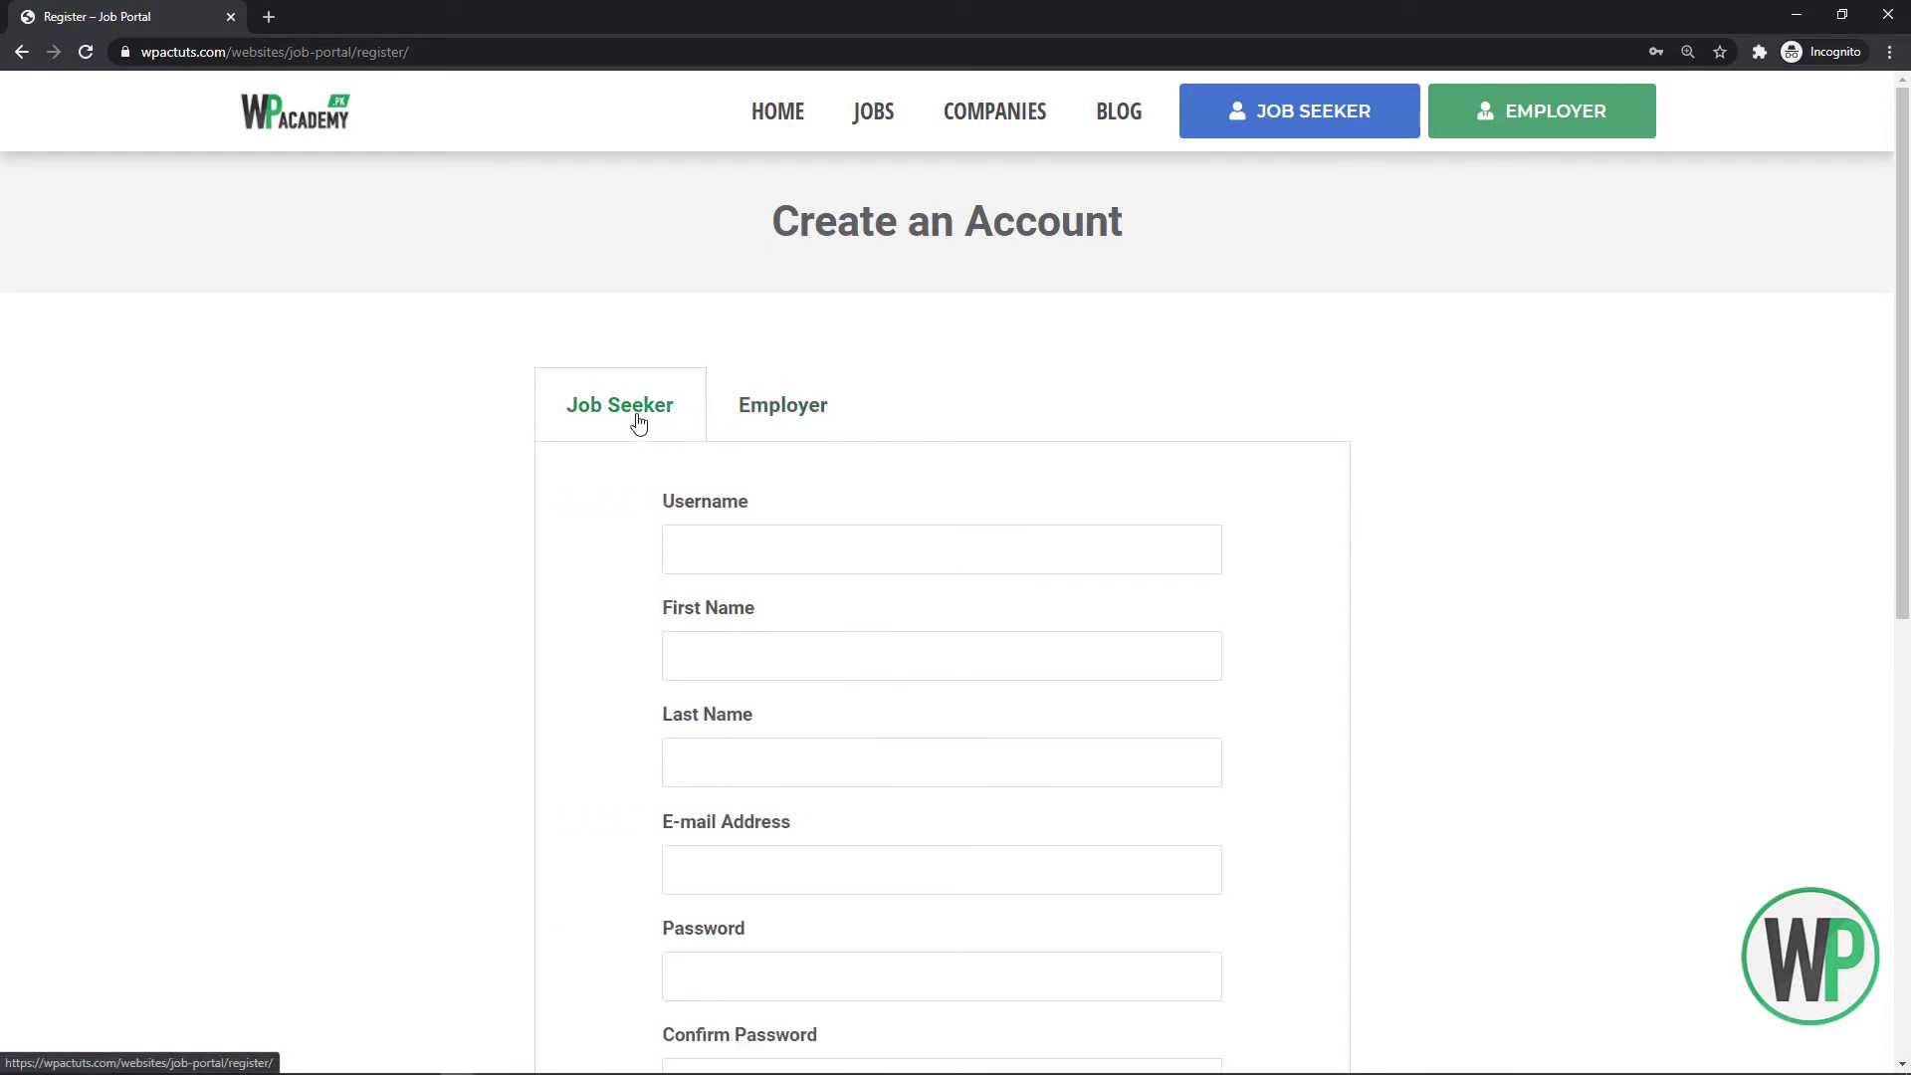
scroll(762, 420, "down", 1)
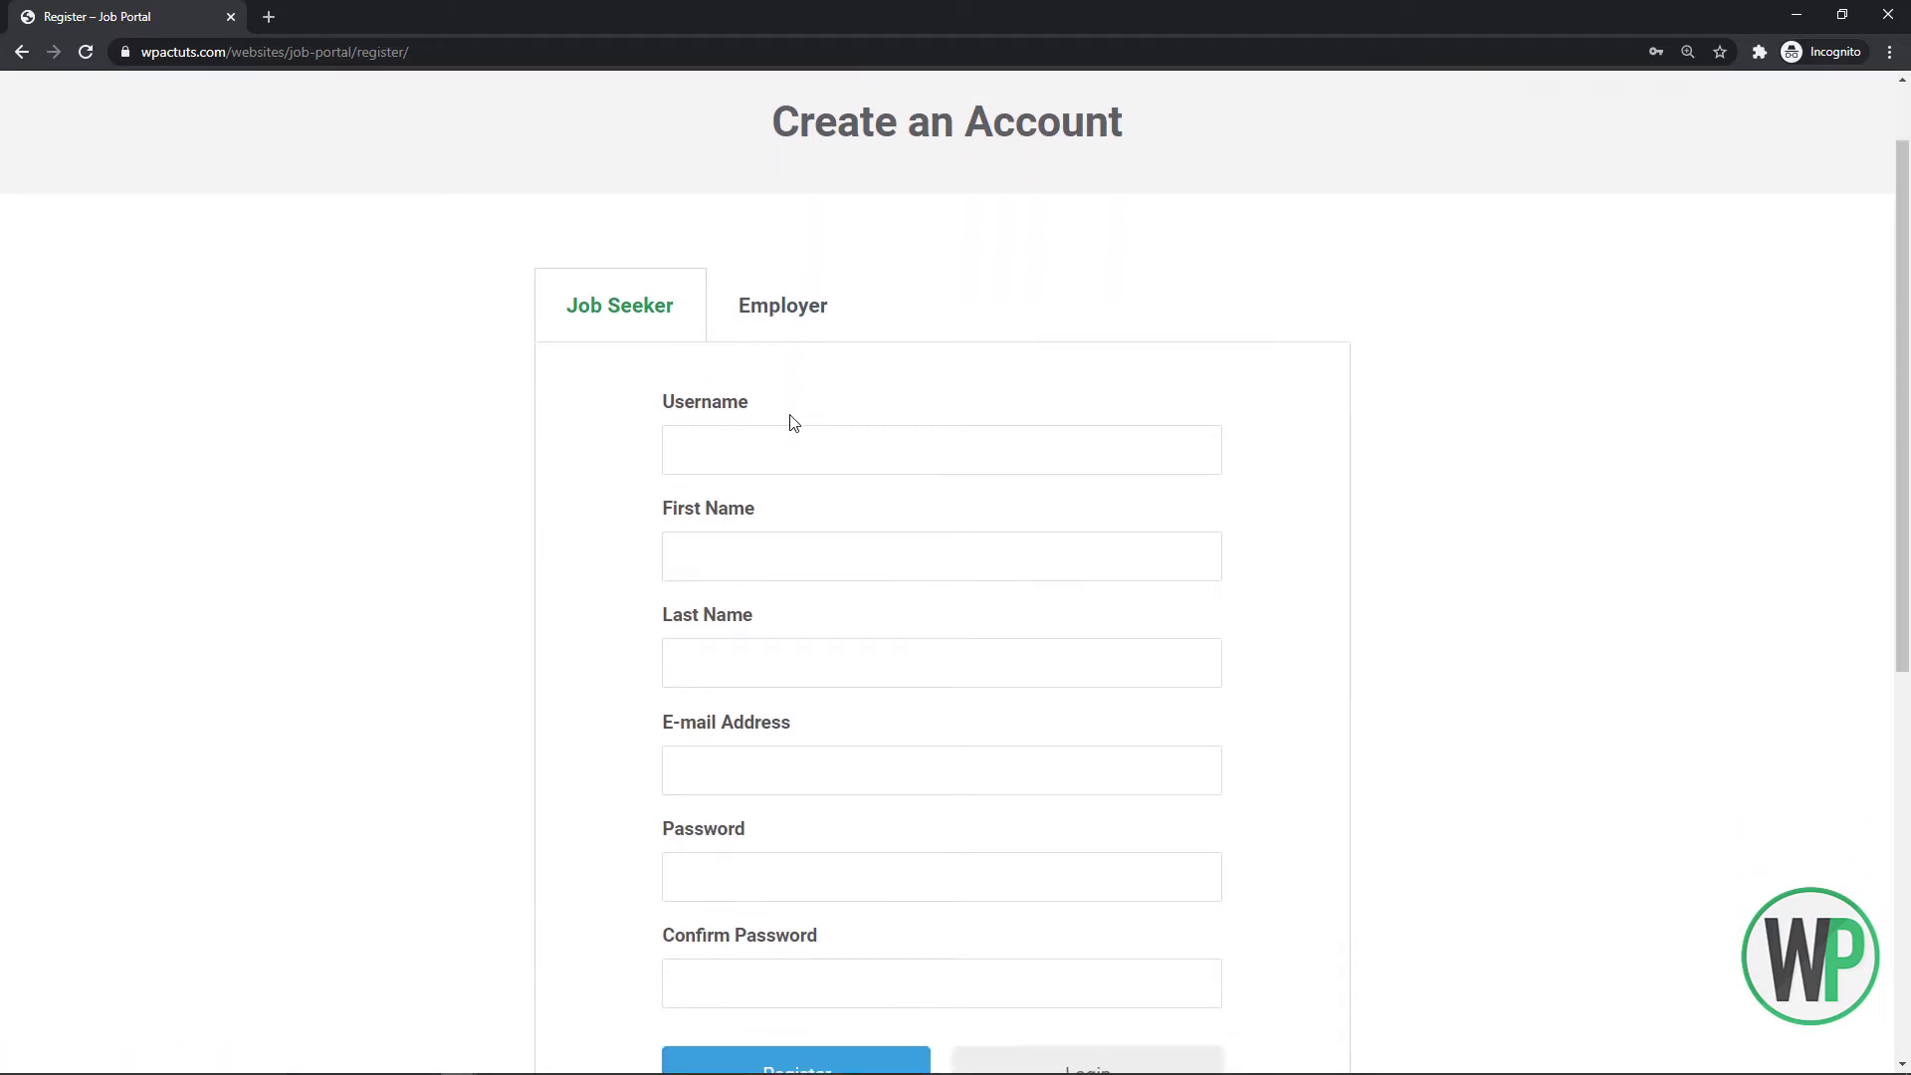
scroll(793, 424, "down", 1)
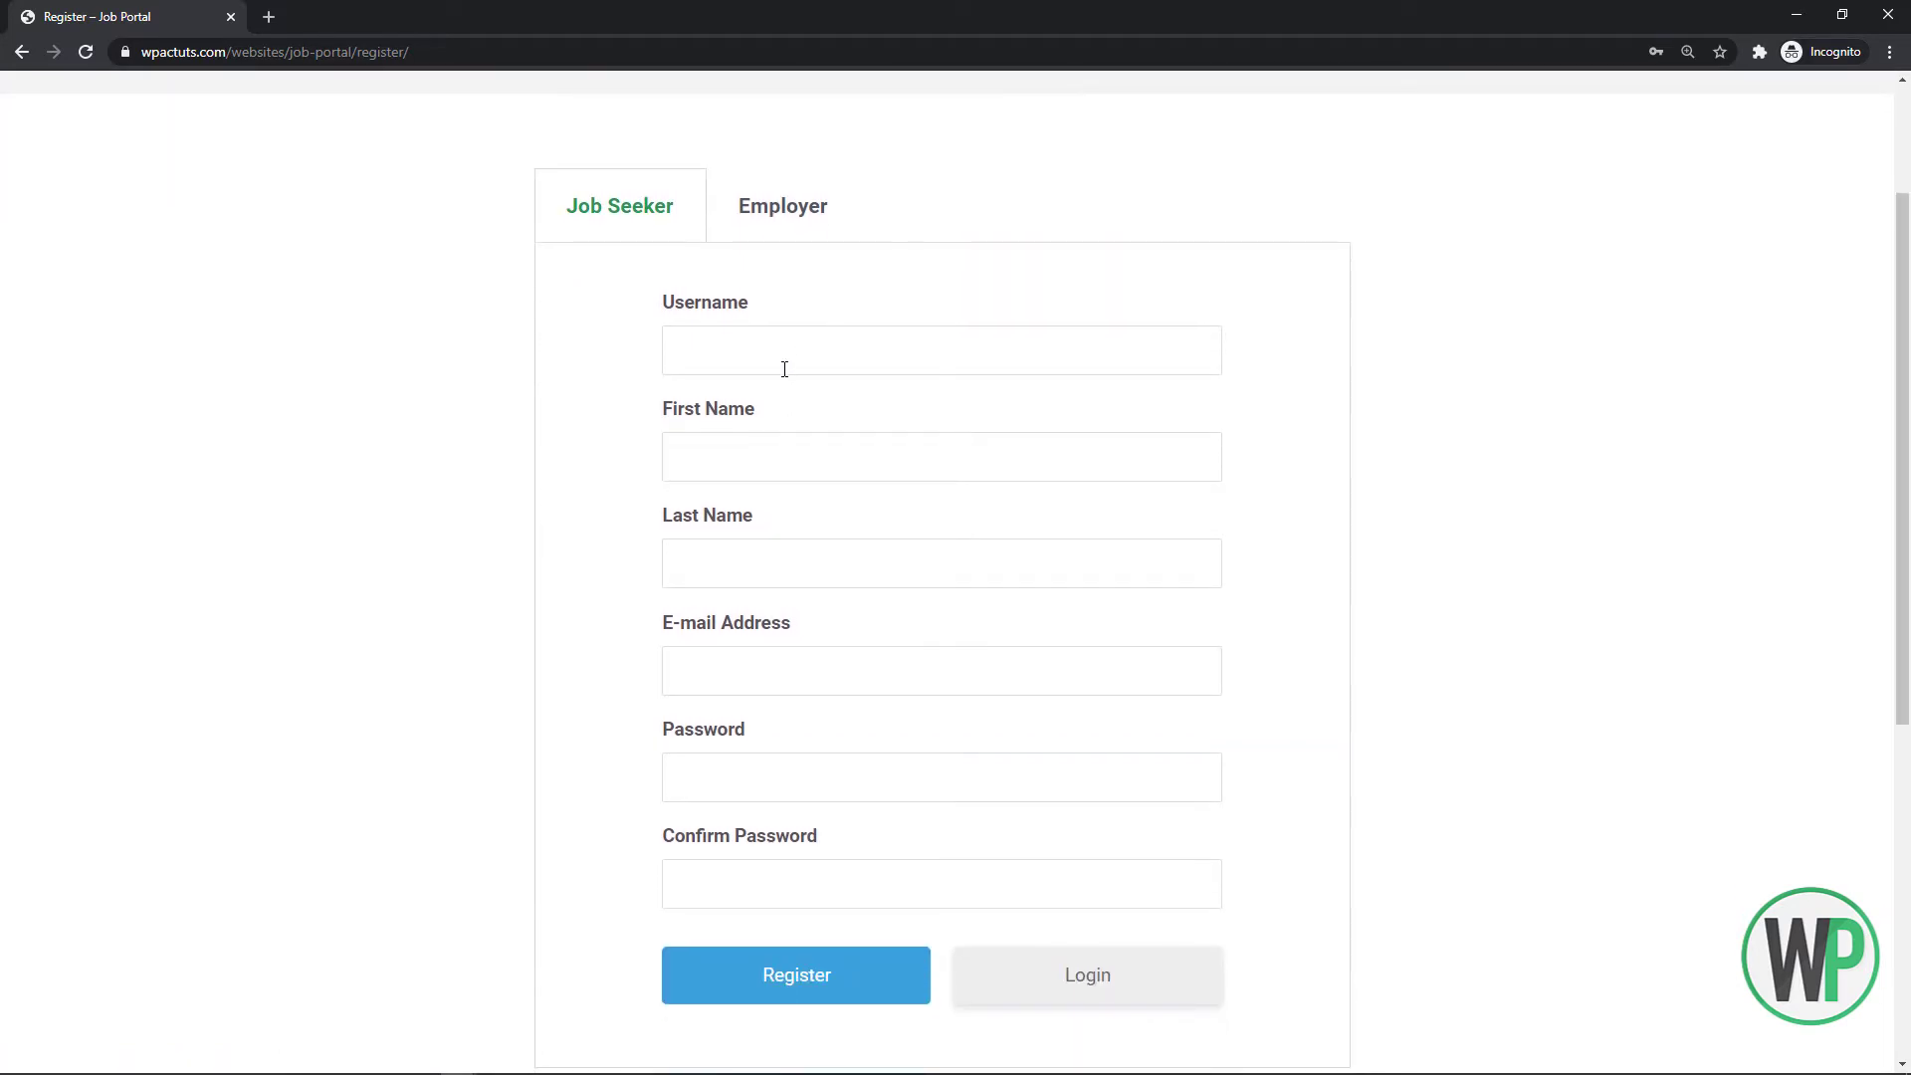
left_click(791, 237)
left_click(656, 236)
scroll(1848, 346, "up", 2)
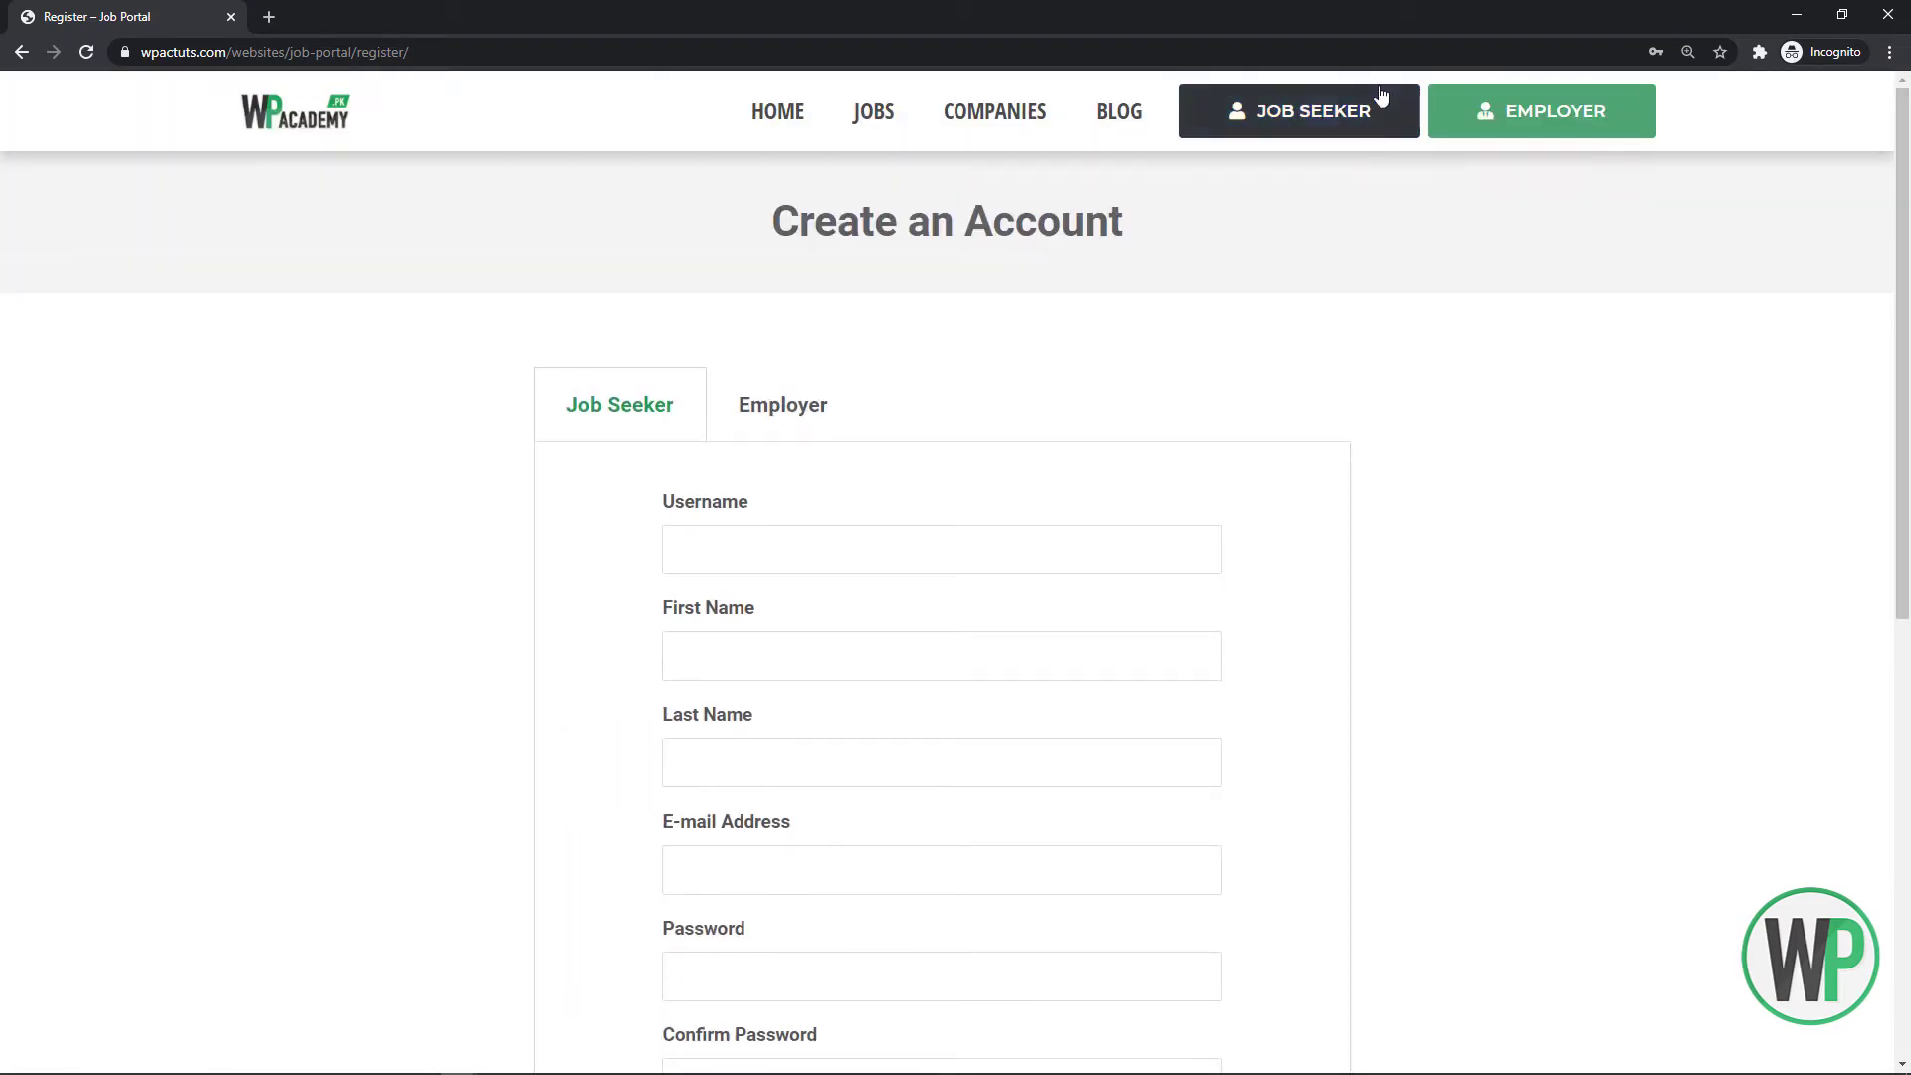
Reload the Register page in the incognito window and close that window
left_click(429, 48)
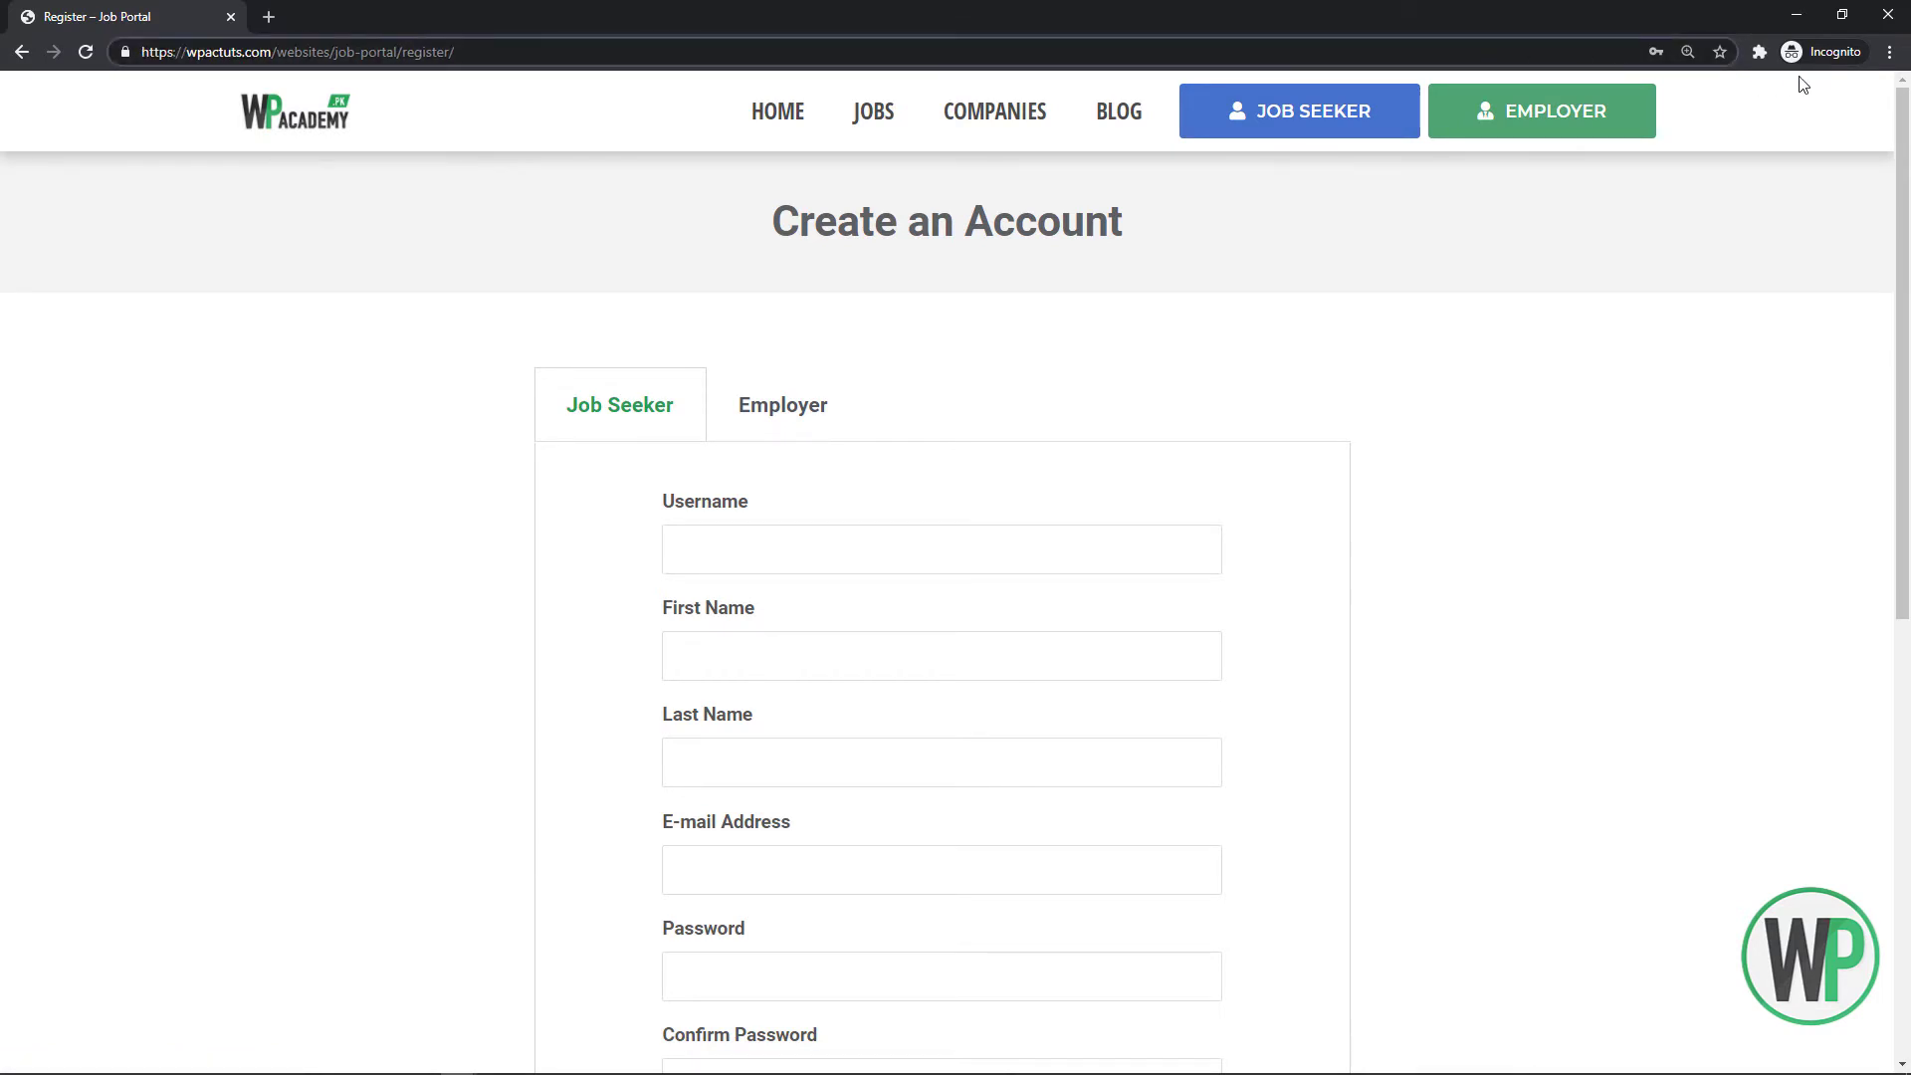
key("Return")
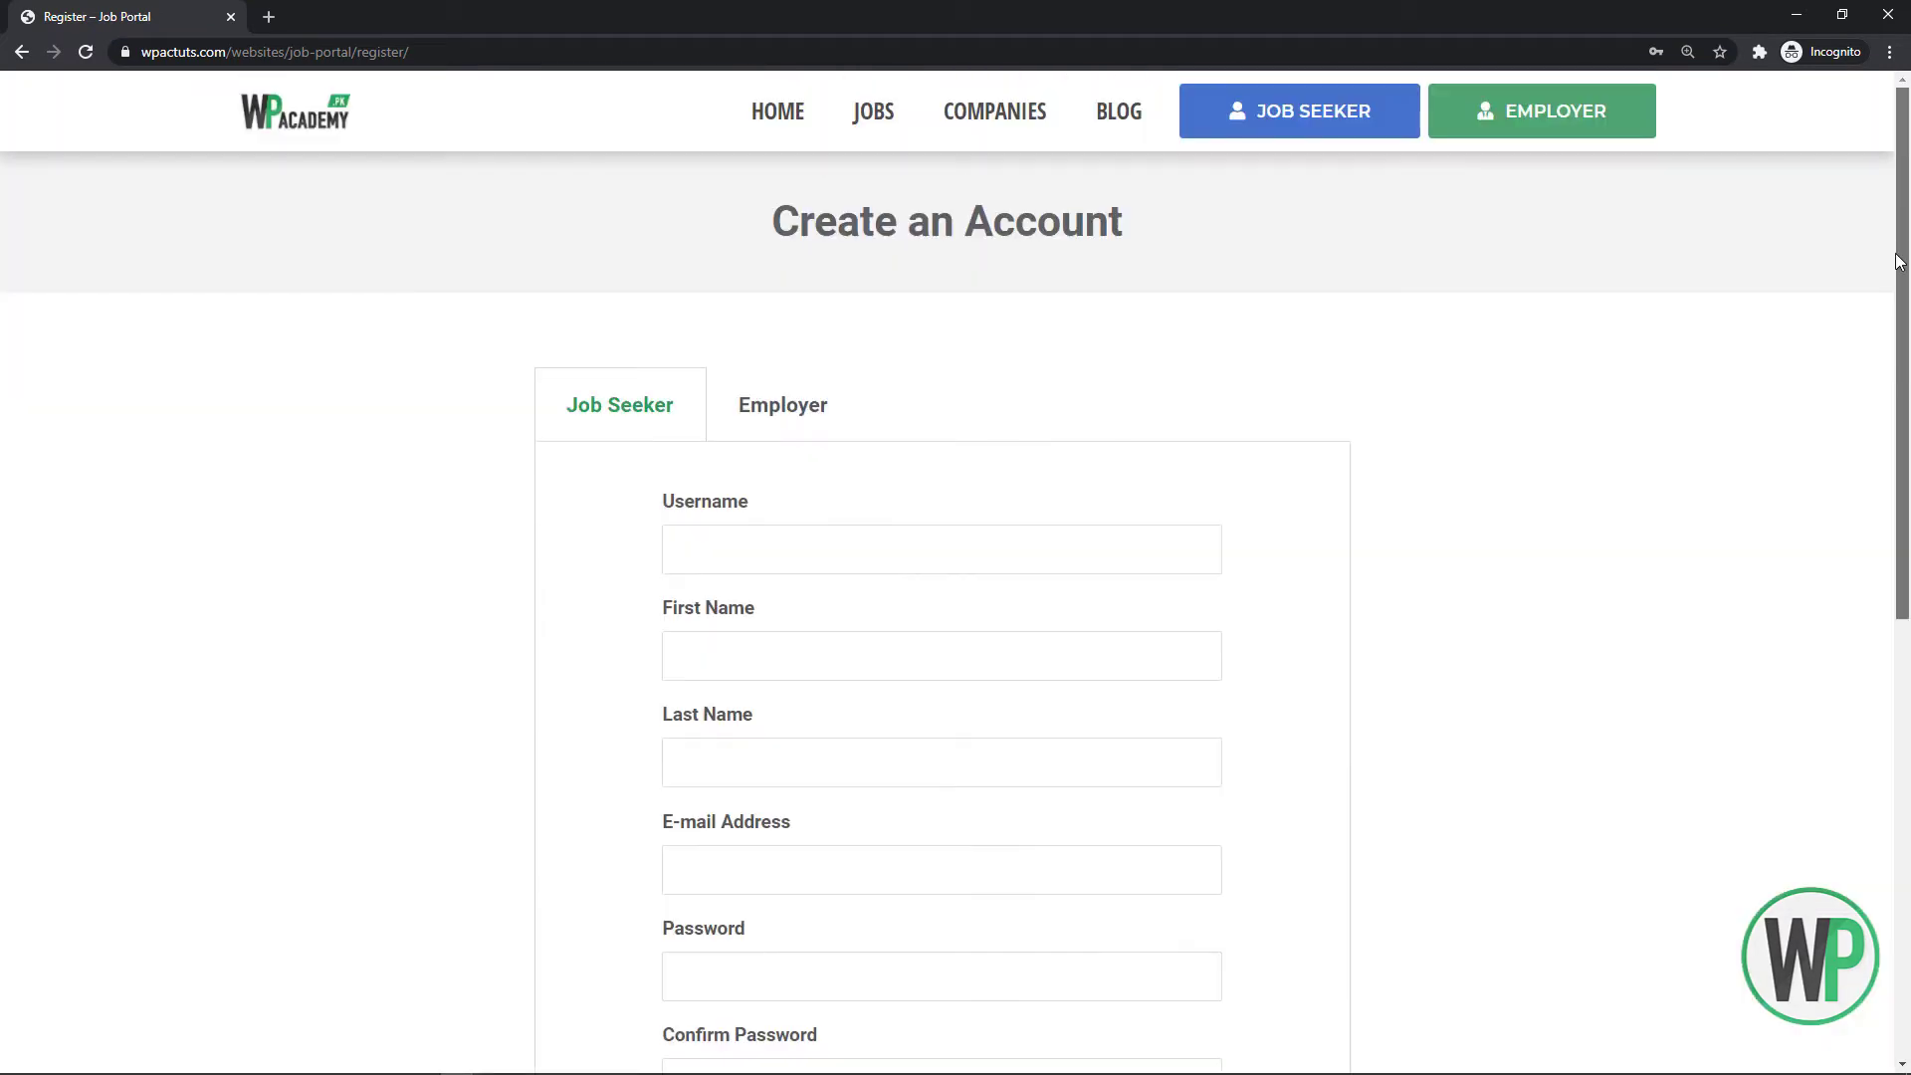
left_click_drag(1901, 189, 1881, 231)
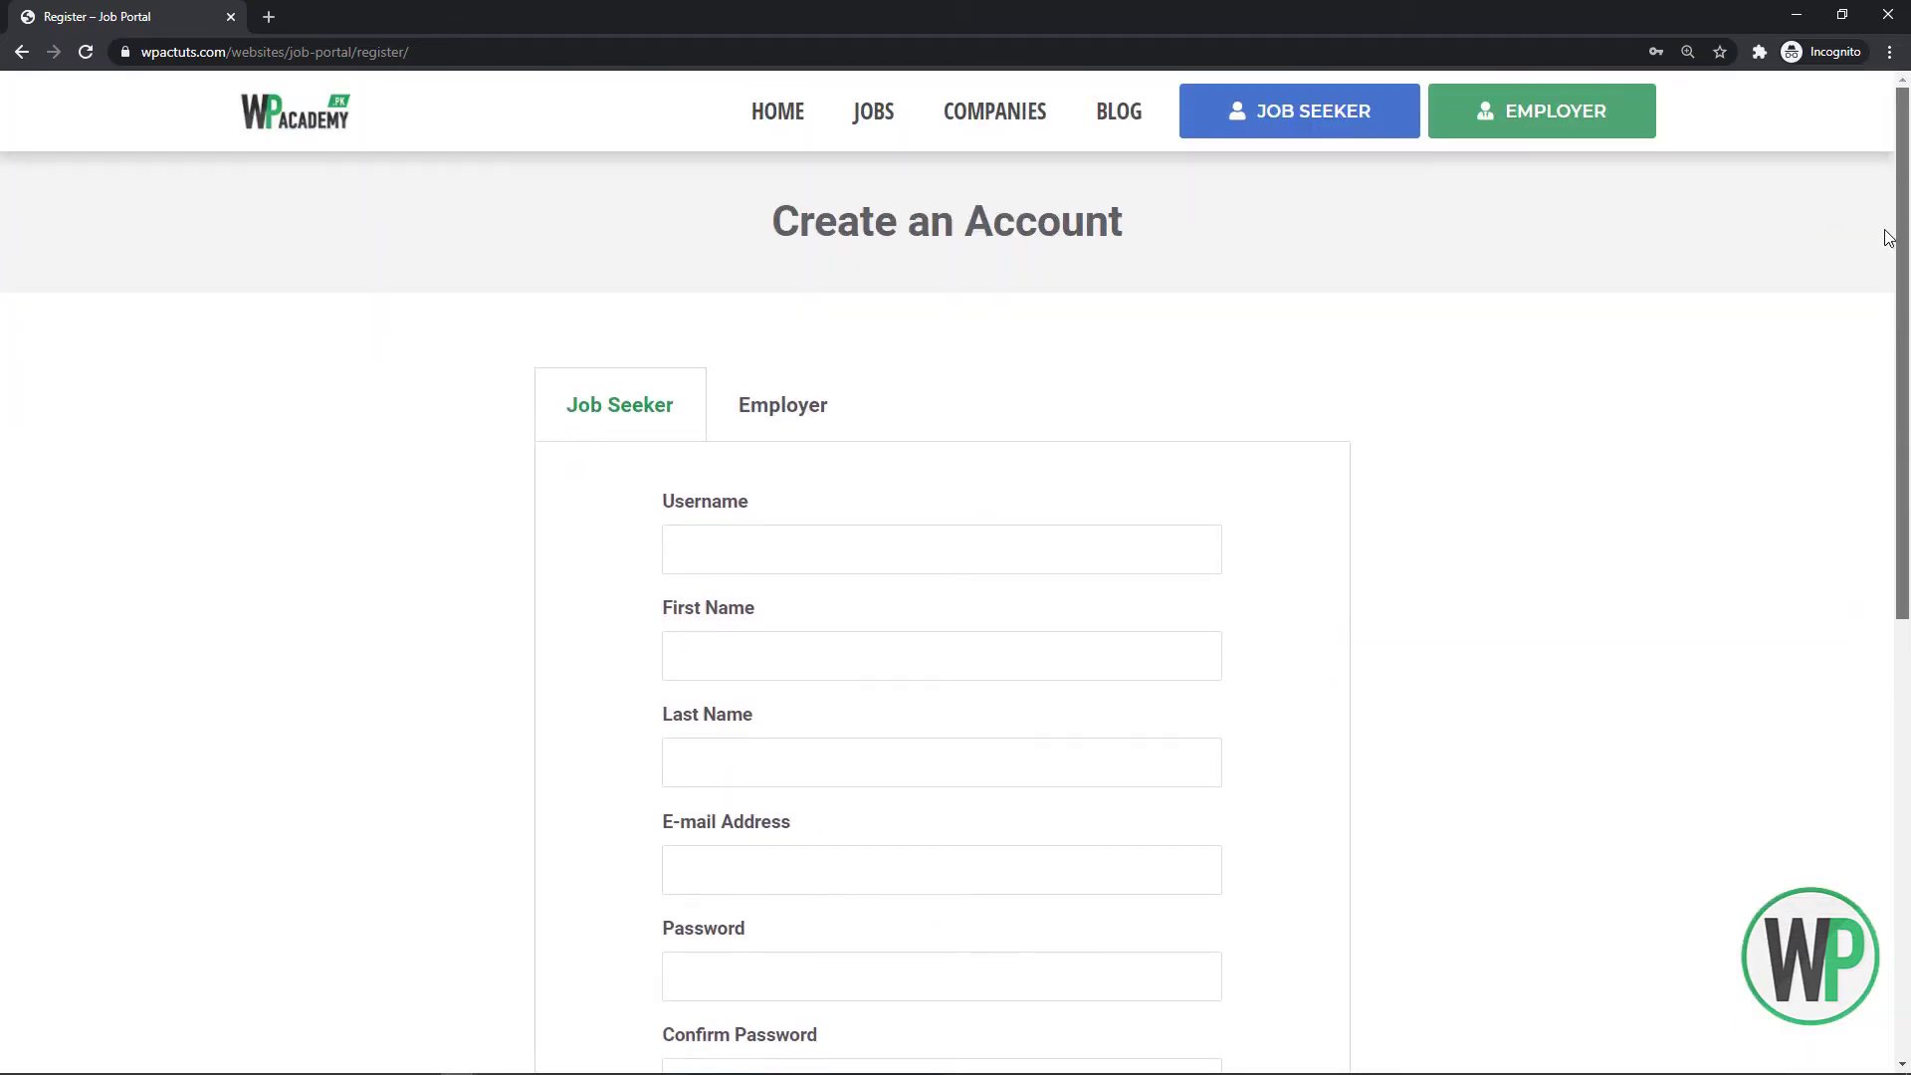
left_click(1901, 8)
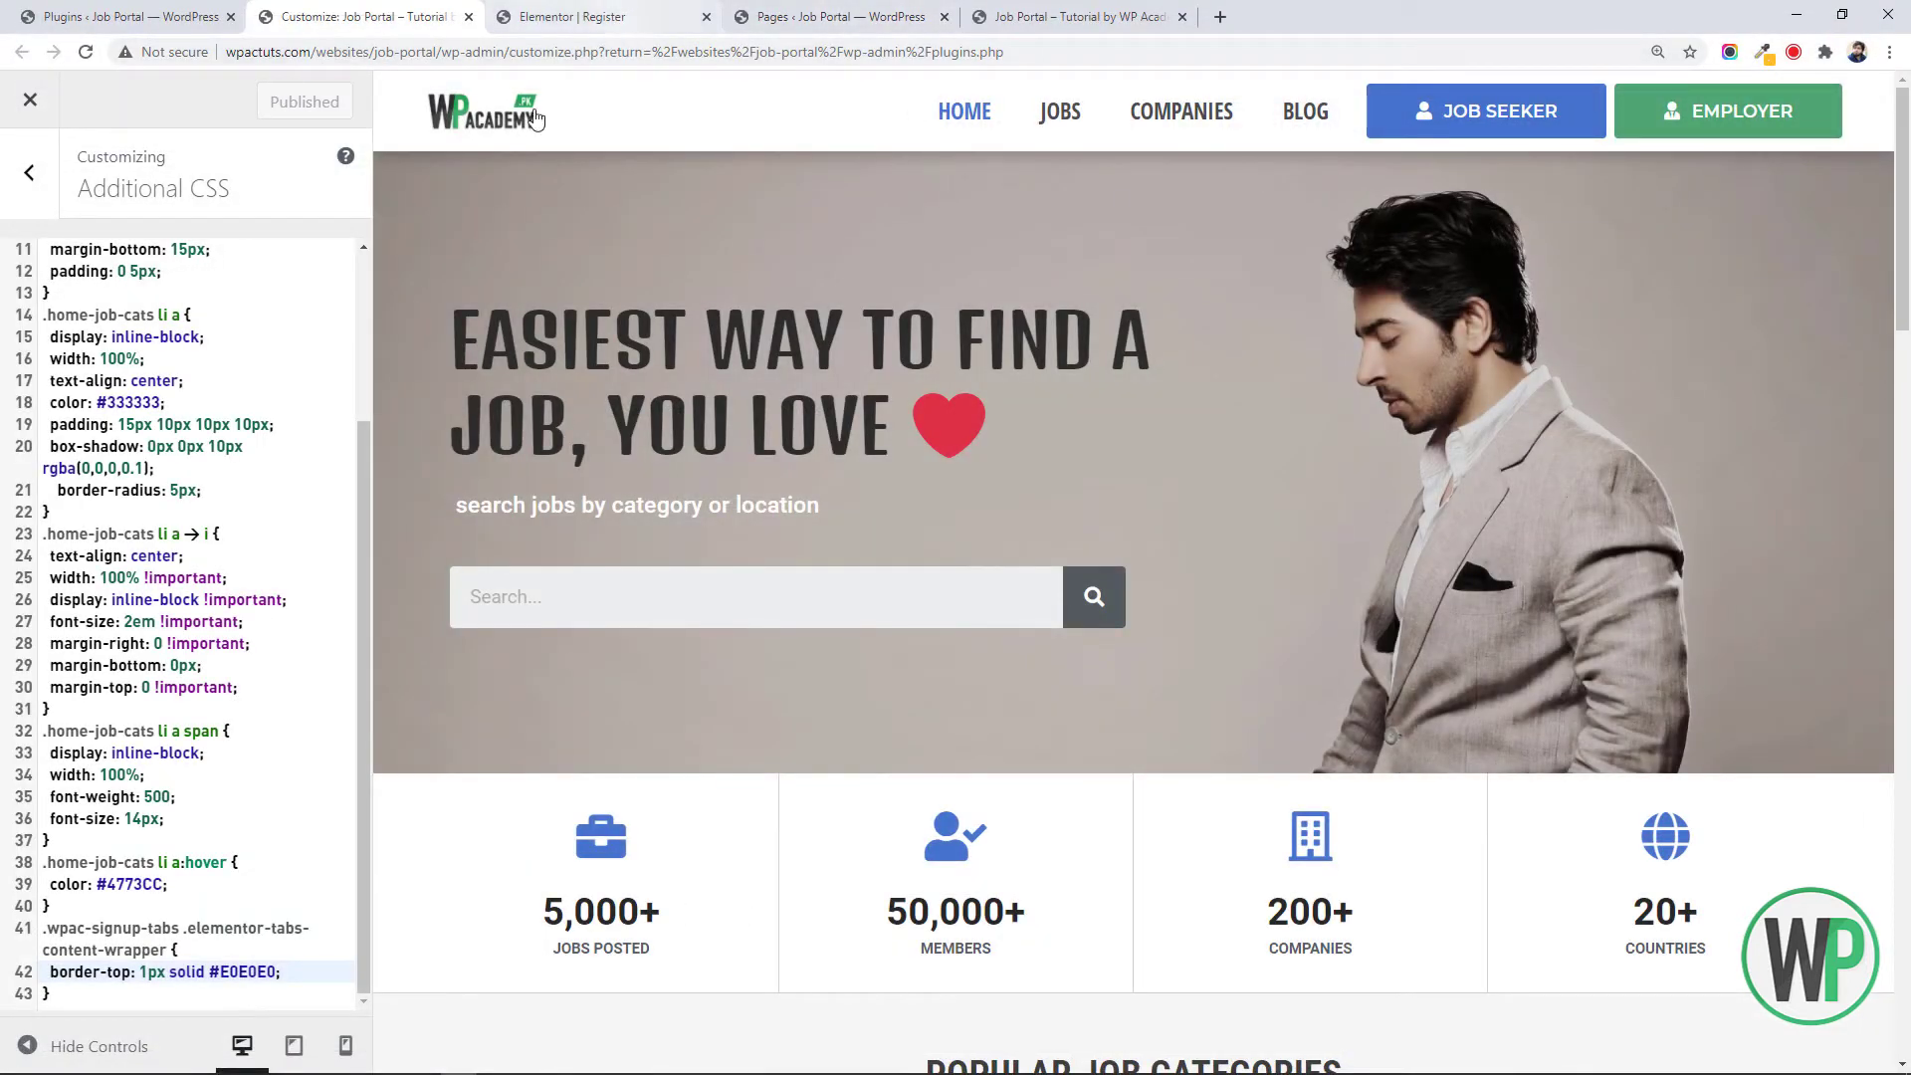
Open the Register page from the WordPress Pages list in a new browser tab and check both tabs' content while logged in
left_click(841, 16)
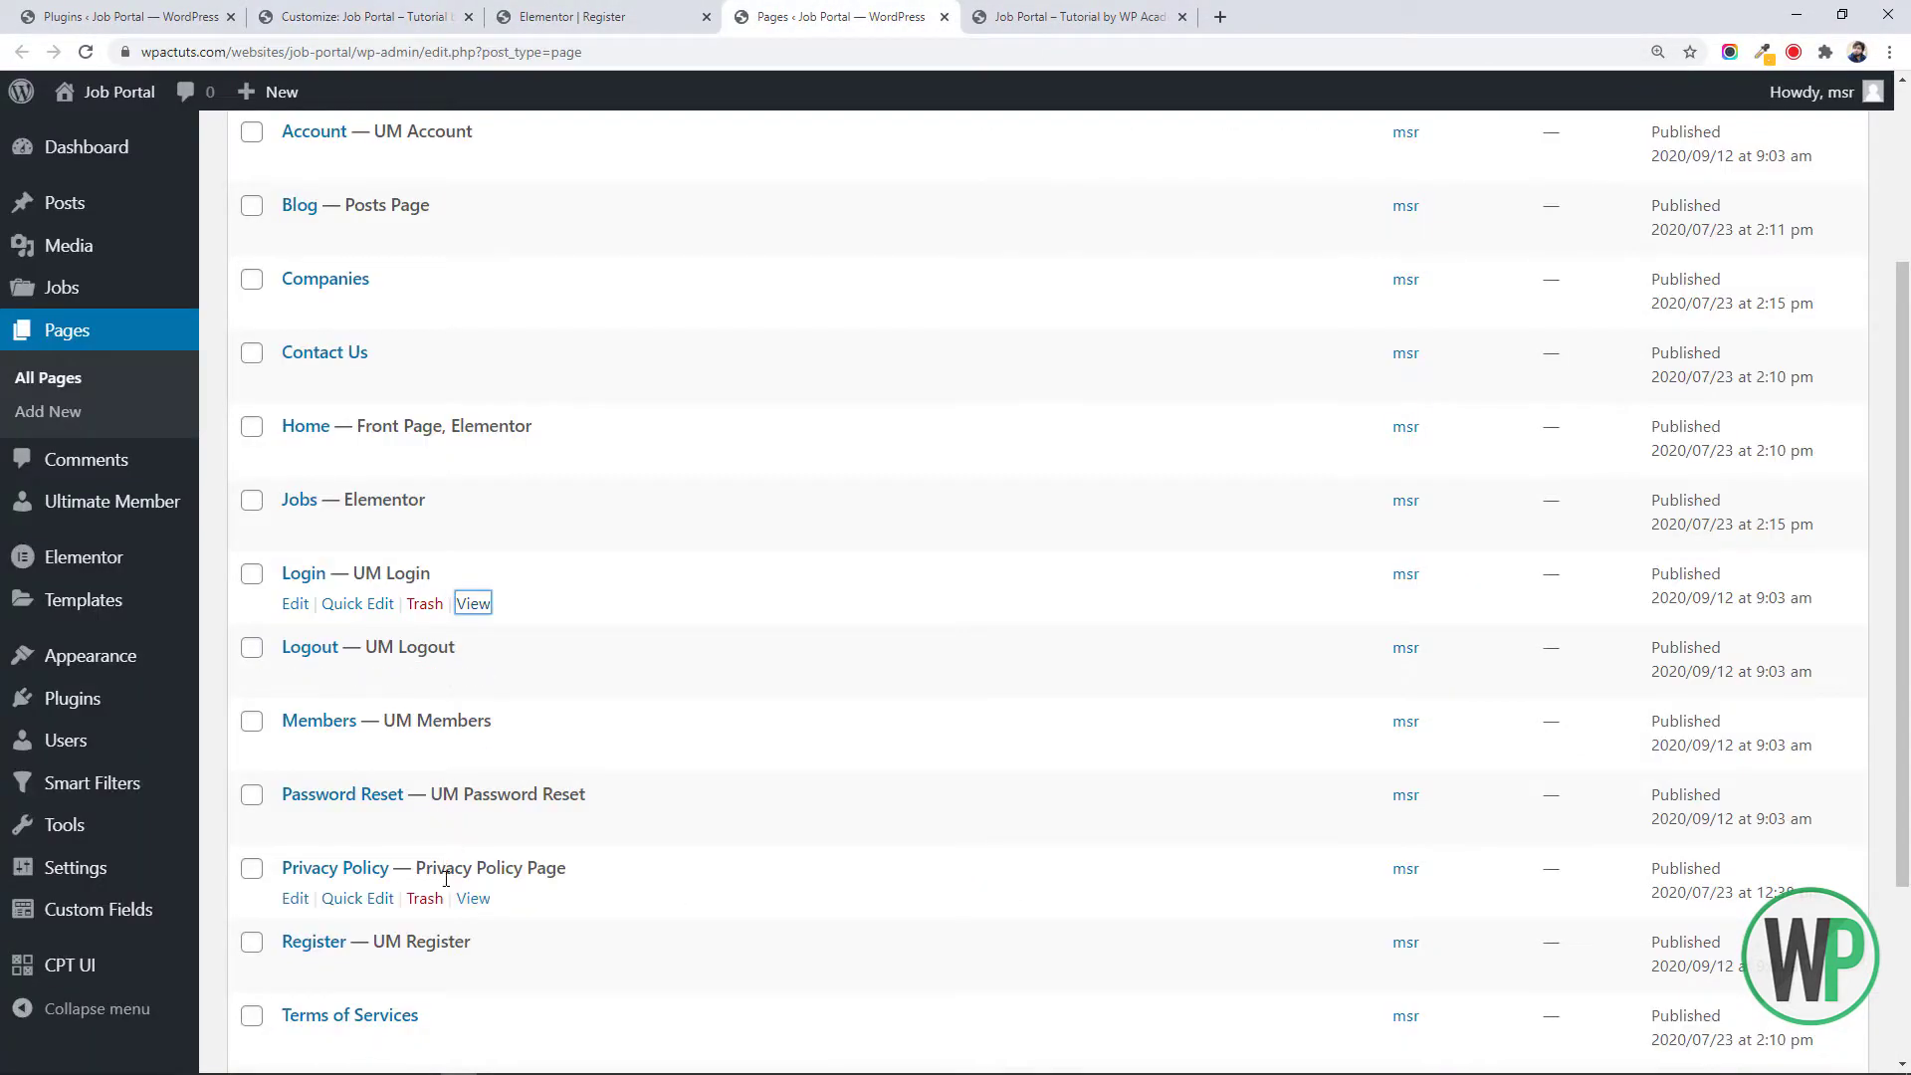
right_click(464, 972)
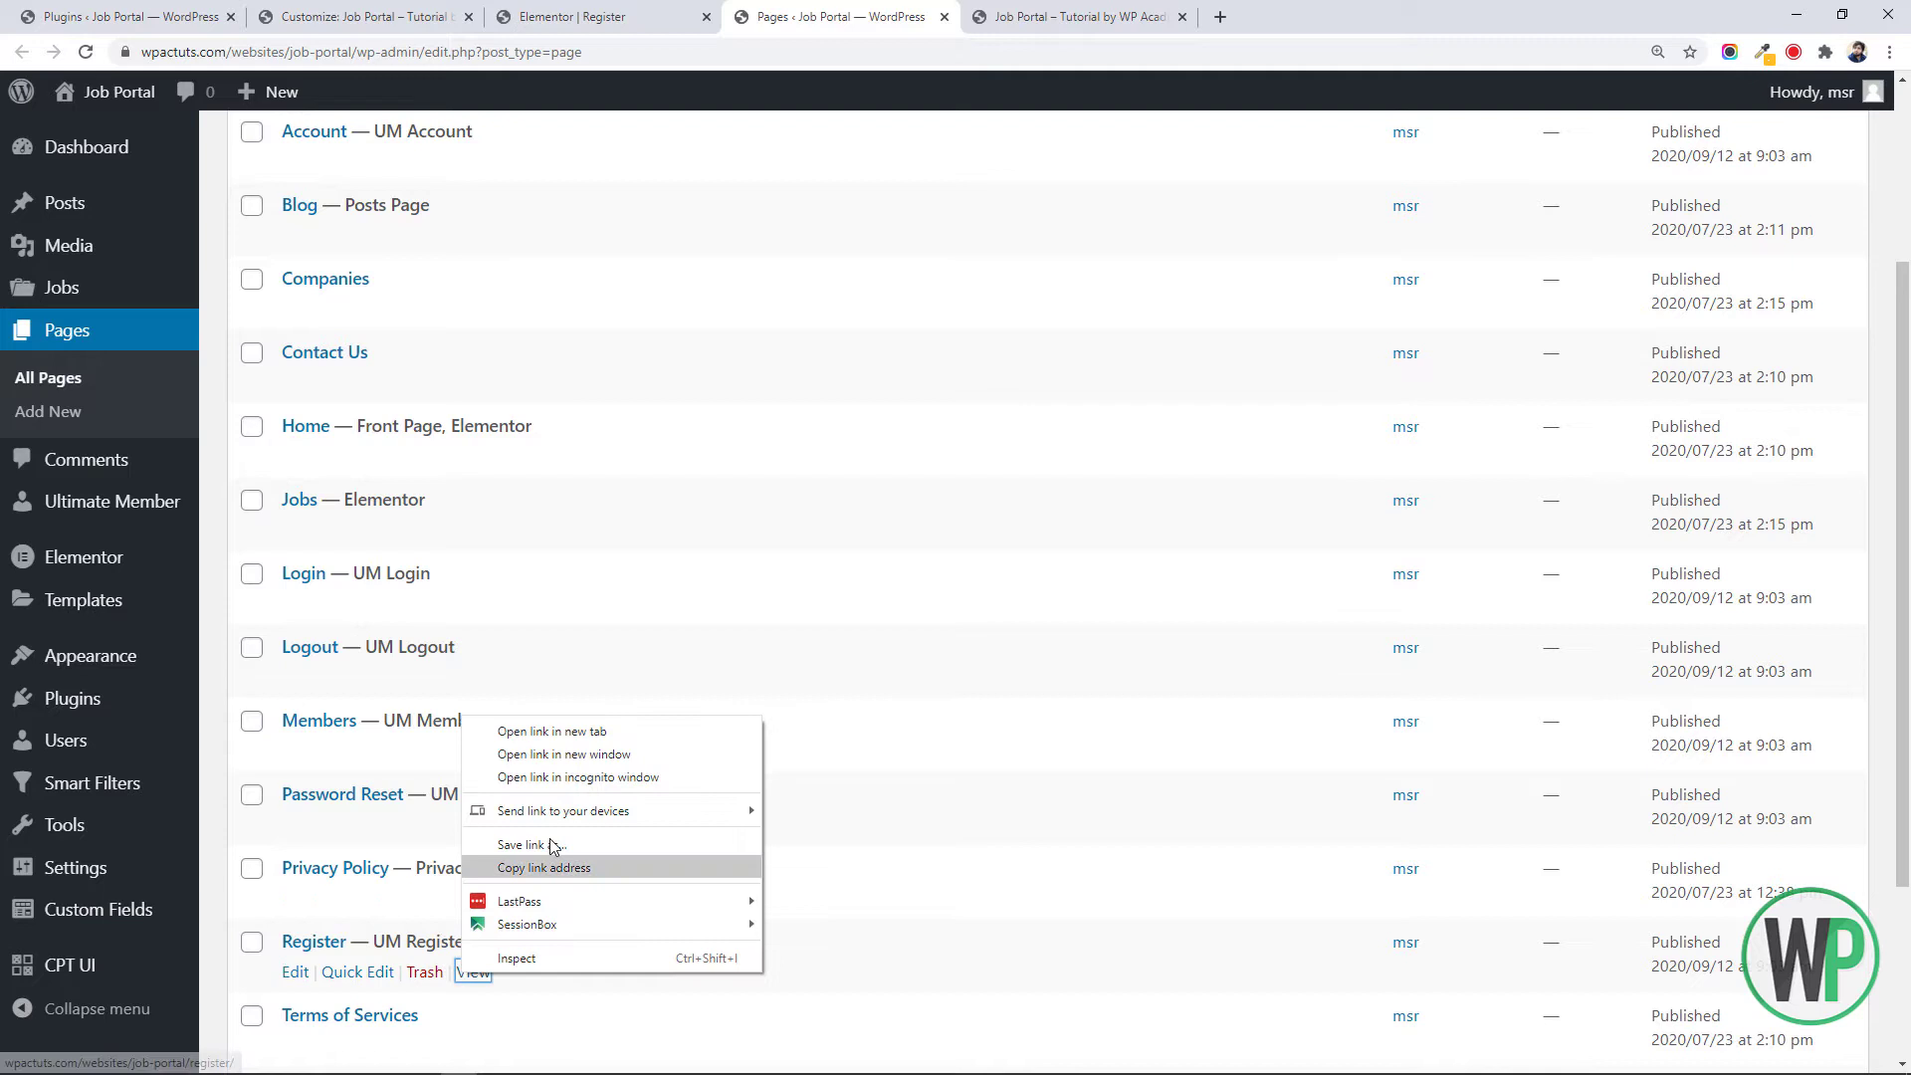
left_click(570, 731)
key("ctrl+Tab")
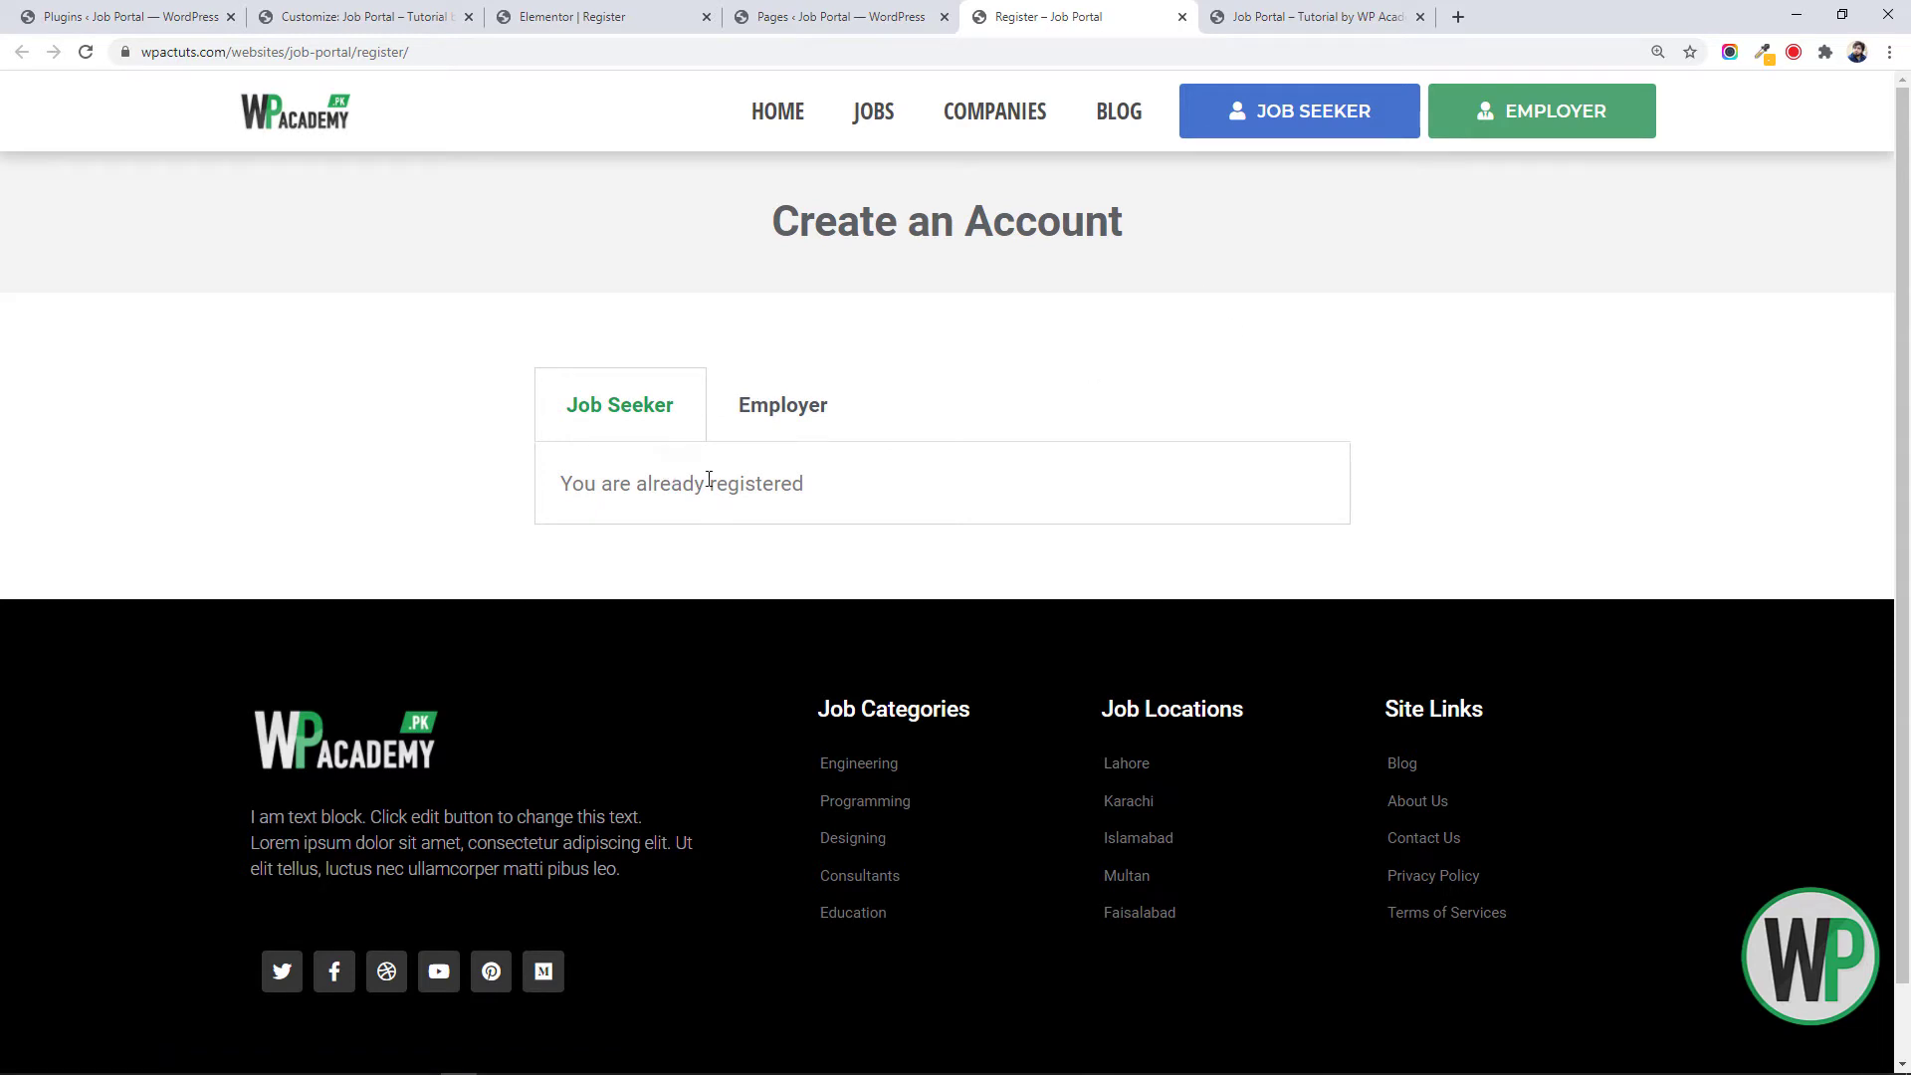
left_click_drag(709, 481, 563, 494)
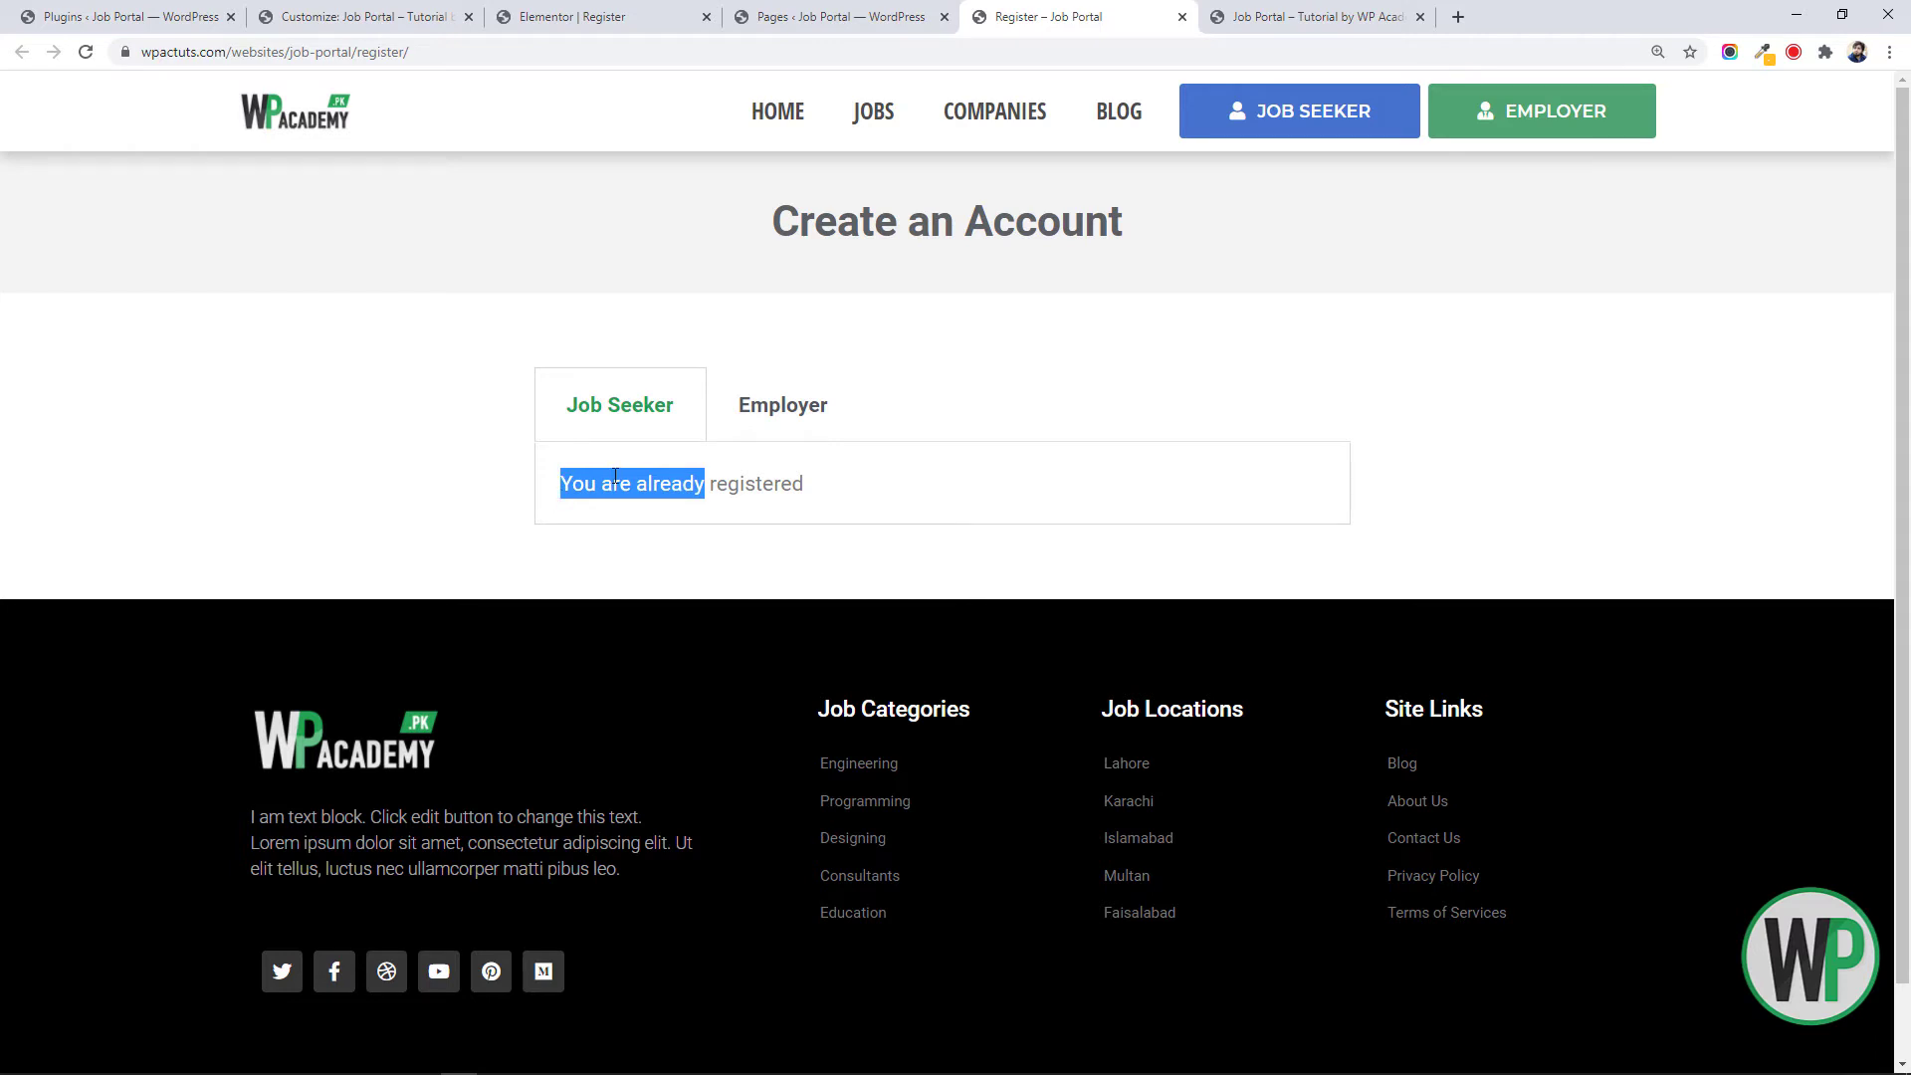
left_click(787, 430)
left_click(682, 429)
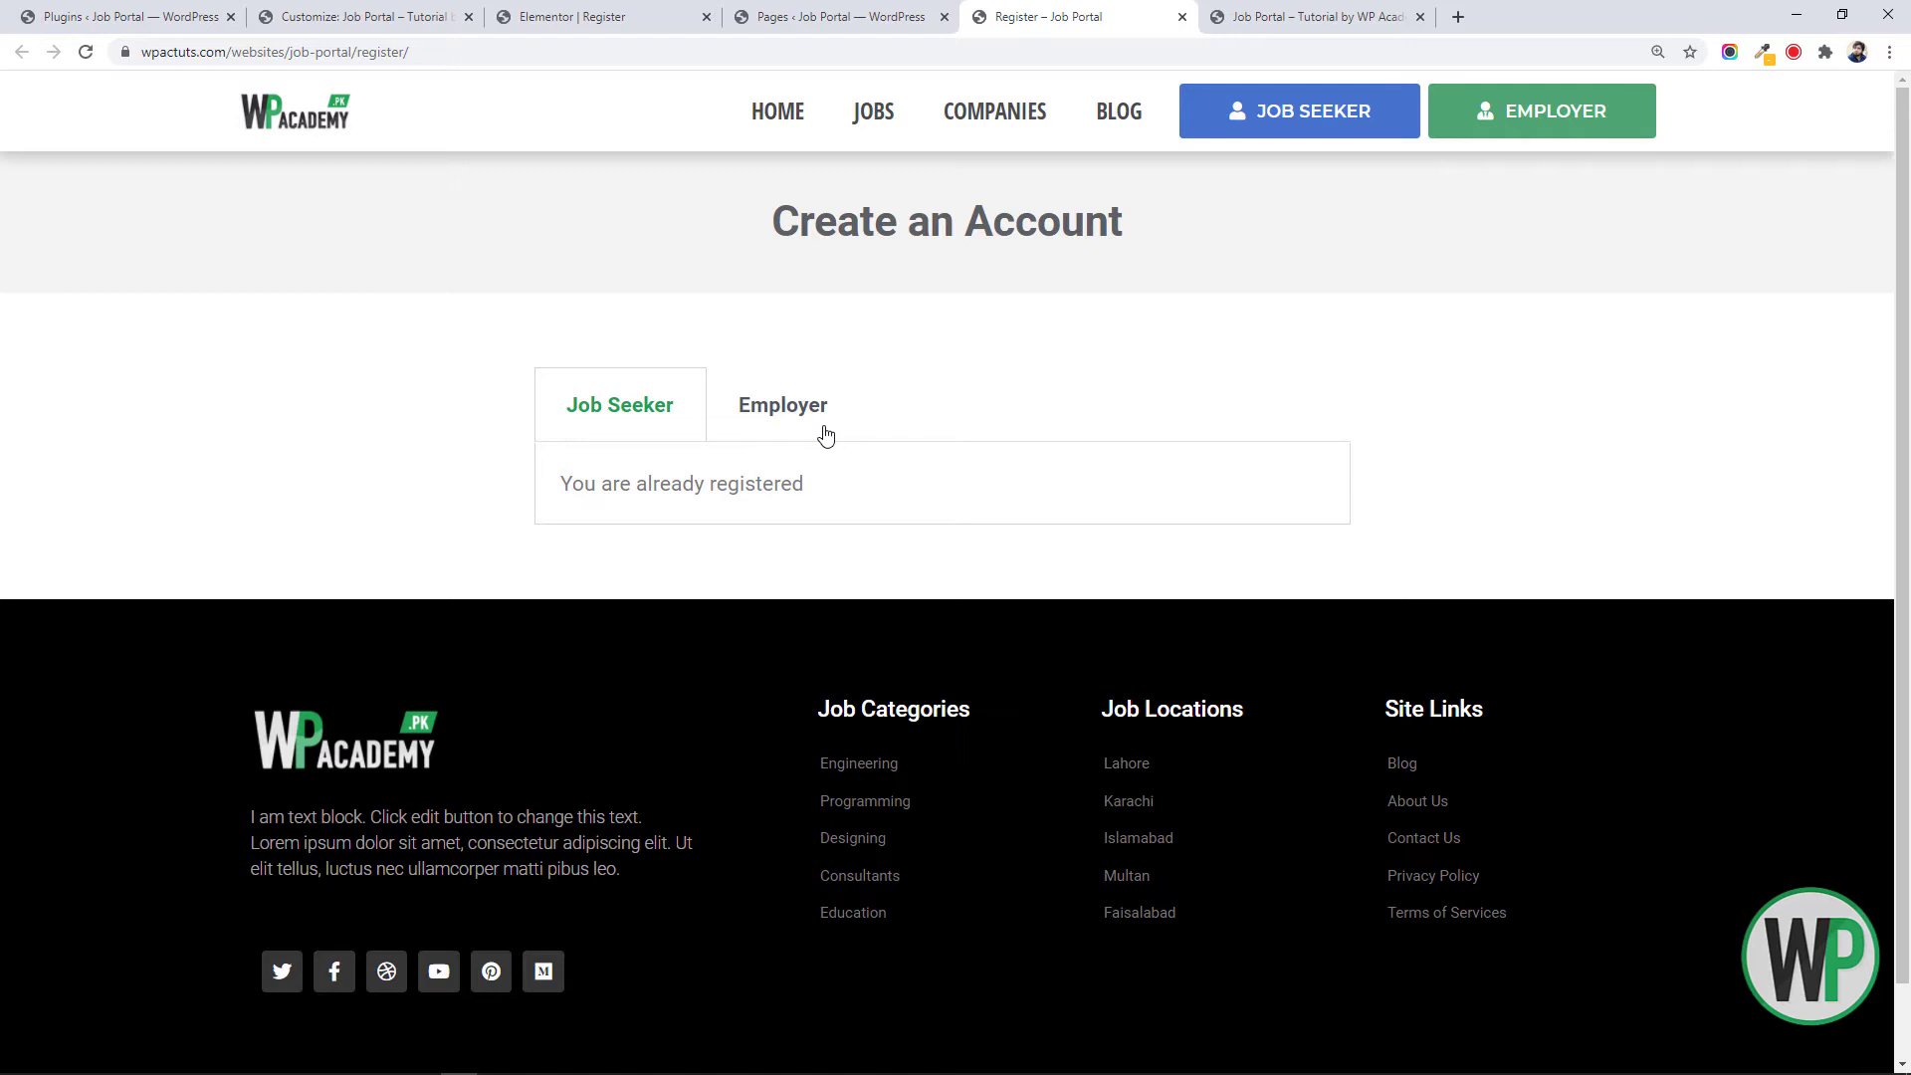
Close the Register page preview, return to the Elementor editor, and add a single-column inner section below the registration tabs
left_click(1183, 17)
left_click(564, 12)
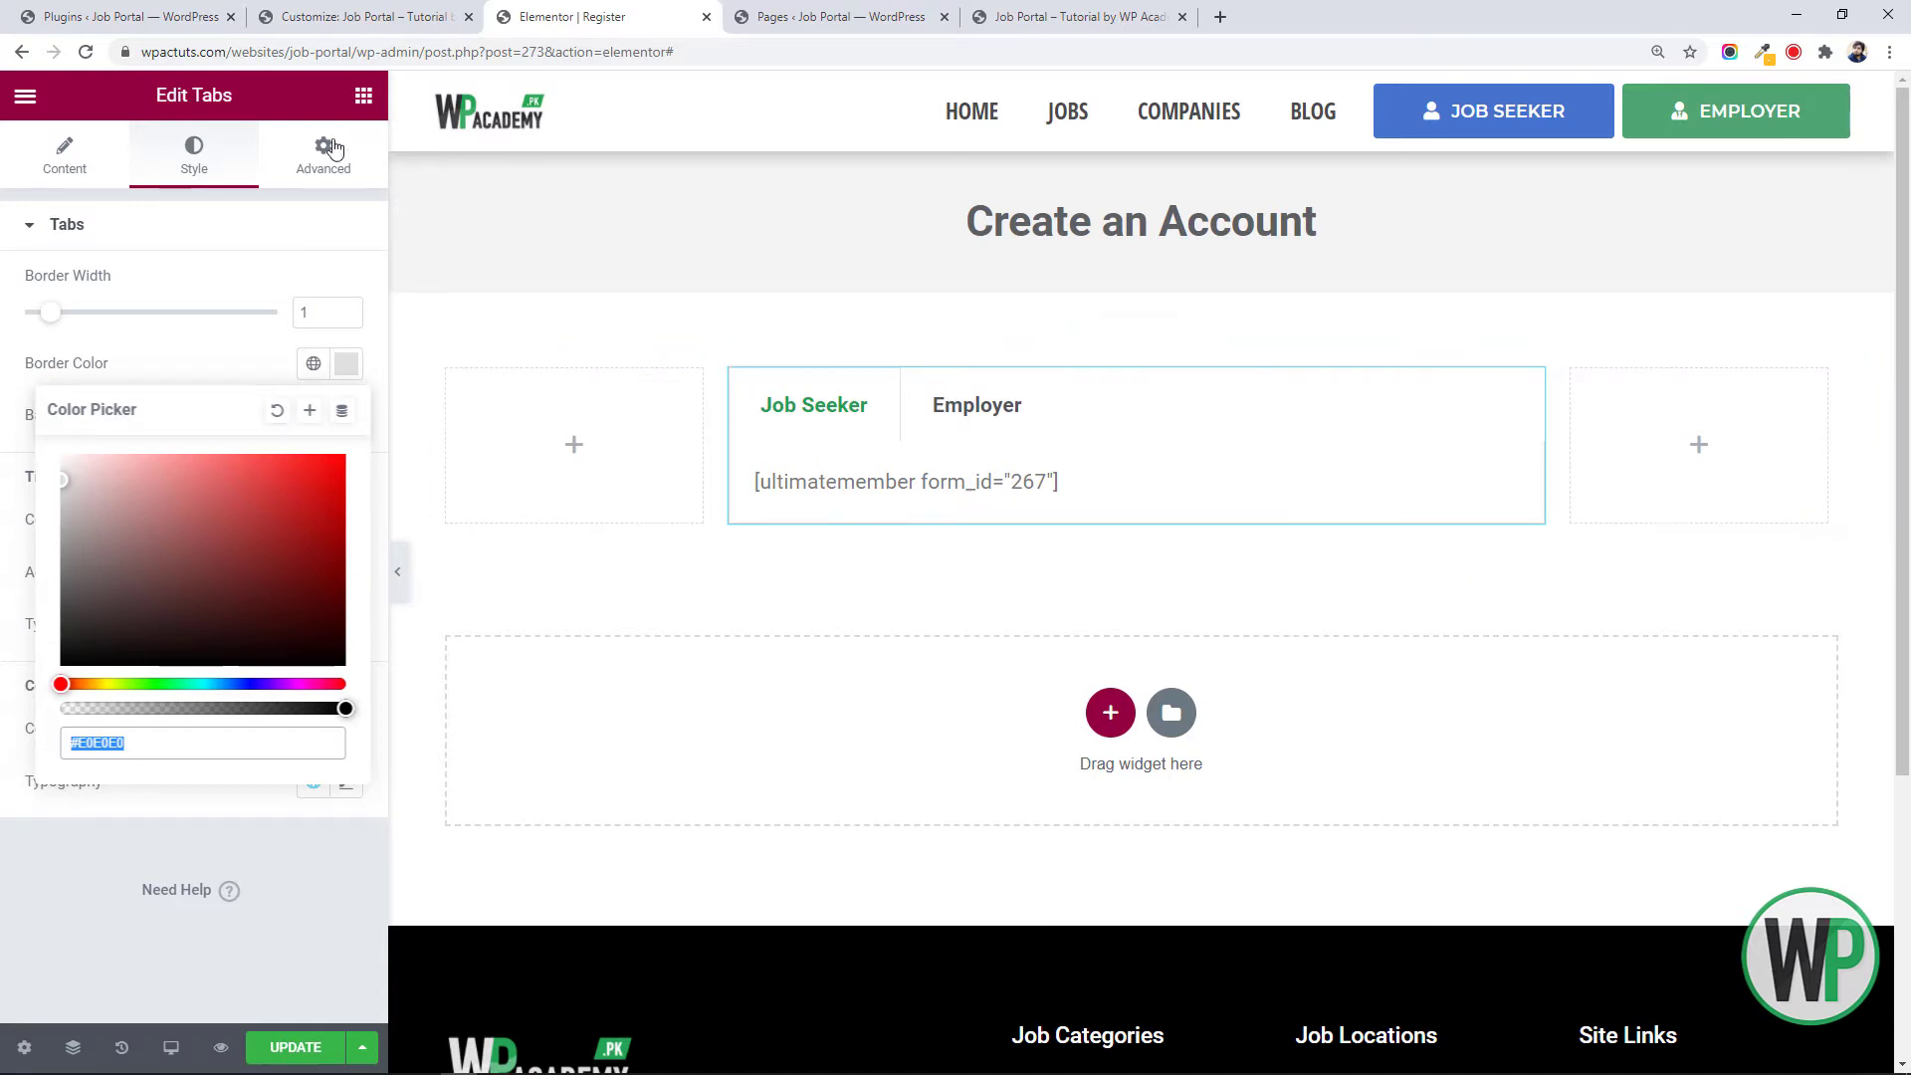
left_click(364, 96)
left_click_drag(131, 318, 921, 559)
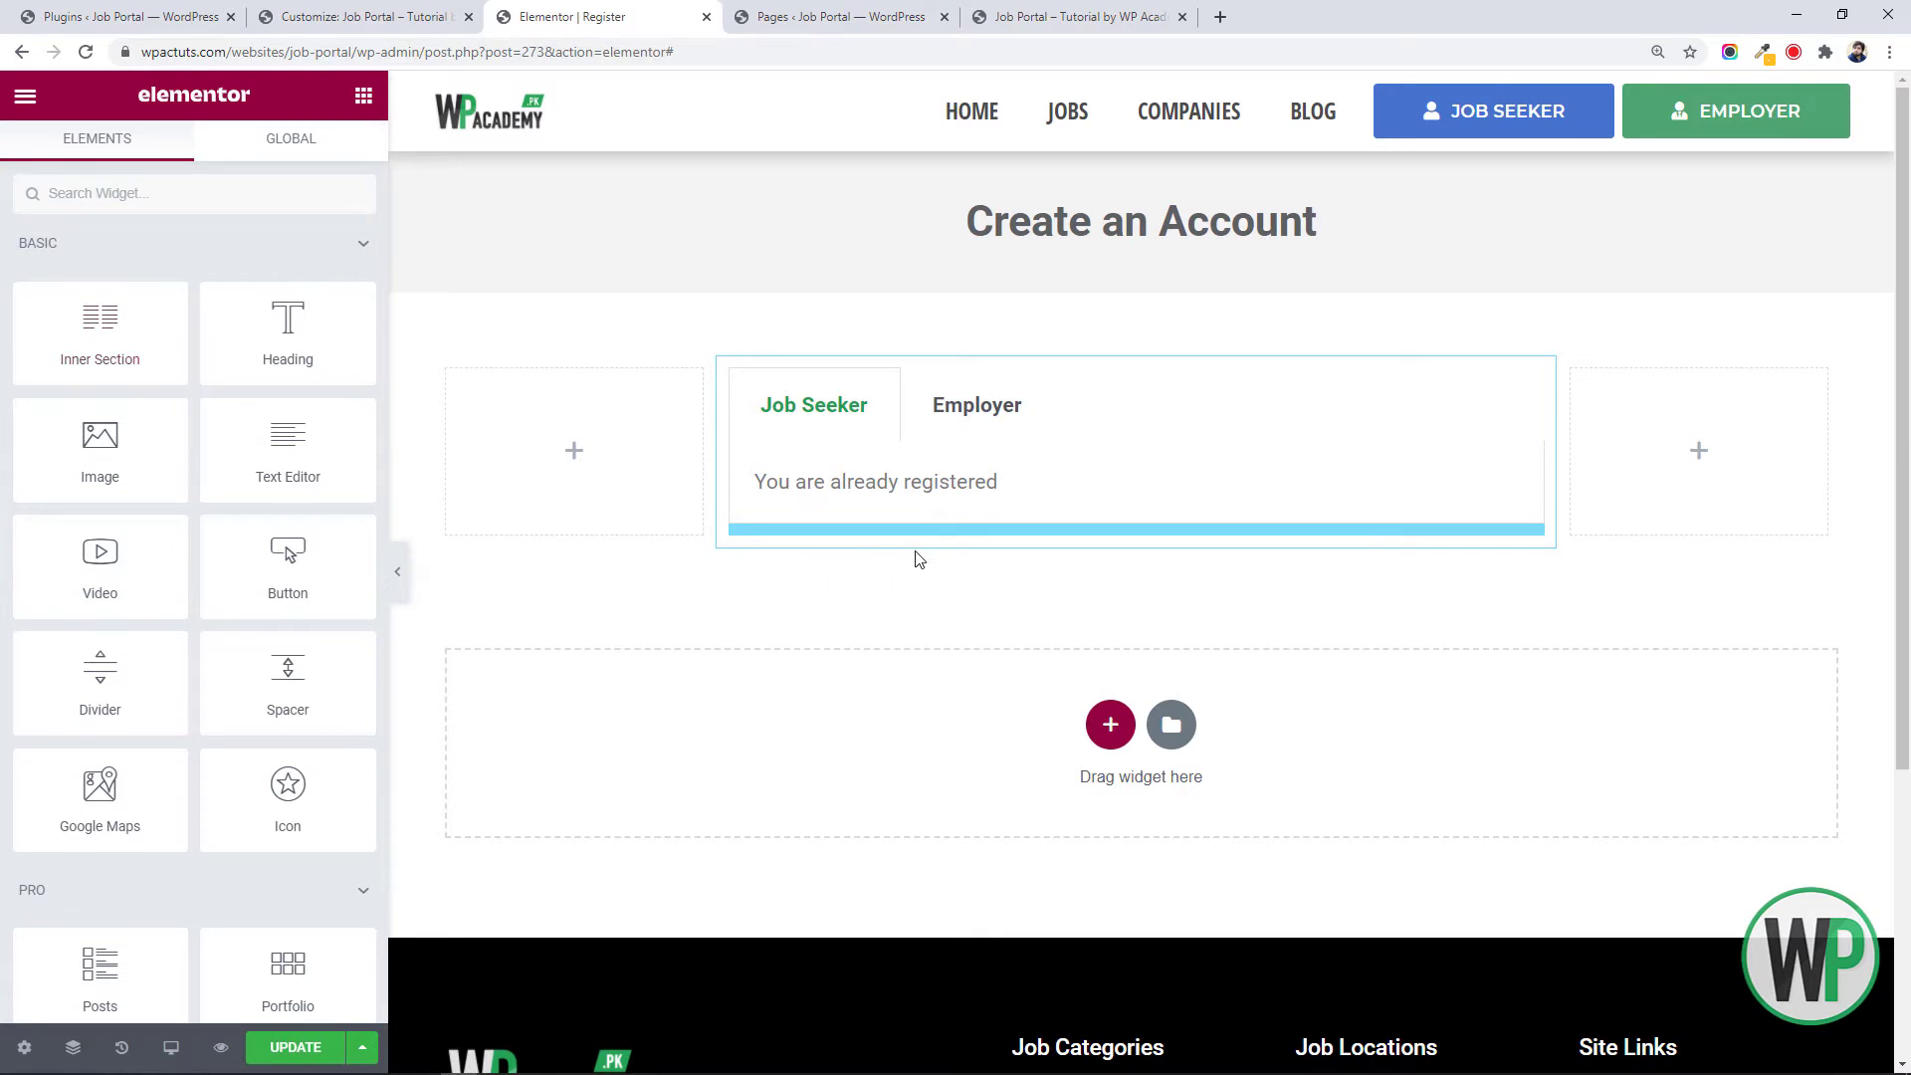
left_click_drag(171, 346, 934, 534)
Add a centered H5 heading reading "Already Registered?" inside the inner section below the tabs
left_click(355, 100)
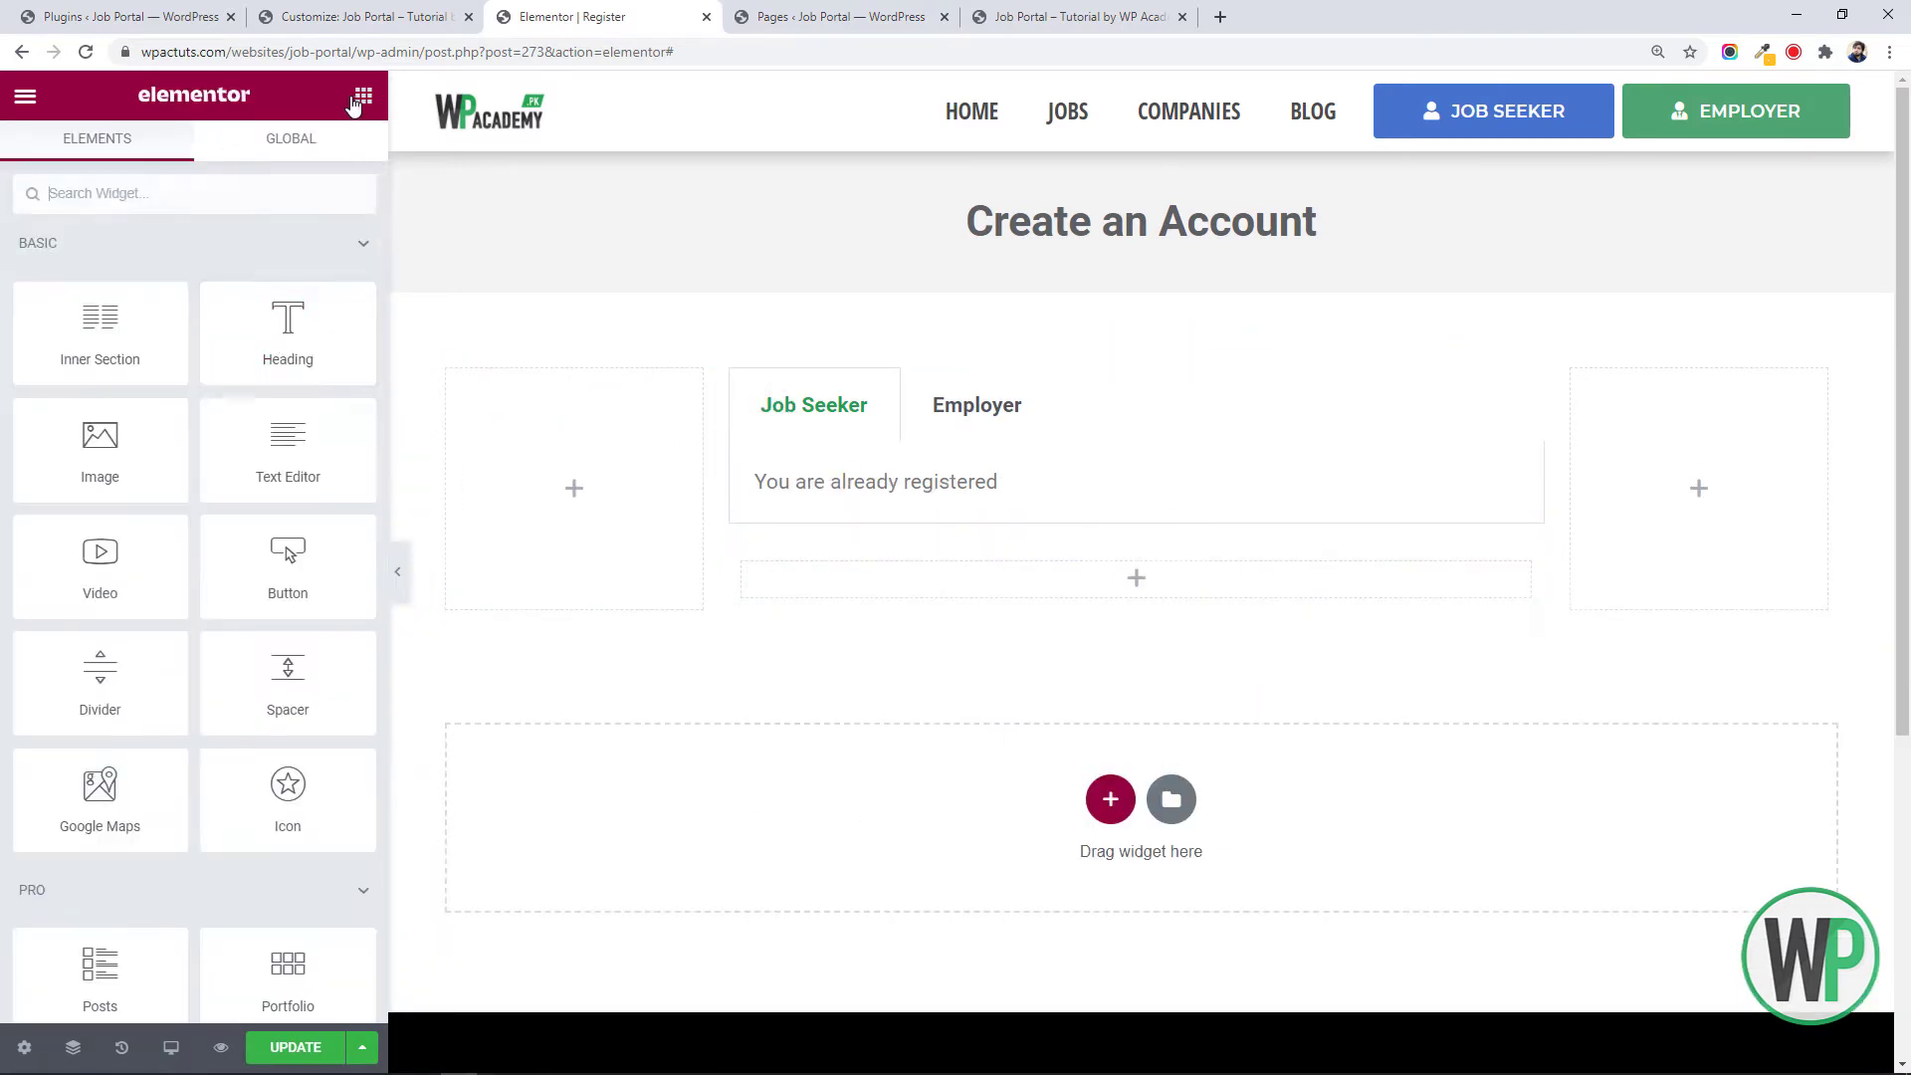
left_click_drag(304, 349, 810, 597)
left_click(275, 586)
left_click(282, 694)
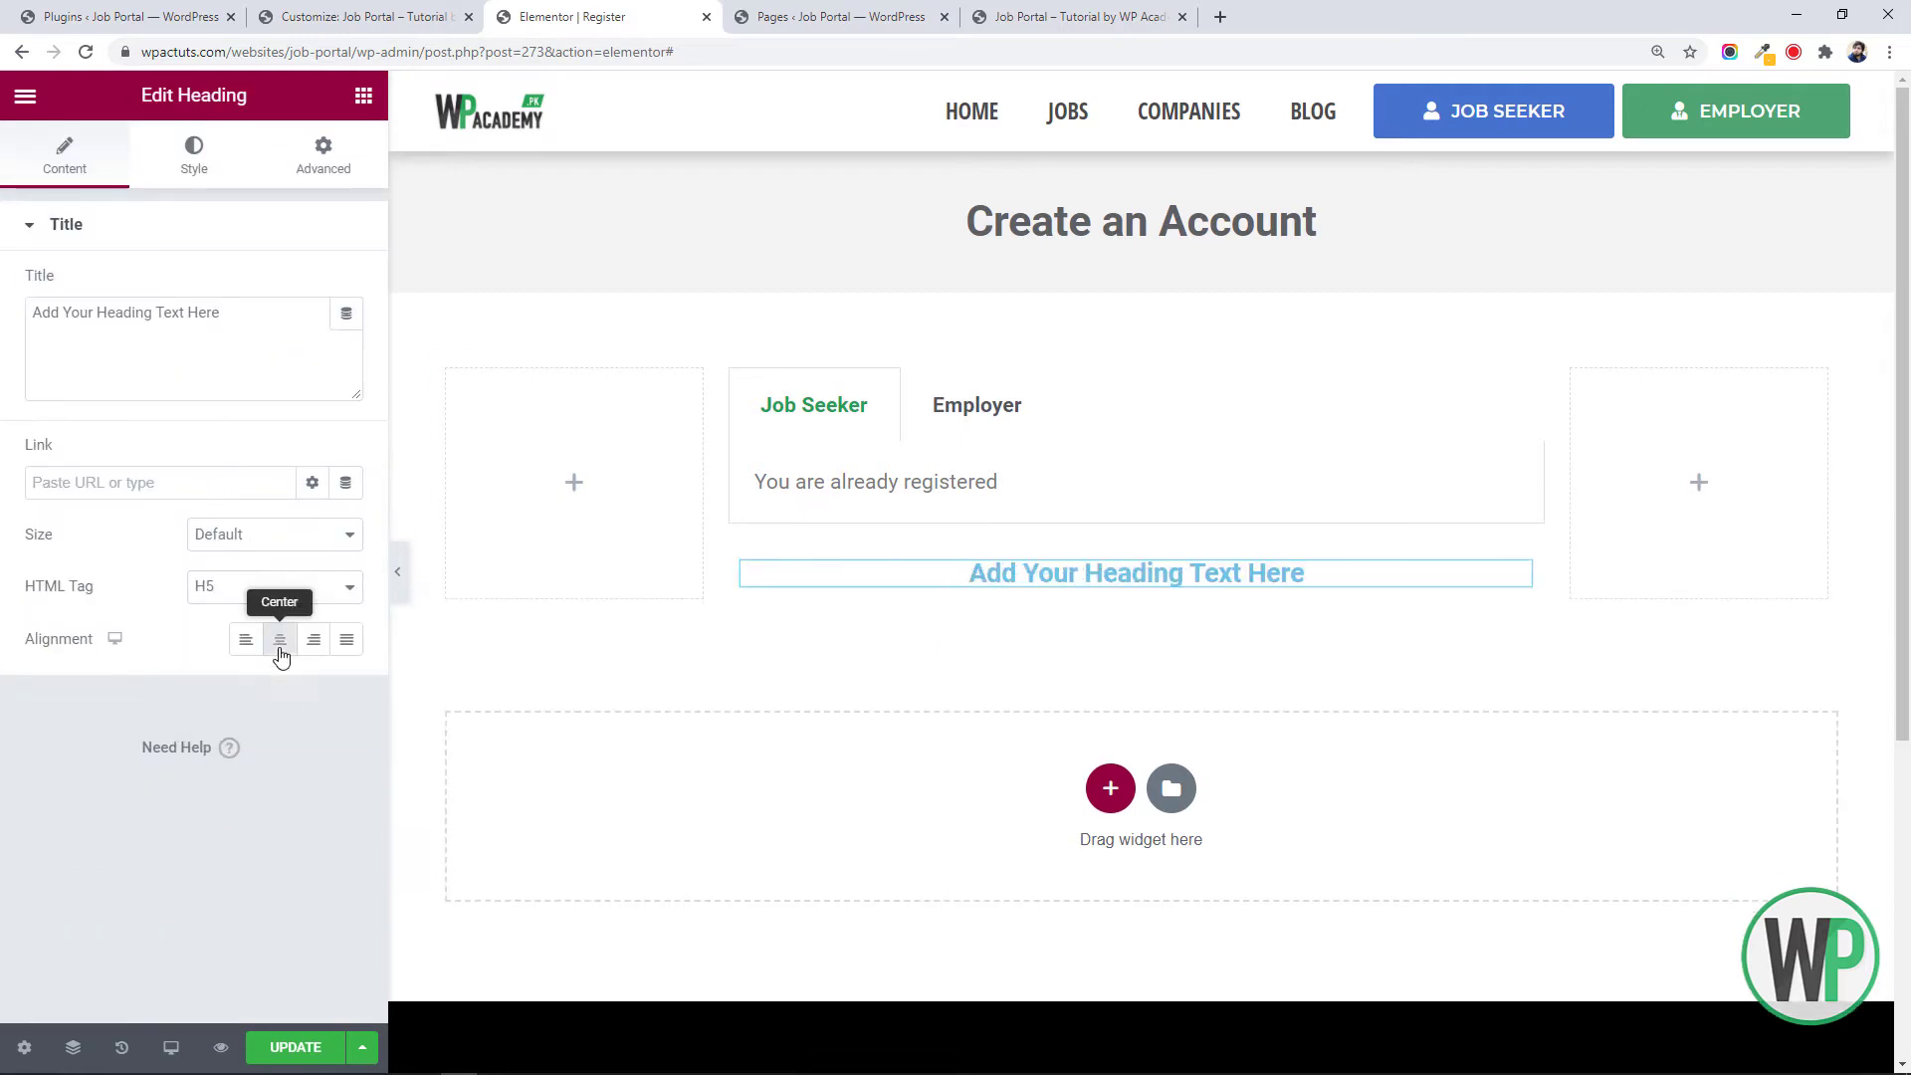
left_click(279, 654)
left_click(30, 285)
key("ctrl+a")
type("Already Regi")
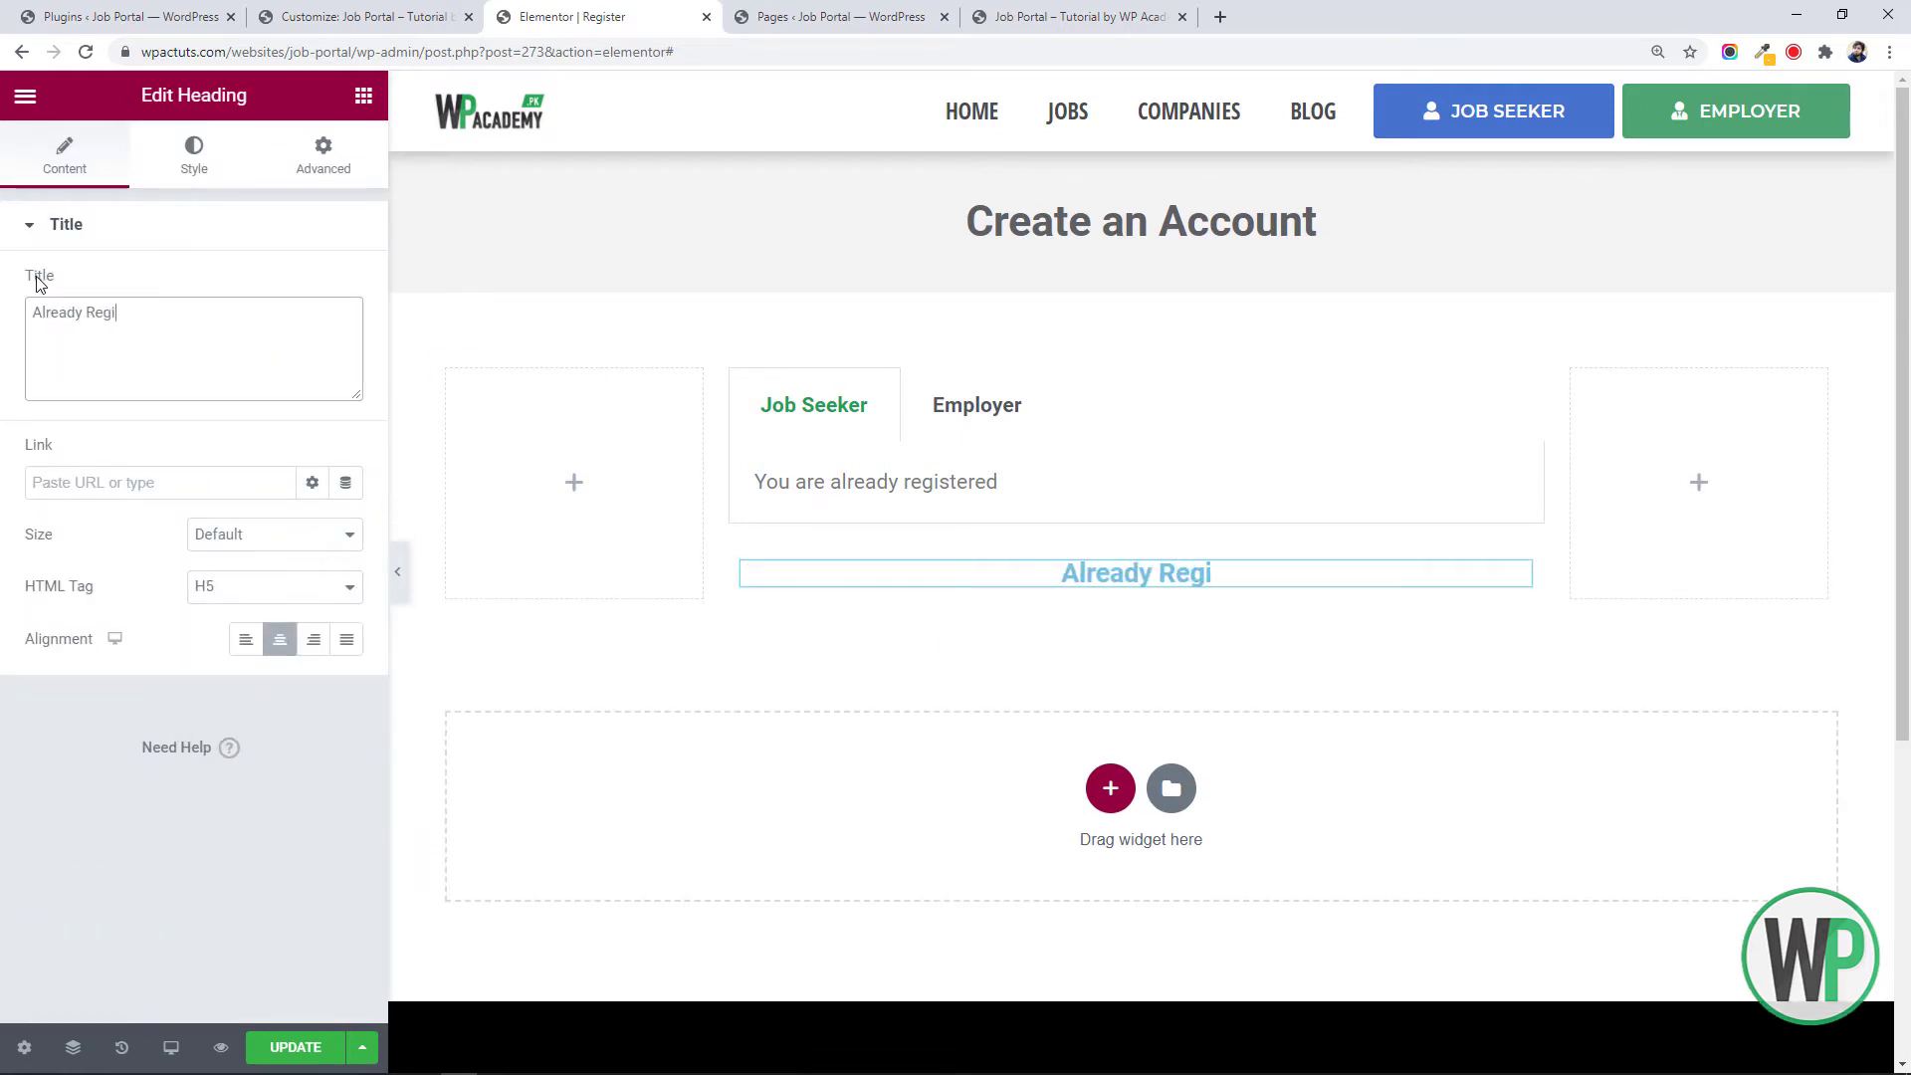
type("stered?")
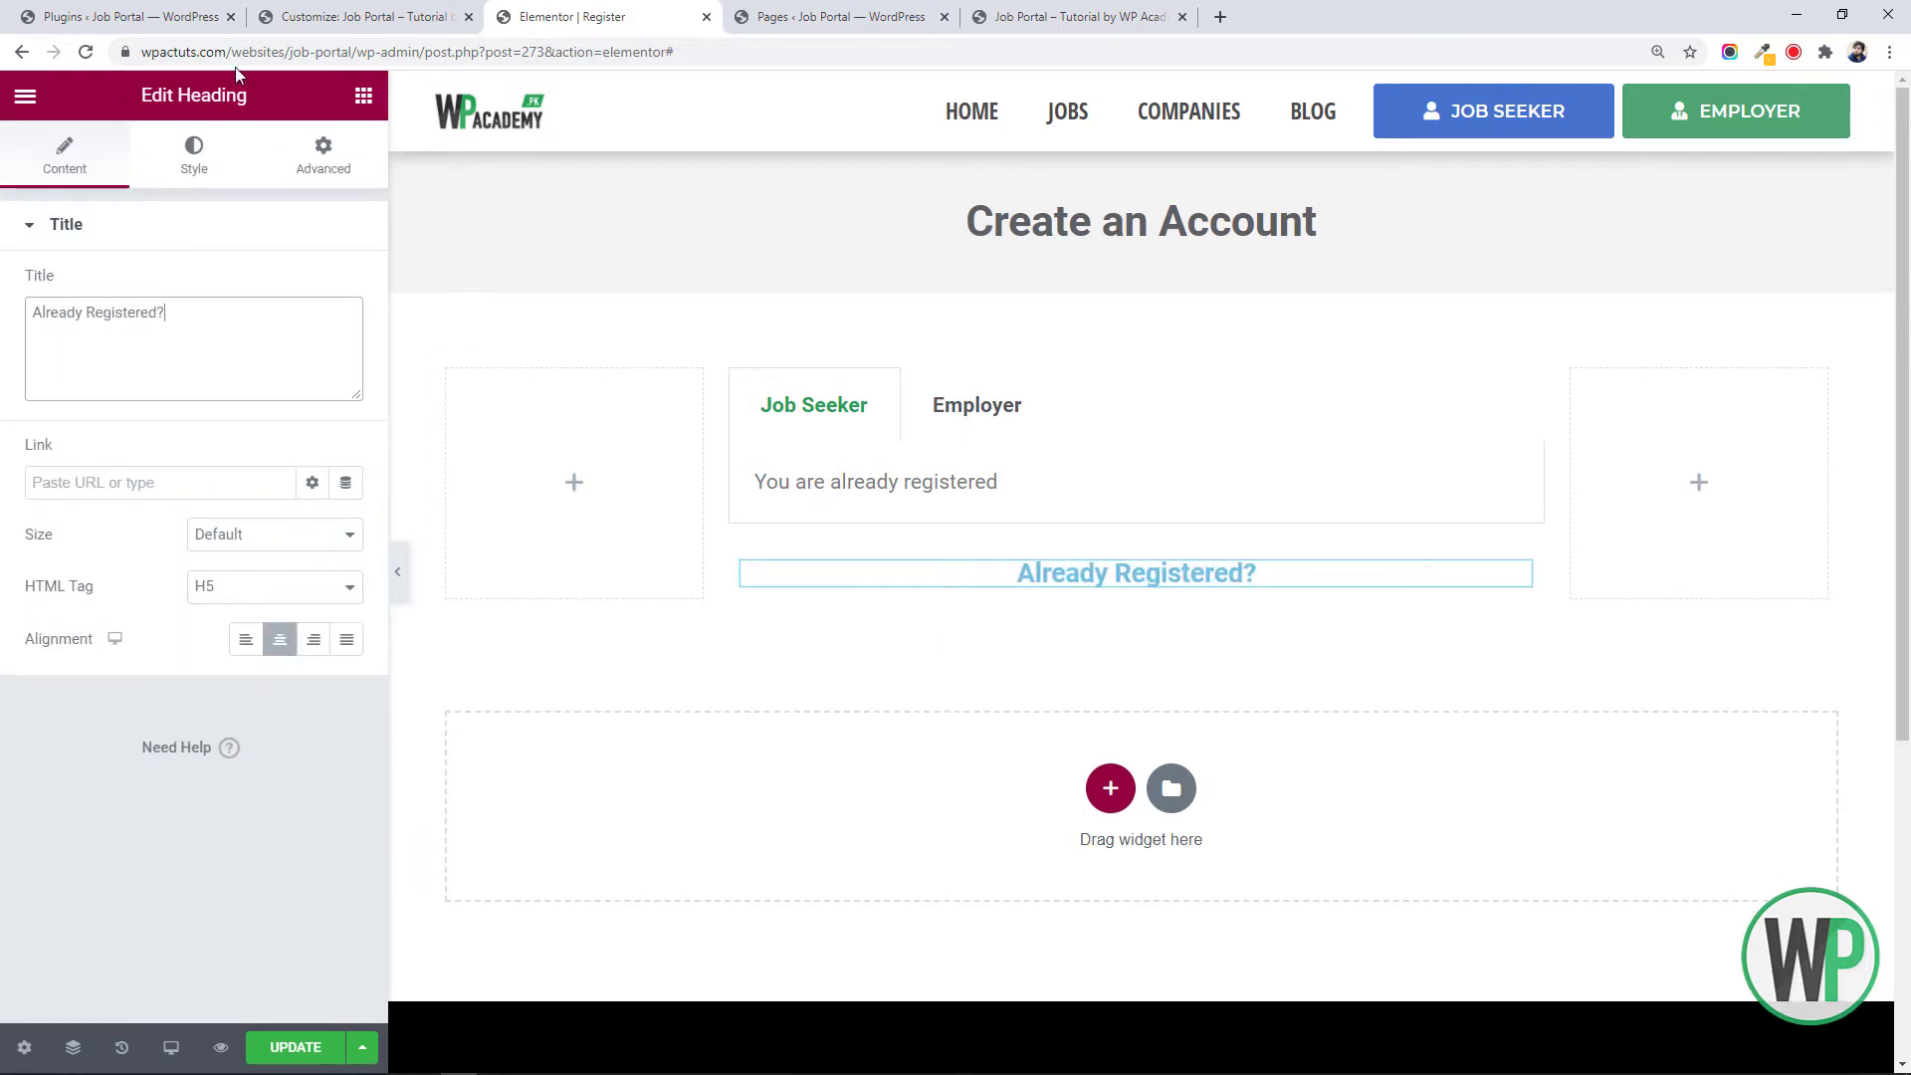
Style the "Already Registered?" heading with dark grey text, font weight 500 and size 15 px
left_click(194, 156)
left_click(346, 285)
left_click(60, 503)
left_click(346, 339)
left_click(289, 607)
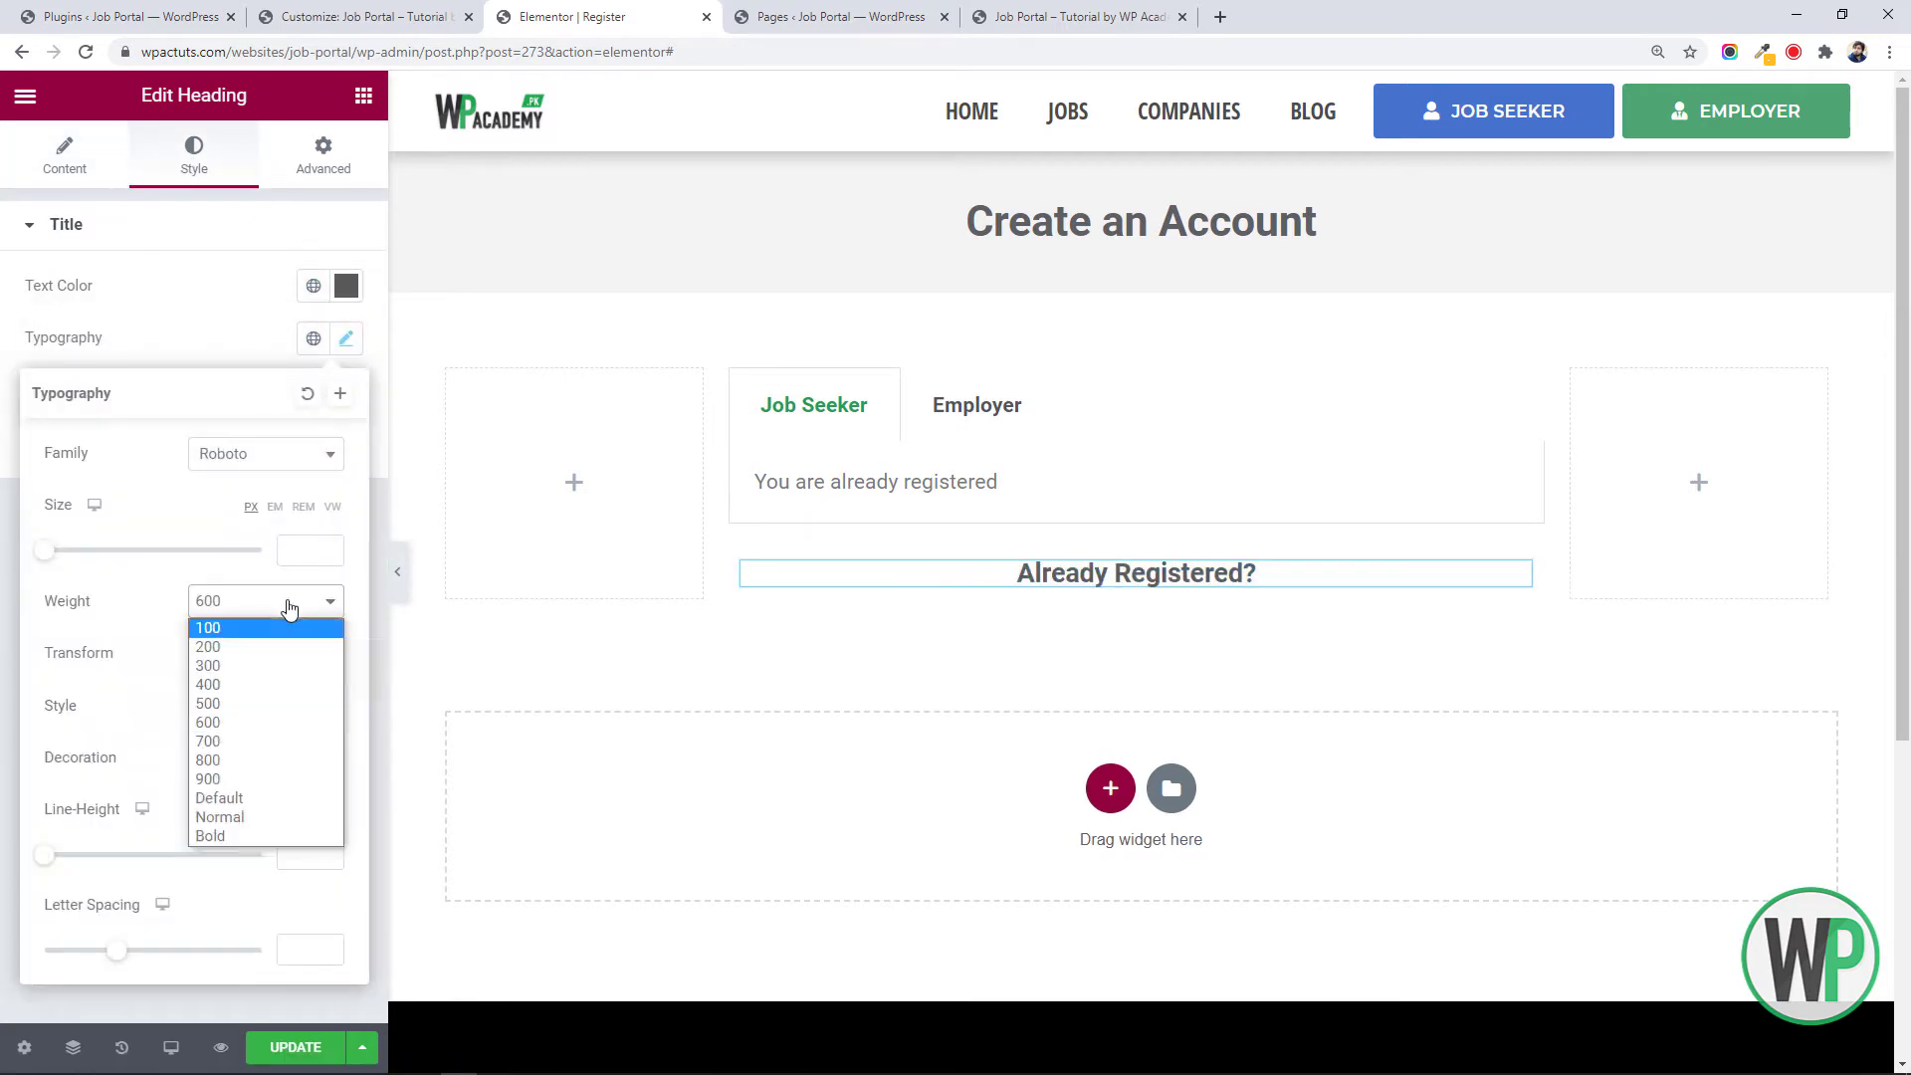
left_click(284, 703)
left_click(303, 550)
type("16")
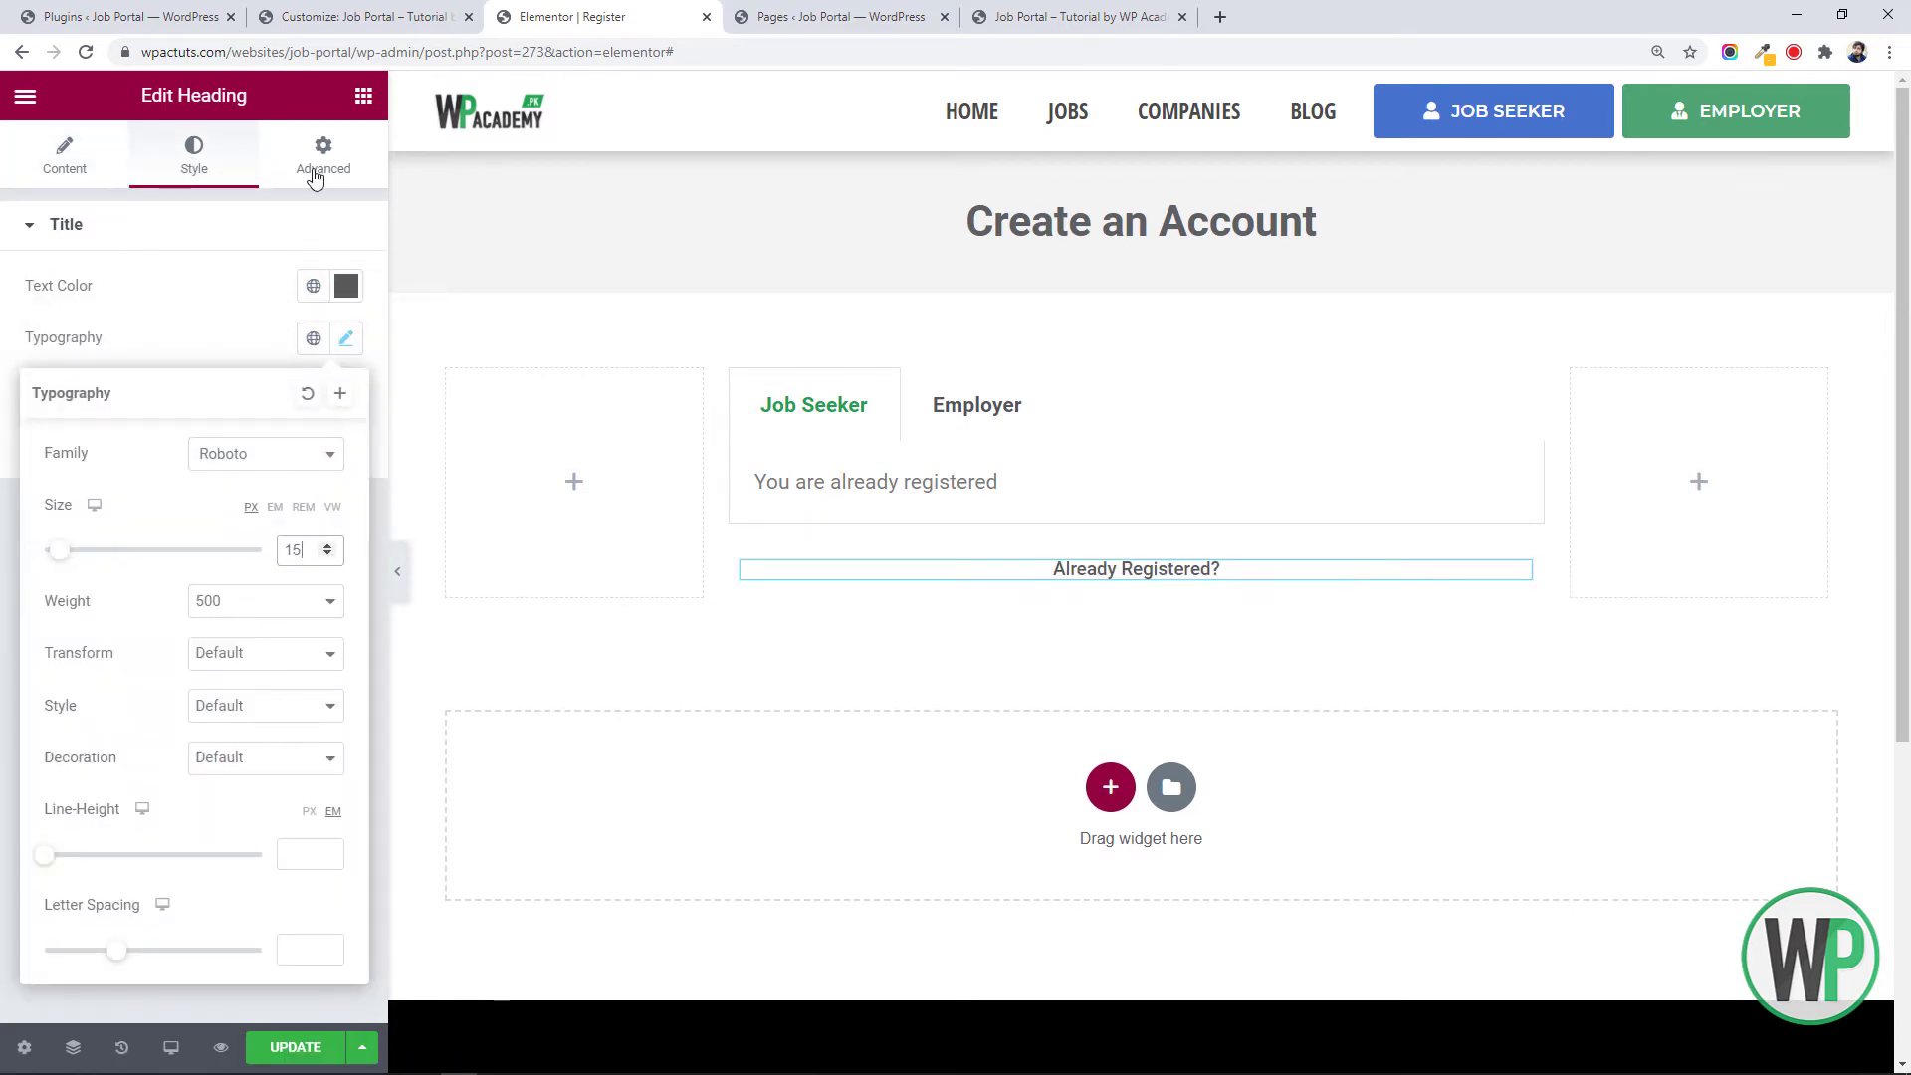
Open the width options in the "Already Registered?" heading's positioning settings
left_click(315, 178)
left_click(1045, 572)
left_click(89, 767)
left_click(274, 534)
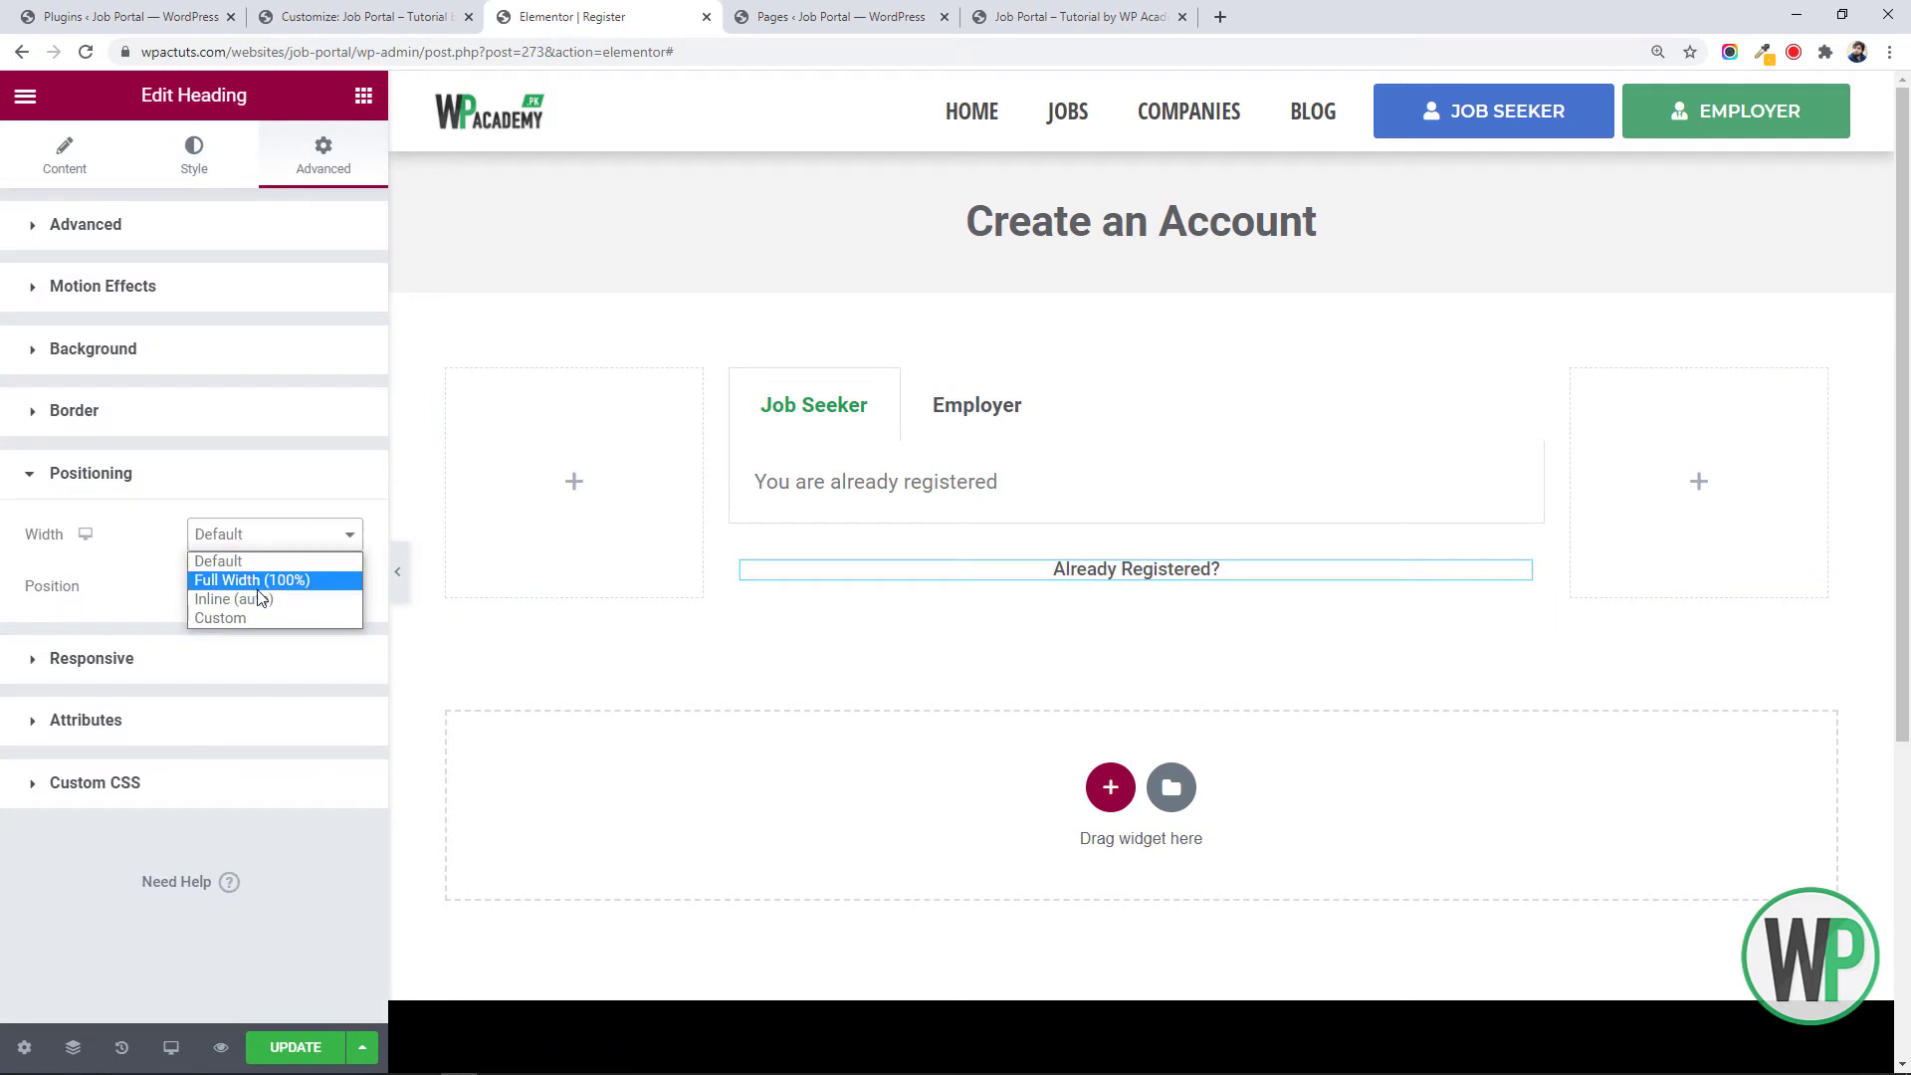
Set the "Already Registered?" heading's width to Inline (auto) and its column's horizontal alignment to Center
left_click(261, 598)
left_click(743, 564)
left_click(273, 388)
left_click(282, 453)
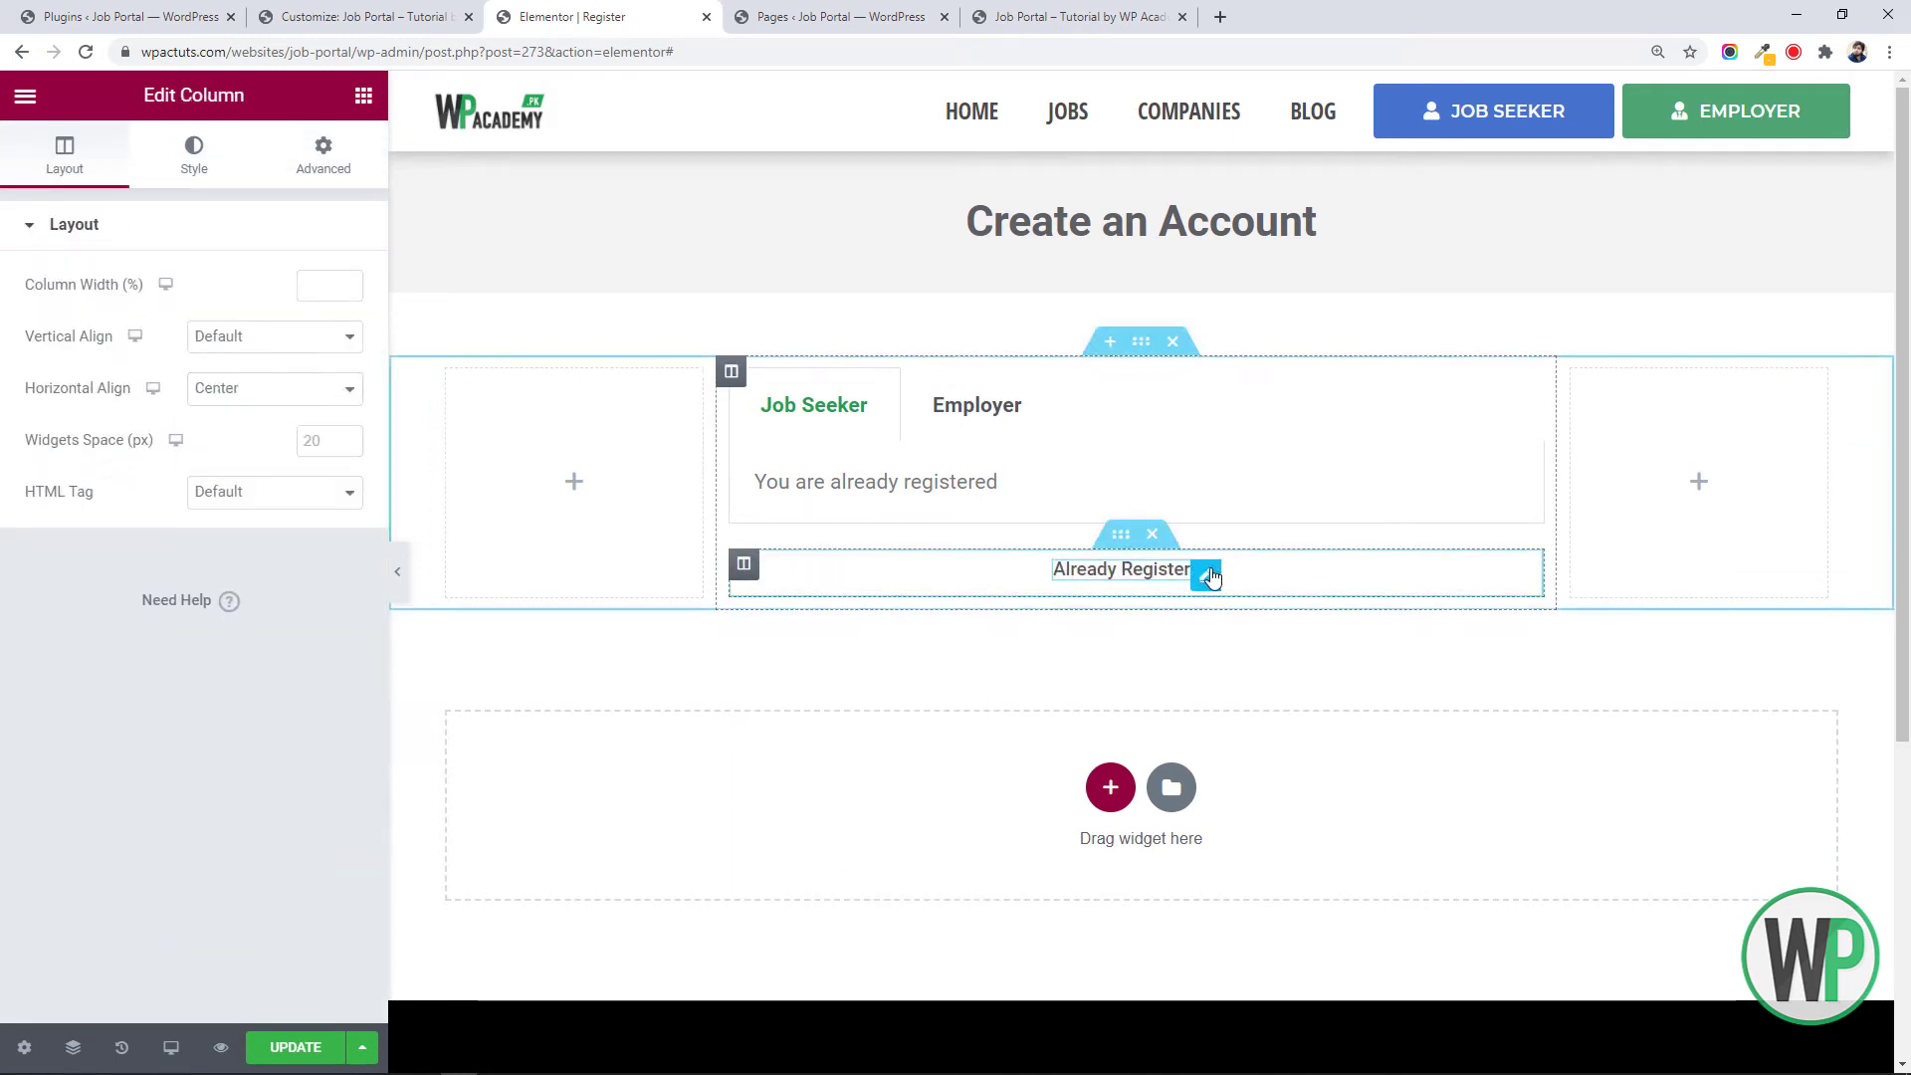
Duplicate the "Already Registered?" heading and change the copy's title to "Login Here"
left_click(1209, 575)
left_click(324, 157)
left_click(65, 157)
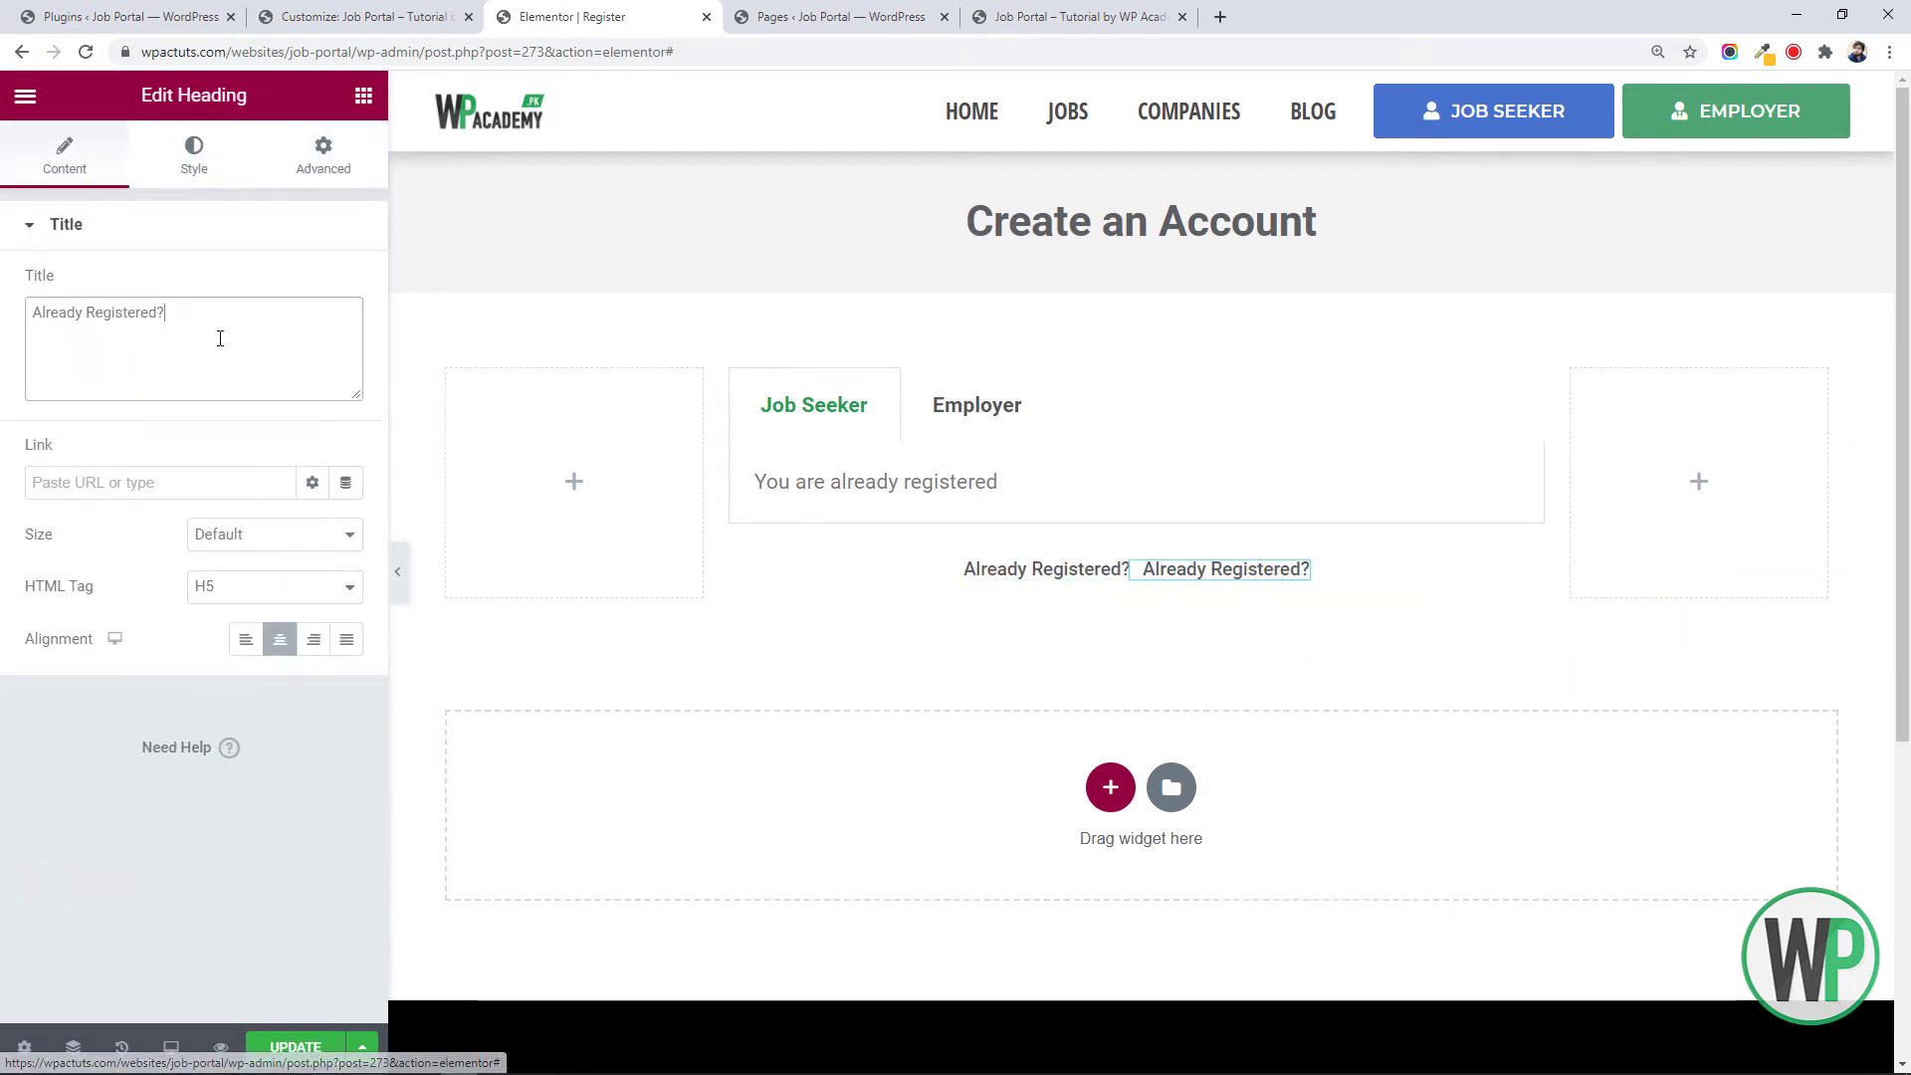
left_click_drag(217, 319, 34, 271)
type("Login Here")
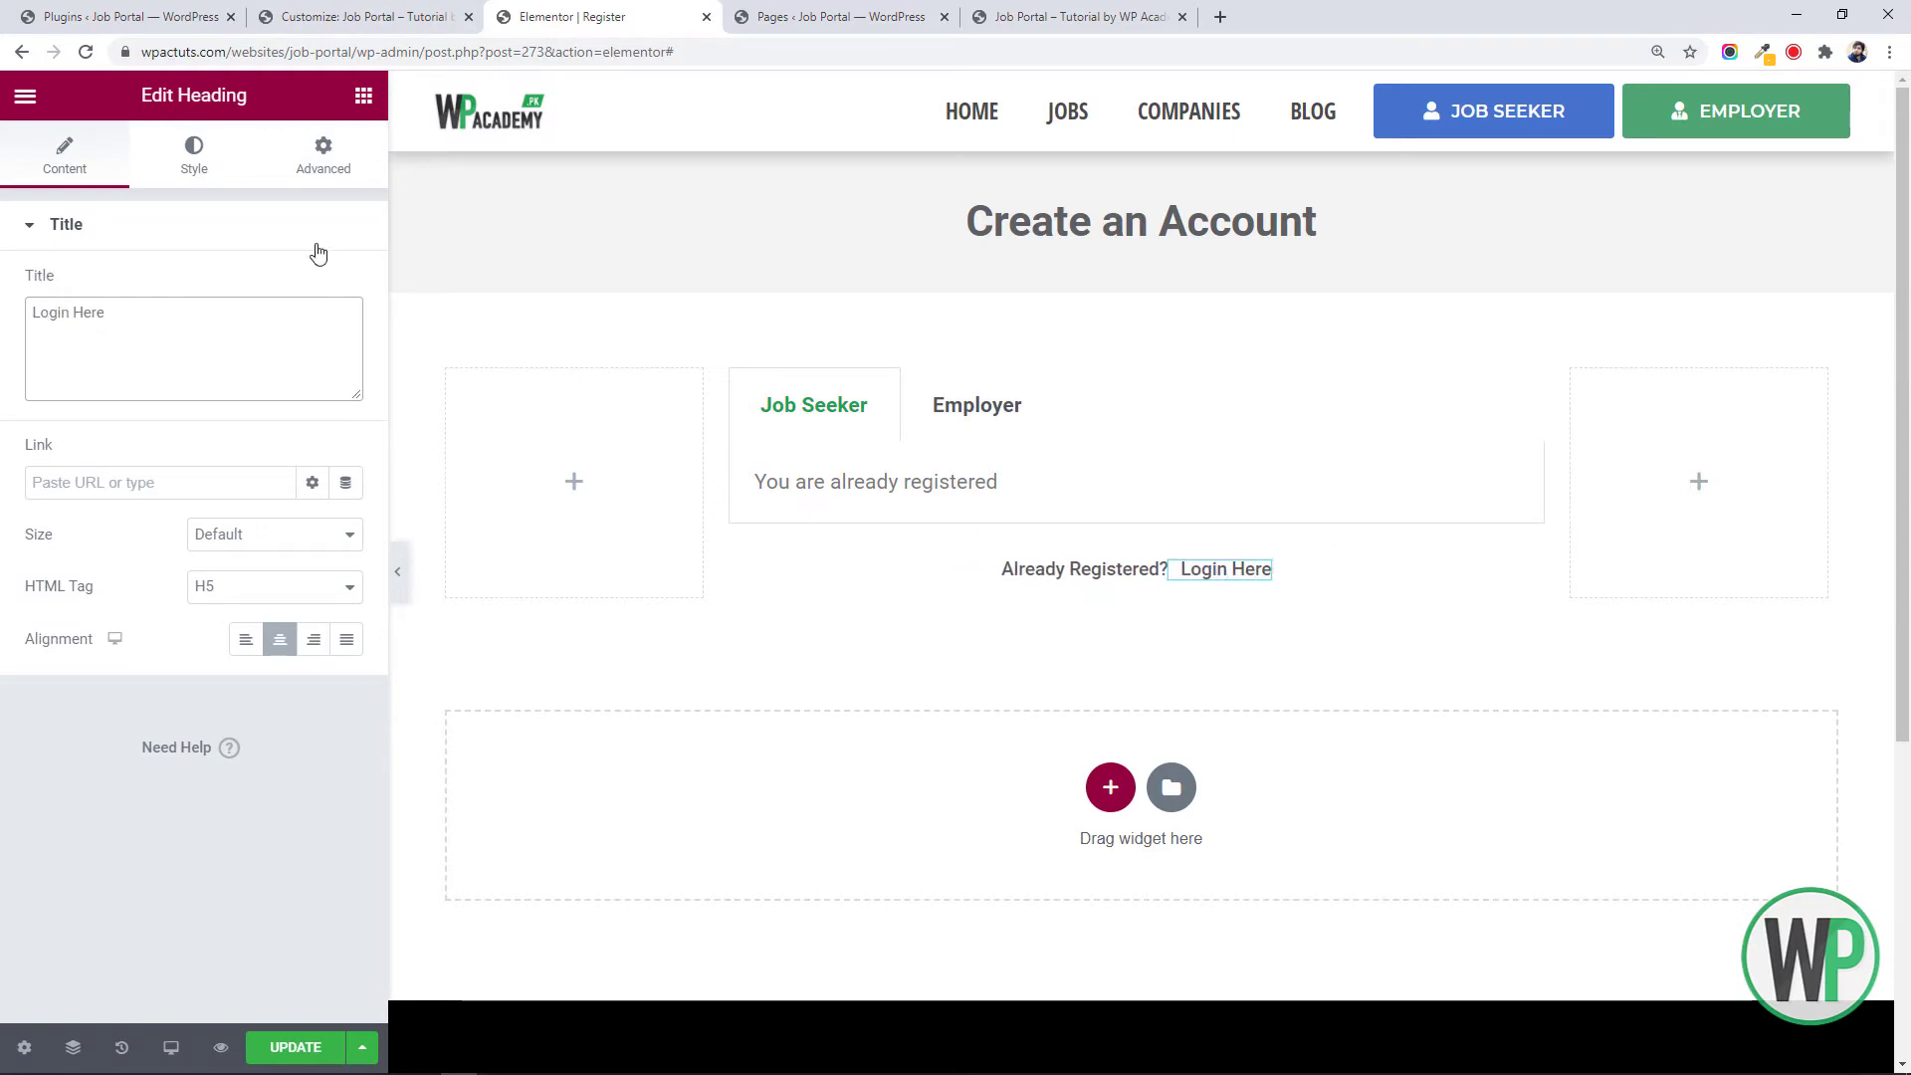
Link the "Login Here" heading to the Login page and update the page
left_click(265, 478)
type("login")
left_click(132, 518)
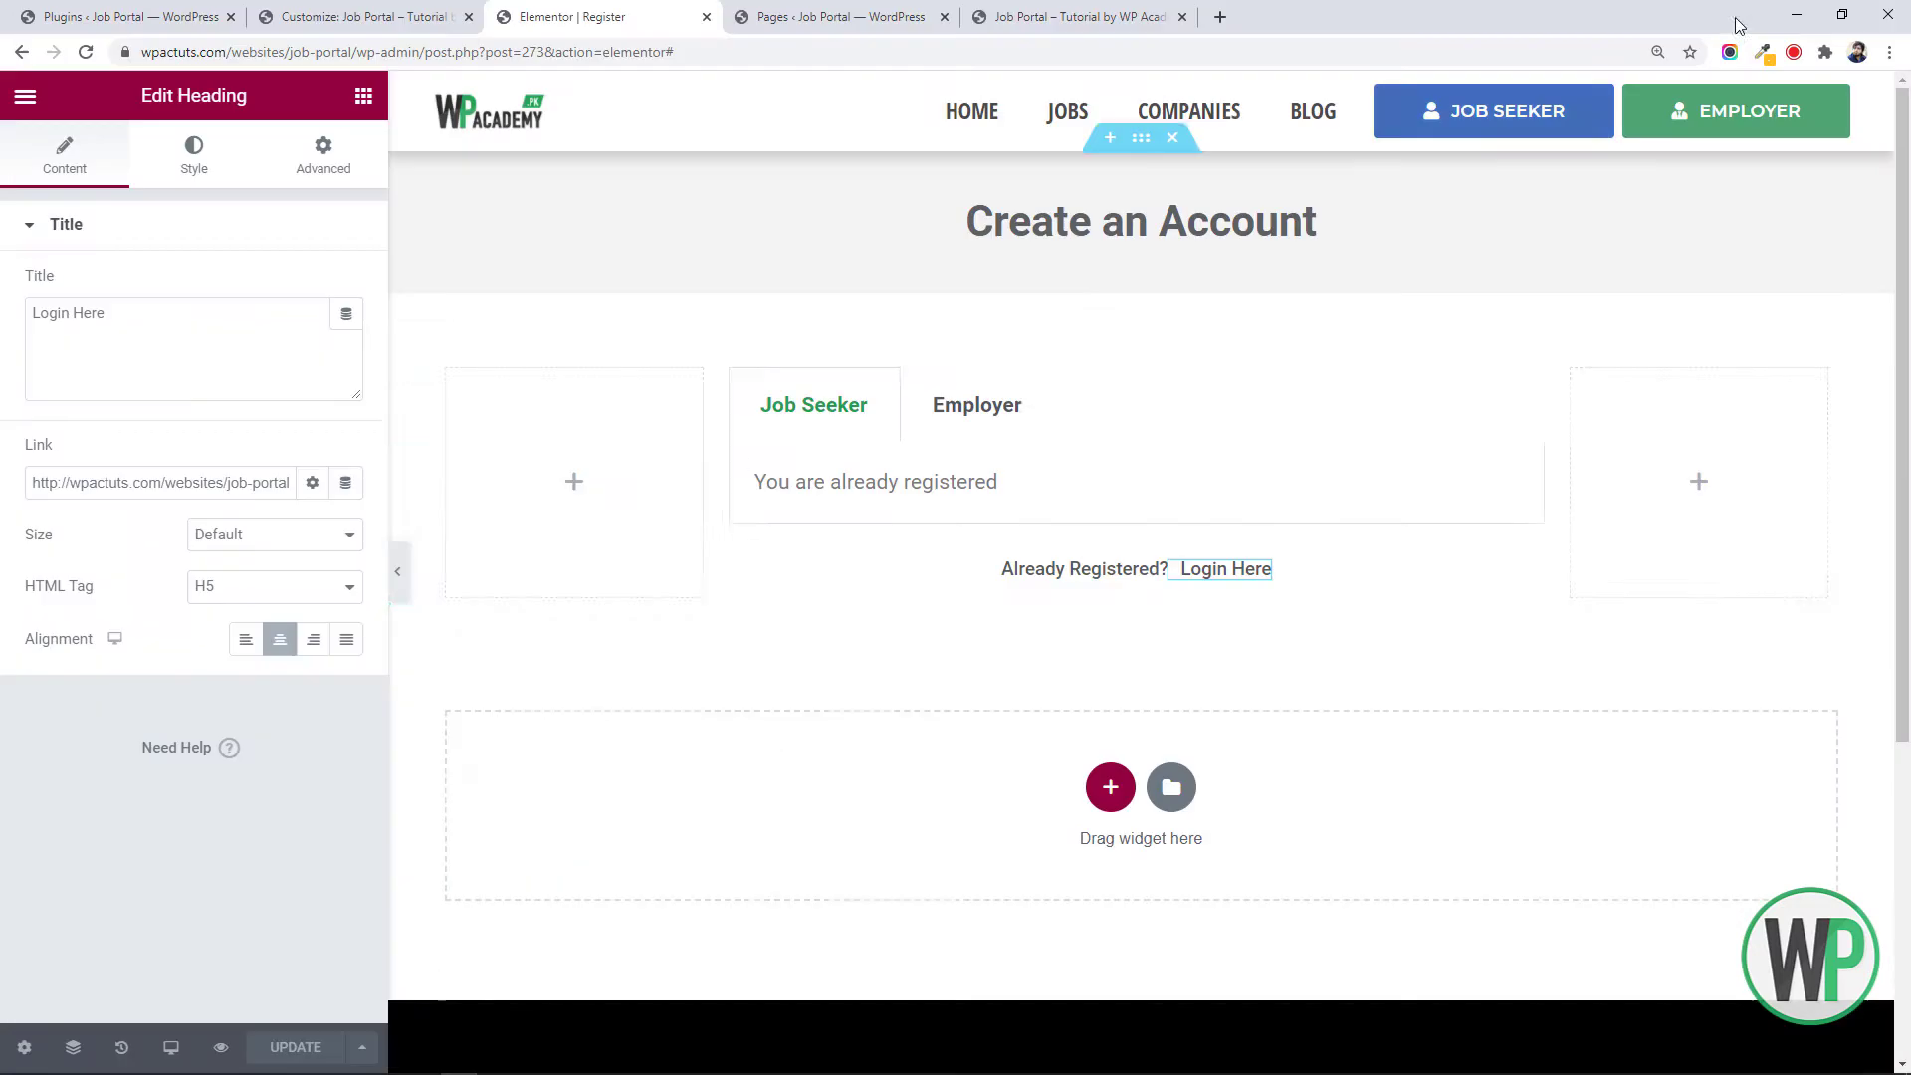
Open wpactuts.com/websites/job-portal/register/ in the incognito window and view the registration page down to its login link
key("alt+Tab")
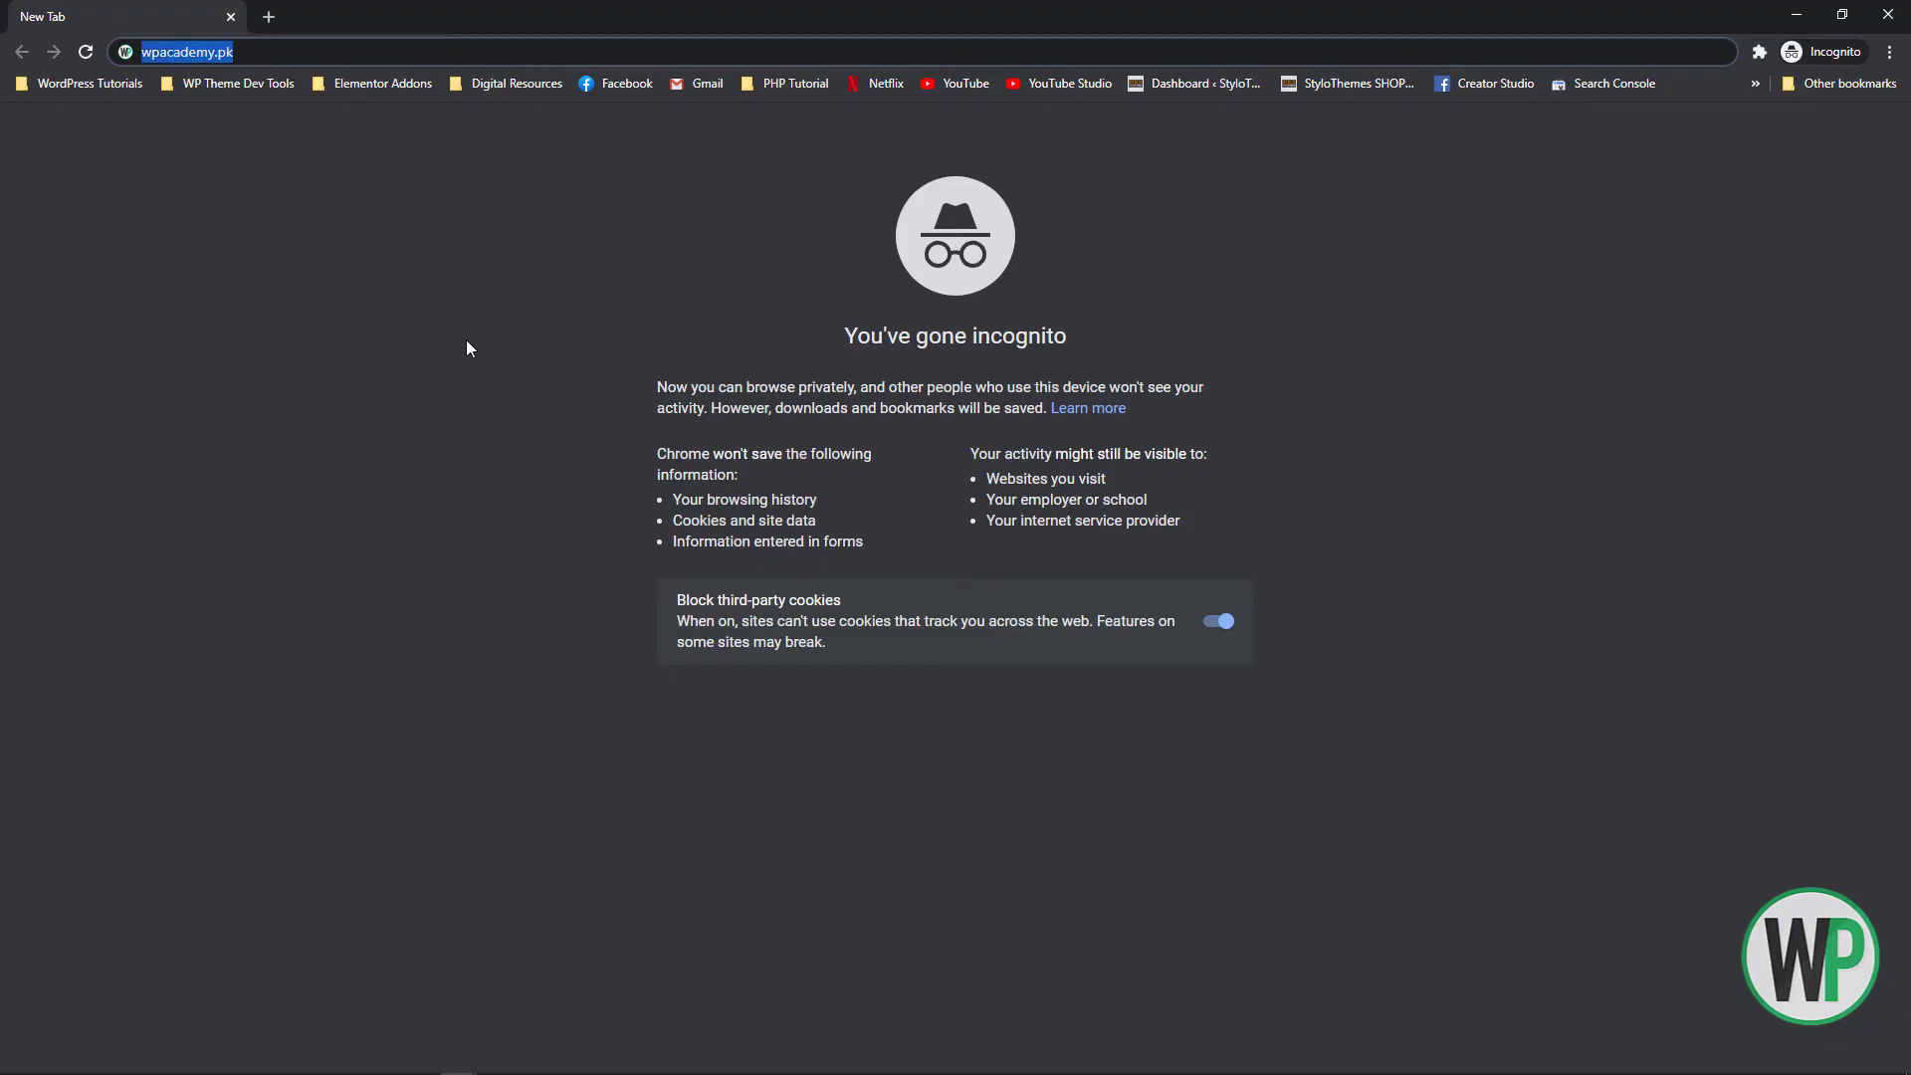
type("wpactuts.com/websites/job-portal/register/")
key("Return")
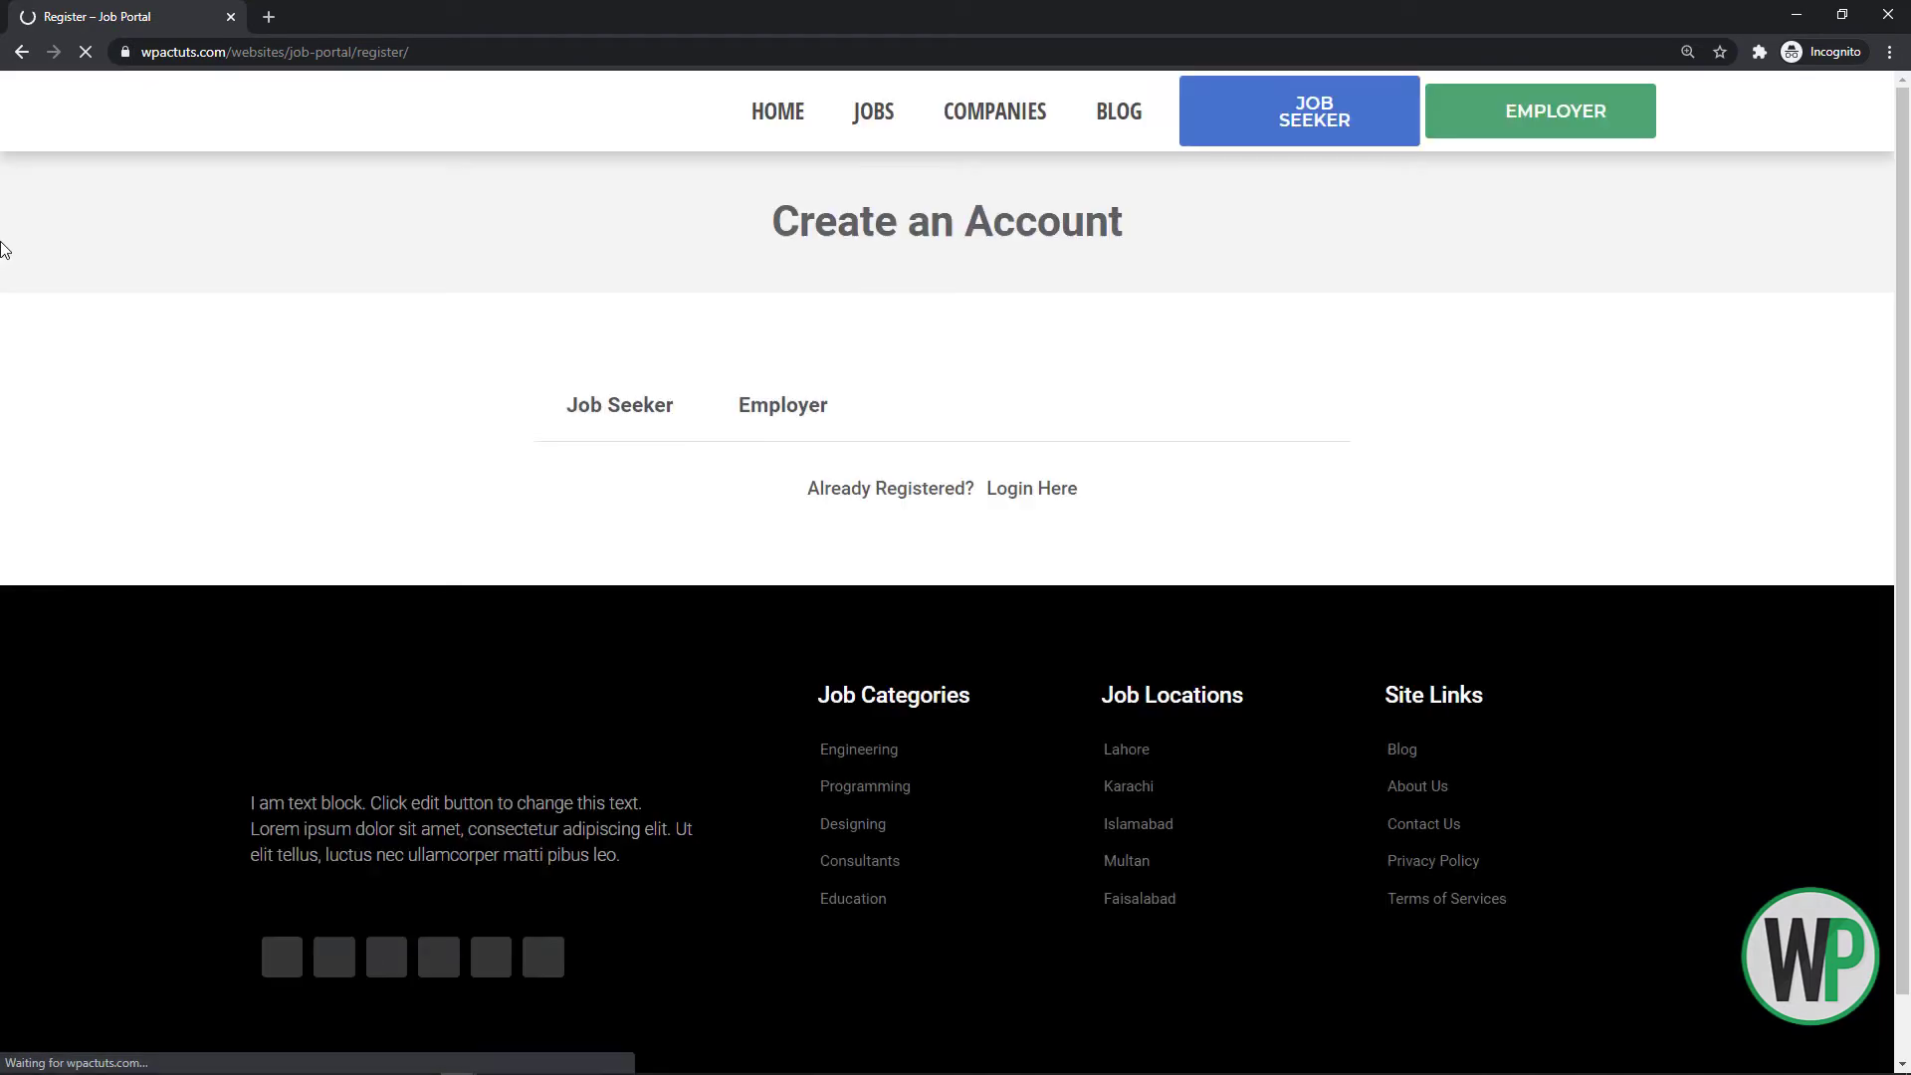
scroll(879, 653, "down", 10)
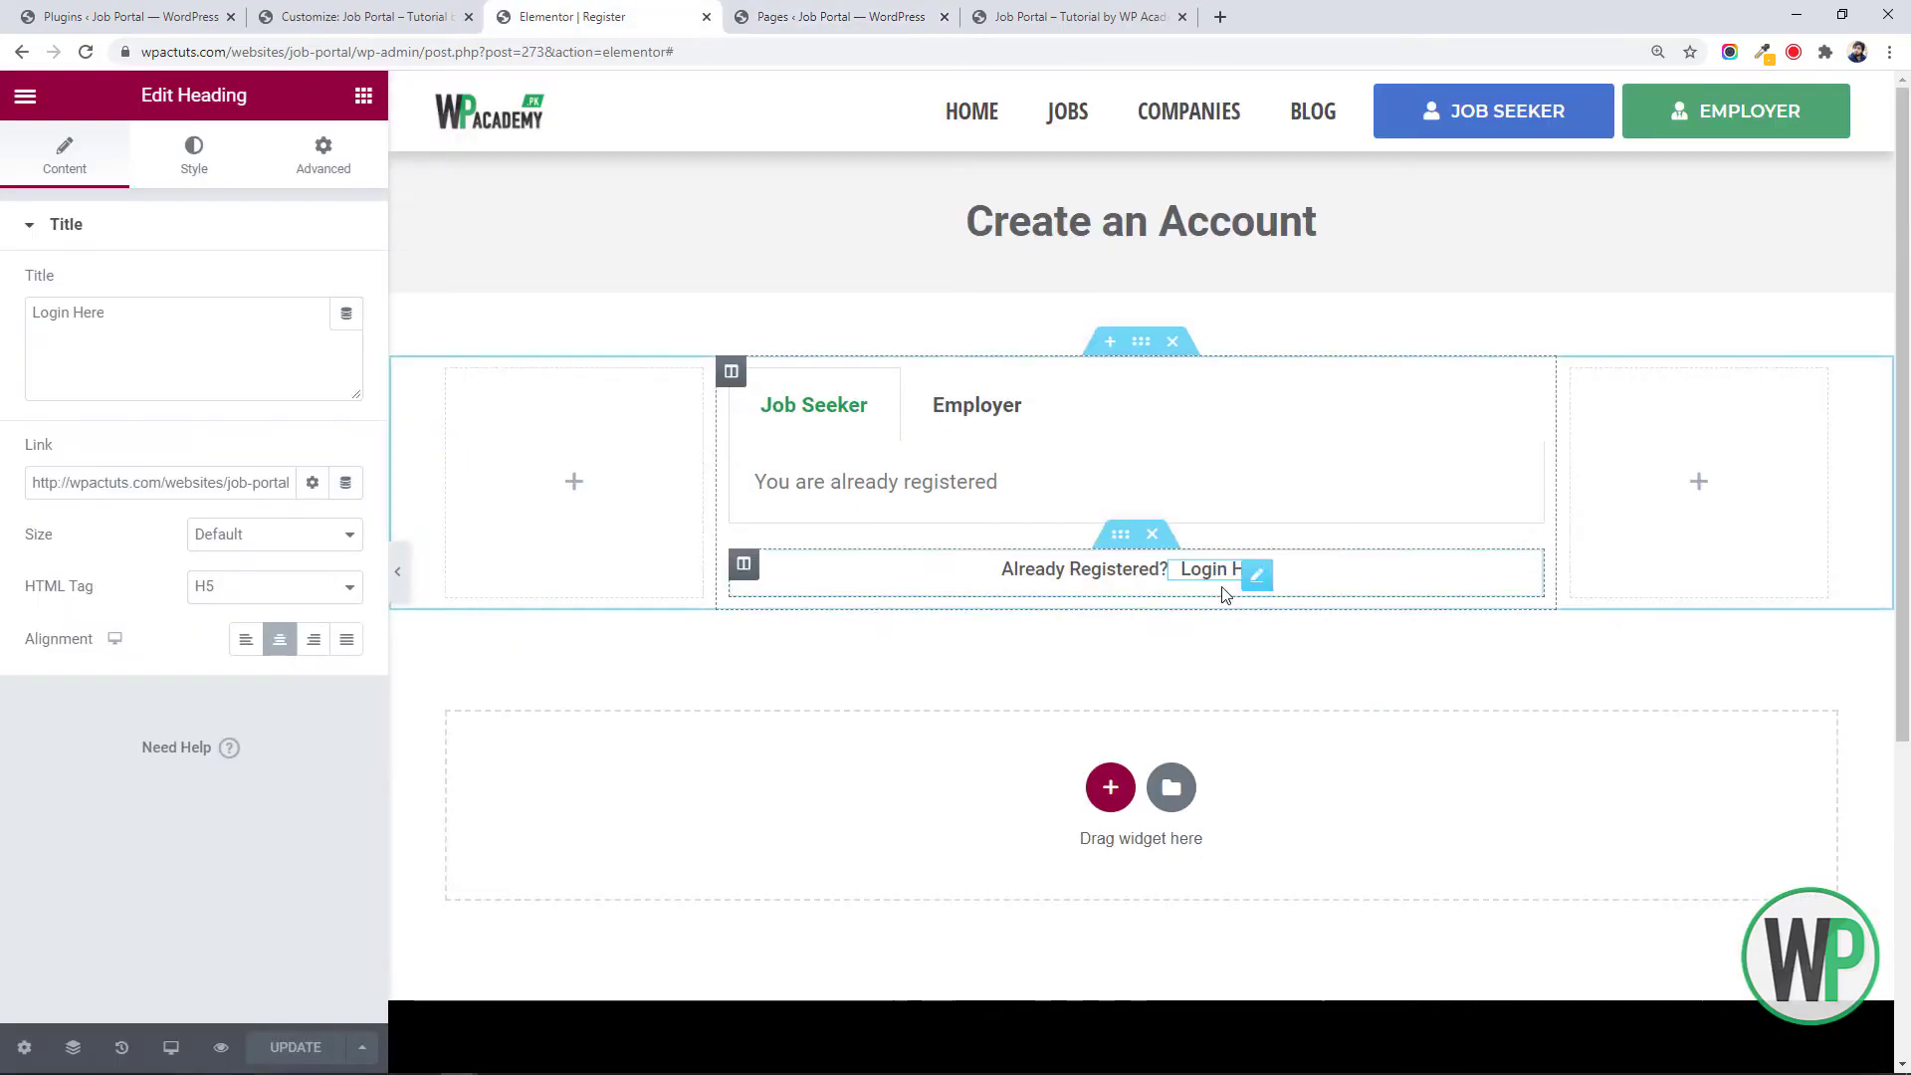
Set the "Login Here" heading's text color to a medium blue
left_click(194, 157)
left_click(347, 286)
left_click_drag(61, 606, 224, 605)
left_click(219, 417)
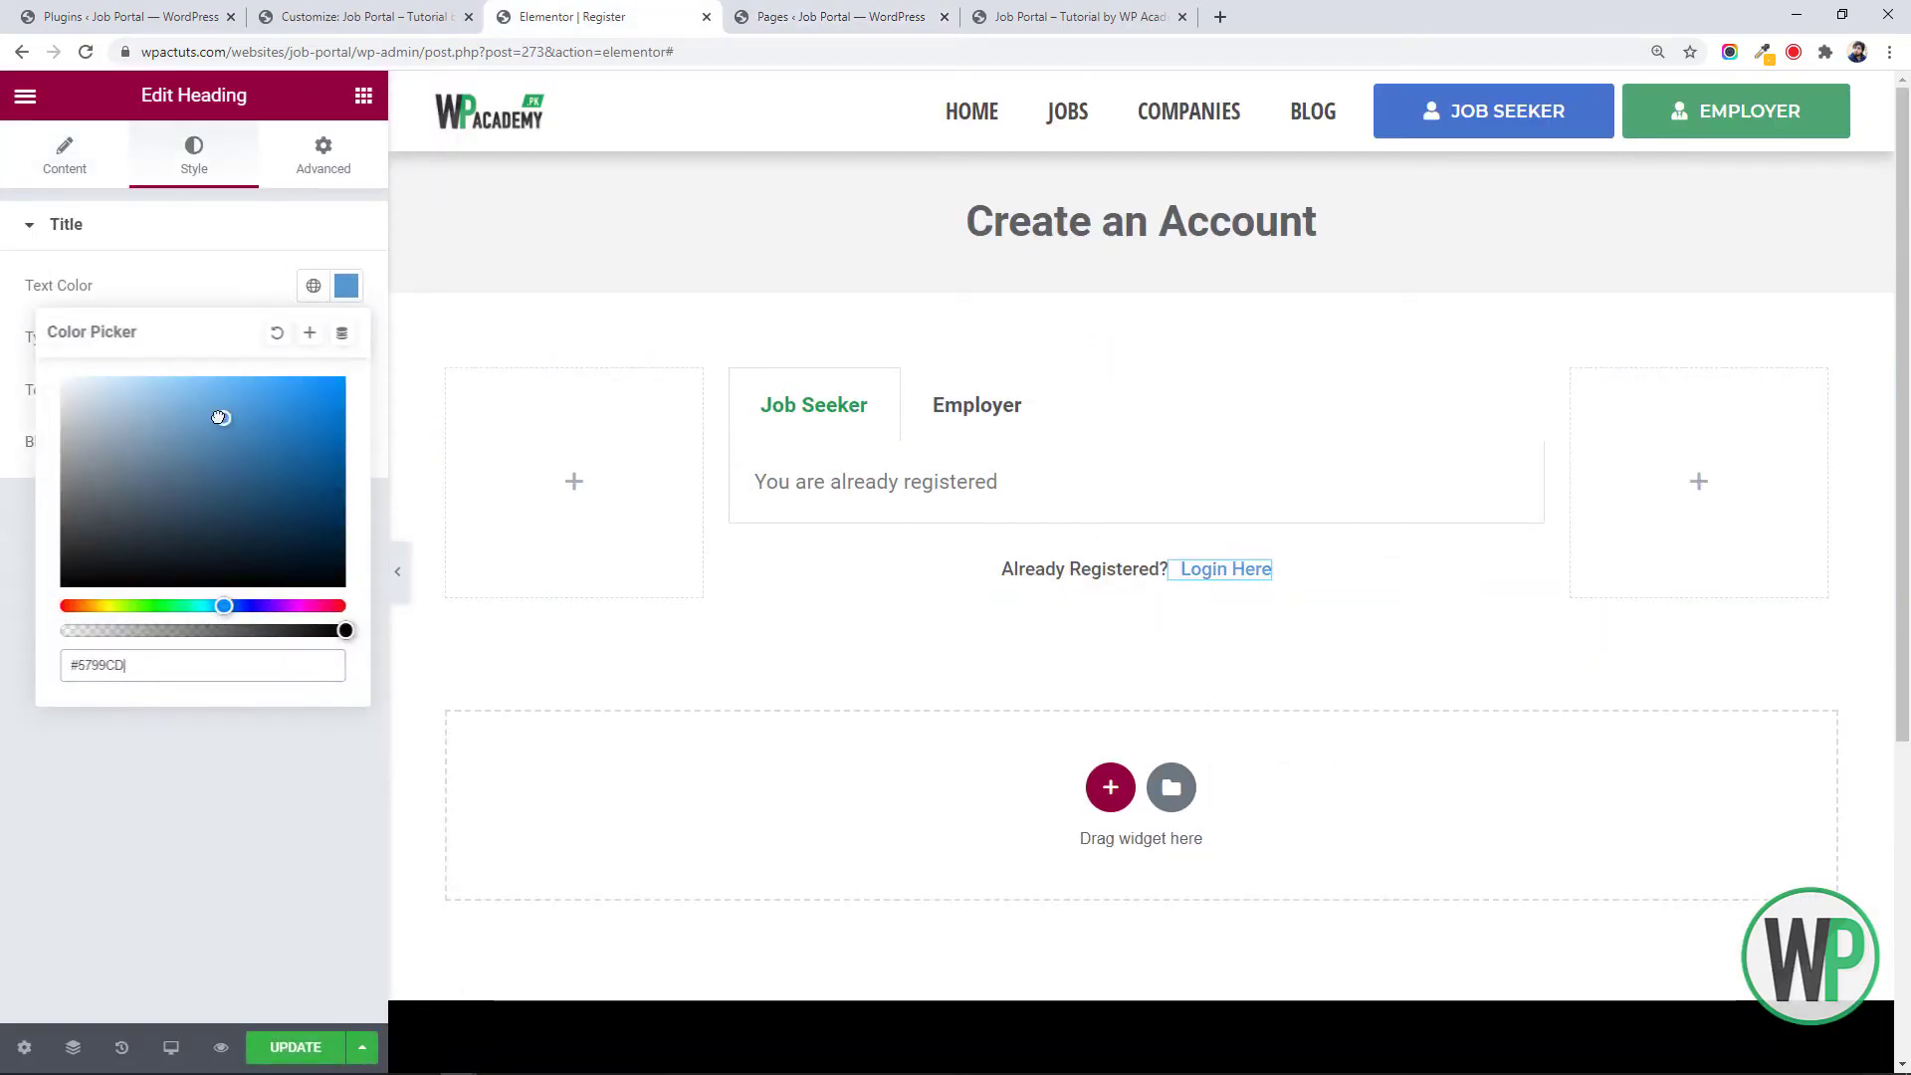
left_click_drag(237, 405, 247, 403)
left_click(113, 176)
left_click(214, 167)
Increase the font weight of the "Login Here" heading and save the Register page
left_click(346, 339)
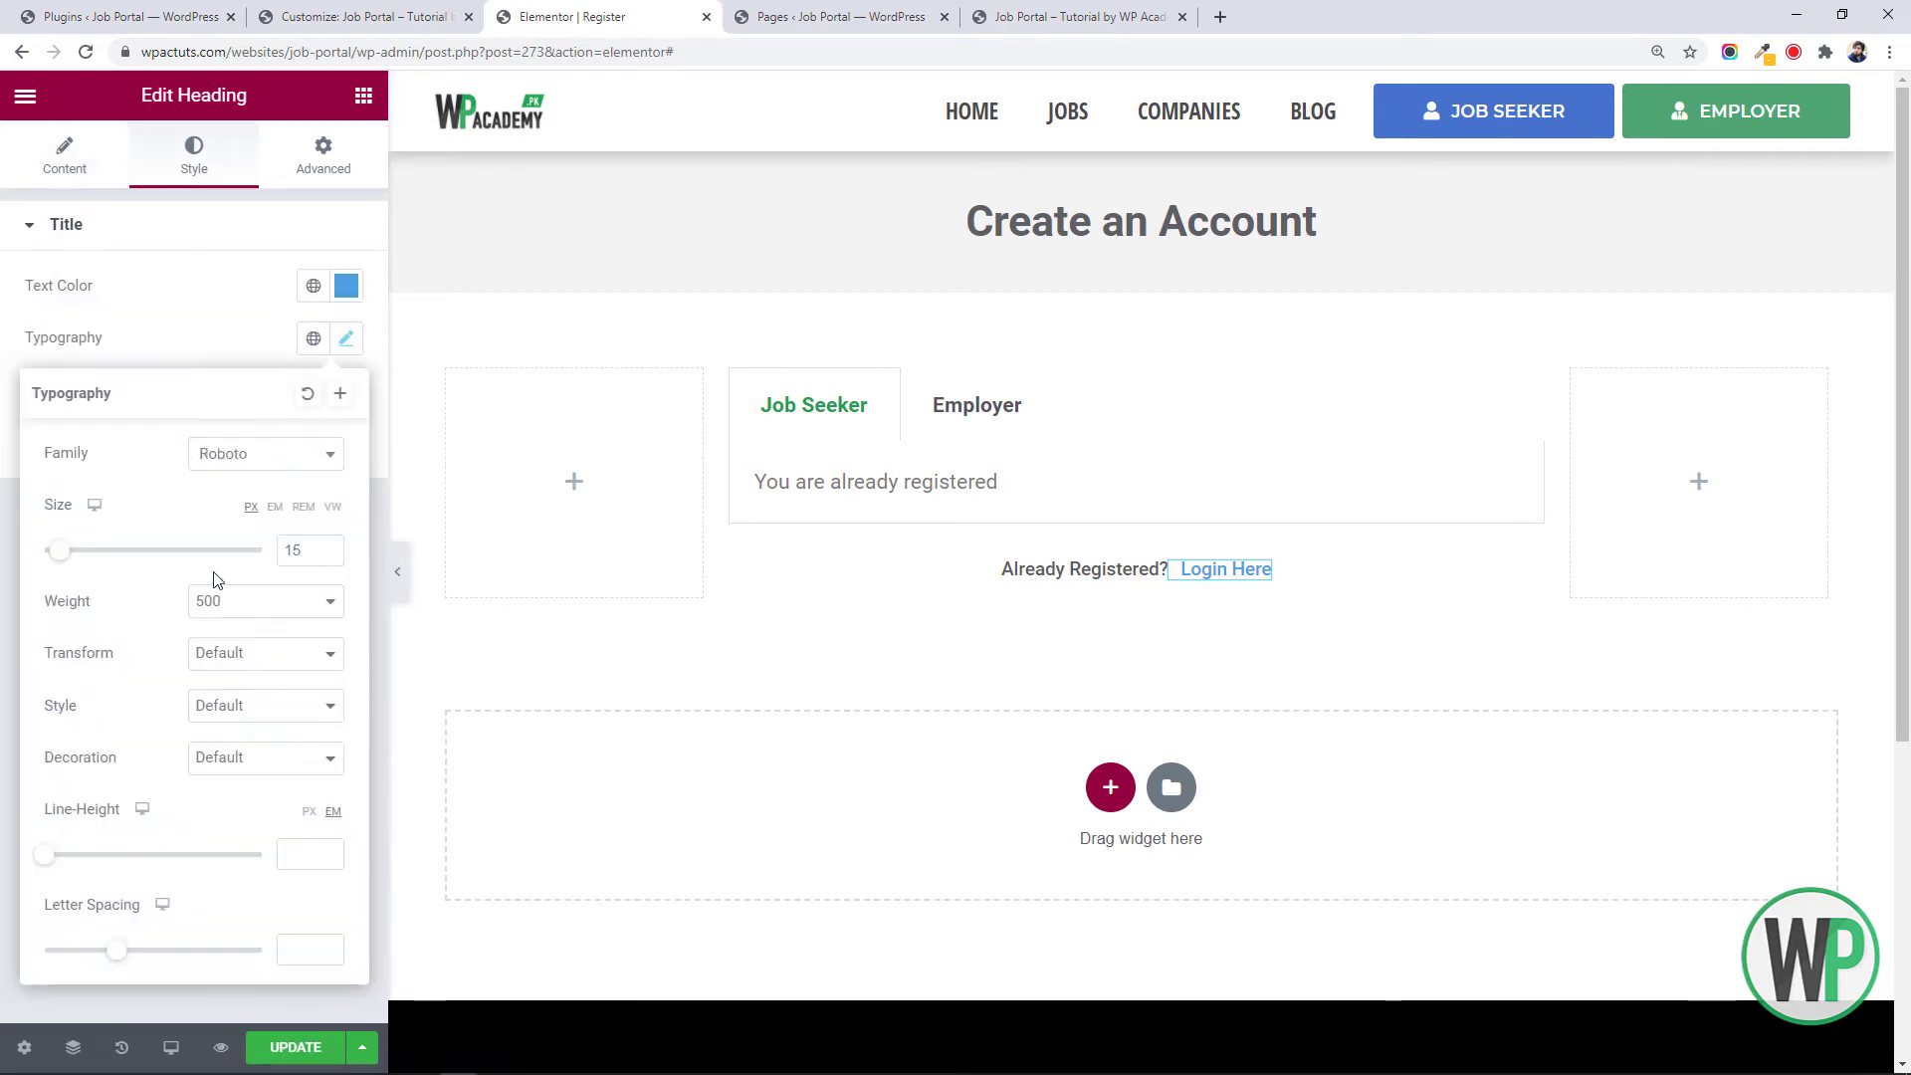
left_click(261, 602)
left_click(269, 836)
left_click(42, 719)
key("ctrl+s")
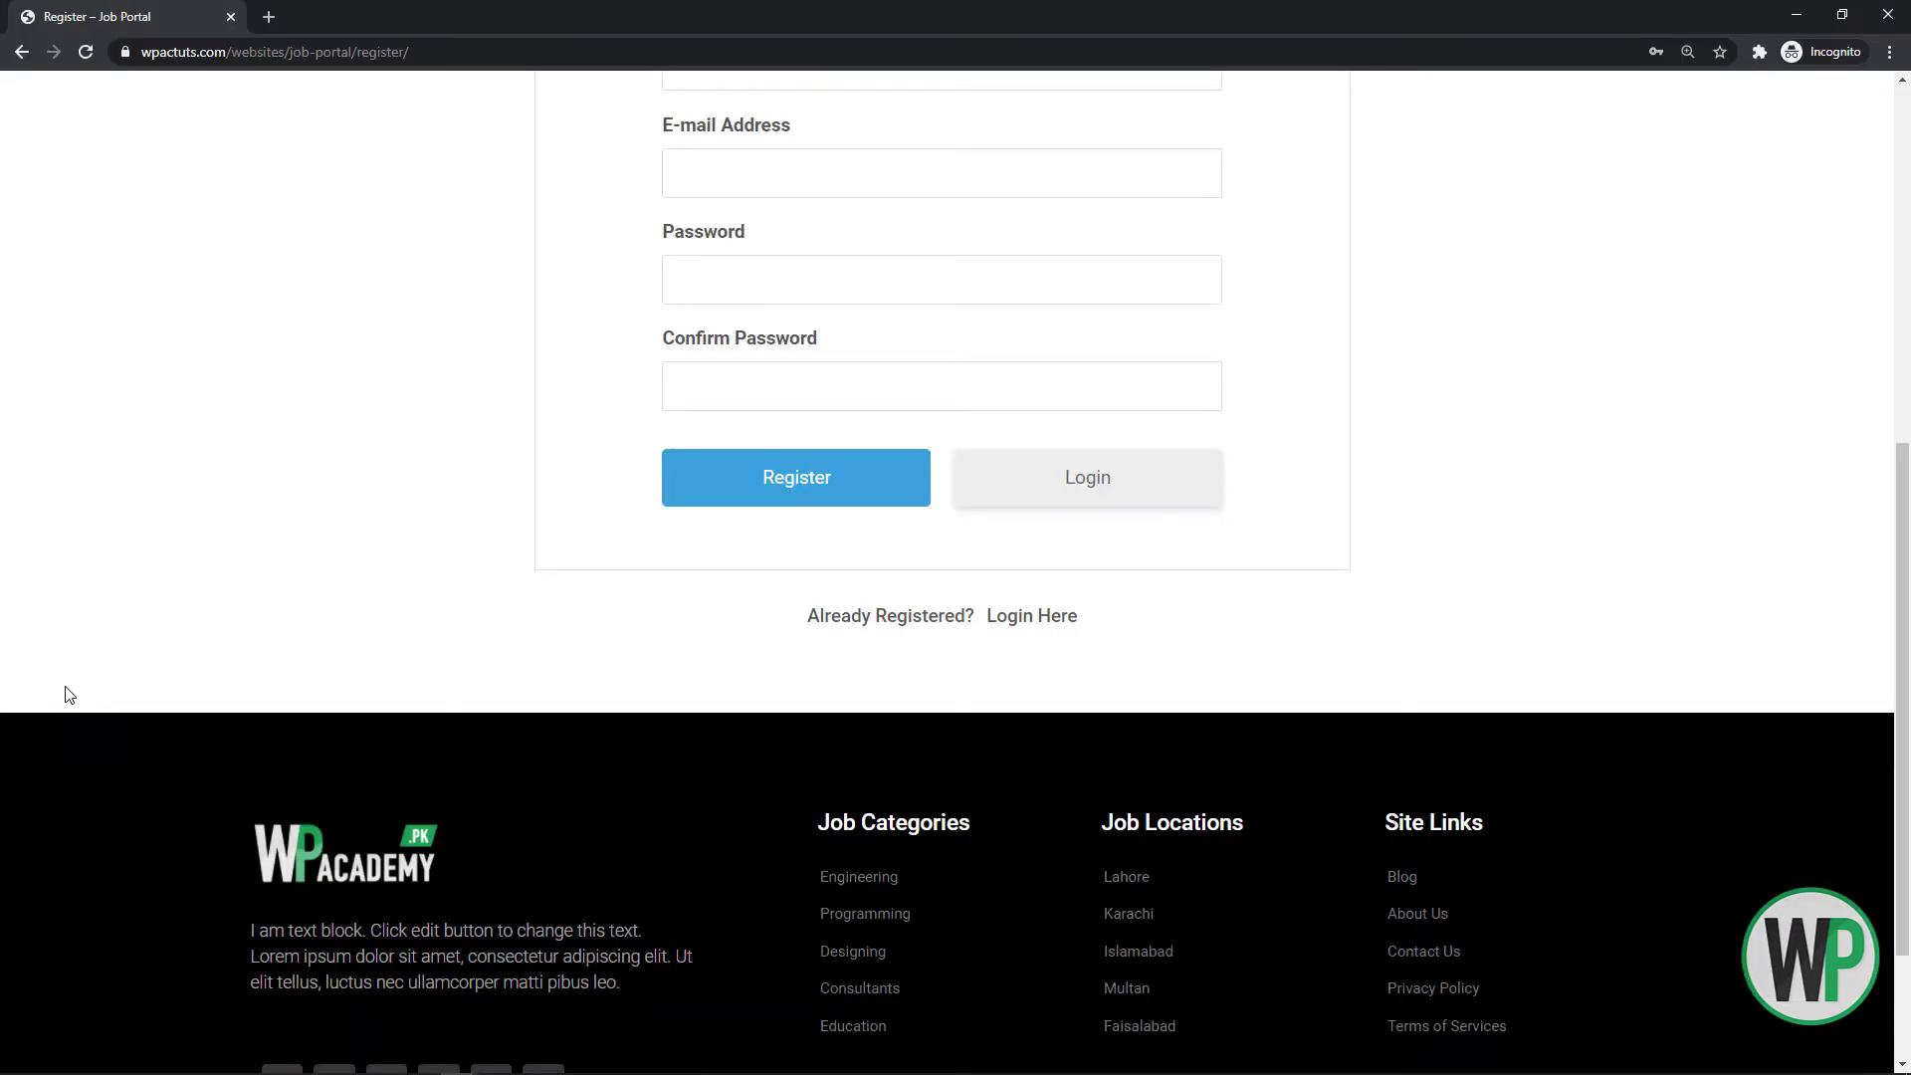
Try the "Login Here" link in the incognito window and open the Login page's edit screen in WordPress
left_click(1023, 618)
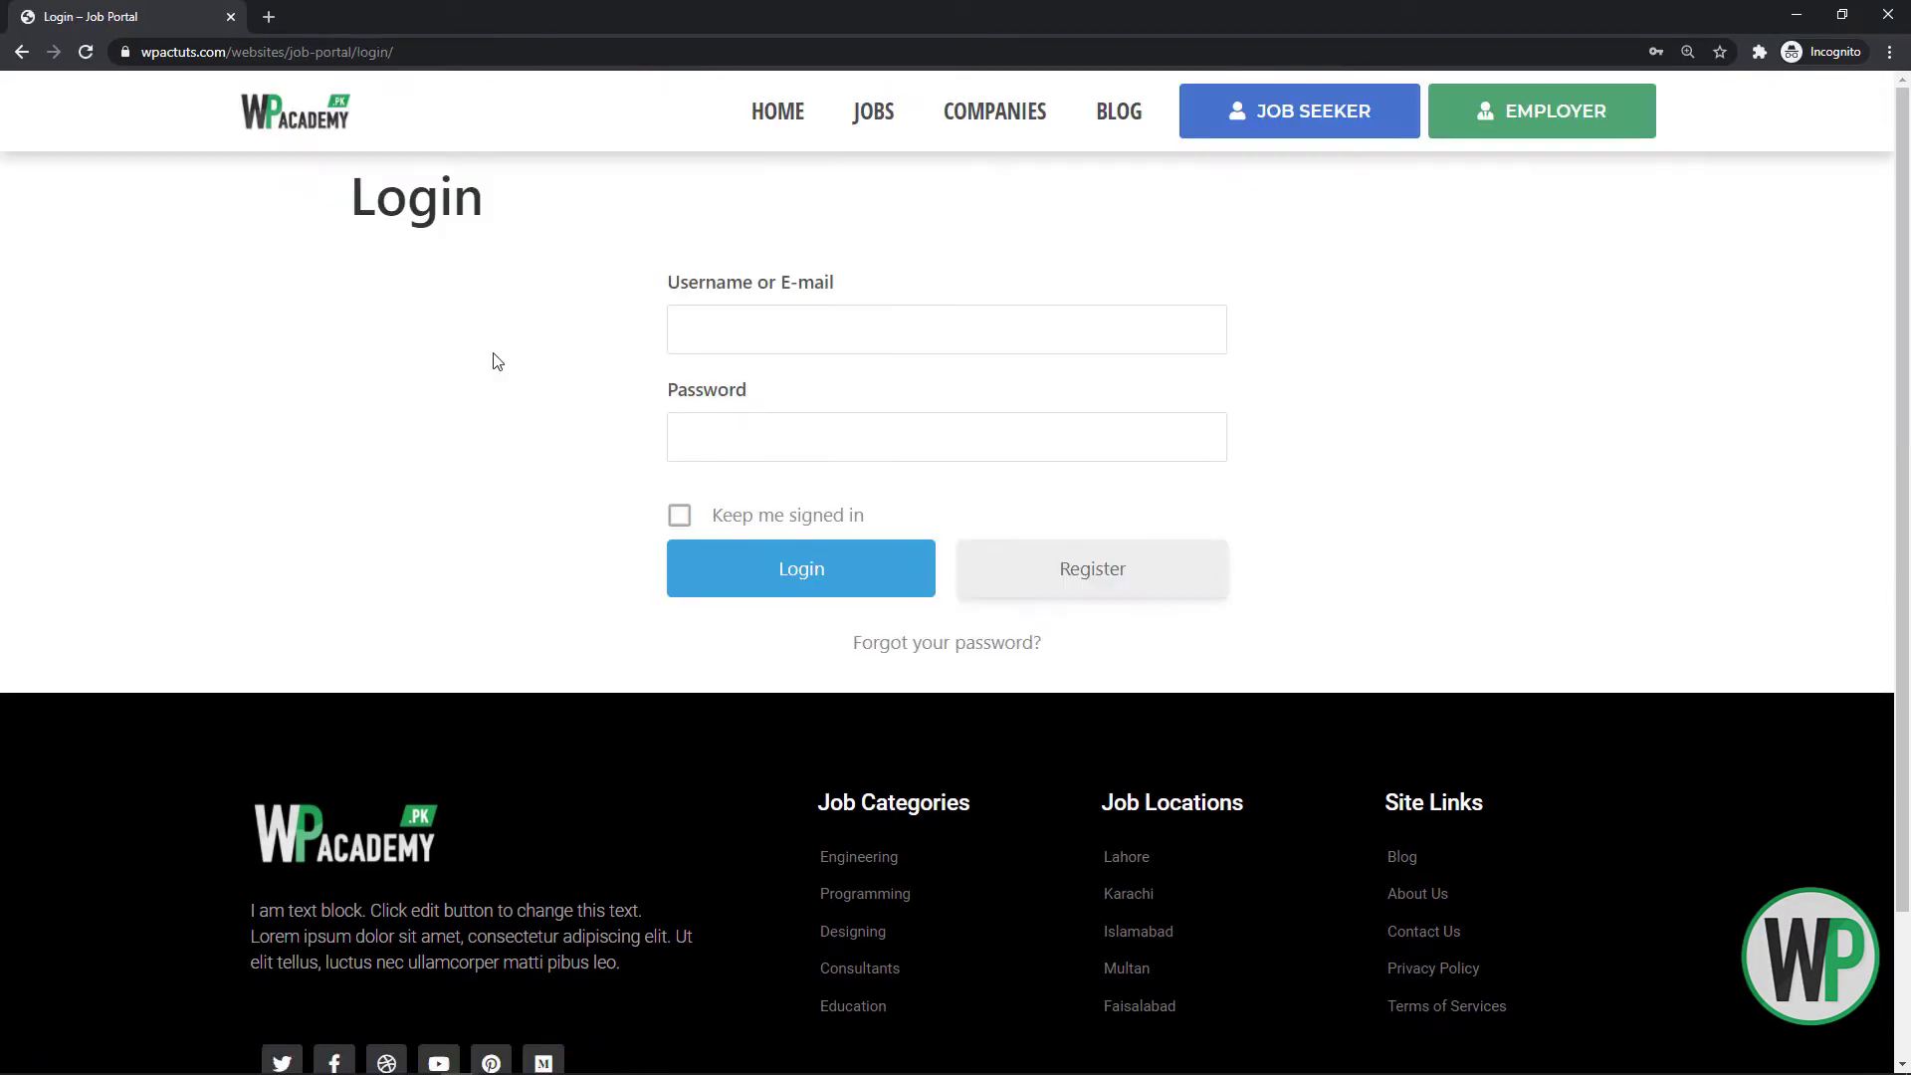
key("alt+Tab")
left_click(120, 17)
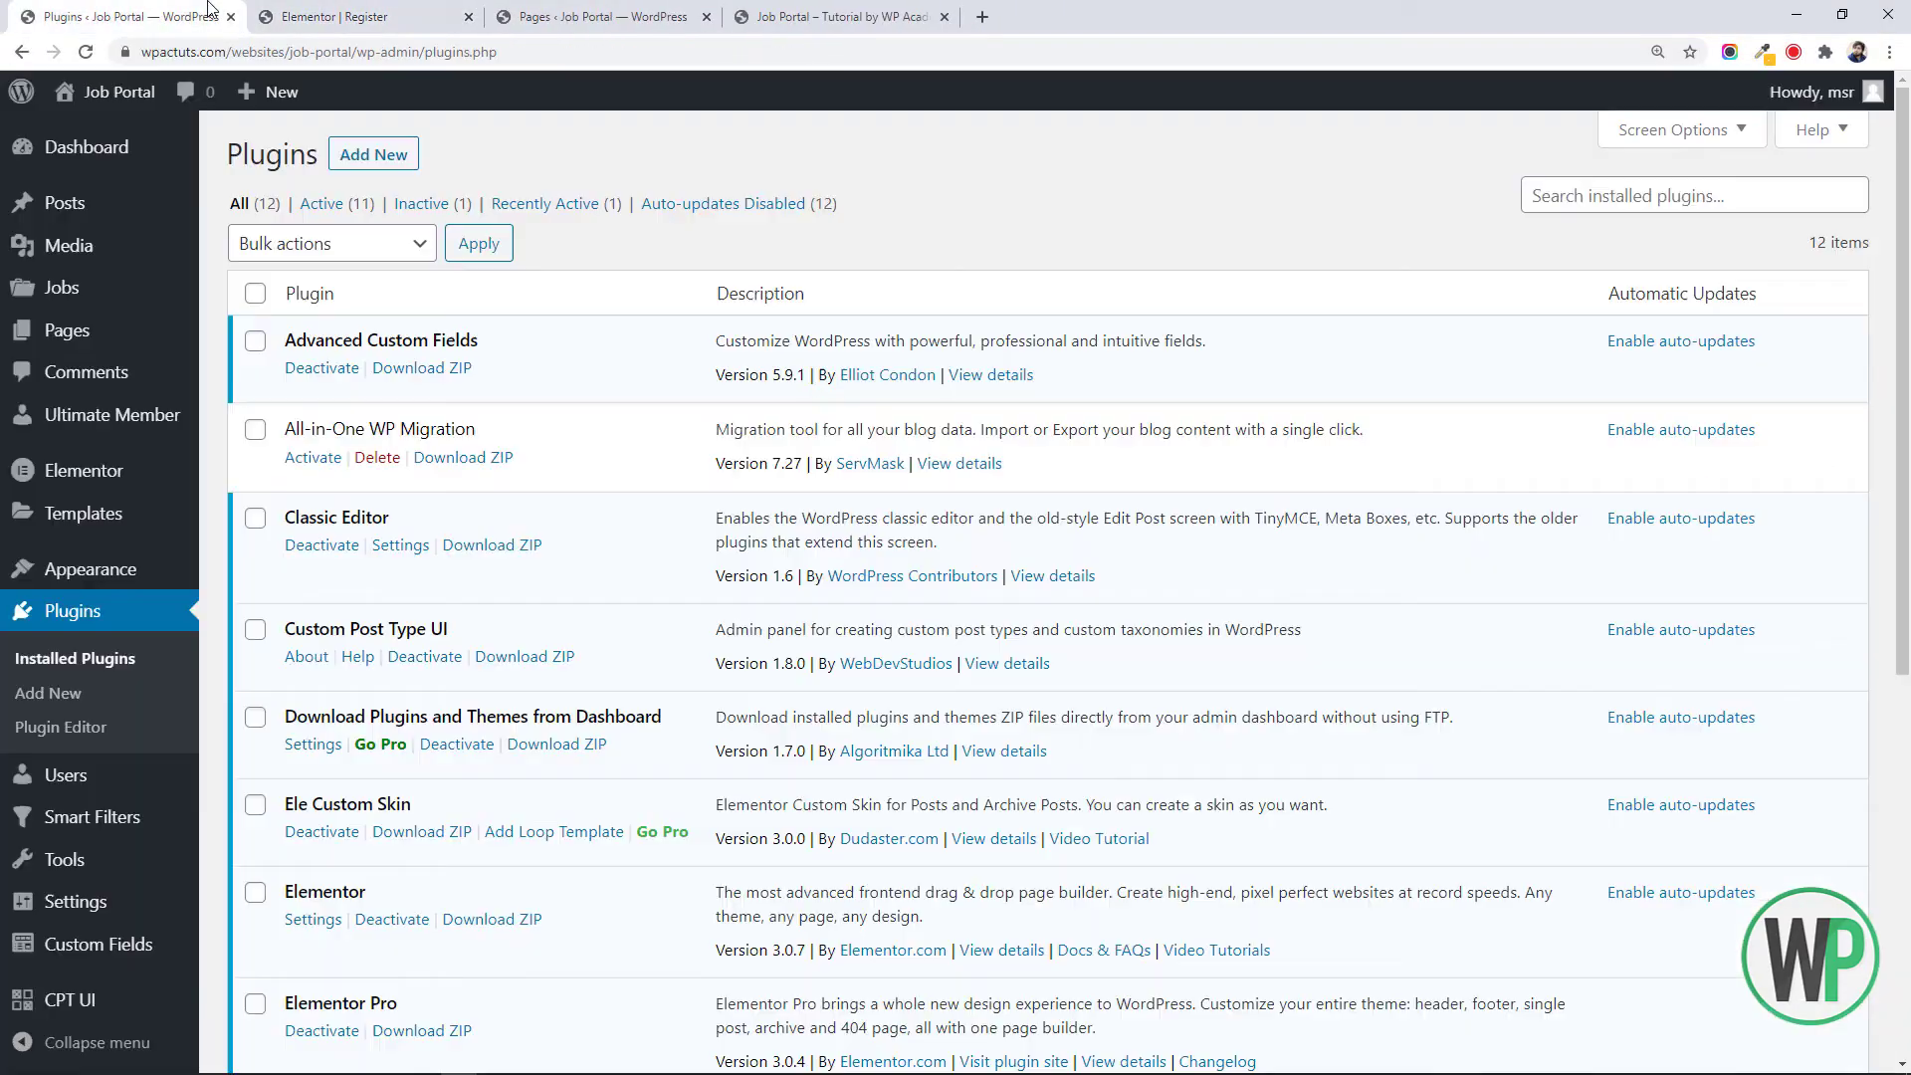
left_click(290, 17)
middle_click(296, 603)
left_click(585, 17)
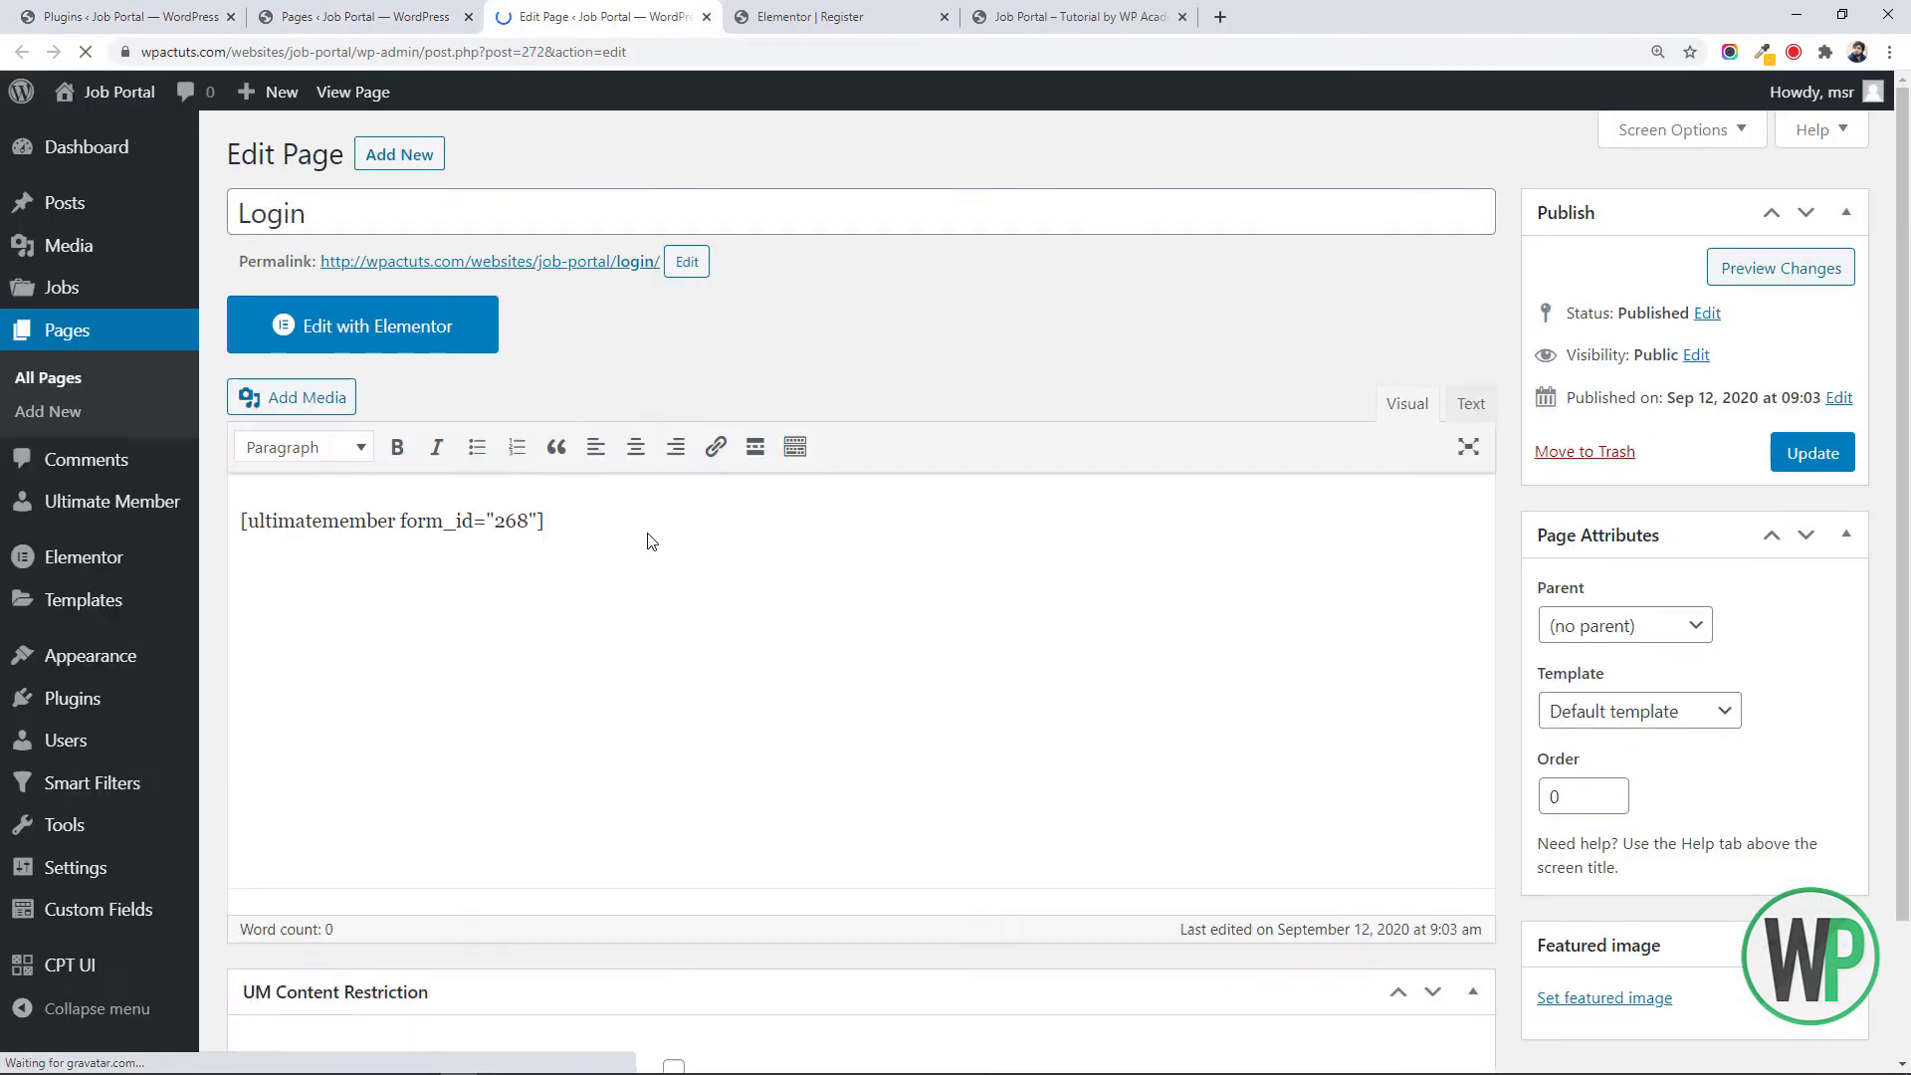
Remove the form shortcode from the Login page, change its page template, update it and open it with Elementor
triple_click(643, 542)
key("ctrl+x")
left_click(1697, 711)
left_click(1690, 795)
left_click(1813, 458)
left_click(450, 400)
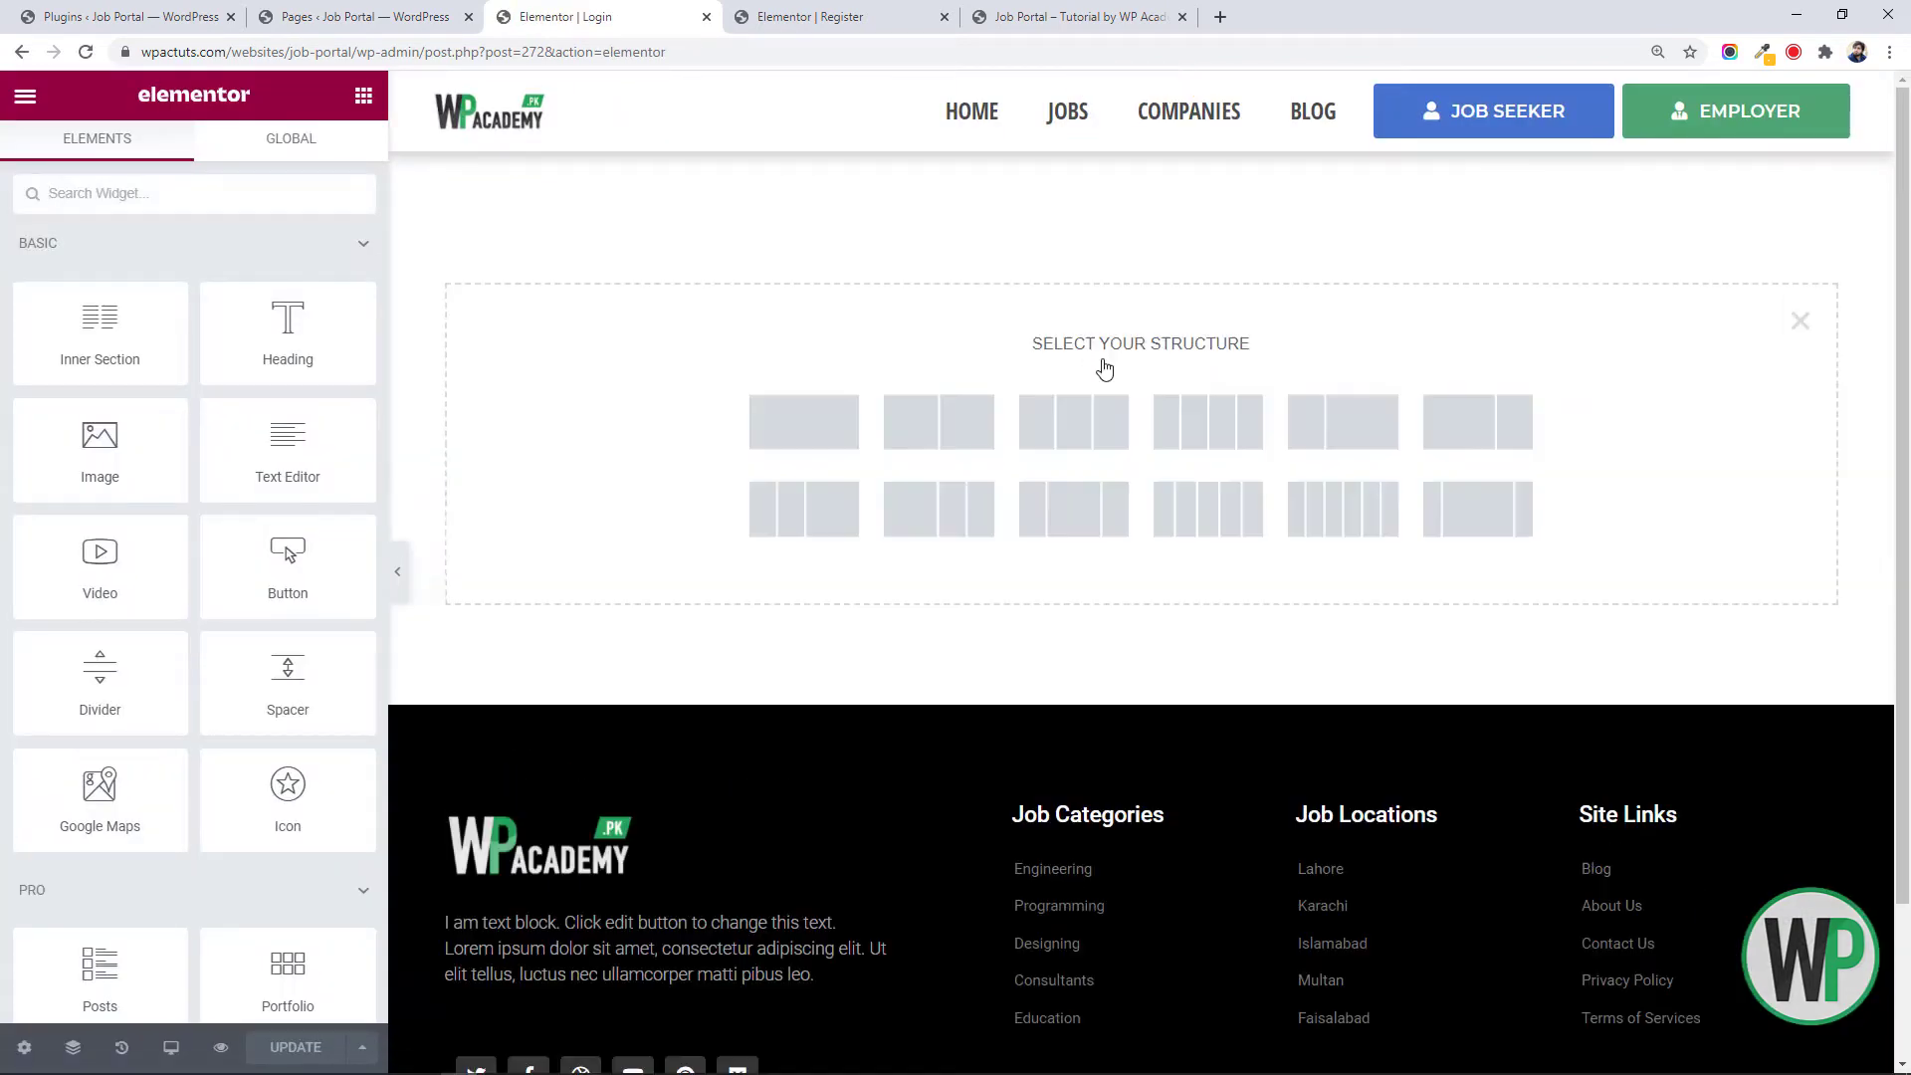
Copy the "Create an Account" title section from the Register page and paste it into the Login page
left_click(795, 20)
right_click(1135, 160)
left_click(1175, 251)
left_click(603, 18)
right_click(888, 334)
left_click(916, 358)
Change the pasted heading's title to "Login to your Account"
left_click(797, 221)
triple_click(45, 297)
type("Login to your Account")
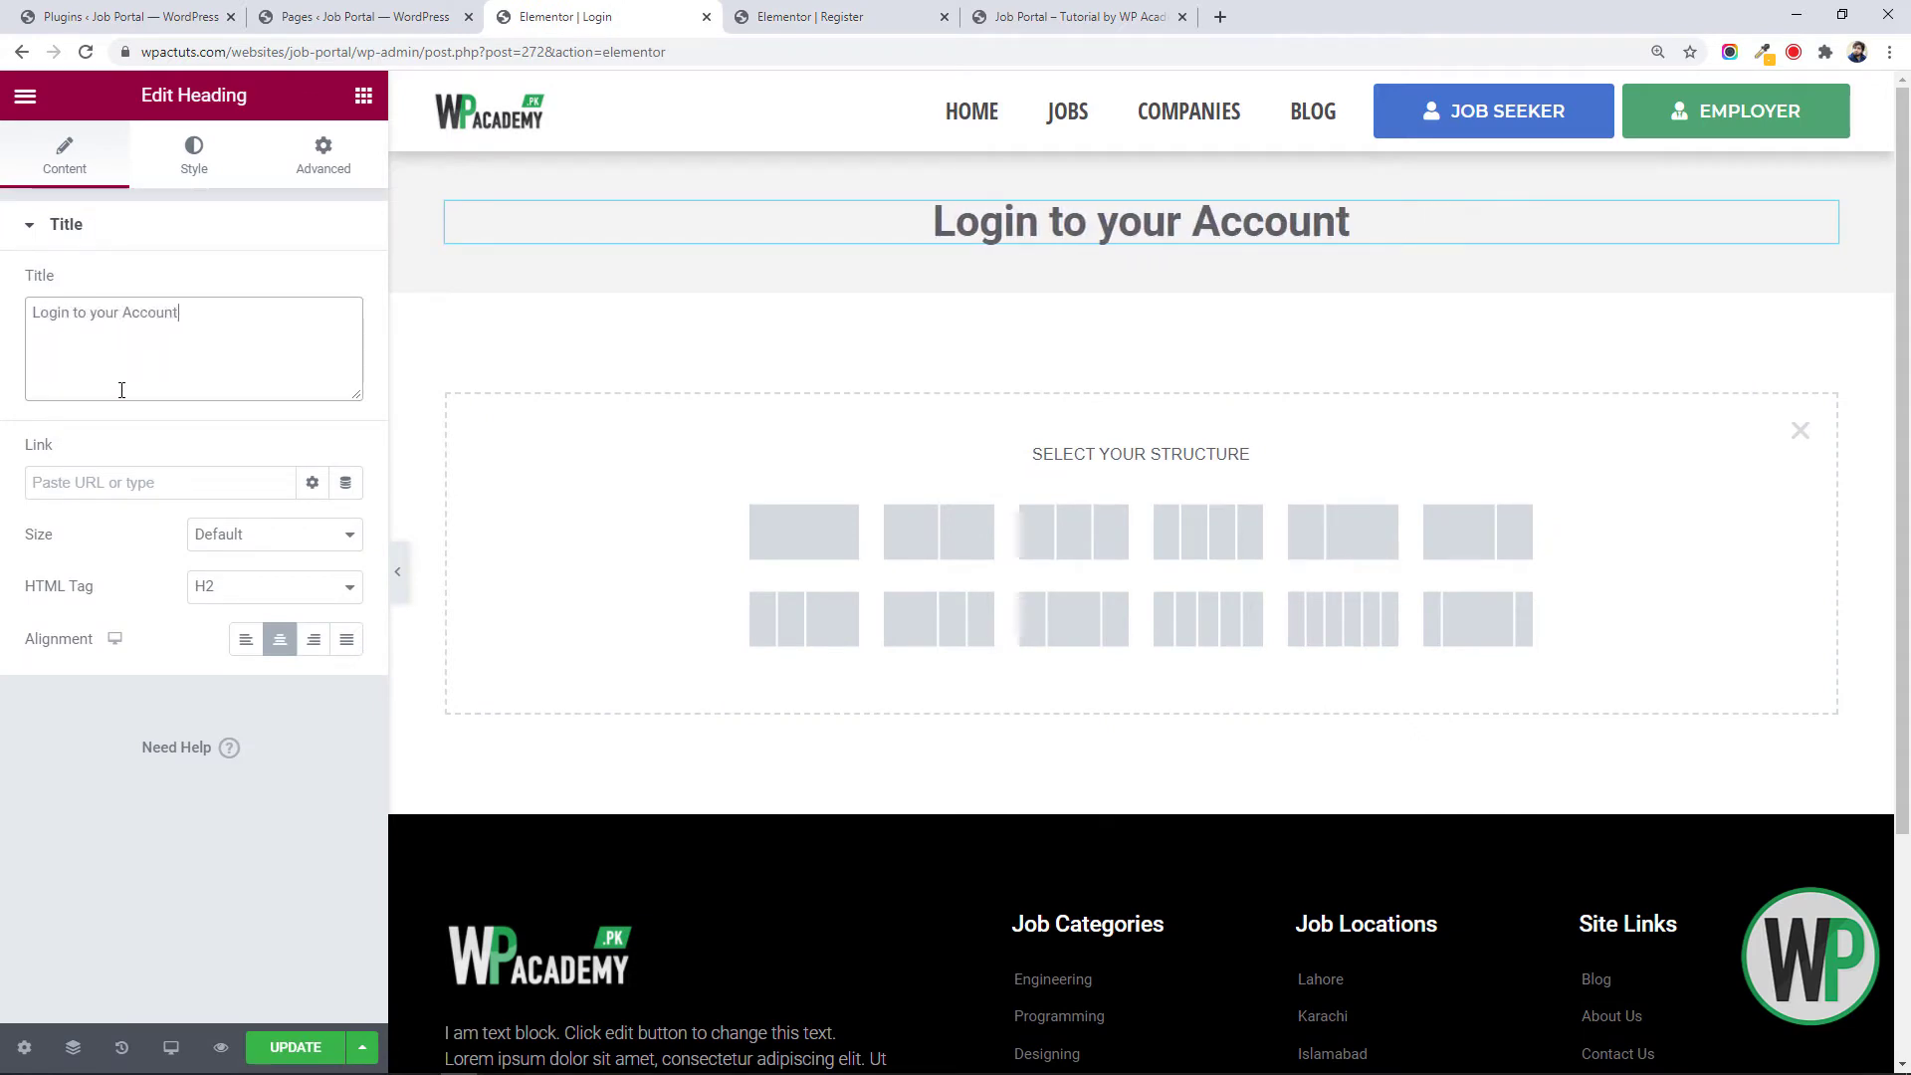
Copy the three-column form section from the Register page into the Login page and delete its tabs widget
left_click(810, 17)
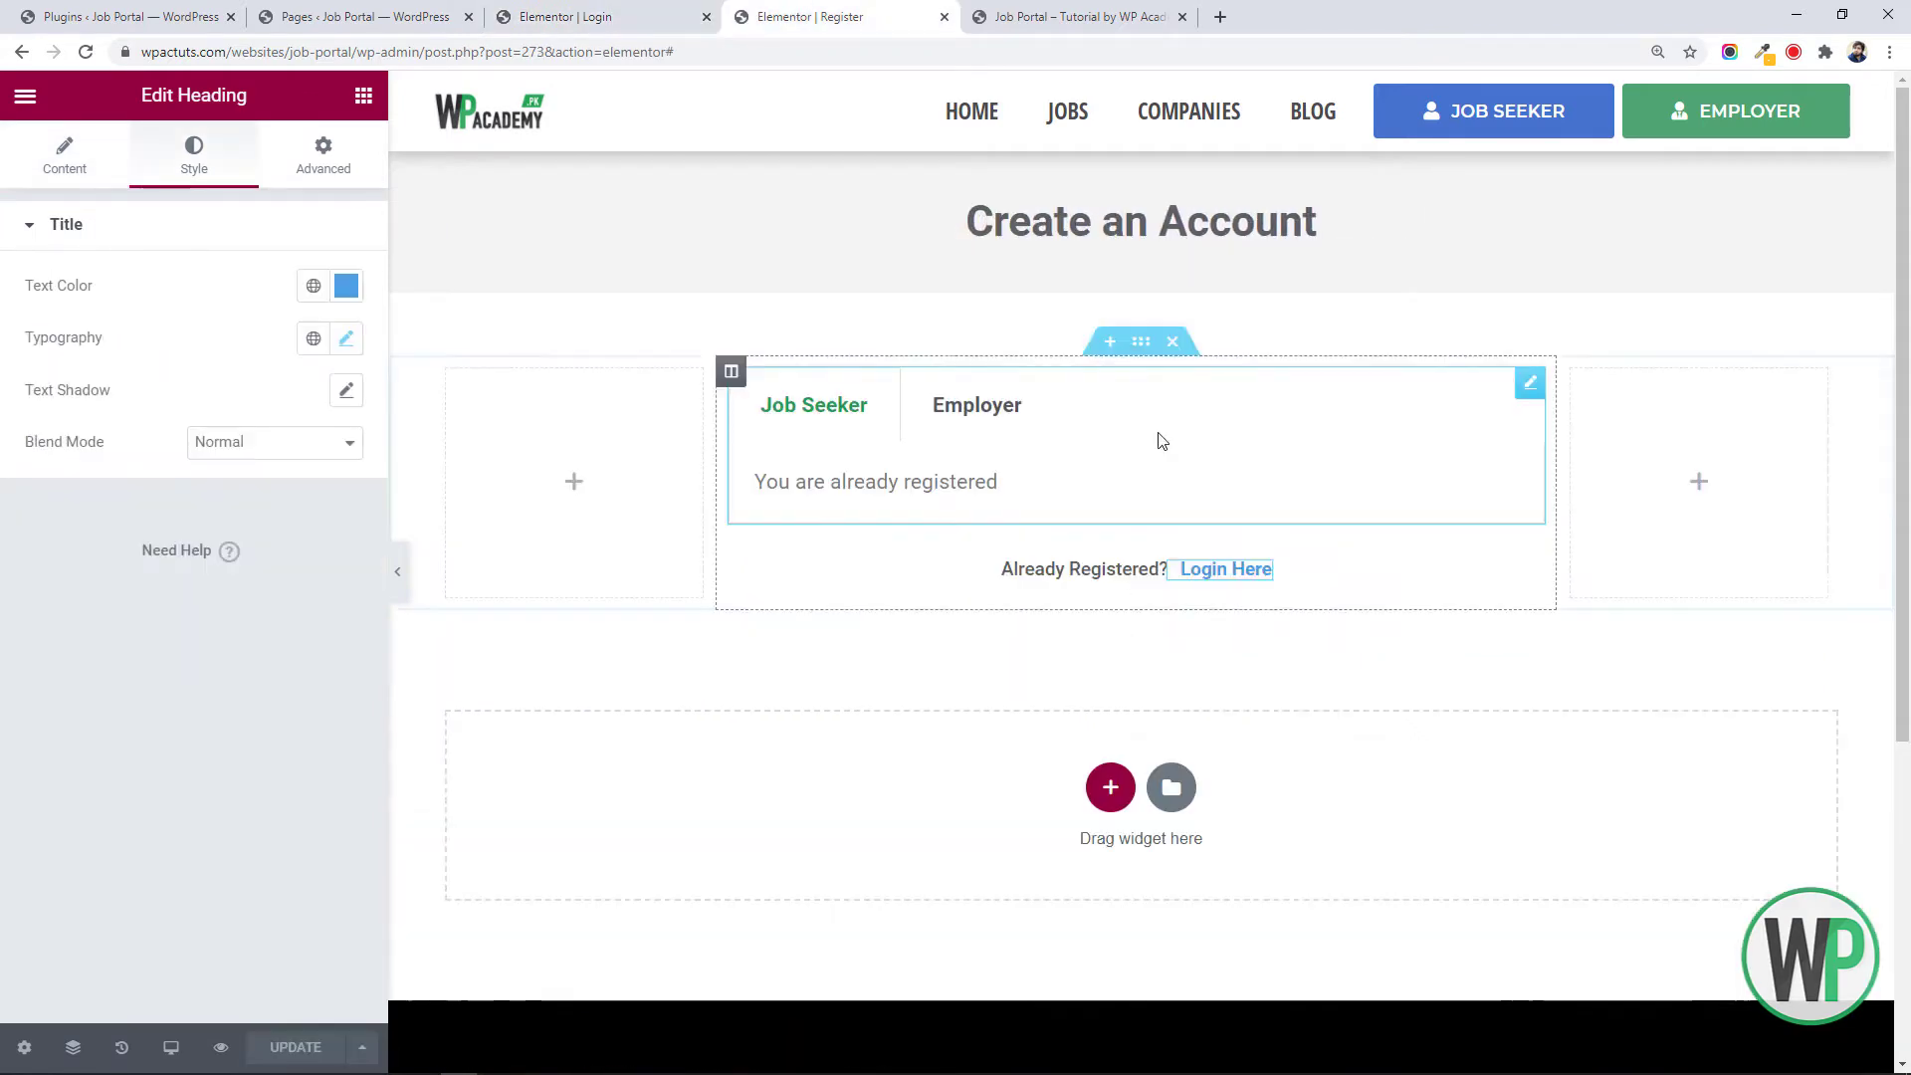
right_click(1139, 341)
left_click(1190, 441)
left_click(597, 18)
right_click(955, 428)
left_click(1005, 458)
right_click(1223, 428)
left_click(1322, 776)
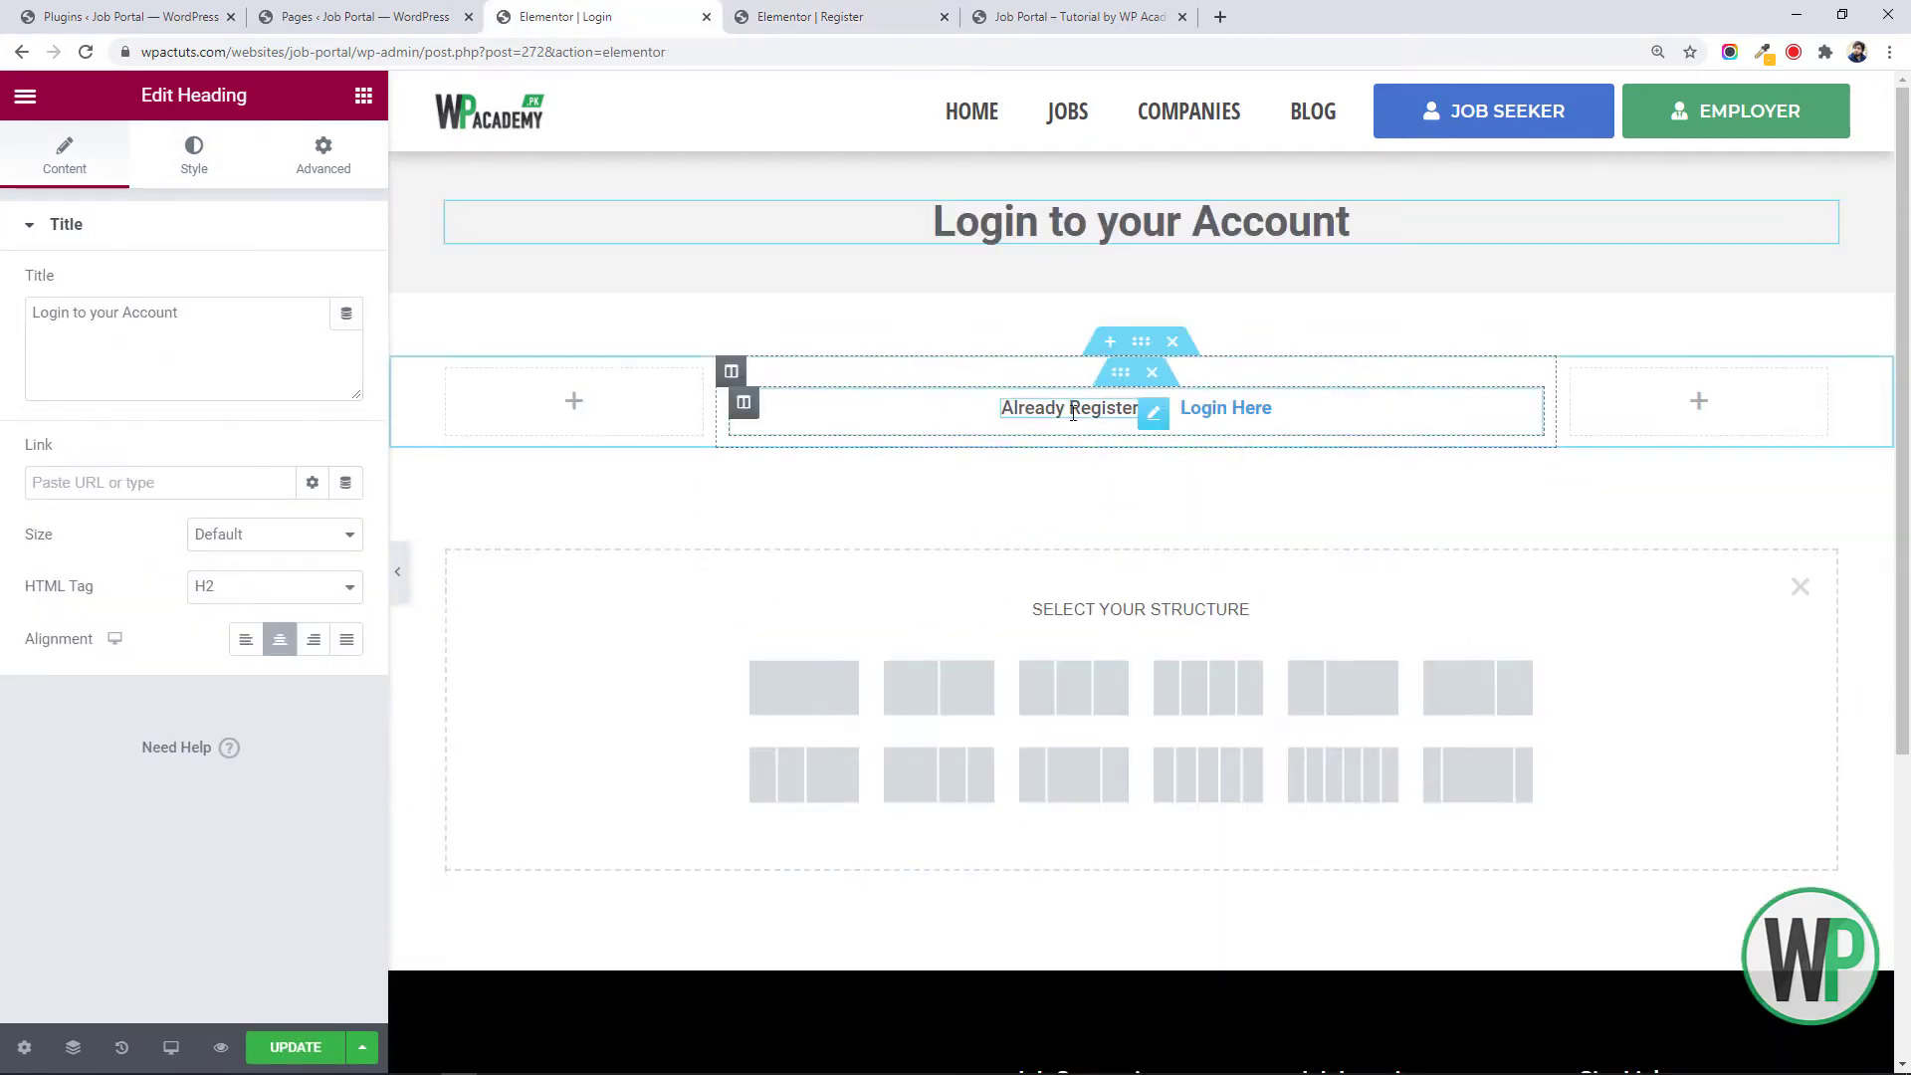
Add a single-column inner section above the "Already Registered?" line in the middle column
left_click(363, 95)
left_click_drag(149, 353, 896, 418)
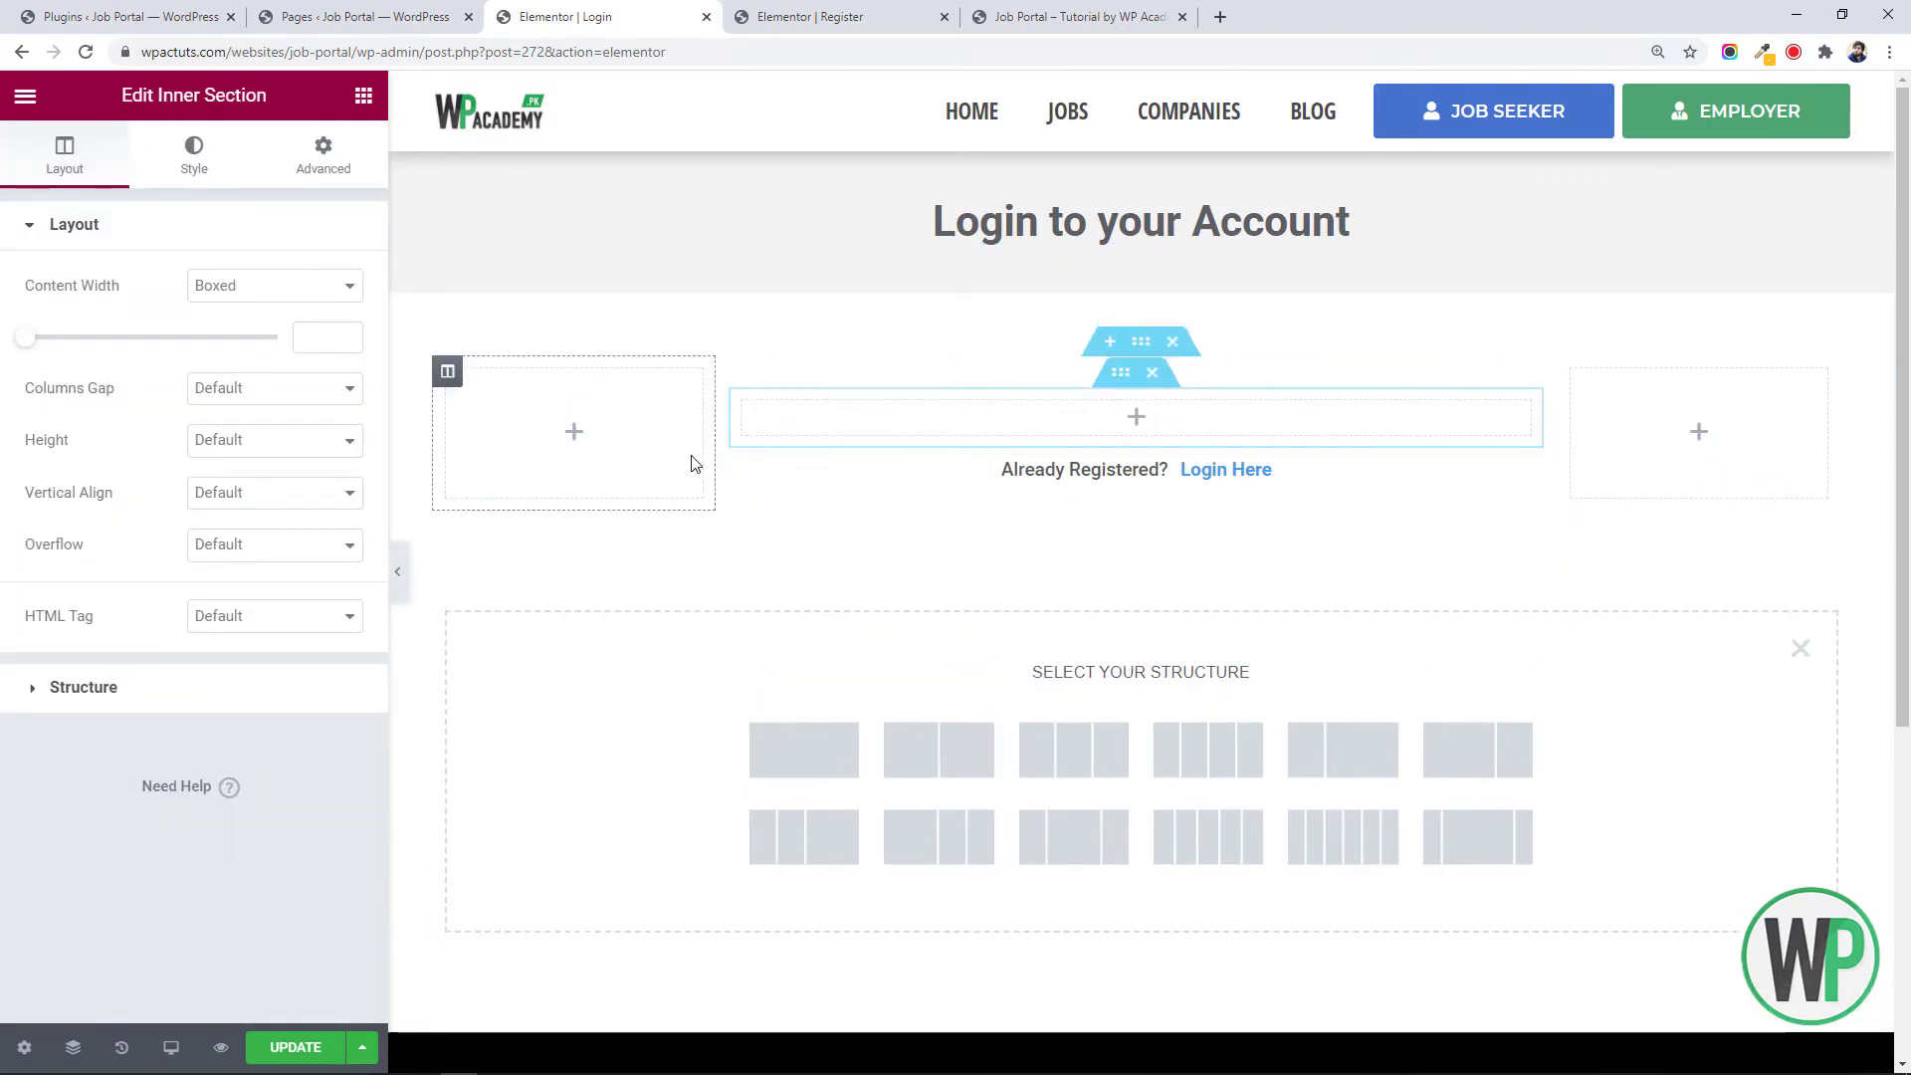
Copy the Default Login form's shortcode from the Ultimate Member forms list
left_click(354, 17)
left_click(249, 587)
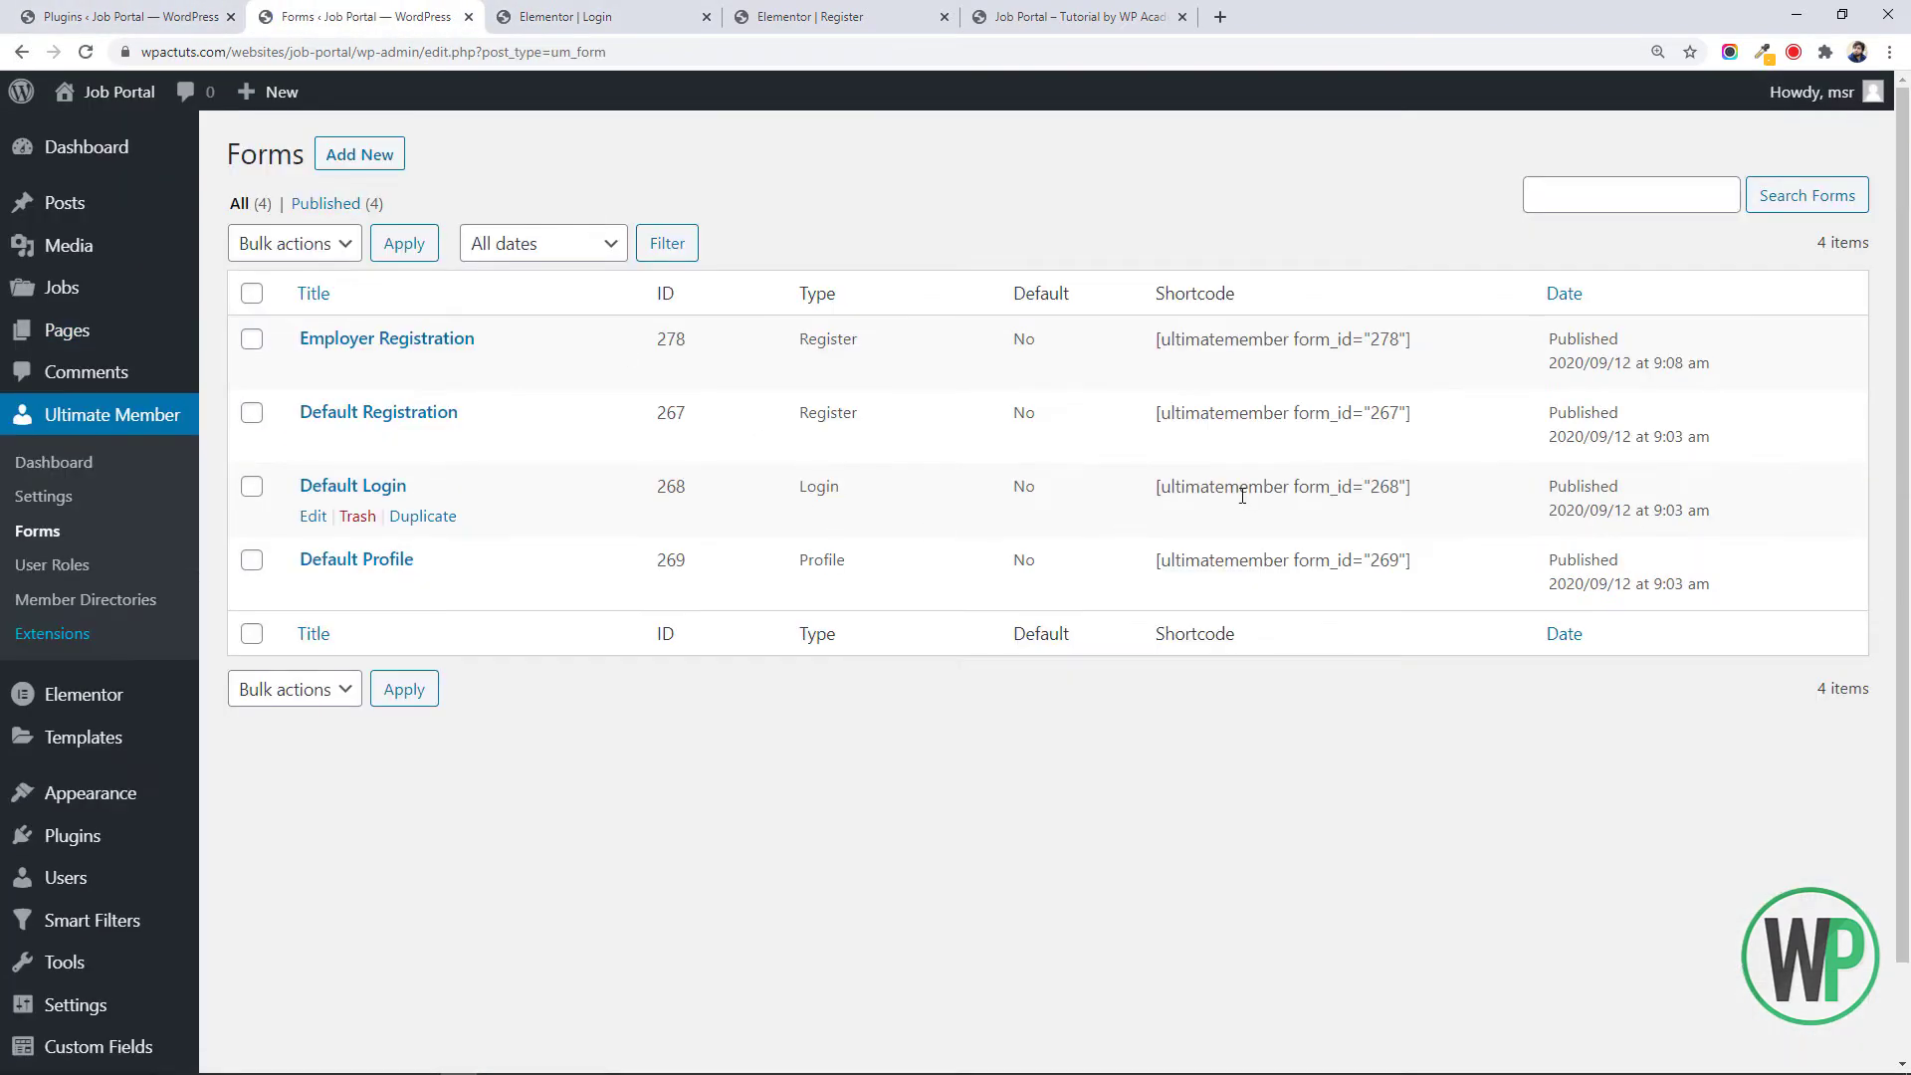
triple_click(1238, 482)
Place a Shortcode widget in the new inner section and enter [ultimatemember form_id="268"] as its shortcode
left_click(597, 17)
left_click(1136, 416)
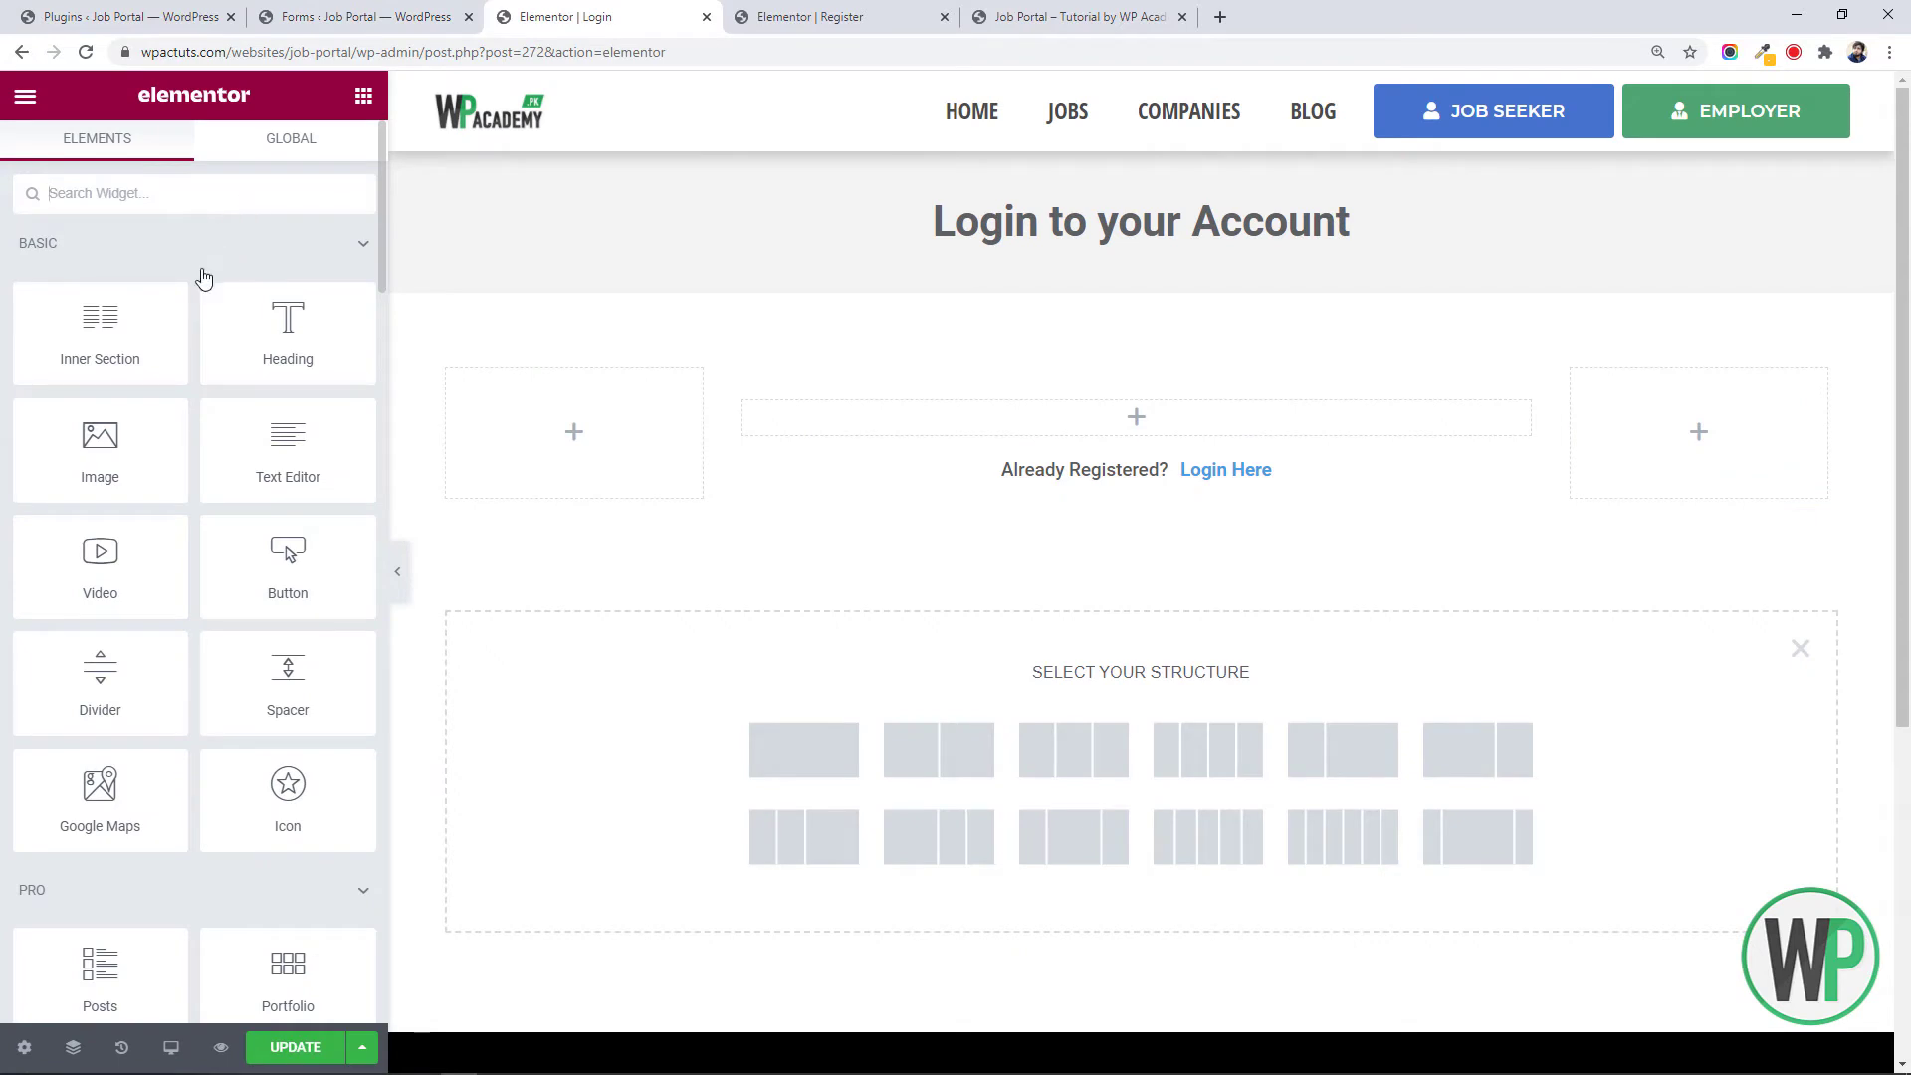
type("sho")
left_click_drag(92, 279, 1136, 416)
left_click(265, 371)
key("ctrl+v")
Set the top and bottom margins of the shortcode's inner section to 0
right_click(1144, 404)
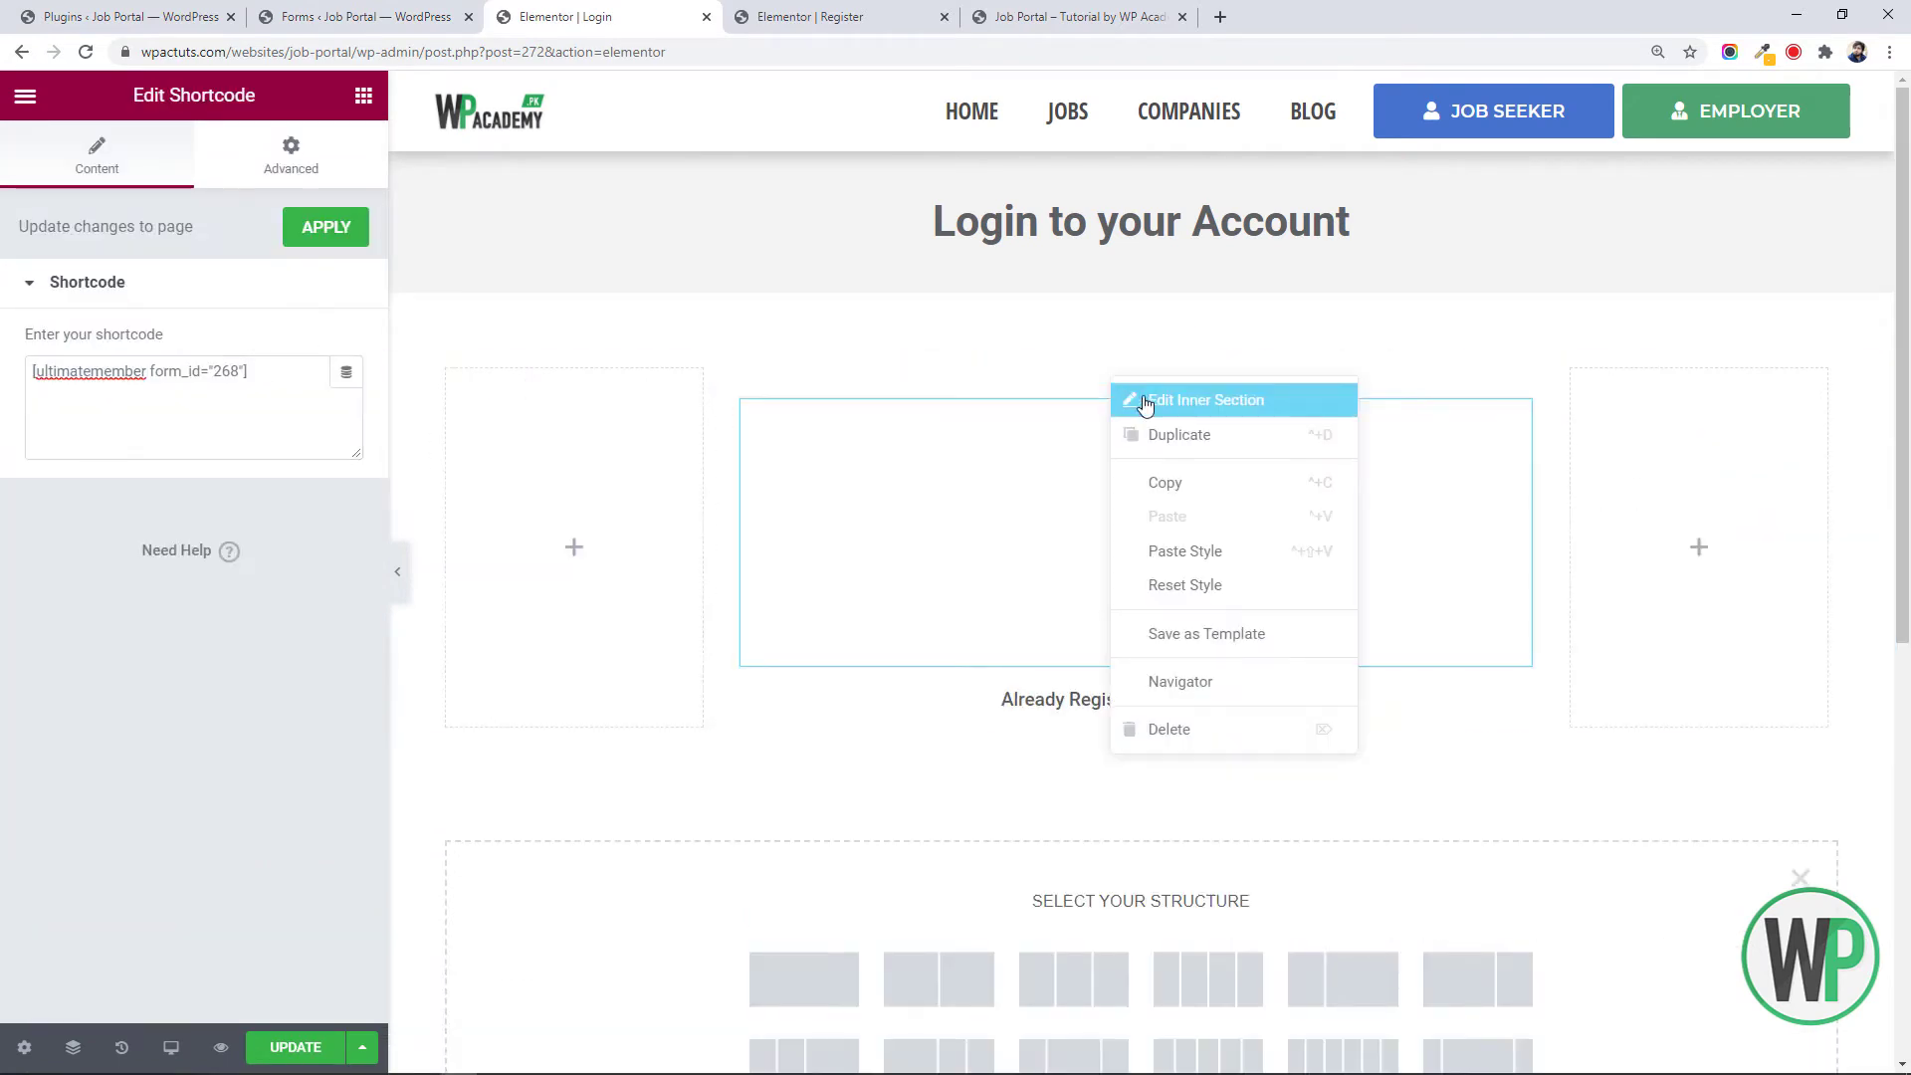
left_click(1145, 402)
Change the "Already Registered?" heading's title to "Want to create an account?"
right_click(1146, 696)
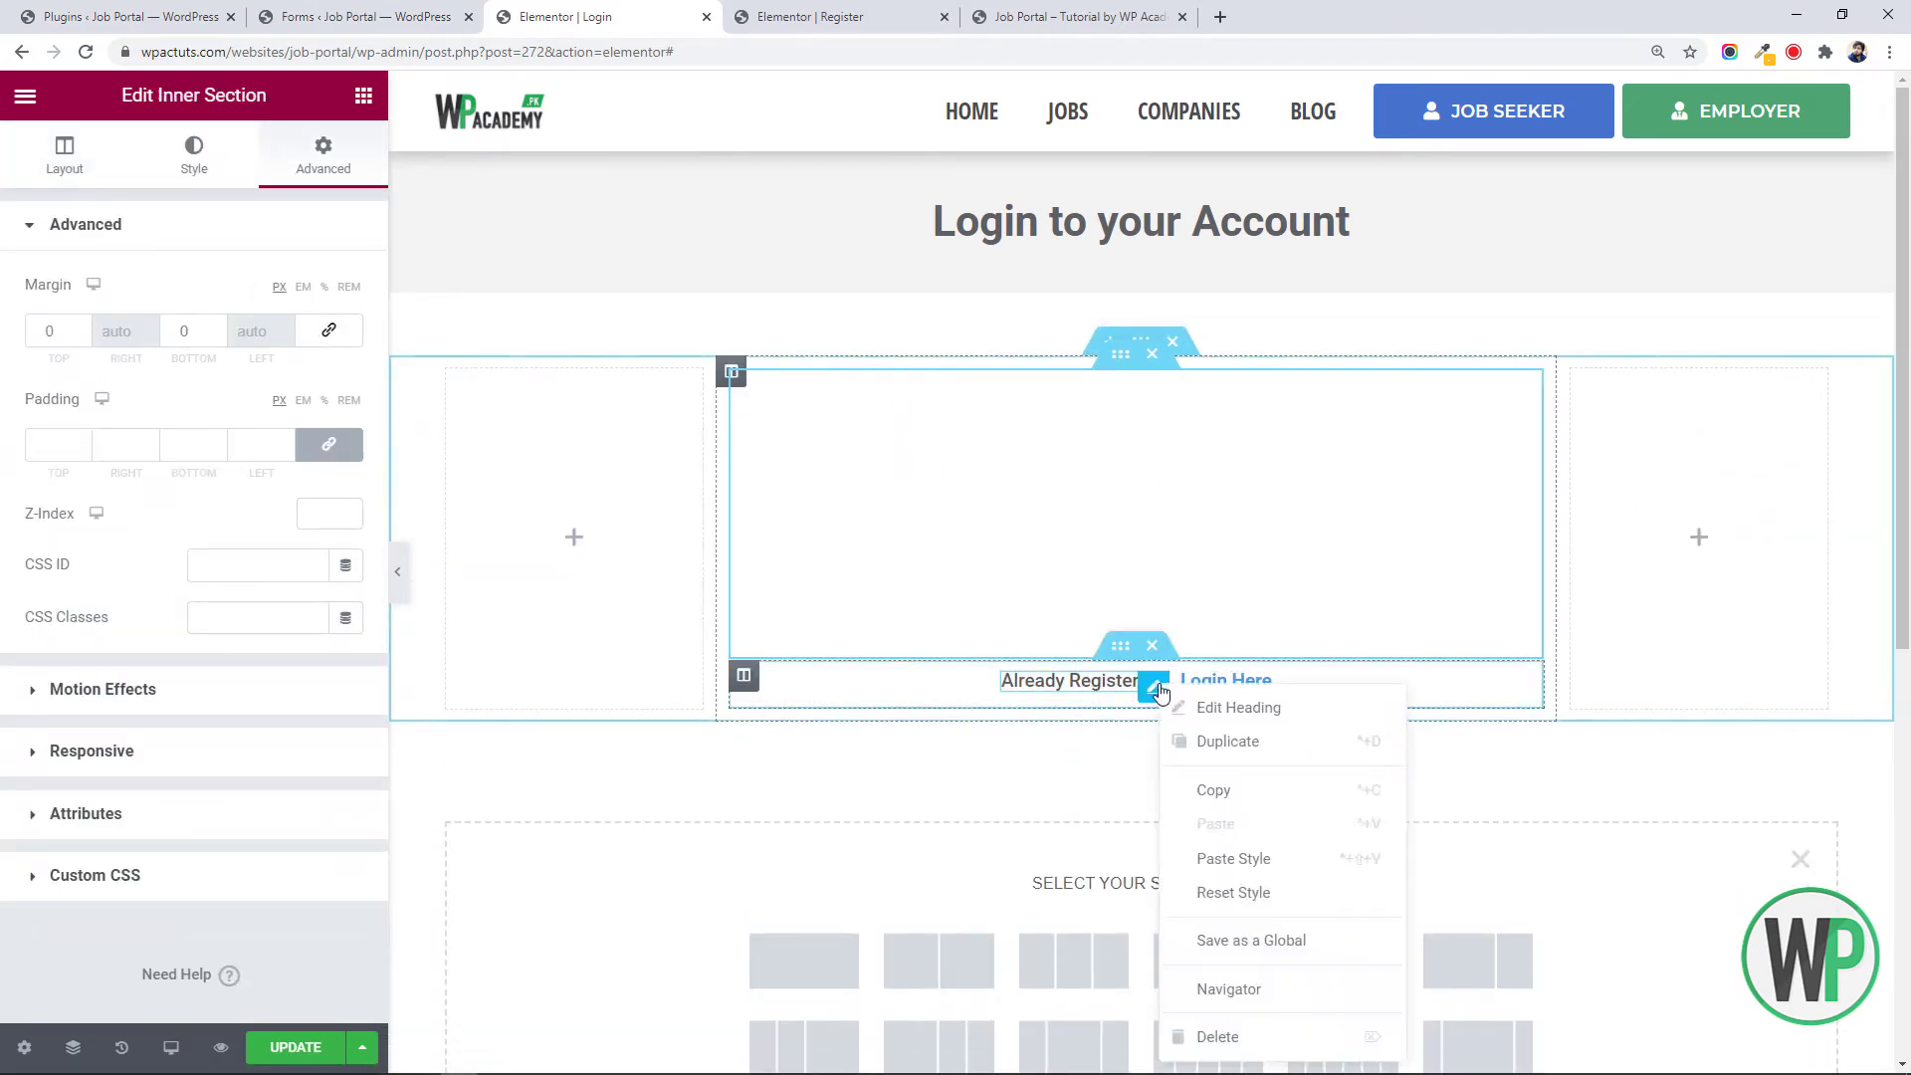
left_click(1217, 709)
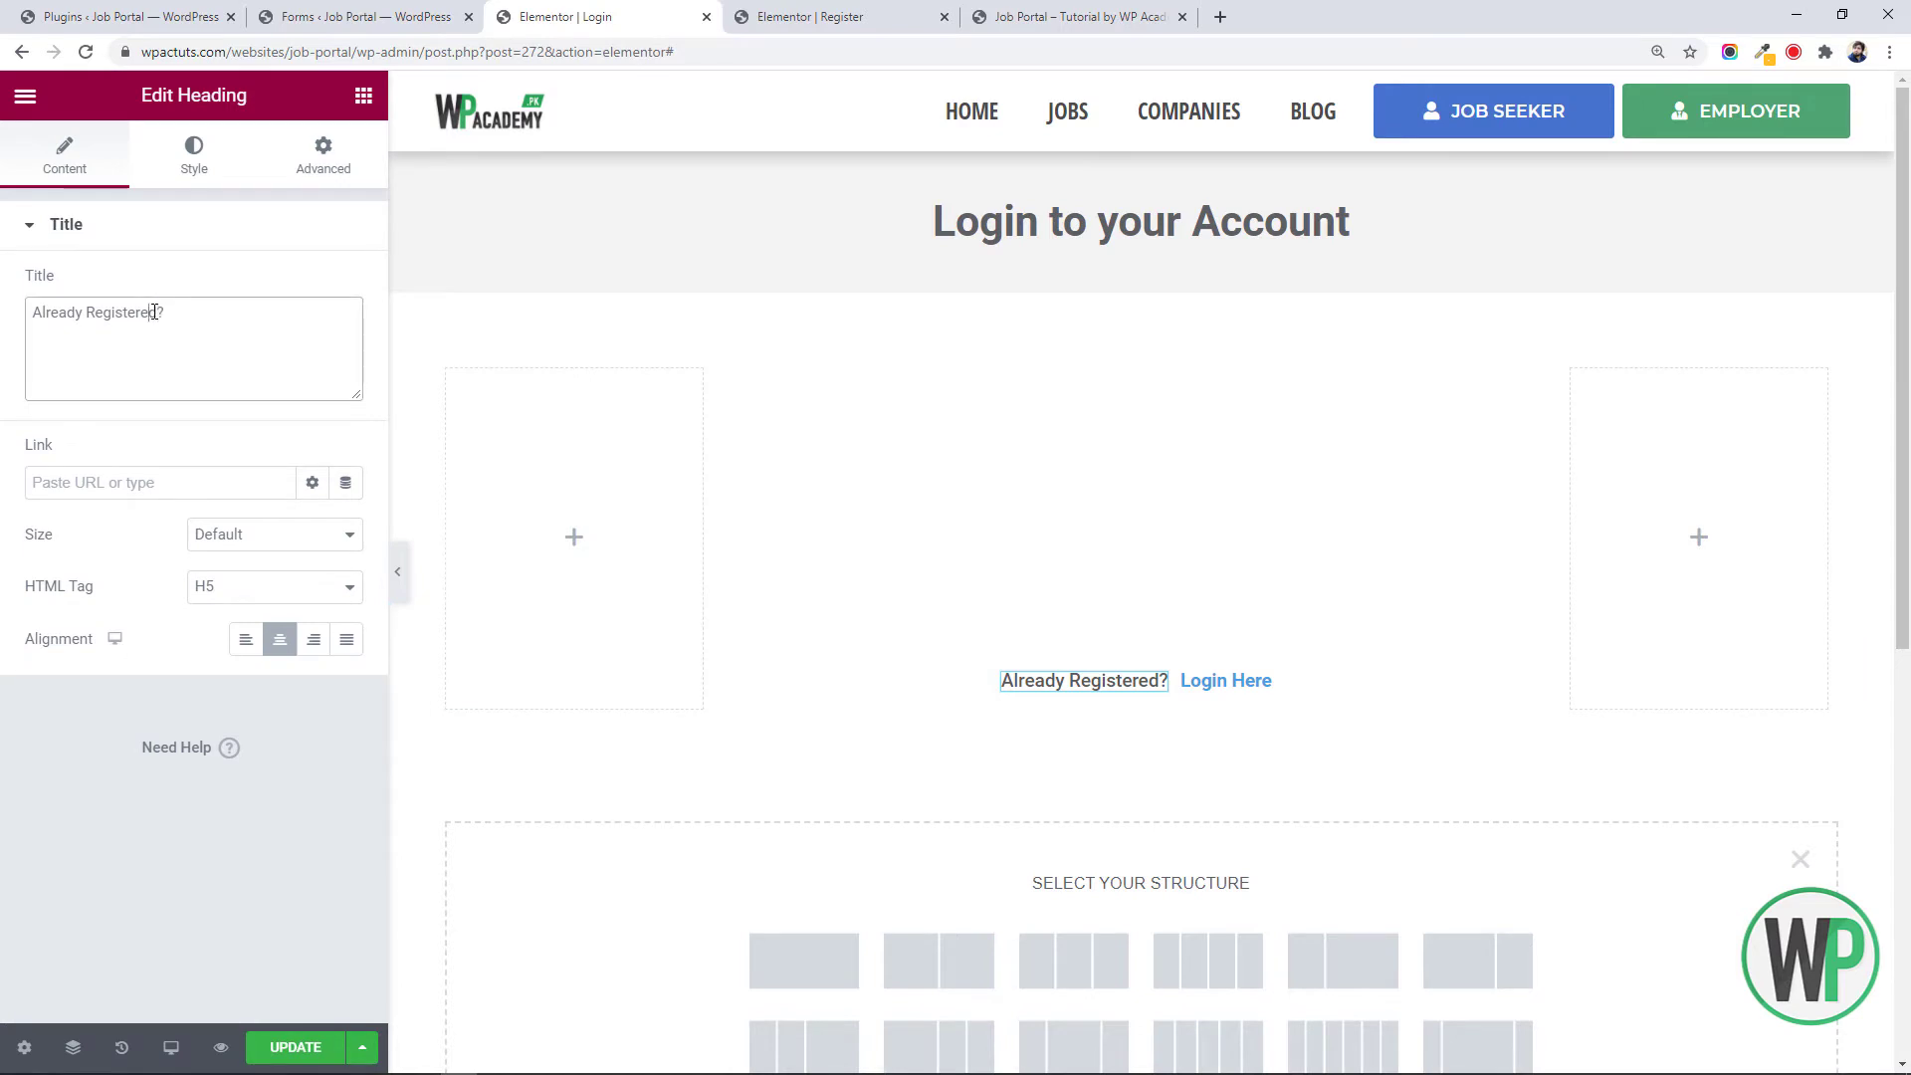
left_click_drag(154, 312, 33, 312)
key("BackSpace")
type("Want to create an account?")
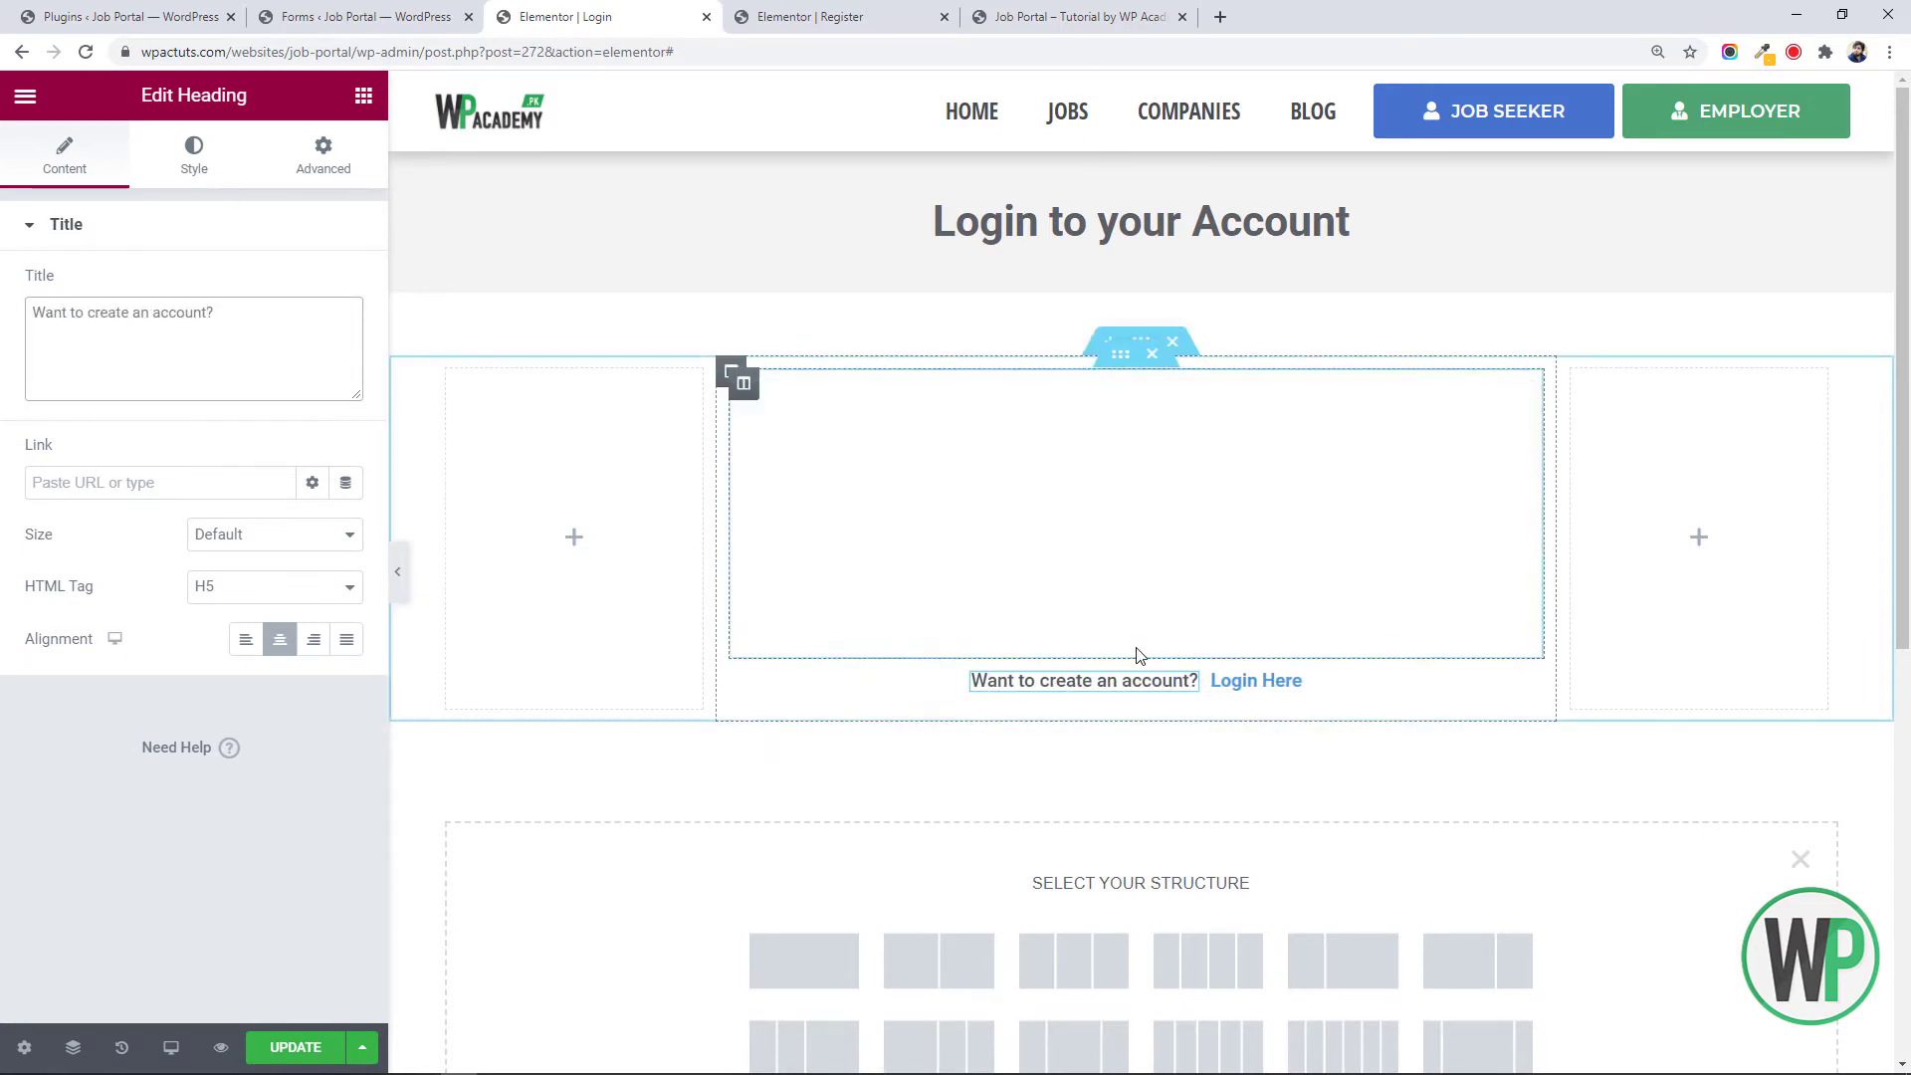
Change the "Login Here" heading's title to "Signup Here"
right_click(1280, 683)
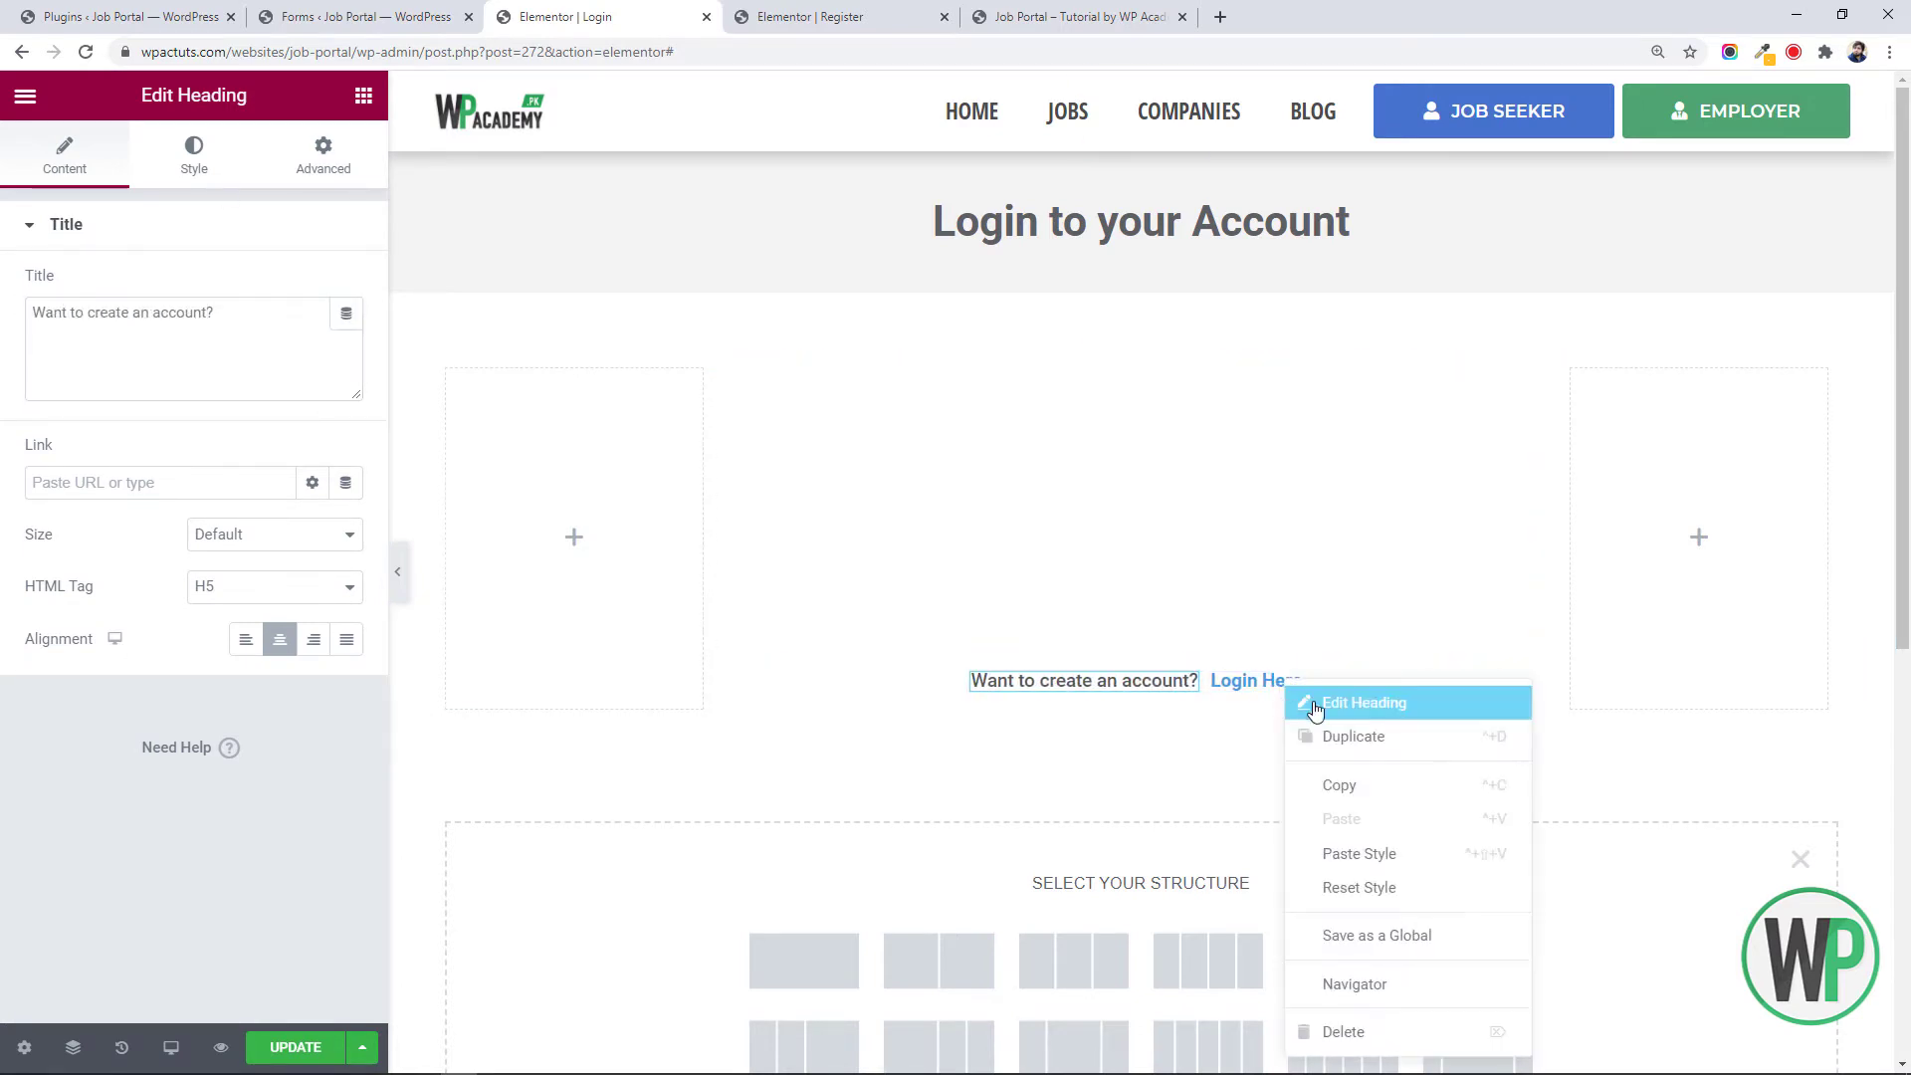
left_click(1364, 700)
left_click_drag(99, 312, 30, 312)
type("Signup Here")
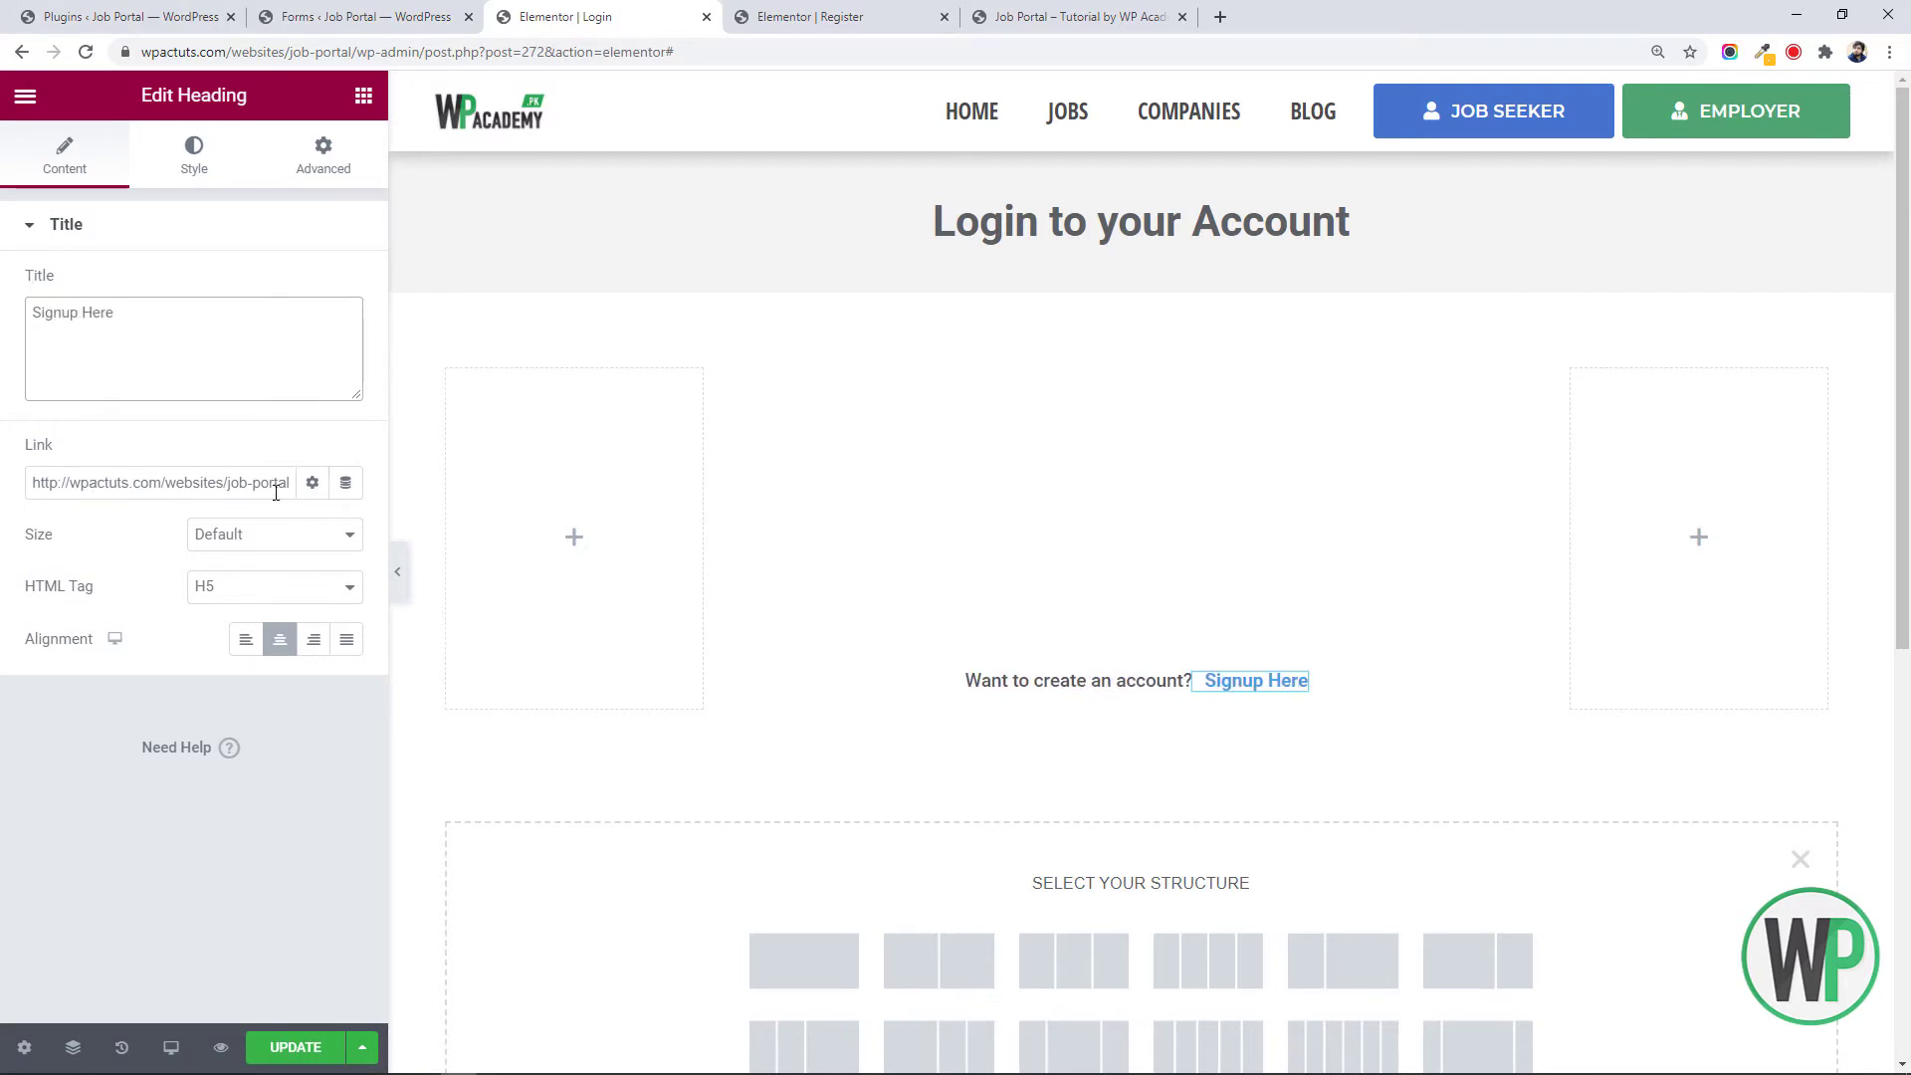
Replace the "Signup Here" heading's link with the Register page and update the Login page
left_click(199, 483)
key("ctrl+a")
key("BackSpace")
type("regis")
left_click(189, 529)
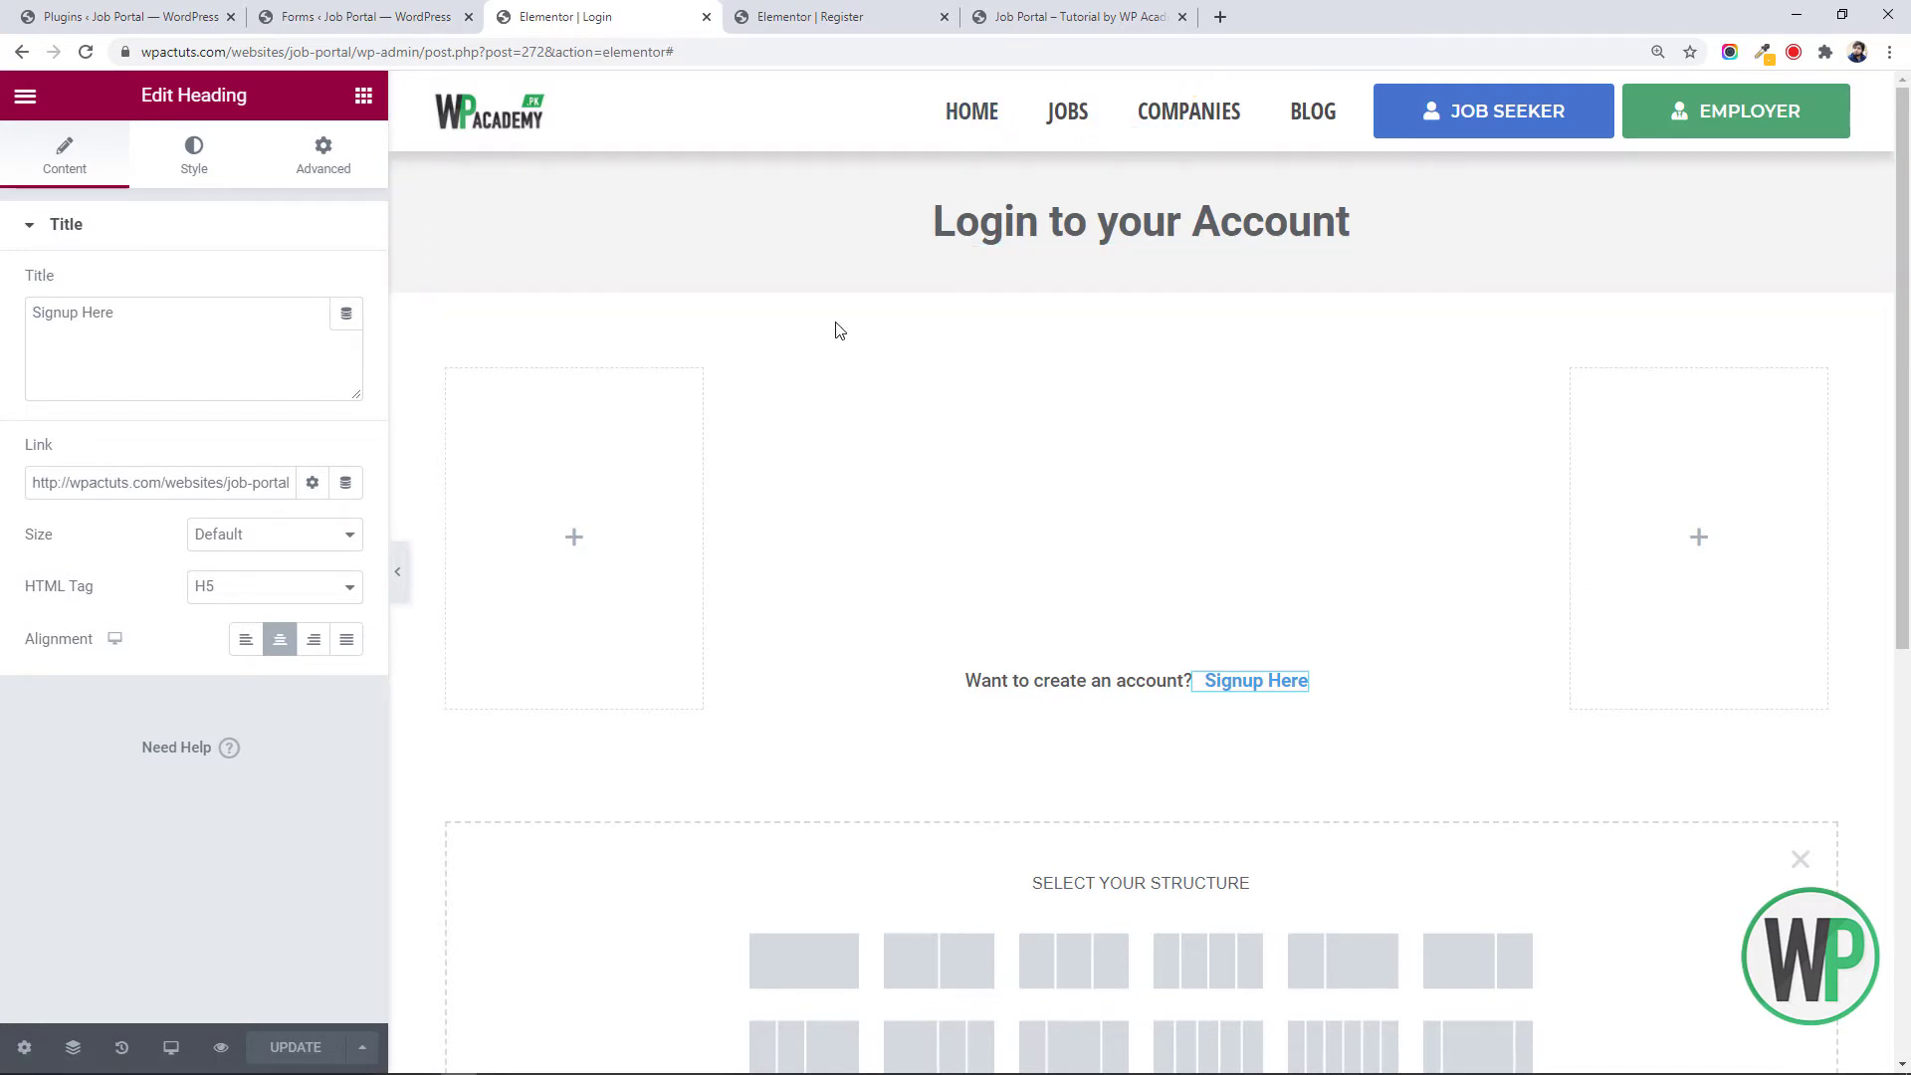
key("alt+Tab")
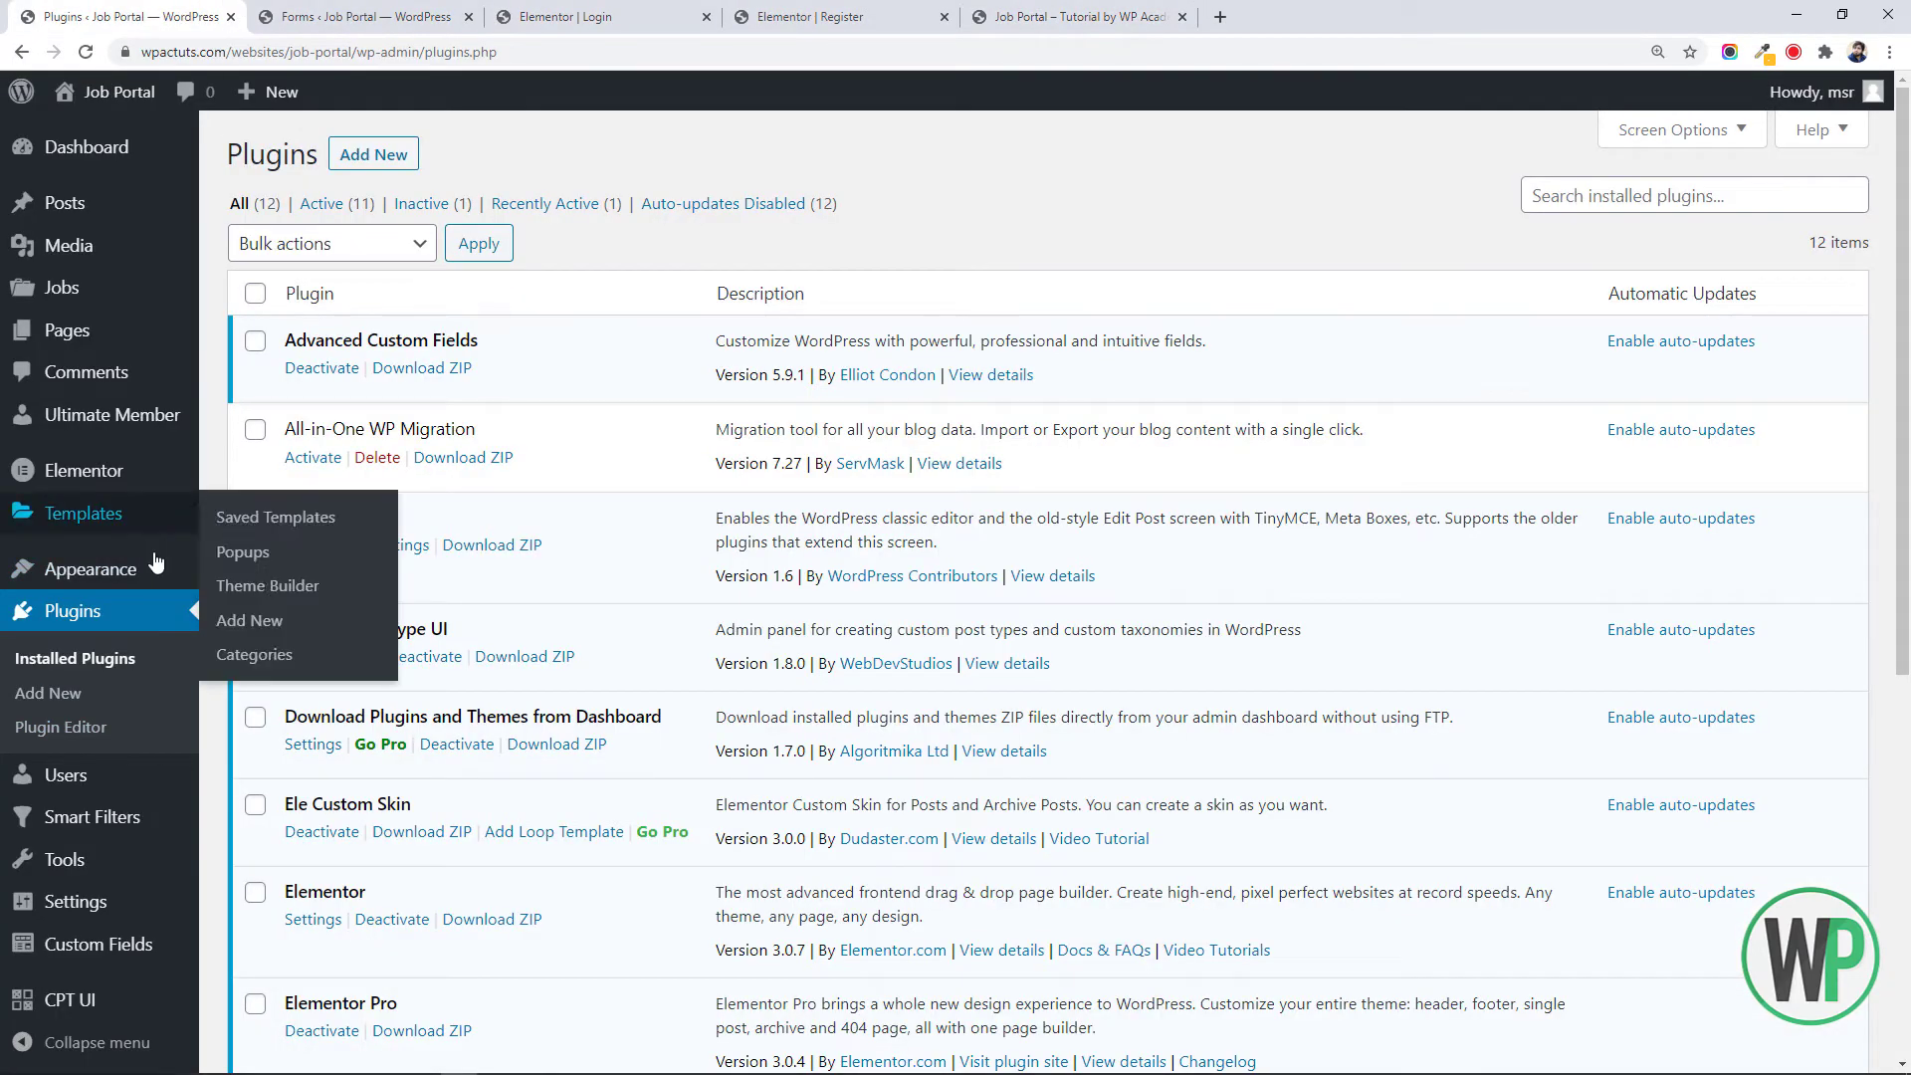
Open the Theme Builder templates in a new browser tab and edit the Header template with Elementor
right_click(279, 591)
left_click(328, 597)
left_click(438, 16)
left_click(1288, 10)
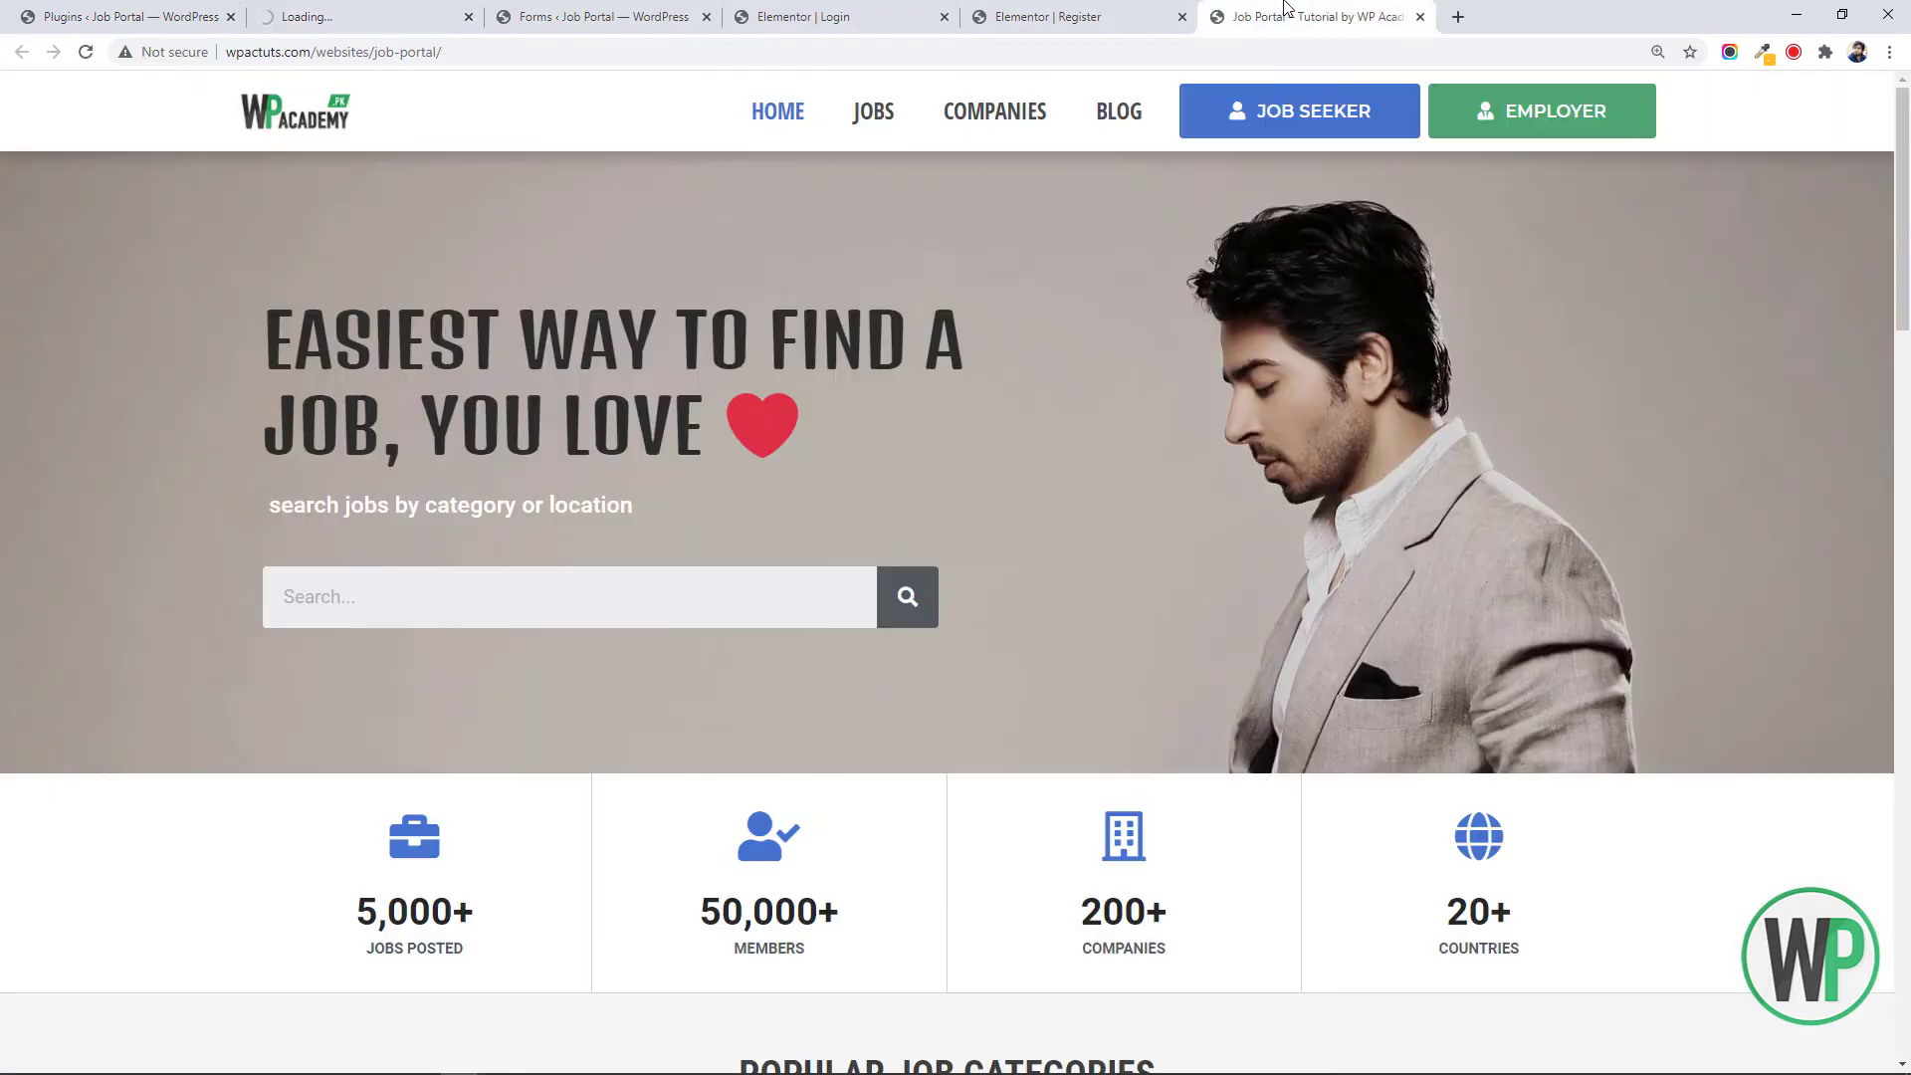
left_click(368, 10)
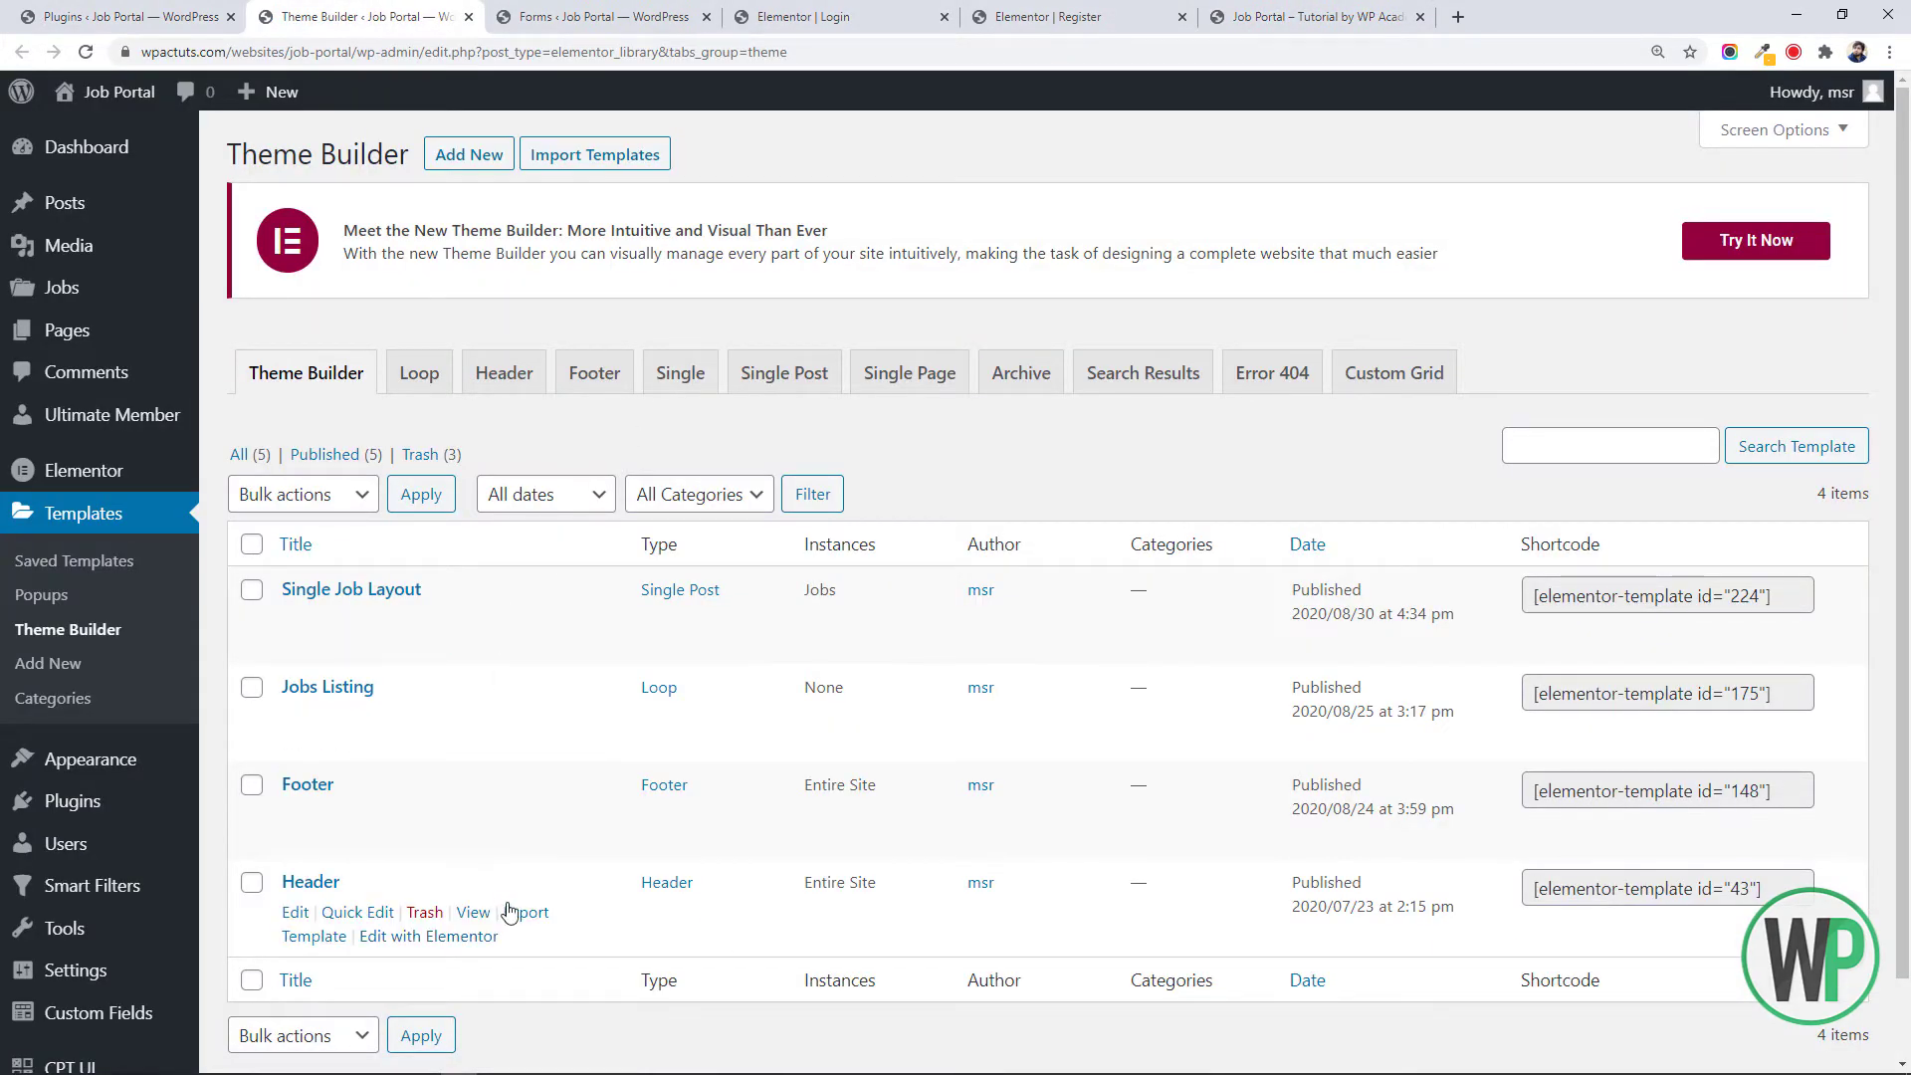
left_click(477, 939)
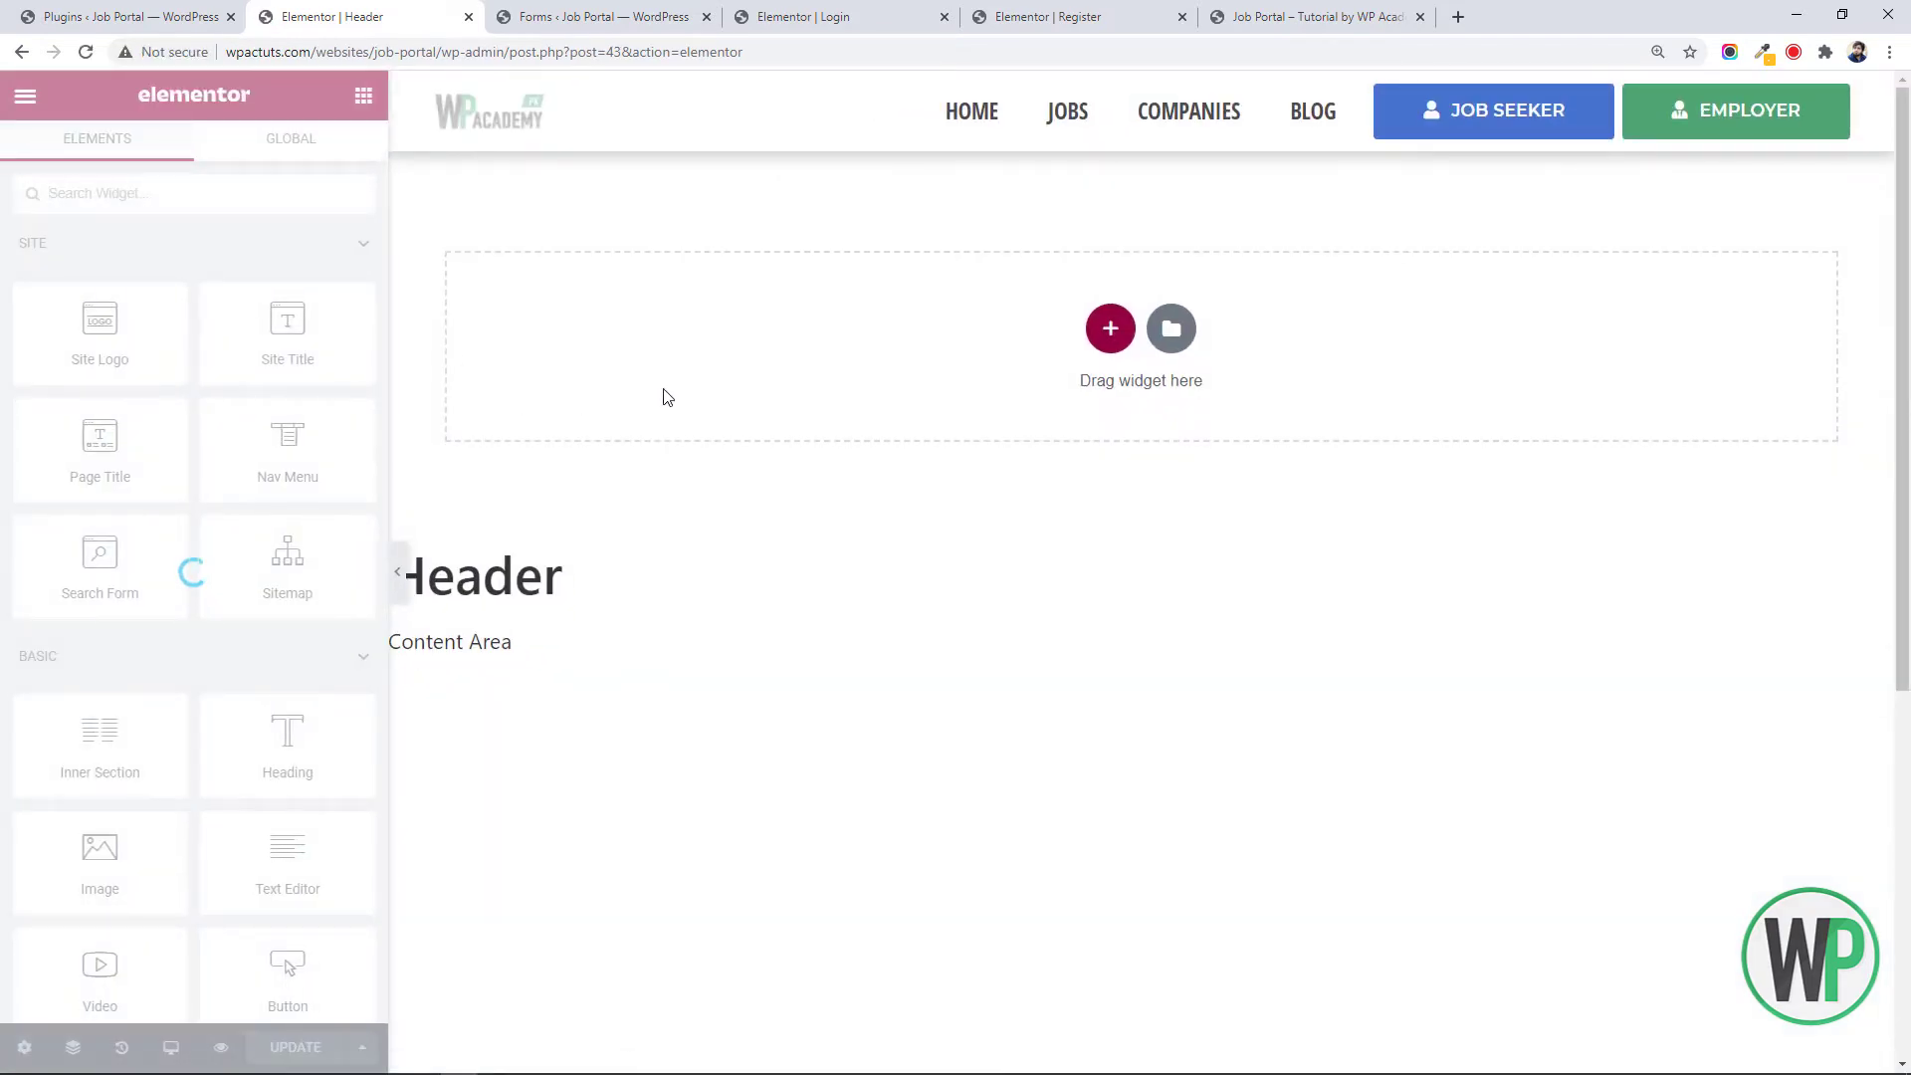
Link the header's Job Seeker button to the Register page and copy that link
right_click(1468, 119)
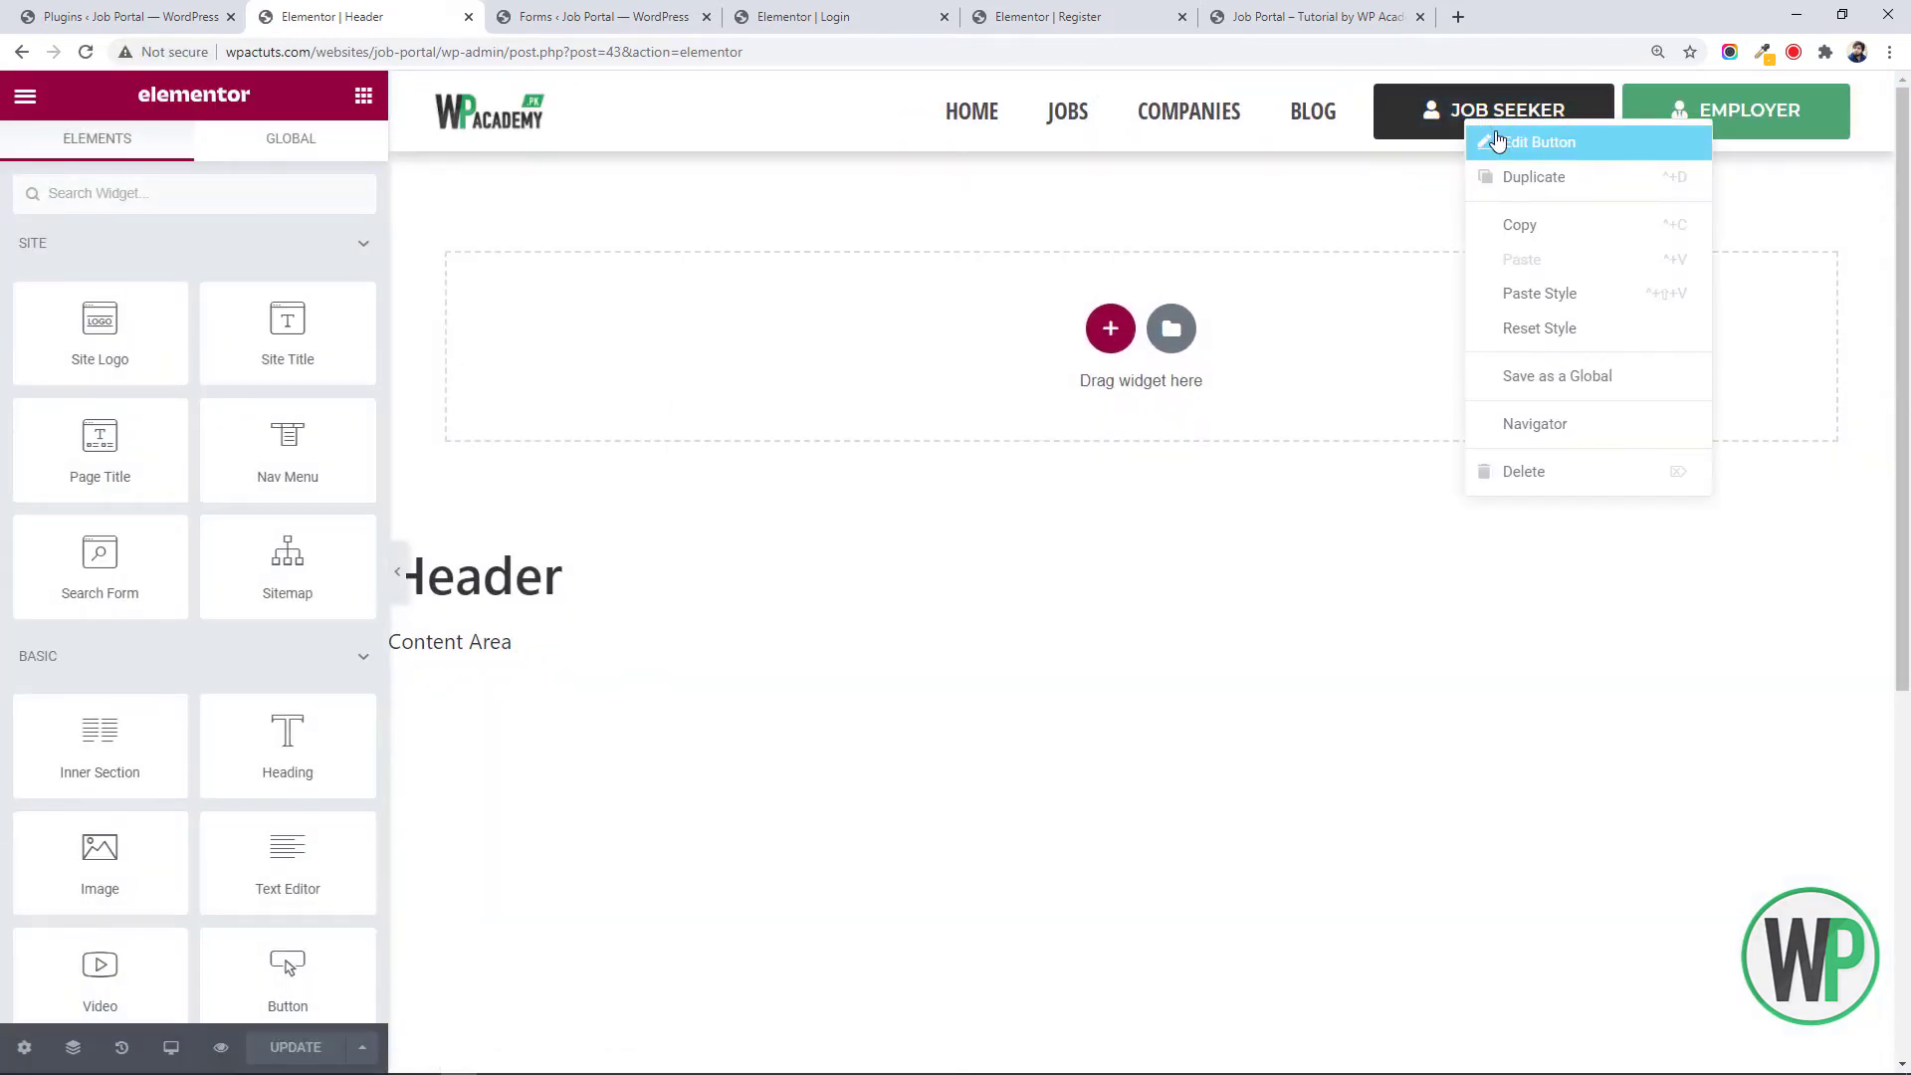
left_click(1498, 140)
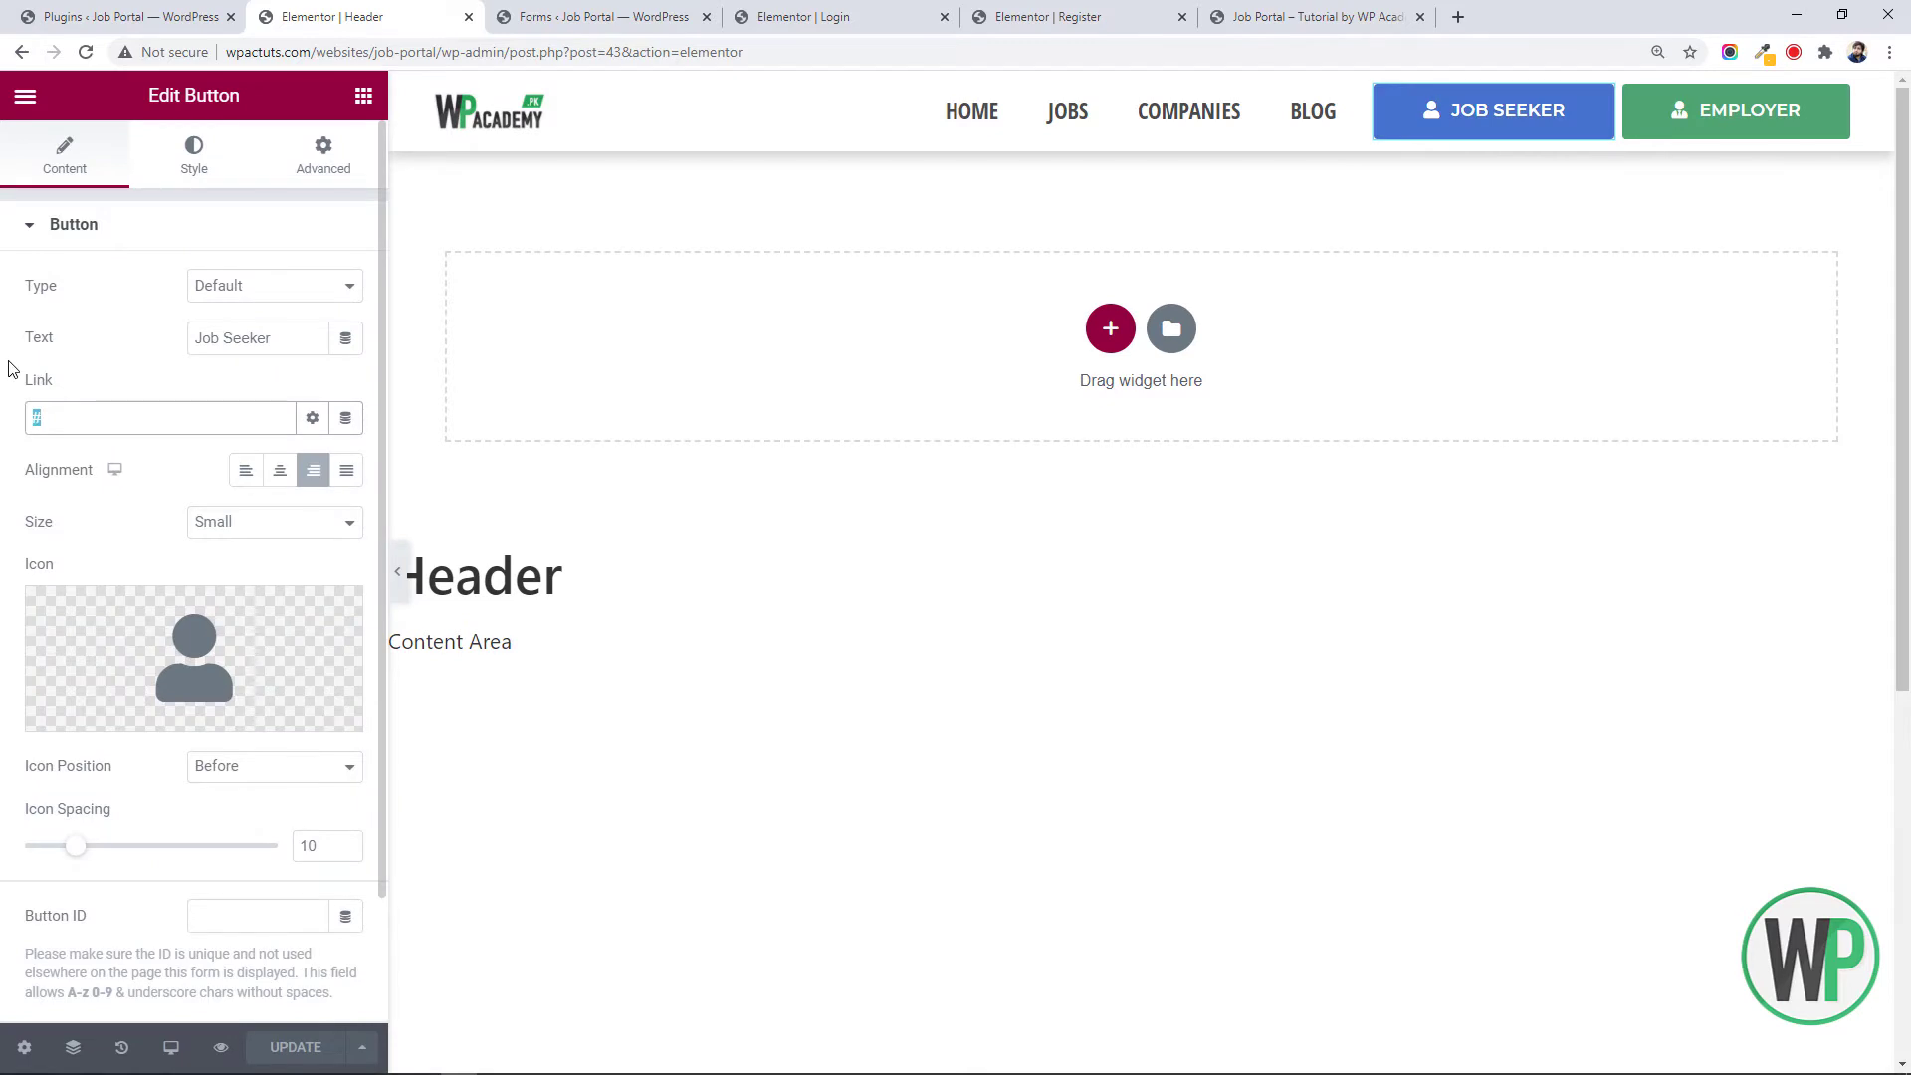
key("BackSpace")
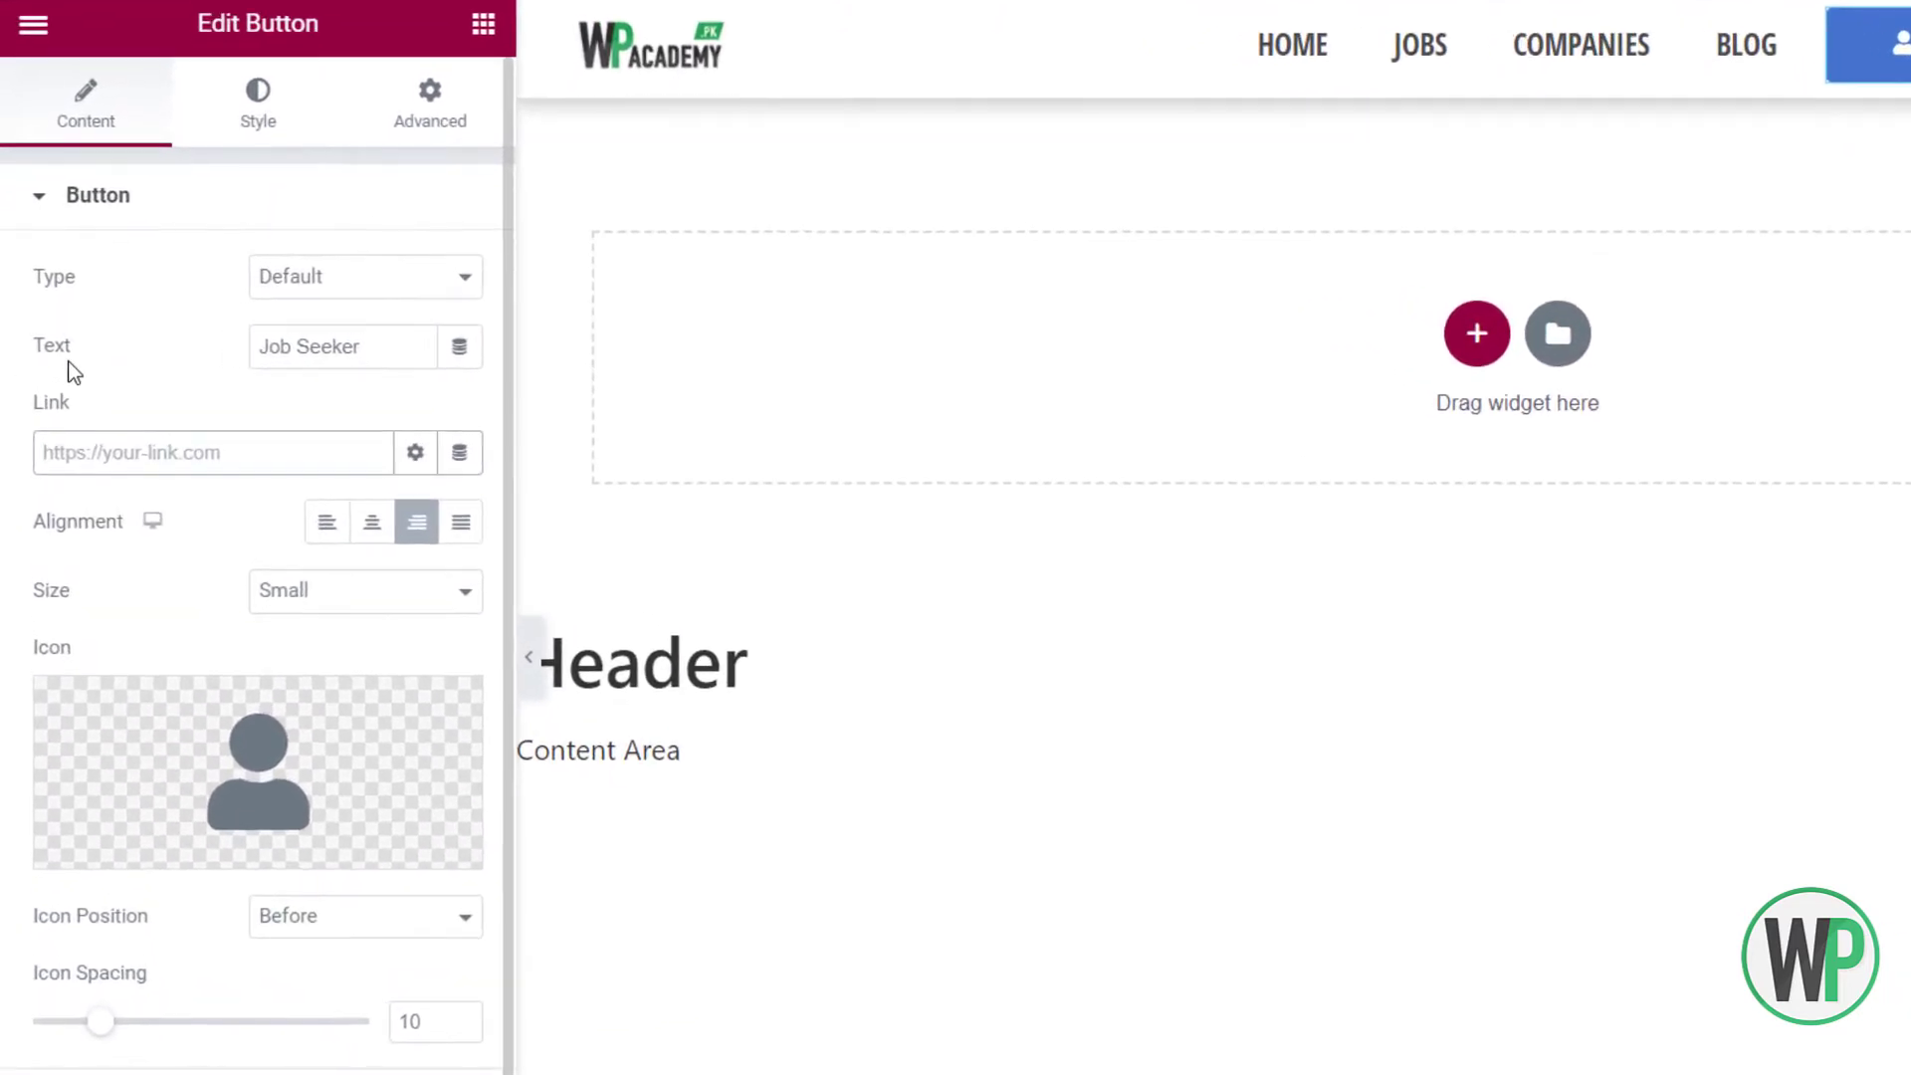
type("reg")
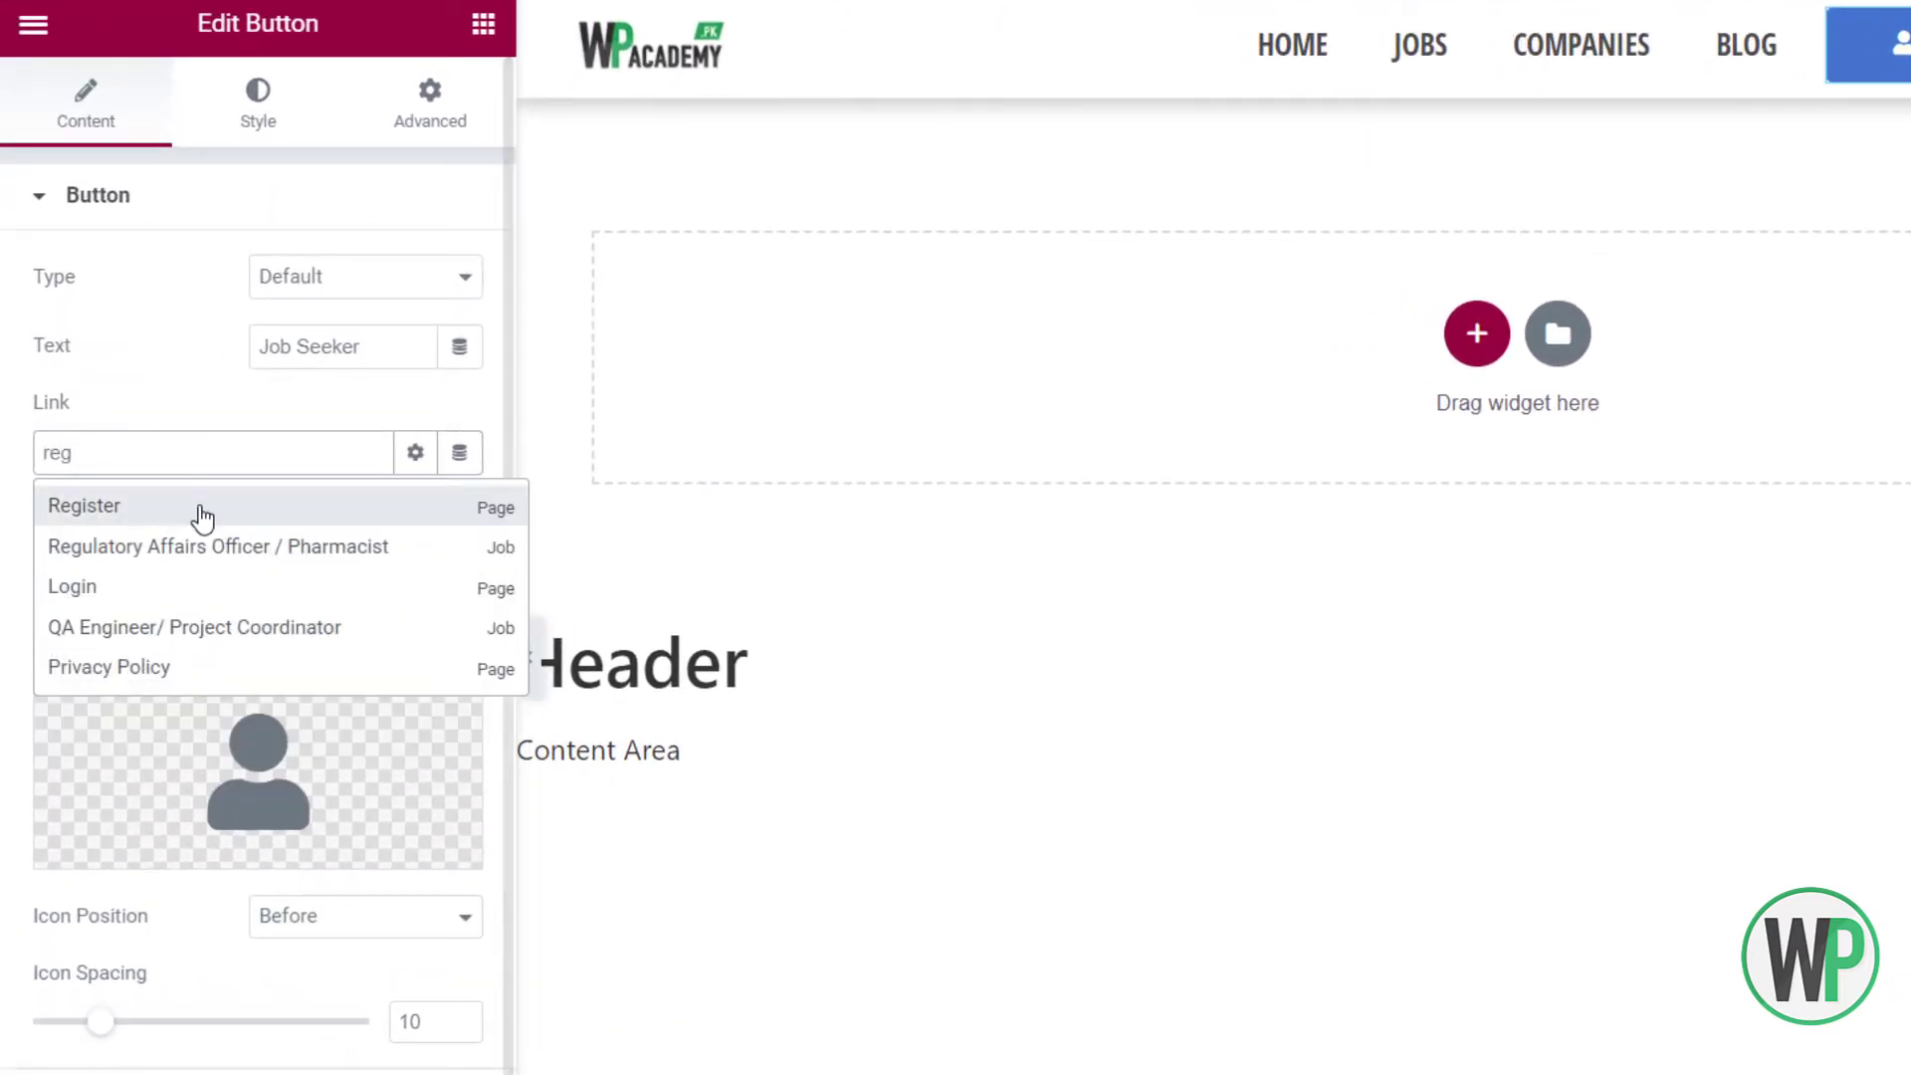
left_click(207, 503)
triple_click(202, 462)
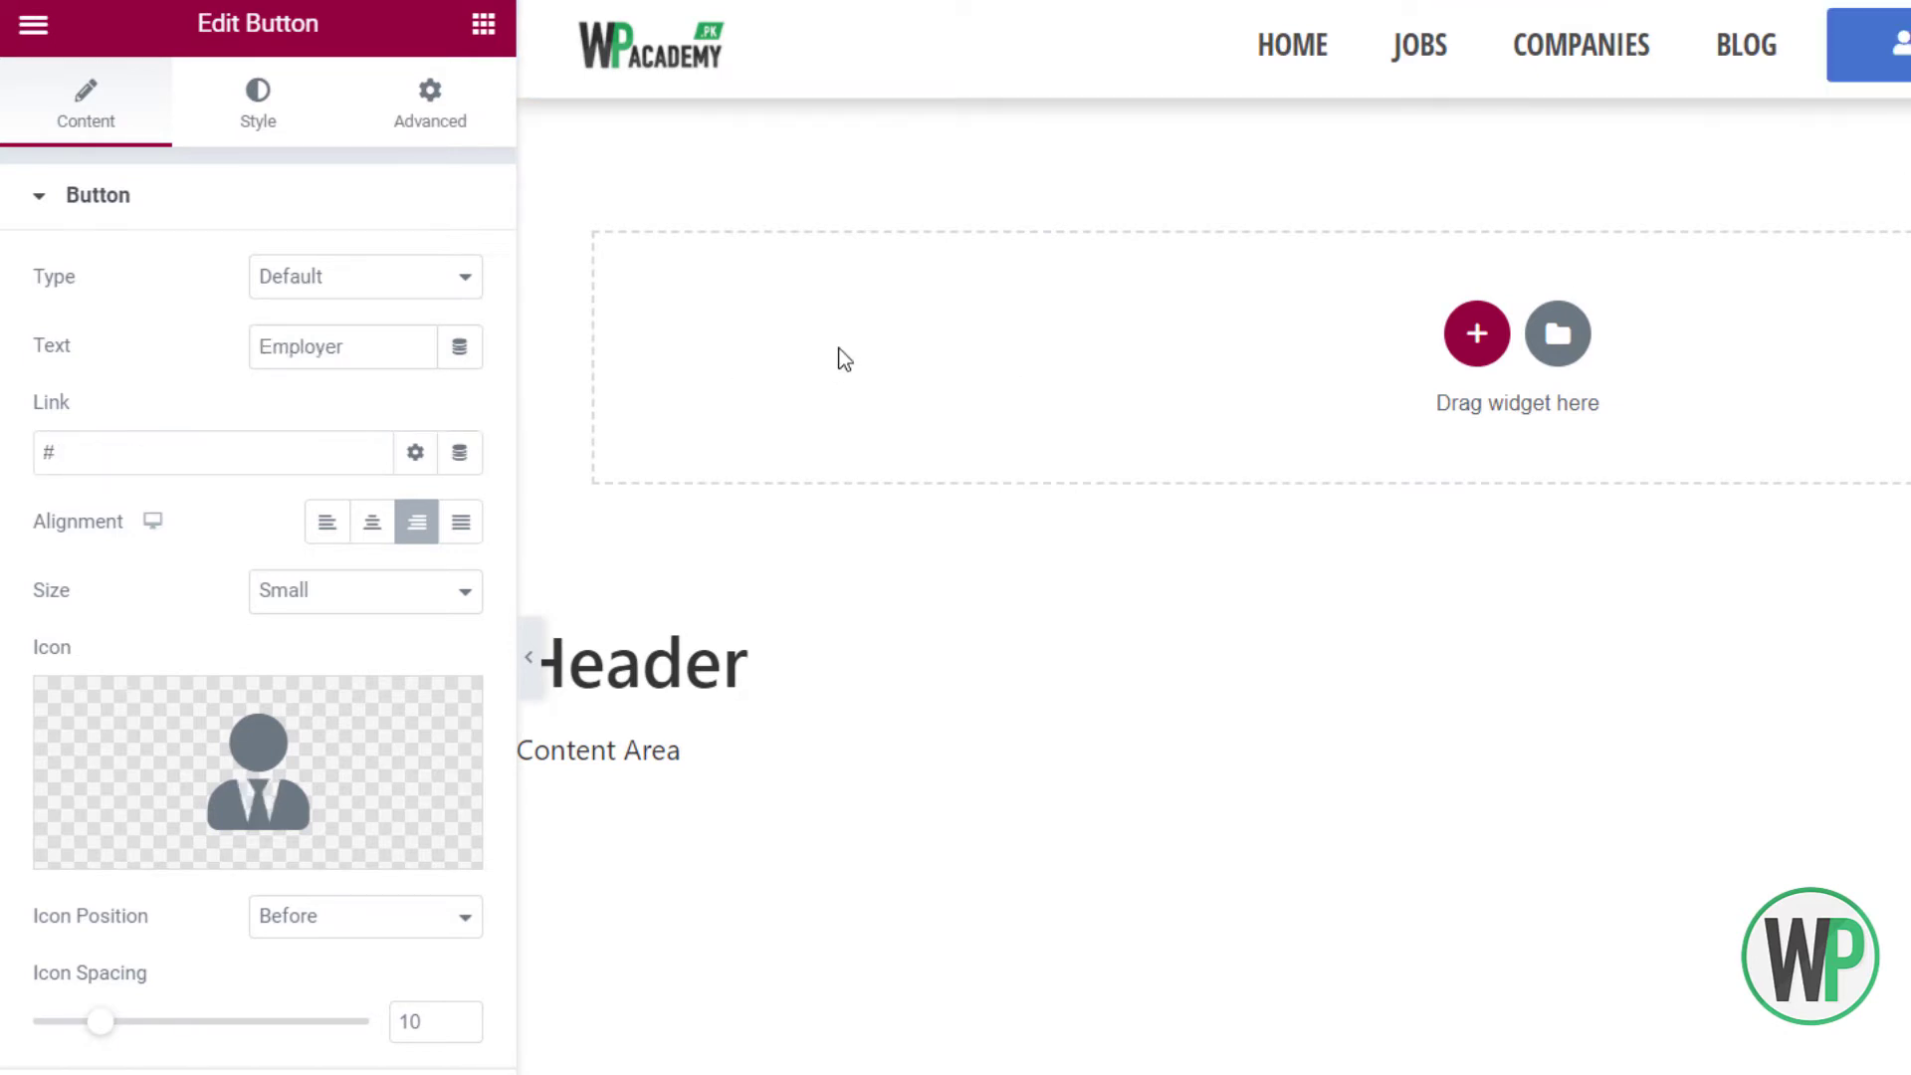
Set the header's Employer button link to the copied Register page URL and update the header template
left_click(312, 439)
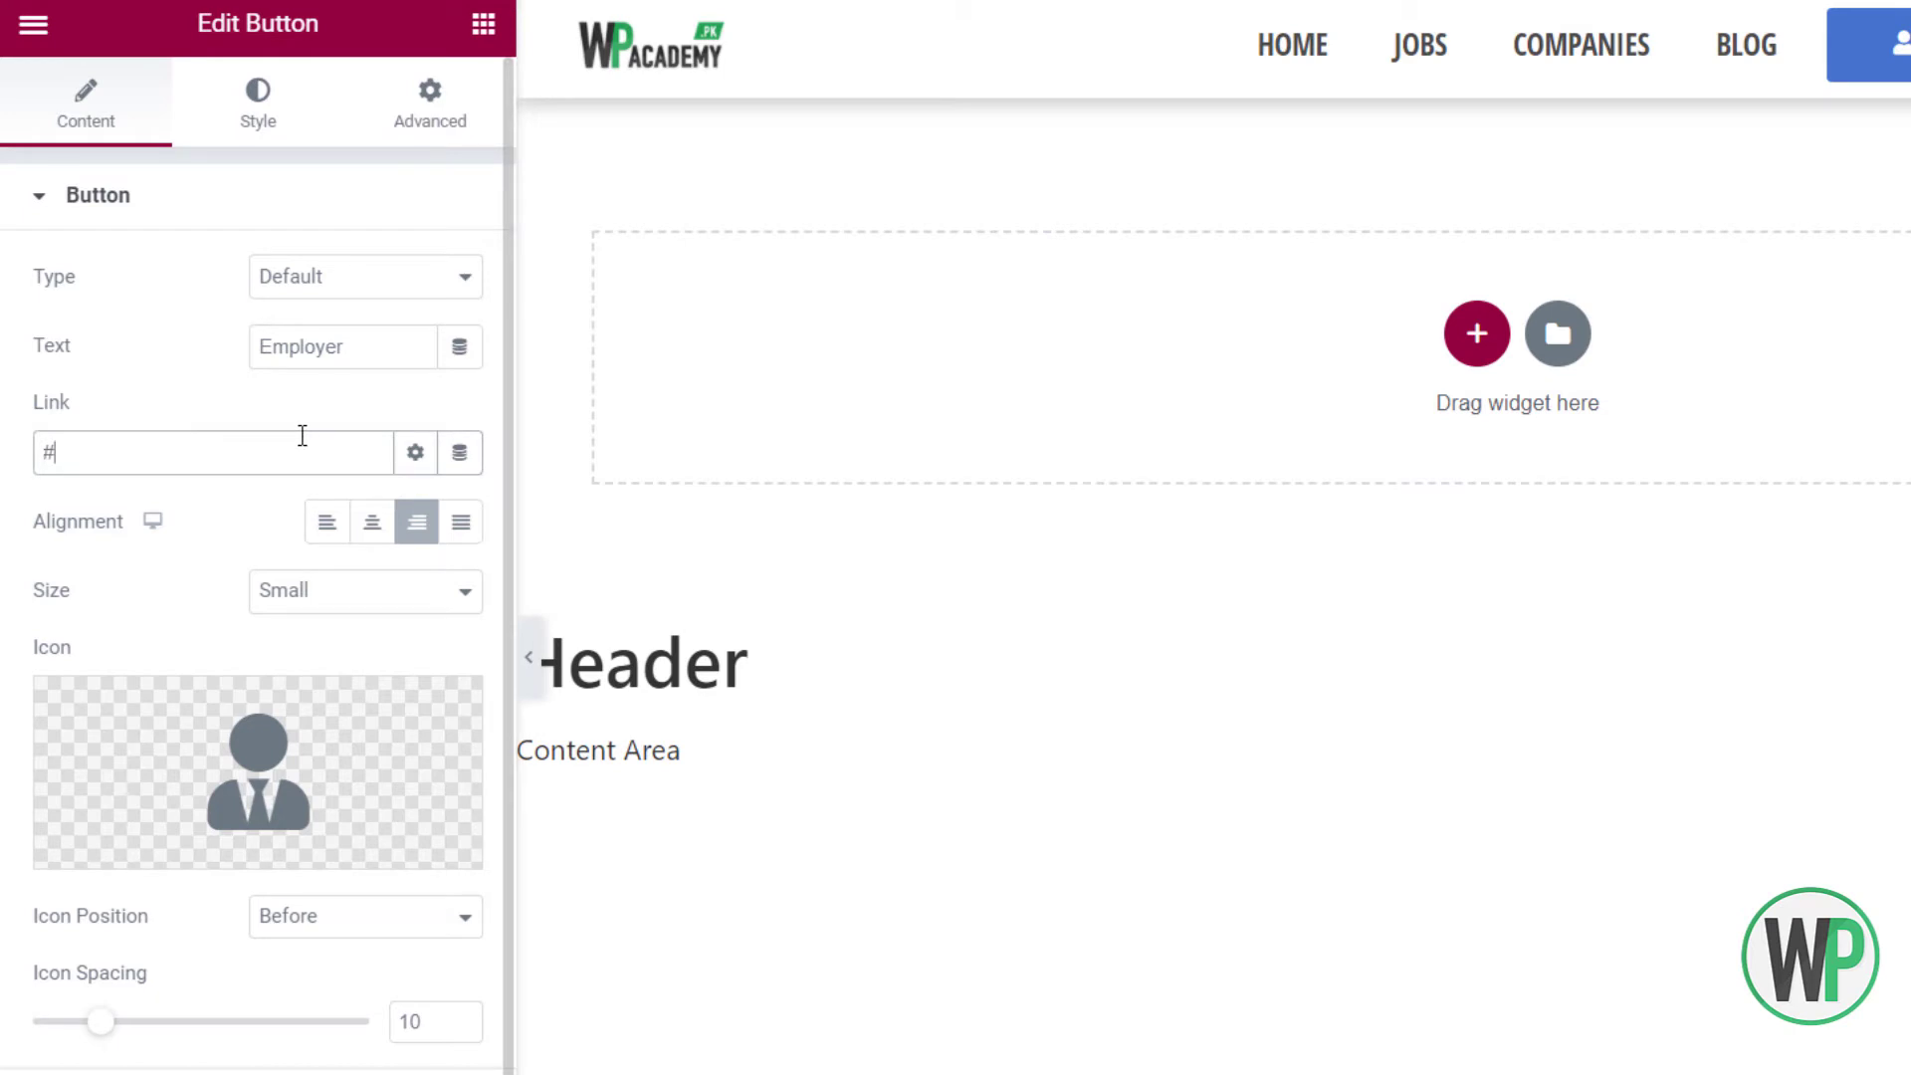
key("ctrl+v")
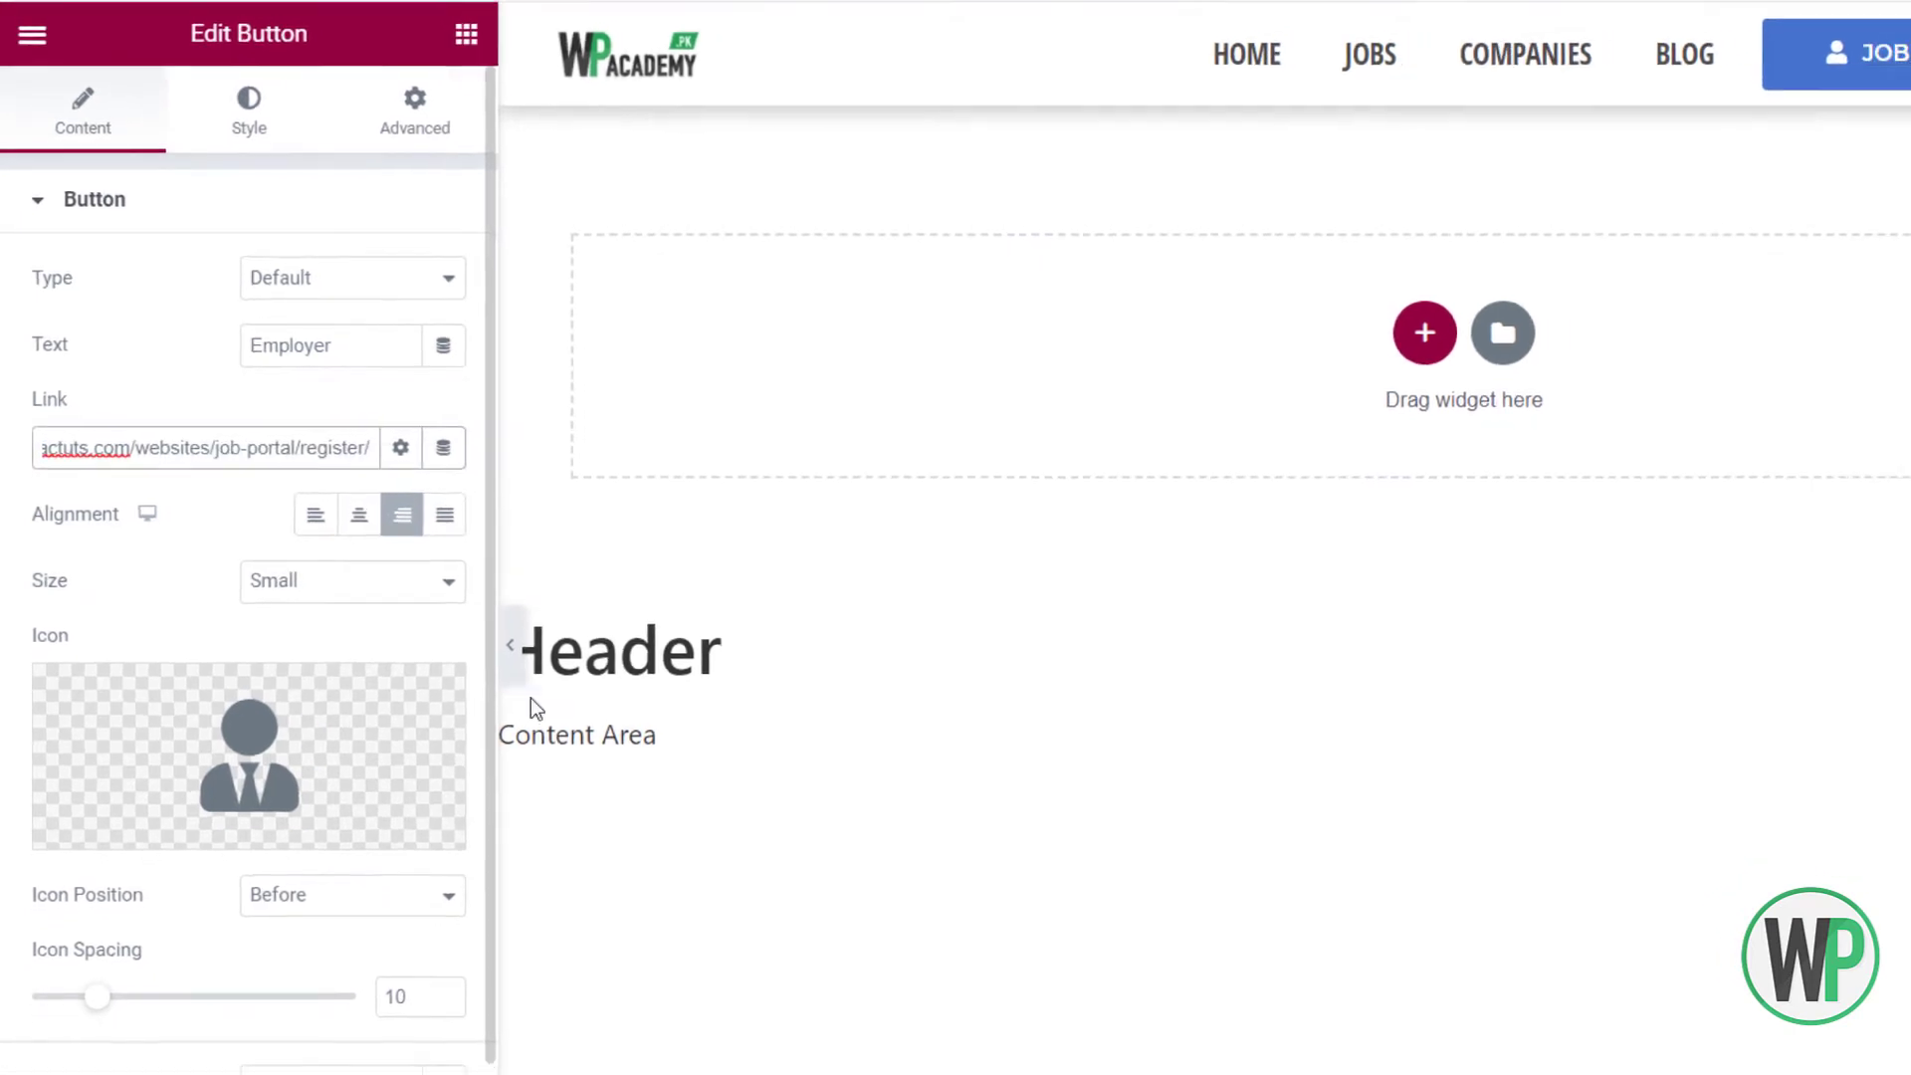
left_click(336, 1059)
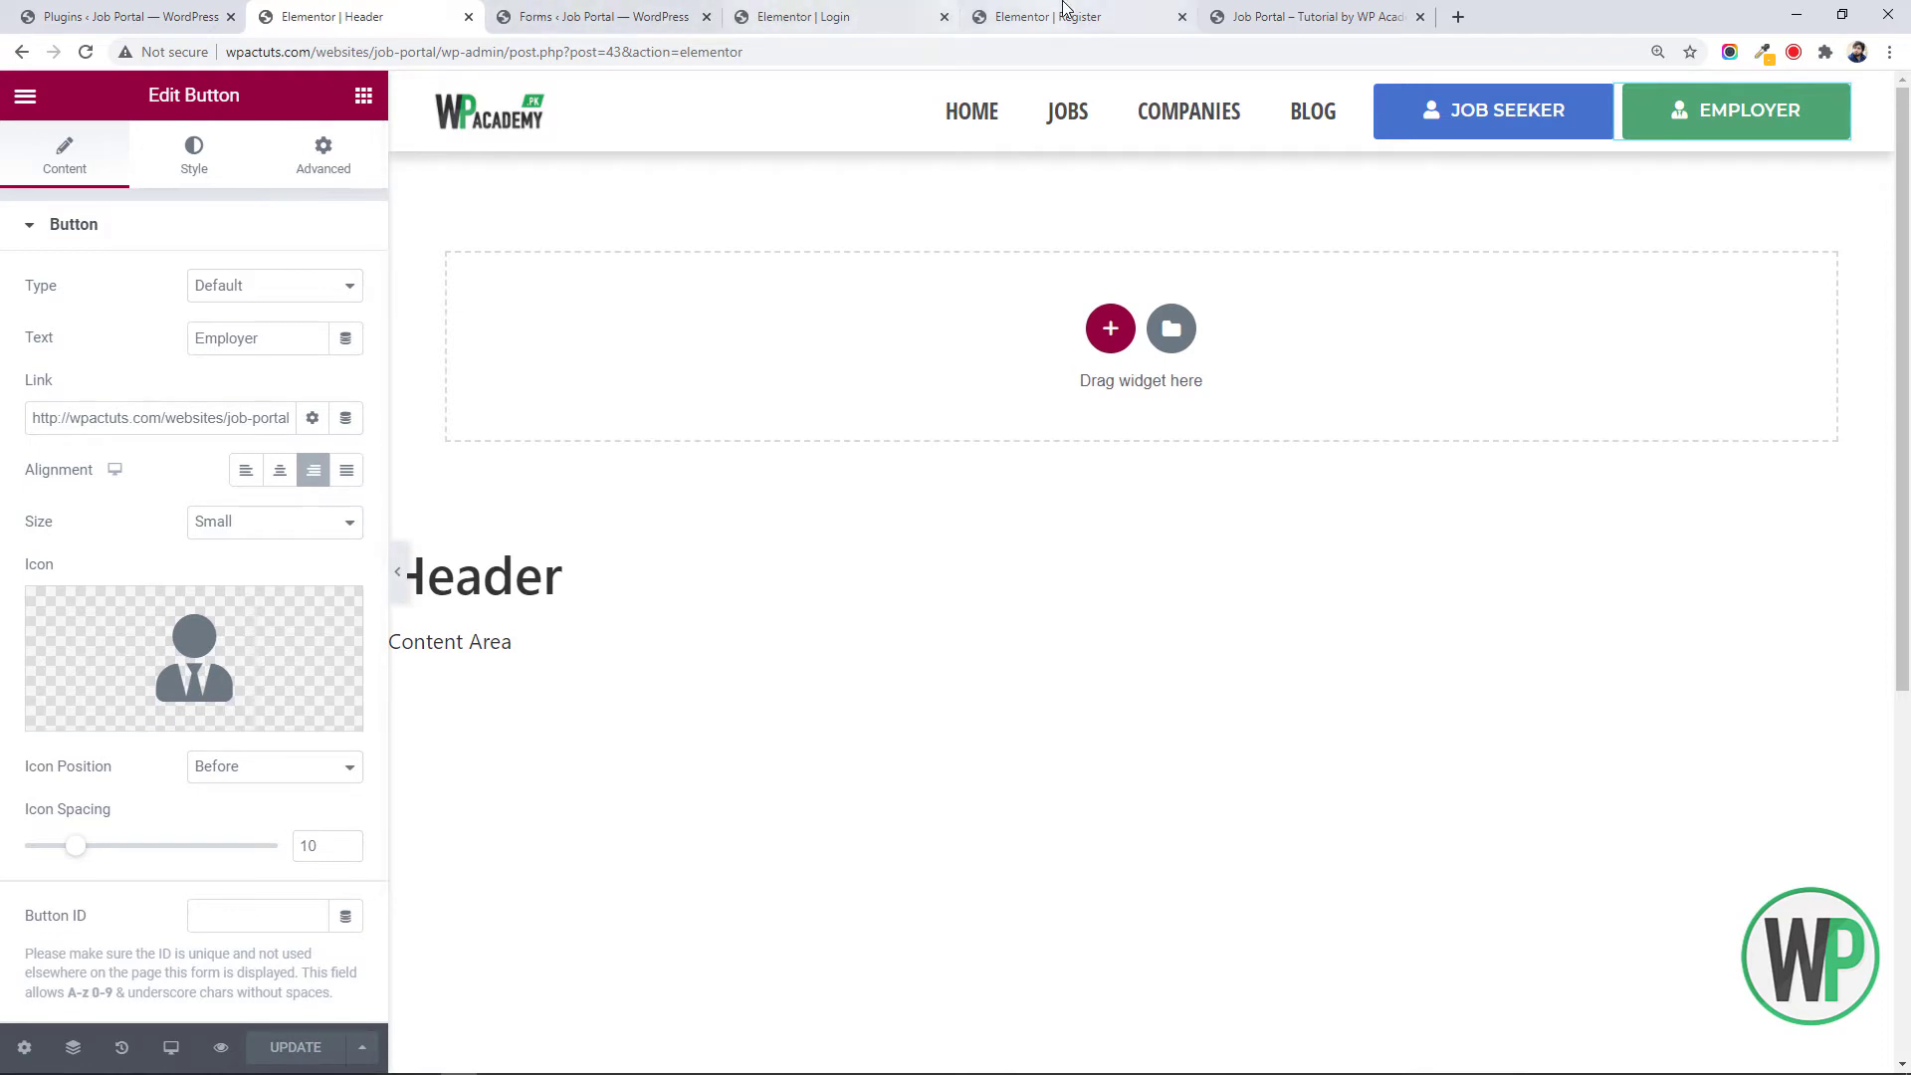
Load the job portal's homepage address in a new incognito window and go to its Register page
left_click(1304, 15)
left_click(405, 58)
key("ctrl+c")
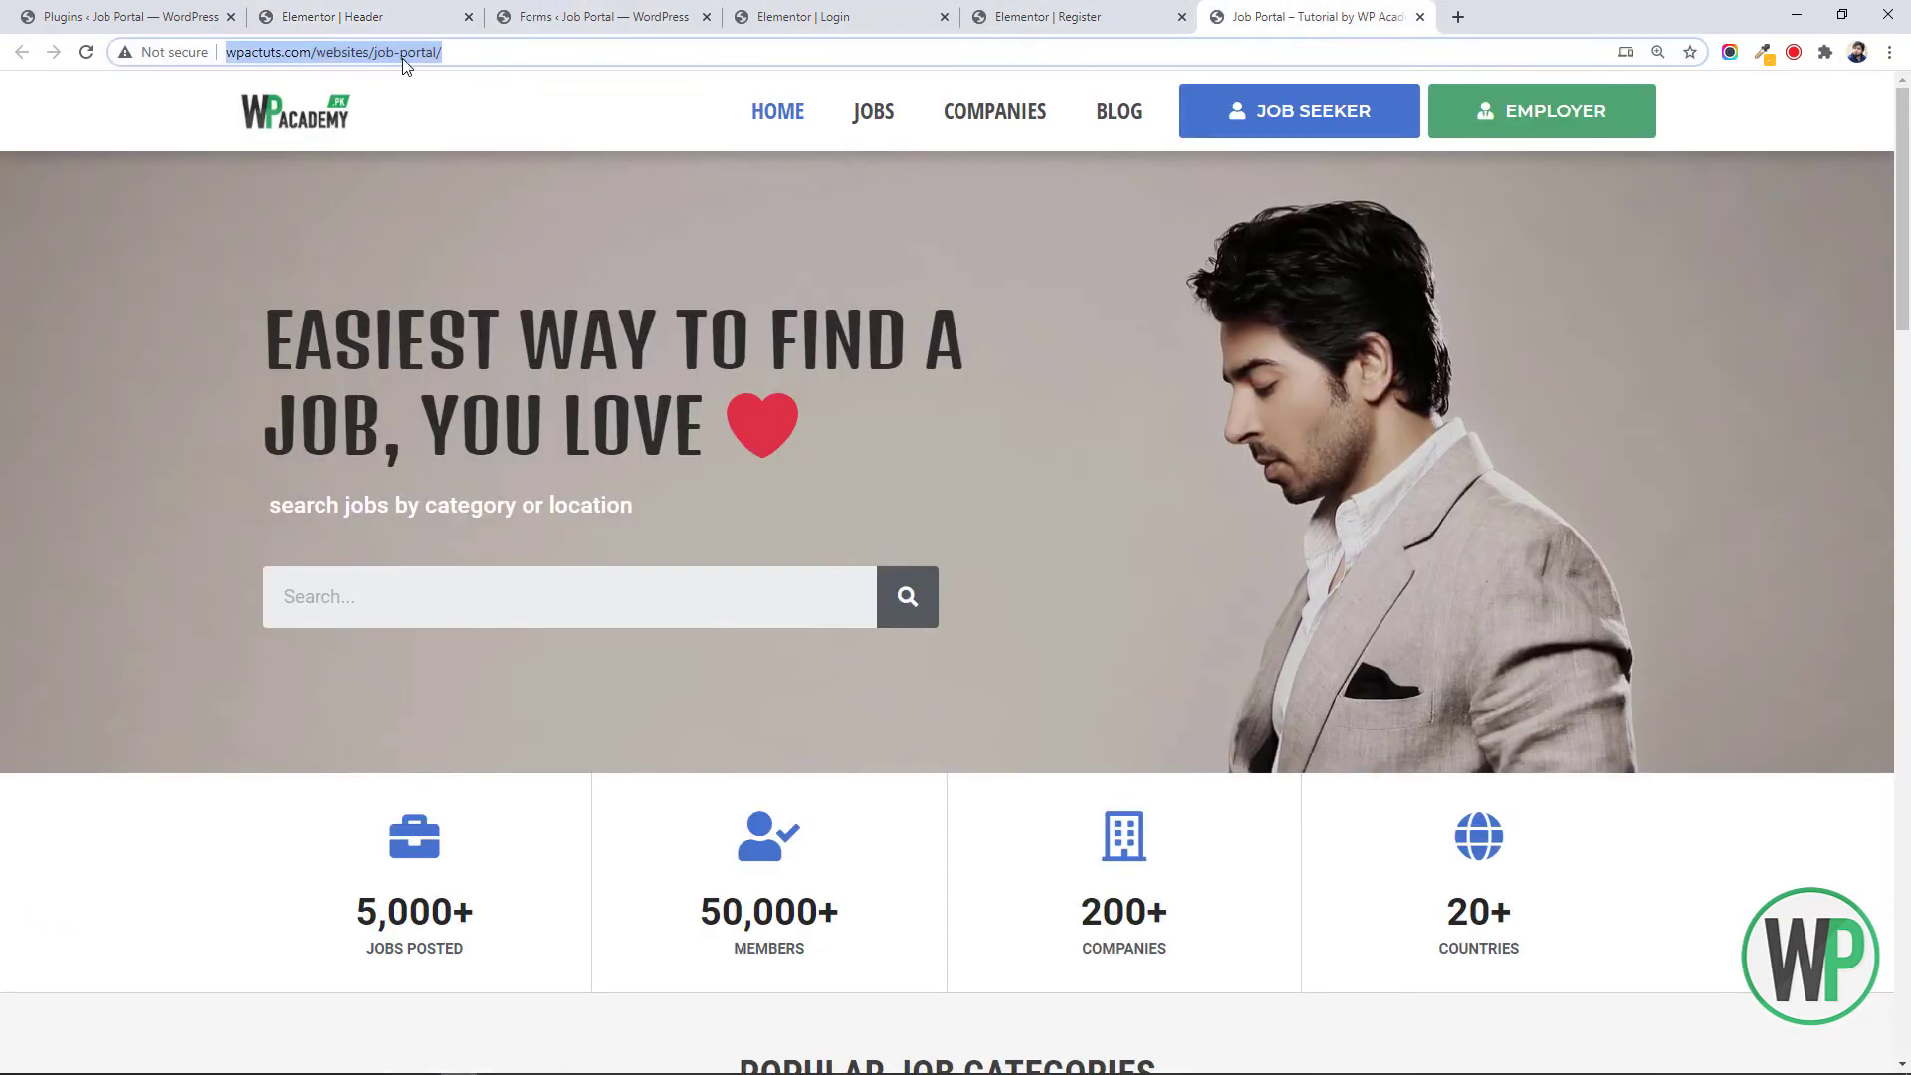
key("ctrl+shift+n")
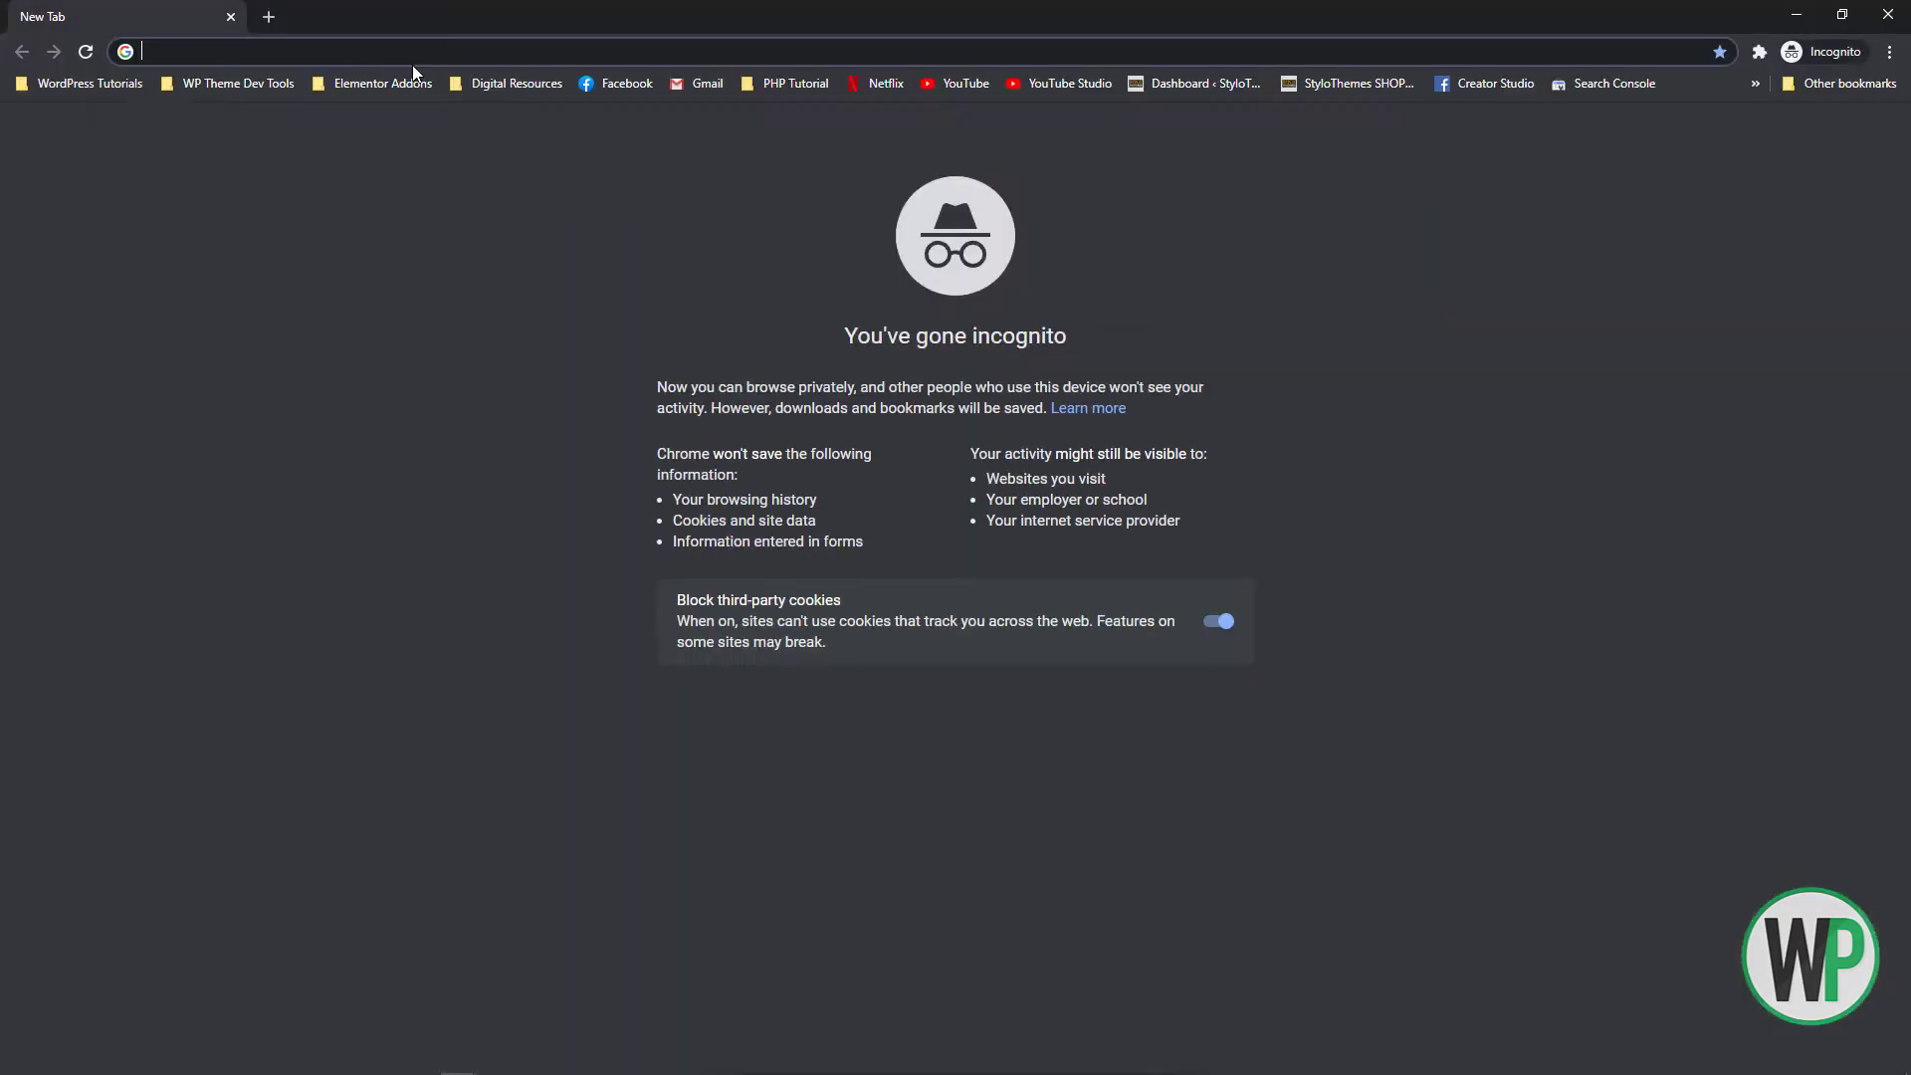
key("ctrl+v")
key("Return")
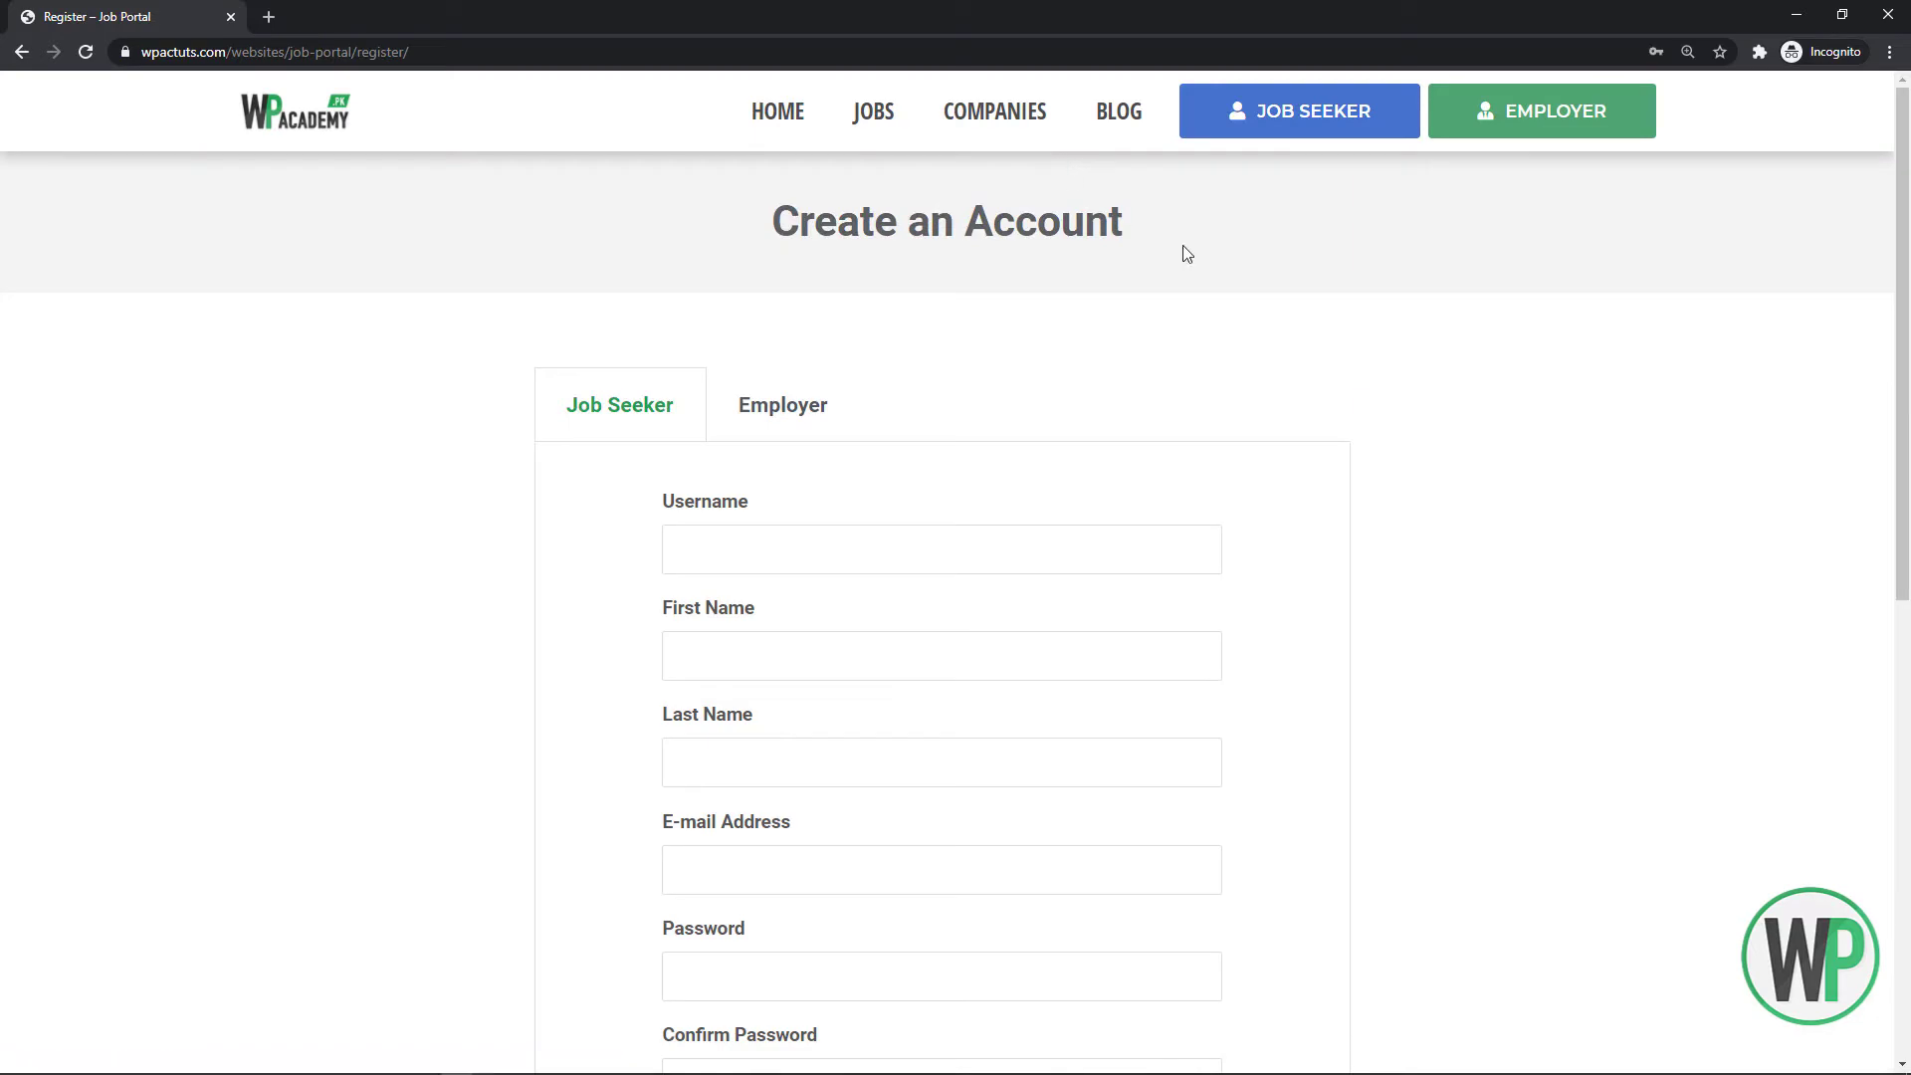
Fill in the Job Seeker form's username, first and last name, e-mail, password and password confirmation, and submit the registration
scroll(1792, 360, "down", 2)
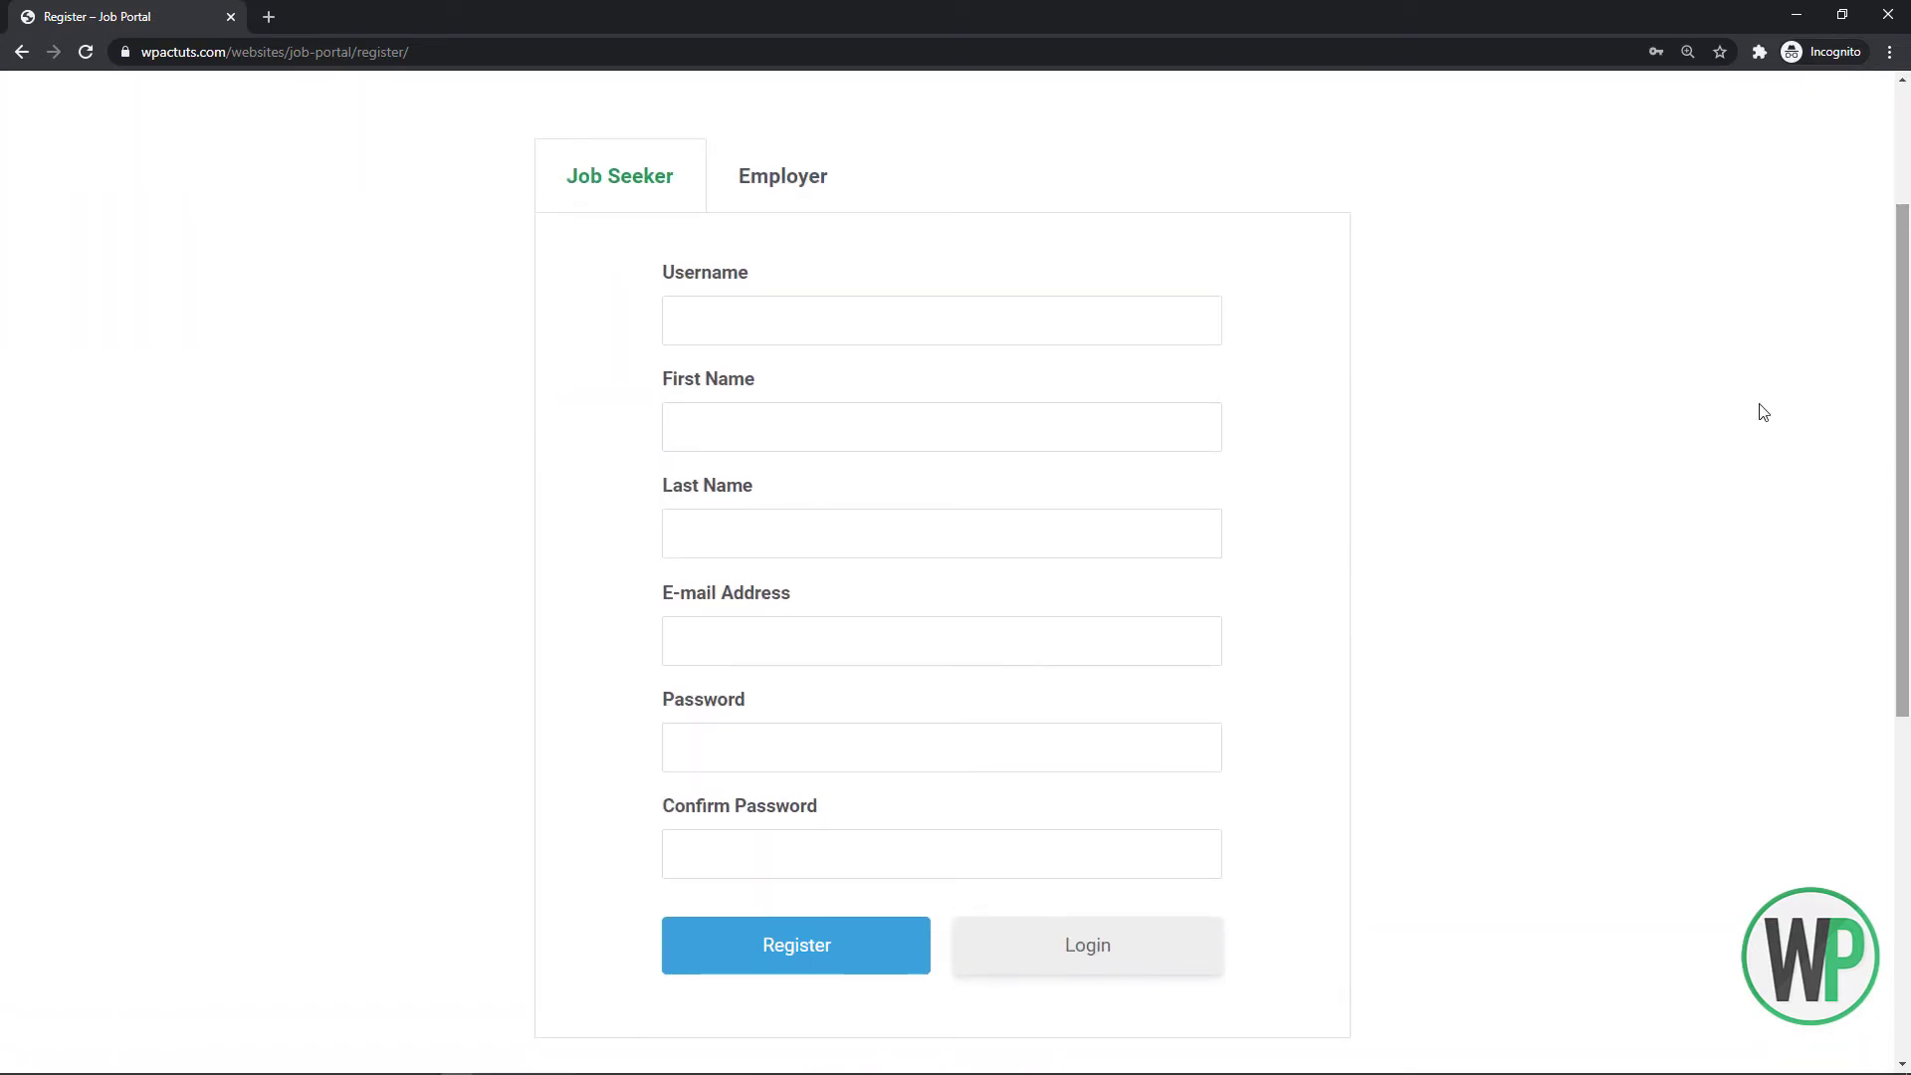
left_click(915, 335)
left_click(906, 236)
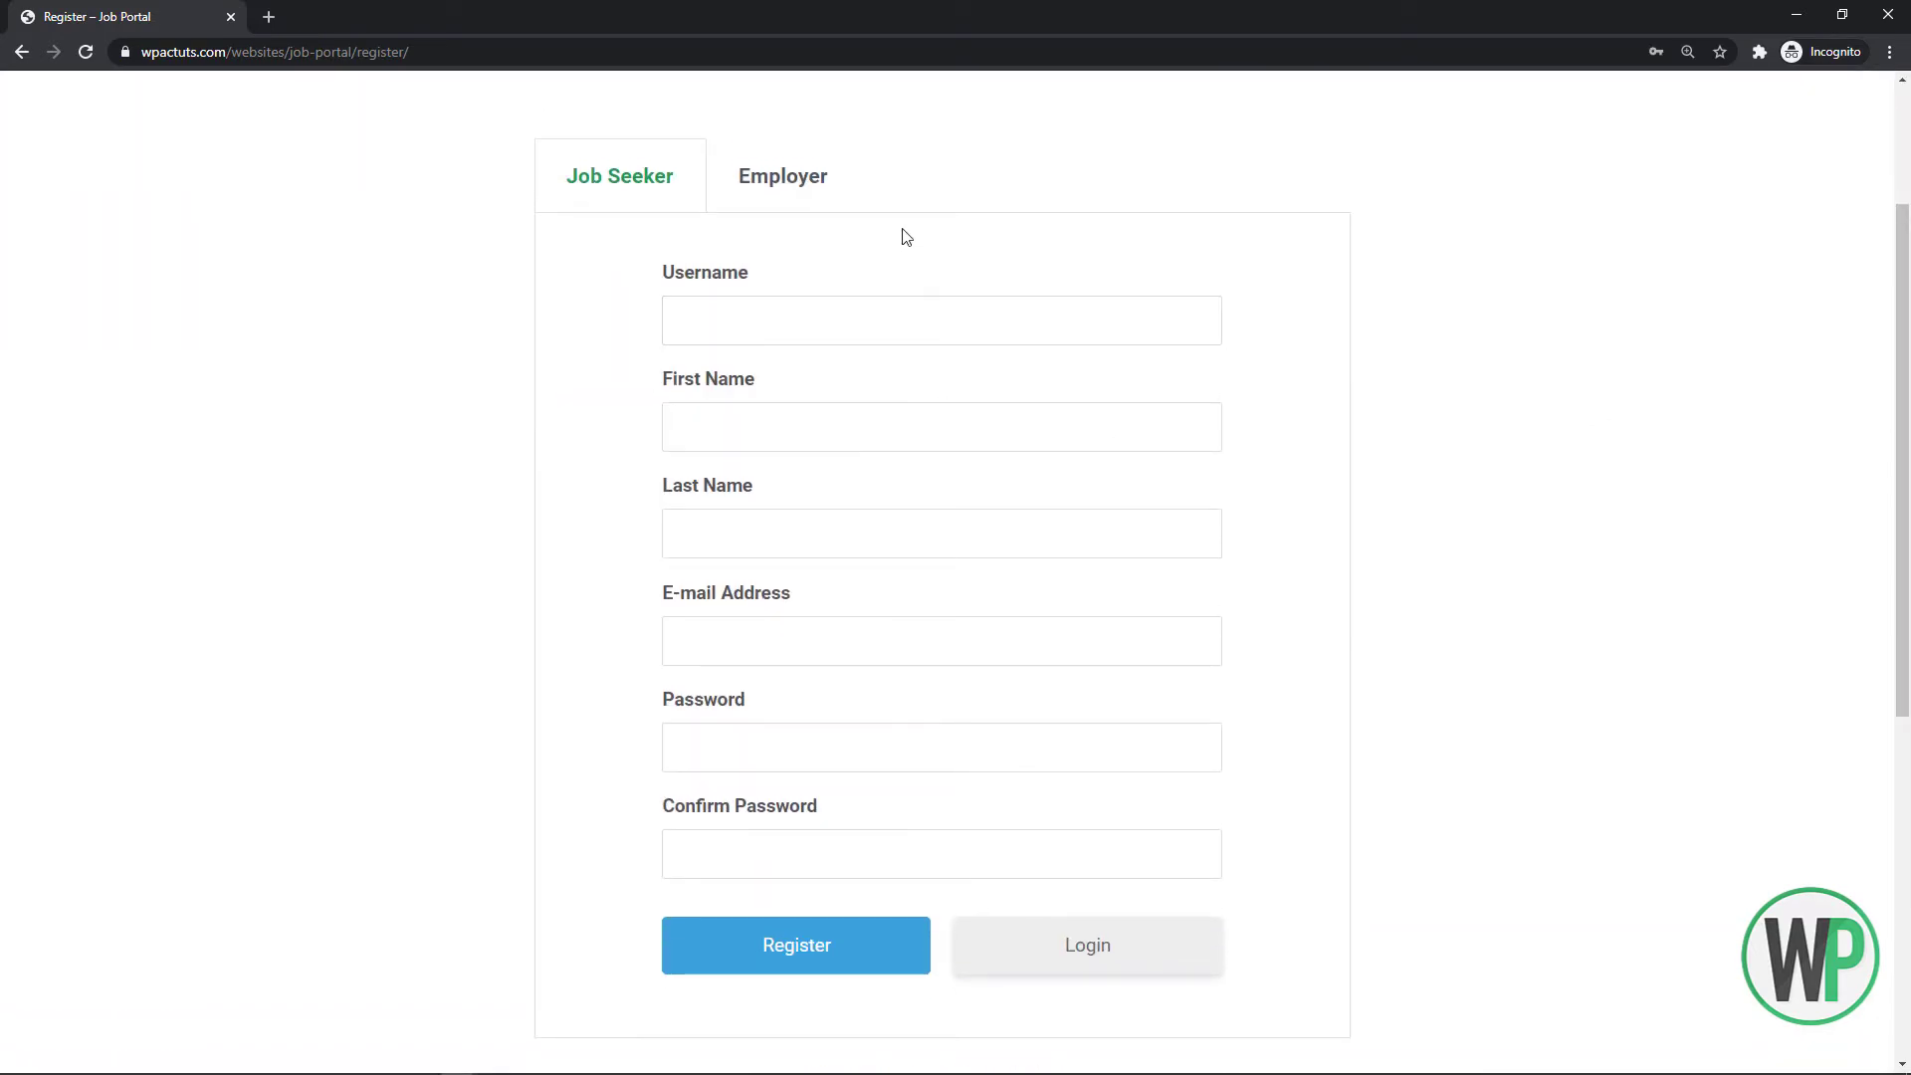
left_click(922, 309)
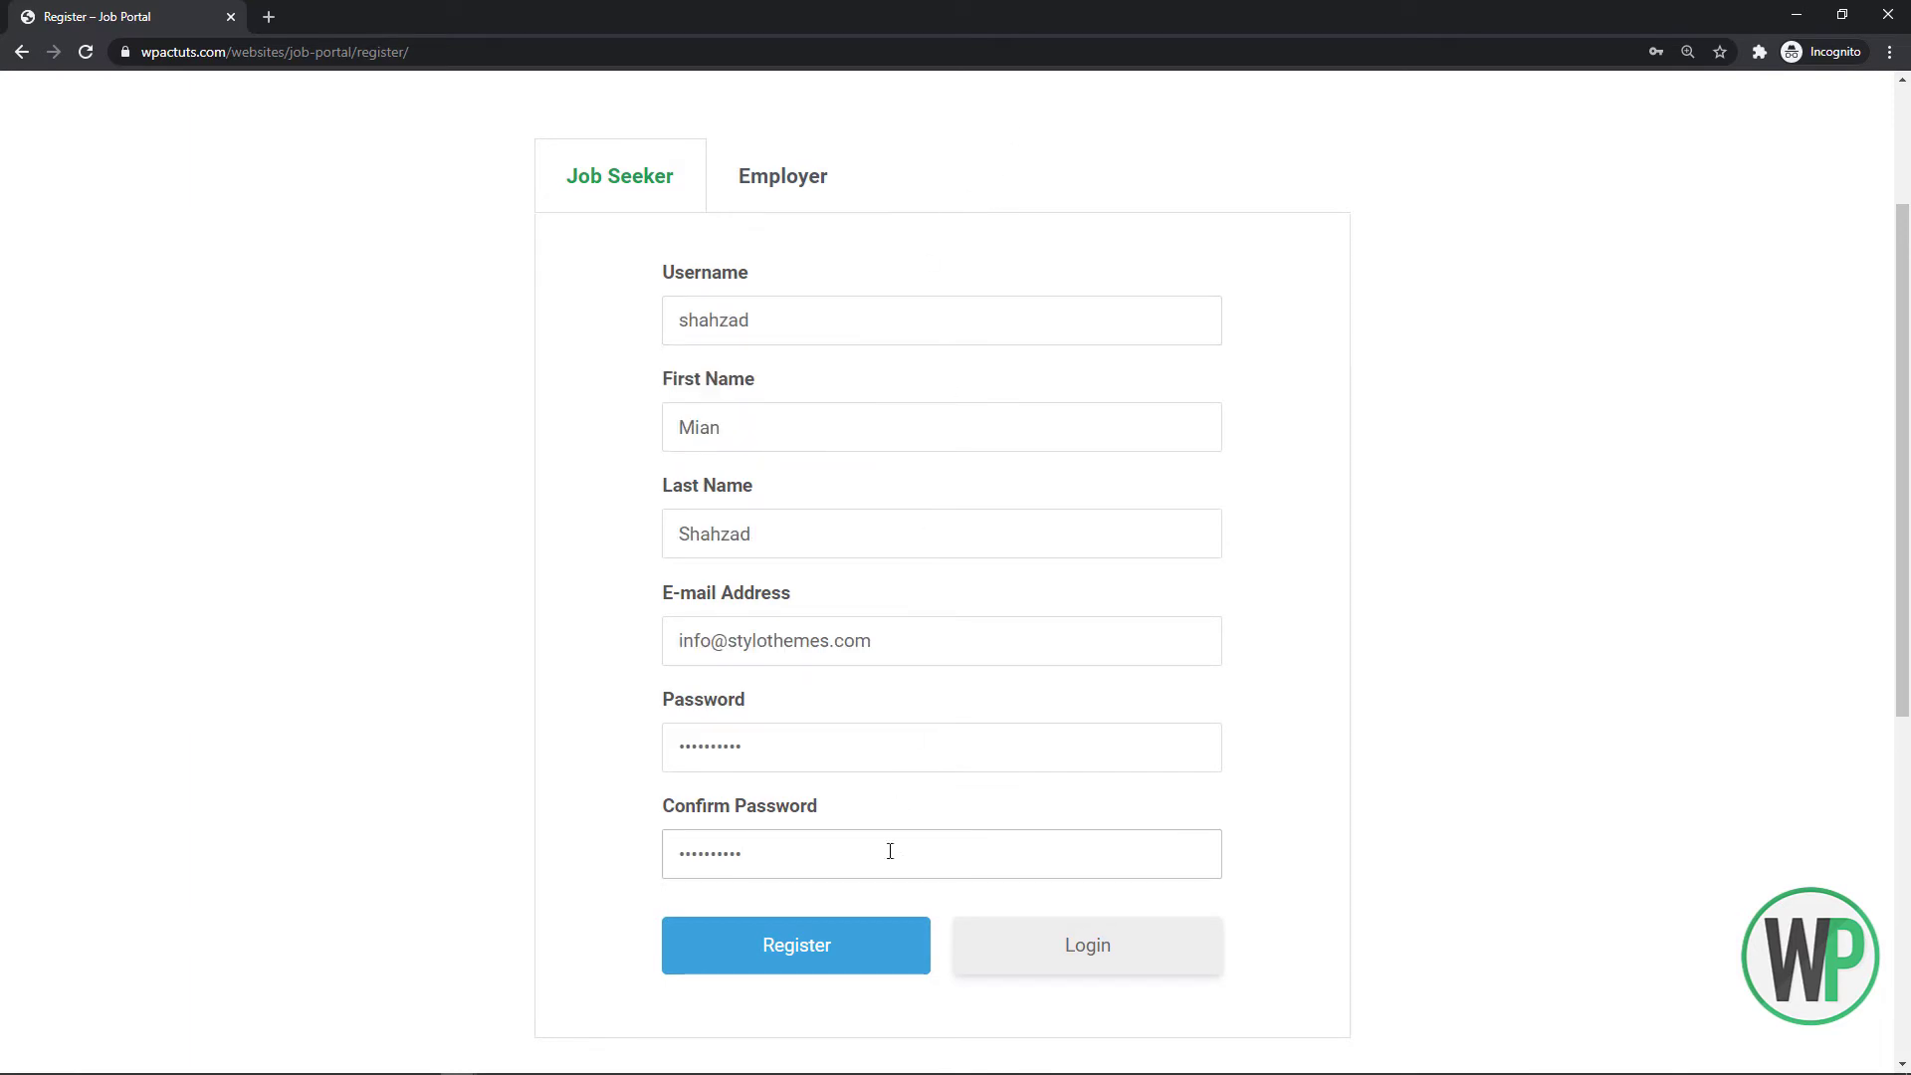
left_click(881, 941)
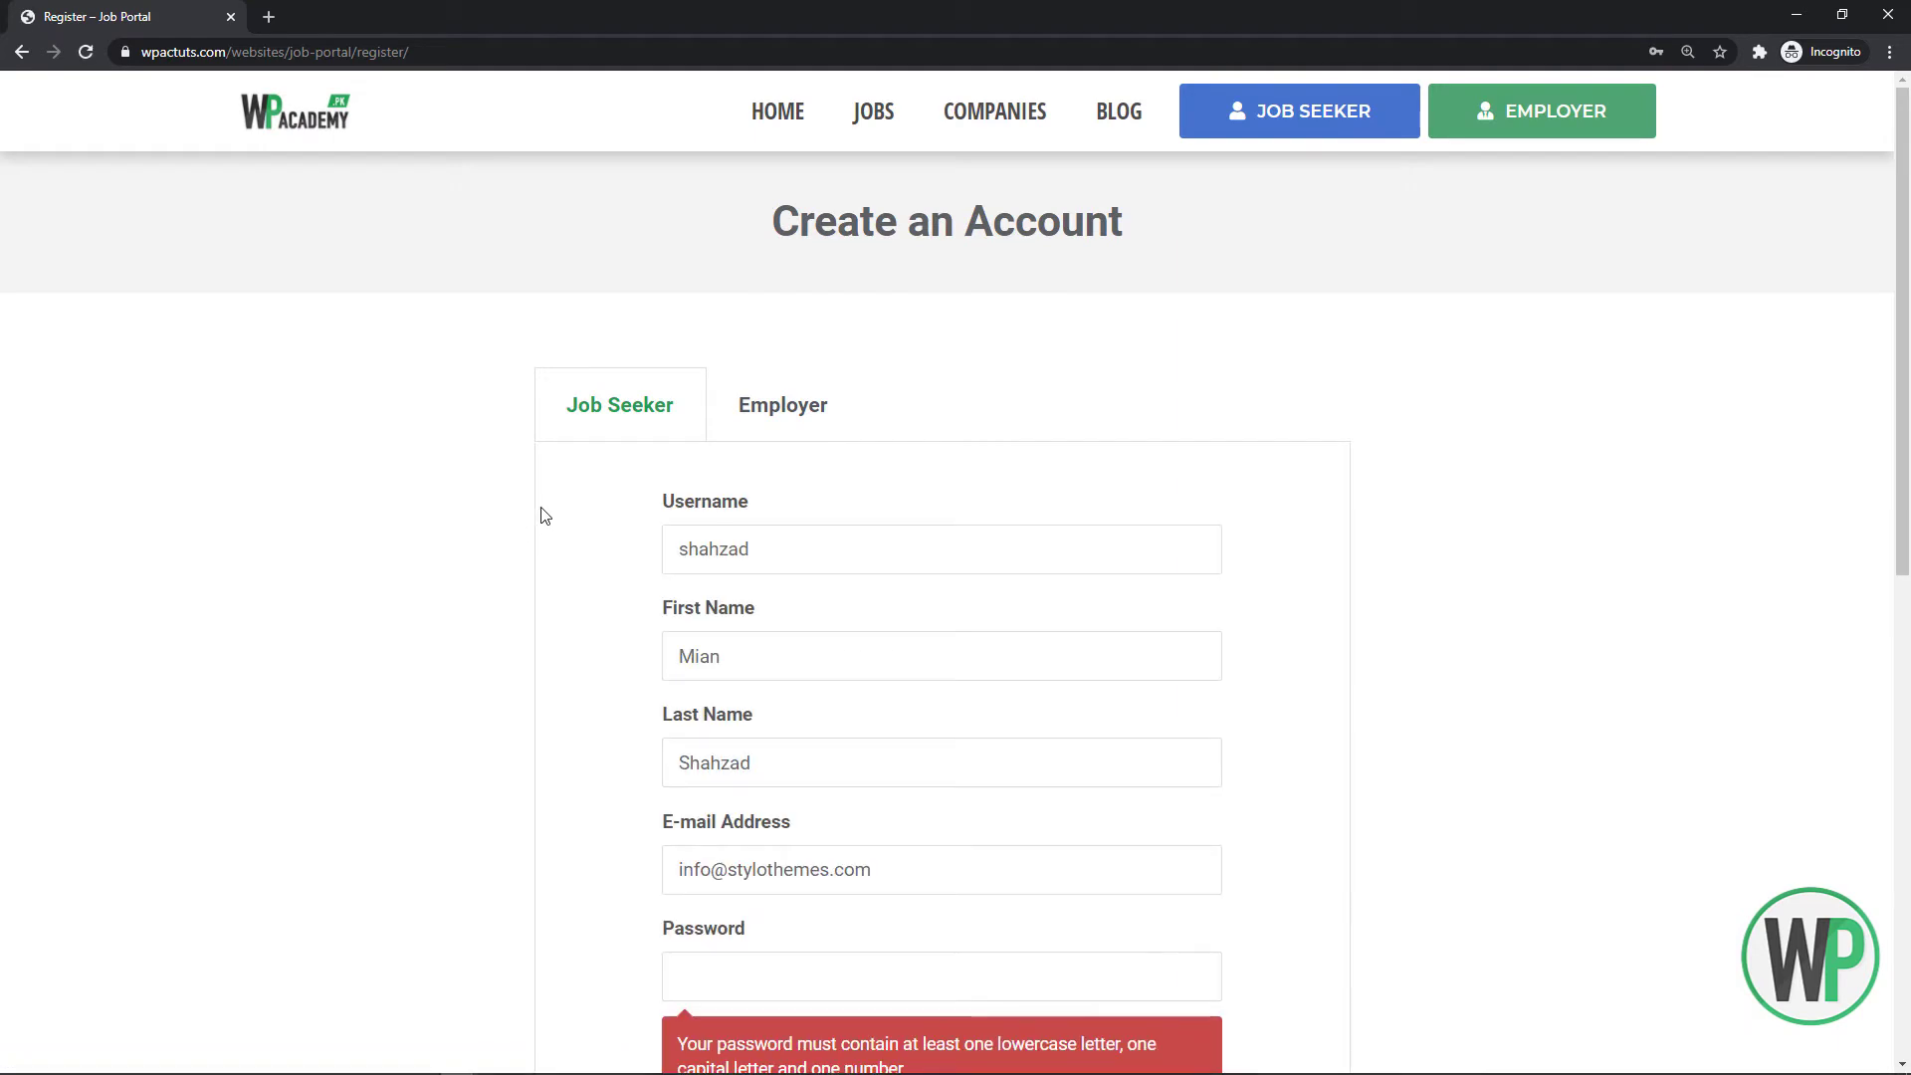
Enter a password meeting the stated requirements in both the Password and Confirm Password fields and resubmit the registration
scroll(552, 516, "down", 1)
scroll(576, 523, "down", 2)
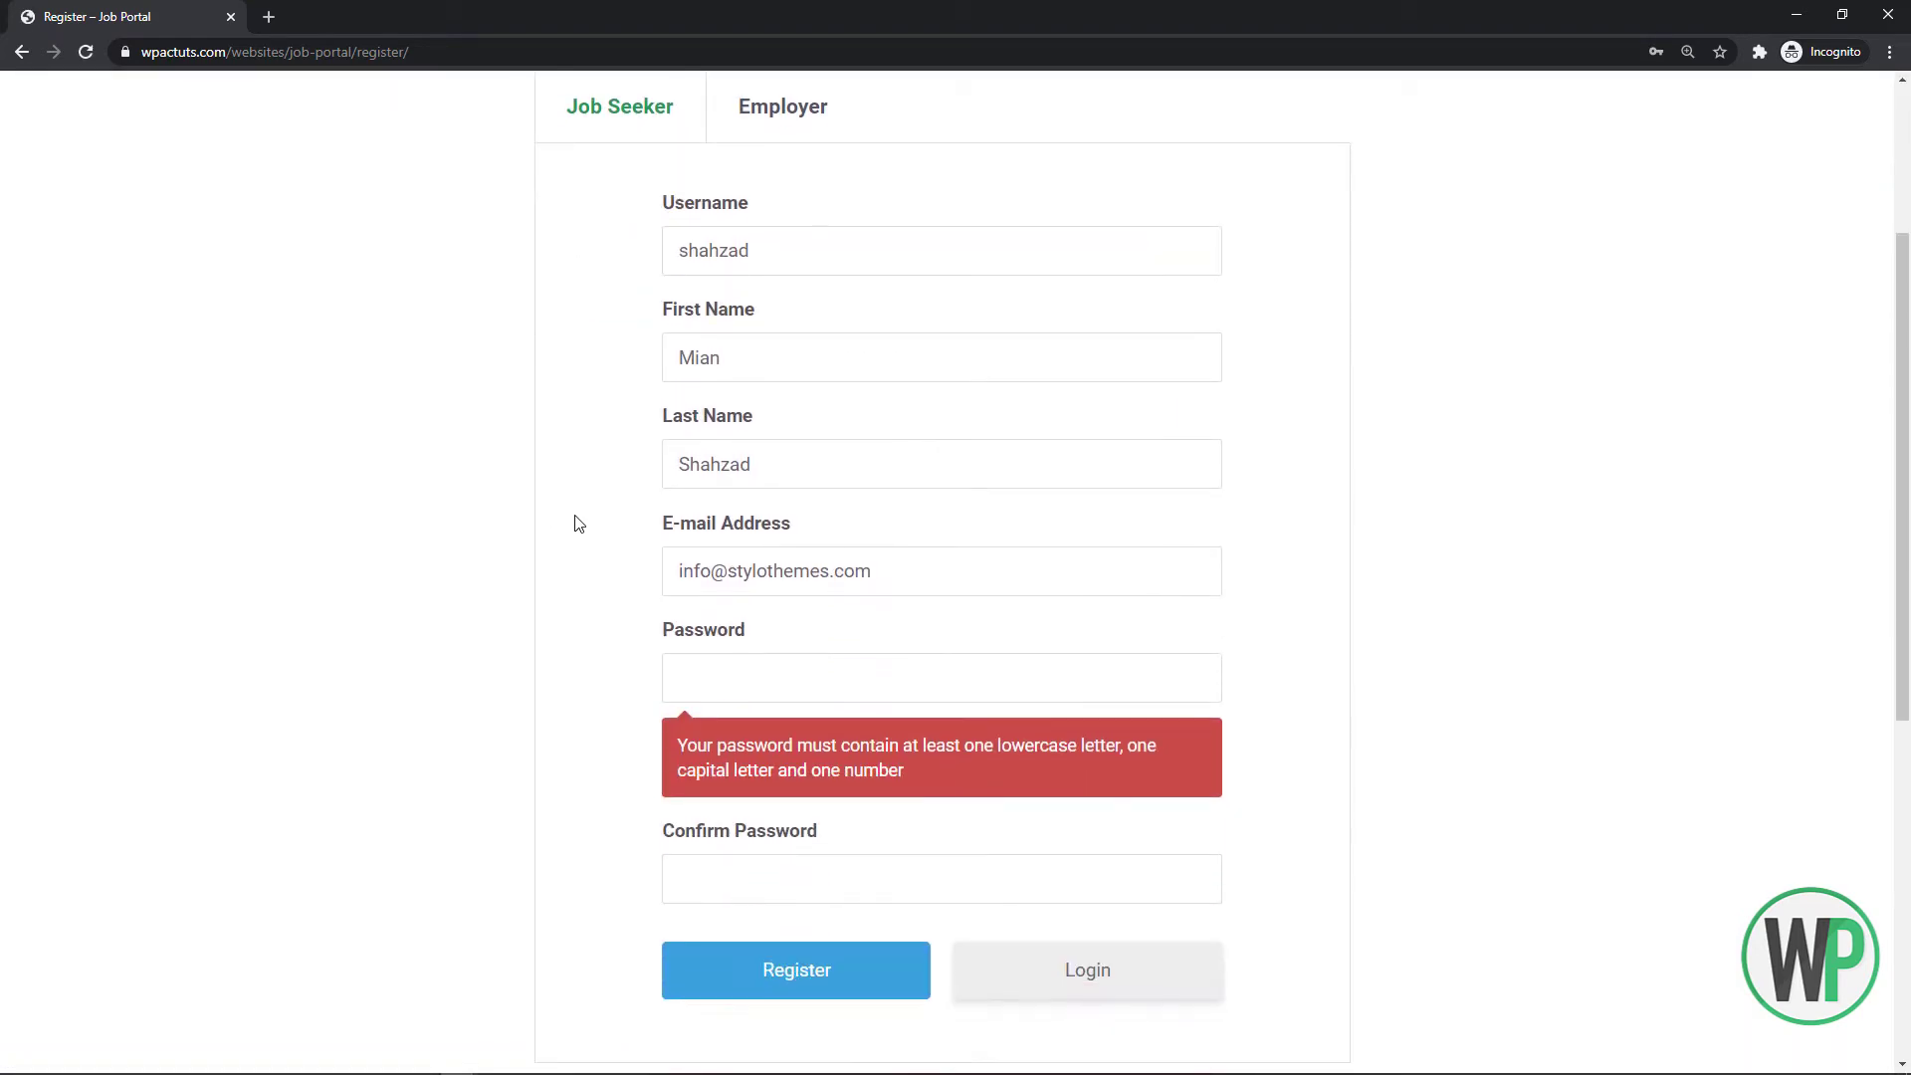
left_click(851, 694)
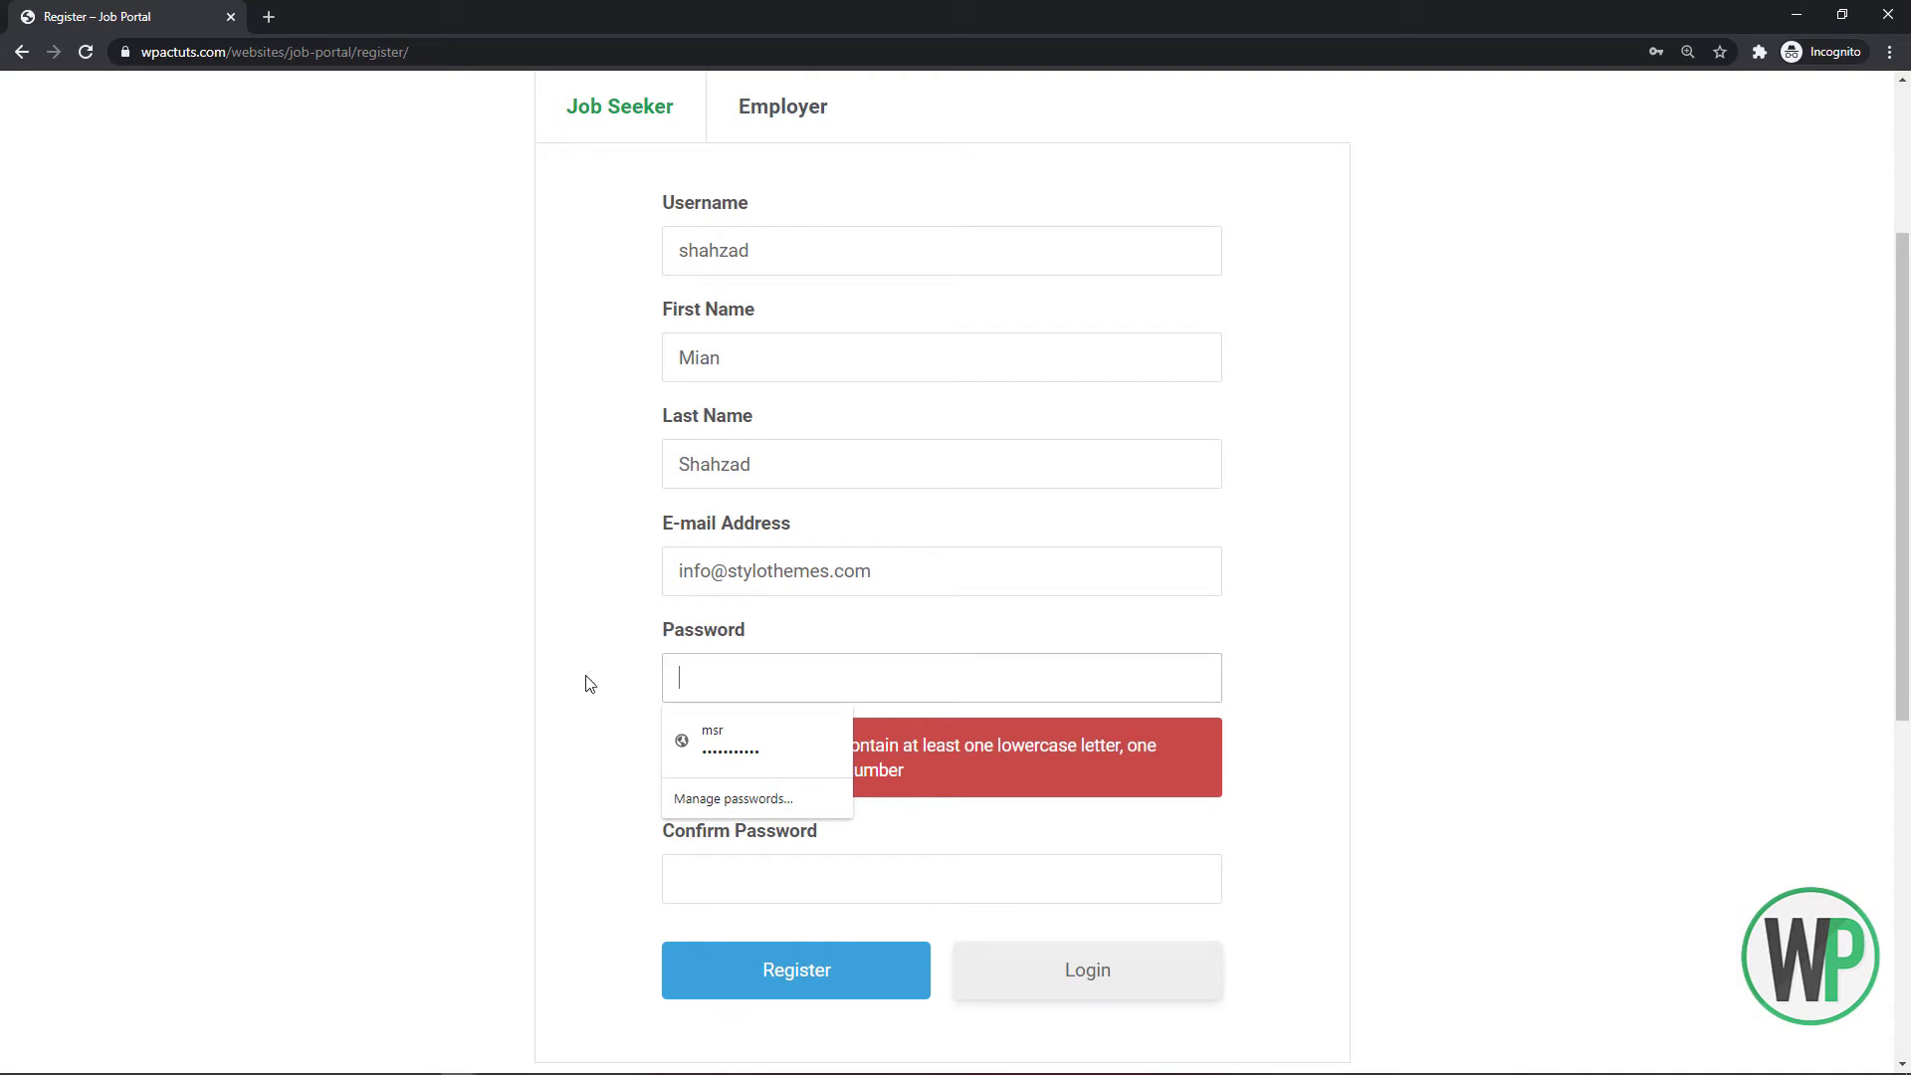
left_click(629, 678)
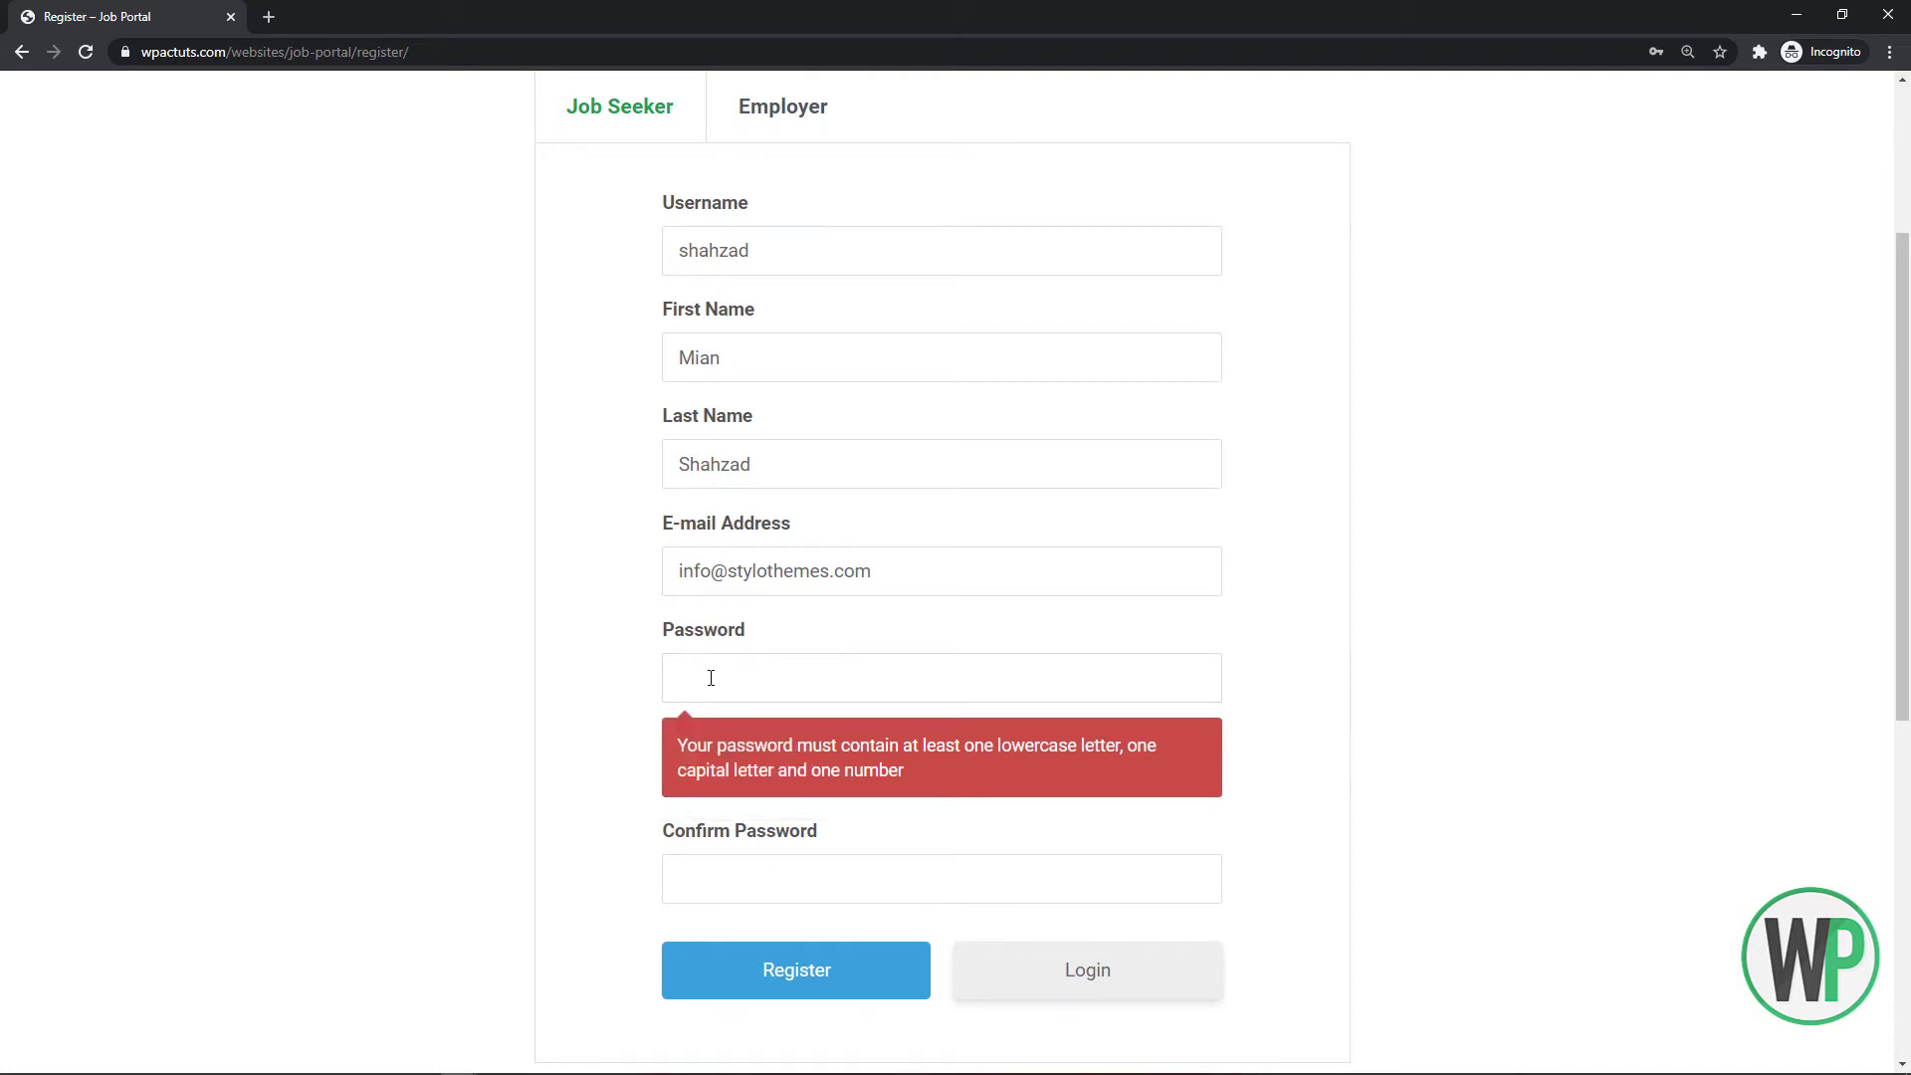
left_click_drag(908, 753, 1077, 766)
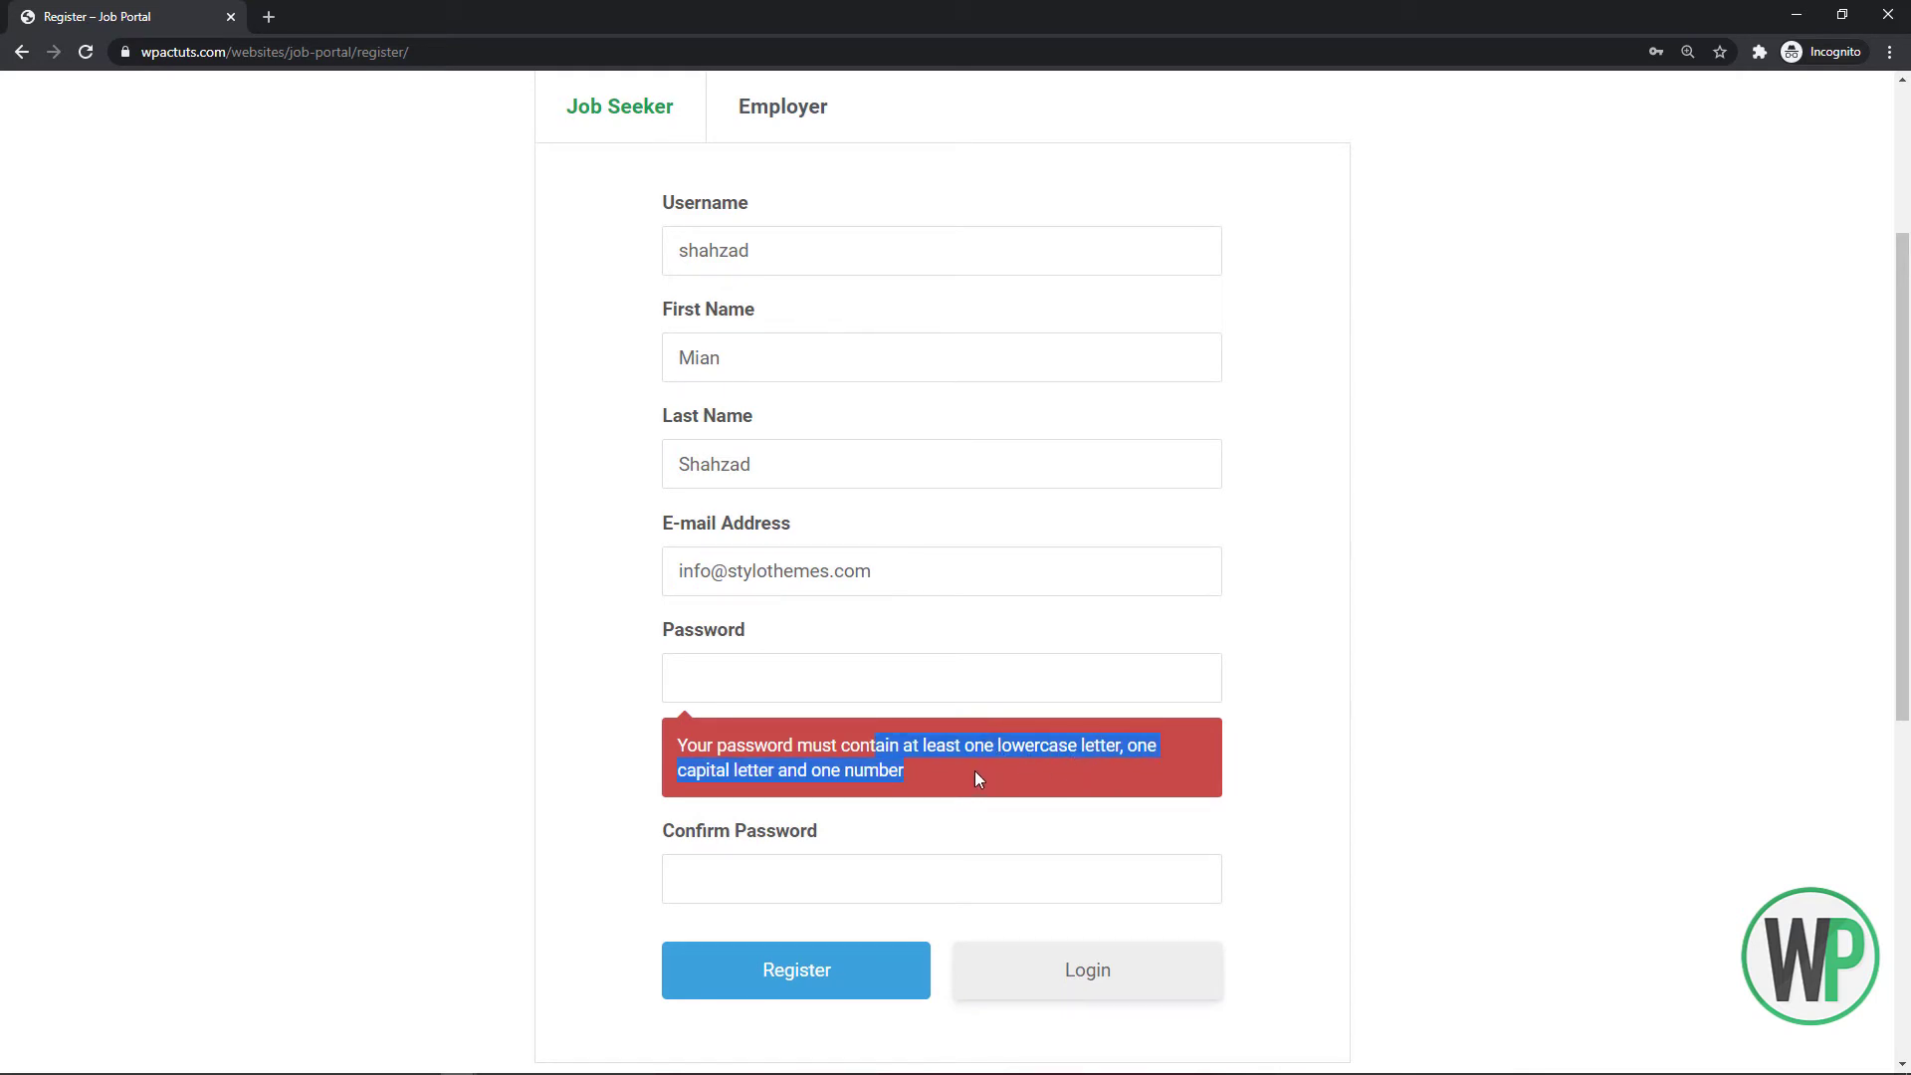
left_click(995, 688)
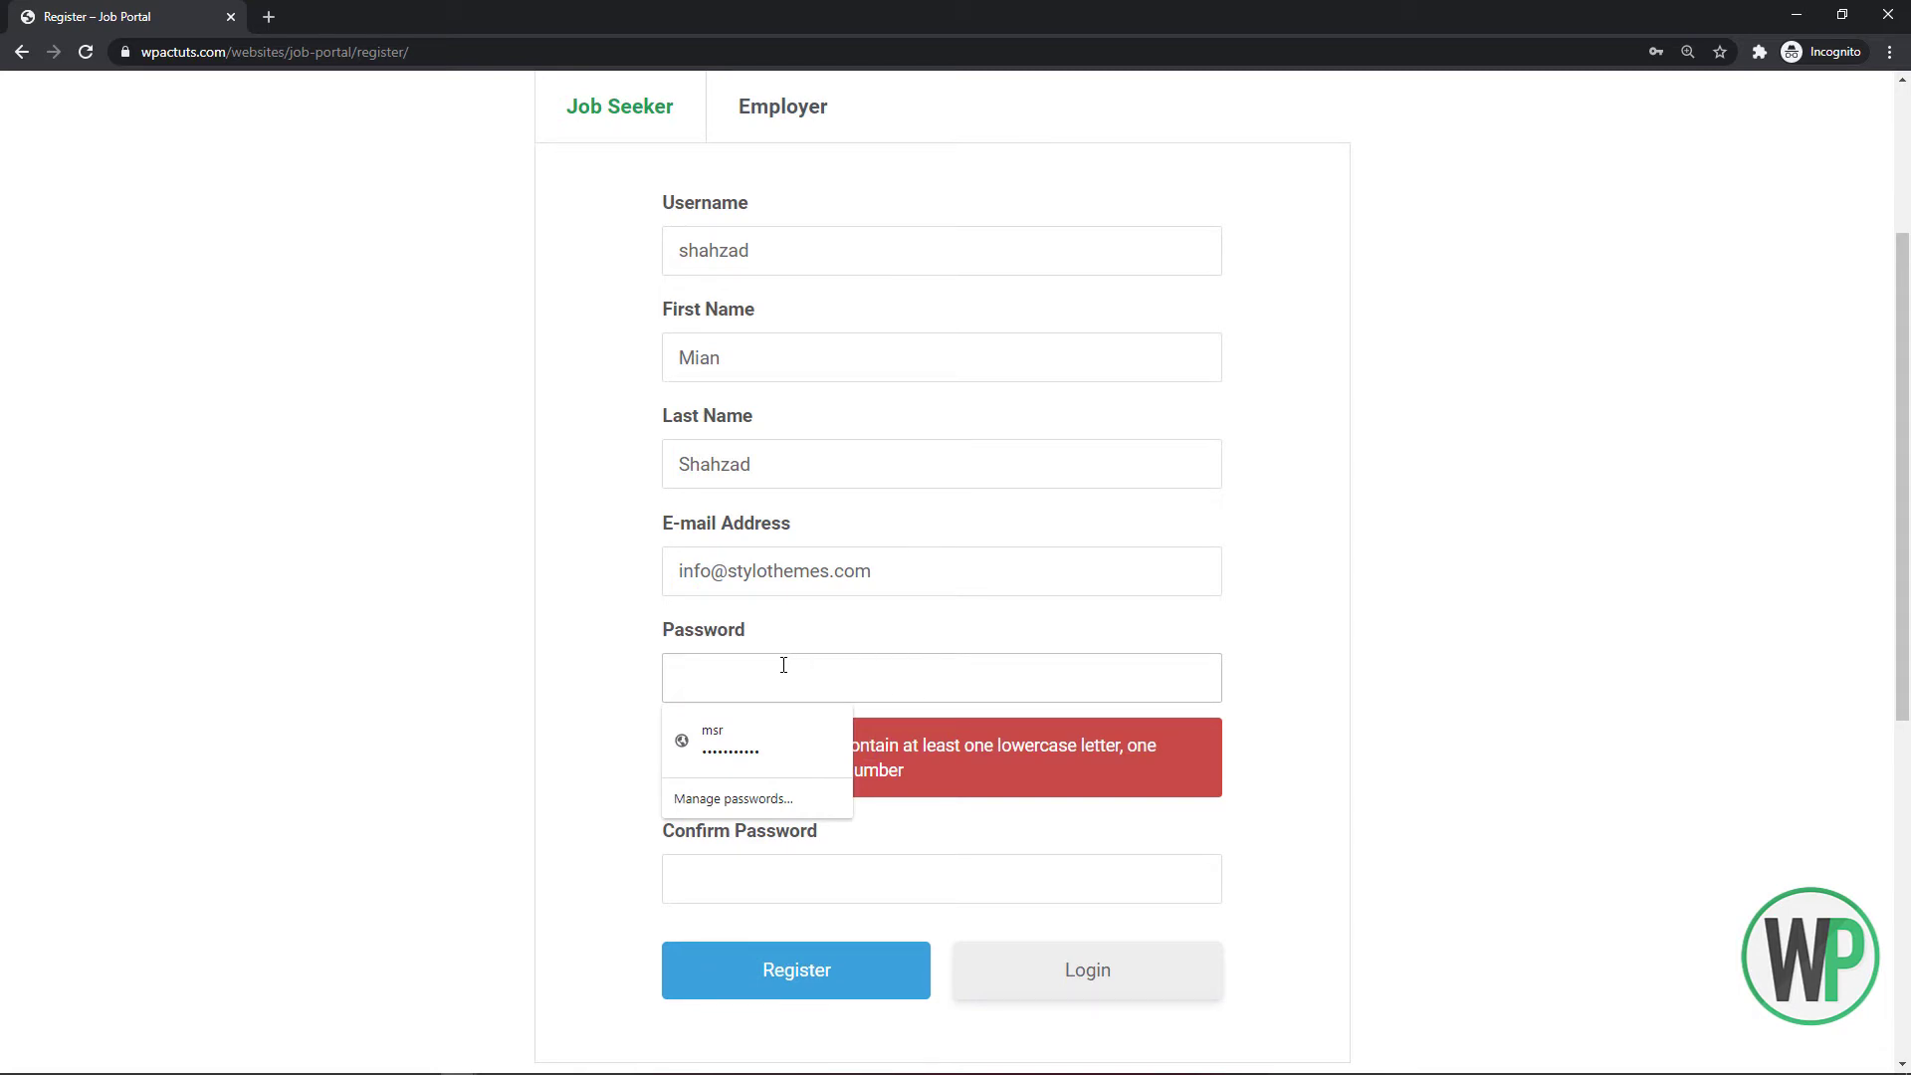
left_click(730, 741)
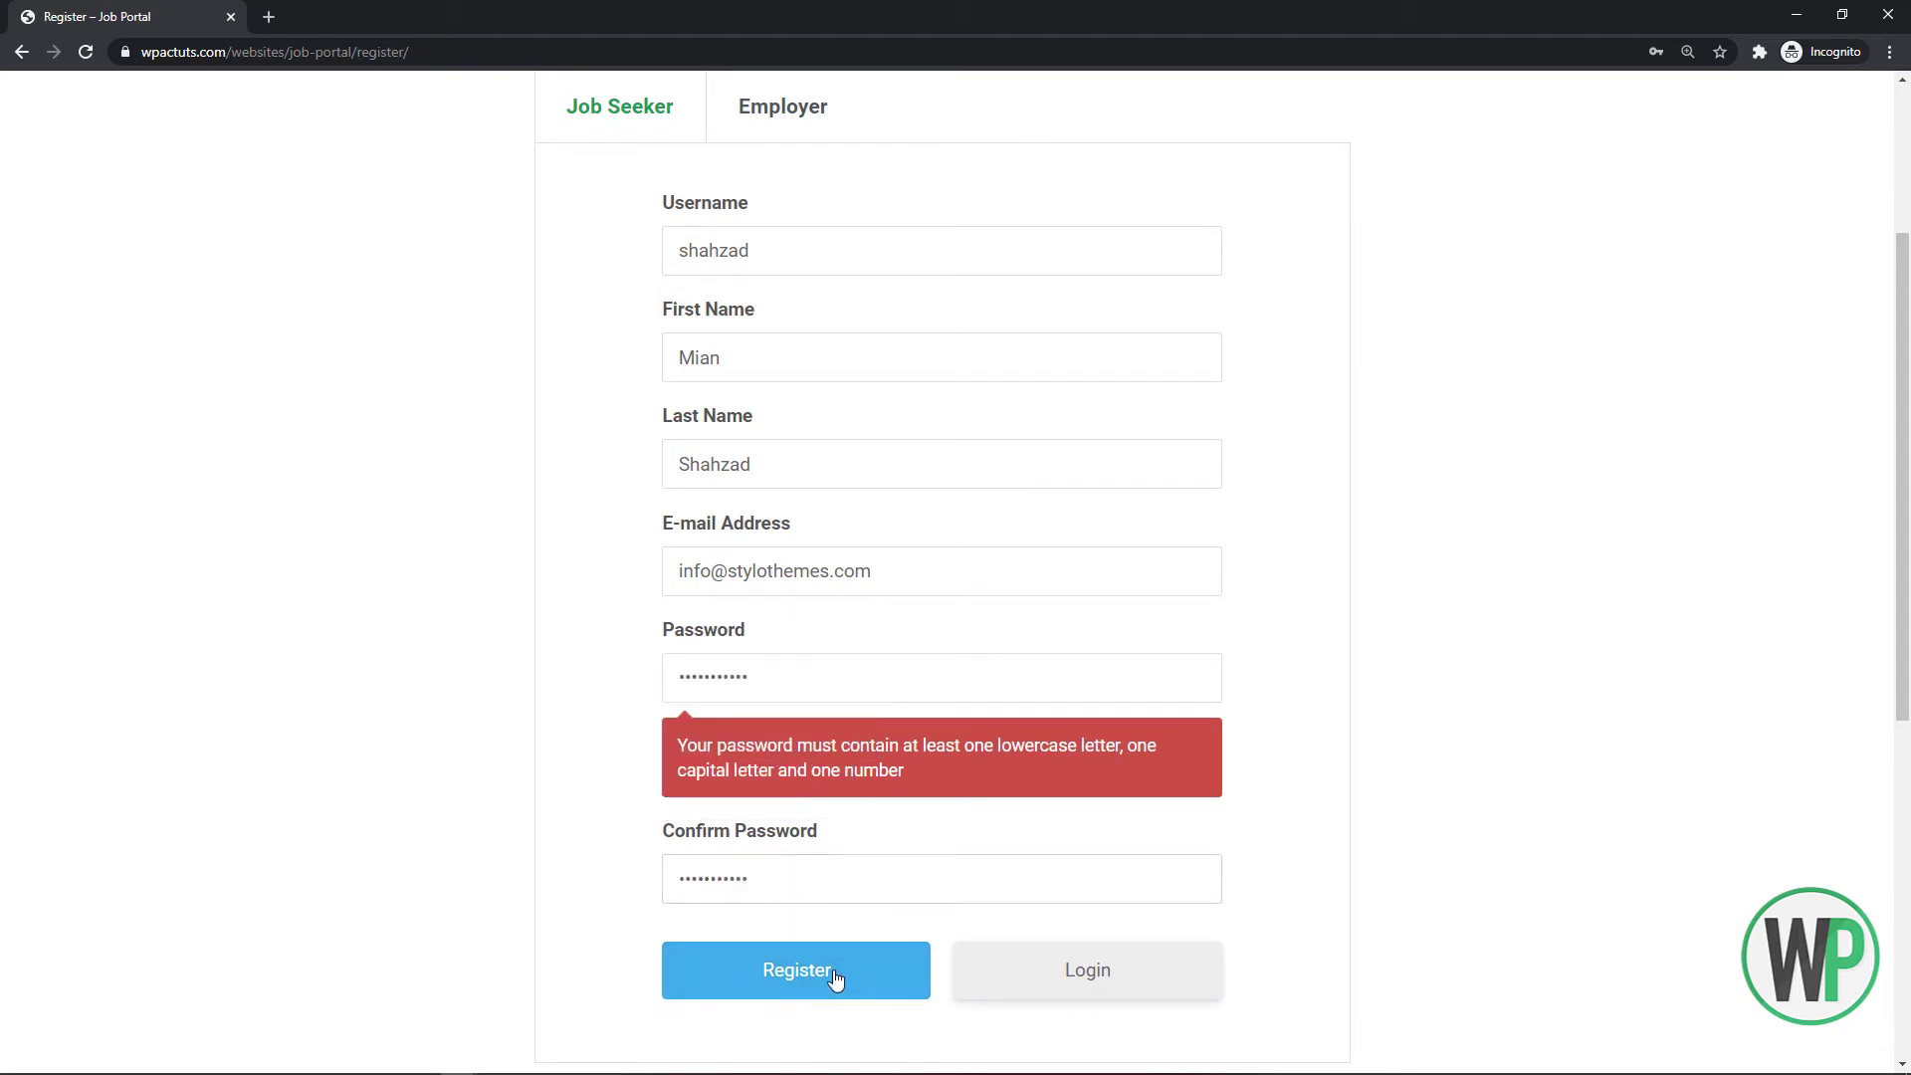
left_click(832, 973)
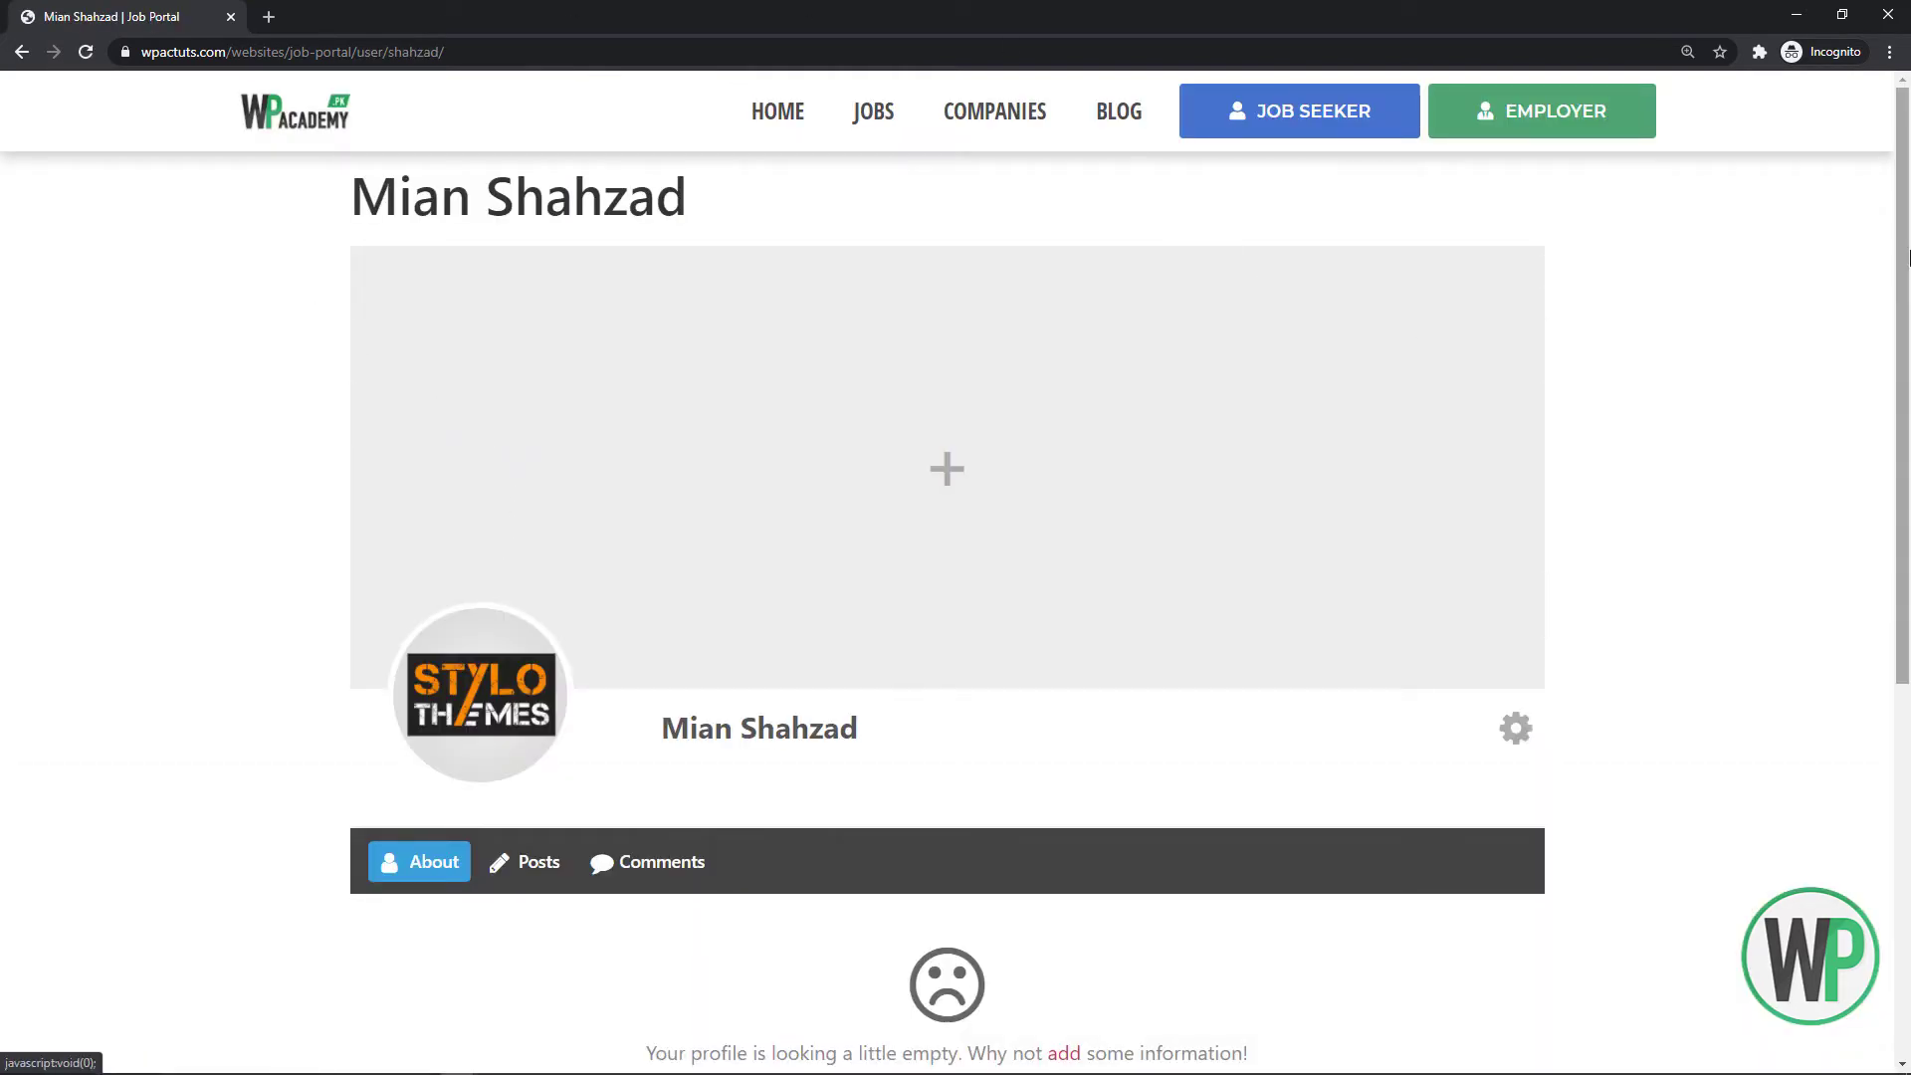
Examine the registered user's profile page, including its Posts and About sections
mouse_move(1905, 261)
left_mouse_down()
mouse_move(1905, 527)
mouse_move(1903, 243)
left_mouse_up()
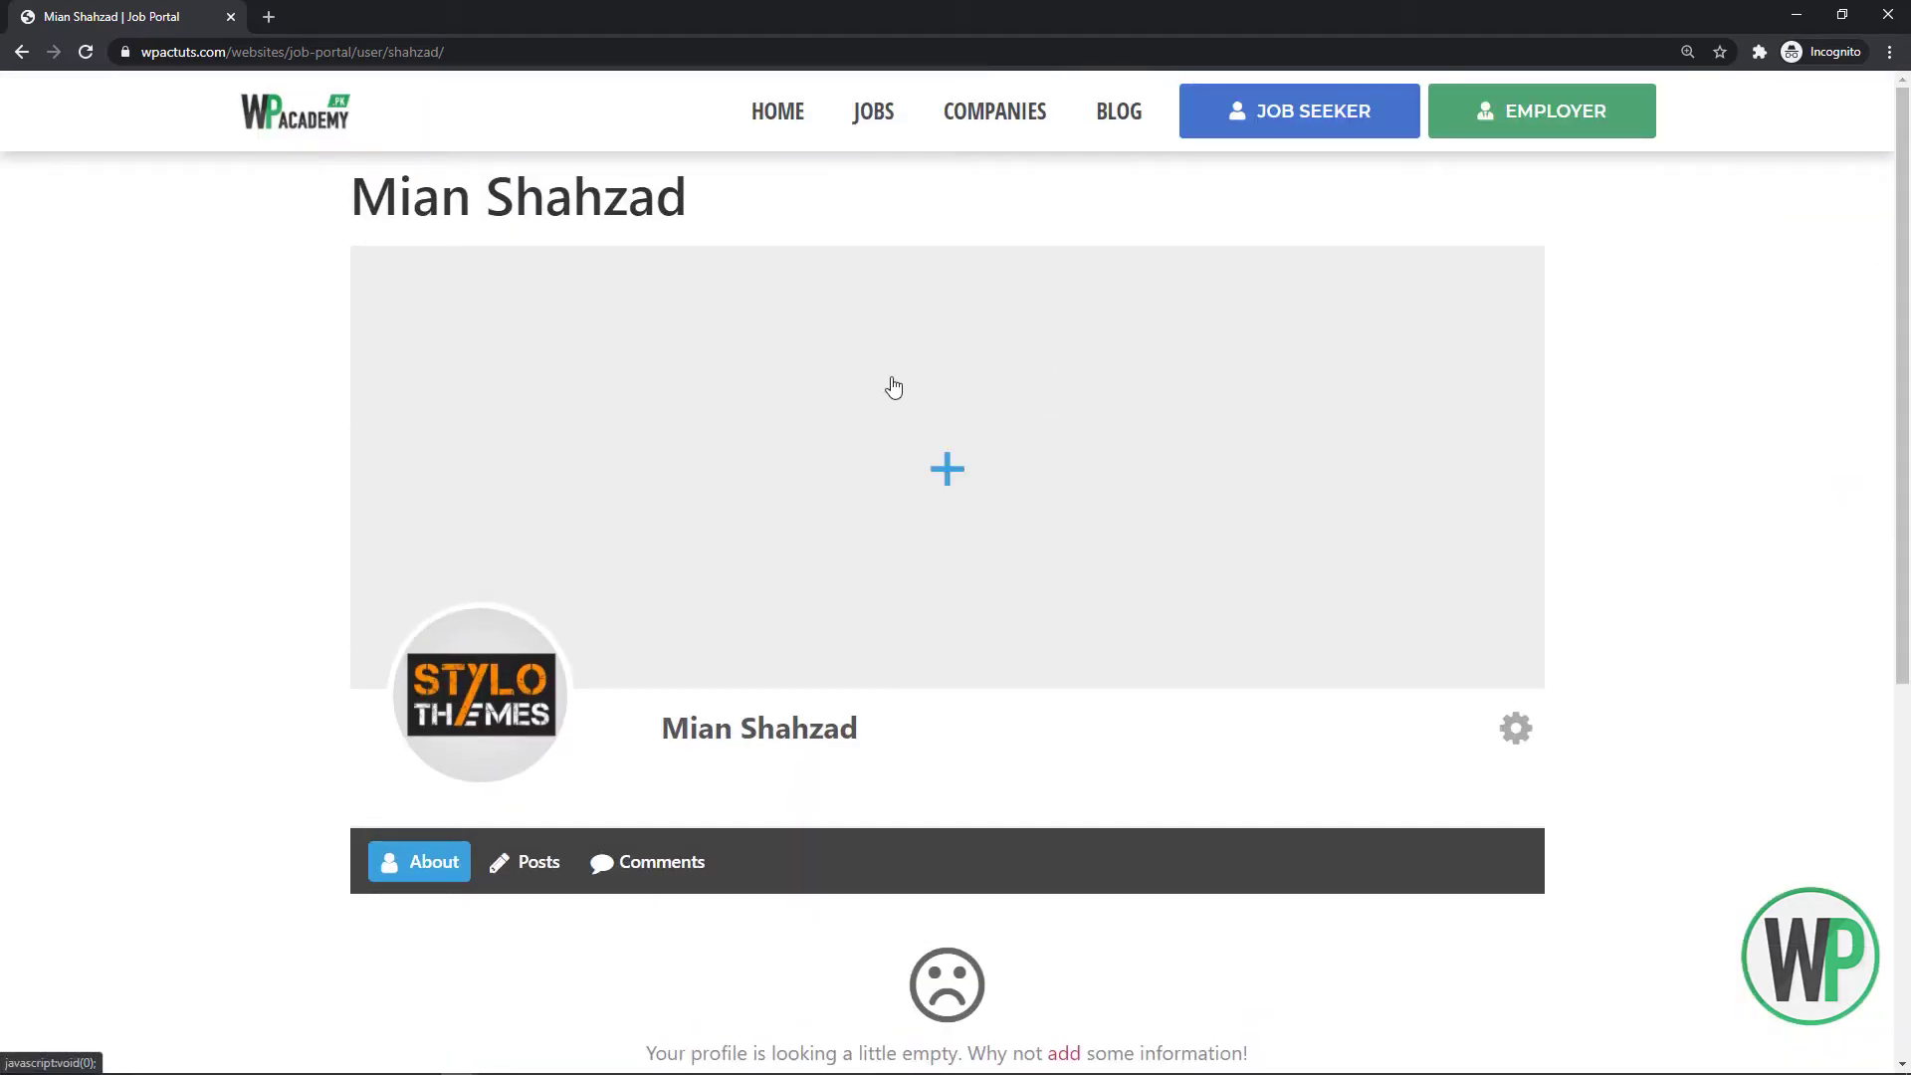
mouse_move(1906, 332)
left_mouse_down()
mouse_move(1906, 554)
mouse_move(1869, 332)
left_mouse_up()
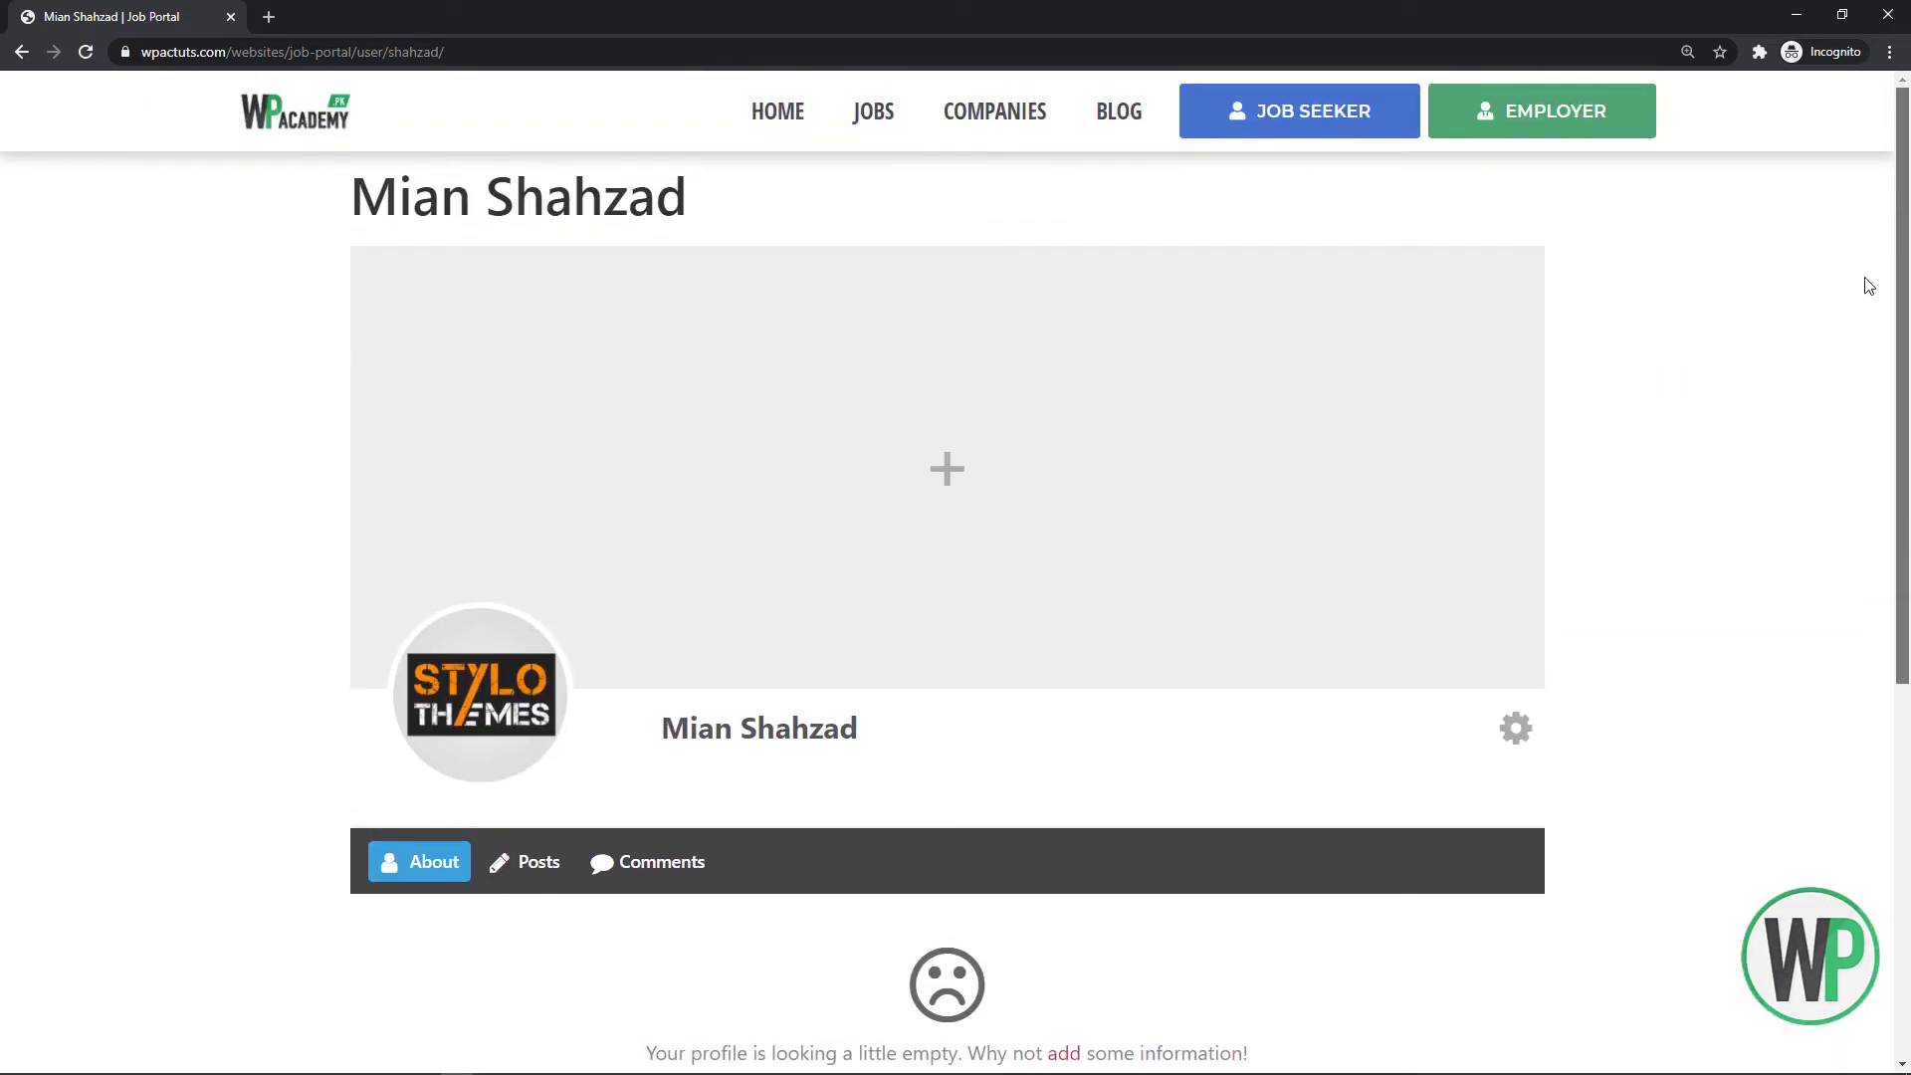
scroll(1878, 341, "down", 2)
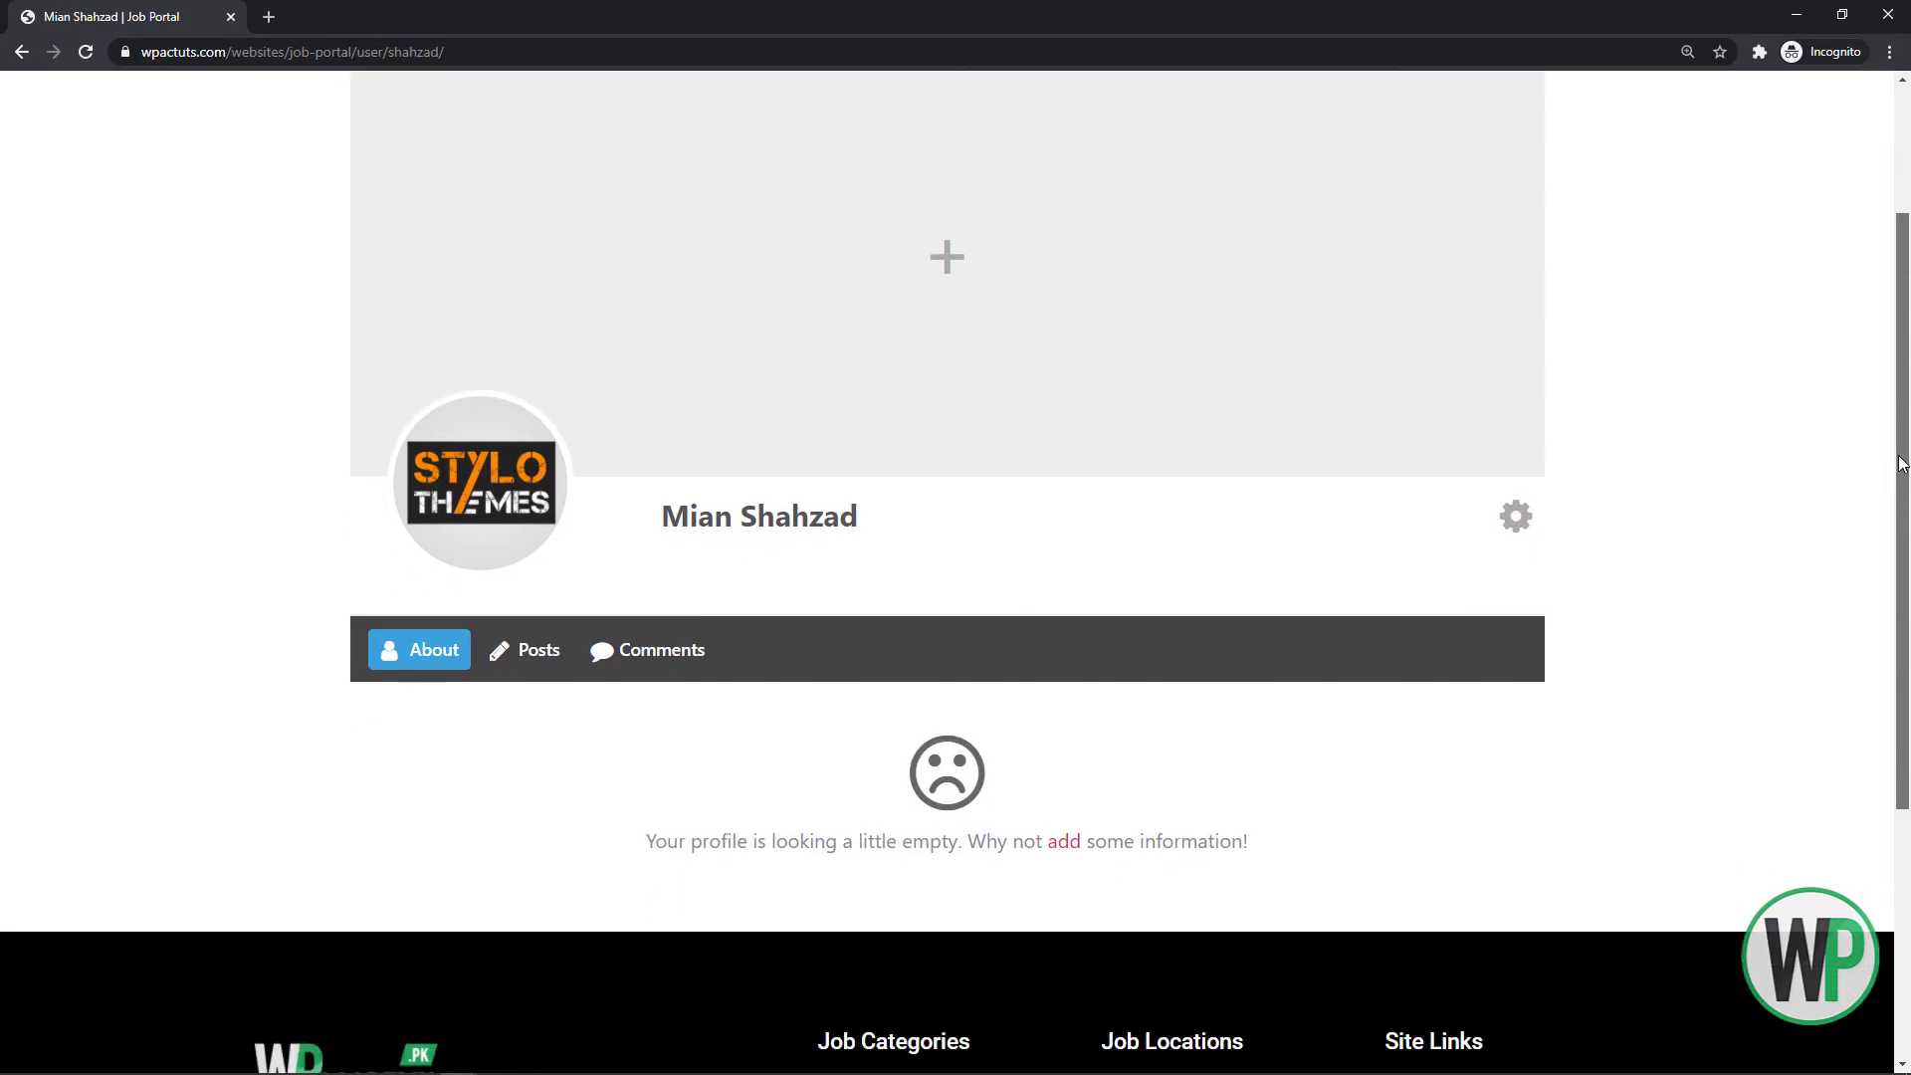
left_click(533, 667)
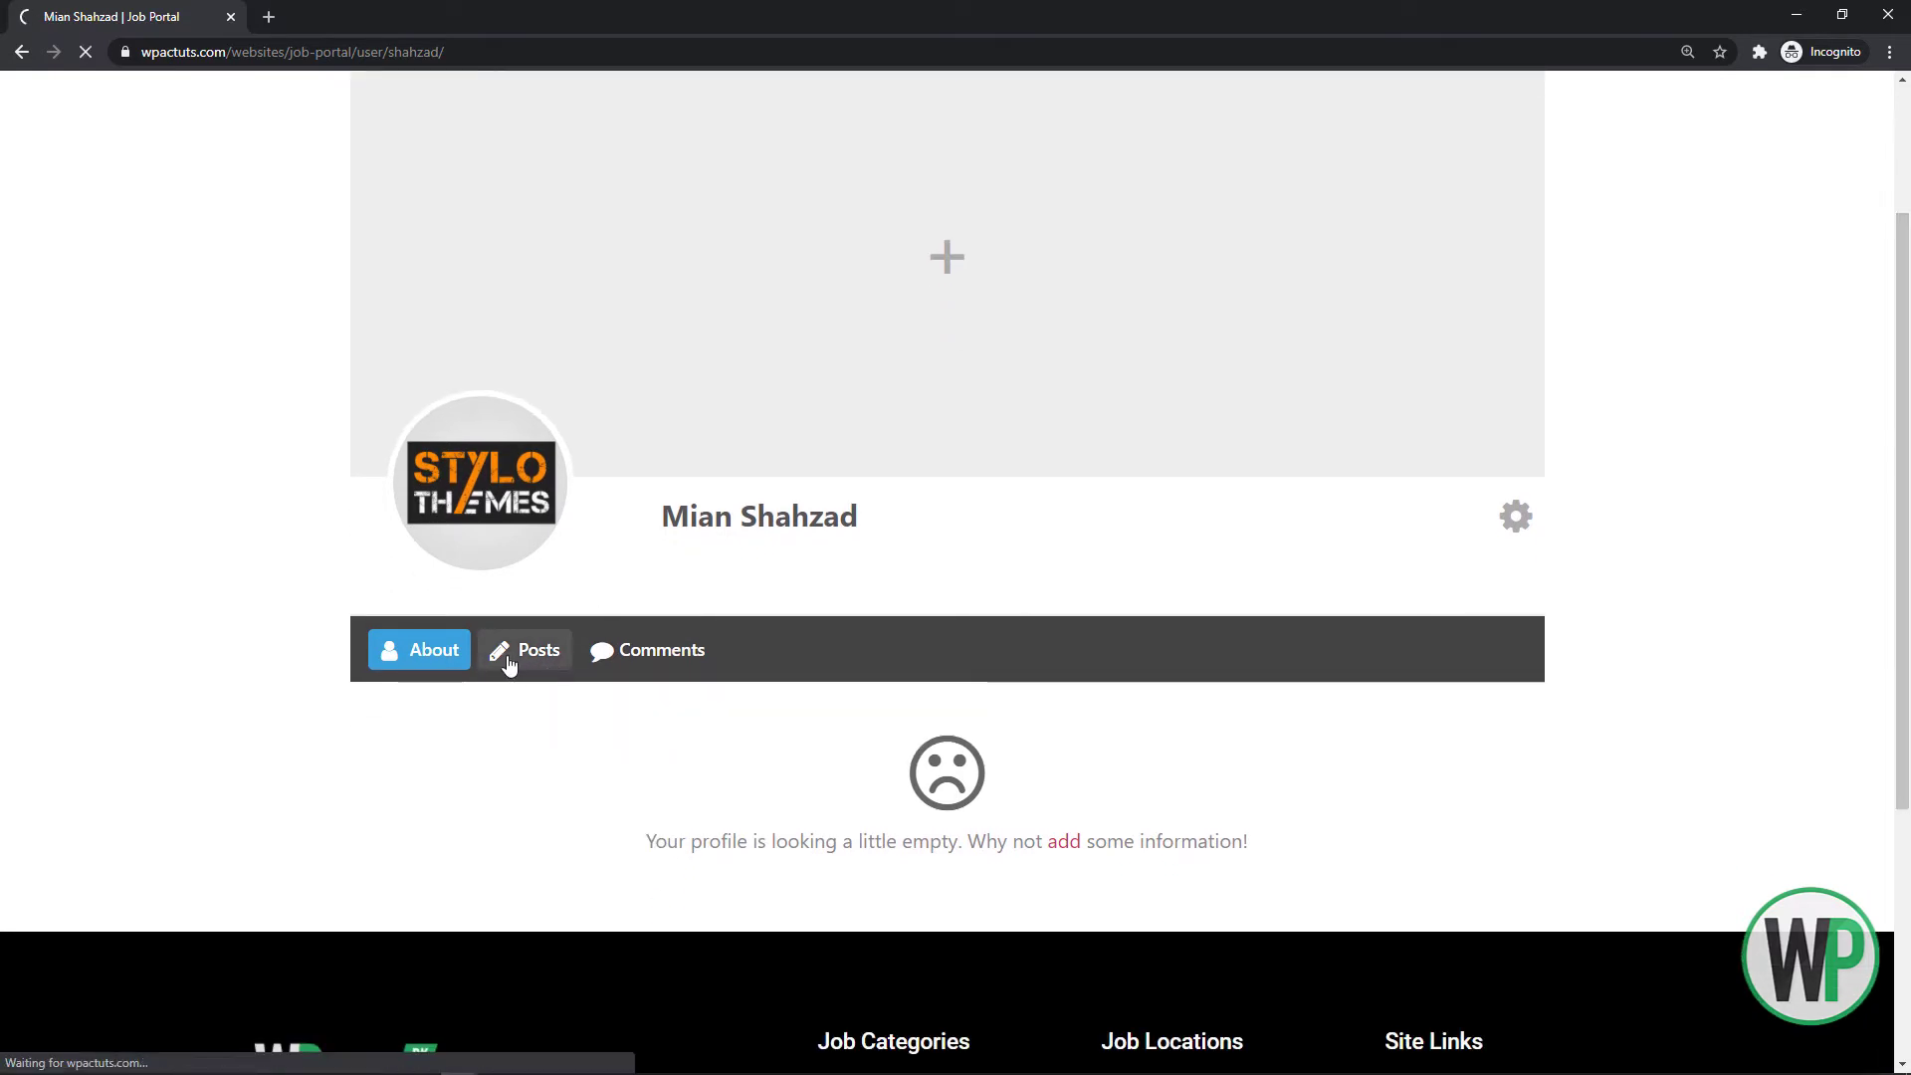
scroll(567, 741, "down", 3)
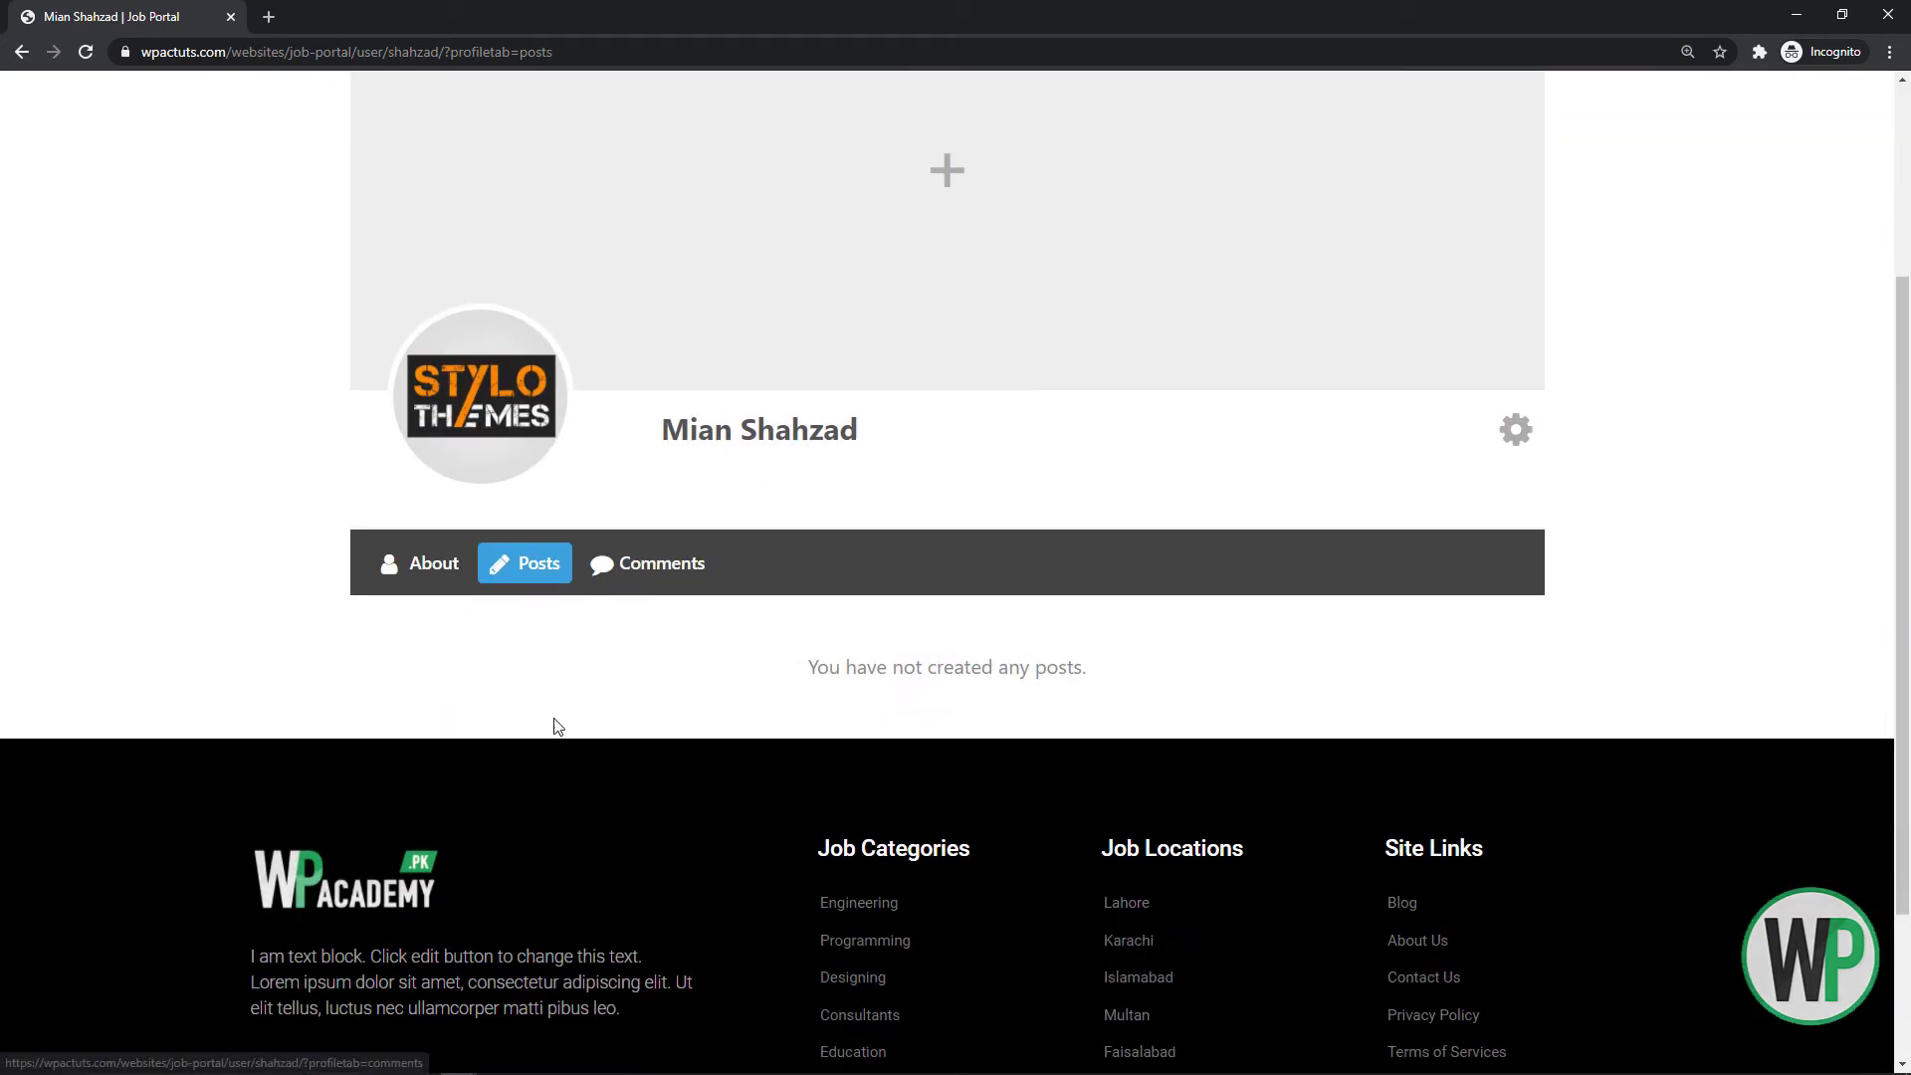
left_click(431, 569)
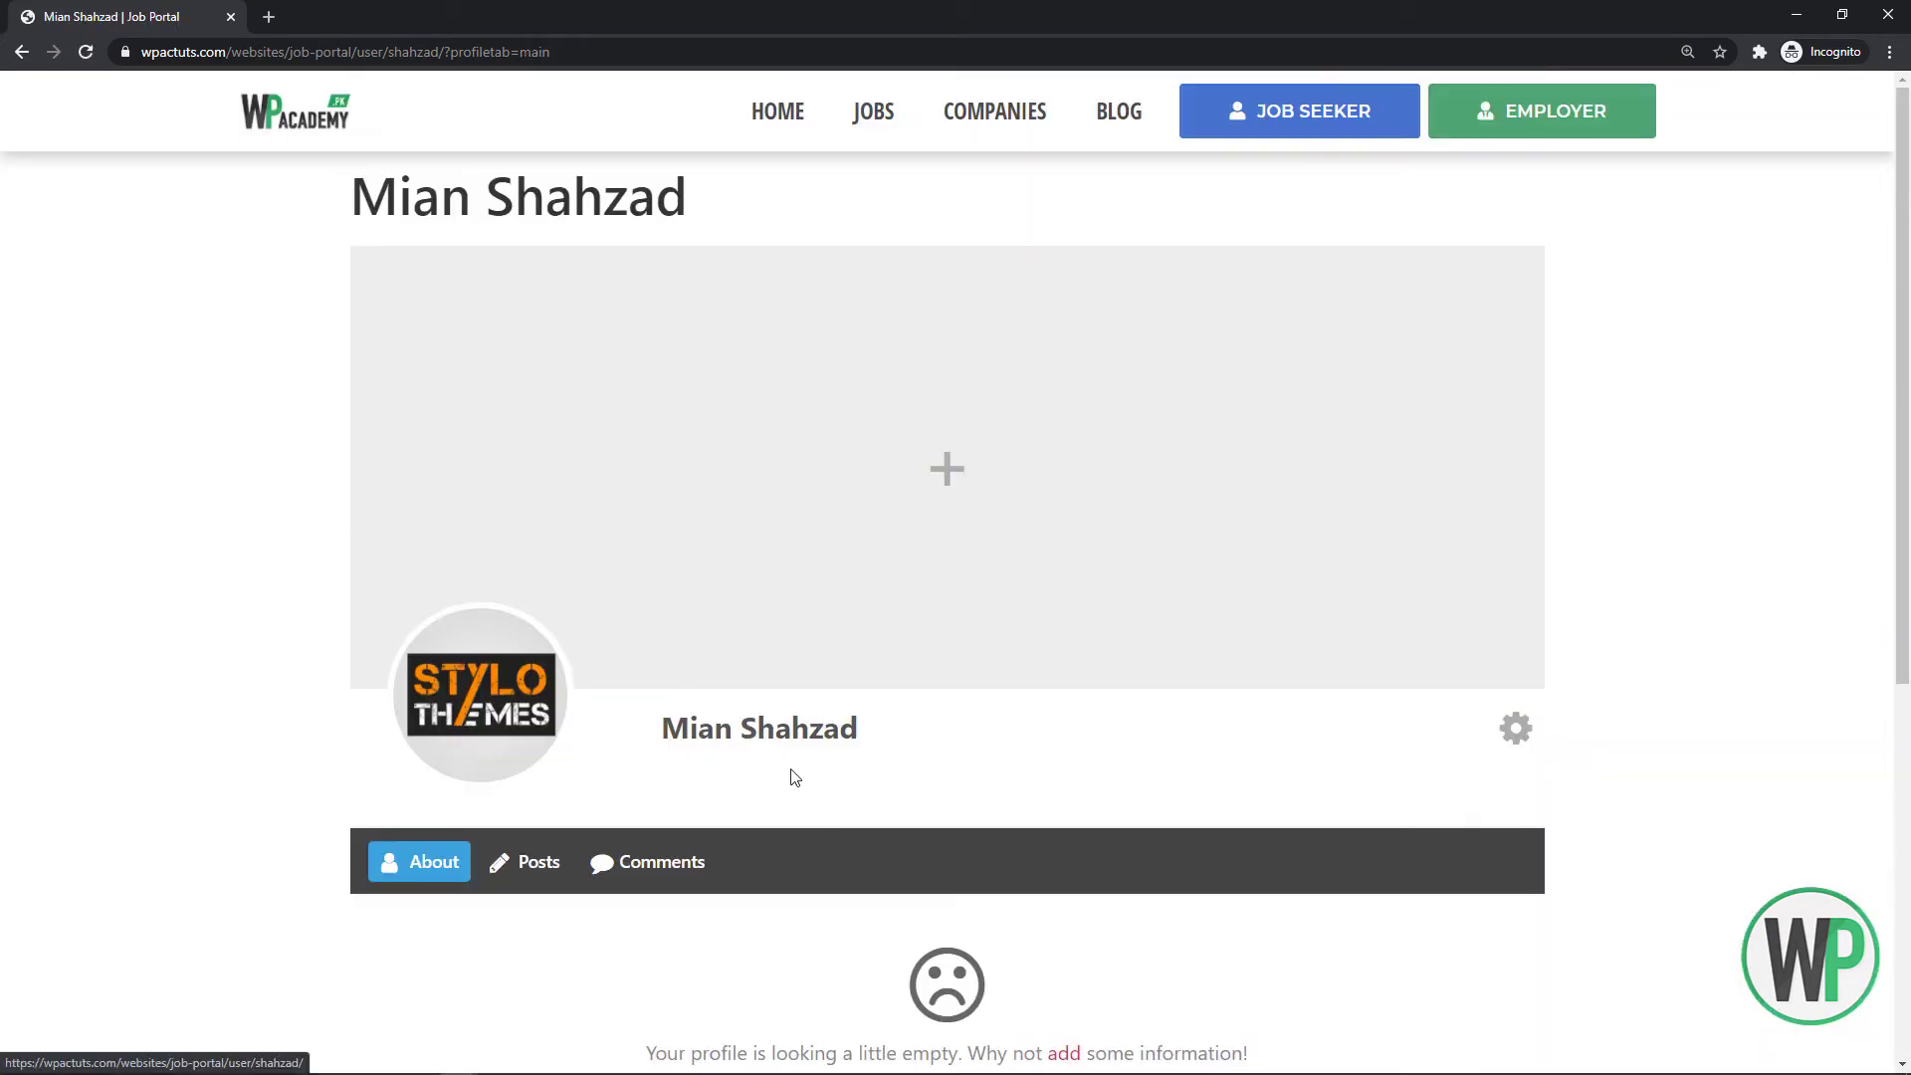
scroll(816, 776, "down", 2)
Open the job seeker's profile for editing and look over its editable cover photo, profile picture and bio
left_click(1515, 530)
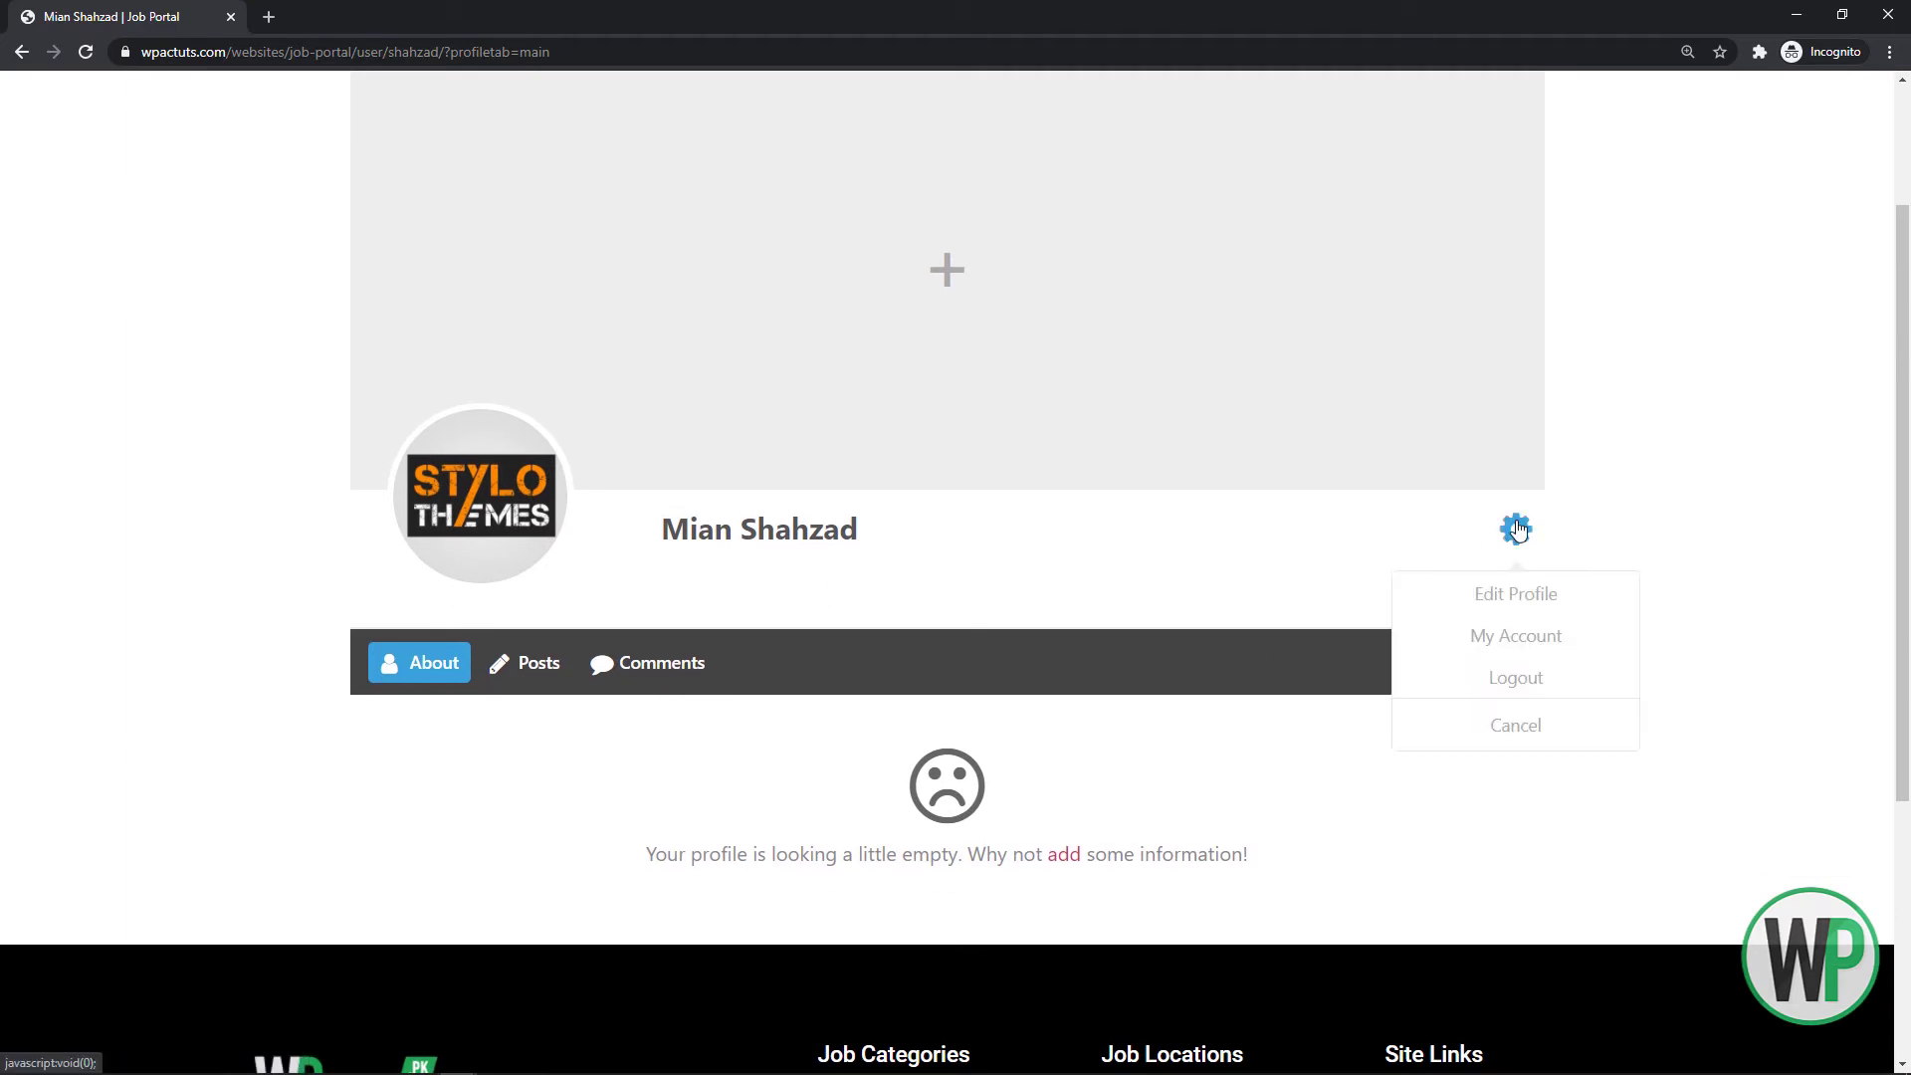
left_click(1521, 594)
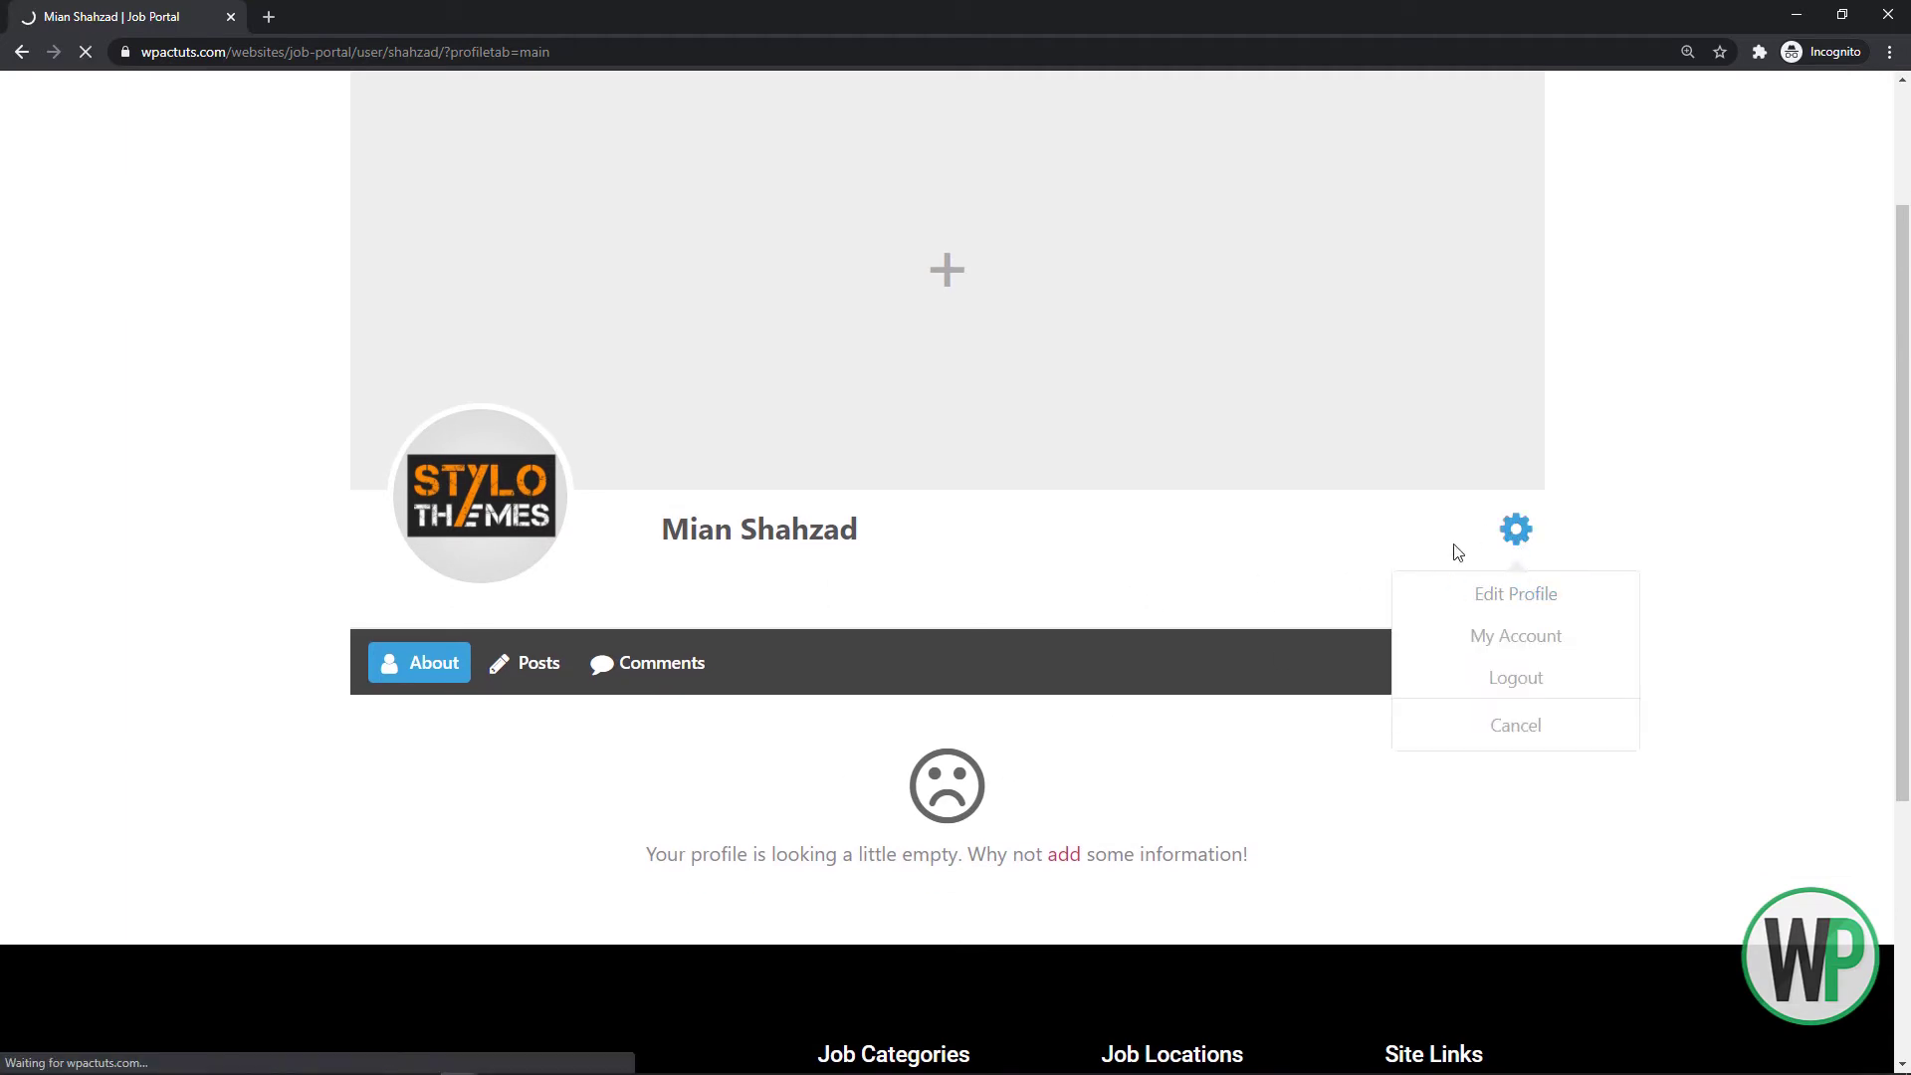
scroll(1482, 525, "down", 3)
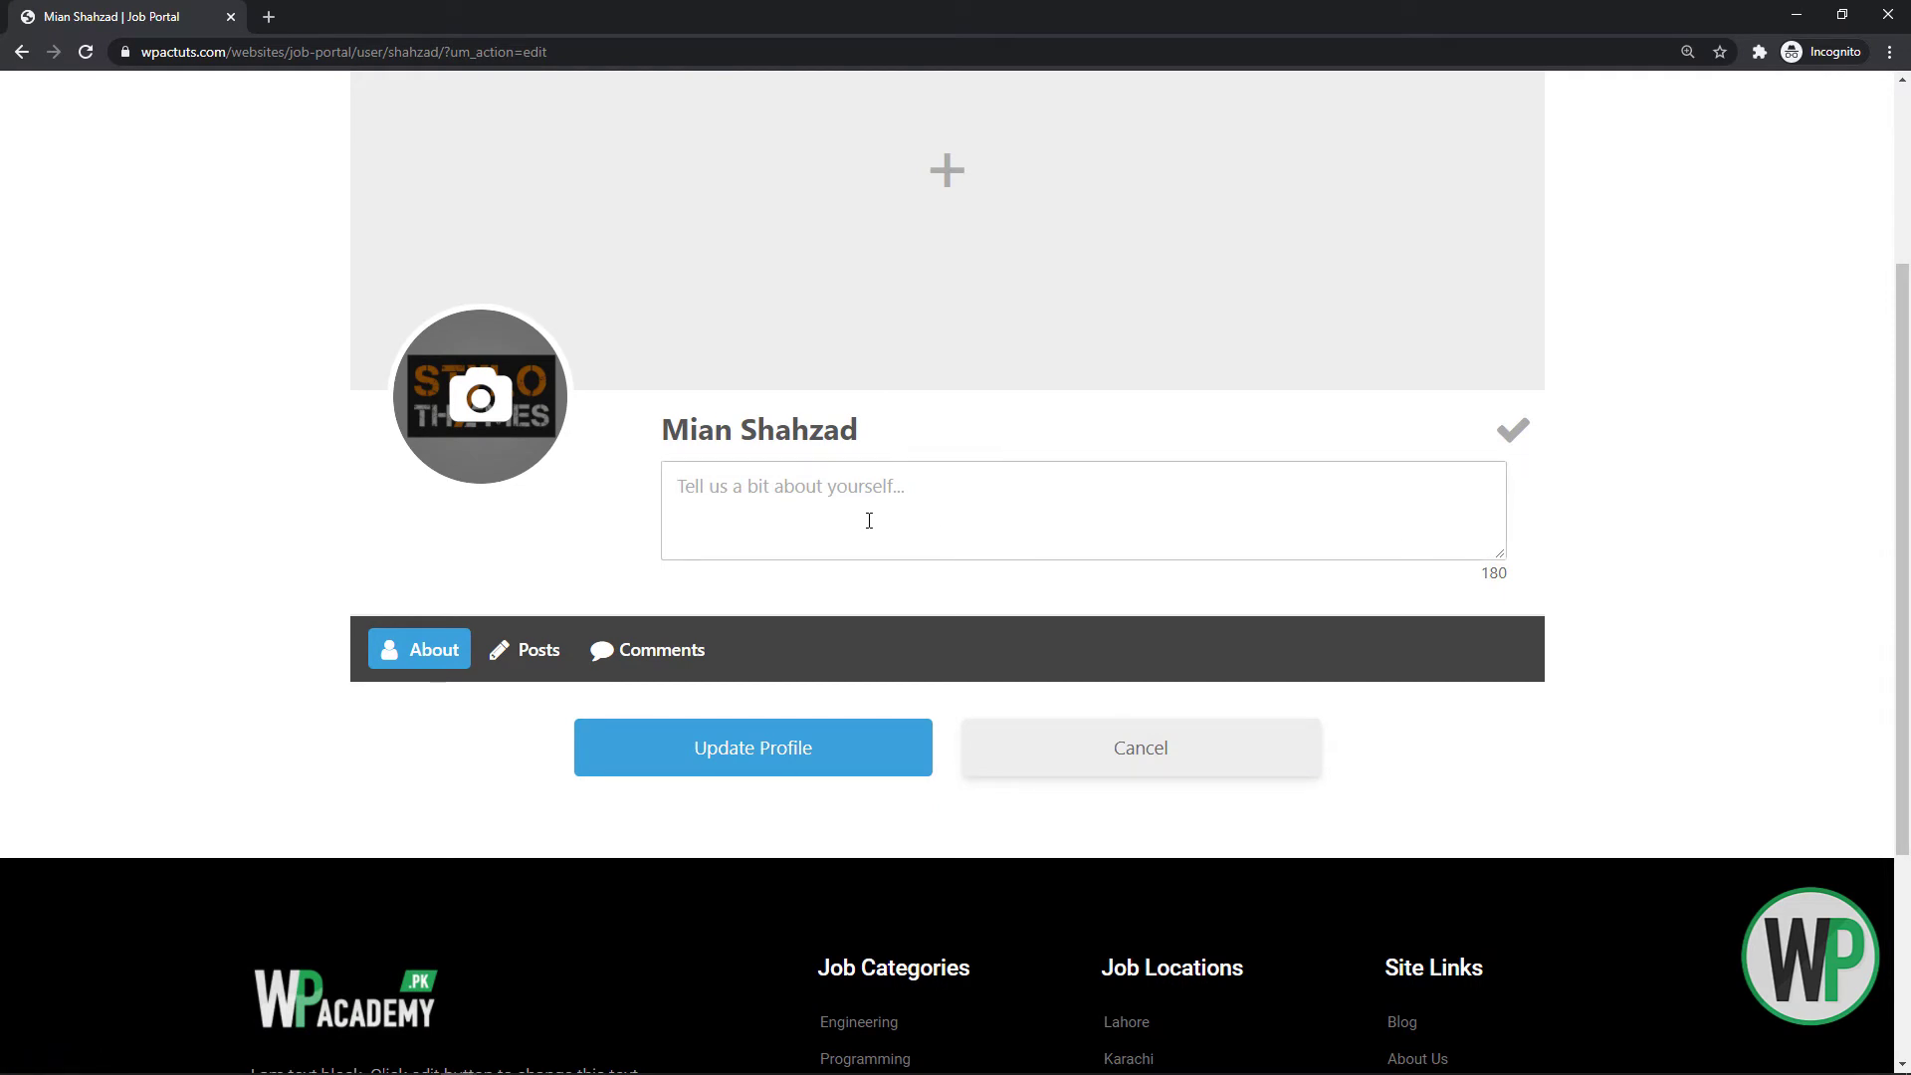
left_click_drag(1906, 540, 1906, 360)
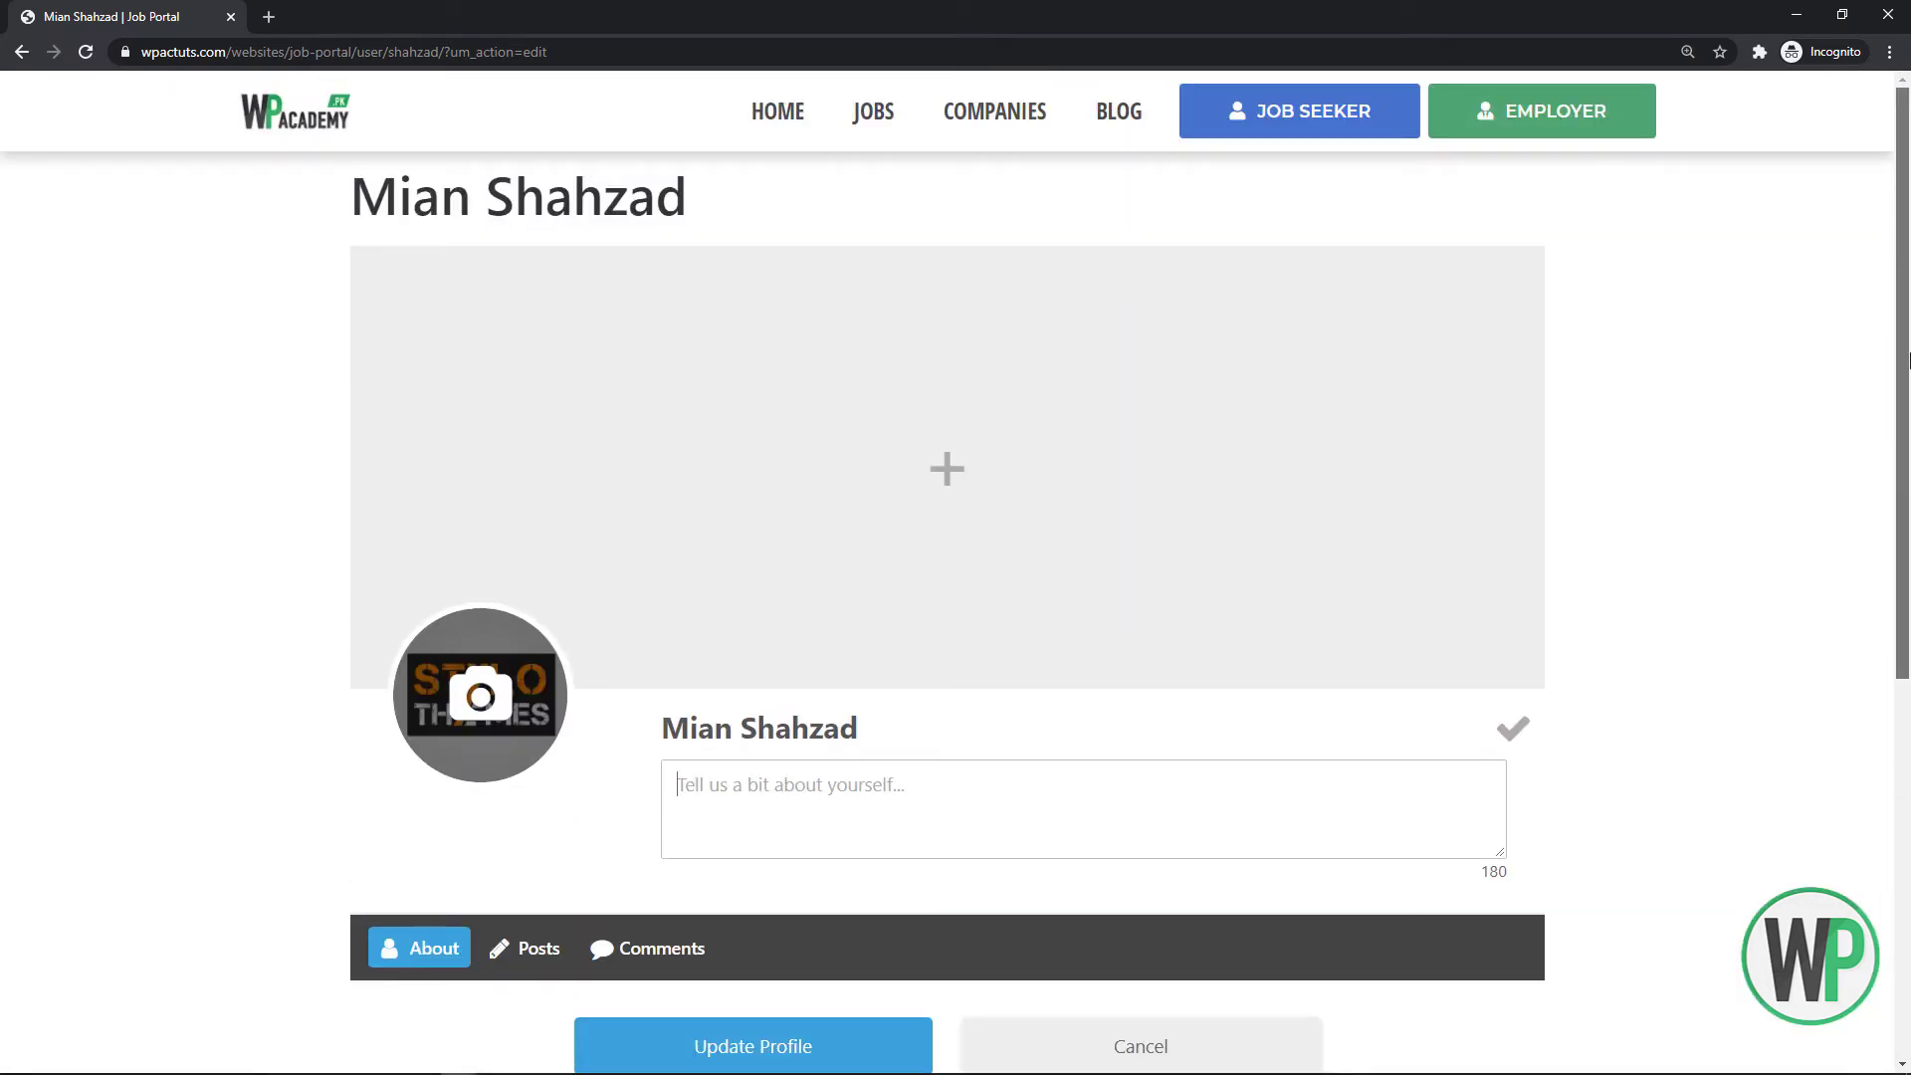
Look over the editable profile page, check its cover photo upload option and leave without uploading an image
scroll(1895, 347, "down", 3)
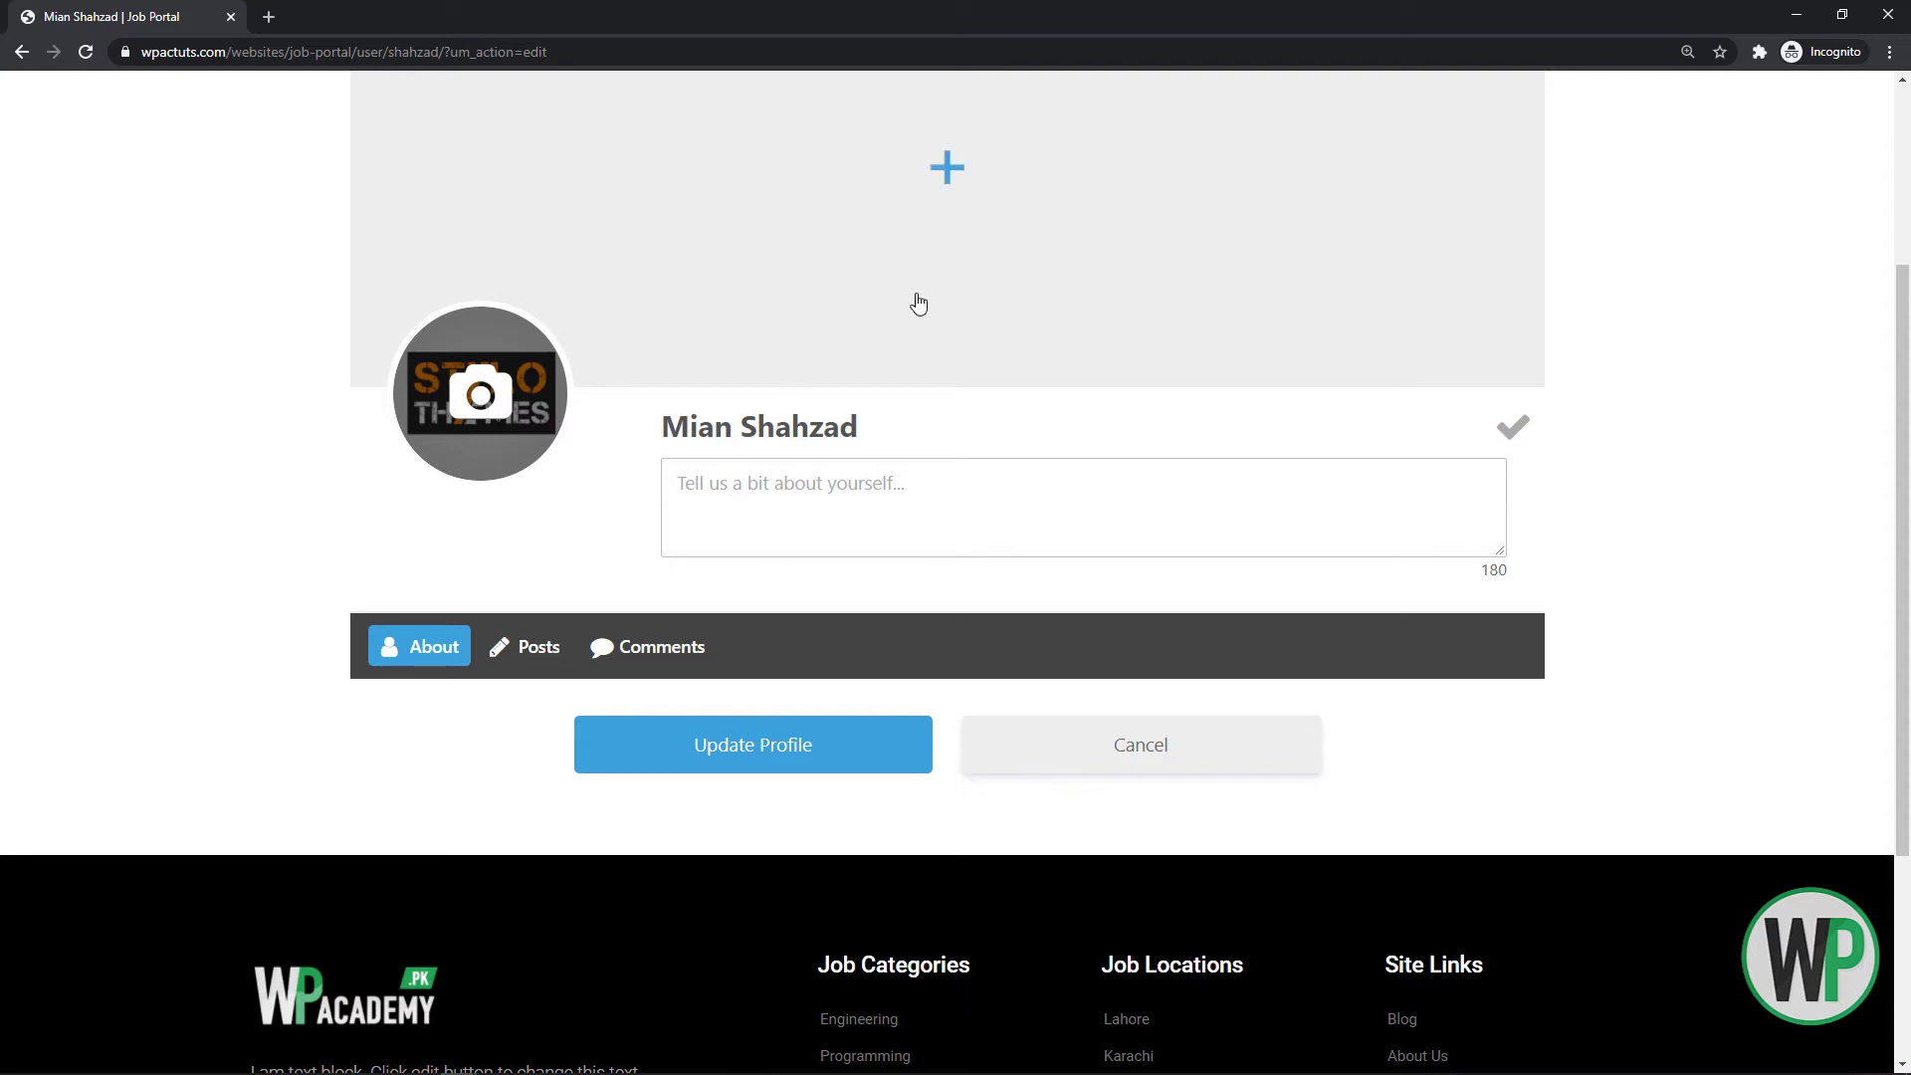
left_click_drag(1907, 532, 1876, 334)
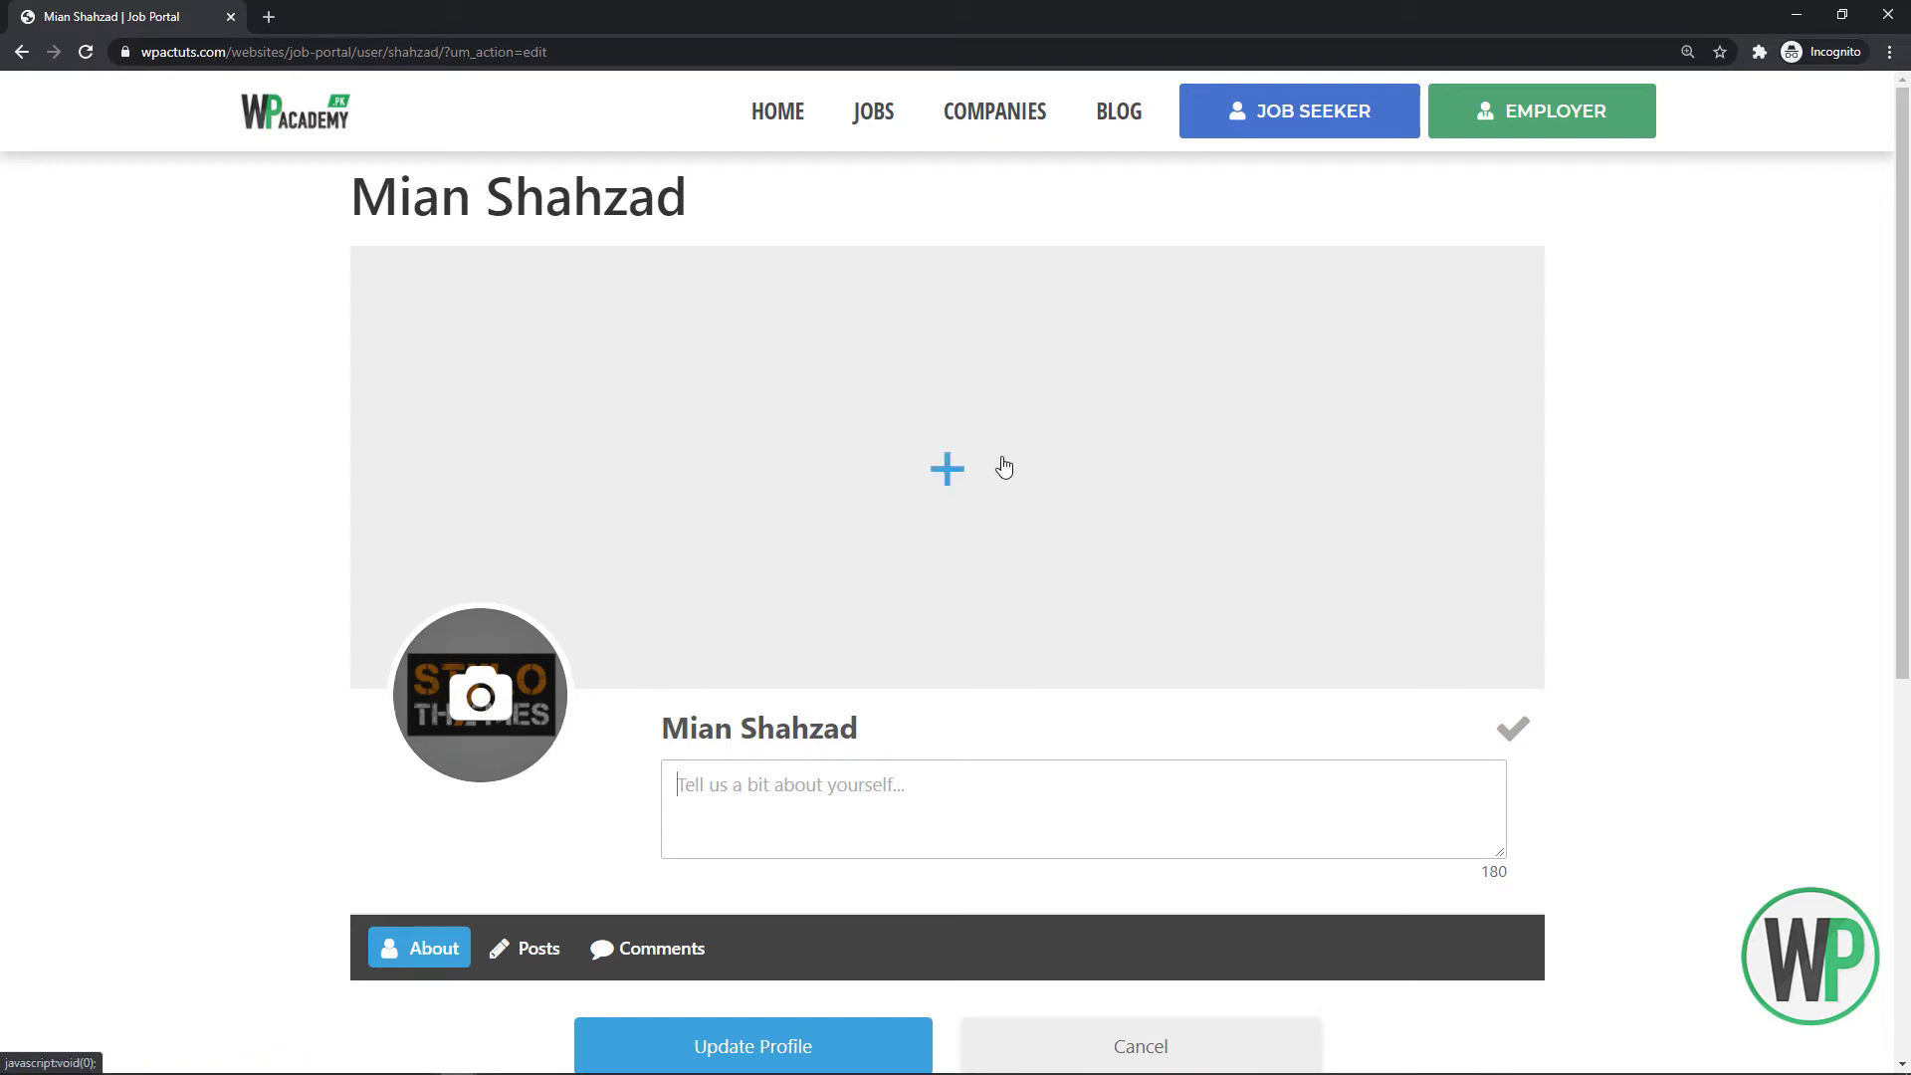
scroll(1004, 468, "down", 1)
left_click(975, 417)
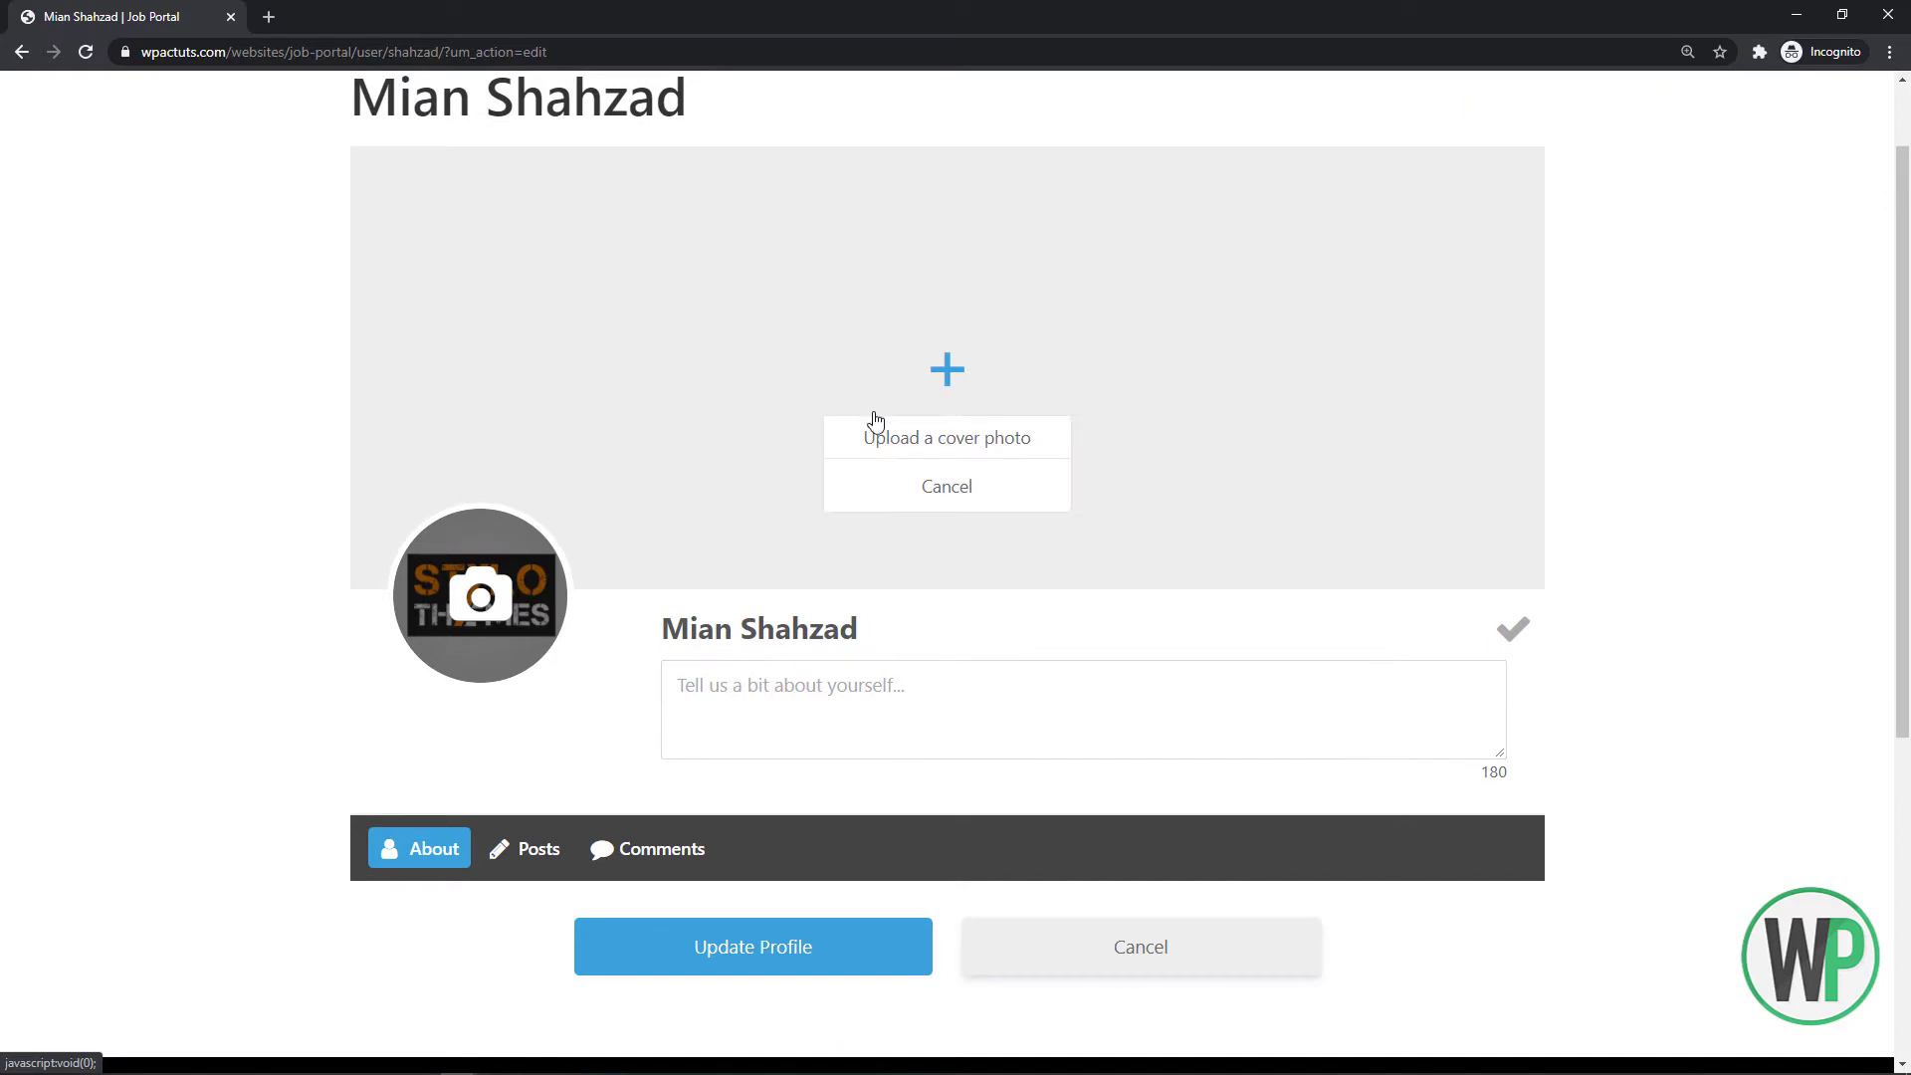
left_click(908, 448)
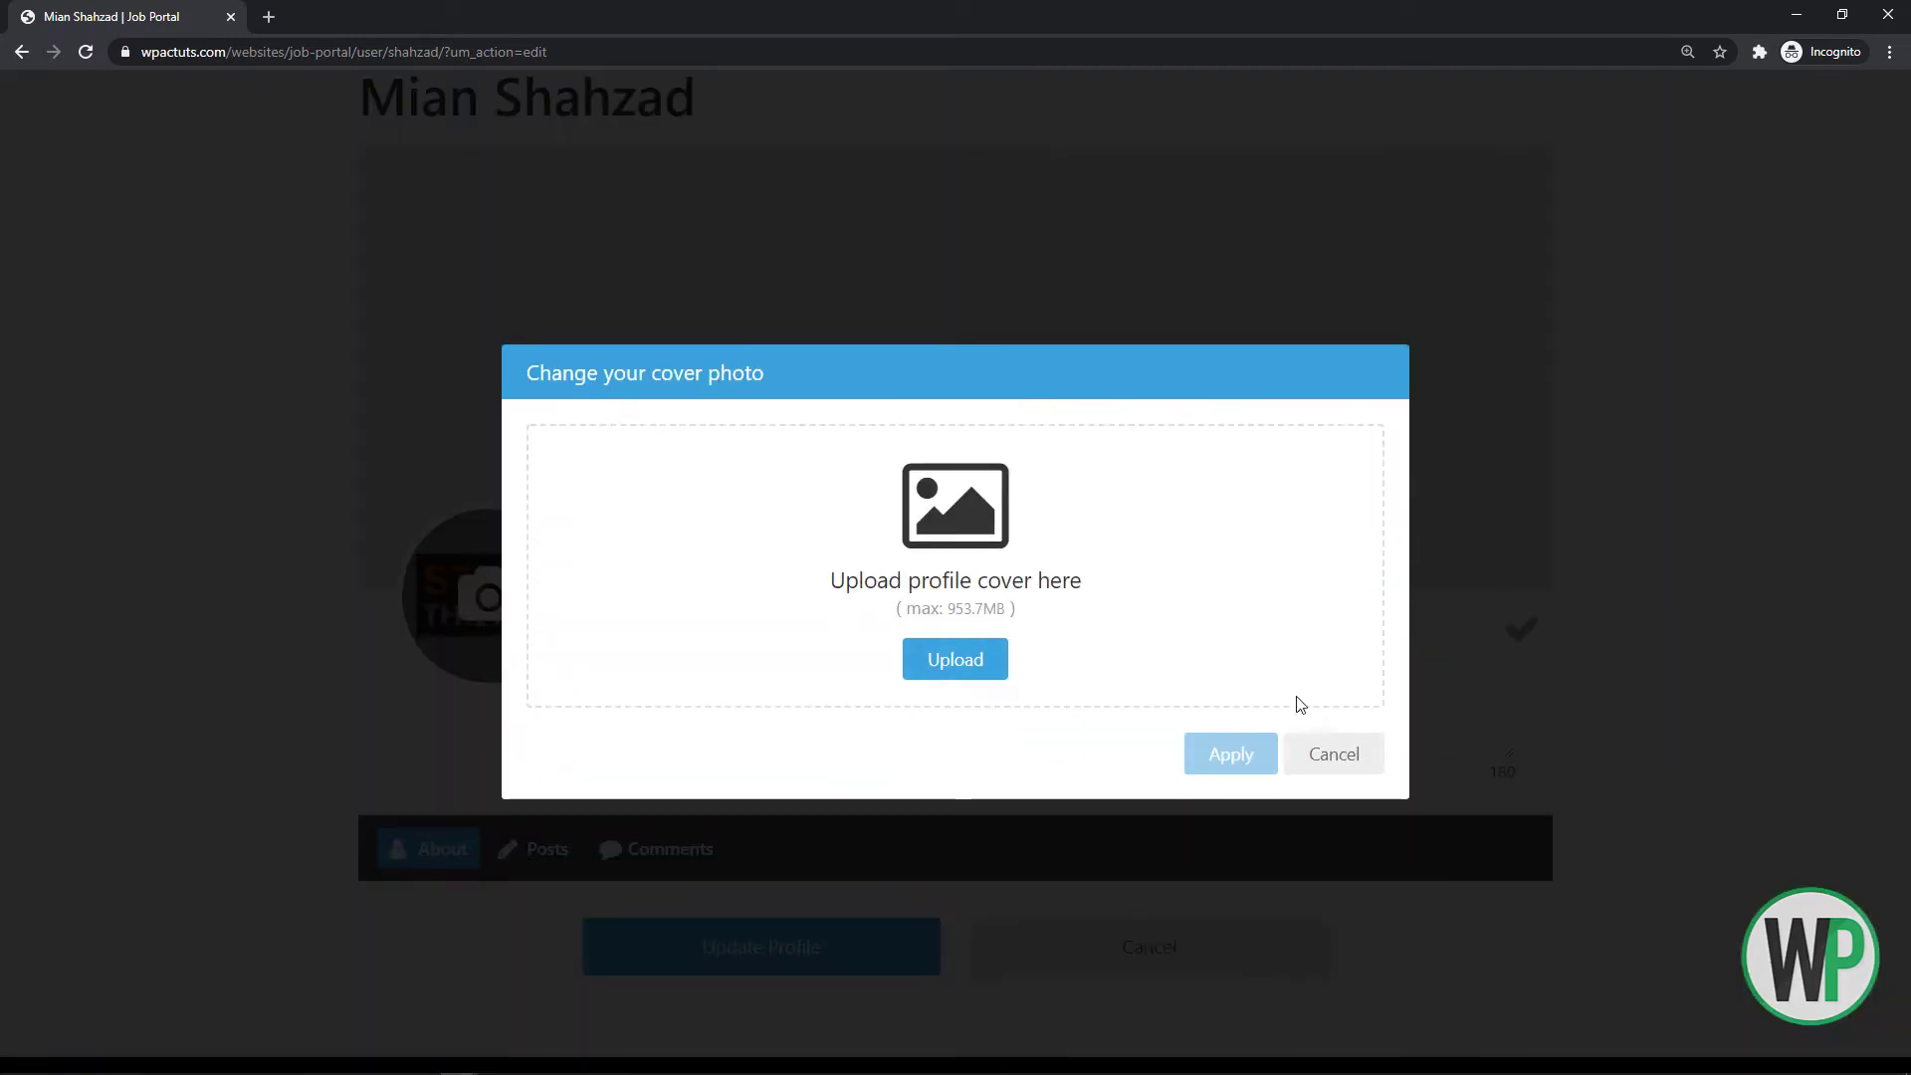
left_click(1310, 763)
scroll(1238, 469, "up", 1)
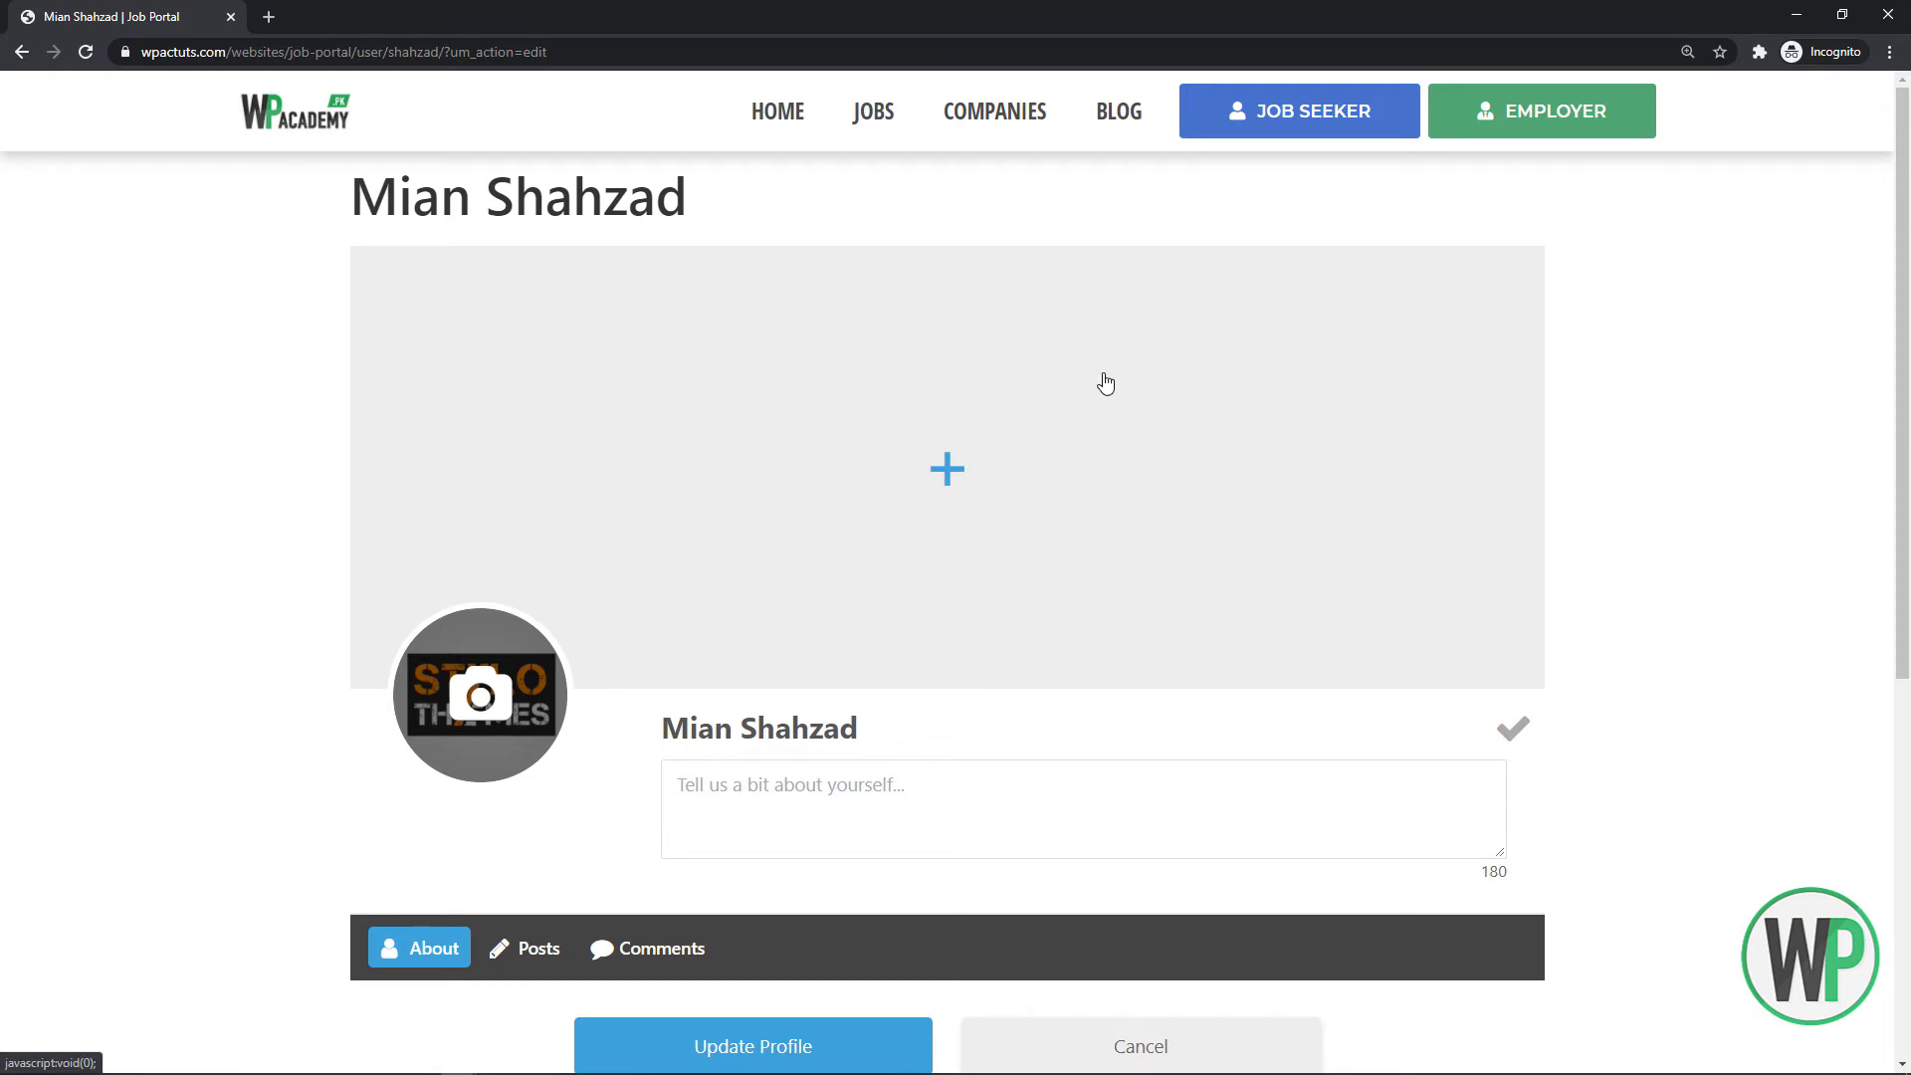
mouse_move(1907, 360)
left_mouse_down()
mouse_move(1909, 504)
mouse_move(1908, 353)
left_mouse_up()
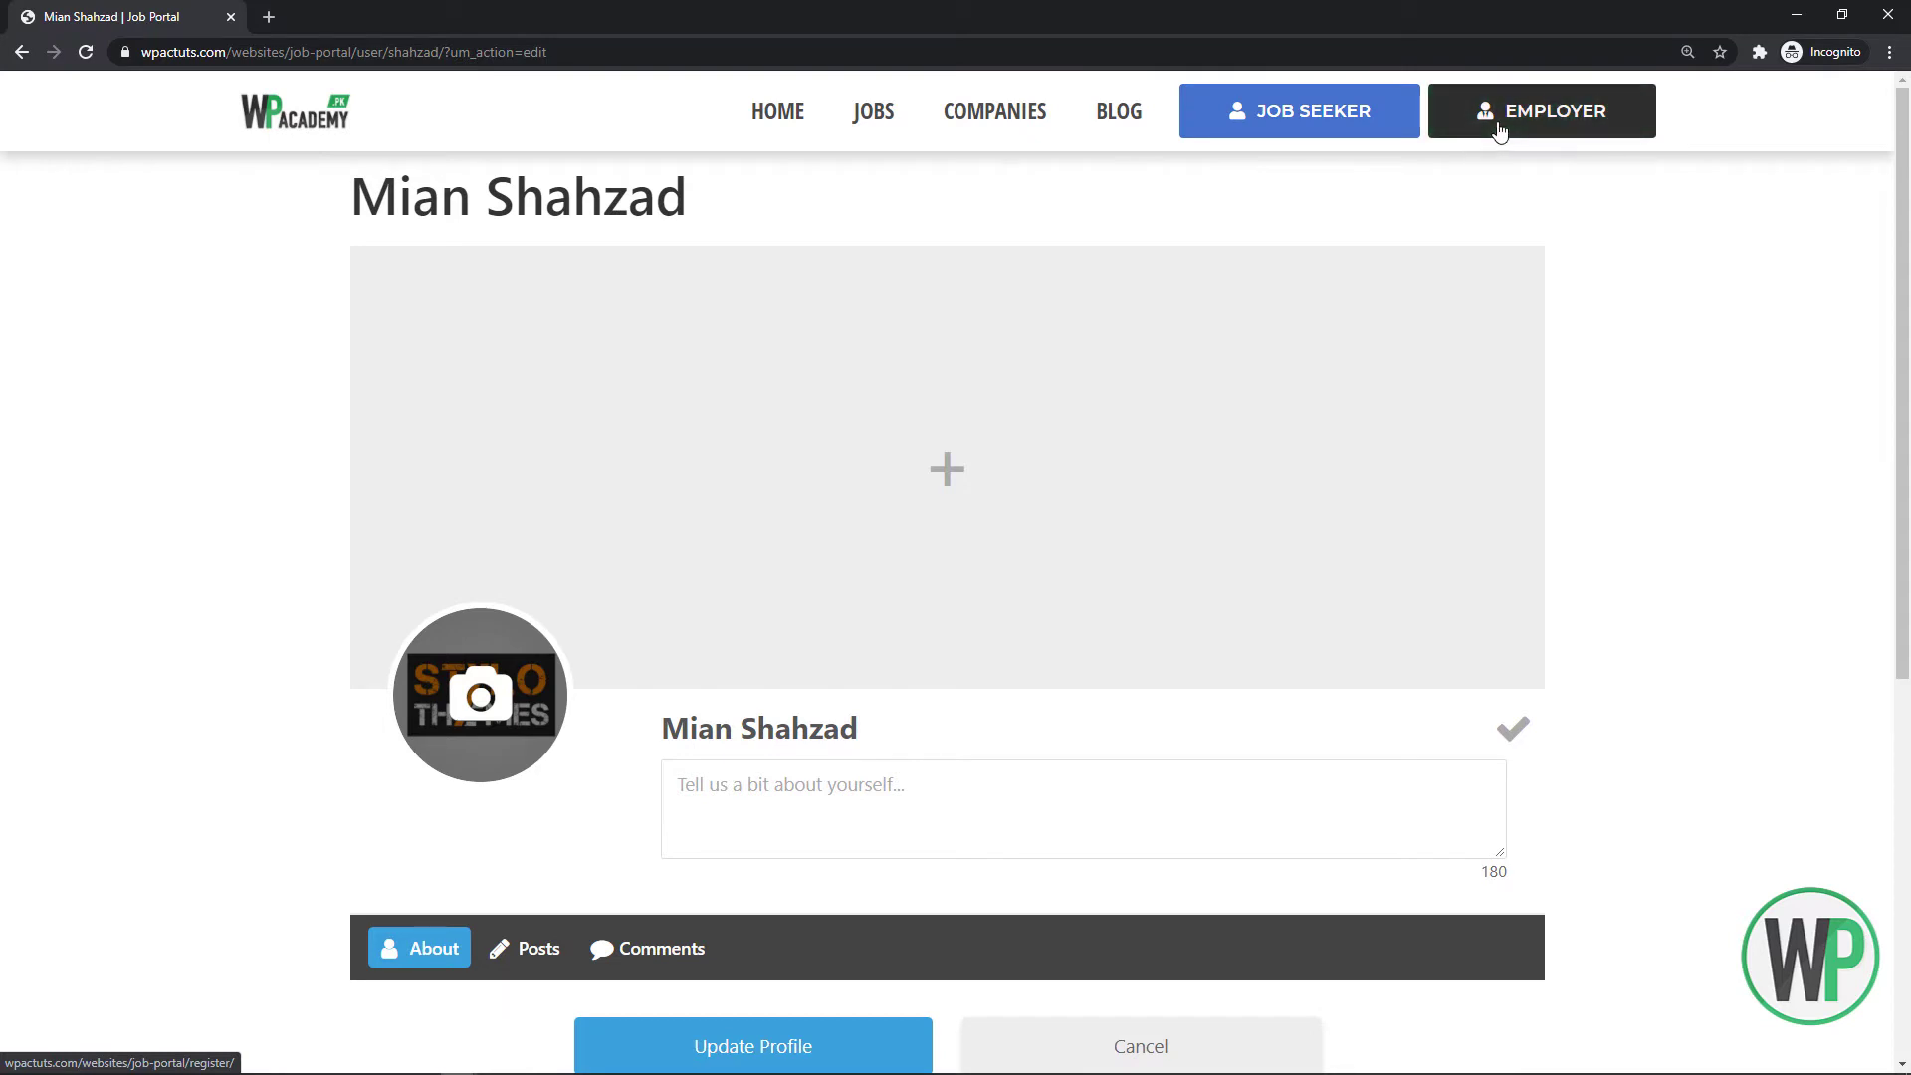
left_click_drag(757, 219, 337, 209)
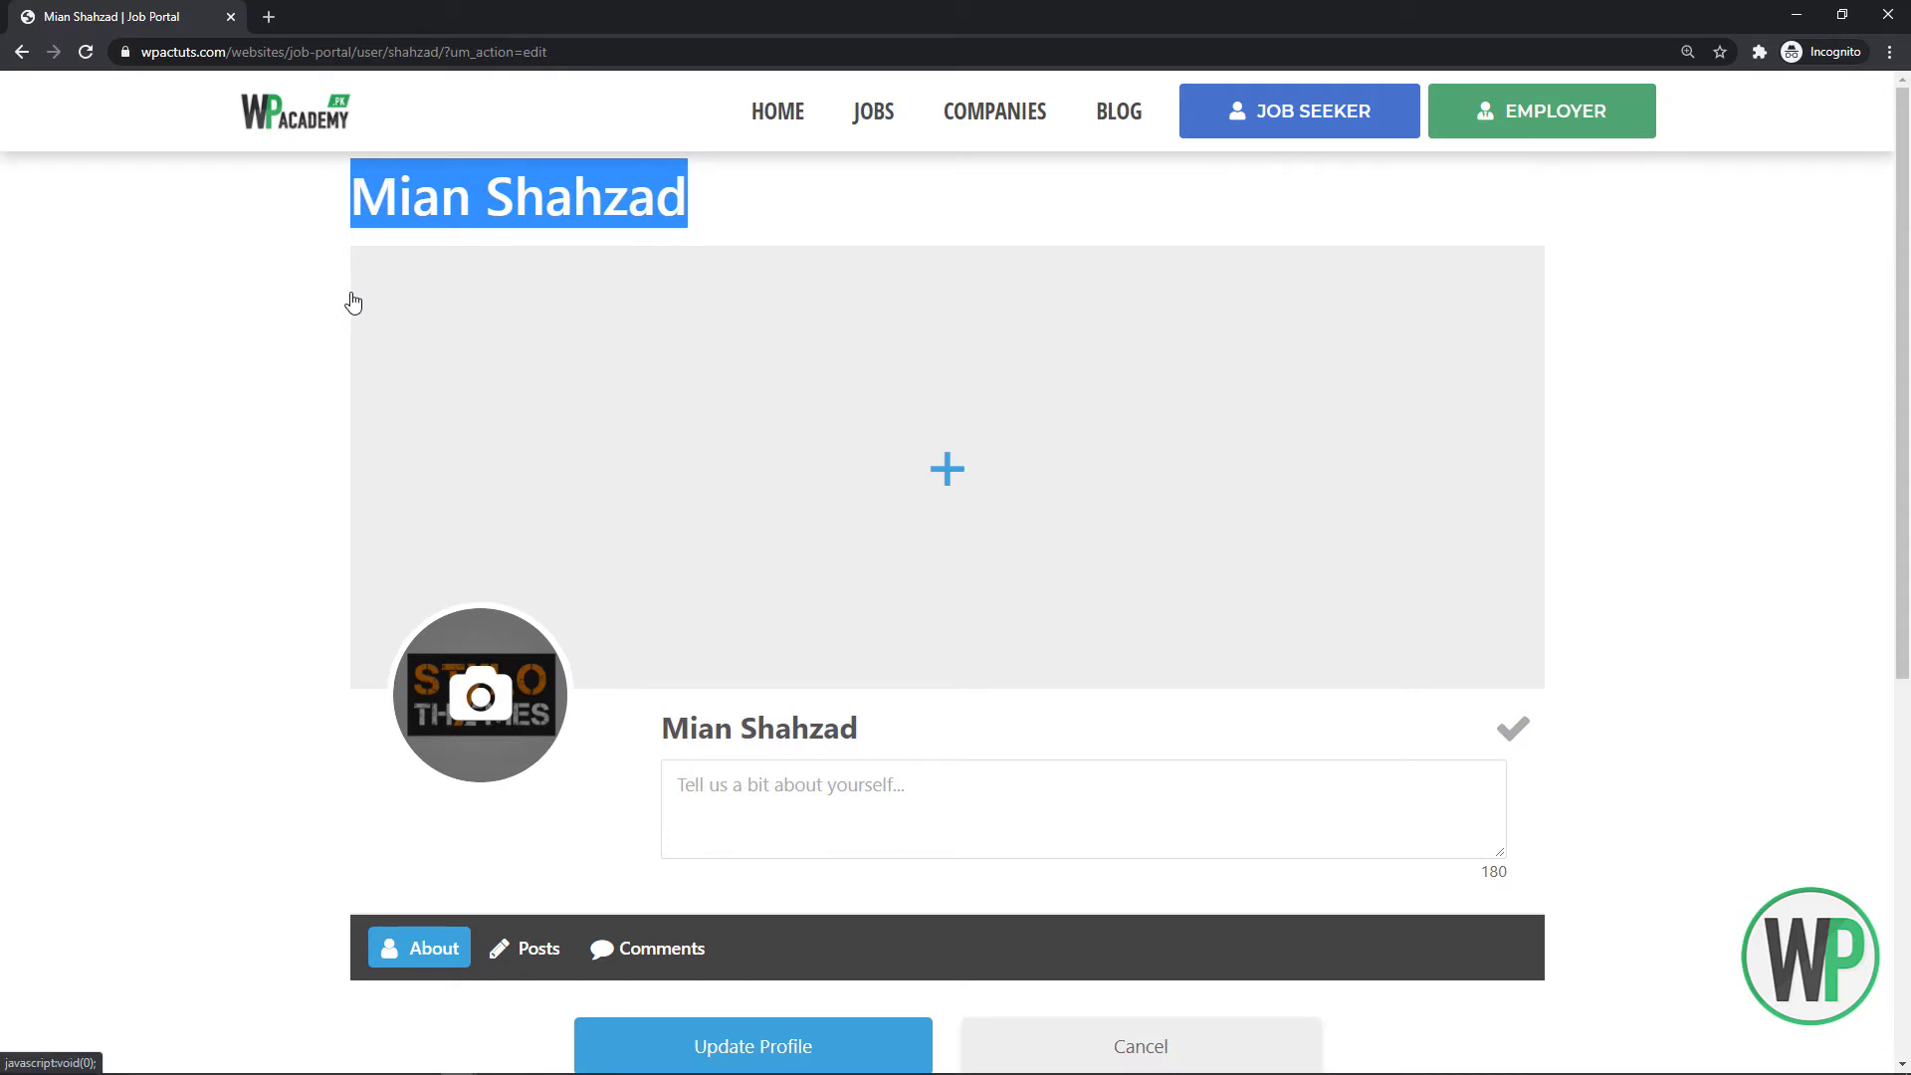
left_click(1894, 292)
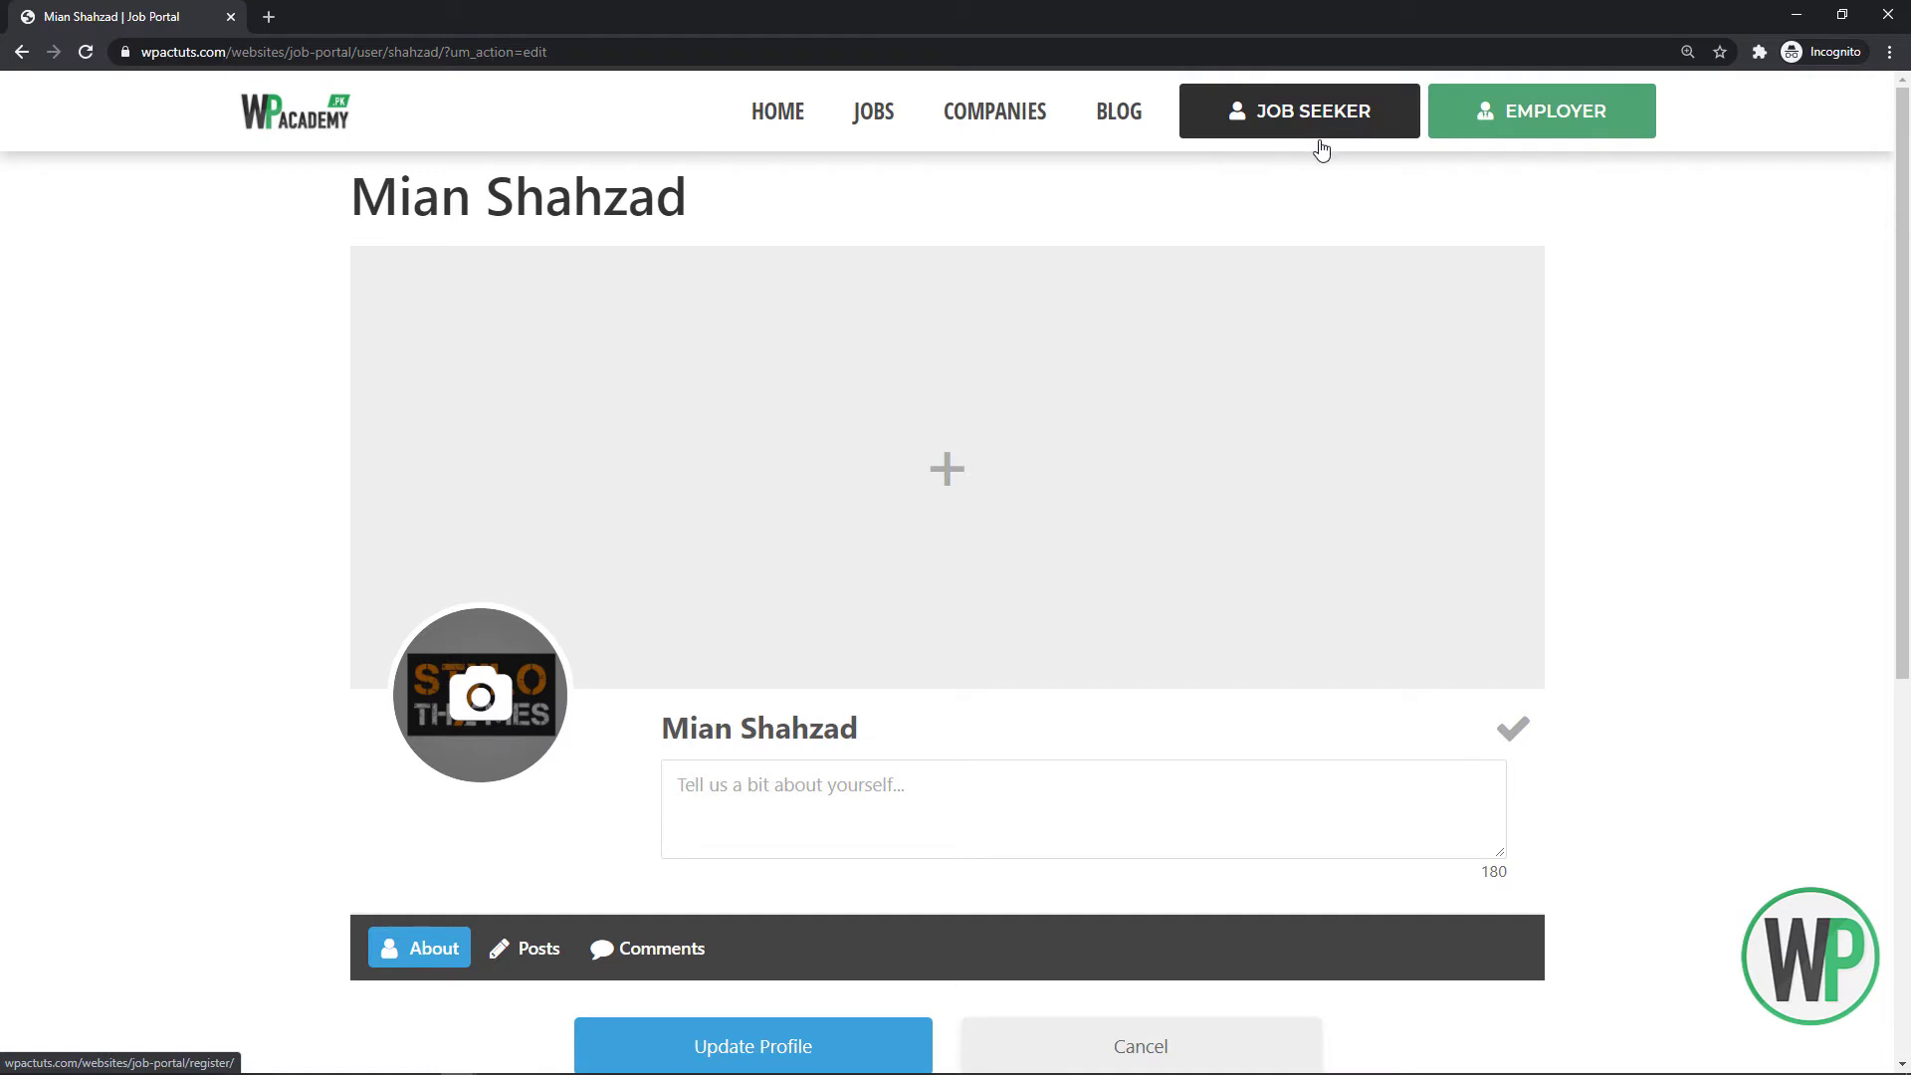
mouse_move(1900, 386)
left_mouse_down()
mouse_move(1897, 601)
mouse_move(1881, 410)
left_mouse_up()
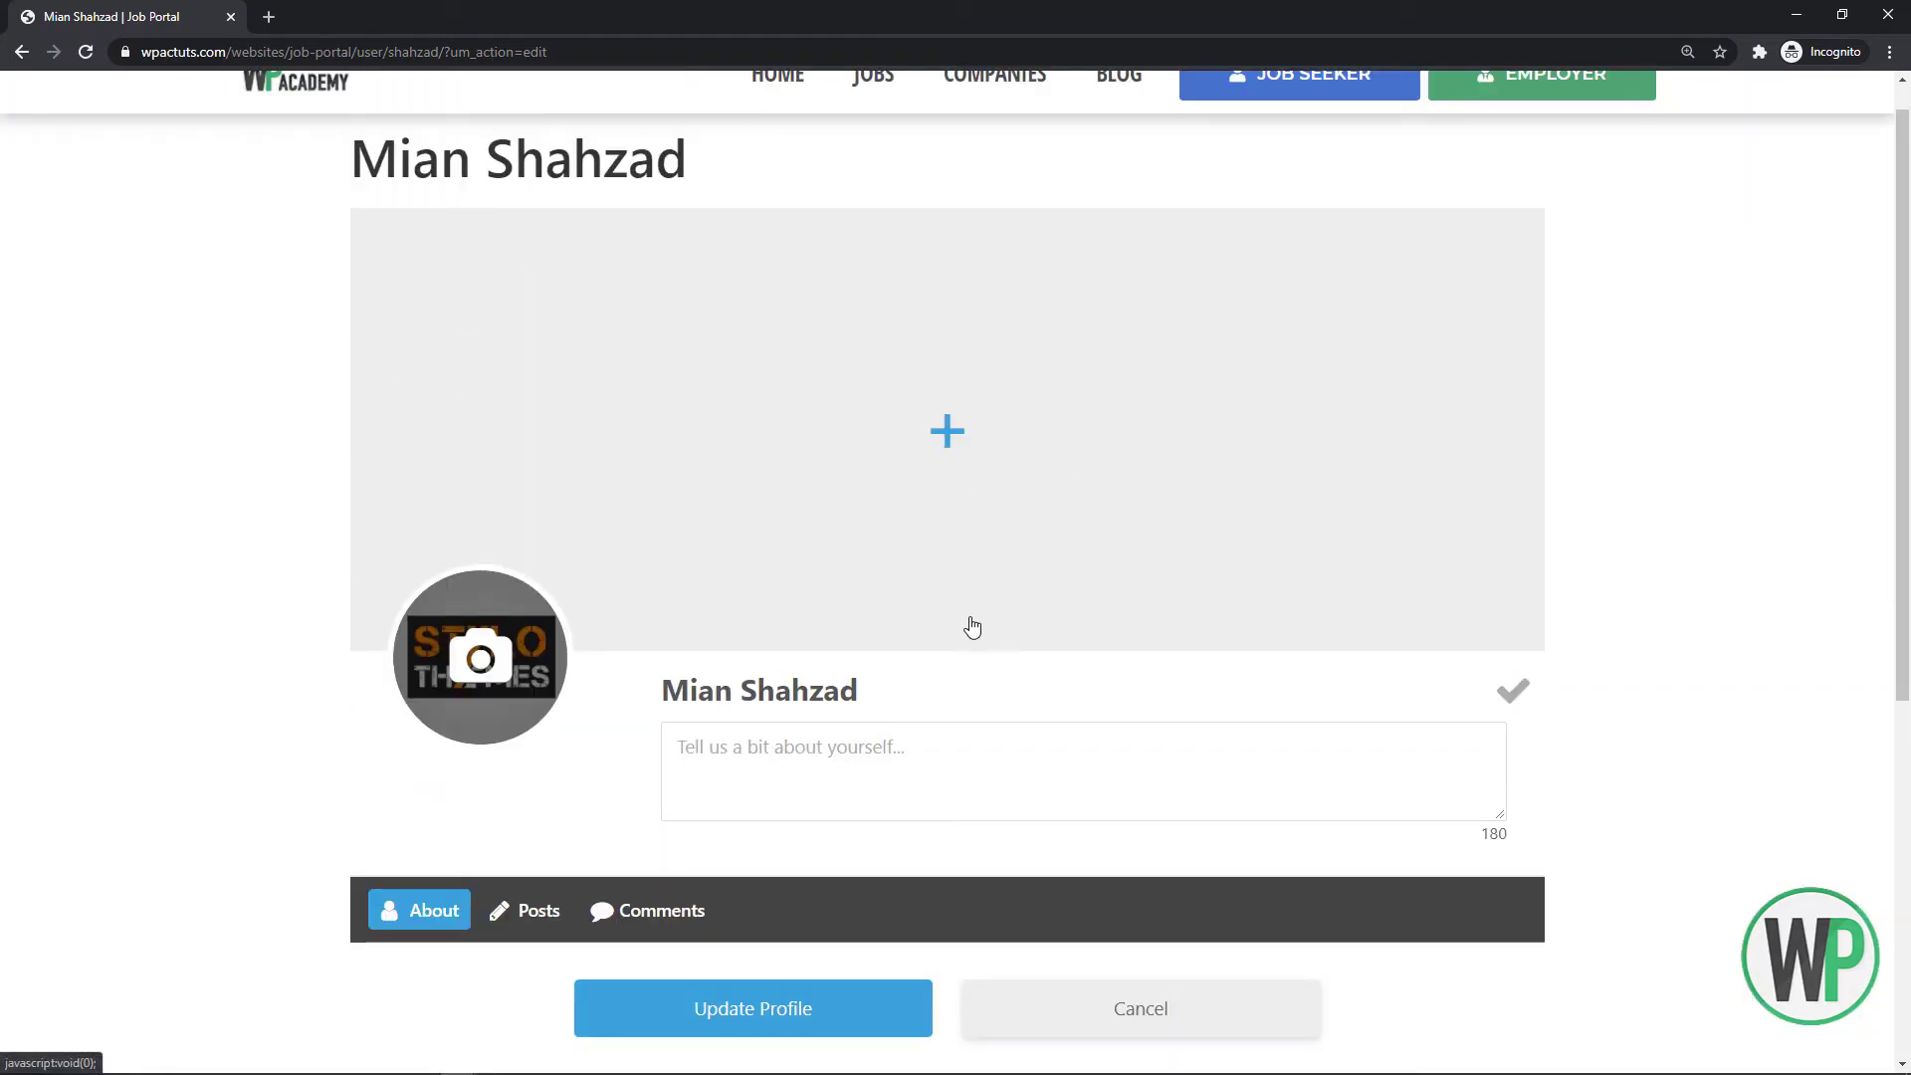
left_click(714, 726)
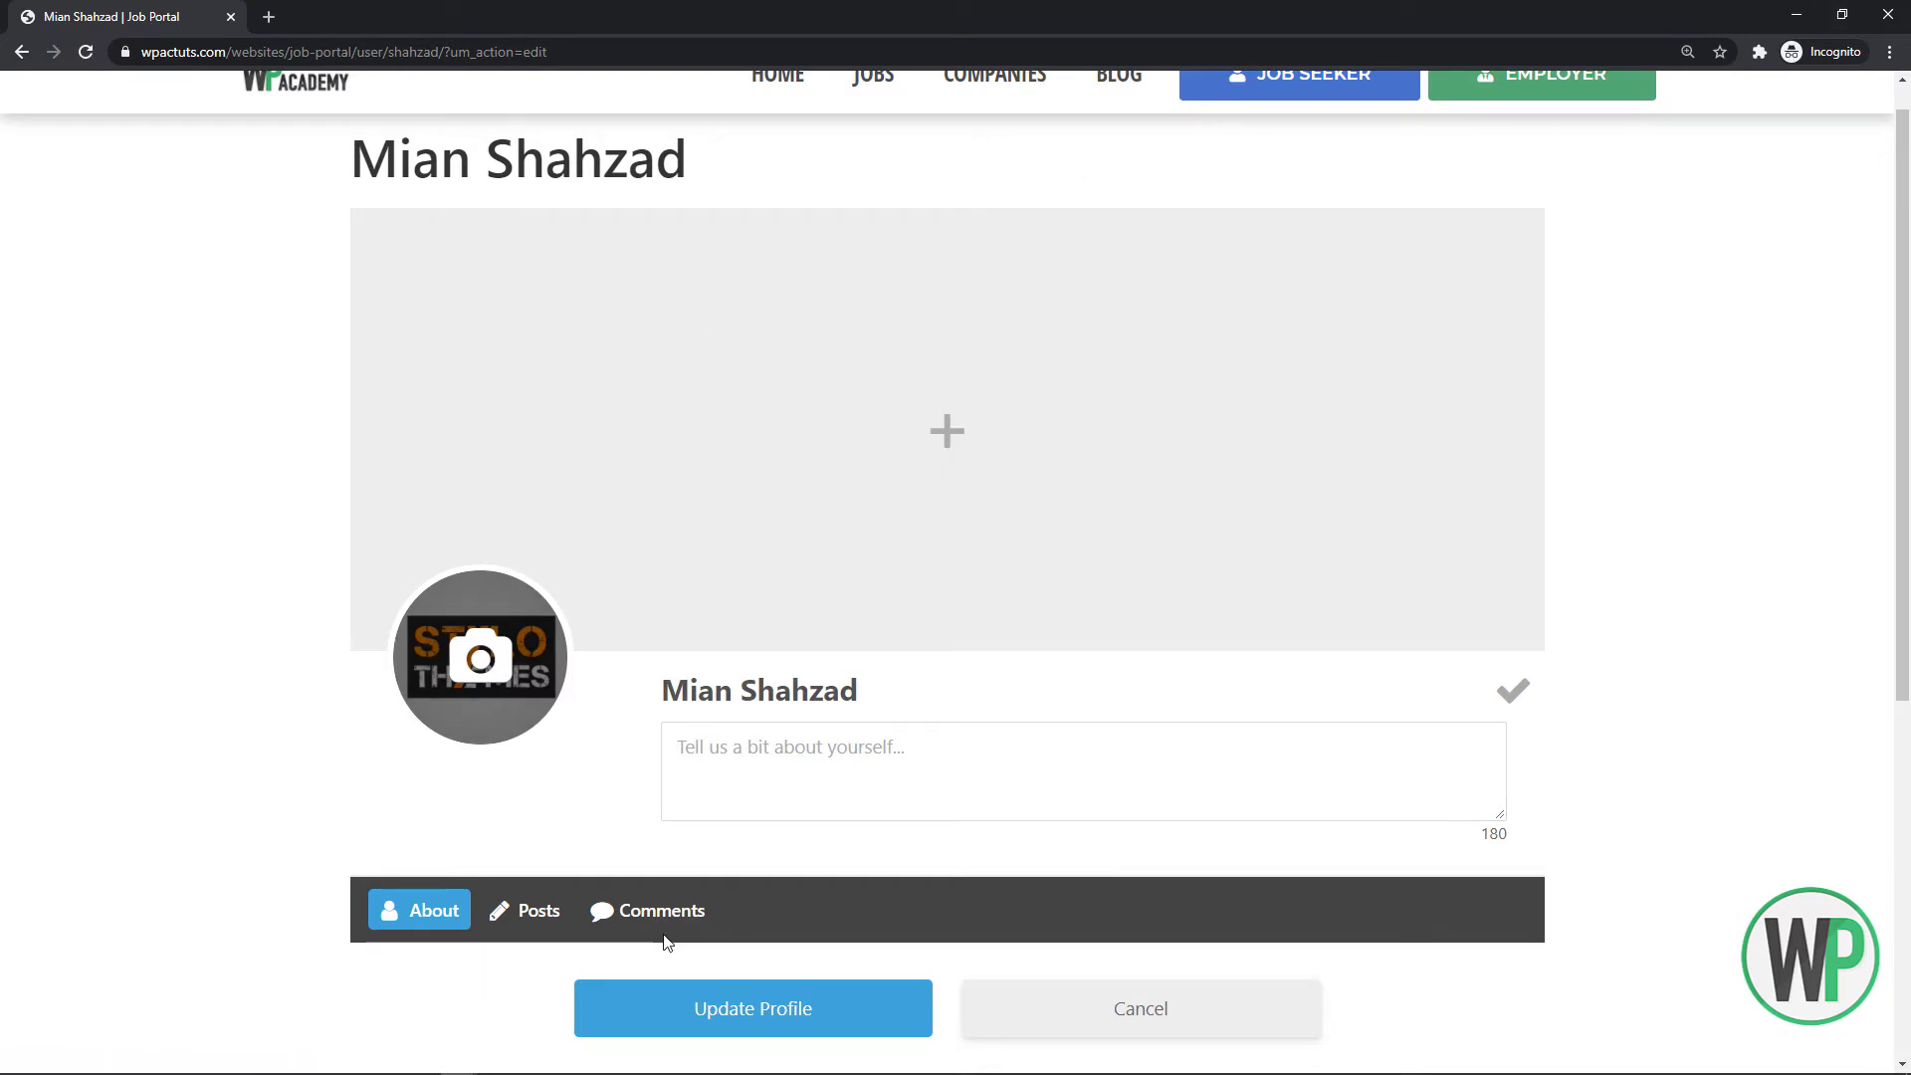
Return to the site's WordPress admin, find the Dynamic Visibility for Elementor plugin, and install and activate it
key("alt+Tab")
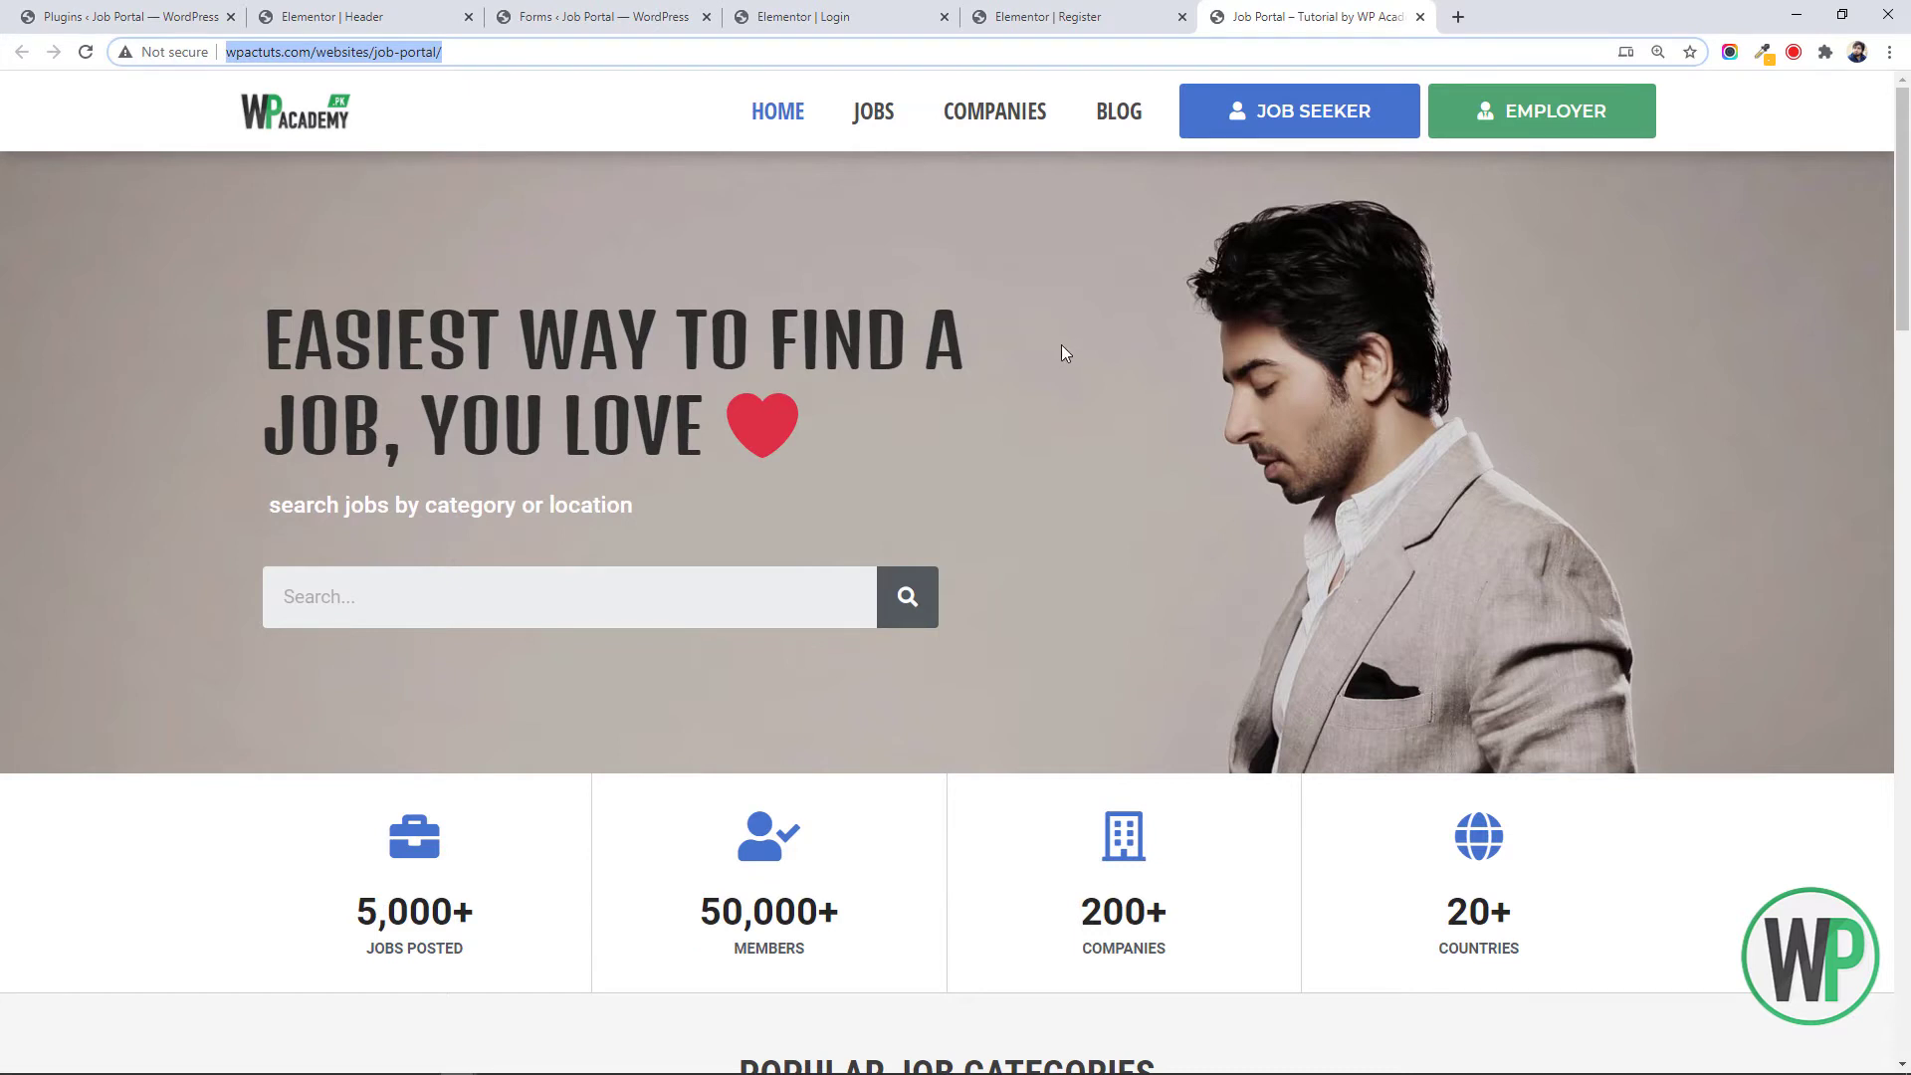
left_click(1372, 207)
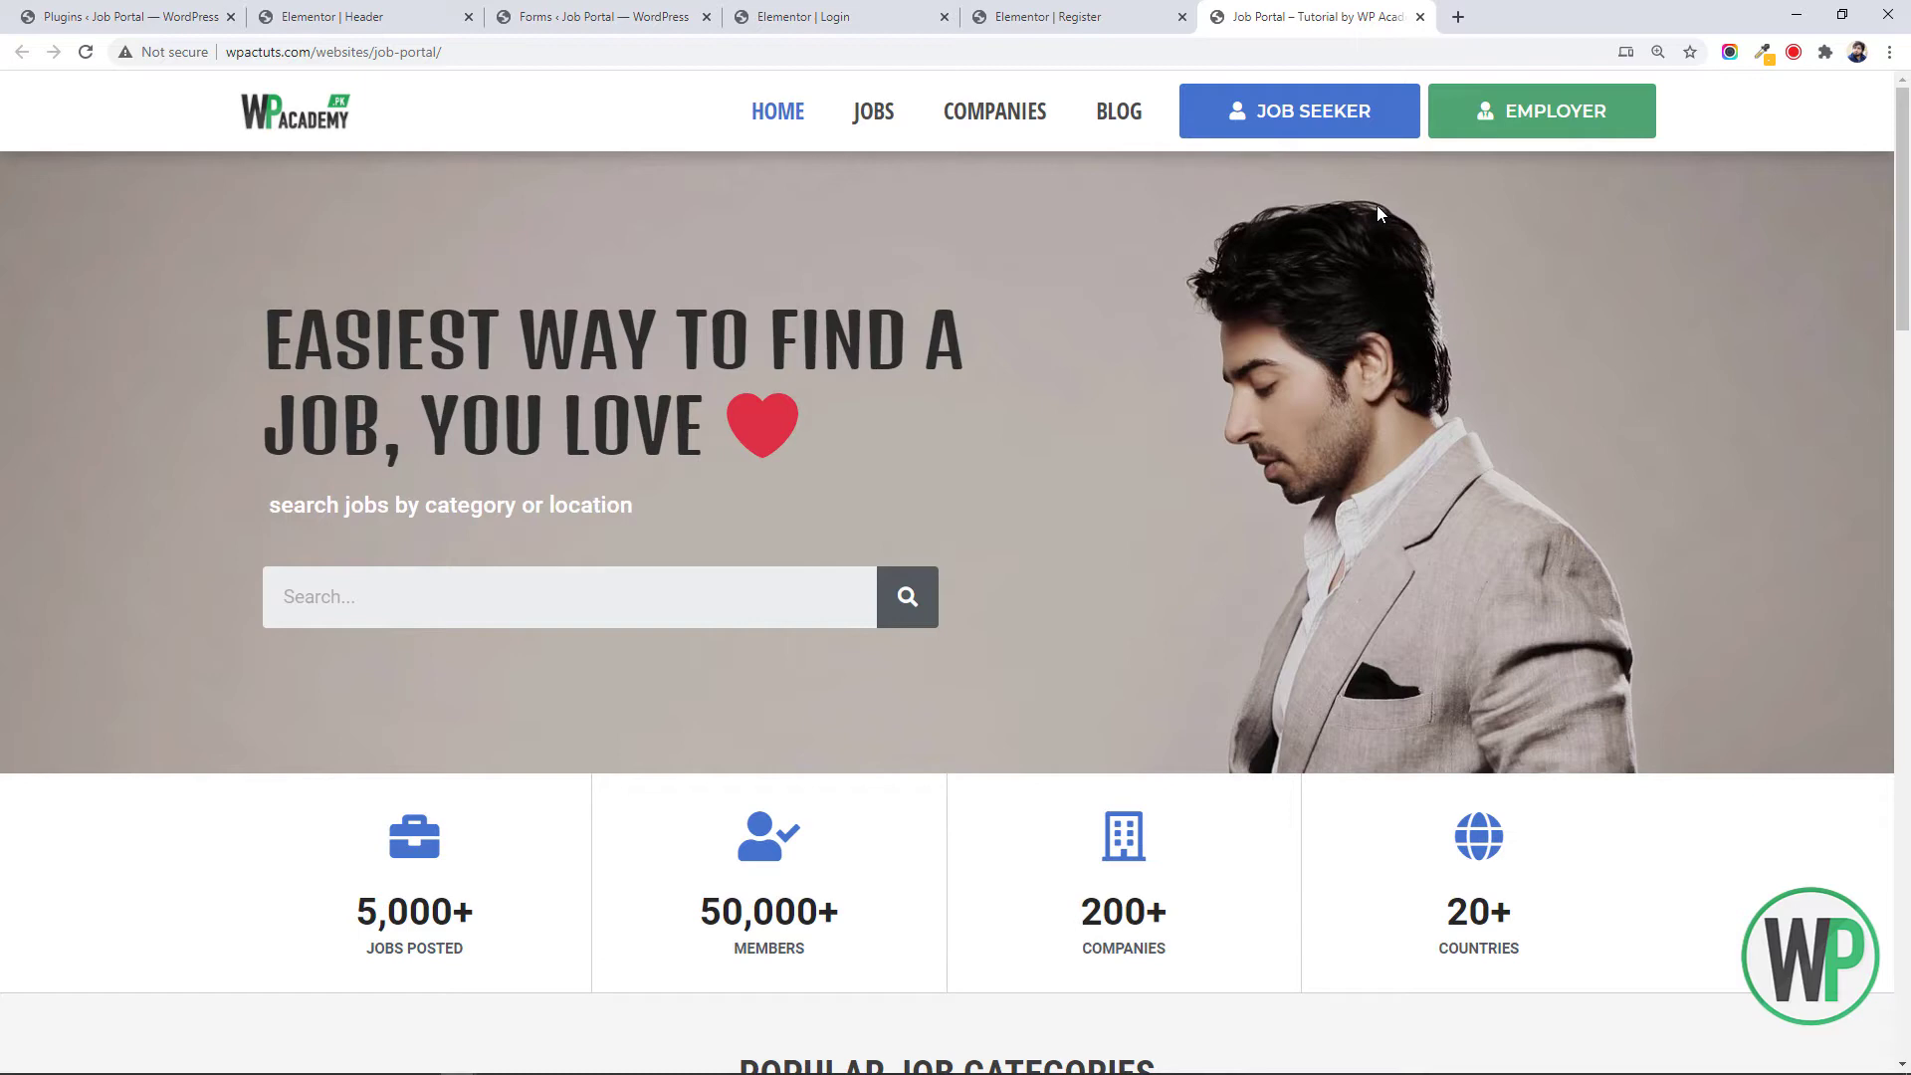
left_click(129, 16)
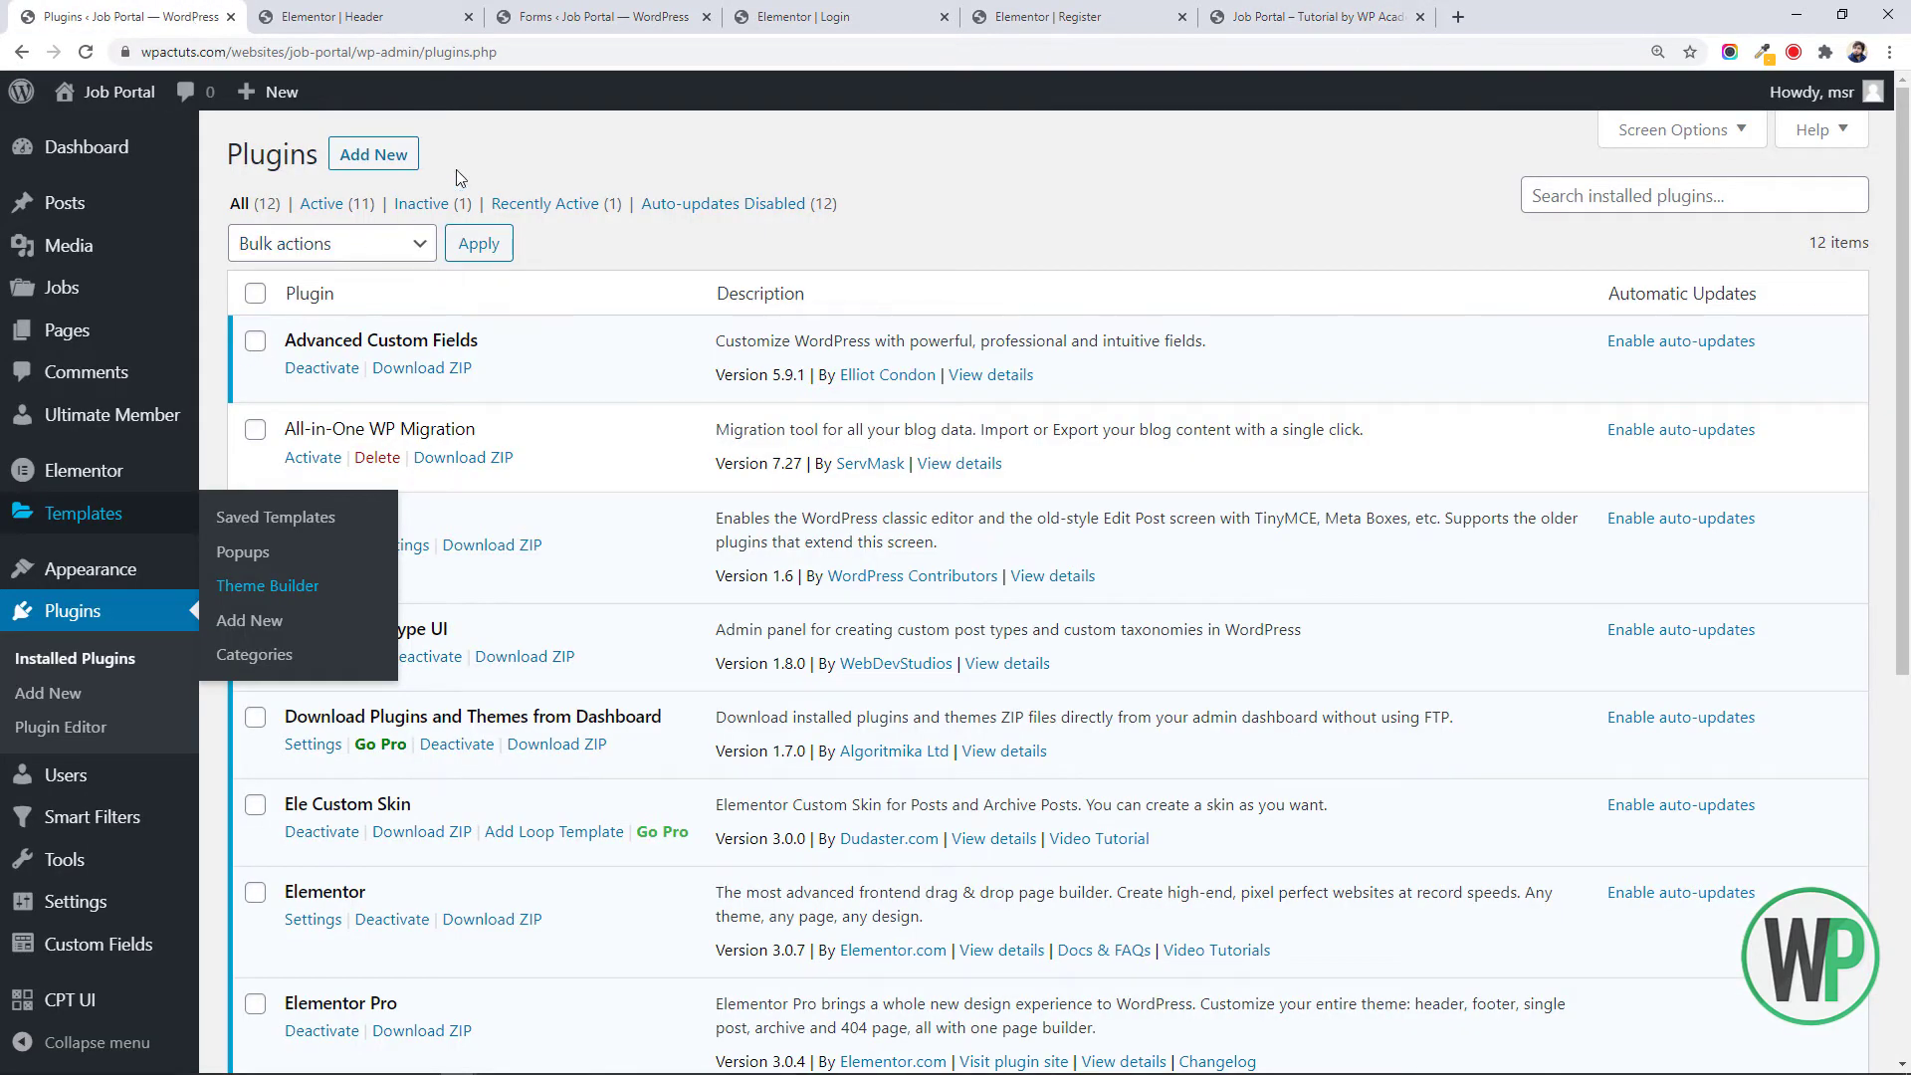
left_click(406, 162)
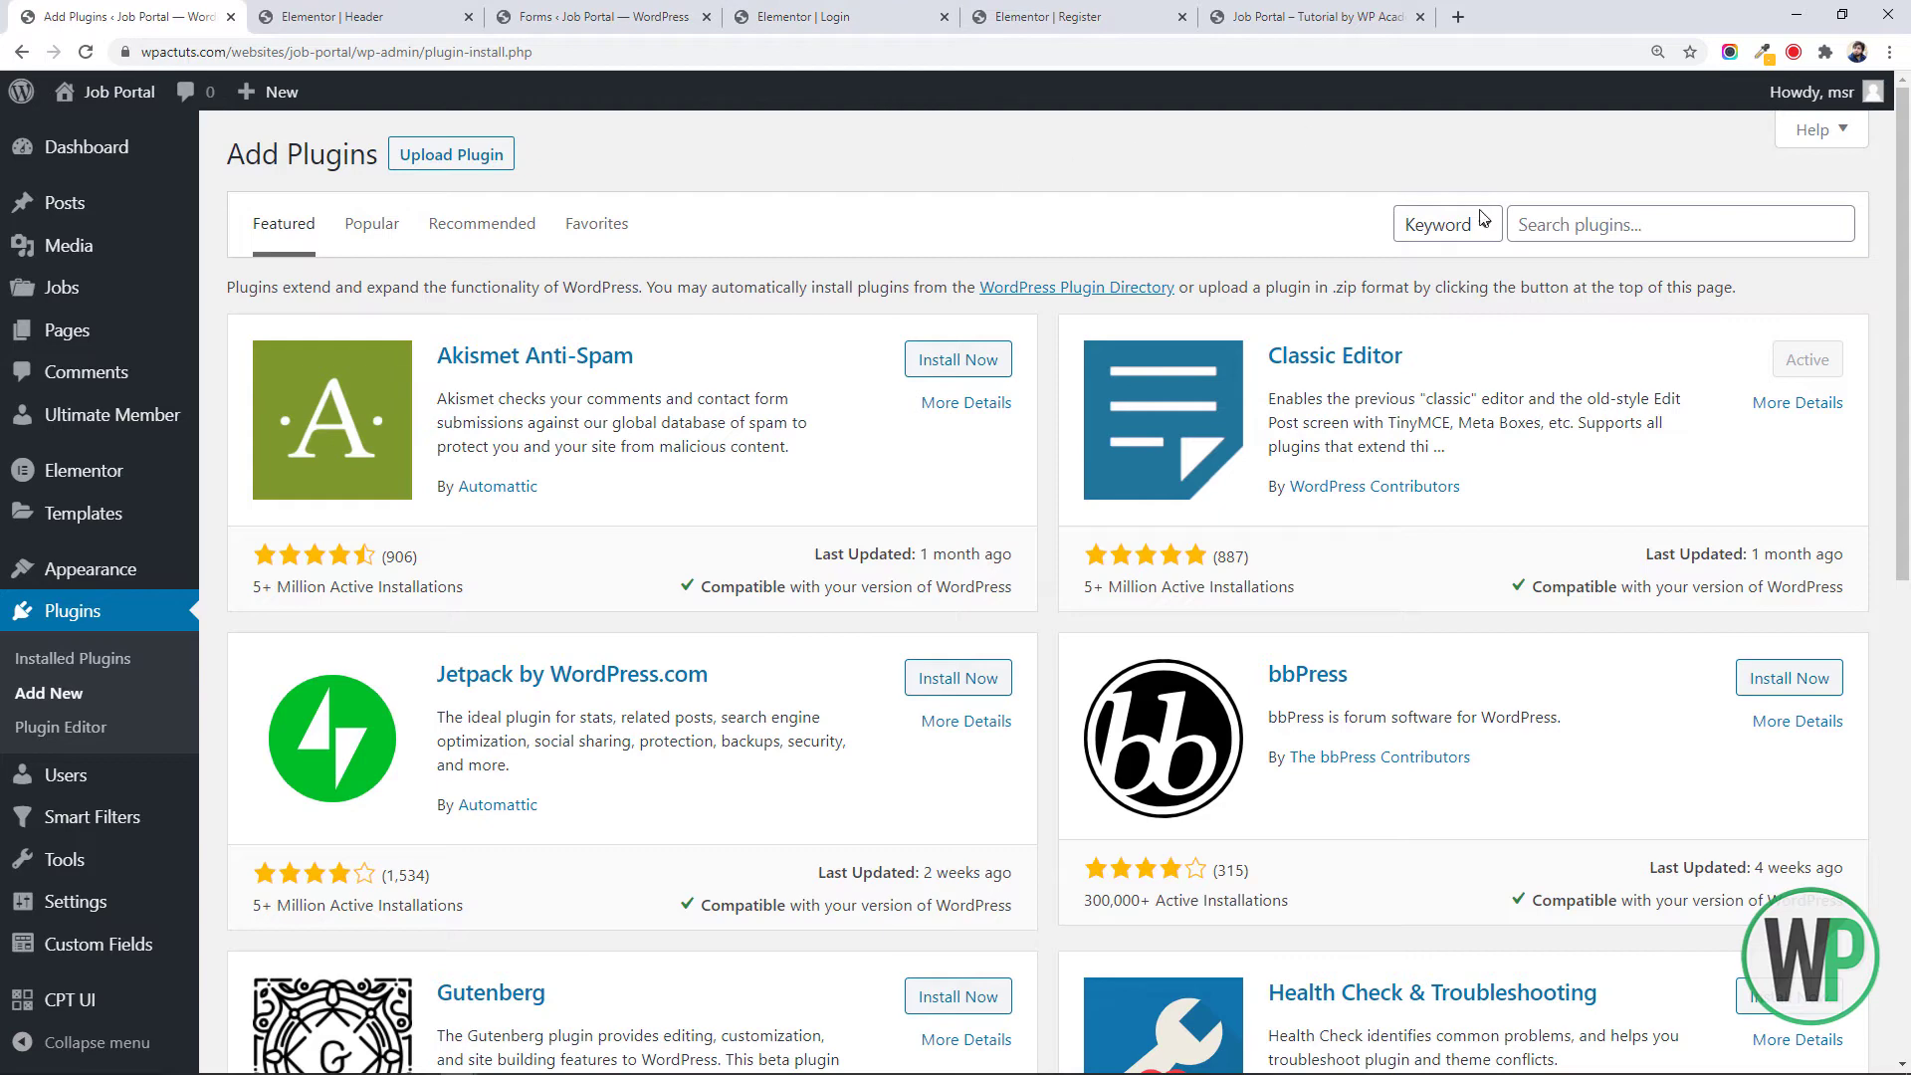
left_click(1601, 229)
type("Dynamic visibility")
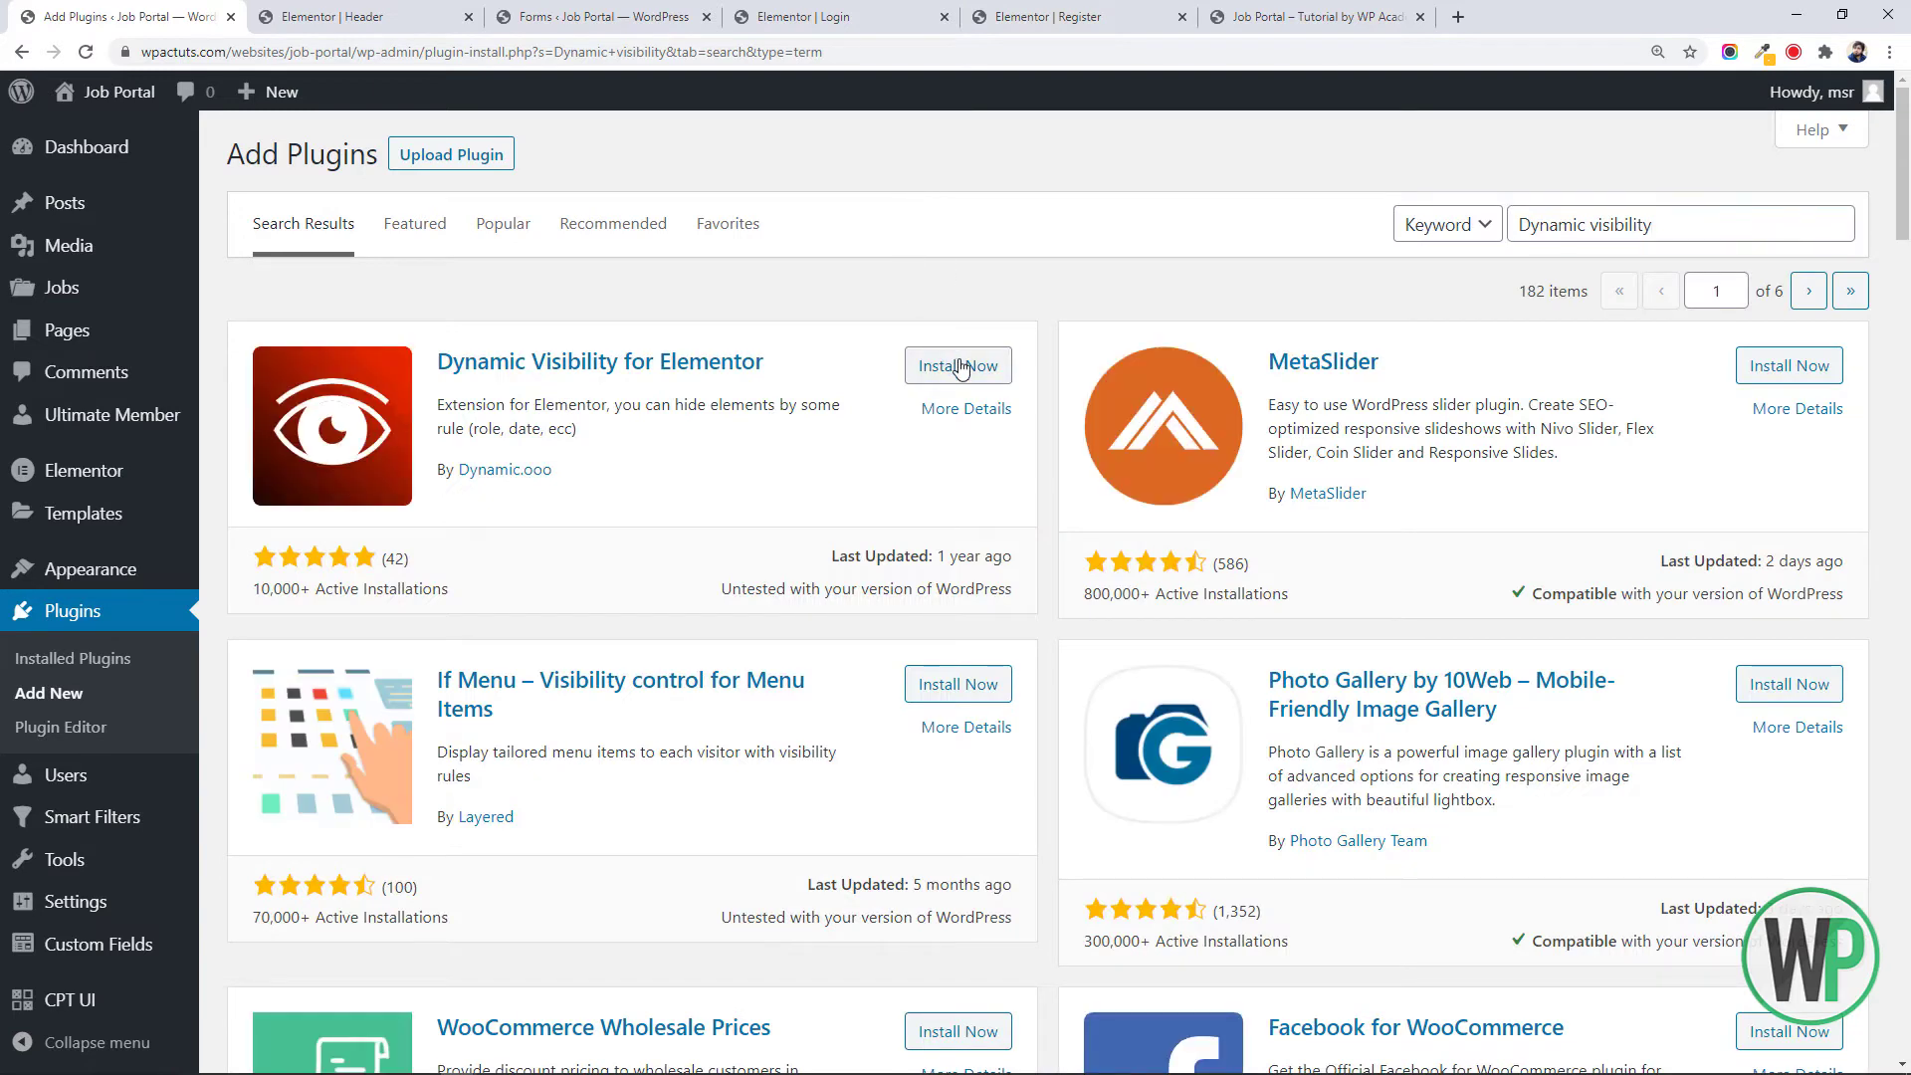
left_click(954, 366)
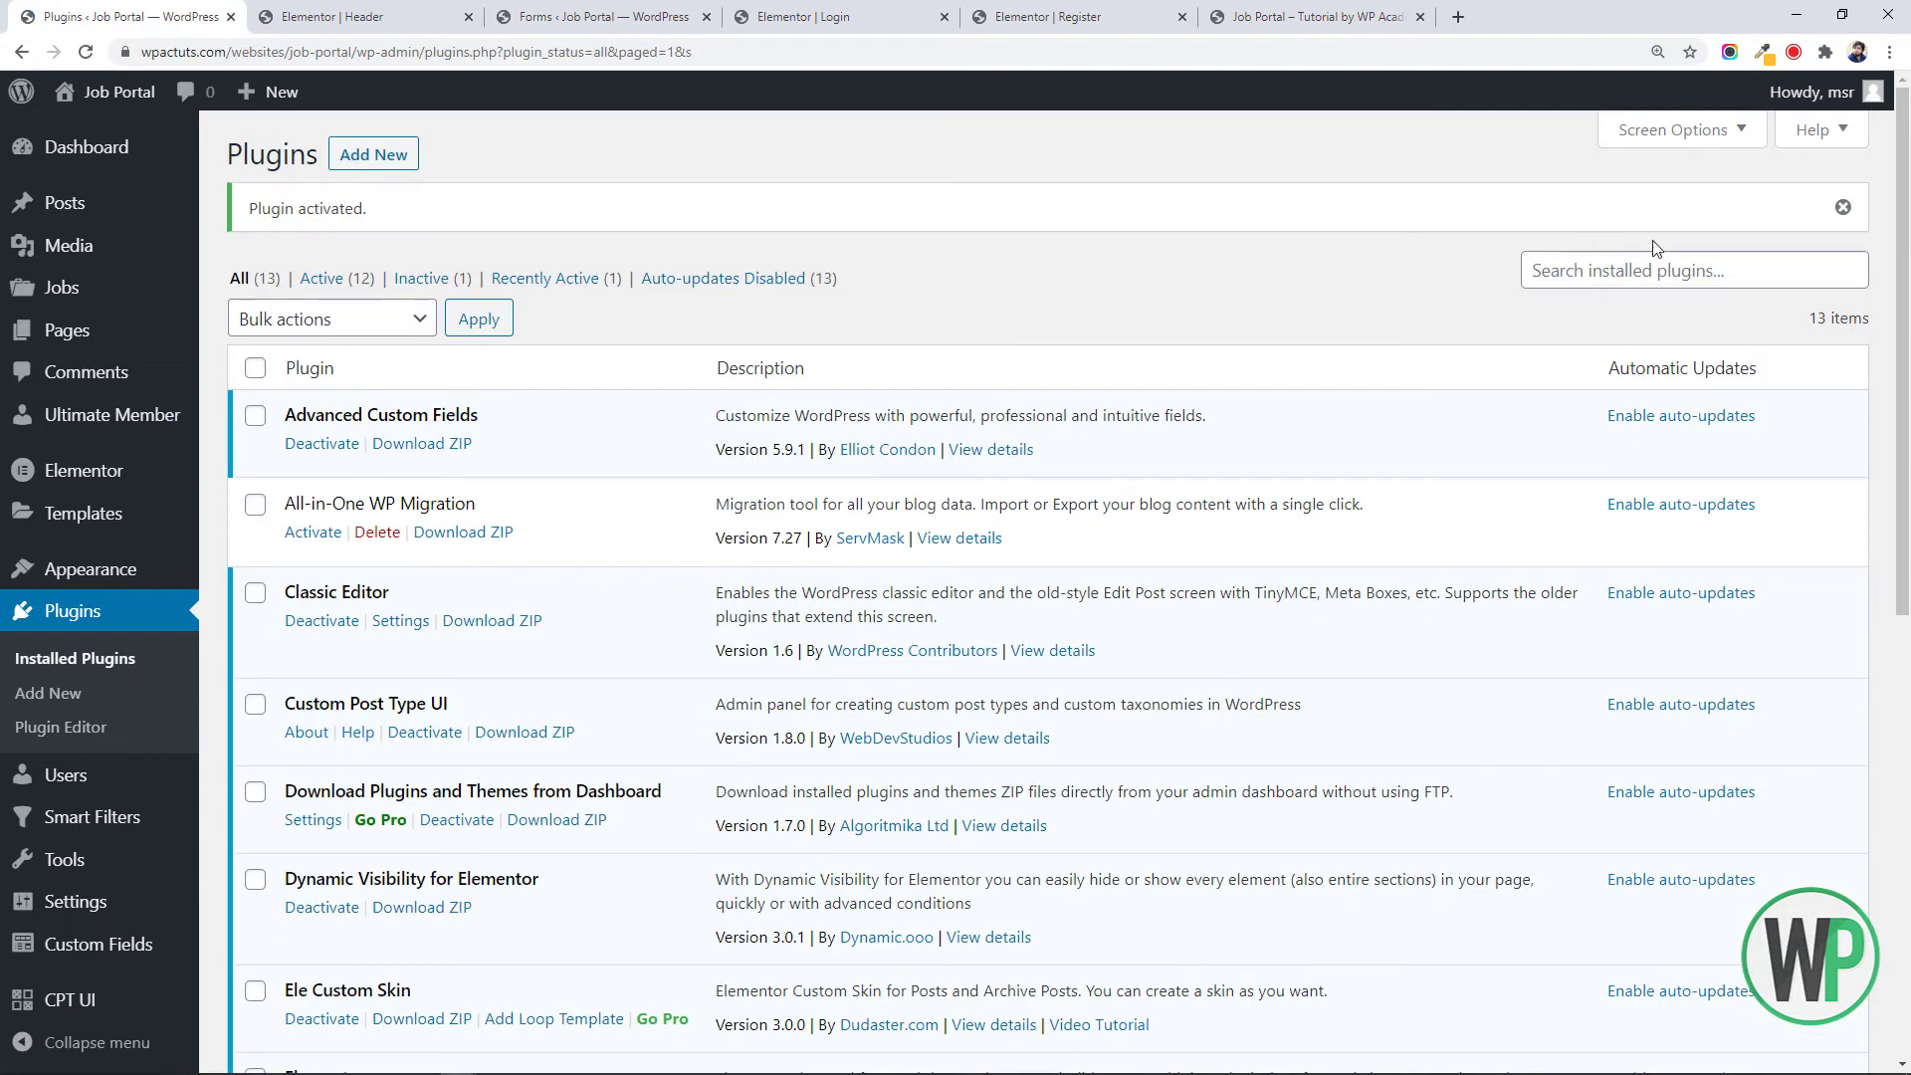
Search the plugin directory for "dynamic conditions", then install and activate the Dynamic Conditions plugin by RTO GmbH
left_click(1661, 271)
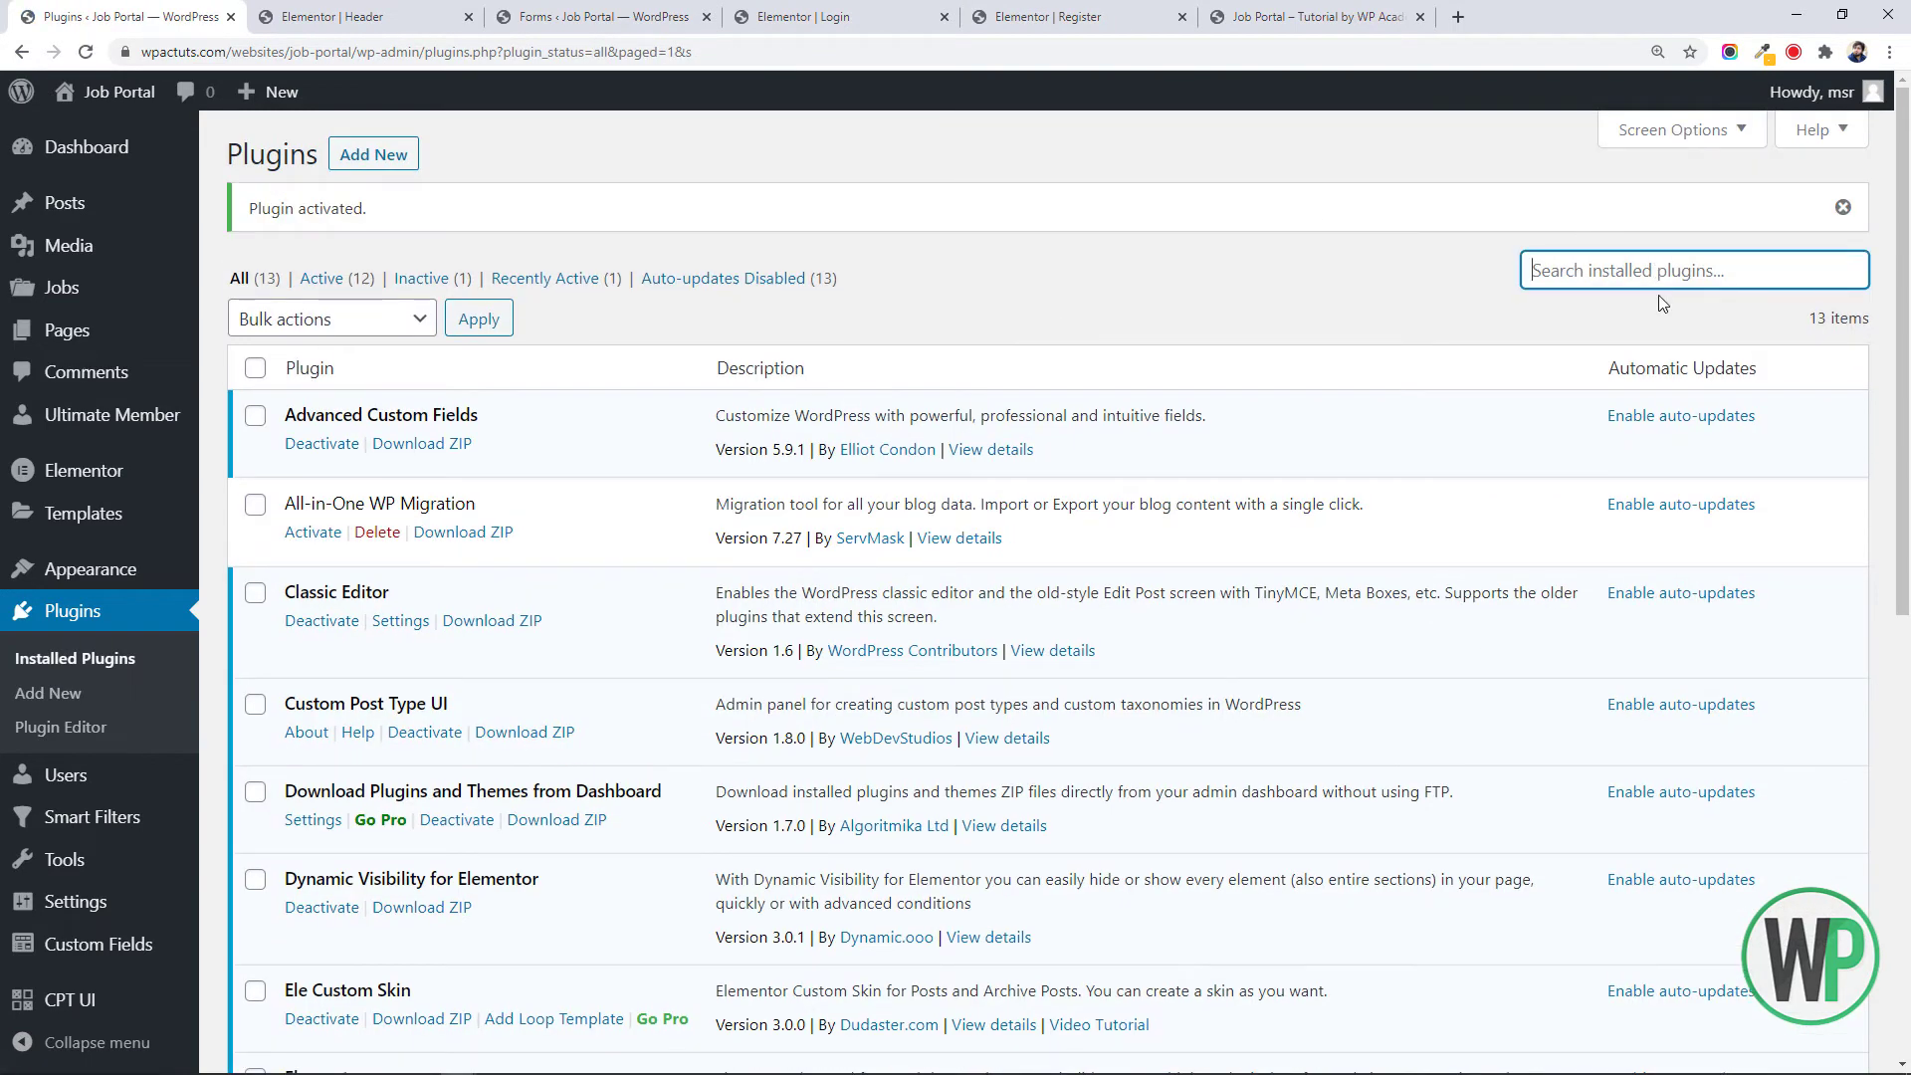
left_click(377, 156)
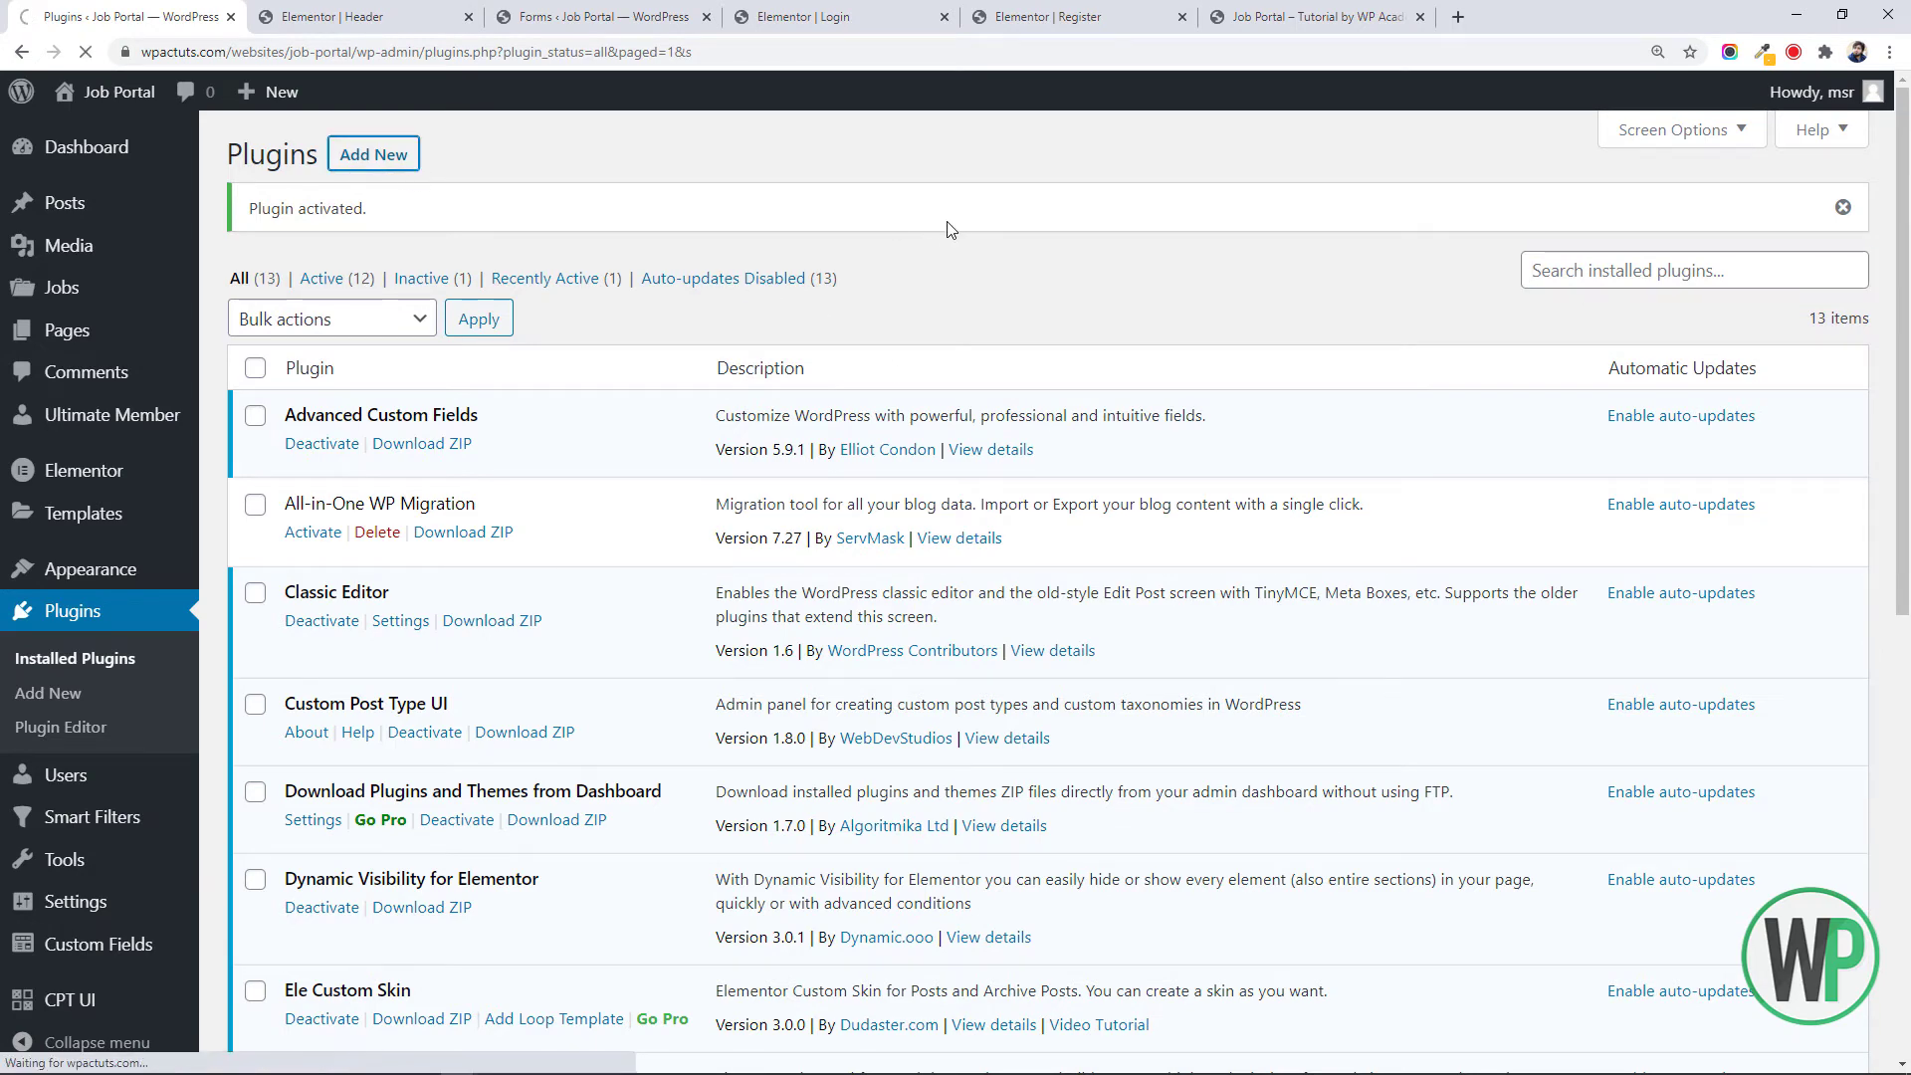
left_click(1533, 239)
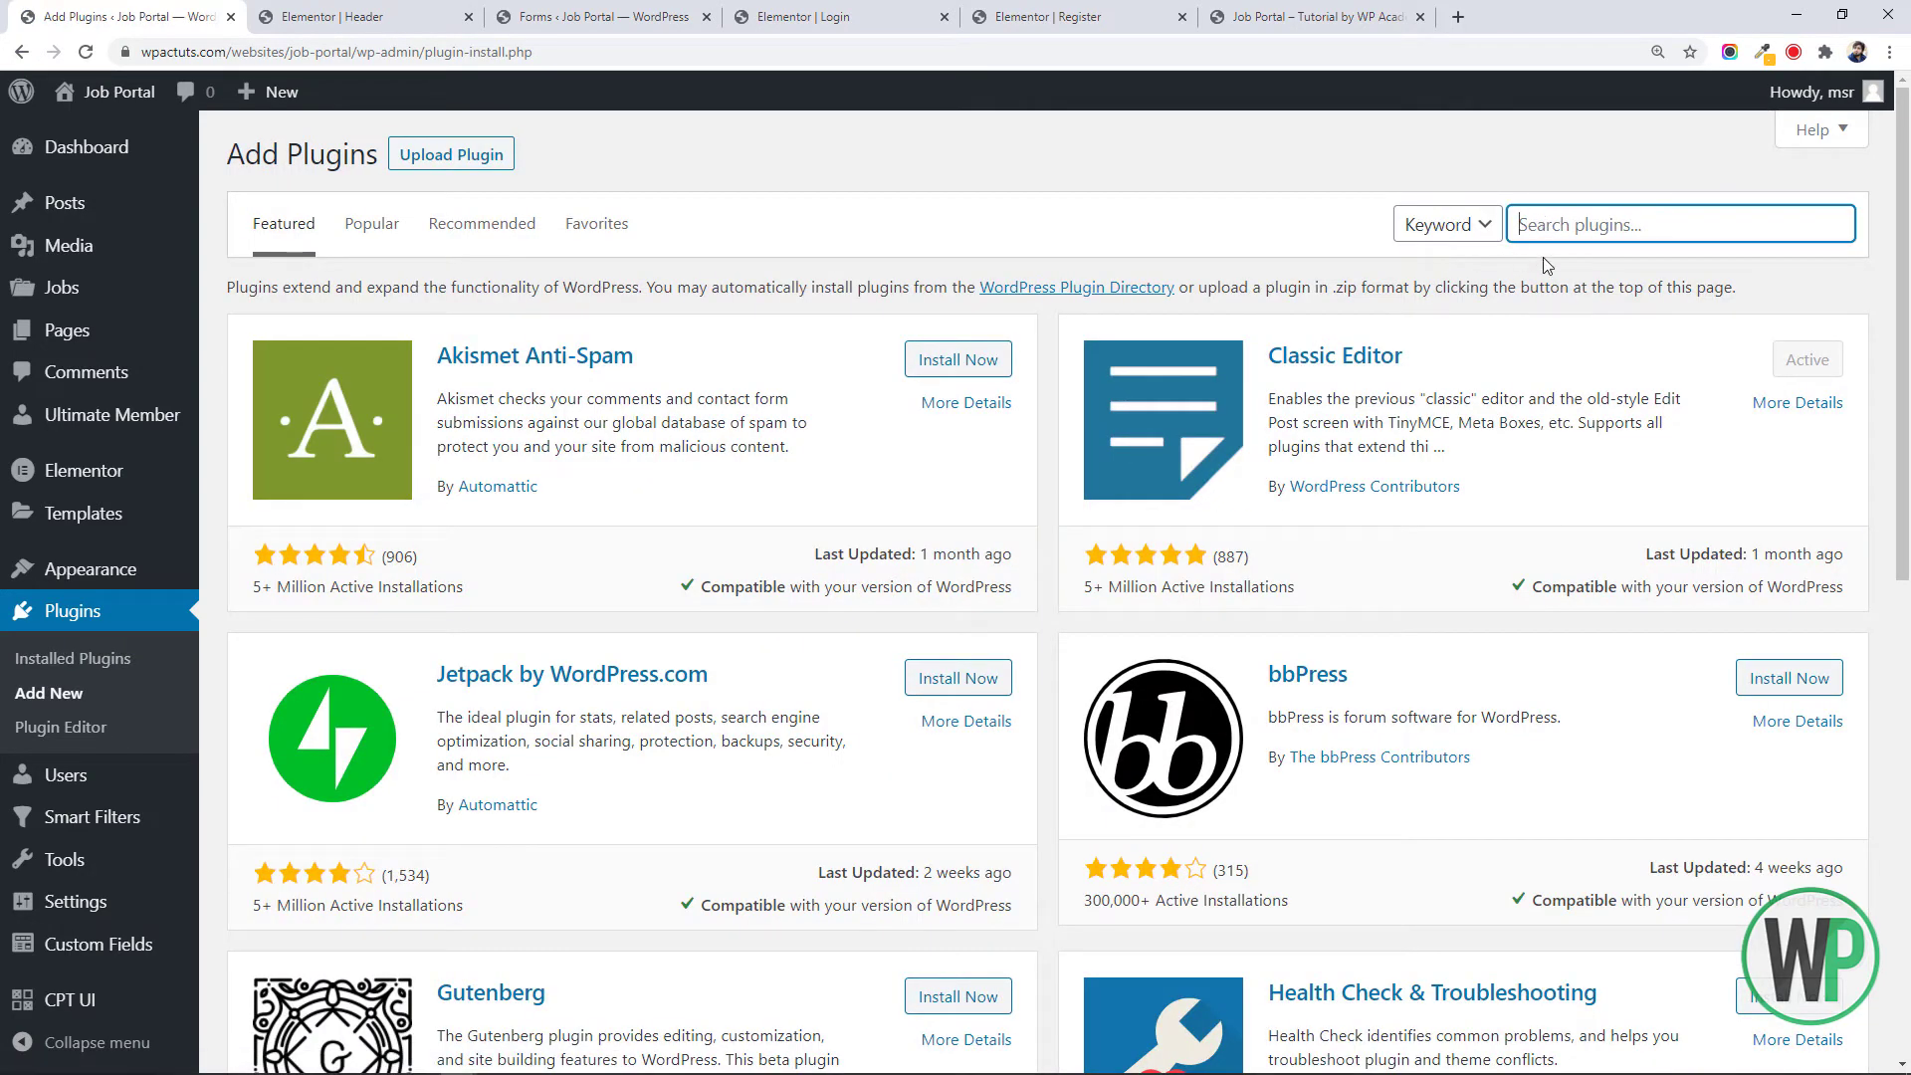
type("dynamic conditions")
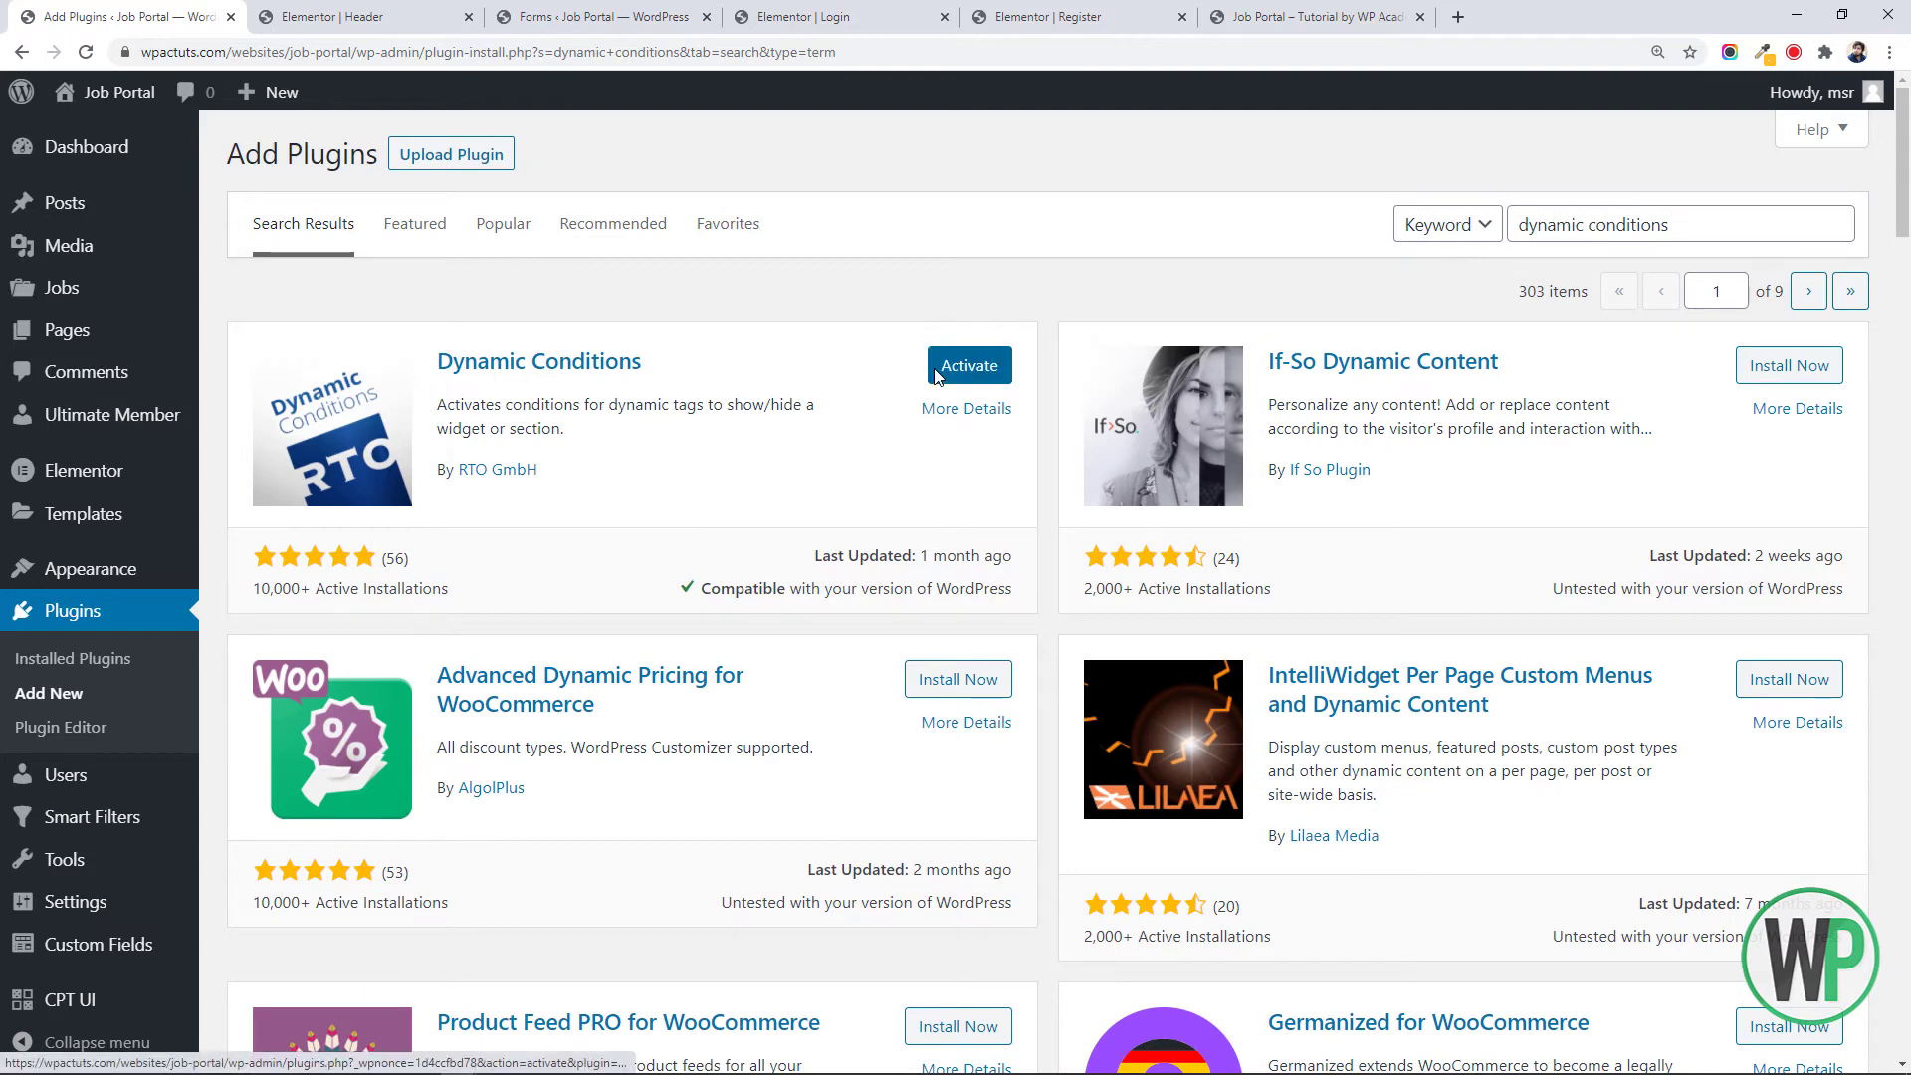
left_click(937, 375)
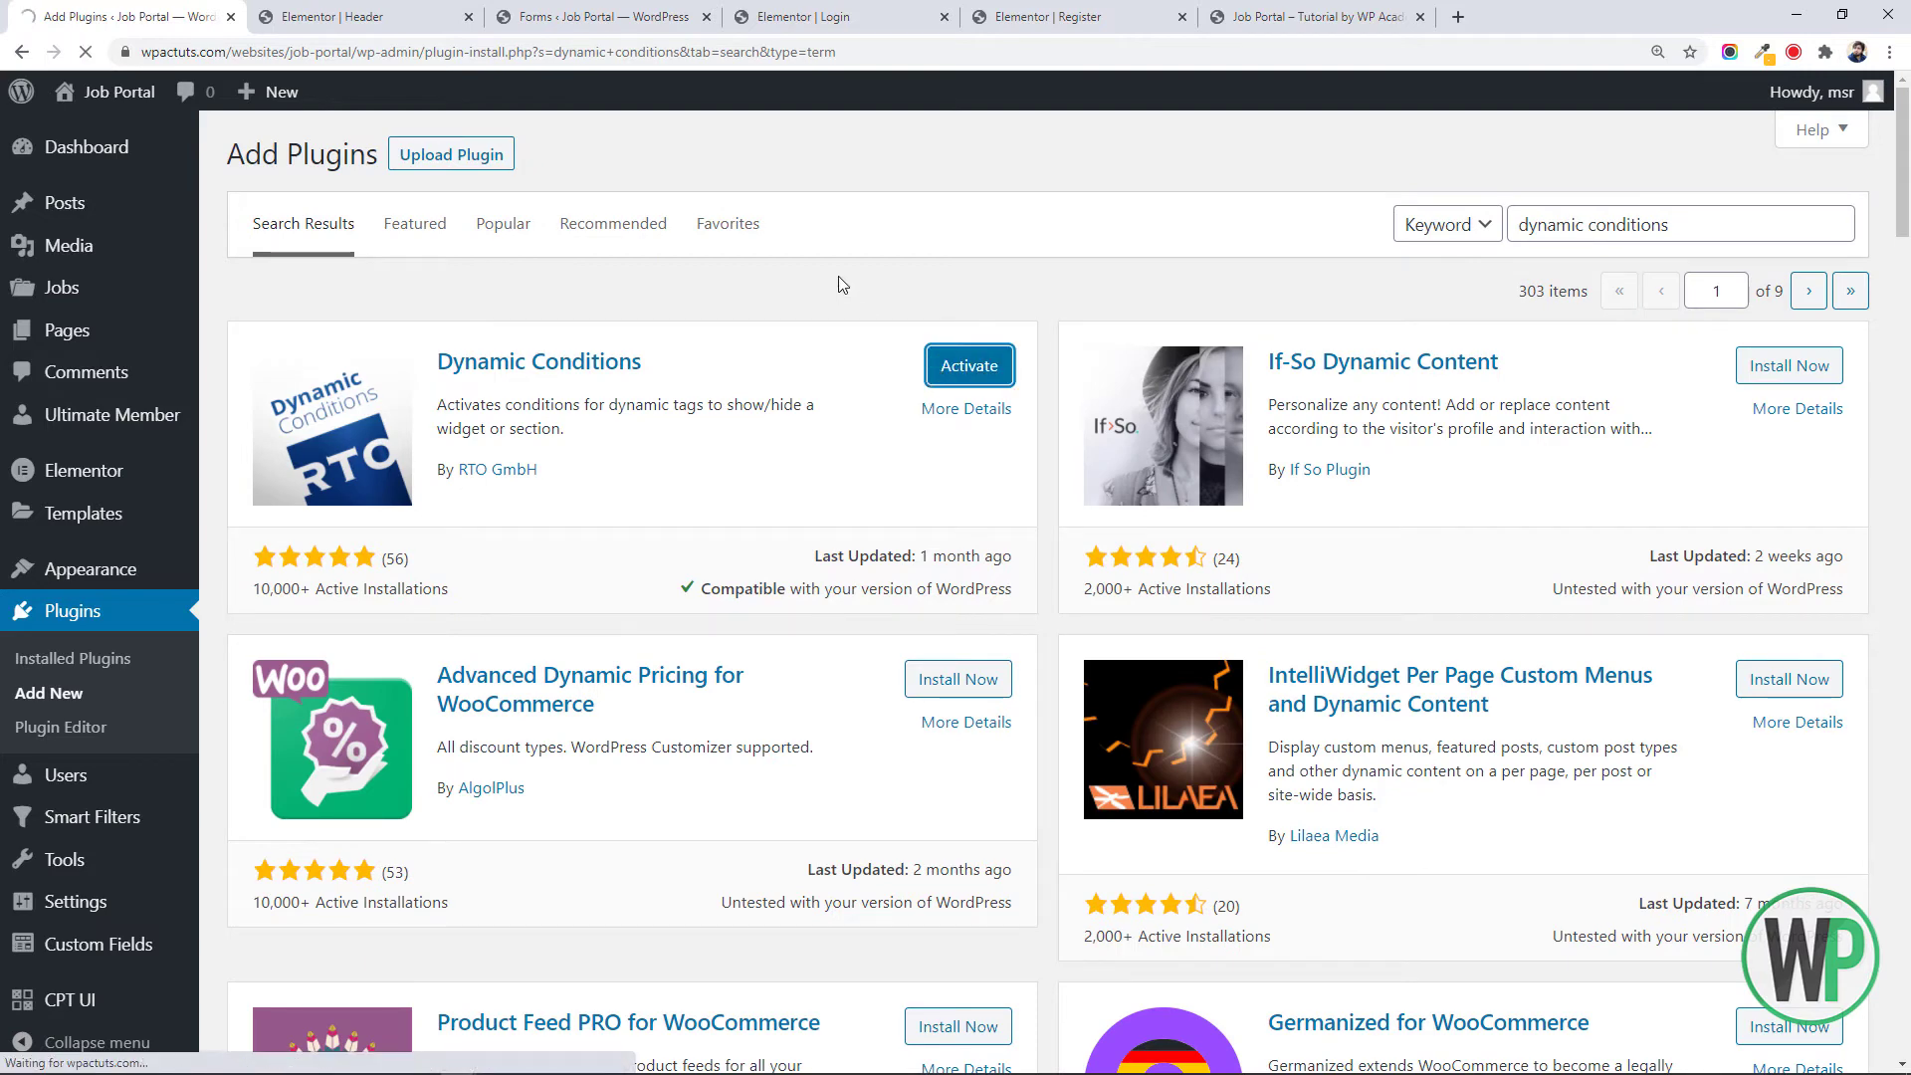
Reload the Header template editor and check the Show/Hide options in the Dynamic Conditions of the Job Seeker button's column
key("ctrl+Tab")
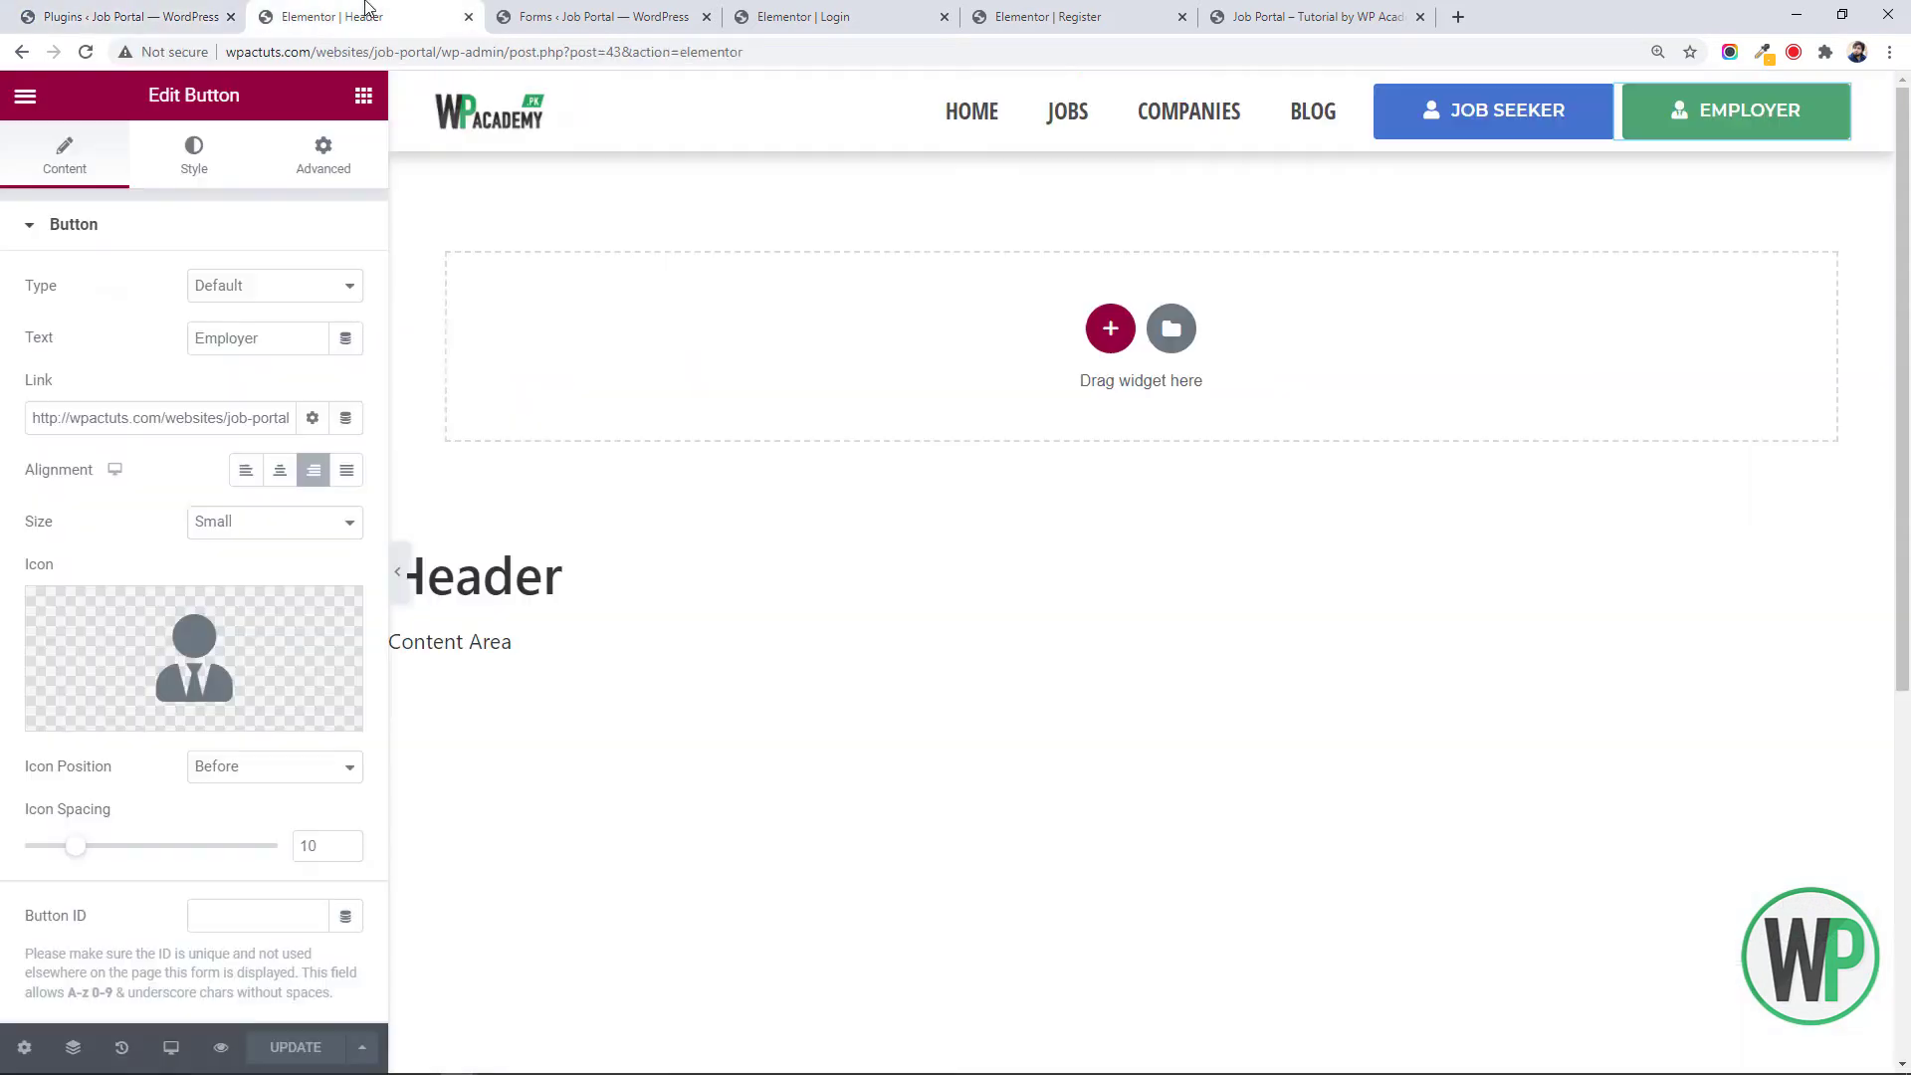
key("F5")
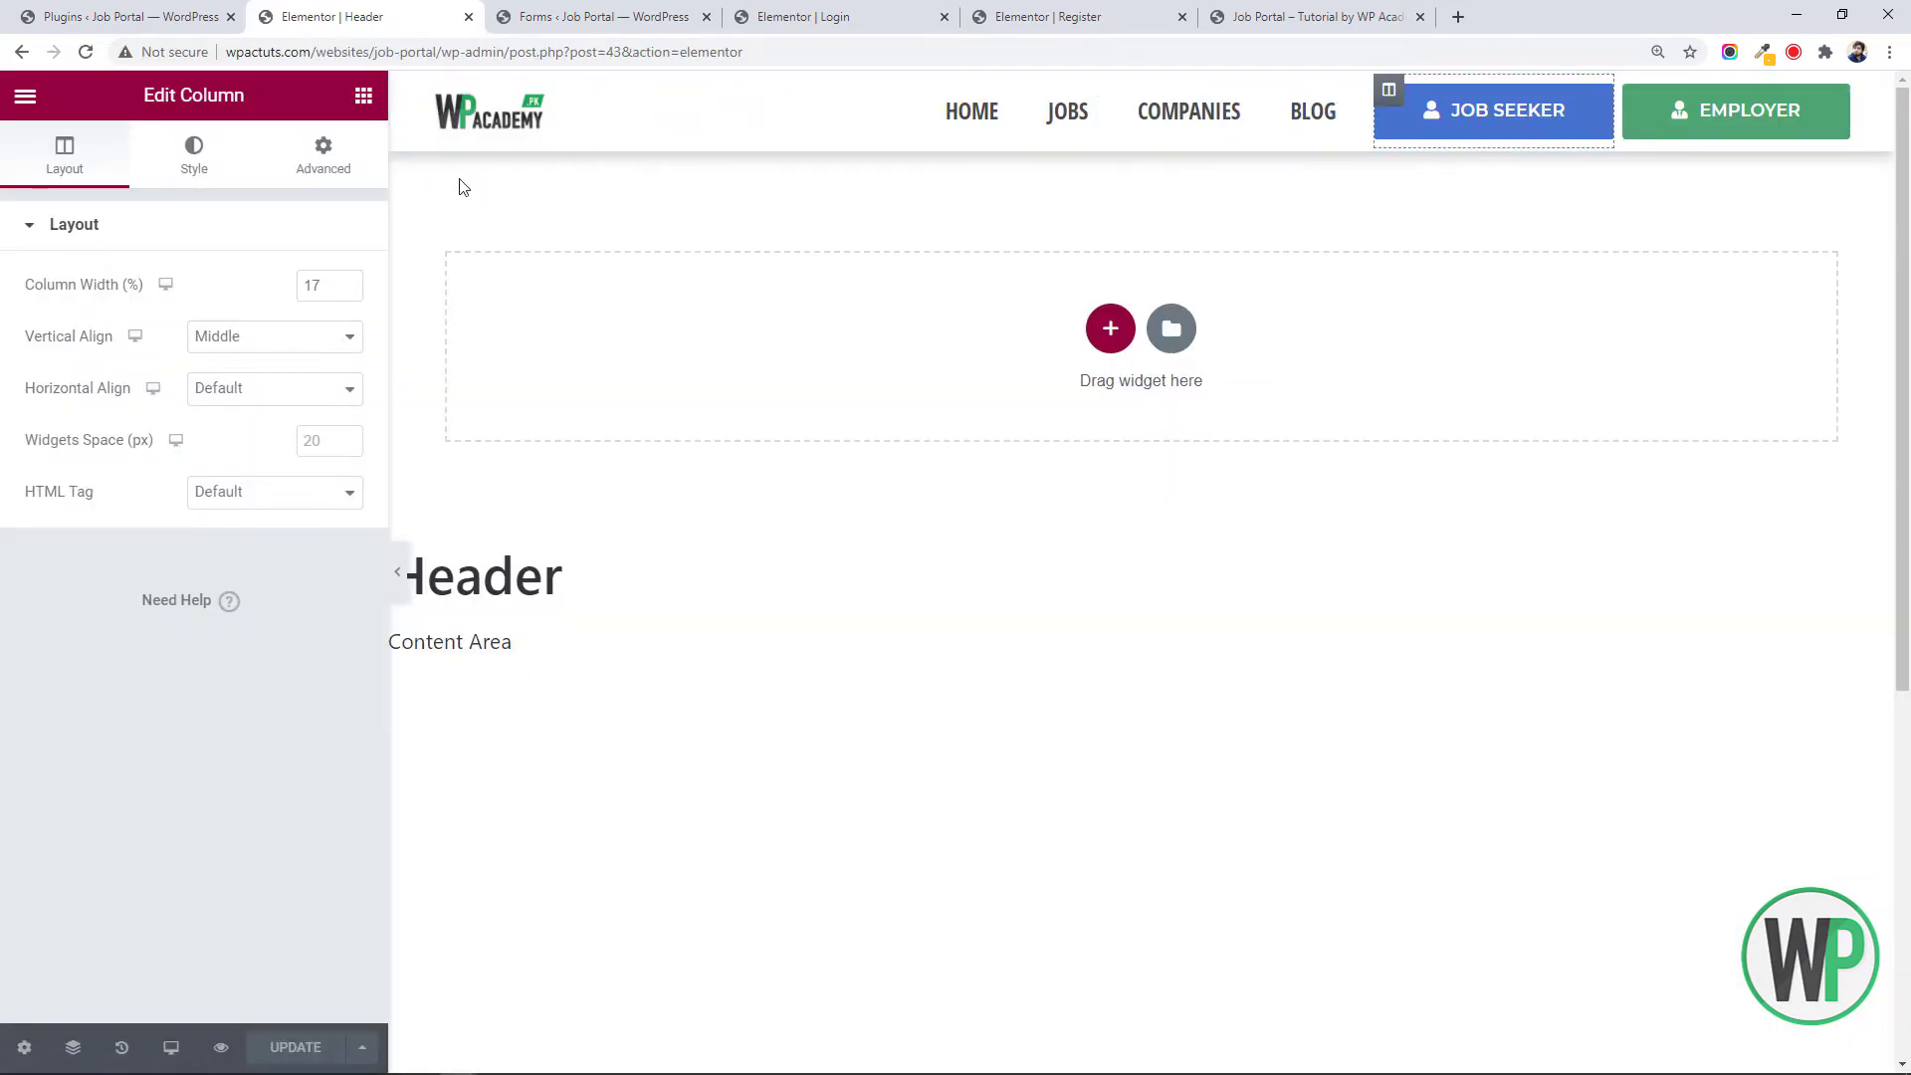
left_click(356, 150)
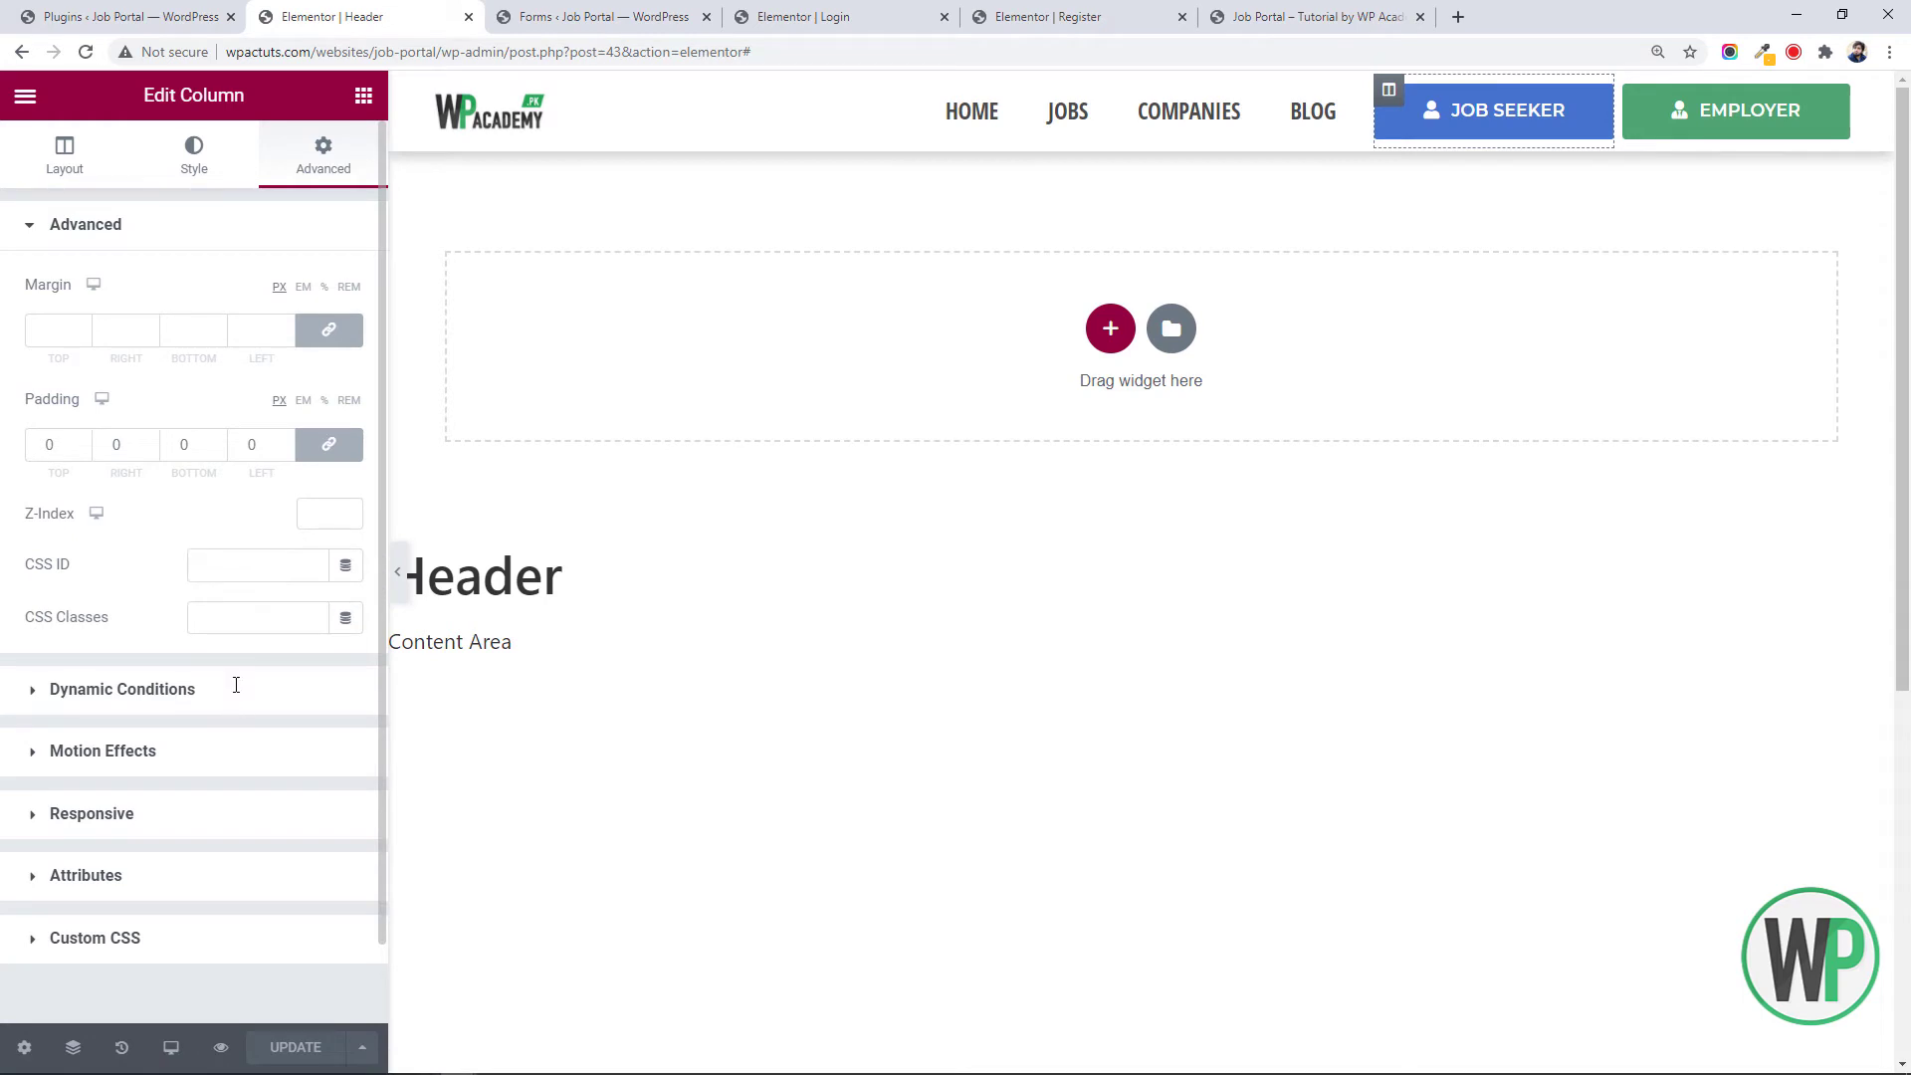
left_click(235, 688)
left_click(334, 560)
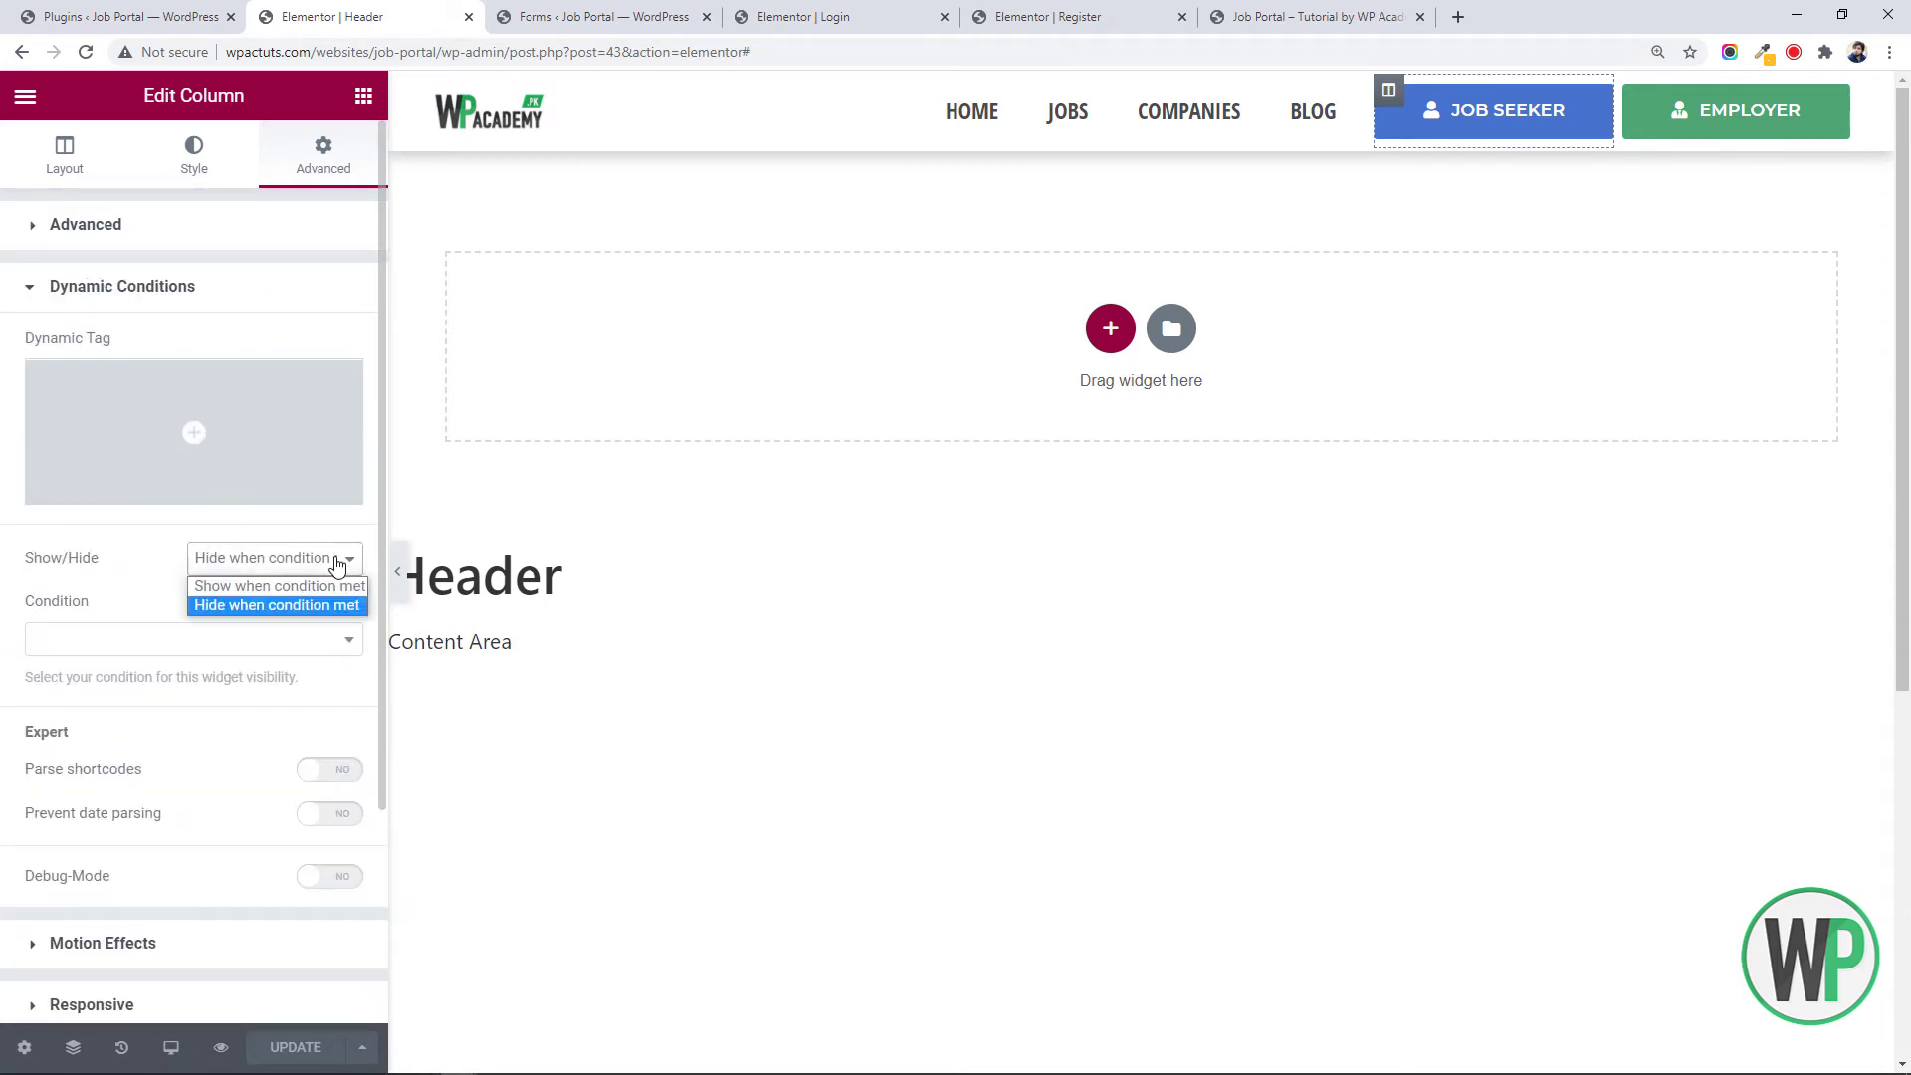
left_click(336, 564)
Examine the dynamic tags available for the column's condition, from Post through Author and Comments, without choosing one
left_click(341, 498)
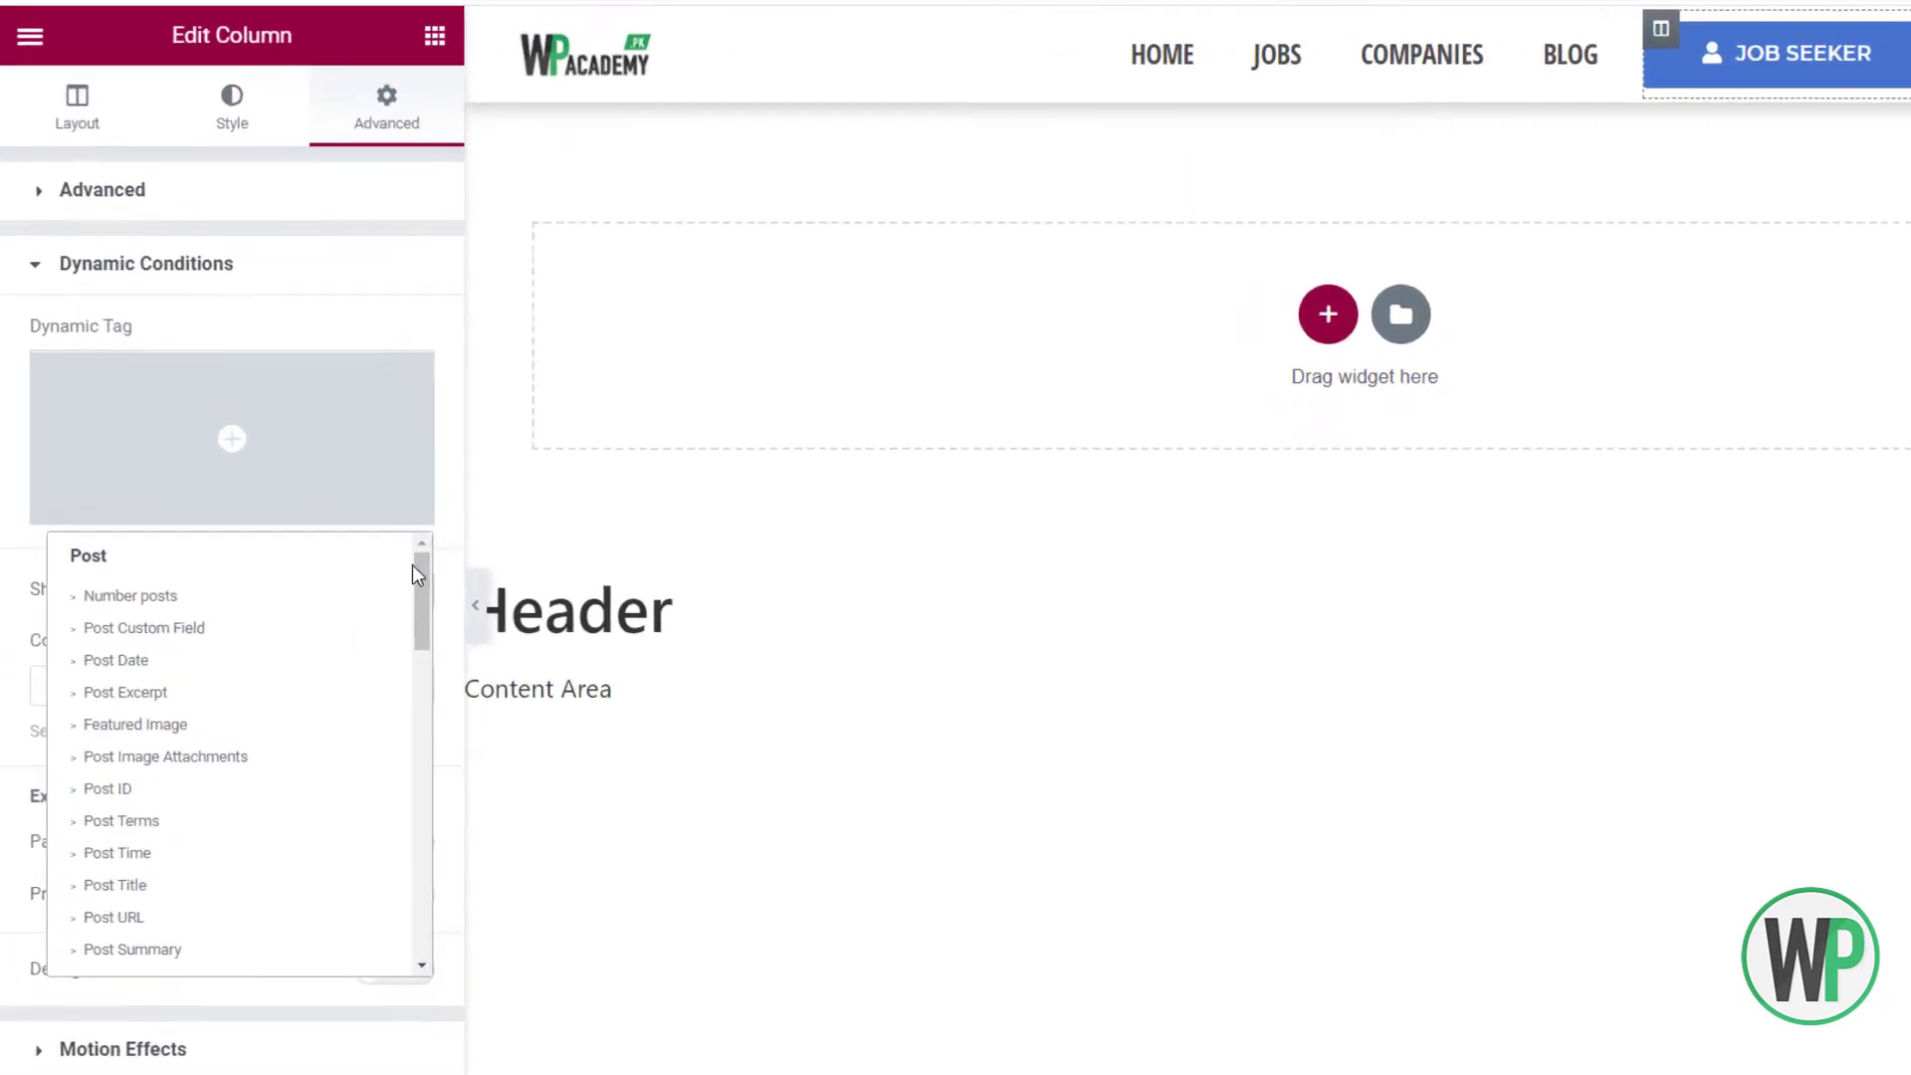
left_click_drag(416, 576, 423, 689)
left_click_drag(513, 751, 516, 802)
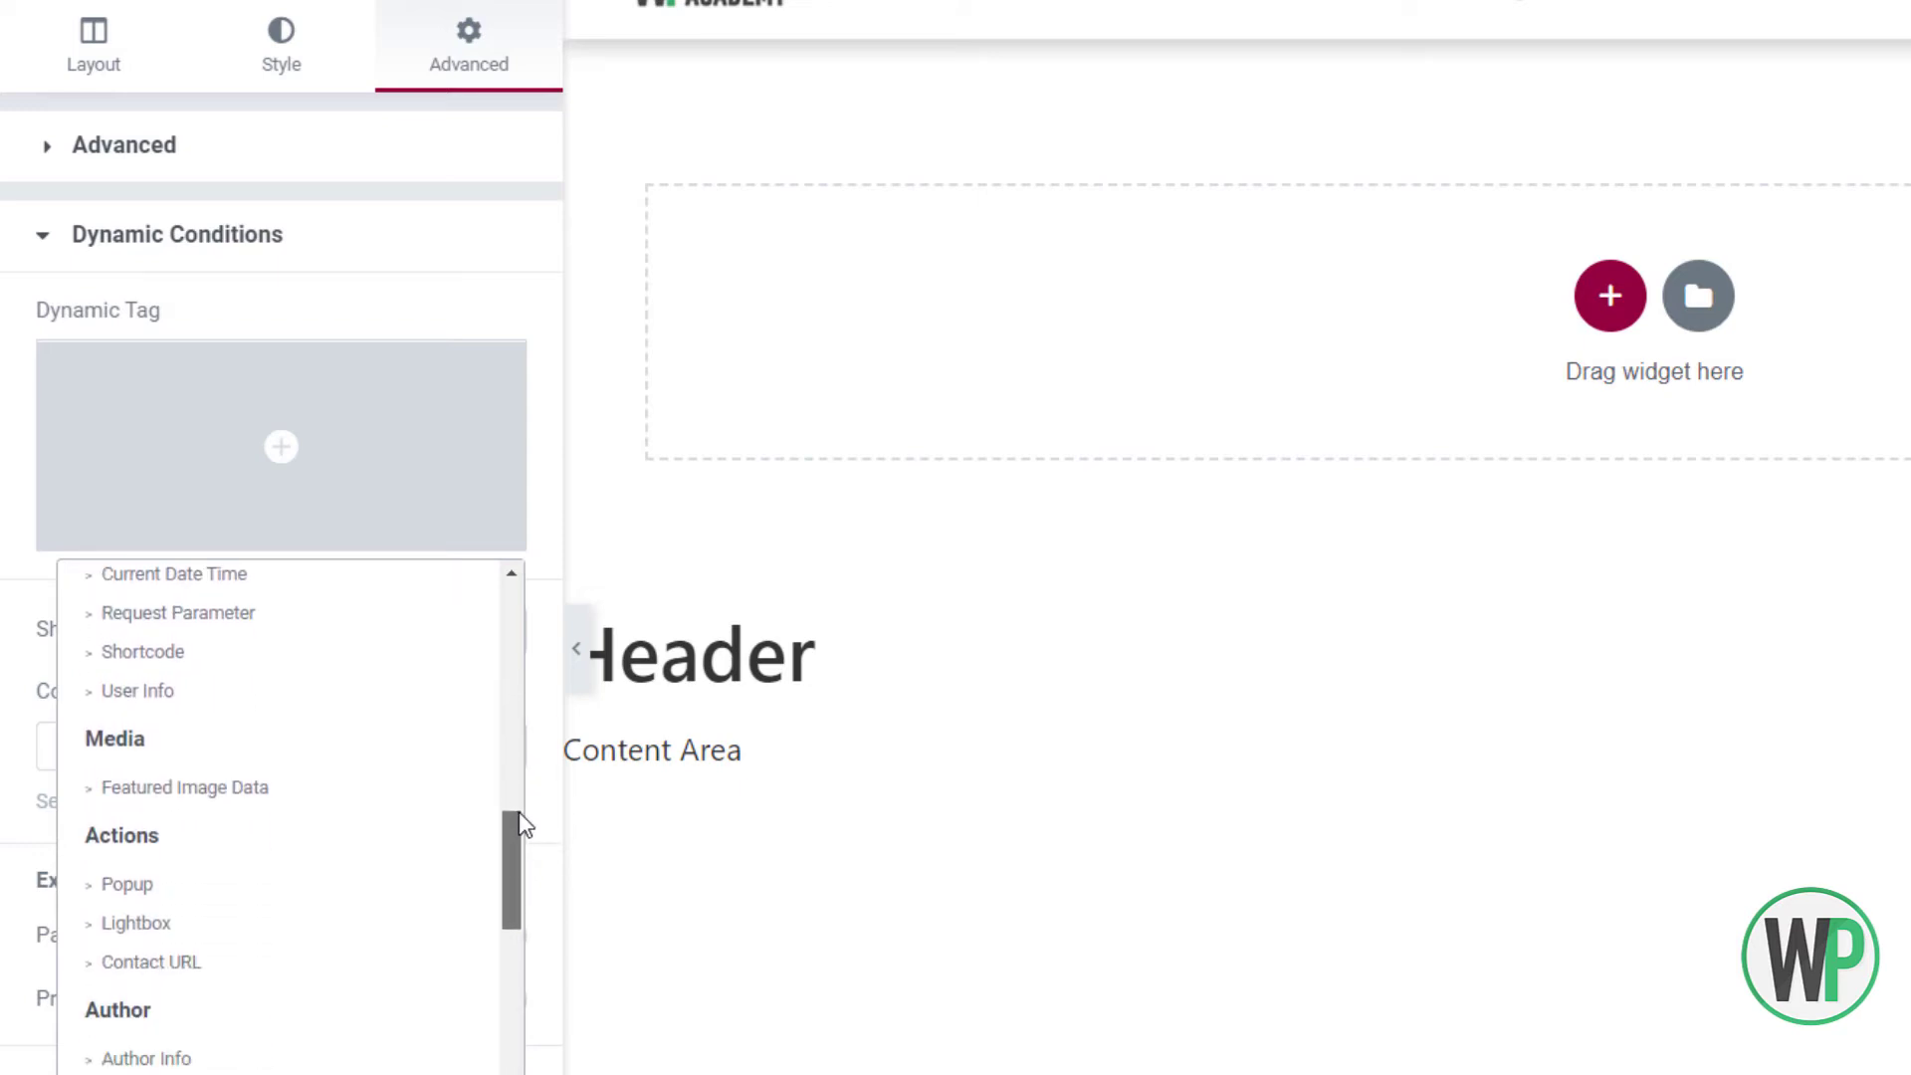
left_click_drag(518, 811, 504, 884)
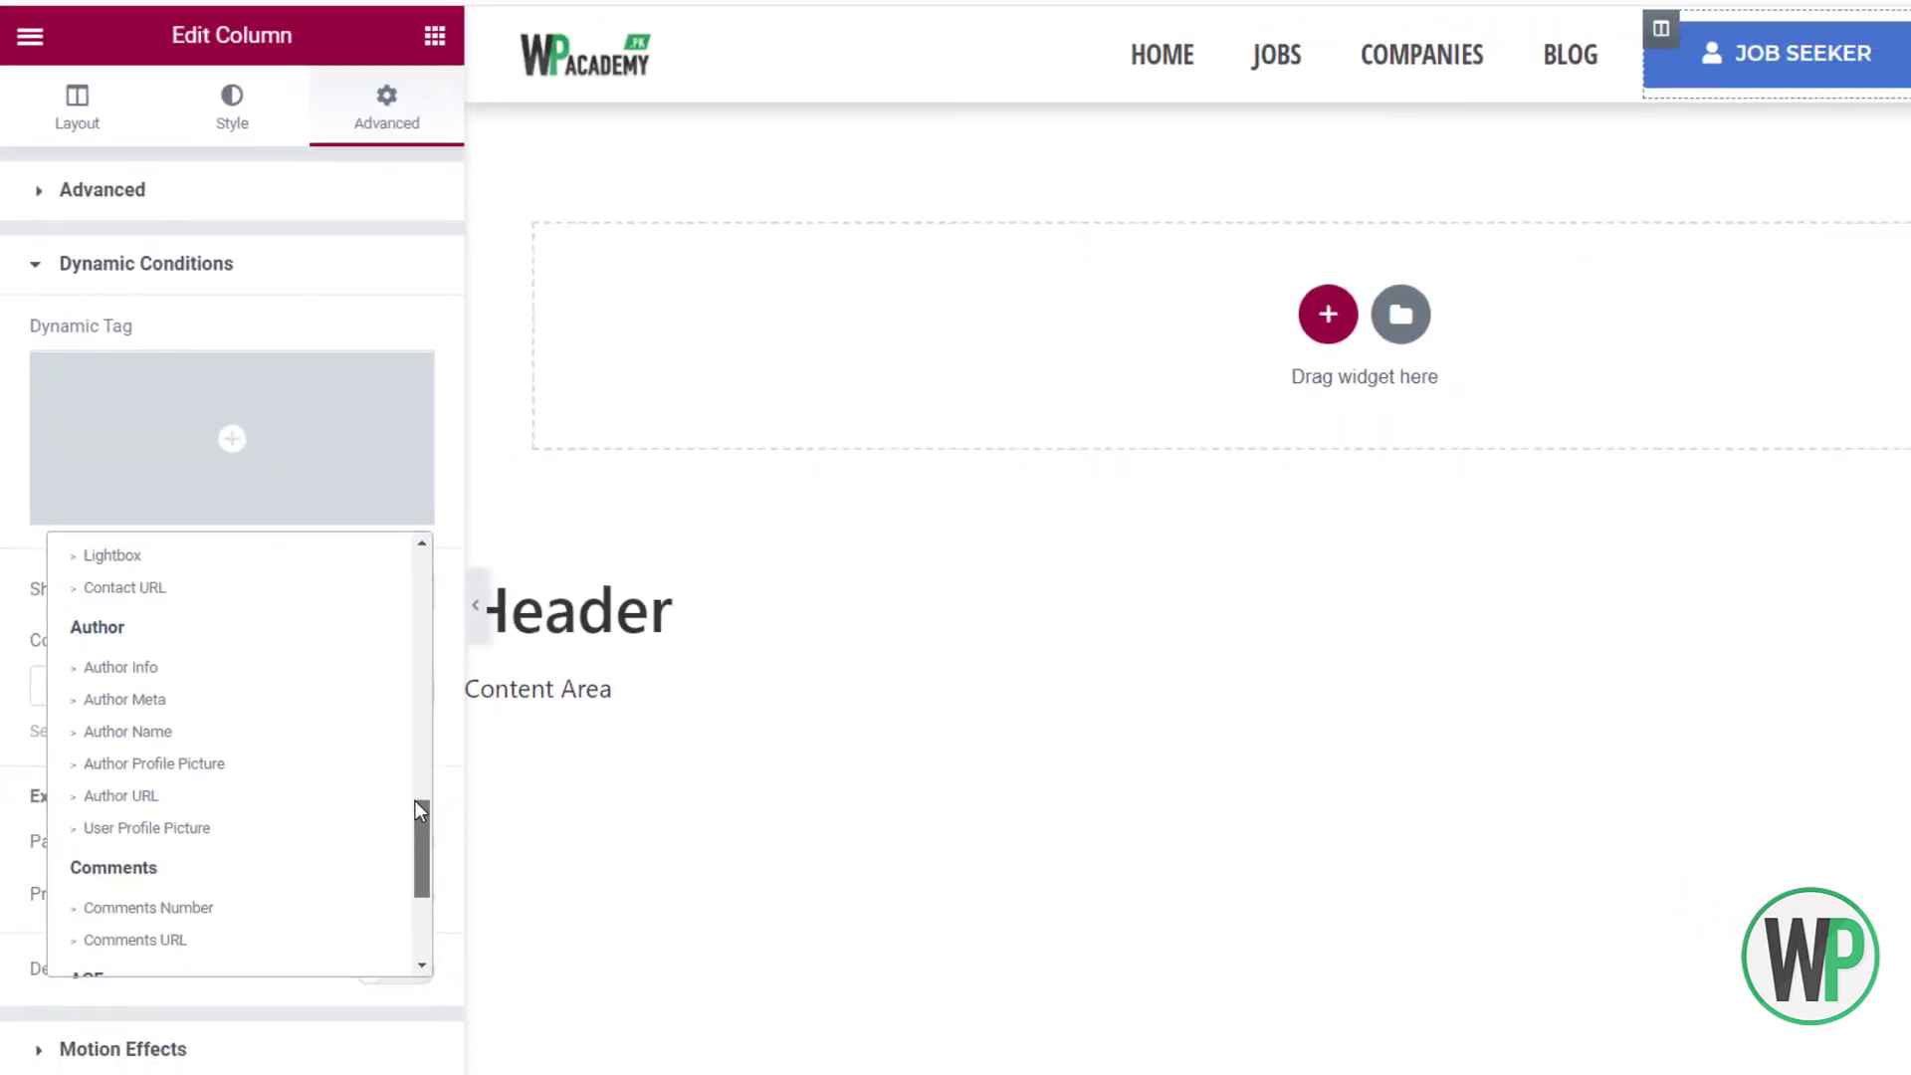
left_click_drag(415, 800, 423, 846)
left_click_drag(356, 777, 373, 528)
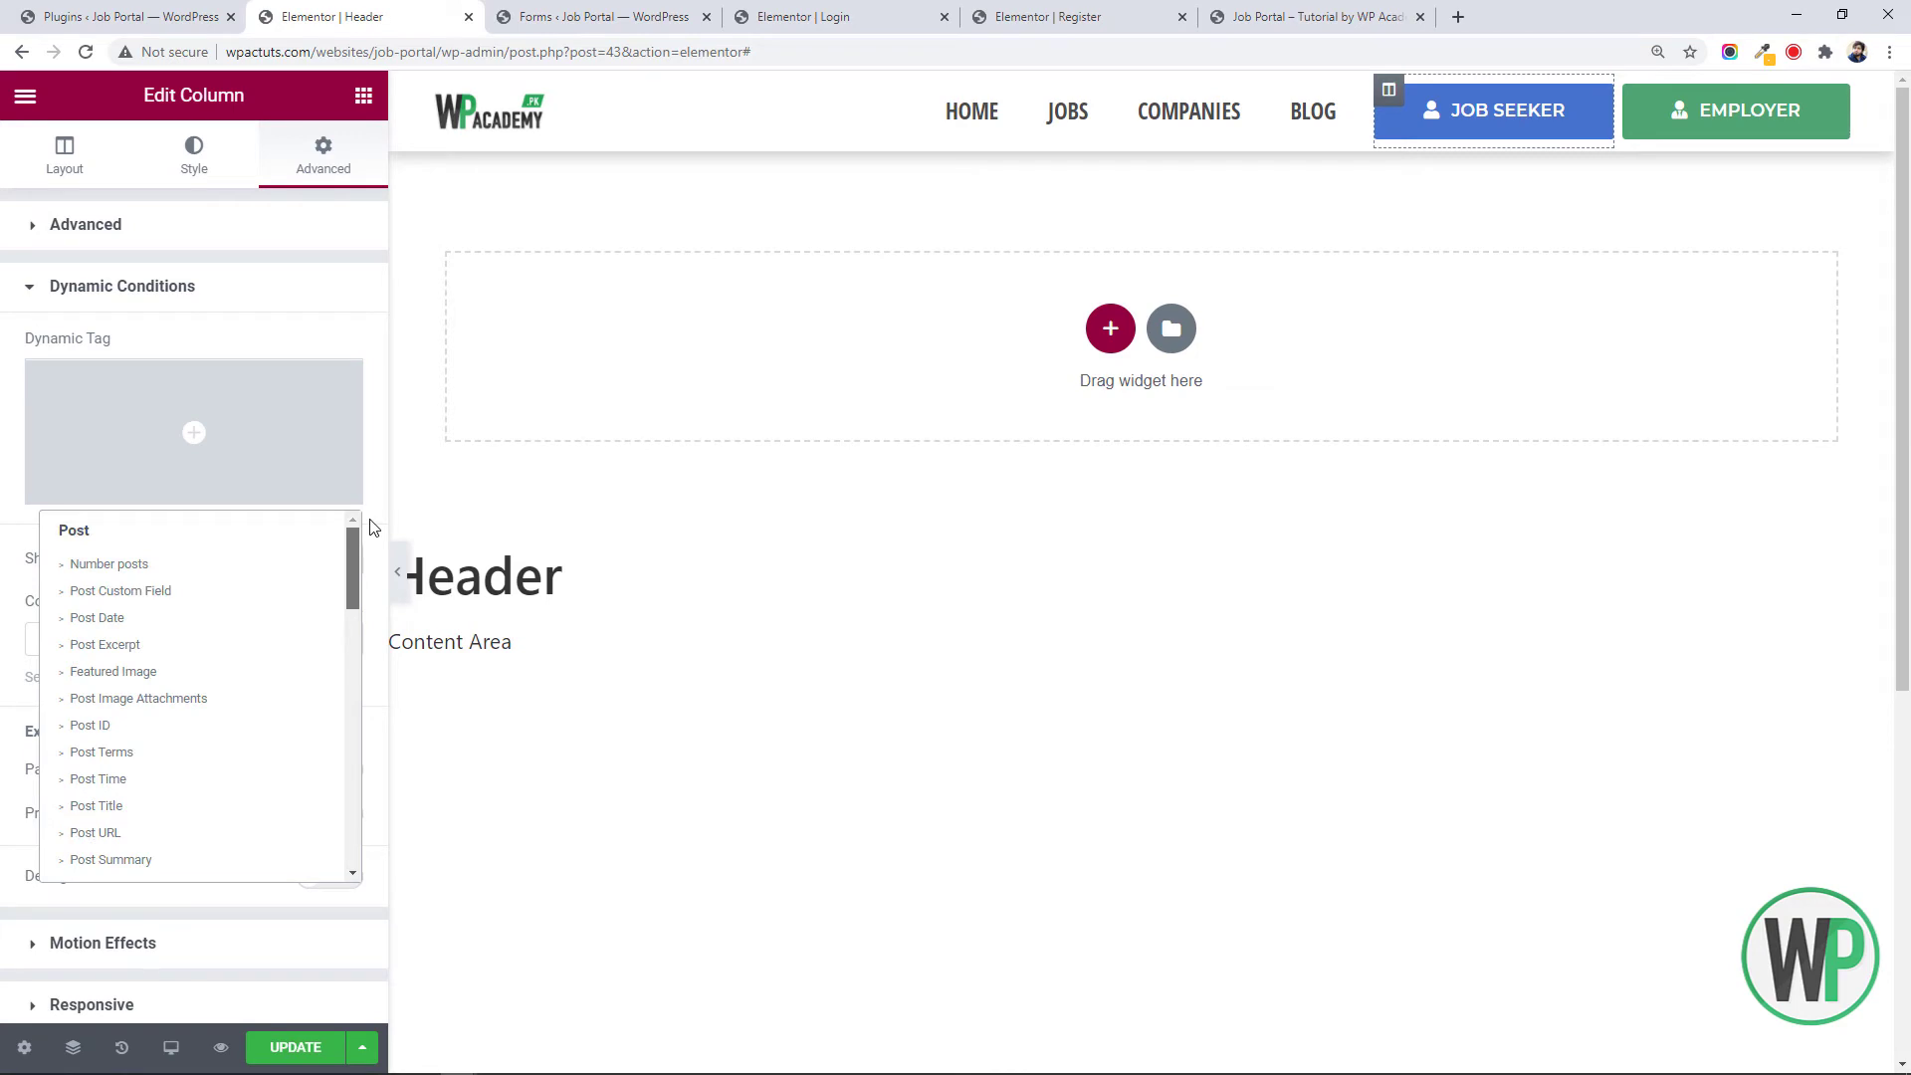
left_click(3, 548)
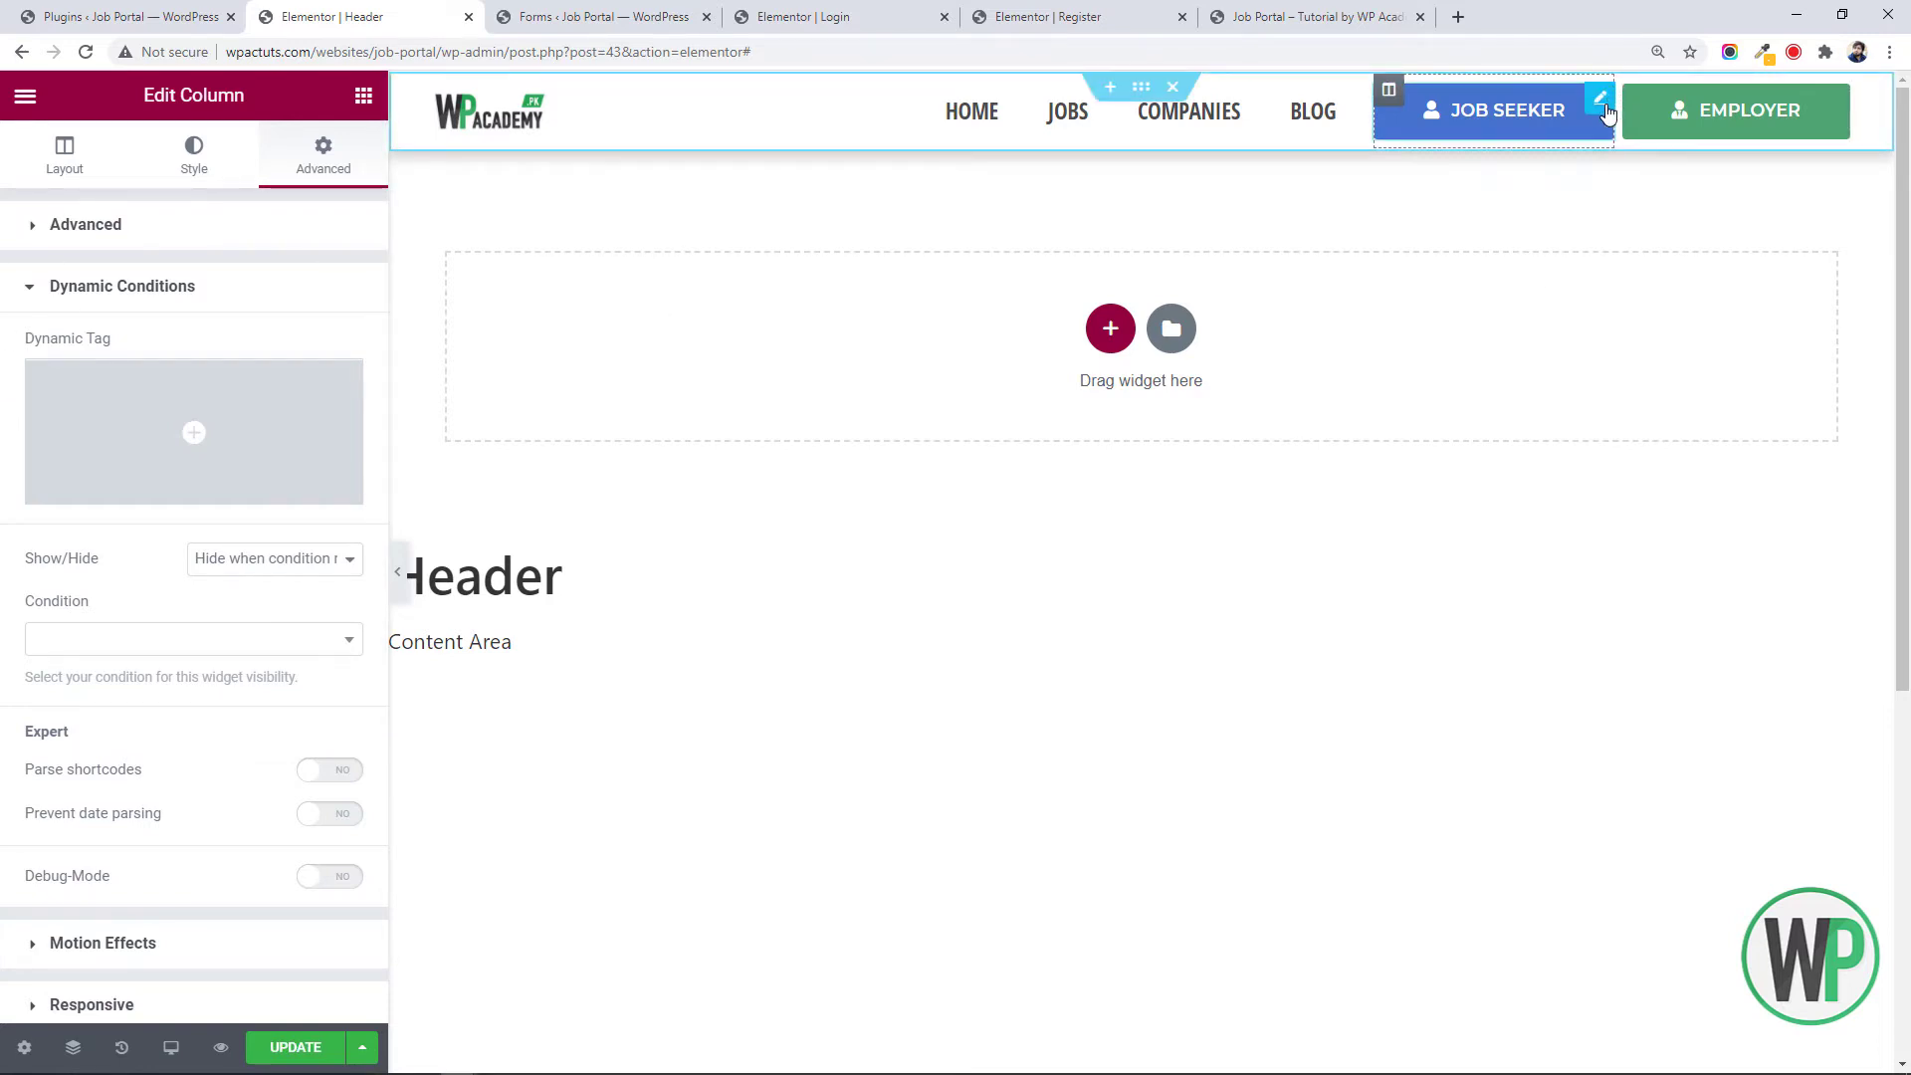
Try enabling visibility conditions on the Job Seeker button, limiting the allowed roles to Visitor (non logged User)
right_click(1602, 113)
left_click(1653, 125)
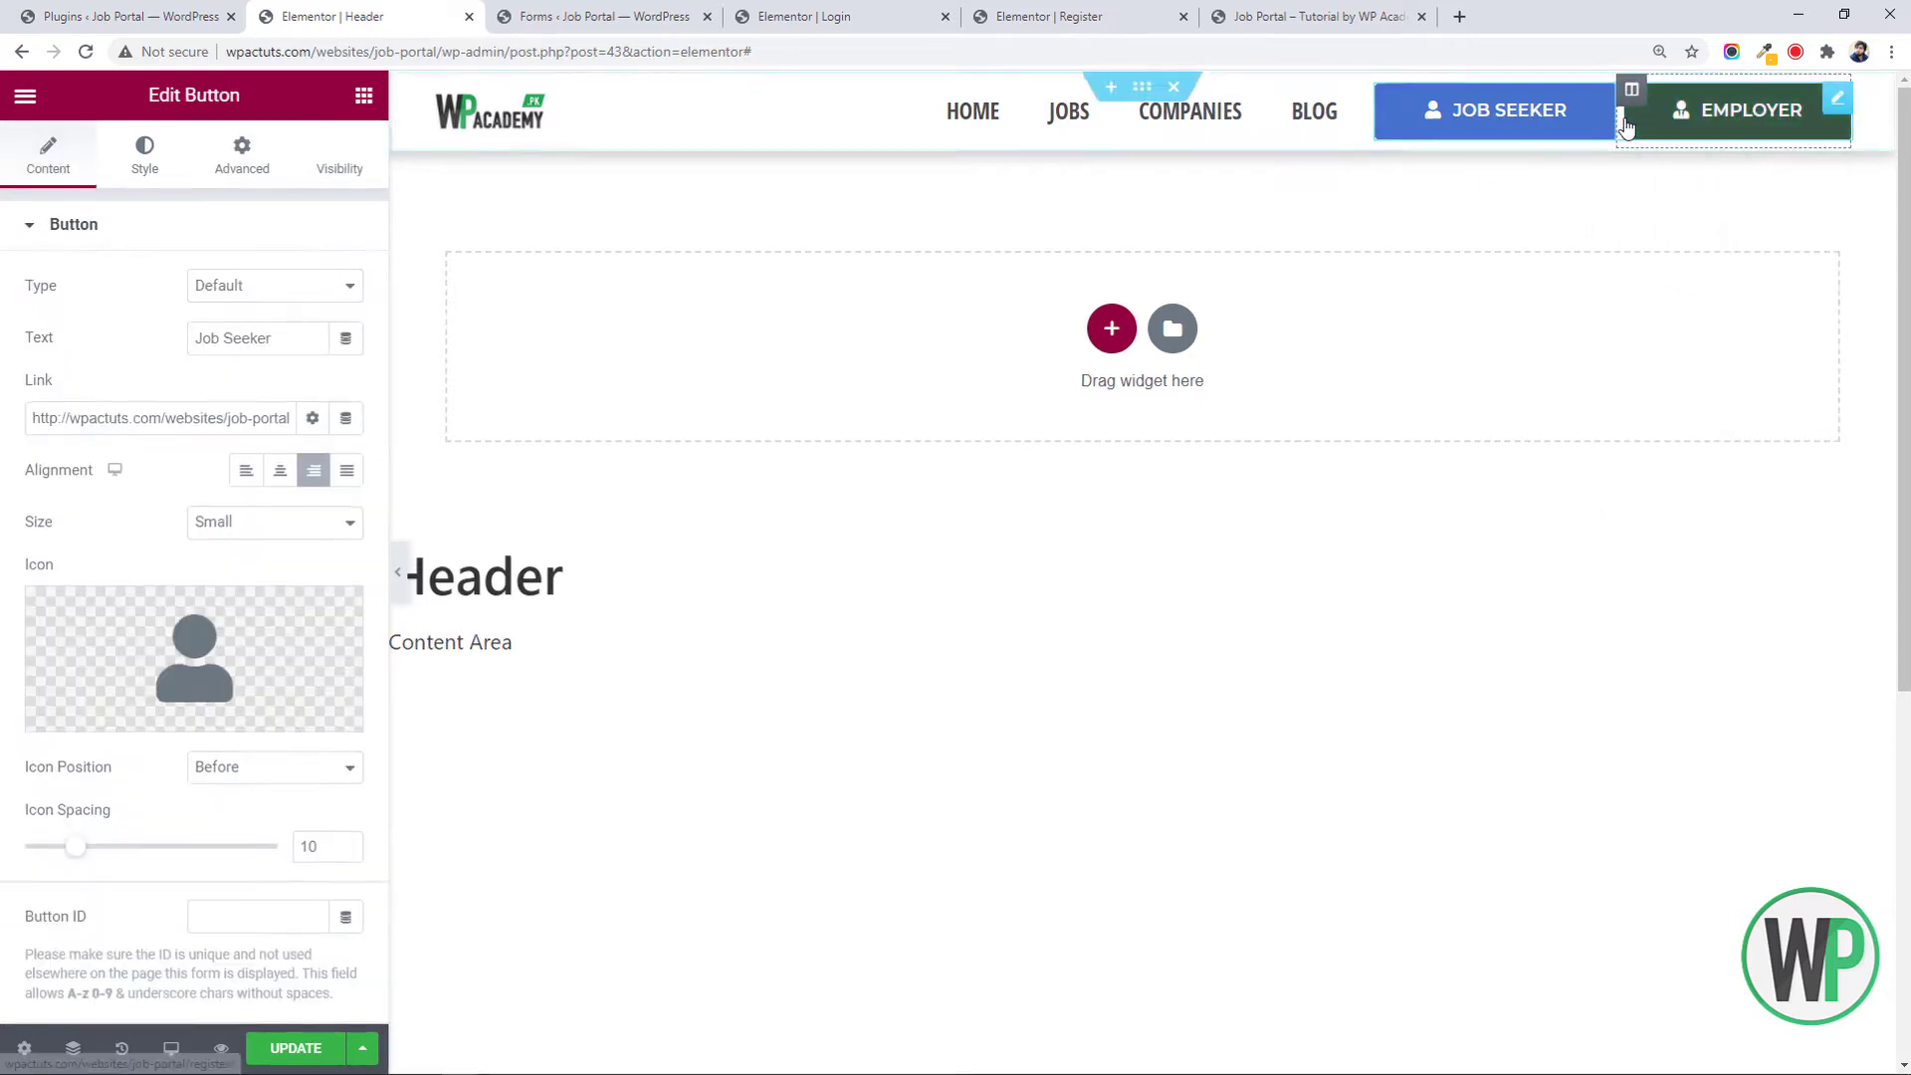
left_click(435, 153)
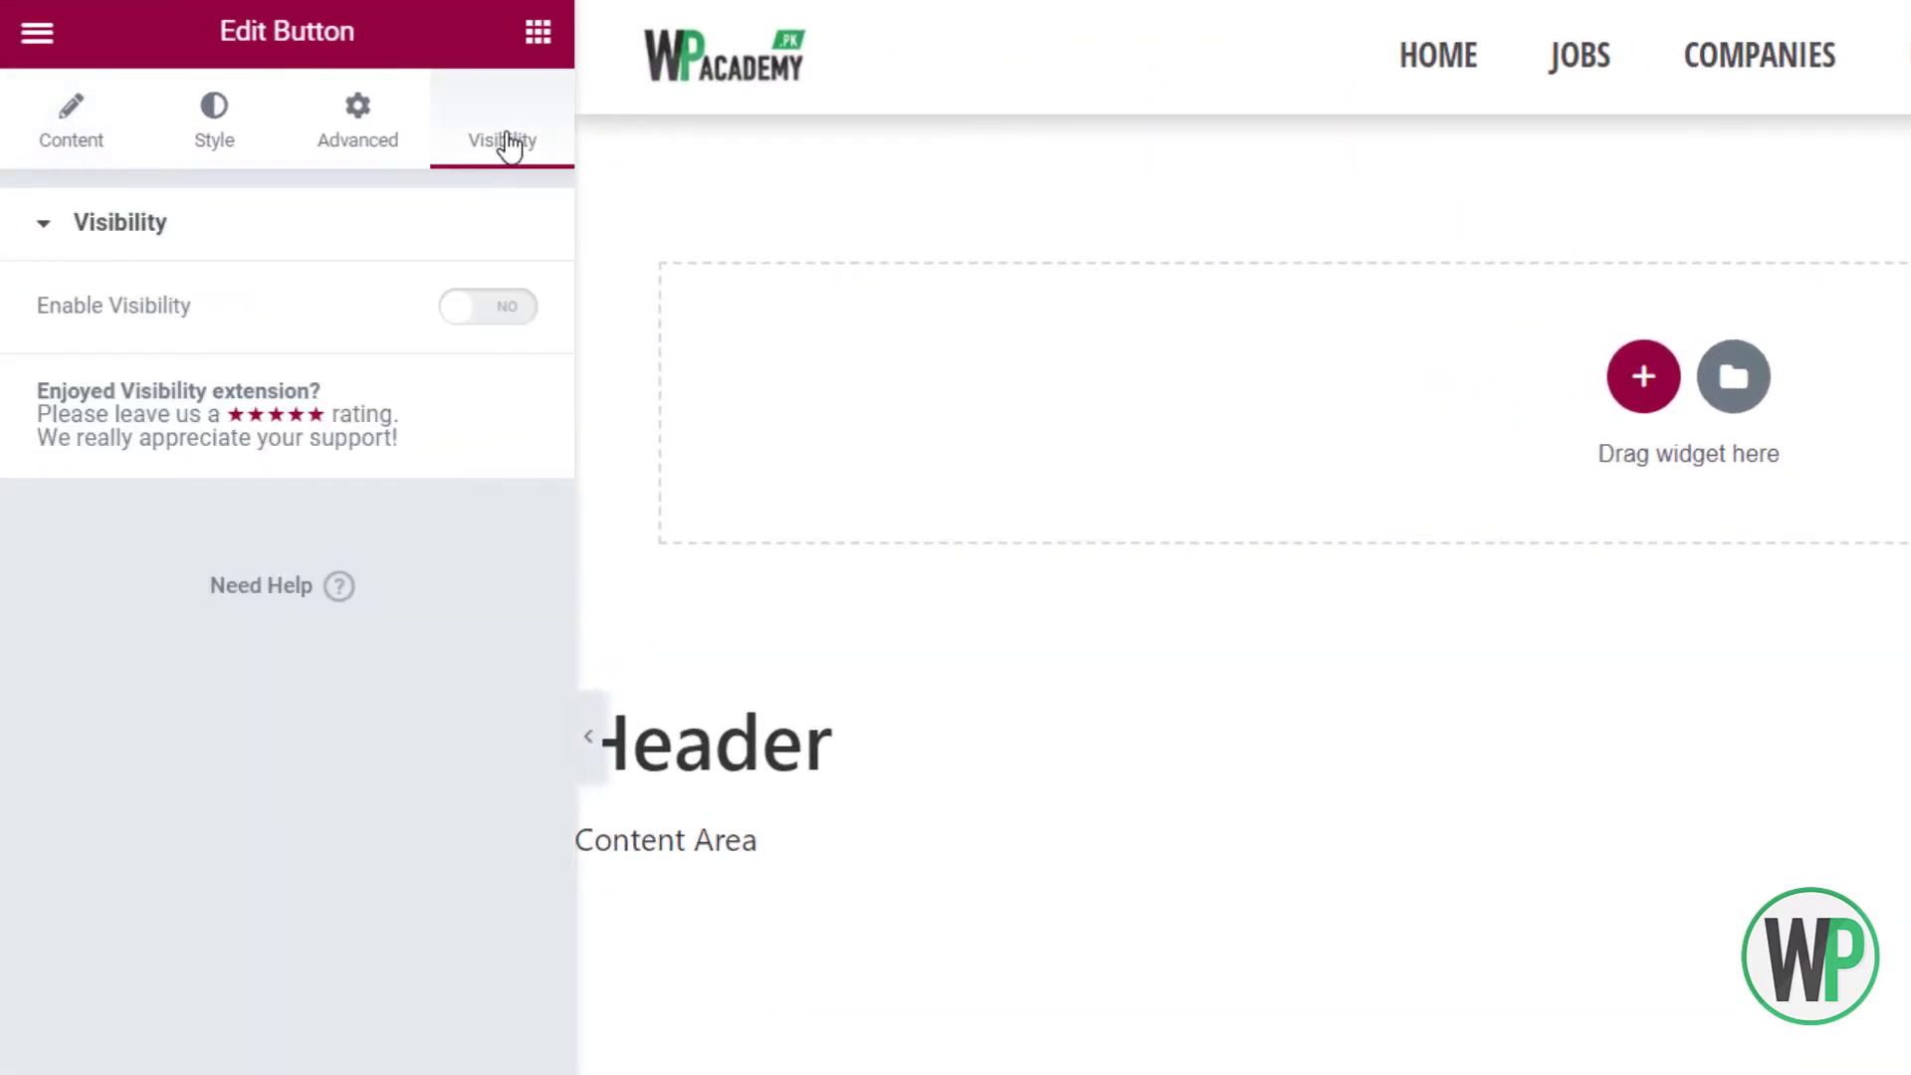
left_click(498, 310)
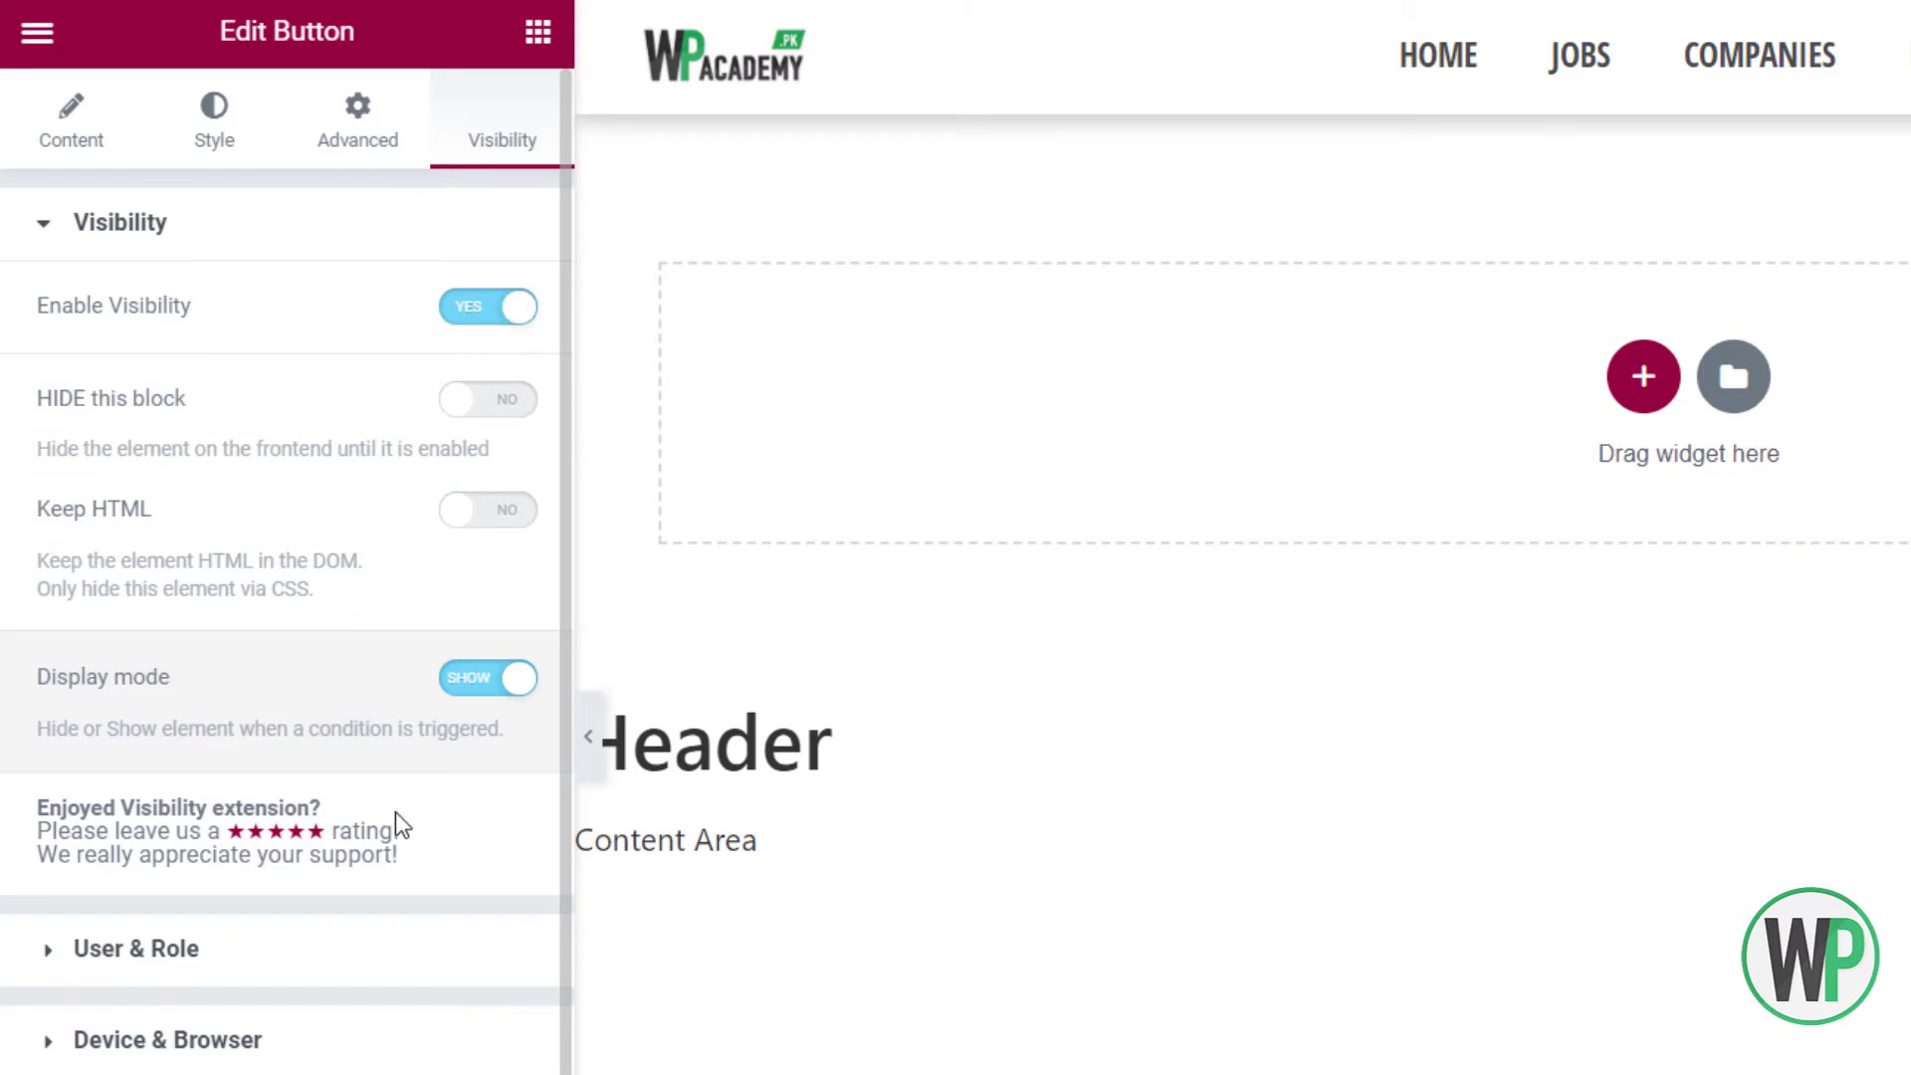
left_click(397, 946)
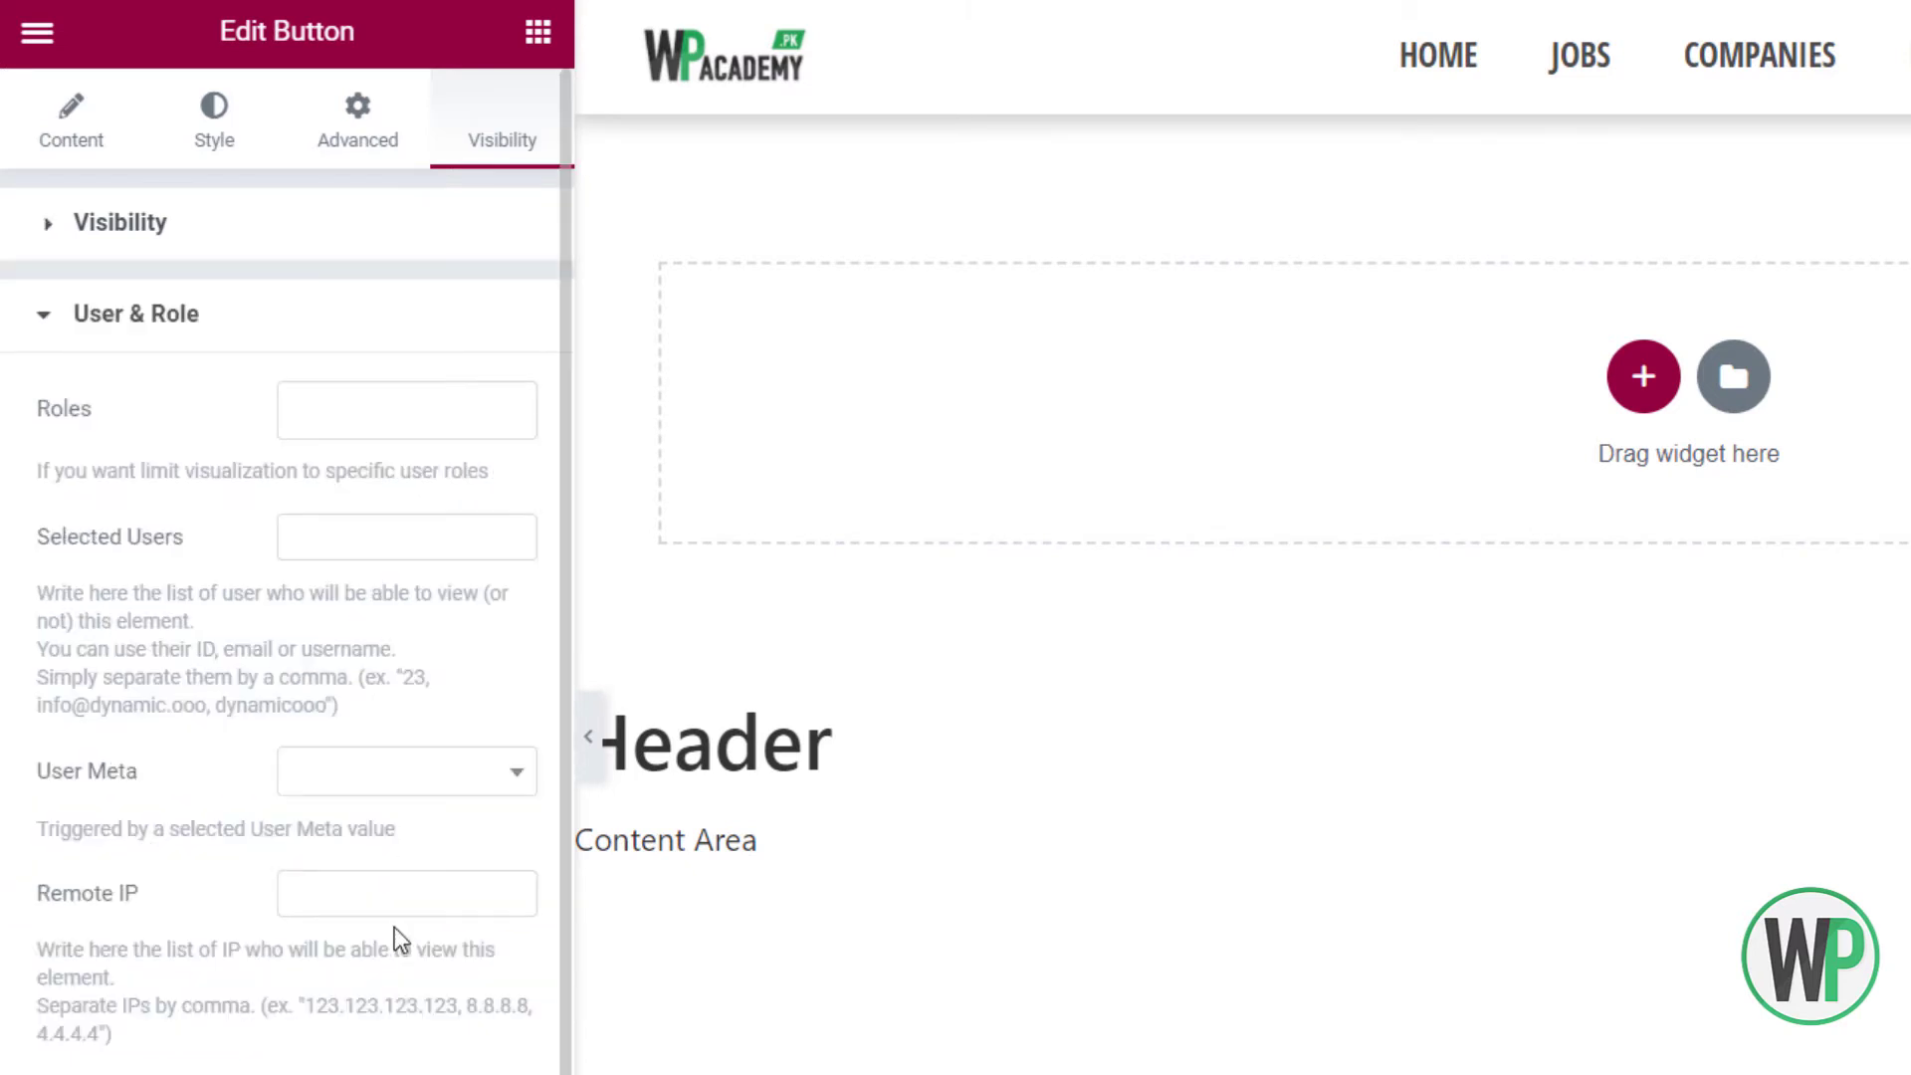
left_click(400, 430)
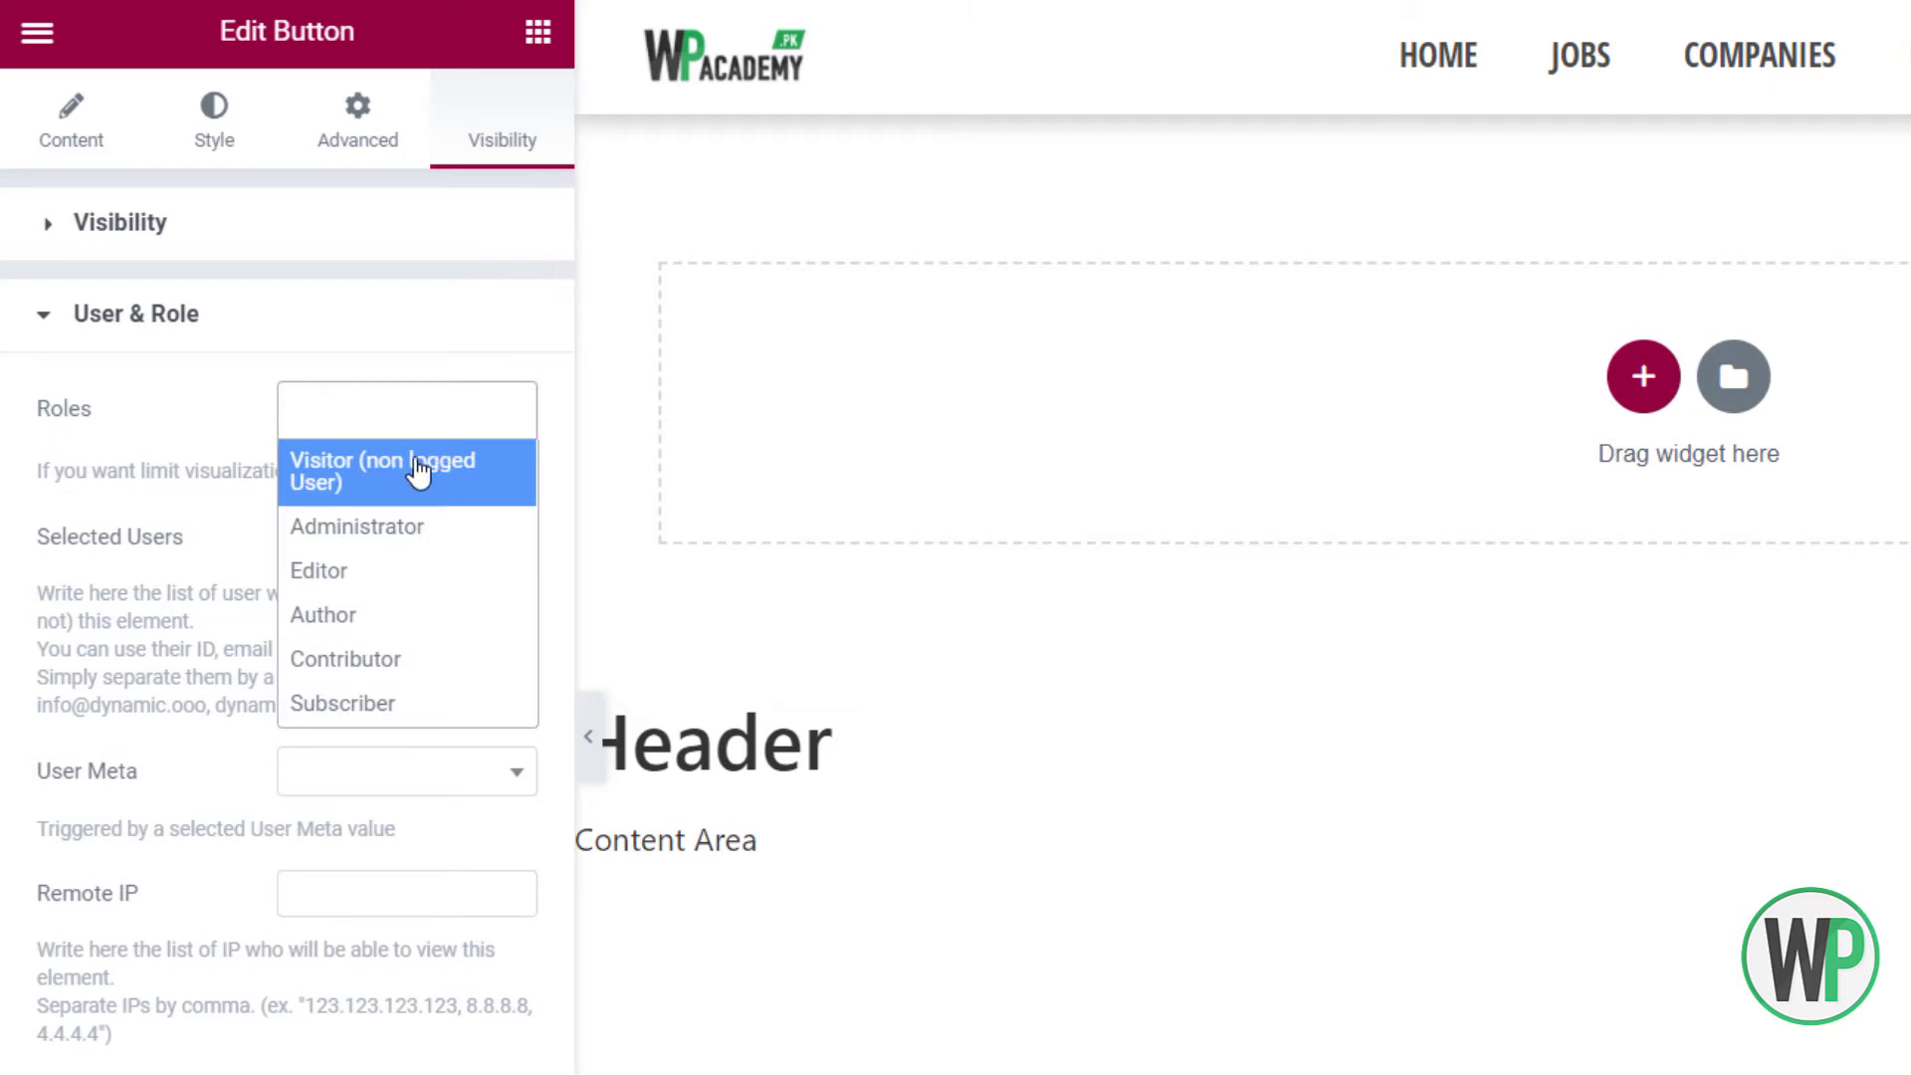
left_click(418, 472)
left_click(358, 226)
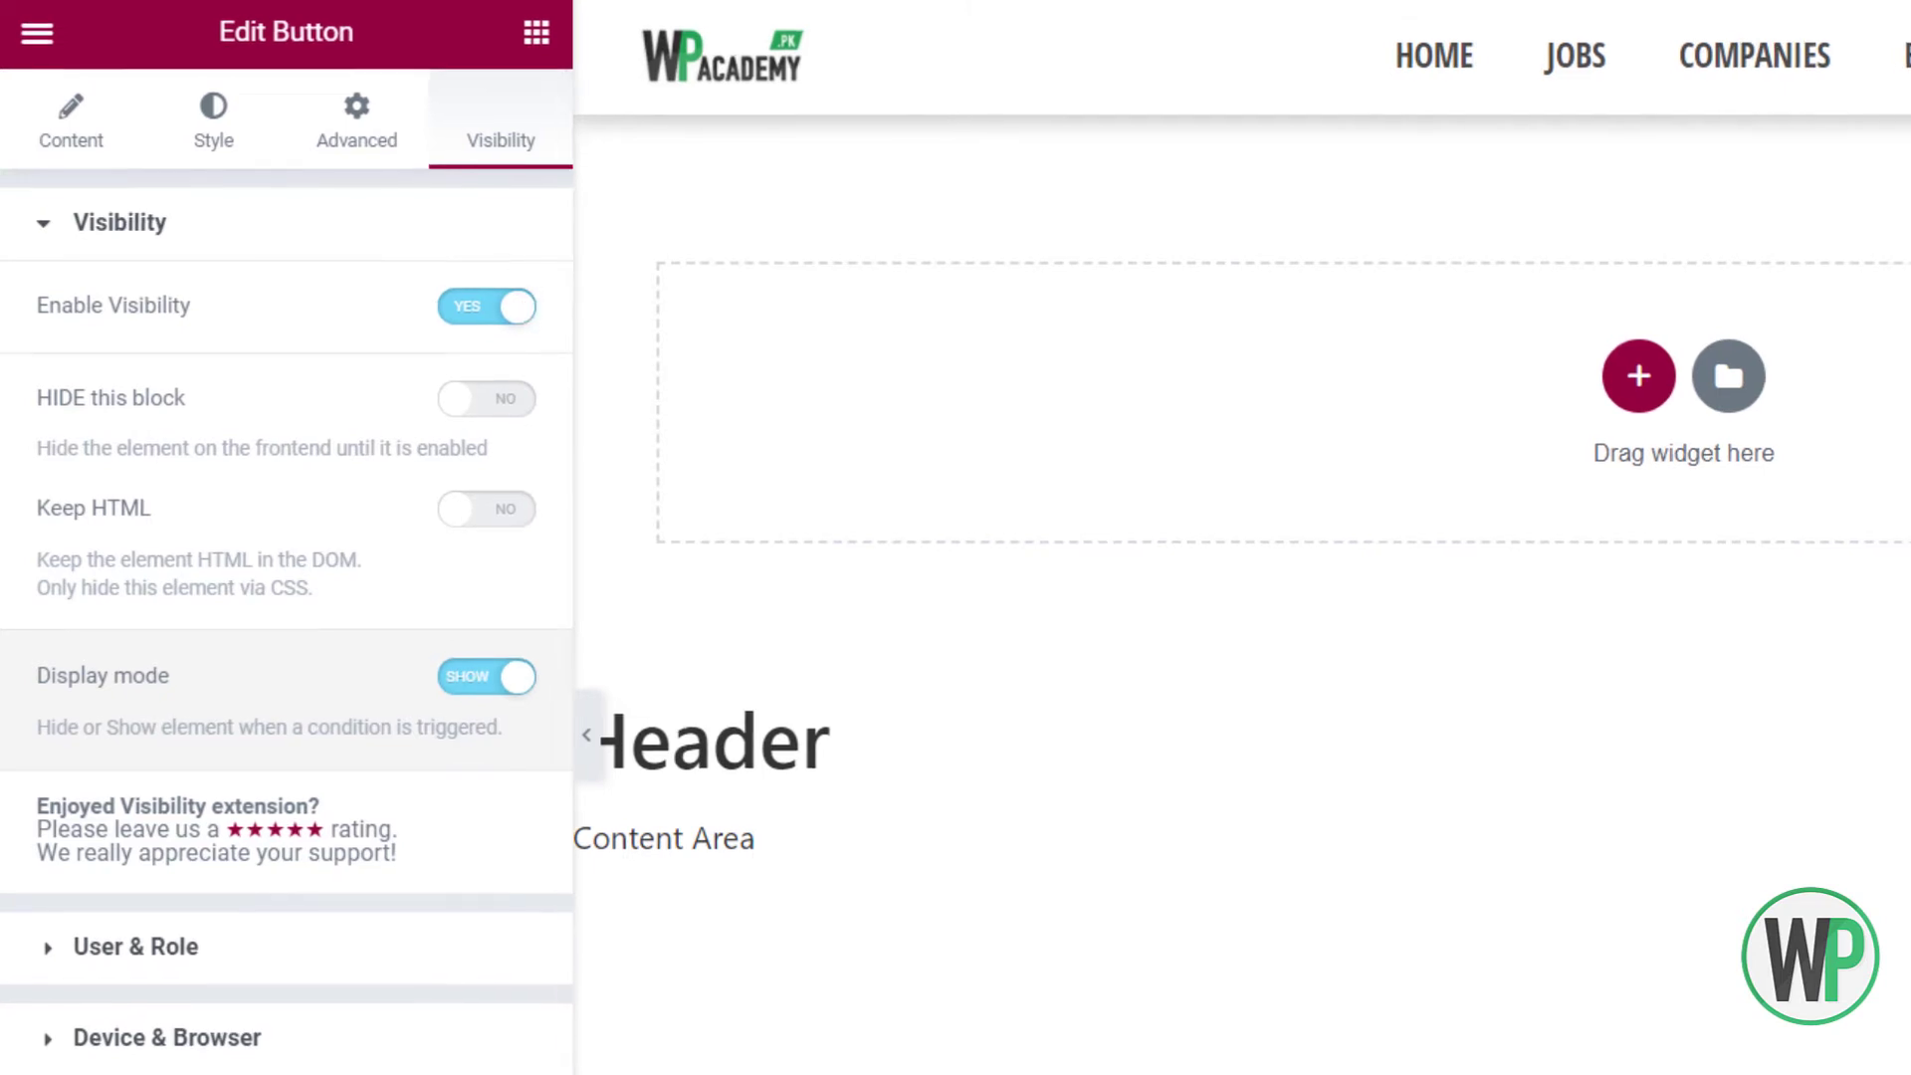
Check the Employer button's settings and compare the layout and advanced options of the two button columns
right_click(1671, 122)
left_click(1712, 134)
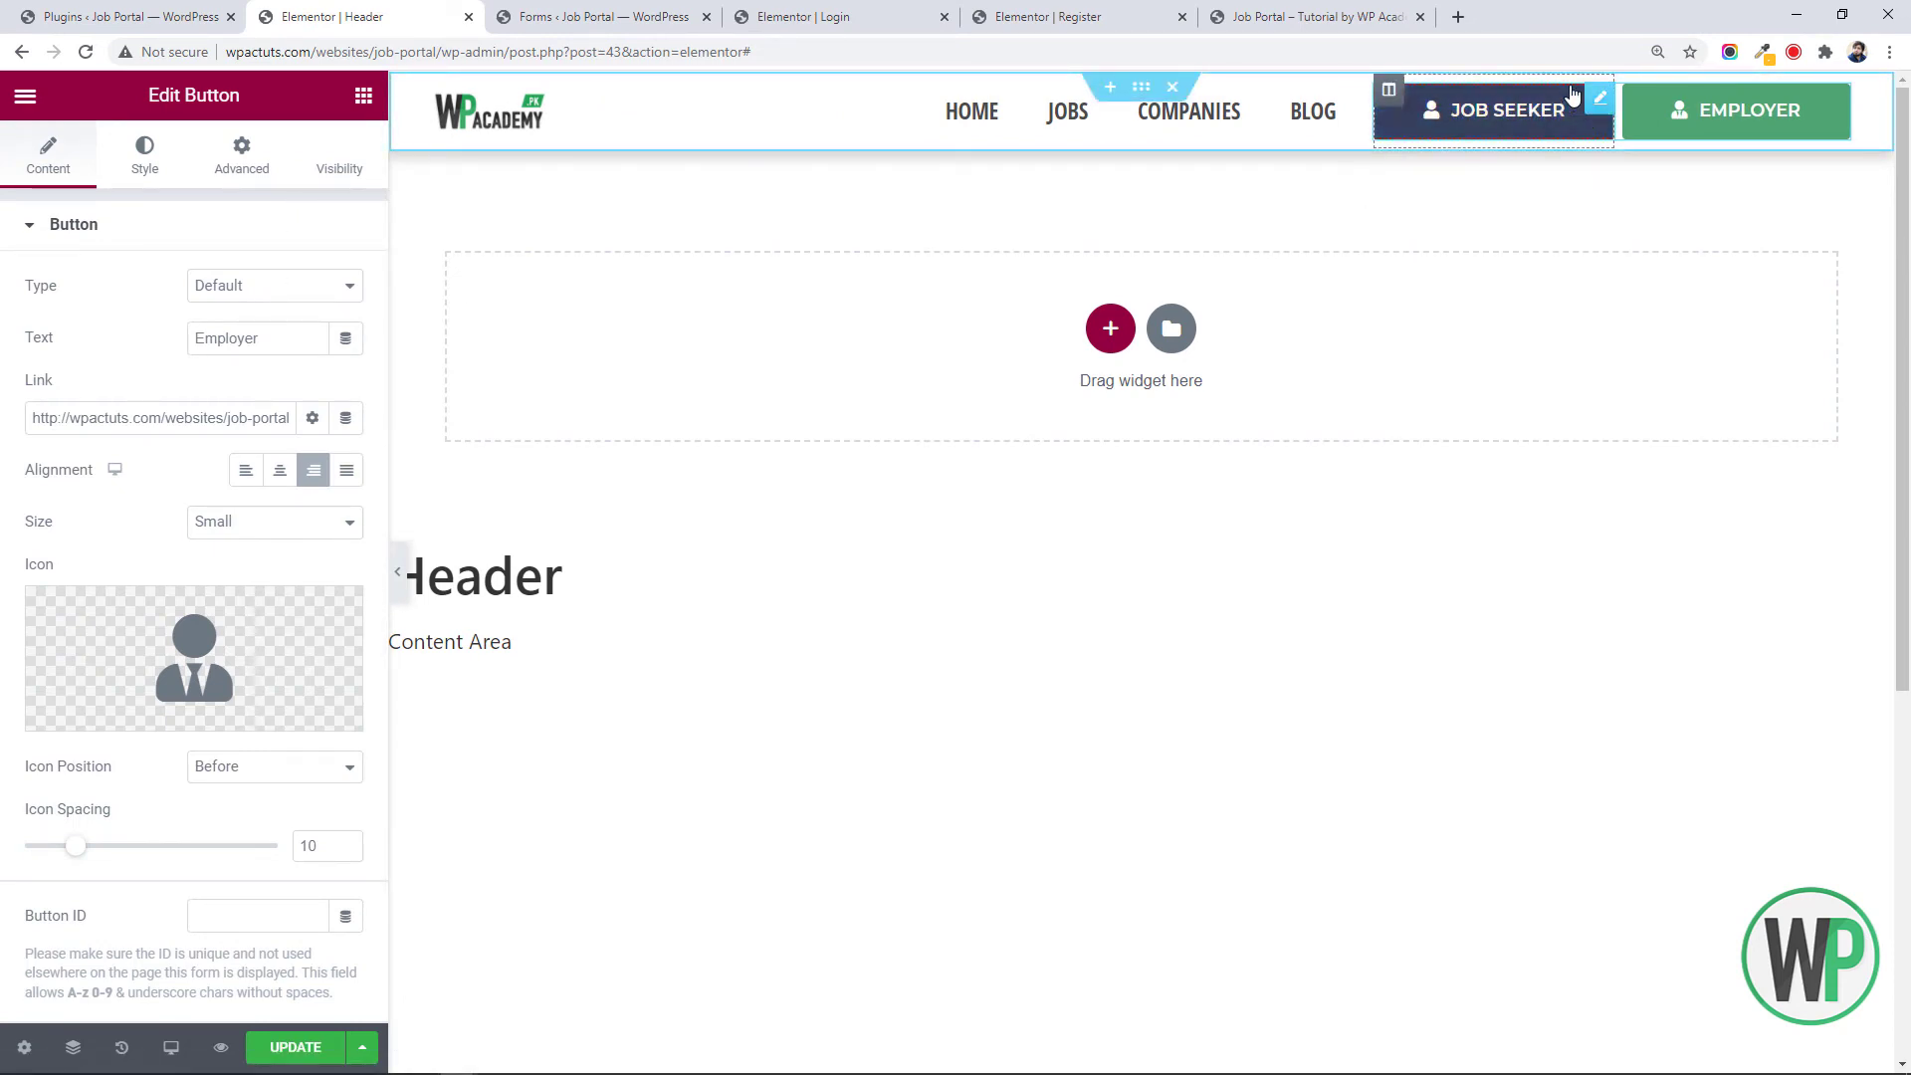
left_click(1497, 74)
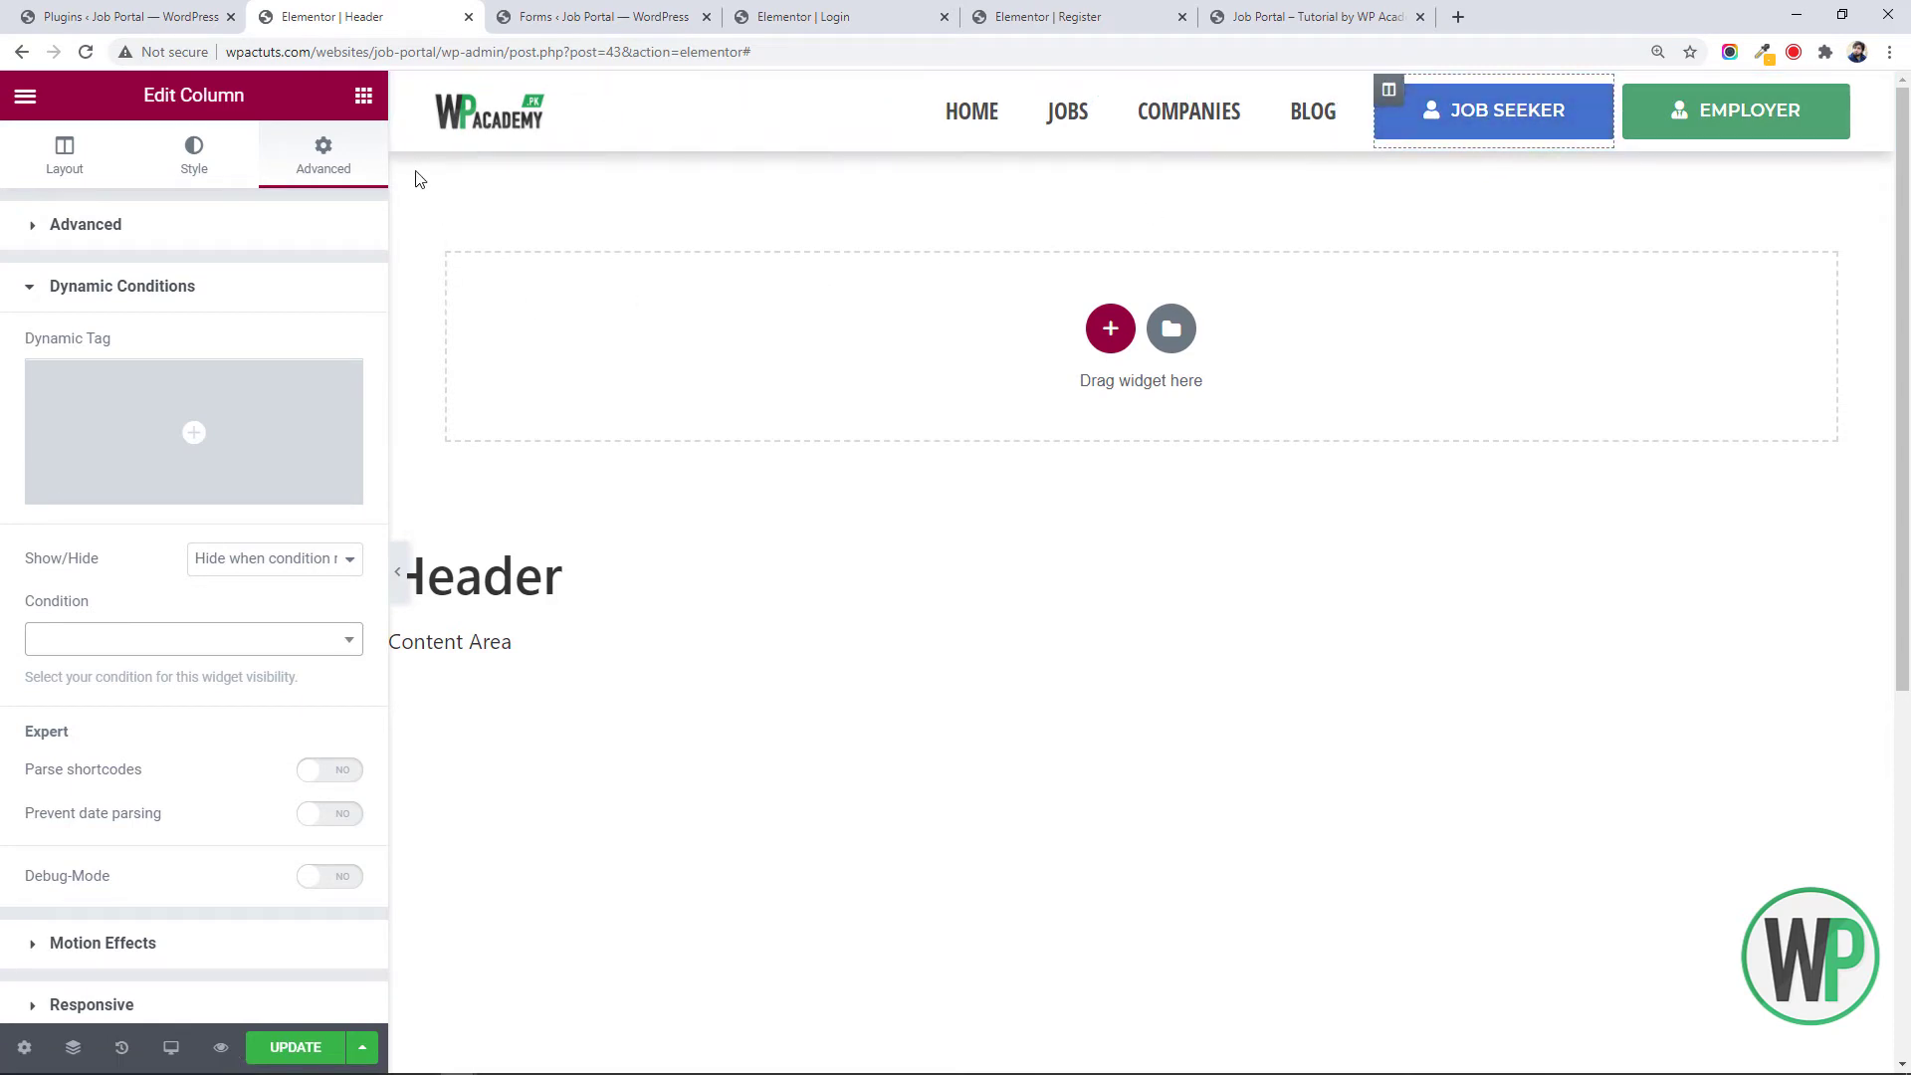
left_click(364, 99)
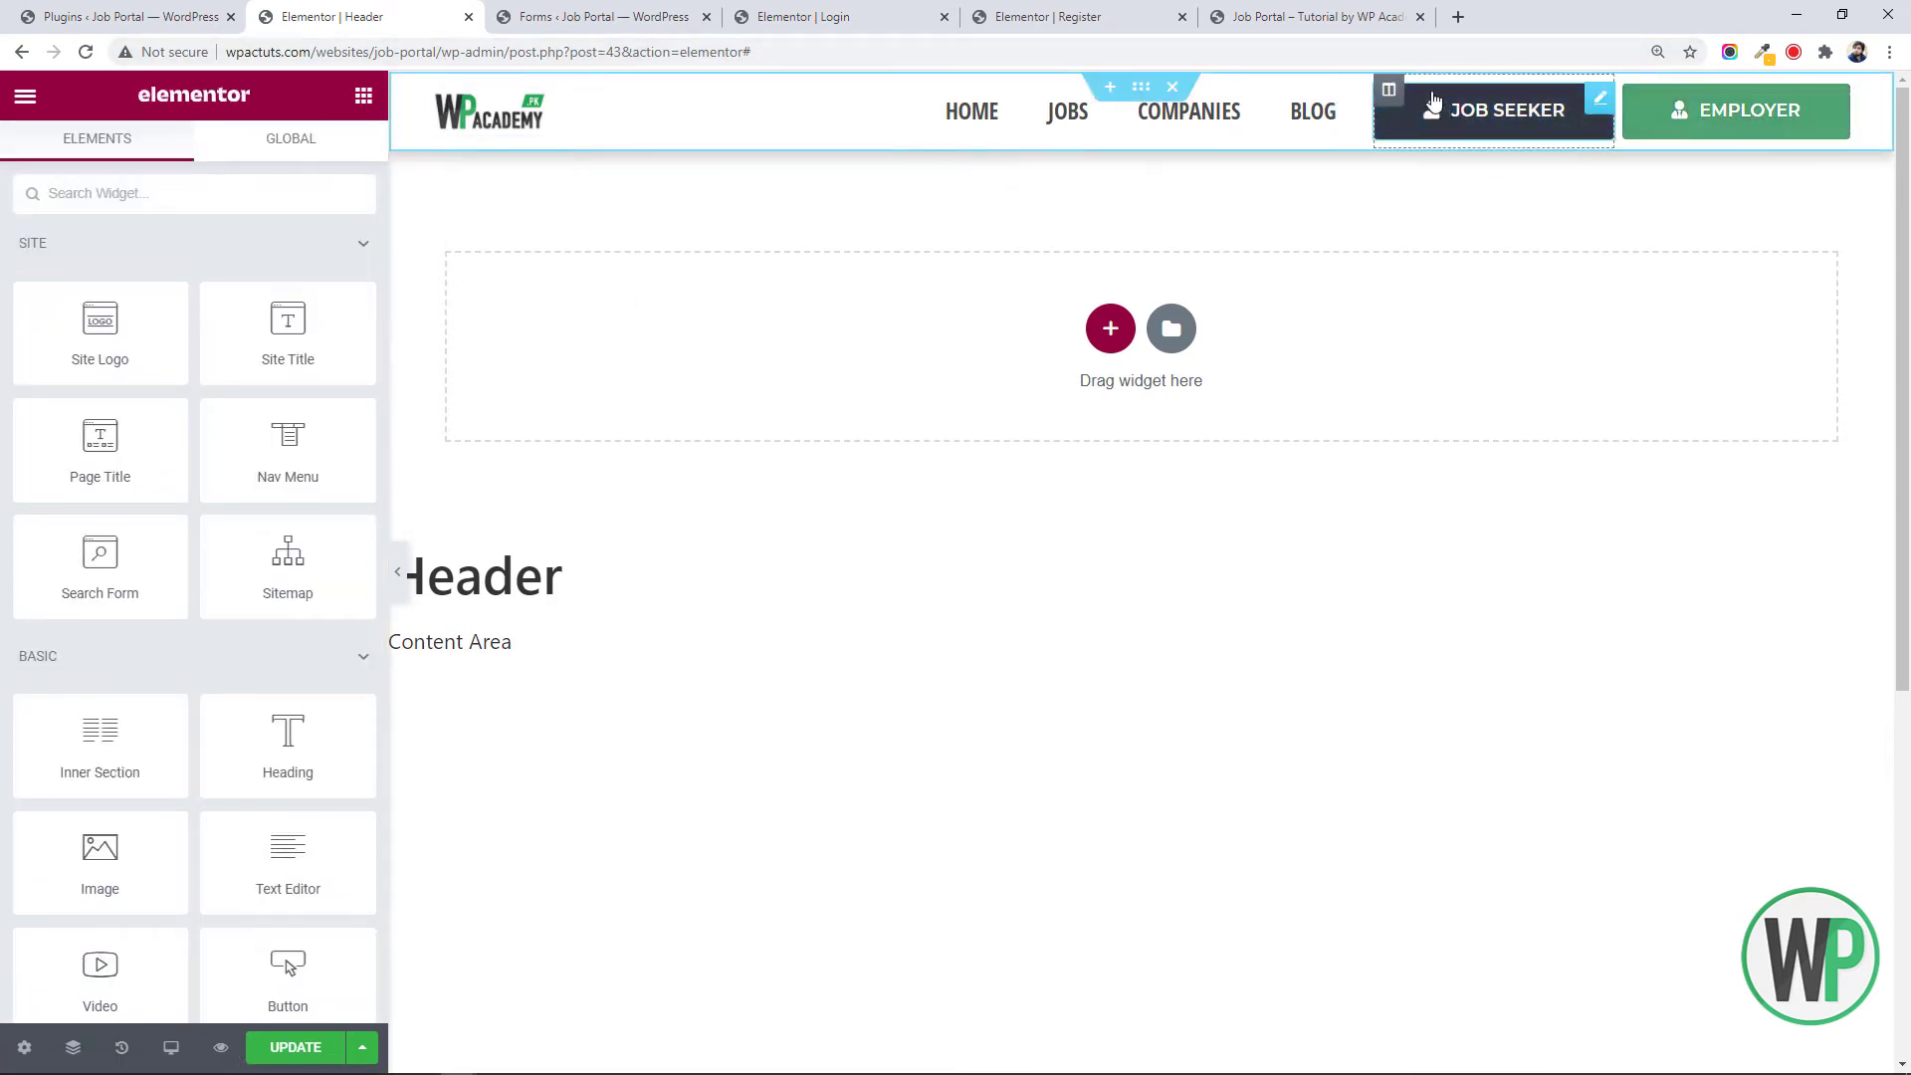
right_click(1392, 94)
left_click(1434, 109)
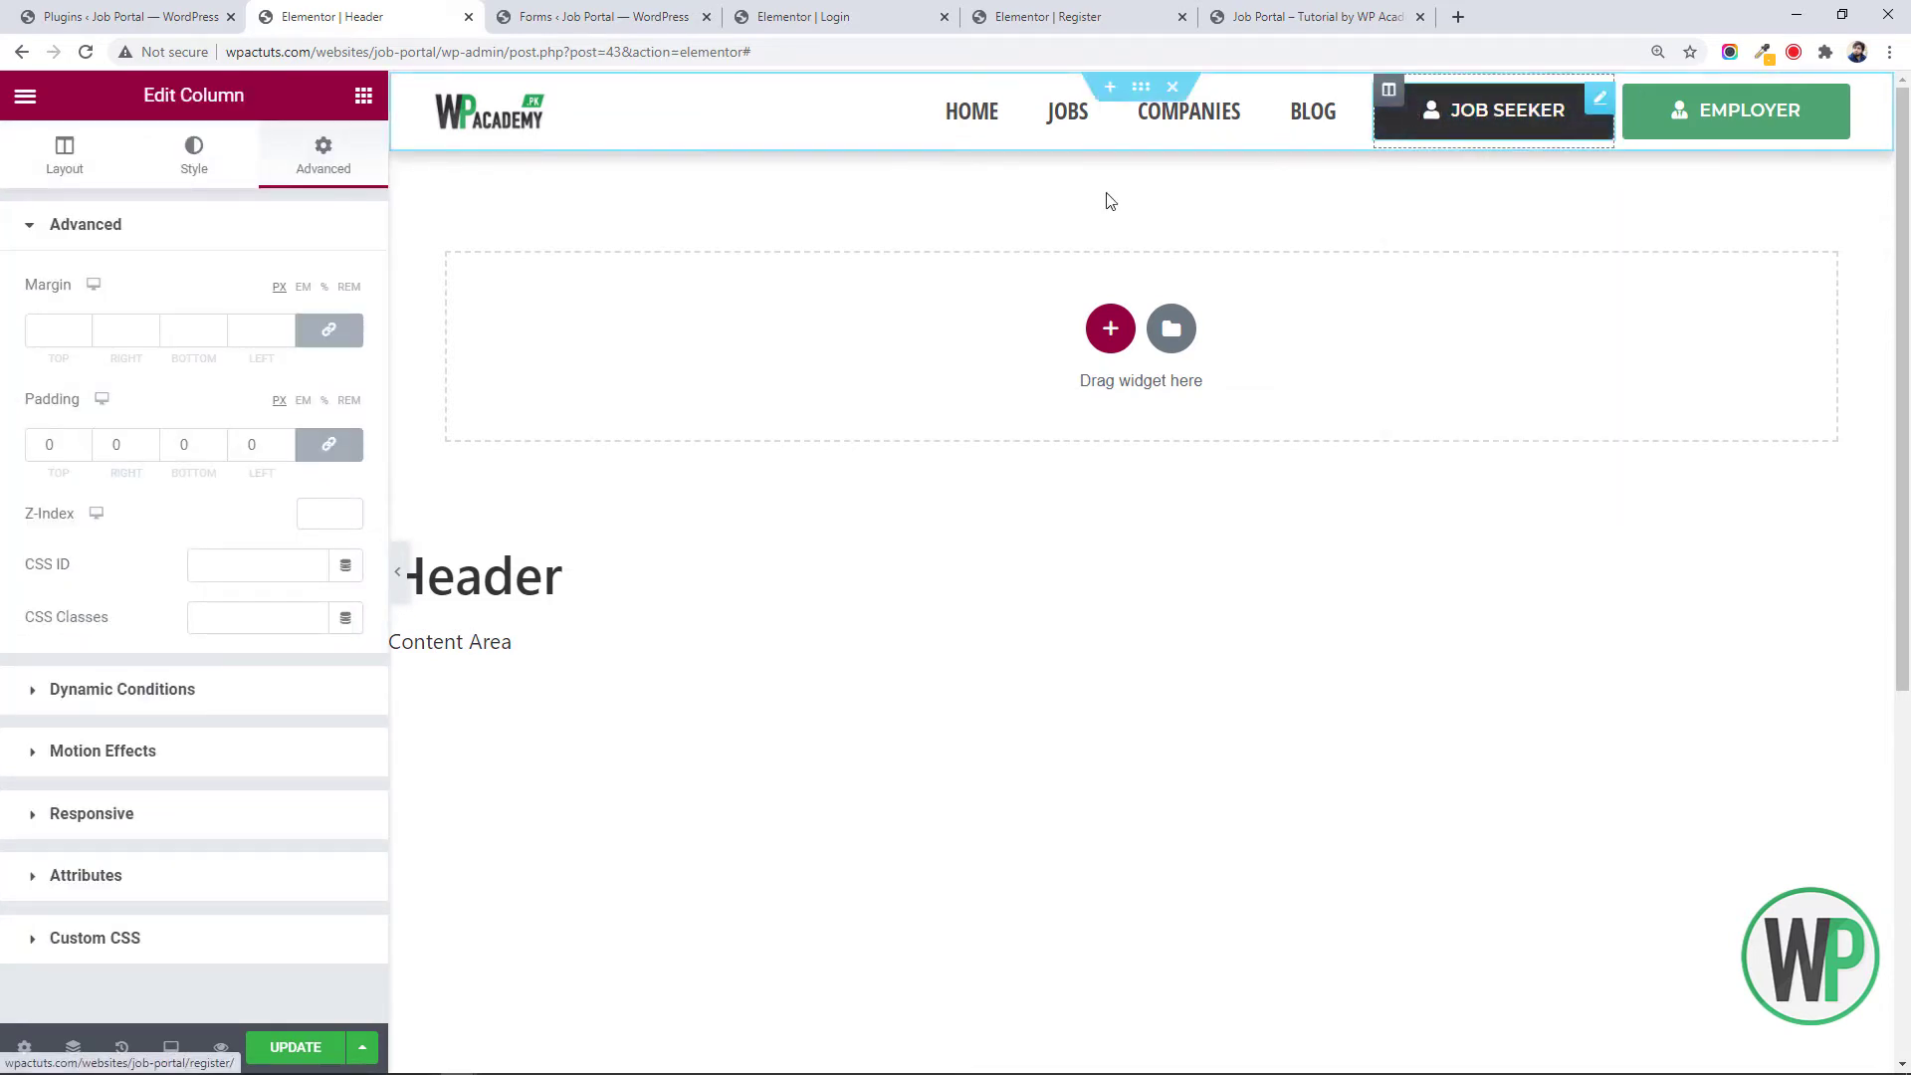
left_click(72, 162)
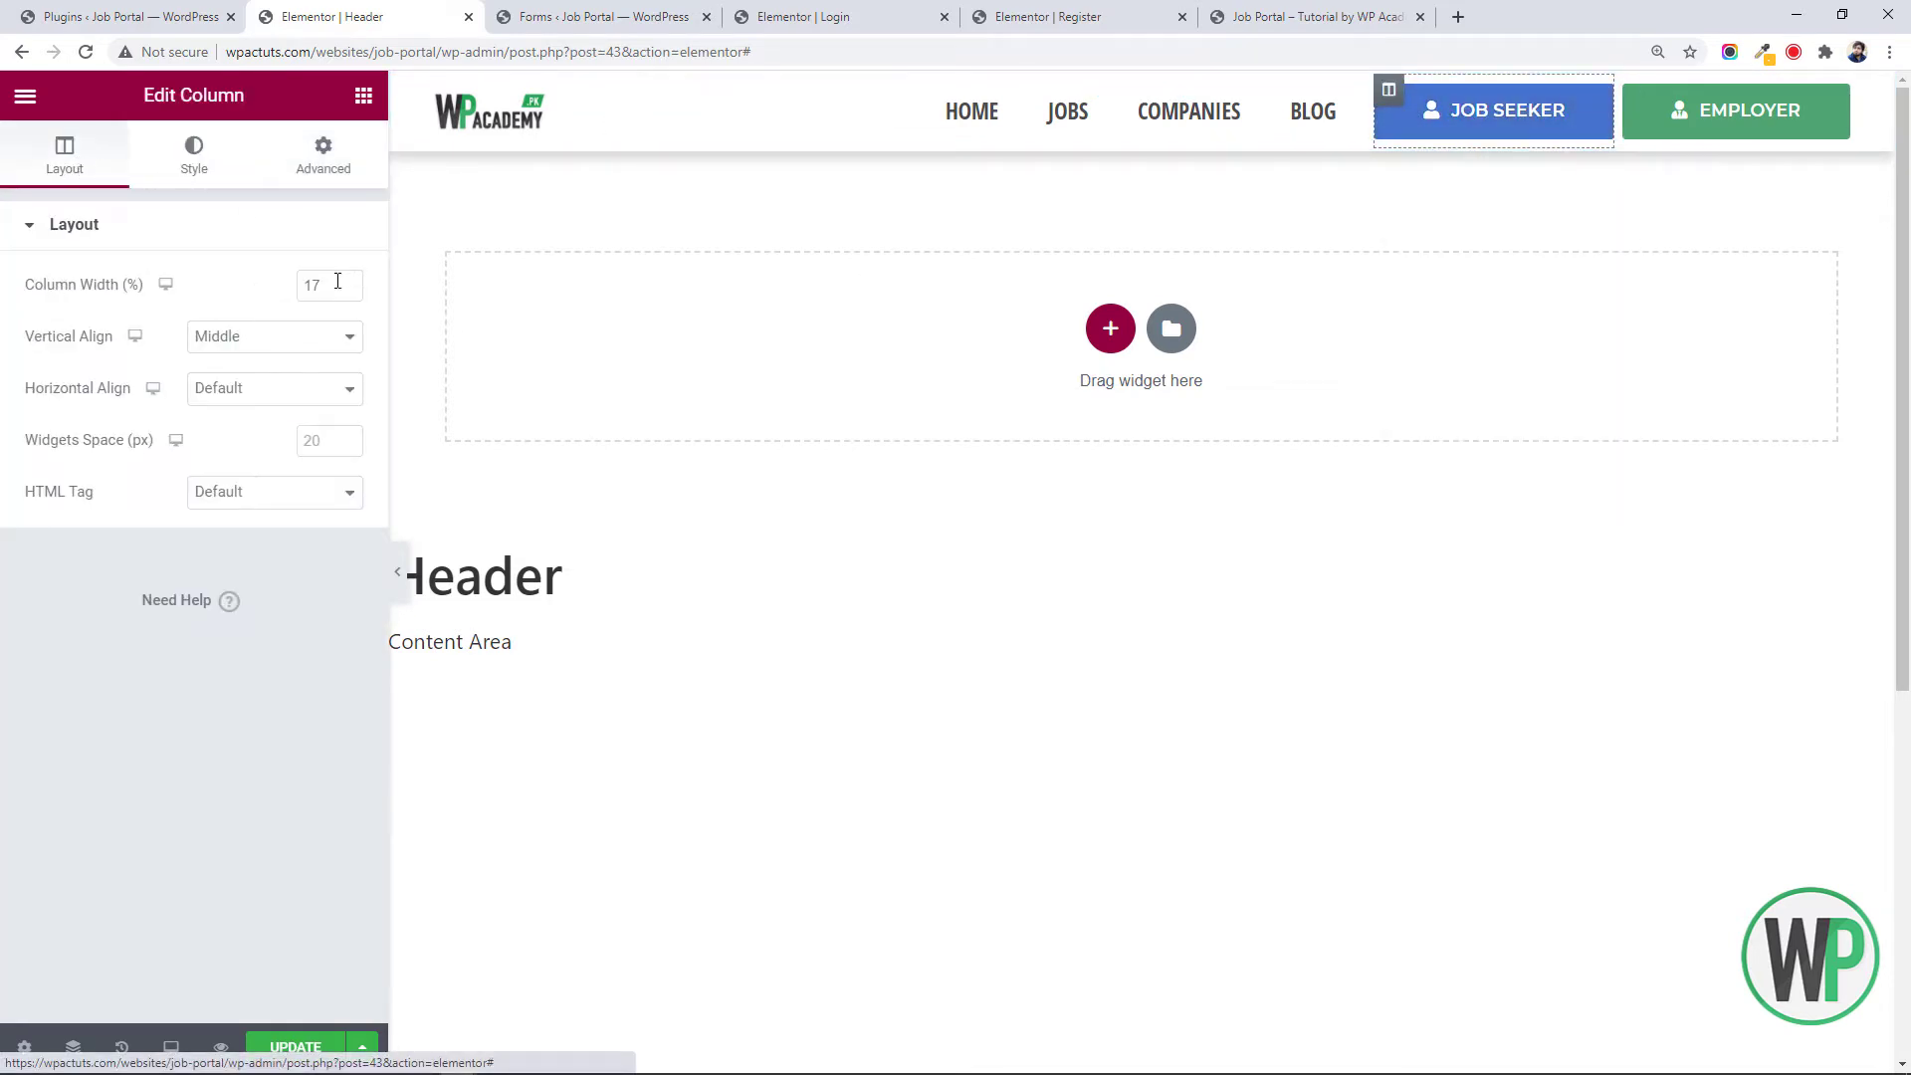
right_click(1630, 116)
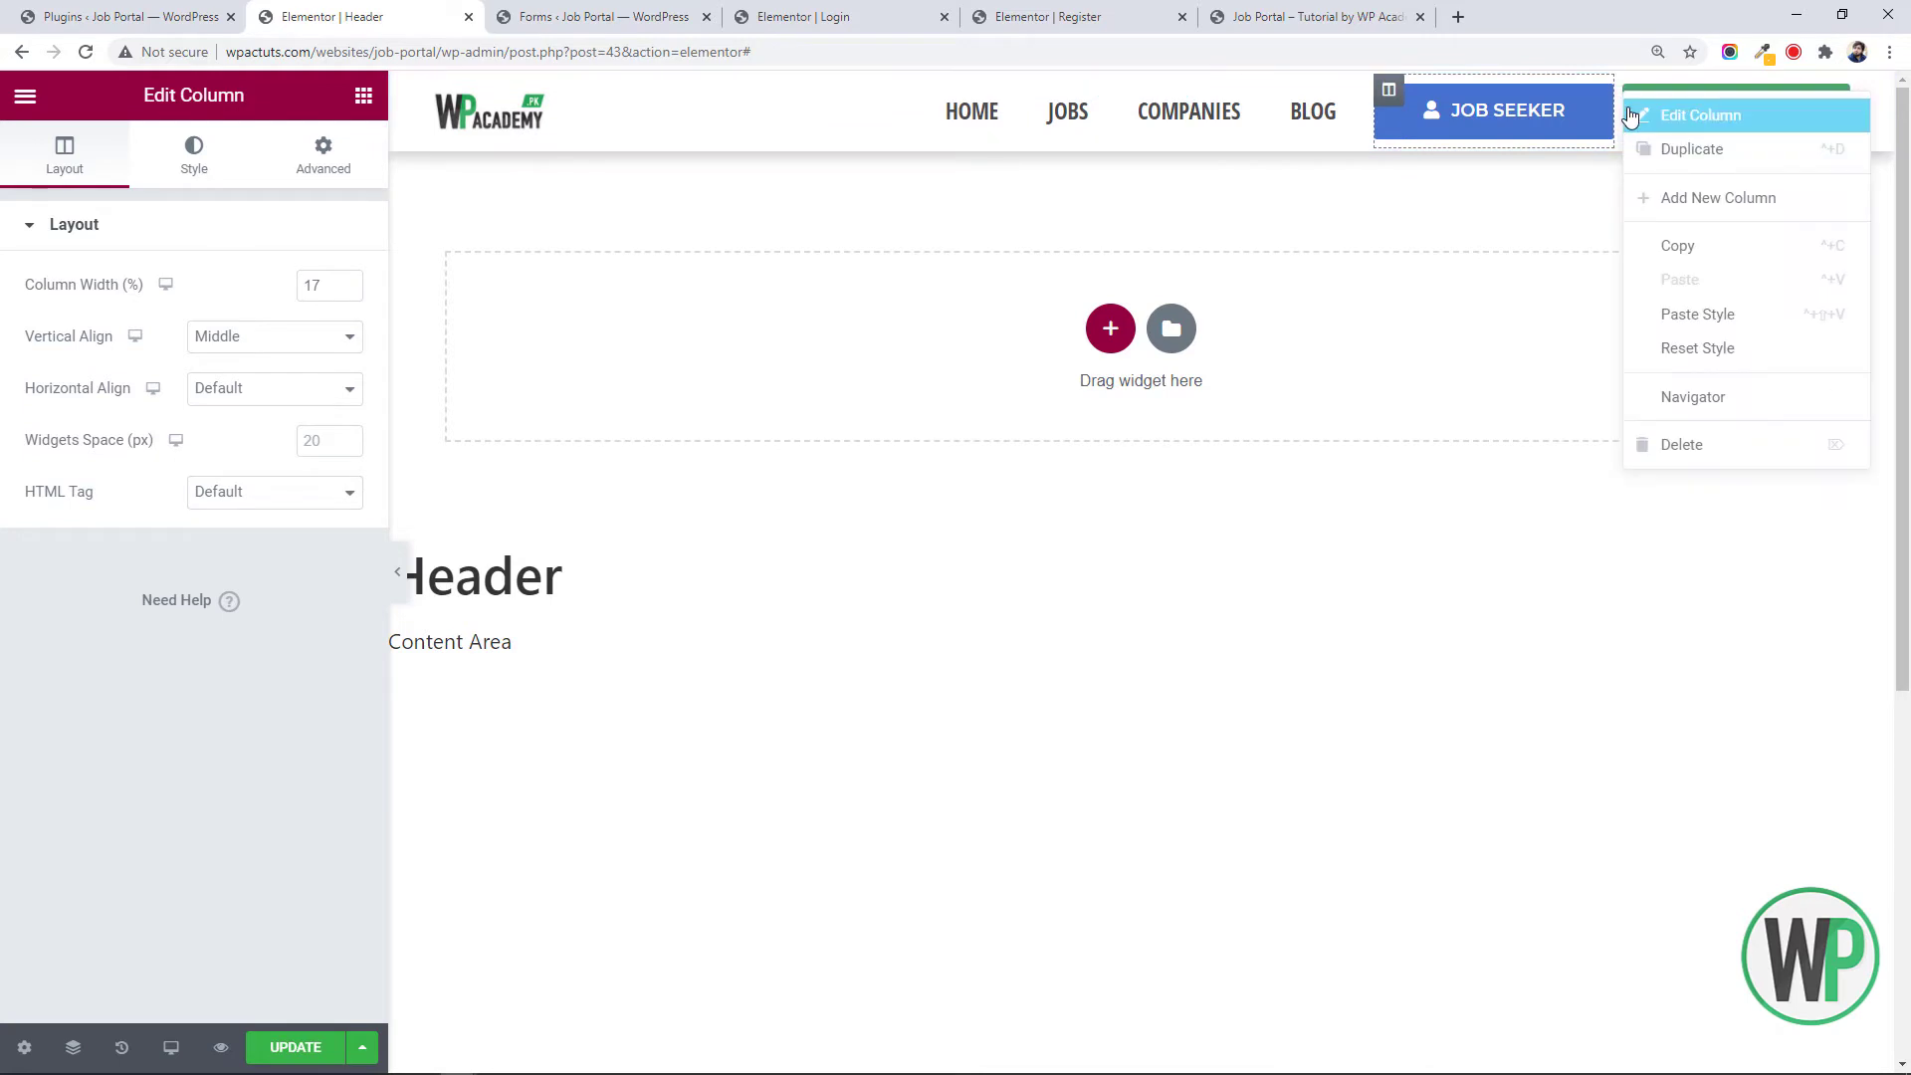
left_click(1633, 116)
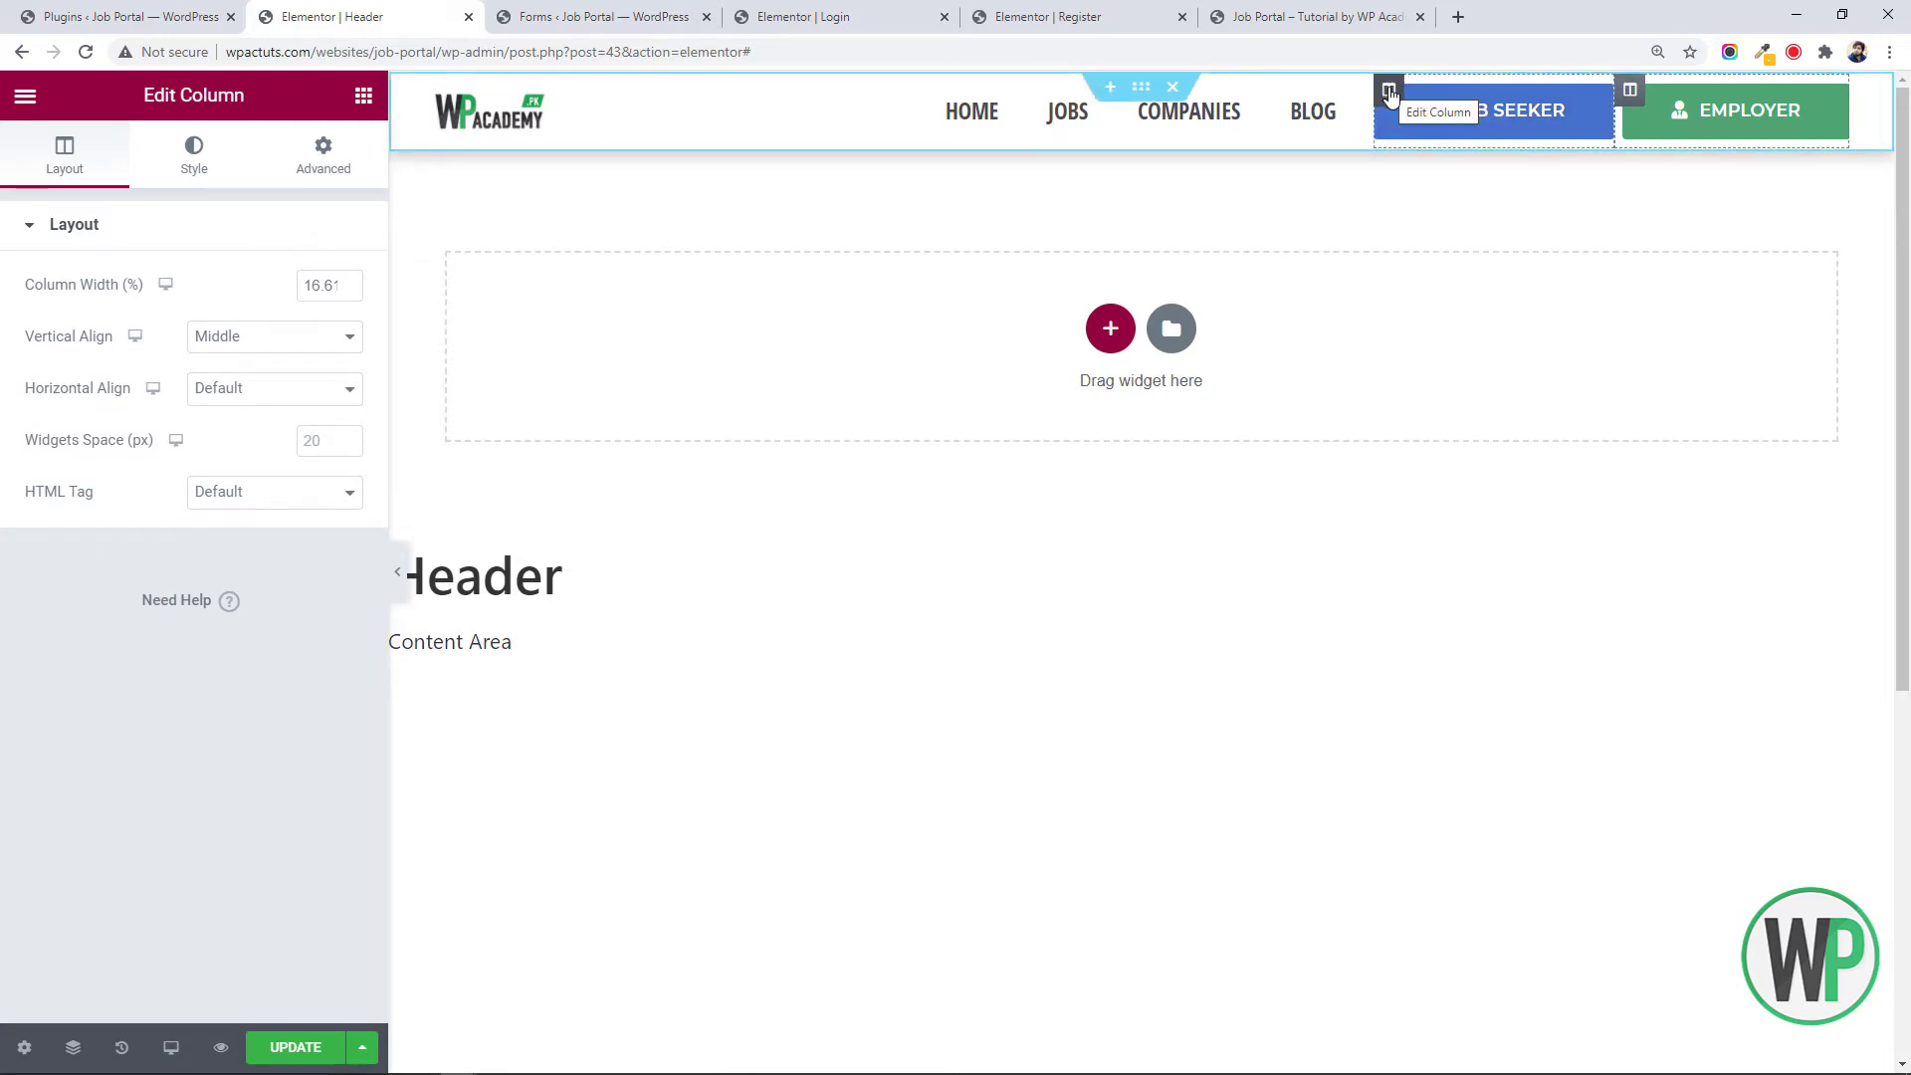
Move the Employer button into the Job Seeker button's column, below that button, and delete the emptied column
left_click(1831, 113)
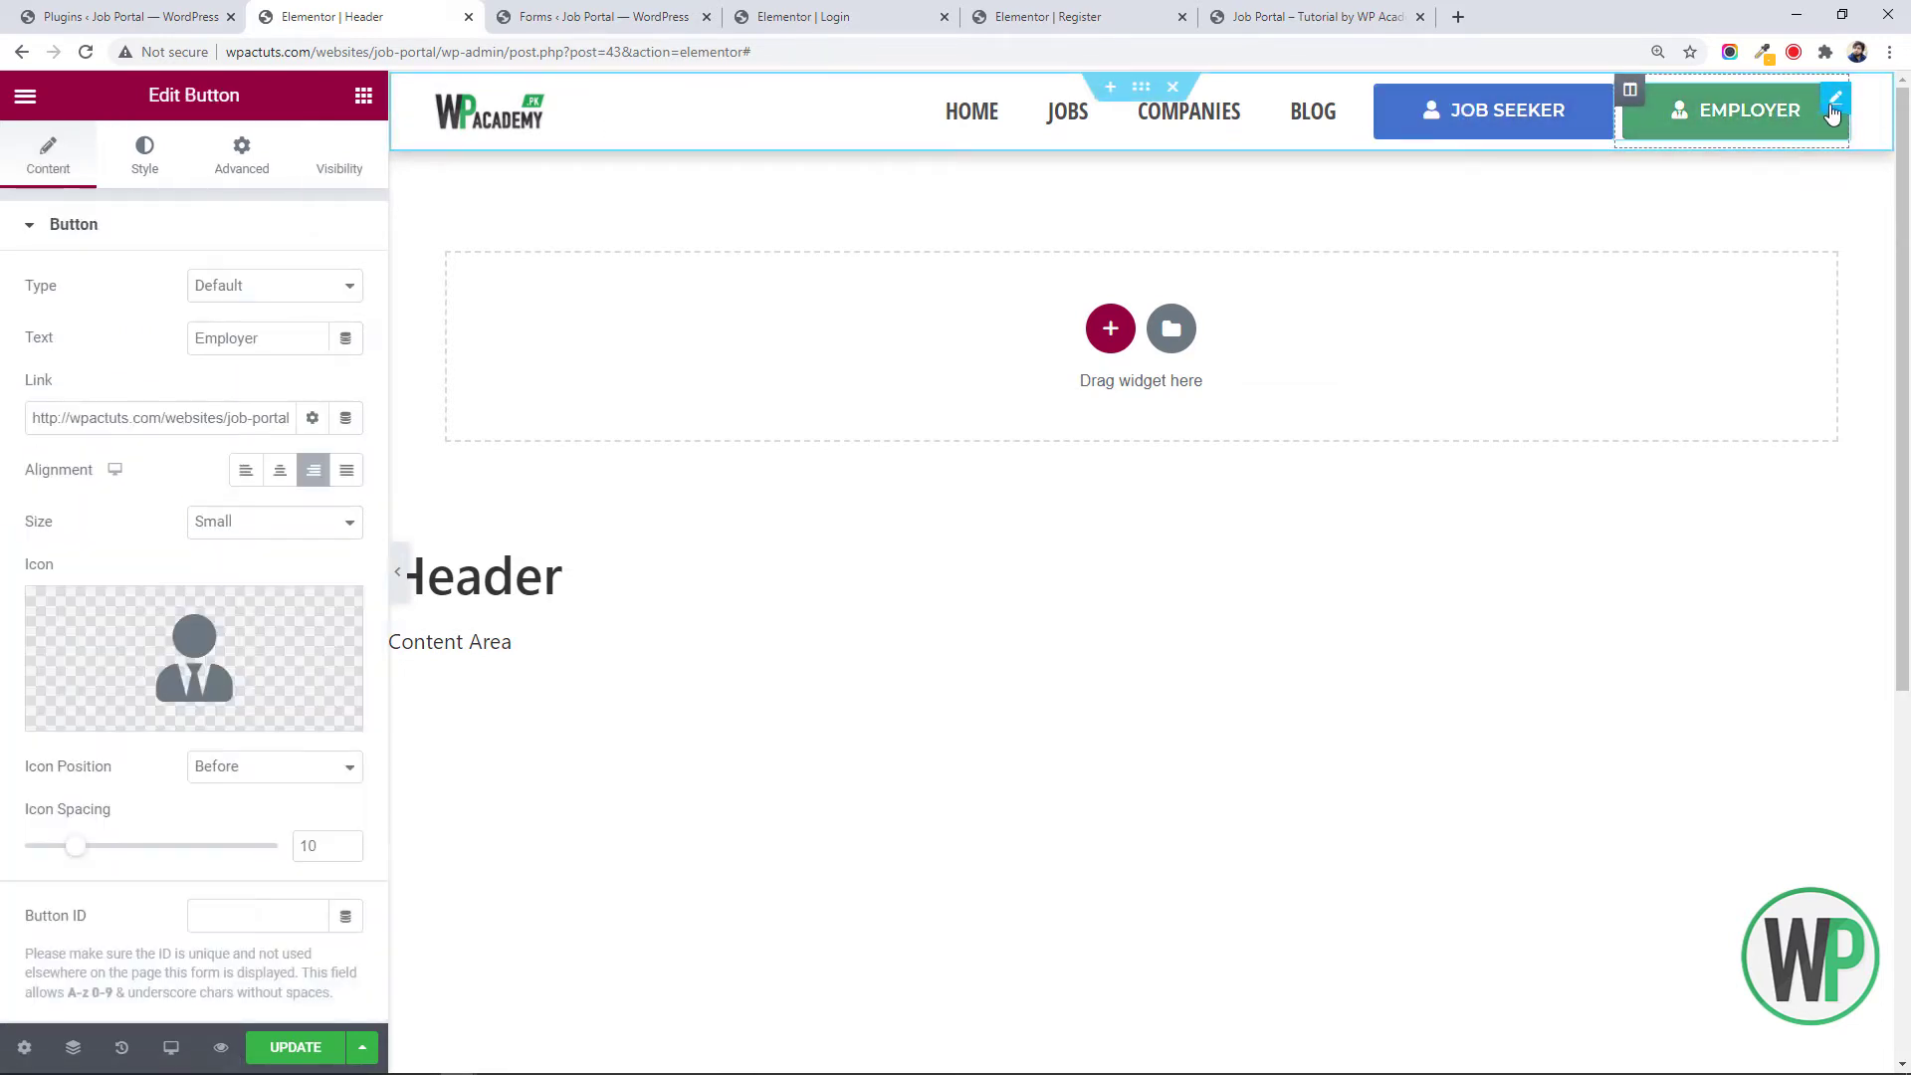
left_click_drag(1838, 112, 1611, 155)
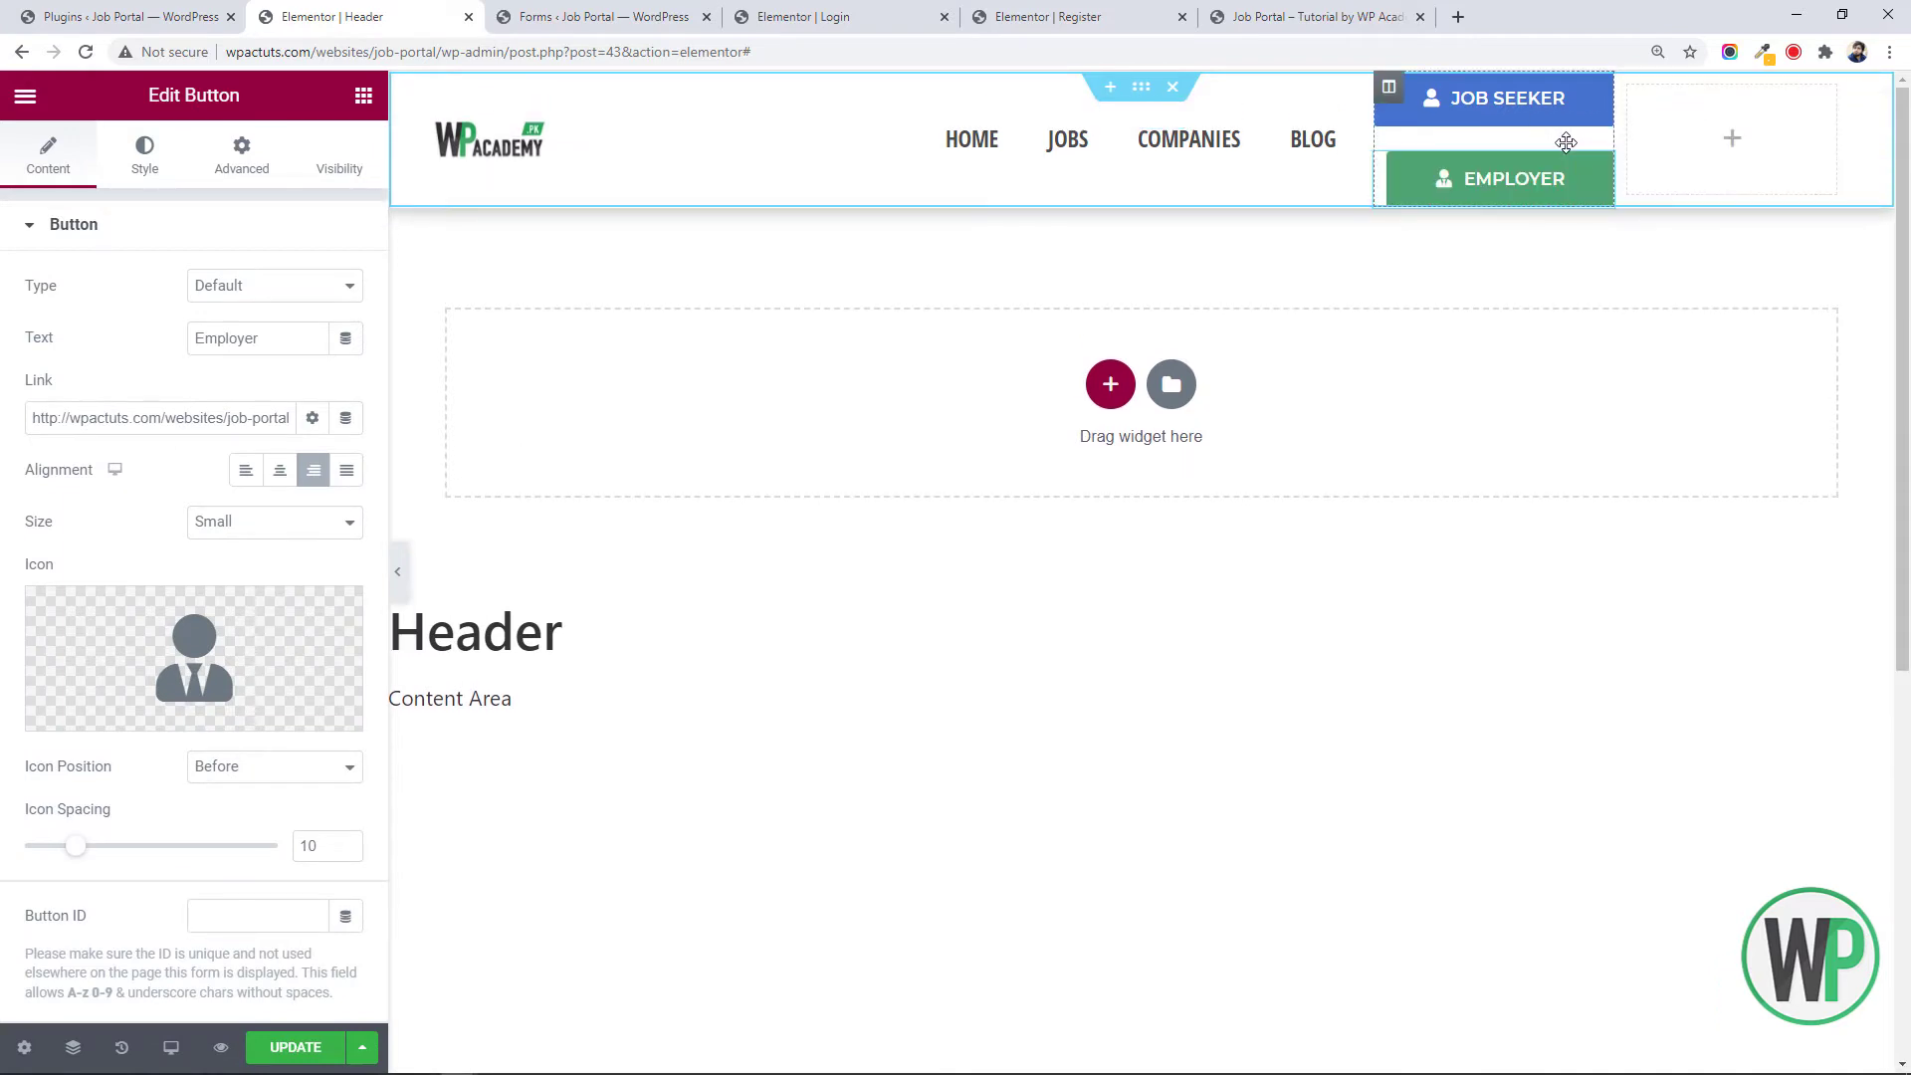
right_click(1630, 86)
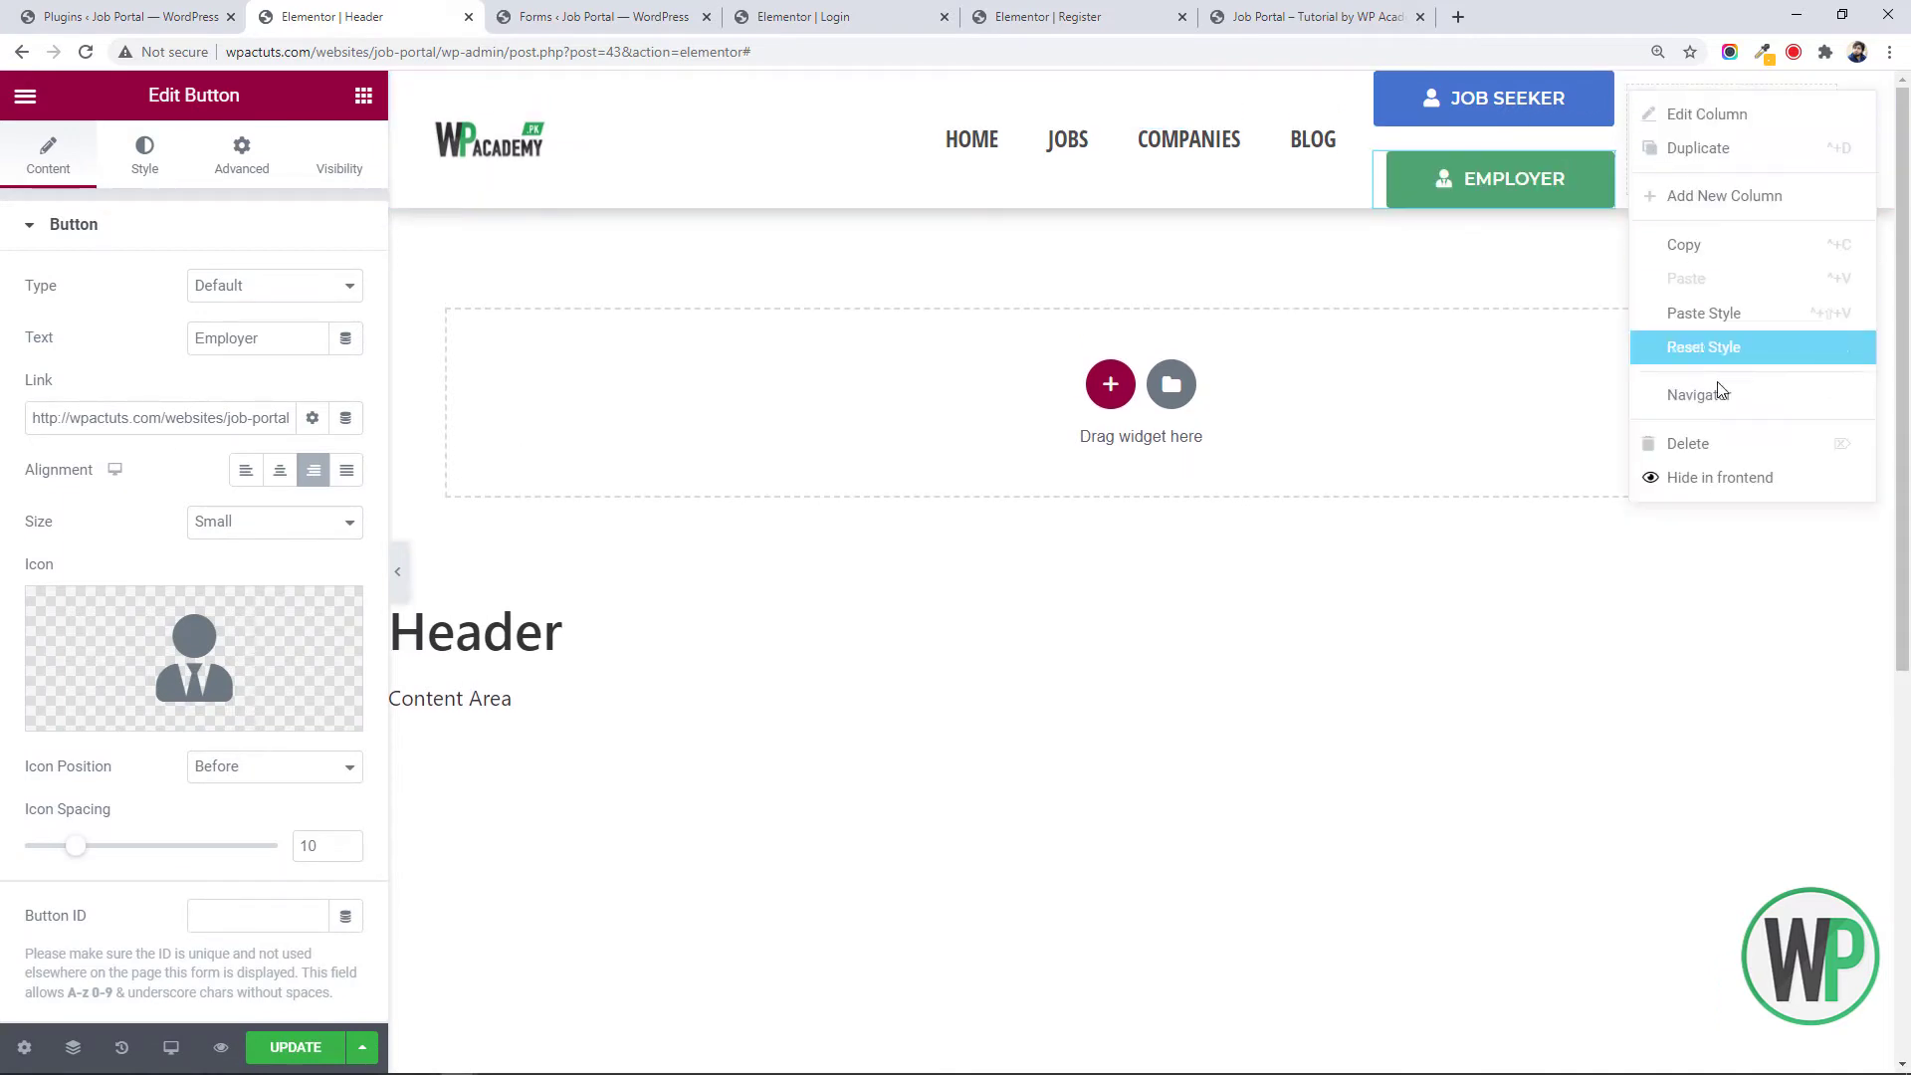
left_click(1717, 445)
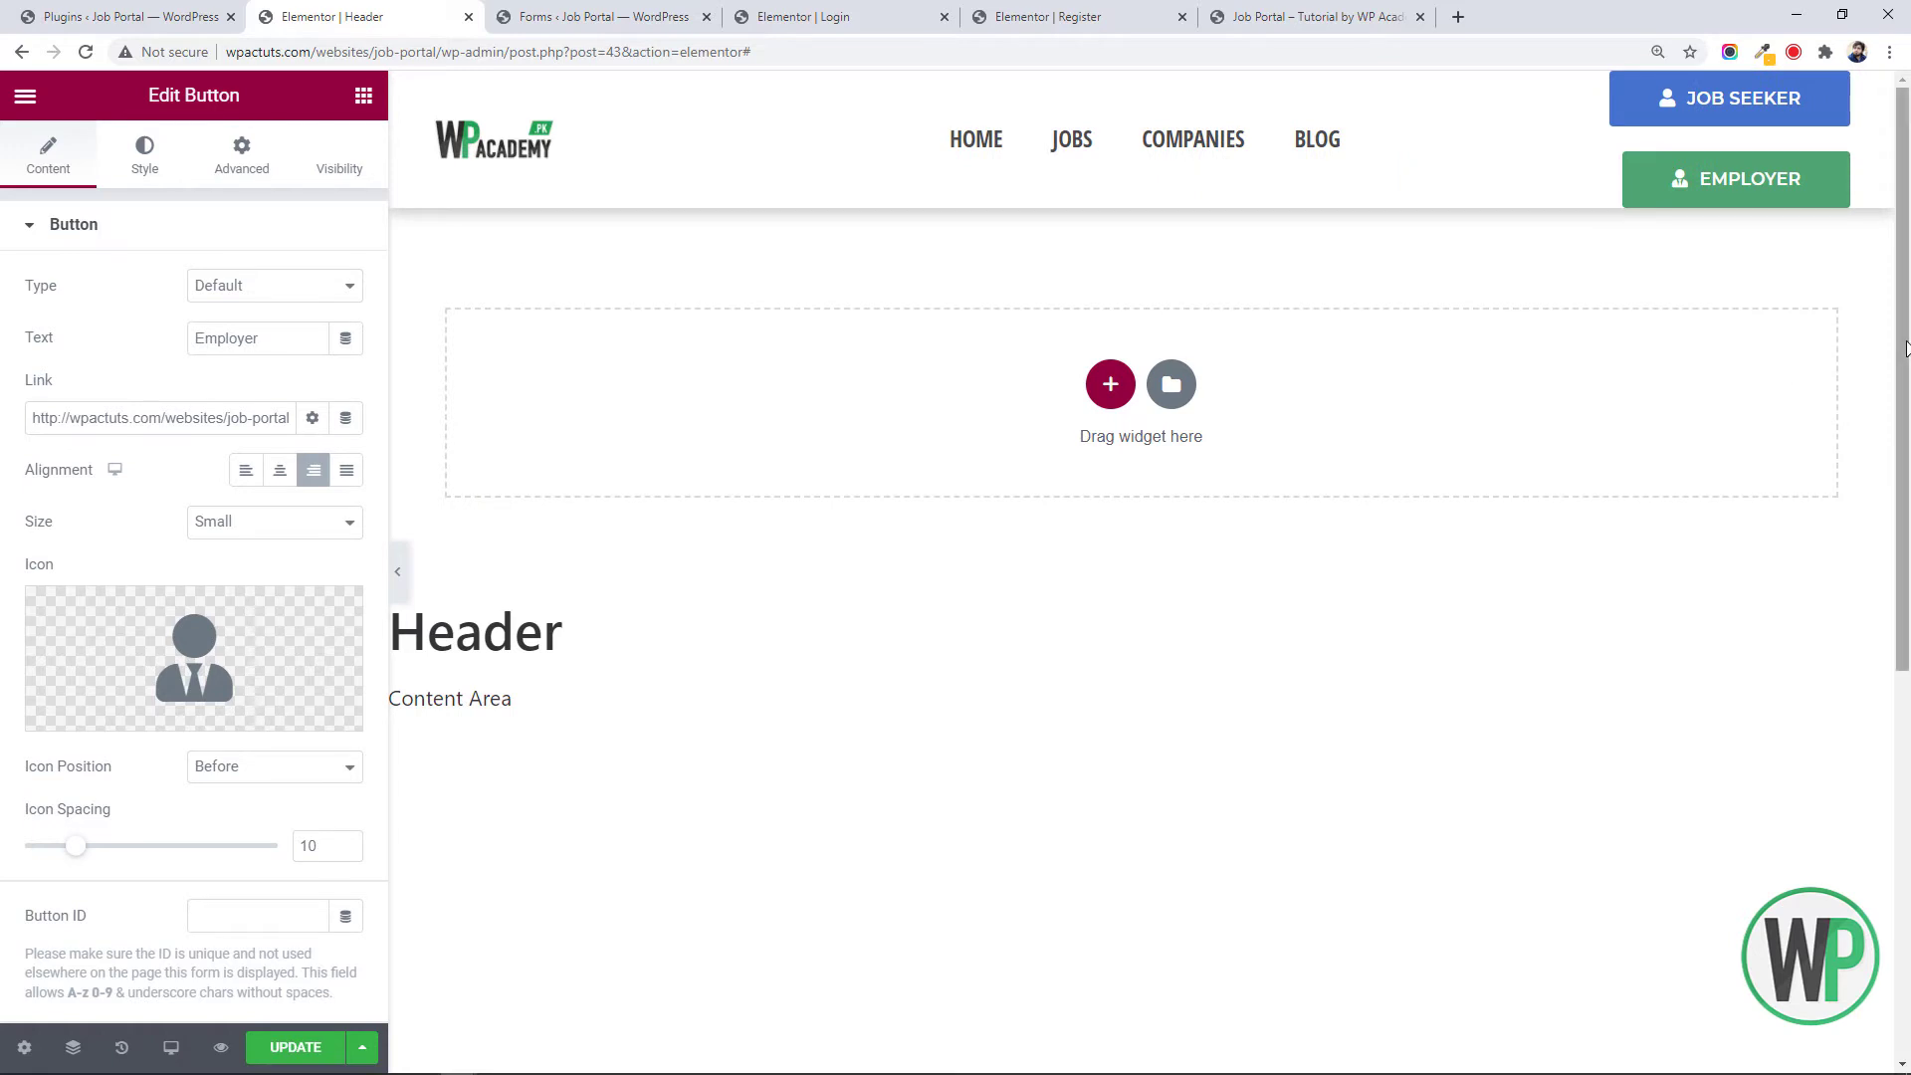
Set the Job Seeker button's positioning width to Inline (auto)
right_click(1696, 117)
left_click(1727, 135)
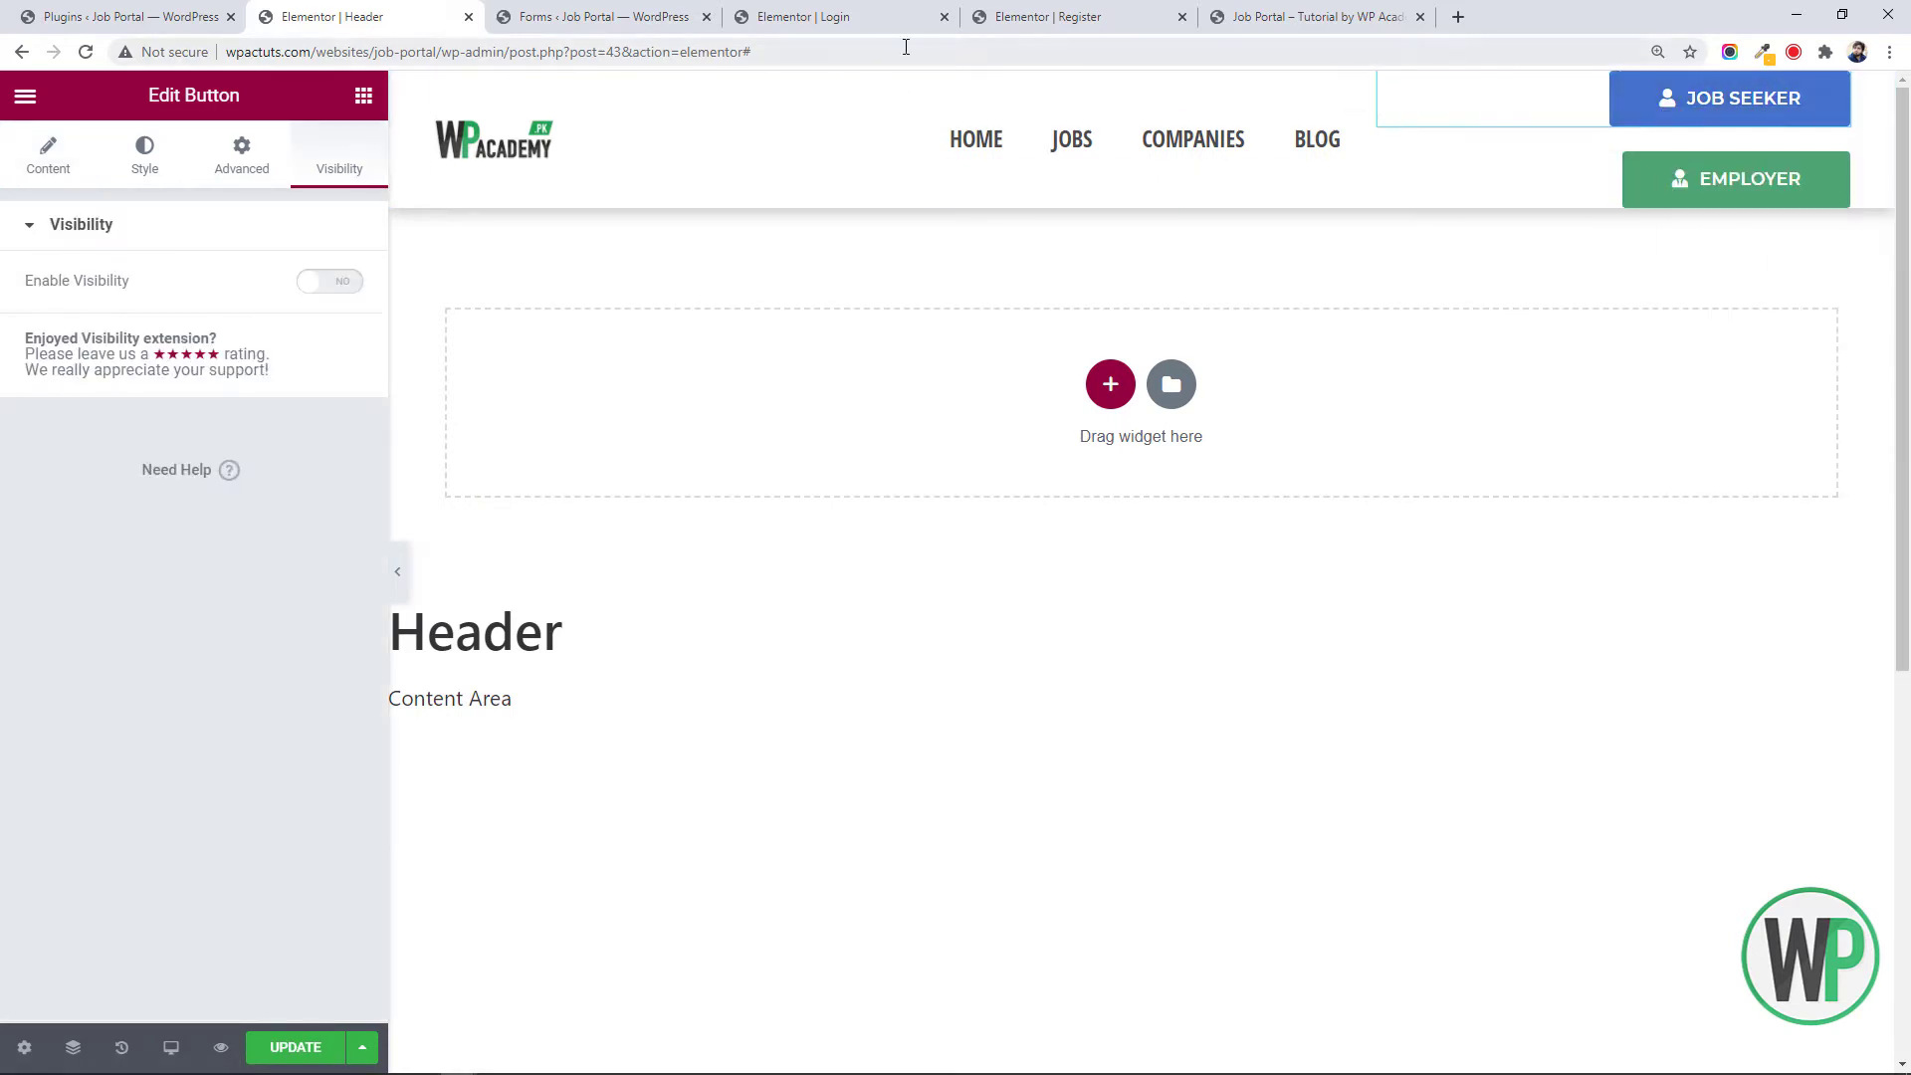
left_click(227, 162)
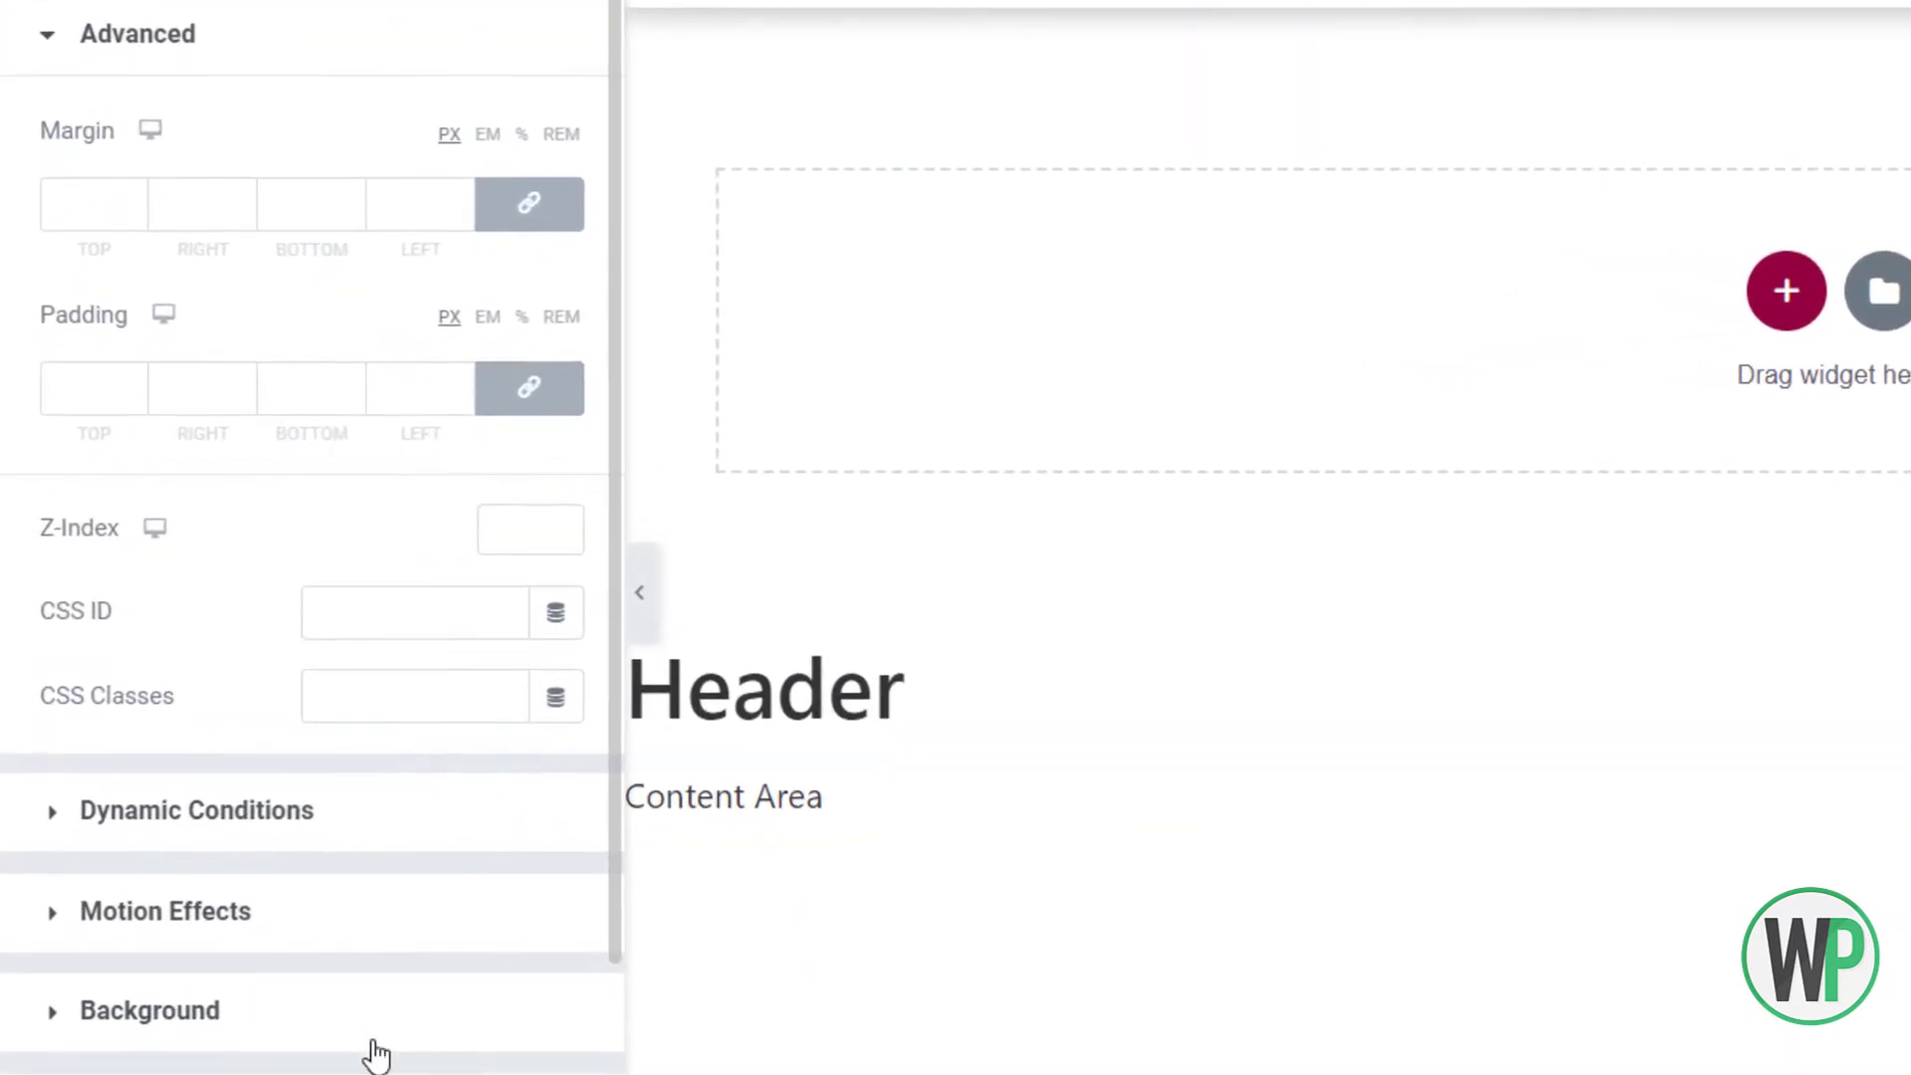
left_click(87, 956)
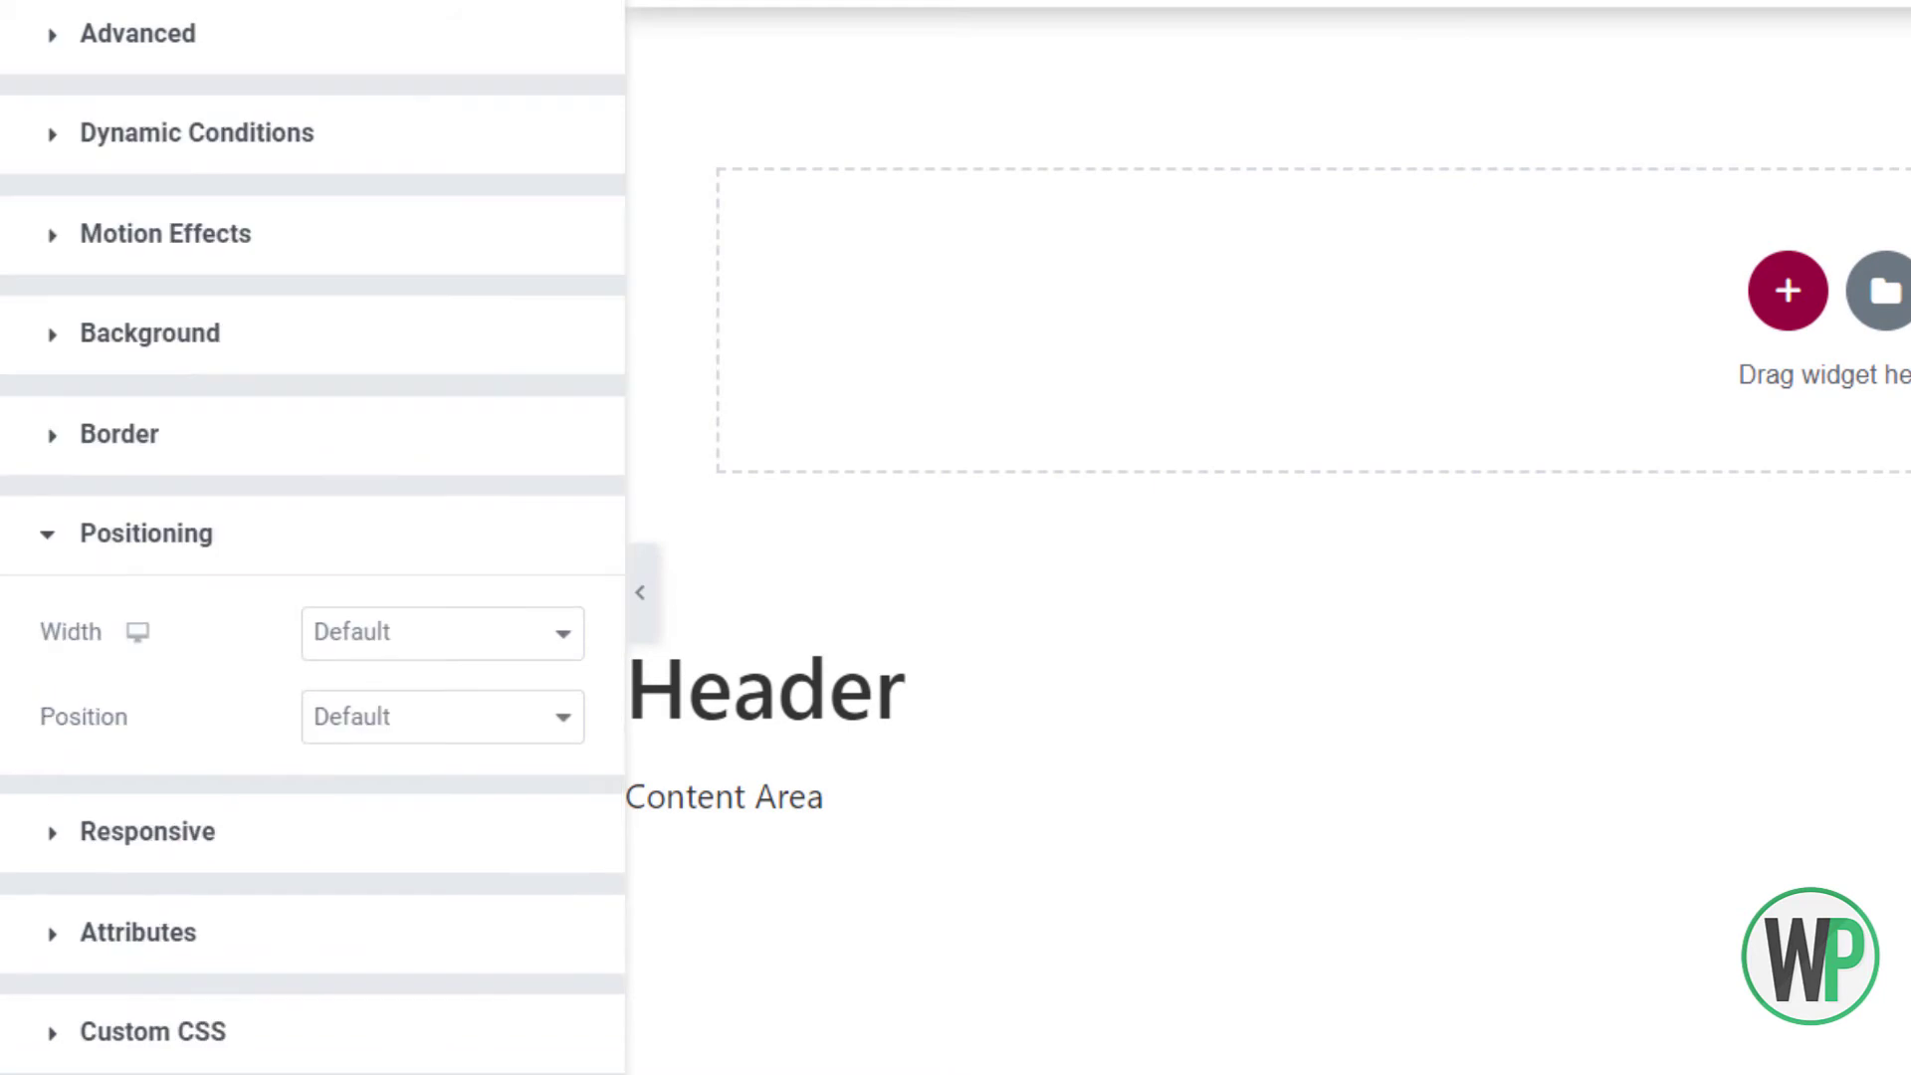
left_click(461, 649)
left_click(468, 739)
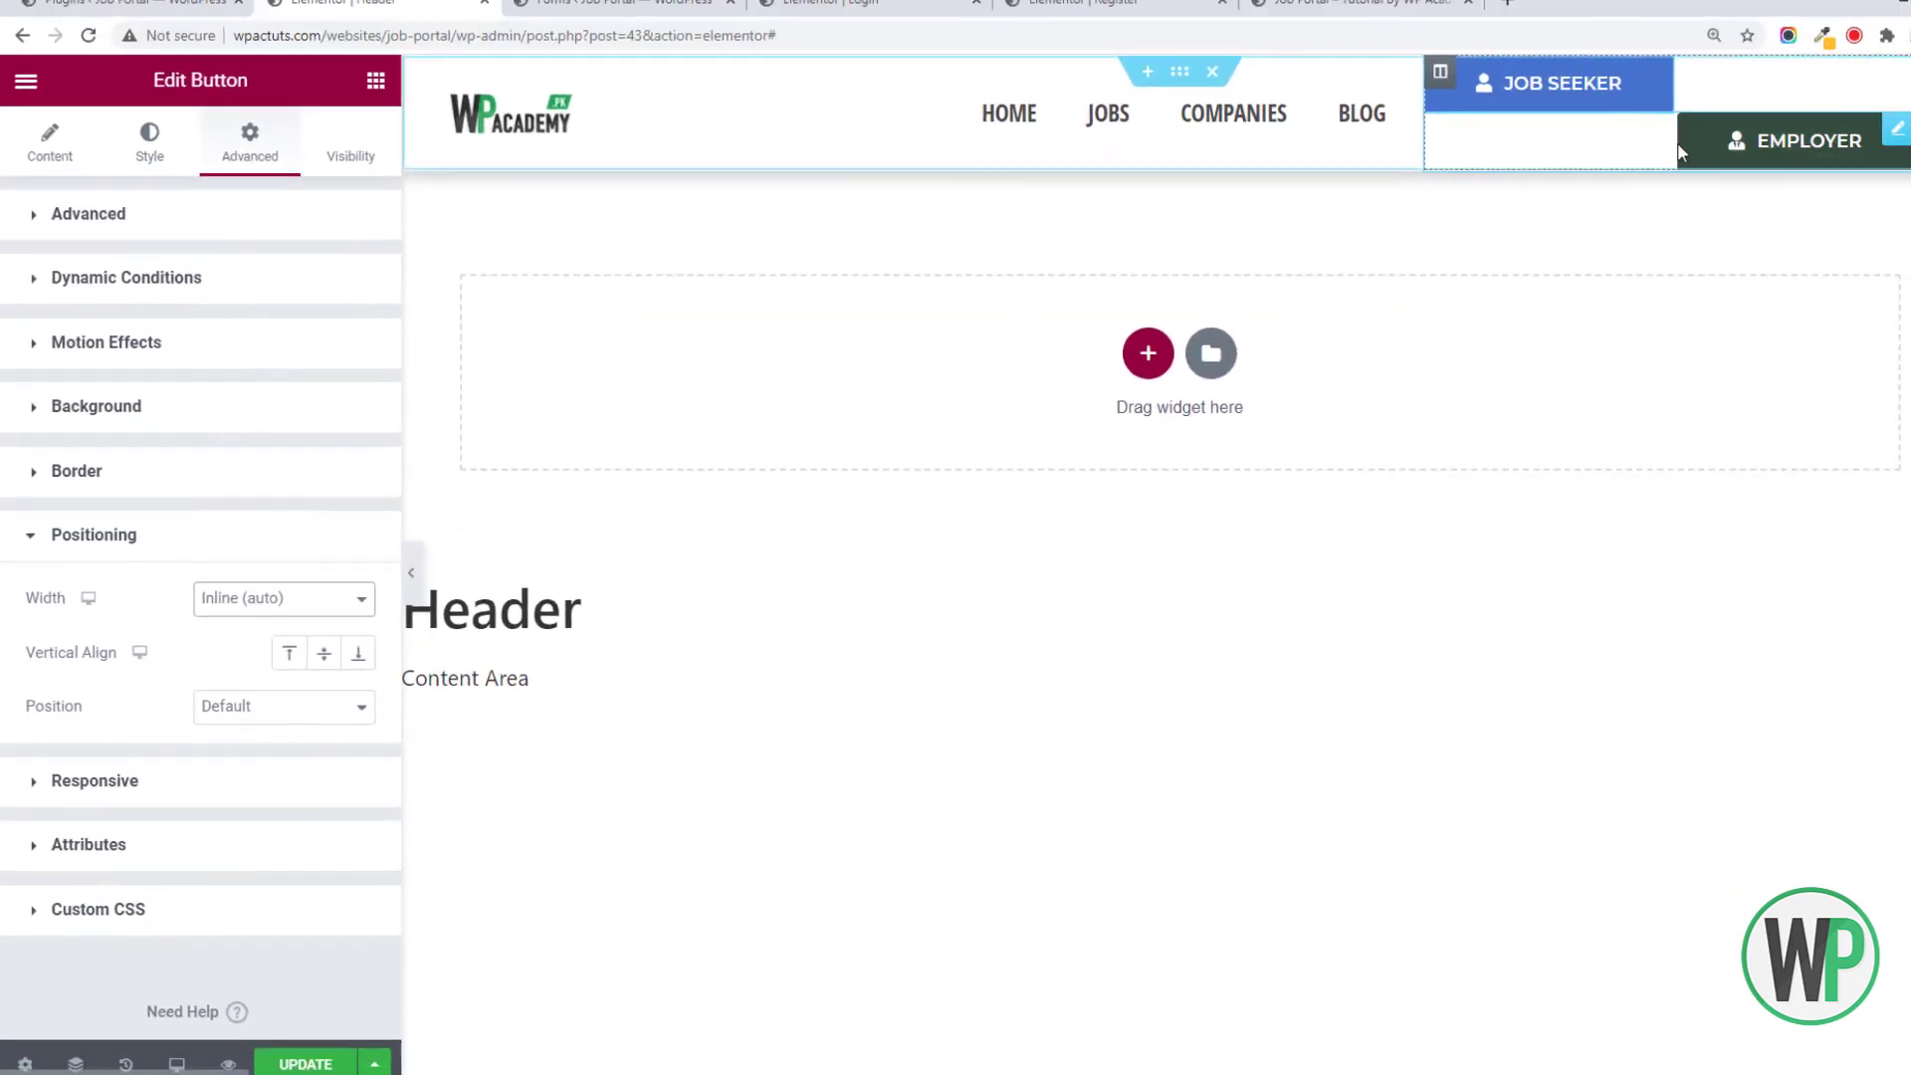
Set the Employer button's positioning width to Inline (auto) and its left margin alone to 10 px
right_click(1882, 149)
left_click(1882, 151)
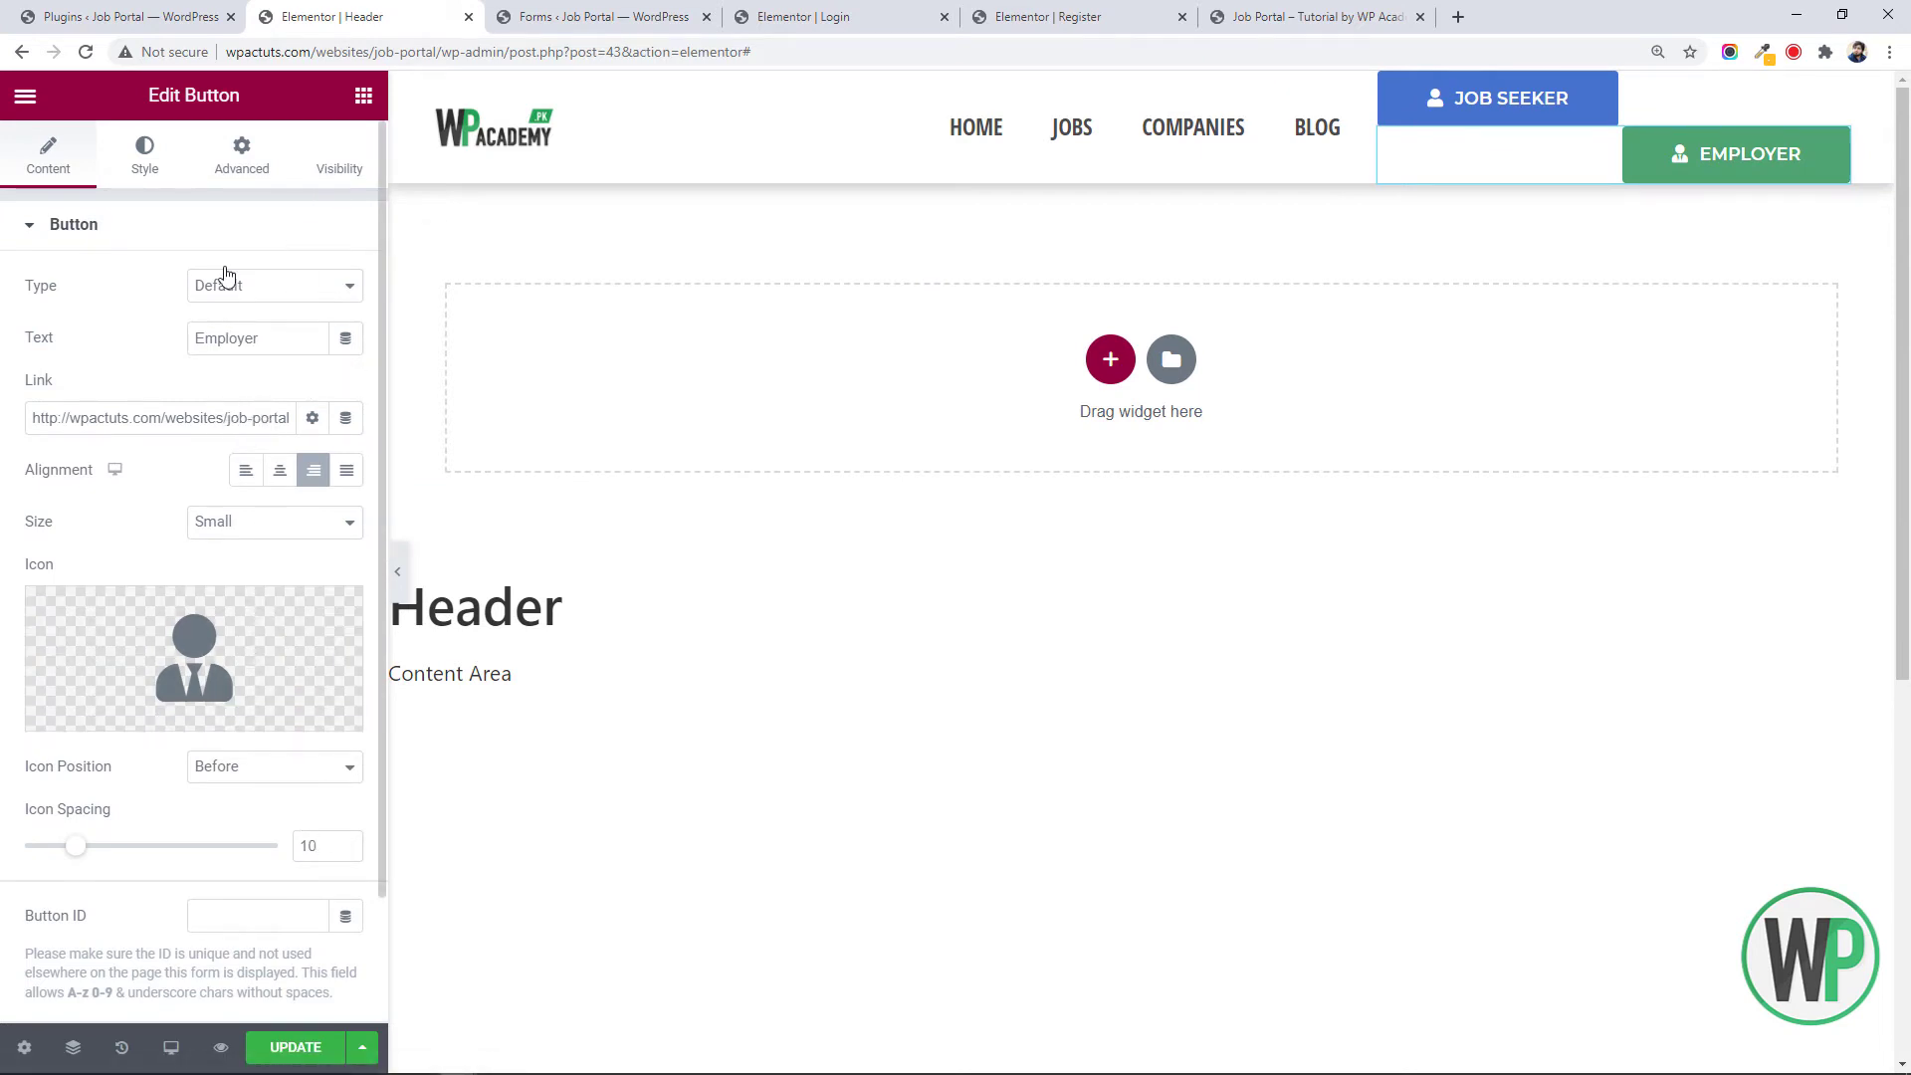
left_click(231, 155)
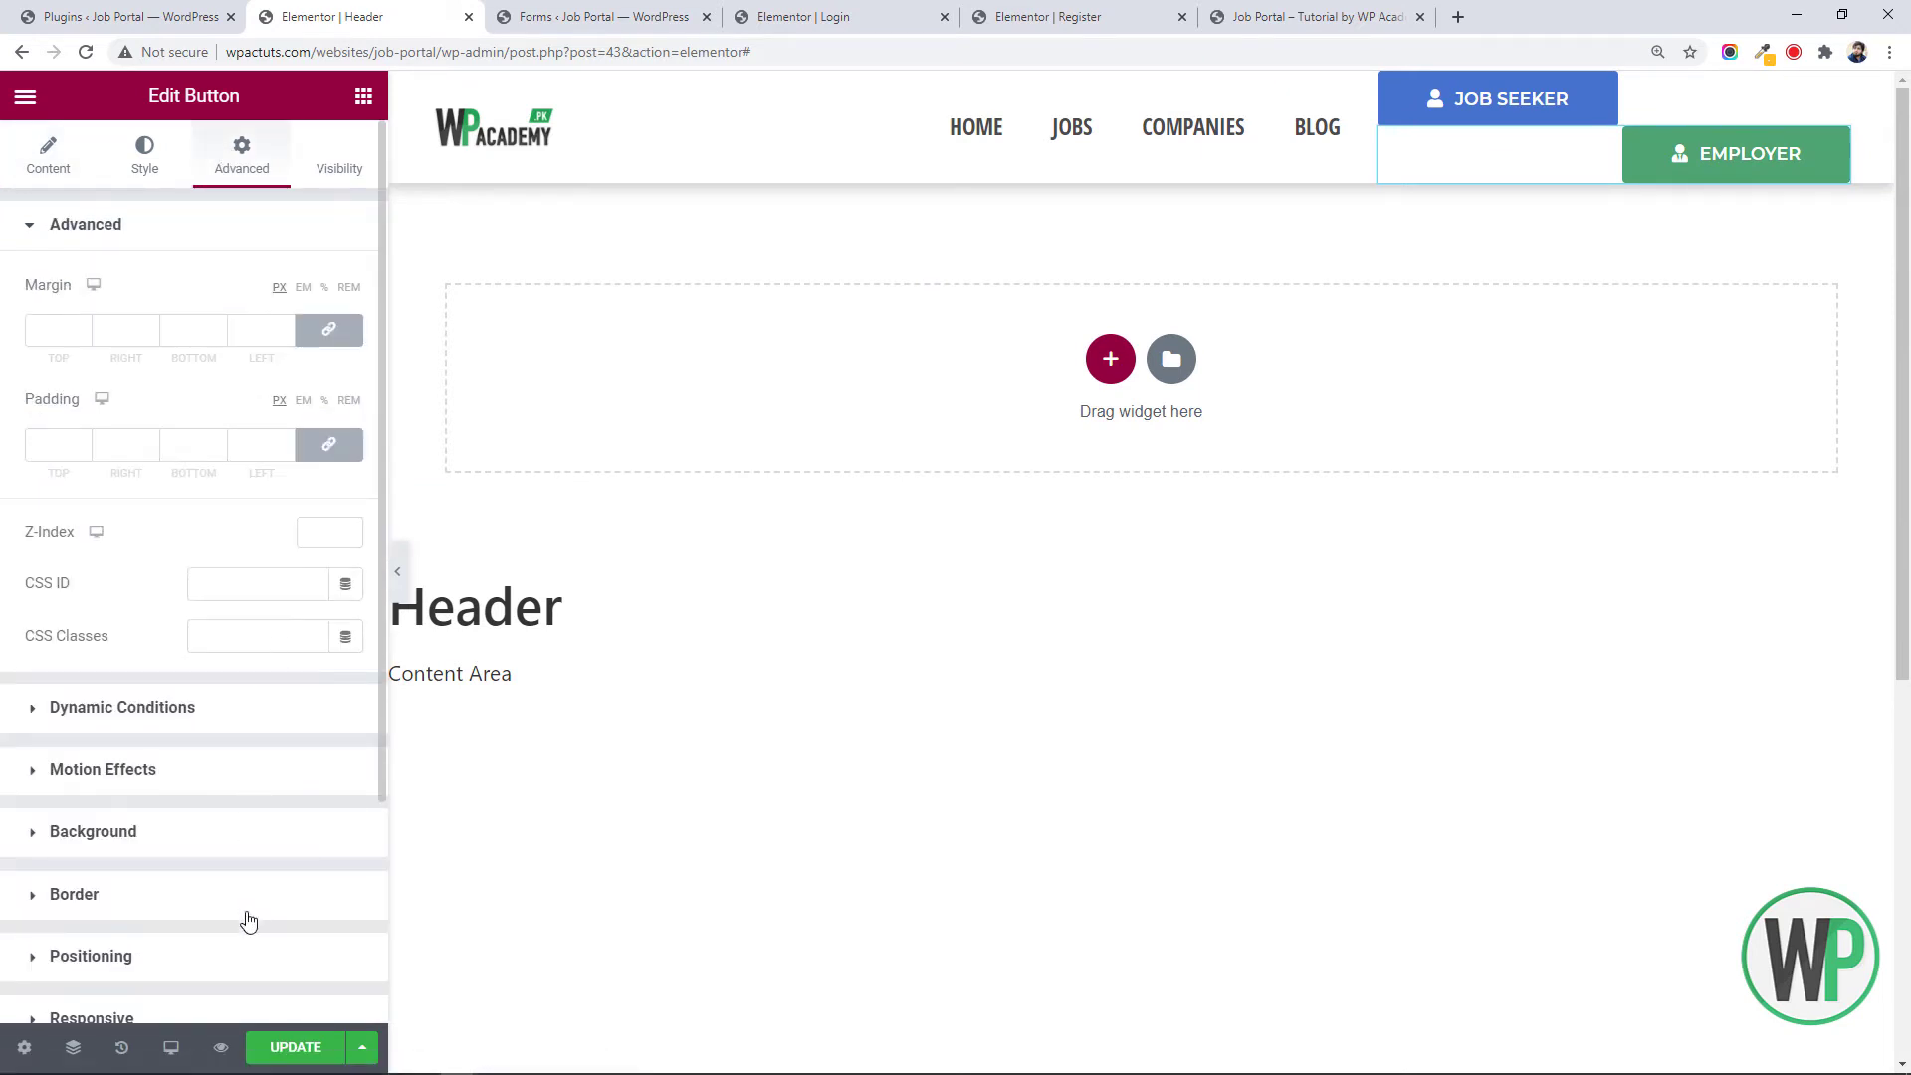
left_click(263, 954)
left_click(270, 609)
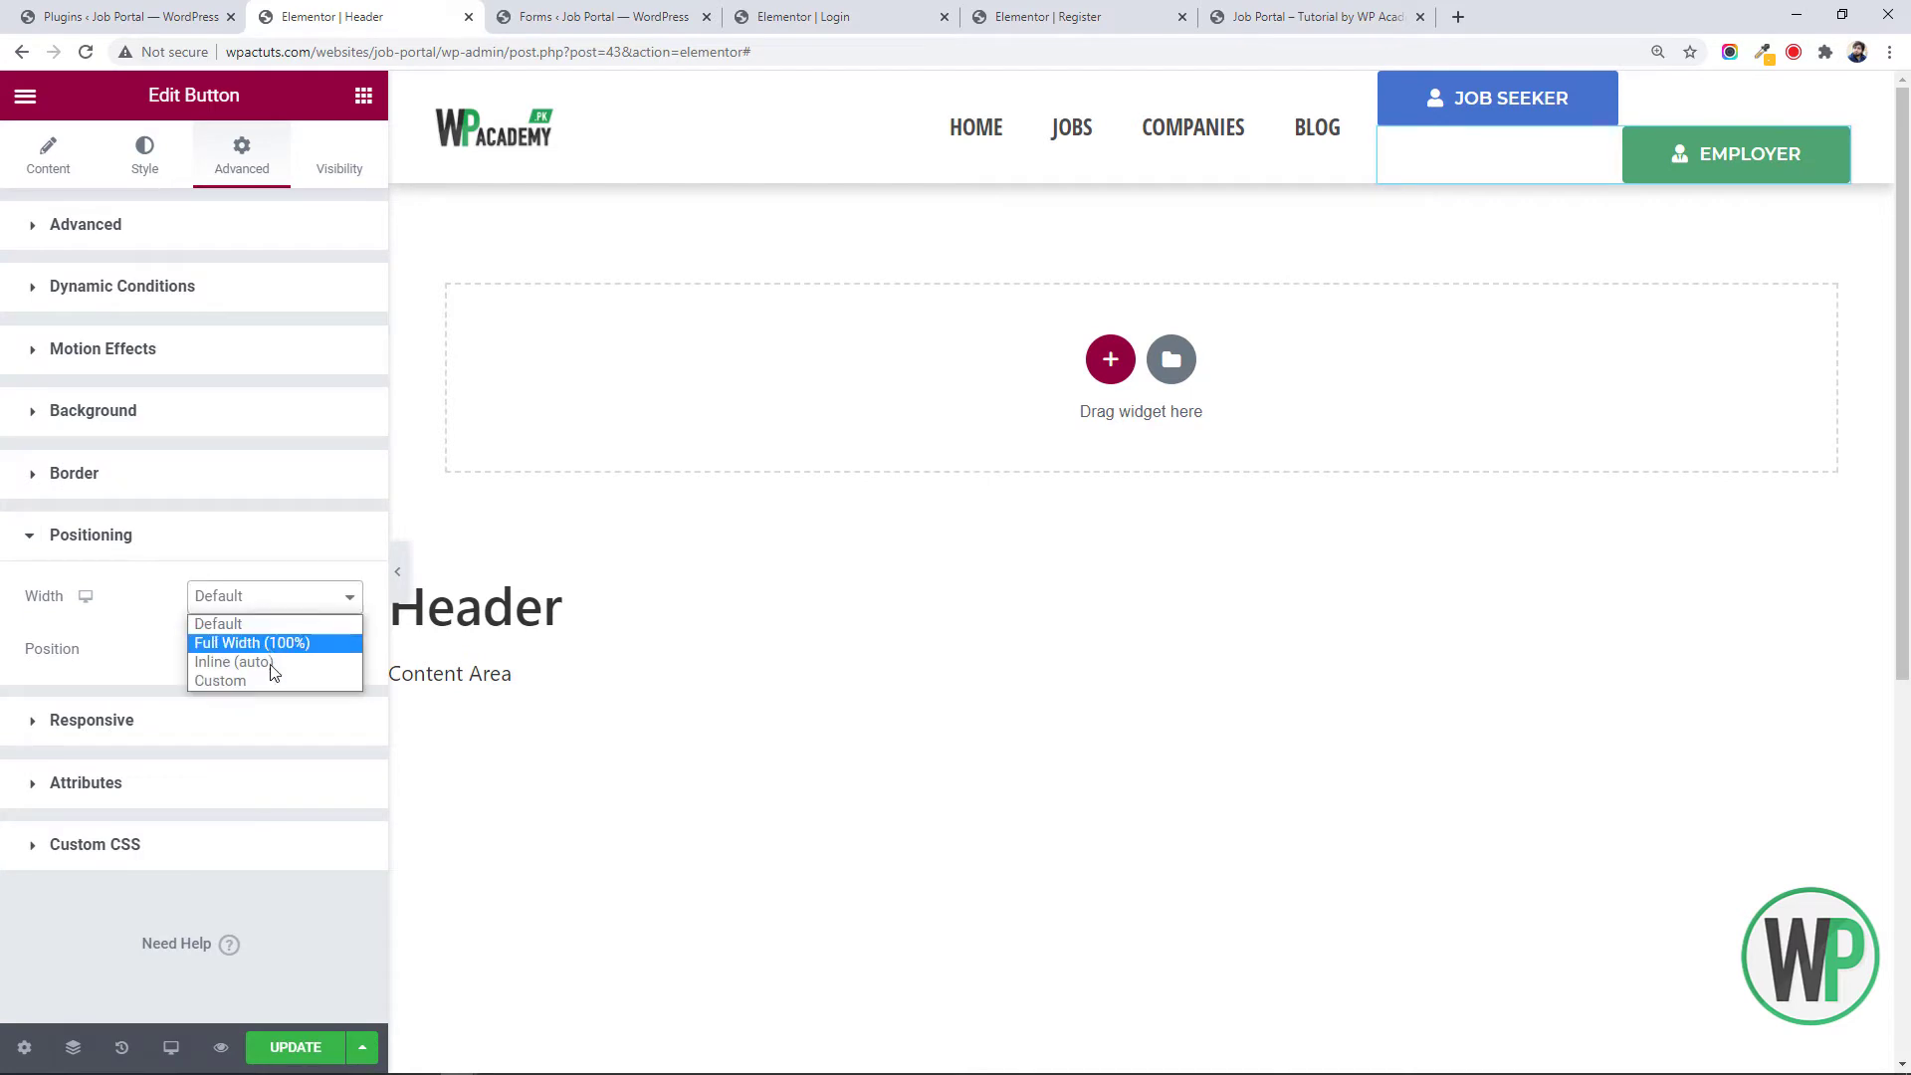
left_click(267, 664)
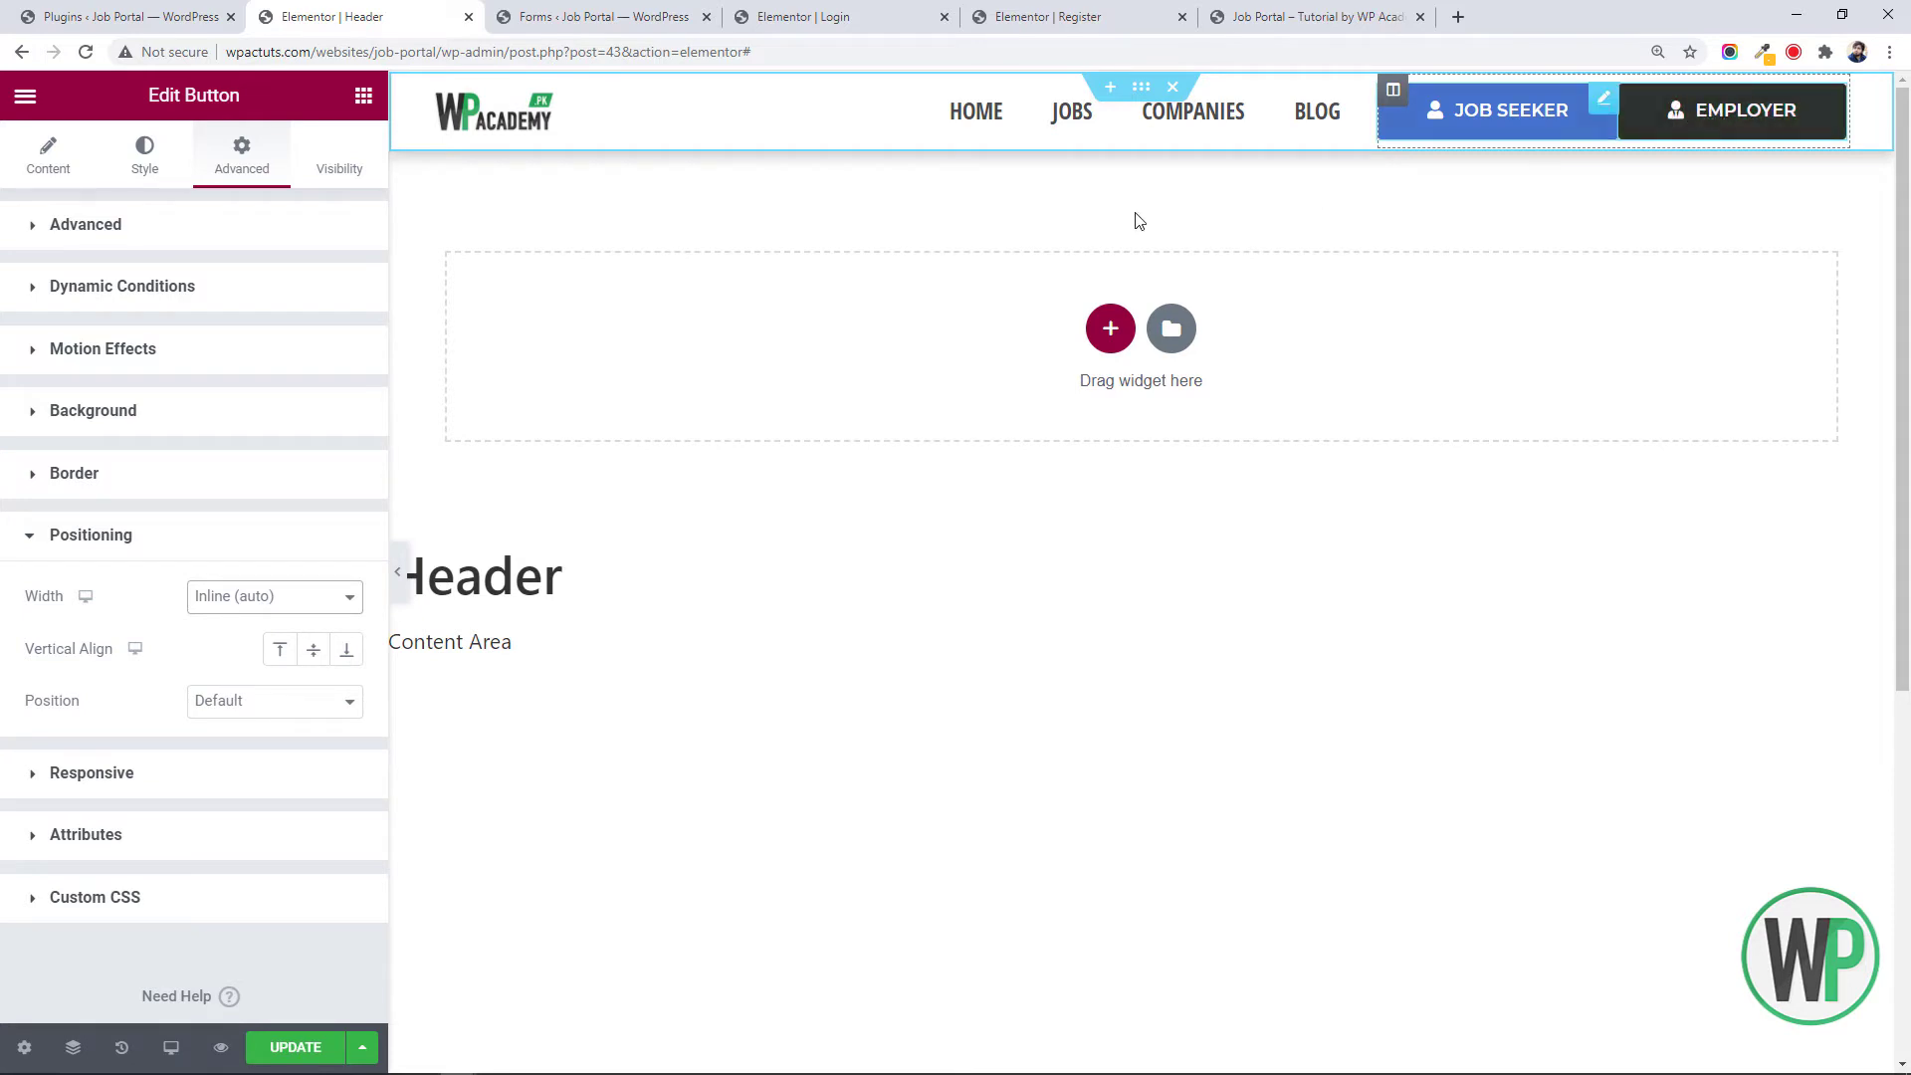
left_click(239, 237)
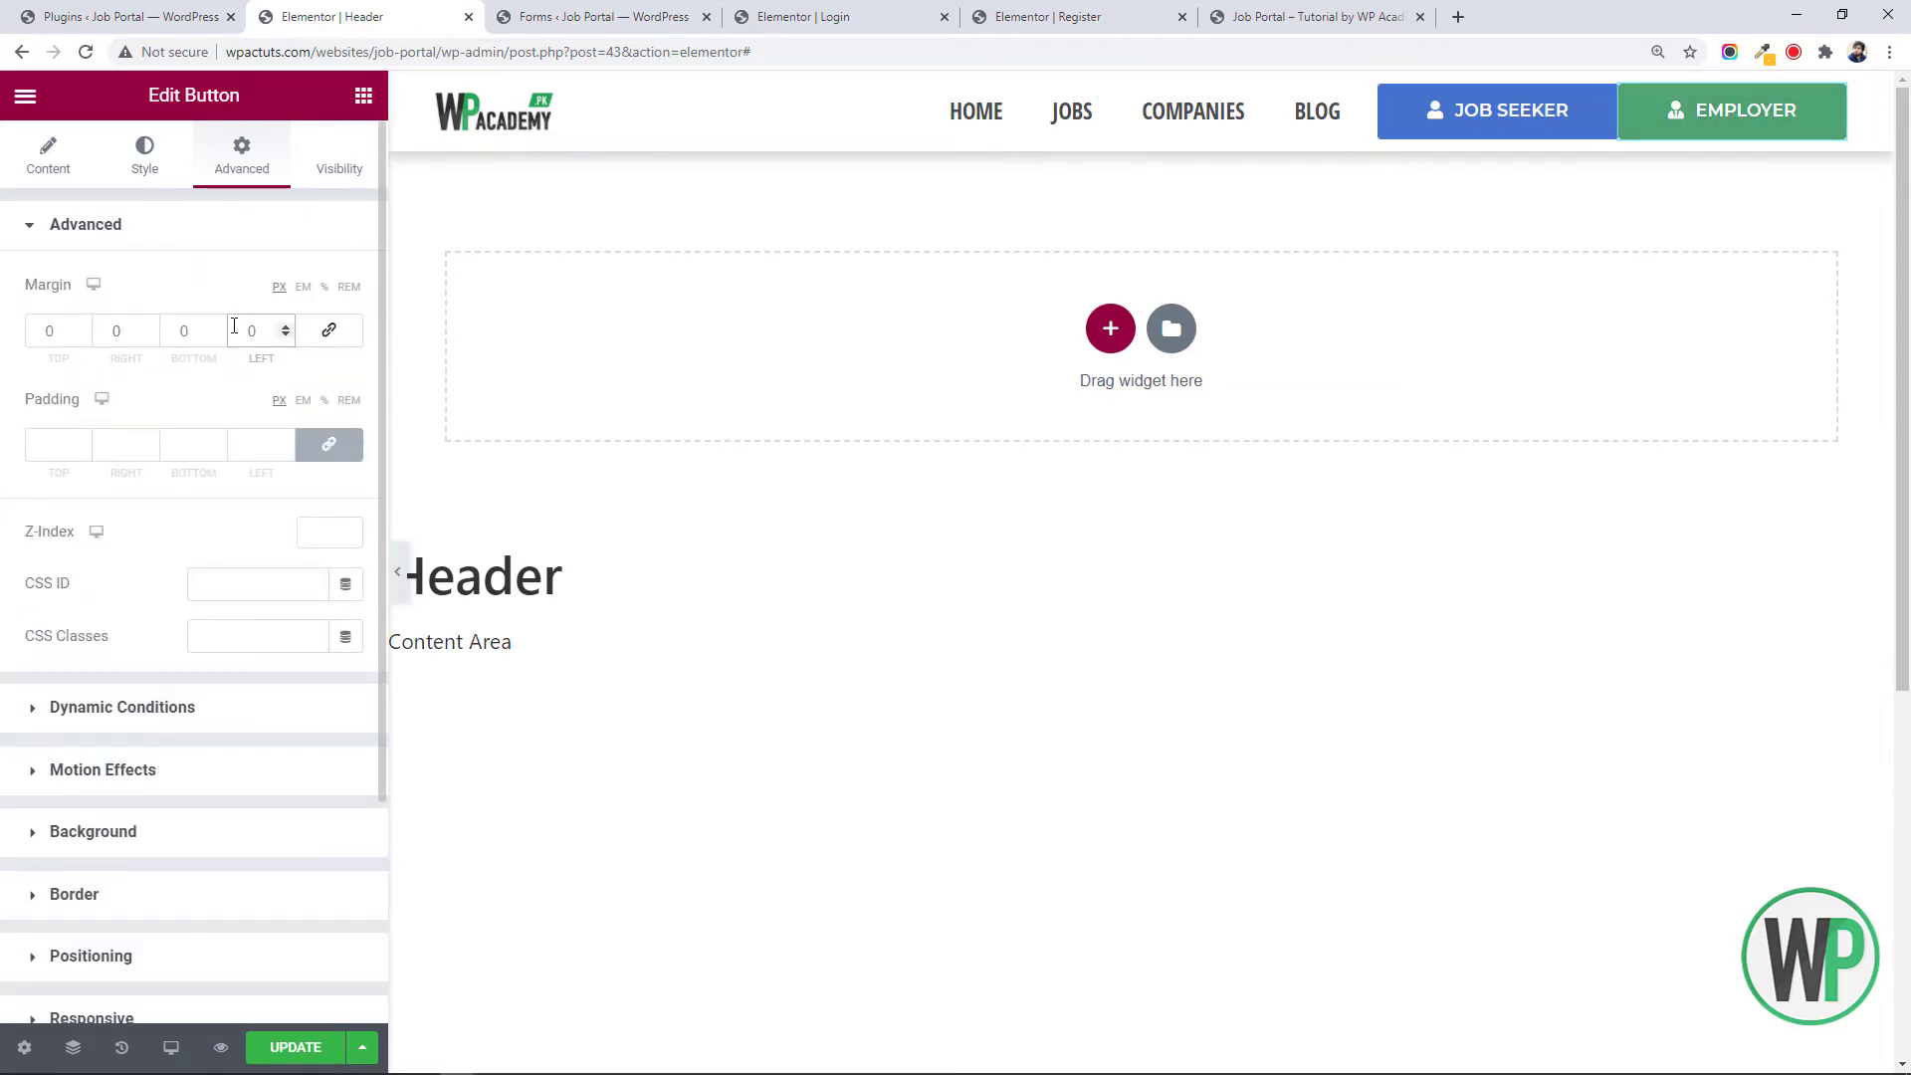
type("1")
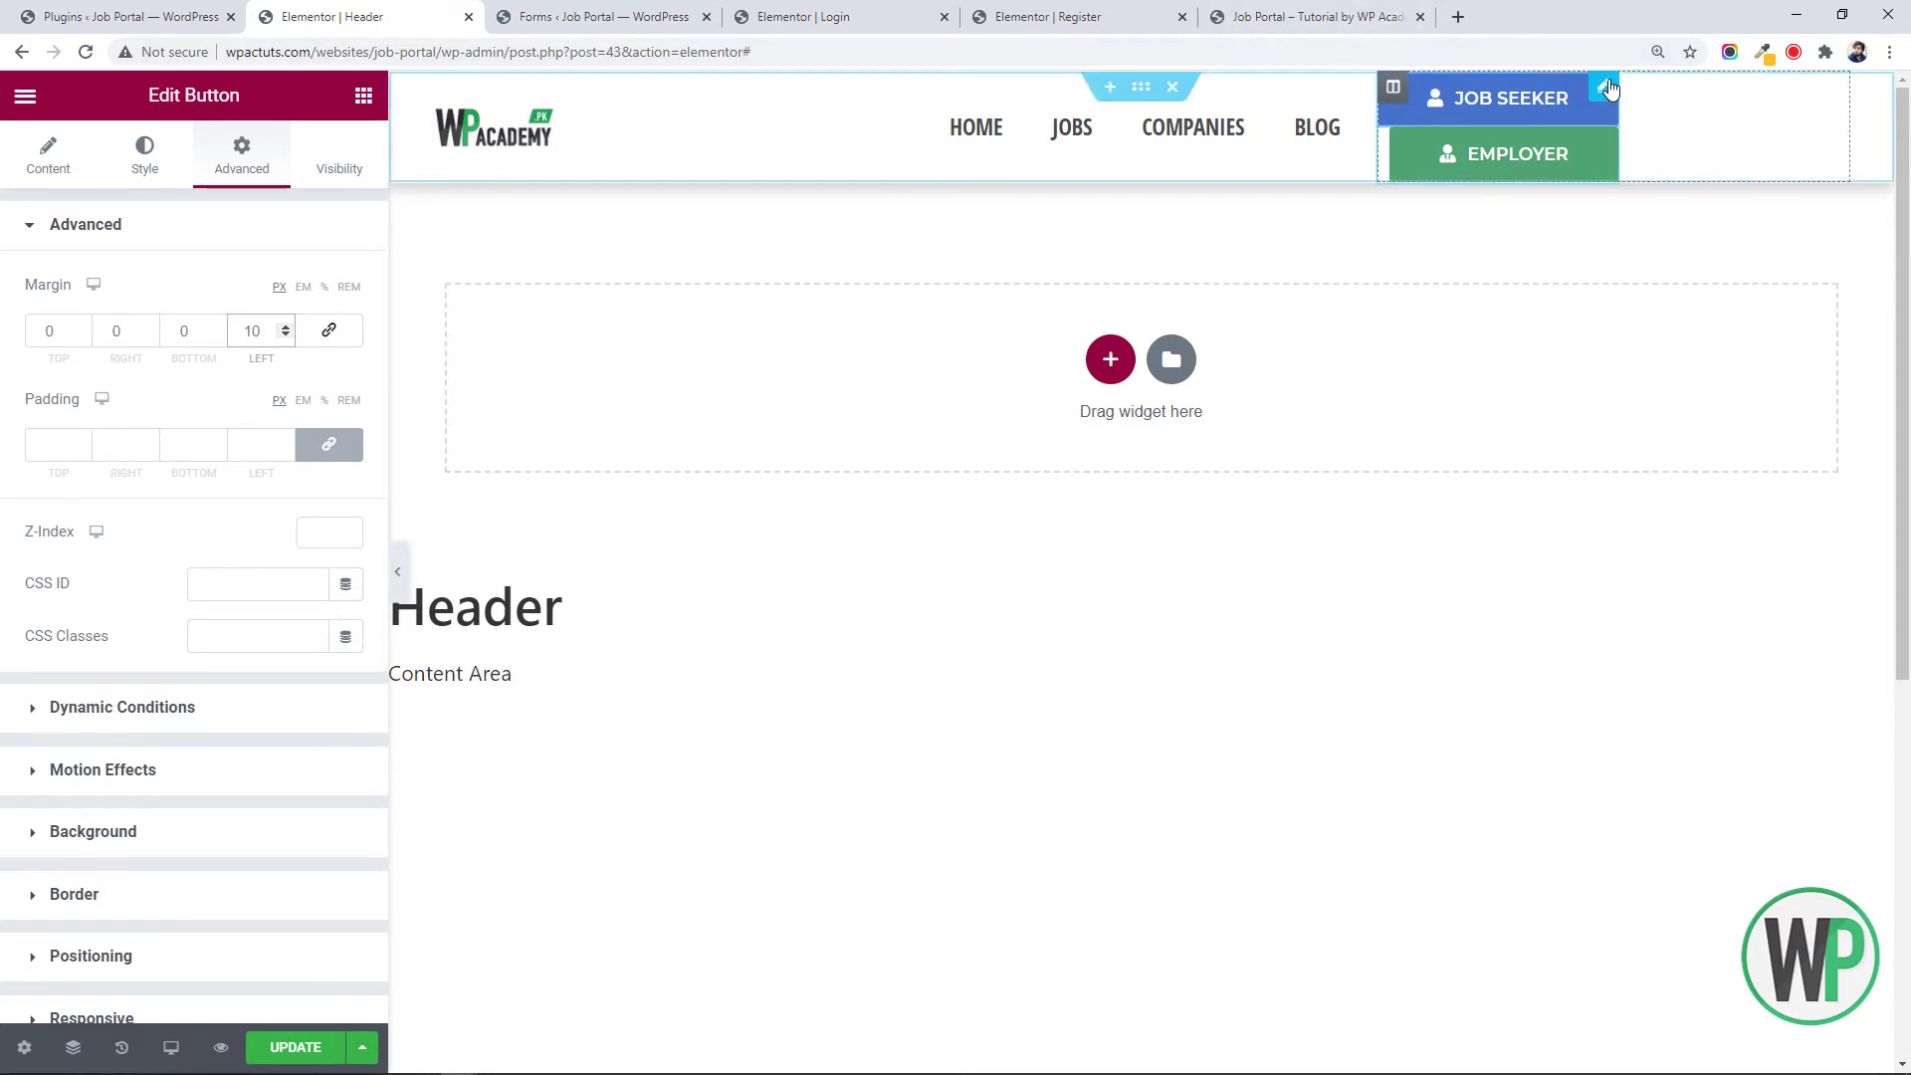
Reduce the Job Seeker button's right padding to 30 px so both buttons fit side by side
right_click(1613, 92)
left_click(1633, 99)
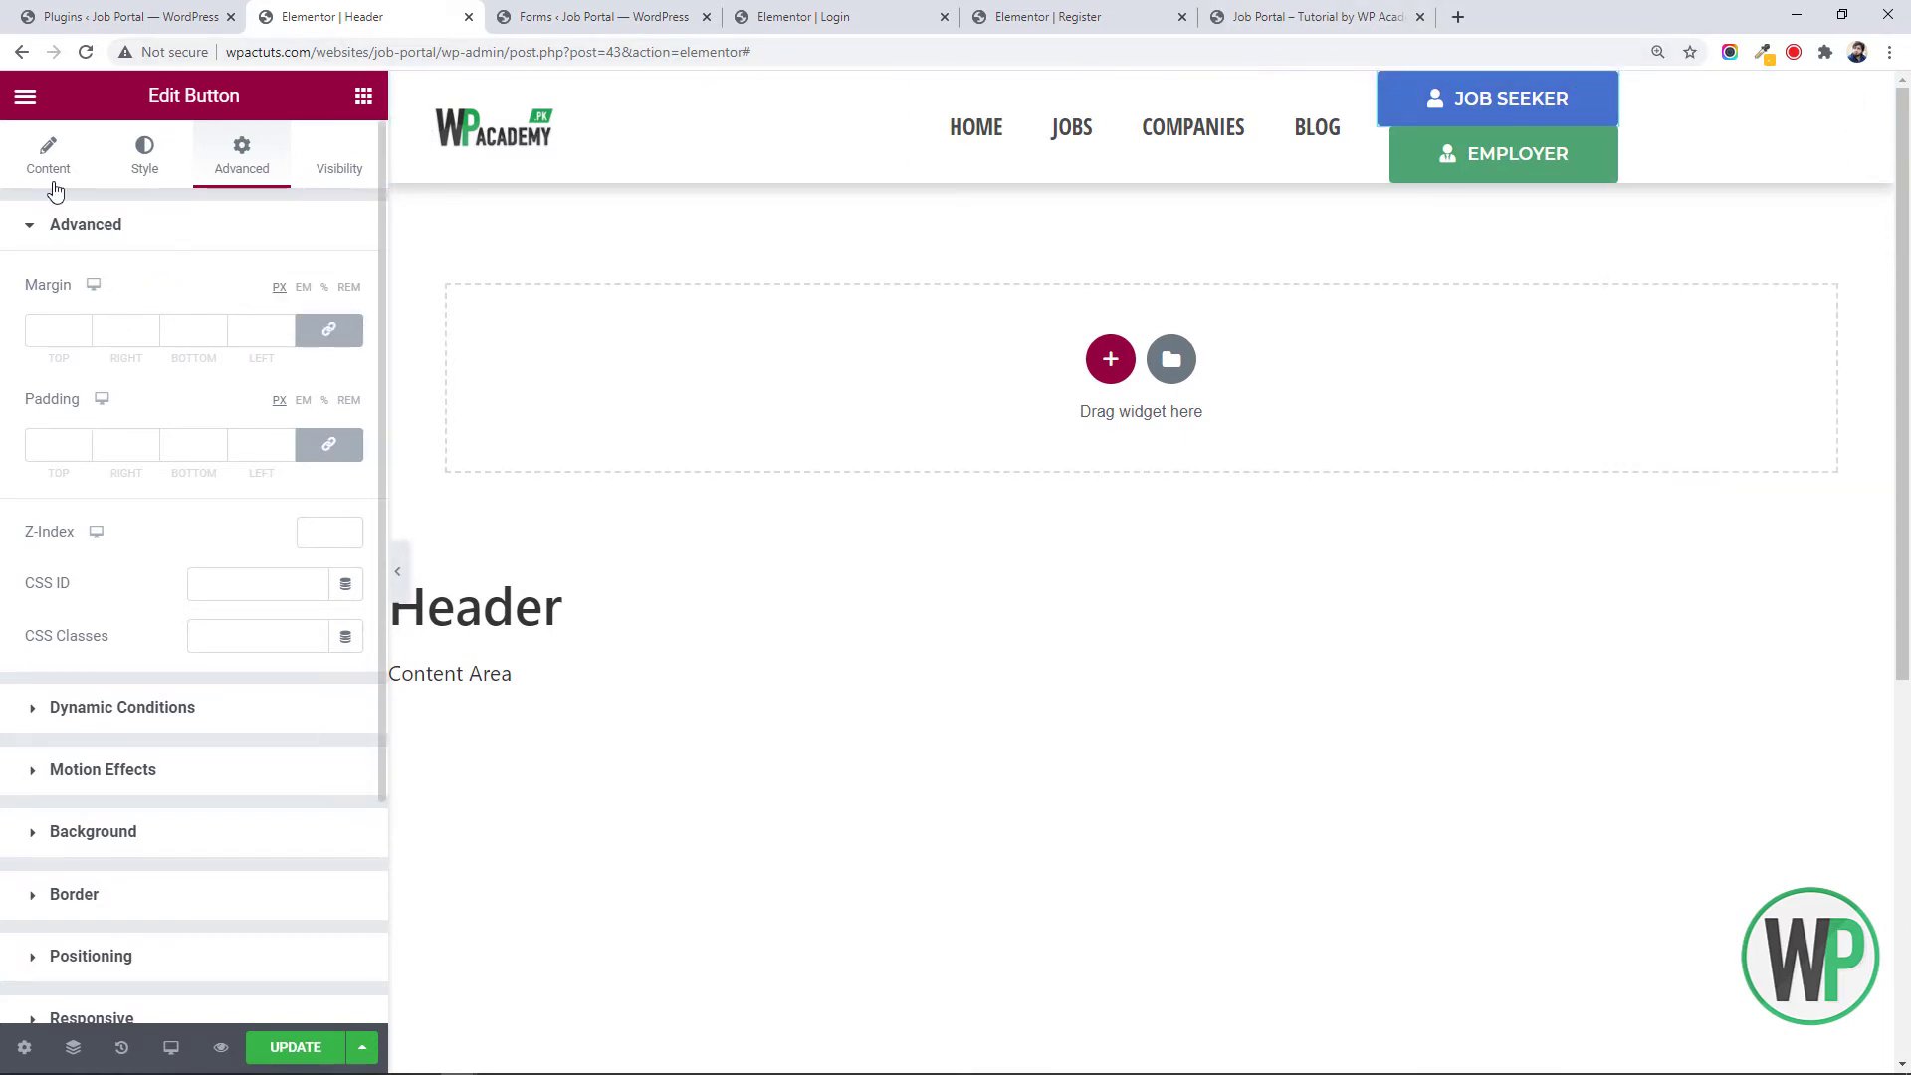
left_click(52, 177)
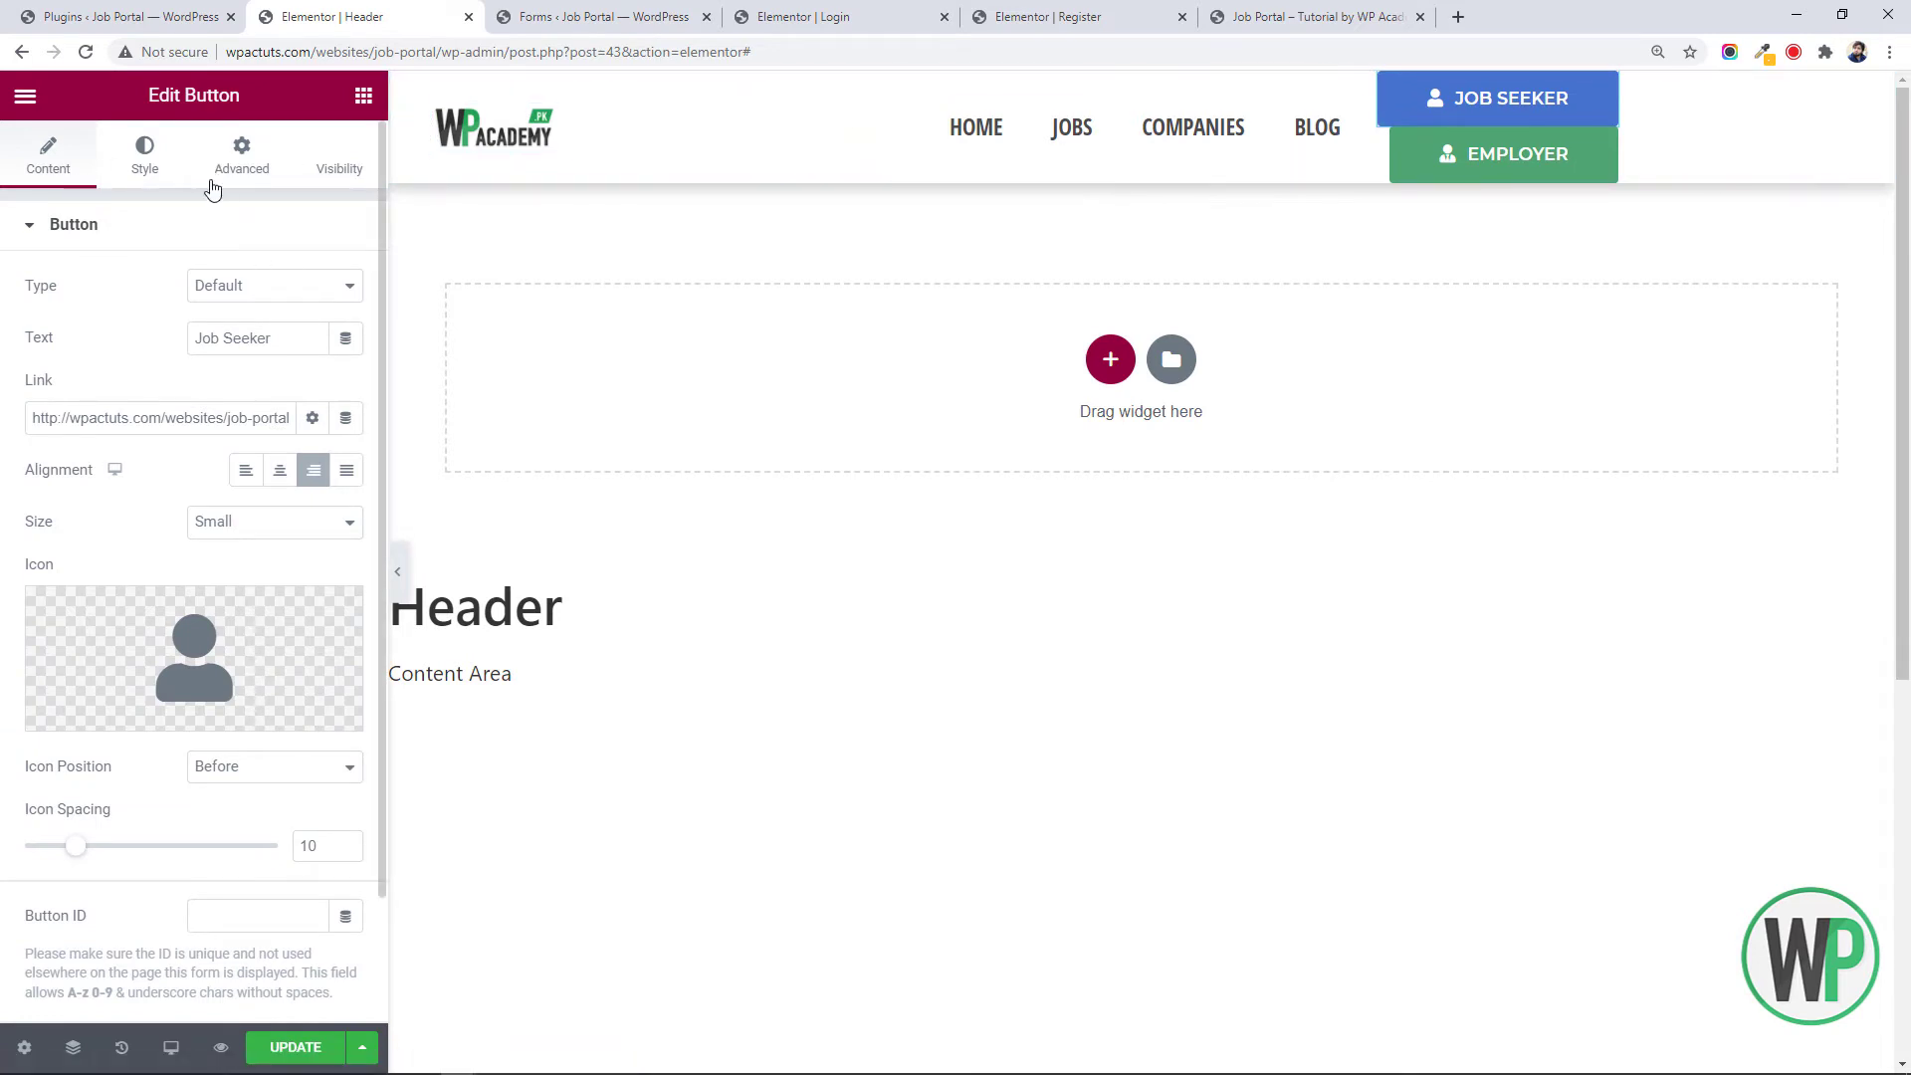
left_click(240, 158)
left_click(136, 164)
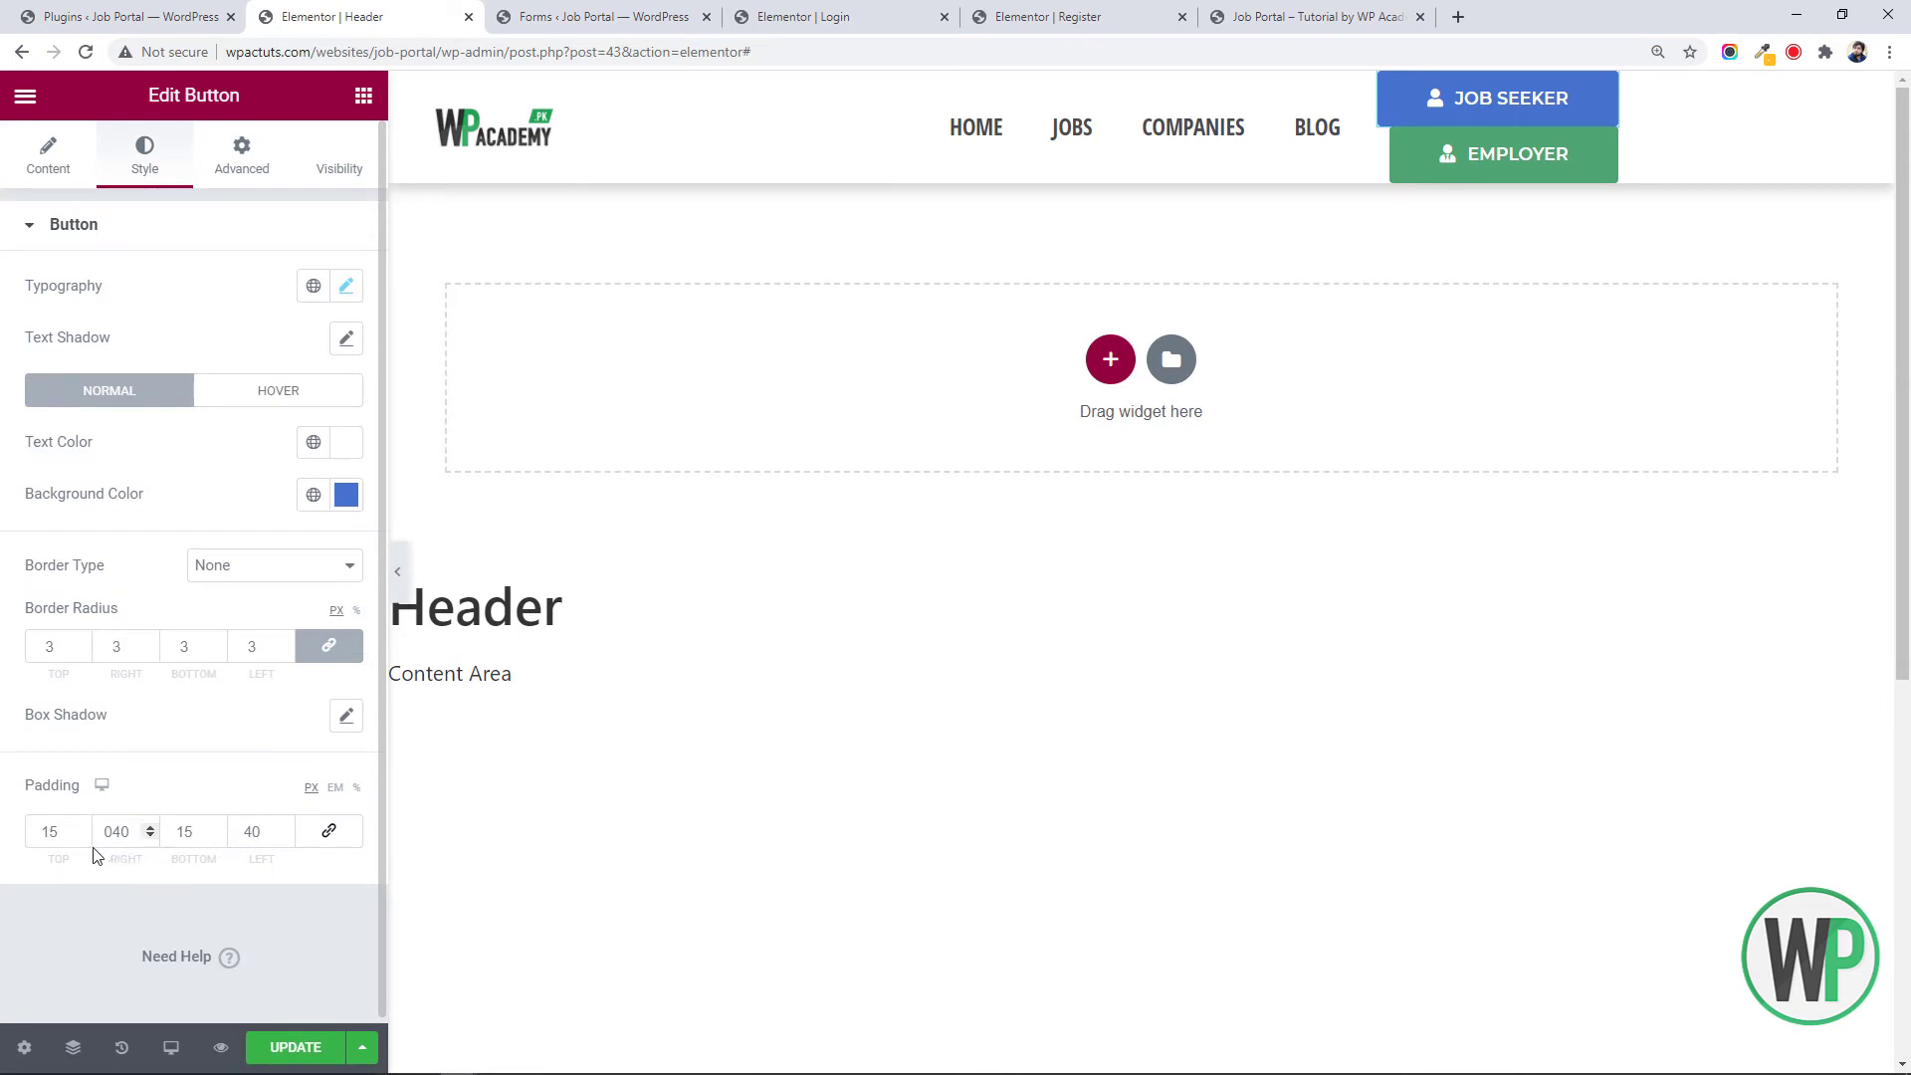
left_click(150, 841)
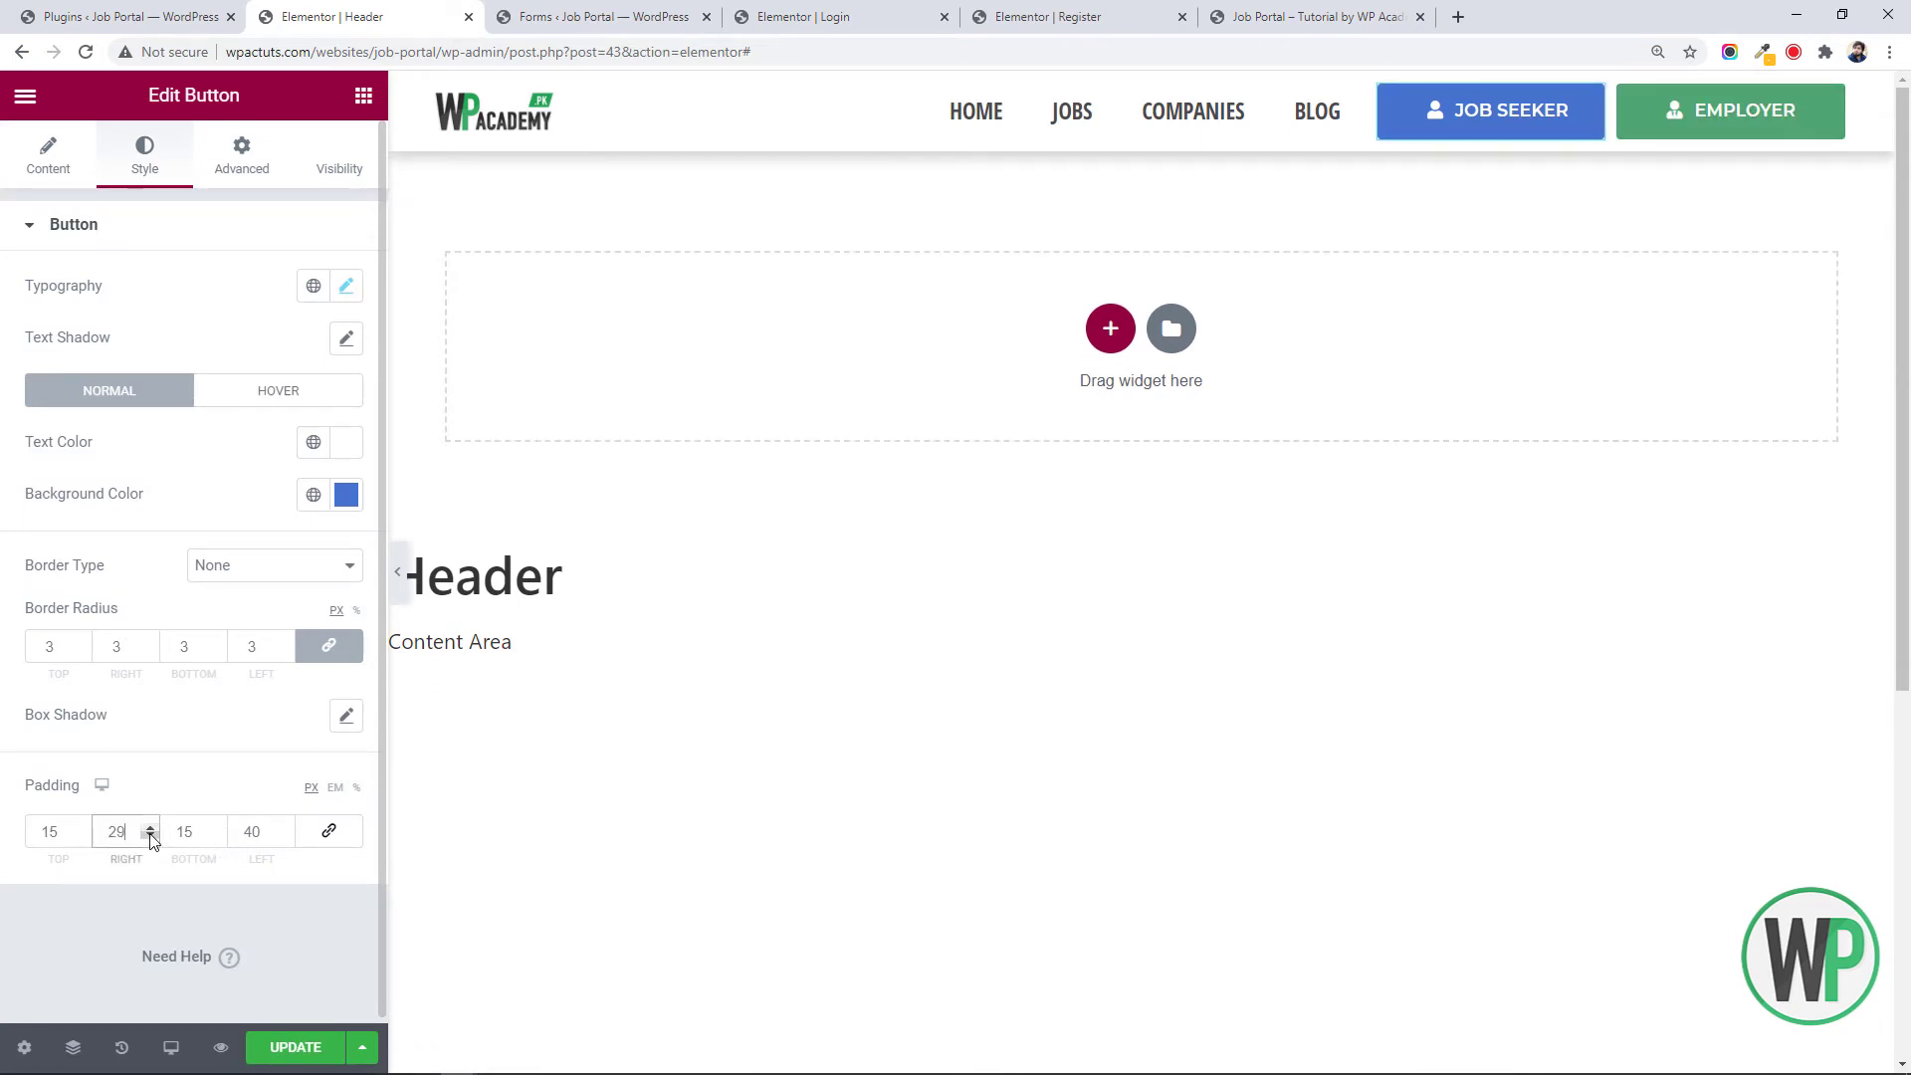
left_click(150, 835)
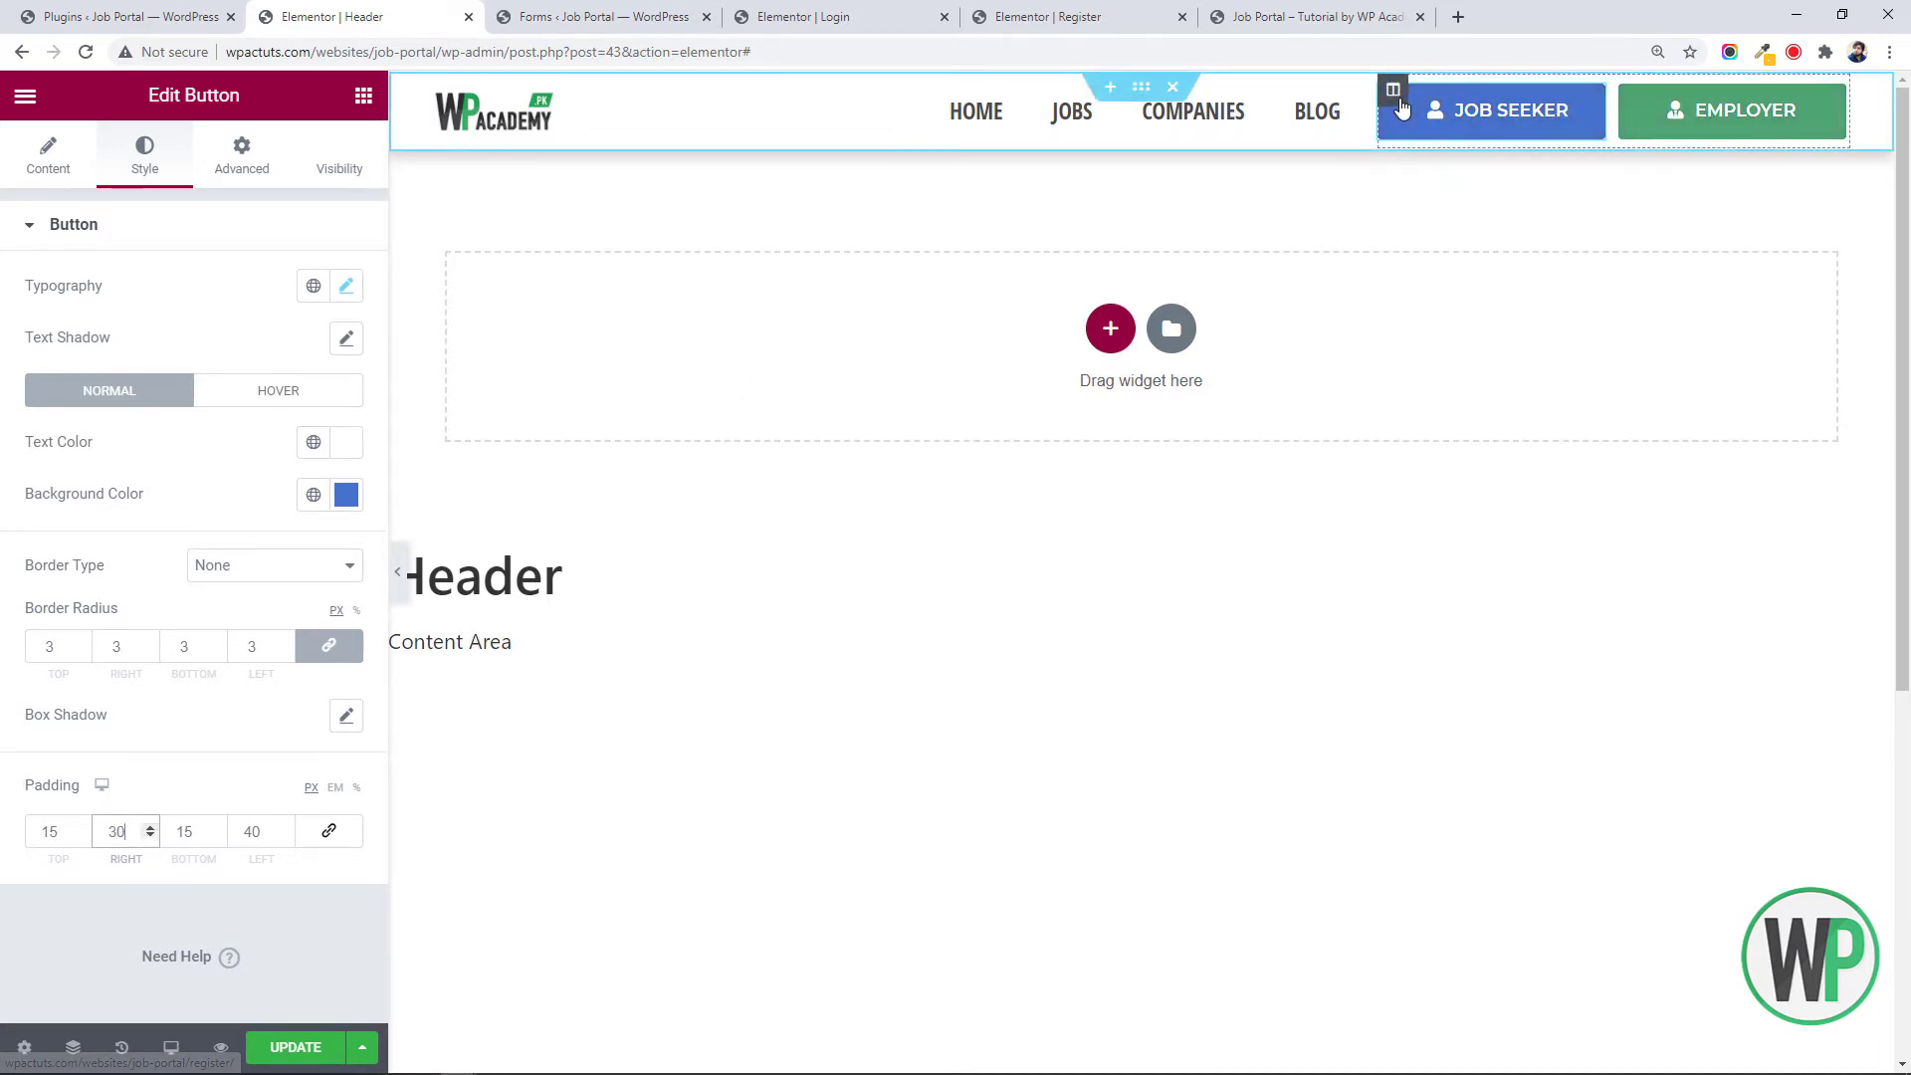
Insert an Inner Section above the two header buttons and delete one of its columns to leave a single column
left_click(363, 95)
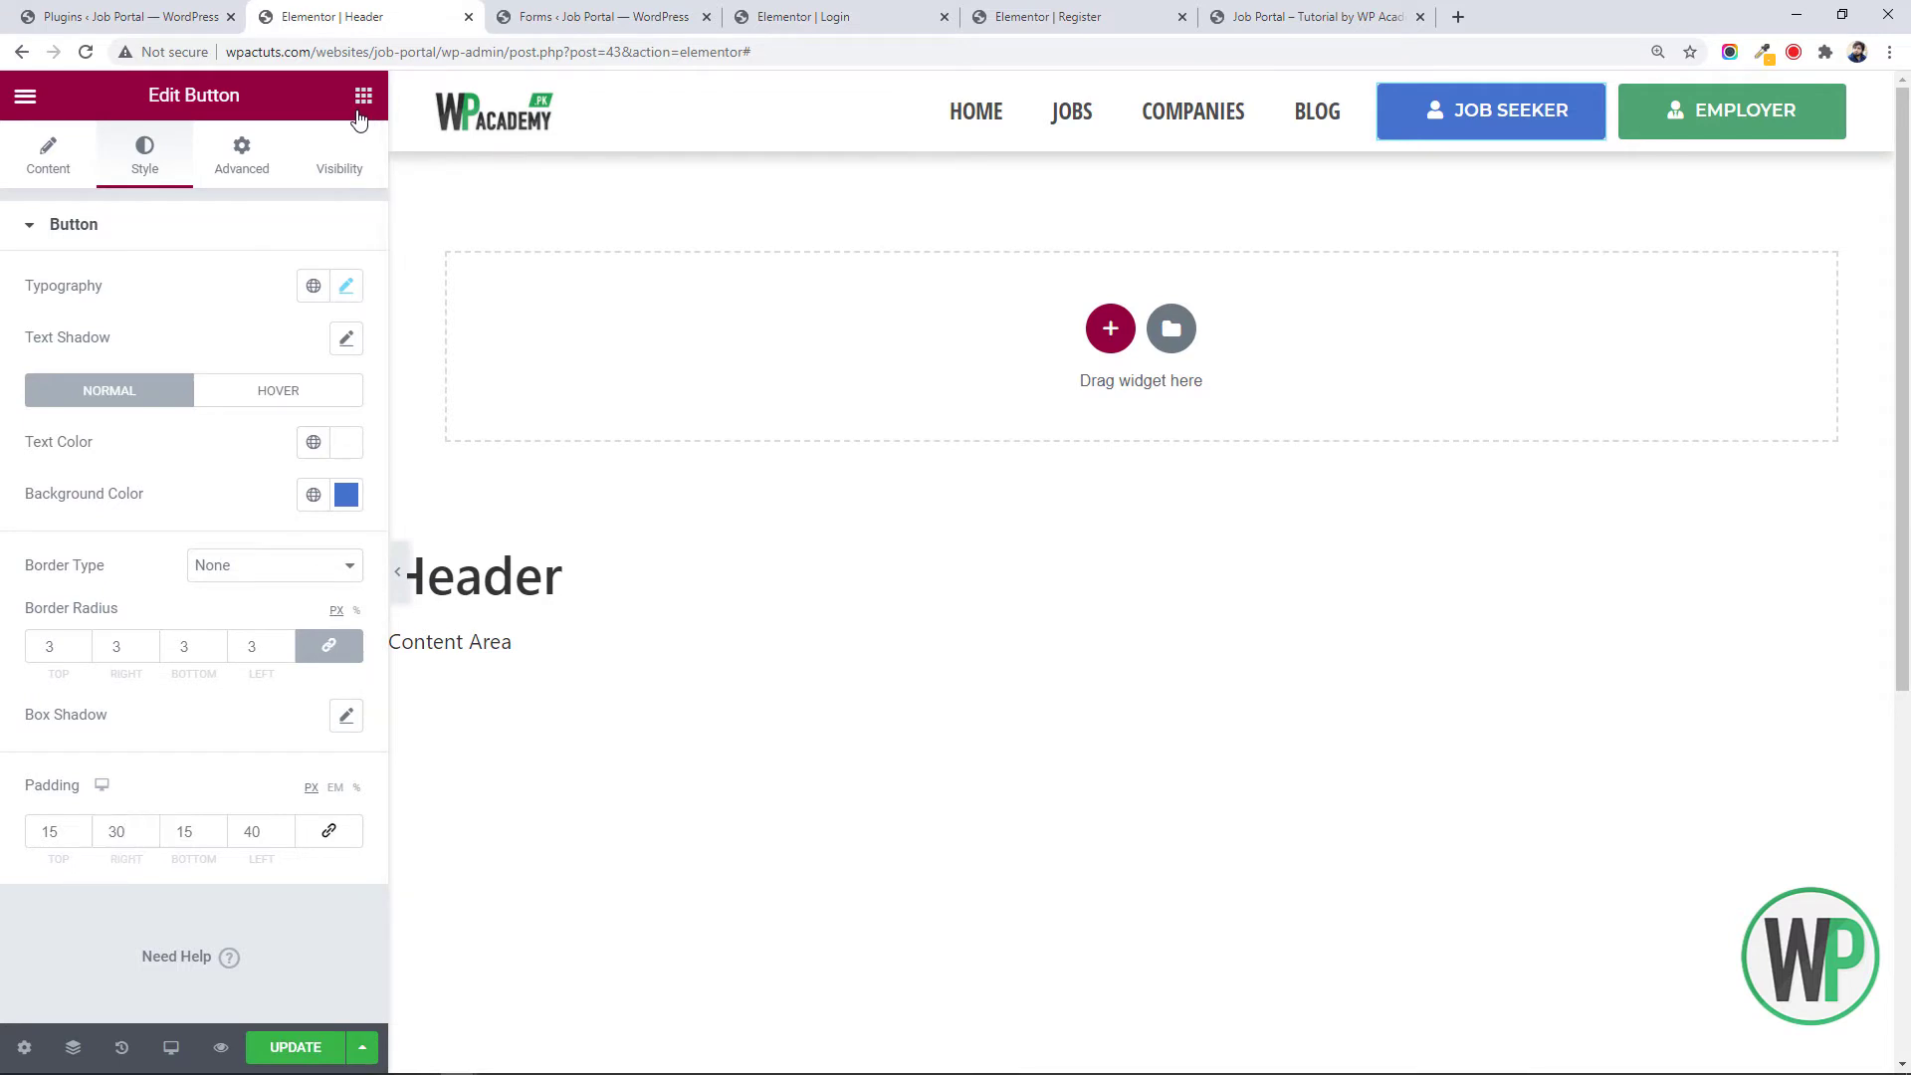
left_click_drag(108, 787, 1520, 103)
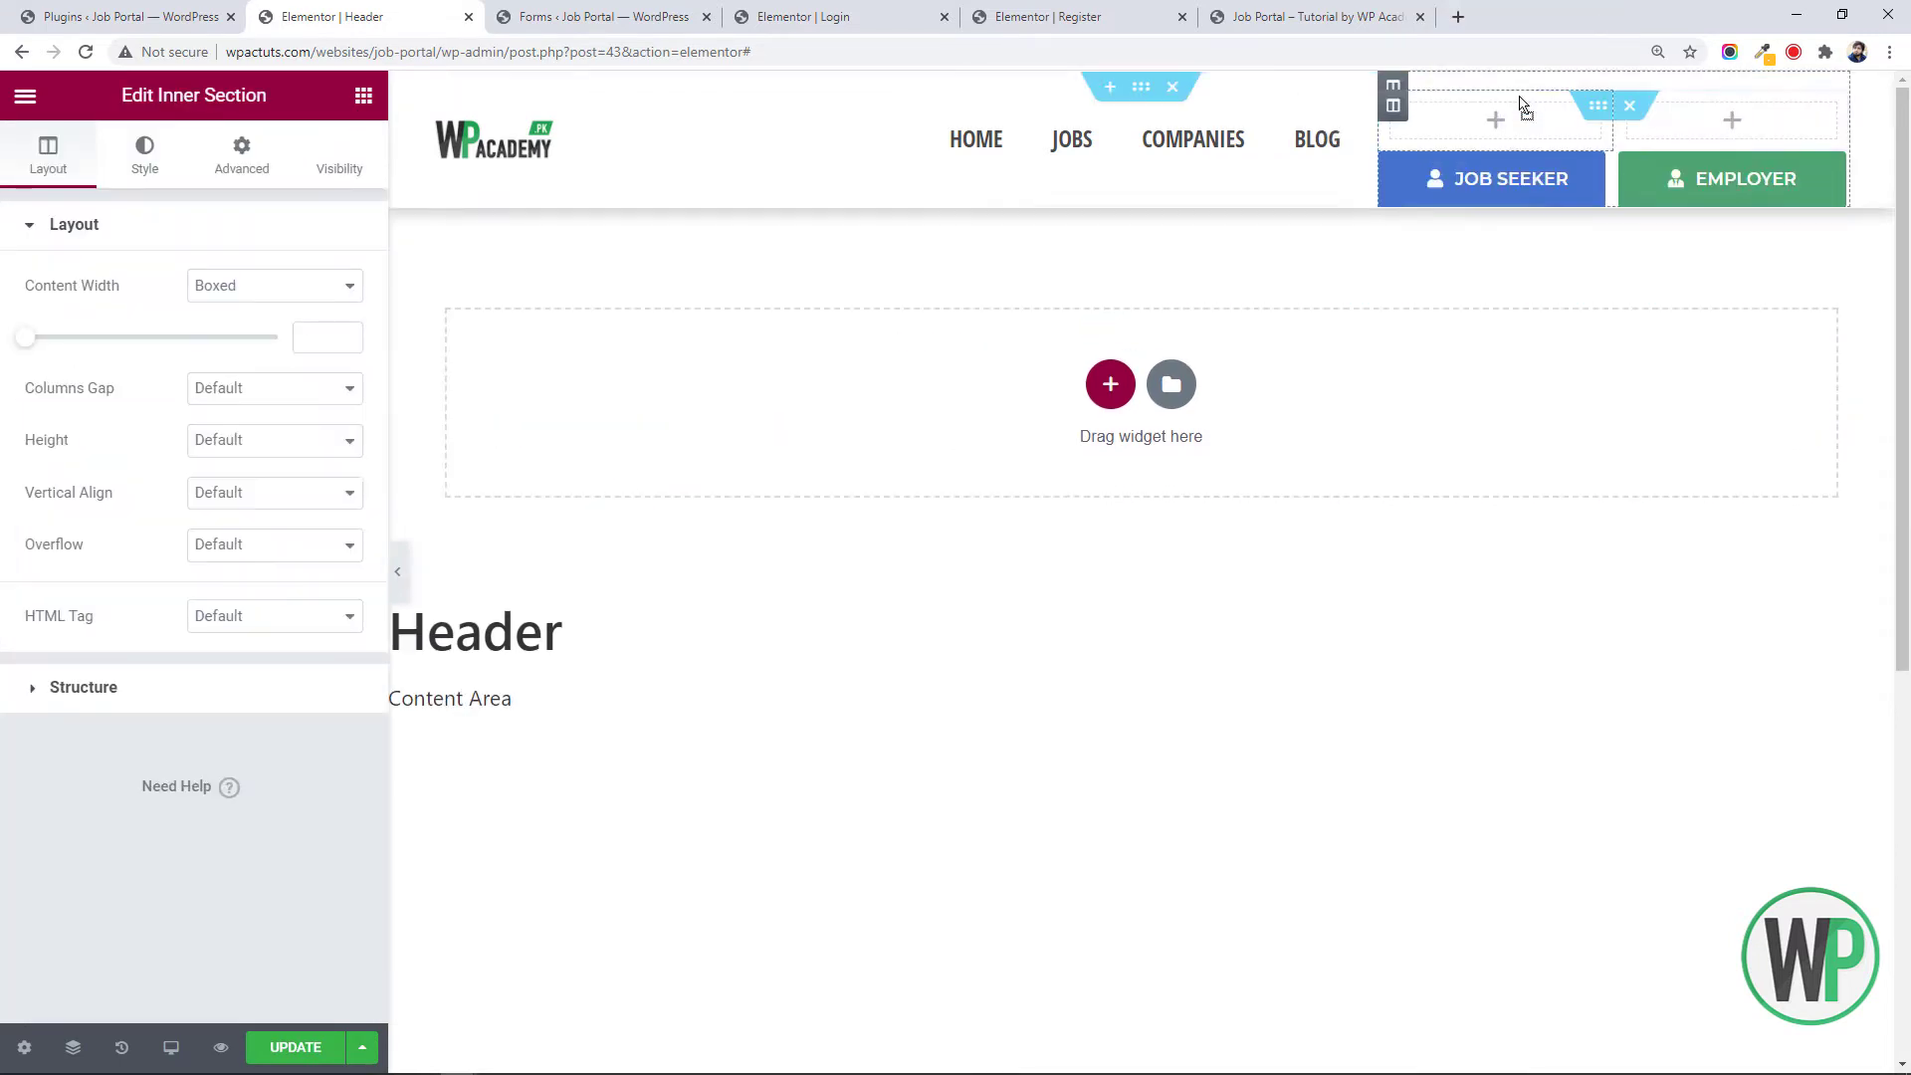
right_click(1399, 122)
left_click(1464, 464)
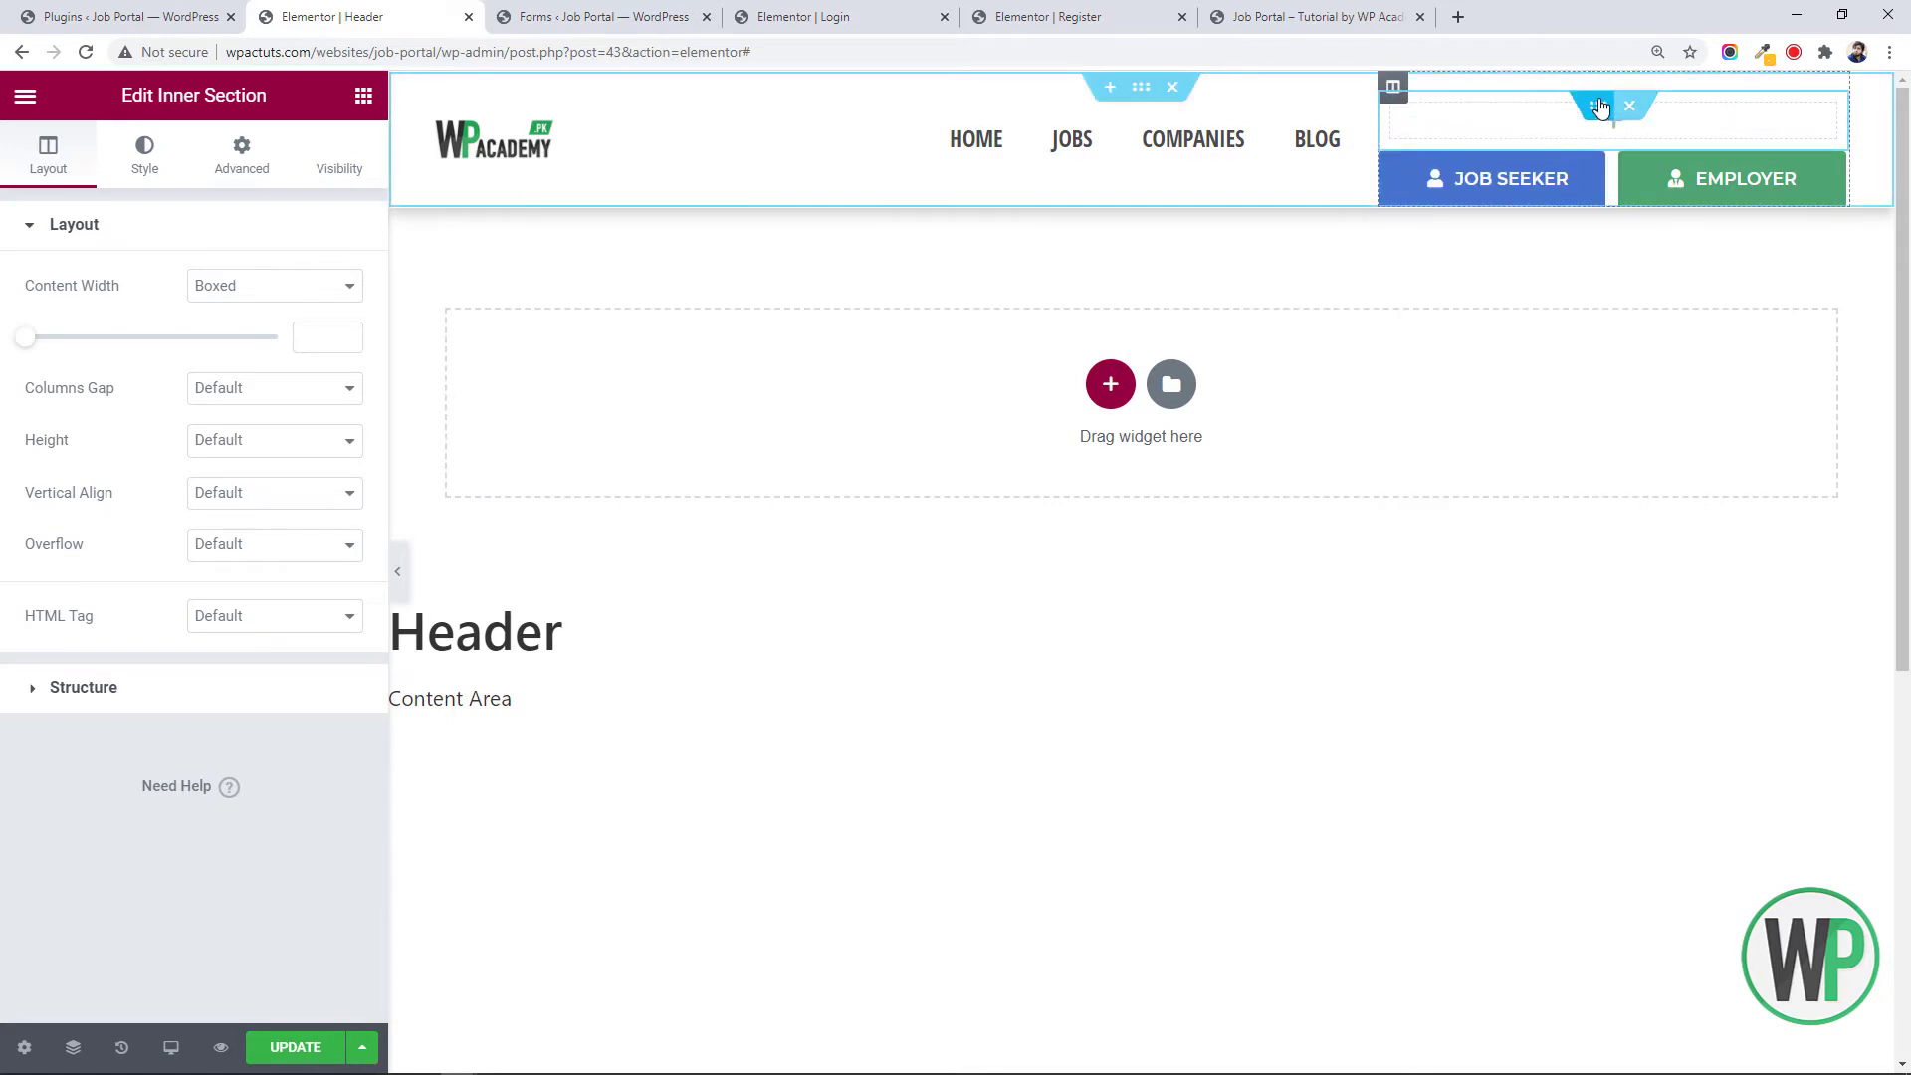
Set the inner section's top and bottom margins to 0 and move the Job Seeker and Employer buttons into it
right_click(1598, 106)
left_click(377, 220)
left_click(277, 185)
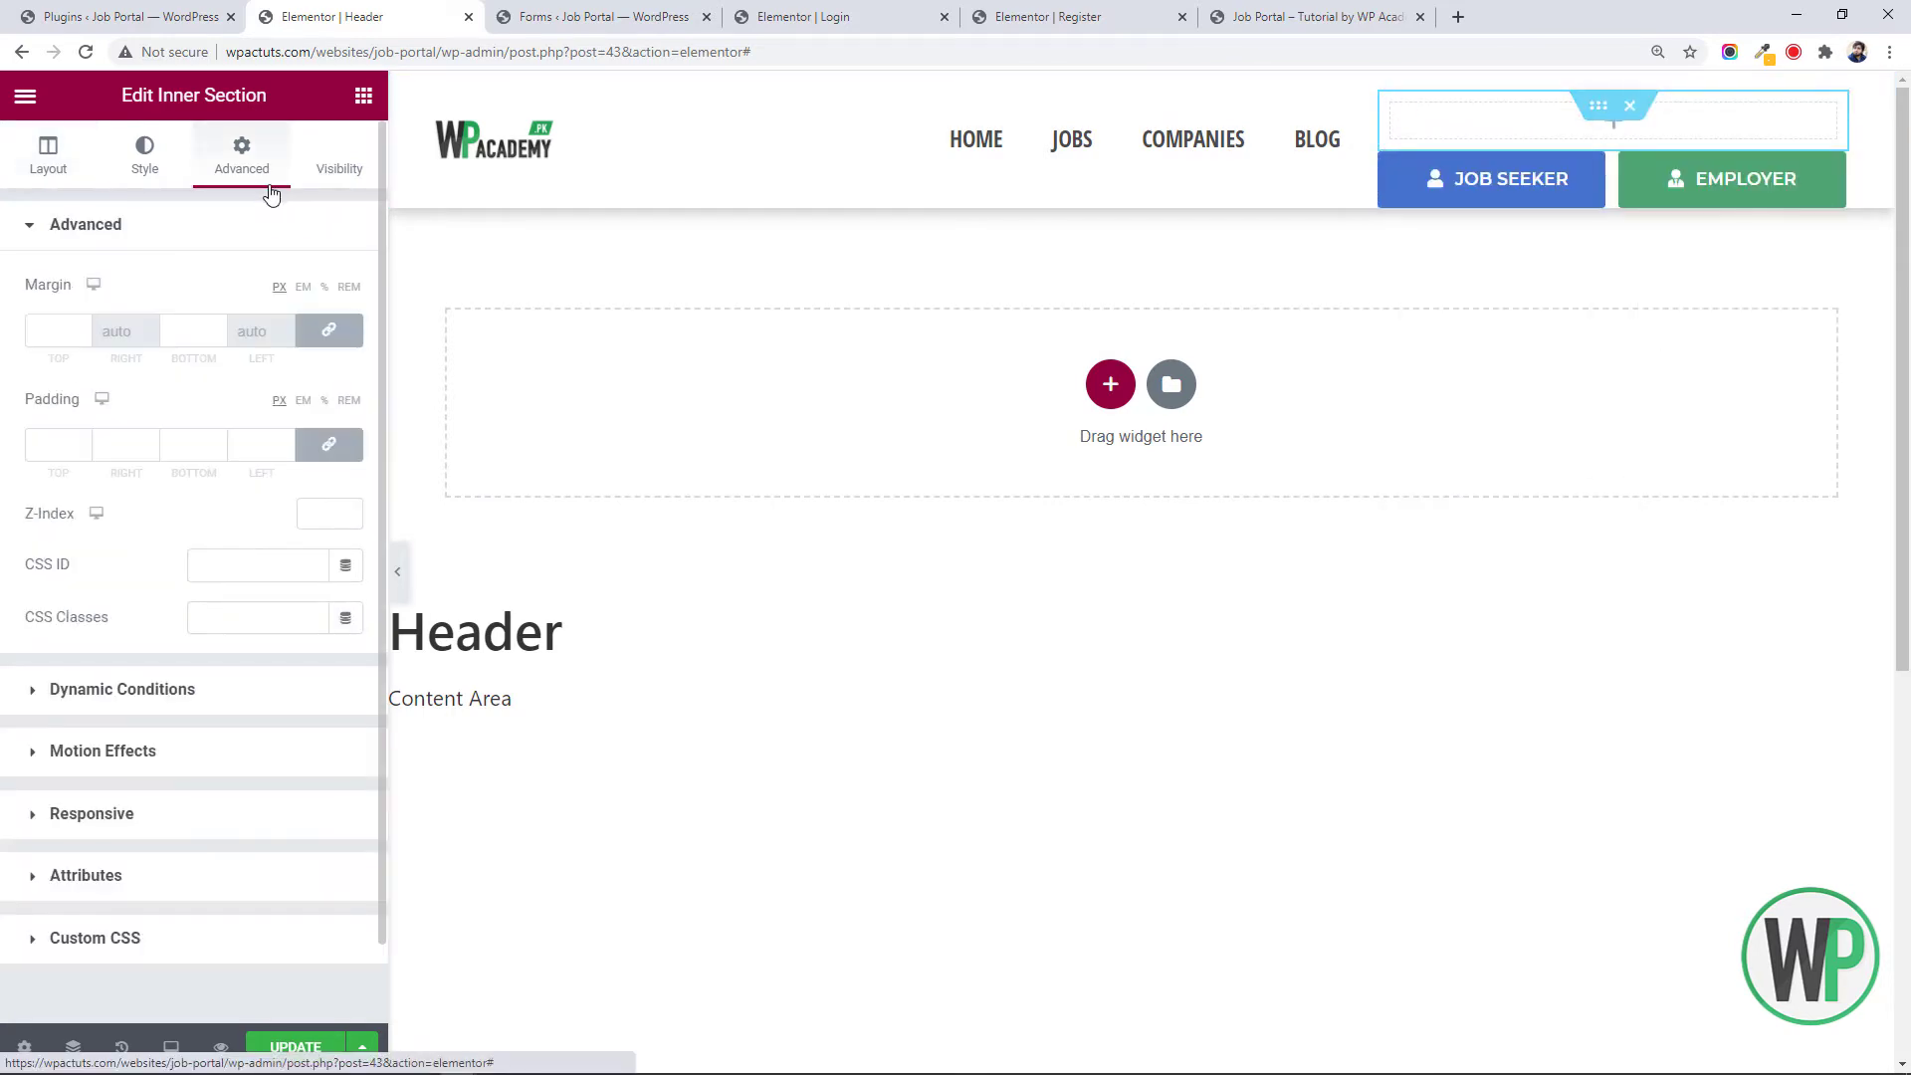
left_click(329, 329)
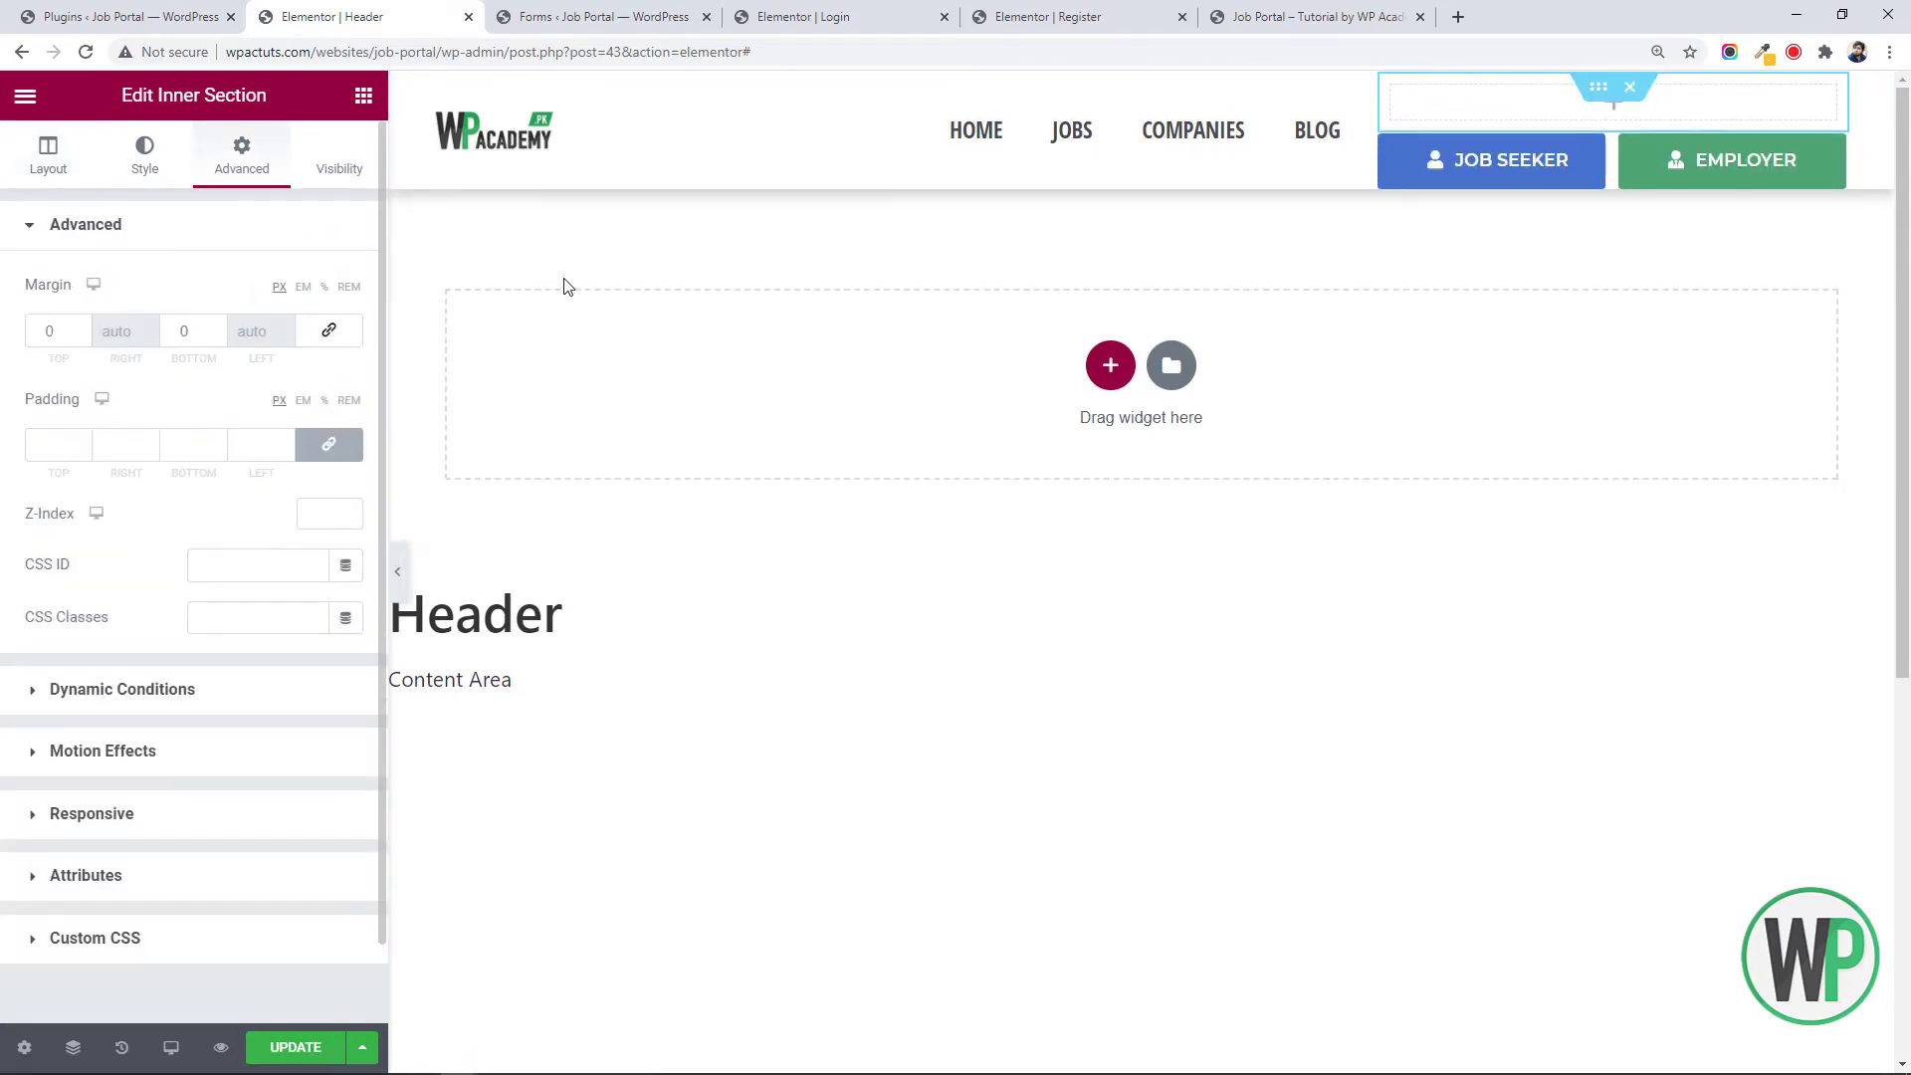
left_click(1610, 134)
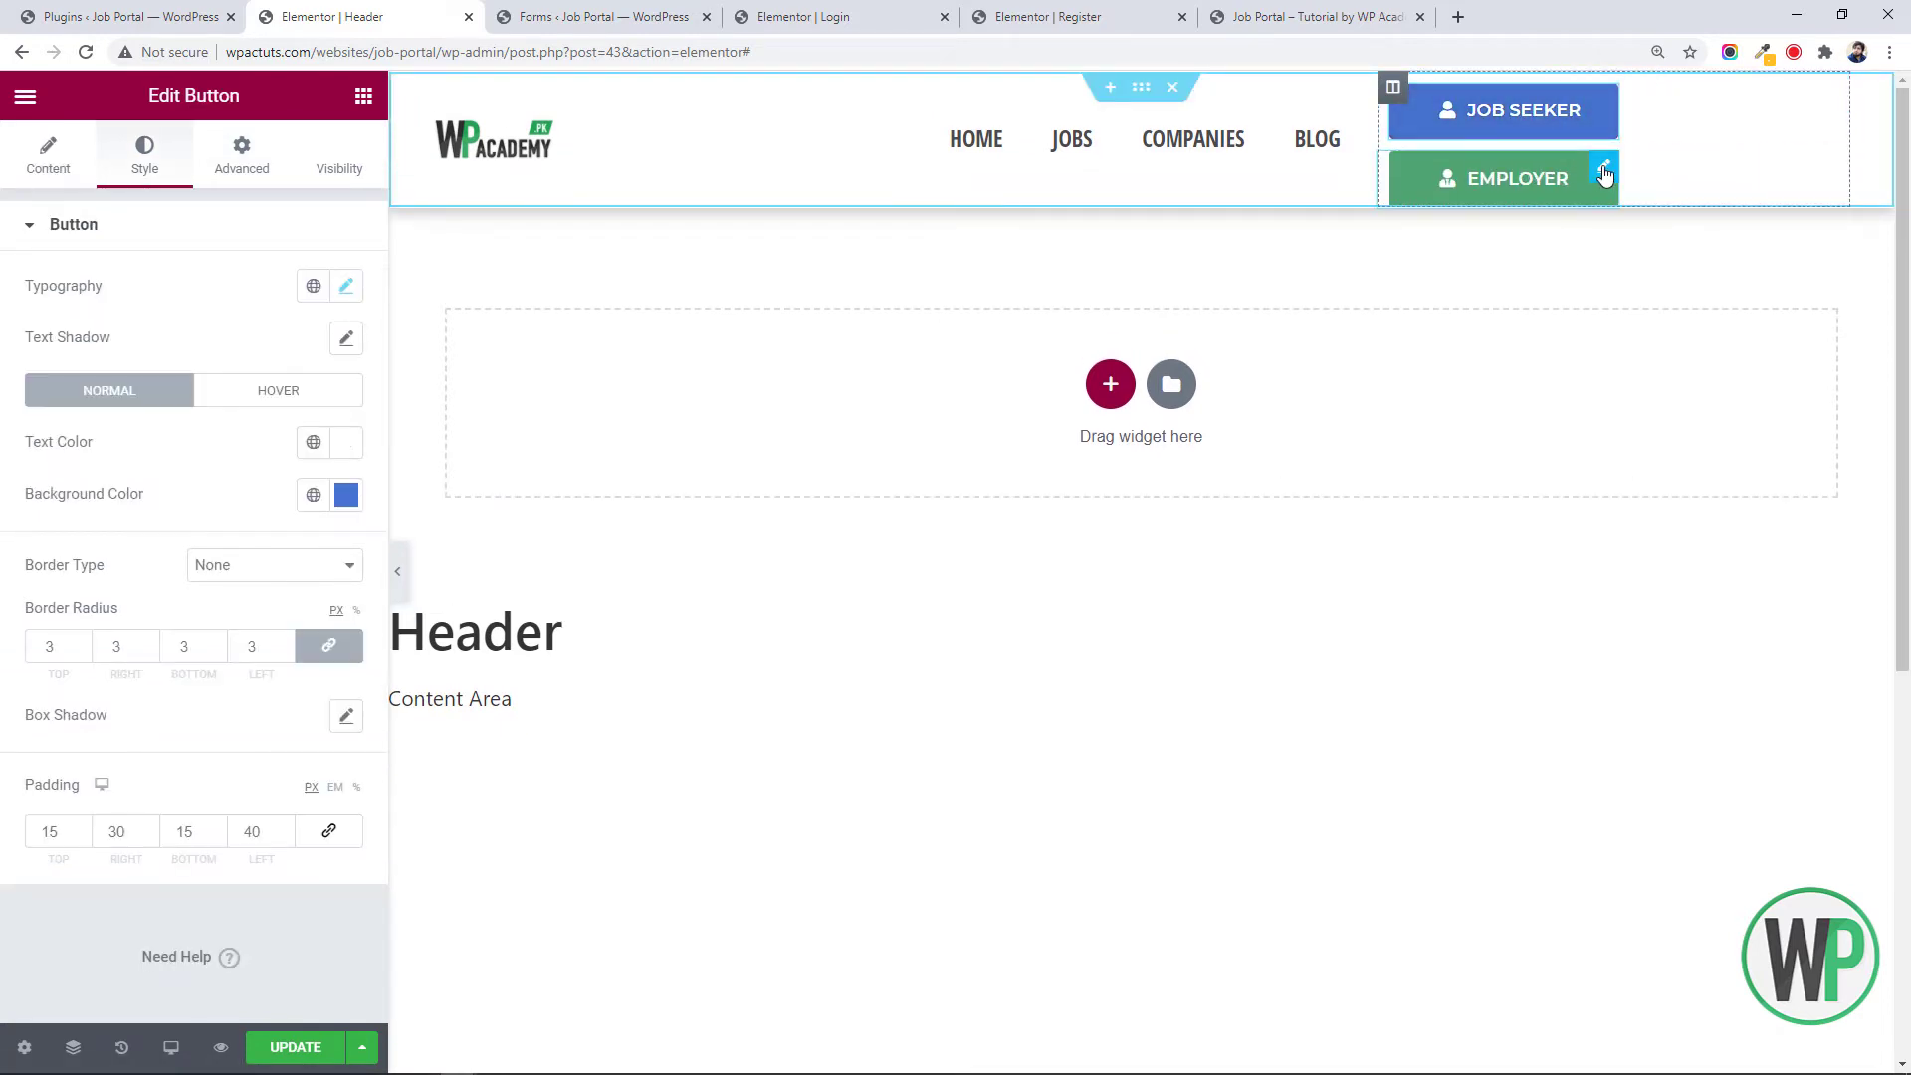
left_click_drag(1602, 176, 1597, 102)
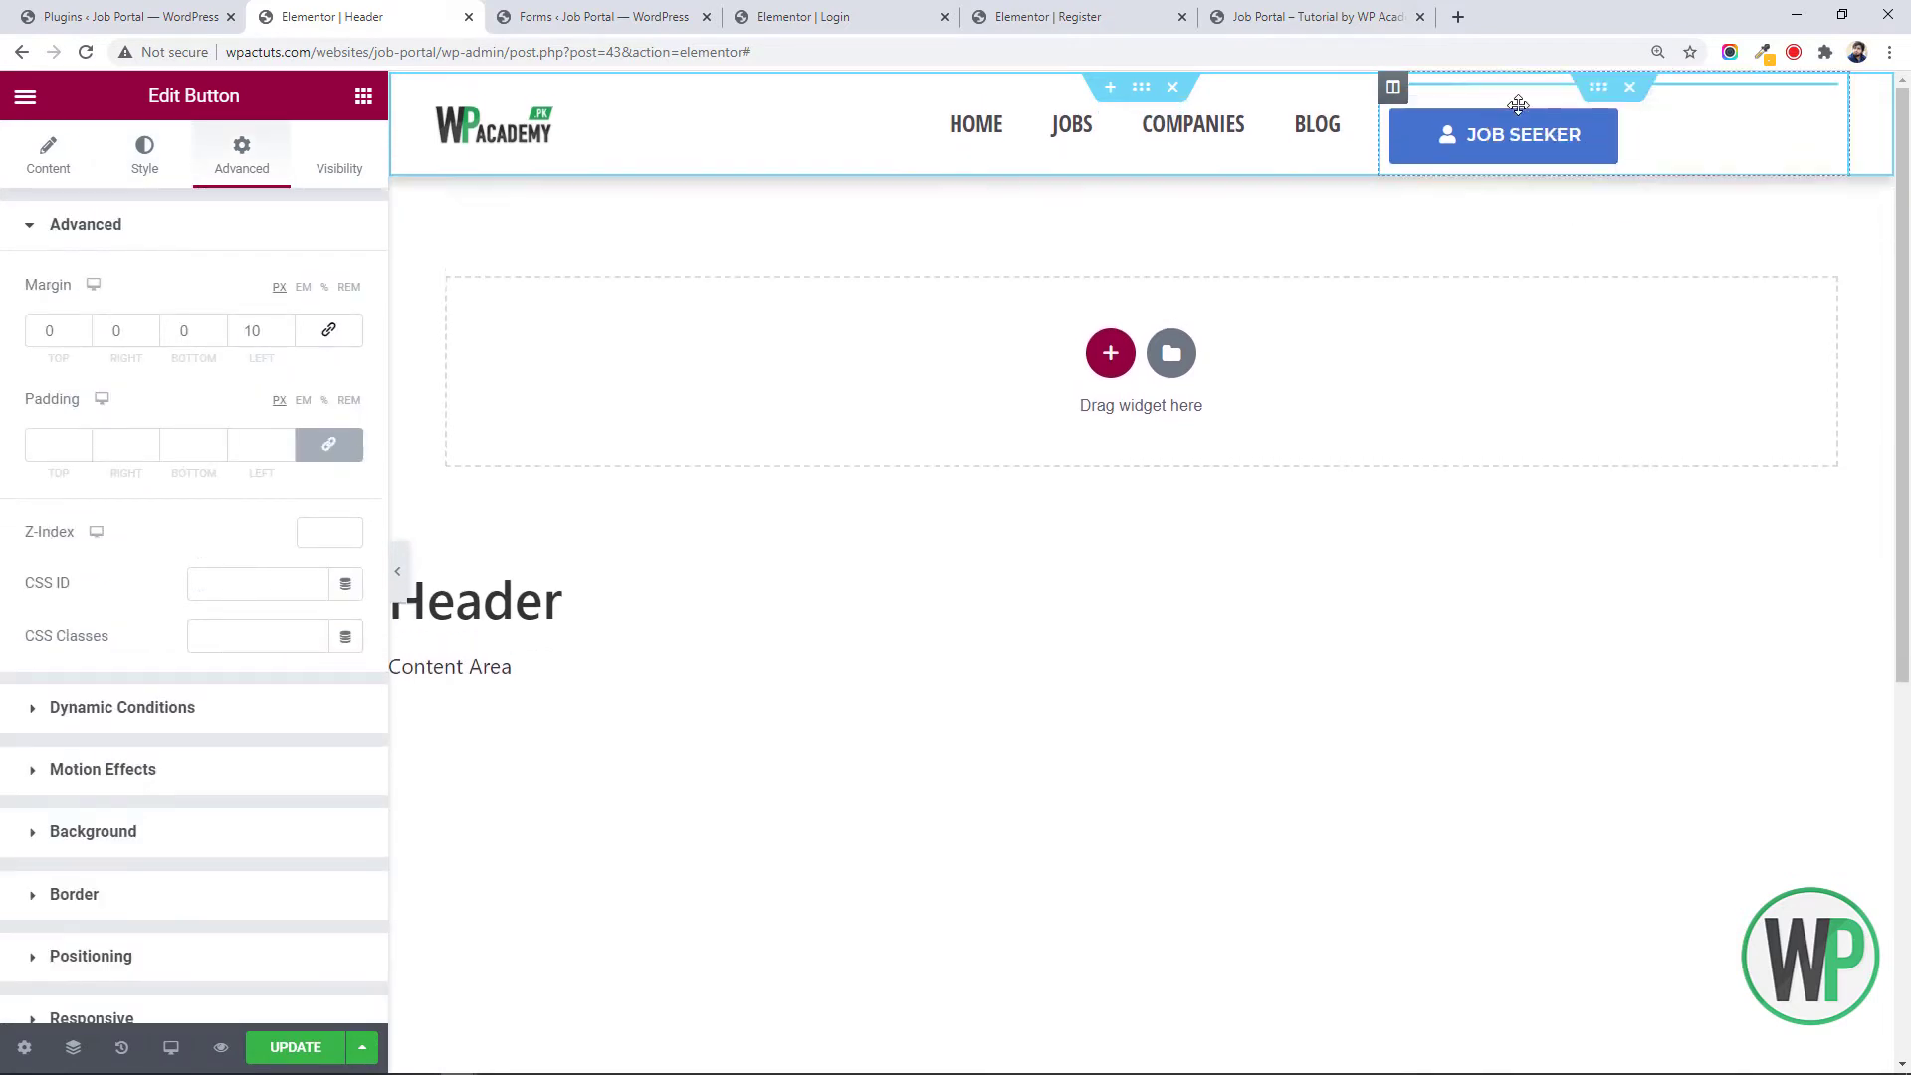
Set the inner section's columns gap to No Gap and place the Job Seeker button before the Employer button
right_click(1596, 103)
left_click(1619, 116)
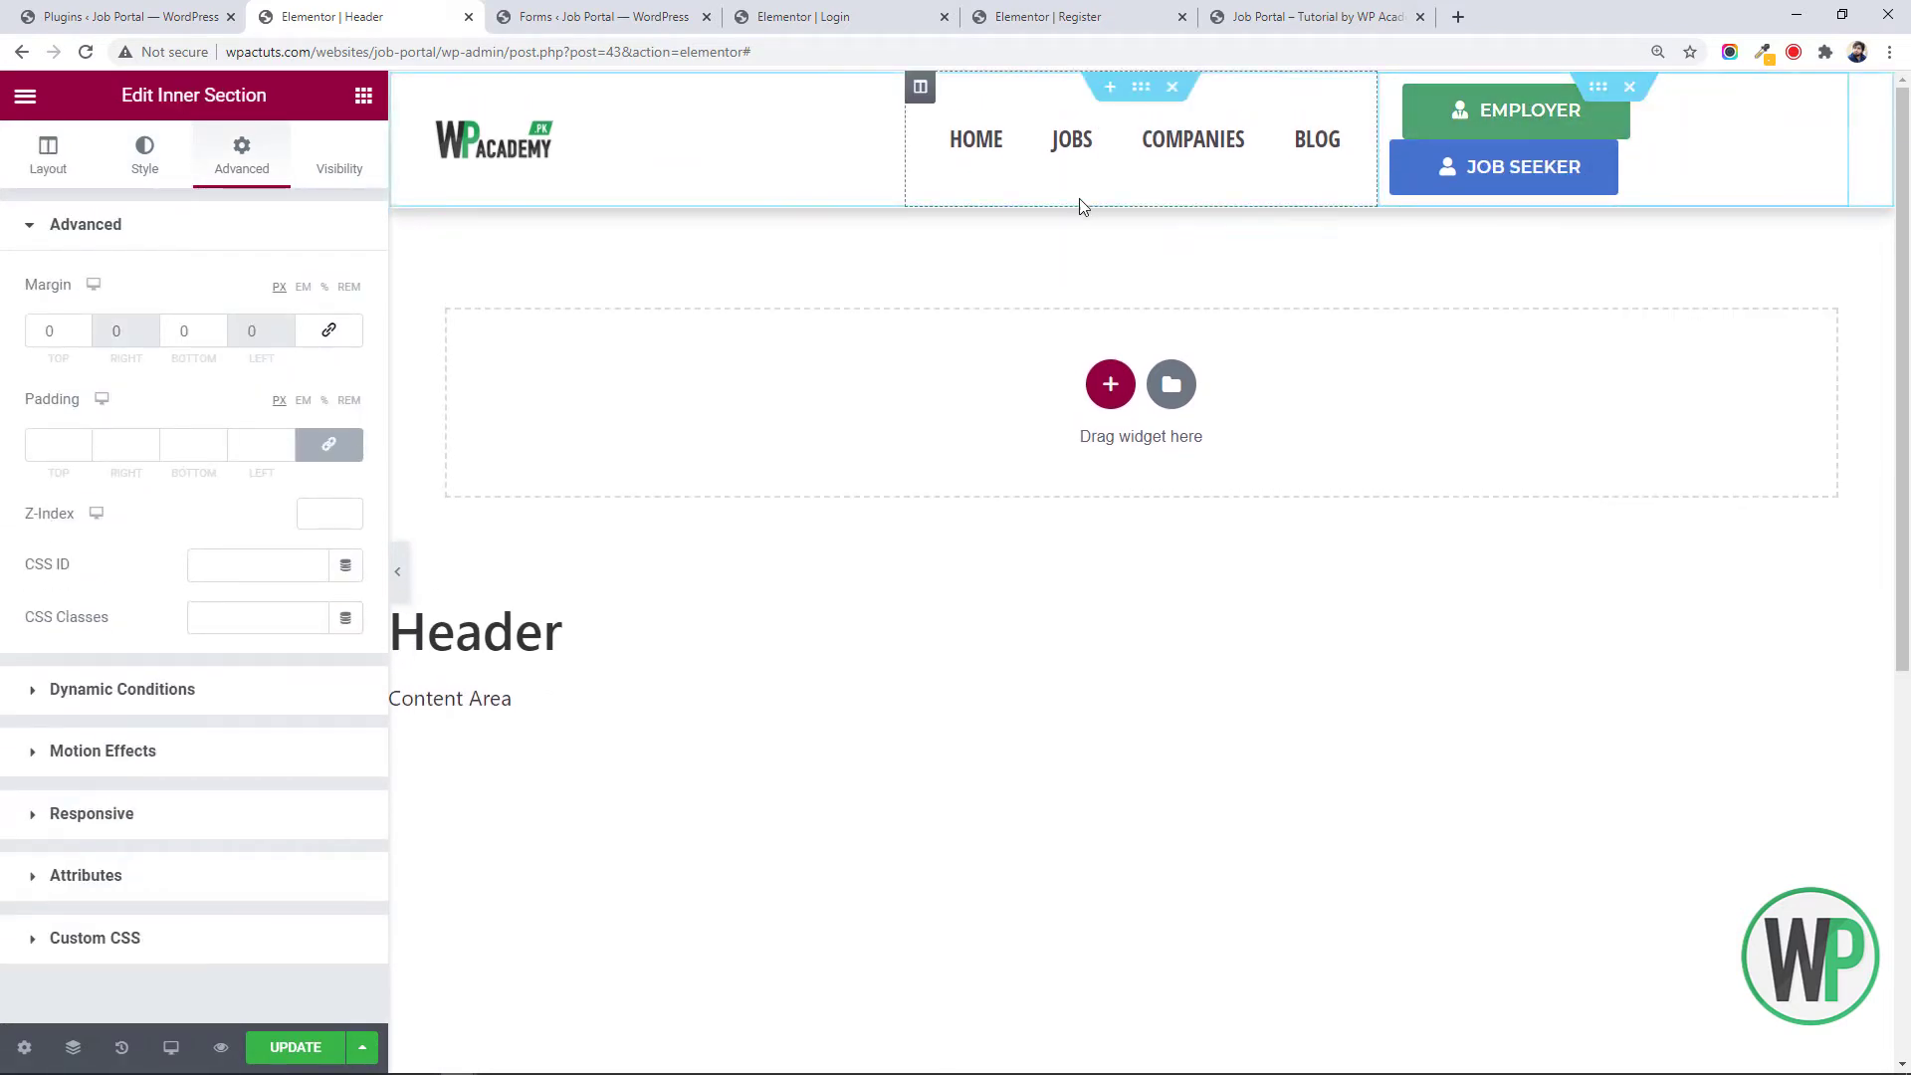
left_click(58, 184)
left_click(227, 388)
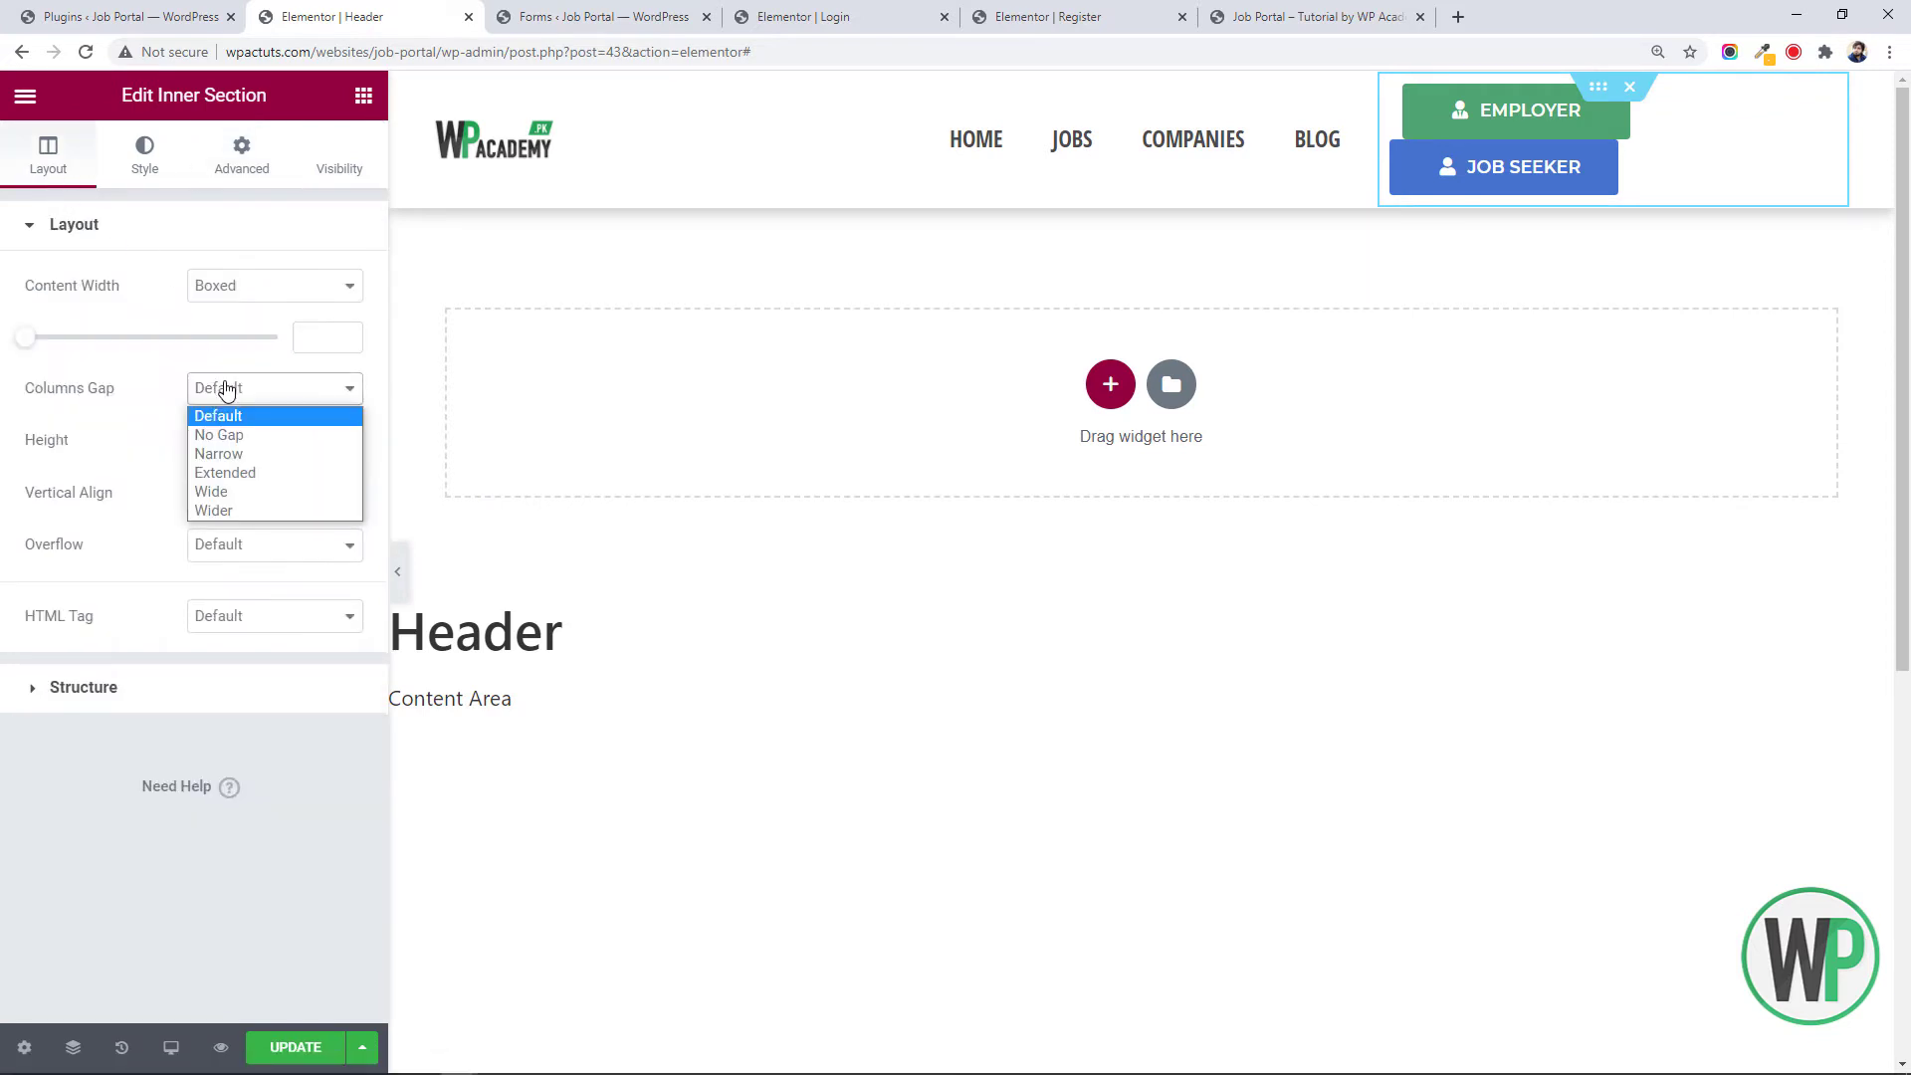
left_click(254, 435)
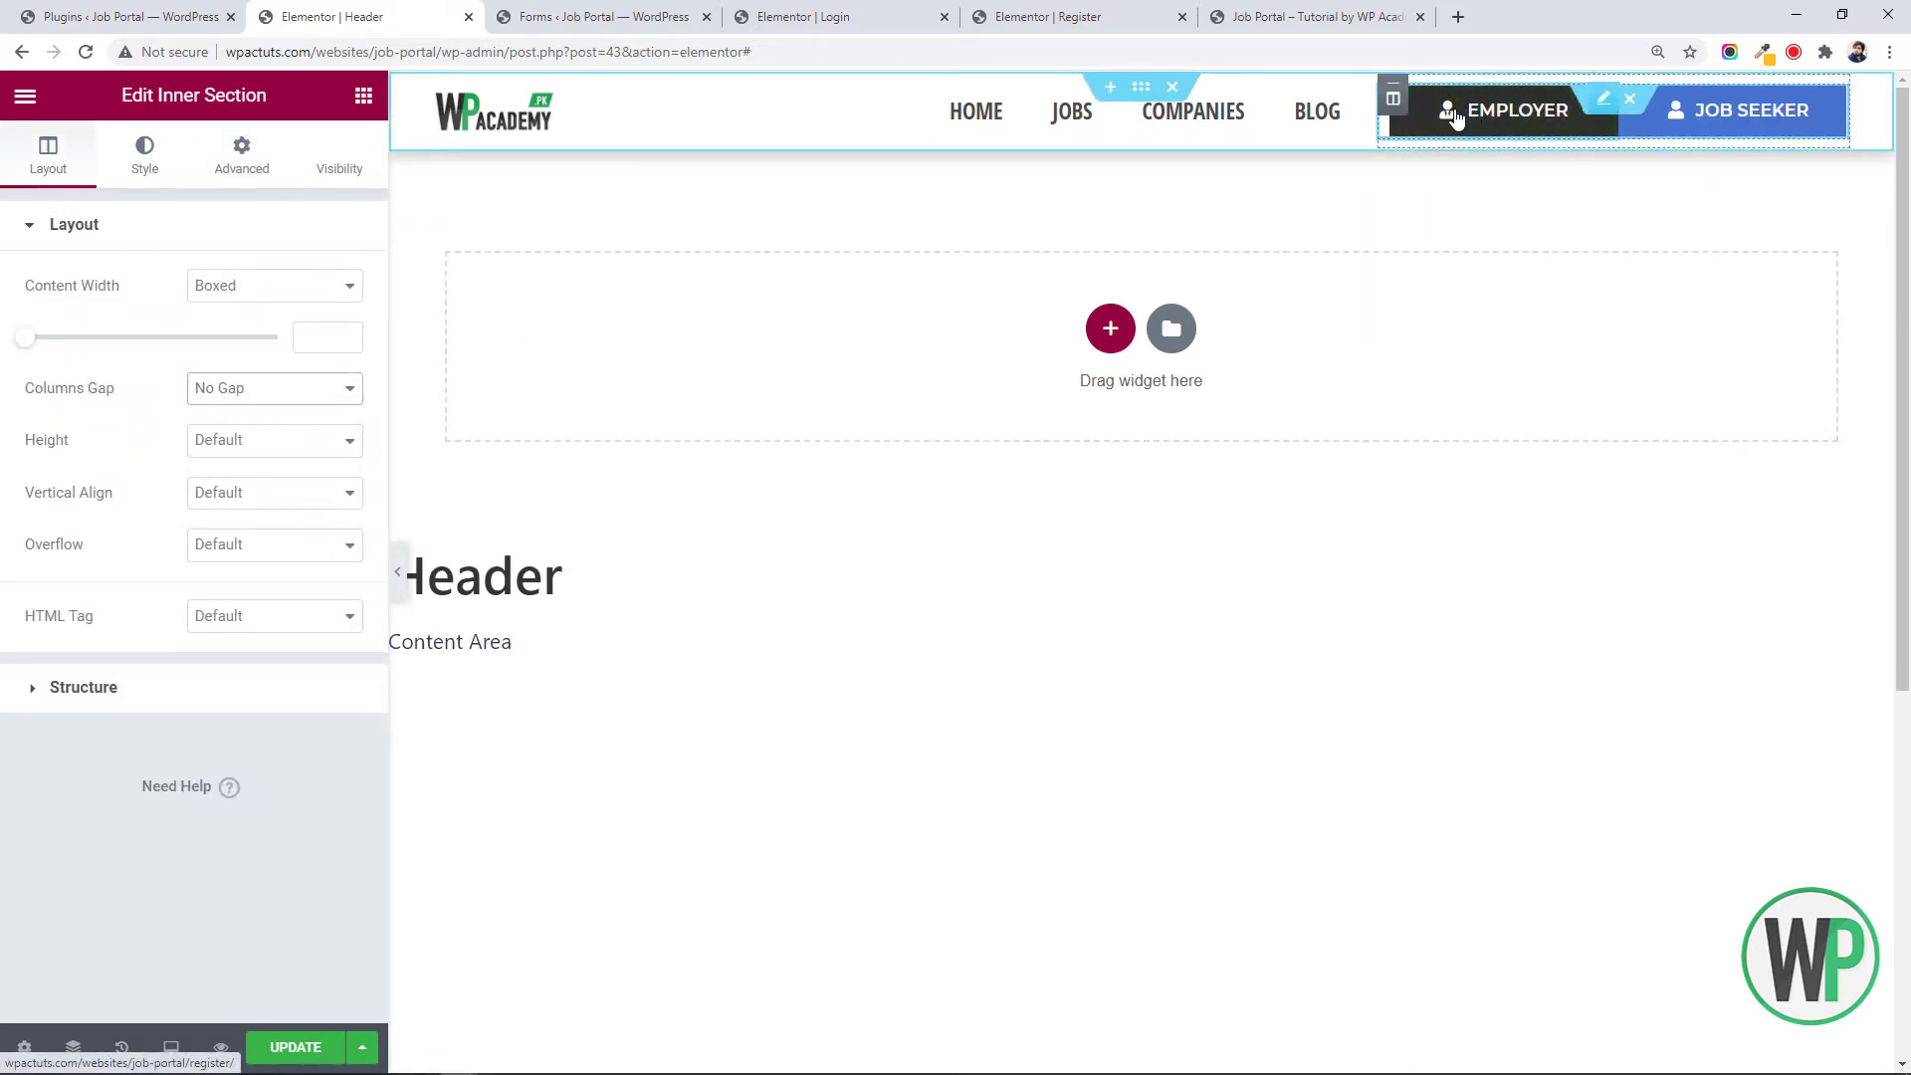
left_click_drag(1712, 111, 1543, 117)
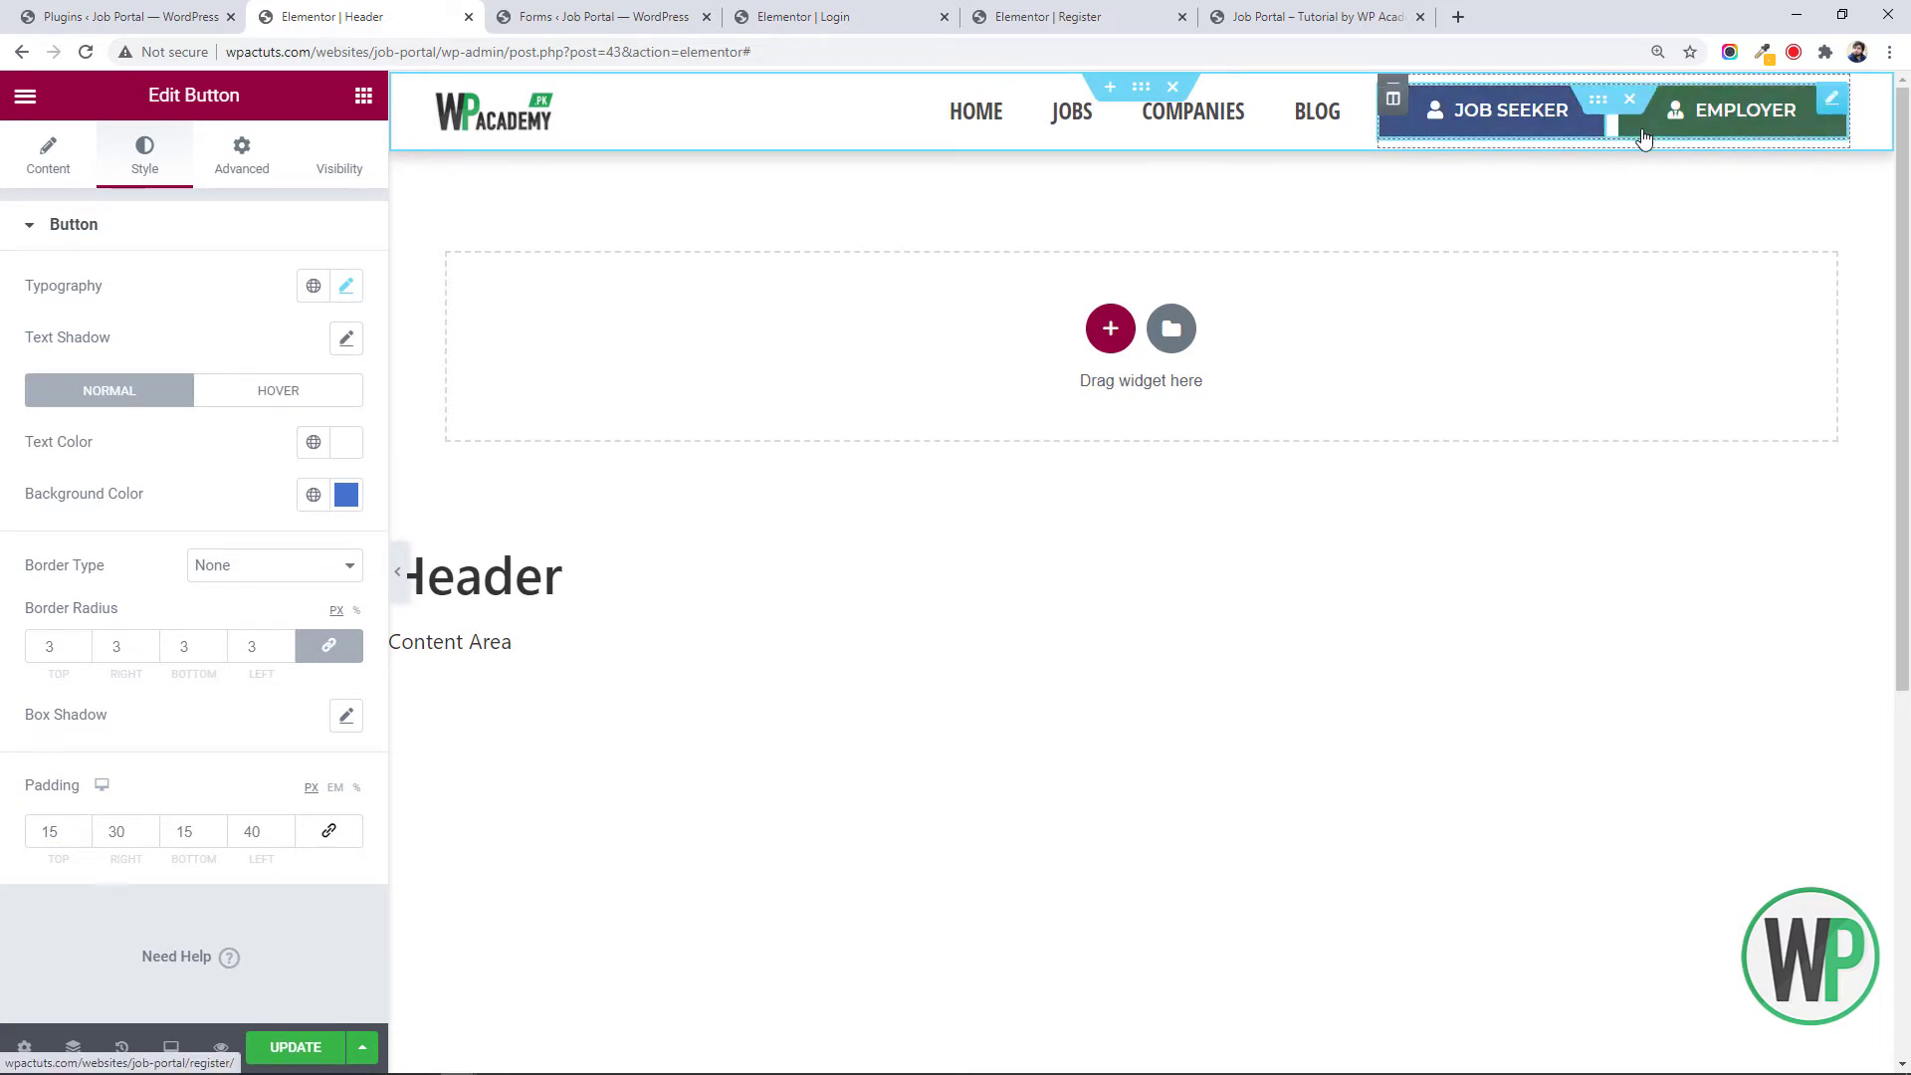
Enable visibility conditions on the inner section and limit its display to the Visitor (non logged User) role
right_click(1602, 108)
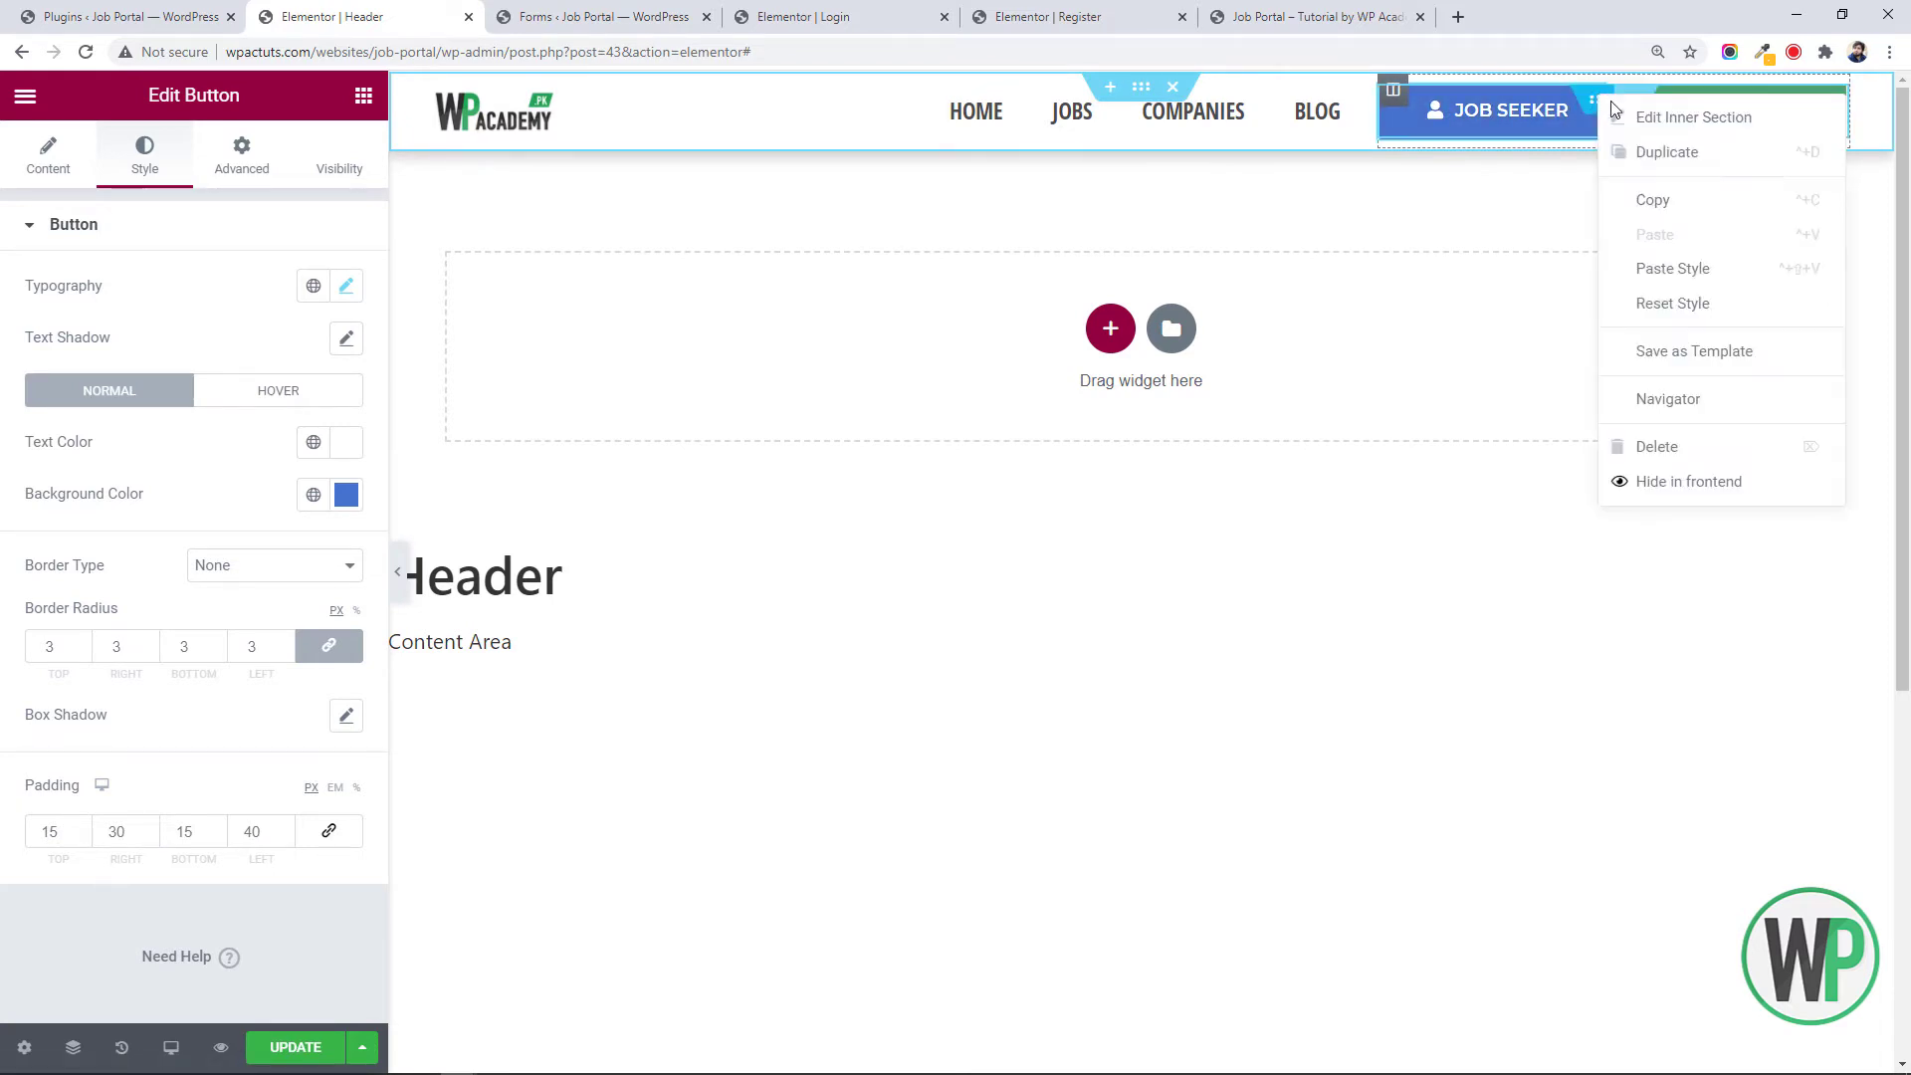
left_click(1625, 117)
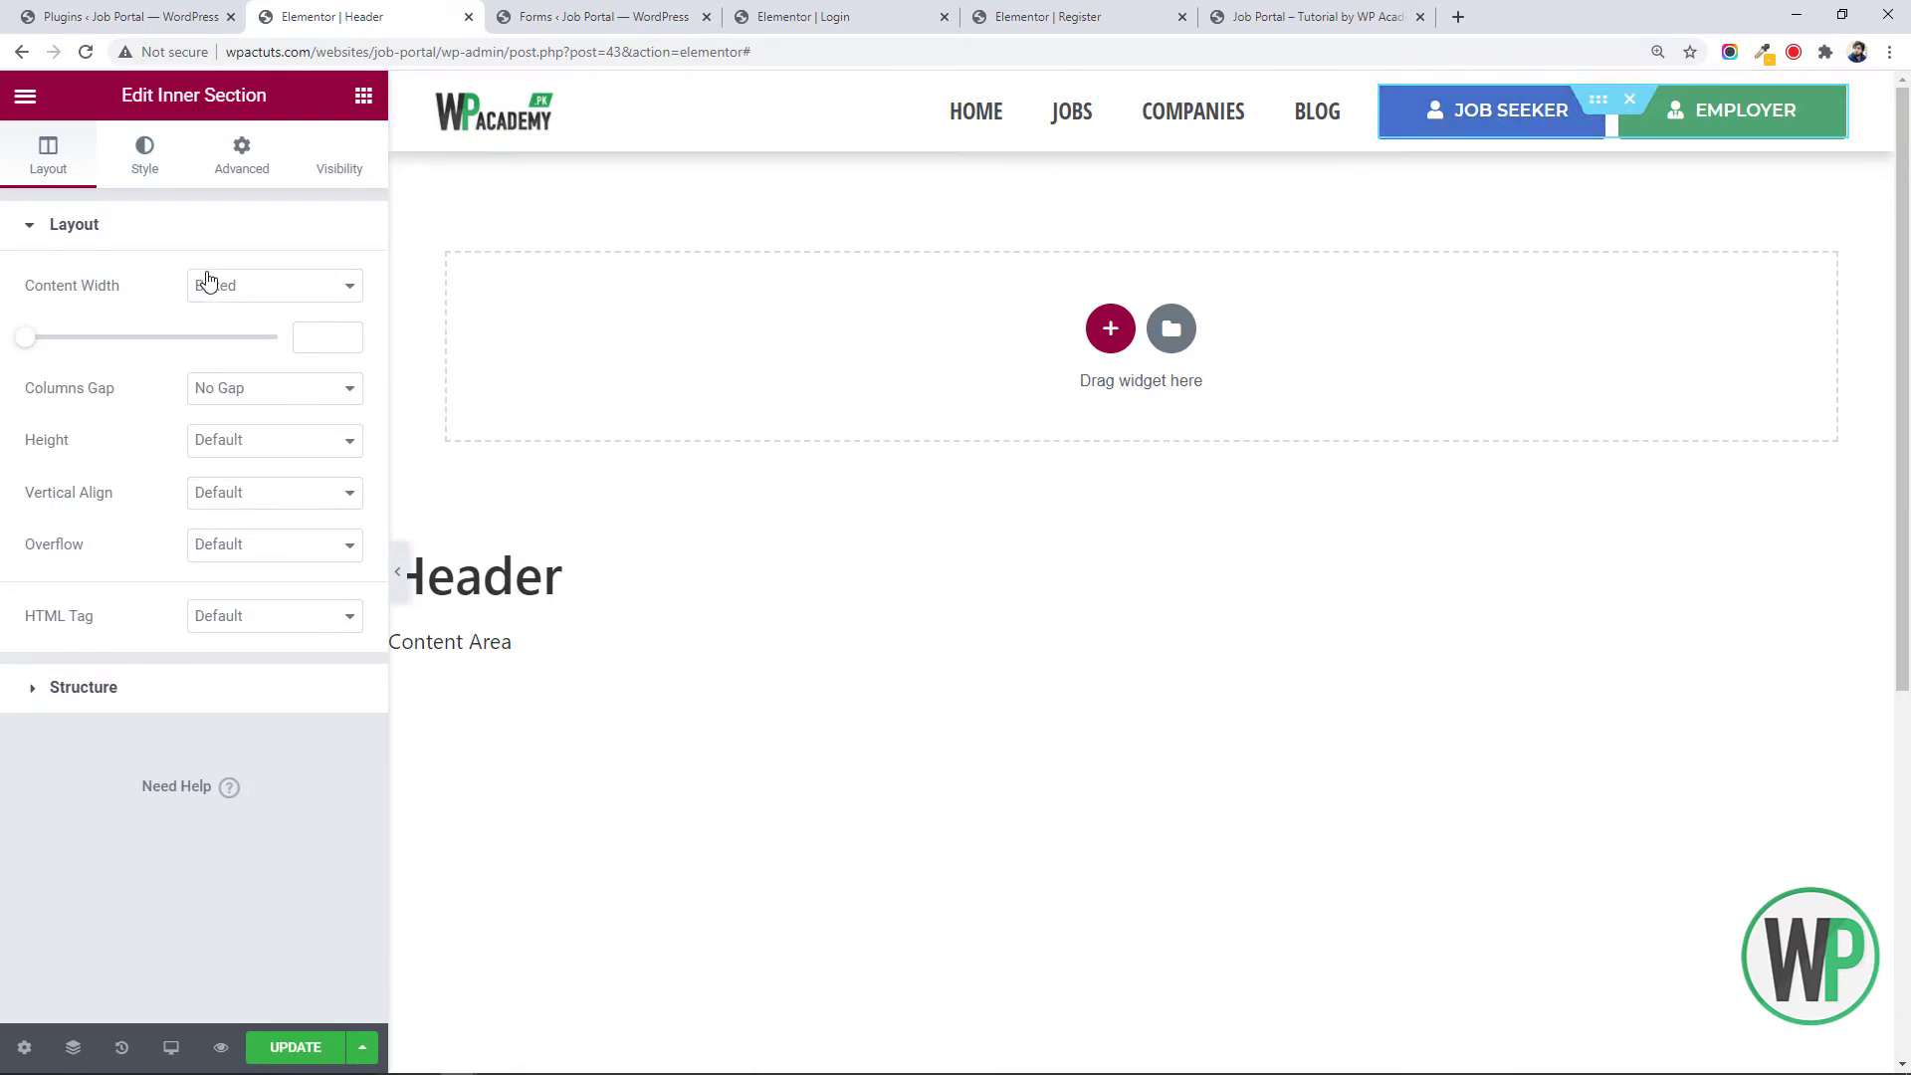
left_click(235, 171)
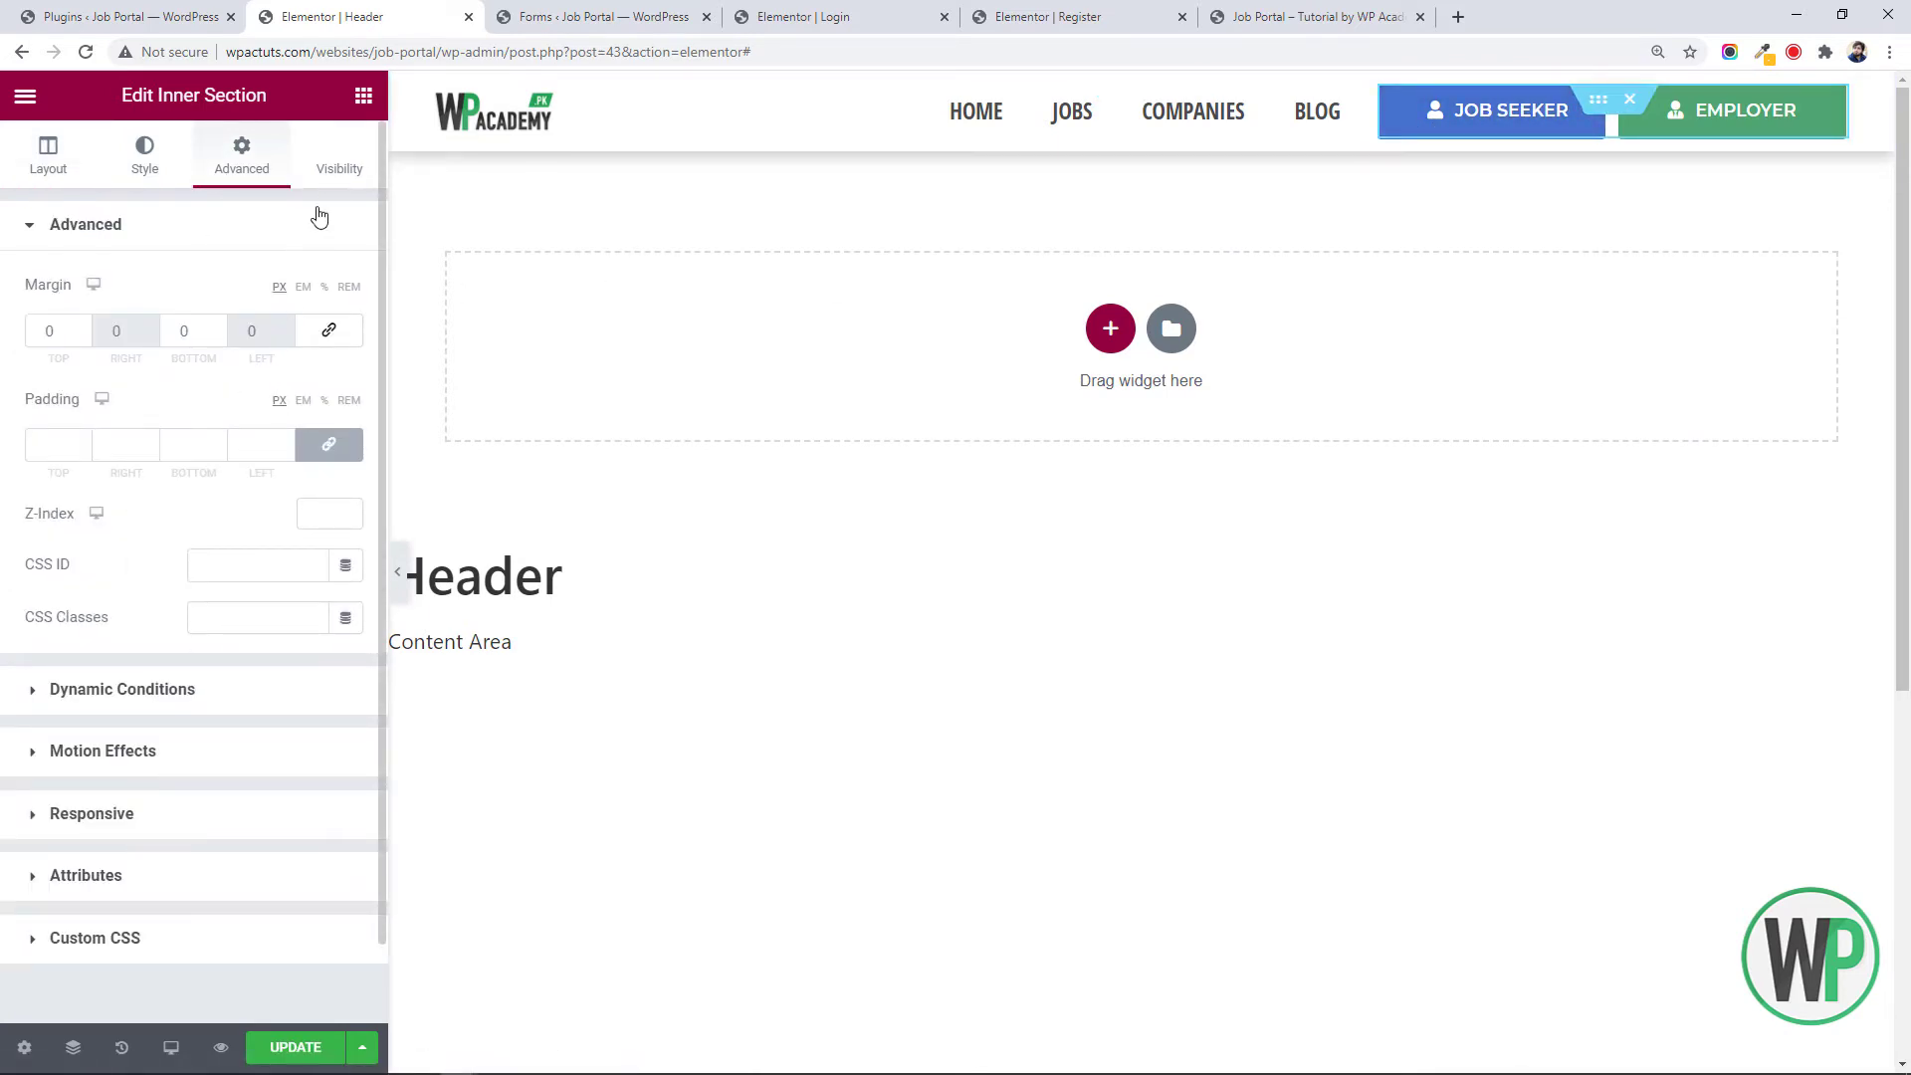
left_click(334, 172)
left_click(331, 295)
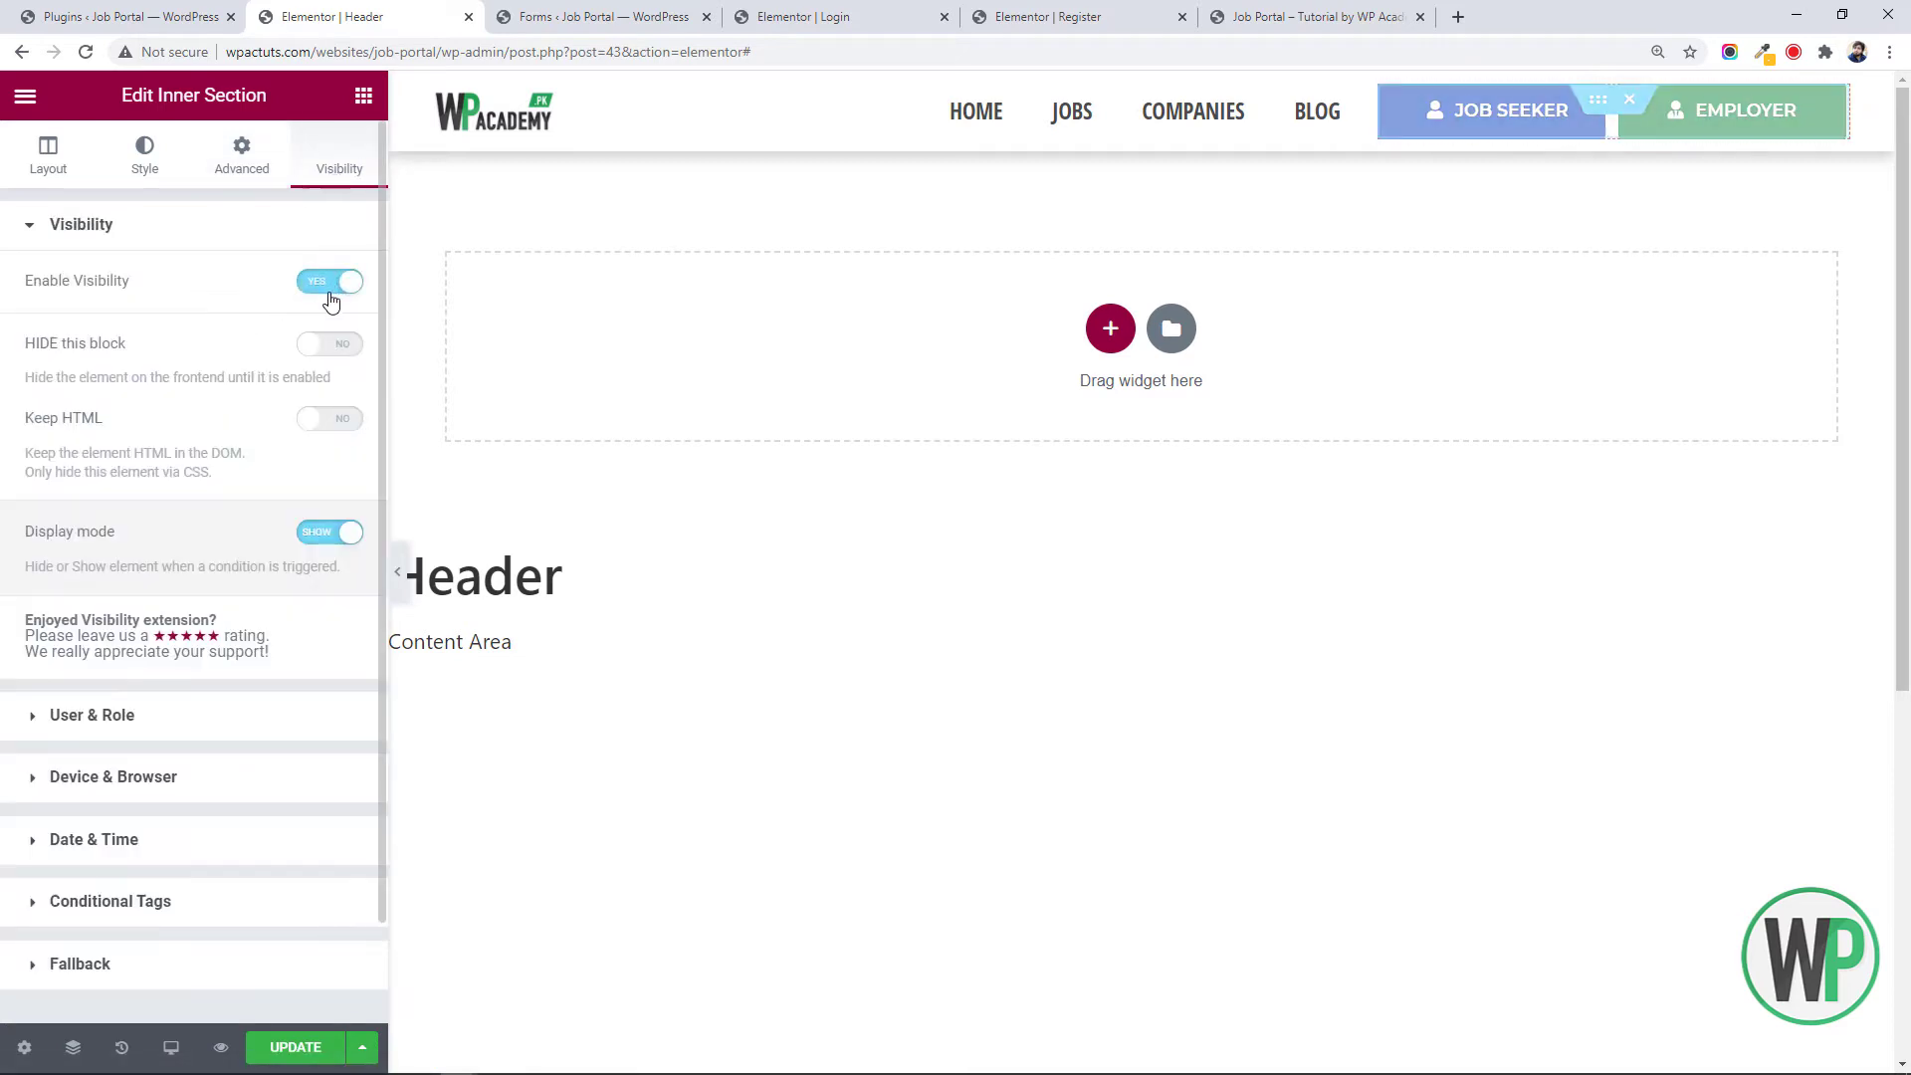
left_click(212, 737)
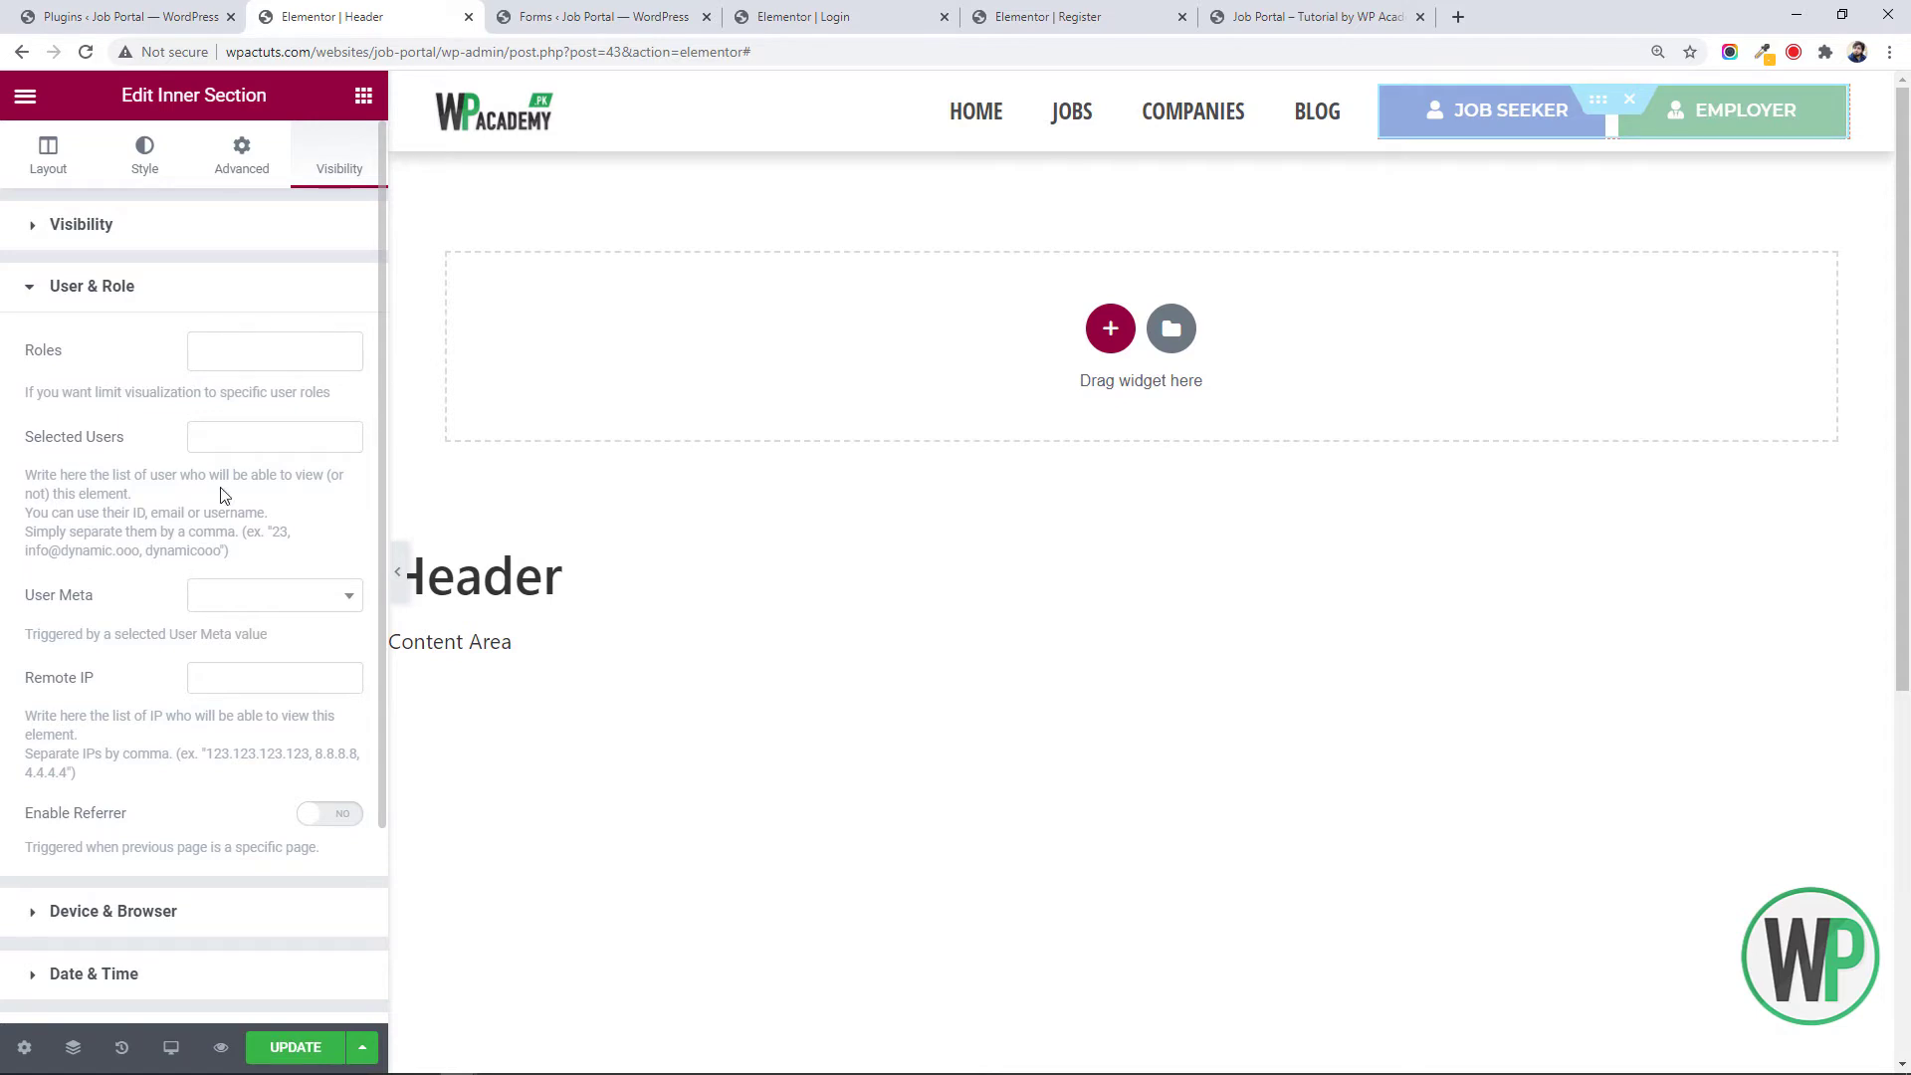
left_click(260, 362)
left_click(261, 384)
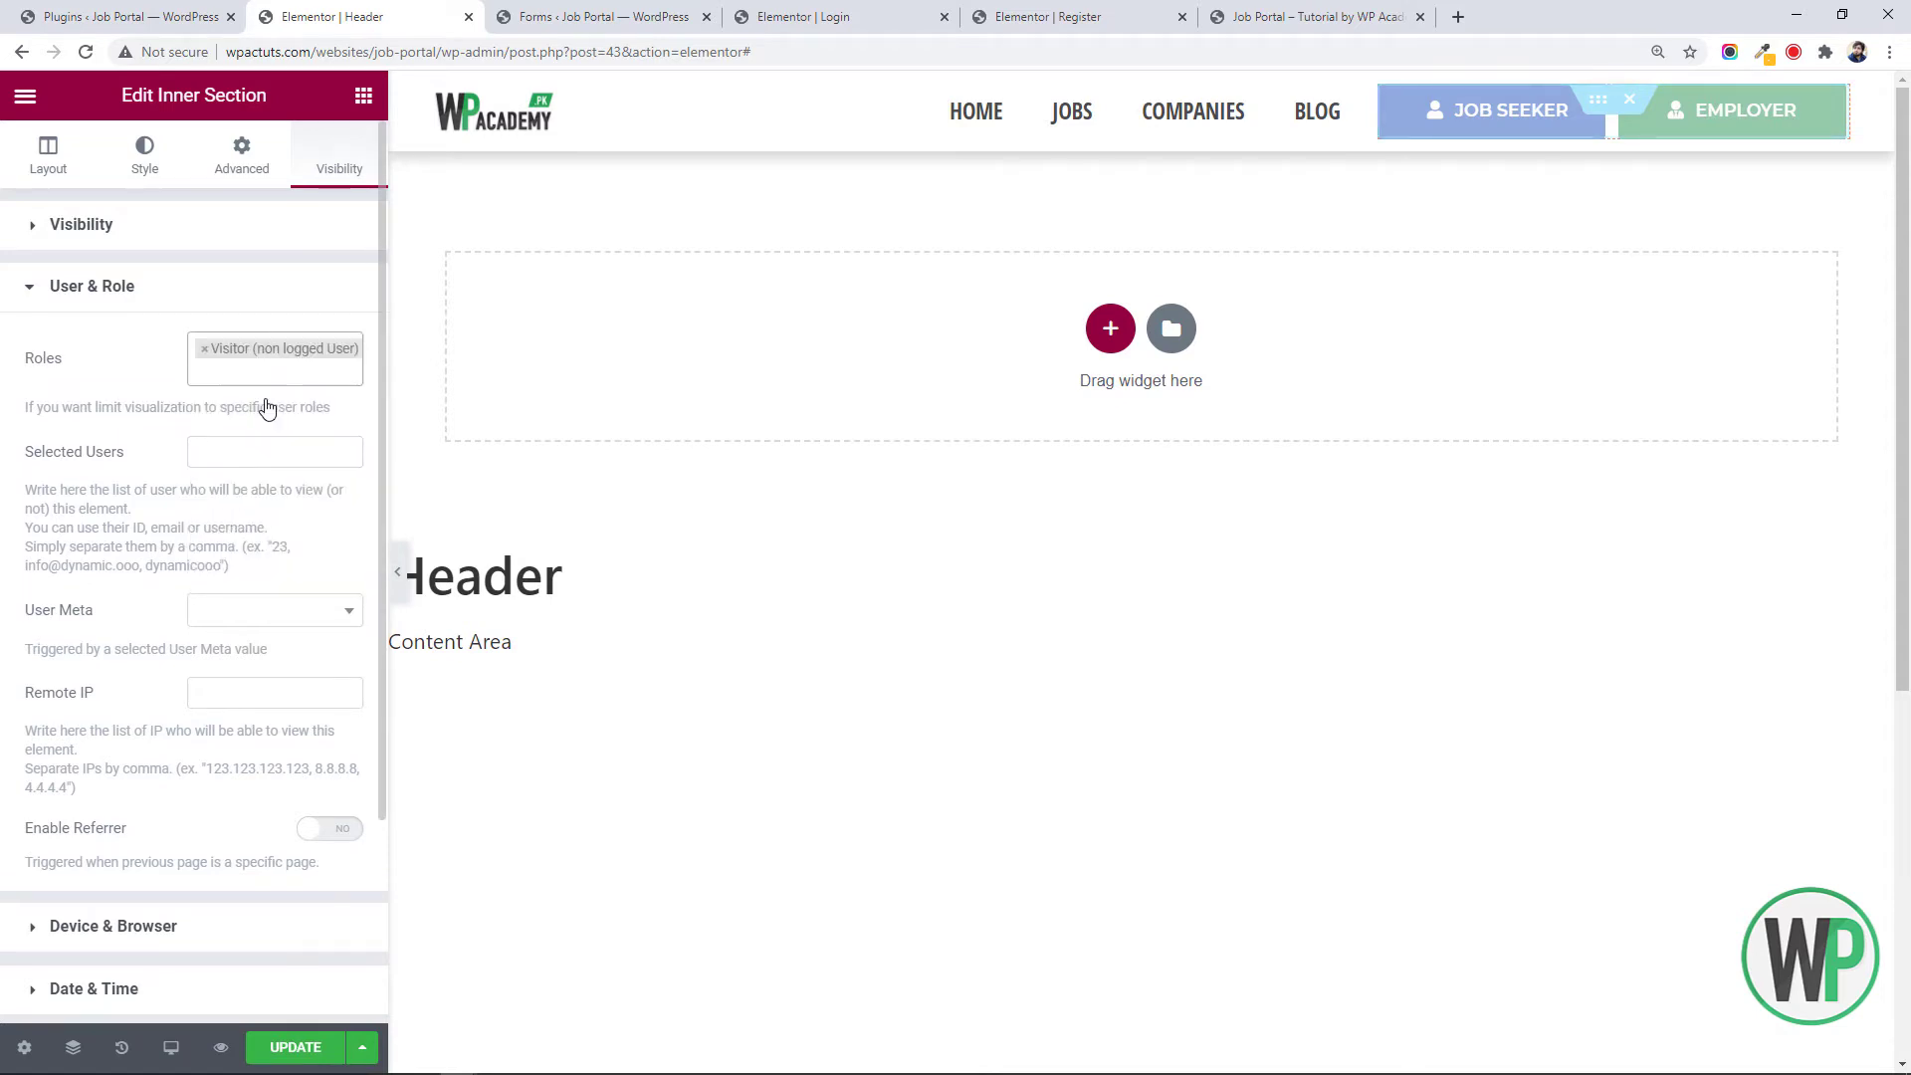
left_click(247, 239)
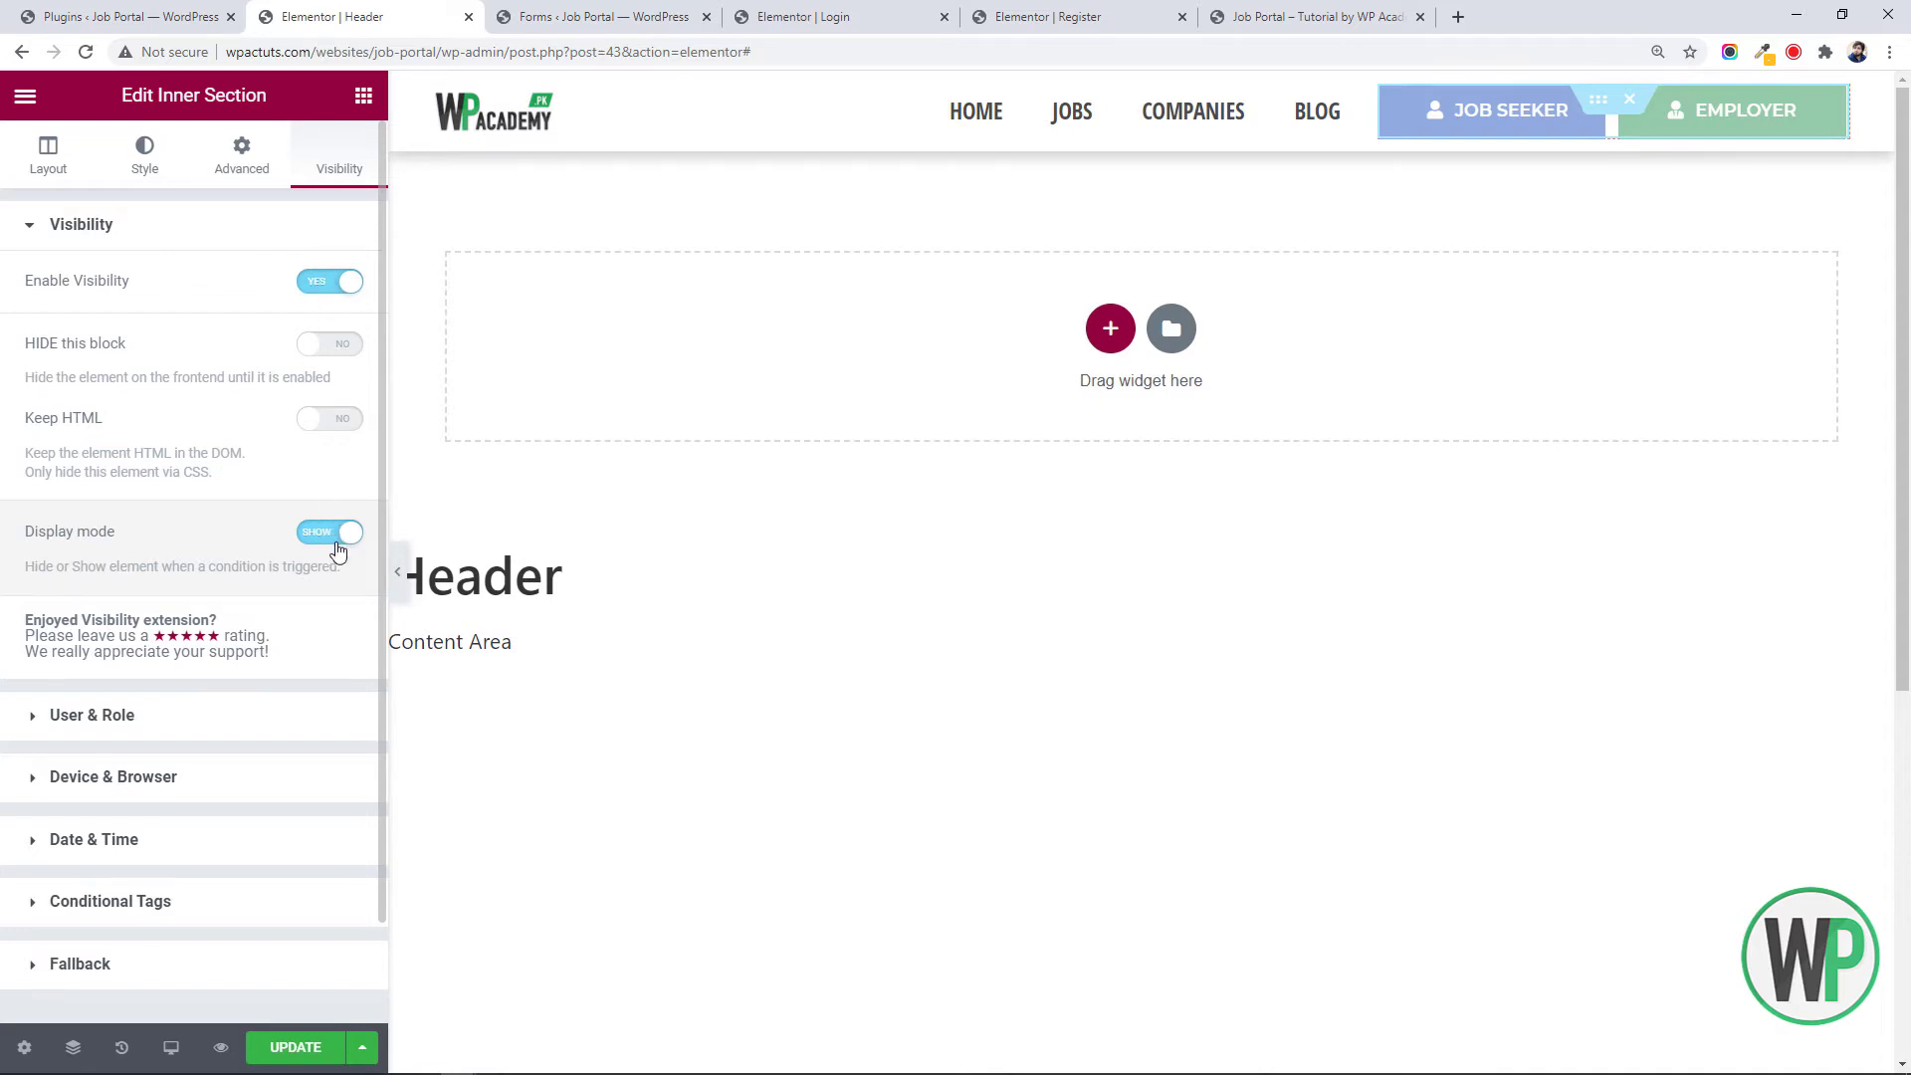
left_click(346, 716)
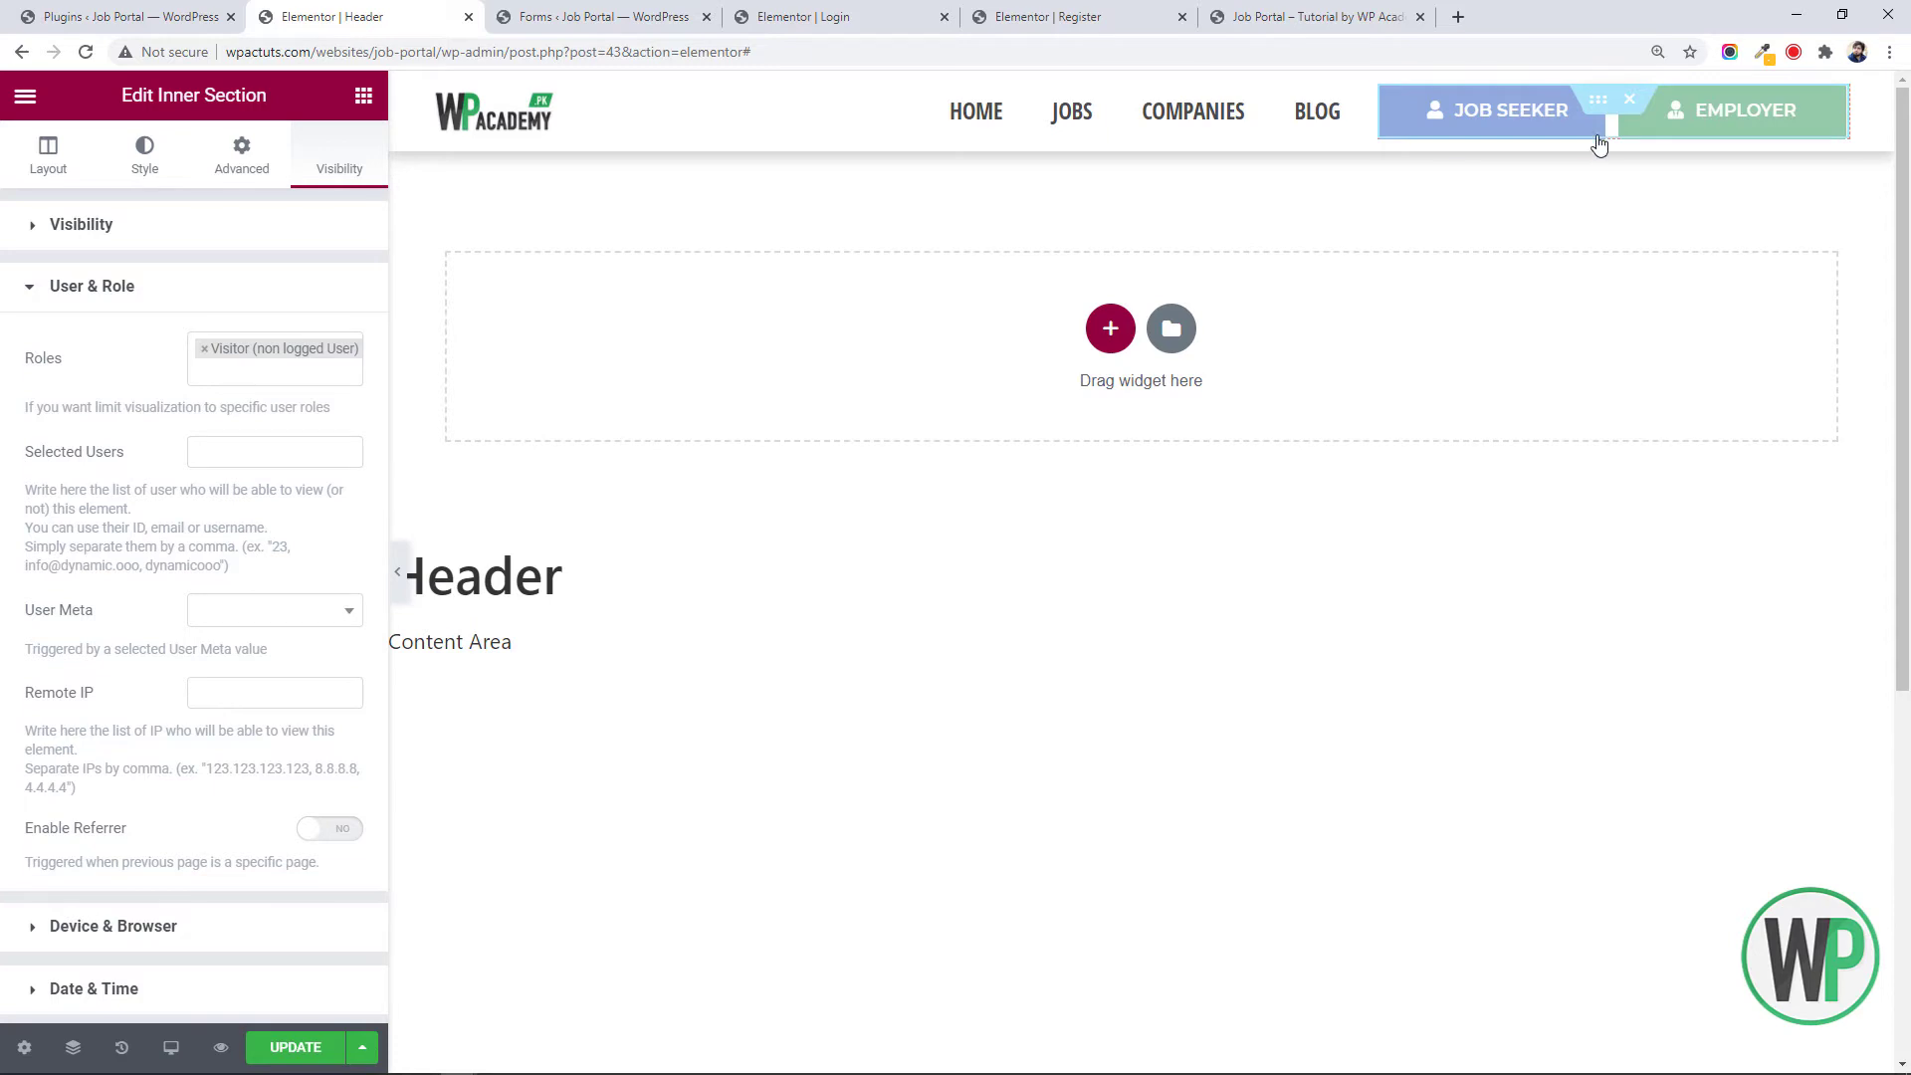
Duplicate the inner section that holds the Job Seeker and Employer buttons
right_click(1599, 100)
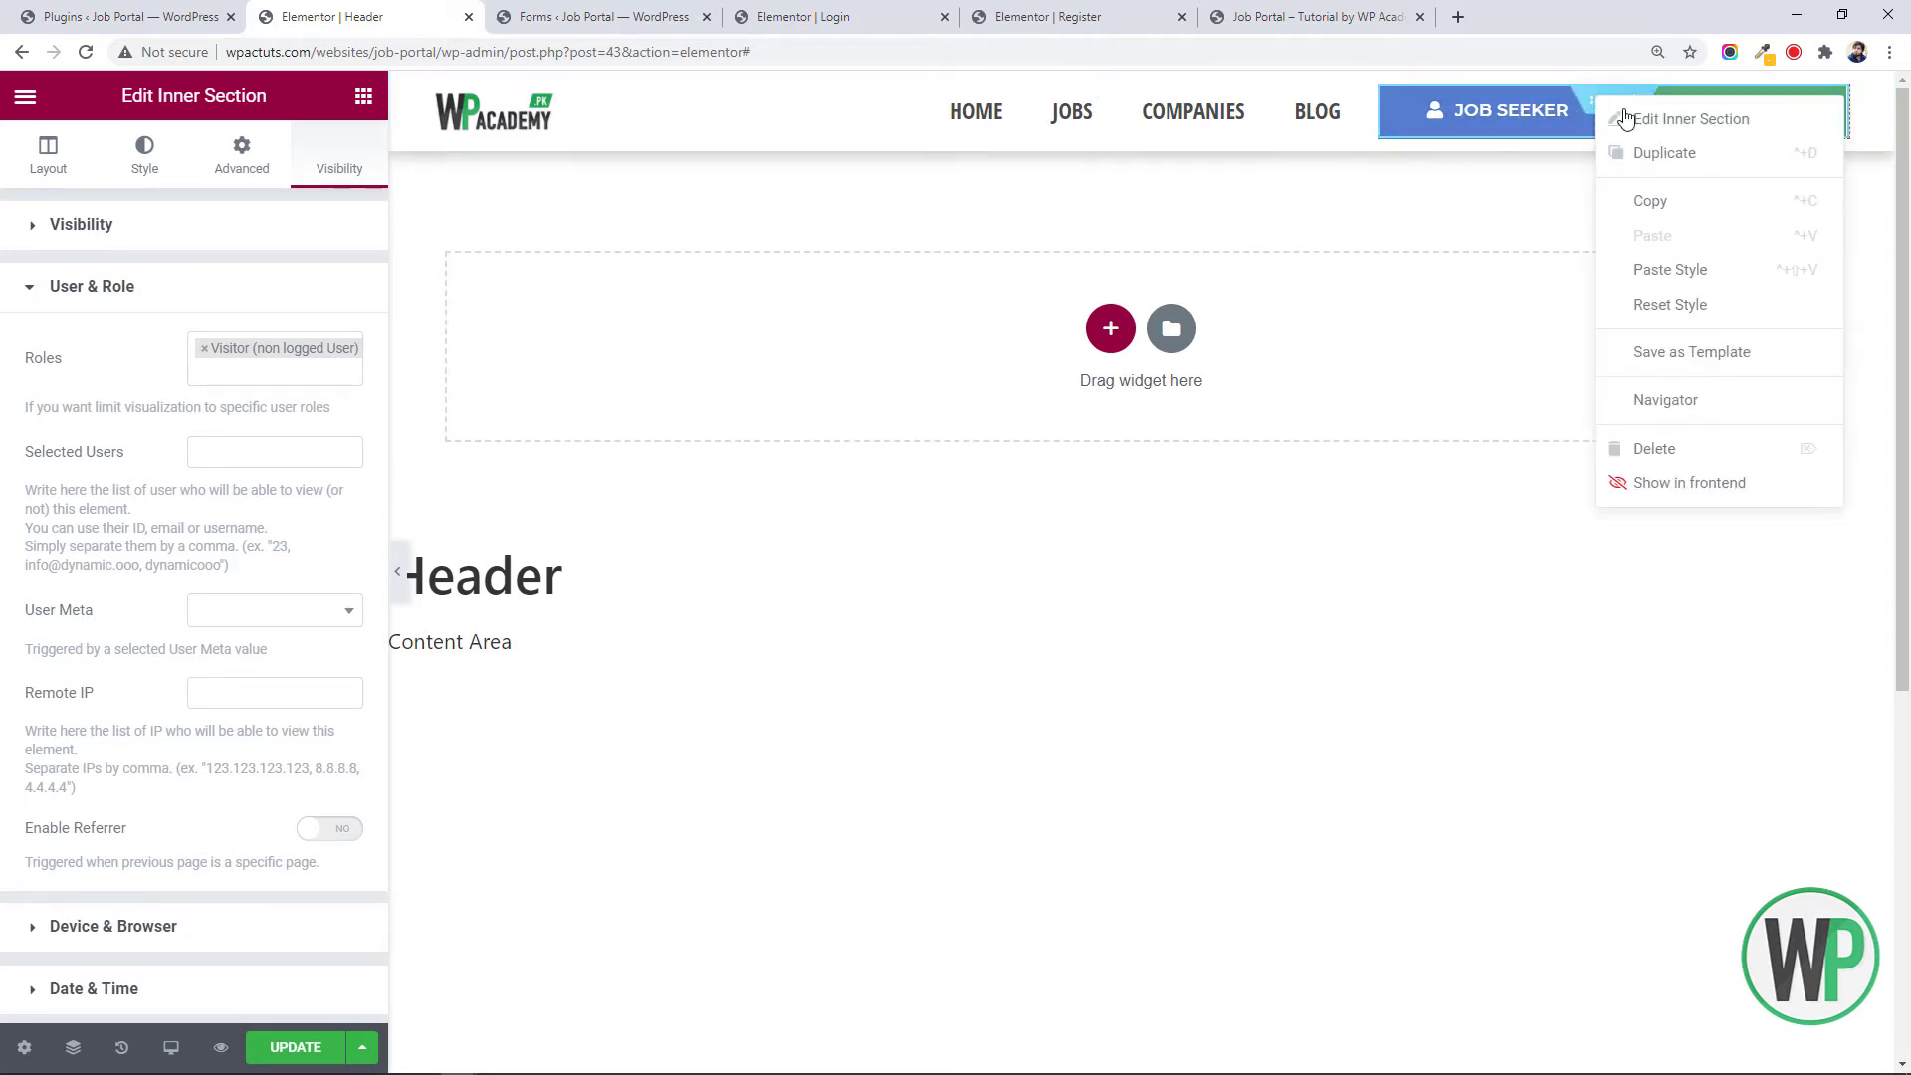
left_click(1679, 166)
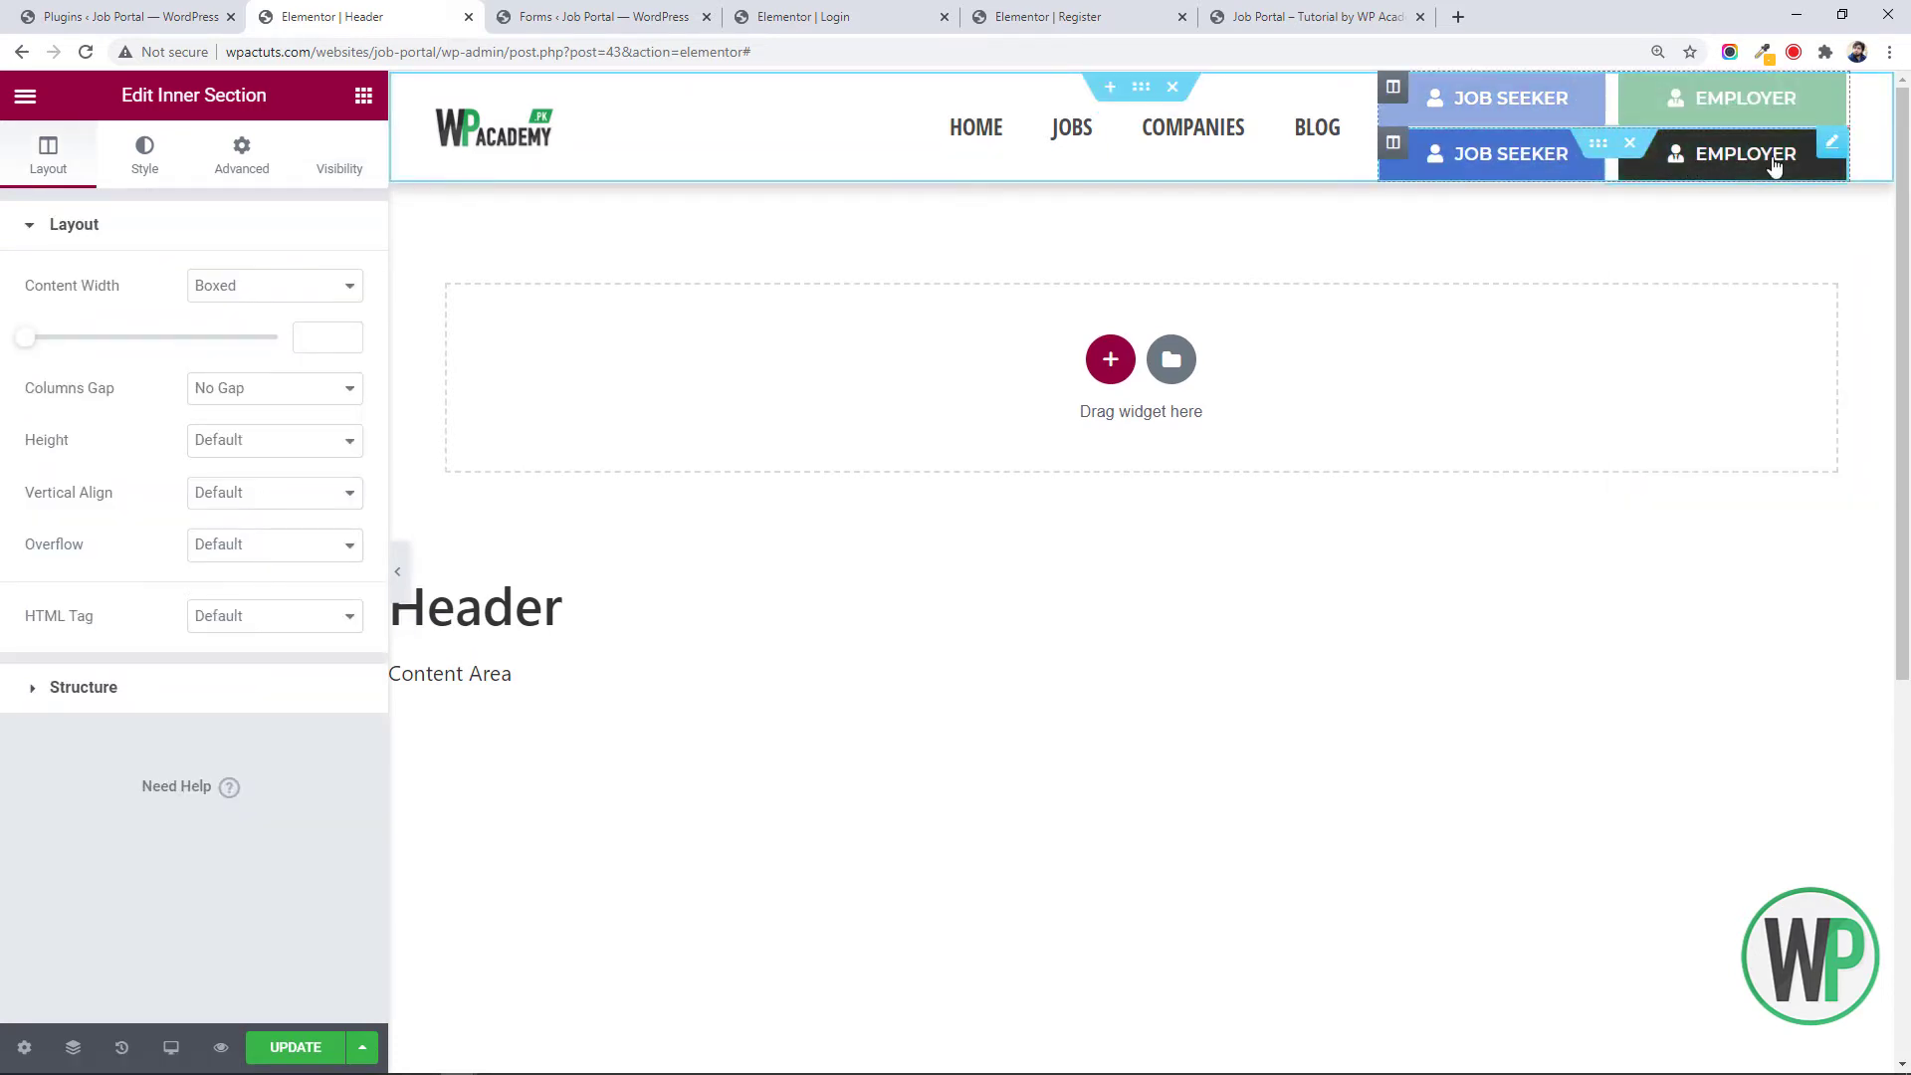
right_click(1837, 154)
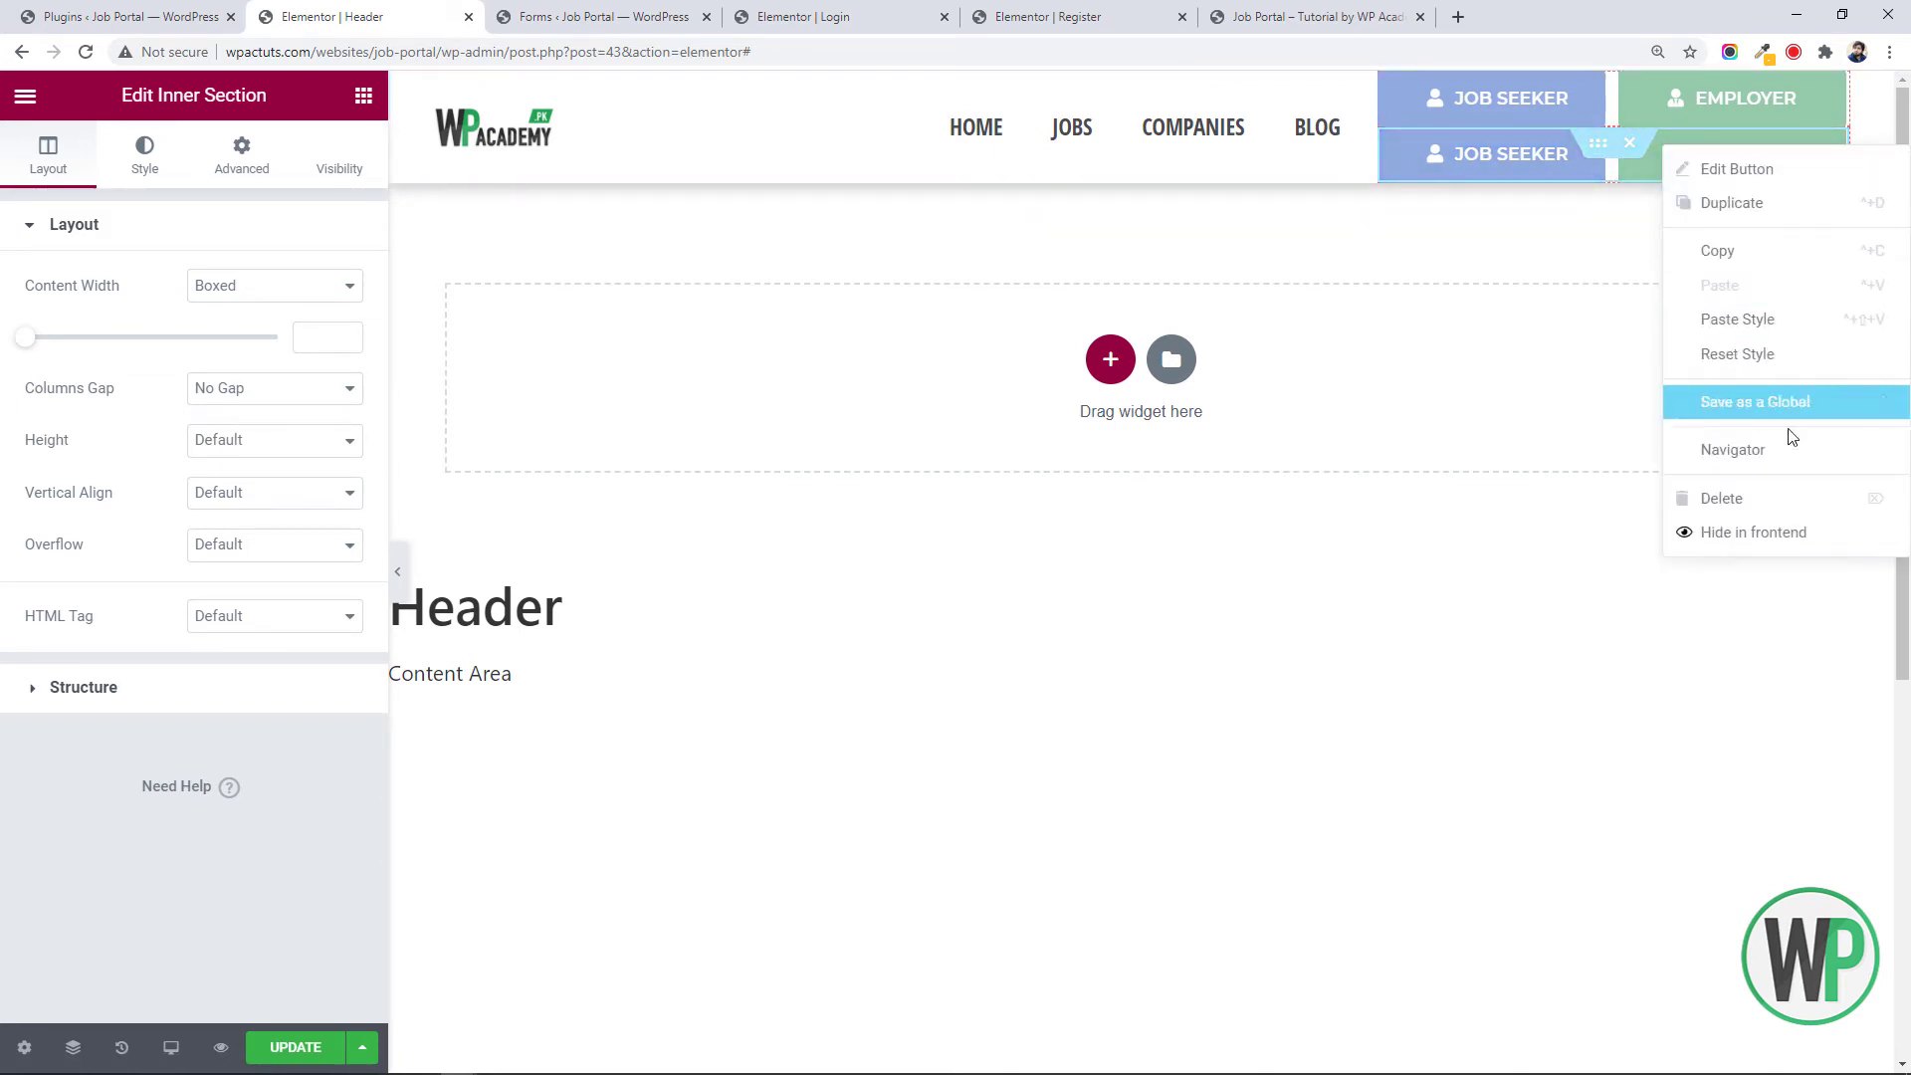
key("Escape")
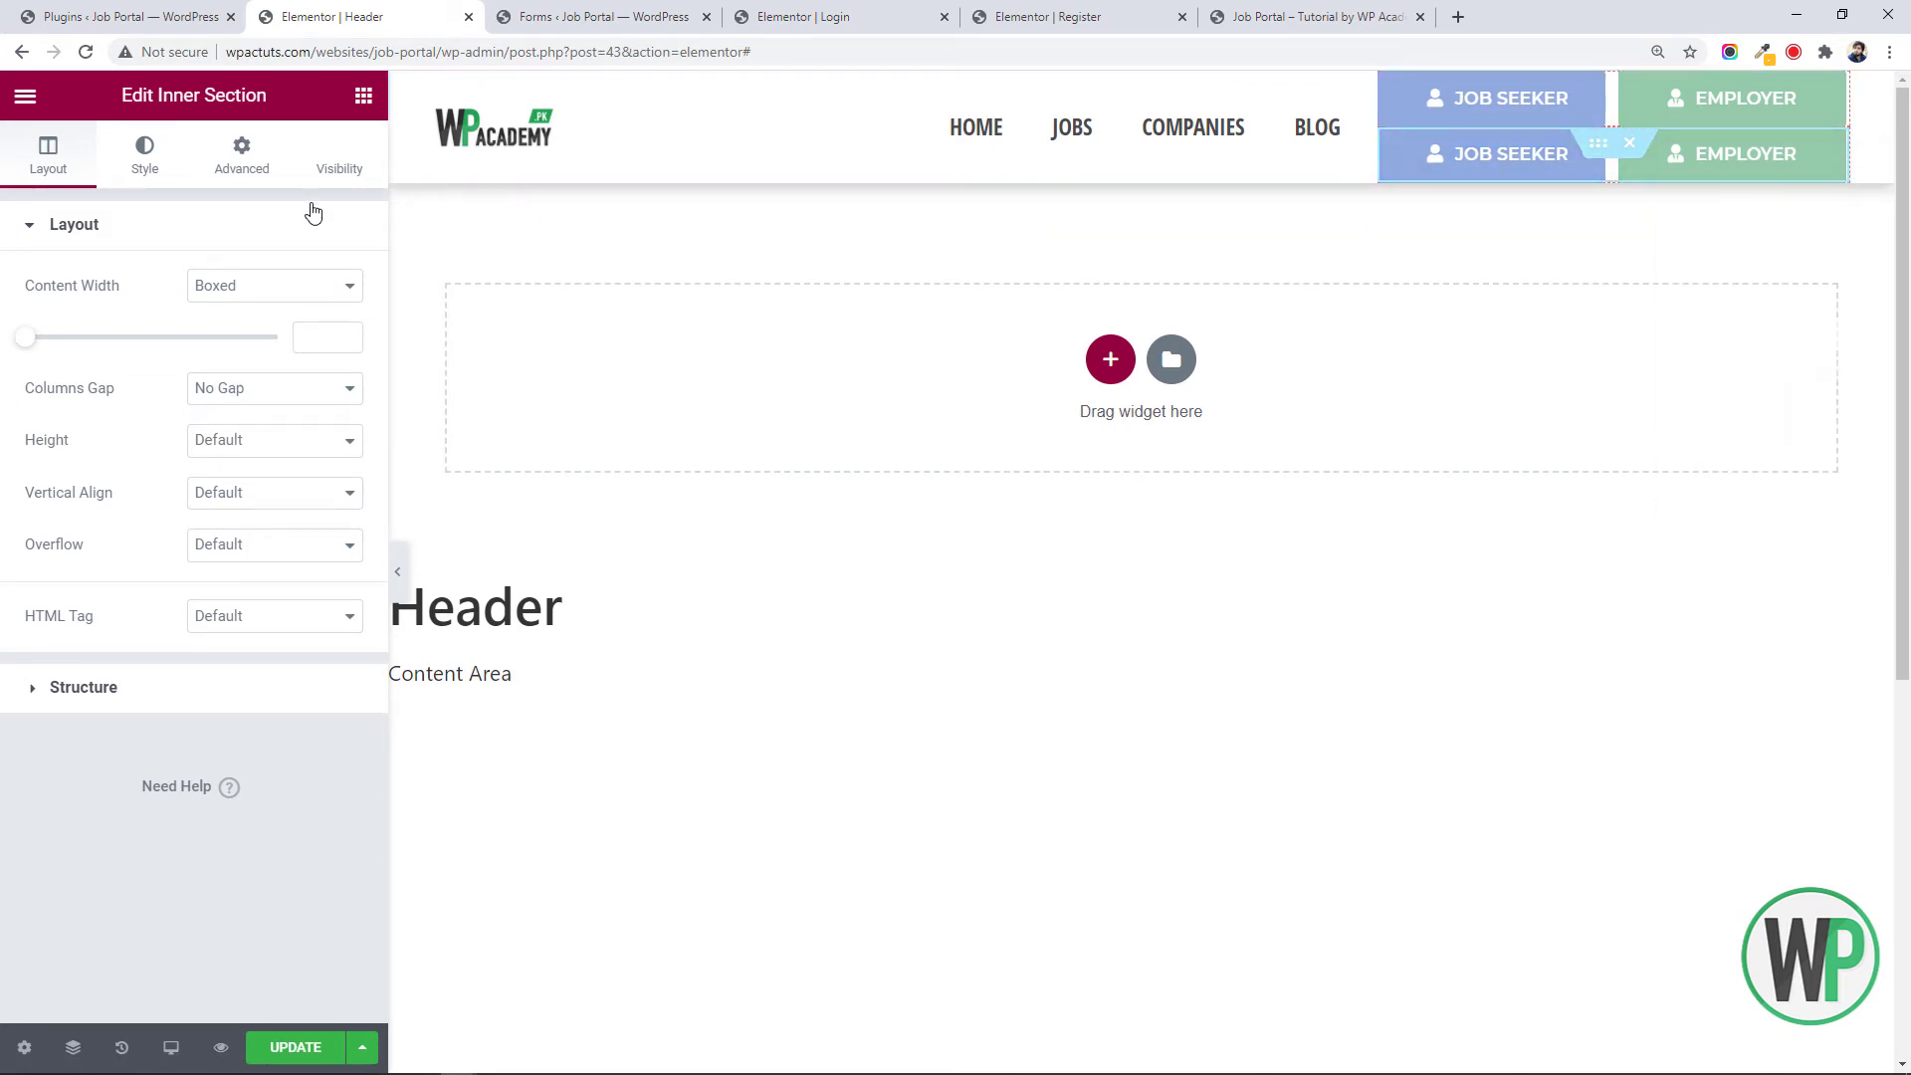
Replace the Visitor role in the duplicated inner section's visibility conditions with Subscriber
left_click(244, 169)
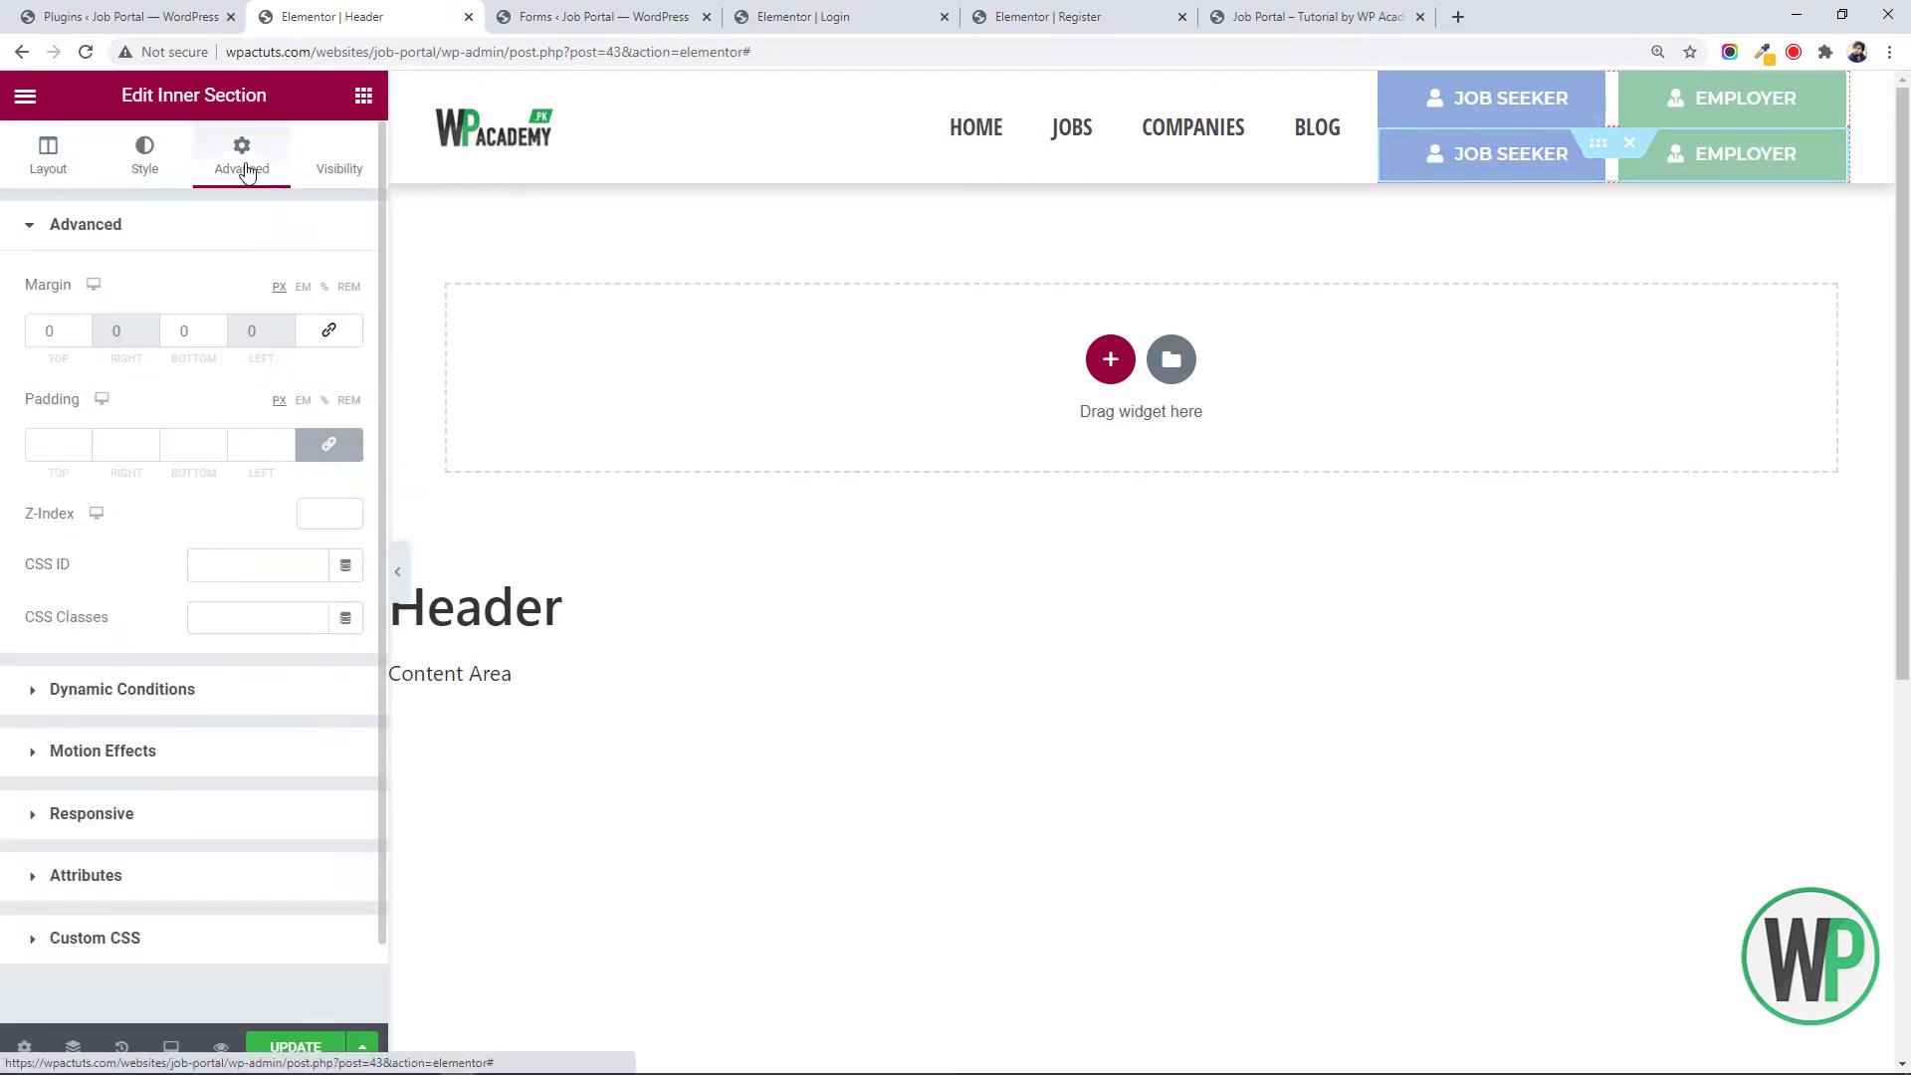
left_click(339, 171)
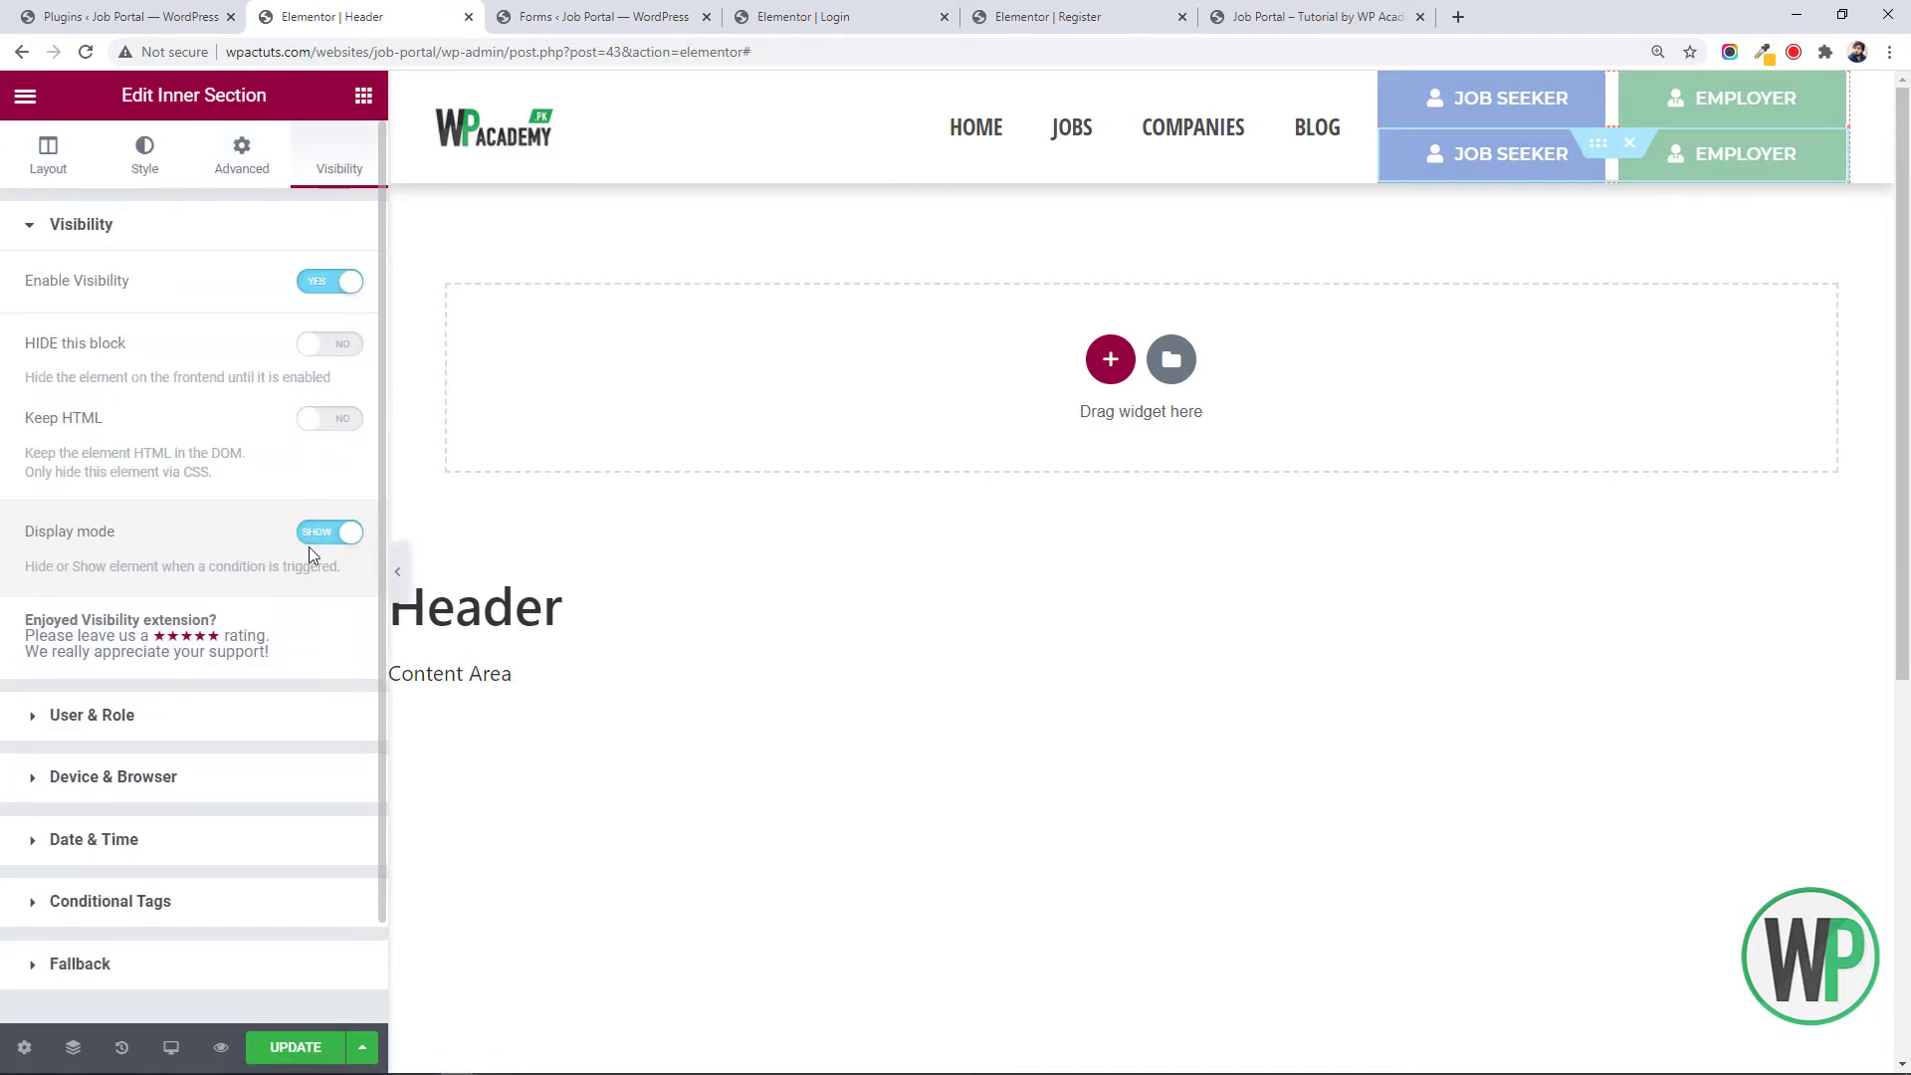
left_click(286, 717)
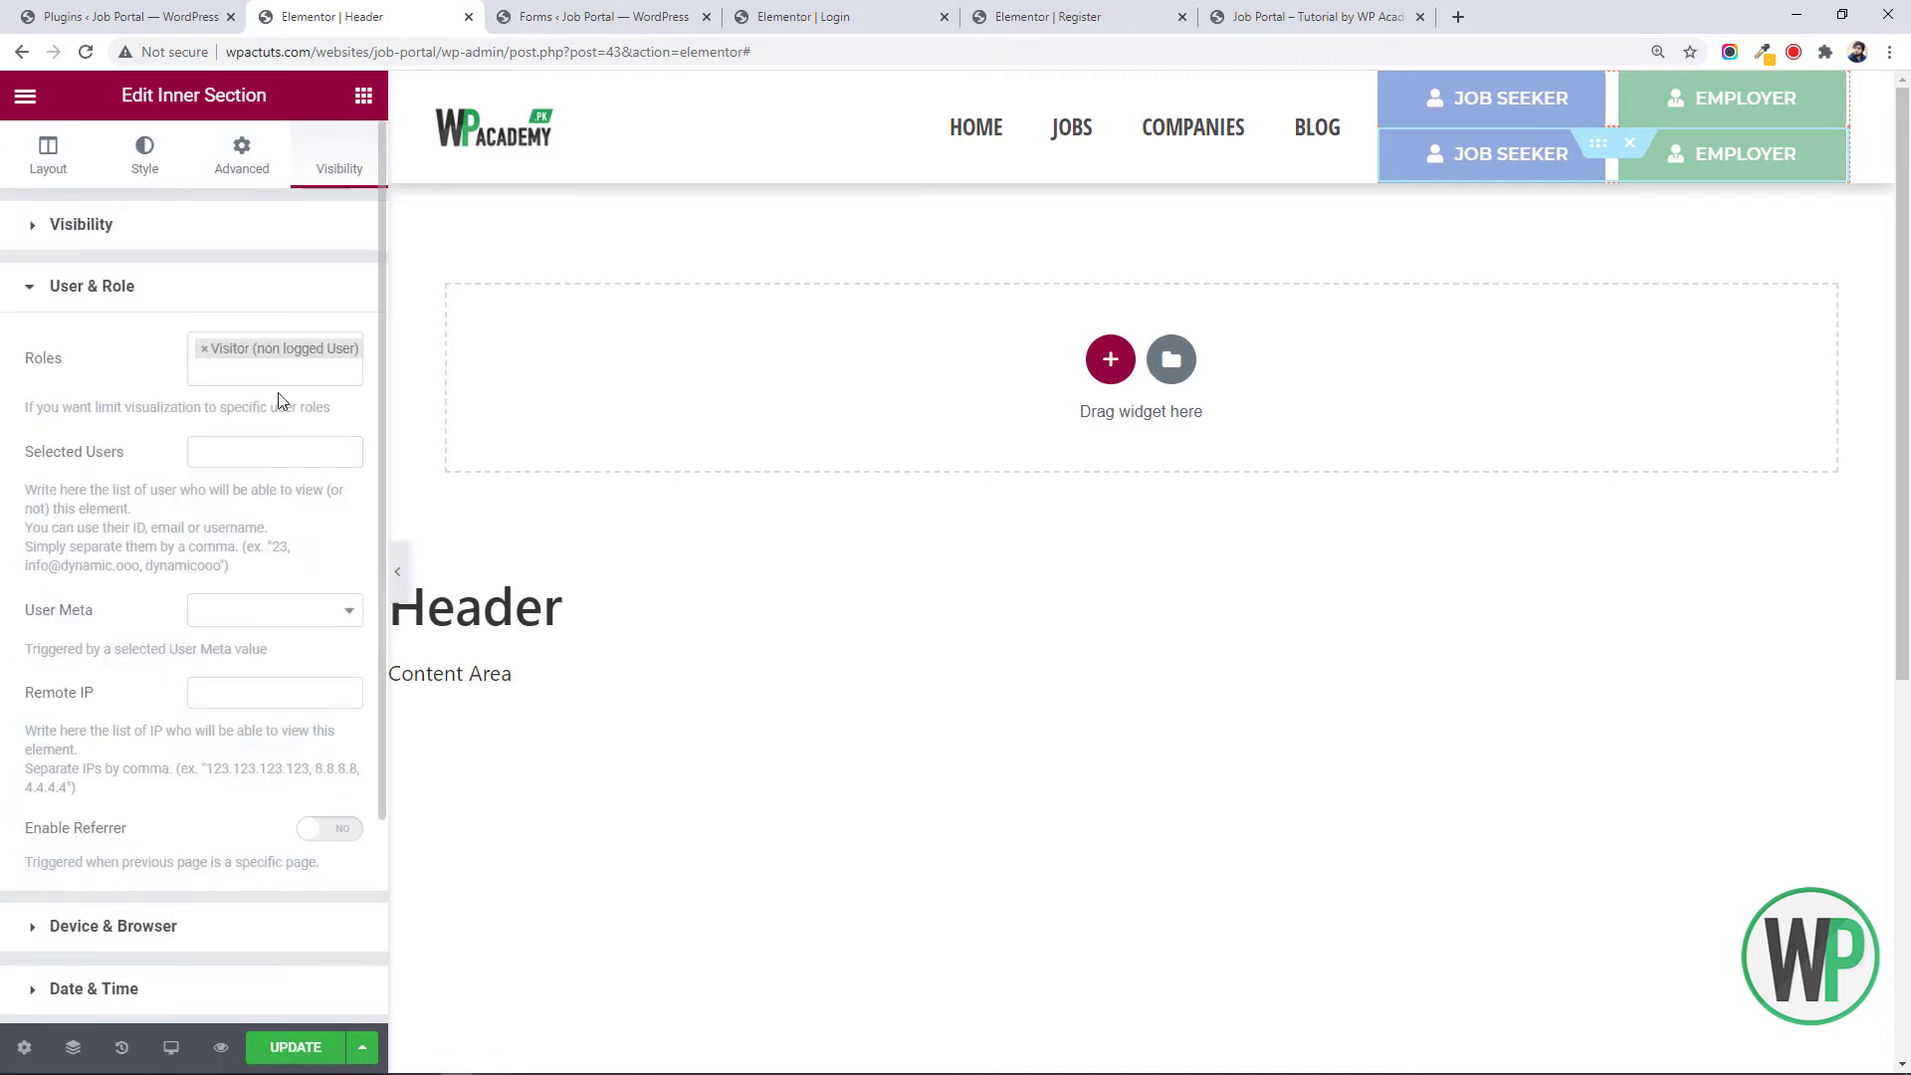
left_click(211, 357)
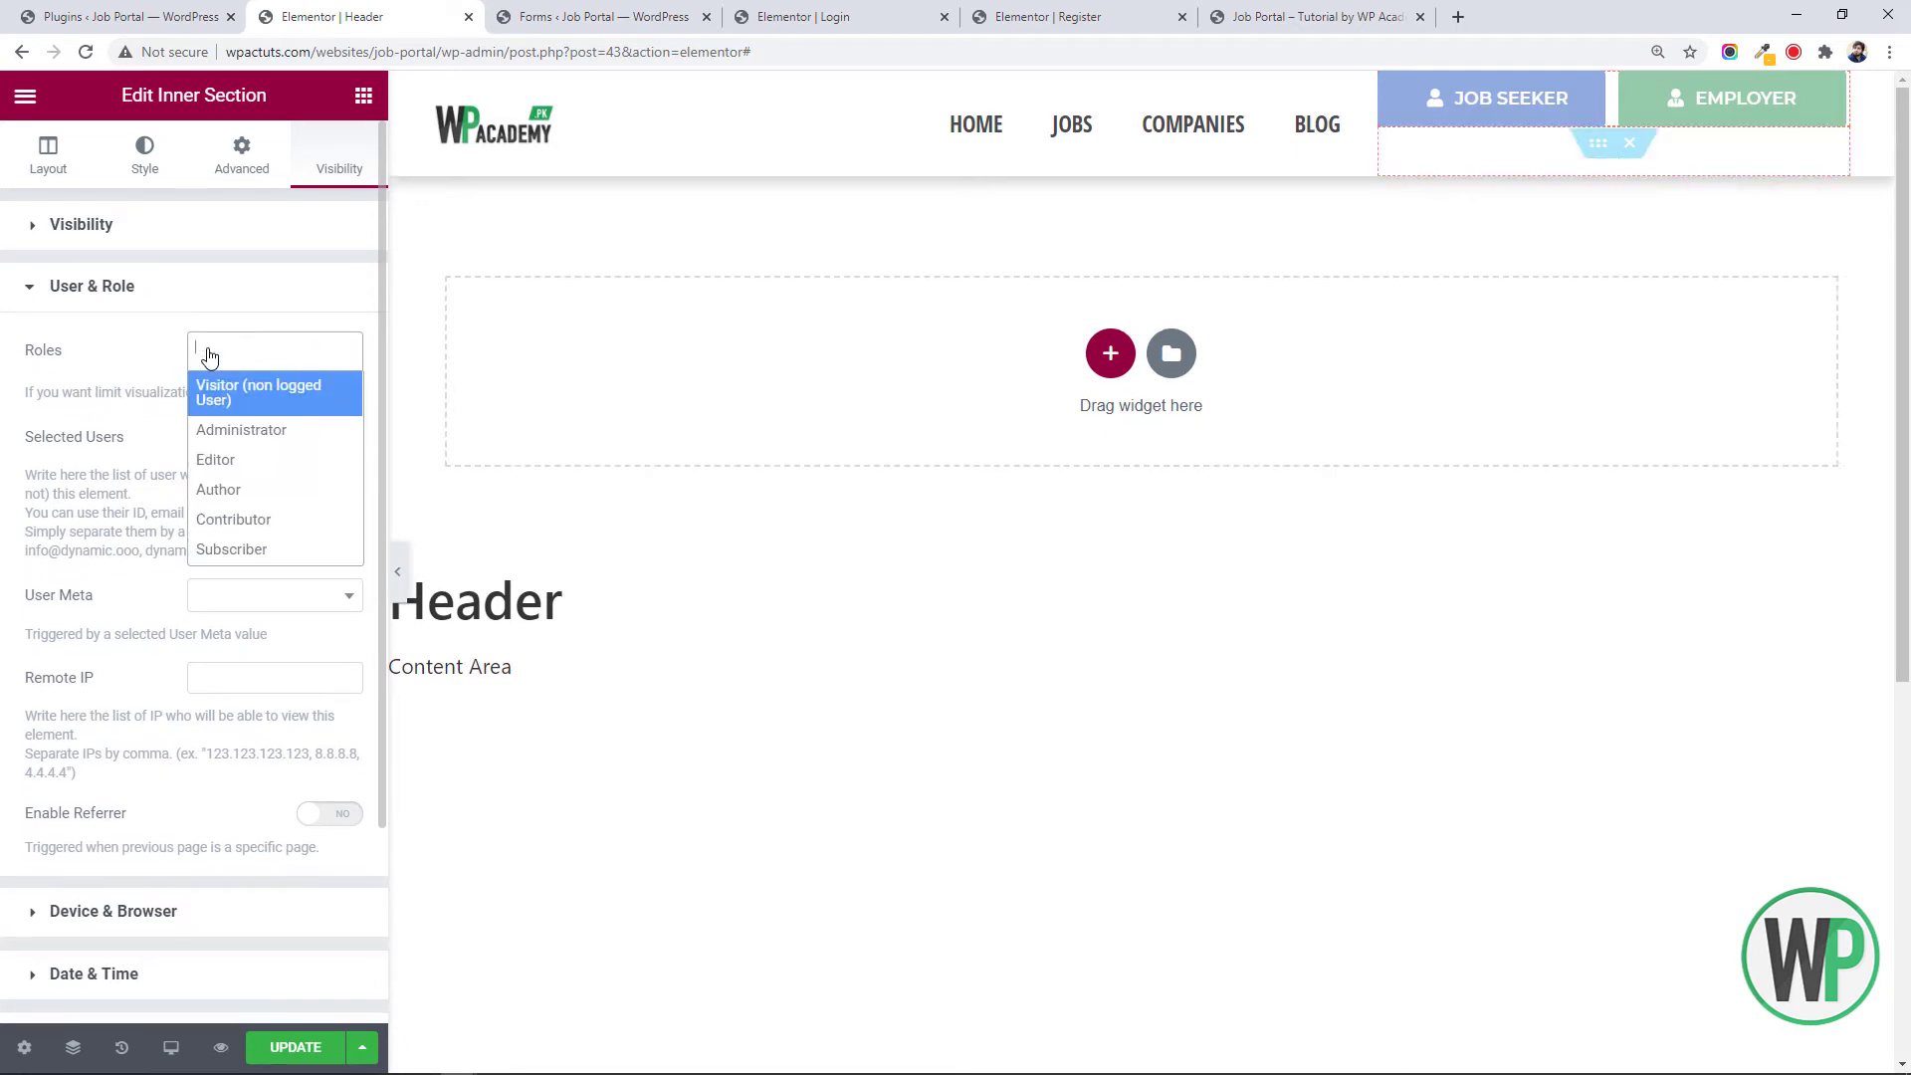
left_click(222, 350)
left_click(222, 349)
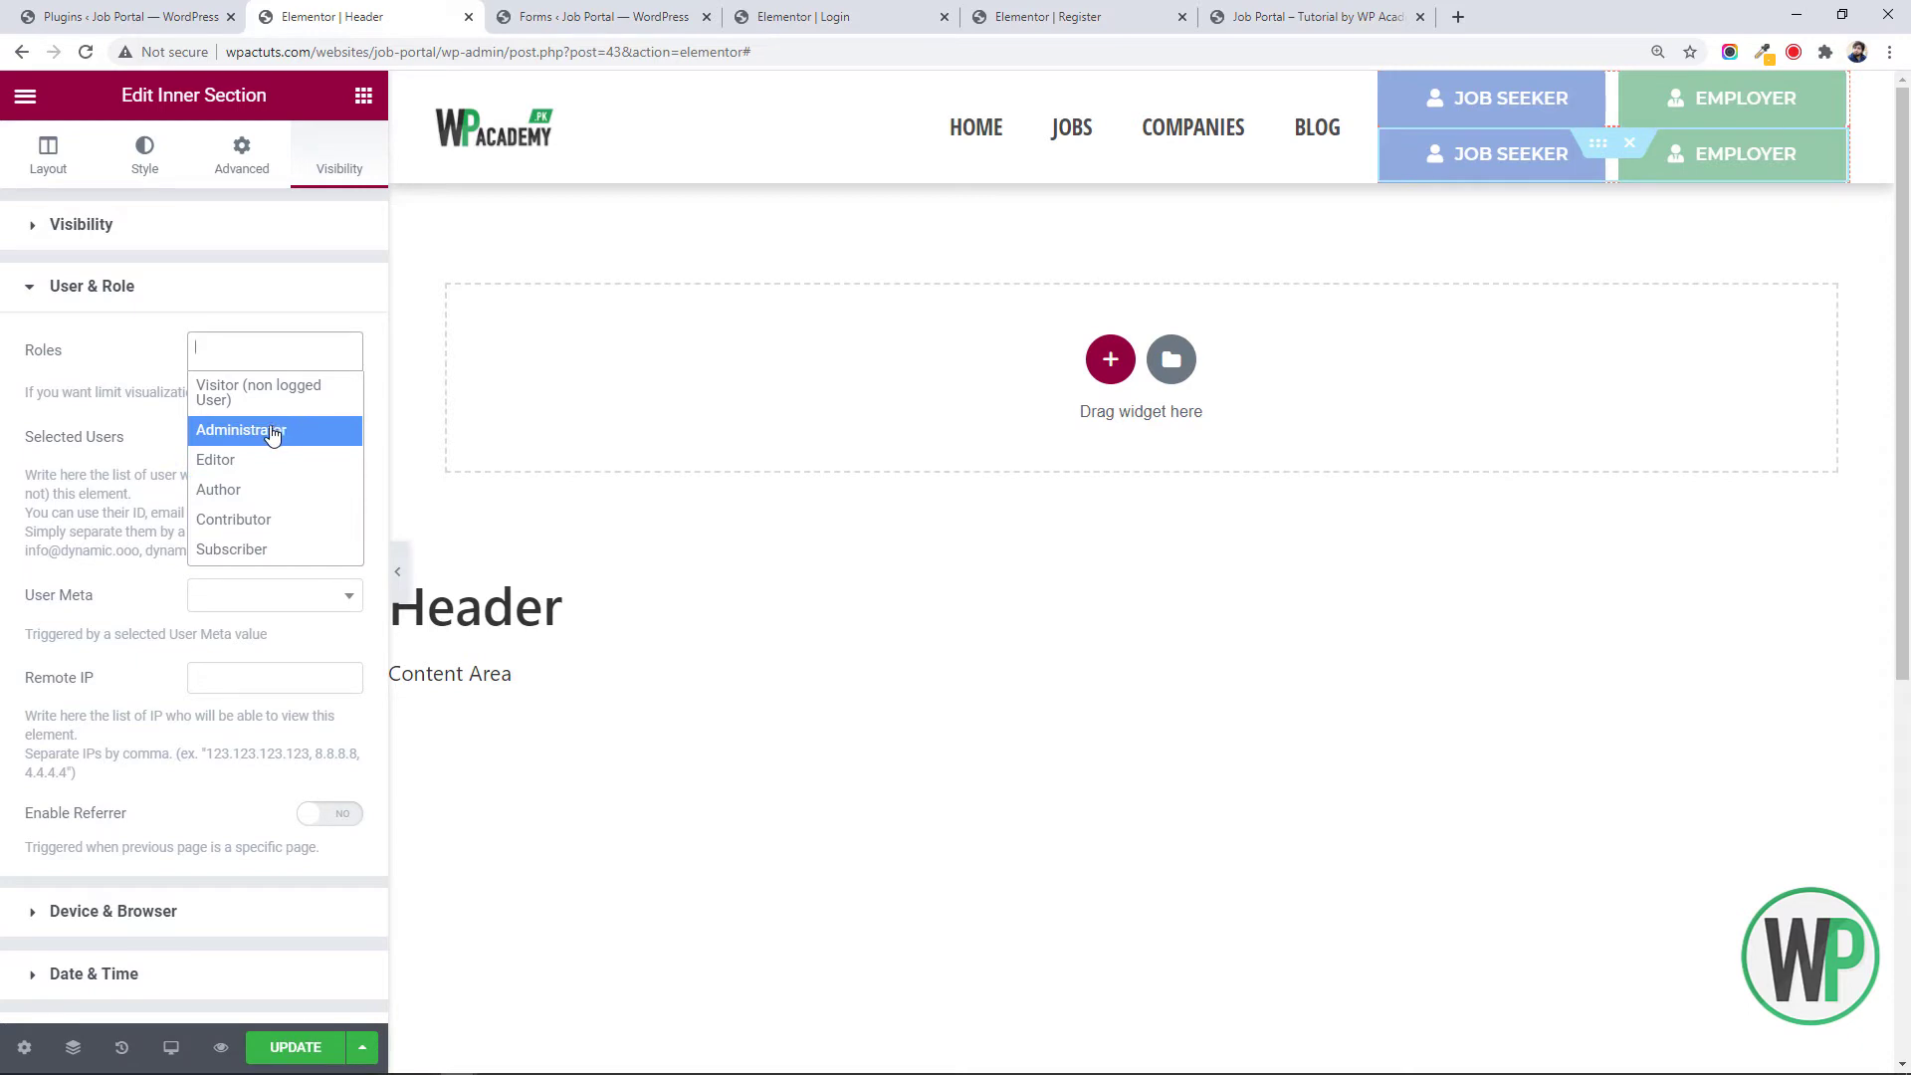
left_click(217, 418)
left_click(242, 351)
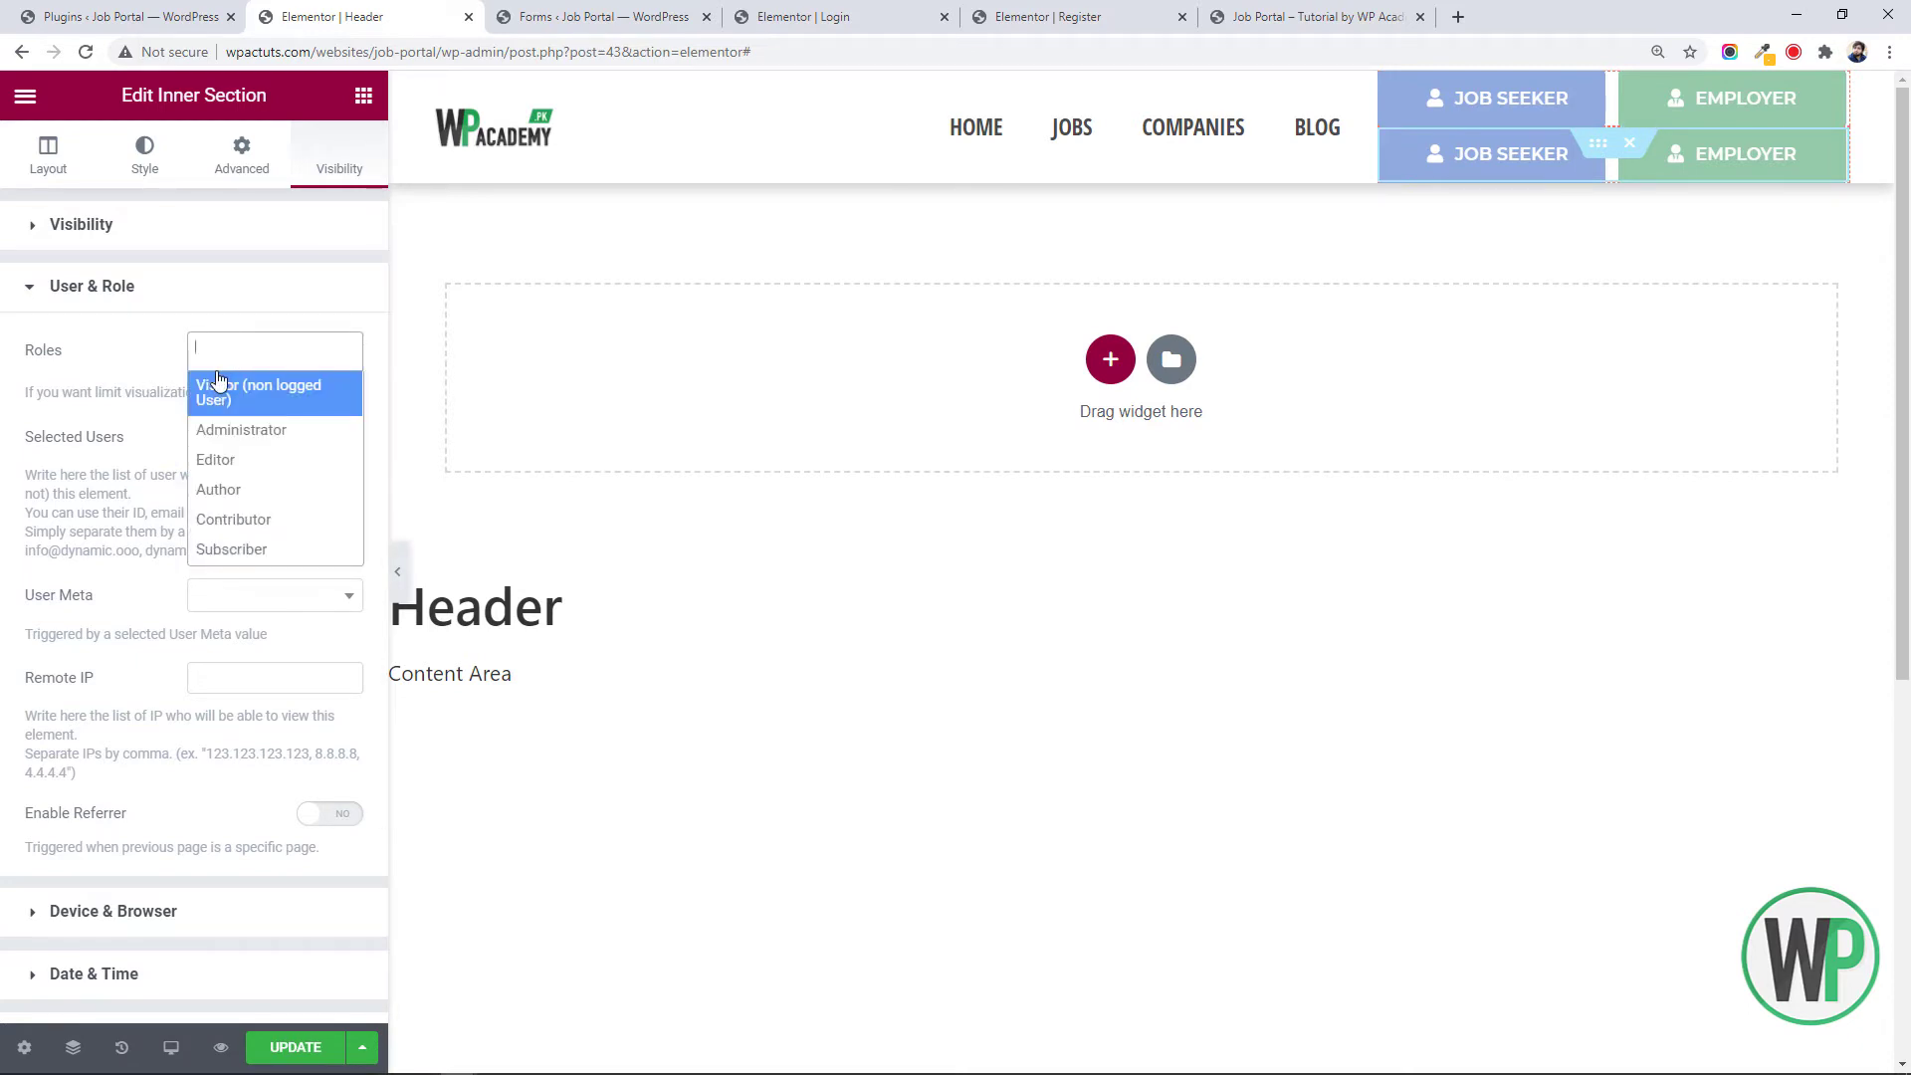
left_click(283, 549)
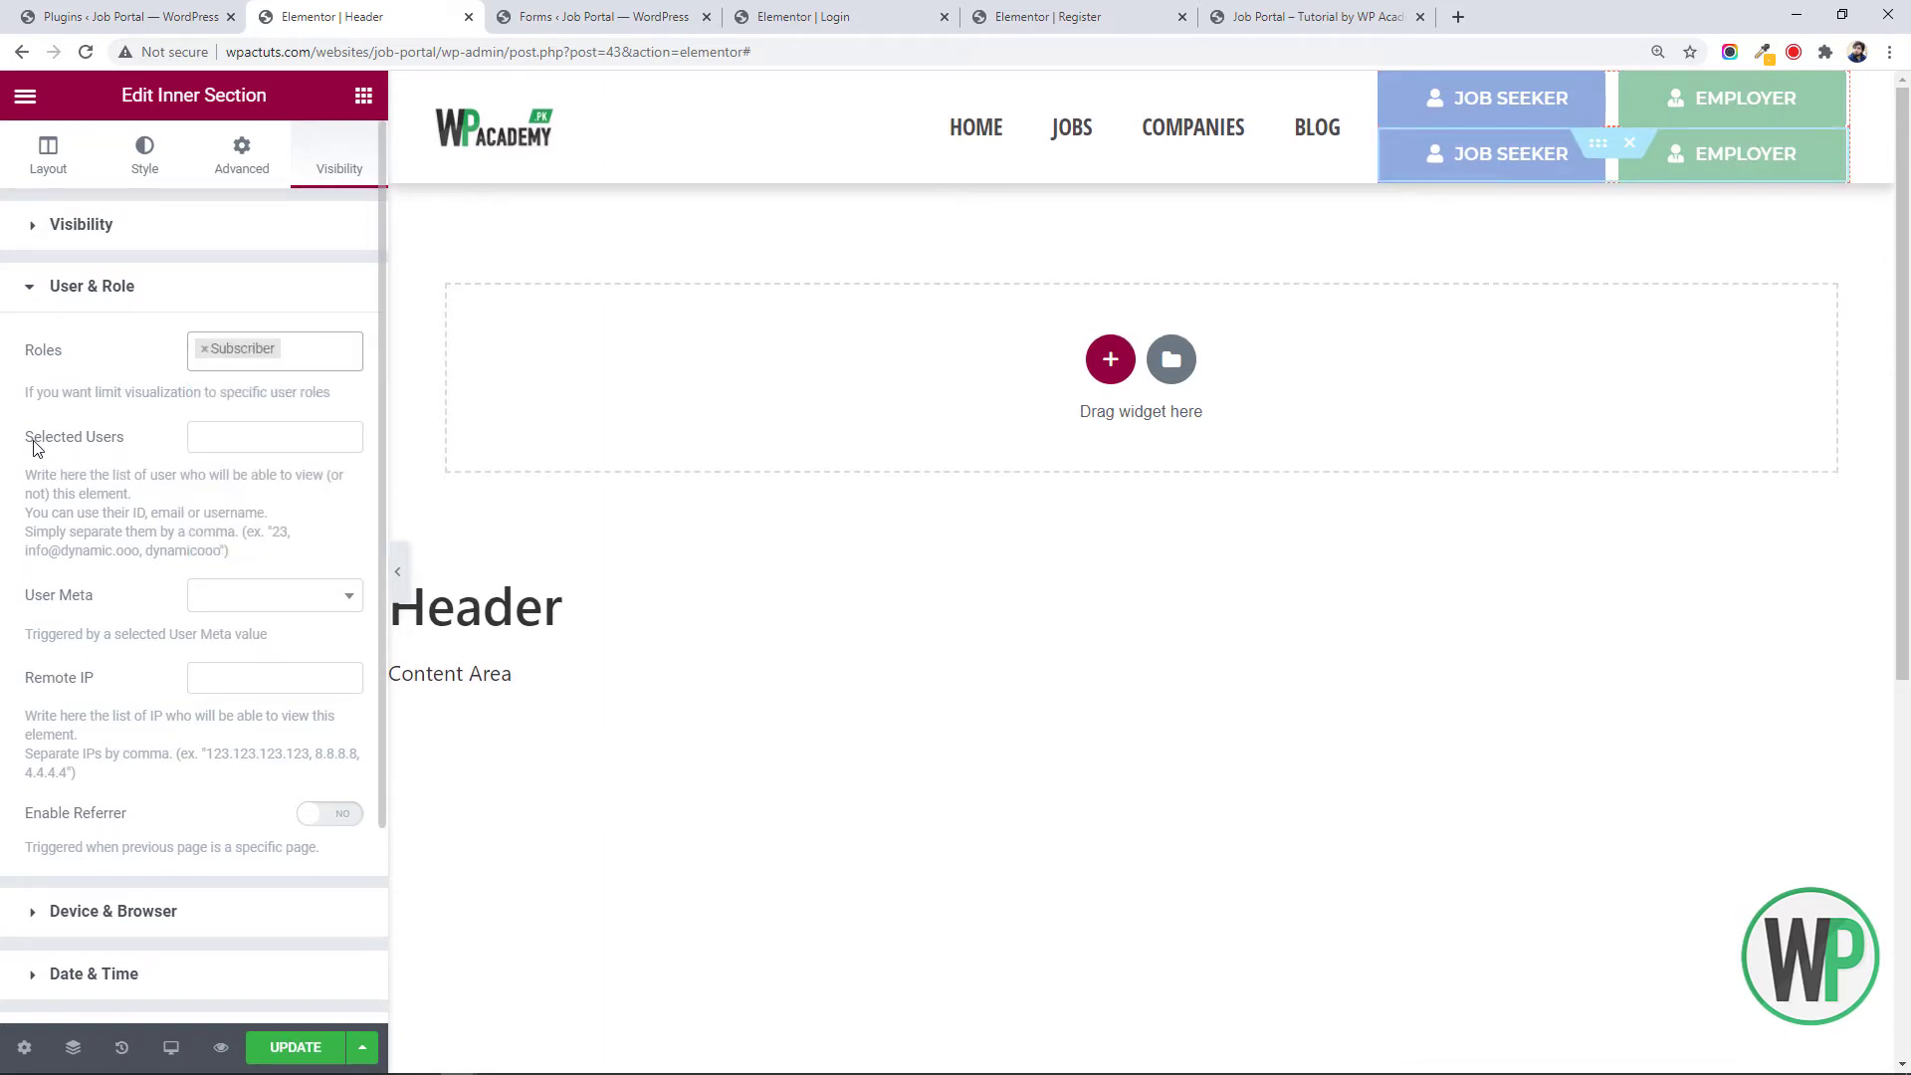
left_click(326, 348)
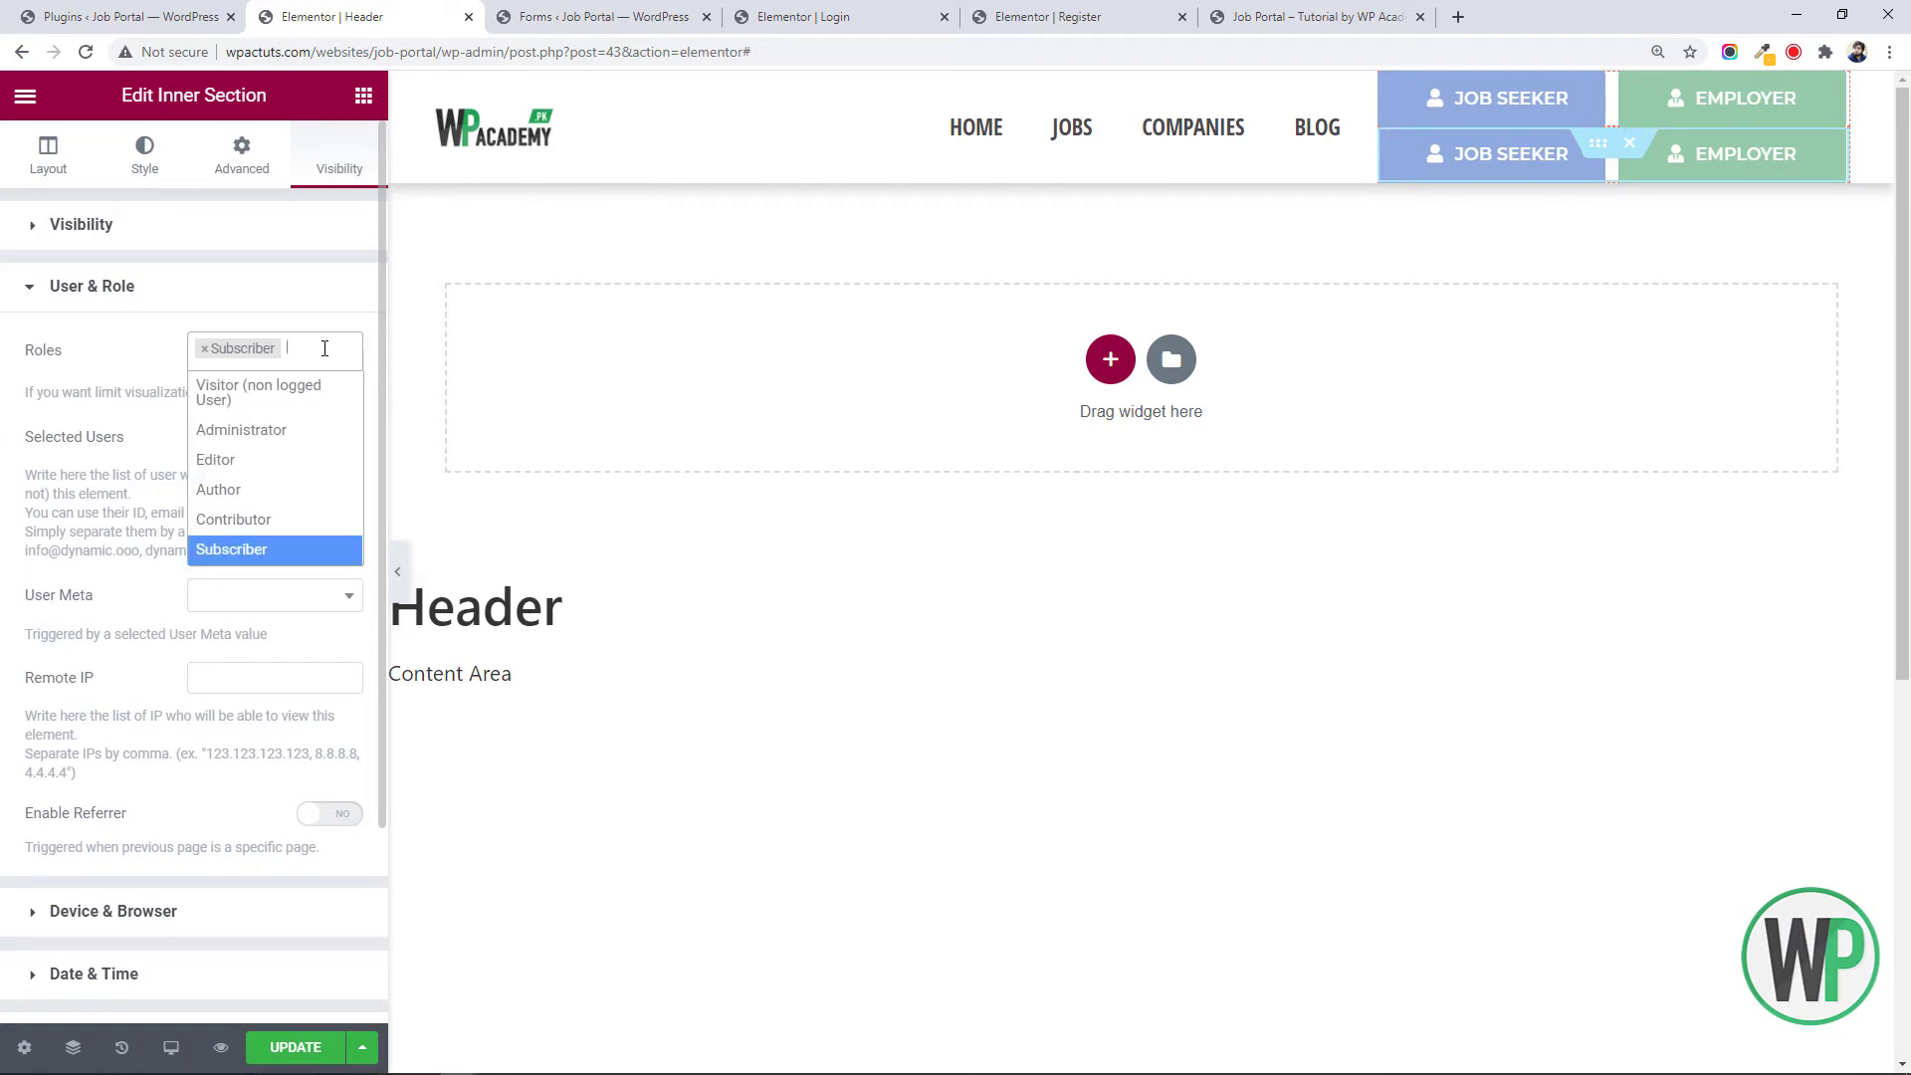
left_click(173, 343)
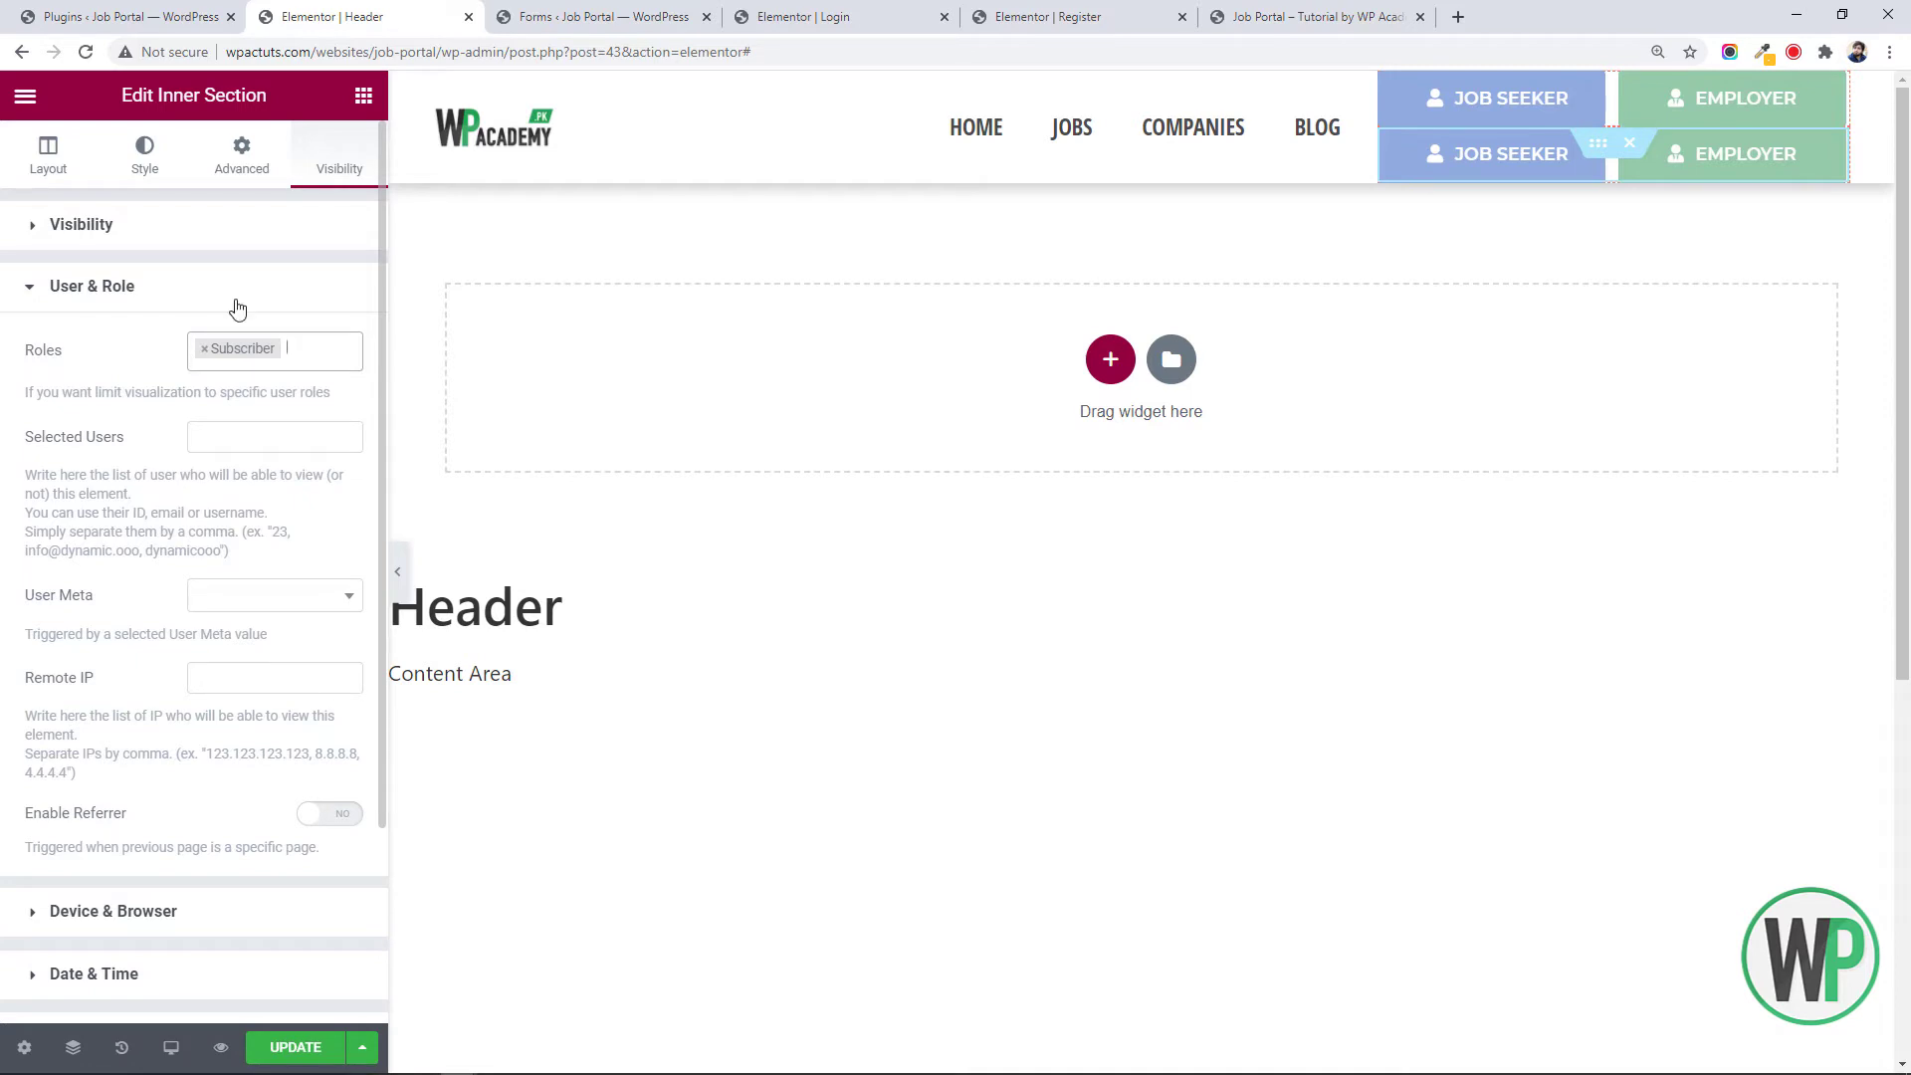
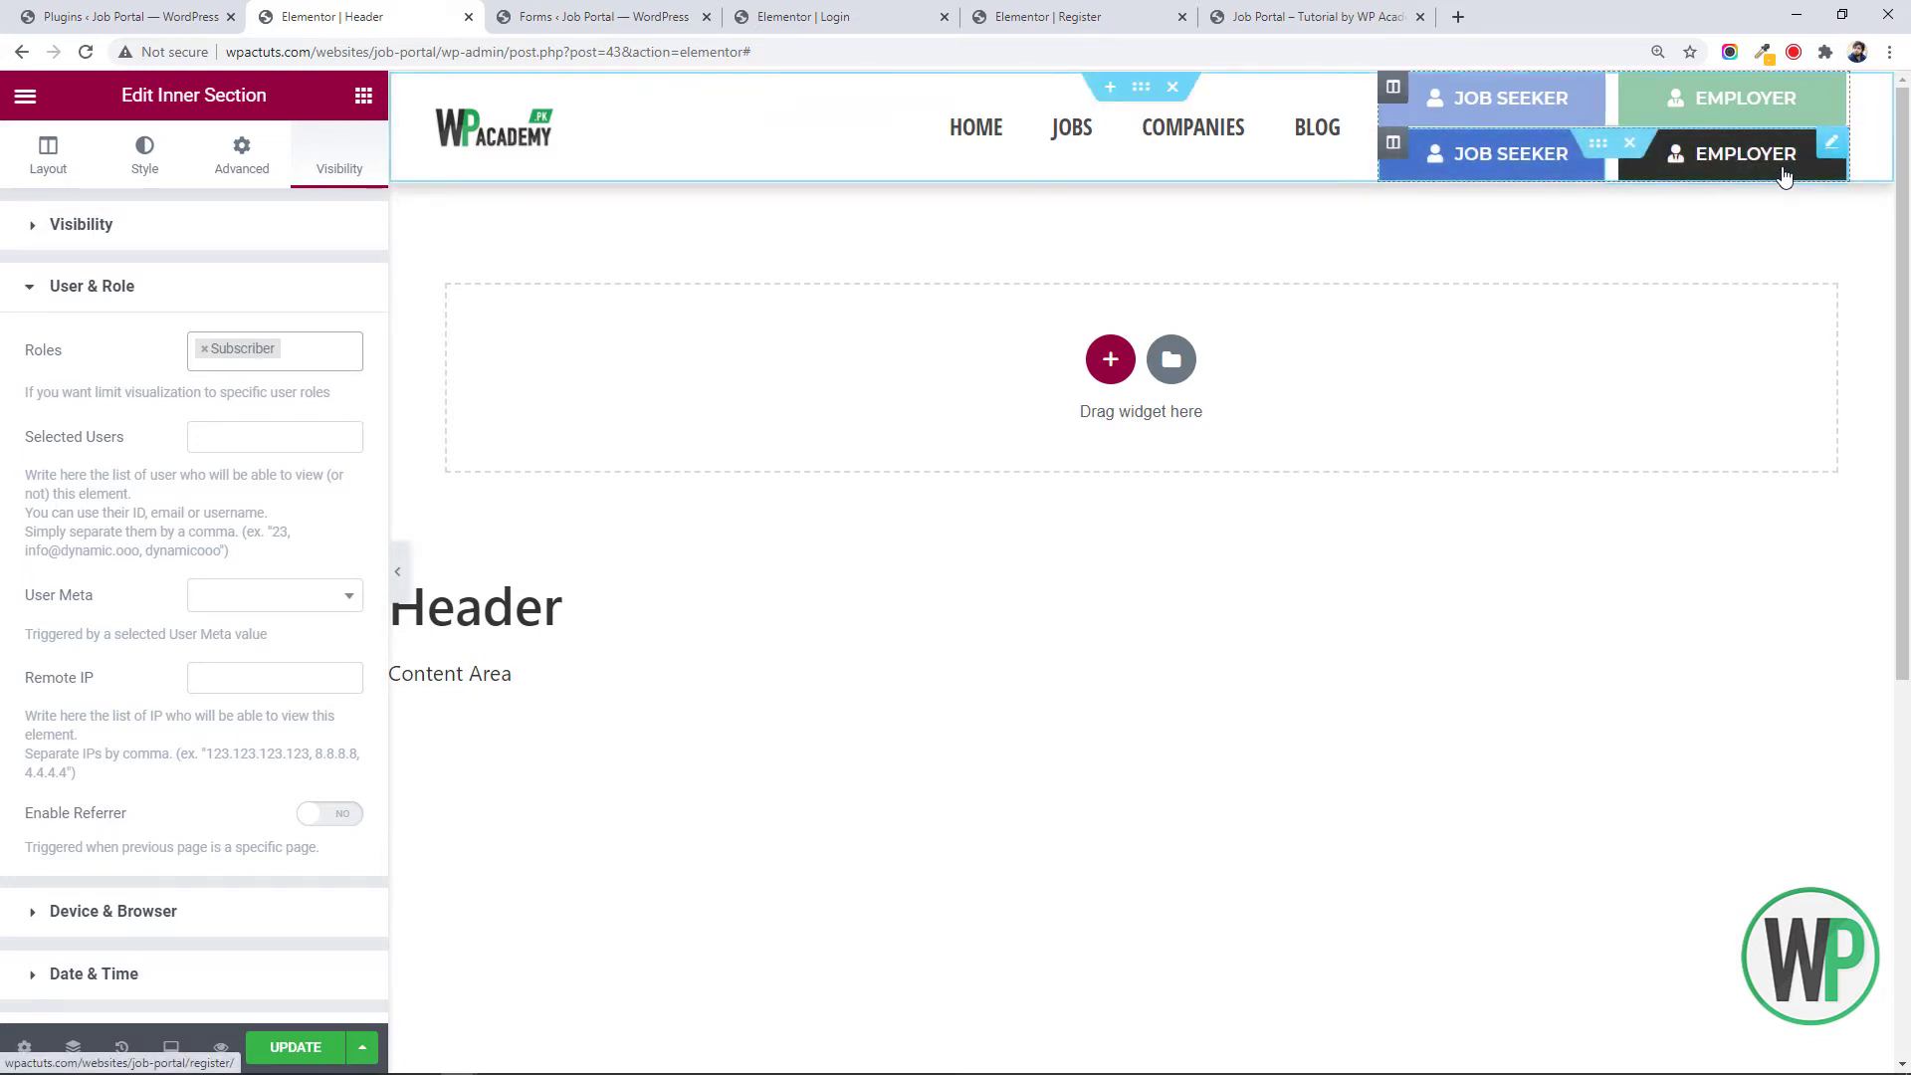
Change the duplicated Employer button's text to Account and clear its link
right_click(1823, 161)
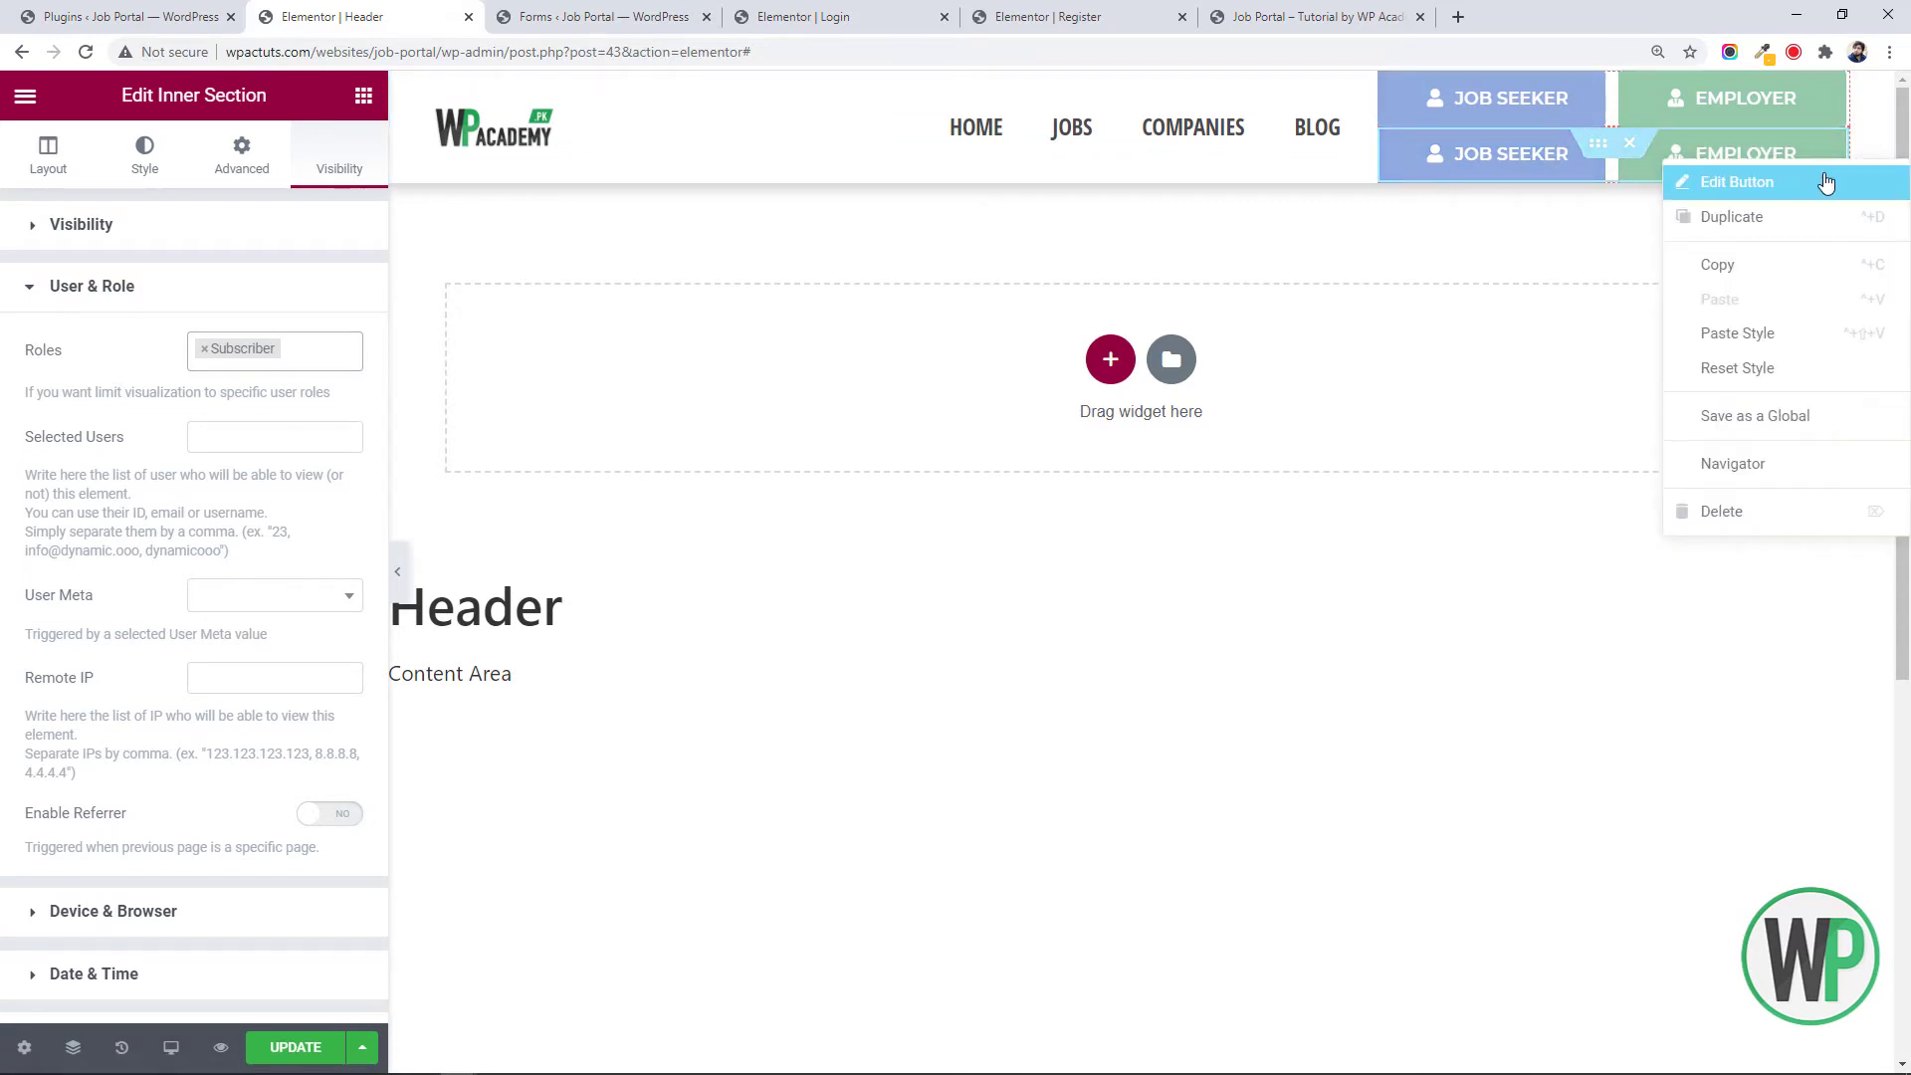
left_click(1737, 182)
left_click_drag(277, 337, 191, 331)
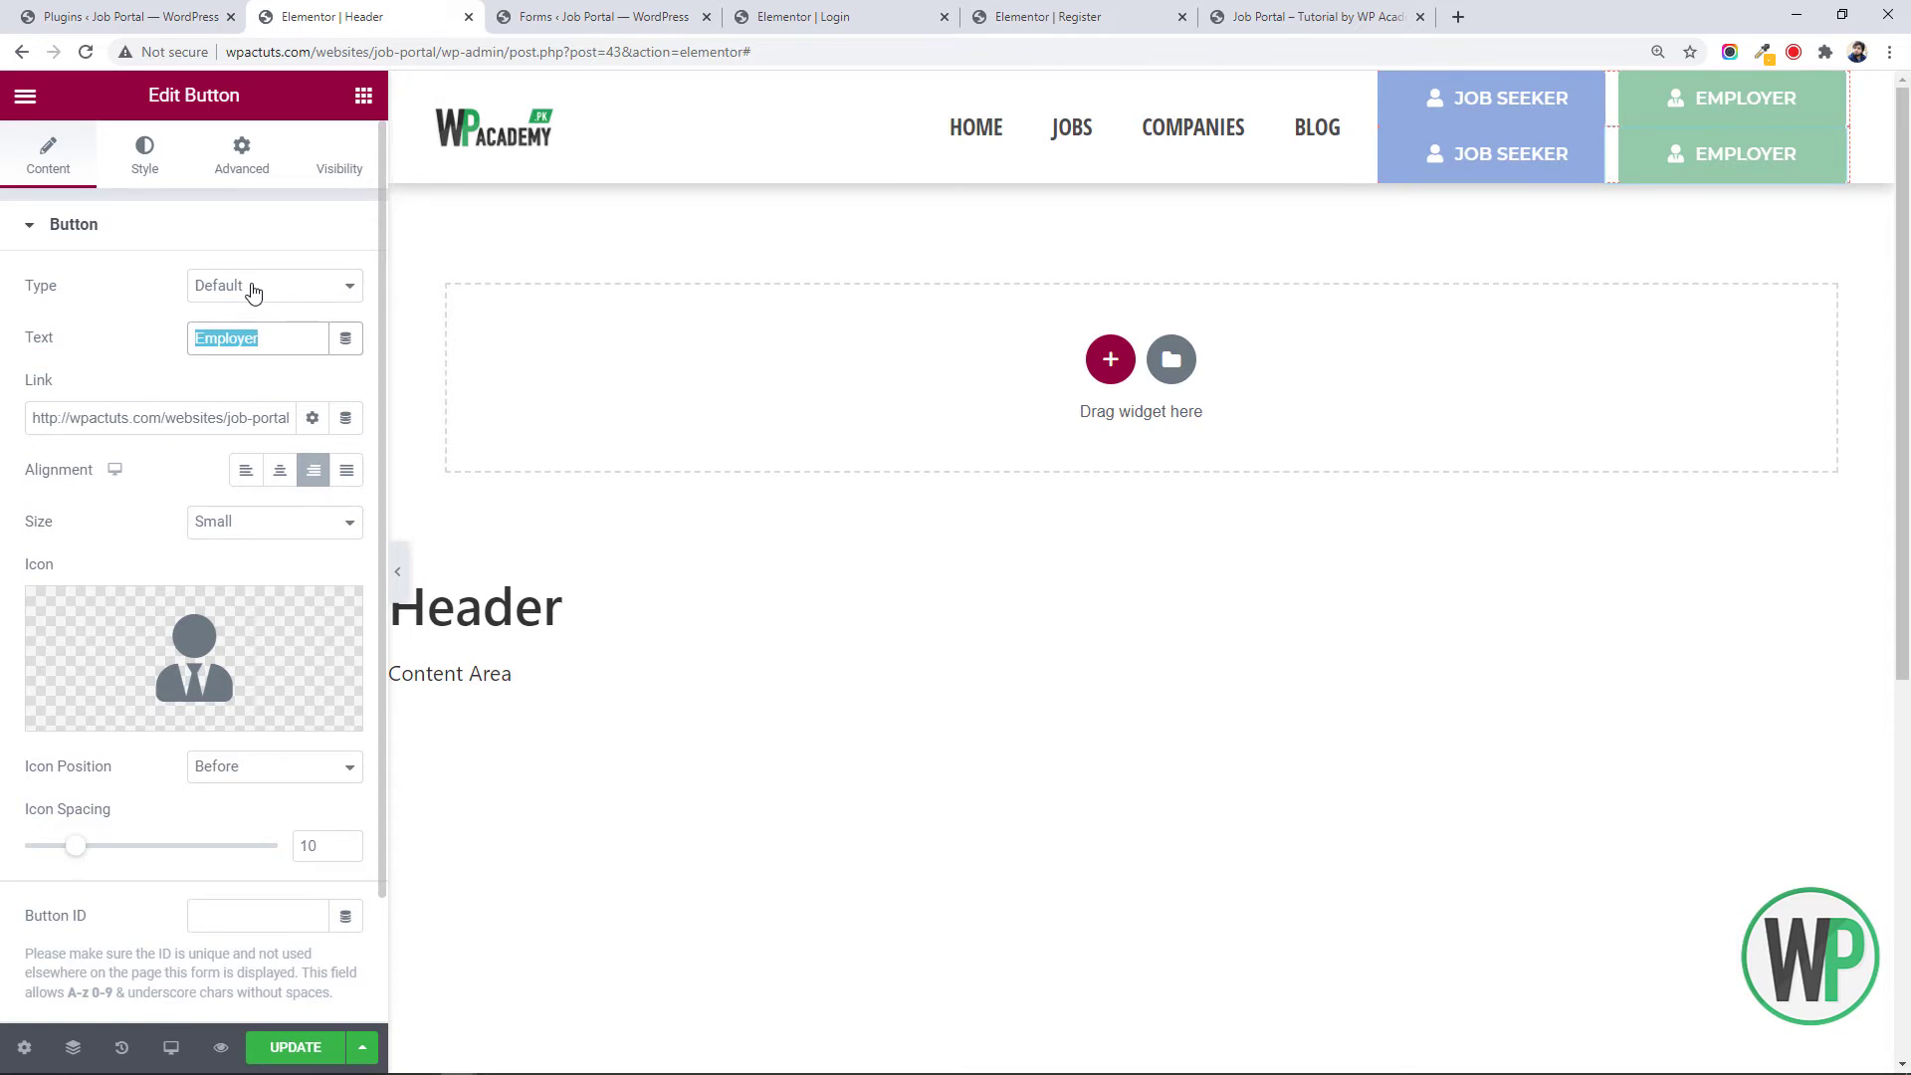
type("Account")
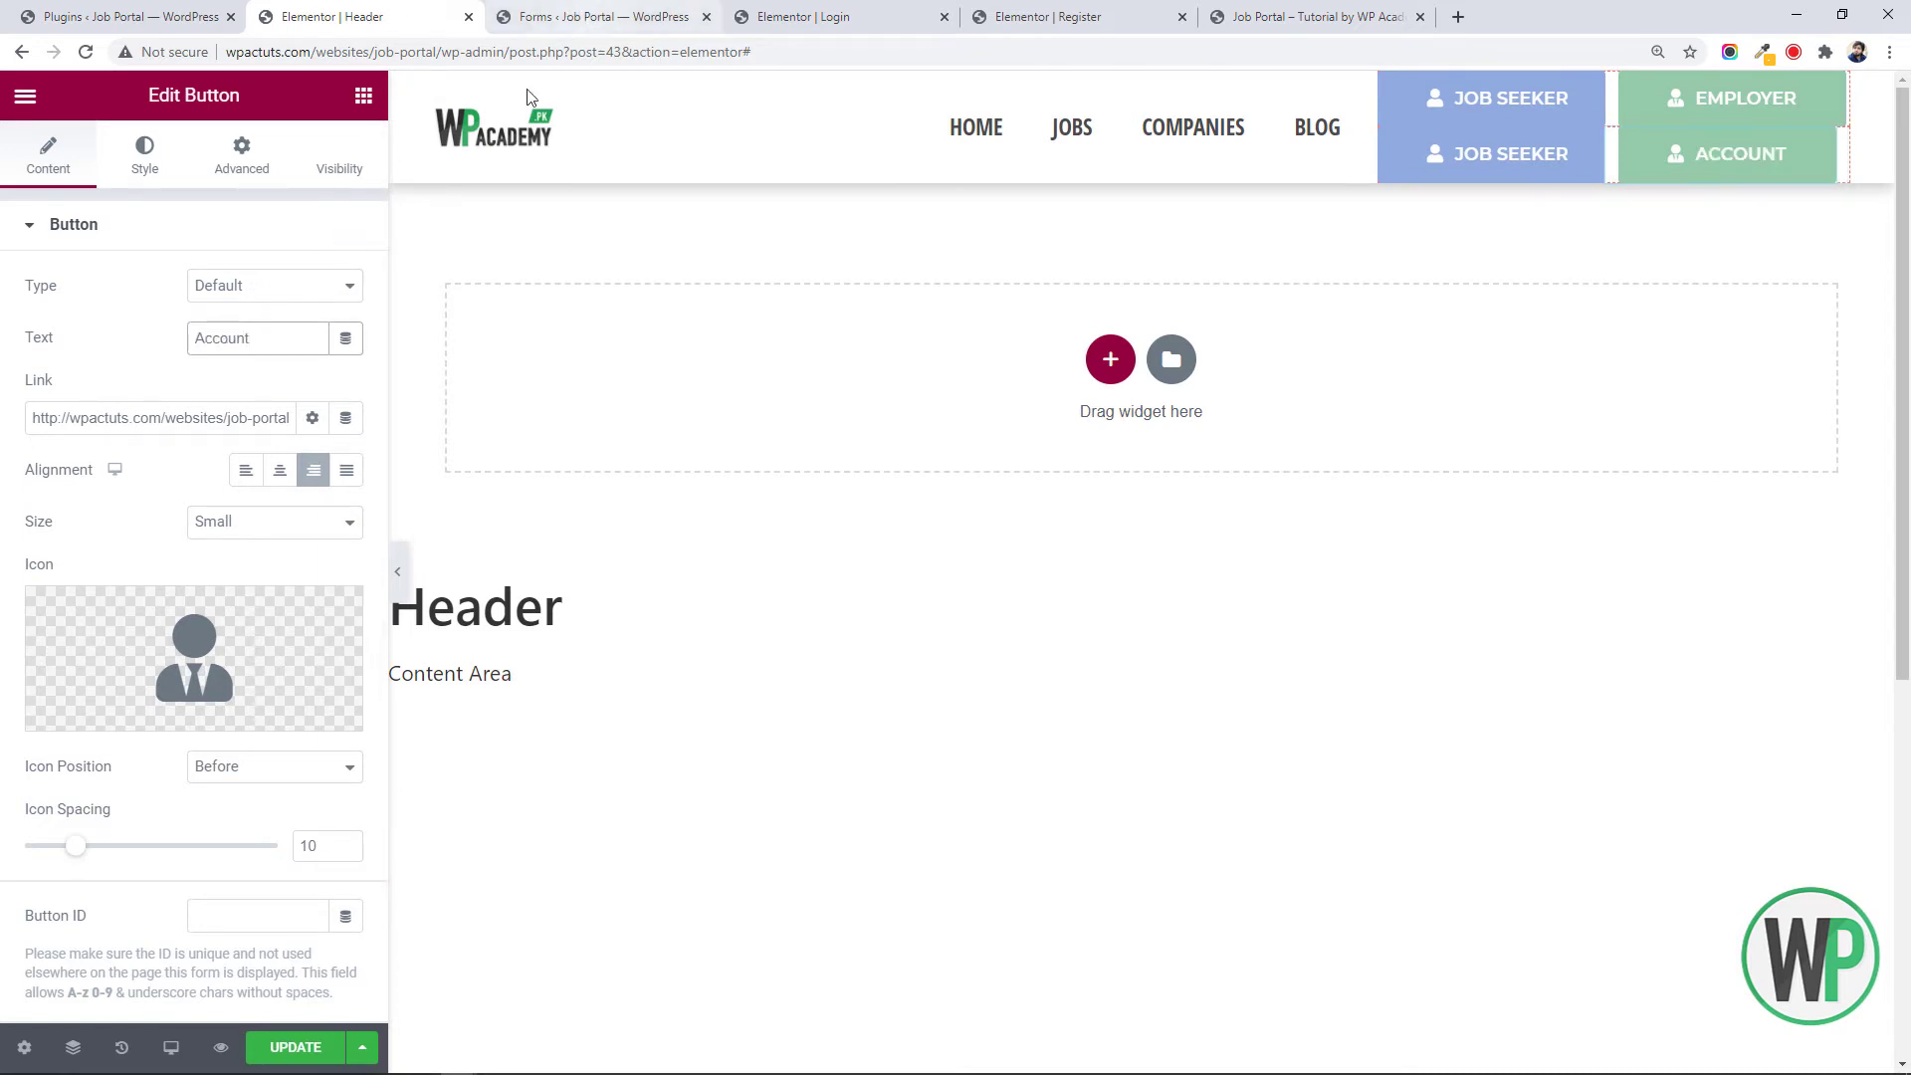
left_click(204, 419)
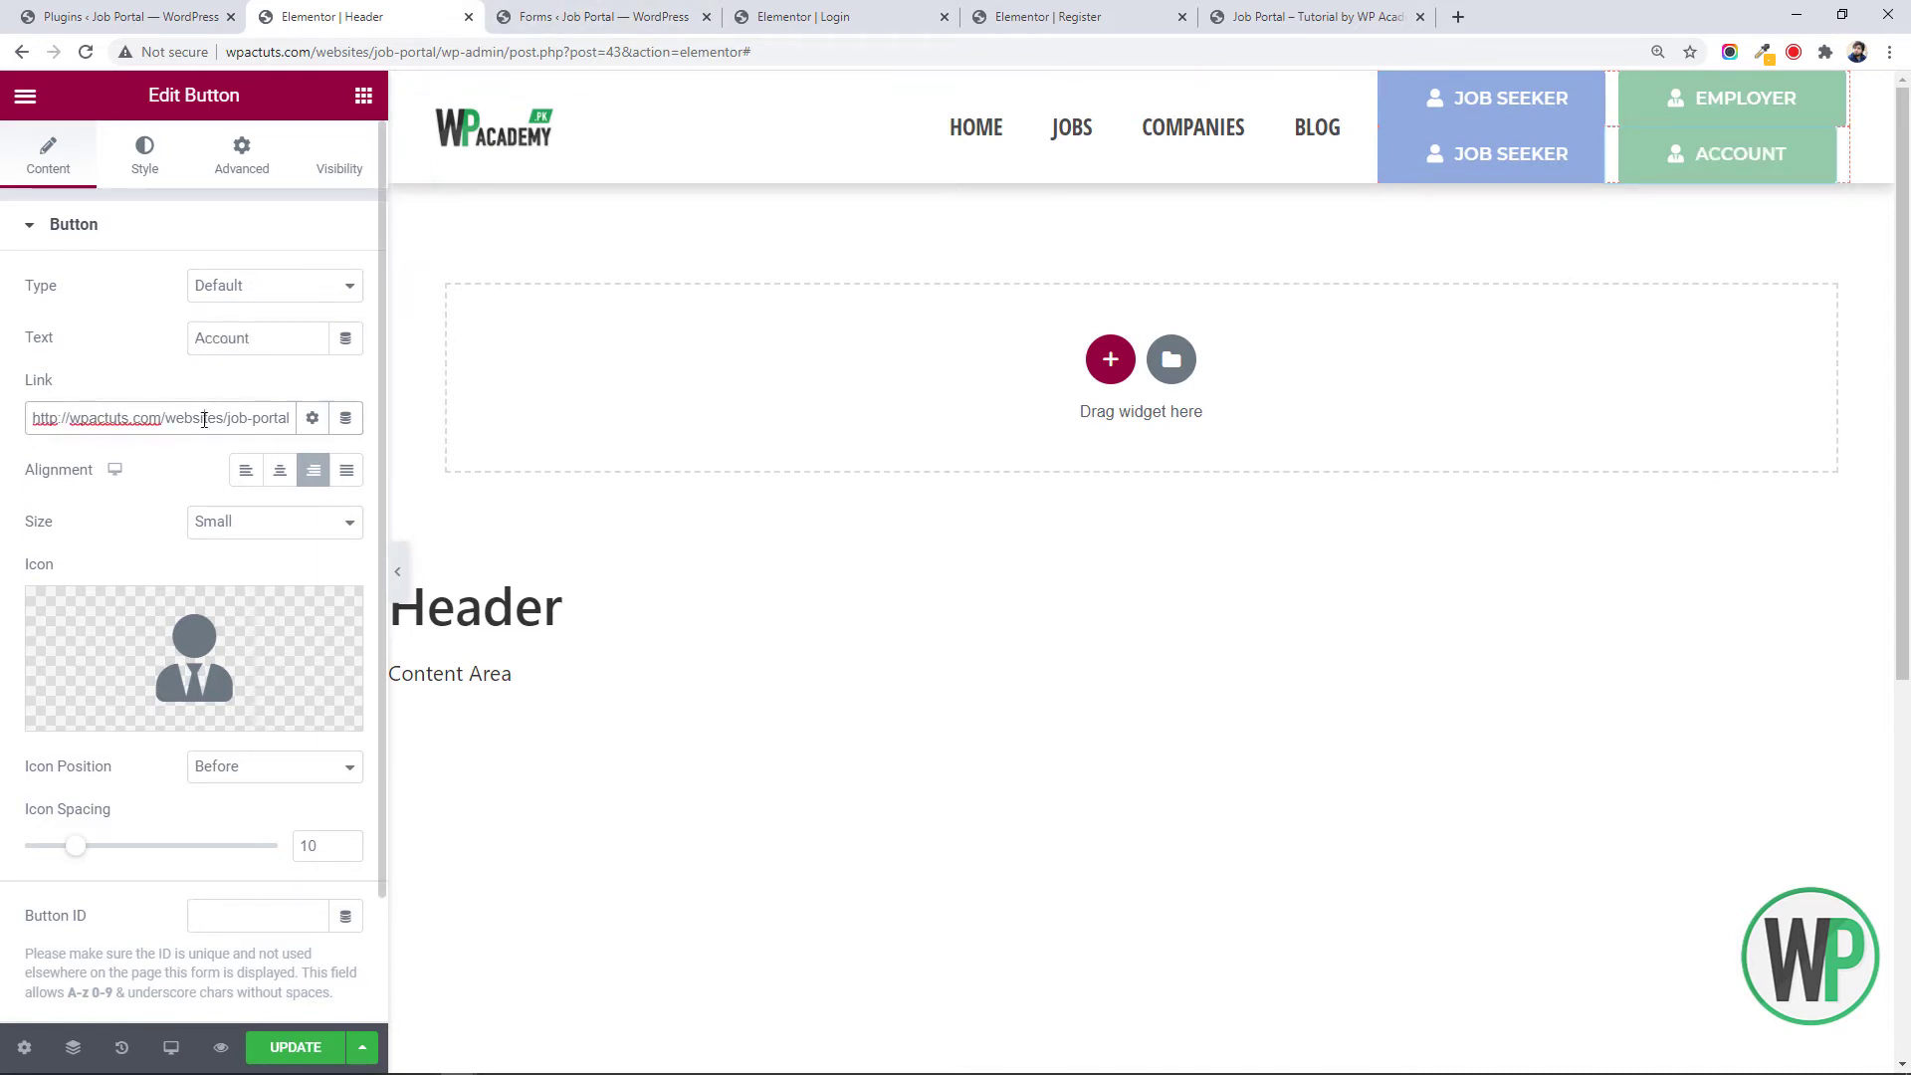
key("ctrl+a")
key("BackSpace")
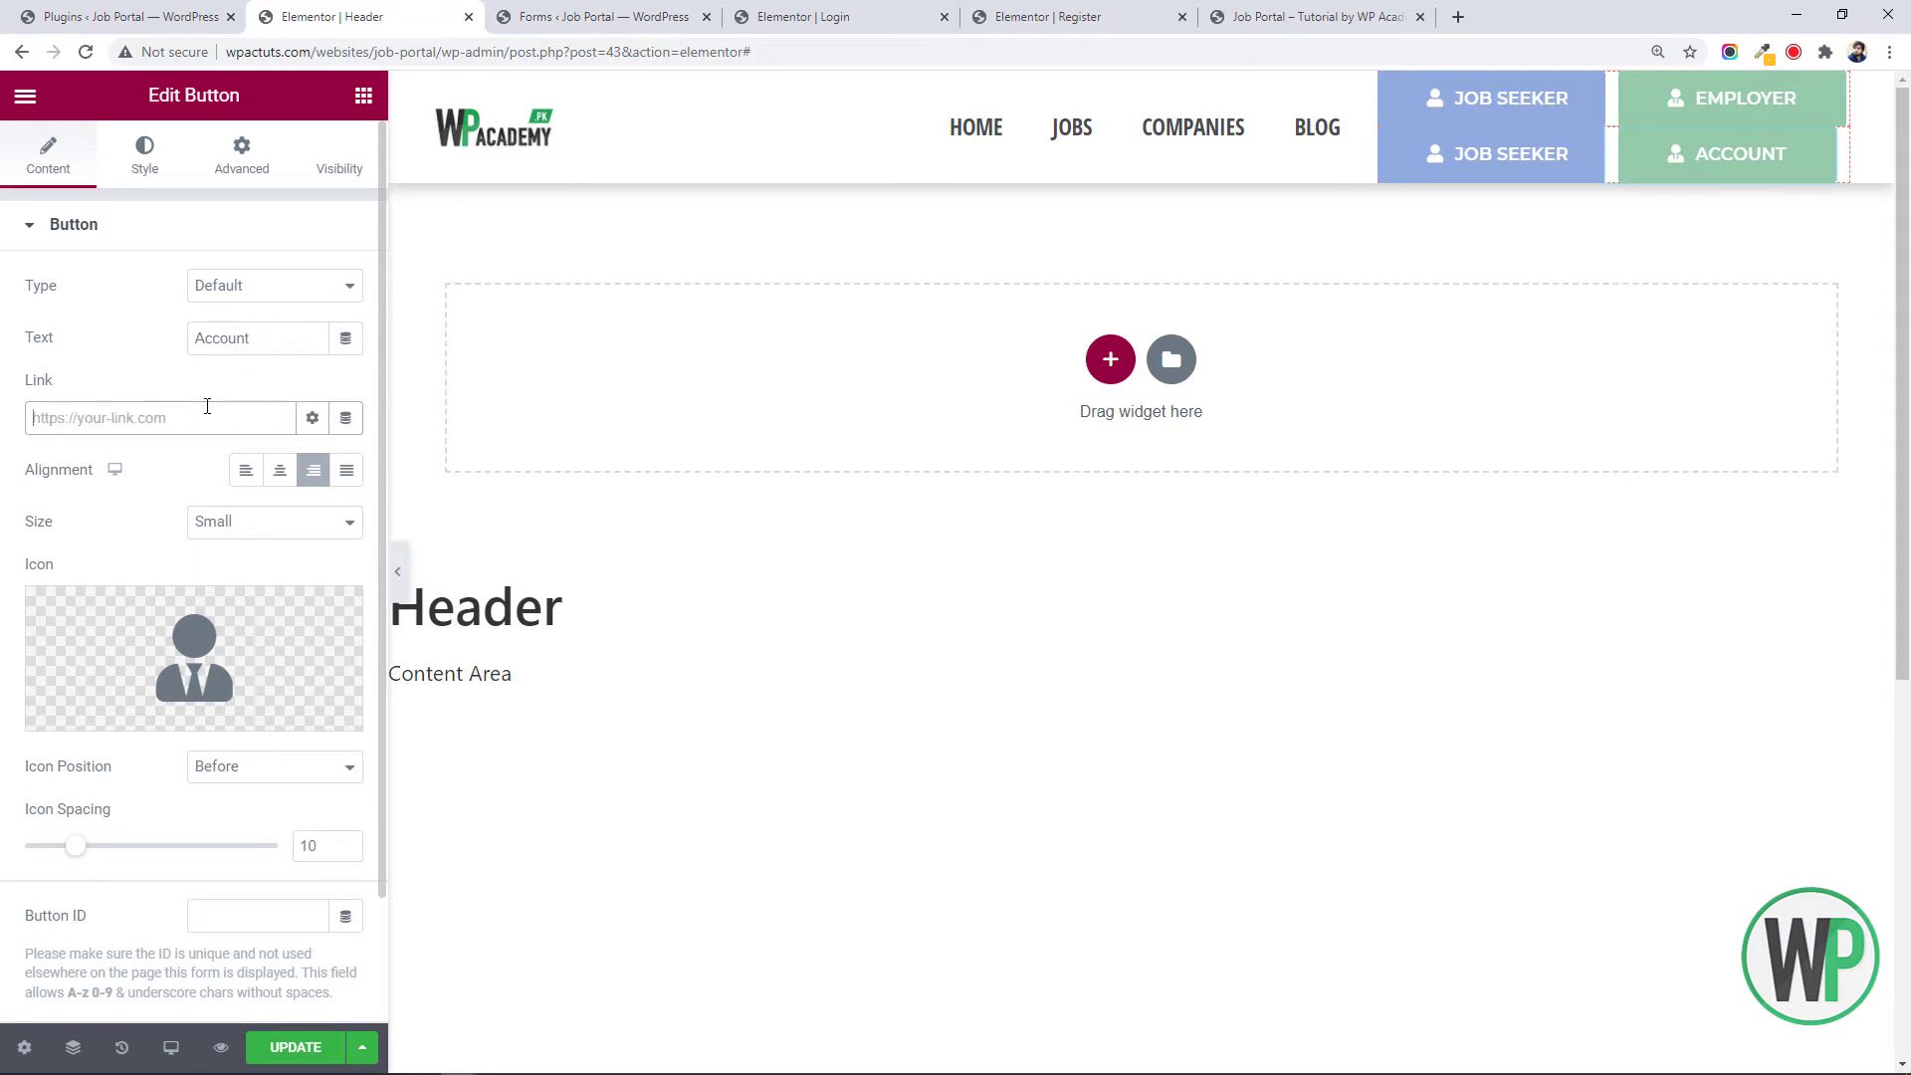
Link the Account button to the job portal's account page and change the duplicated Job Seeker button's text to Logout
type("actuts.com/websites/job-portal")
left_click(171, 461)
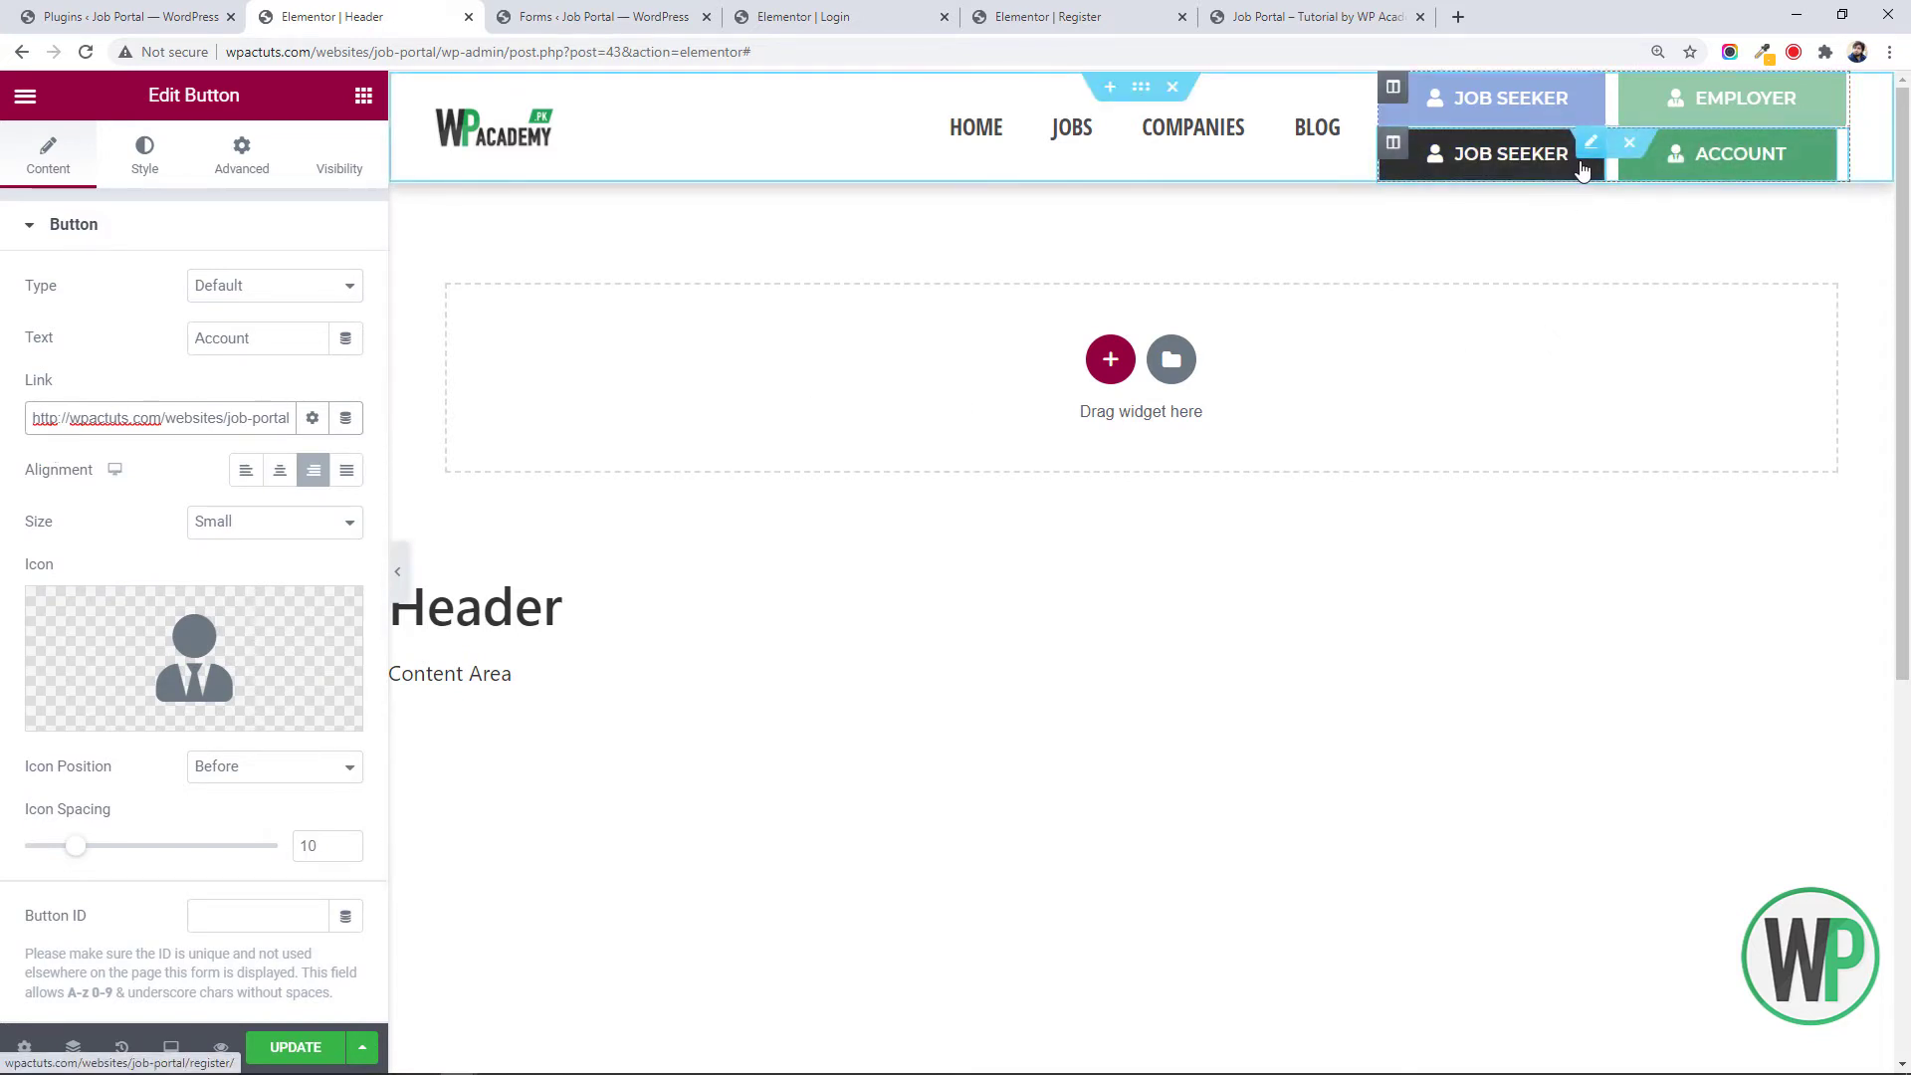
right_click(1583, 165)
left_click(1602, 170)
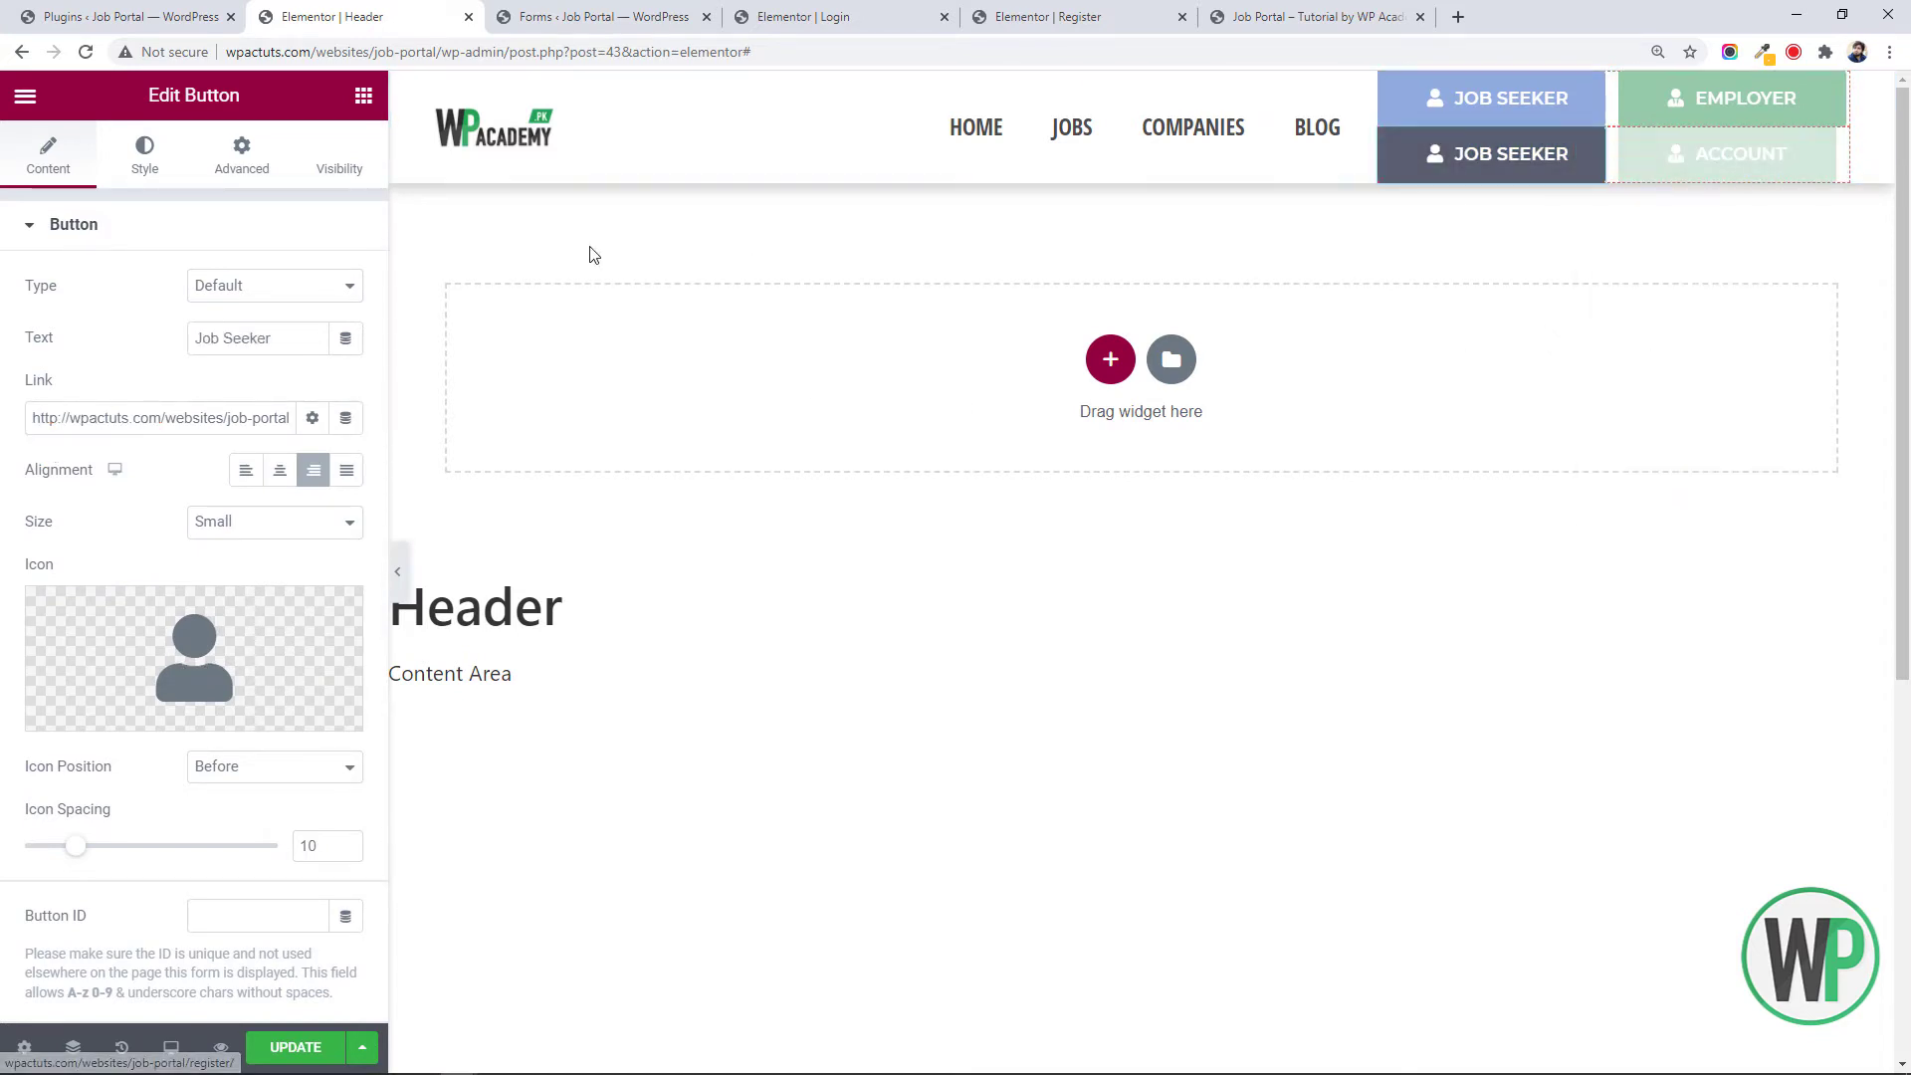
left_click_drag(295, 327, 115, 324)
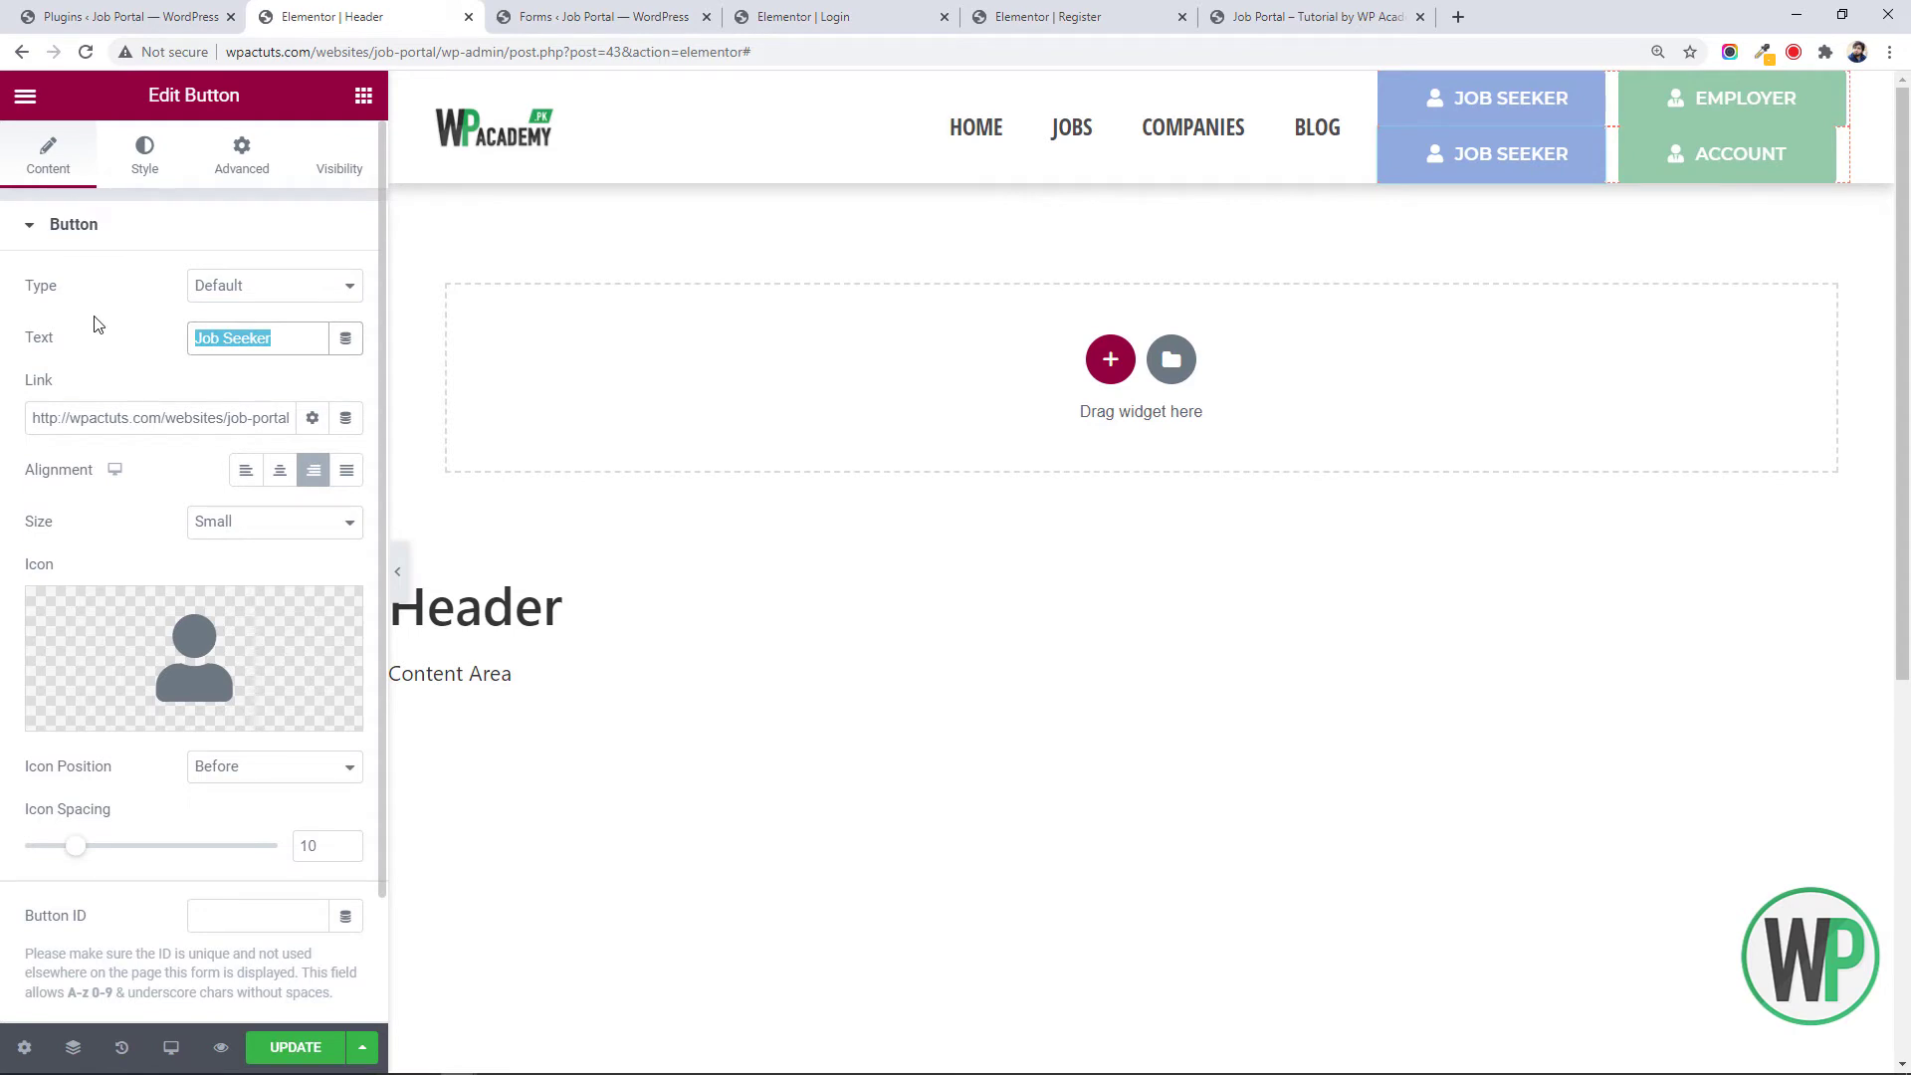
type("Logout")
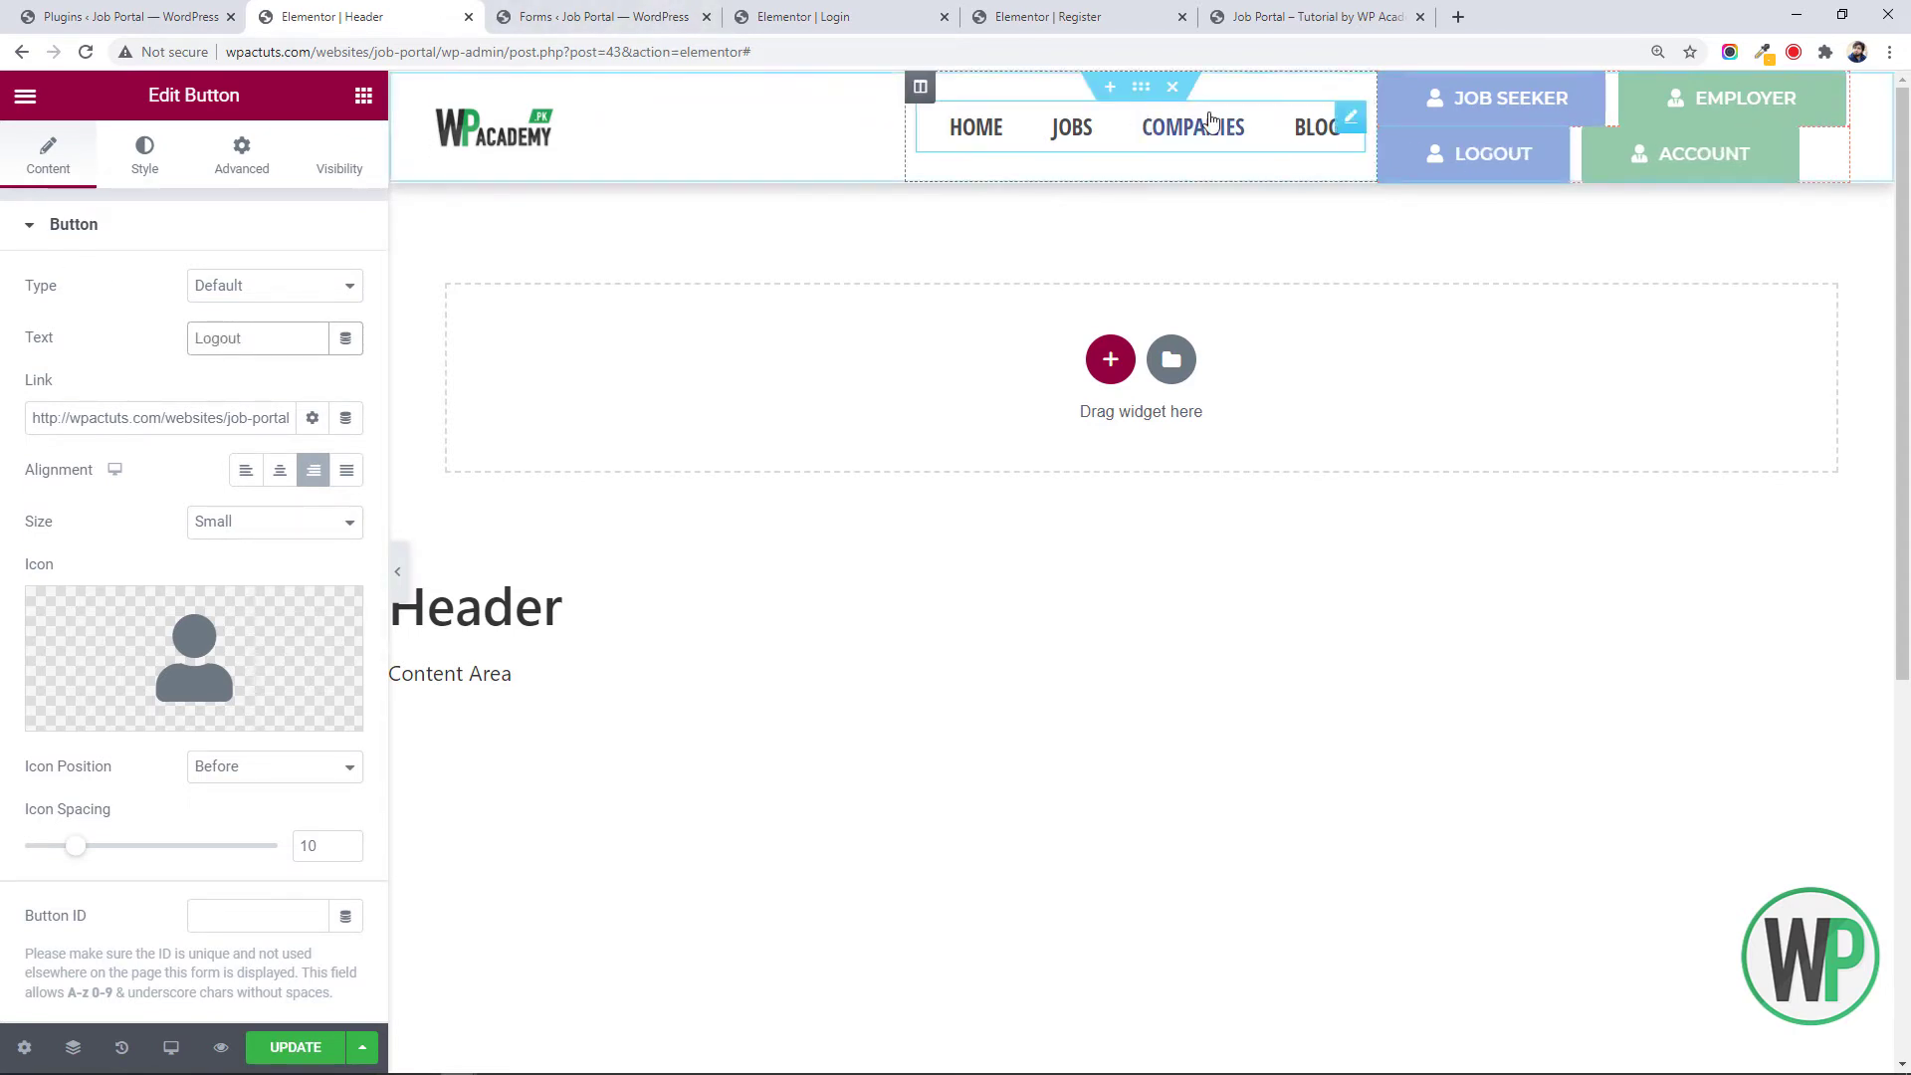
Set the horizontal alignment of the column holding the Logout and Account buttons to End
right_click(1391, 147)
left_click(1443, 162)
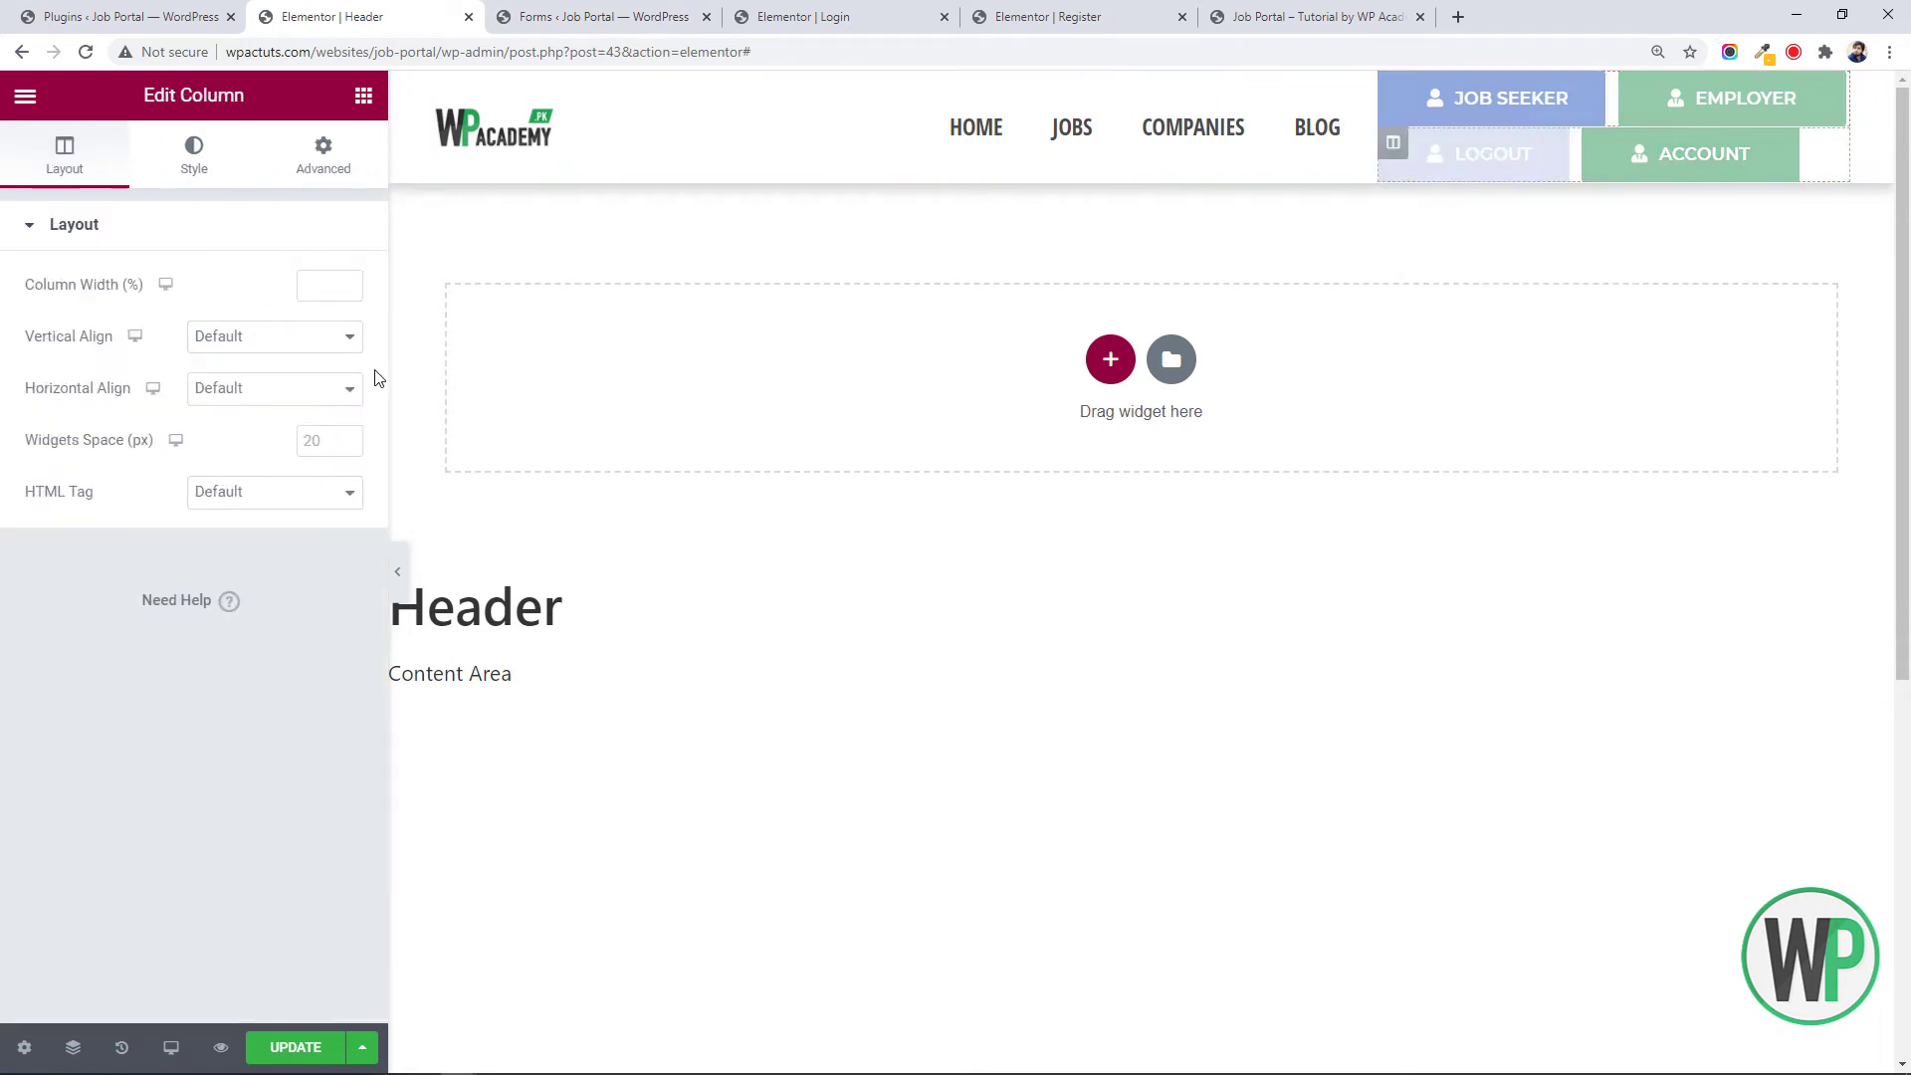
left_click(229, 390)
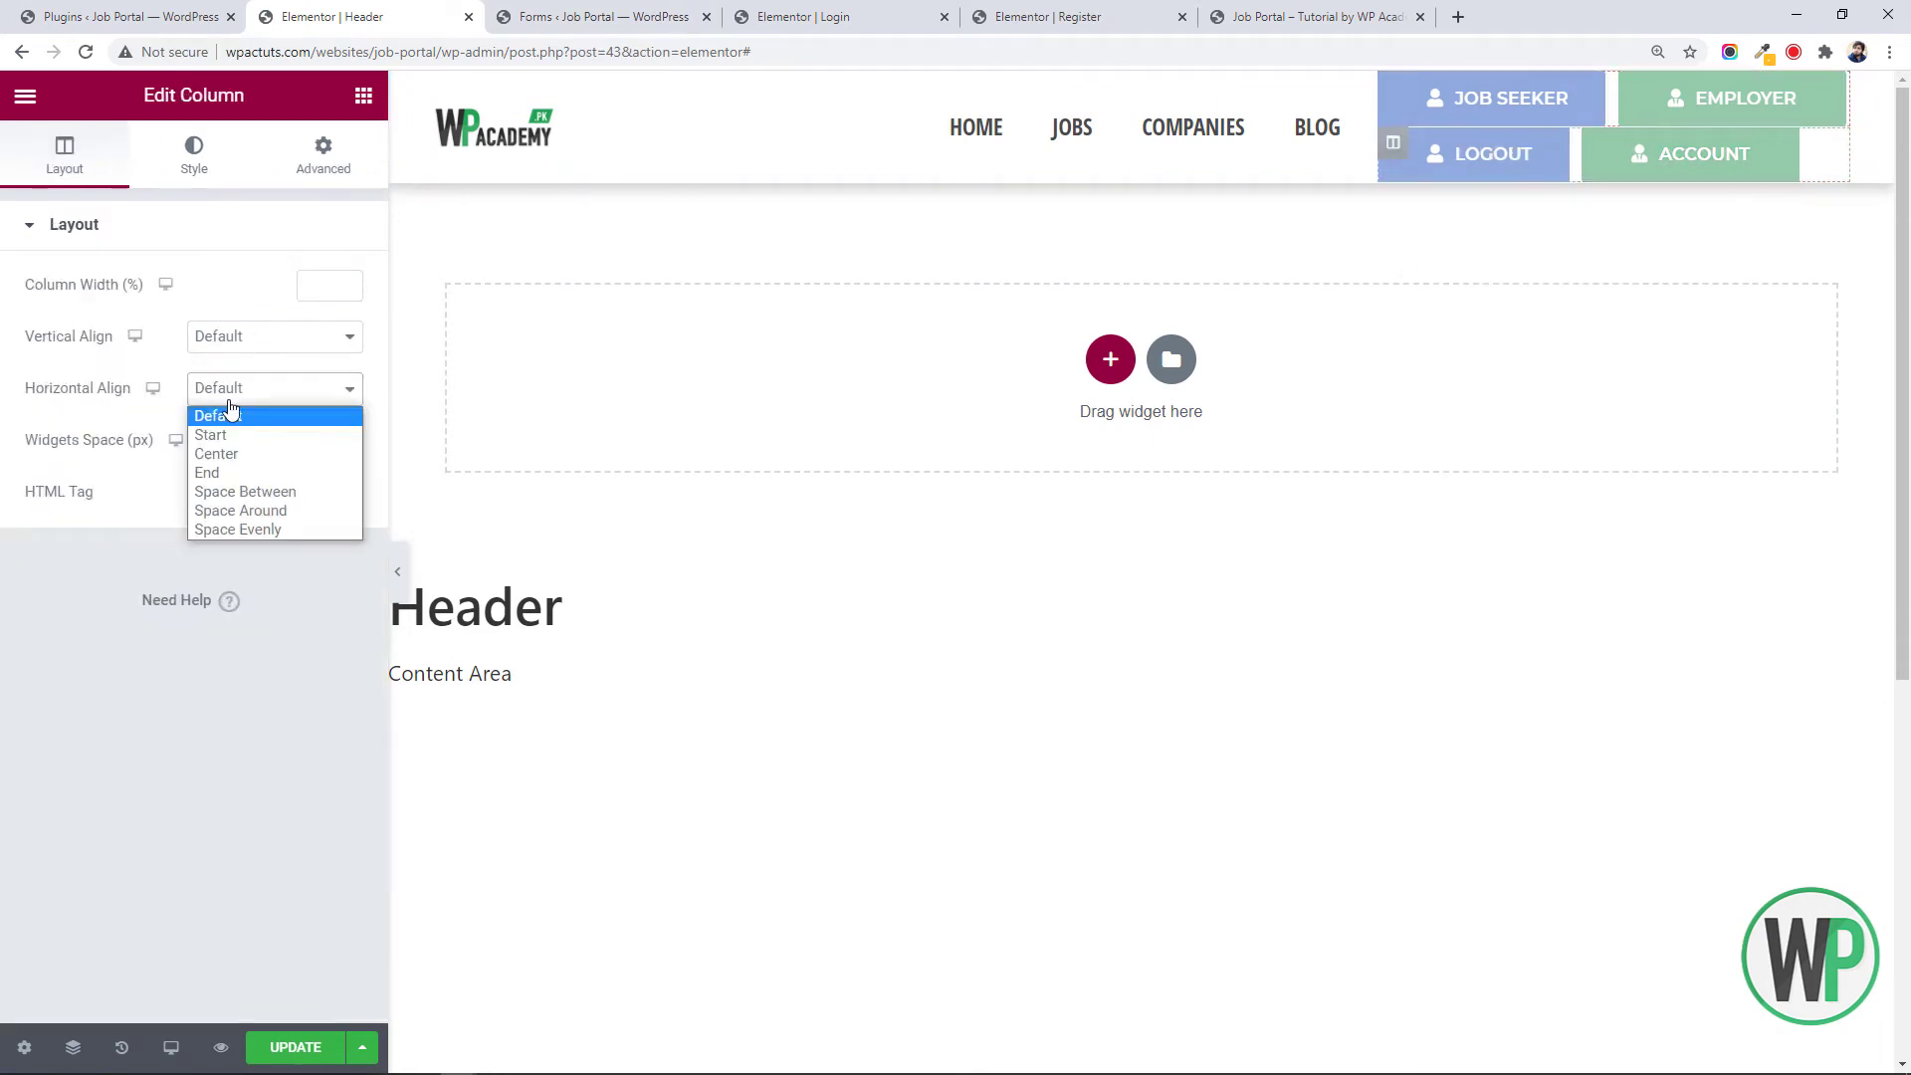
left_click(250, 475)
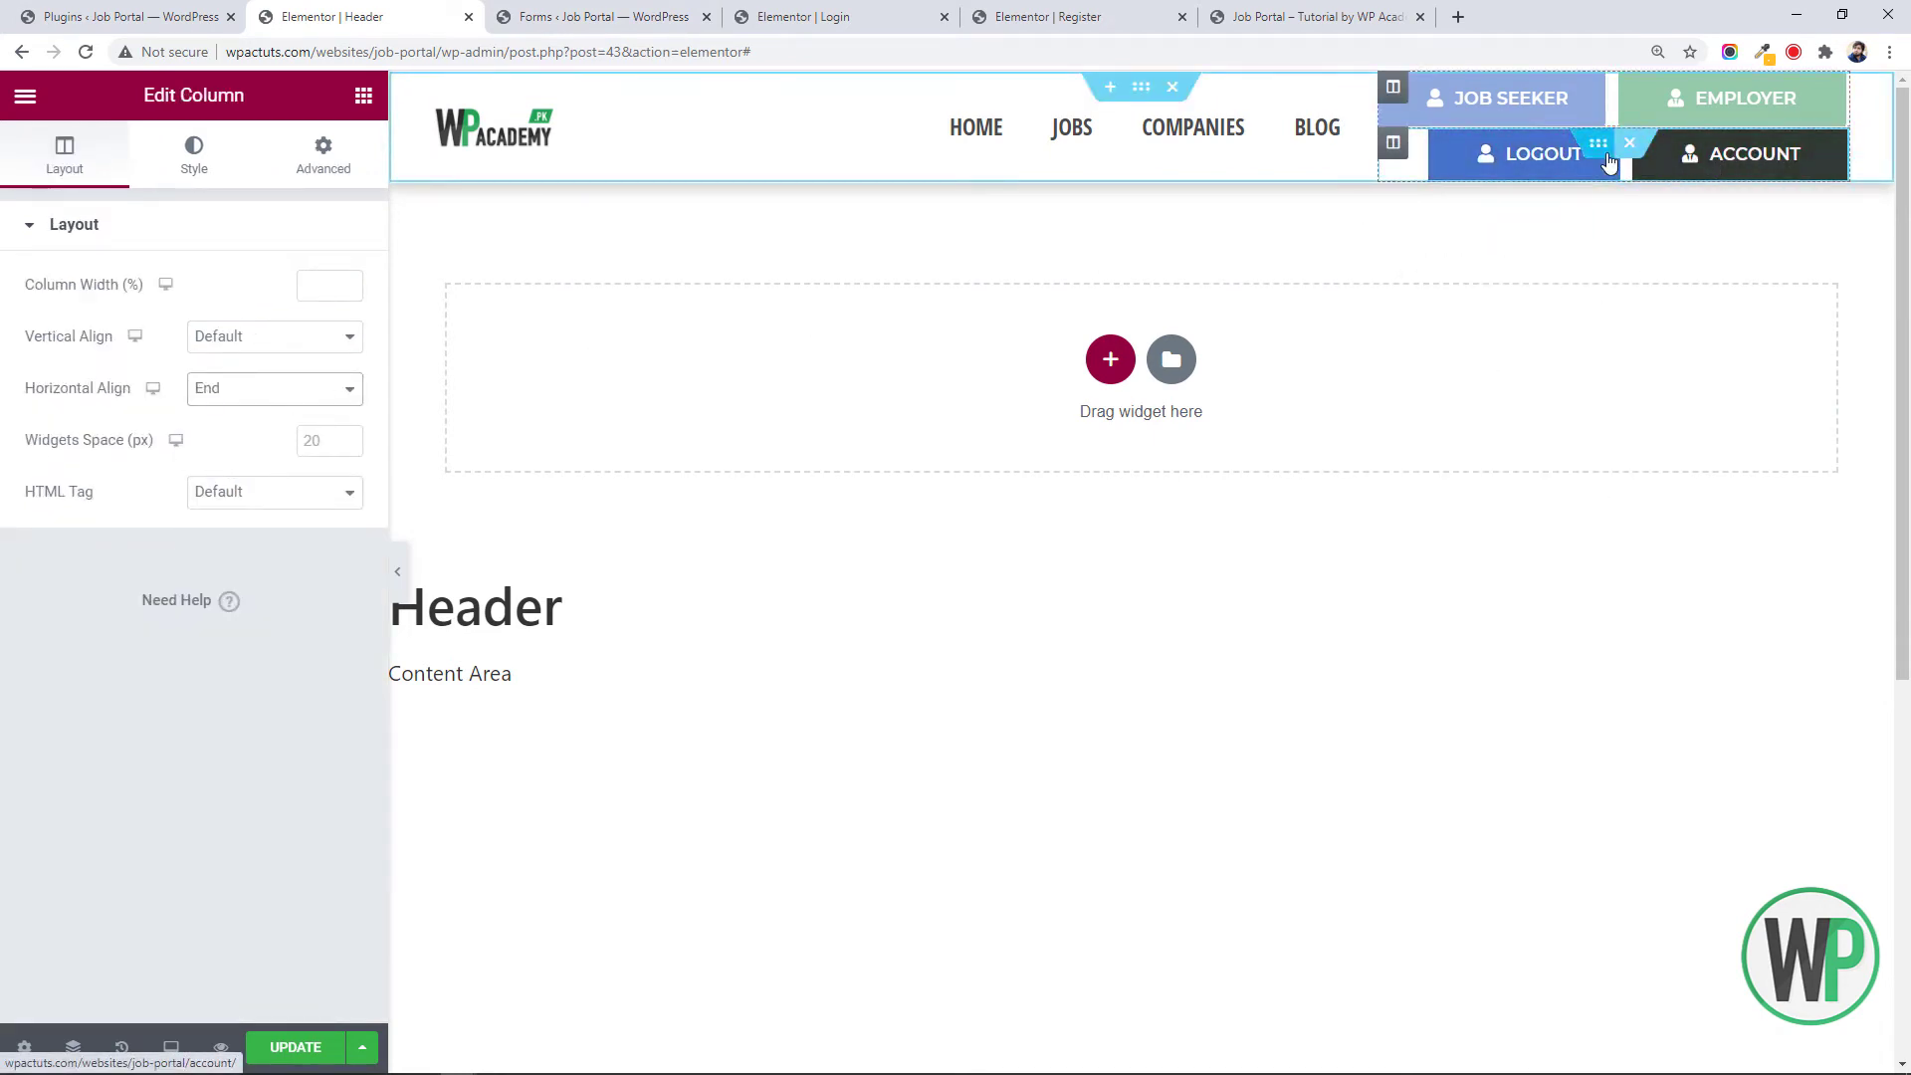
Replace the Logout button's link with the site's Logout page
right_click(1585, 159)
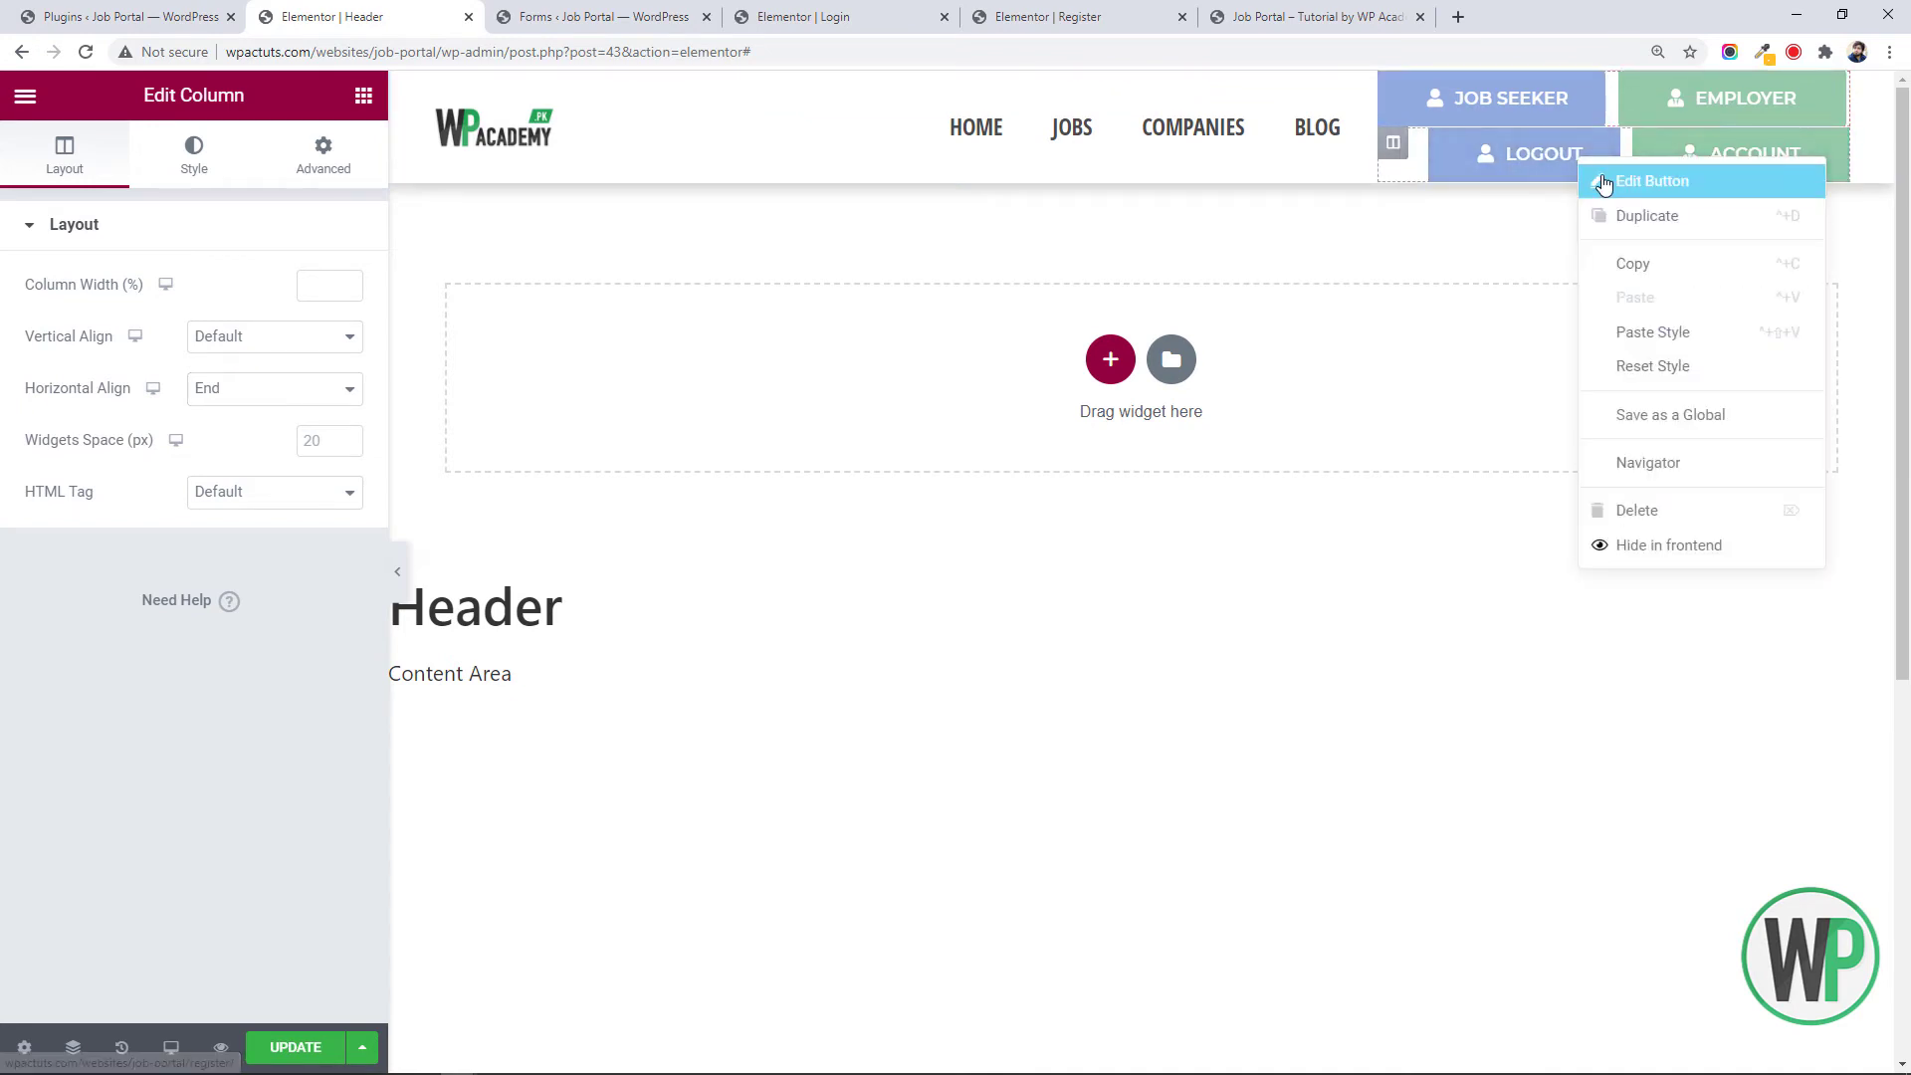
left_click(1618, 180)
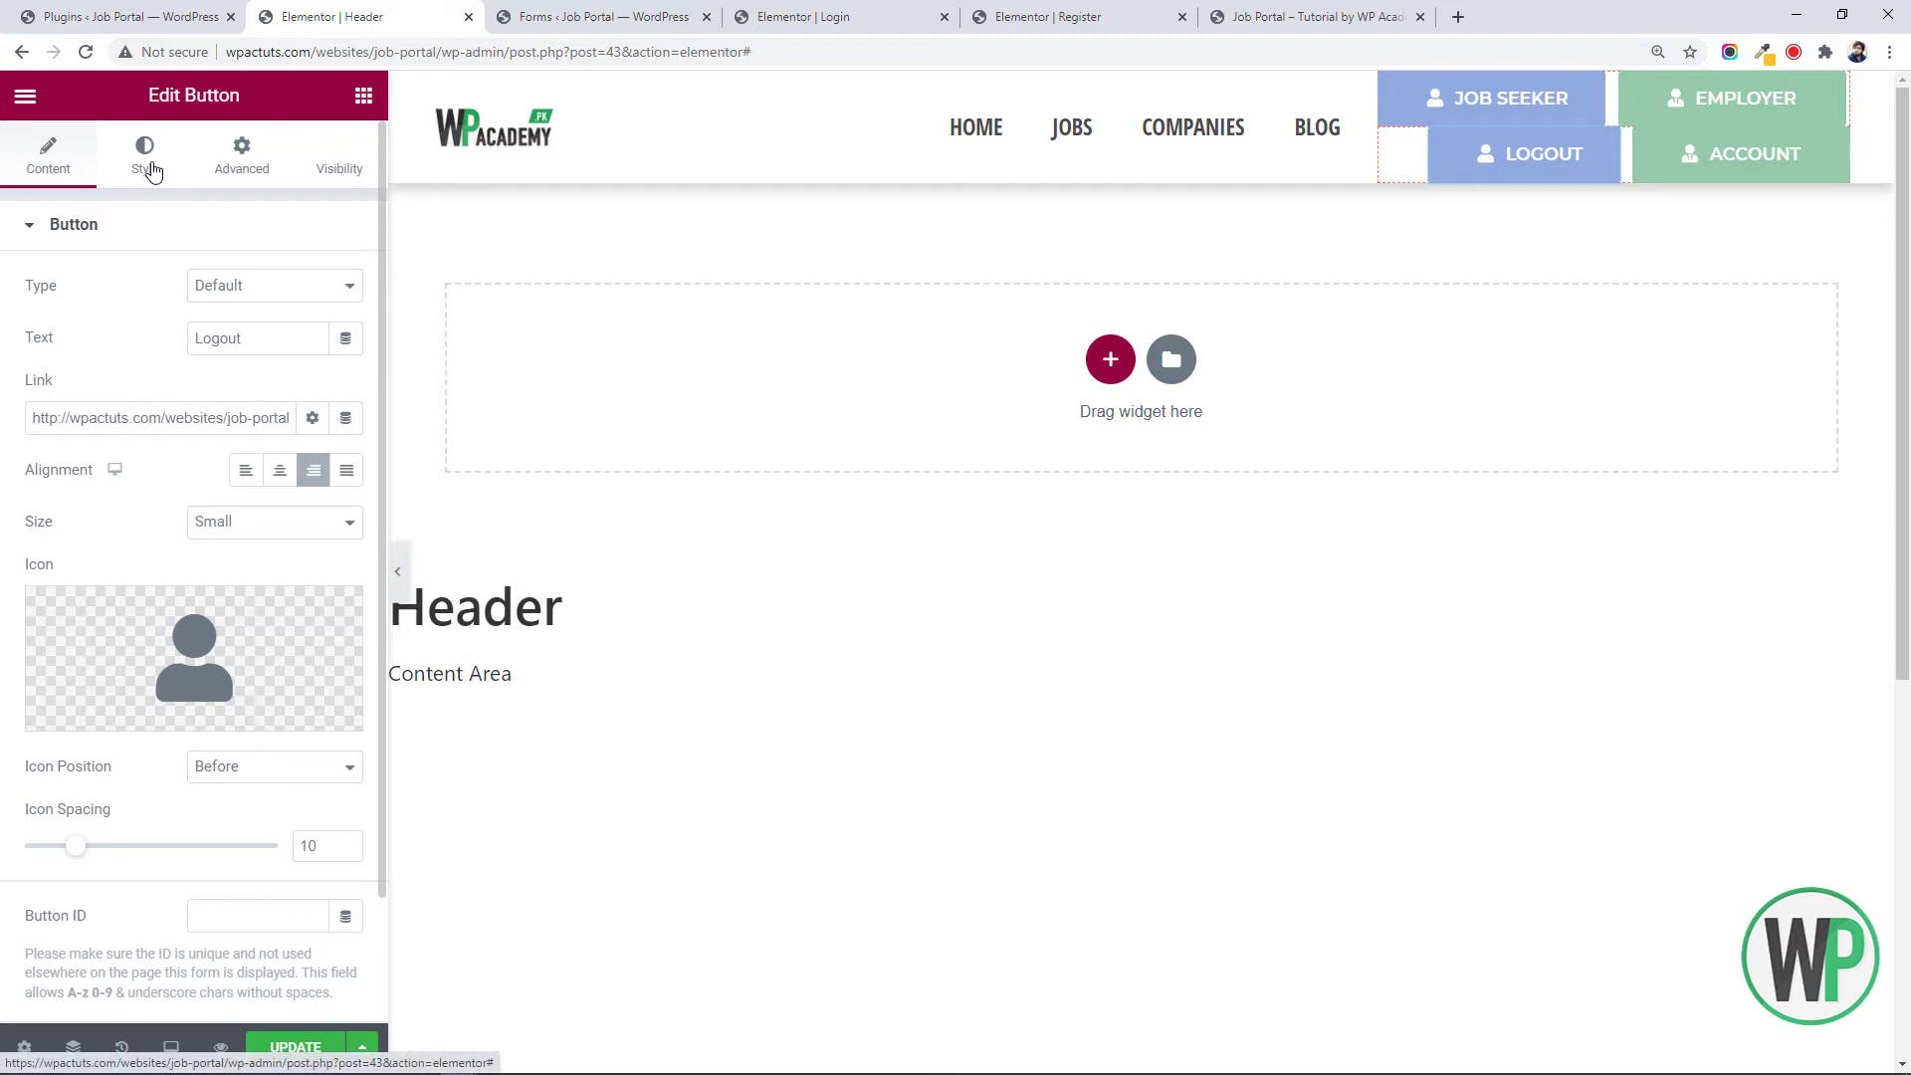
left_click(252, 419)
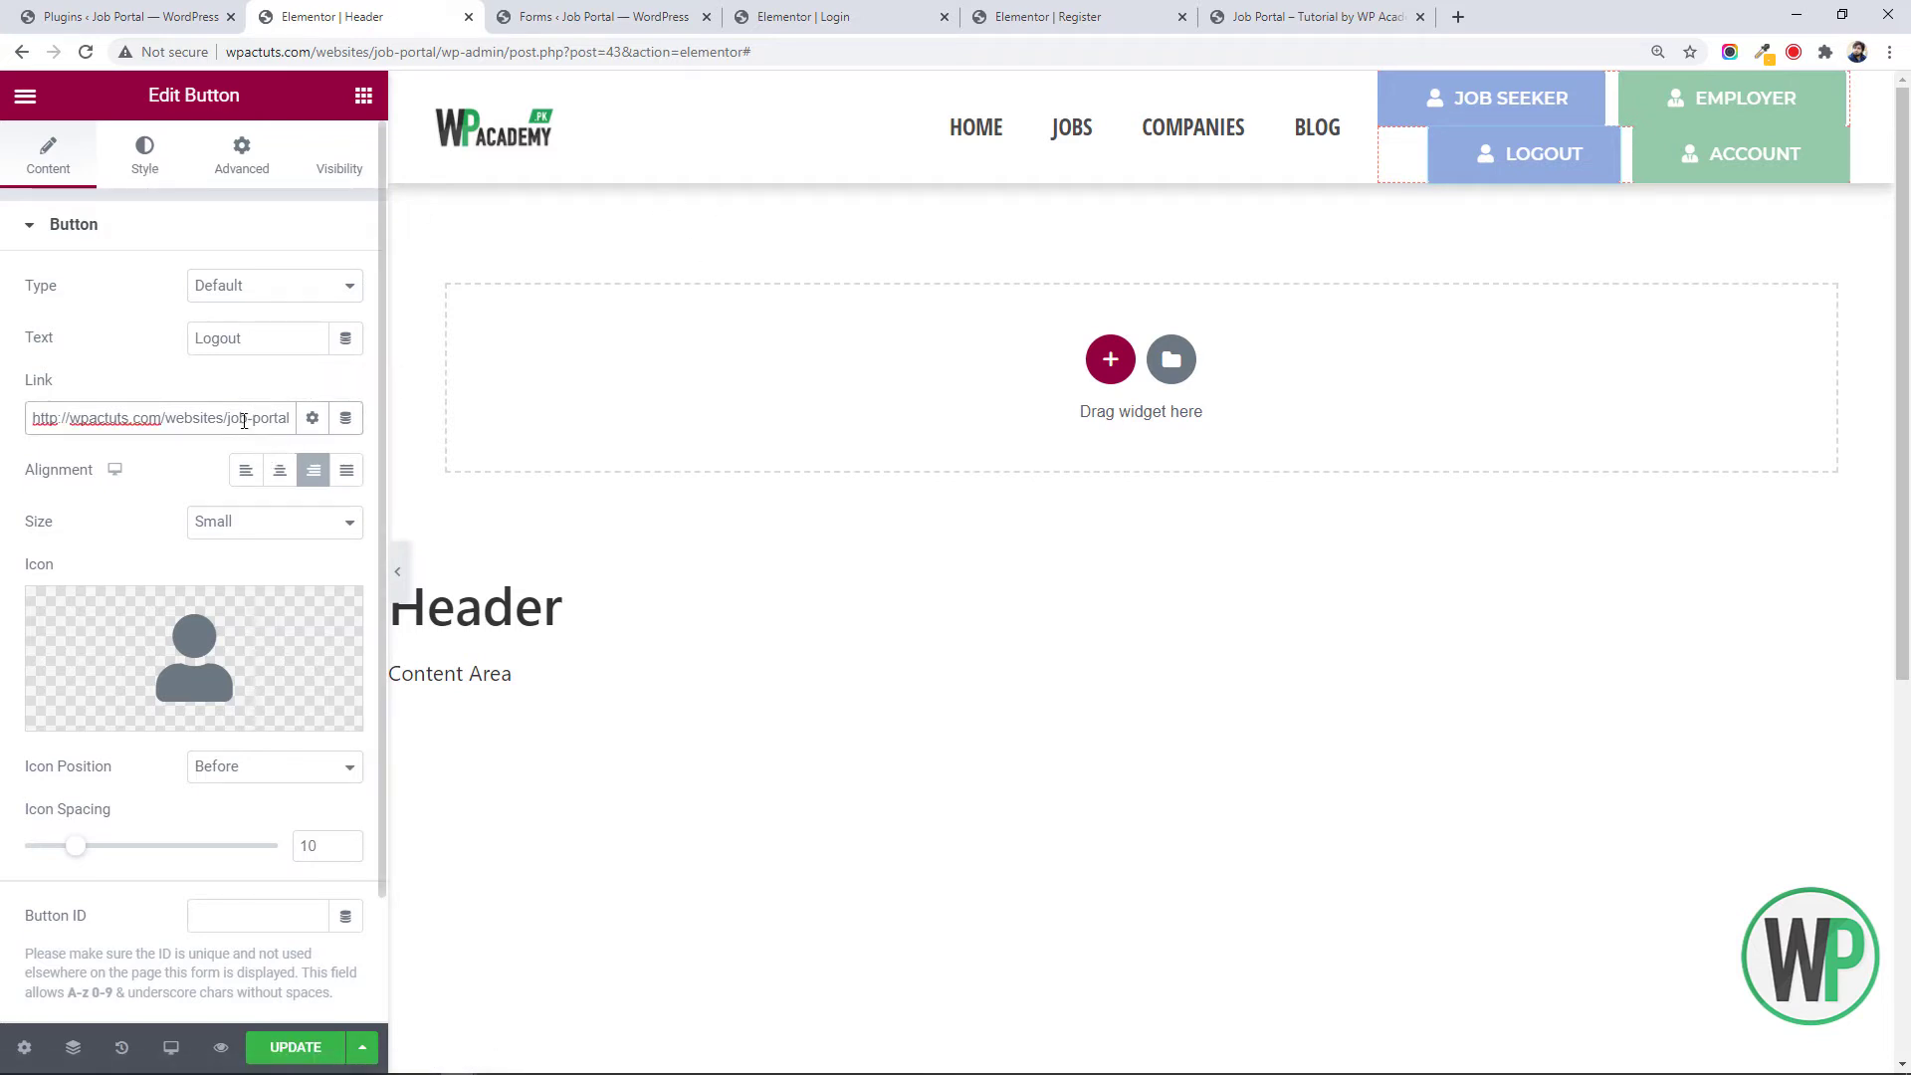
key("ctrl+a")
key("BackSpace")
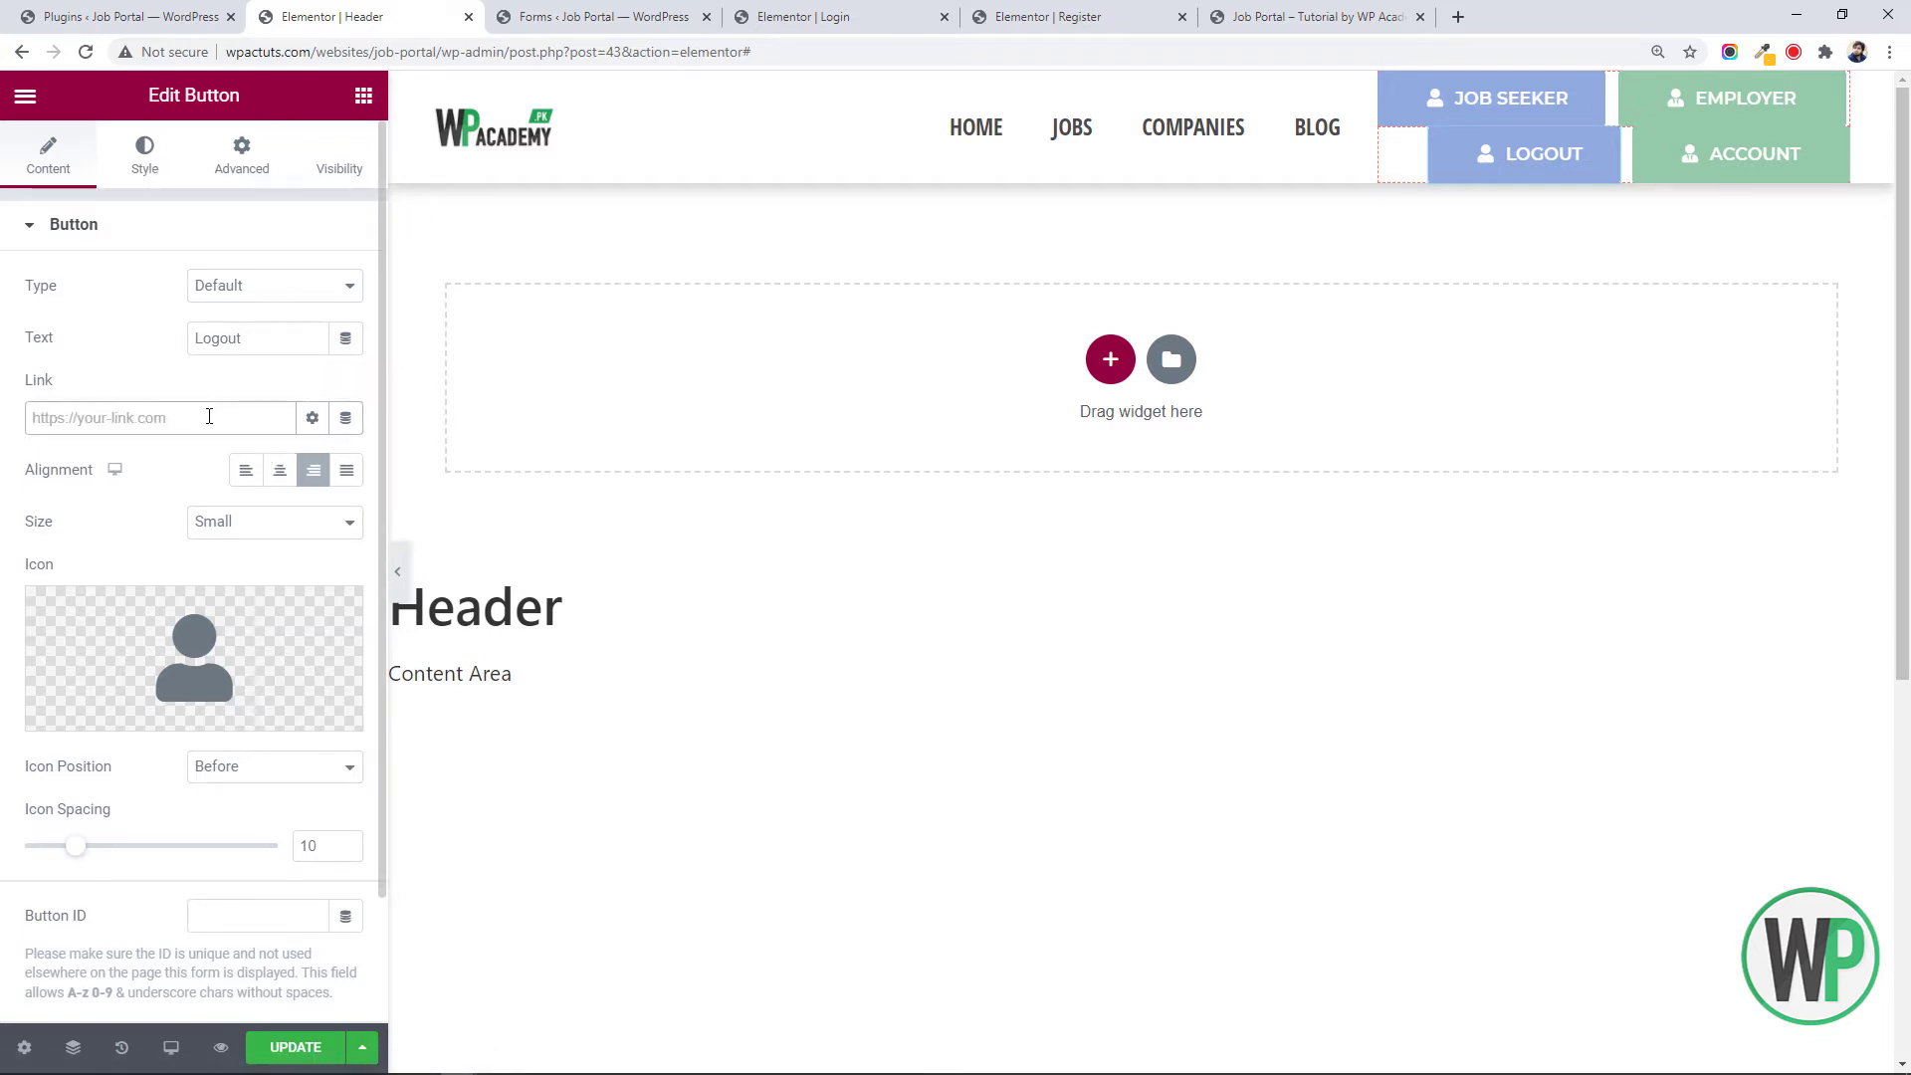
type("logou")
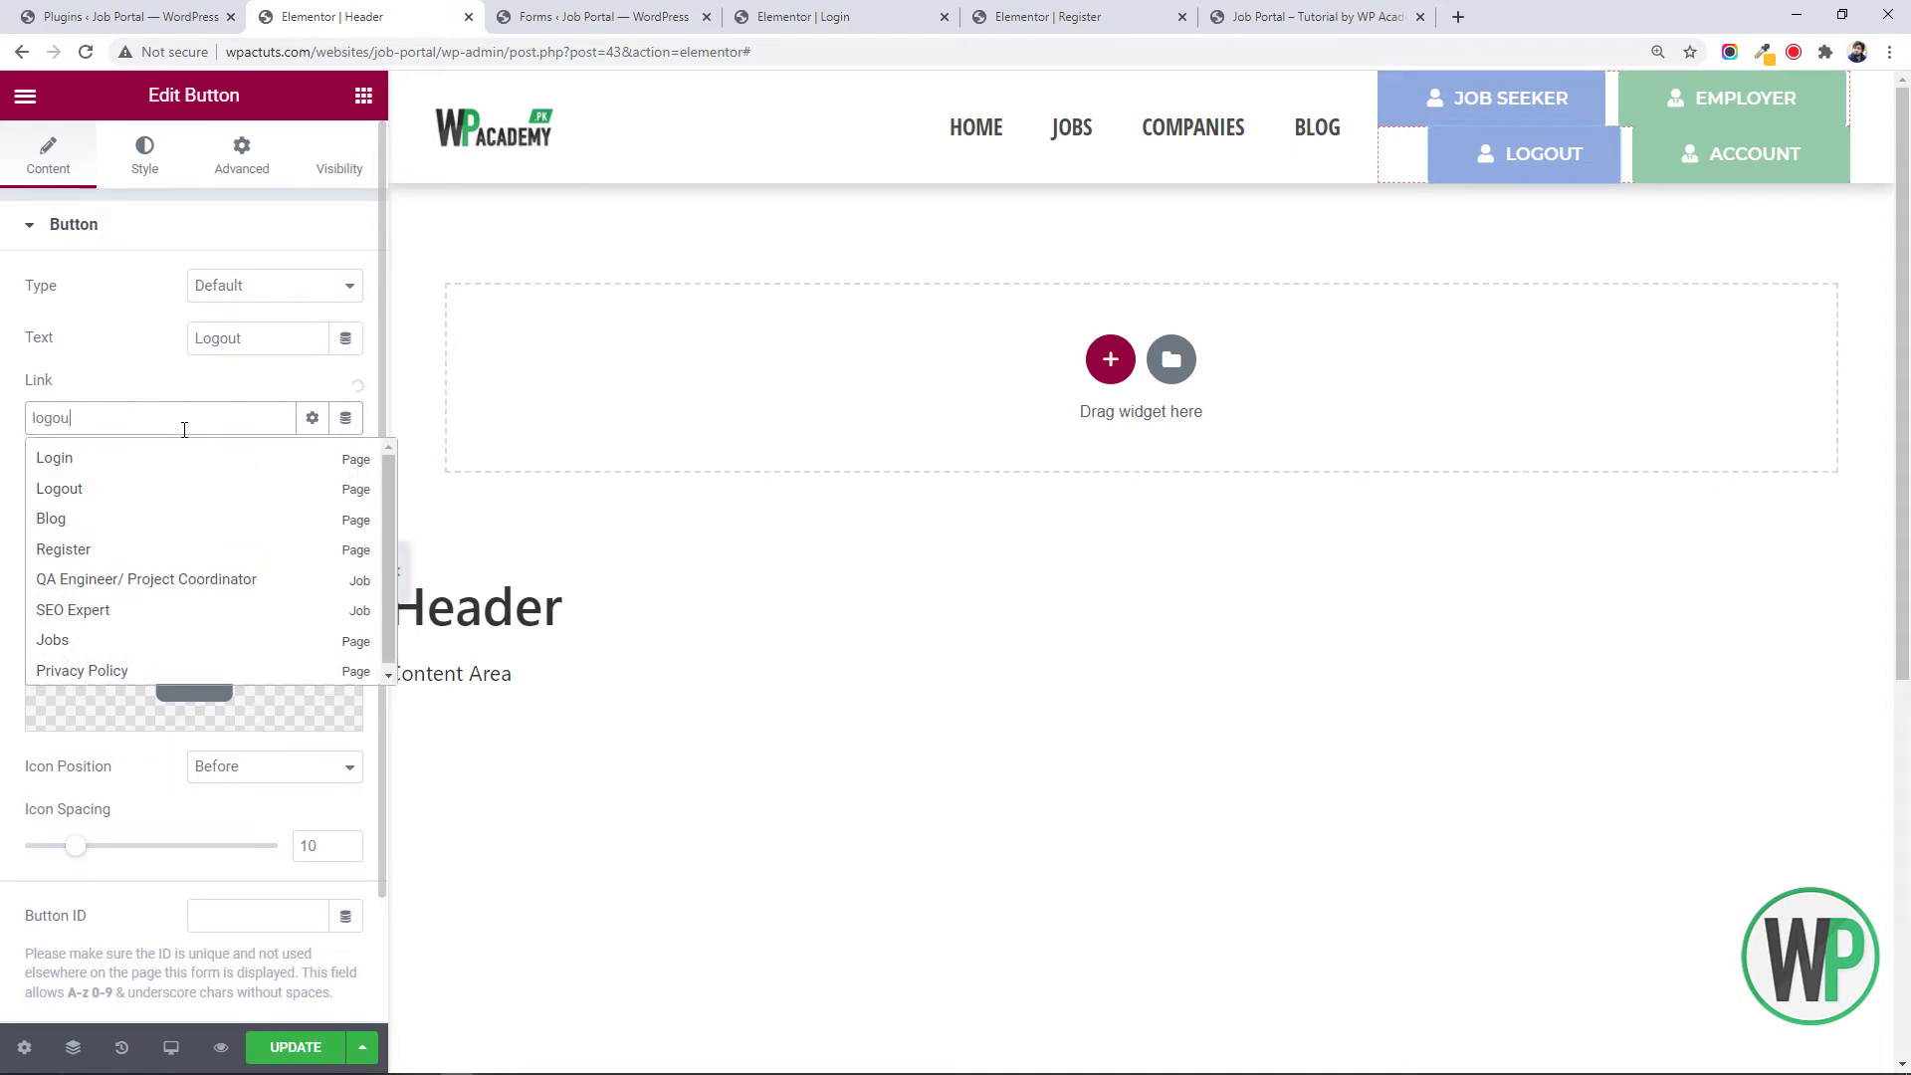
type("t")
left_click(68, 466)
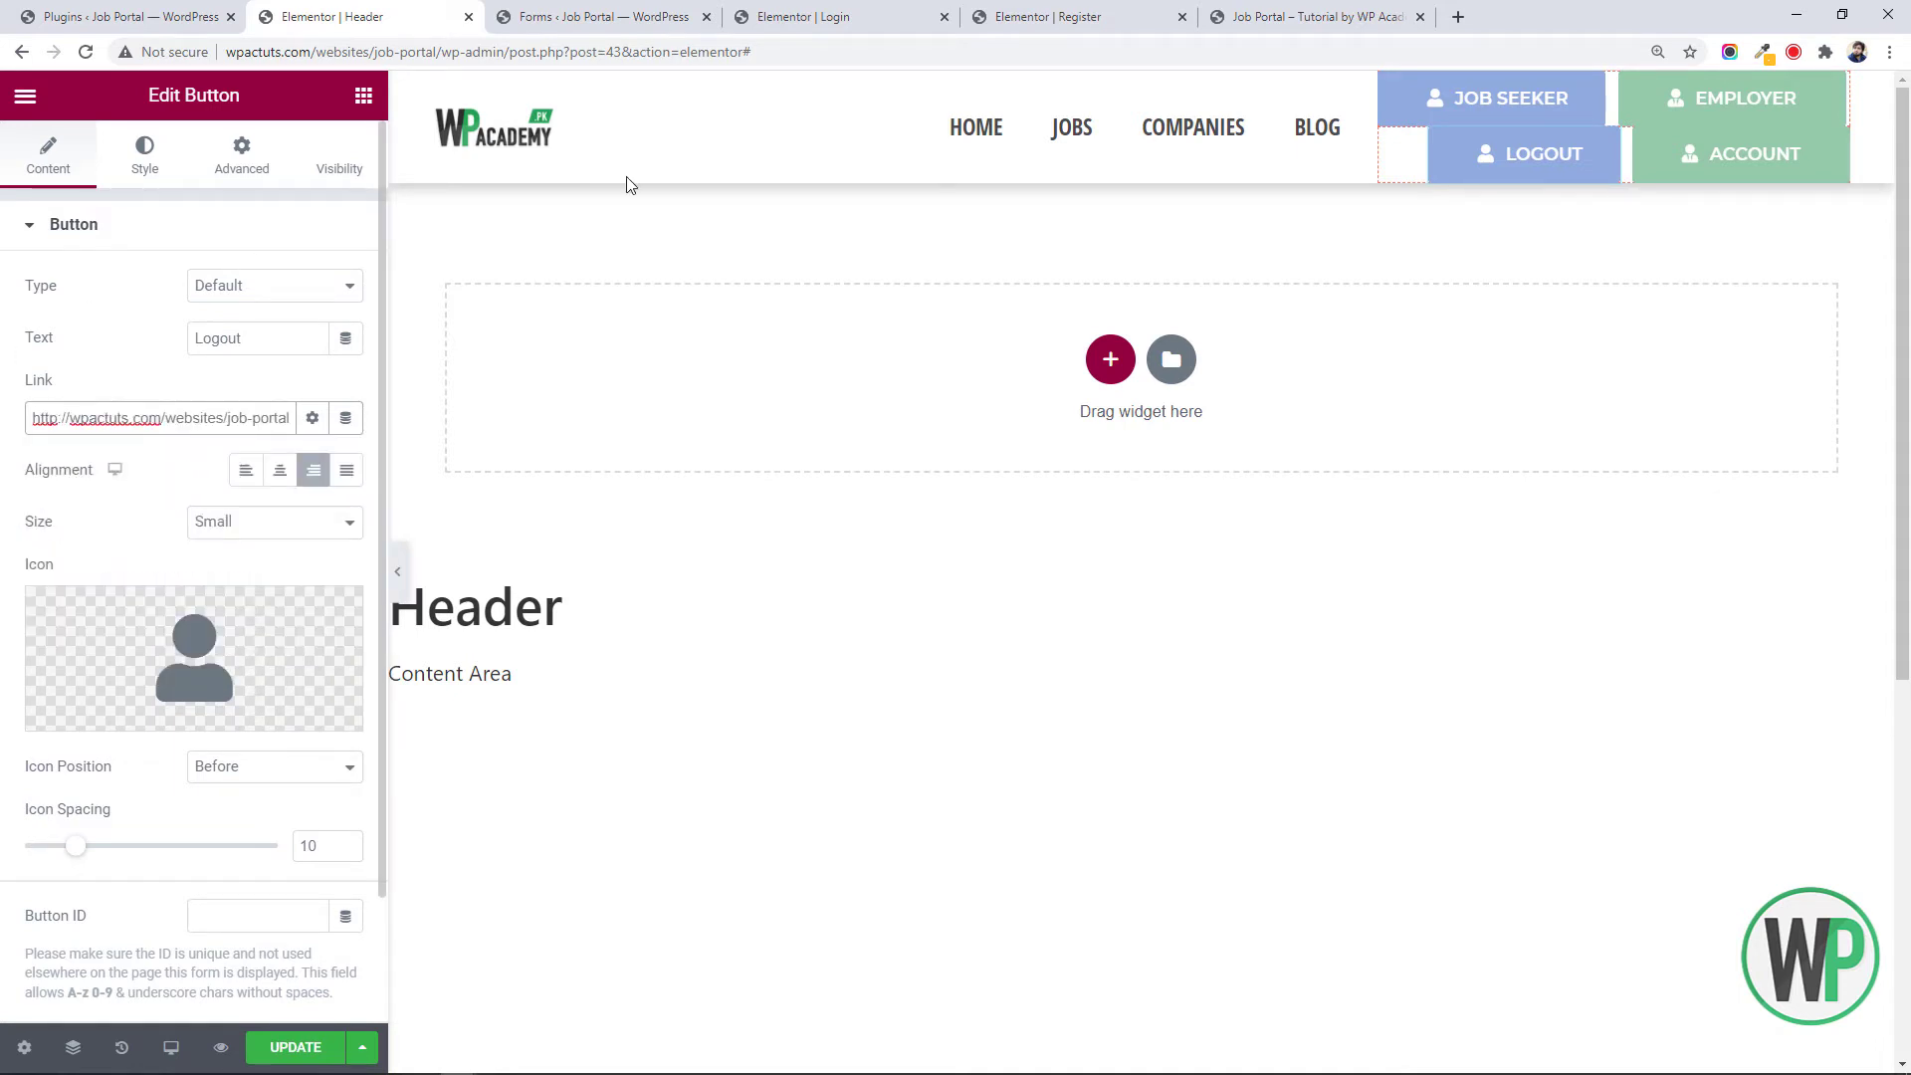
Try to replace the Logout button's user icon with the power icon from the icon library
right_click(1583, 173)
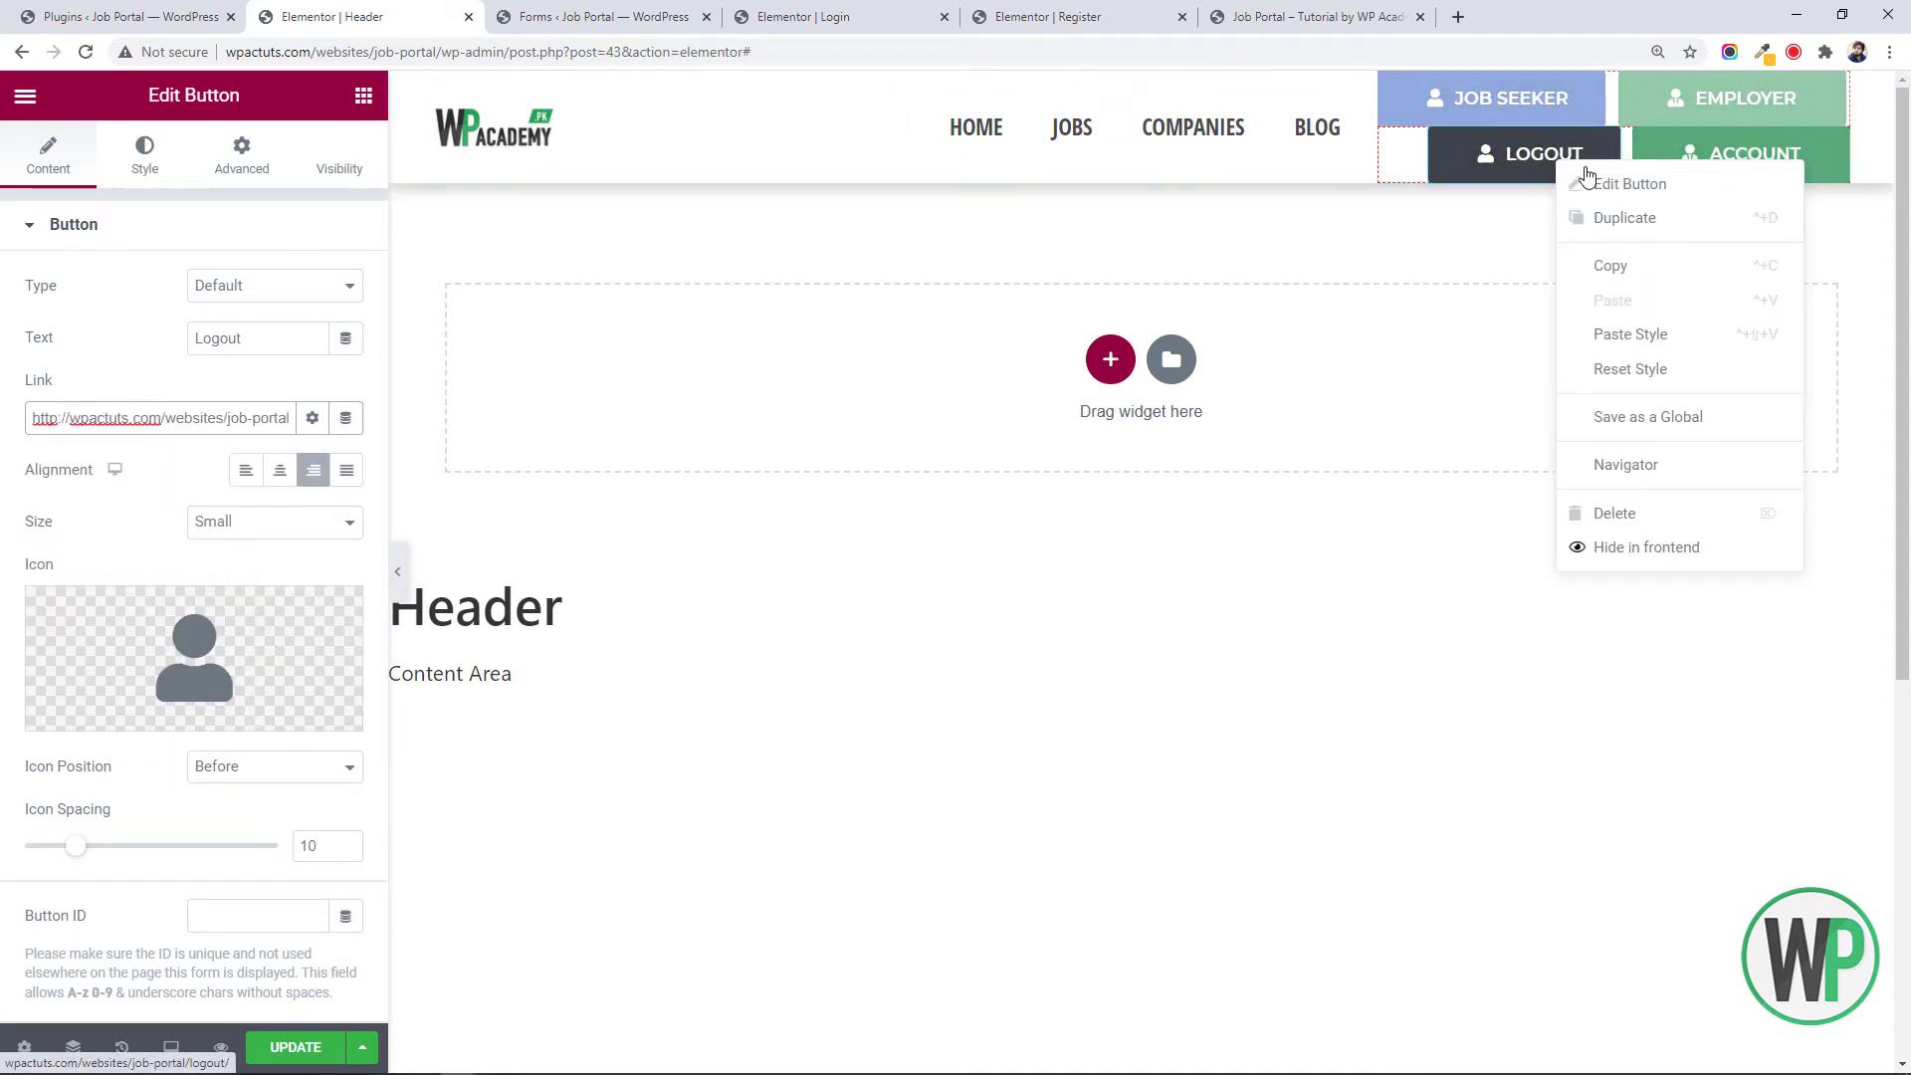
left_click(1588, 181)
left_click(195, 657)
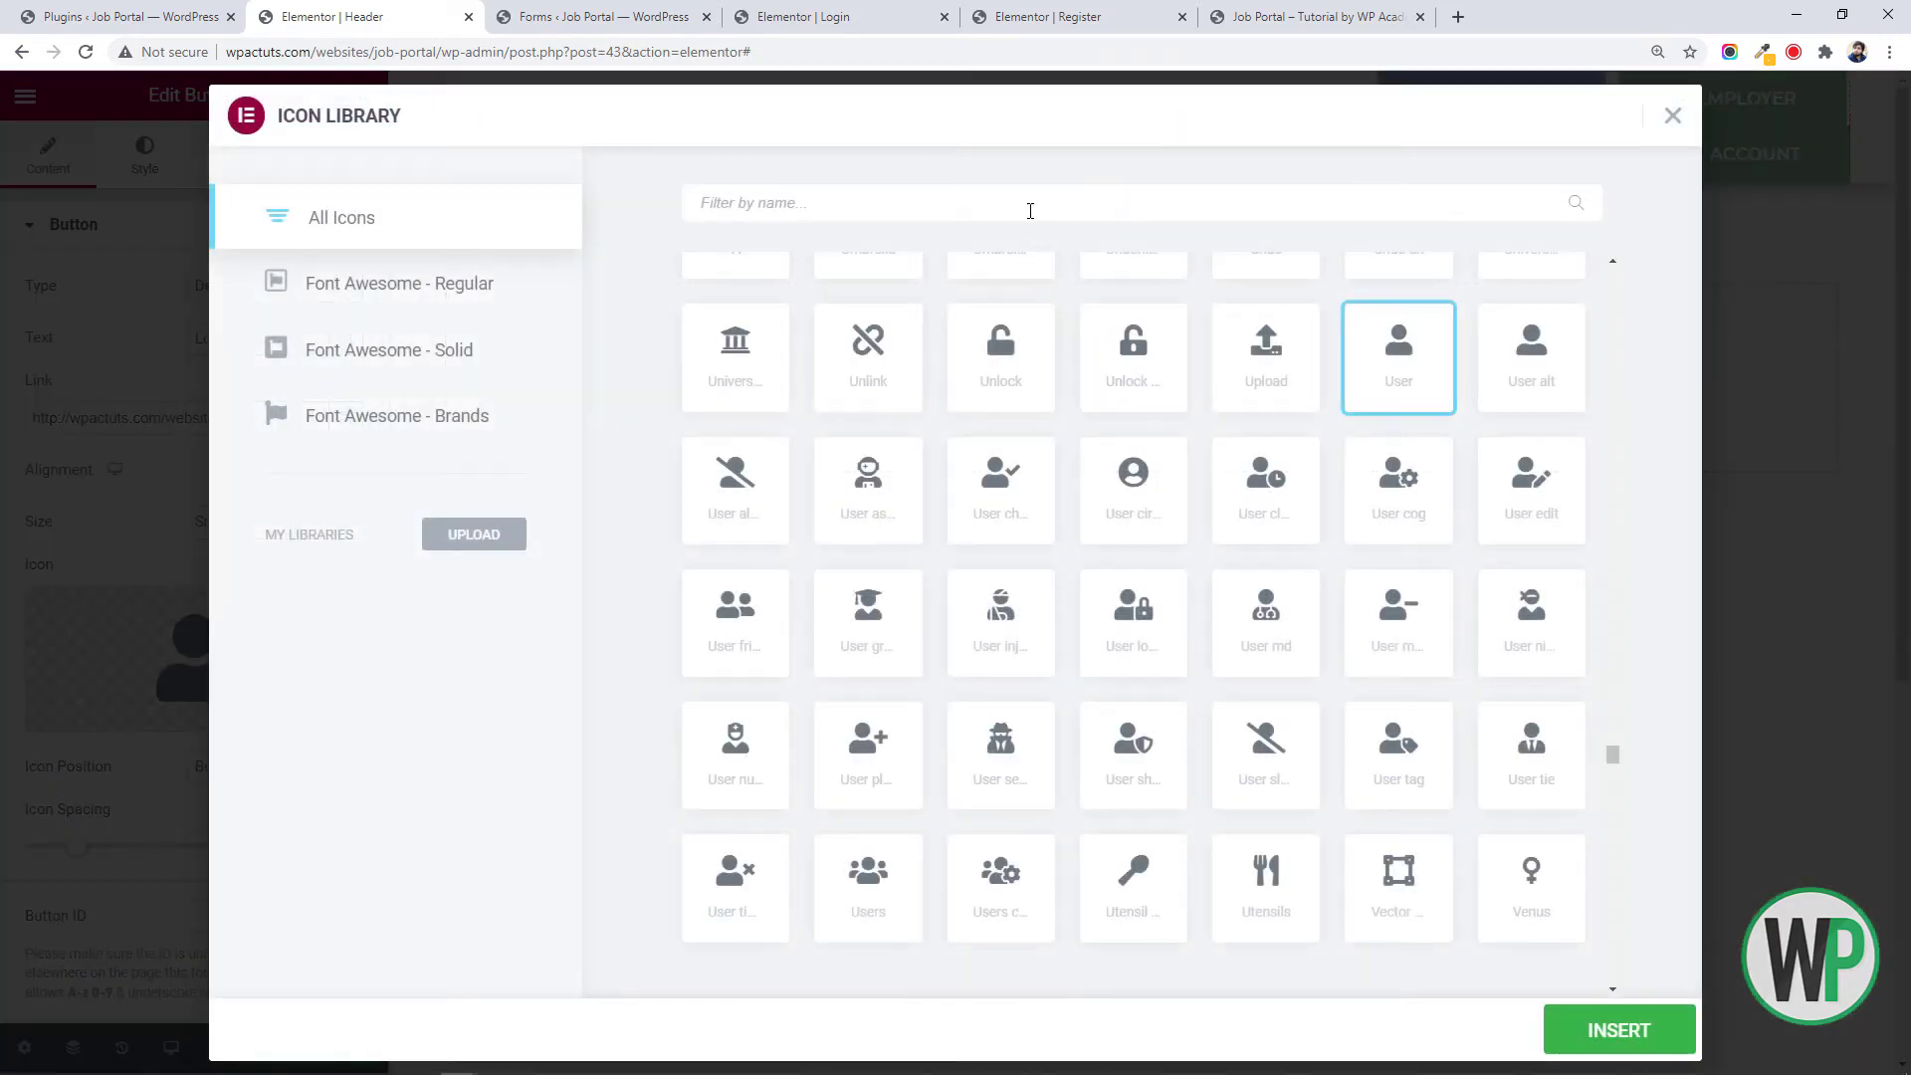
left_click(1015, 195)
type("powe")
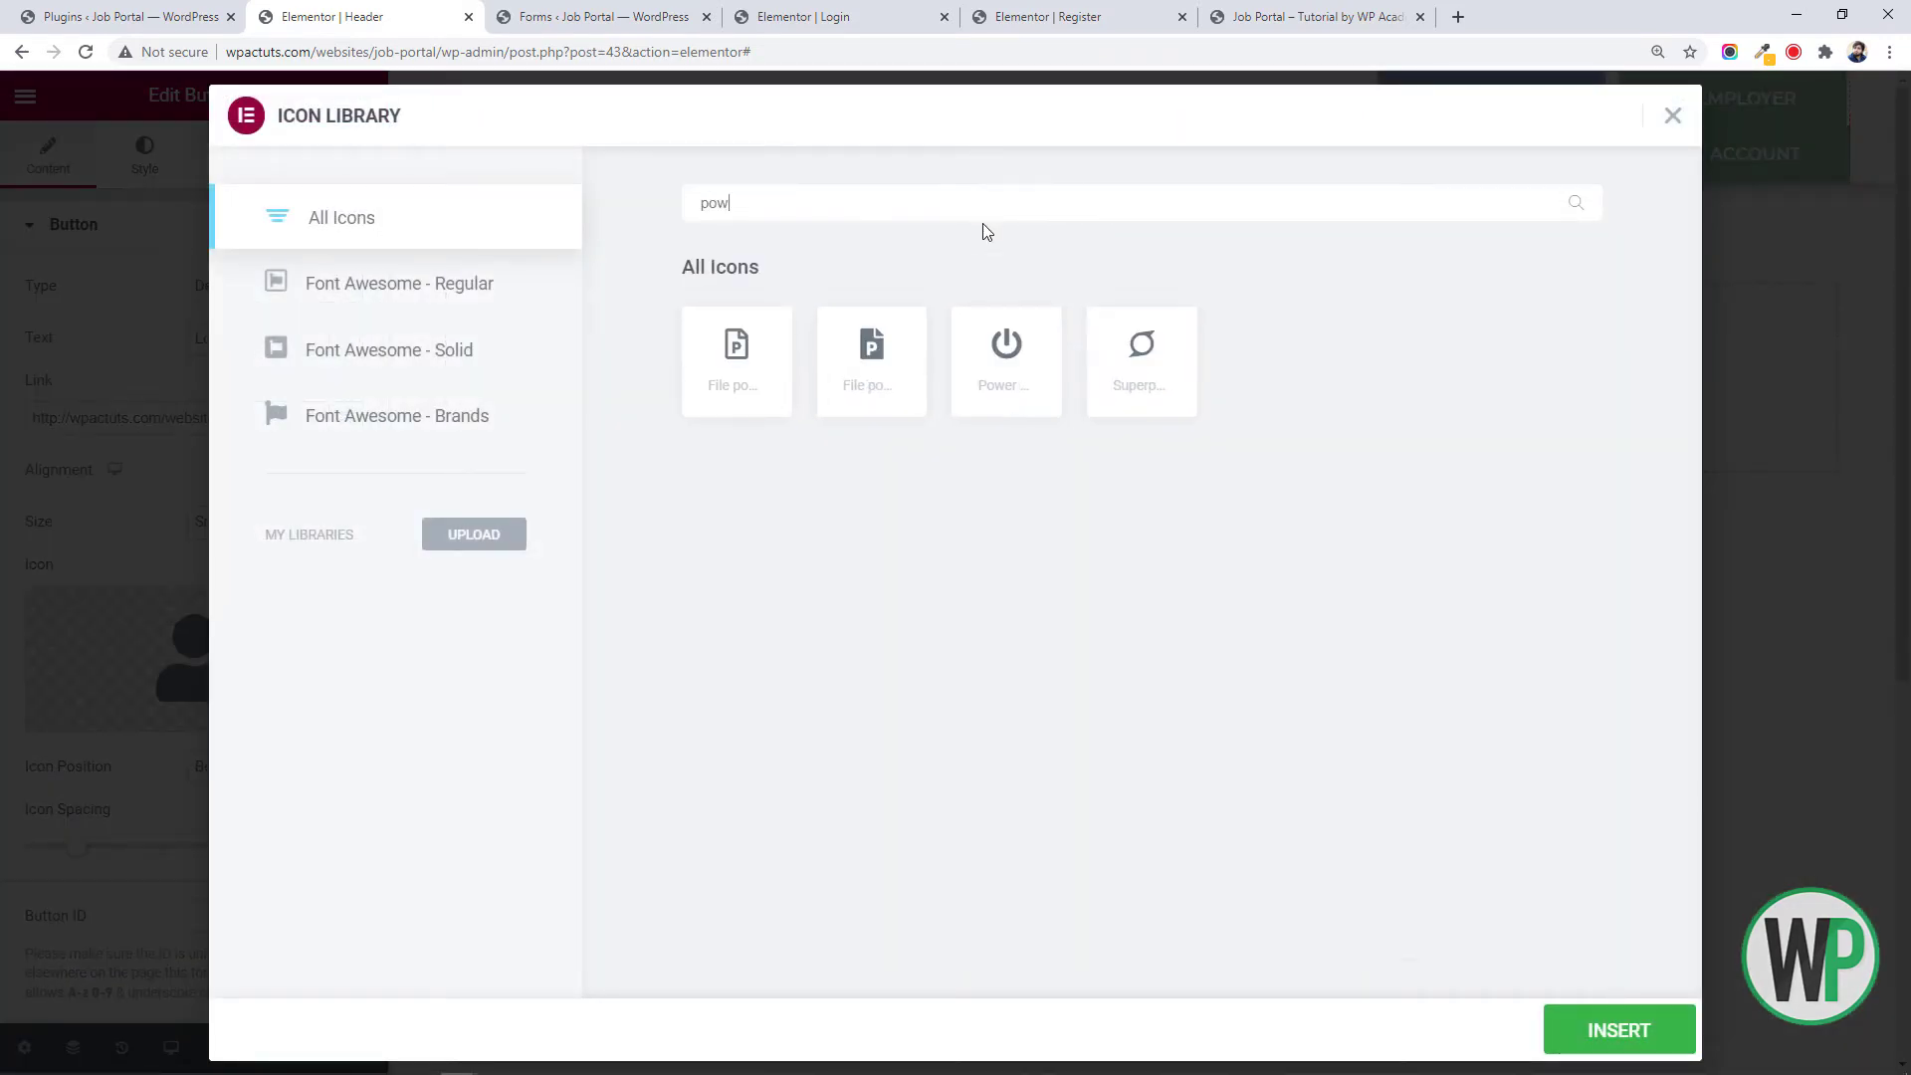
left_click(962, 367)
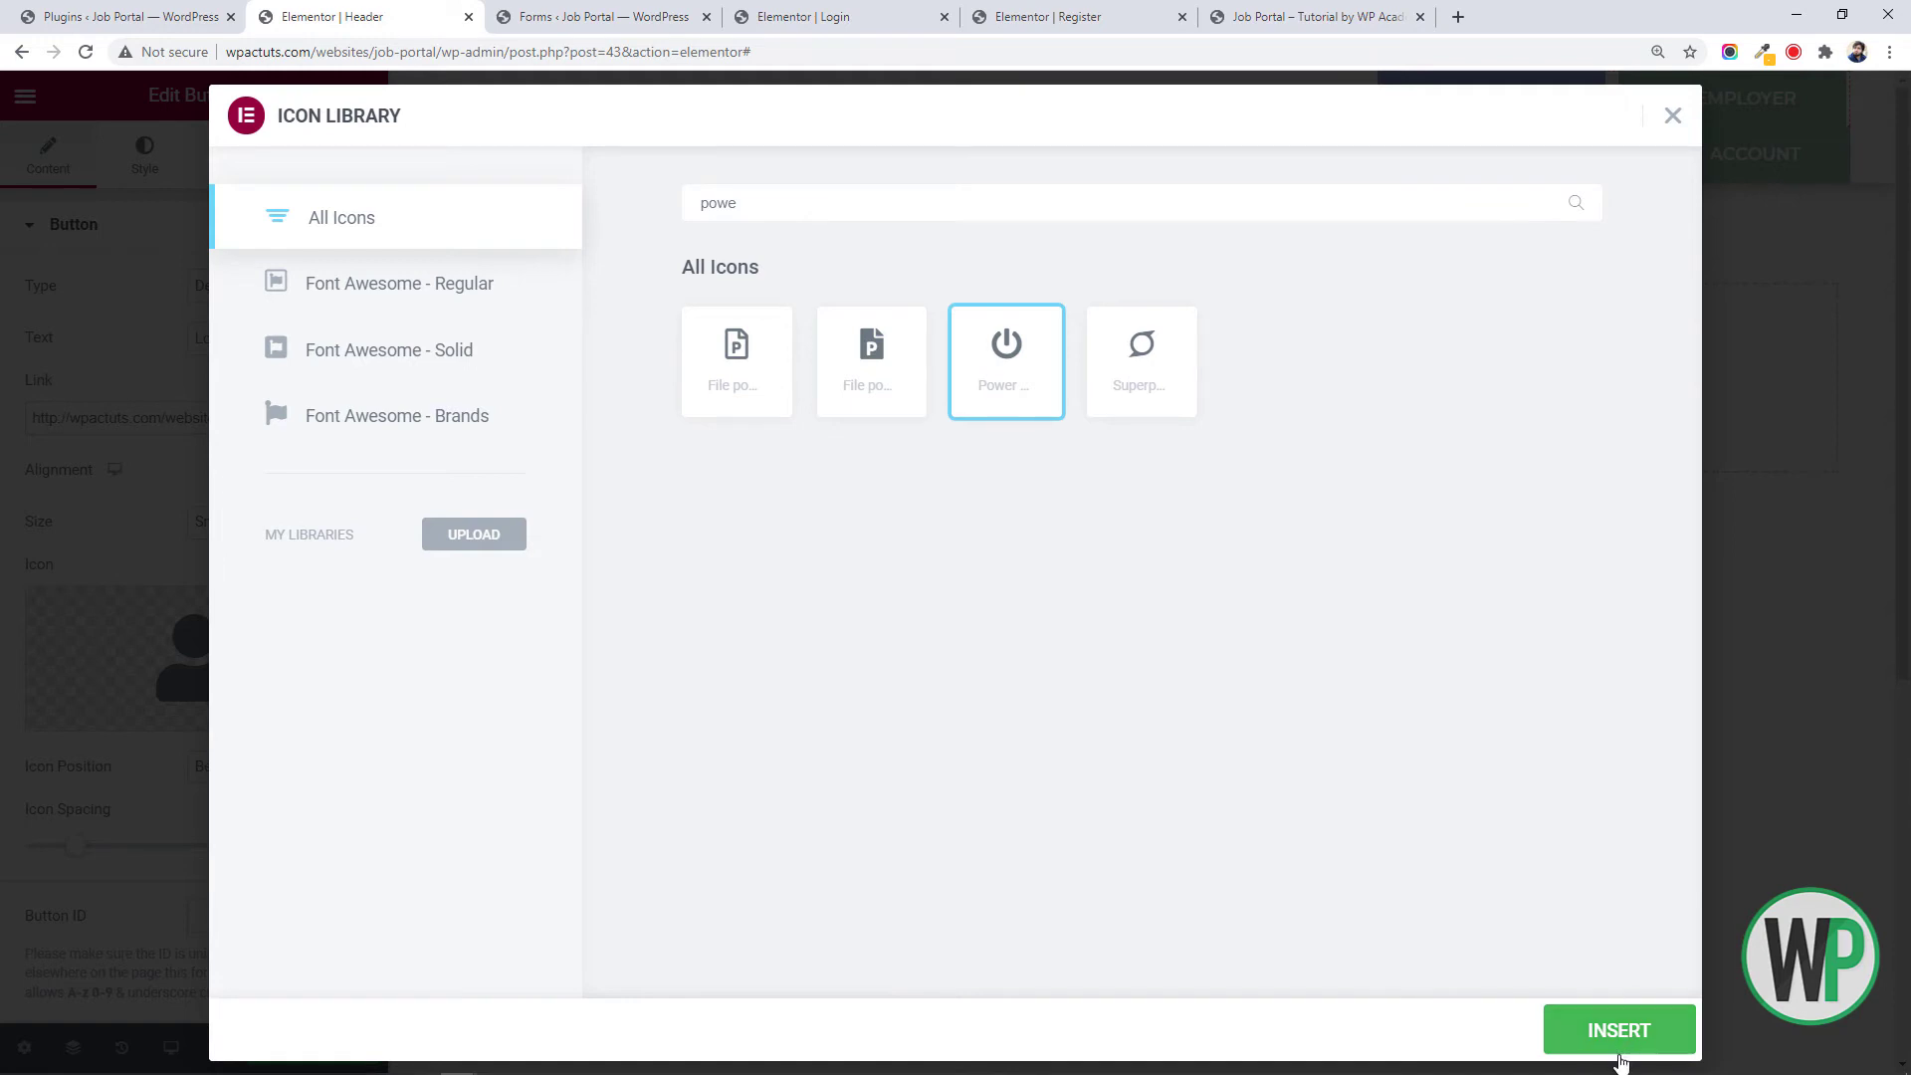
left_click(1620, 1033)
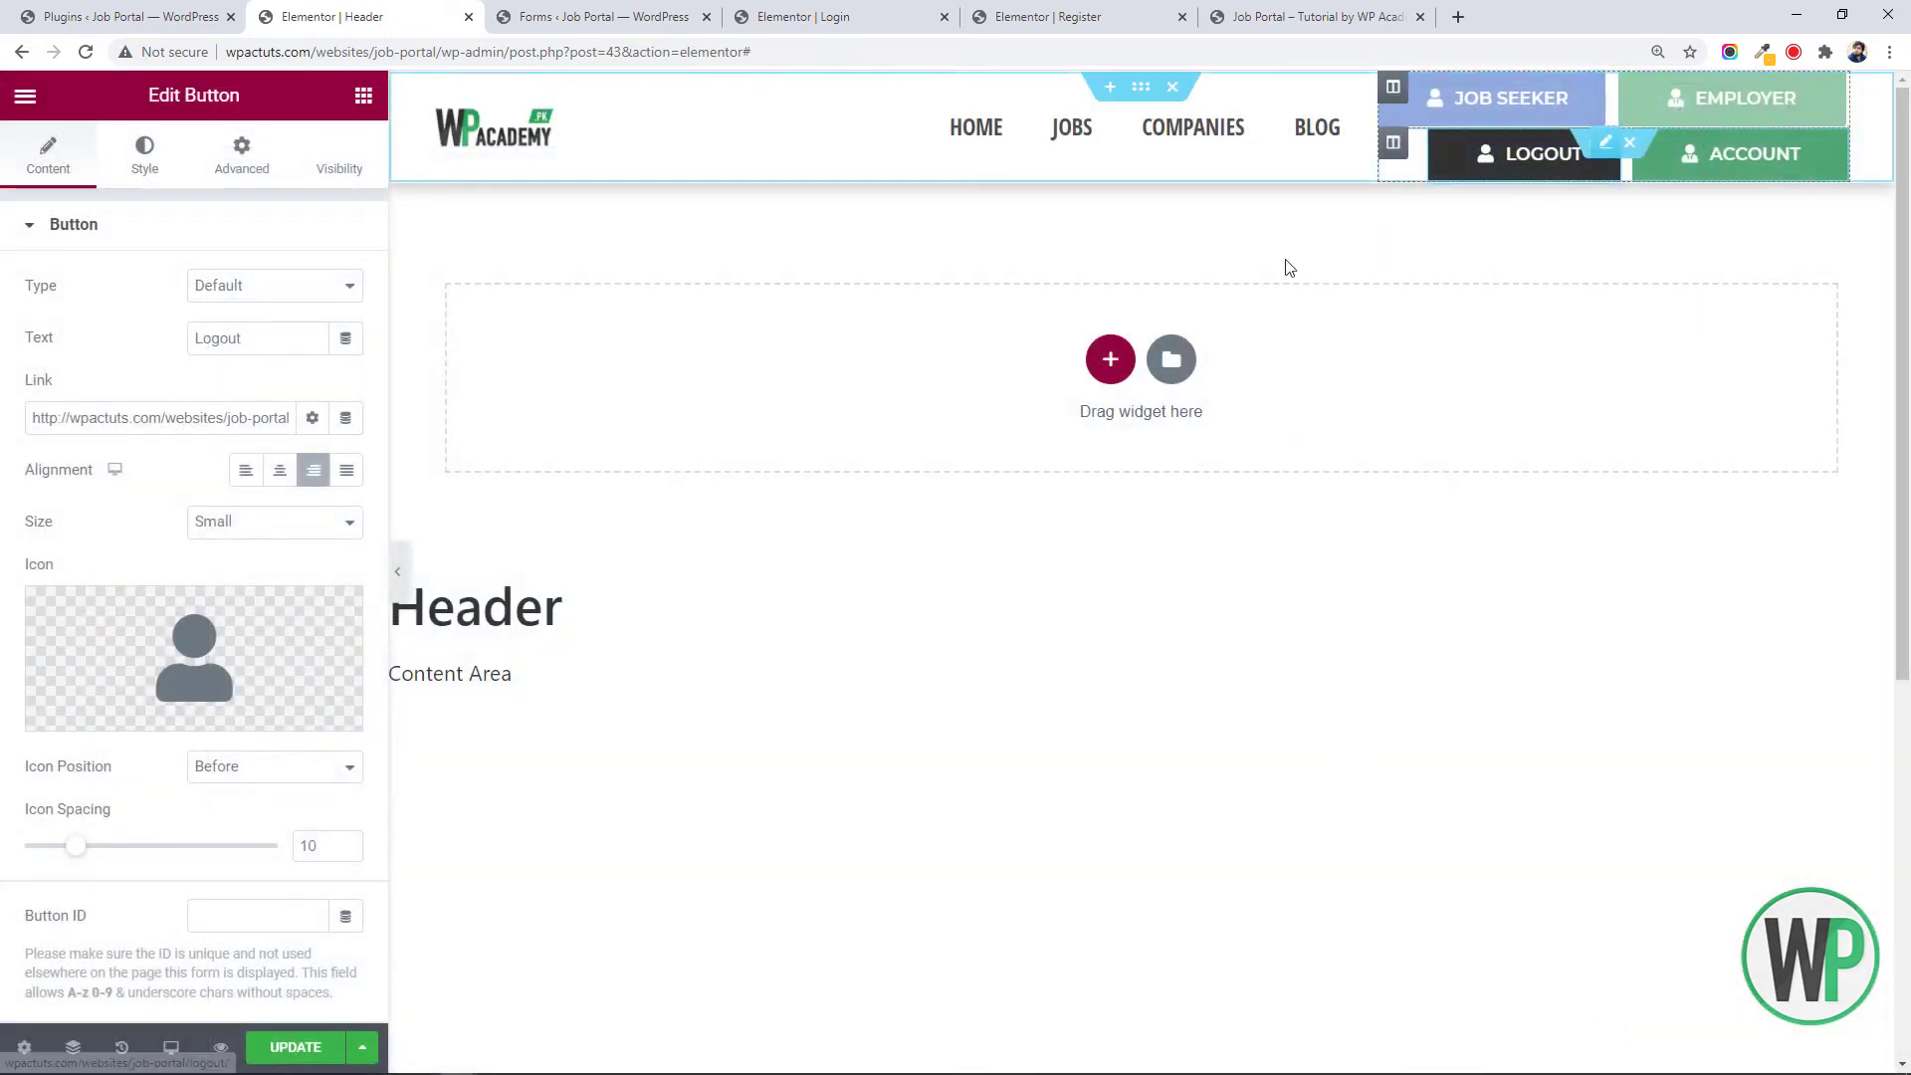
Set the Logout button's icon to the power symbol found by filtering the icon library for "powe"
left_click(290, 657)
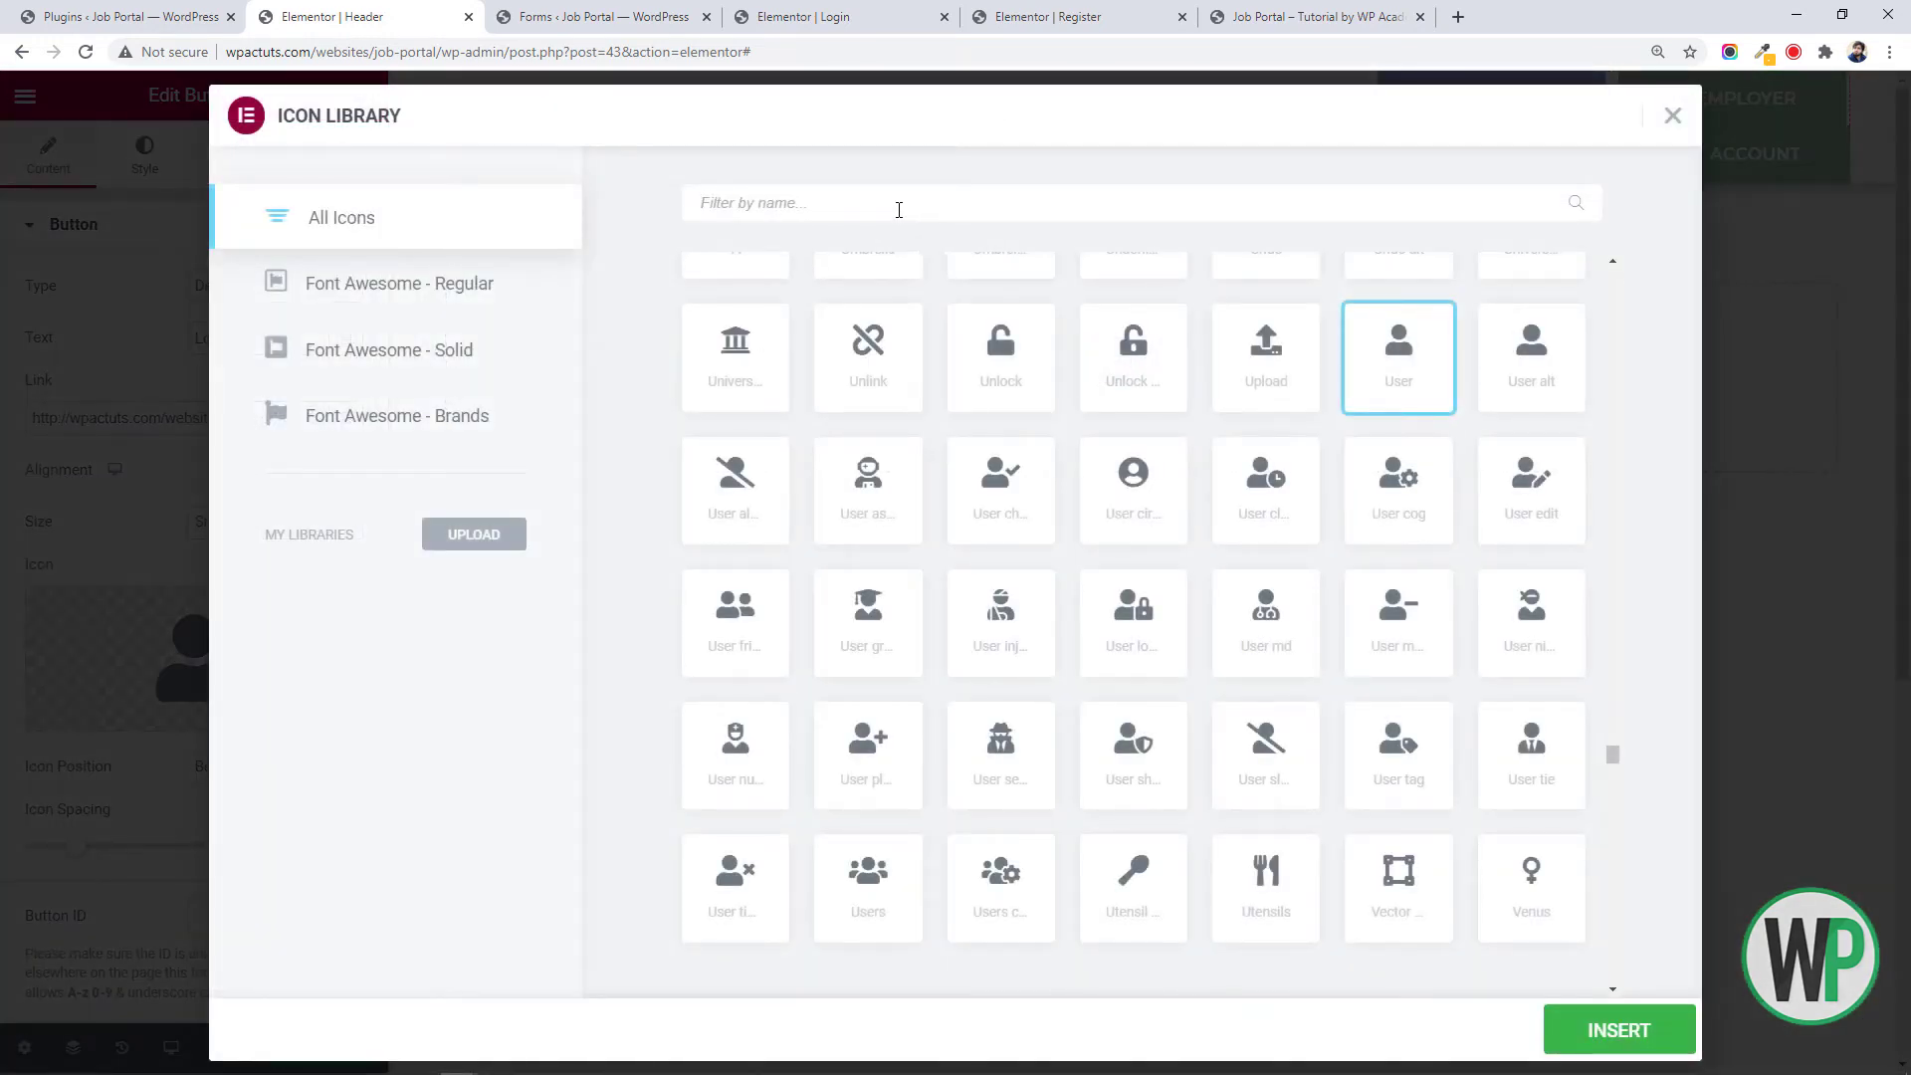
left_click(899, 210)
type("powe")
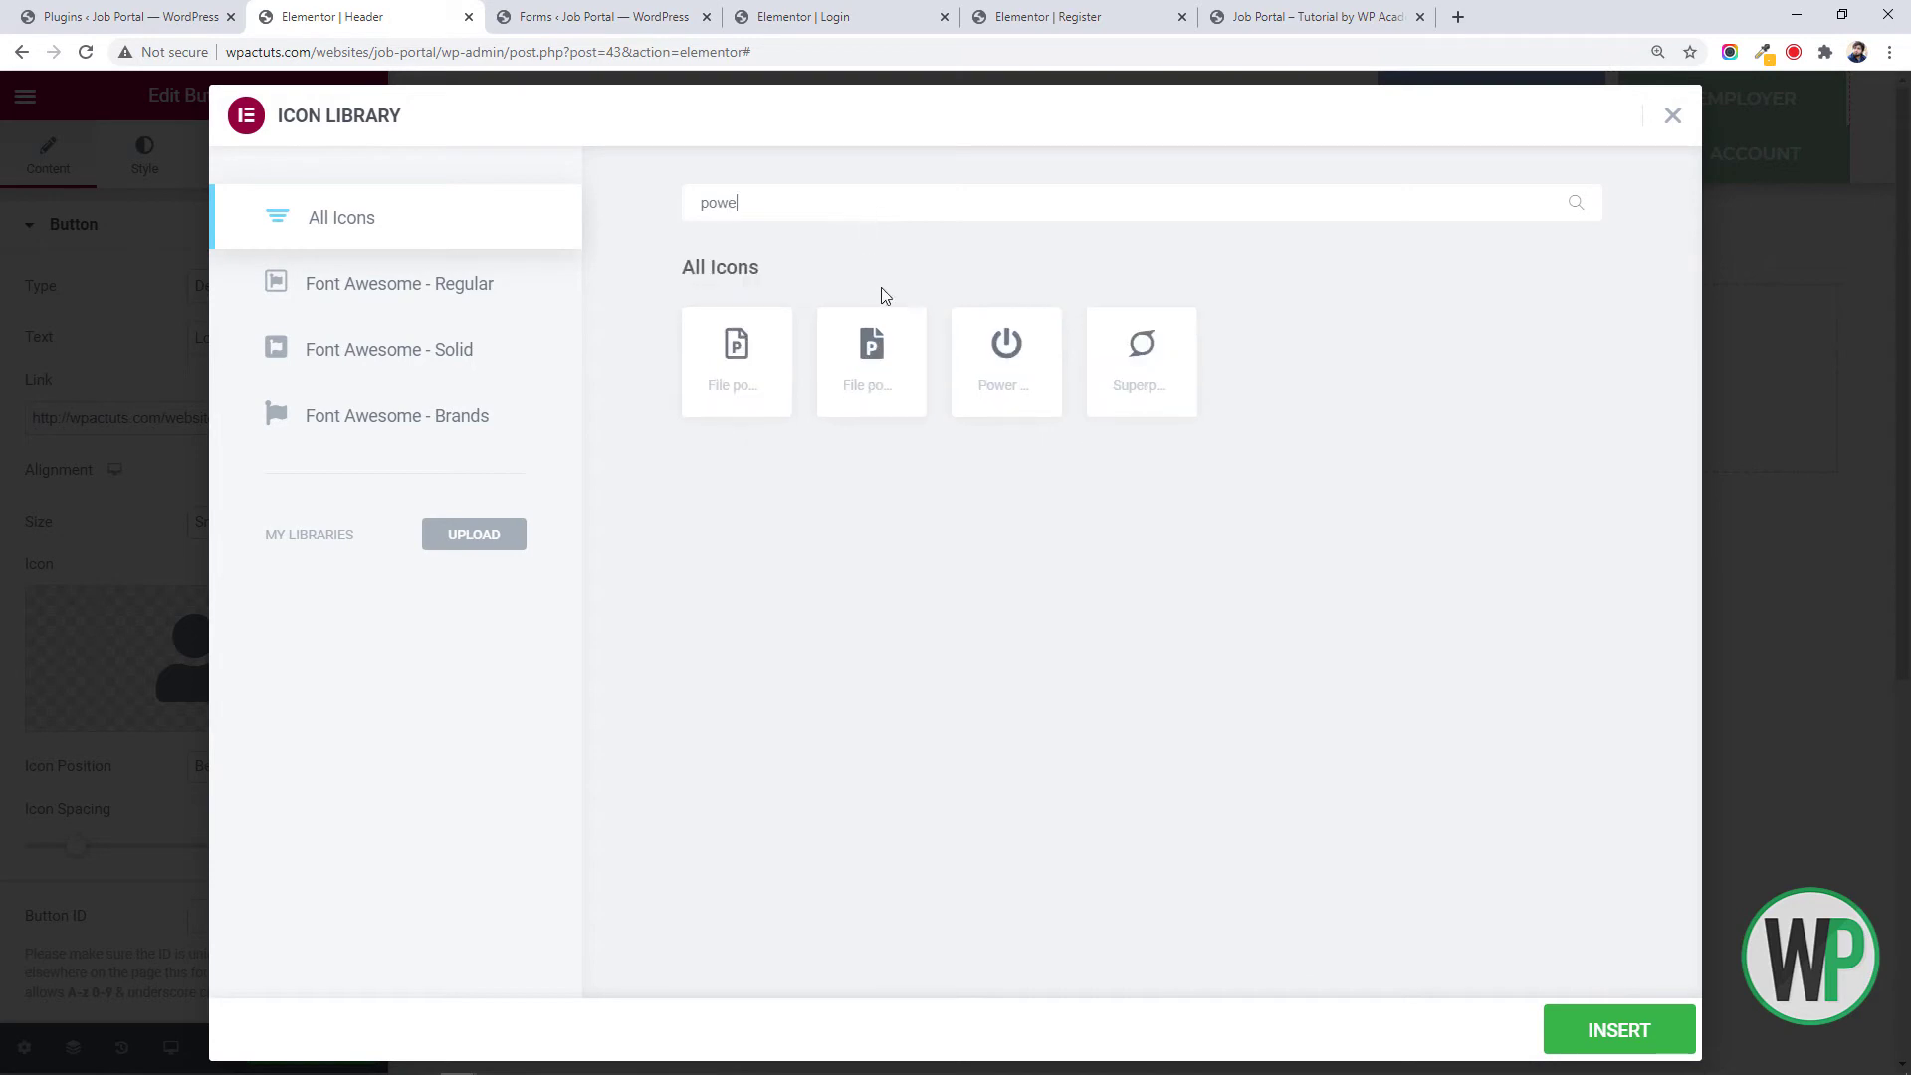
left_click(1033, 370)
left_click(1618, 1025)
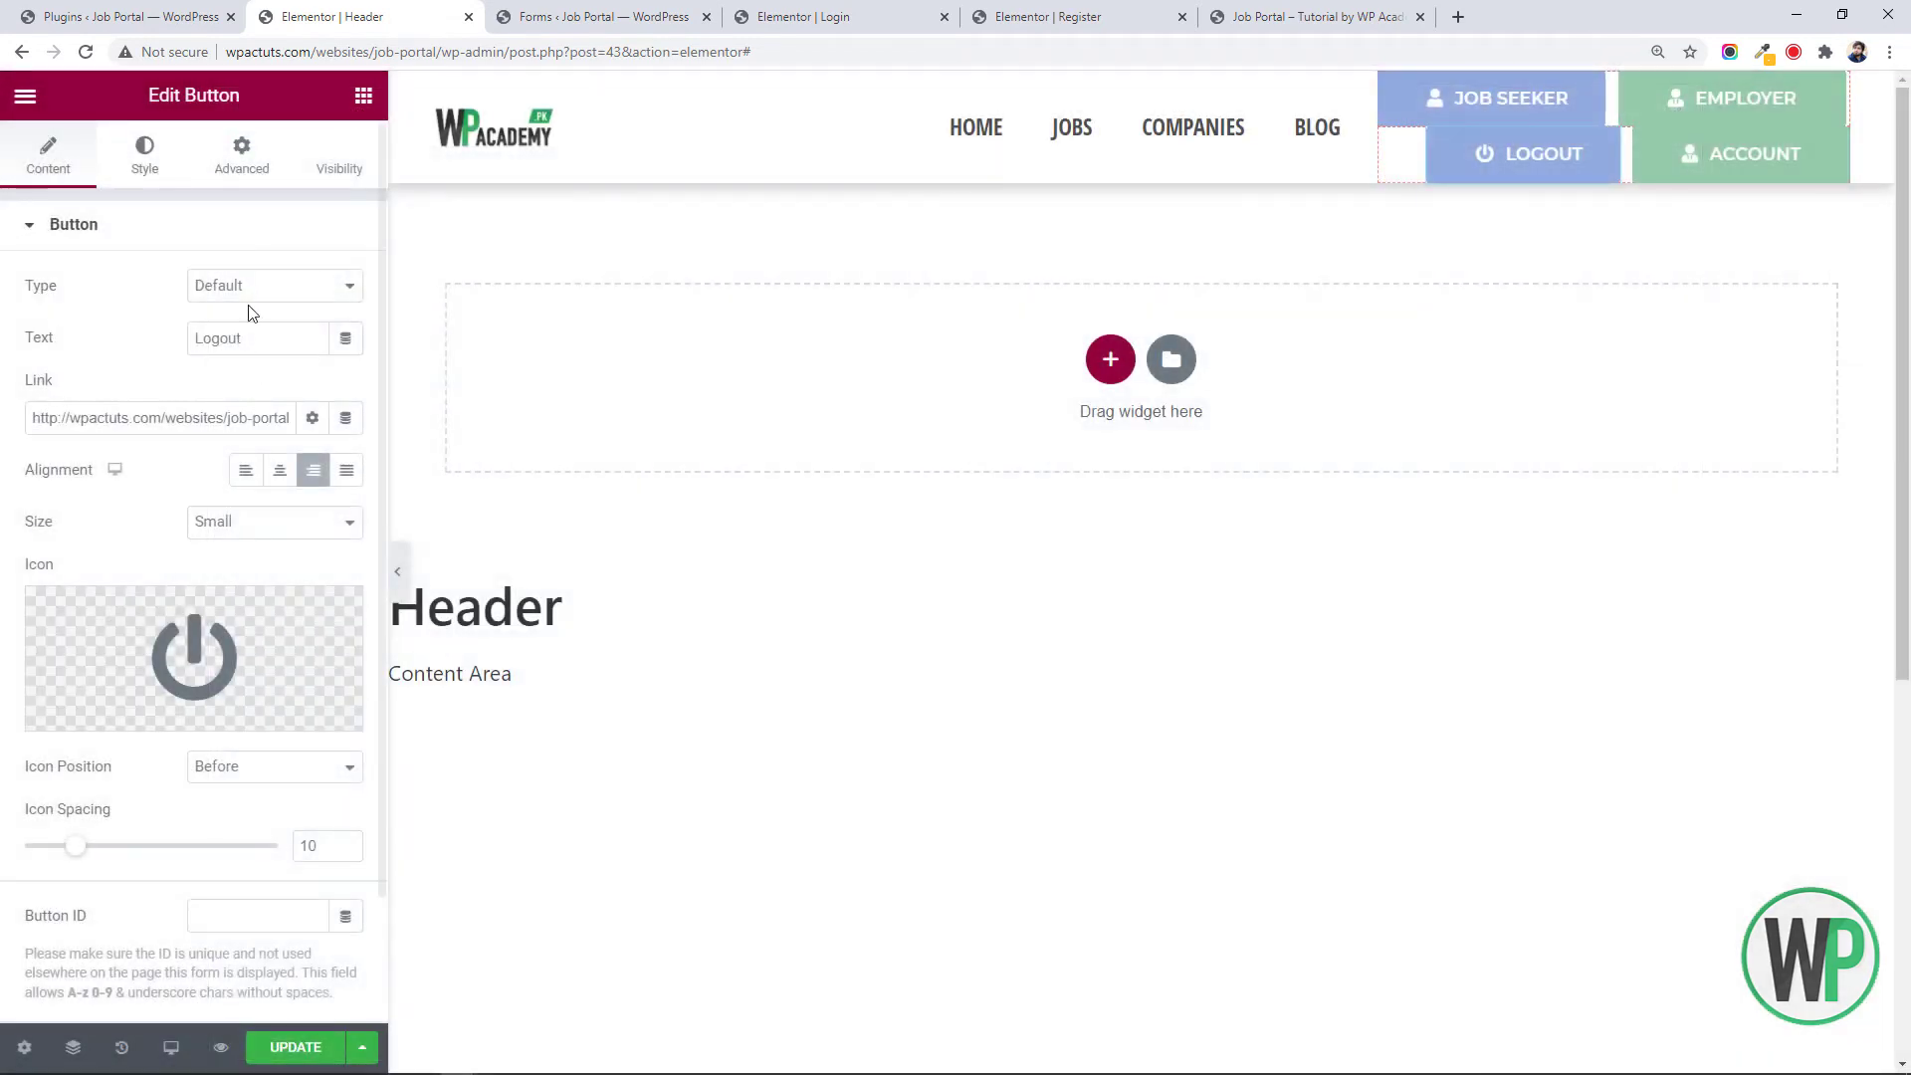
Set the Logout button's normal background color to the red #C64754 and update the header template
left_click(144, 160)
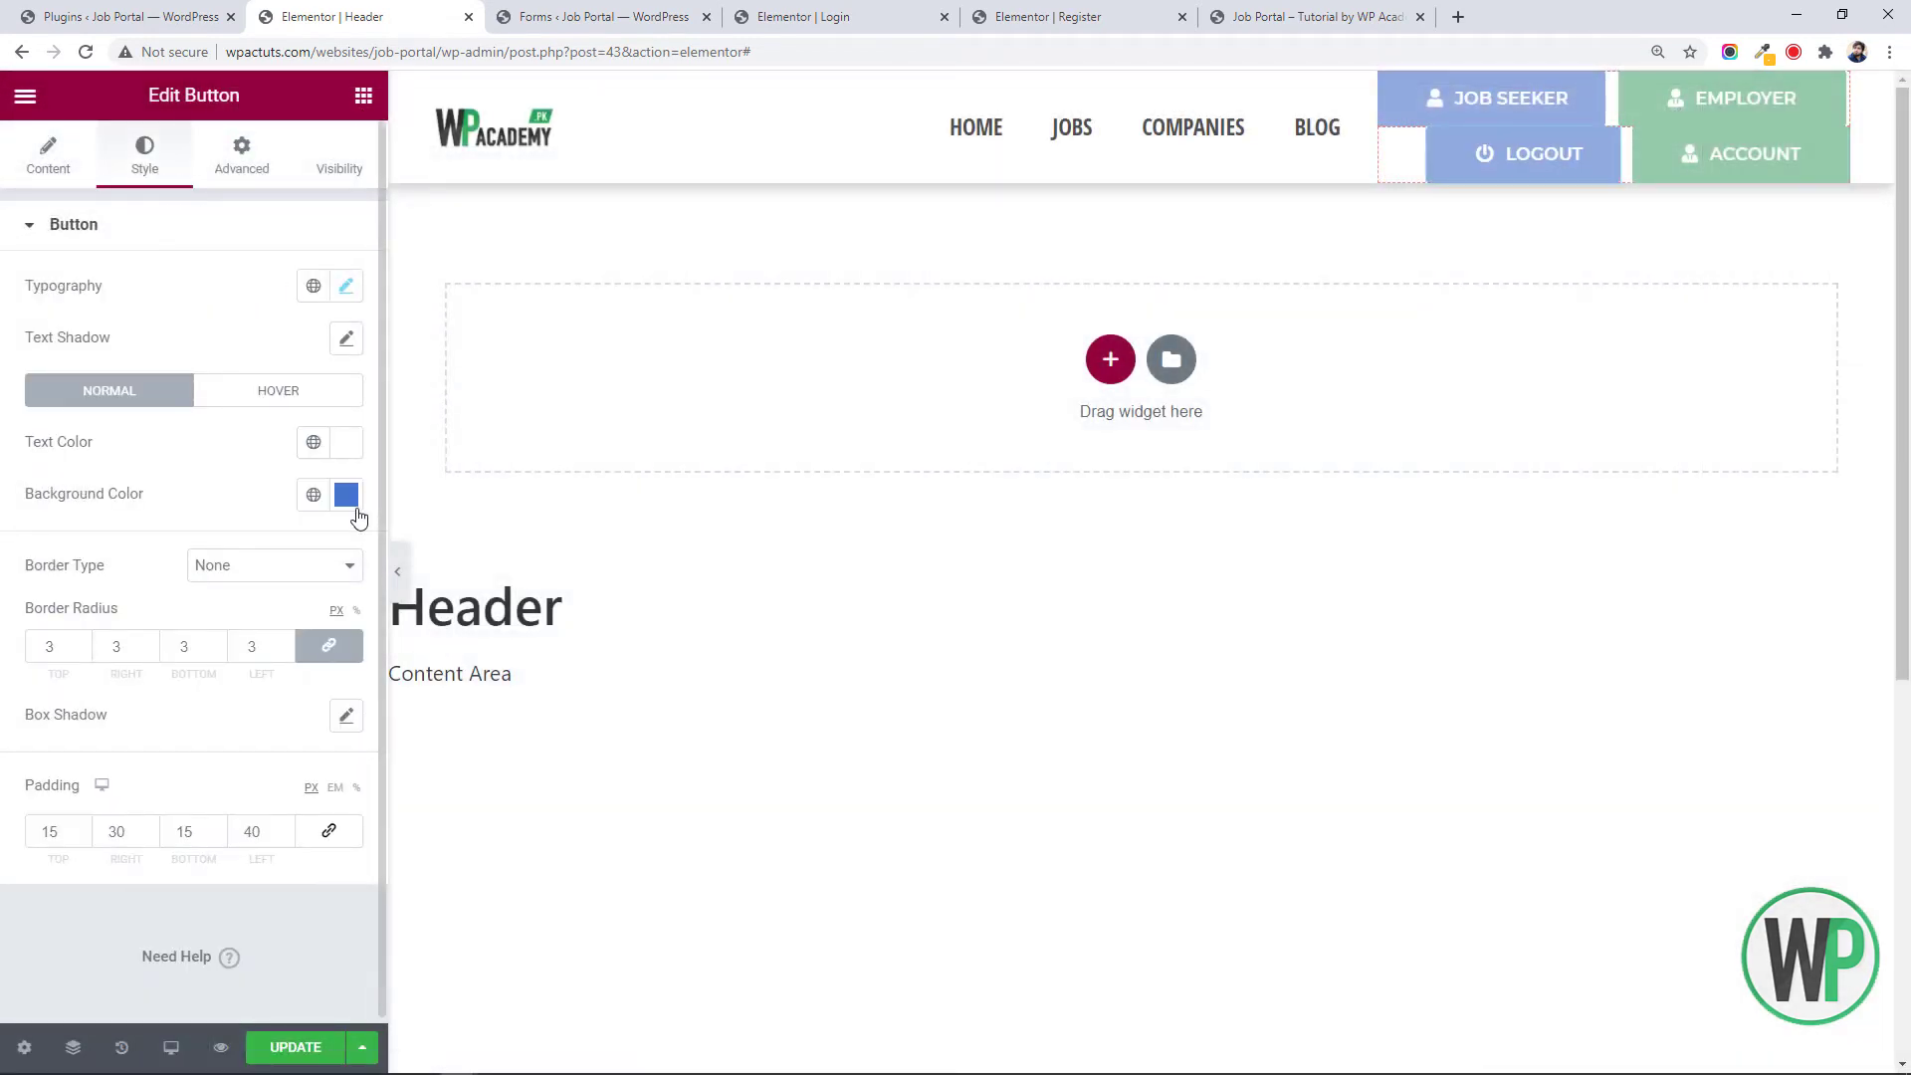
left_click(316, 497)
scroll(335, 687, "down", 2)
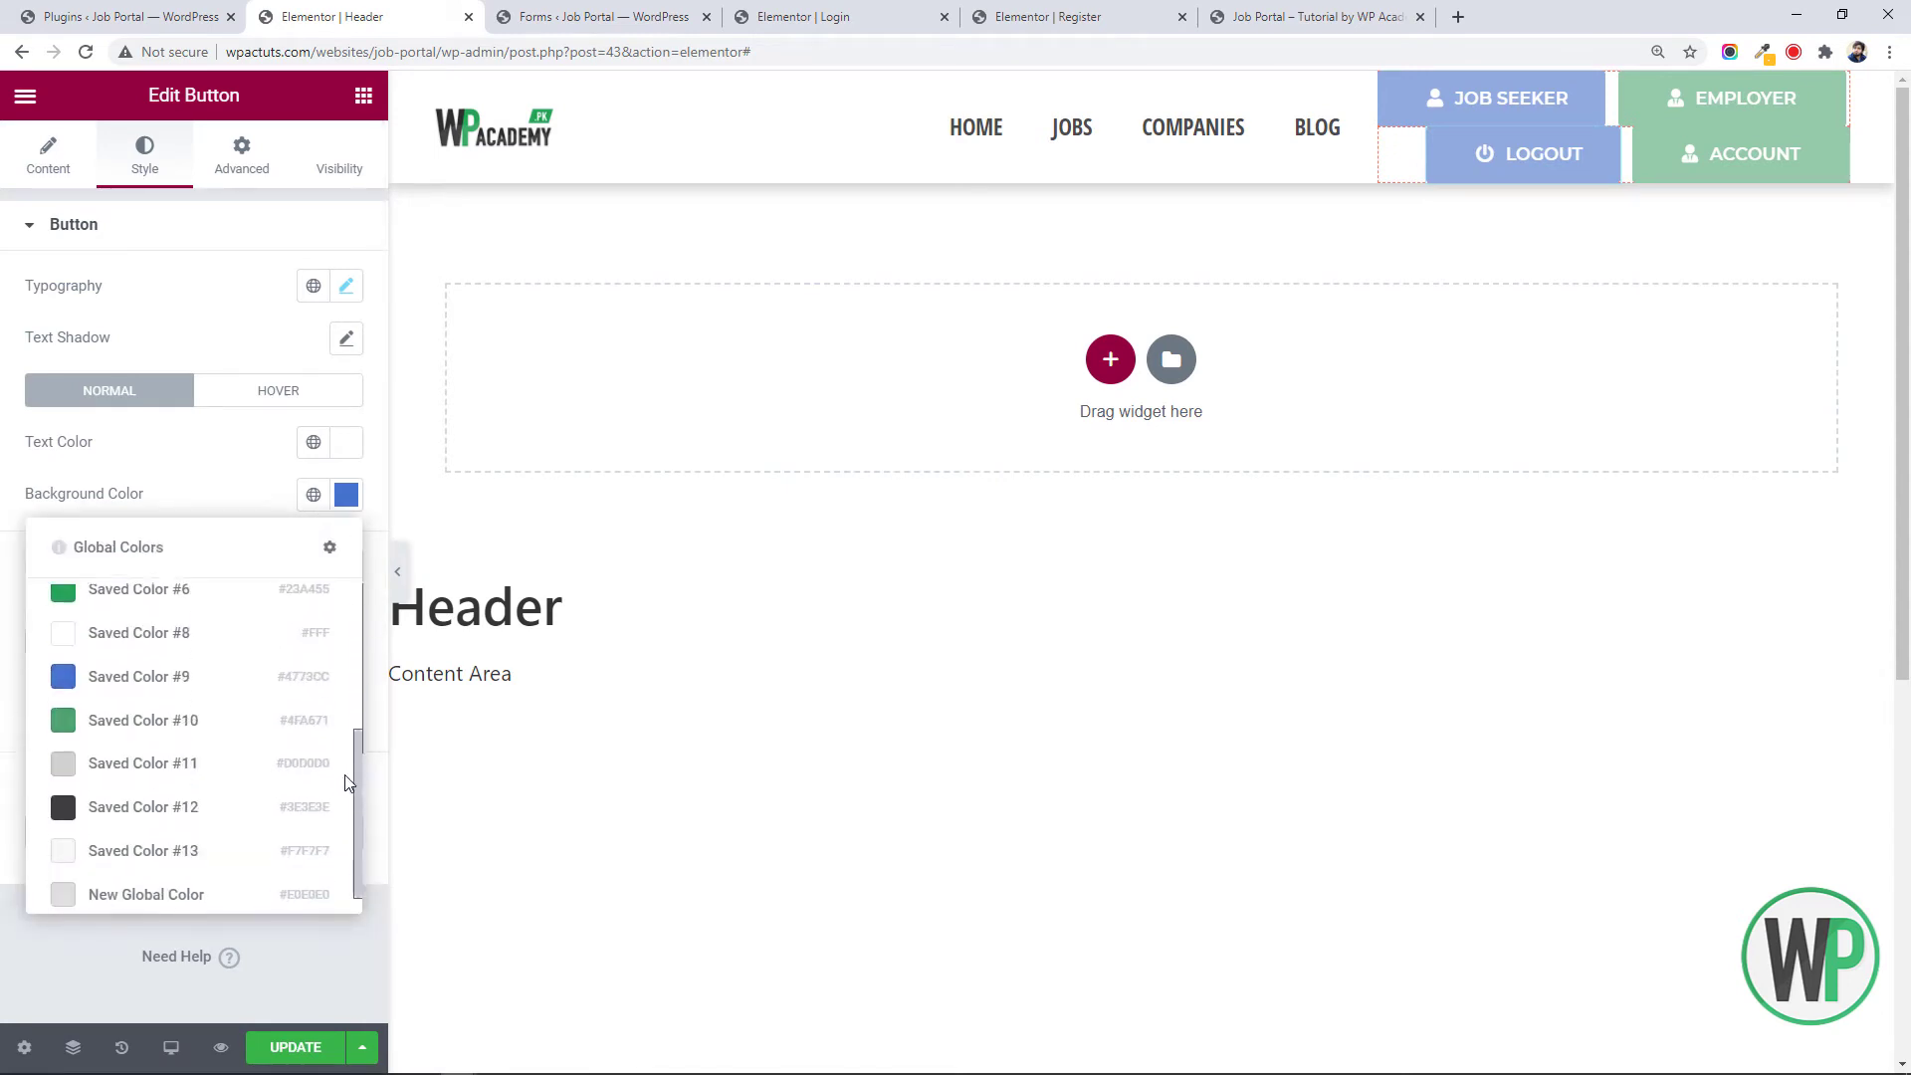
scroll(334, 692, "up", 2)
left_click(346, 495)
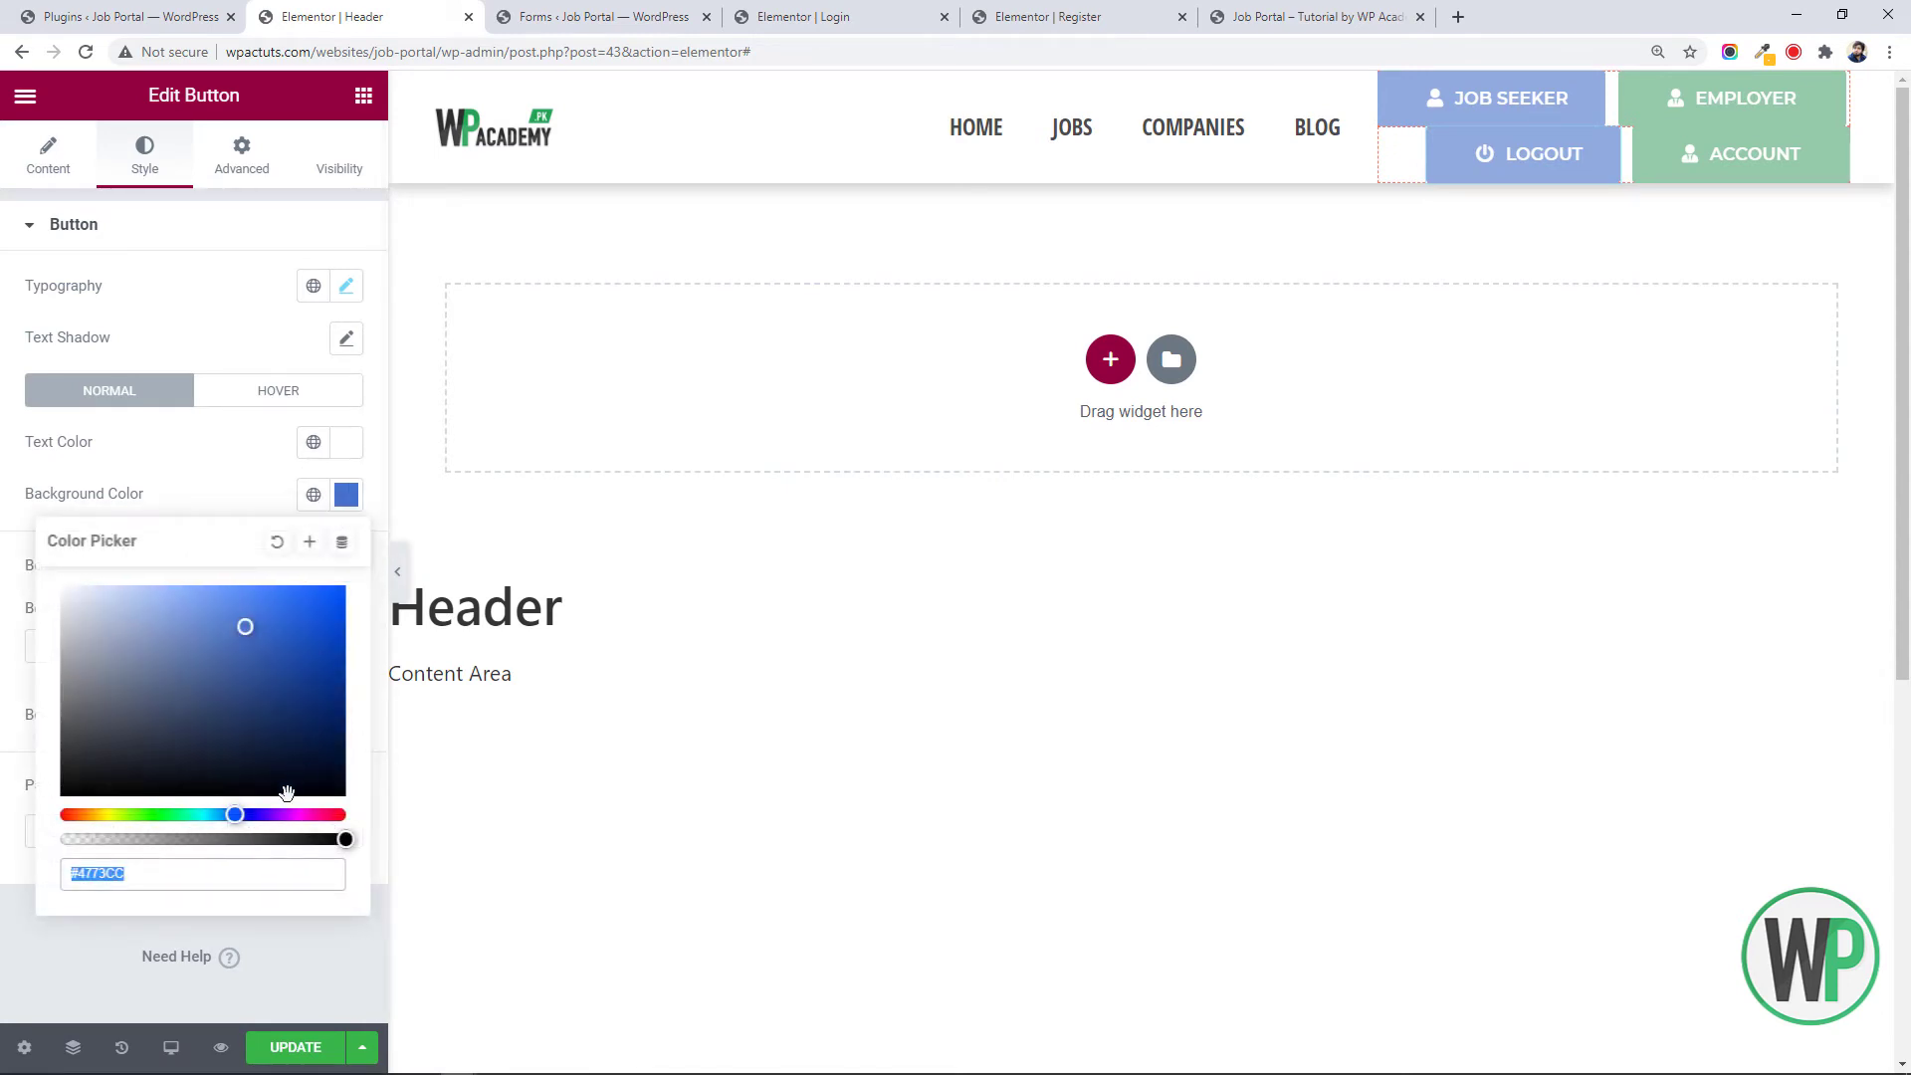
left_click_drag(235, 815, 339, 815)
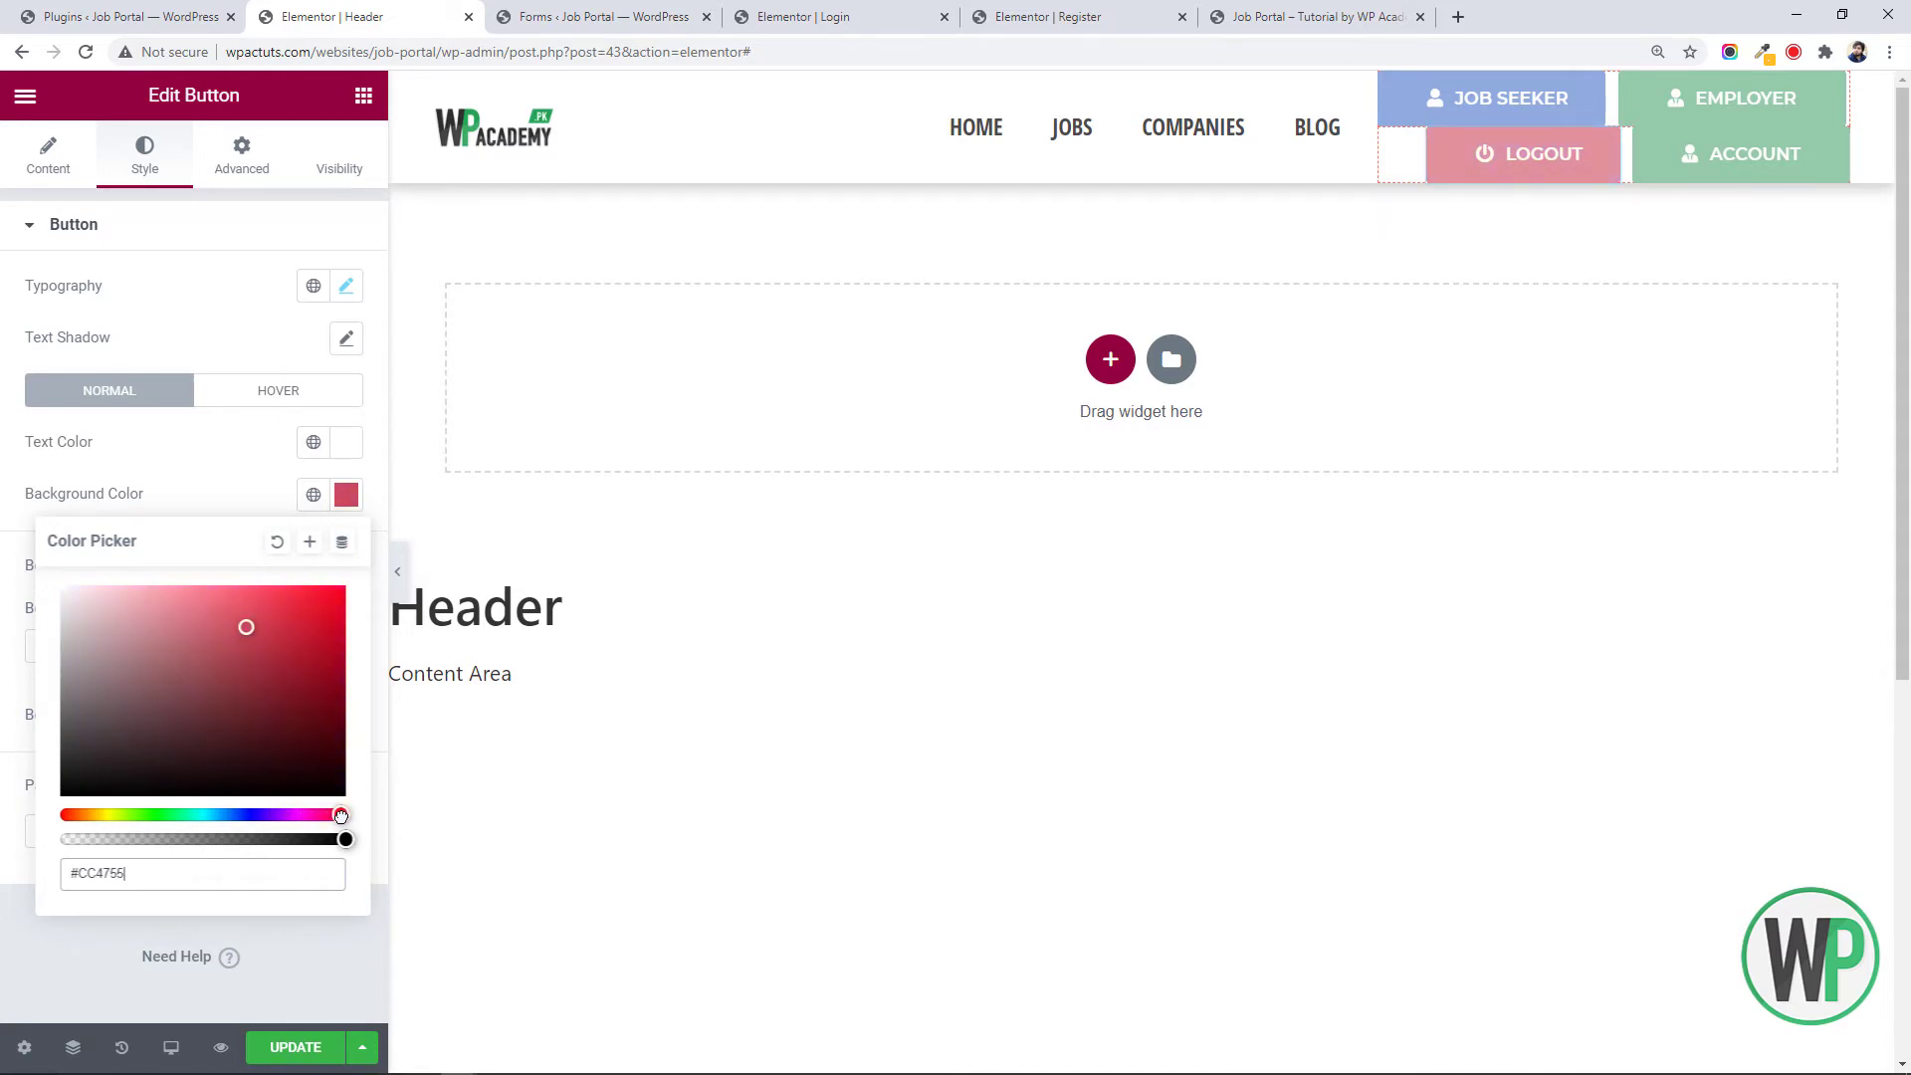
left_click(242, 624)
left_click_drag(242, 624, 243, 632)
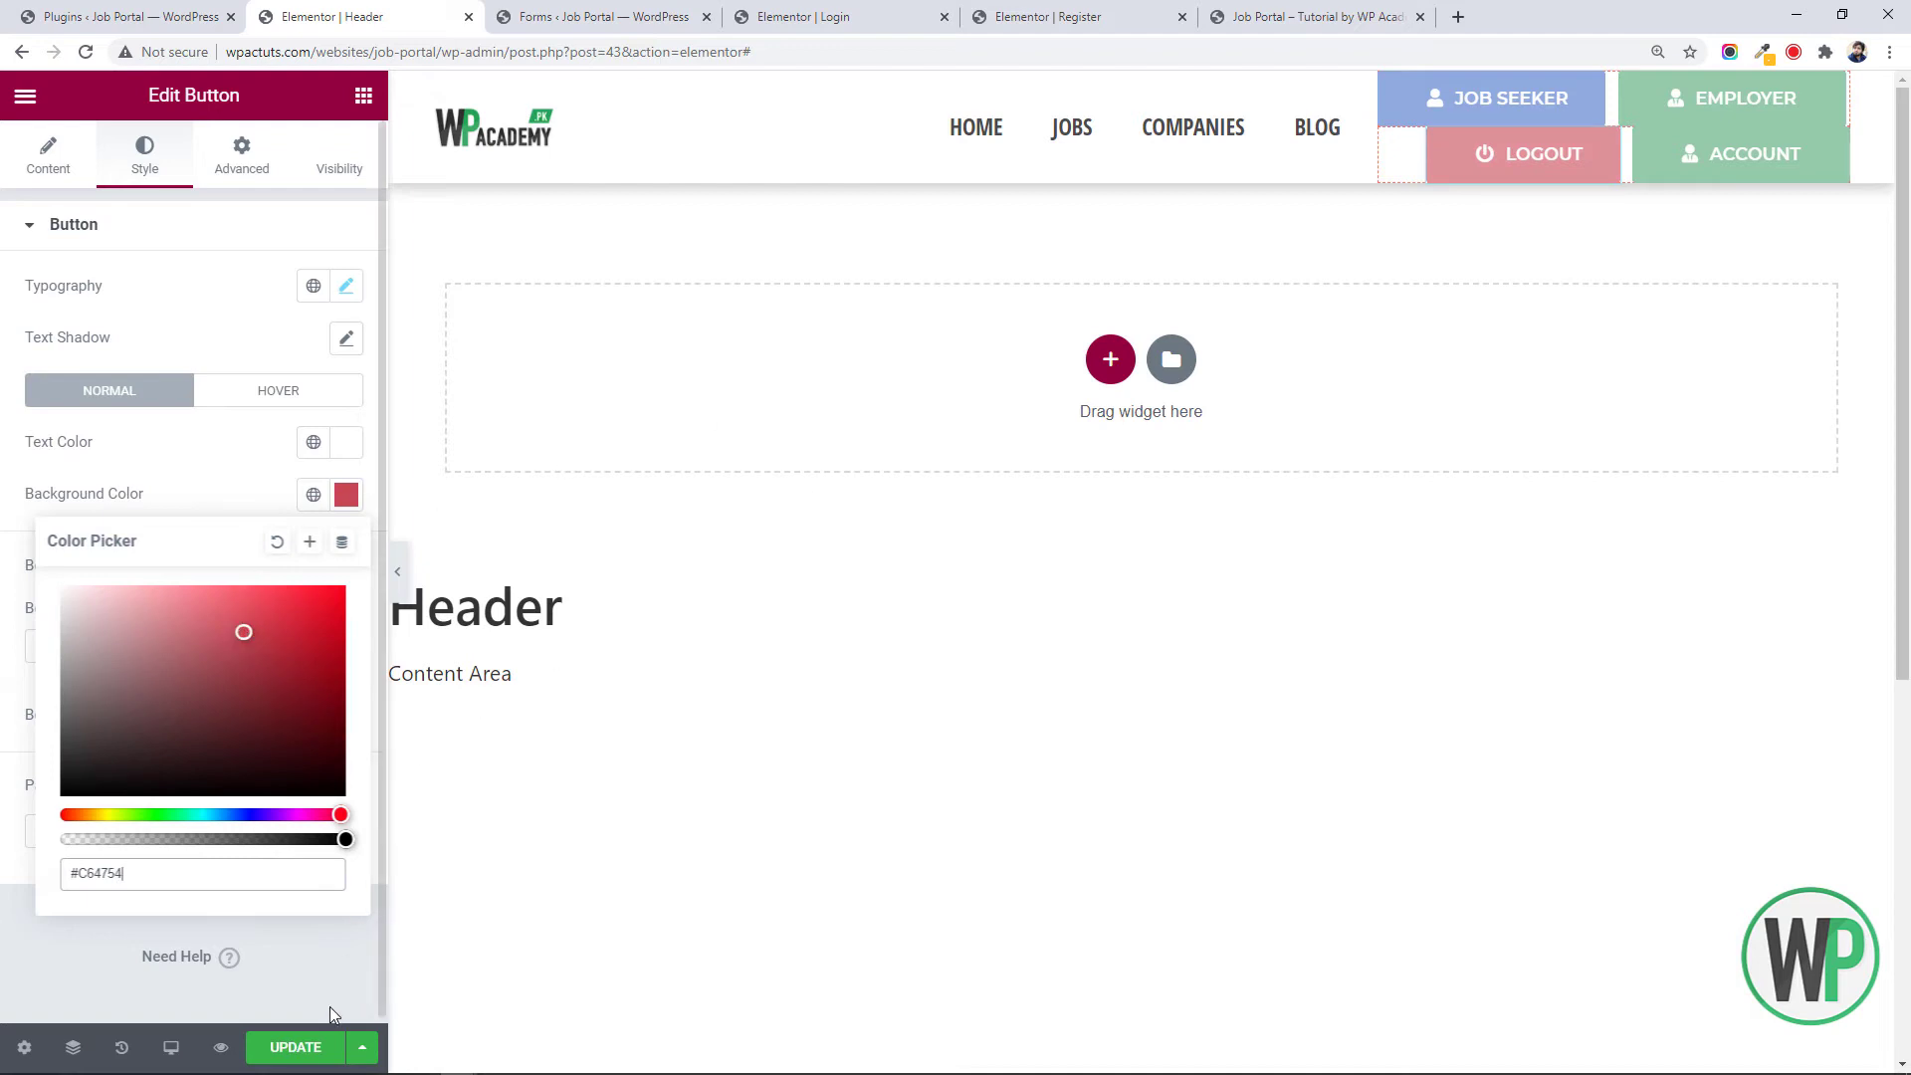
left_click(328, 1047)
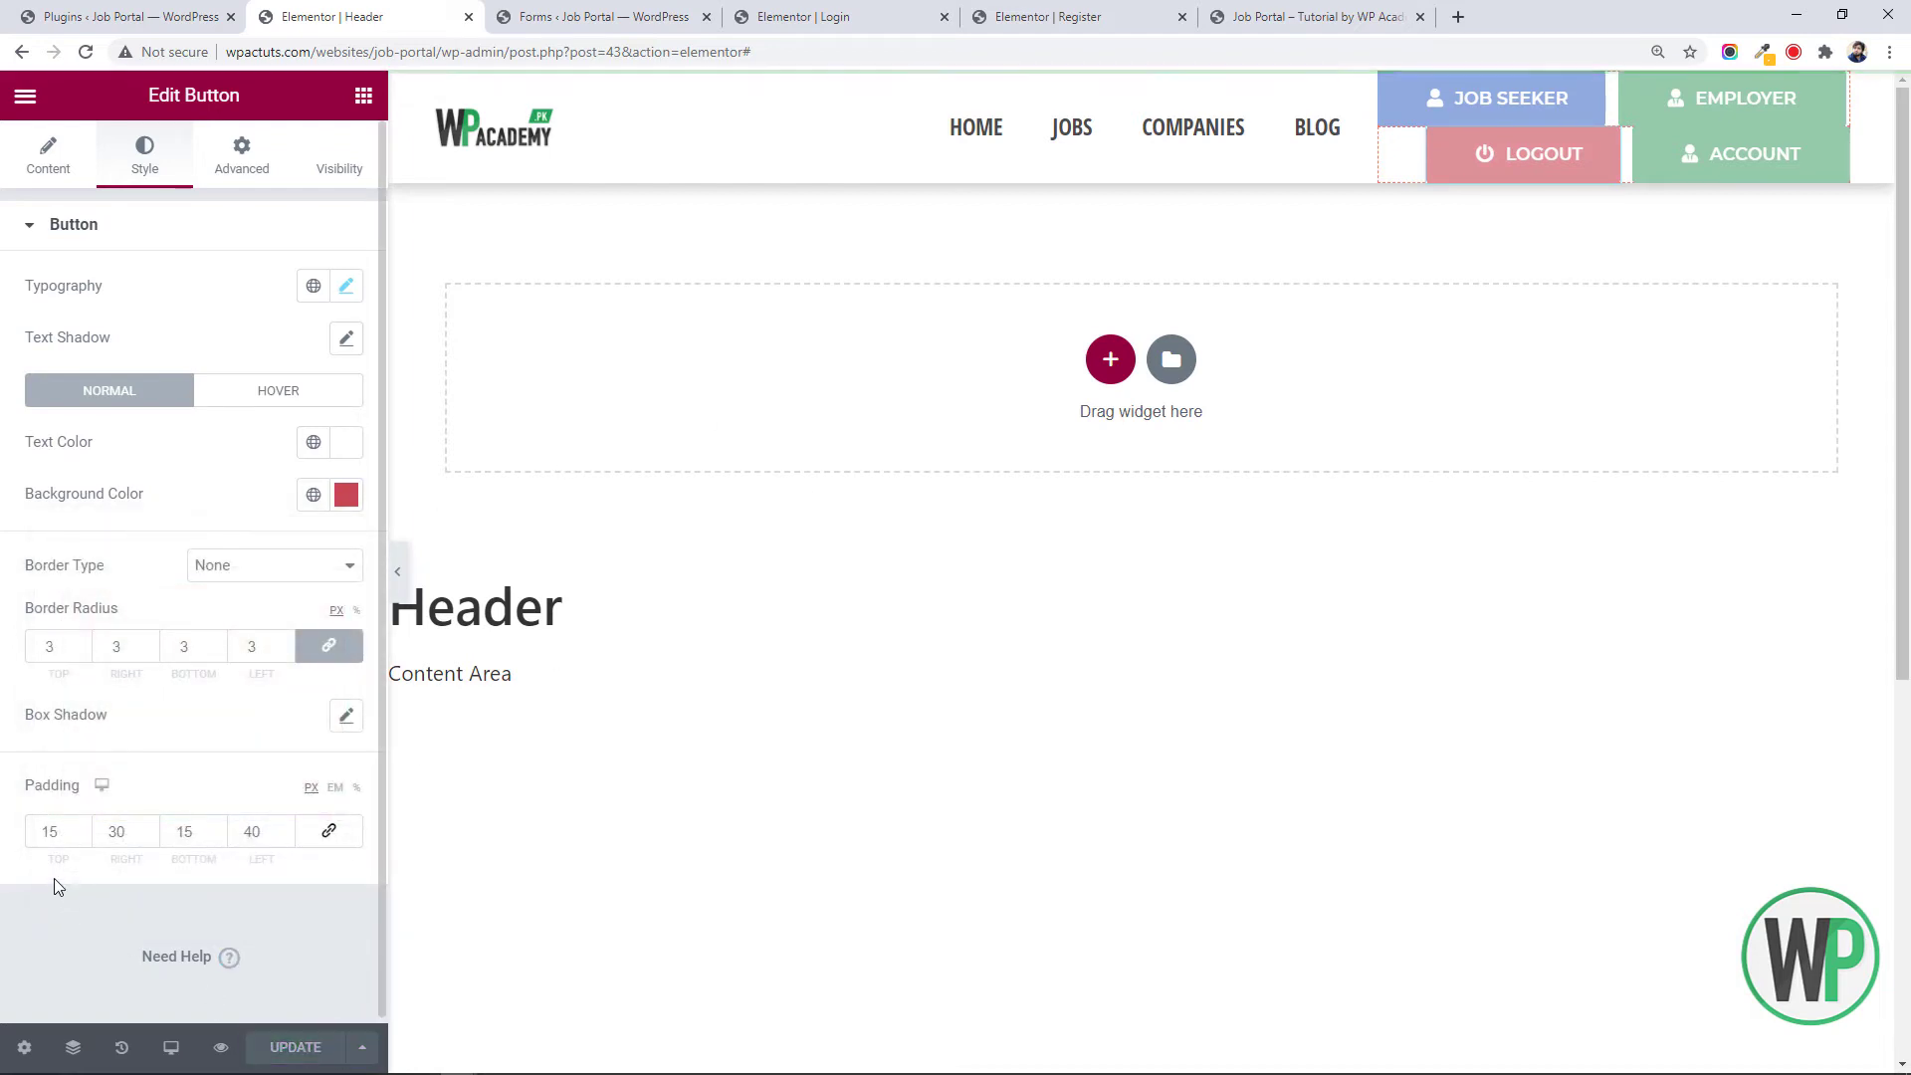
Reload the live job portal homepage to check its header buttons, and return to the header template
left_click(1282, 12)
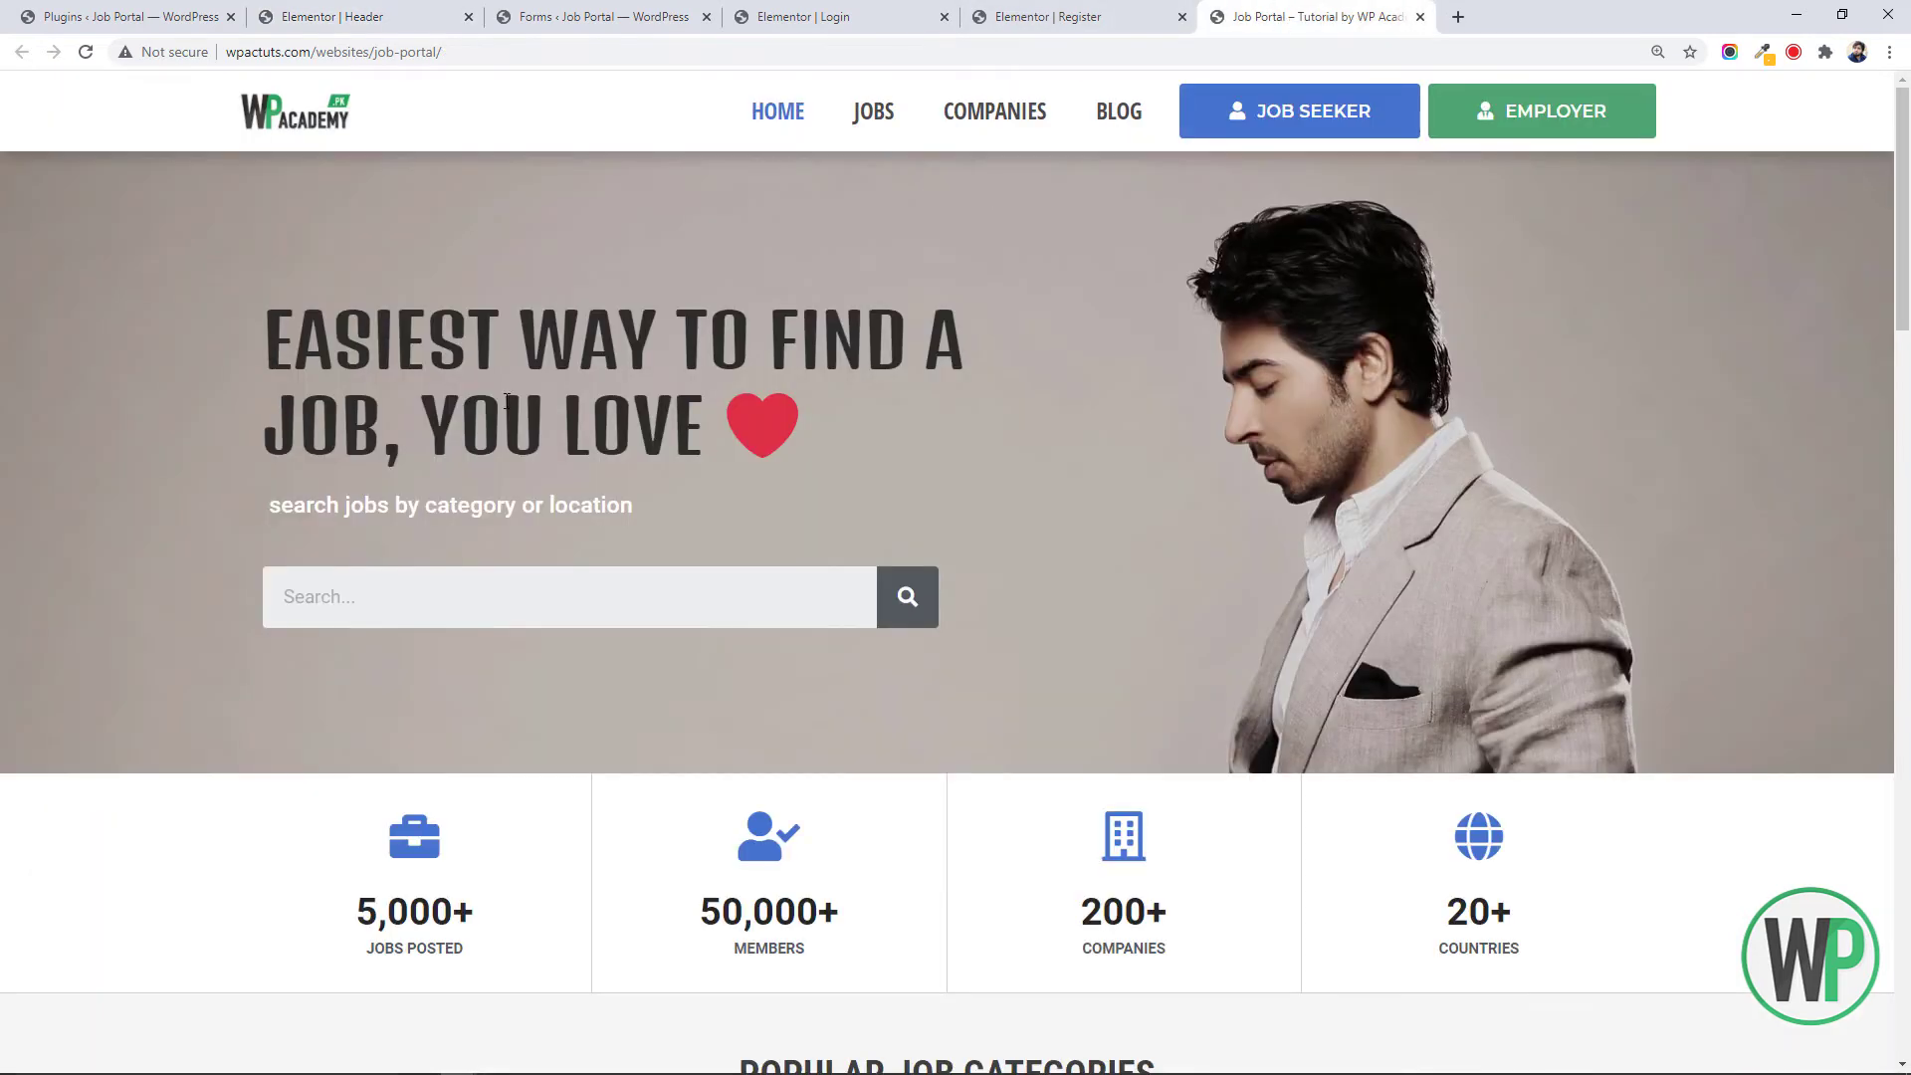
key("F5")
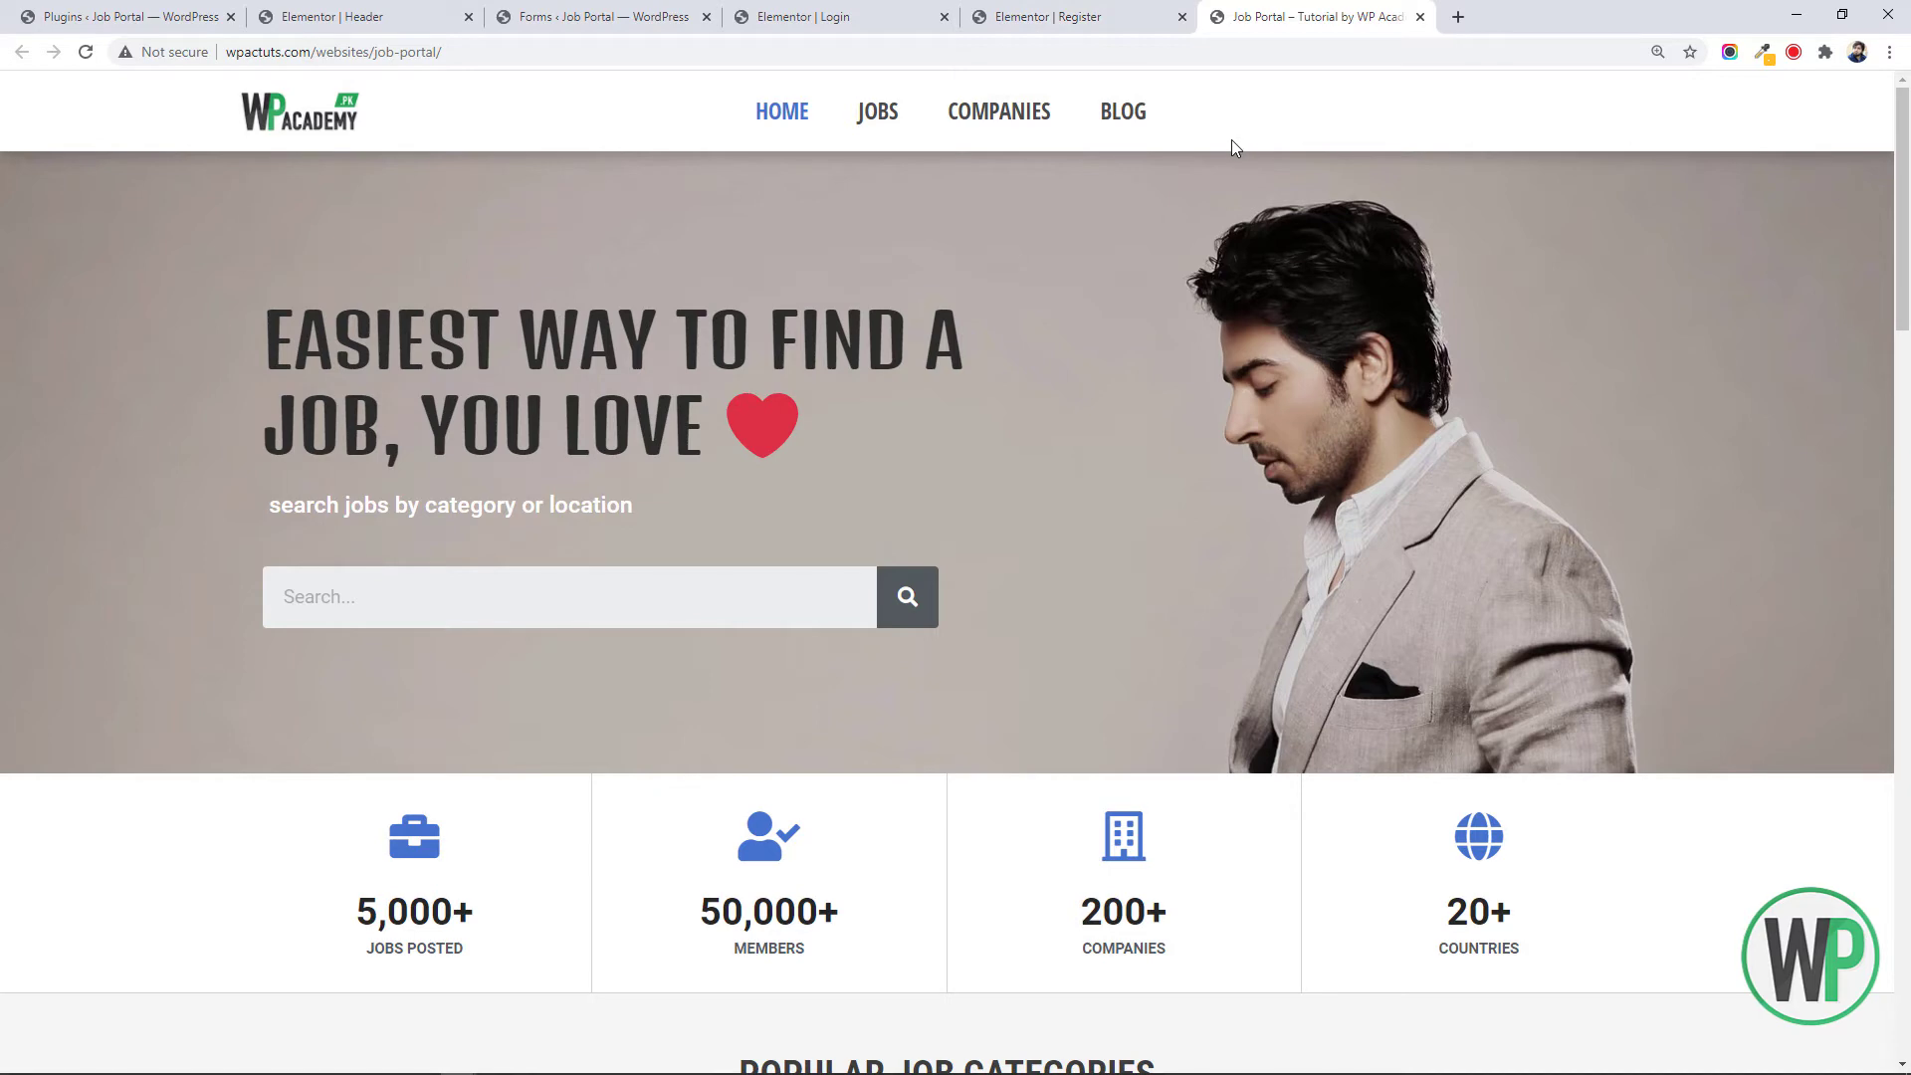
left_click(770, 10)
left_click(1066, 16)
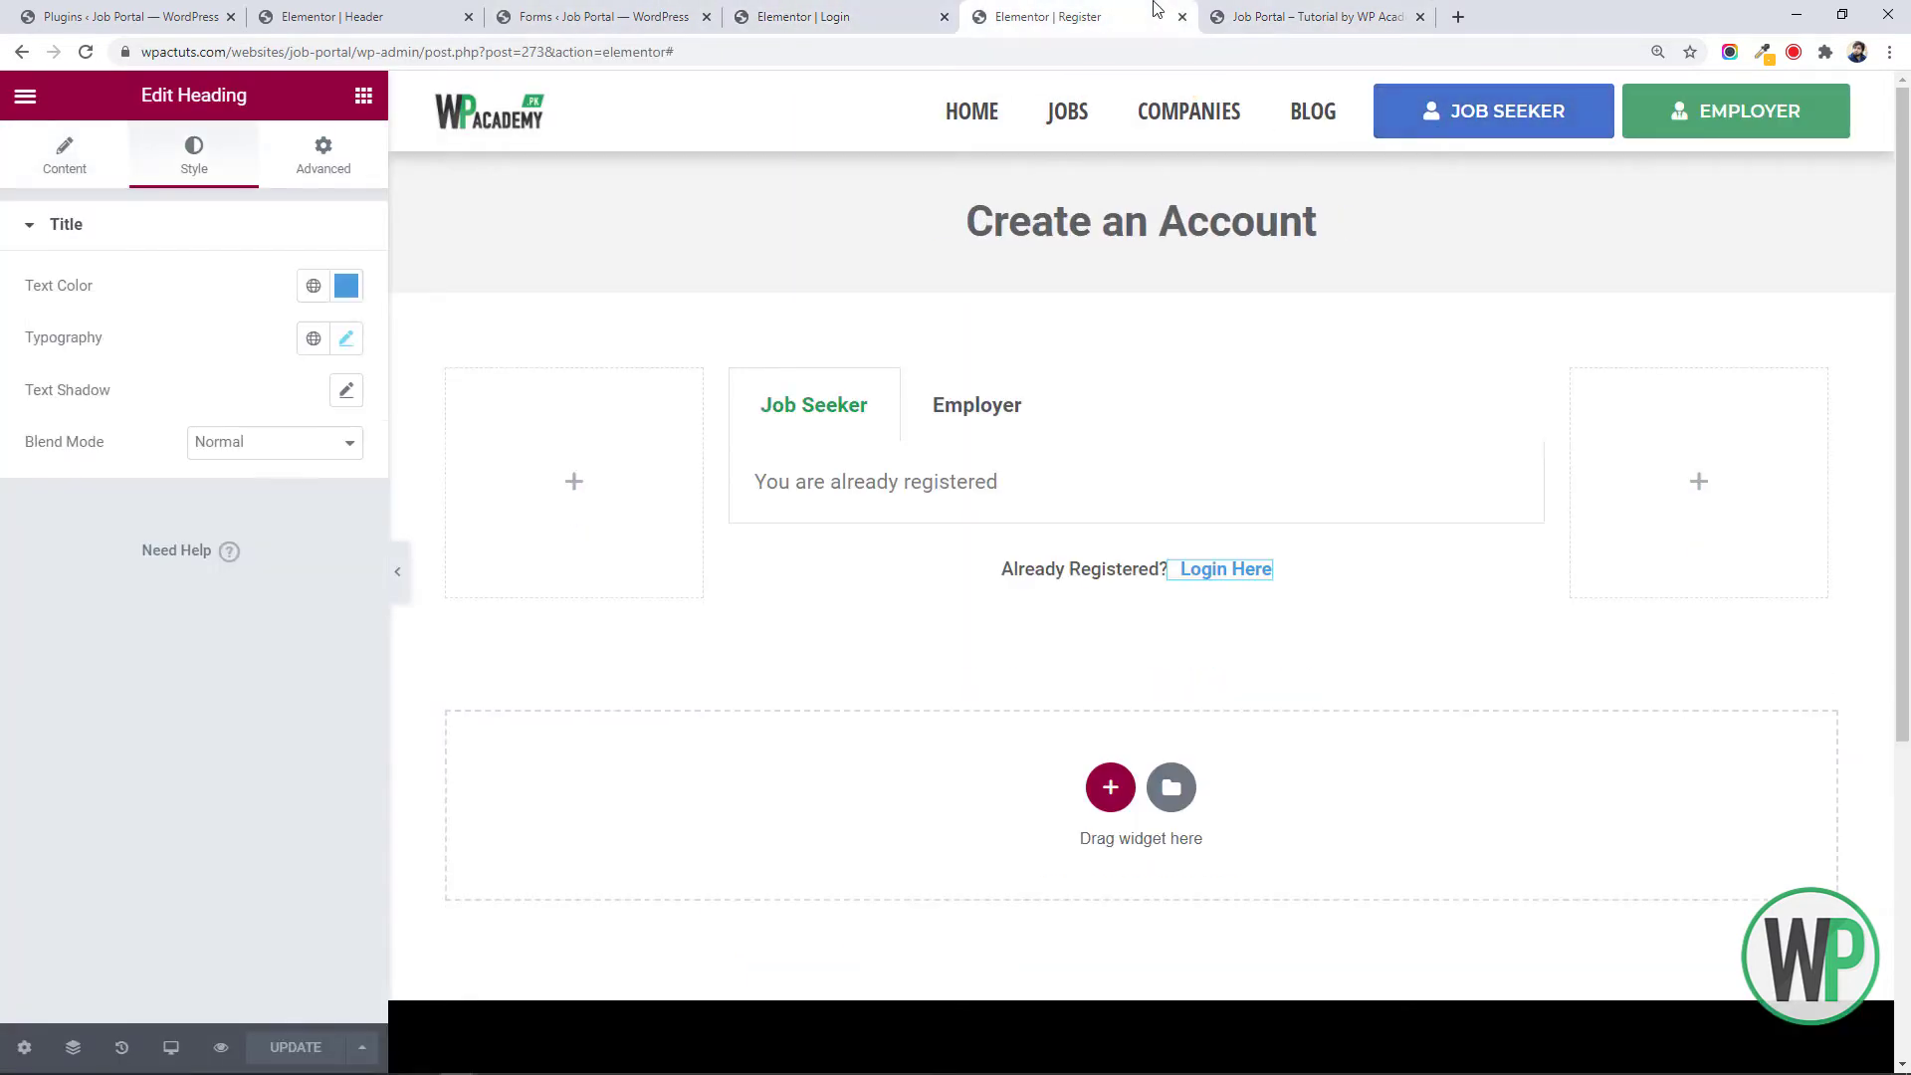
left_click(638, 18)
left_click(438, 16)
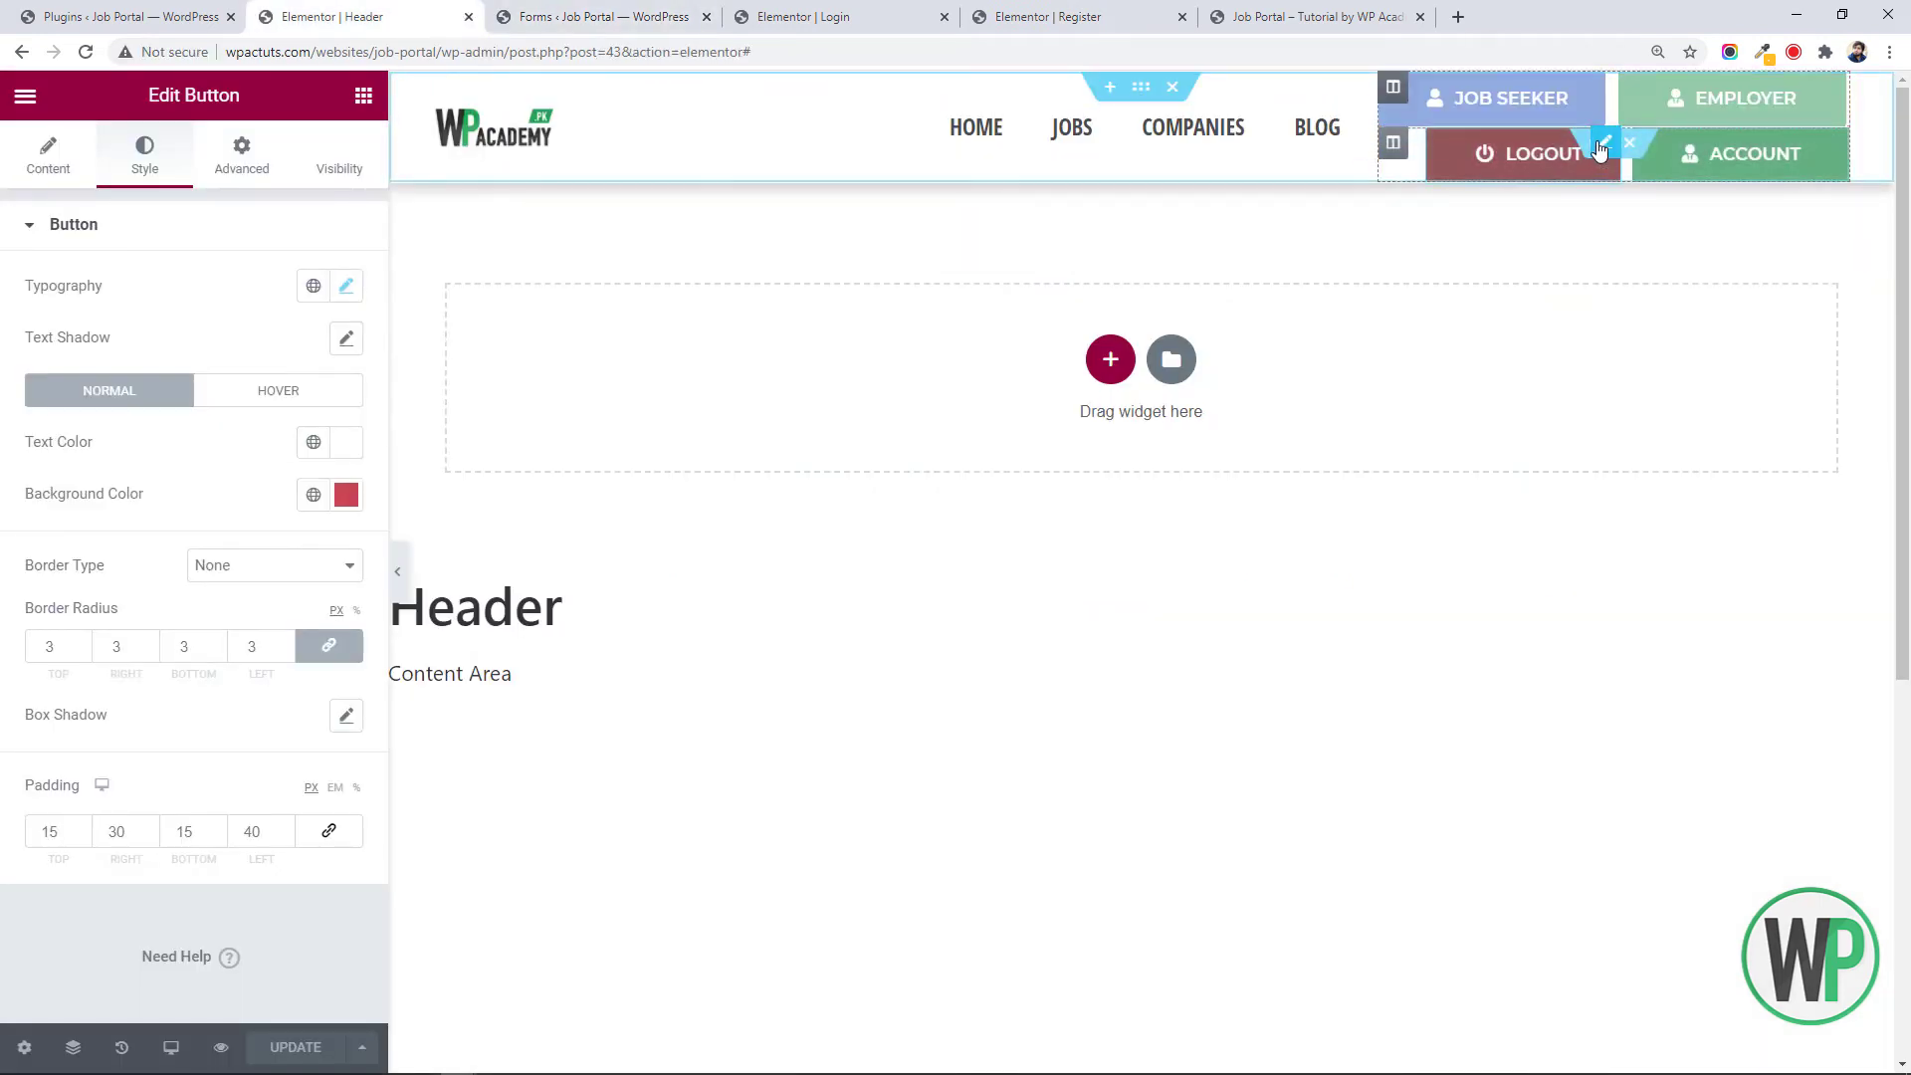
Add Editor, Administrator and Contributor to the visibility roles of the Logout/Account inner section and update the header template
right_click(1594, 149)
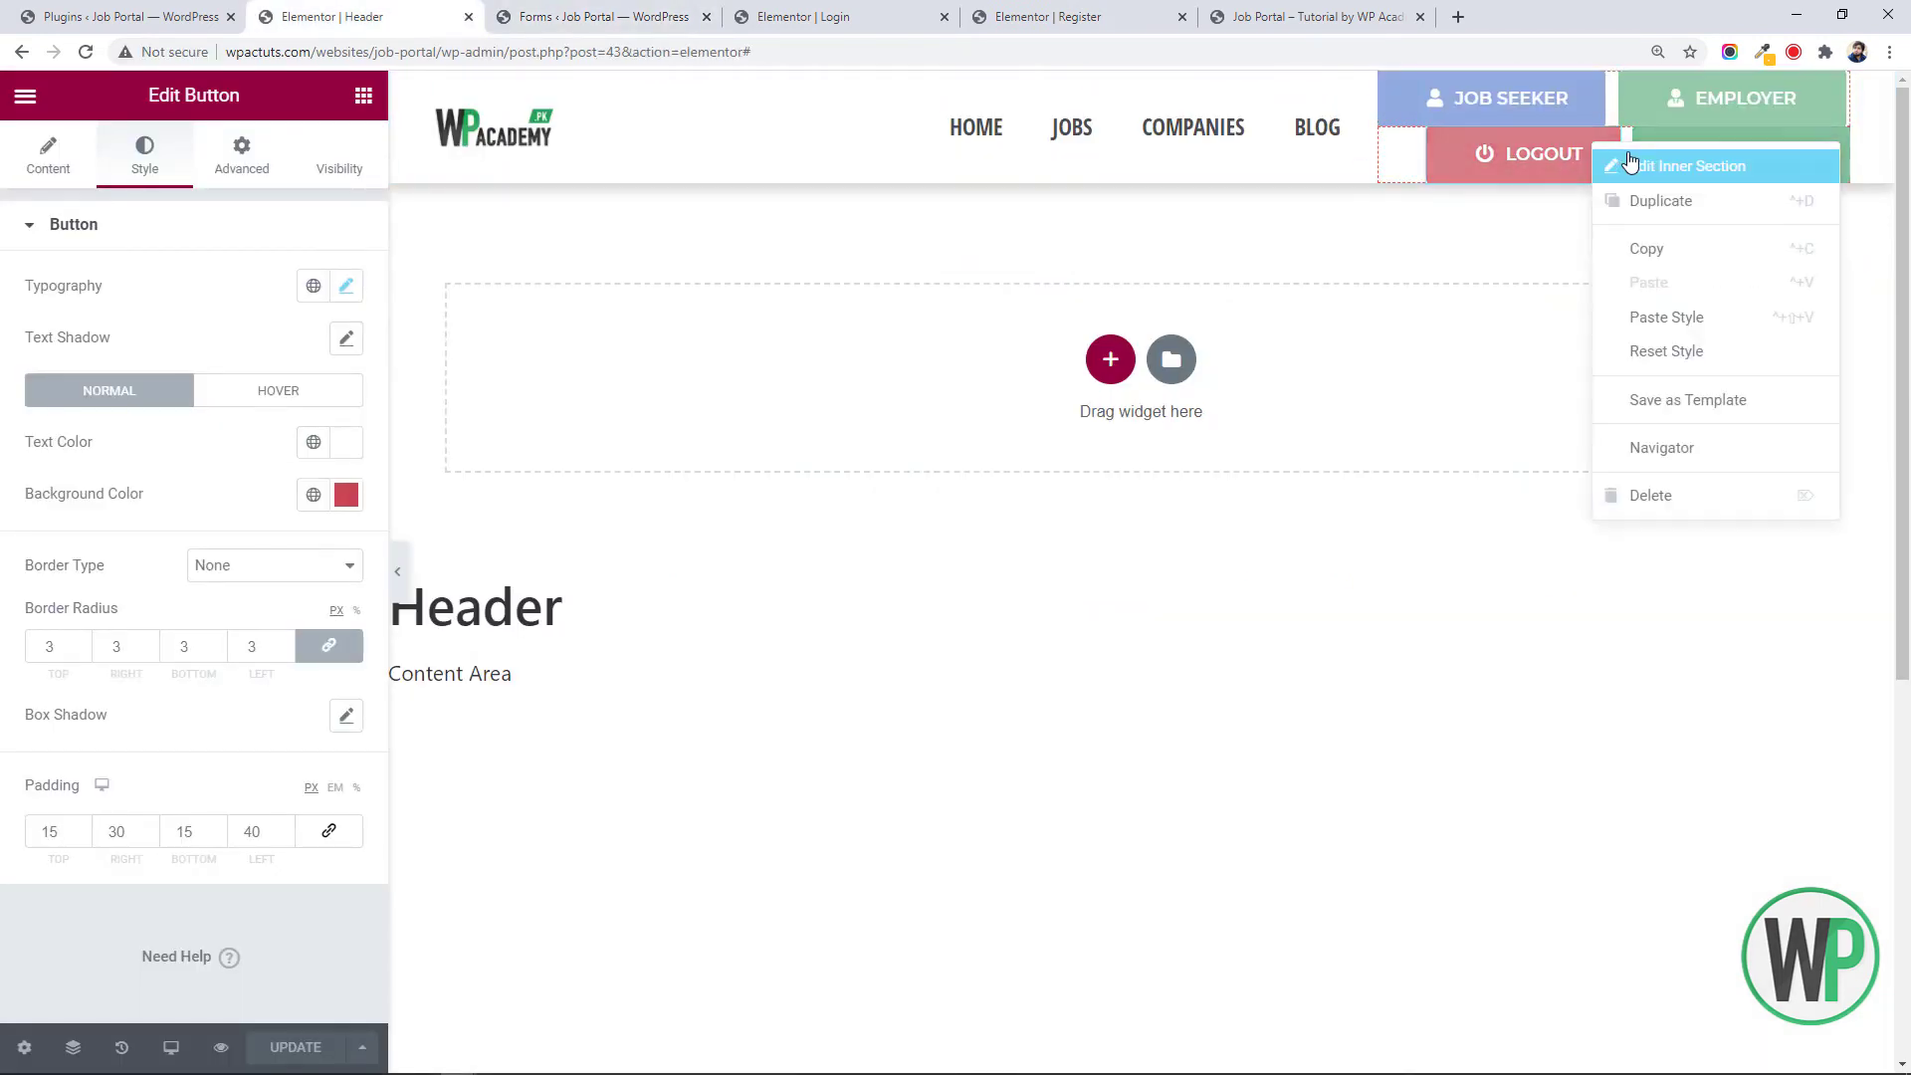
left_click(1630, 164)
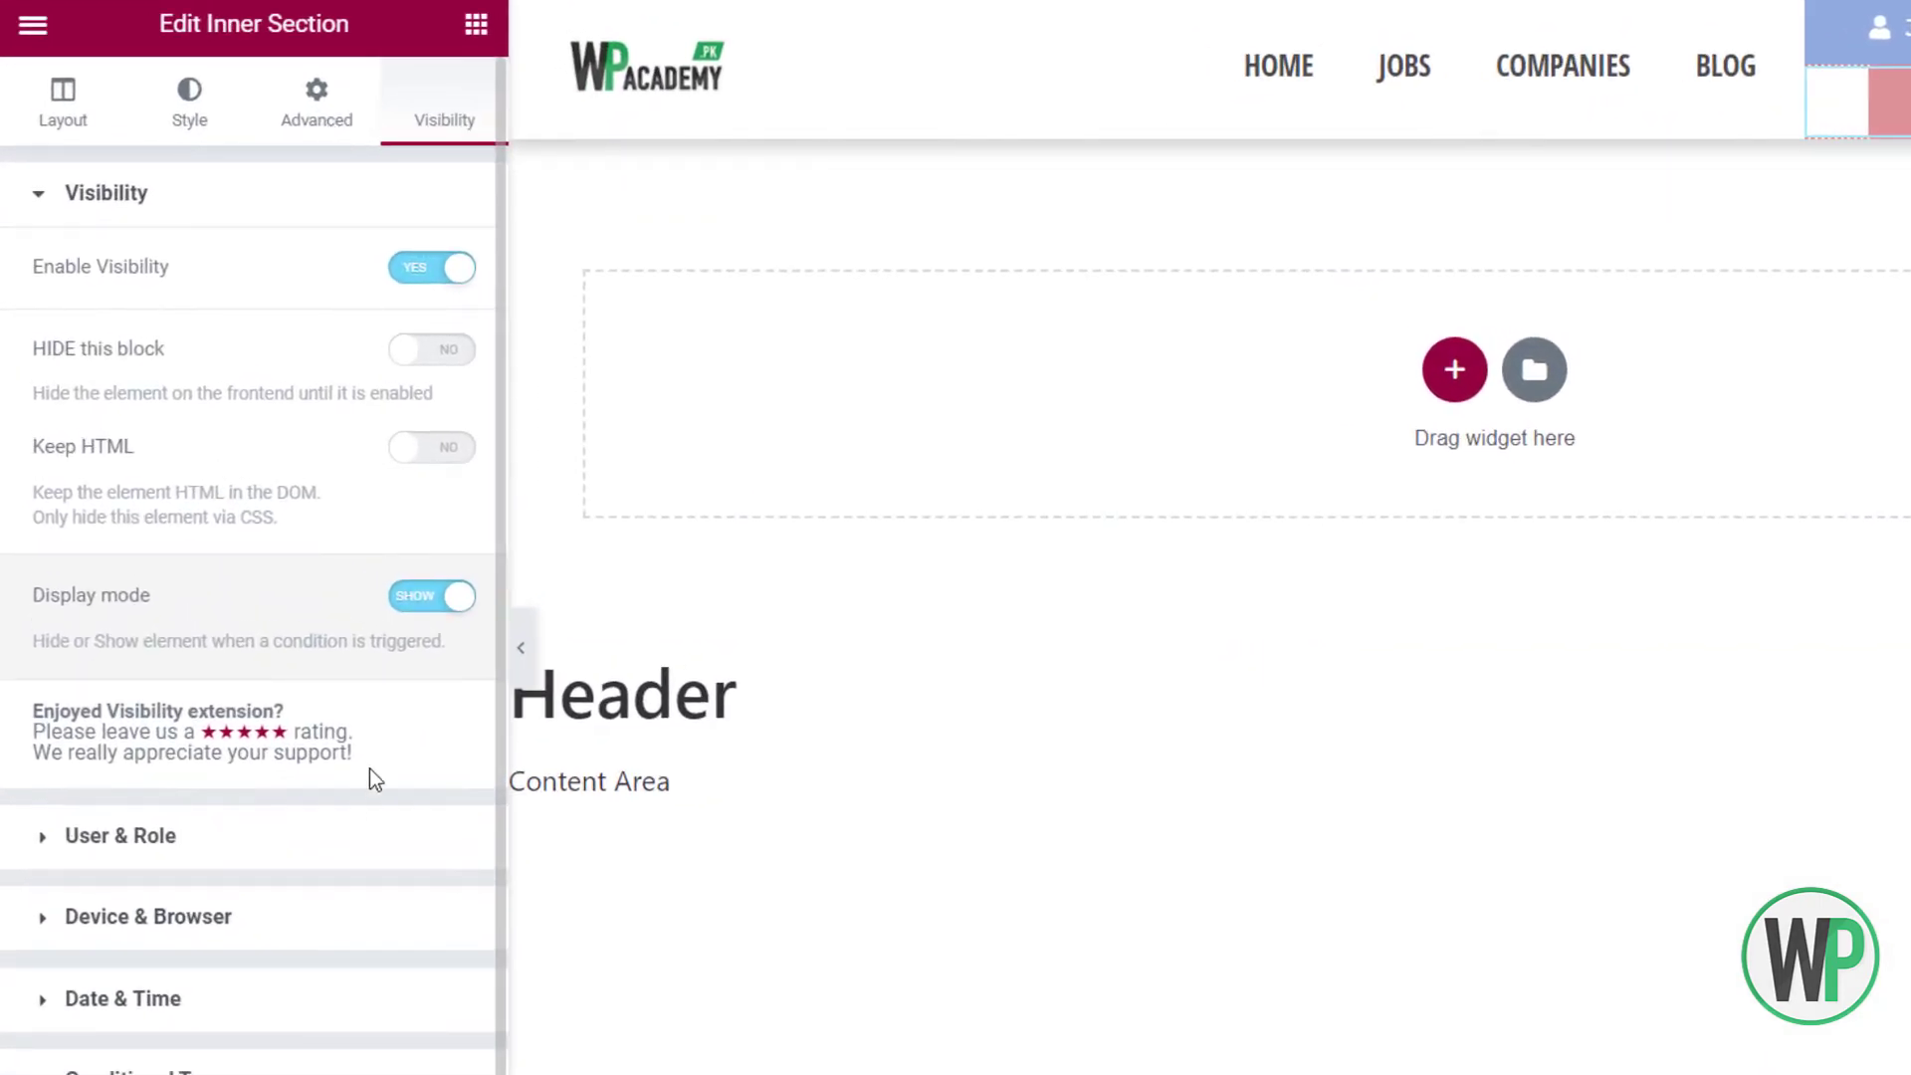
left_click(362, 848)
left_click(392, 379)
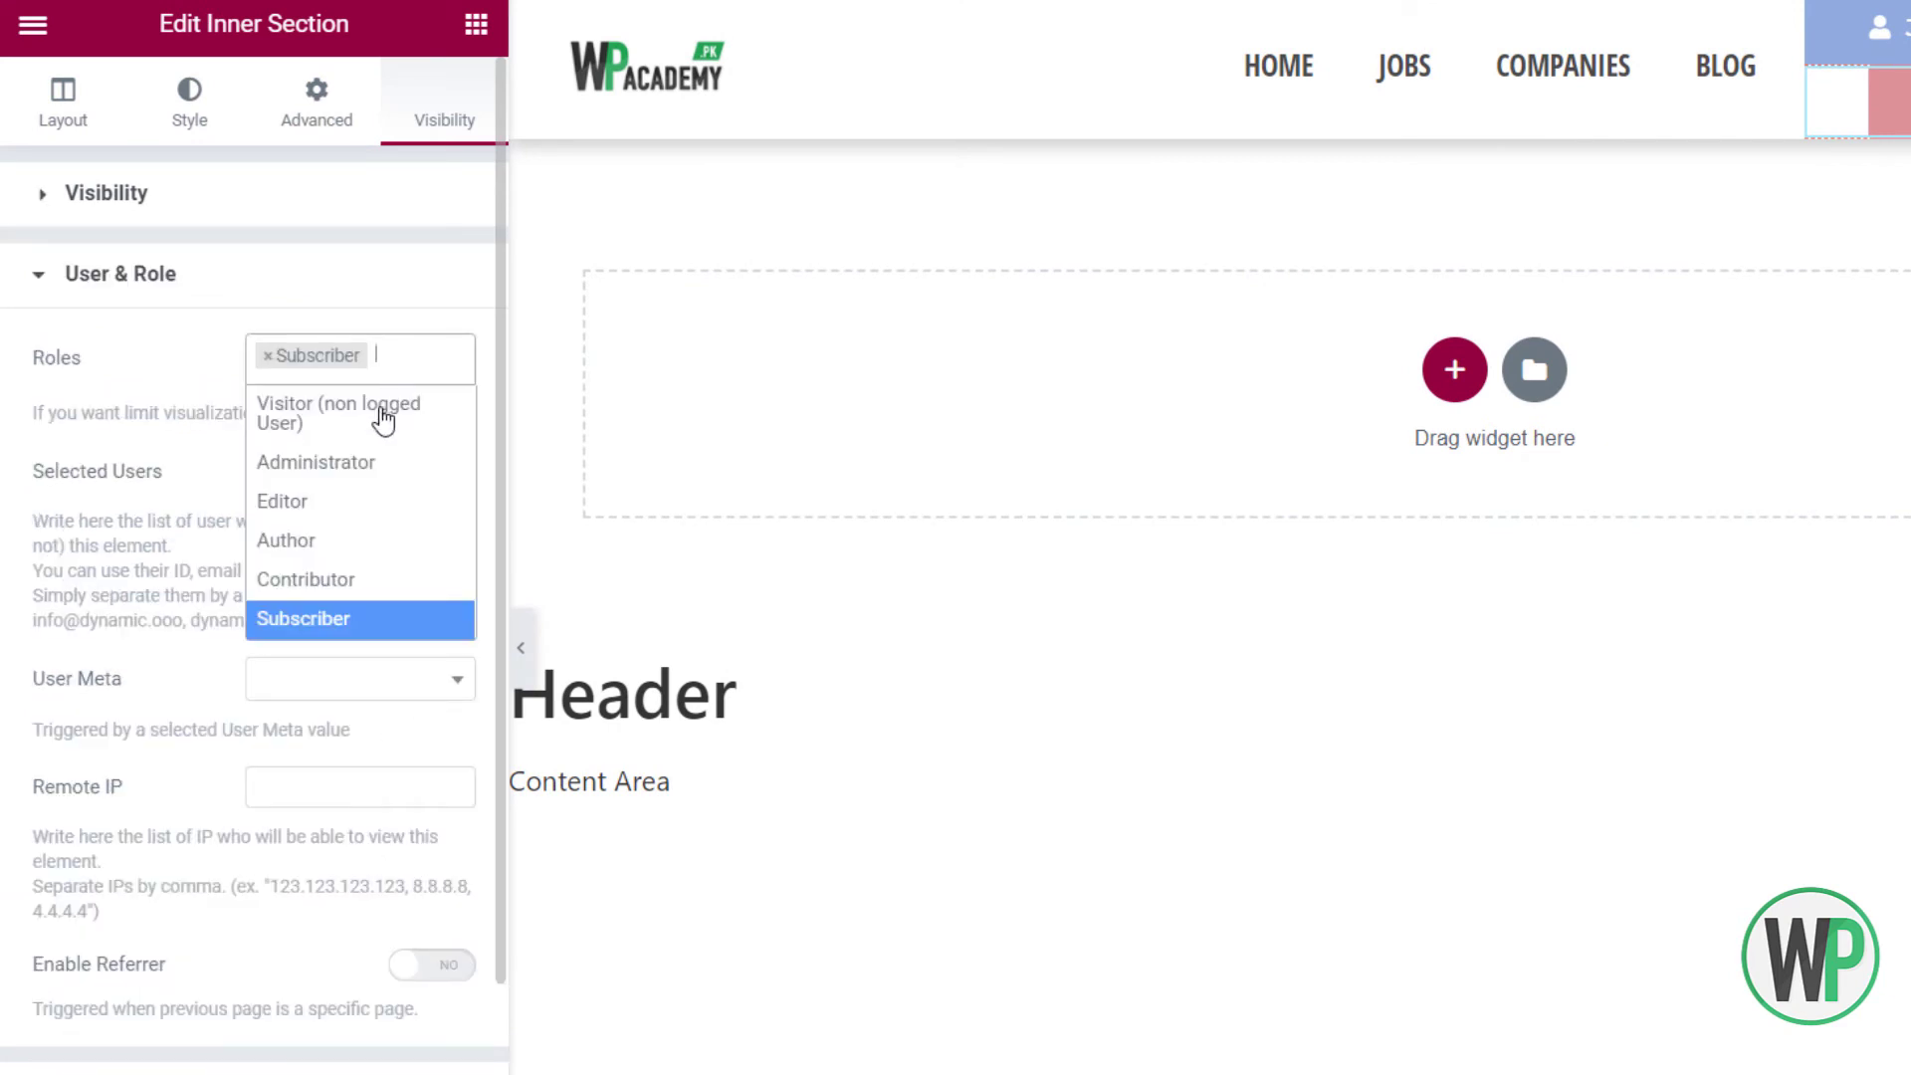
left_click(375, 499)
left_click(394, 393)
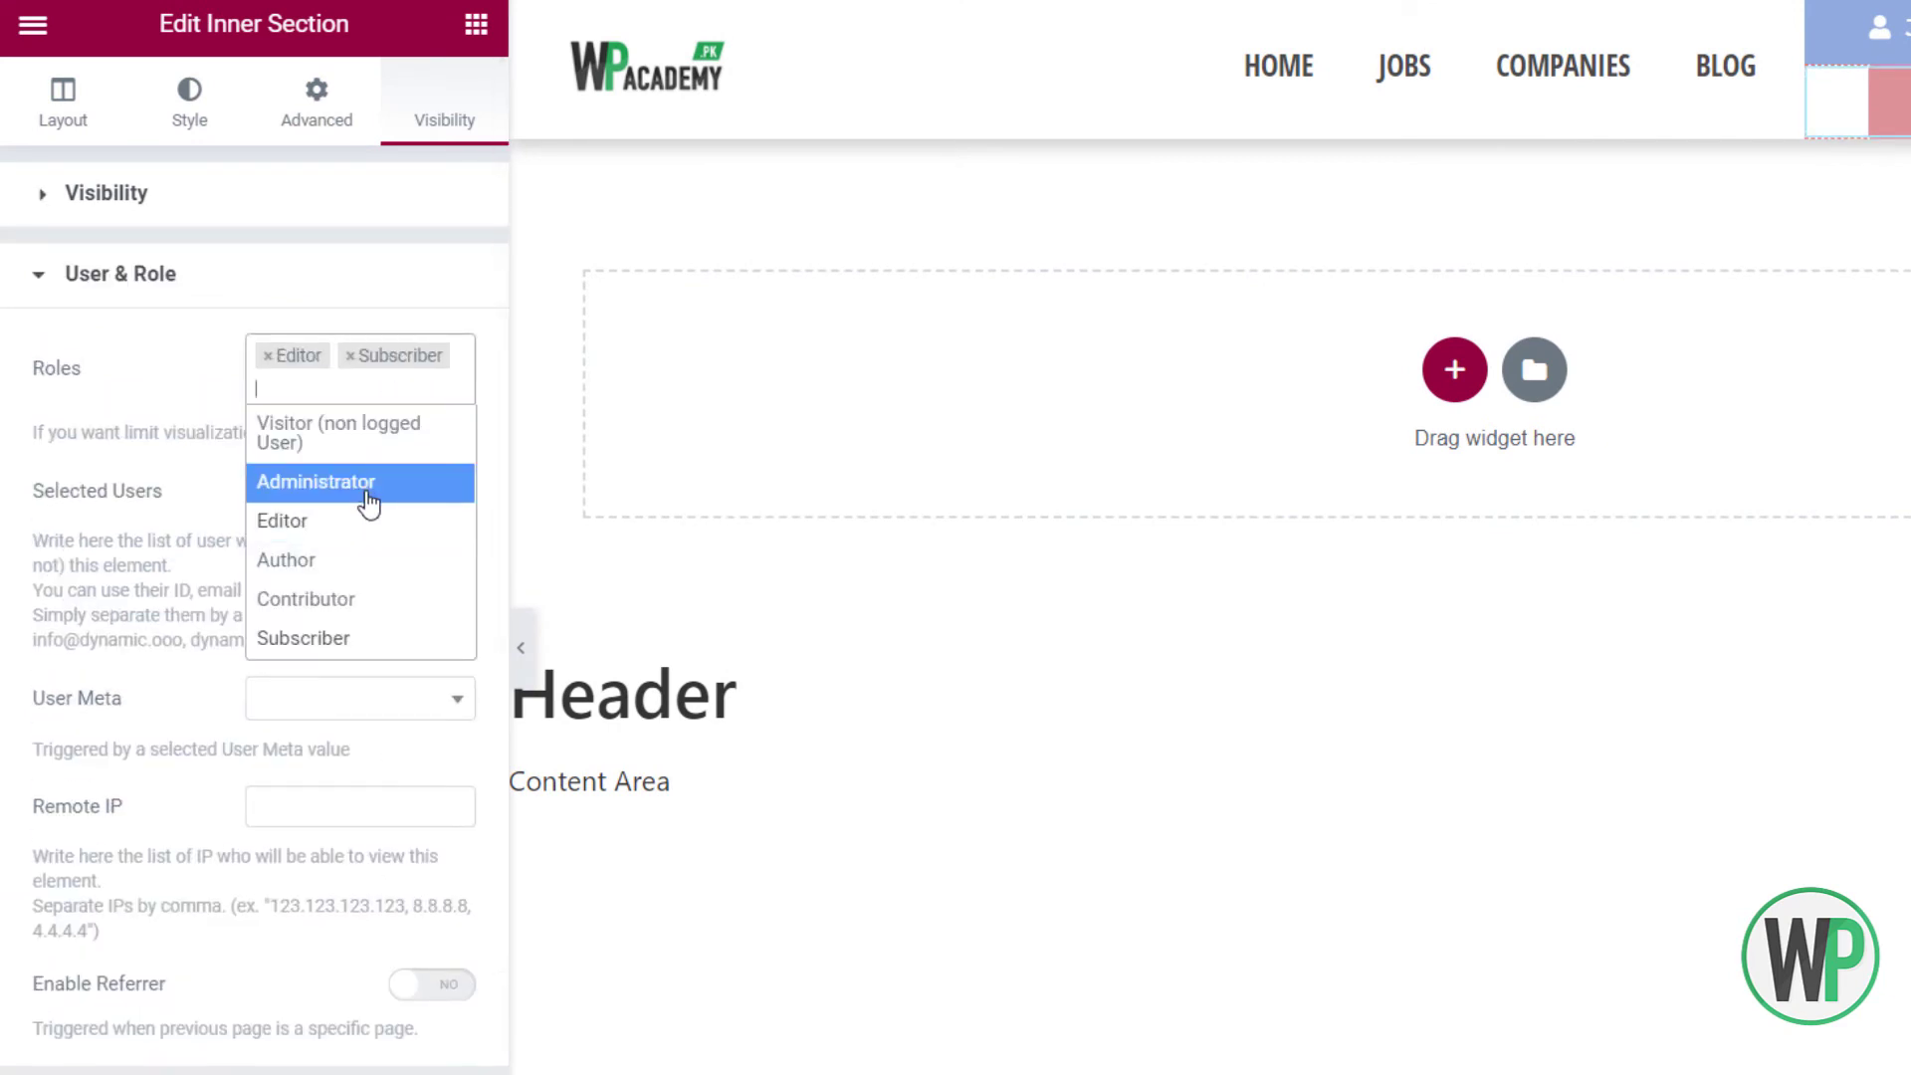
left_click(371, 484)
left_click(384, 423)
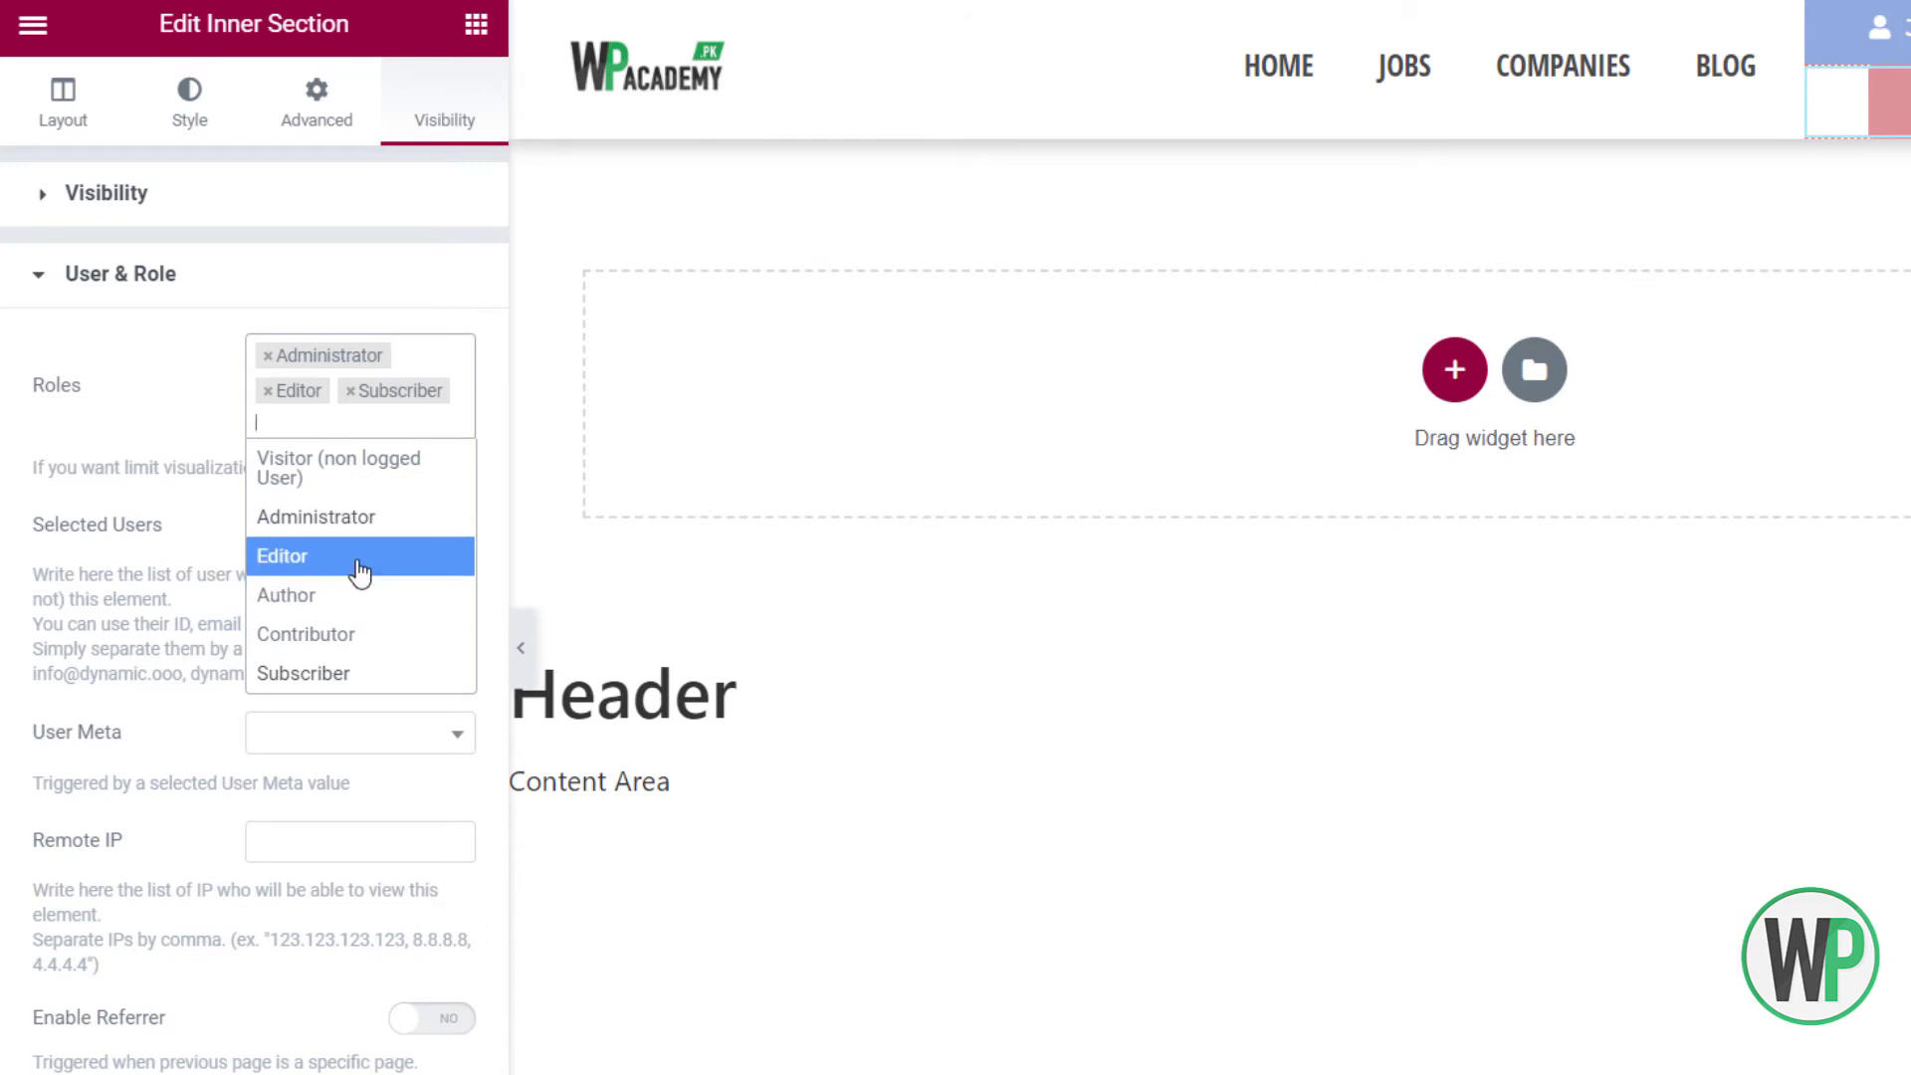
left_click(362, 637)
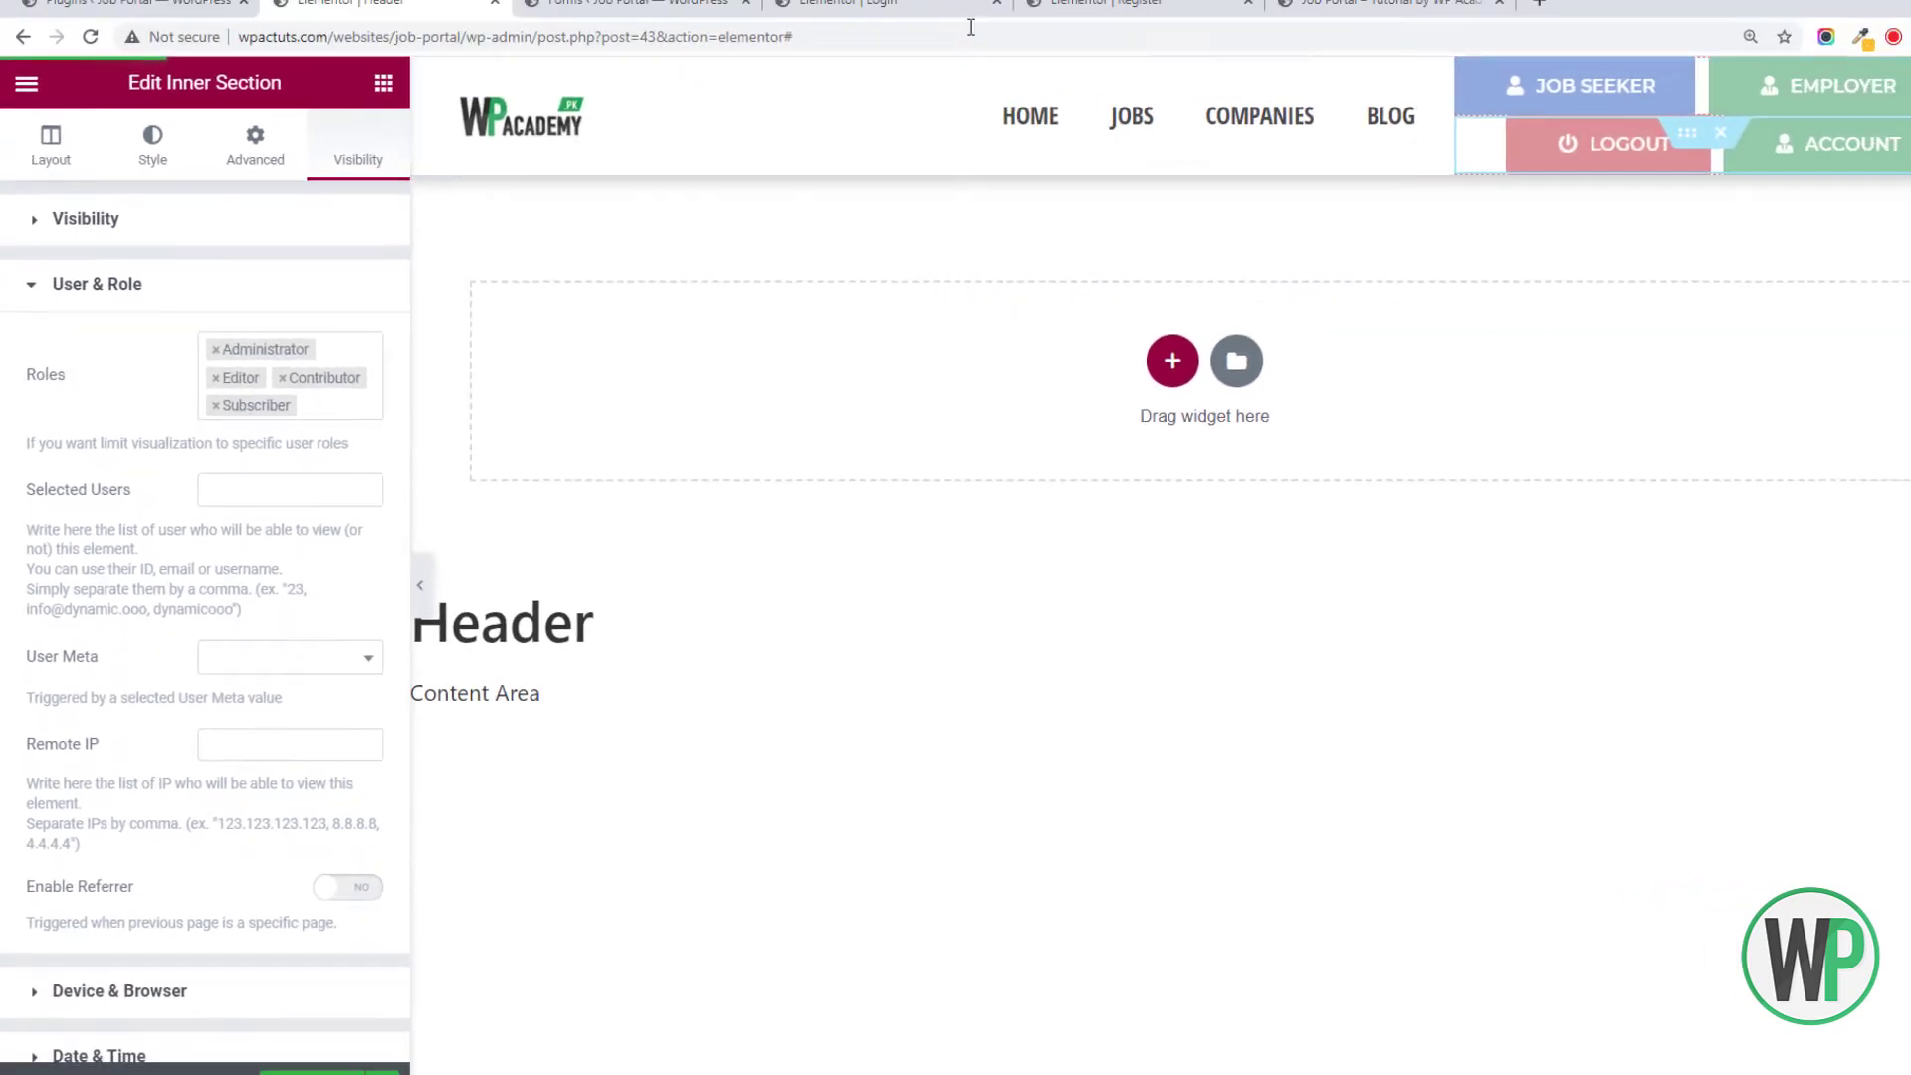
Reload the job portal in the logged-in and incognito windows to compare the header buttons for members and visitors
left_click(1368, 2)
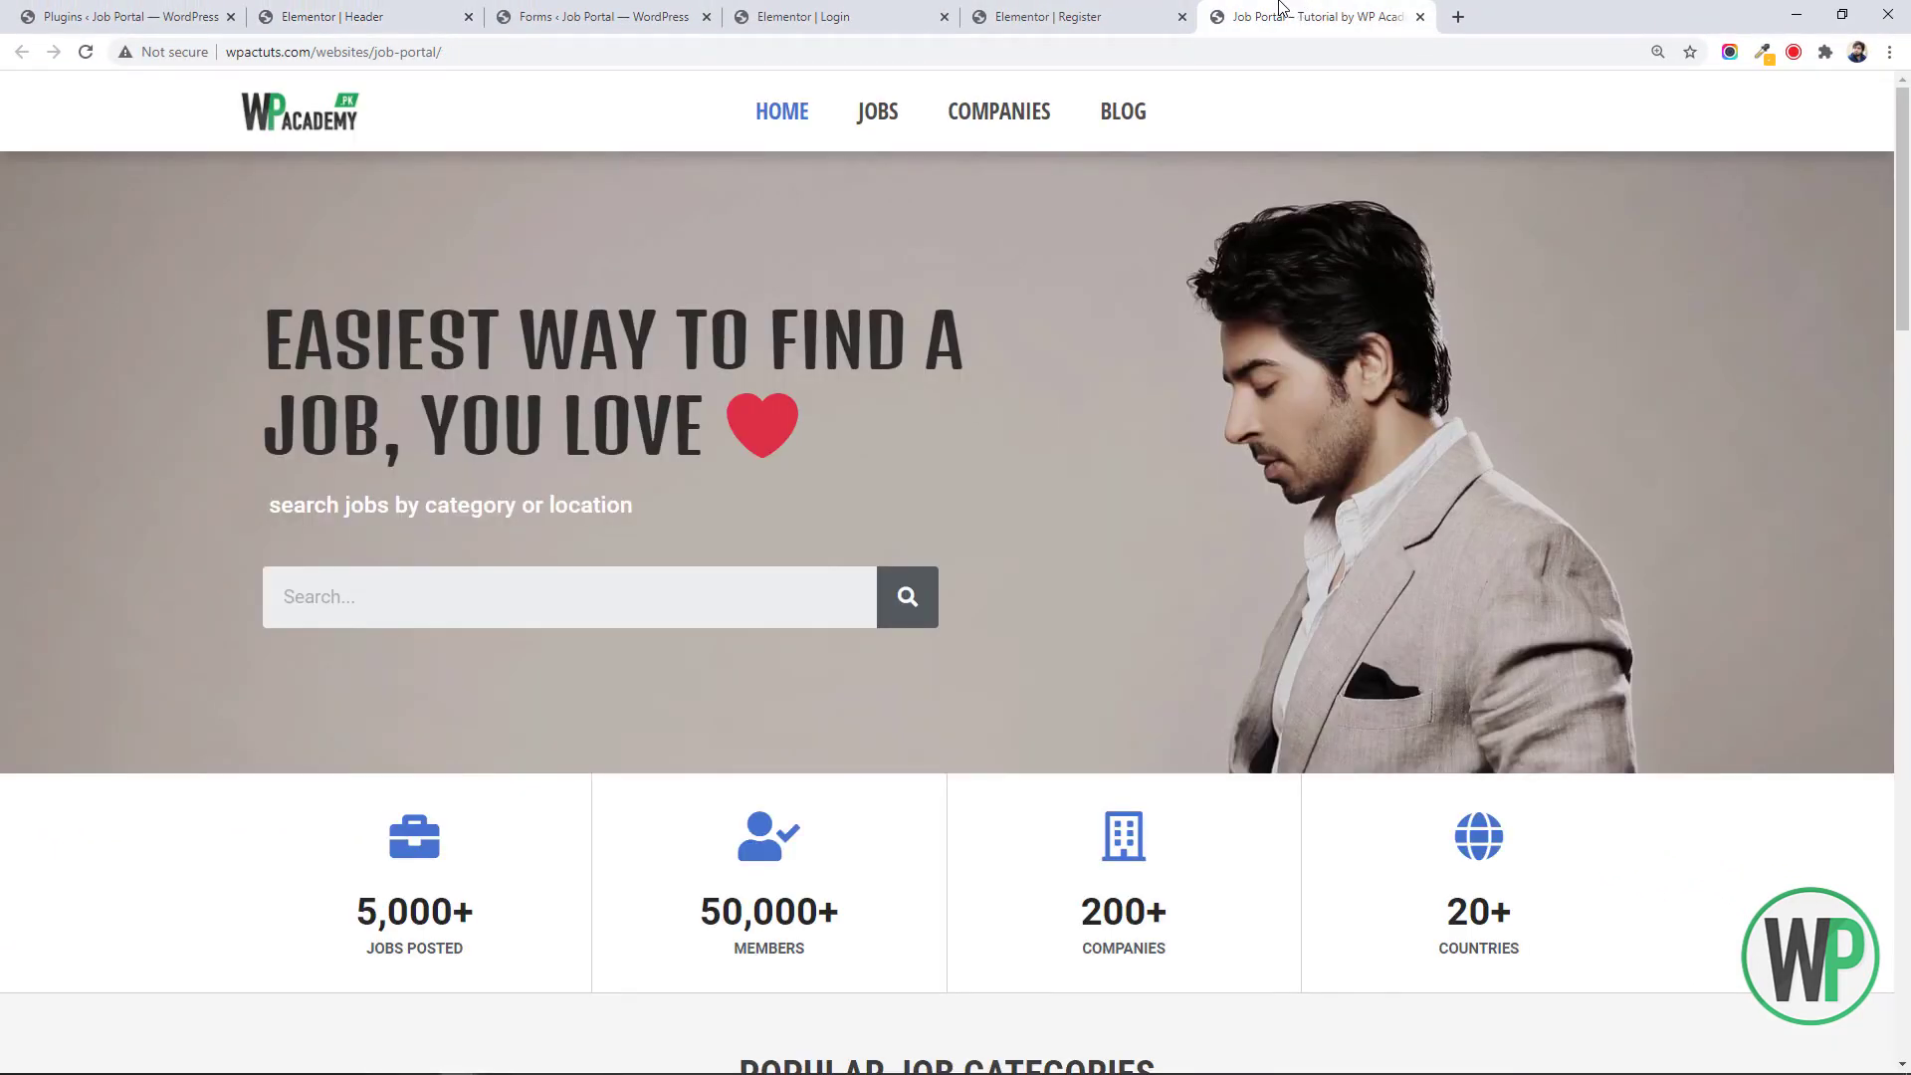
key("F5")
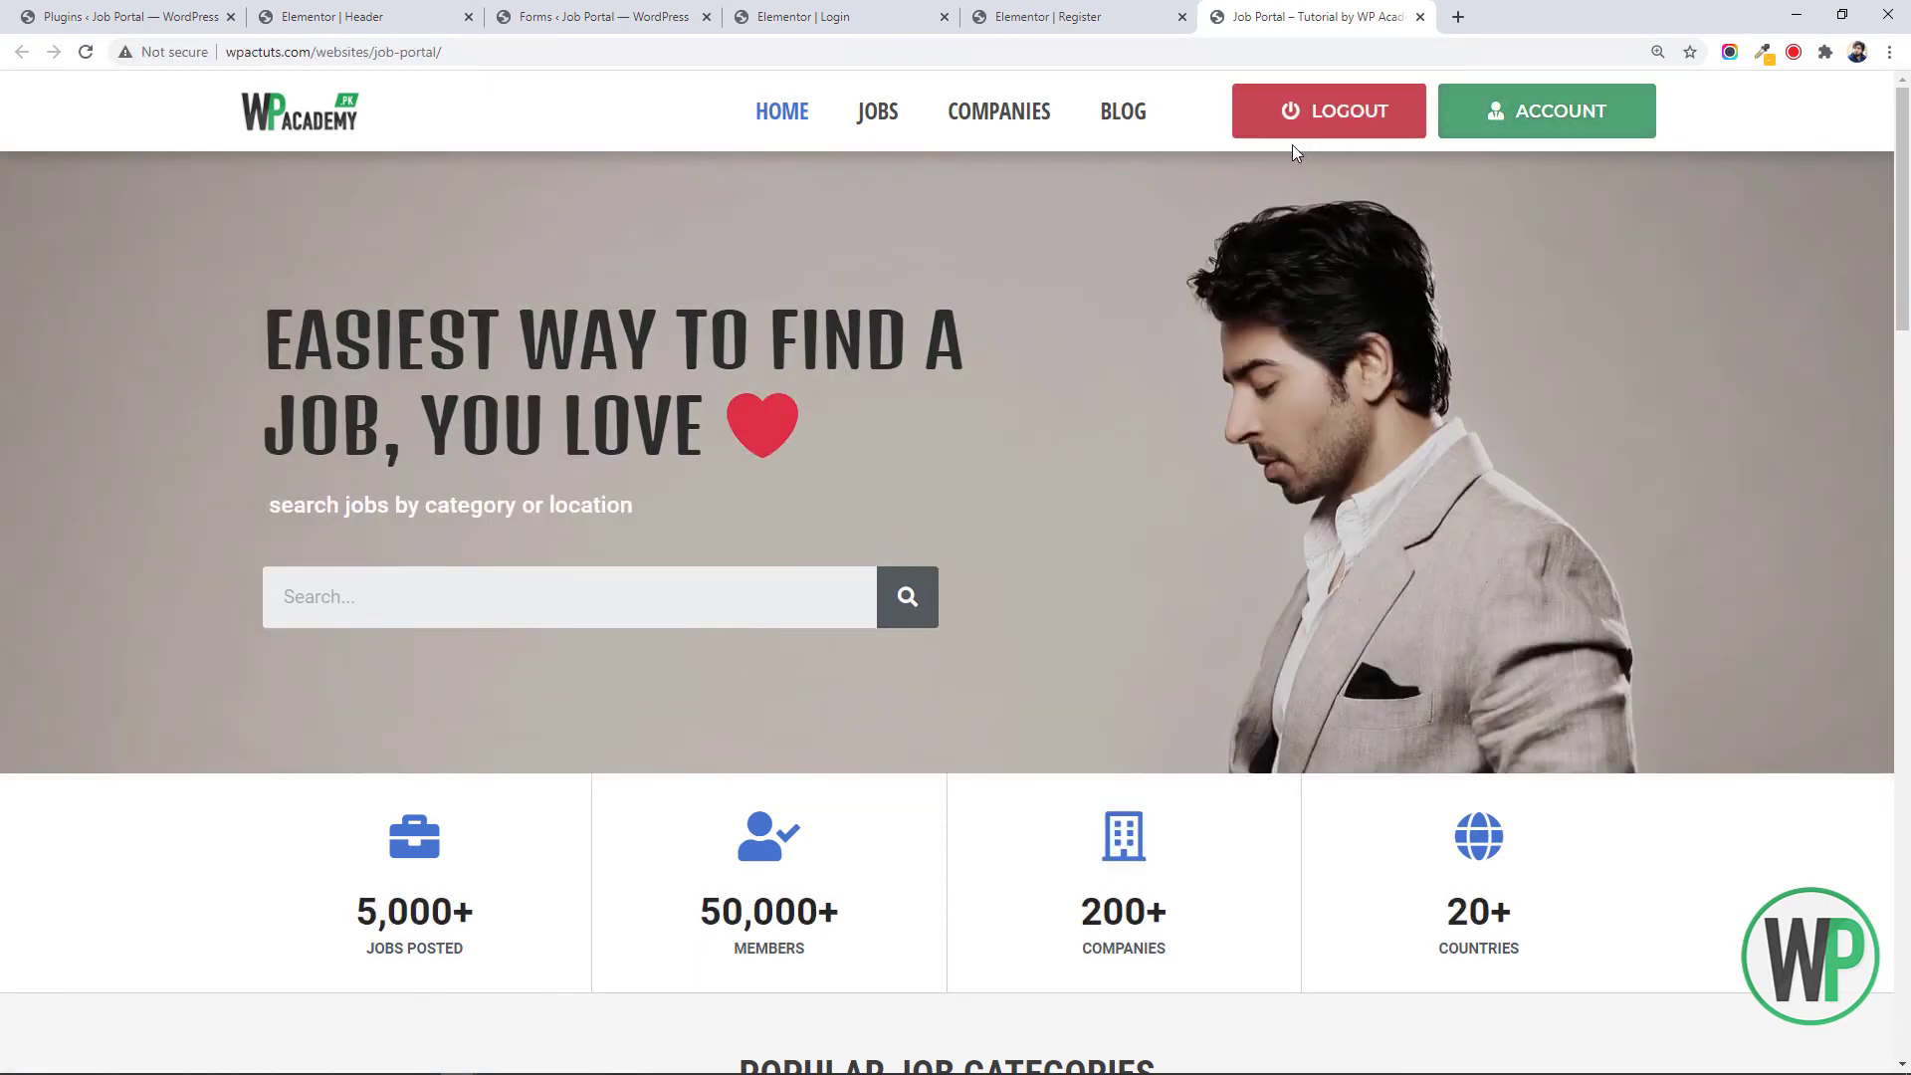
key("alt+Tab")
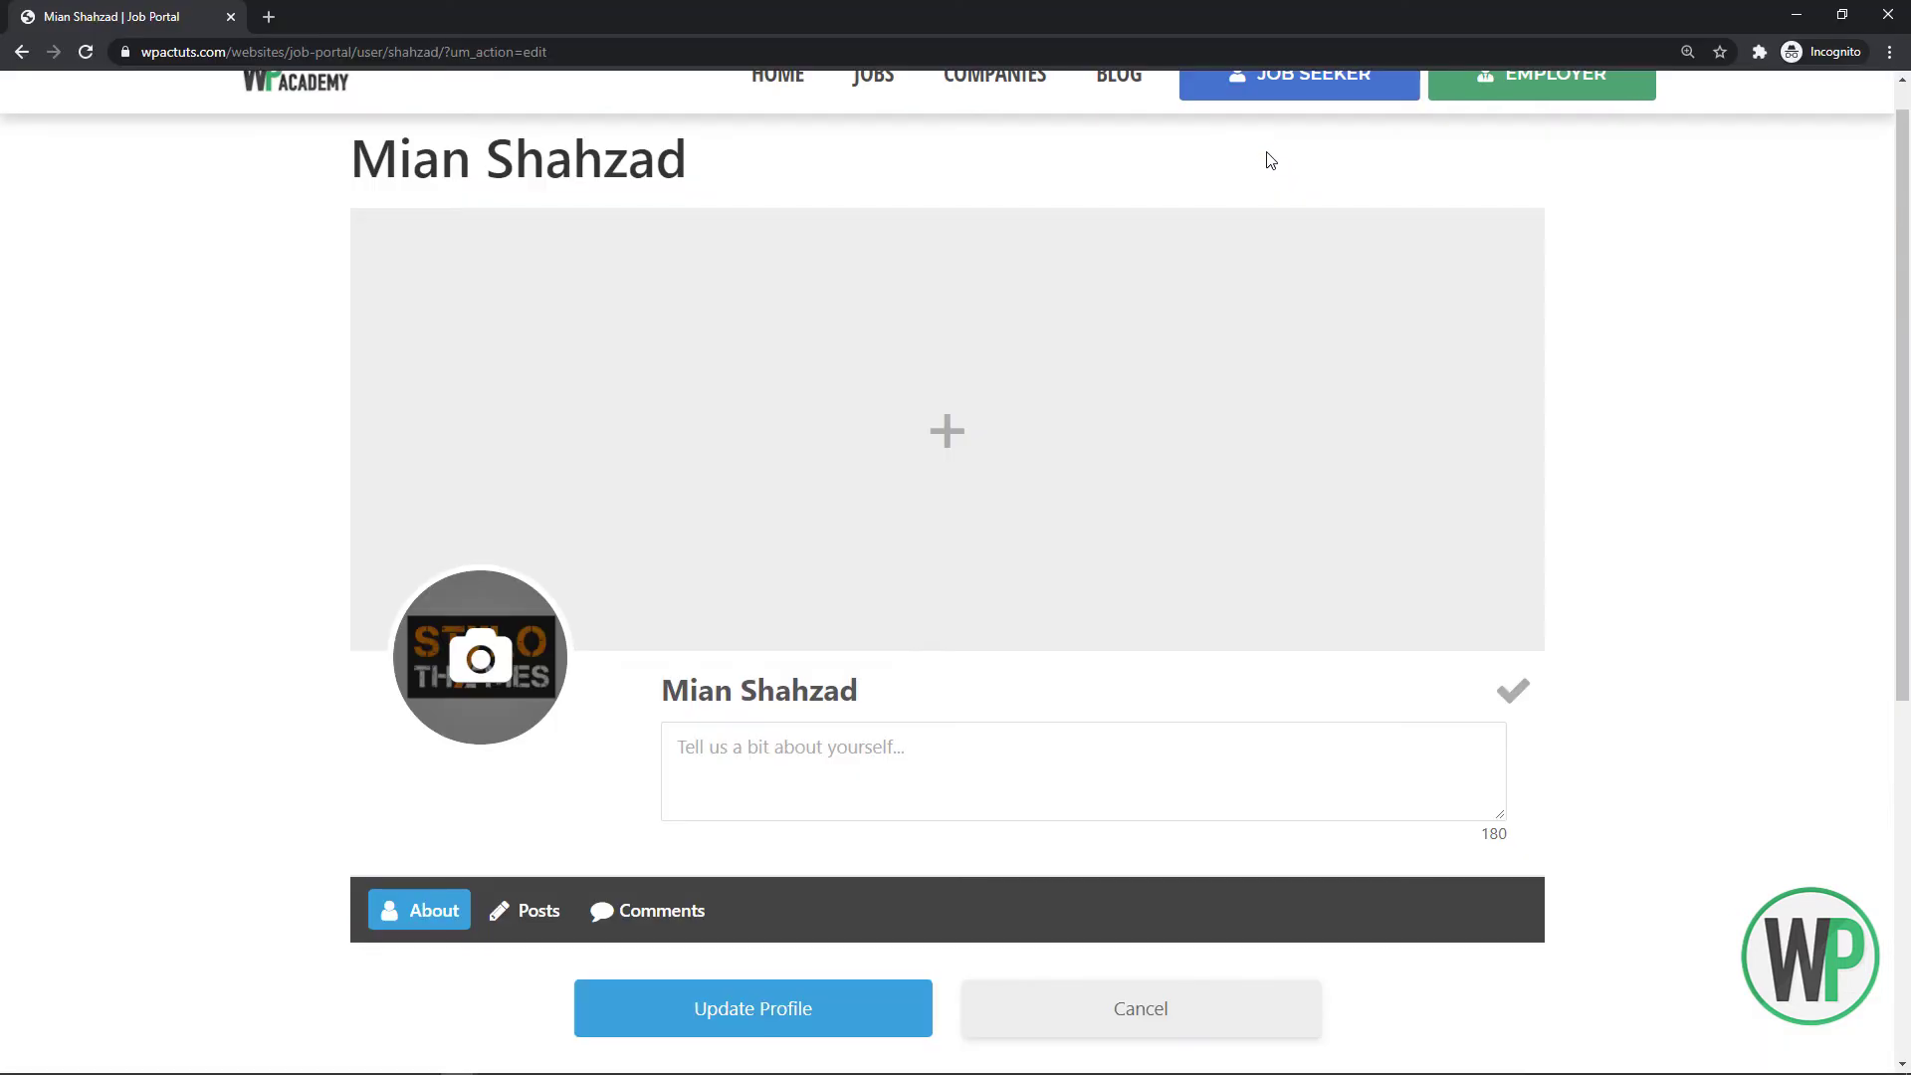
scroll(1782, 214, "up", 1)
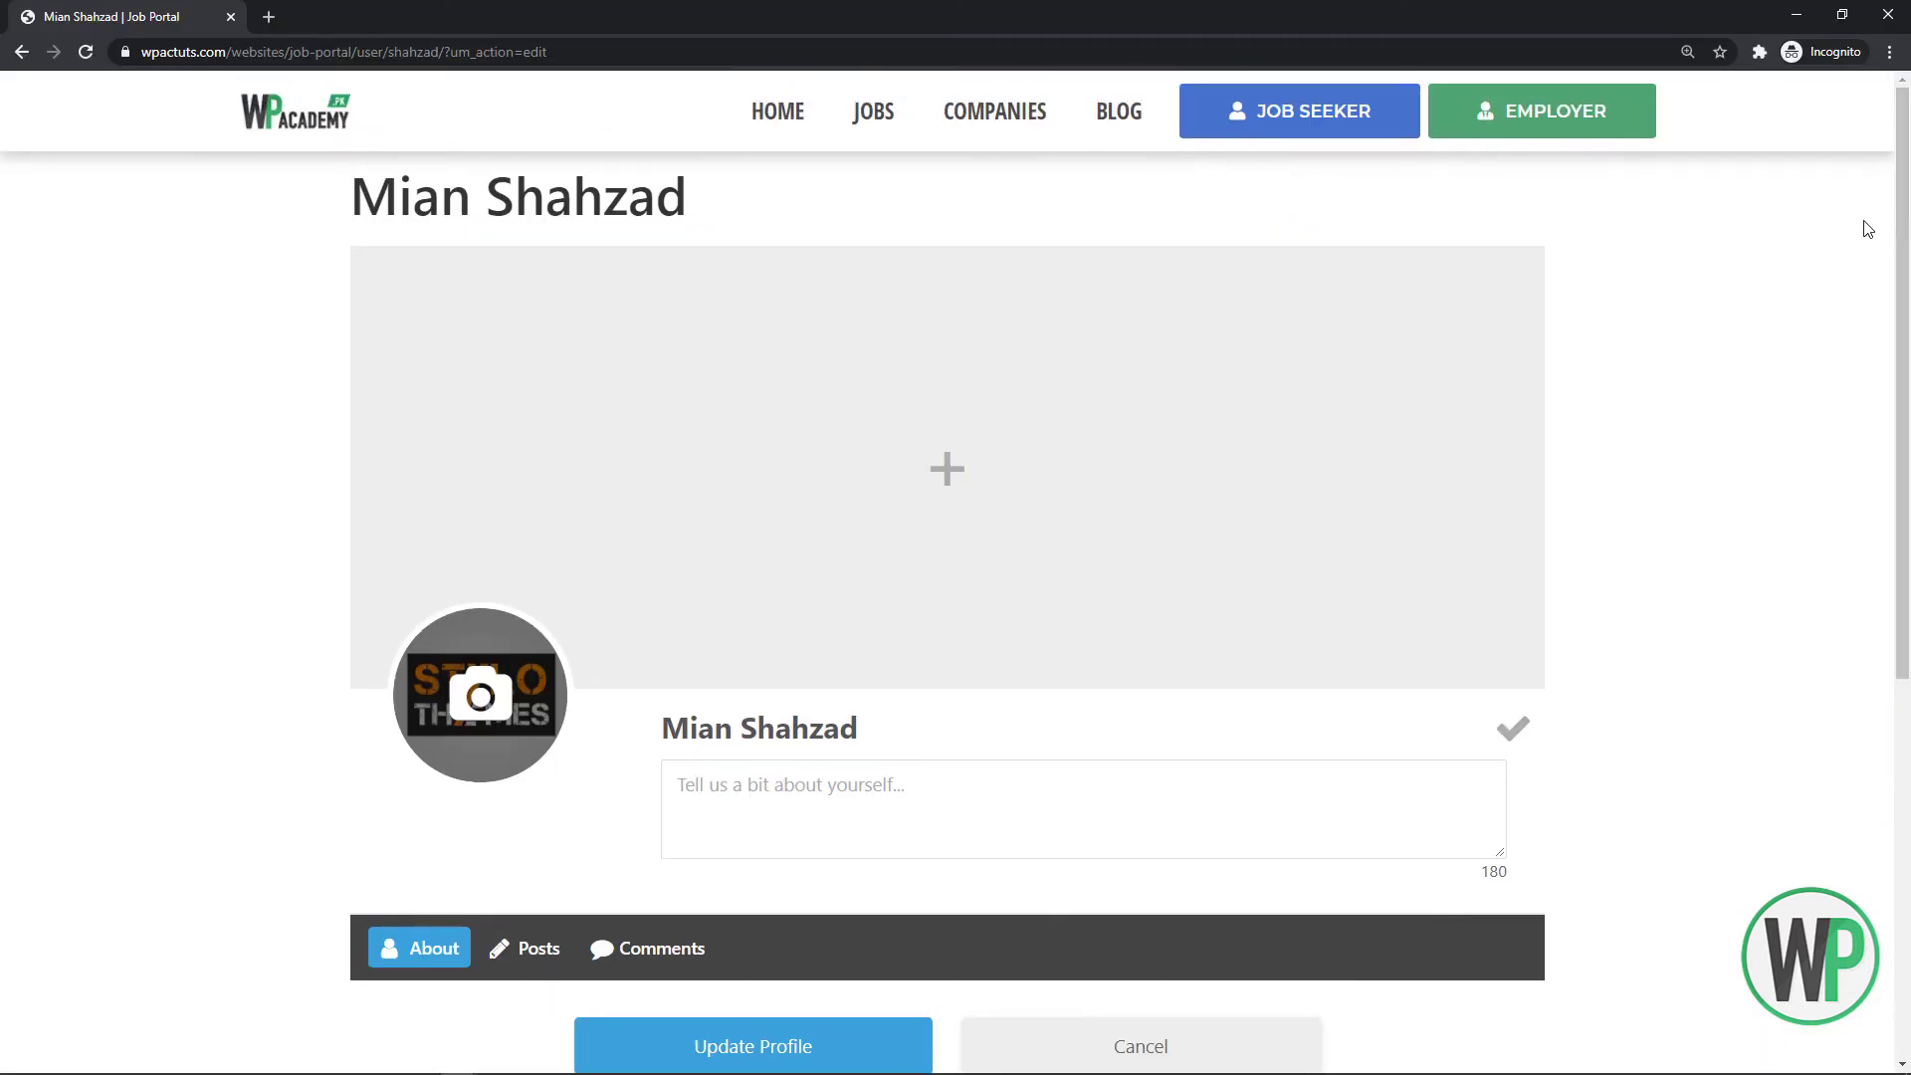
key("F5")
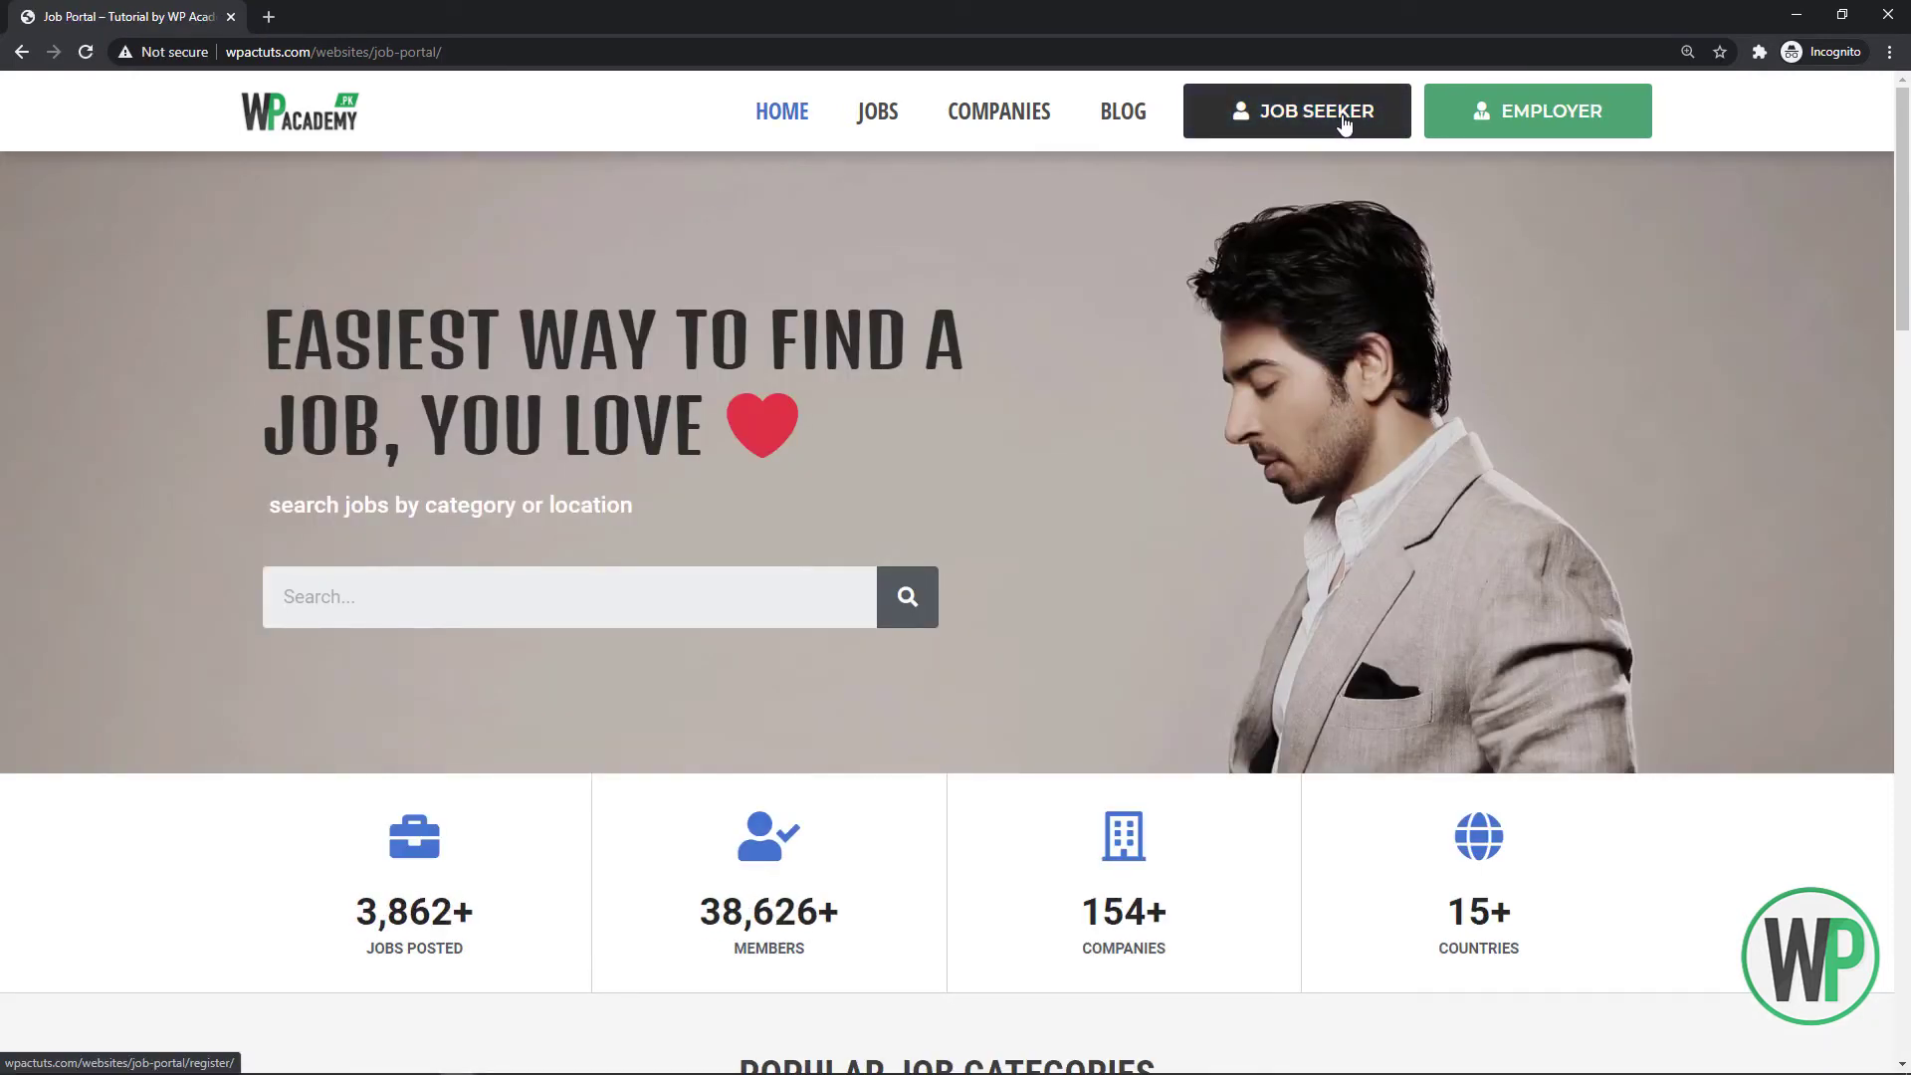
key("alt+Tab")
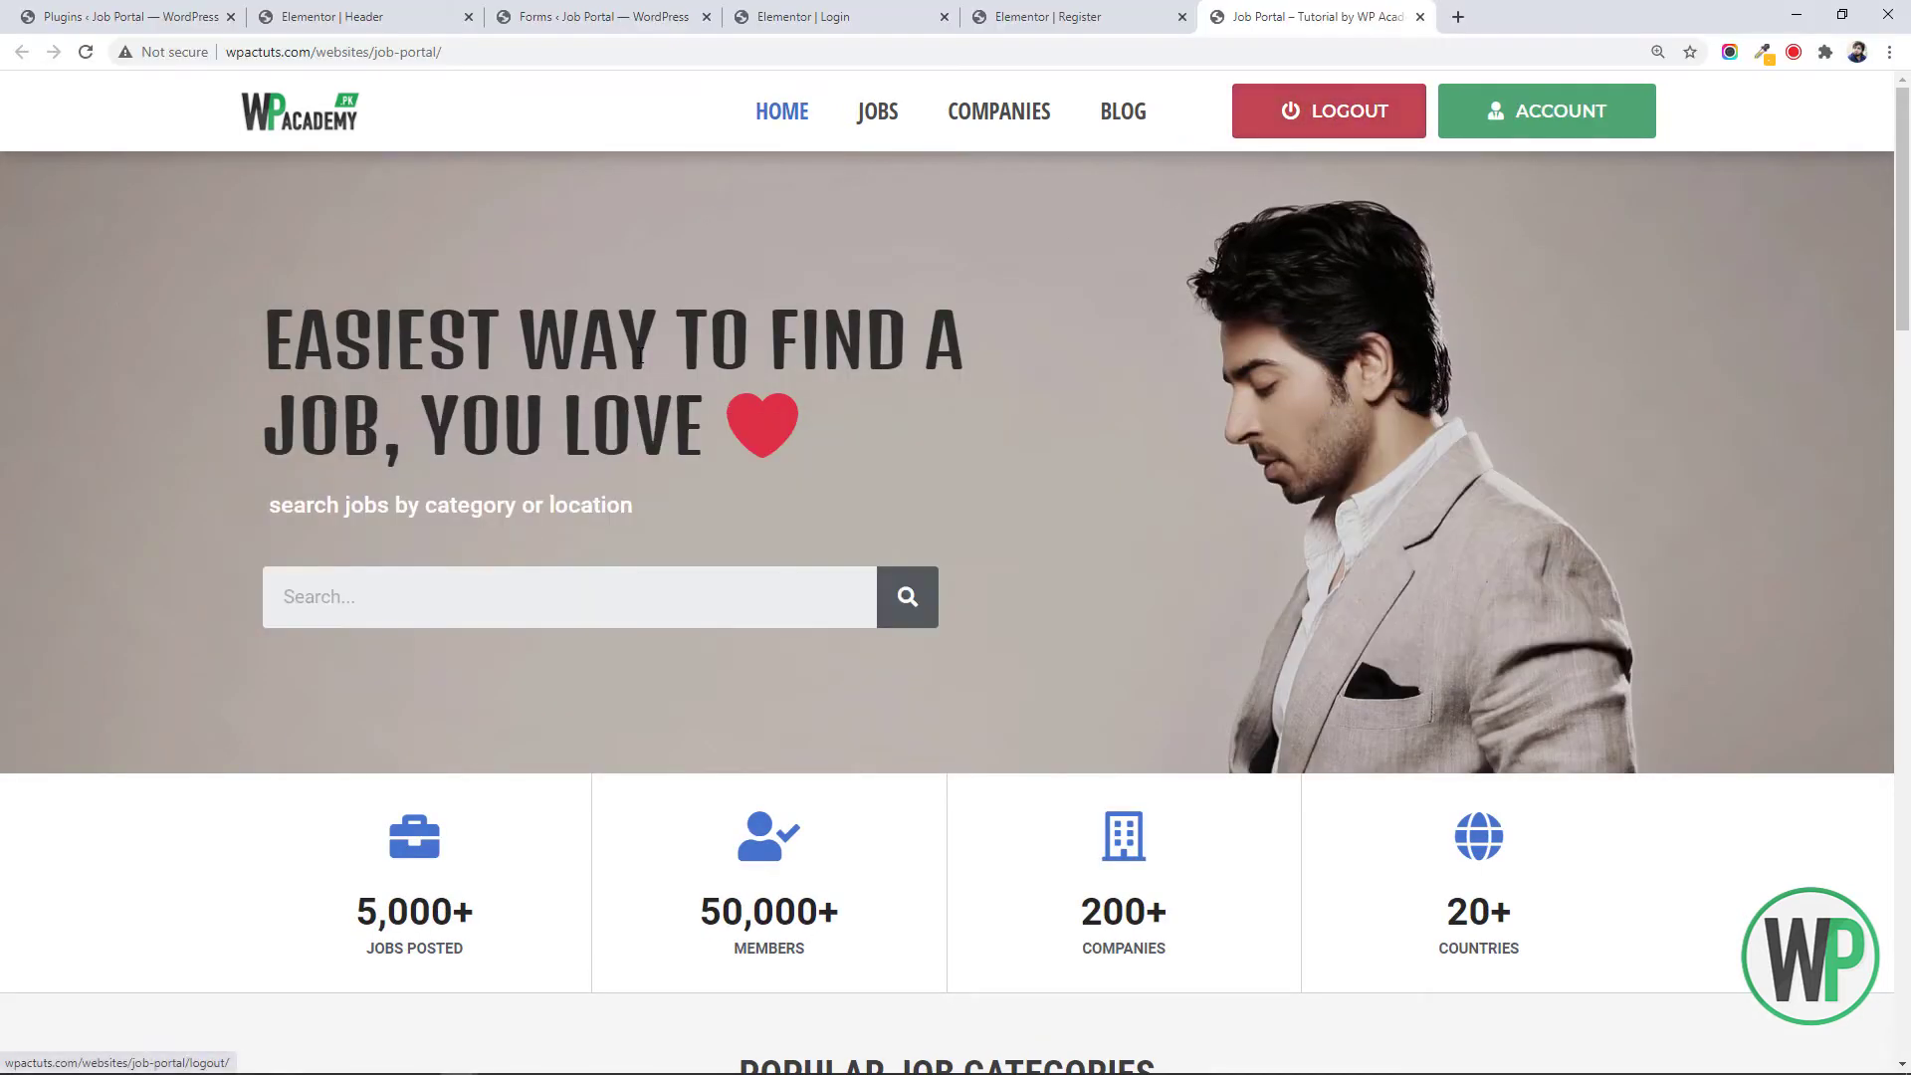
key("F5")
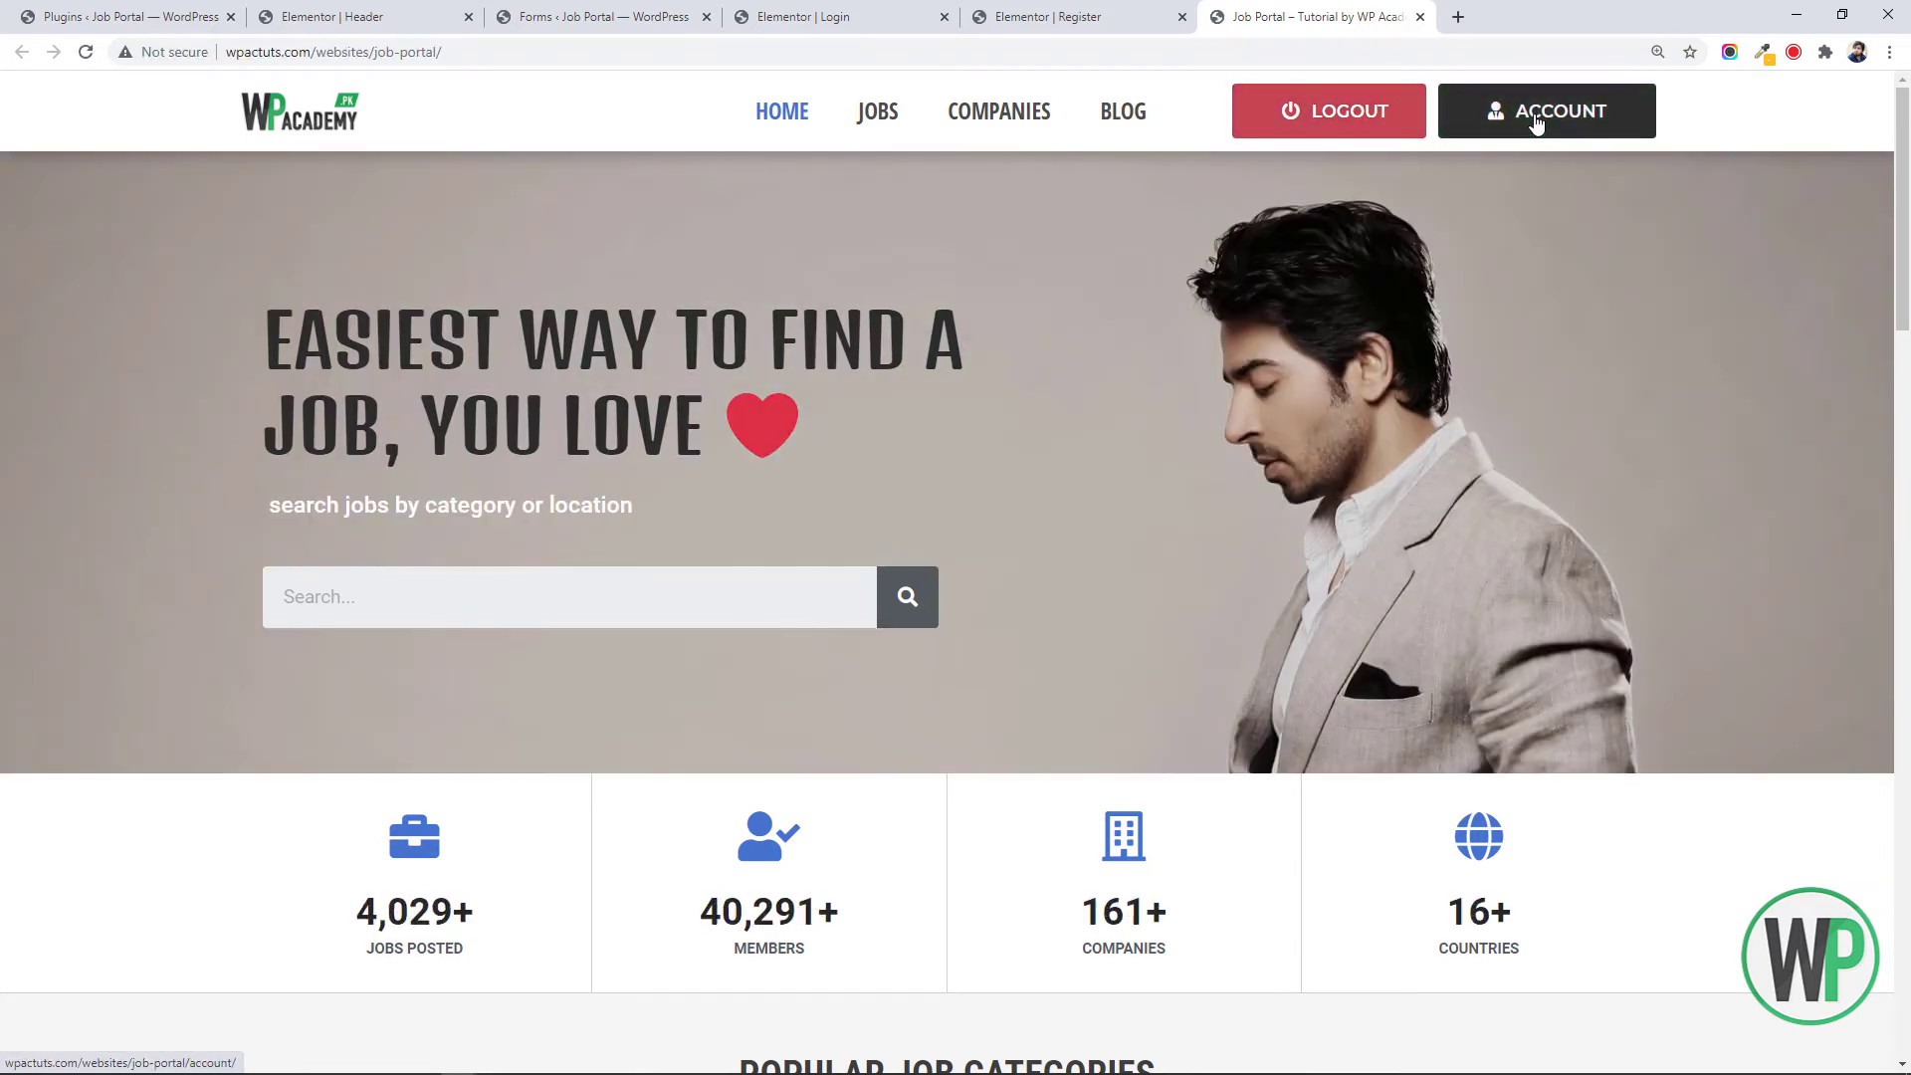
Open the Account page from the header and view the logged-in user's profile page
left_click(1537, 117)
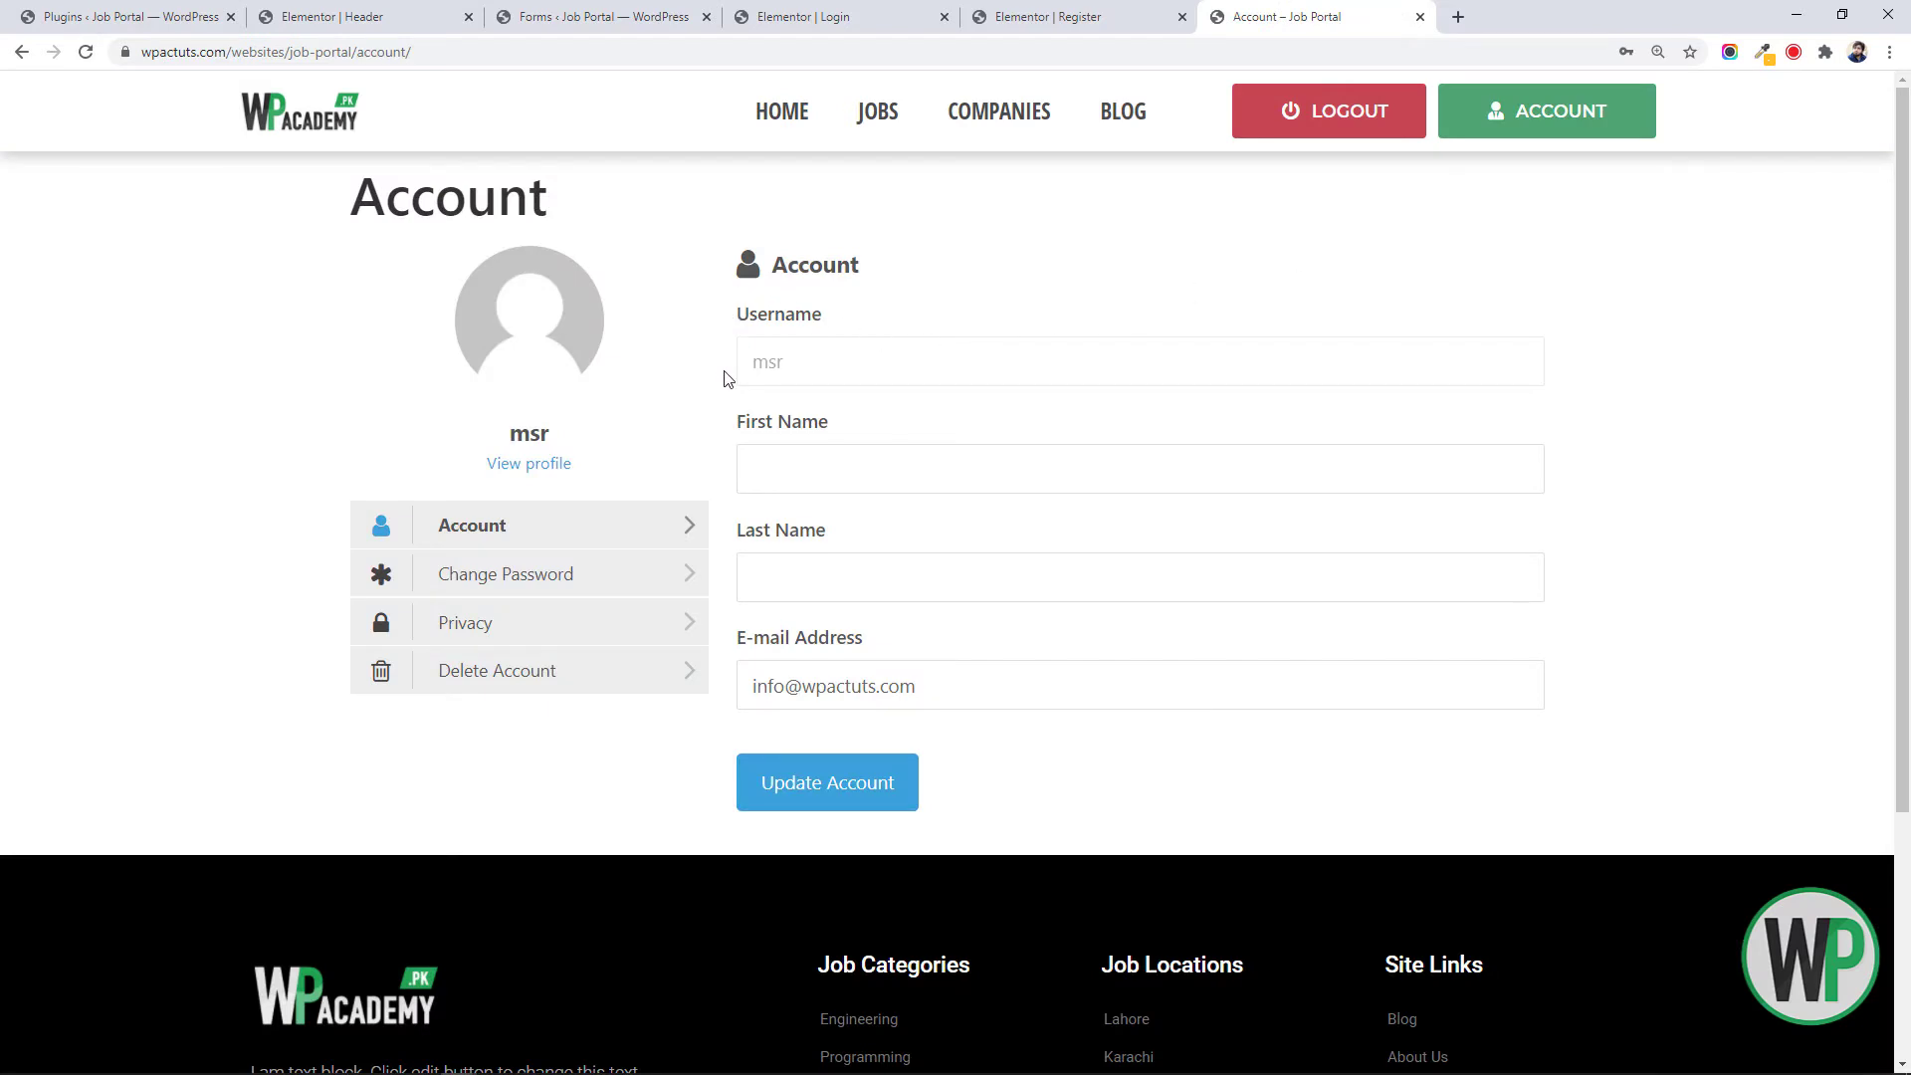
left_click(558, 473)
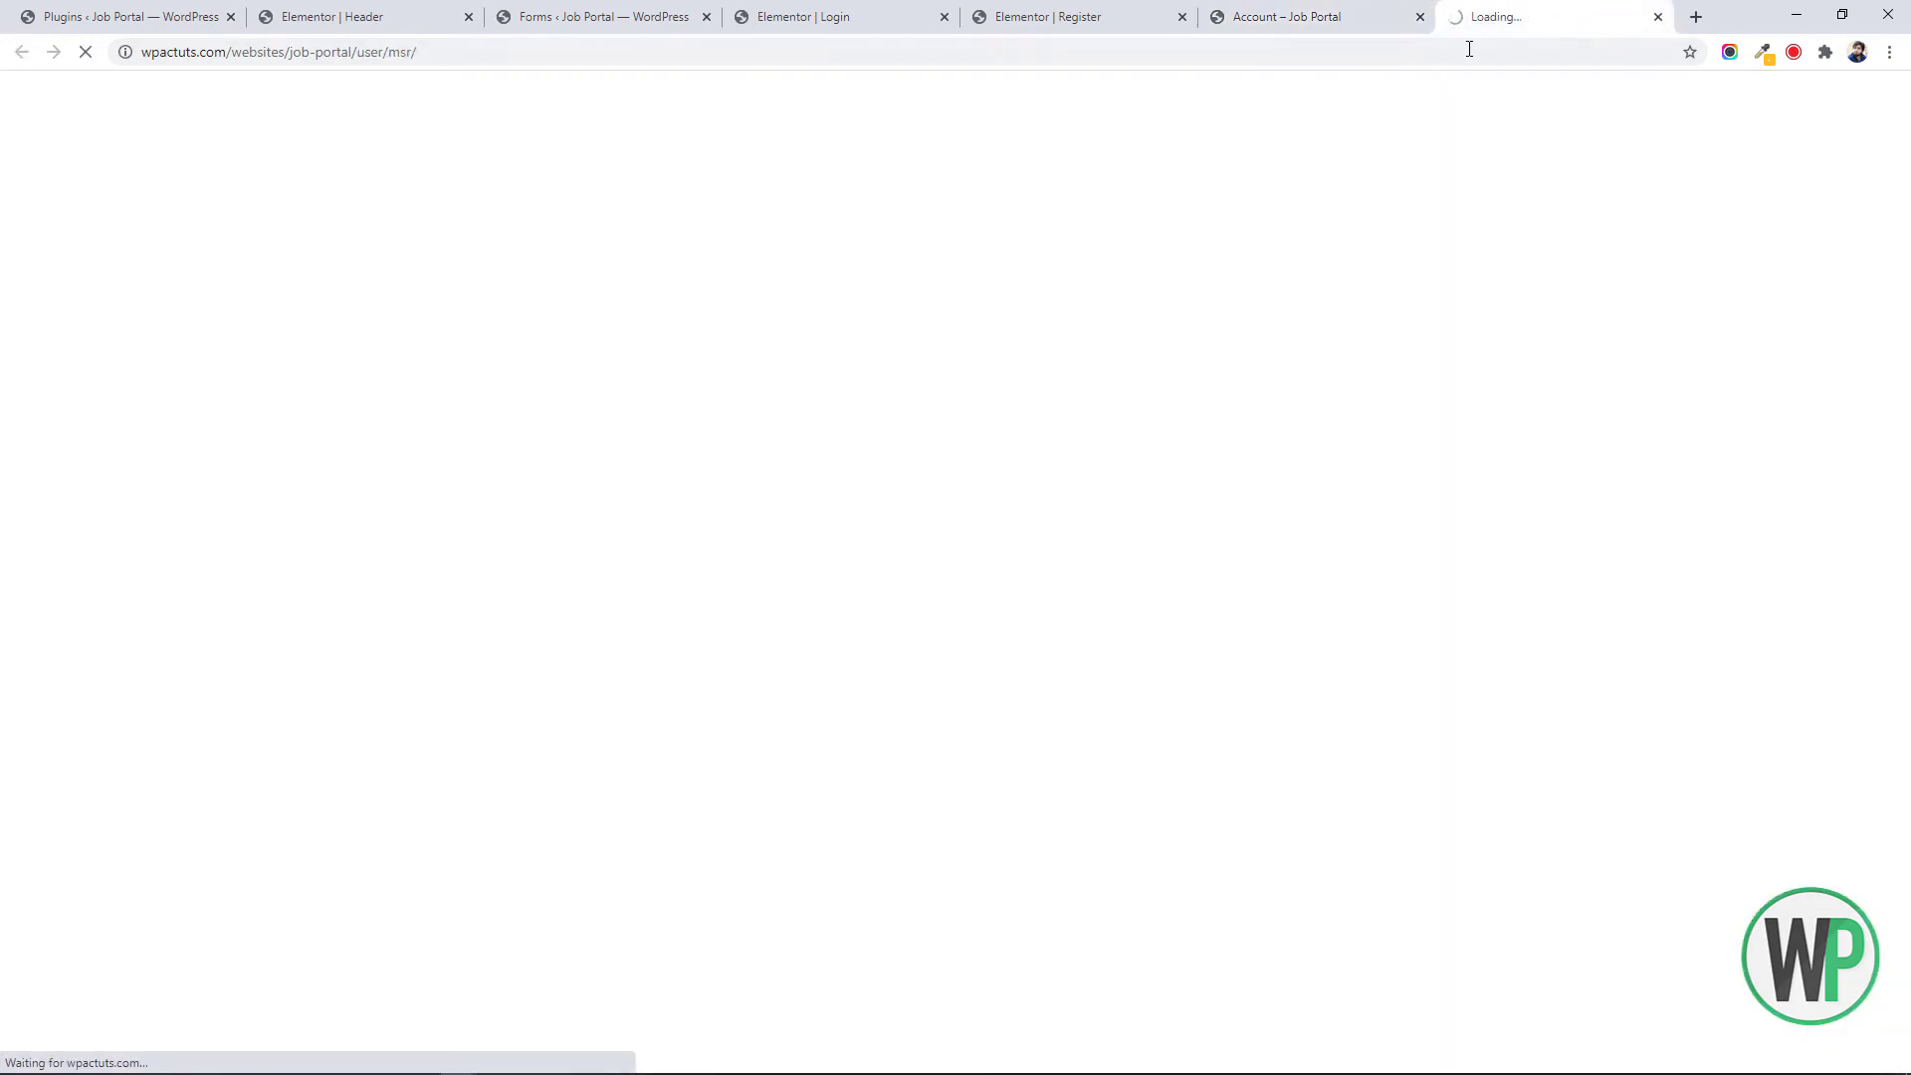
left_click(1334, 6)
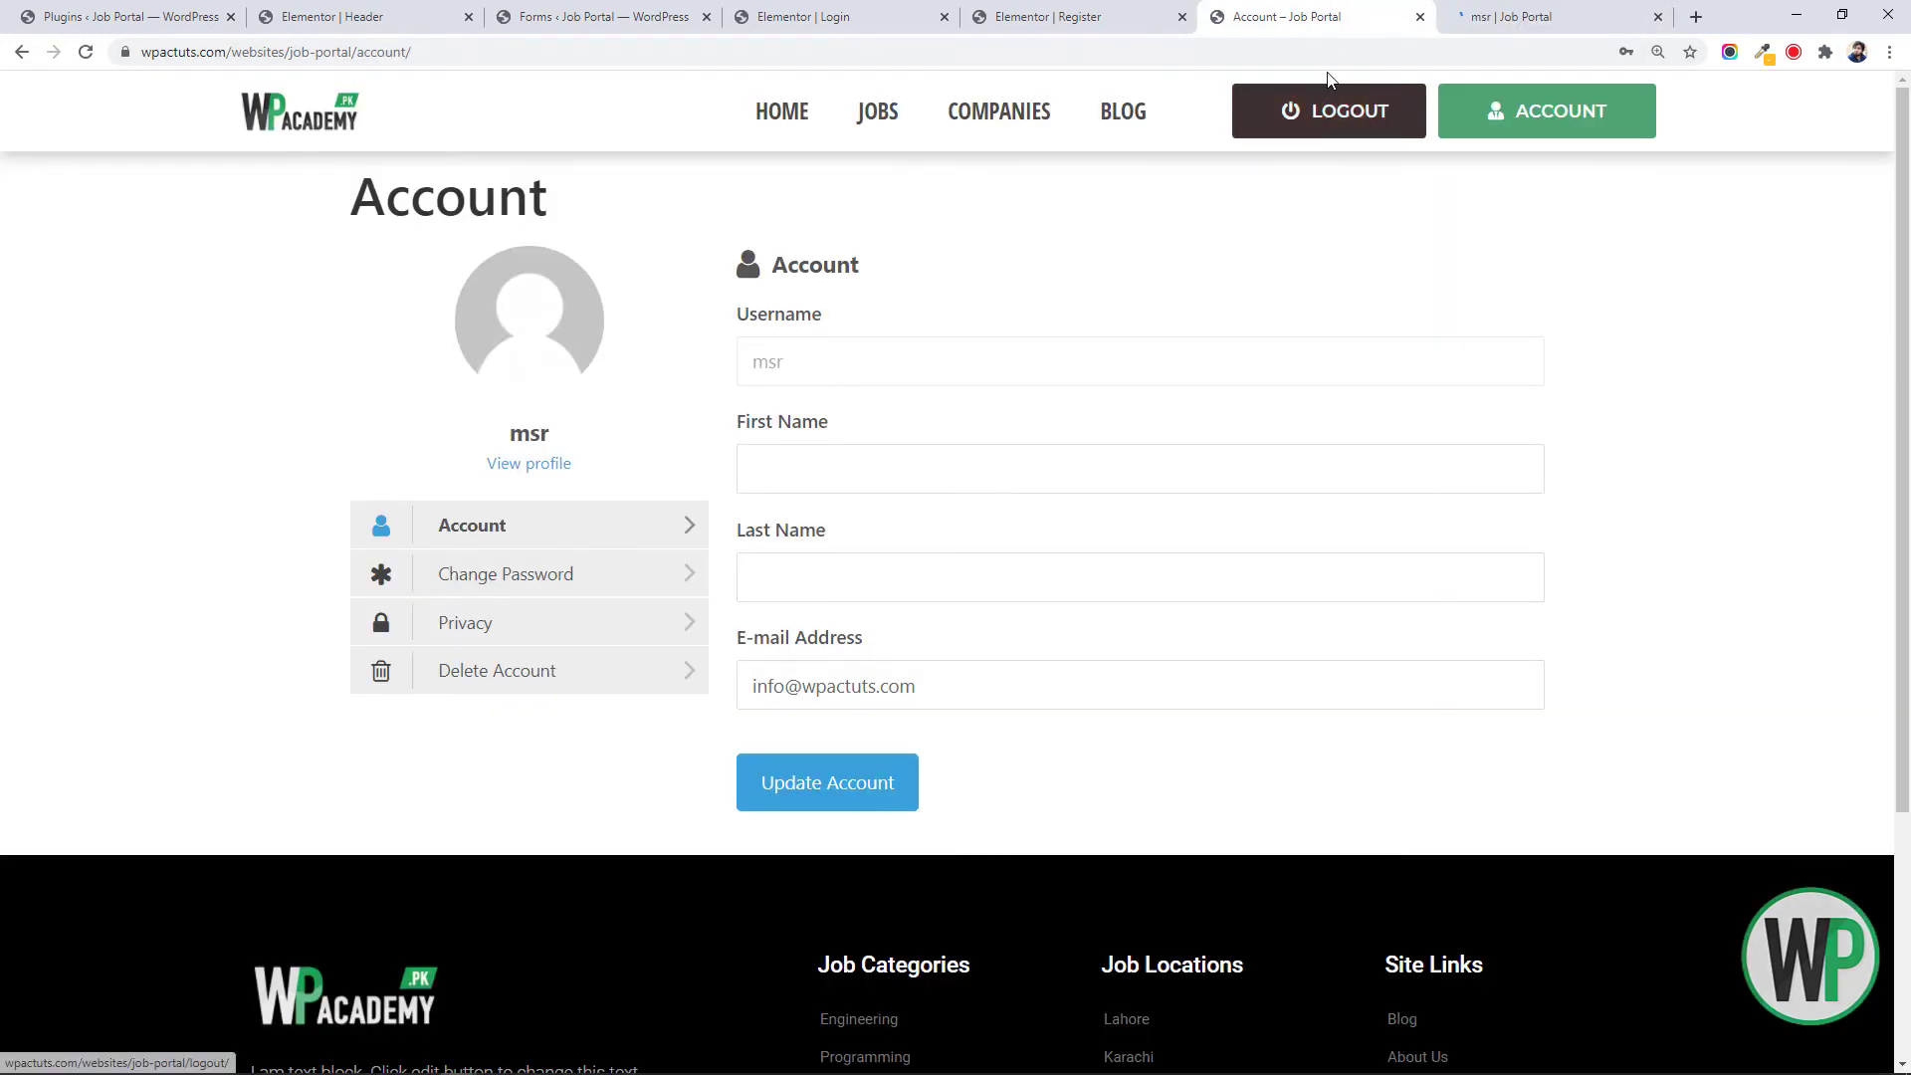
left_click(1533, 12)
left_click(1393, 12)
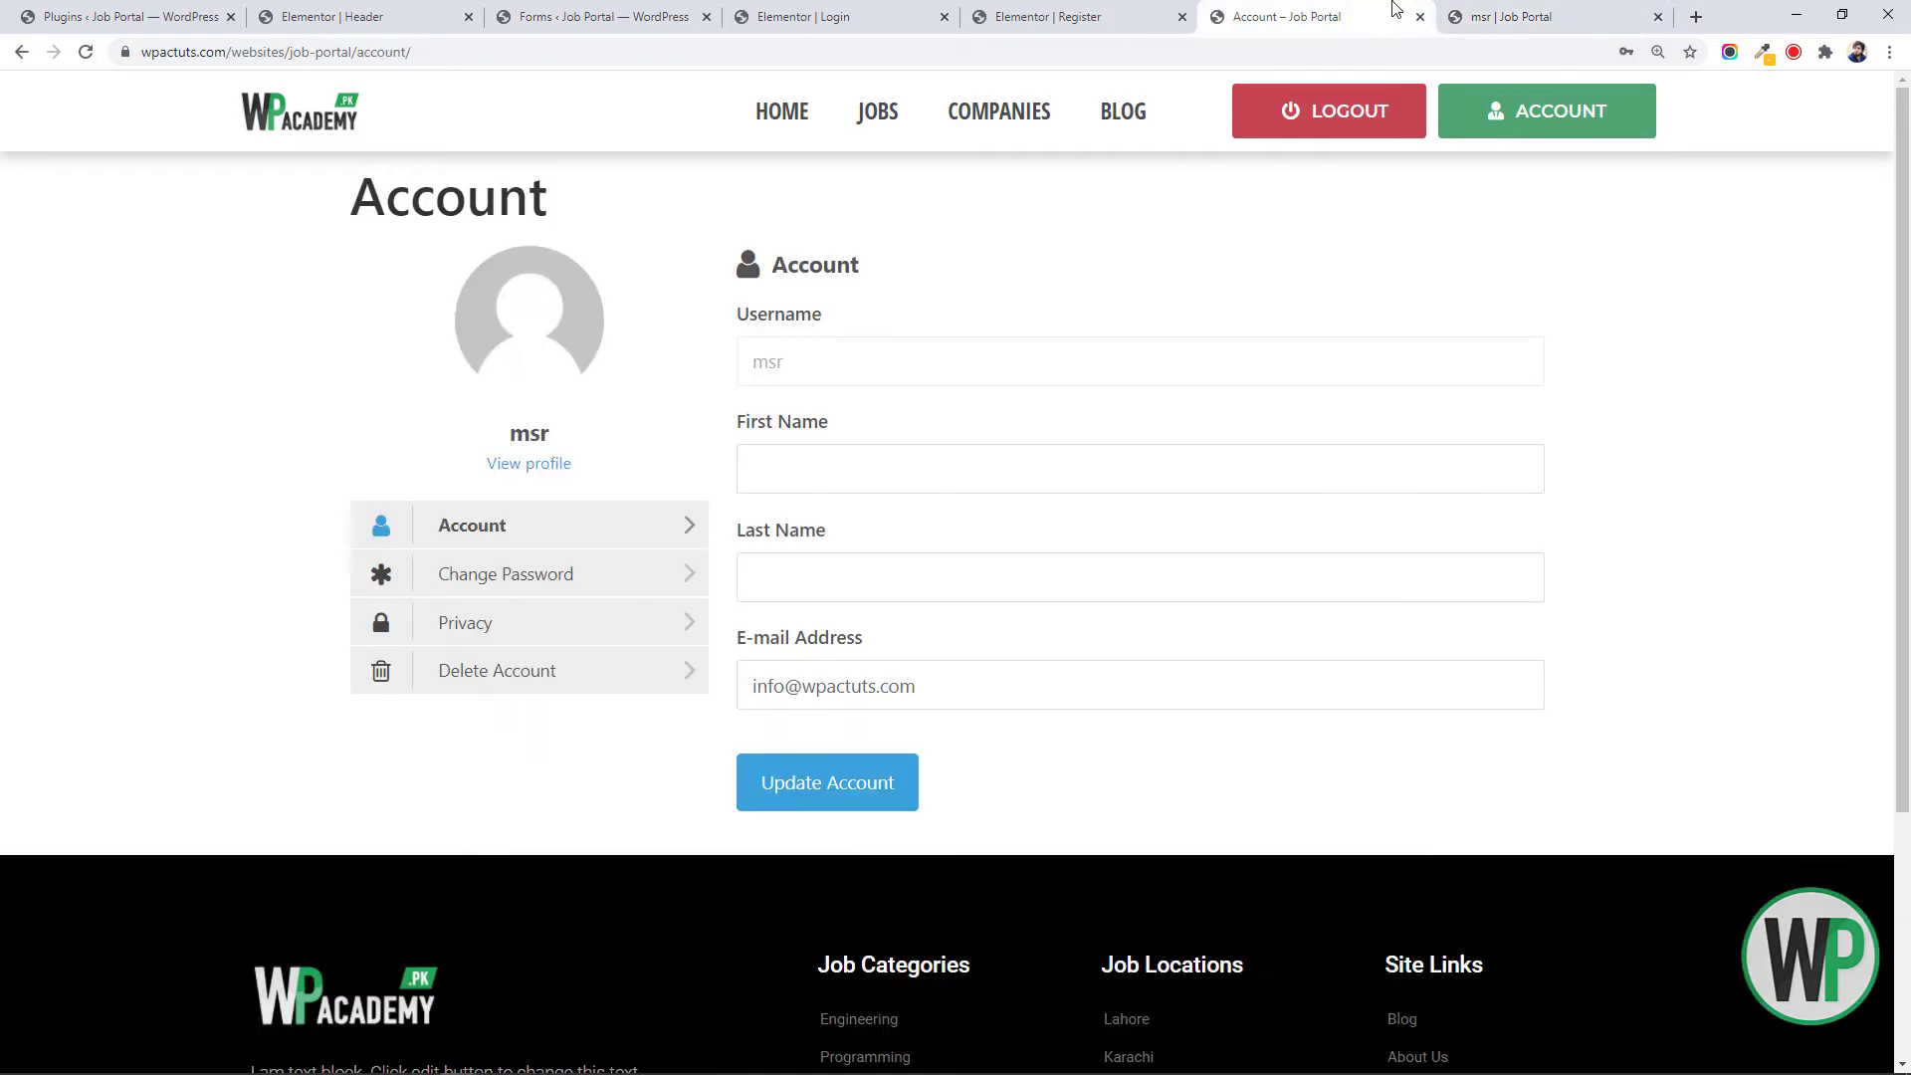
left_click(1507, 10)
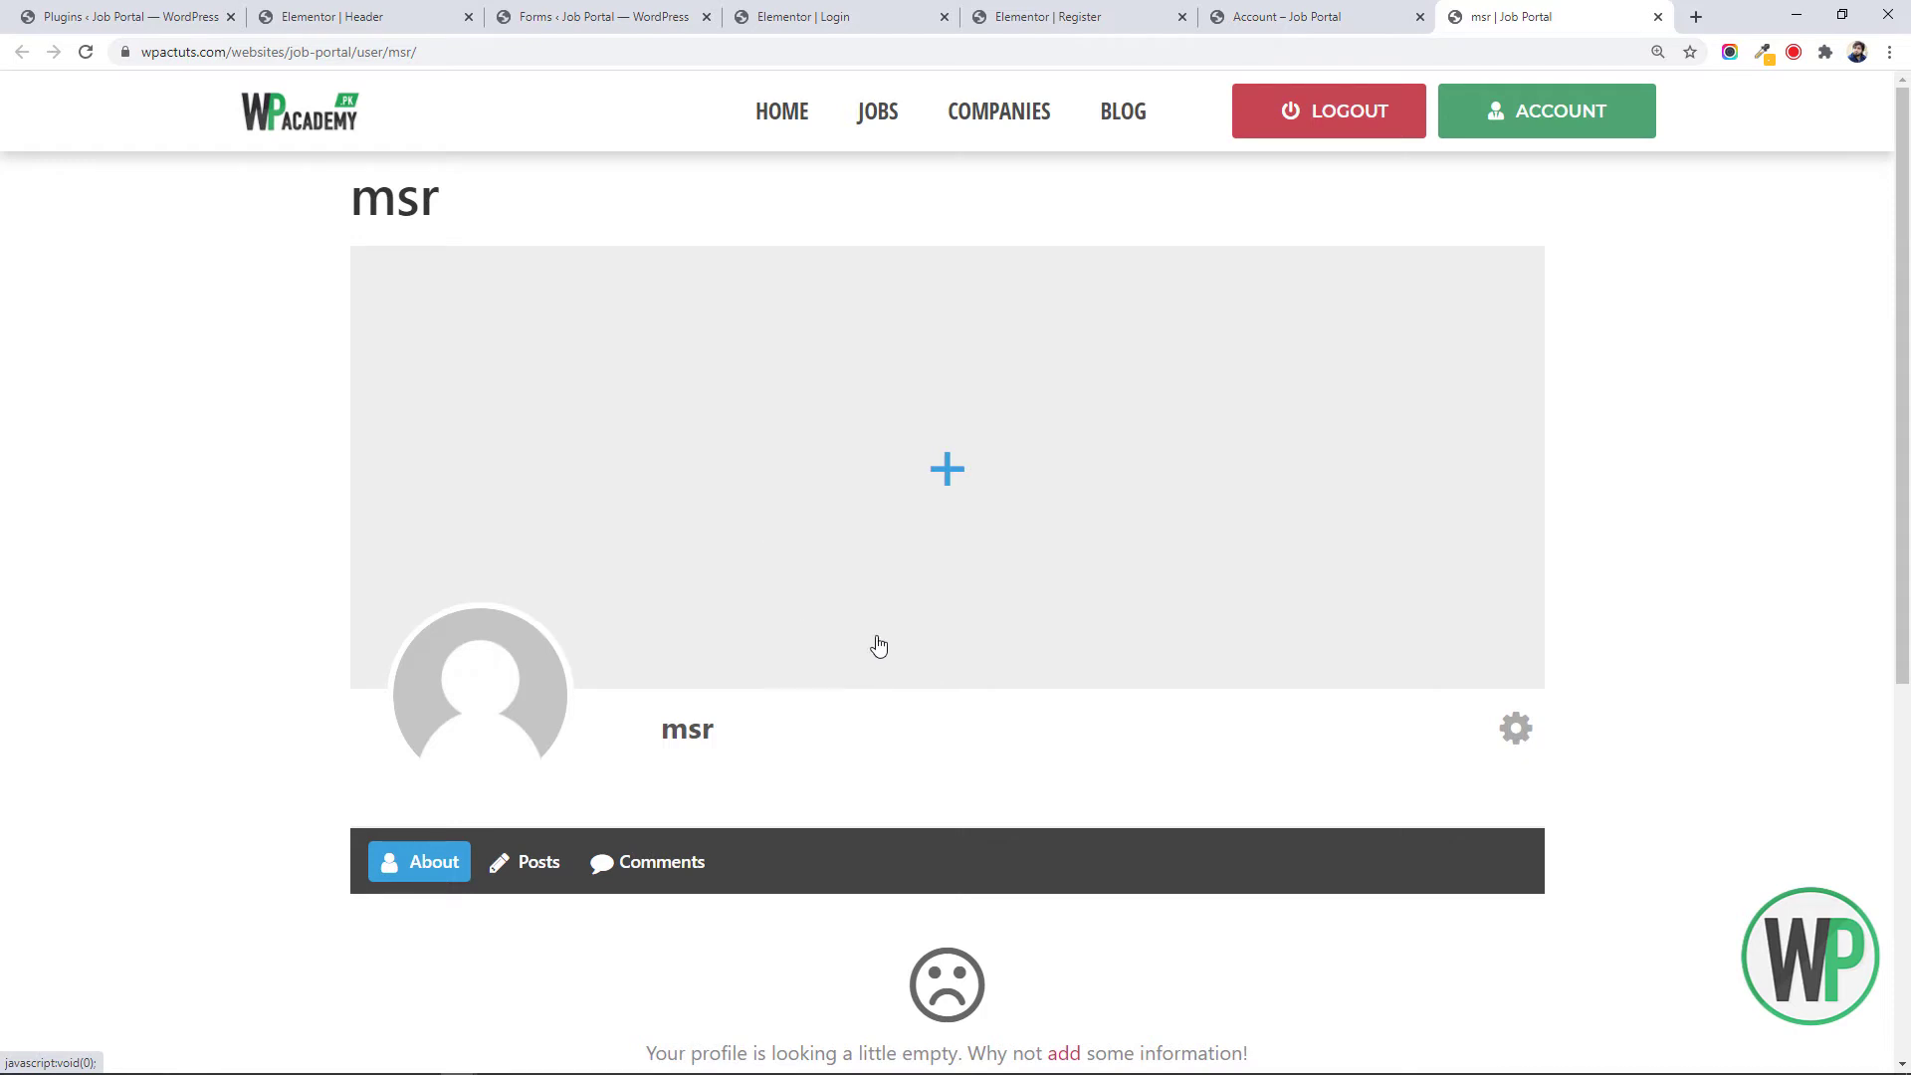
scroll(879, 647, "down", 3)
scroll(879, 647, "up", 3)
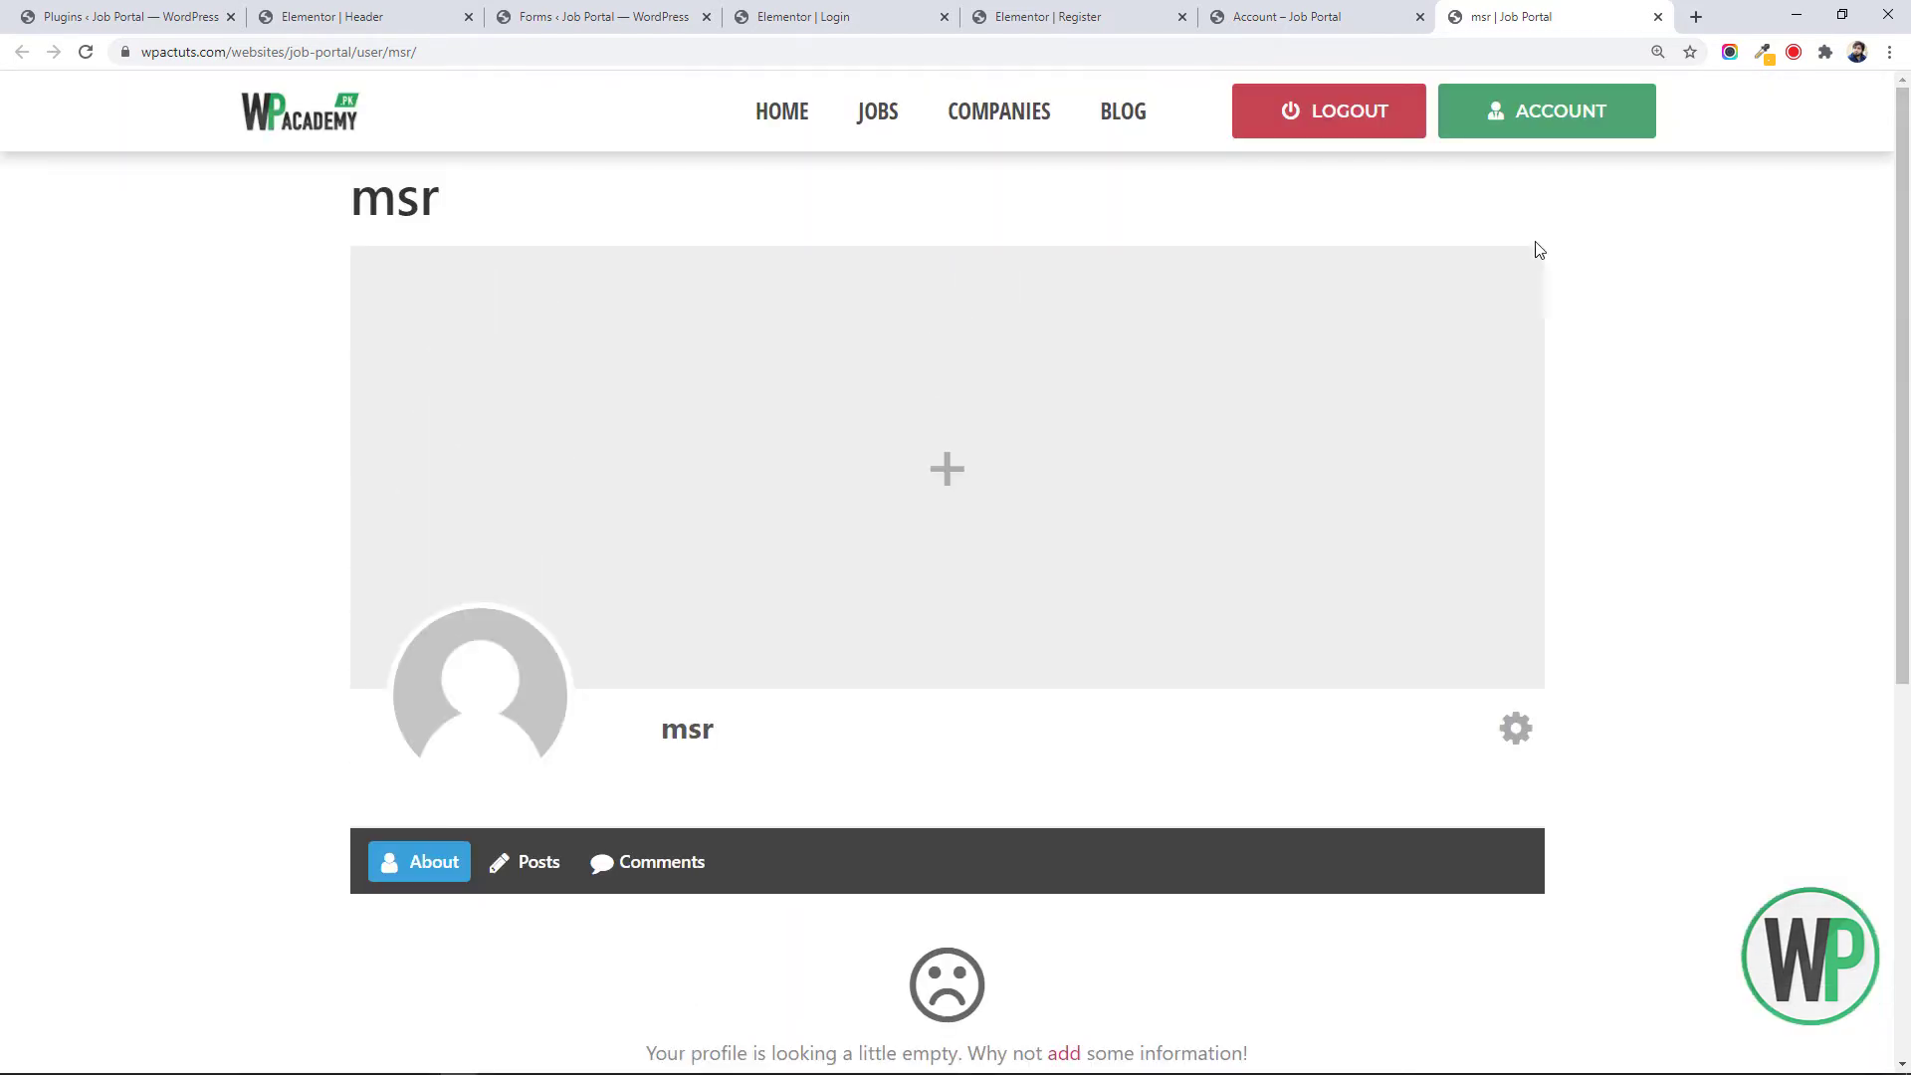
Review the Account page's general, Privacy and Delete Account sections, including the Profile Privacy options
left_click(1307, 8)
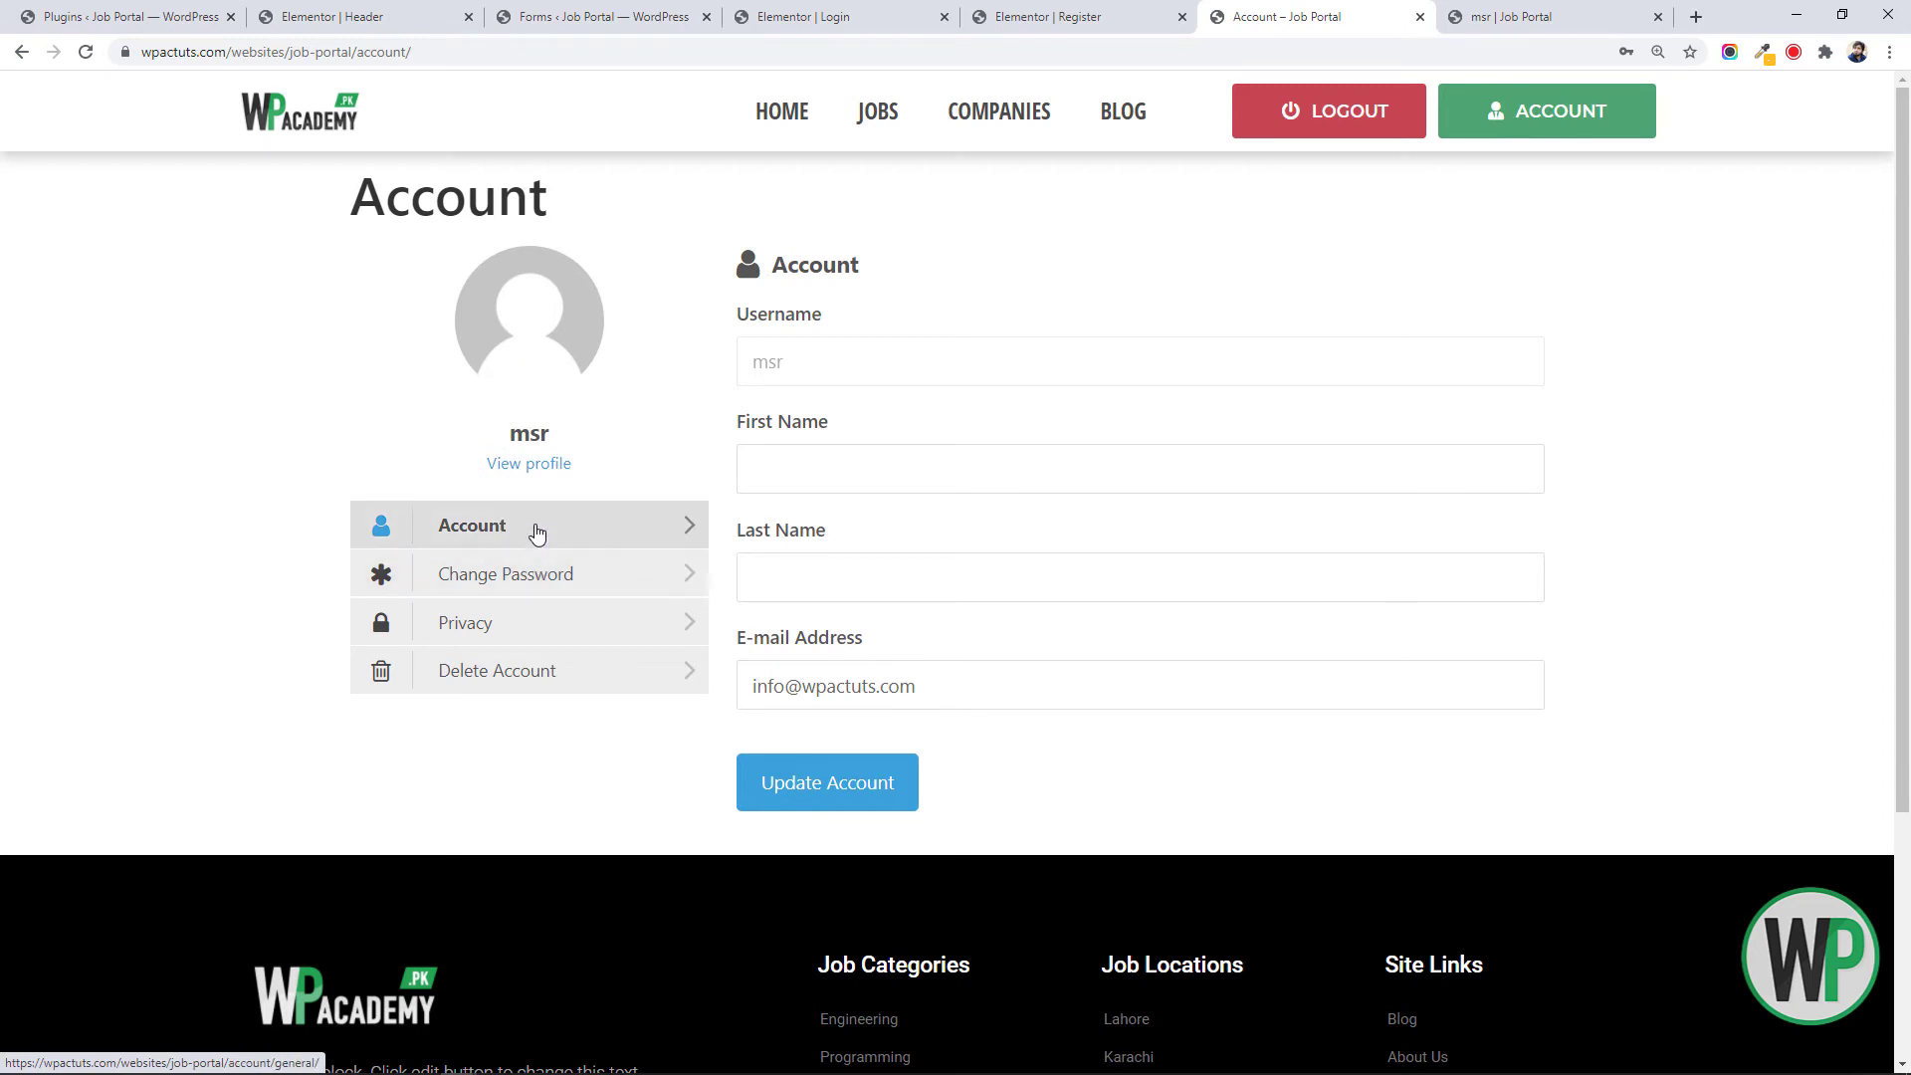
left_click(834, 456)
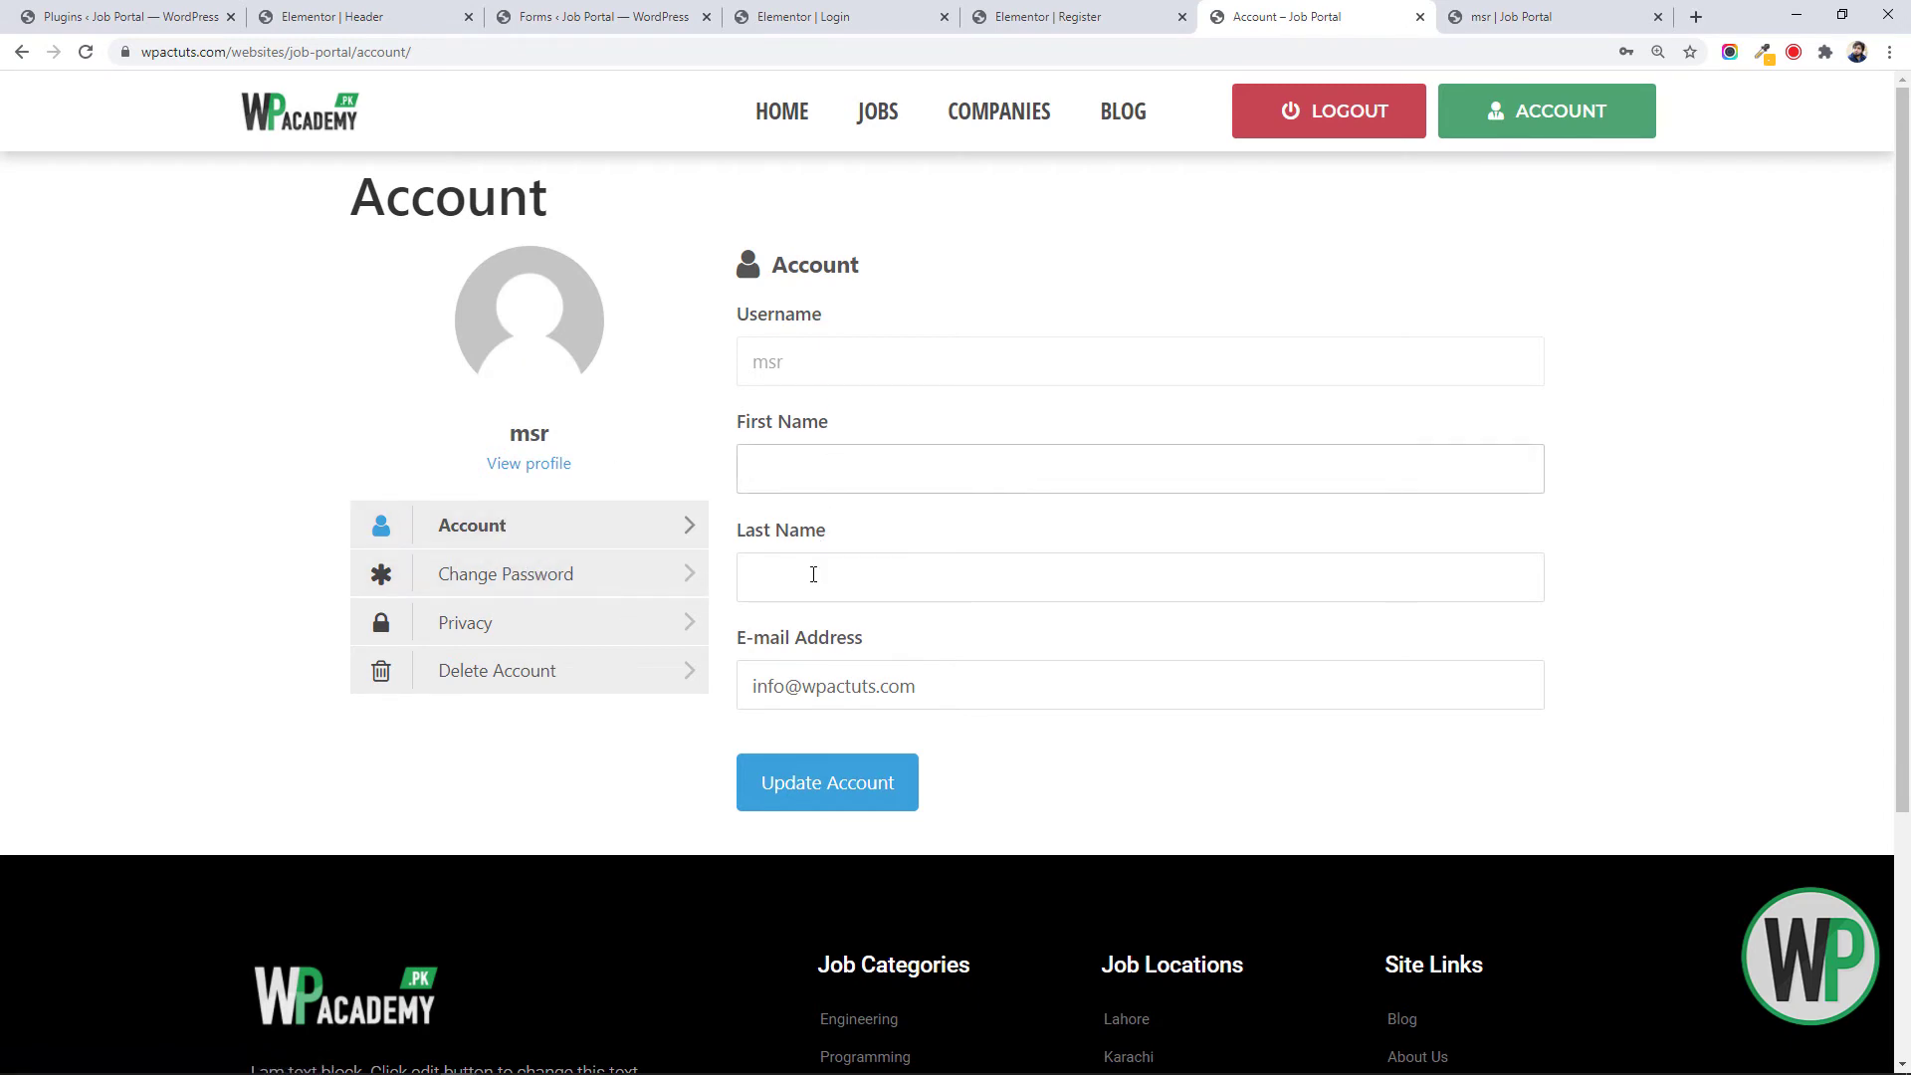
left_click(566, 626)
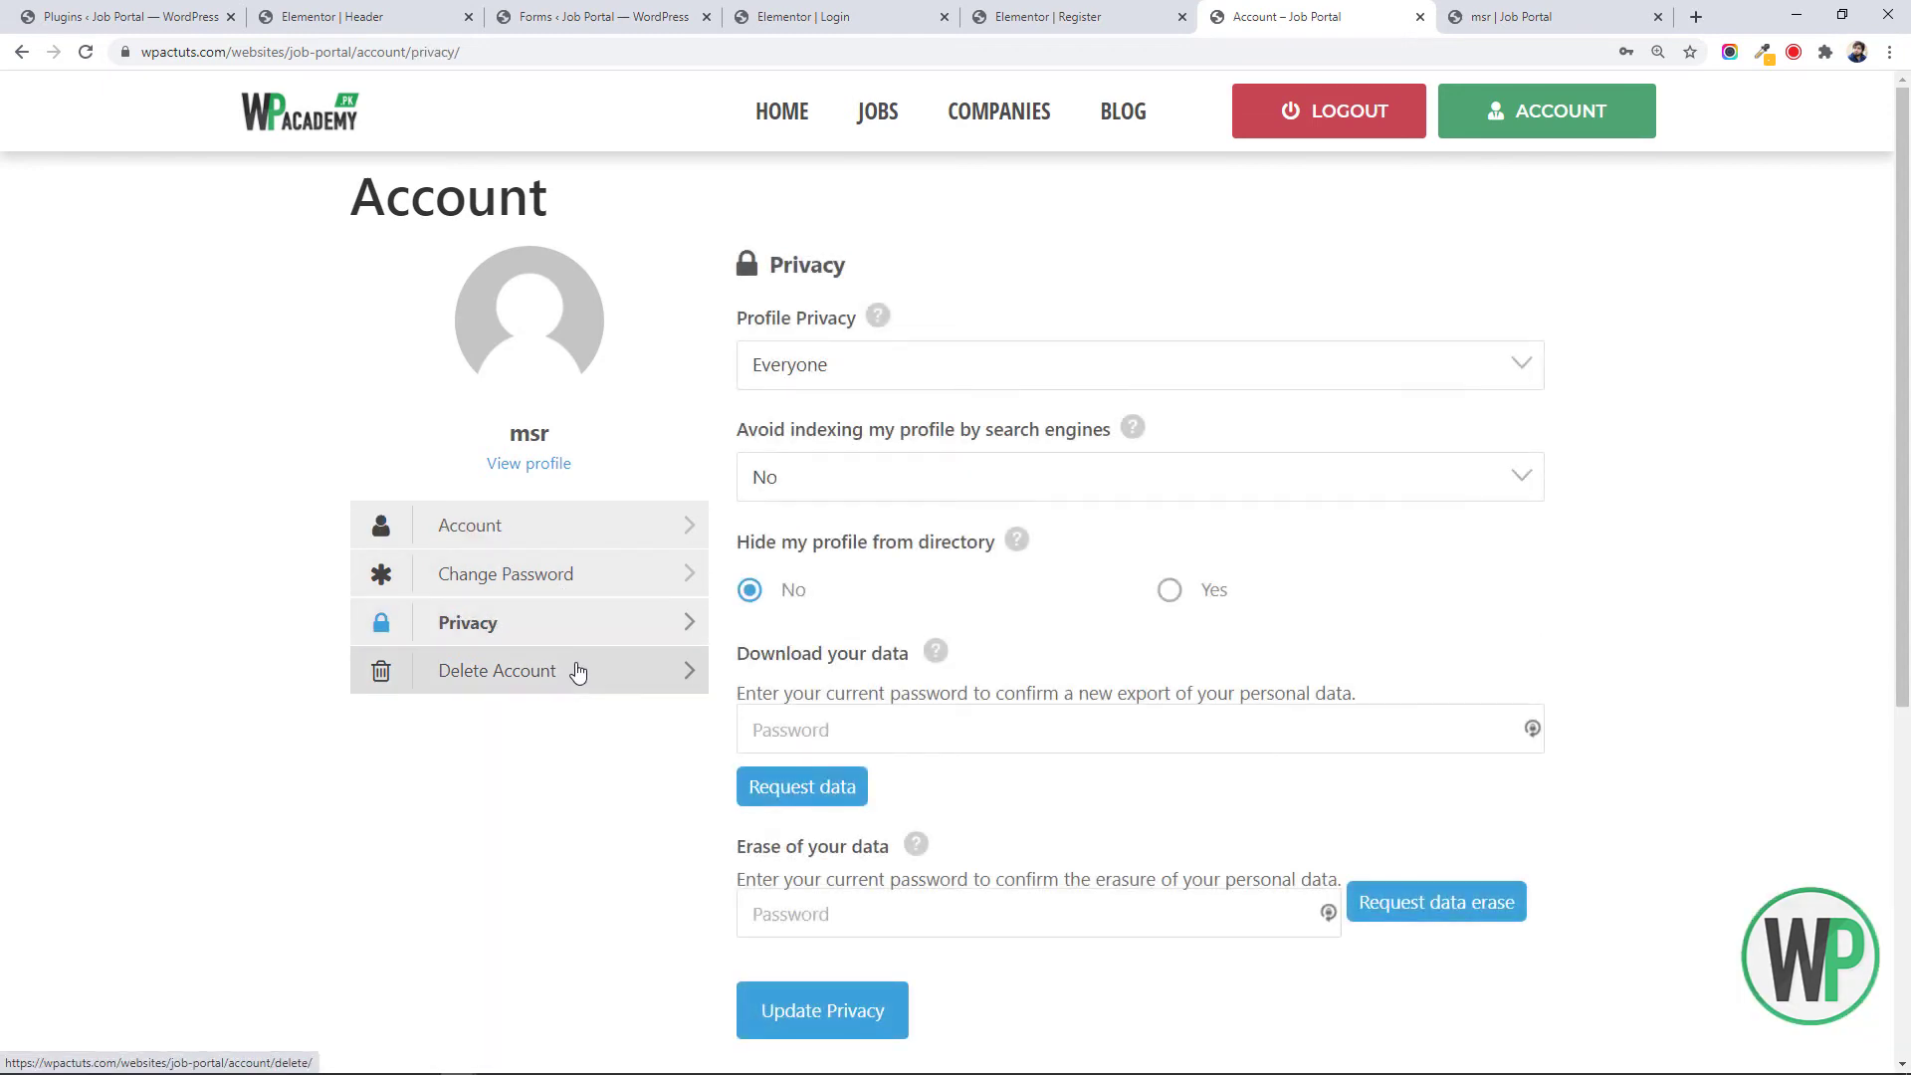
left_click(576, 670)
left_click(595, 620)
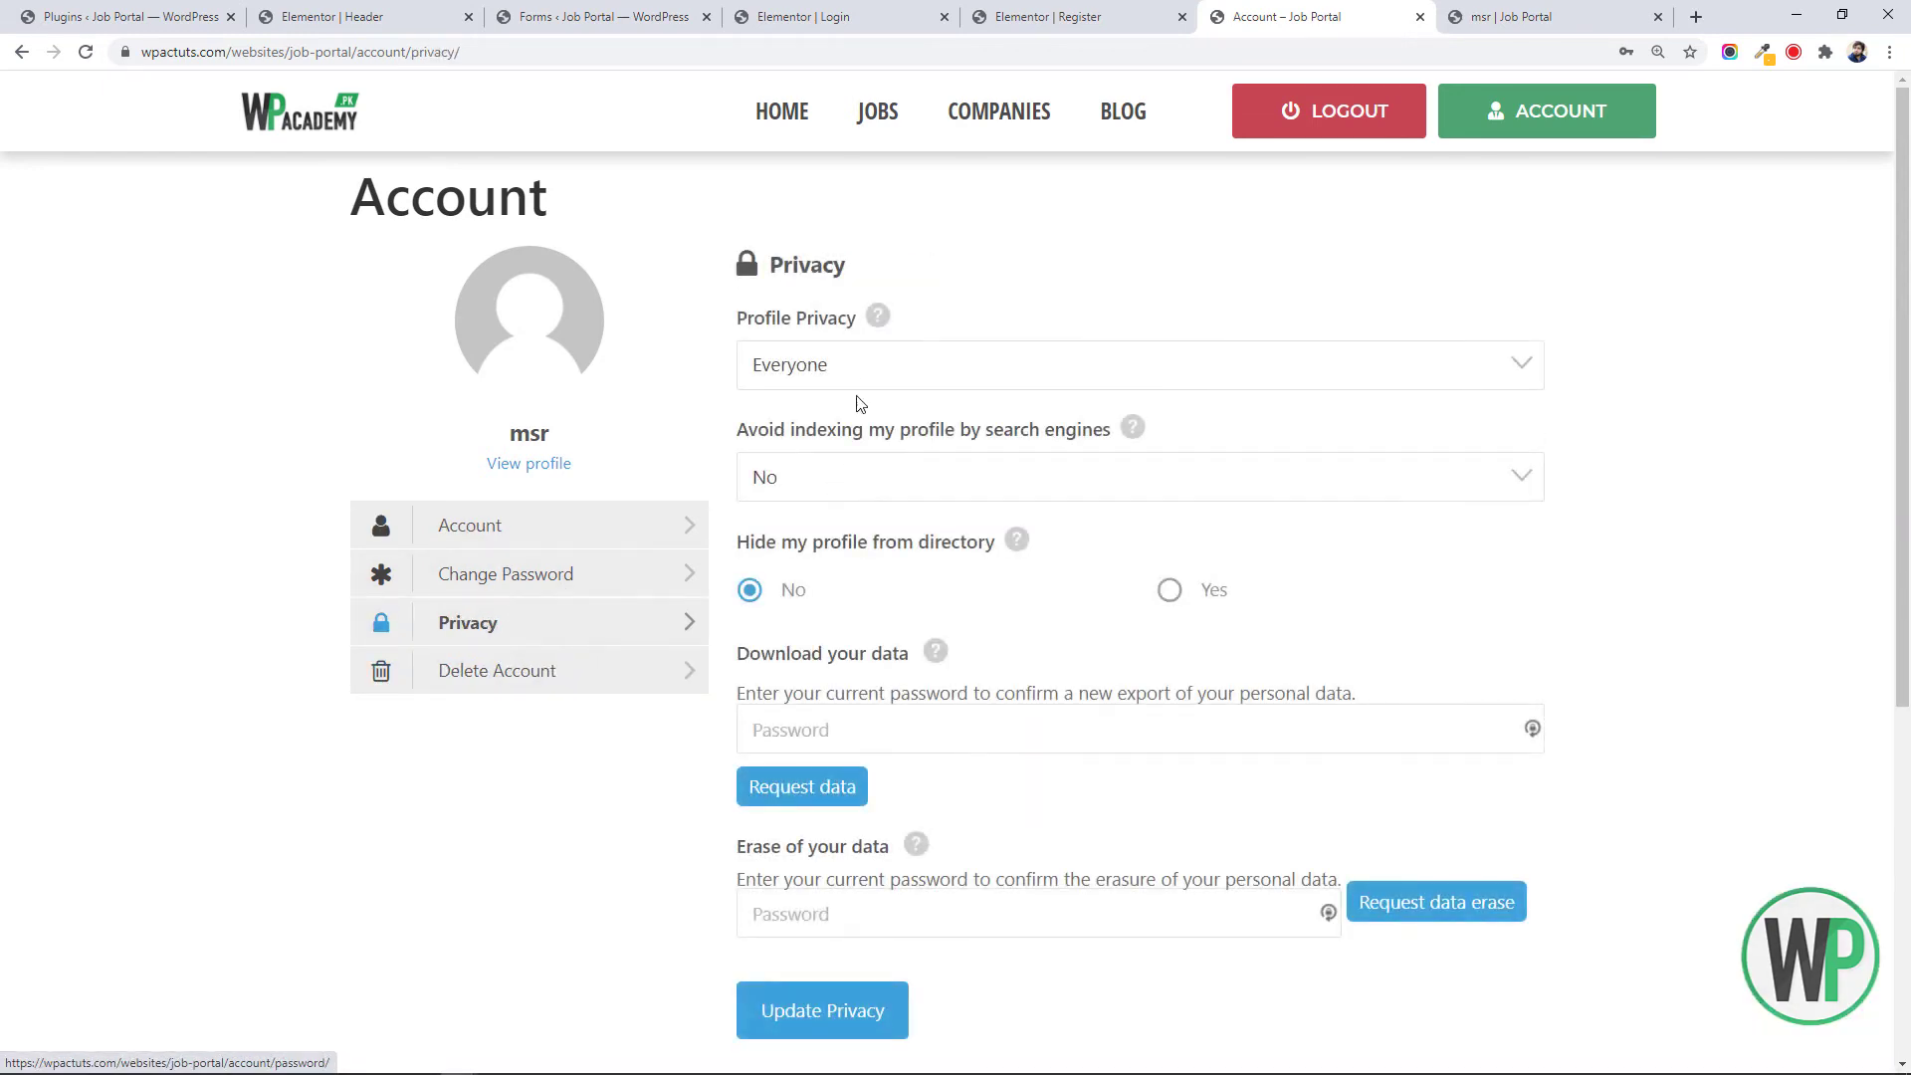
left_click(861, 370)
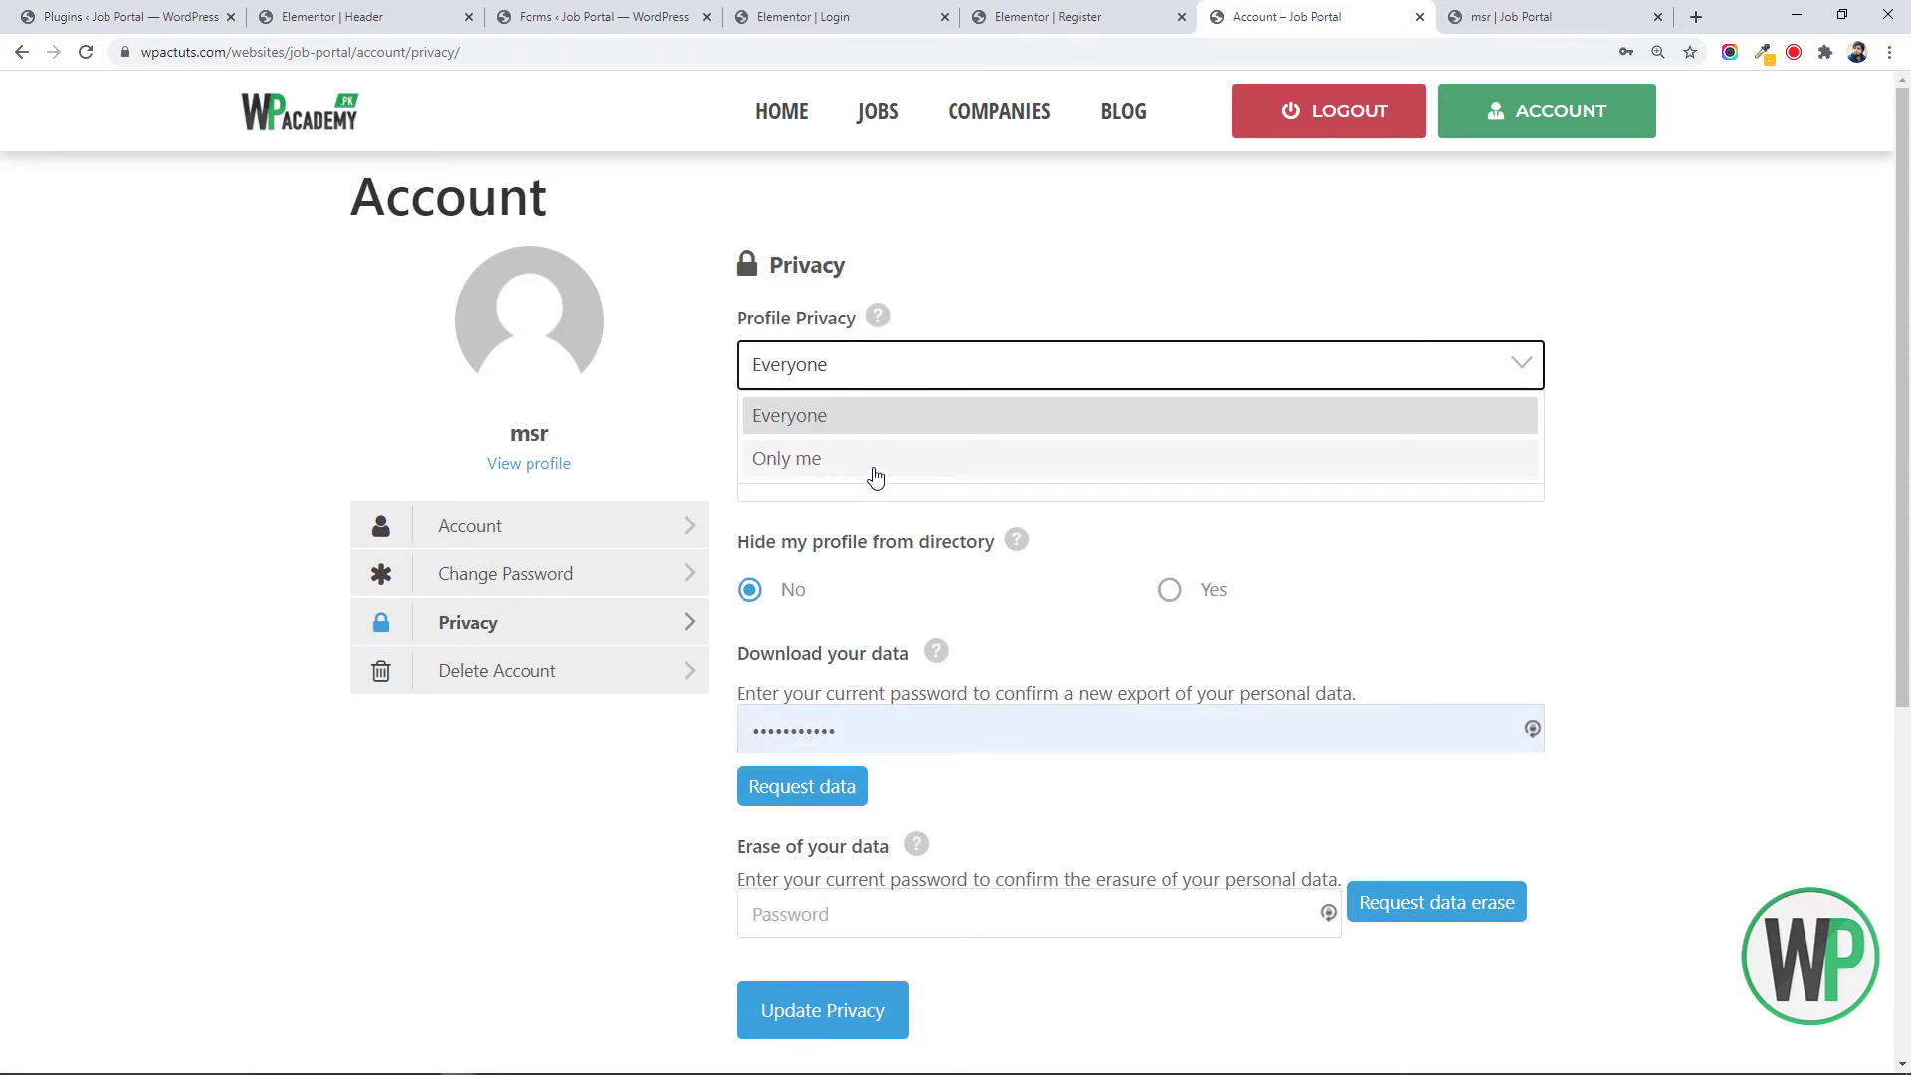
left_click(708, 414)
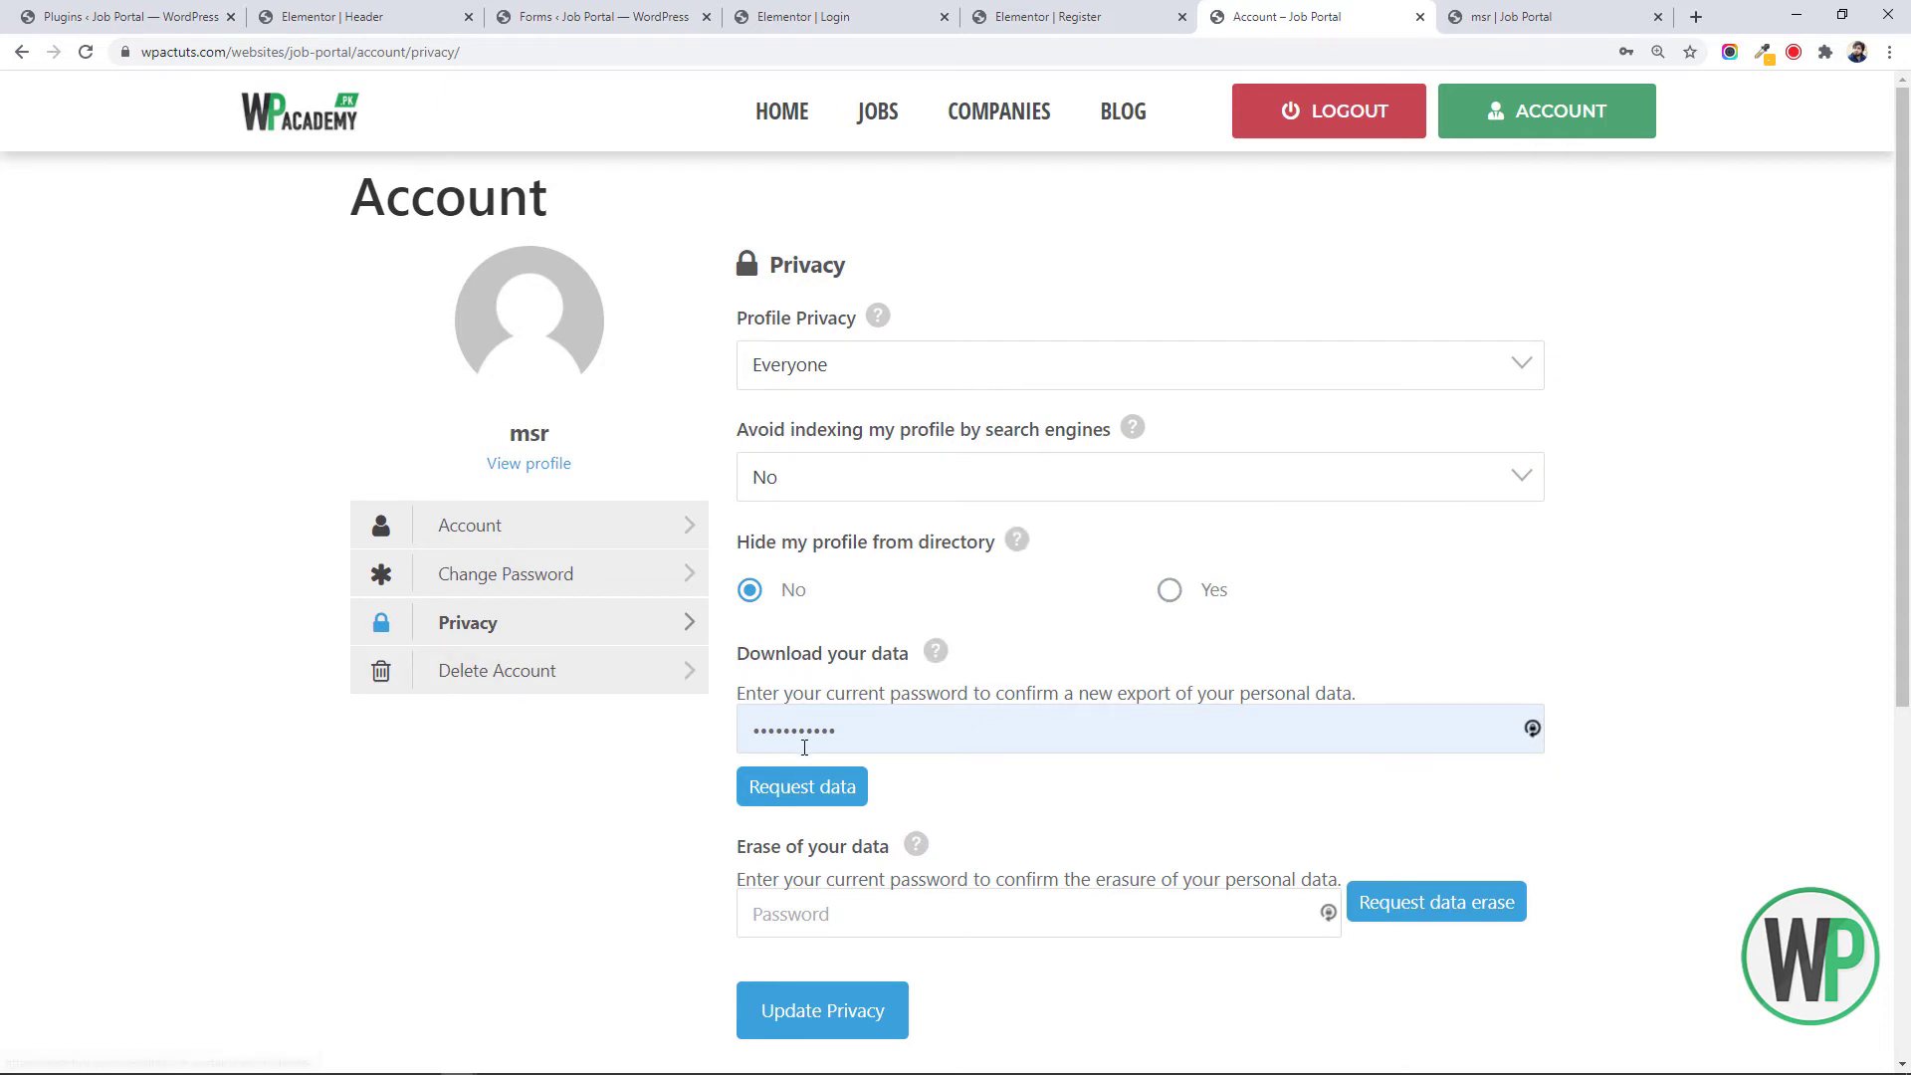
left_click(470, 686)
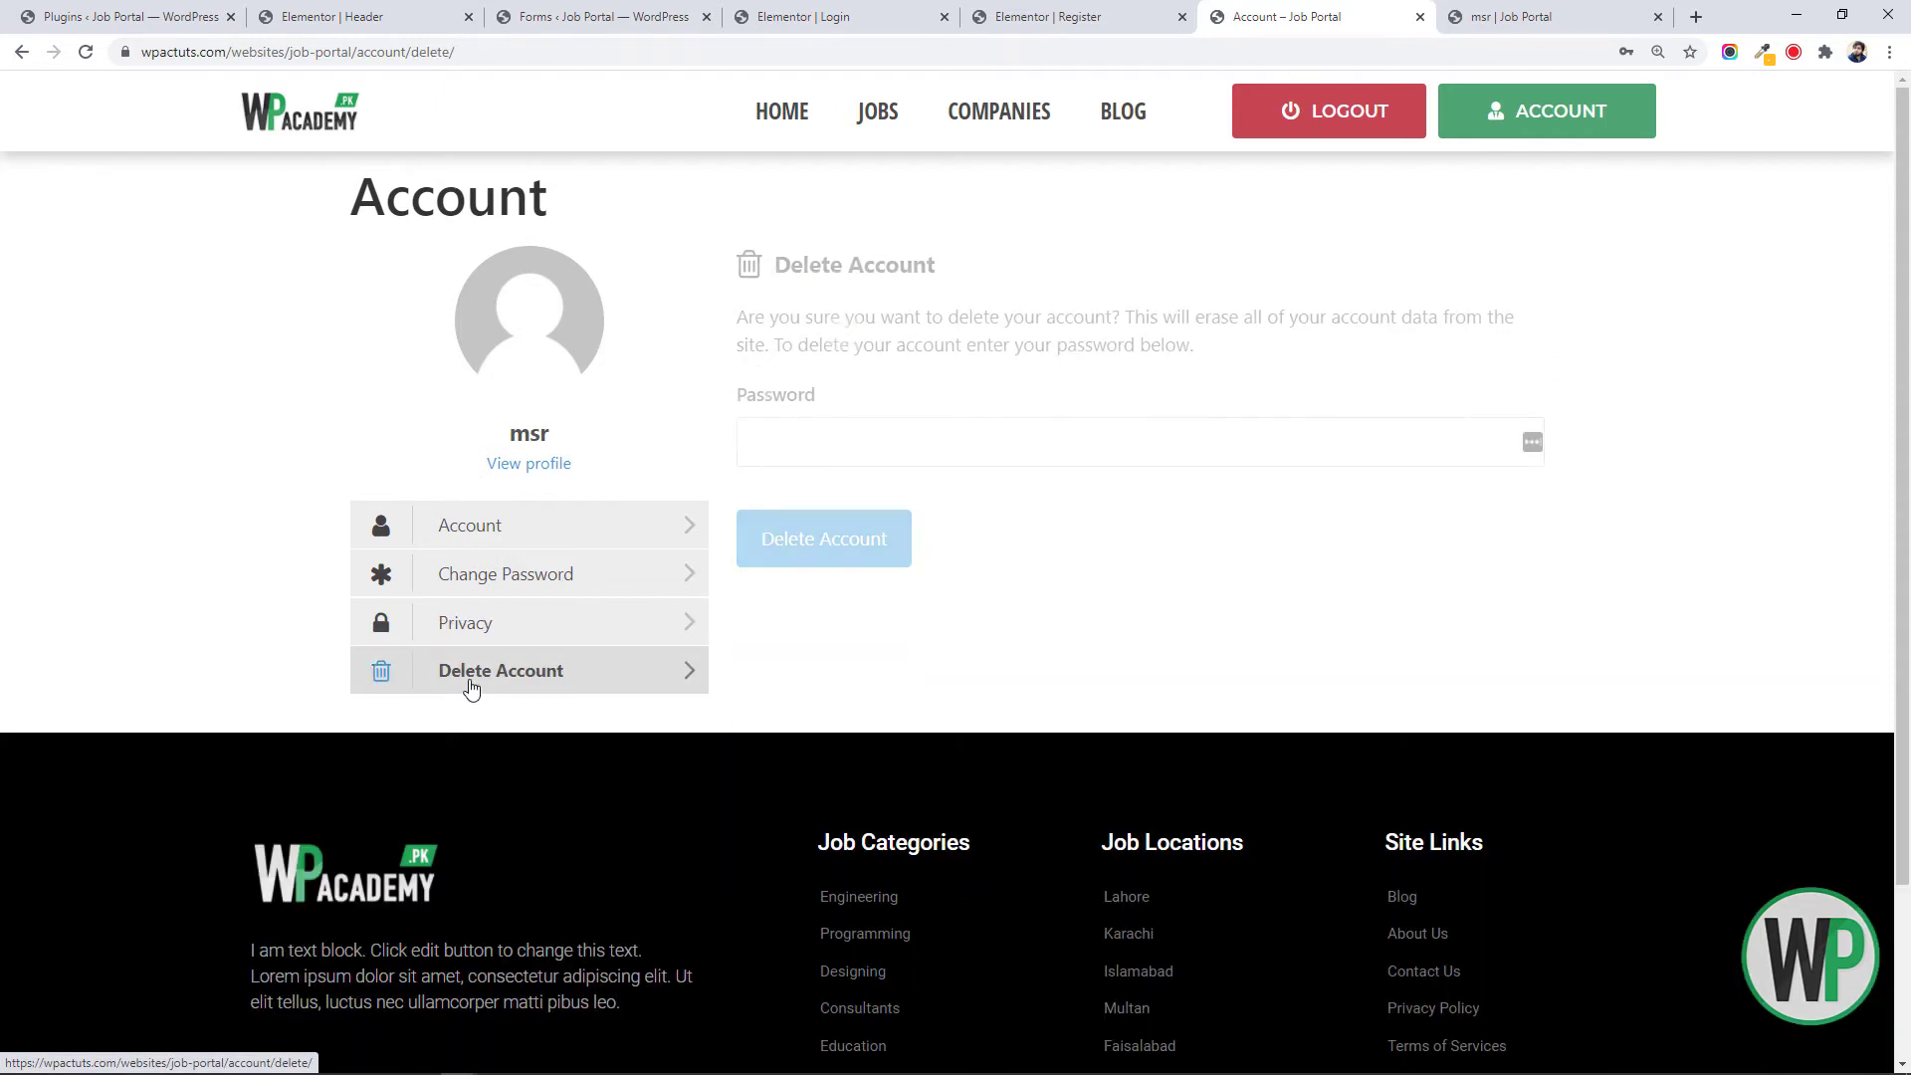
left_click(555, 548)
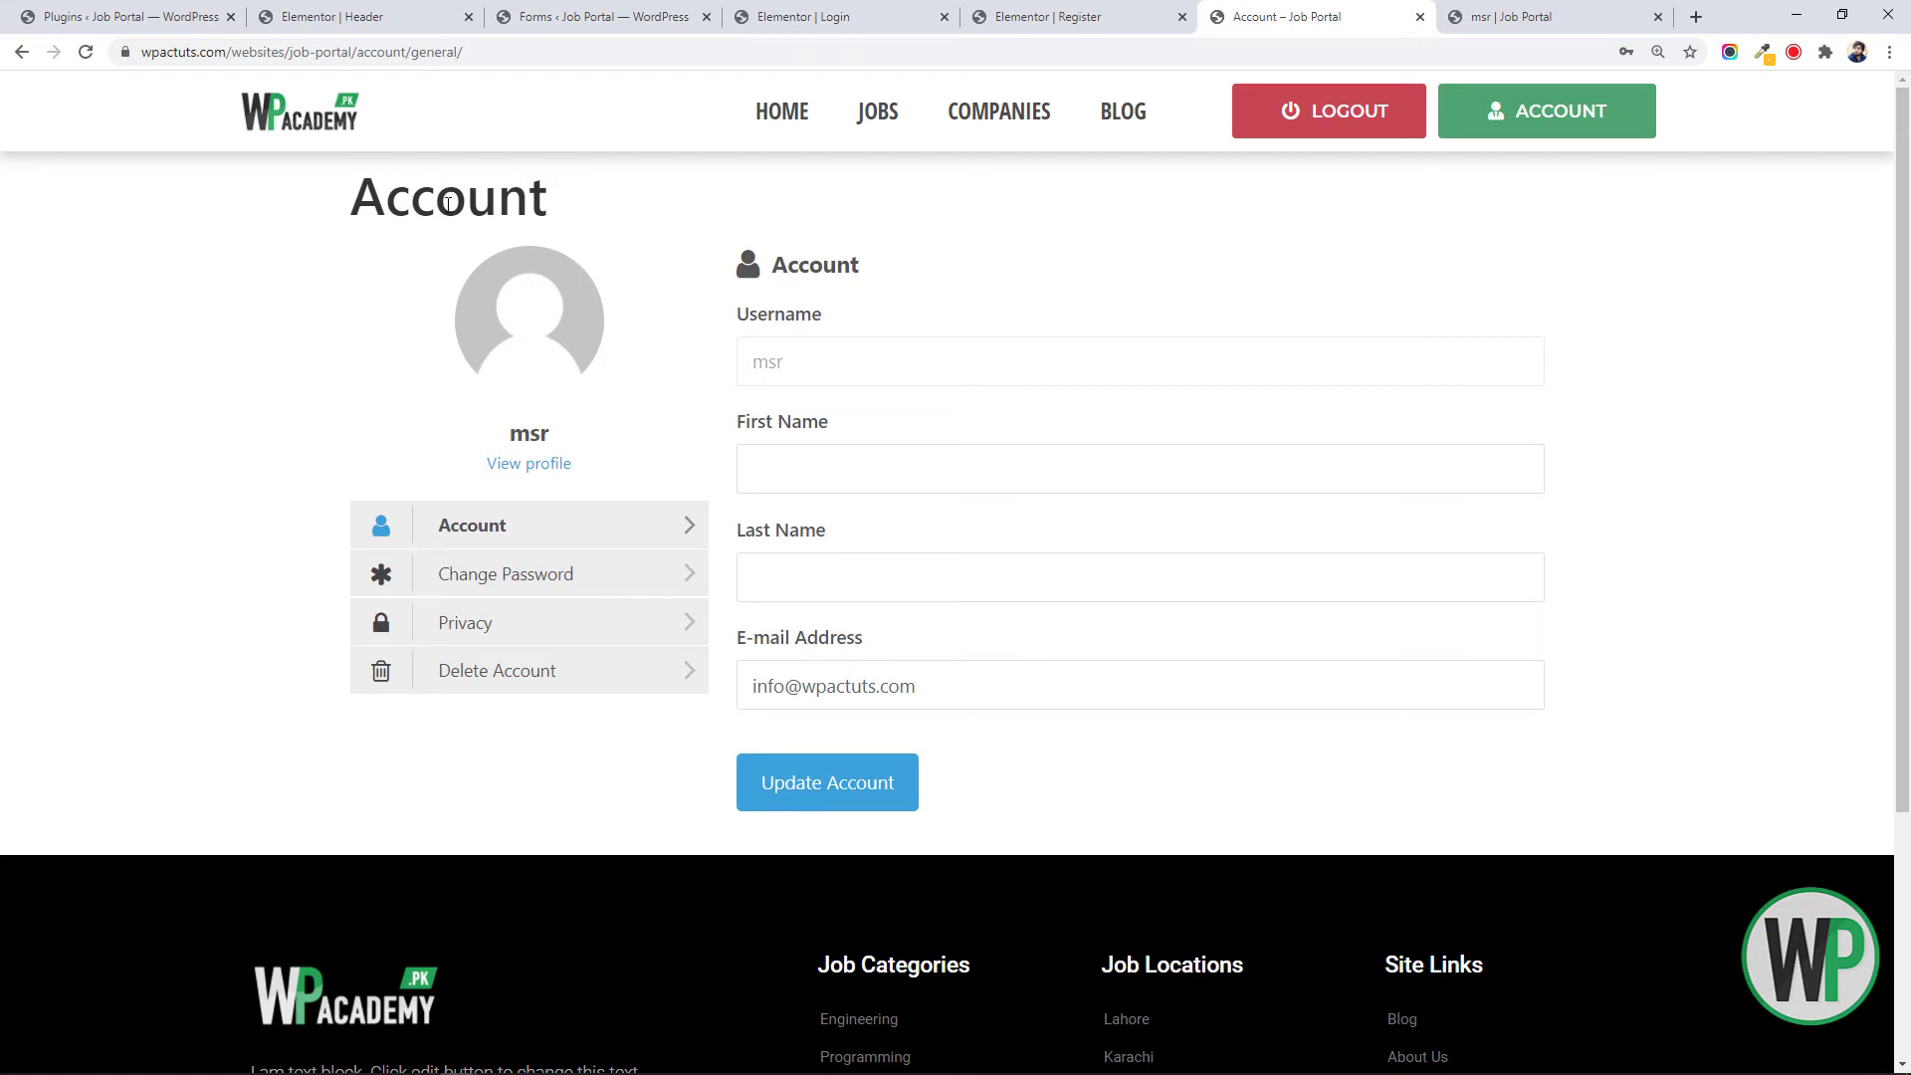
Look at the Register page template alongside the Account page, and close the account and profile pages
left_click(1057, 17)
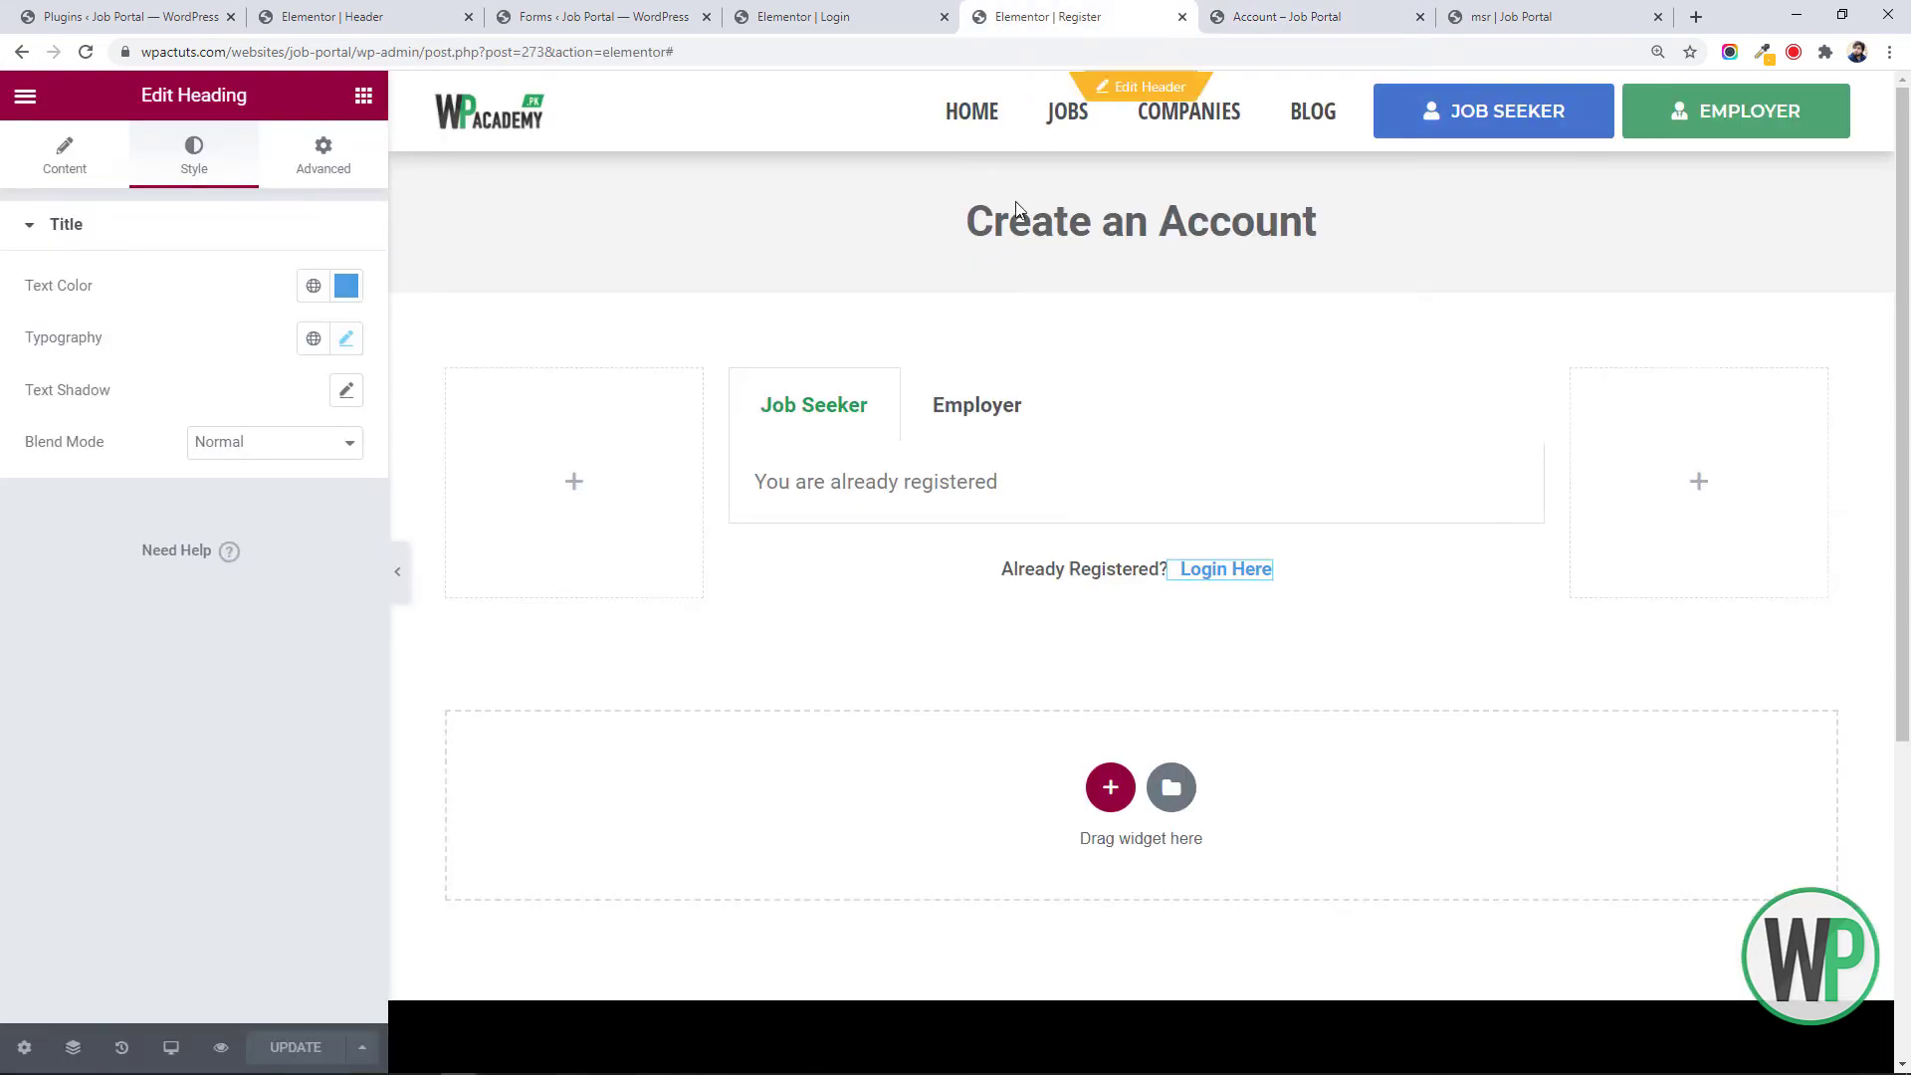
left_click(1291, 10)
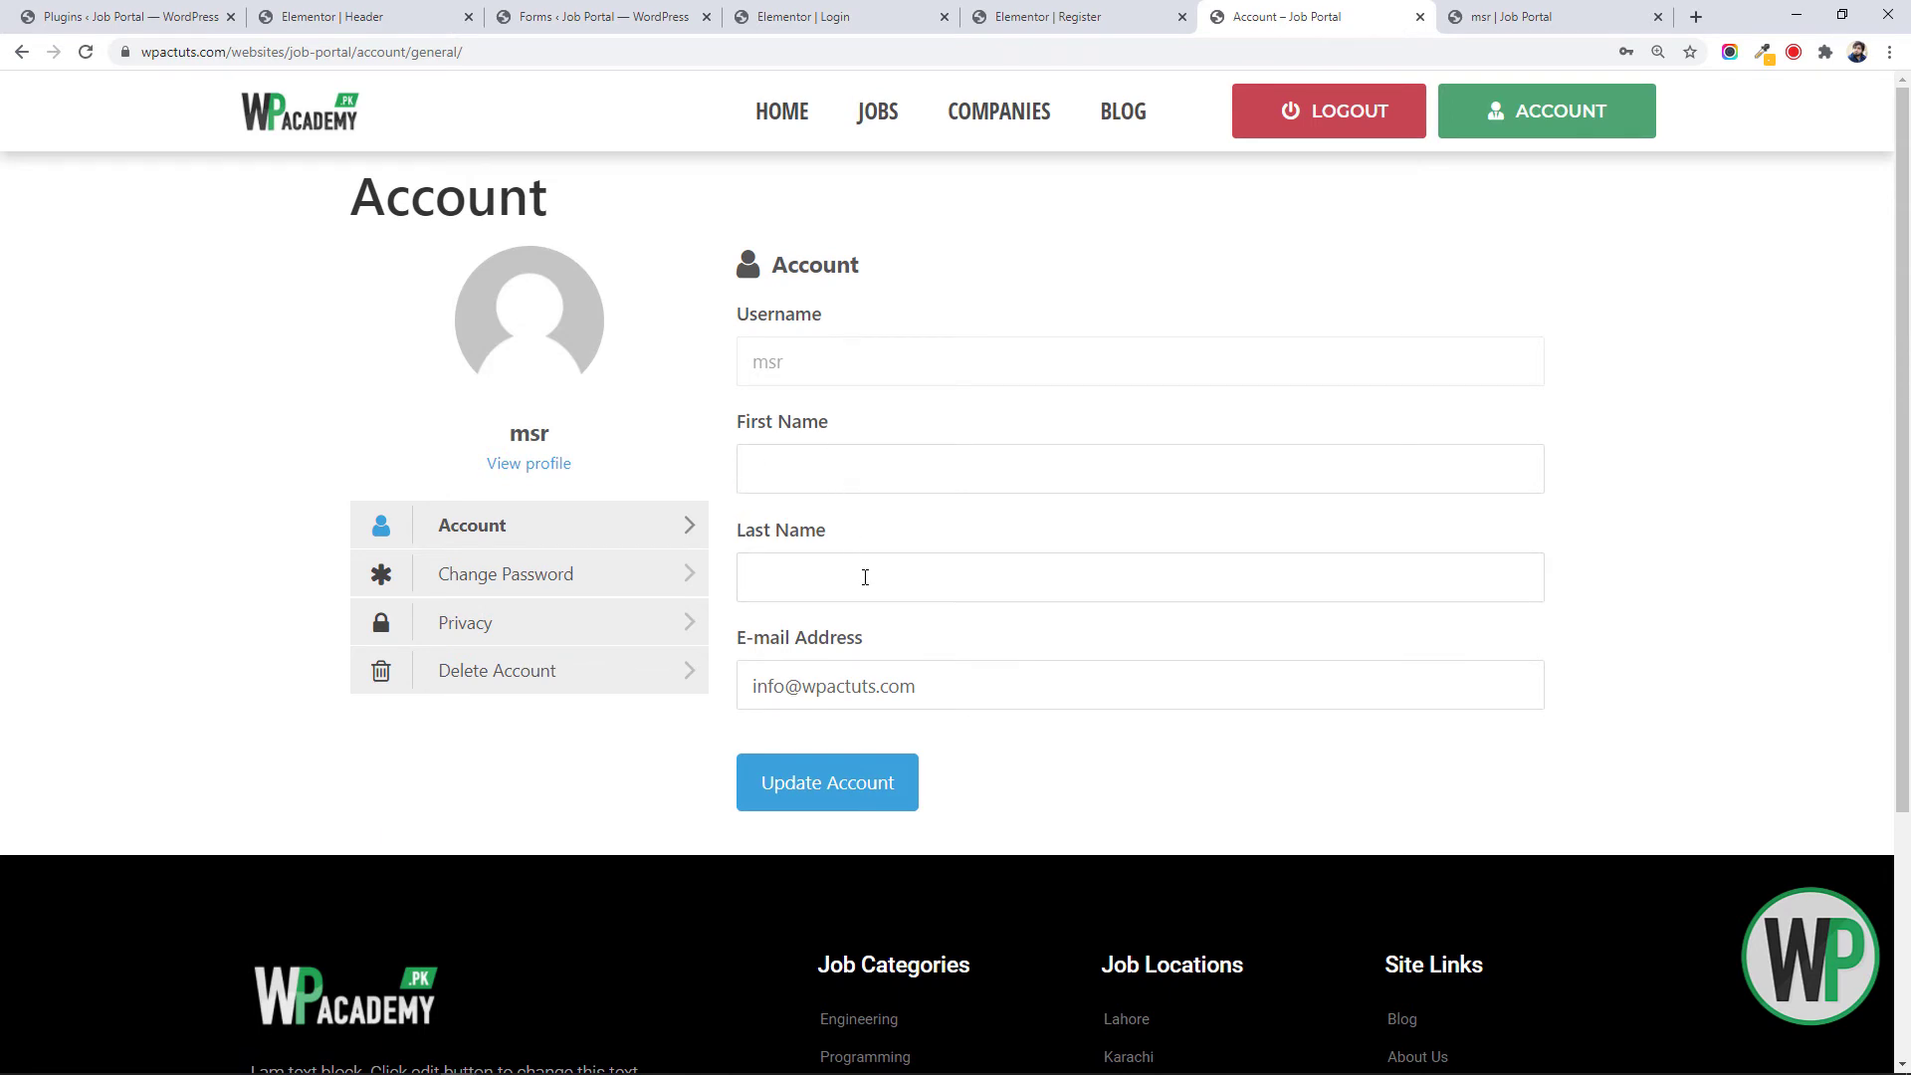
left_click(1420, 17)
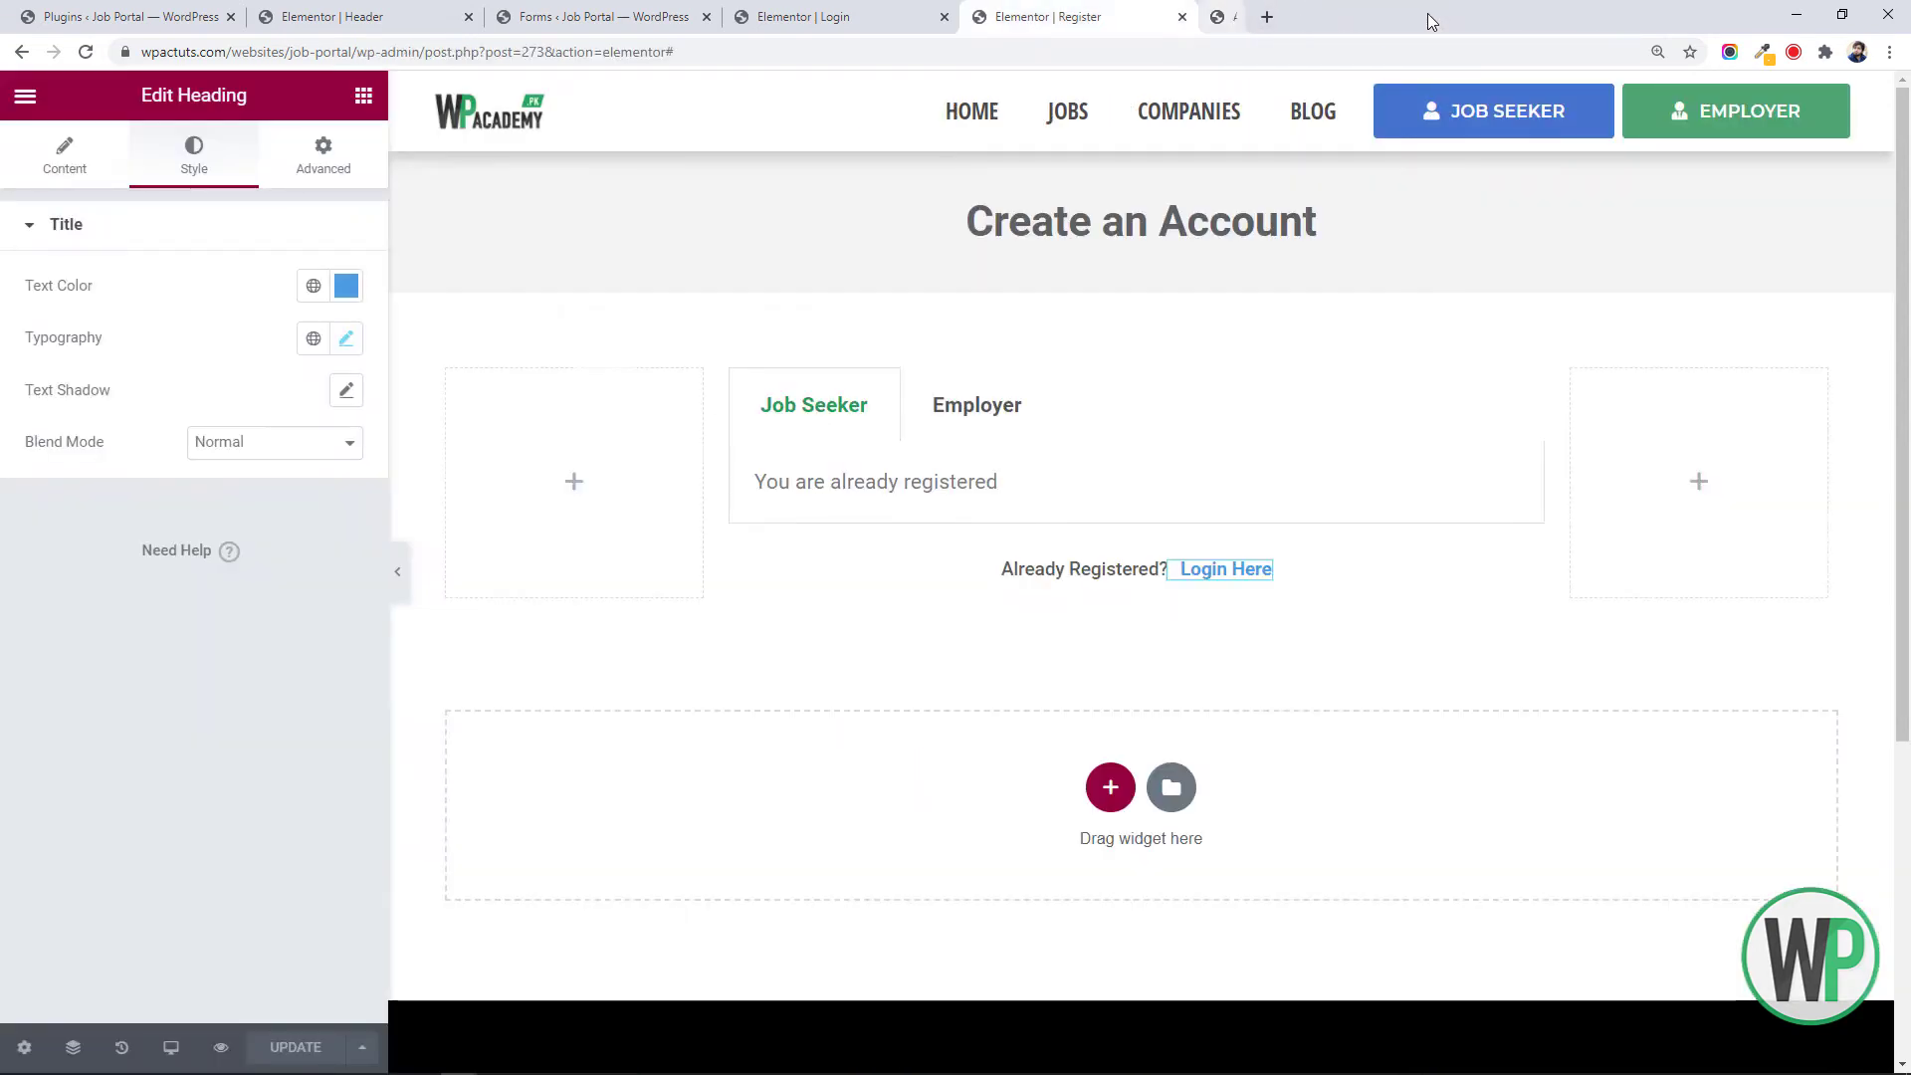
Start a new Ultimate Member user role in the job portal's admin and title it Employer
left_click(165, 10)
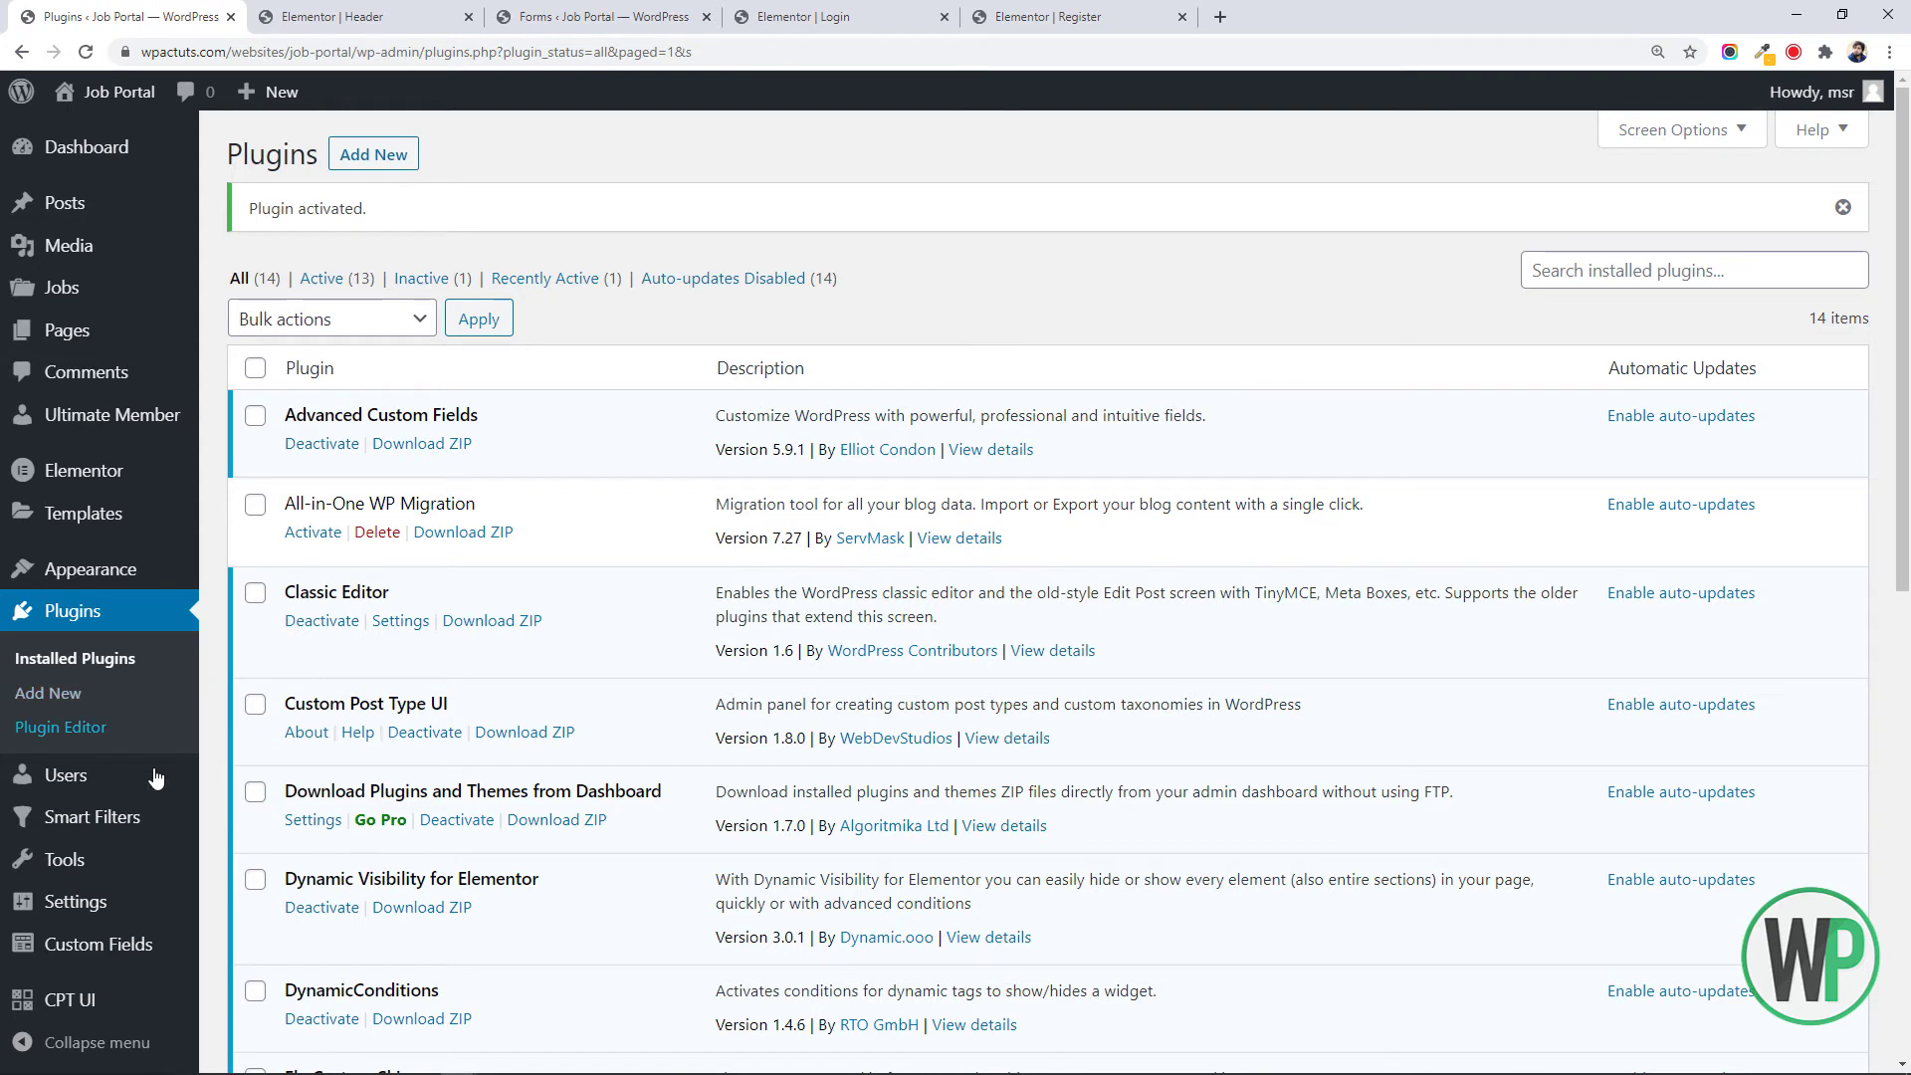
mouse_move(135, 575)
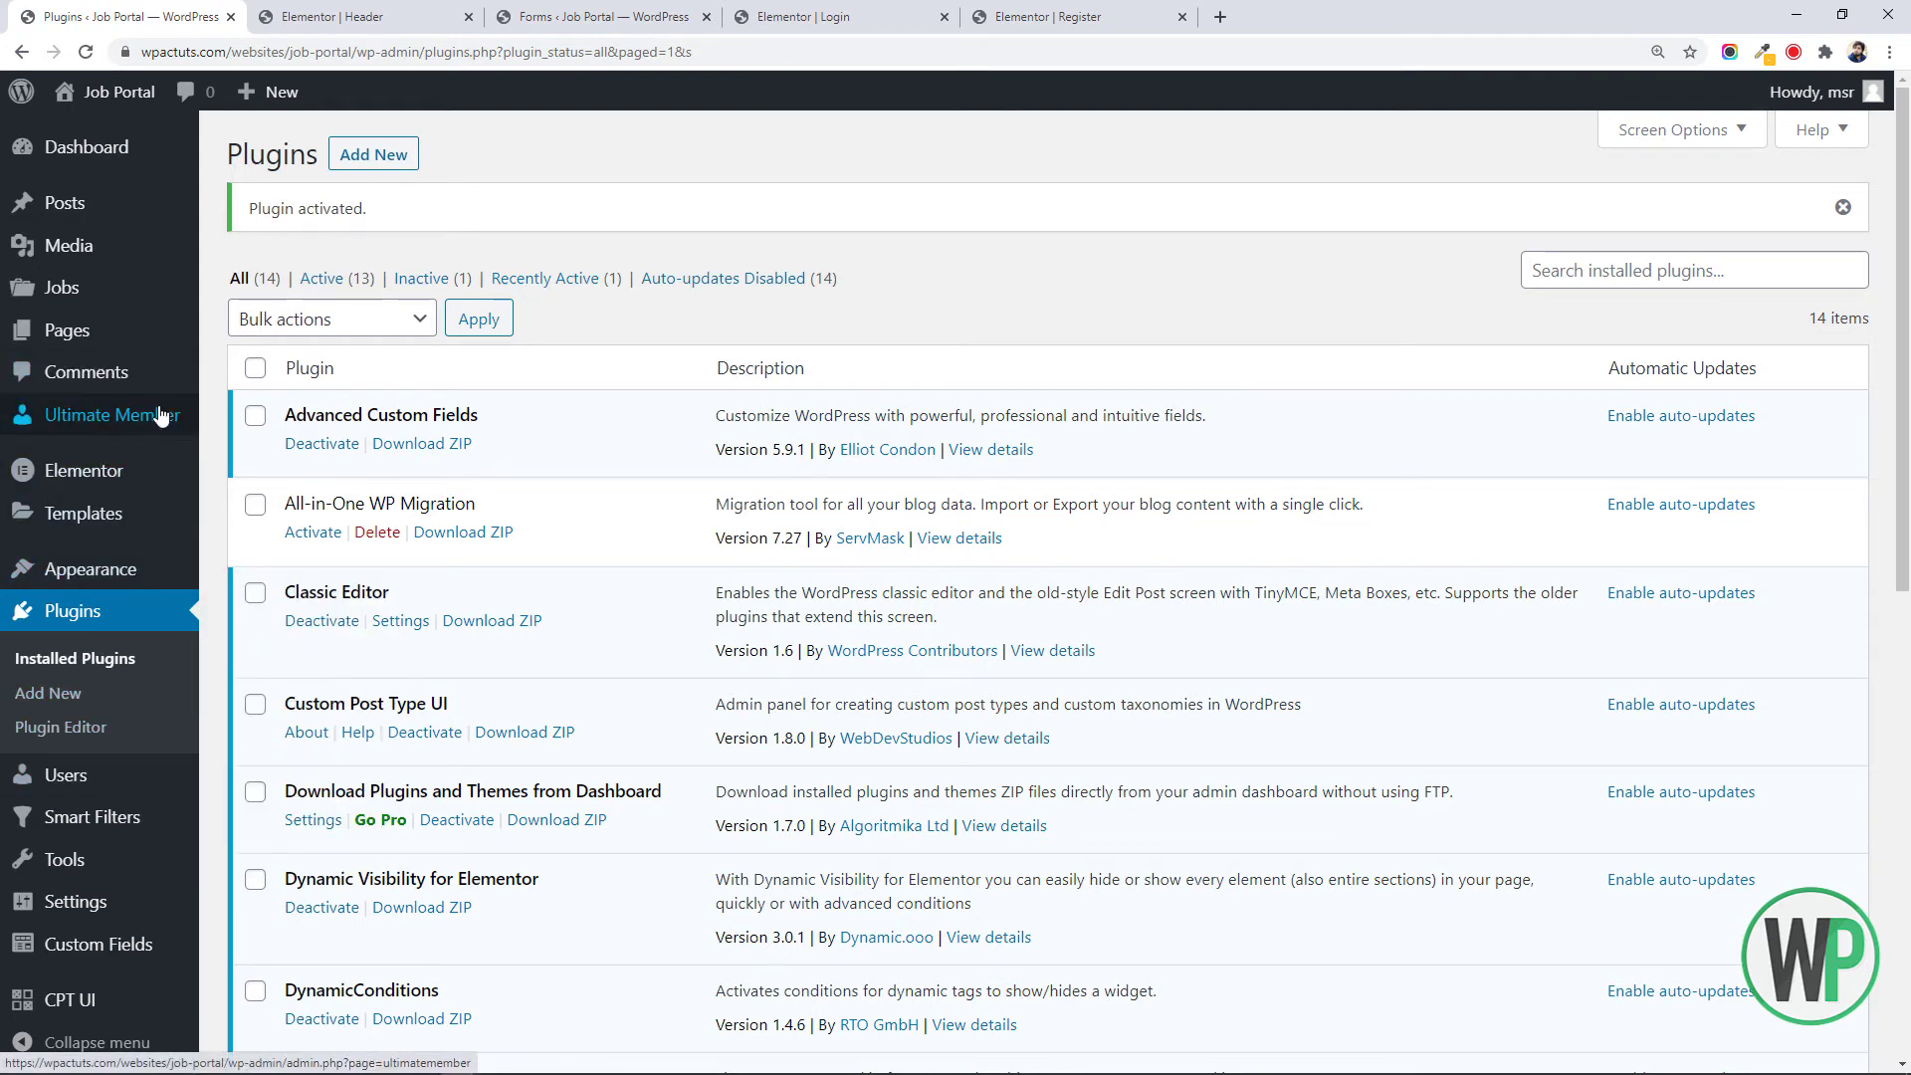
mouse_move(164, 416)
left_click(275, 525)
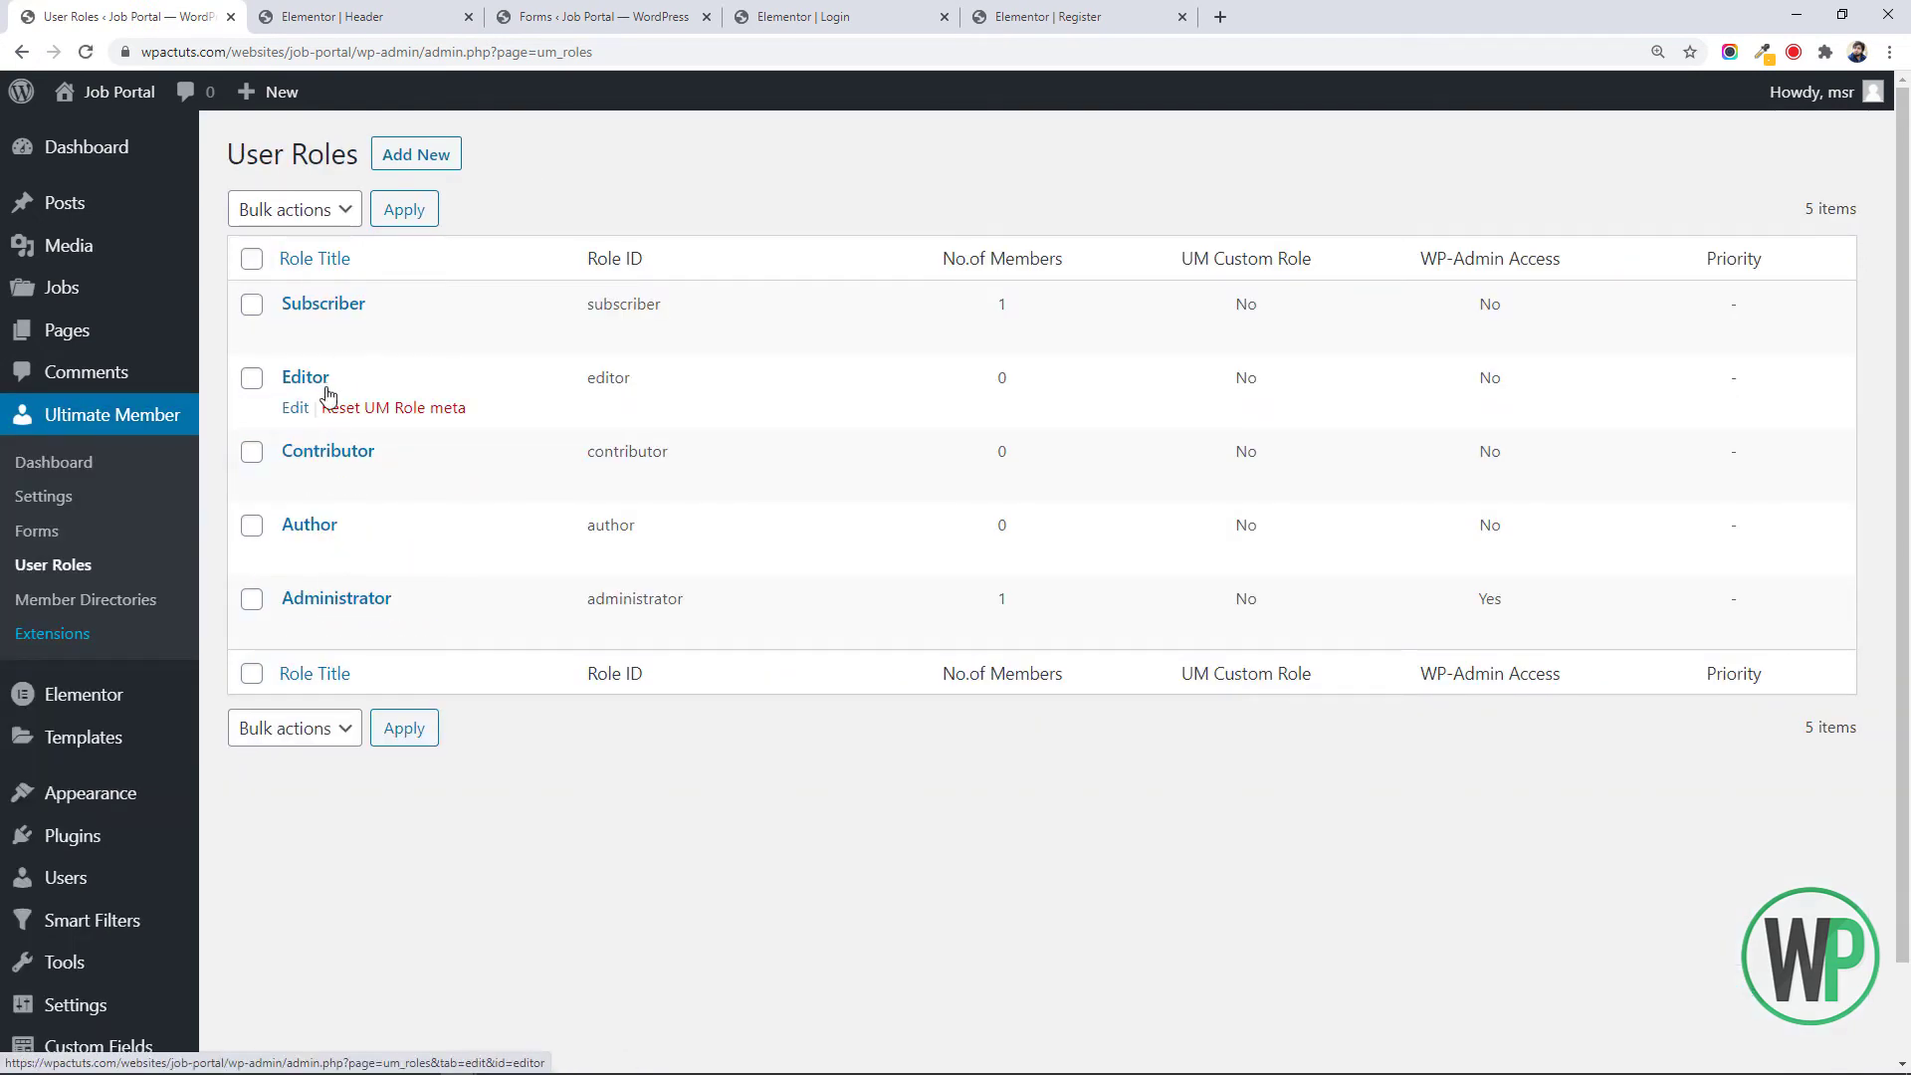
left_click(410, 166)
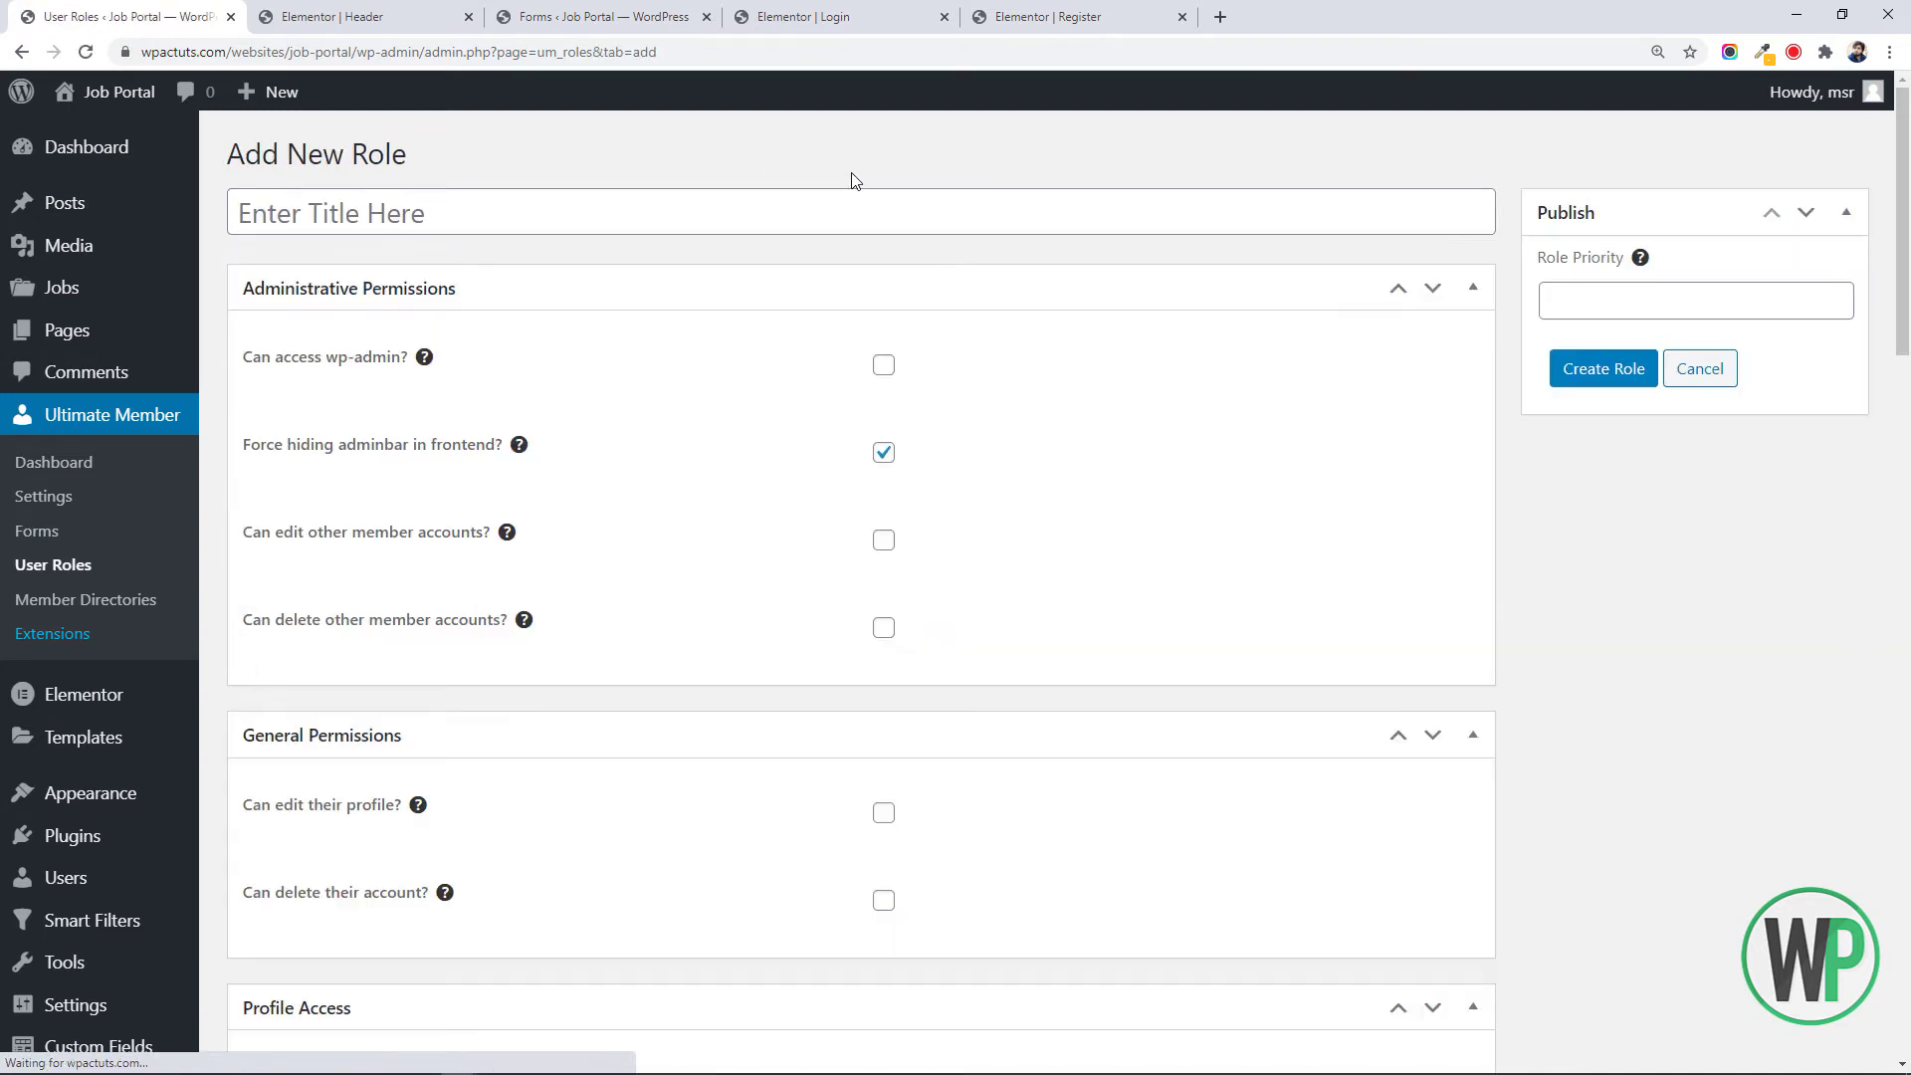
left_click(858, 217)
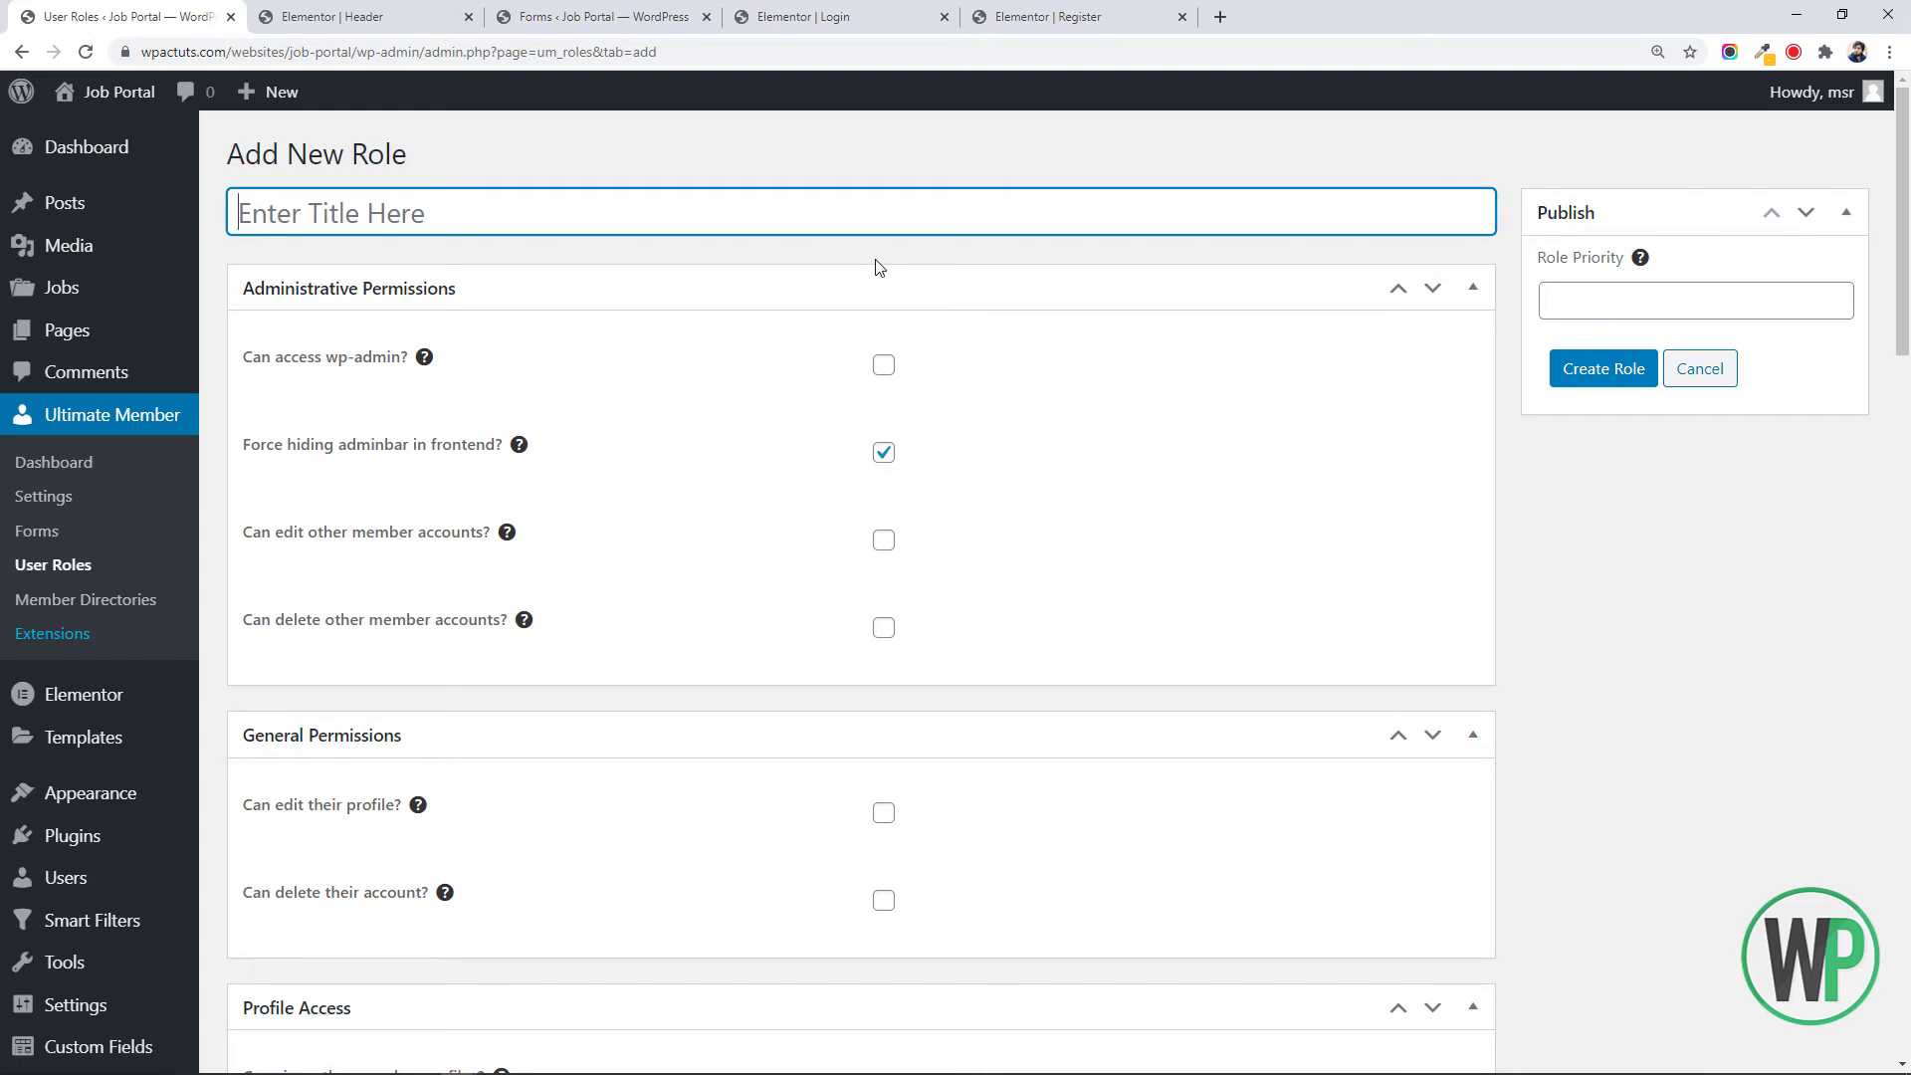
type("Employer")
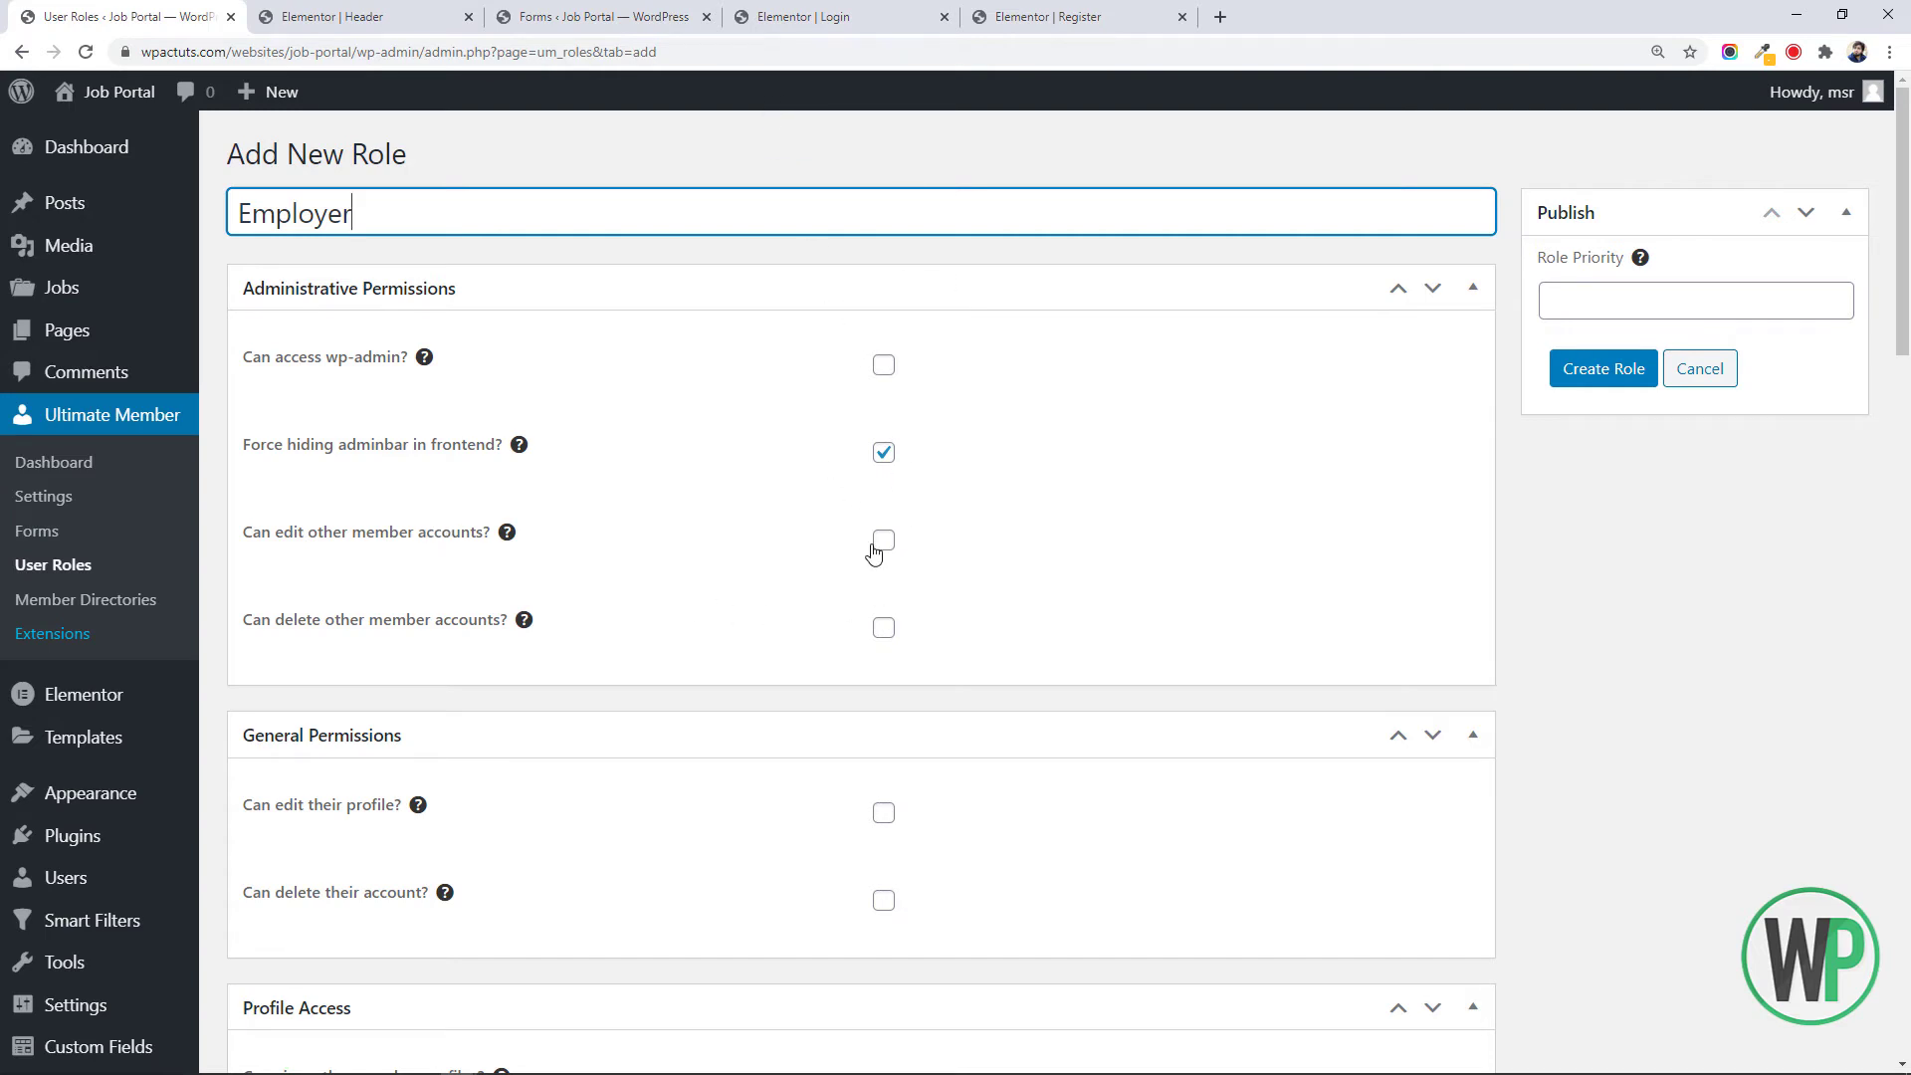
Set the Employer role's registration status to Require Admin Review
left_click_drag(1903, 295, 1908, 555)
scroll(1493, 547, "down", 1)
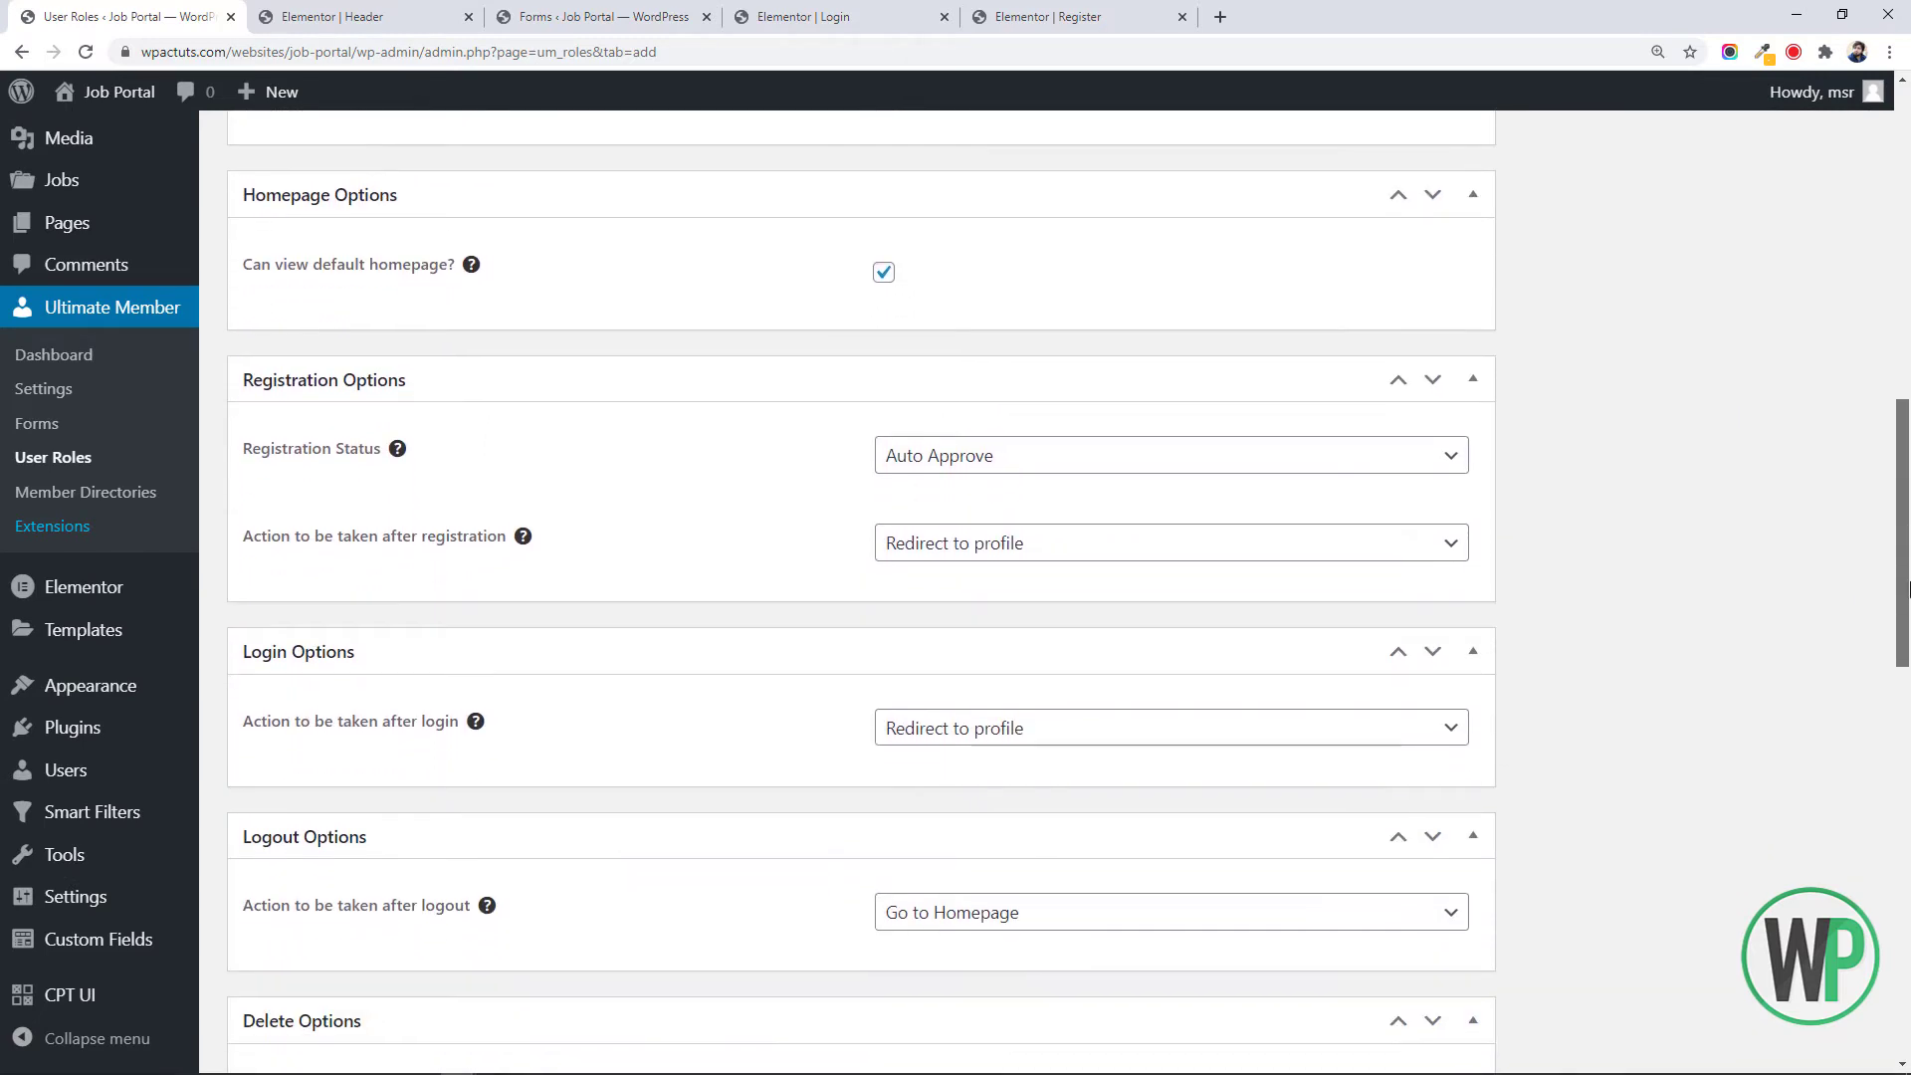
left_click(1032, 438)
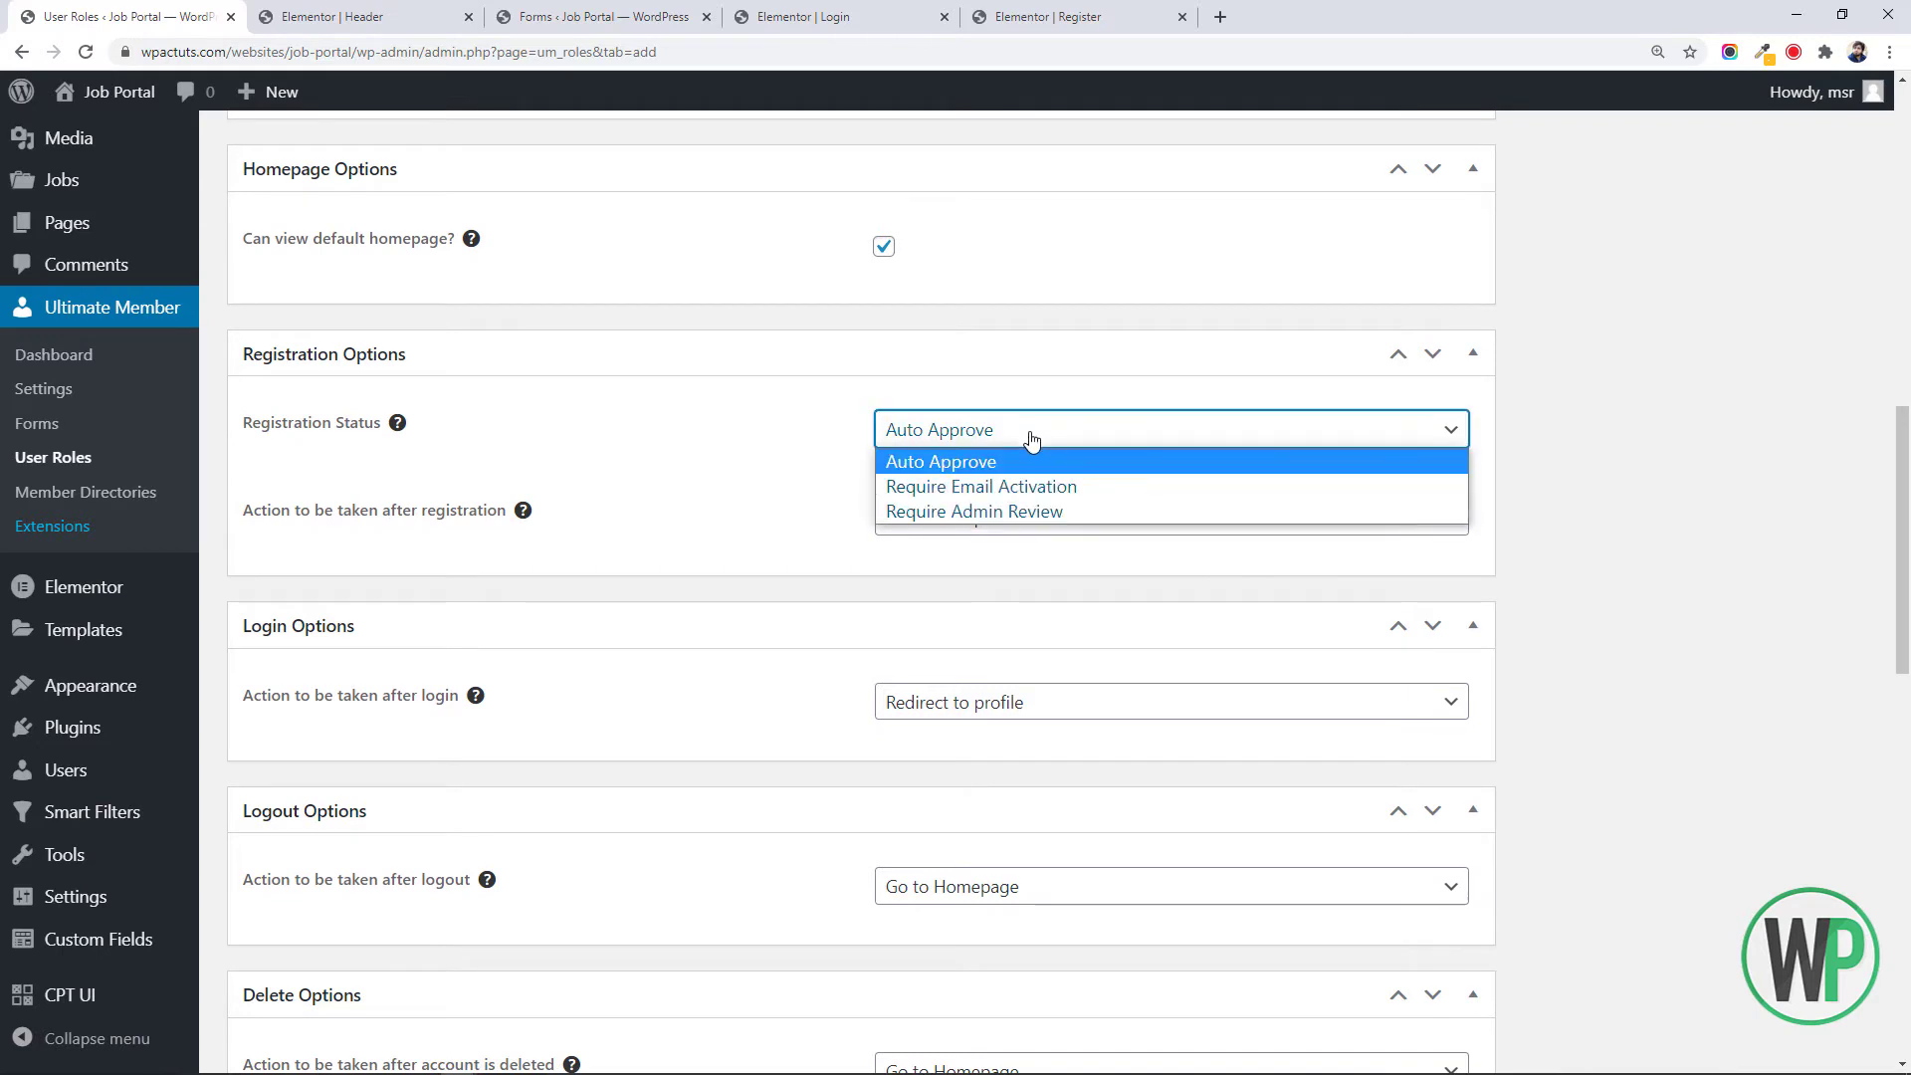
left_click(1027, 439)
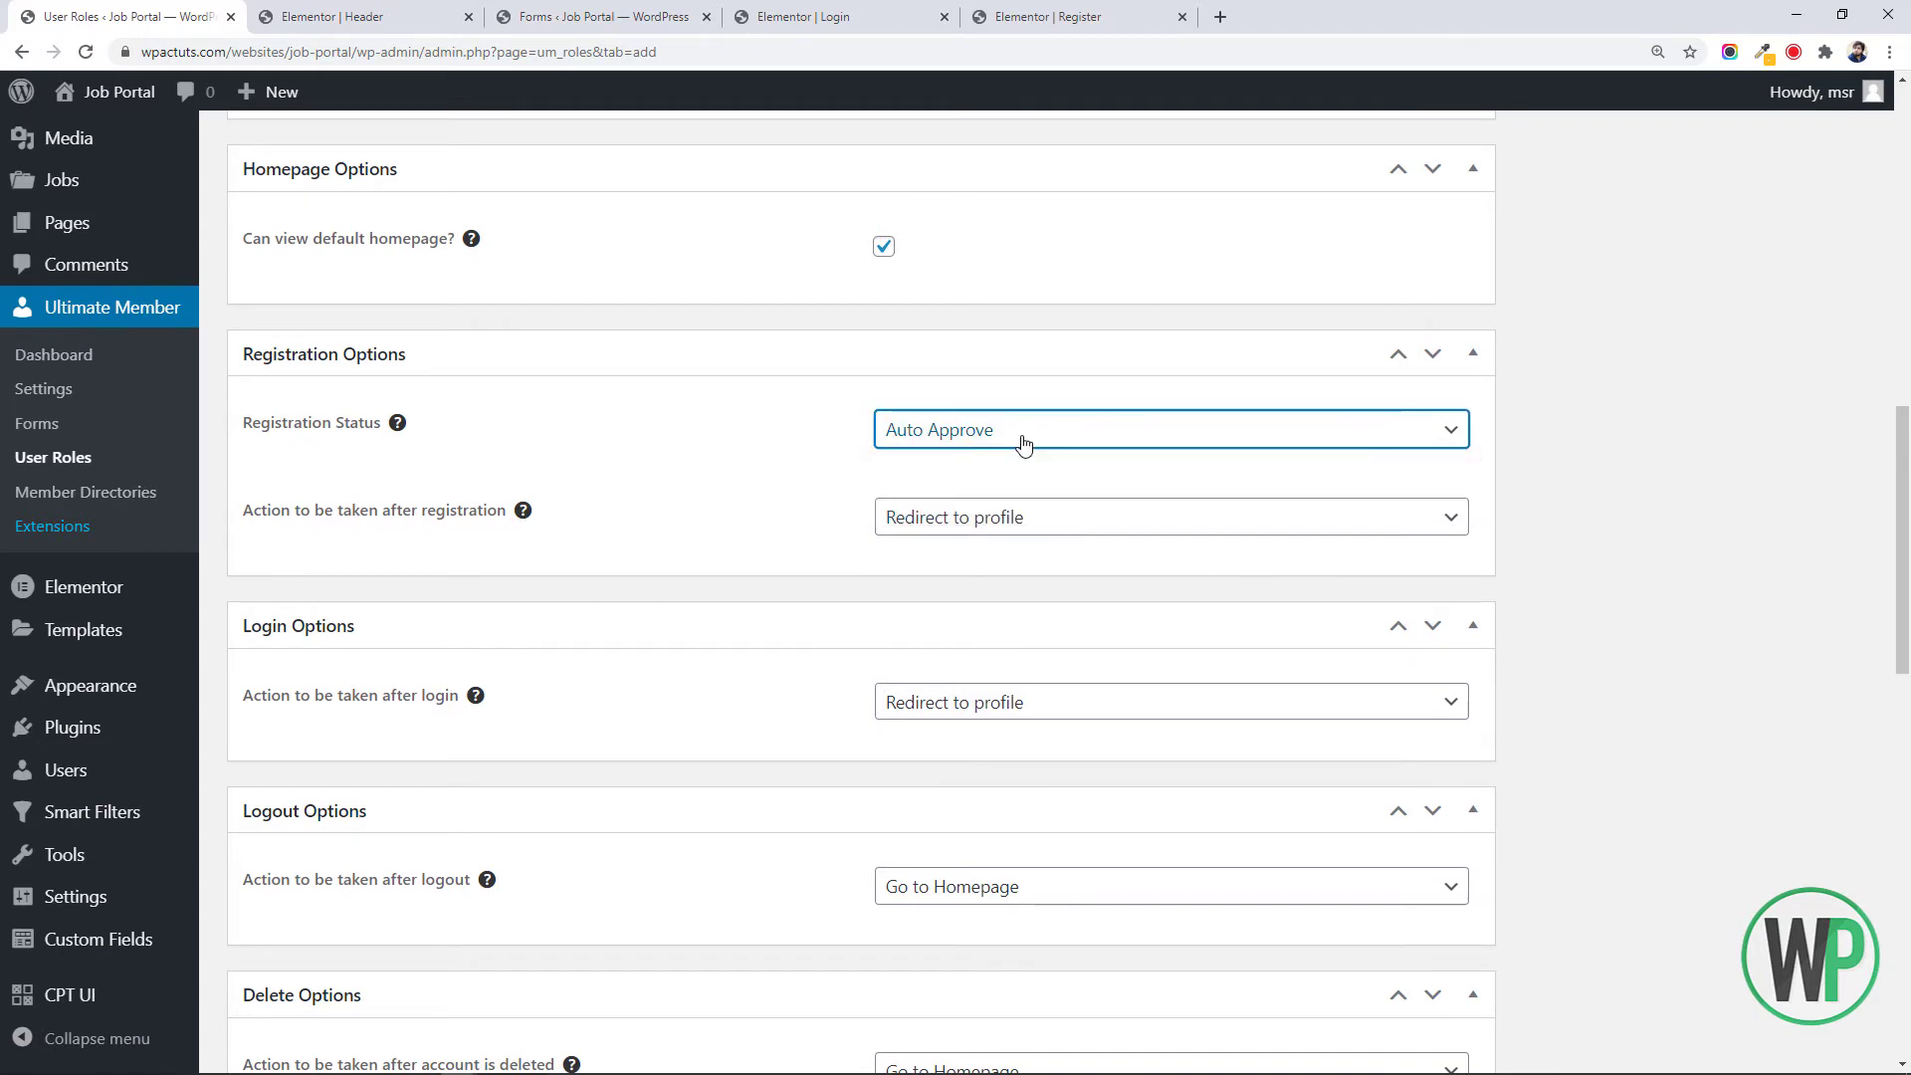
left_click(1020, 438)
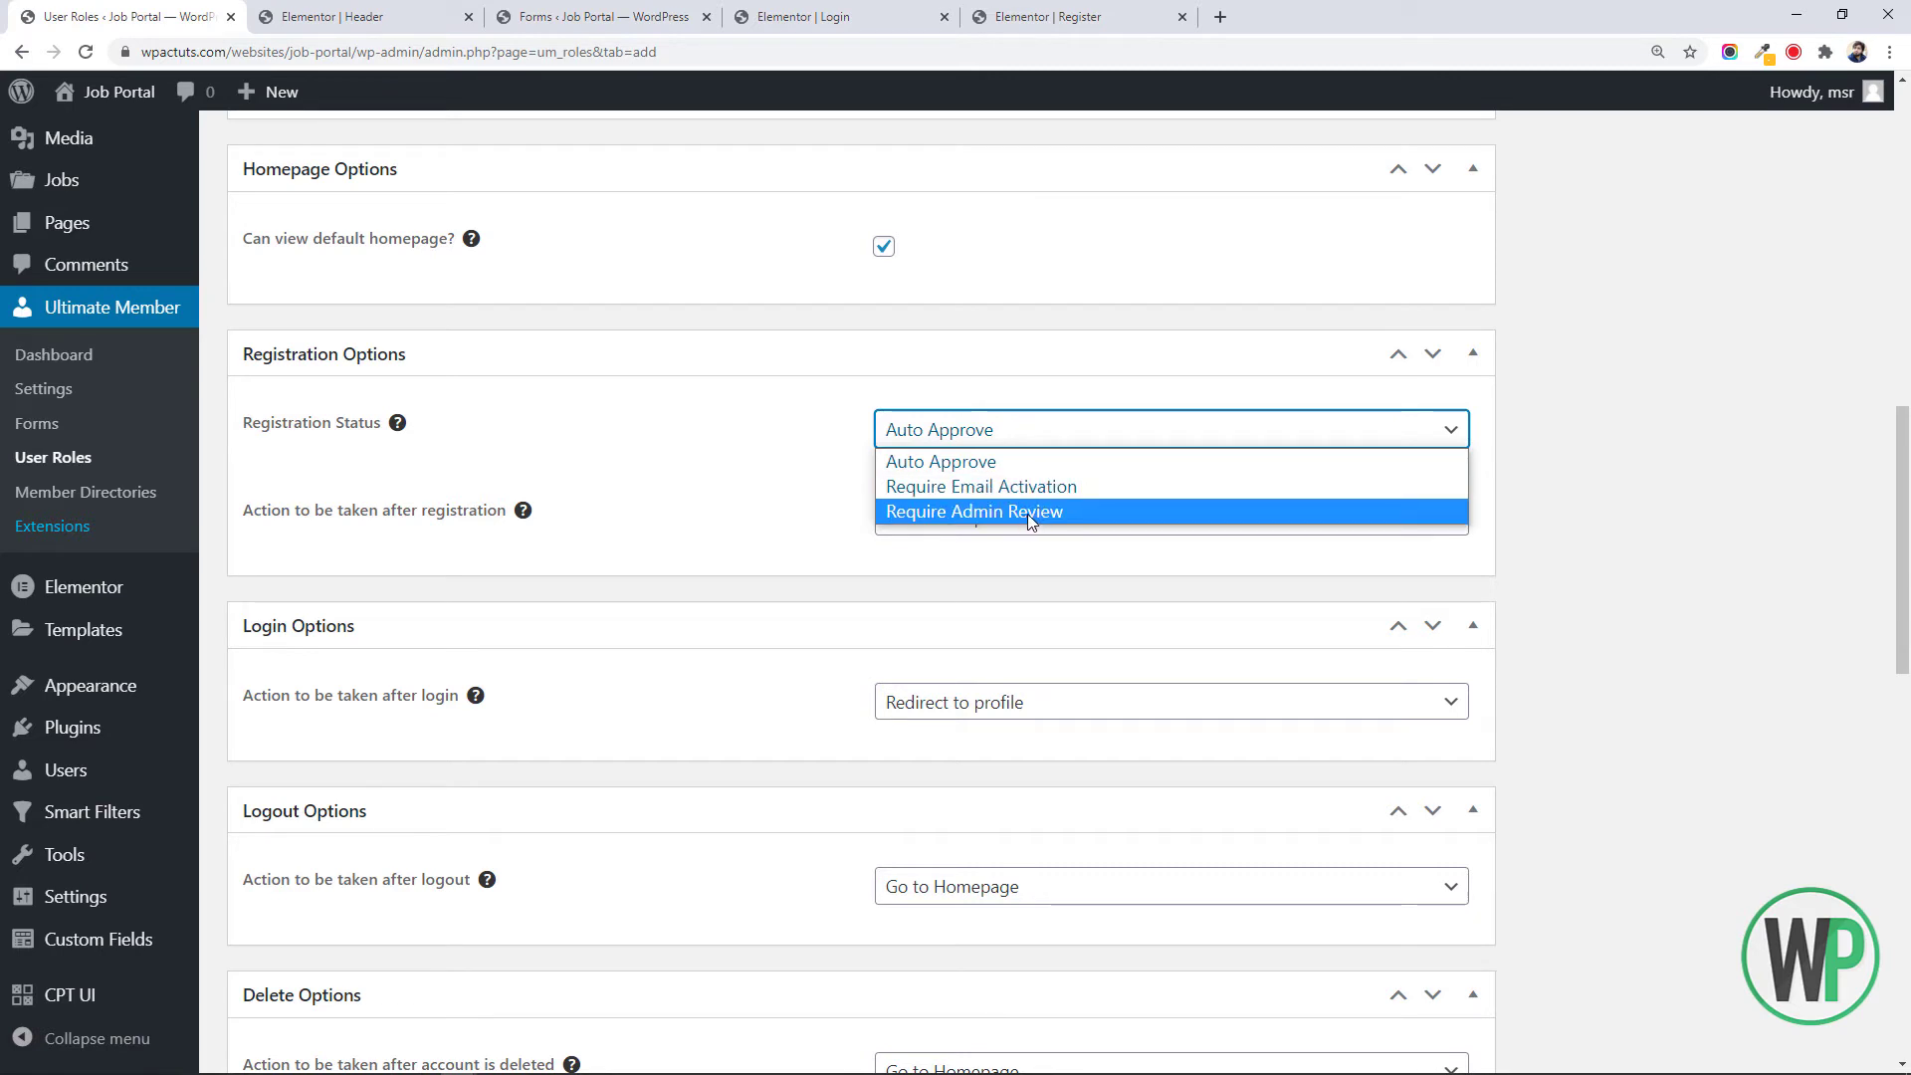
left_click(970, 511)
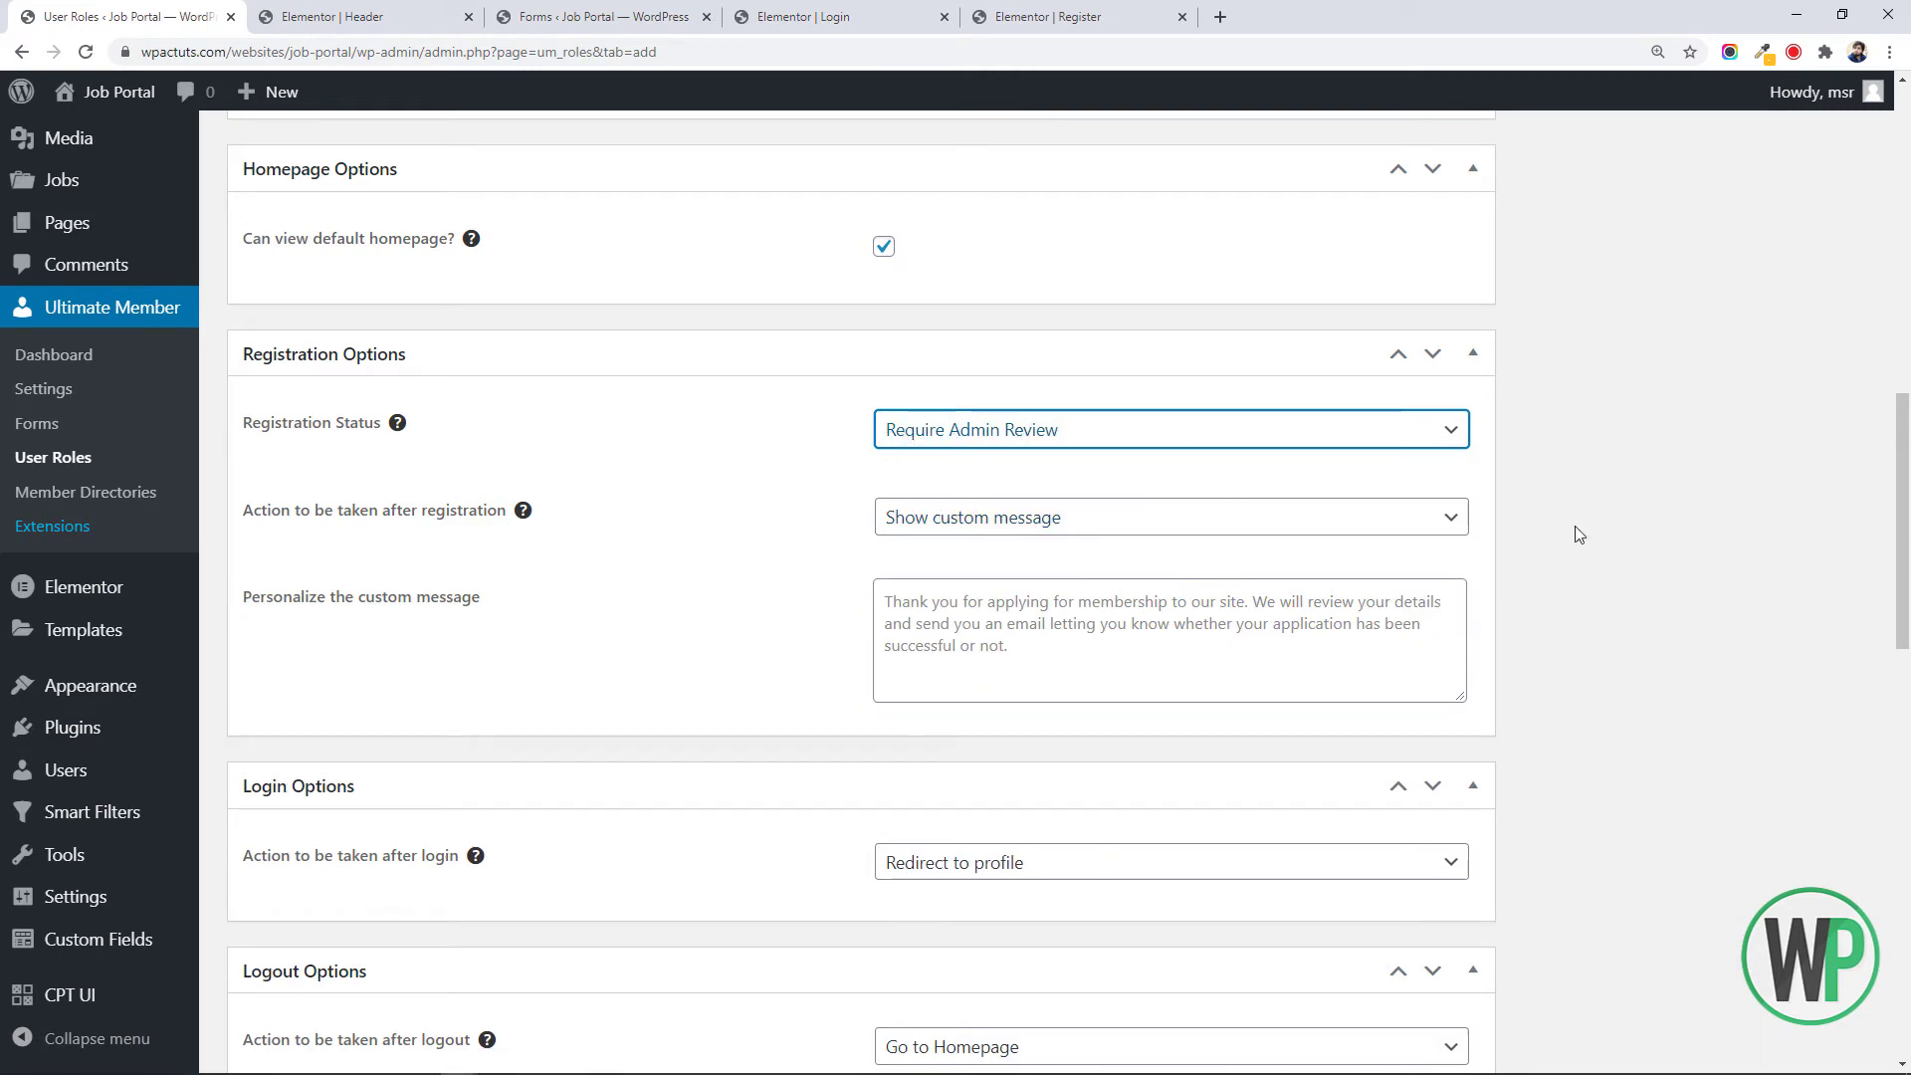
Set the Employer role's action after login to Redirect to URL
scroll(1576, 534, "down", 2)
scroll(1692, 543, "up", 1)
scroll(1875, 558, "down", 1)
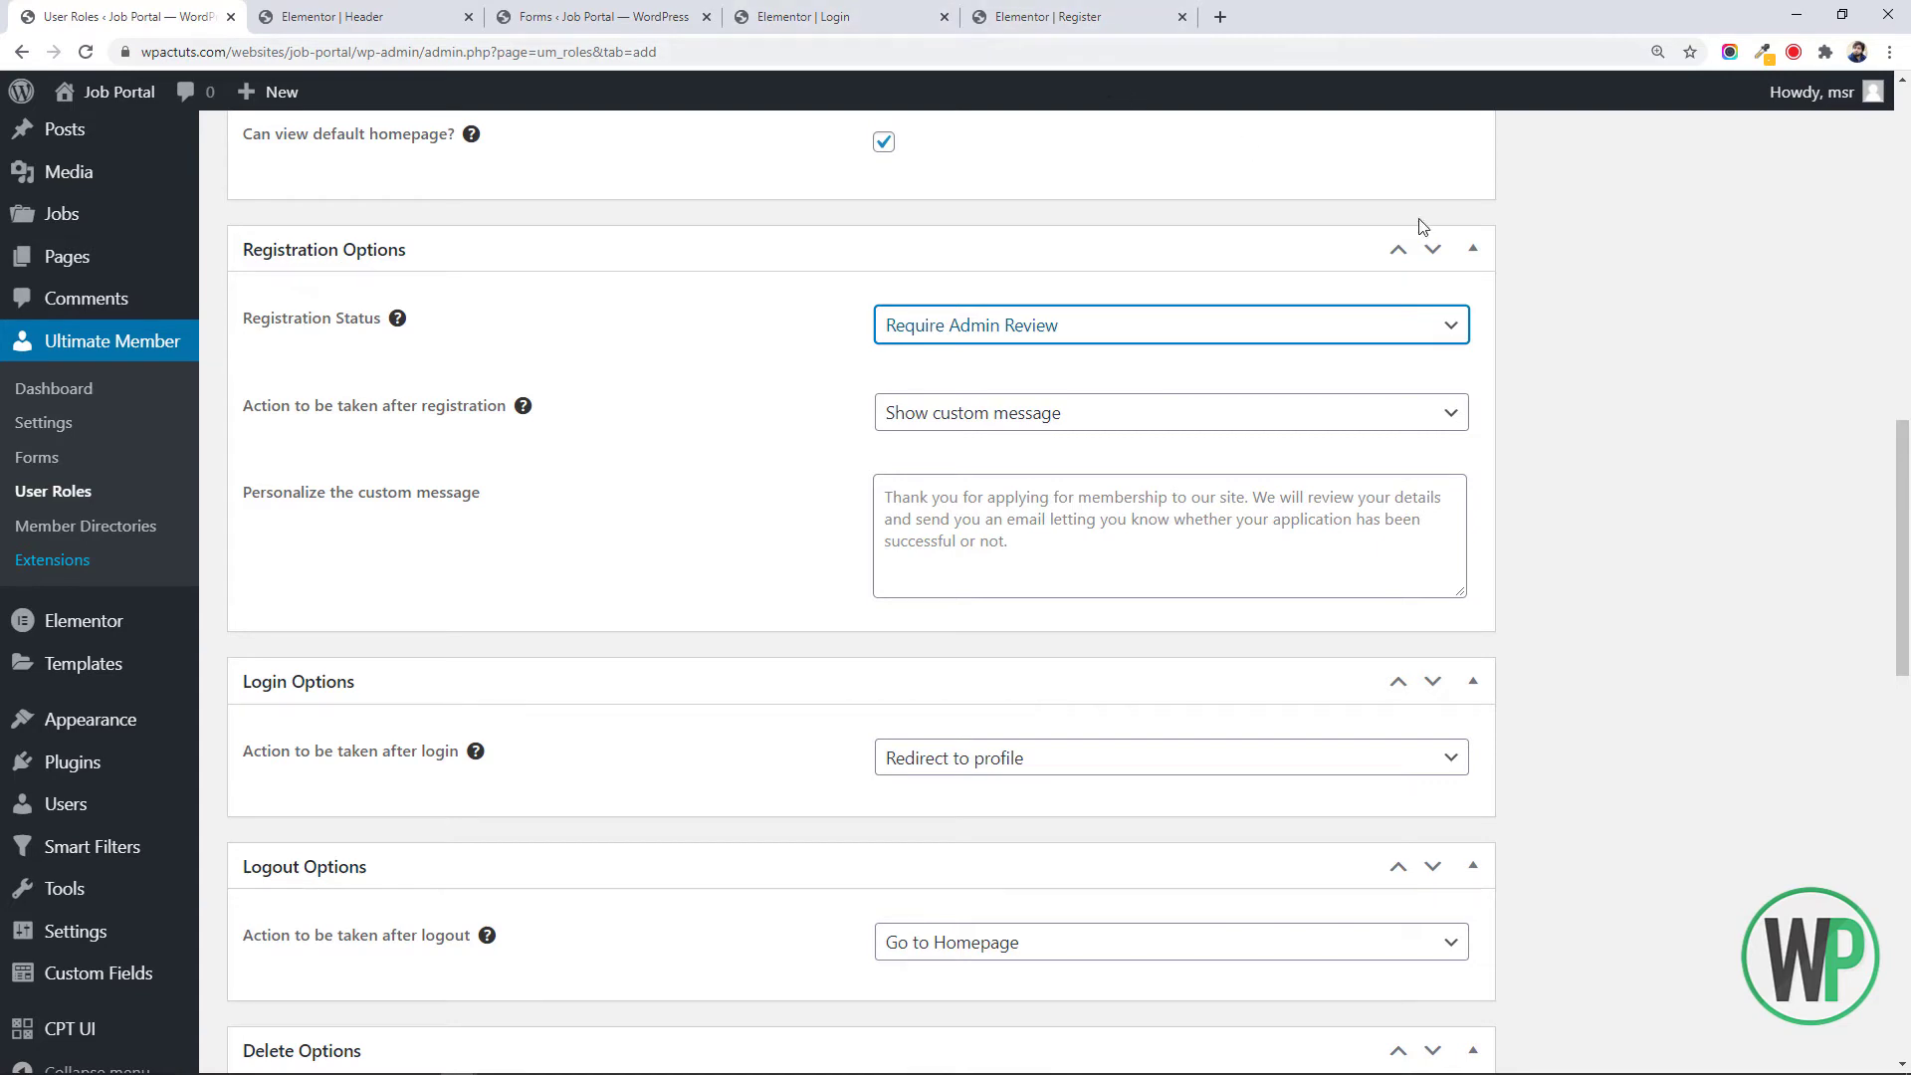
scroll(1892, 564, "down", 5)
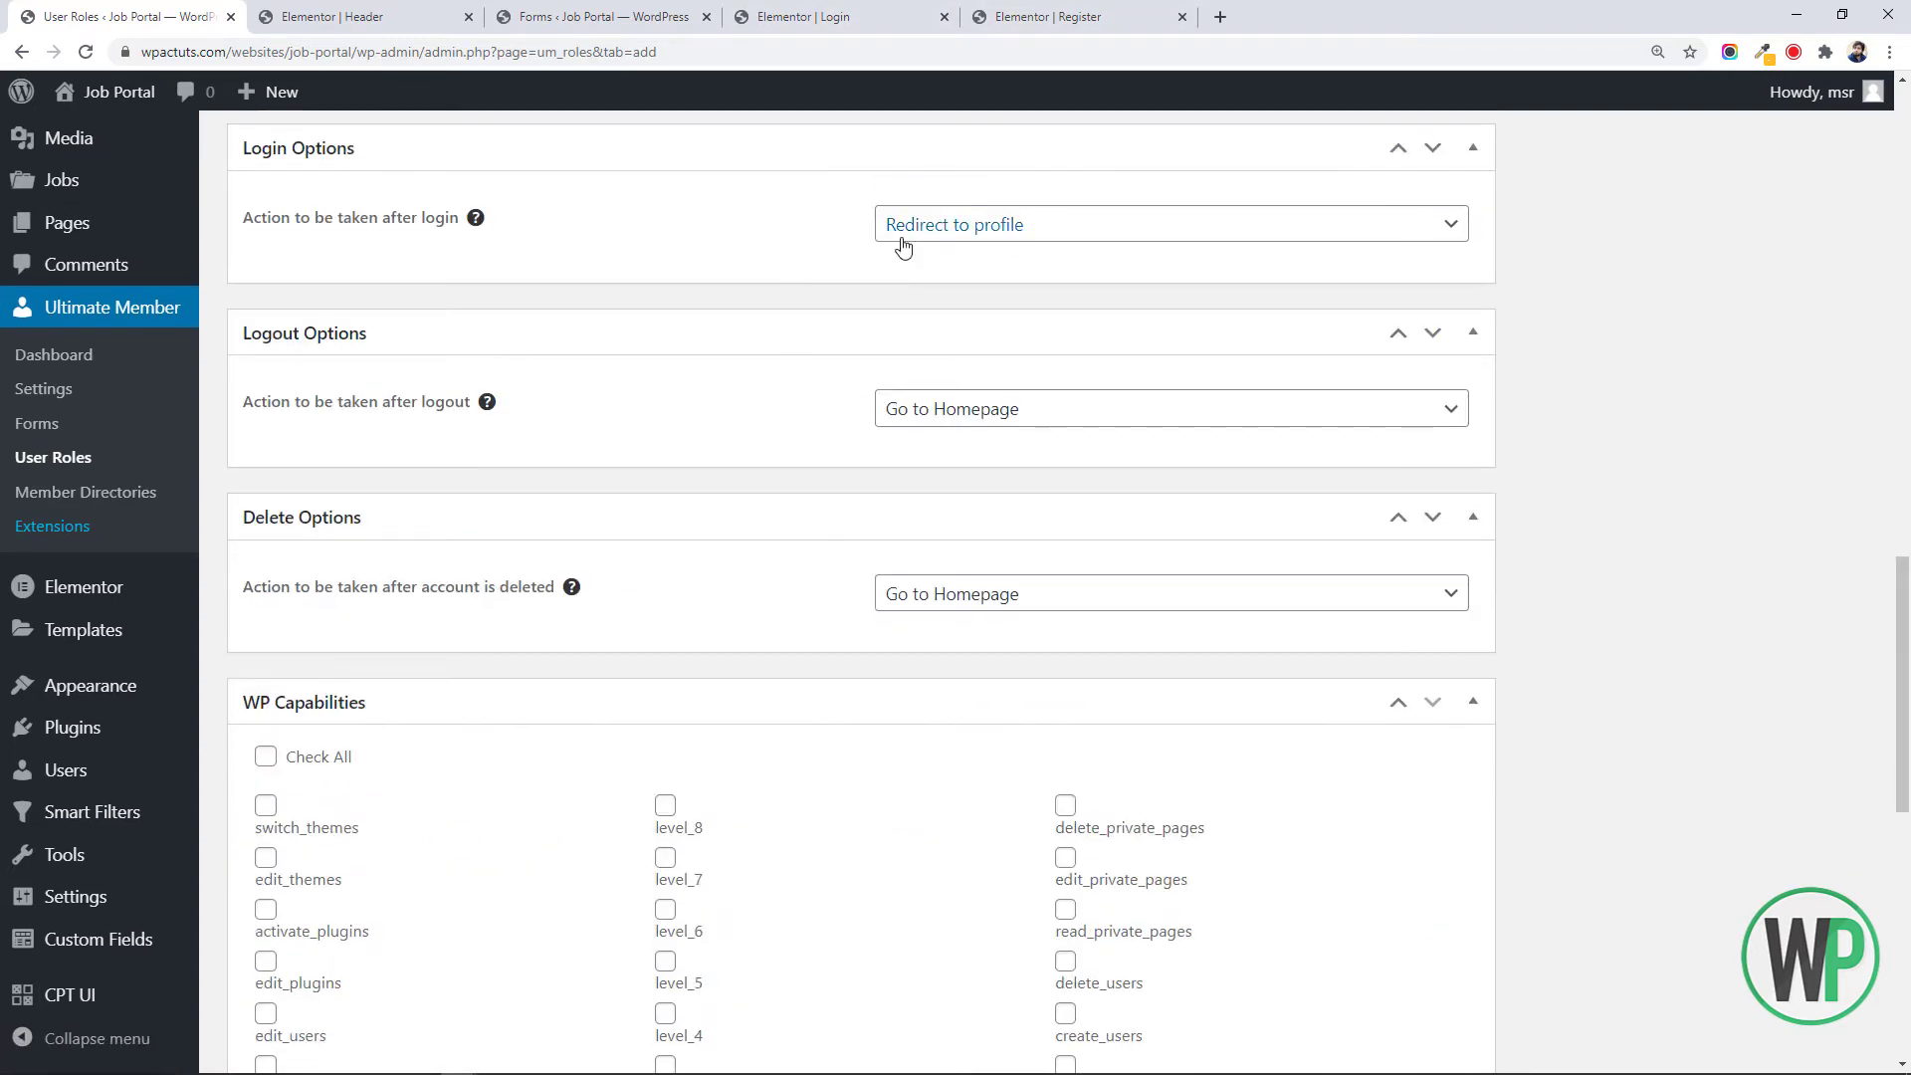
left_click(909, 238)
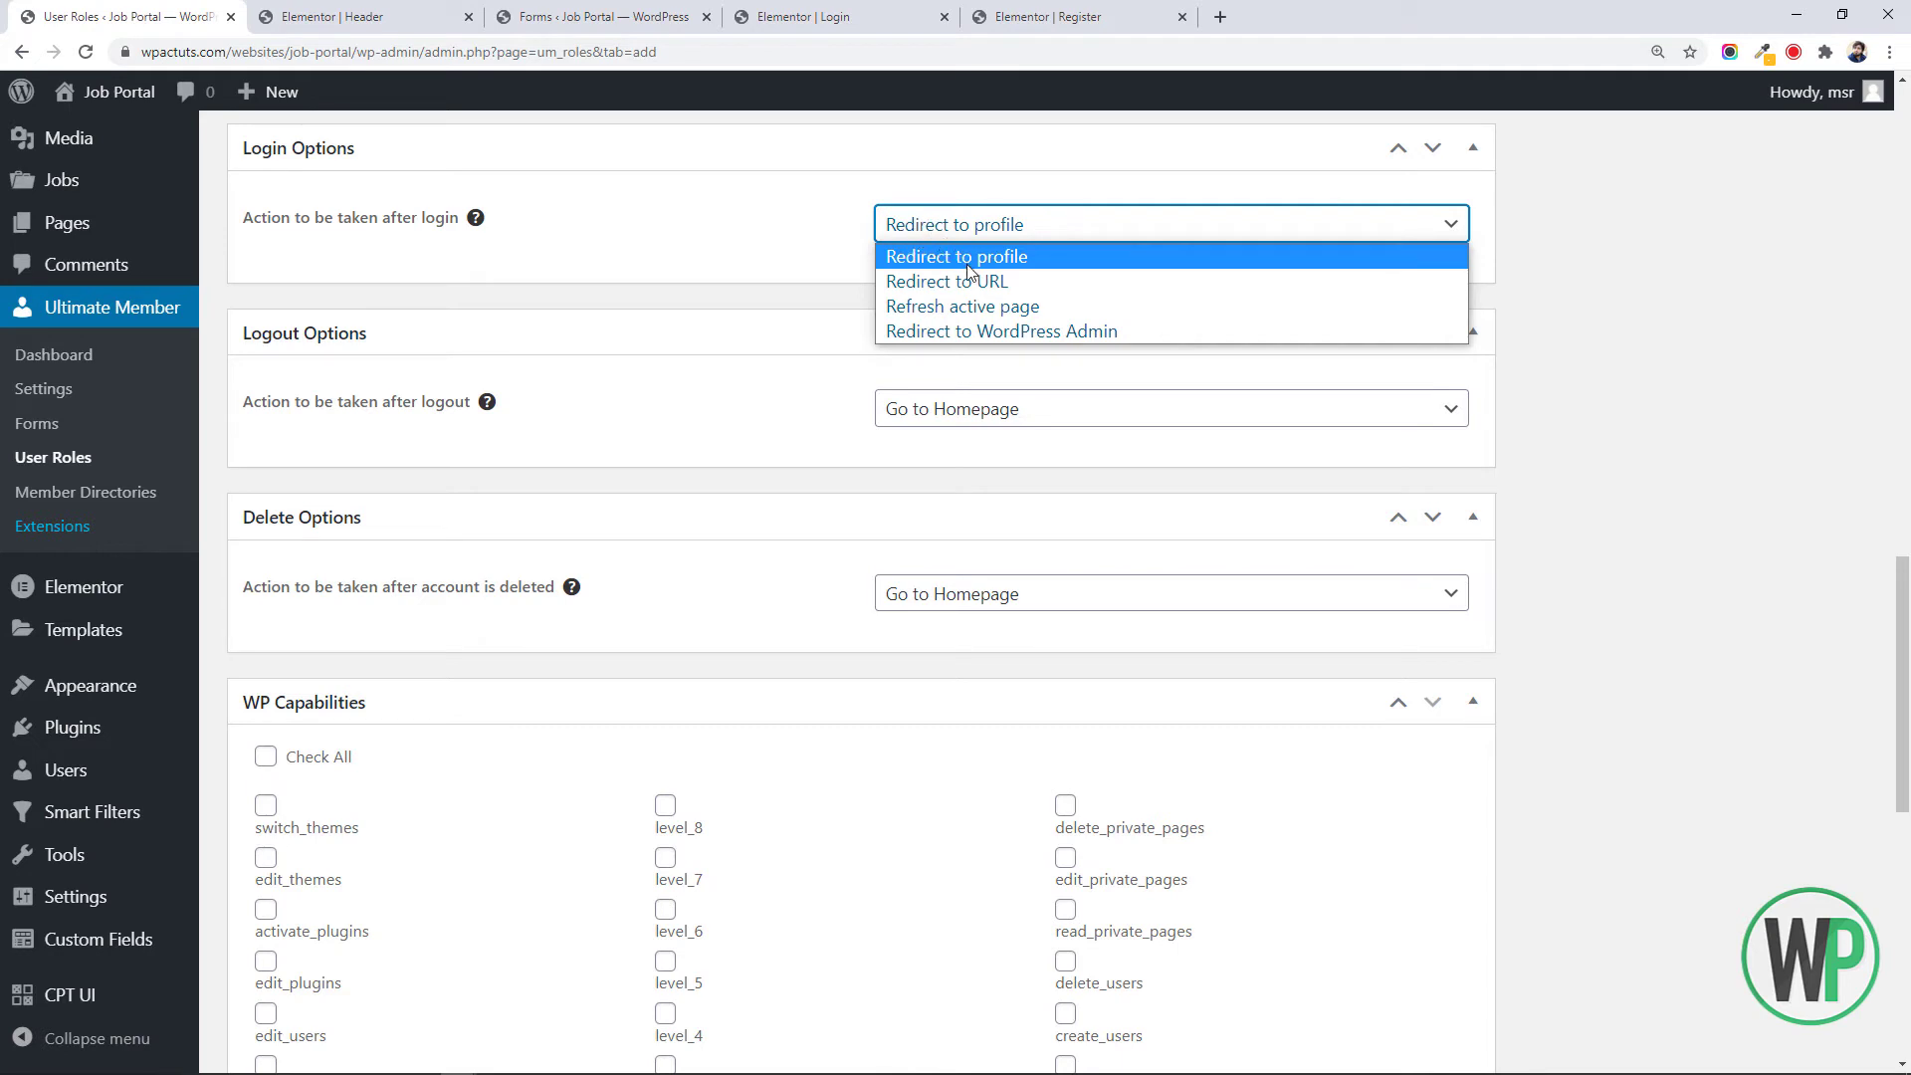
double_click(909, 237)
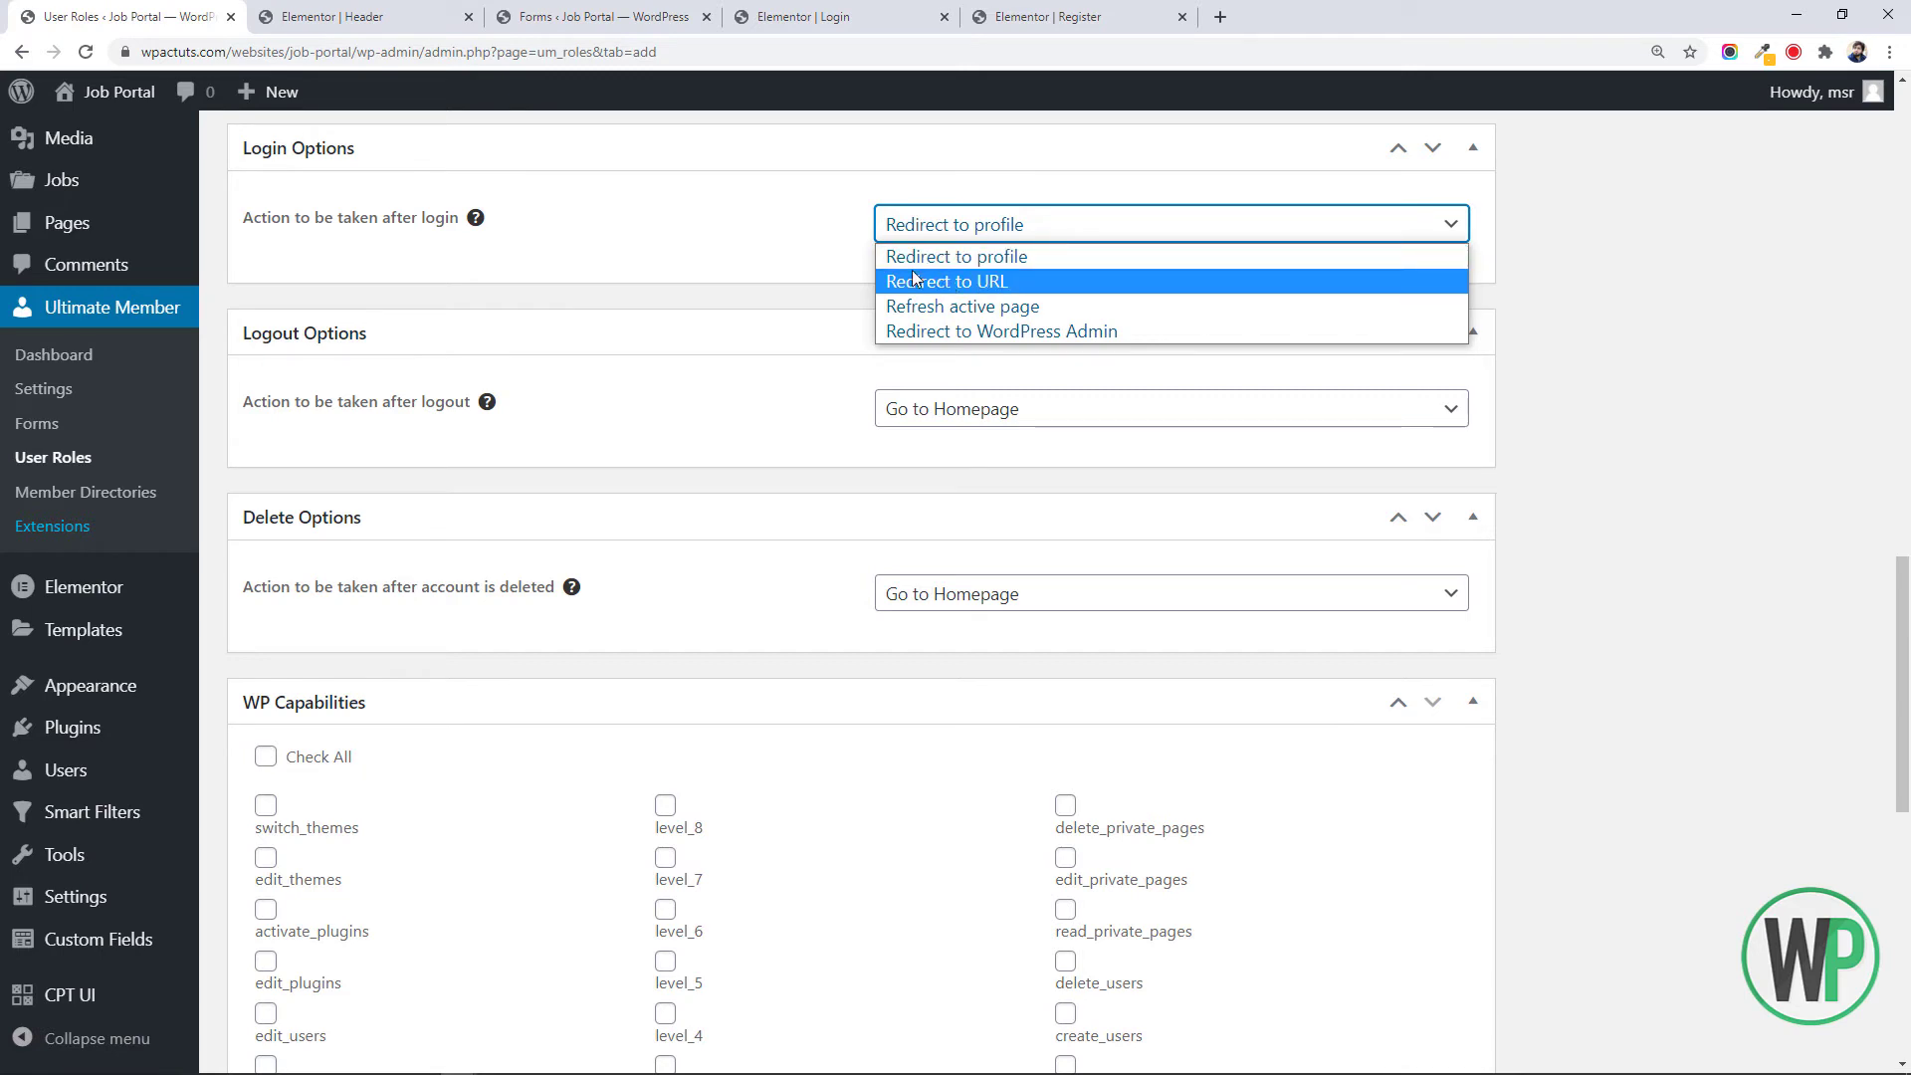
left_click(836, 290)
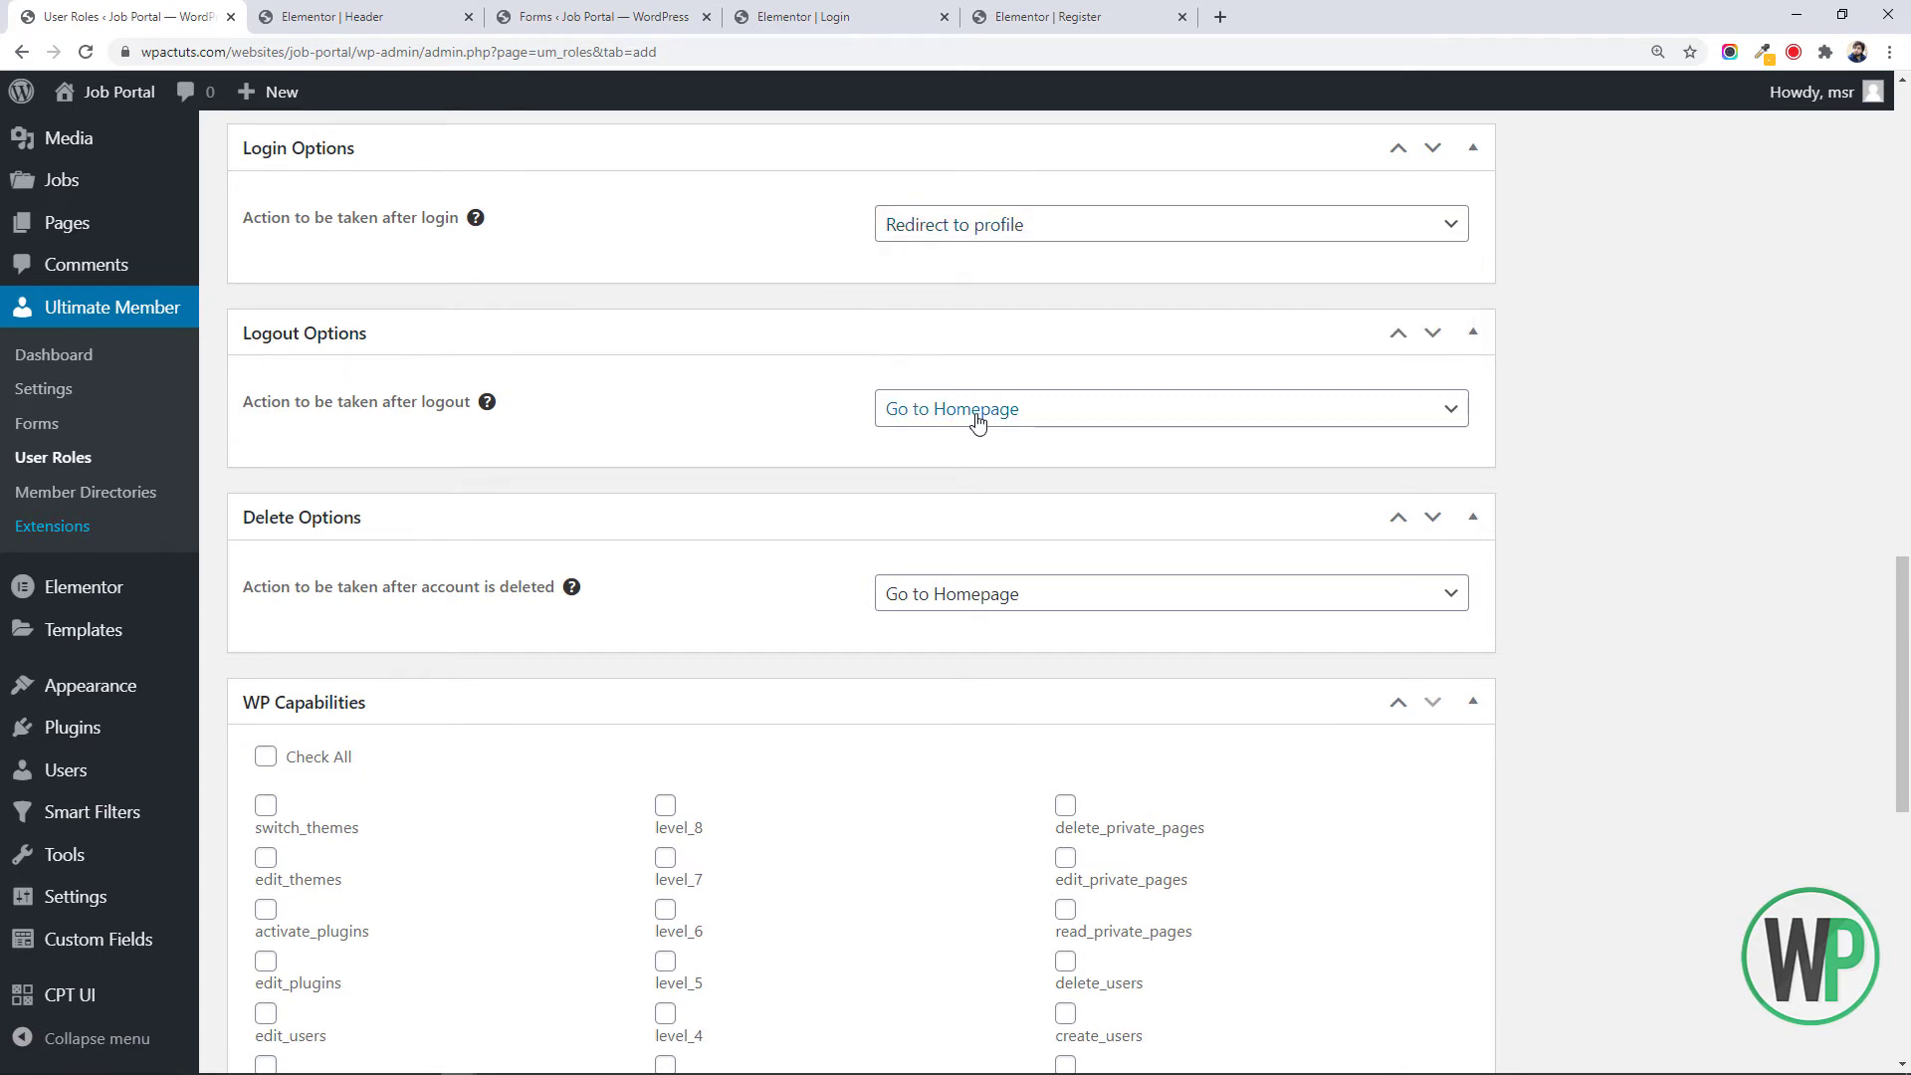
left_click(976, 234)
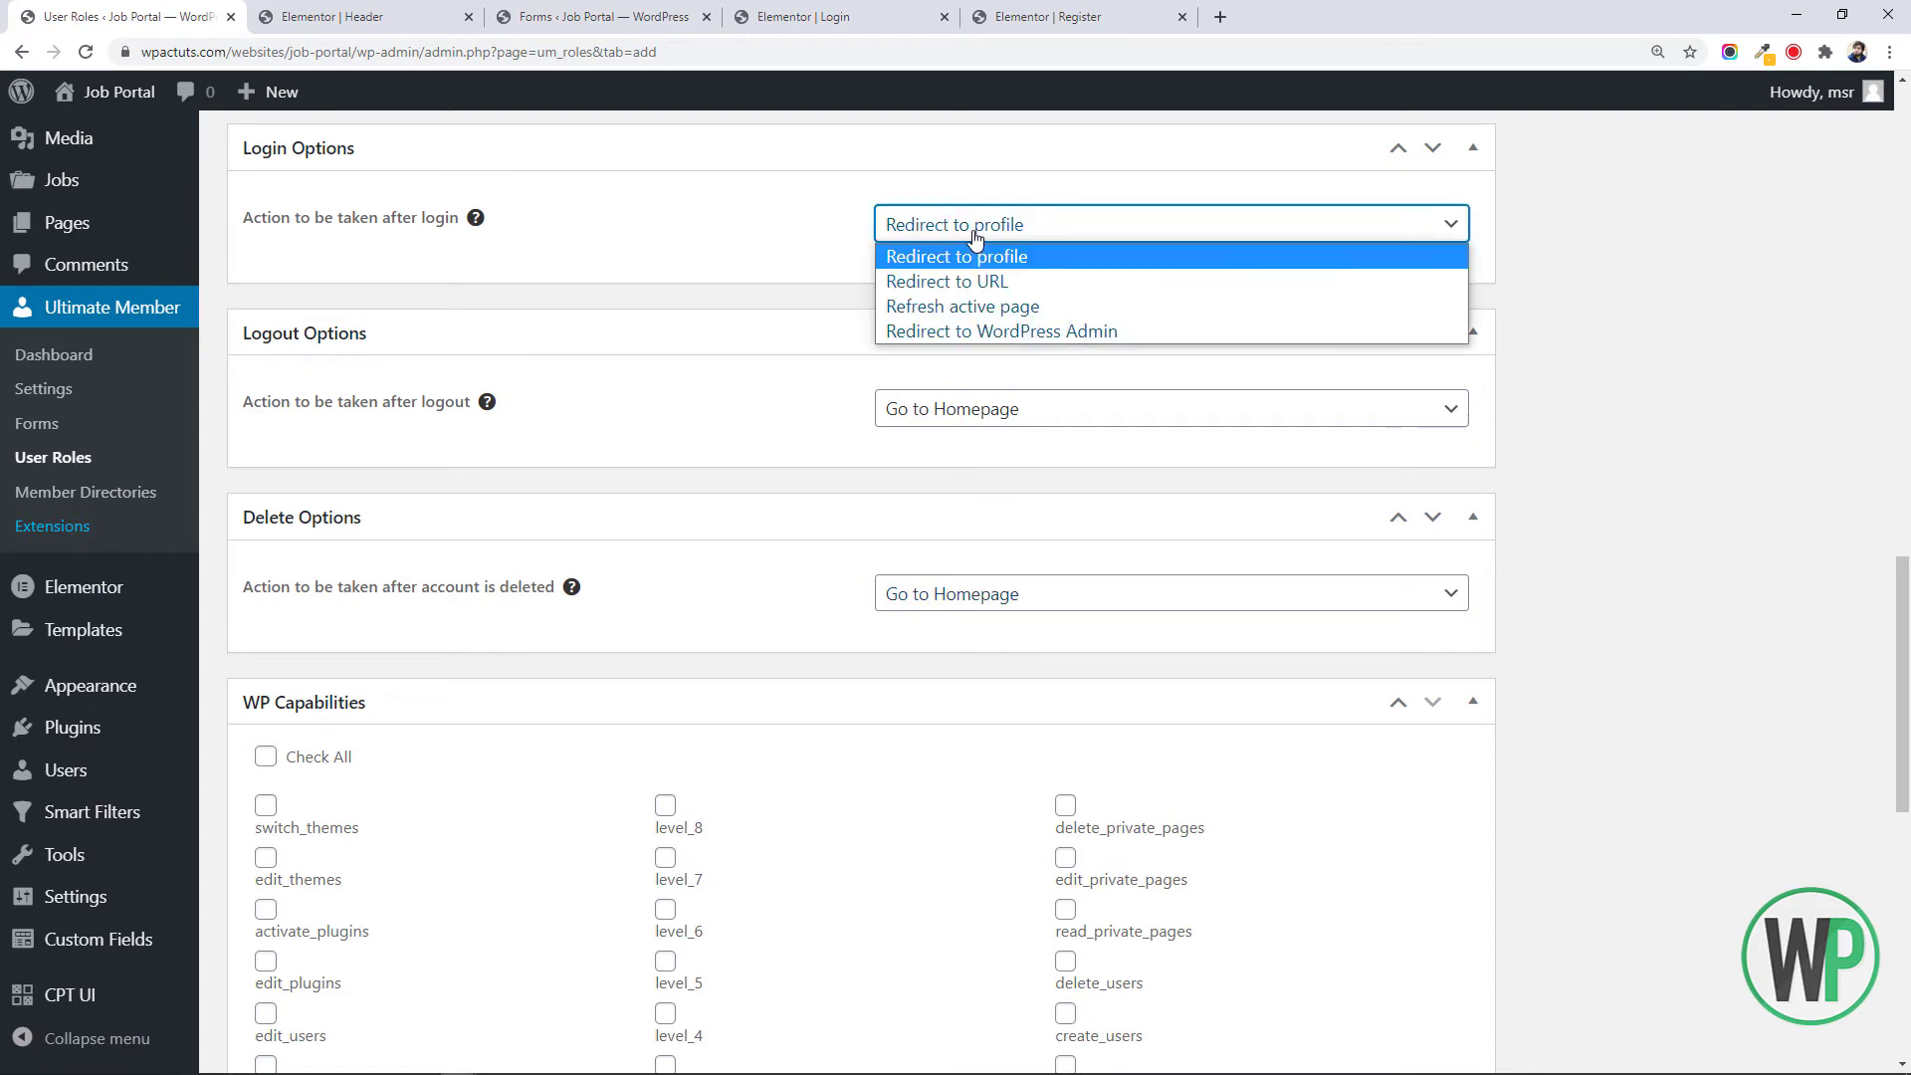
left_click(1000, 291)
left_click(936, 310)
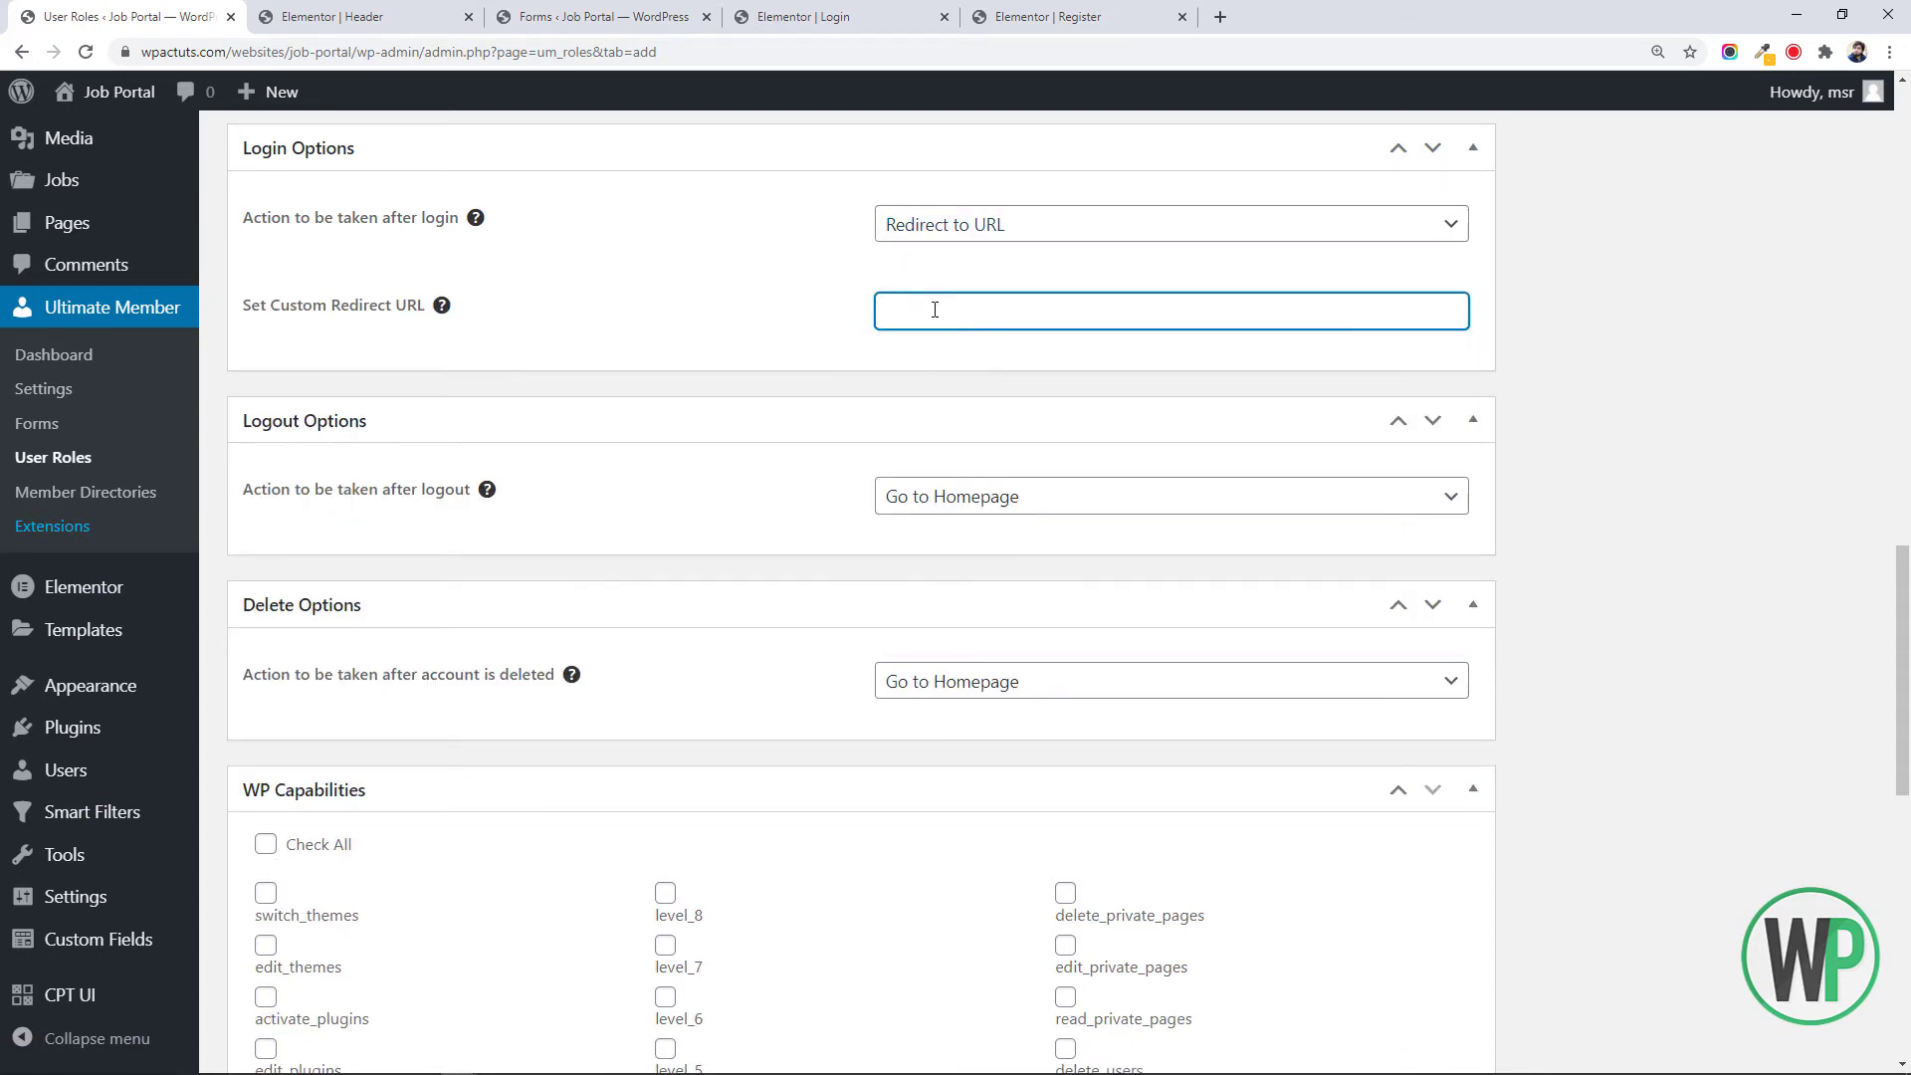
left_click(944, 231)
left_click(948, 220)
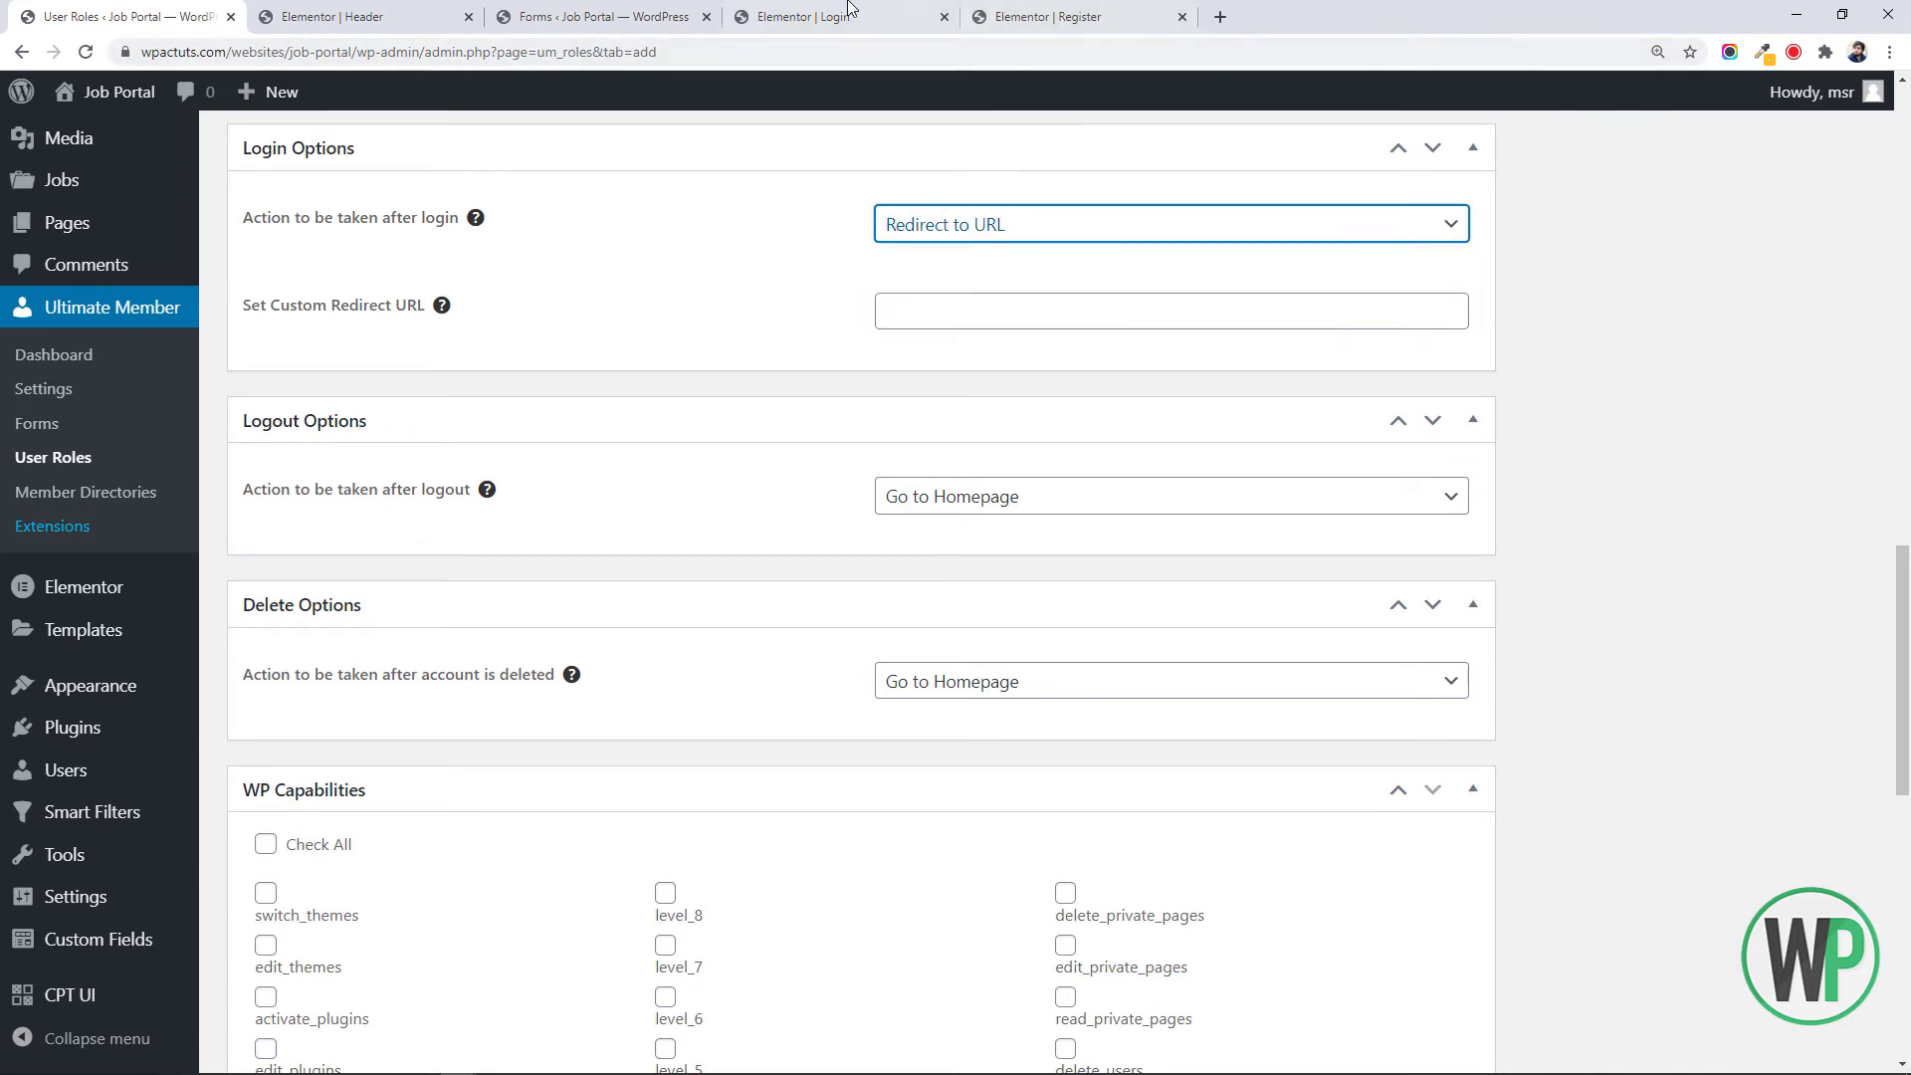
Copy the Account page's link from the pages list and enter it as the Employer role's custom redirect URL after login
left_click(329, 16)
left_click(558, 16)
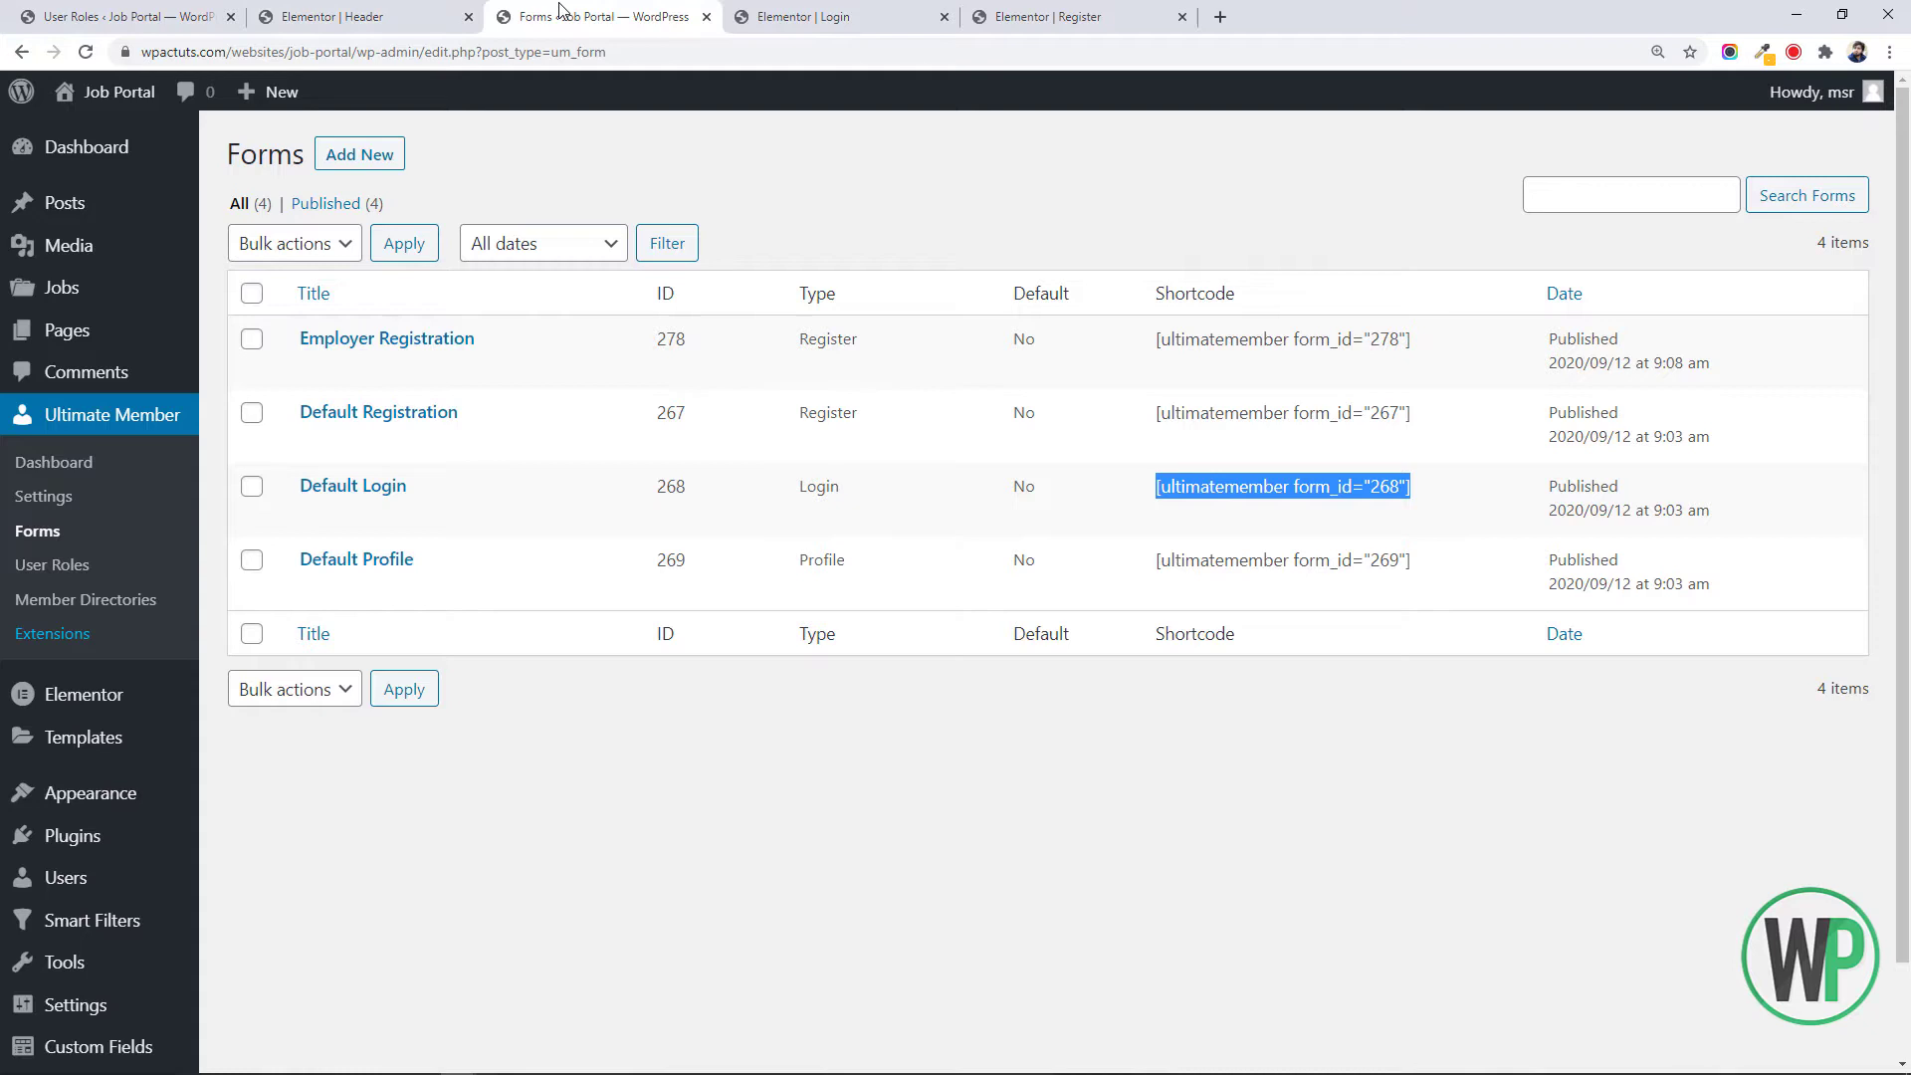
left_click(98, 341)
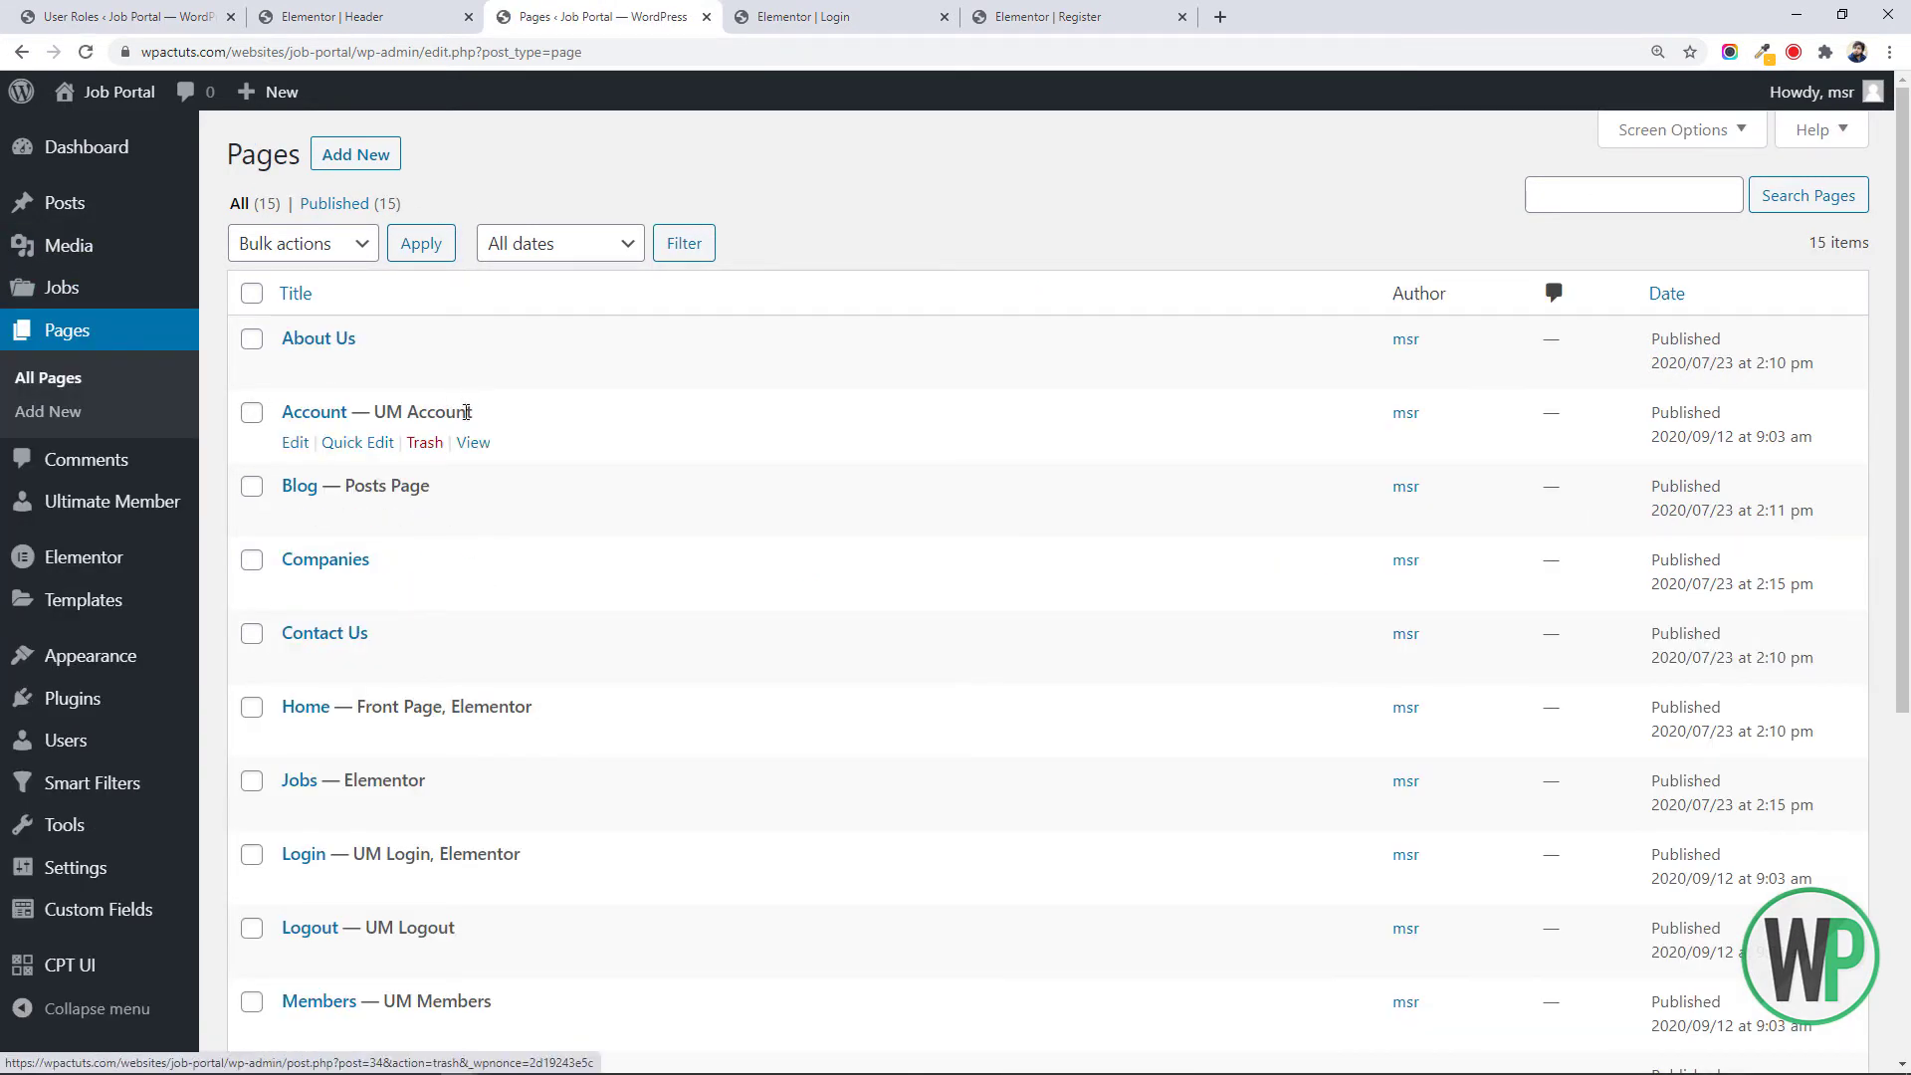
right_click(469, 441)
left_click(572, 593)
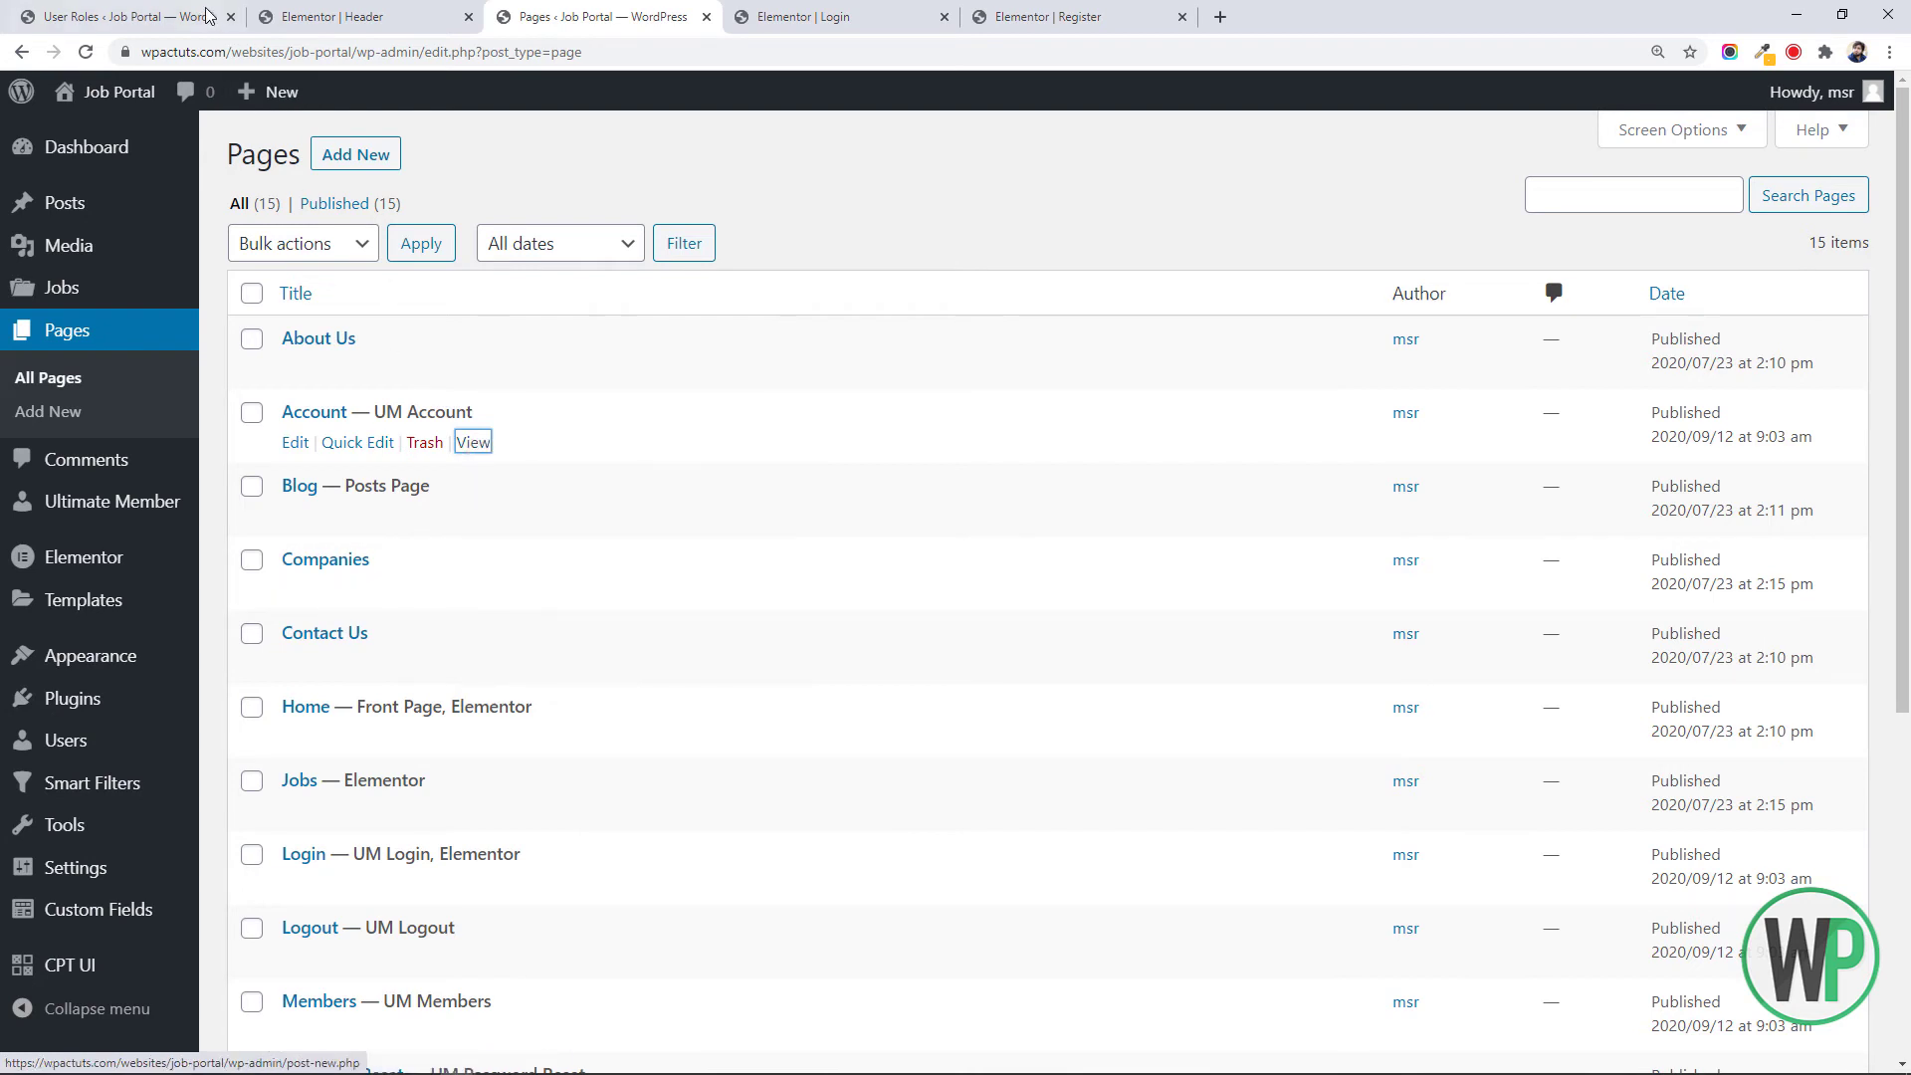
key("ctrl+1")
left_click(936, 307)
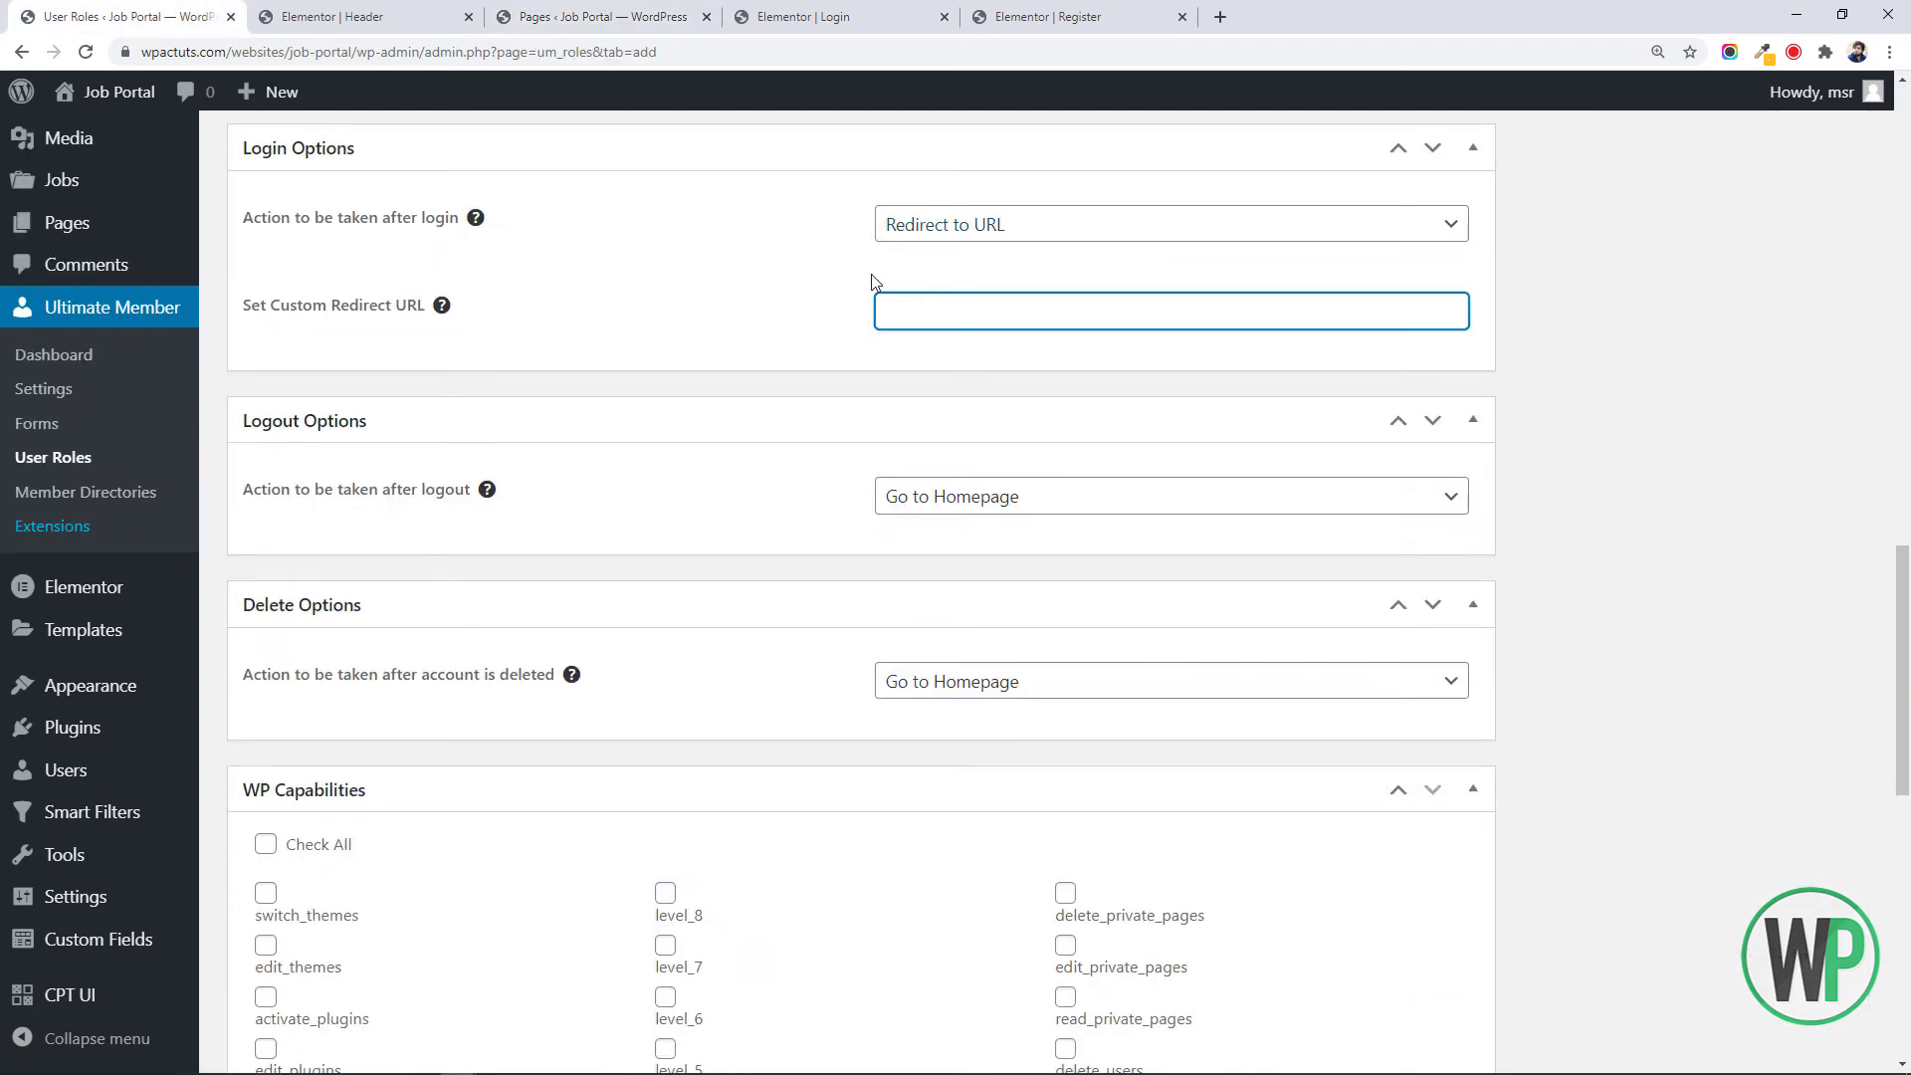
type("http://wpactuts.com/websites/job-portal/account/")
Create the Employer role with the configured settings
left_click_drag(1904, 629, 1887, 293)
scroll(1842, 289, "up", 5)
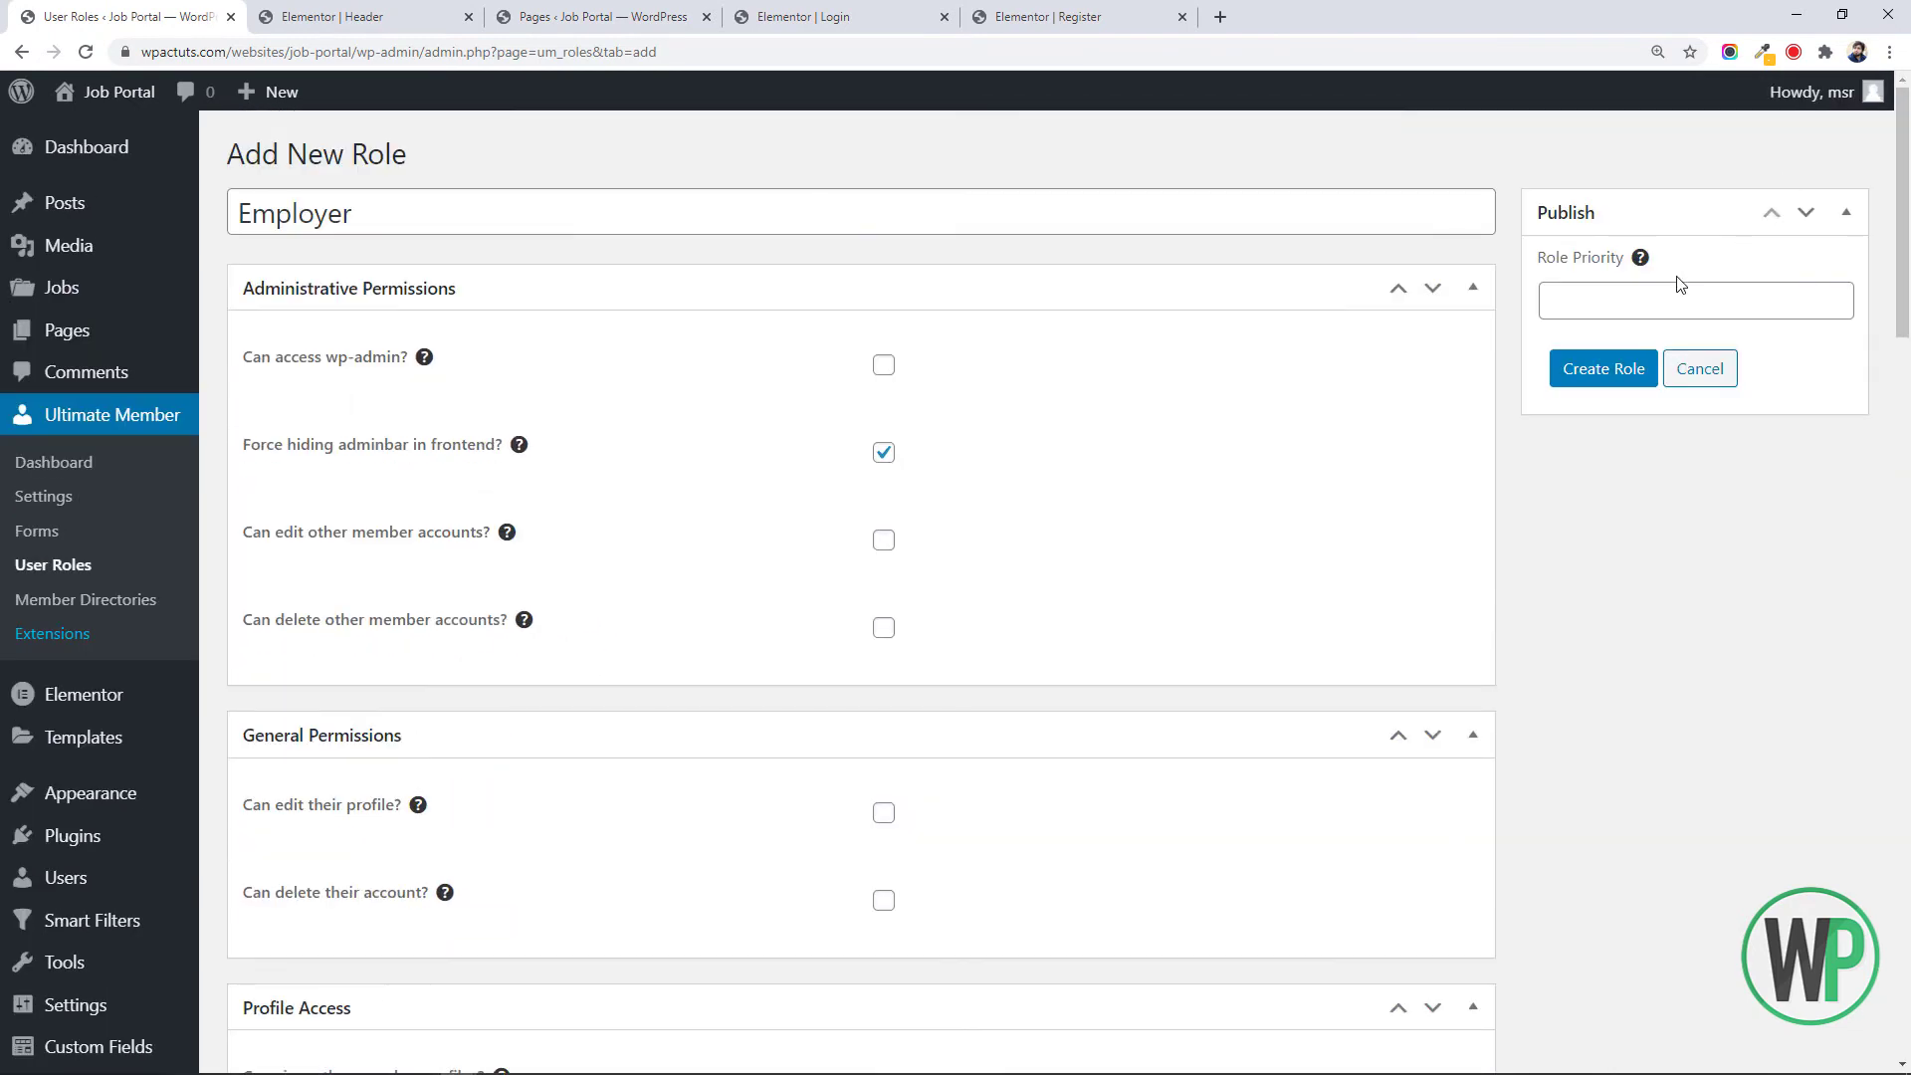
left_click(1620, 371)
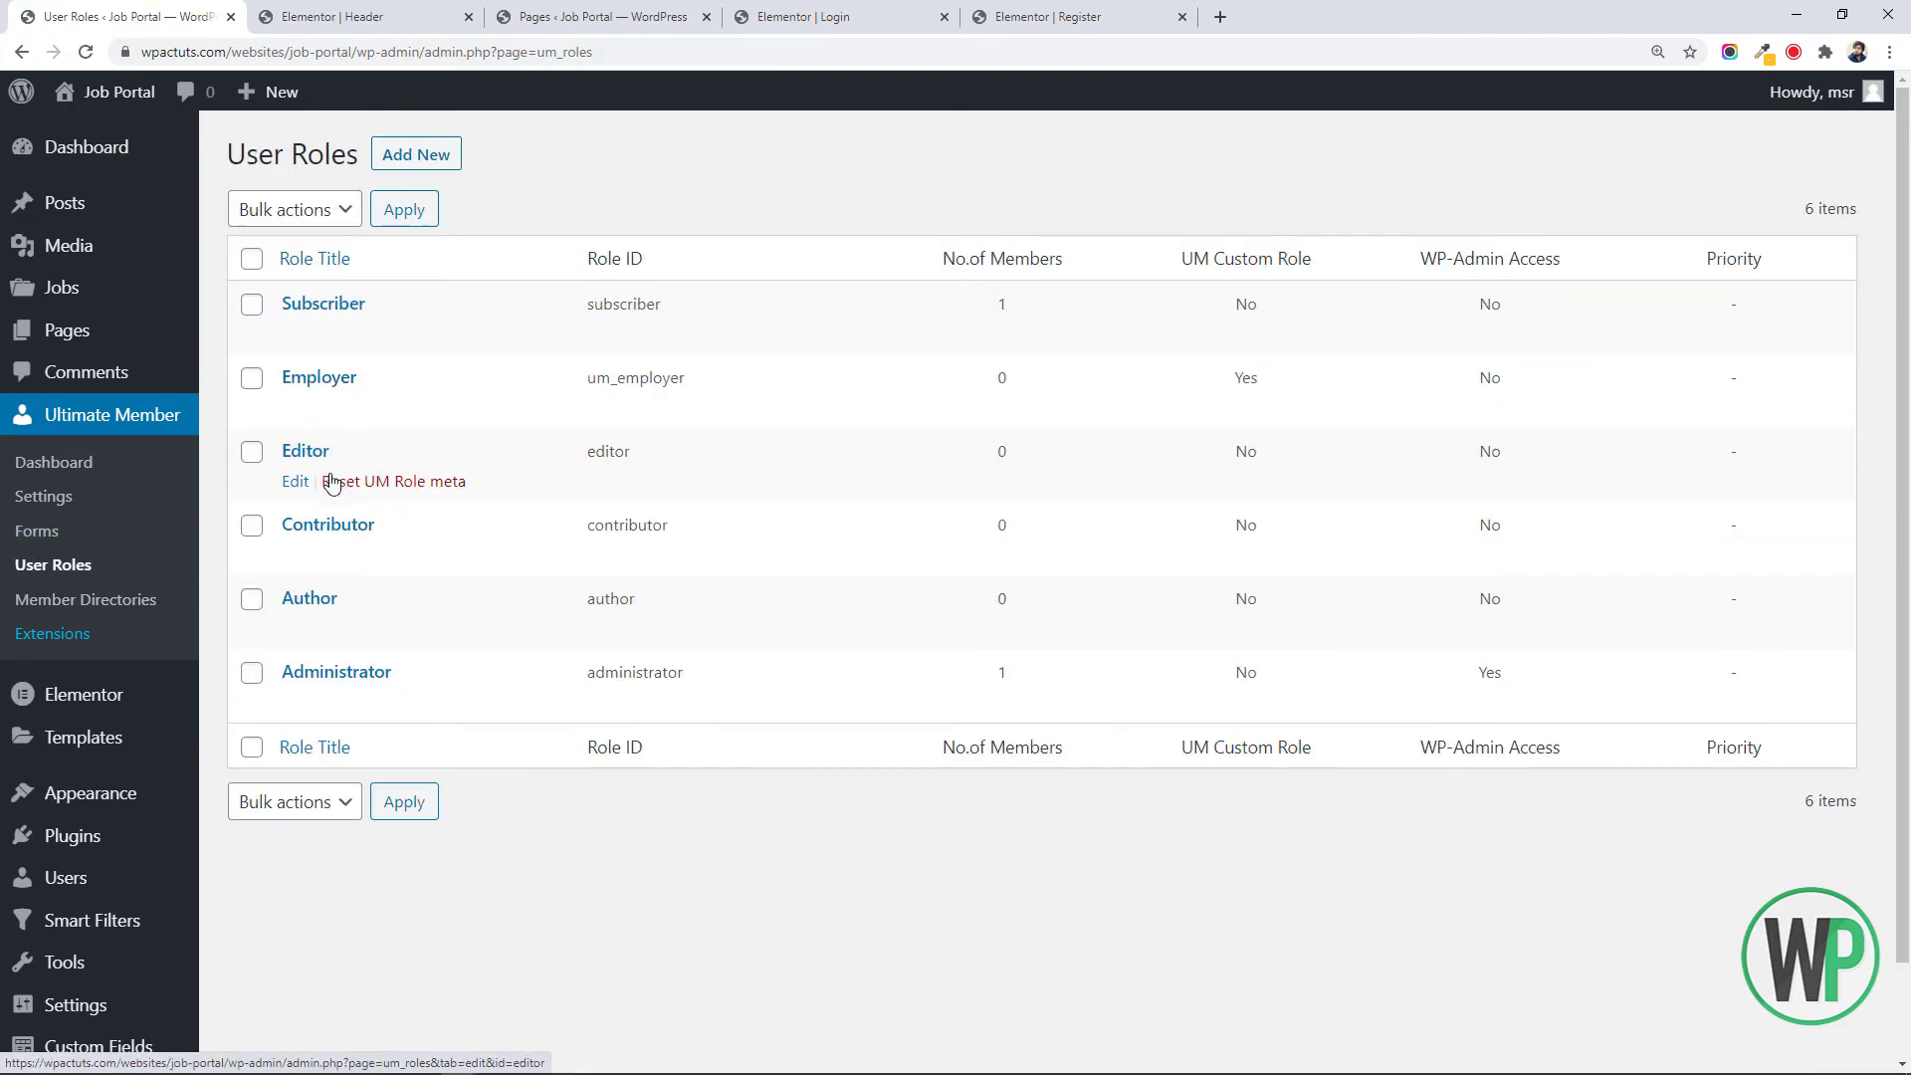
Open the Subscriber role for editing and turn off its permission to delete their own account
left_click(294, 333)
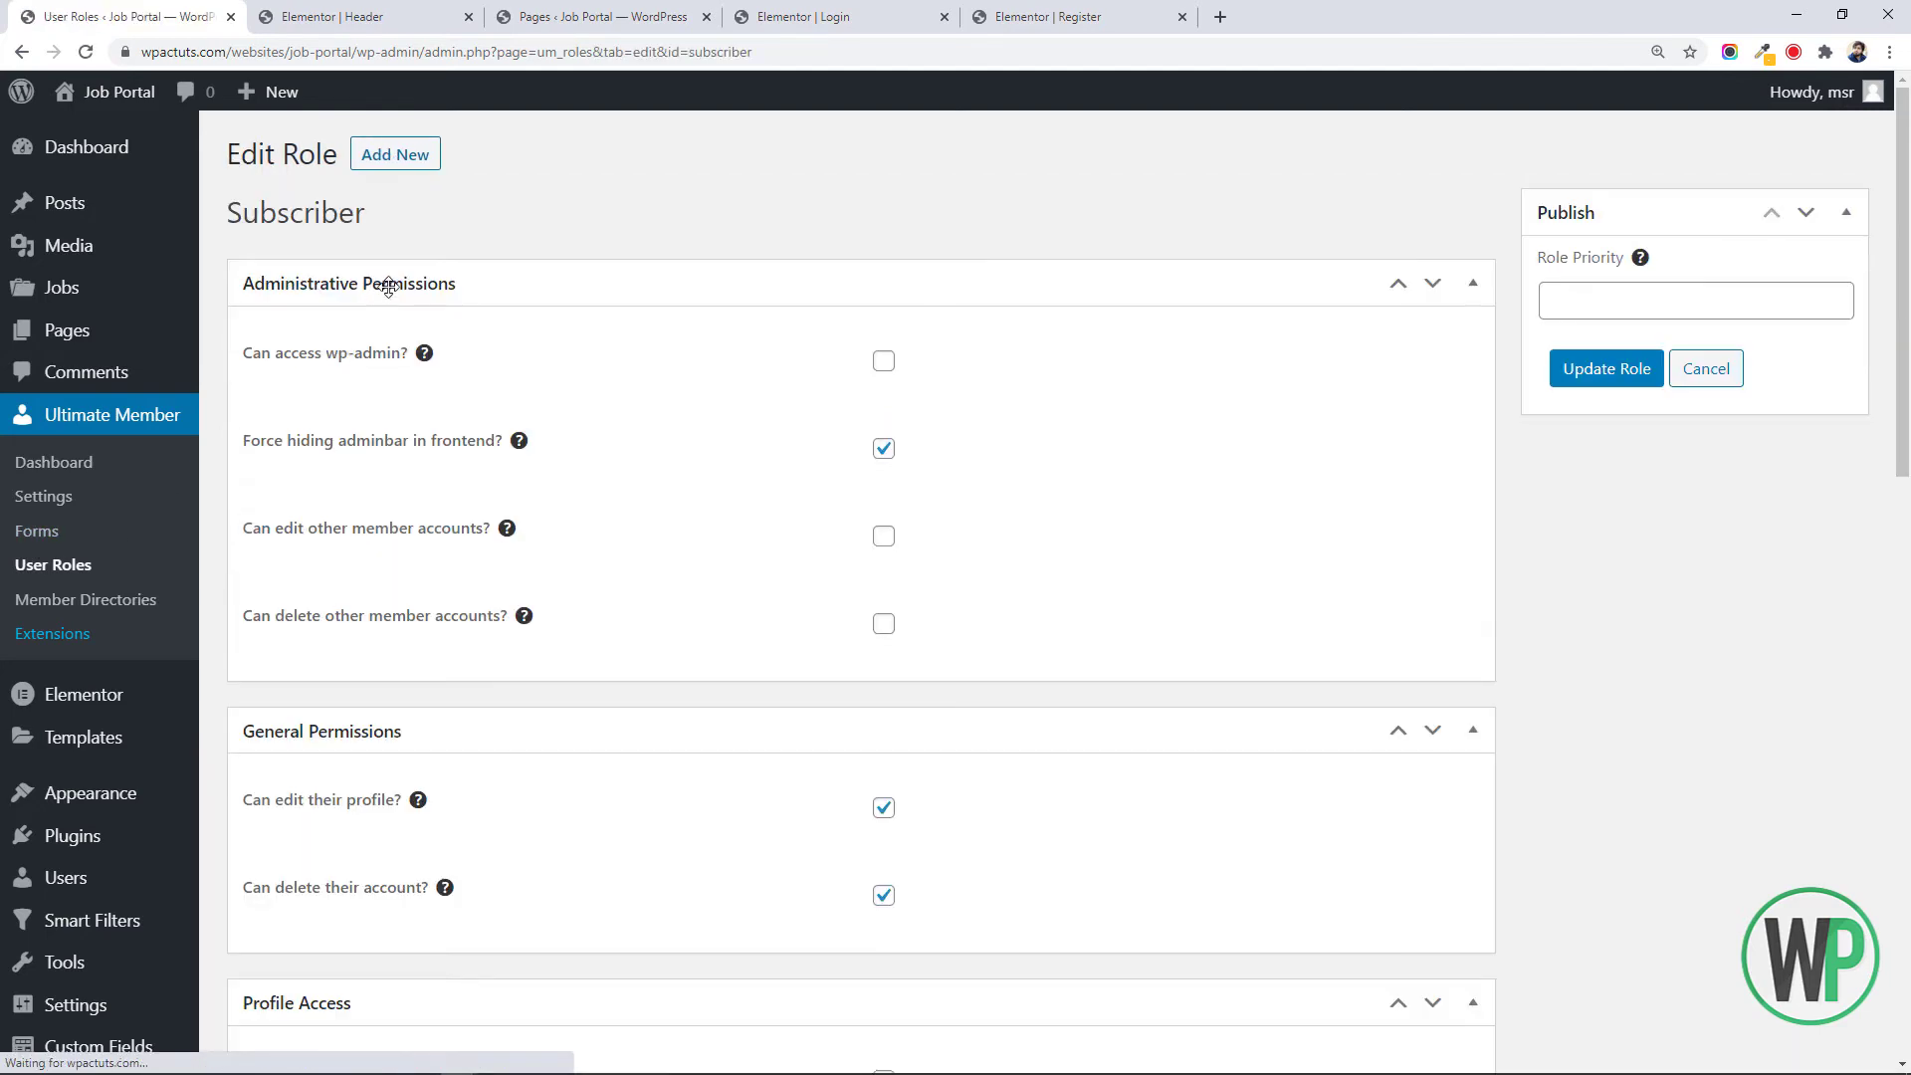
left_click_drag(1904, 275, 1903, 439)
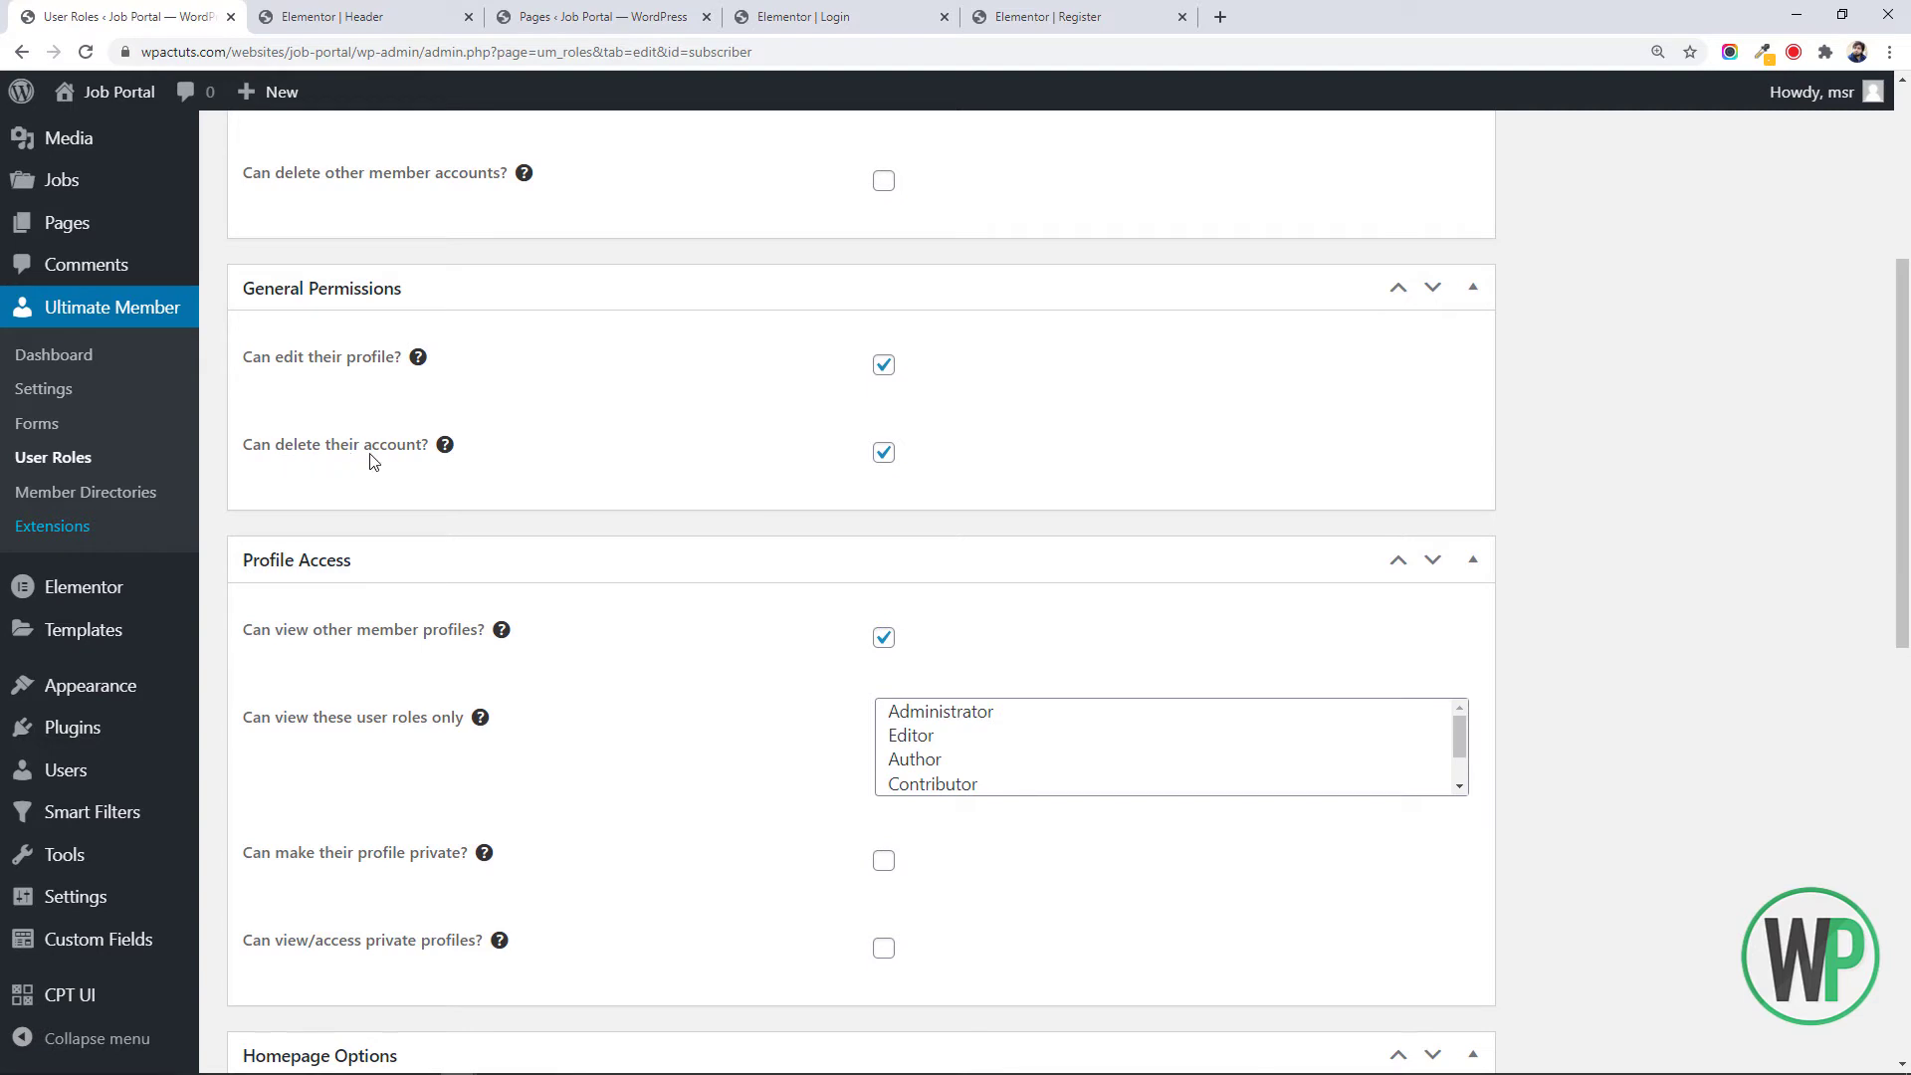
left_click_drag(349, 450, 421, 456)
left_click(880, 453)
left_click(1788, 597)
Set the Subscriber role's registration status to Require Email Activation and enable logging the user in after validating the activation link
left_click_drag(1905, 568, 1902, 677)
scroll(886, 538, "down", 7)
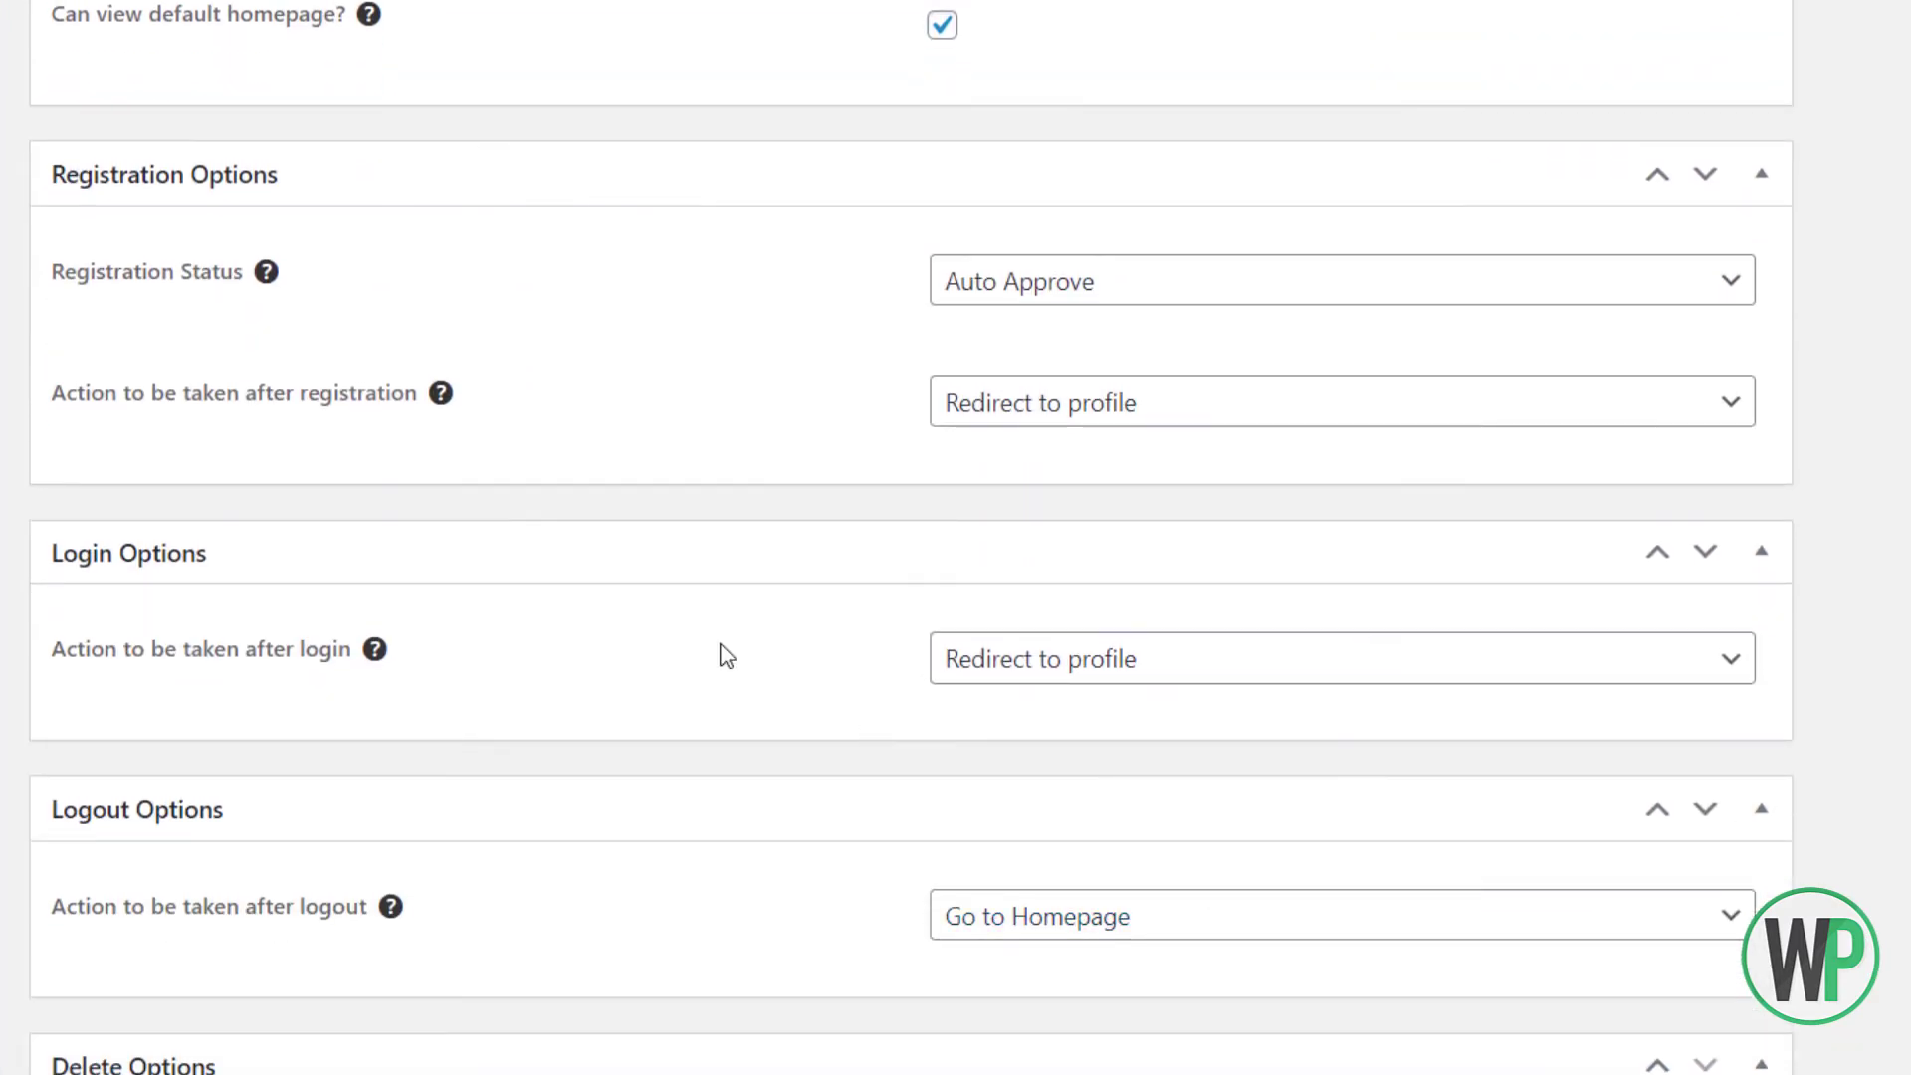
left_click_drag(243, 280, 53, 283)
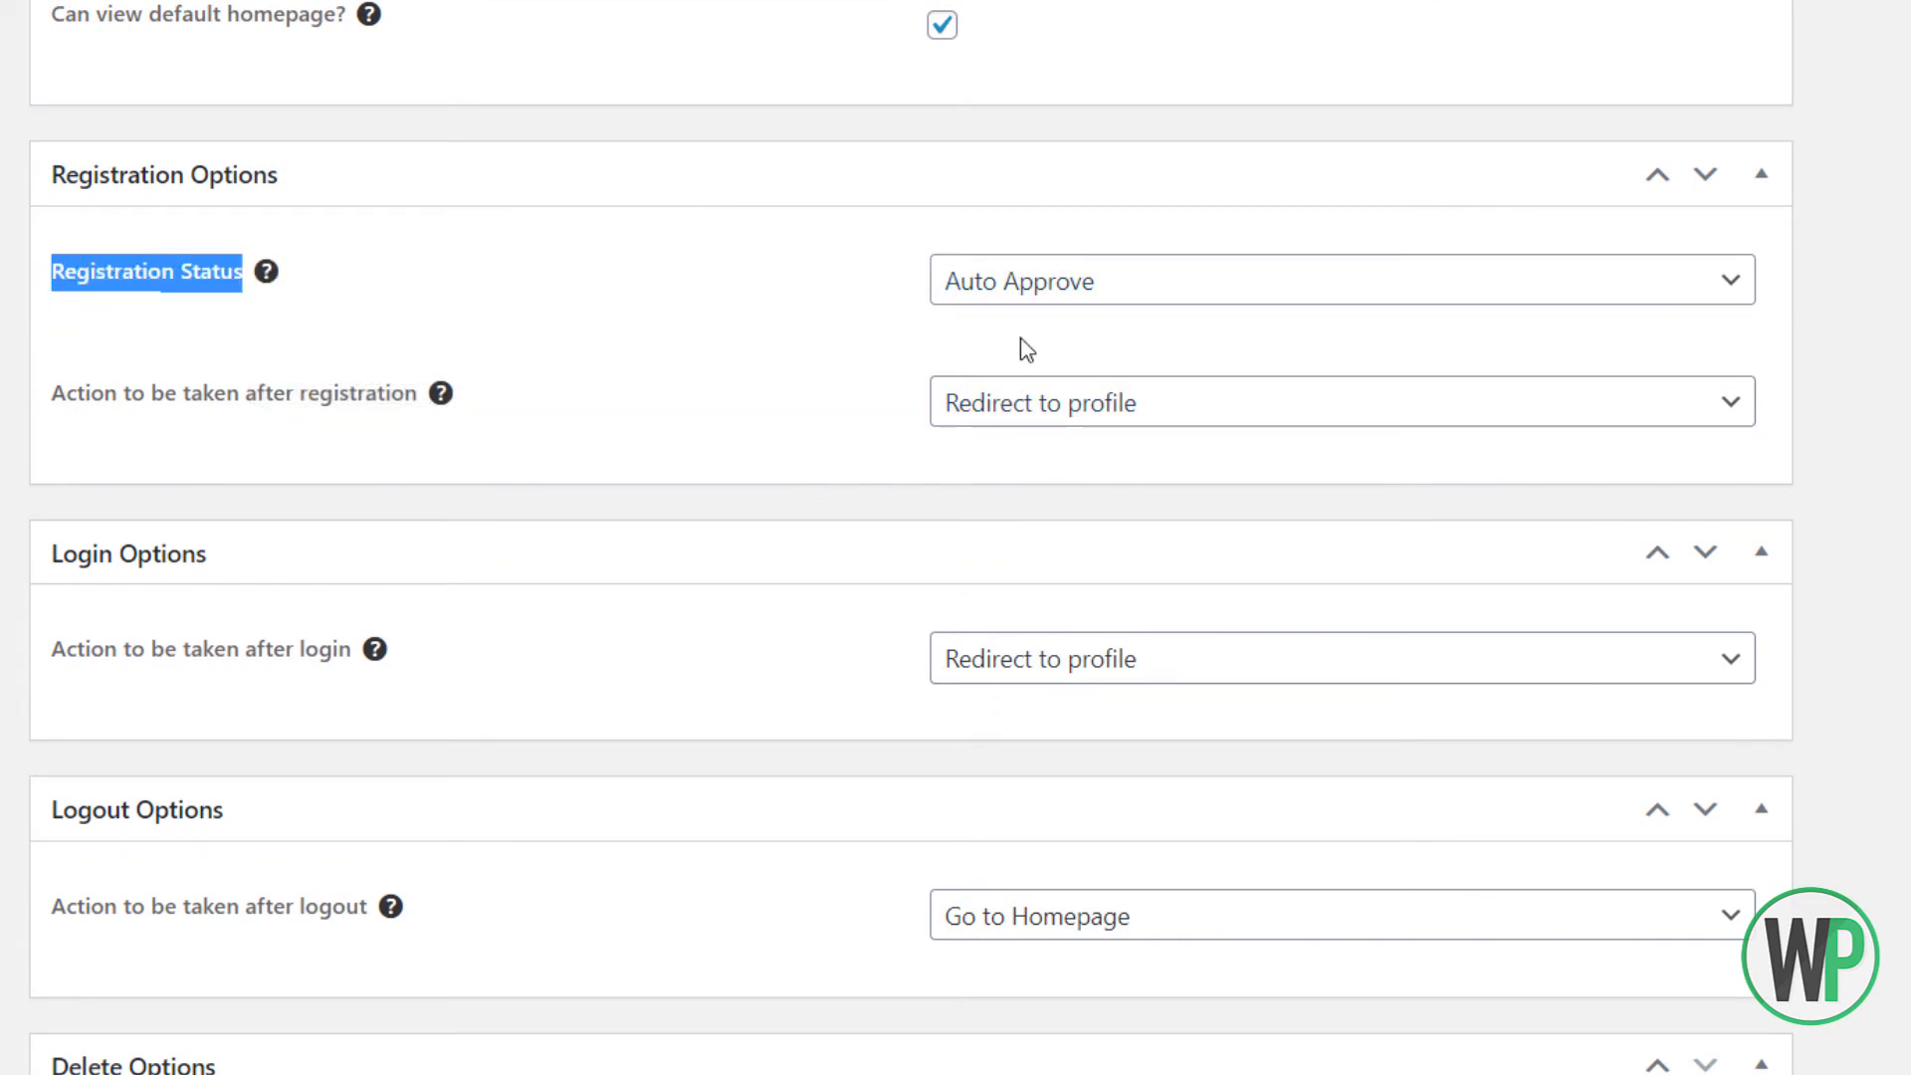
left_click(1122, 295)
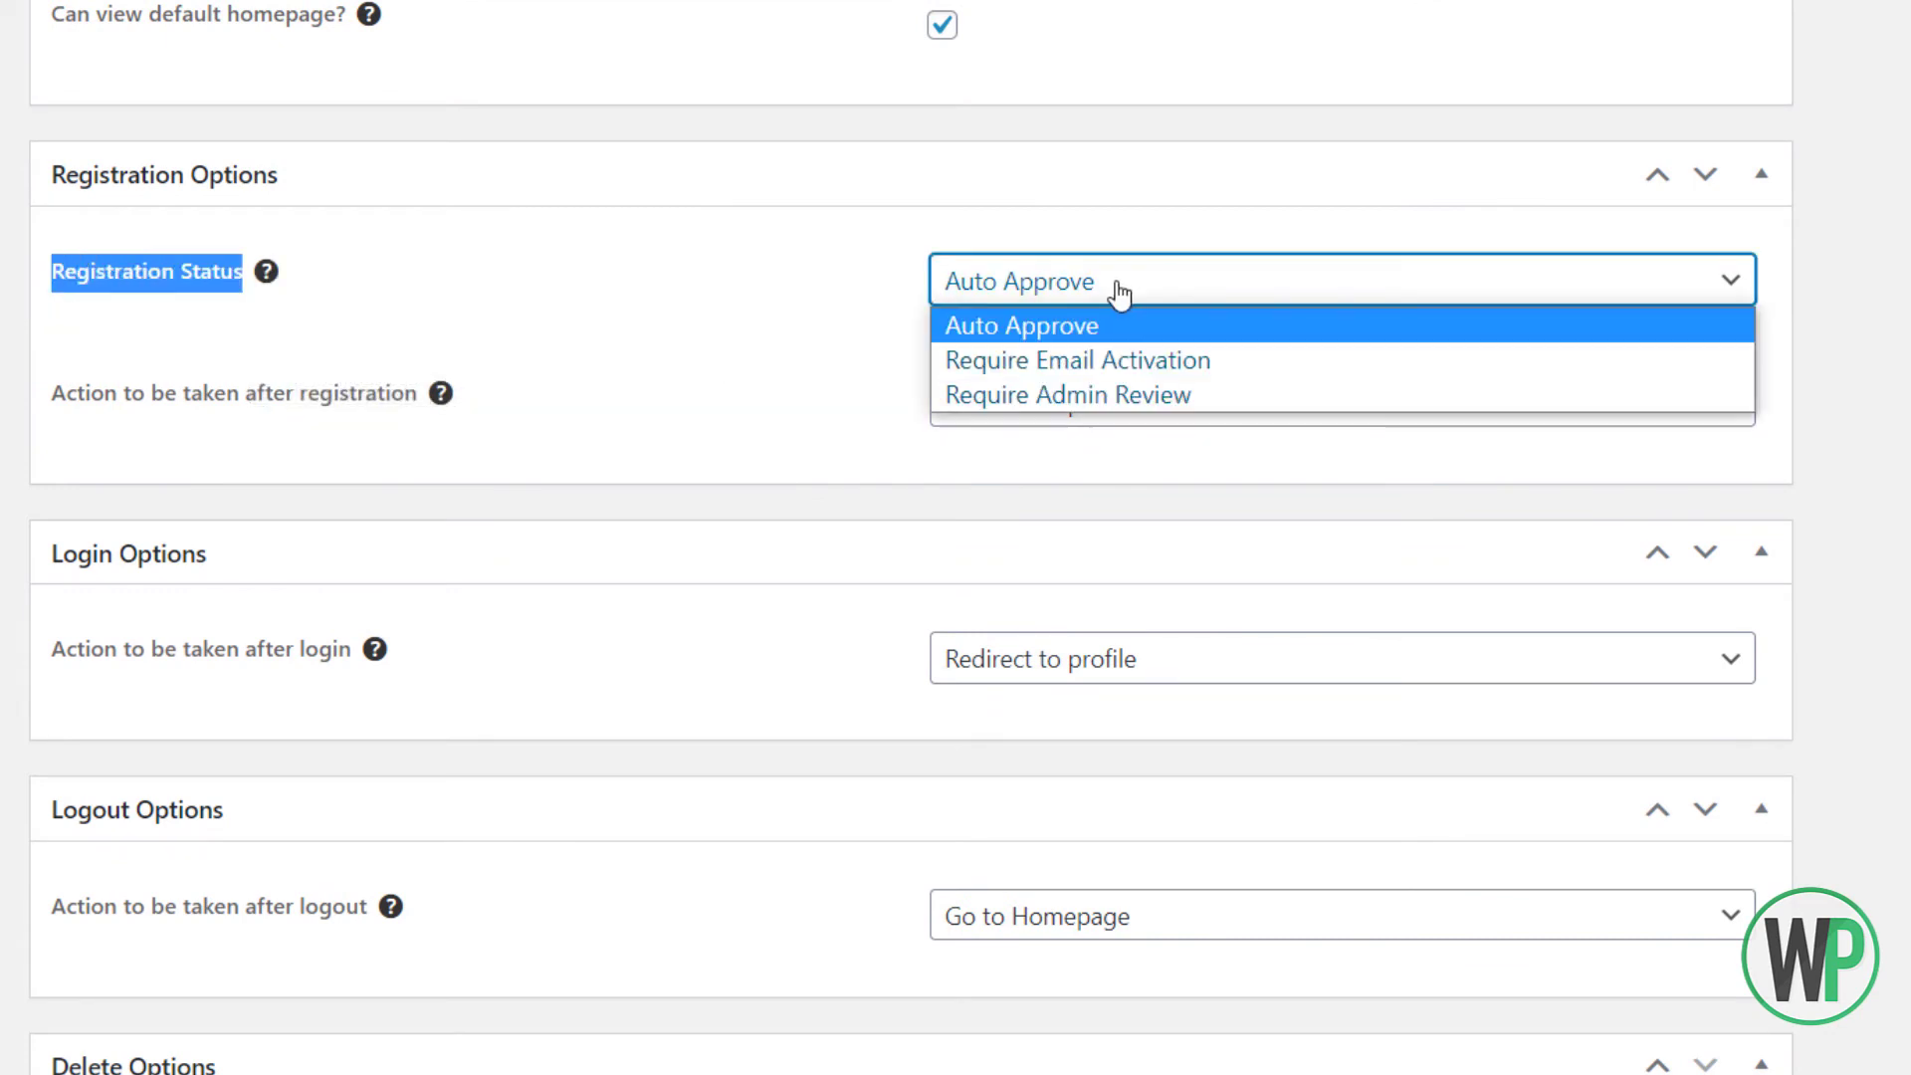
left_click(1138, 357)
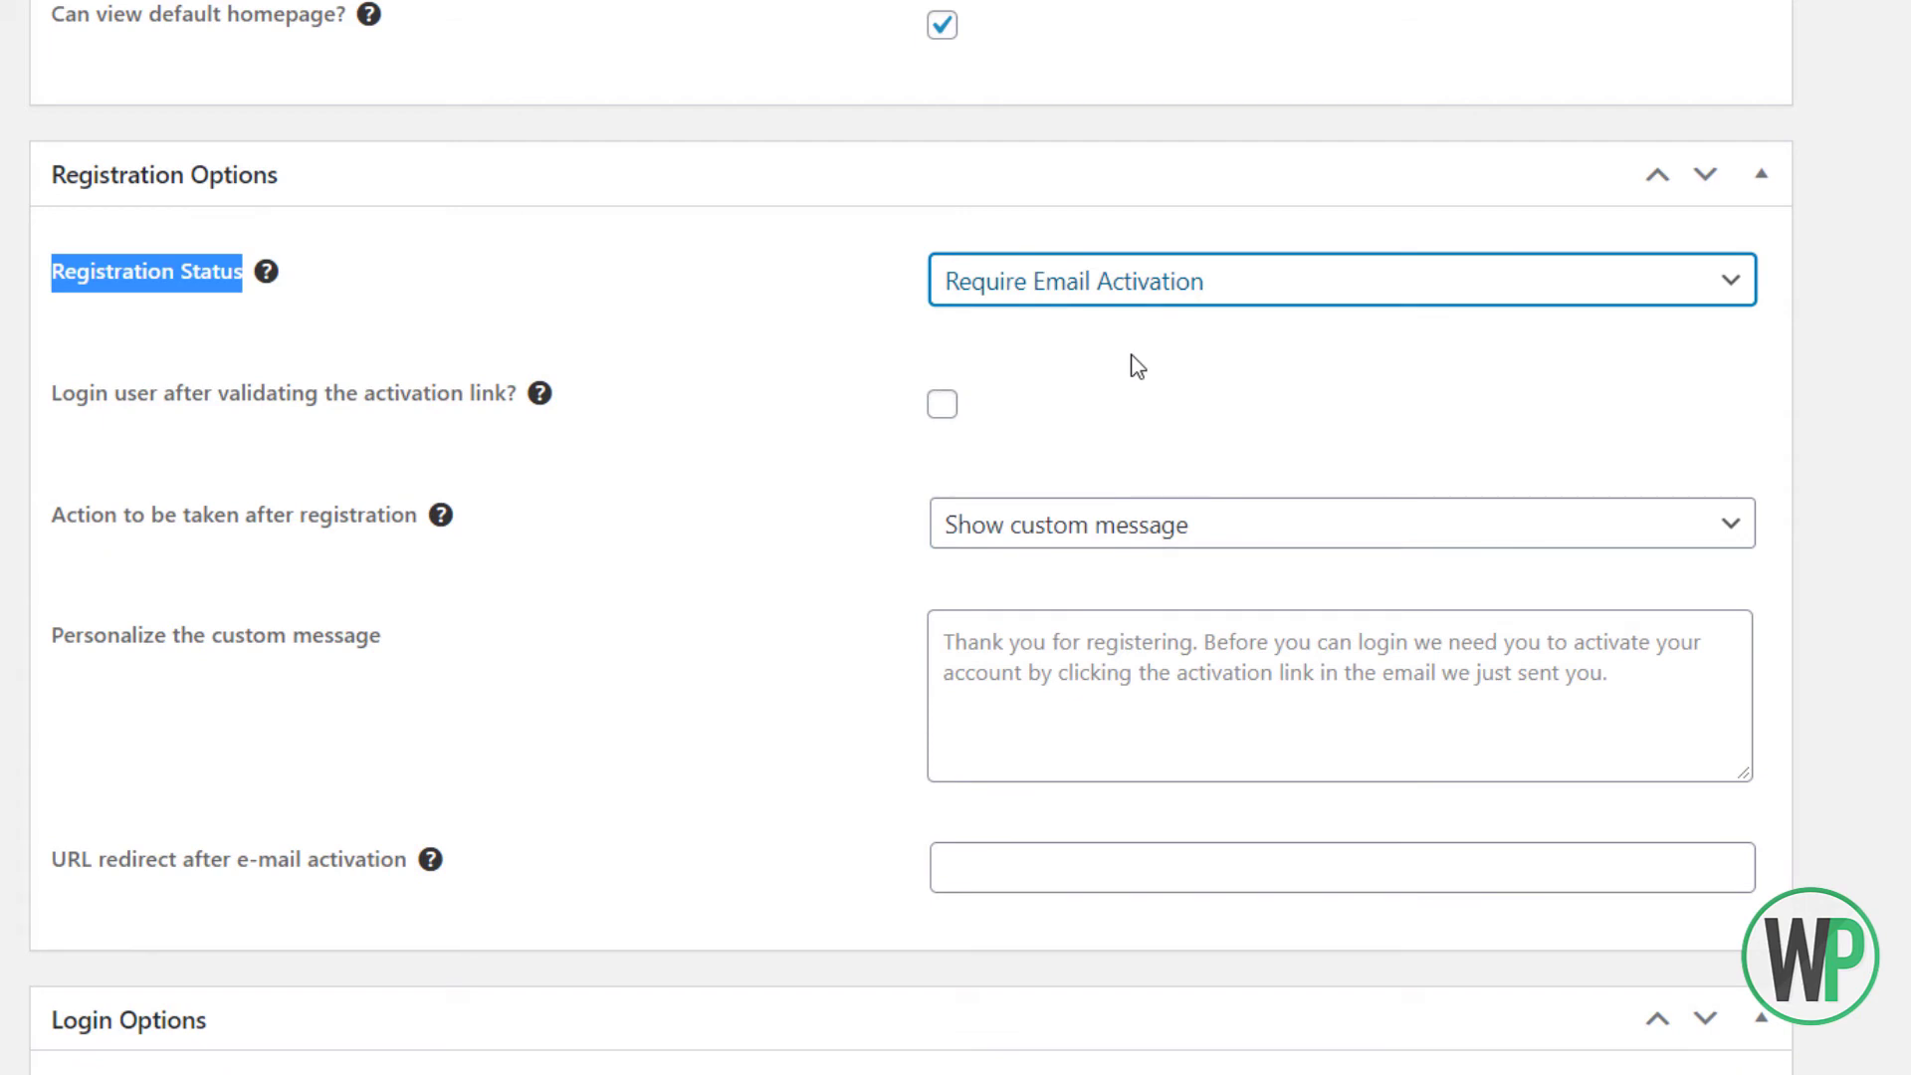
left_click(456, 413)
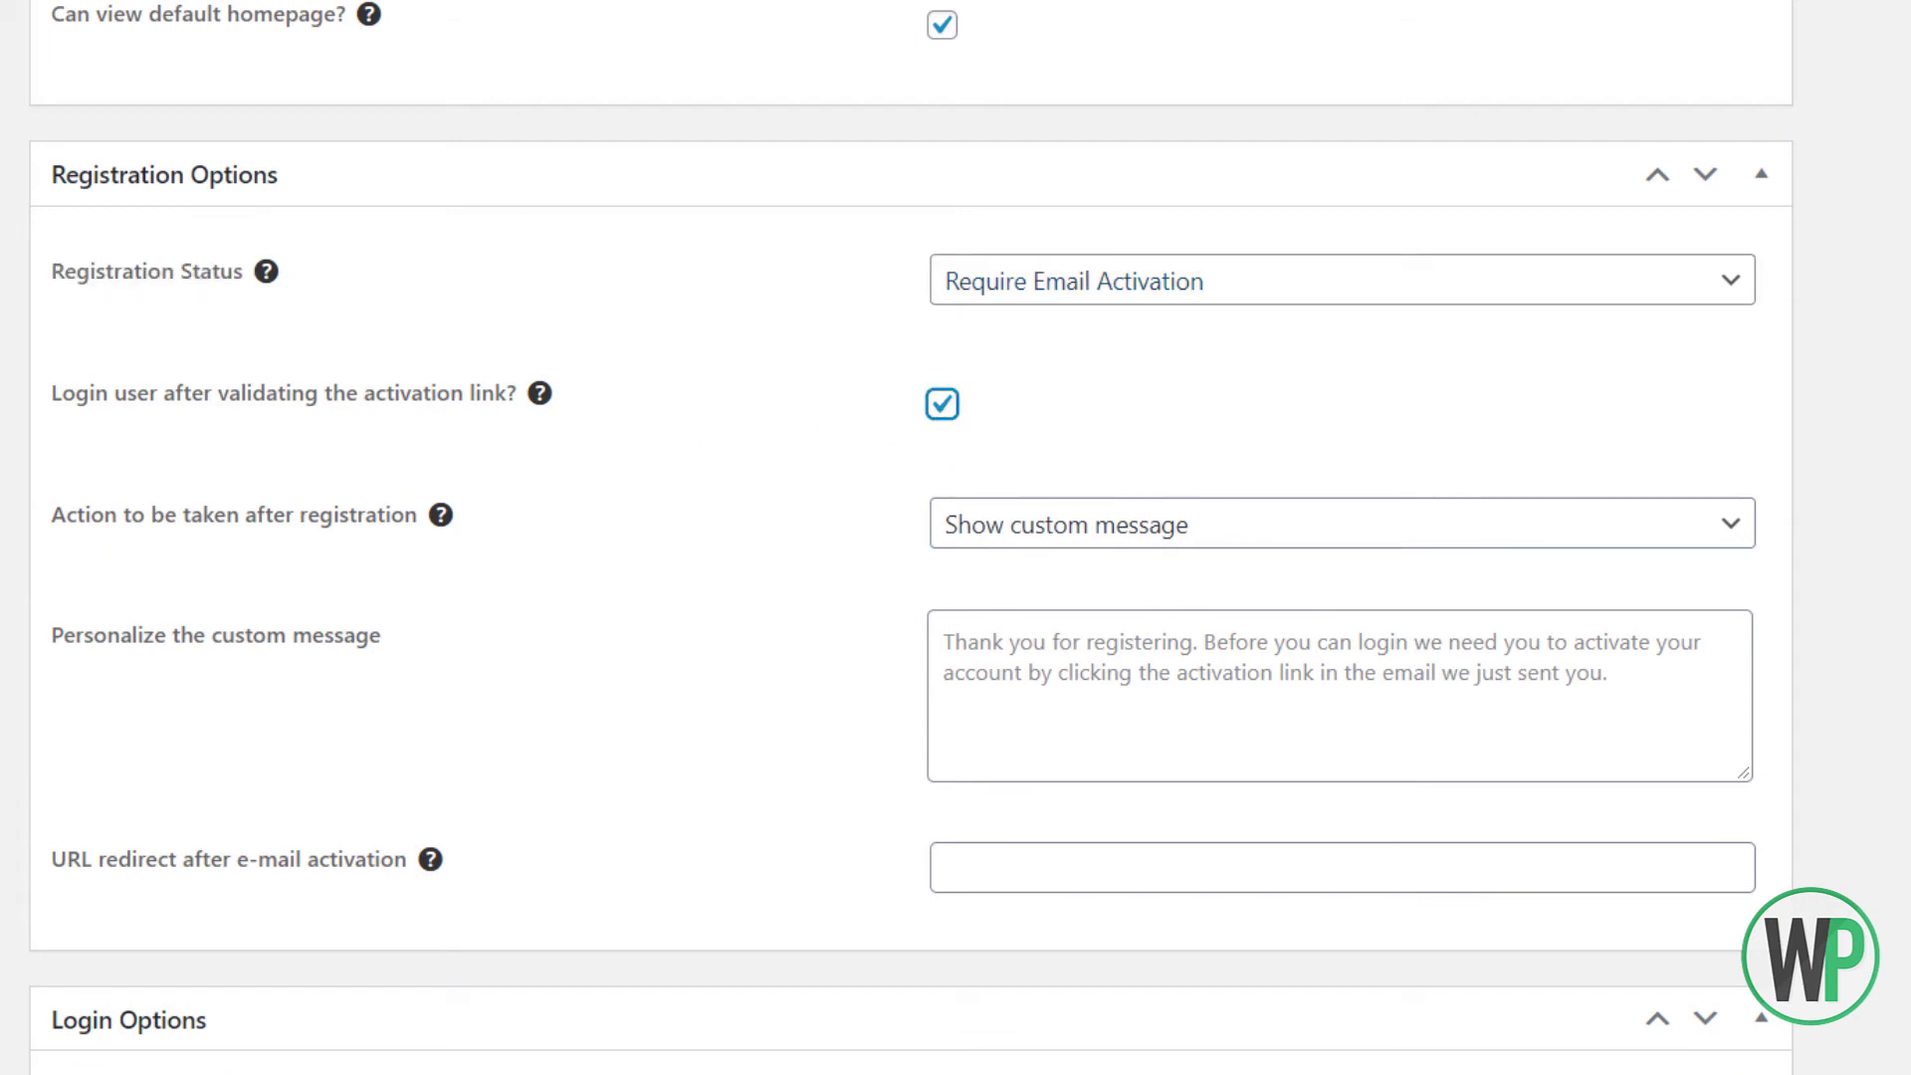
scroll(912, 537, "down", 1)
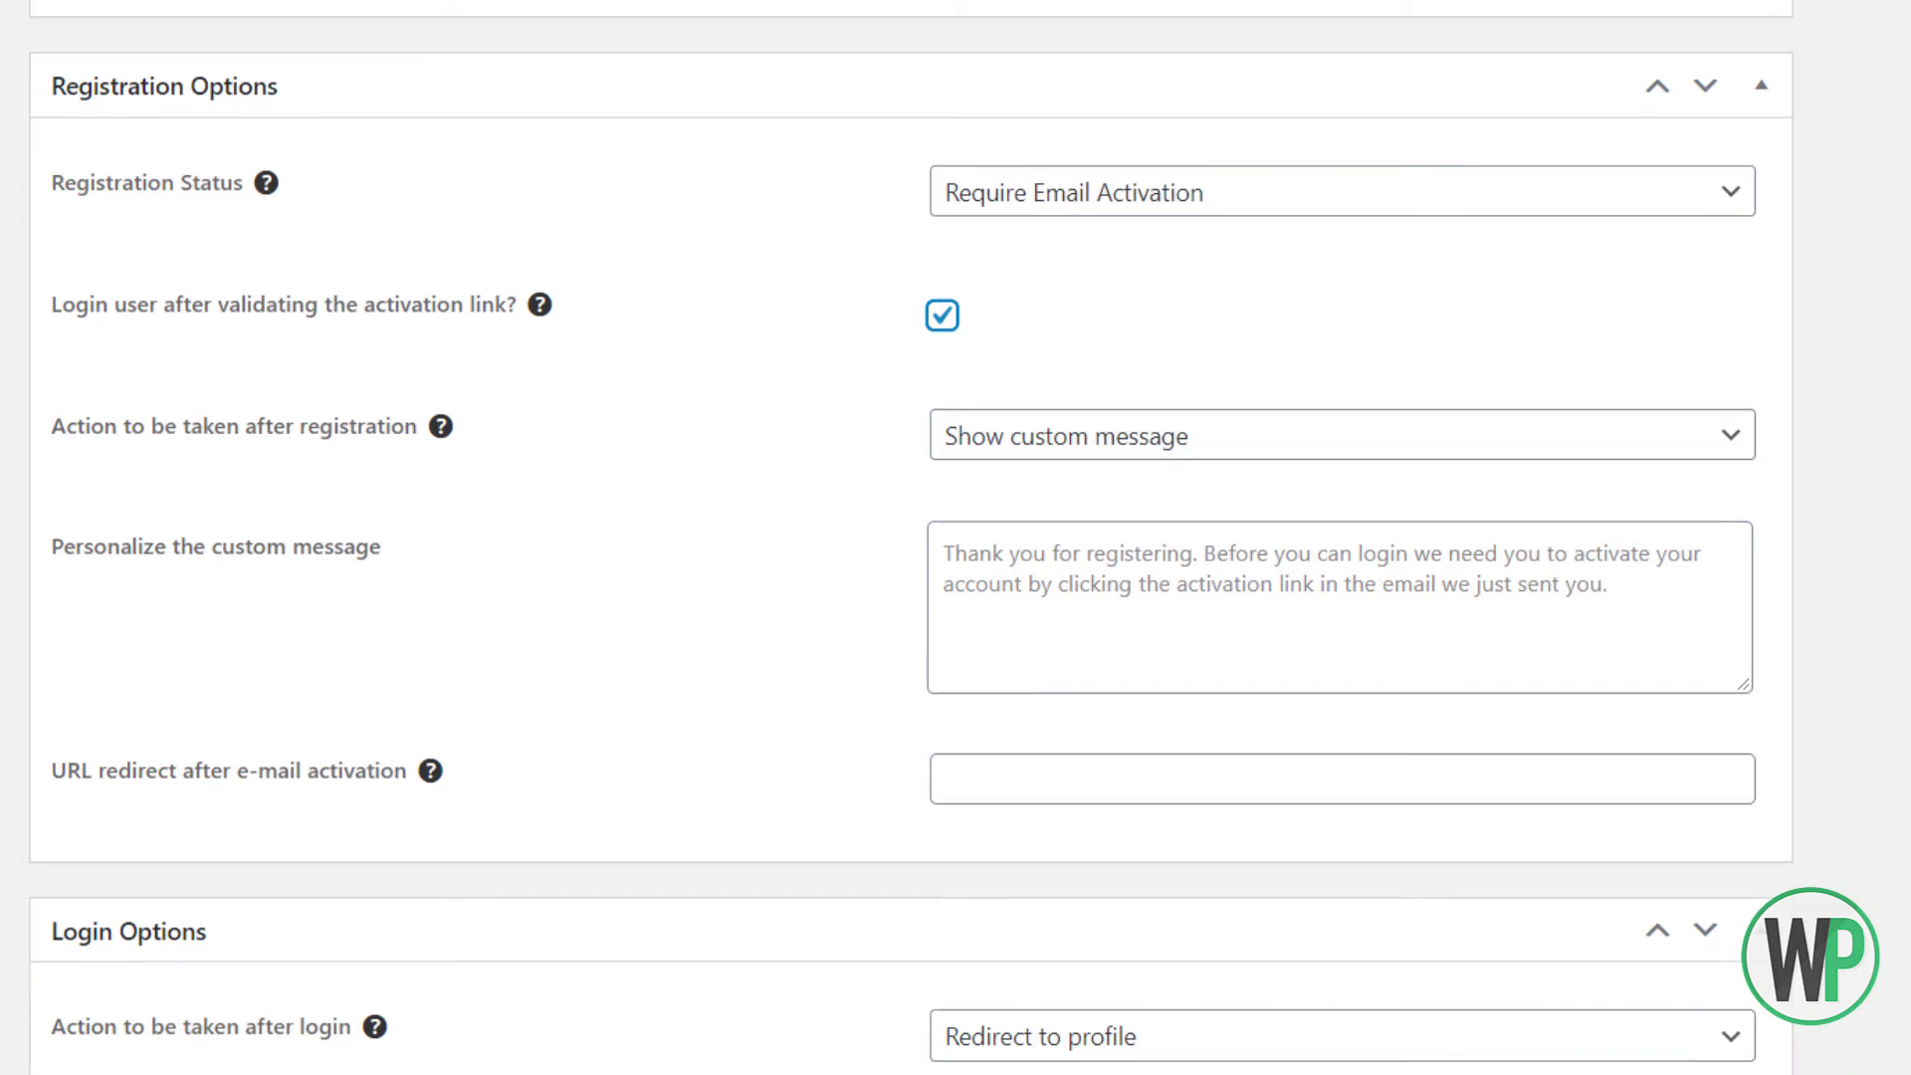
scroll(912, 538, "up", 1)
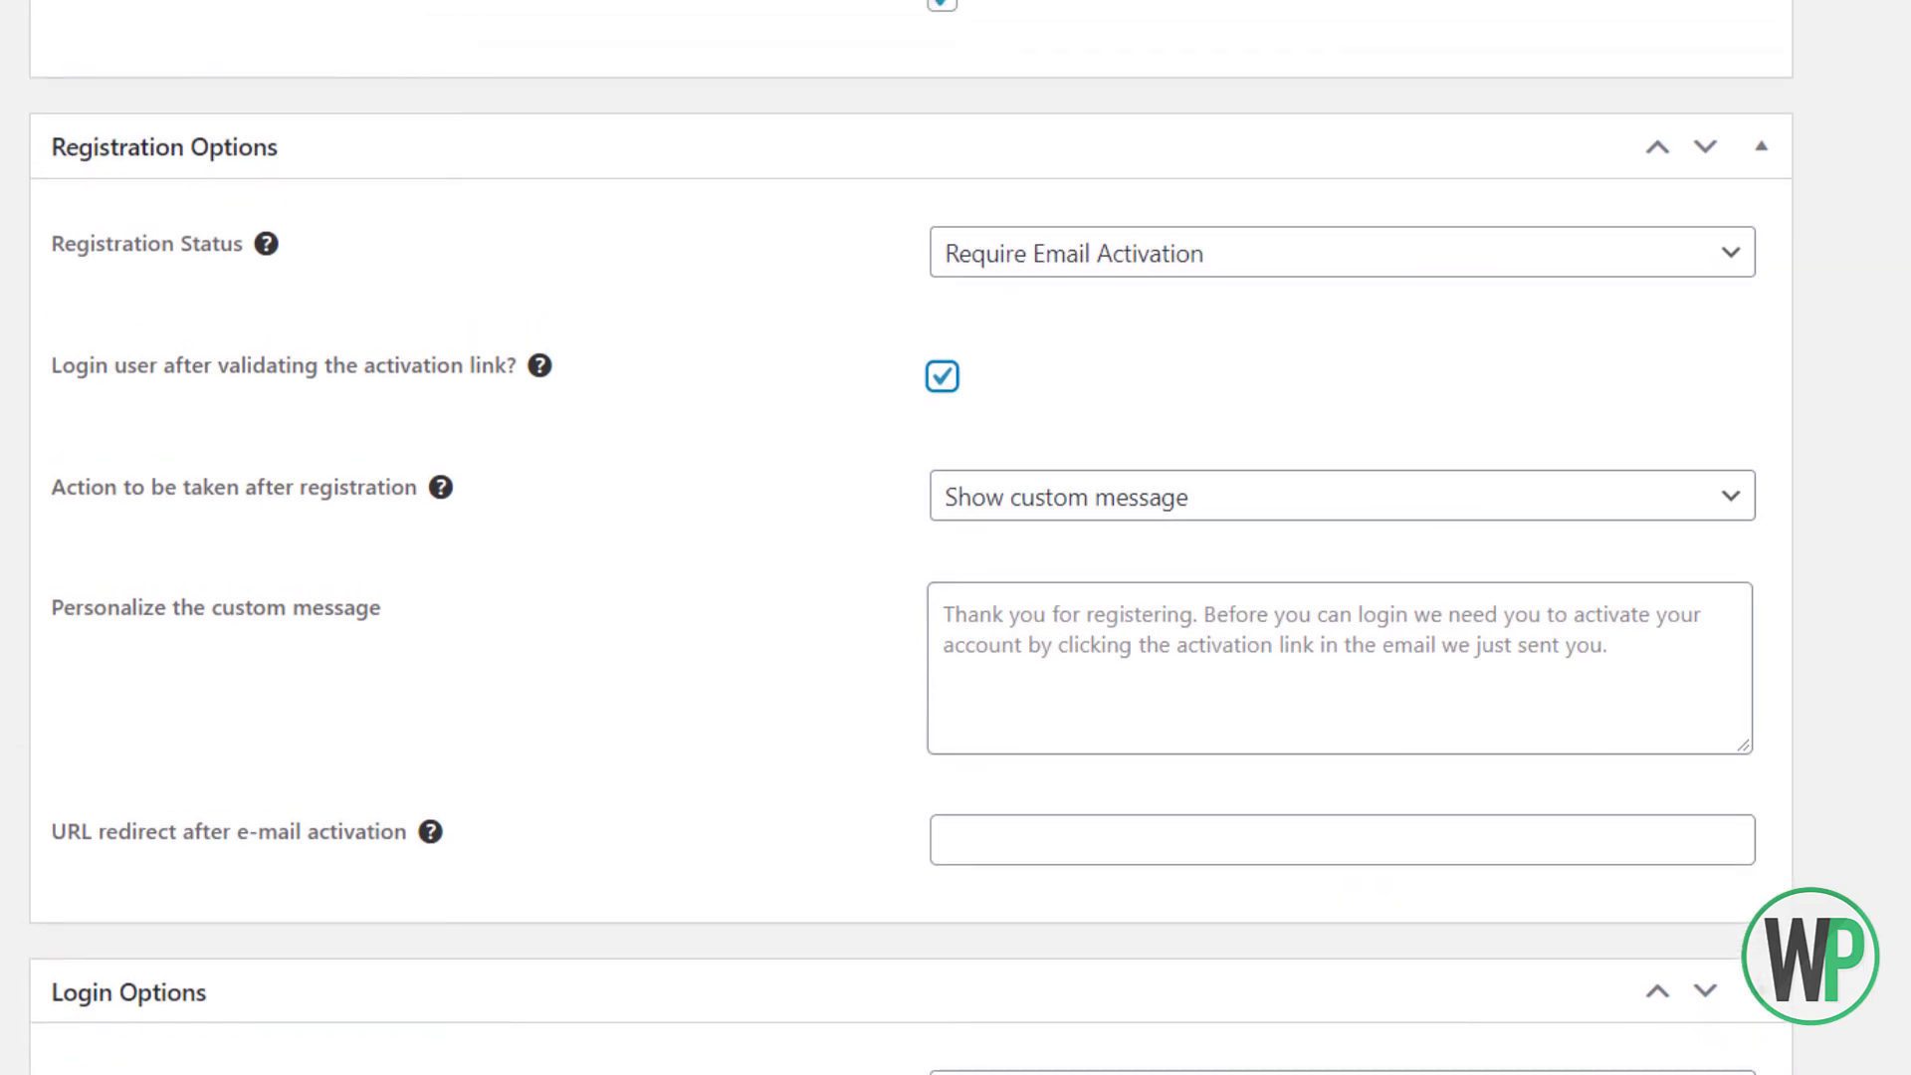
scroll(912, 537, "down", 2)
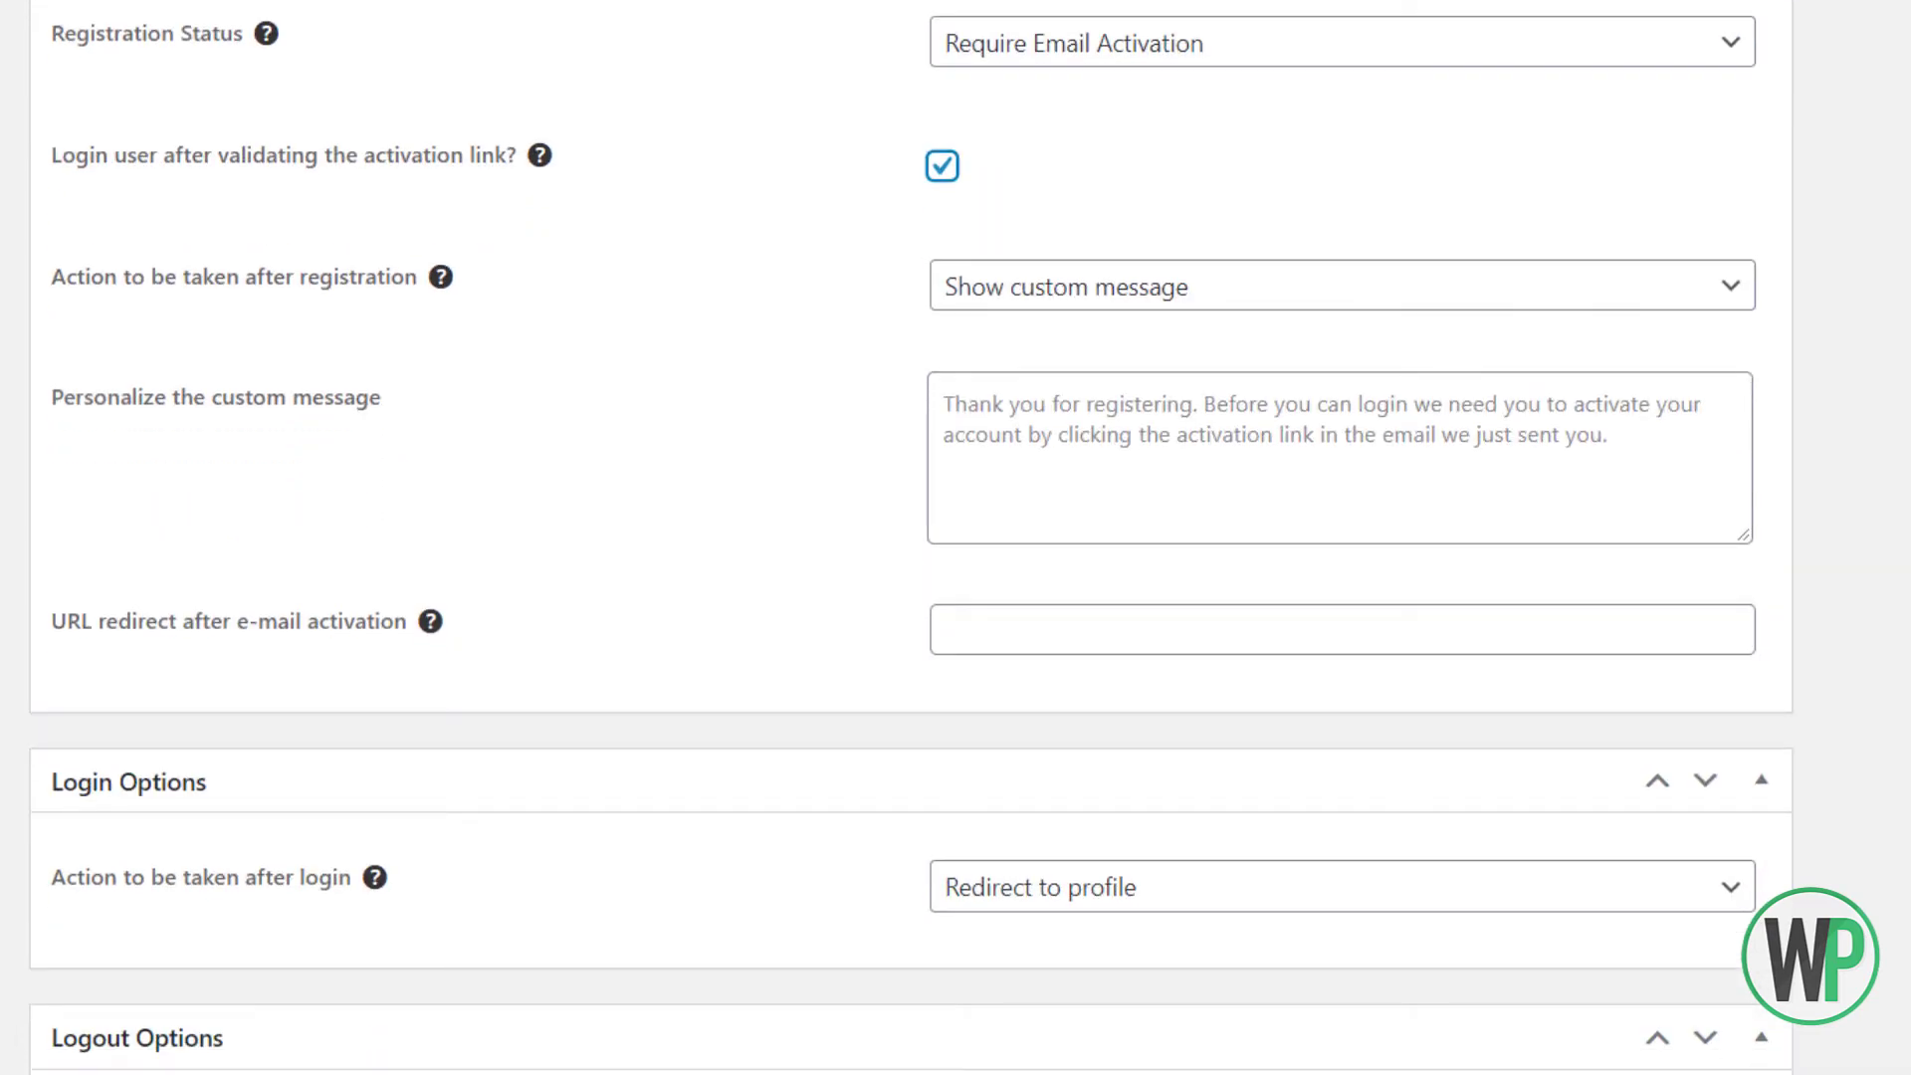
scroll(912, 538, "up", 2)
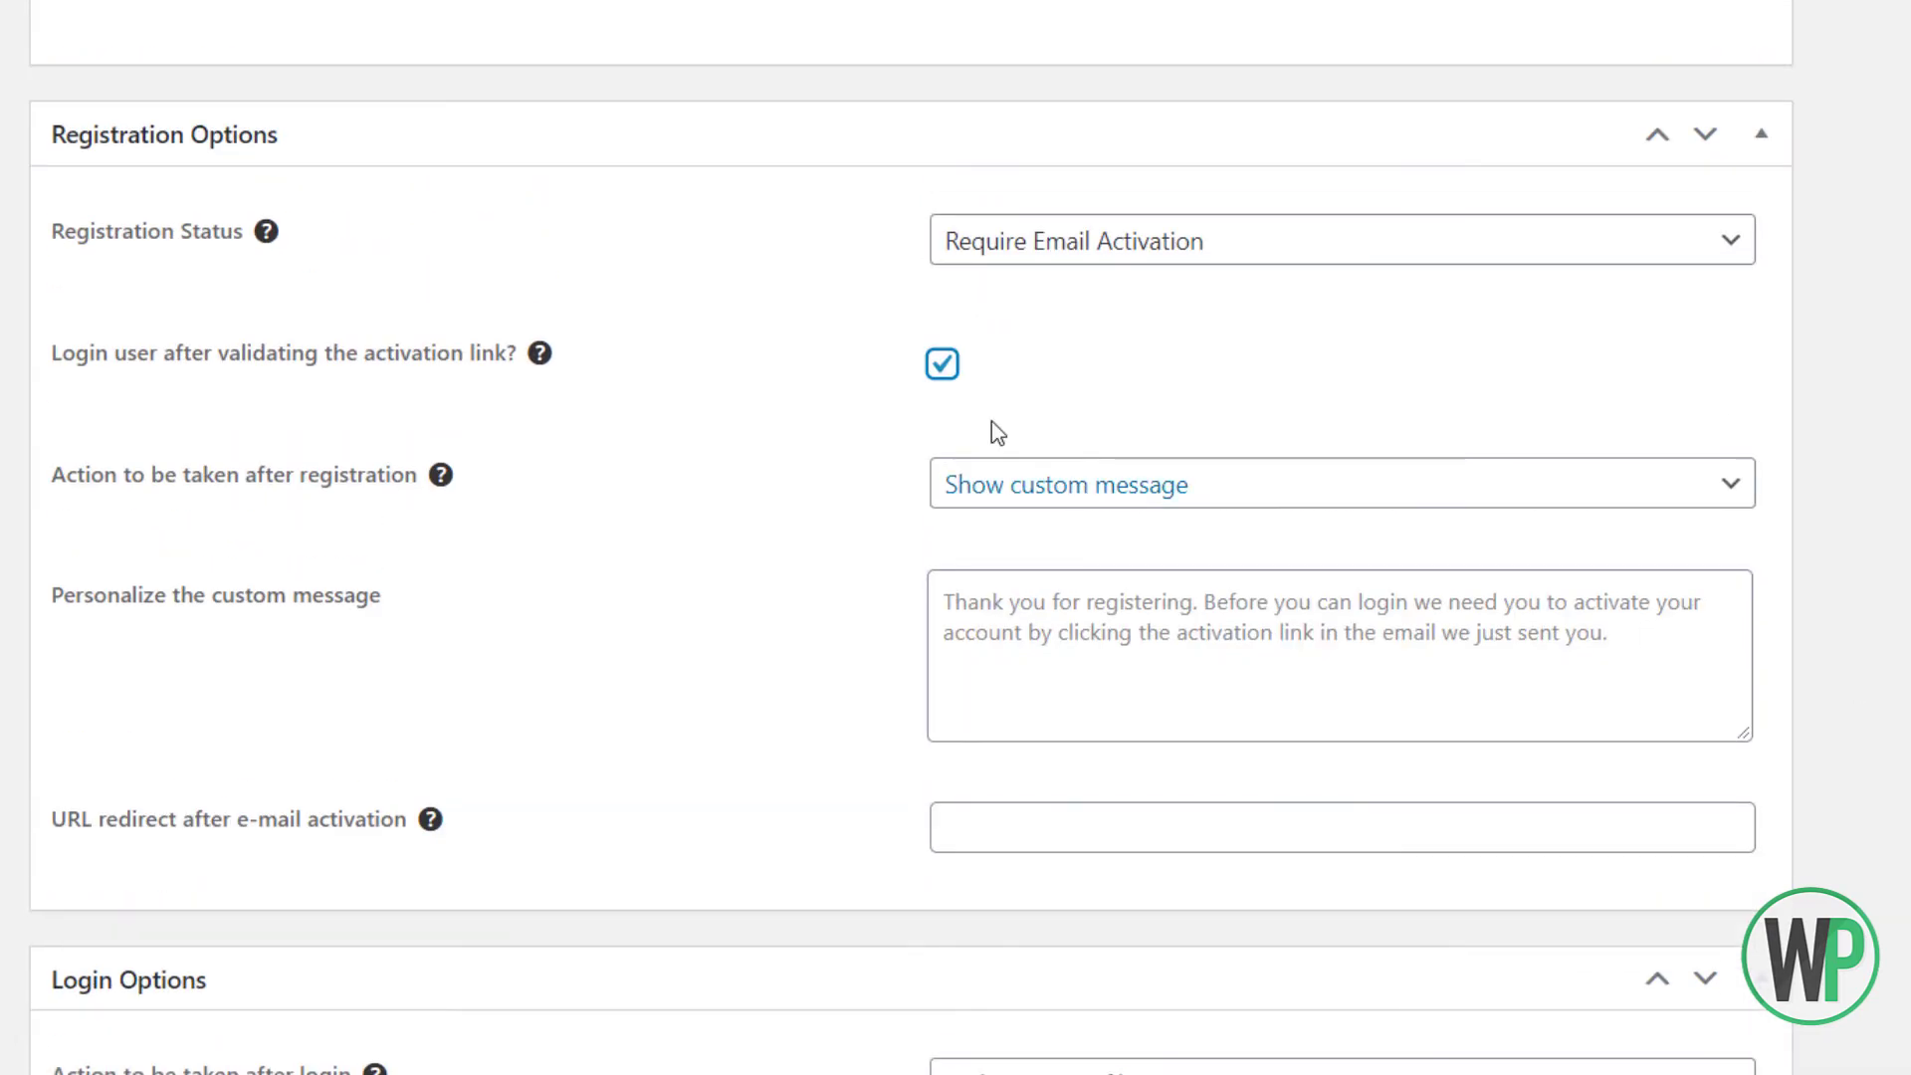
left_click(1021, 252)
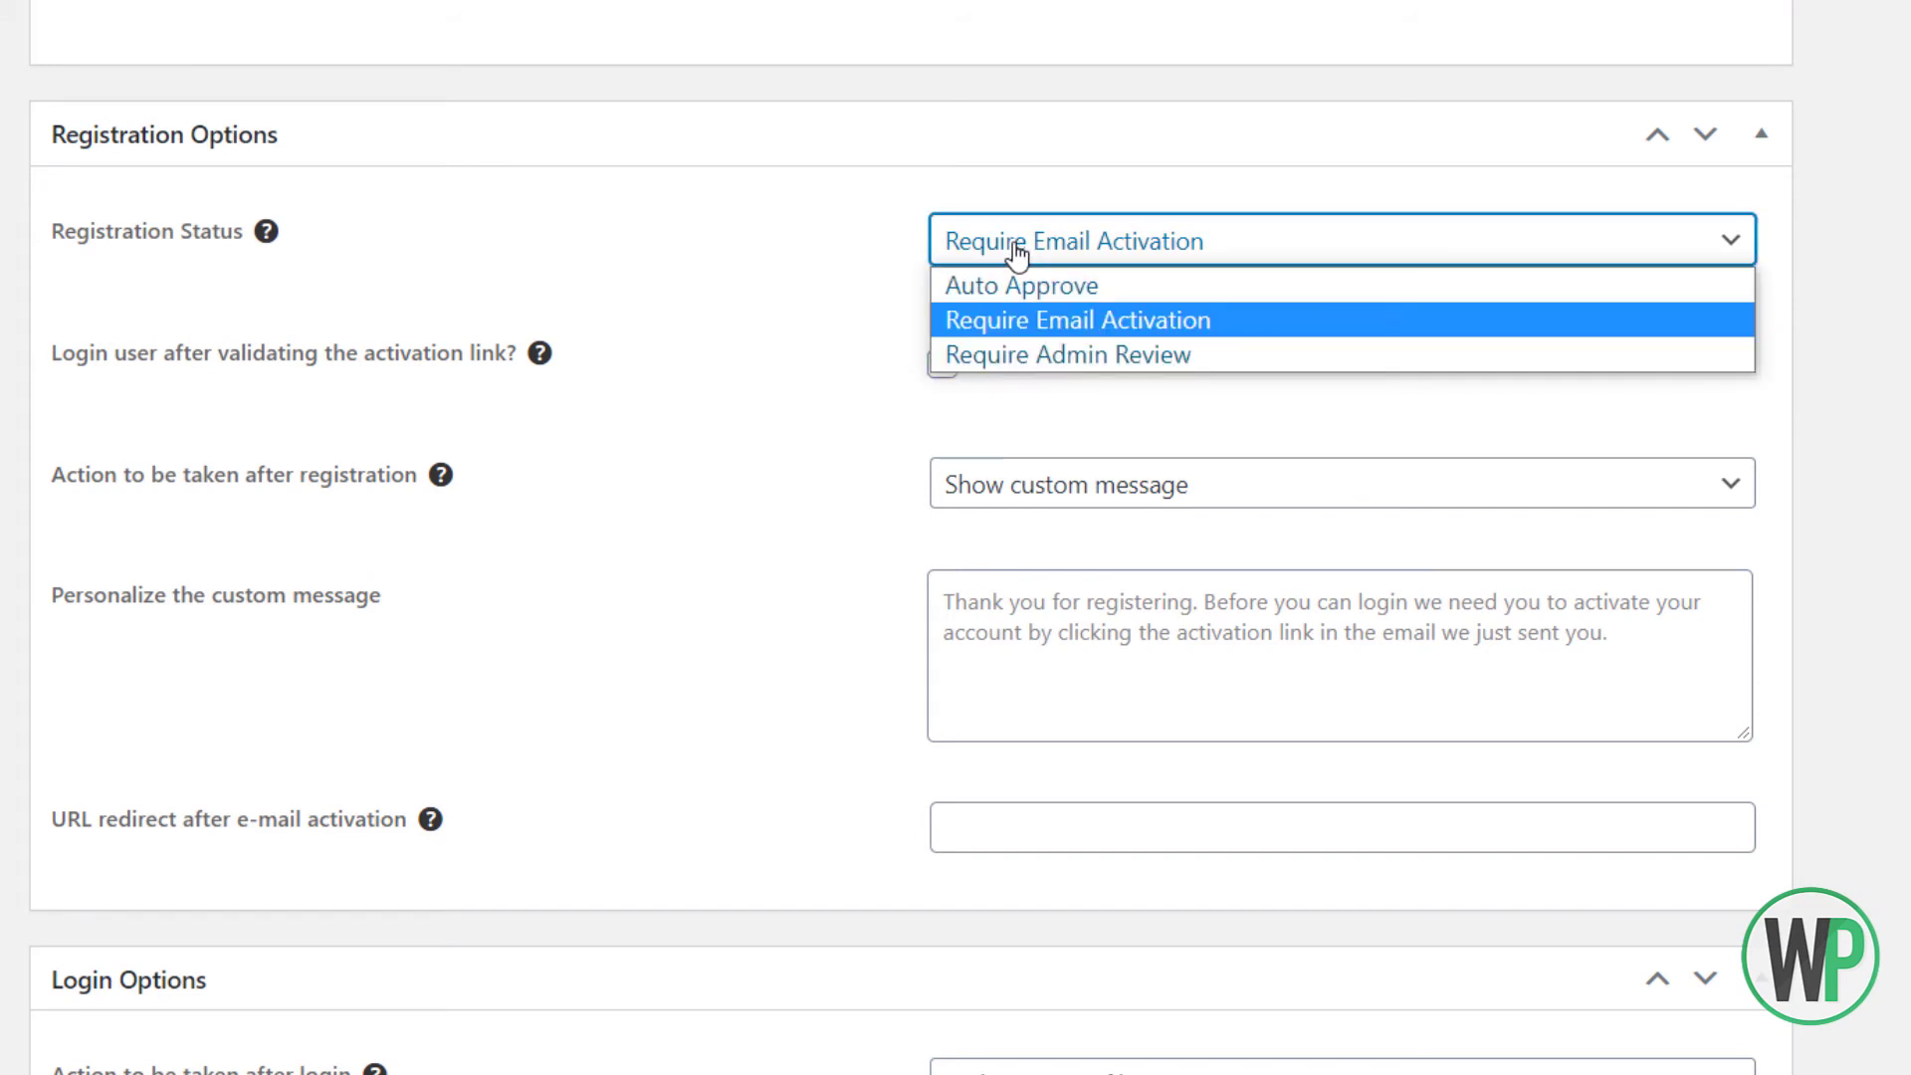
left_click(1016, 252)
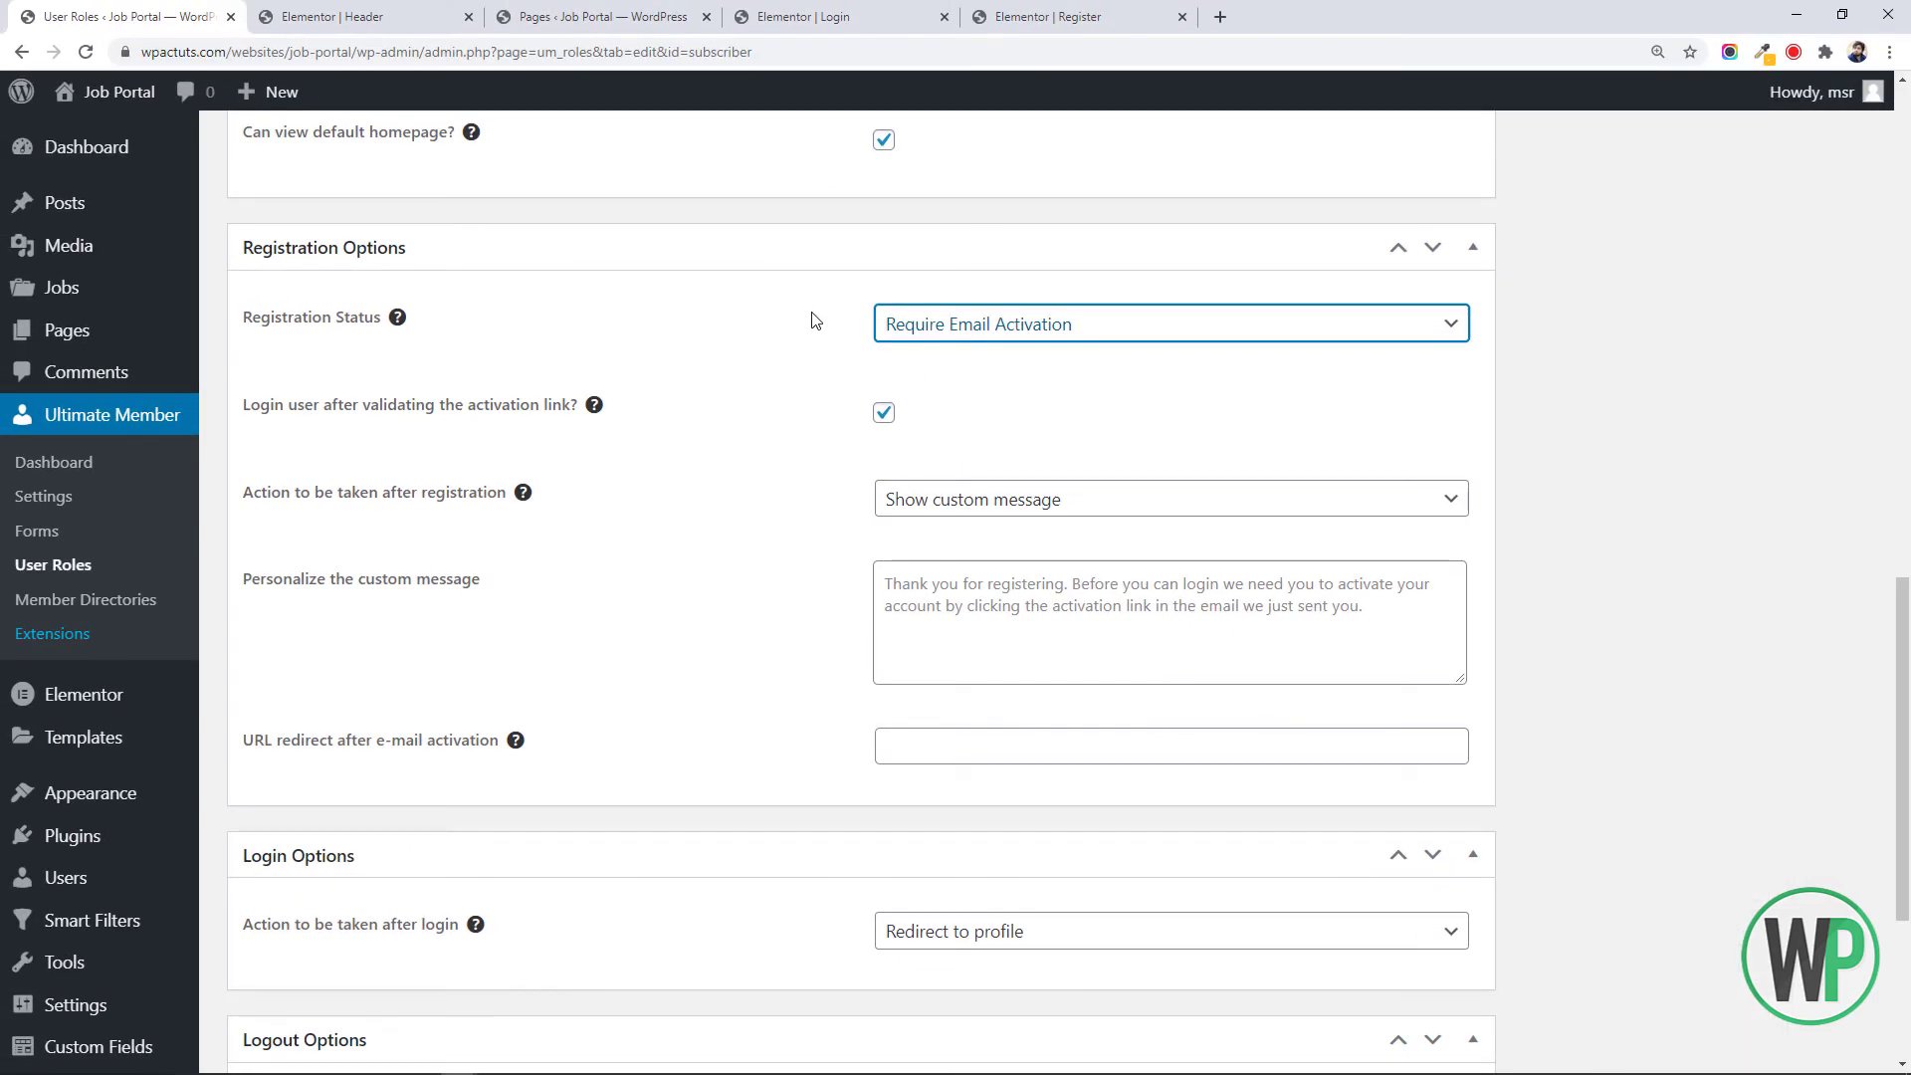
Copy the Login page's link from the pages list and enter it as the Subscriber role's URL redirect after e-mail activation
scroll(1891, 638, "down", 2)
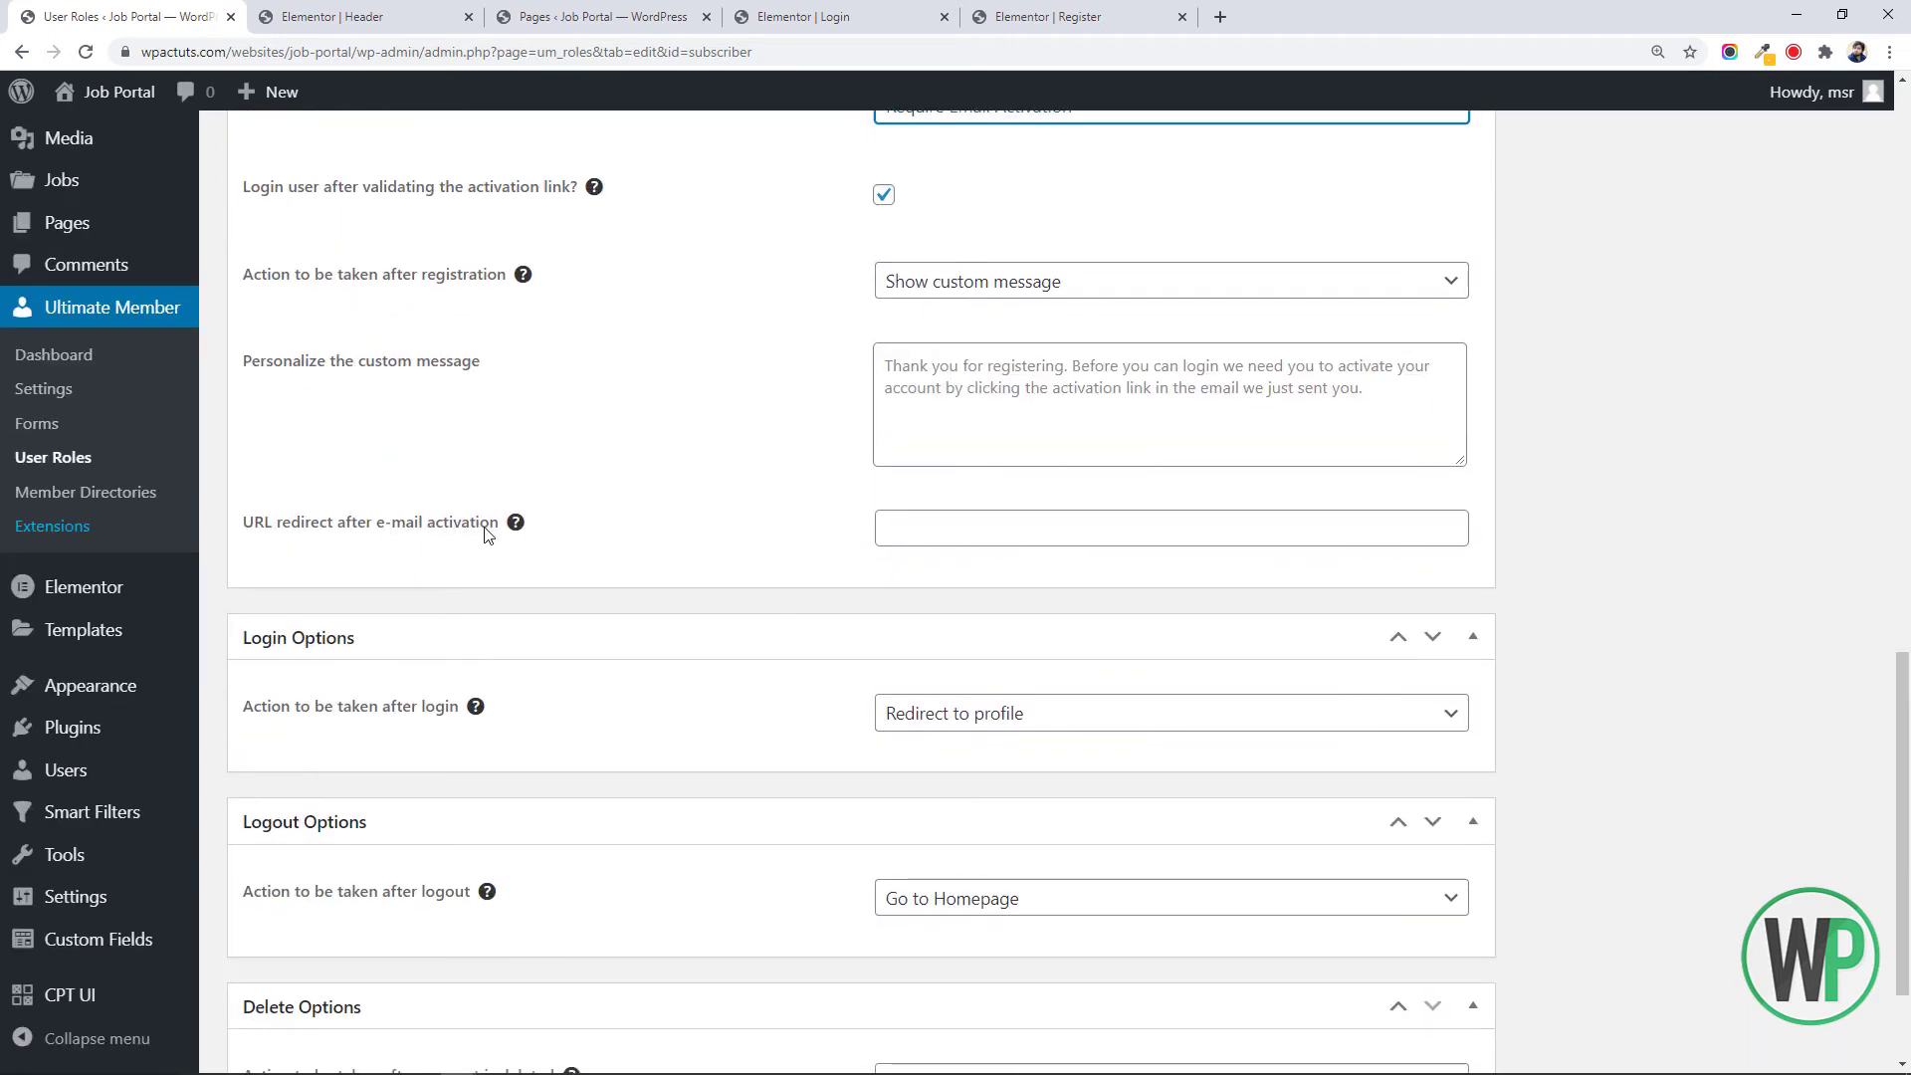
left_click(1029, 535)
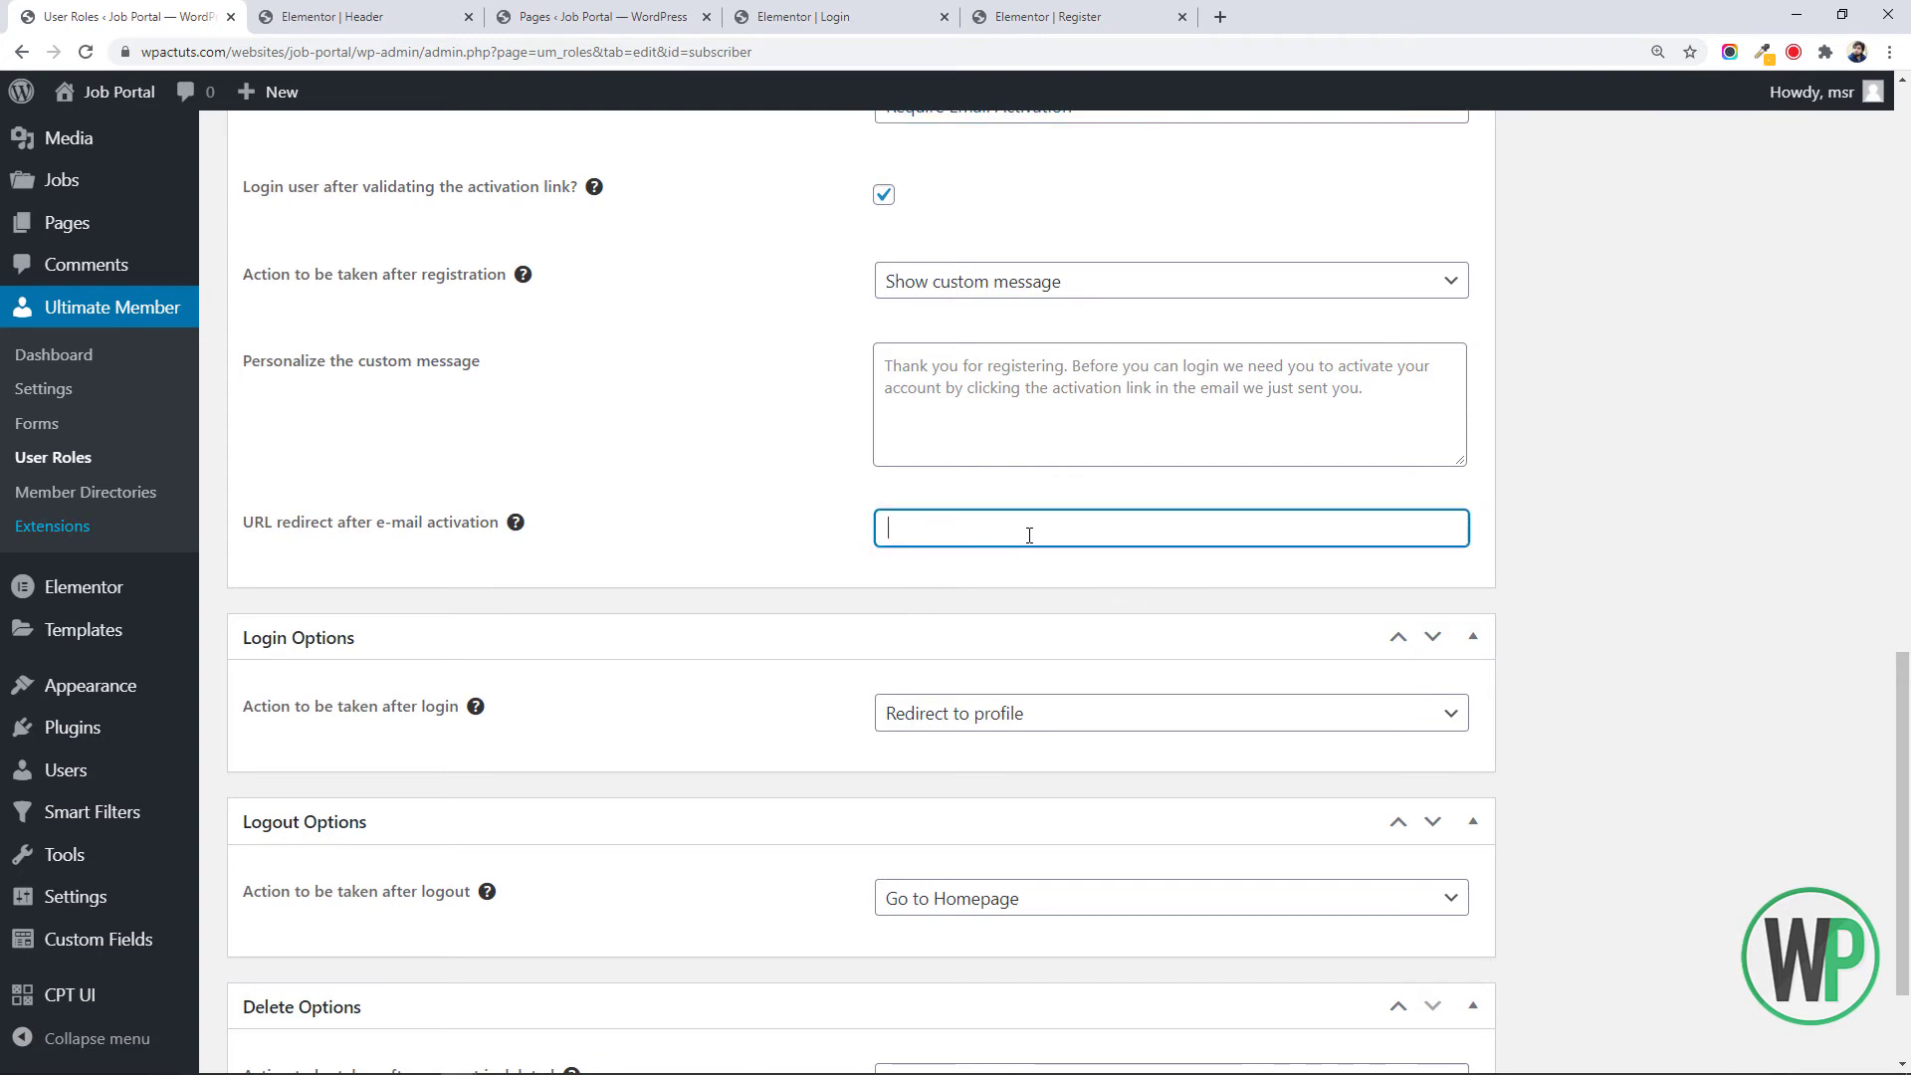
left_click(602, 17)
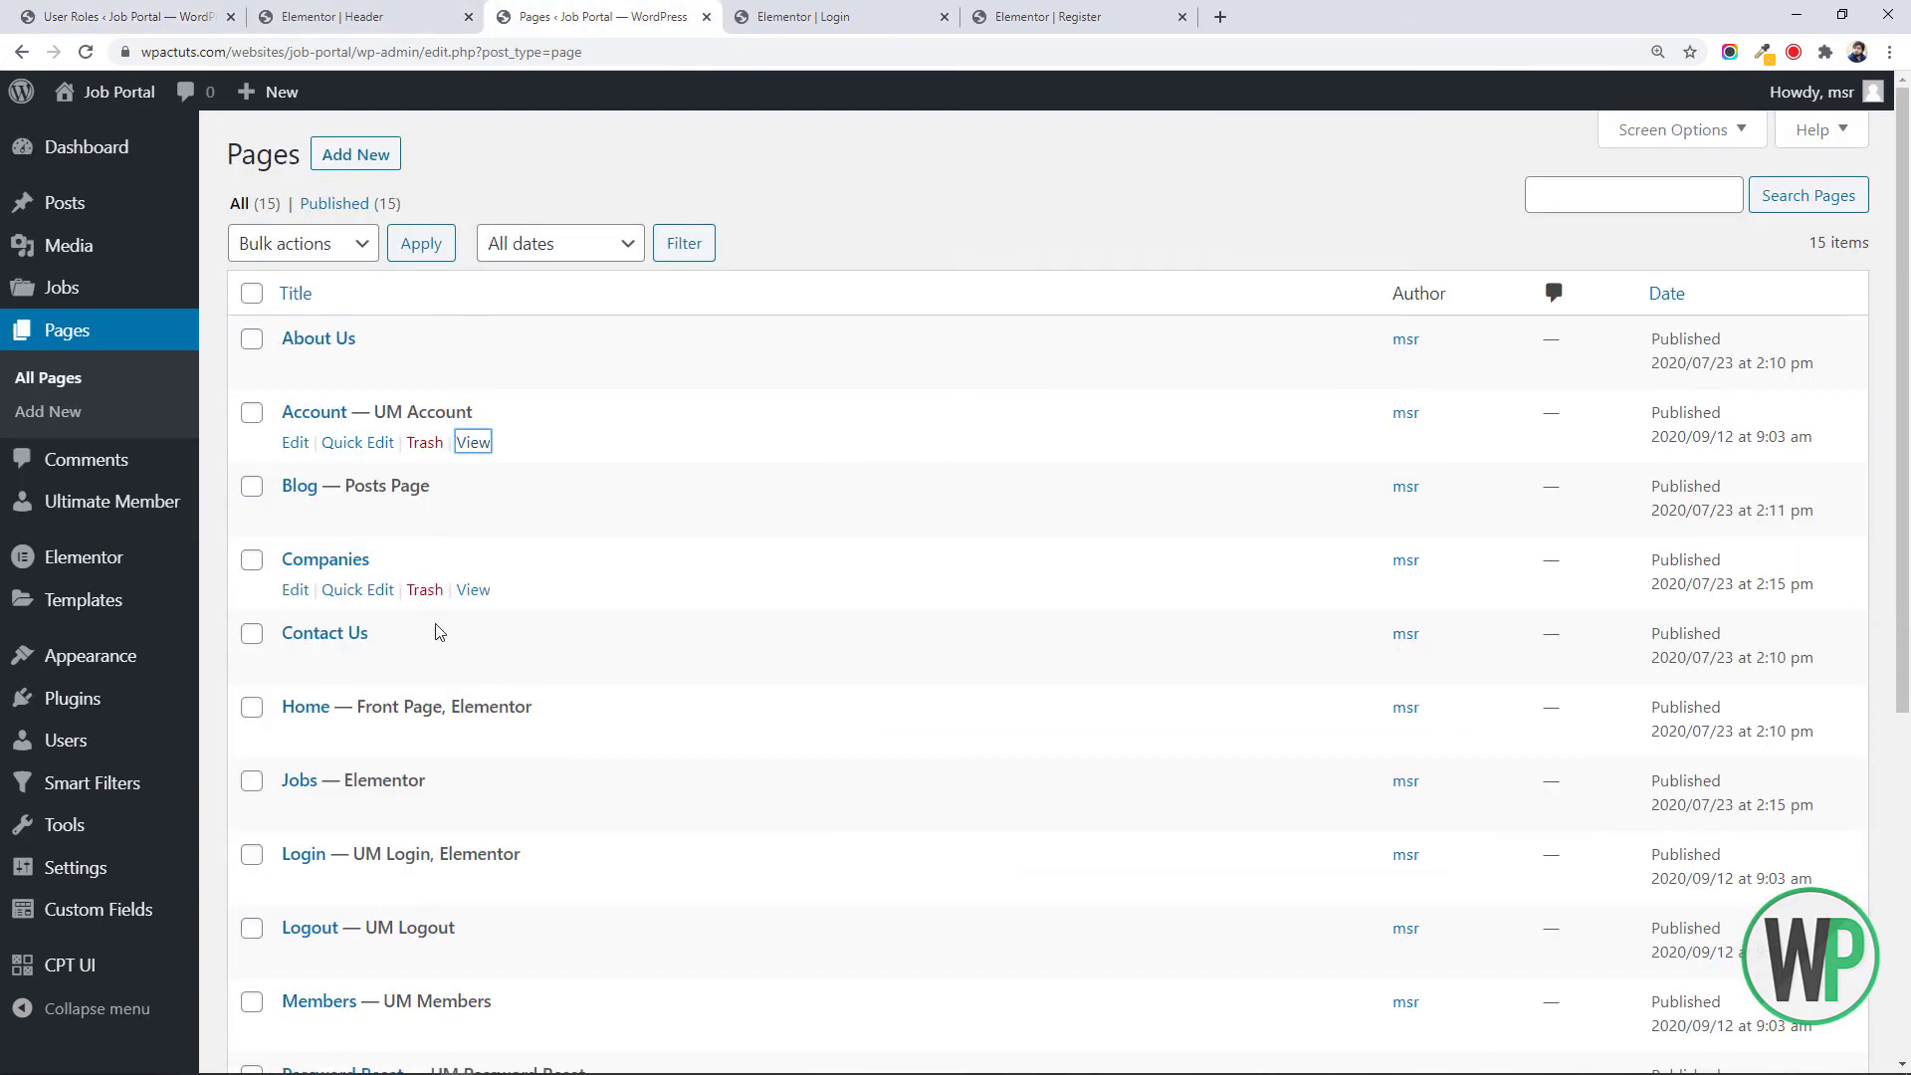
scroll(1040, 605, "down", 1)
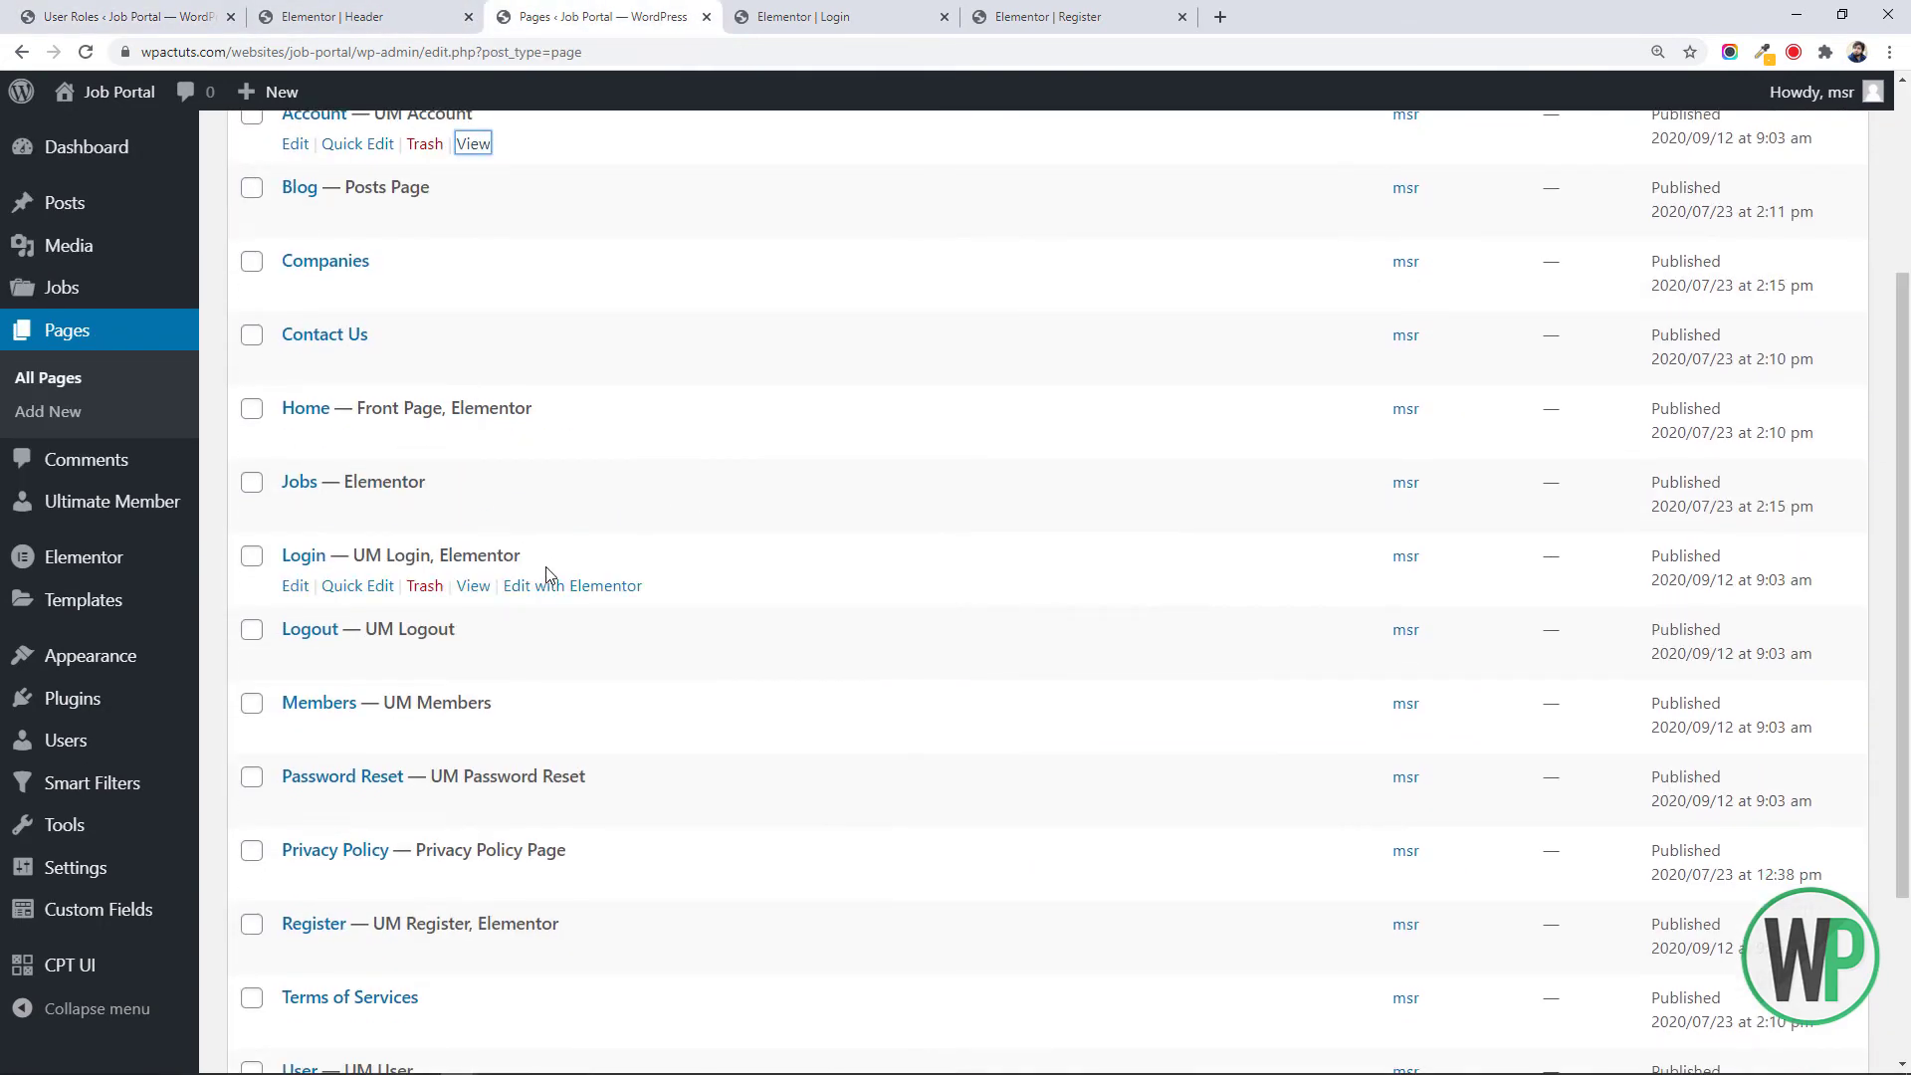
left_click(473, 586)
left_click(179, 10)
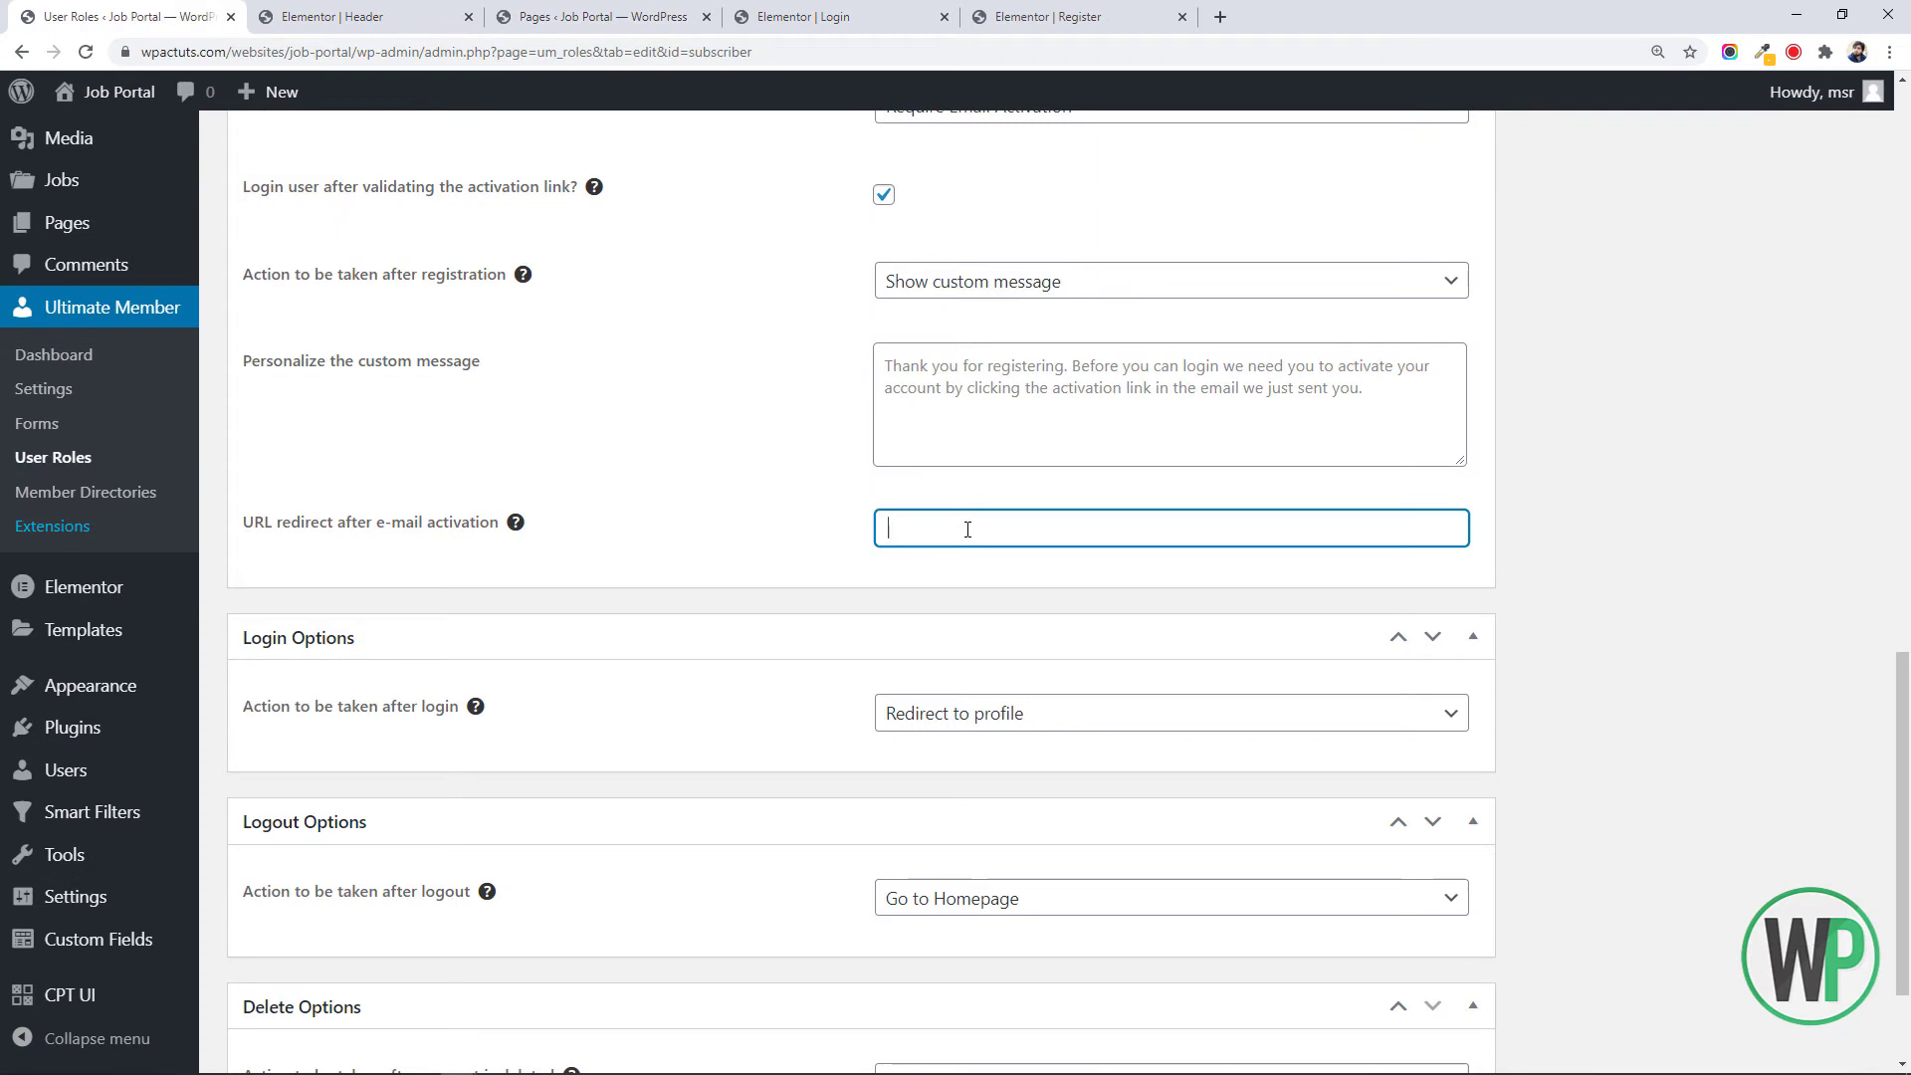
type("http://wpactuts.com/websites/job-portal/login/")
Set the Subscriber role's action after login to Redirect to URL, using the Account page's link copied from the pages list
scroll(976, 532, "down", 2)
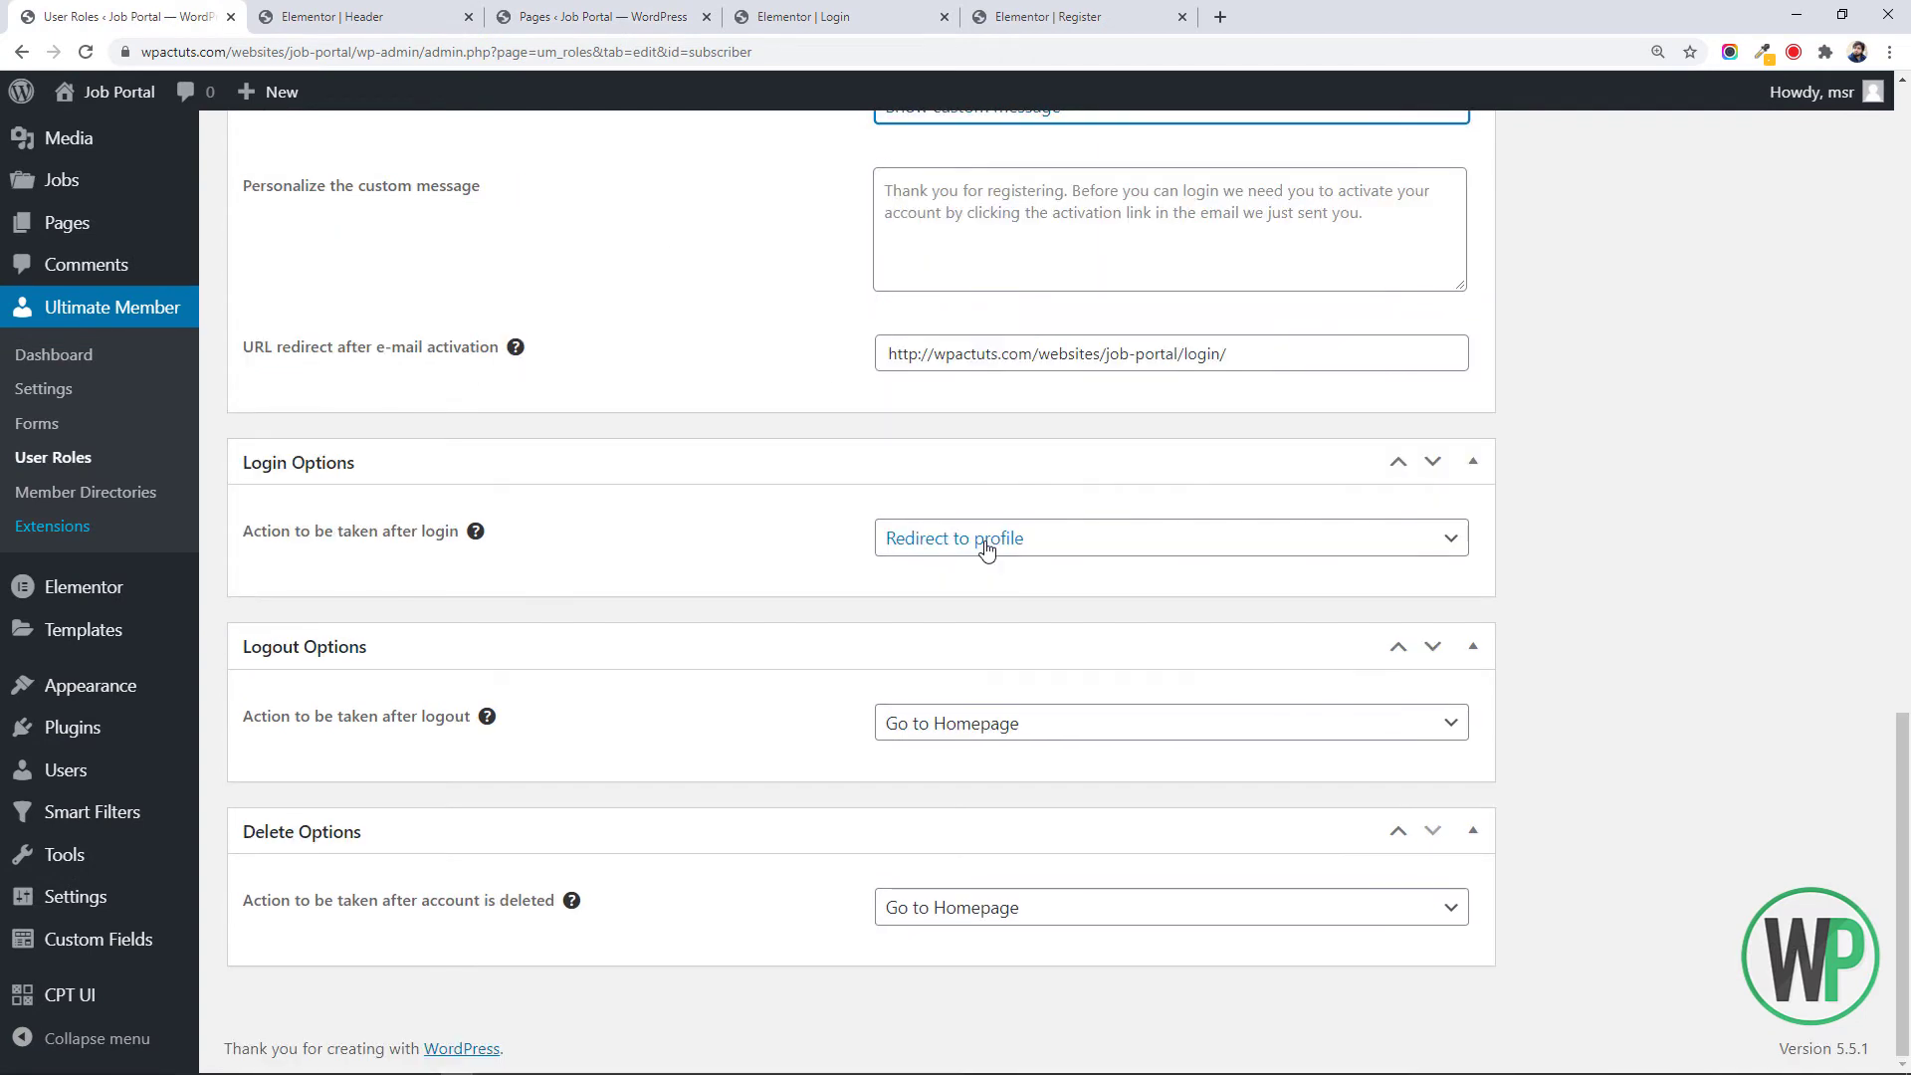
left_click(983, 542)
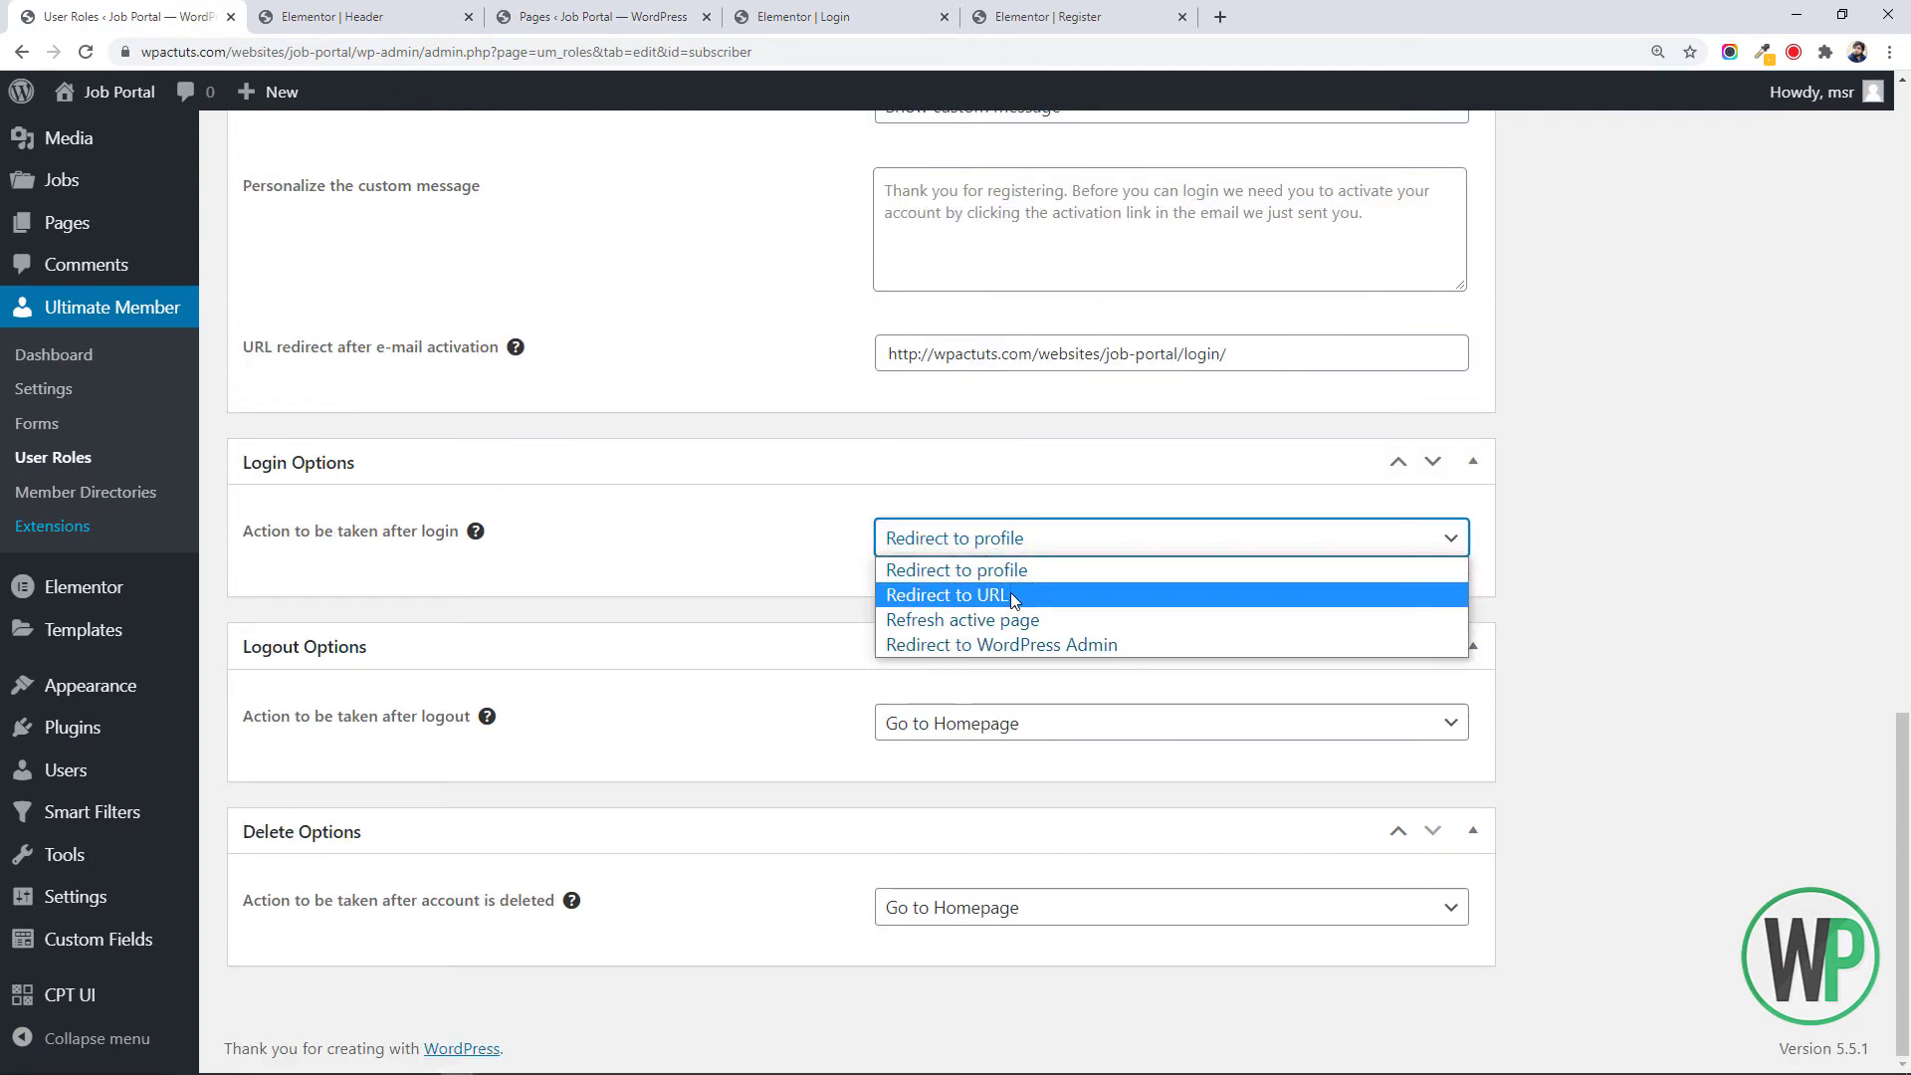
left_click(926, 595)
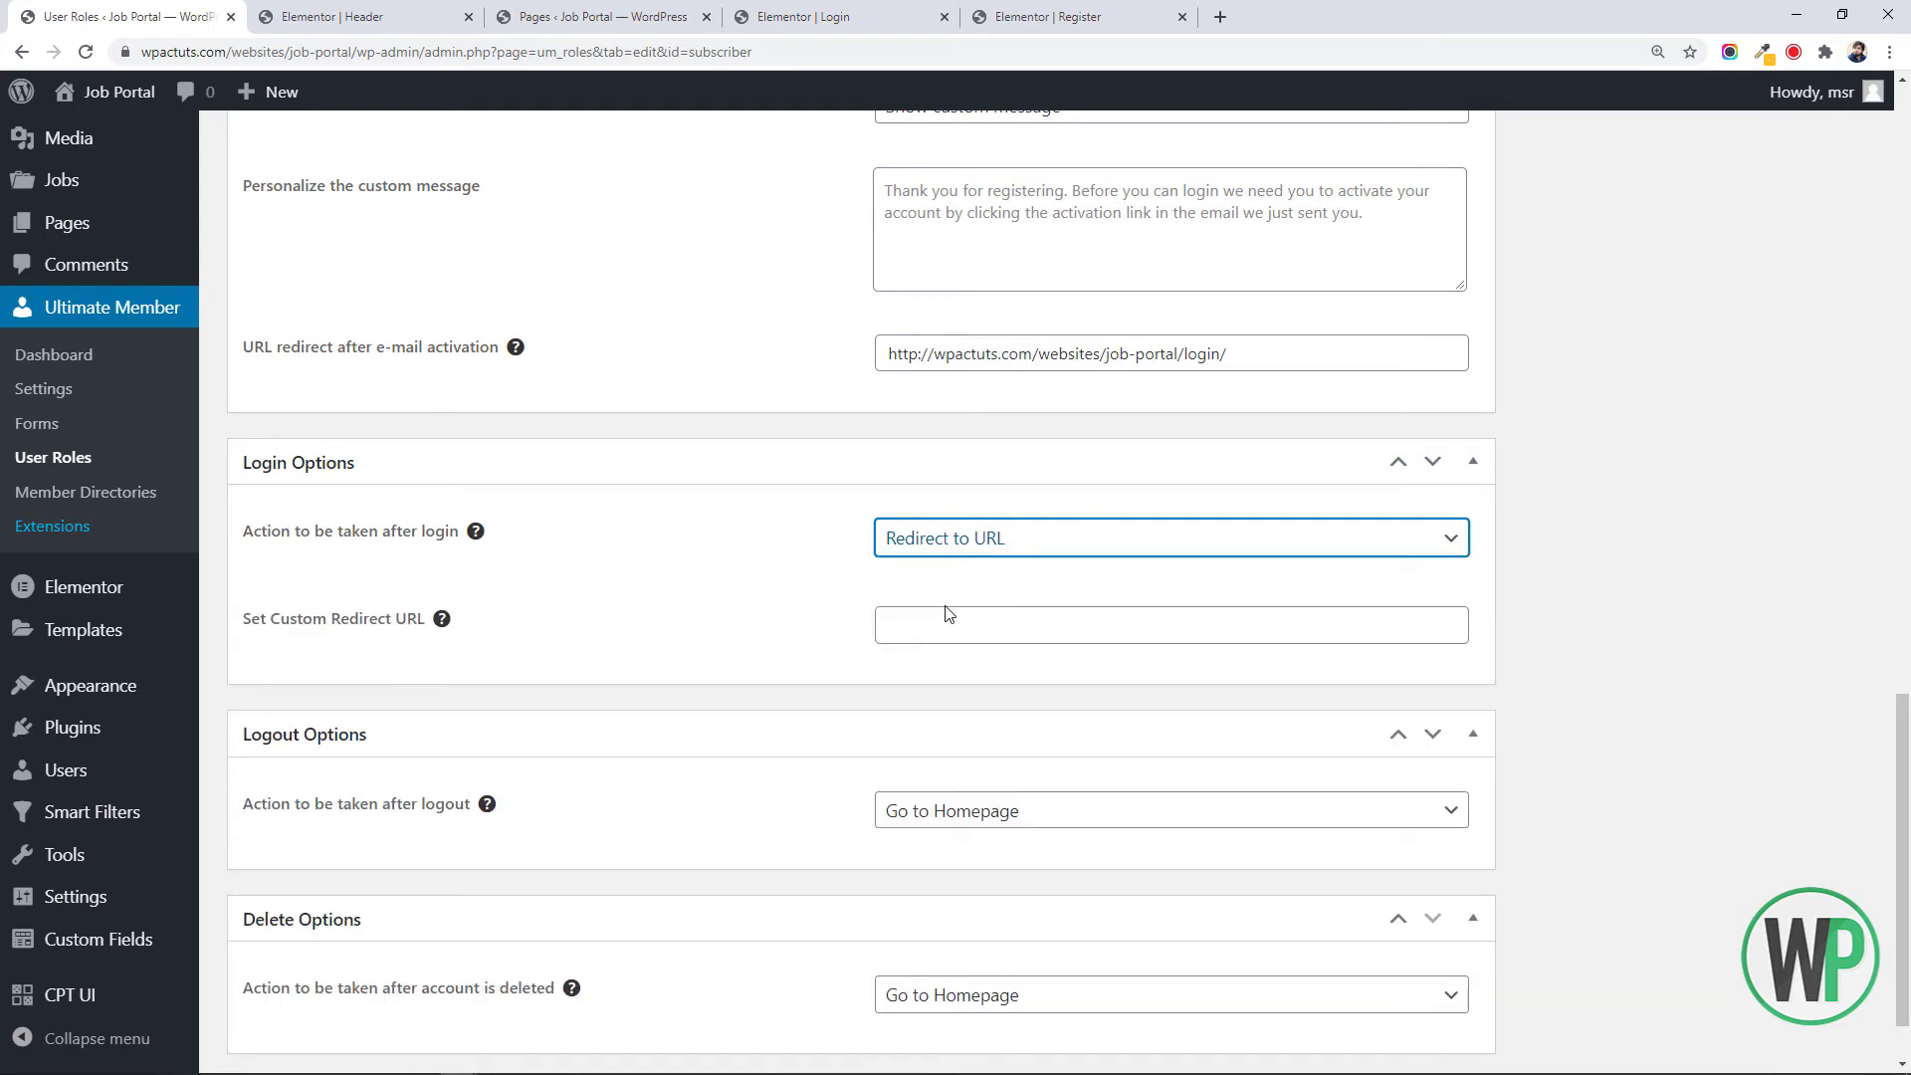
left_click(944, 621)
left_click(593, 17)
scroll(487, 480, "up", 1)
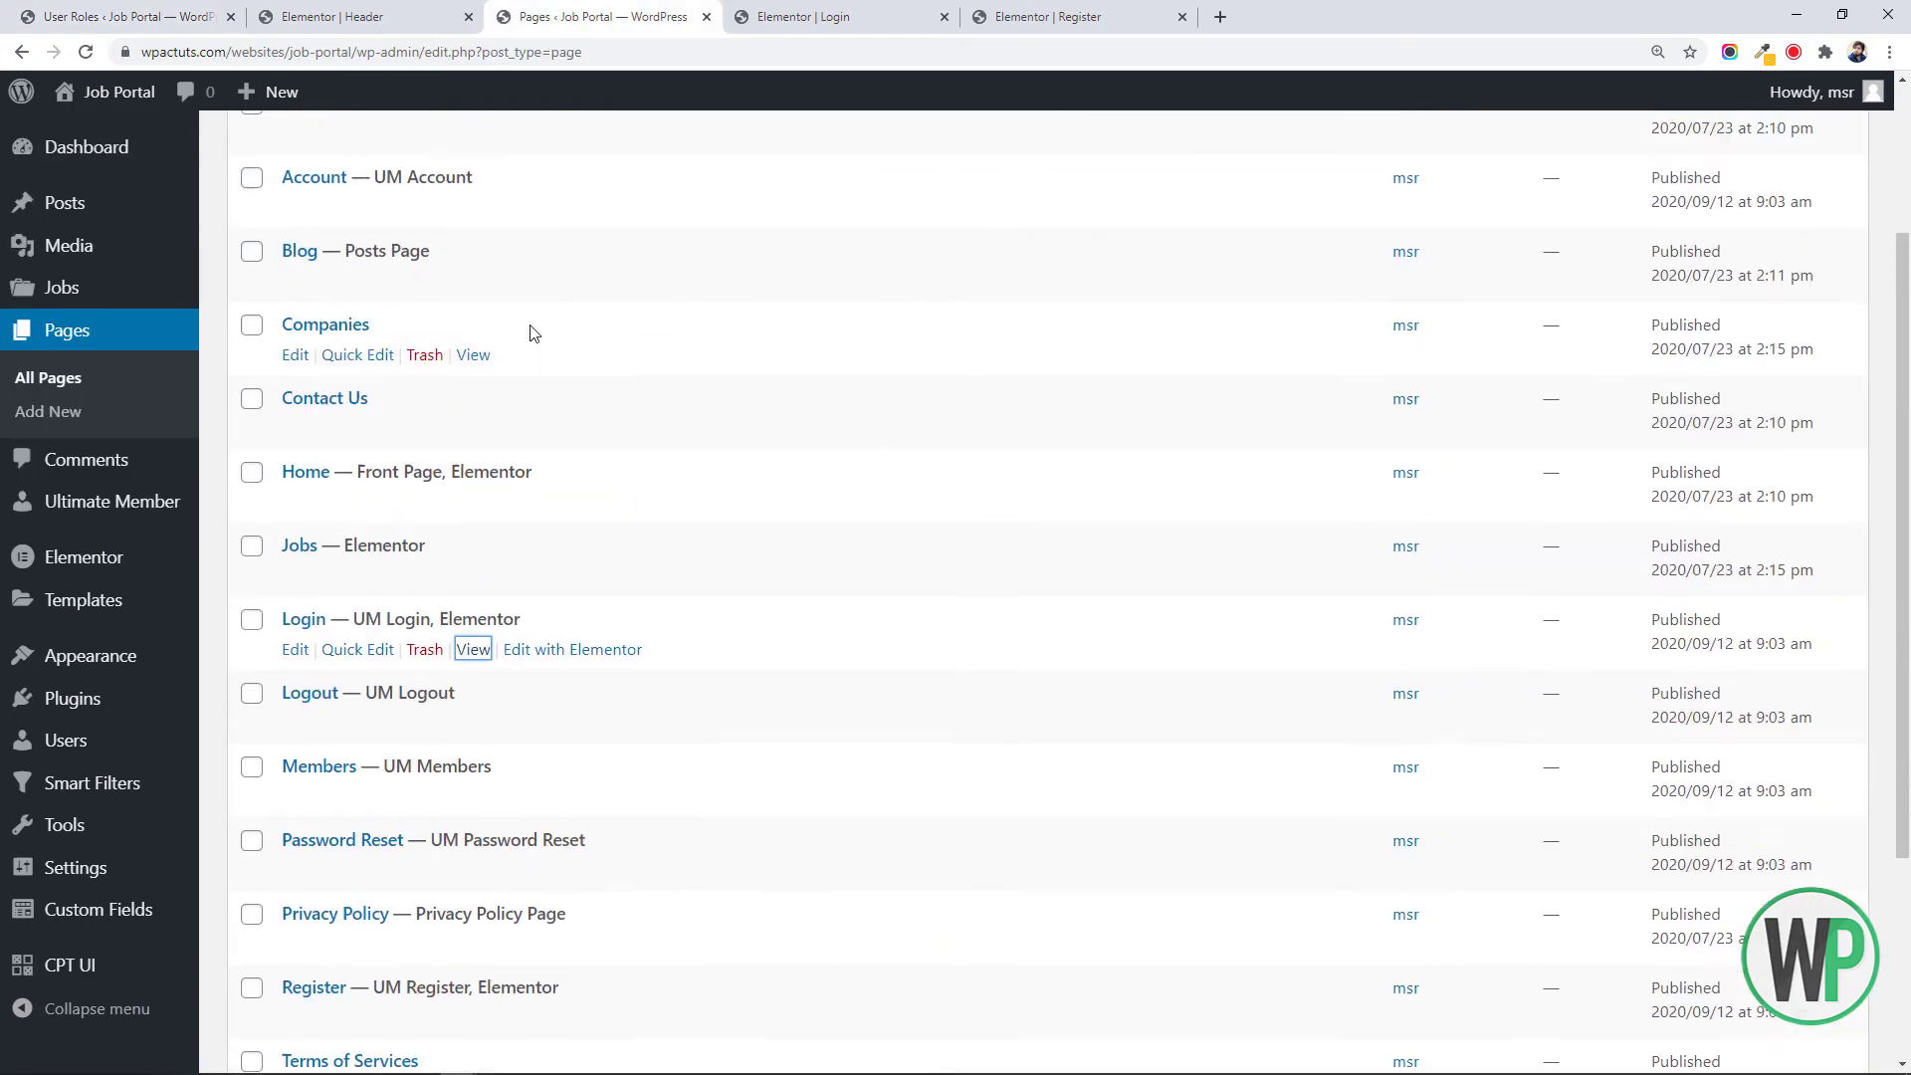
right_click(476, 244)
left_click(573, 396)
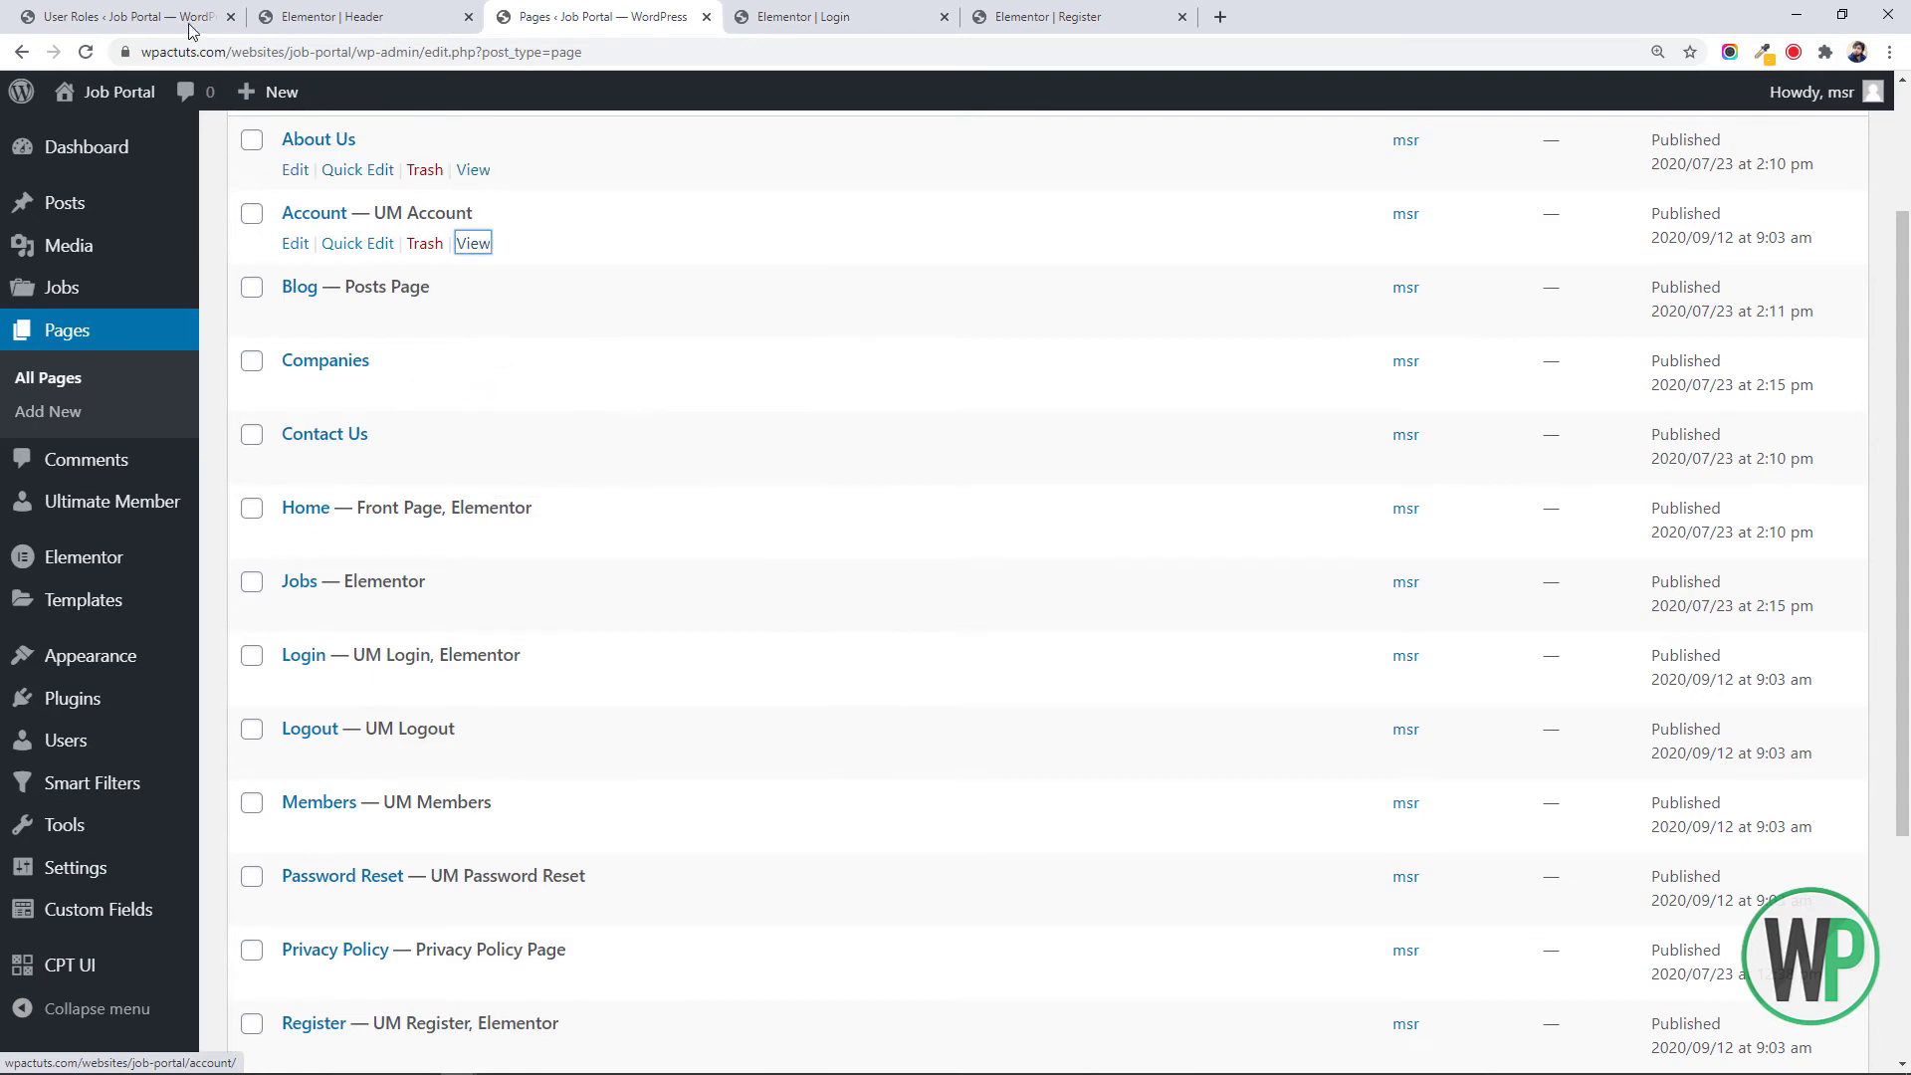
key("ctrl+1")
key("ctrl+v")
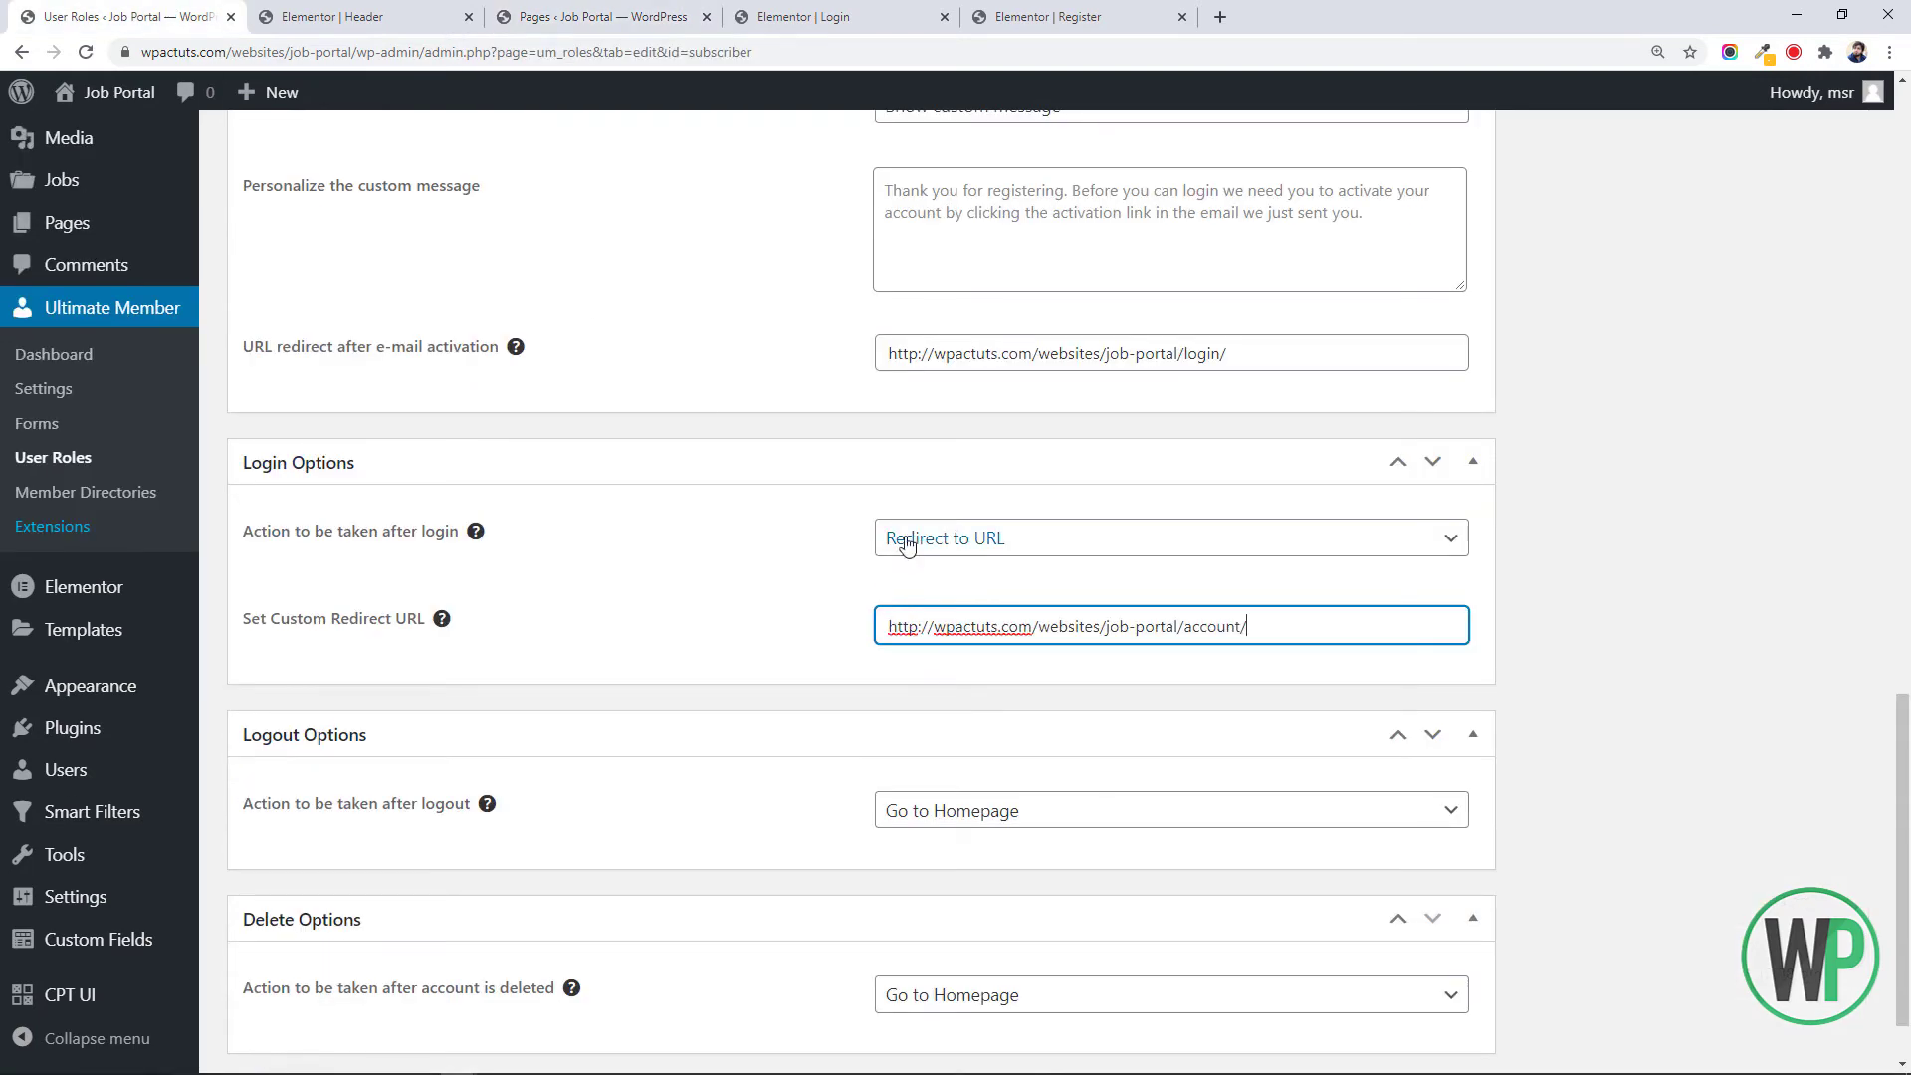
Save the updated Subscriber role
scroll(1897, 716, "down", 1)
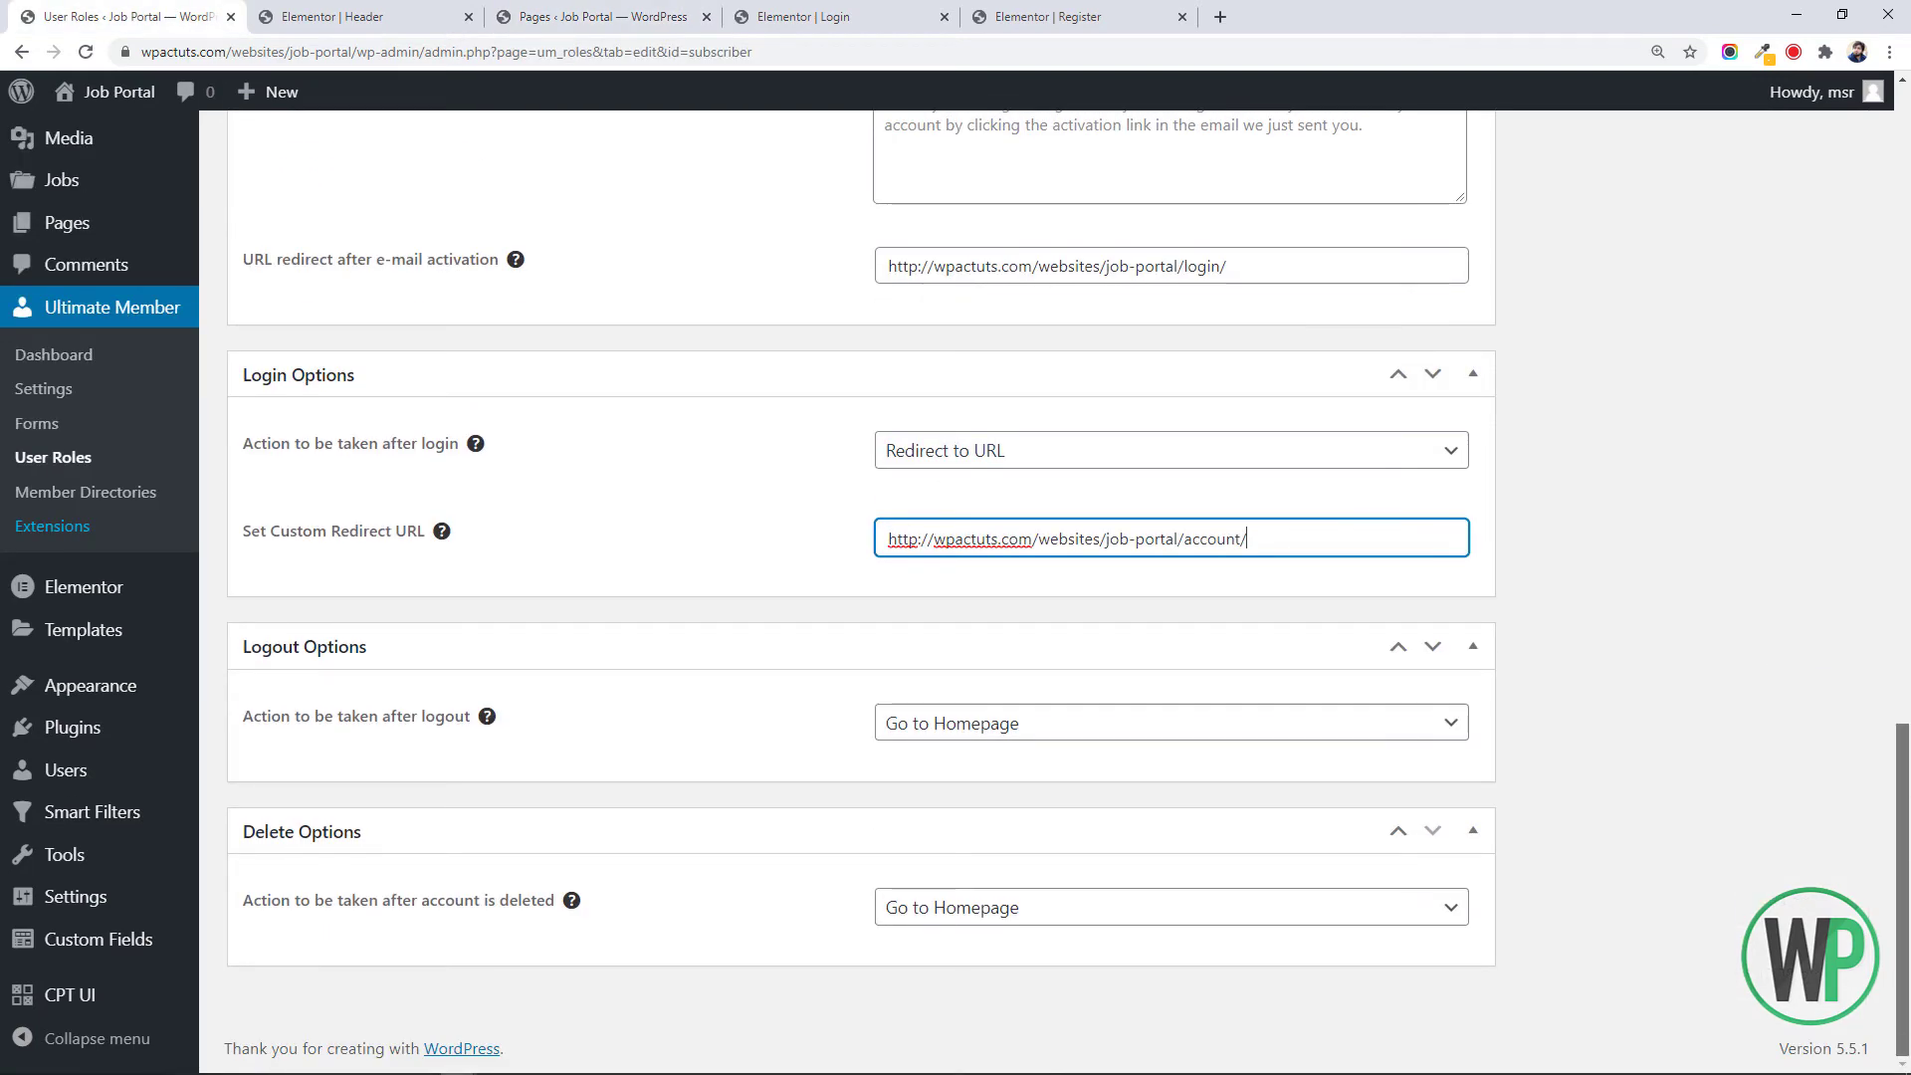
left_click_drag(1906, 827, 1899, 201)
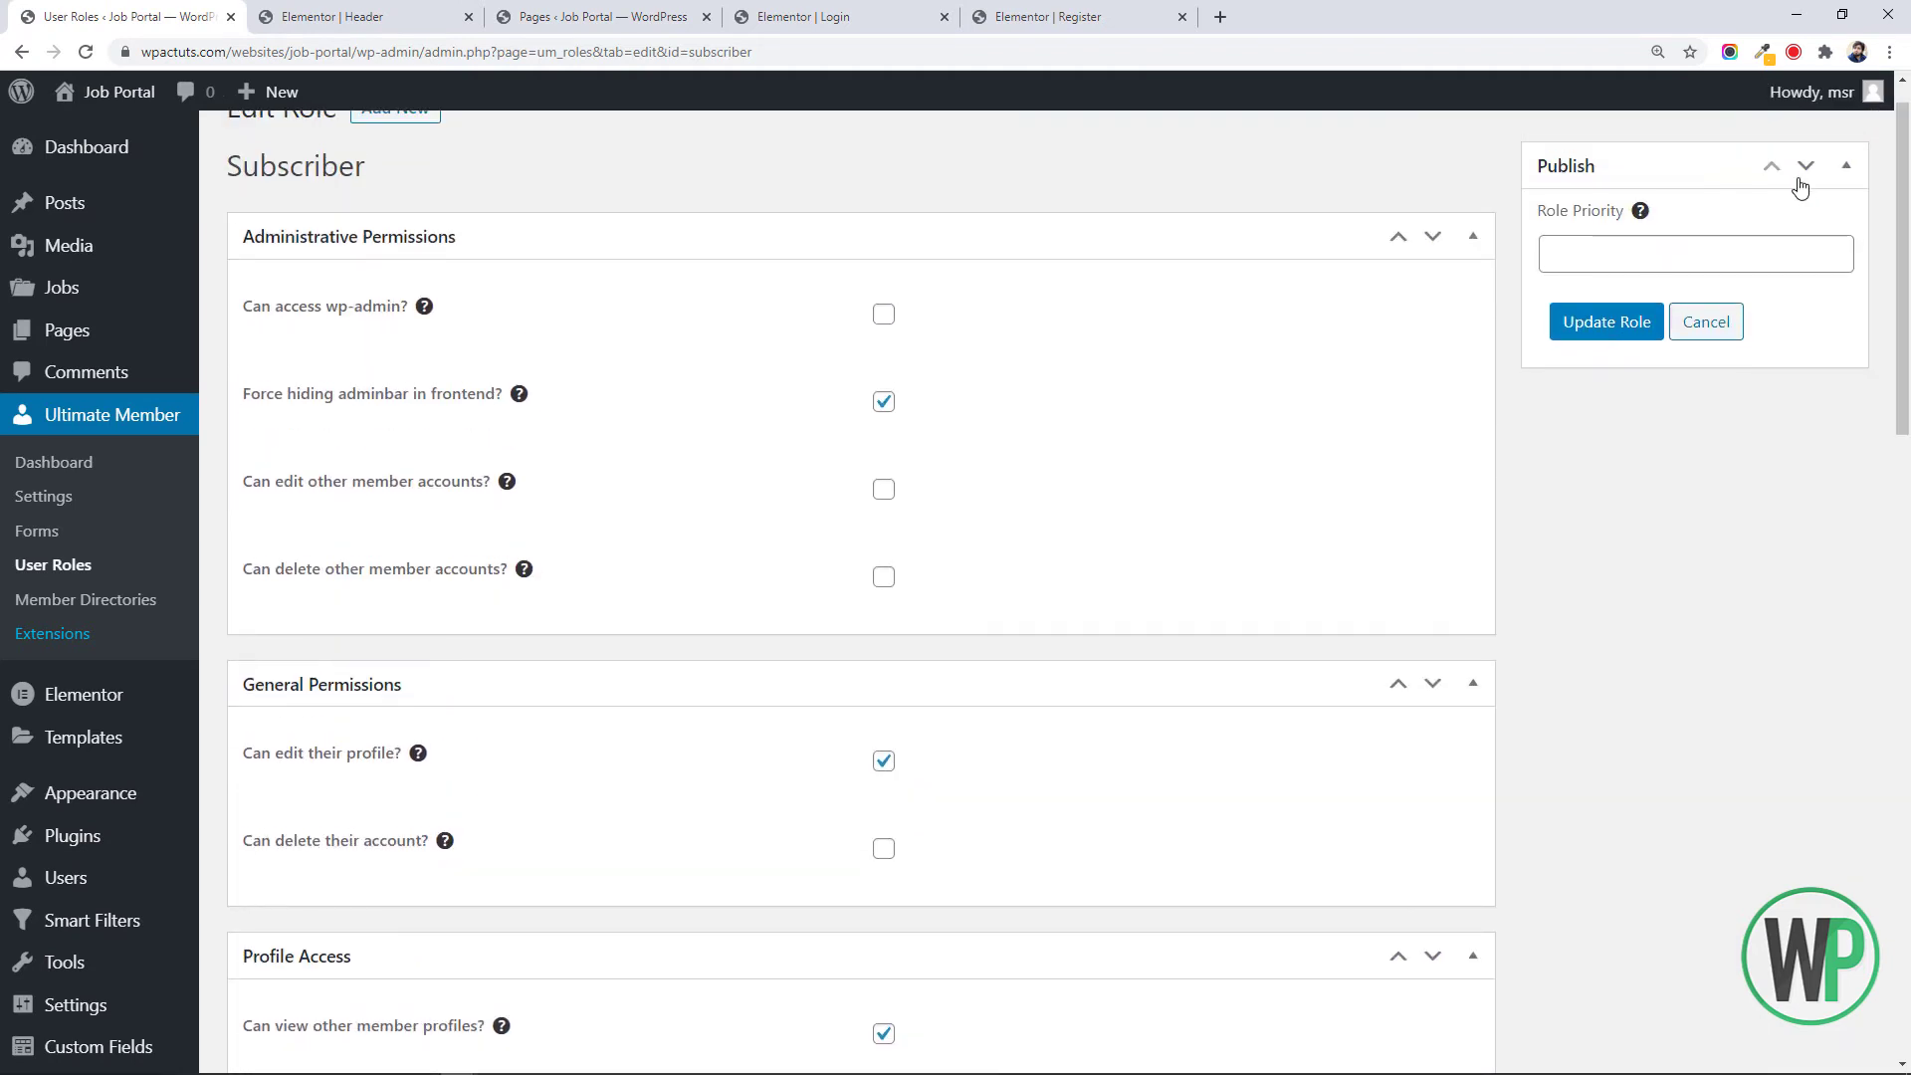
left_click(1615, 324)
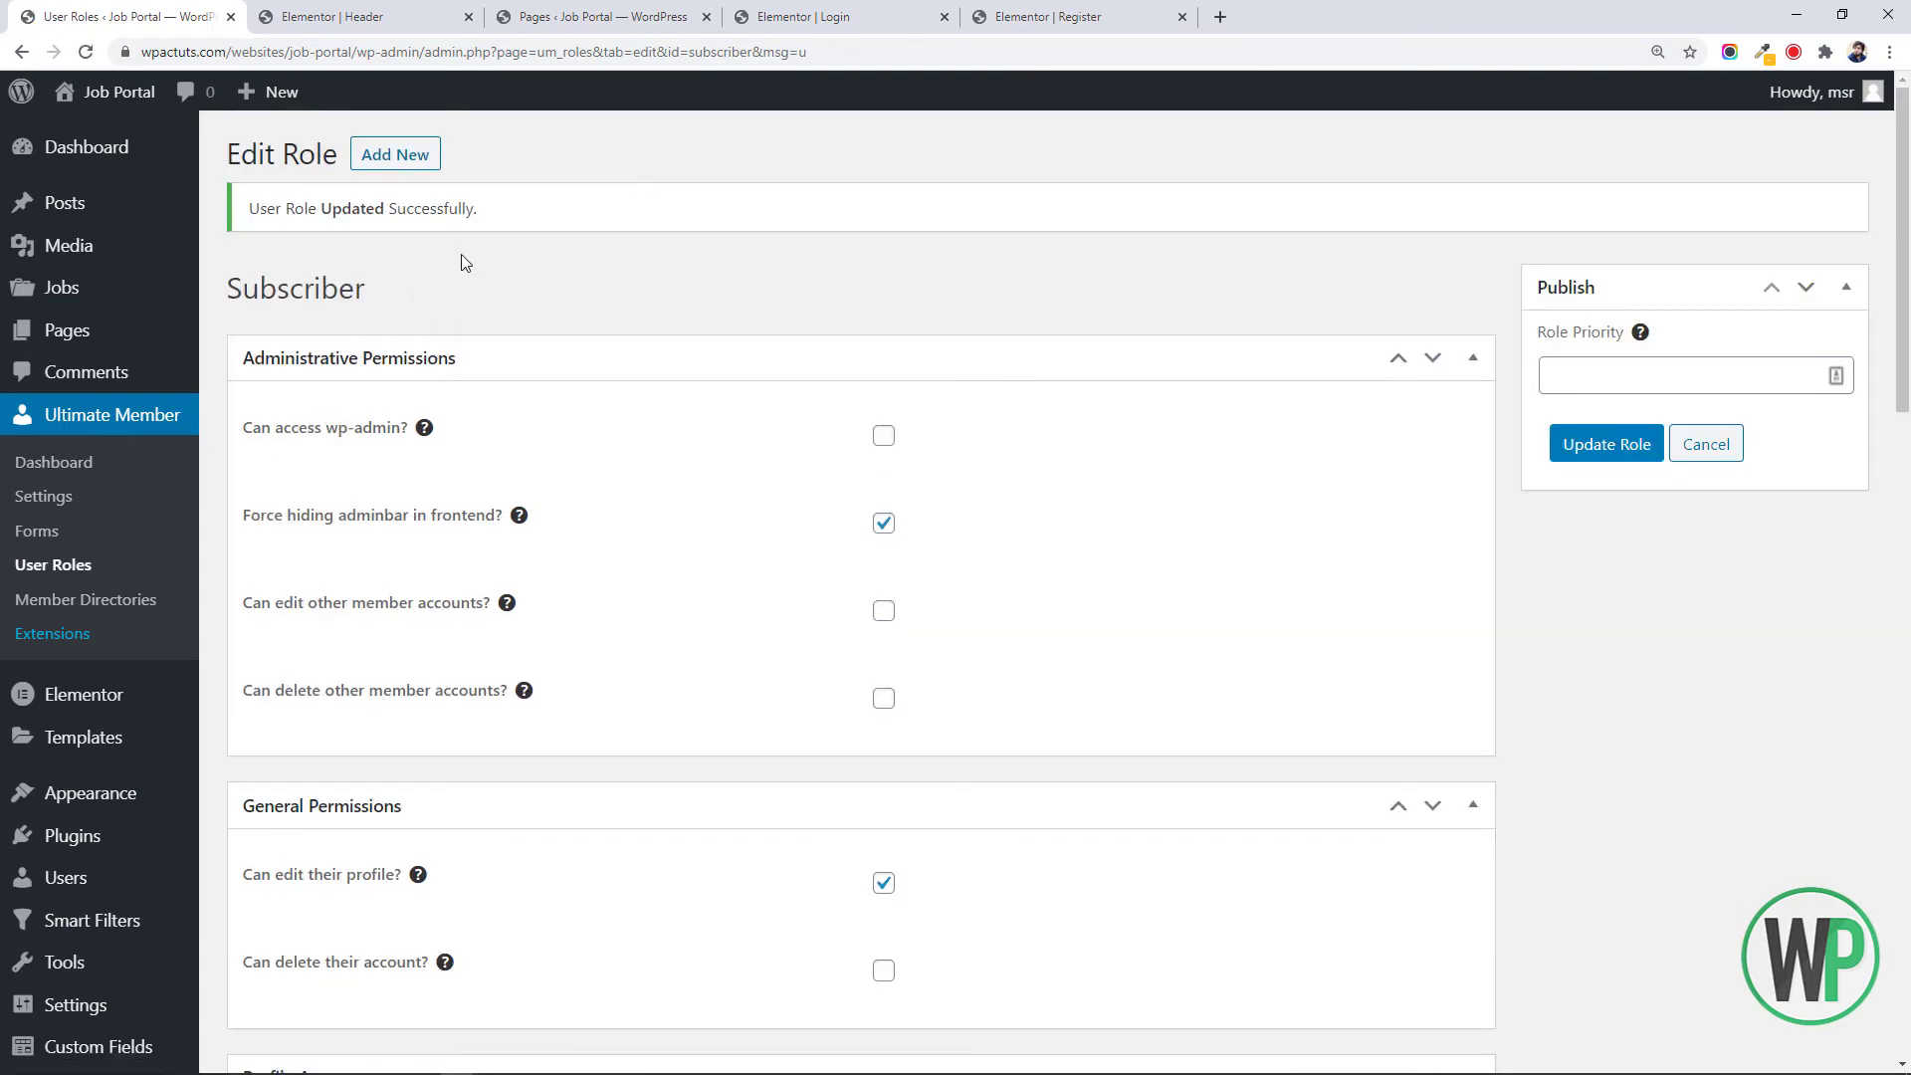
key("alt+Tab")
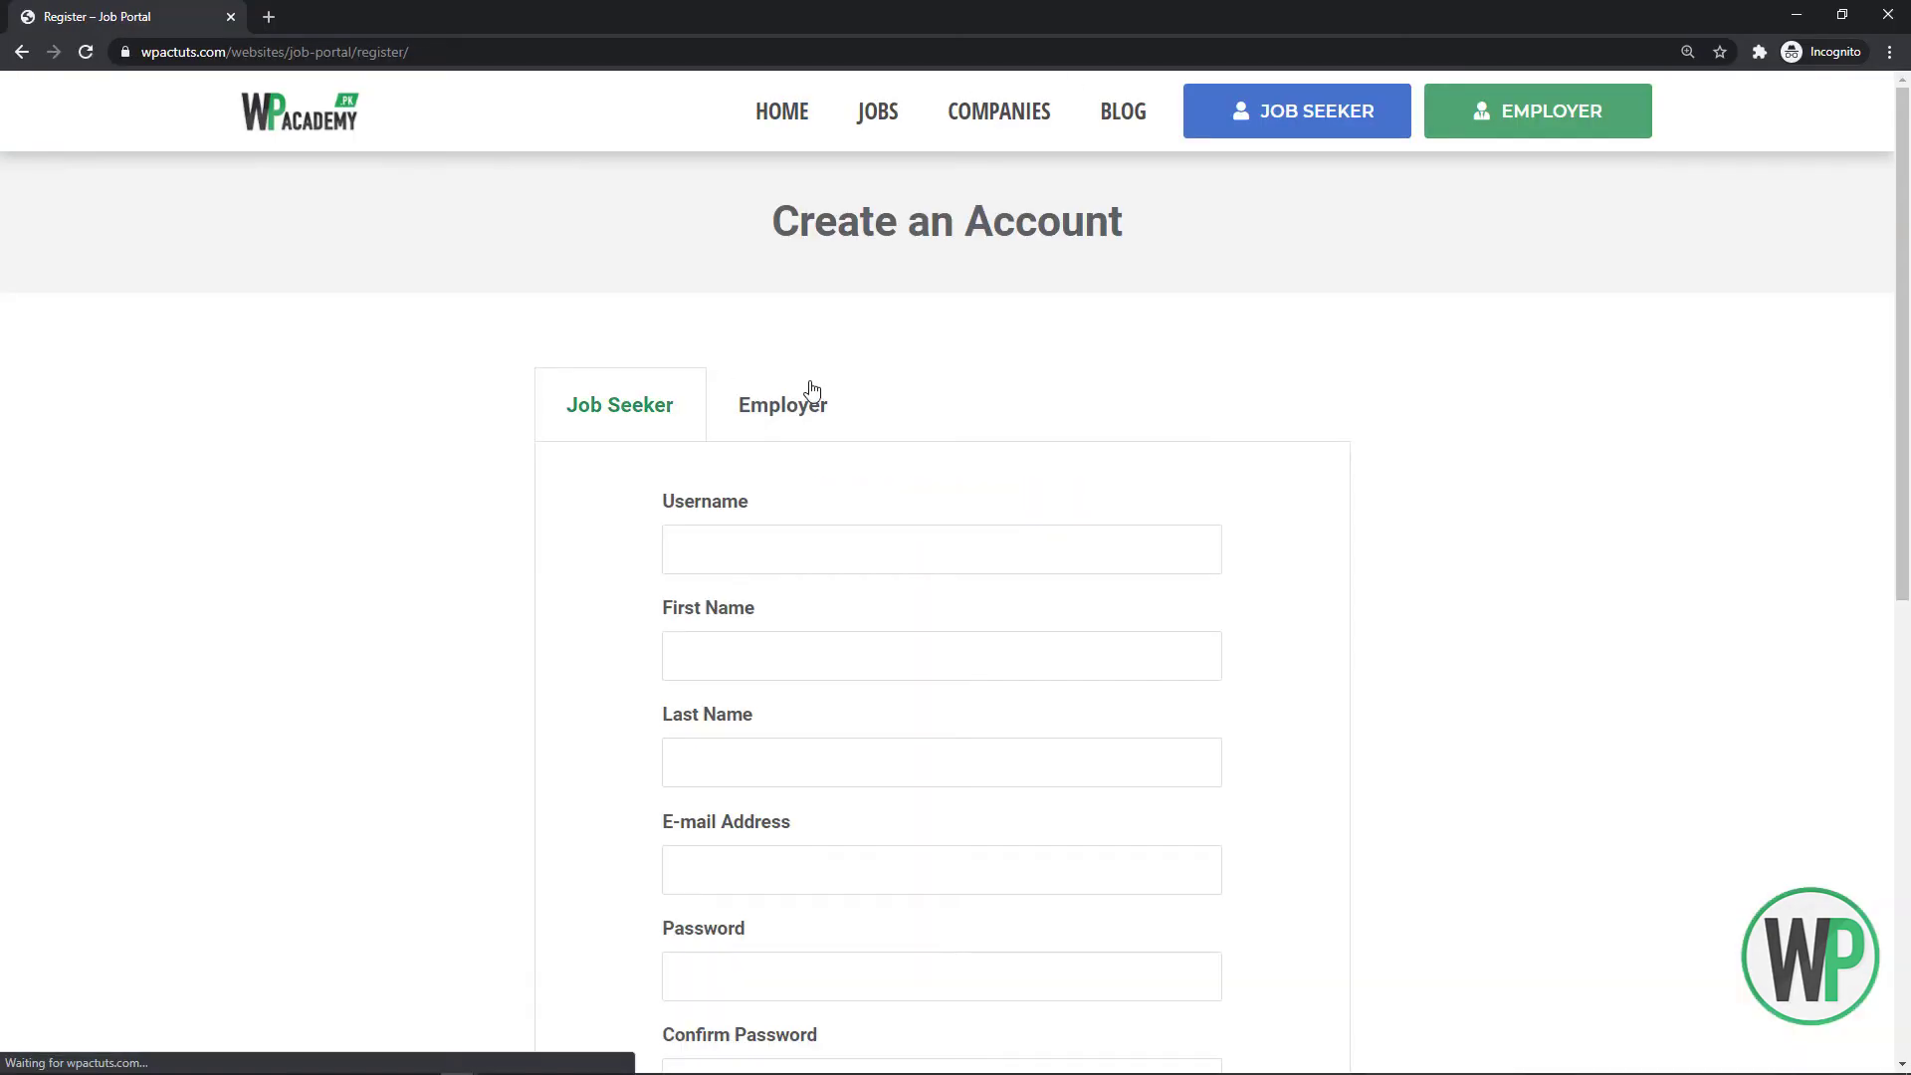
left_click(802, 405)
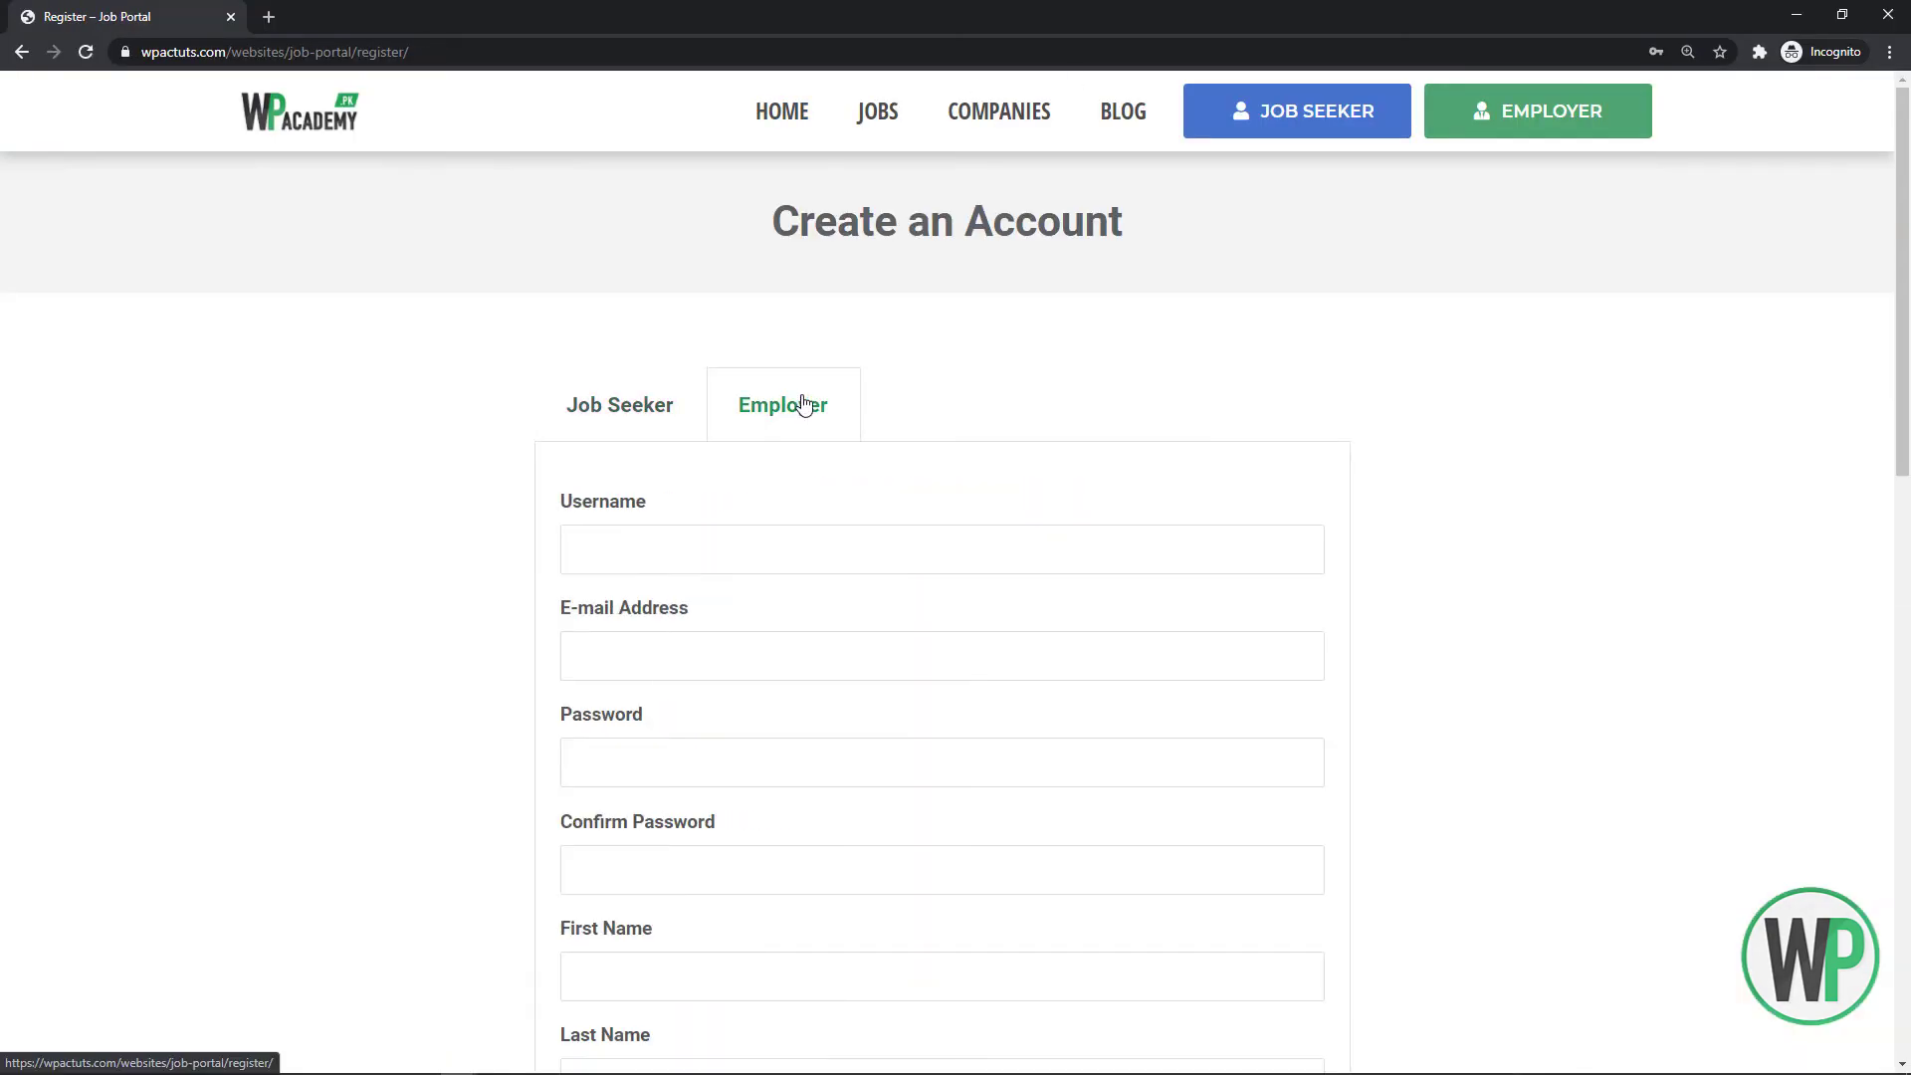
scroll(1783, 388, "down", 1)
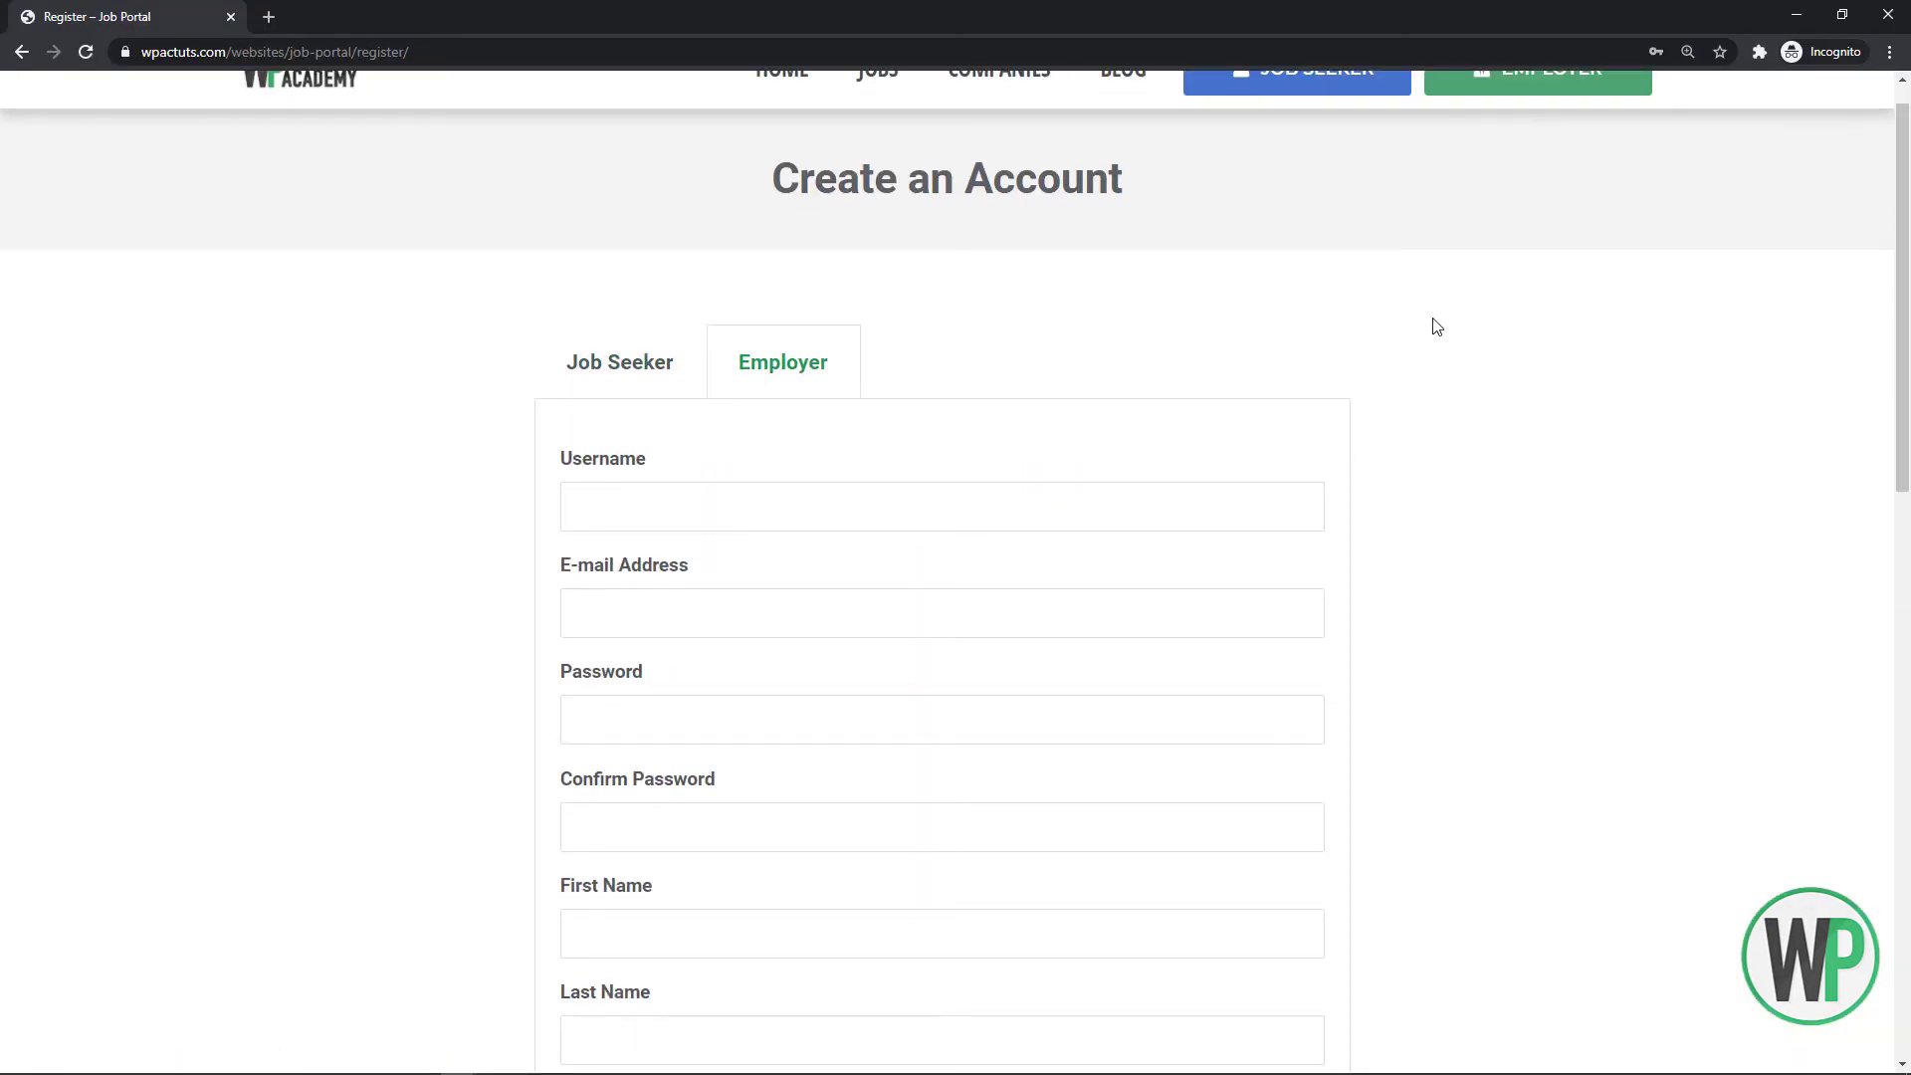
scroll(1660, 306, "up", 1)
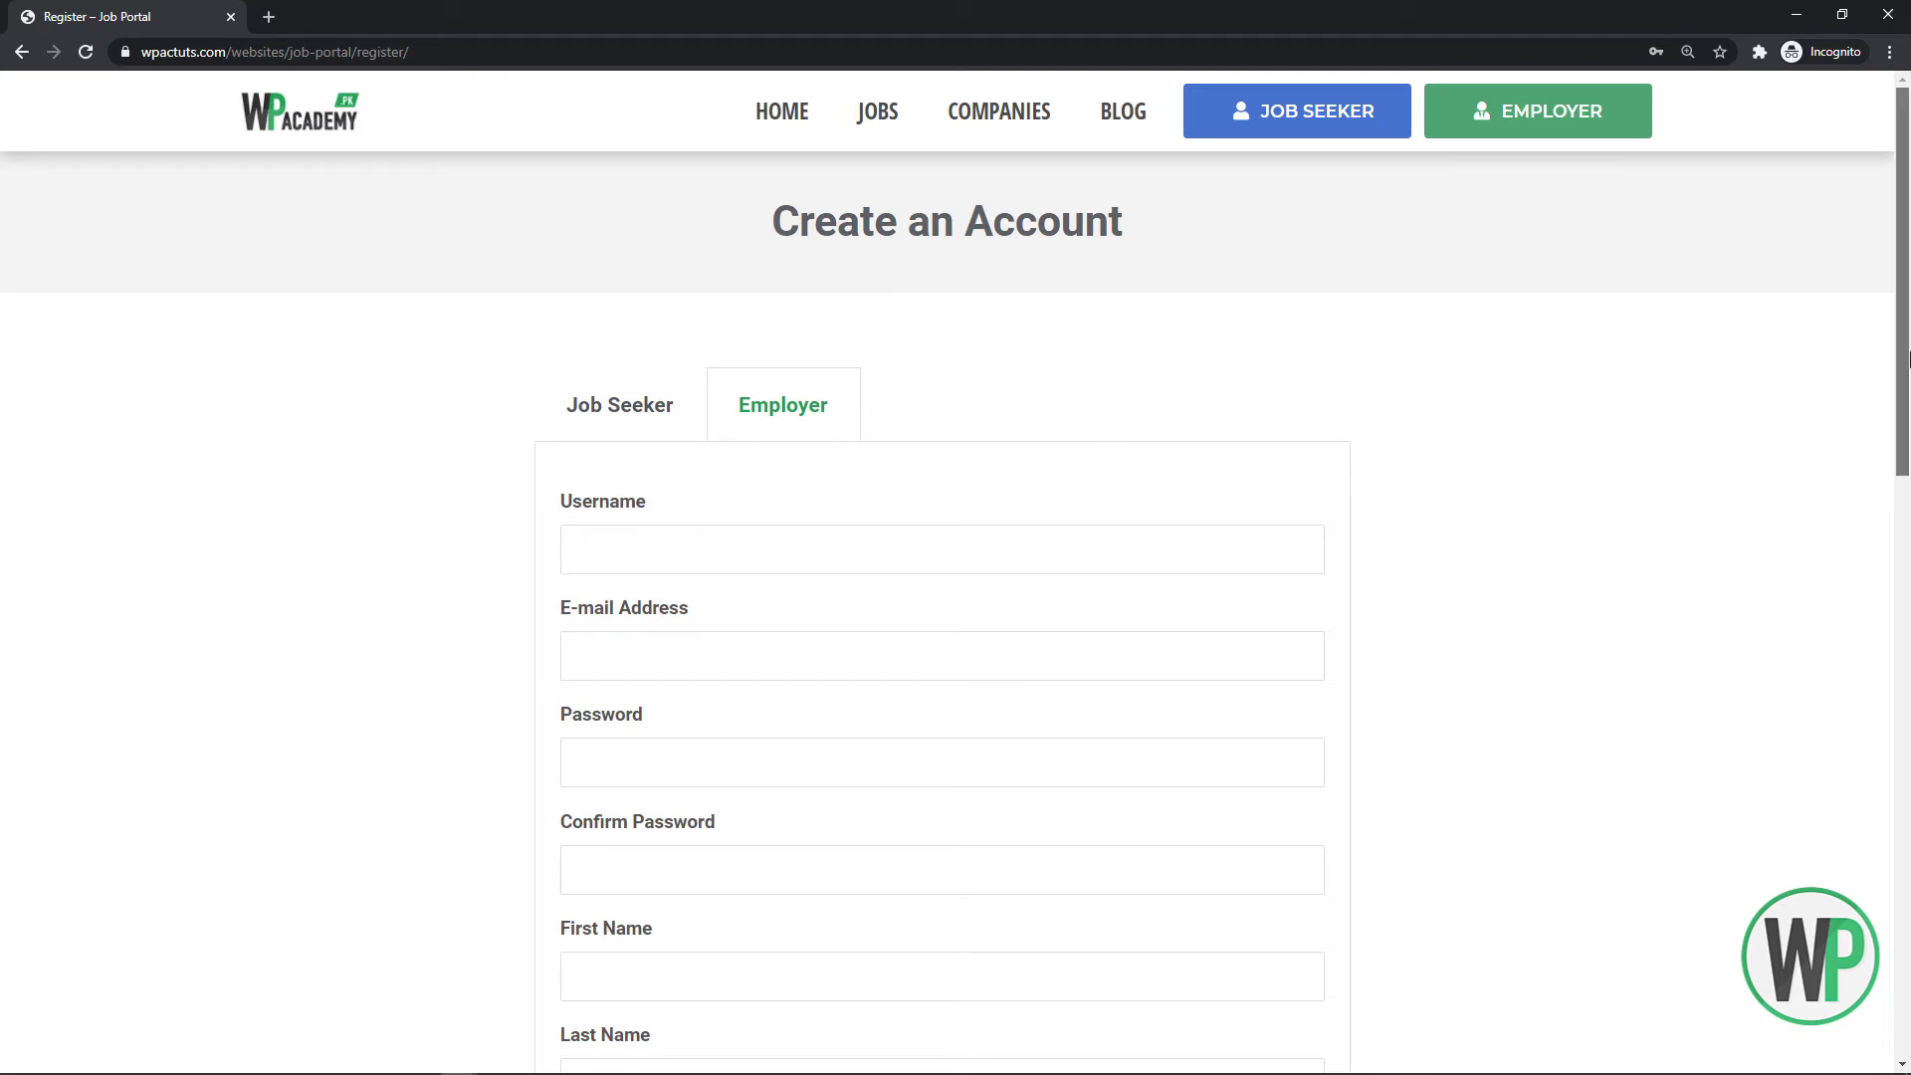
scroll(1908, 358, "down", 3)
left_click(741, 267)
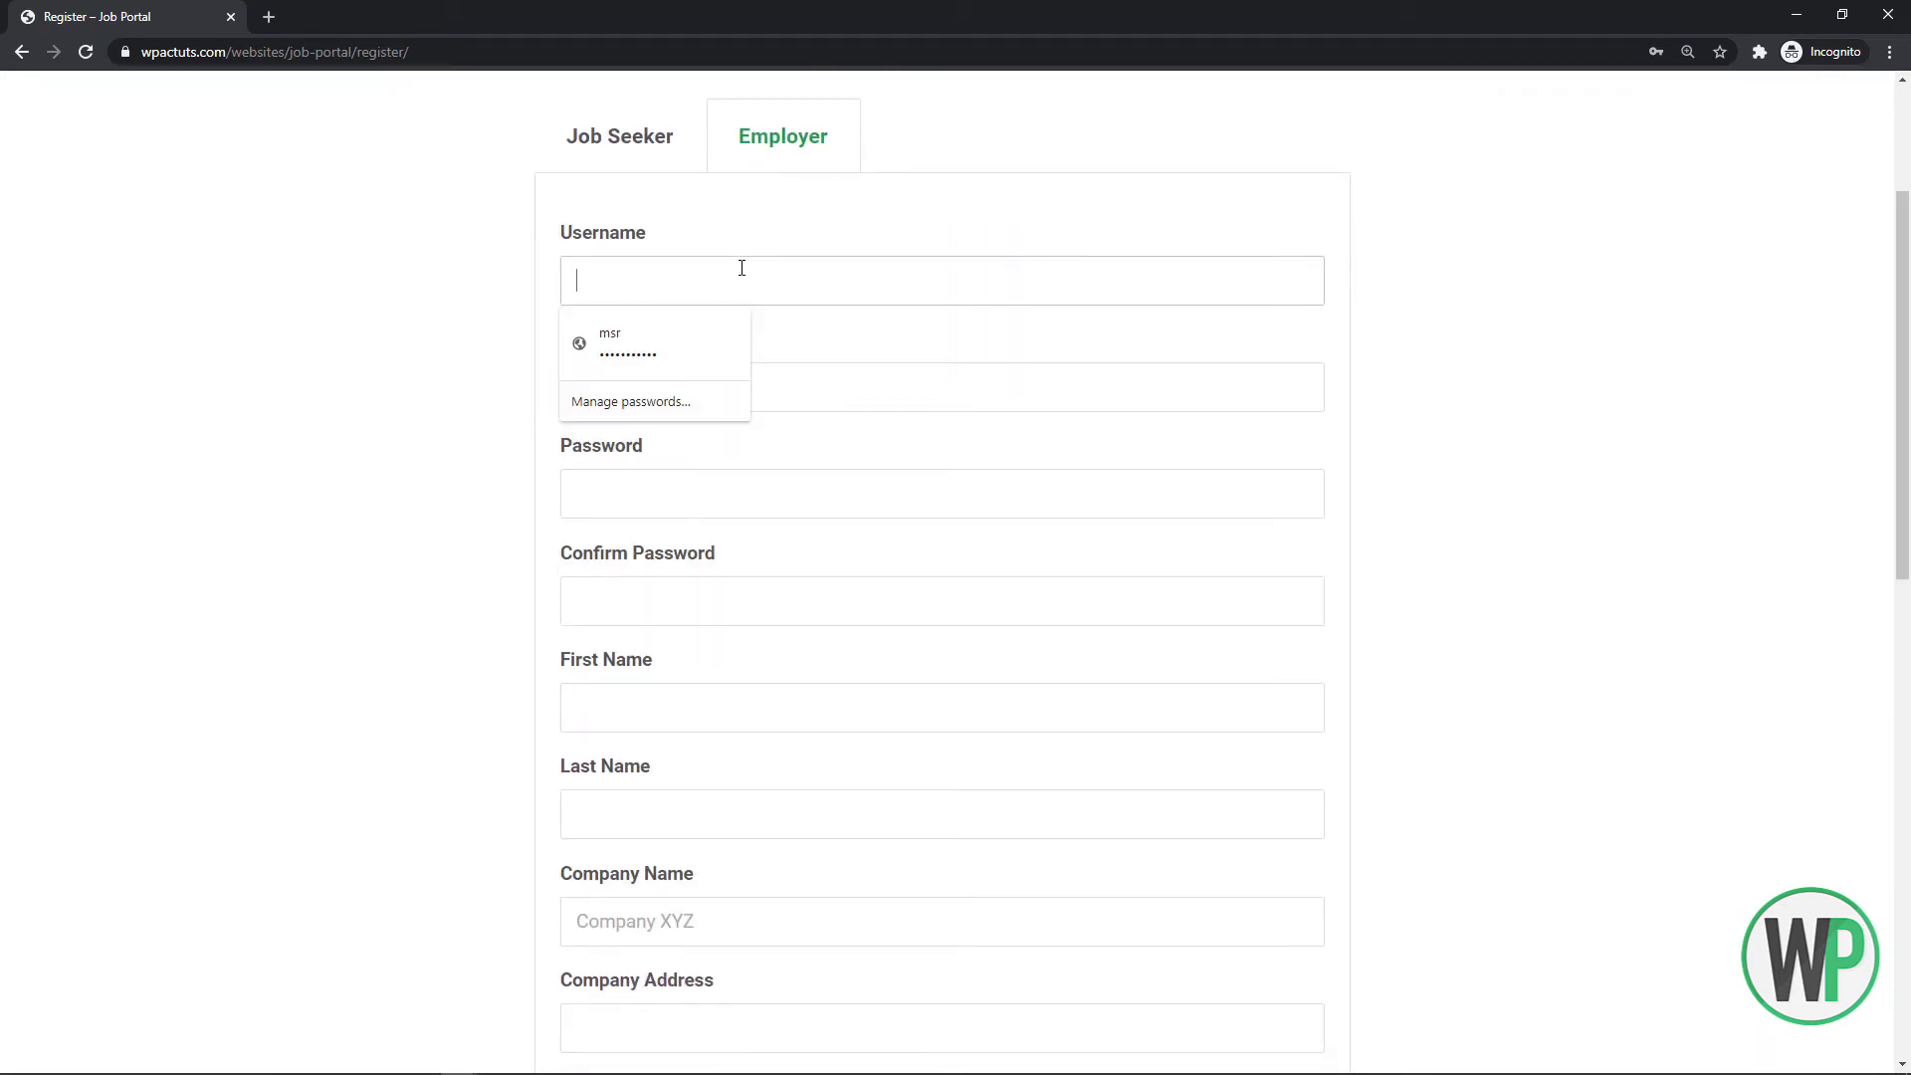
left_click(459, 288)
left_click(574, 261)
left_click(593, 320)
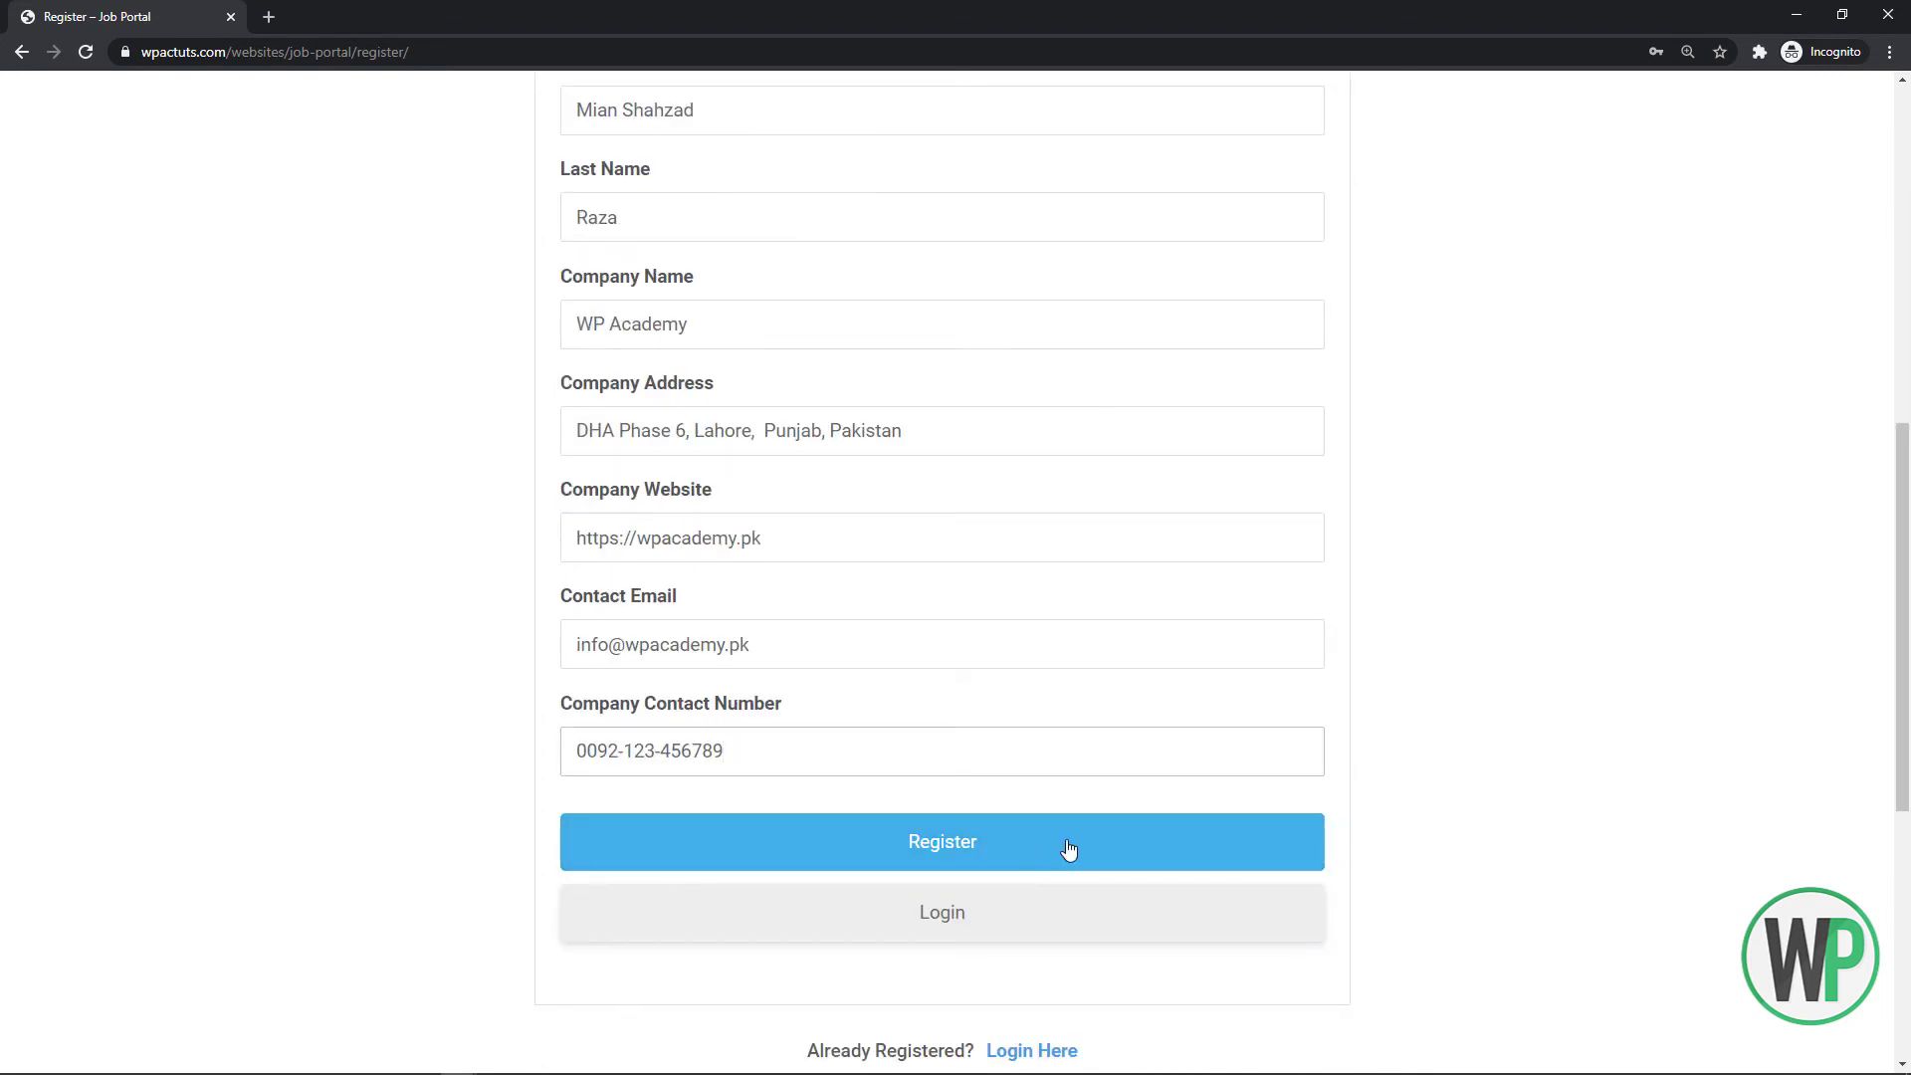
Examine the Register and Login buttons and the Login Here line beneath the Employer and Job Seeker registration forms
scroll(1117, 746, "down", 4)
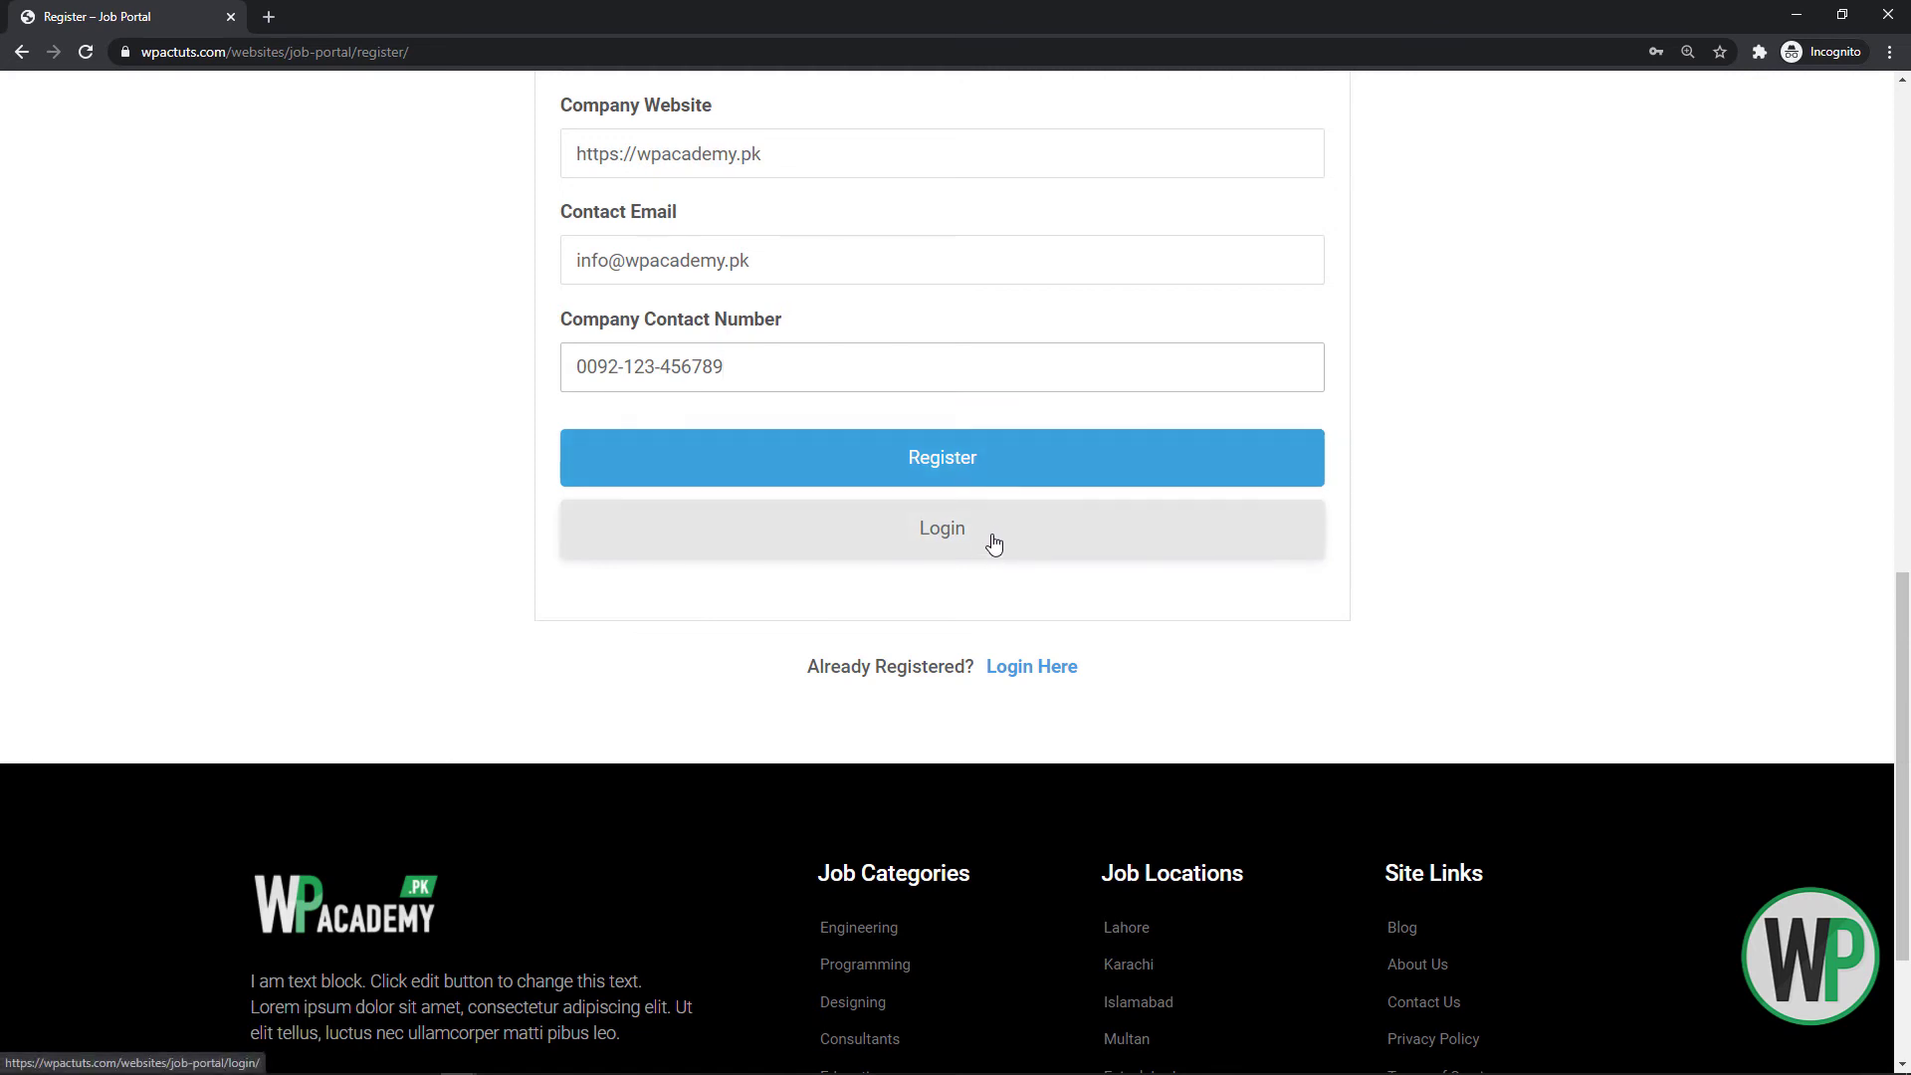
left_click_drag(1901, 794, 1900, 717)
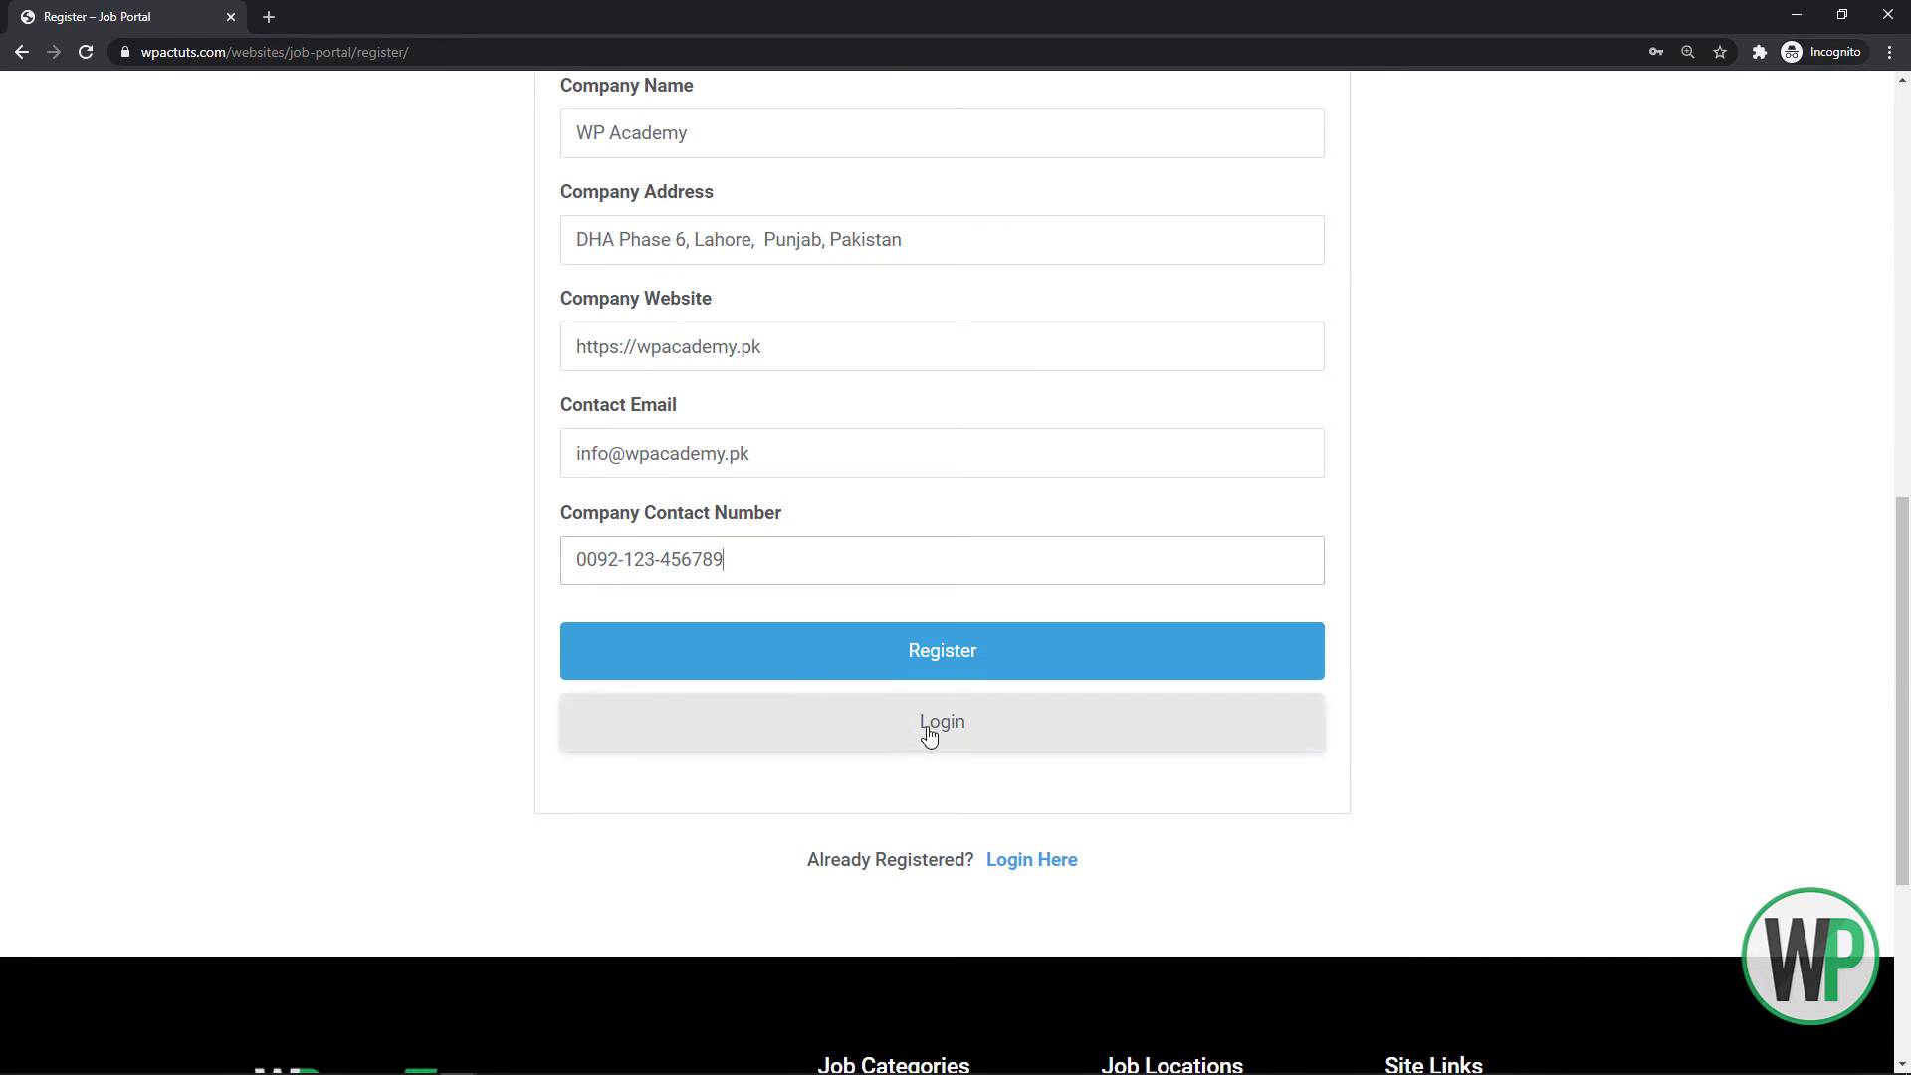
scroll(918, 482, "up", 5)
scroll(867, 422, "up", 2)
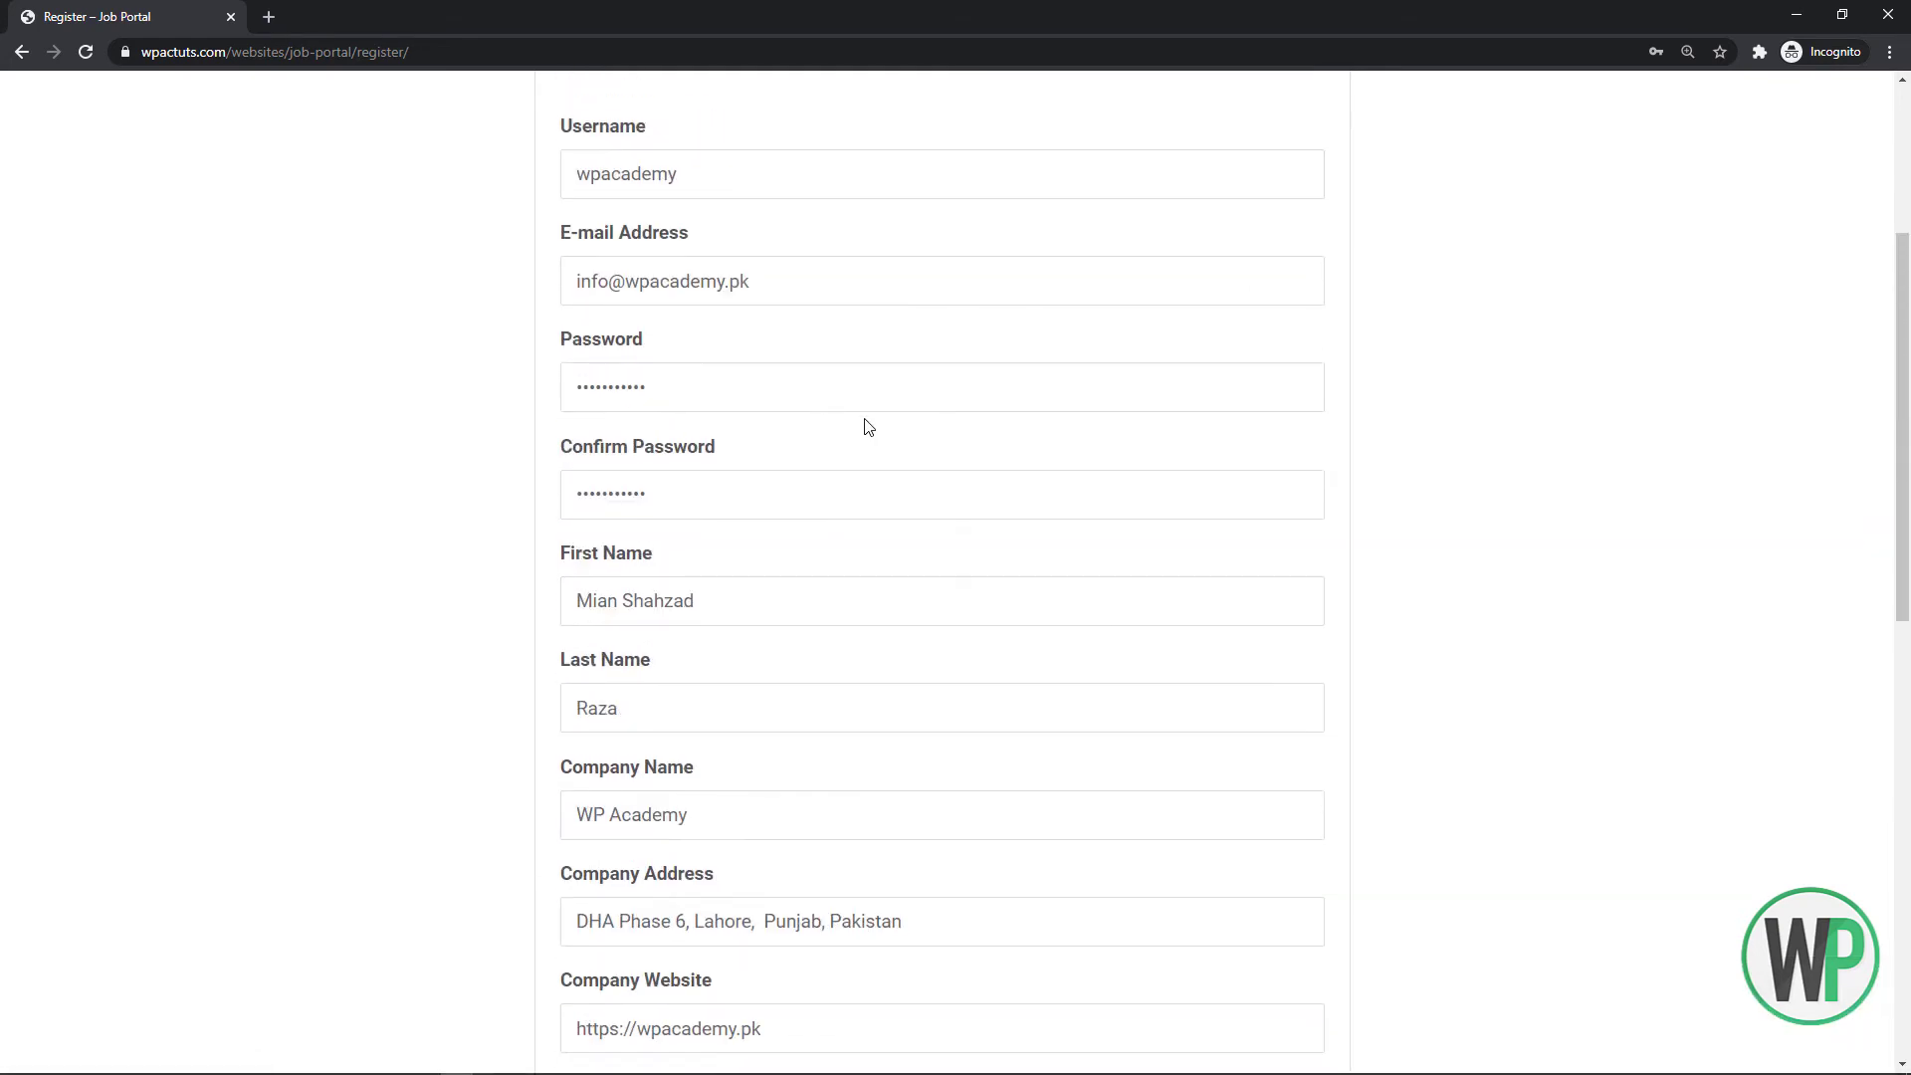
scroll(644, 401, "up", 4)
left_click(644, 402)
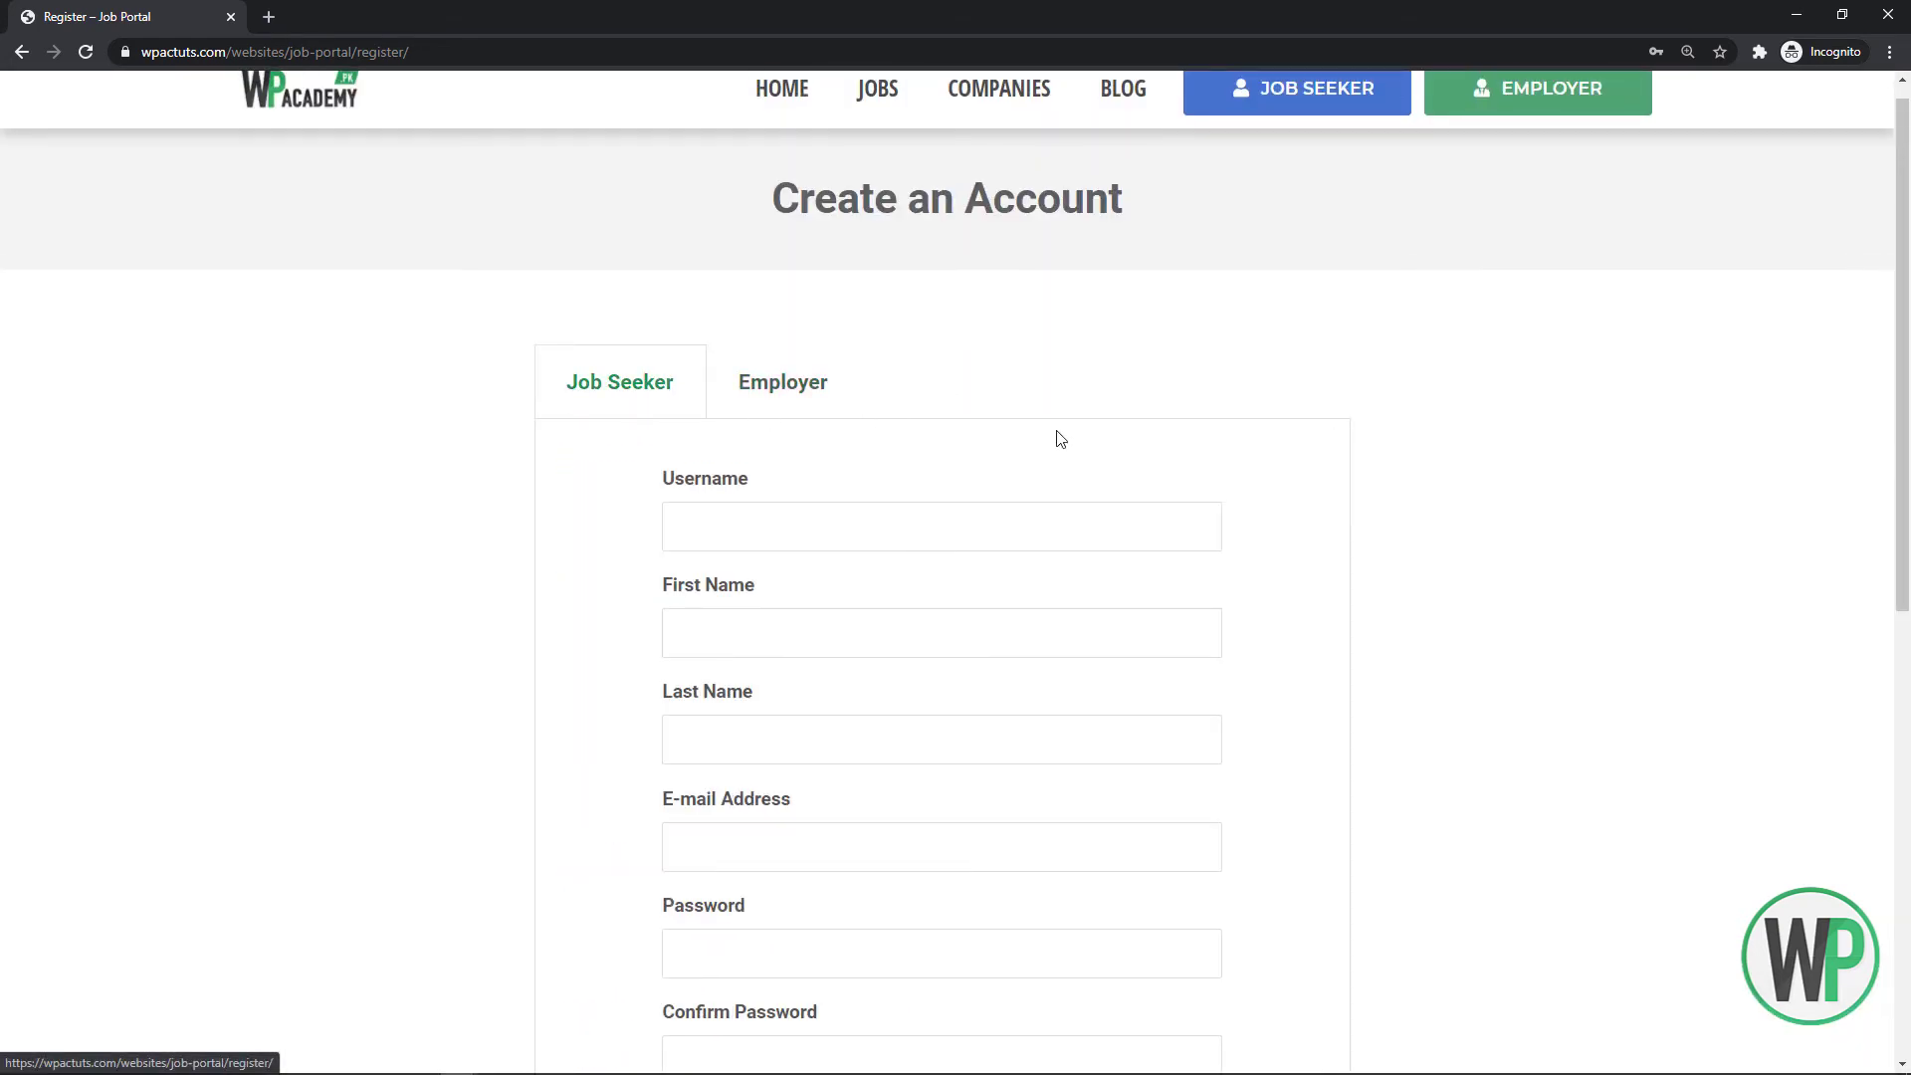
scroll(1058, 435, "down", 7)
scroll(1881, 423, "up", 5)
scroll(1881, 423, "up", 3)
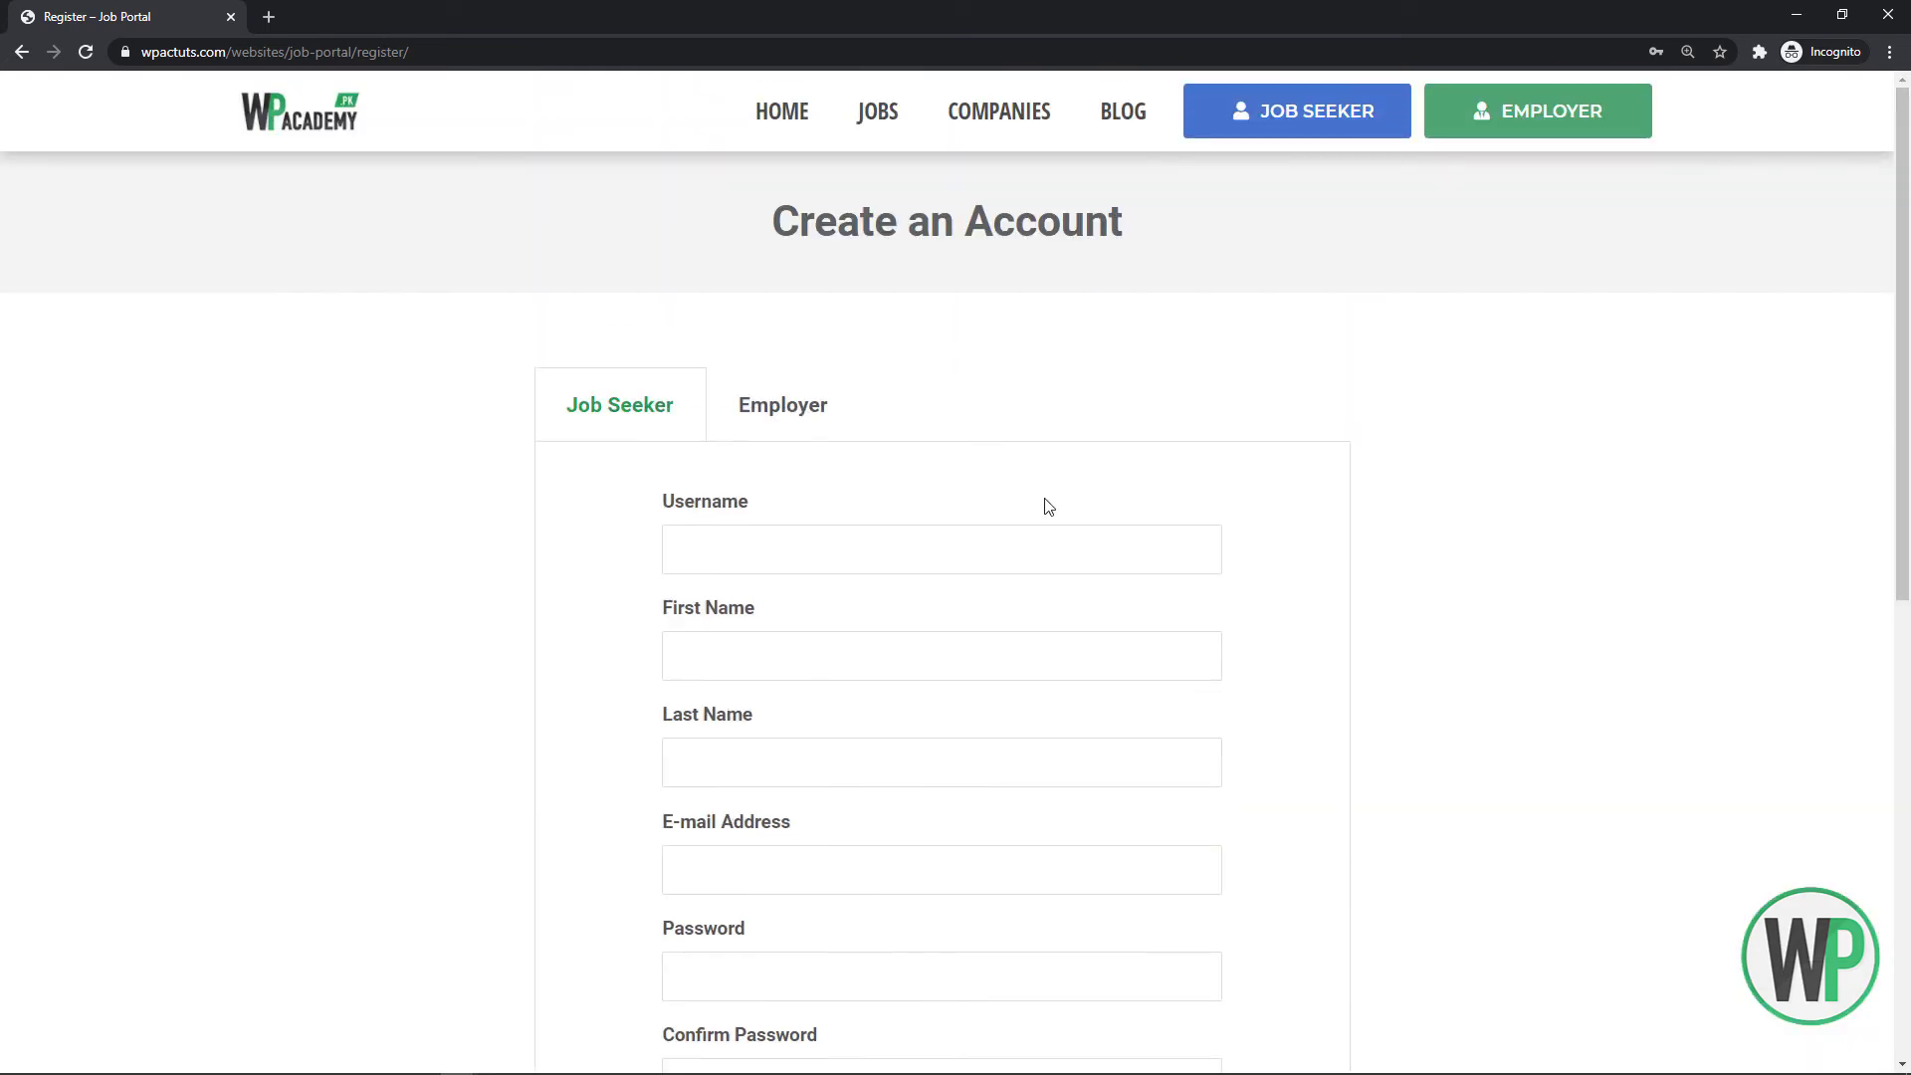
left_click(738, 418)
scroll(1908, 605, "down", 10)
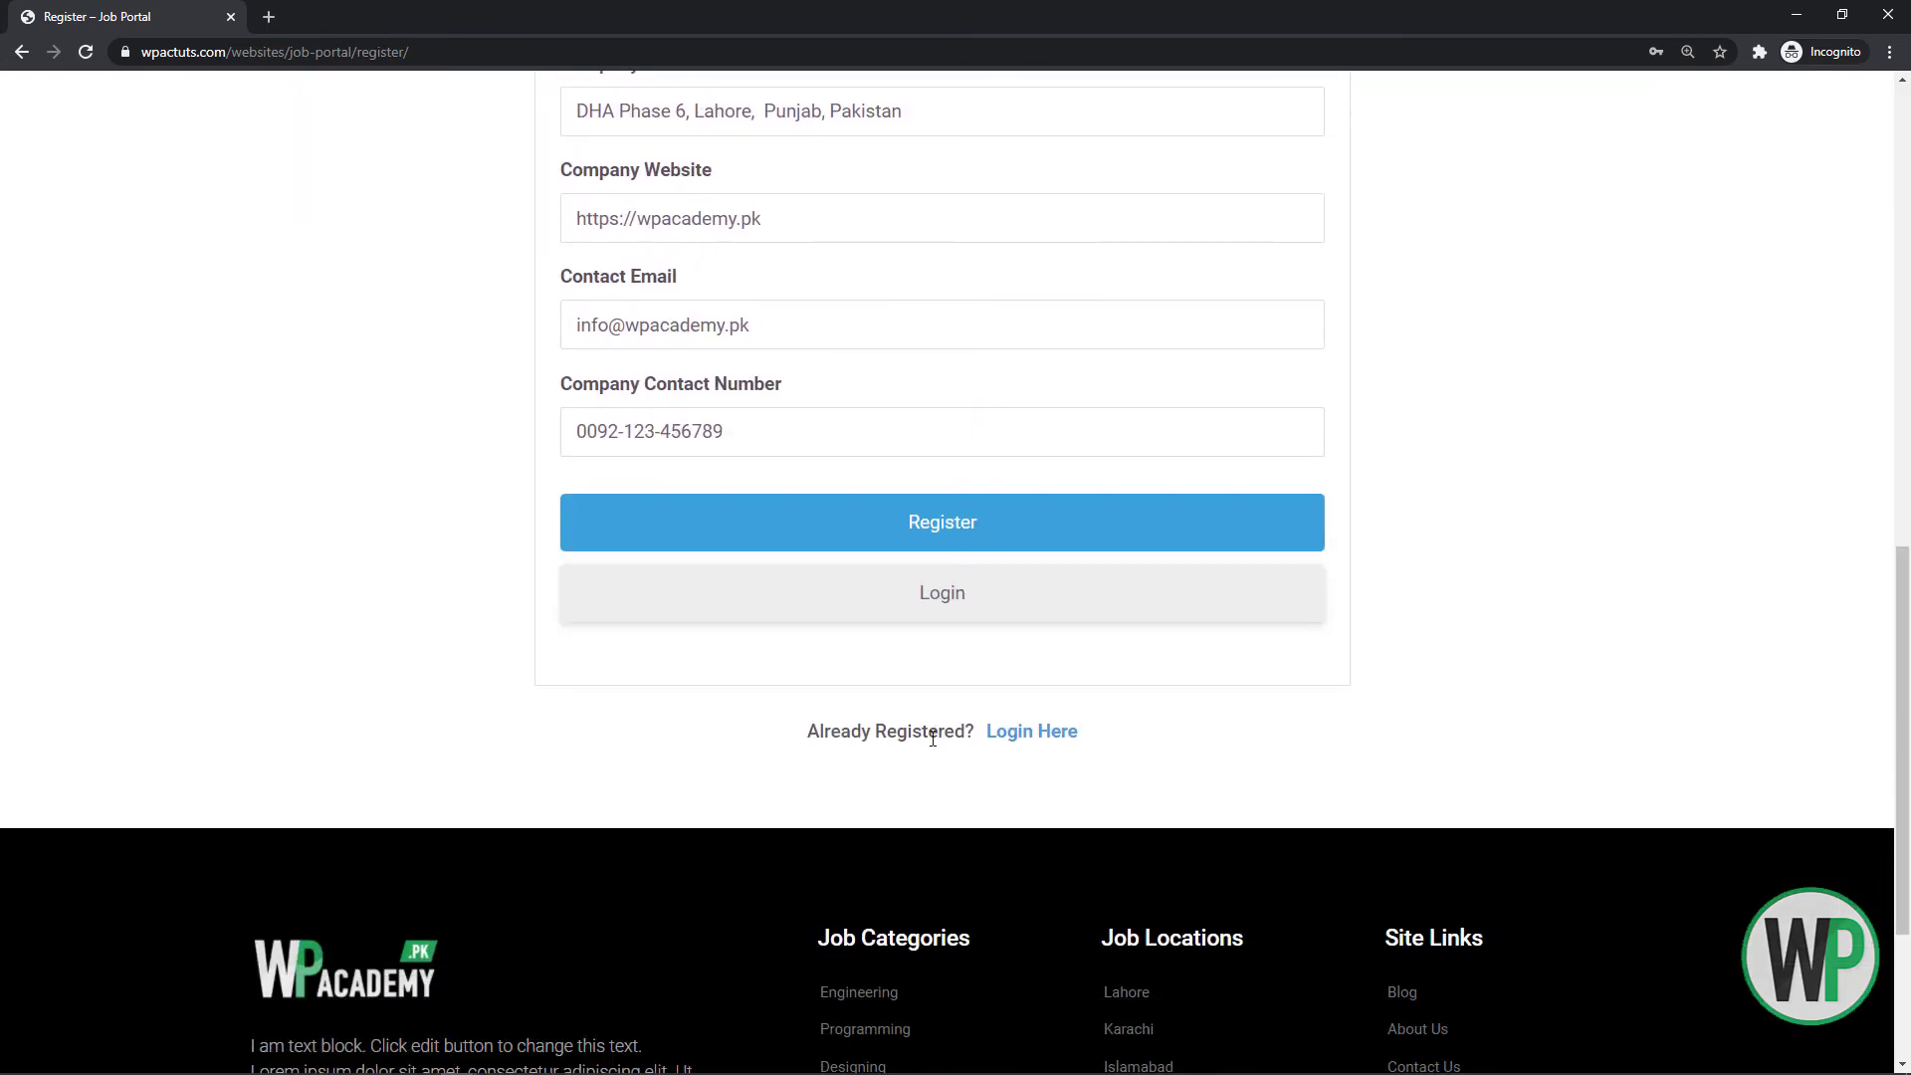
Return to the Elementor editor of the Login page, delete the "Want to create an account? Signup Here" row and update the page
key("alt+Tab")
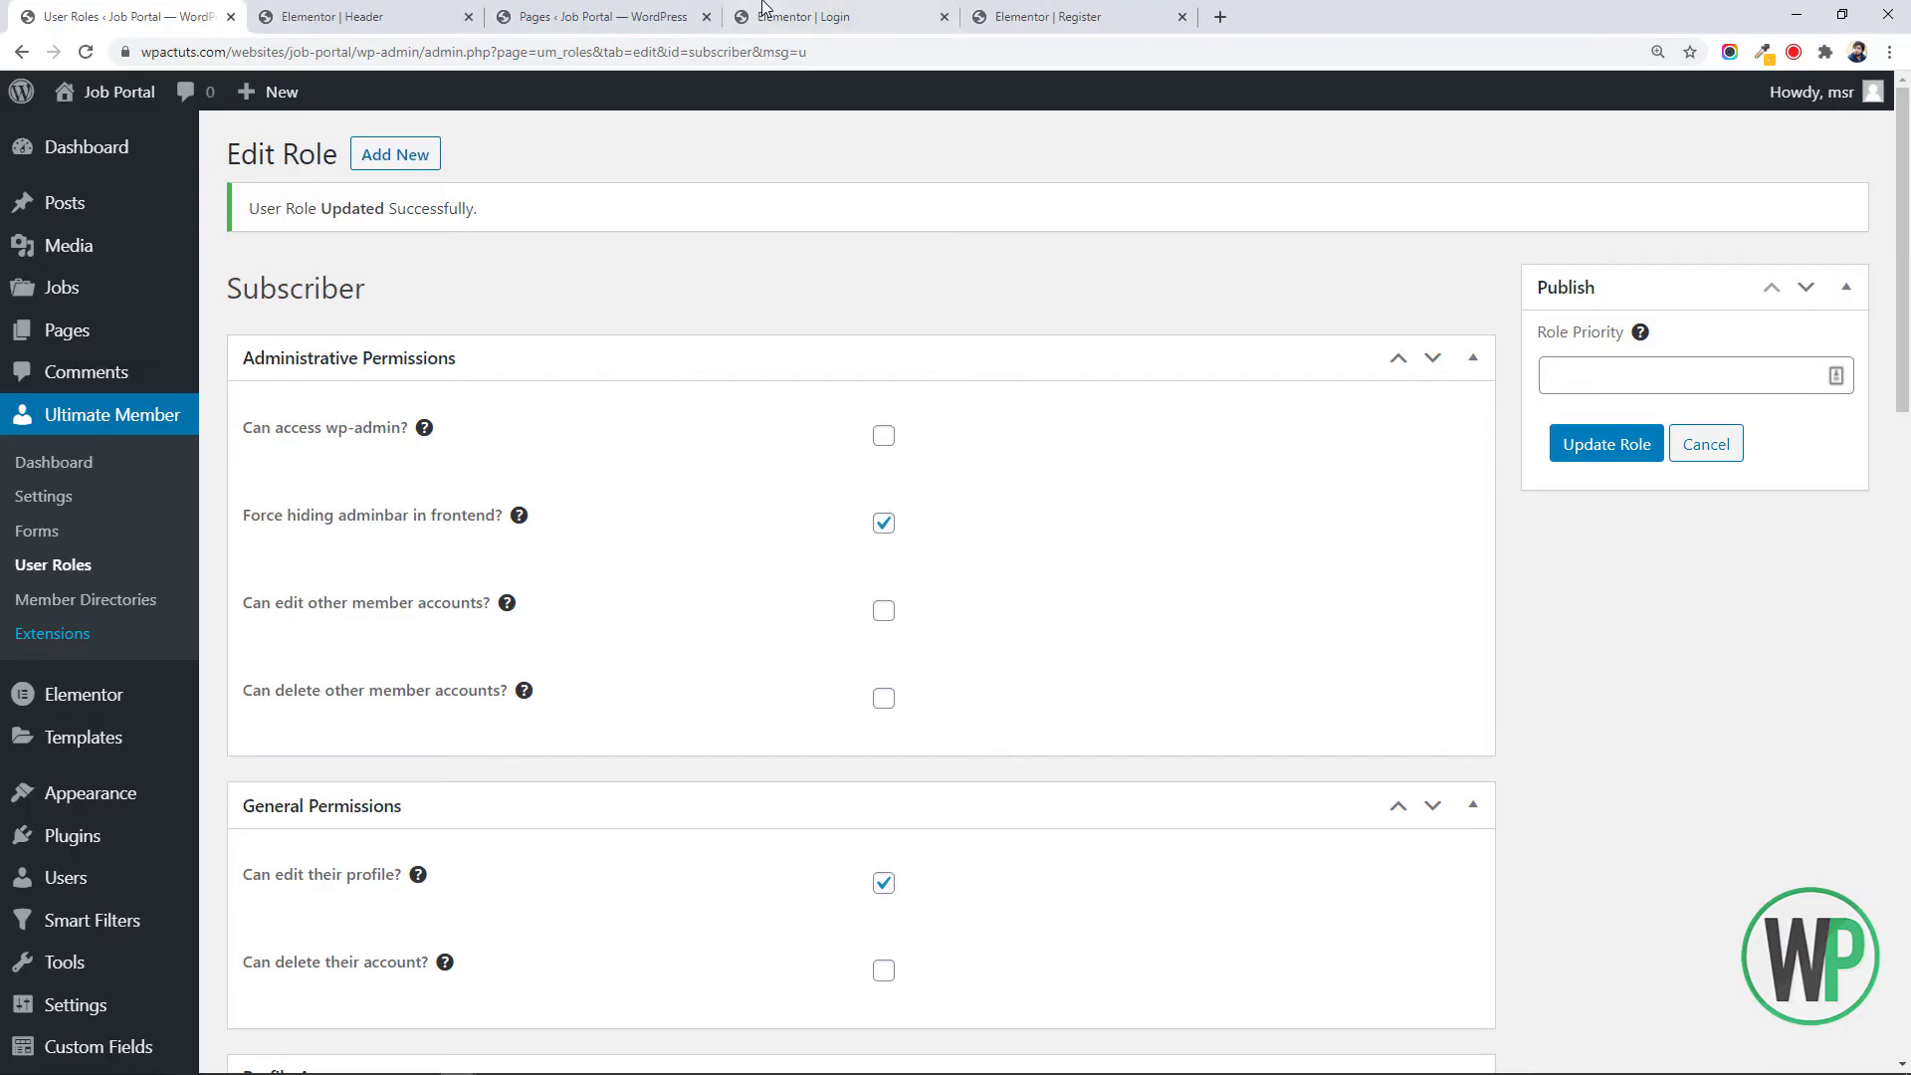
left_click(764, 12)
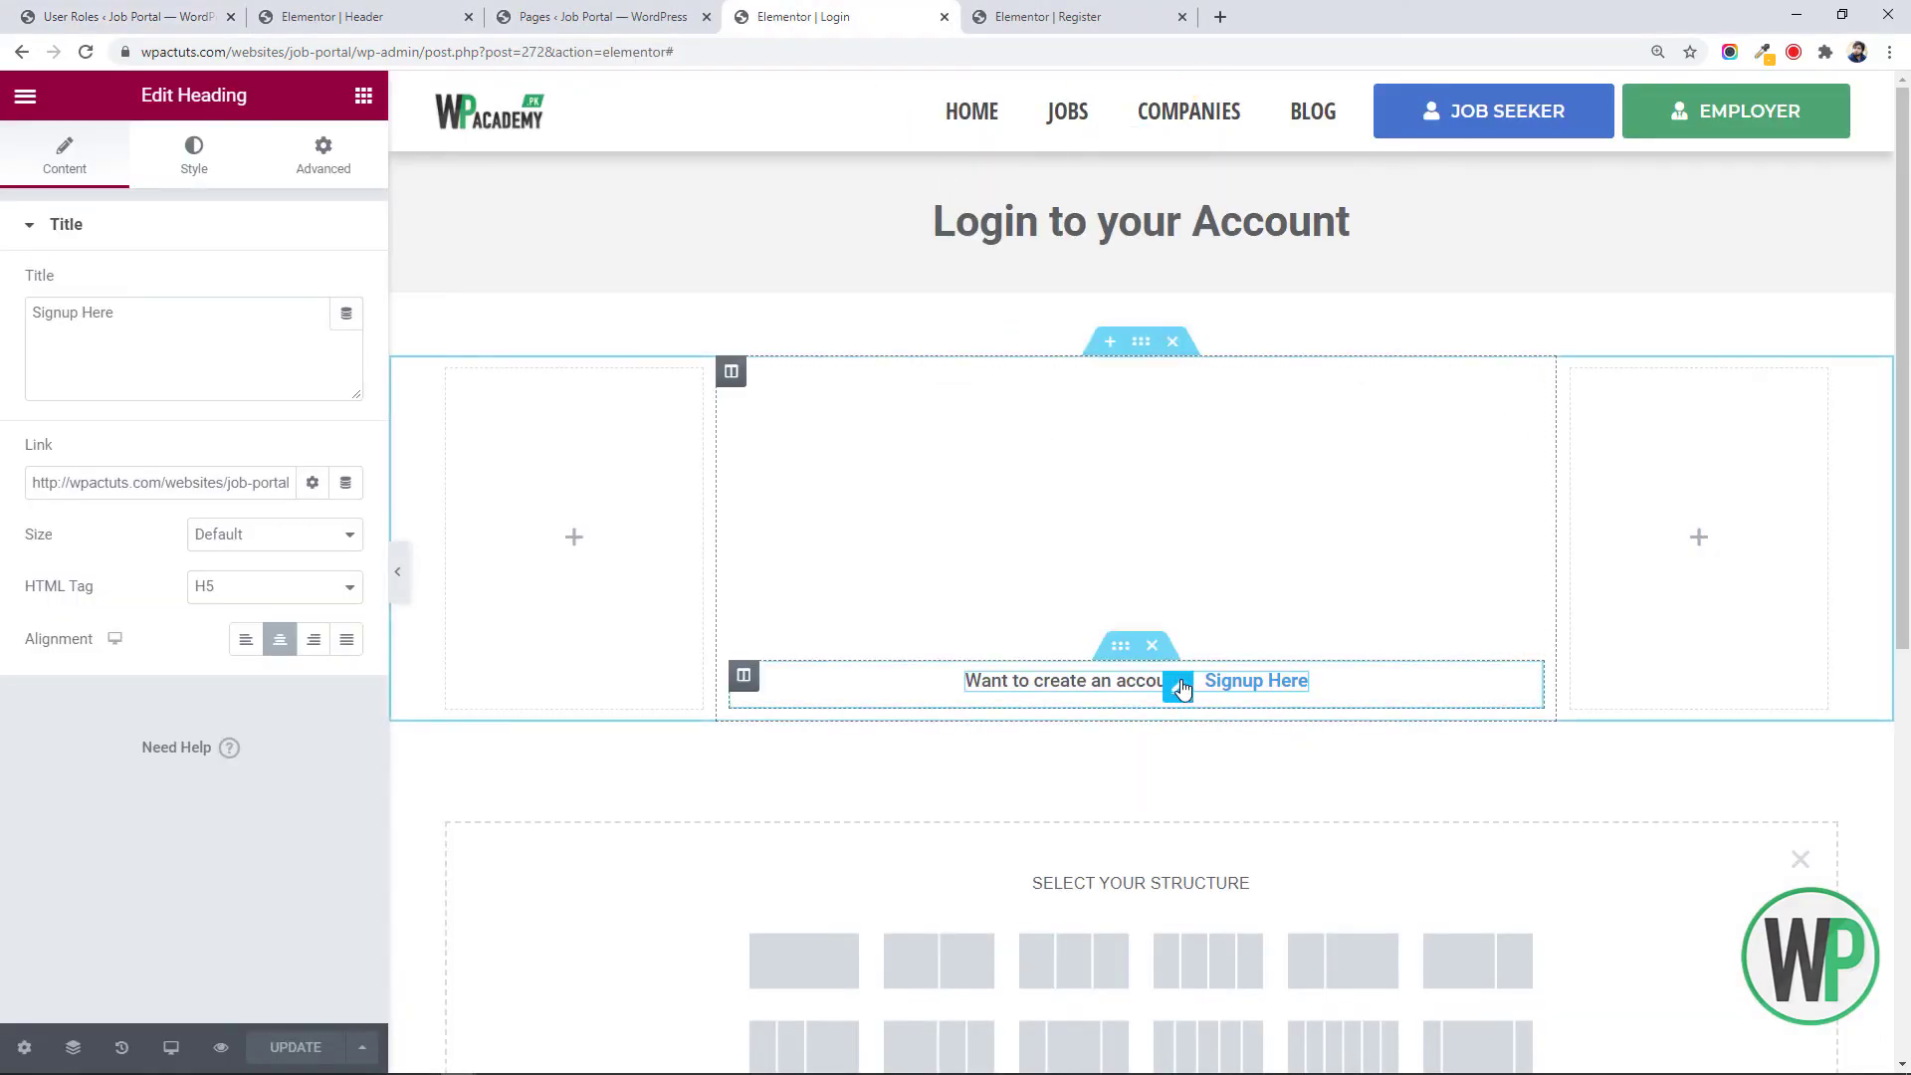
key("Delete")
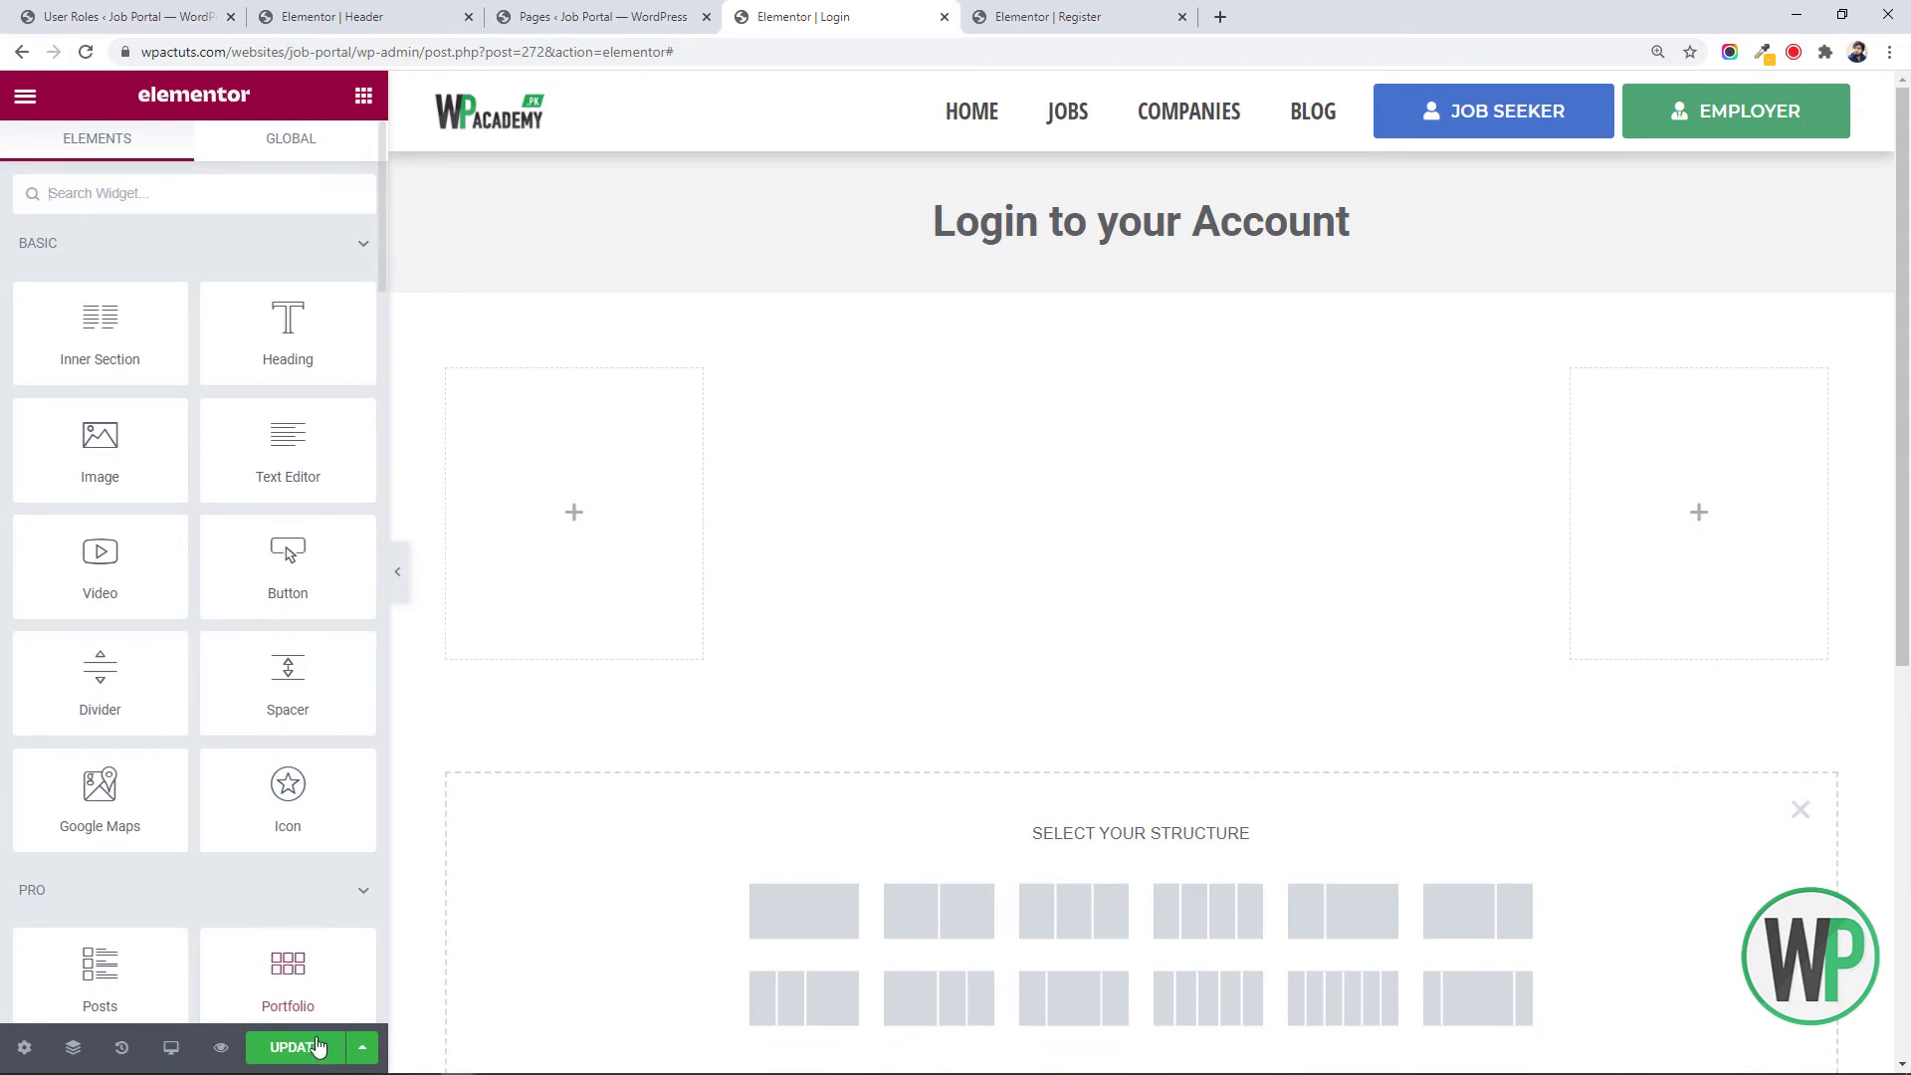
left_click(296, 1048)
Delete the "Already Registered? Login Here" row from the Register page in Elementor and update the page
left_click(598, 17)
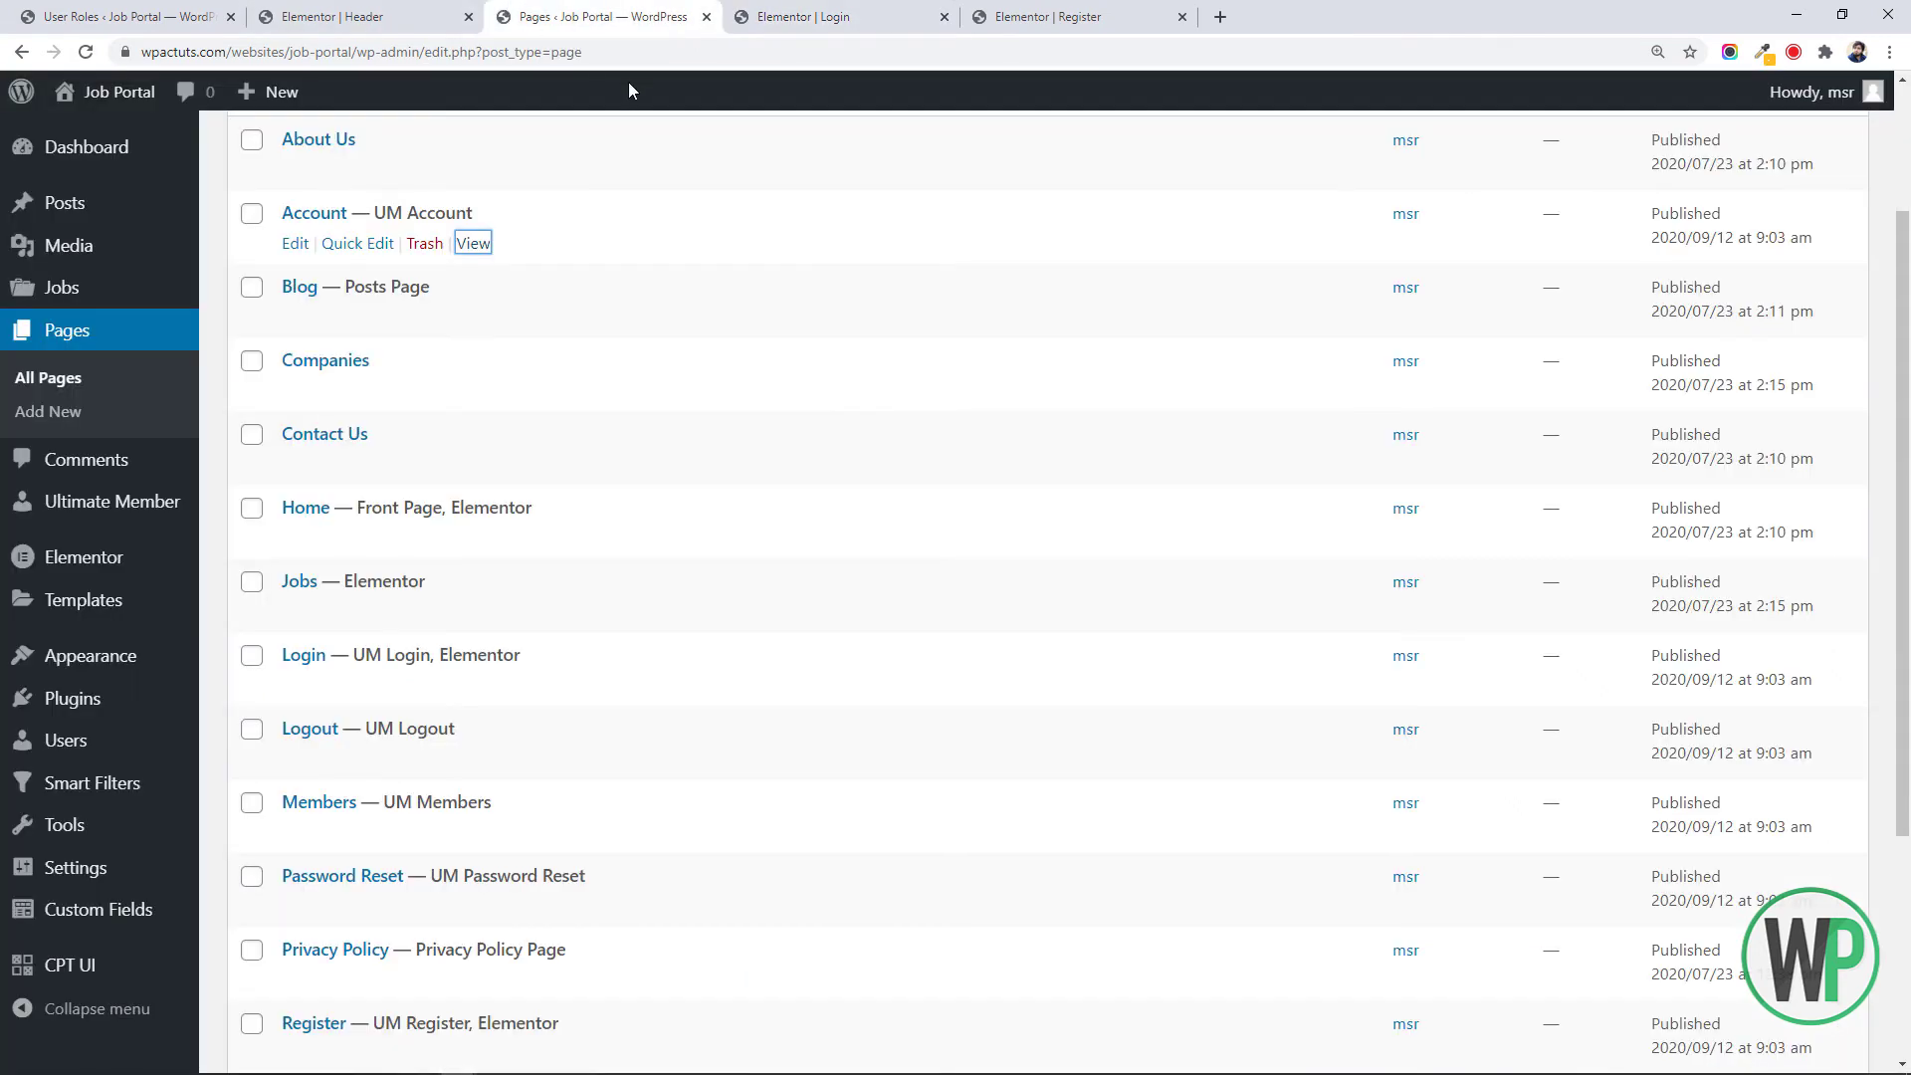
left_click(390, 12)
left_click(796, 14)
left_click(1085, 10)
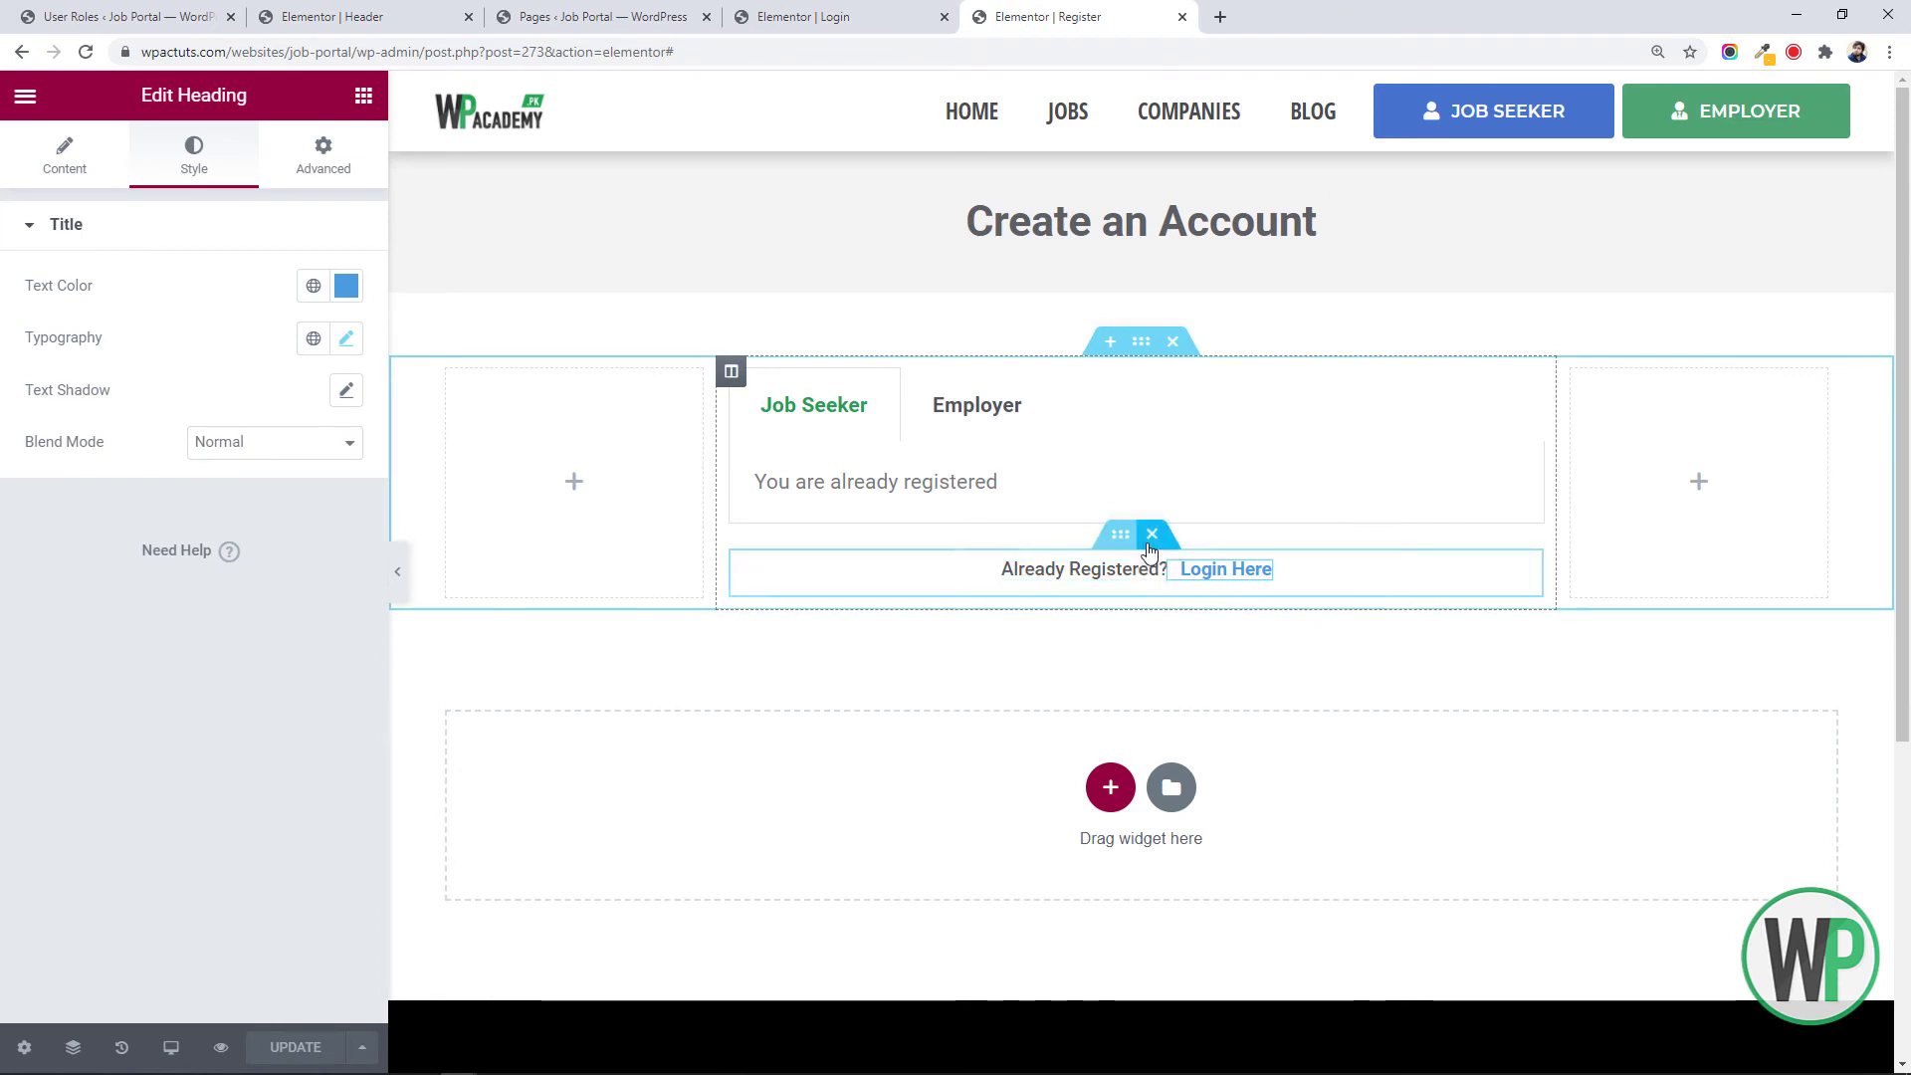
left_click(1152, 535)
left_click(316, 1045)
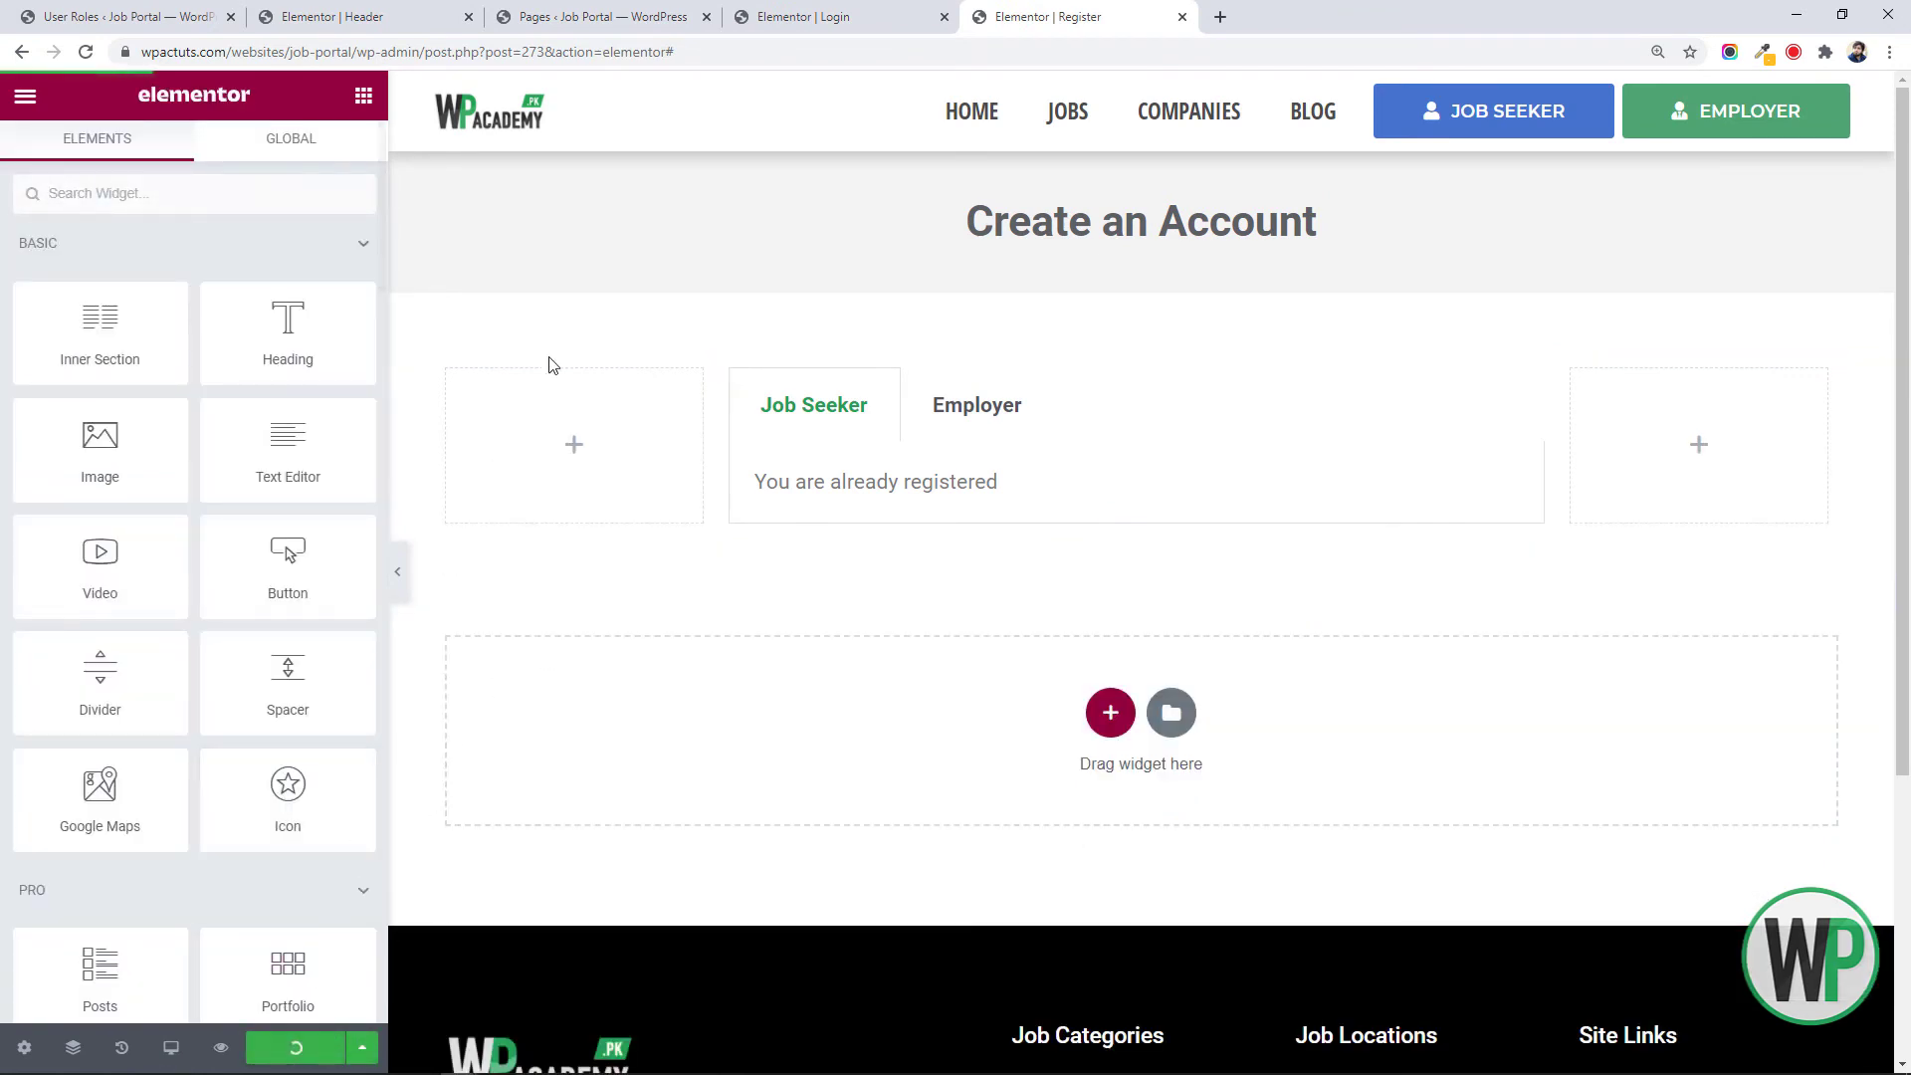
Submit the completed Employer registration form in the incognito window and read the message displayed after registration
key("alt+Tab")
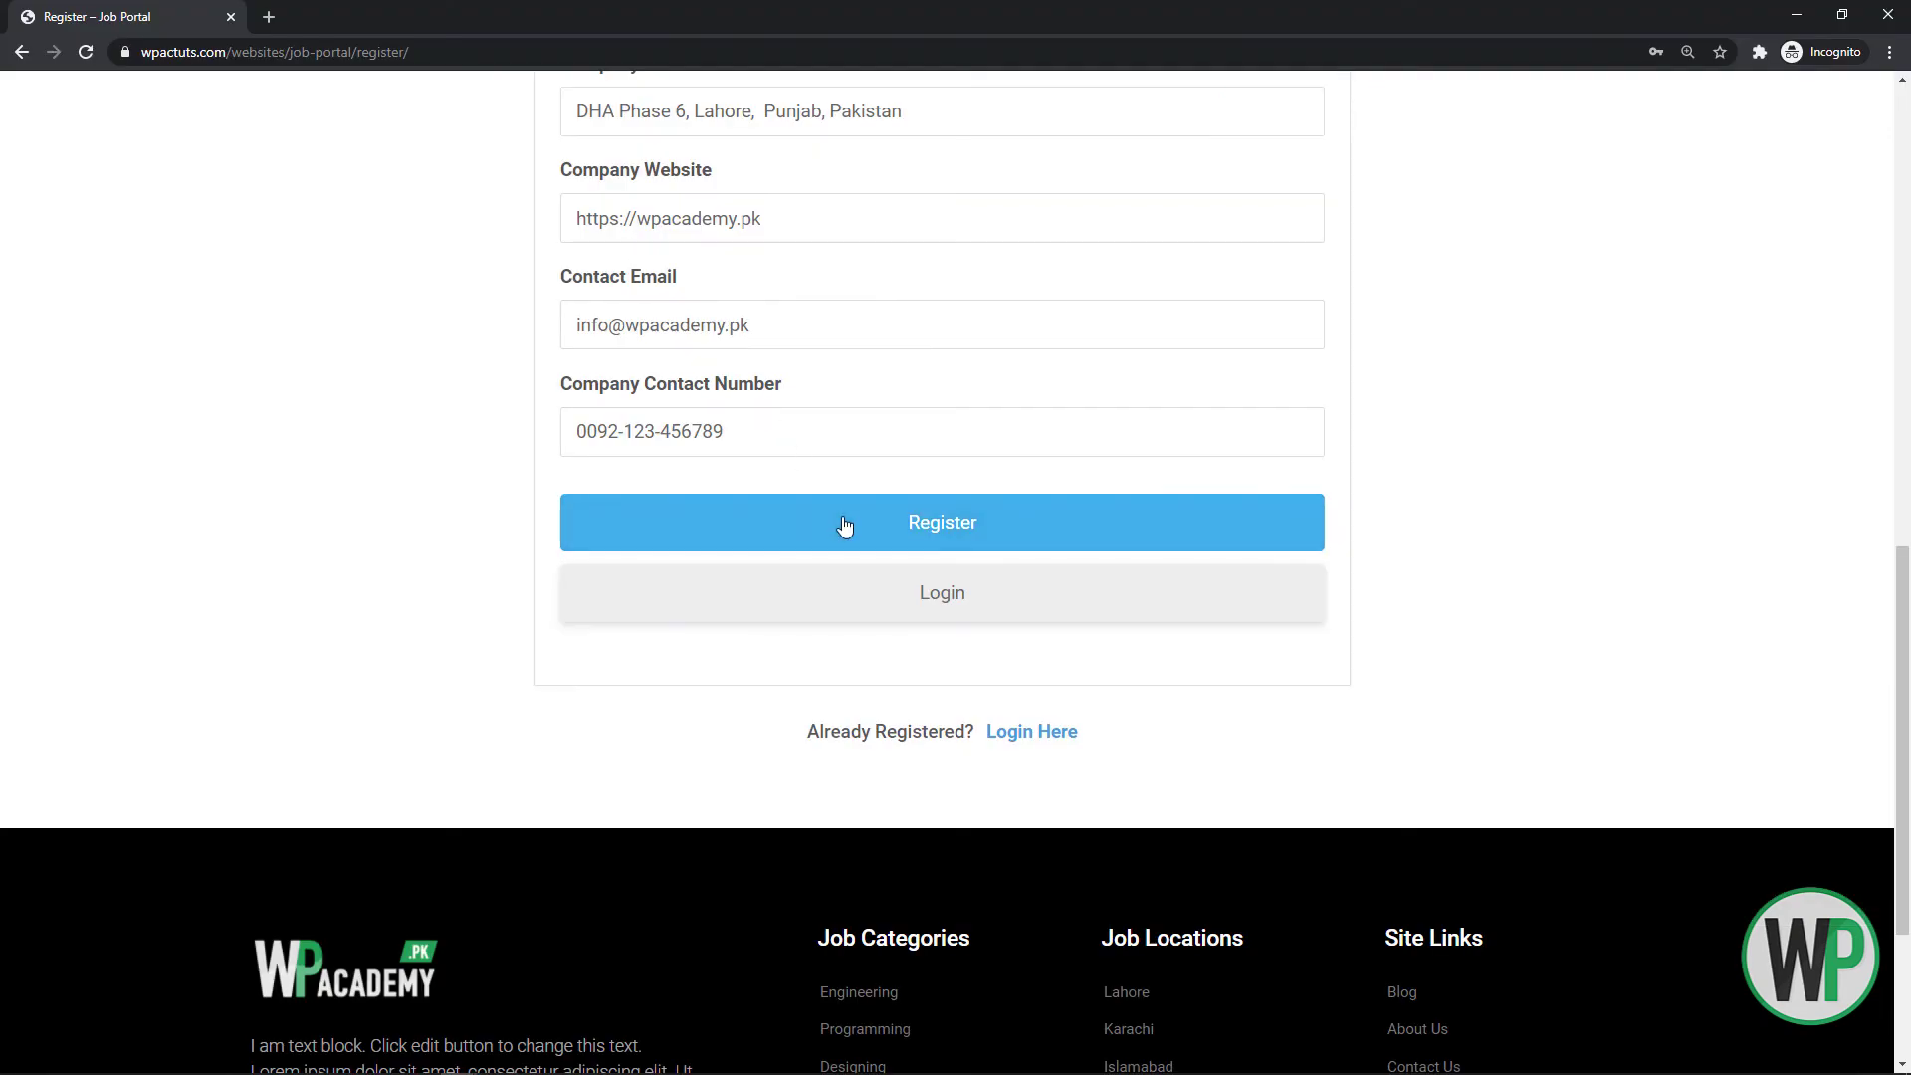
left_click(847, 524)
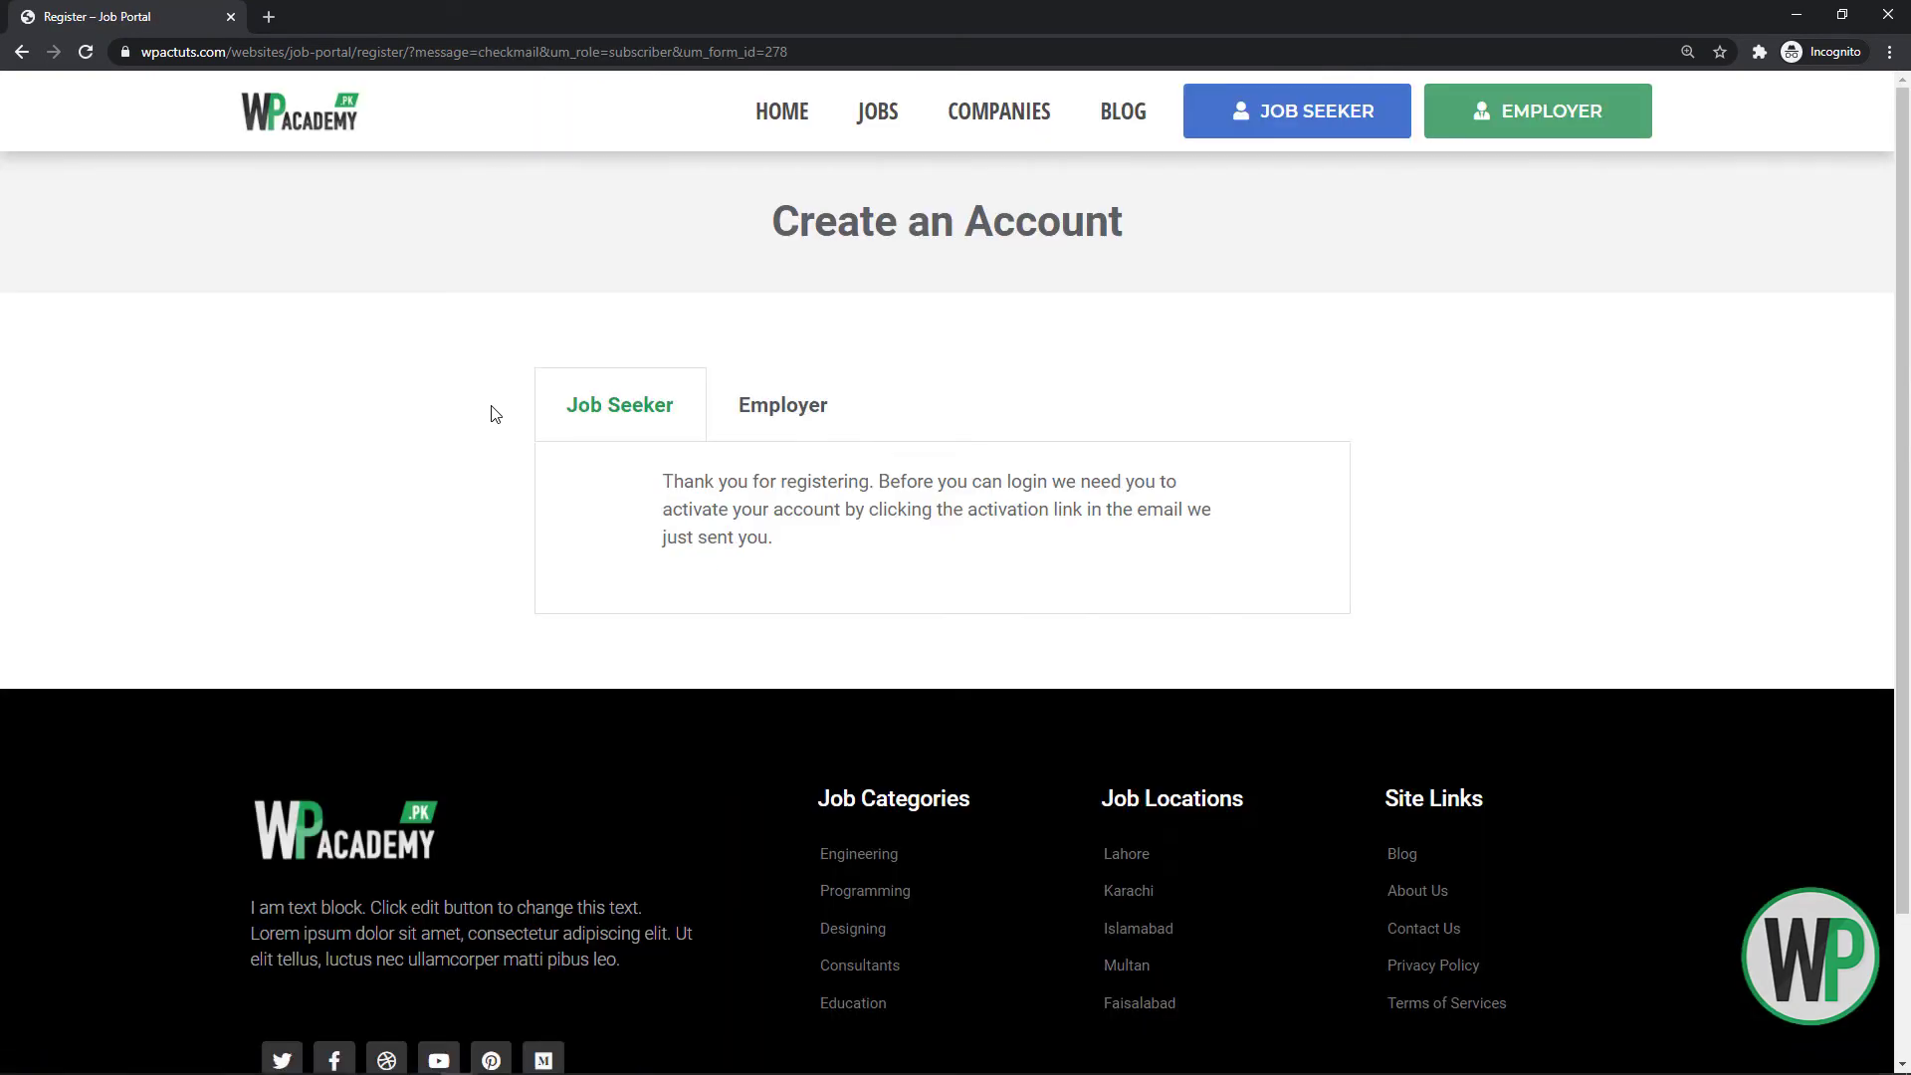
left_click_drag(778, 538, 652, 483)
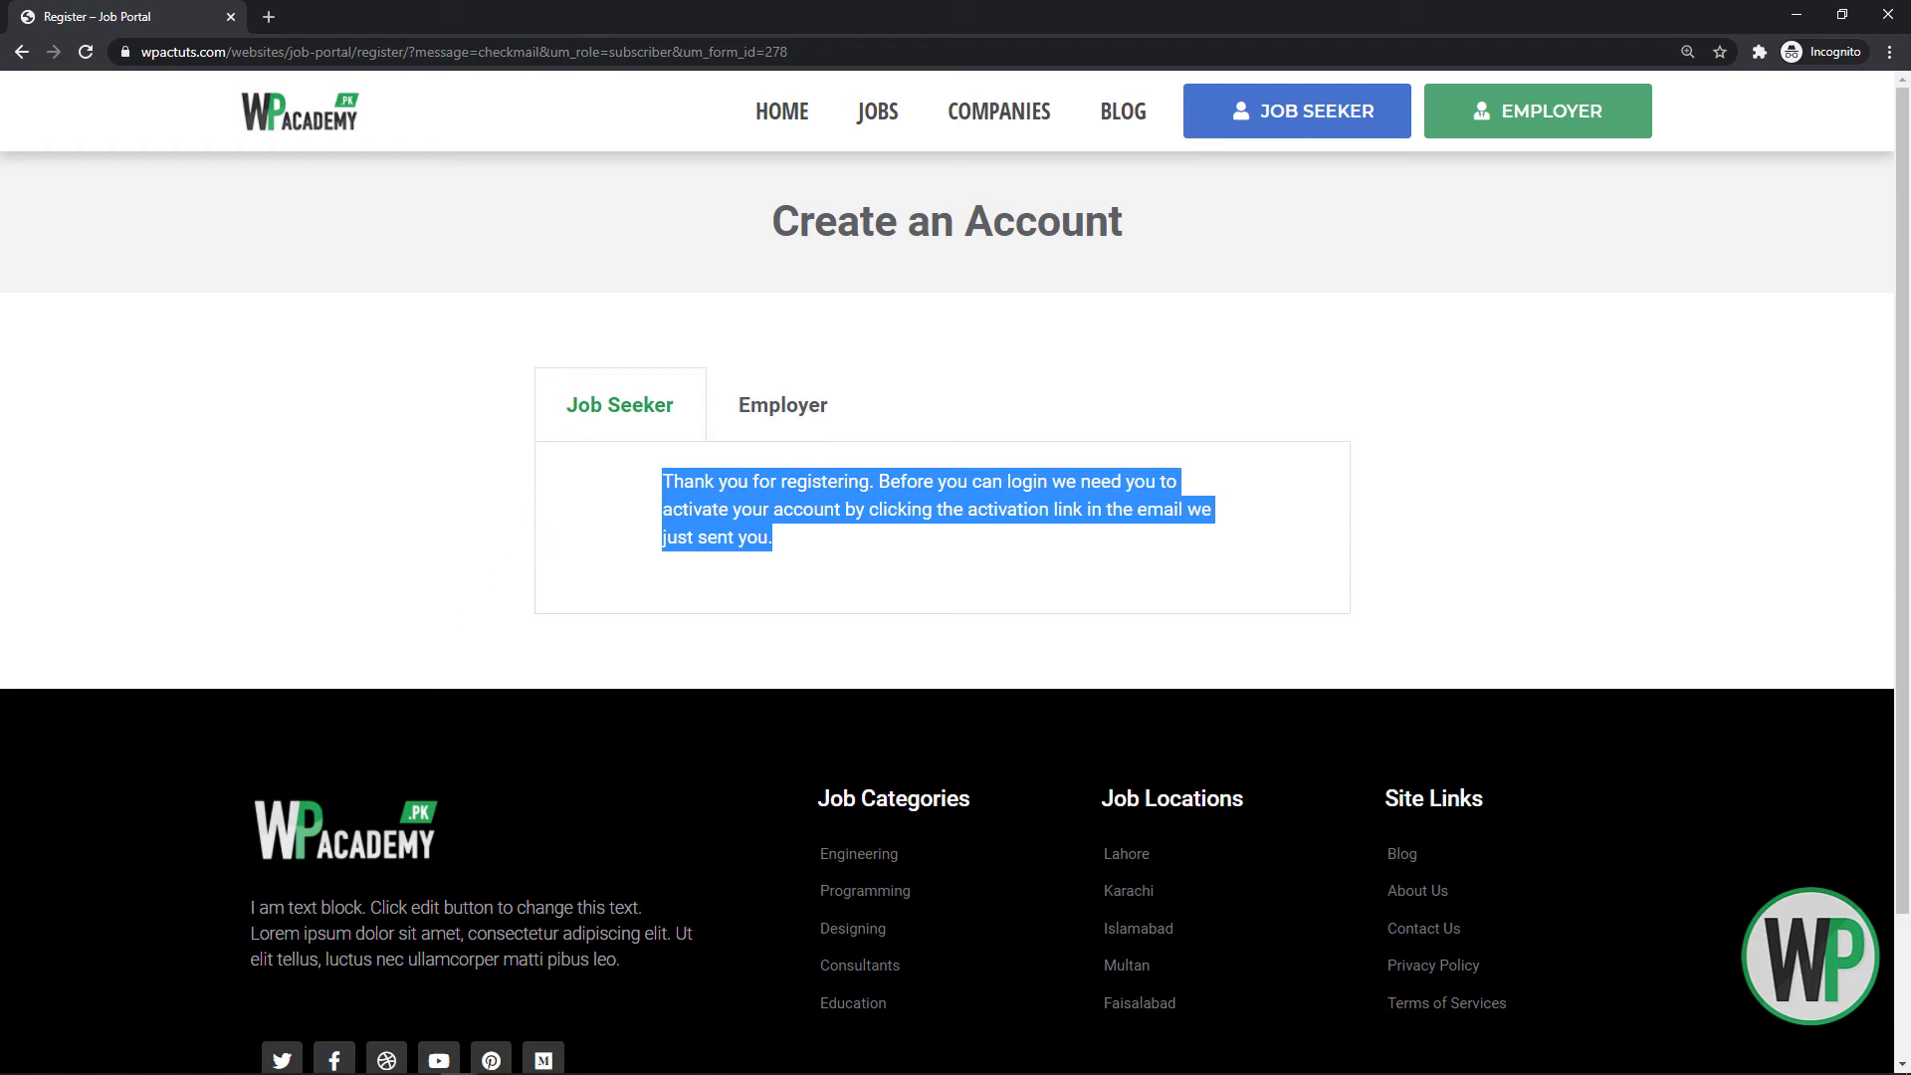
Check the Mail app's inbox for the account activation e-mail, then return to the Register page's message
left_click(212, 1067)
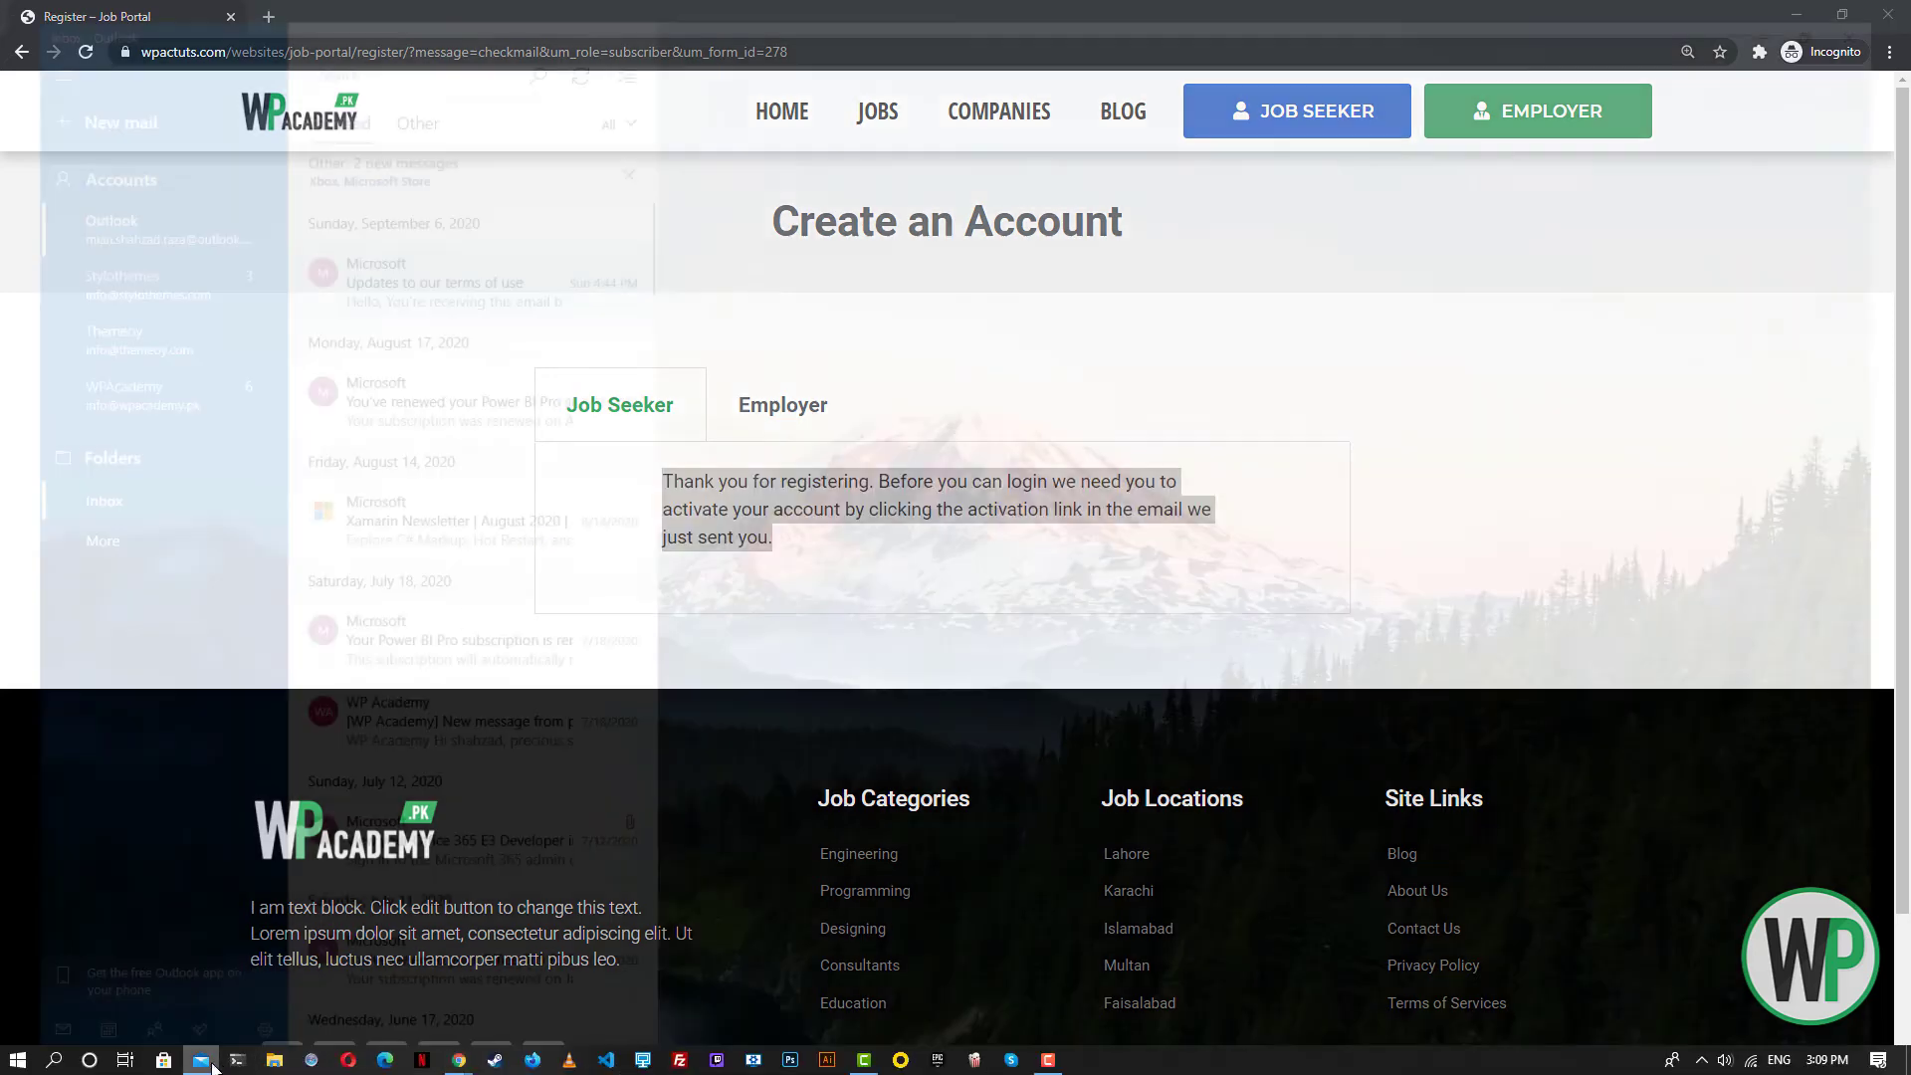
left_click(748, 503)
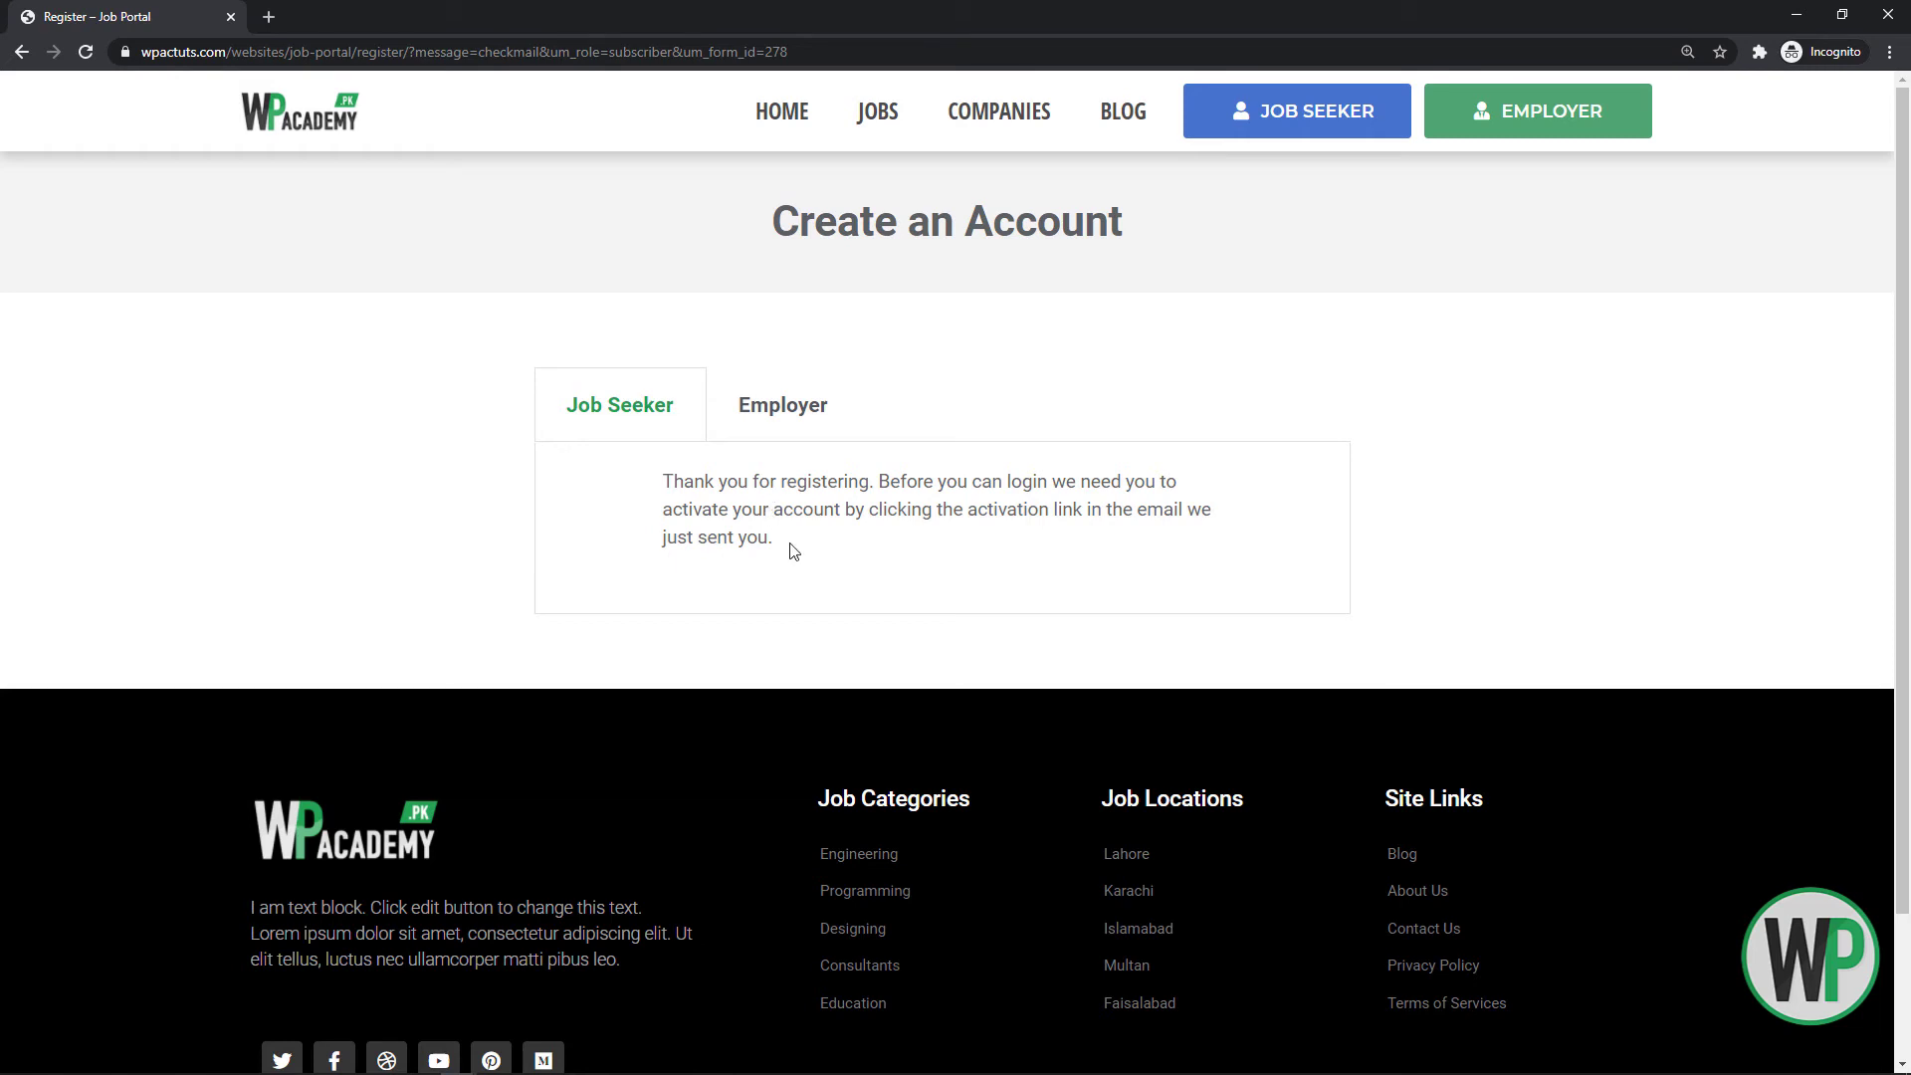
left_click_drag(793, 550, 667, 460)
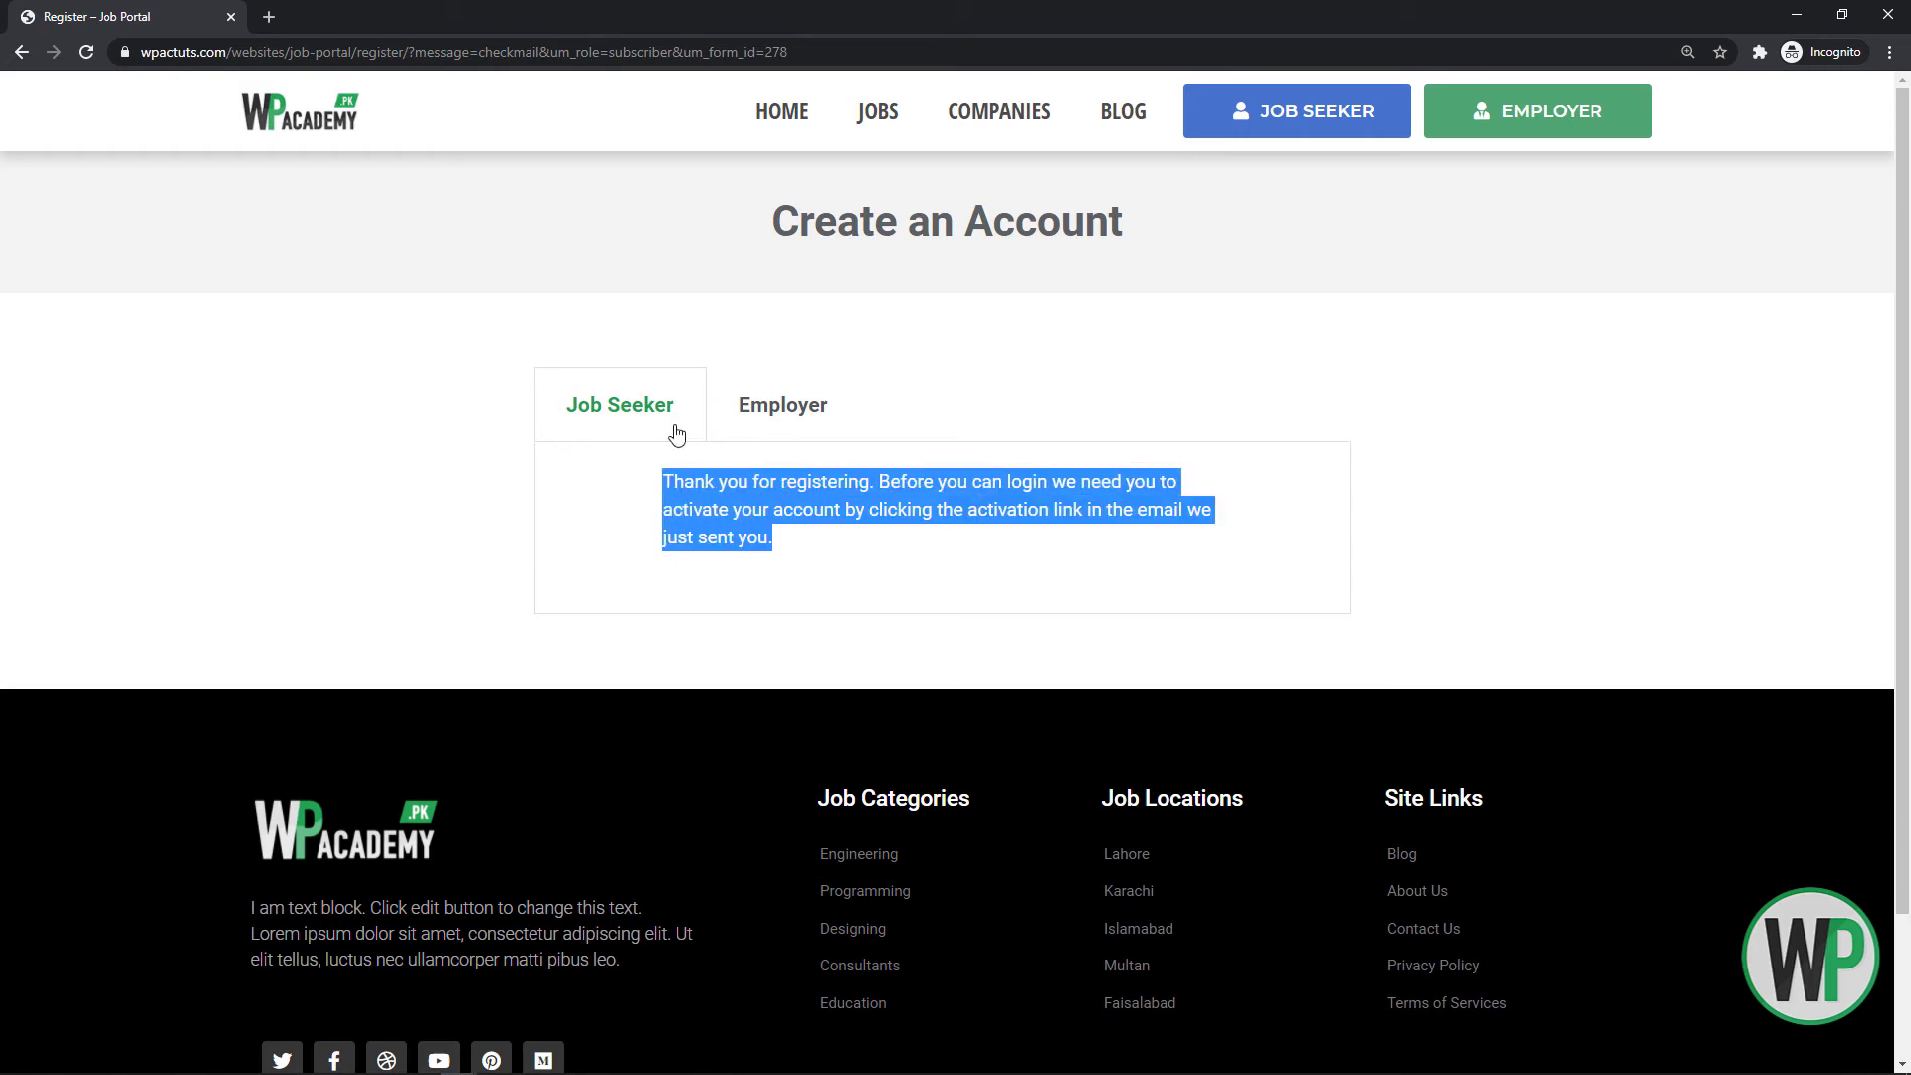
Open the Employer role in Ultimate Member's user roles and review its registration status and custom message
key("alt+Tab")
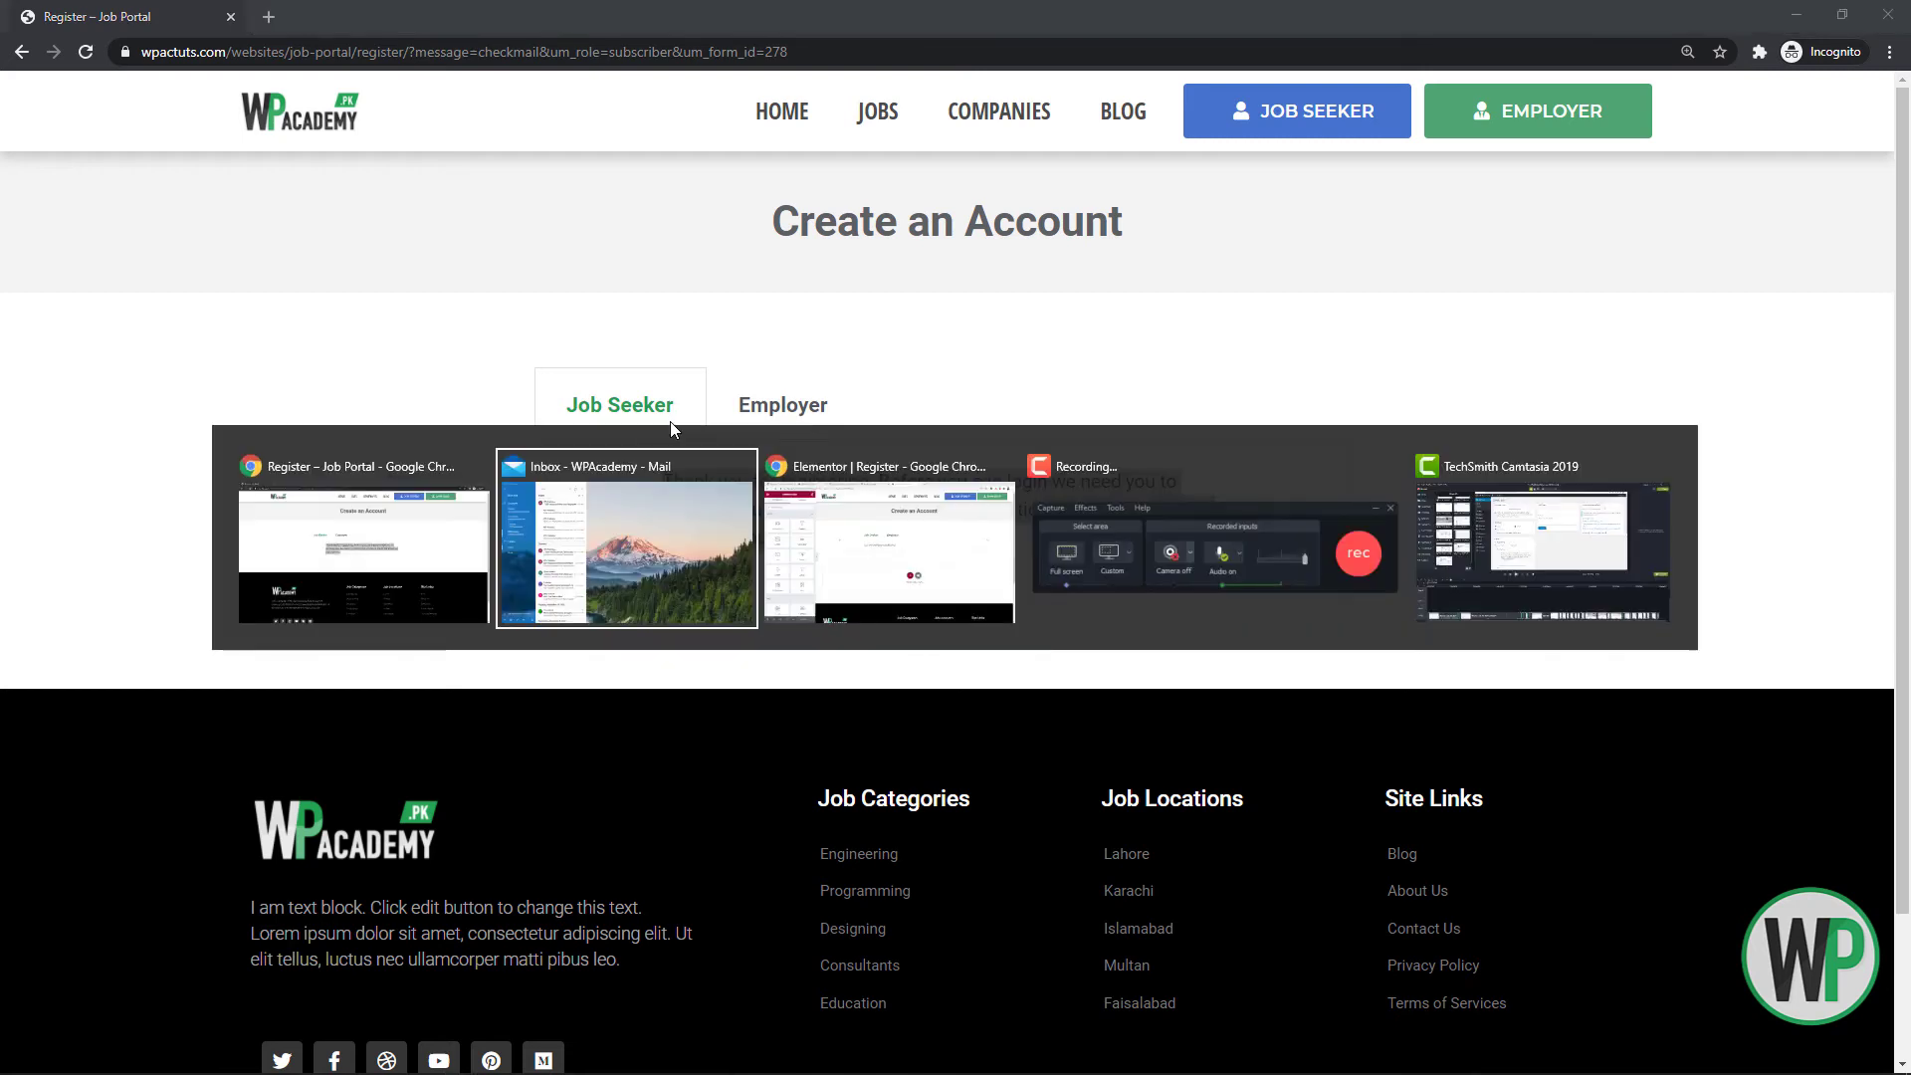
key("alt+Tab")
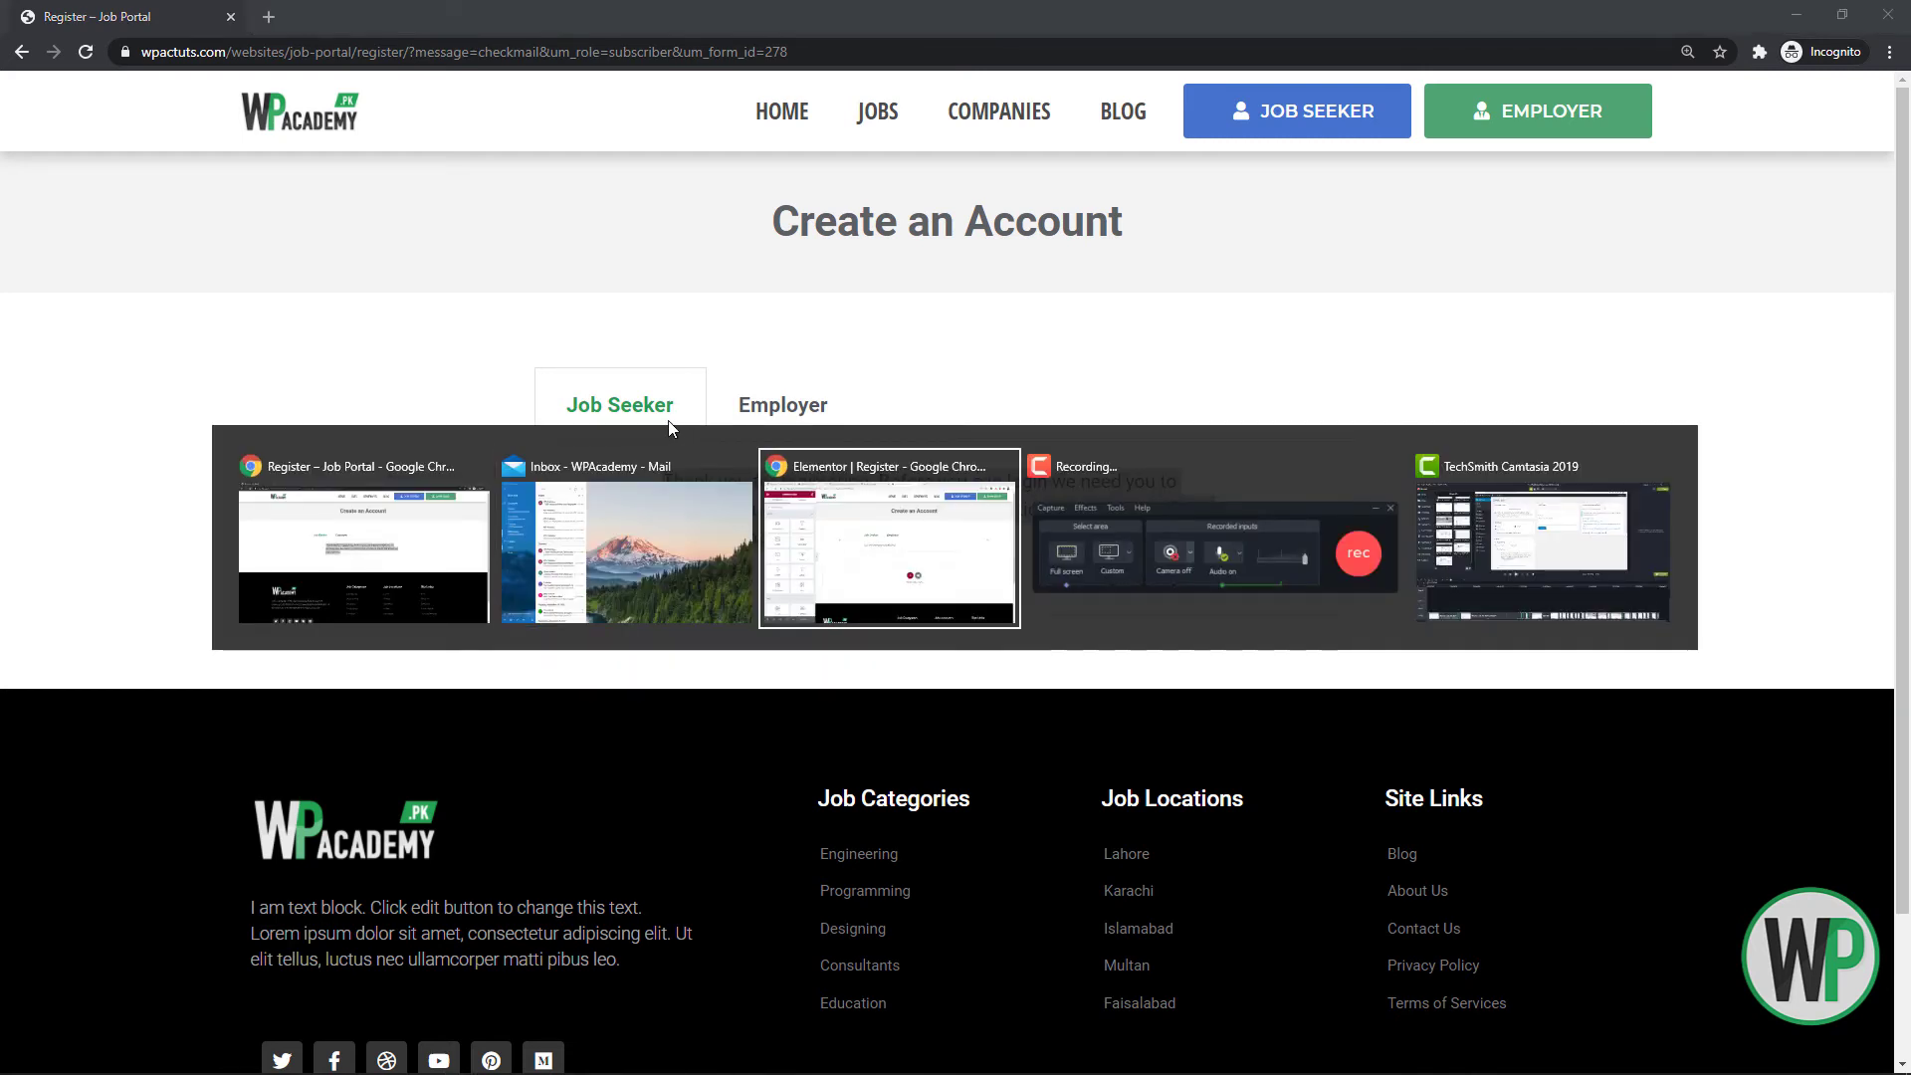
left_click(120, 16)
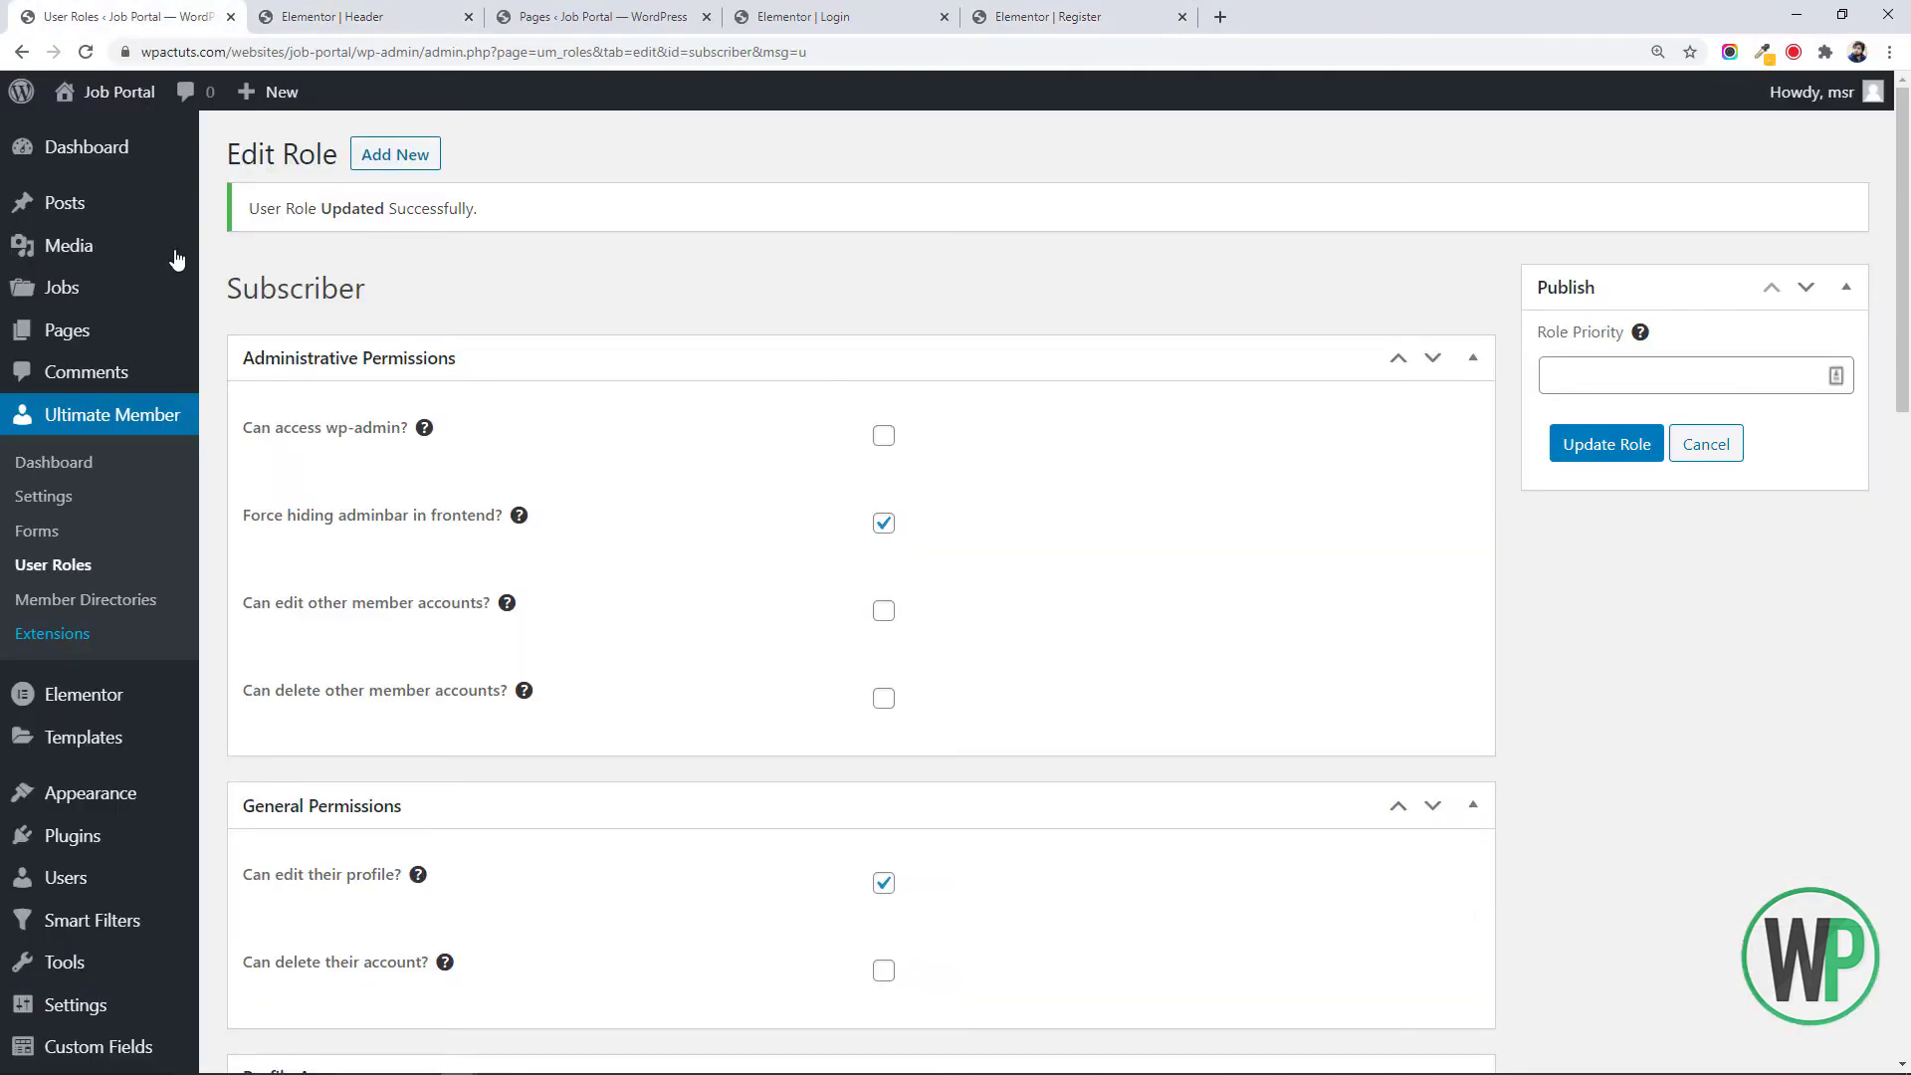
left_click(134, 569)
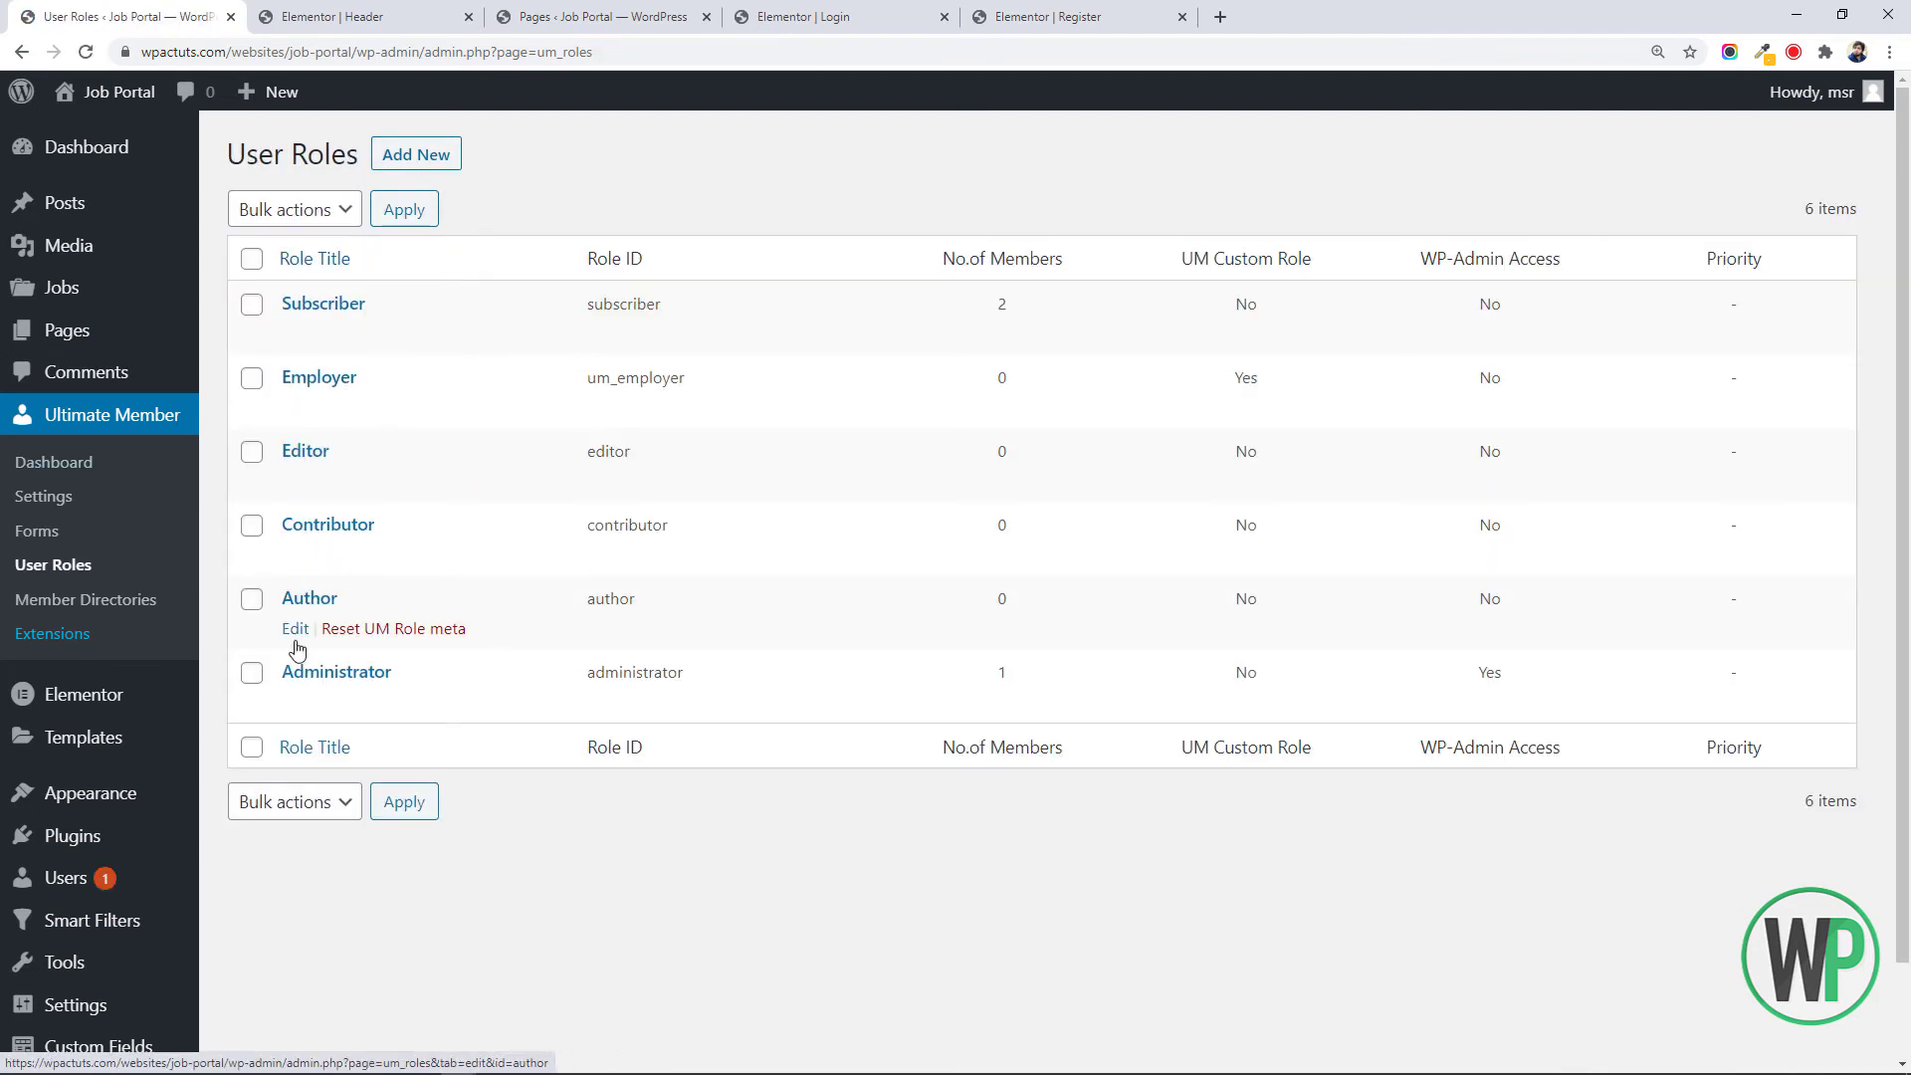
left_click(295, 410)
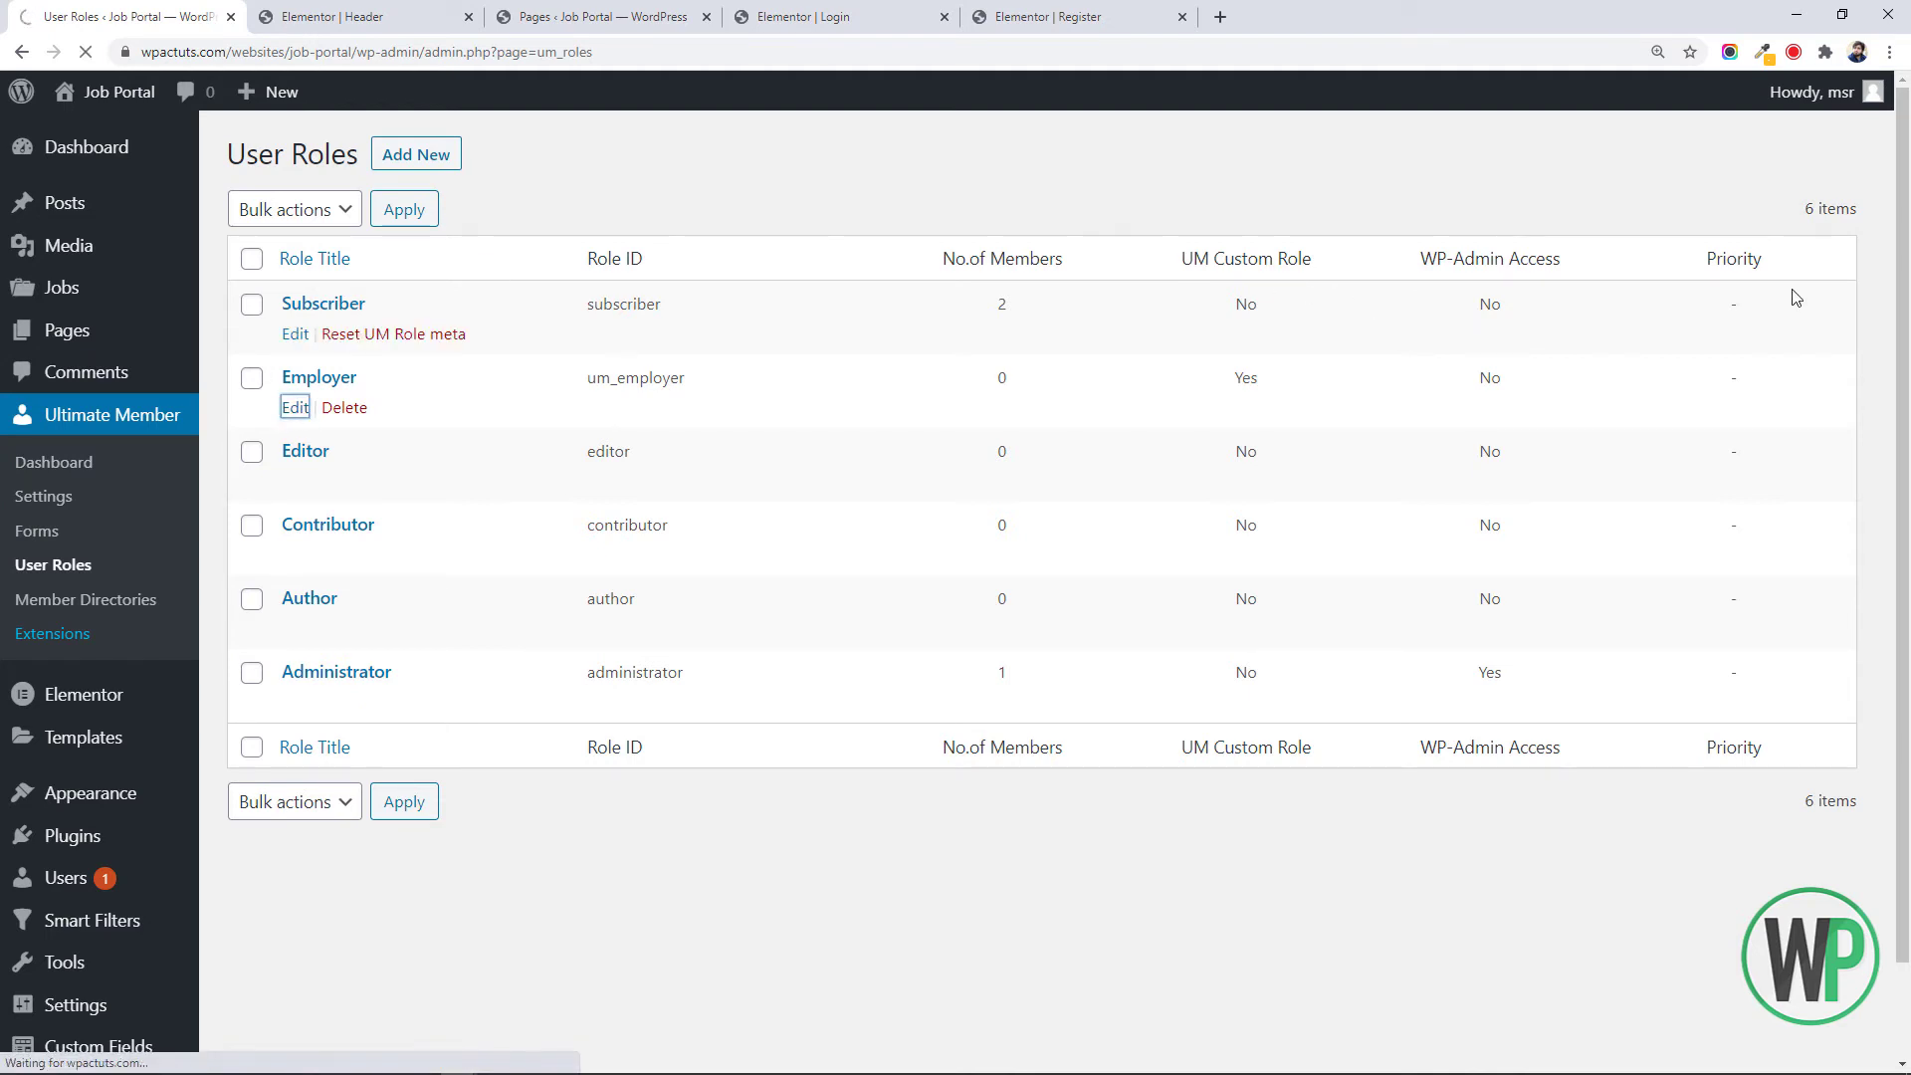
left_click_drag(1903, 282, 1907, 583)
left_click(1115, 611)
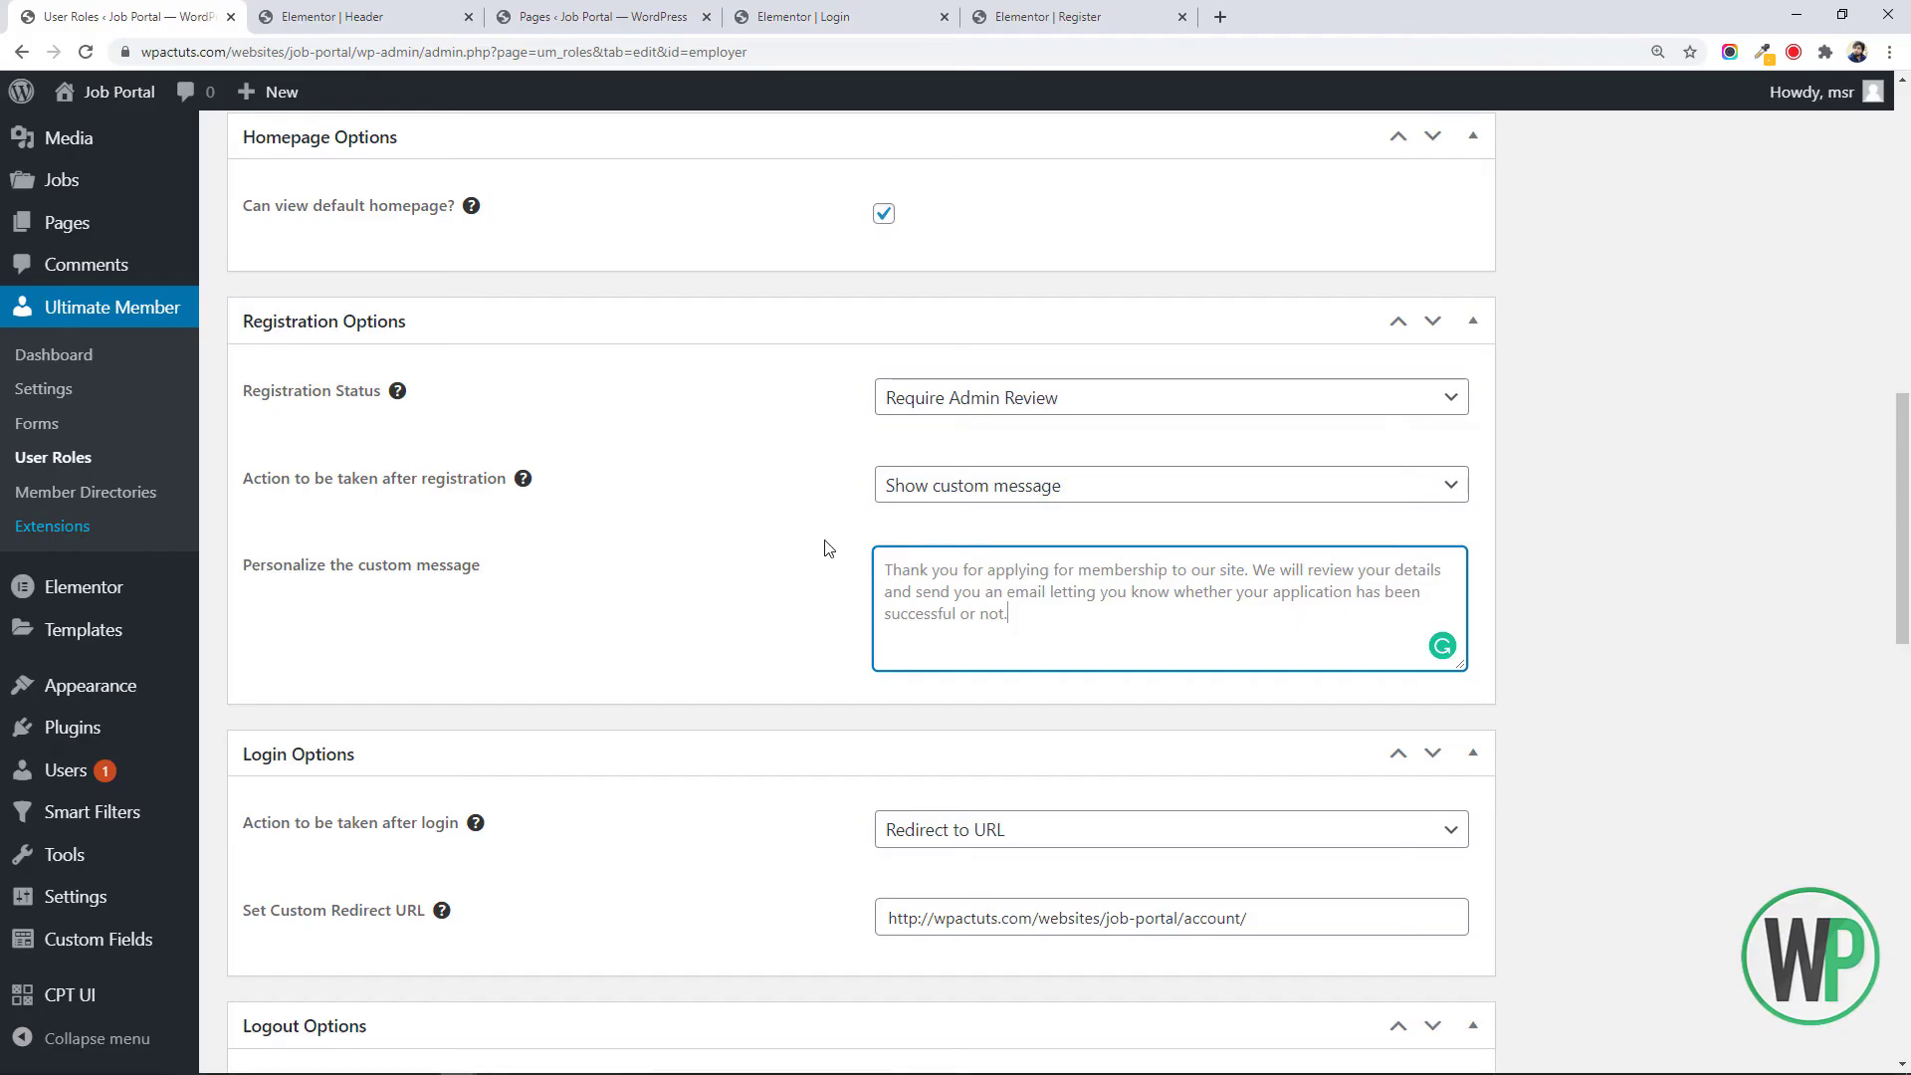
left_click_drag(1013, 615, 917, 544)
Compare the post-registration messages shown for Job Seeker and Employer on the incognito Register page
key("alt+Tab")
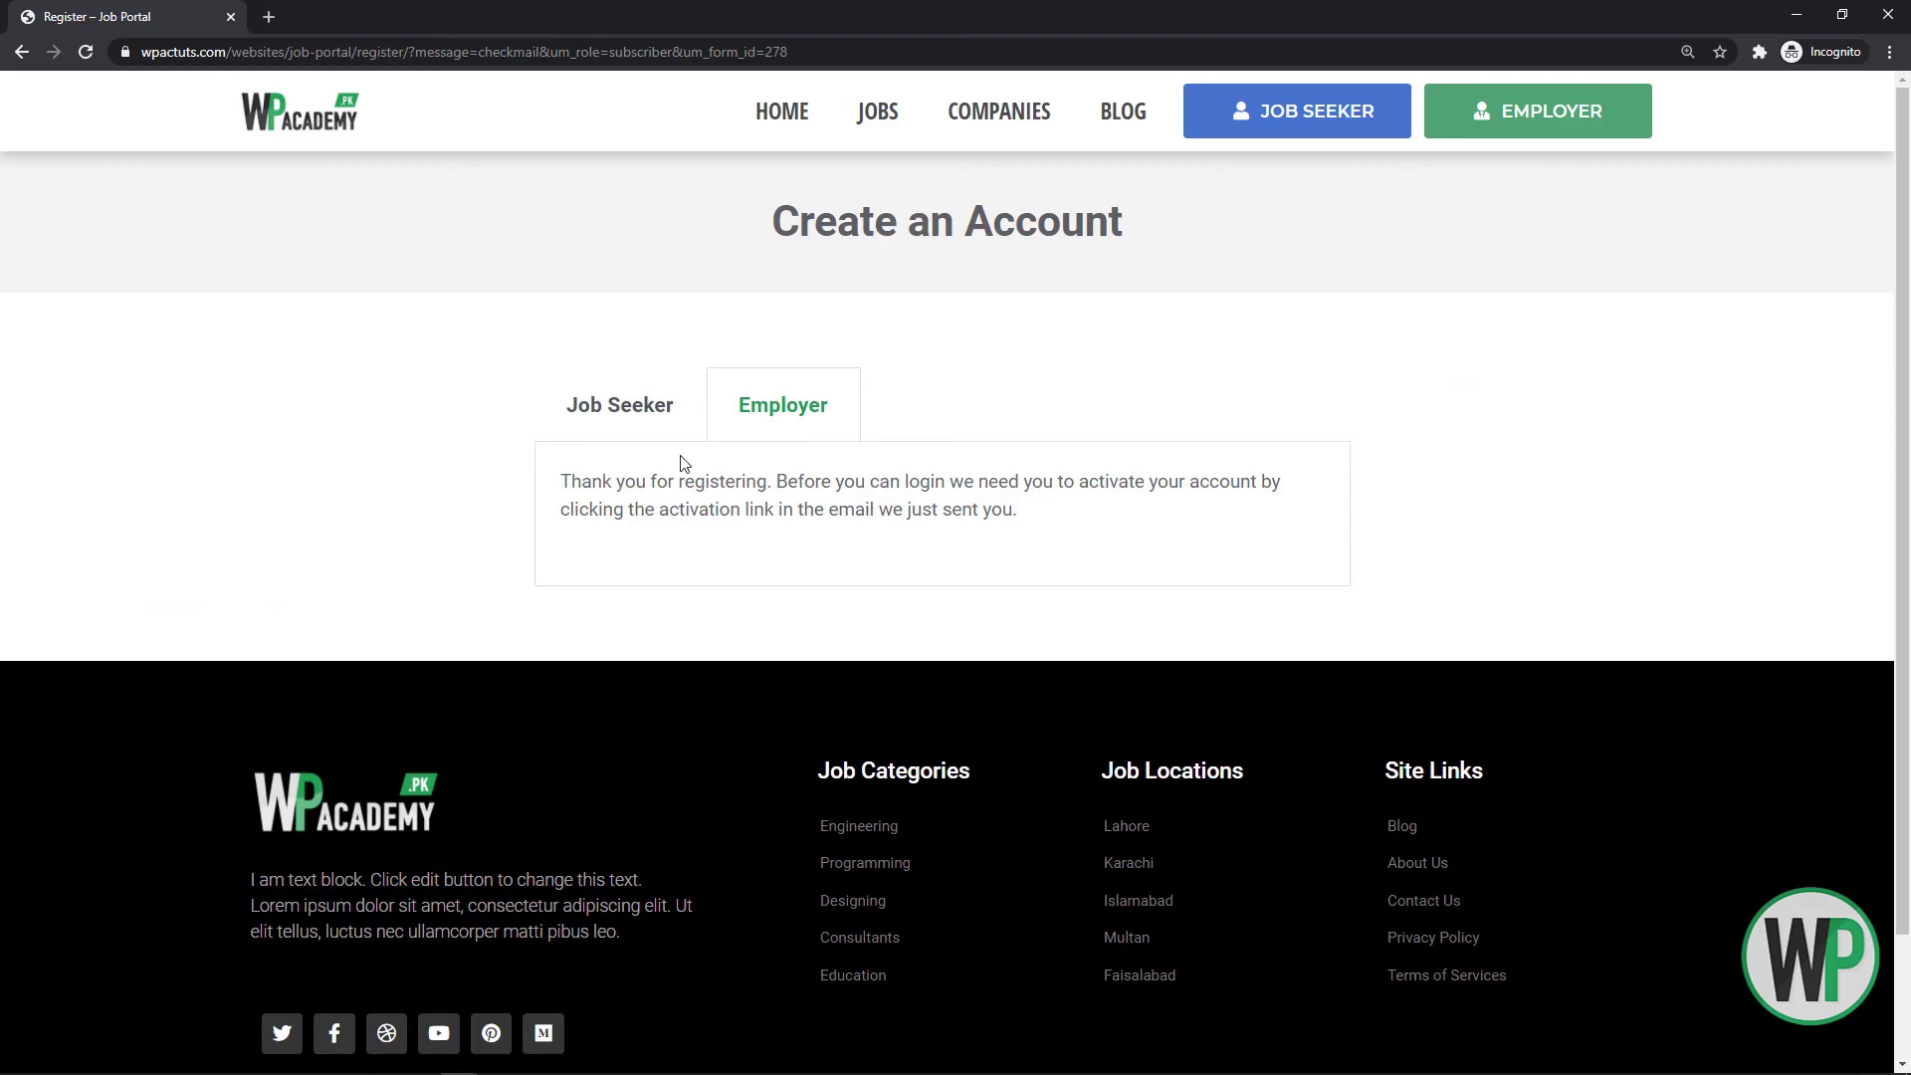
left_click(741, 406)
left_click(645, 418)
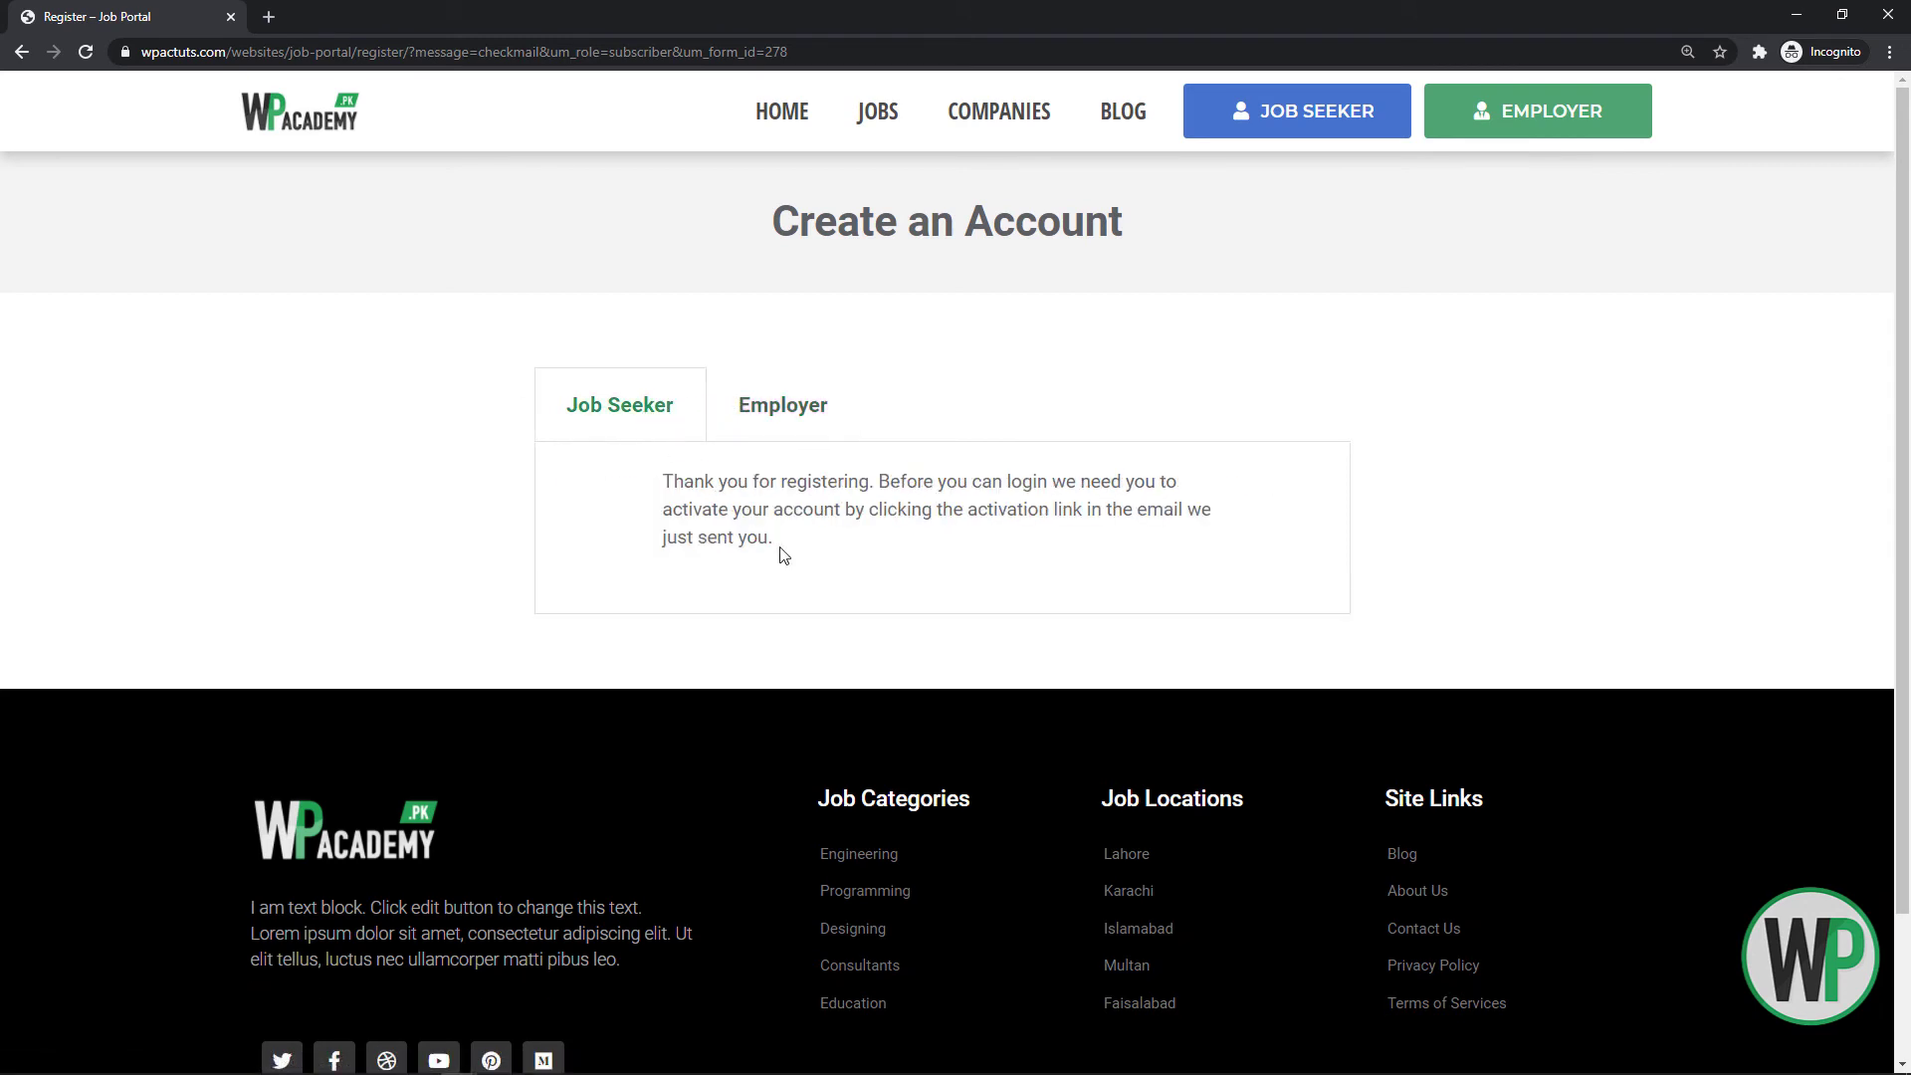
left_click_drag(779, 545, 659, 480)
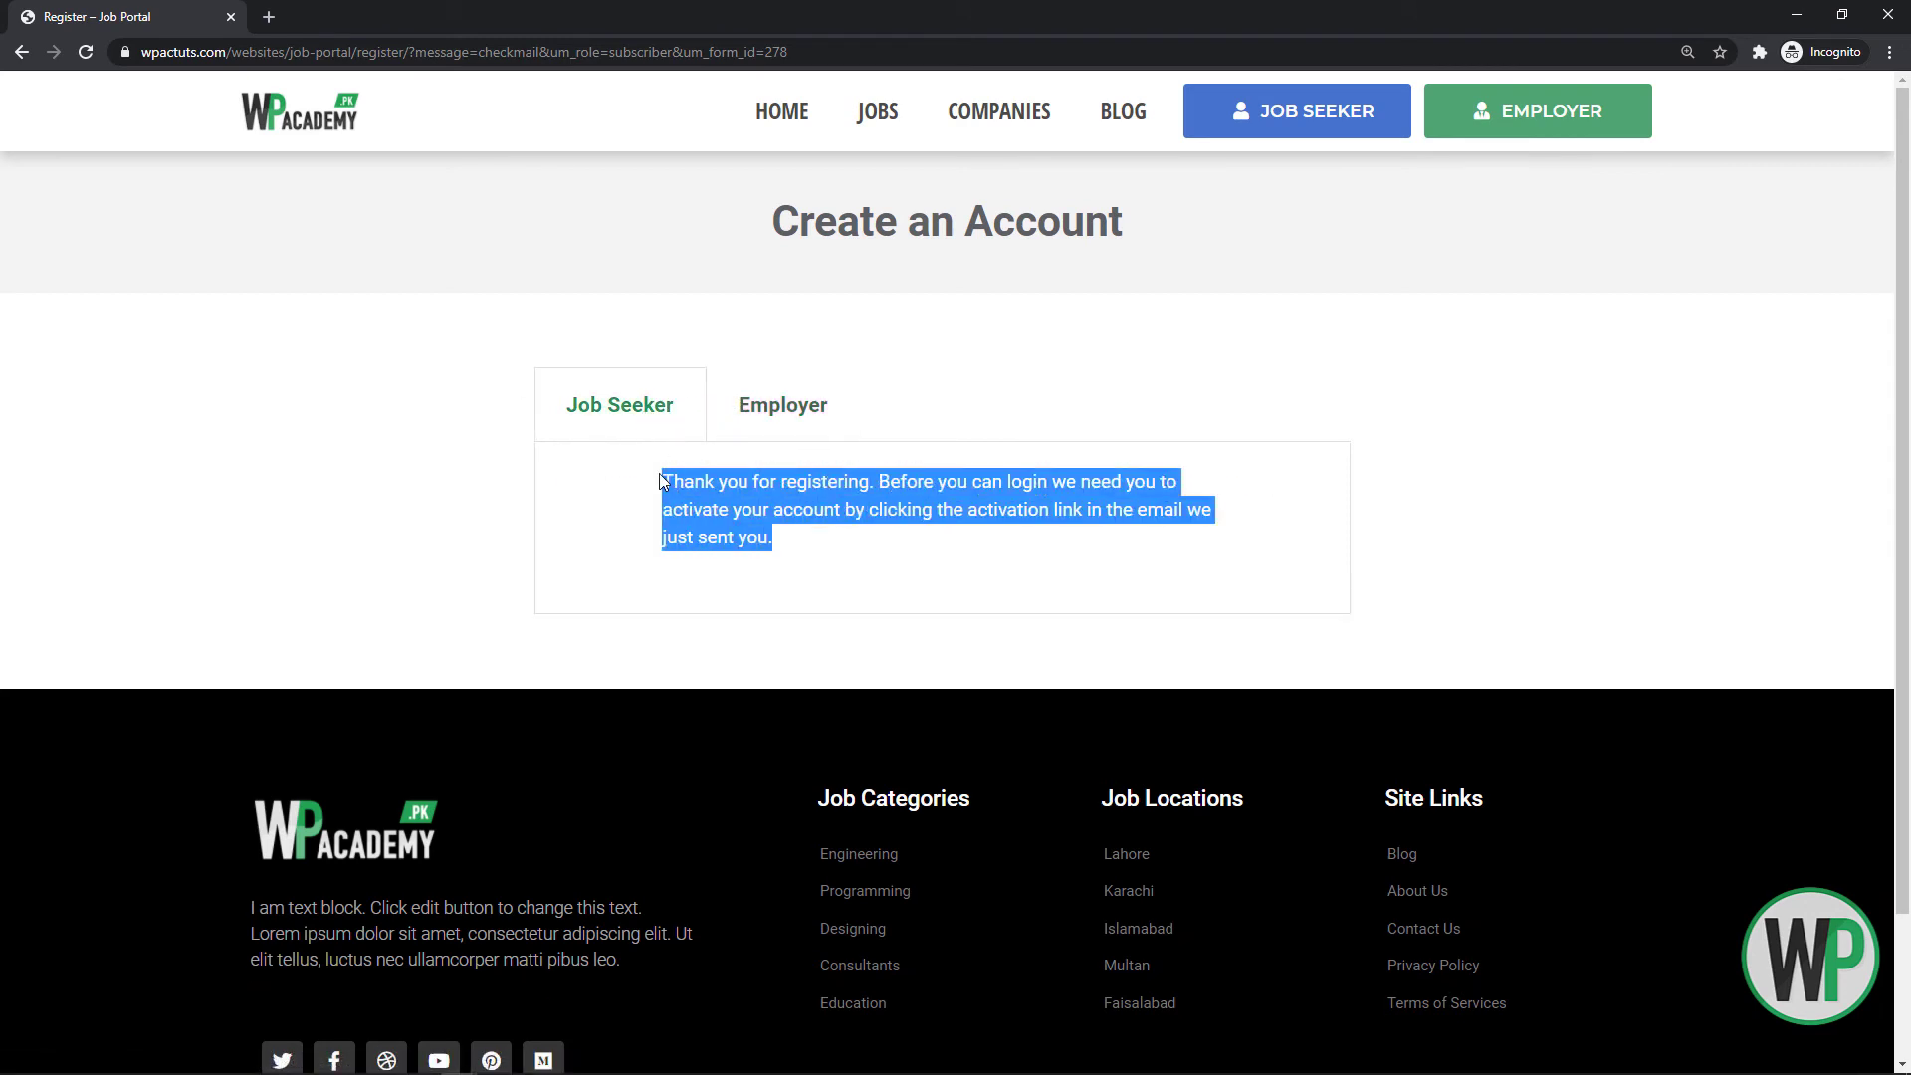
left_click(760, 408)
left_click_drag(1025, 521, 555, 468)
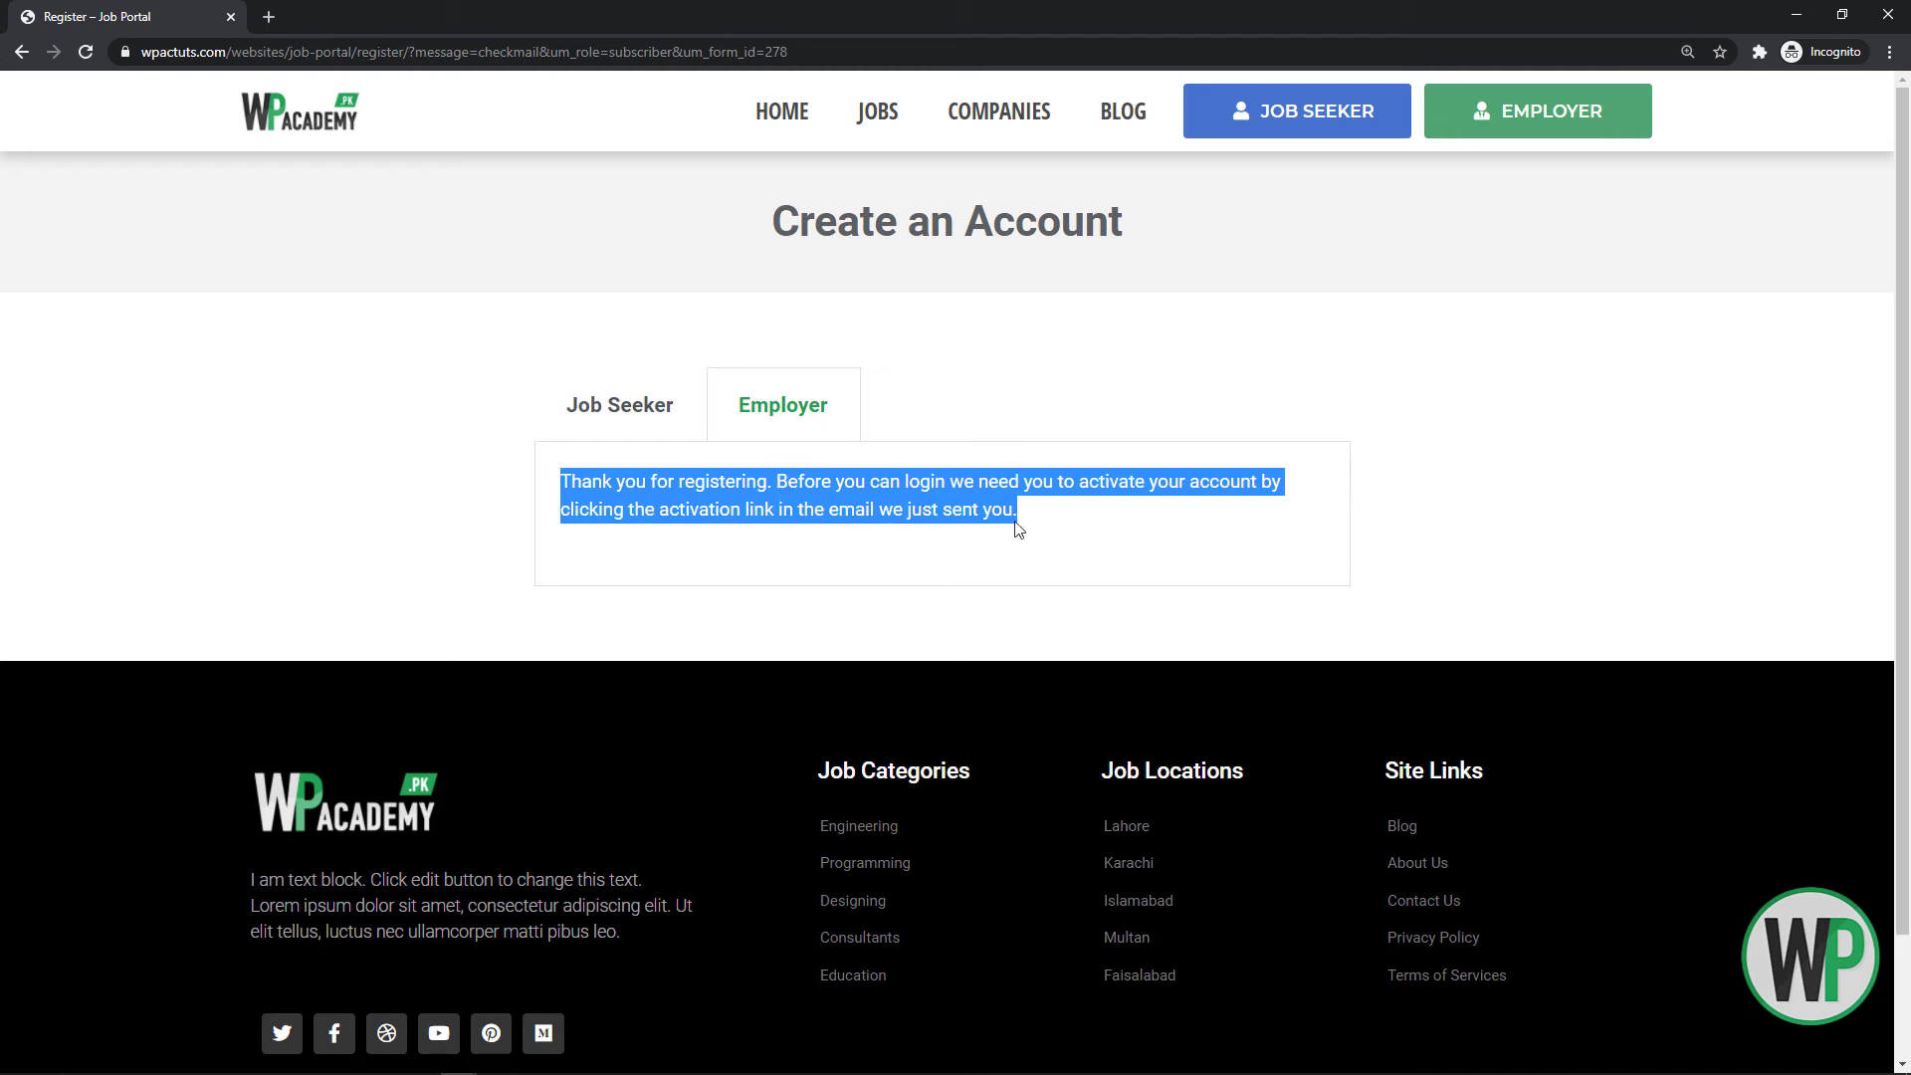
left_click(597, 414)
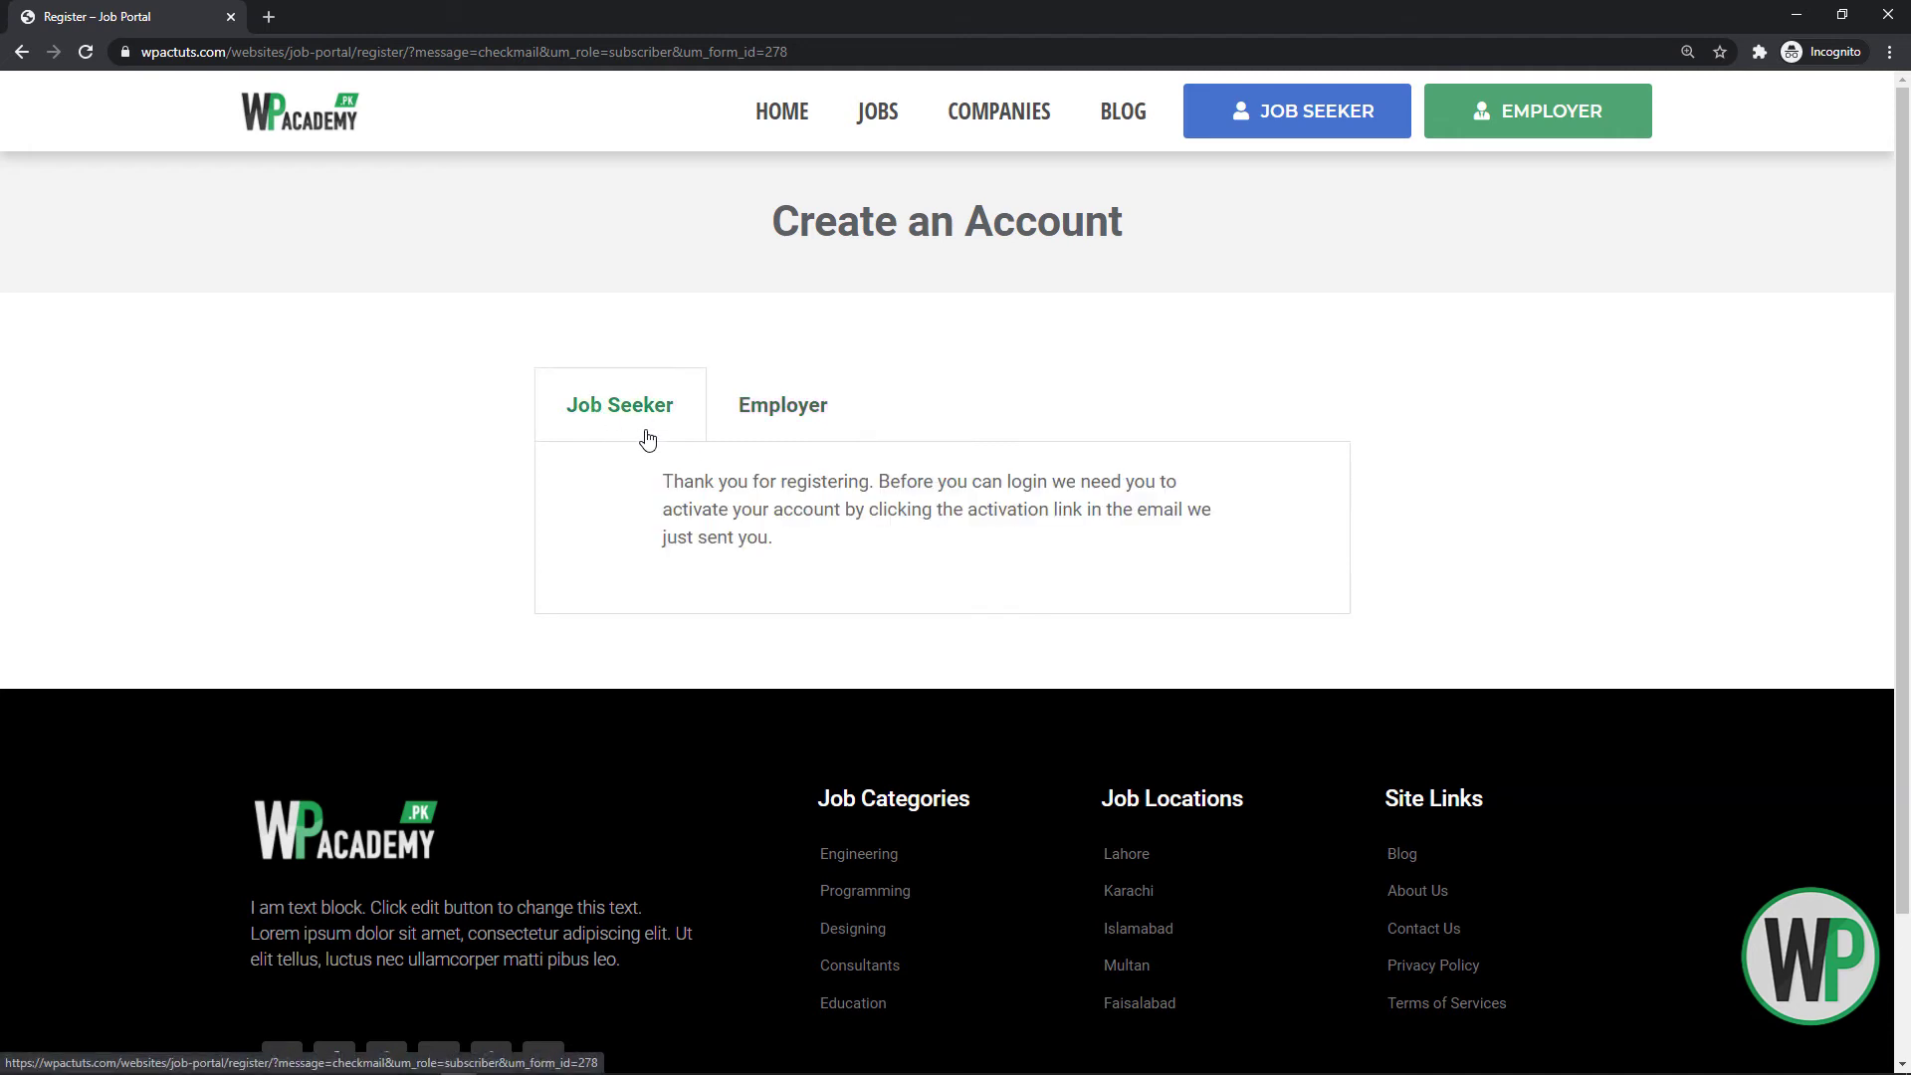
left_click(746, 409)
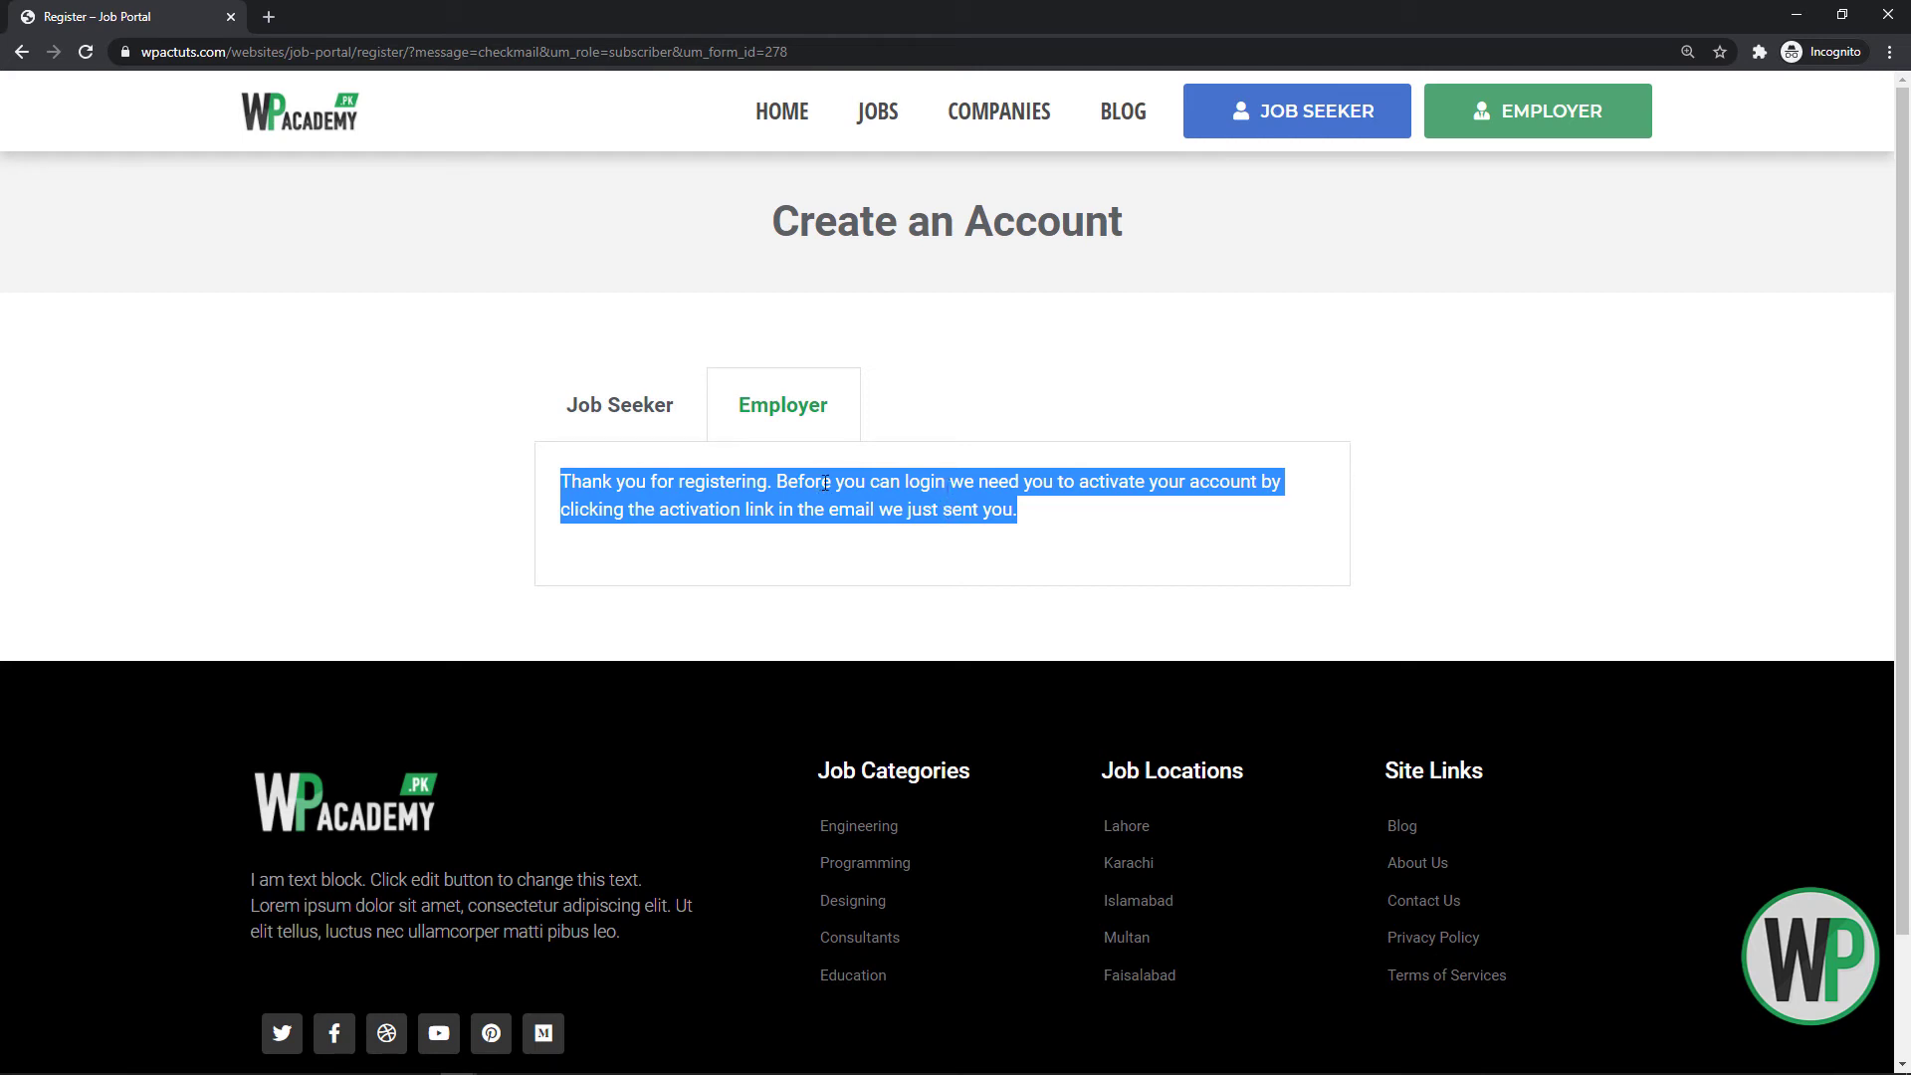
left_click(886, 504)
left_click_drag(1067, 539, 611, 474)
Return to the WordPress admin and check the newly registered account's role and status in the Users list
key("alt+Tab")
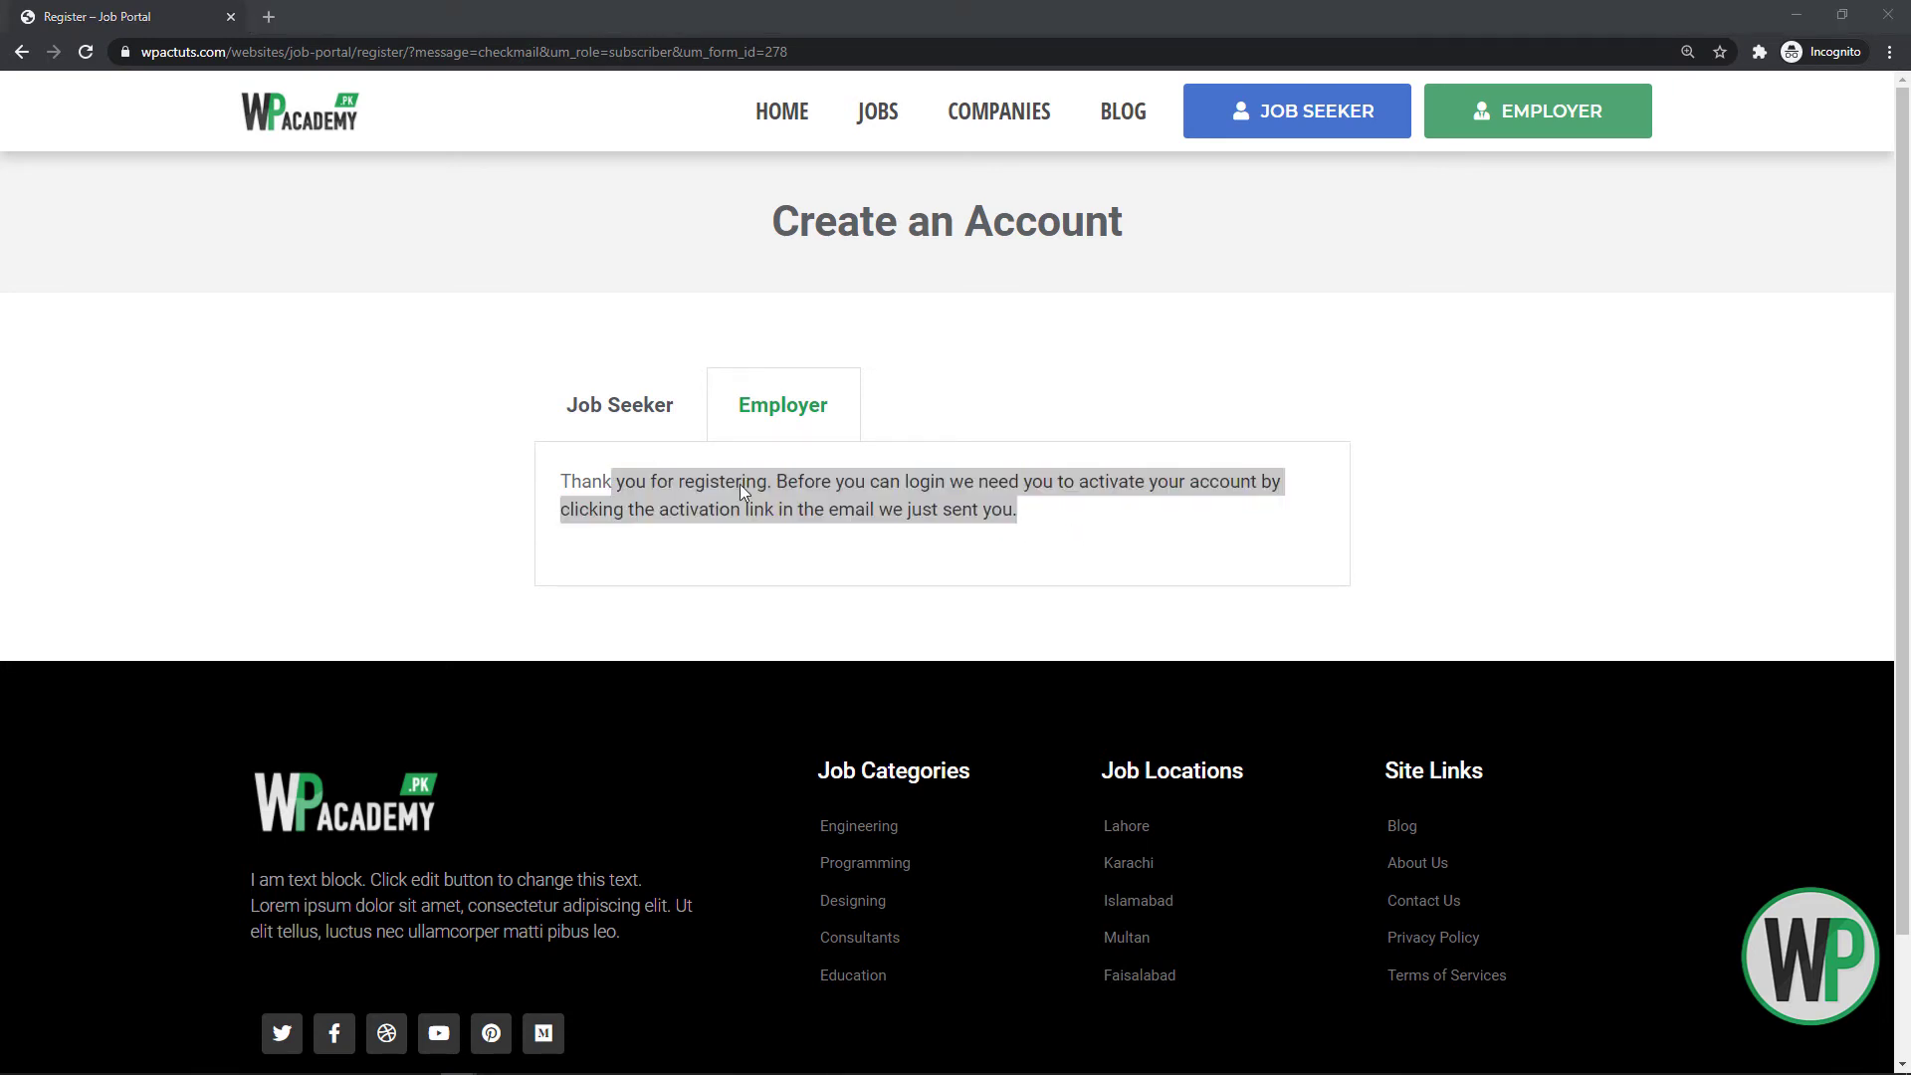
left_click(729, 495)
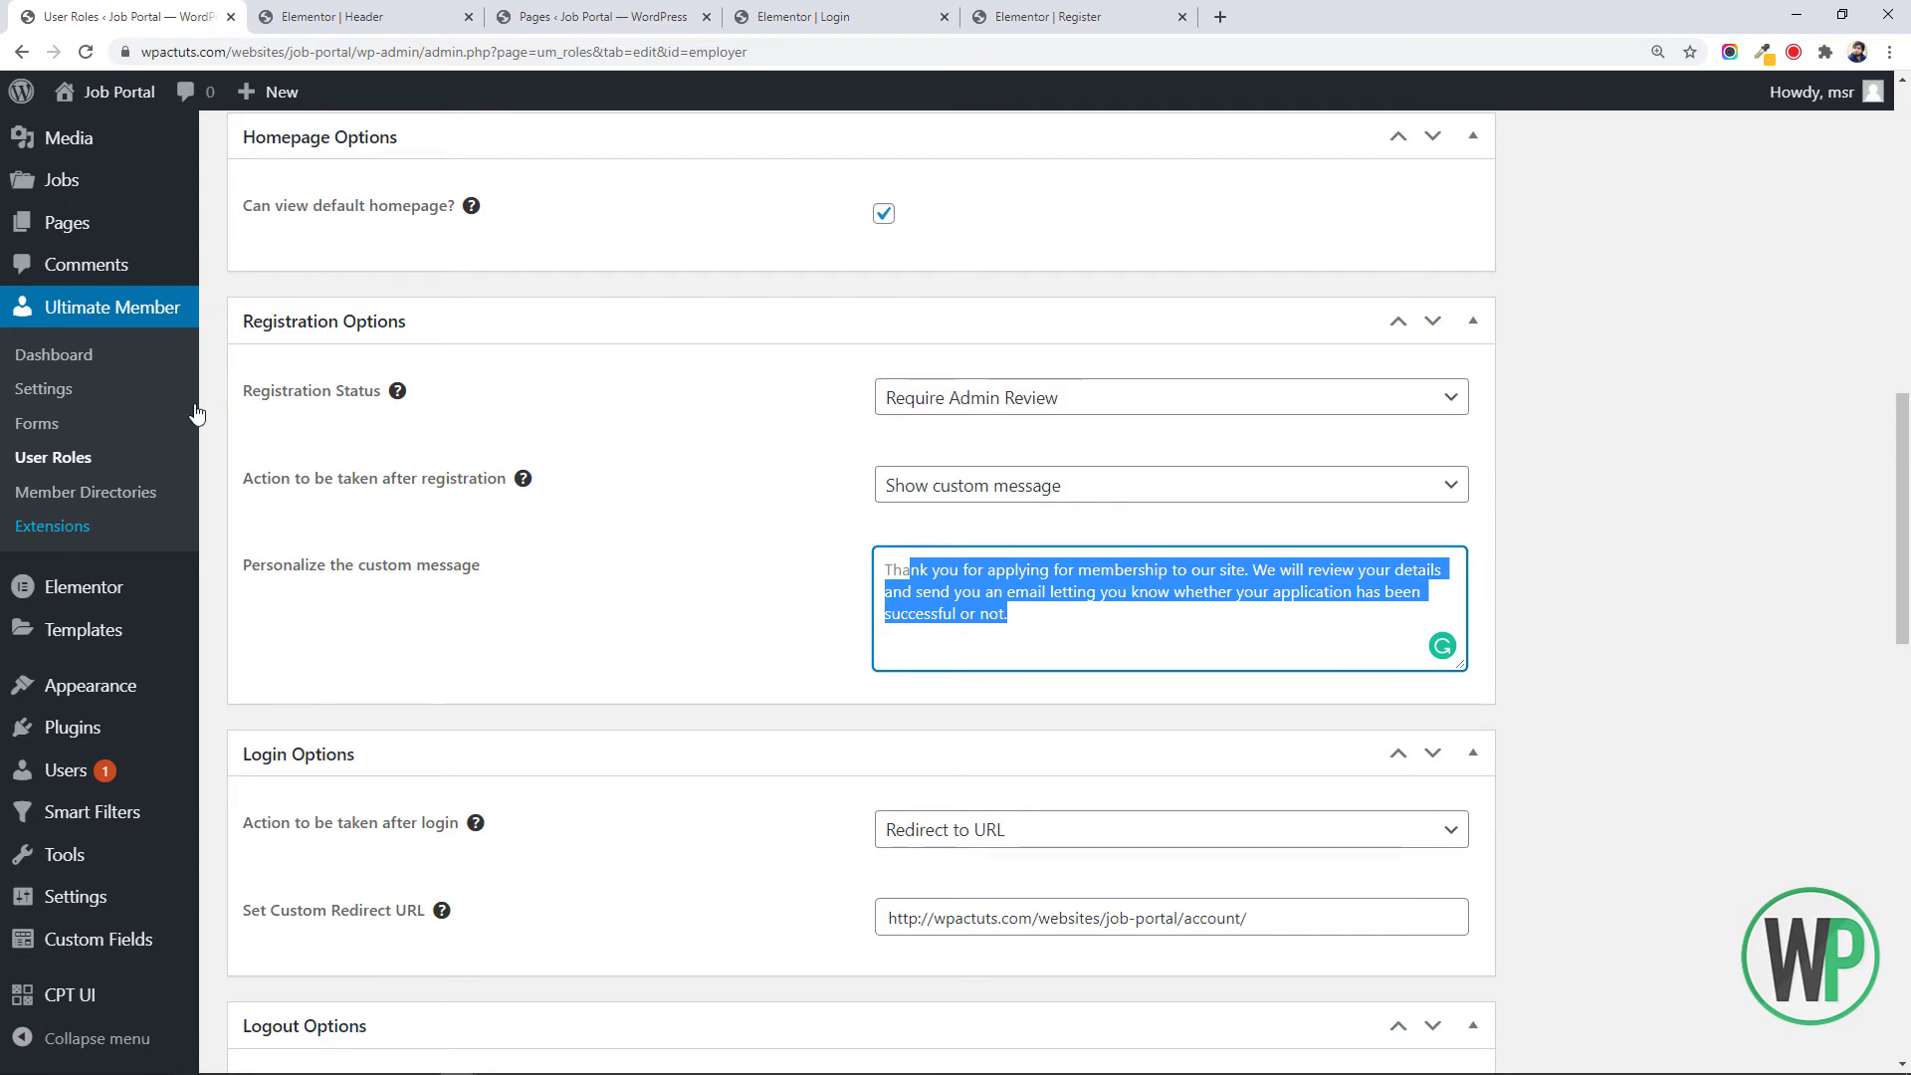
left_click(86, 784)
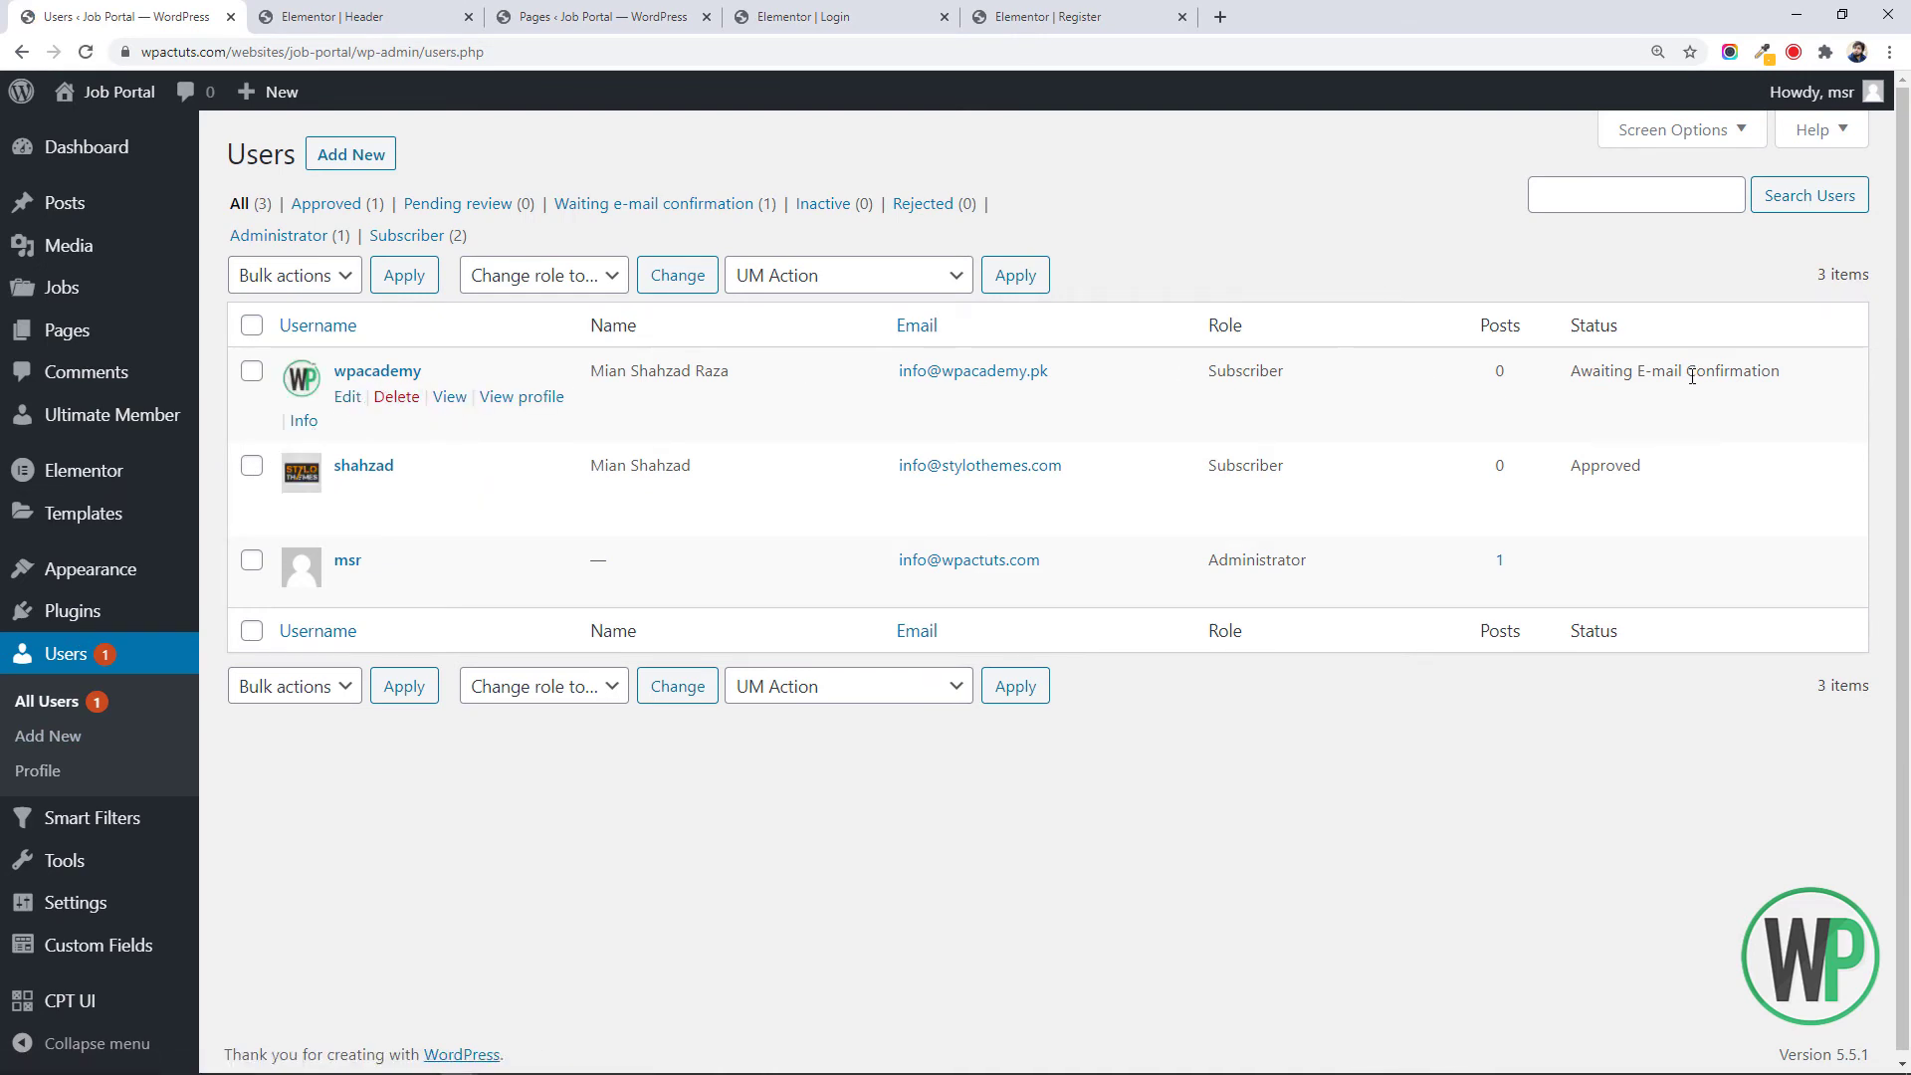
left_click_drag(1565, 381, 1791, 372)
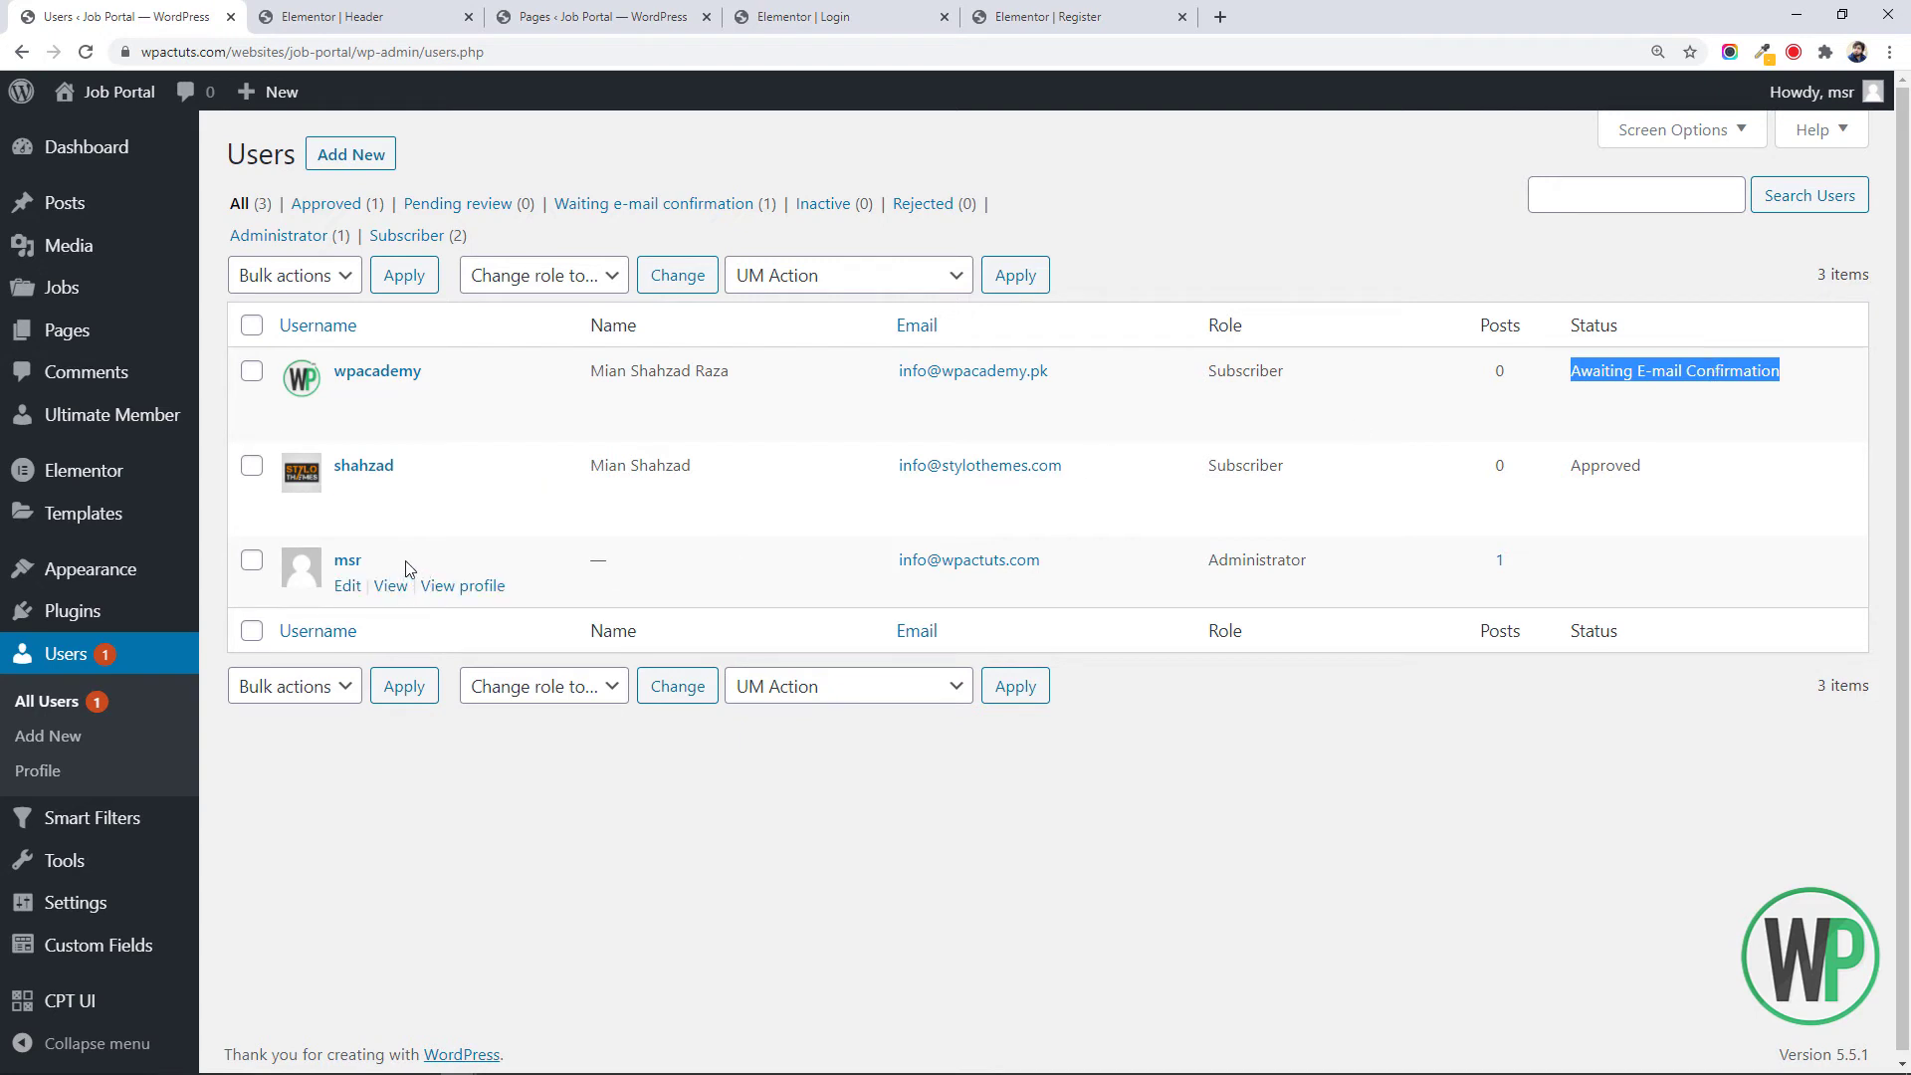
Open the Employer Registration form from the Ultimate Member forms for editing in a separate browser tab
mouse_move(128, 426)
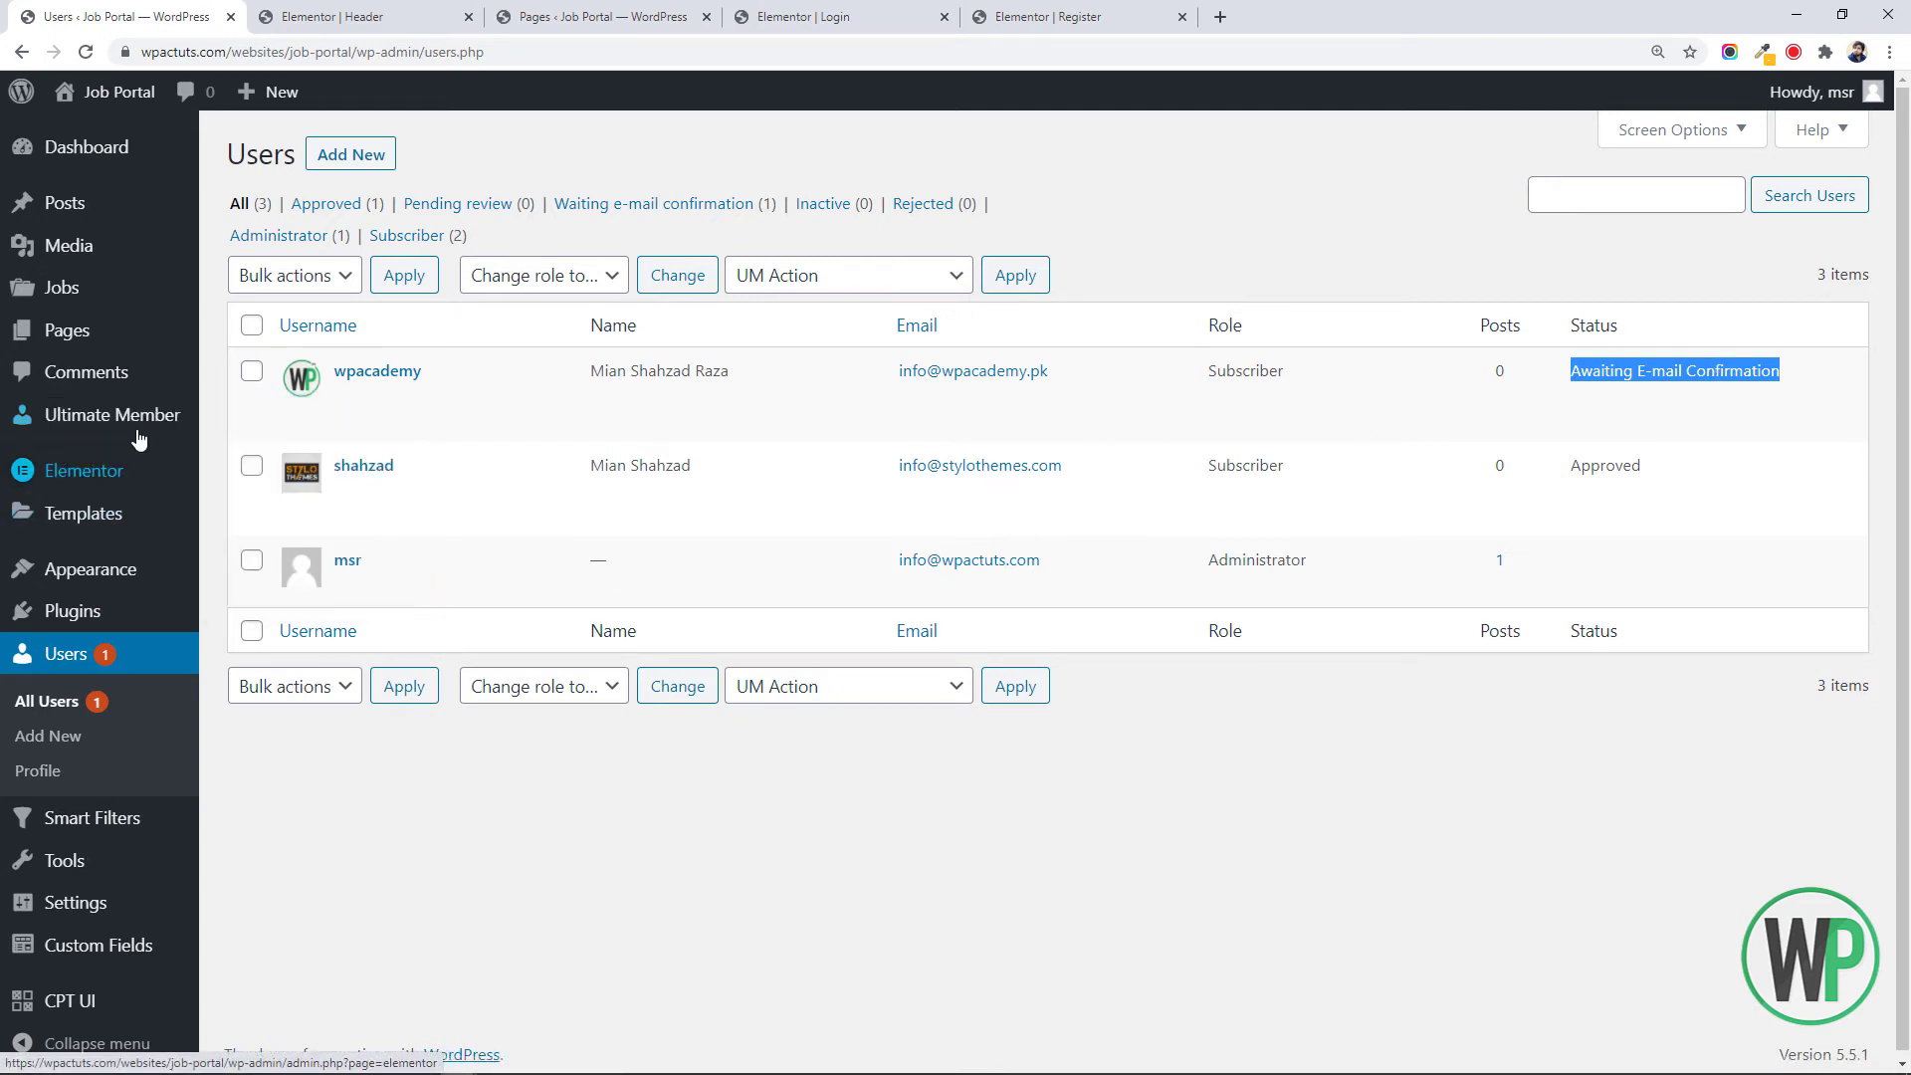
left_click(278, 504)
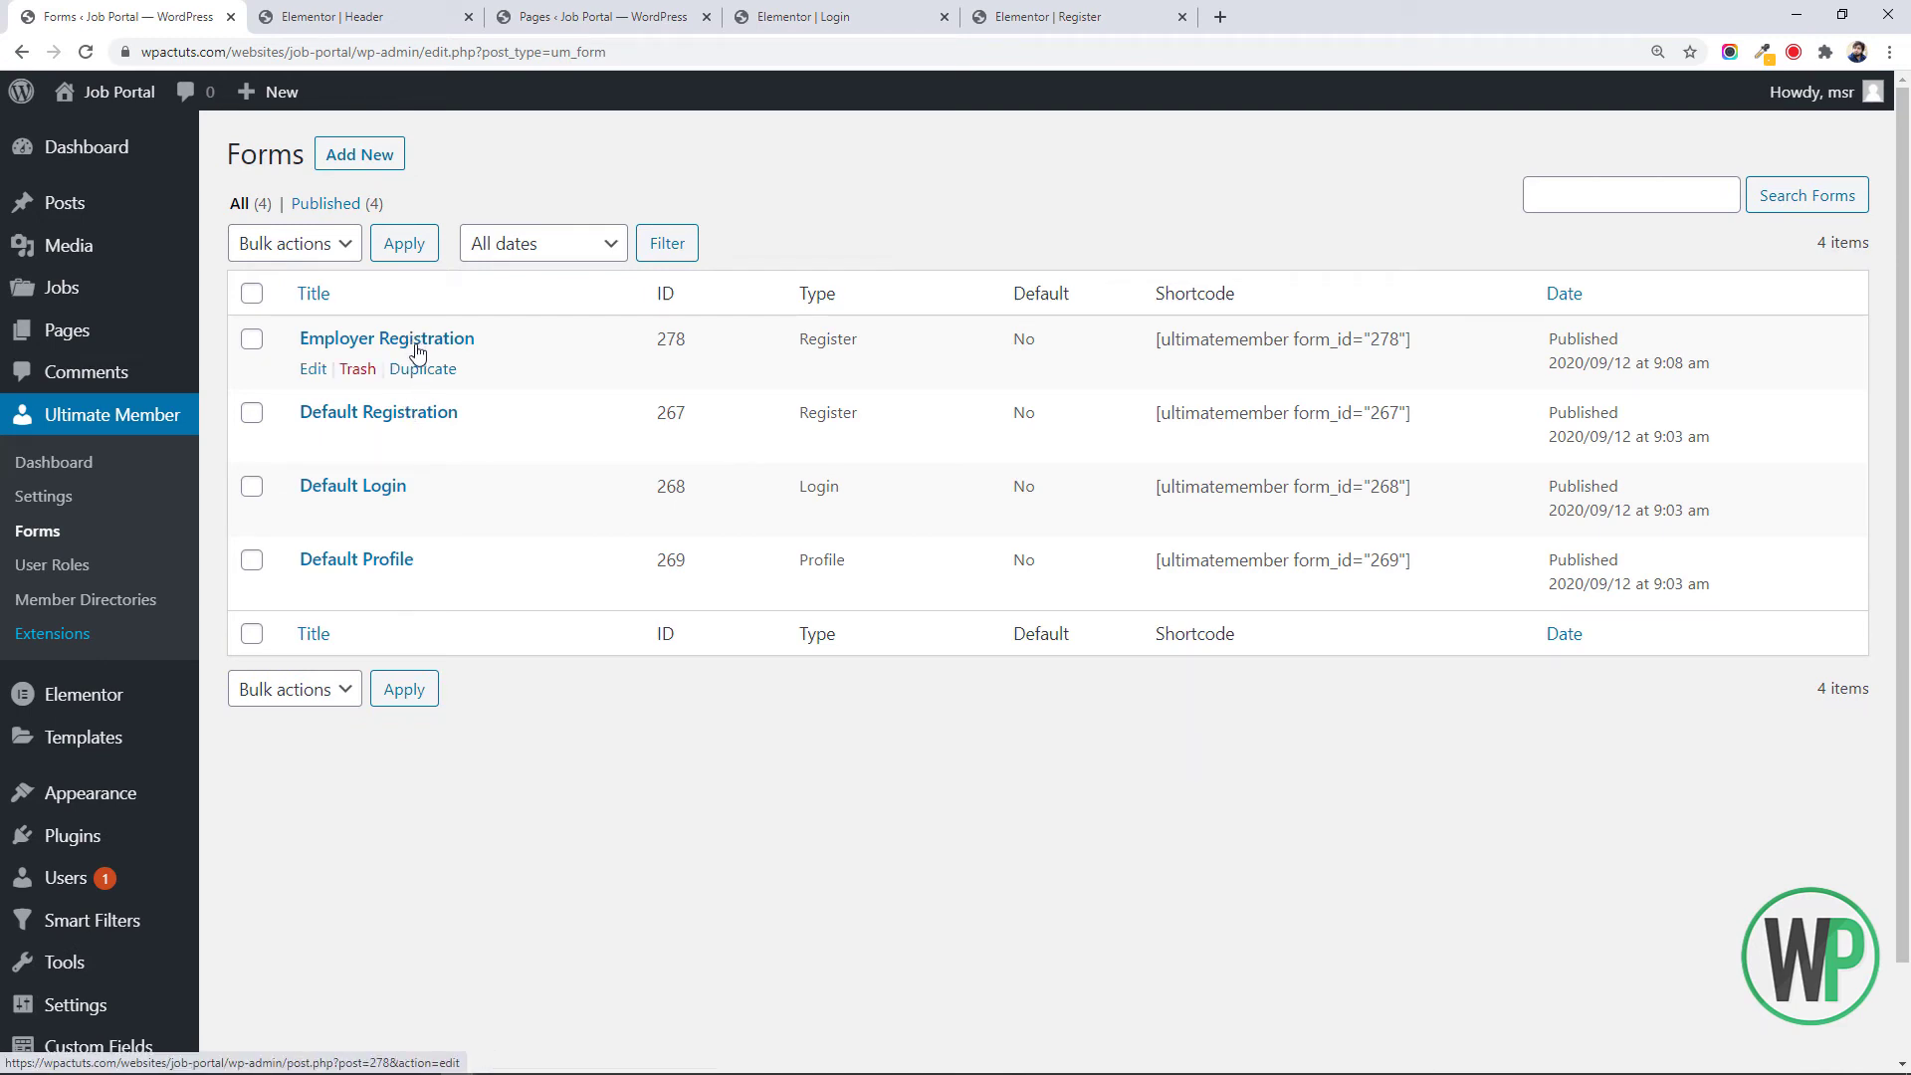
right_click(417, 349)
left_click(448, 358)
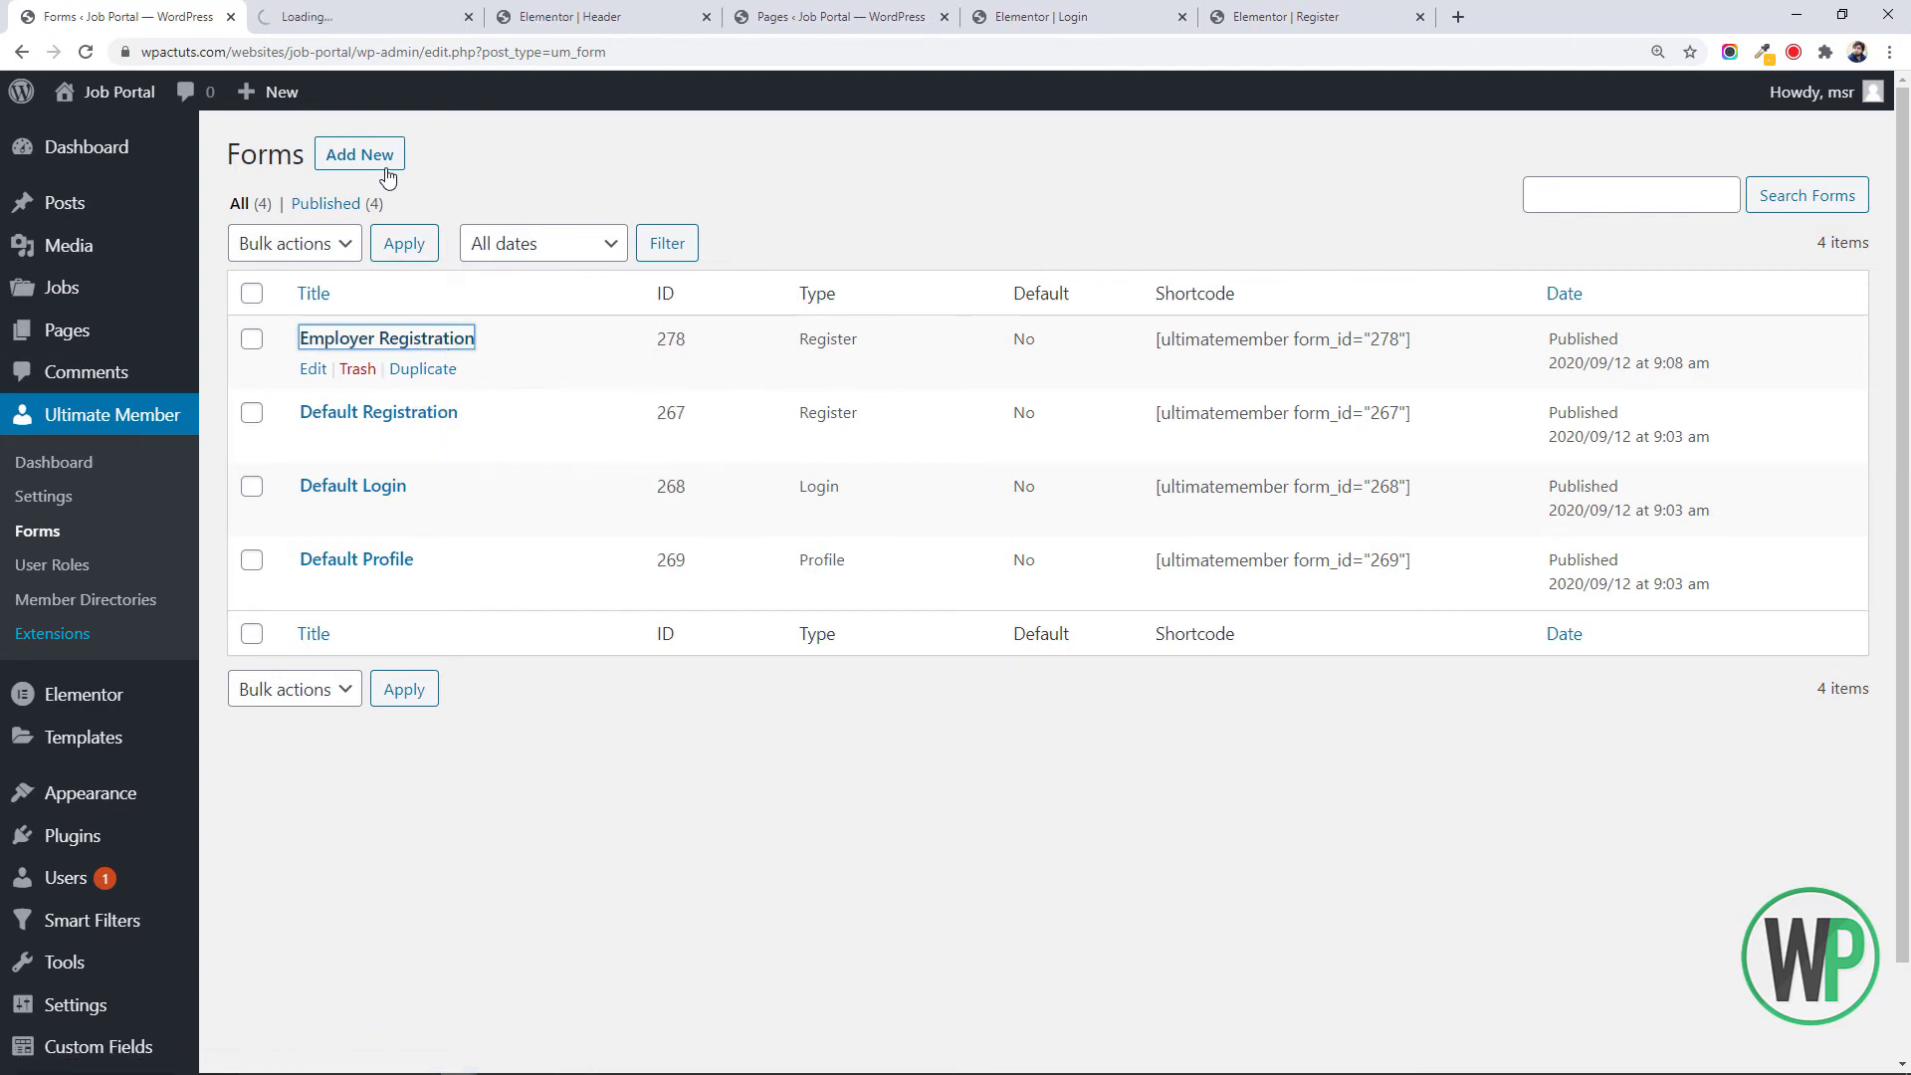
left_click(386, 28)
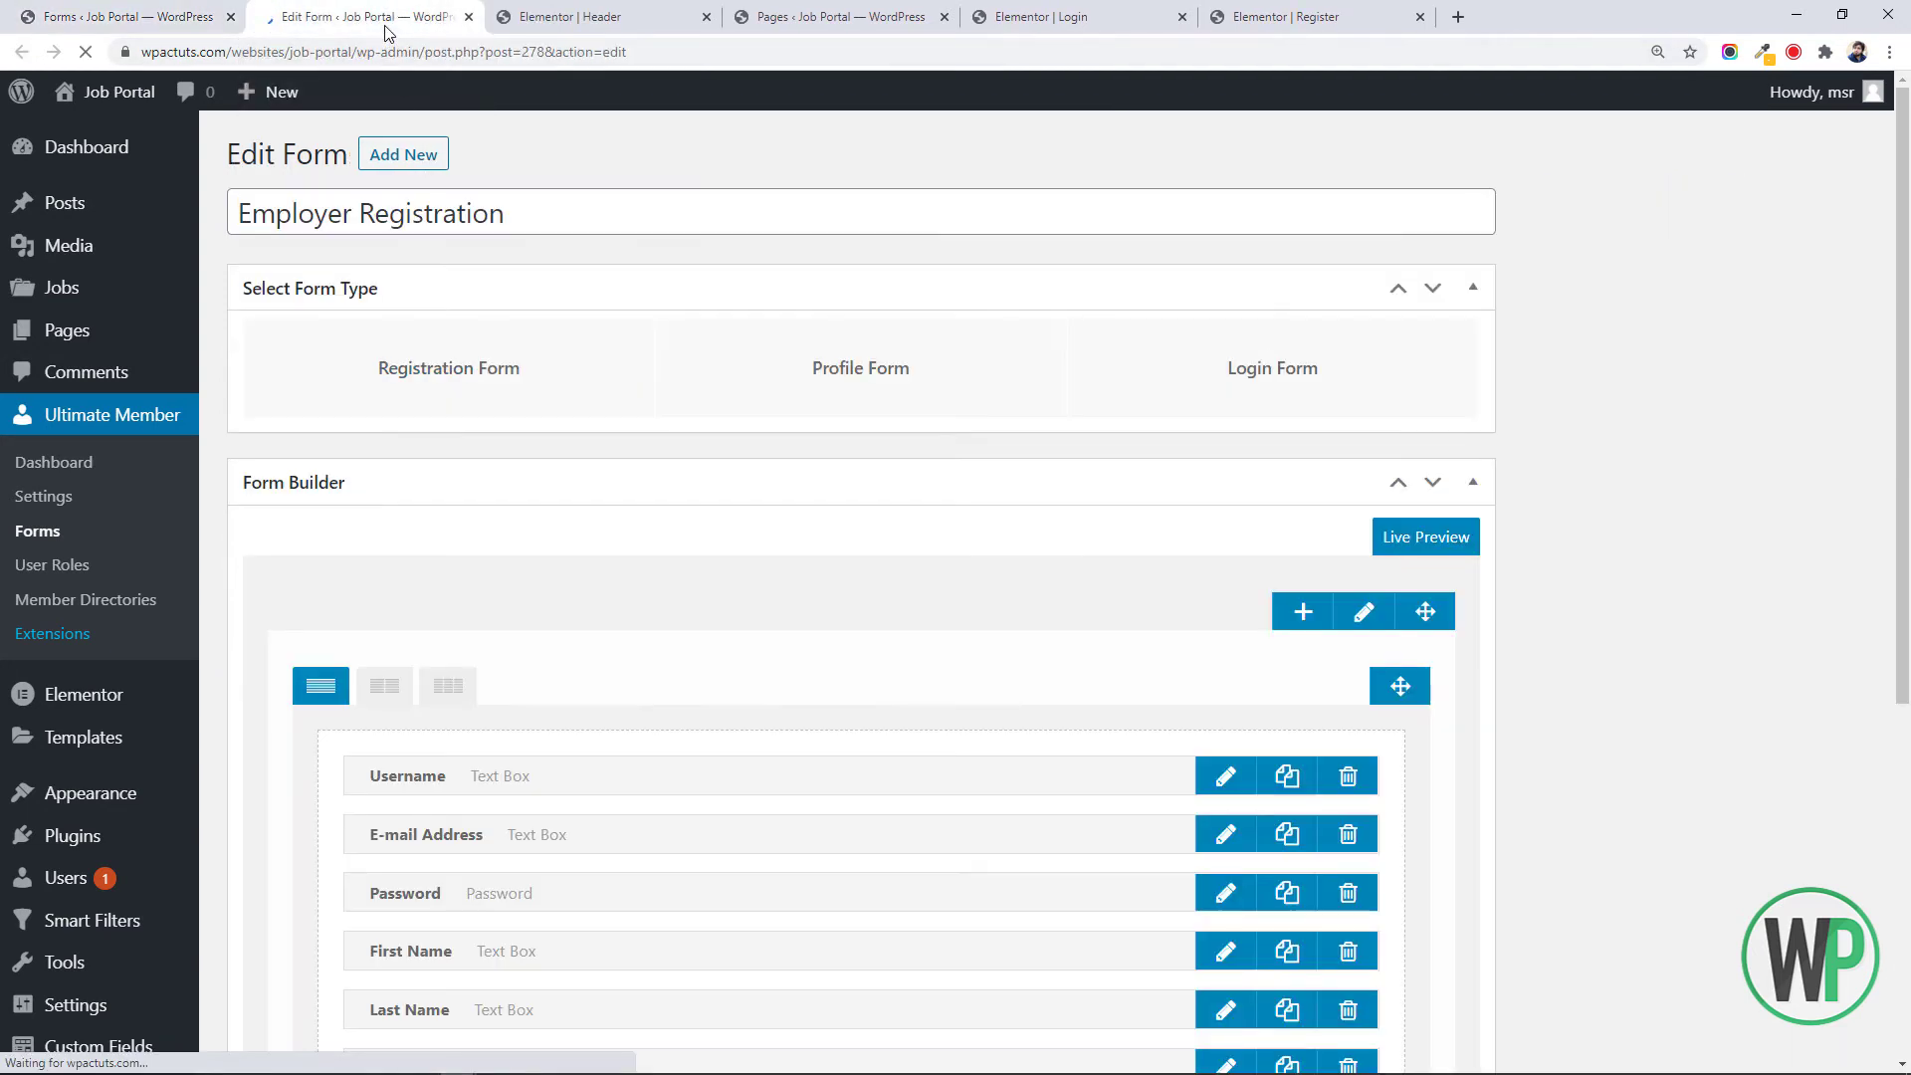
Check the role assigned to the wpacademy account in the site's users list
left_click(128, 17)
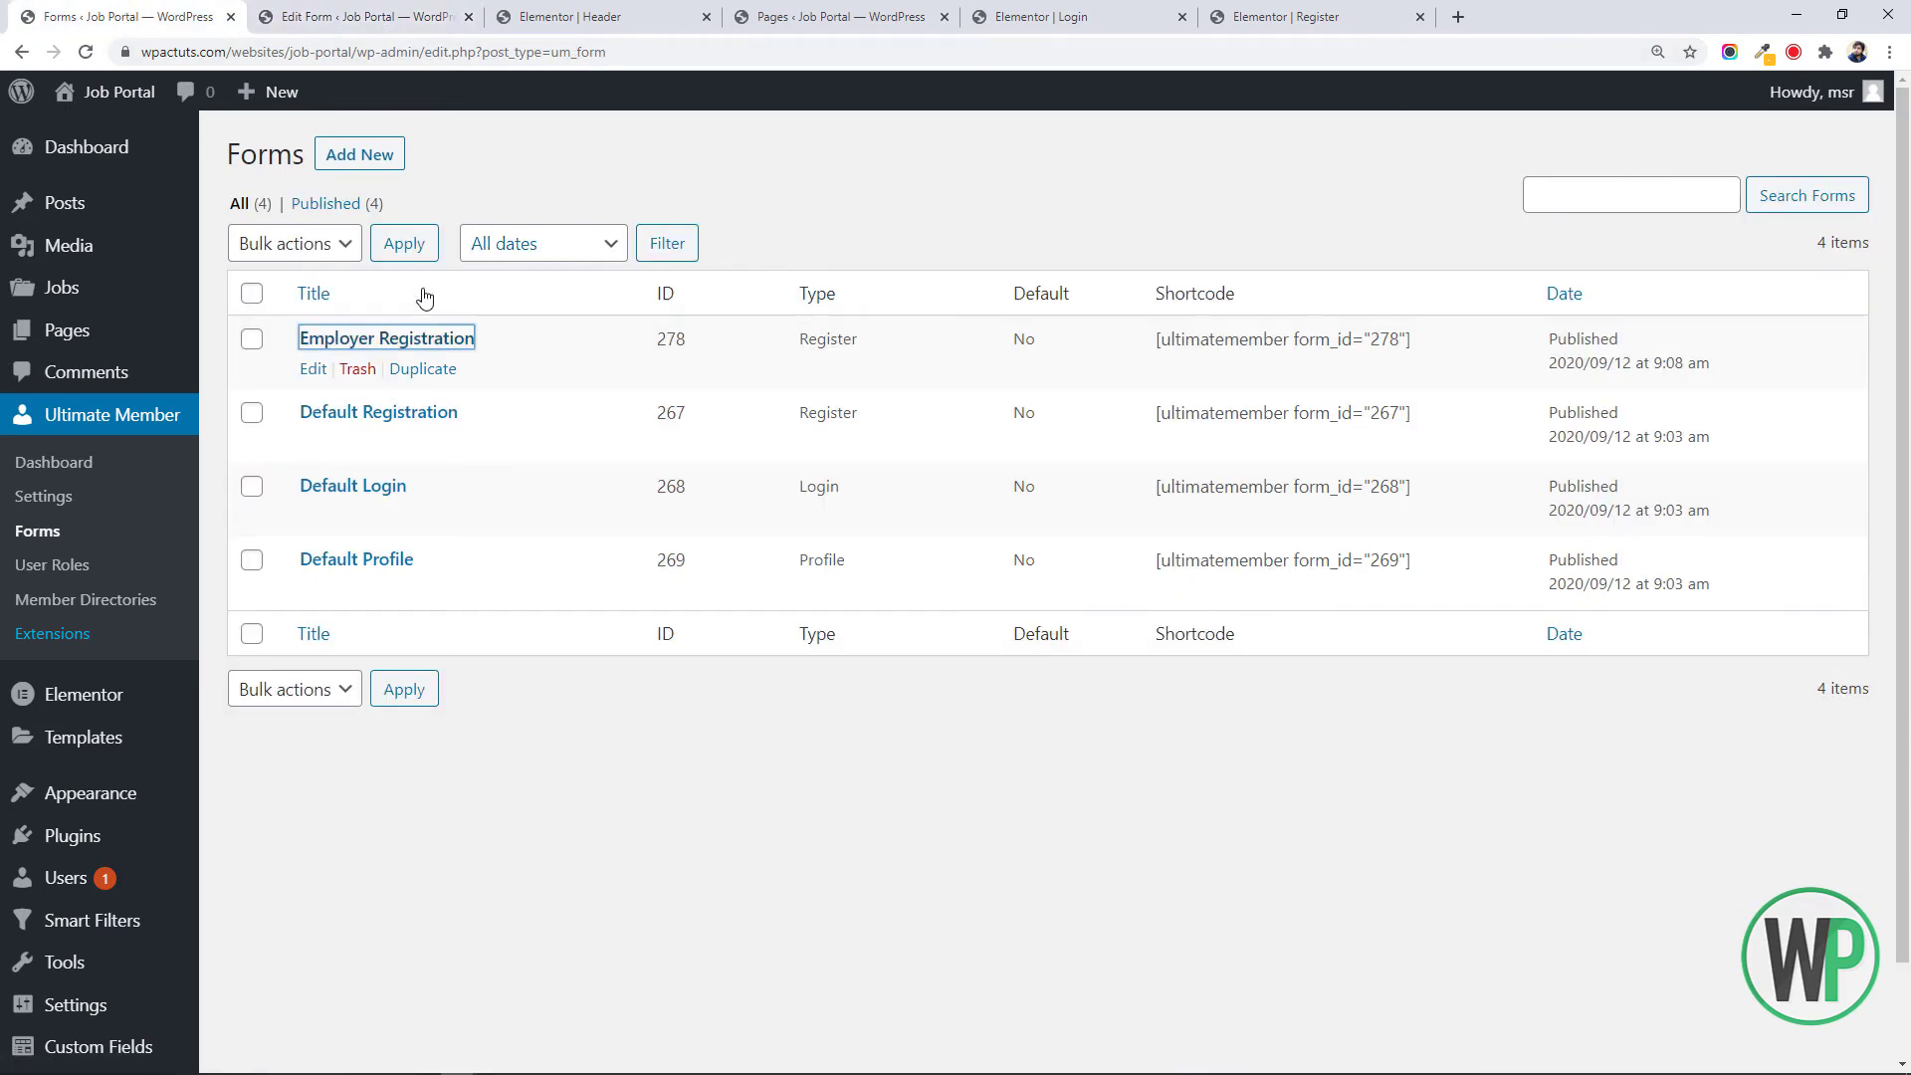
left_click(65, 878)
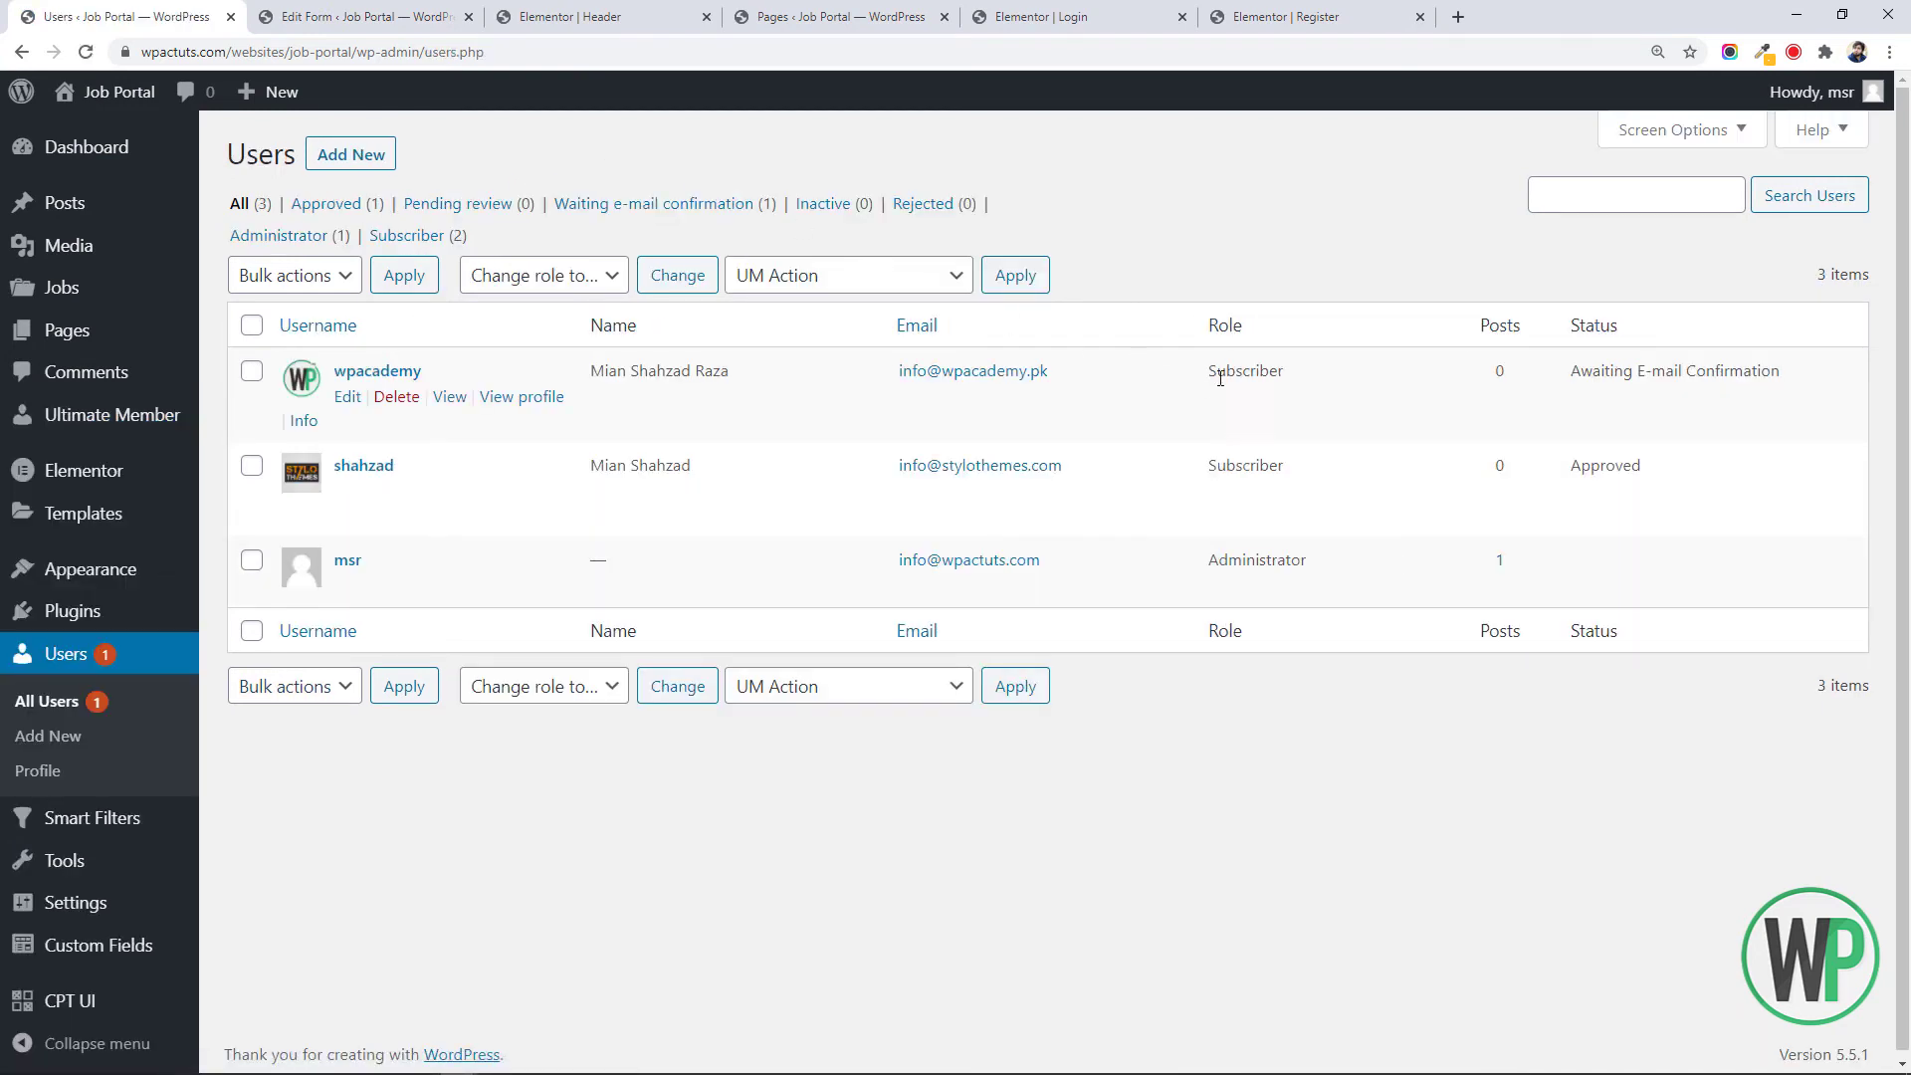
left_click_drag(1206, 377, 1310, 383)
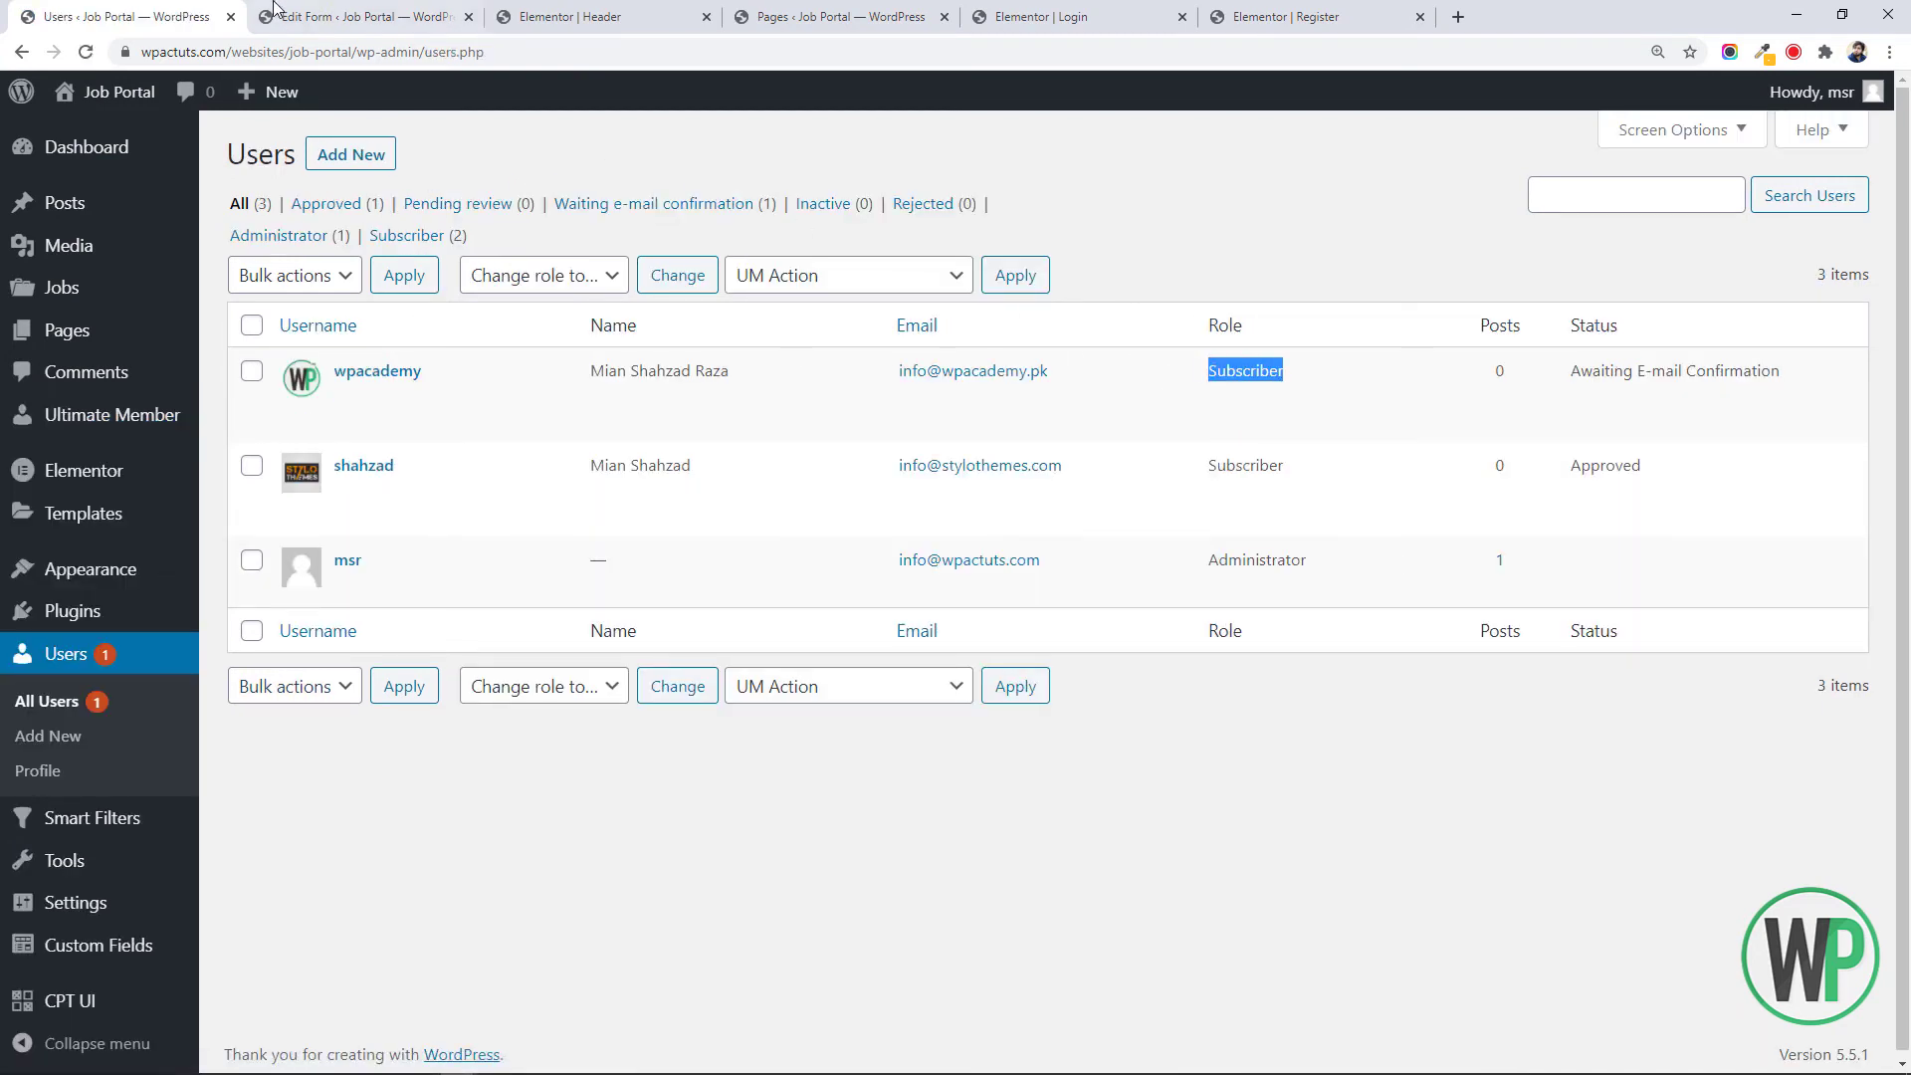
Apply custom settings to the Employer Registration form, assign it the Employer role, and update the form
key("ctrl+Tab")
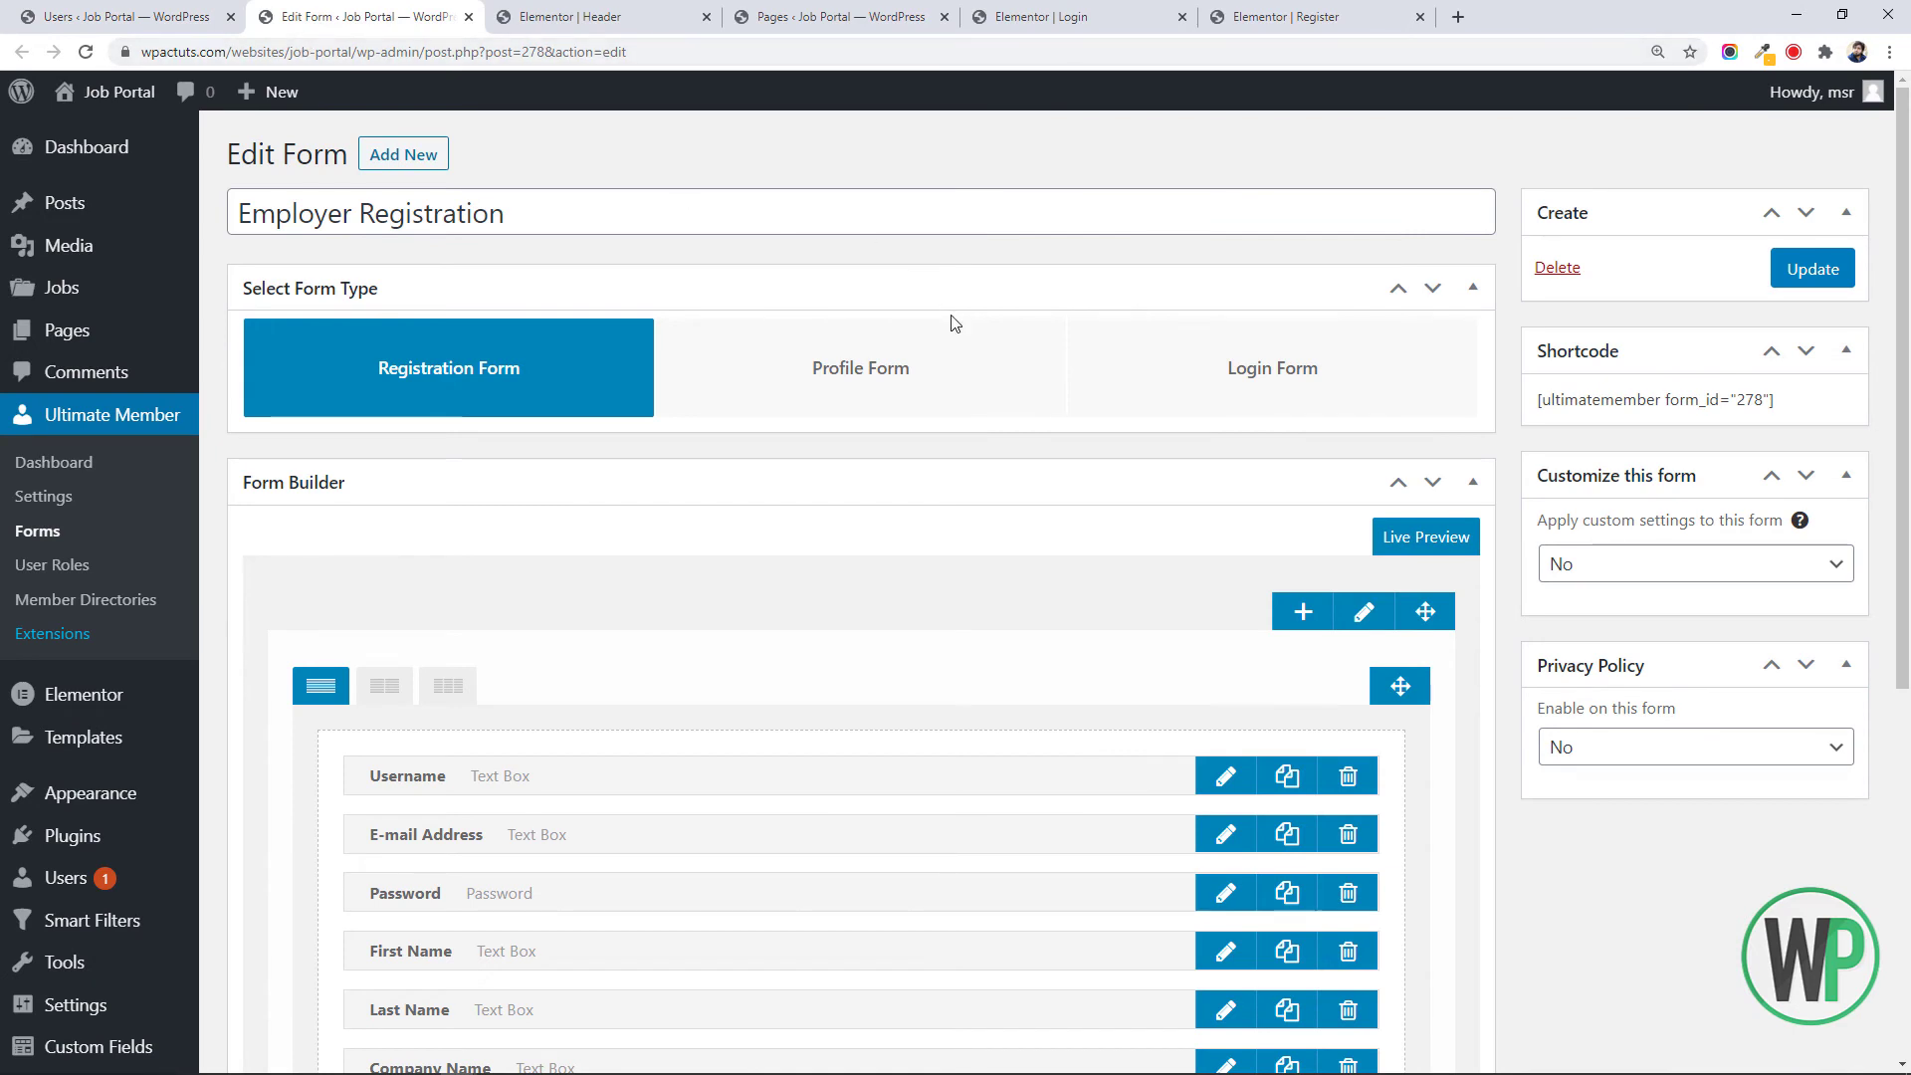
scroll(1845, 298, "down", 1)
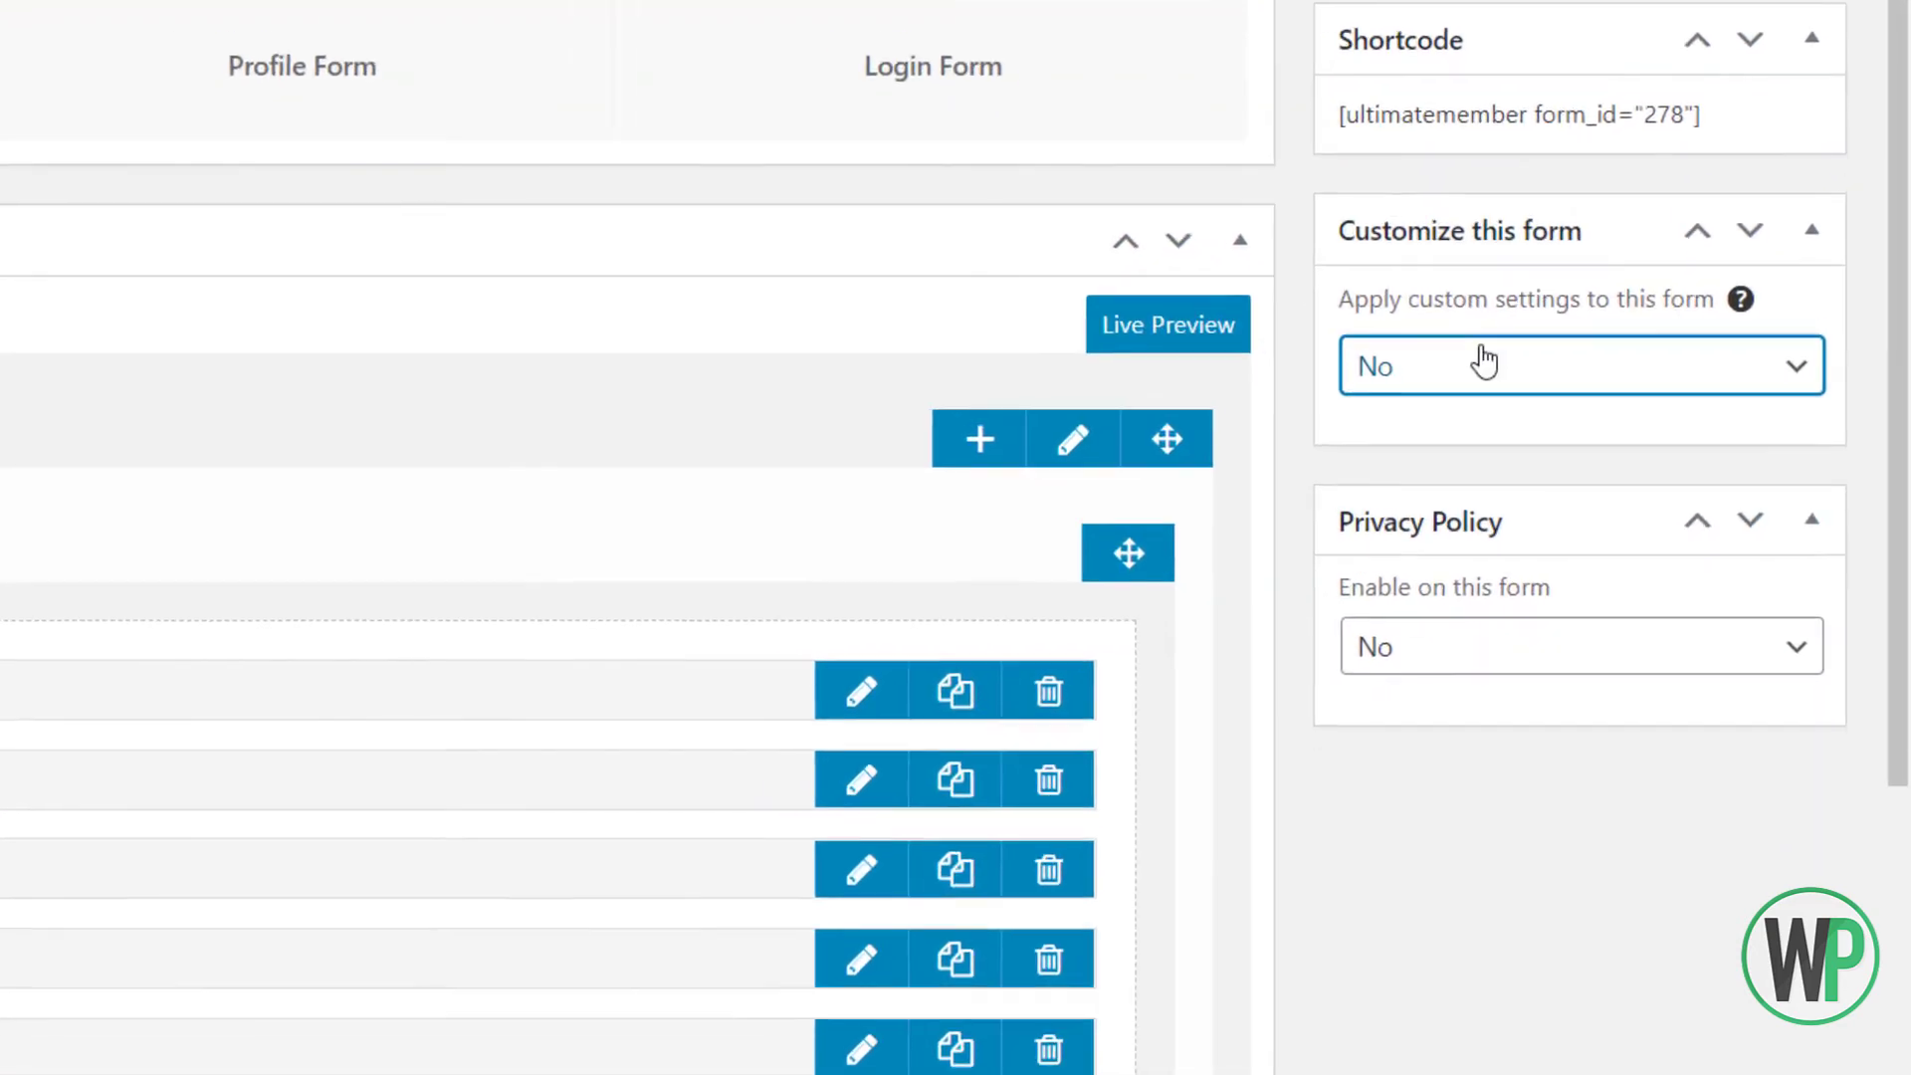
left_click(1483, 364)
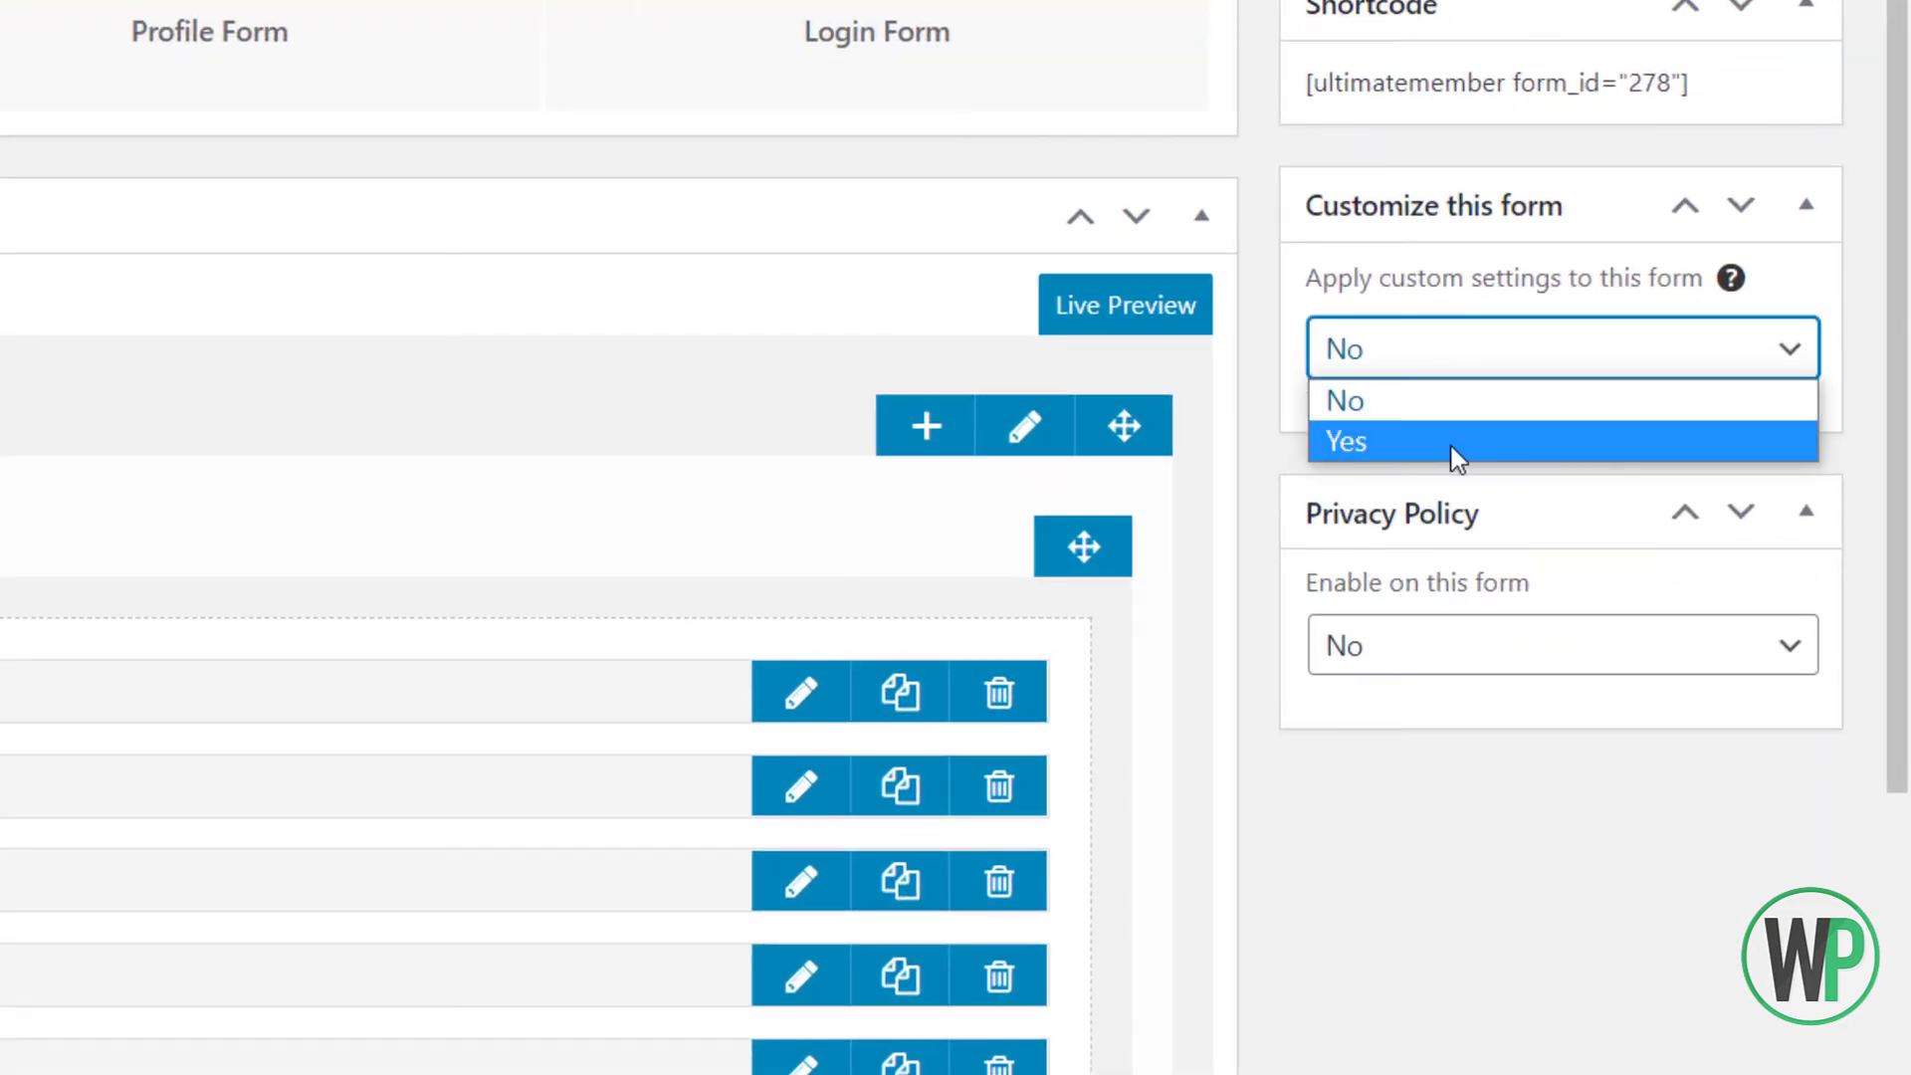
left_click(1457, 456)
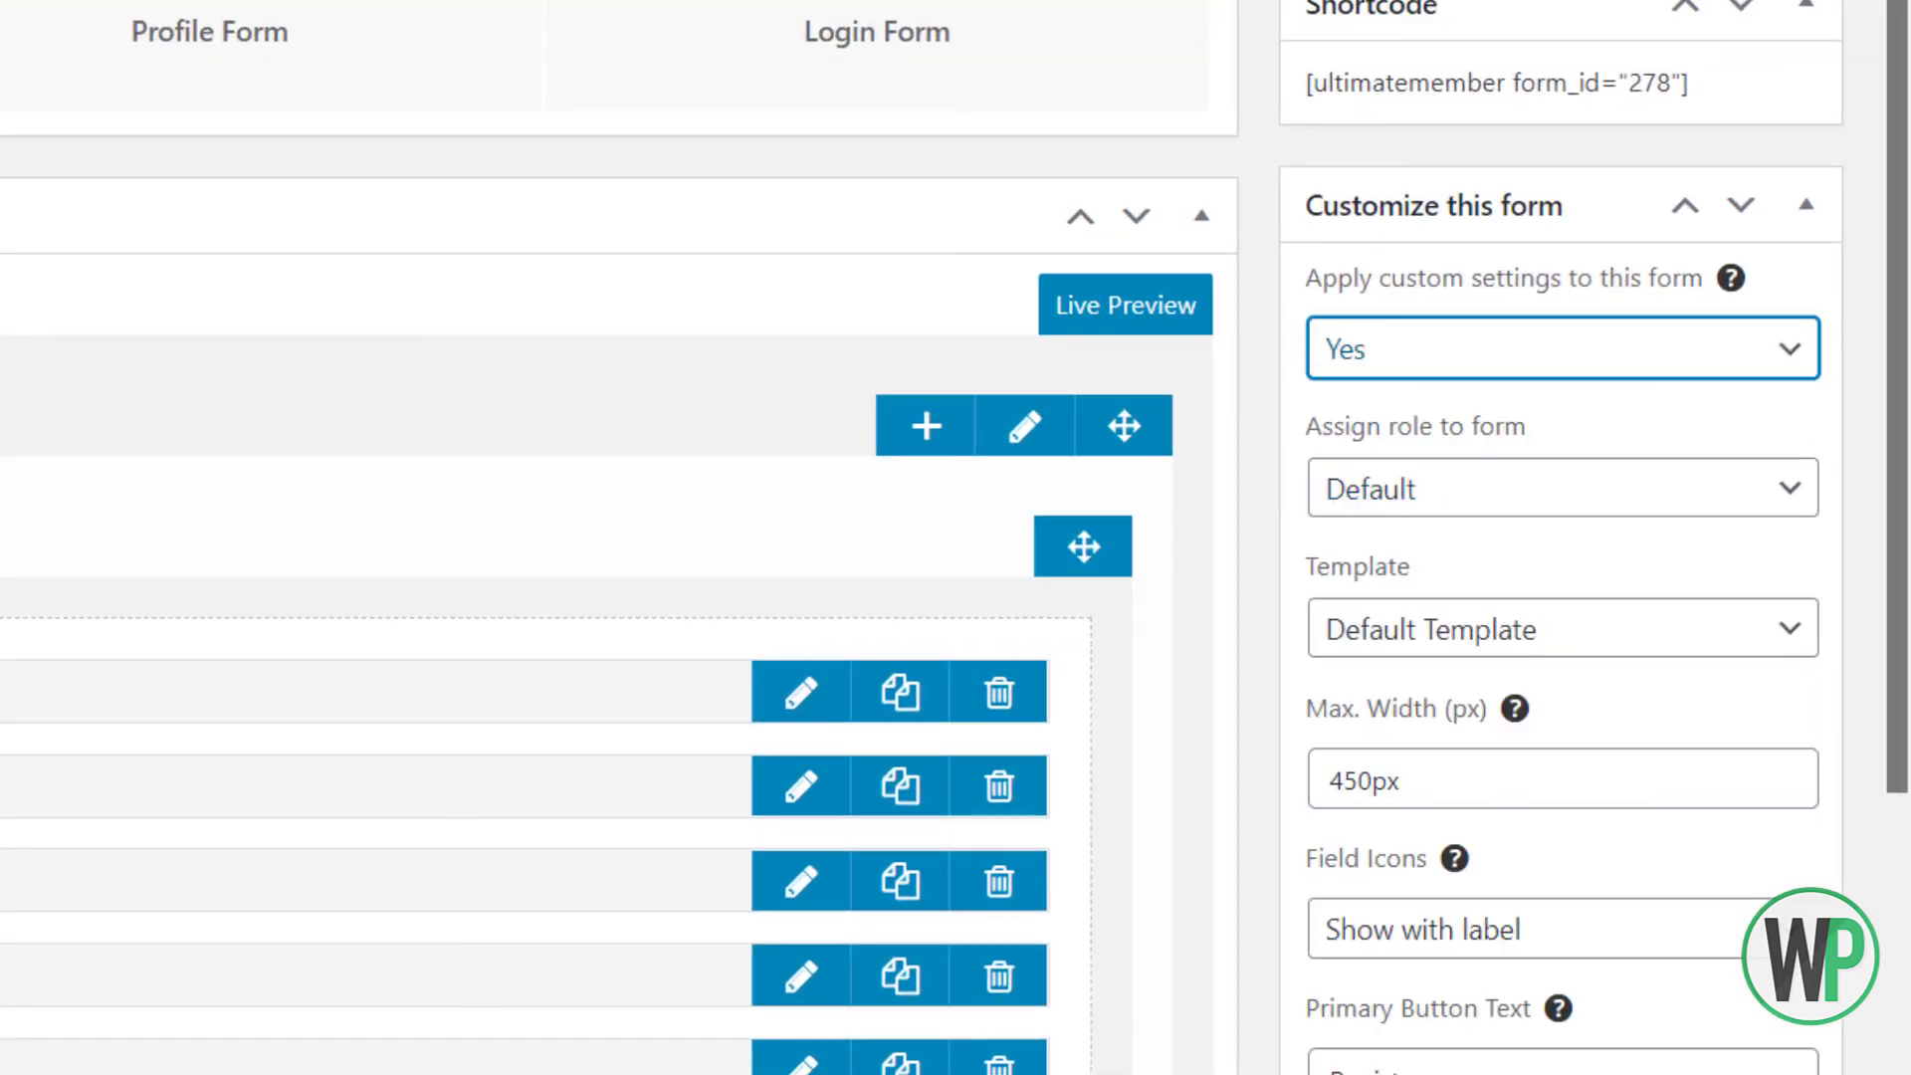
scroll(1868, 488, "down", 4)
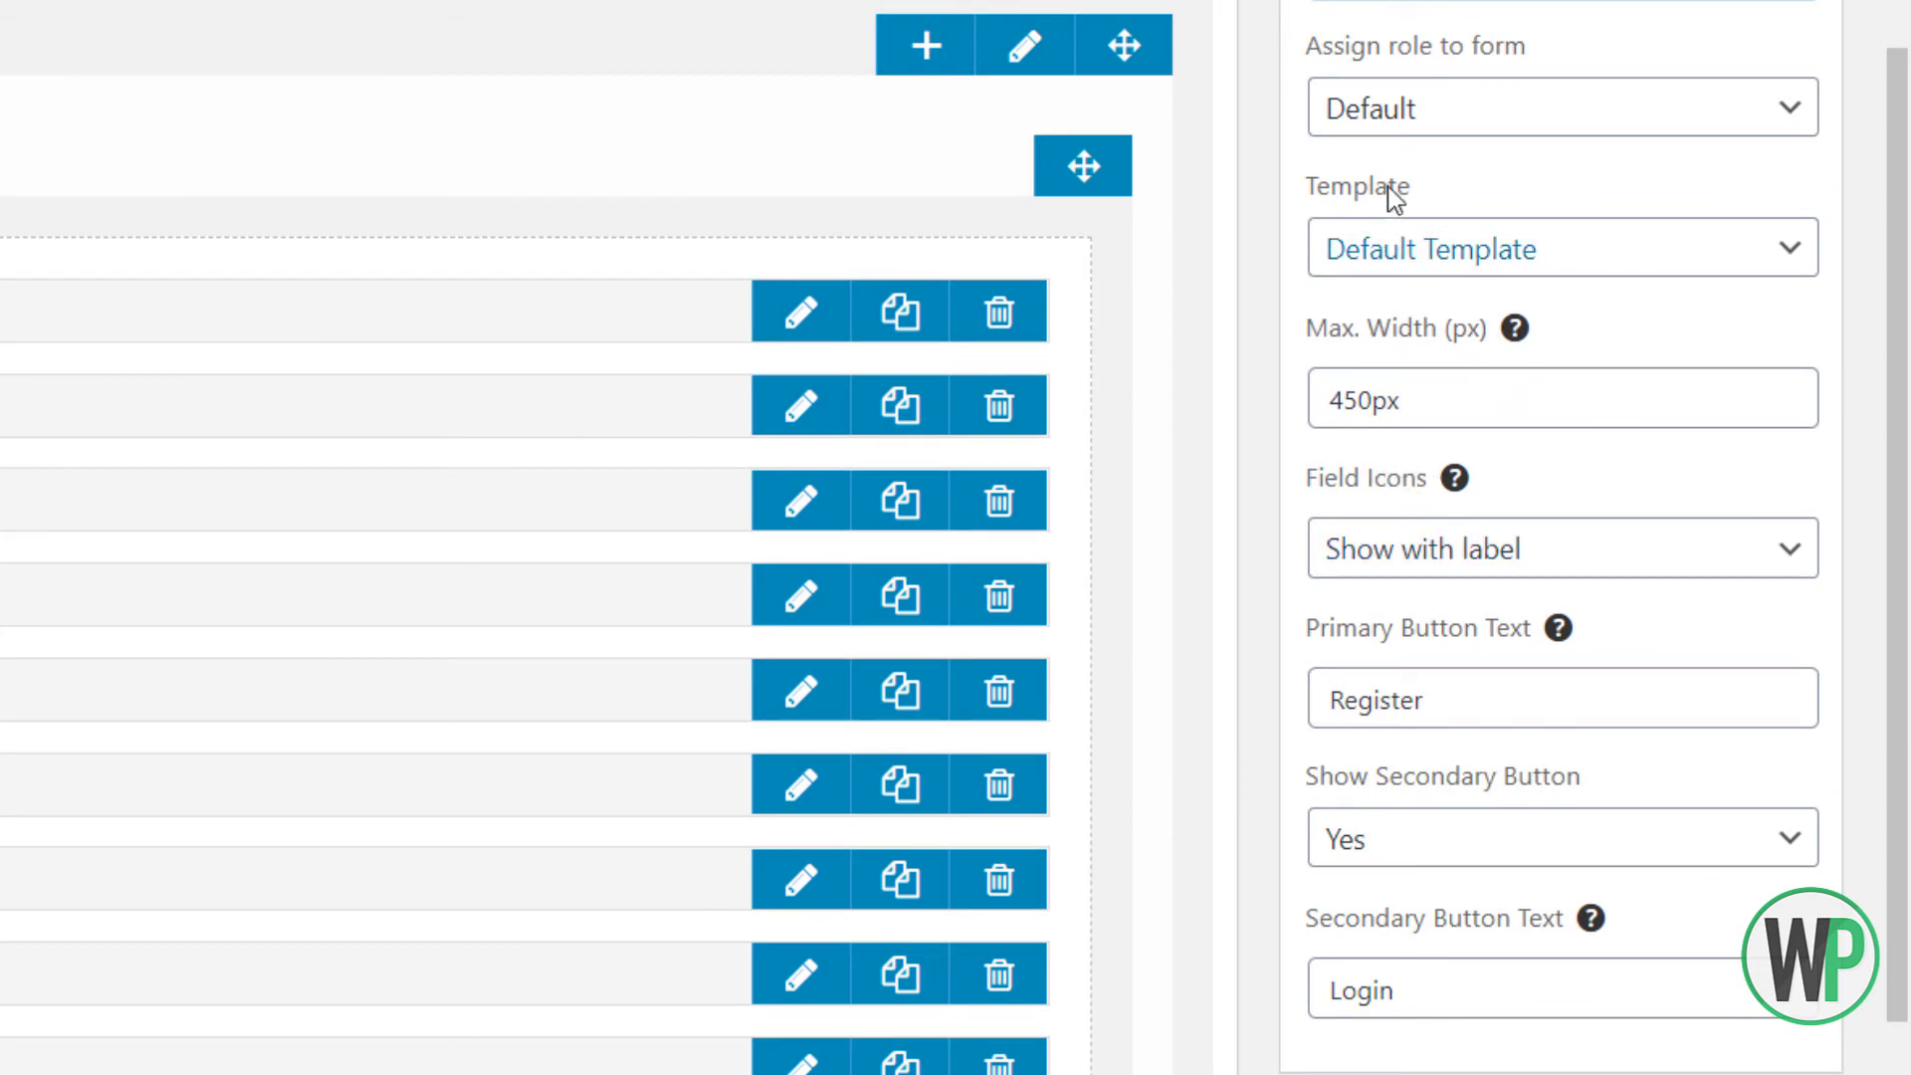
left_click(1396, 129)
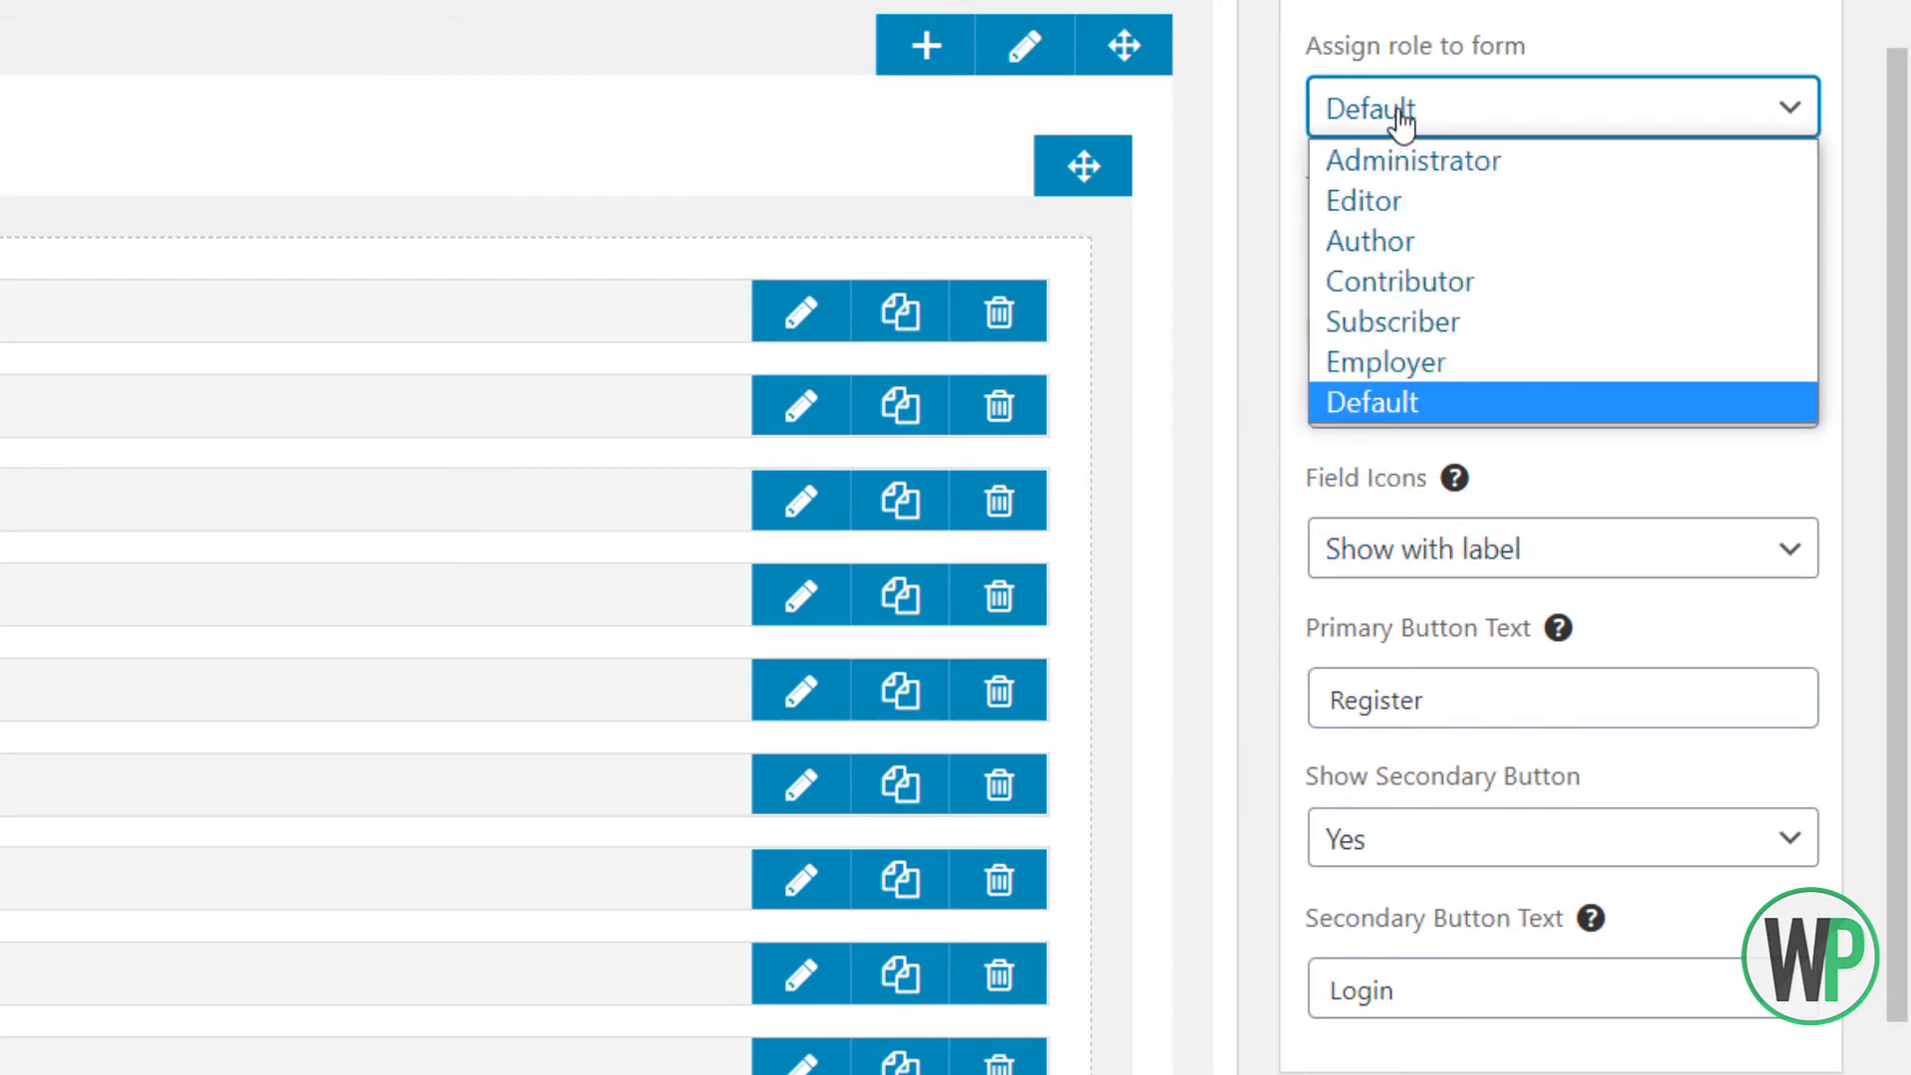
left_click(1422, 371)
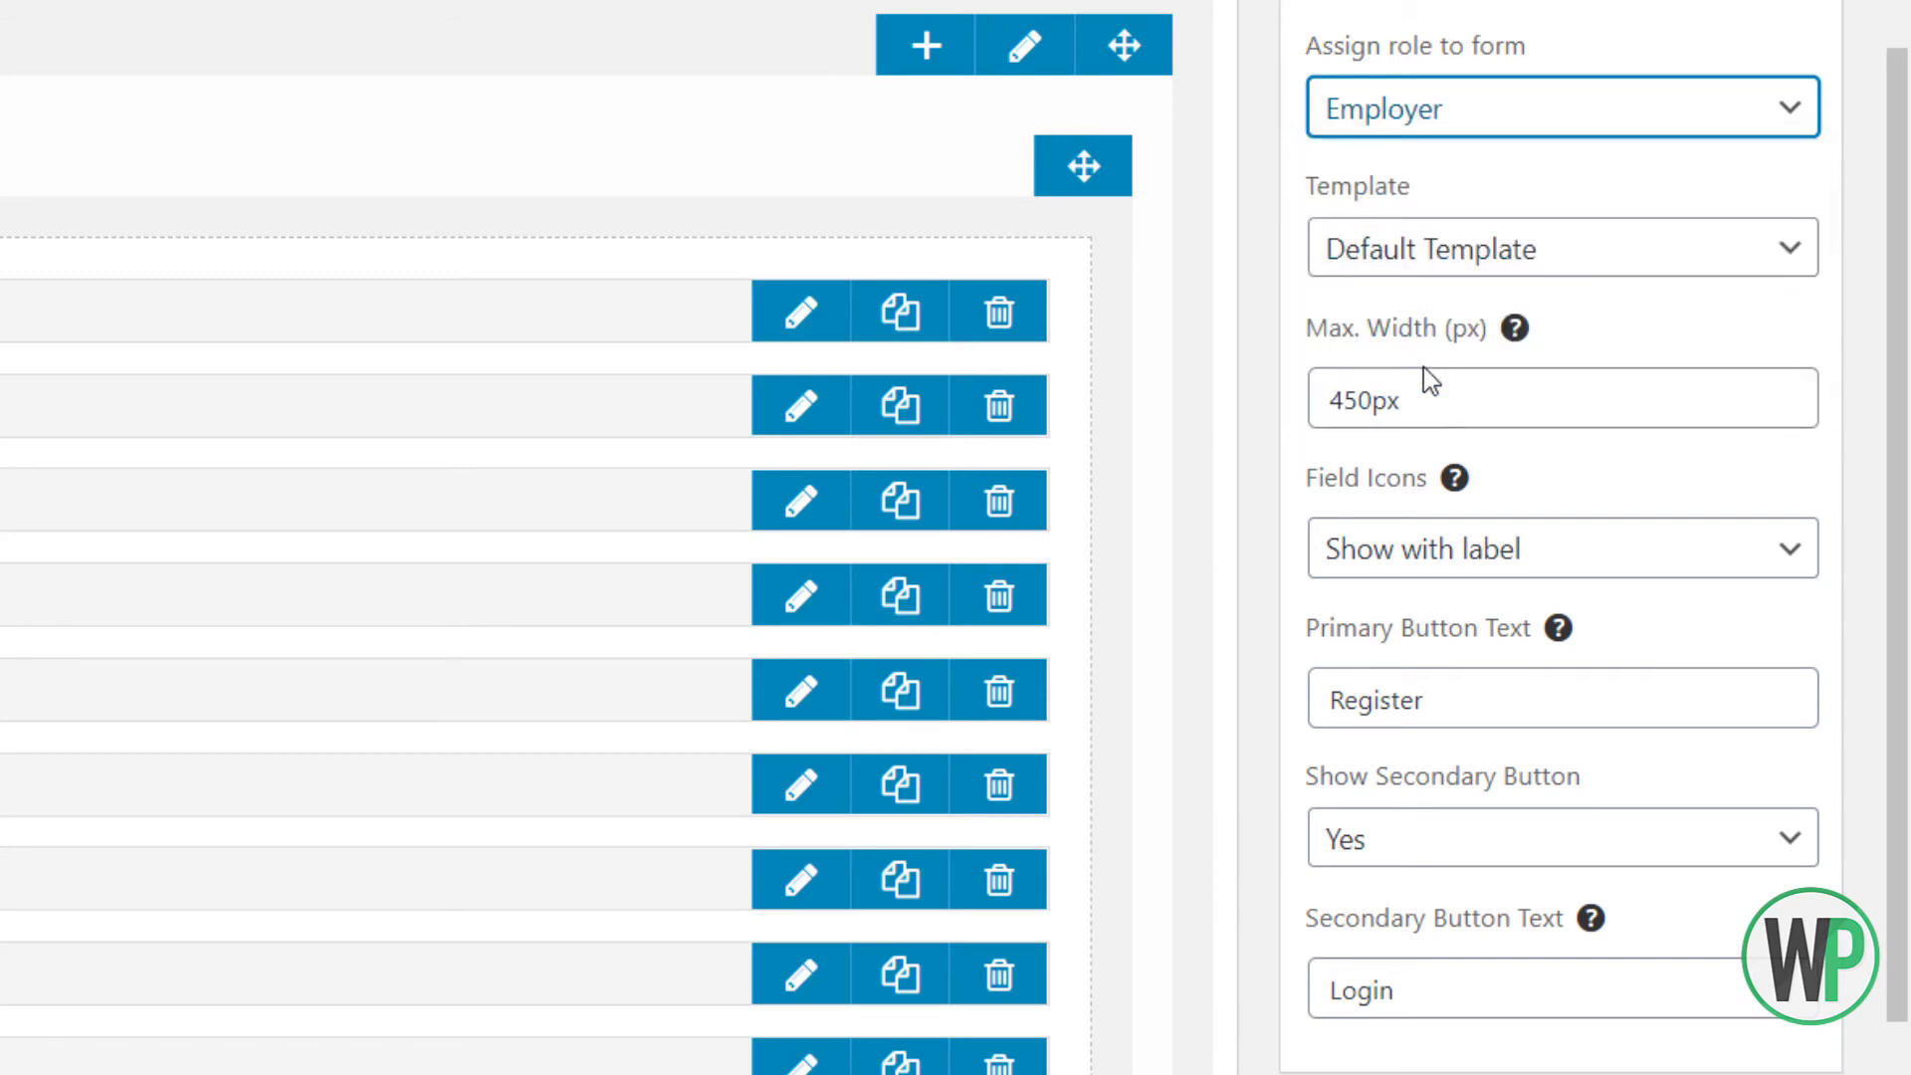
scroll(1861, 249, "up", 2)
scroll(1852, 229, "up", 3)
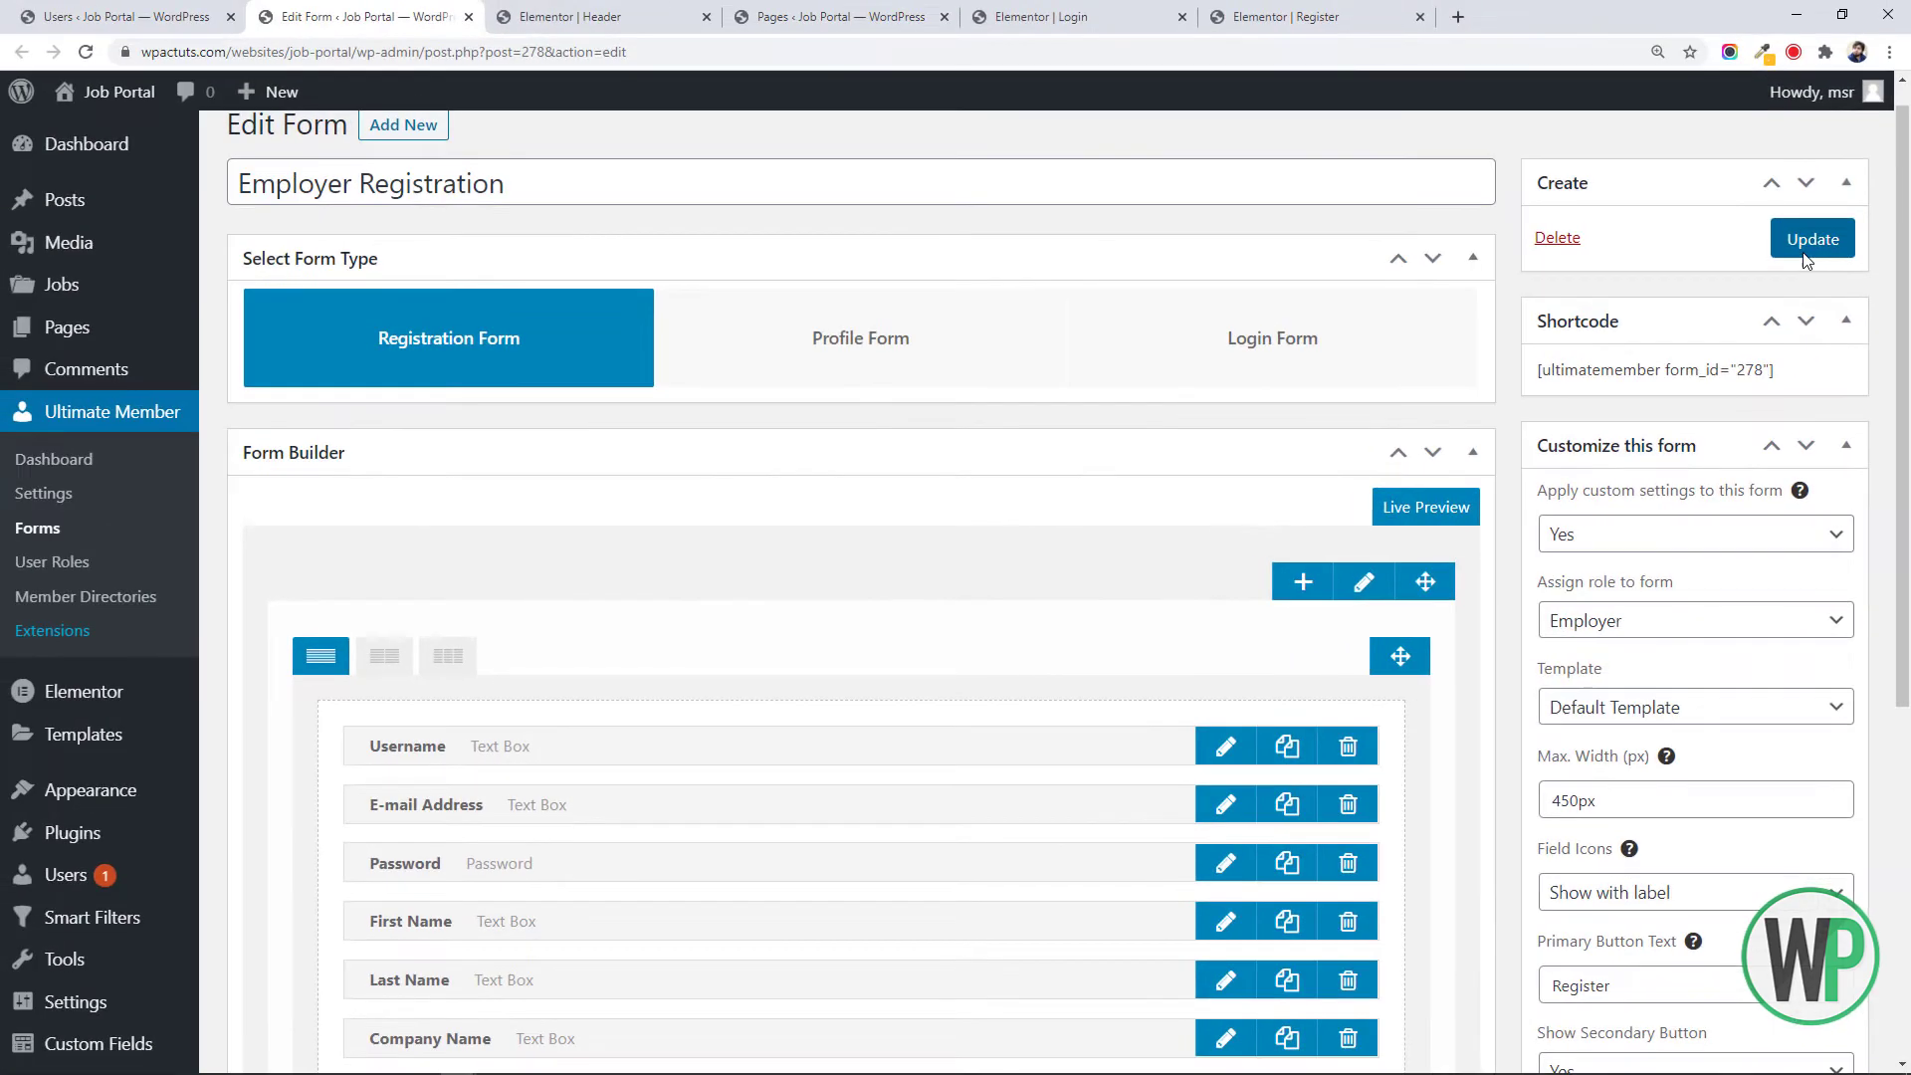
left_click(1793, 154)
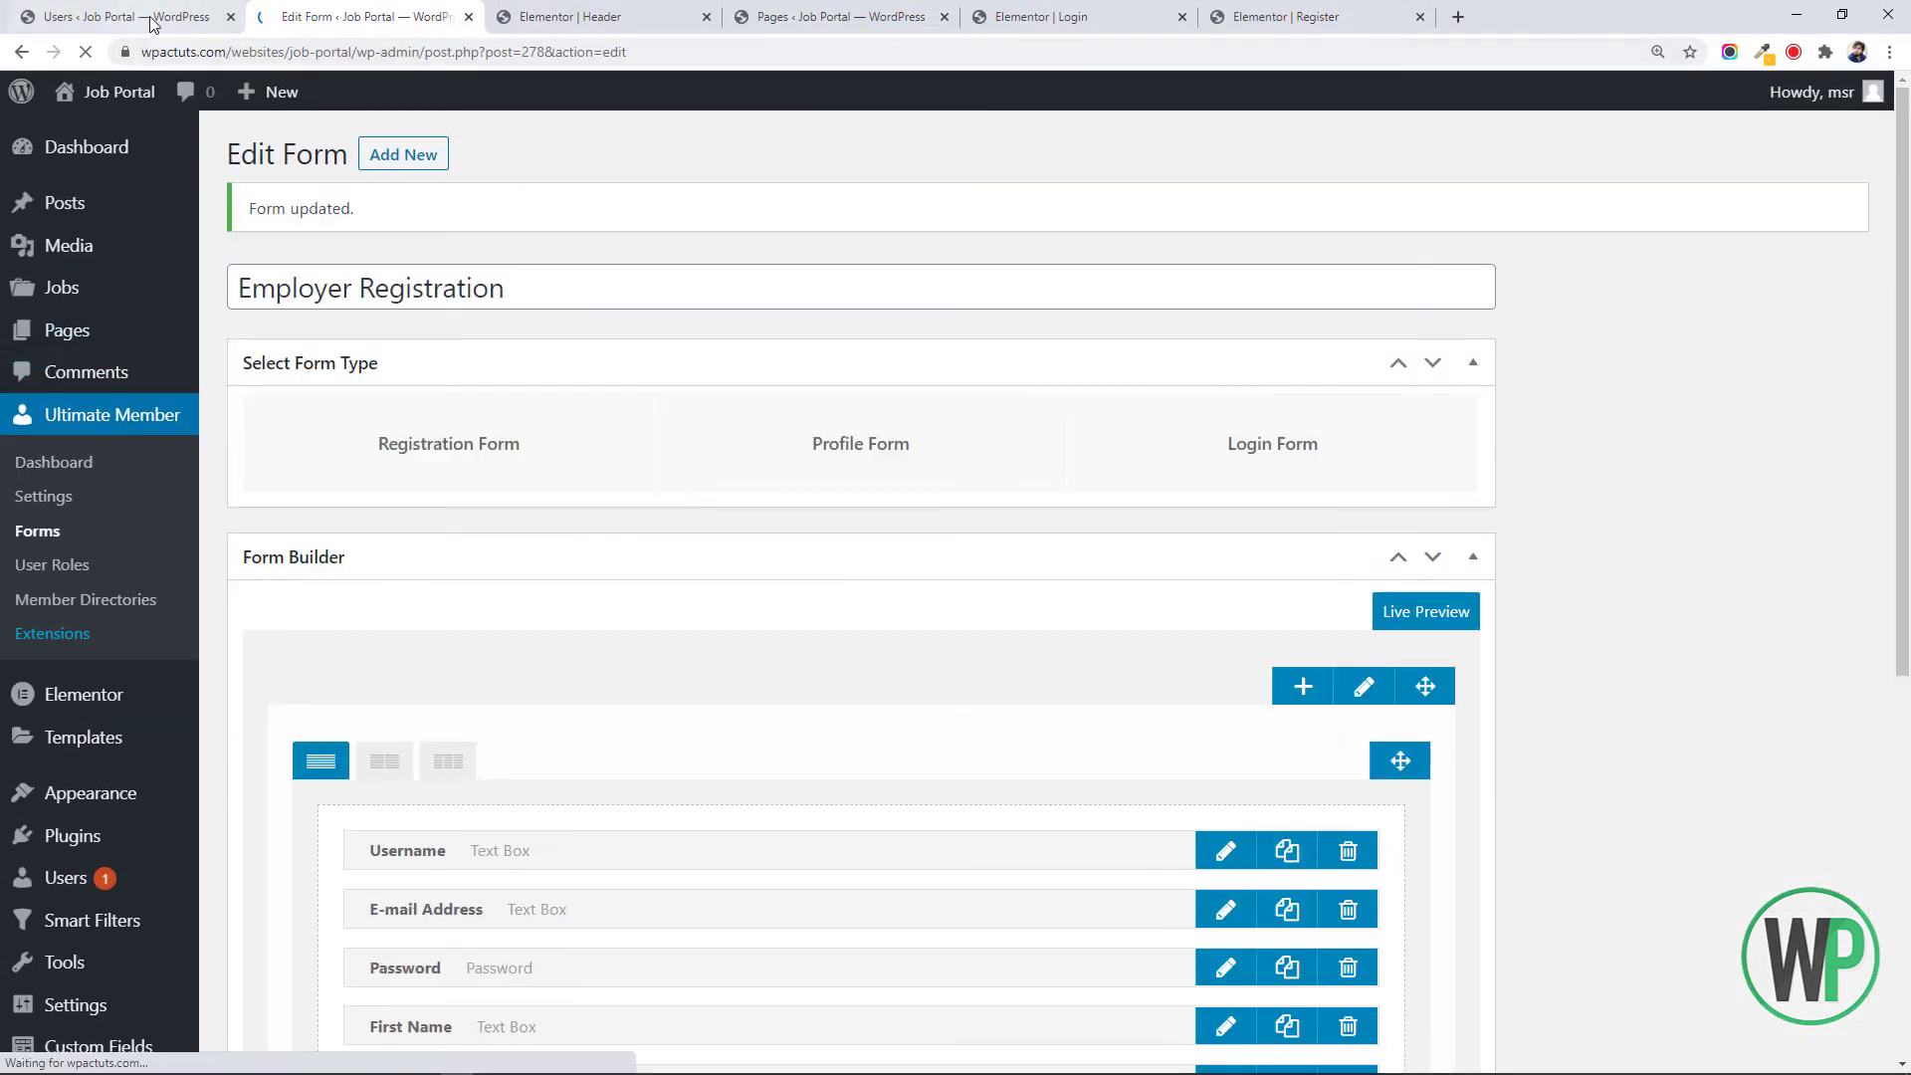
Delete the wpacademy user from the users list and confirm the deletion
left_click(115, 16)
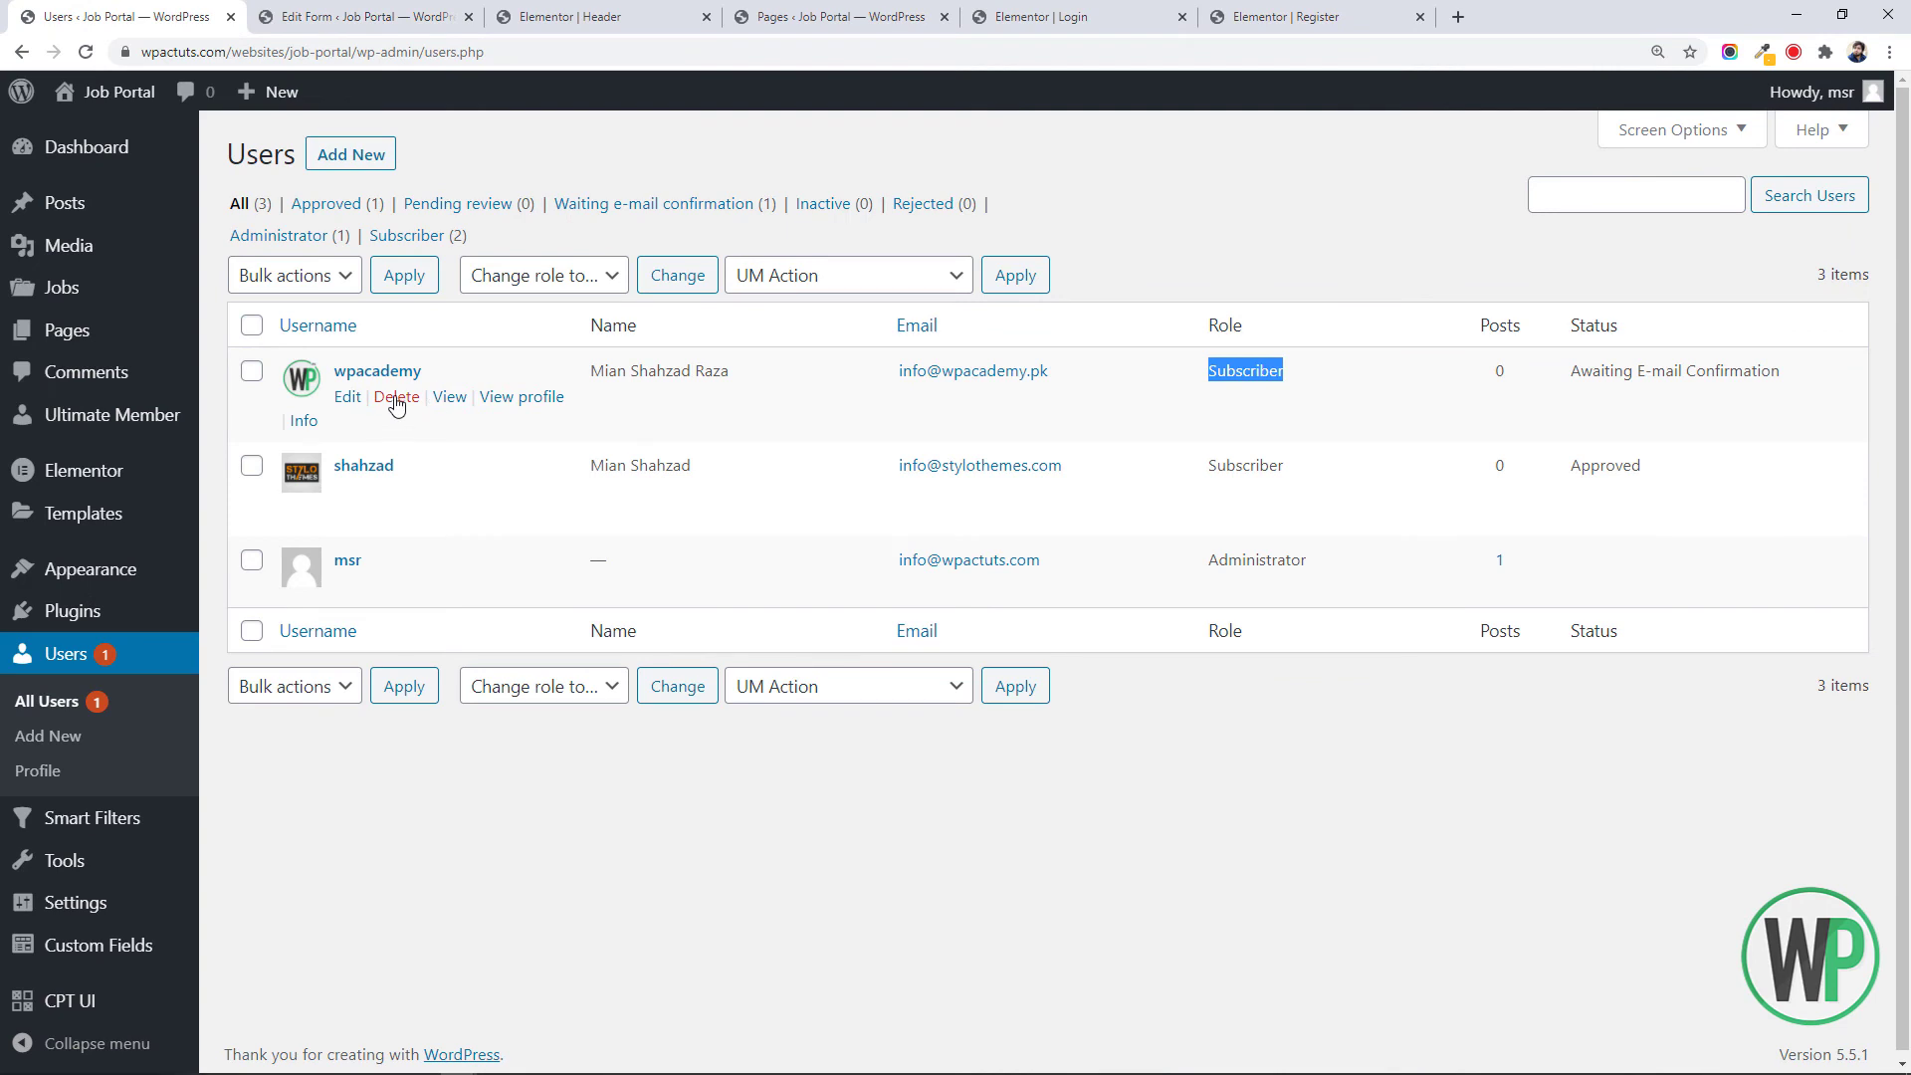
left_click(397, 400)
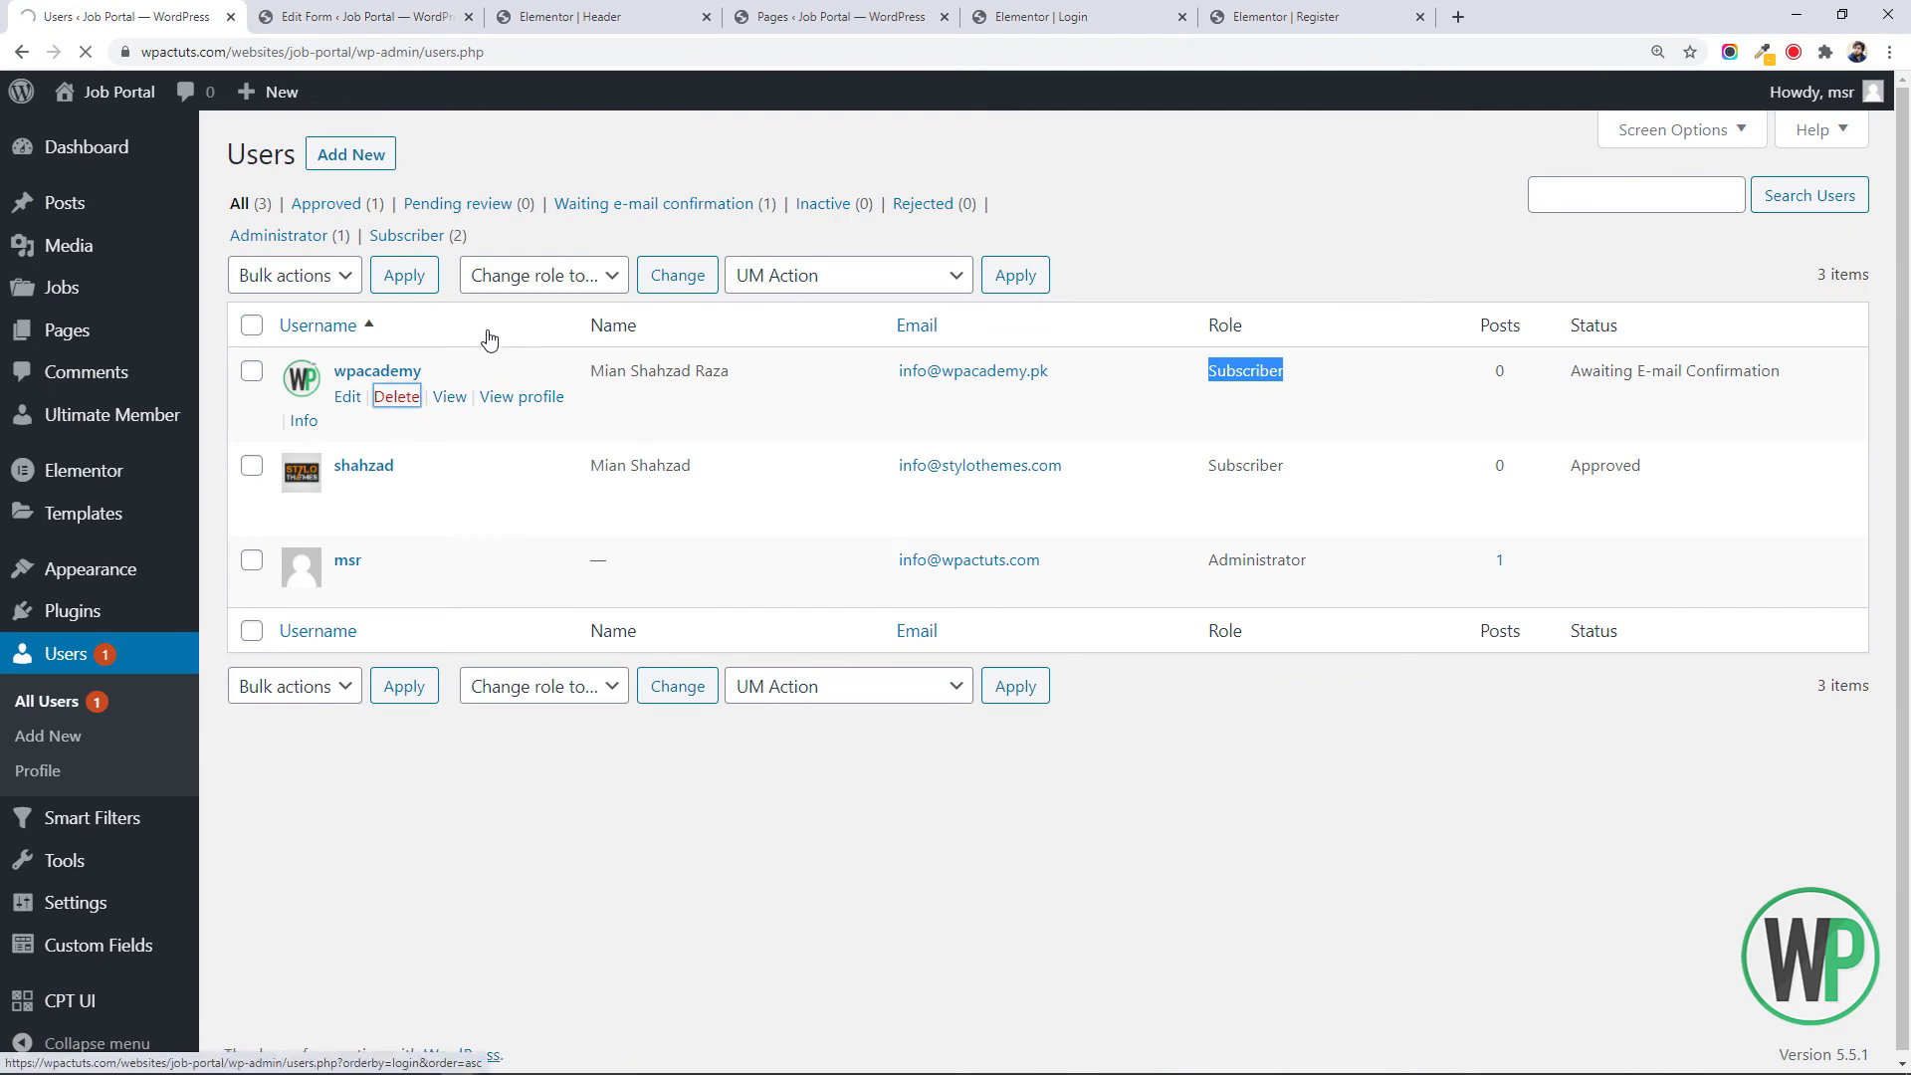
left_click(301, 310)
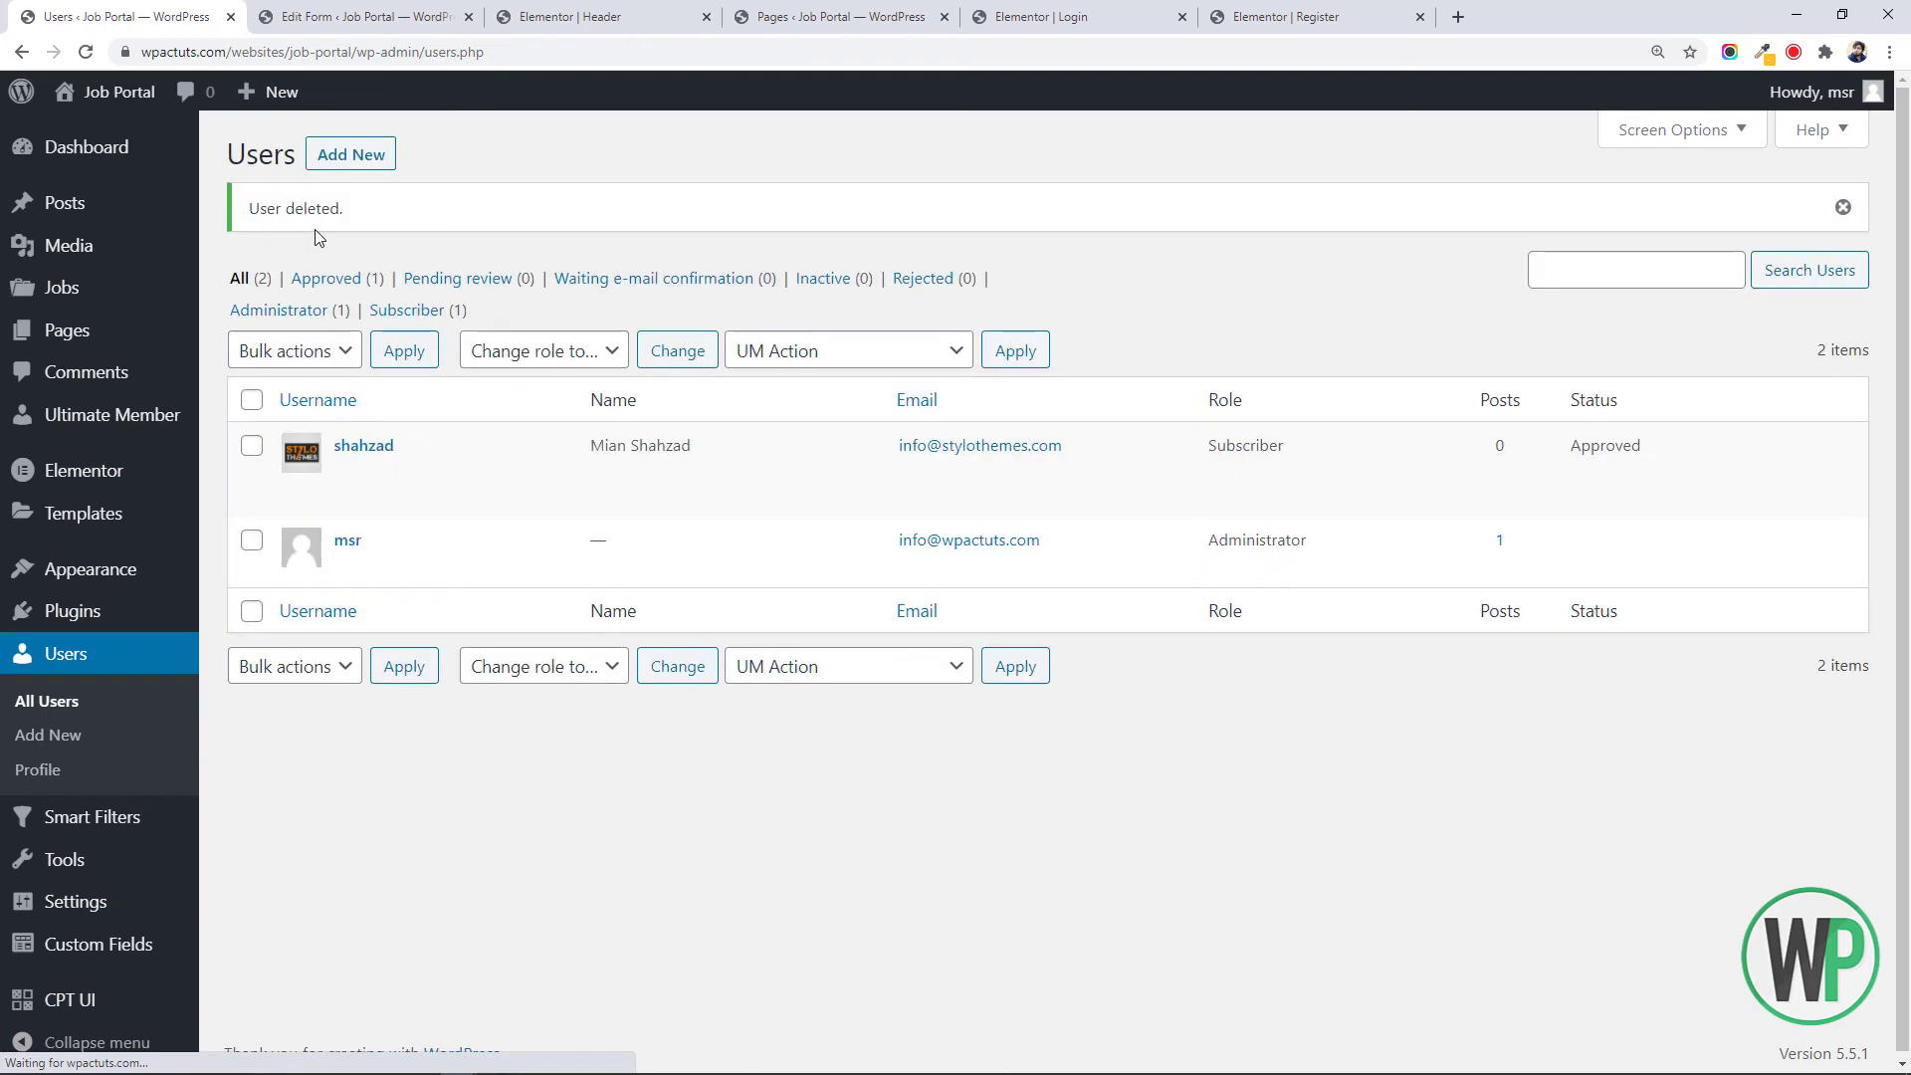
Switch to the incognito window with the job portal site and open a fresh Employer registration form
key("alt+Tab")
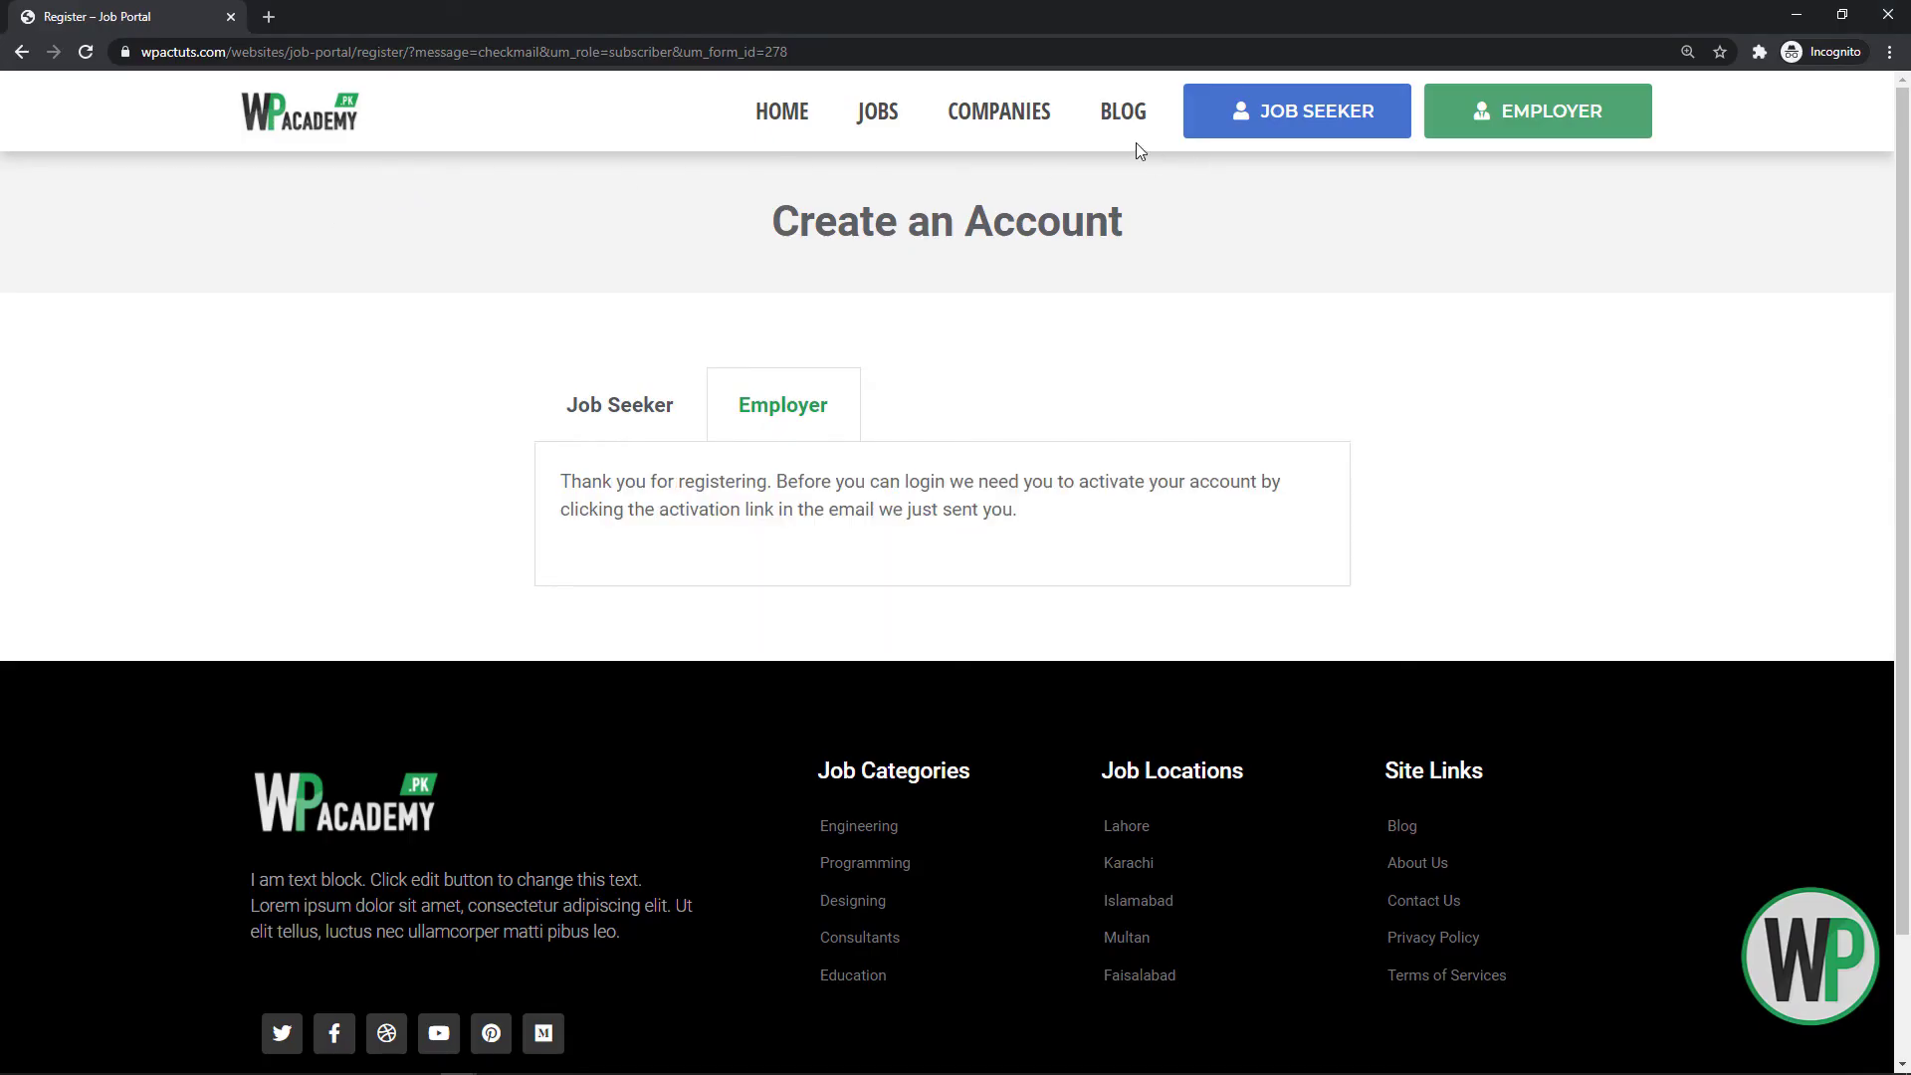
left_click(1453, 134)
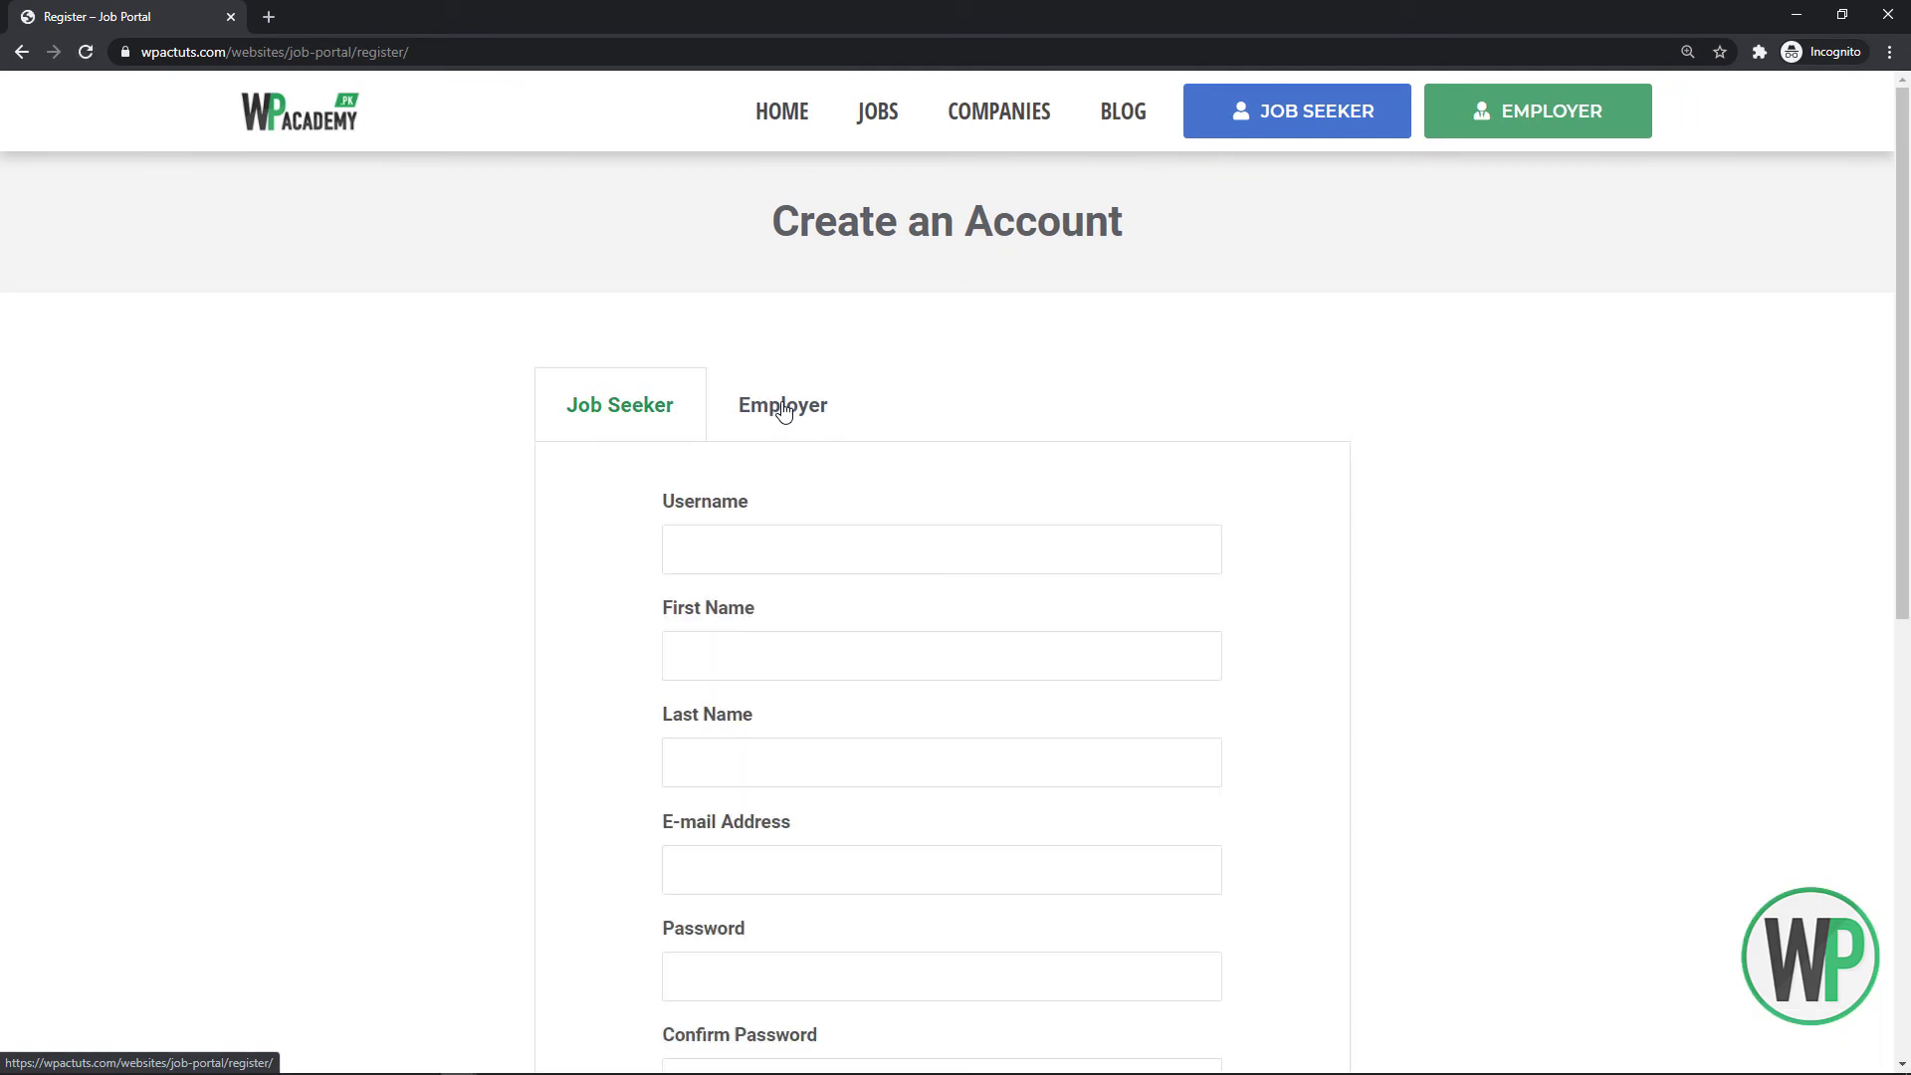
left_click(784, 410)
scroll(719, 448, "down", 1)
left_click(718, 428)
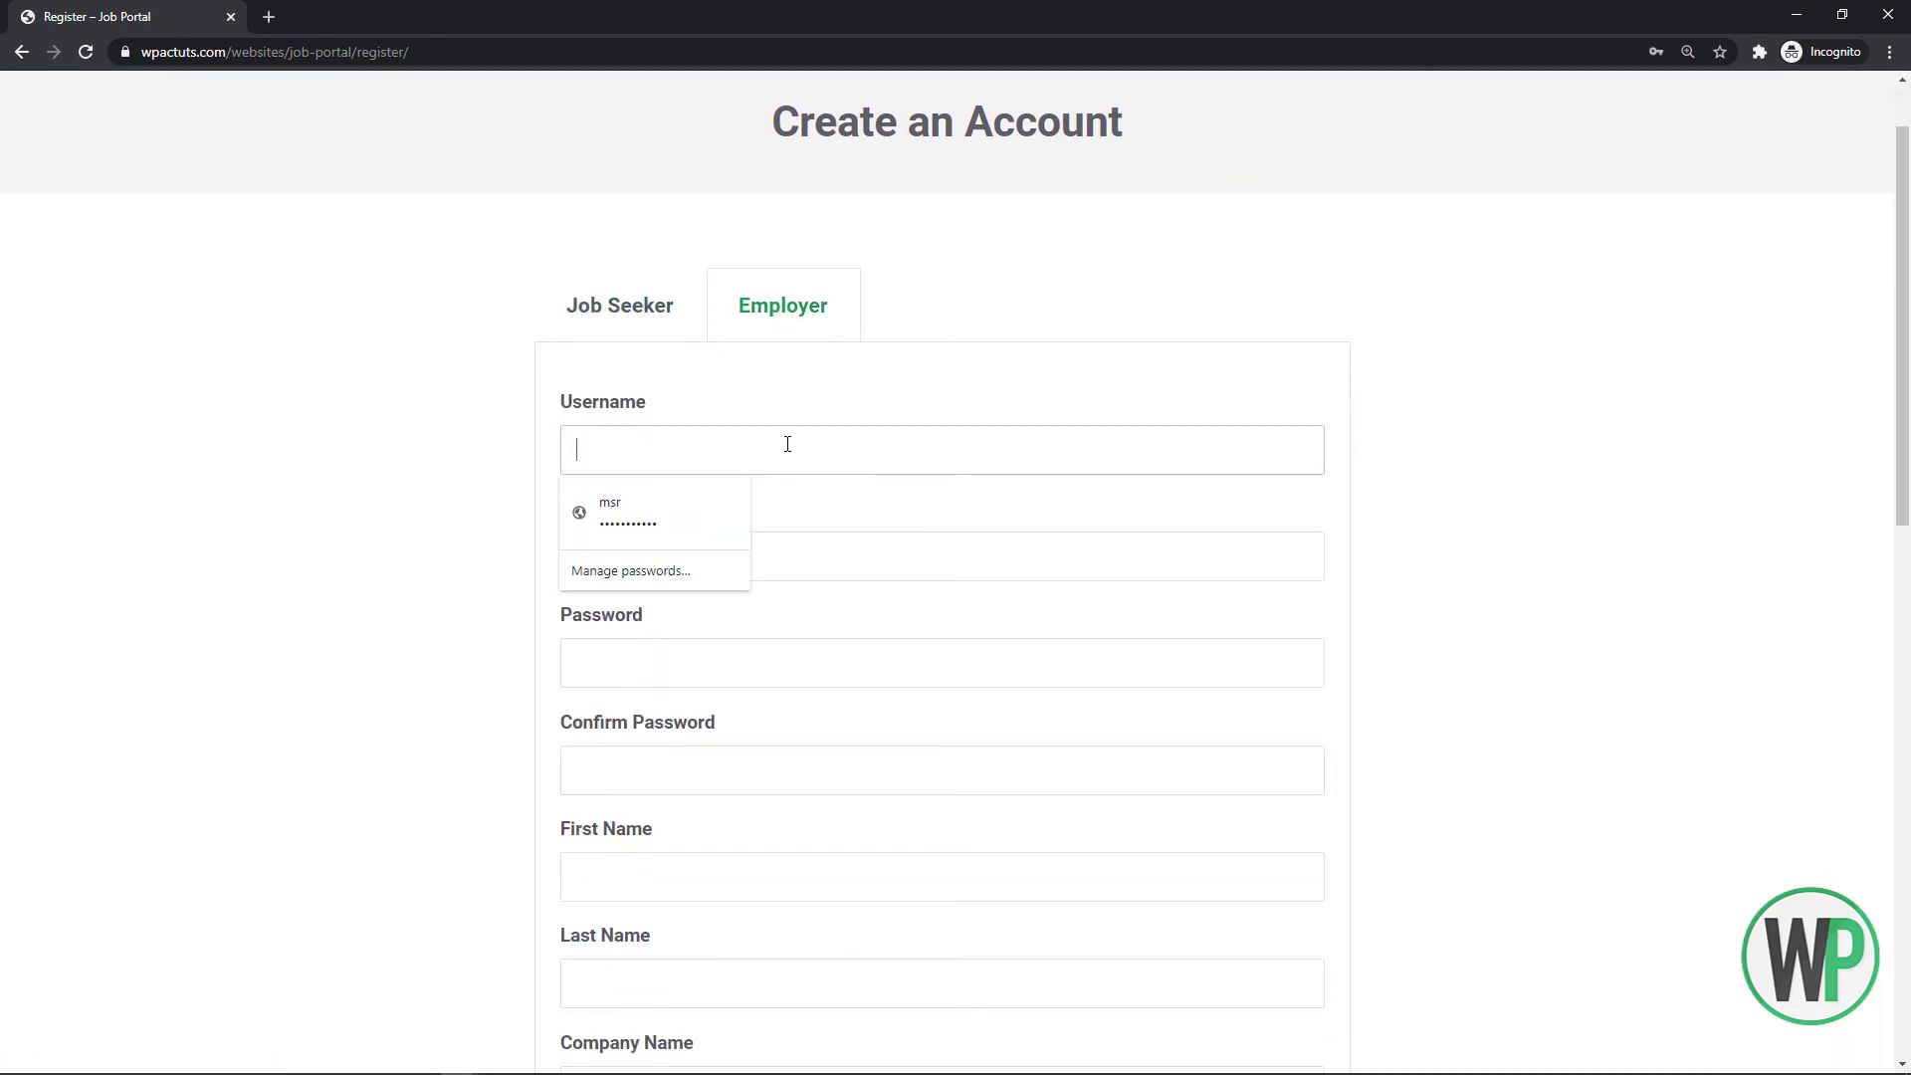
type("wpacademy.pk")
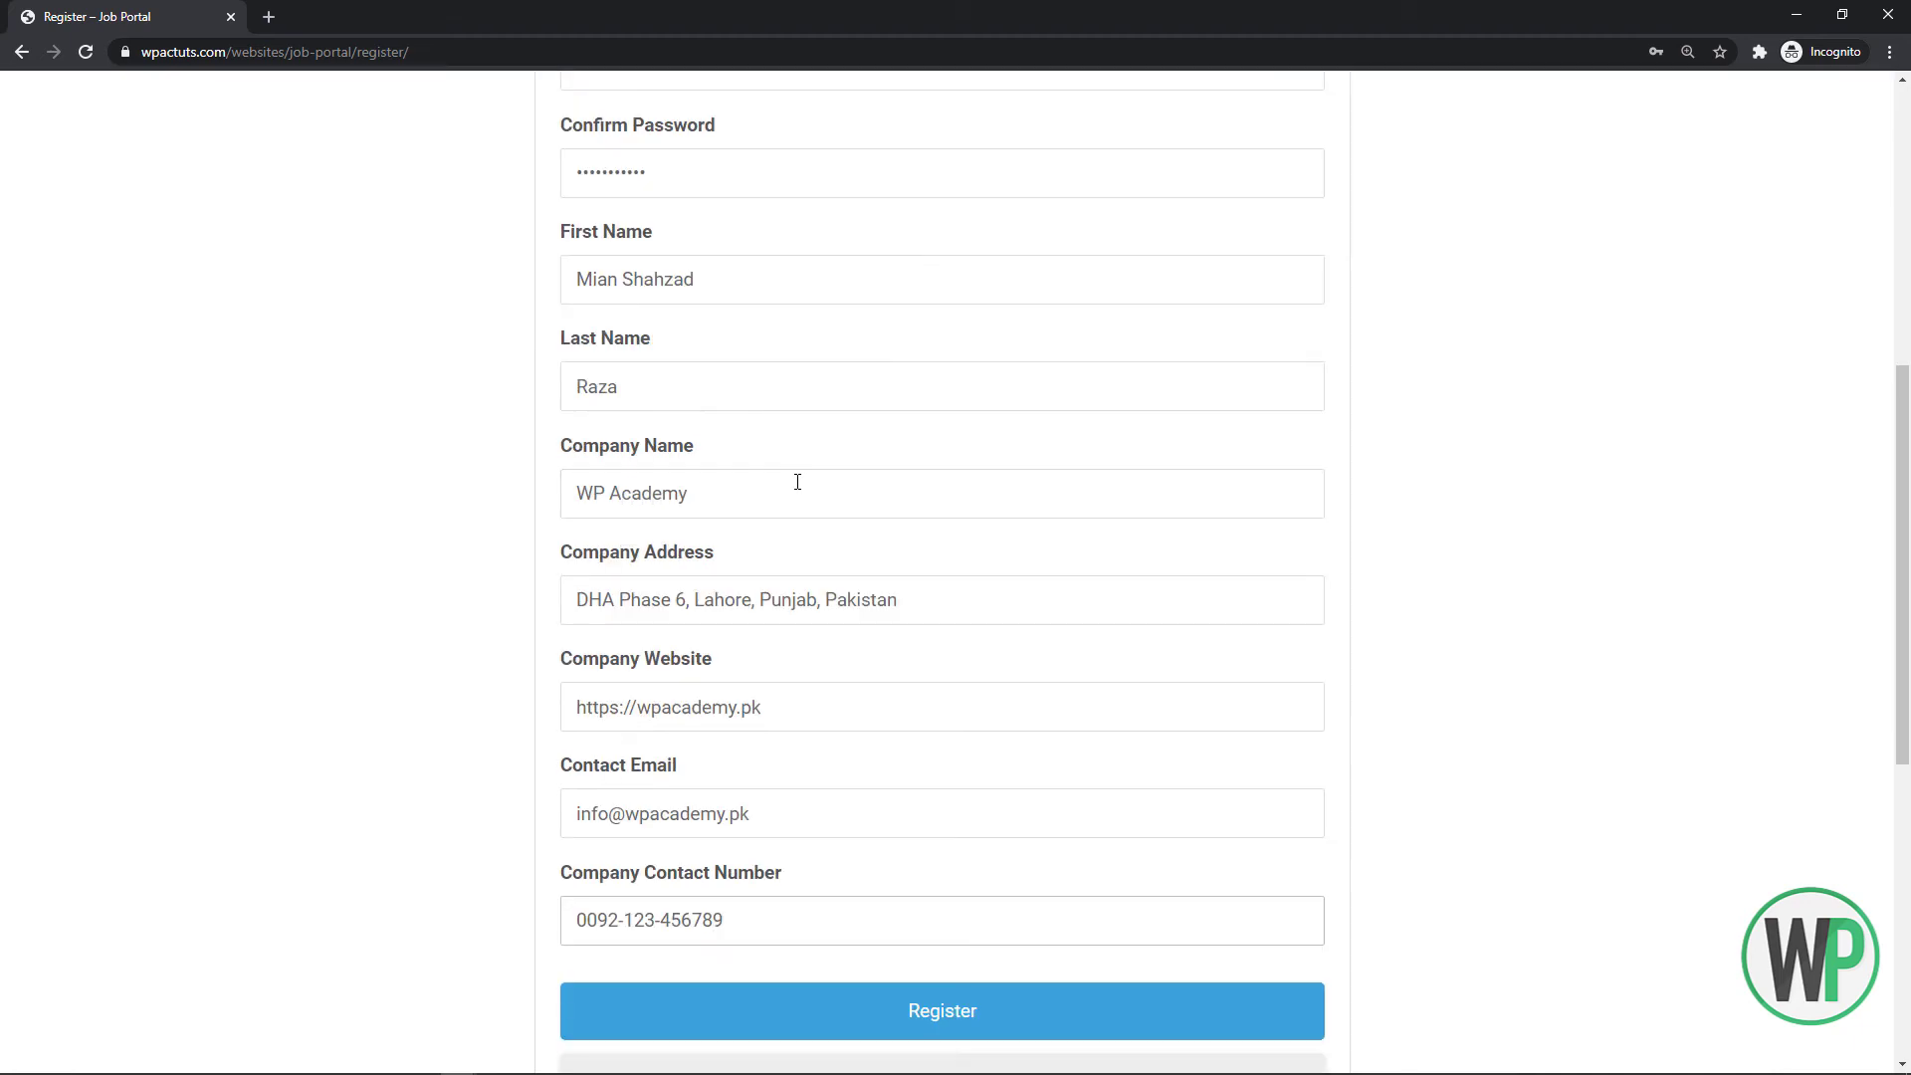
left_click_drag(1903, 613, 1881, 725)
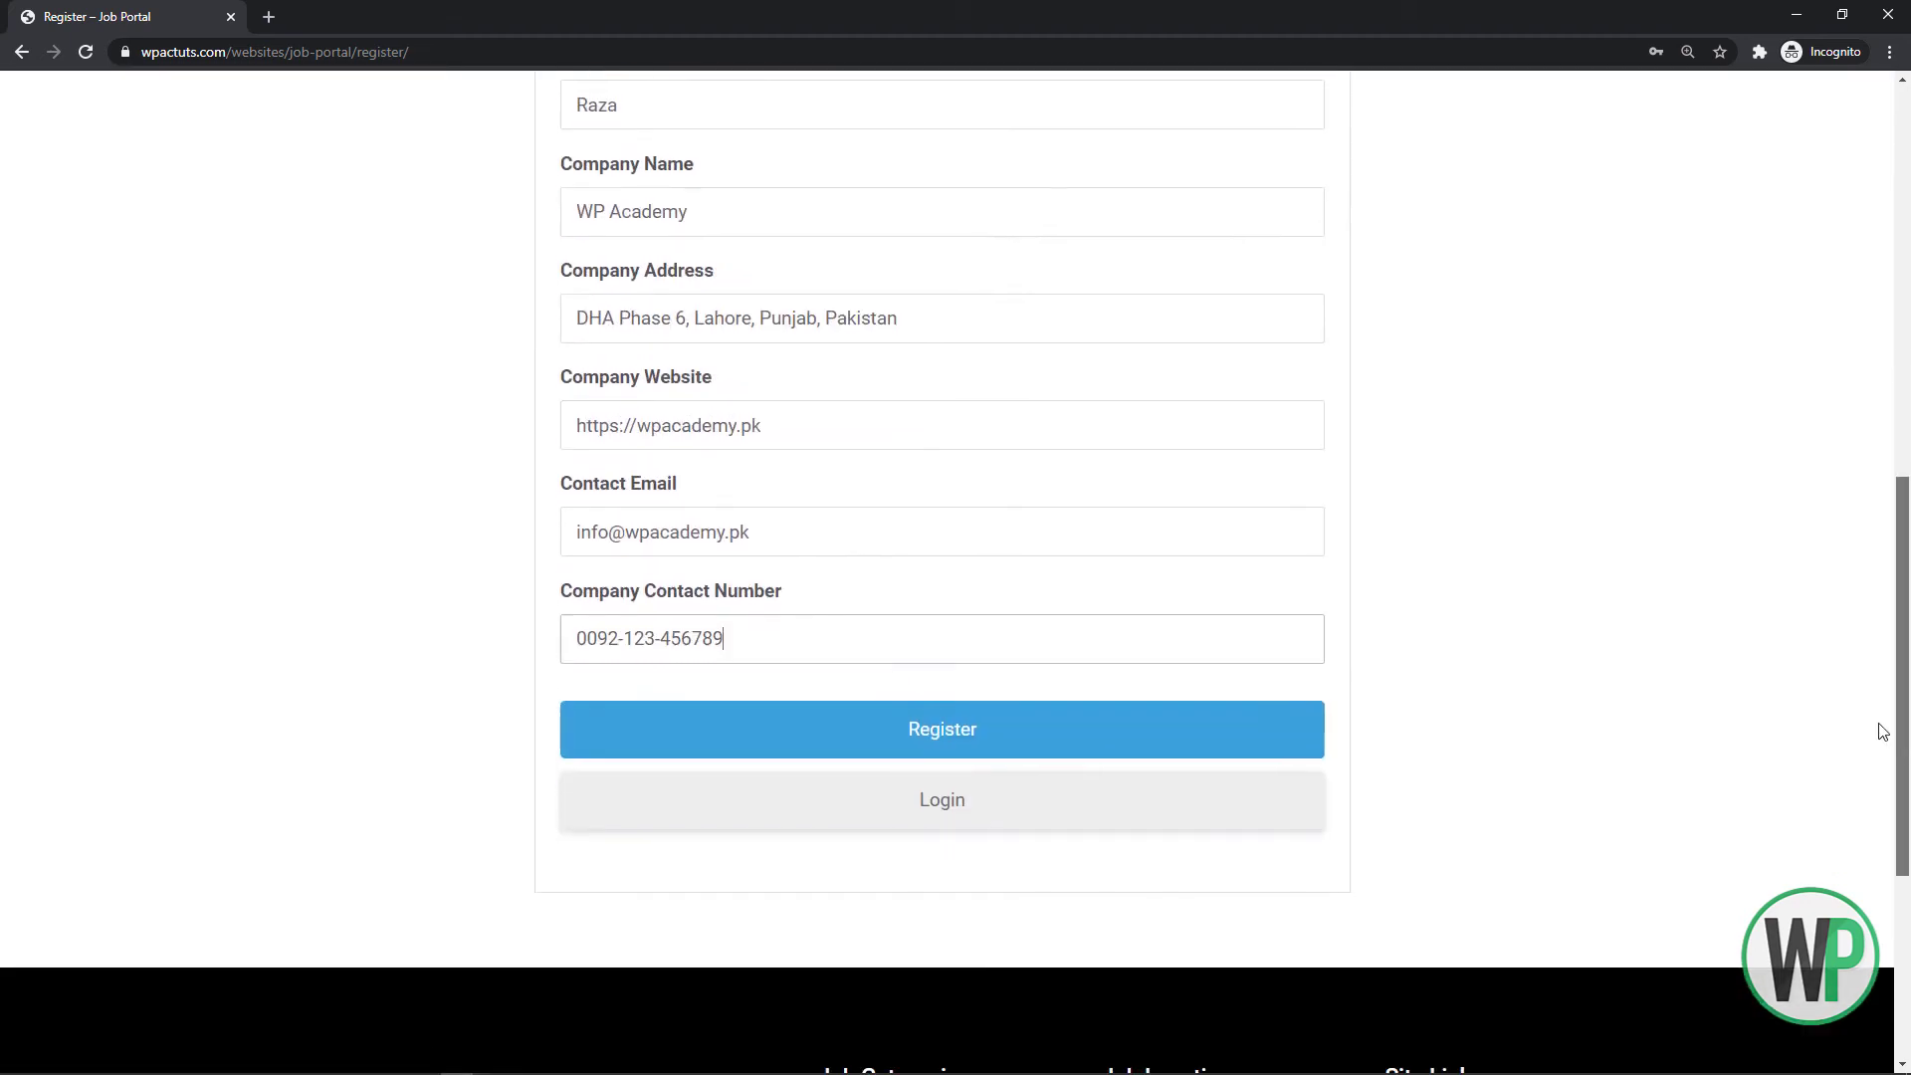
left_click(1156, 721)
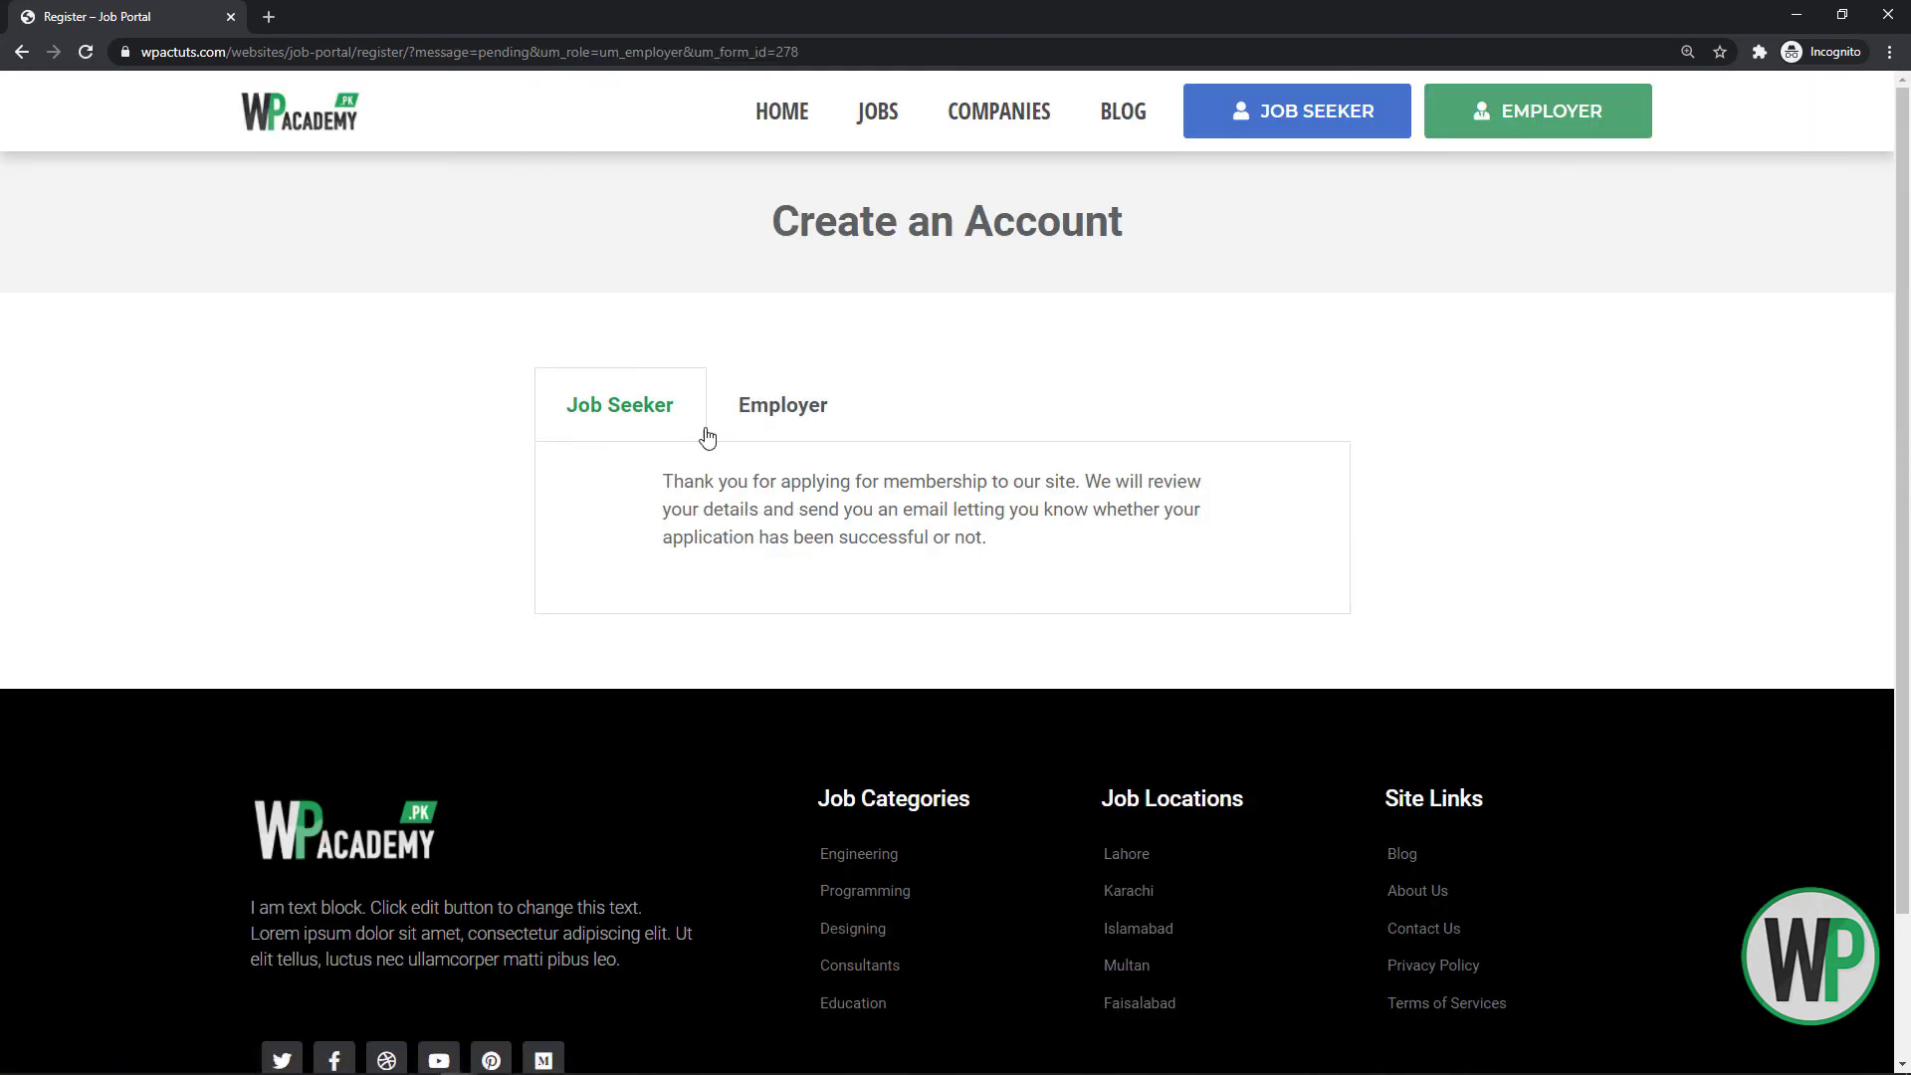
Review the employer registration message, and check the new wpacademy account's status and role in the WordPress users list
left_click(791, 428)
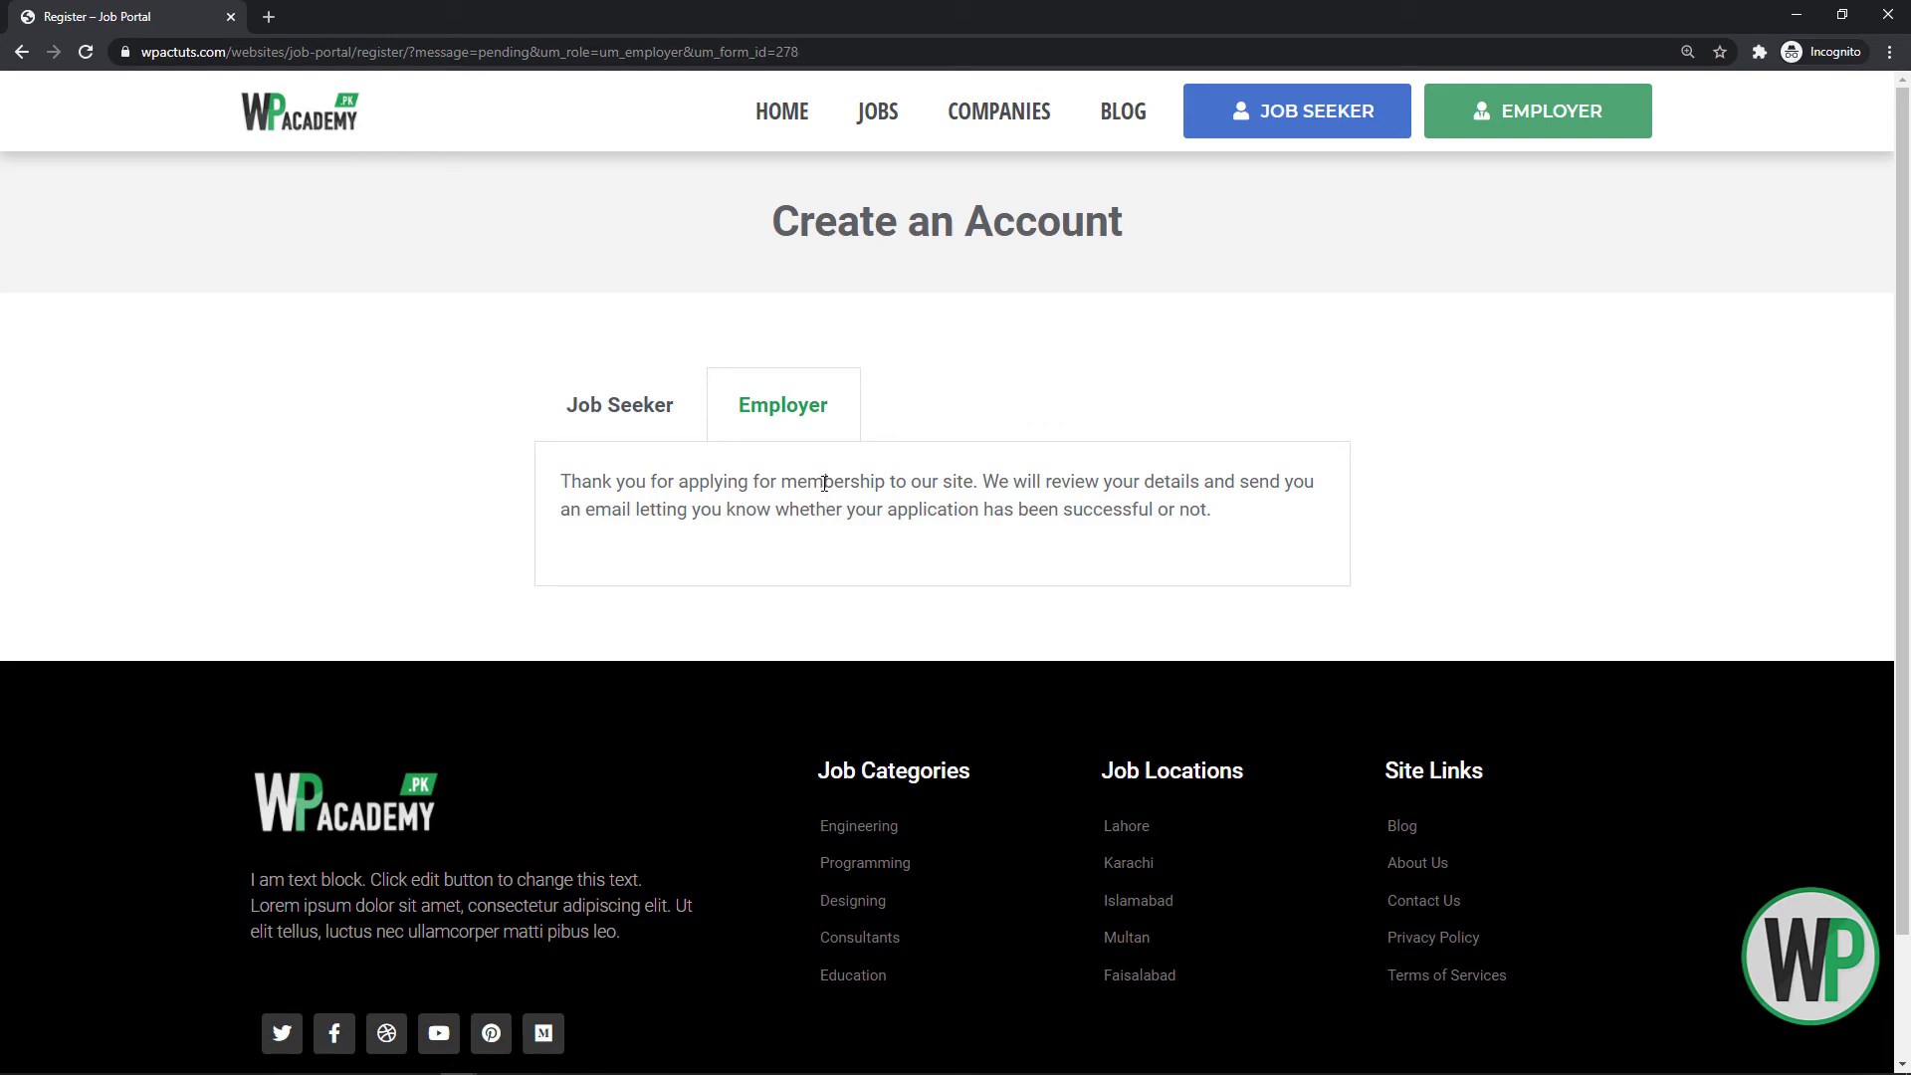
key("alt+Tab")
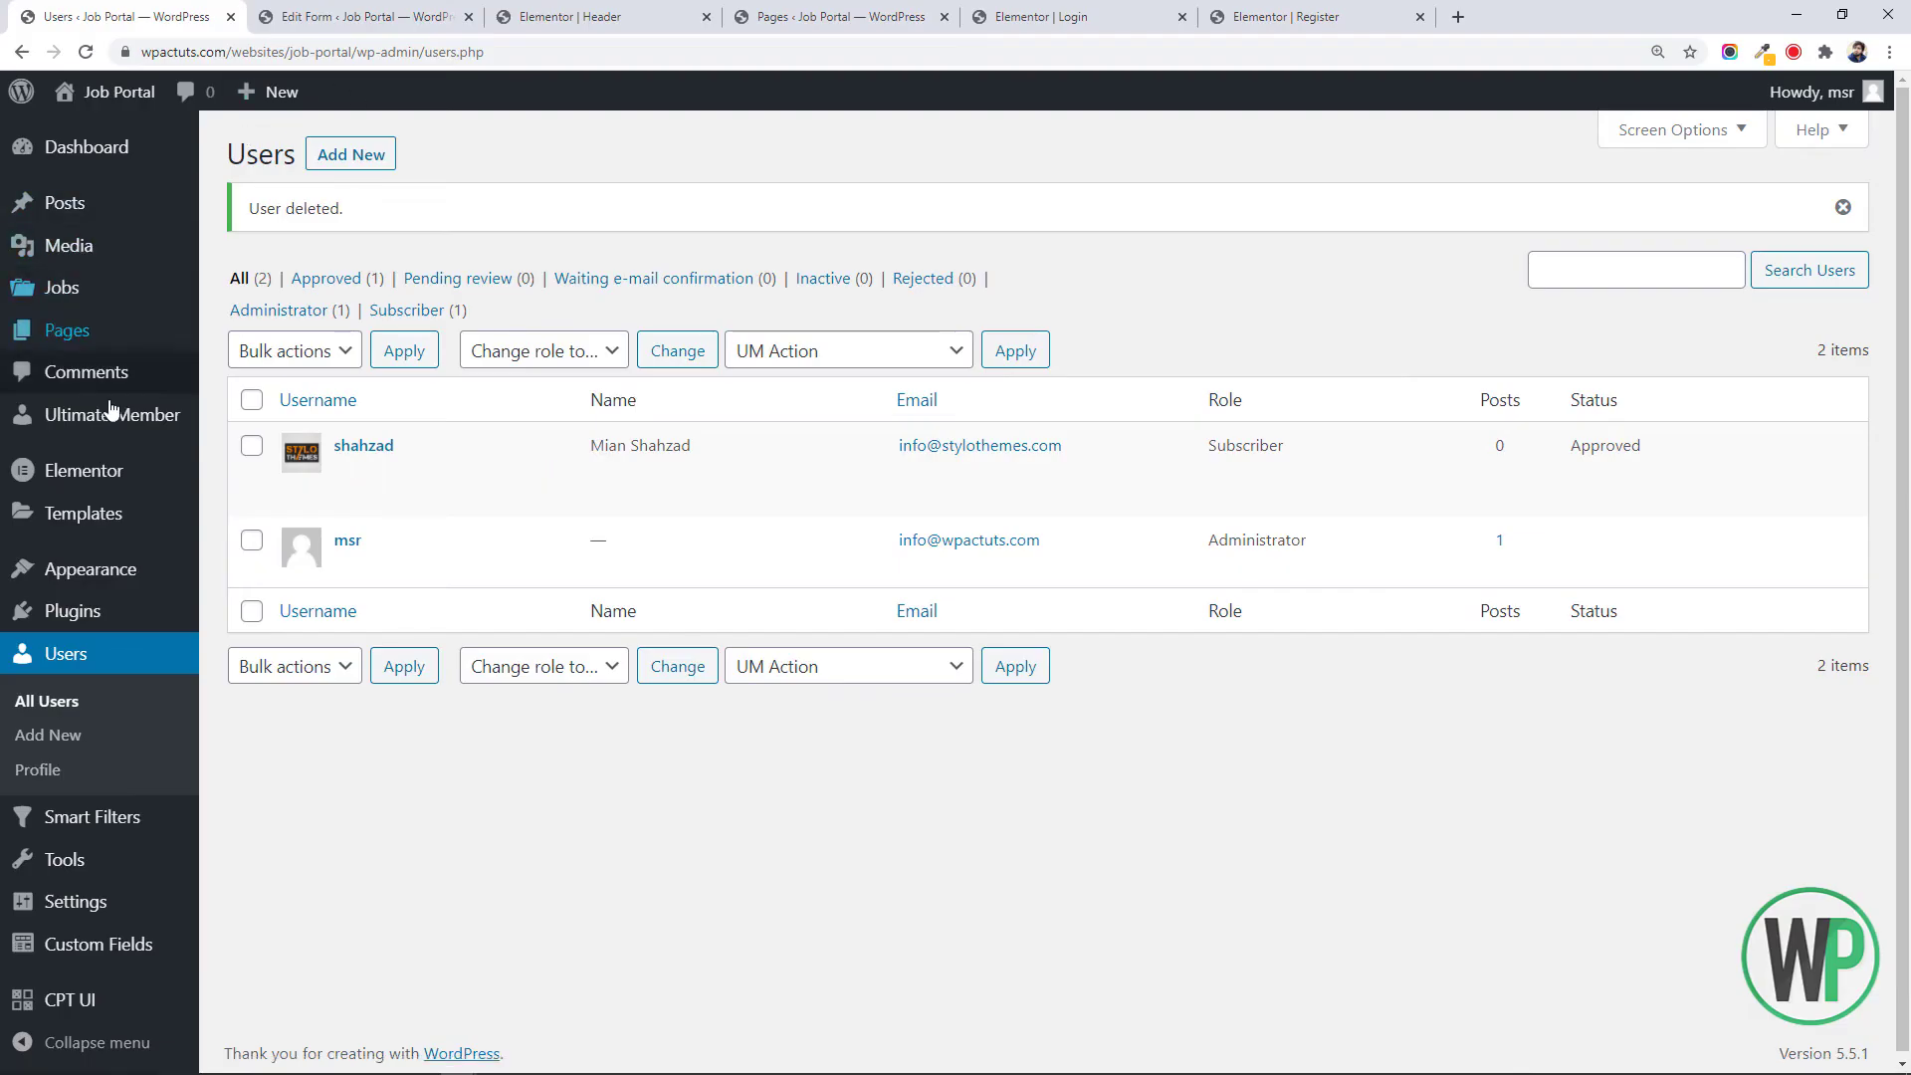
left_click(128, 657)
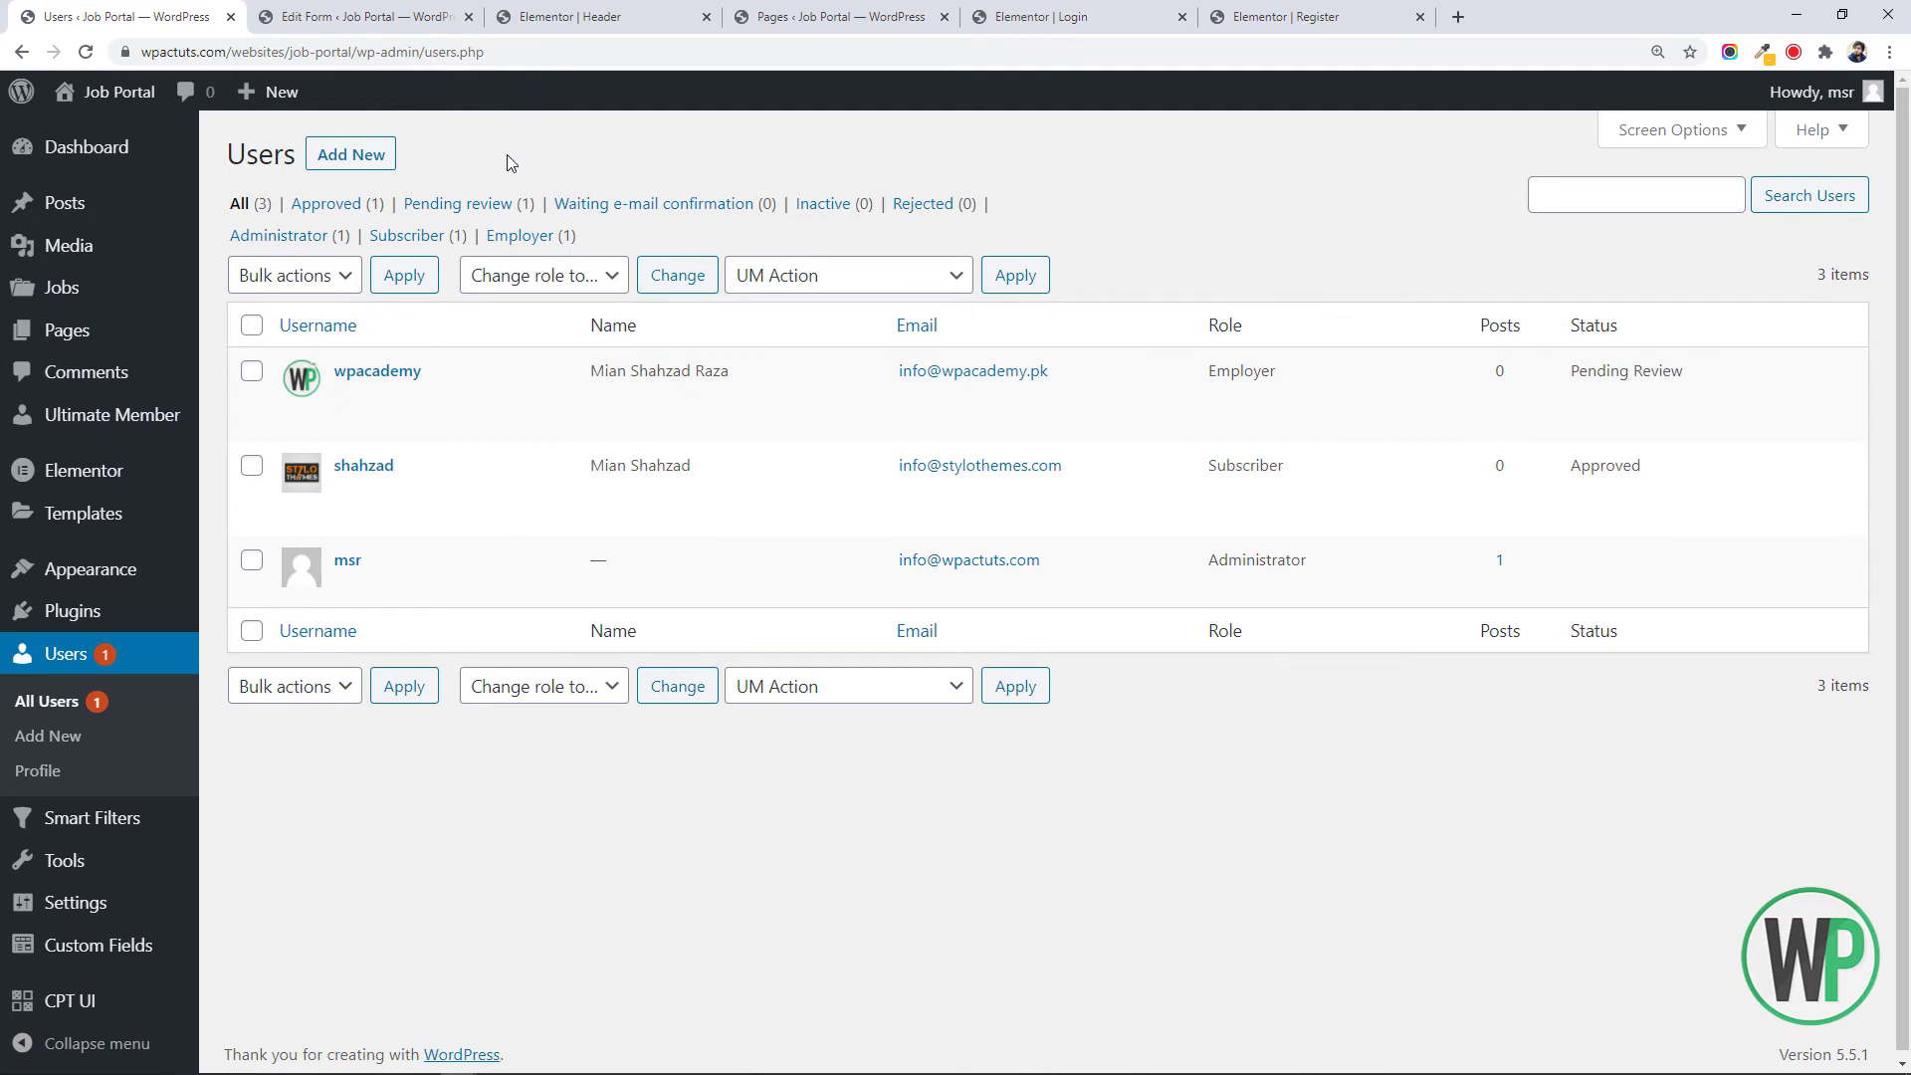
mouse_move(553, 370)
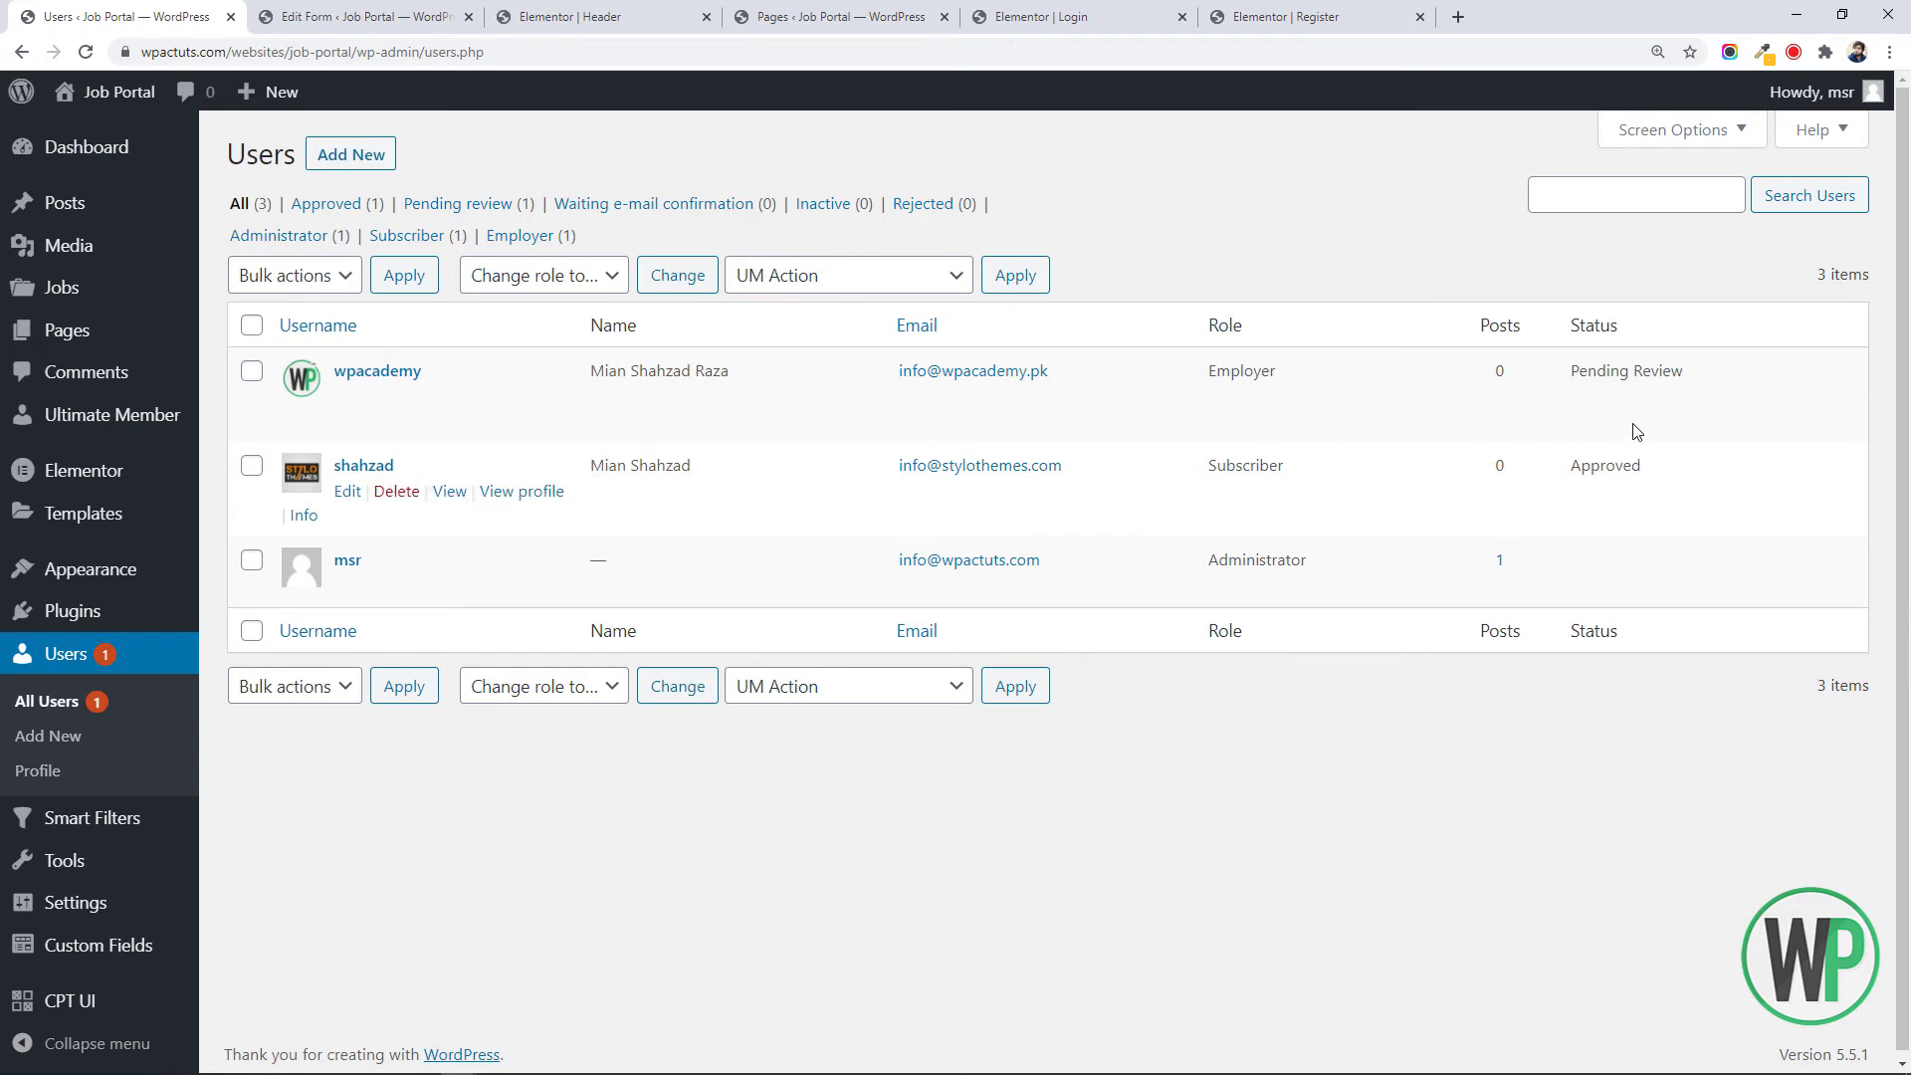
left_click_drag(1674, 372, 1569, 368)
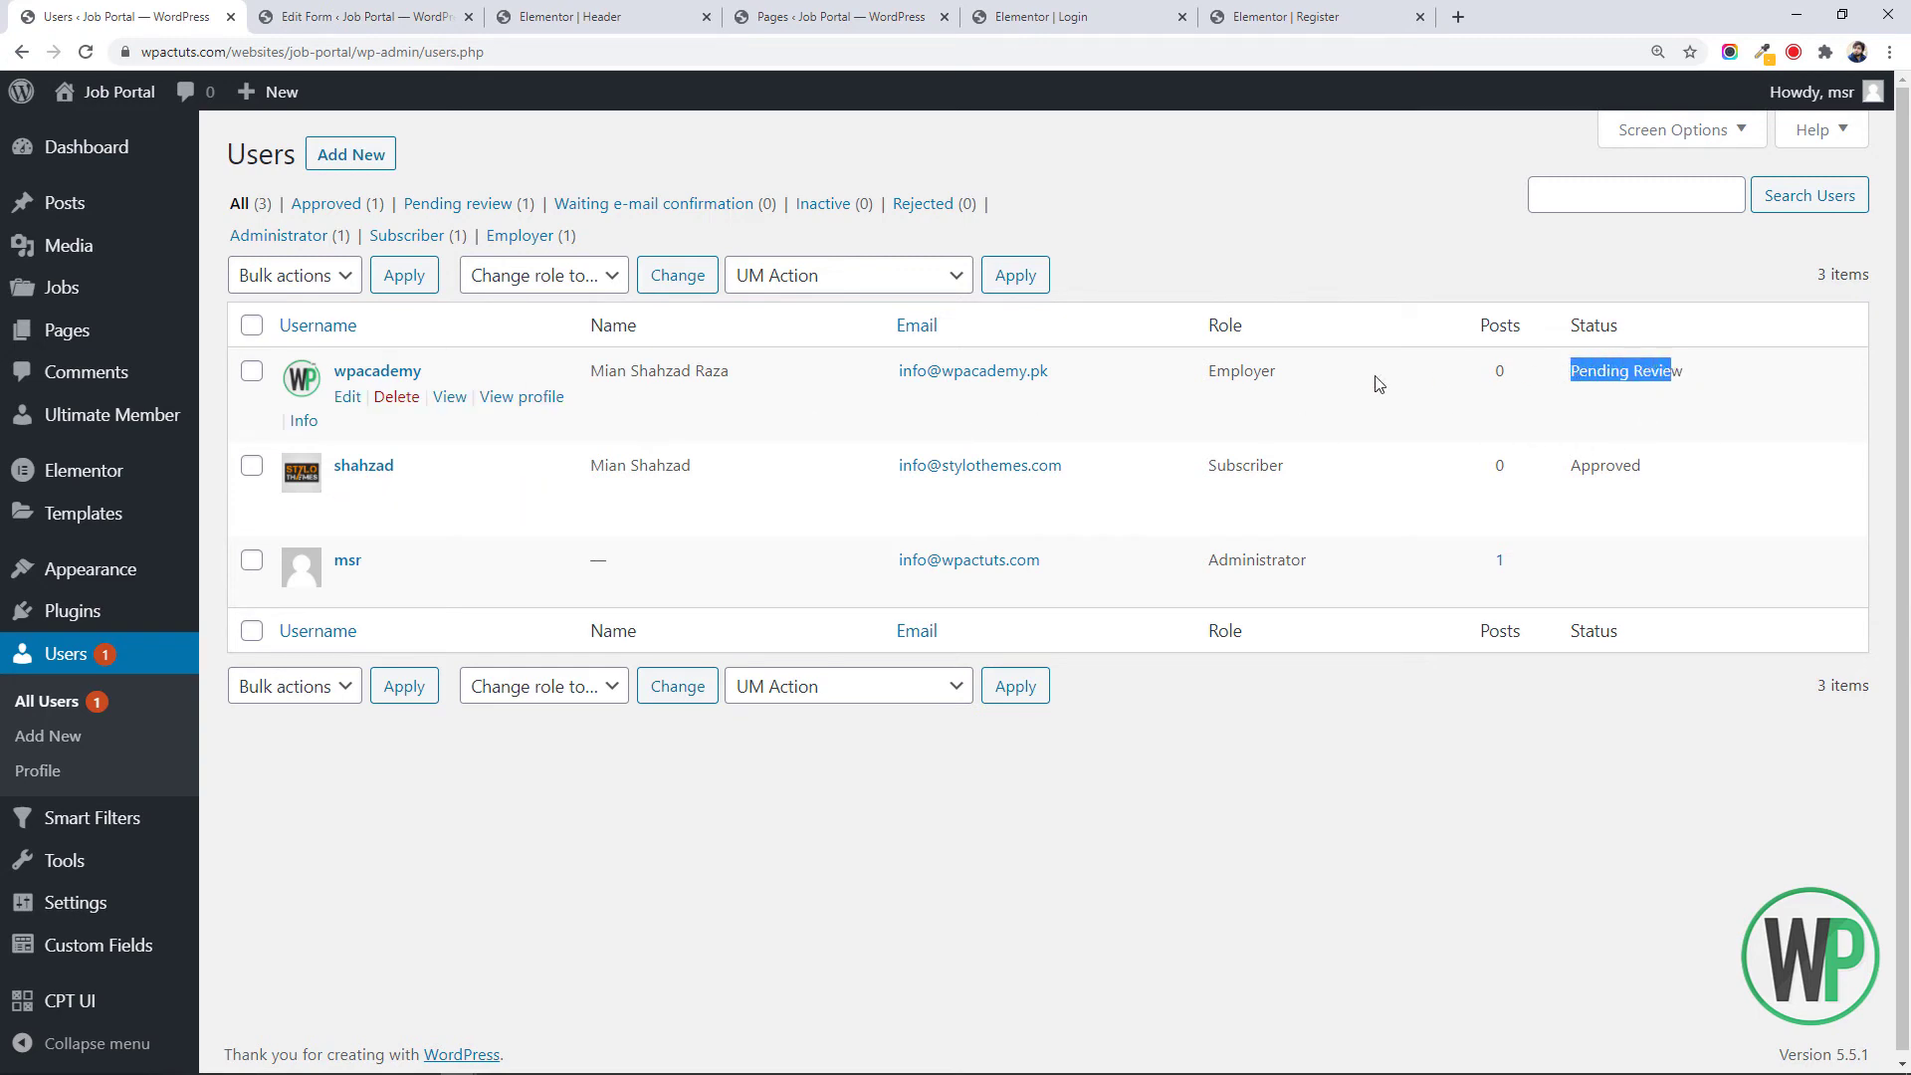
left_click_drag(1290, 376, 1224, 368)
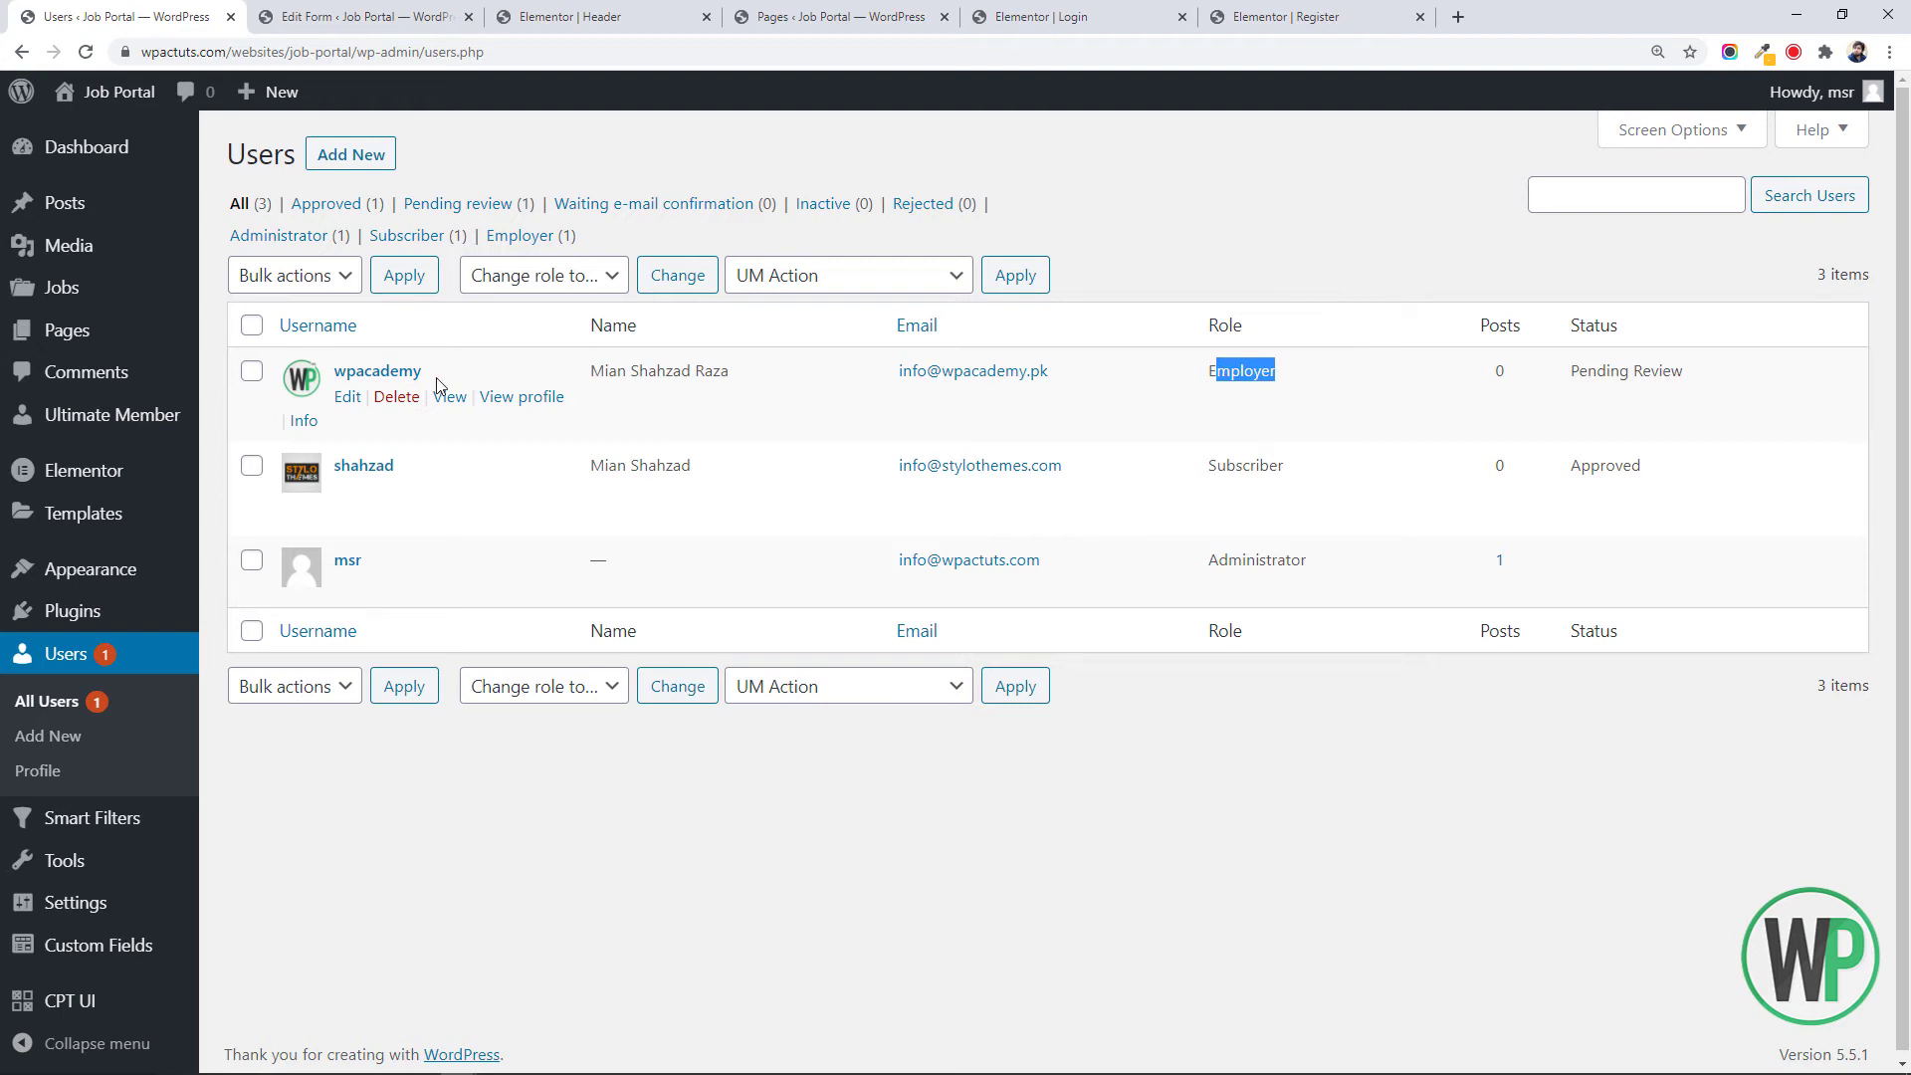
Apply the Approve Membership action to the wpacademy user and check the account's status
left_click(255, 375)
left_click(291, 287)
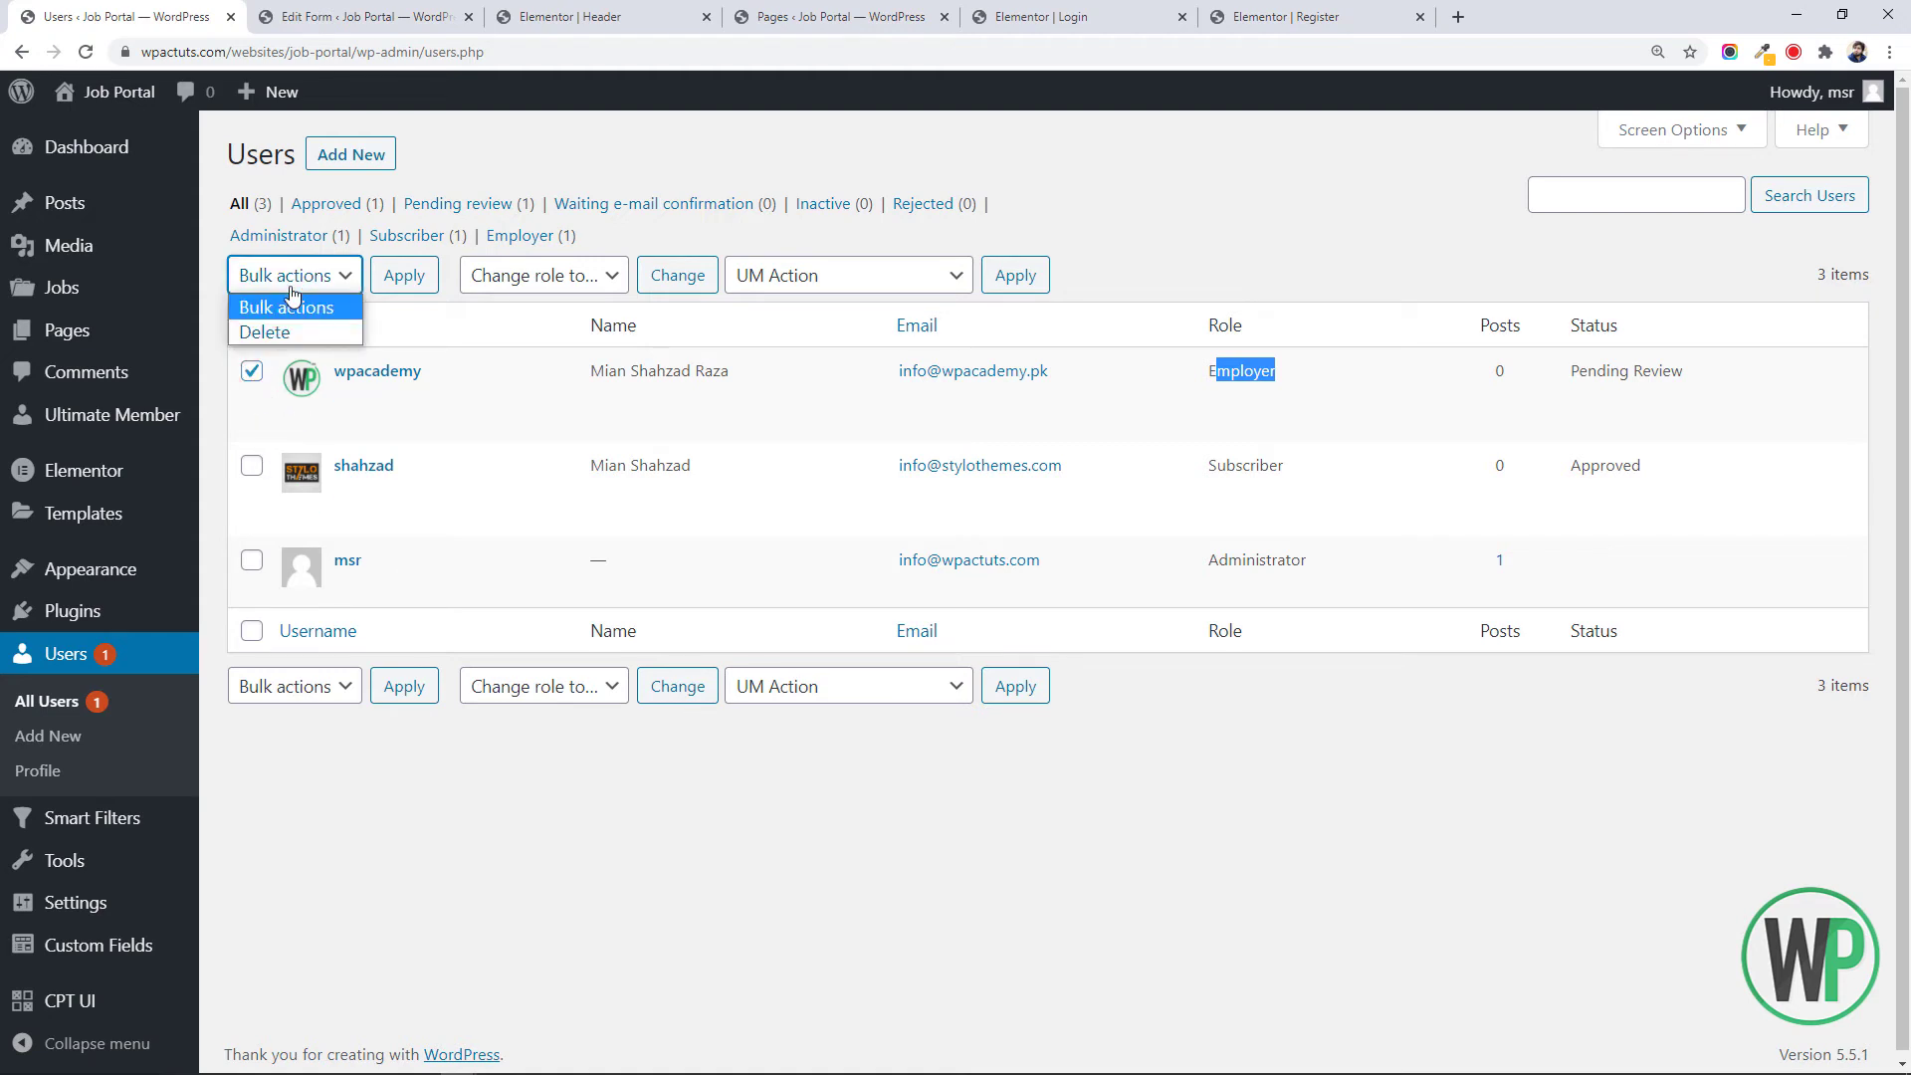
left_click(751, 279)
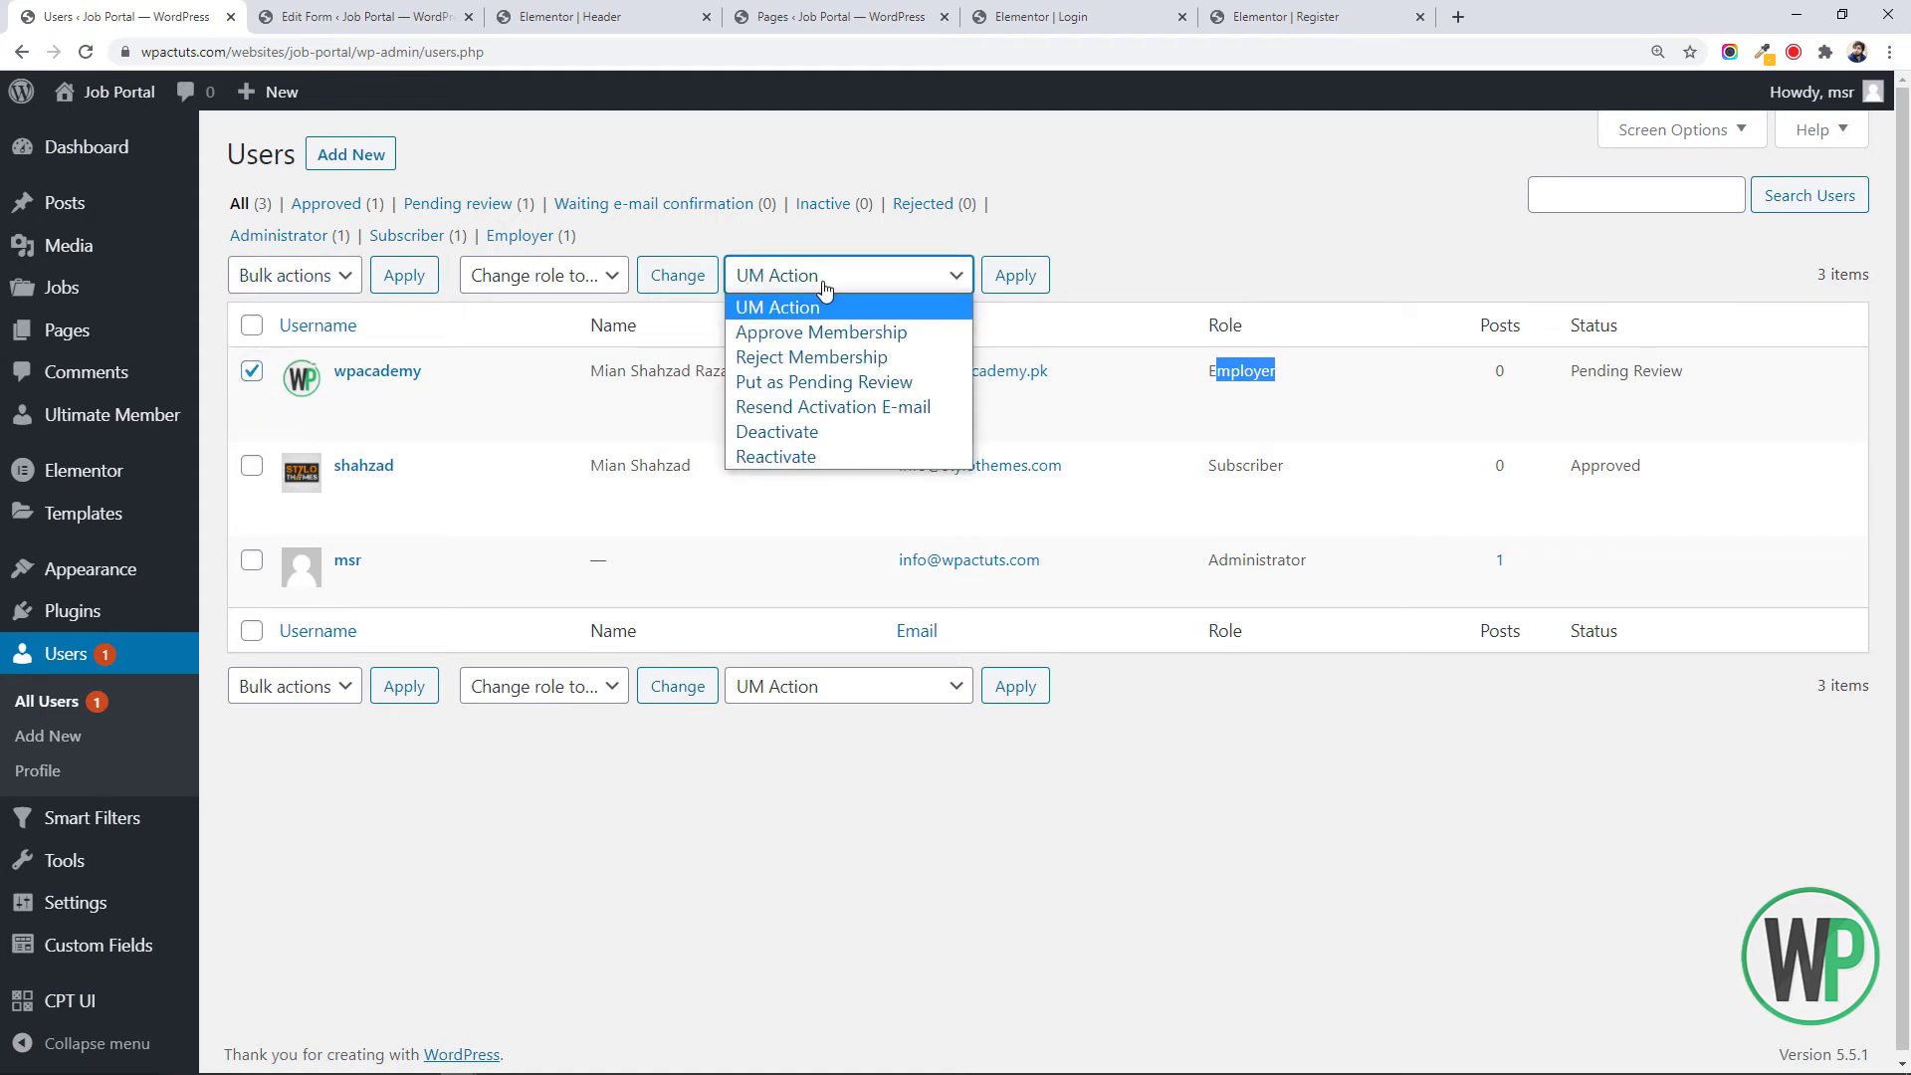
left_click(870, 332)
left_click(1010, 273)
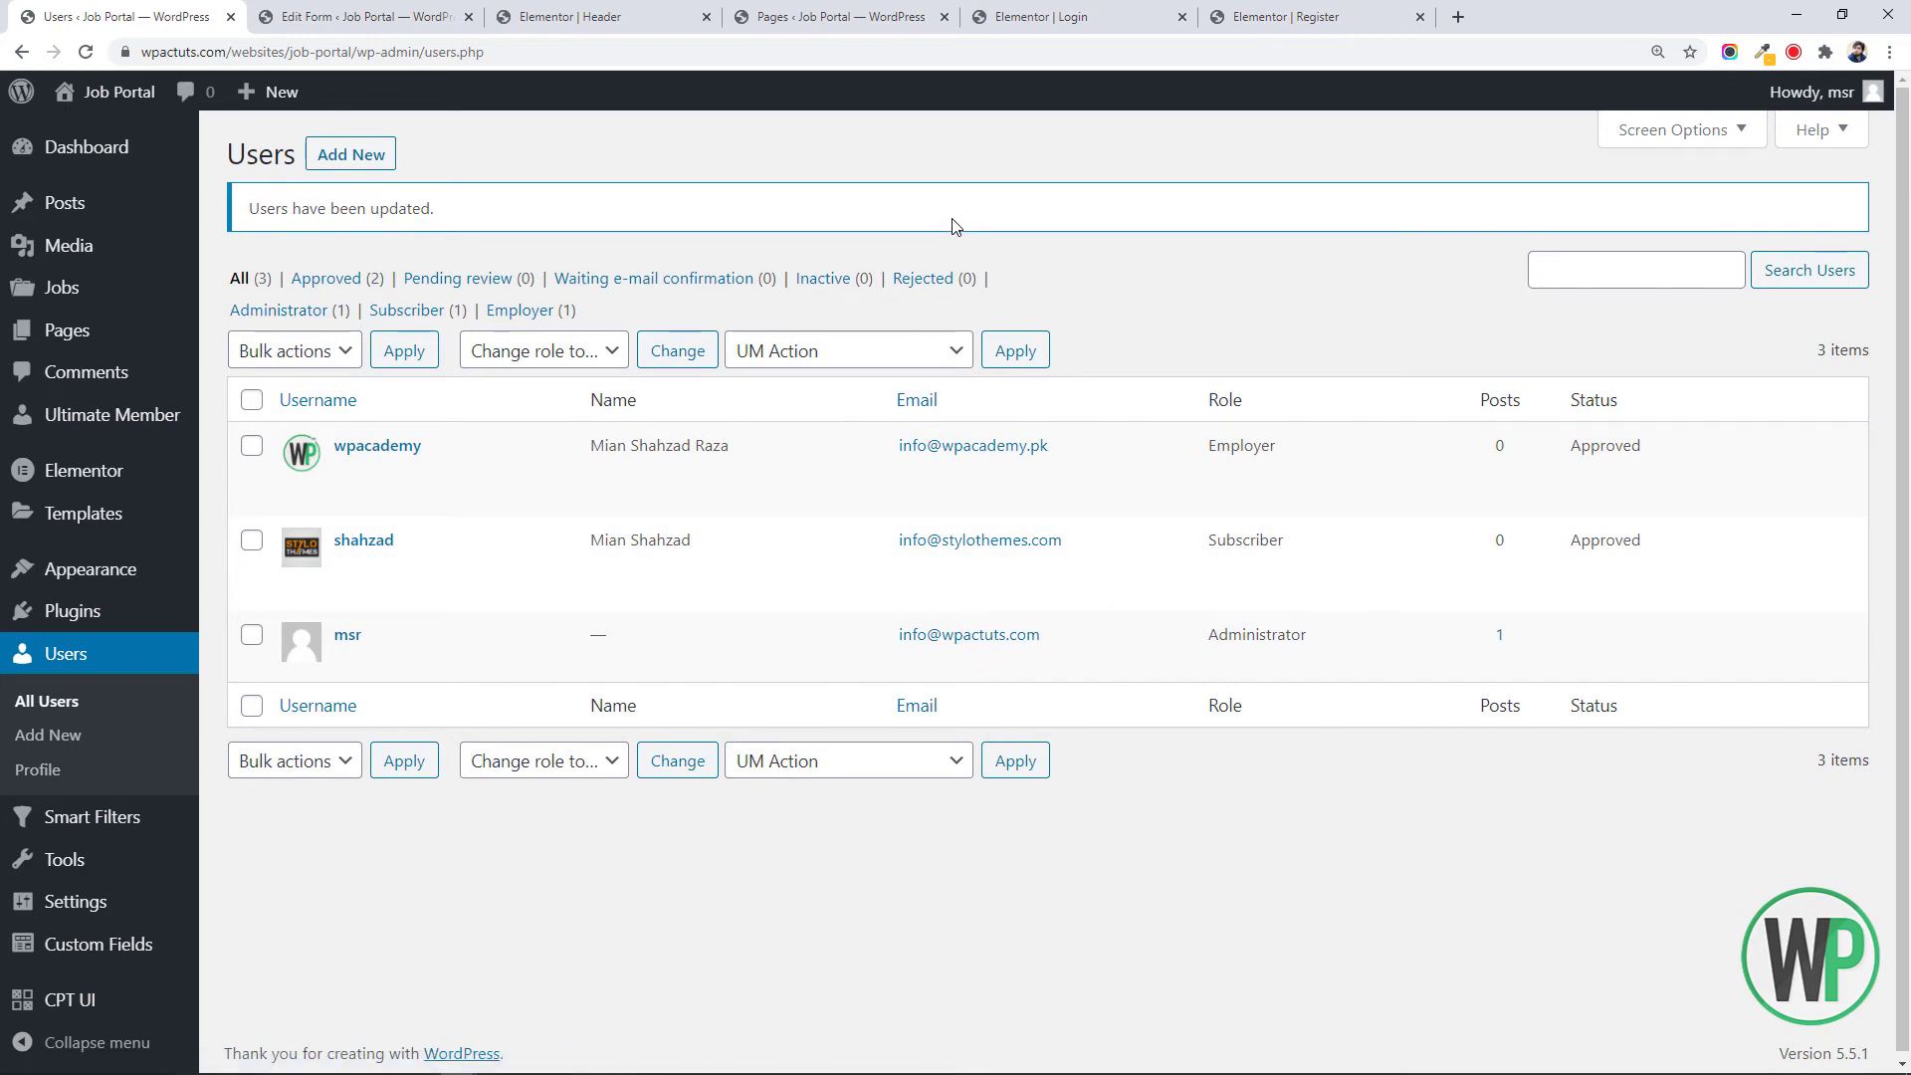
left_click_drag(1647, 476, 1538, 439)
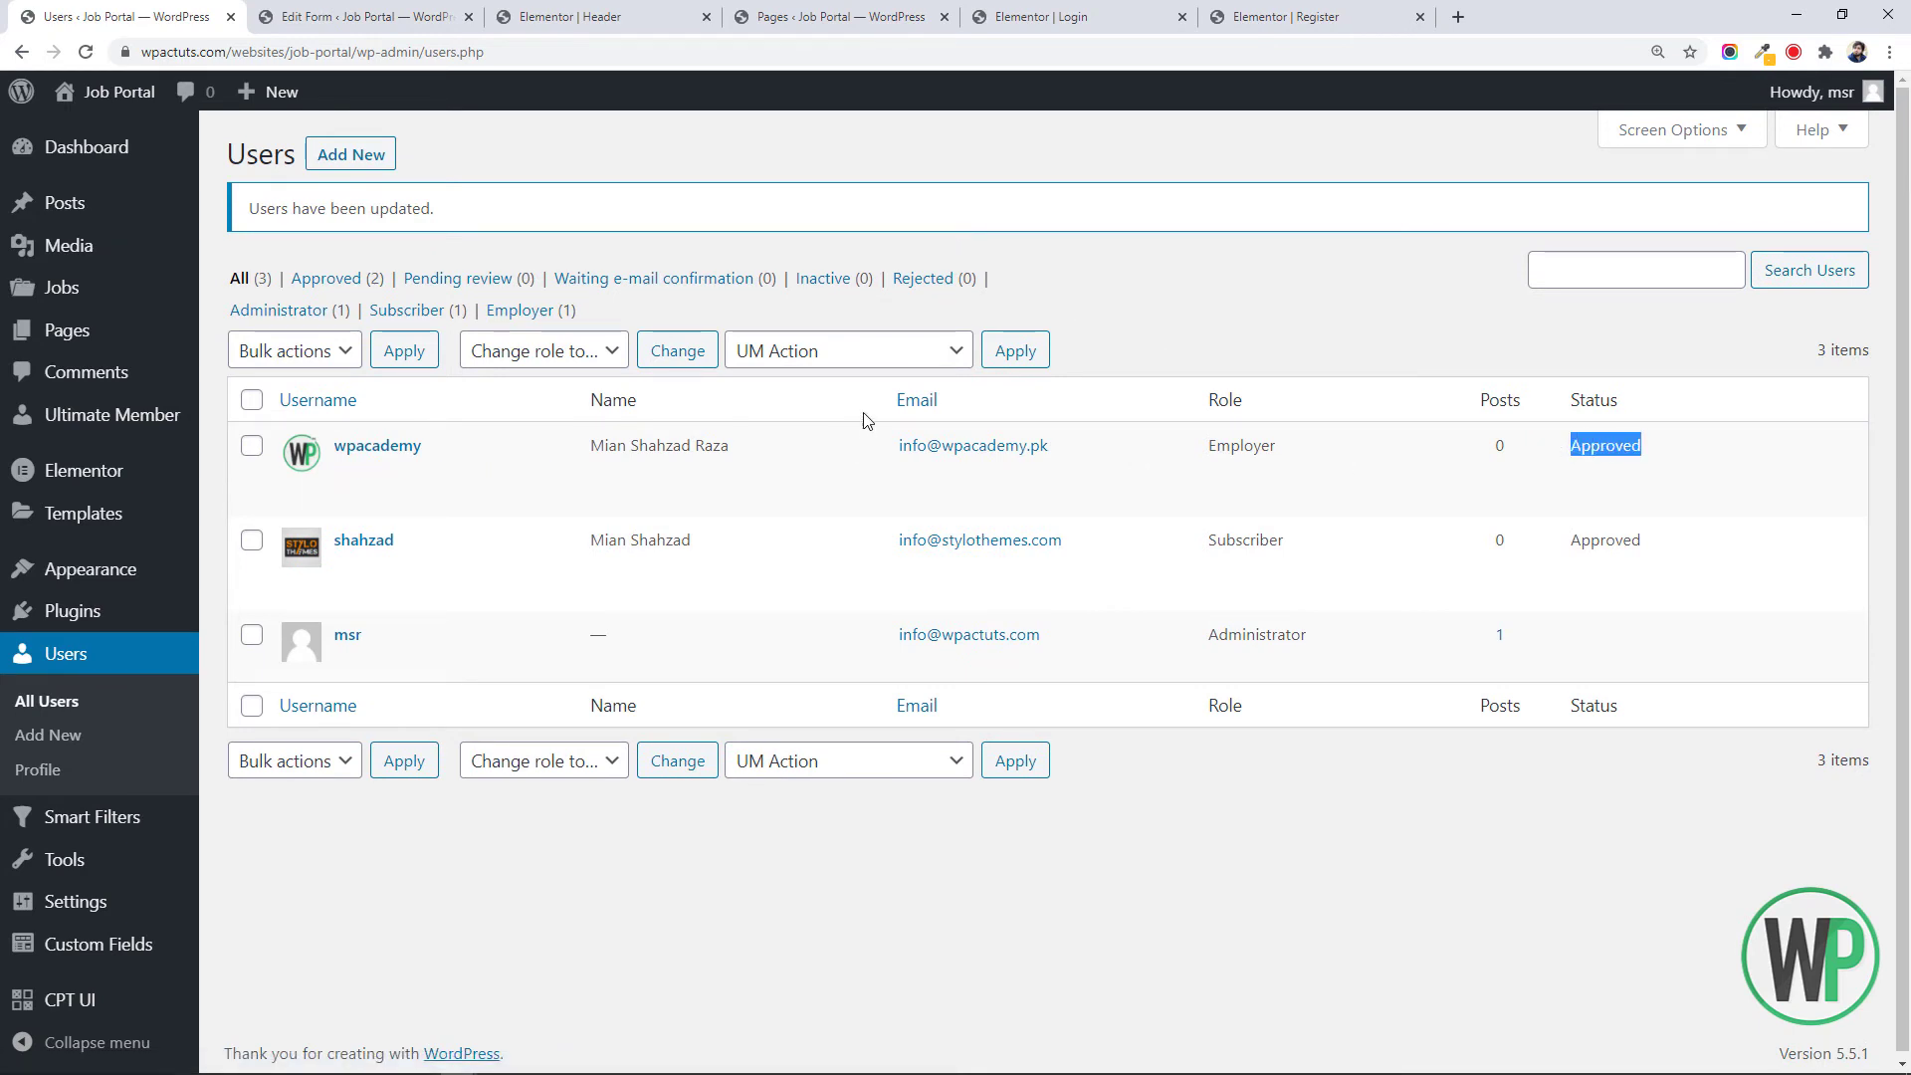
Switch to the incognito window, open the Job Seeker registration page and log in with the approved wpacademy account
key("alt+Tab")
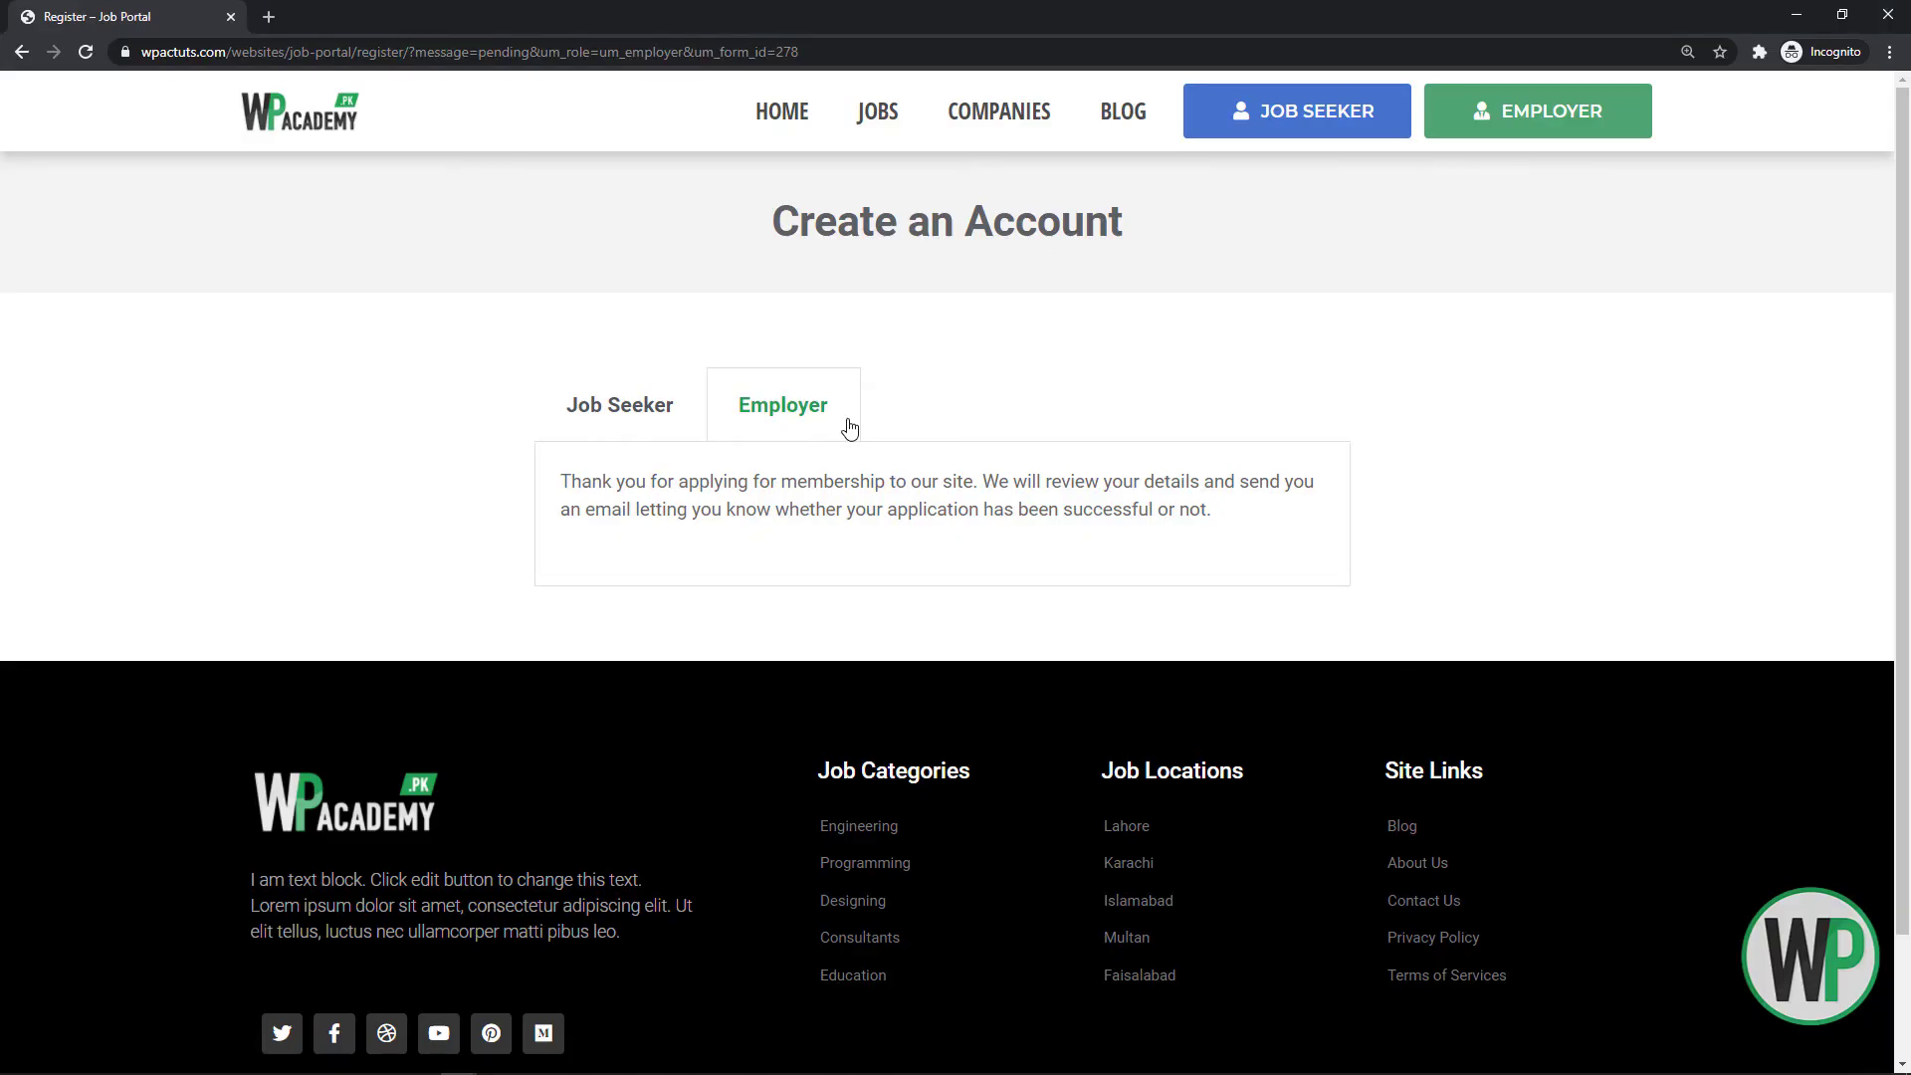
left_click(1394, 125)
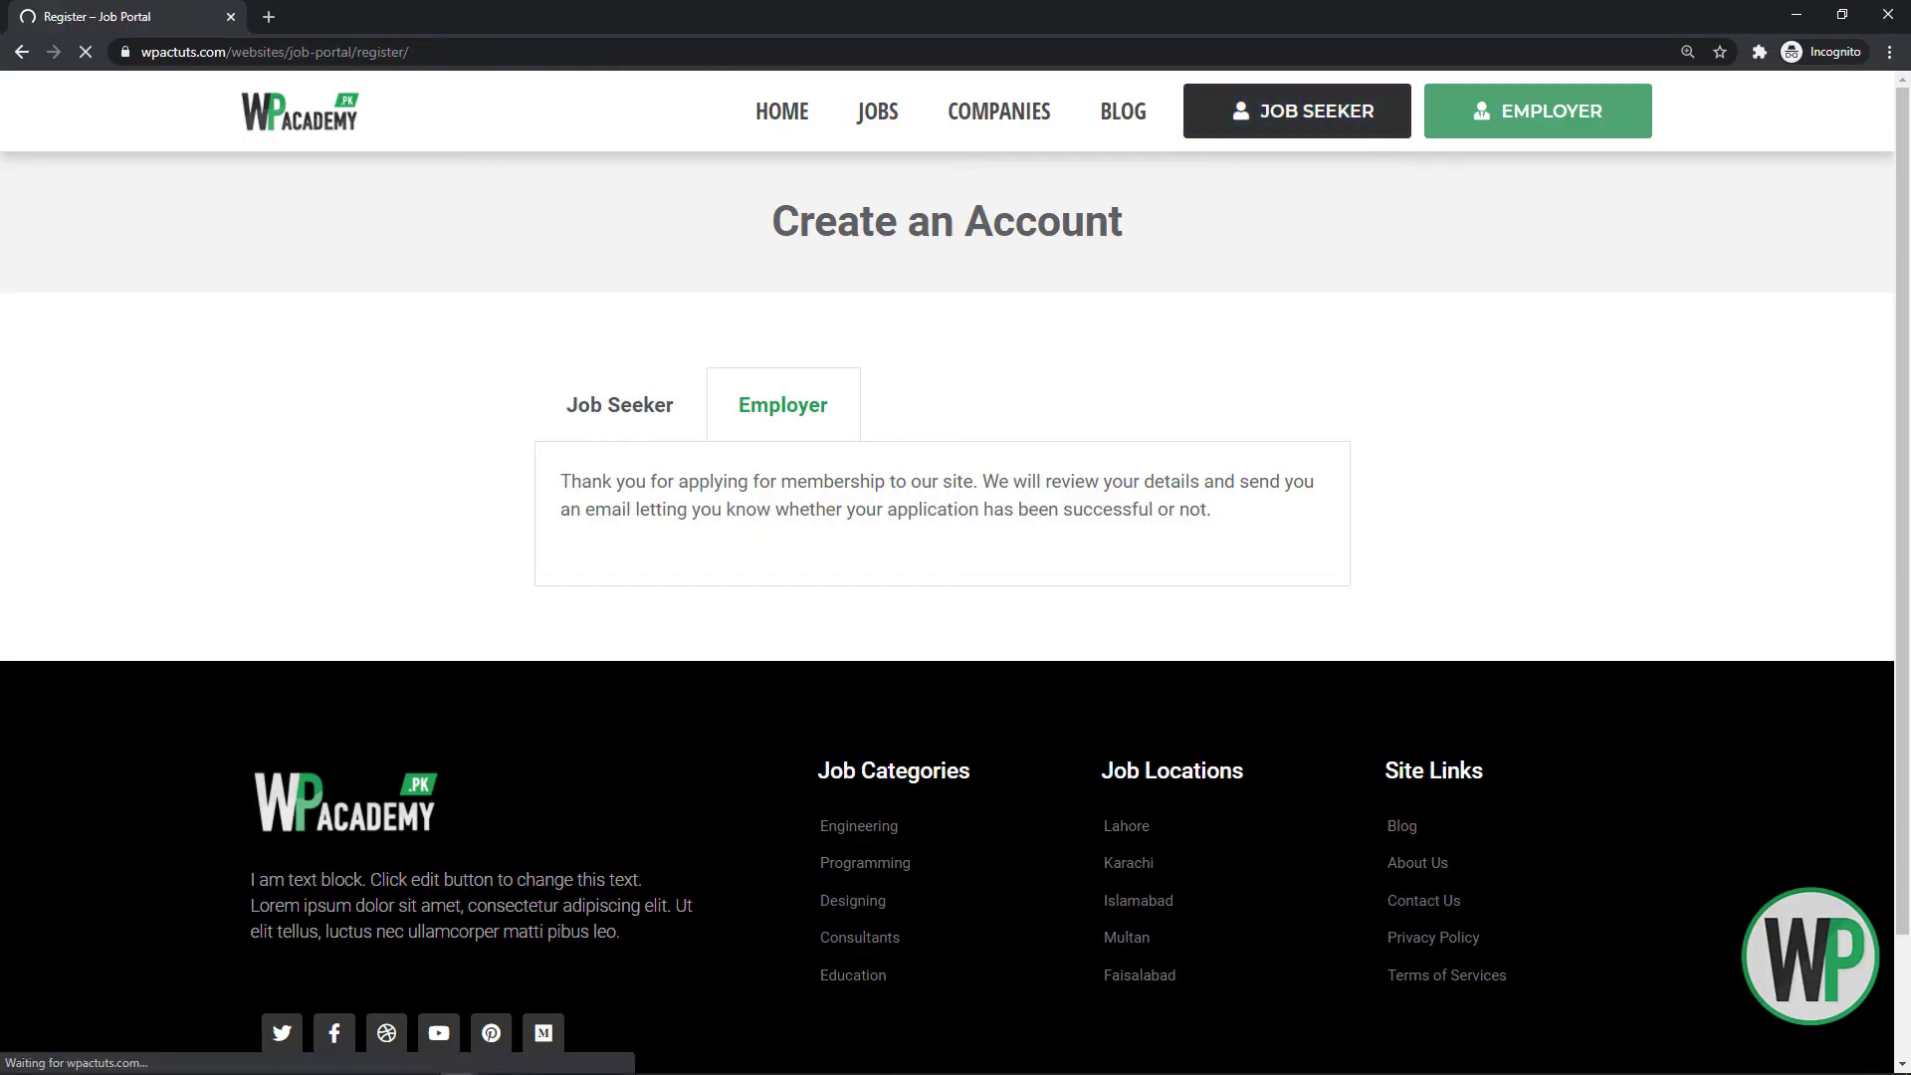
scroll(1167, 667, "down", 5)
left_click(1167, 701)
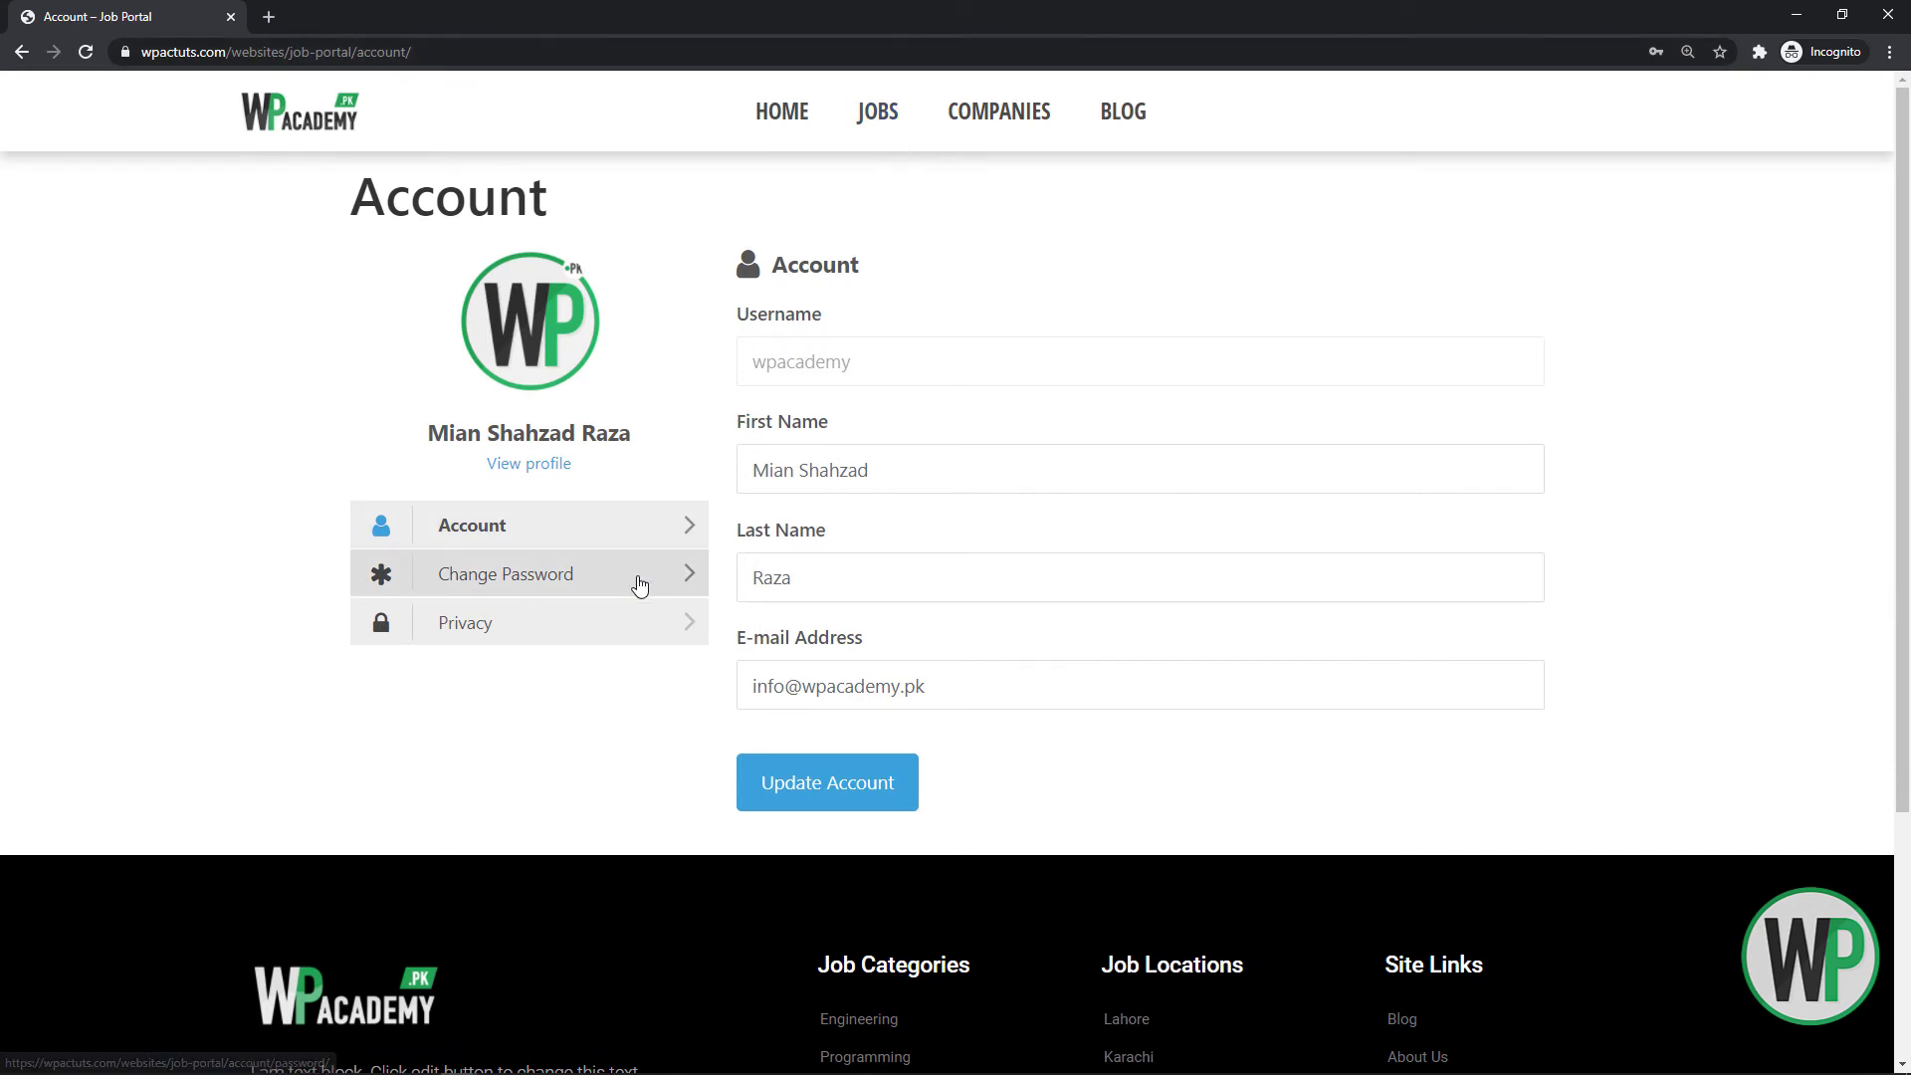
Look through the Change Password, Privacy and Account sections of the employer's account page
left_click(632, 595)
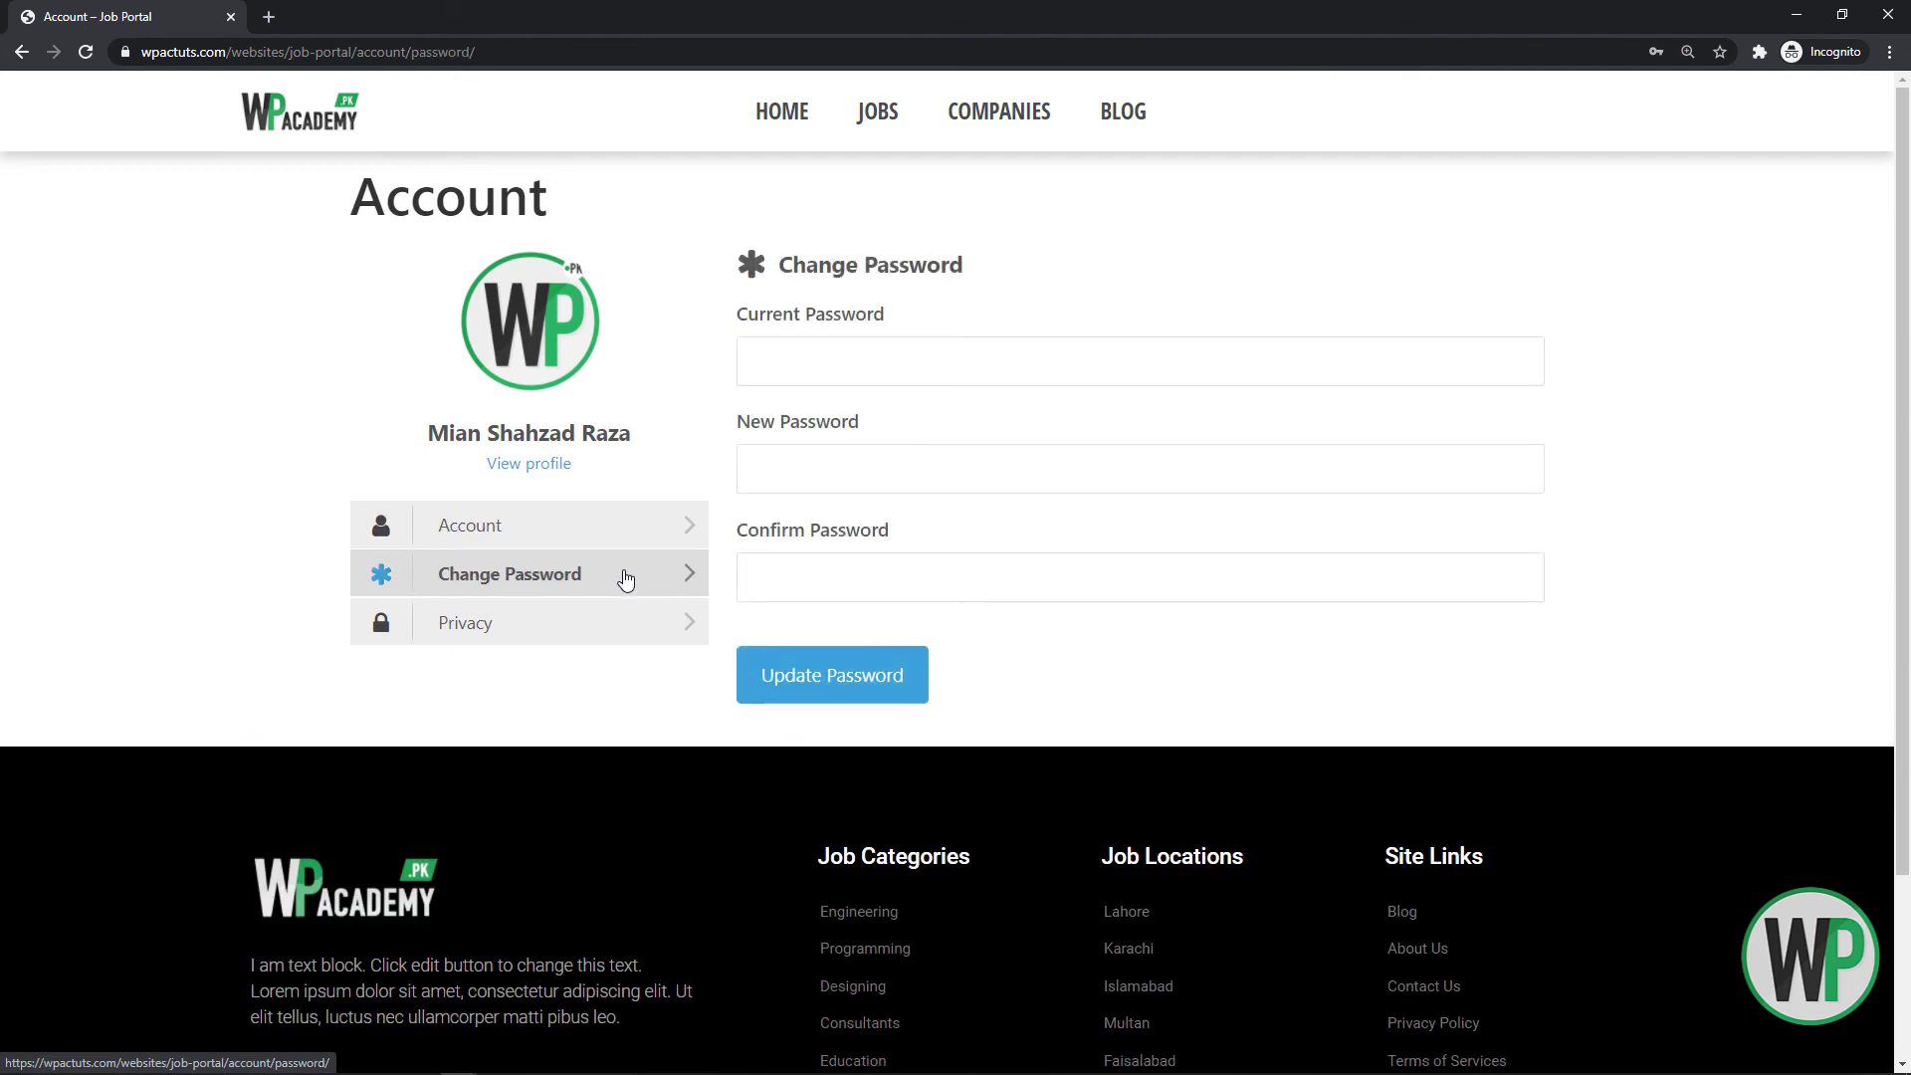
left_click(638, 625)
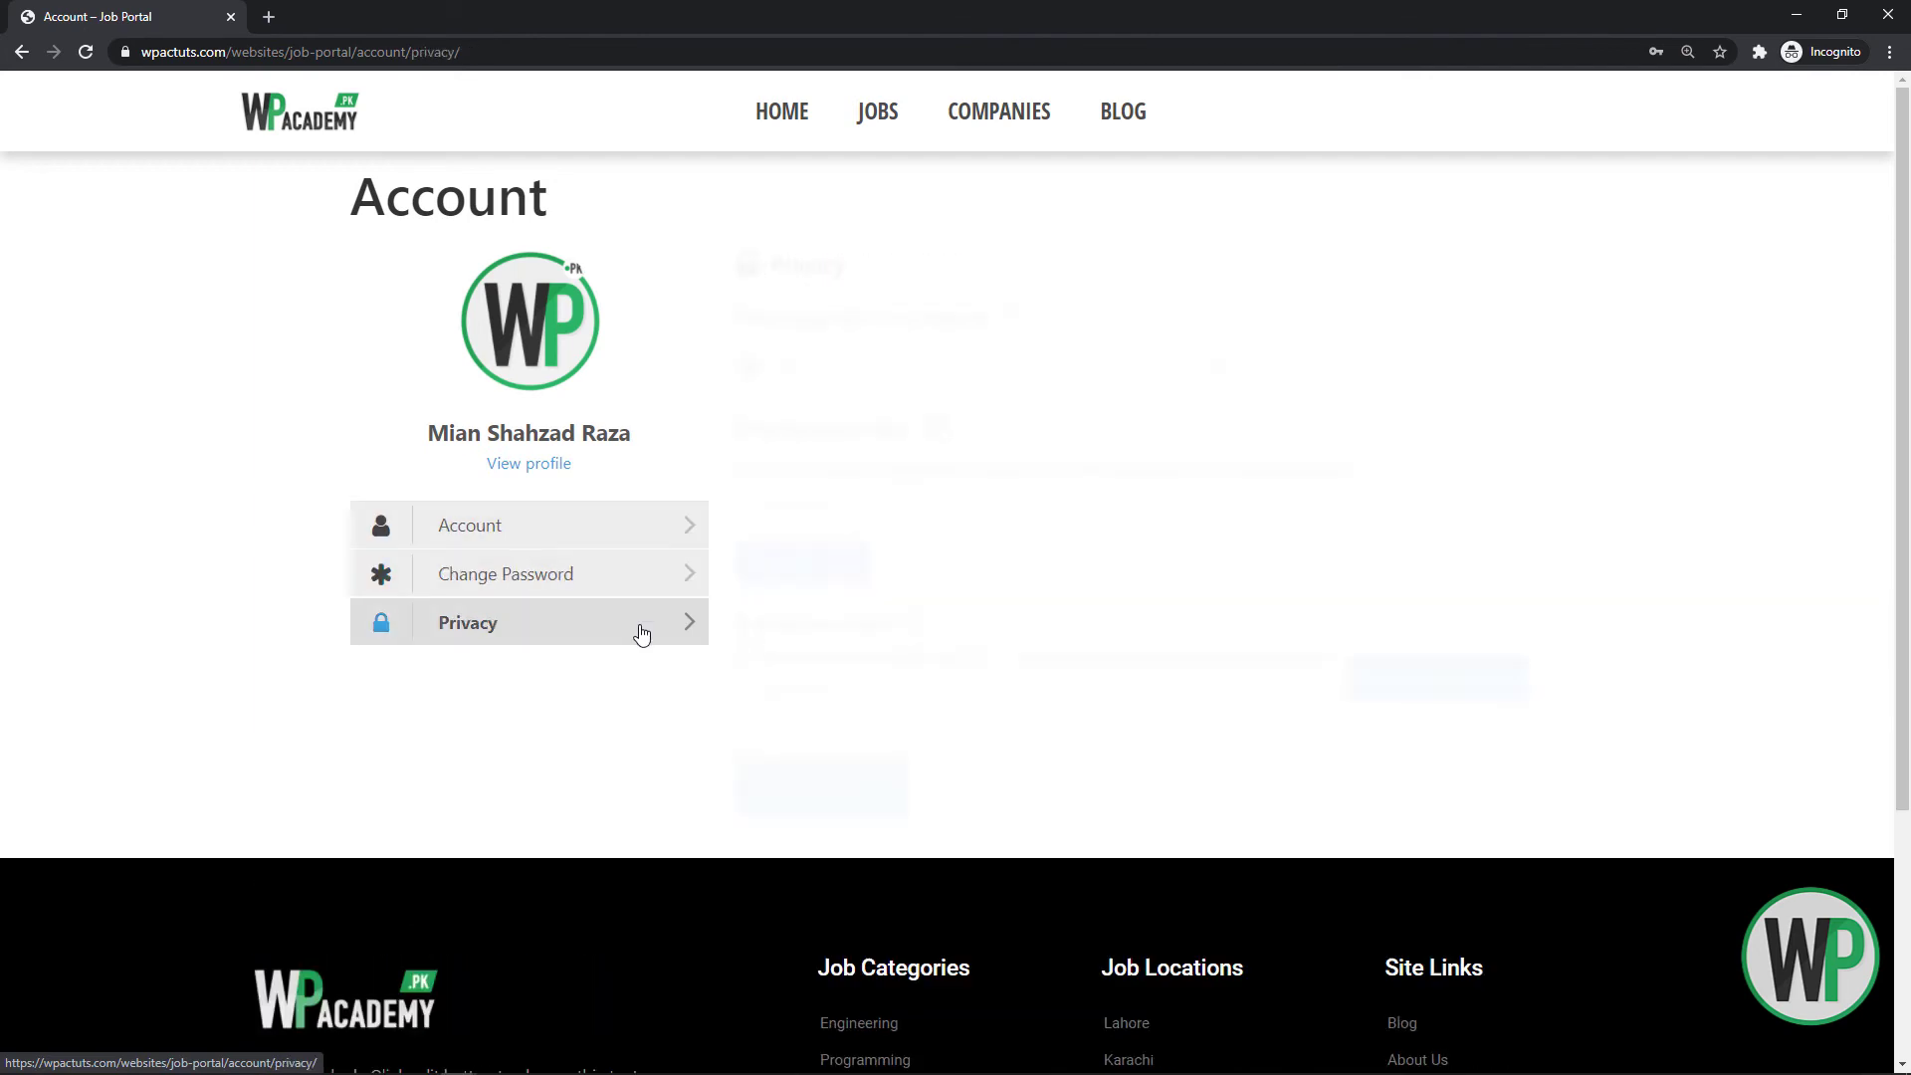
left_click(604, 525)
left_click(601, 570)
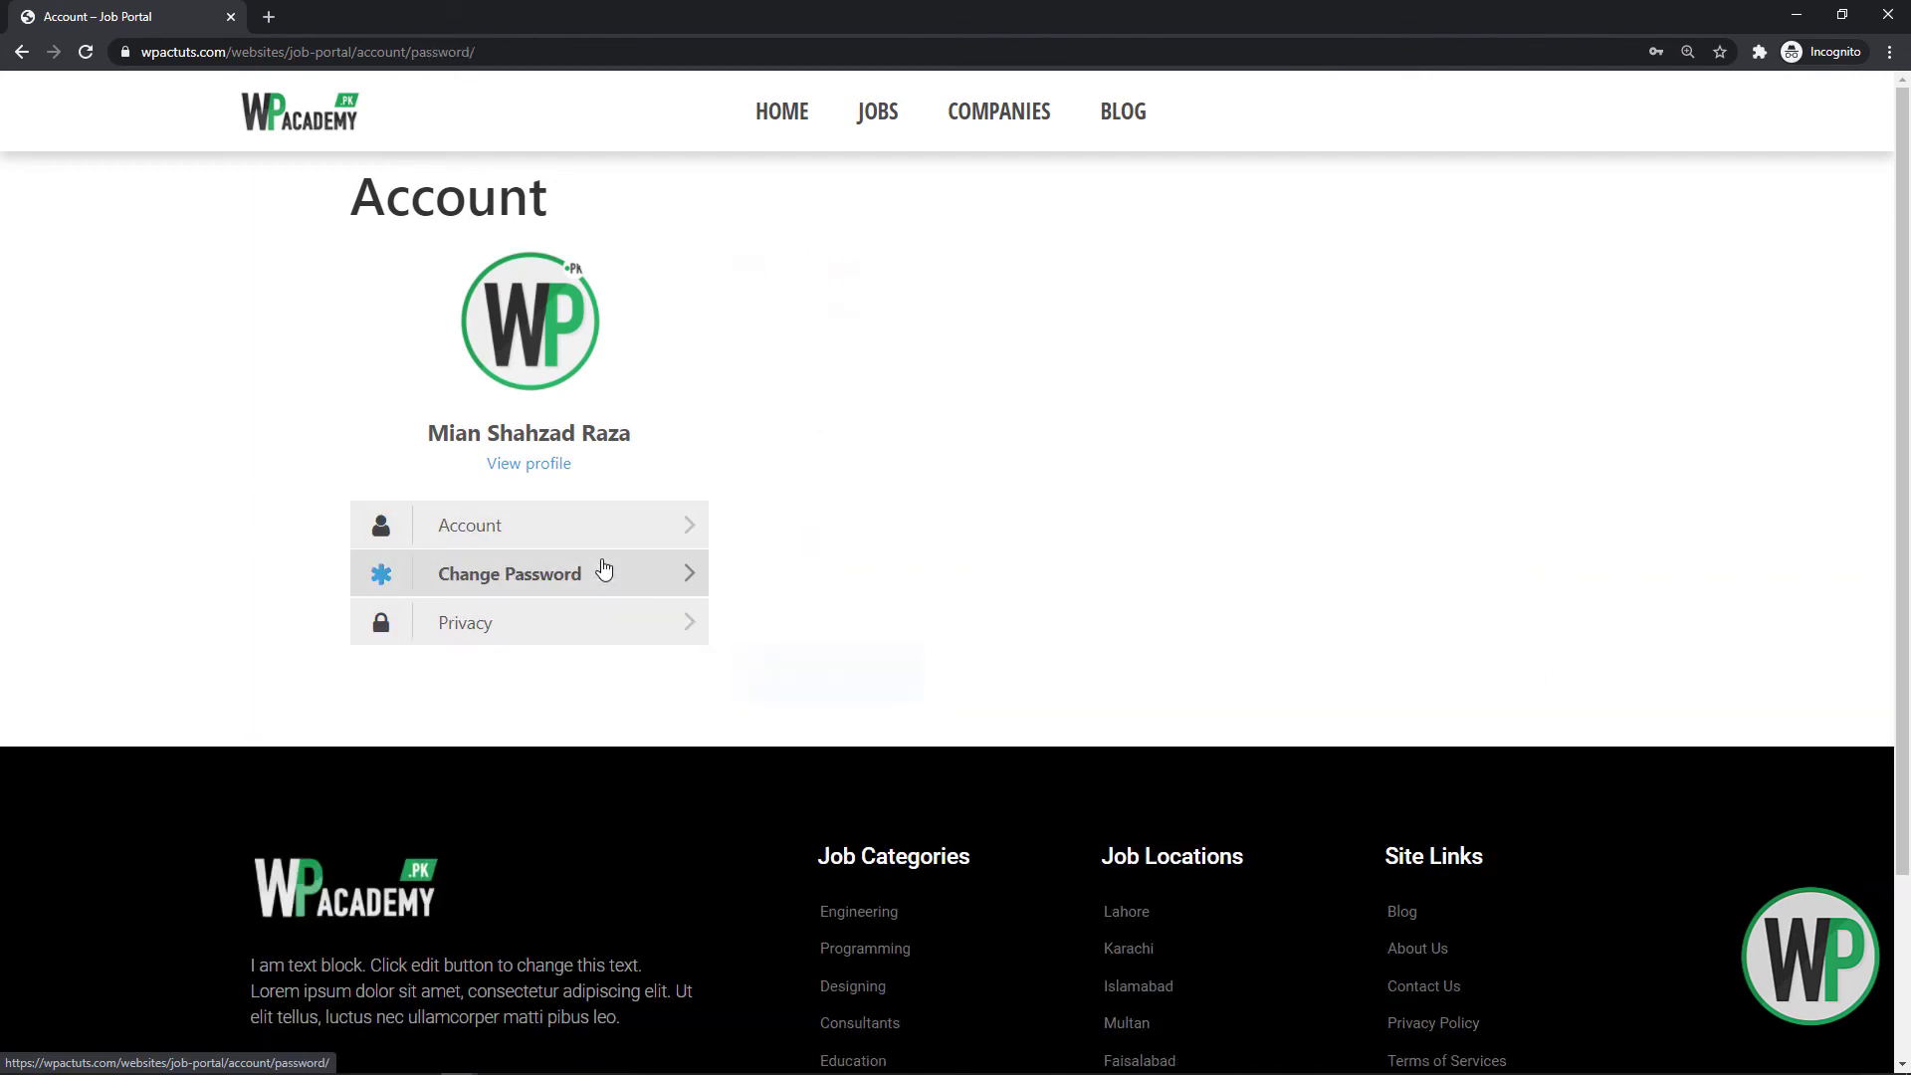
left_click(613, 619)
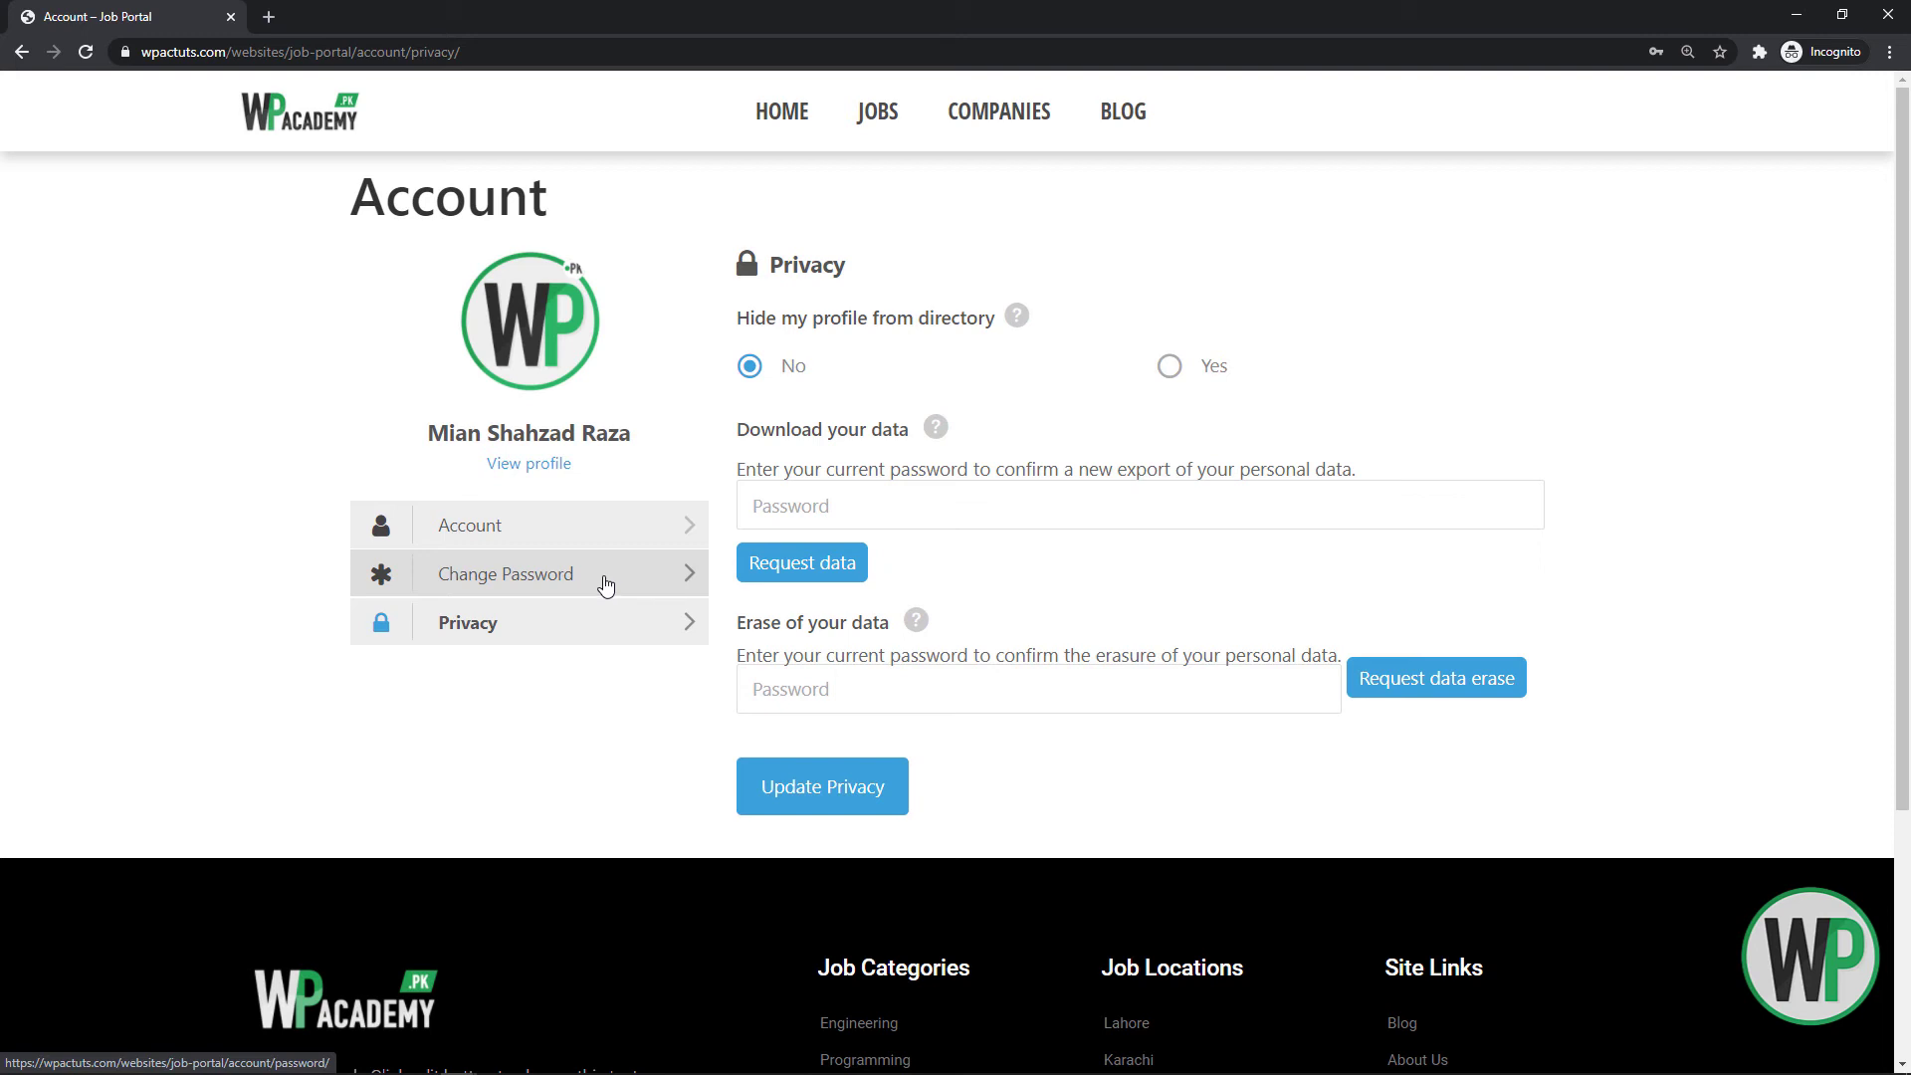
left_click(608, 580)
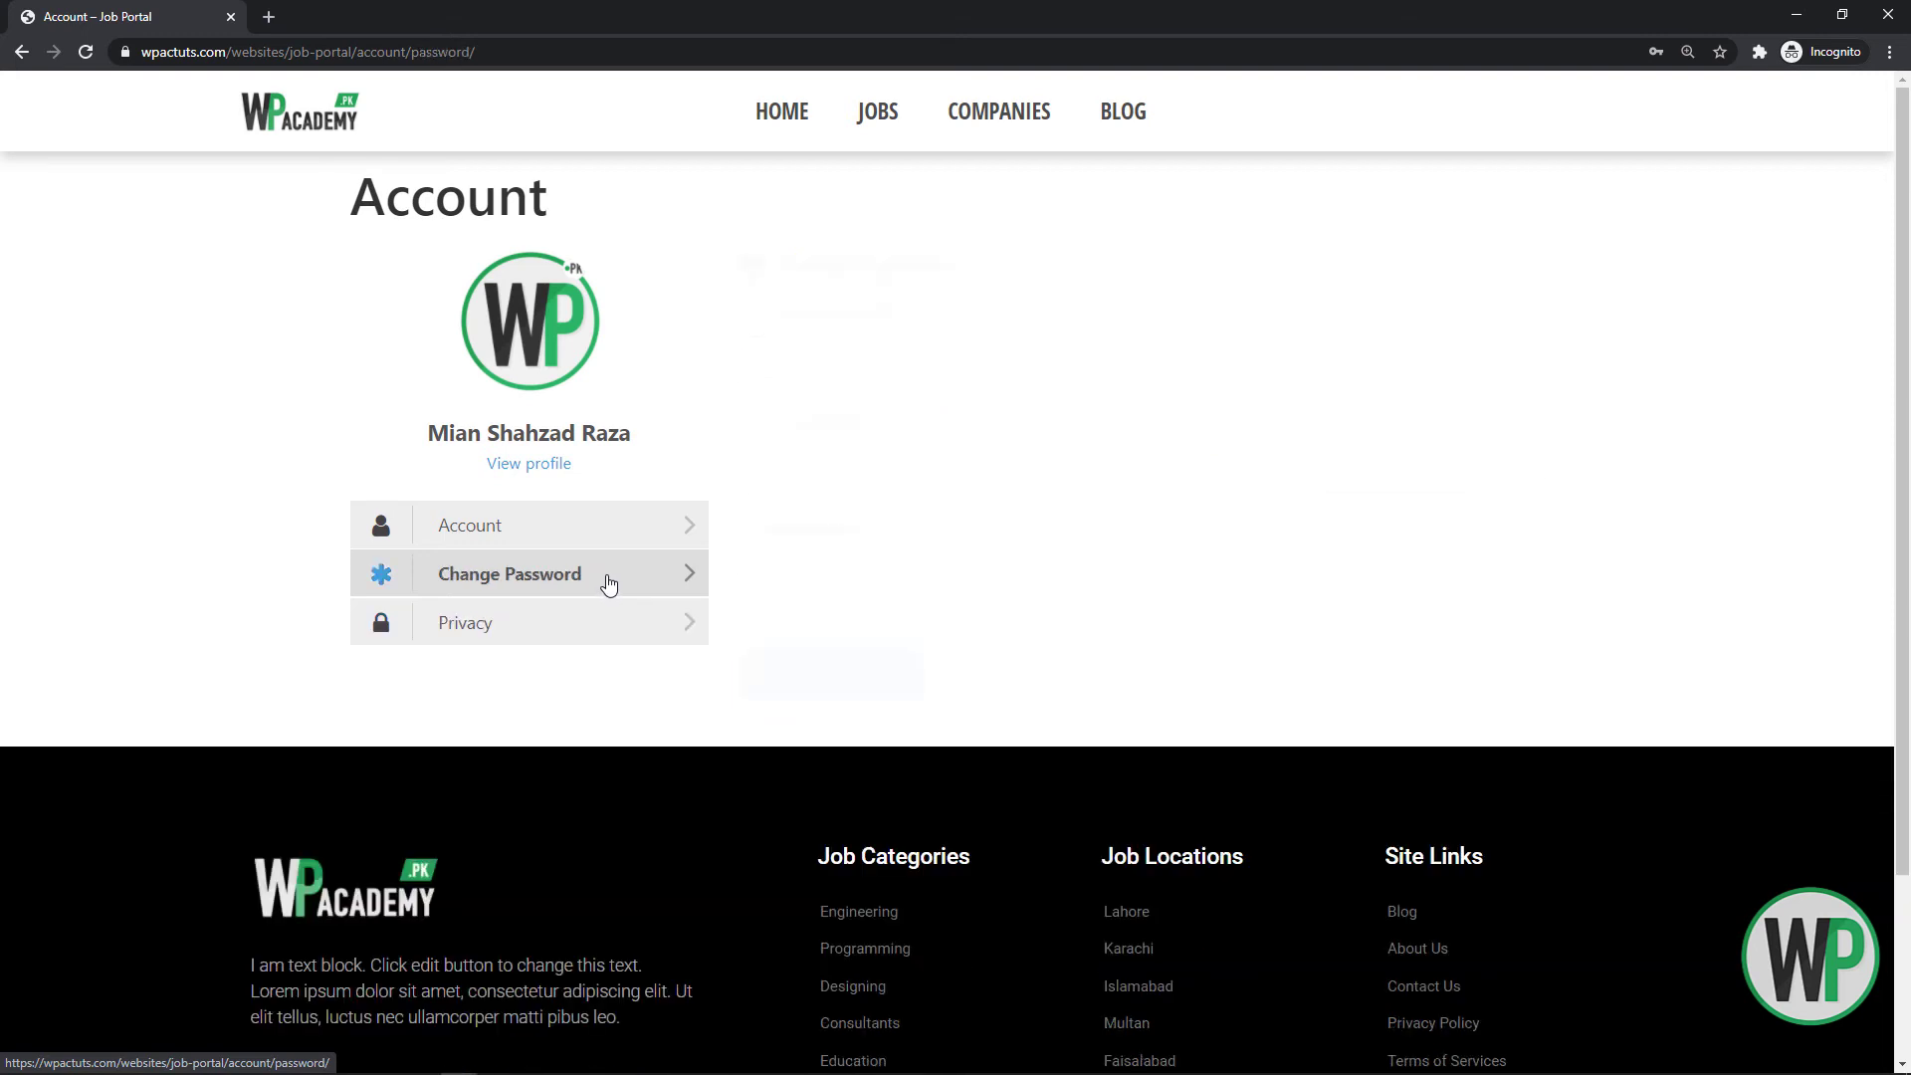
left_click(606, 542)
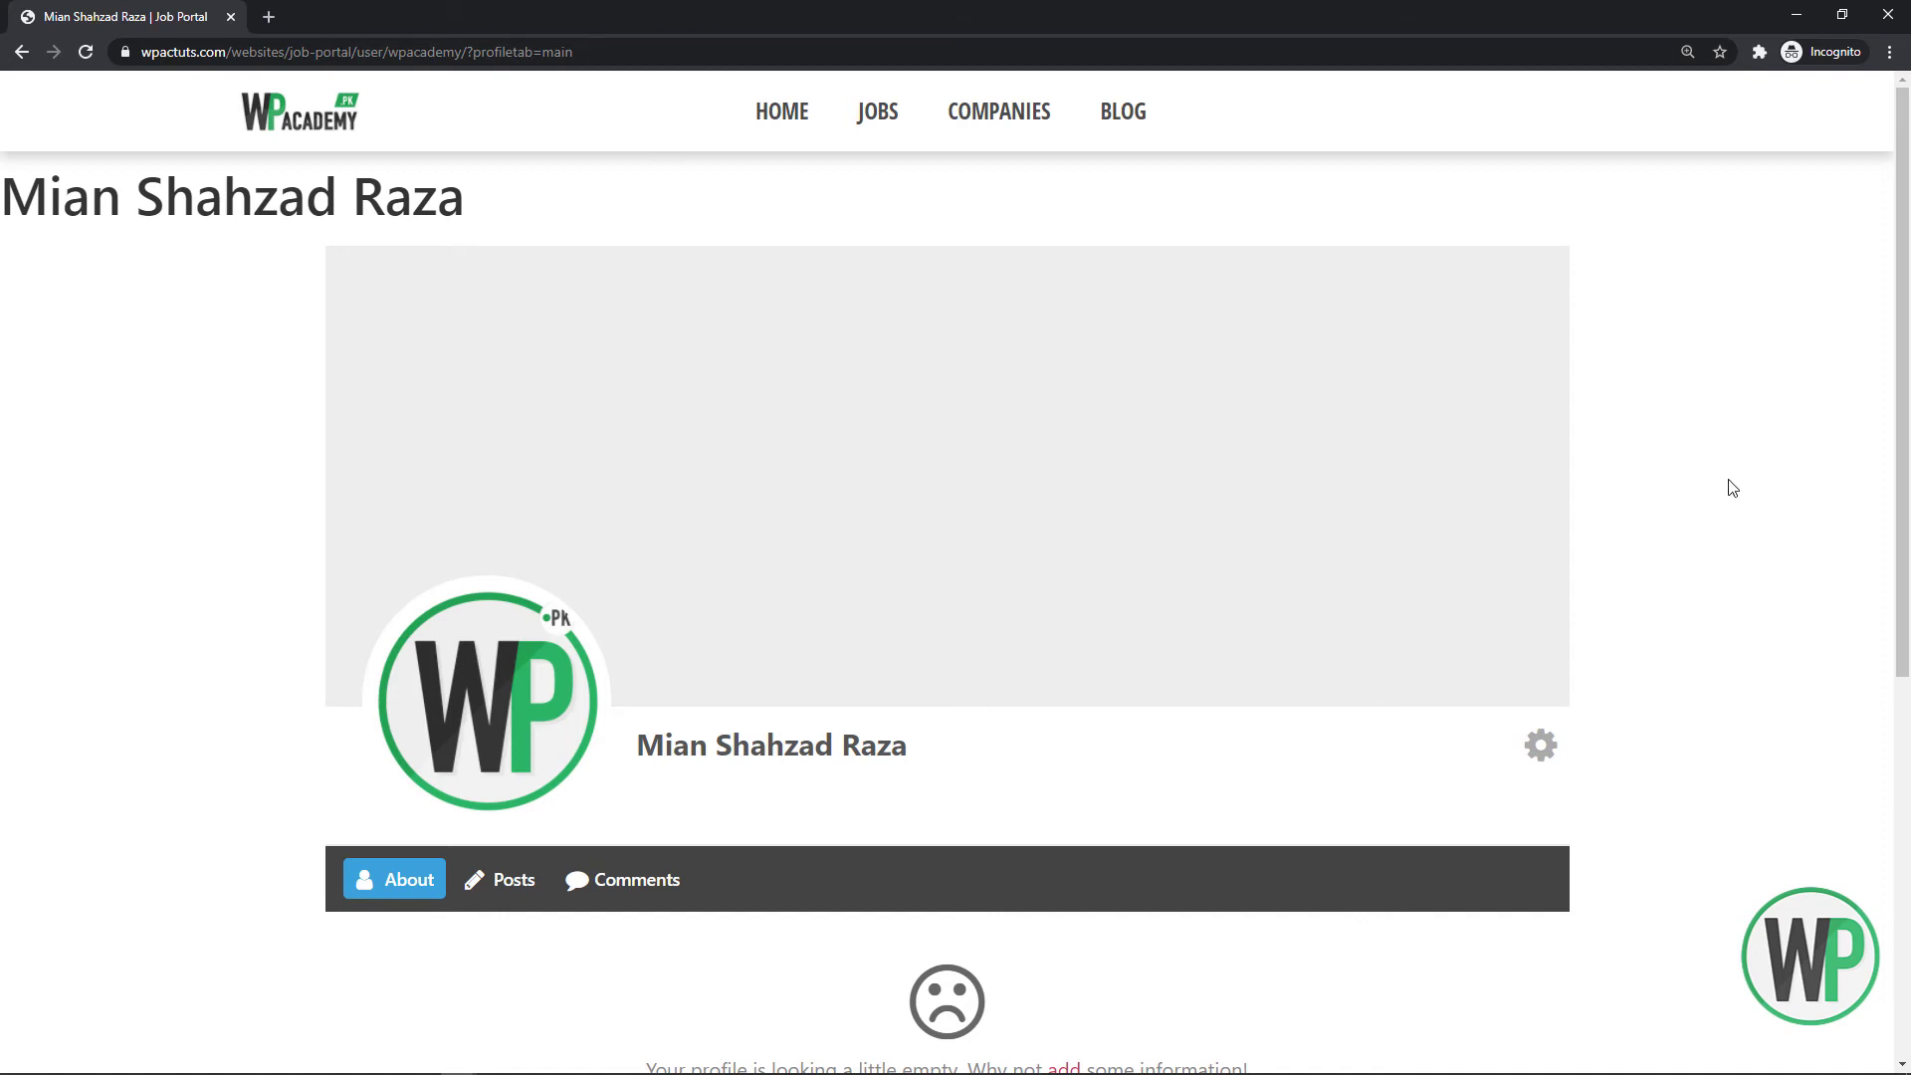
Examine the employer's profile page, including its page heading, the name below the cover area and the site header
scroll(1901, 425, "down", 2)
scroll(1901, 425, "up", 2)
left_click_drag(948, 749, 686, 749)
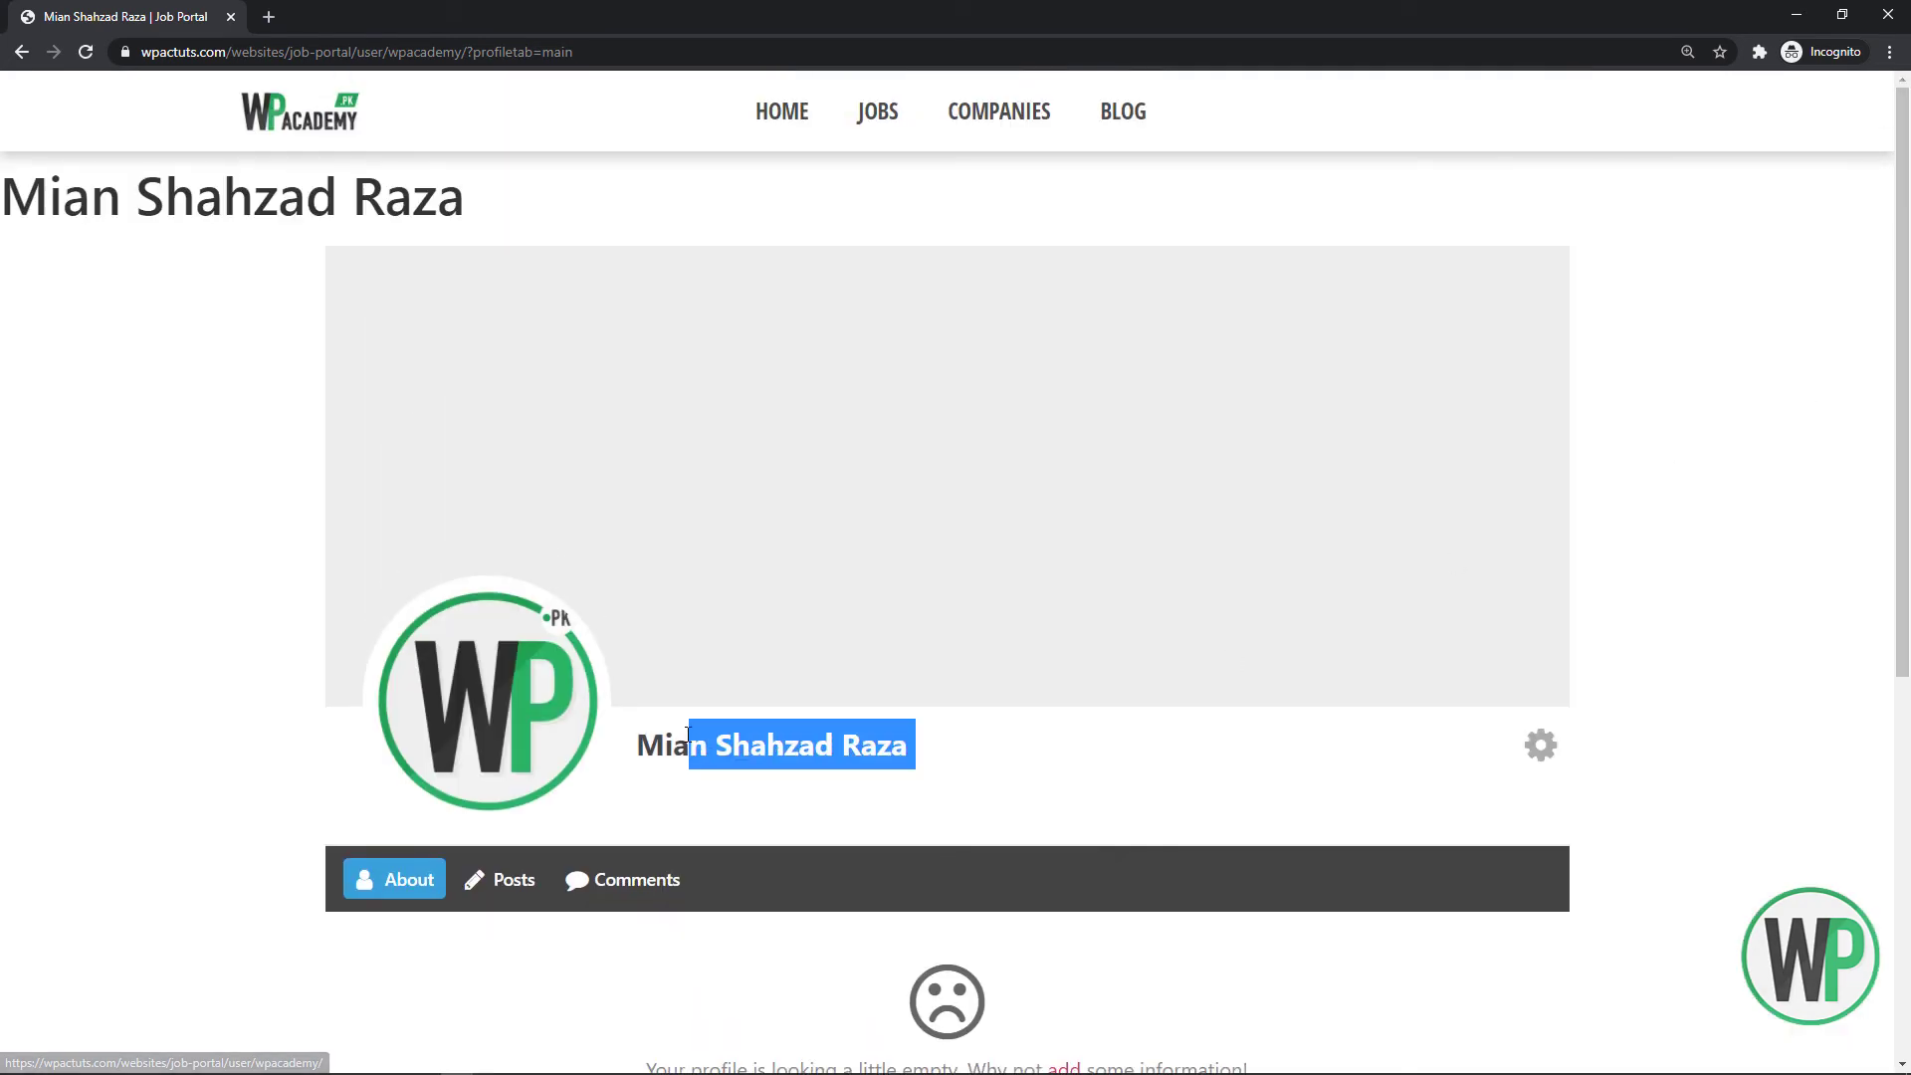
left_click_drag(466, 199, 45, 196)
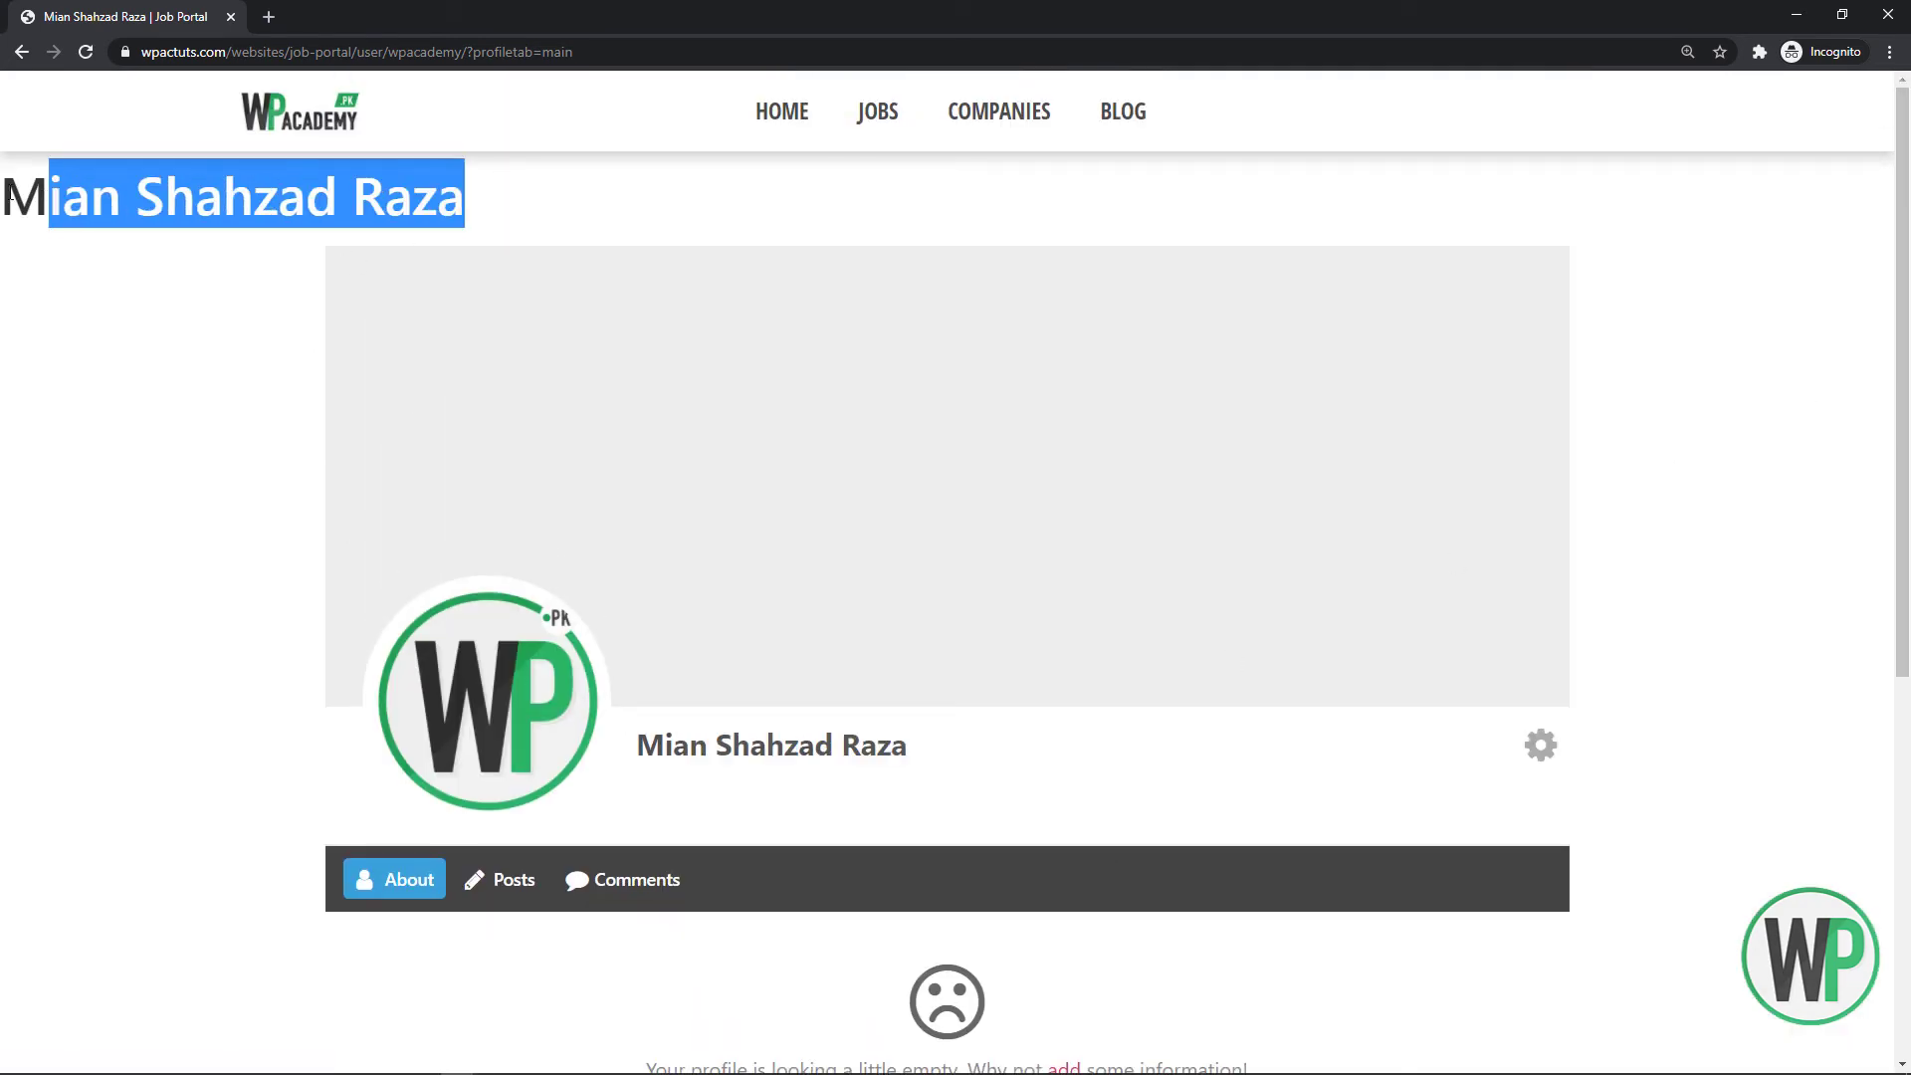
left_click(22, 191)
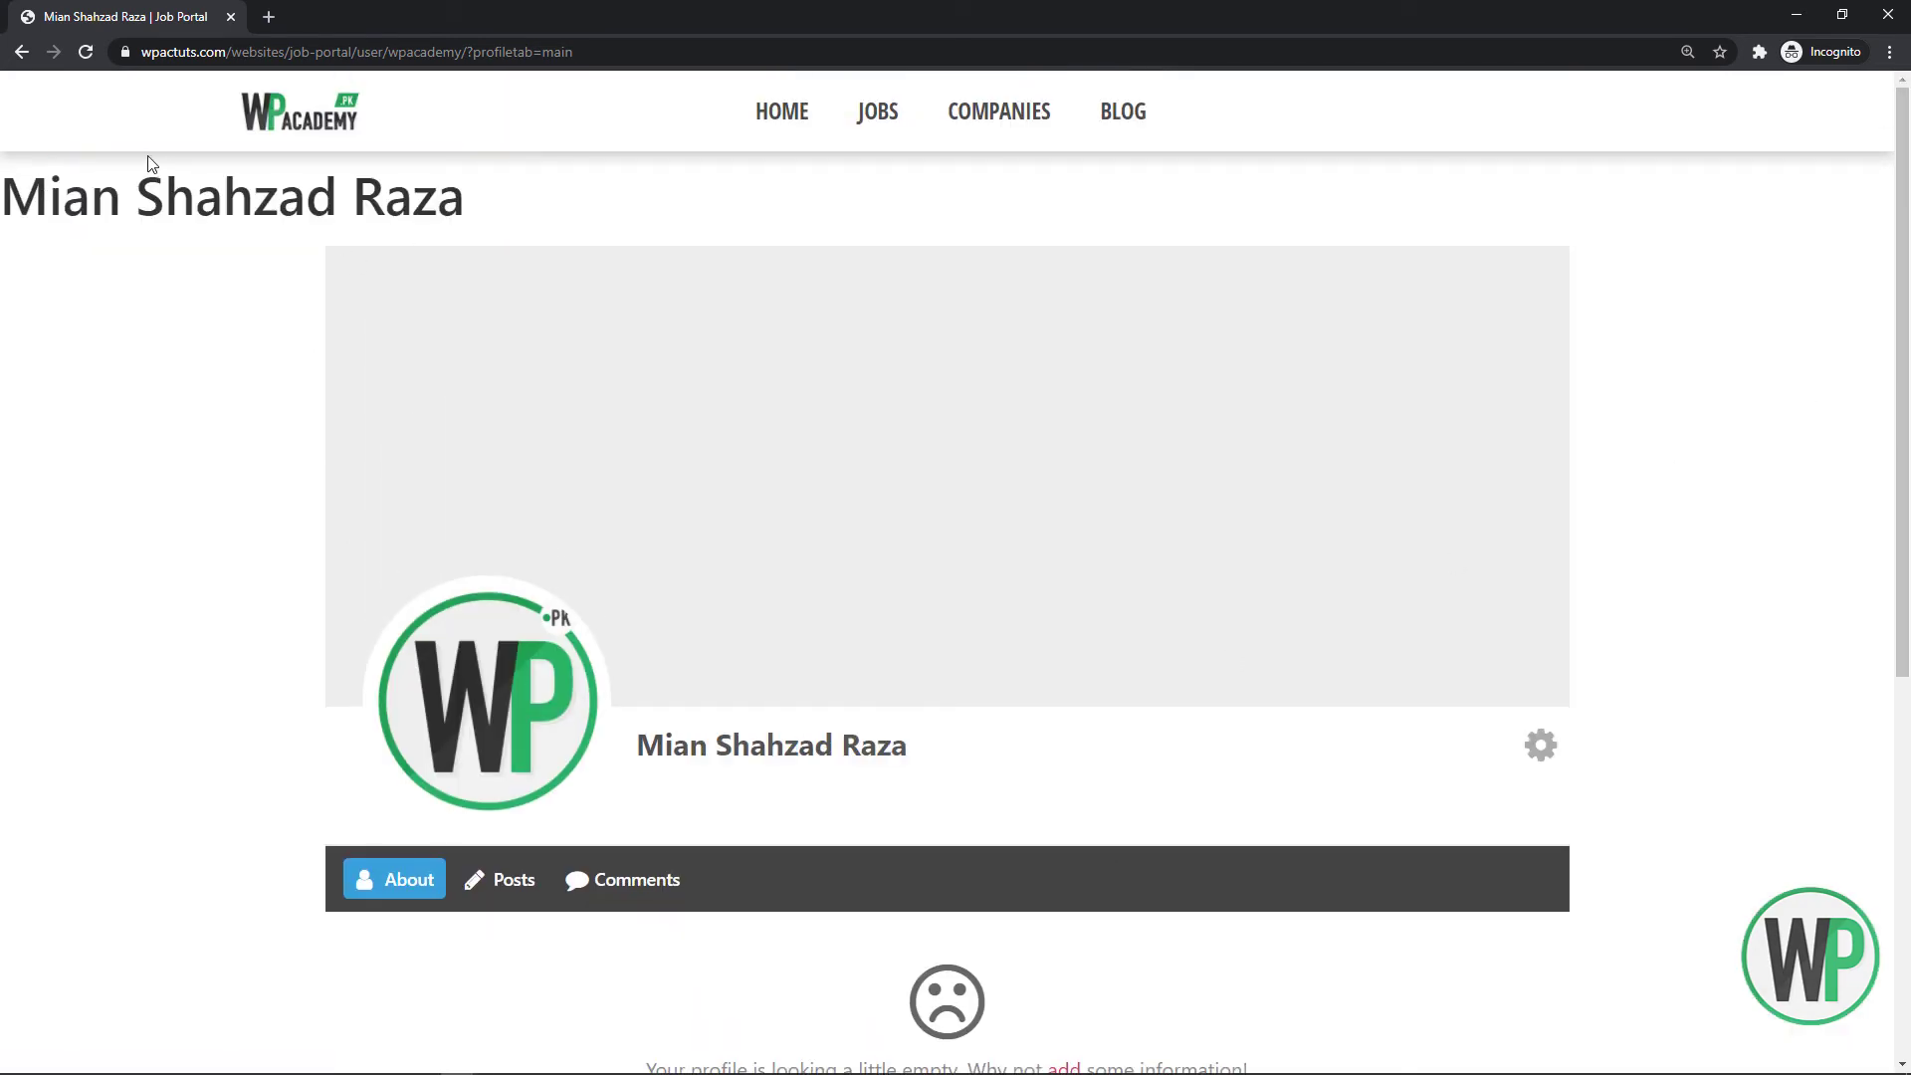
left_click_drag(459, 209, 3, 209)
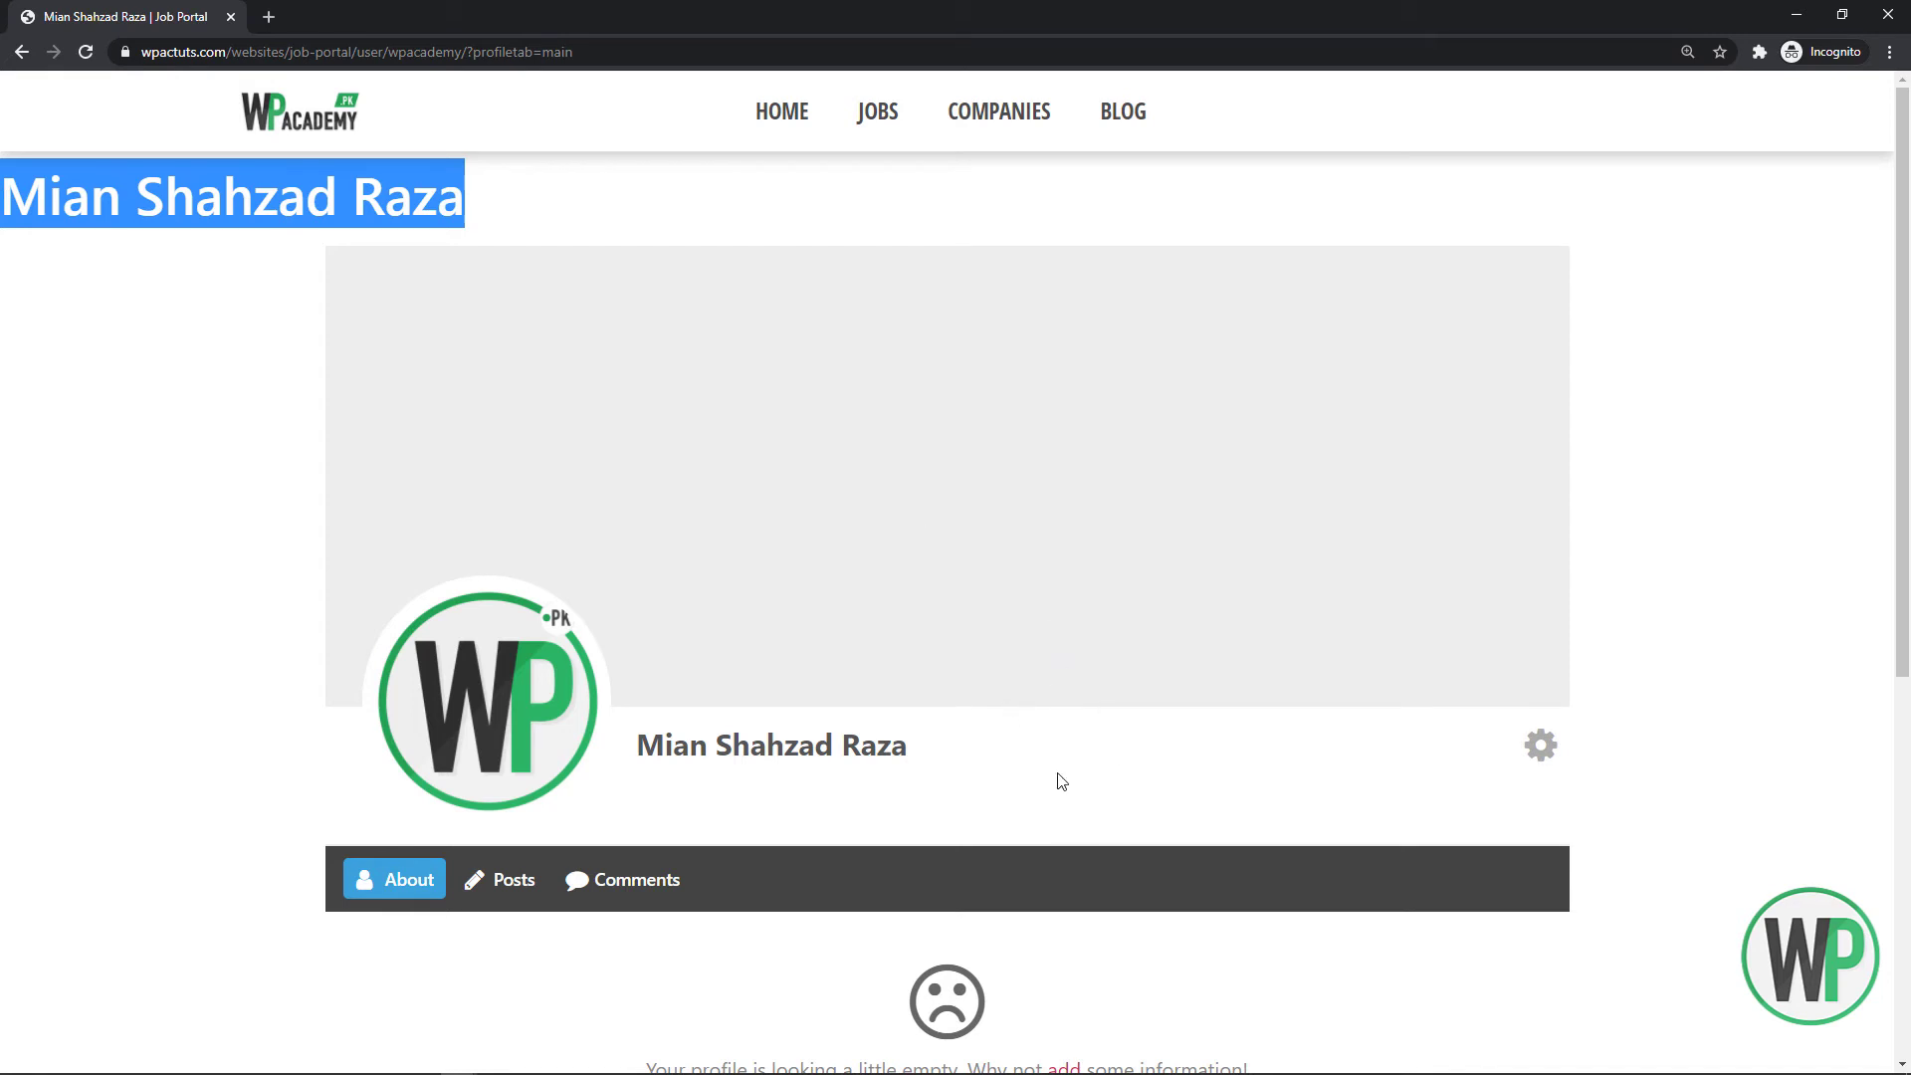
scroll(1294, 598, "down", 1)
scroll(1493, 448, "up", 1)
left_click(1845, 318)
In the Elementor Header template, add Employer to the visibility roles of the Logout and Account inner section and update the template
left_click(1797, 14)
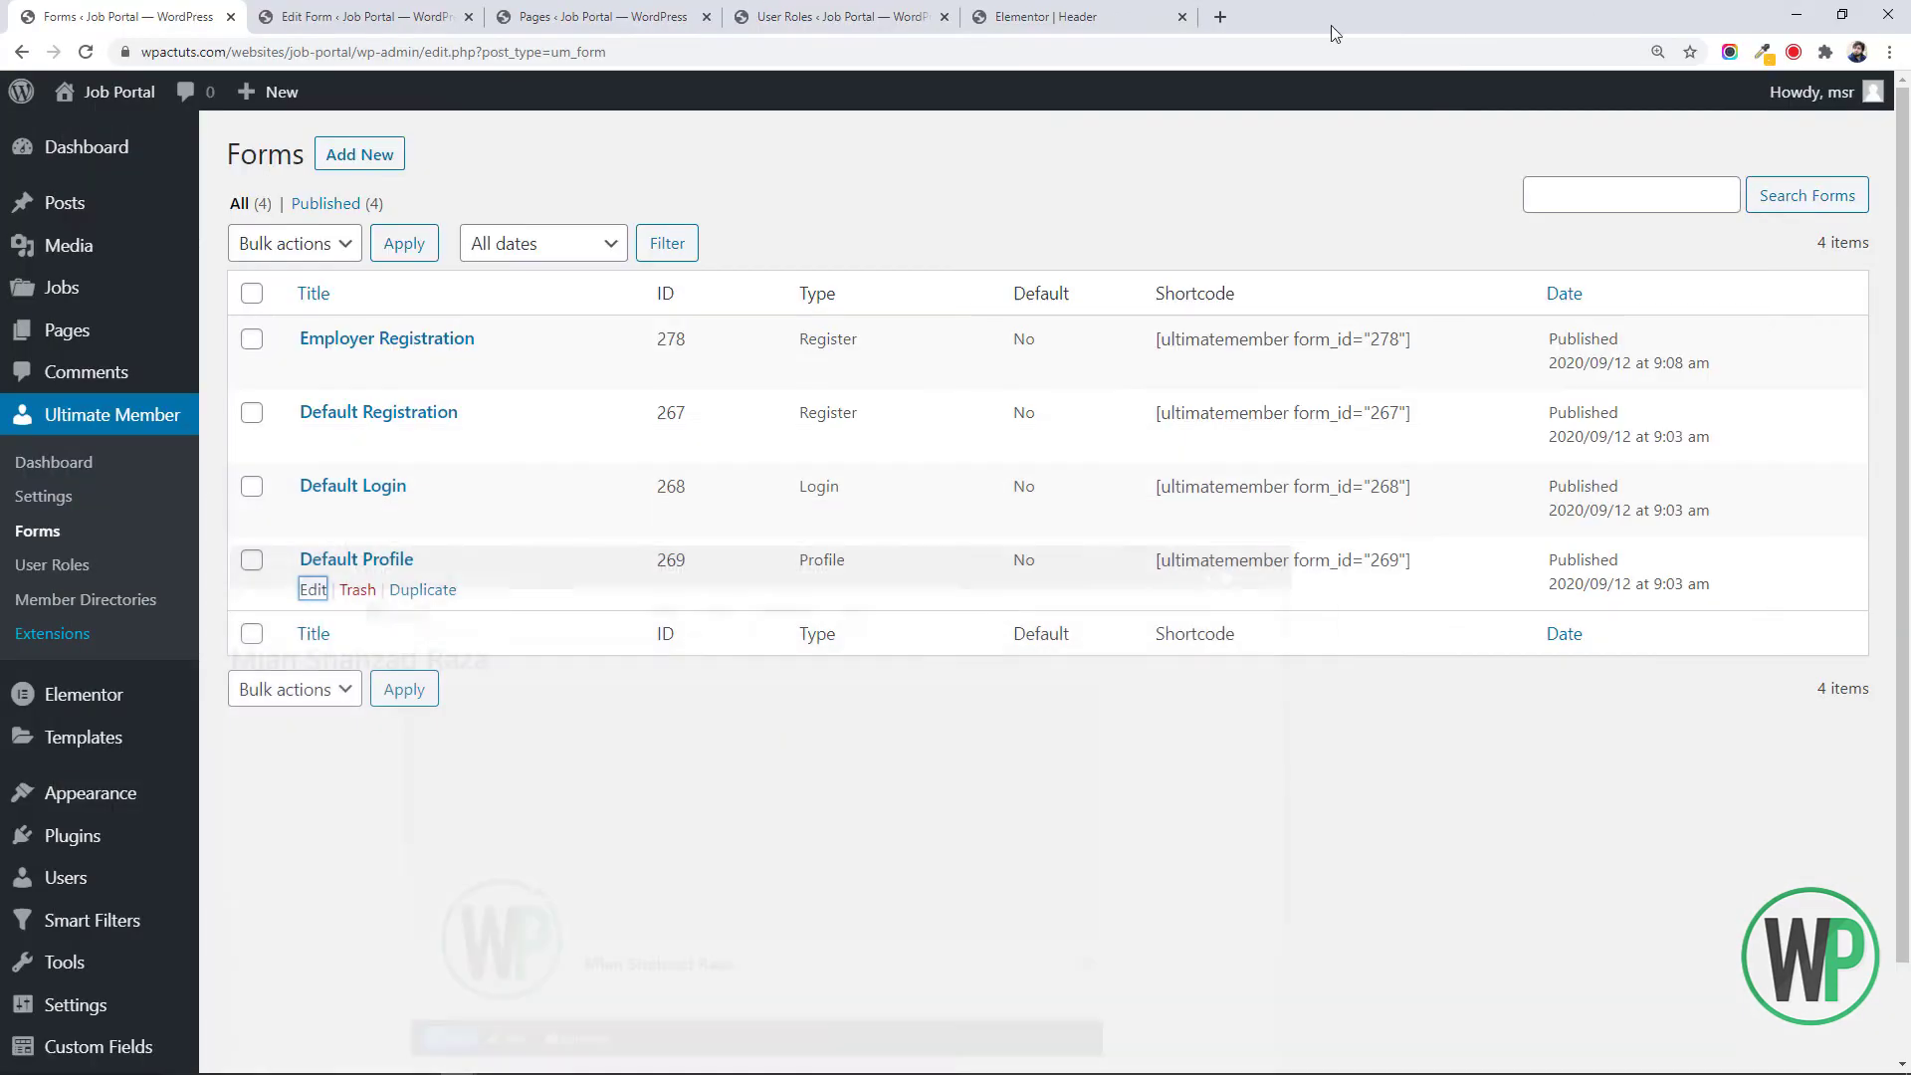
left_click(986, 14)
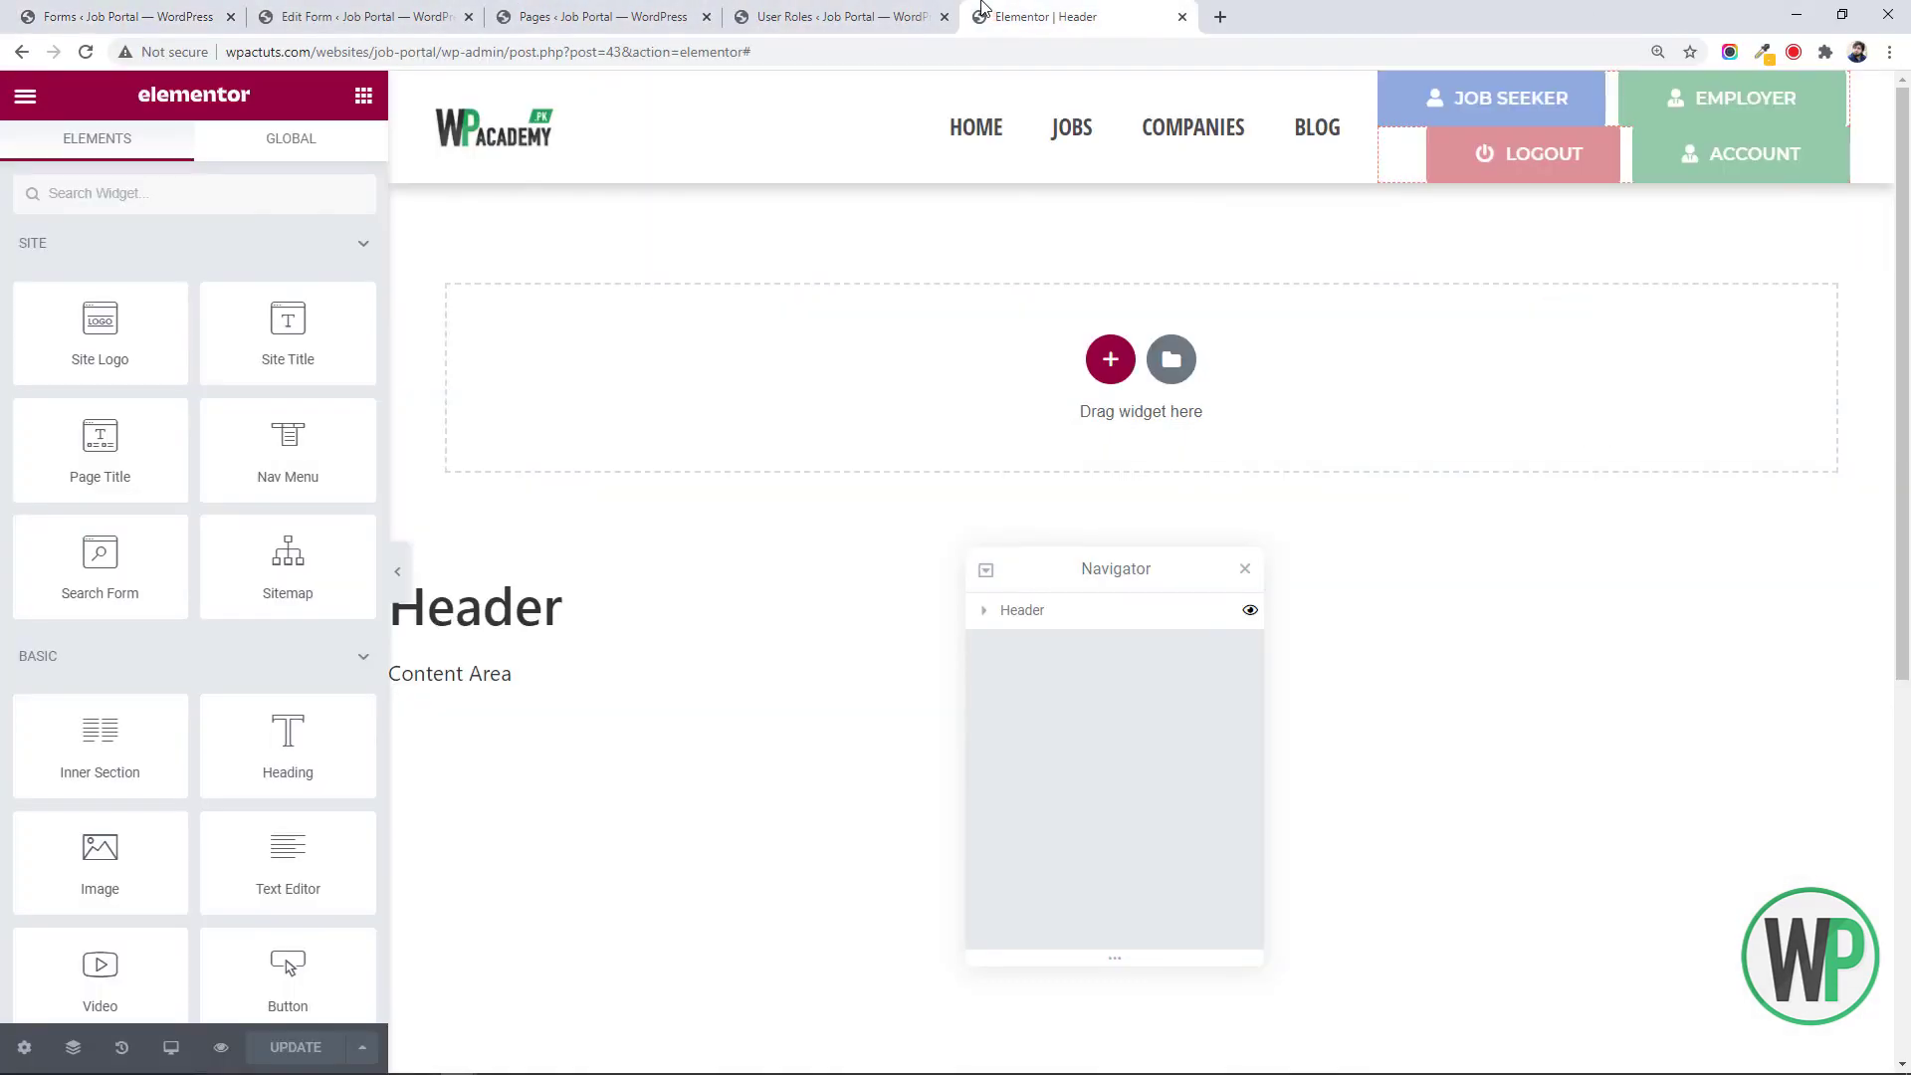
right_click(1592, 149)
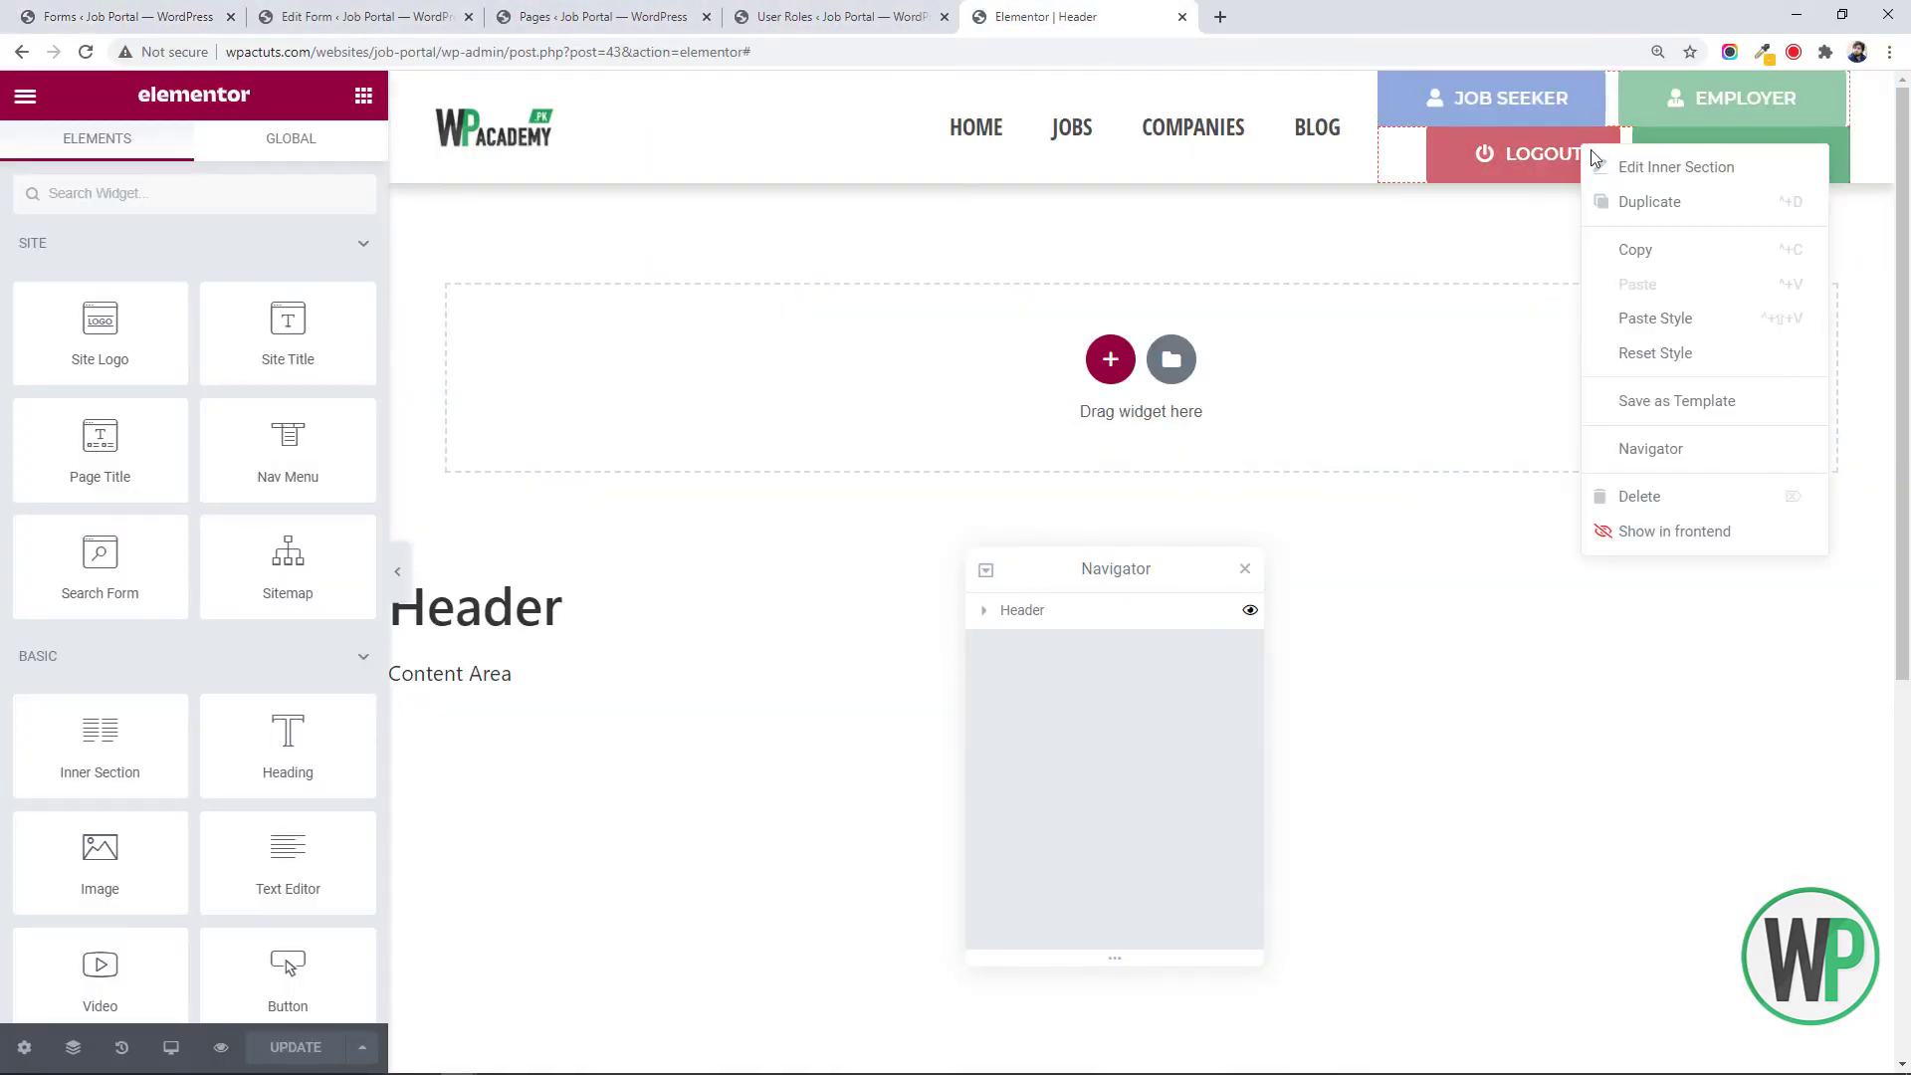
left_click(1633, 161)
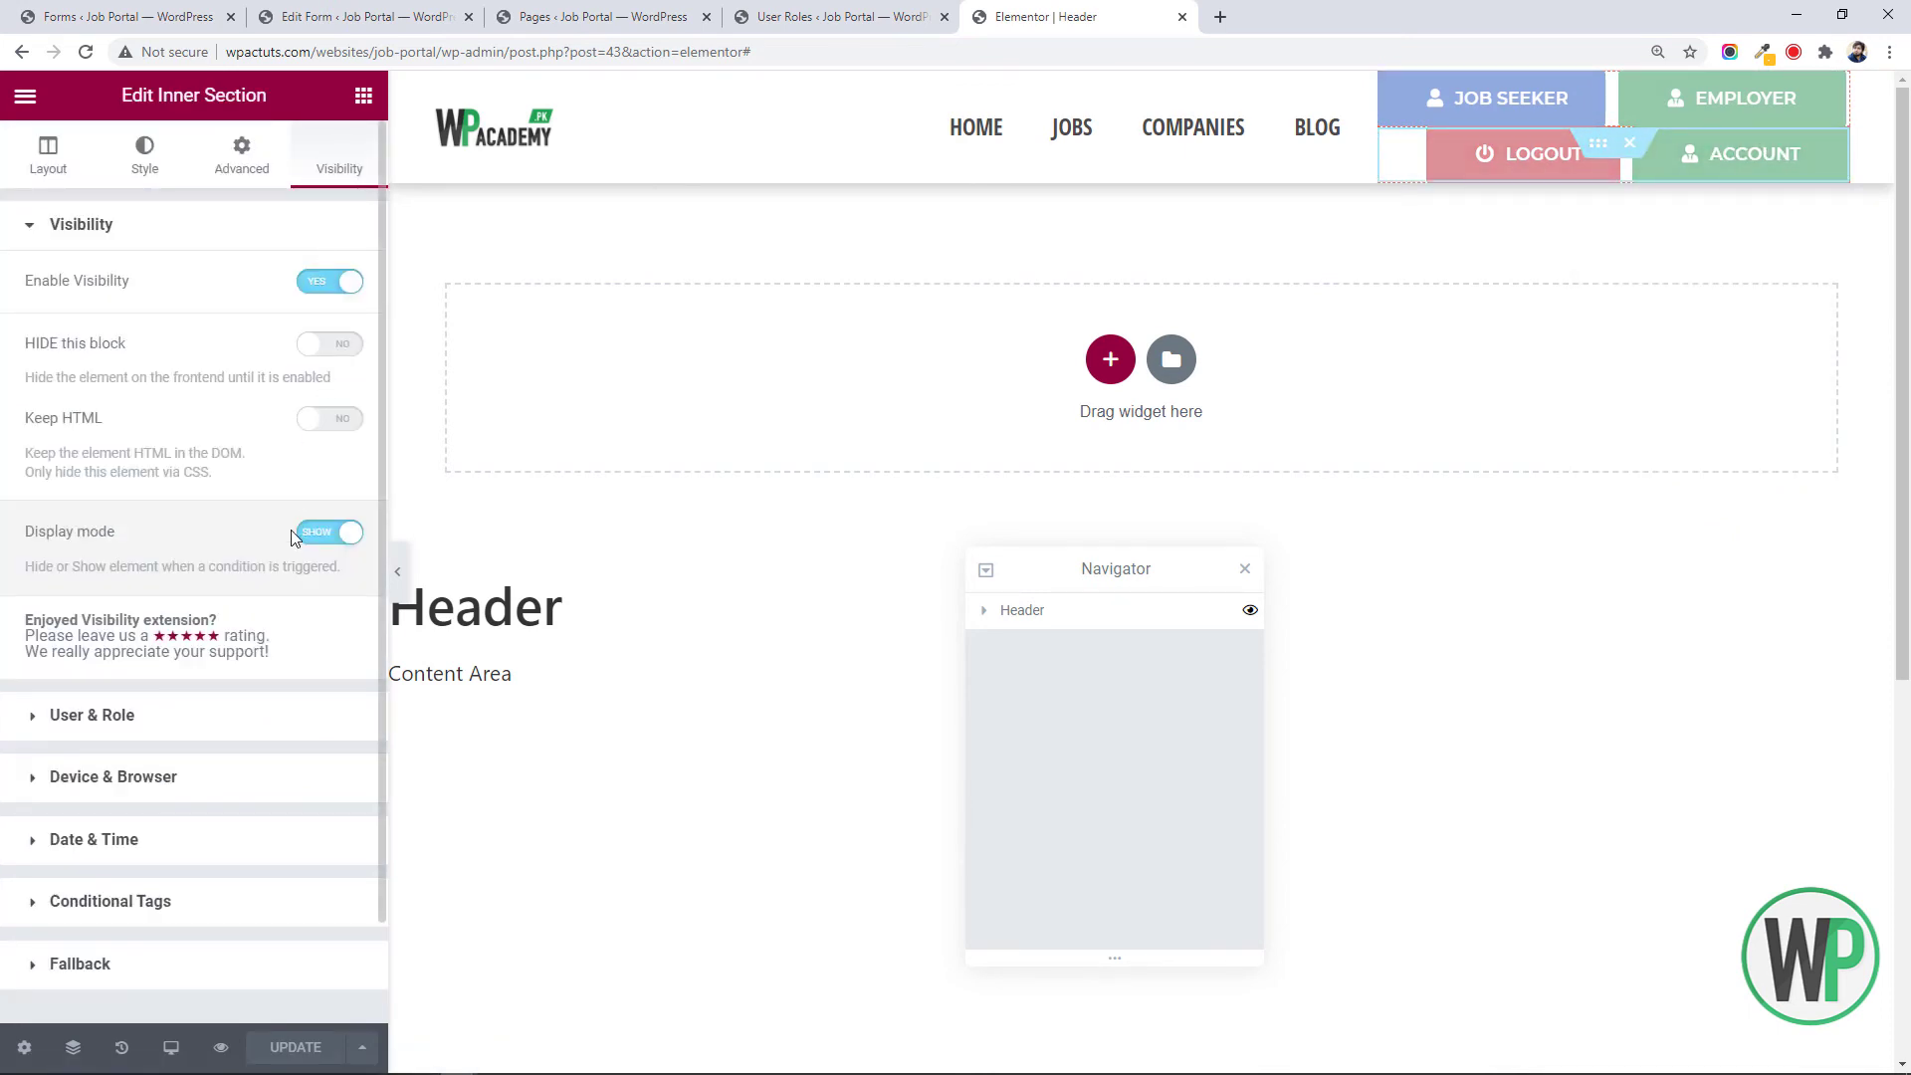
left_click(273, 708)
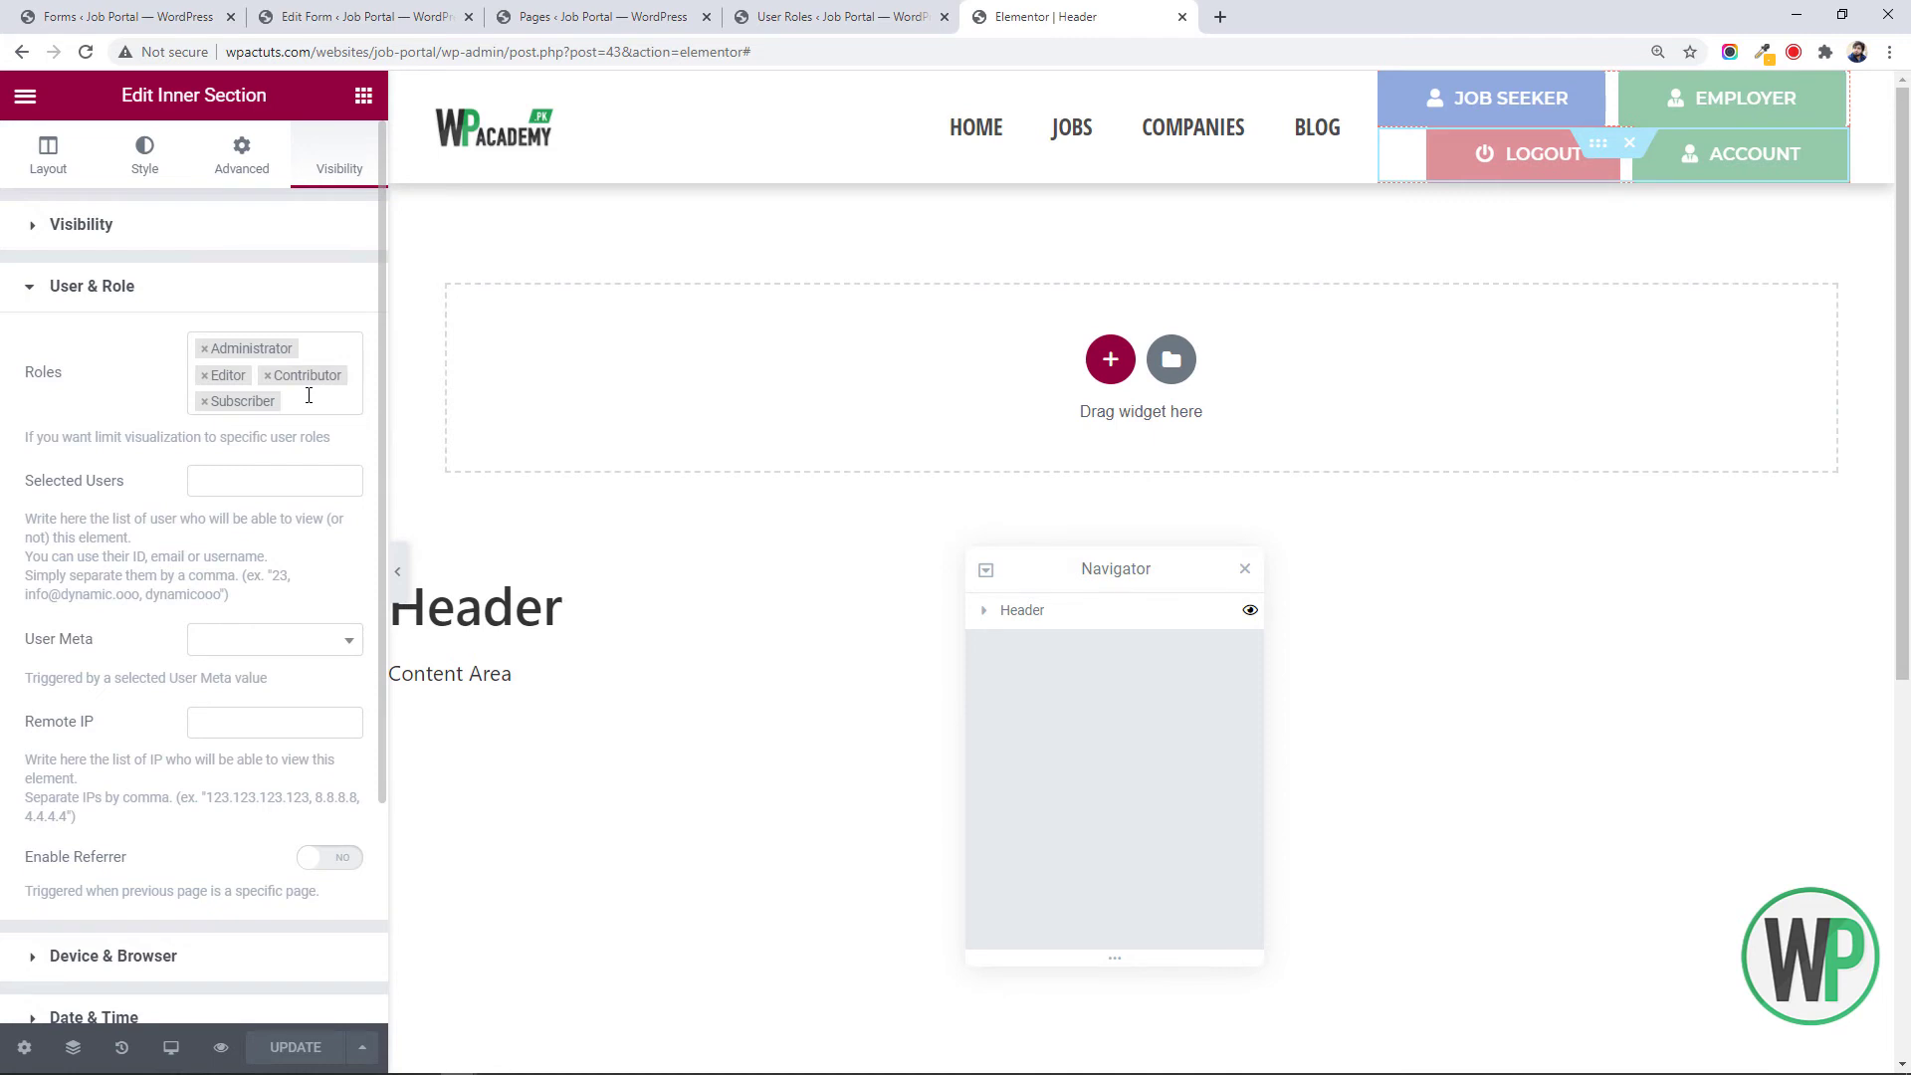
left_click(309, 395)
left_click(305, 627)
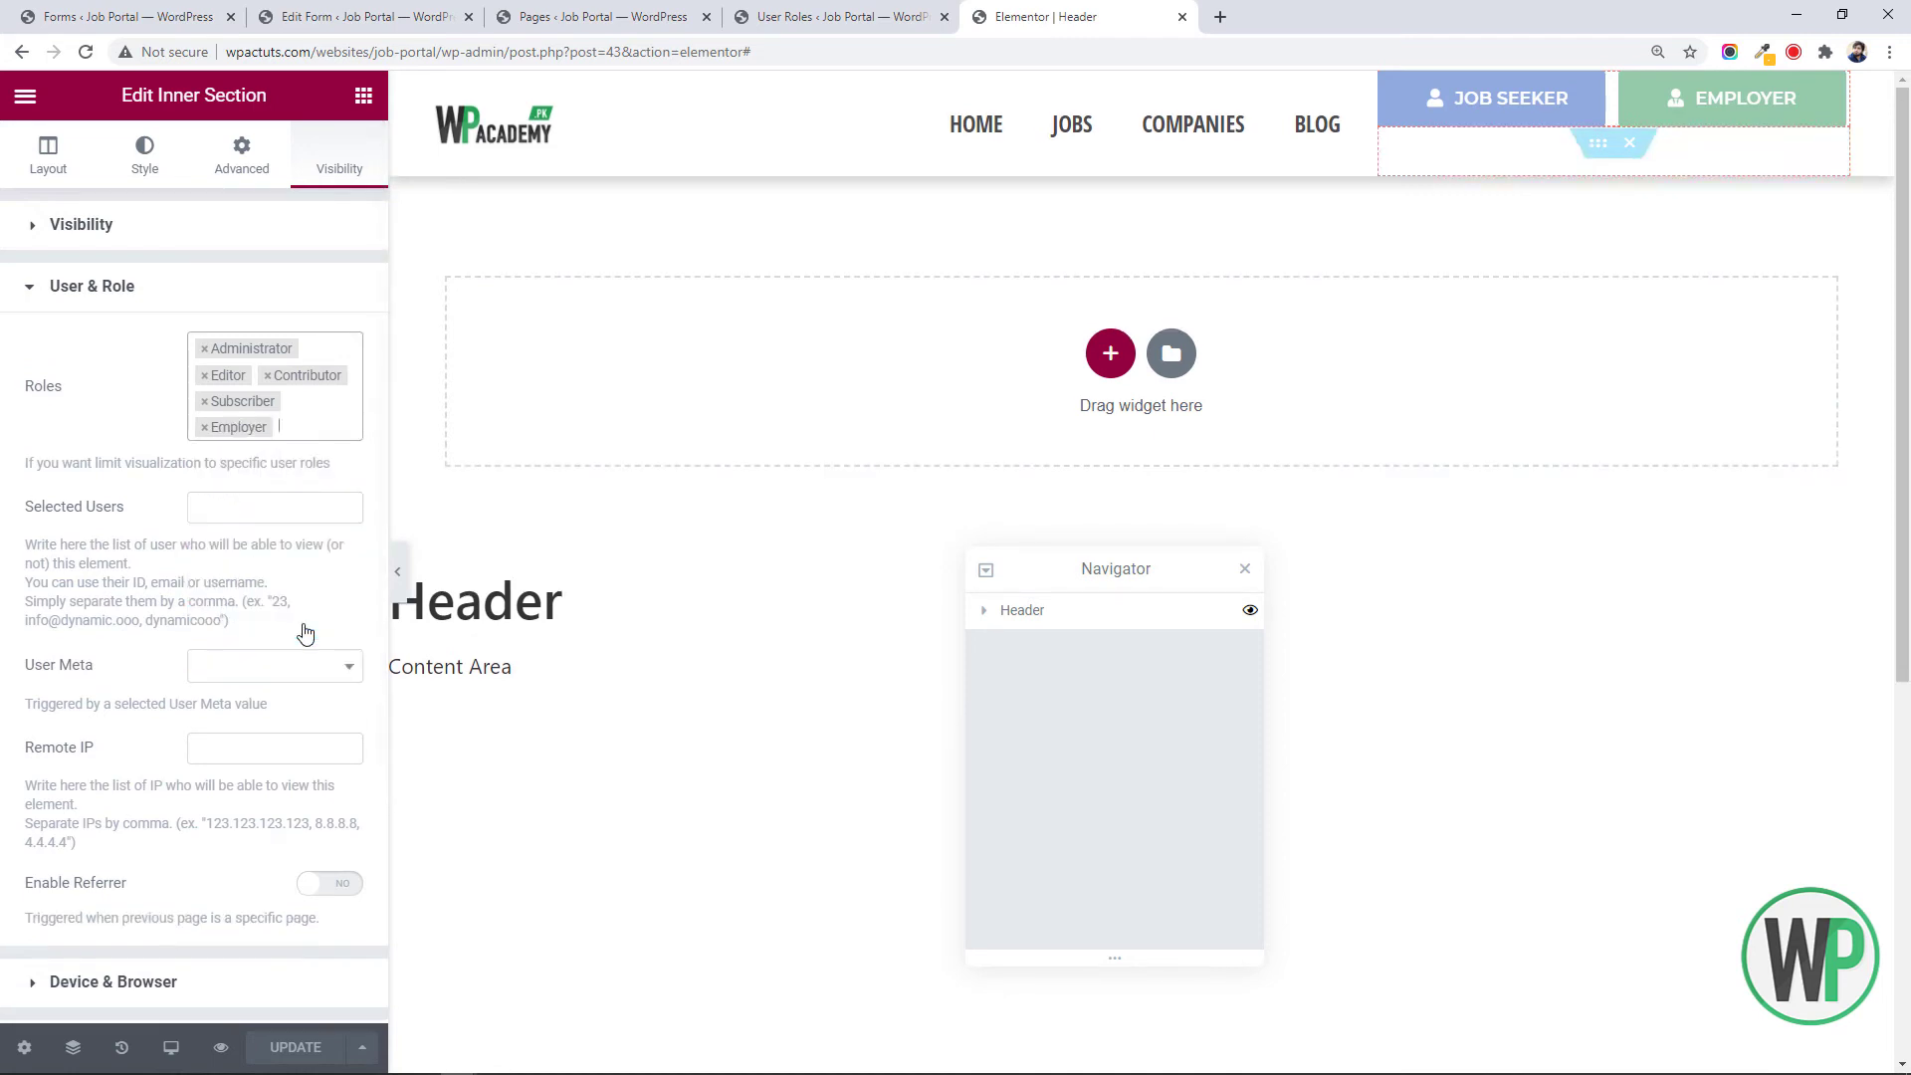
left_click(299, 1047)
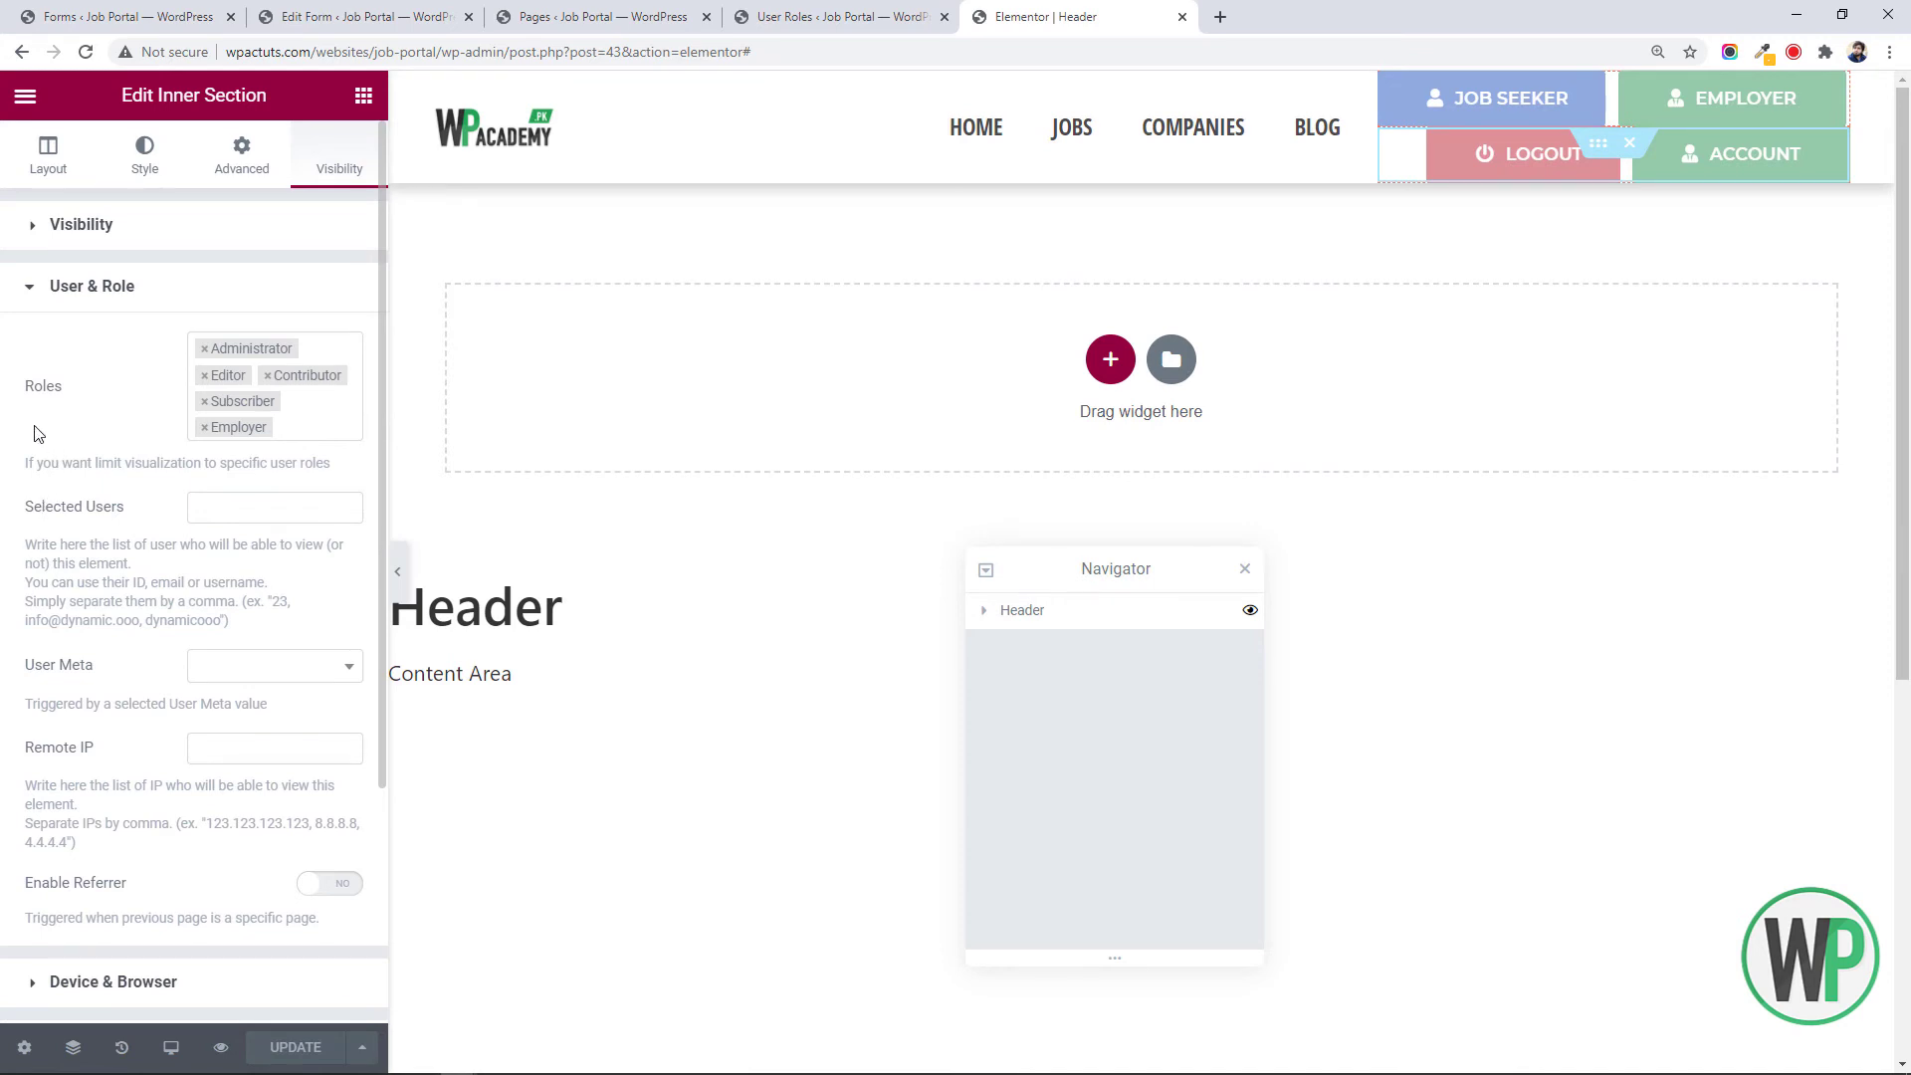
Reload the employer's profile page in the incognito window and check the header buttons and page heading
key("alt+Tab")
key("F5")
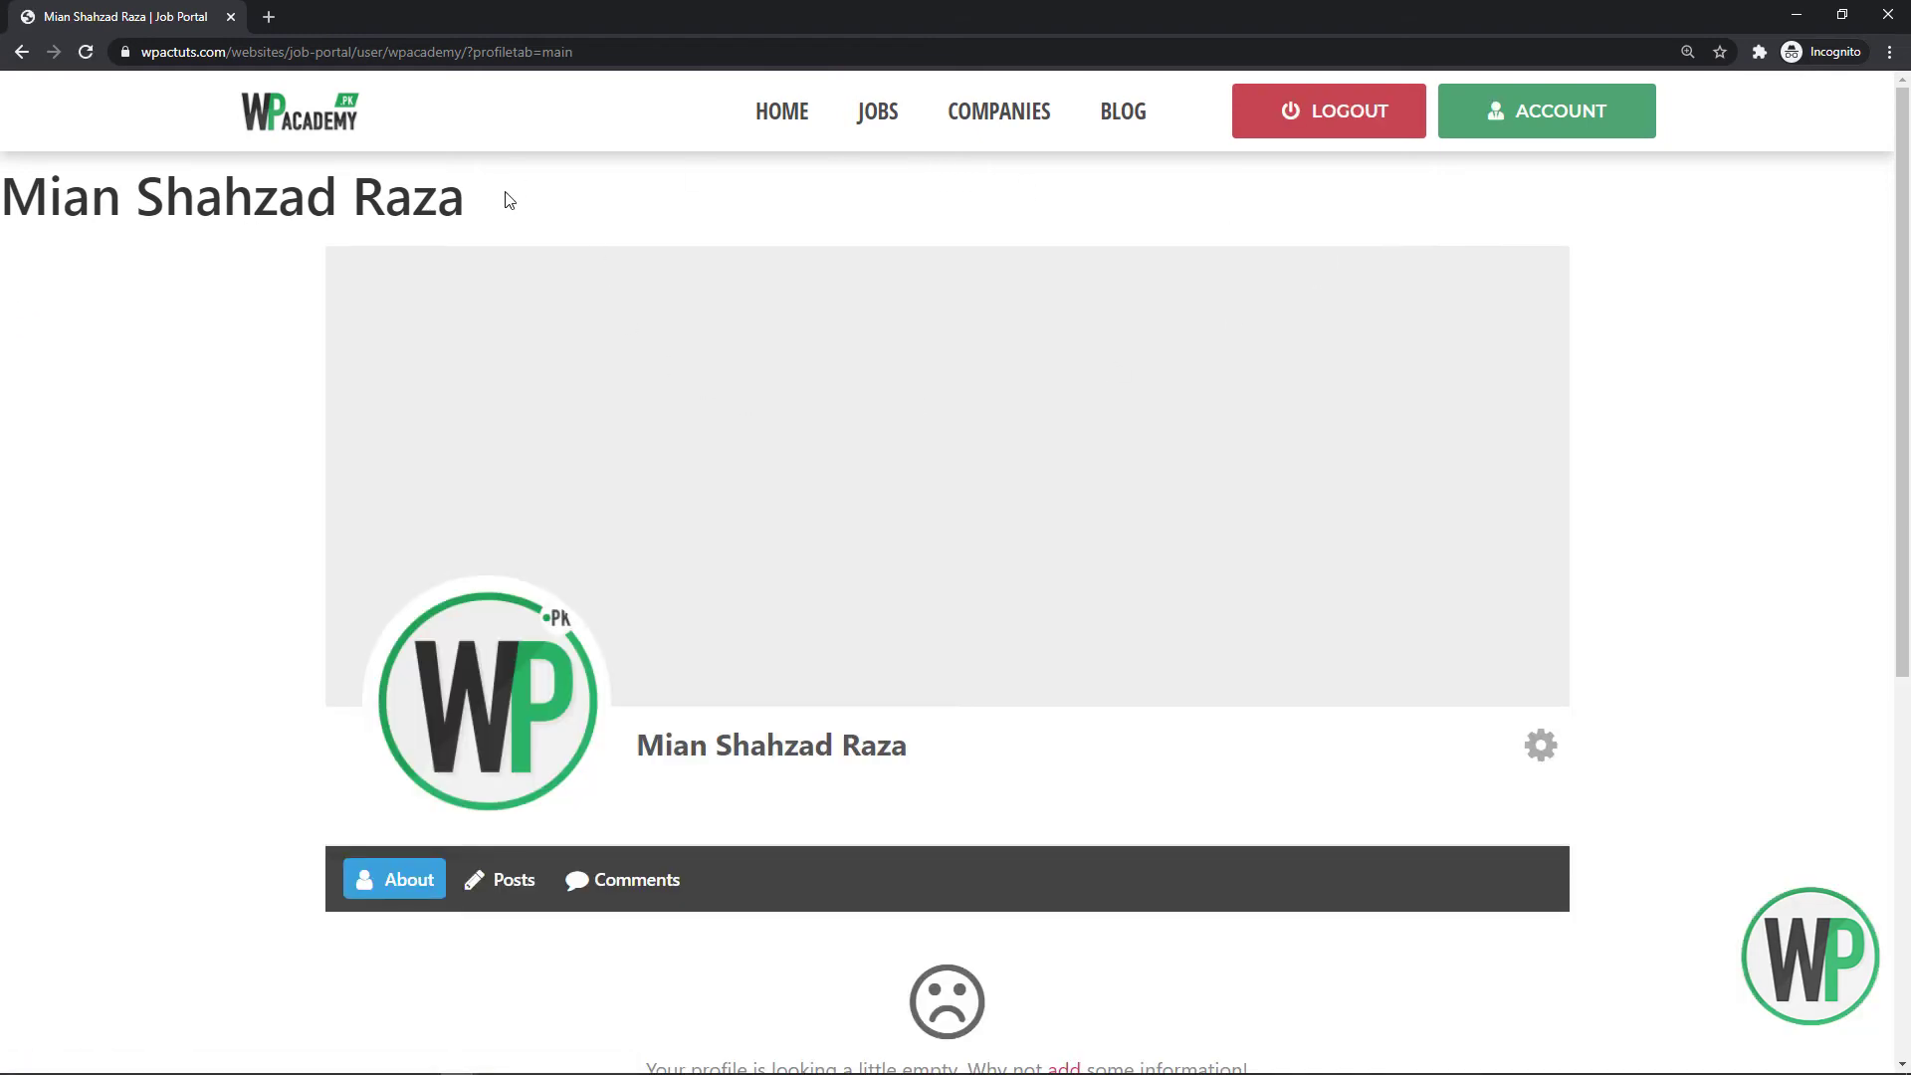
left_click_drag(504, 196, 3, 184)
Return to the WordPress admin, open the Pages list in a new tab, close the old Edit Form tab and open the User page for editing
key("alt+Tab")
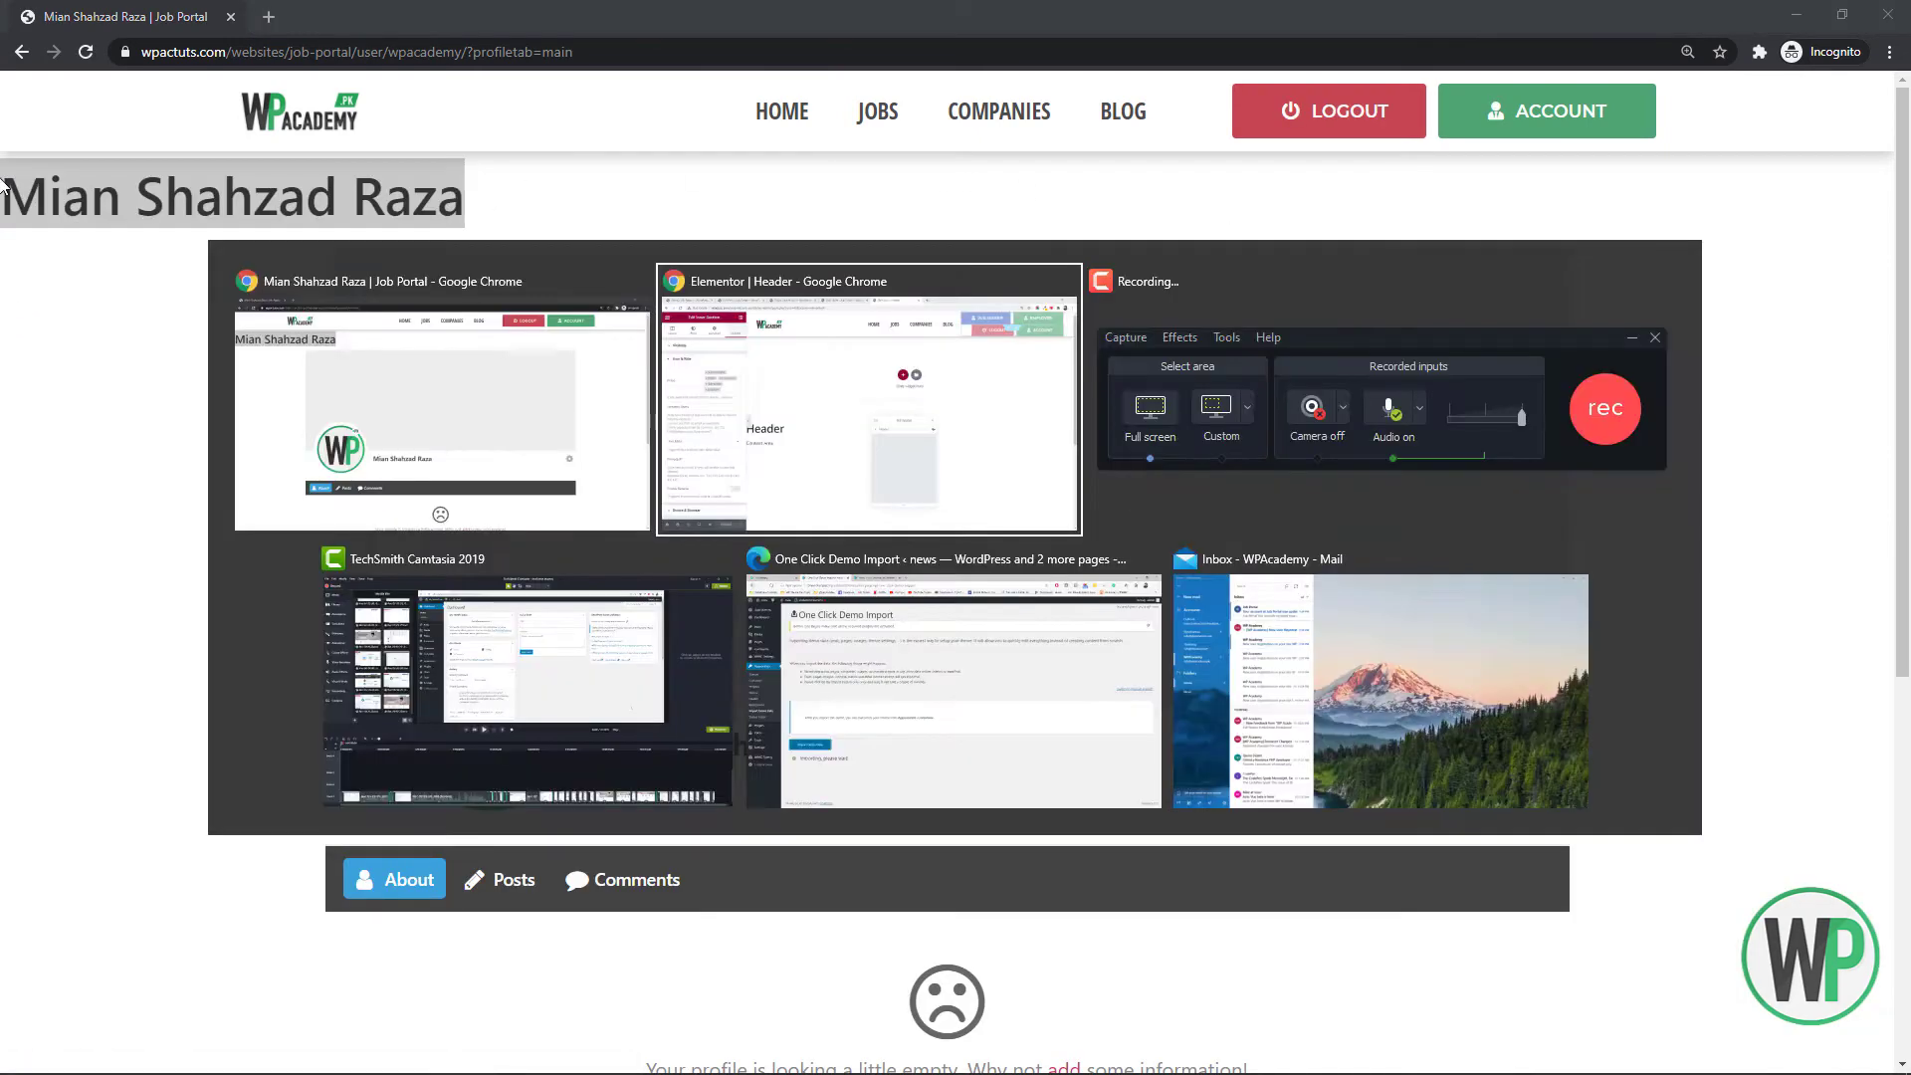
left_click(189, 18)
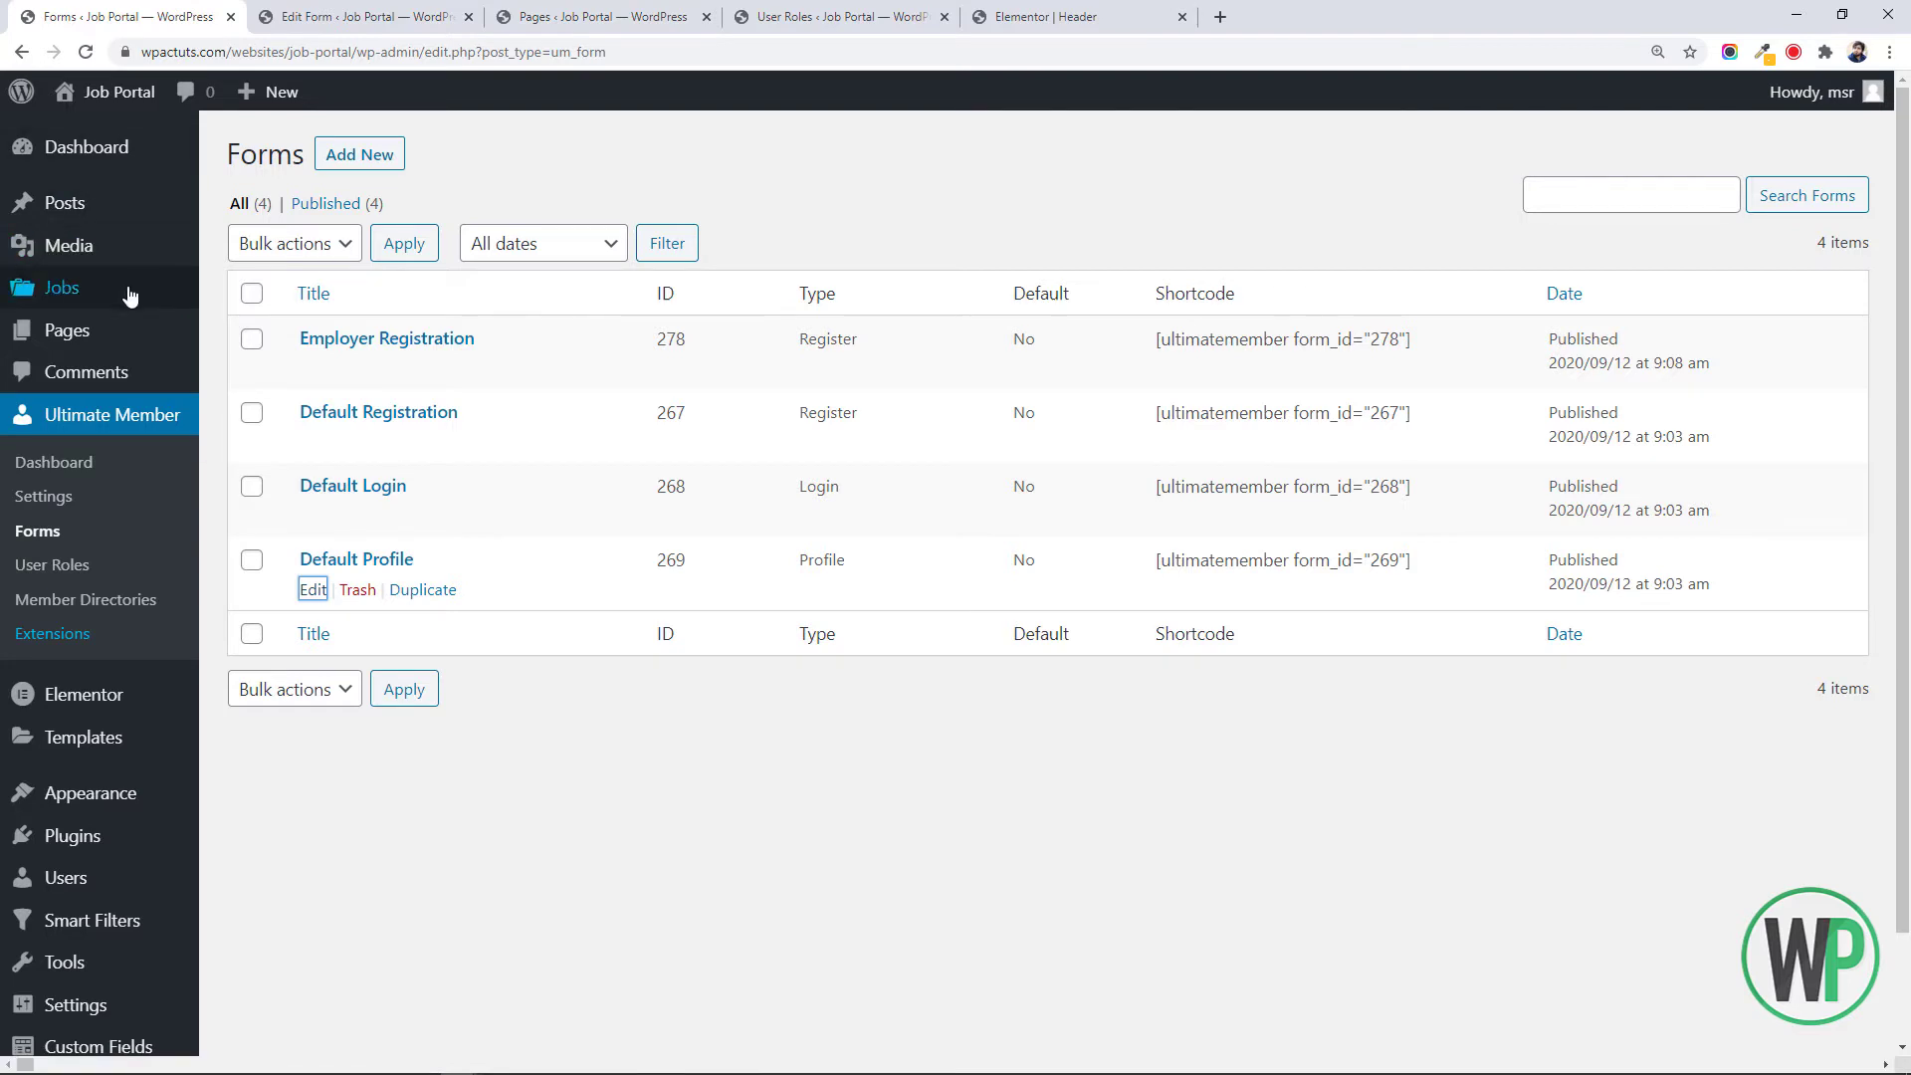
right_click(138, 337)
left_click(183, 349)
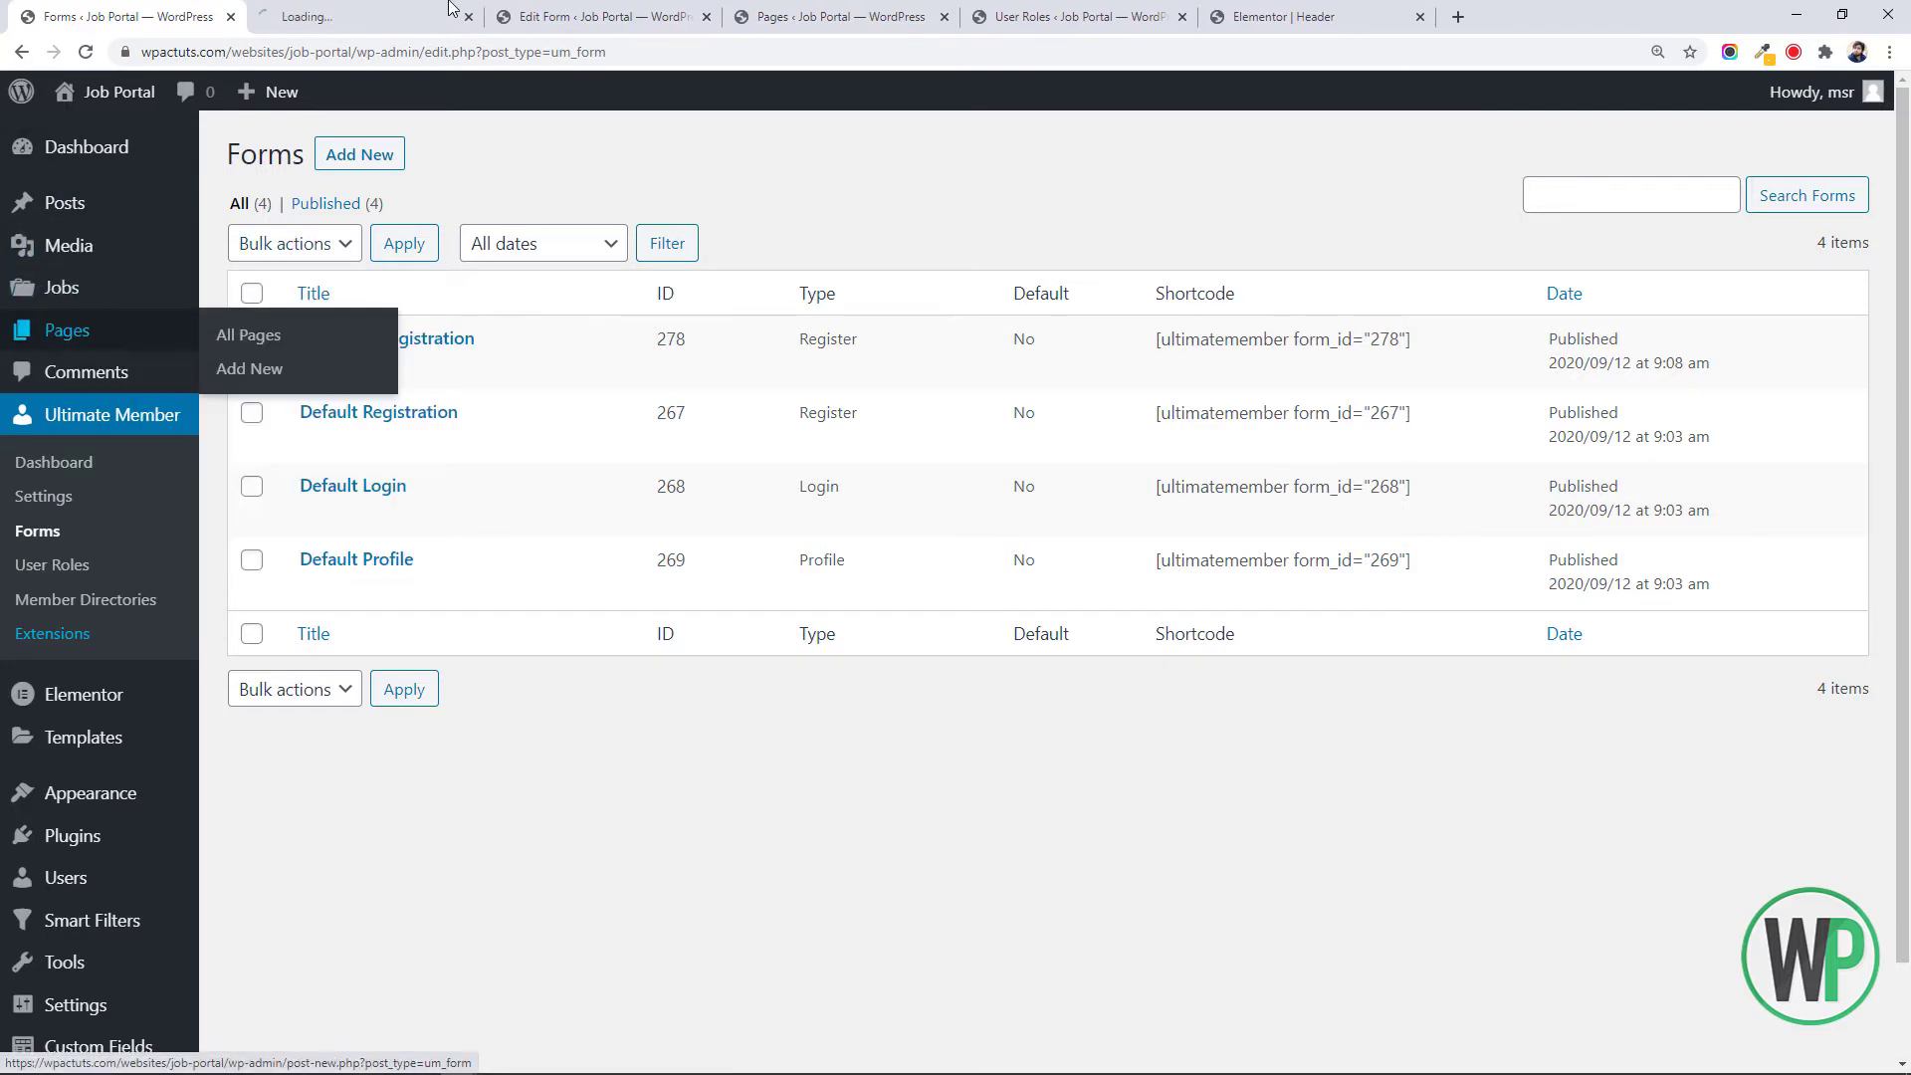
left_click(618, 21)
left_click(706, 17)
scroll(1907, 746, "down", 1)
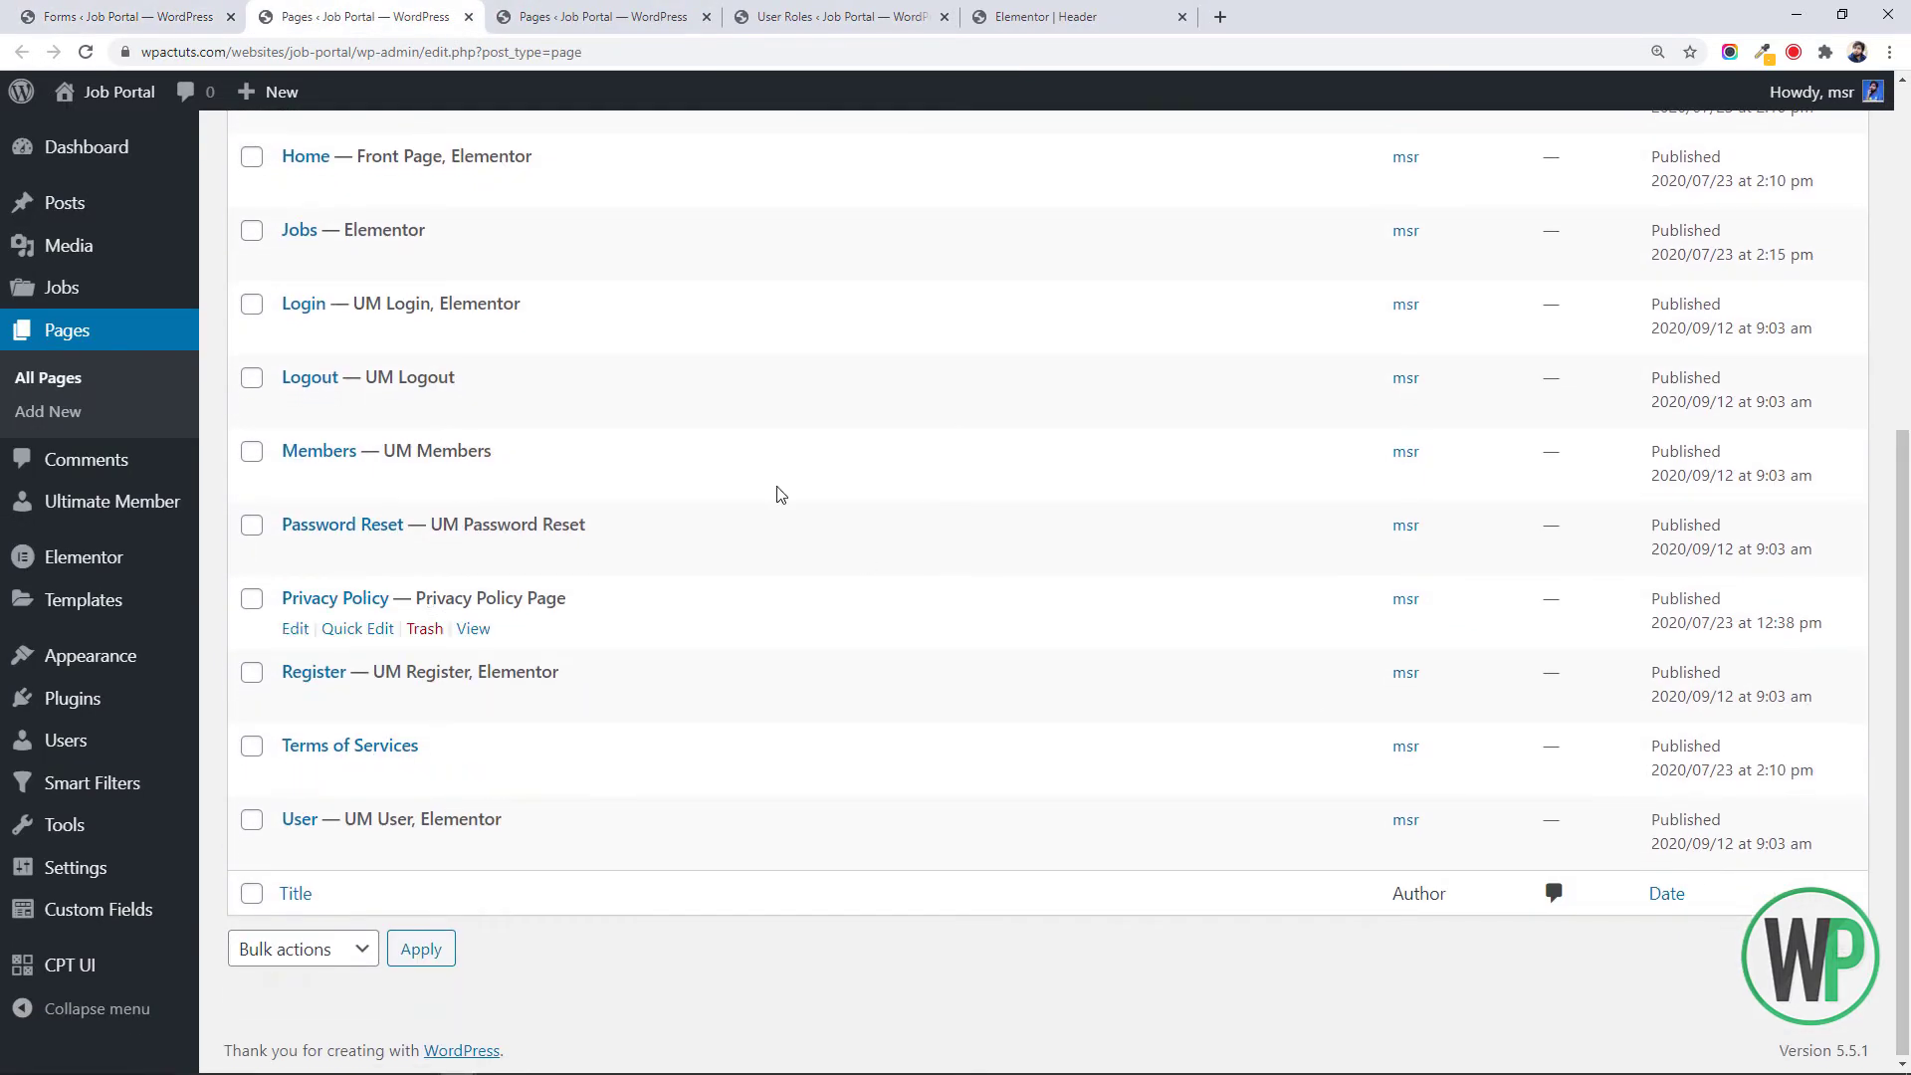
left_click(297, 851)
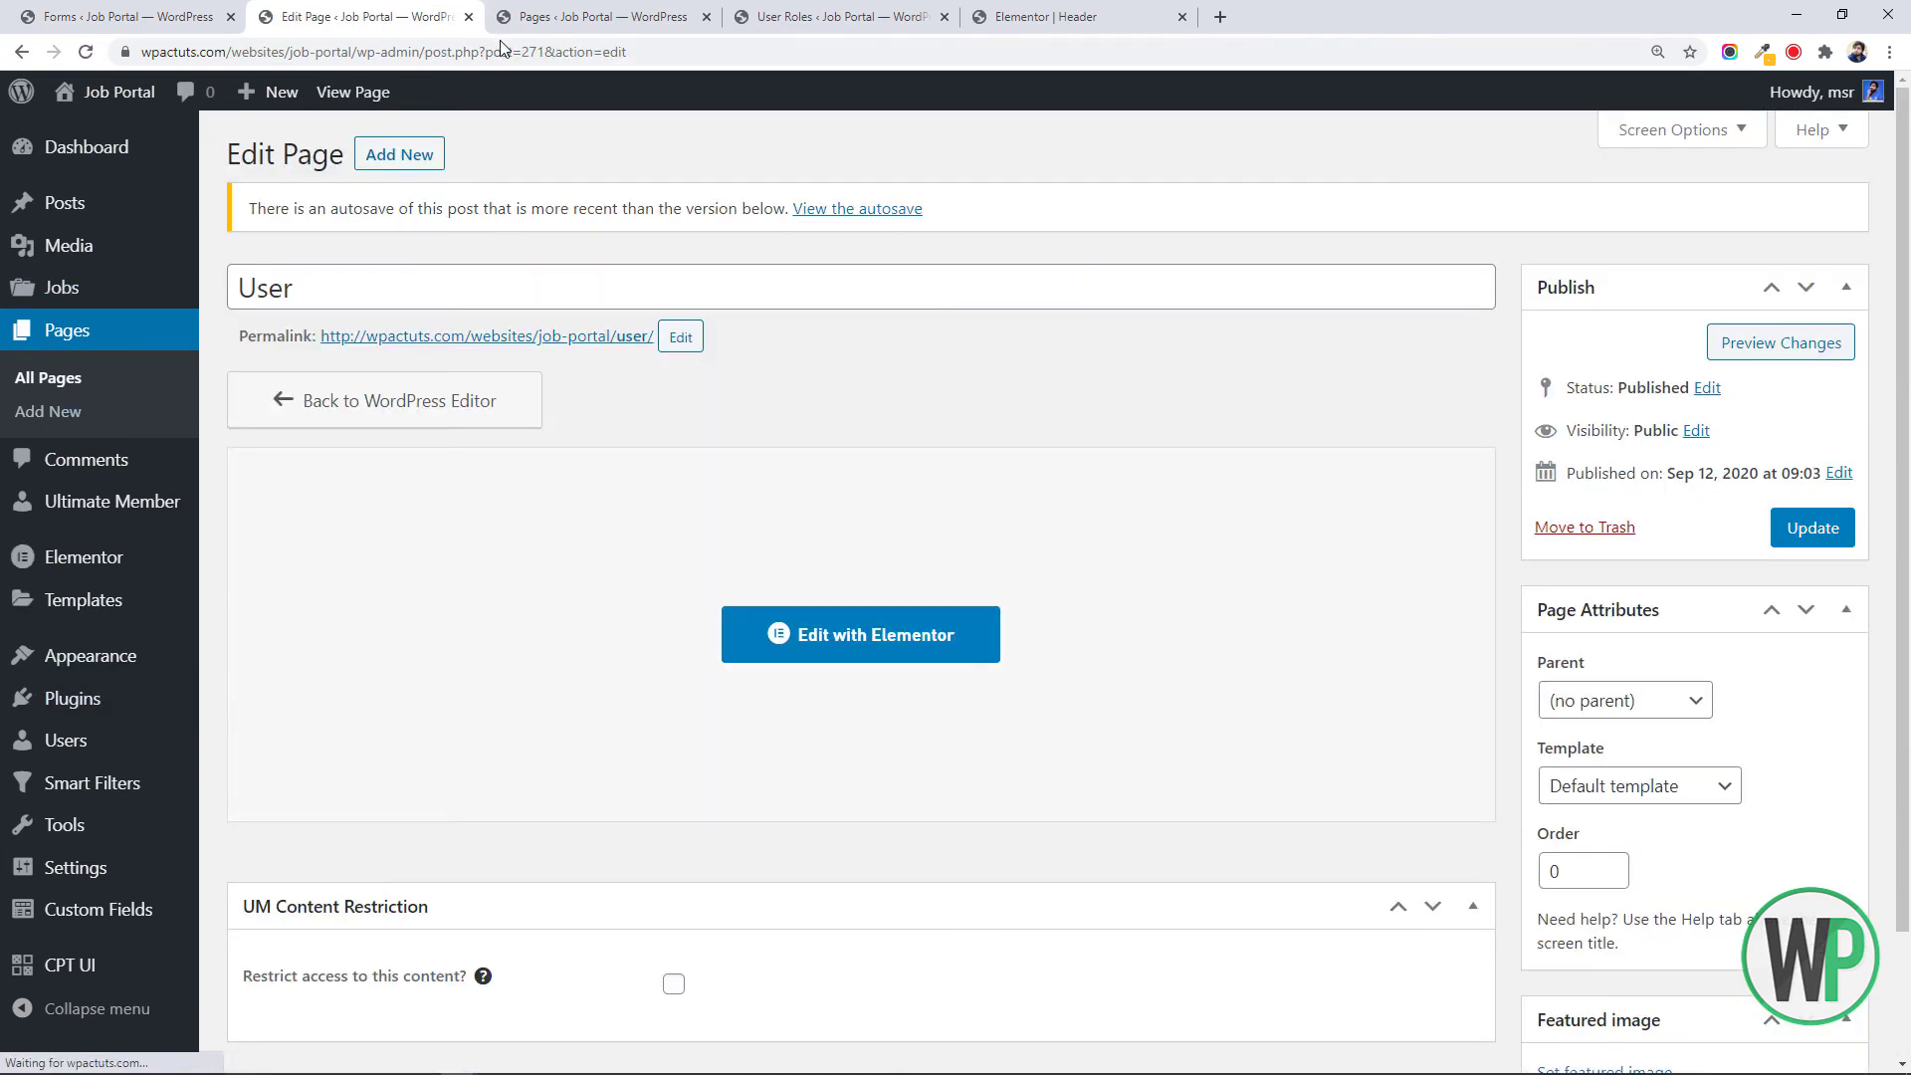
Switch the User page from Elementor back to the WordPress editor and update the page
left_click(499, 408)
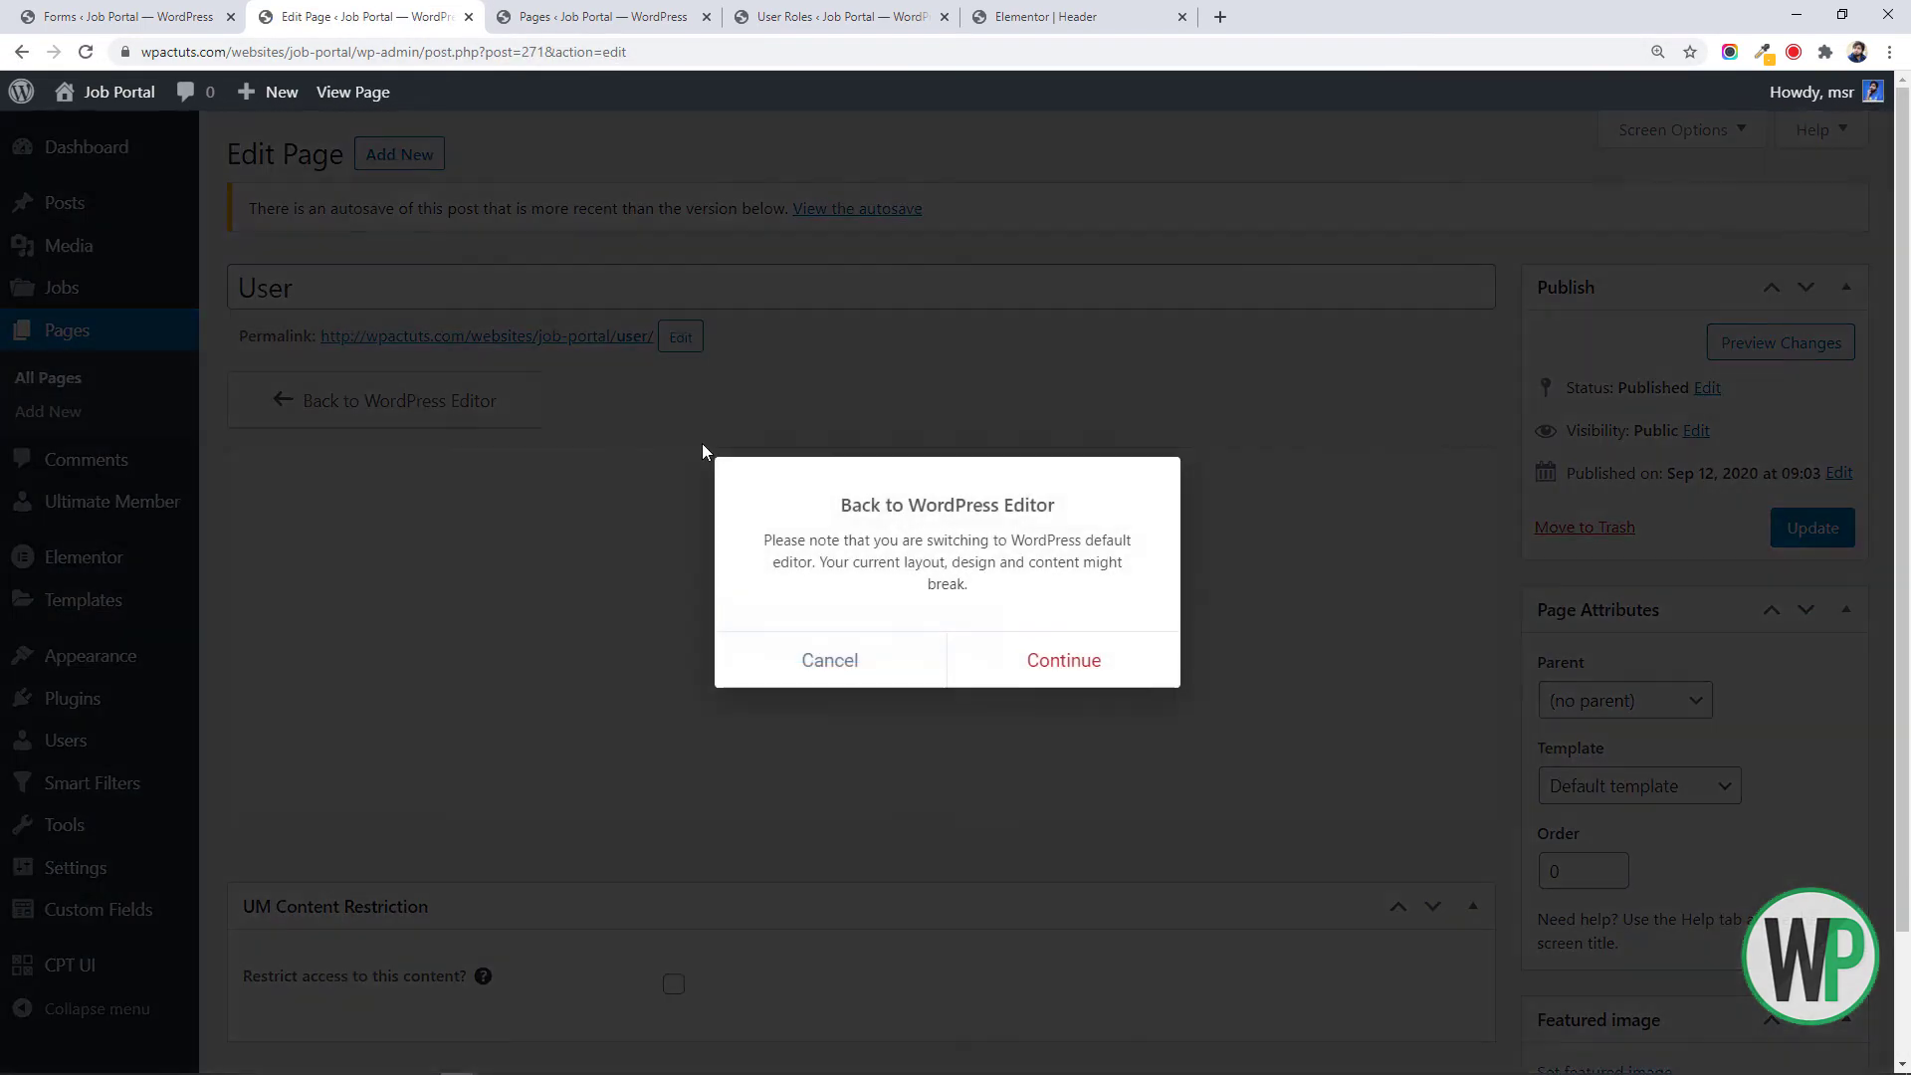
left_click(1003, 673)
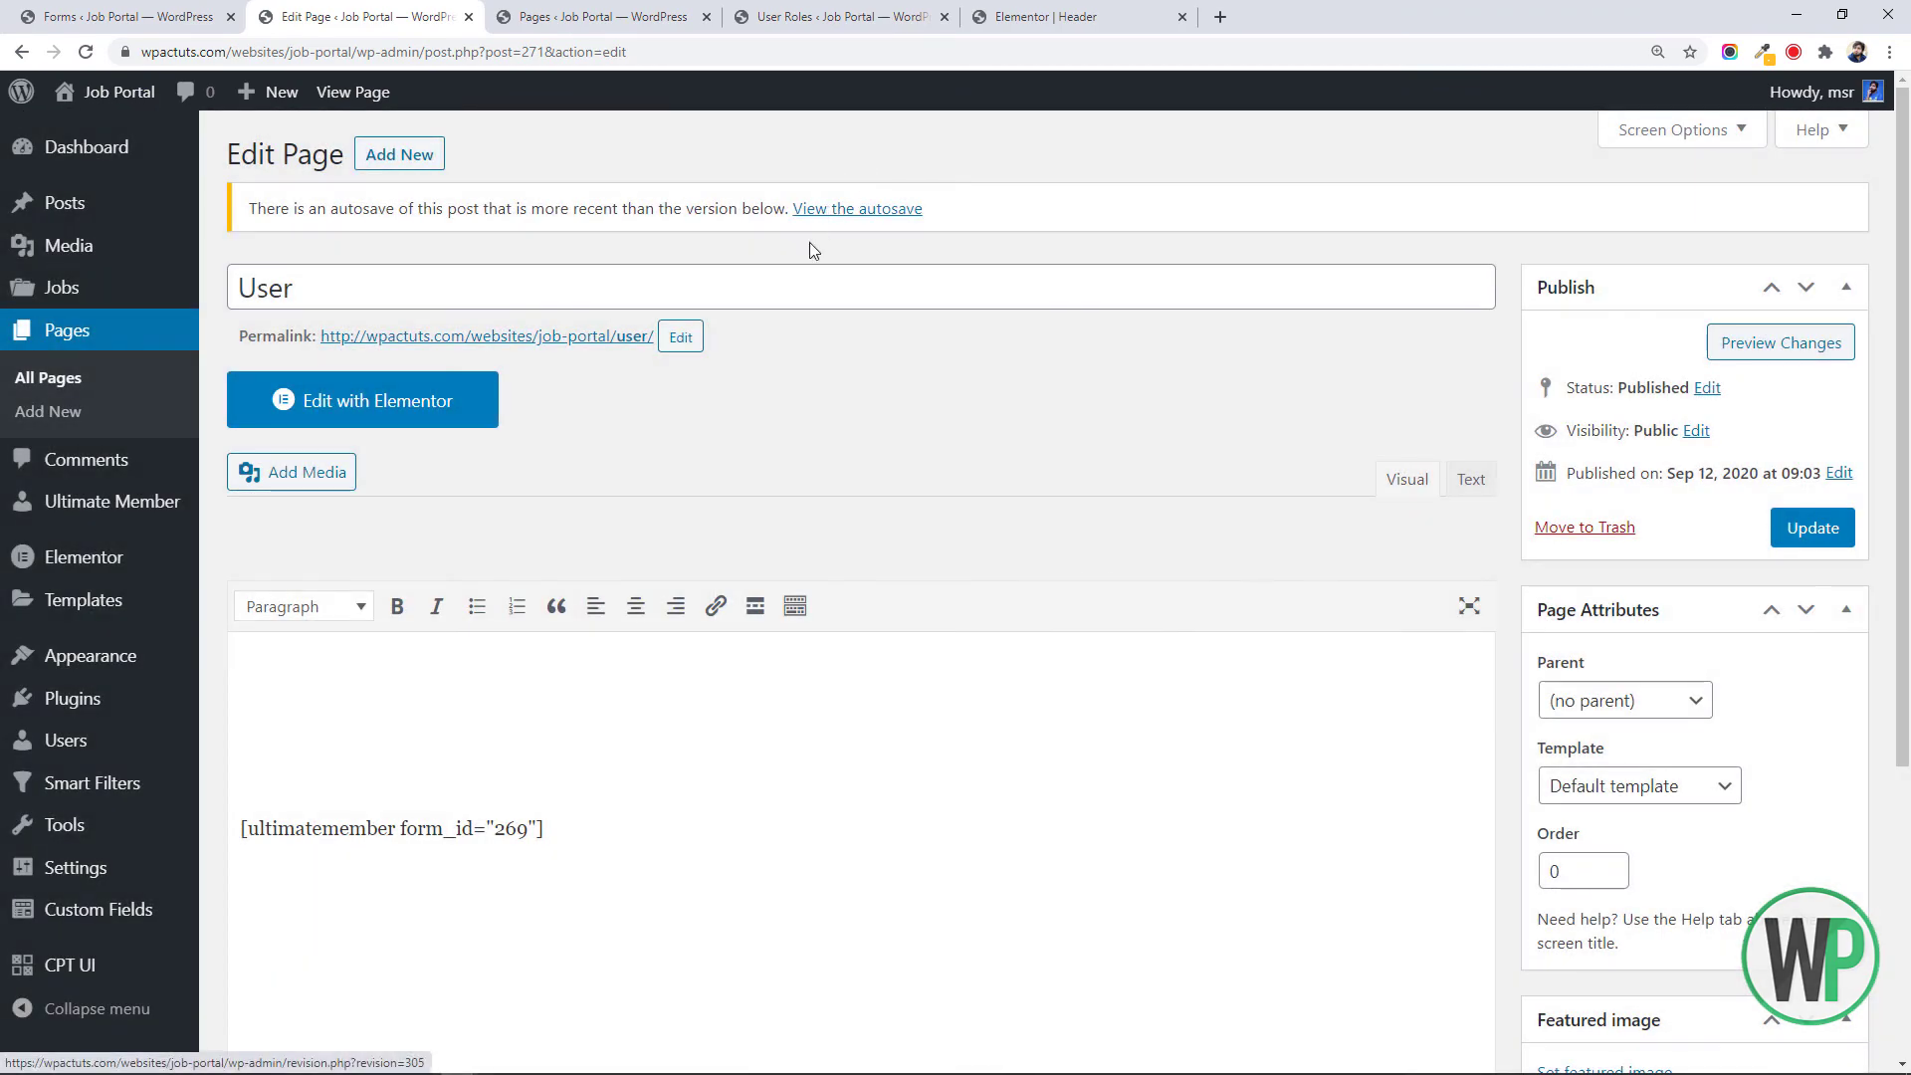
left_click(241, 828)
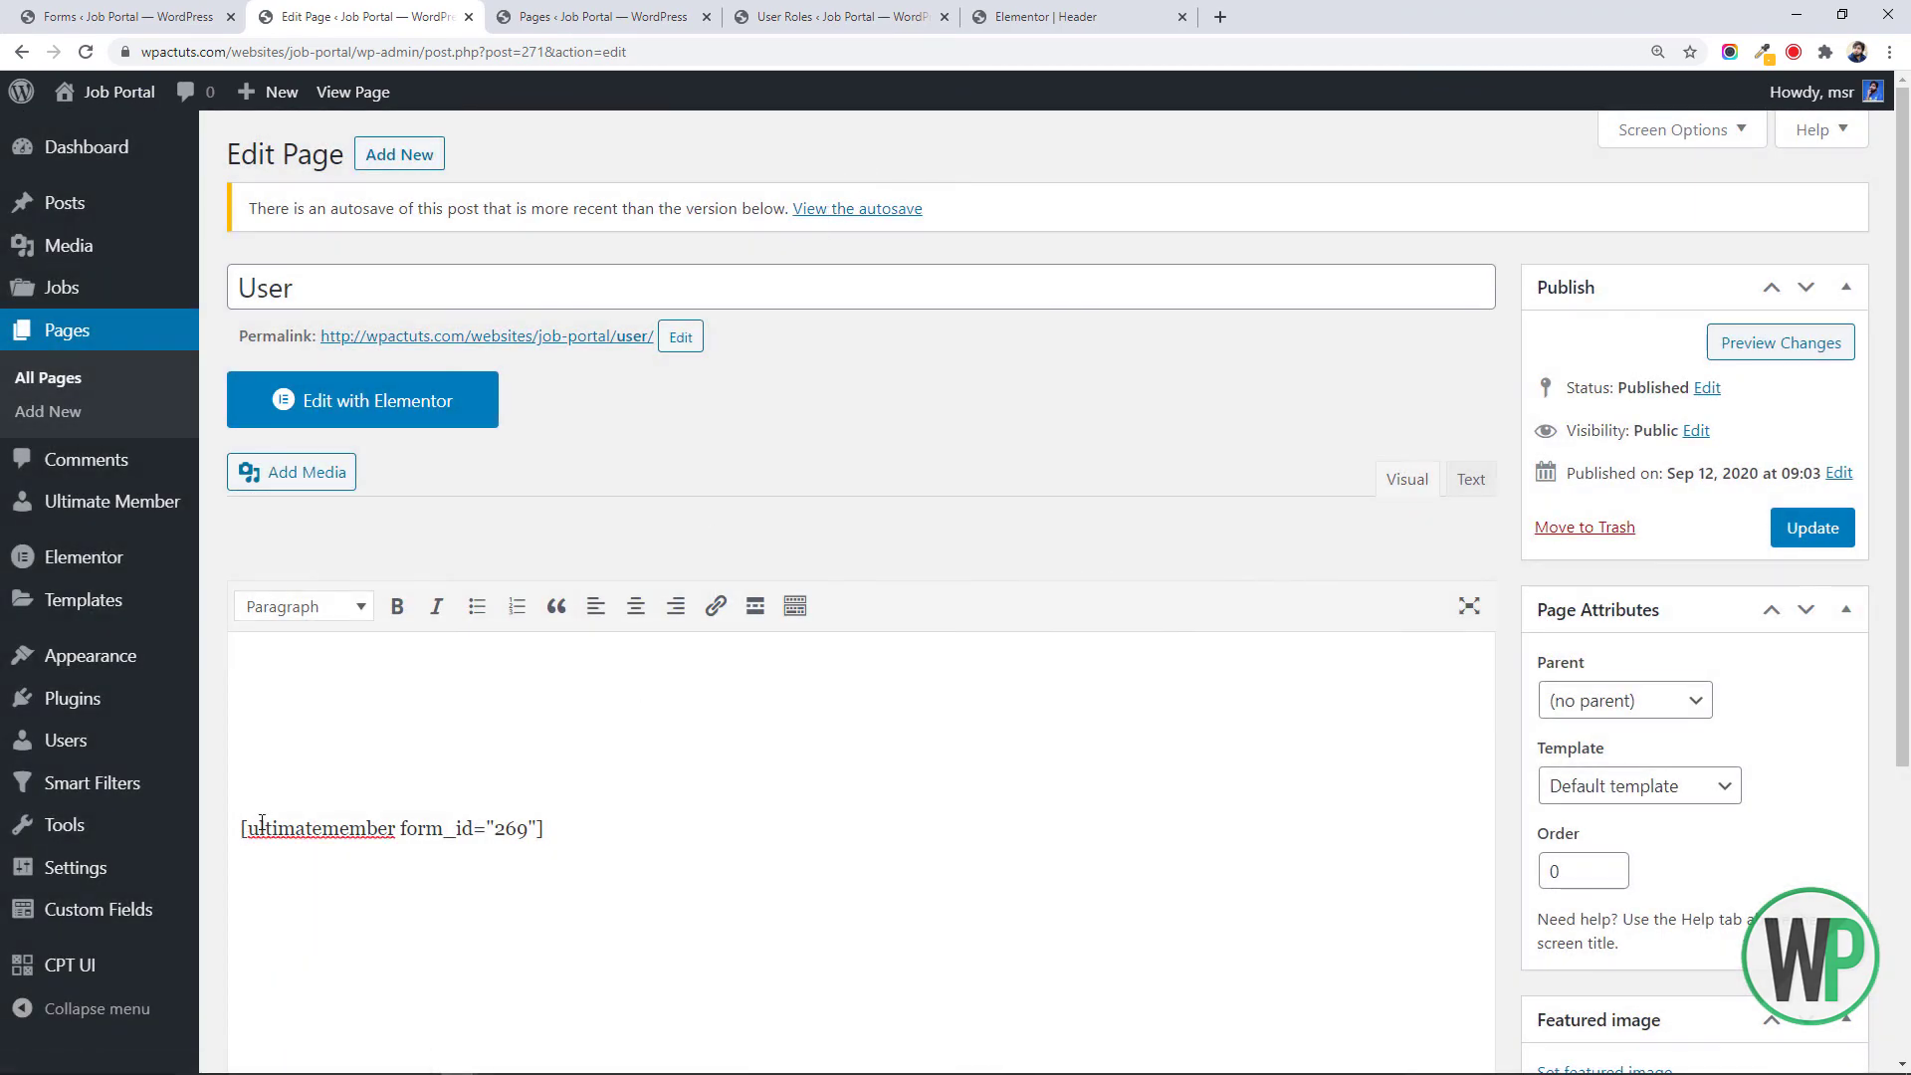
left_click(270, 801)
left_click(1821, 529)
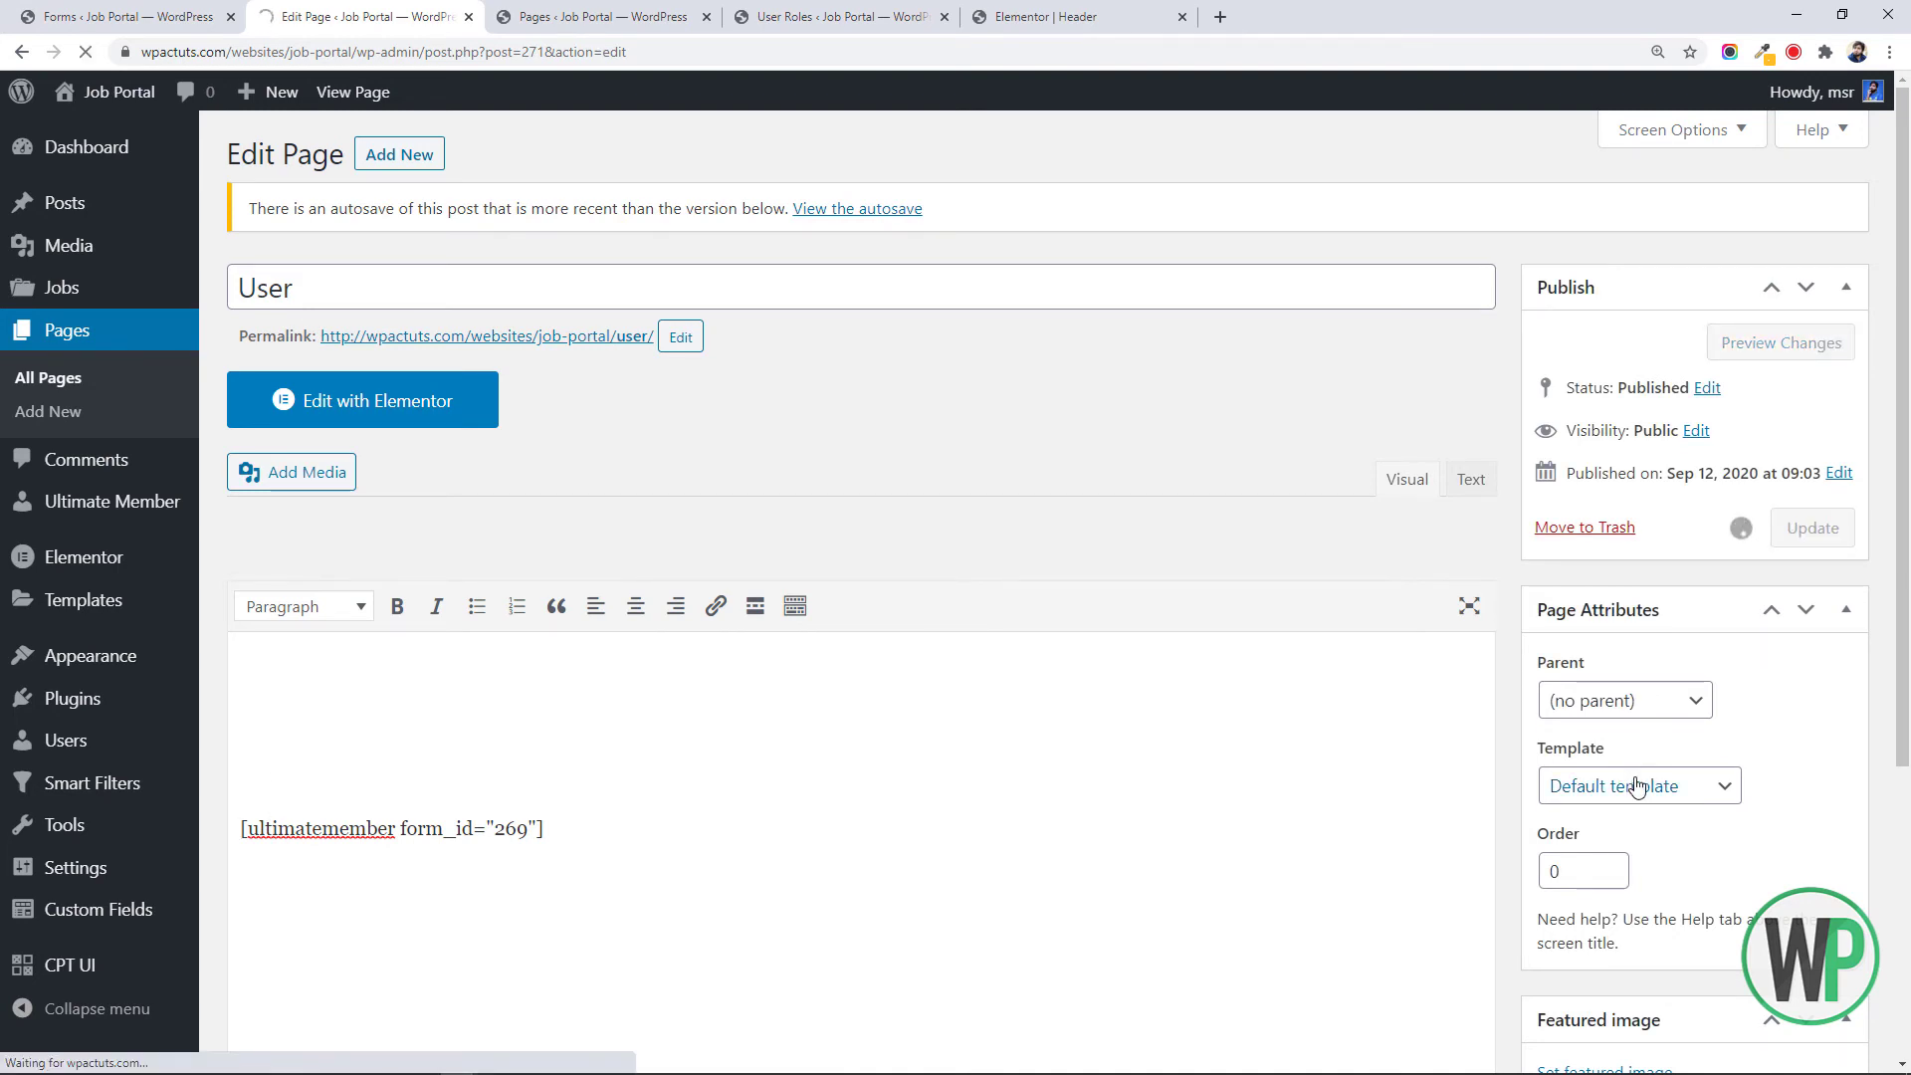
Set the User page's template to Elementor Full Width and update the page
left_click(1690, 828)
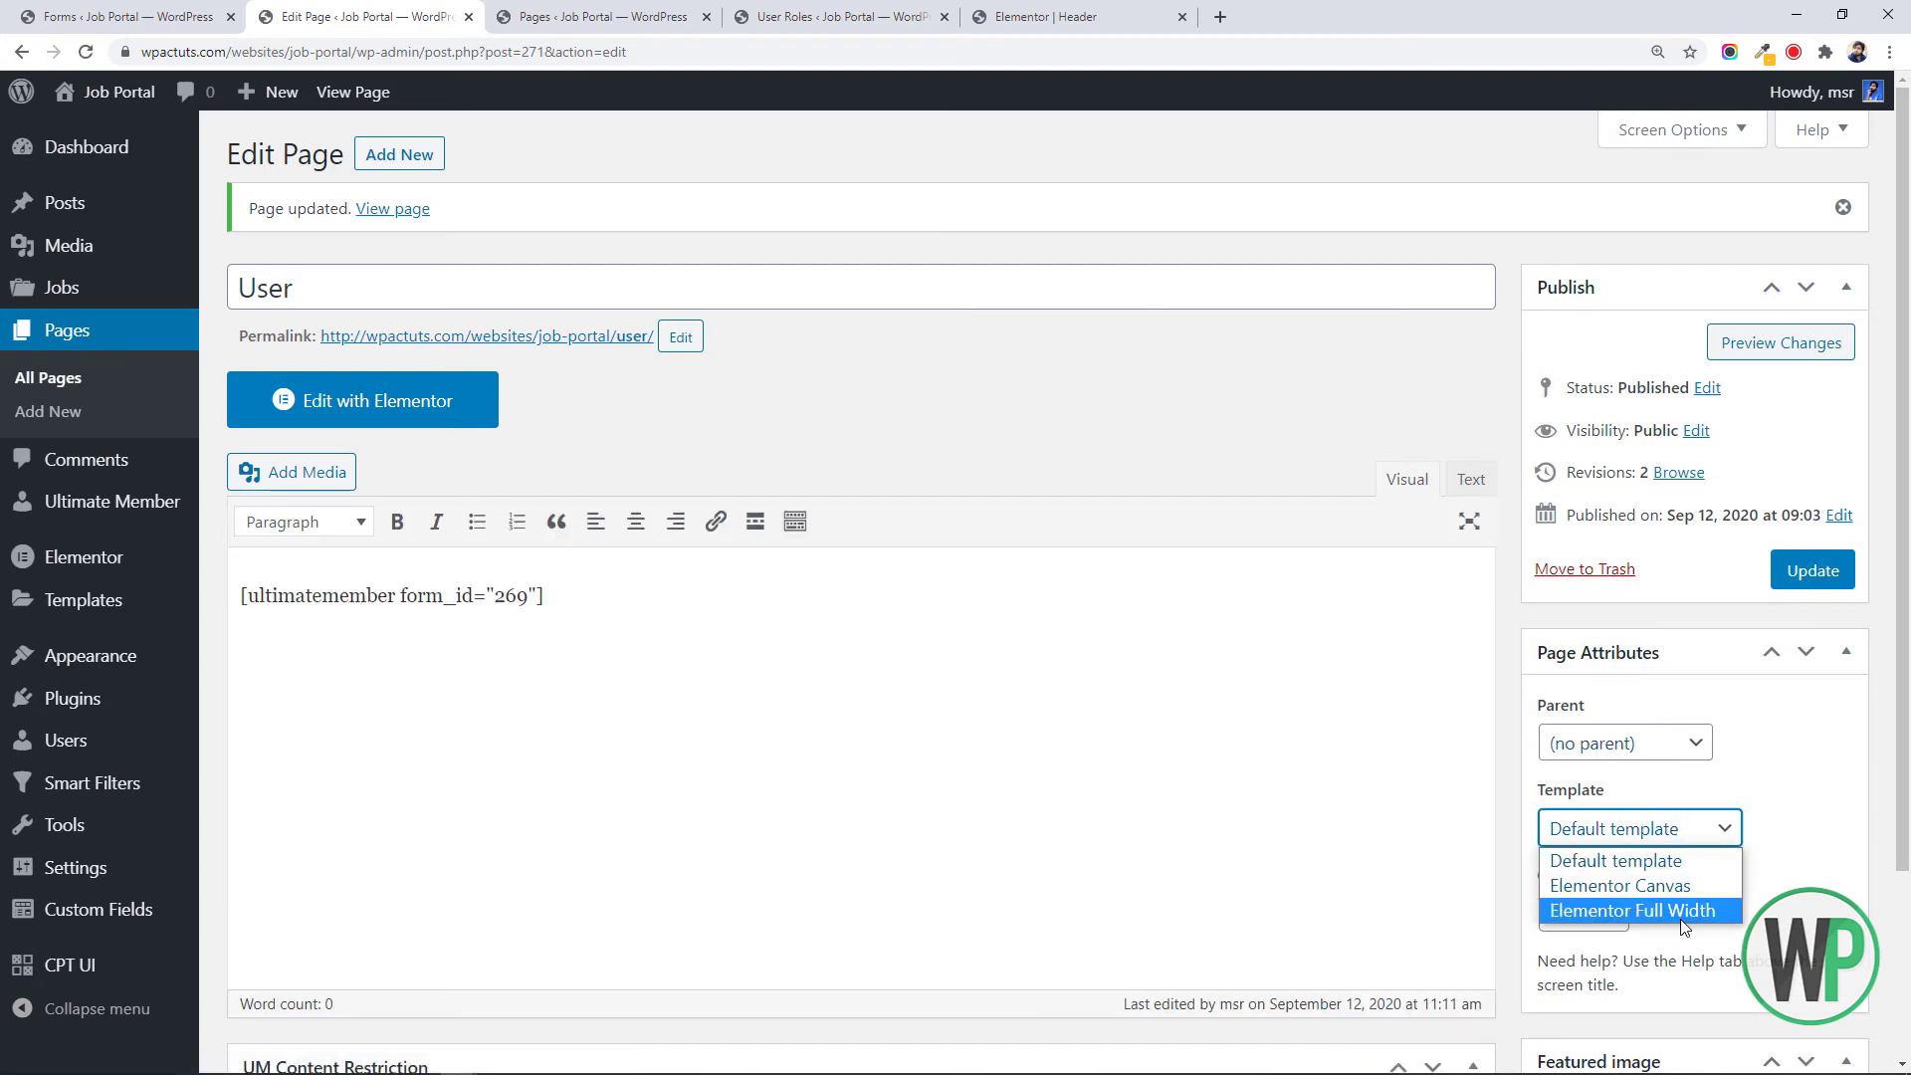
scroll(1677, 921, "down", 2)
left_click(1669, 669)
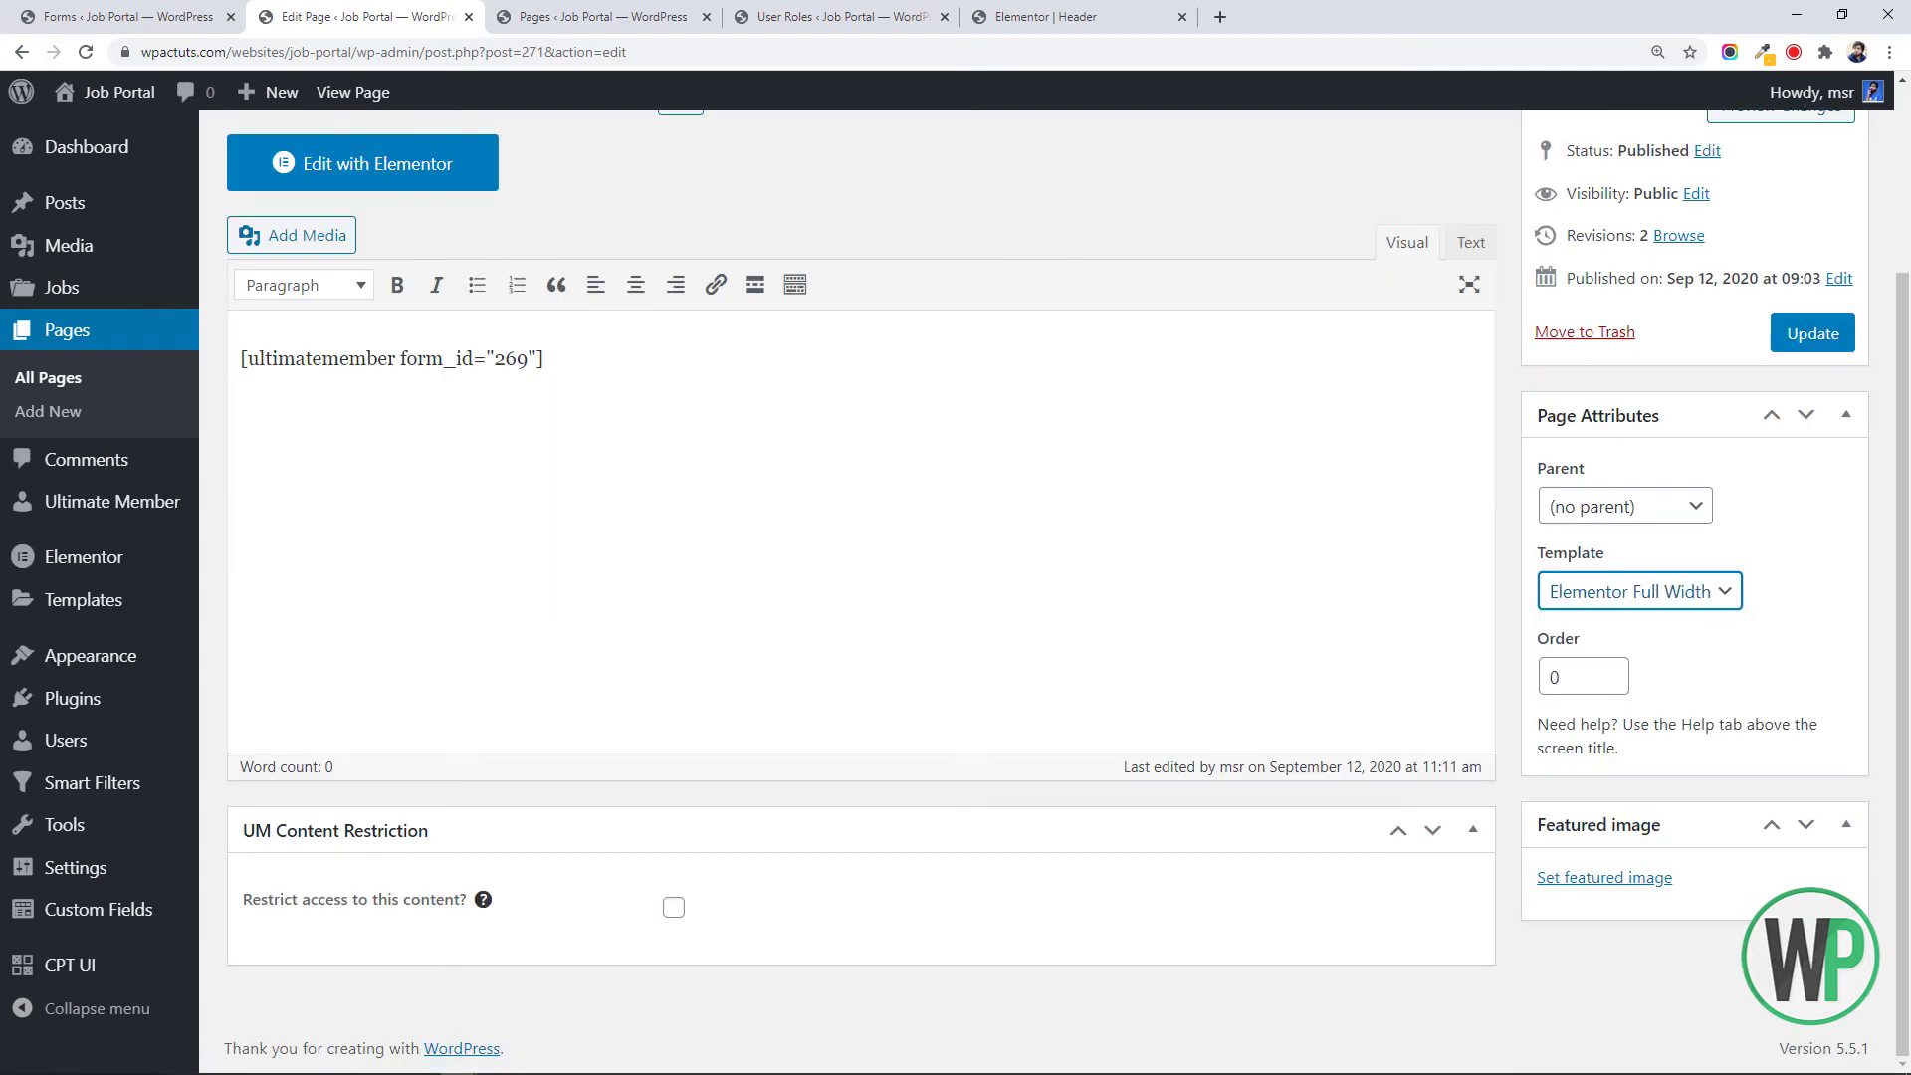
scroll(1879, 492, "up", 2)
left_click(1813, 555)
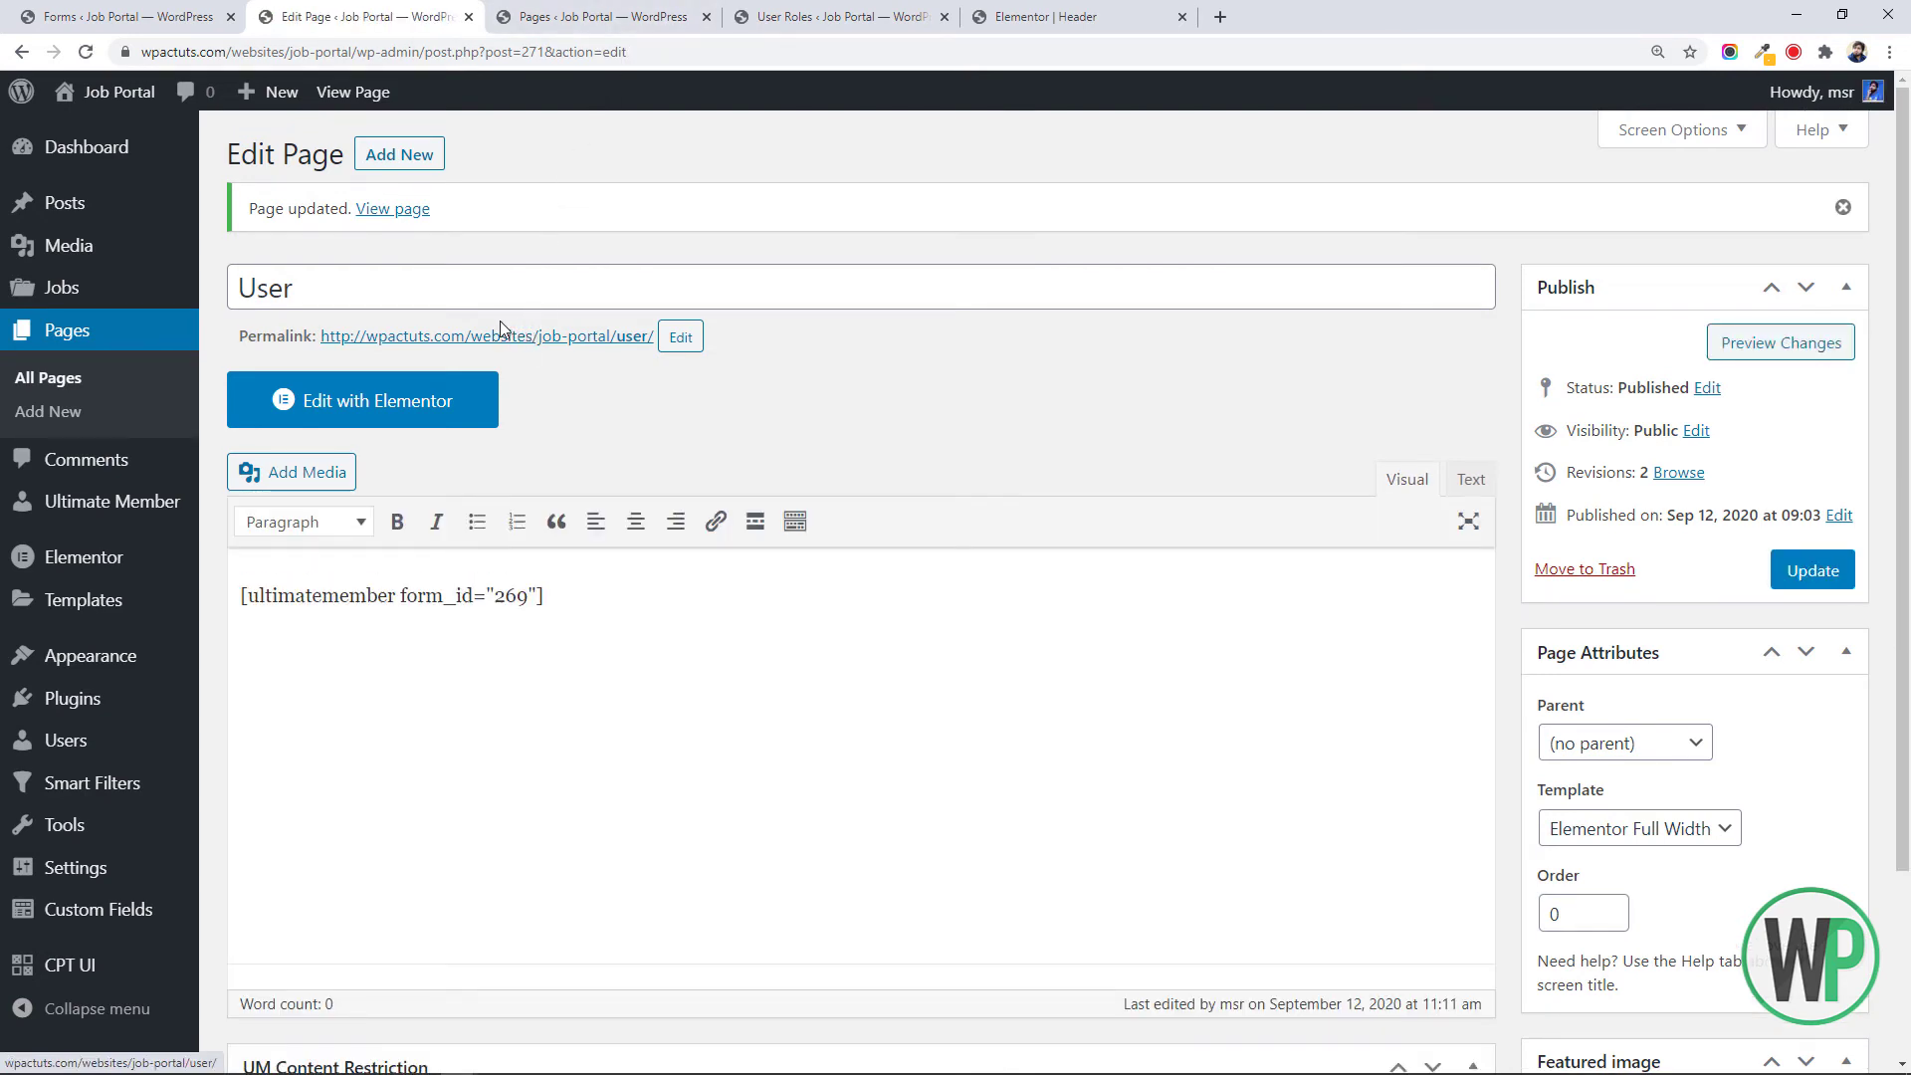
Check the employer's profile page layout in the incognito window, and return to the User page editor
key("alt+Tab")
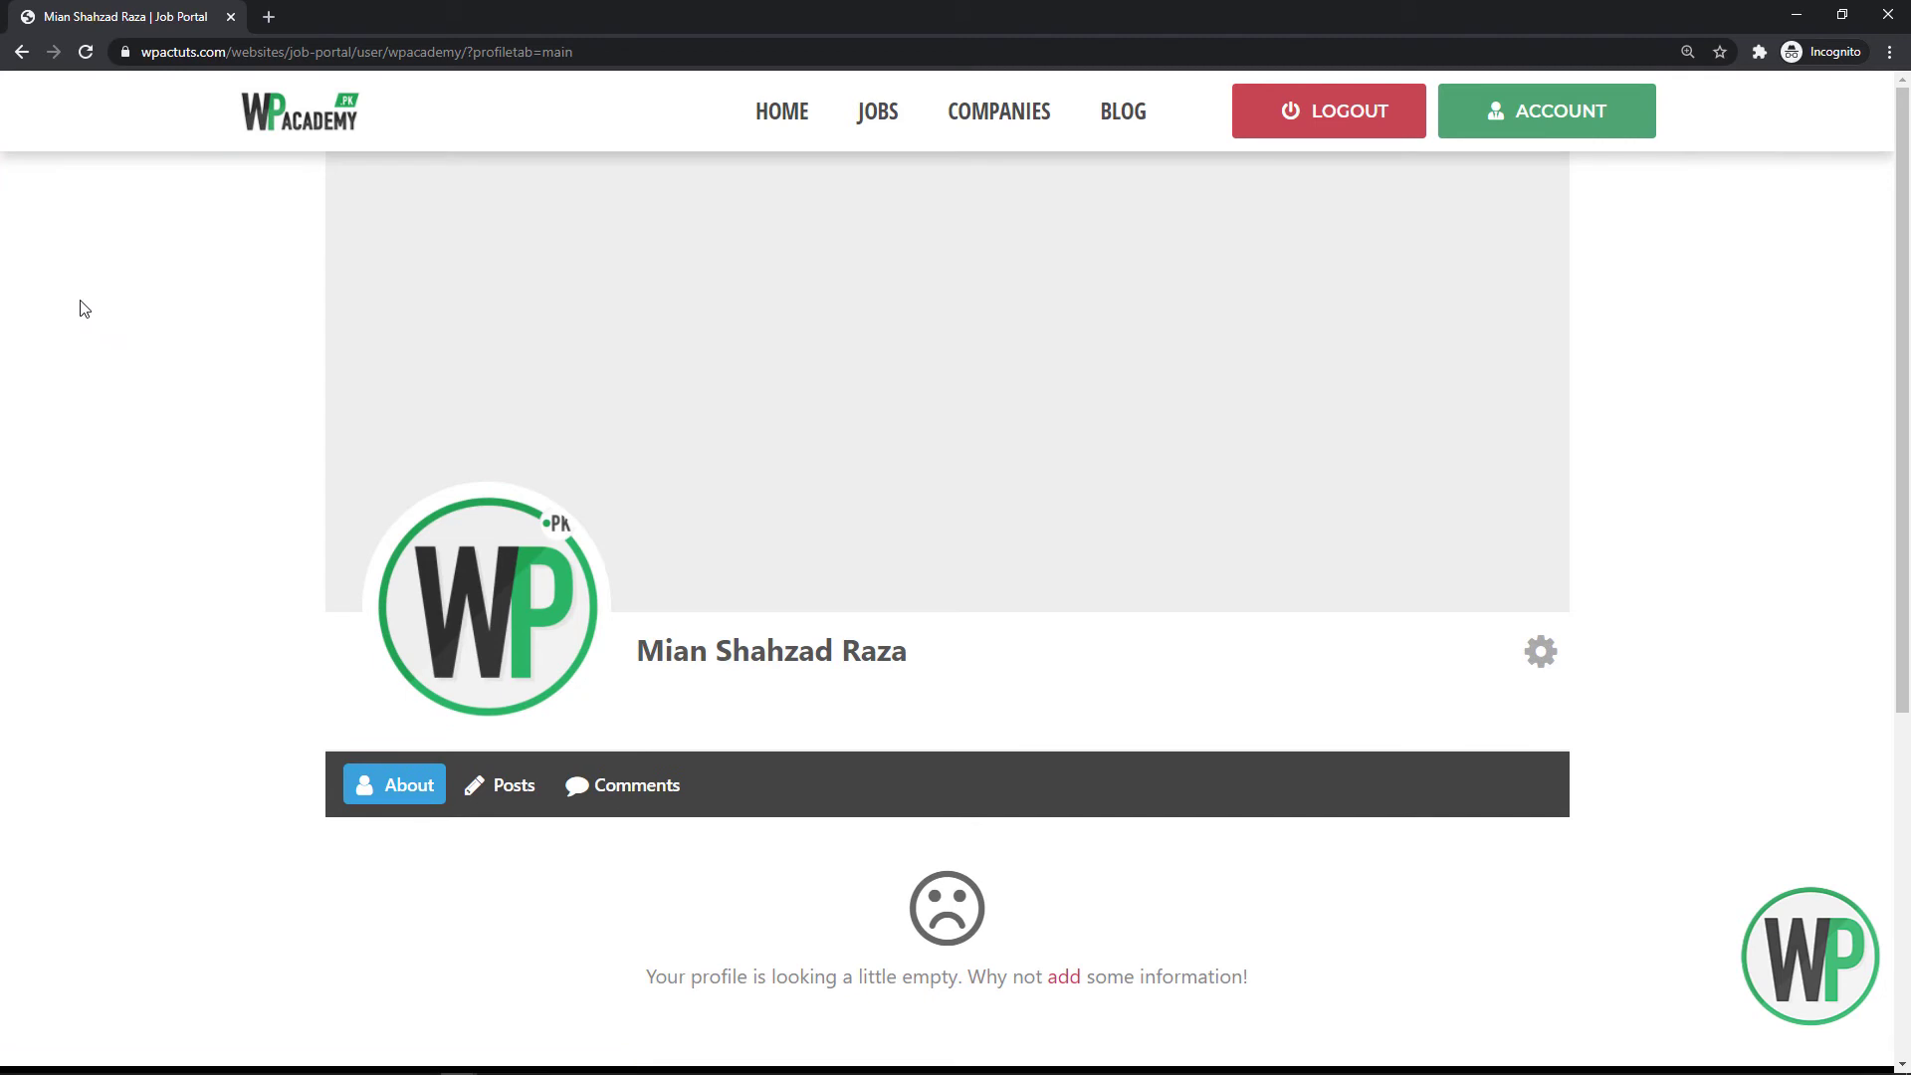
left_click_drag(1901, 476, 1860, 311)
key("alt+Tab")
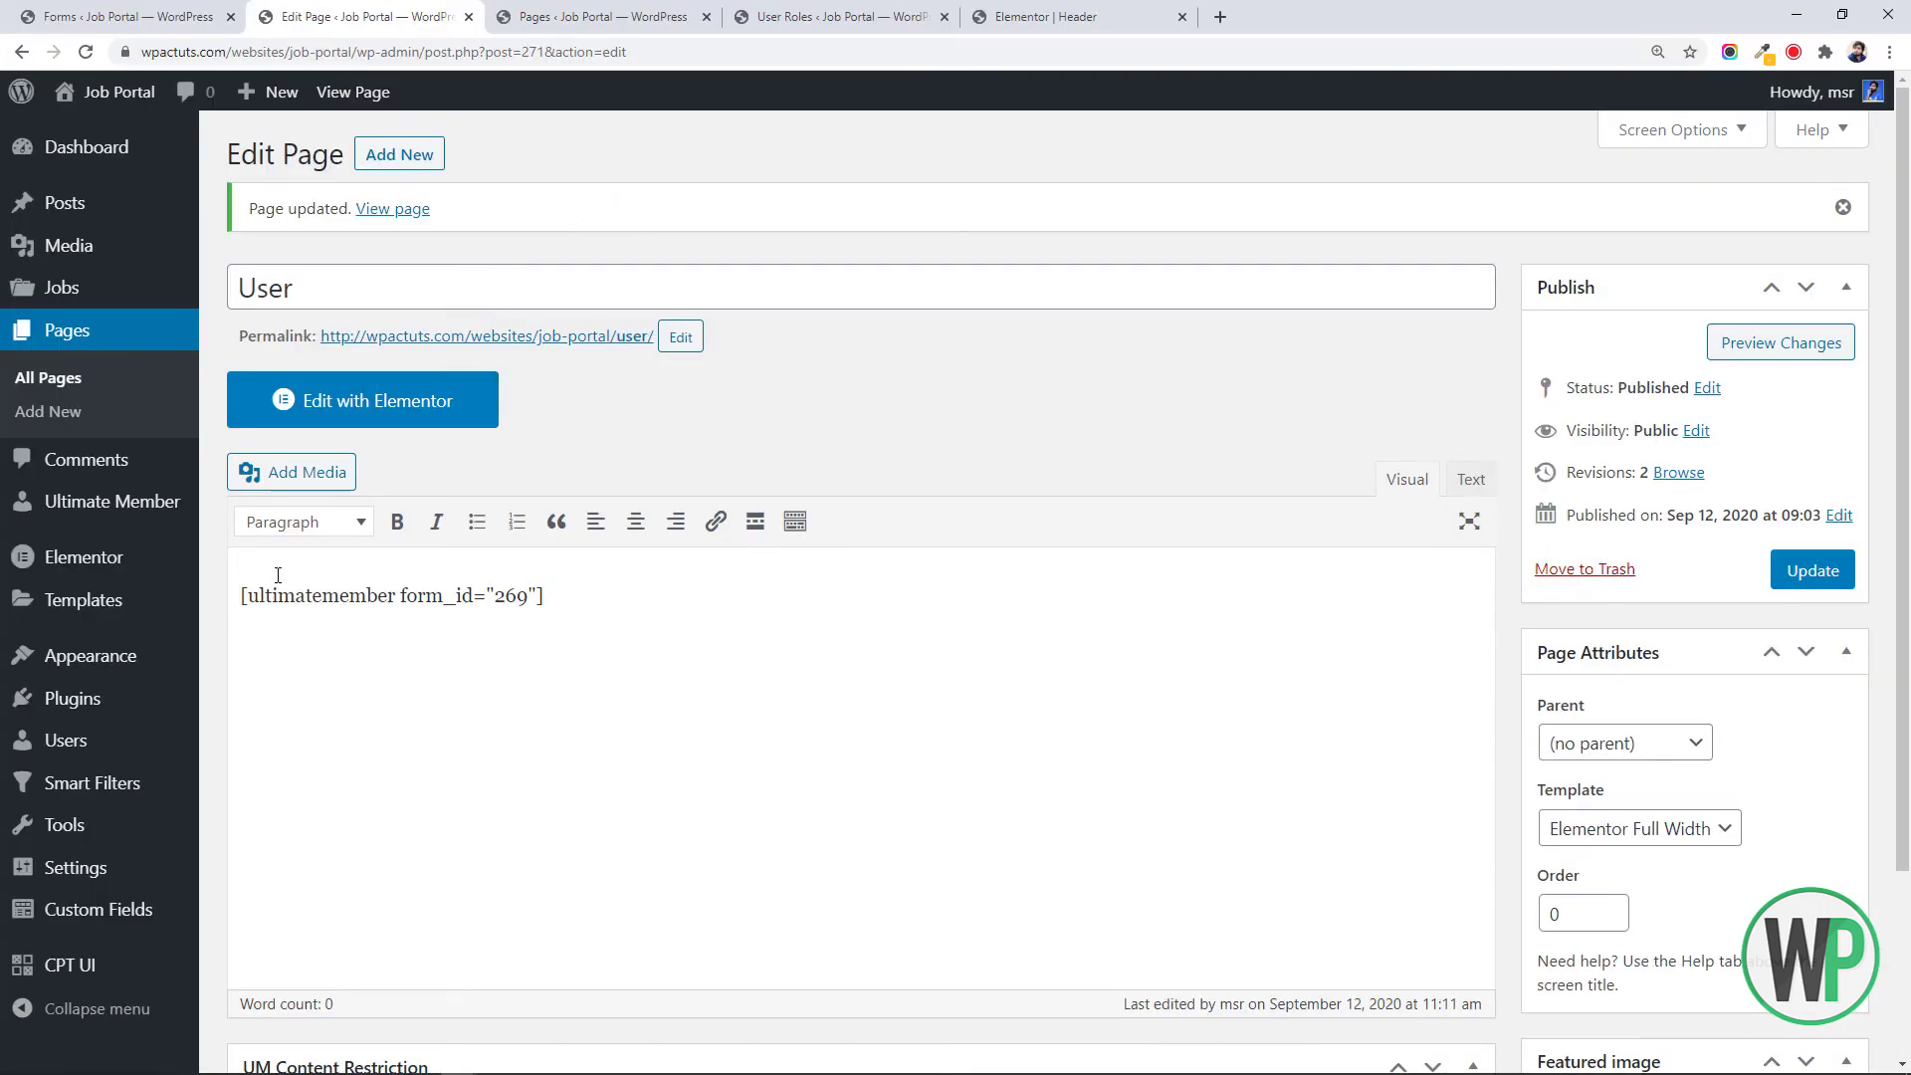
Insert a blank line above the Ultimate Member form shortcode on the User page and update the page
left_click(241, 598)
key("Return")
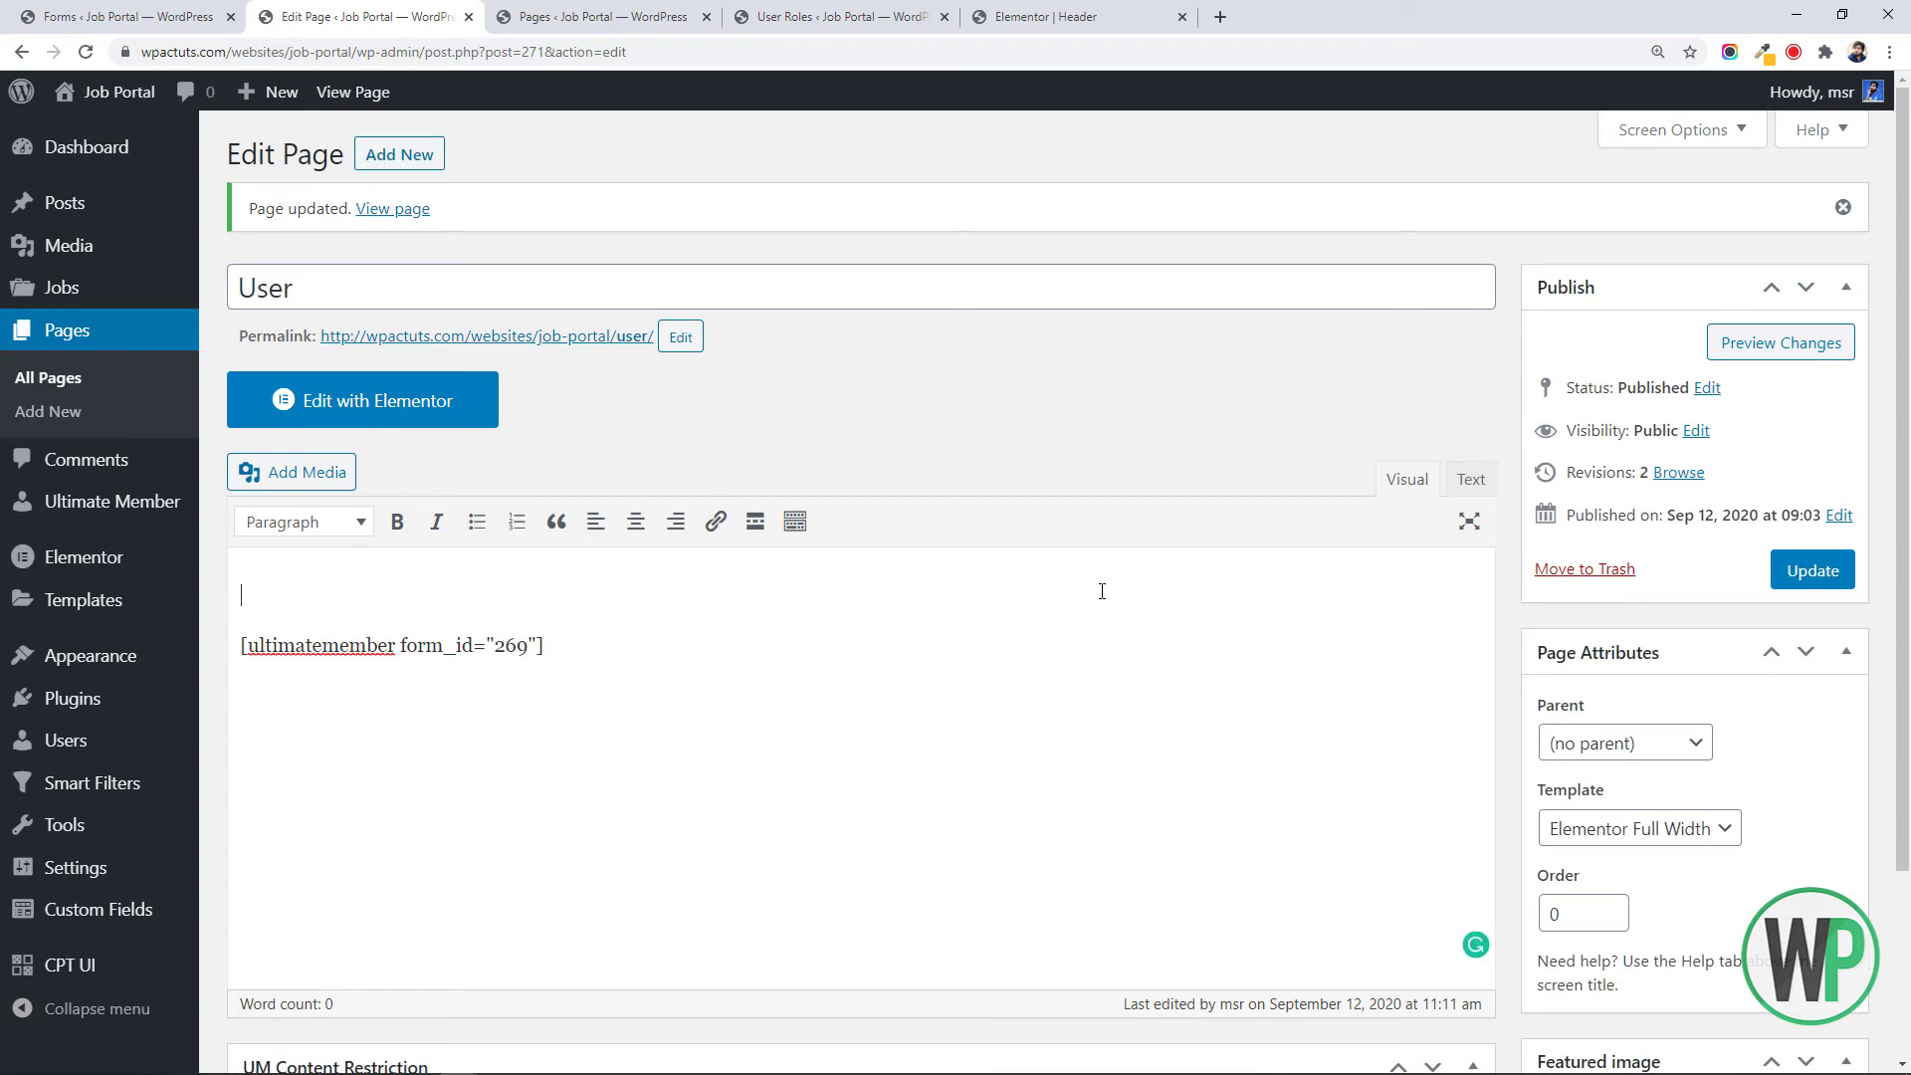
left_click(1780, 572)
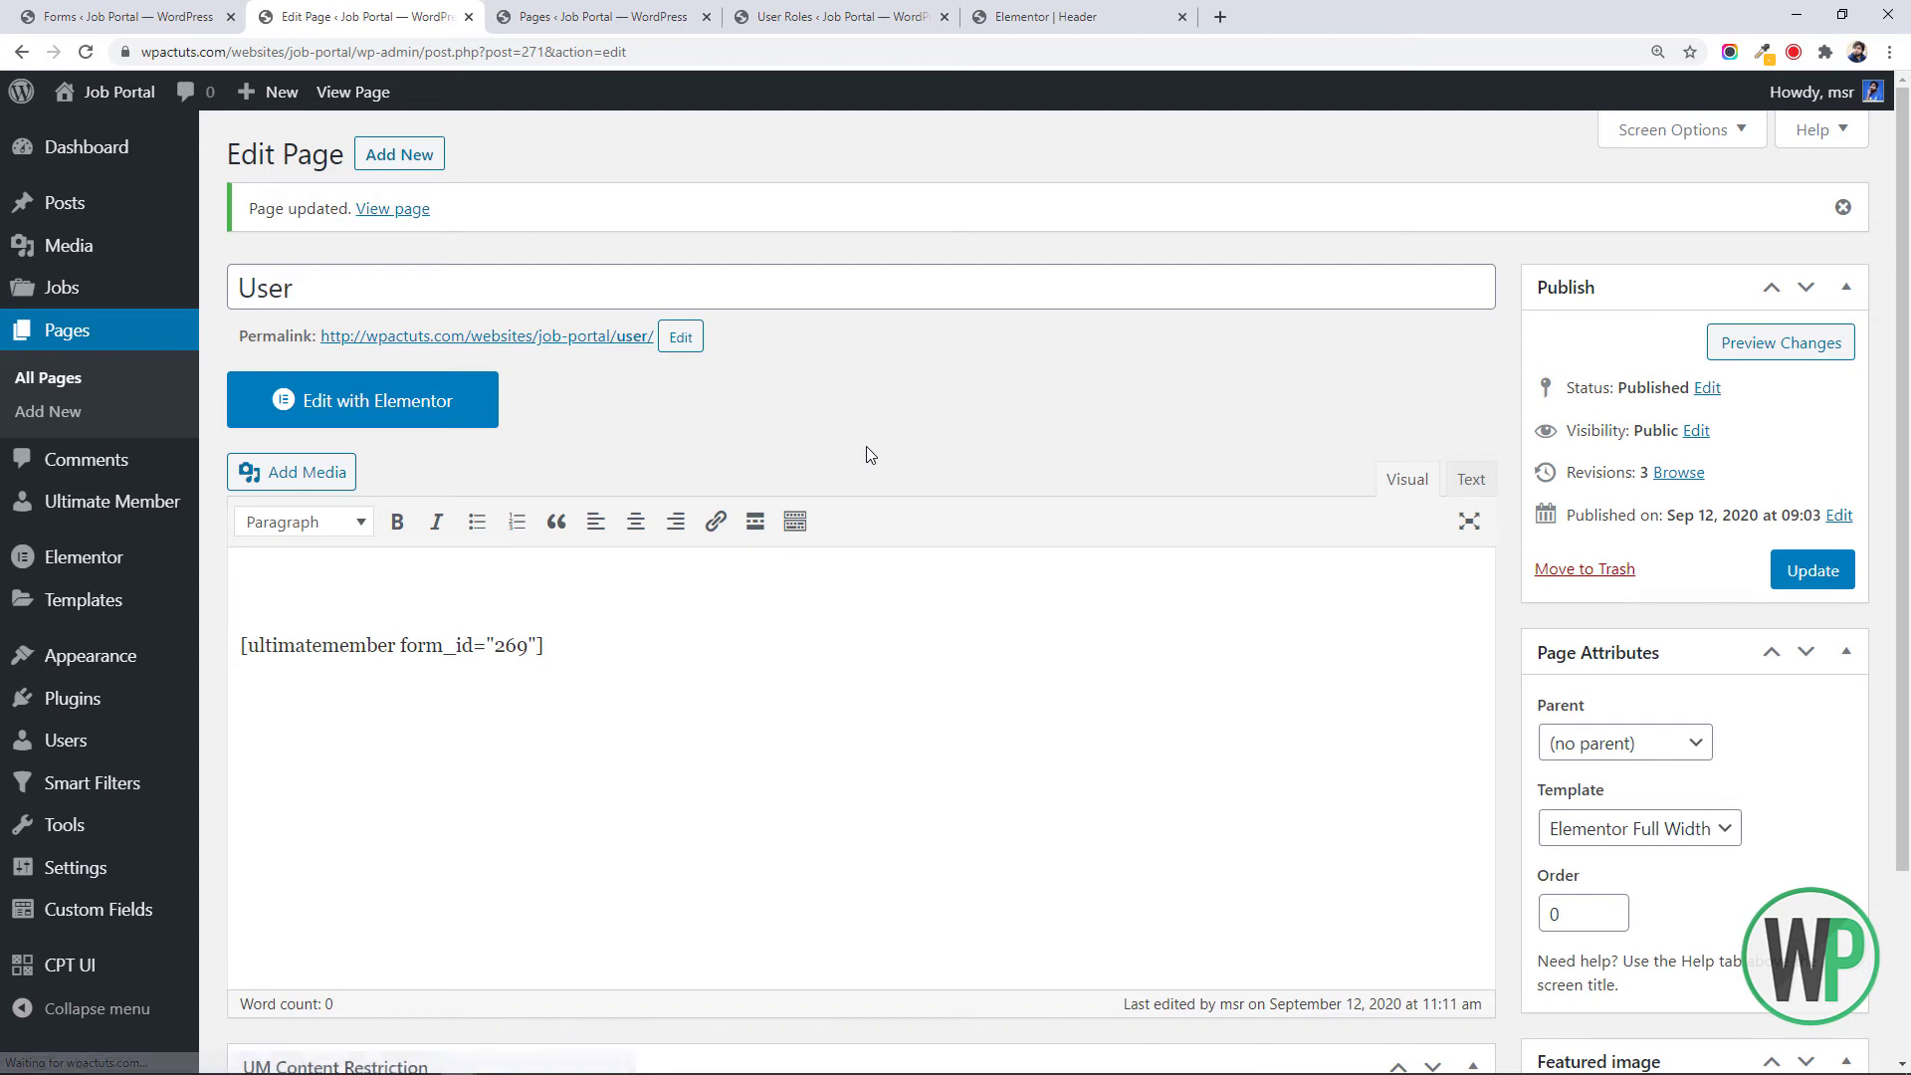
Reload the employer's profile page in the incognito window and examine its spacing and layout
key("alt+Tab")
left_click(864, 453)
key("F5")
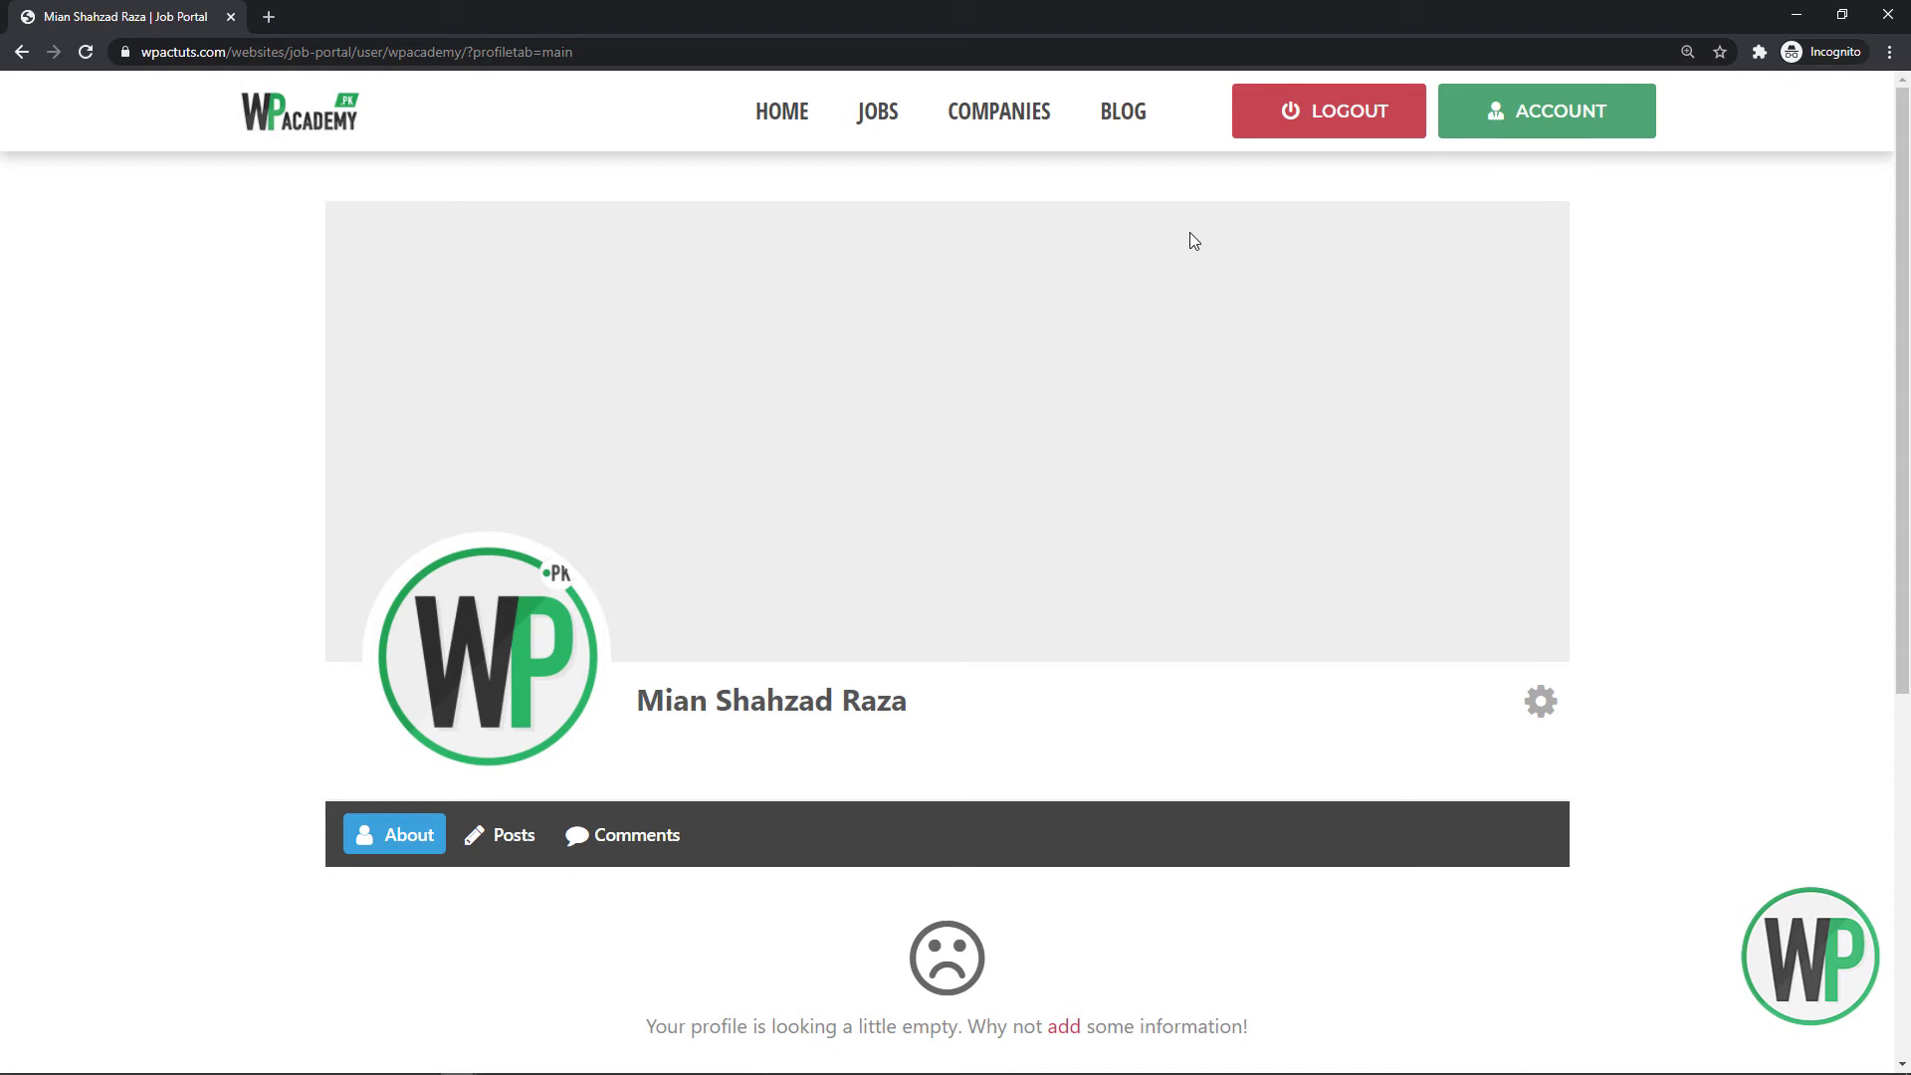
scroll(1151, 288, "down", 5)
scroll(1775, 332, "up", 5)
scroll(790, 814, "down", 2)
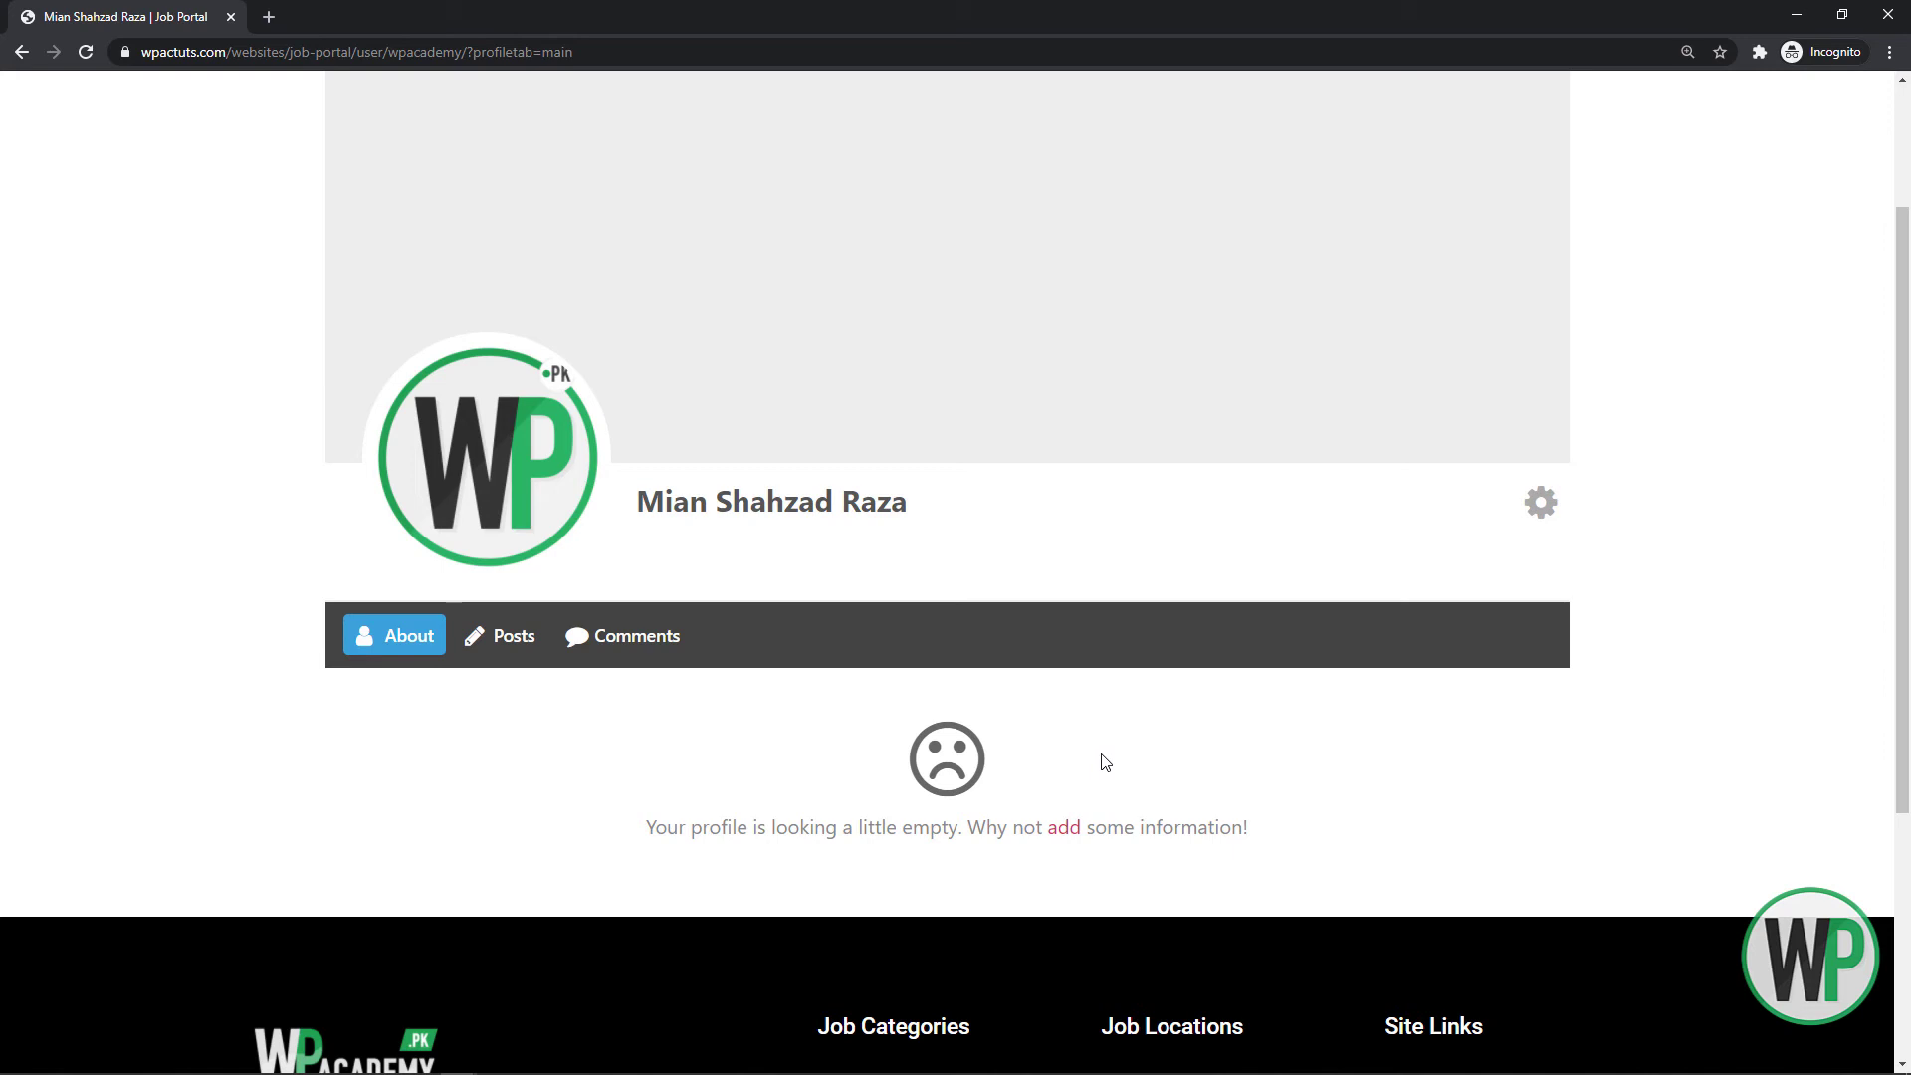
Check the account page linked from the profile's options, go back to the profile, and return to the WordPress admin
double_click(1546, 500)
left_click(1429, 549)
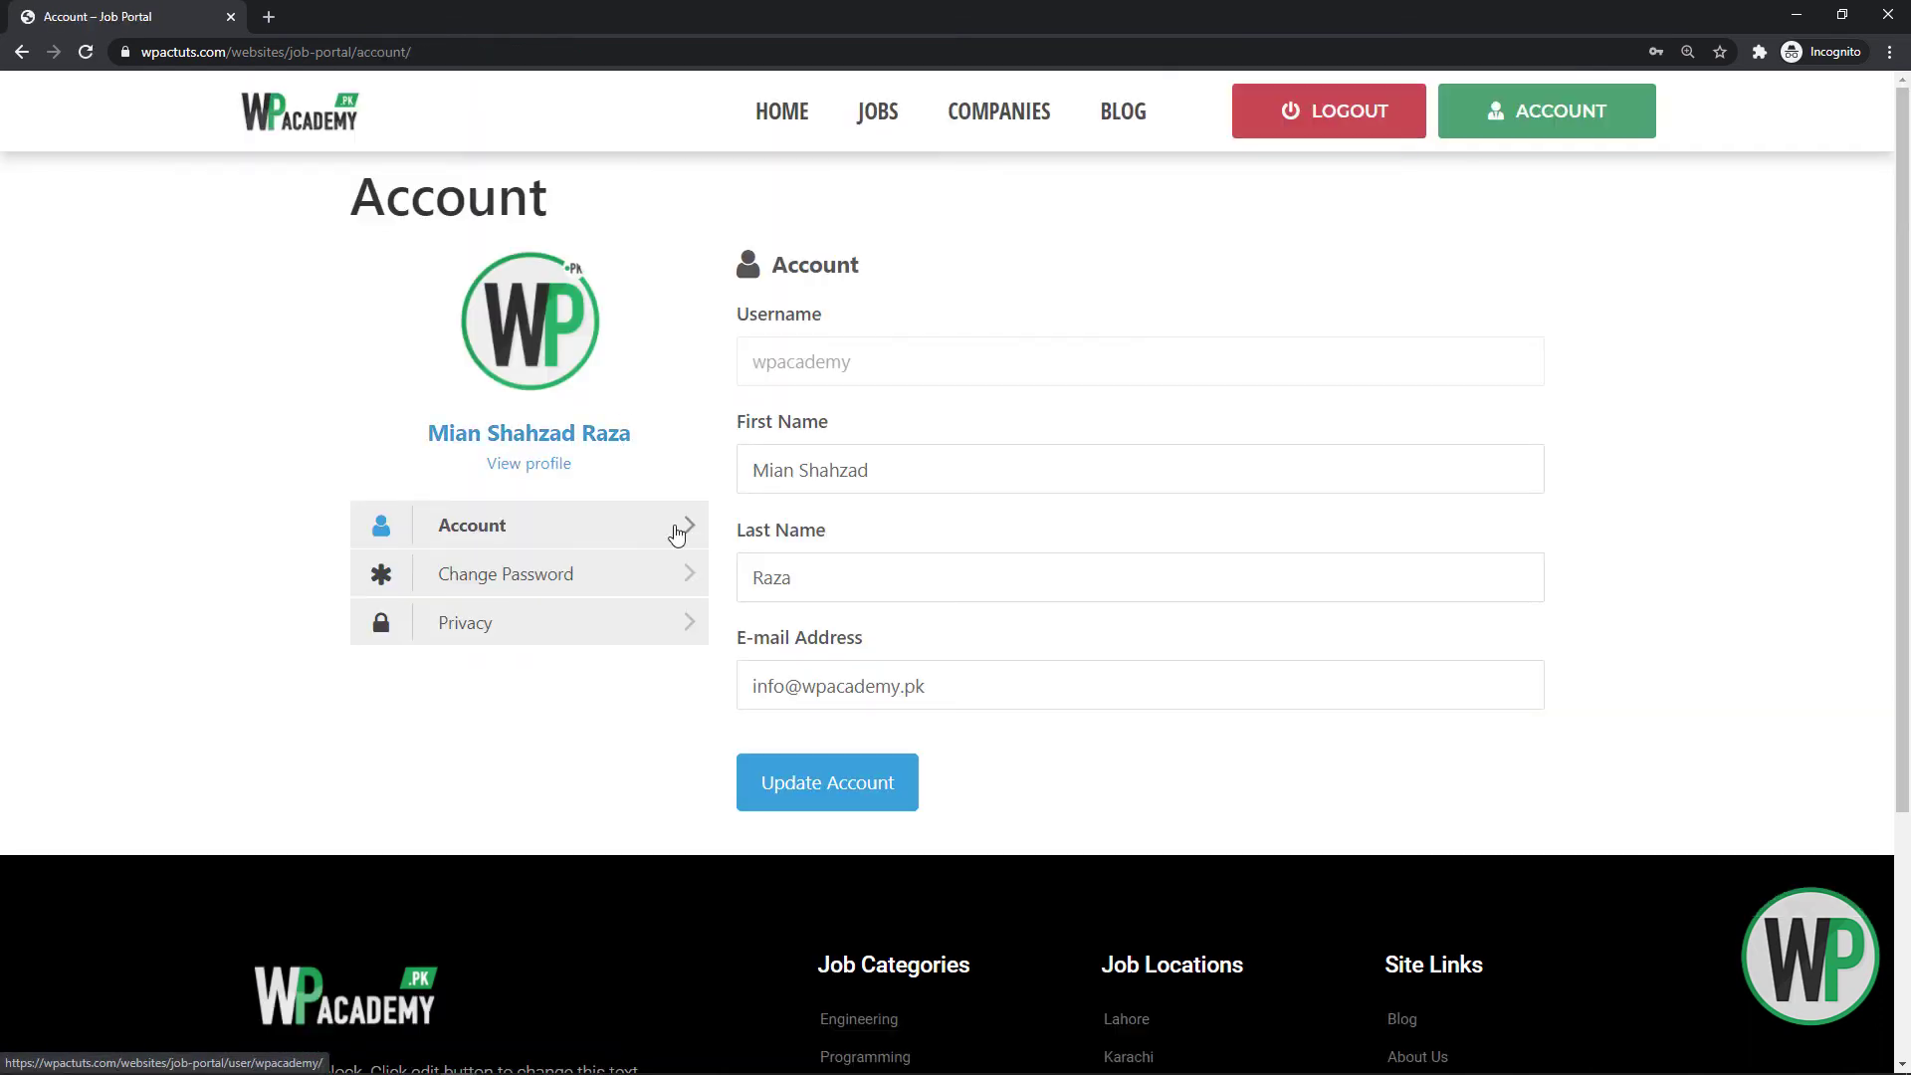
left_click(30, 53)
key("alt+Tab")
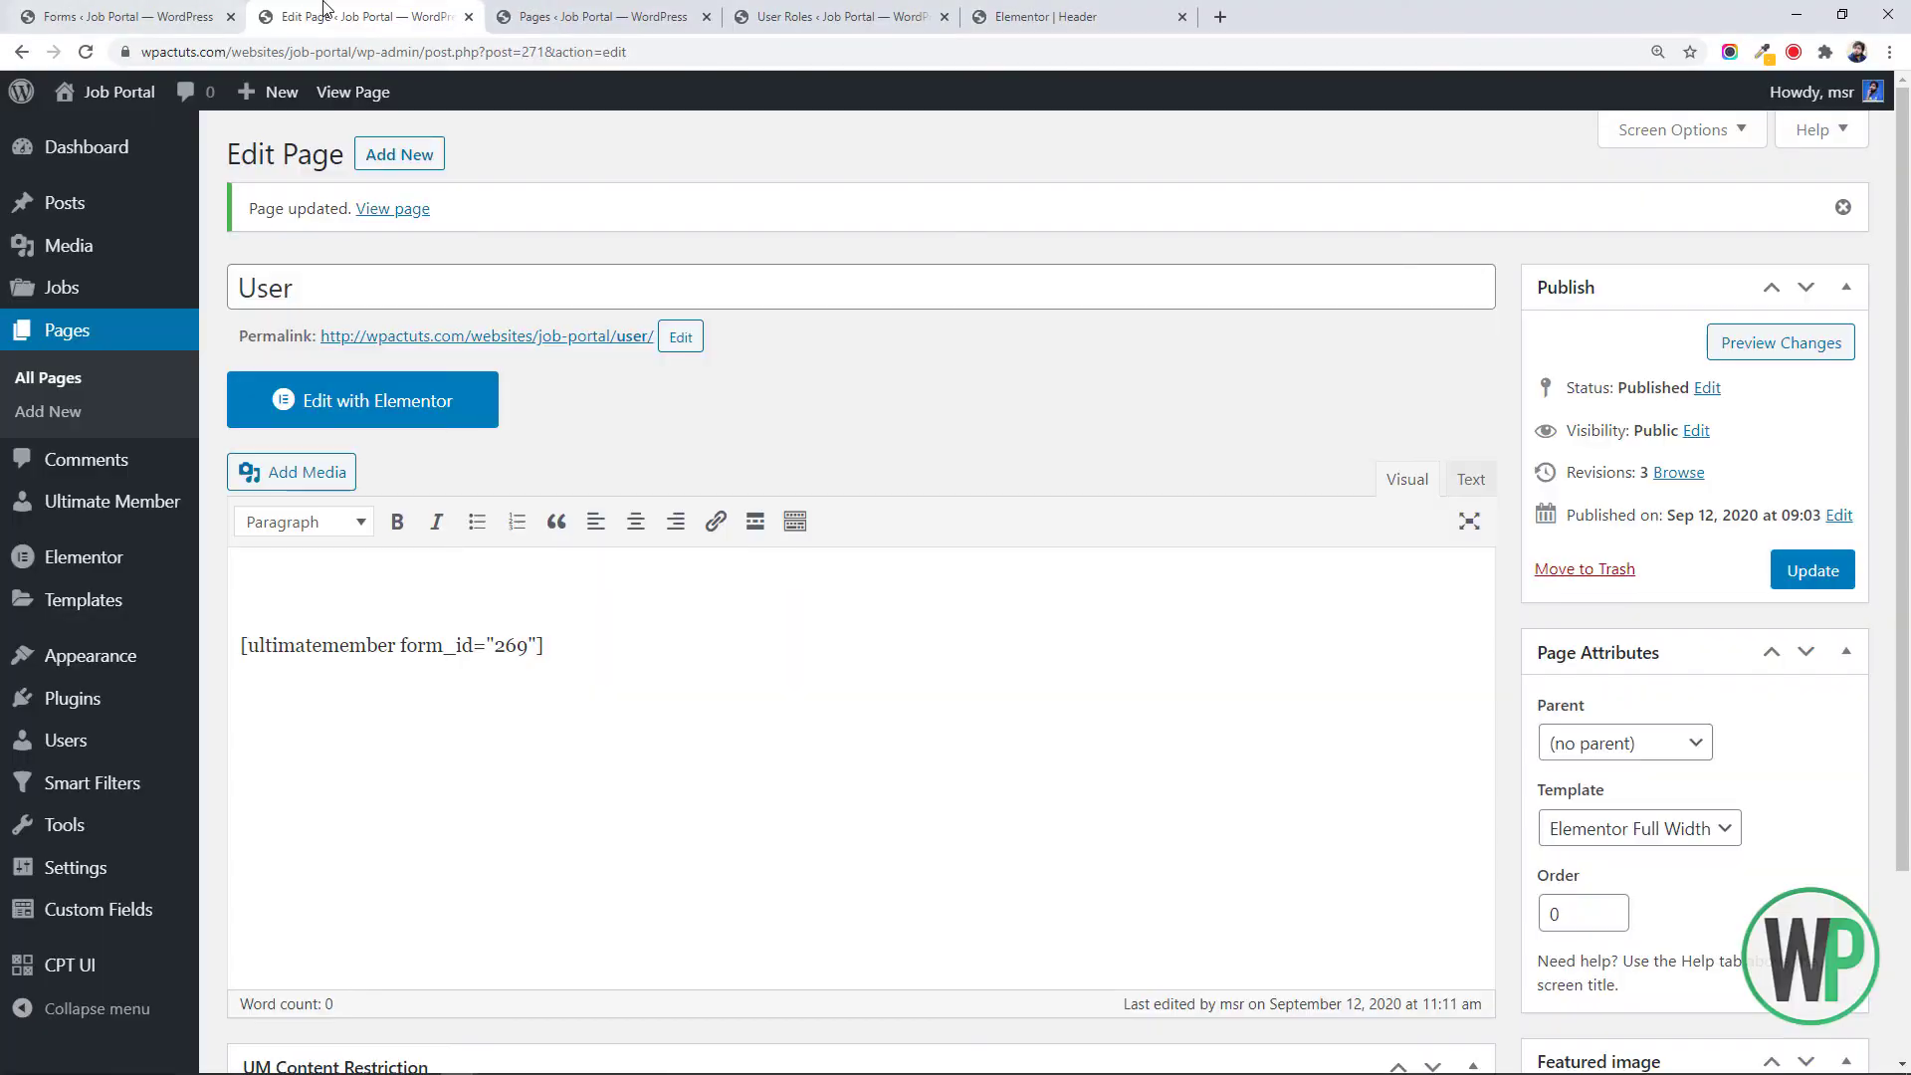
Go to the Ultimate Member user roles and open the Employer role for editing in a new tab
mouse_move(149, 508)
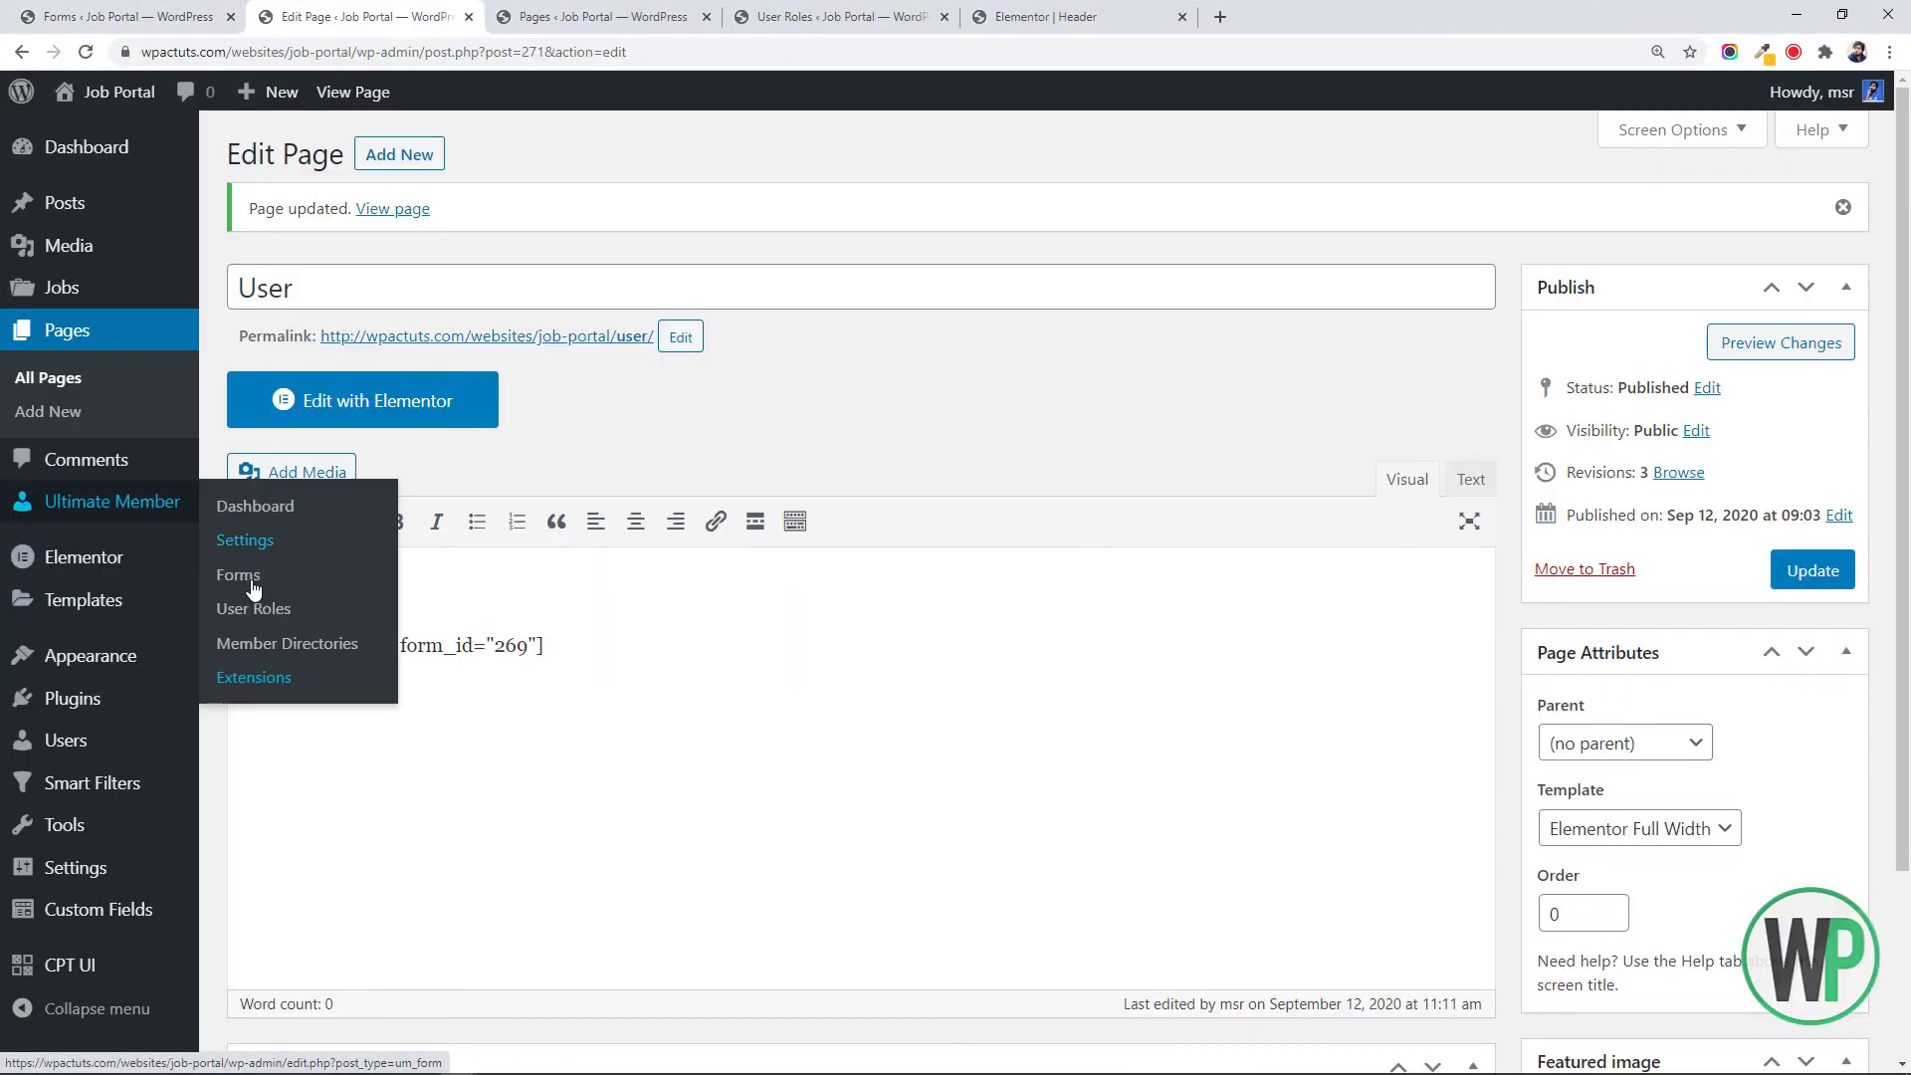
left_click(257, 610)
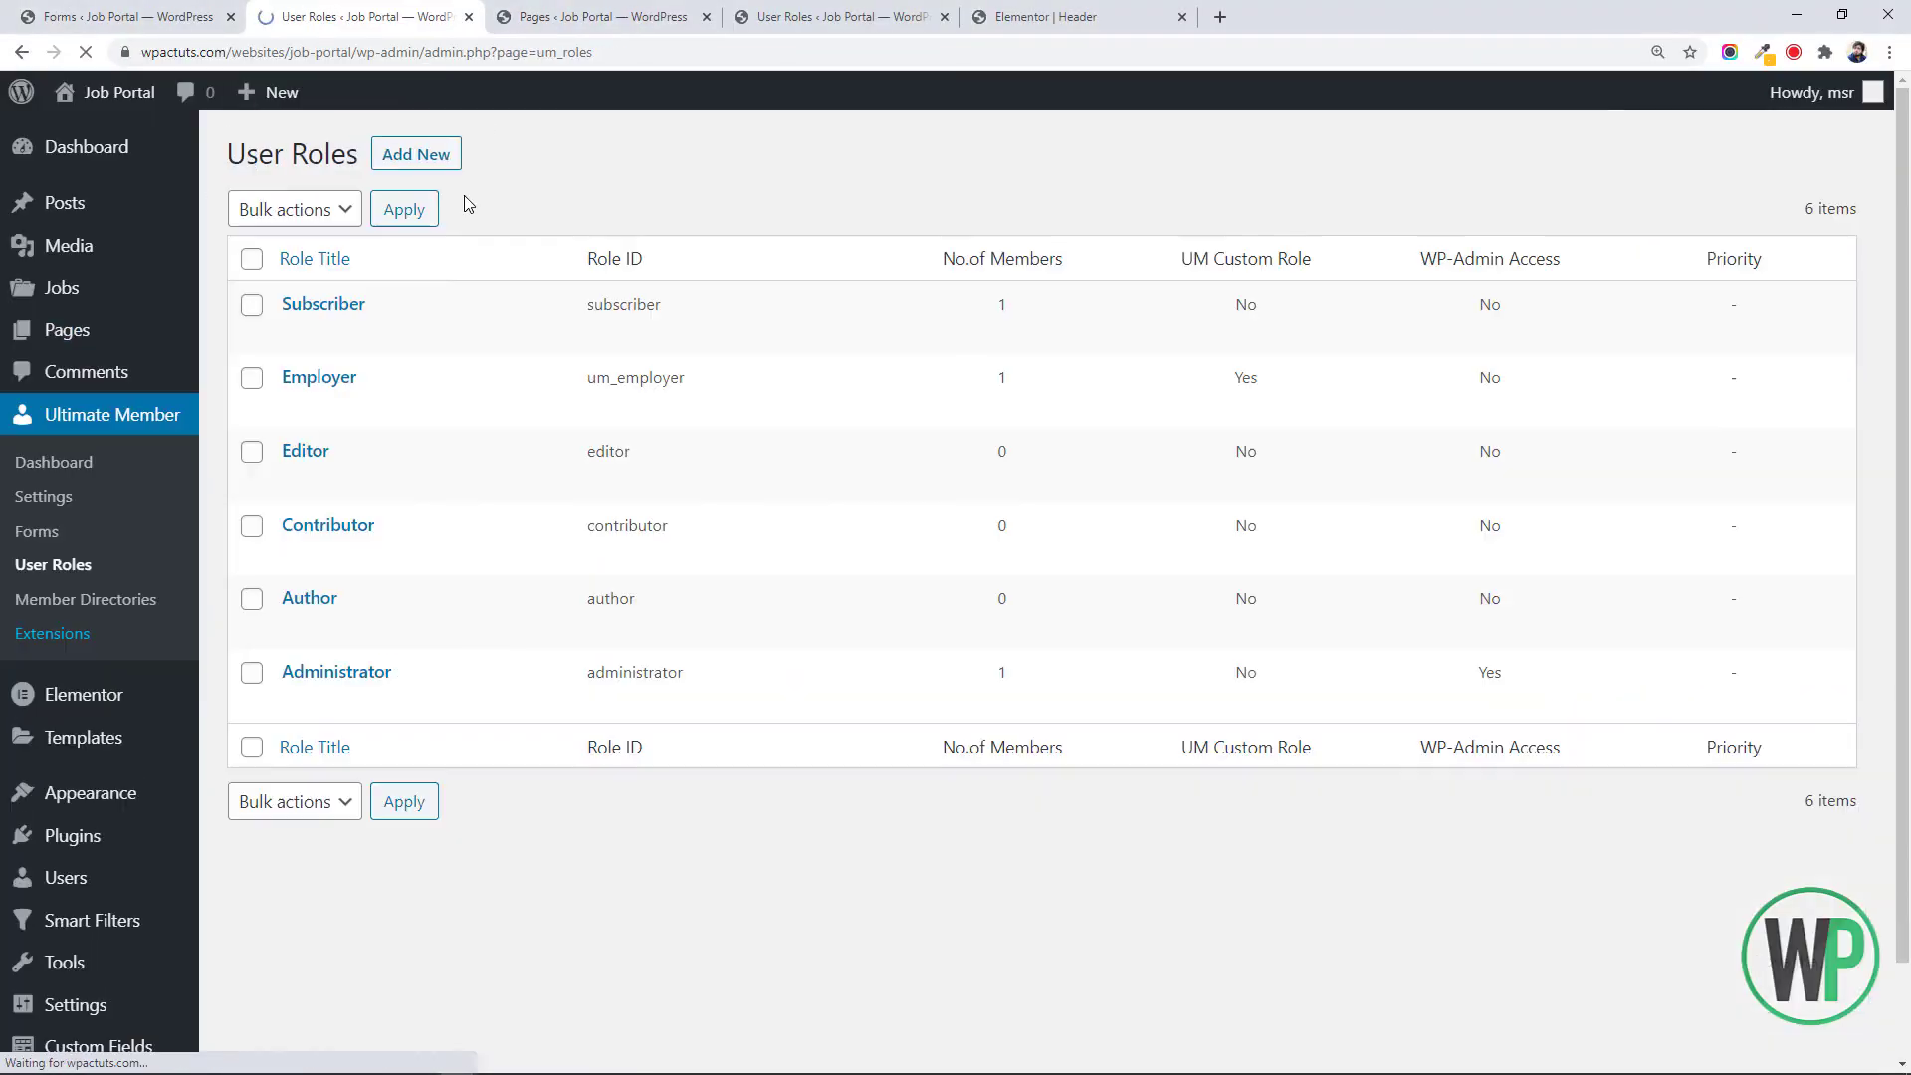
right_click(295, 408)
left_click(359, 428)
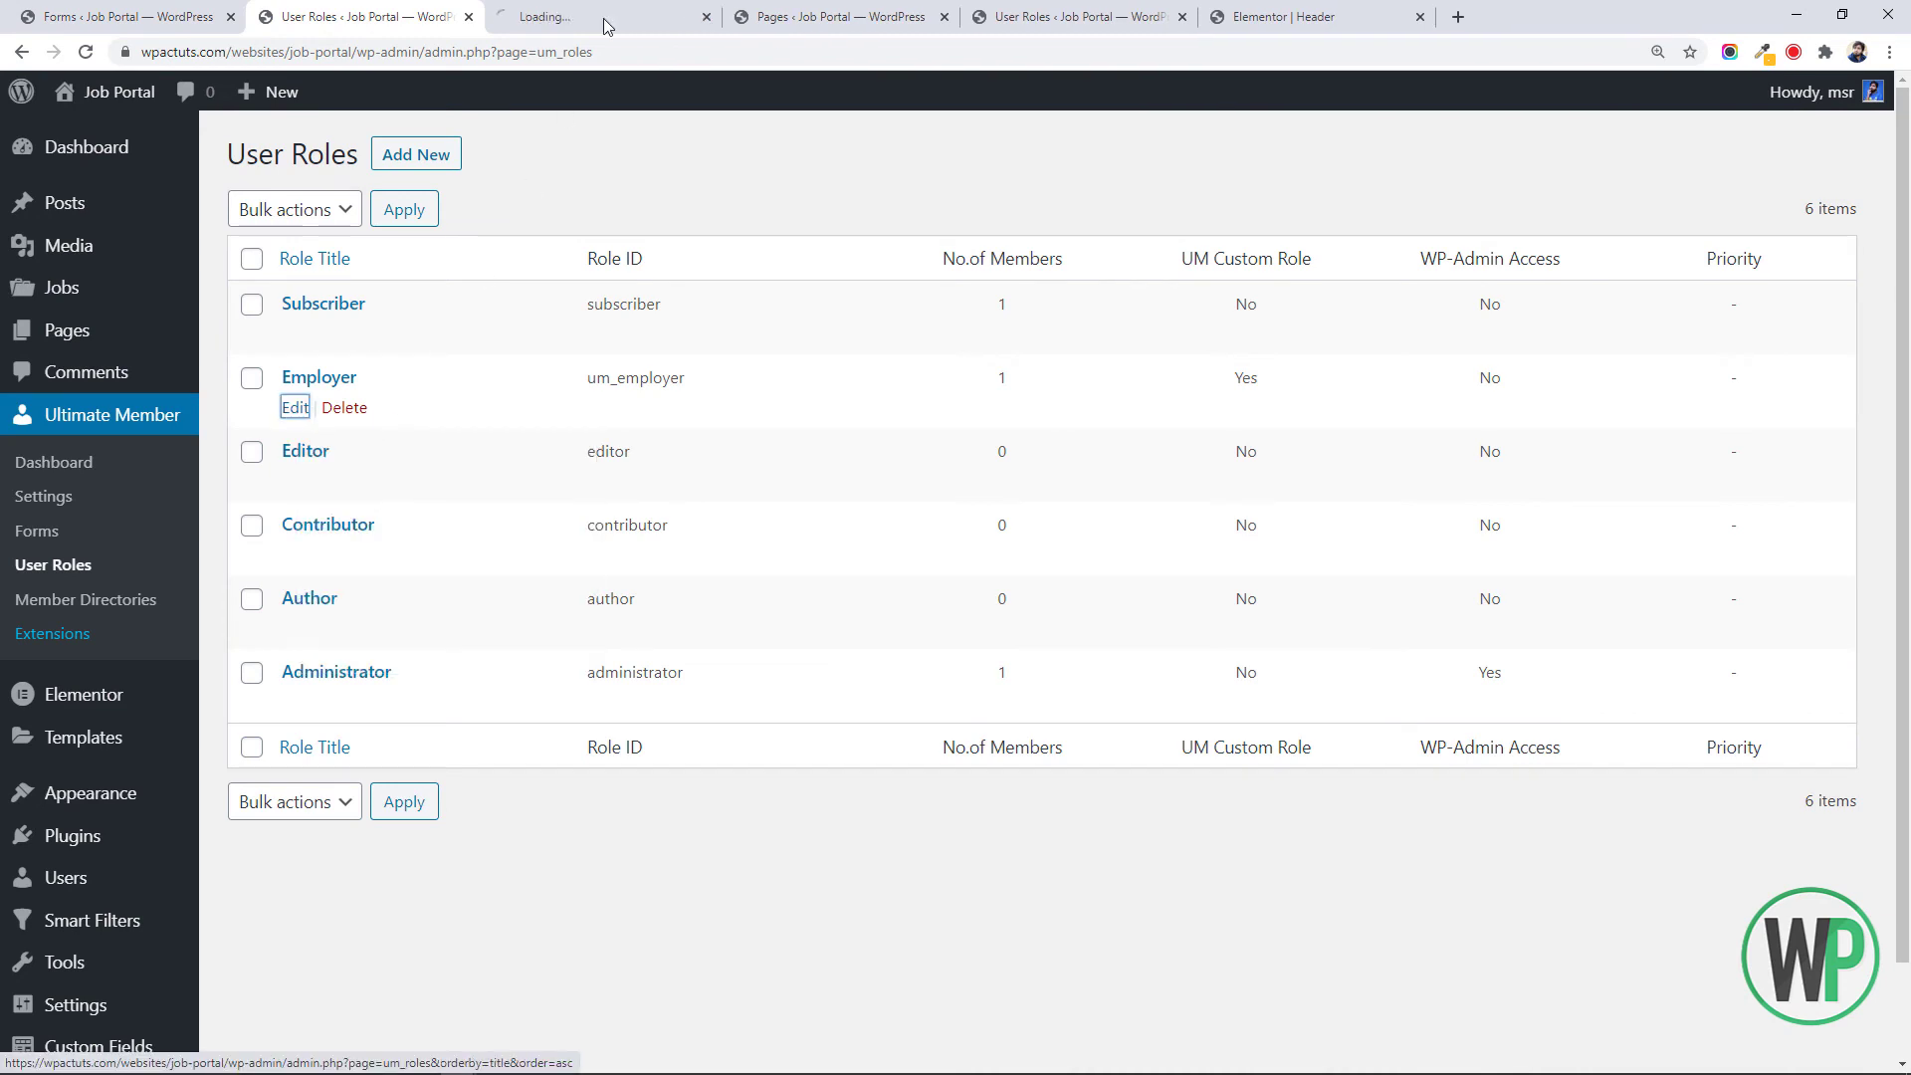
left_click(605, 19)
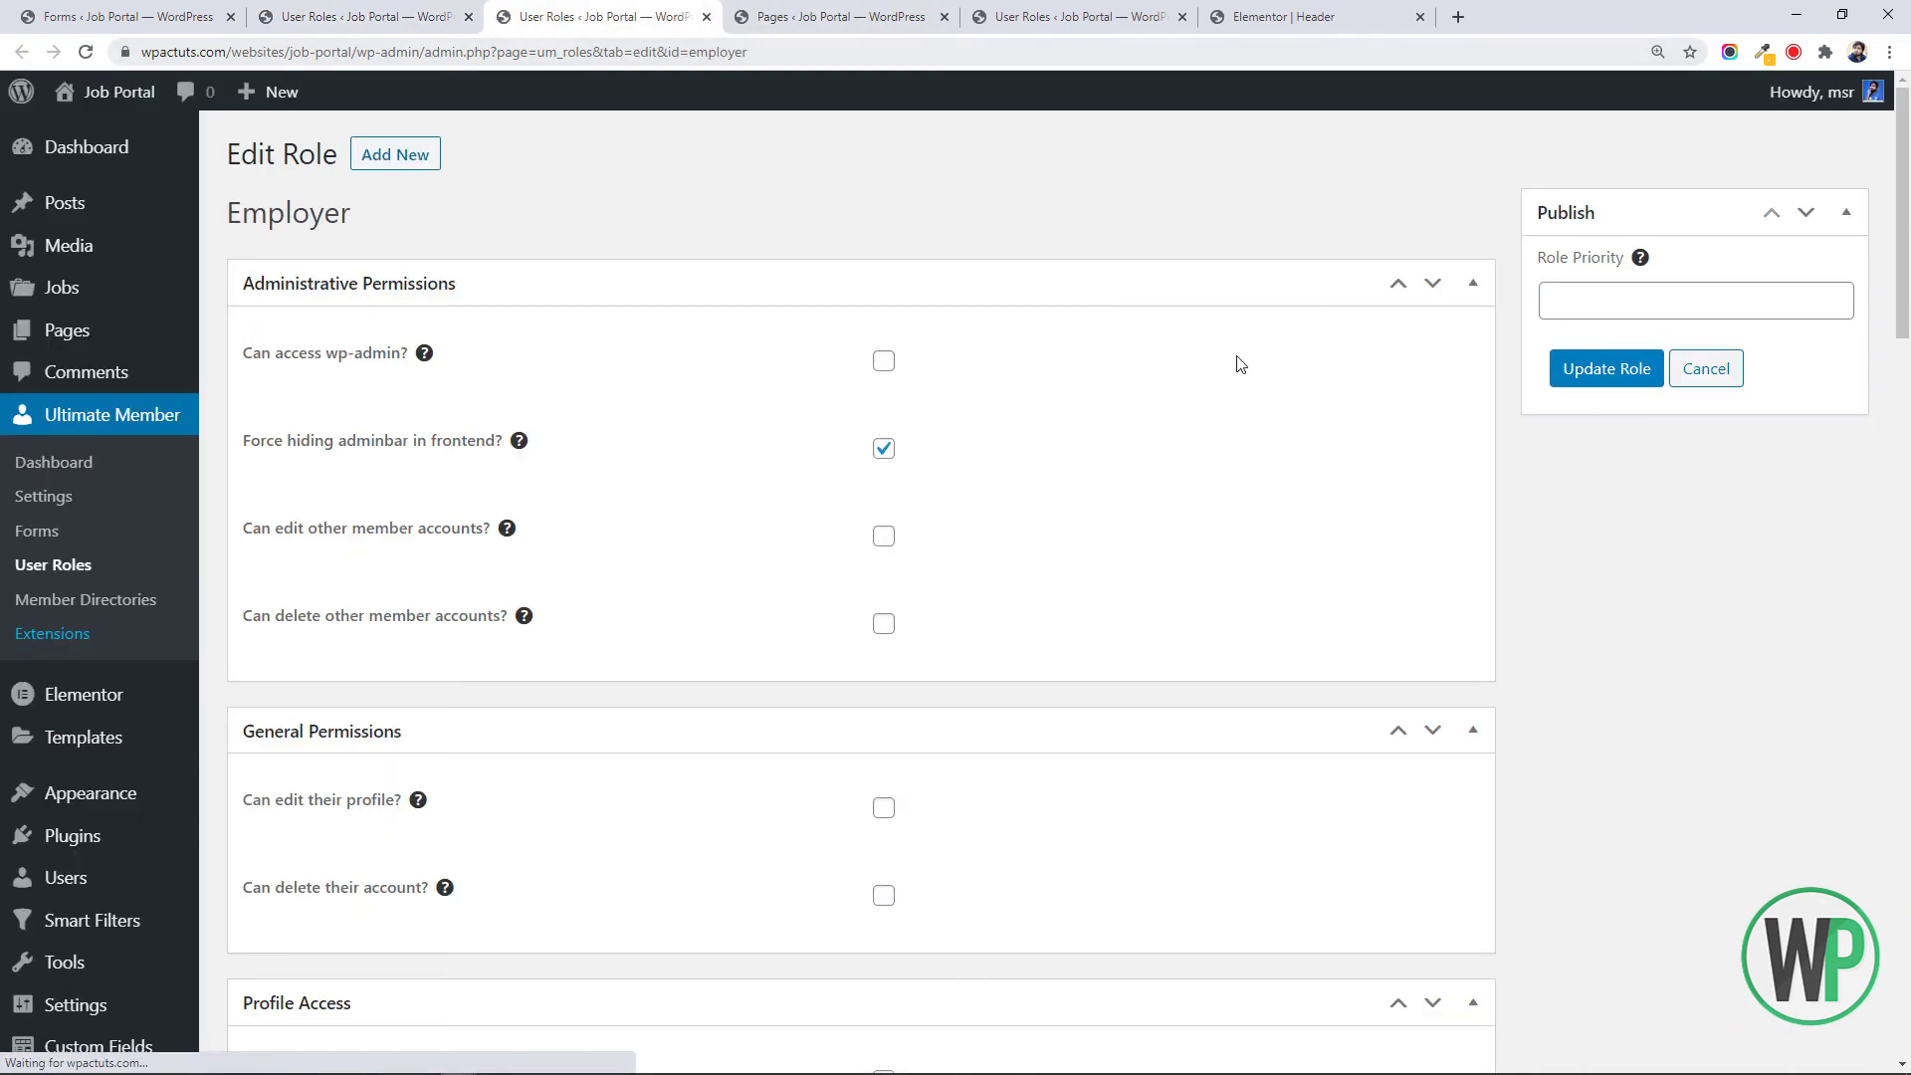
Allow the Employer role to edit their own profile under General Permissions
left_click_drag(1904, 285, 1904, 314)
scroll(1225, 463, "down", 3)
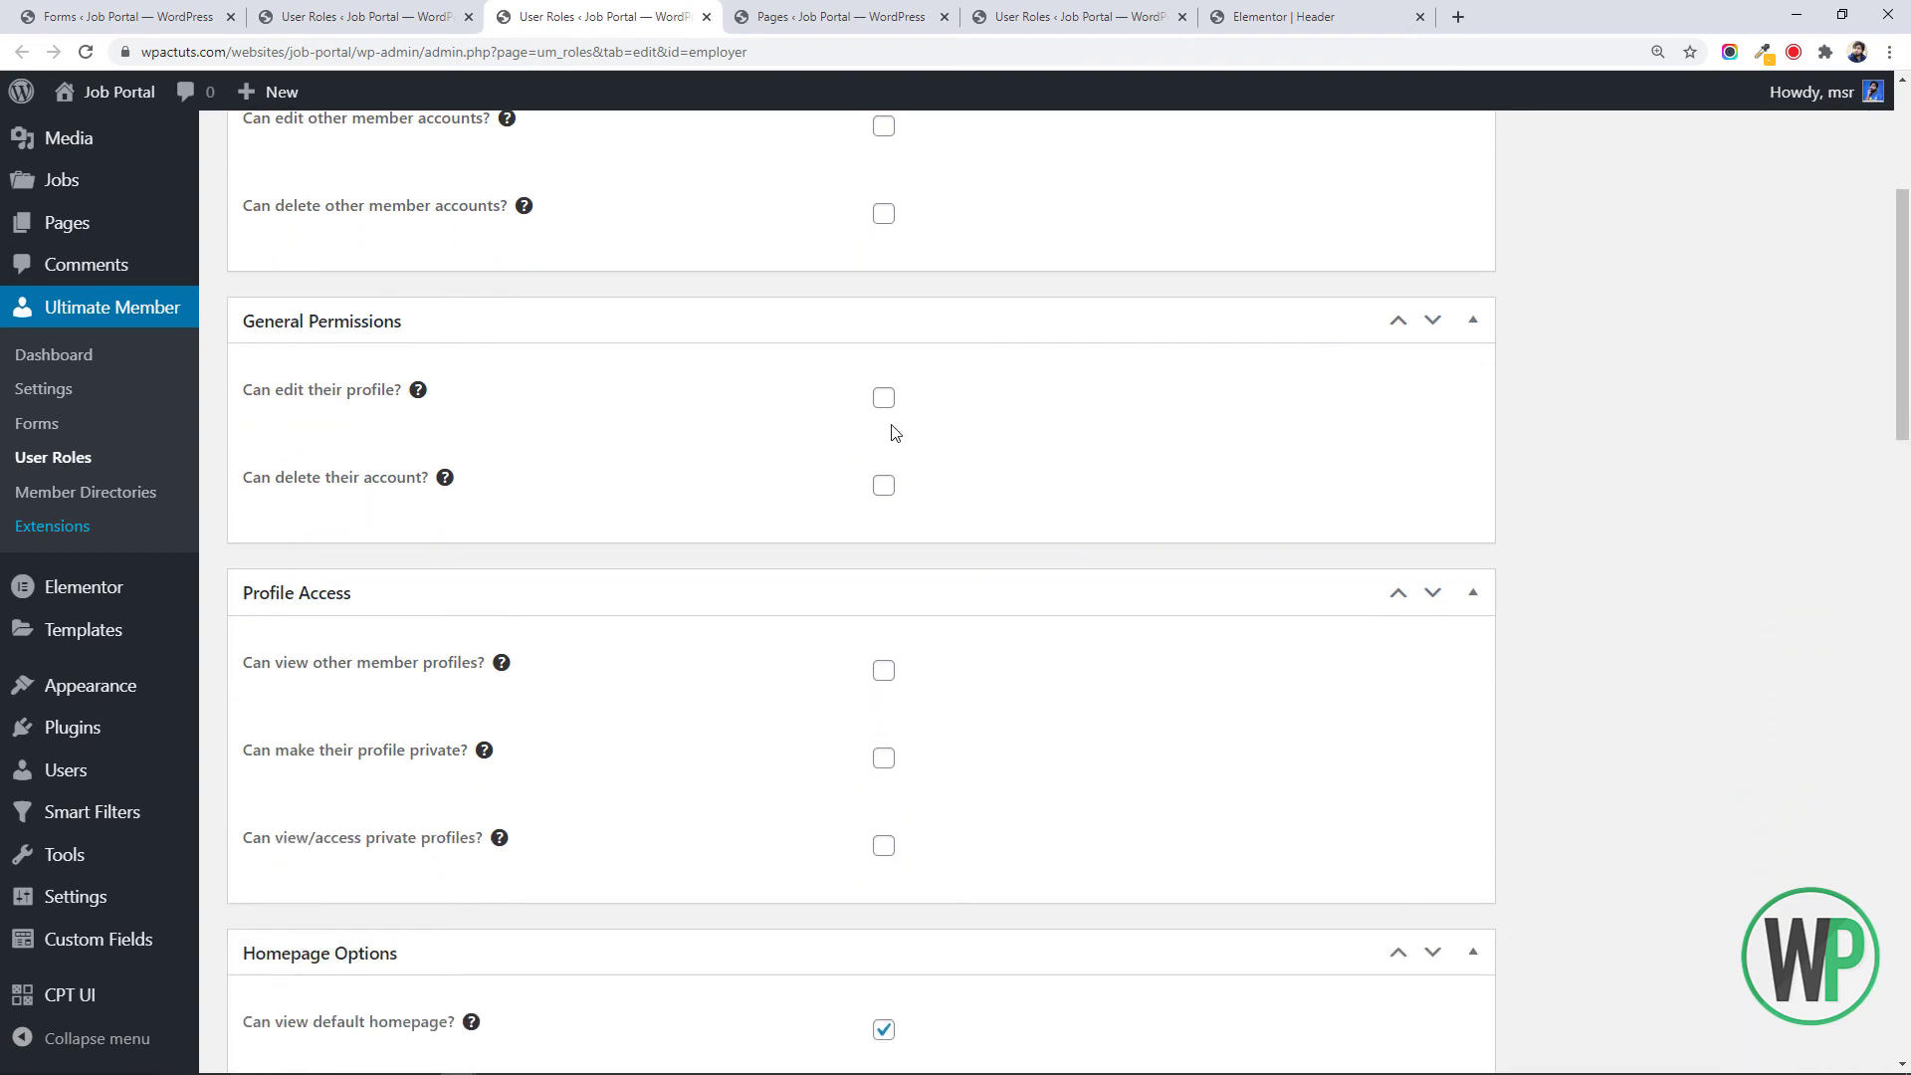
left_click(884, 400)
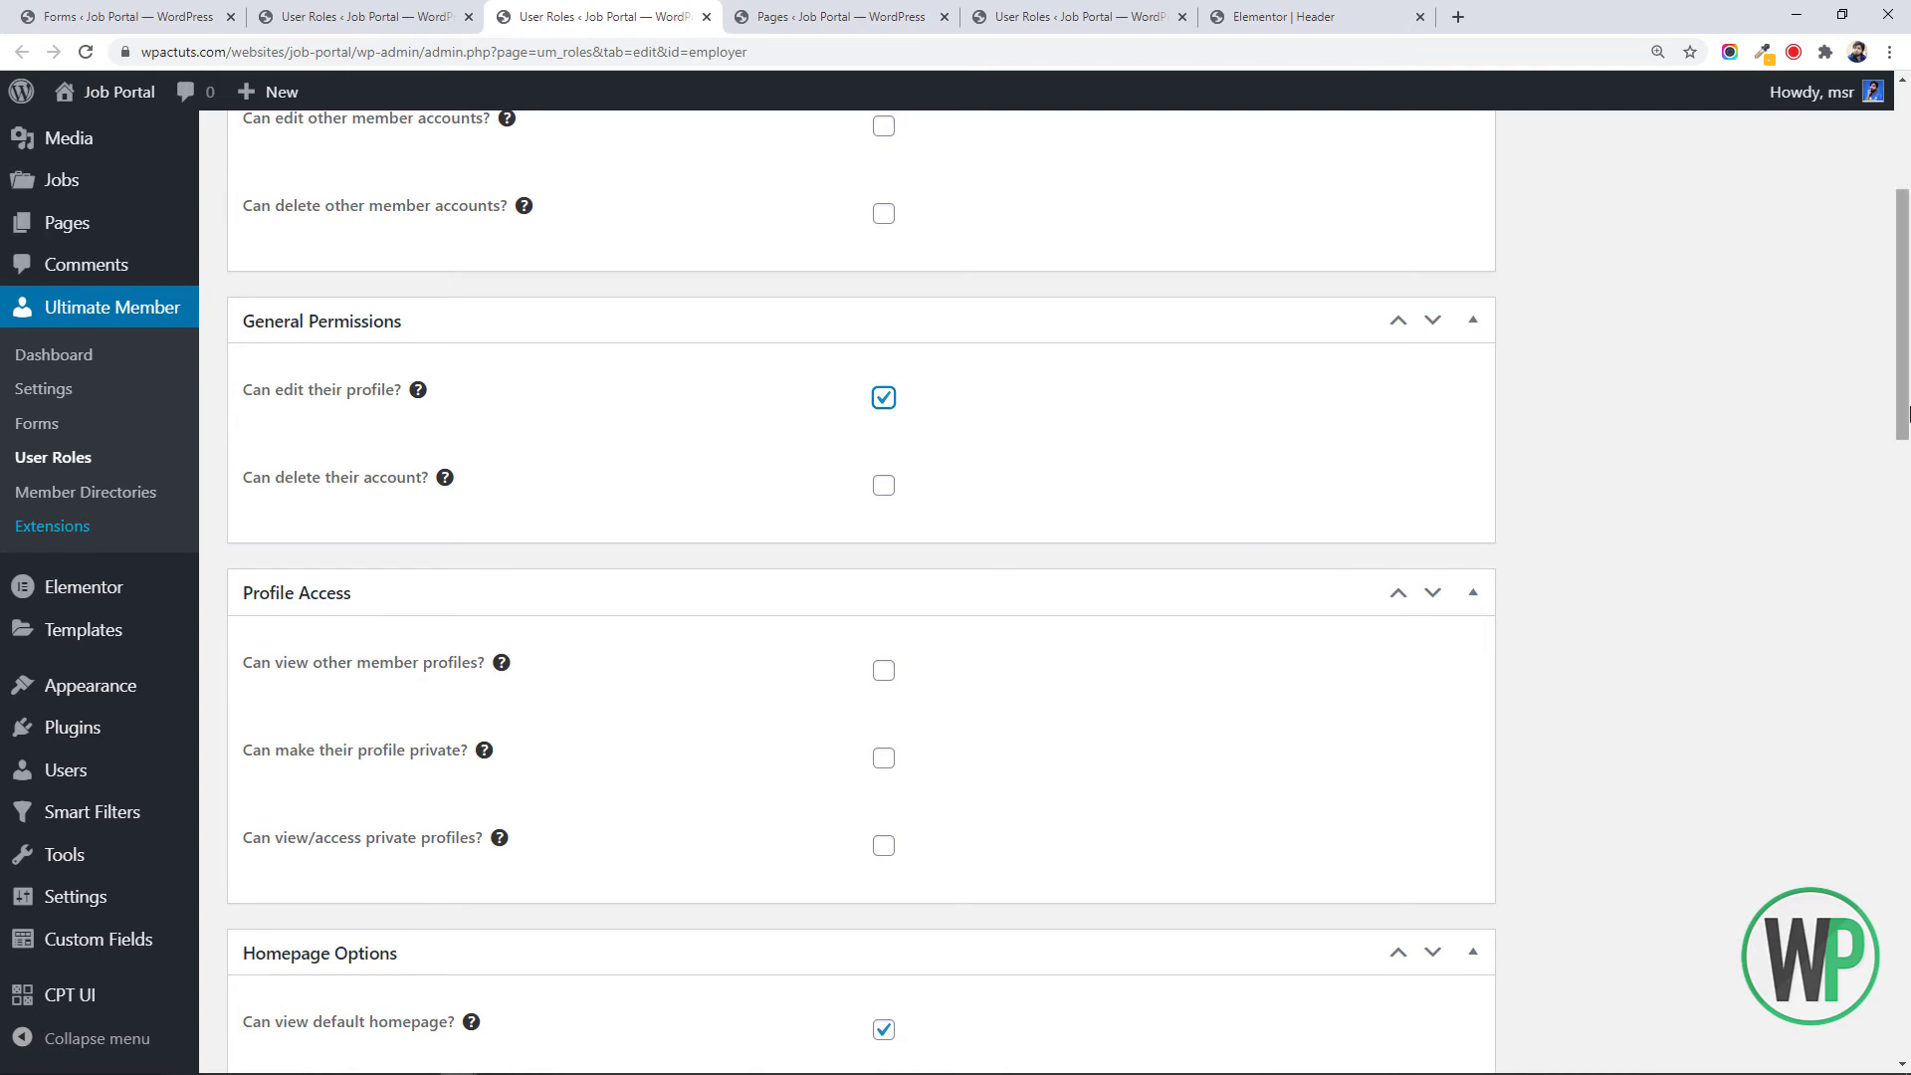
Allow the Employer role to view other member profiles, limited to the Subscriber role, and update the role
scroll(1319, 511, "down", 3)
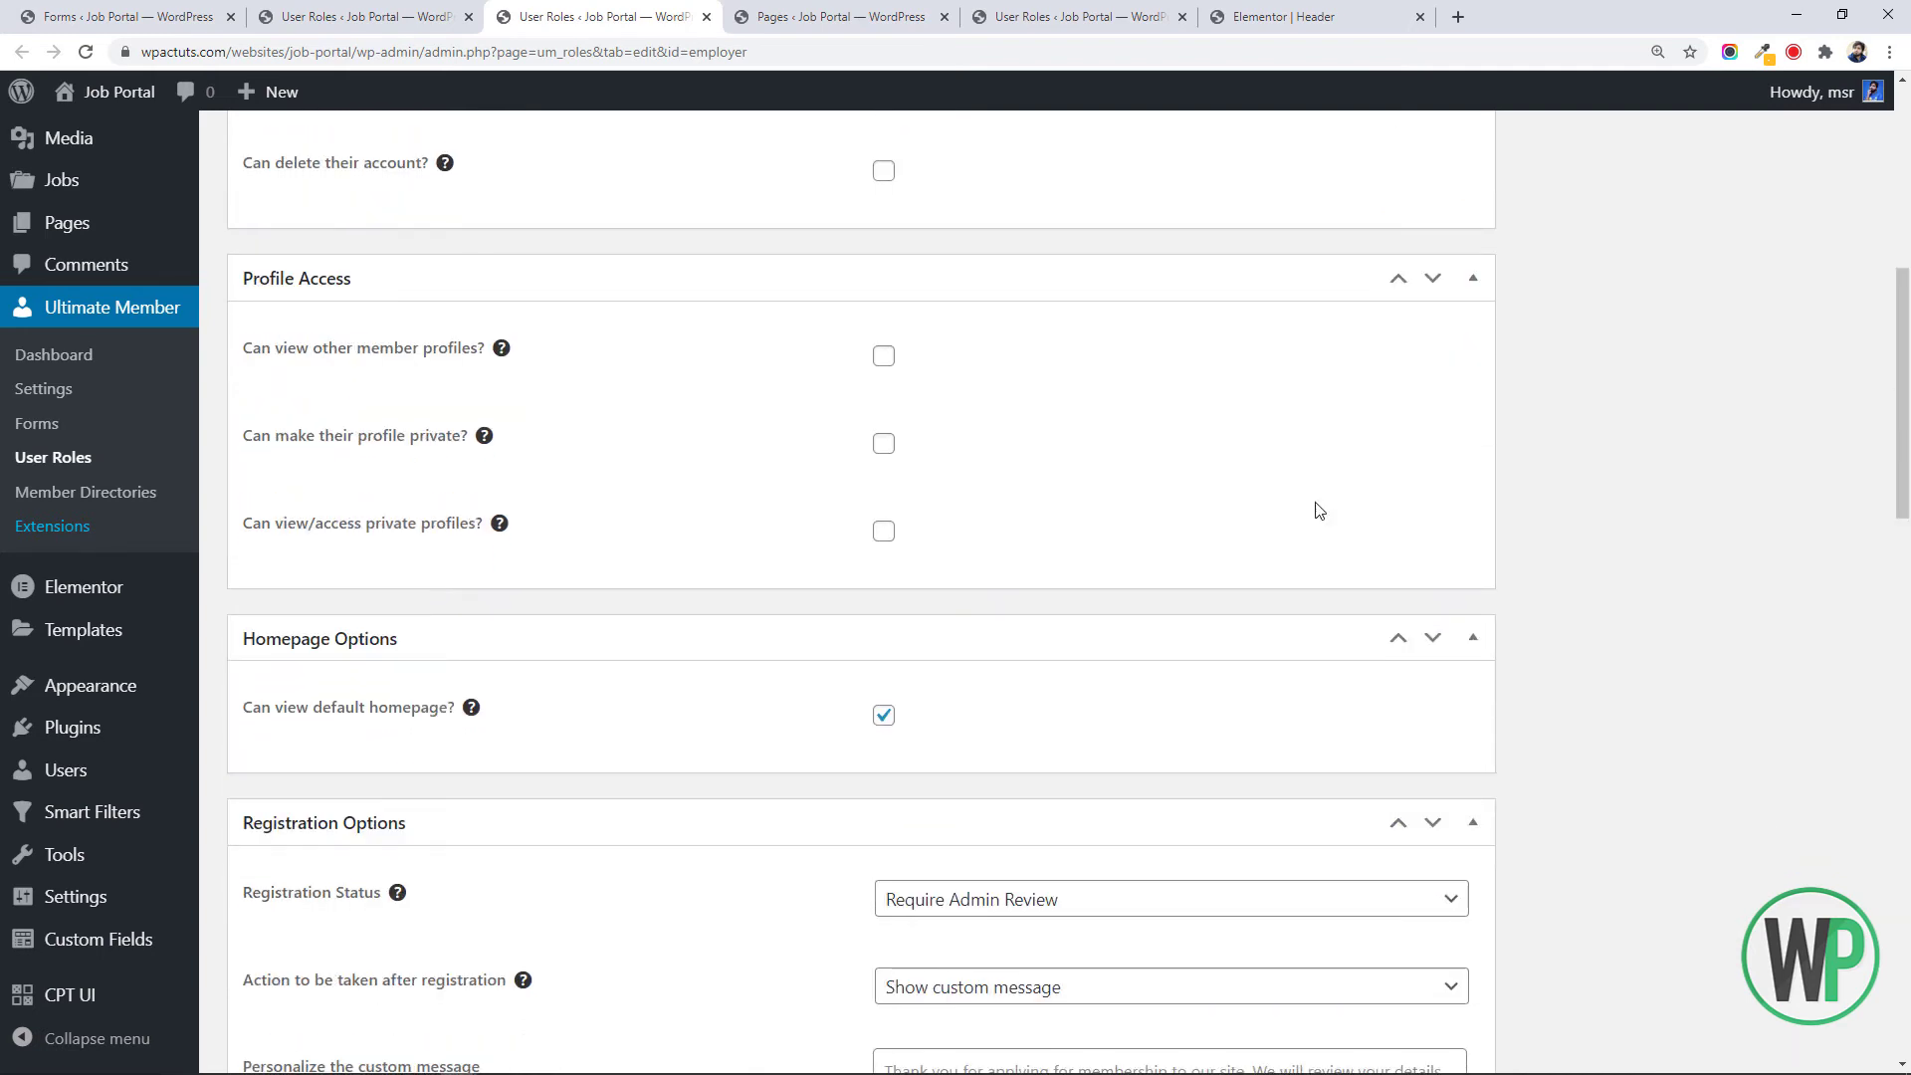
left_click(883, 357)
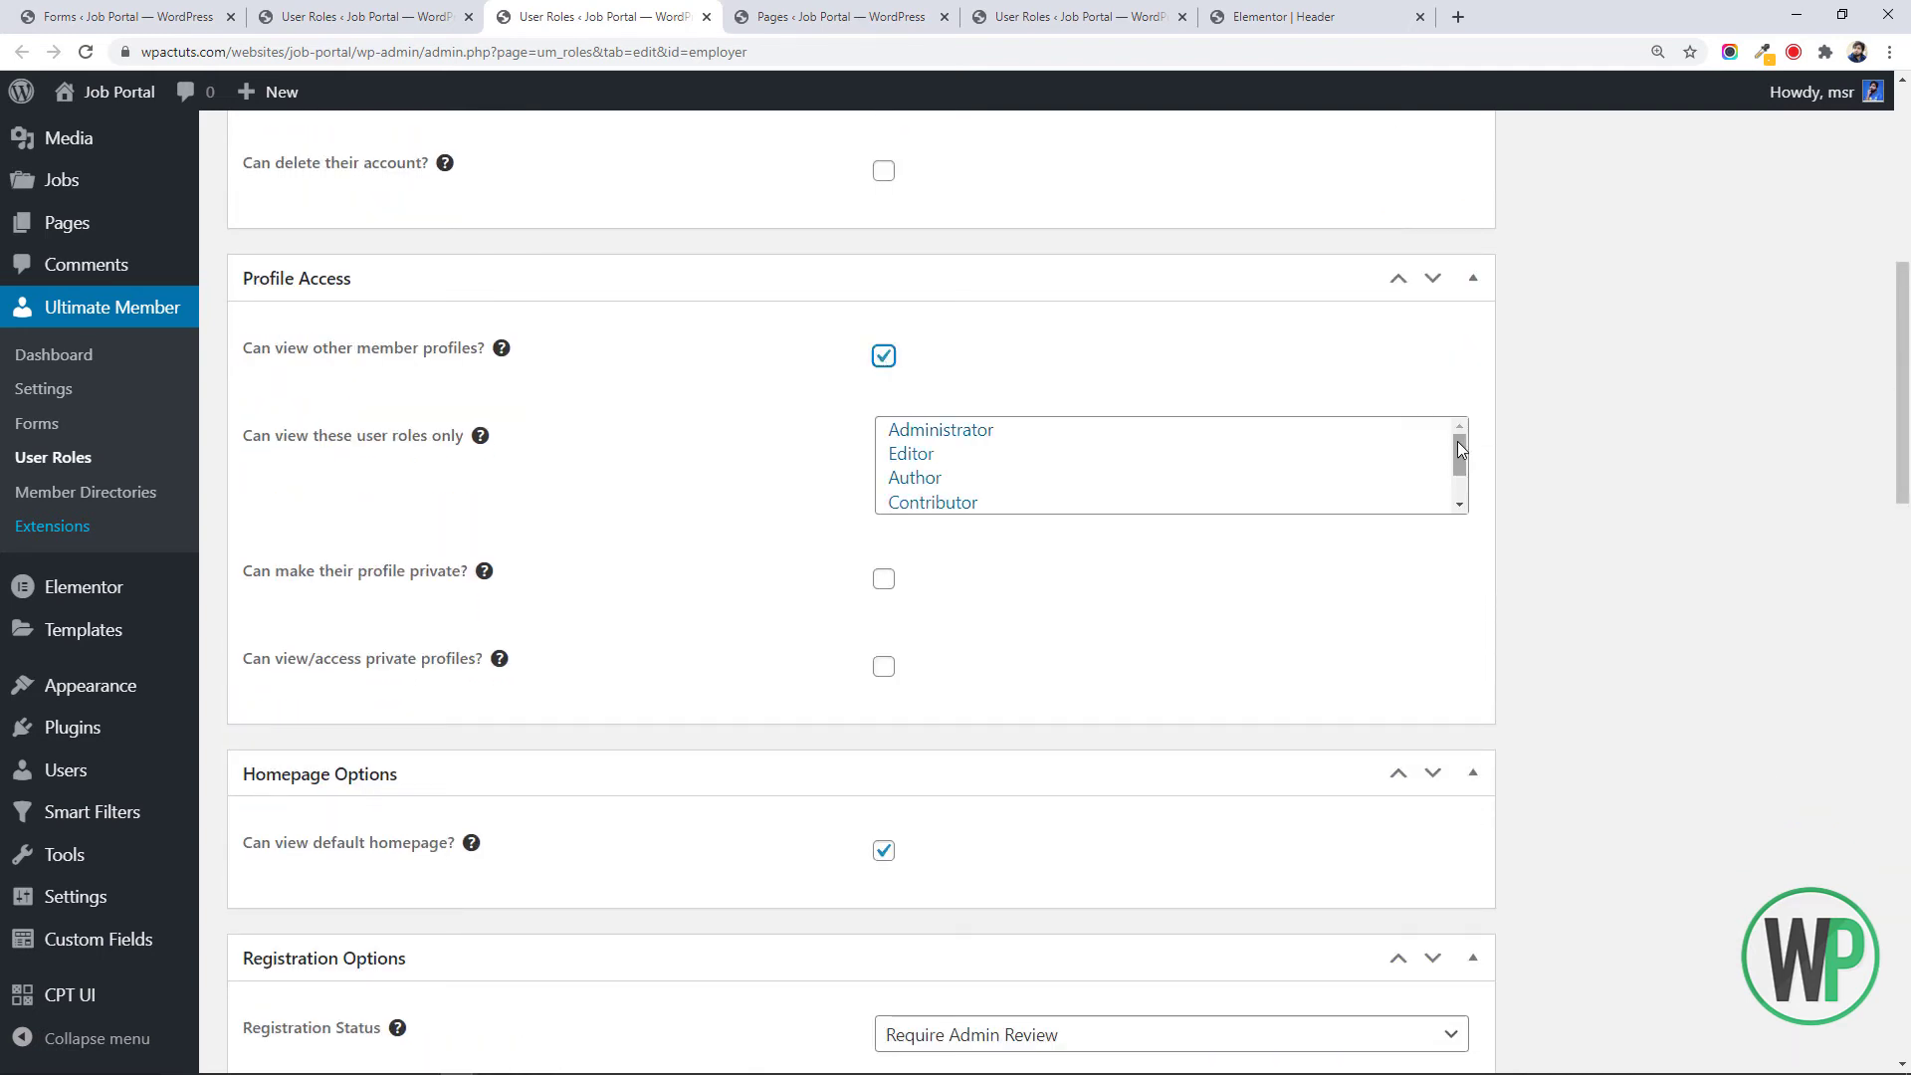
left_click_drag(1457, 440, 1453, 485)
left_click(955, 477)
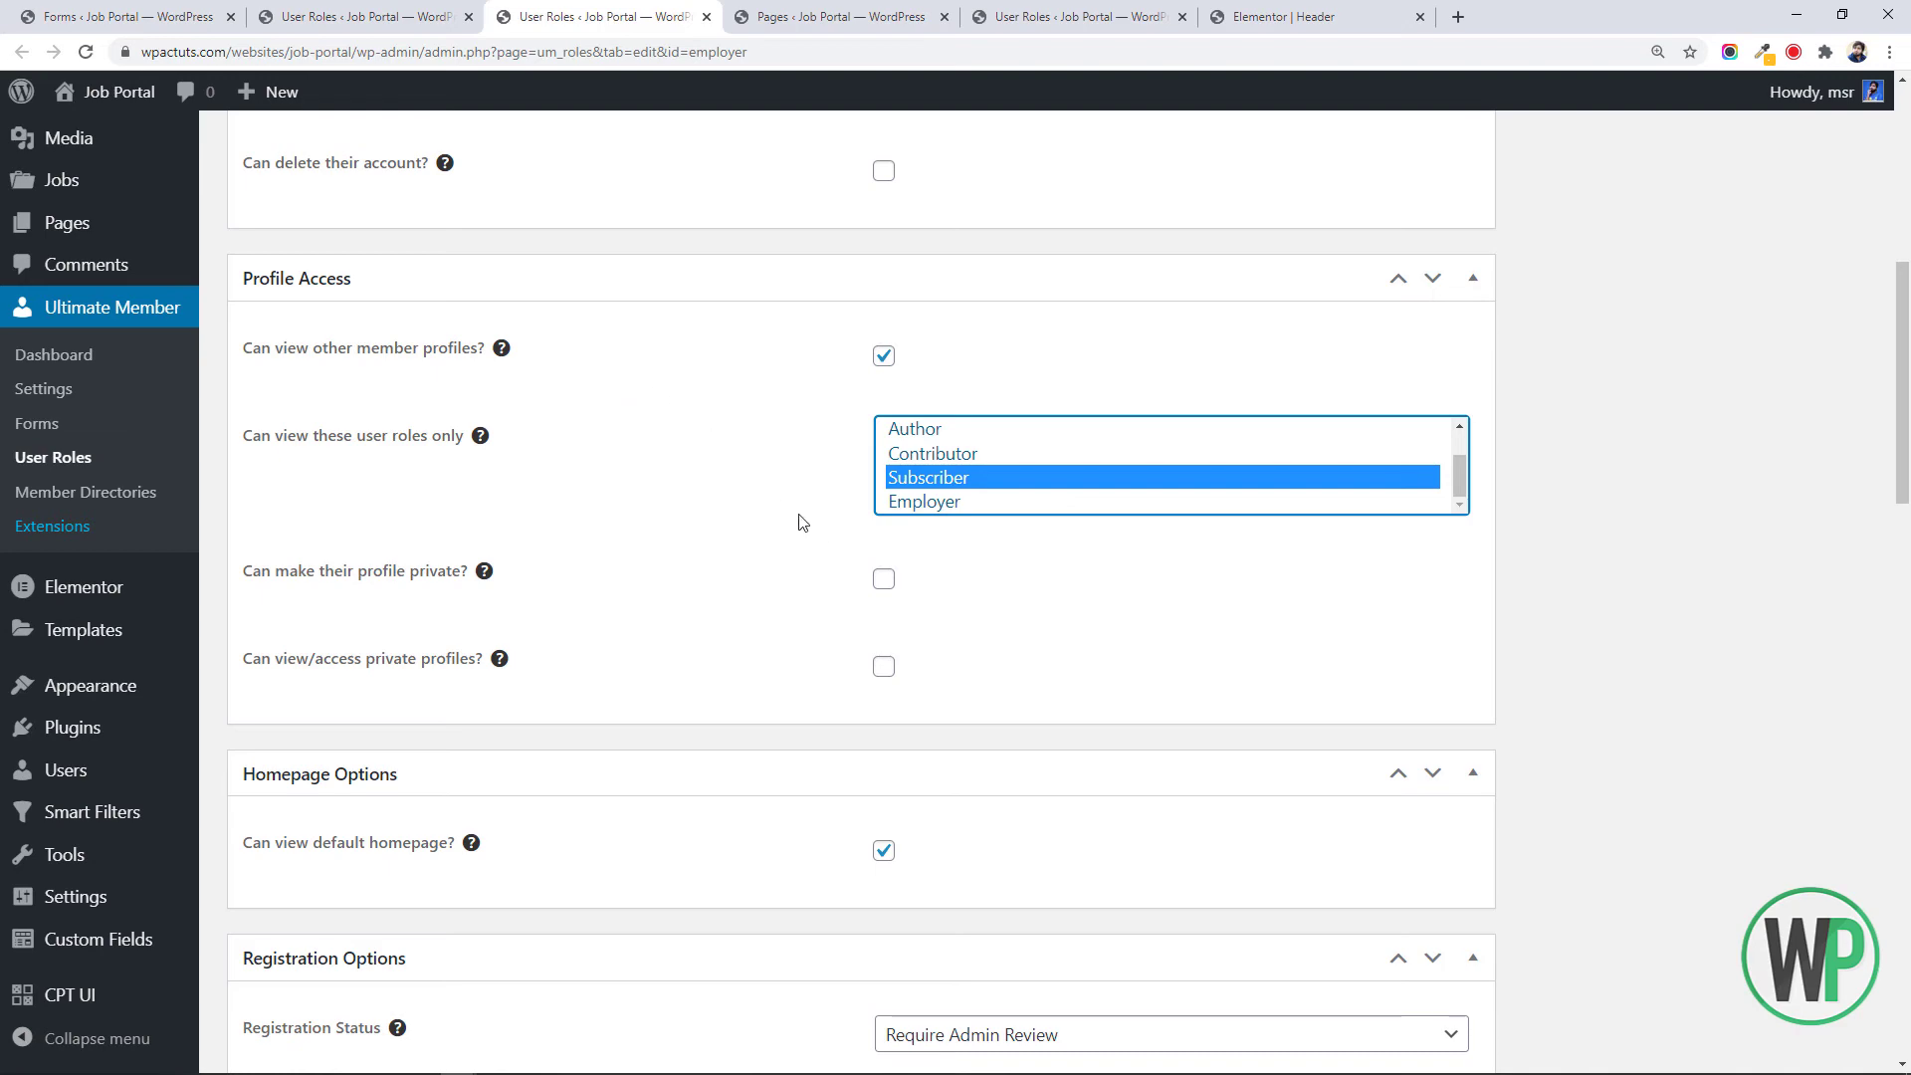
left_click(1910, 674)
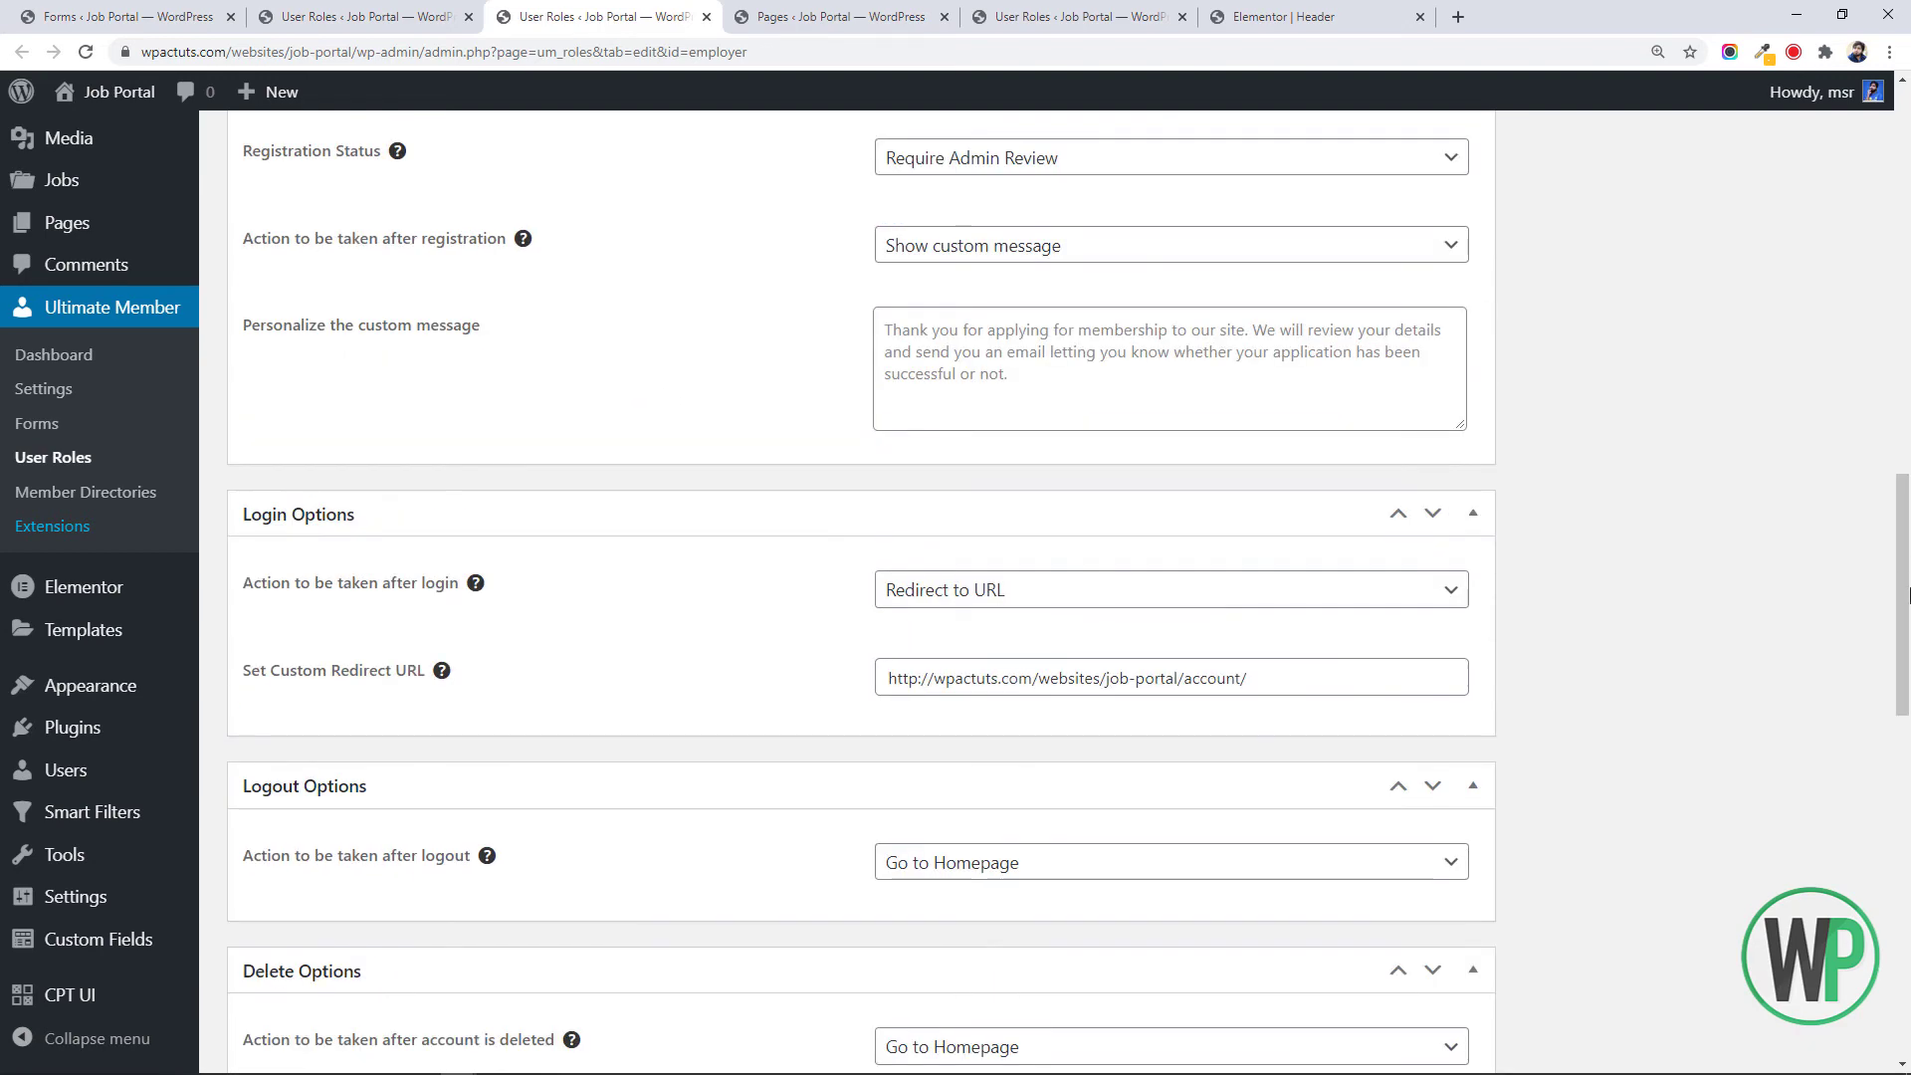
left_click_drag(1909, 674, 1848, 175)
left_click(1634, 366)
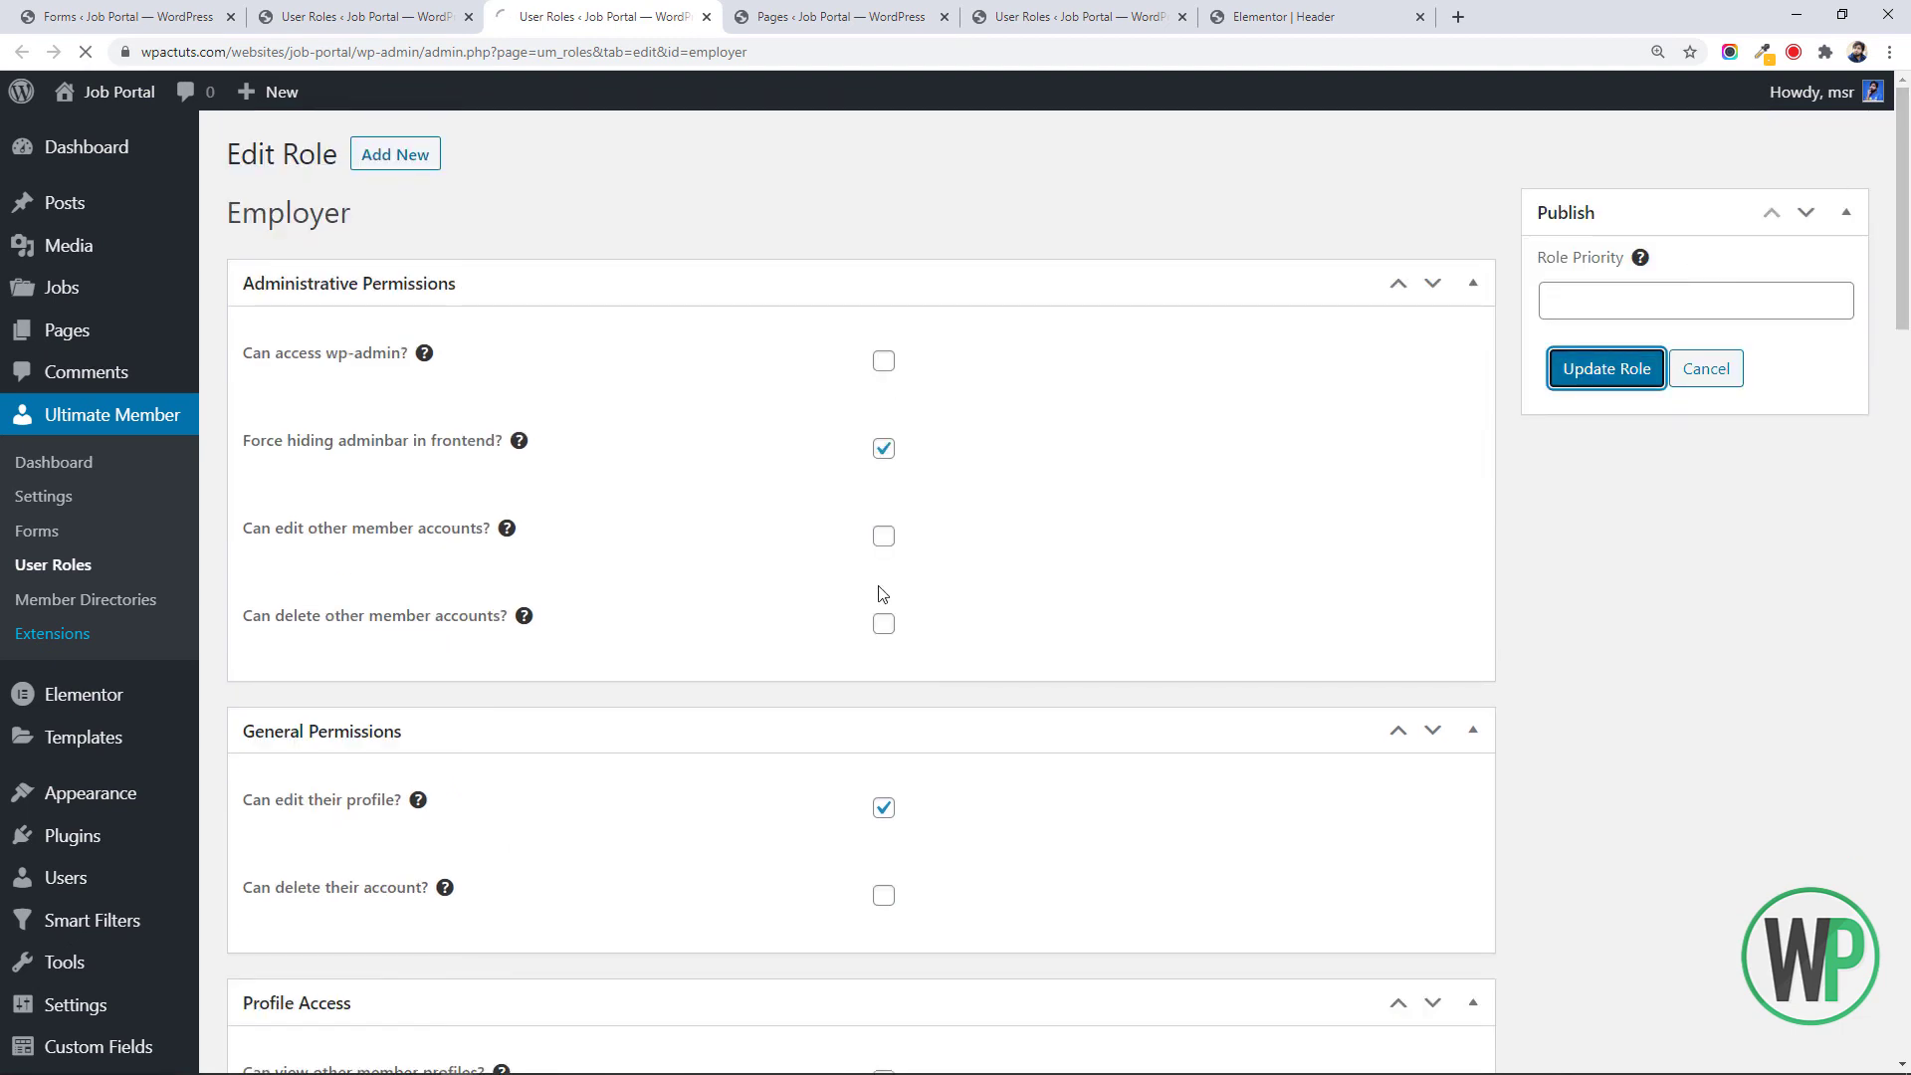
Reload the employer's profile in the incognito window, check its profile editing page, and go back
mouse_move(471, 1063)
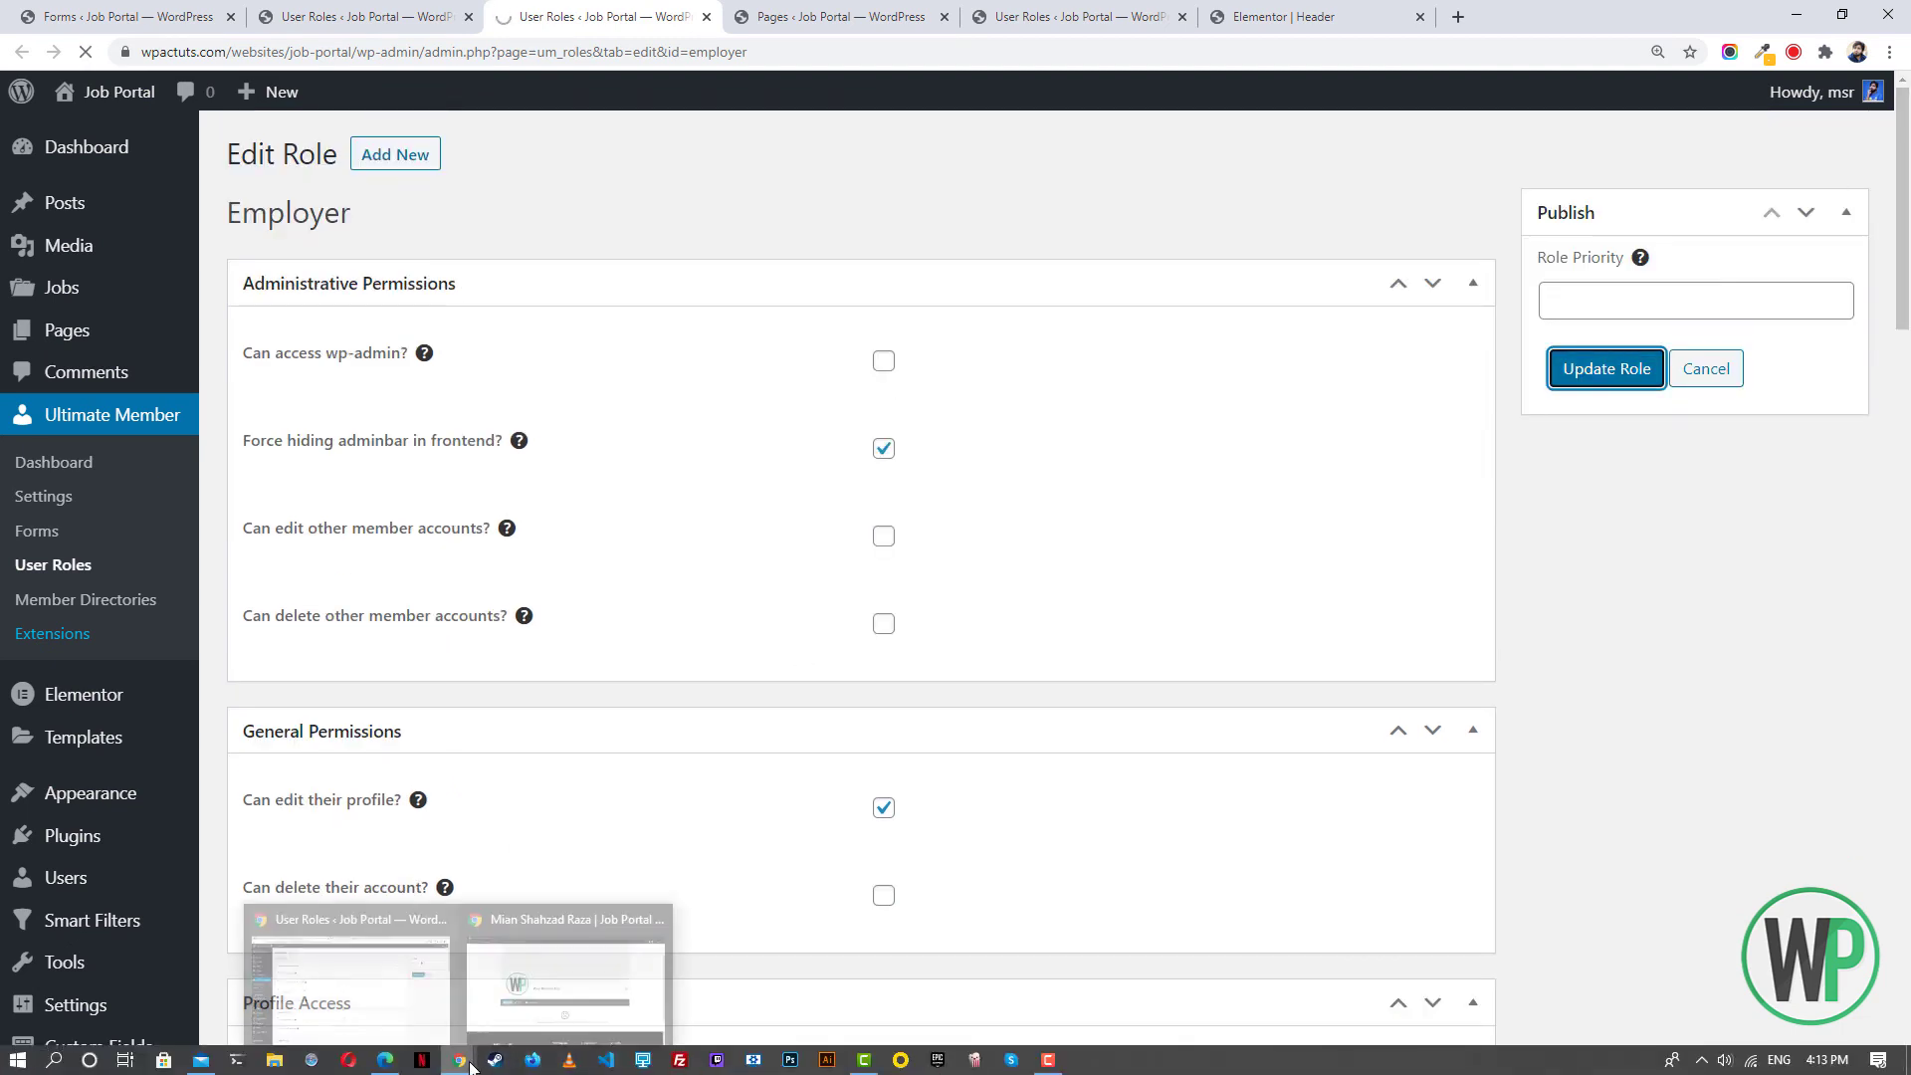
left_click(558, 971)
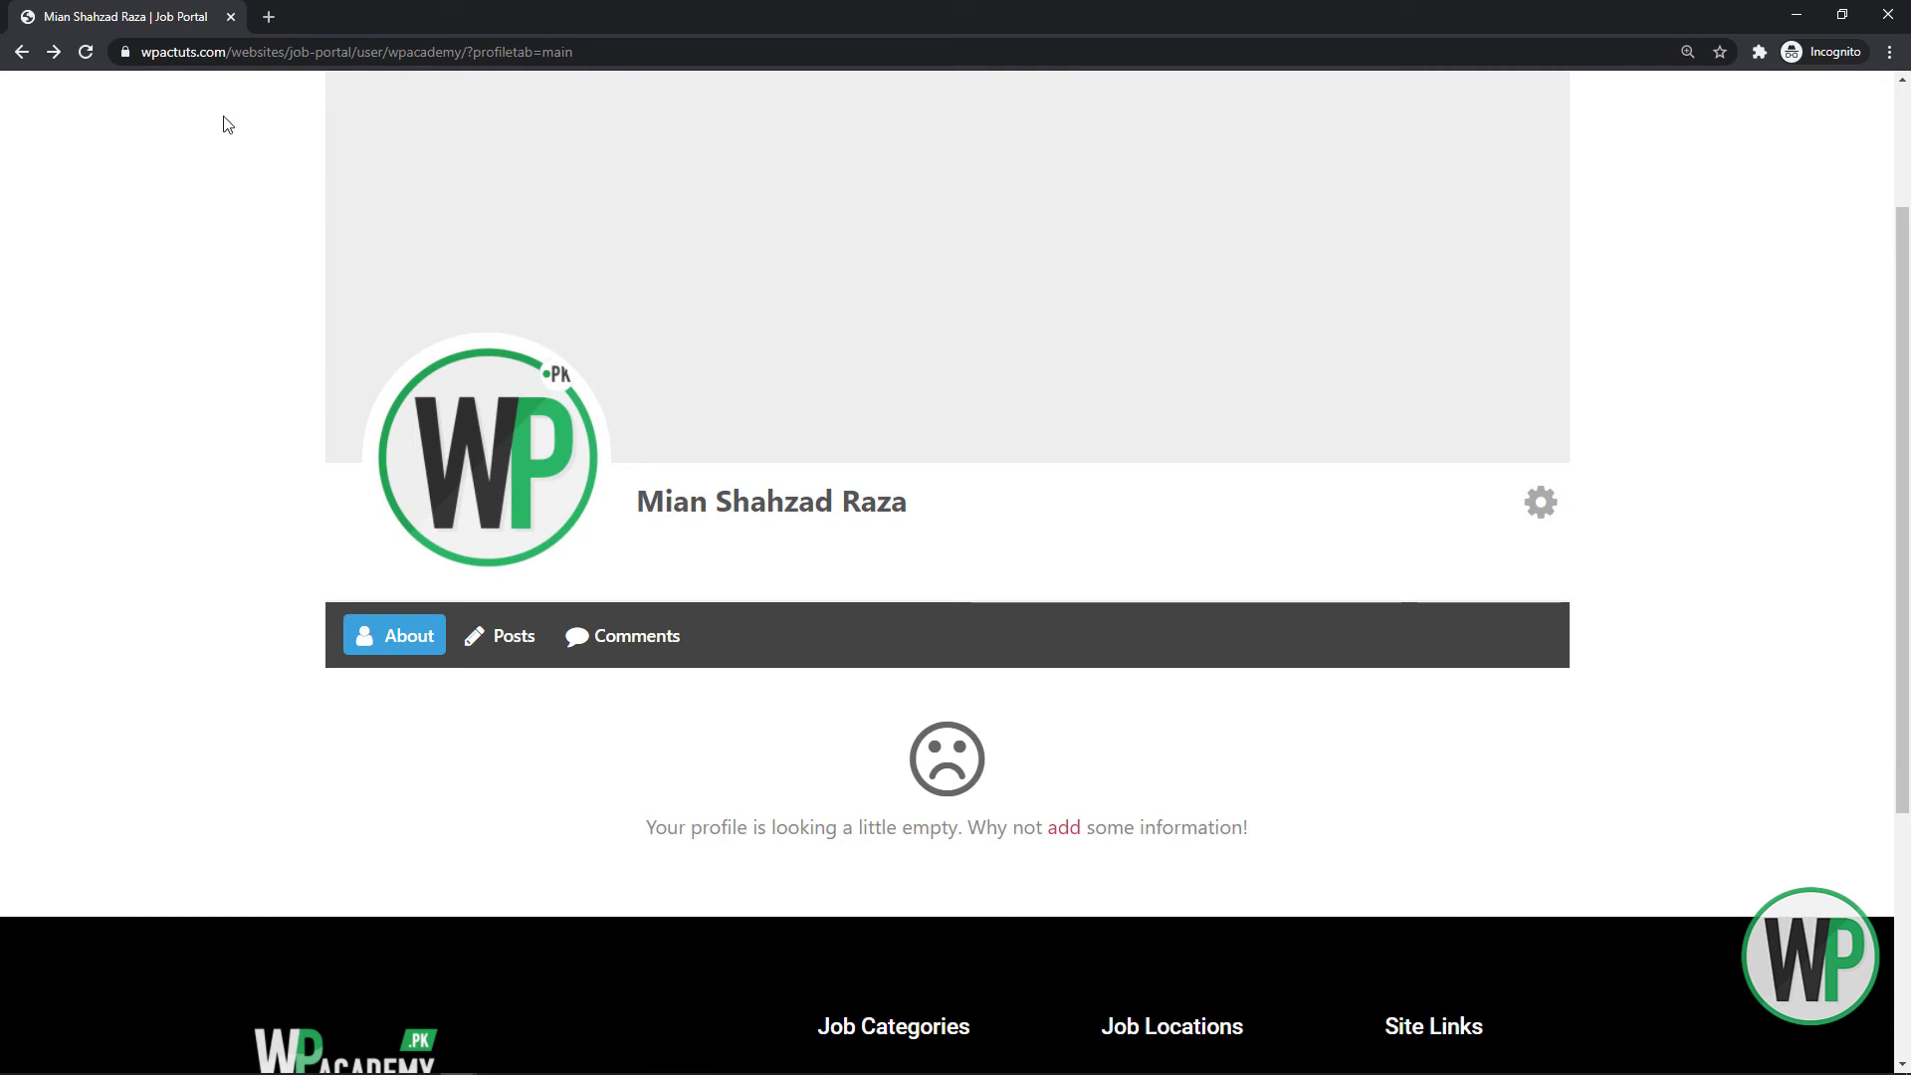
left_click(86, 52)
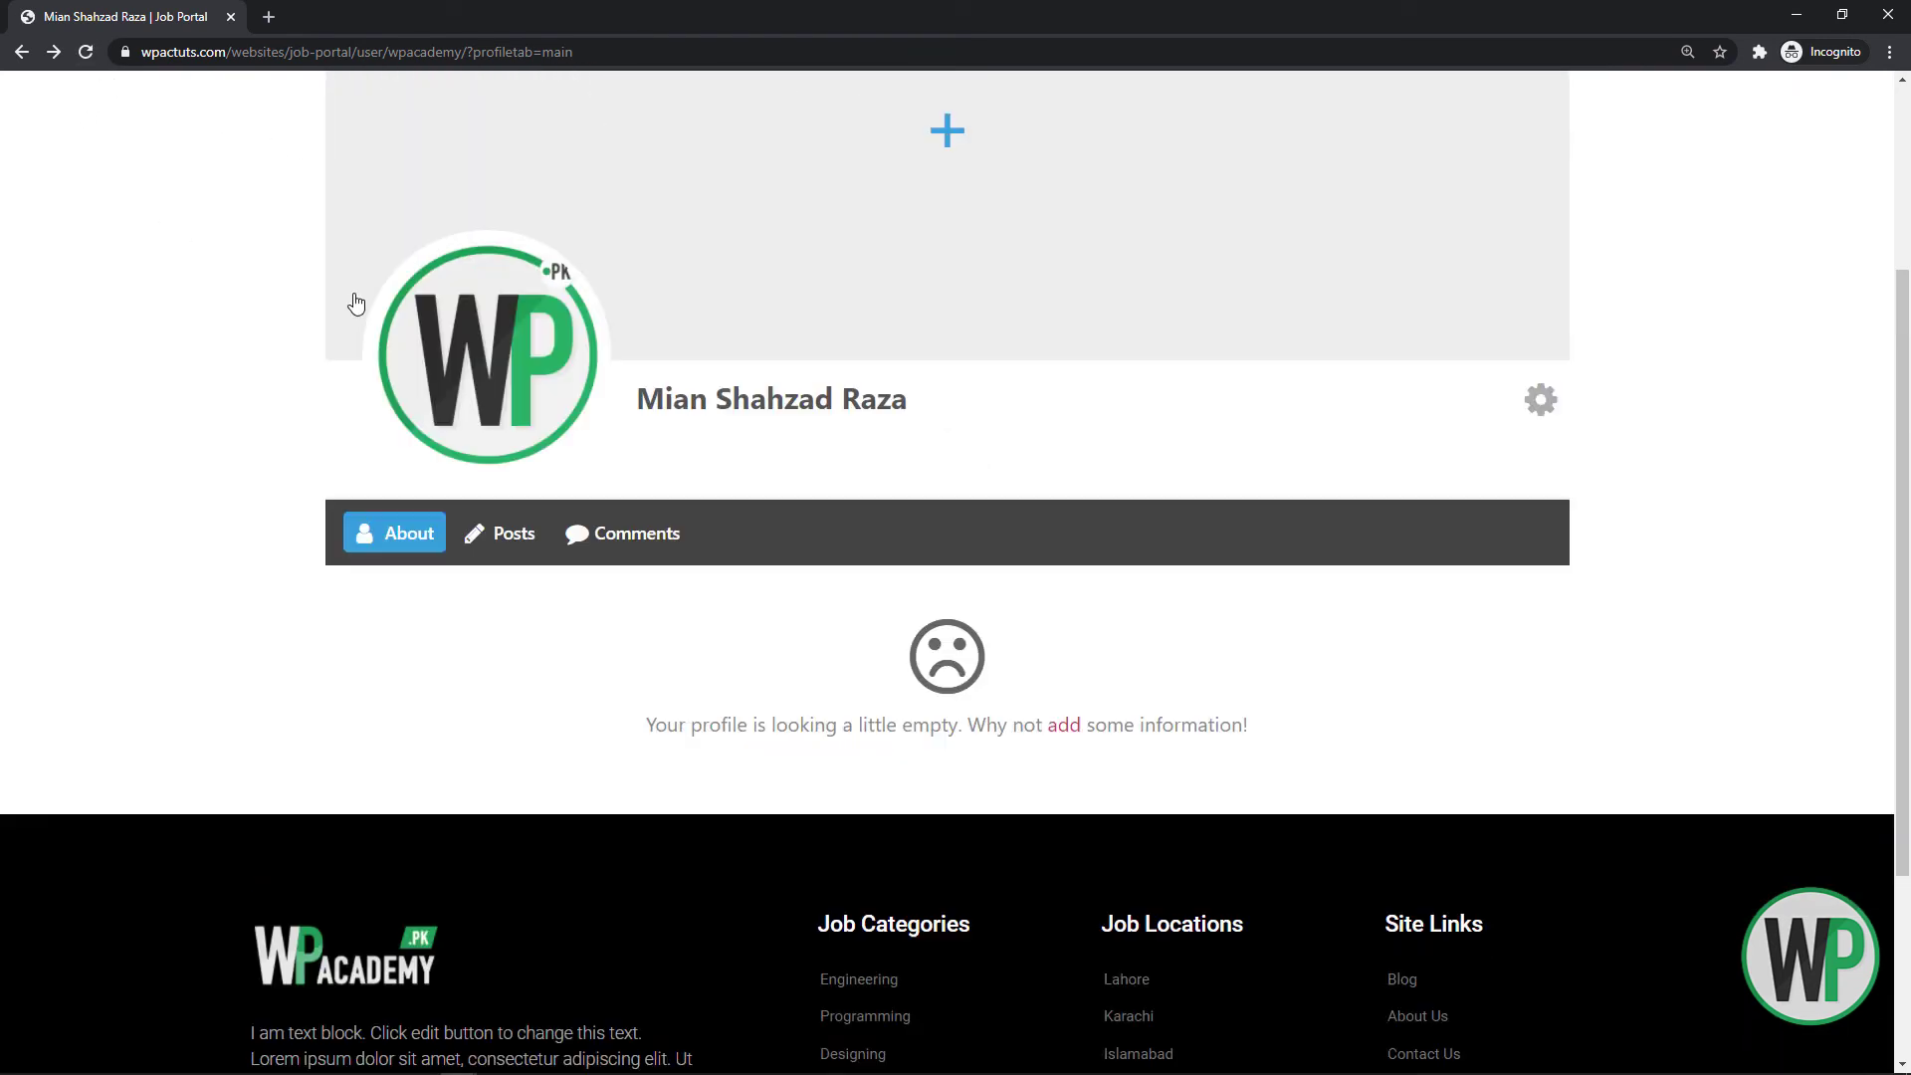
left_click(1536, 510)
left_click(1523, 601)
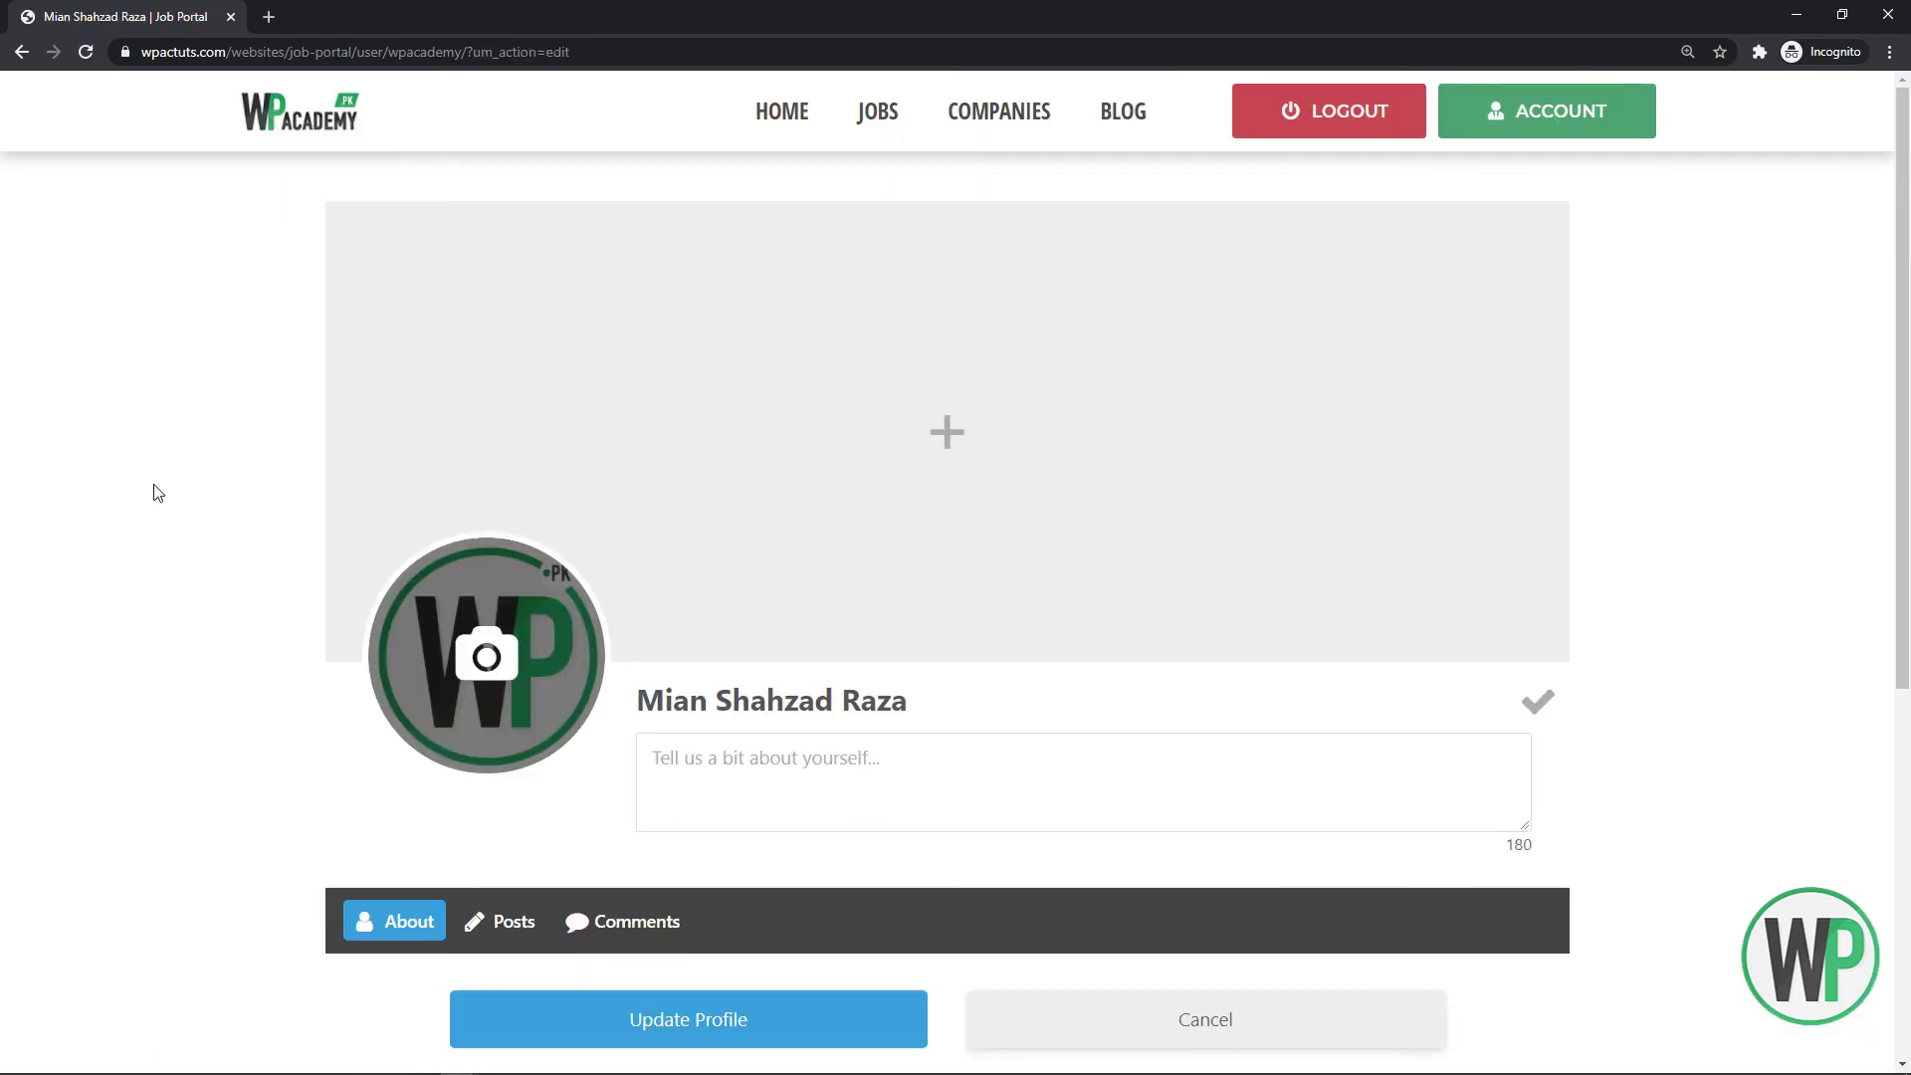
left_click(22, 53)
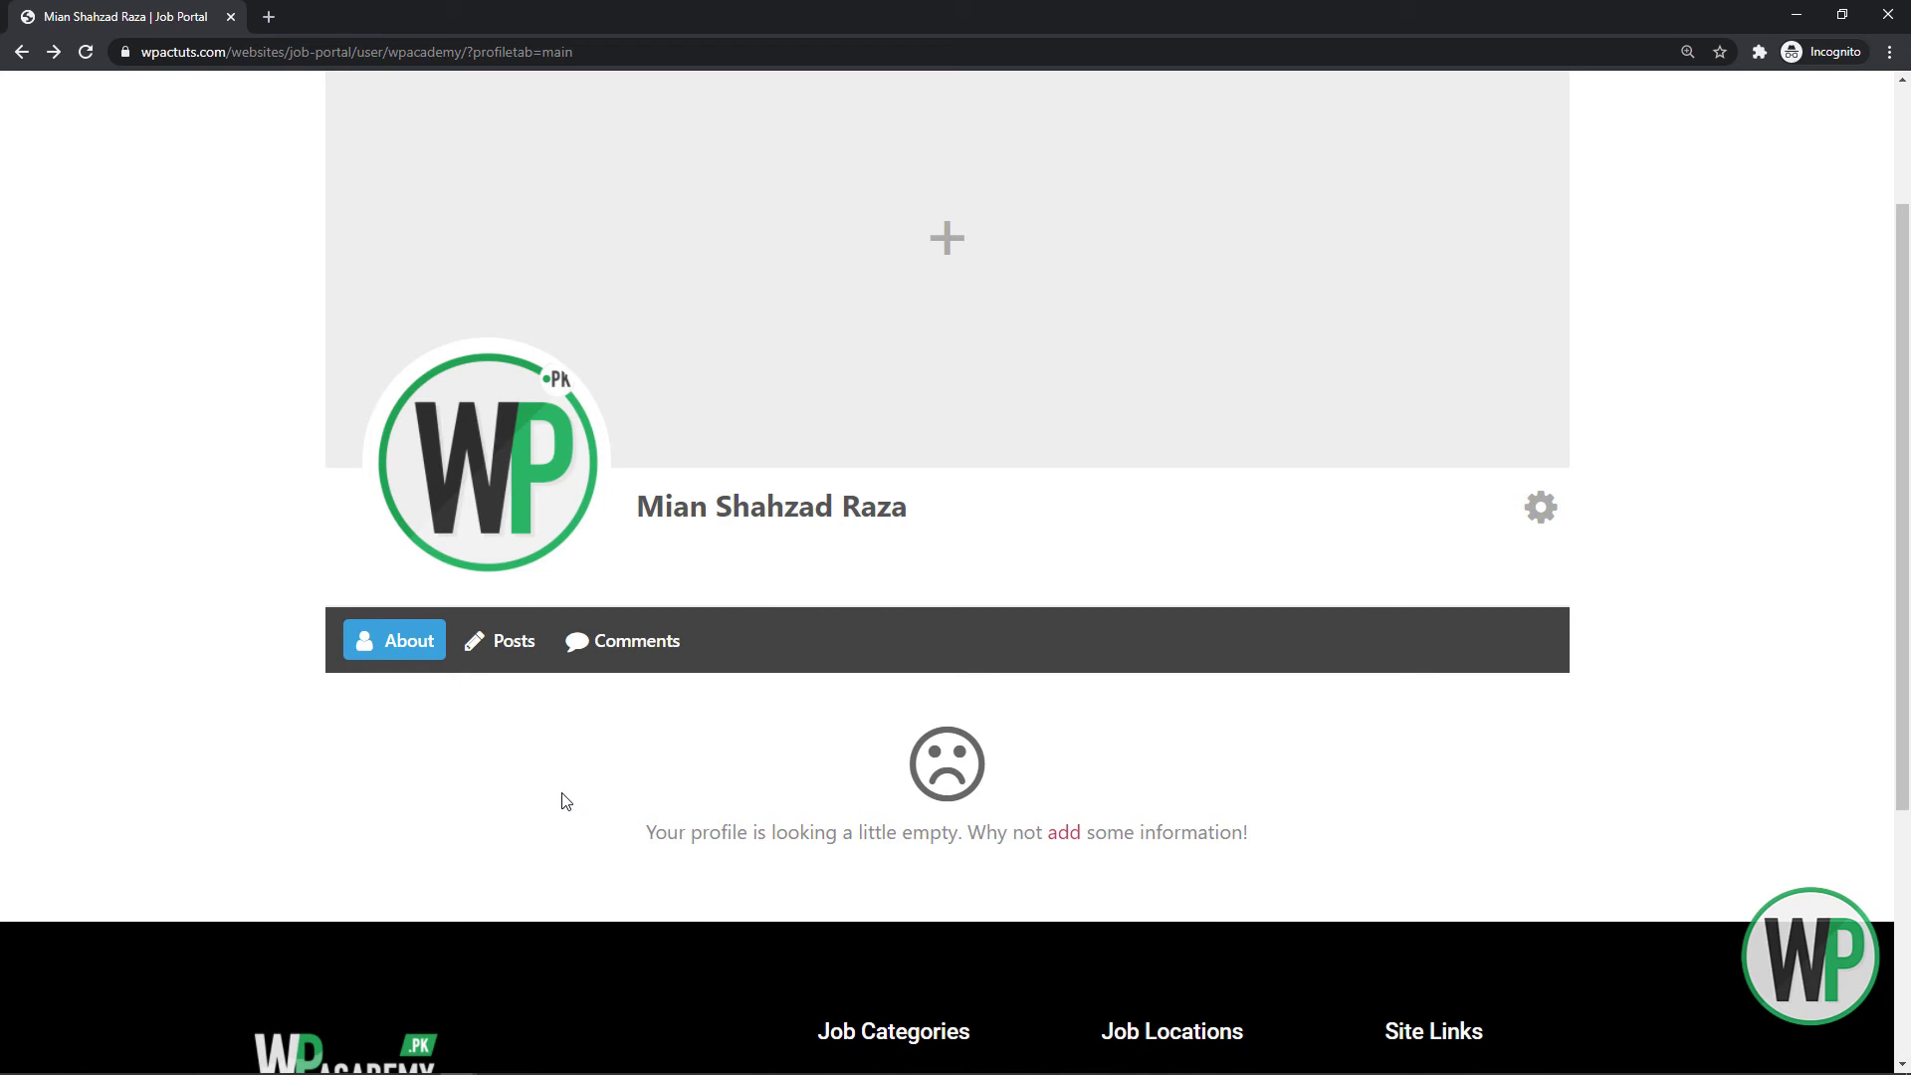
Check the maximum file size in the profile's cover photo upload dialog and cancel without choosing a file
scroll(565, 801, "up", 2)
left_click(870, 435)
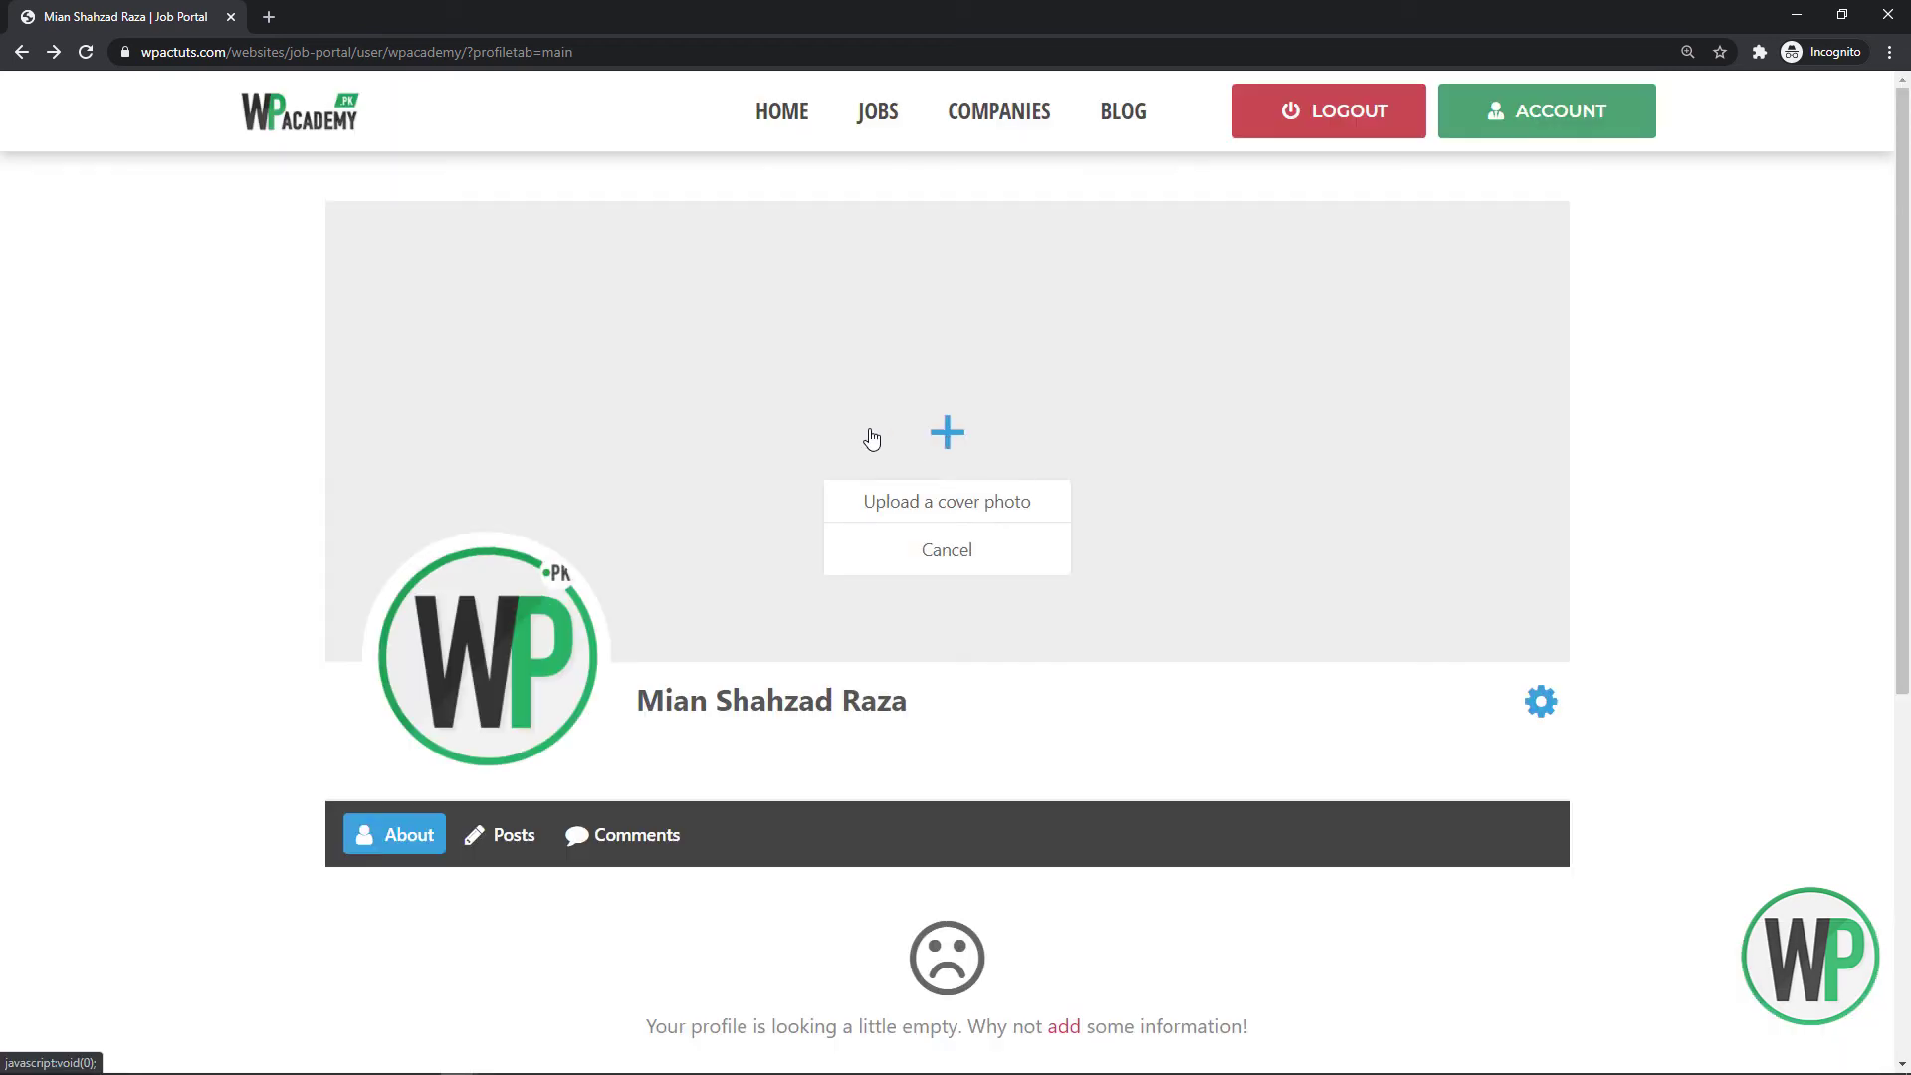
left_click(1007, 499)
left_click(995, 648)
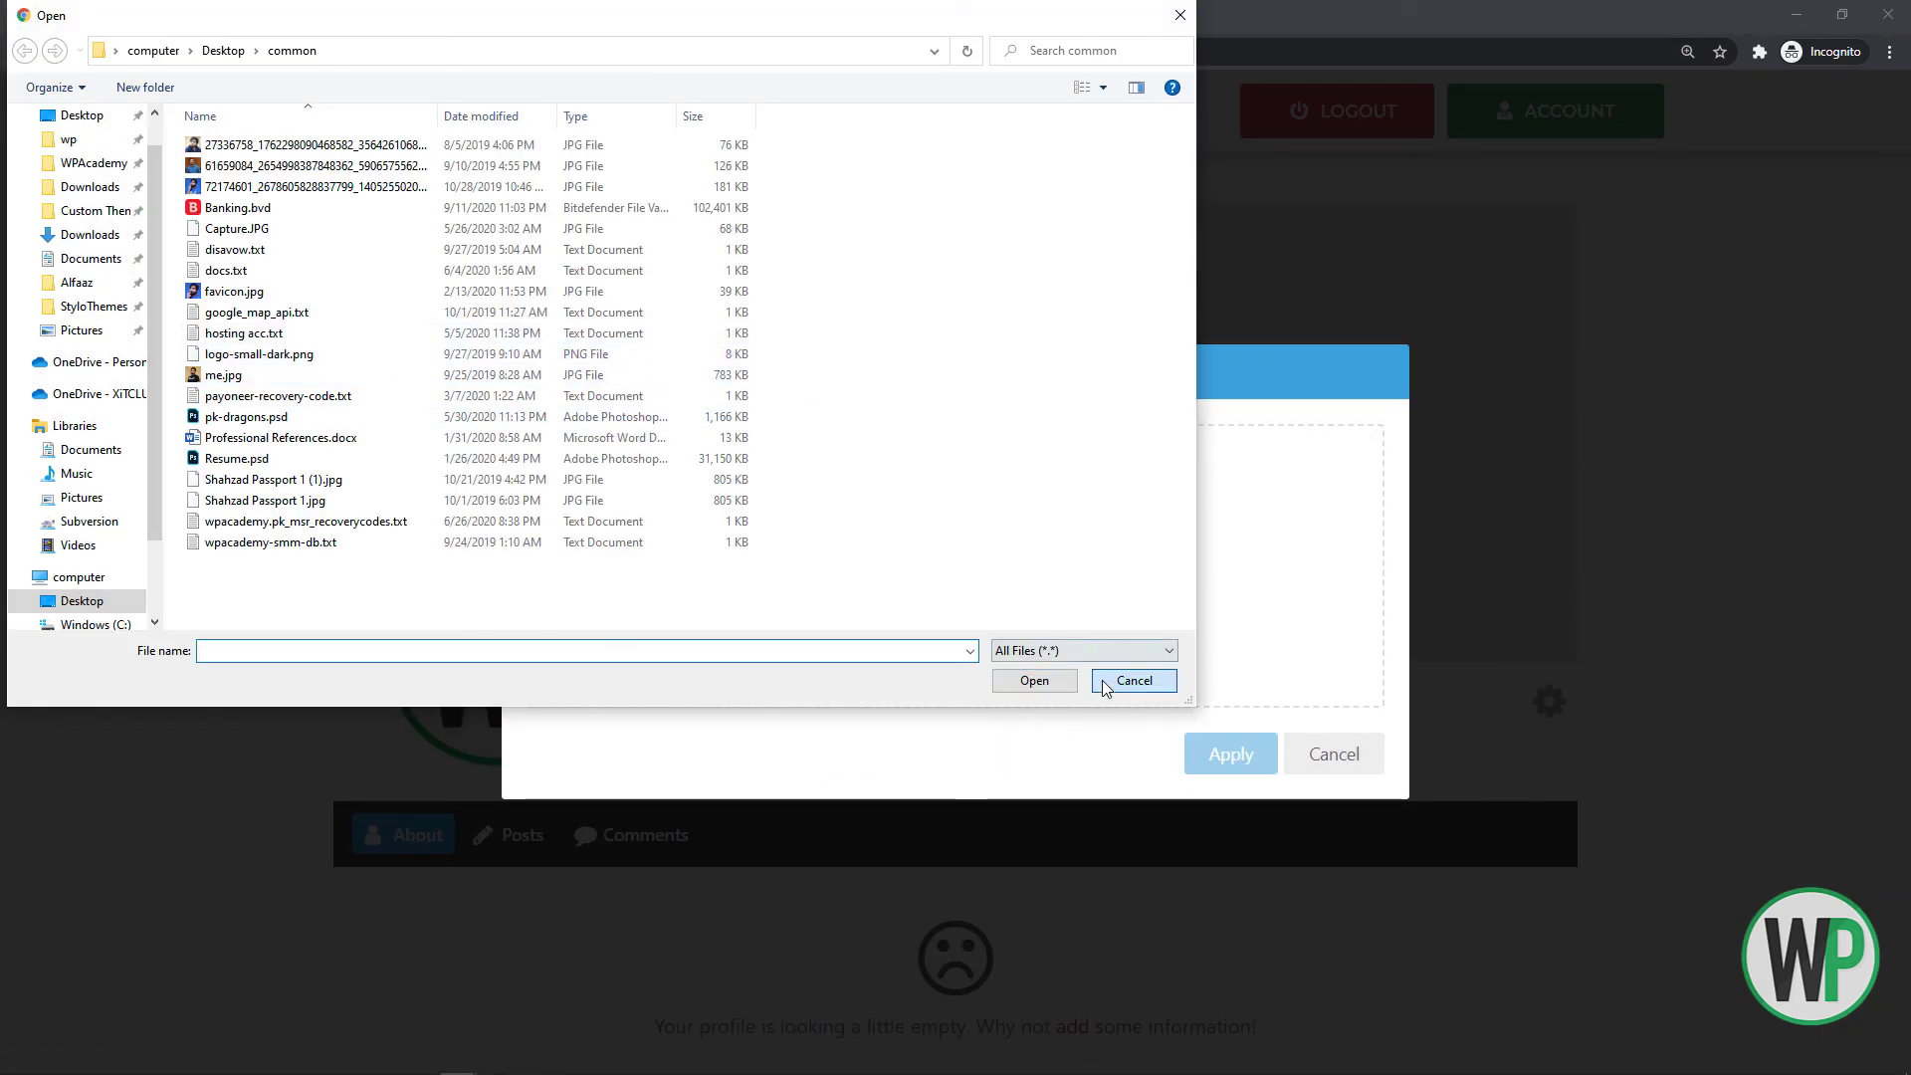
left_click(1134, 680)
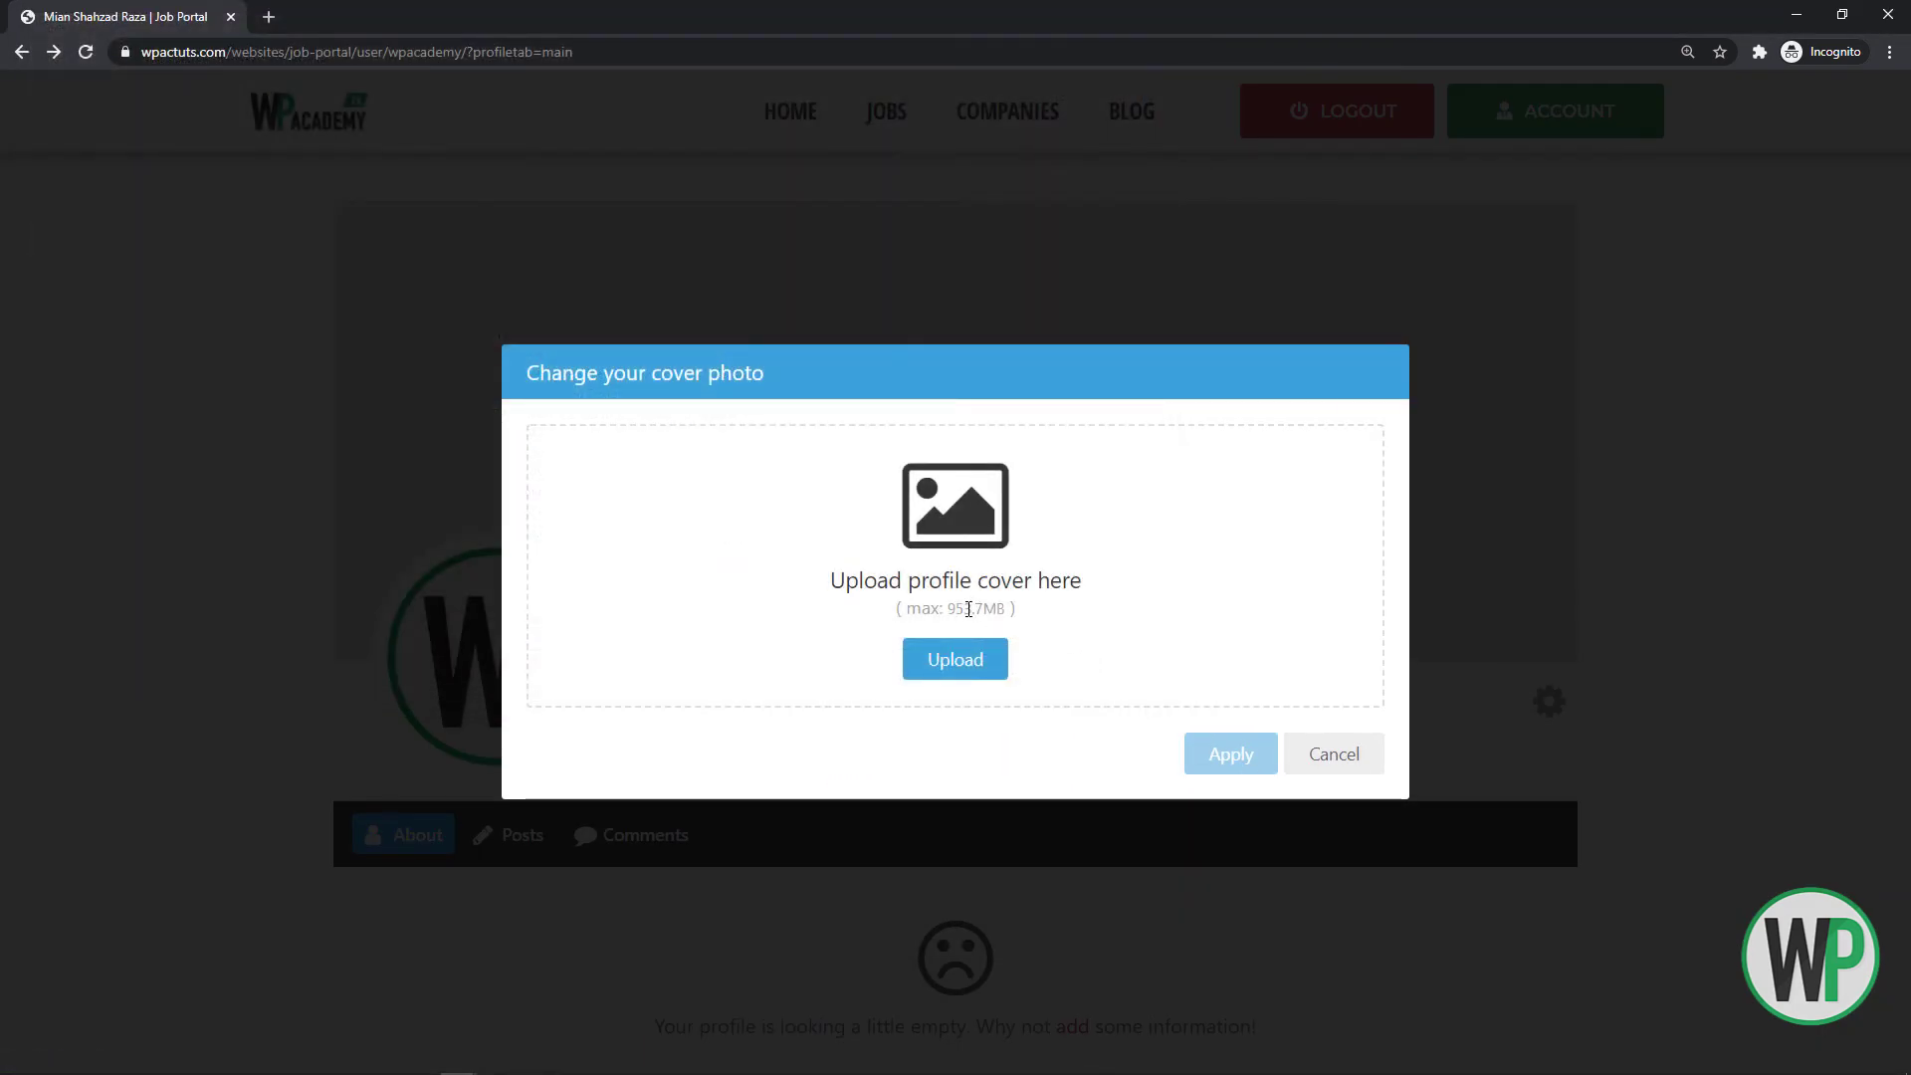
left_click_drag(968, 609, 948, 609)
left_click(1304, 754)
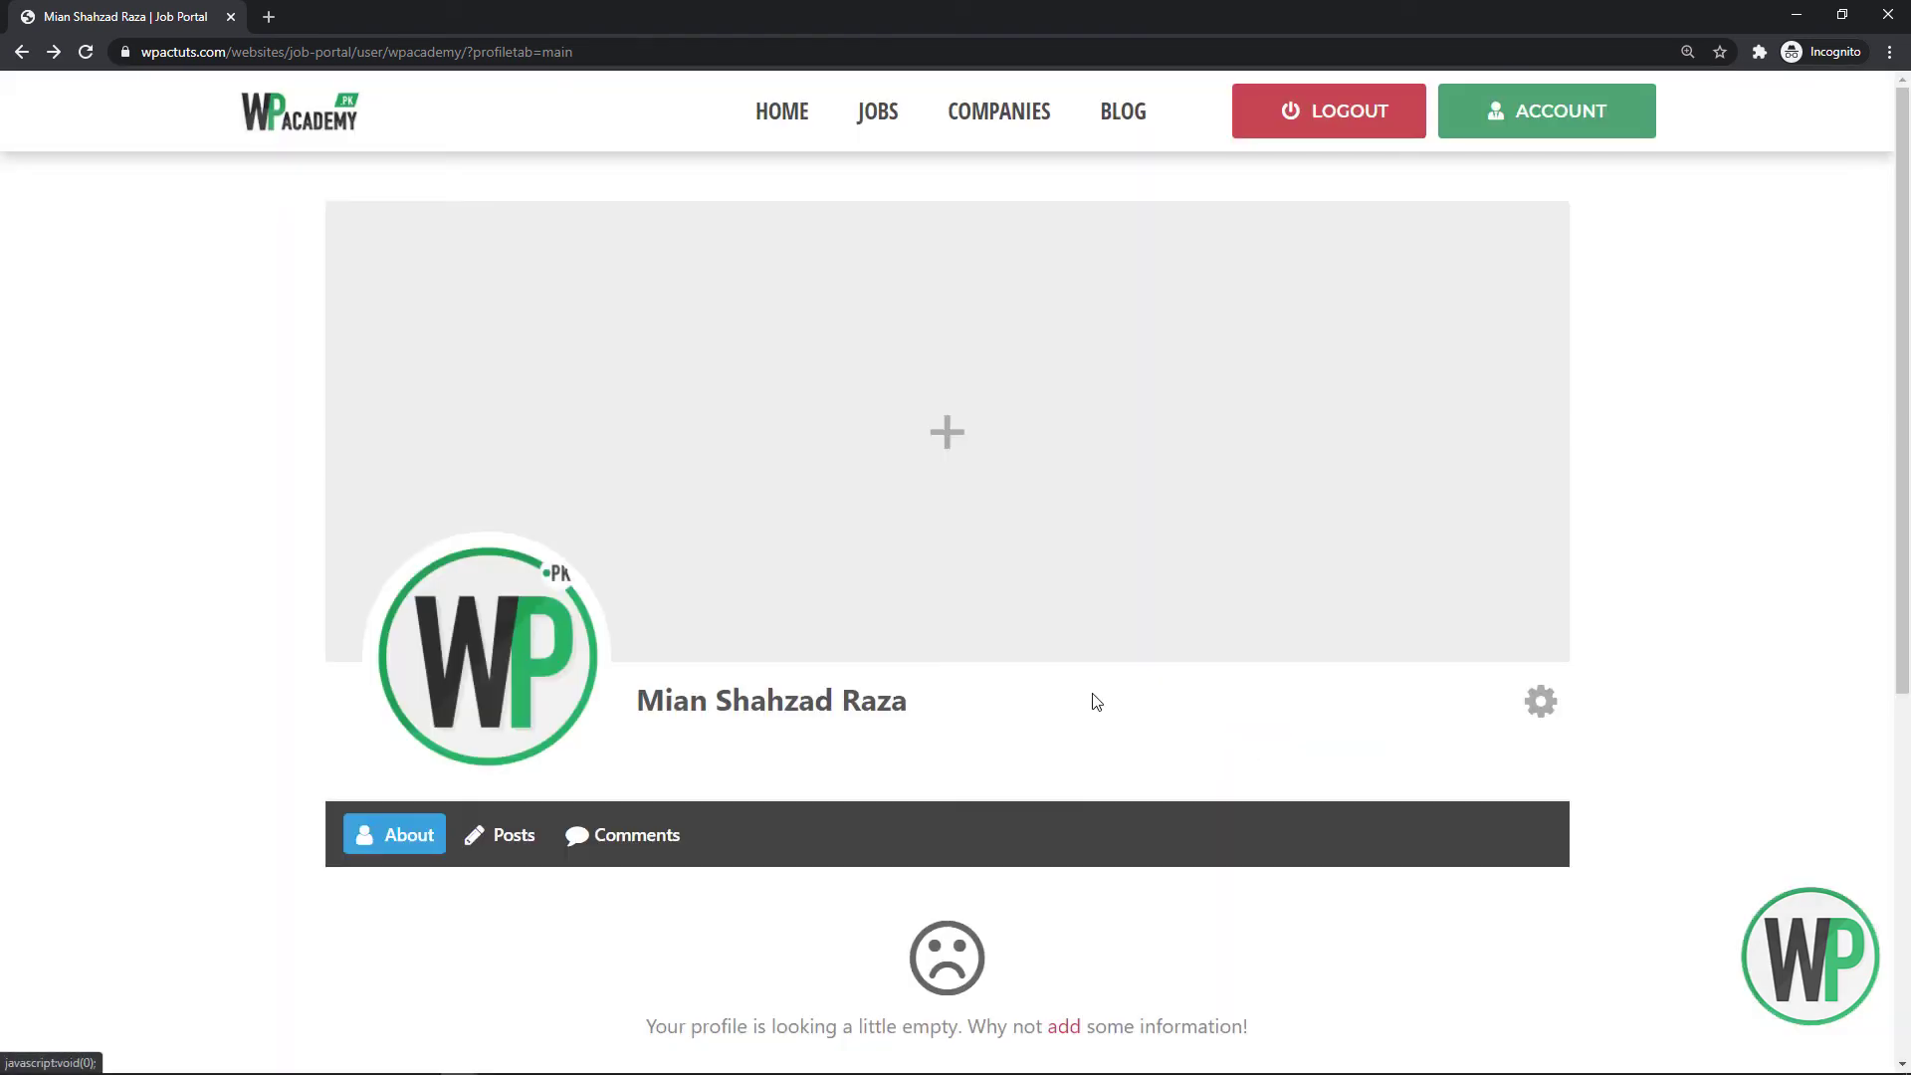
Return to the WordPress admin, open the Ultimate Member settings, and close the extra User Roles list tab
key("alt+Tab")
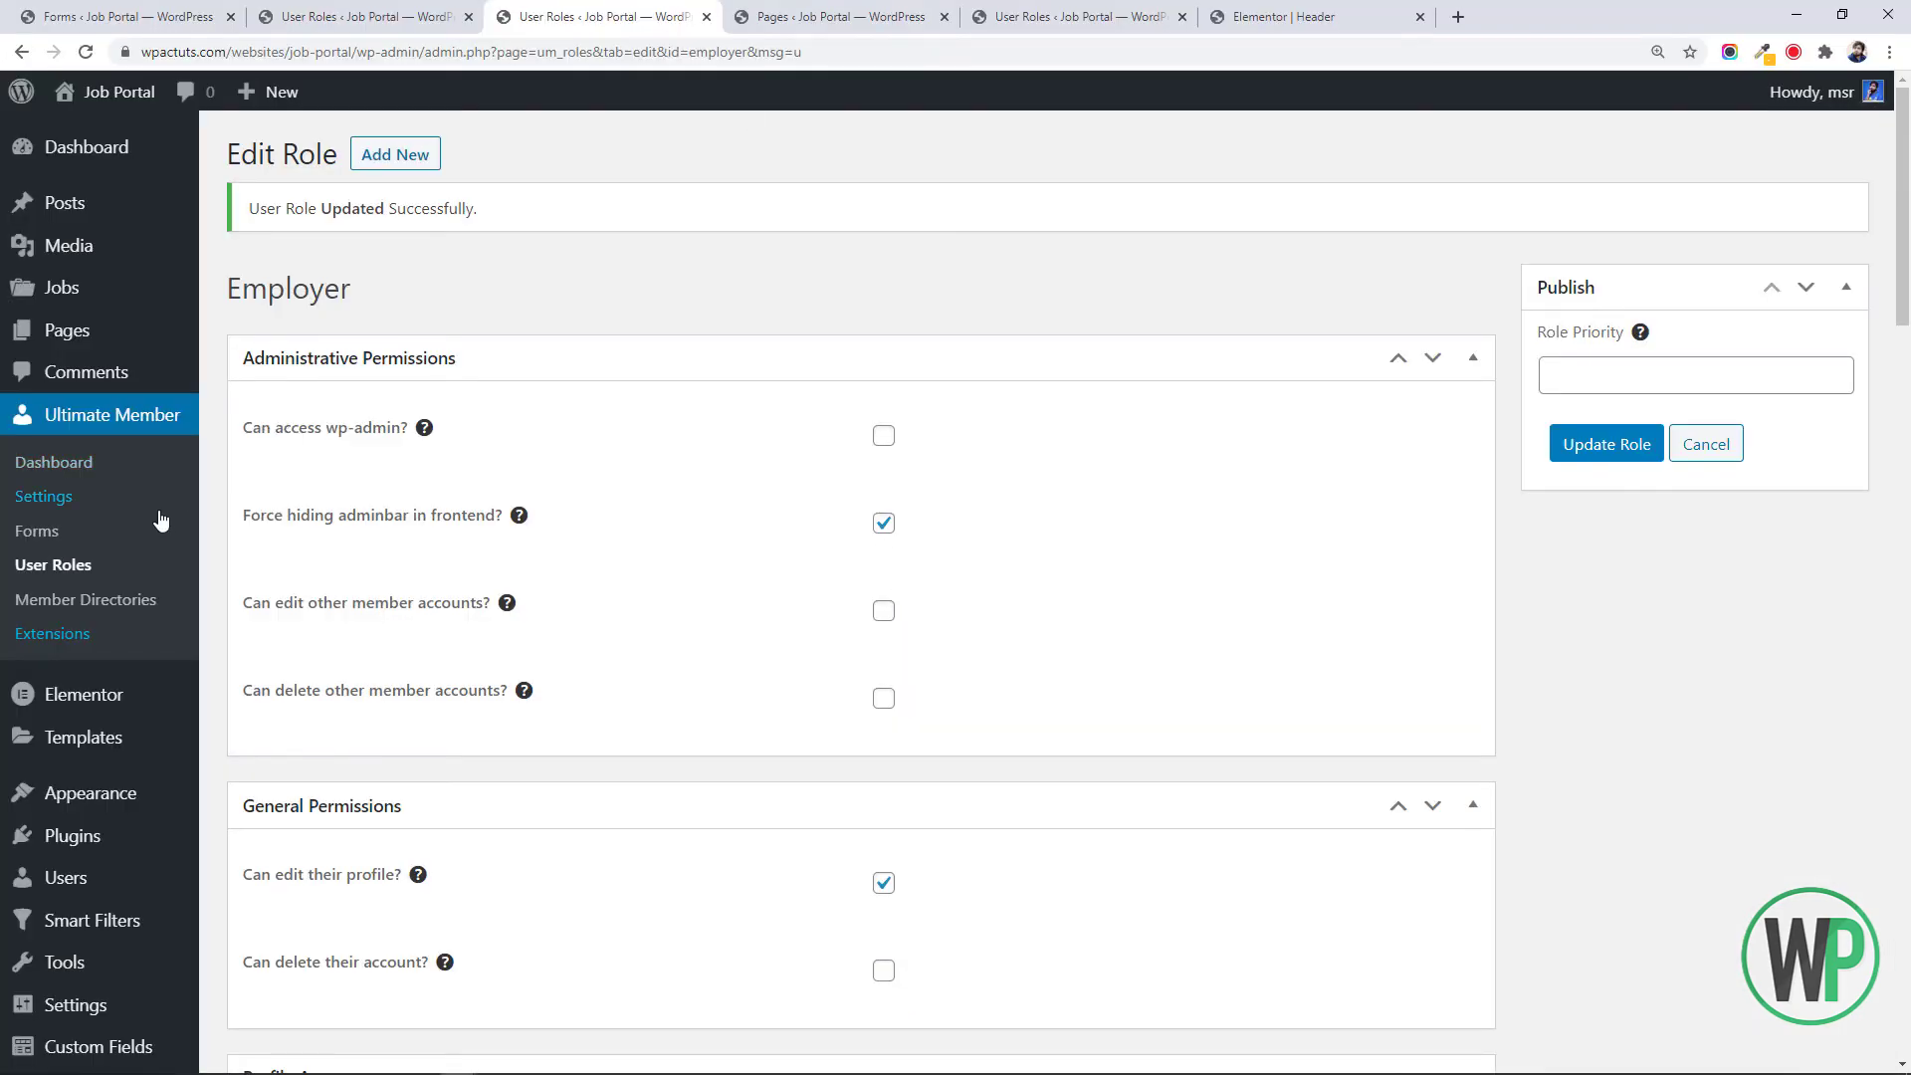
left_click(44, 496)
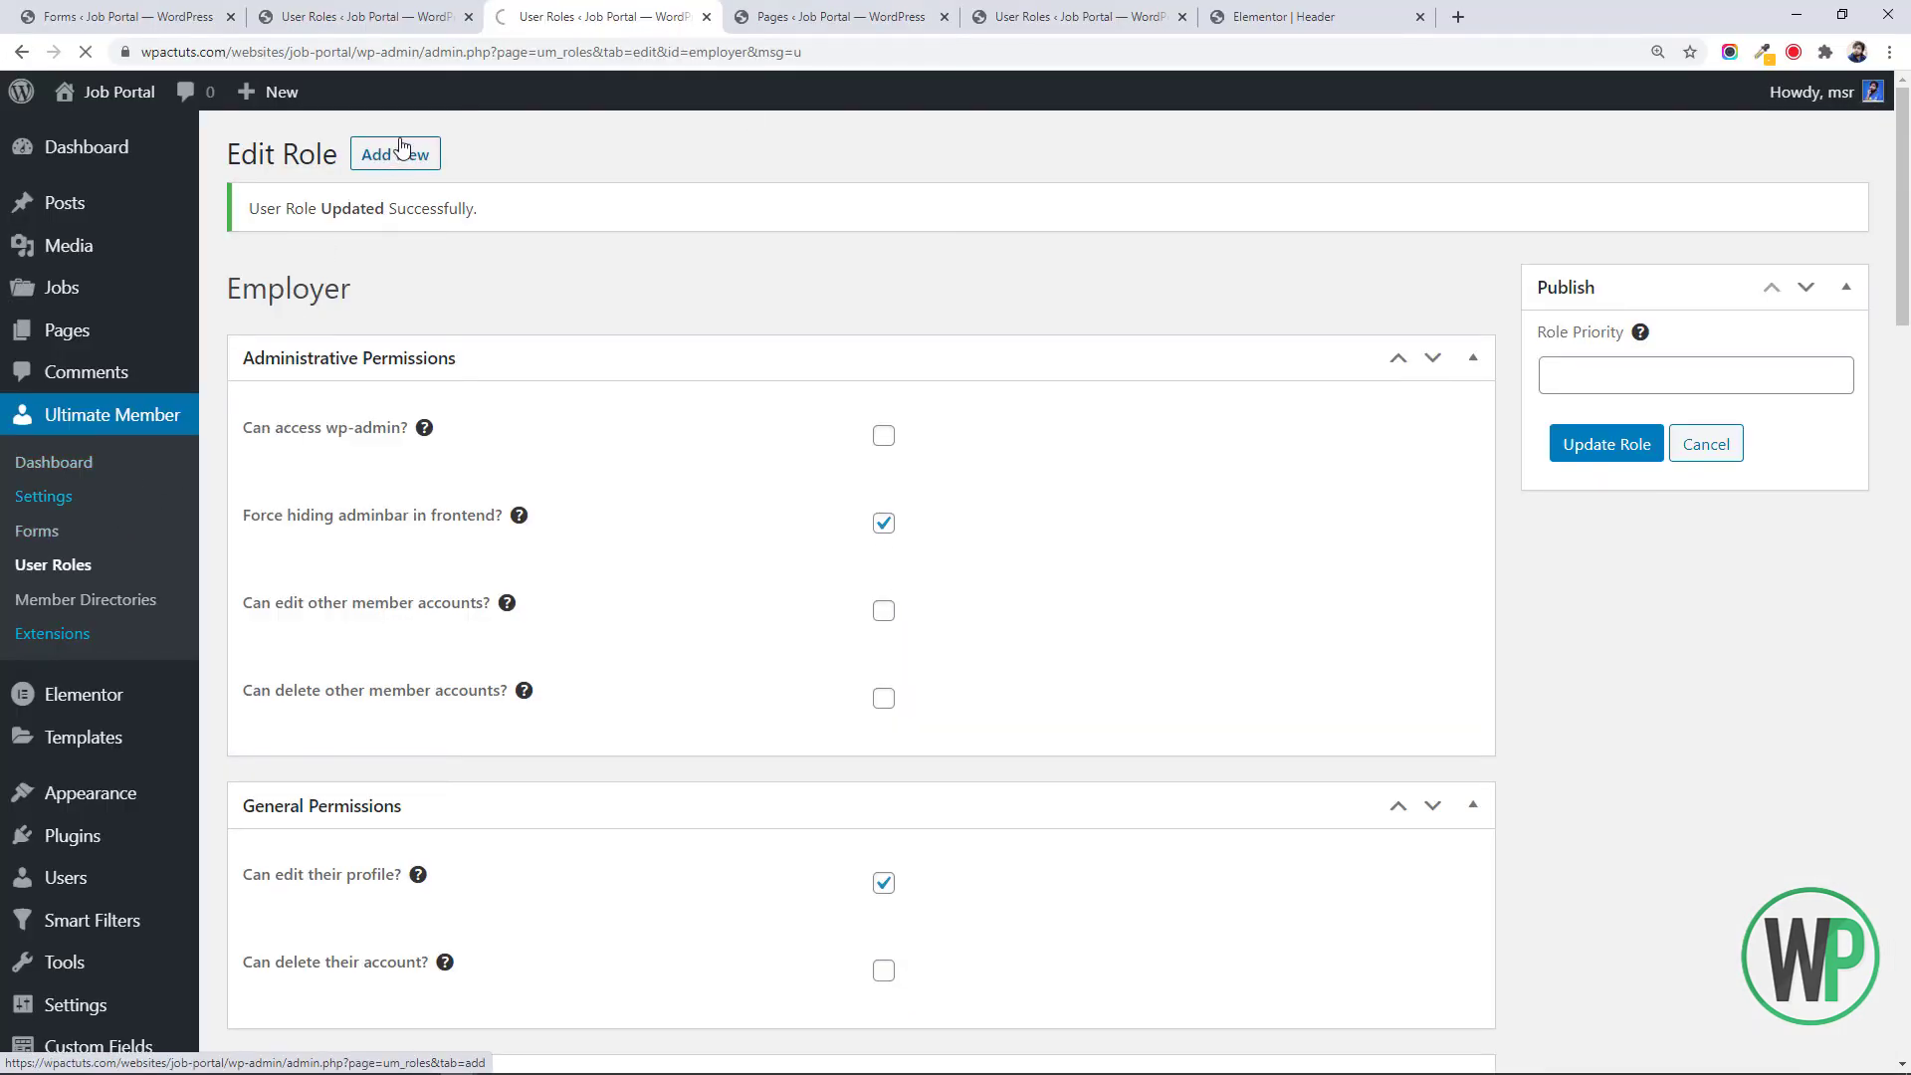
left_click(428, 17)
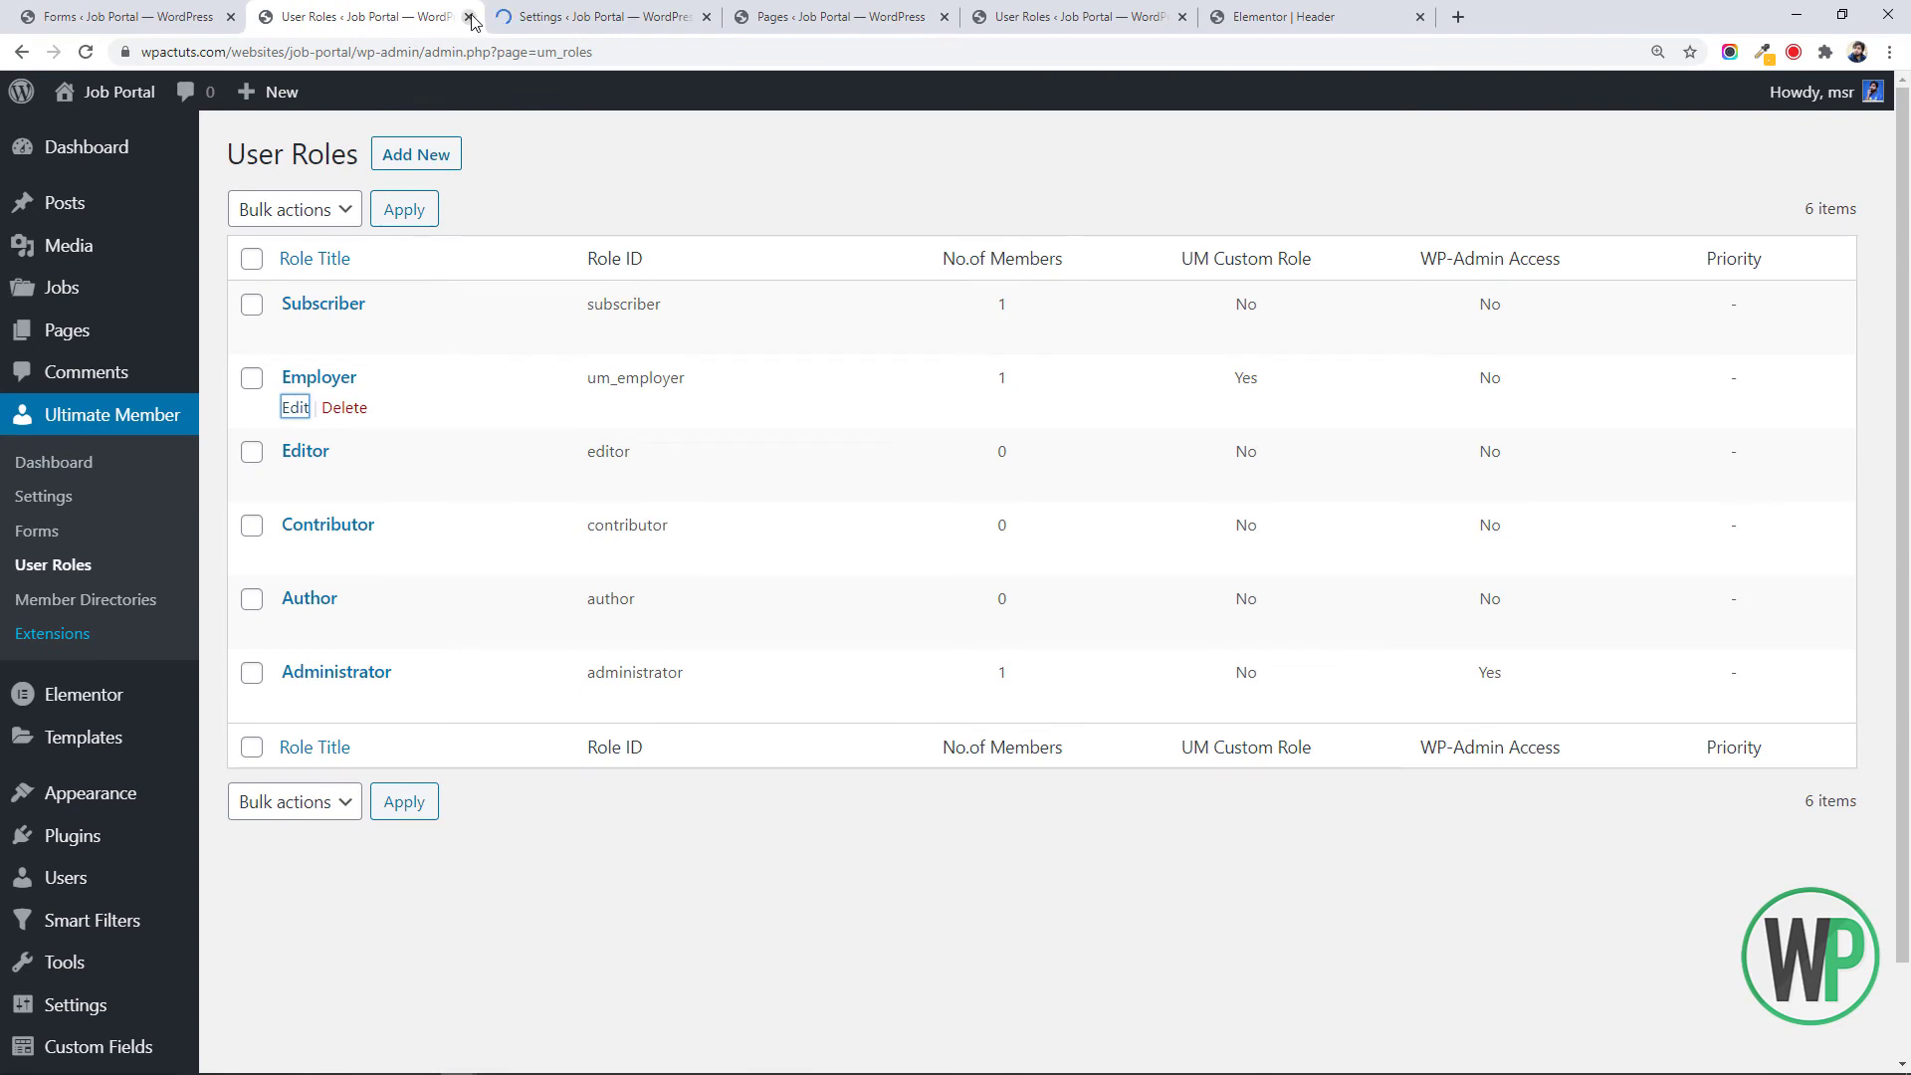
left_click(468, 17)
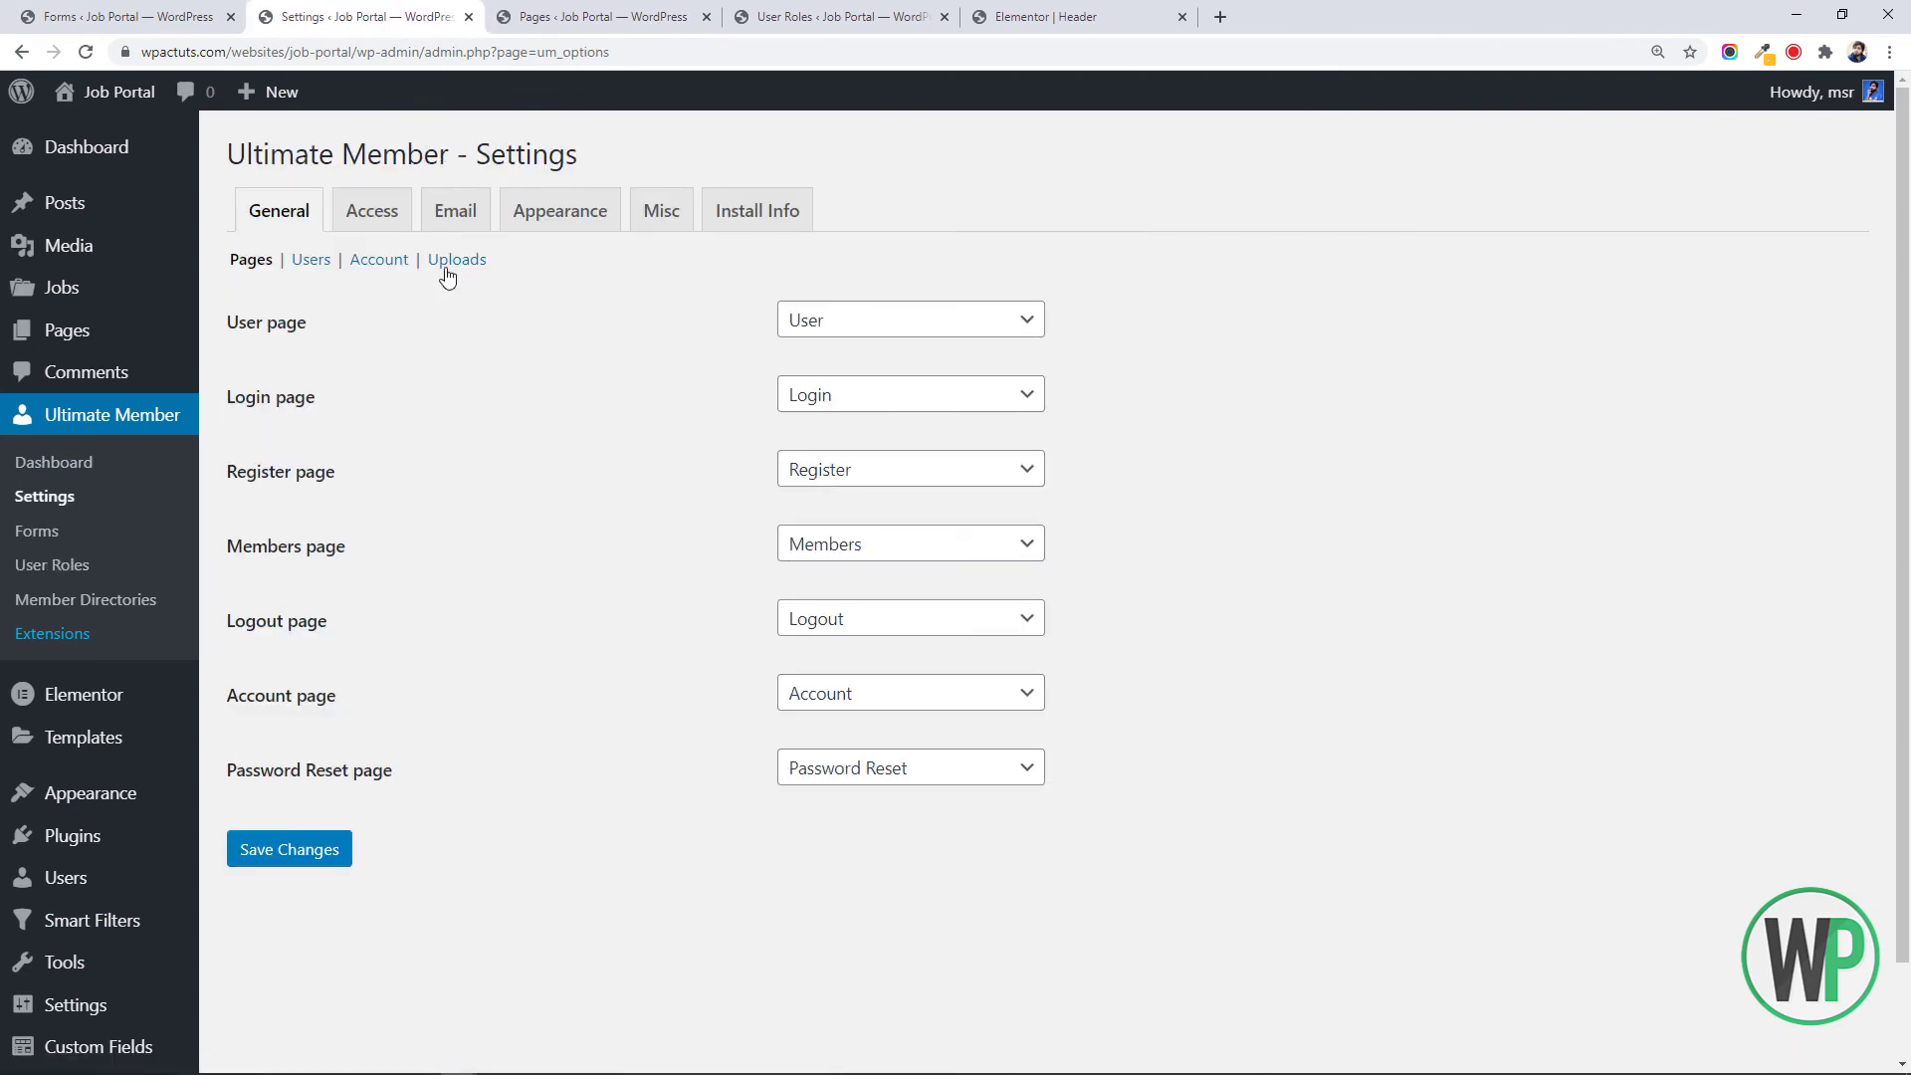
In the Ultimate Member upload settings, set the profile photo and cover photo maximum file sizes to 9999999 bytes and save
left_click(380, 259)
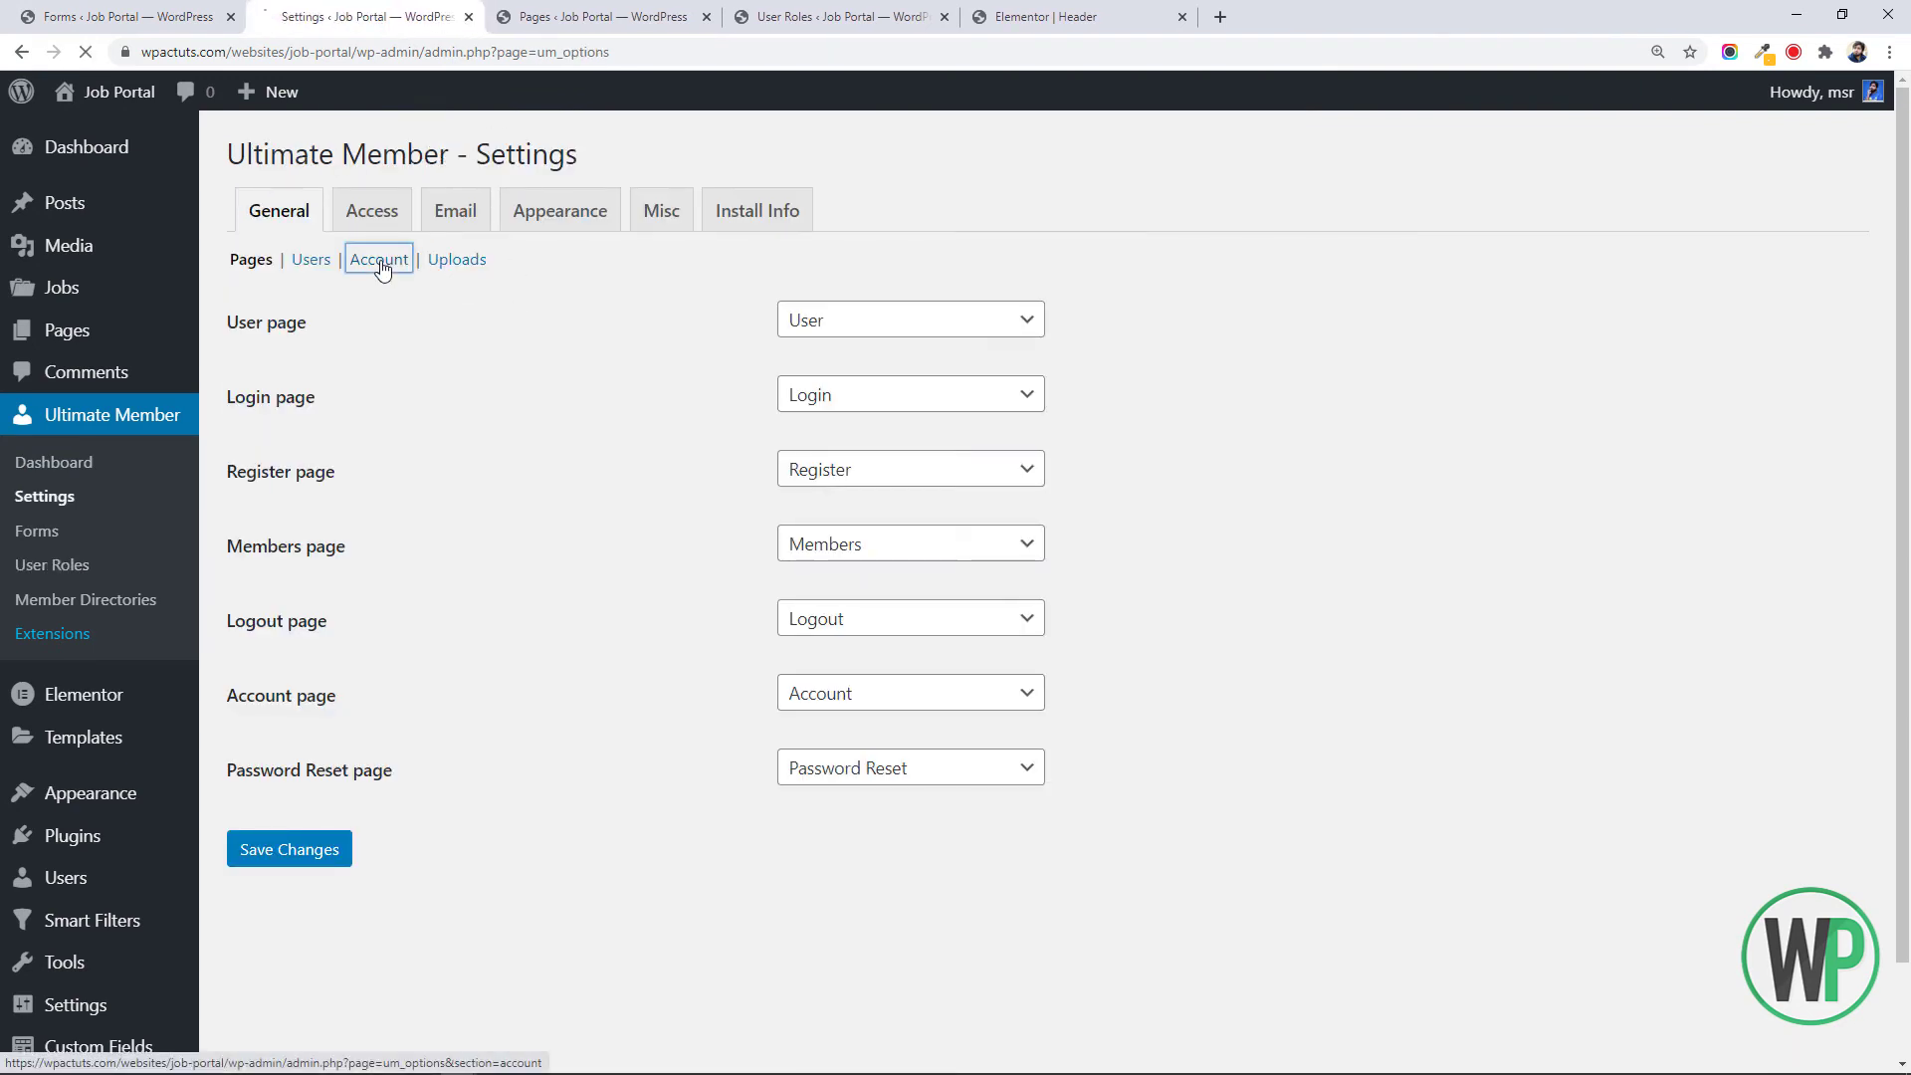
left_click(457, 261)
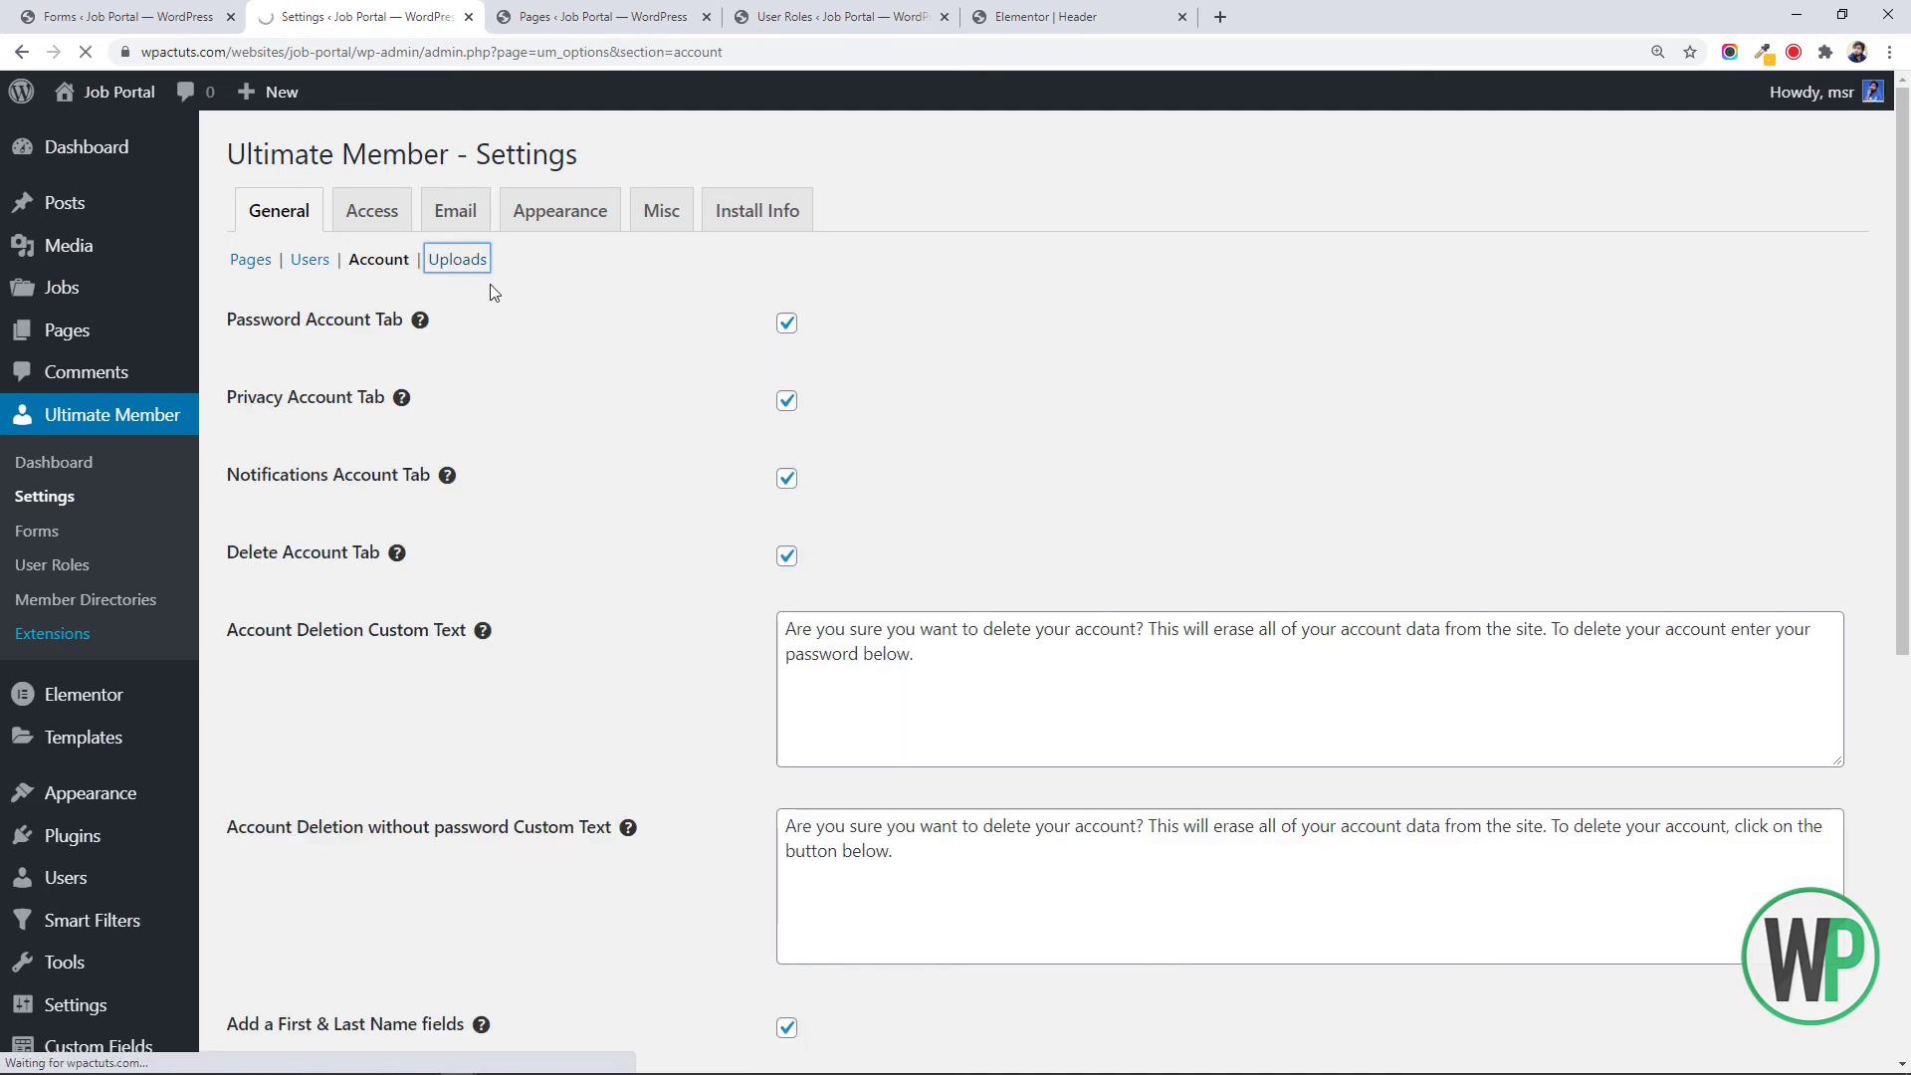
left_click(881, 321)
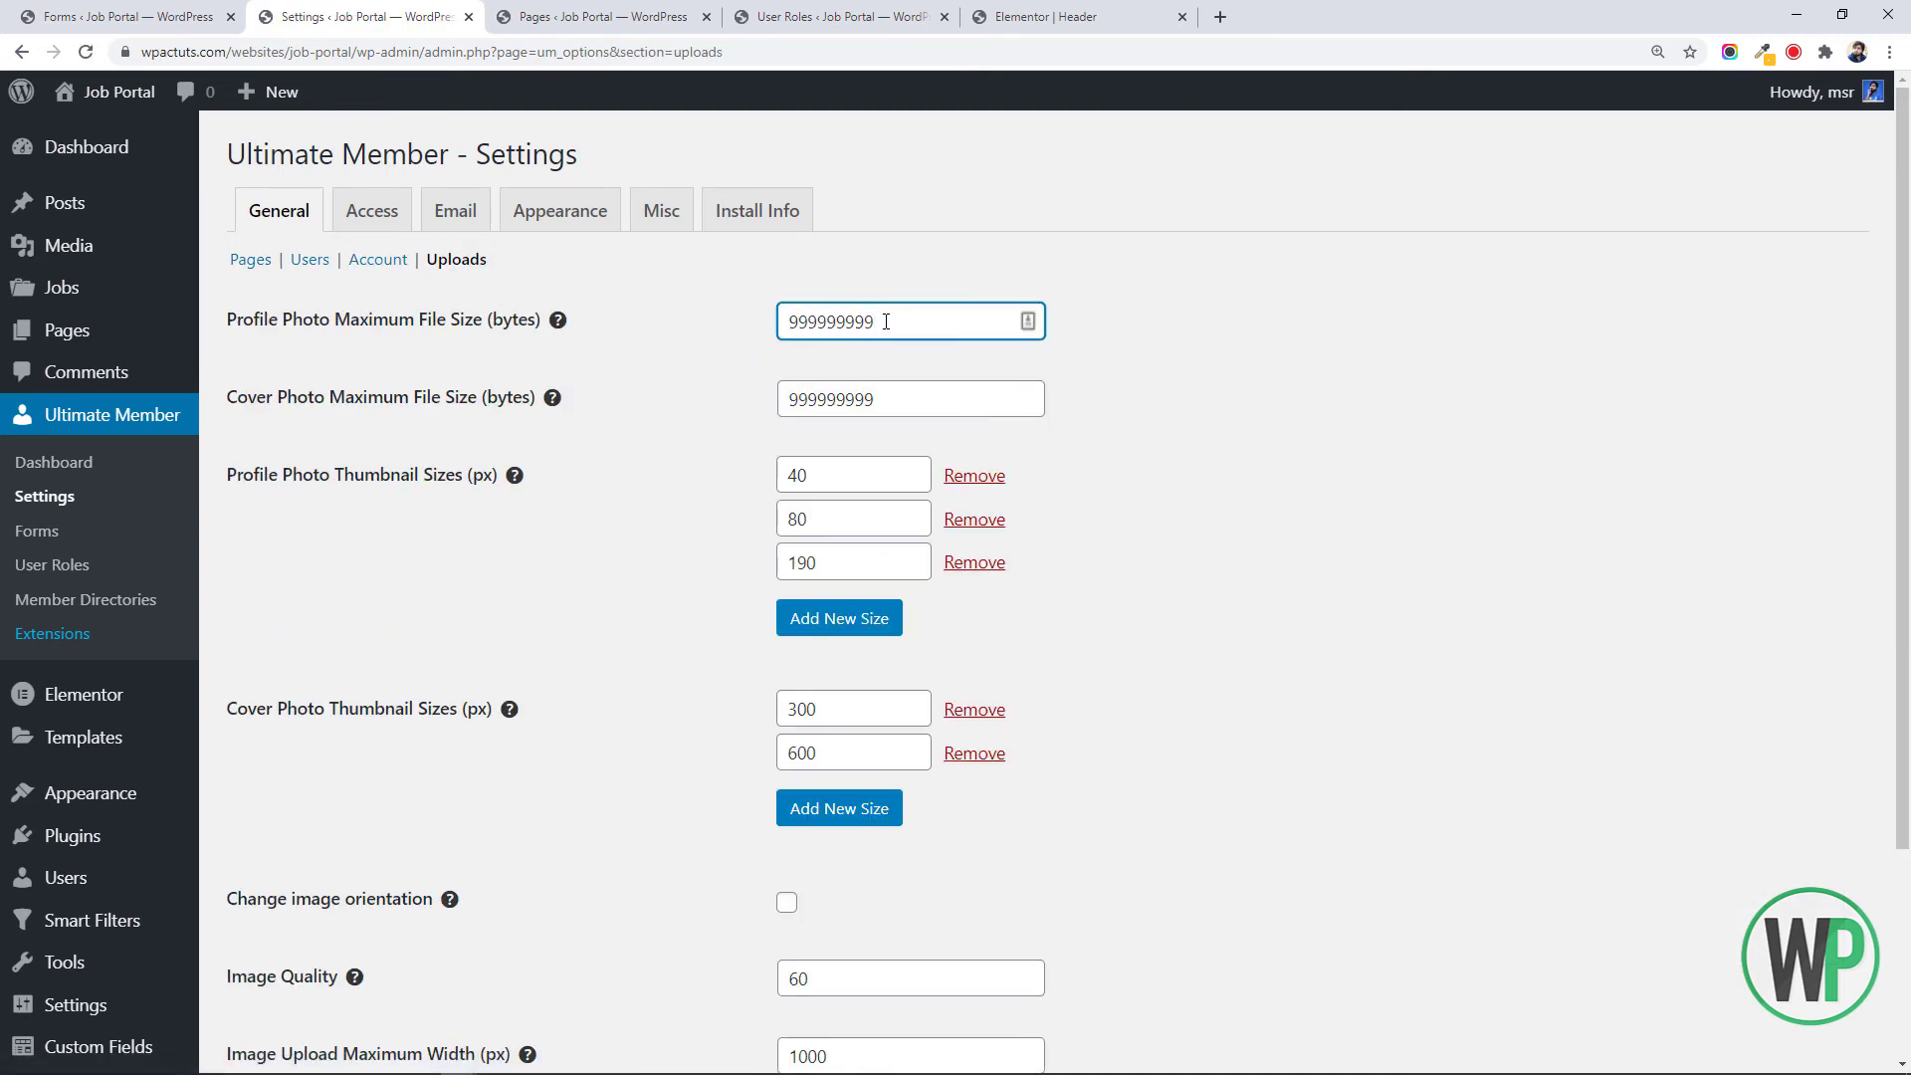
left_click(898, 394)
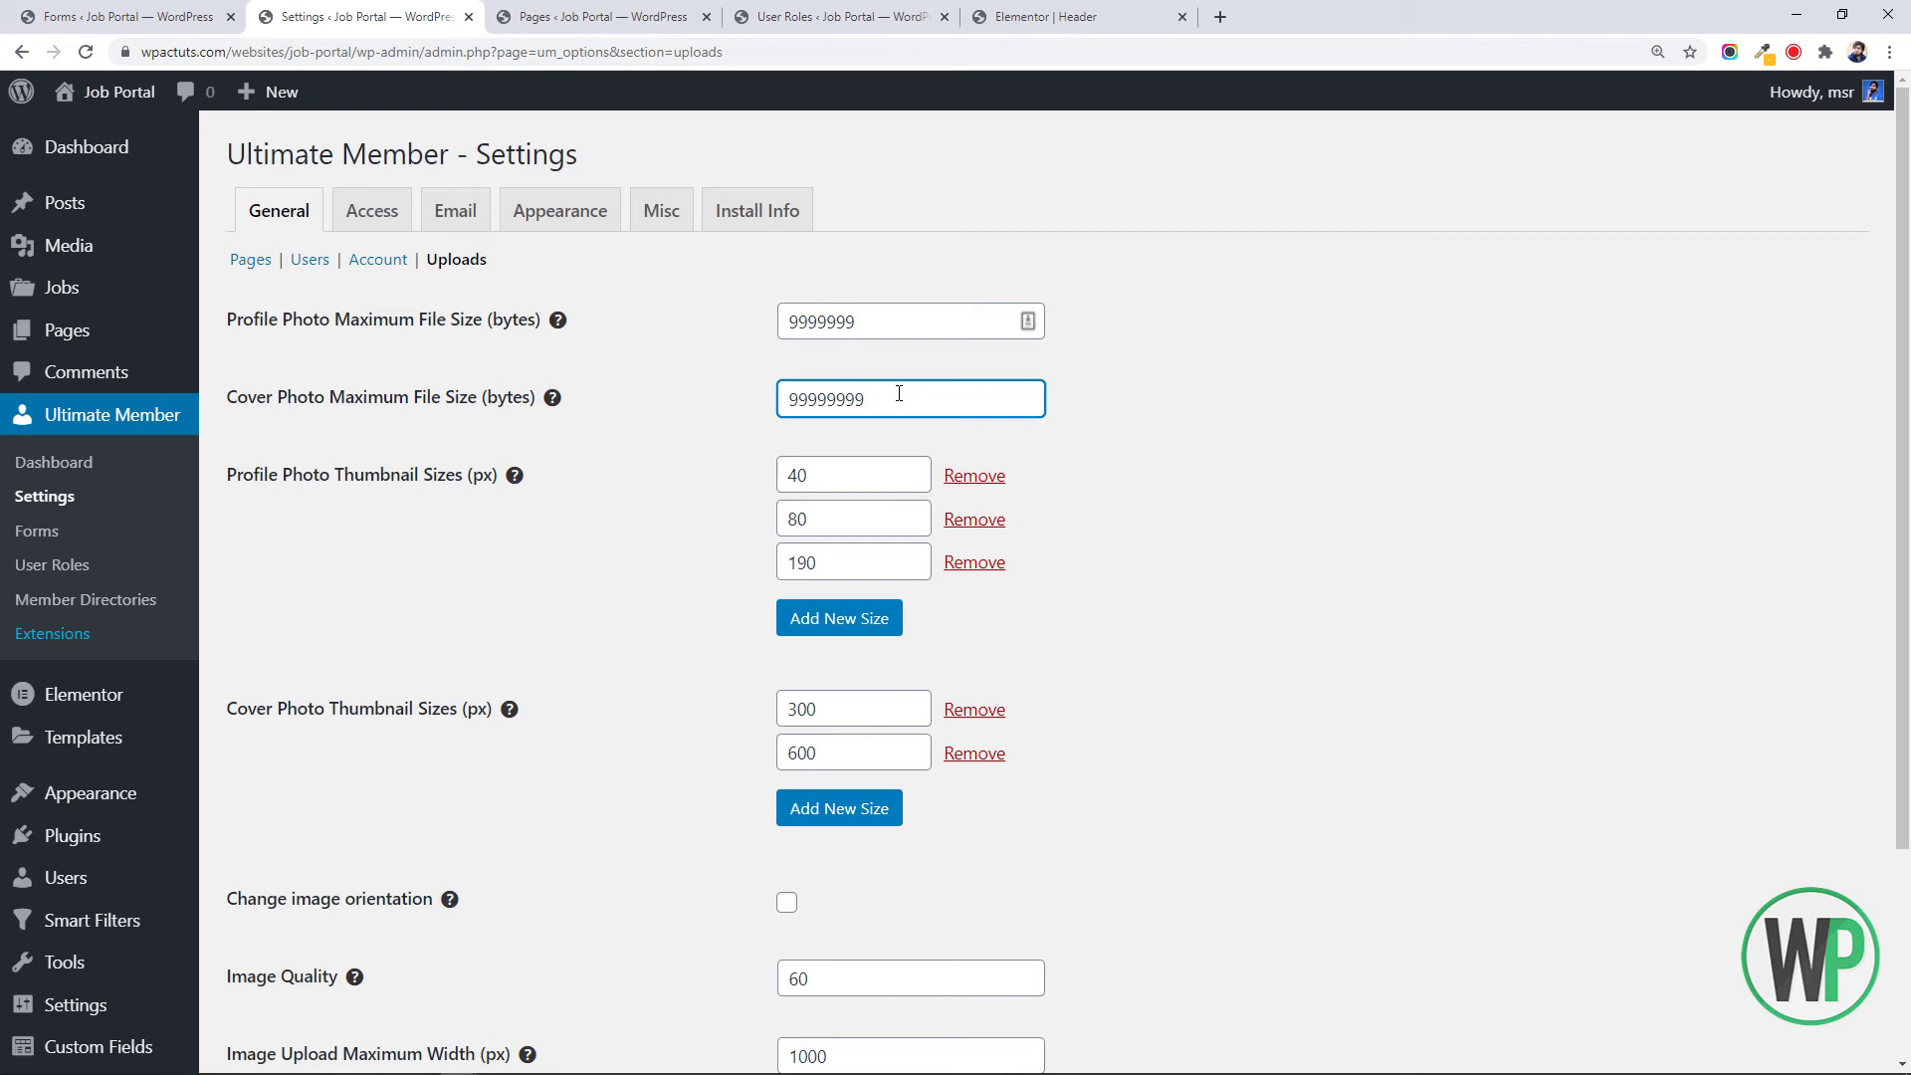
scroll(1063, 926, "down", 3)
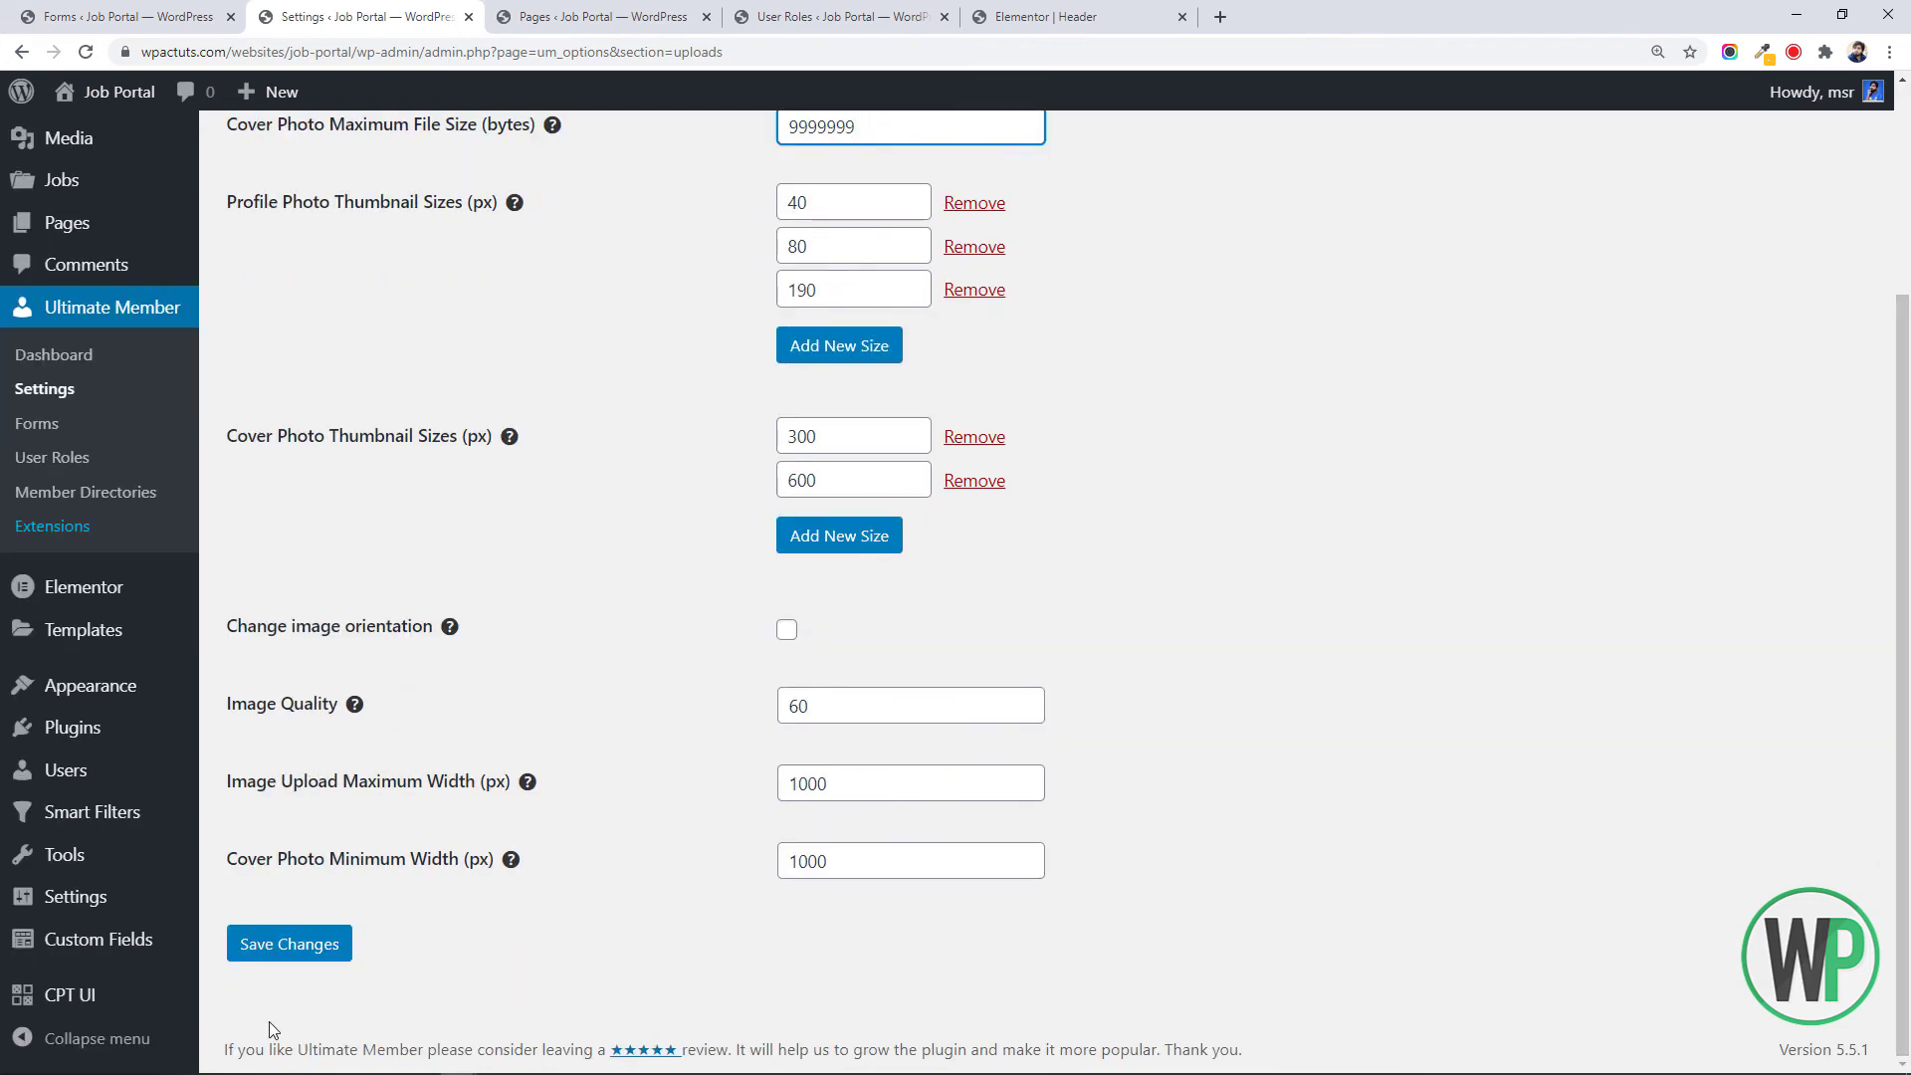
left_click(278, 950)
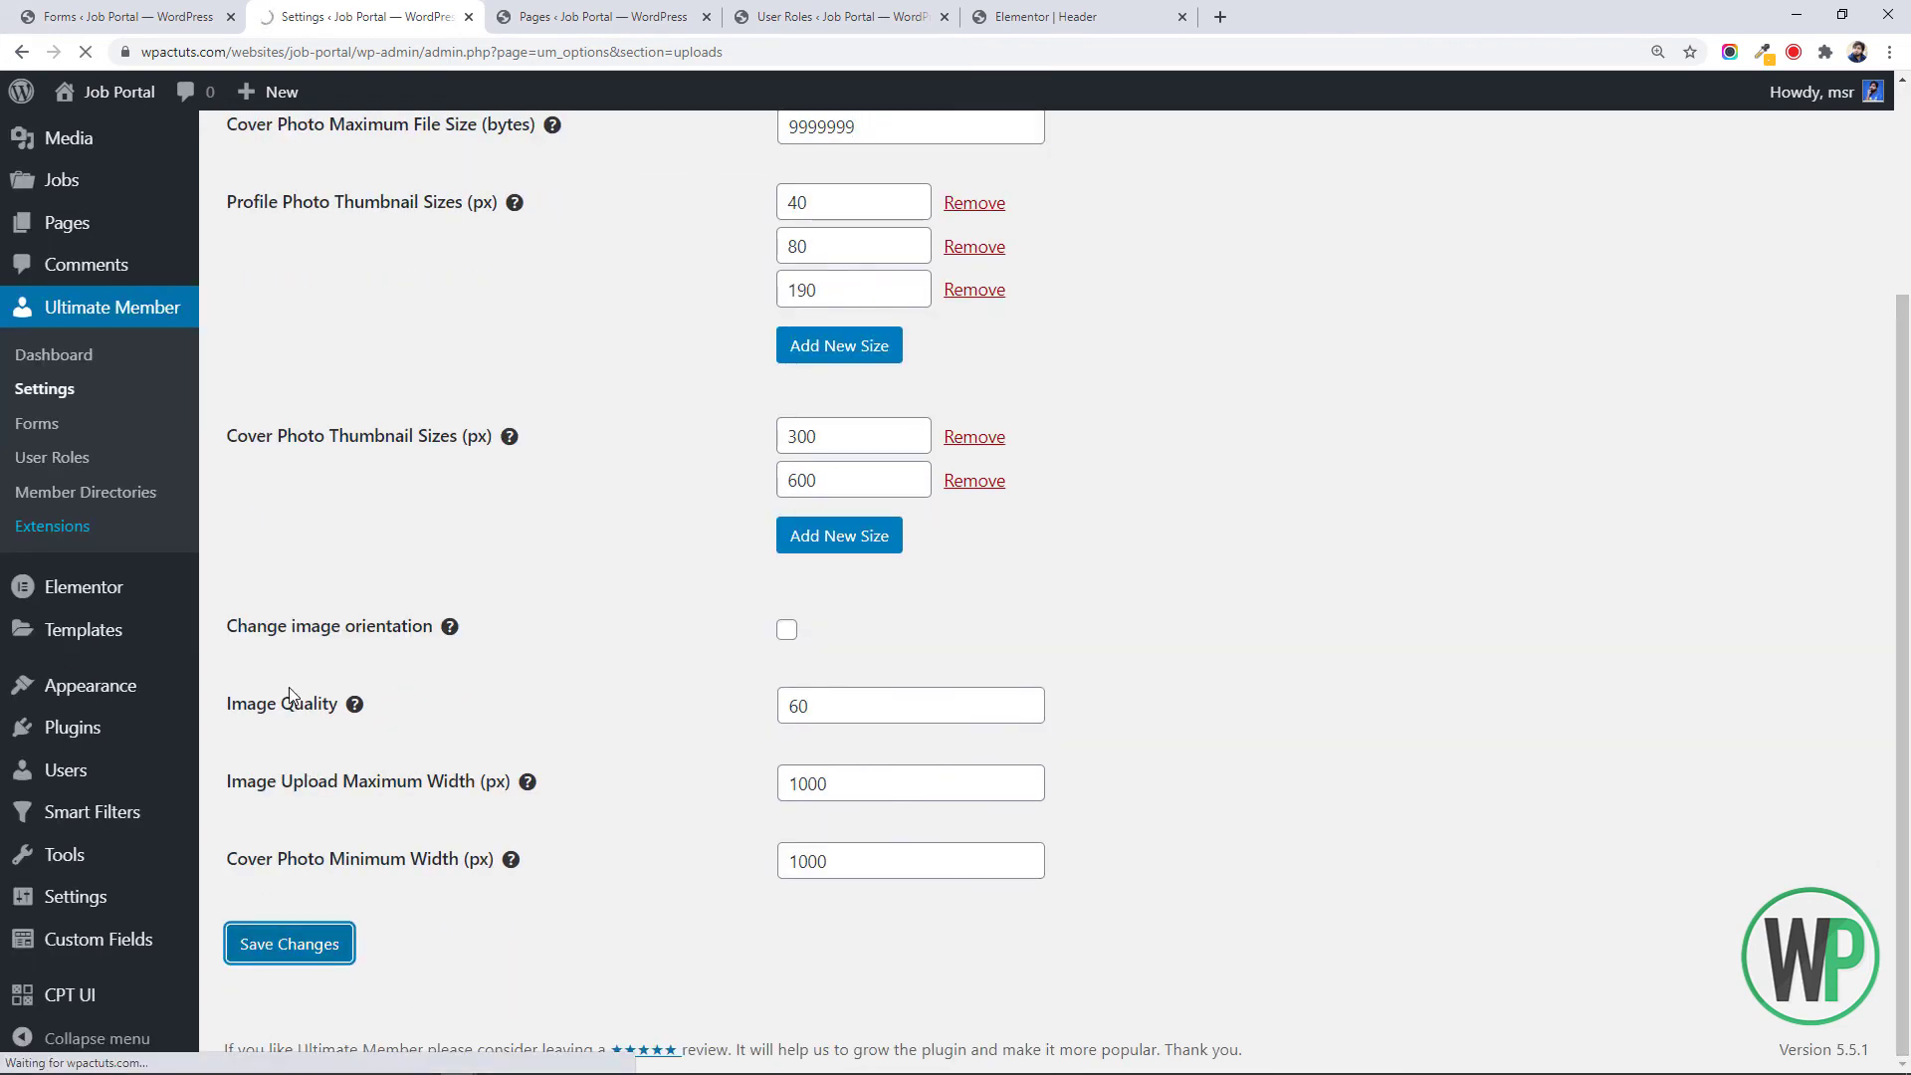
Reload the employer's profile in the incognito window, open its cover photo upload dialog, and check the maximum file size
key("alt+Tab")
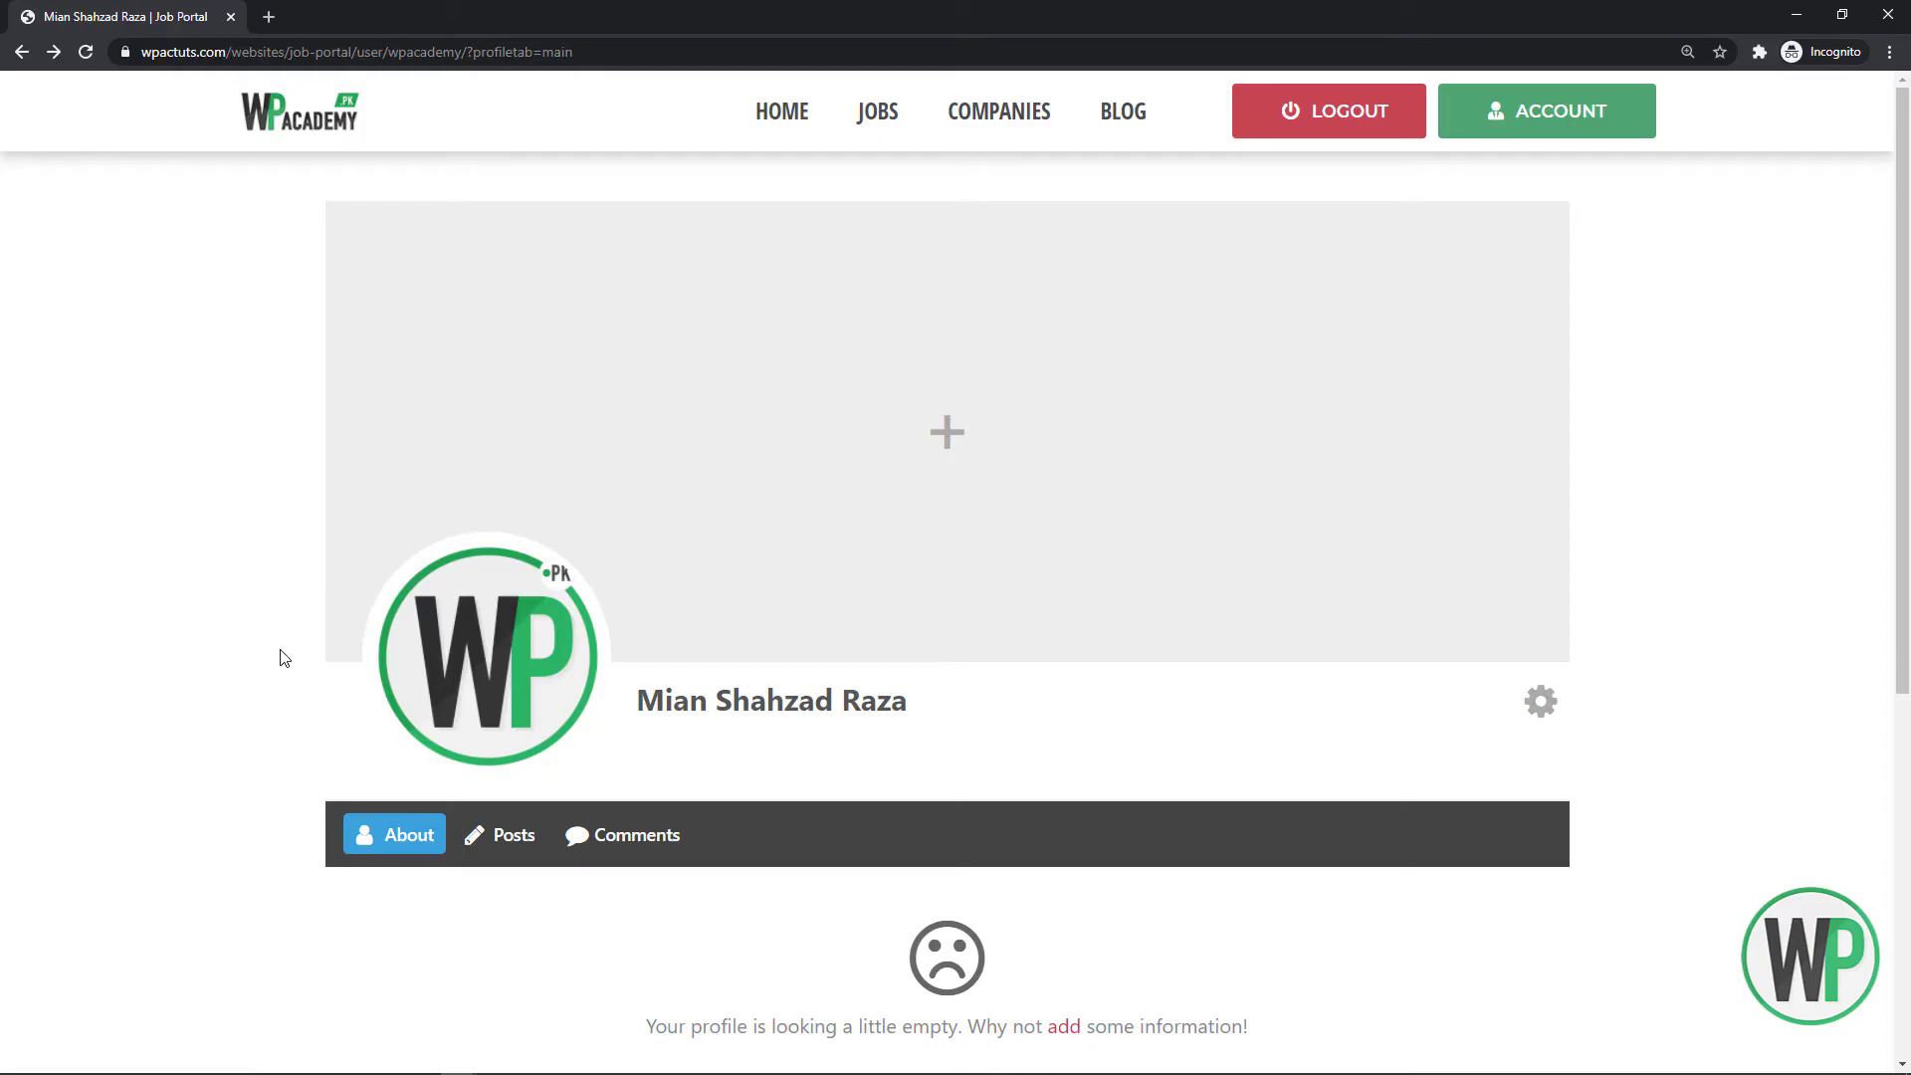
key("F5")
left_click(912, 463)
left_click(958, 504)
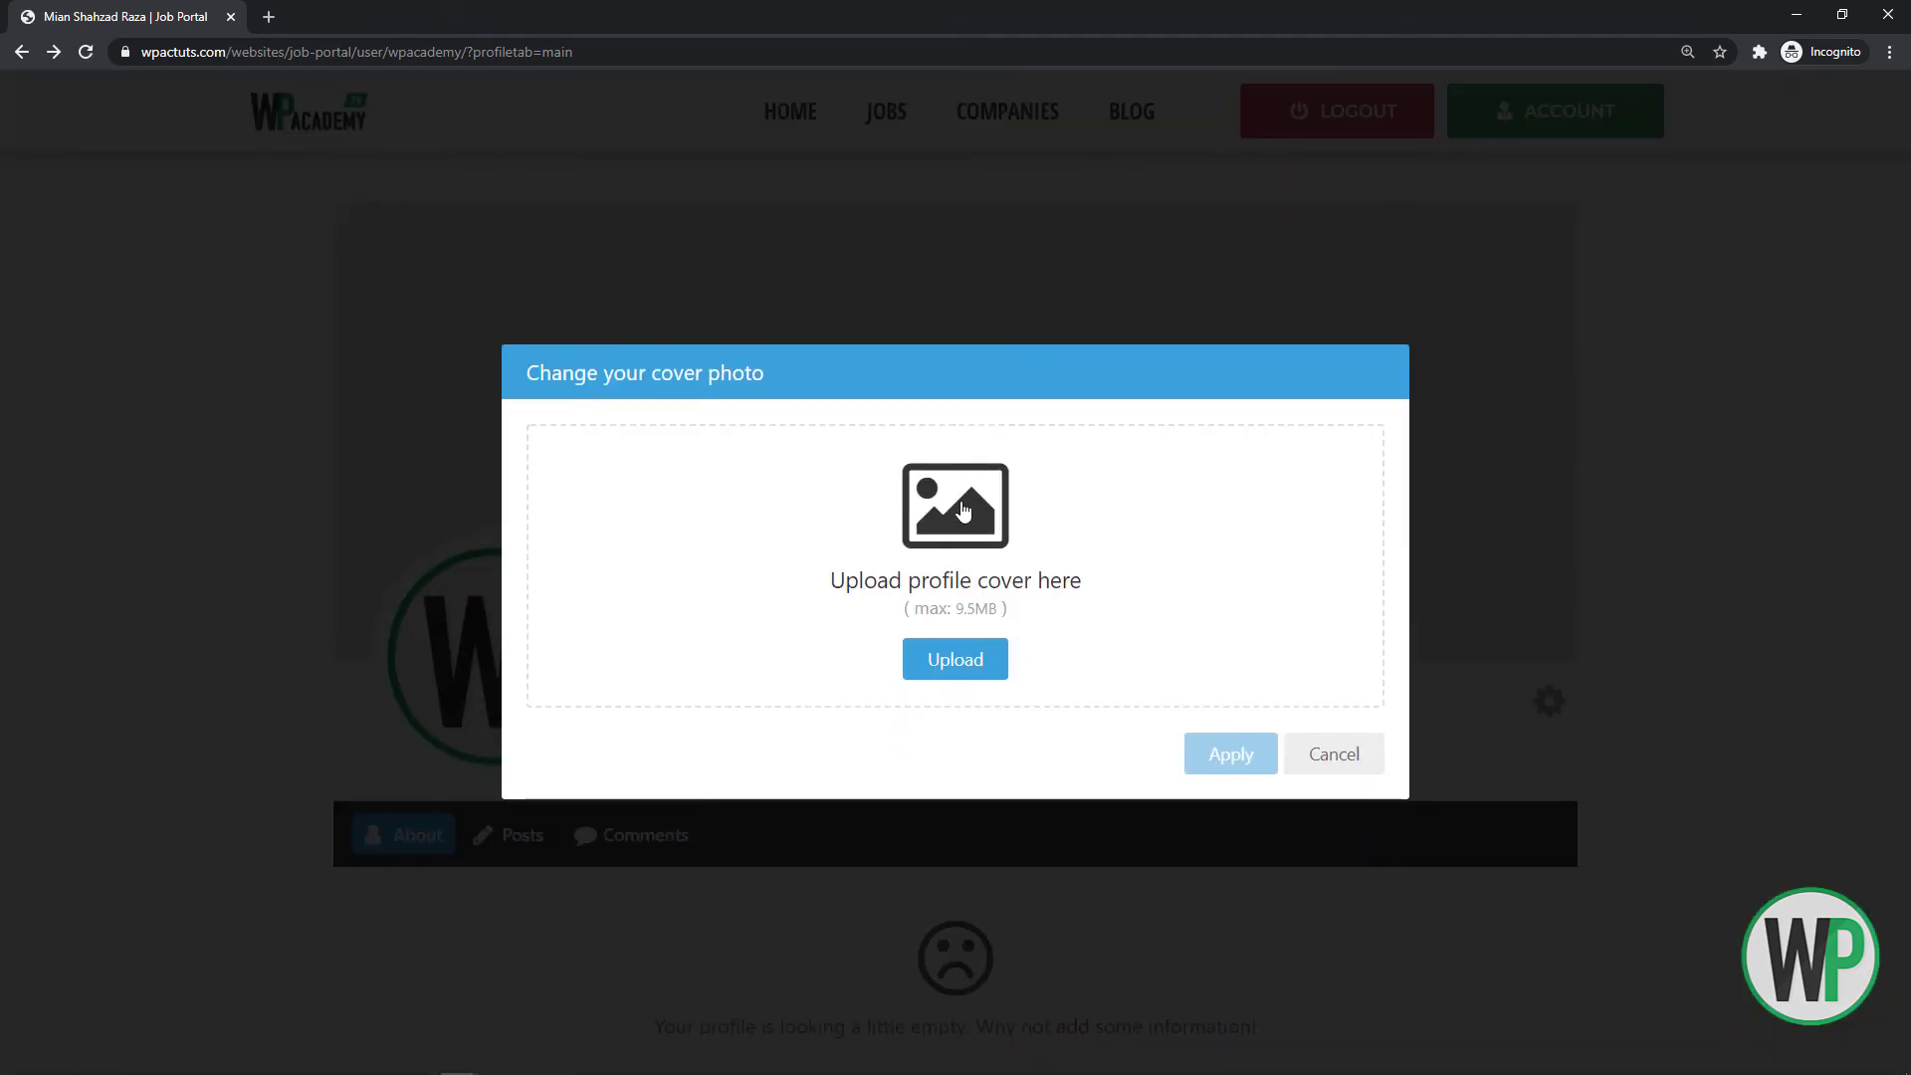
left_click_drag(954, 614, 952, 613)
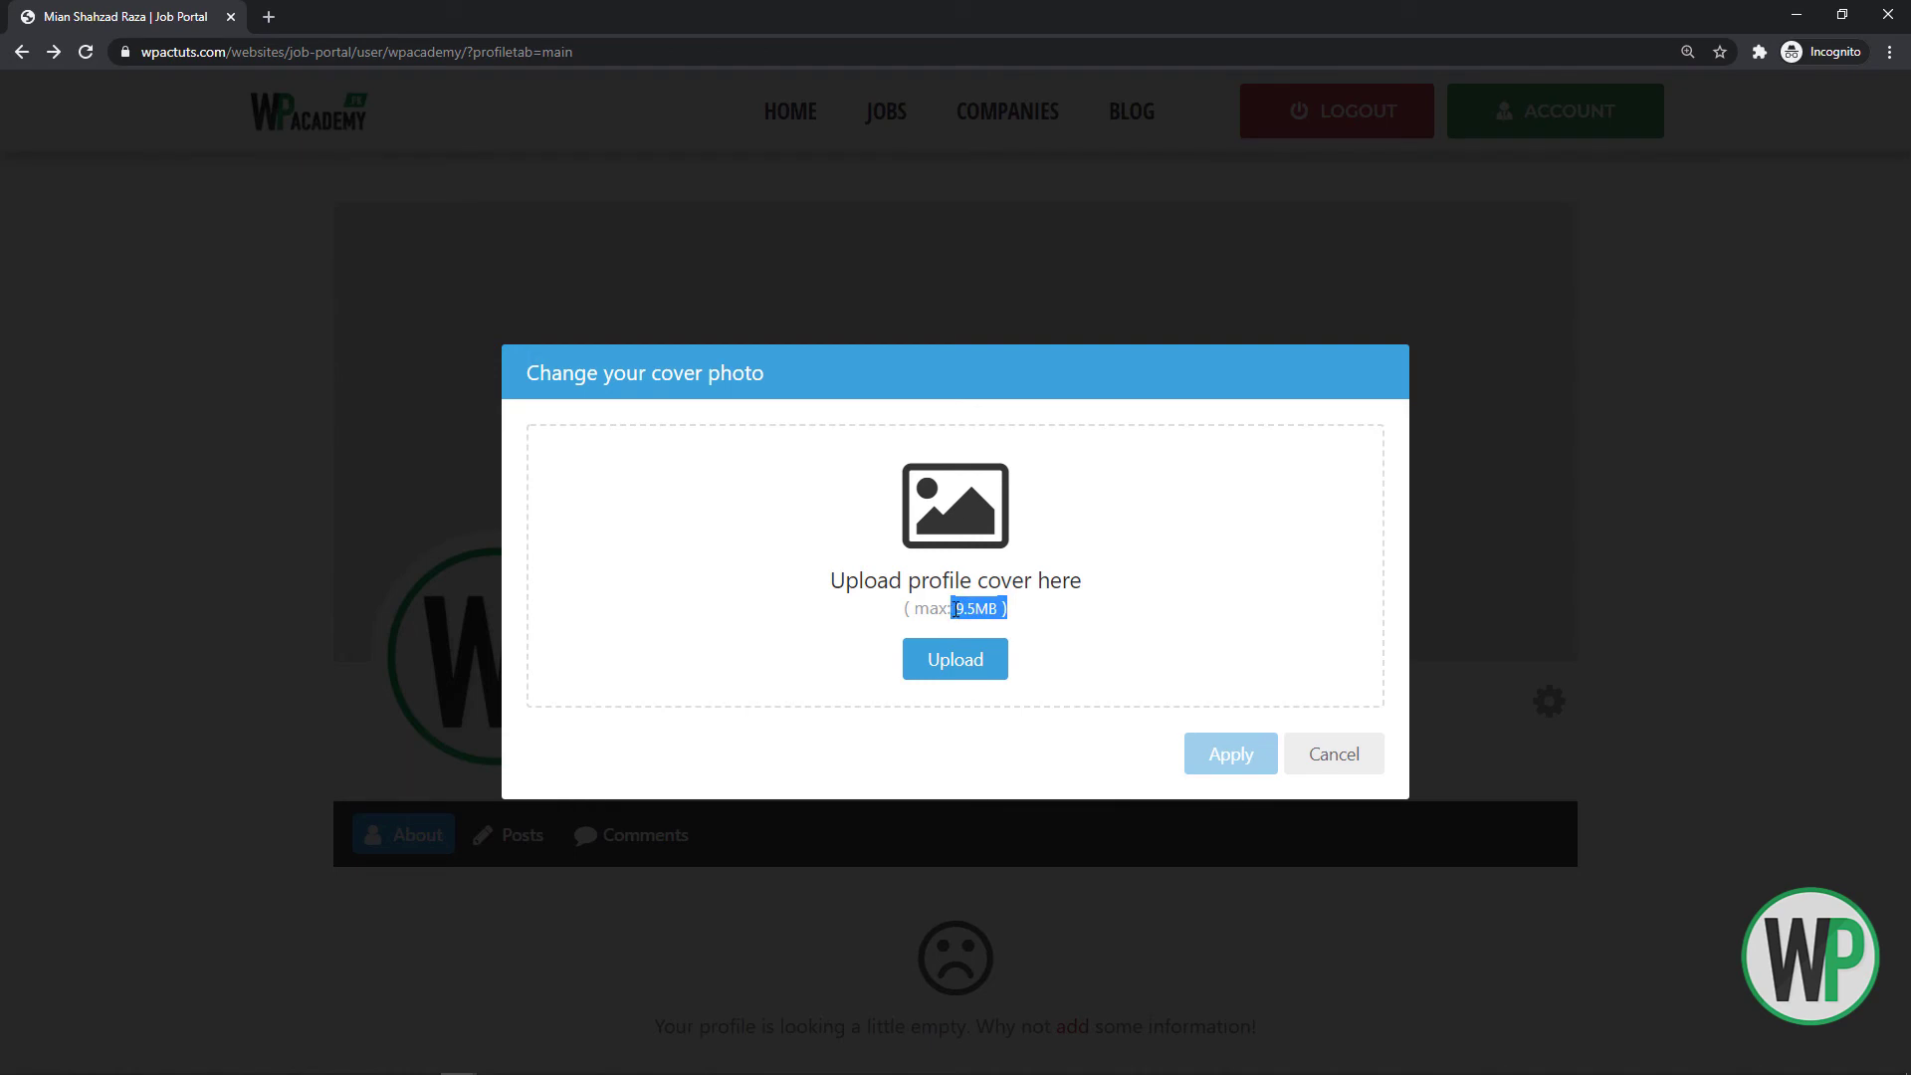
Upload the laptop desk photo from Downloads as the profile cover, shift the crop area slightly left, and apply it
left_click(977, 661)
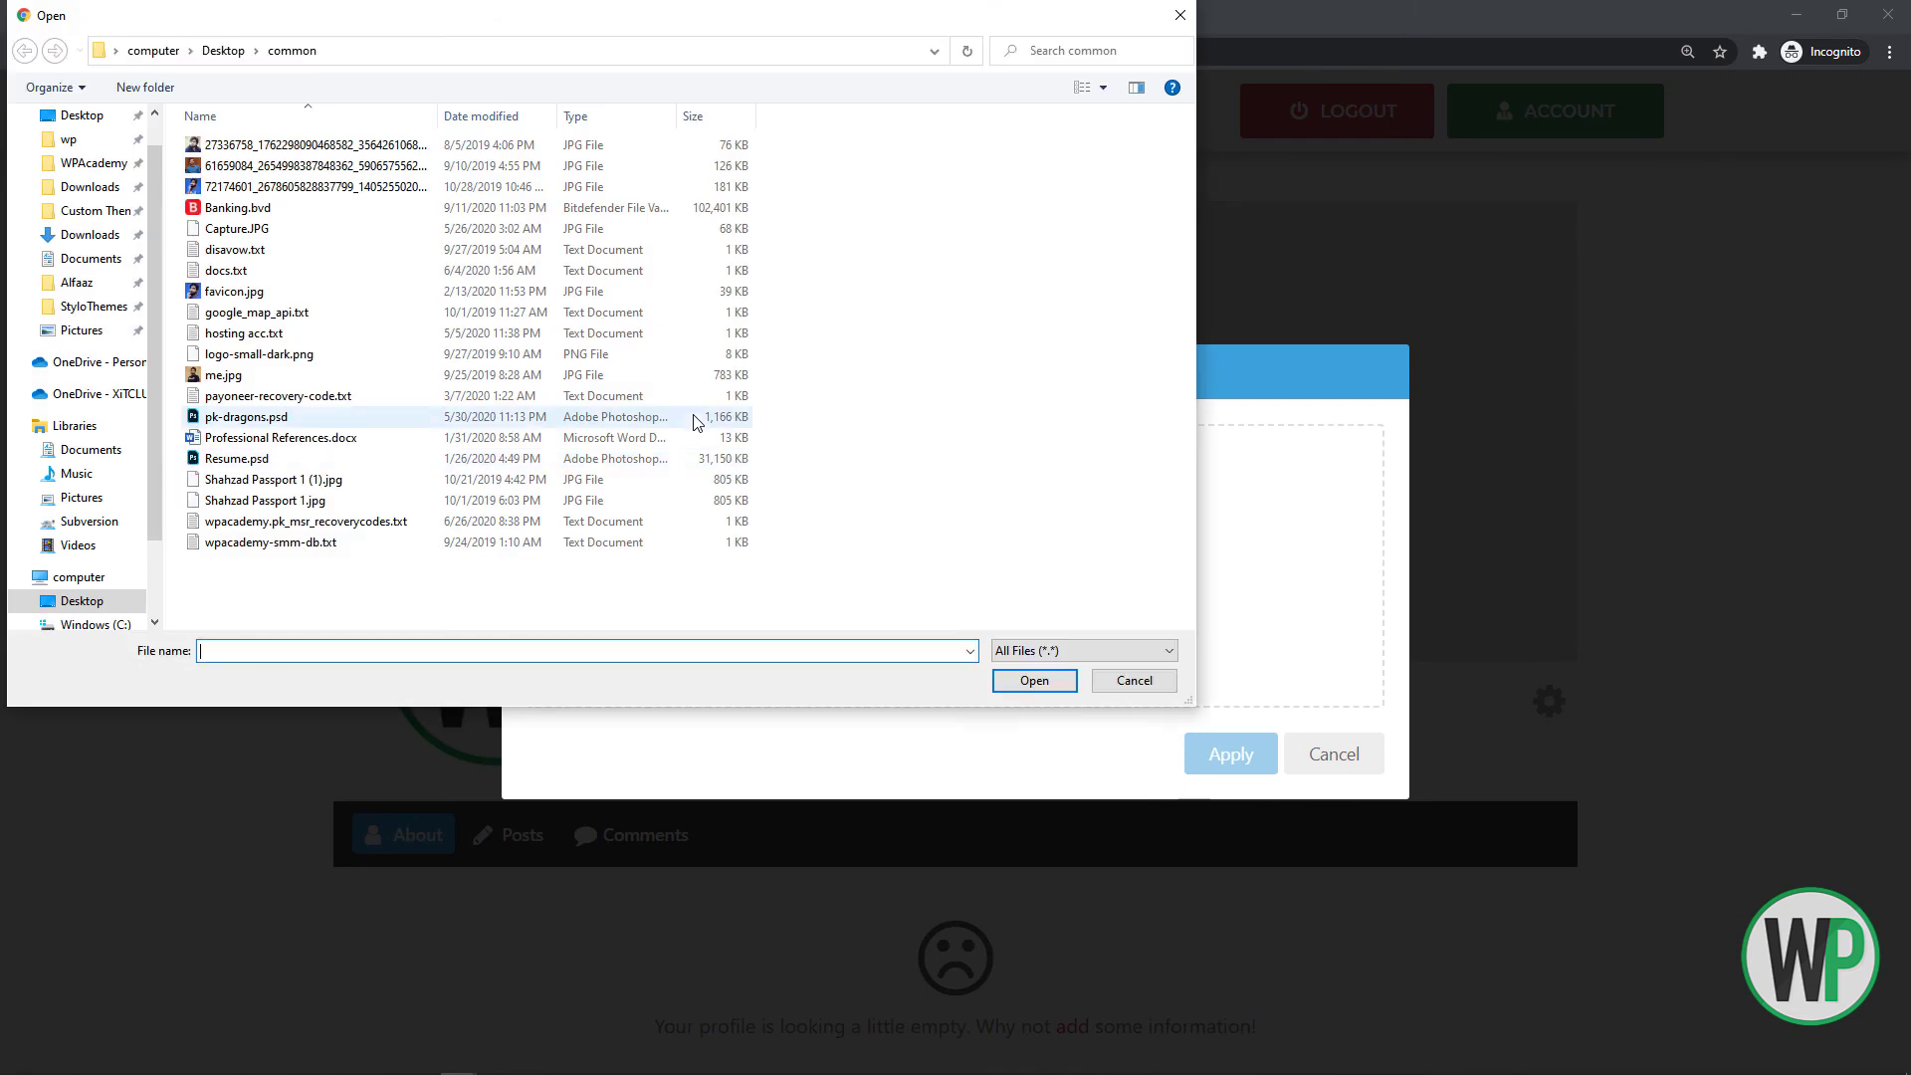
left_click(91, 187)
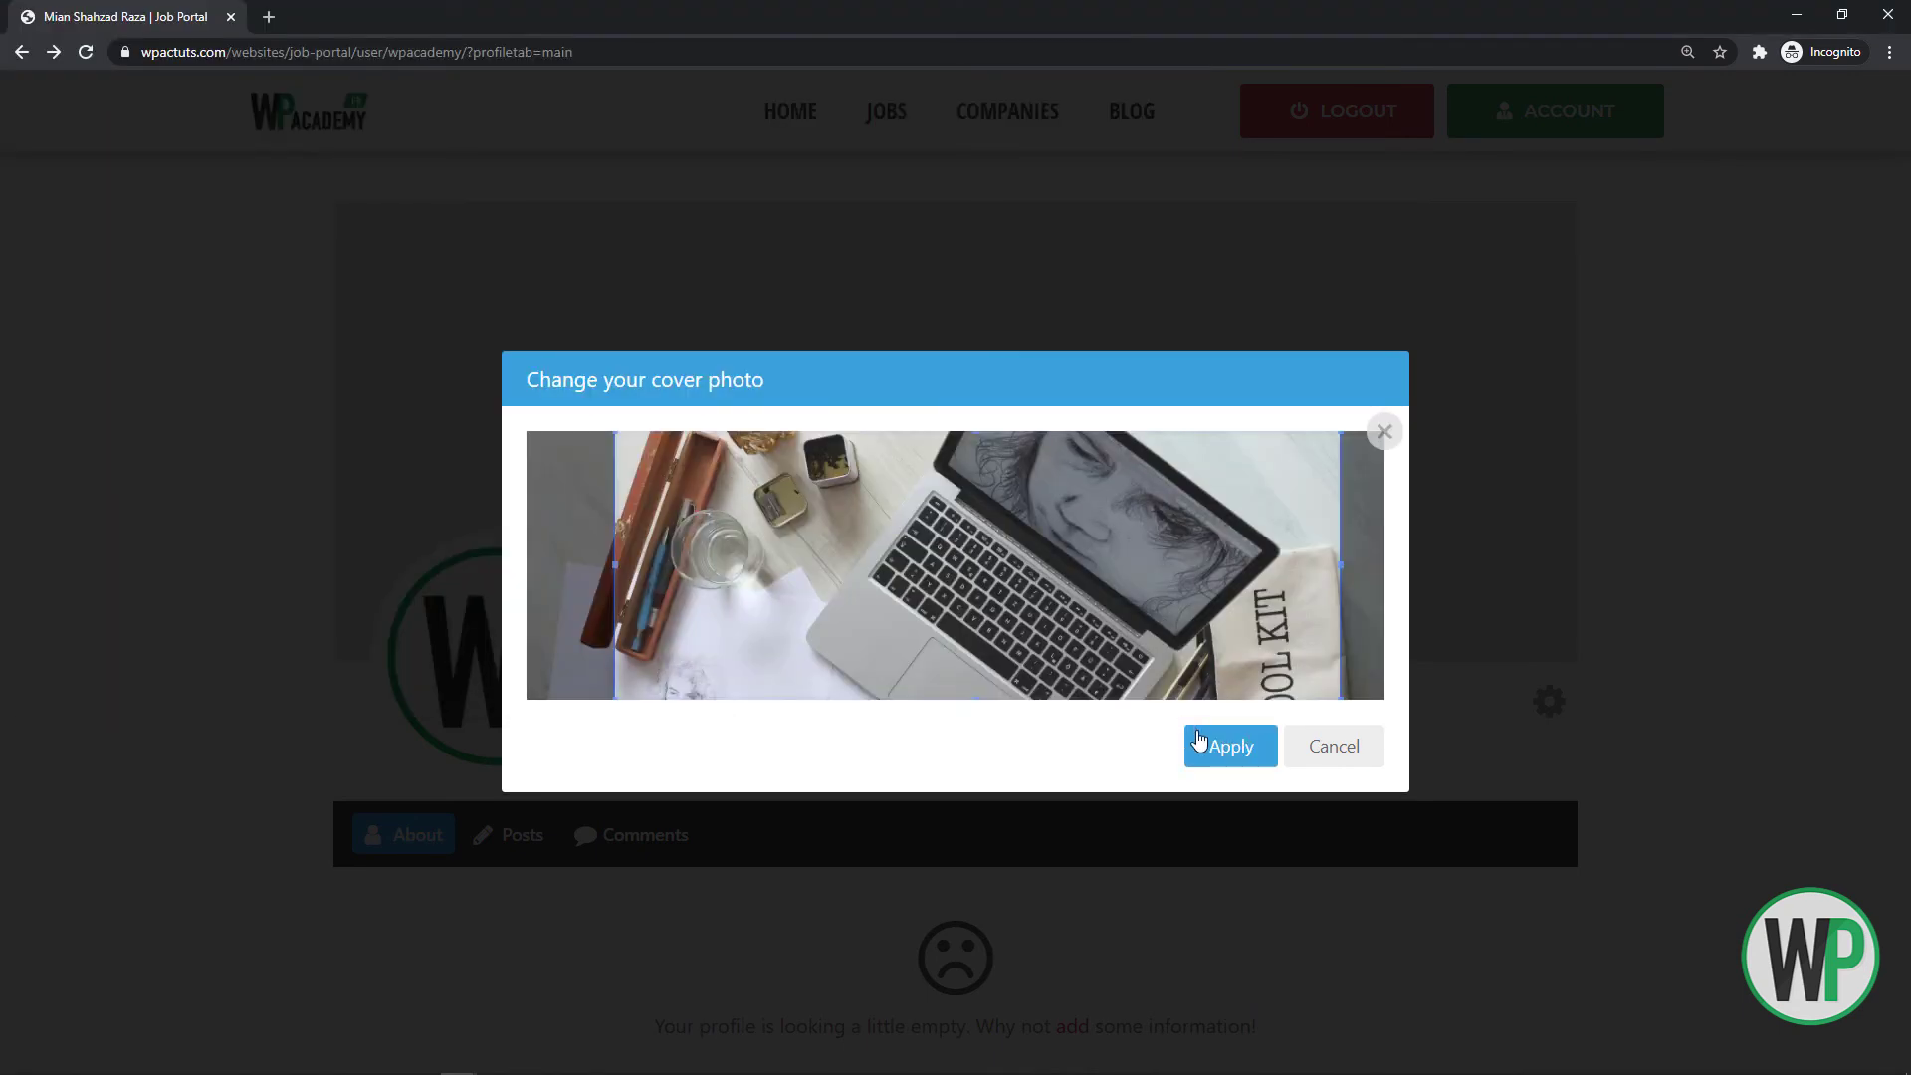
left_click_drag(1136, 574, 1129, 576)
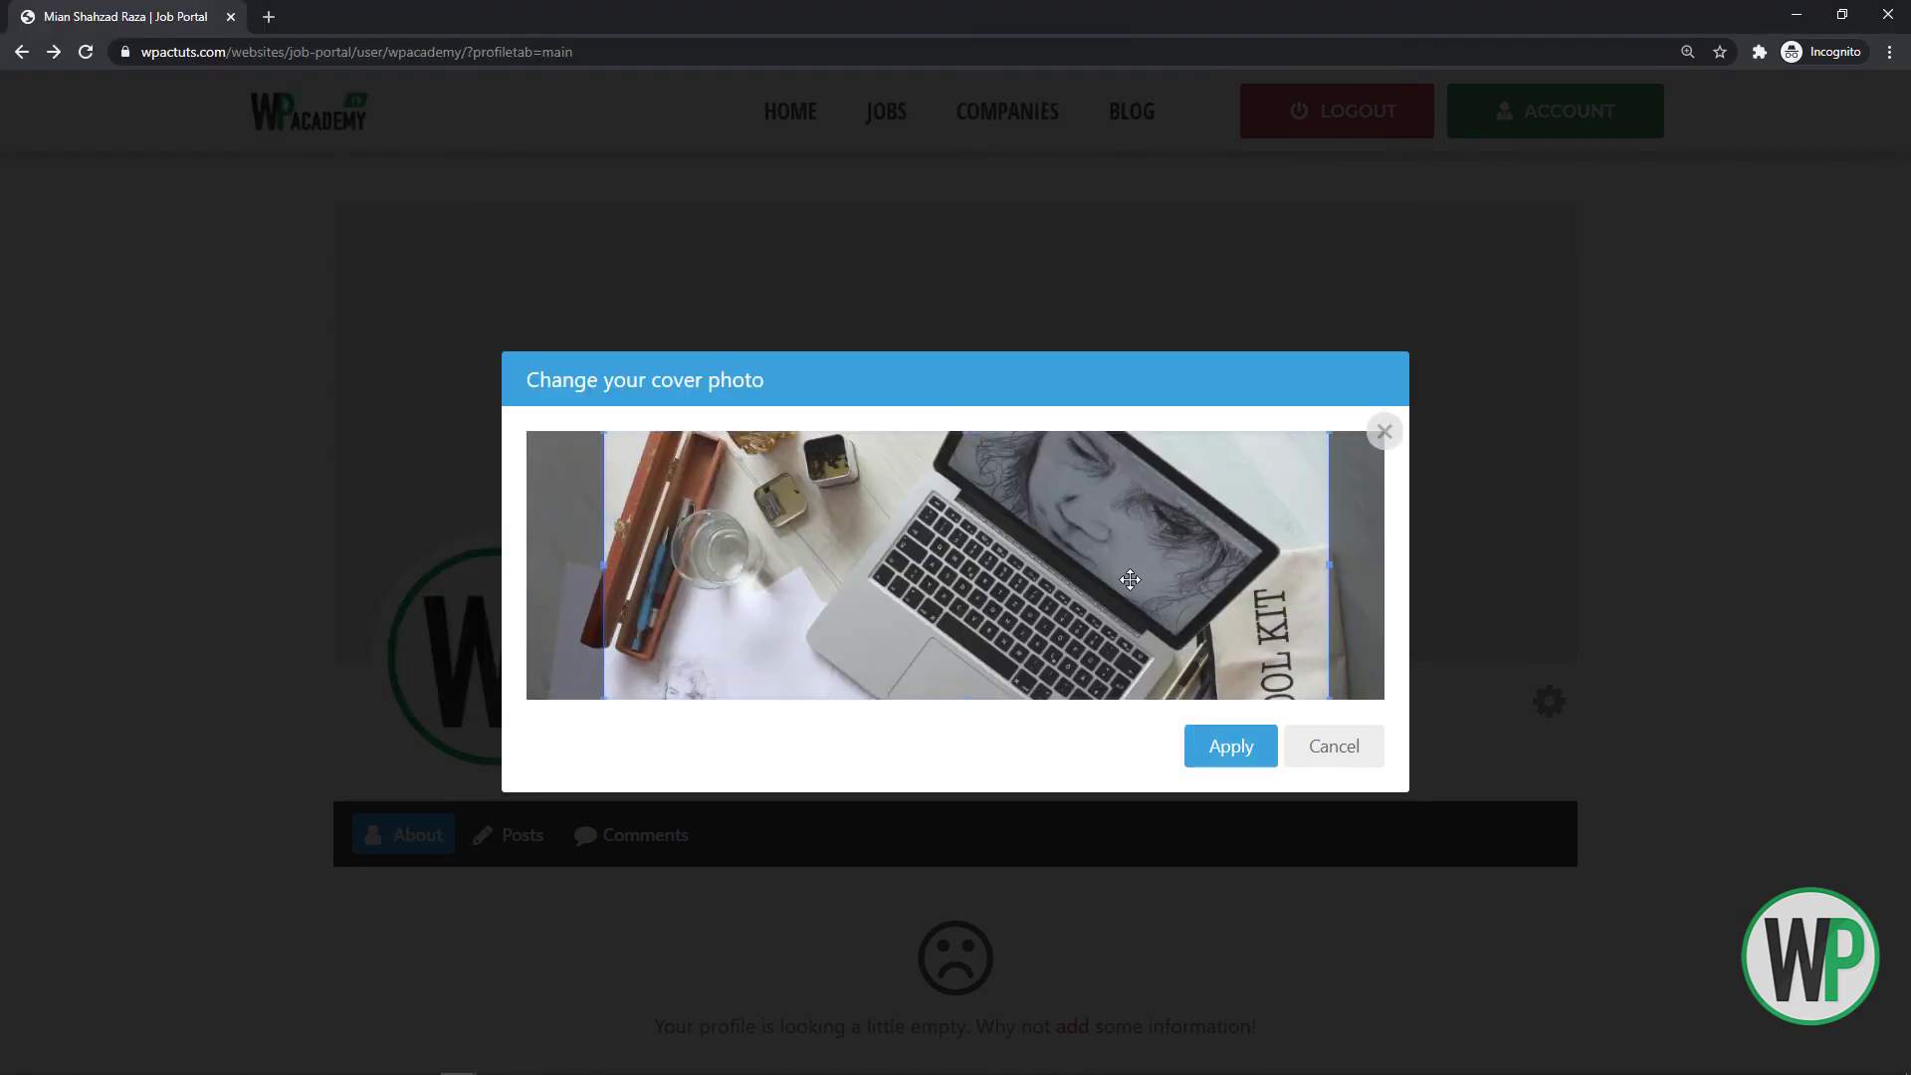
left_click(1212, 756)
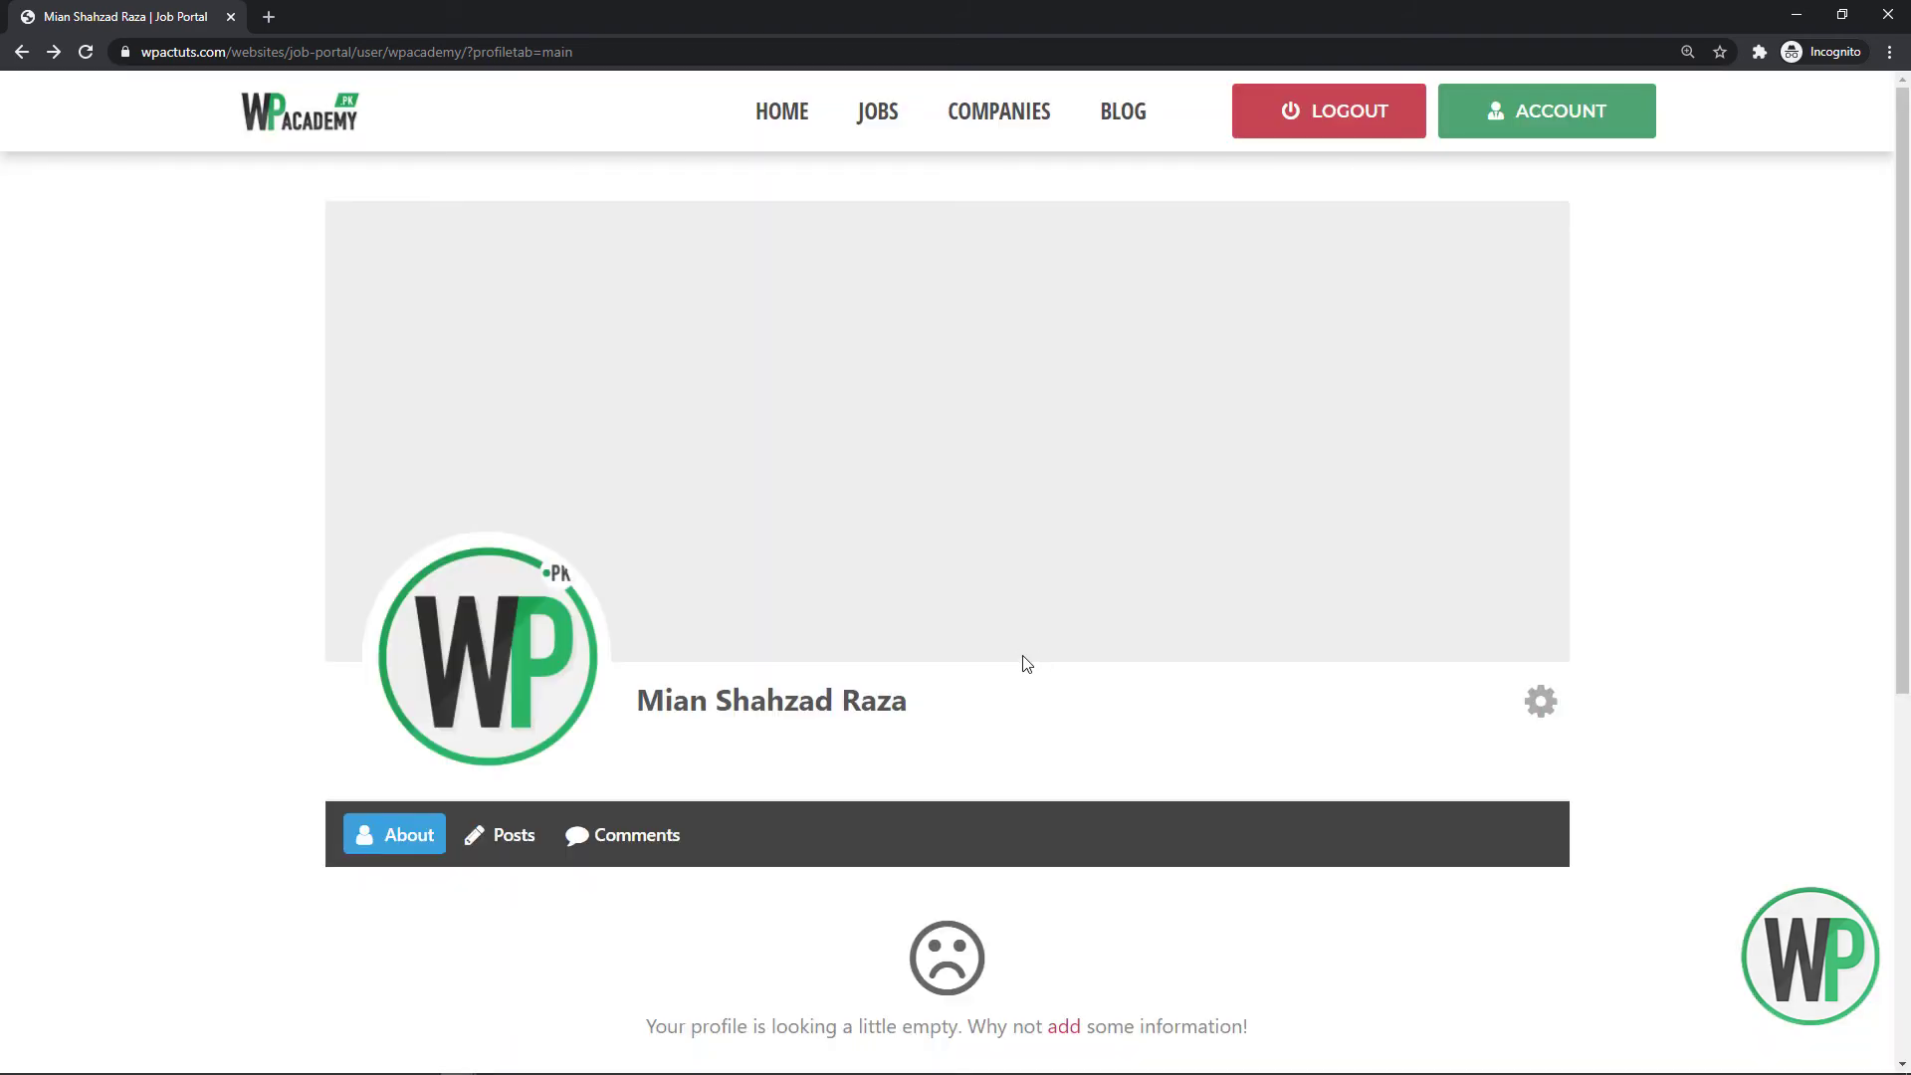
mouse_move(1904, 254)
left_mouse_down()
mouse_move(1904, 569)
mouse_move(1904, 251)
left_mouse_up()
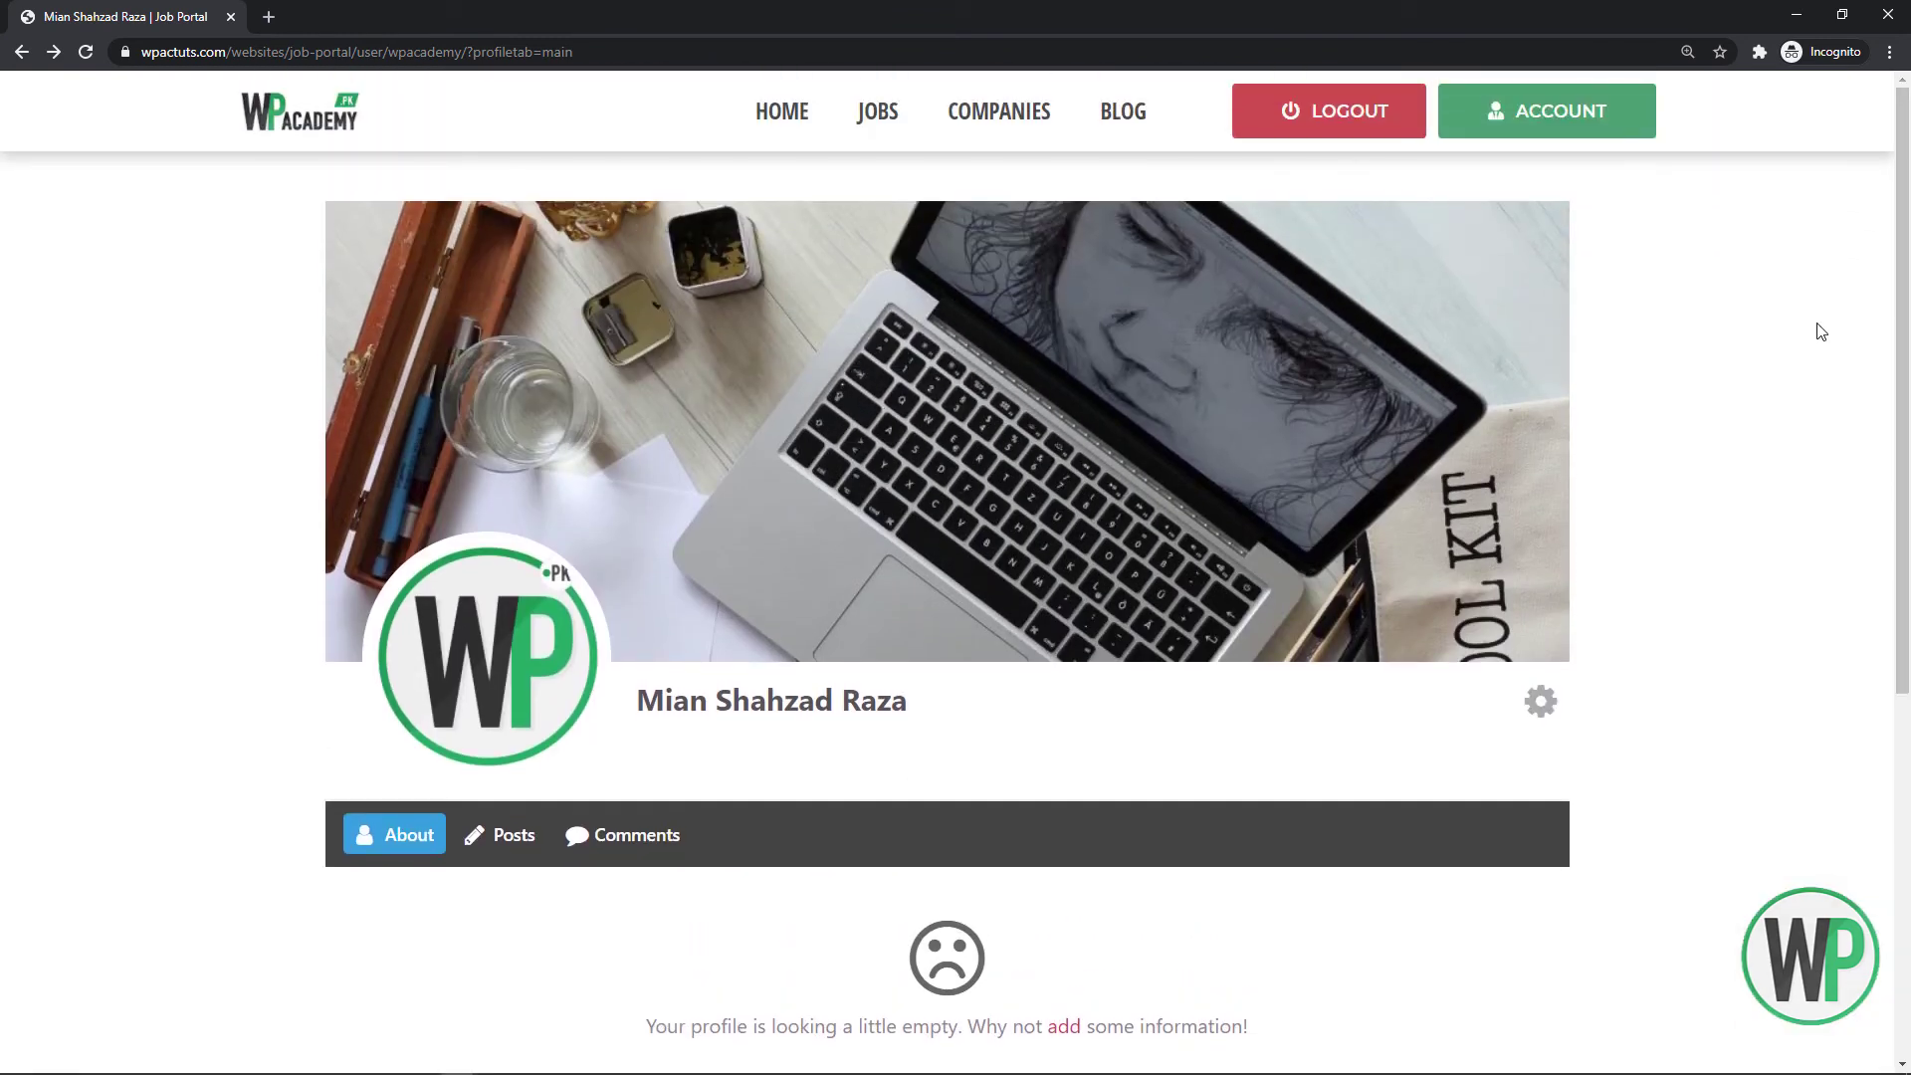
scroll(1749, 588, "down", 3)
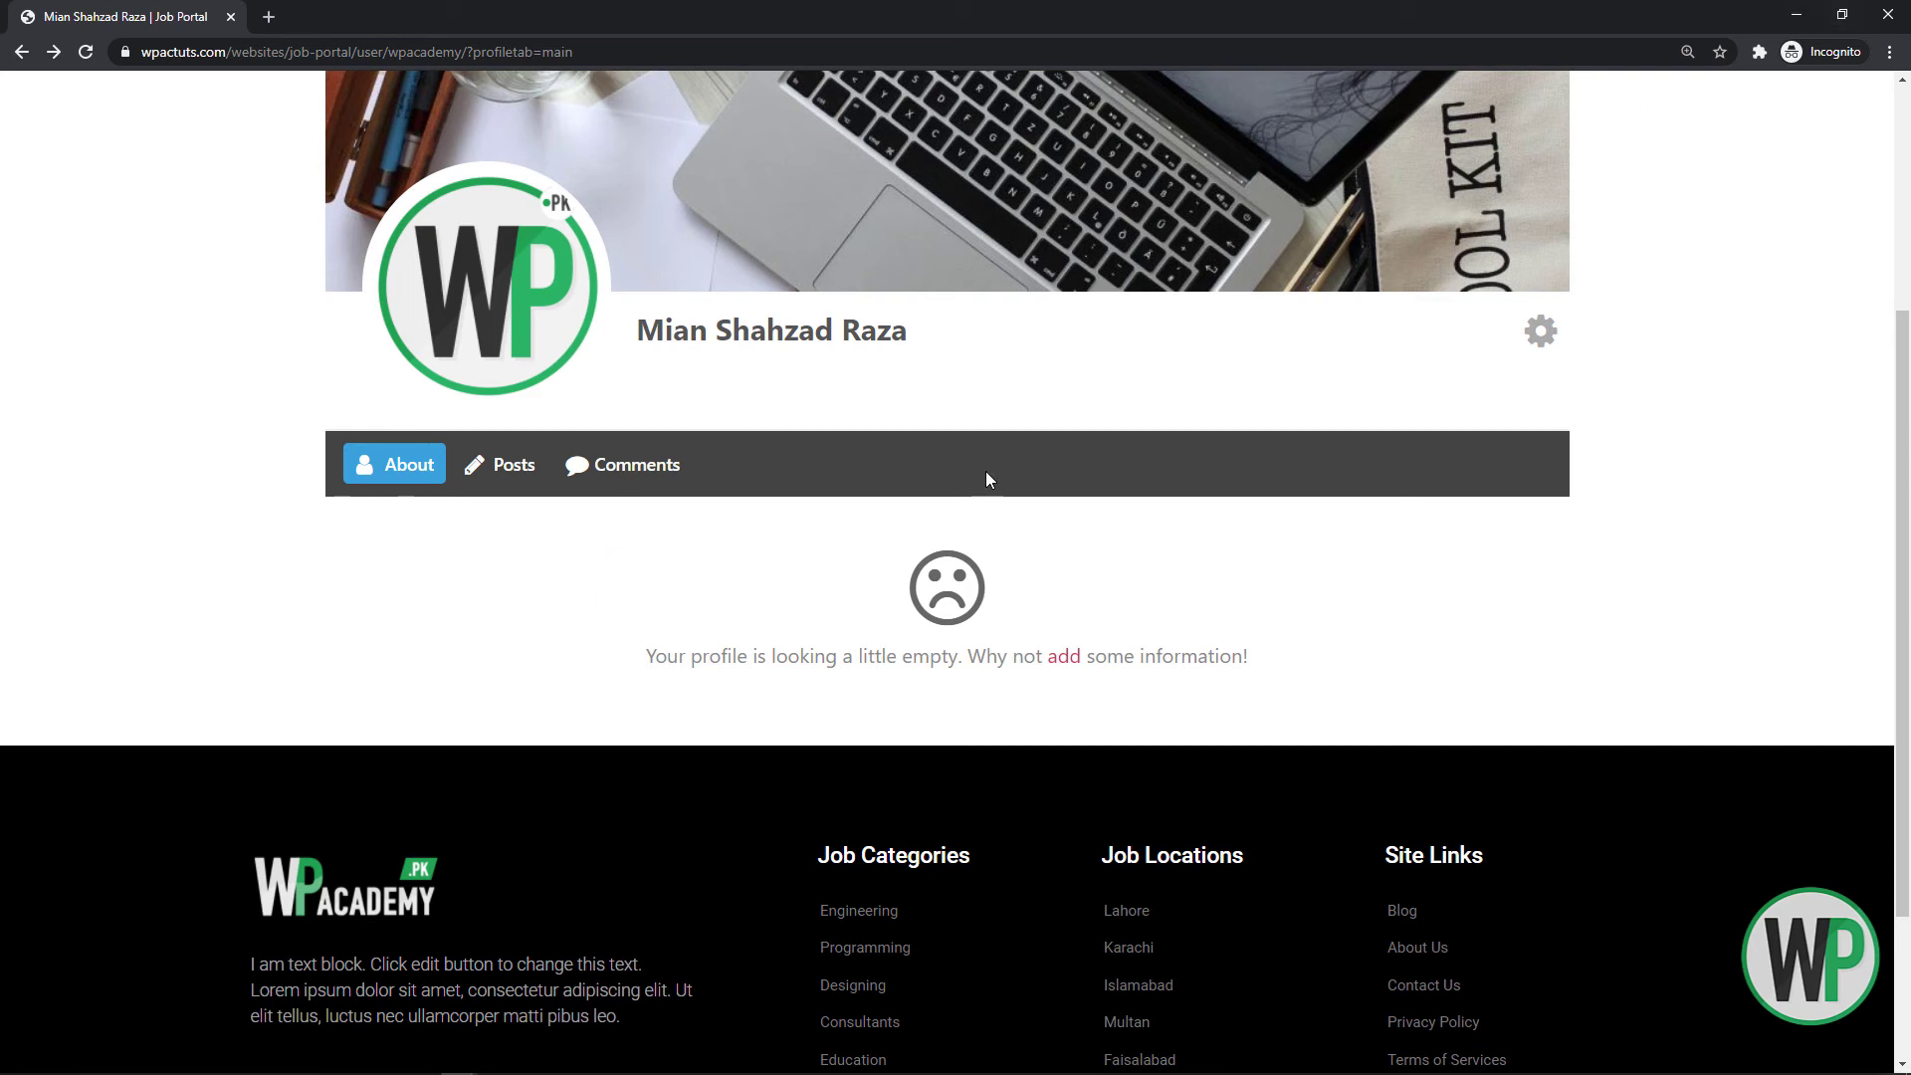
Return to the WordPress admin, close the settings tab, and open the Default Profile form for editing in a new tab
mouse_move(459, 1059)
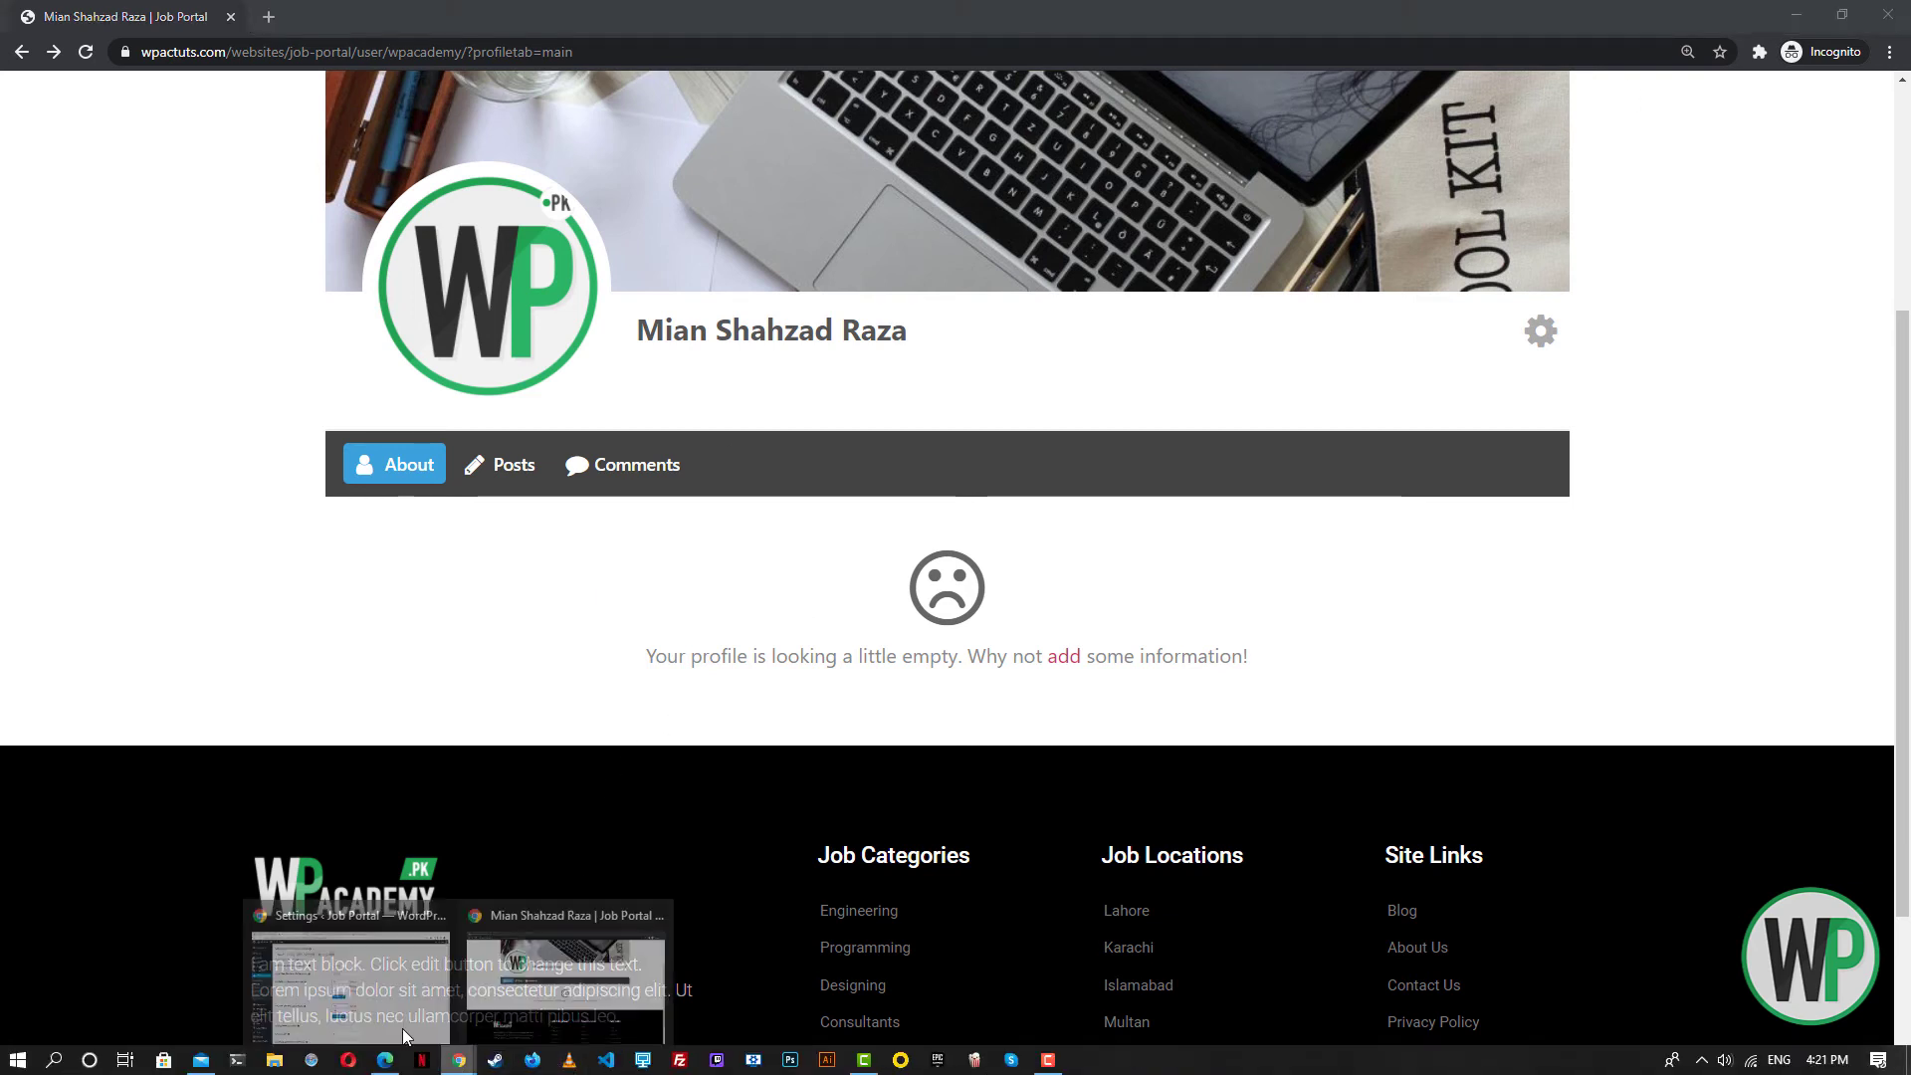
left_click(402, 1025)
left_click(469, 16)
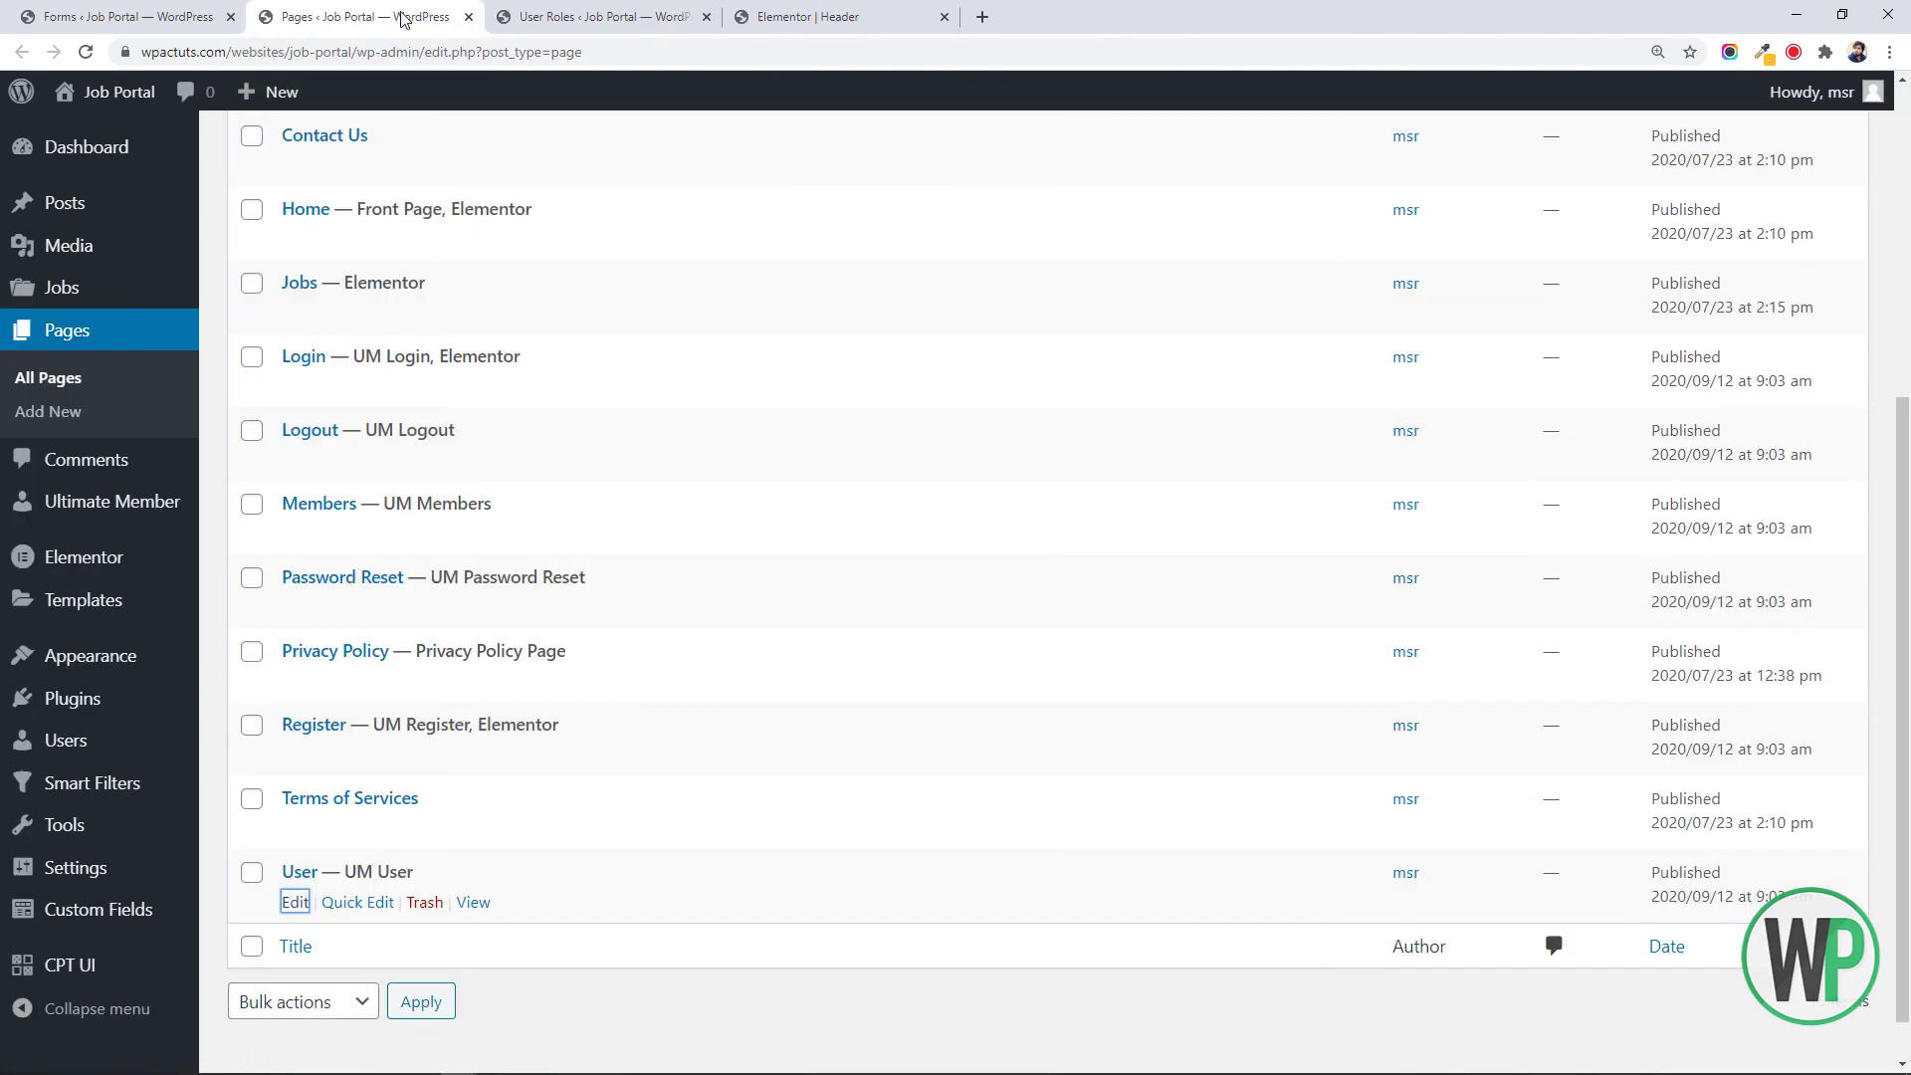
left_click(148, 17)
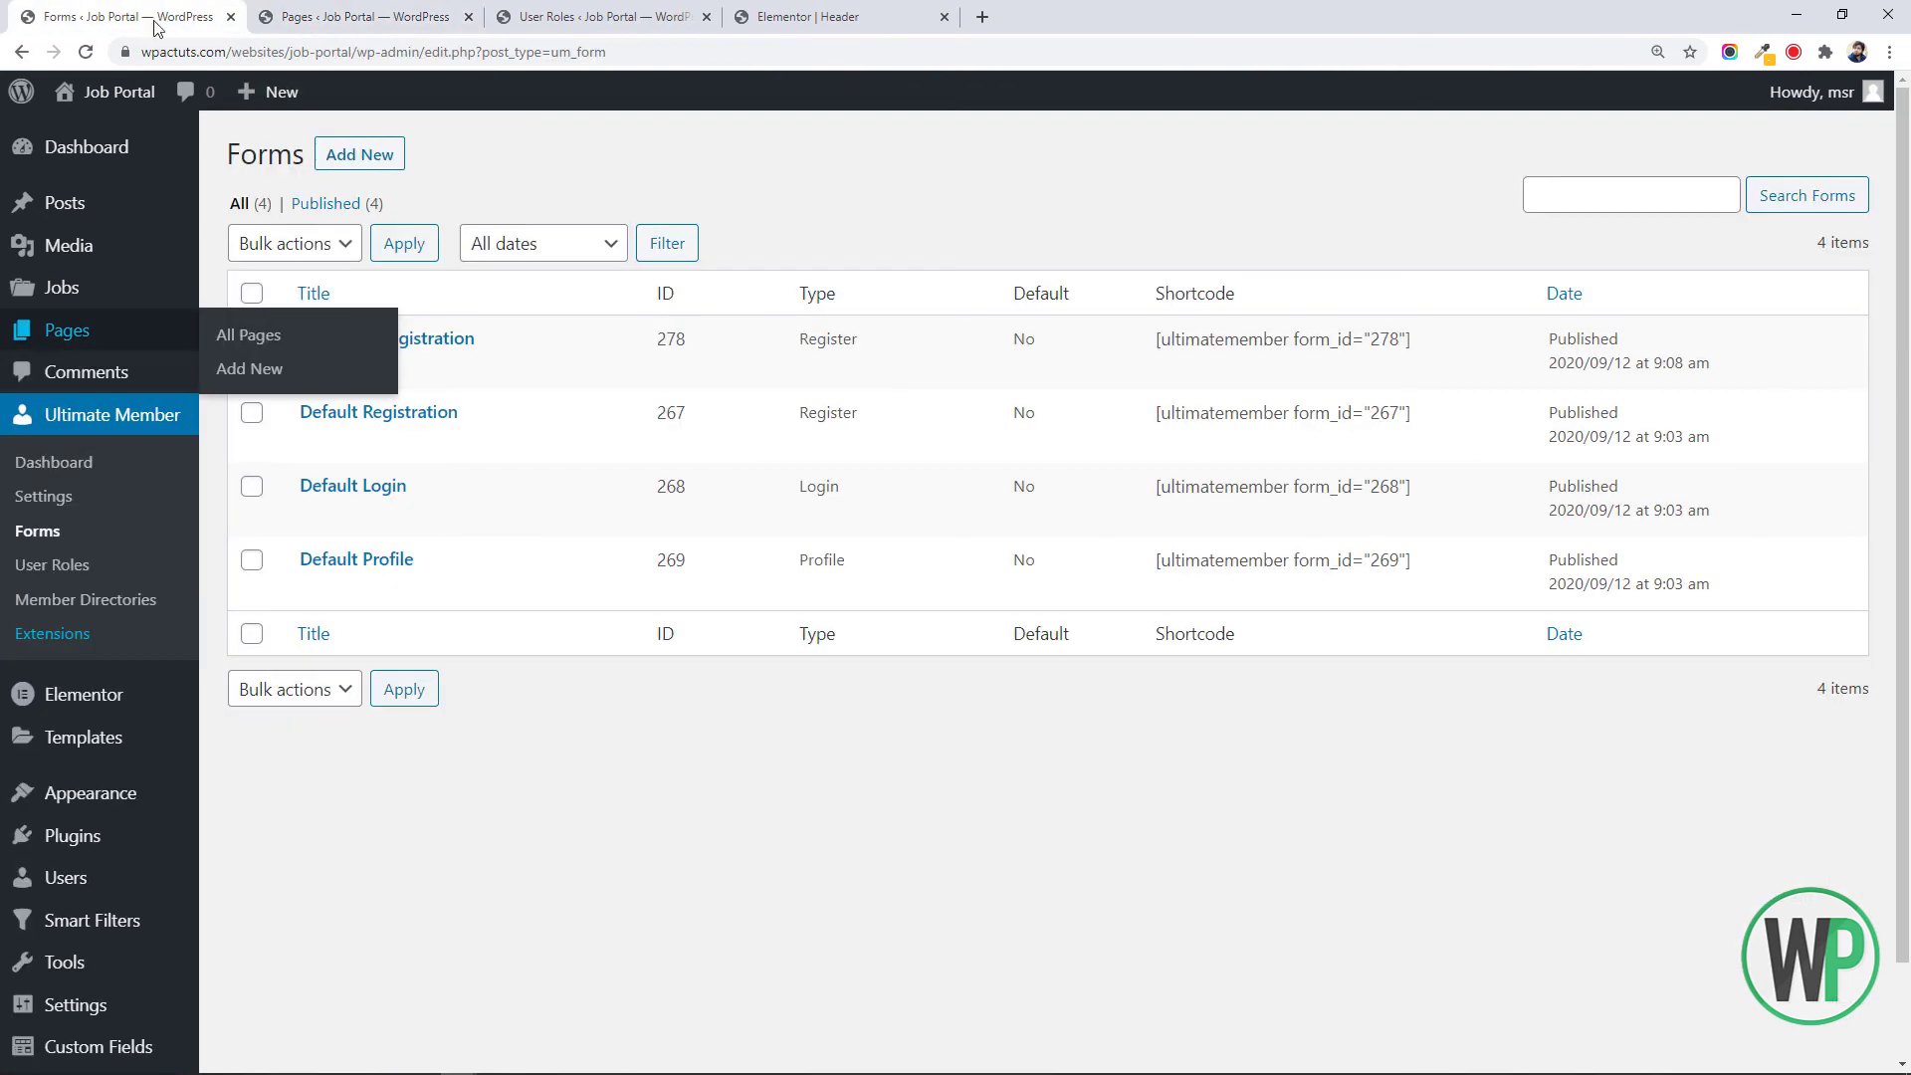
left_click(80, 533)
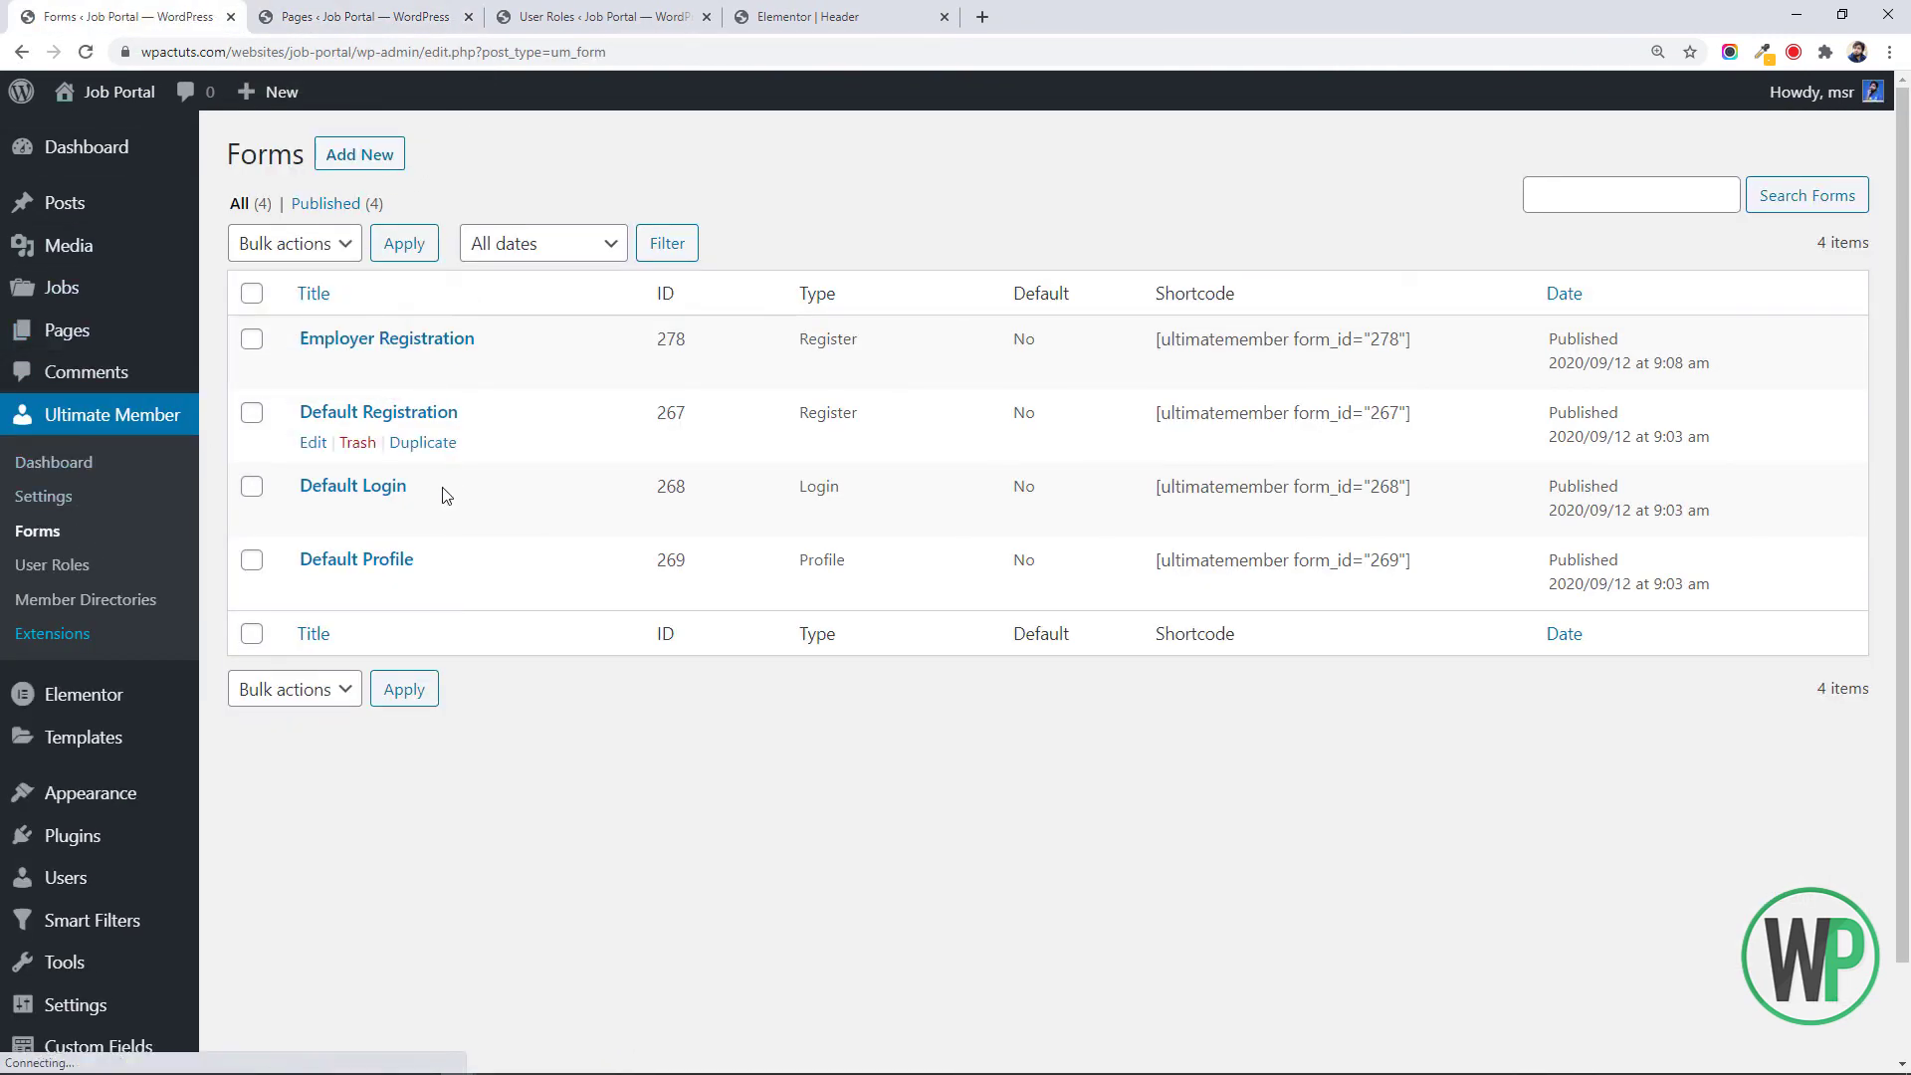
right_click(402, 554)
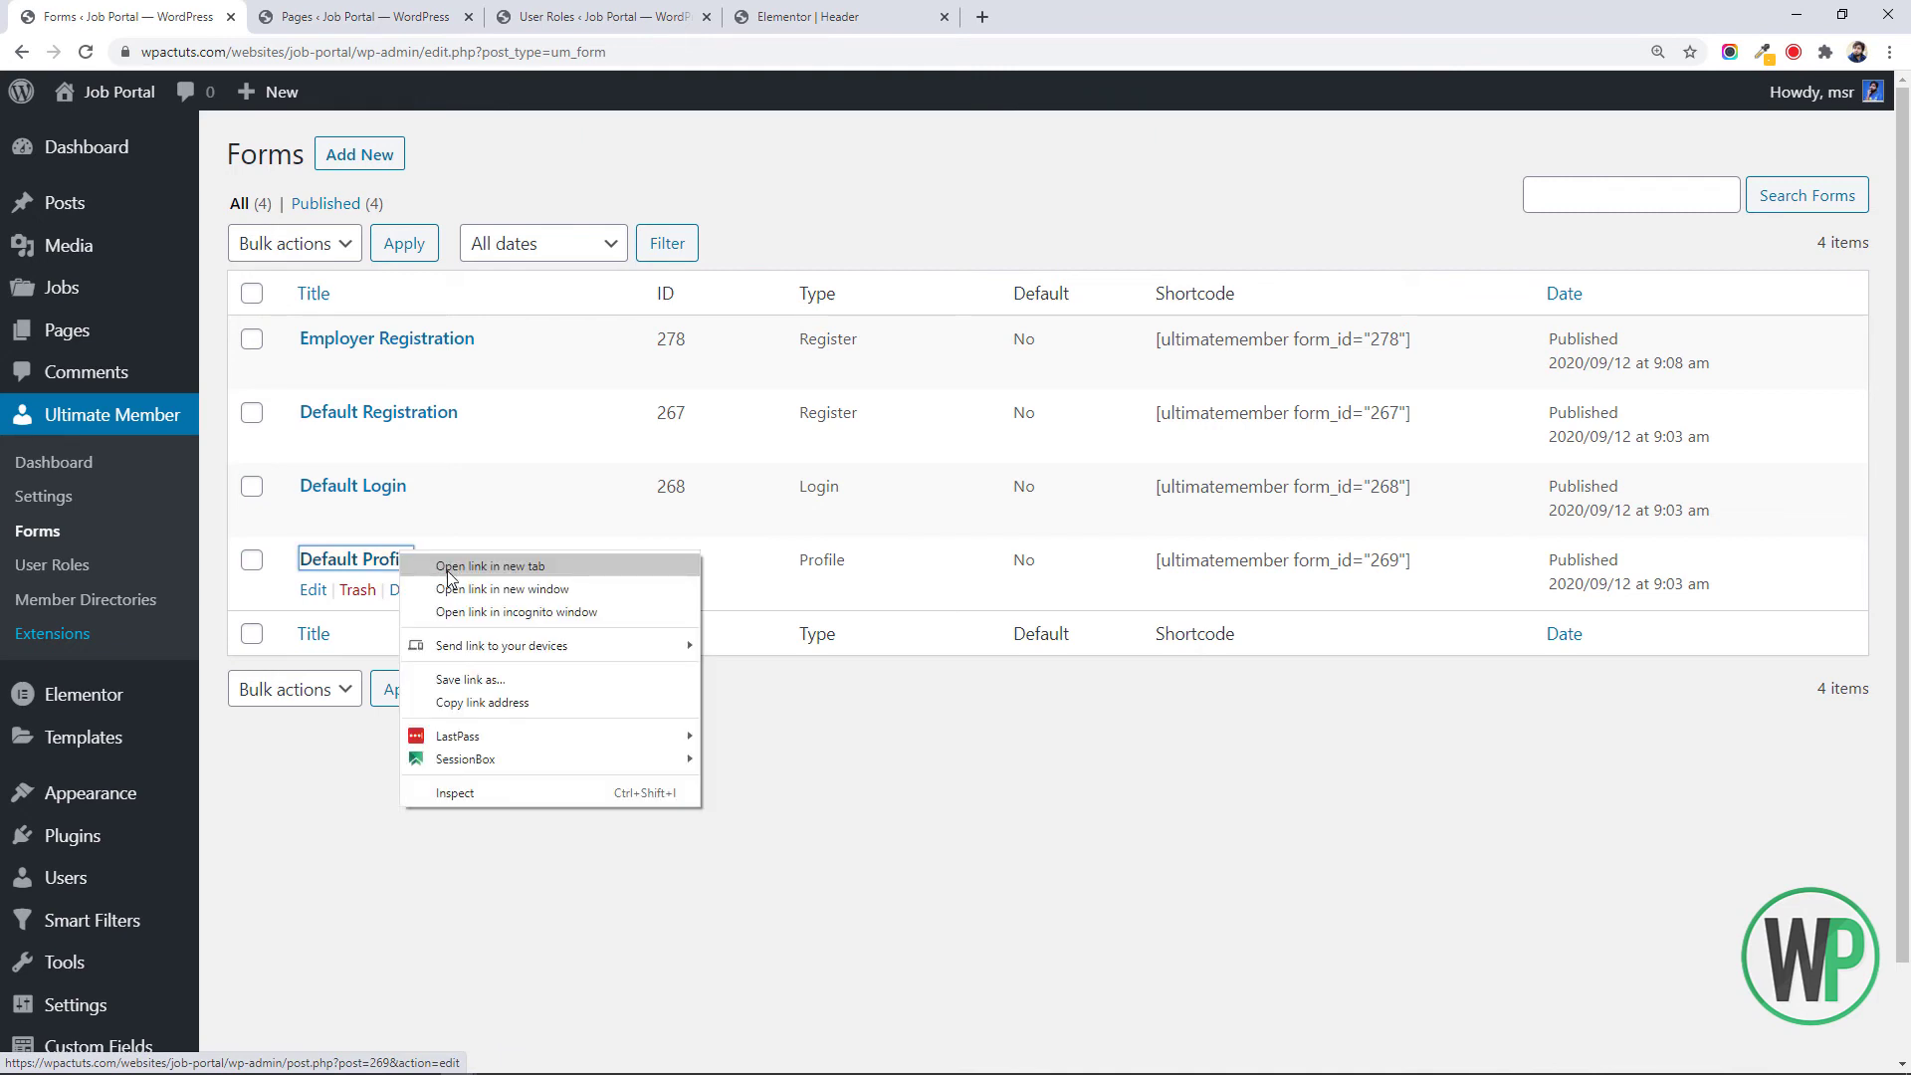
left_click(448, 569)
left_click(391, 33)
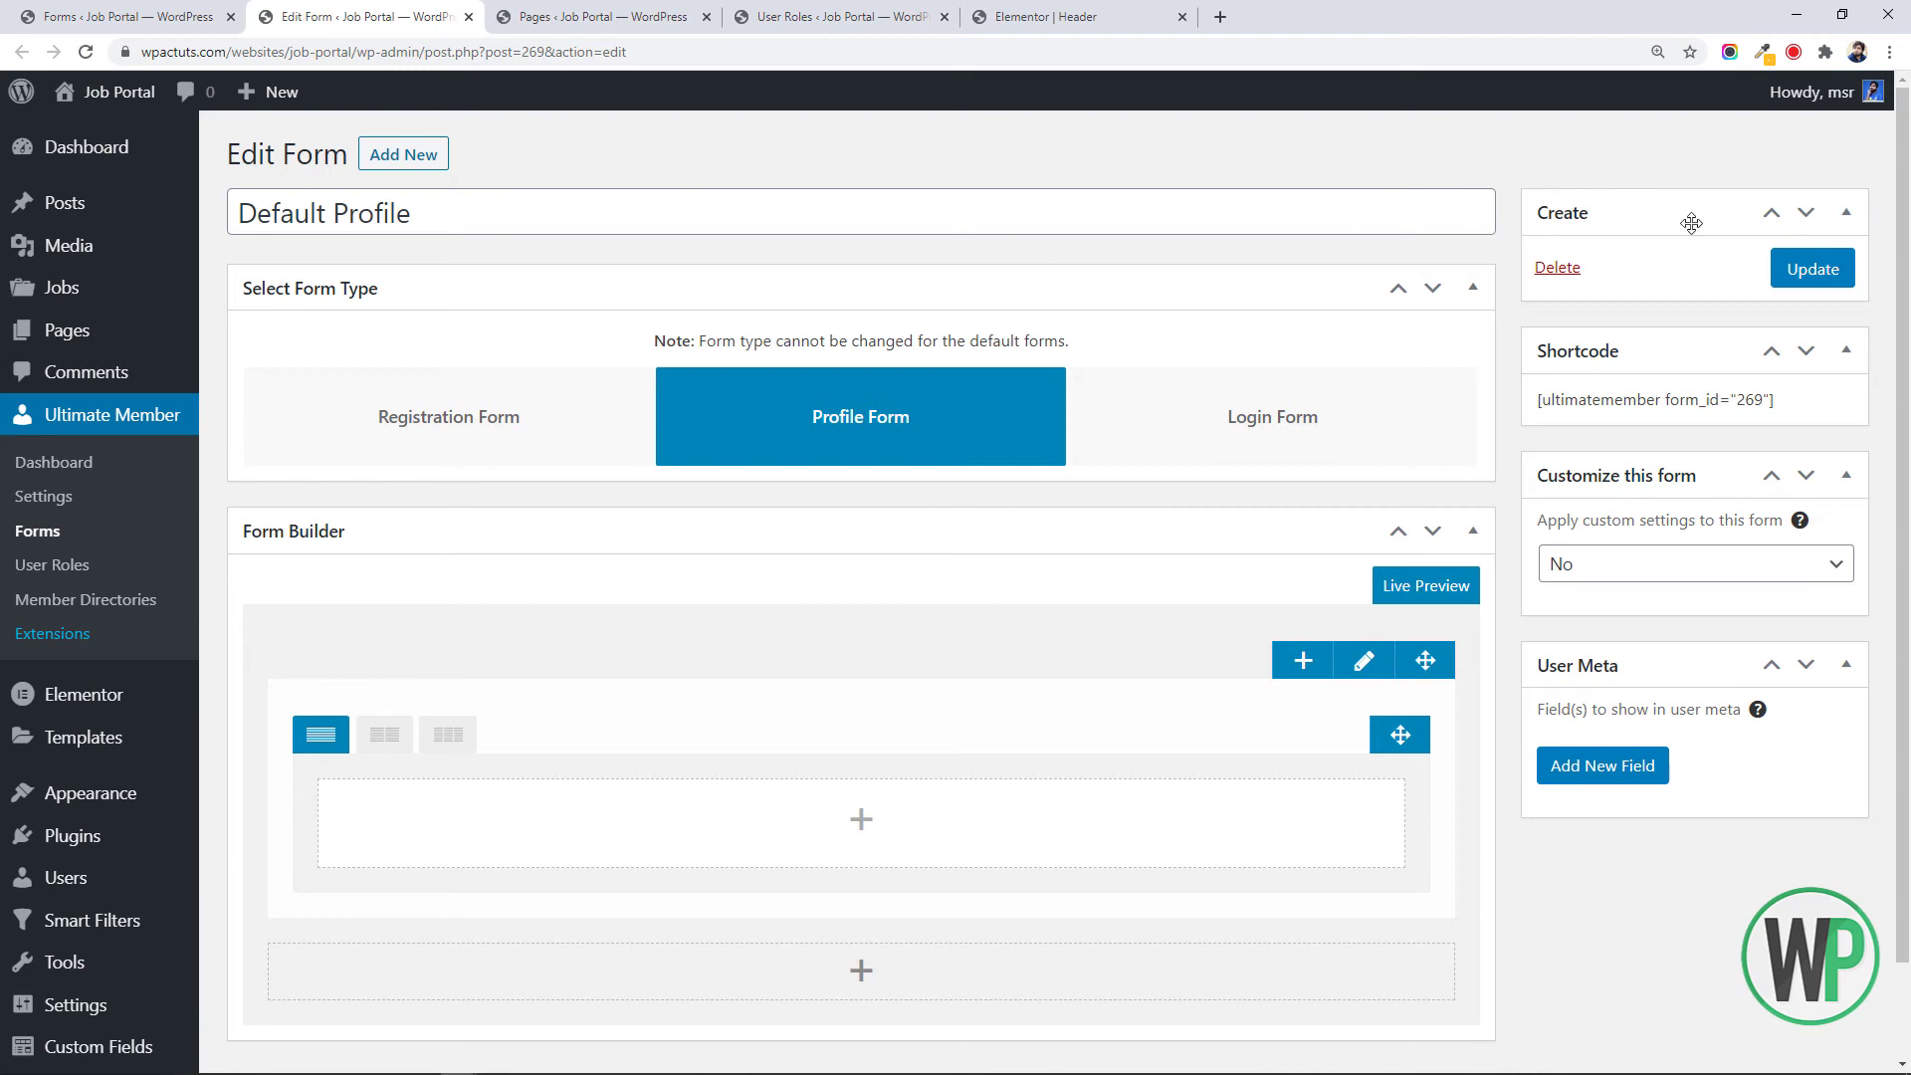
Apply custom settings to the Default Profile form and make it specific to the Subscriber role
scroll(1743, 398, "down", 1)
scroll(1792, 448, "up", 1)
scroll(1862, 498, "down", 1)
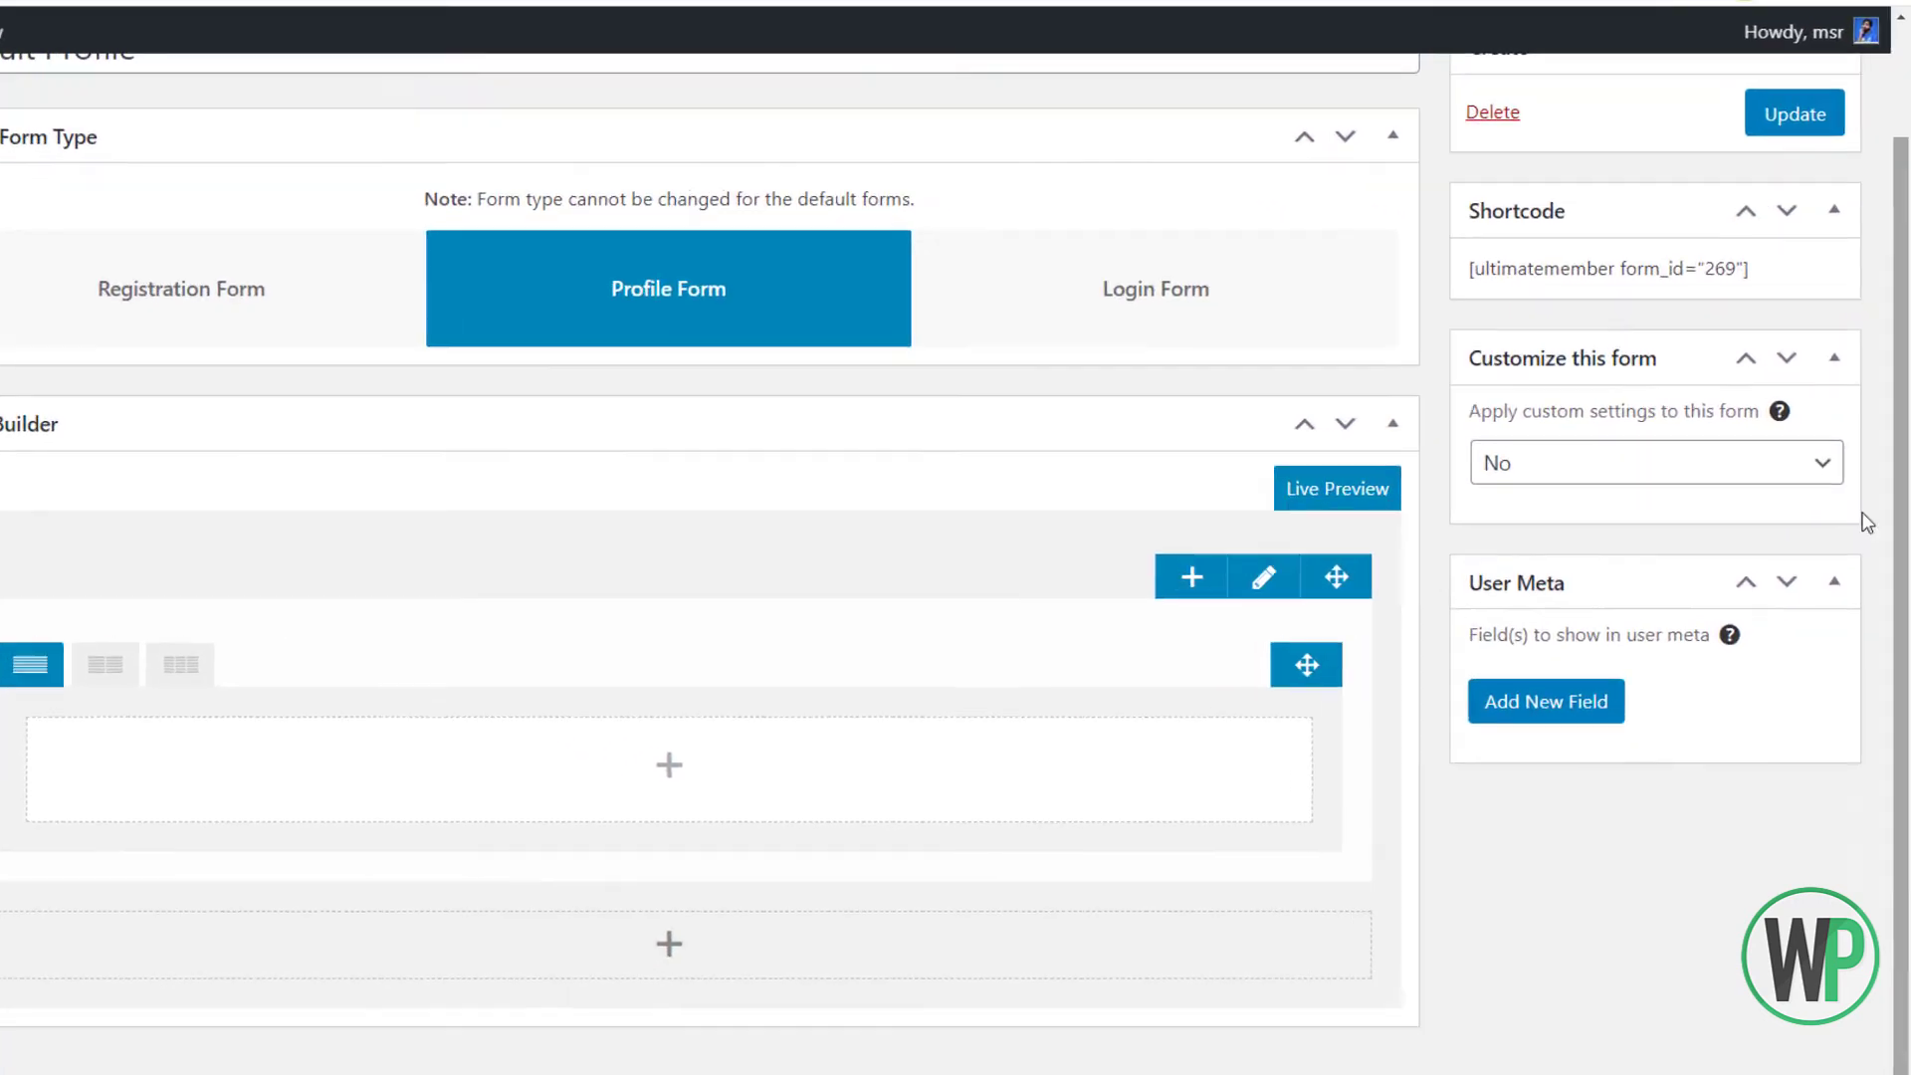
left_click(1588, 462)
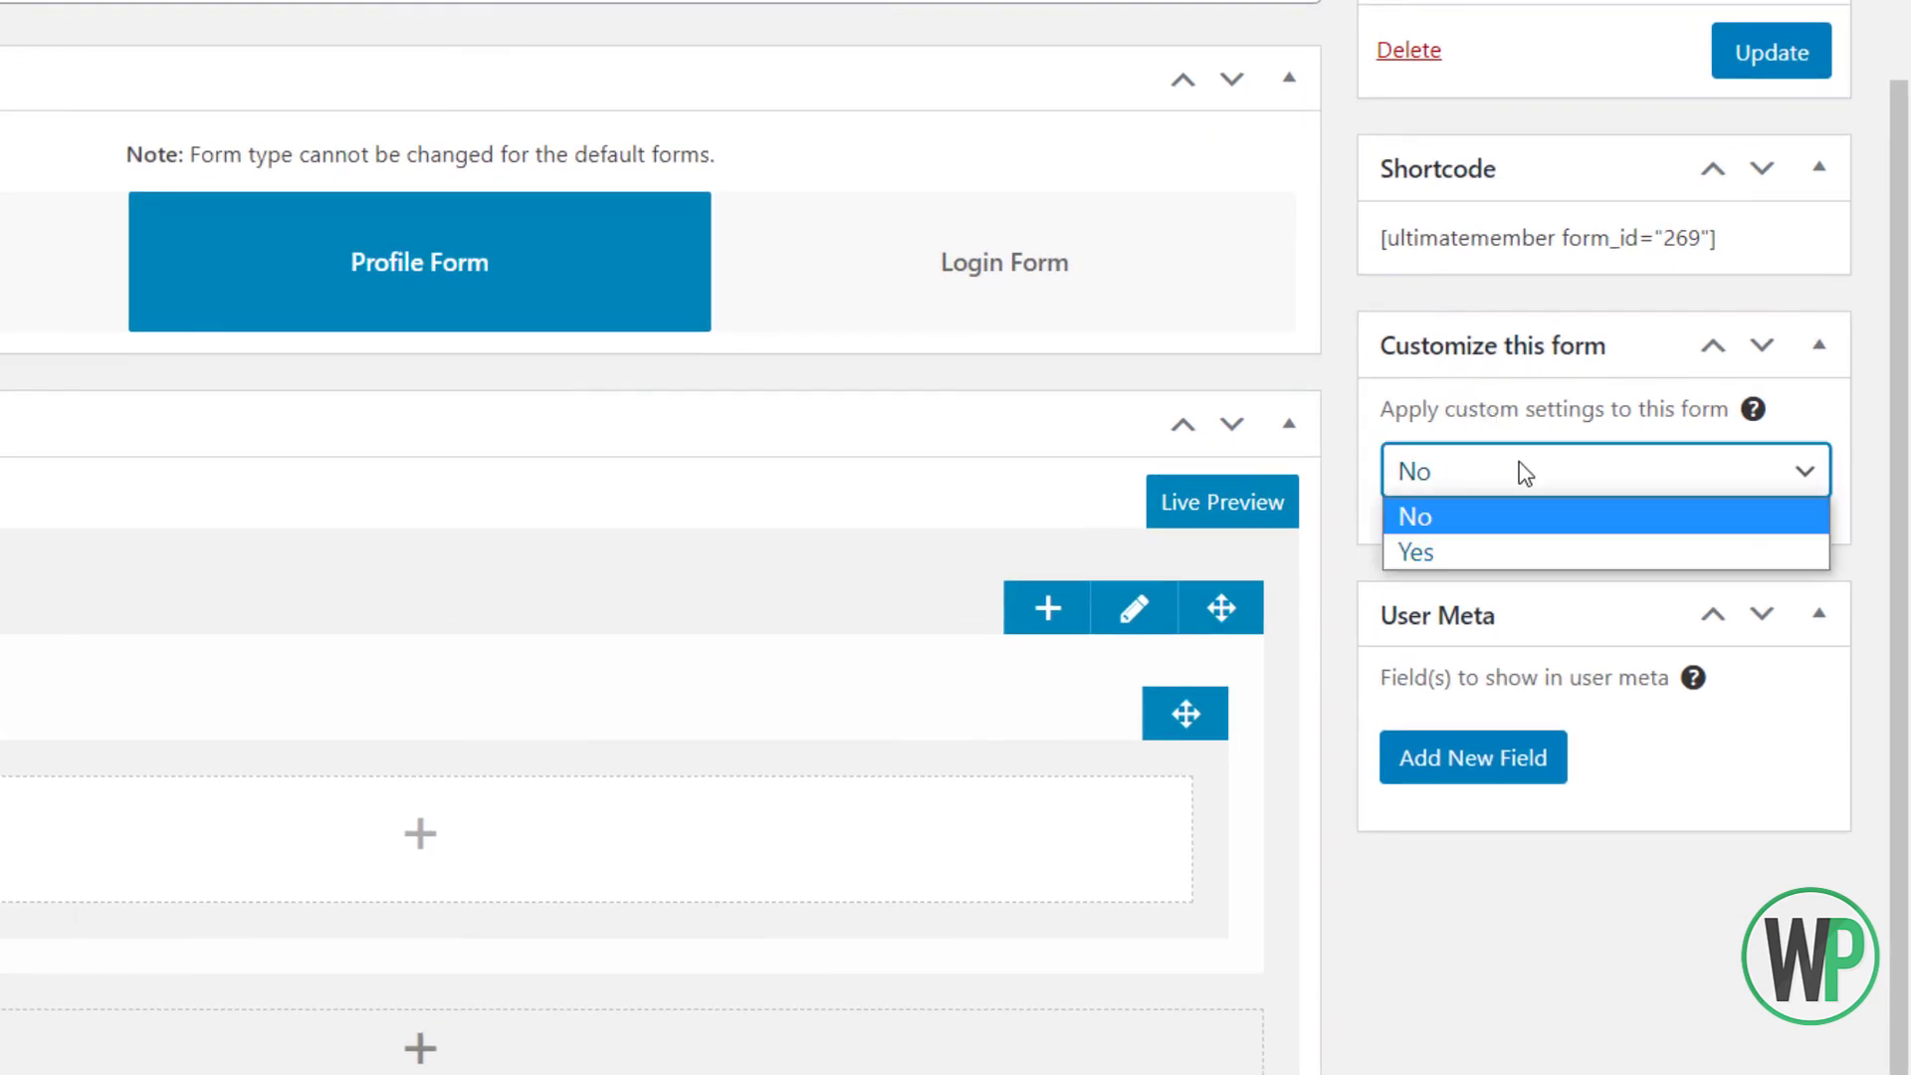
left_click(1523, 556)
left_click(1593, 547)
scroll(1844, 480, "down", 2)
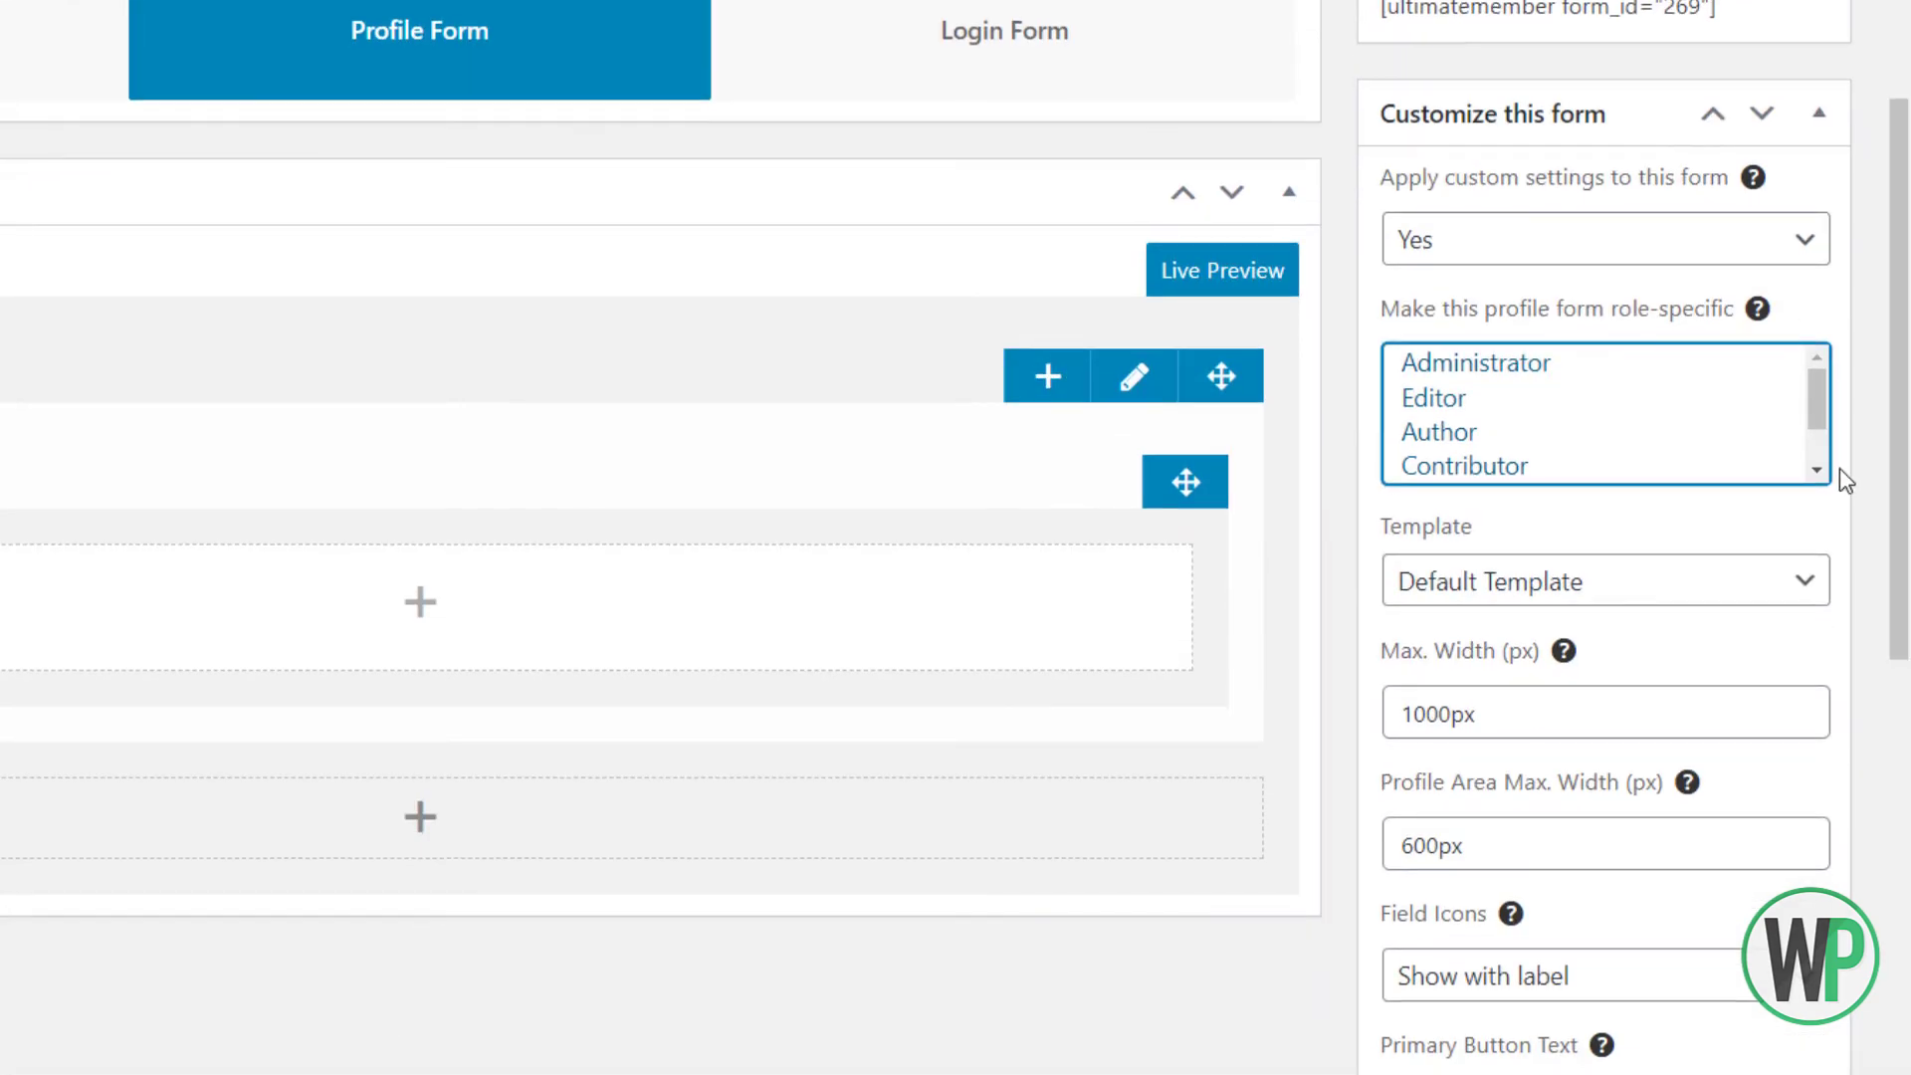
left_click_drag(1812, 391, 1800, 438)
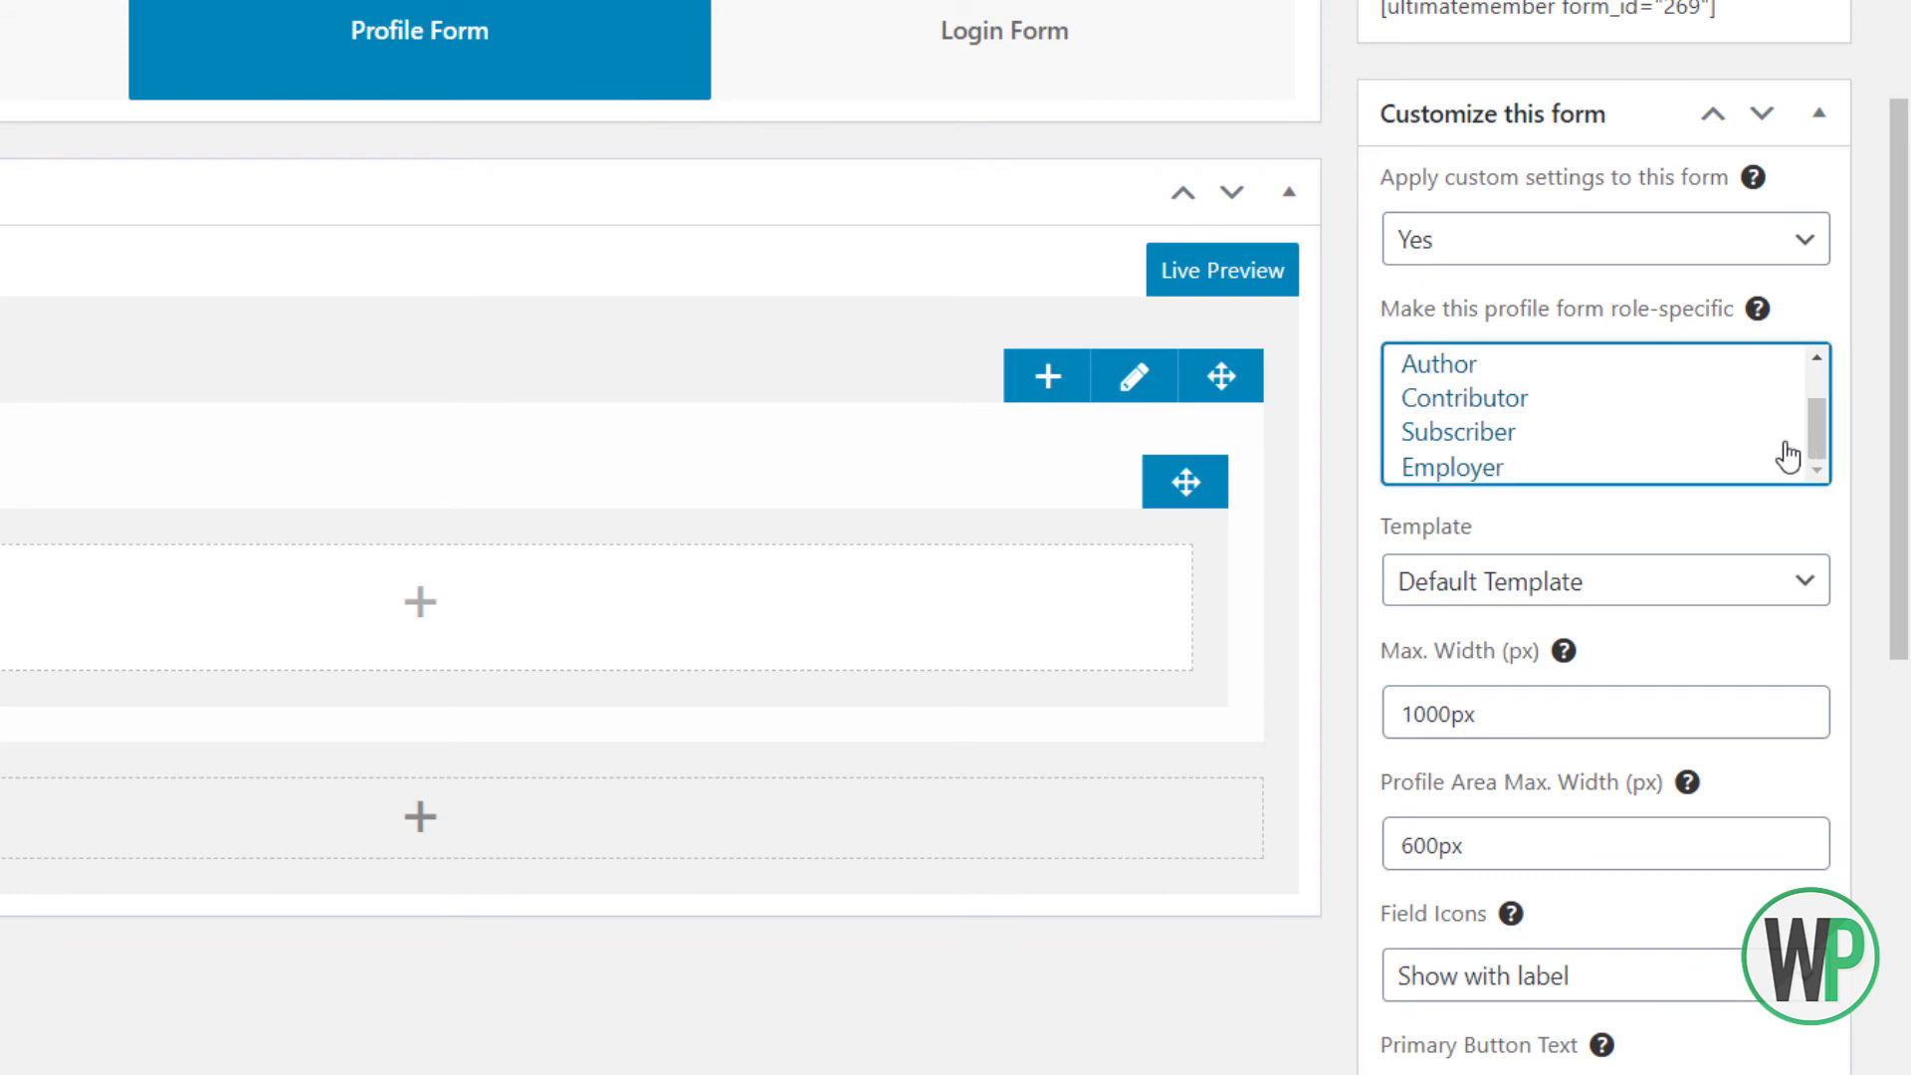
left_click(1615, 438)
scroll(1900, 378, "up", 2)
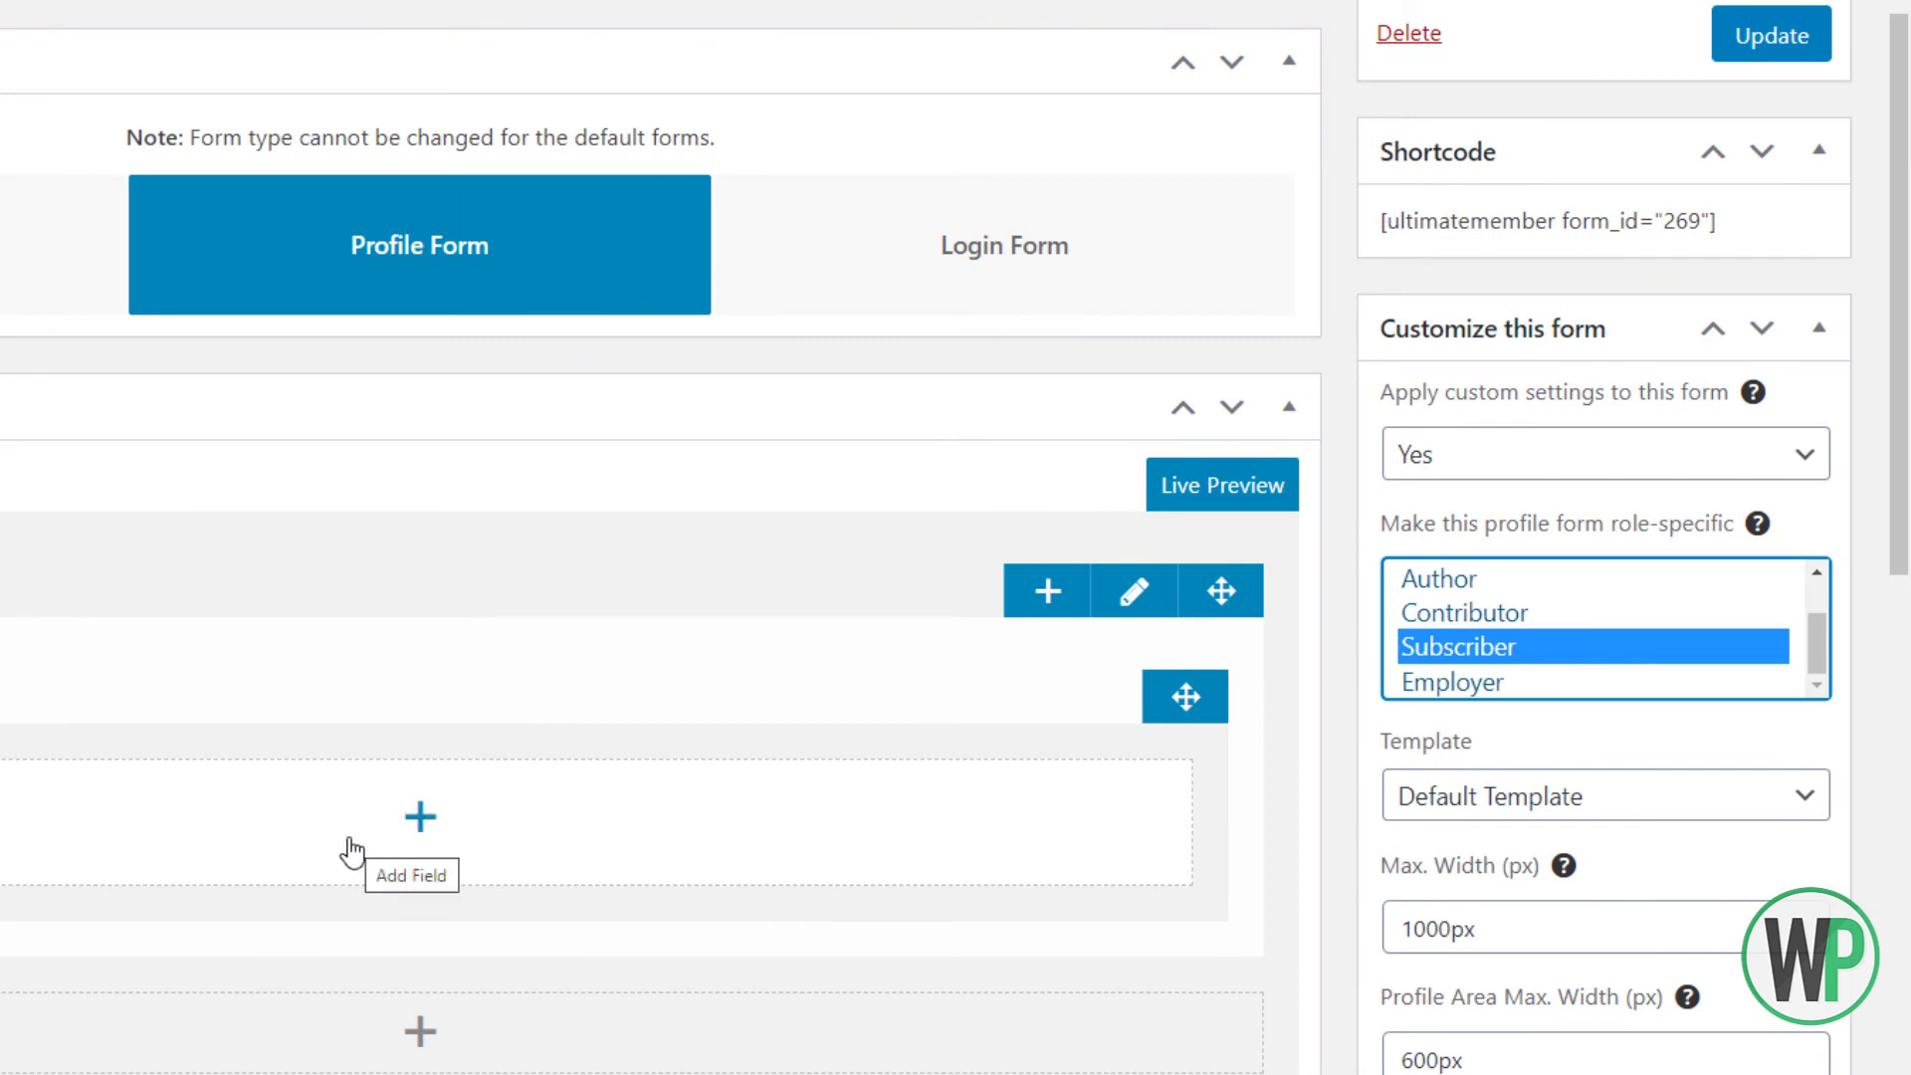
Change the form row to two columns and add the predefined First Name, Last Name and Nickname fields to the first column
left_click_drag(1902, 333, 1904, 426)
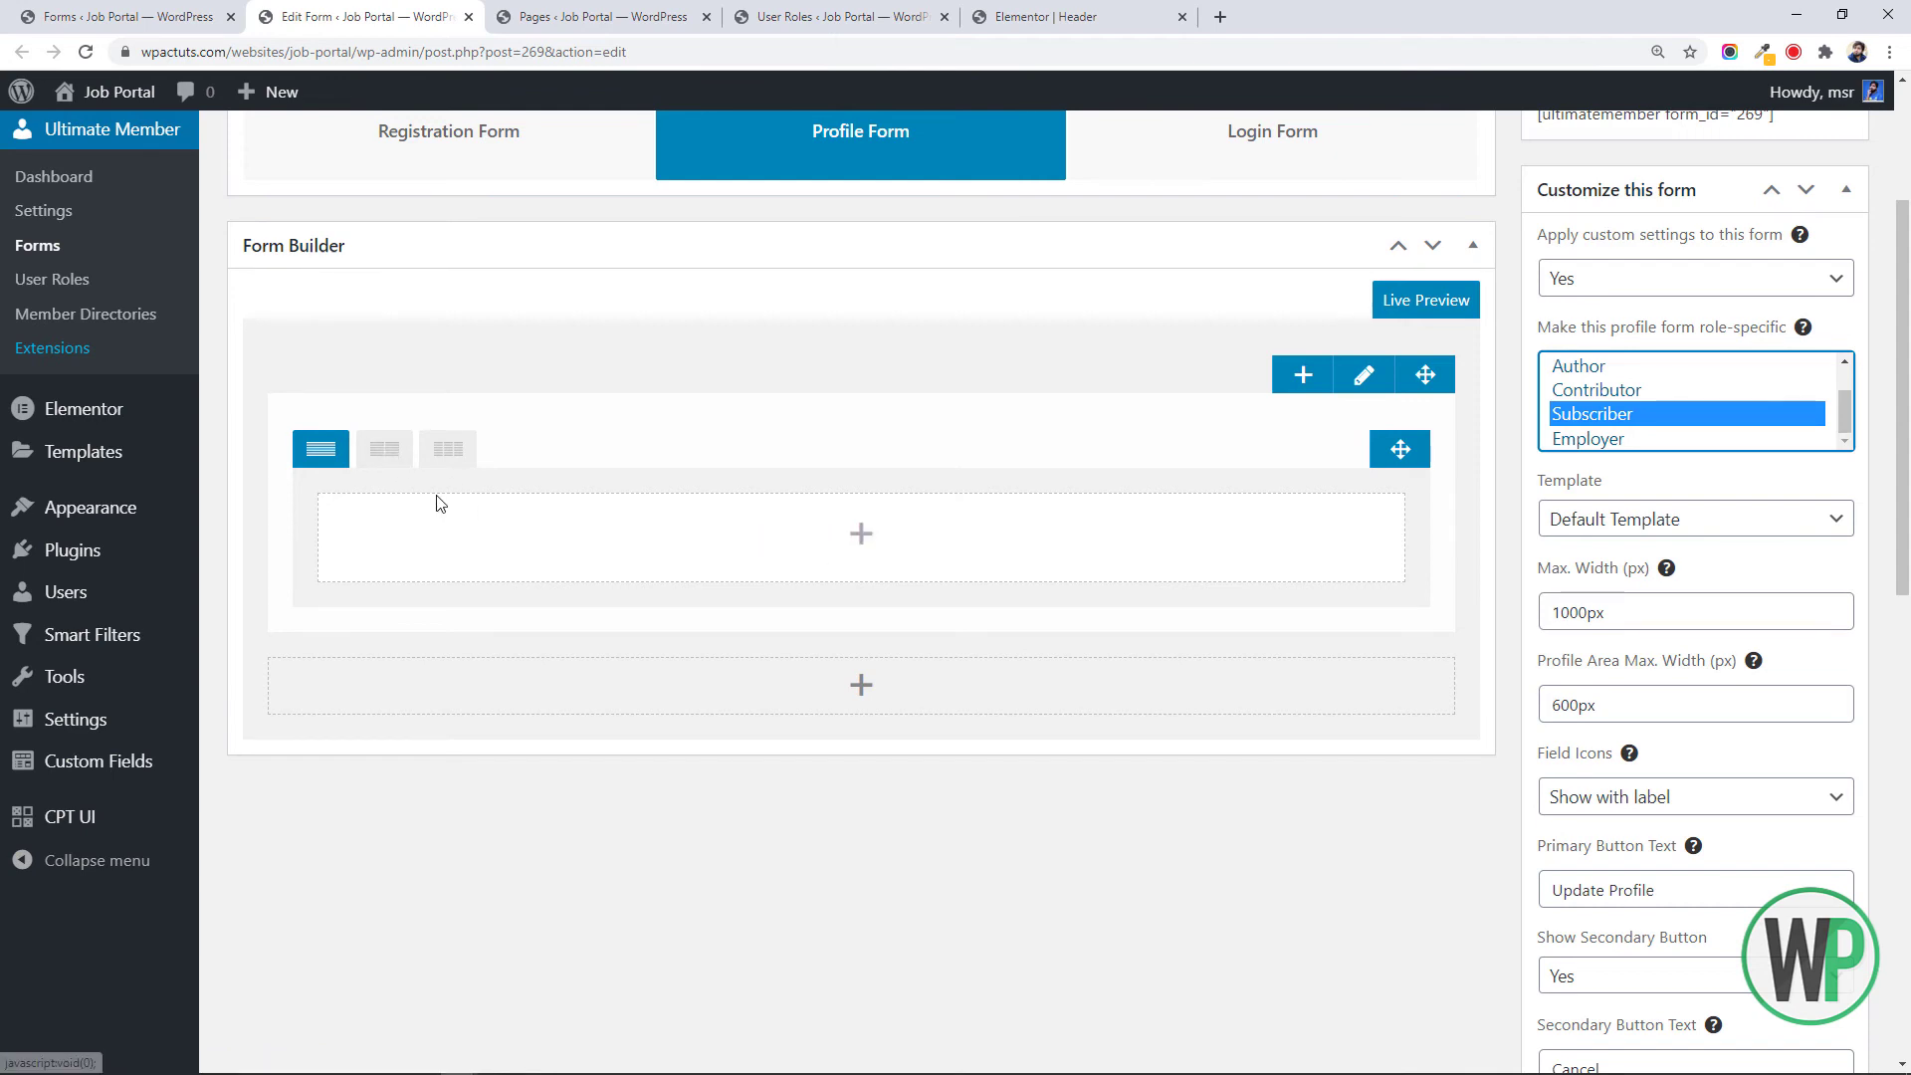
left_click(384, 450)
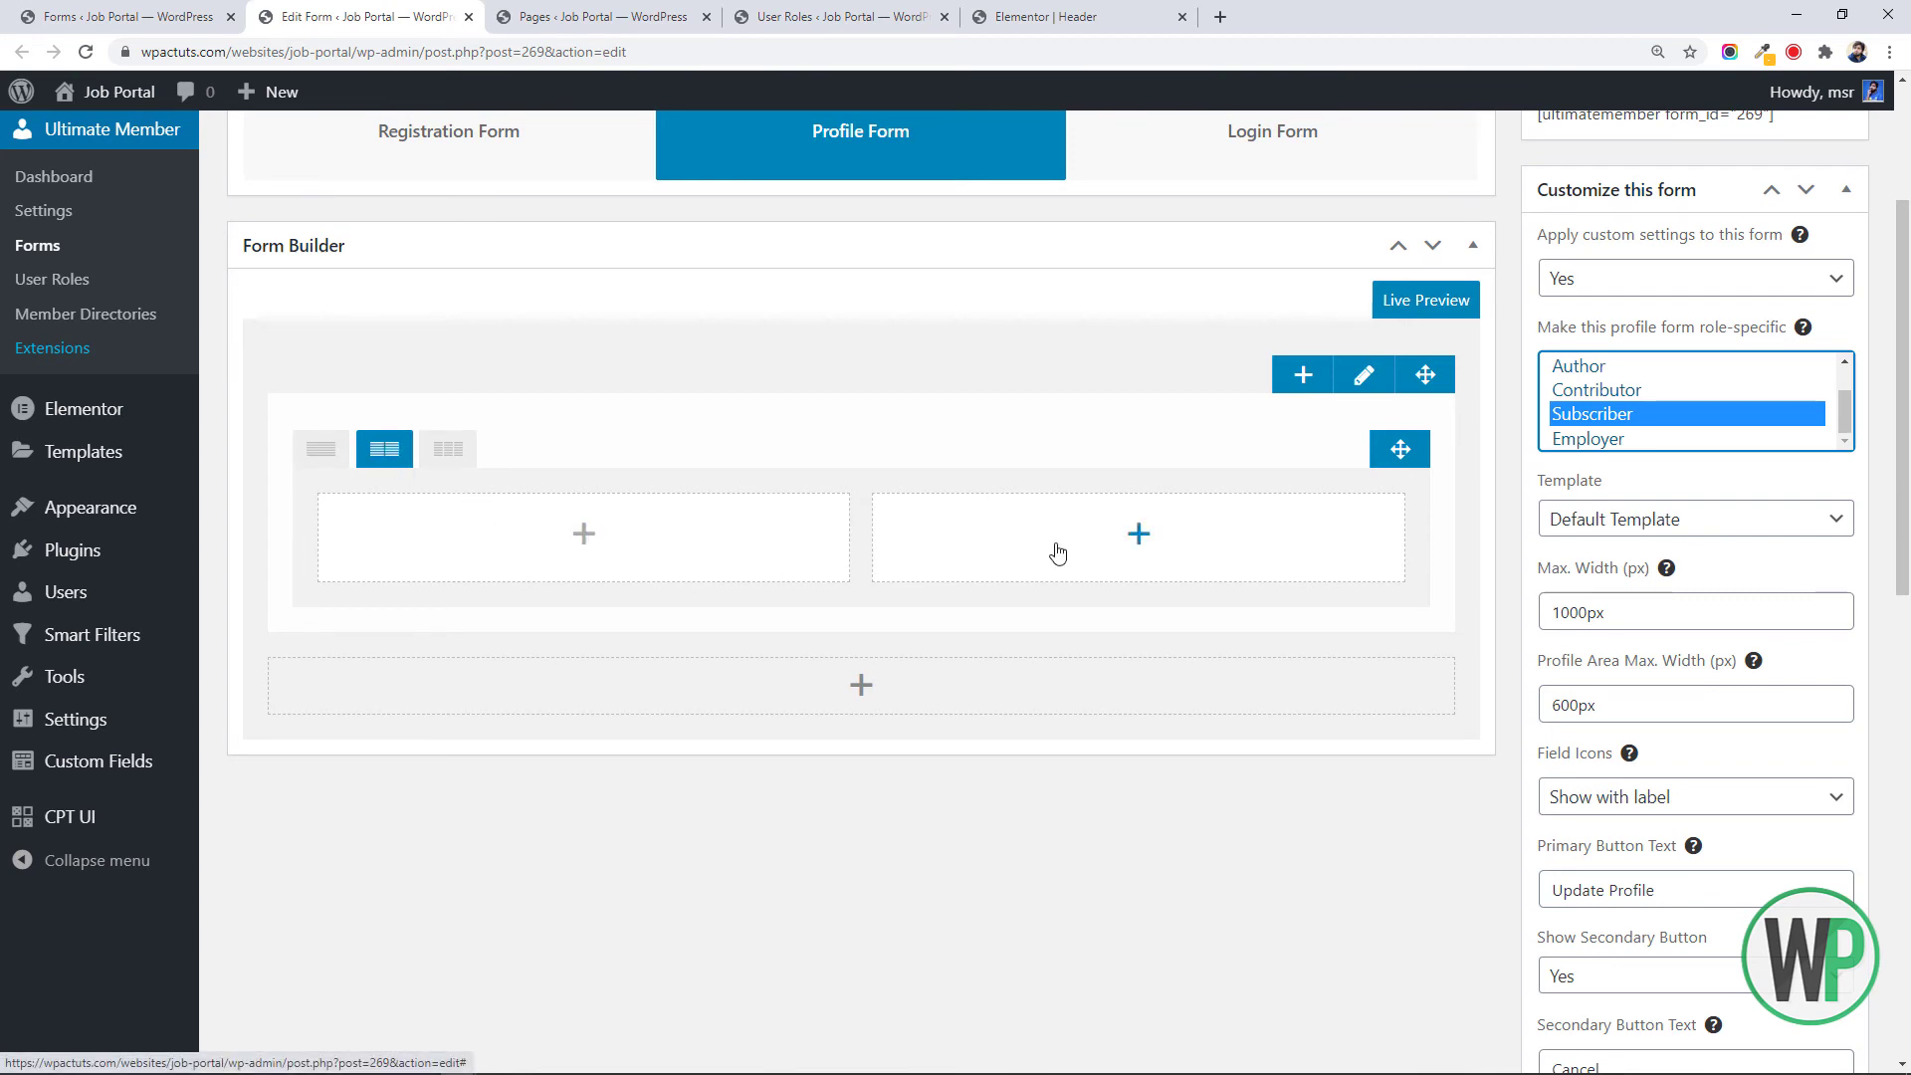
left_click(579, 543)
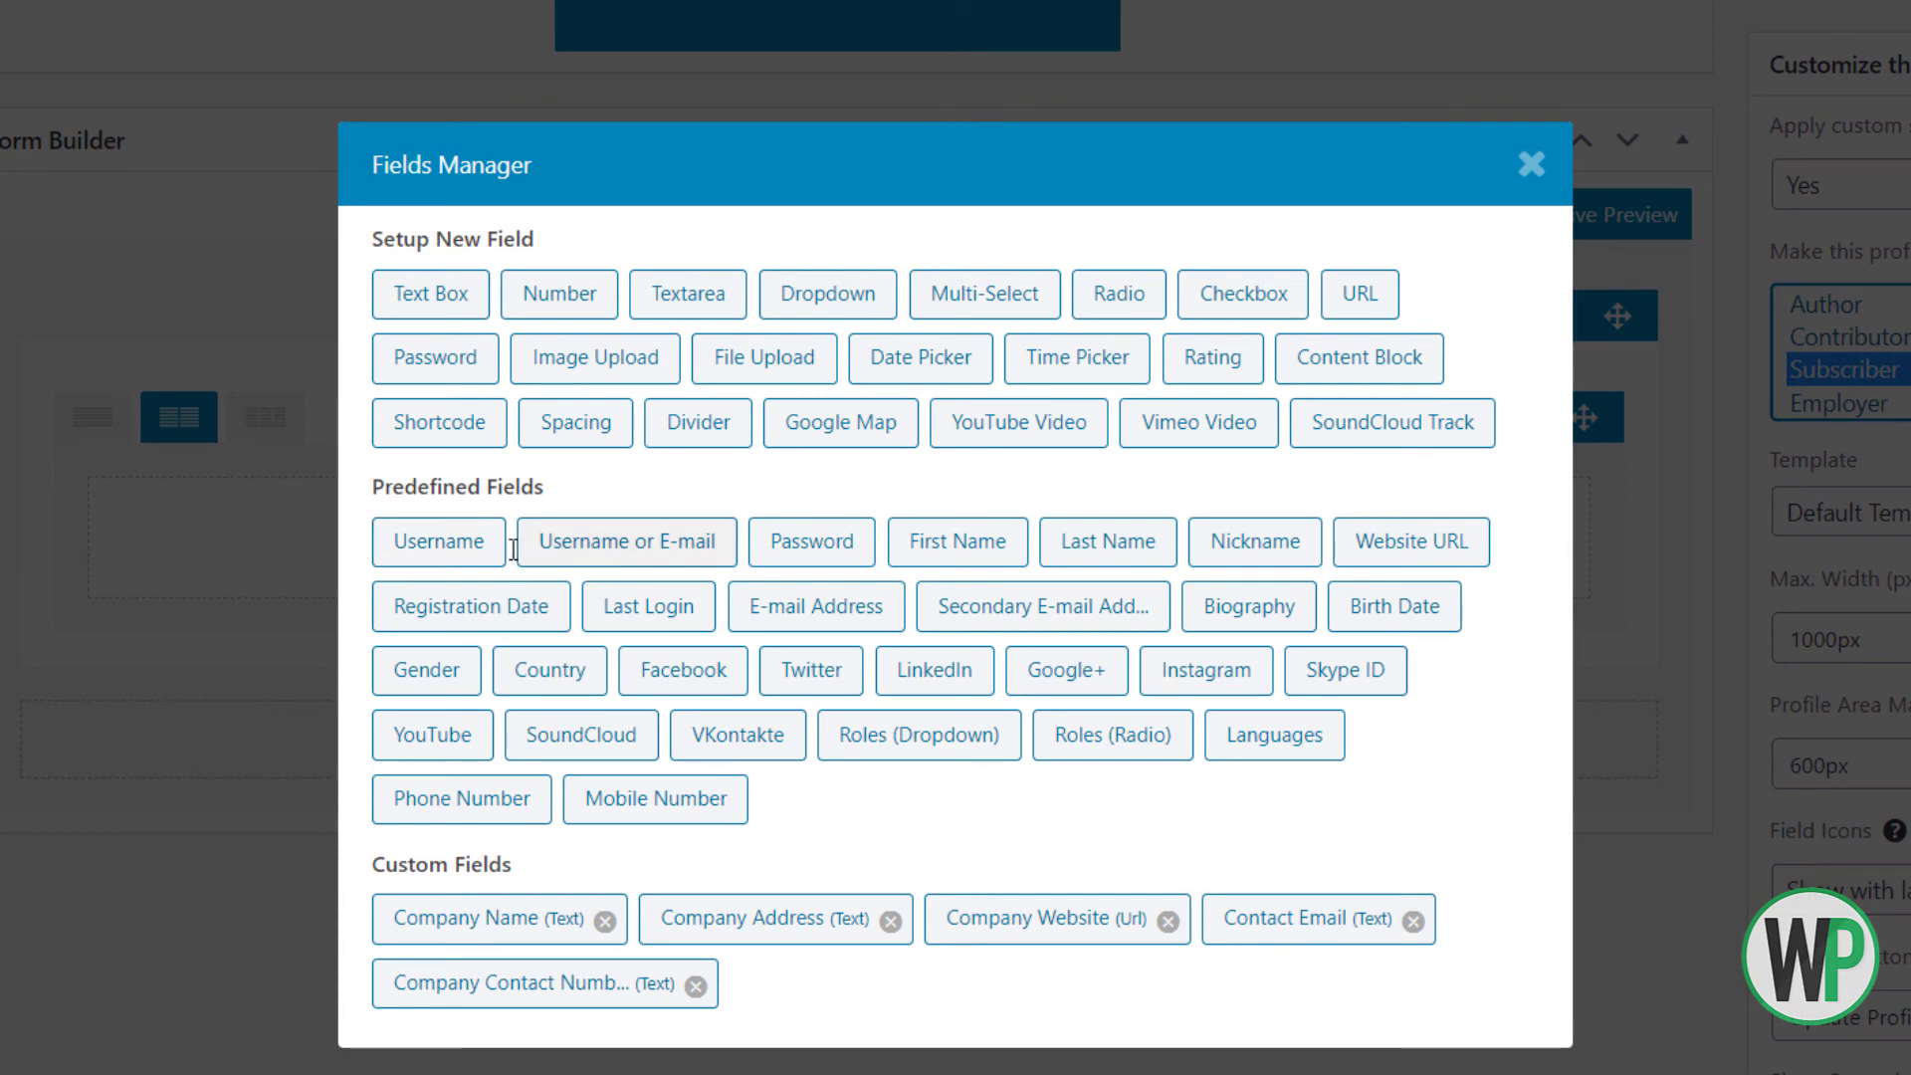
left_click(926, 553)
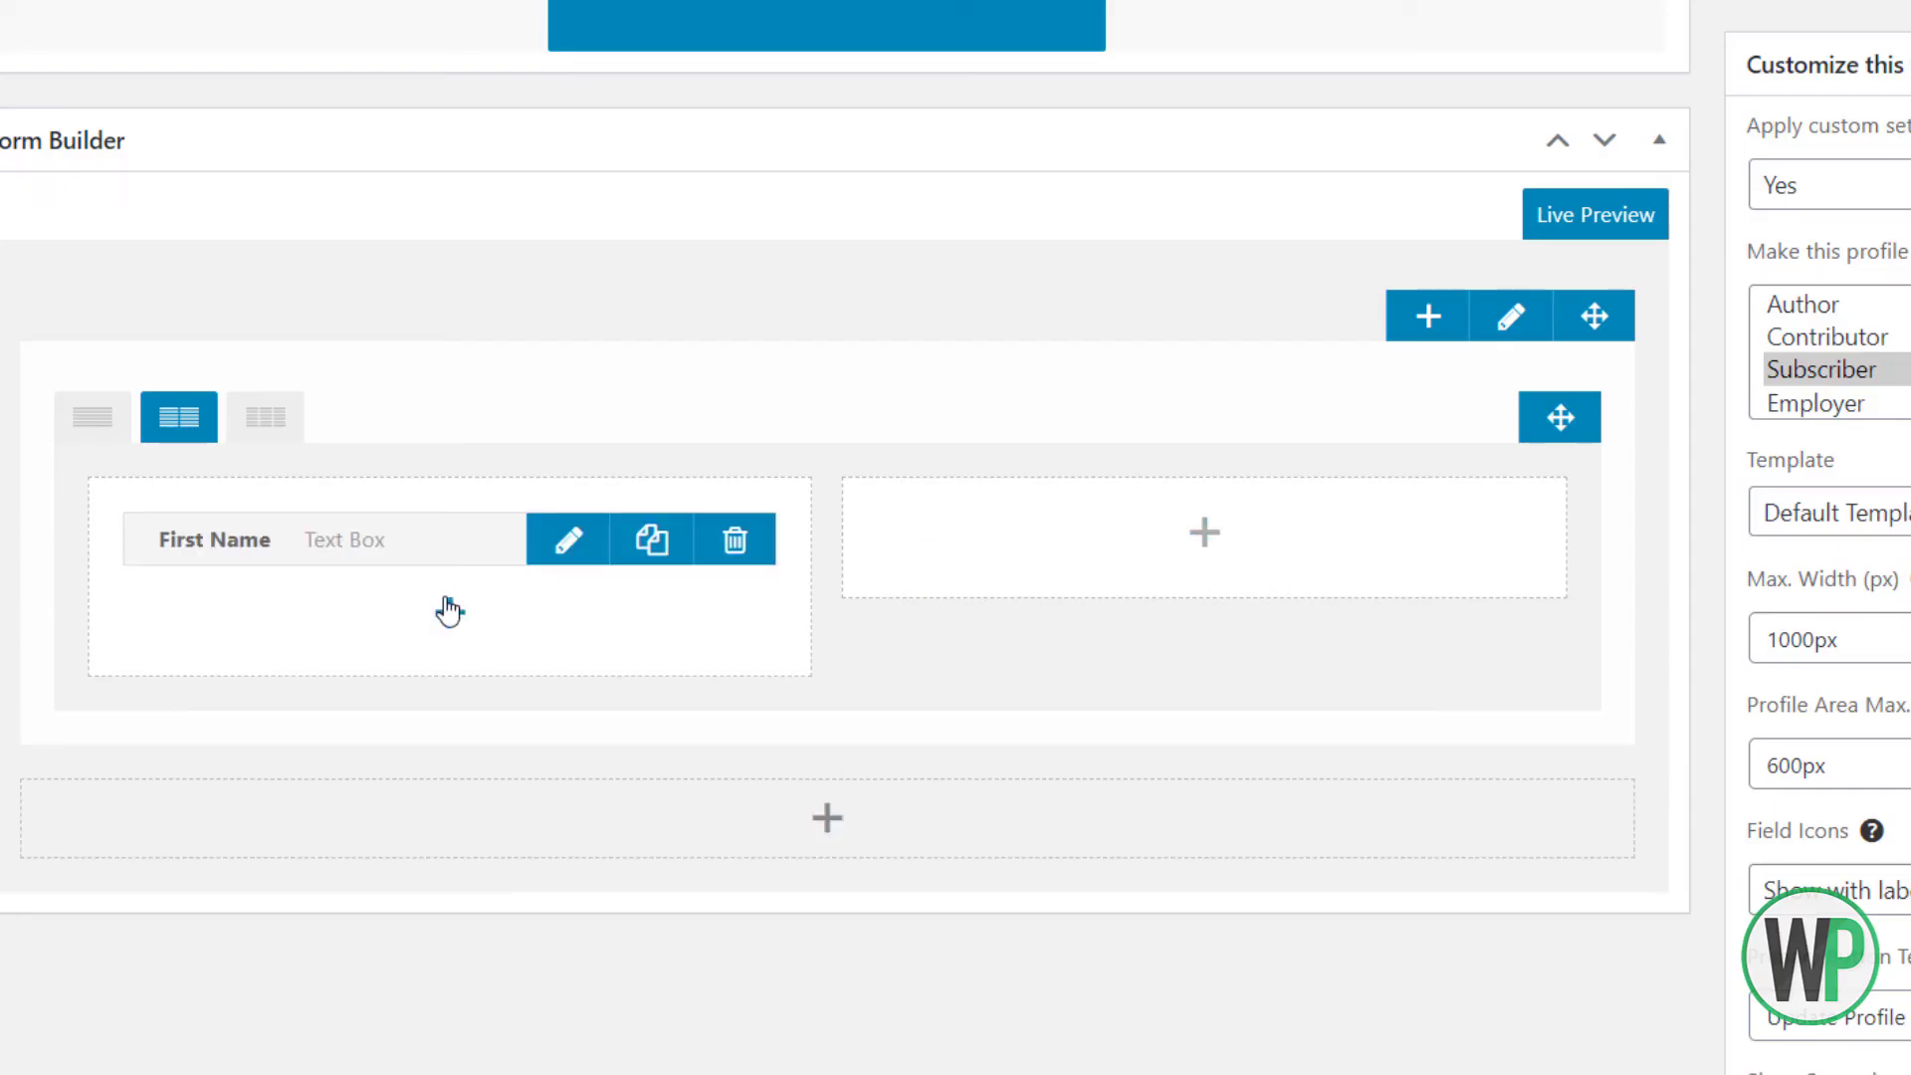
left_click(449, 609)
left_click(1055, 545)
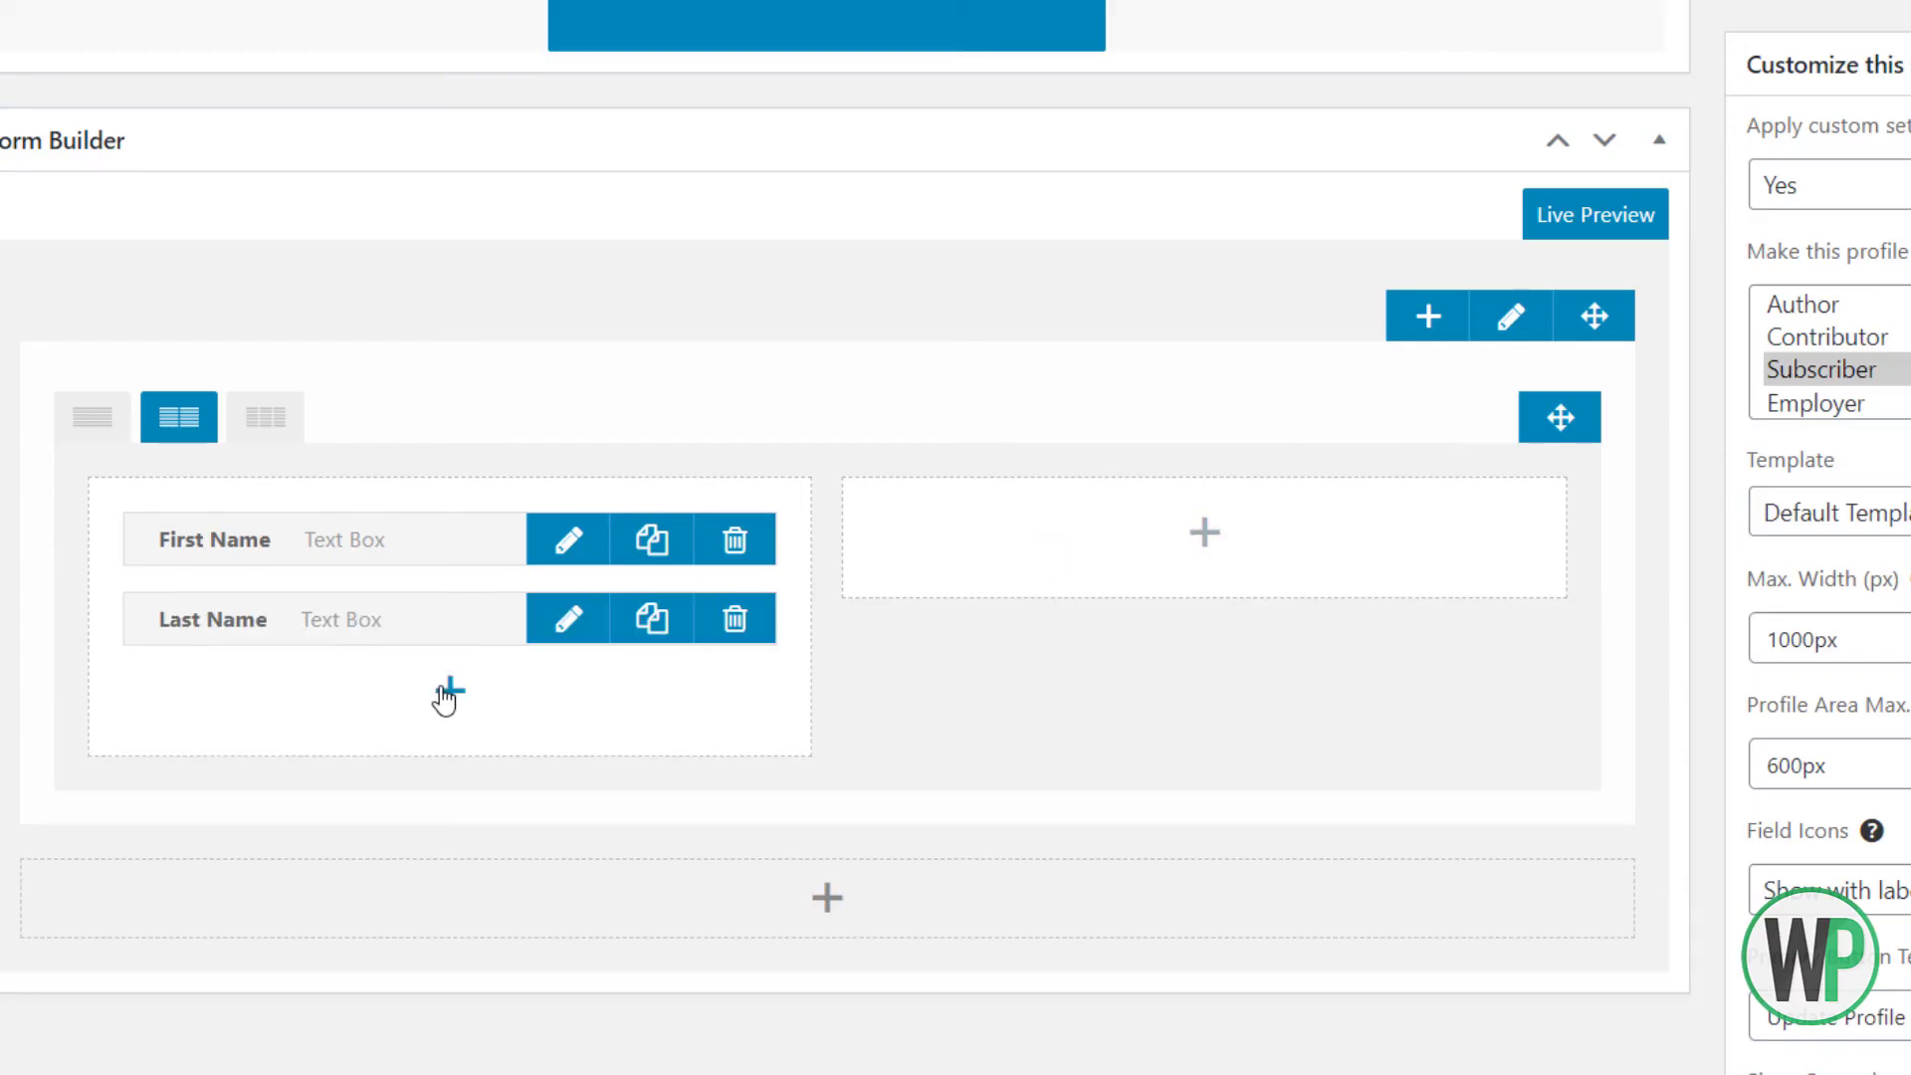
left_click(444, 700)
left_click(1270, 597)
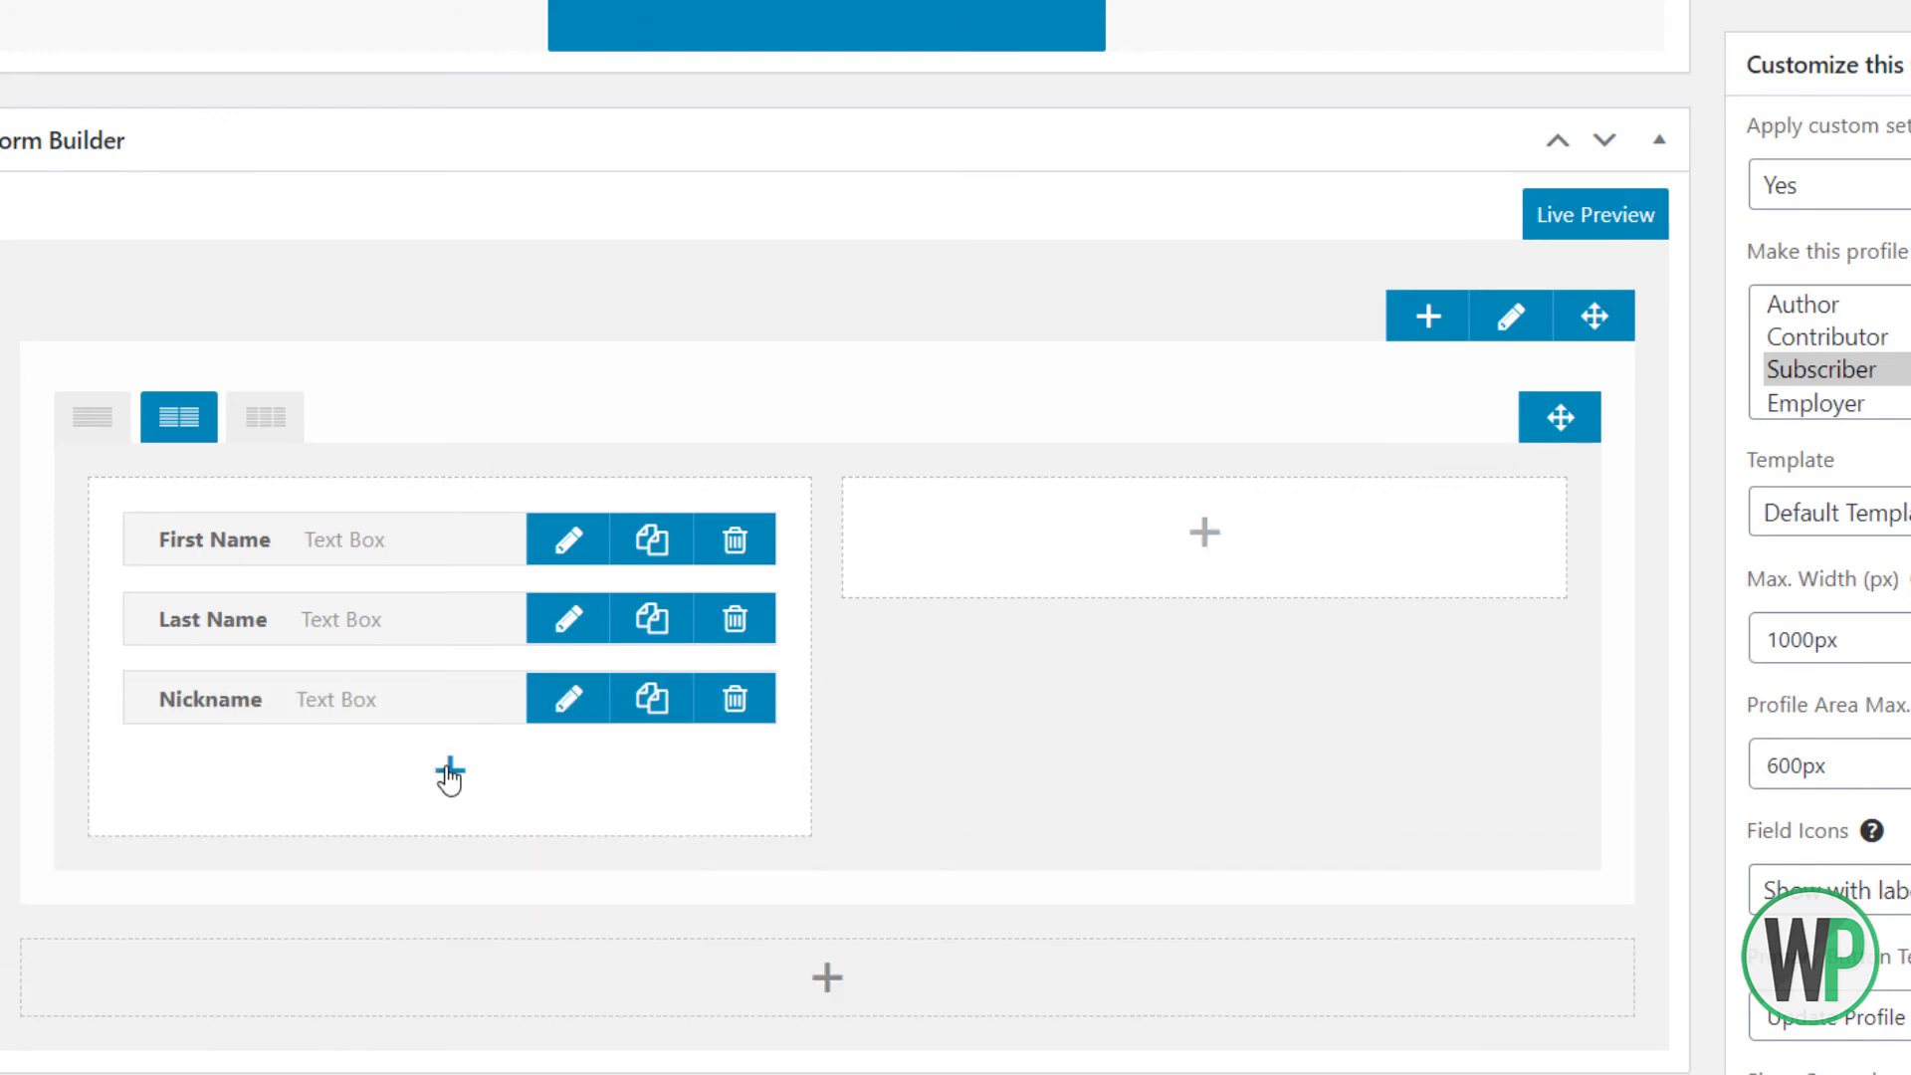
Add the predefined Registration Date field to the first column and move it above First Name
left_click(449, 773)
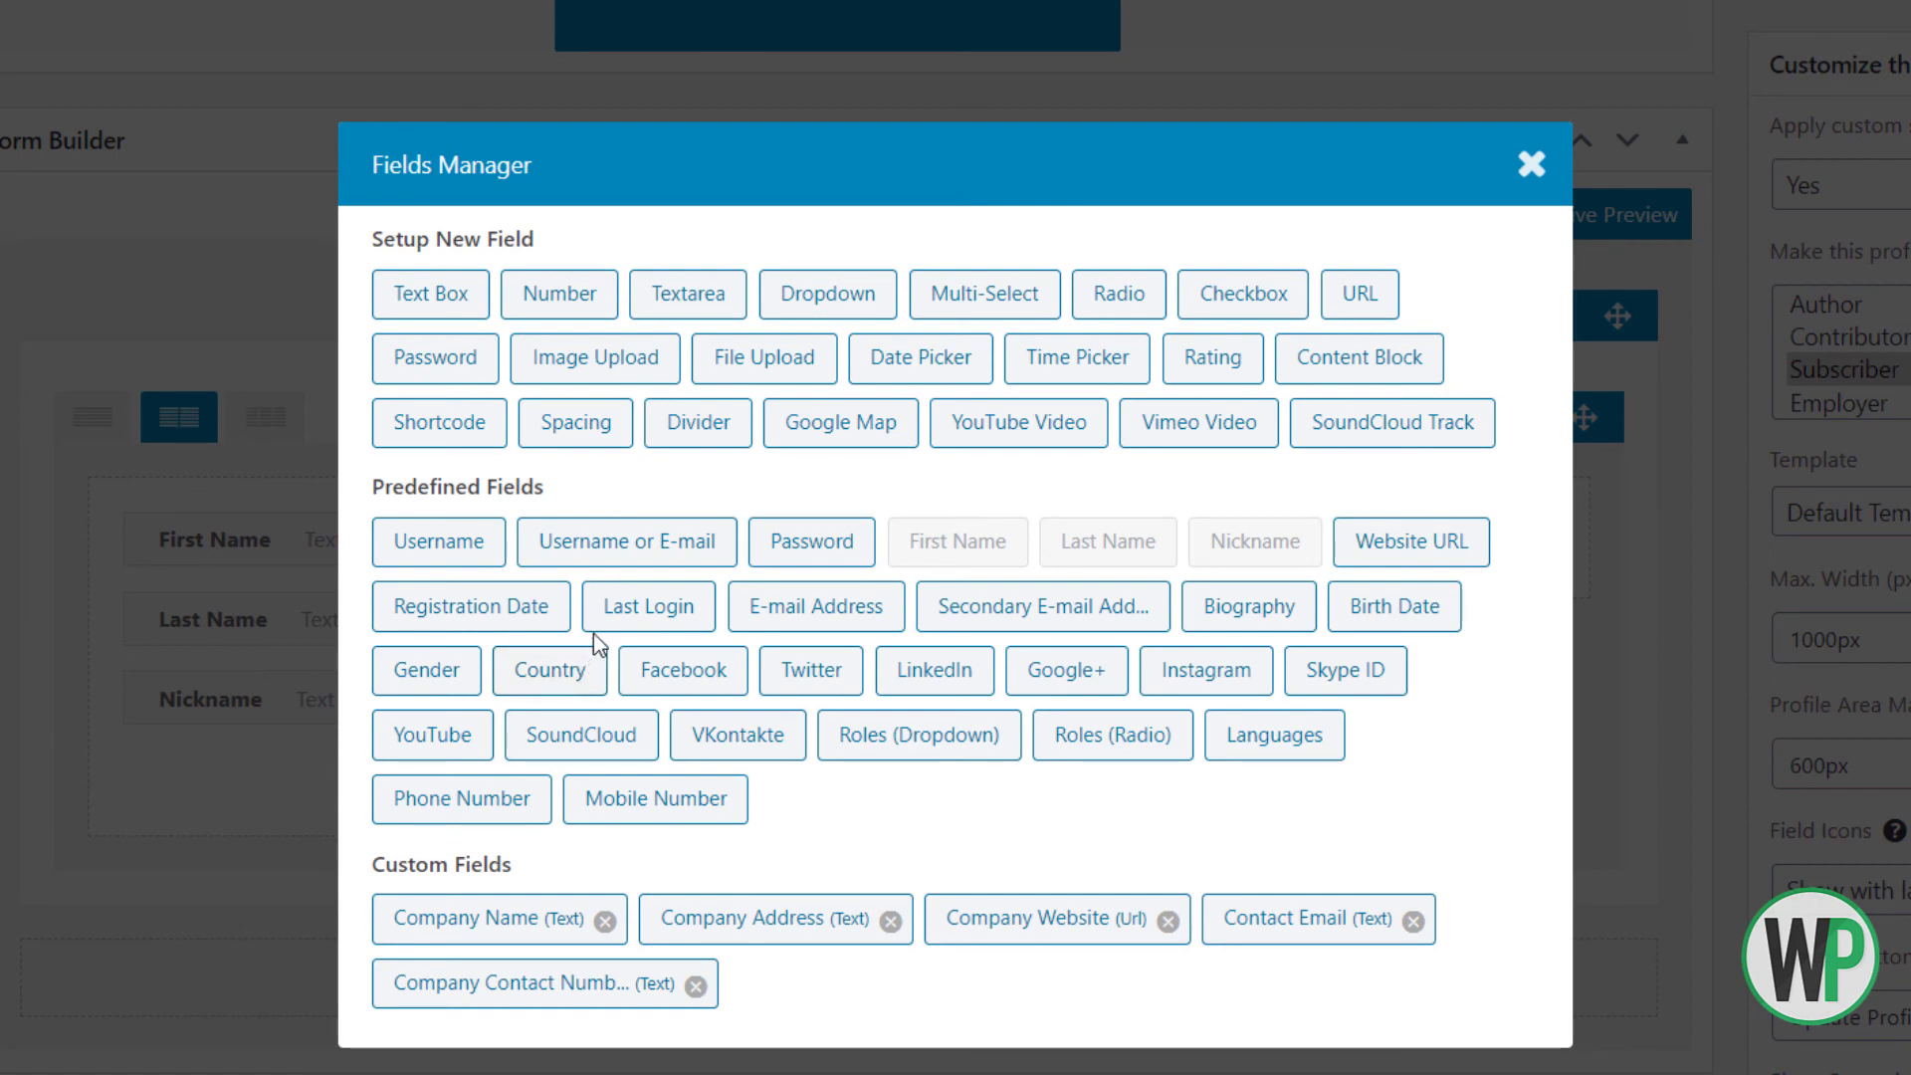
left_click(468, 619)
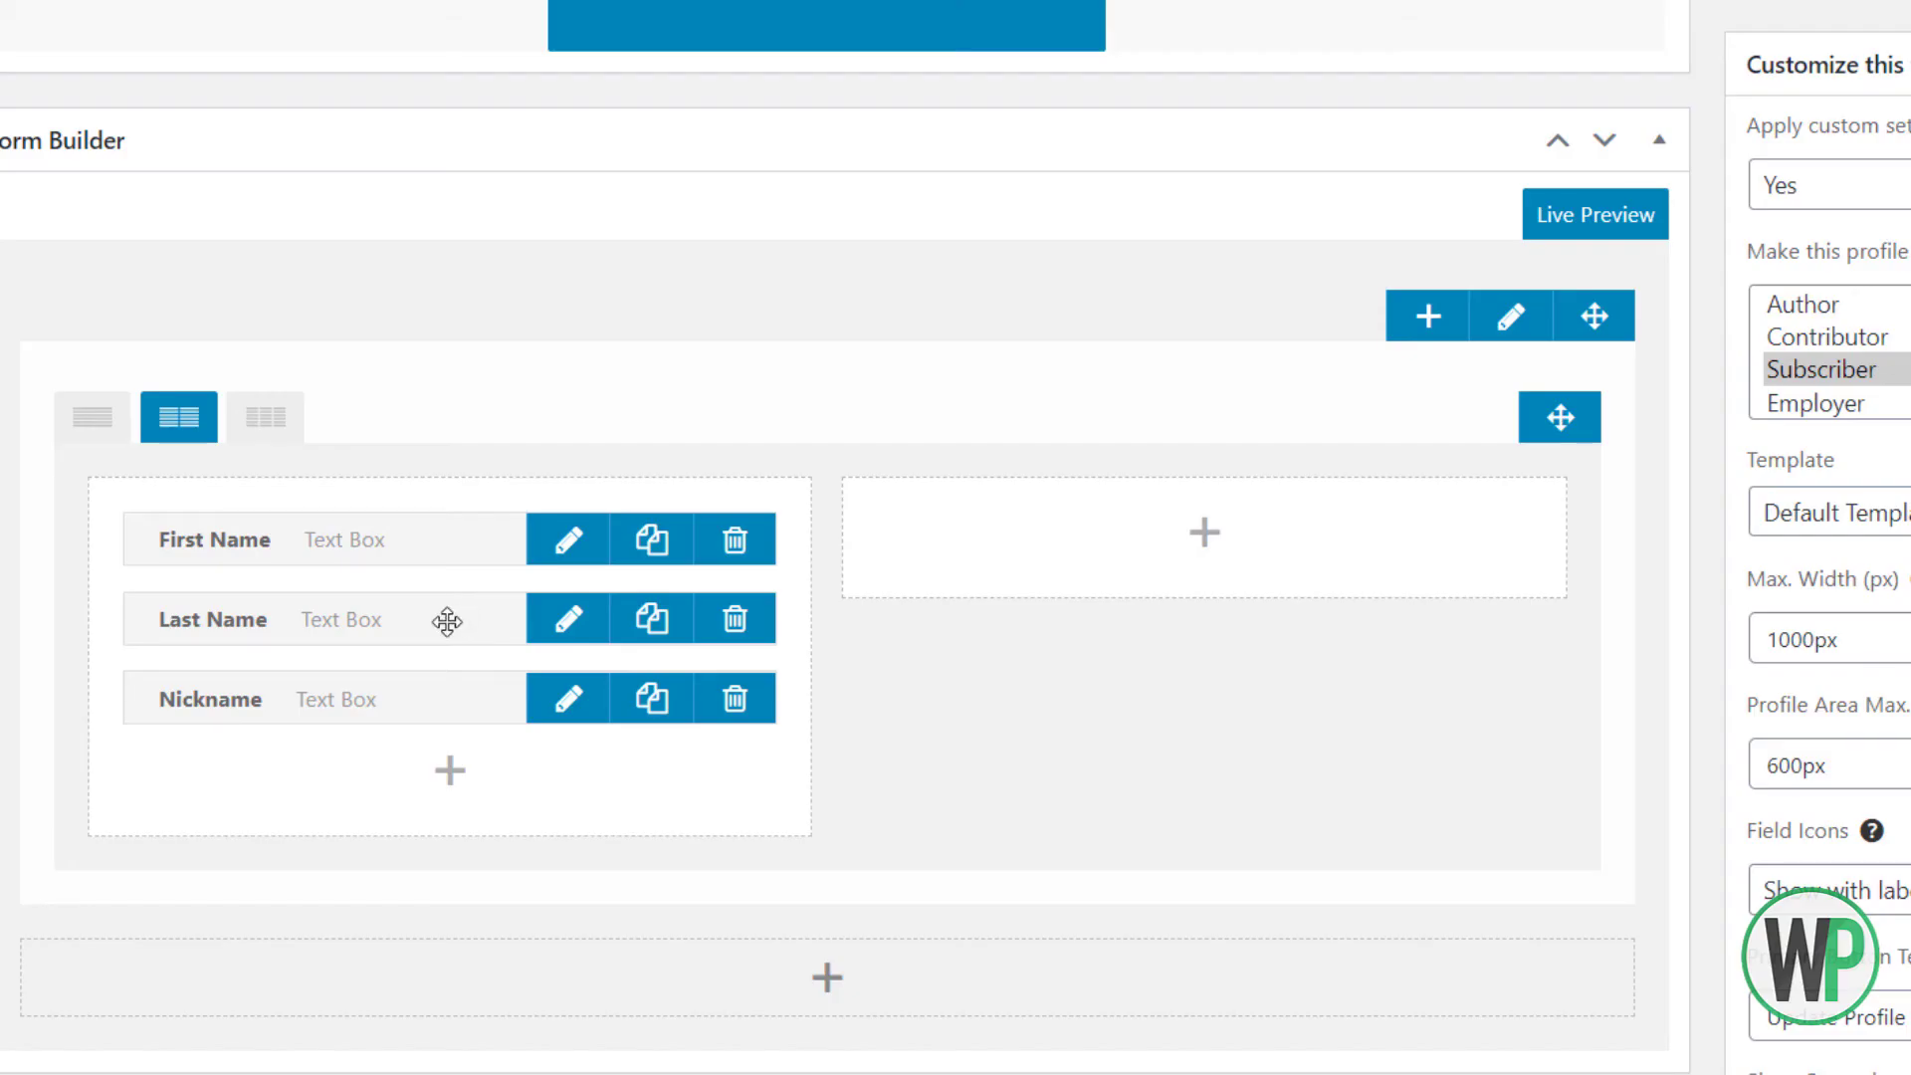
mouse_move(358, 768)
left_mouse_down()
mouse_move(365, 612)
mouse_move(413, 528)
left_mouse_up()
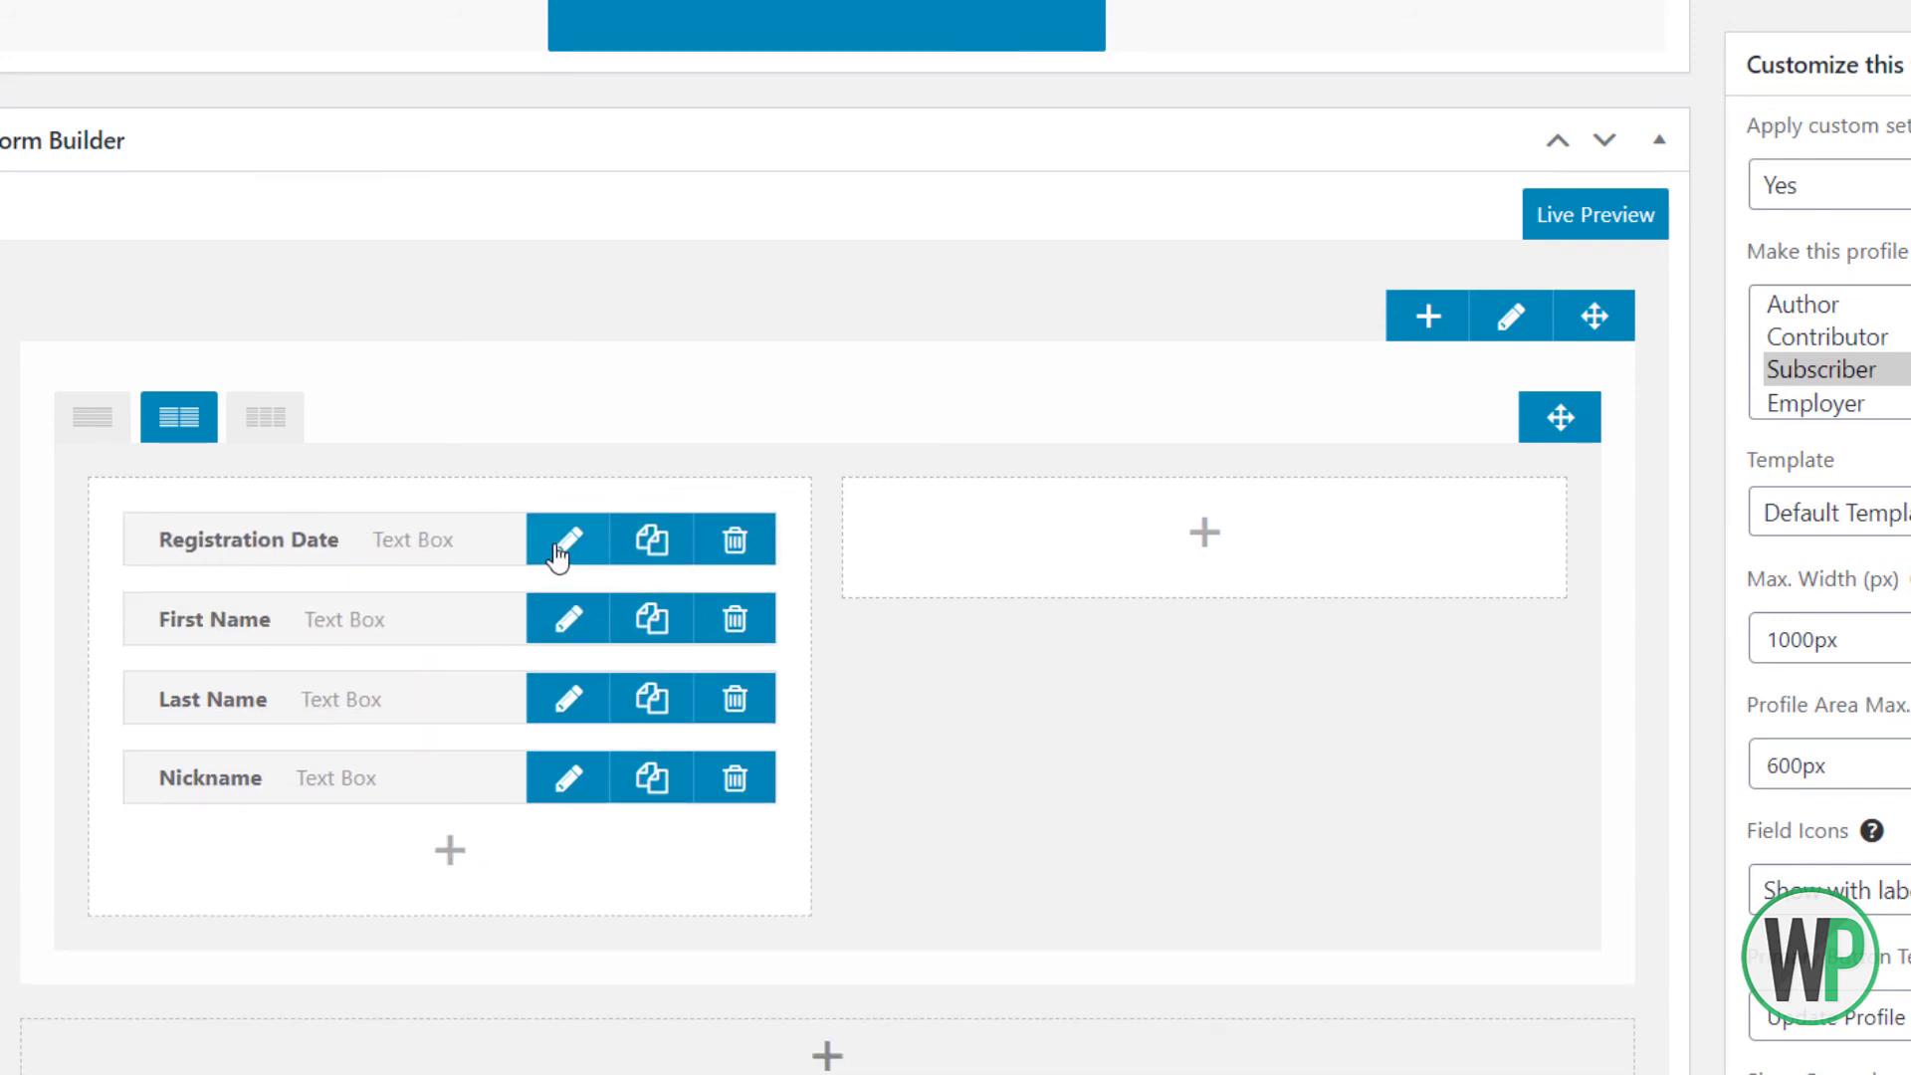
Add the predefined Gender and Secondary E-mail Address fields to the first column of the form
left_click(453, 853)
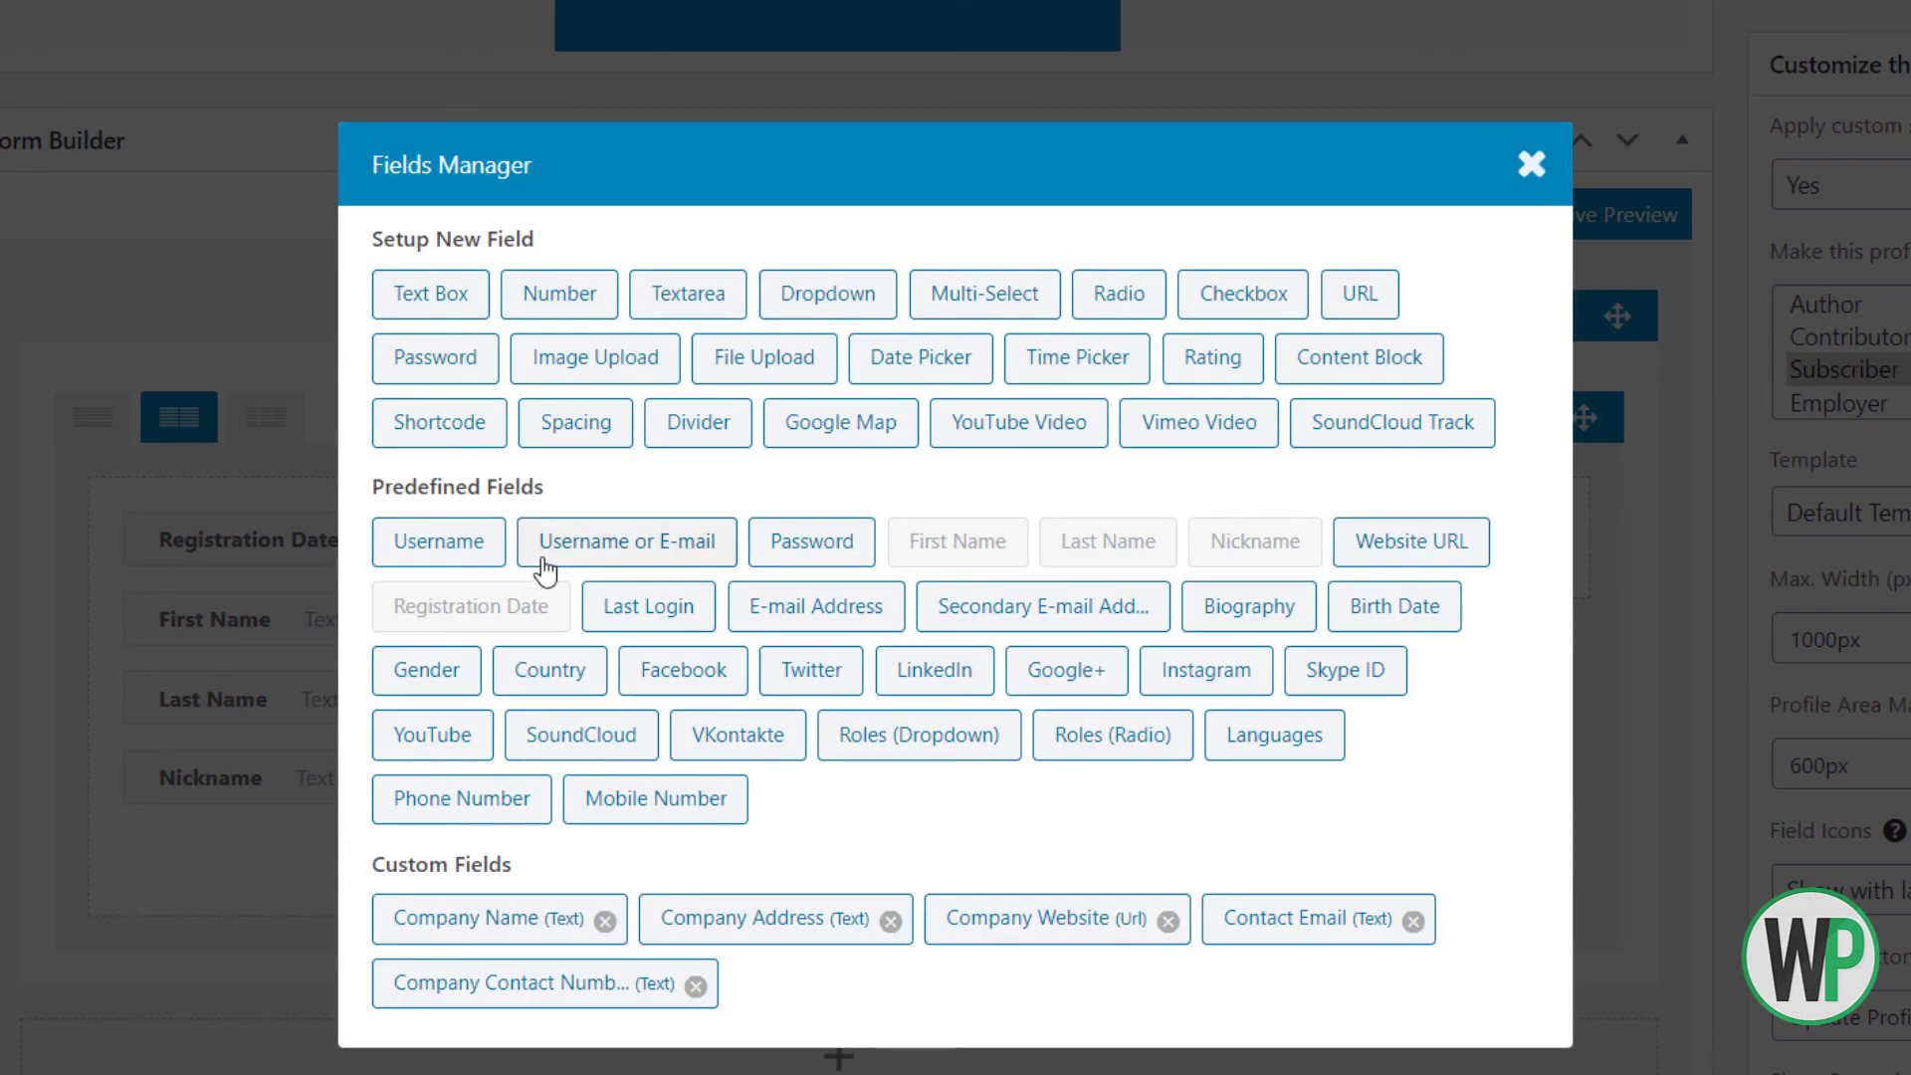
left_click(443, 677)
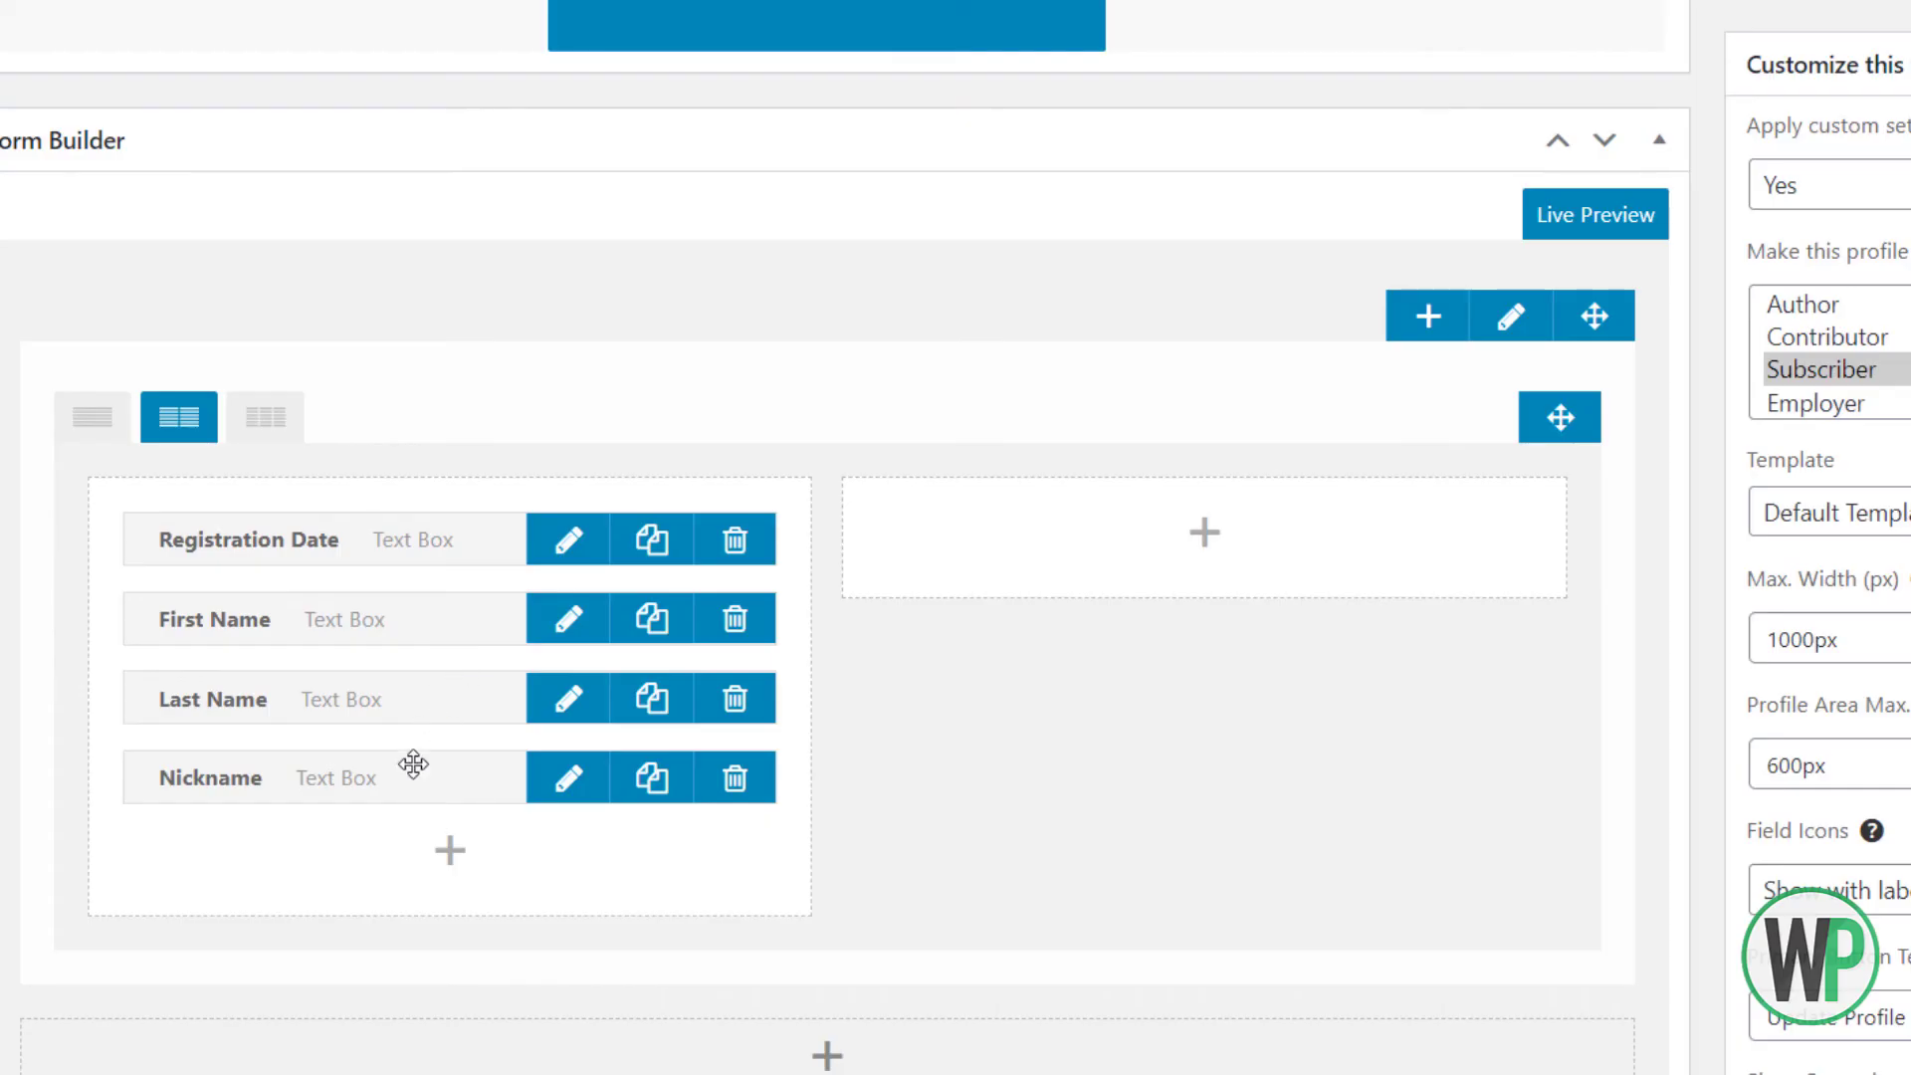
left_click(450, 930)
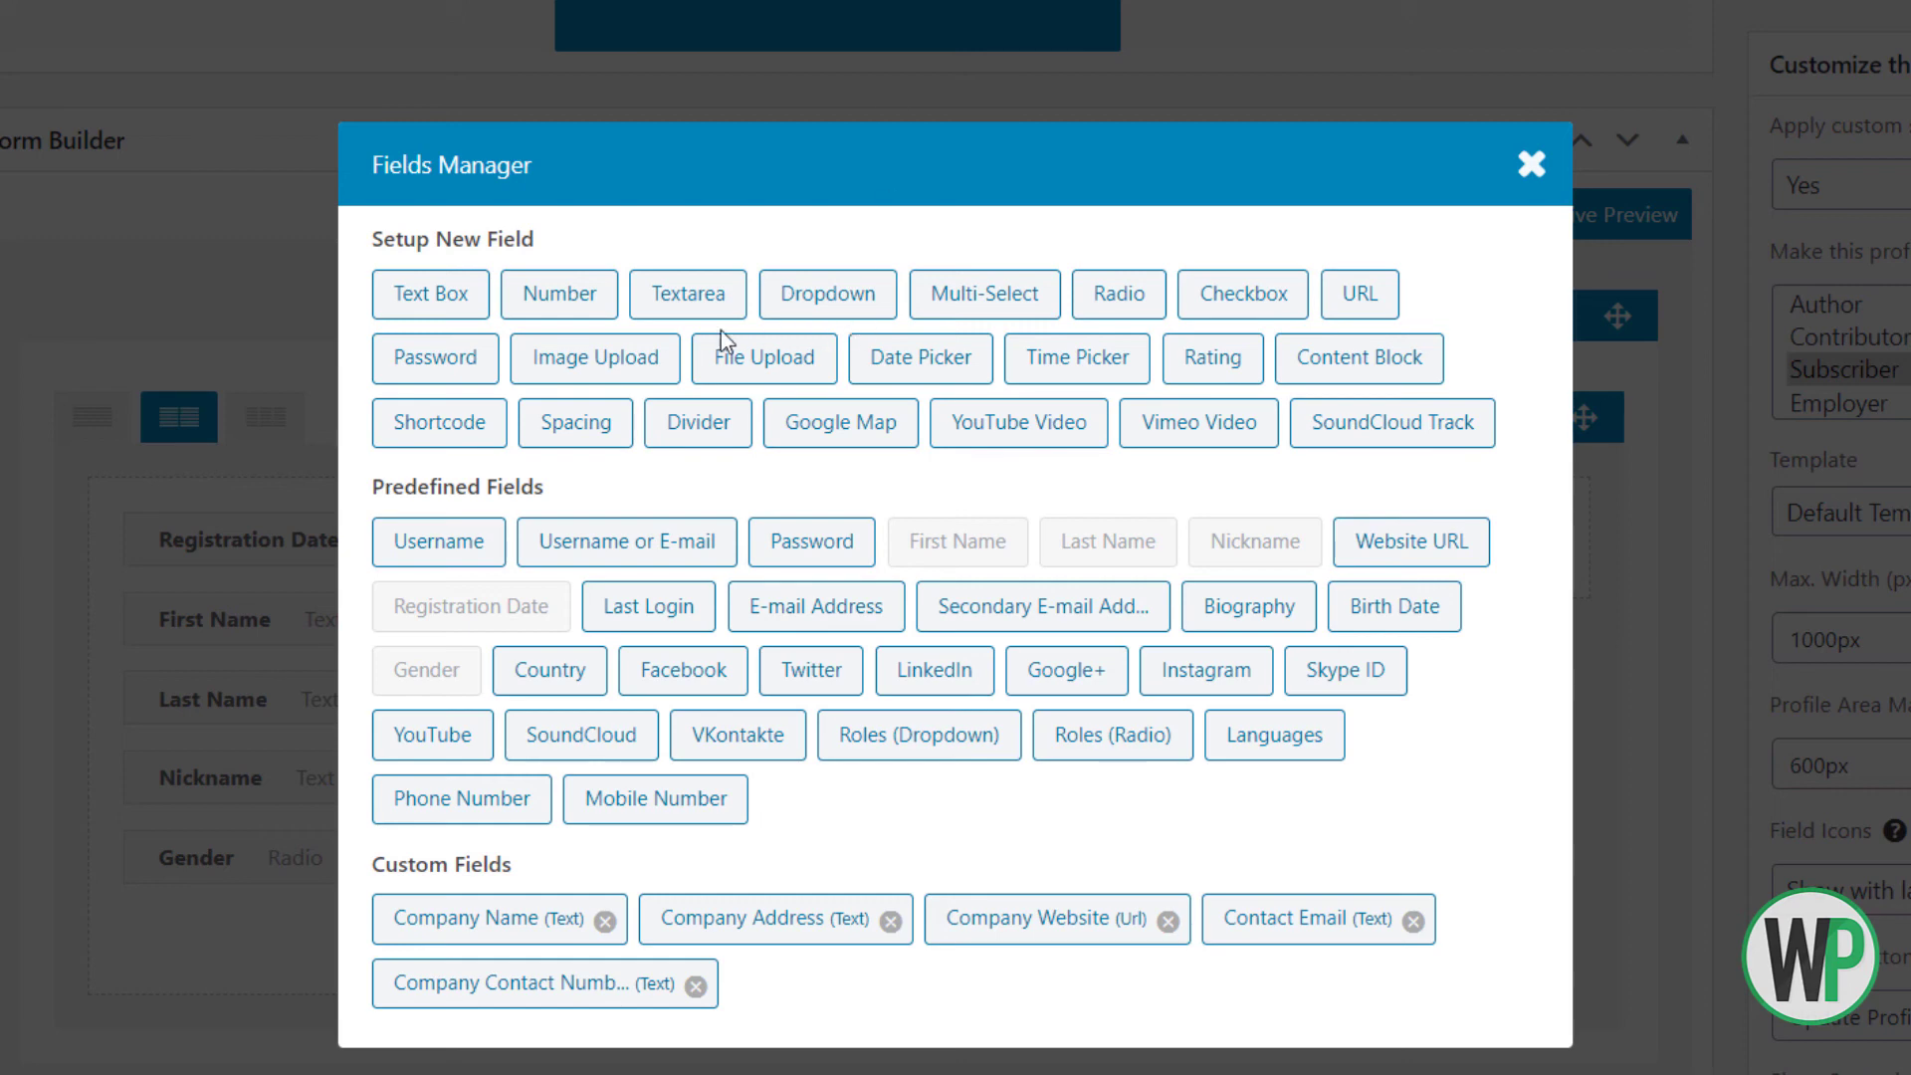
left_click(1123, 609)
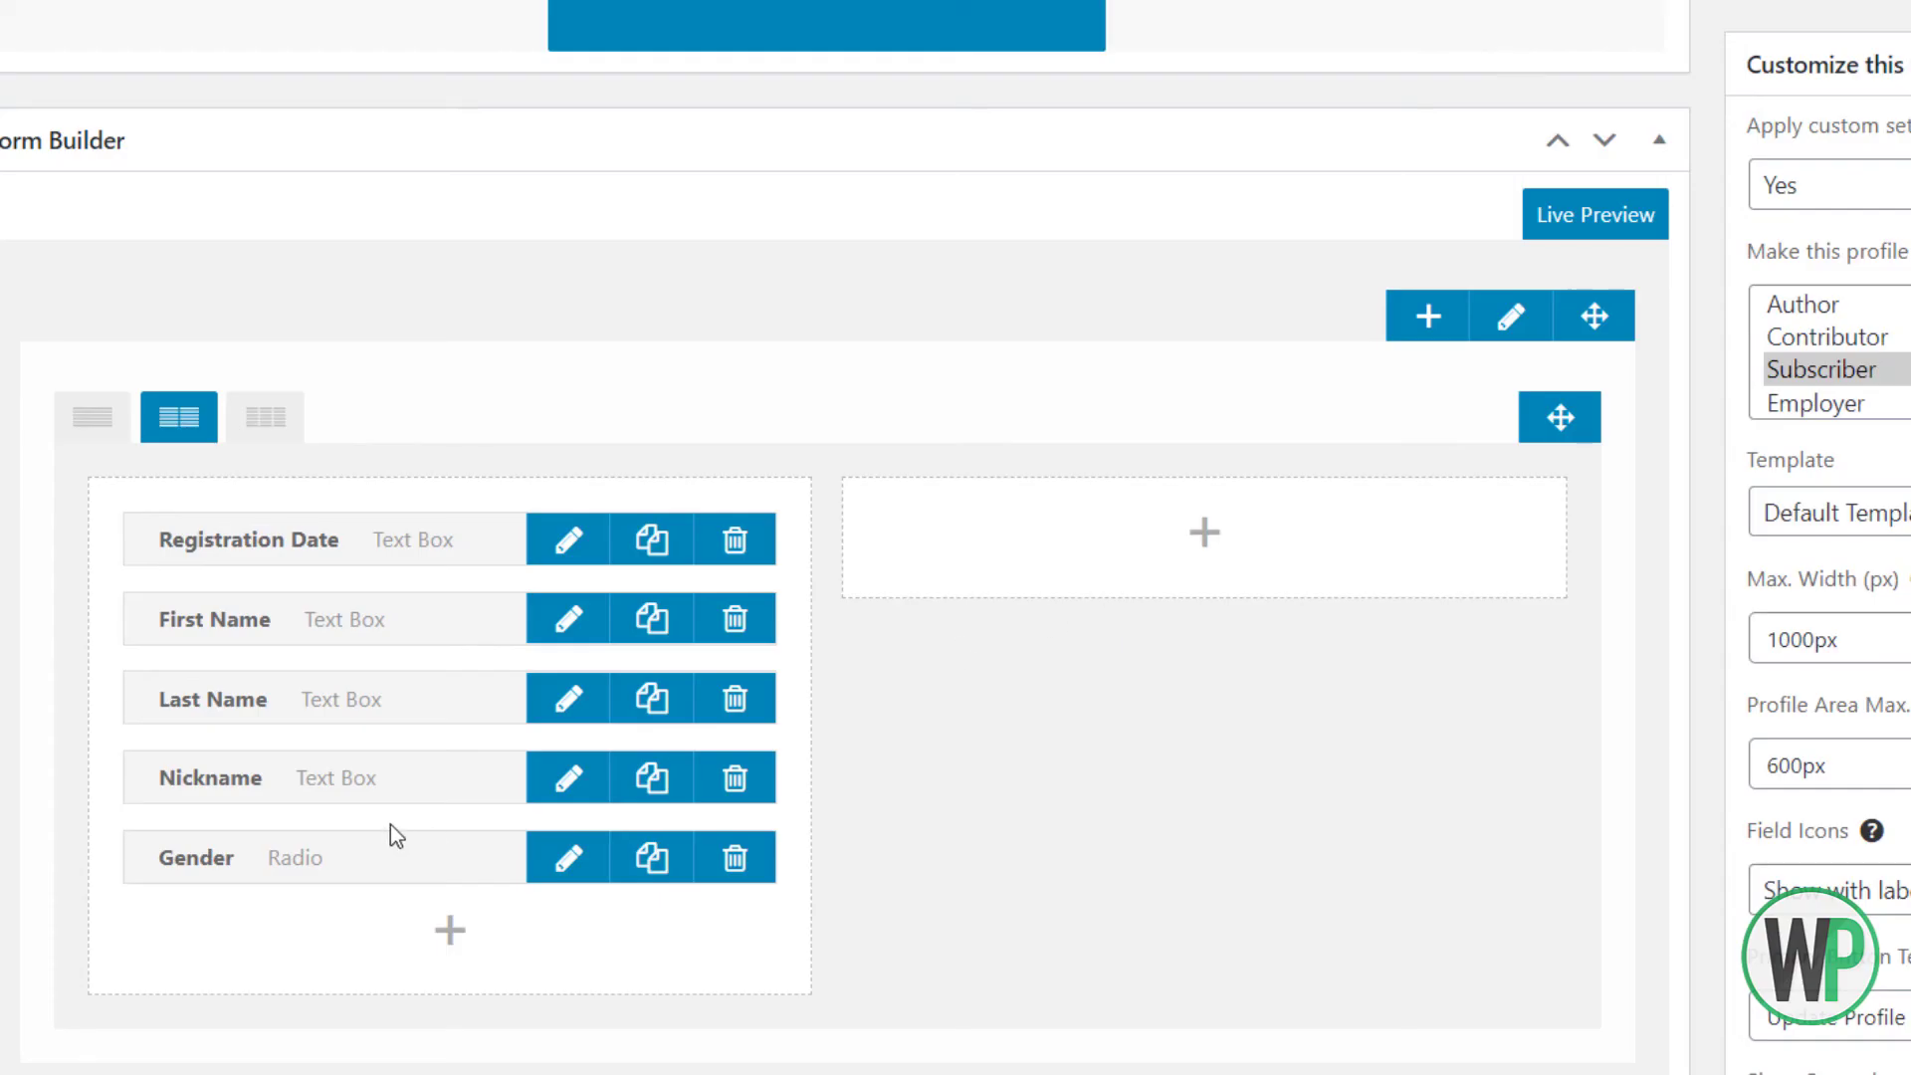
Add the predefined Facebook, Twitter and LinkedIn fields to the first column below Secondary E-mail Address
left_click(450, 1058)
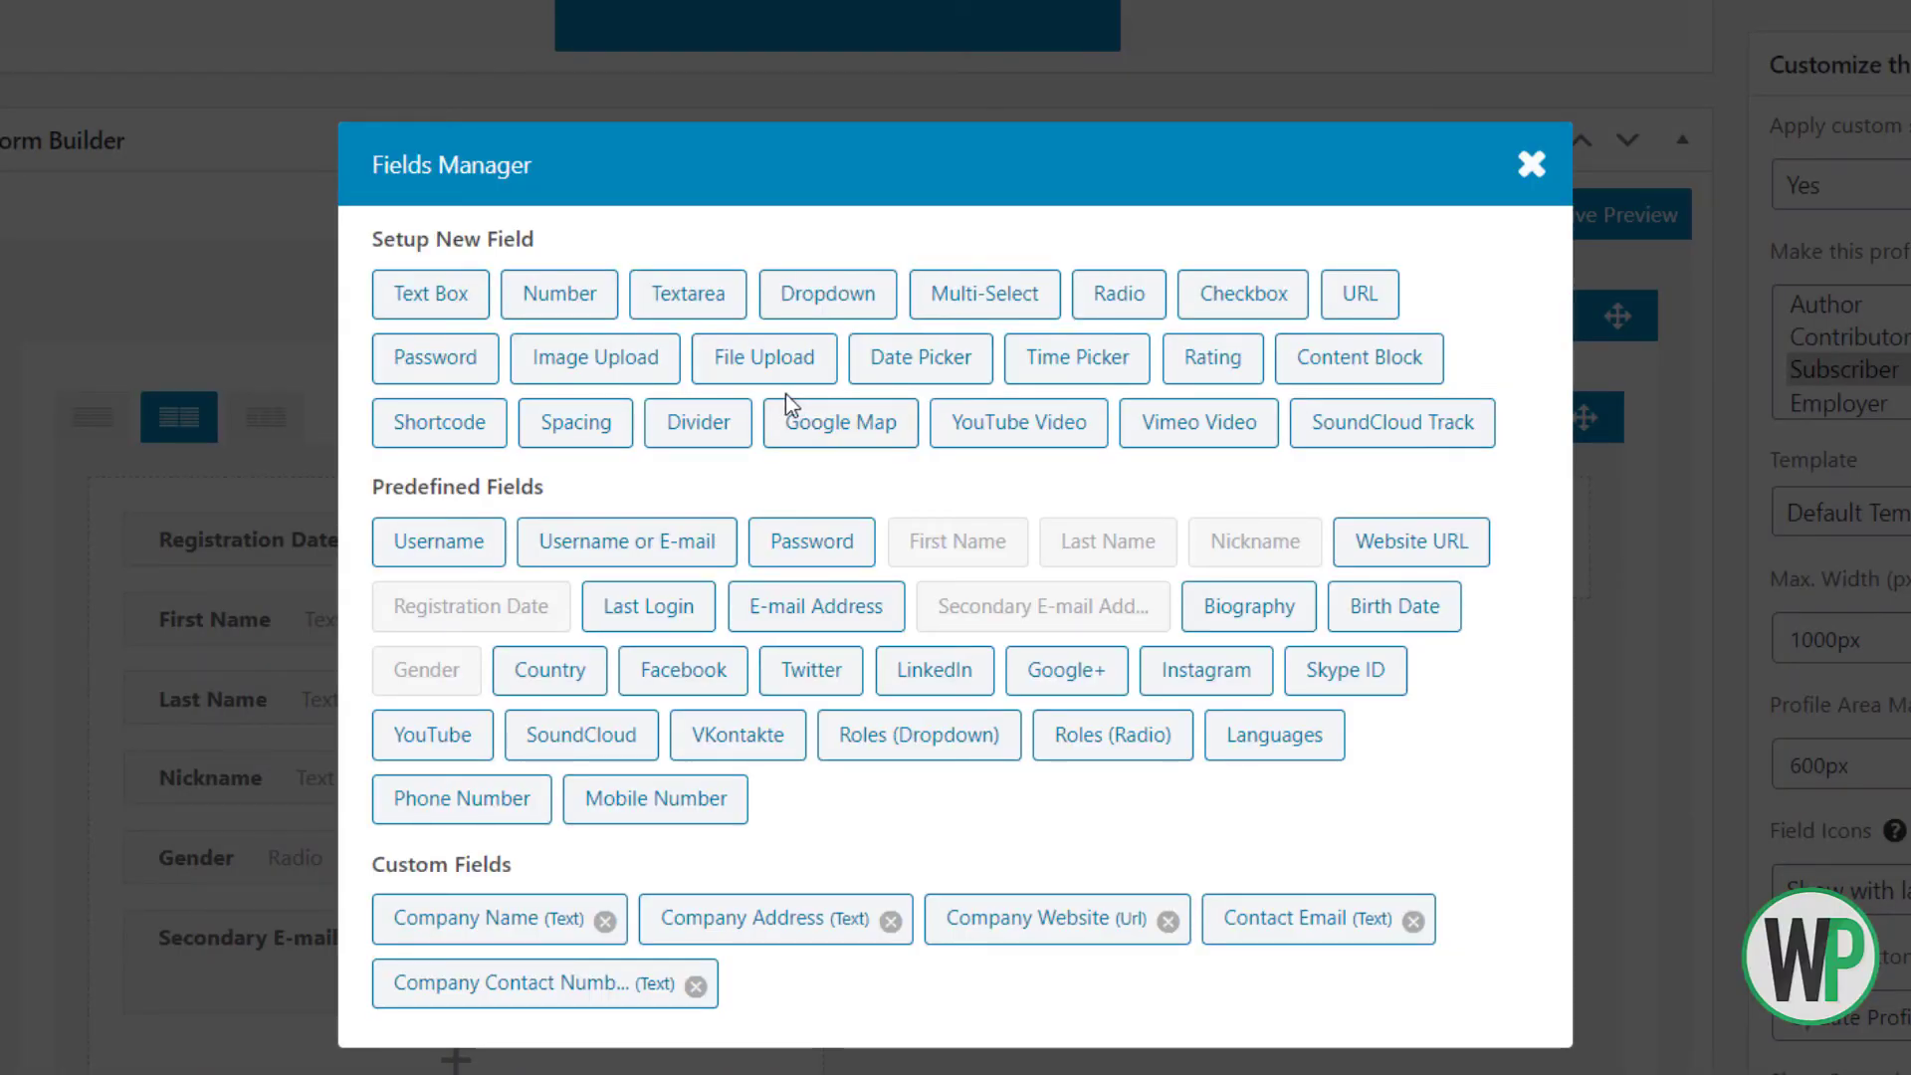
left_click(673, 687)
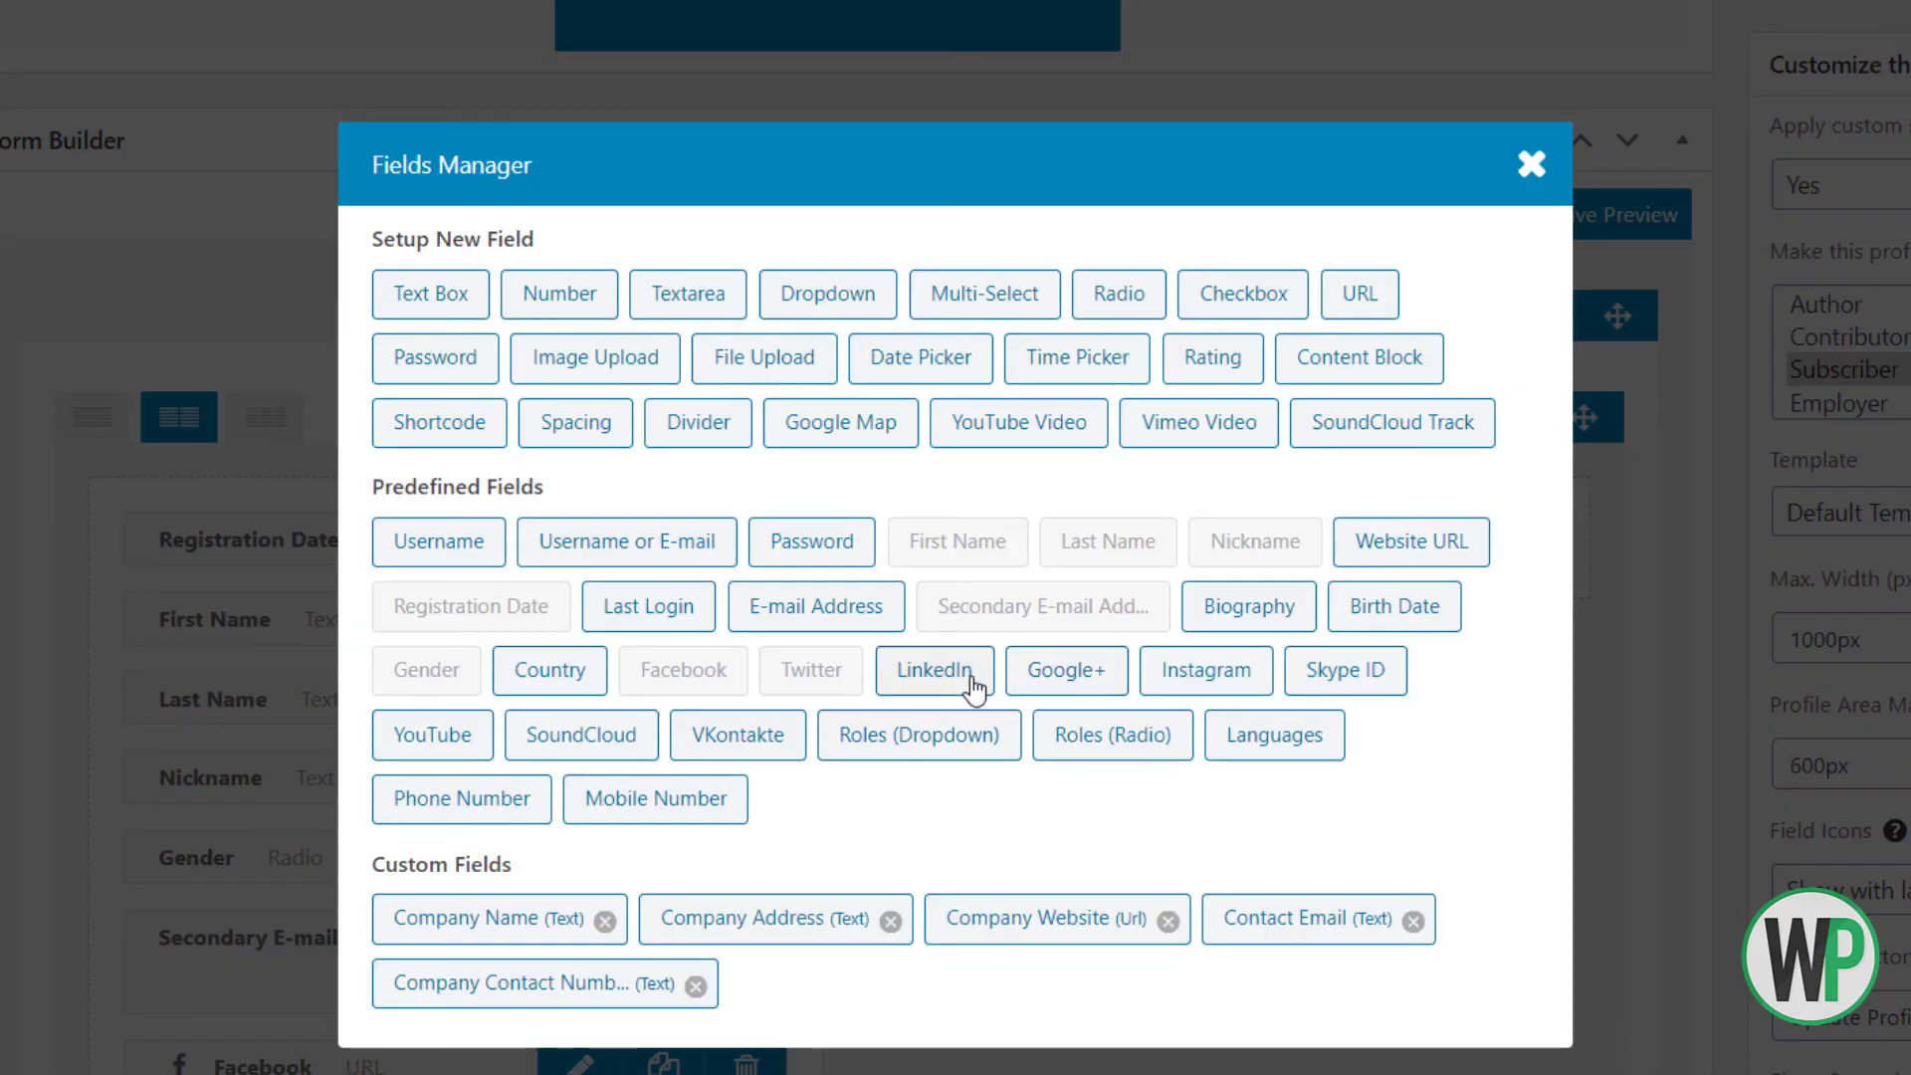
left_click(974, 689)
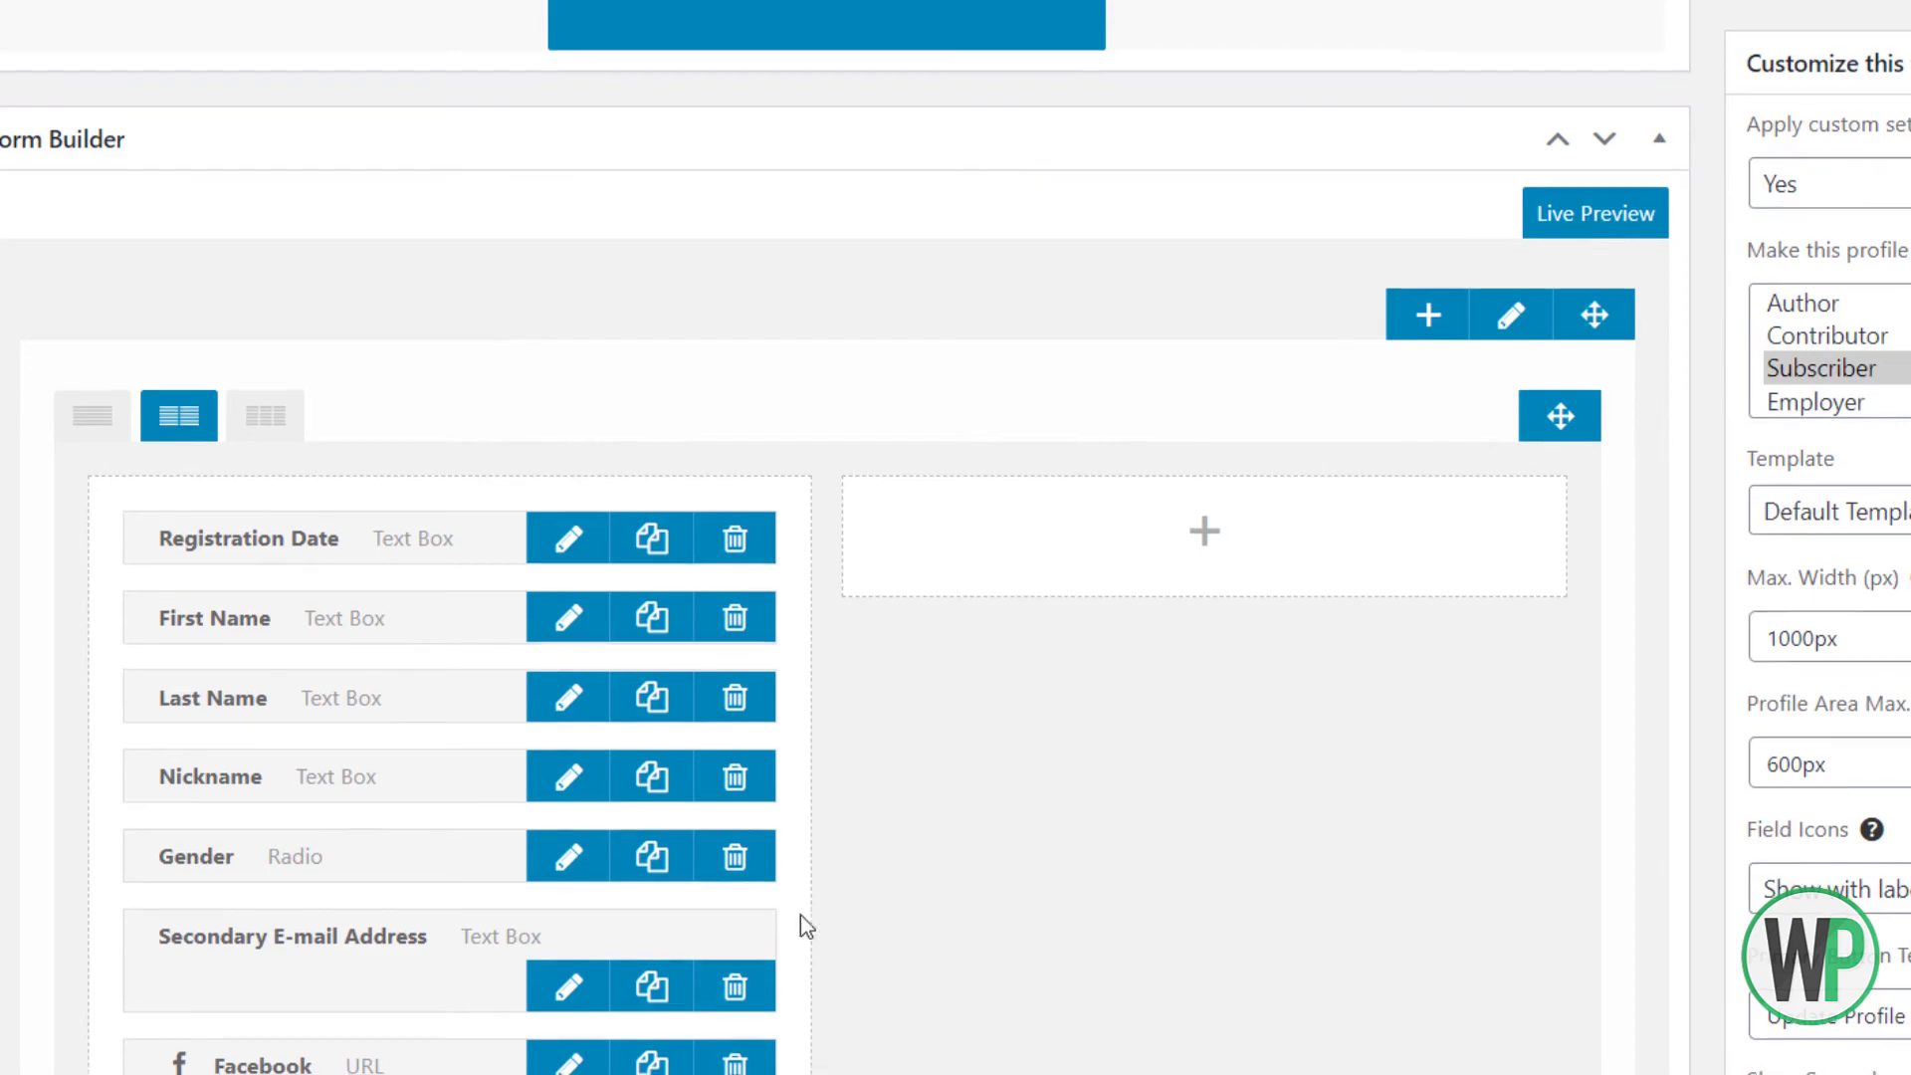
Add the predefined Mobile Number field to the first column and move it between Nickname and Gender
scroll(802, 921, "down", 4)
left_click(460, 896)
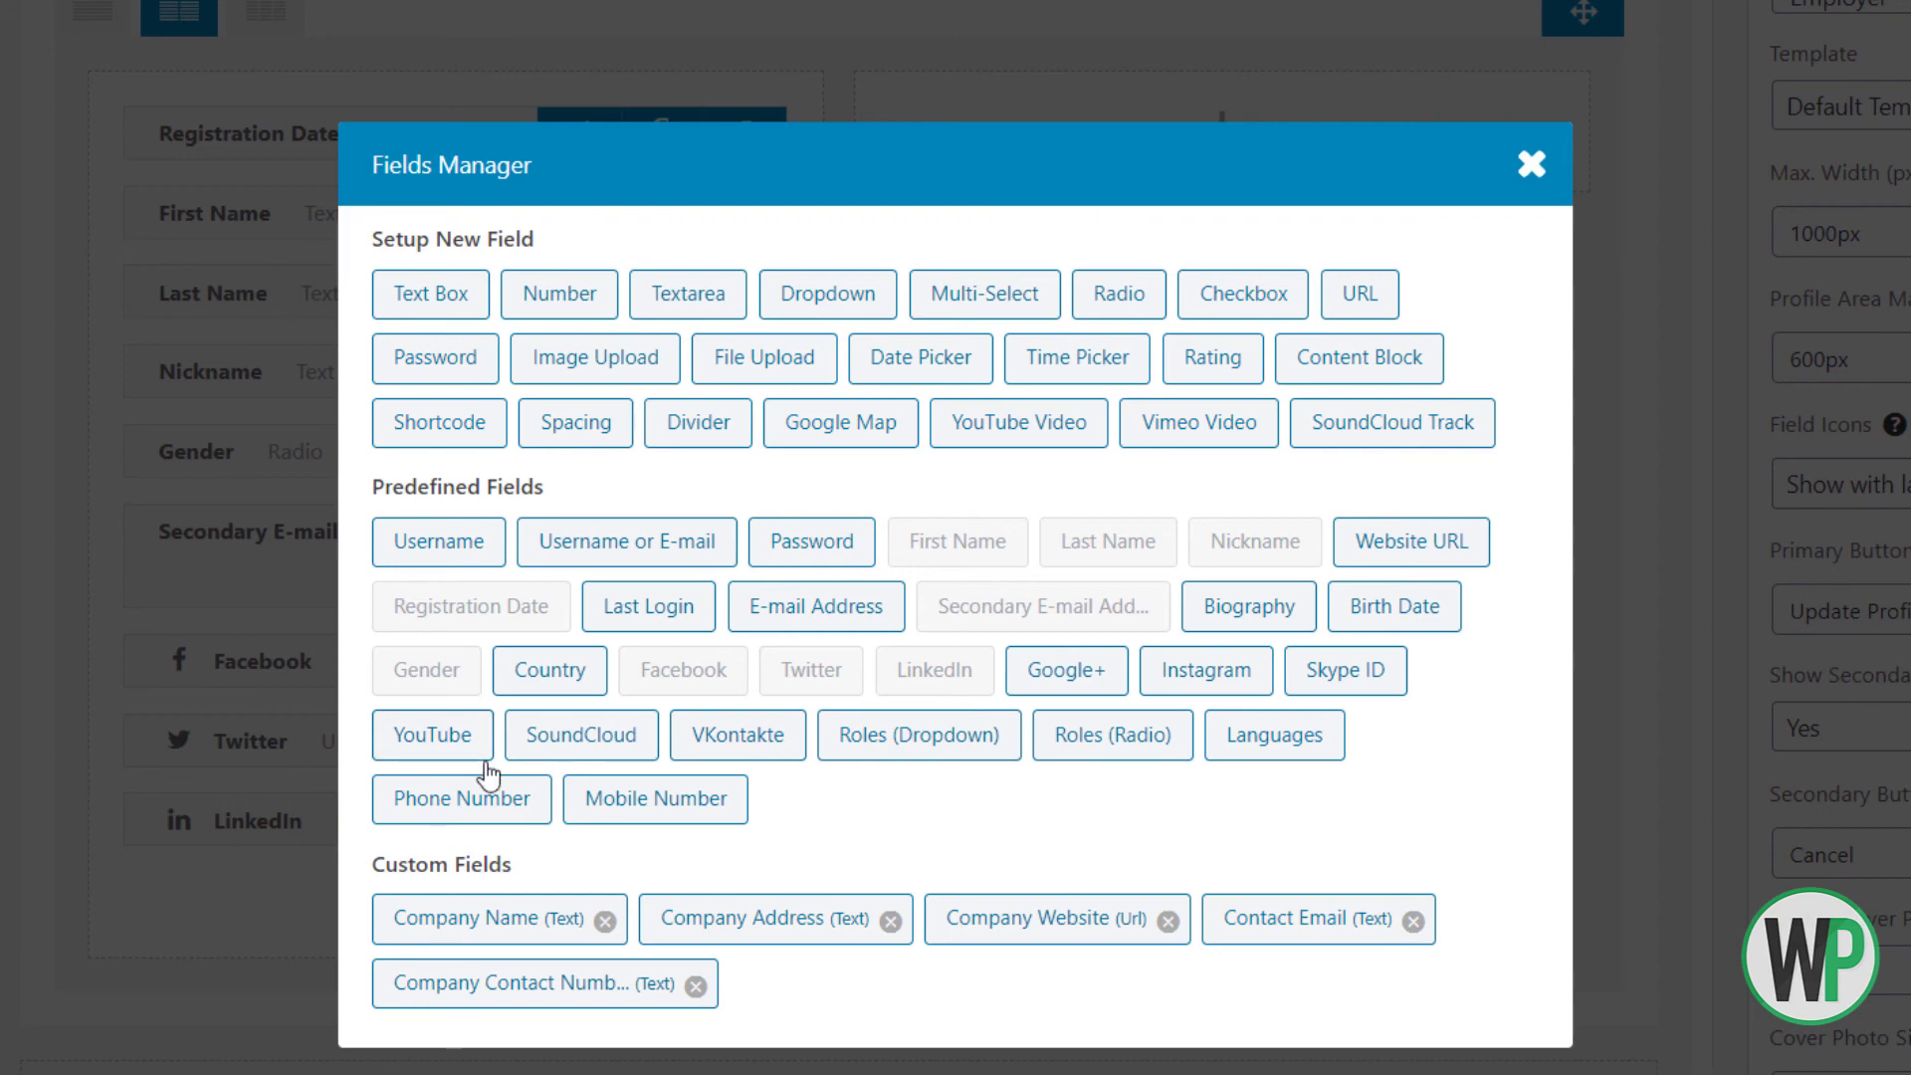
left_click(579, 808)
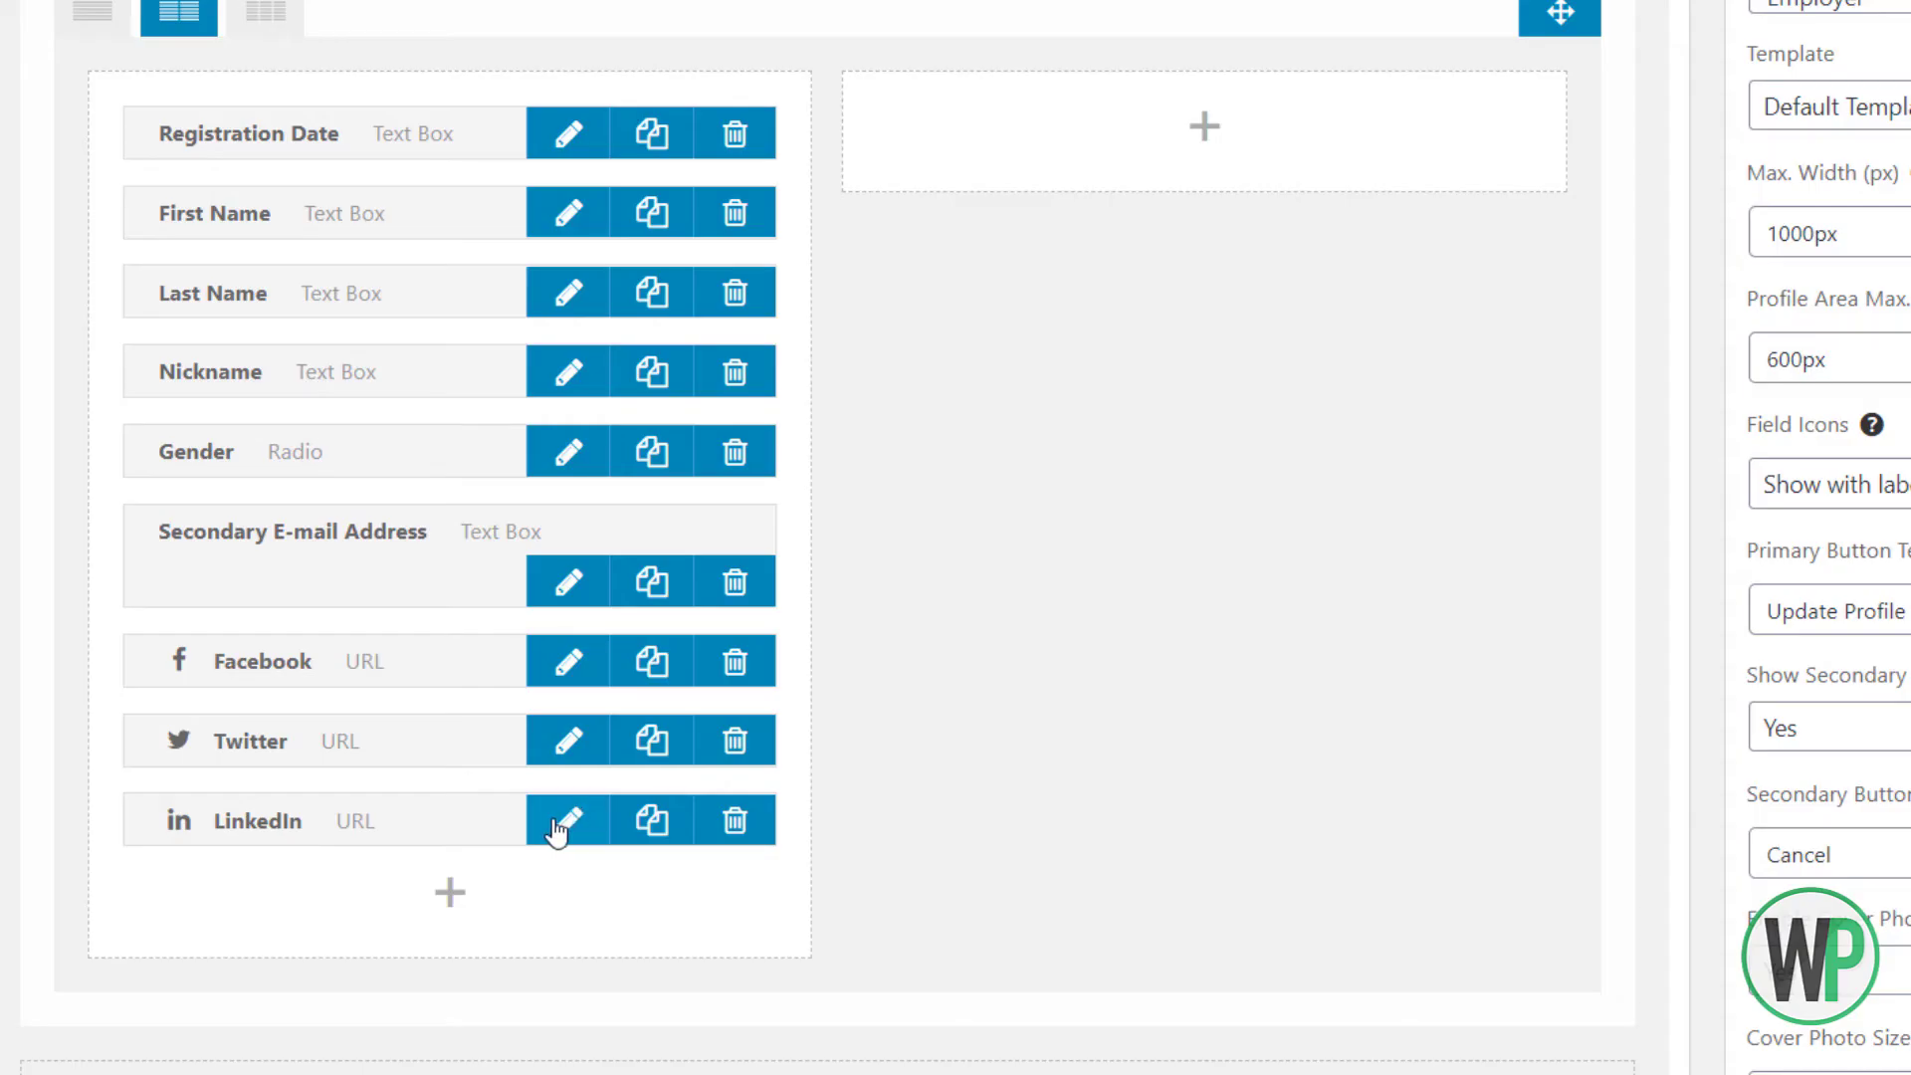
left_click_drag(397, 900, 362, 446)
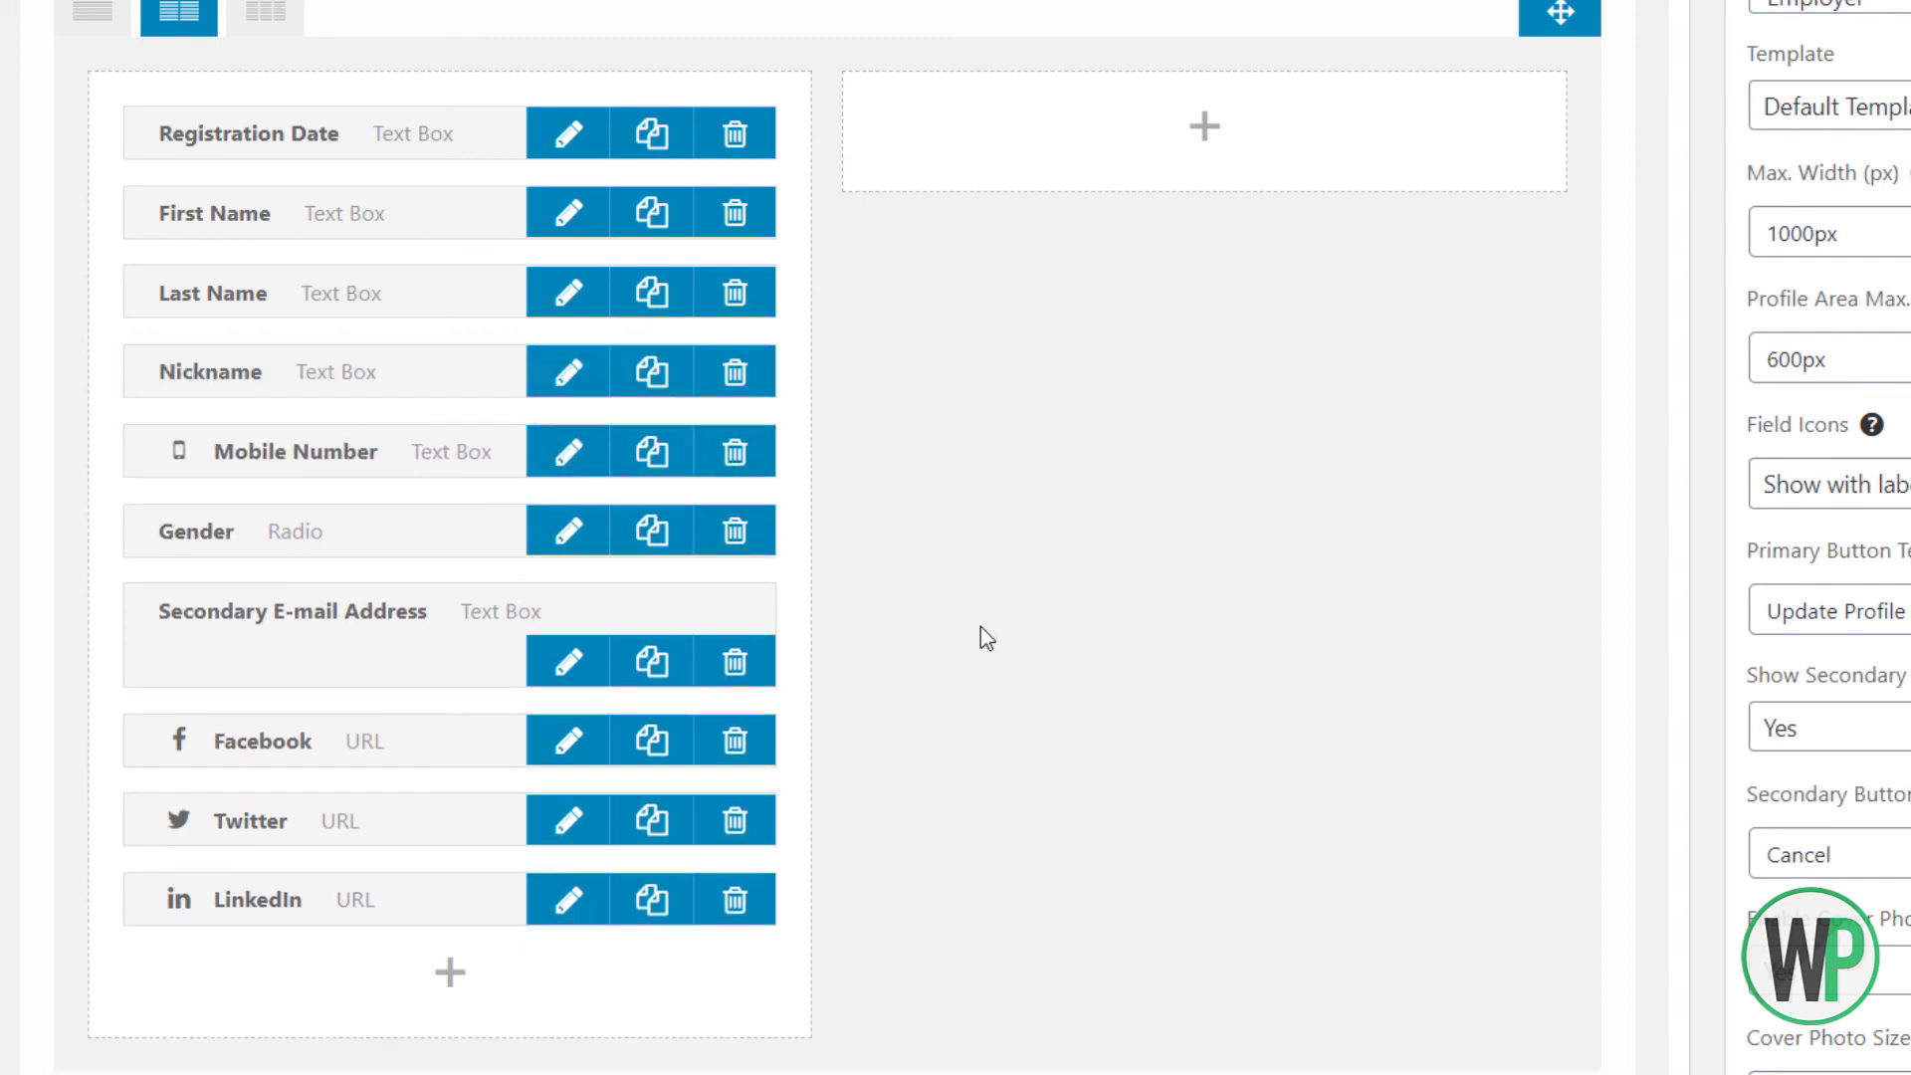
Create a new text box field titled City in the first column and move it above Facebook
left_click(450, 973)
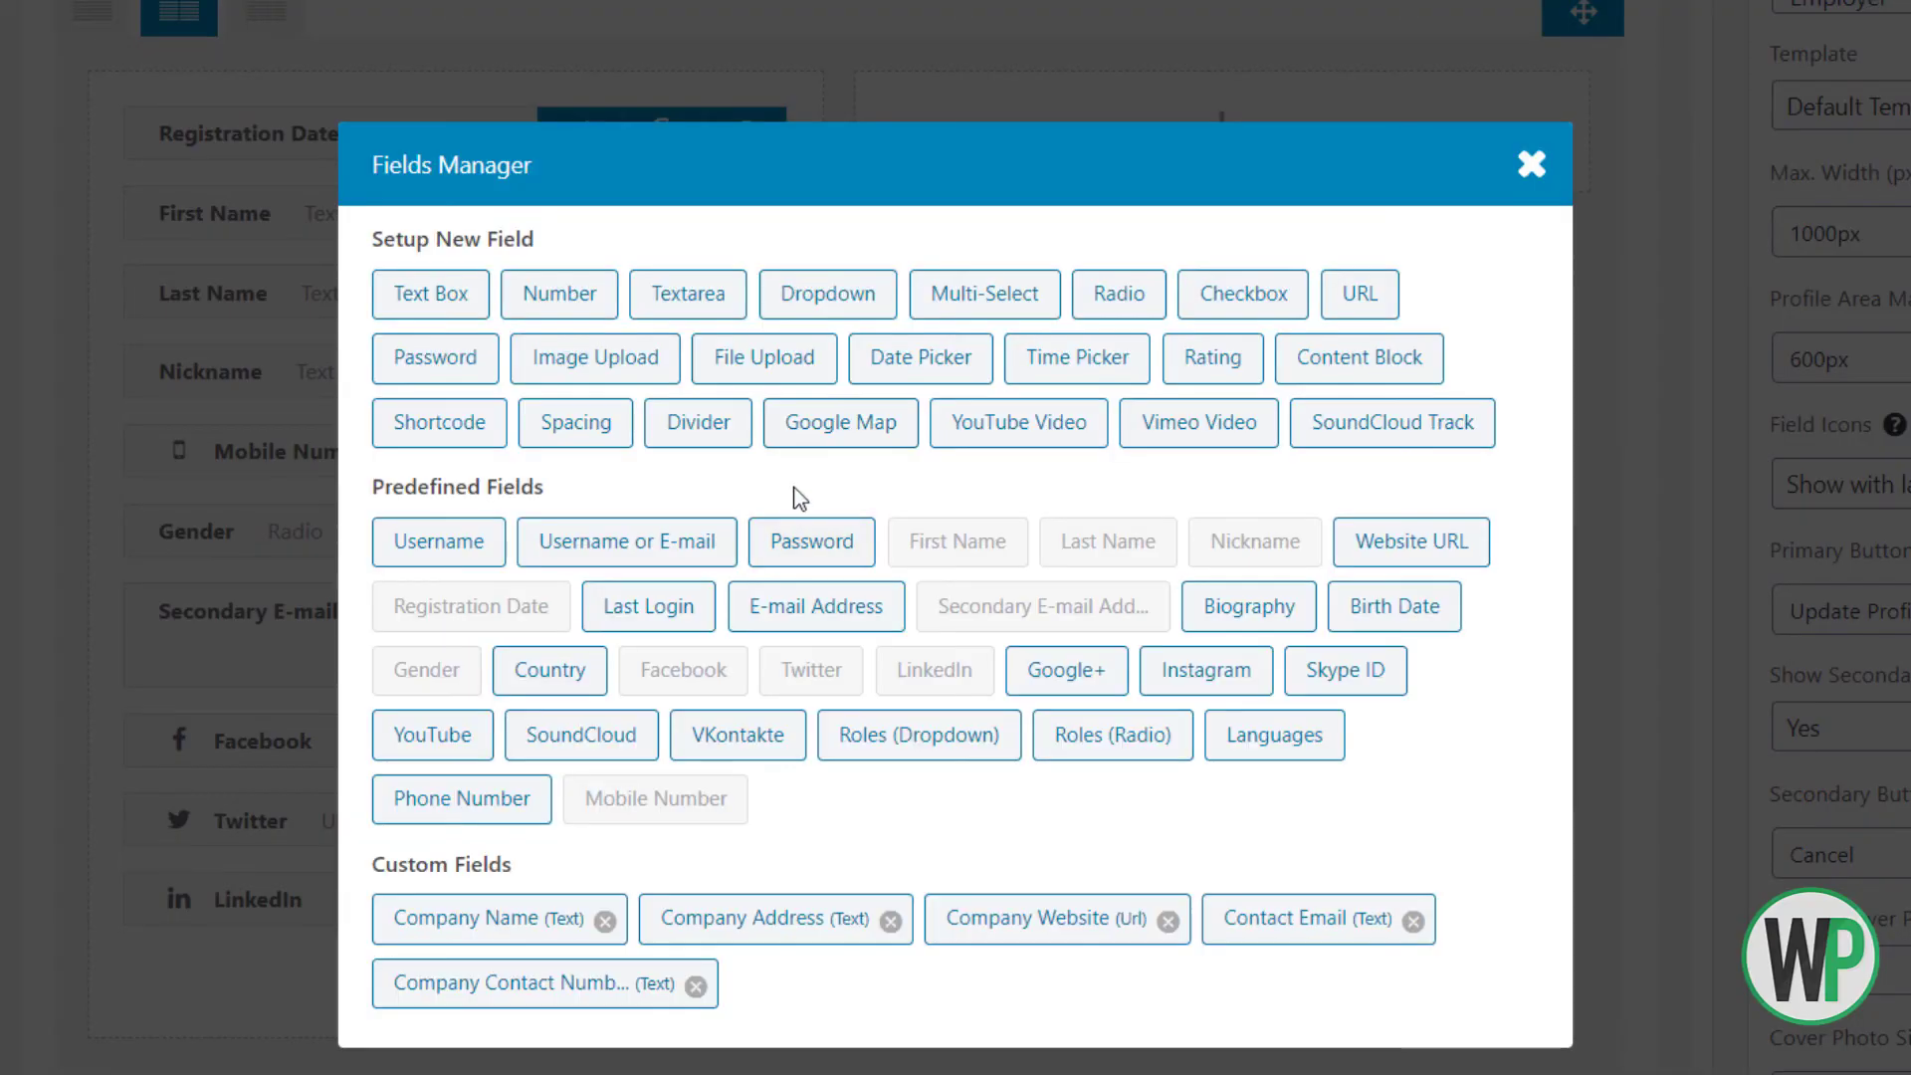
left_click(468, 305)
left_click(602, 253)
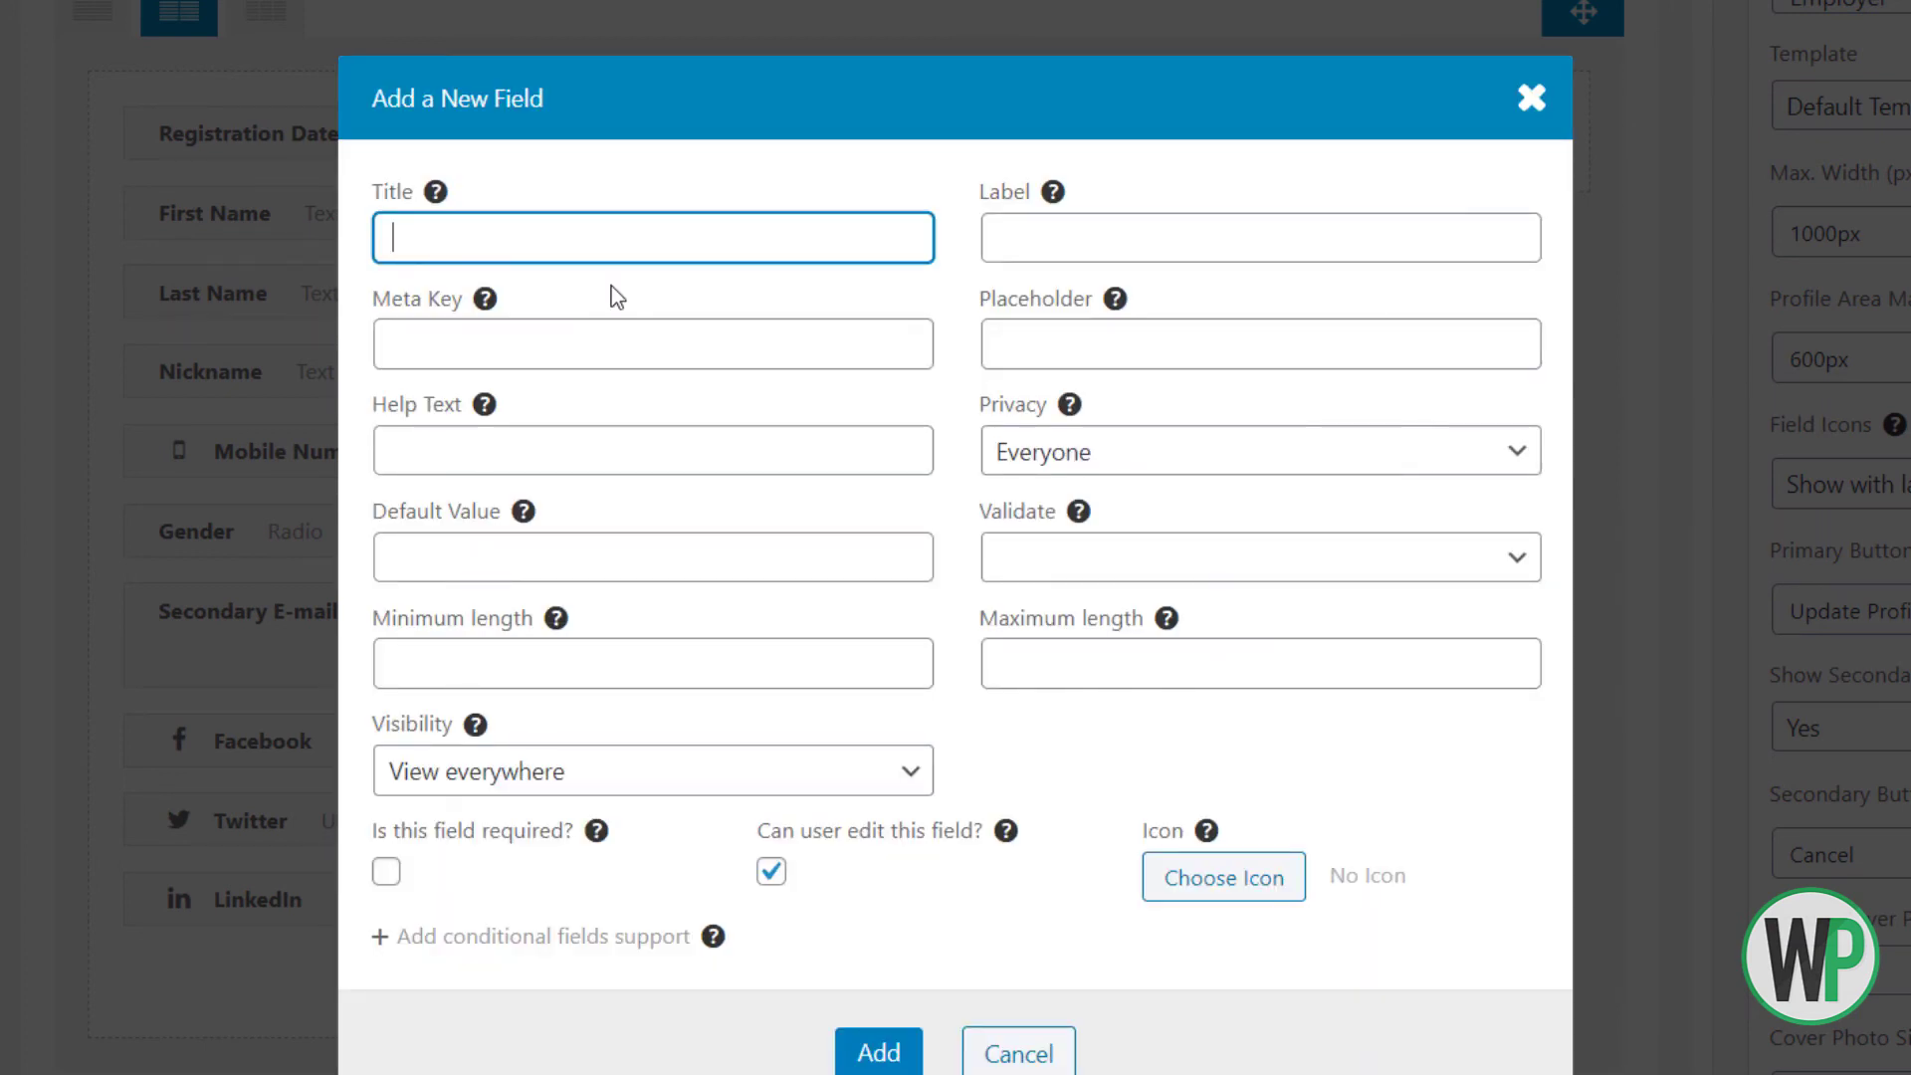
type("City")
left_click(879, 1052)
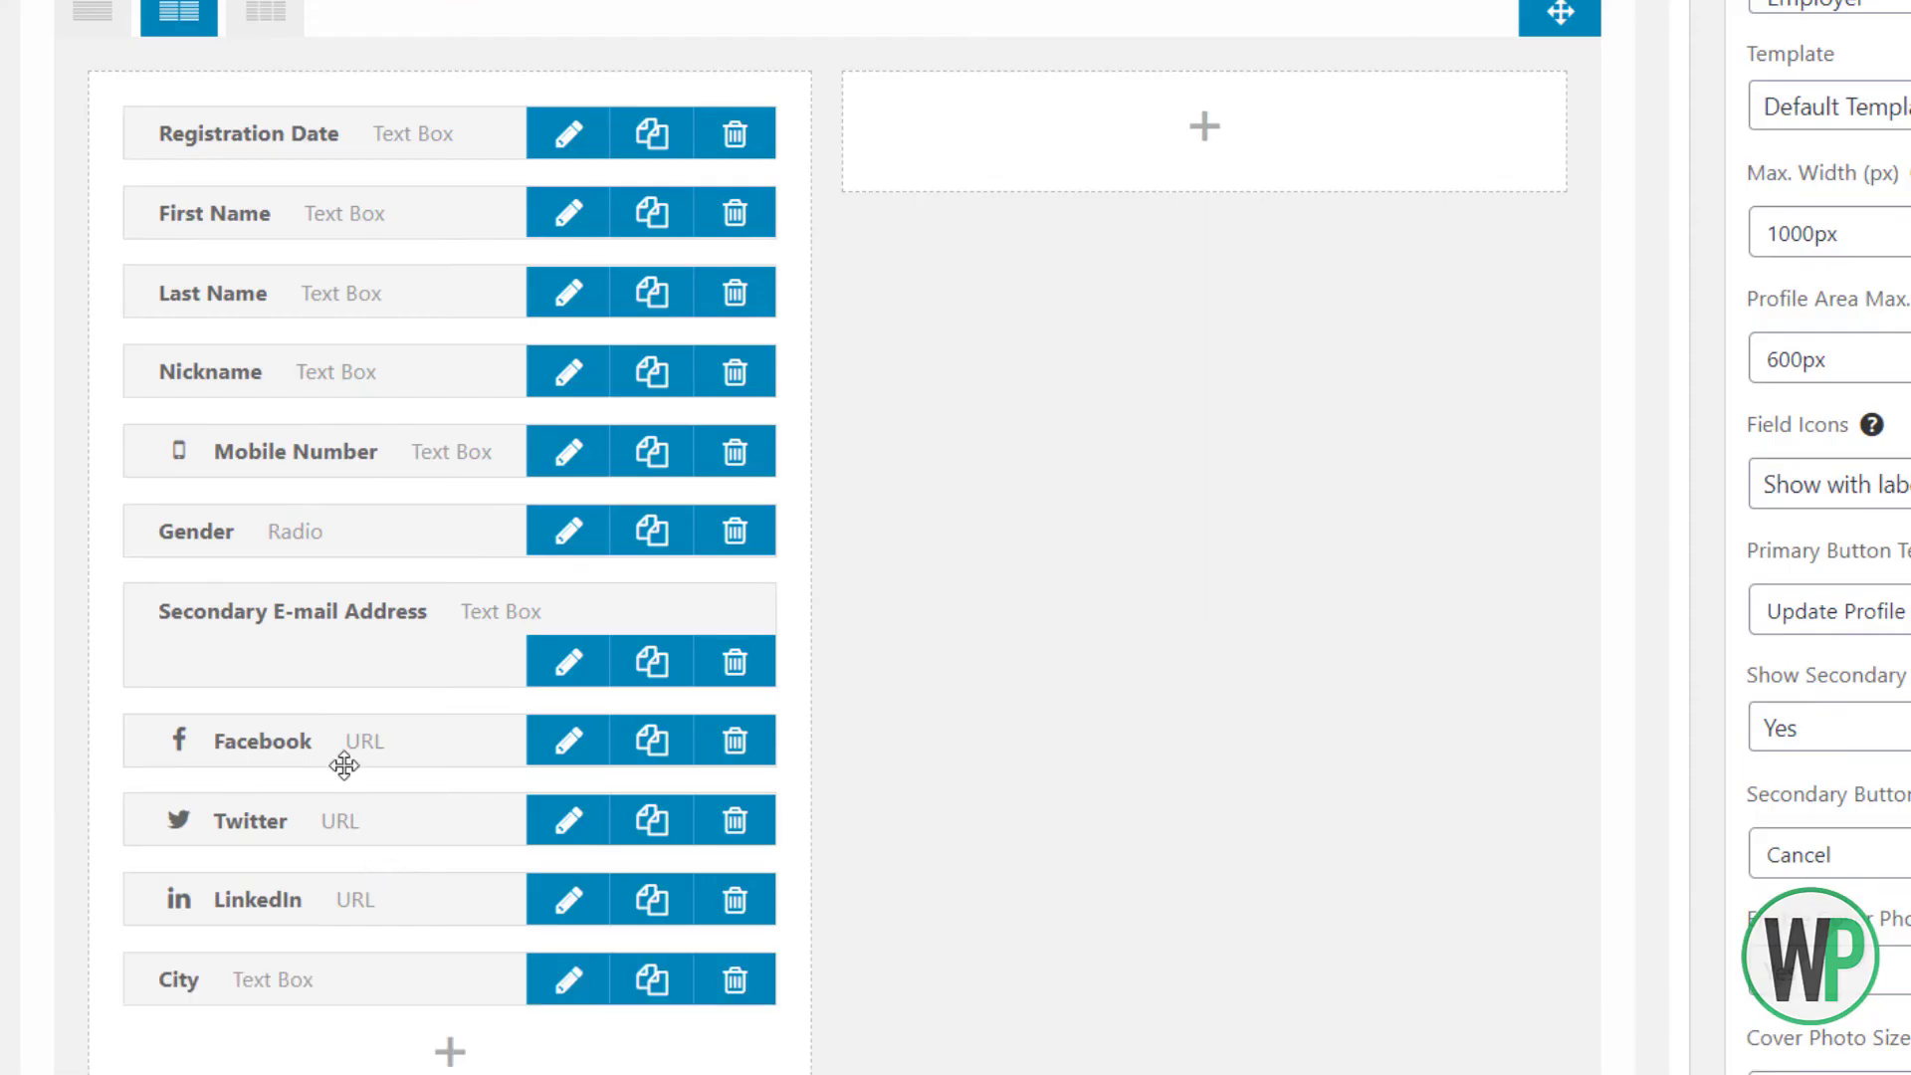
left_click_drag(342, 960, 365, 790)
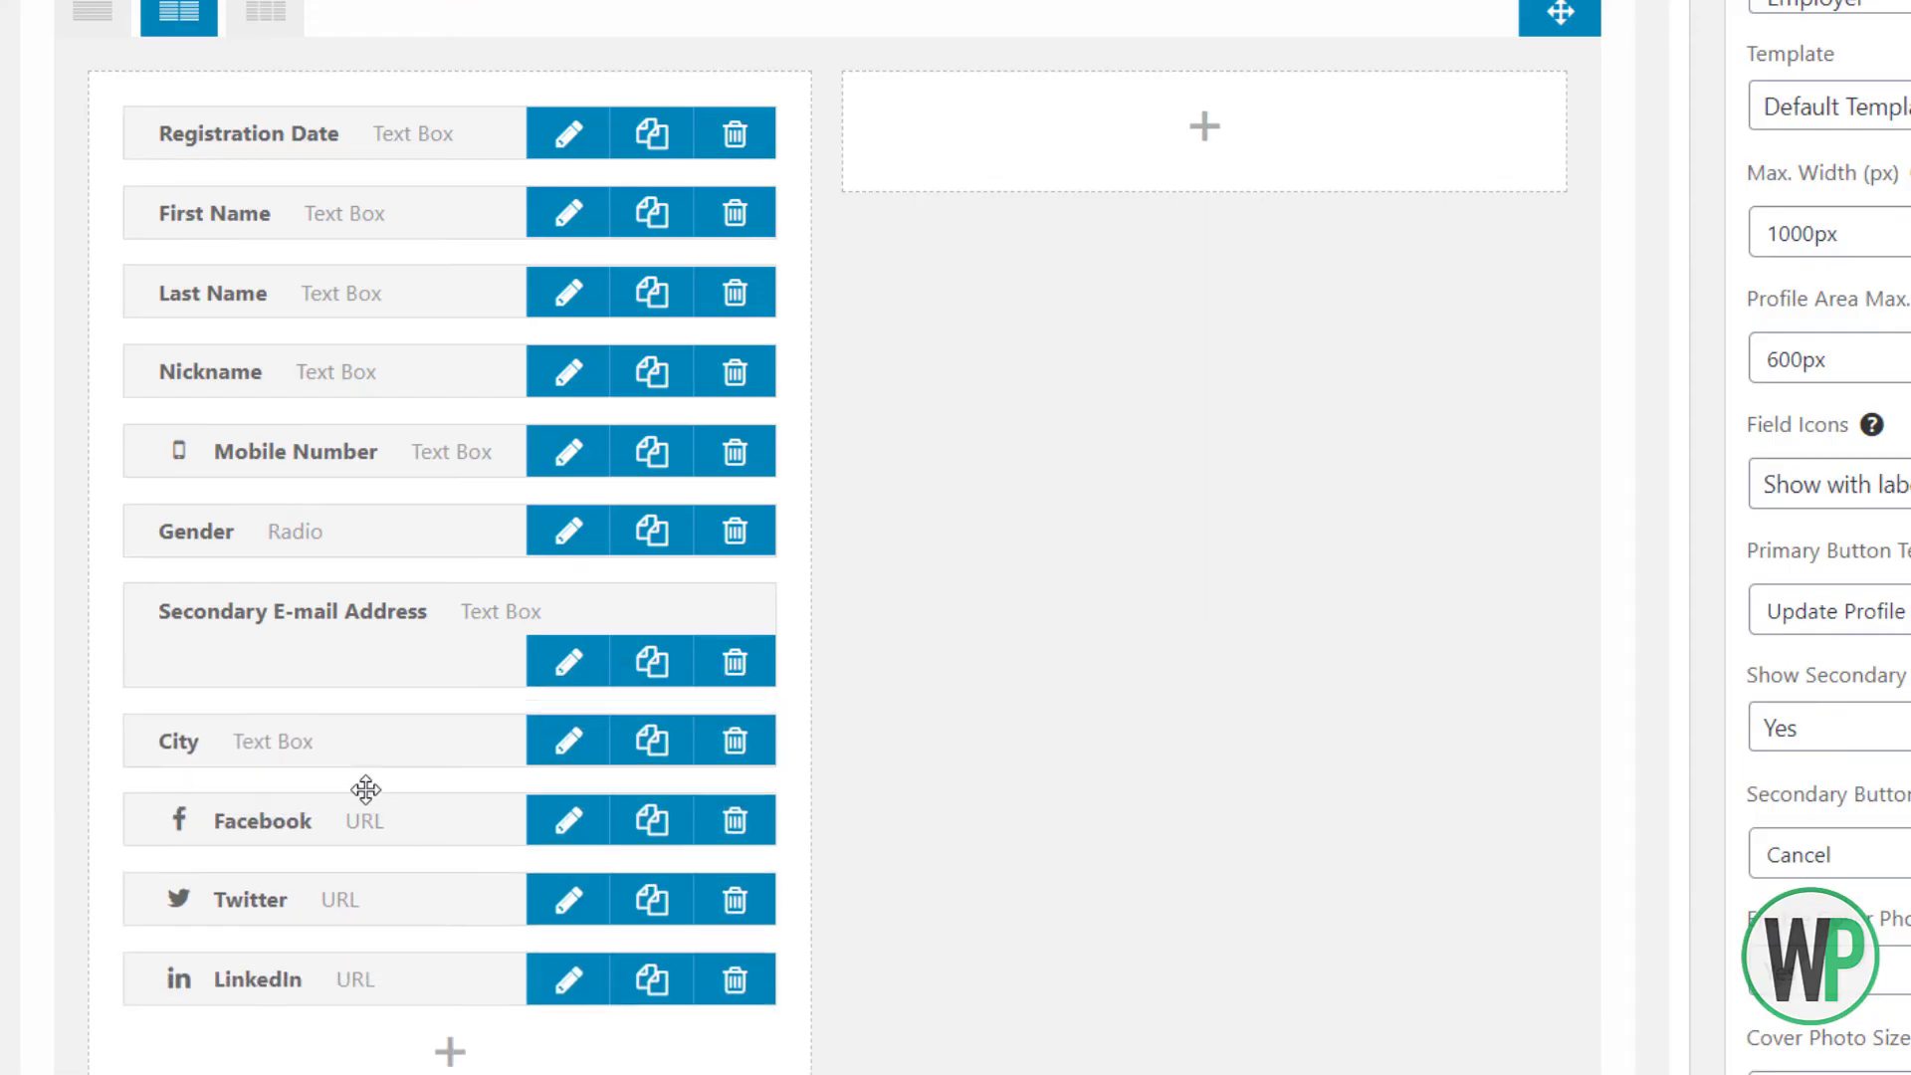
Create a text box field with title and label Province and meta key jp_user_province, and place it directly below City
left_click(451, 1050)
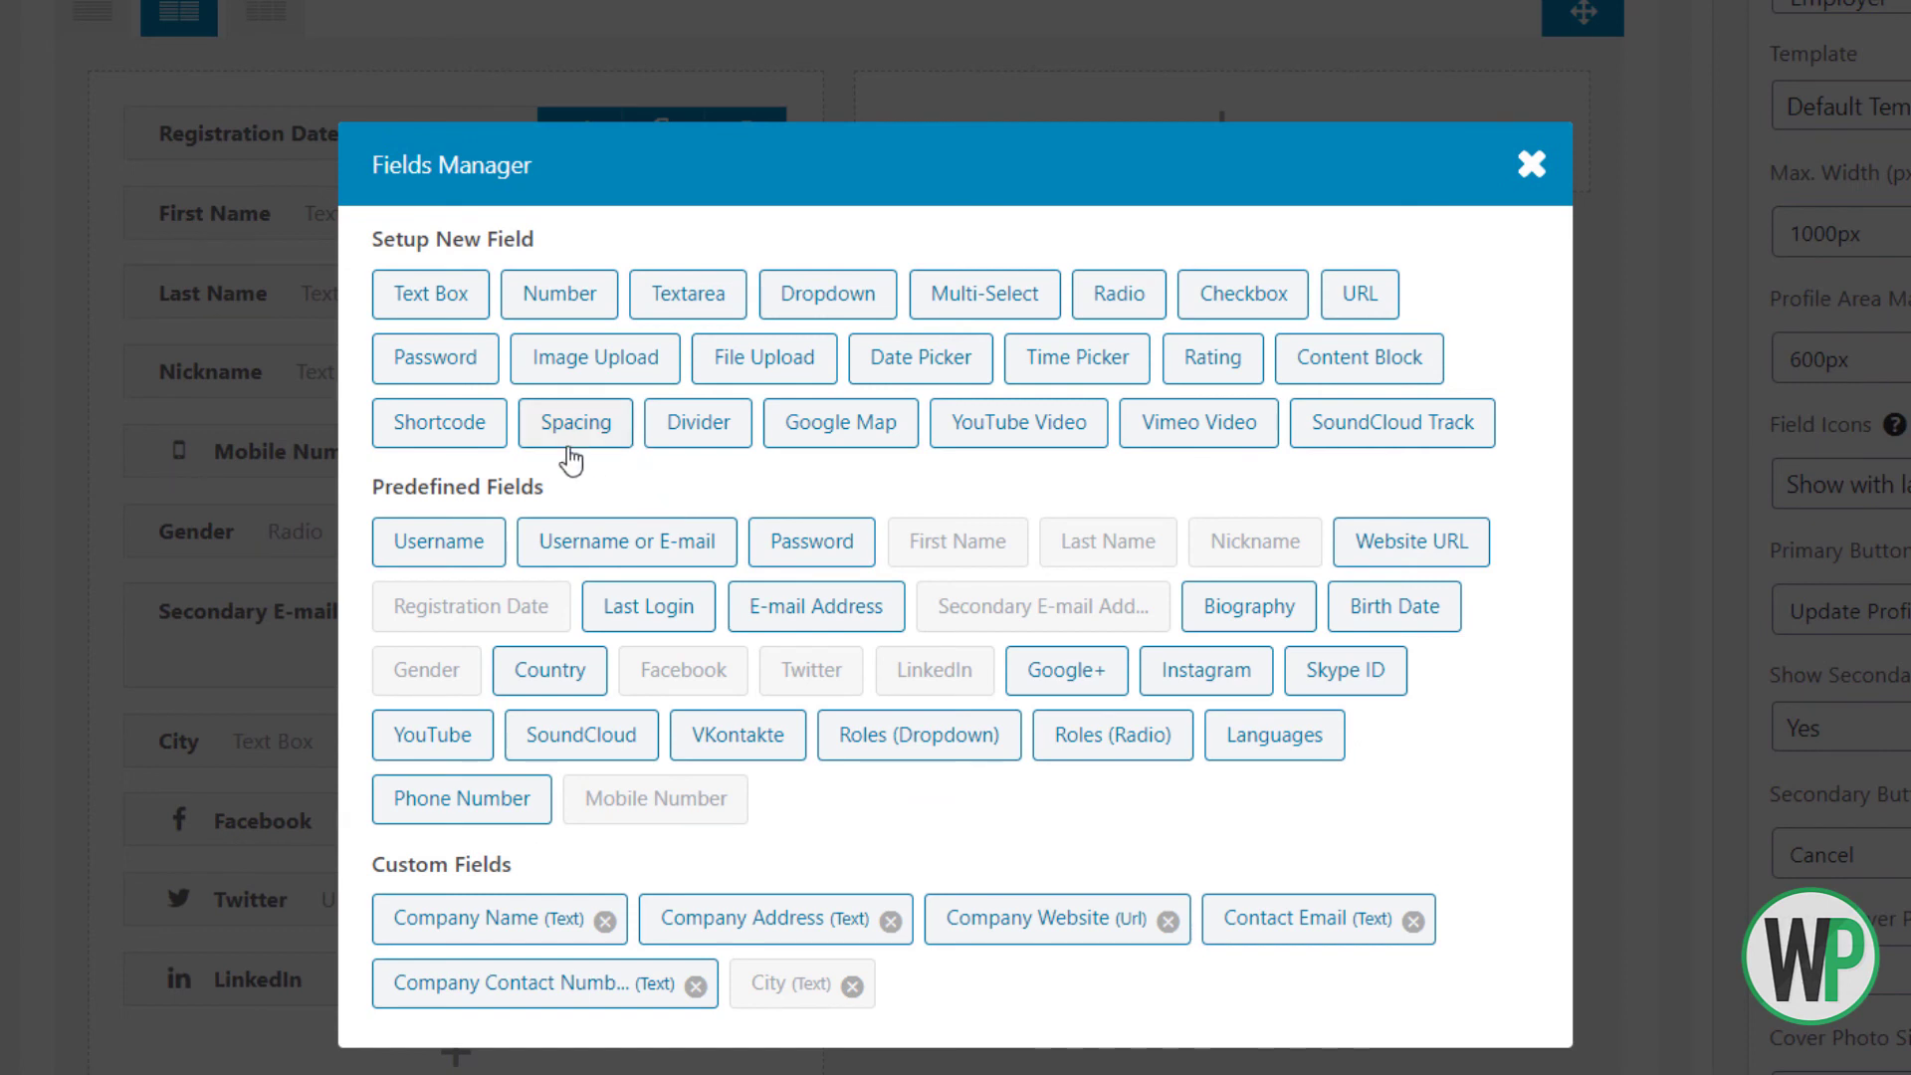
left_click(454, 314)
left_click(726, 255)
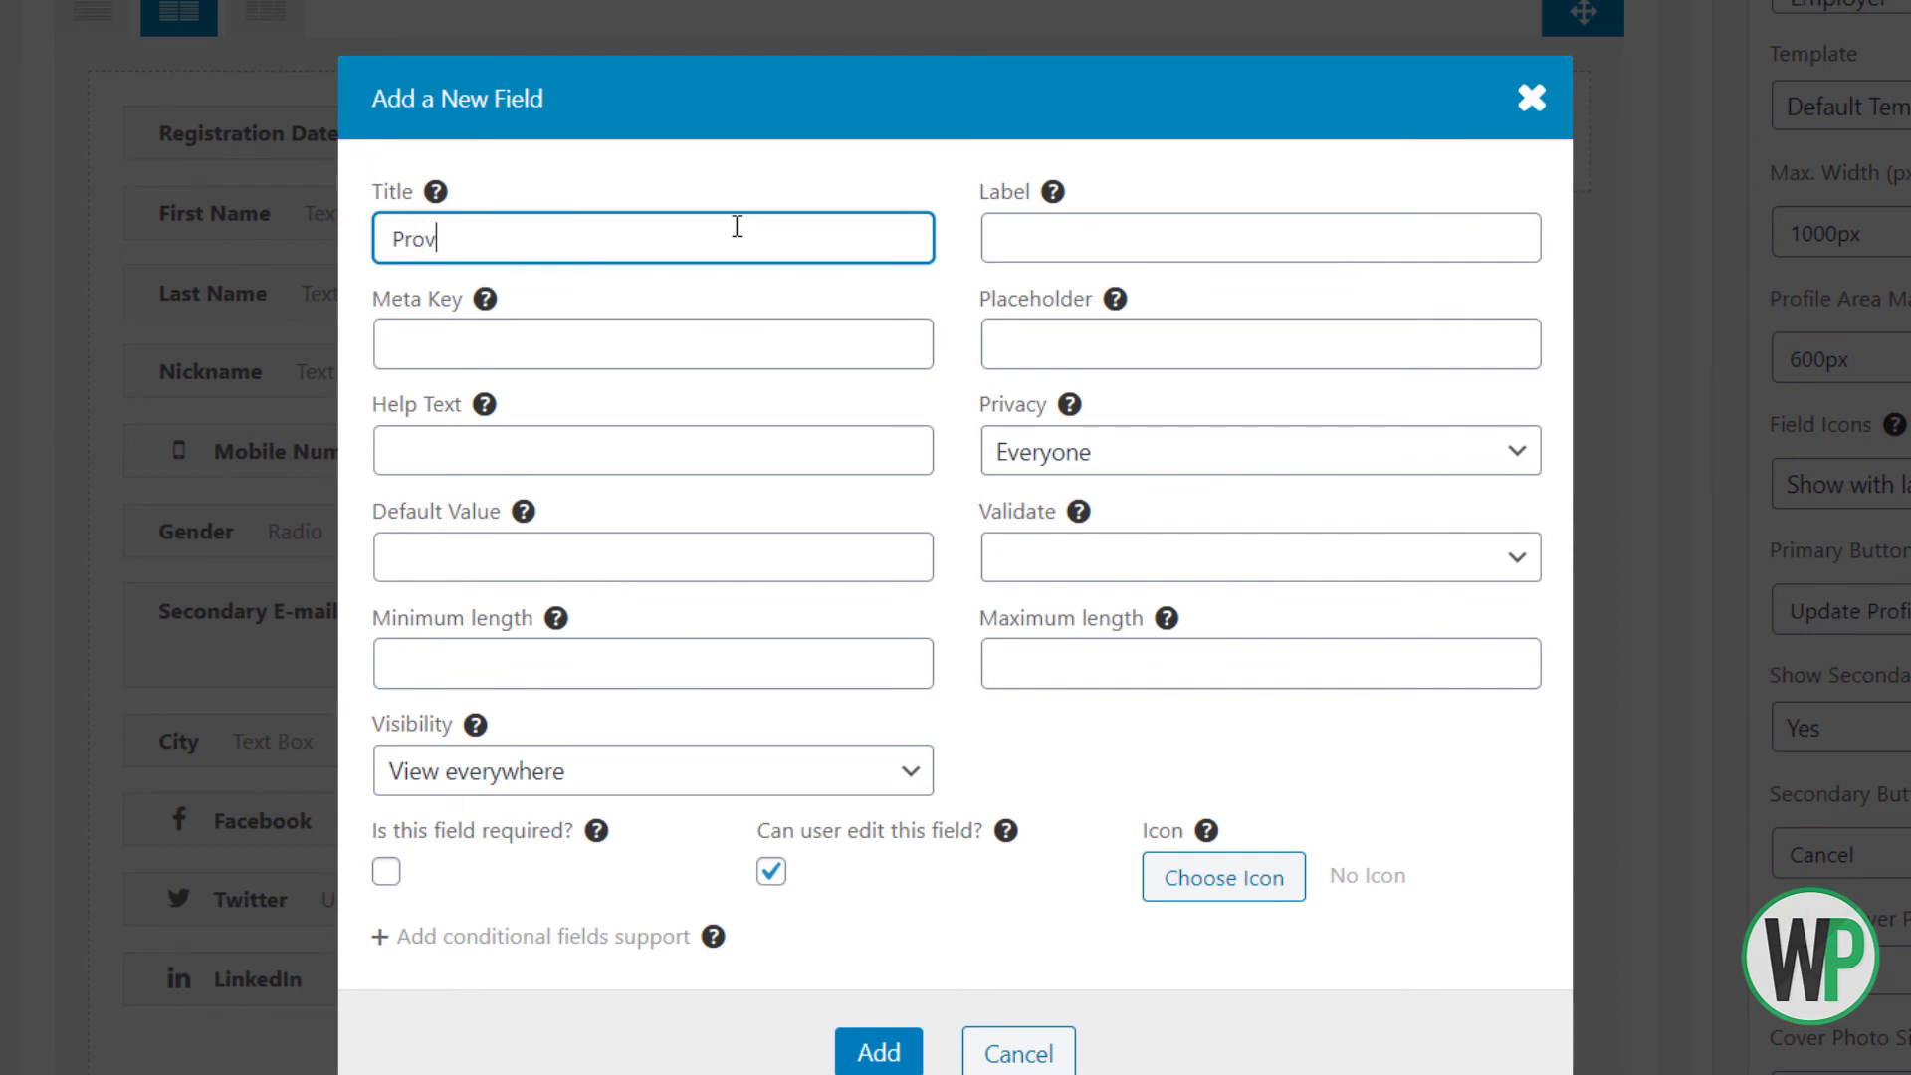
key("Tab")
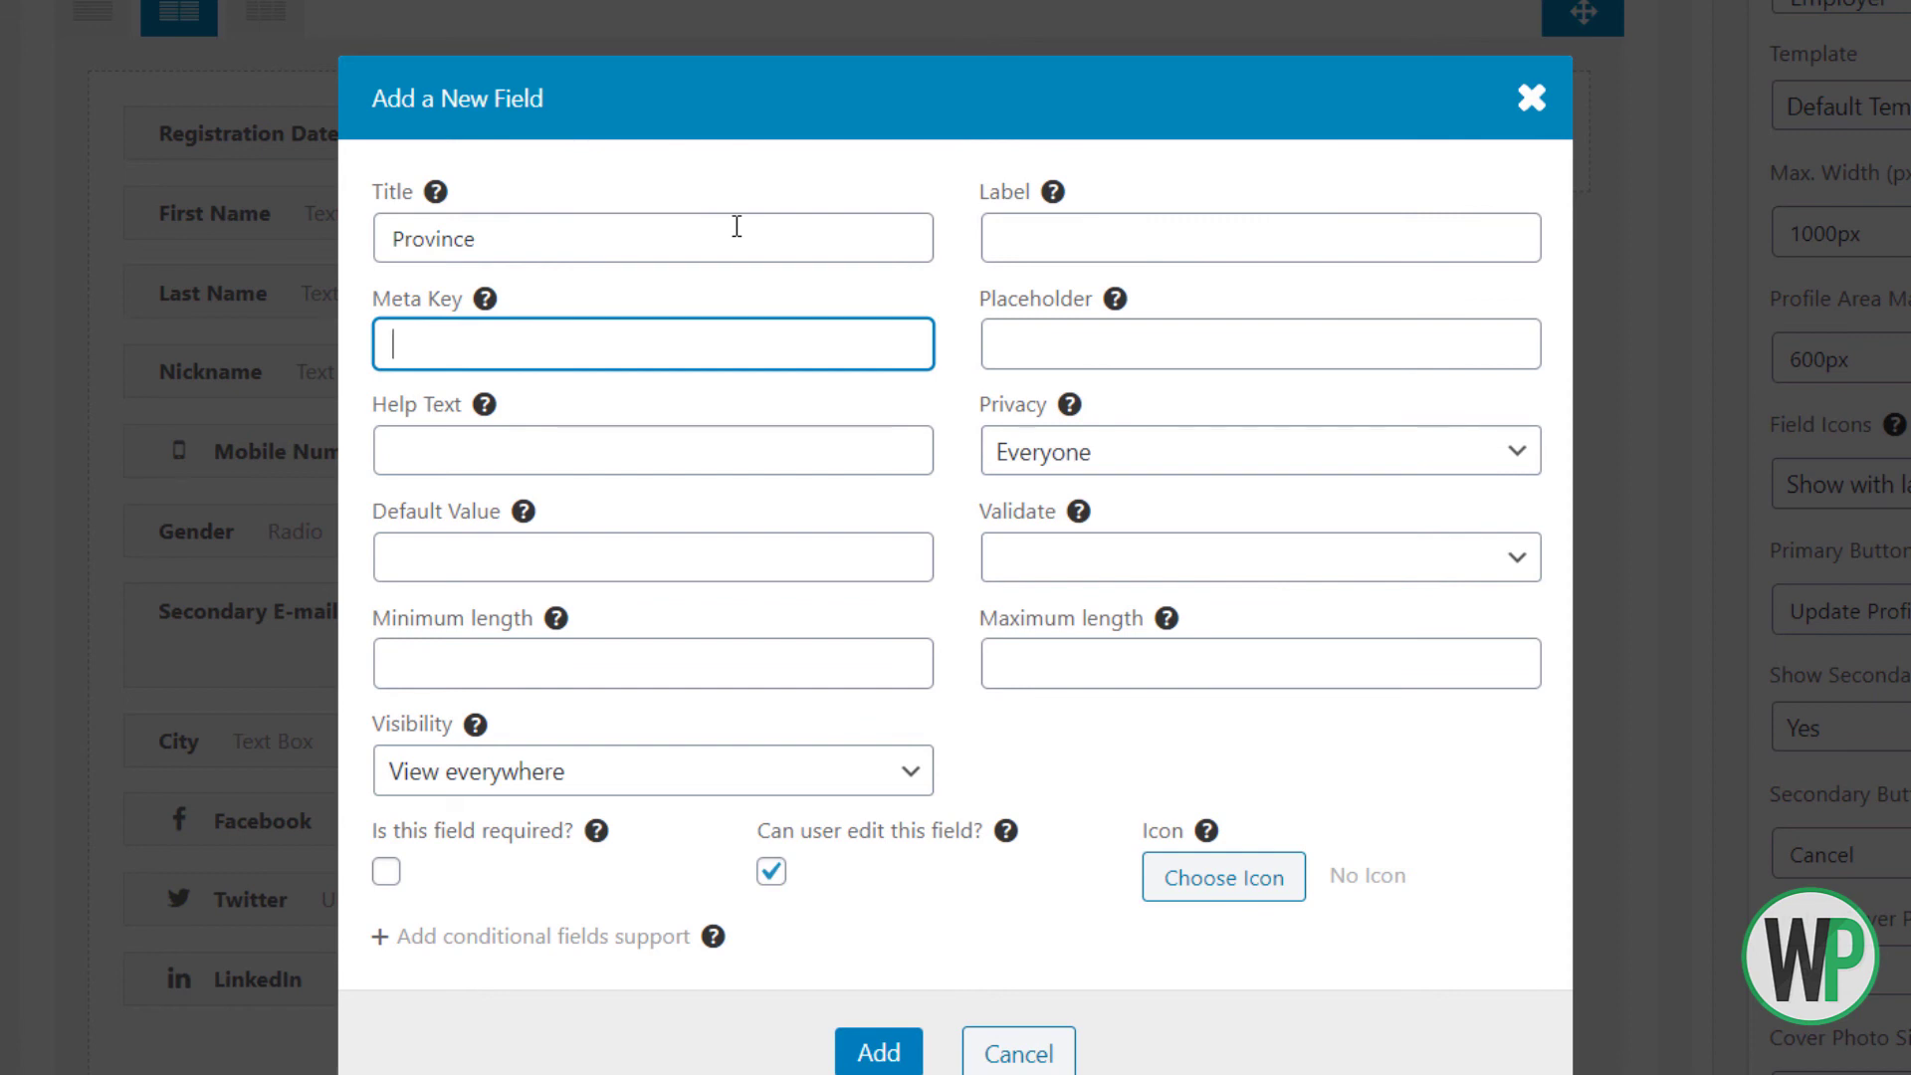
key("shift+Tab")
left_click(1137, 236)
type("Province")
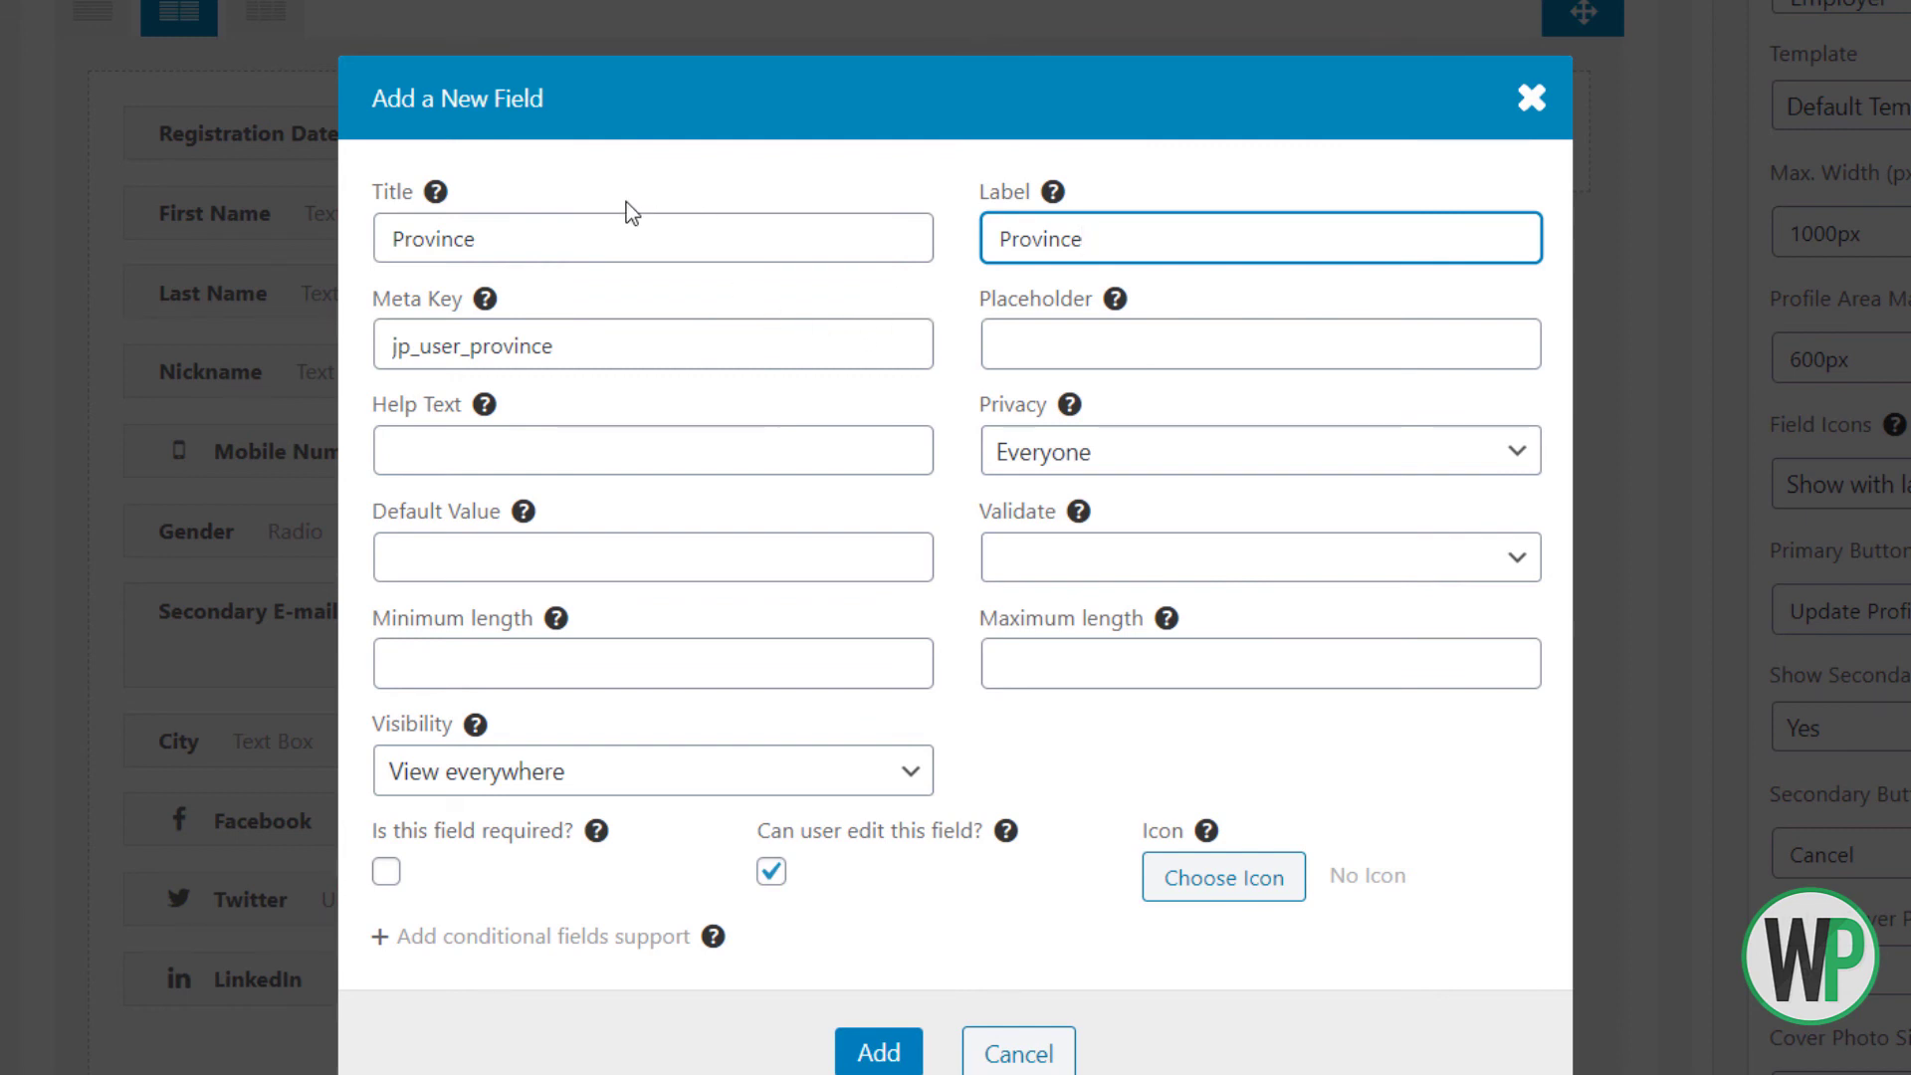
left_click(891, 1052)
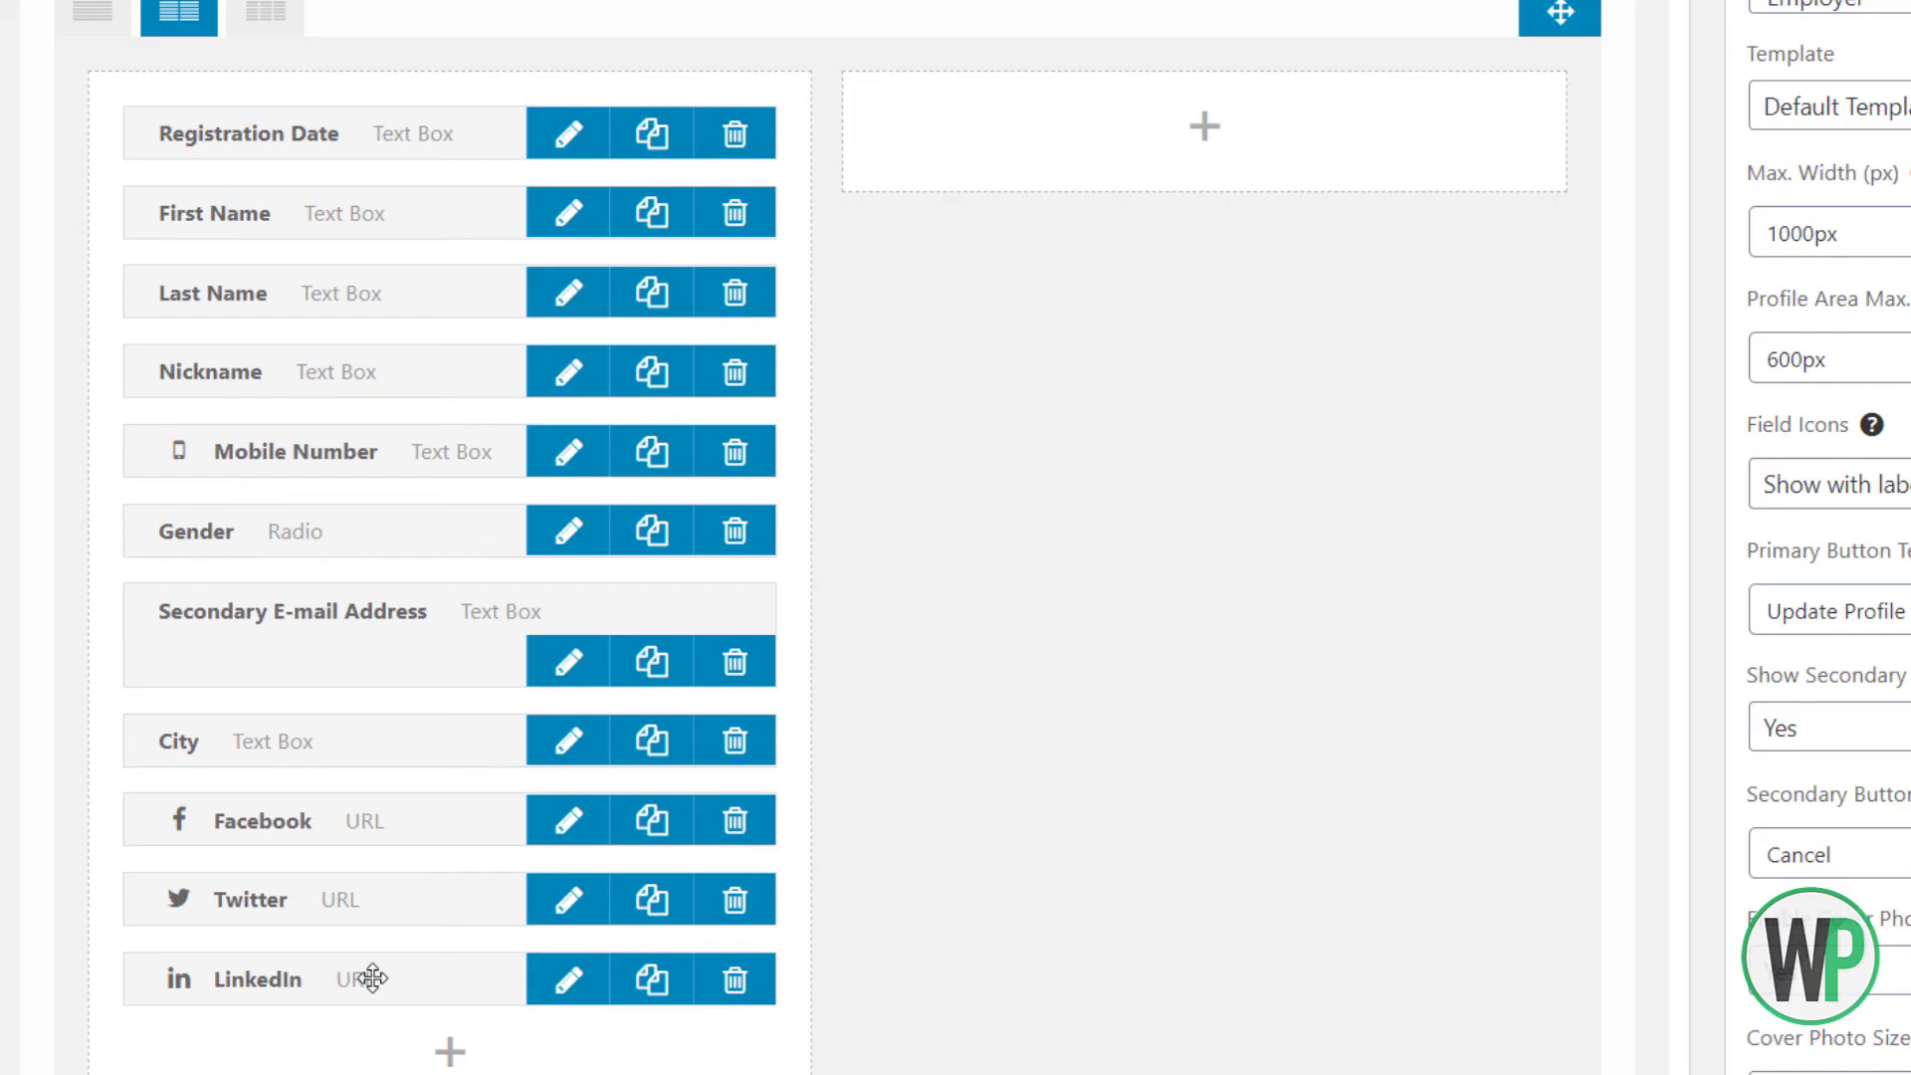
left_click_drag(254, 1035, 256, 823)
Add the predefined Country field to the first column and move it directly below Province
left_click(398, 1067)
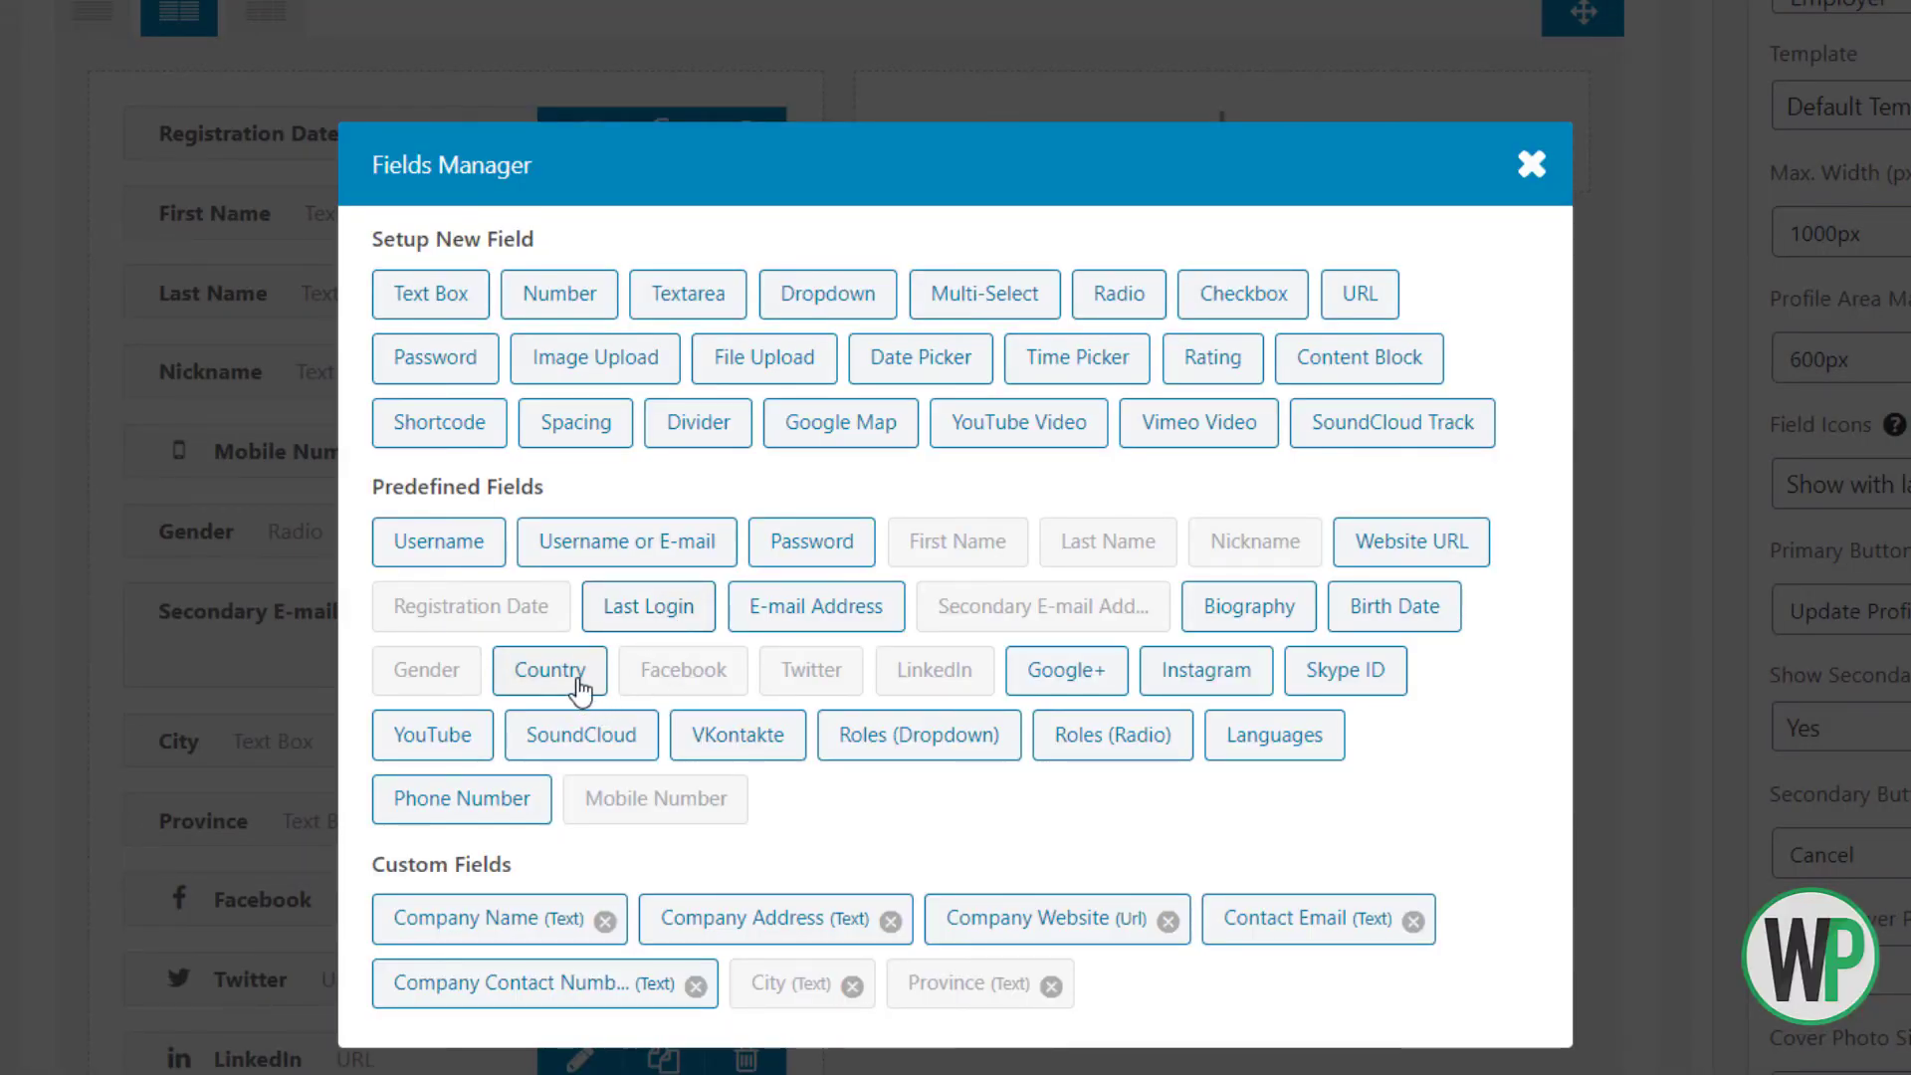
left_click(549, 670)
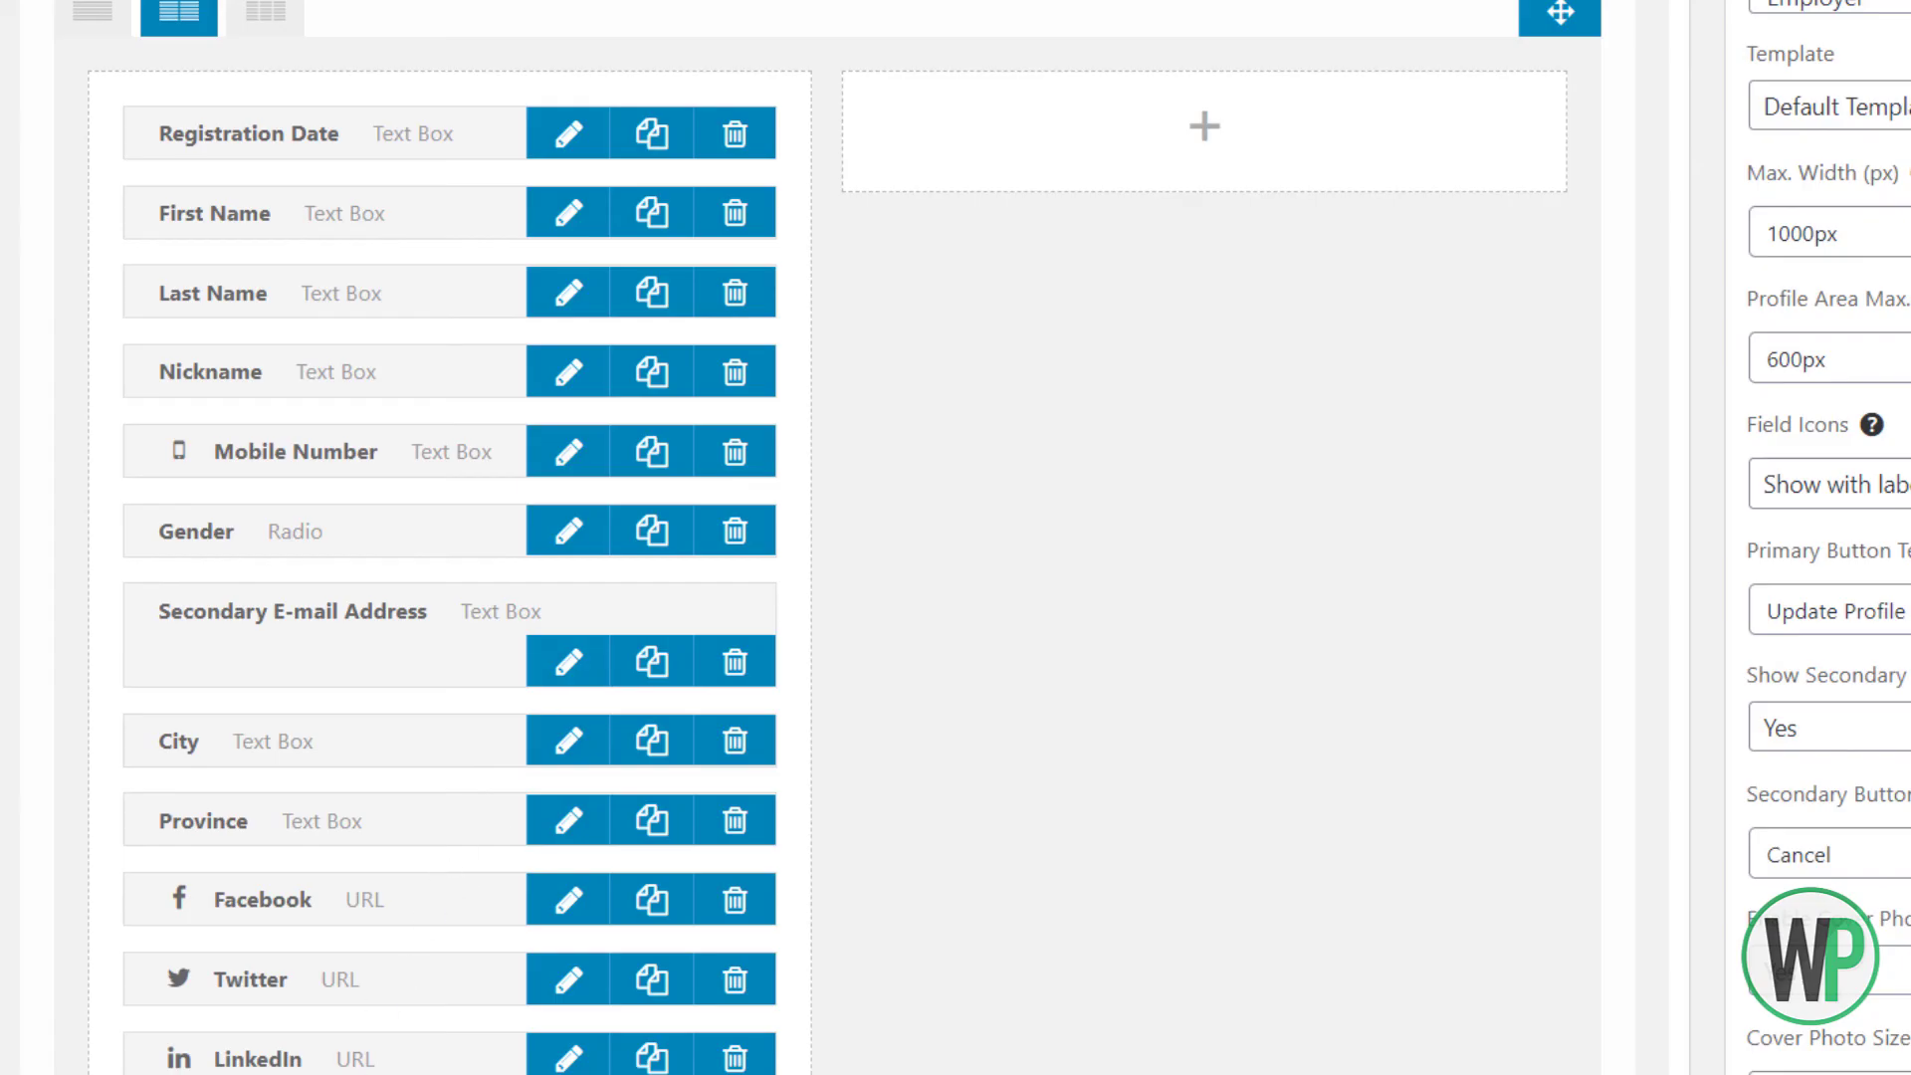
left_click_drag(308, 1061, 297, 828)
left_click_drag(306, 892, 308, 891)
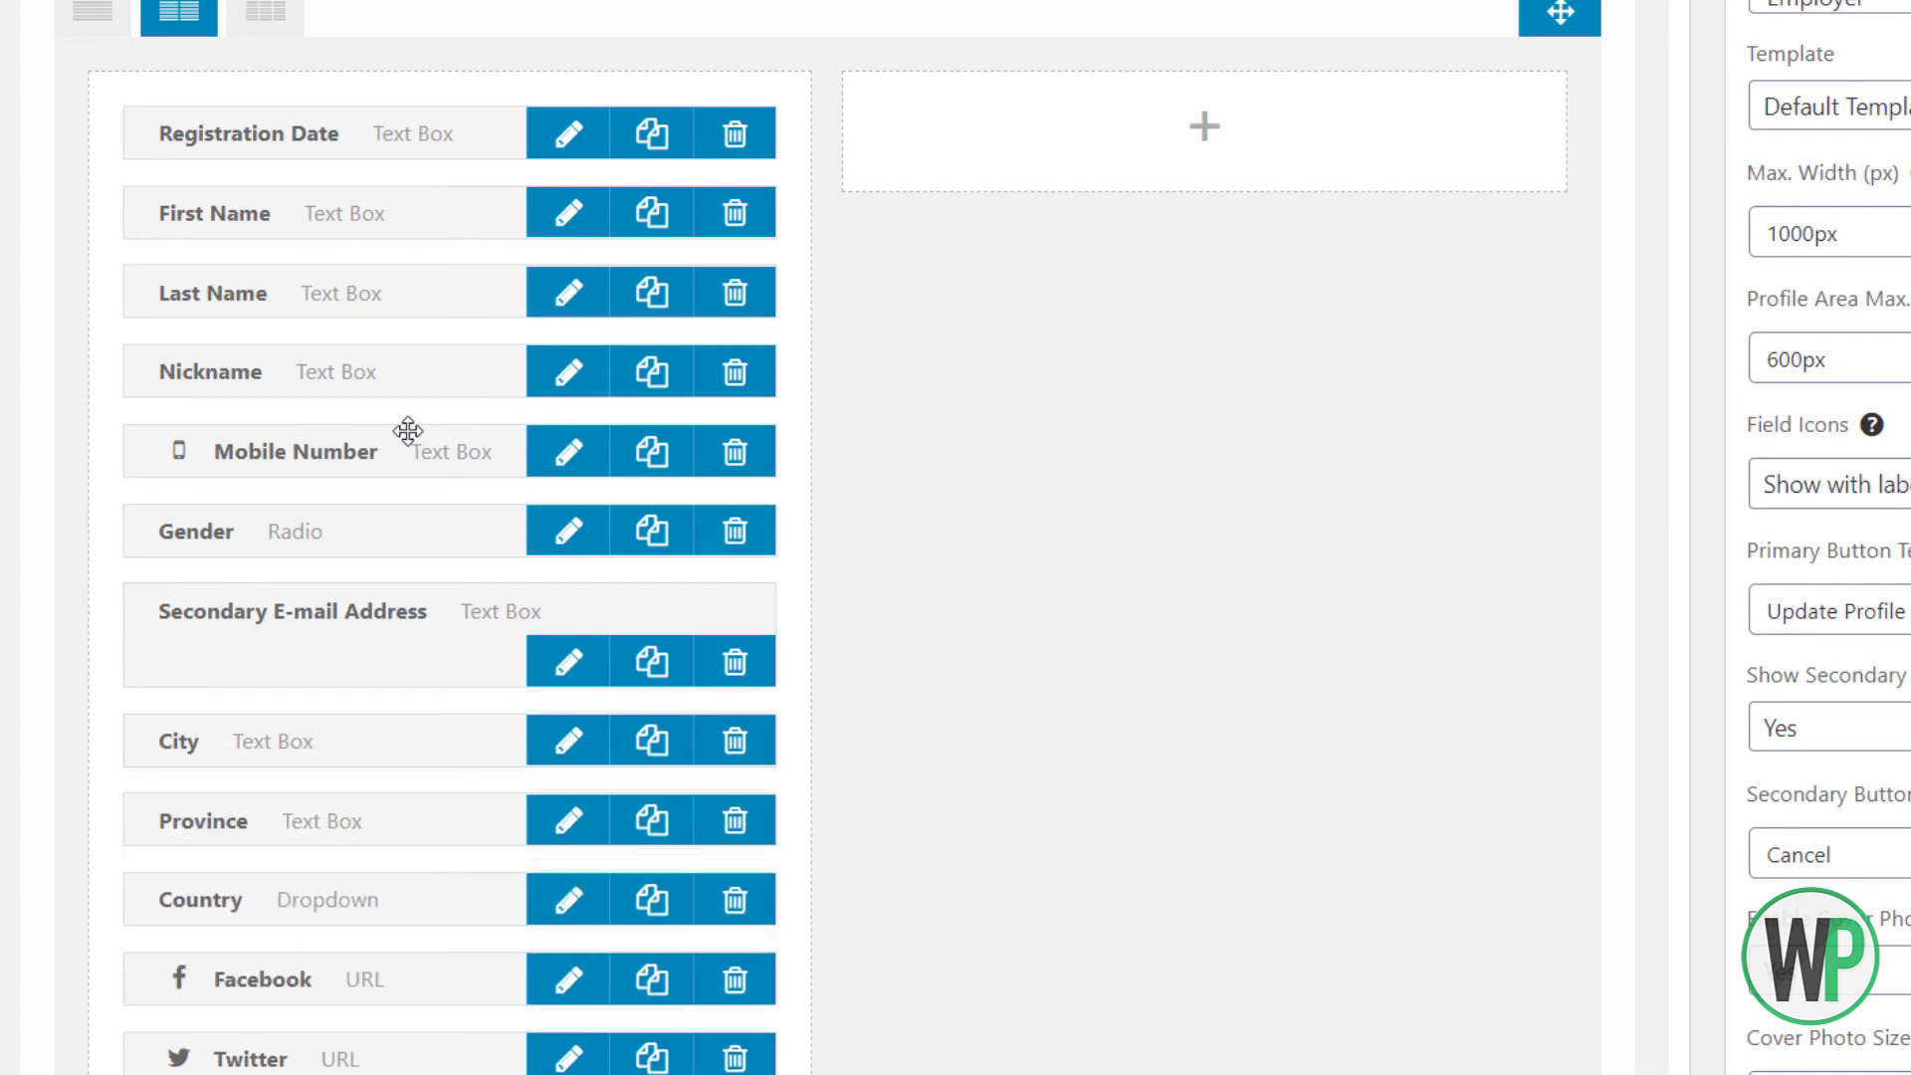
Move the Facebook, Twitter and LinkedIn fields into the second column, ordered Twitter, Facebook, LinkedIn
left_click(1168, 132)
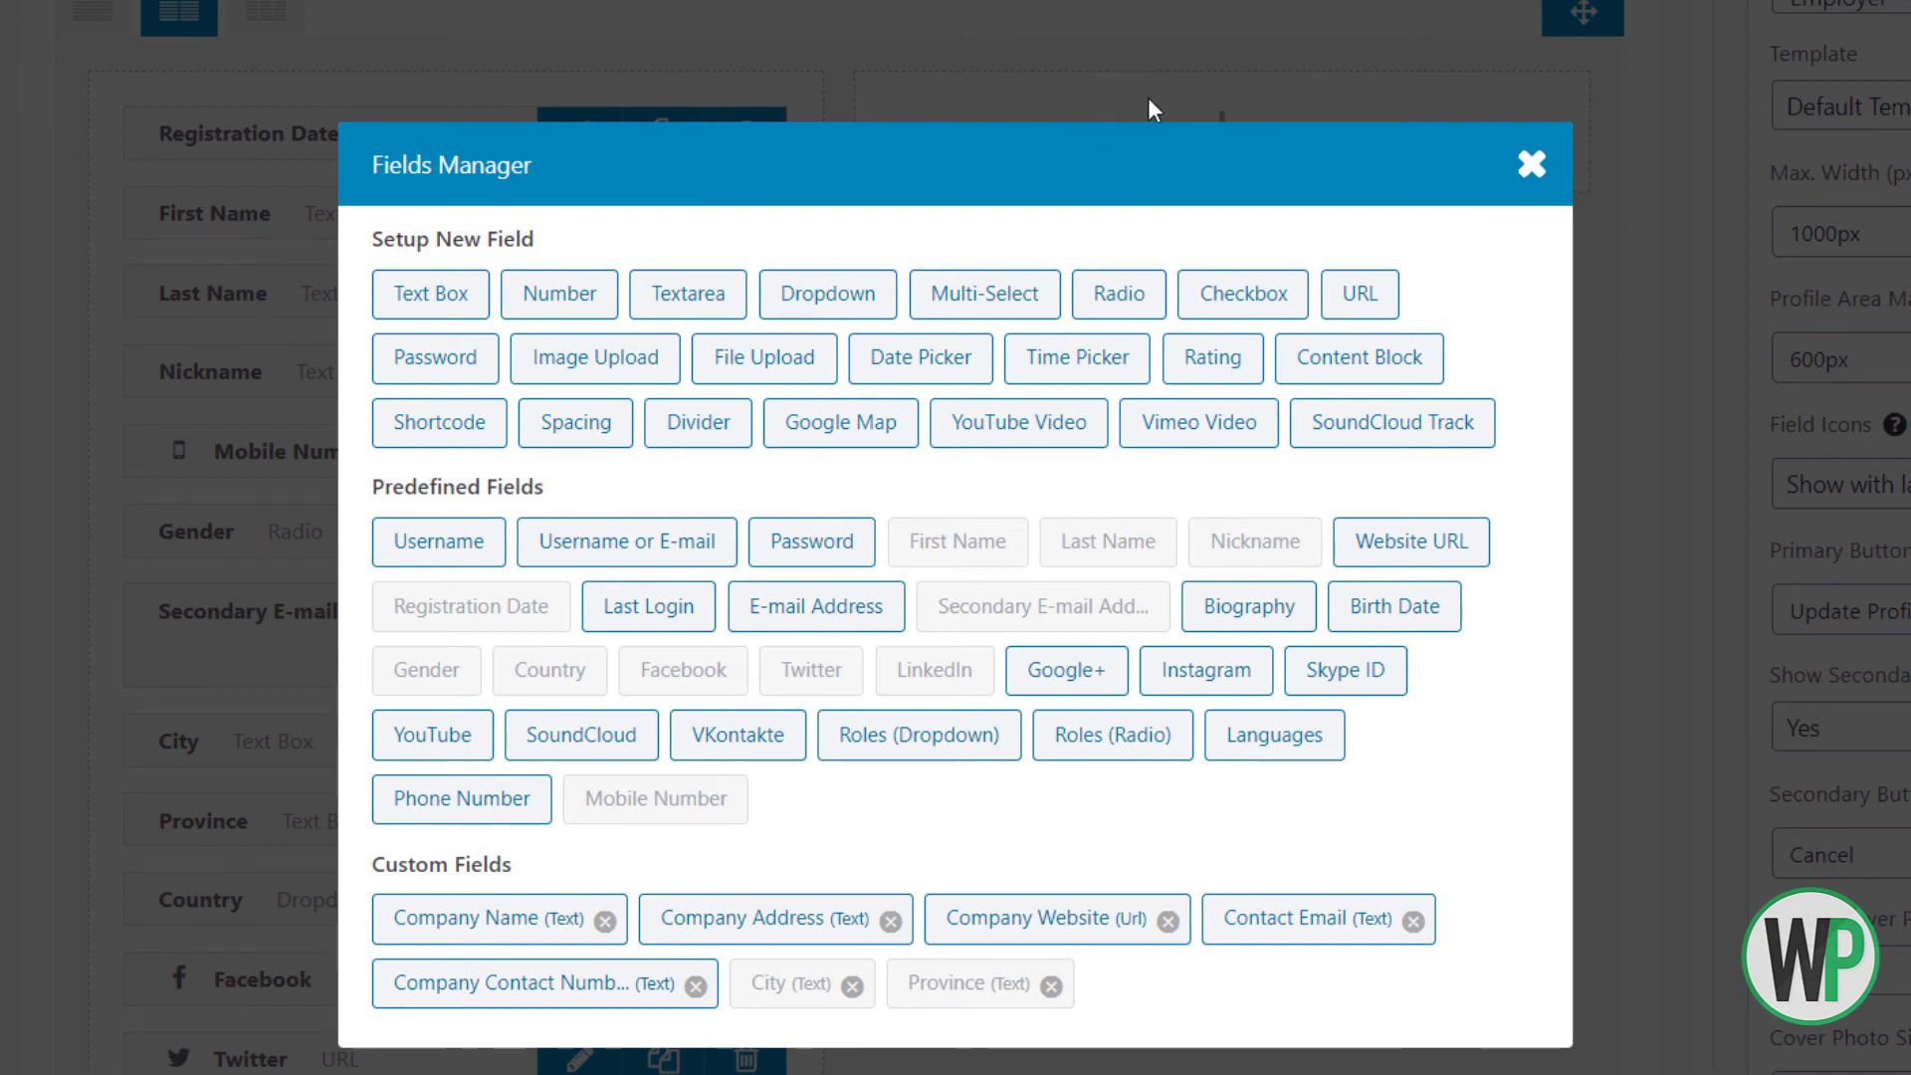
left_click(1531, 162)
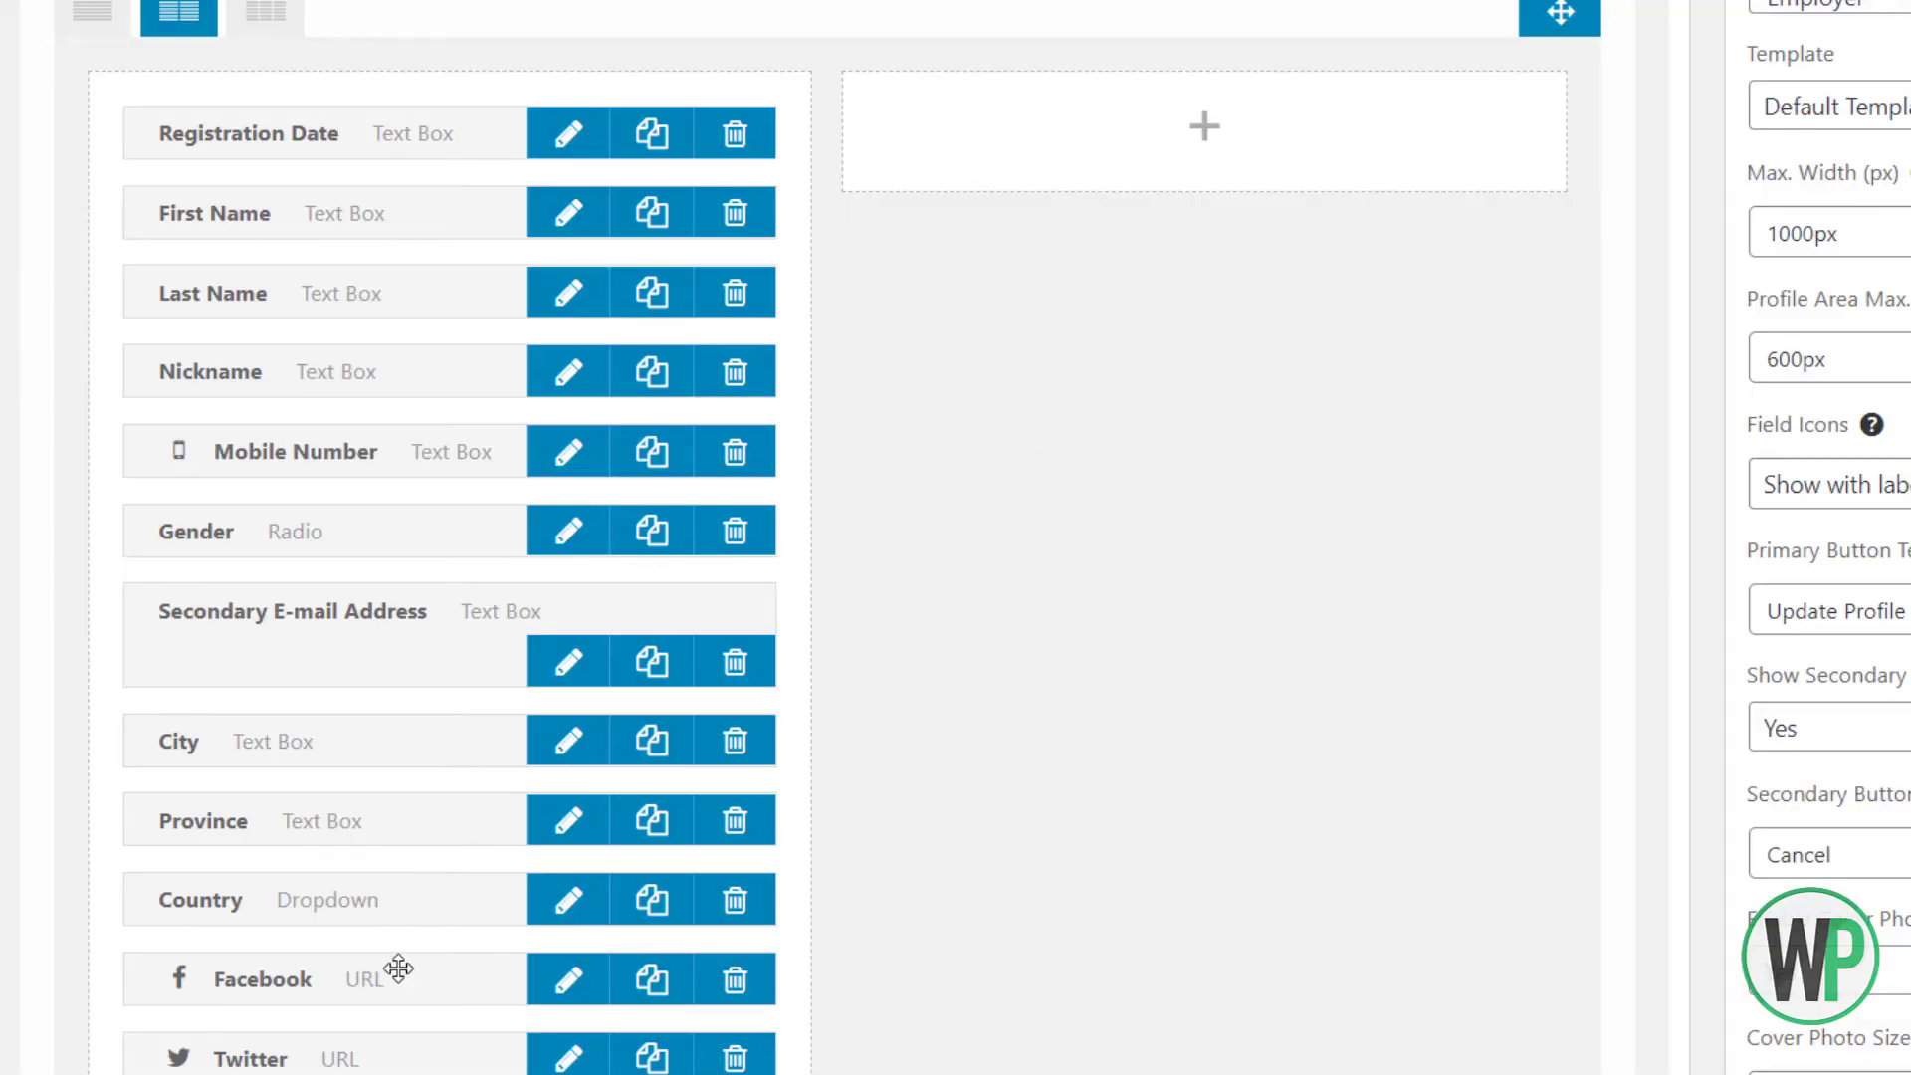
left_click_drag(398, 971, 1095, 150)
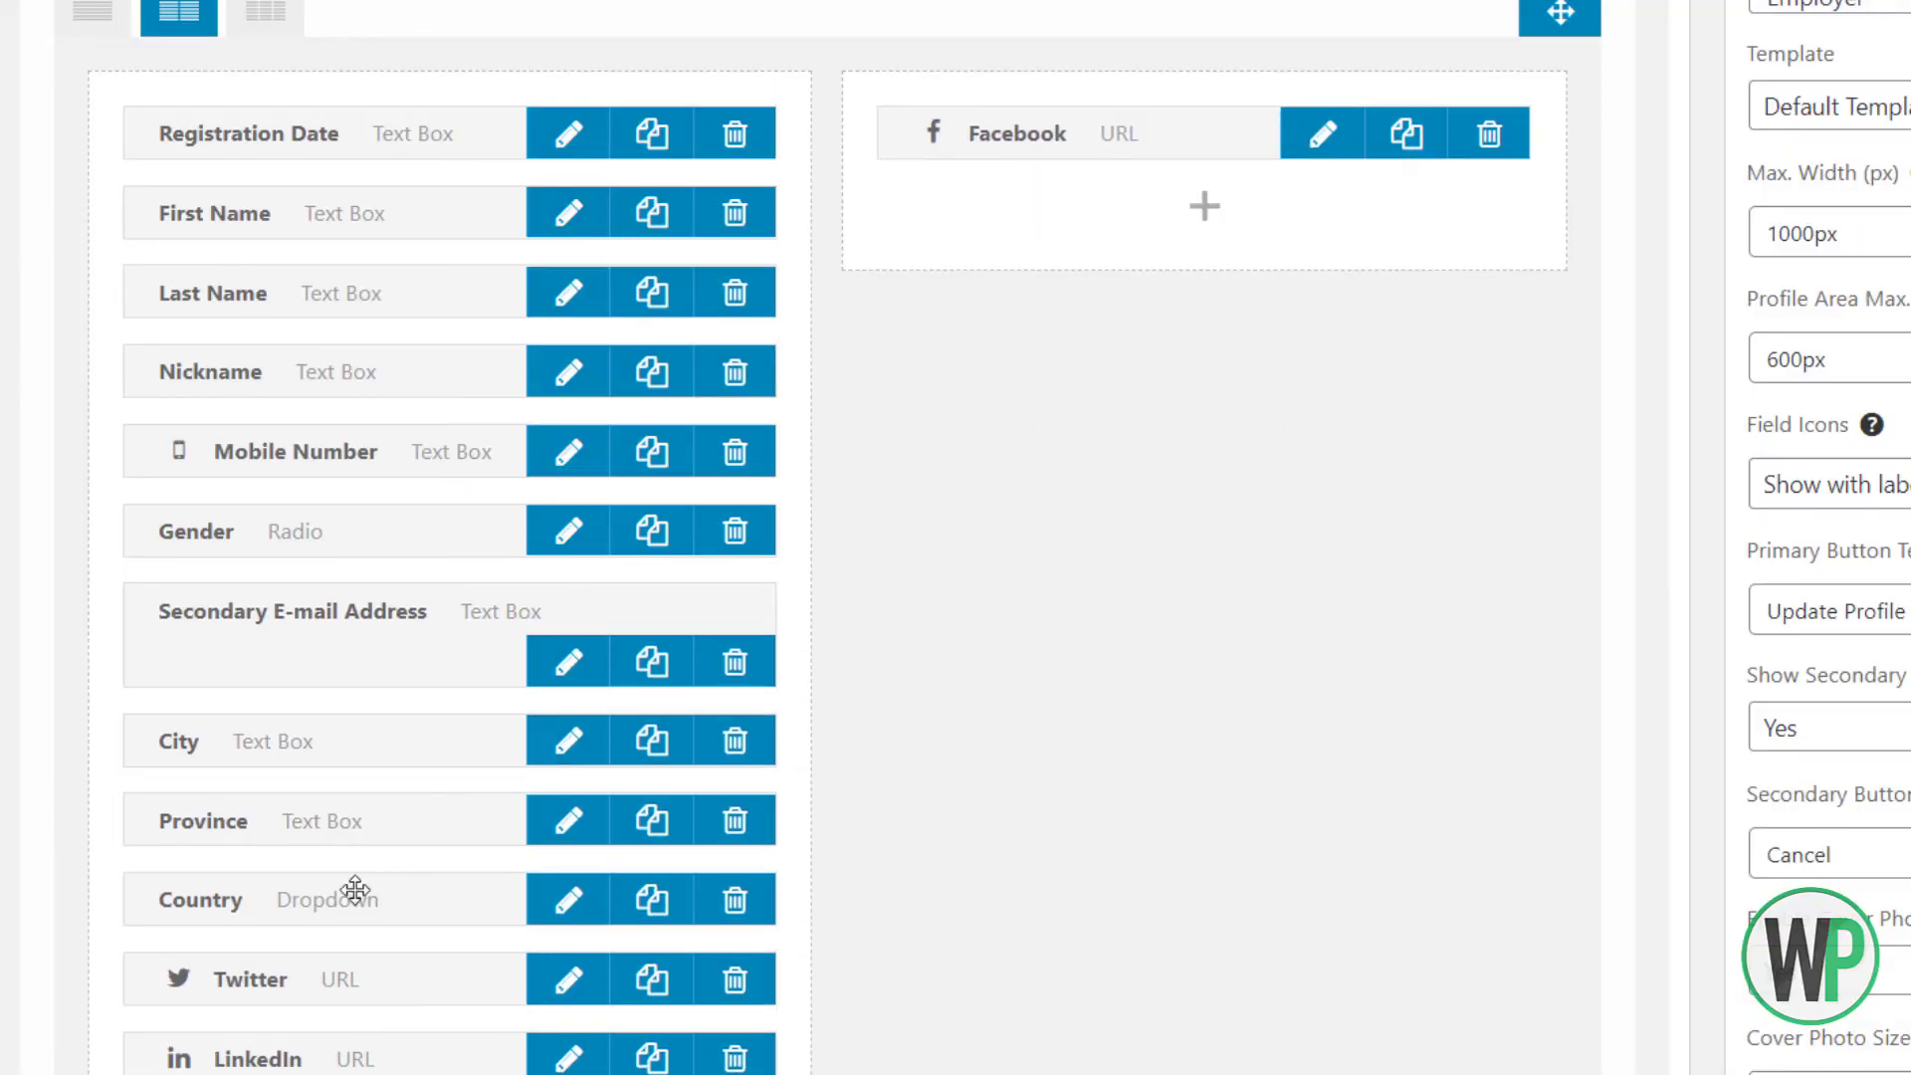
left_click_drag(332, 978, 1090, 155)
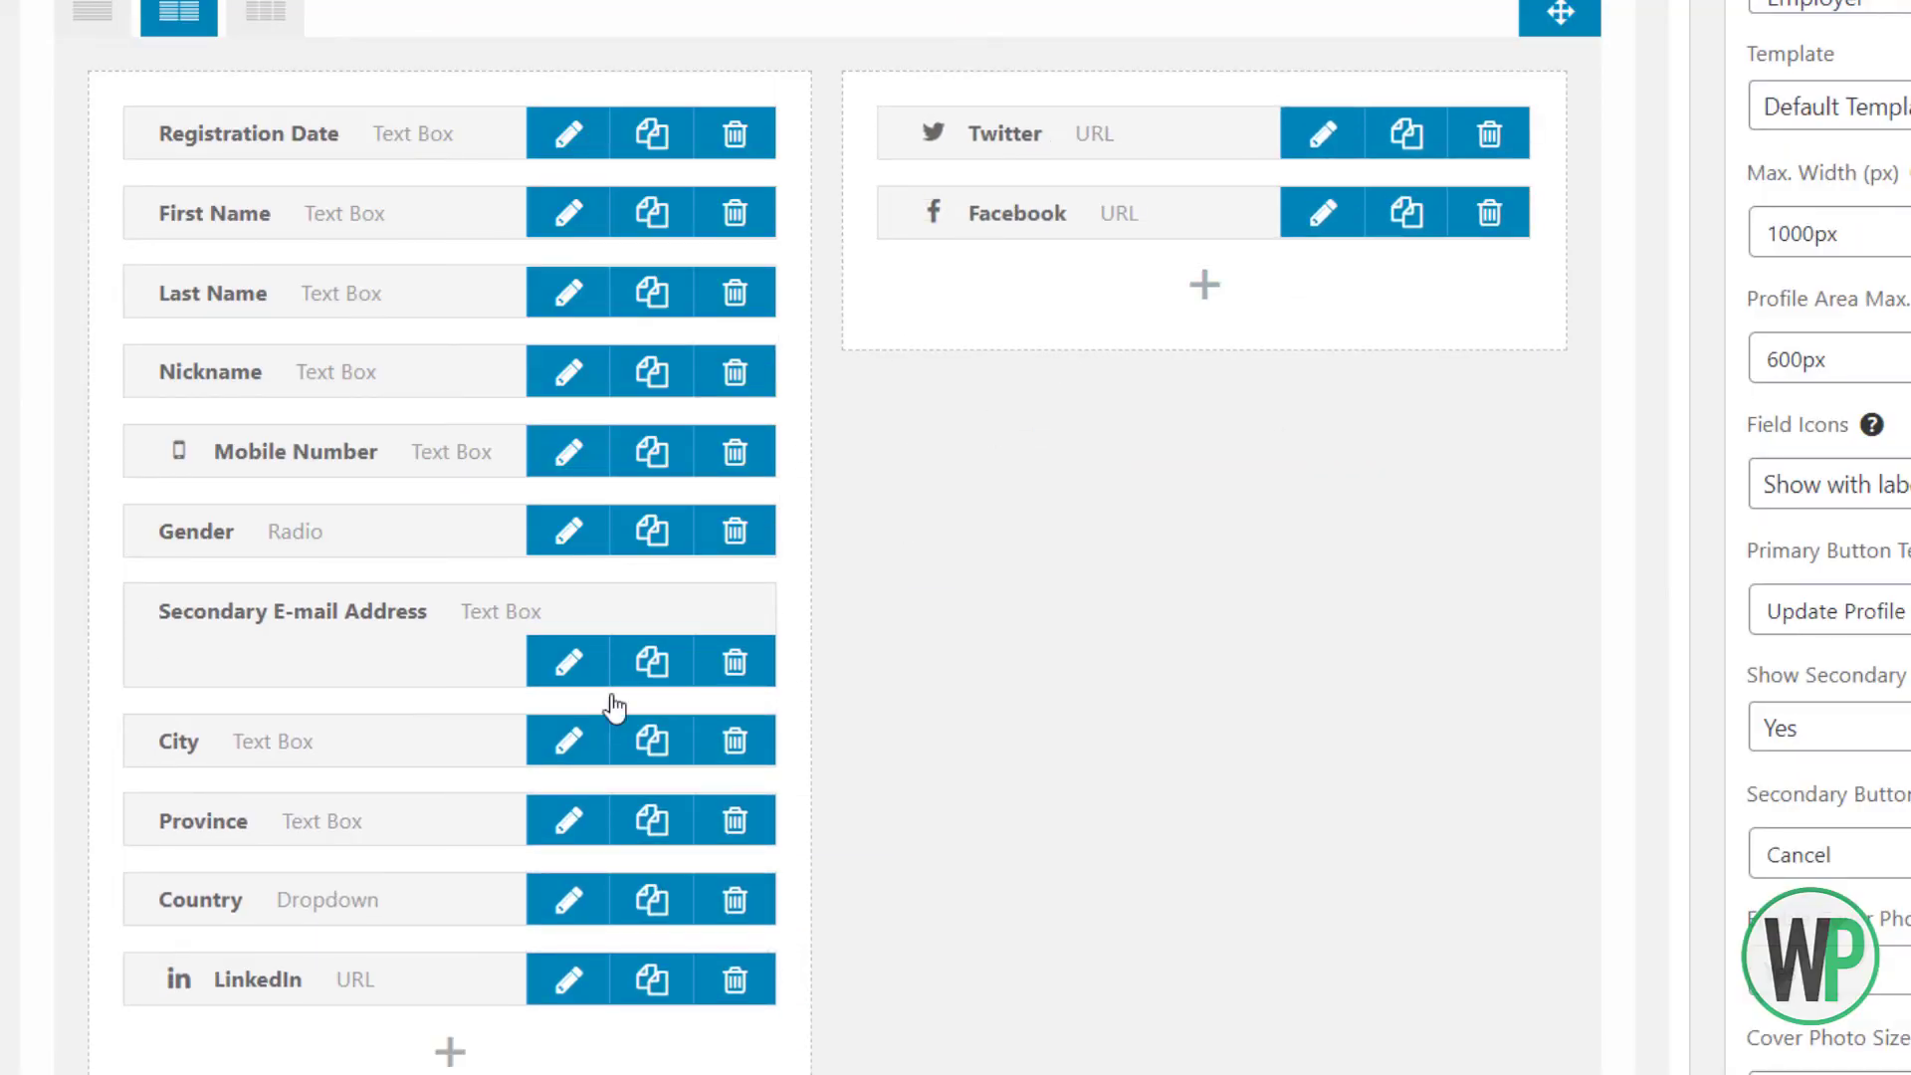
left_click_drag(349, 1000, 1092, 295)
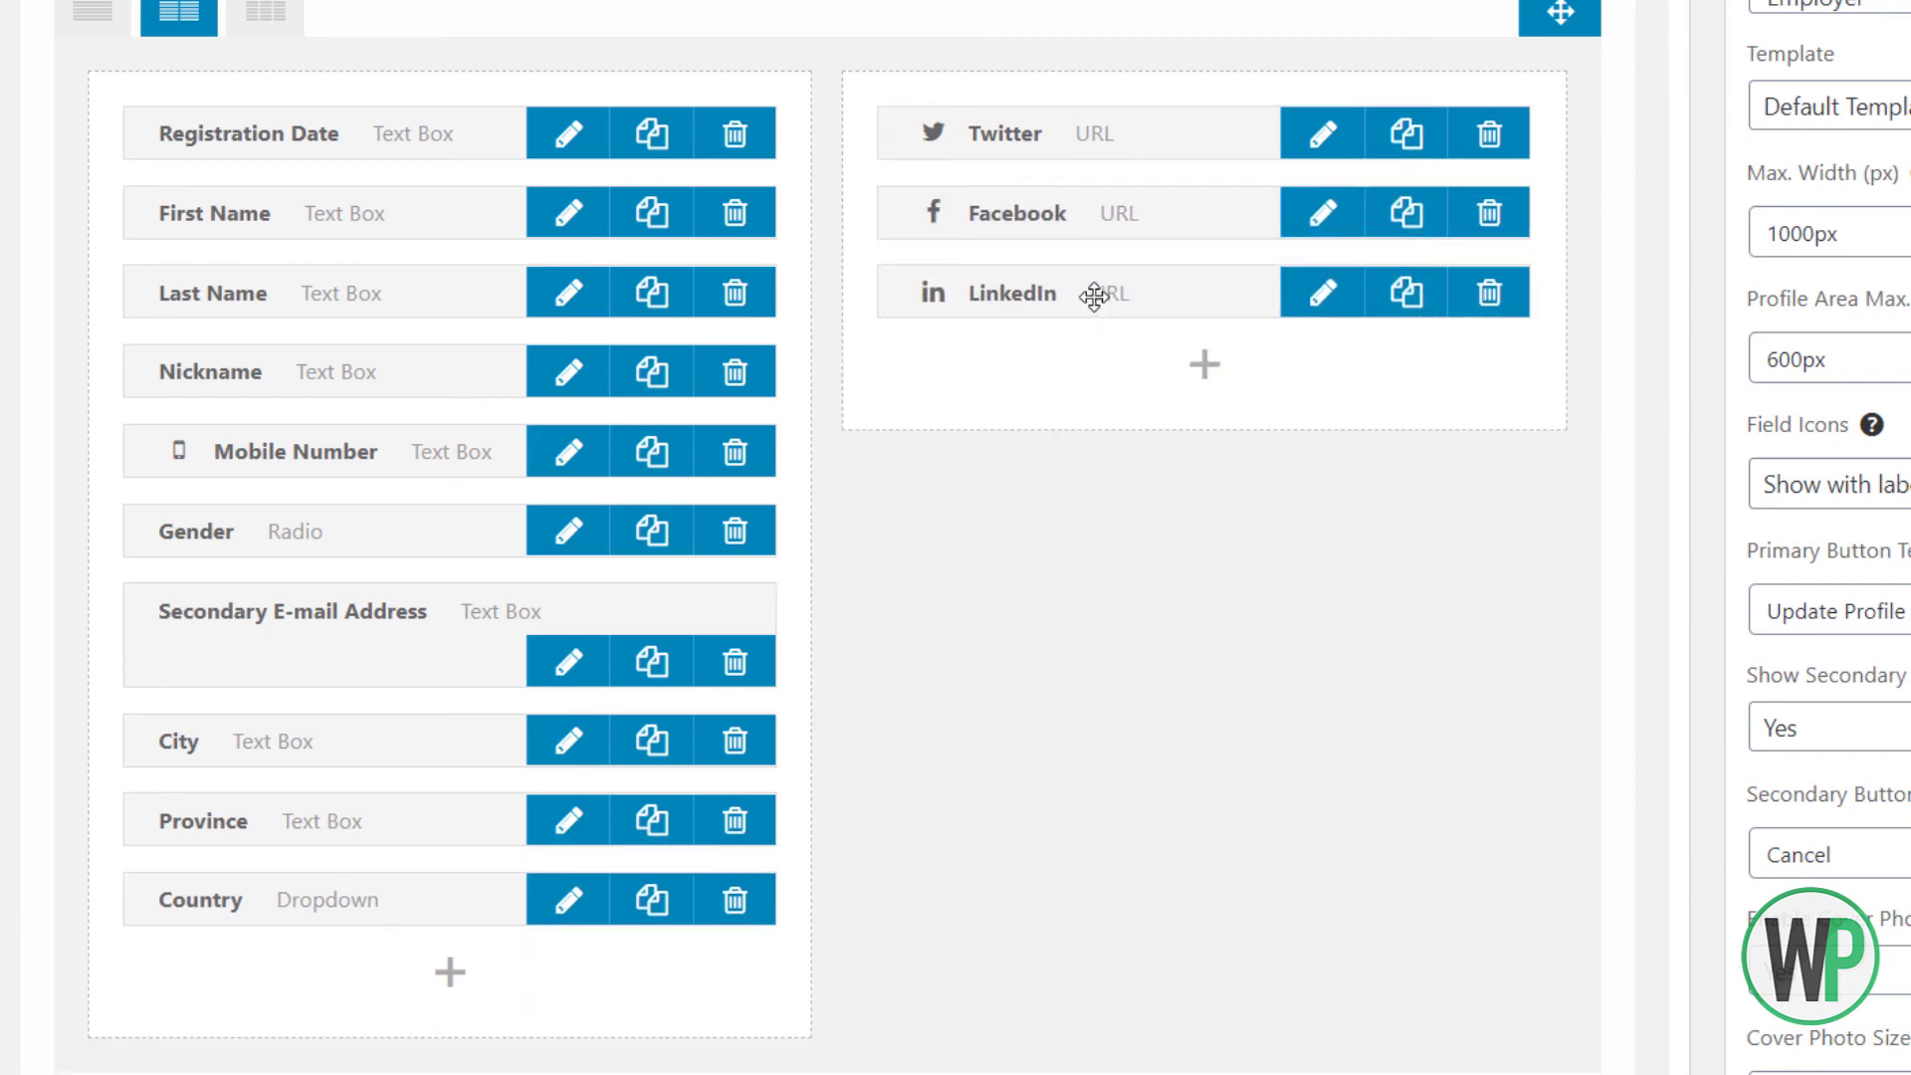
Create a new text box field titled Education in the second column of the profile form
left_click(1203, 370)
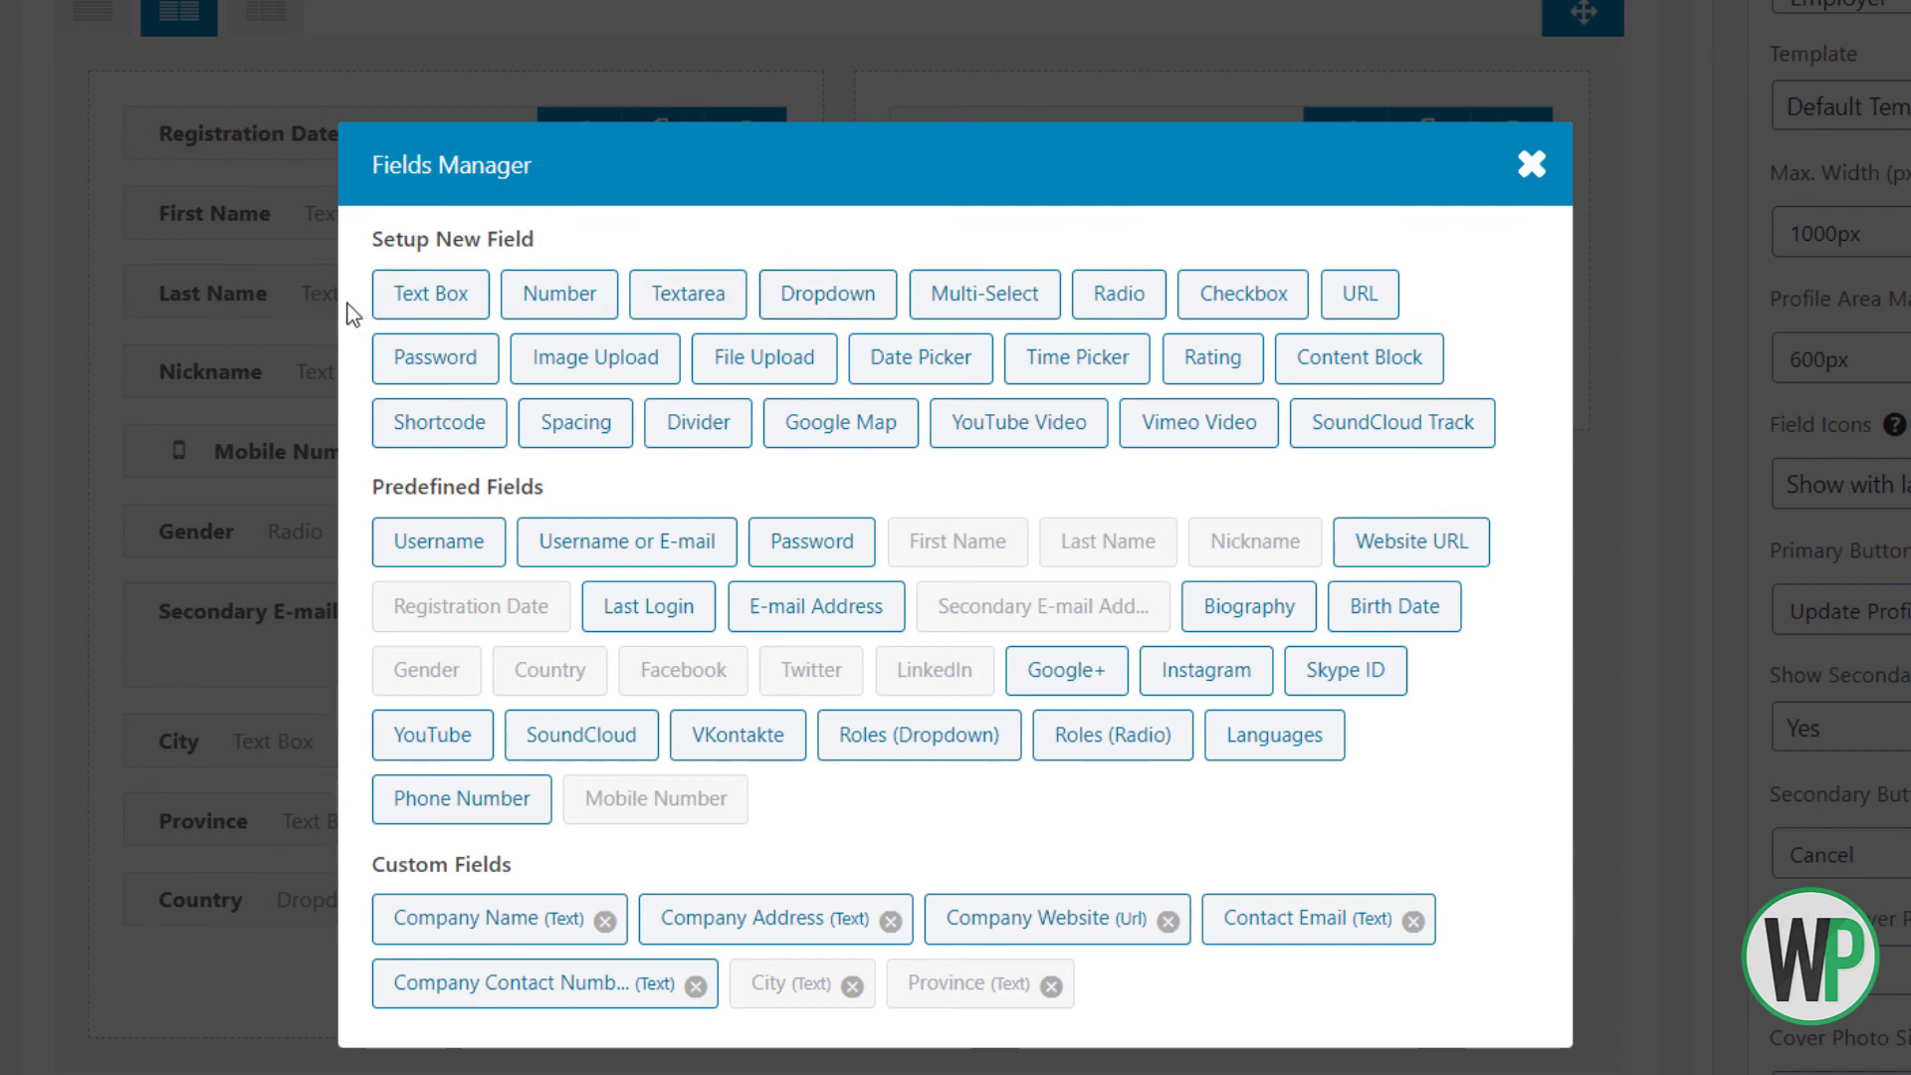
left_click(448, 315)
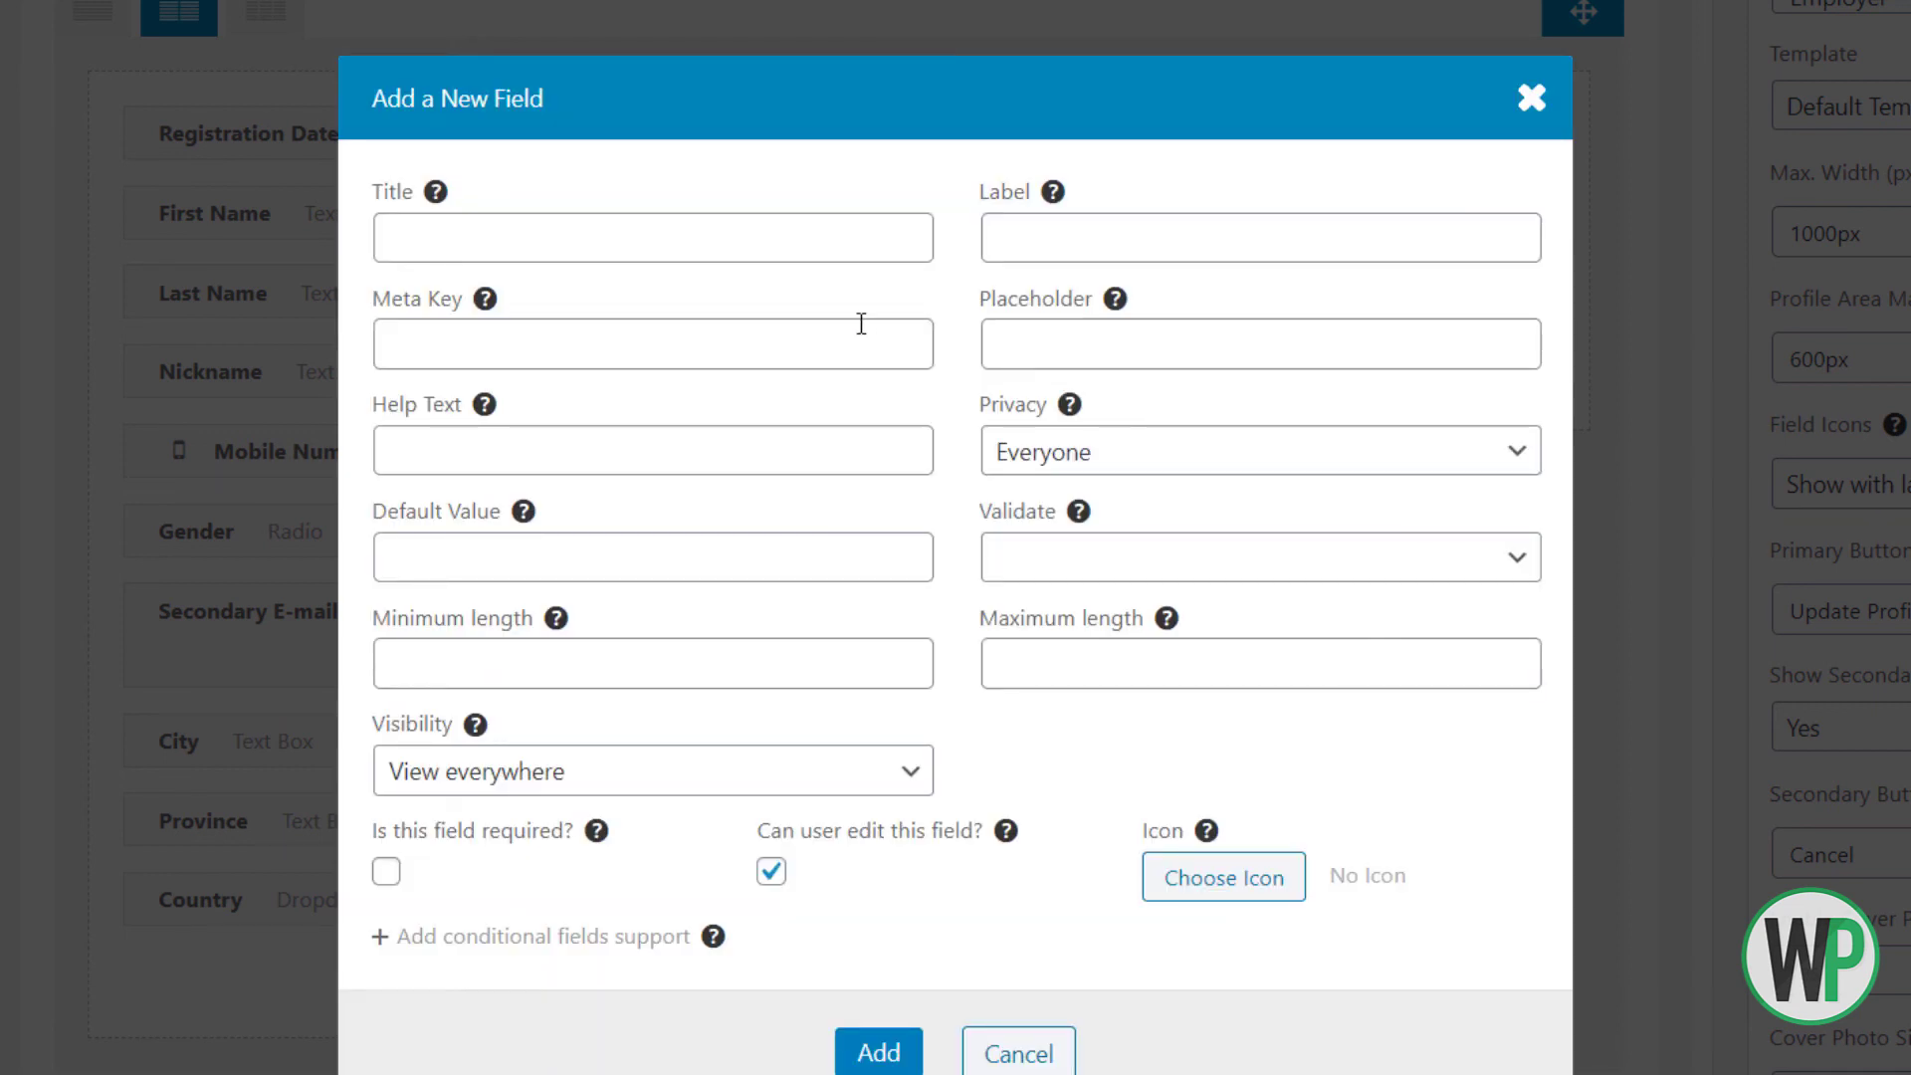
left_click(804, 237)
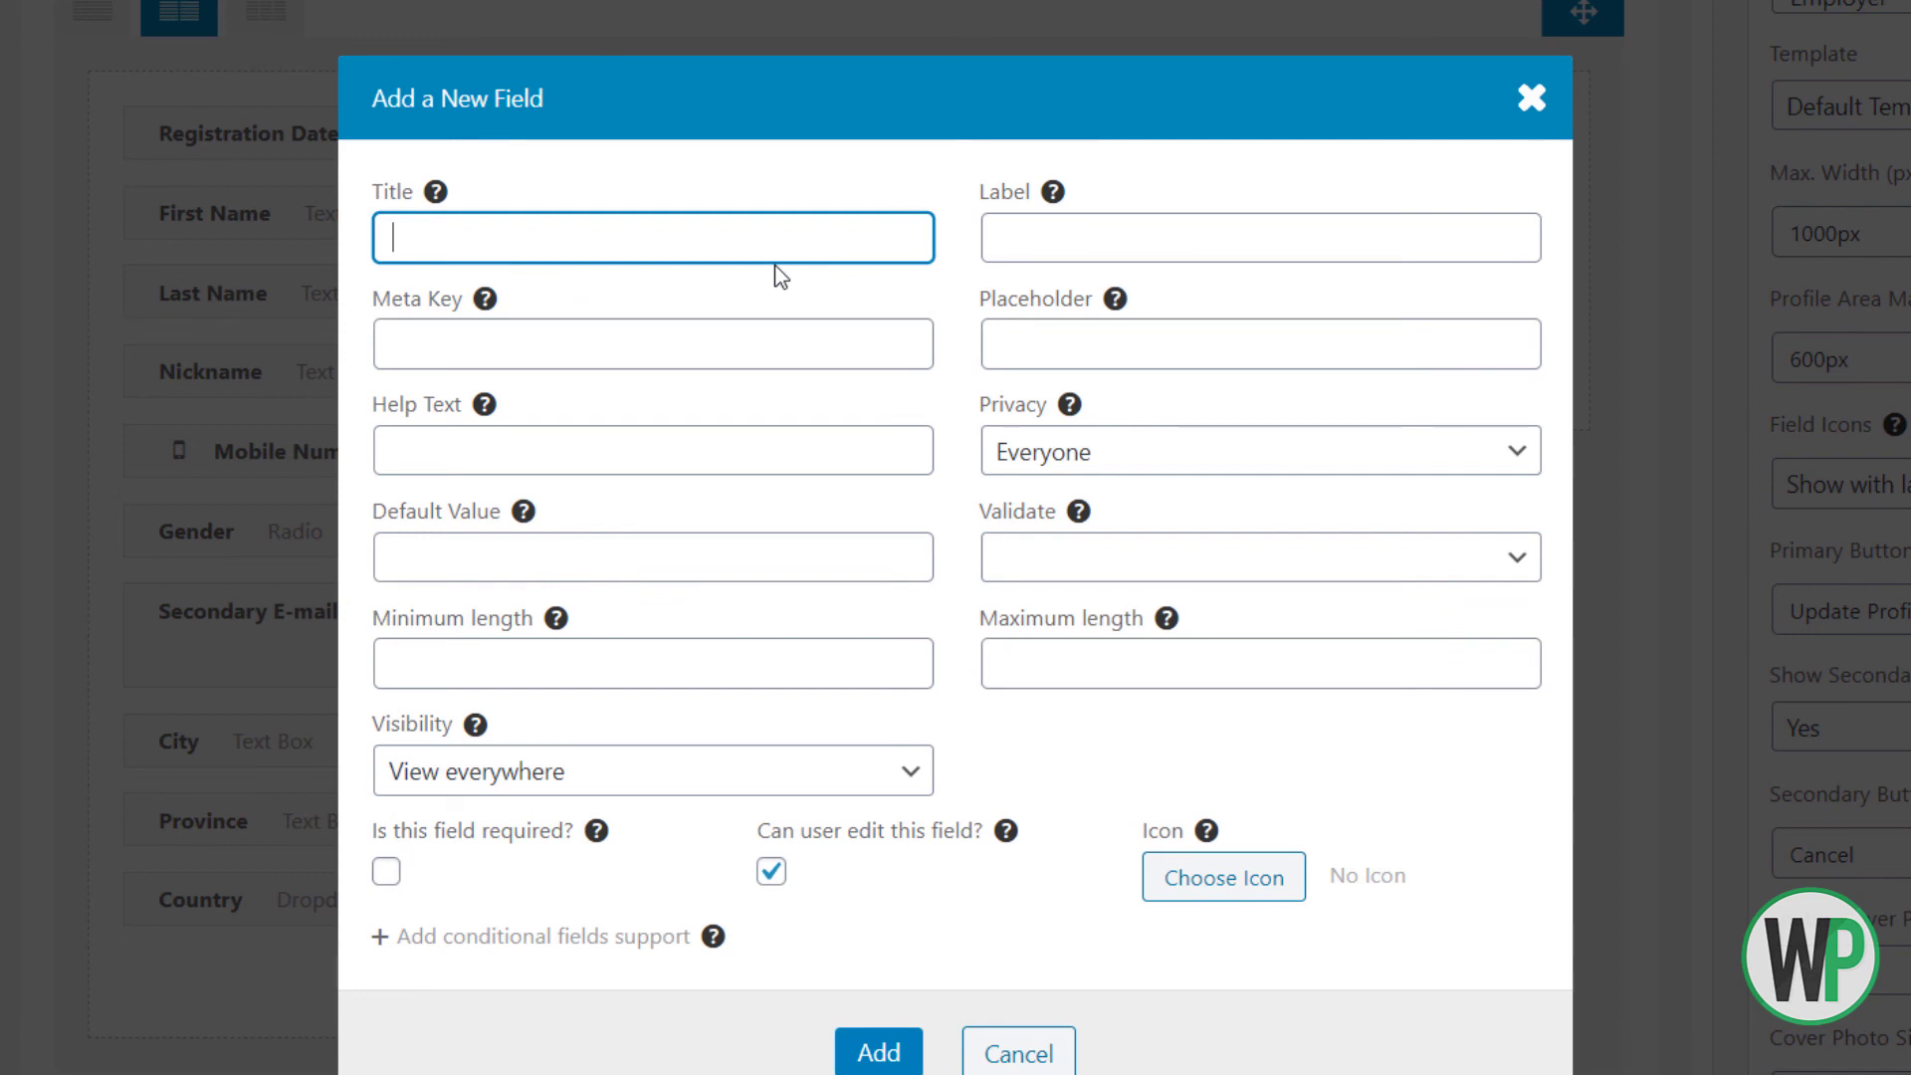
type("Edu")
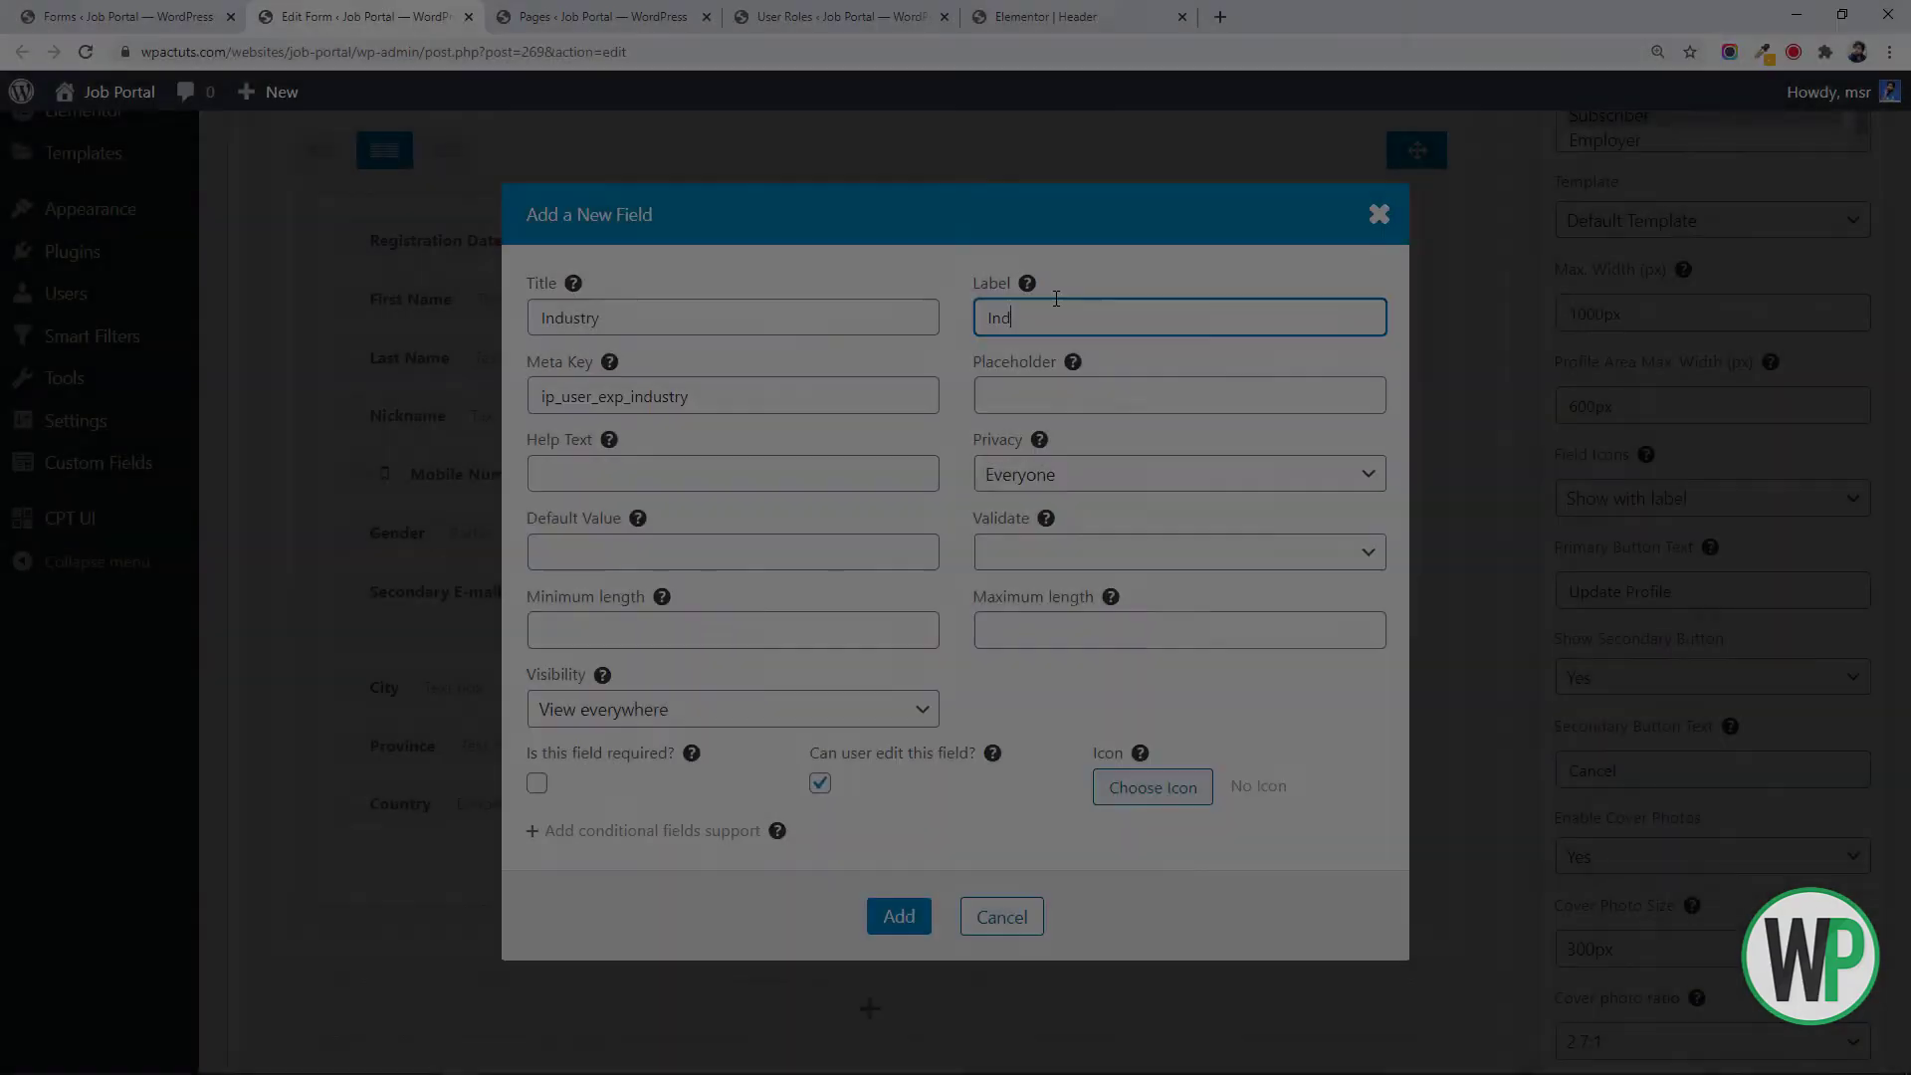
Add the Industry text box with label Industry and help text "Your area of expertise (field of work)", and place it directly above Twitter
type("ustry")
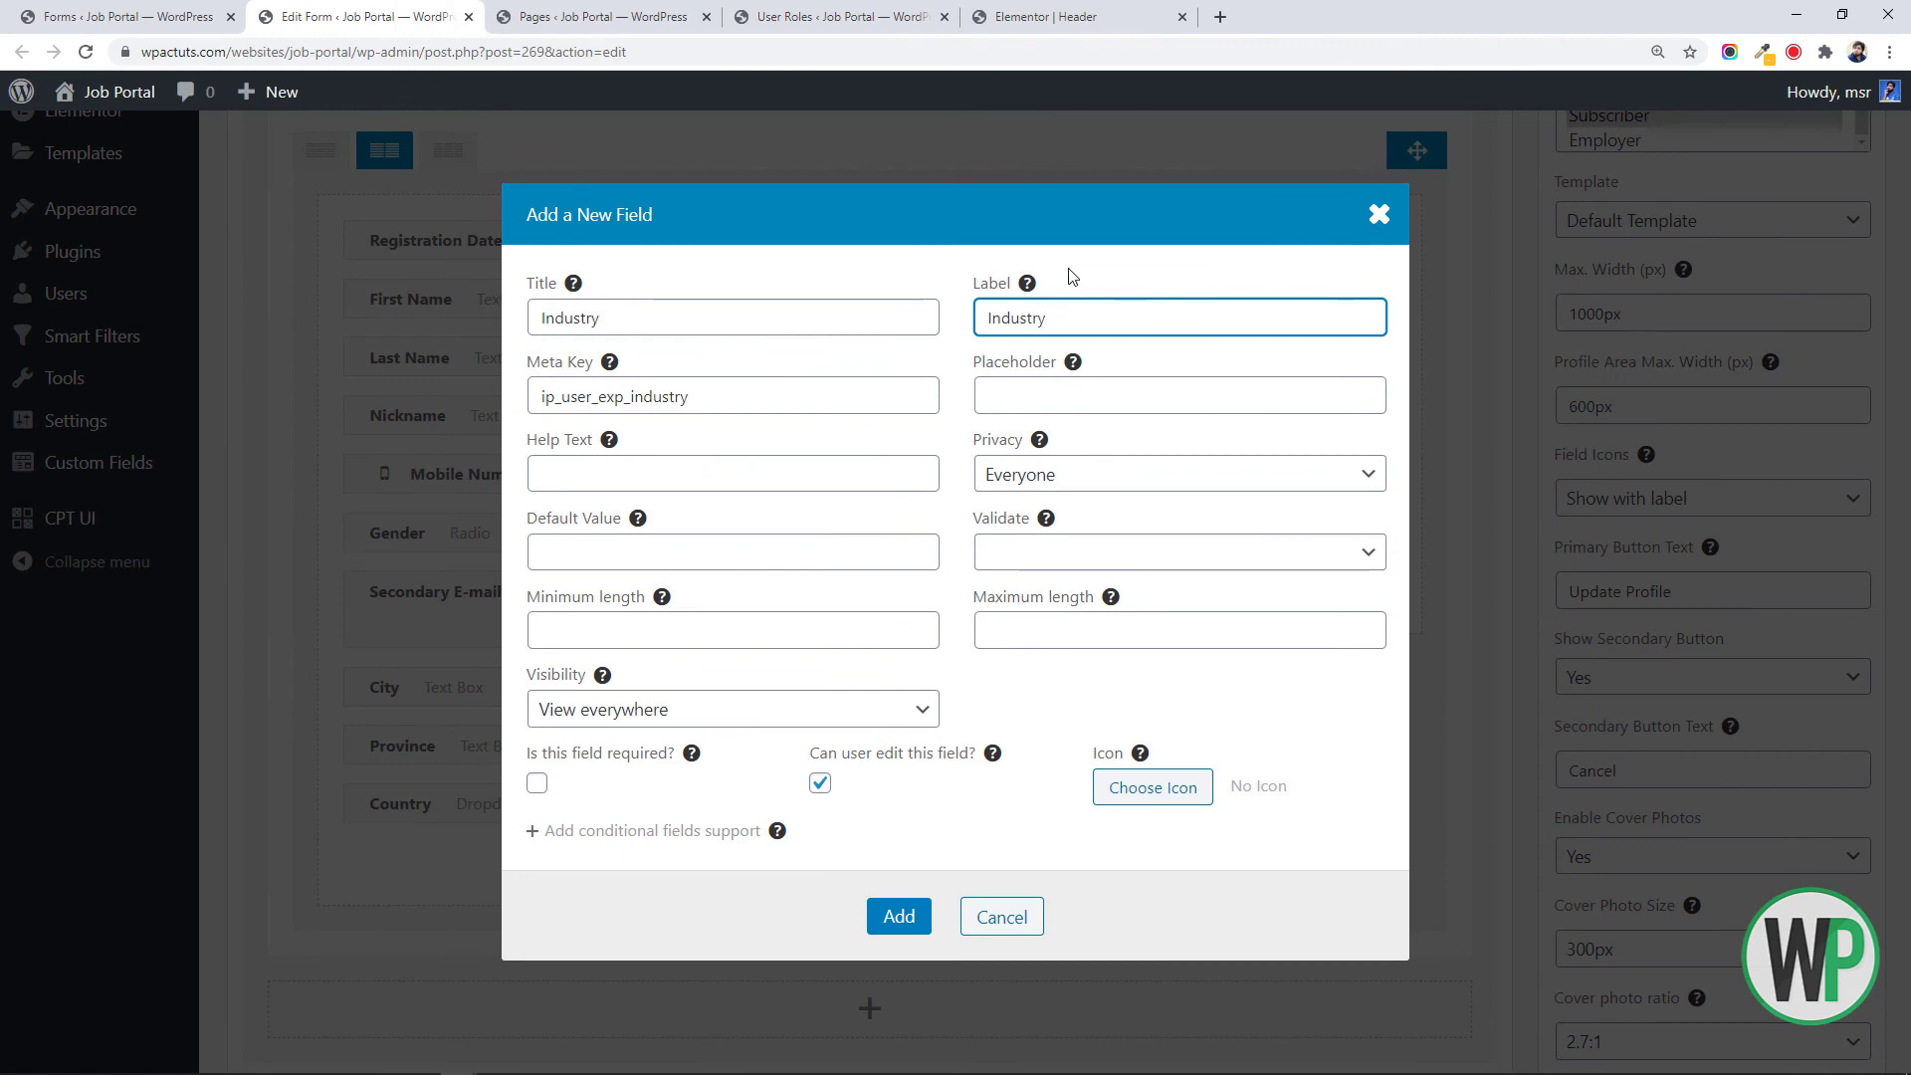
left_click(1049, 384)
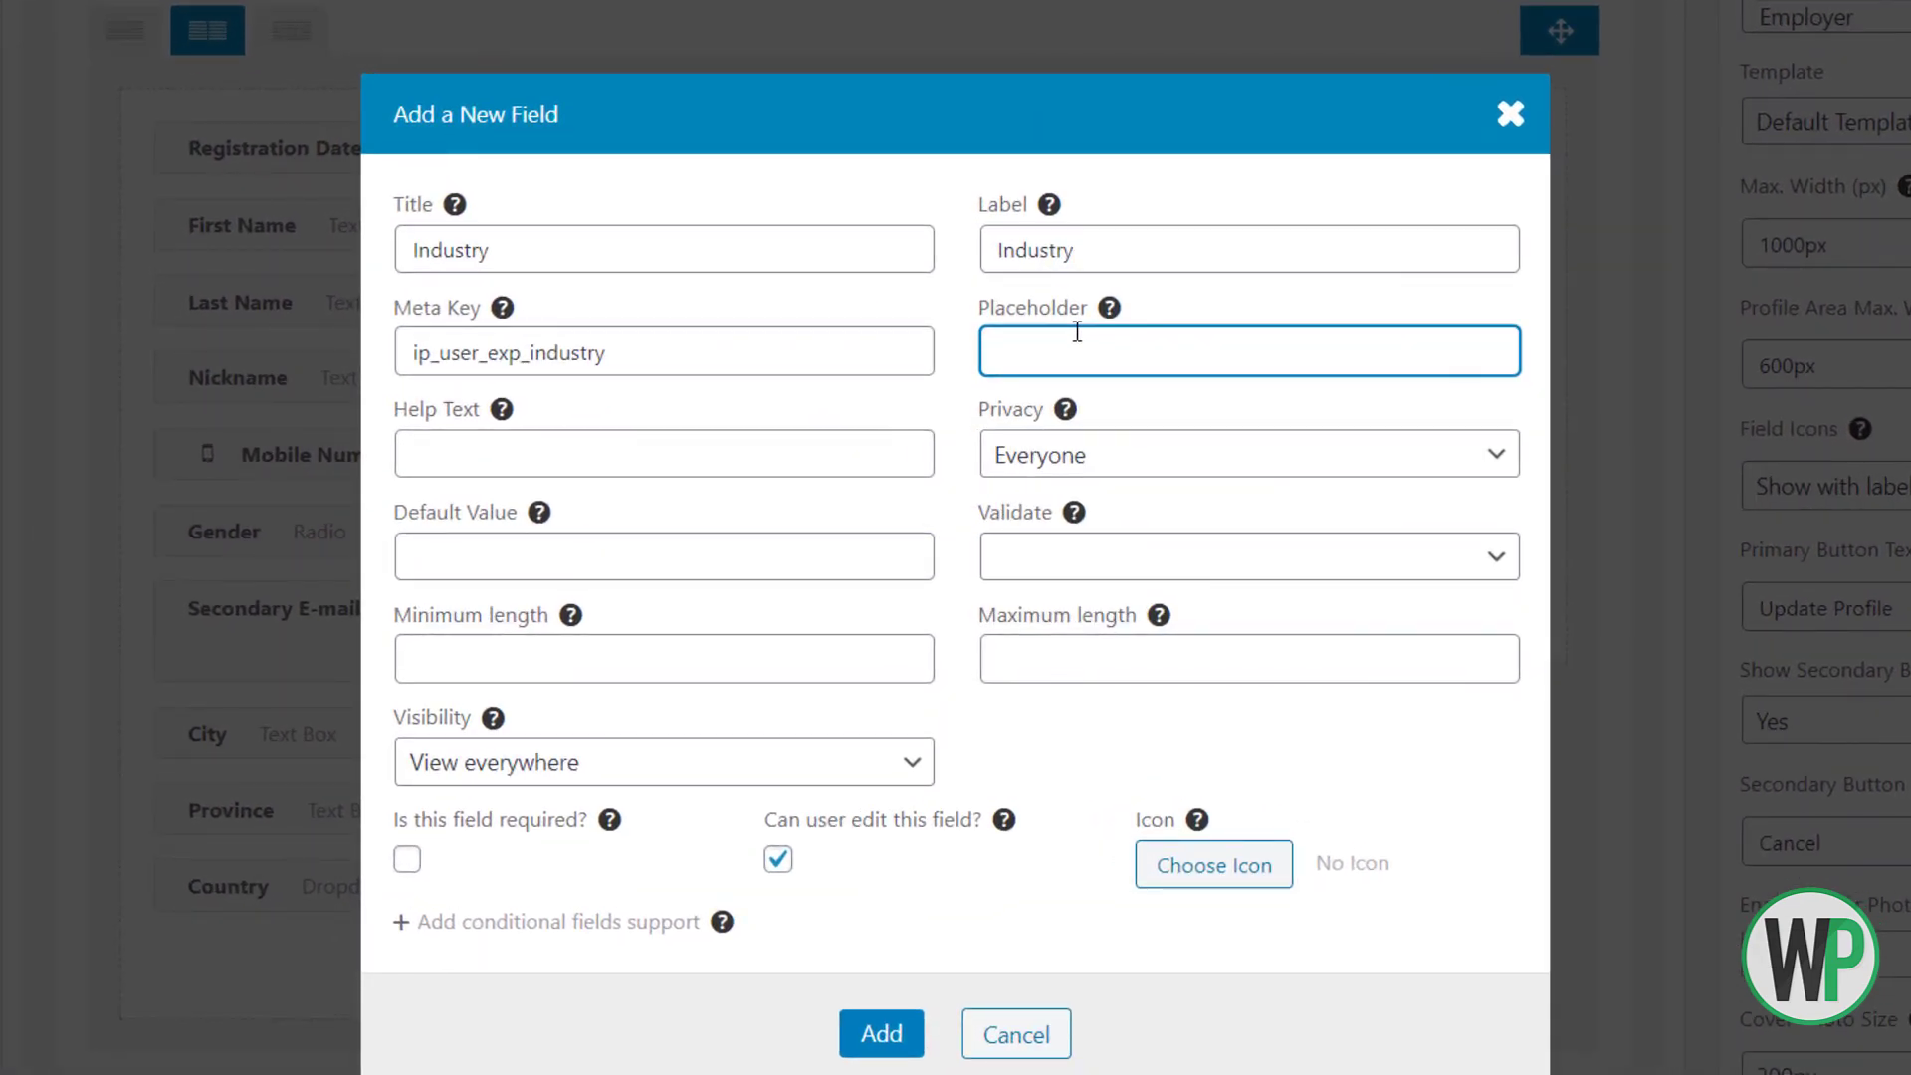
left_click(685, 450)
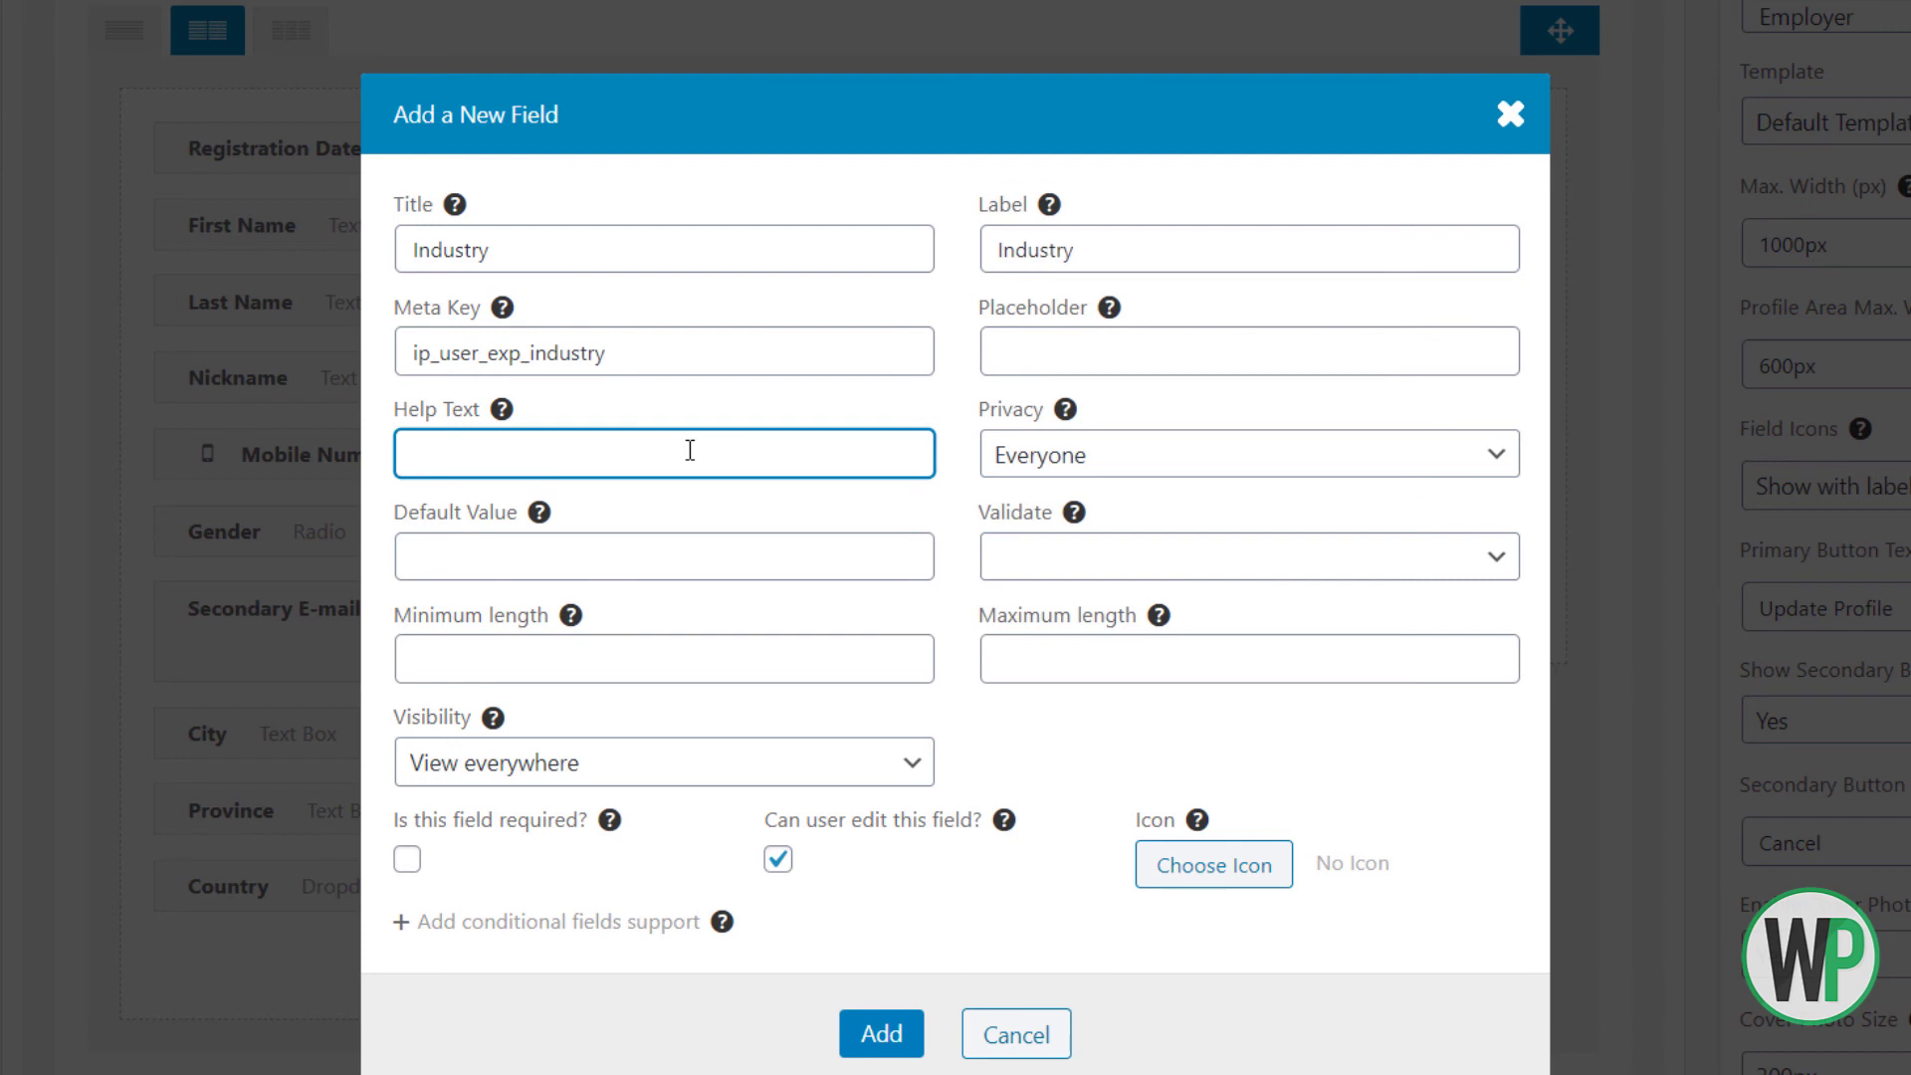
type("Your area of expertise (field of work)")
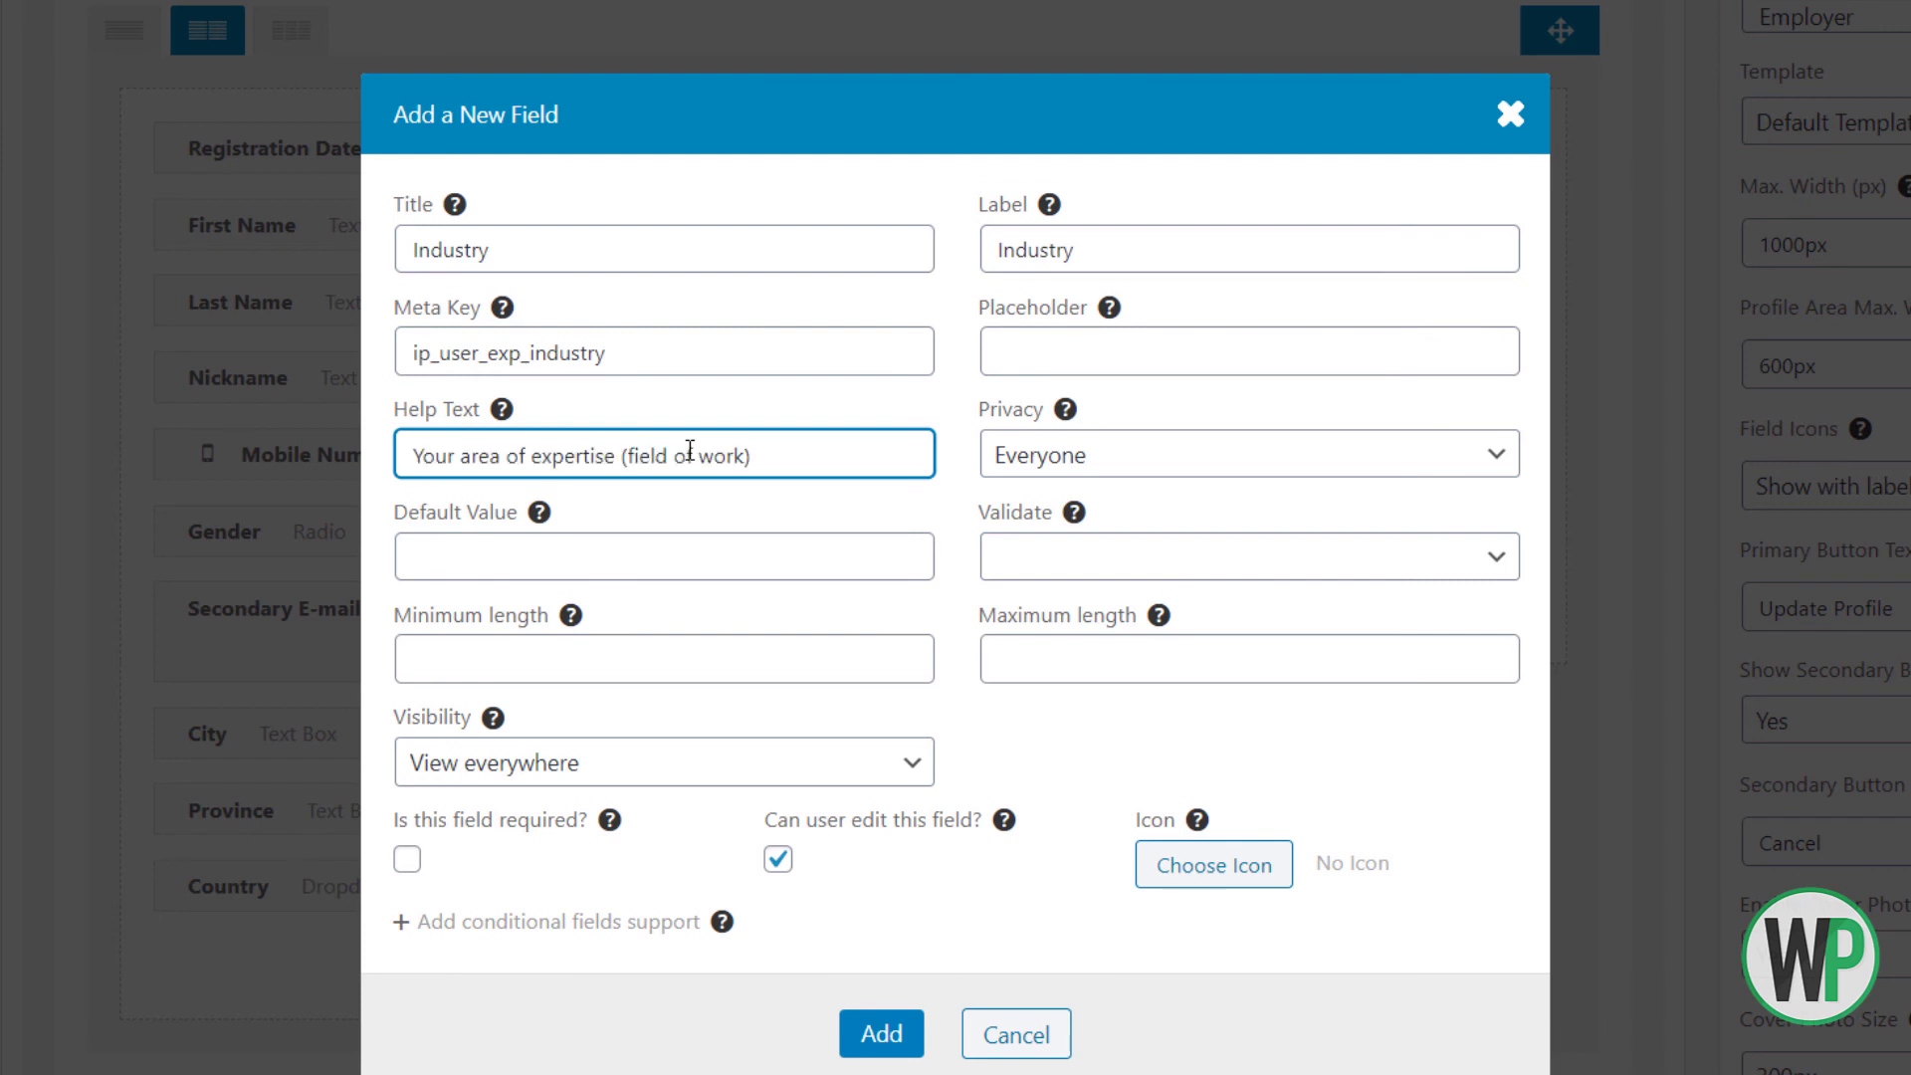
left_click(878, 1032)
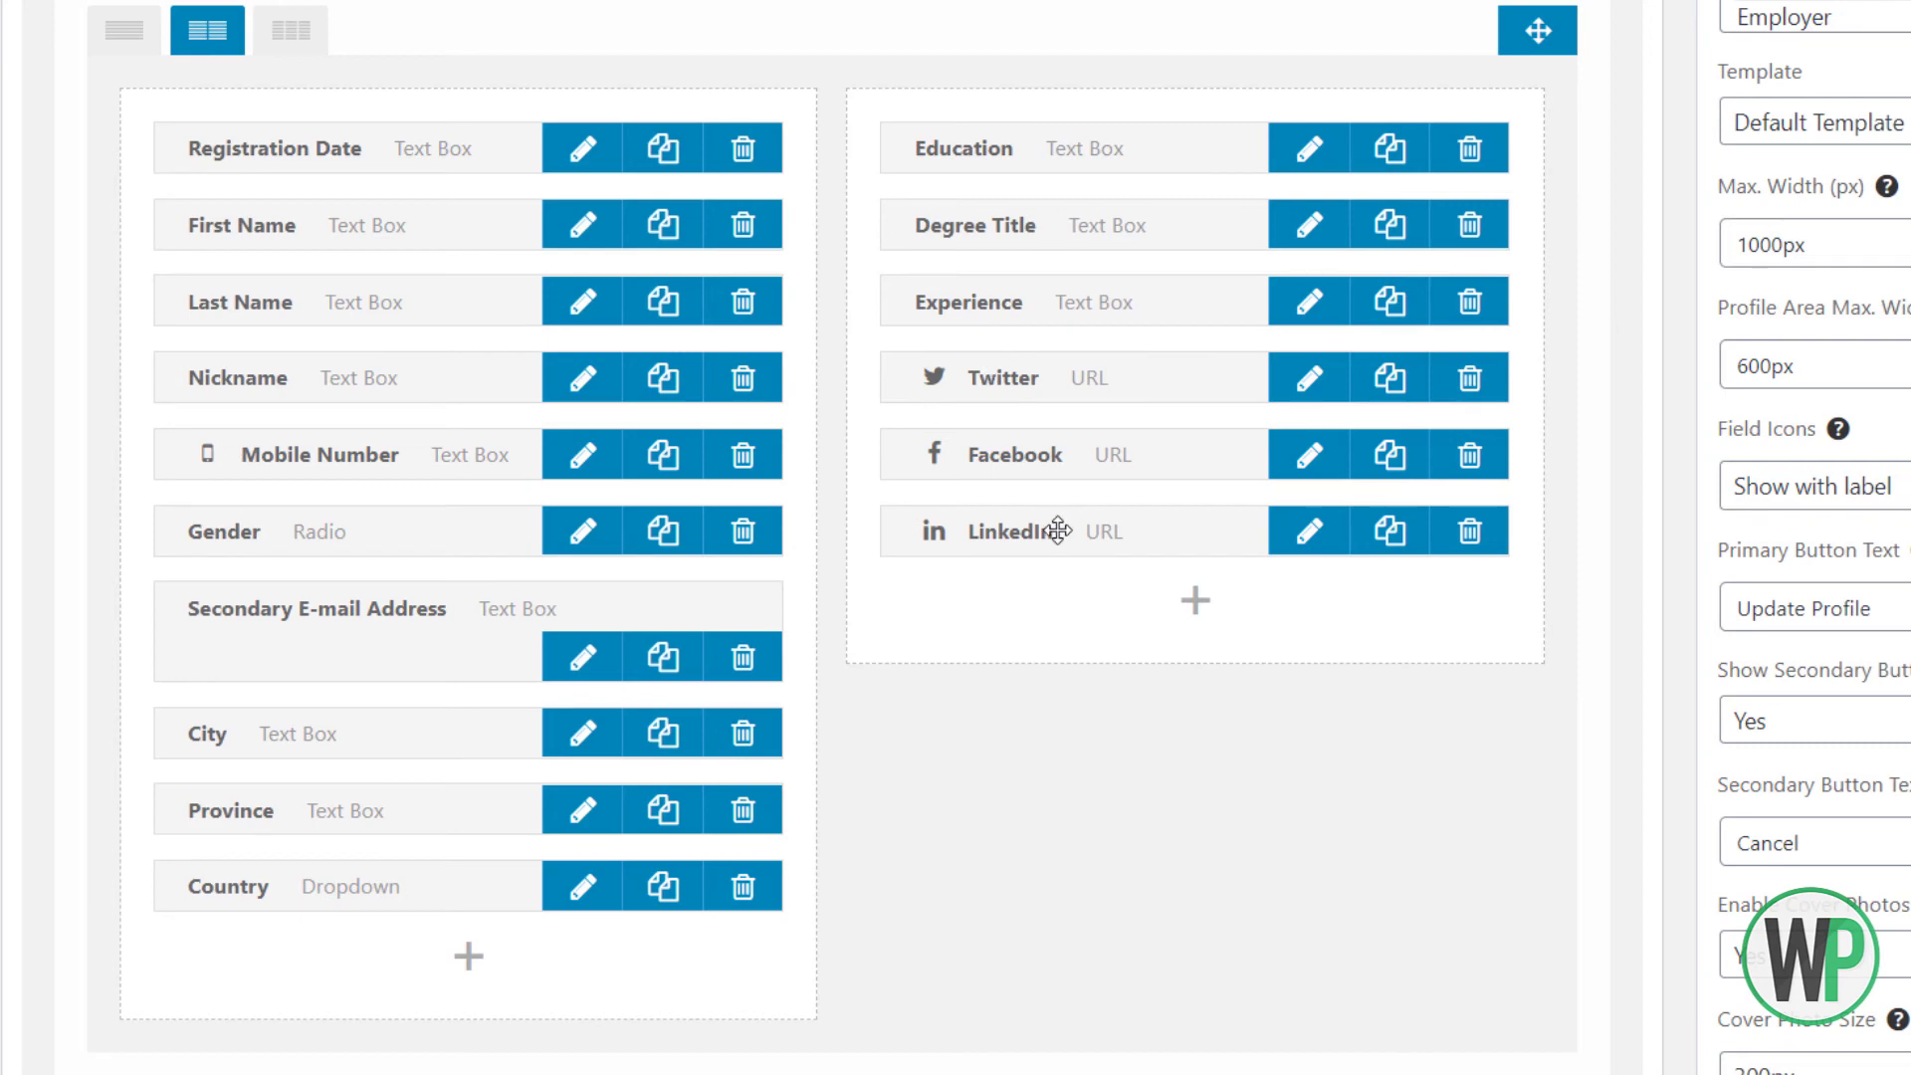
left_click_drag(1067, 597, 1067, 356)
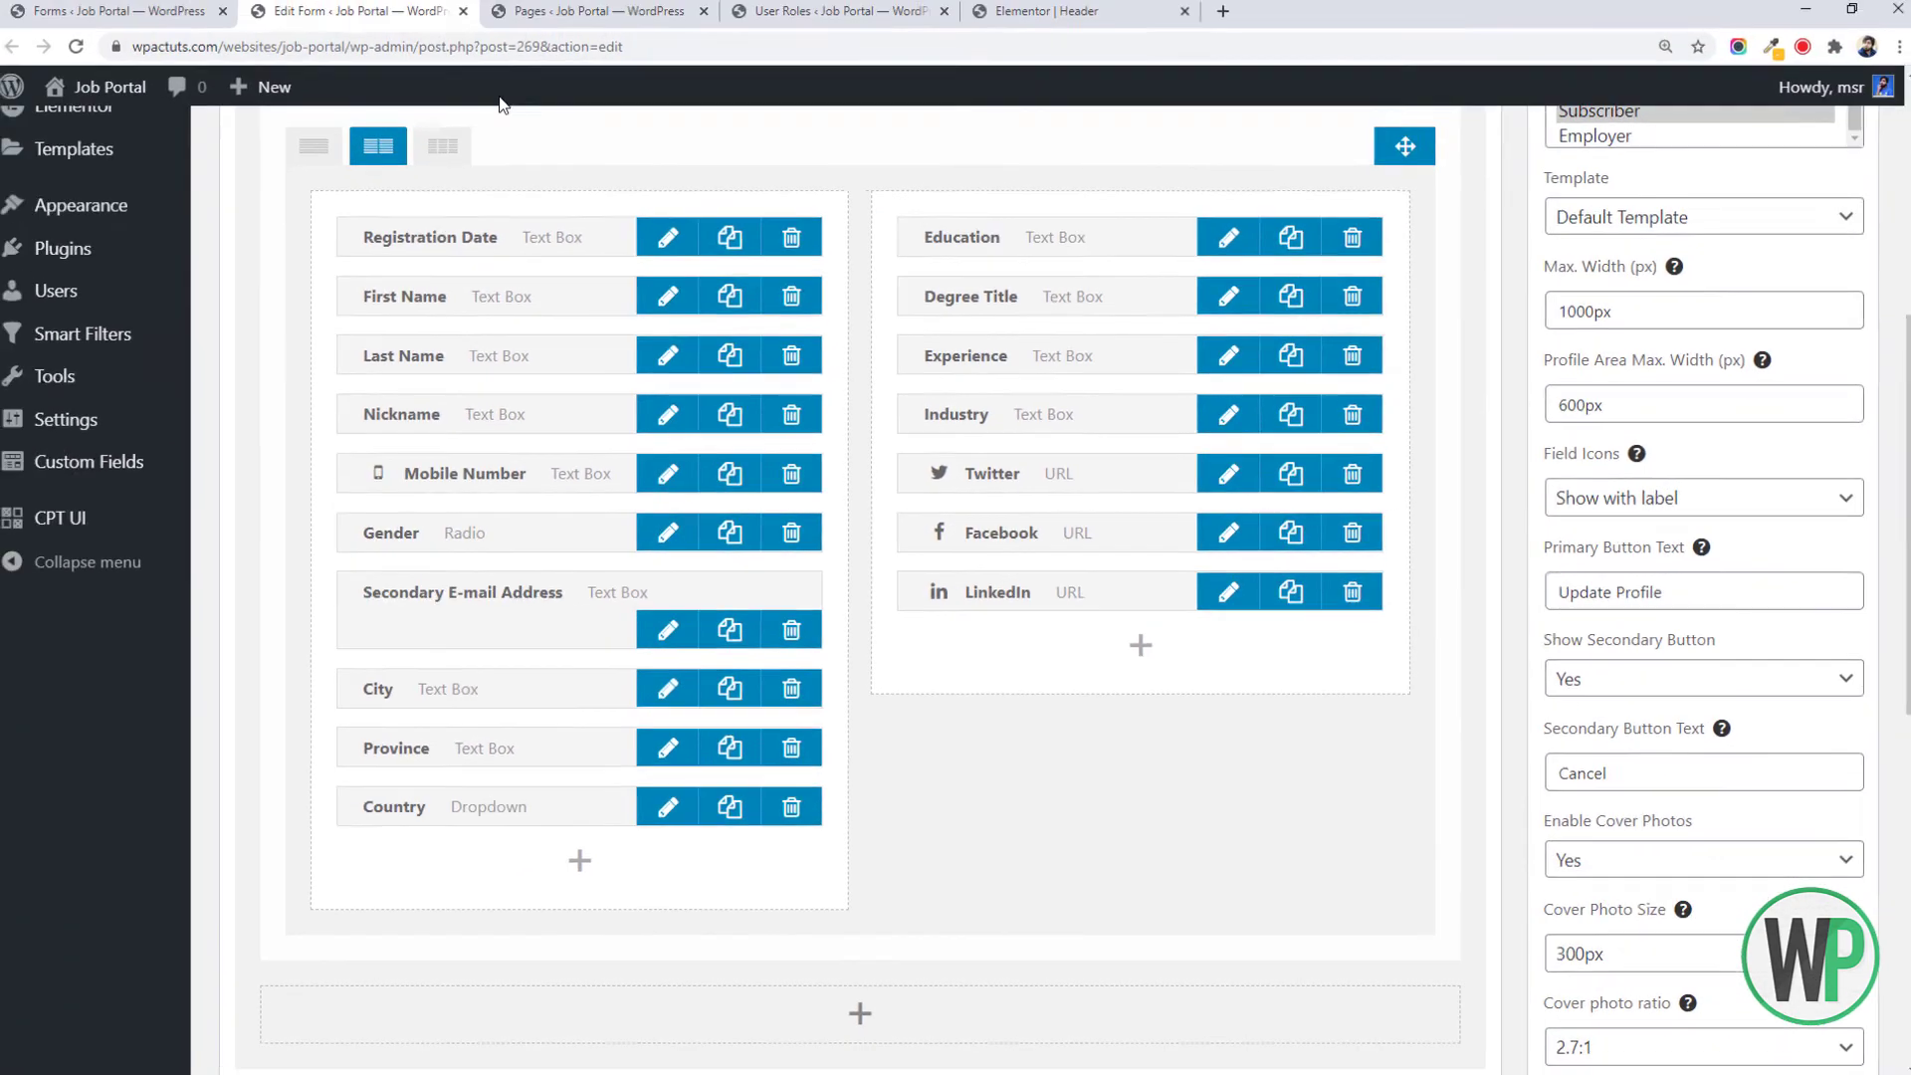
Set the profile area maximum width to 900px and save the Default Profile form
scroll(1899, 538, "up", 1)
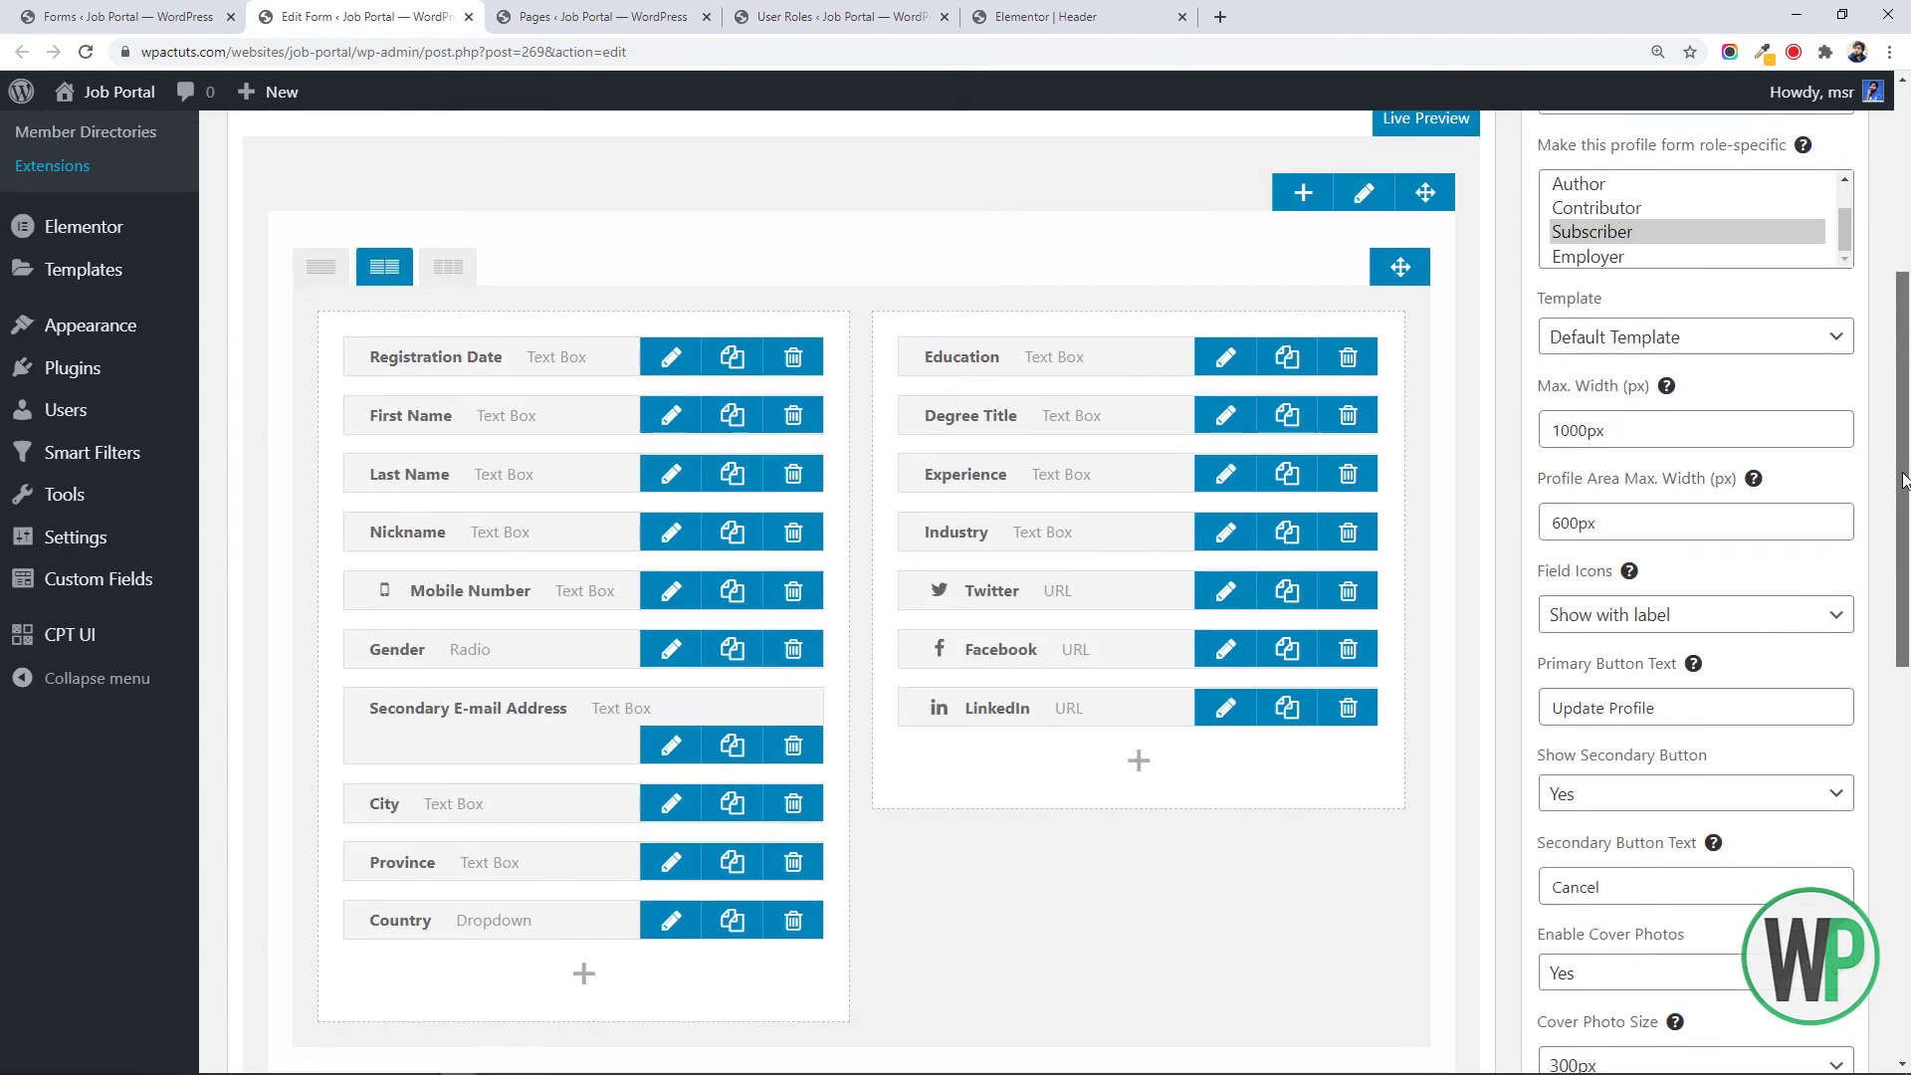
left_click(1556, 509)
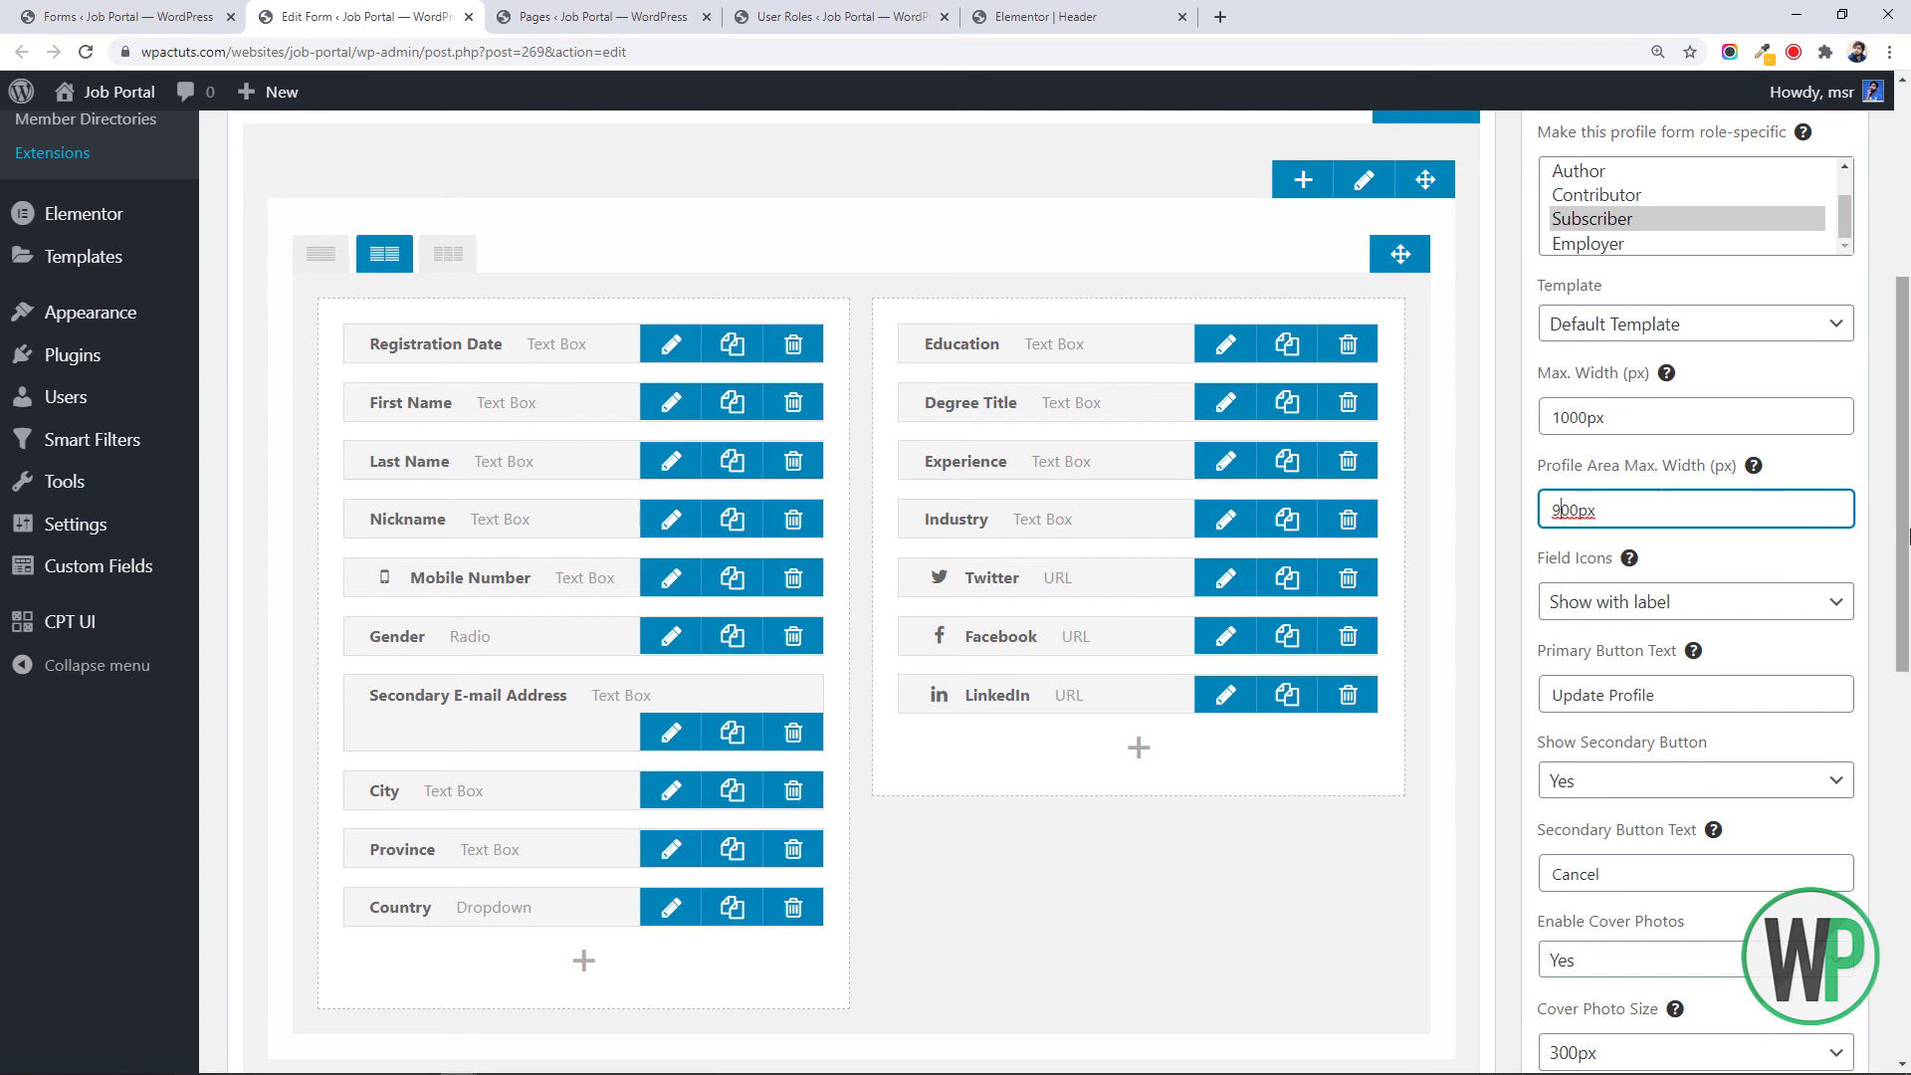
left_click_drag(1905, 503, 1882, 309)
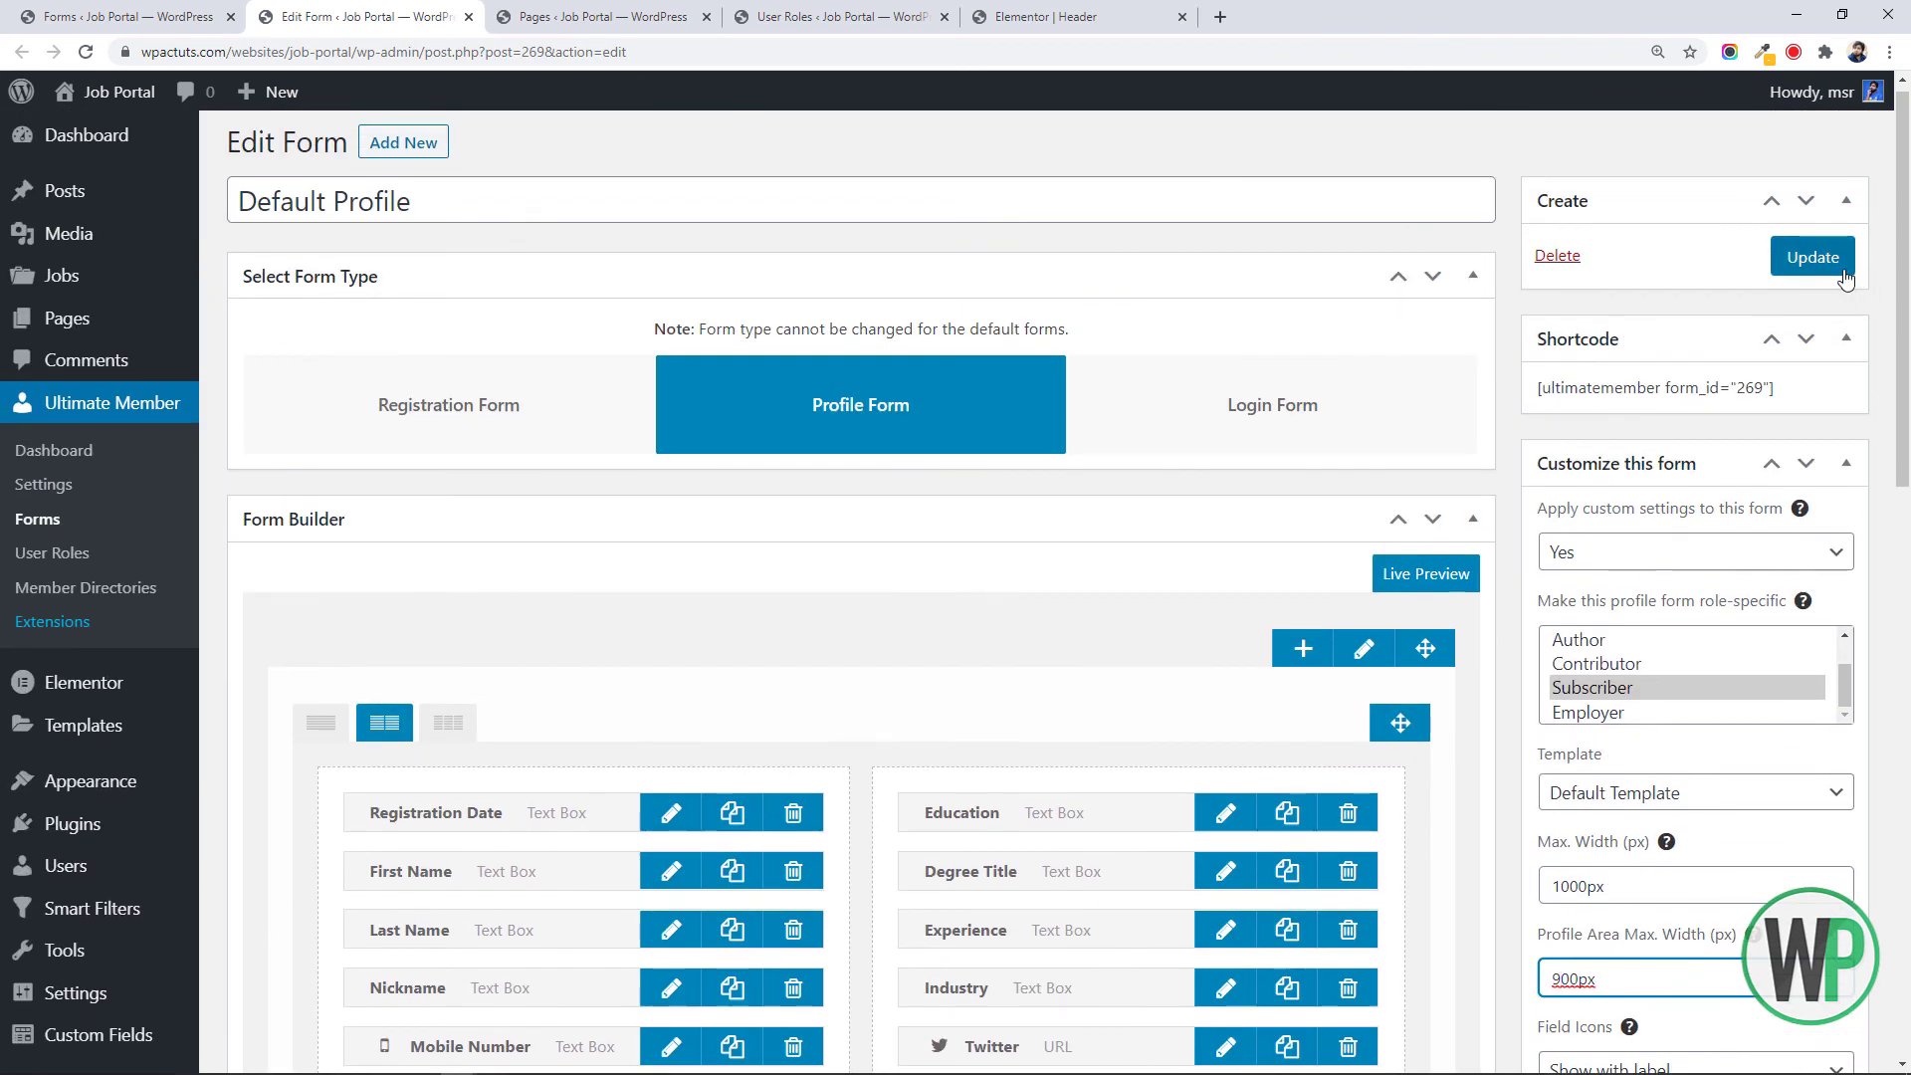
left_click(1841, 272)
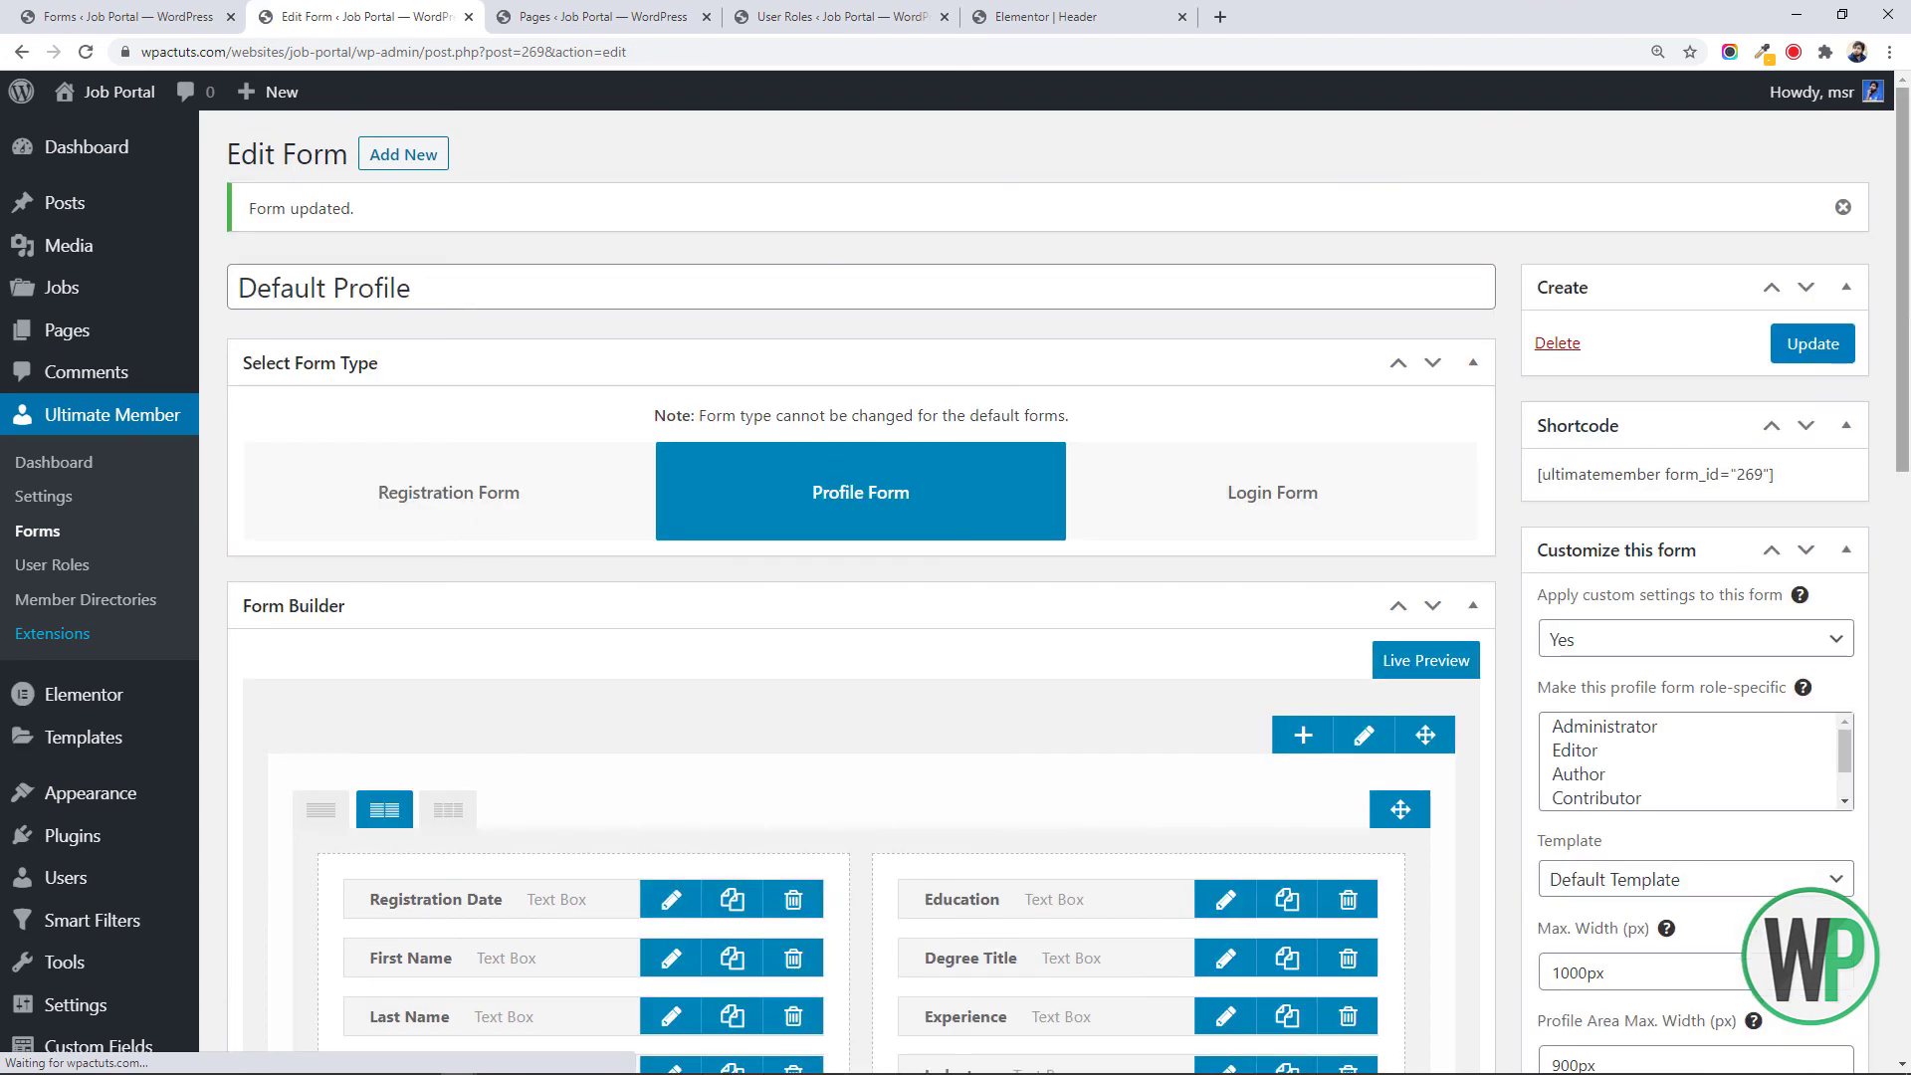
Check the role selection and the remaining settings of the saved profile form
scroll(1837, 353, "down", 5)
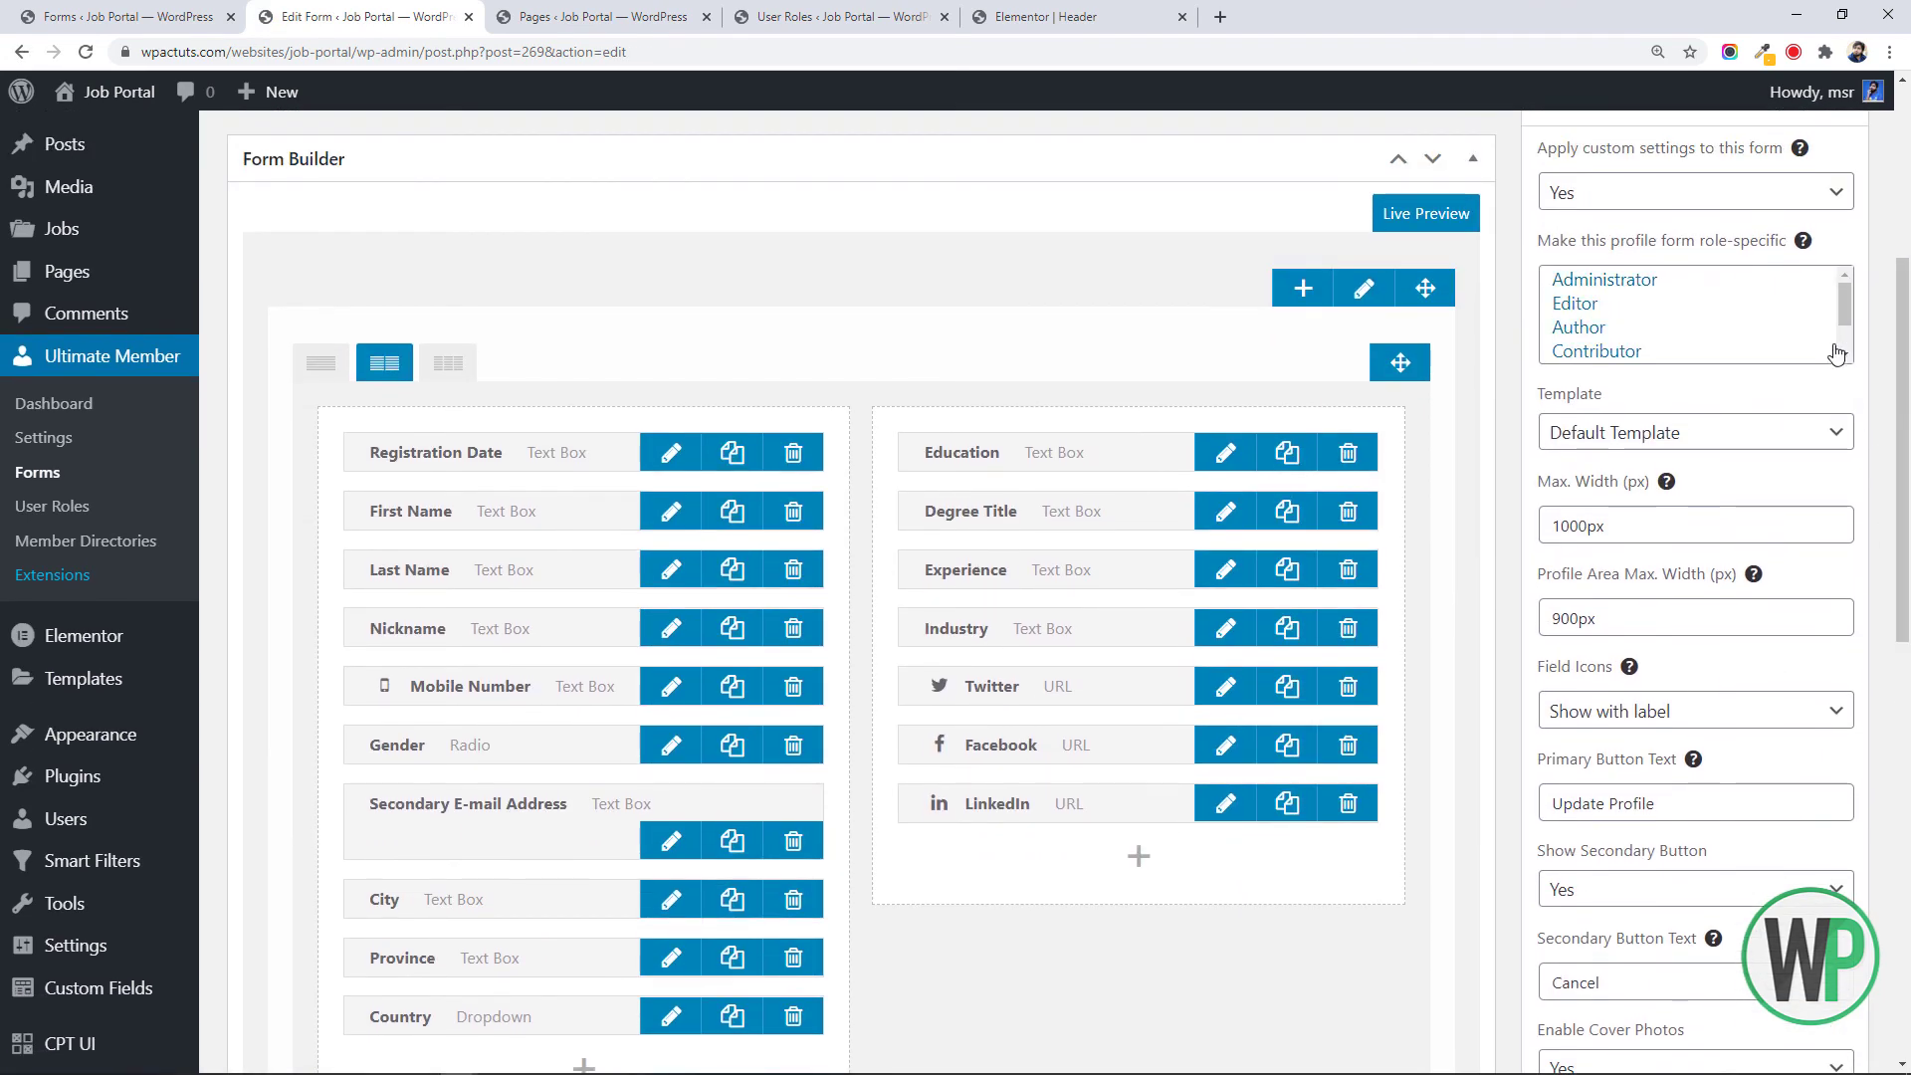
scroll(1840, 357, "down", 2)
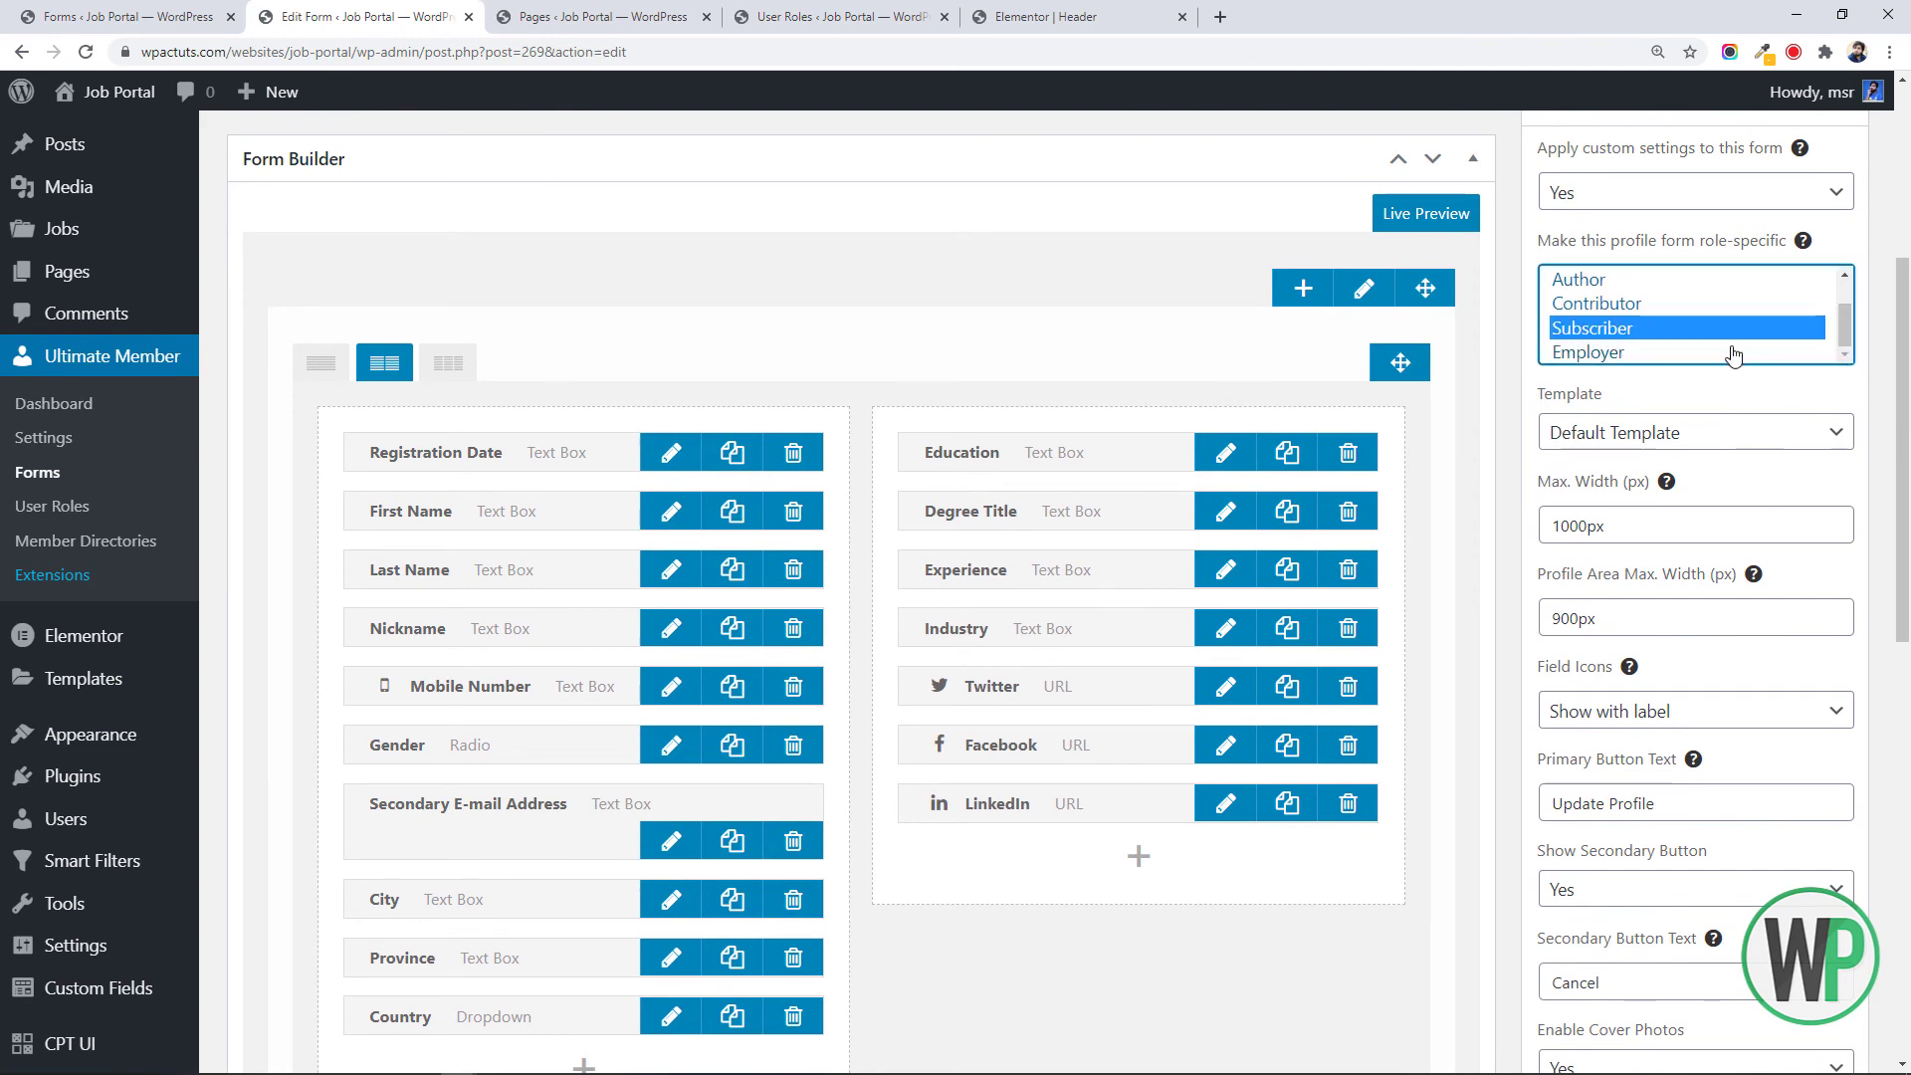
left_click_drag(1906, 358, 1906, 498)
scroll(1861, 302, "up", 7)
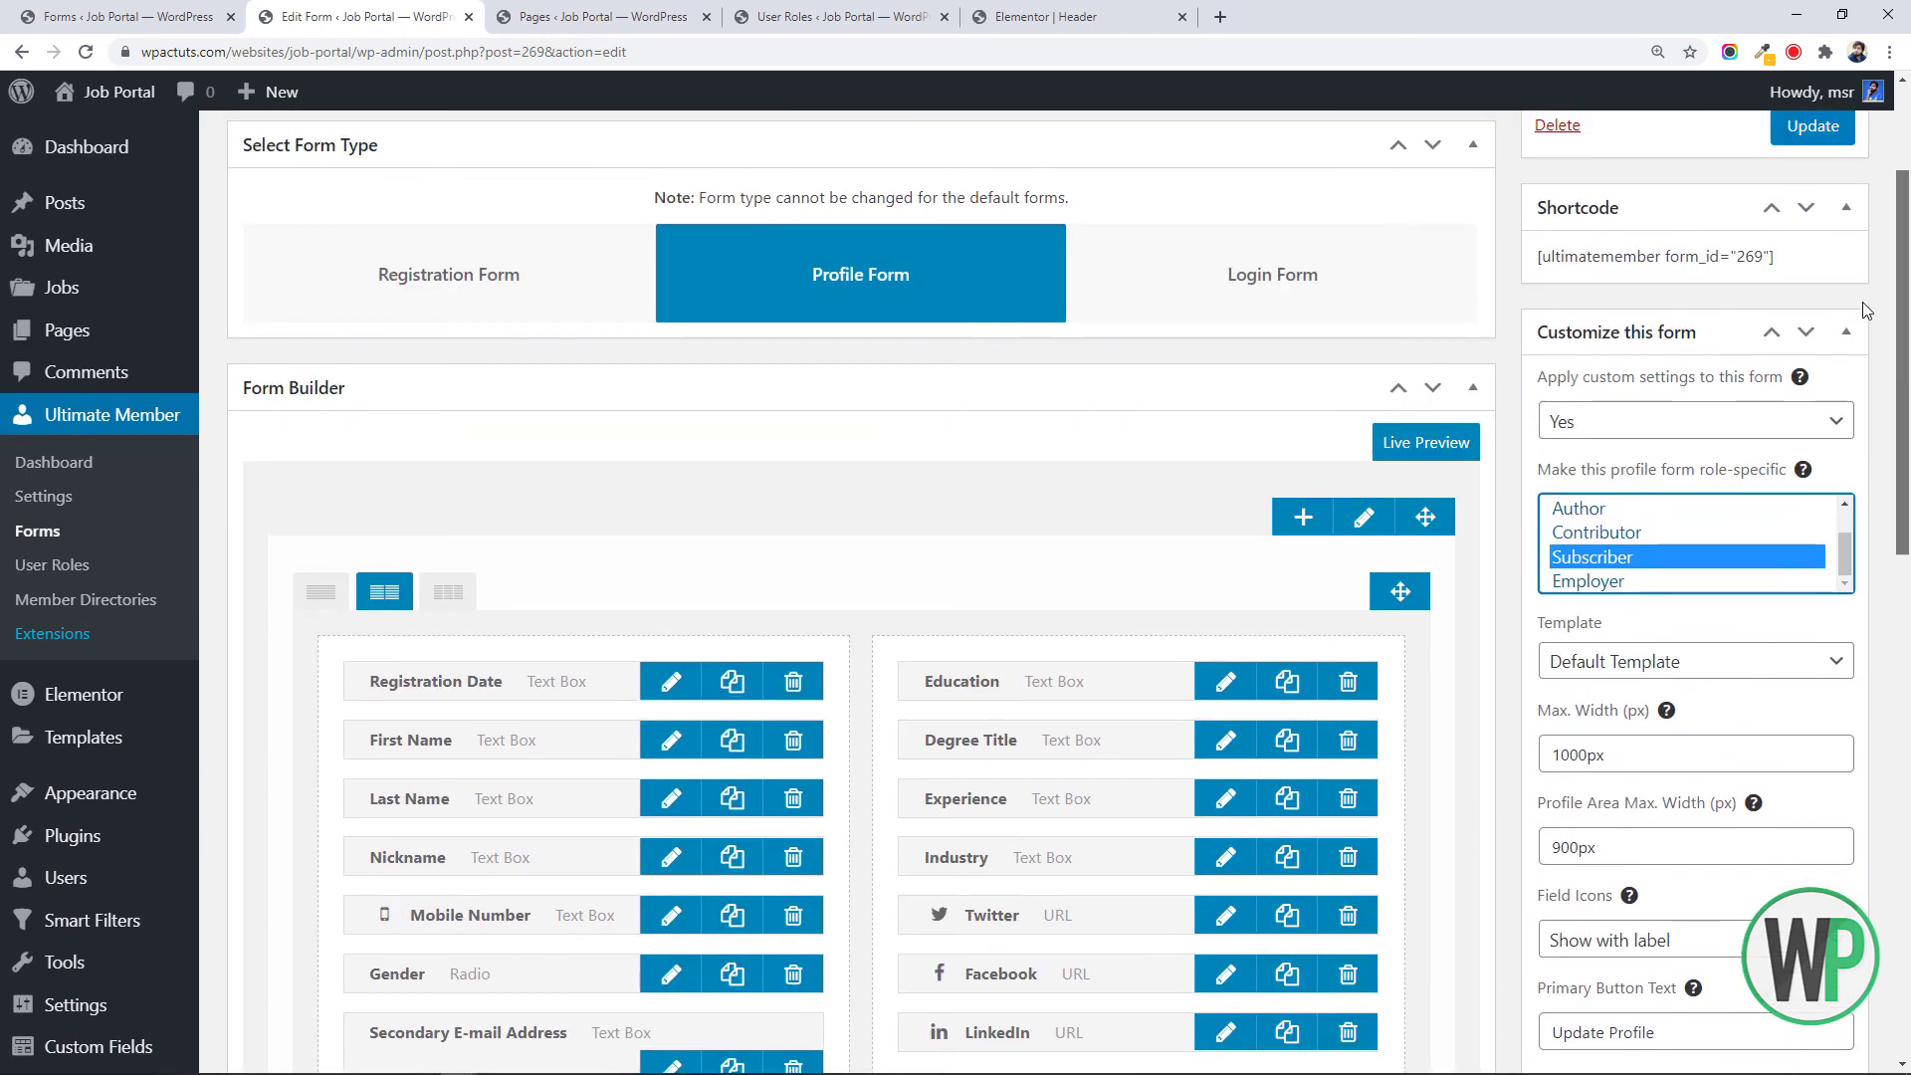
right_click(1861, 271)
left_click(537, 552)
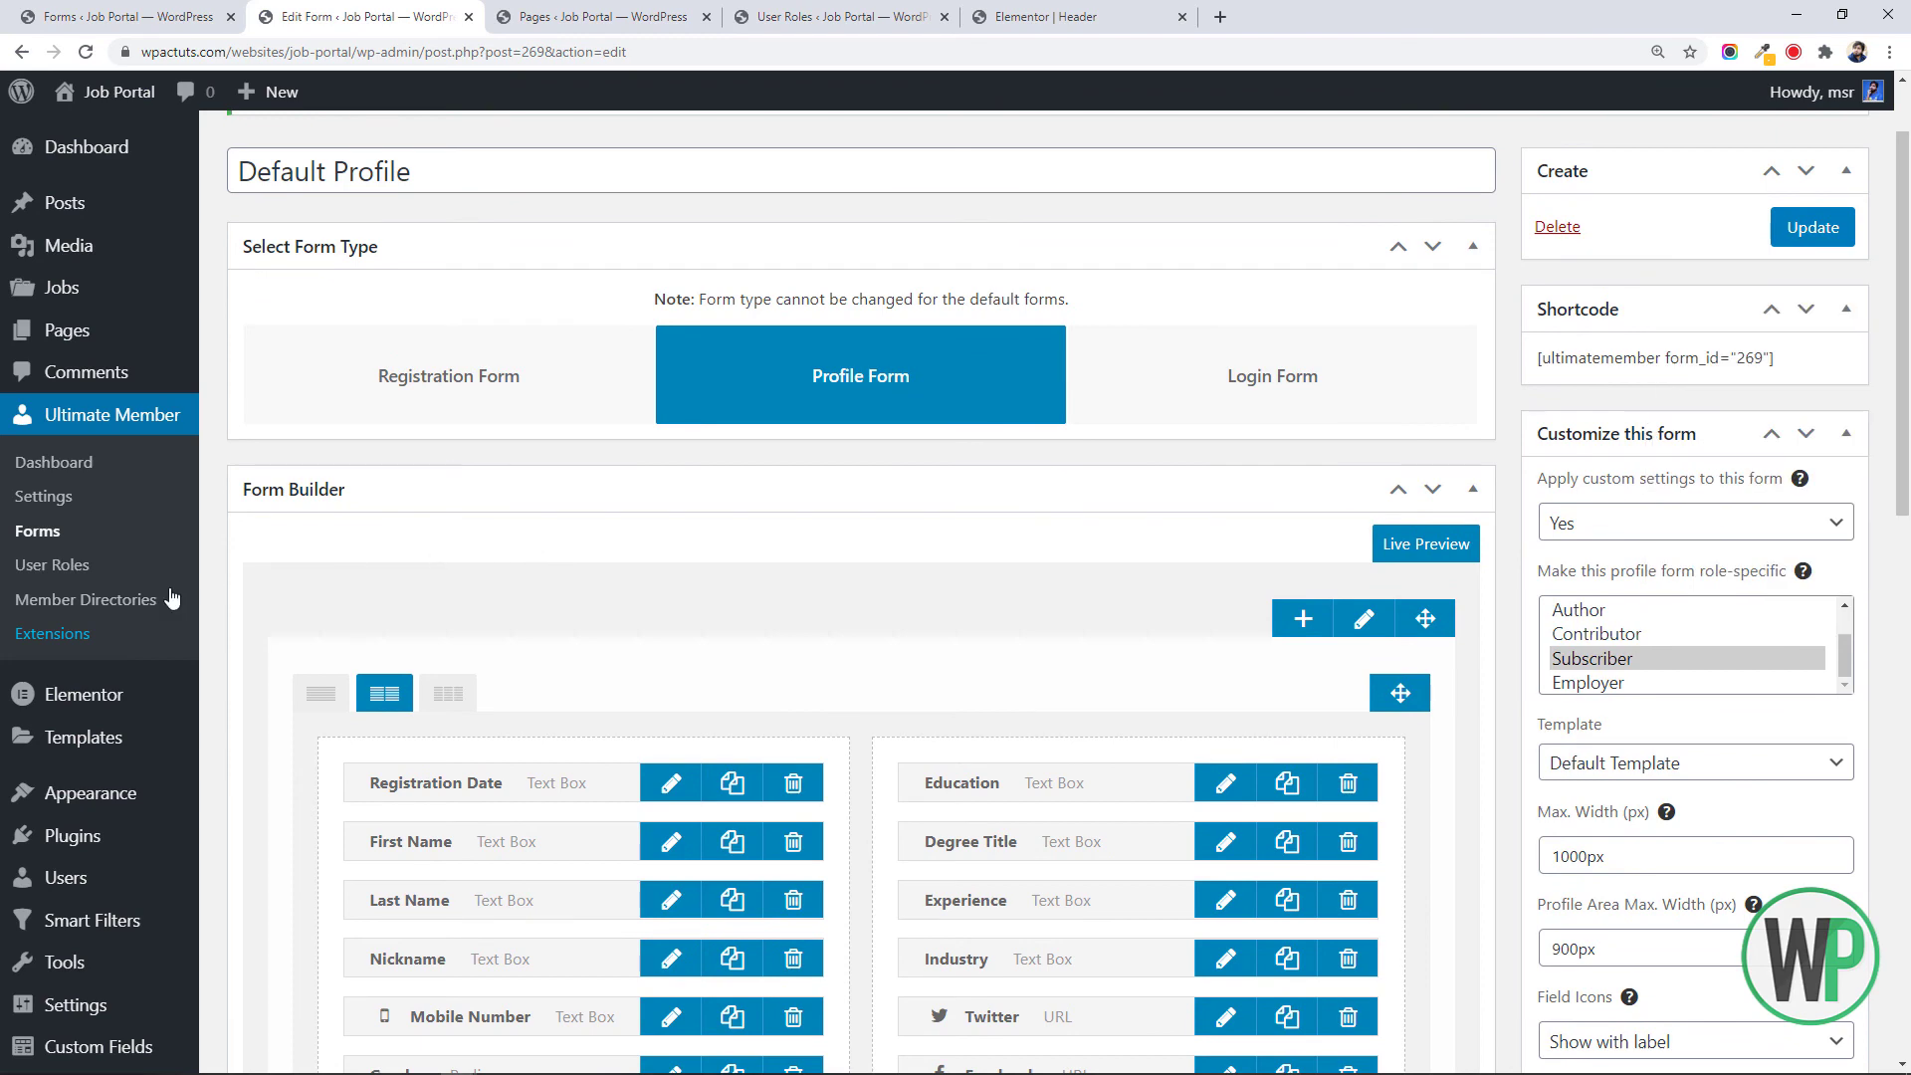
Look up the Subscriber account in the users list, and in the incognito window replace the employer login with the subscriber's username and account password
left_click(124, 17)
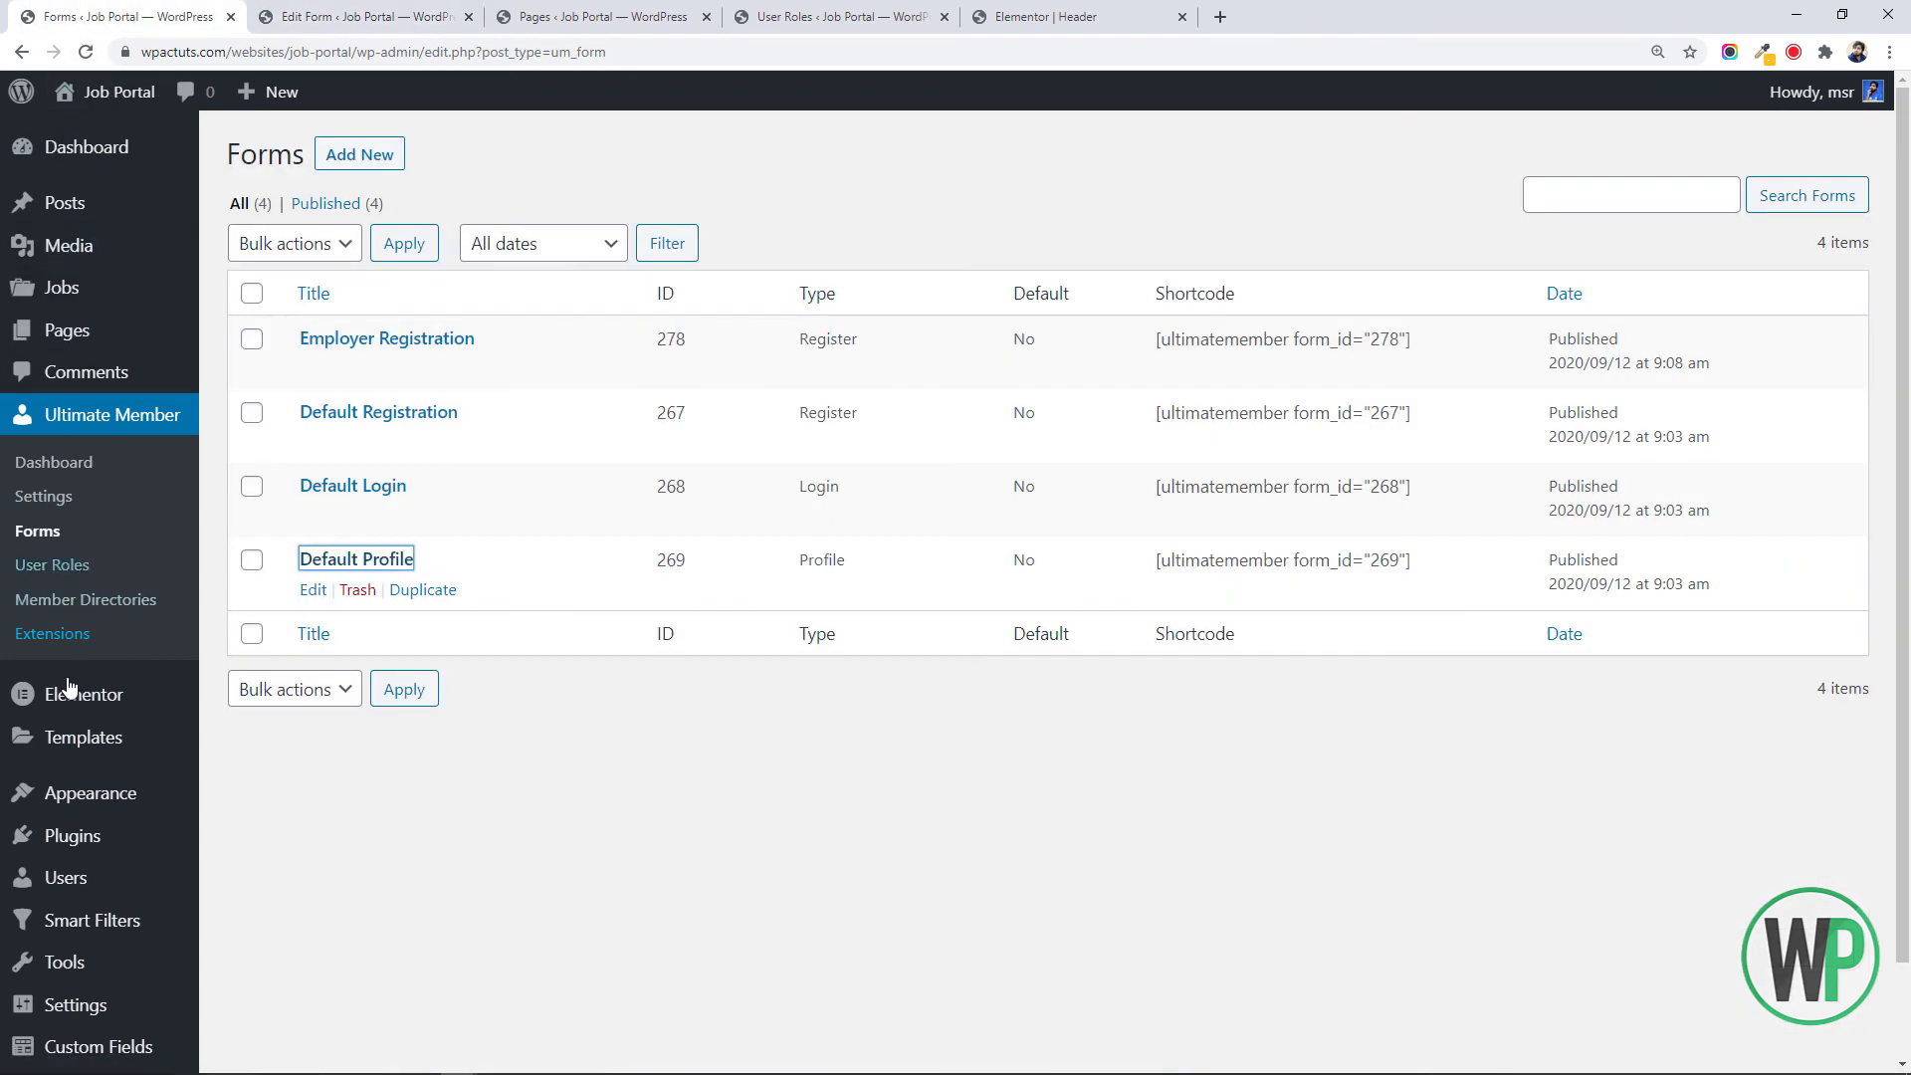
left_click(99, 880)
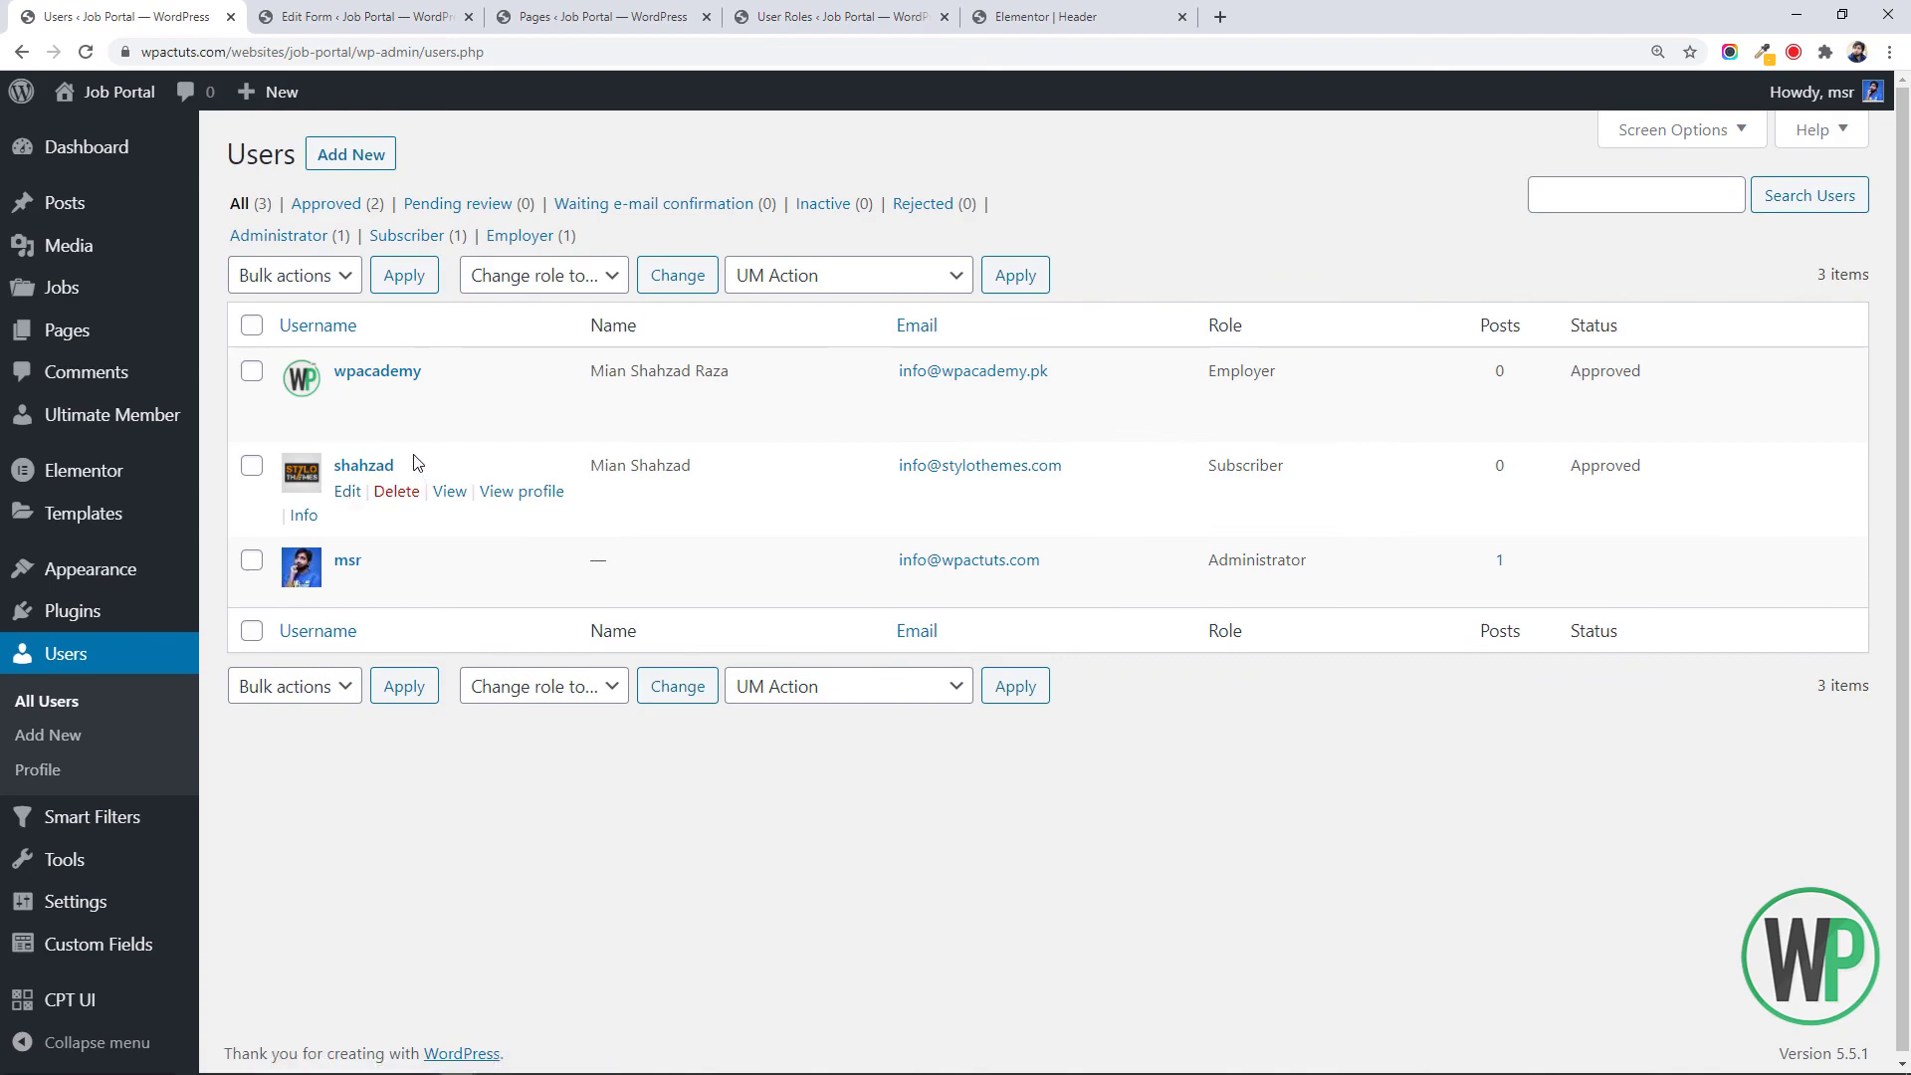
key("alt+Tab")
left_click_drag(1903, 455, 1903, 90)
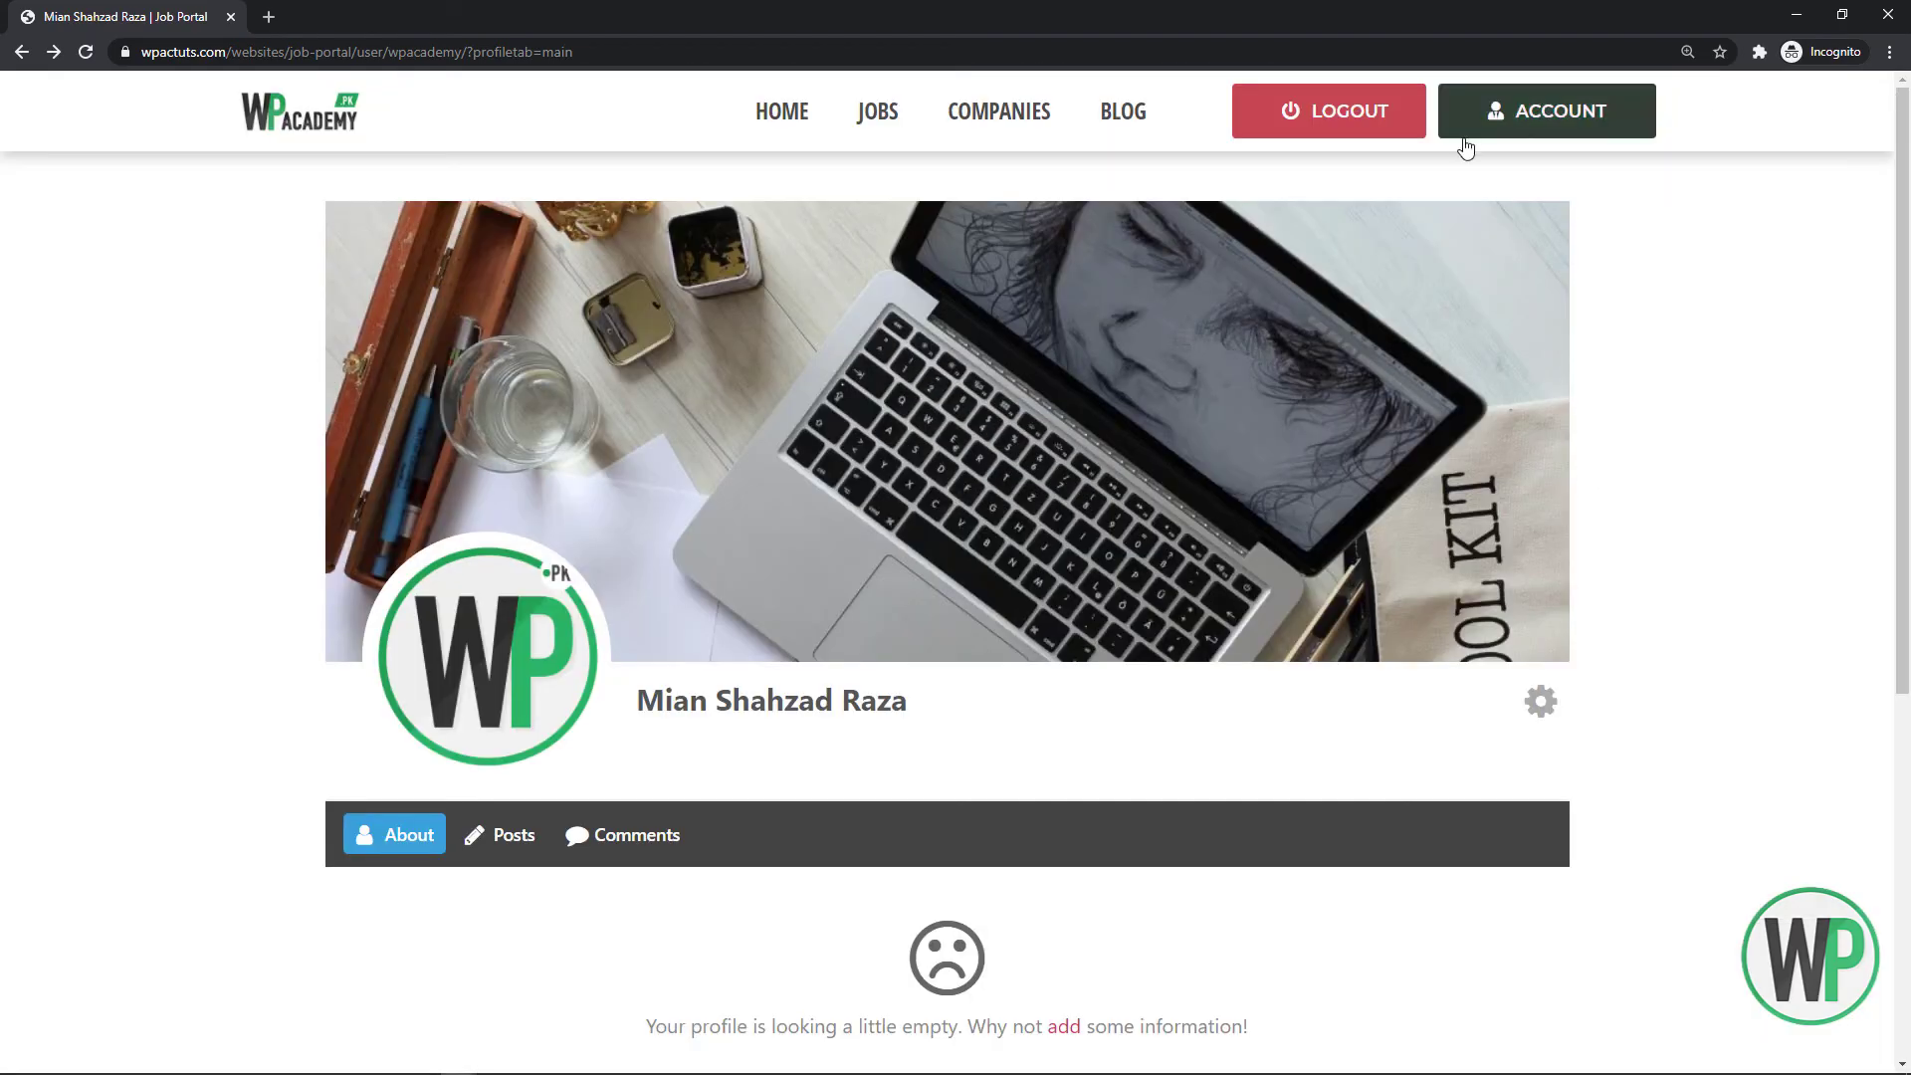
left_click(1391, 123)
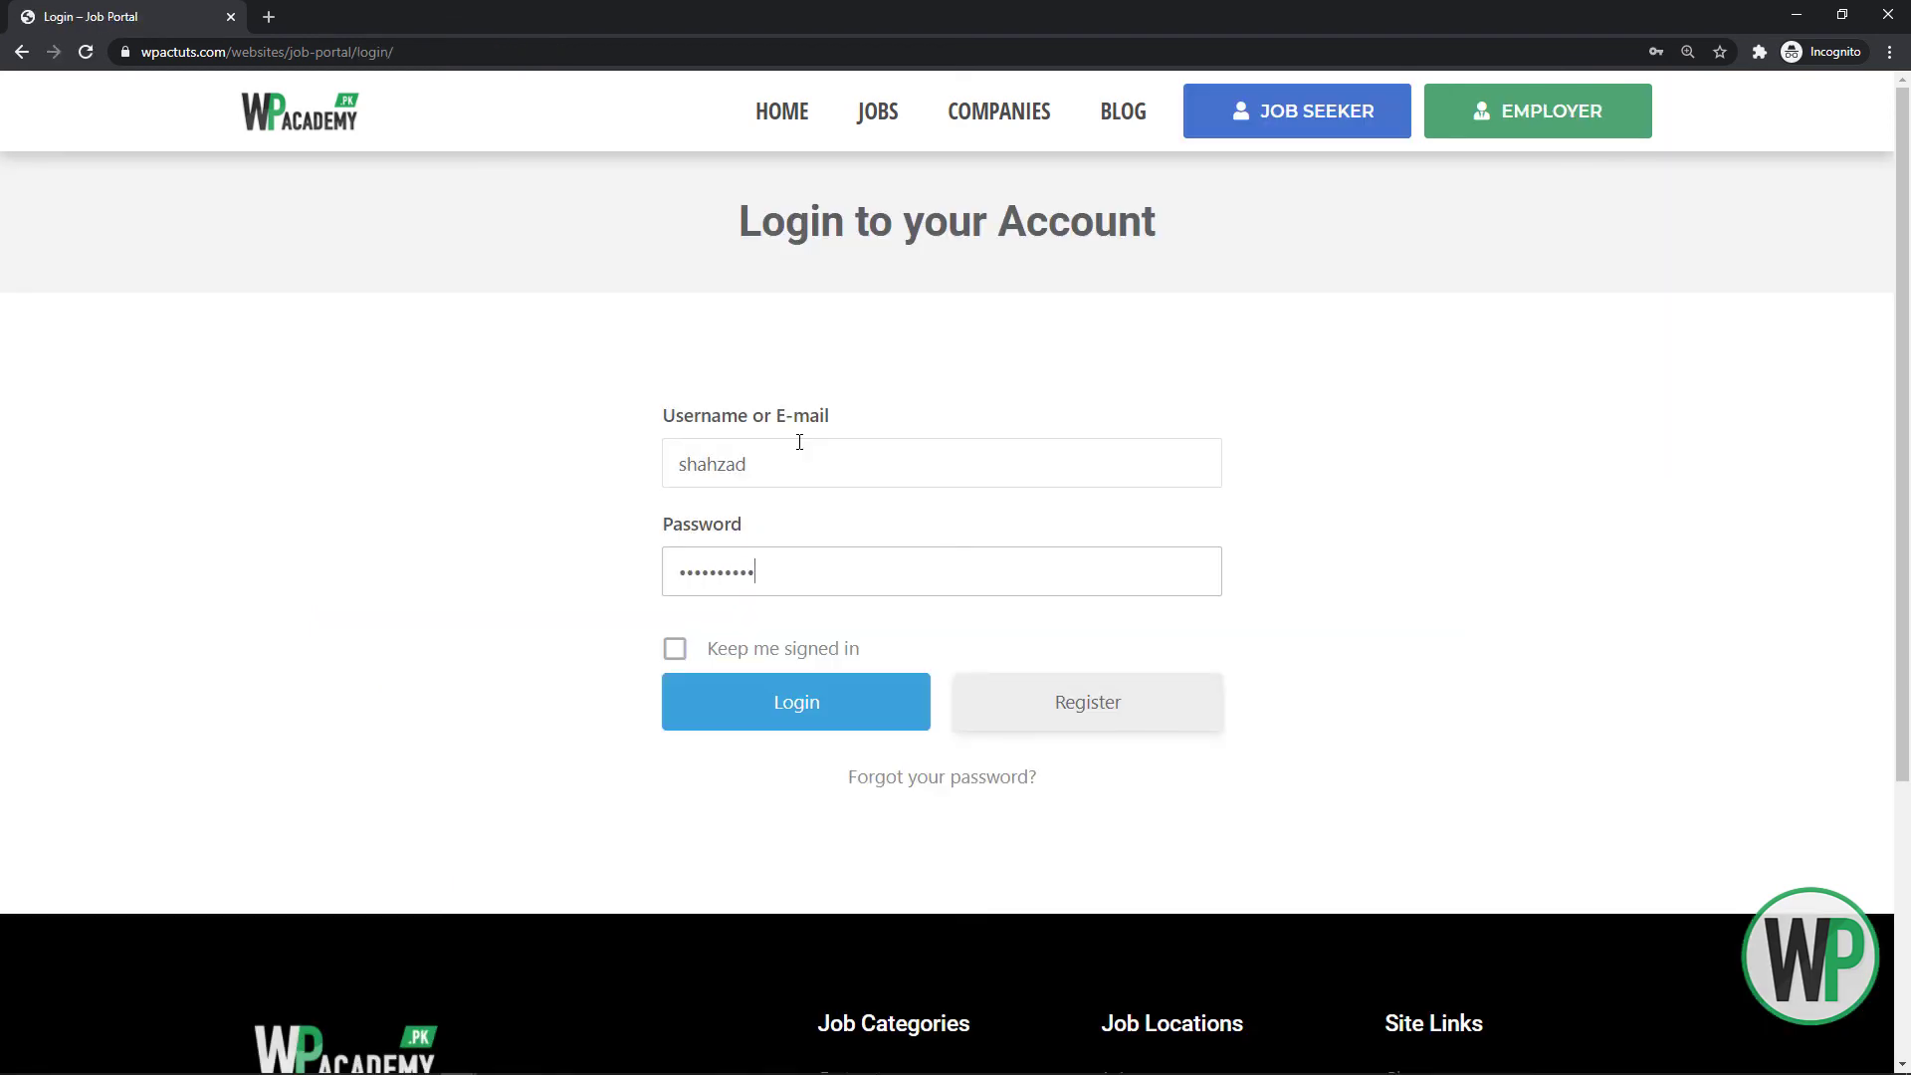
key("Return")
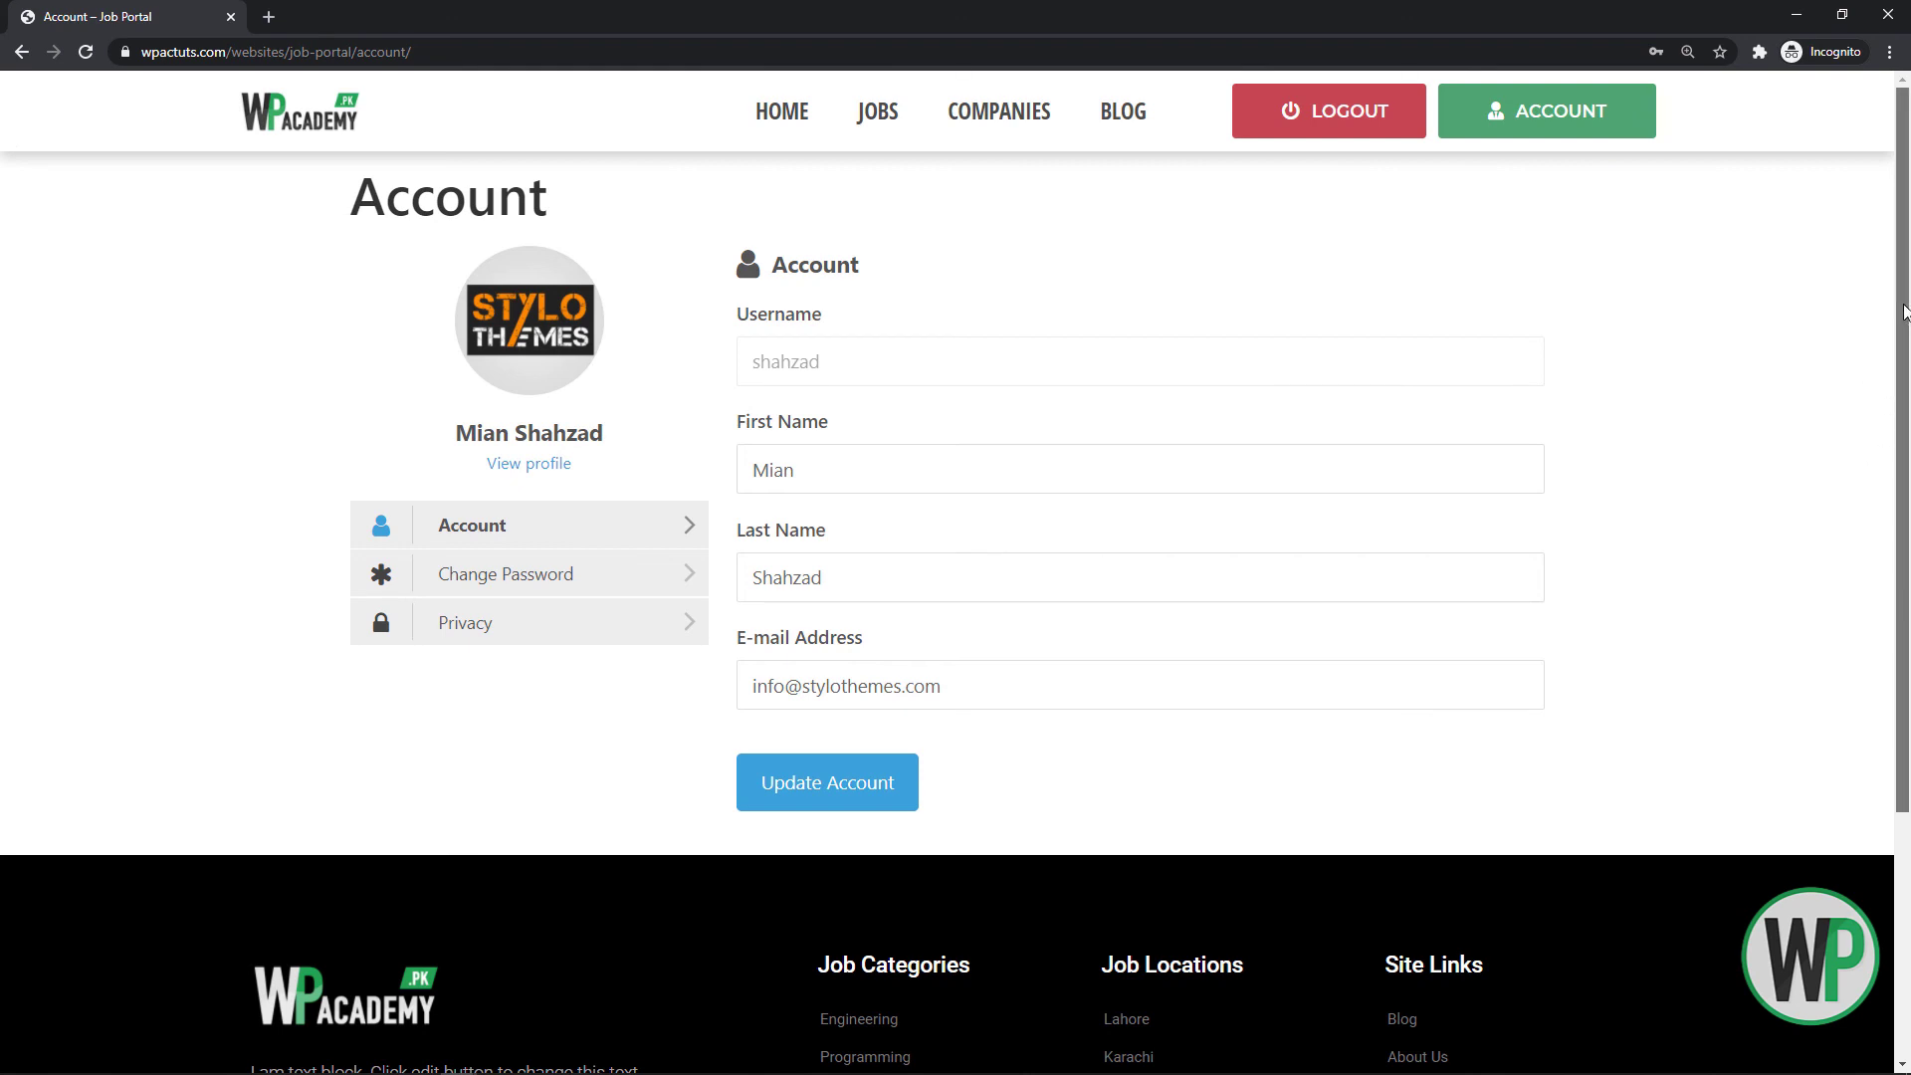
View the subscriber's profile from the account page and open it for editing
scroll(1470, 395, "down", 1)
scroll(1470, 395, "up", 1)
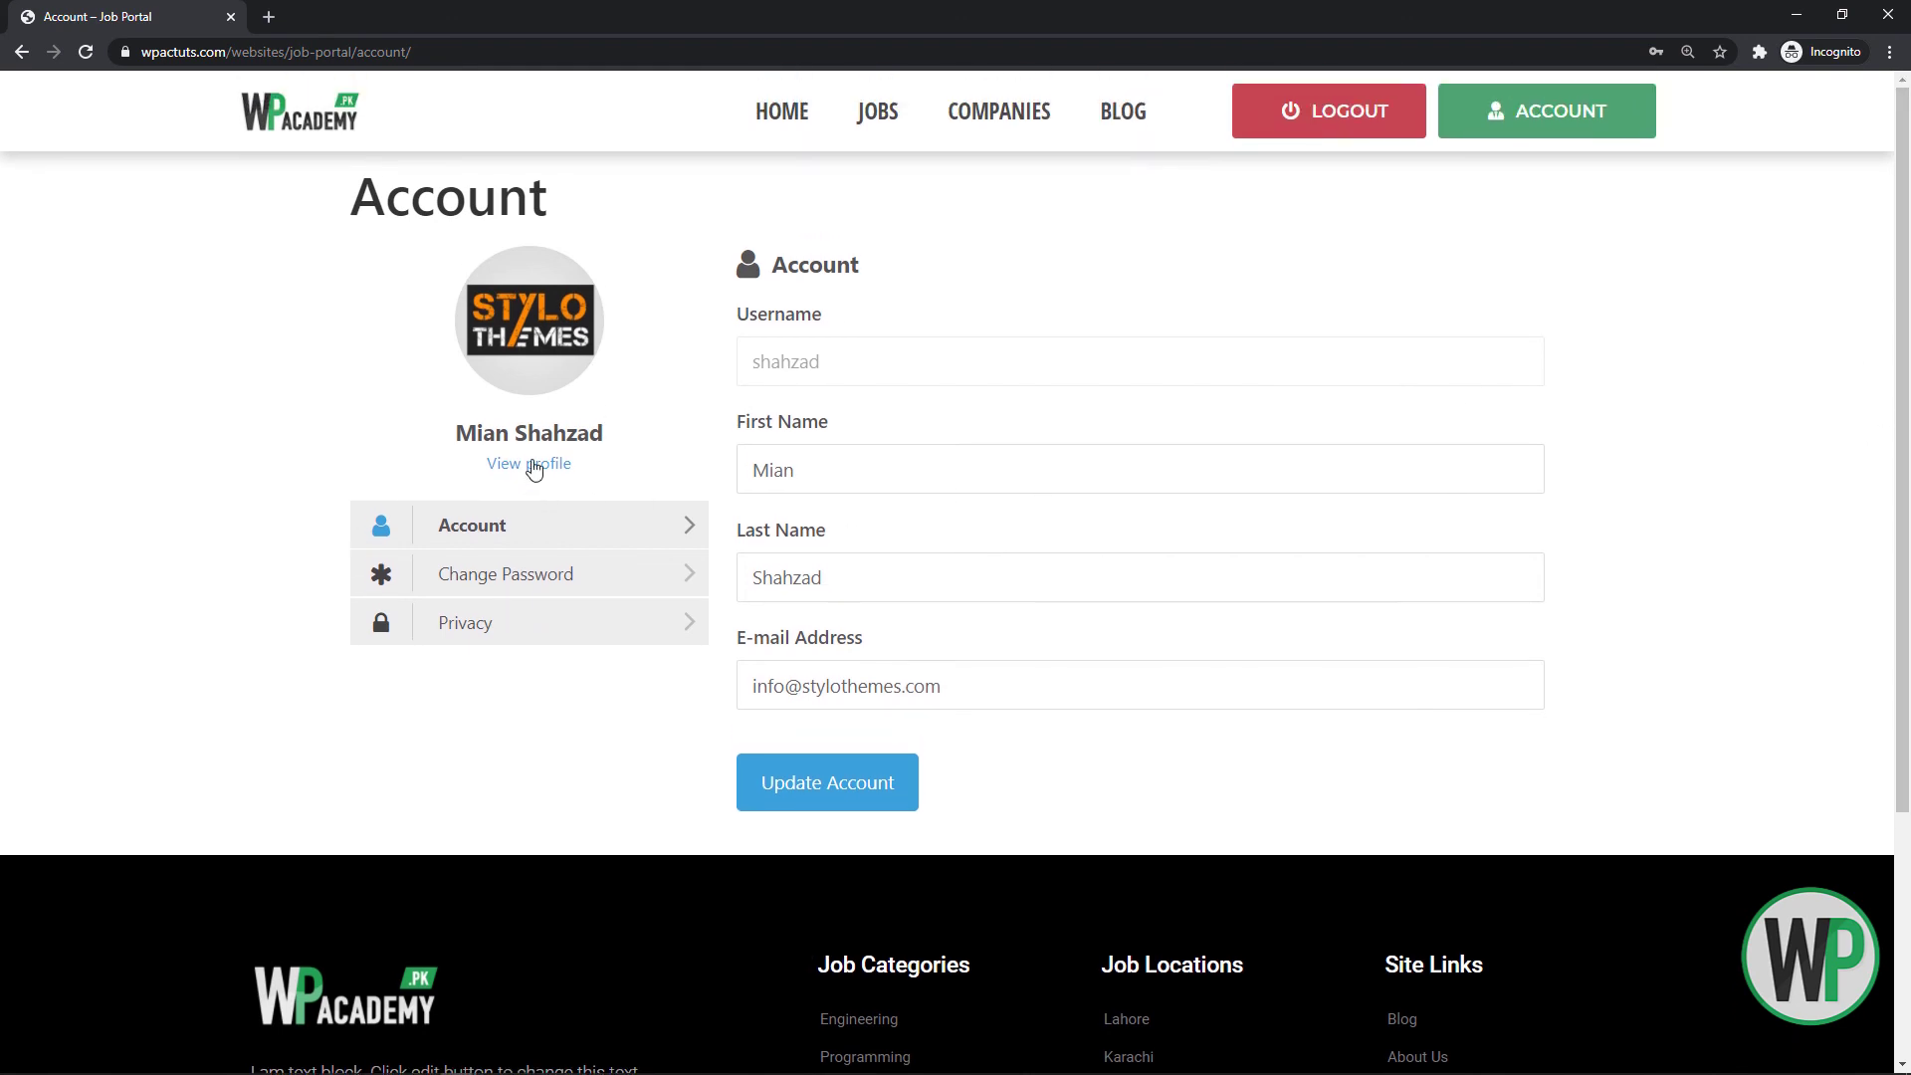
left_click(535, 466)
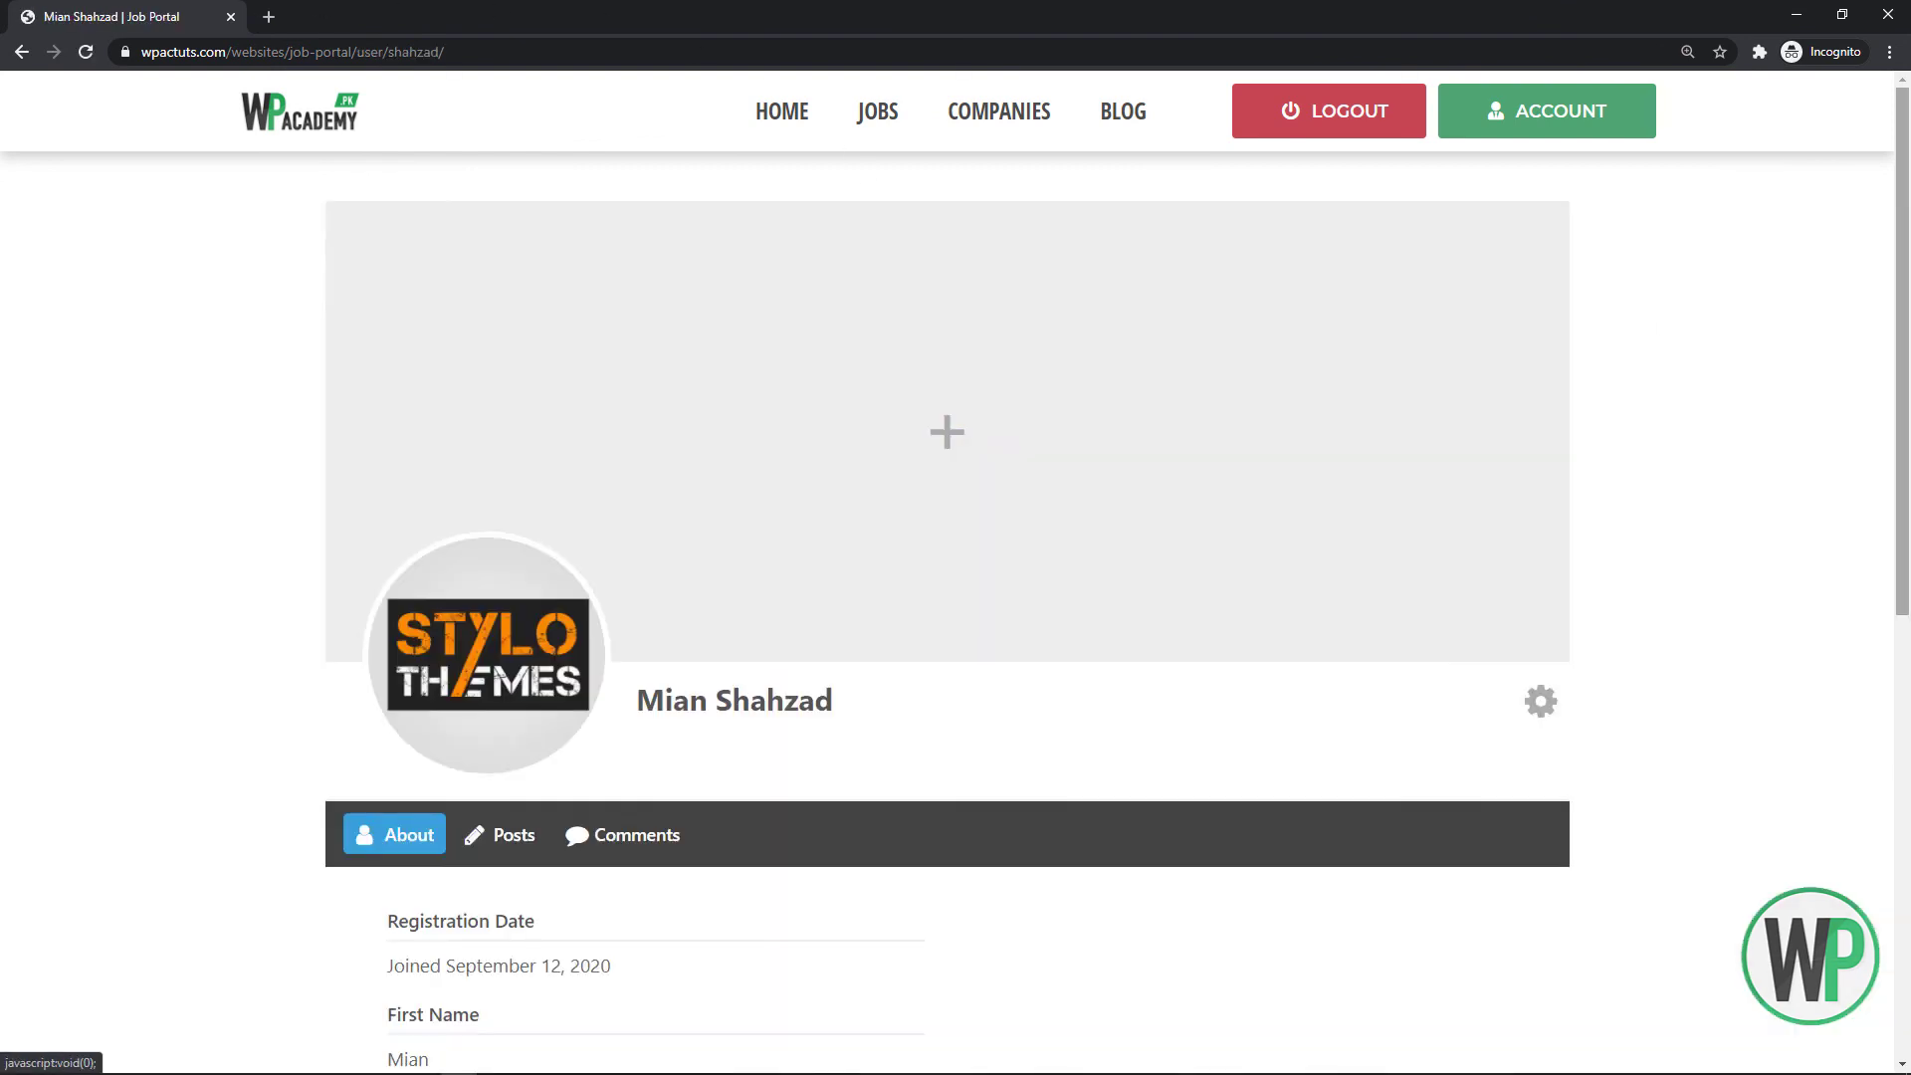
scroll(951, 652, "down", 5)
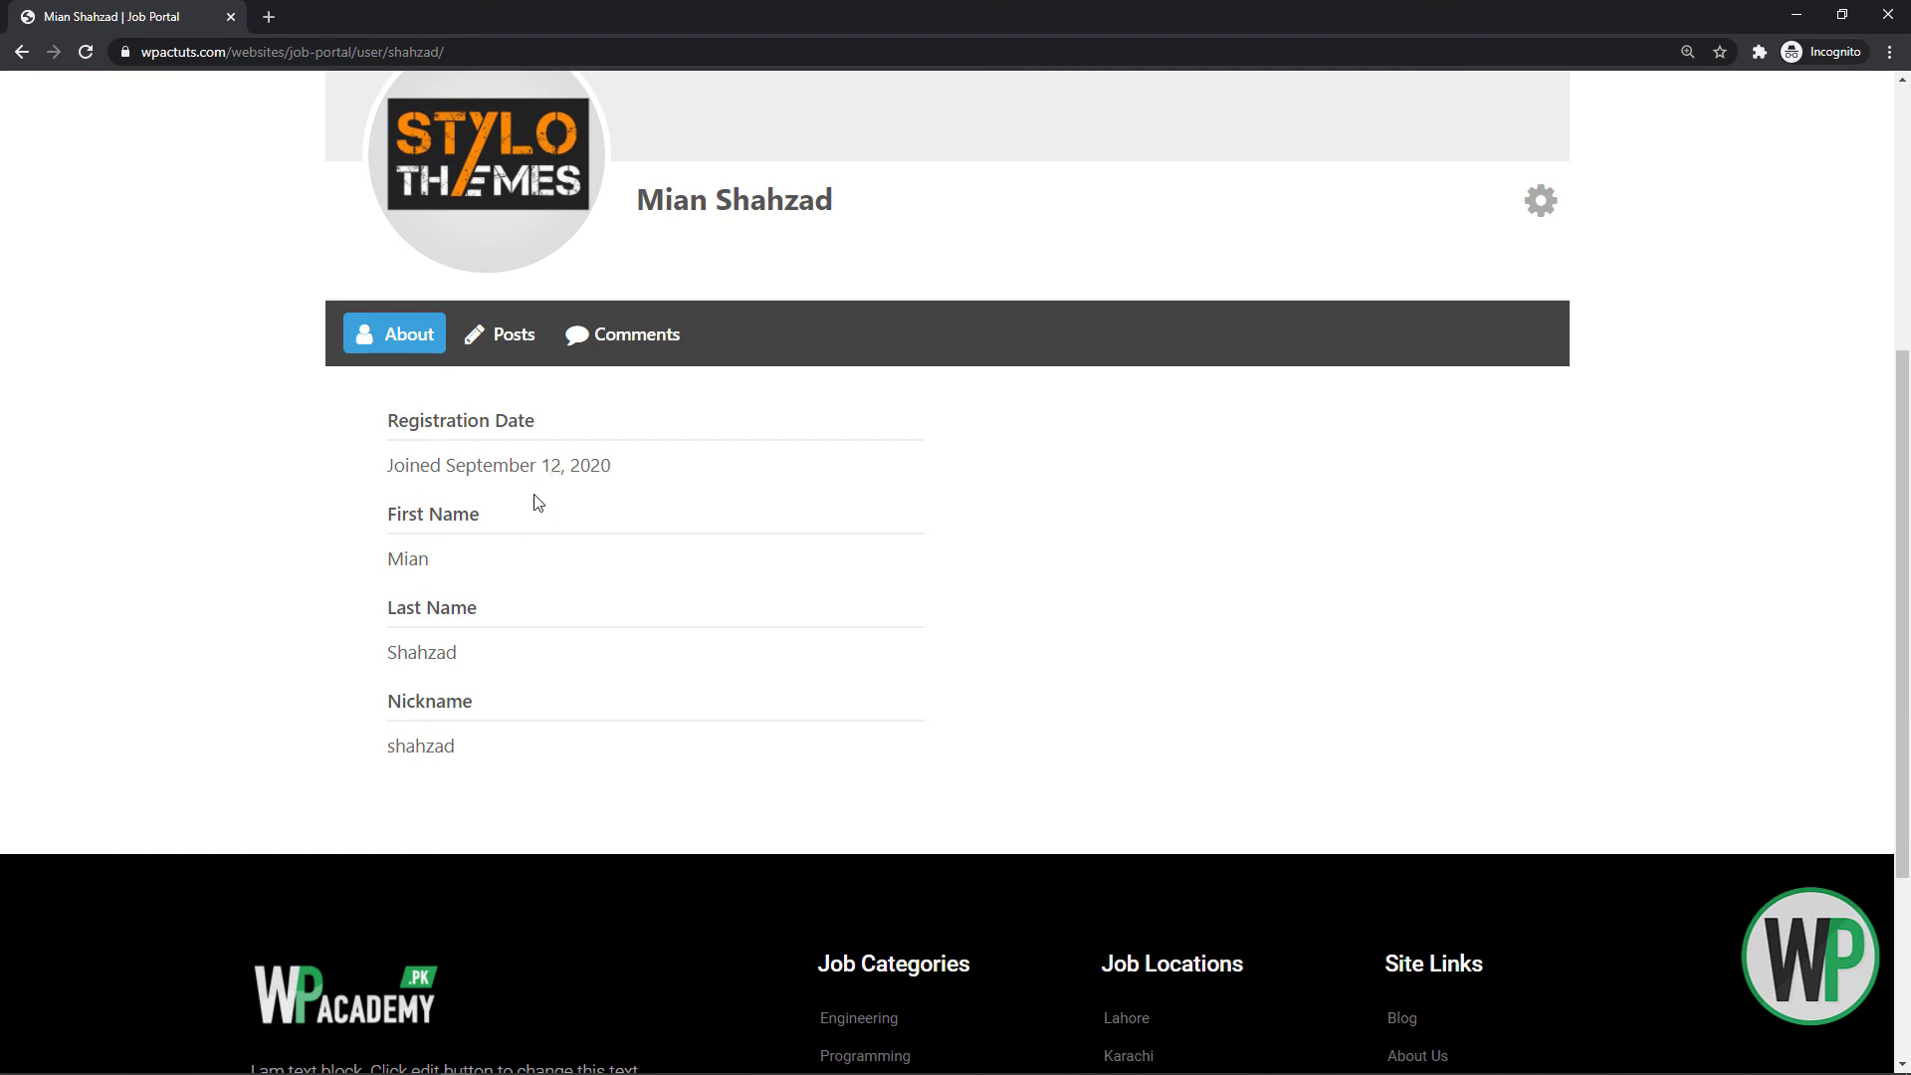
left_click(1540, 200)
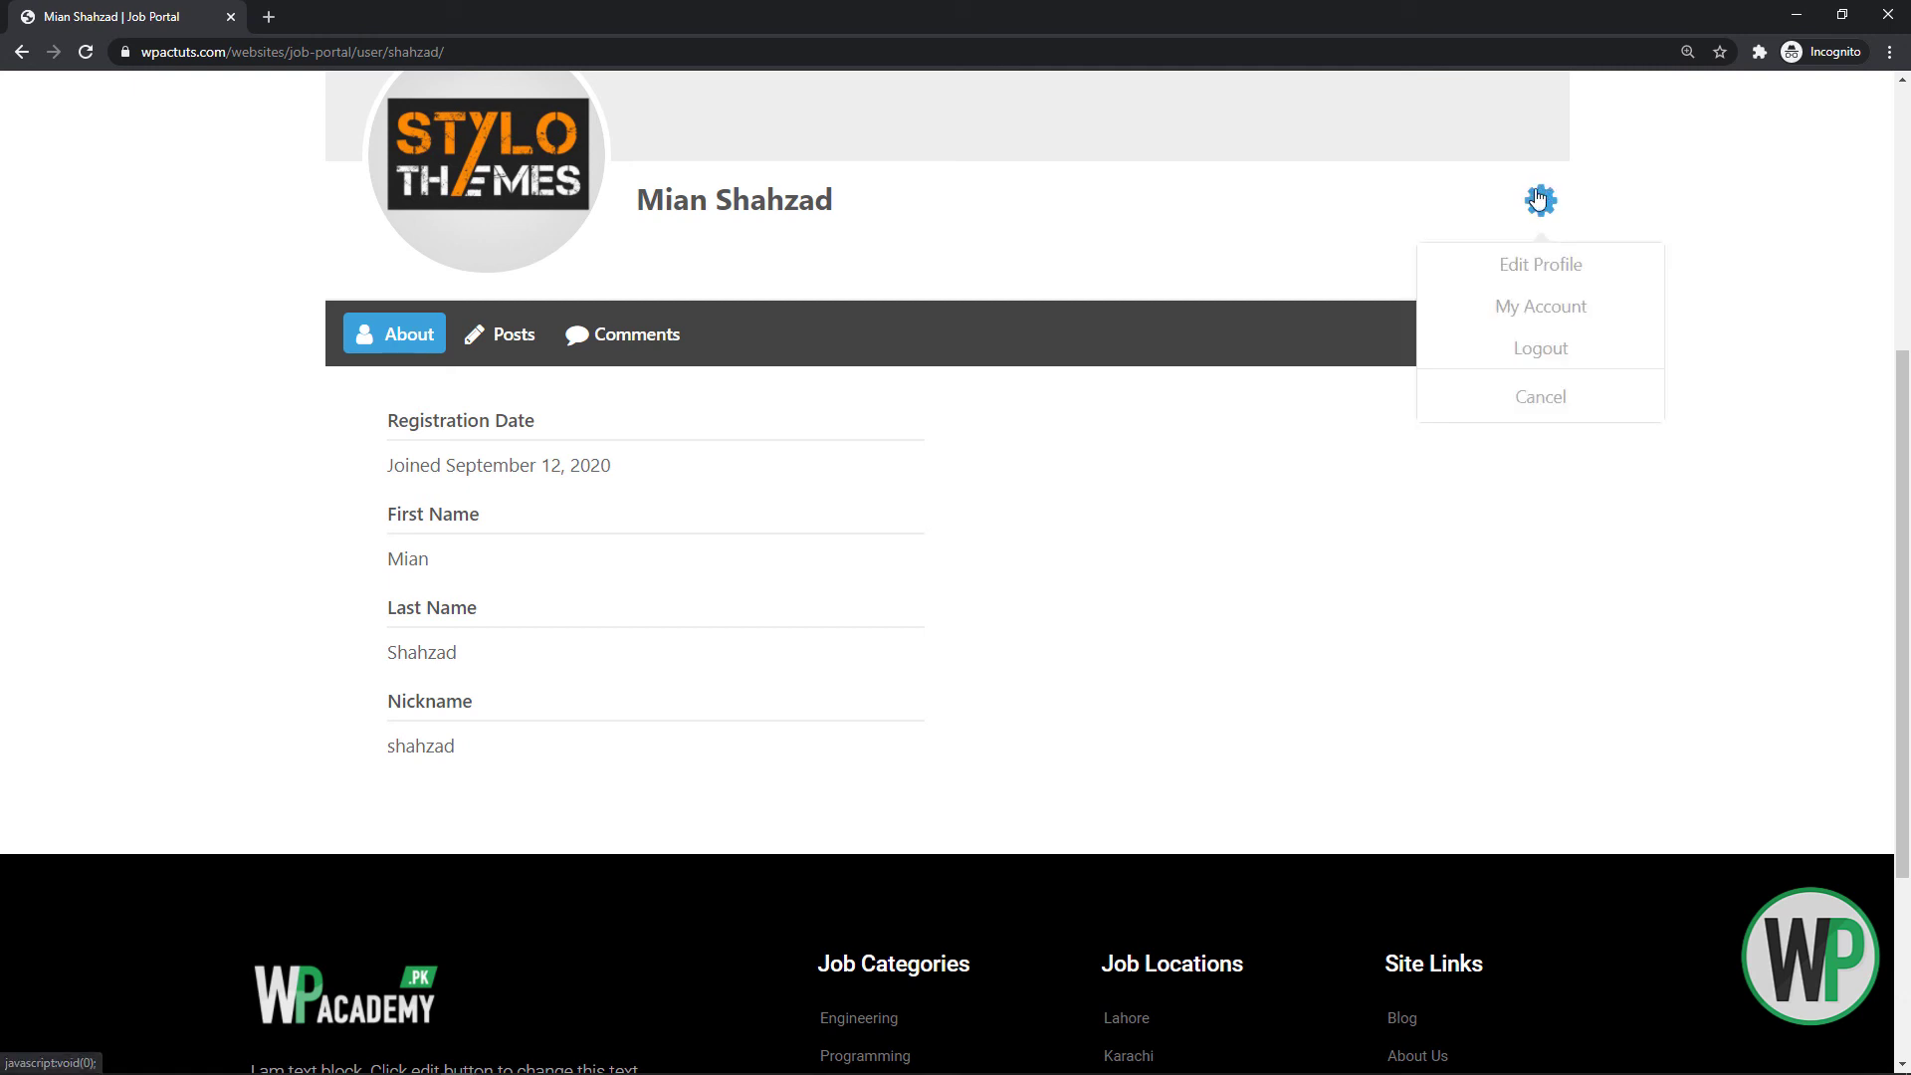
left_click(1514, 266)
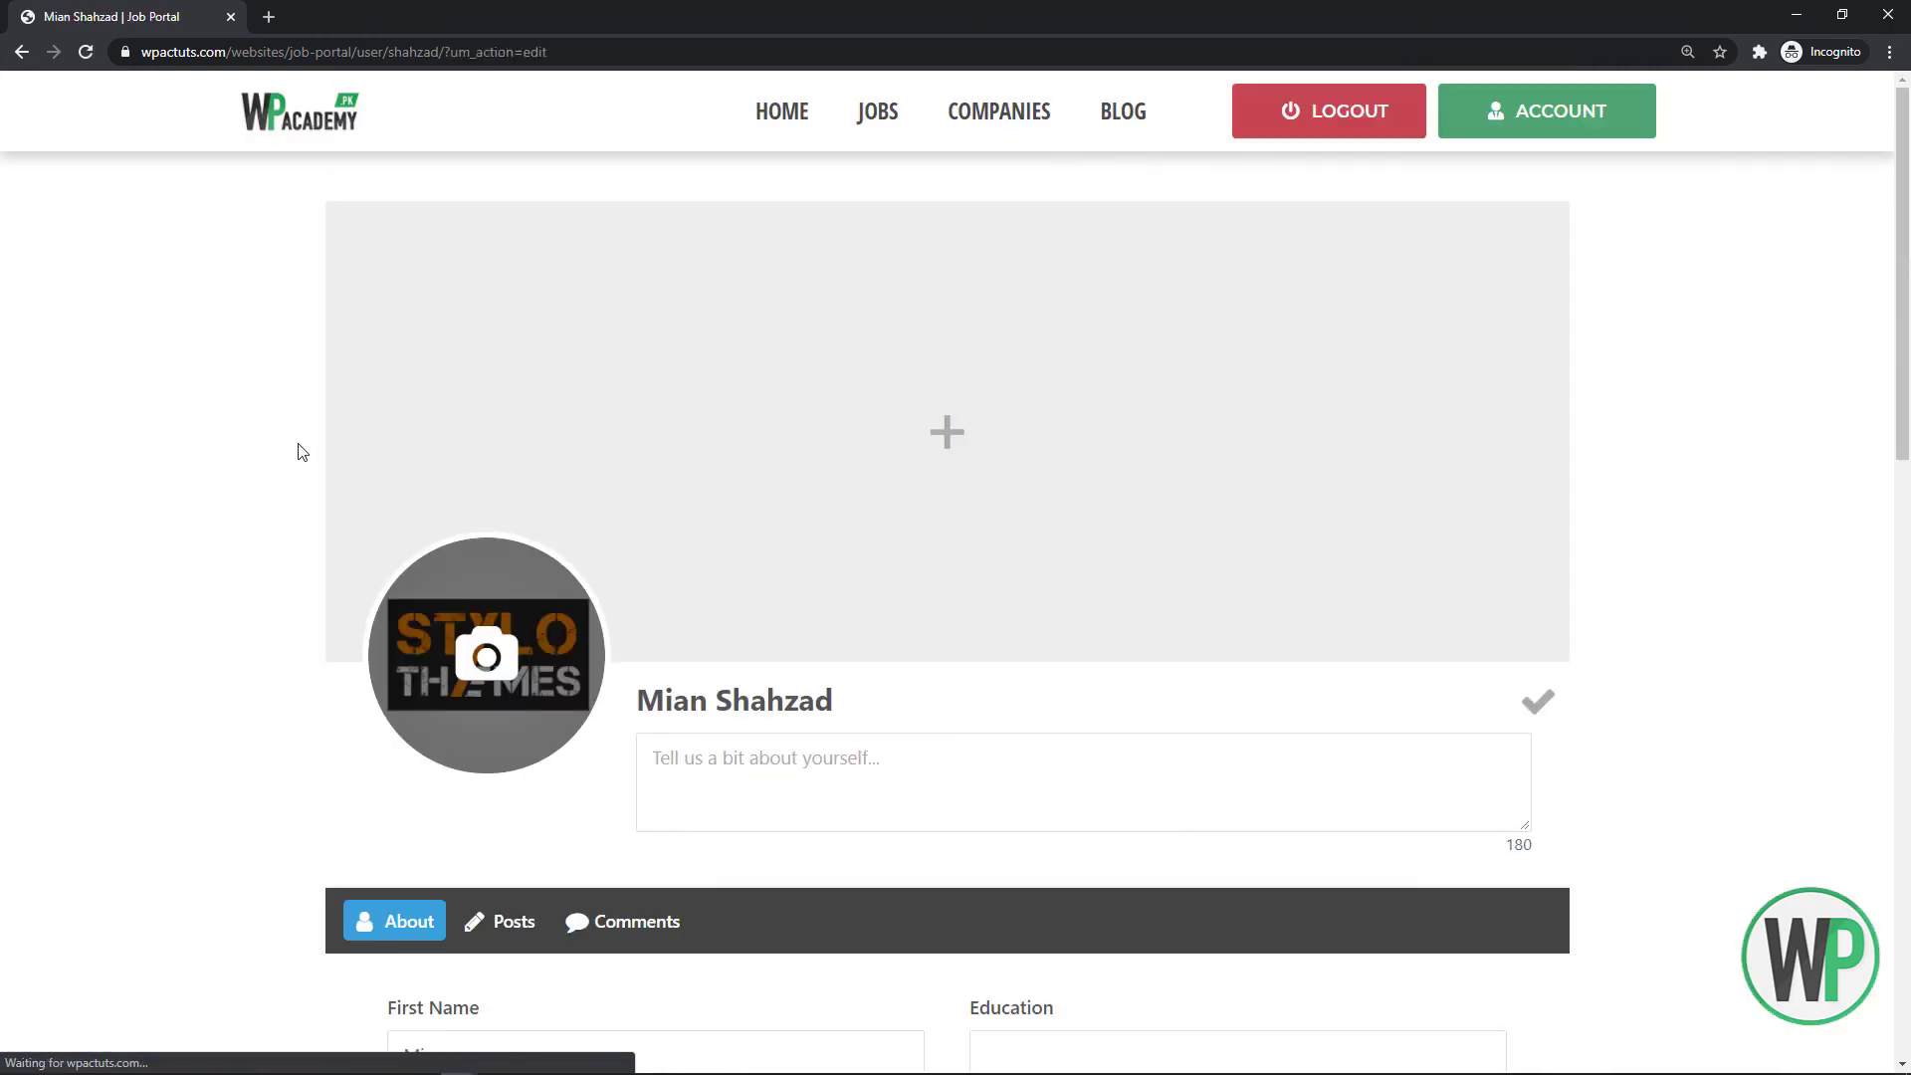
Review the two-column edit form, enter the subscriber's mobile number and set Gender to Male
scroll(1908, 614, "down", 9)
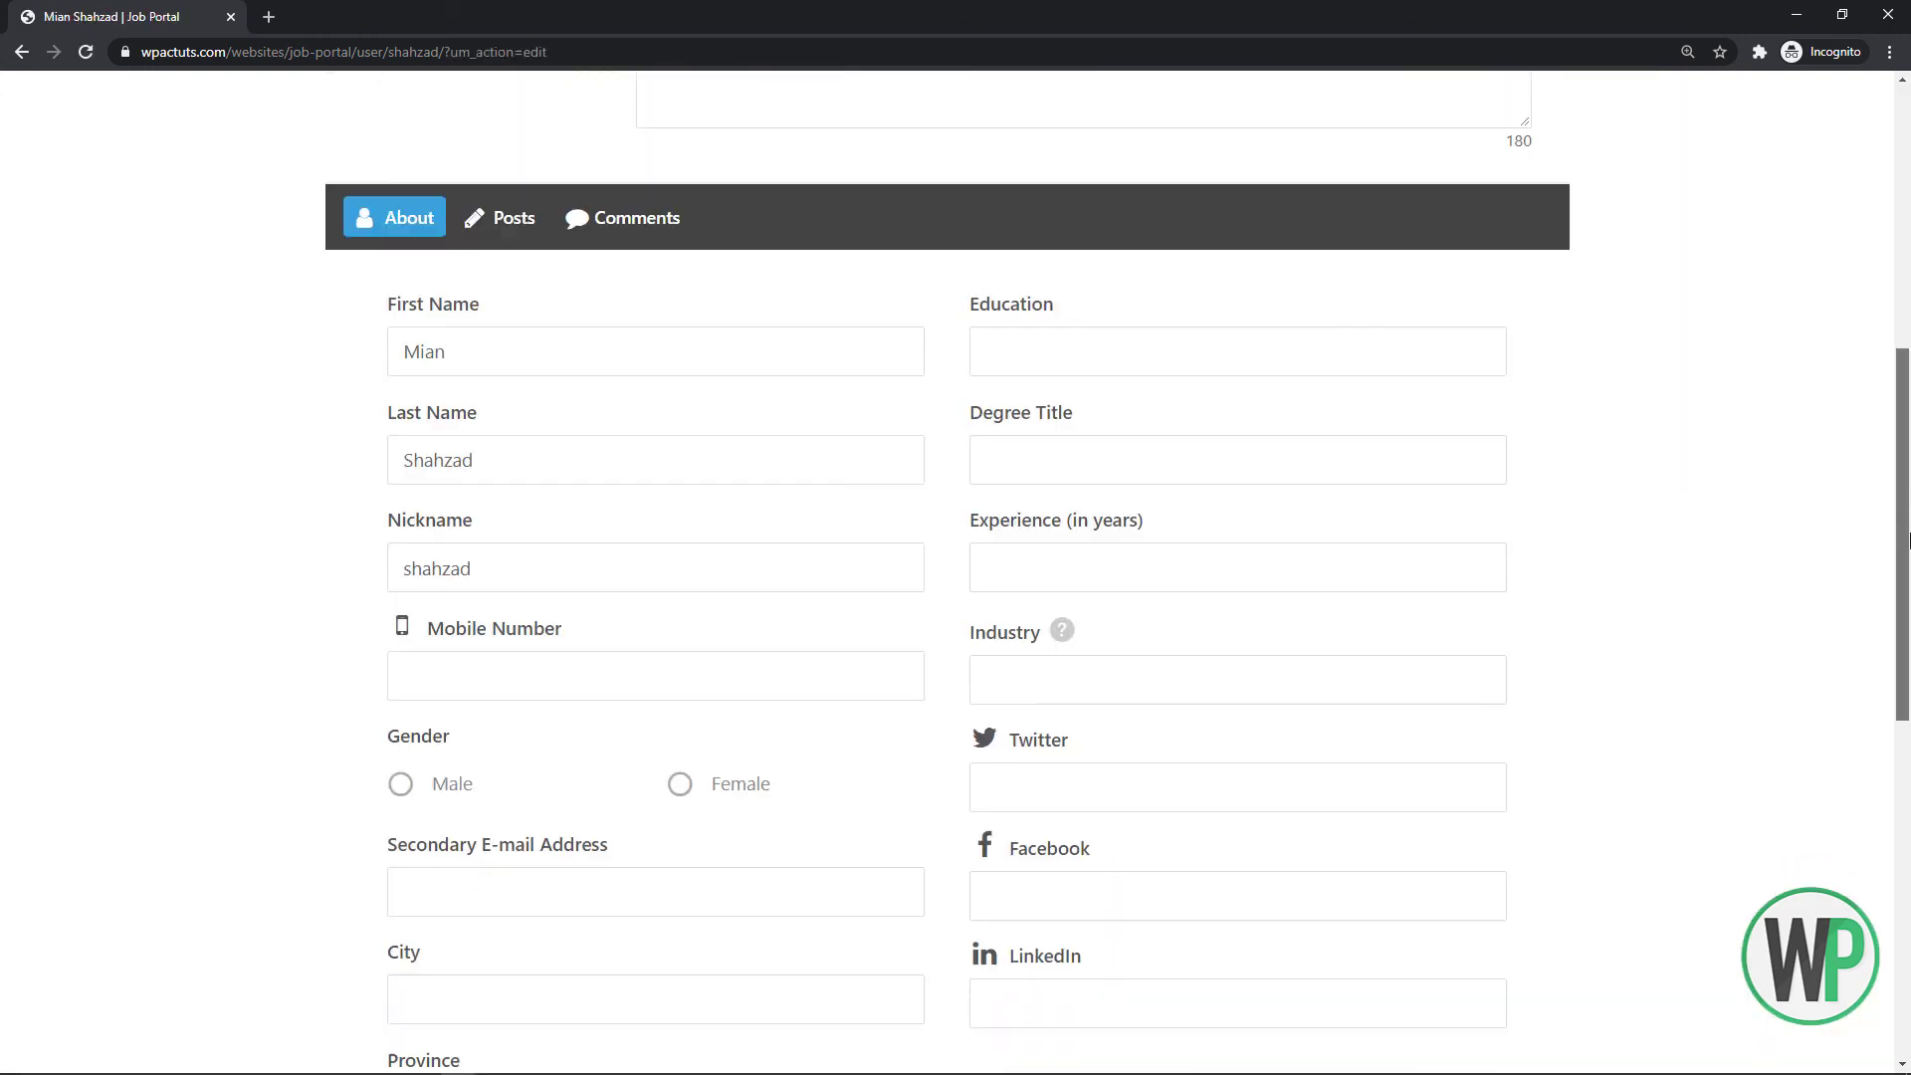
left_click_drag(1908, 615, 1868, 585)
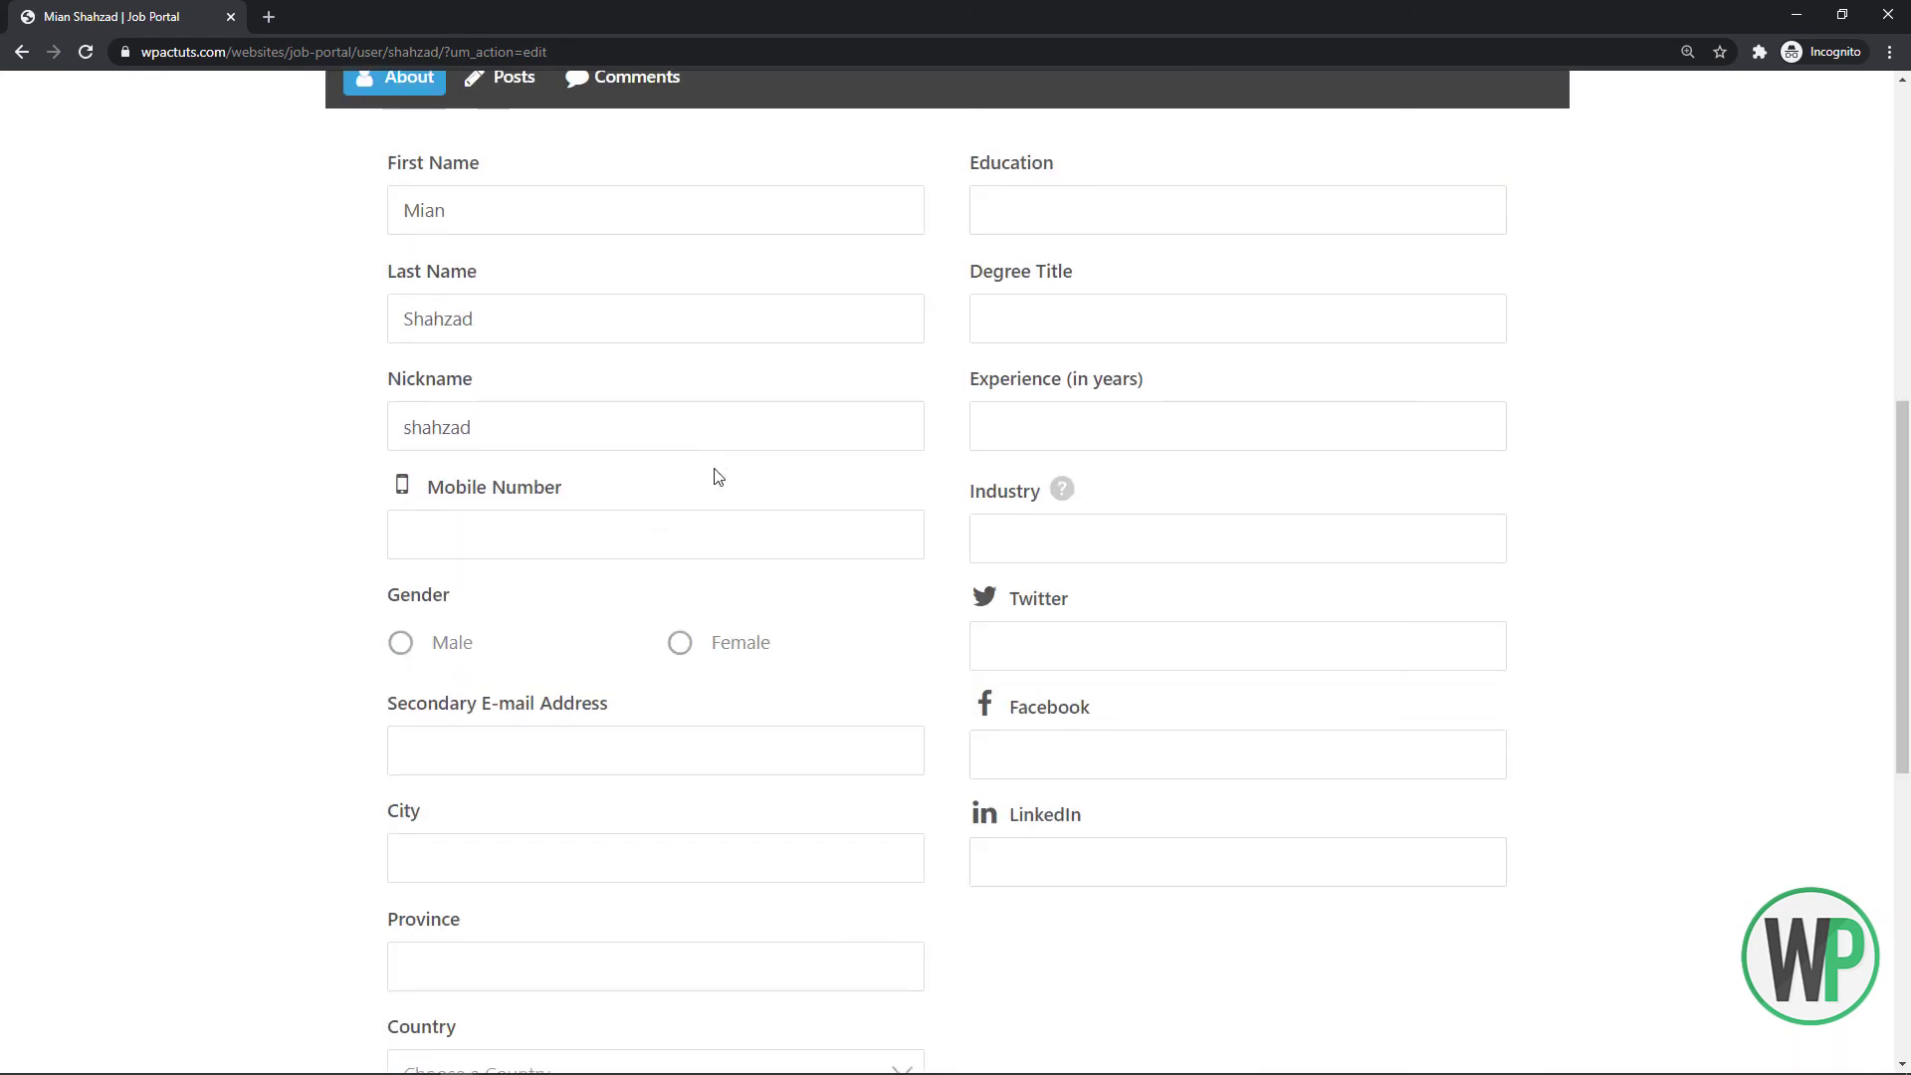
left_click(449, 551)
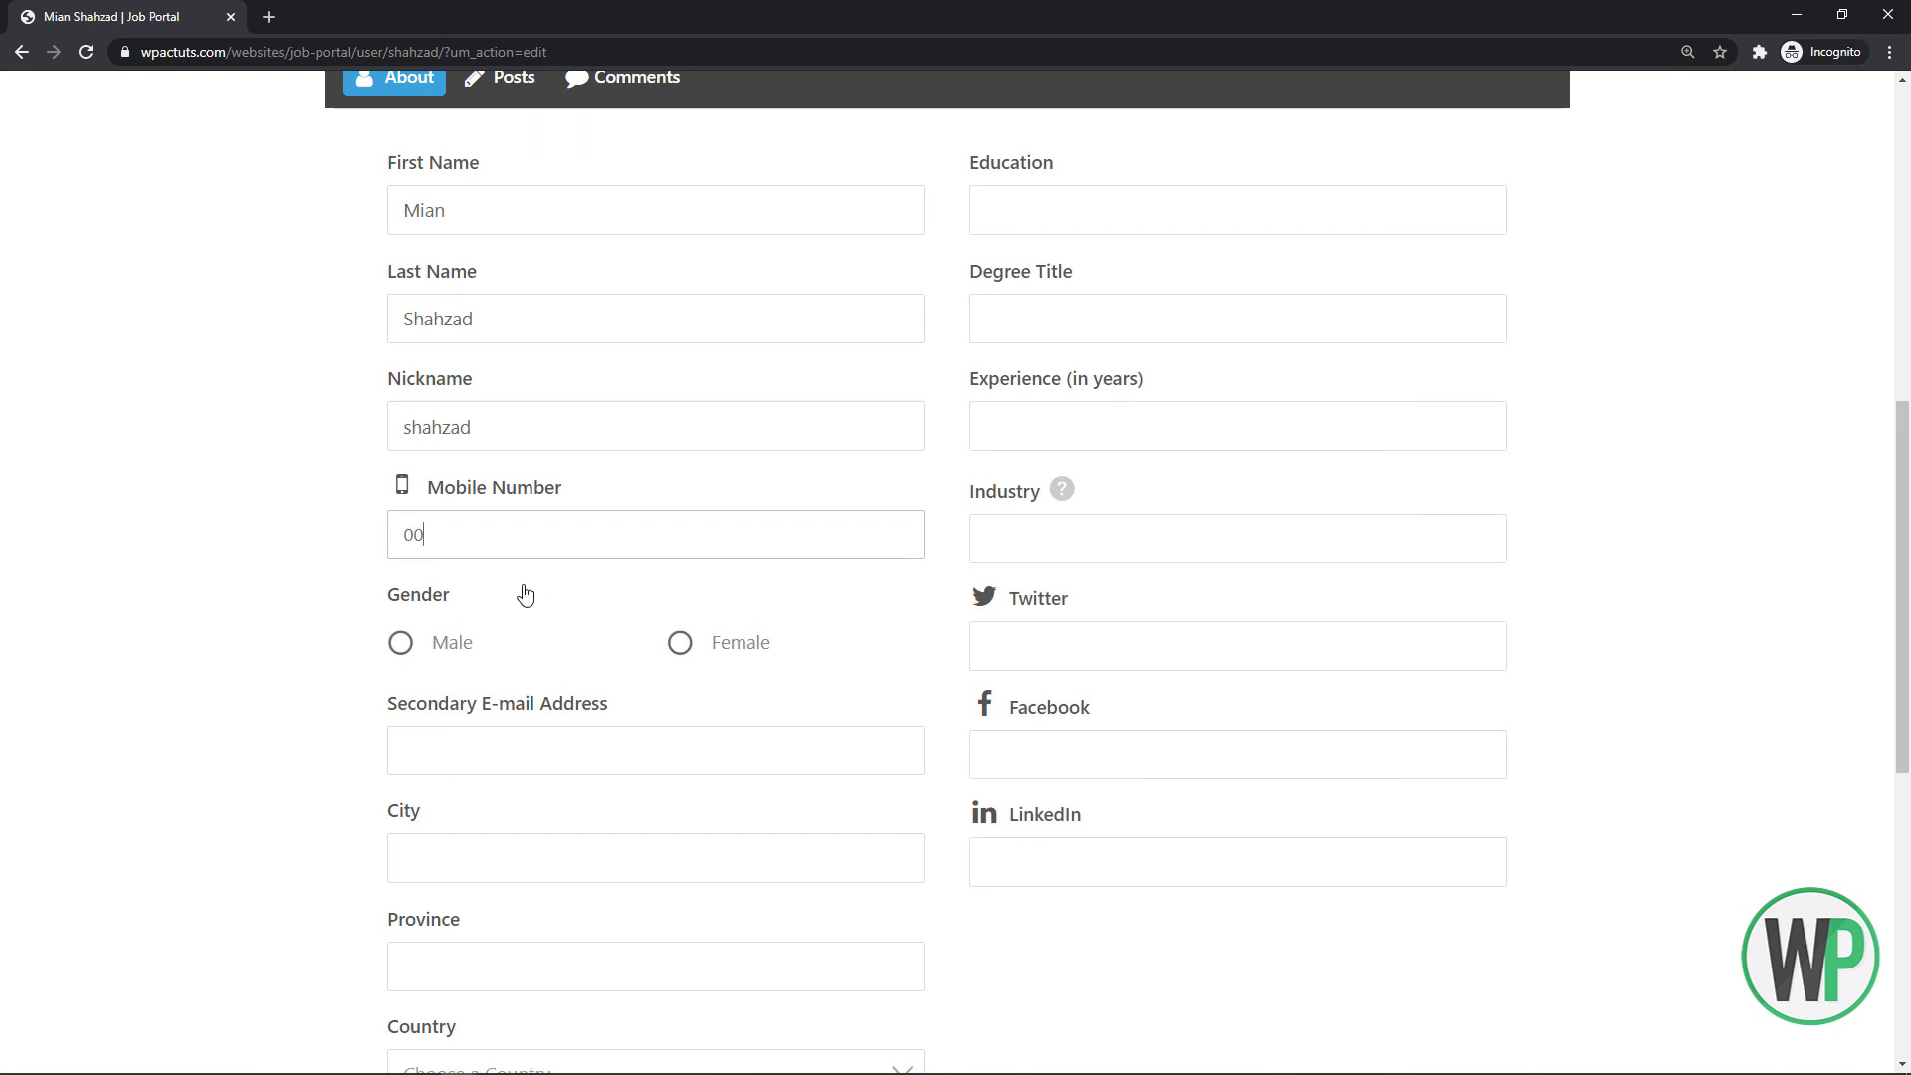
type("0092-123")
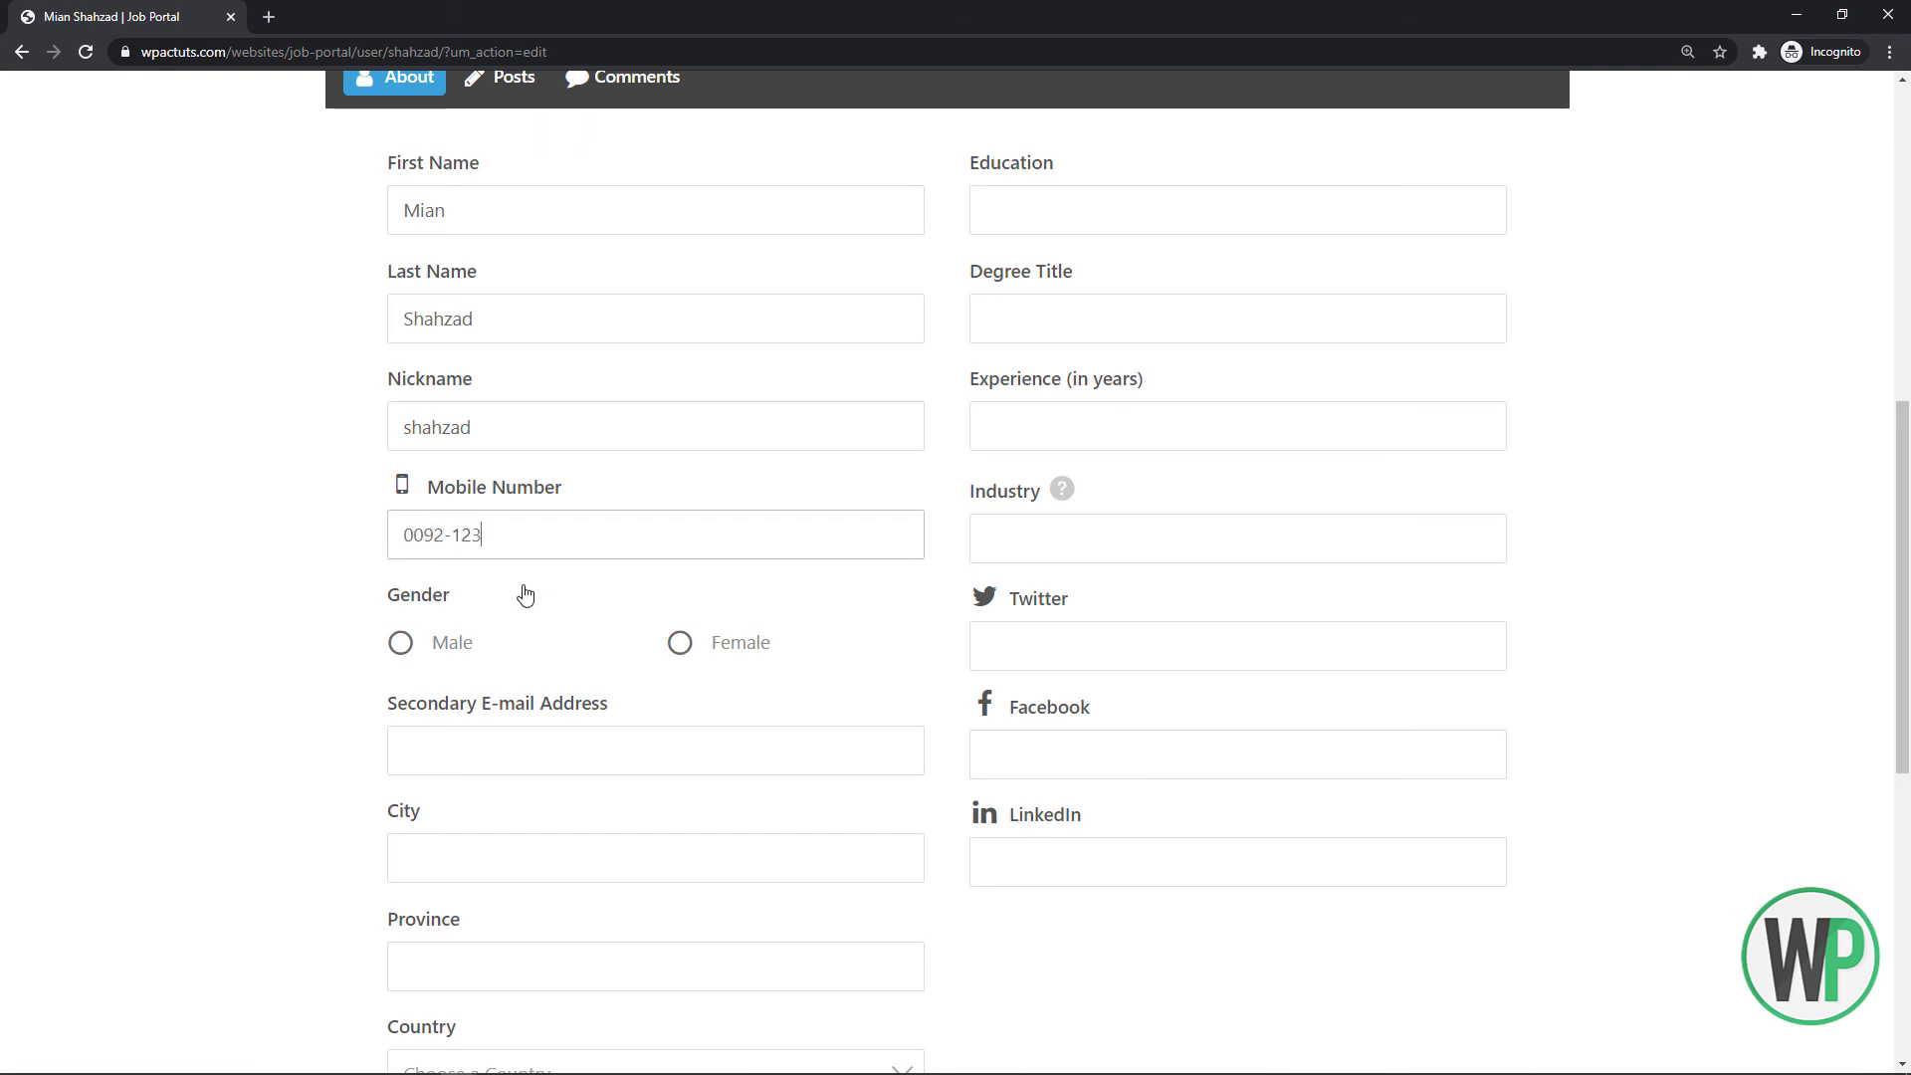
type("-456789")
left_click(401, 643)
Set City to Lahore, Province to Punjab and Country to Pakistan, and save the subscriber's profile
scroll(567, 687, "down", 5)
left_click(499, 355)
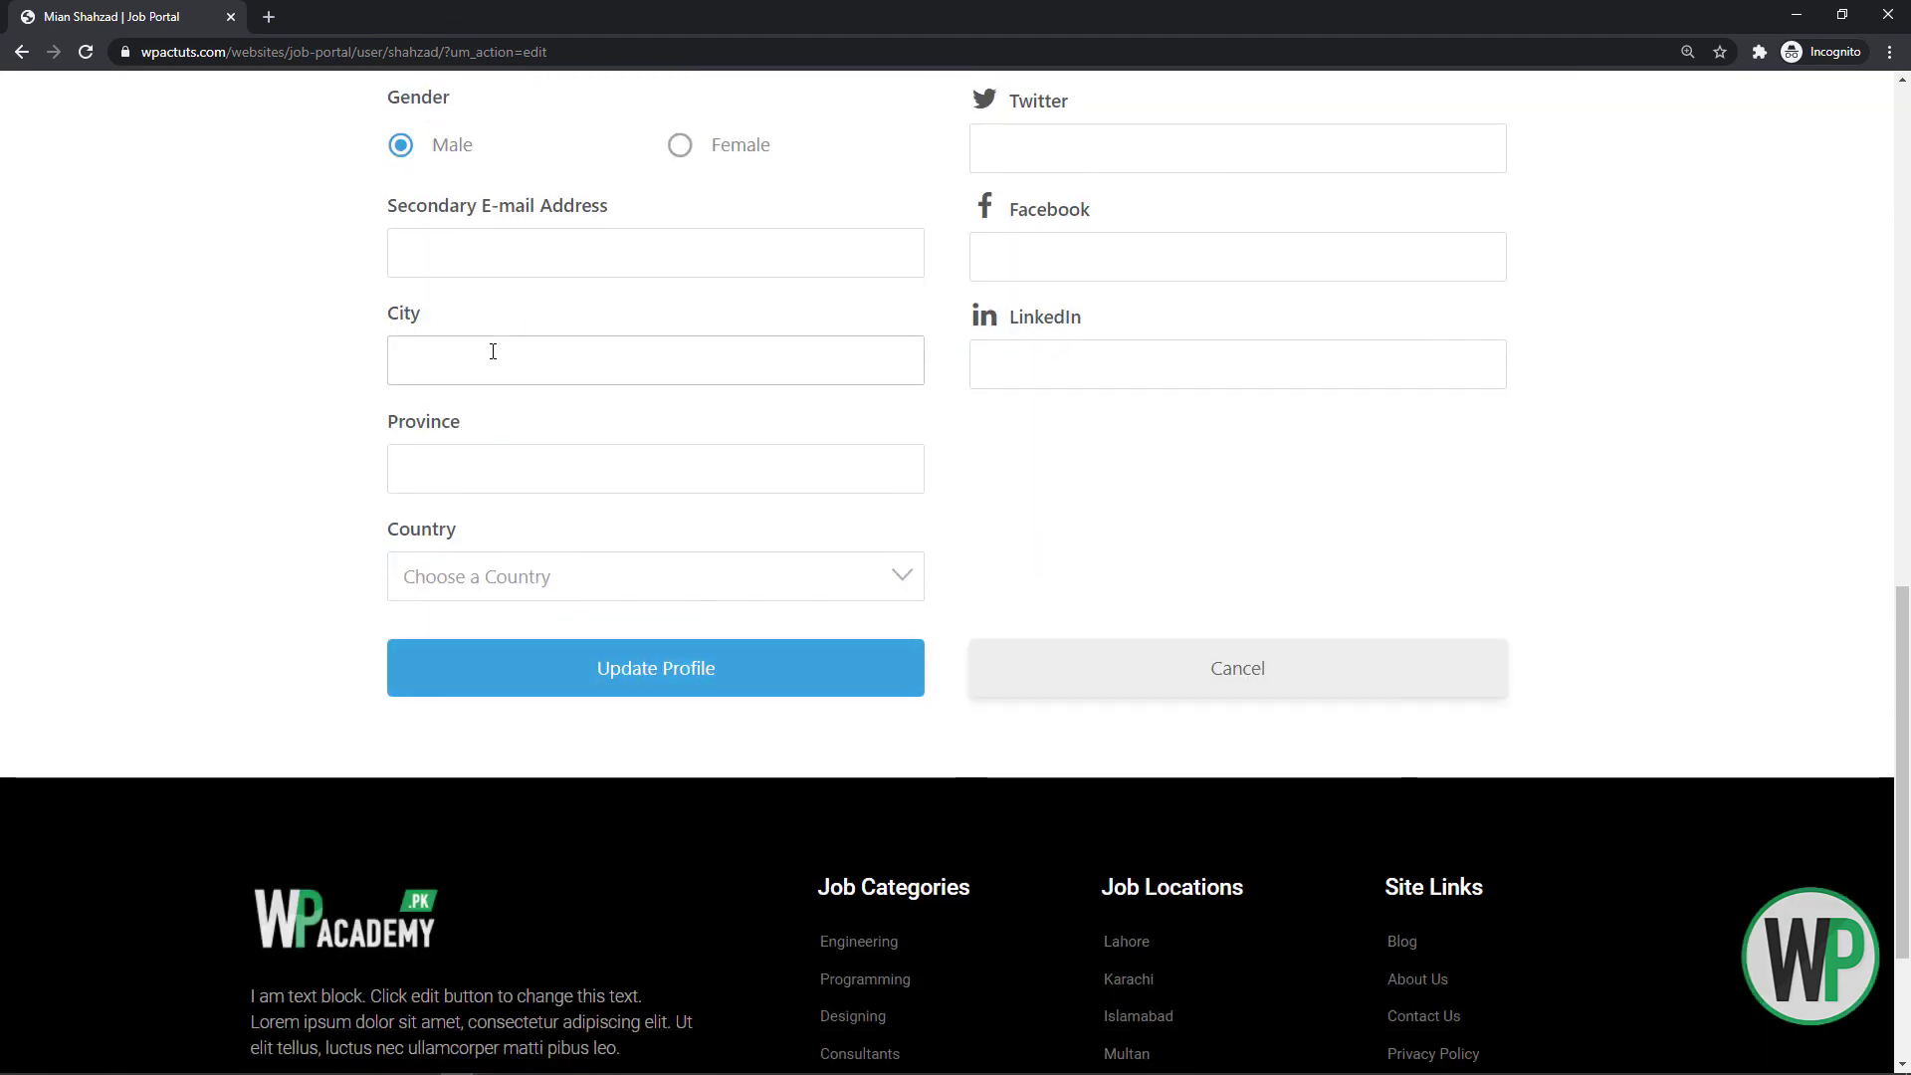
type("Lahore")
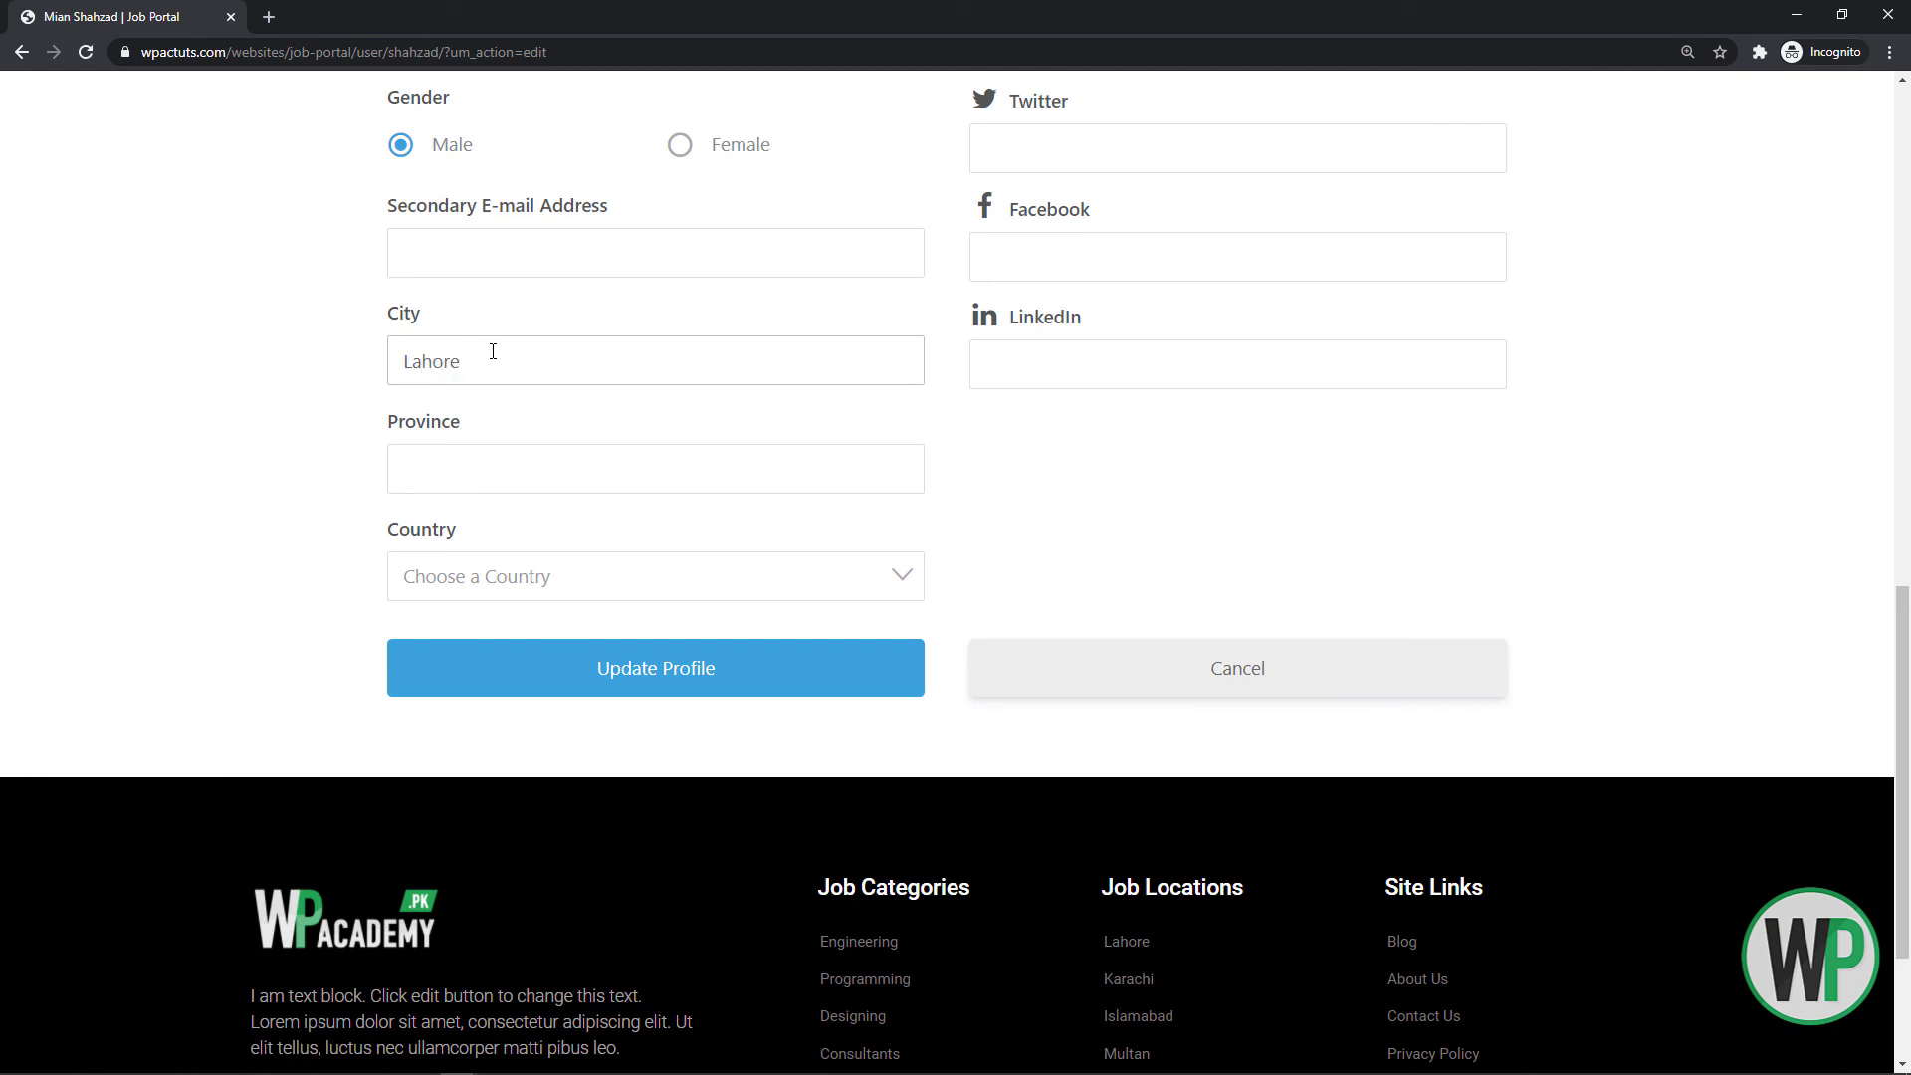
type("Punja")
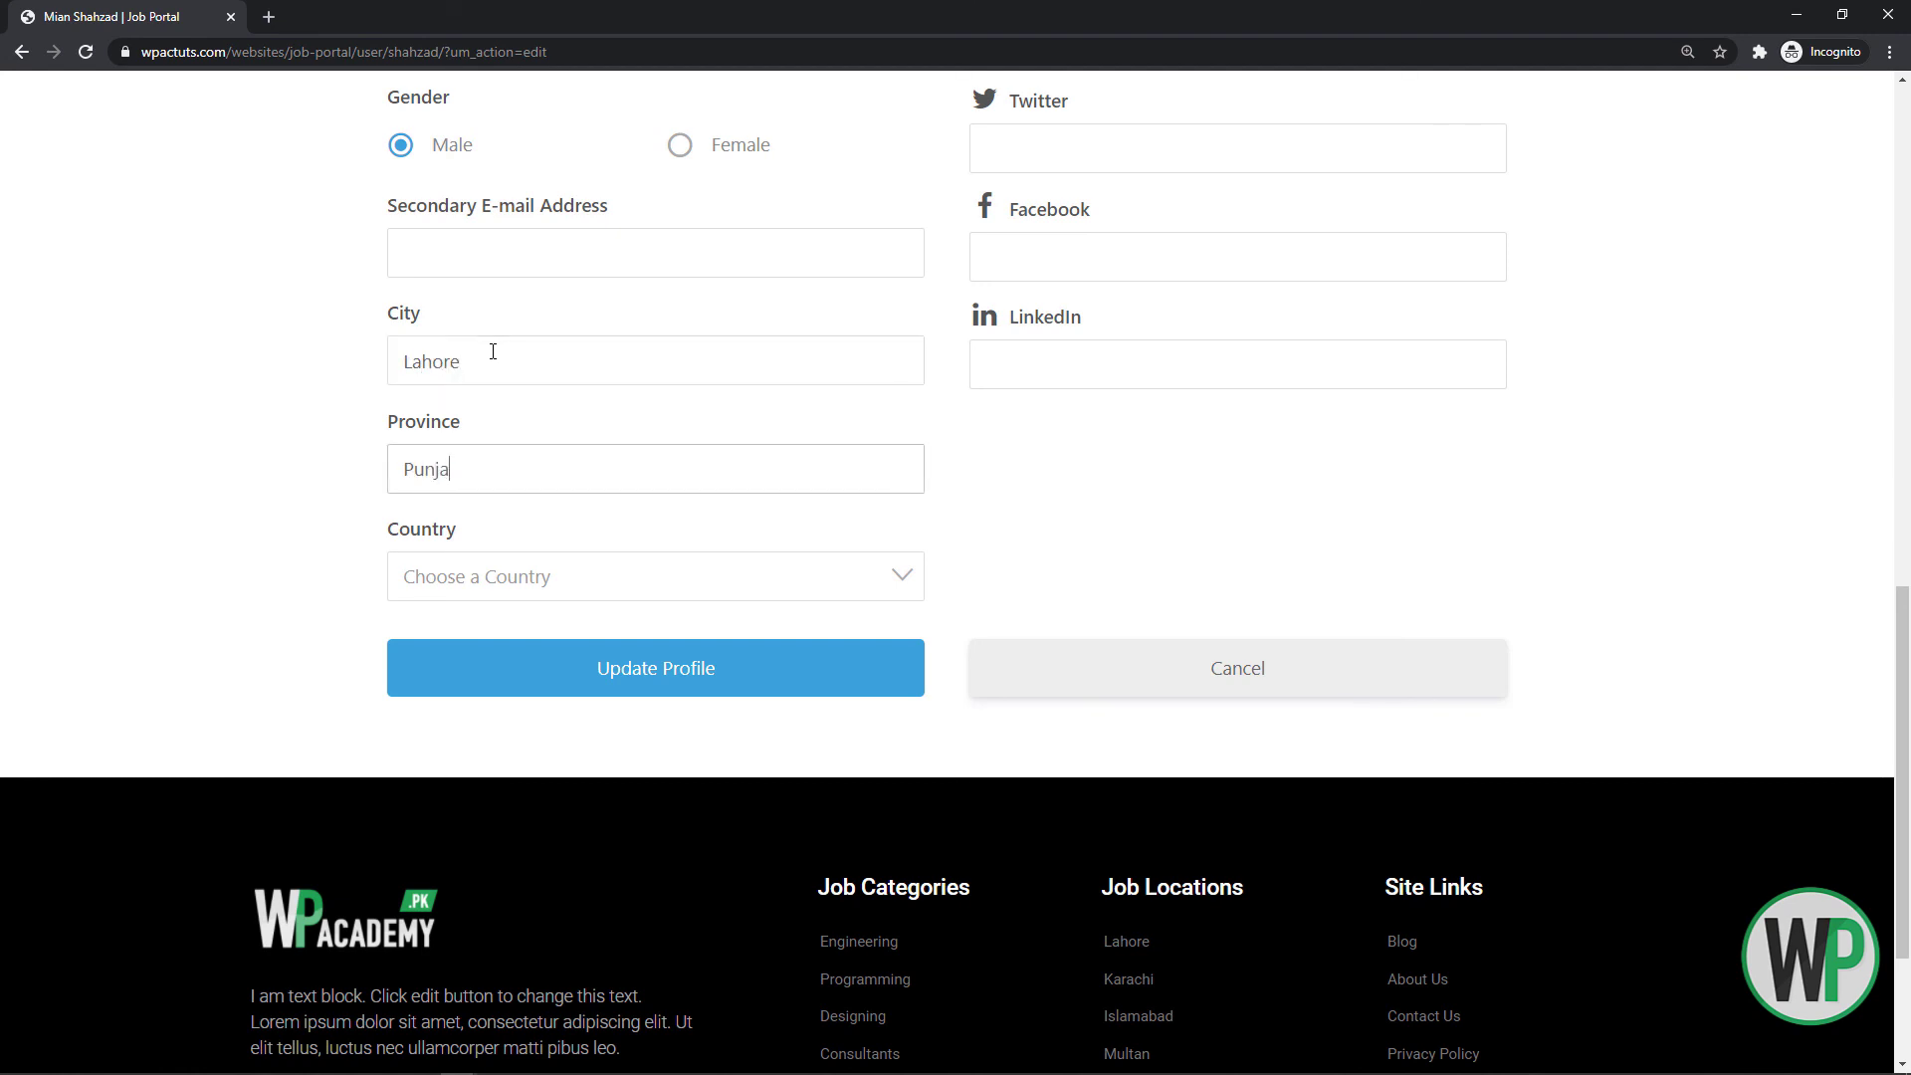
type("b")
key("Tab")
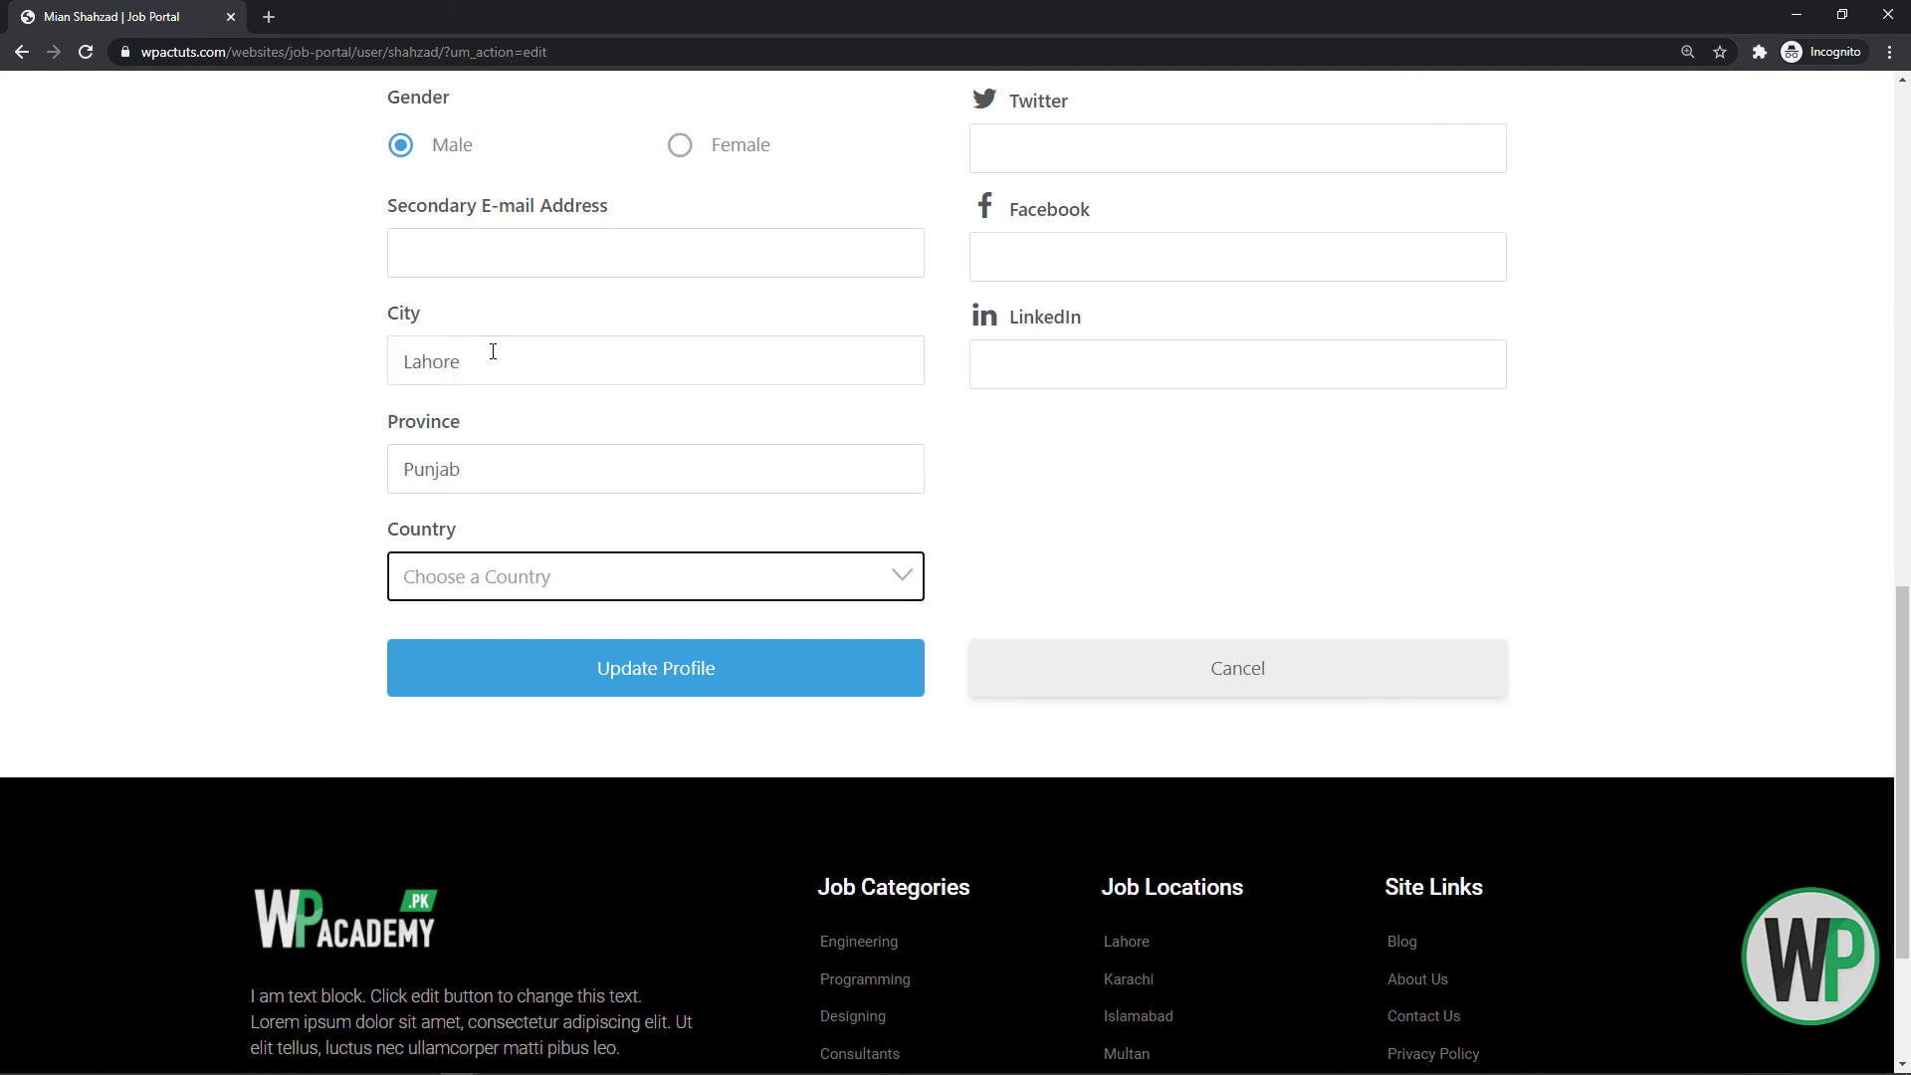
left_click(594, 568)
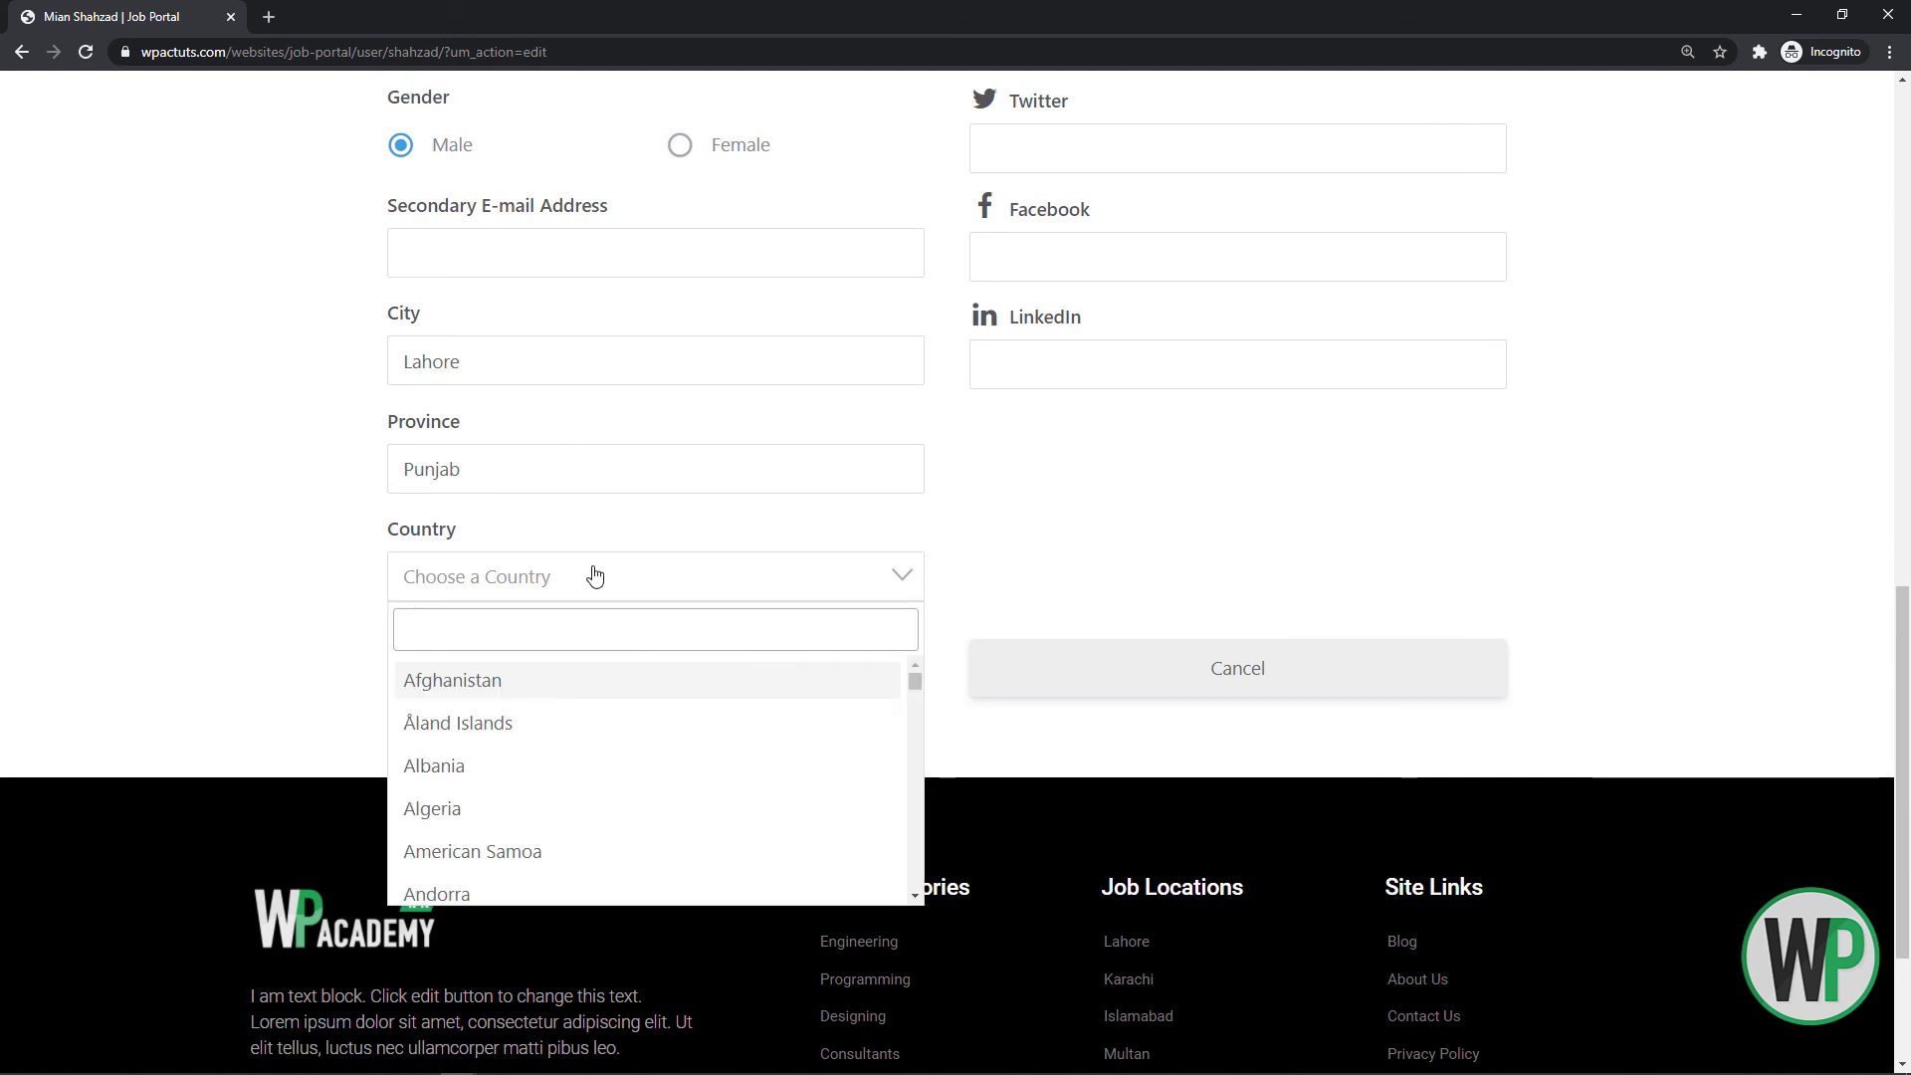
type("pak")
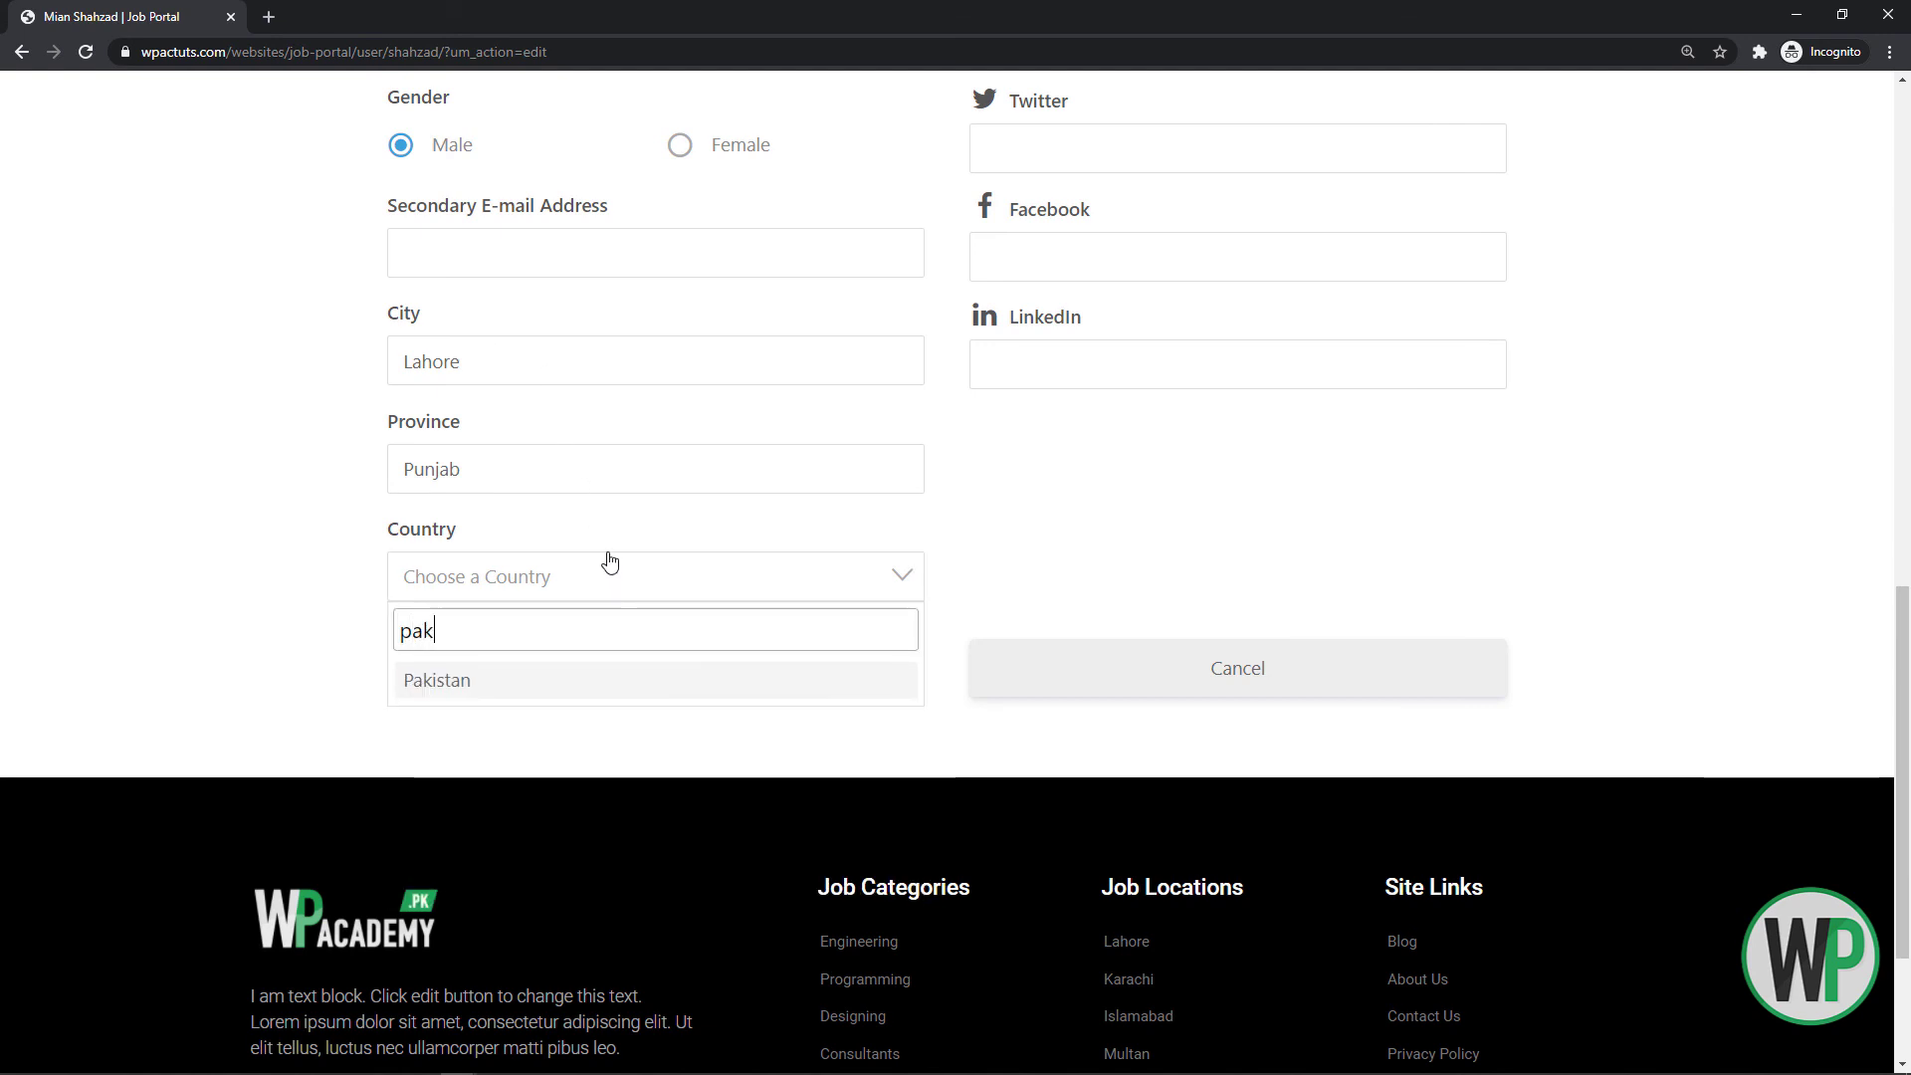
left_click(595, 677)
left_click(597, 668)
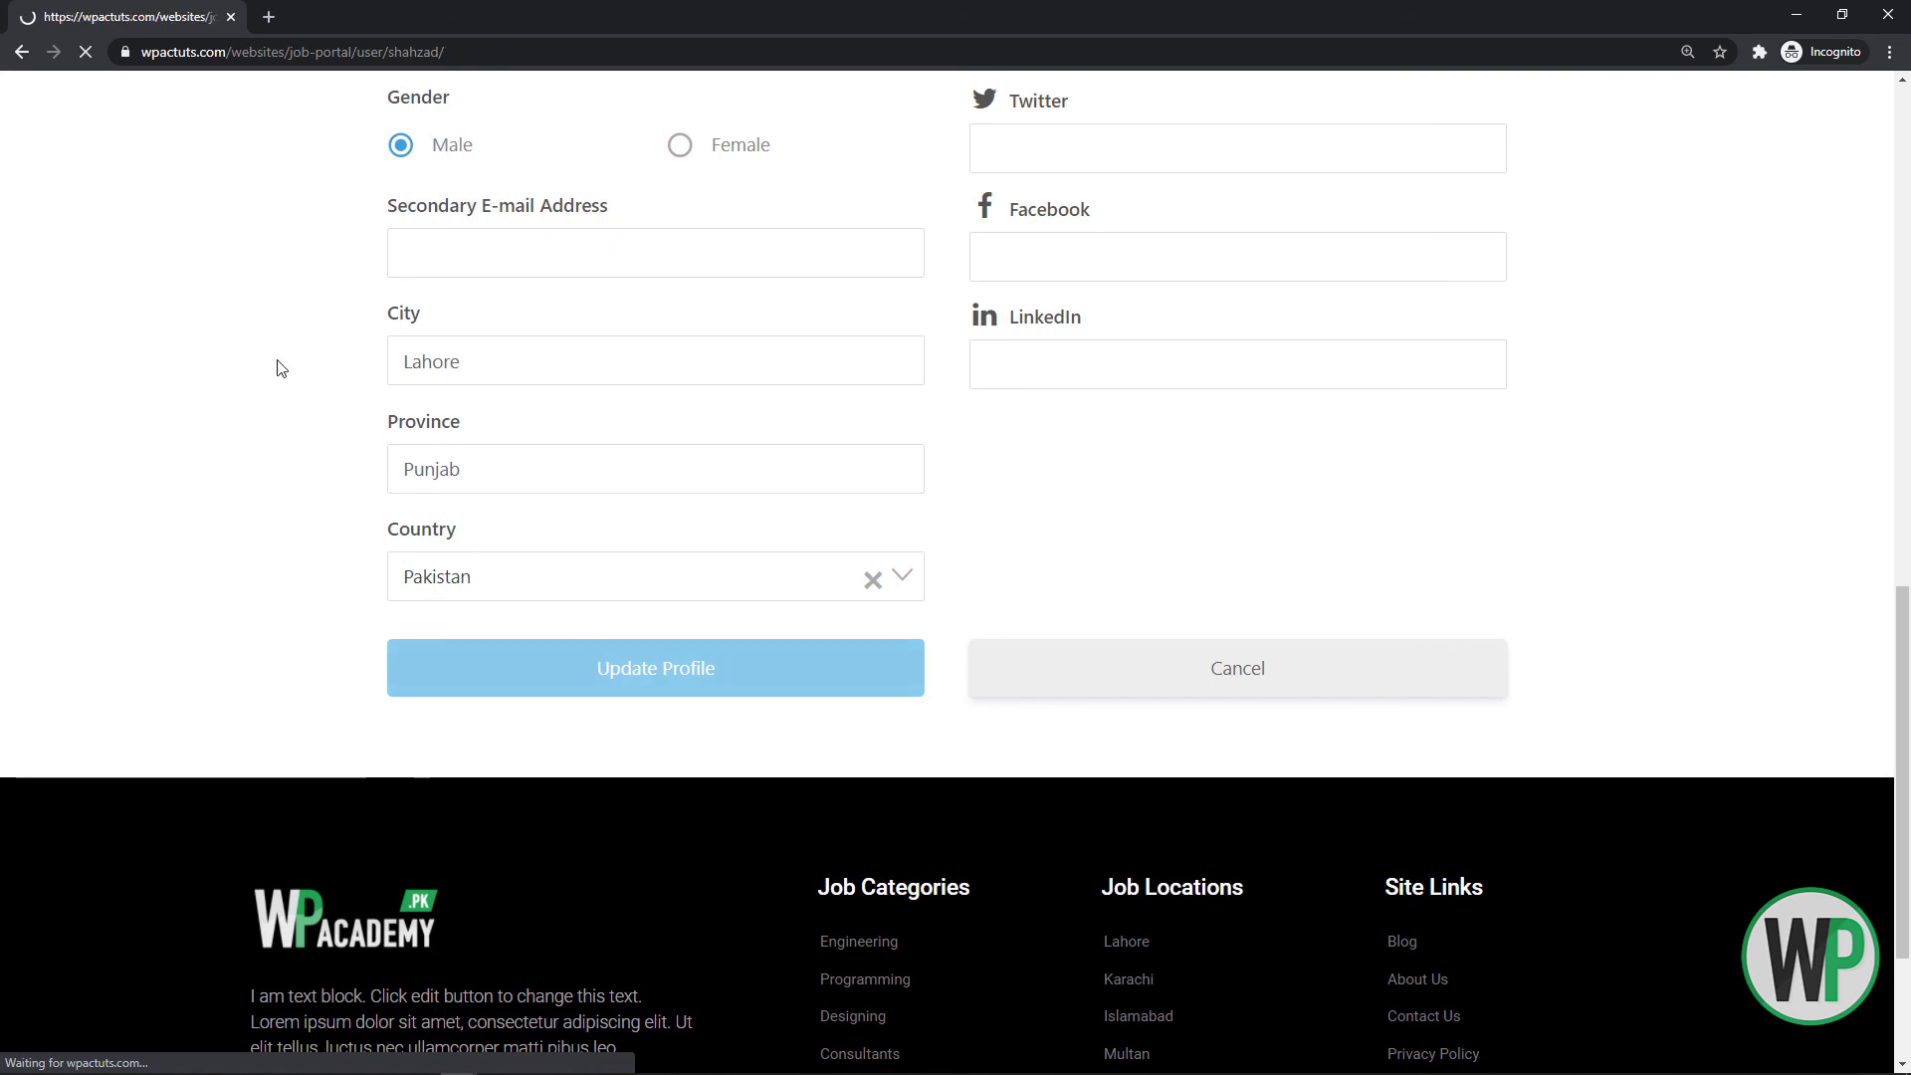
Check the saved subscriber profile and reopen it for editing
scroll(1894, 411, "down", 5)
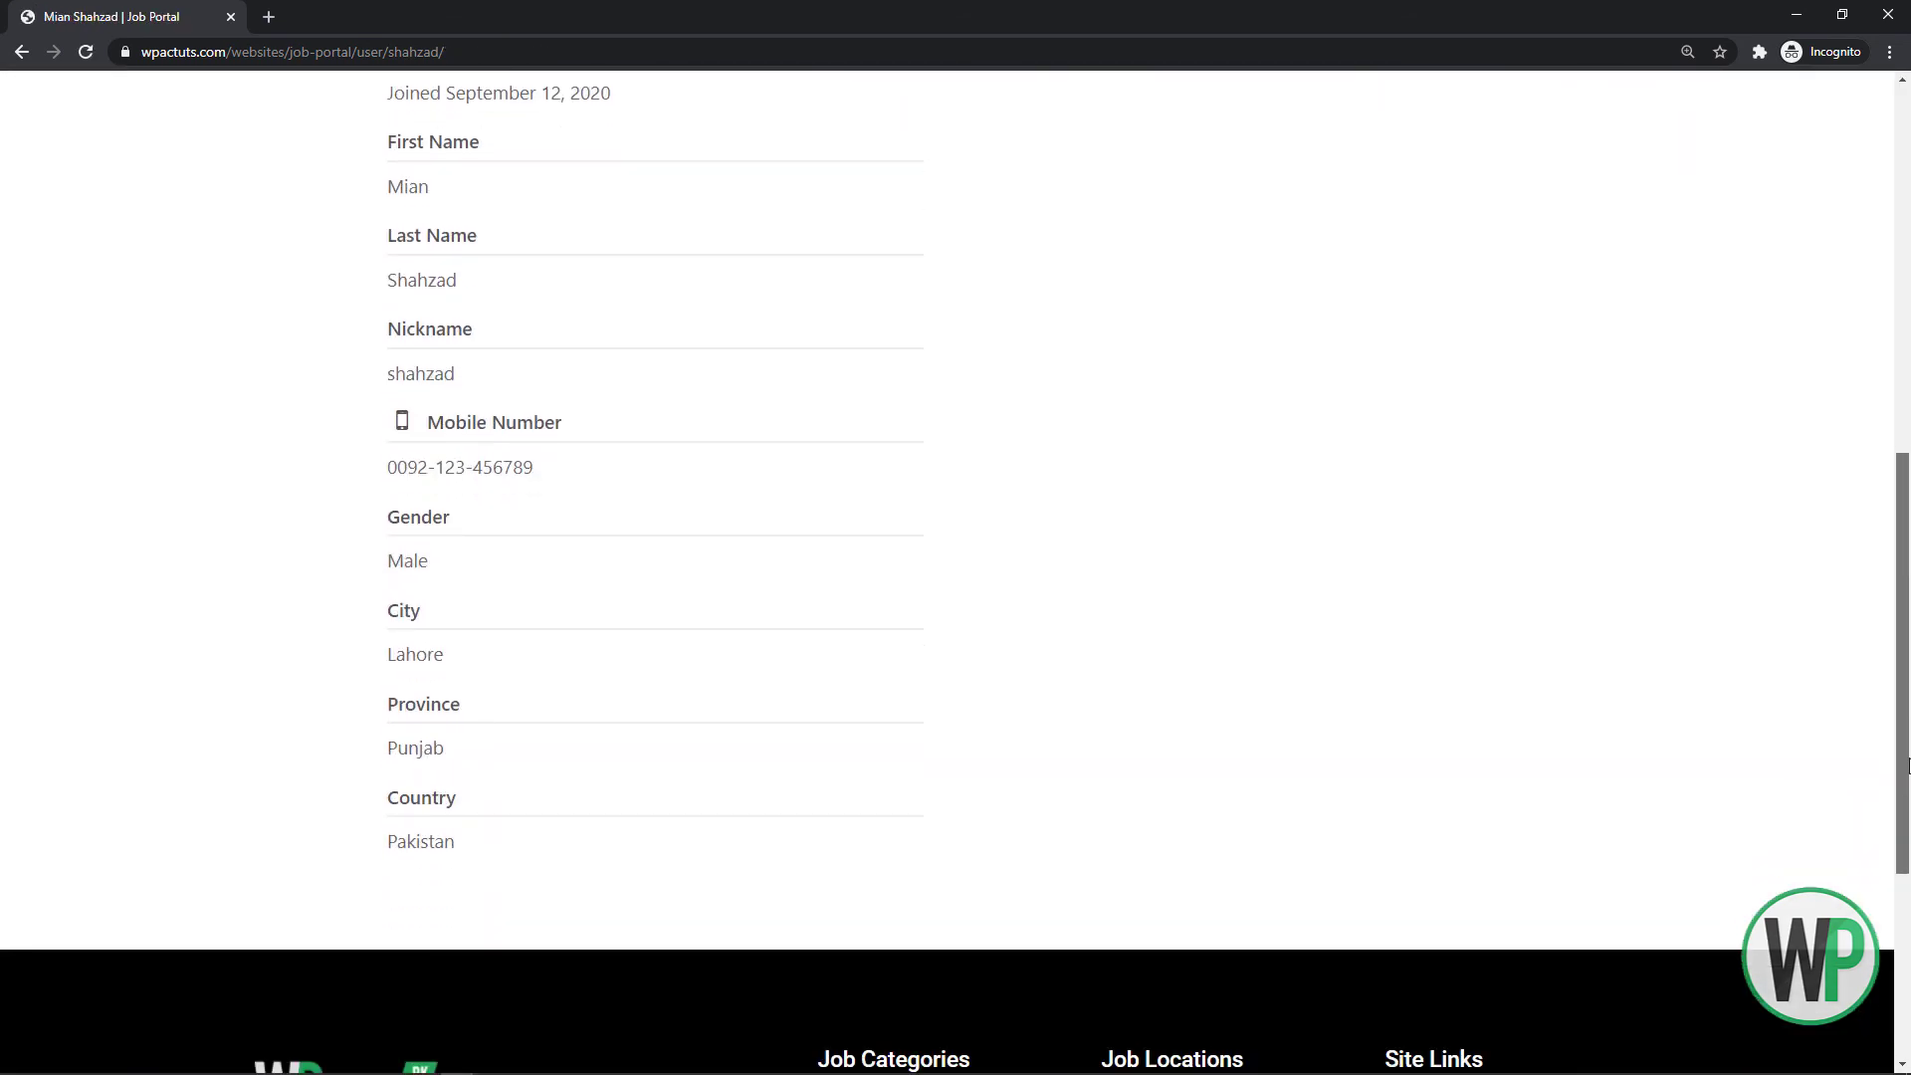
scroll(1617, 527, "up", 5)
left_click(1541, 391)
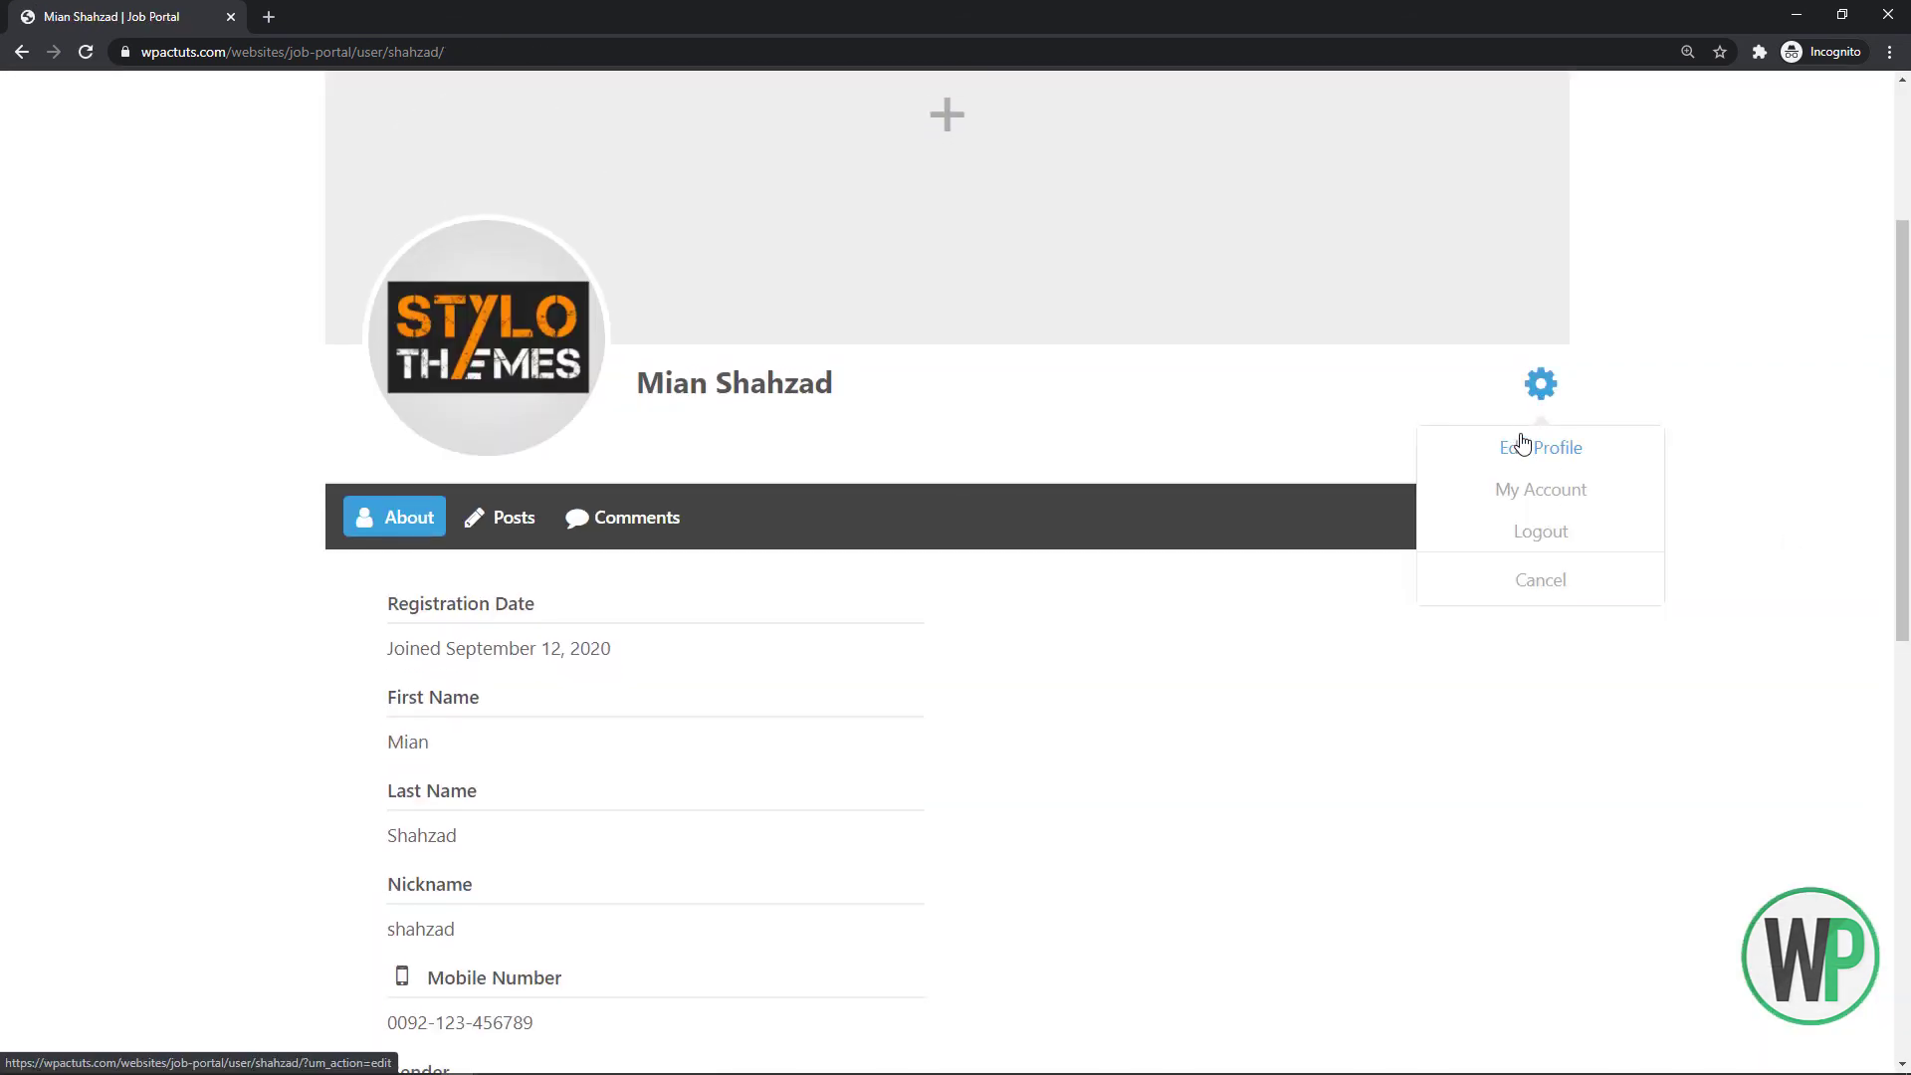
left_click(1517, 445)
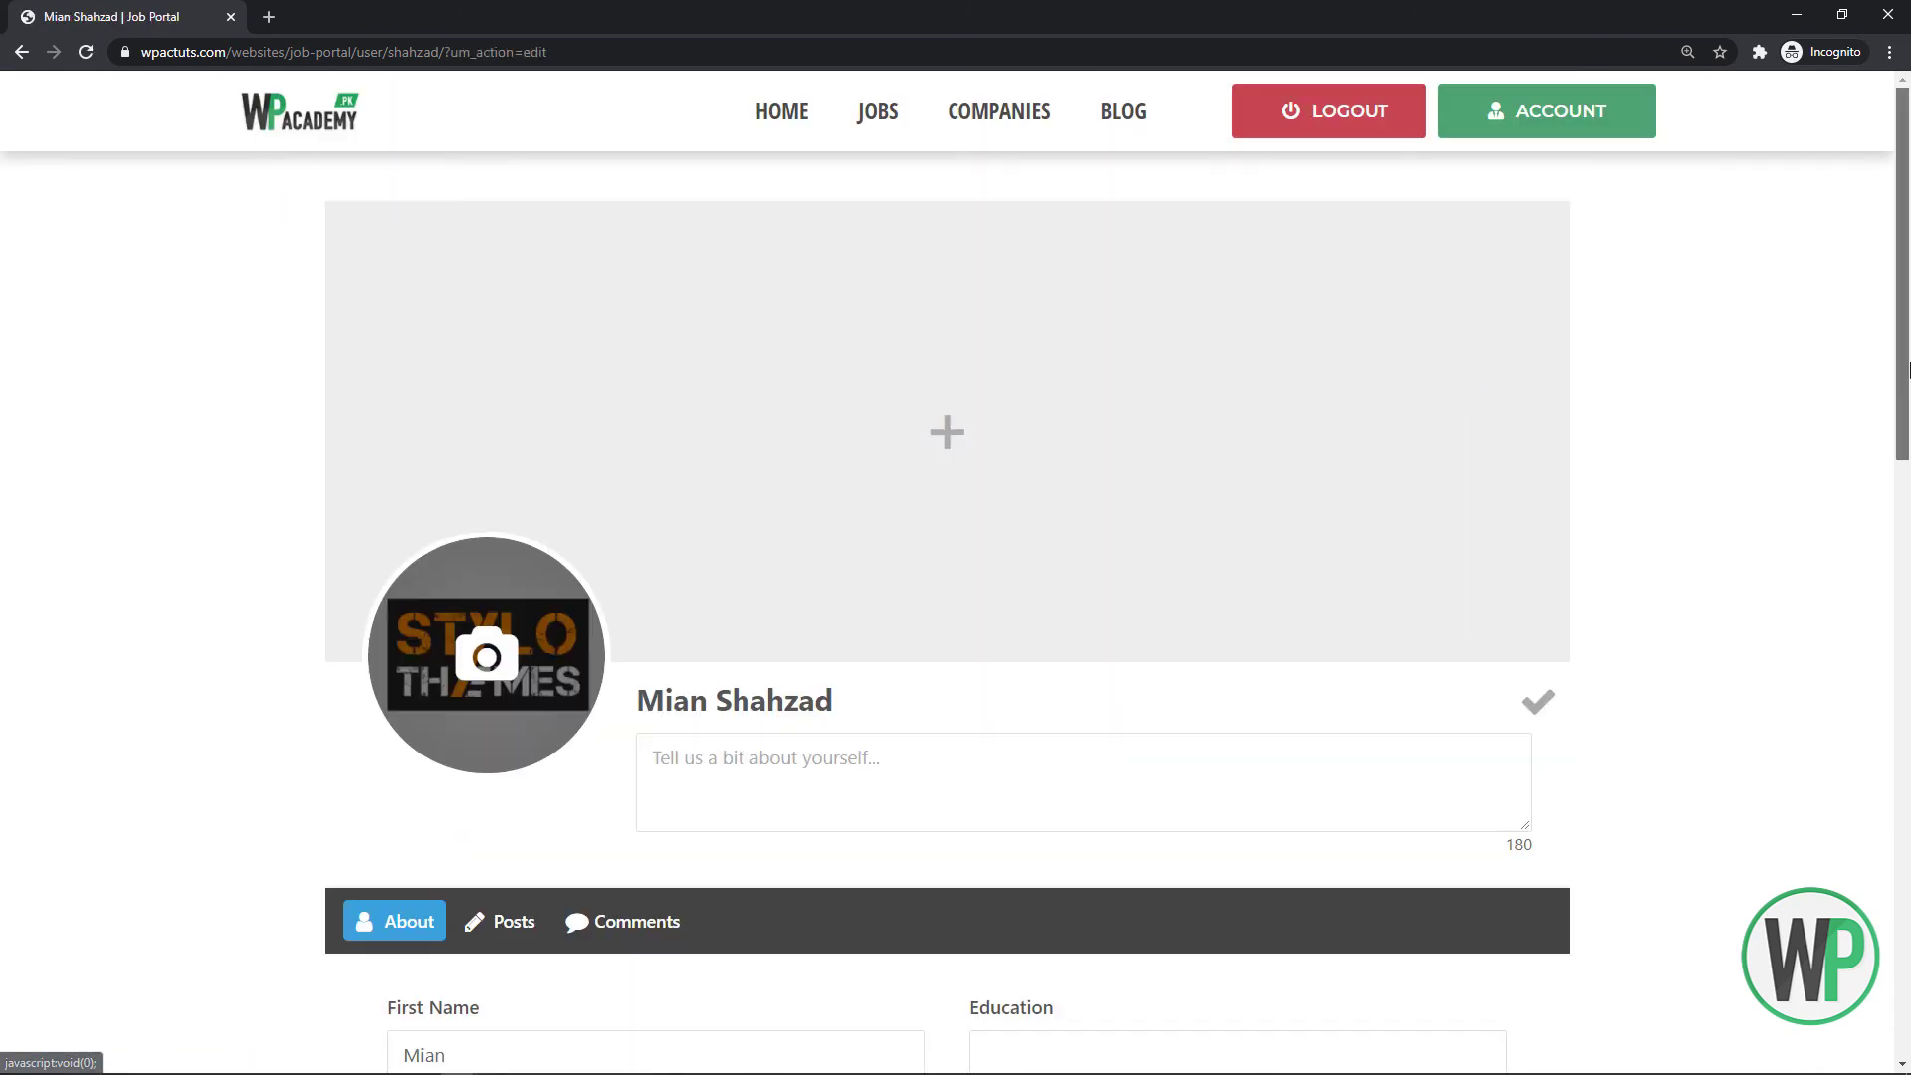
Enter Education Bachelors, Degree Title BSCS, Experience 8+ Years, Industry Information & Technology and the Twitter and Facebook profile links, and save the profile
scroll(1404, 478, "down", 6)
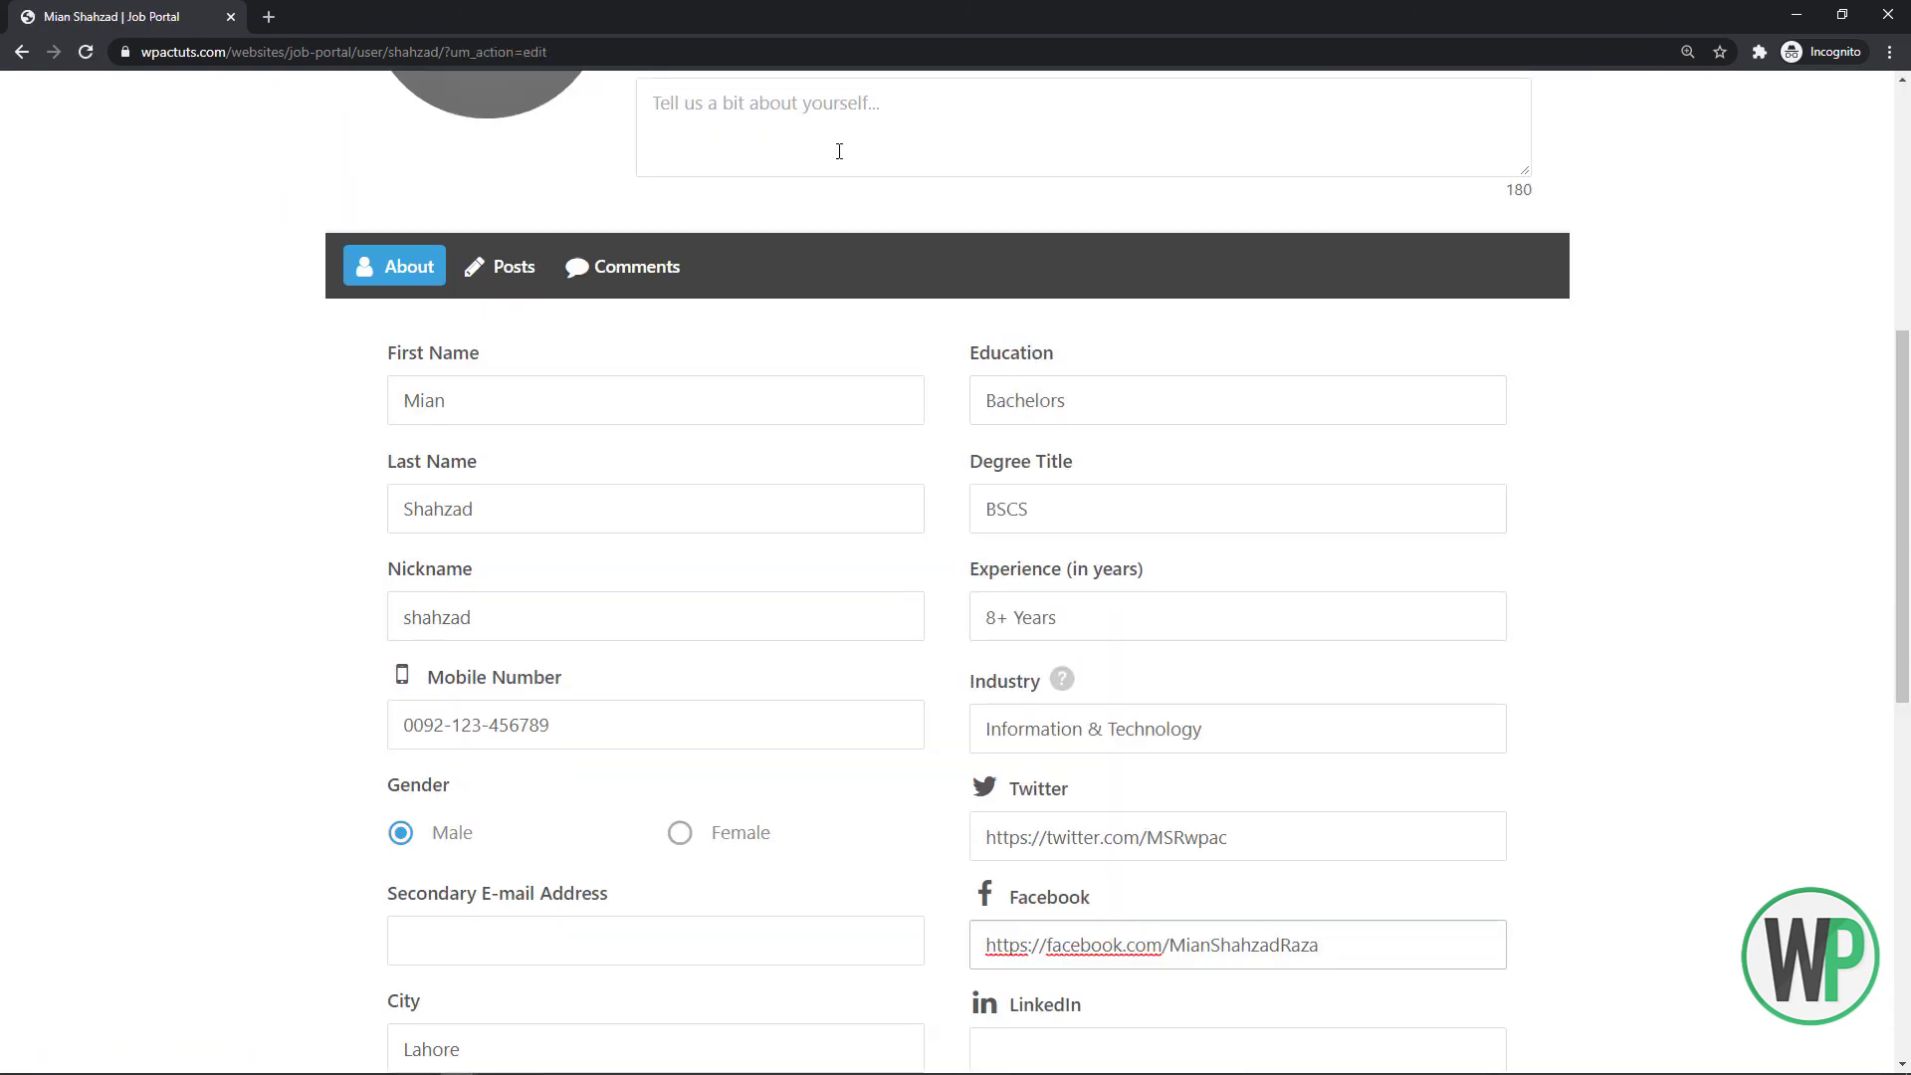
scroll(1088, 699, "down", 6)
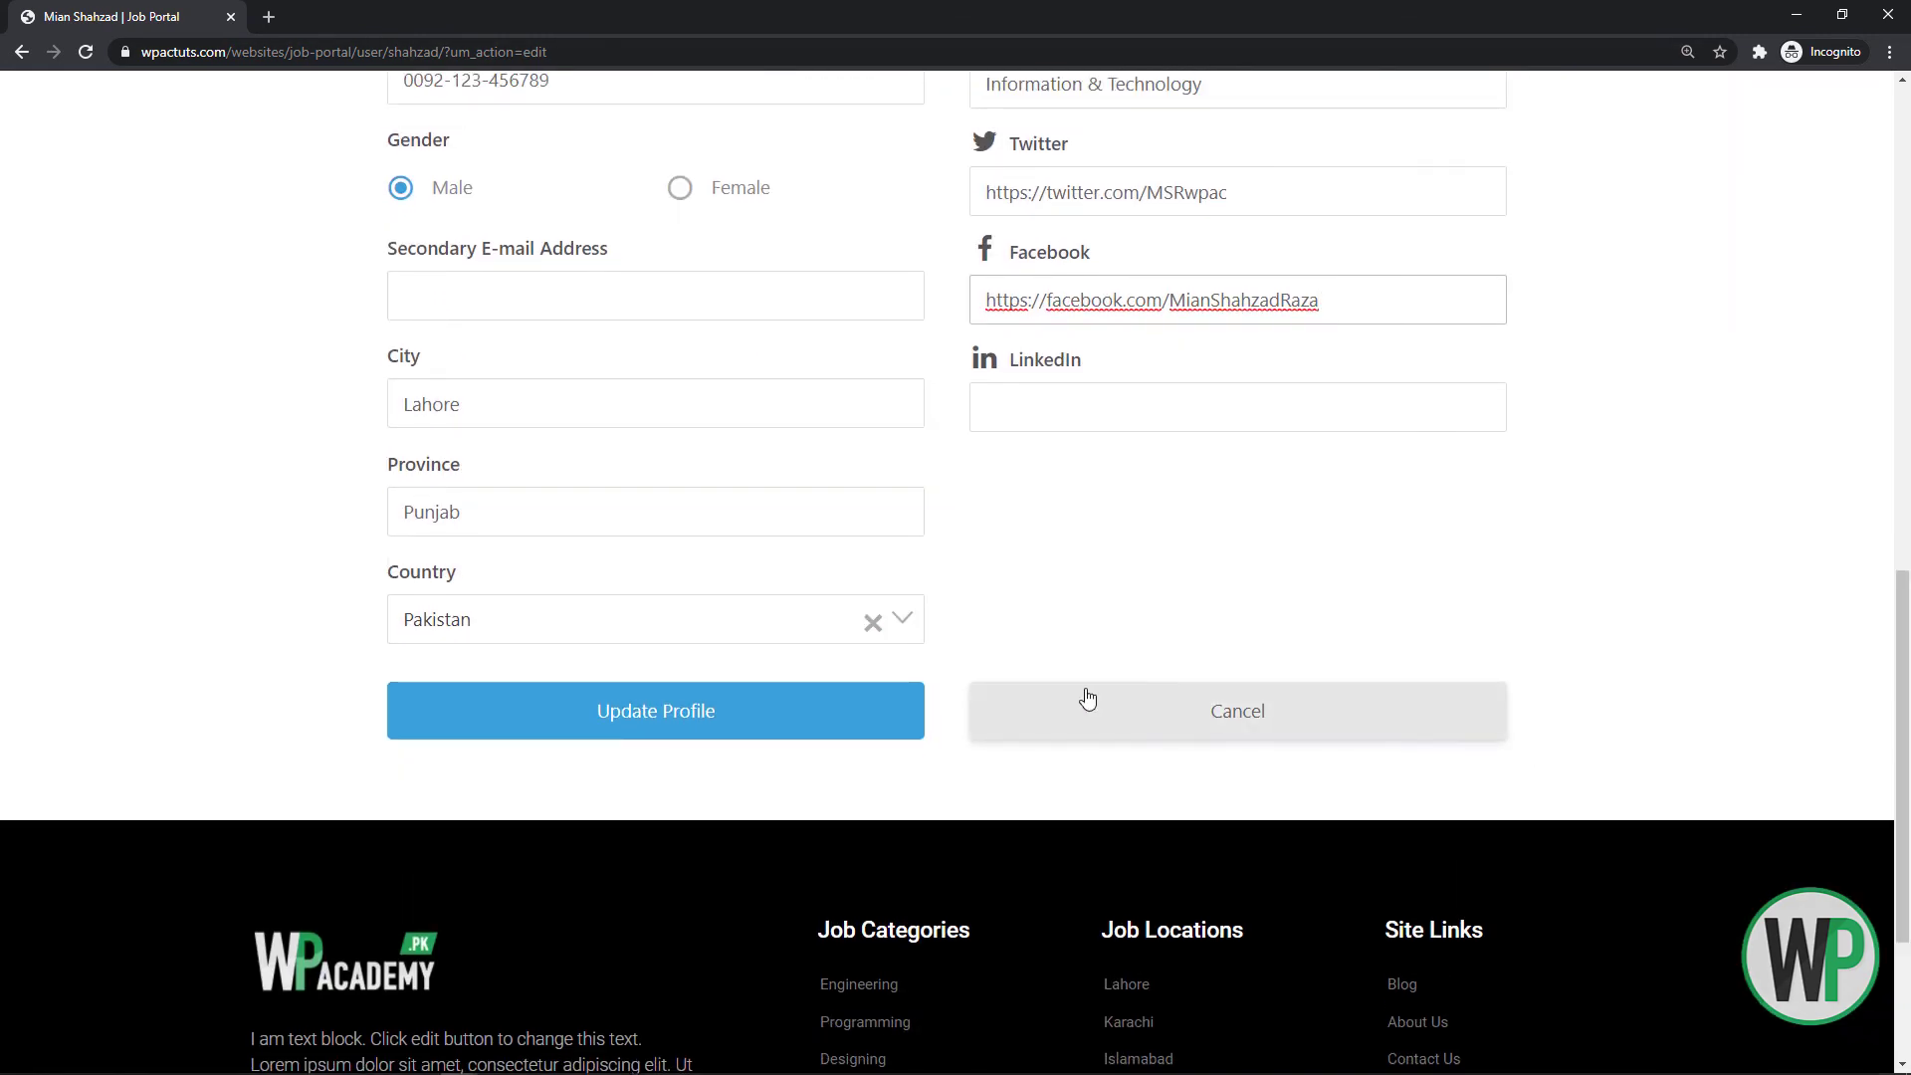
left_click(827, 723)
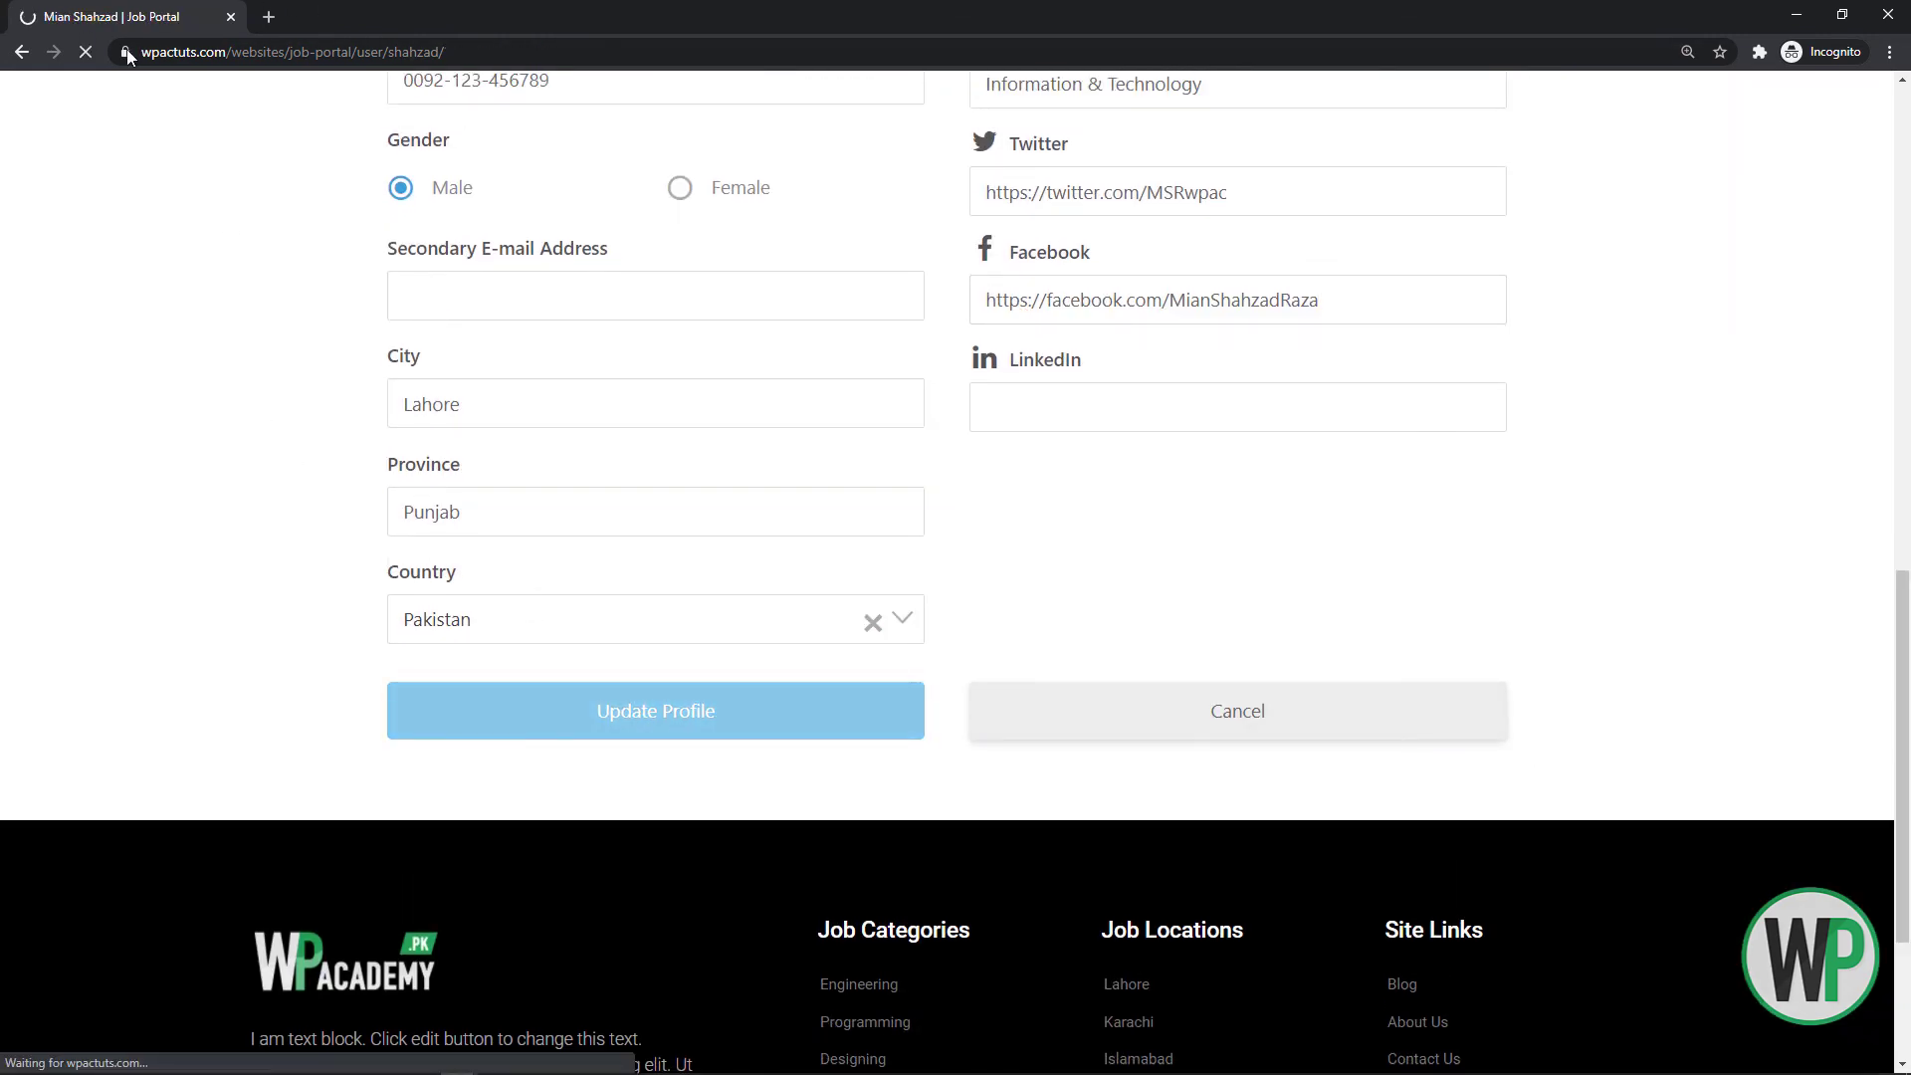
Review the updated subscriber profile's personal details, education, experience, industry and social links across both columns
scroll(956, 557, "down", 6)
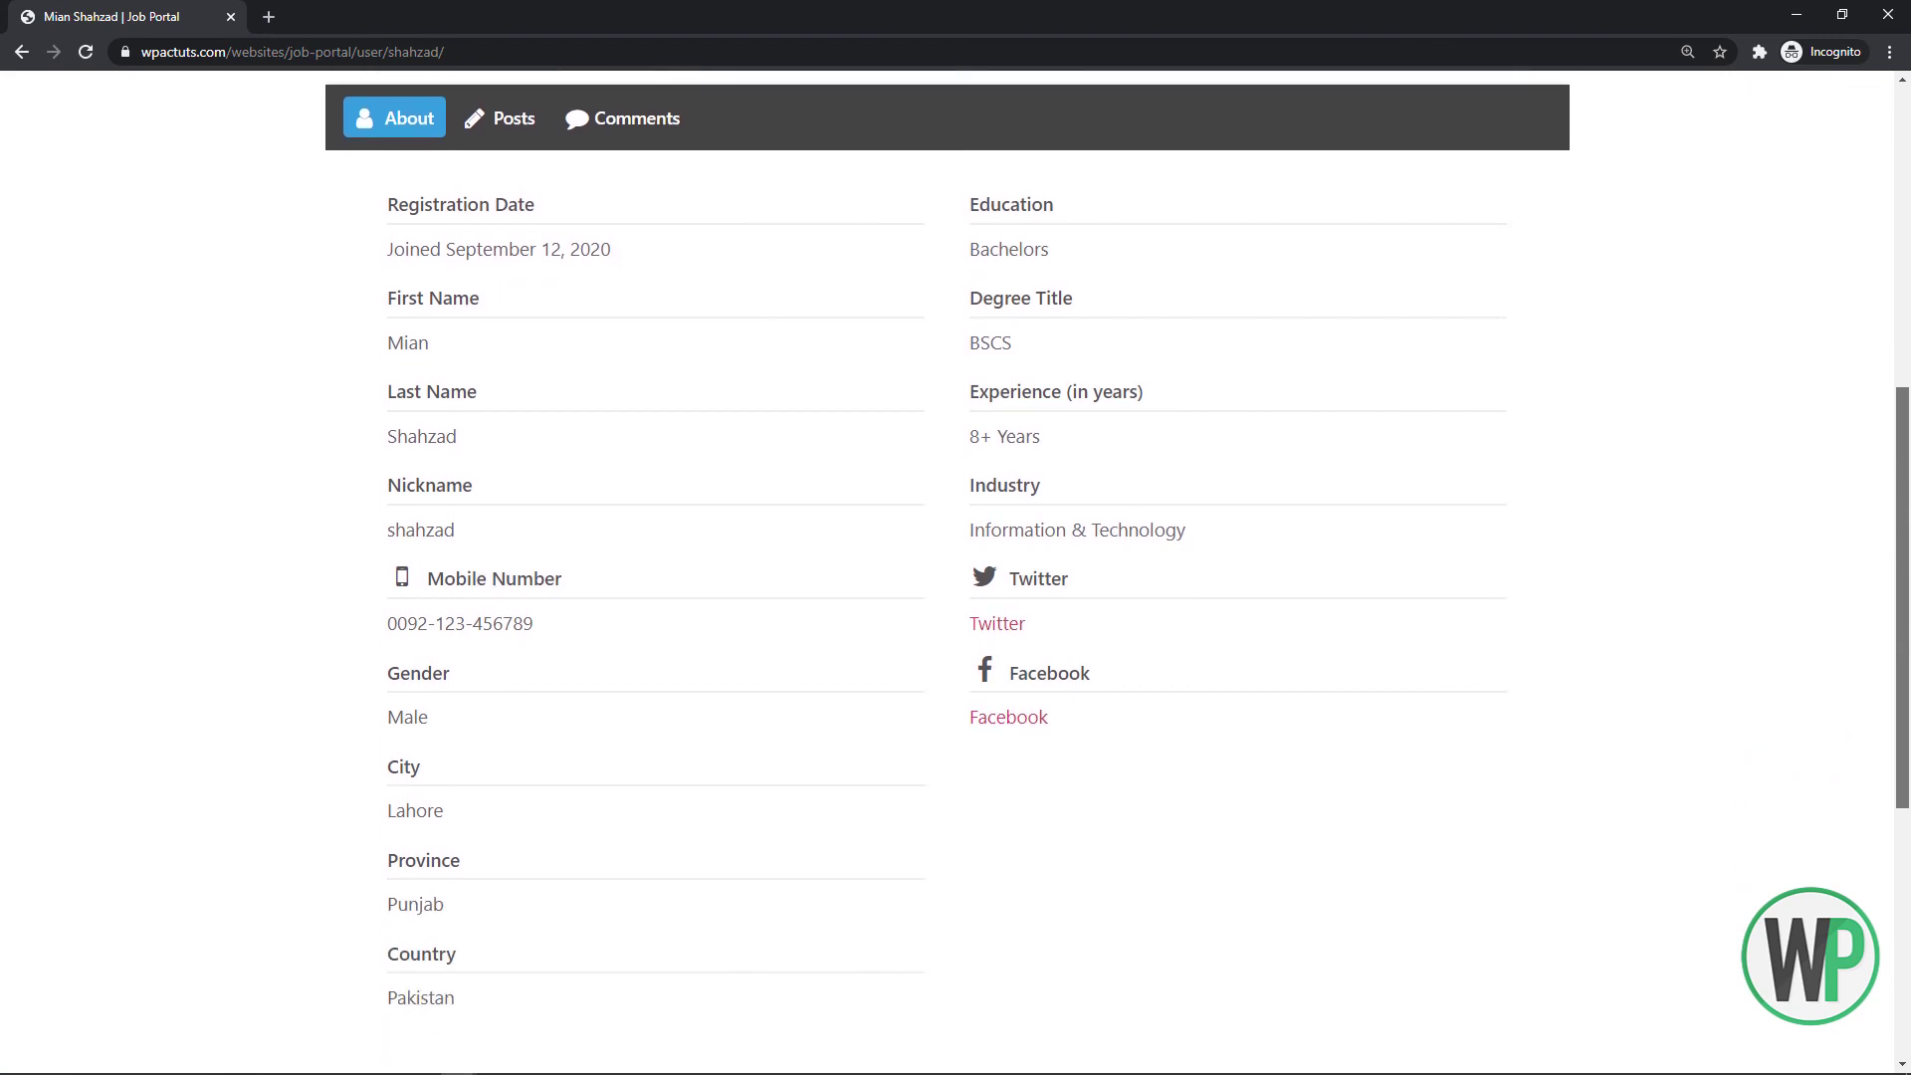
scroll(1906, 508, "up", 6)
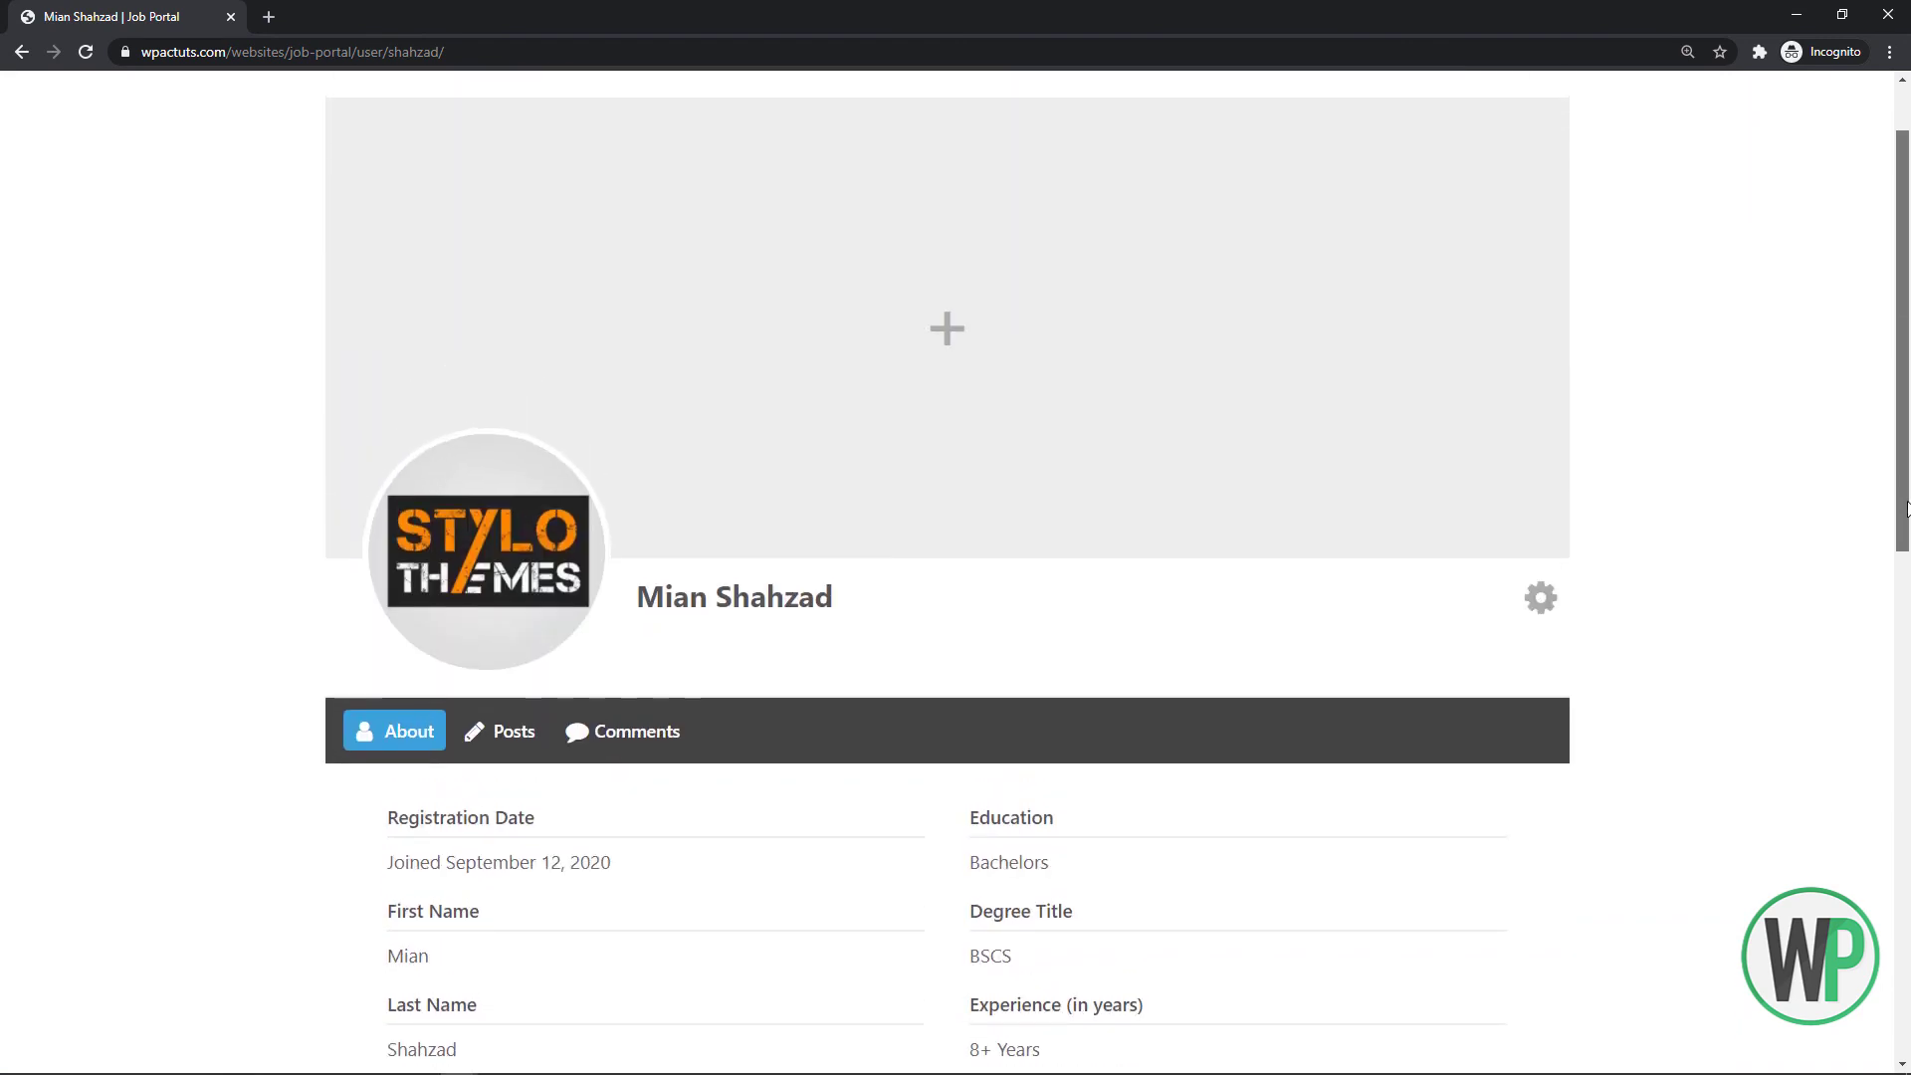
left_click_drag(1906, 508, 1906, 769)
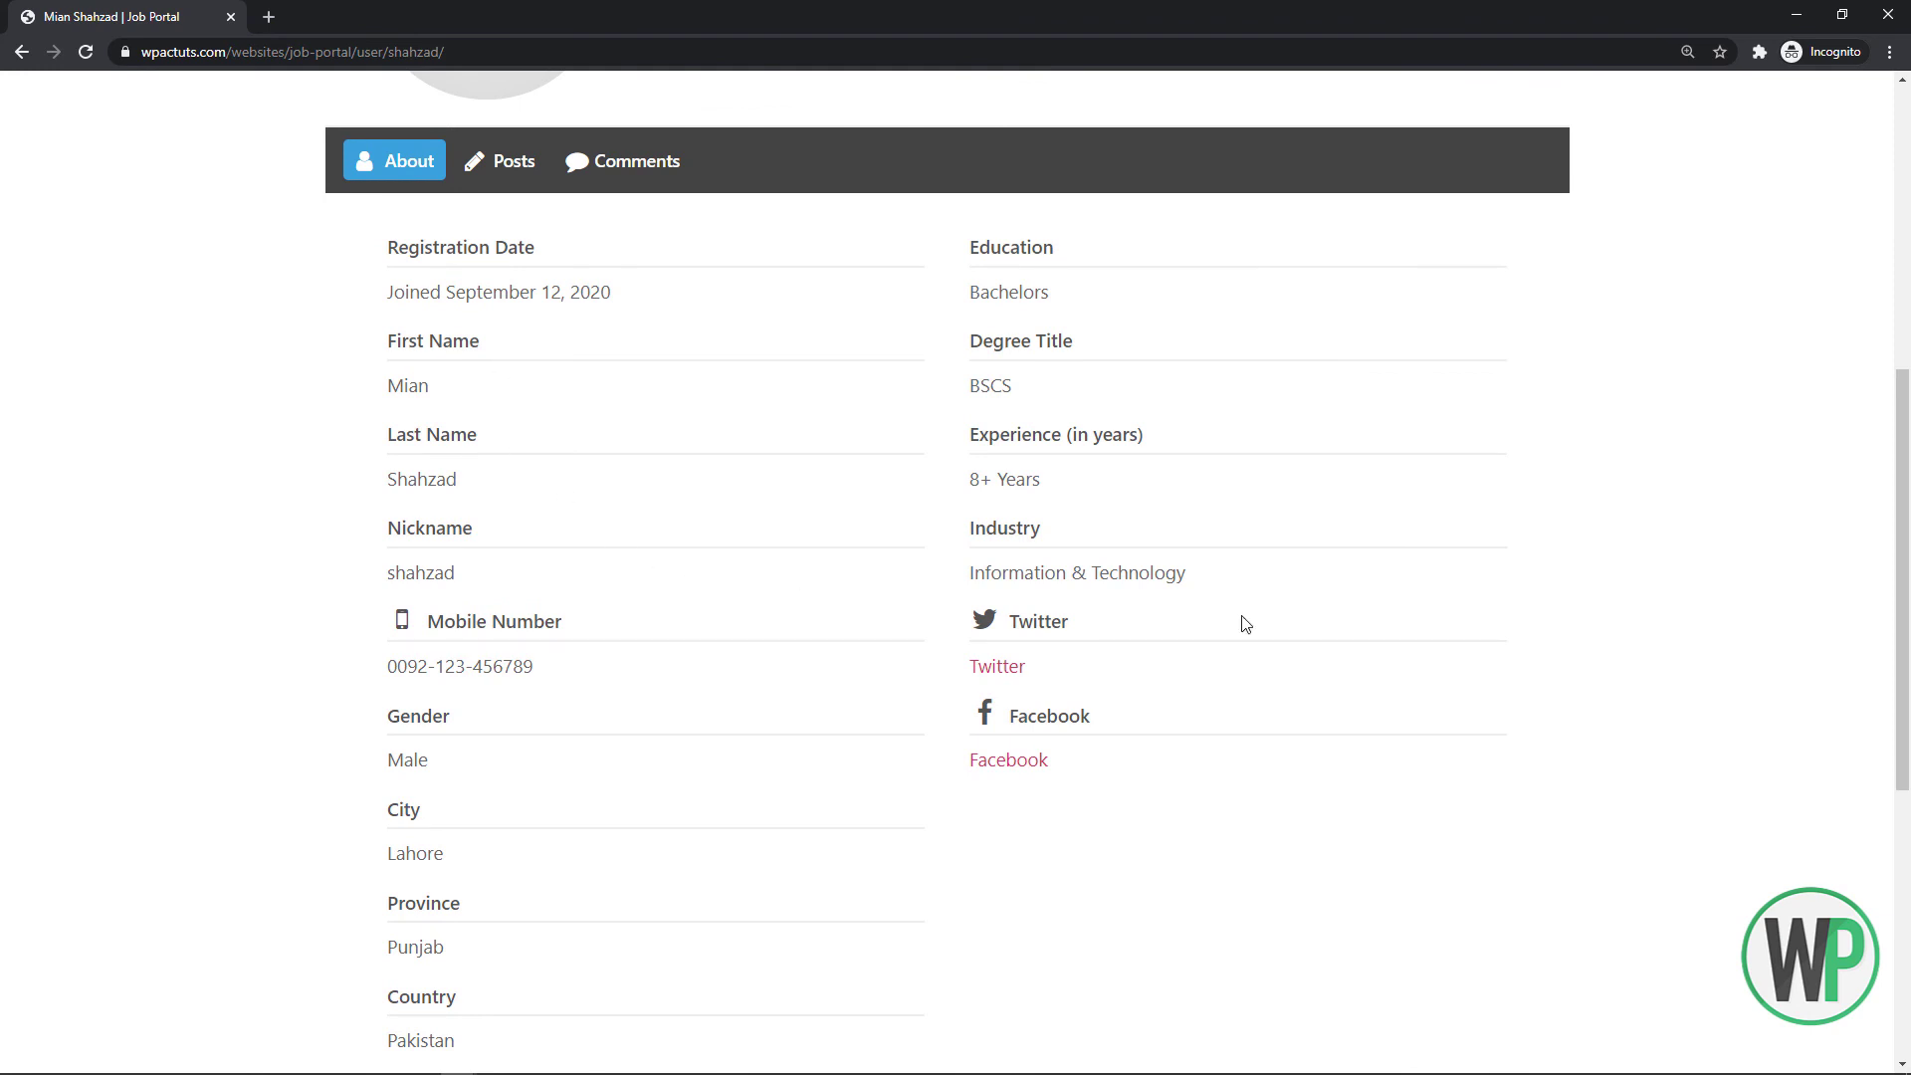
left_click_drag(1906, 549, 1907, 642)
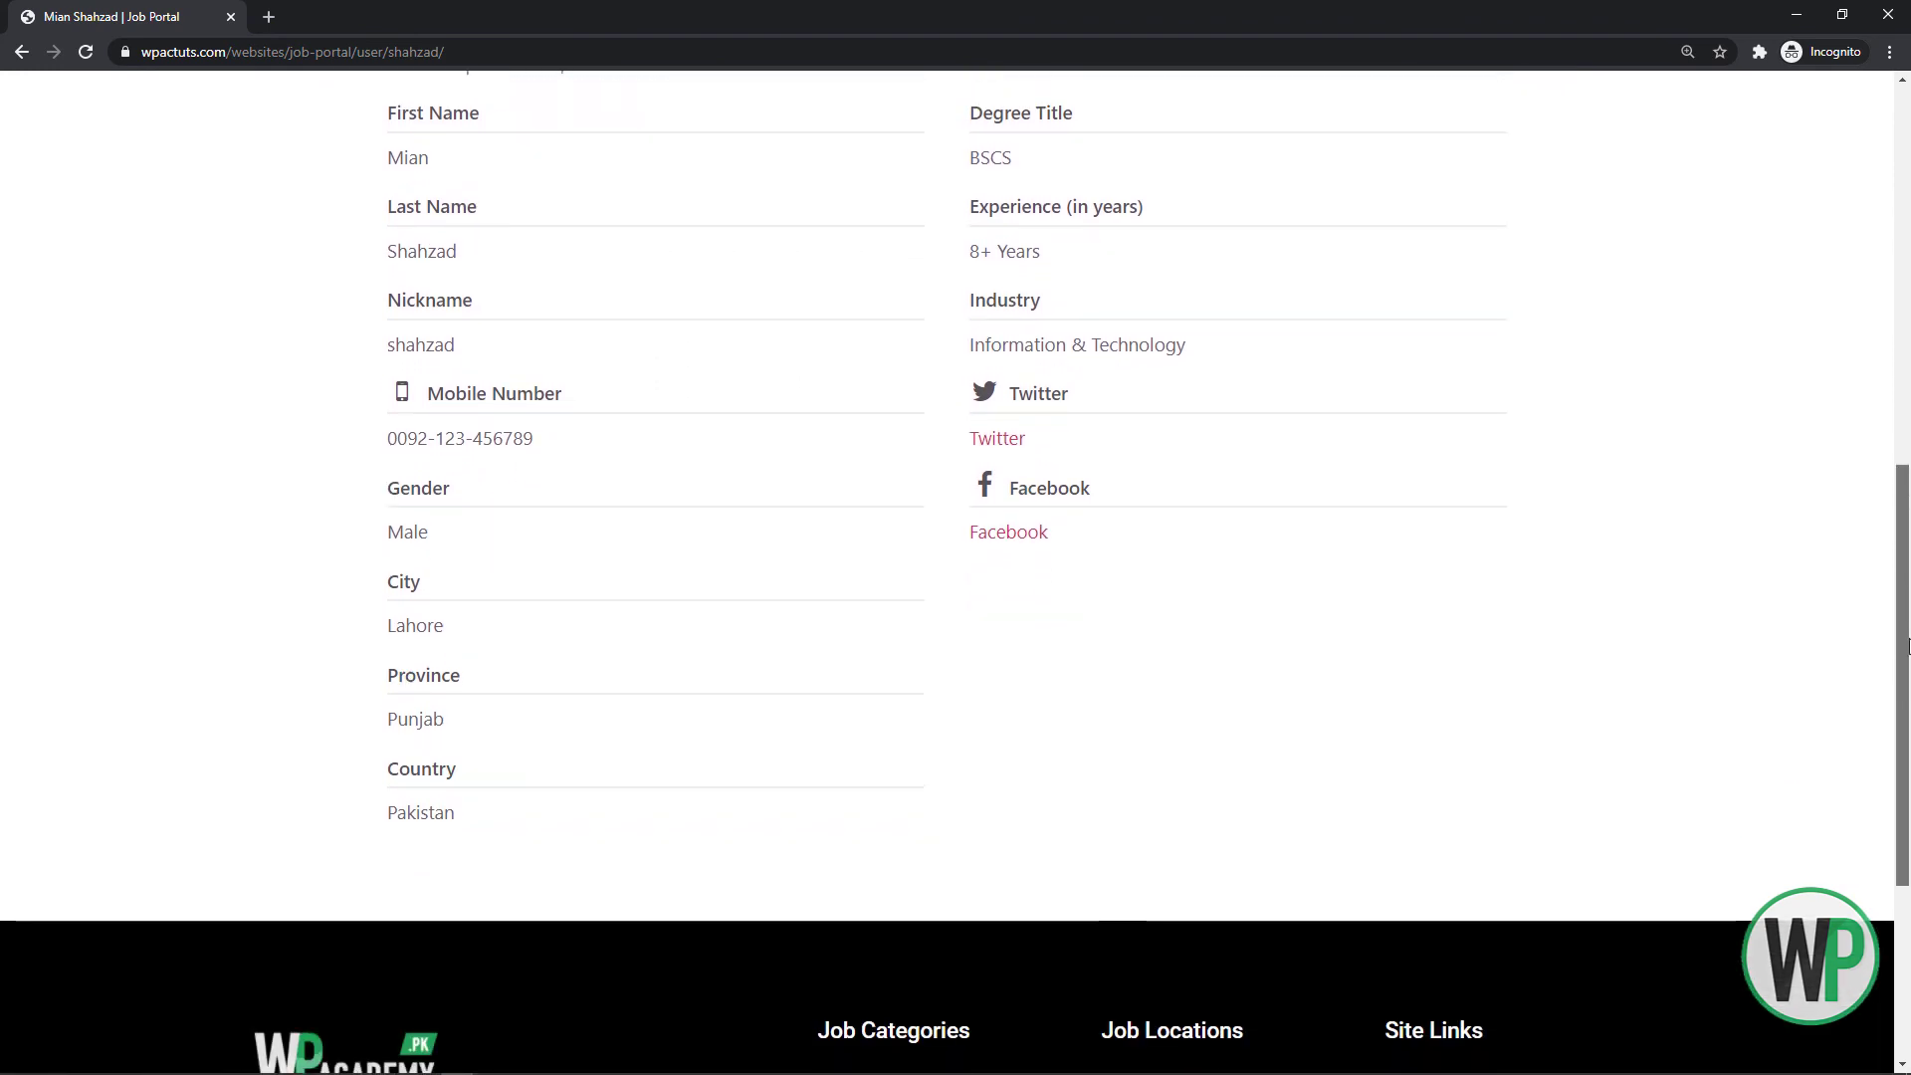
scroll(1654, 611, "up", 2)
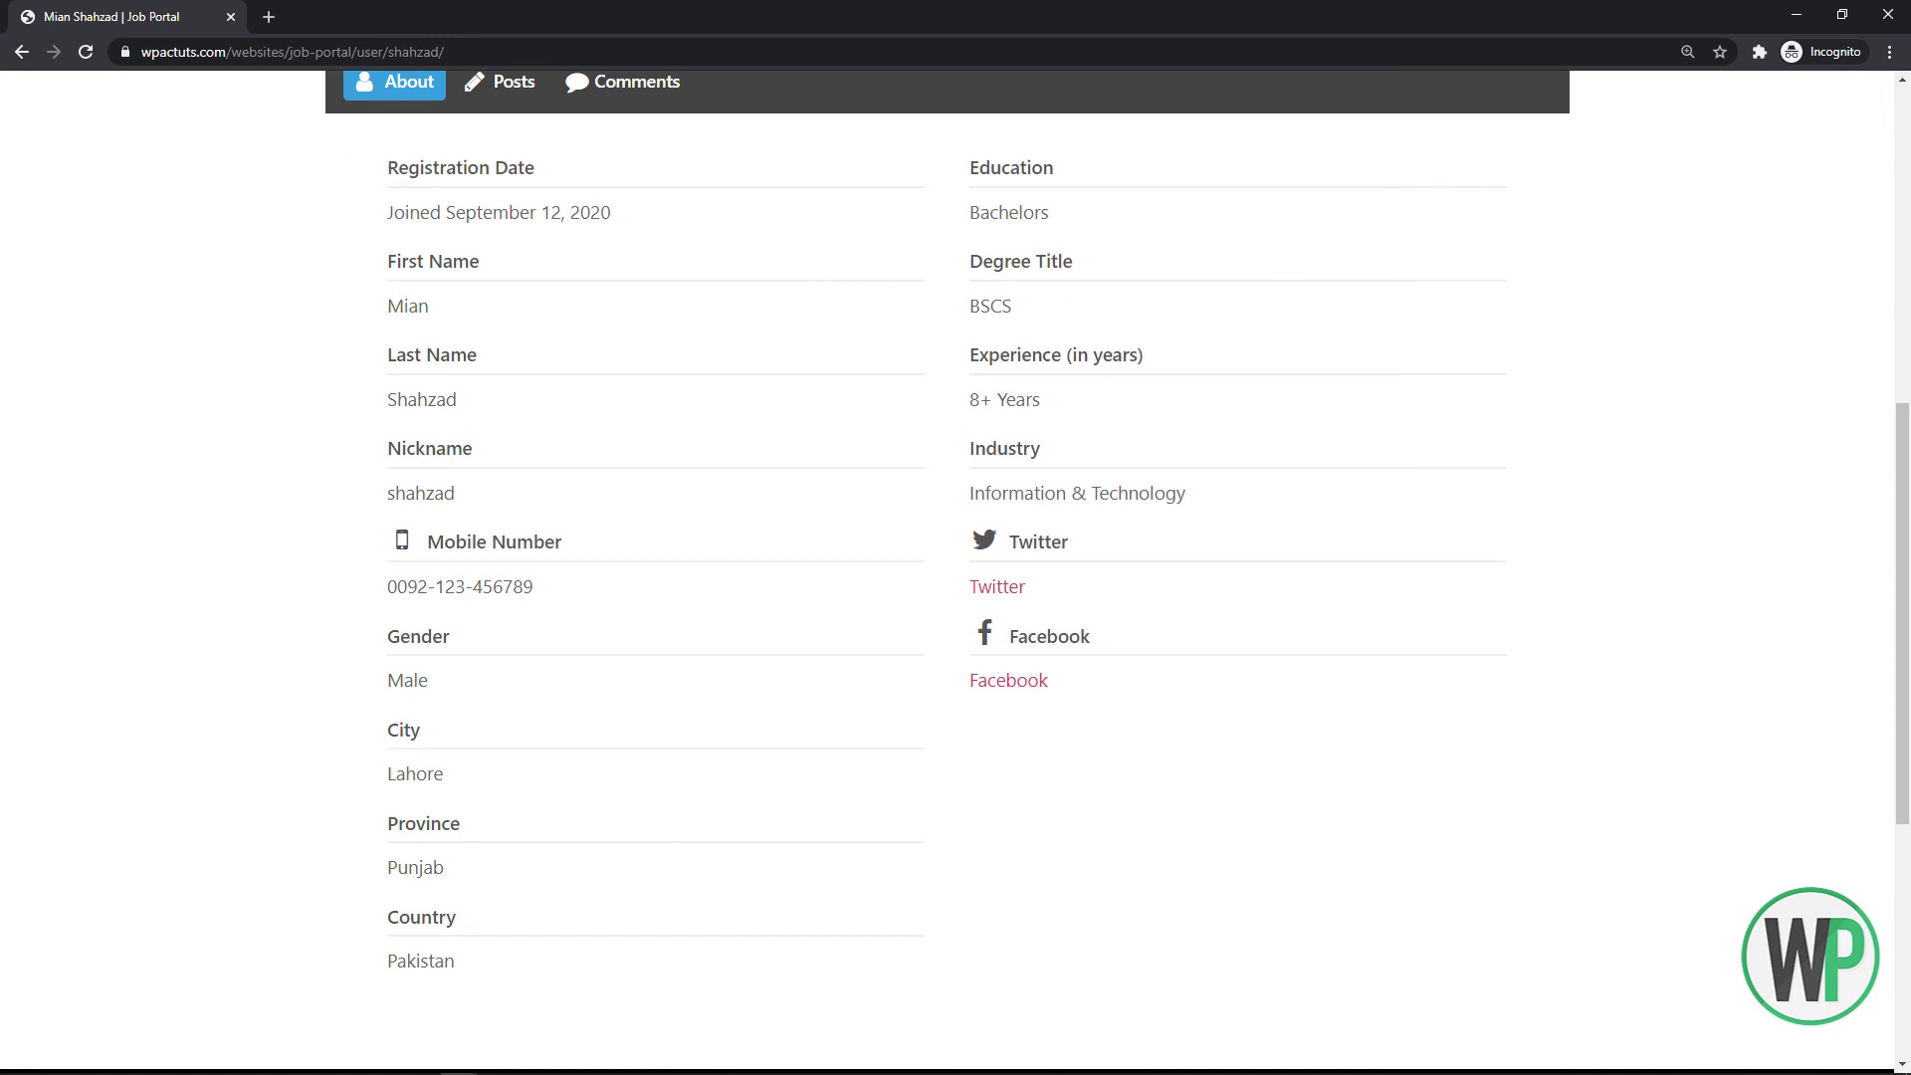
Return to the Default Profile form in the admin window, give the Registration Date field a calendar icon and update the form
left_click(405, 996)
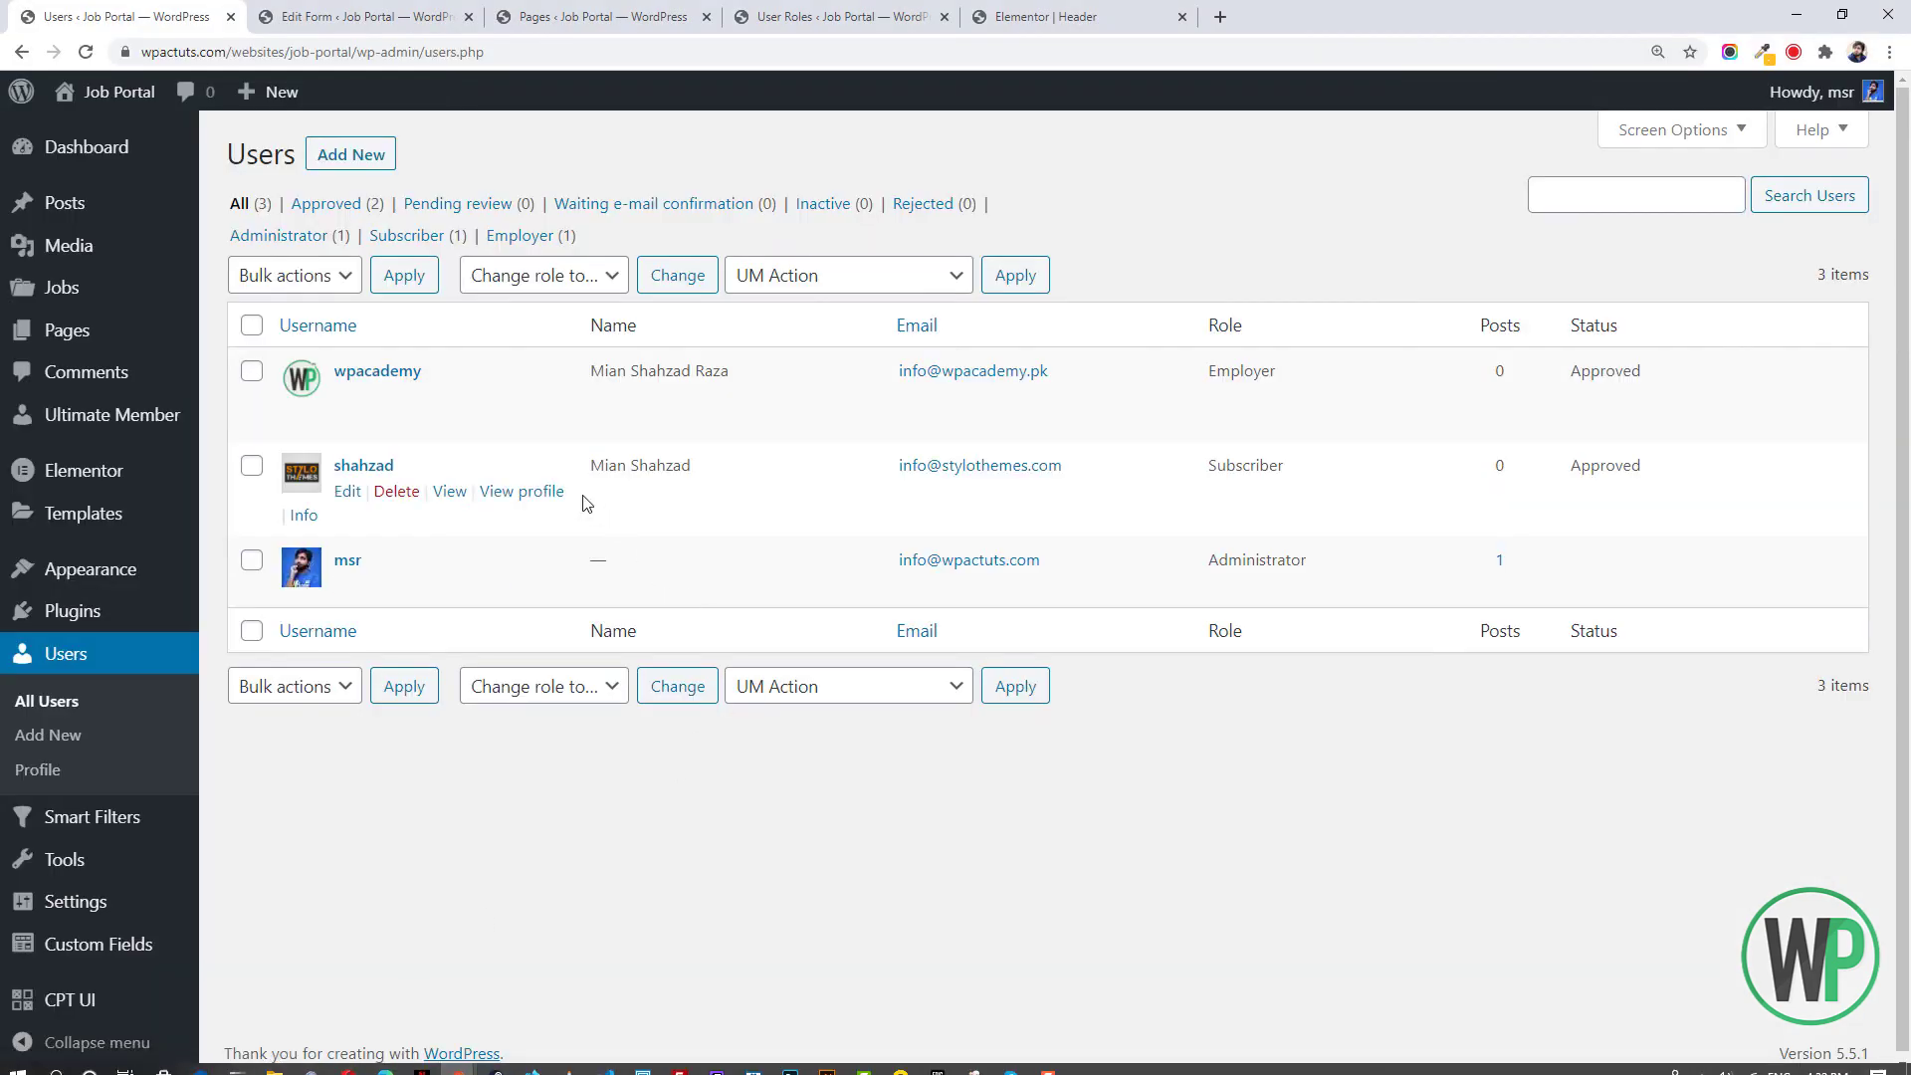
left_click(388, 17)
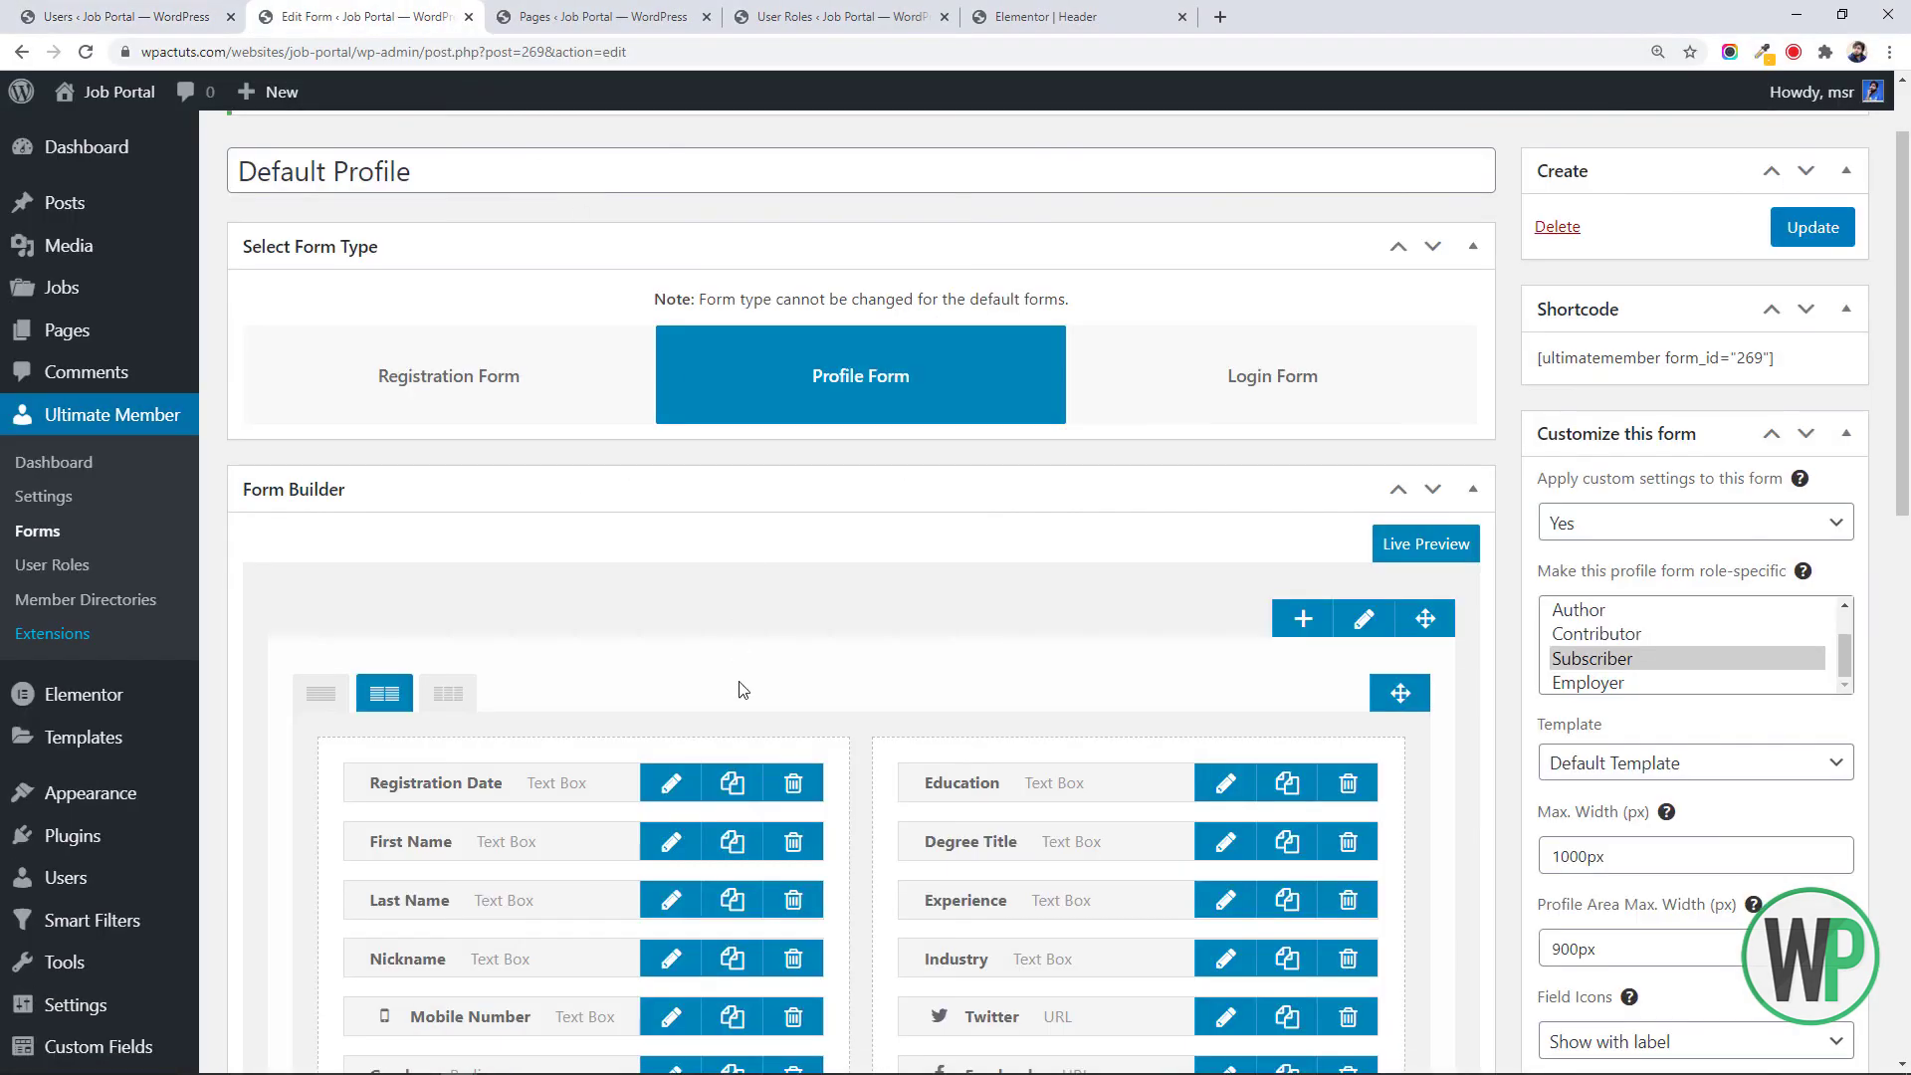
left_click(671, 785)
left_click(1100, 796)
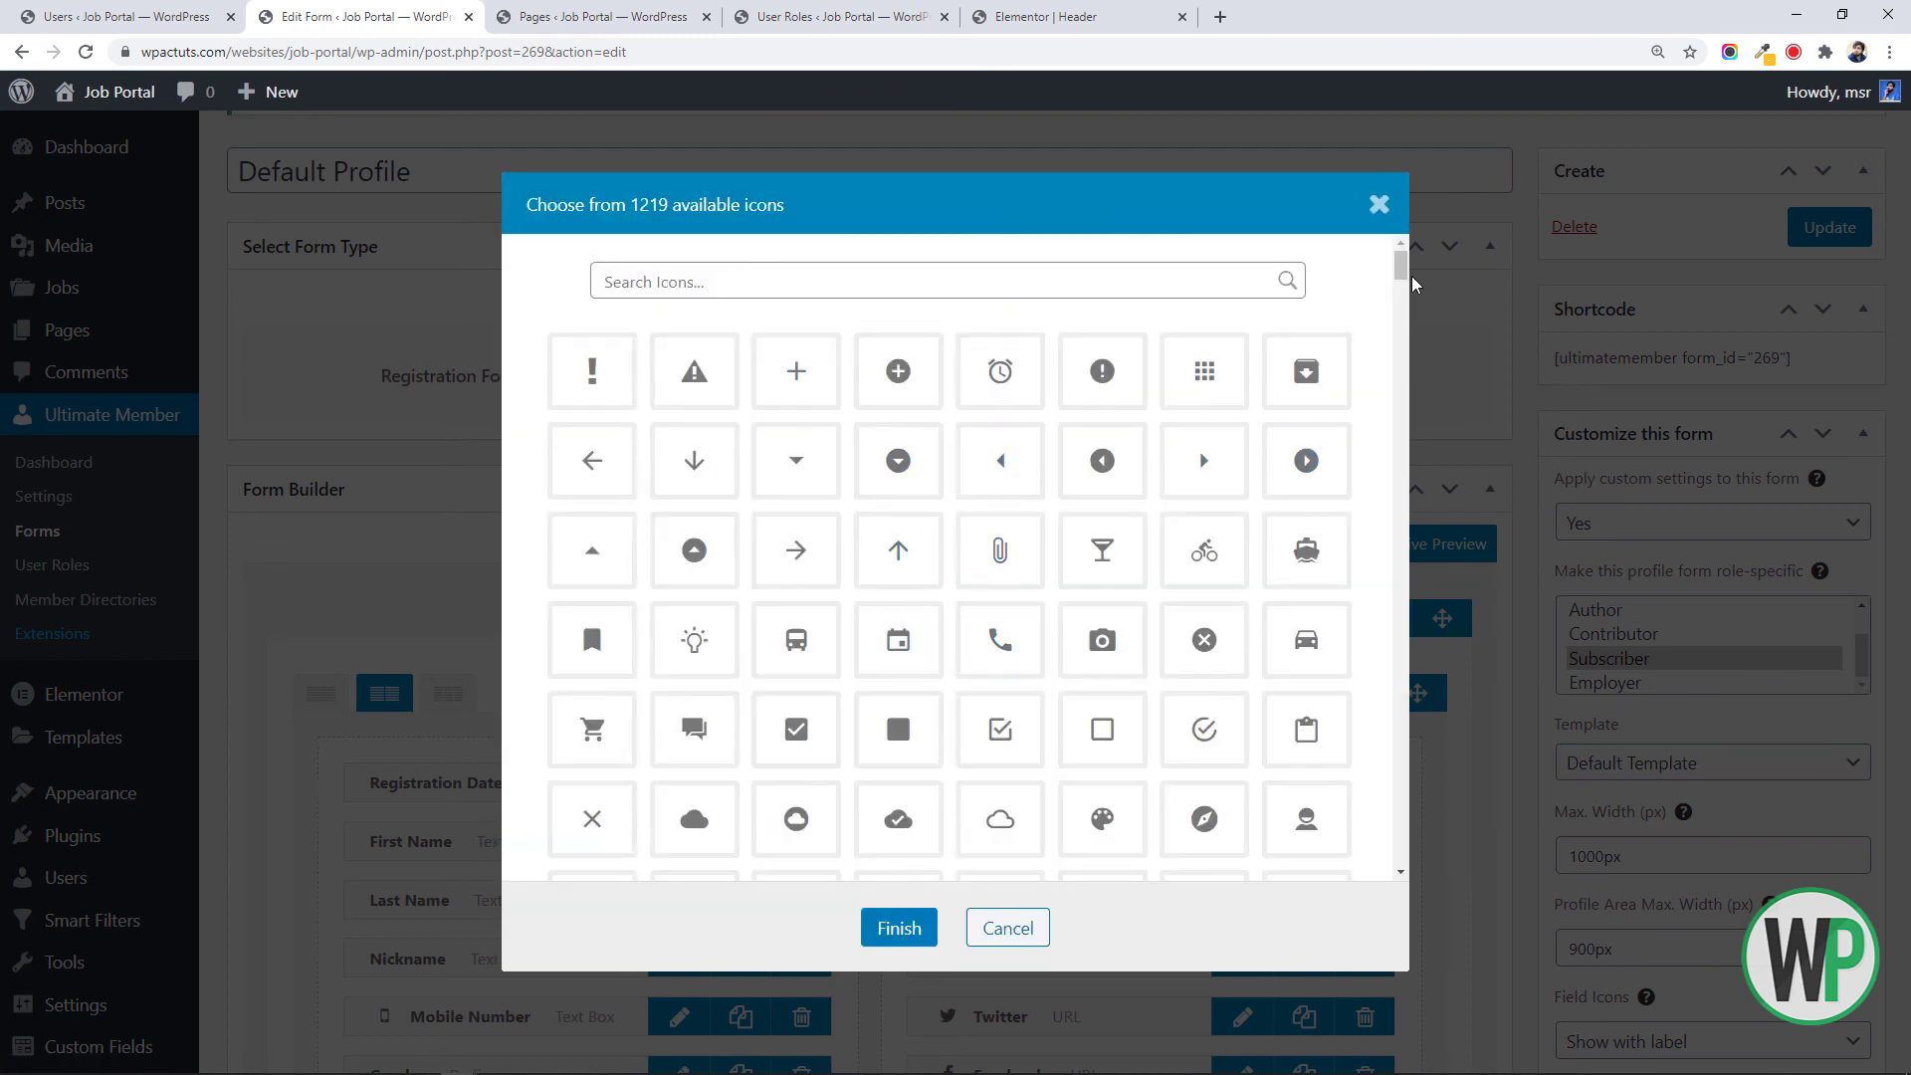
left_click_drag(1399, 255, 1299, 236)
left_click(989, 280)
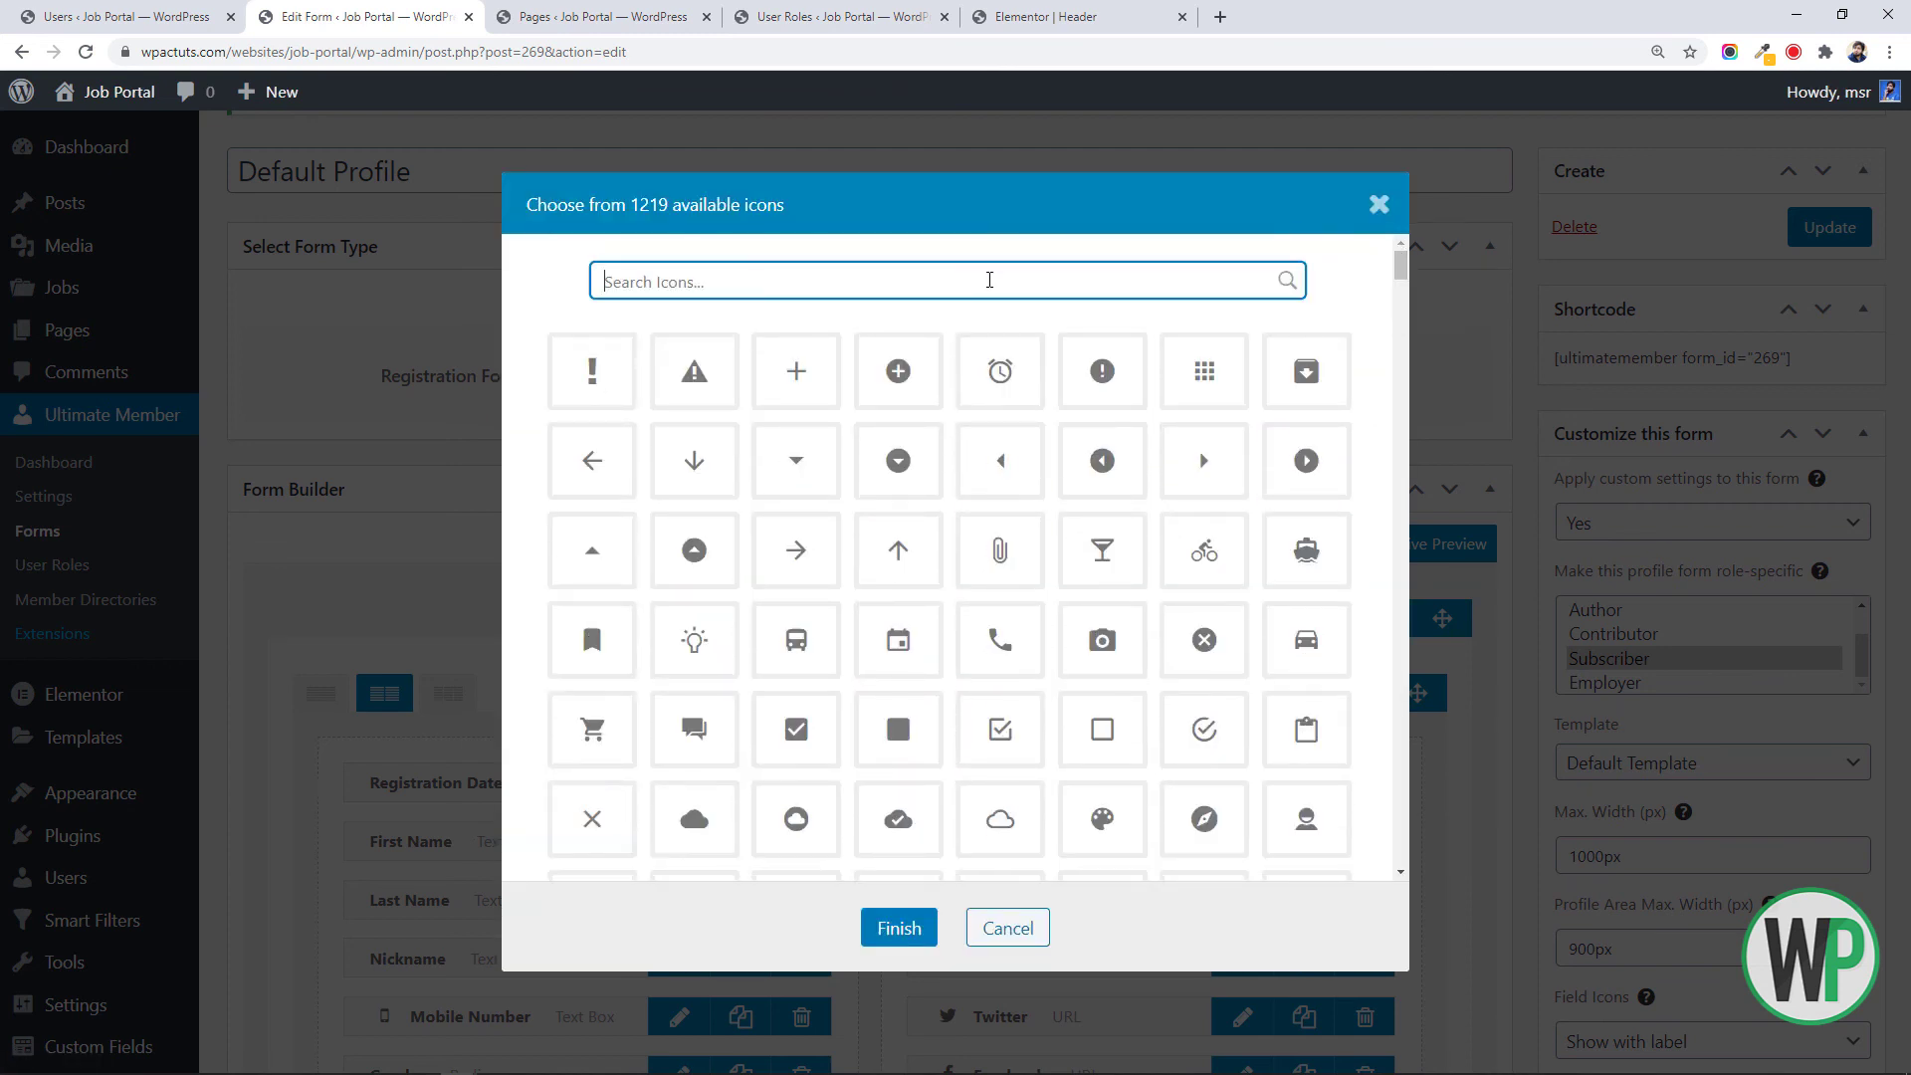
type("cal")
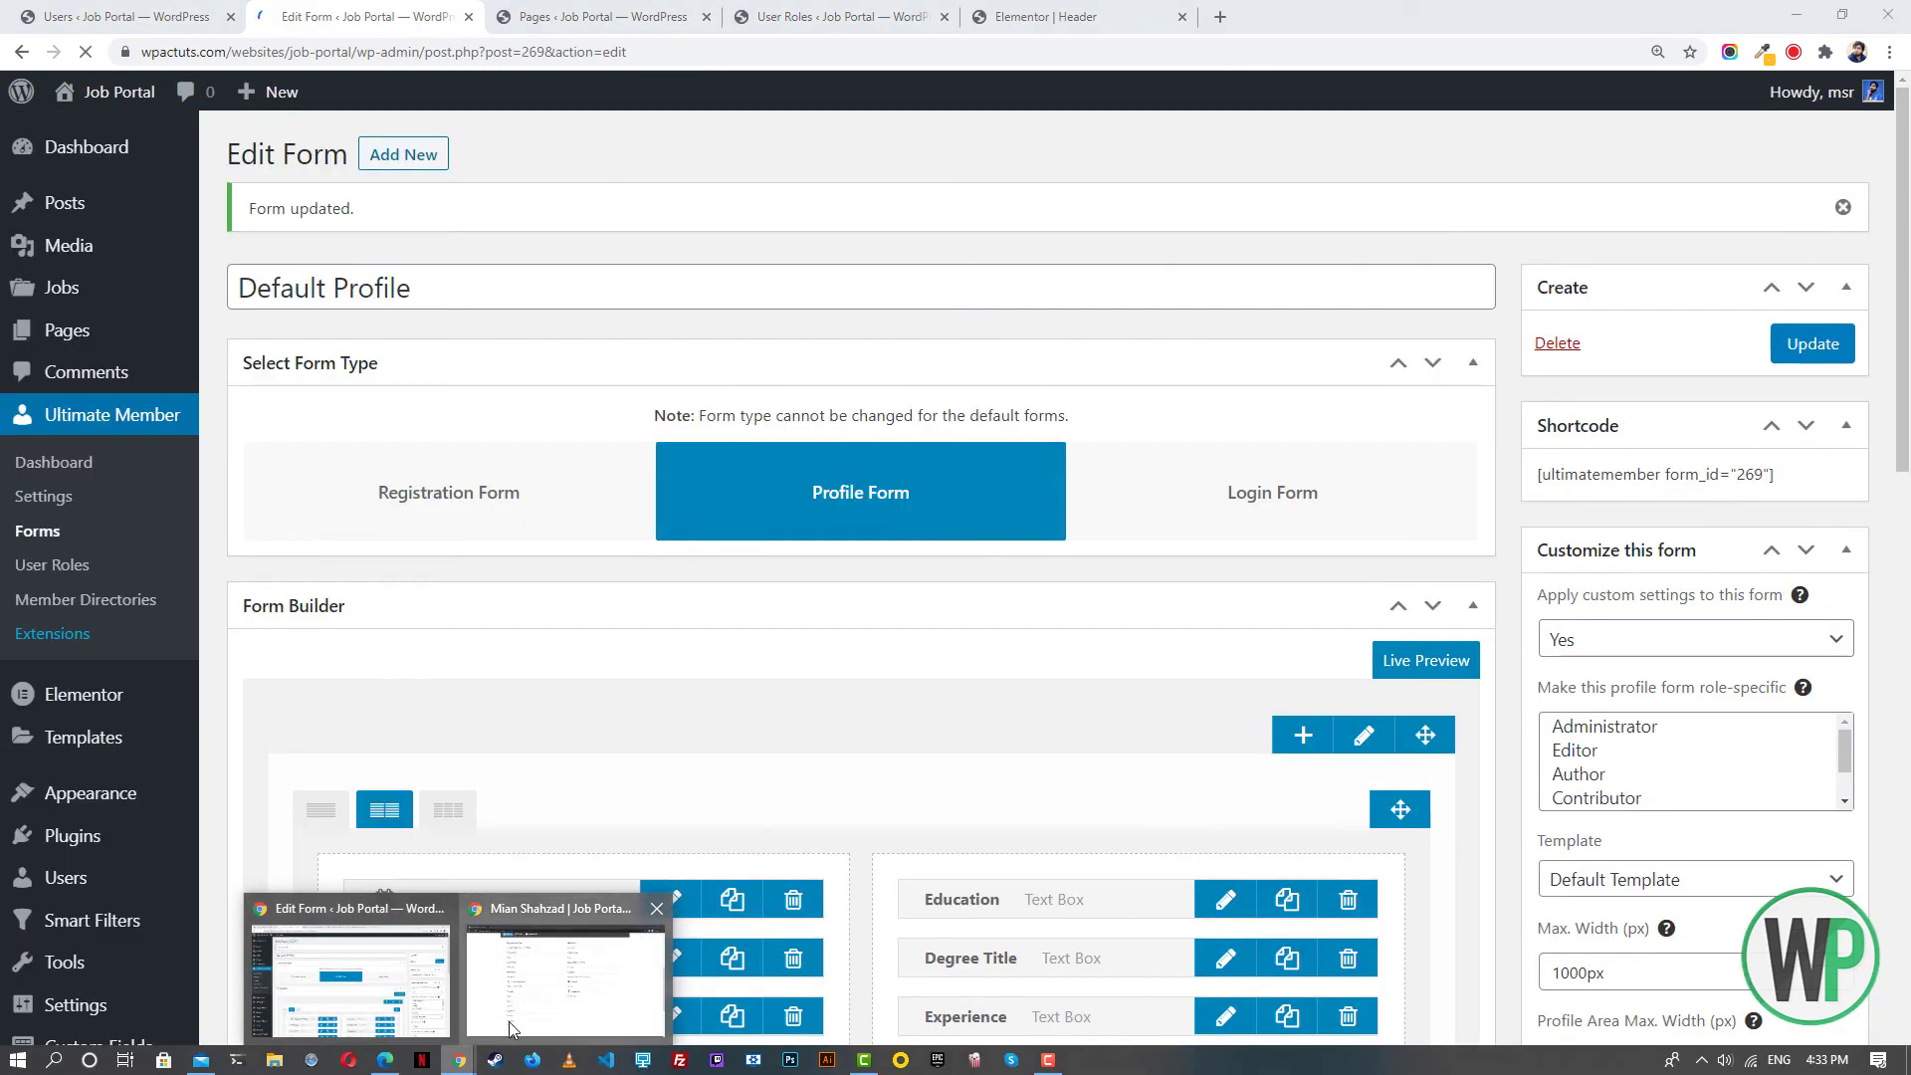
Reload the subscriber's profile in the incognito window and examine the Registration Date icon and the two-column layout
left_click(468, 981)
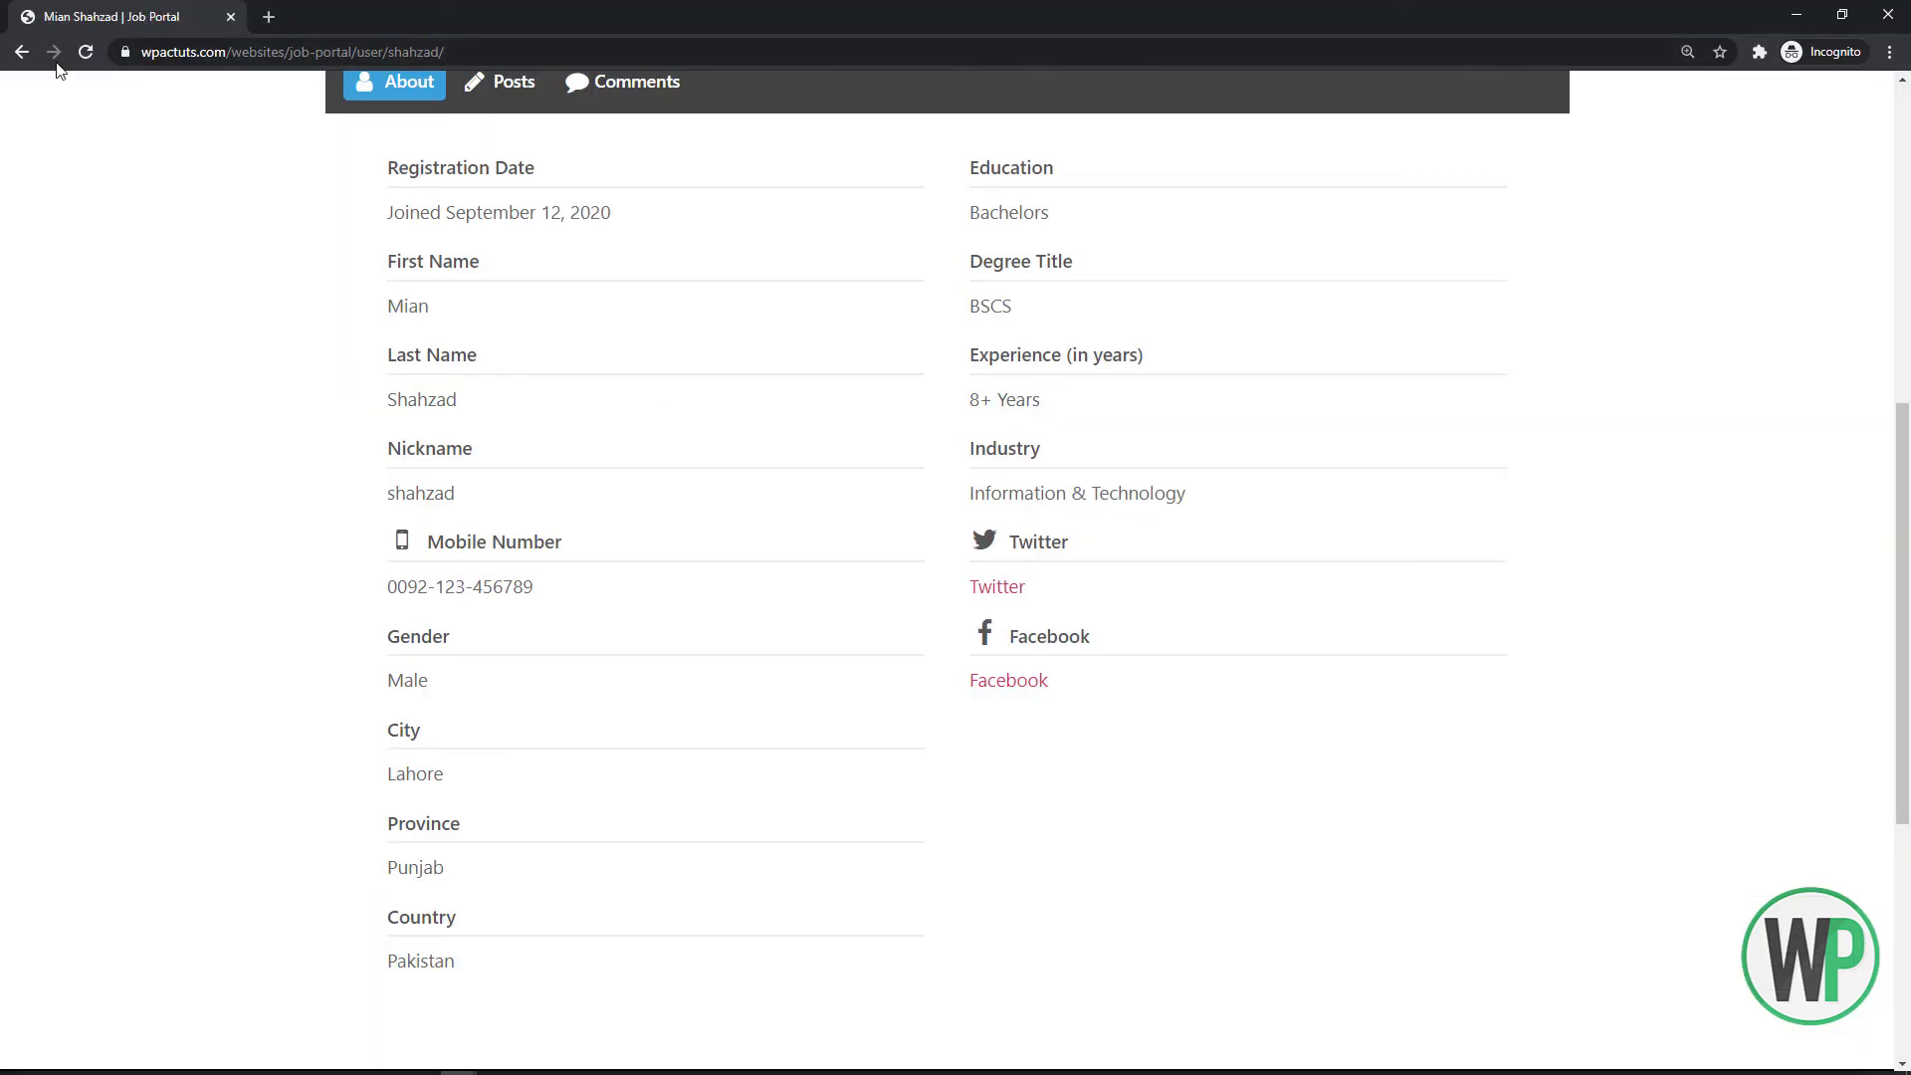
left_click(86, 51)
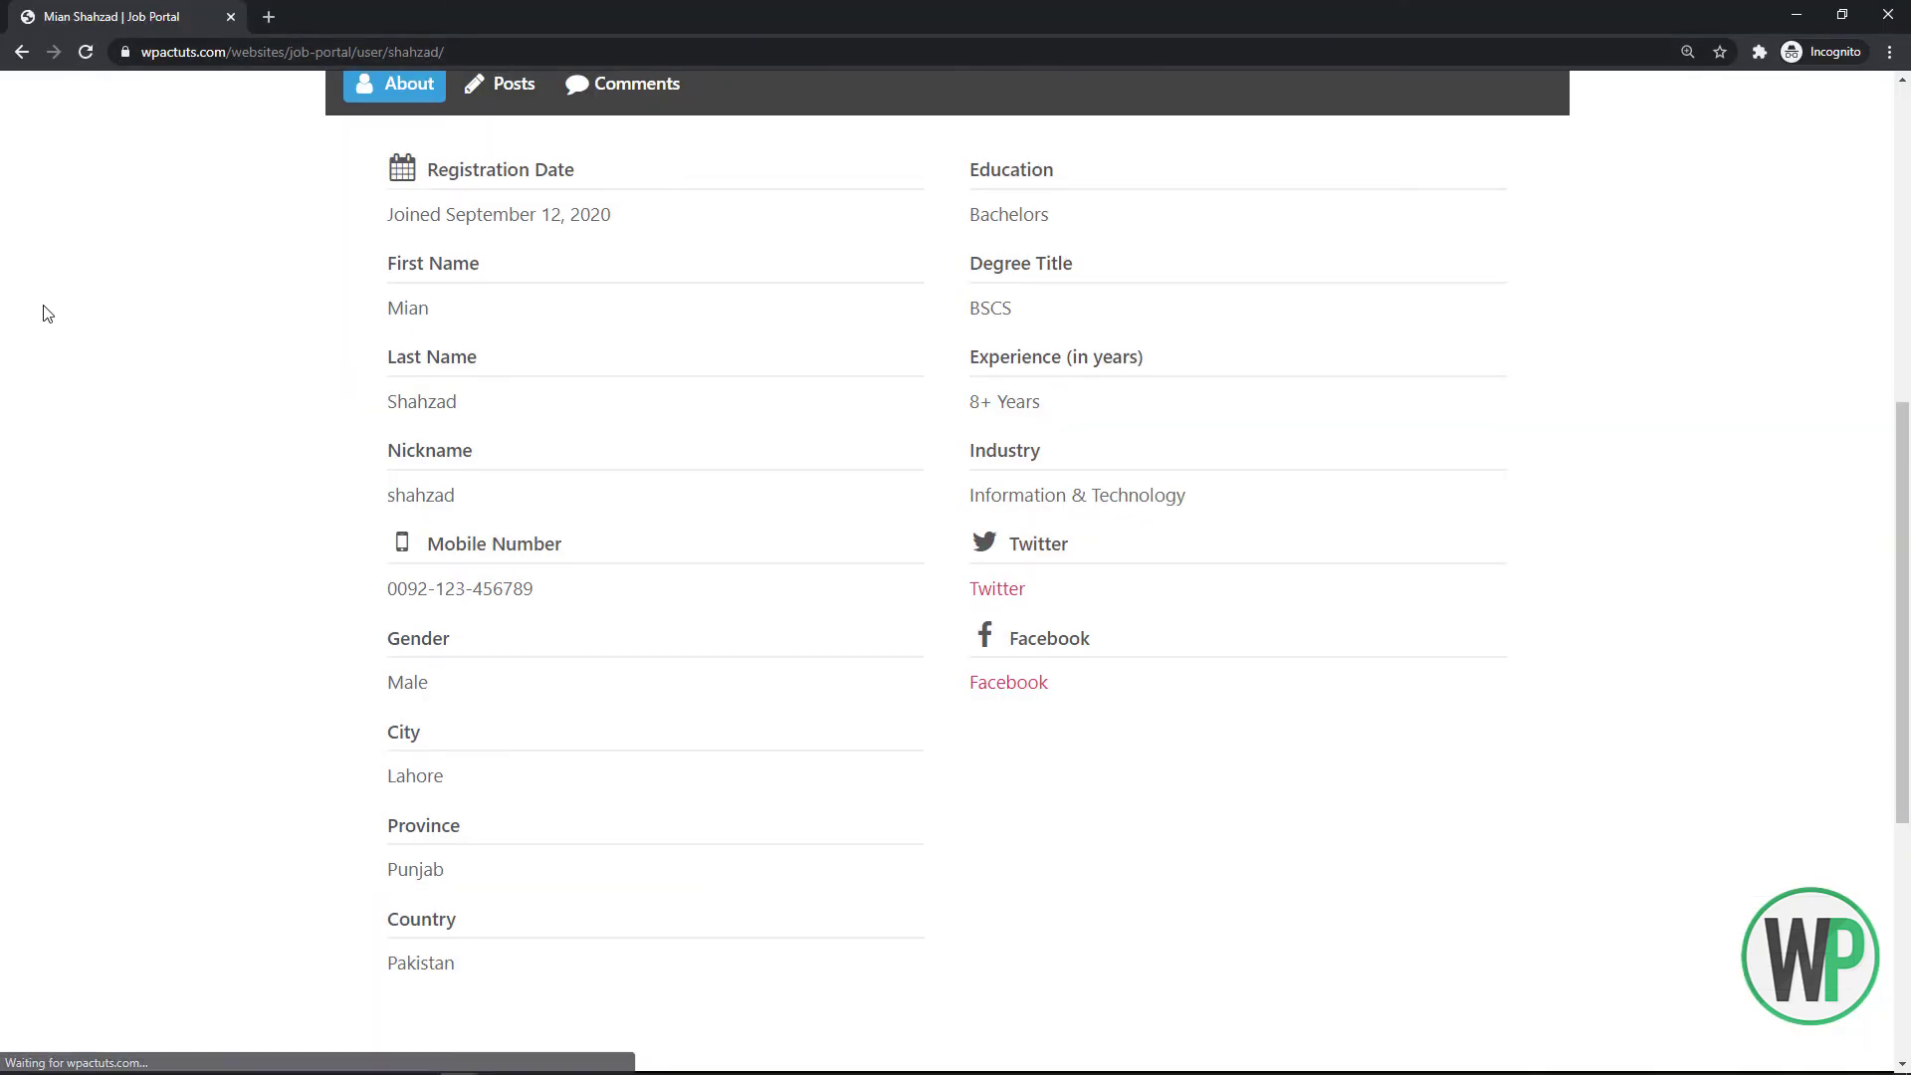
scroll(1825, 552, "up", 7)
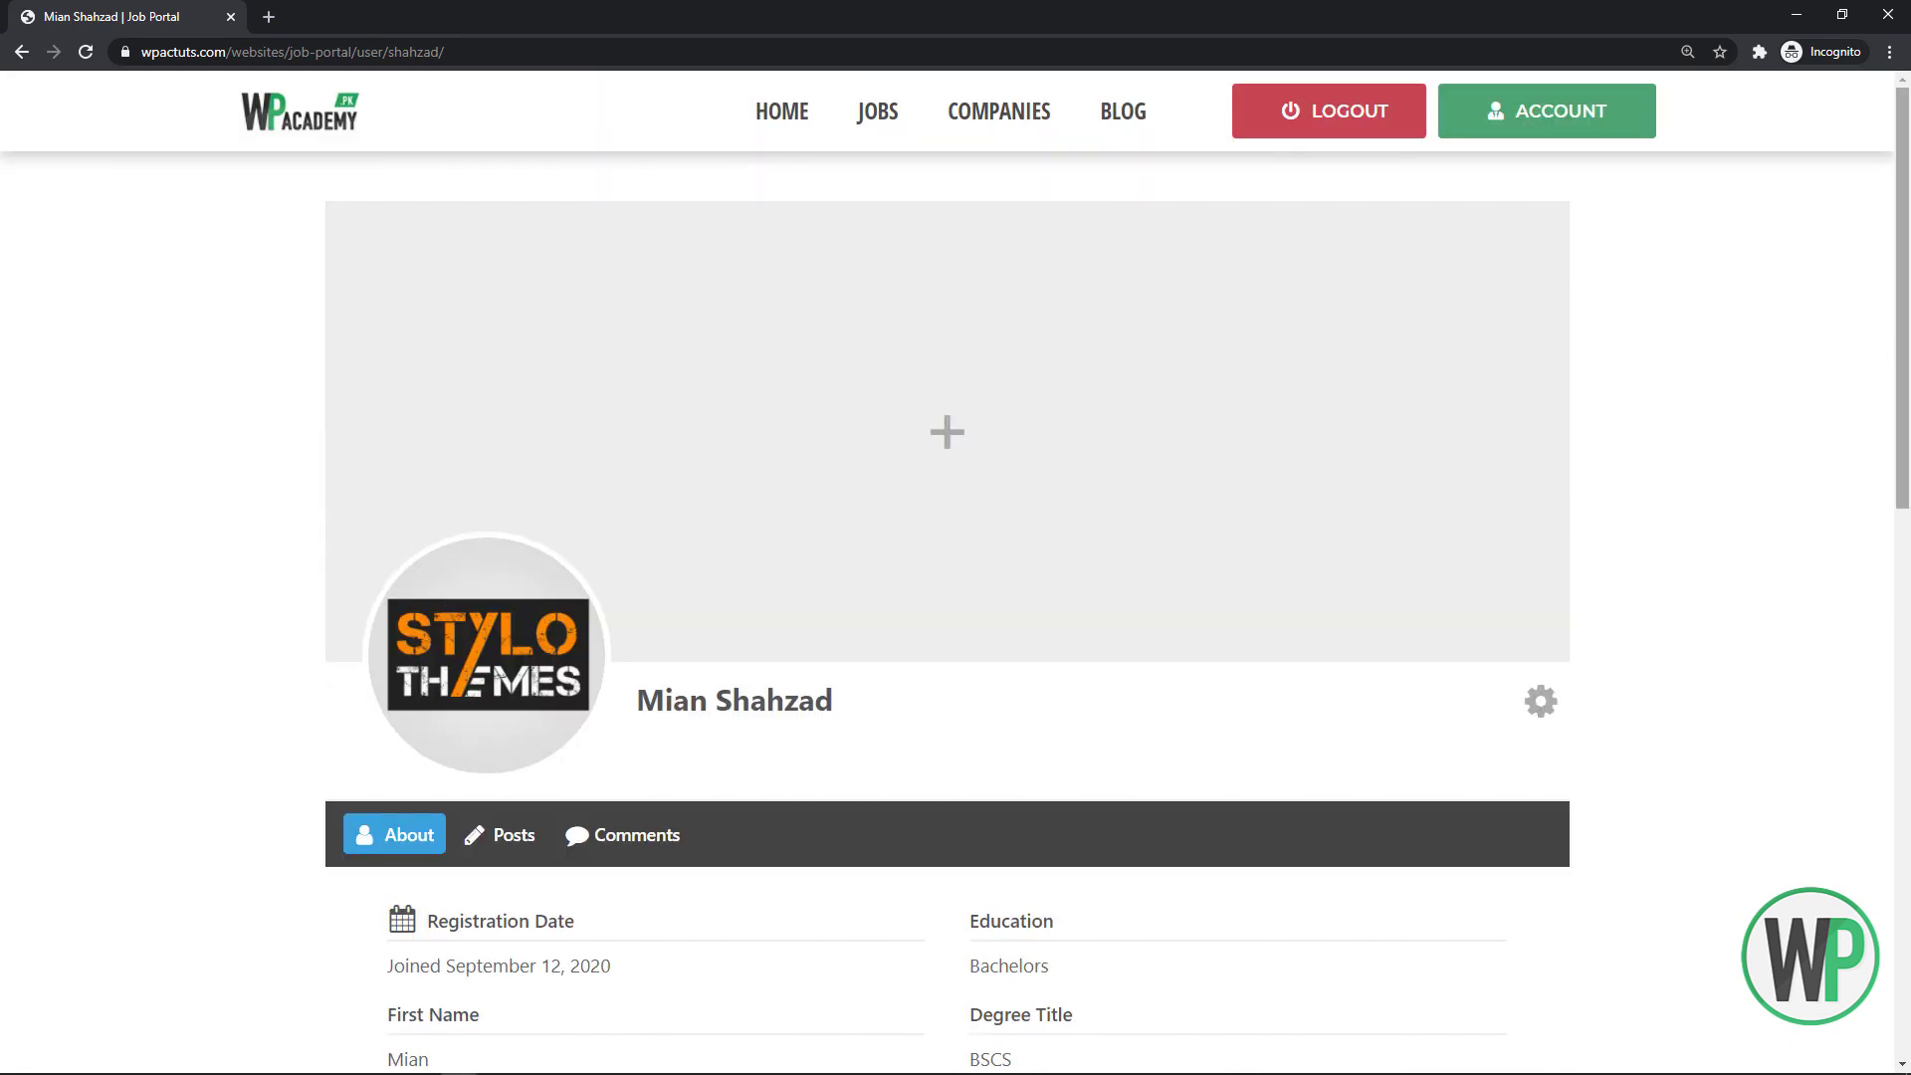
scroll(1861, 498, "down", 9)
scroll(1861, 597, "up", 5)
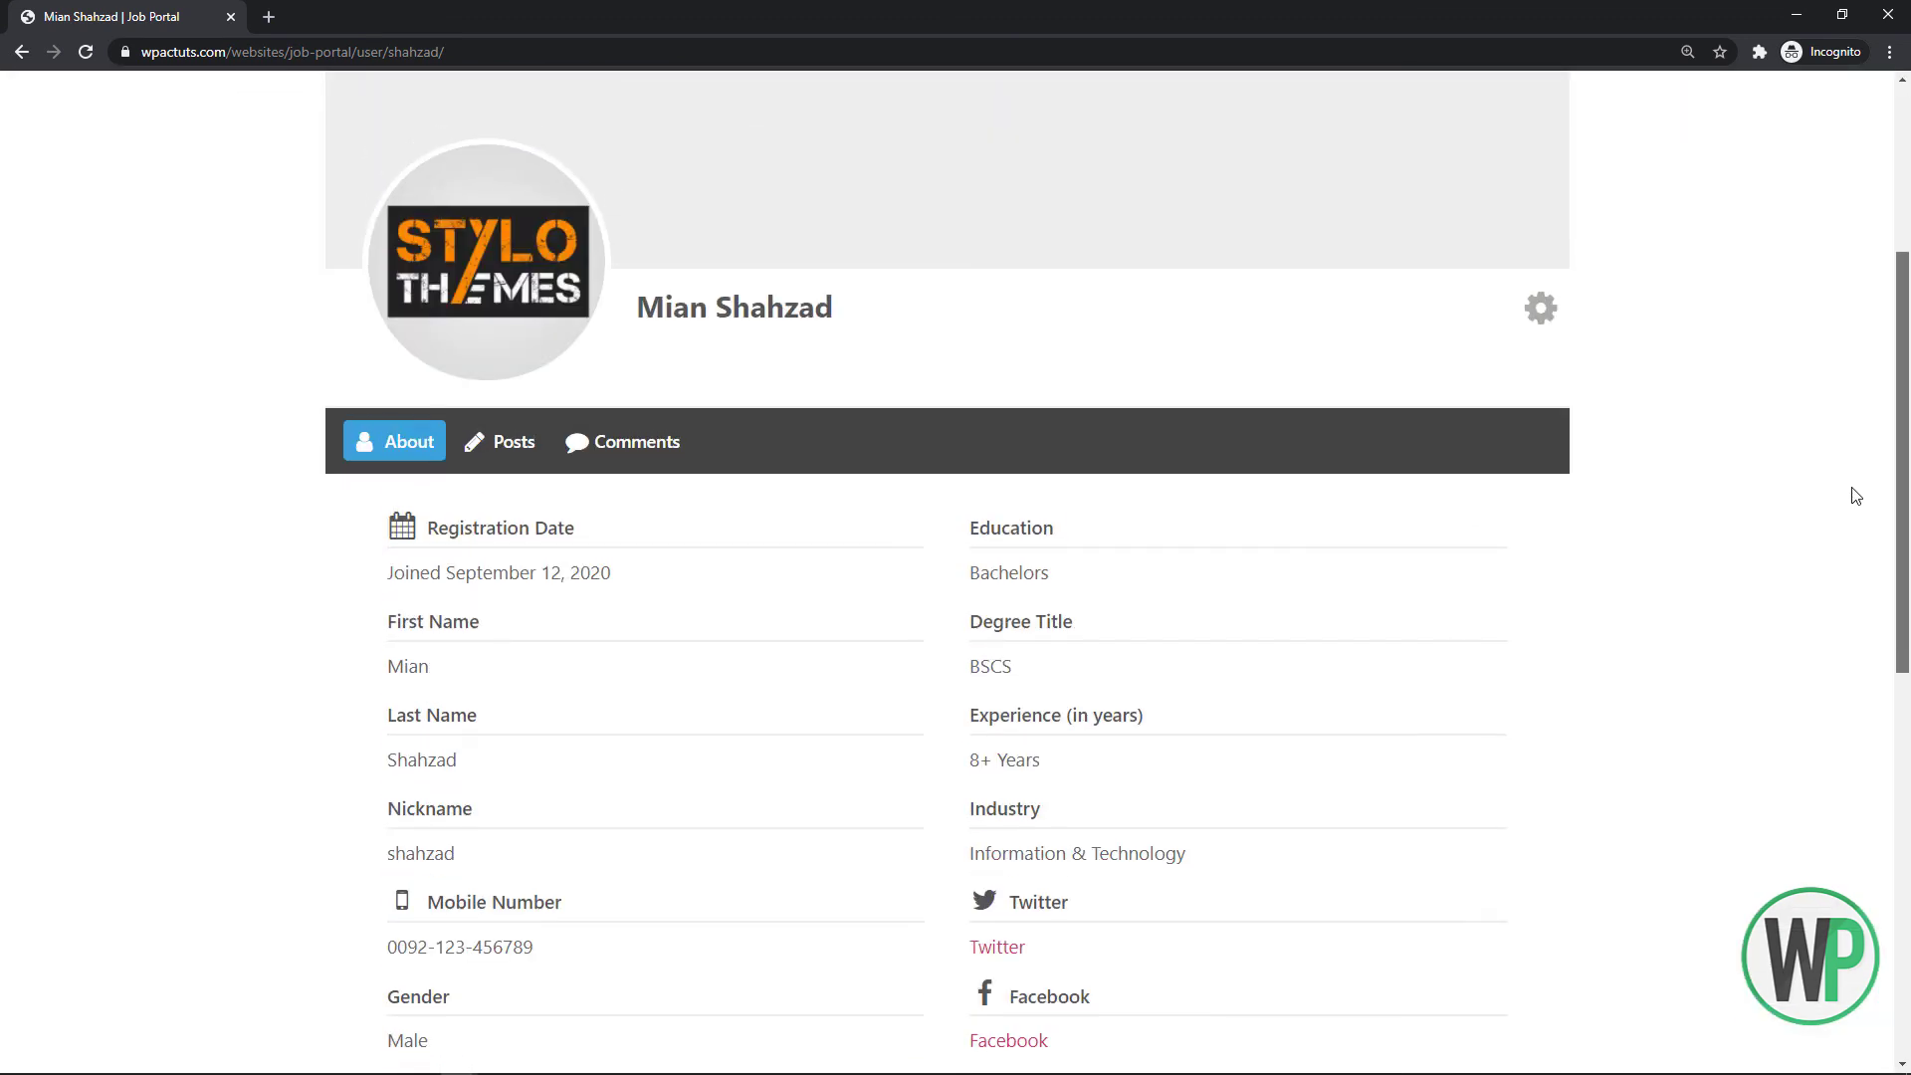
scroll(1841, 598, "down", 4)
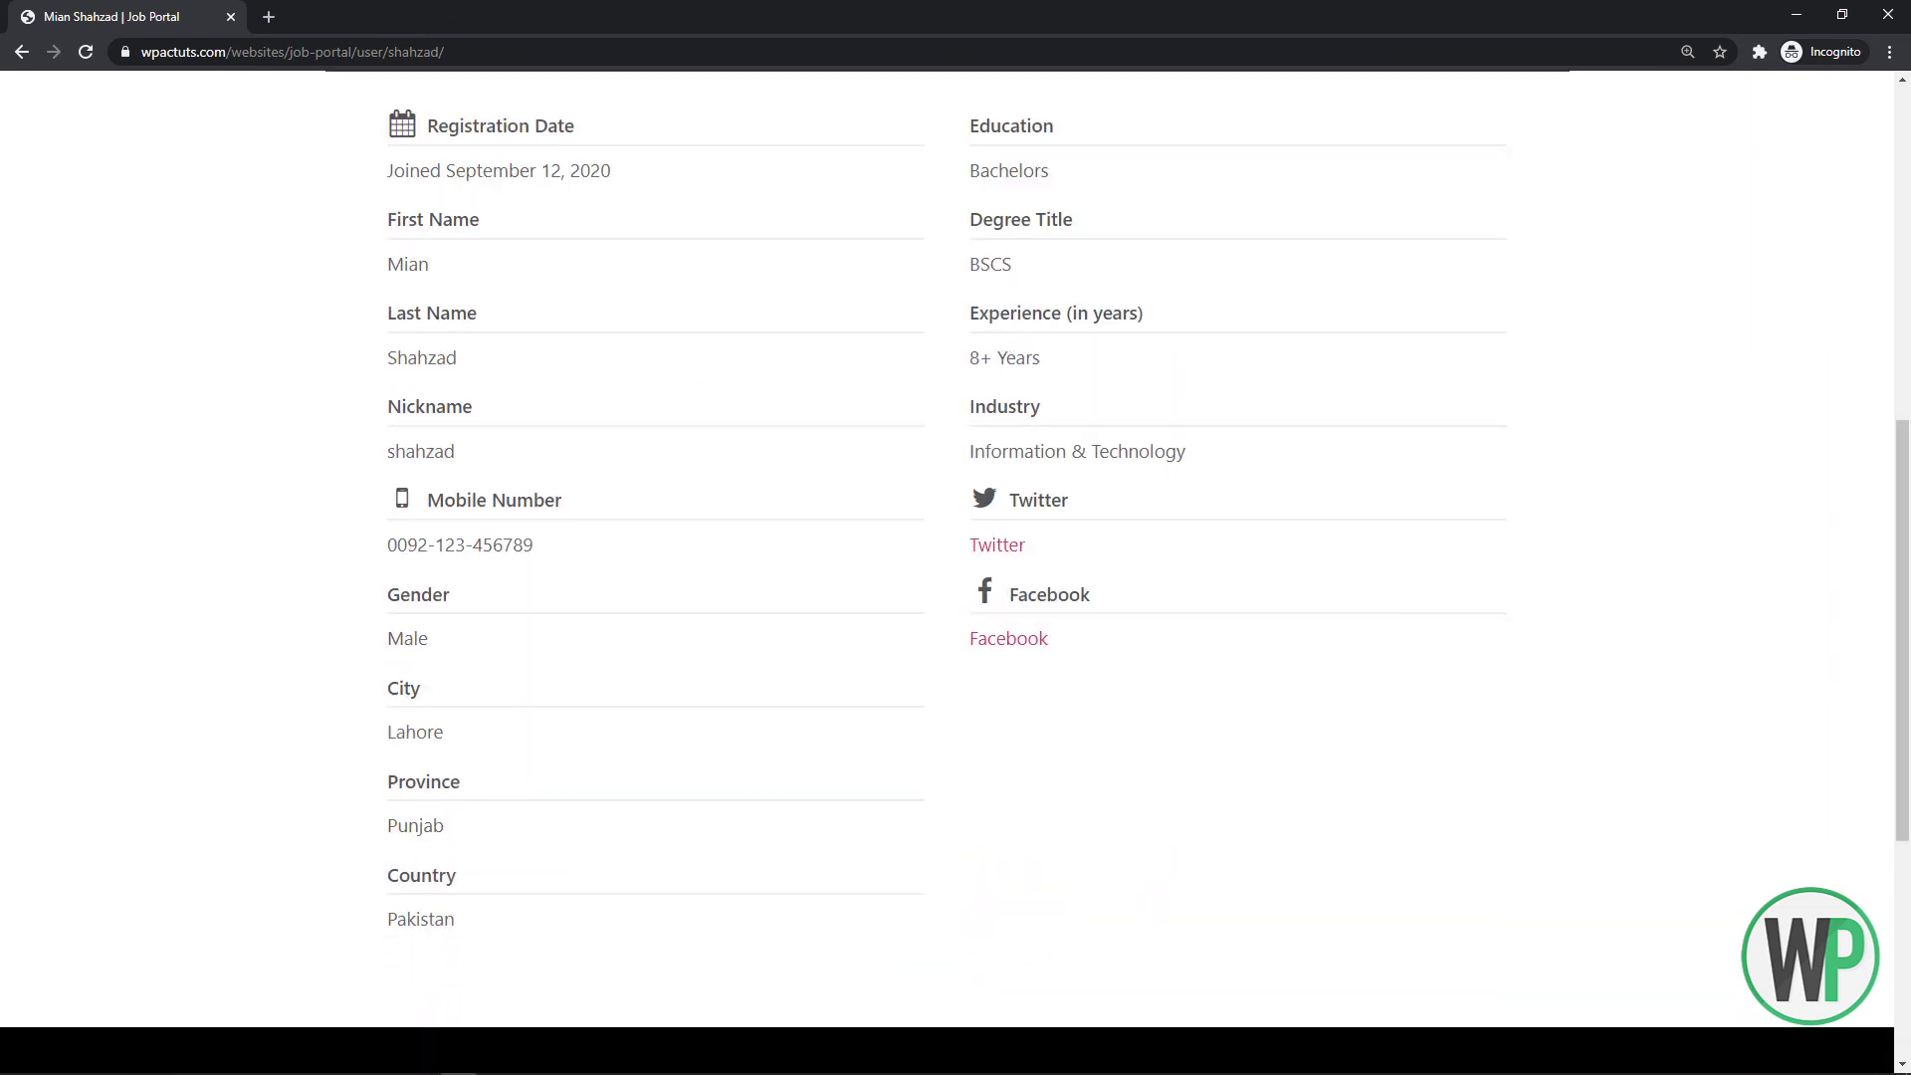
scroll(1075, 572, "up", 2)
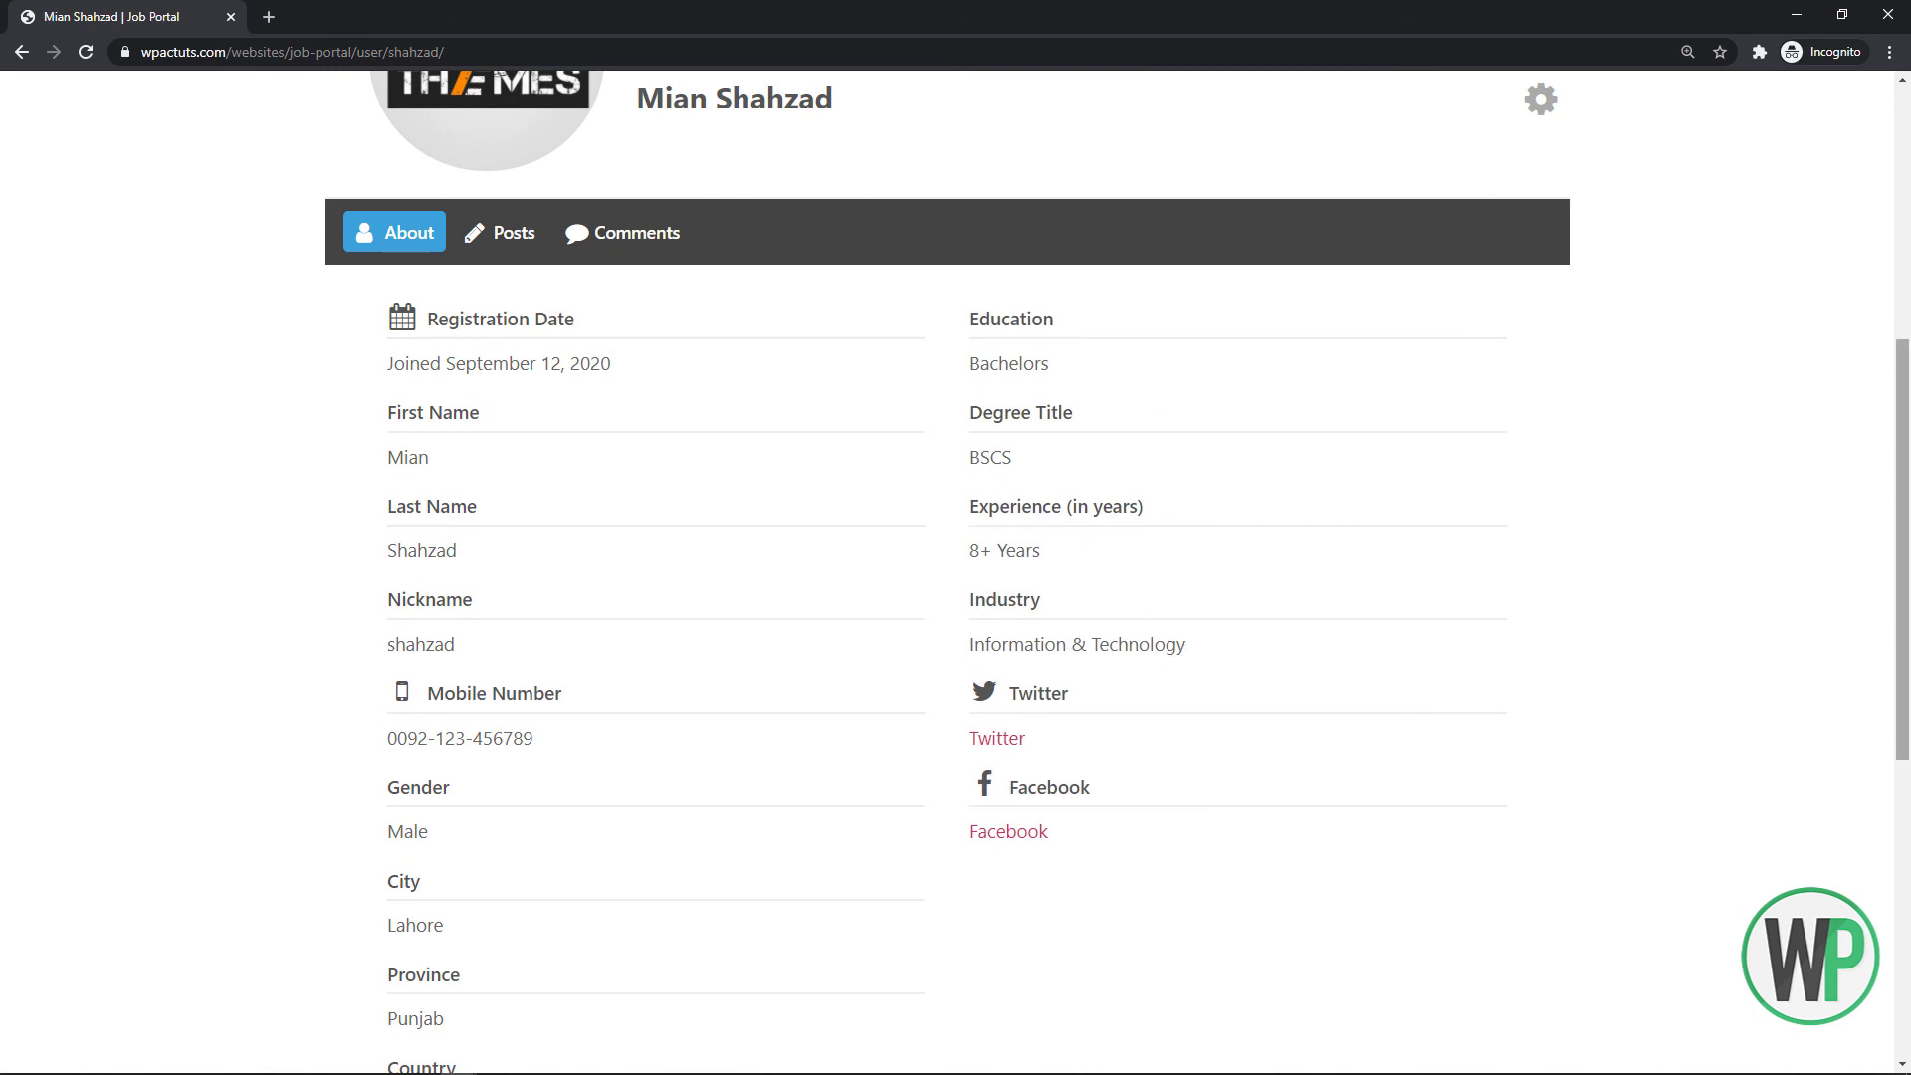
scroll(1025, 497, "down", 2)
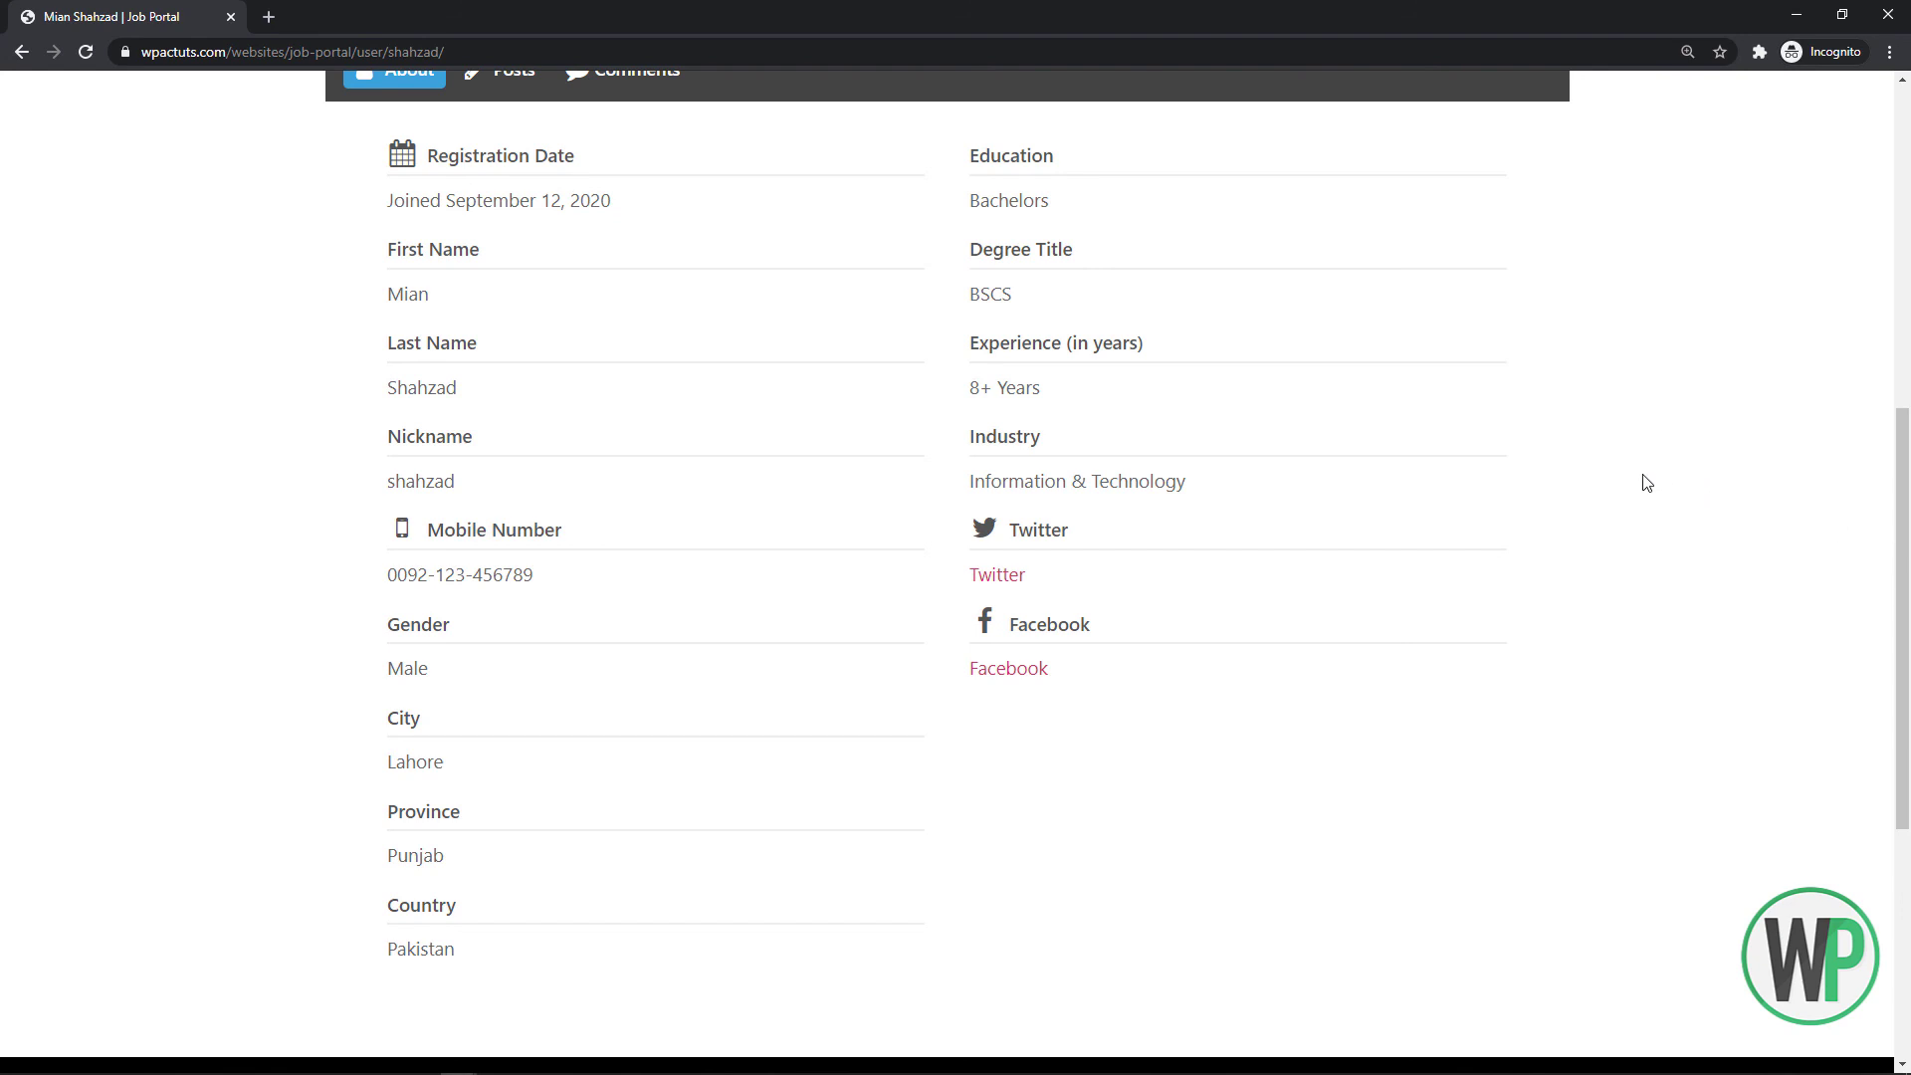
Back in the profile form builder, switch the row to a three-column layout and inspect its row settings without changing them
key("alt+Tab")
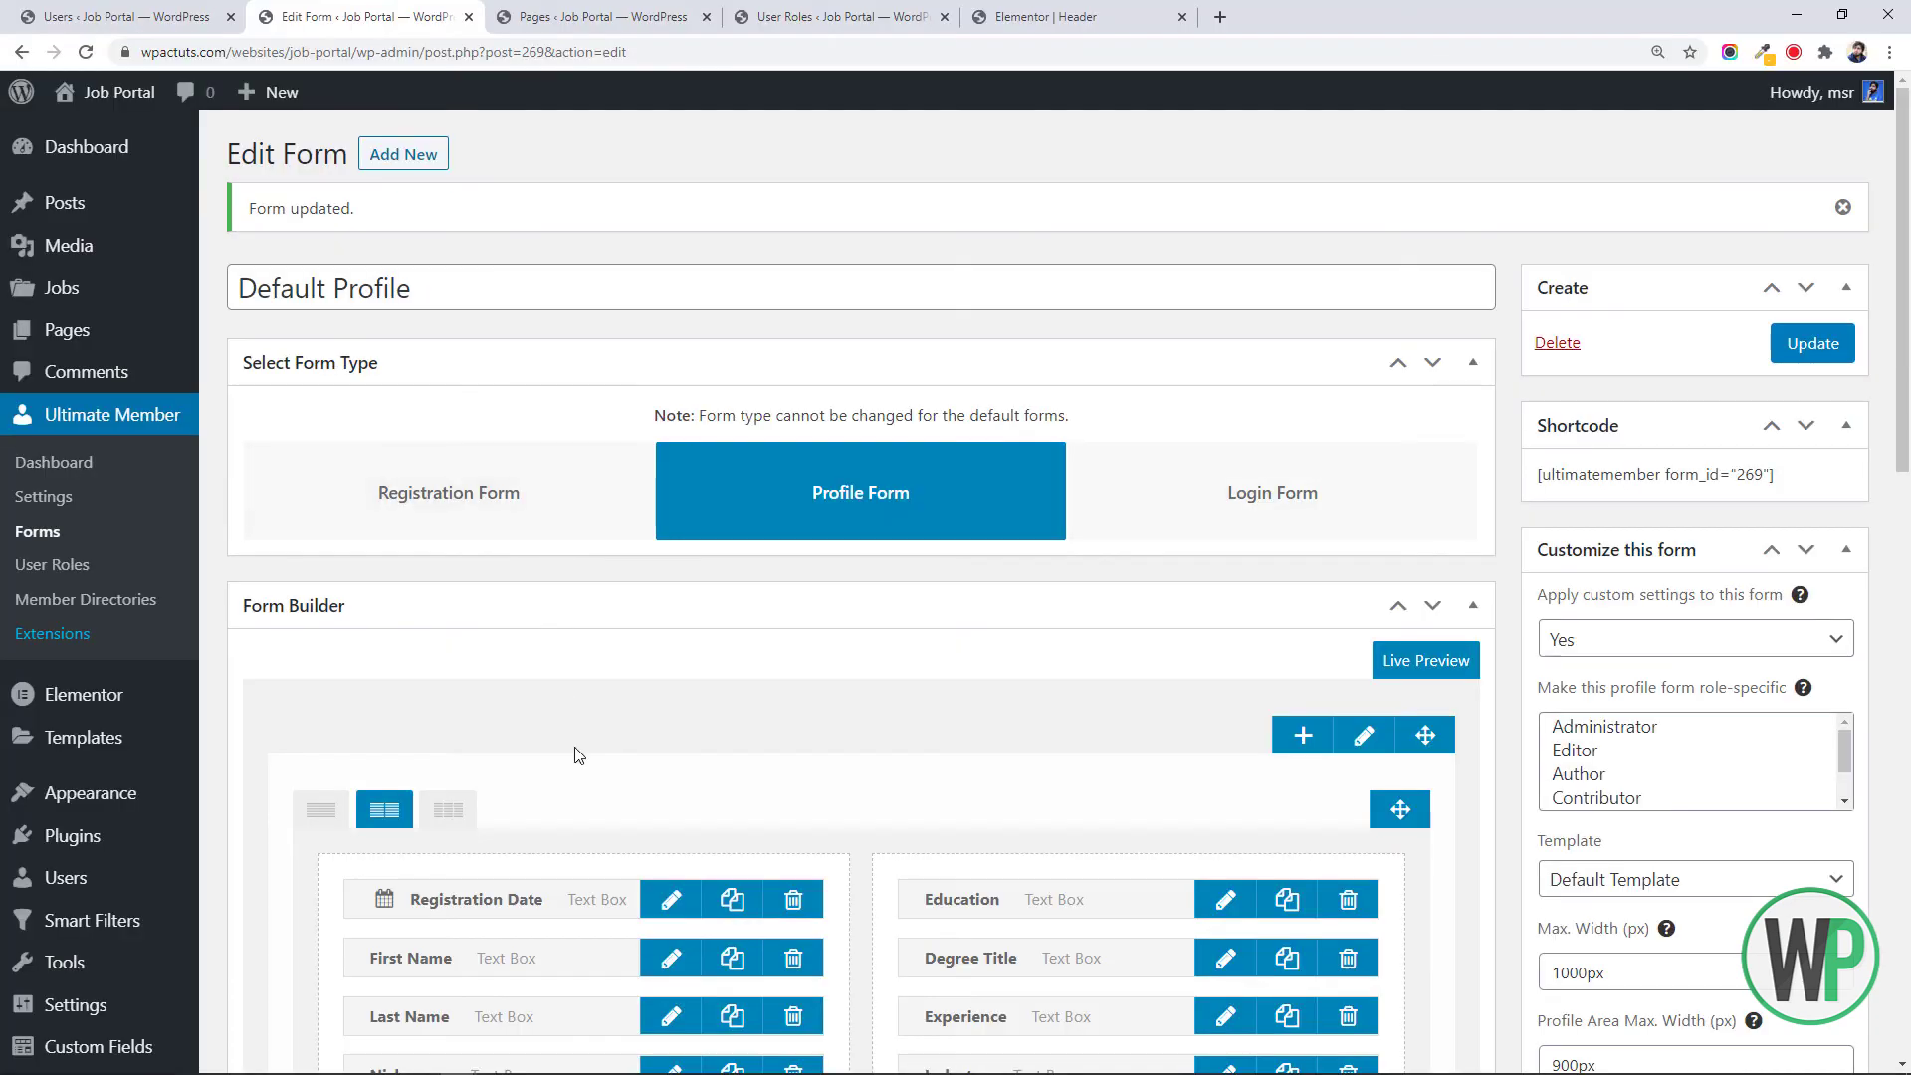
left_click(439, 815)
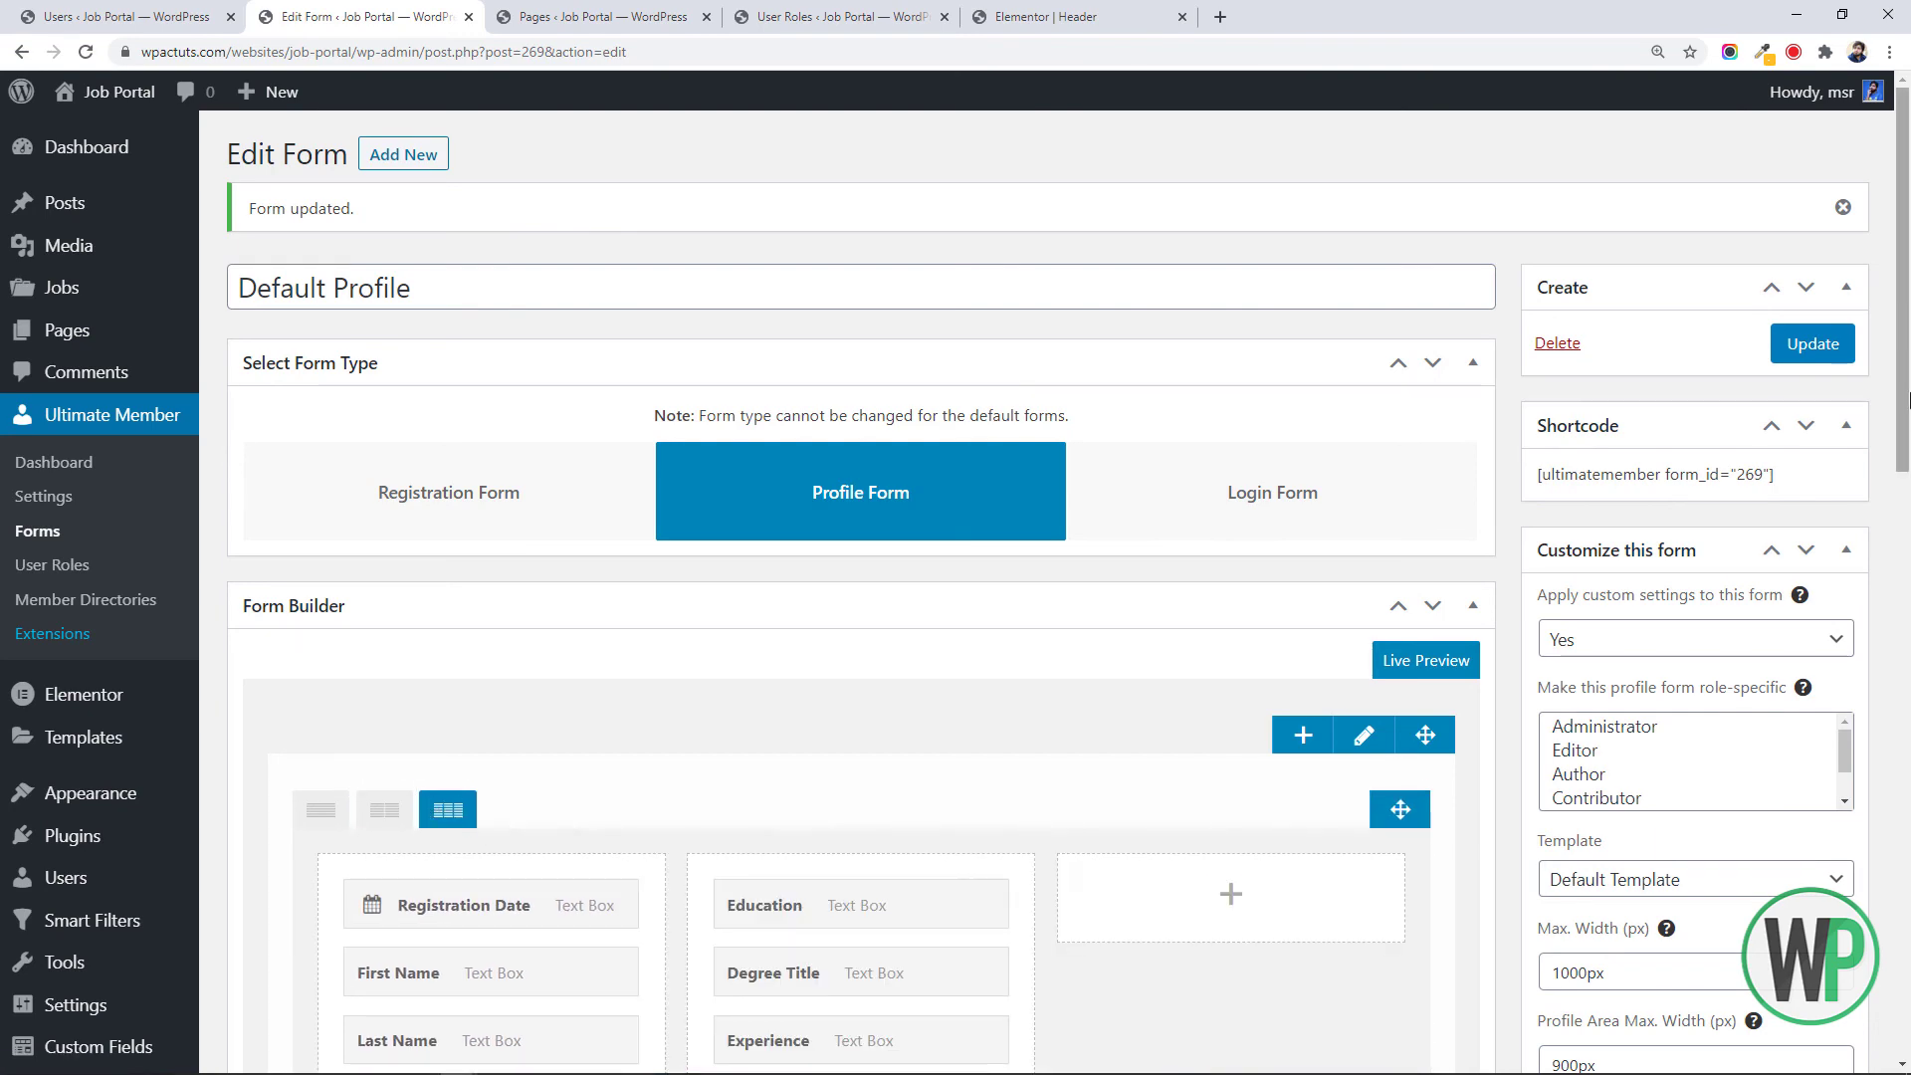
scroll(1378, 439, "down", 5)
left_click(1360, 249)
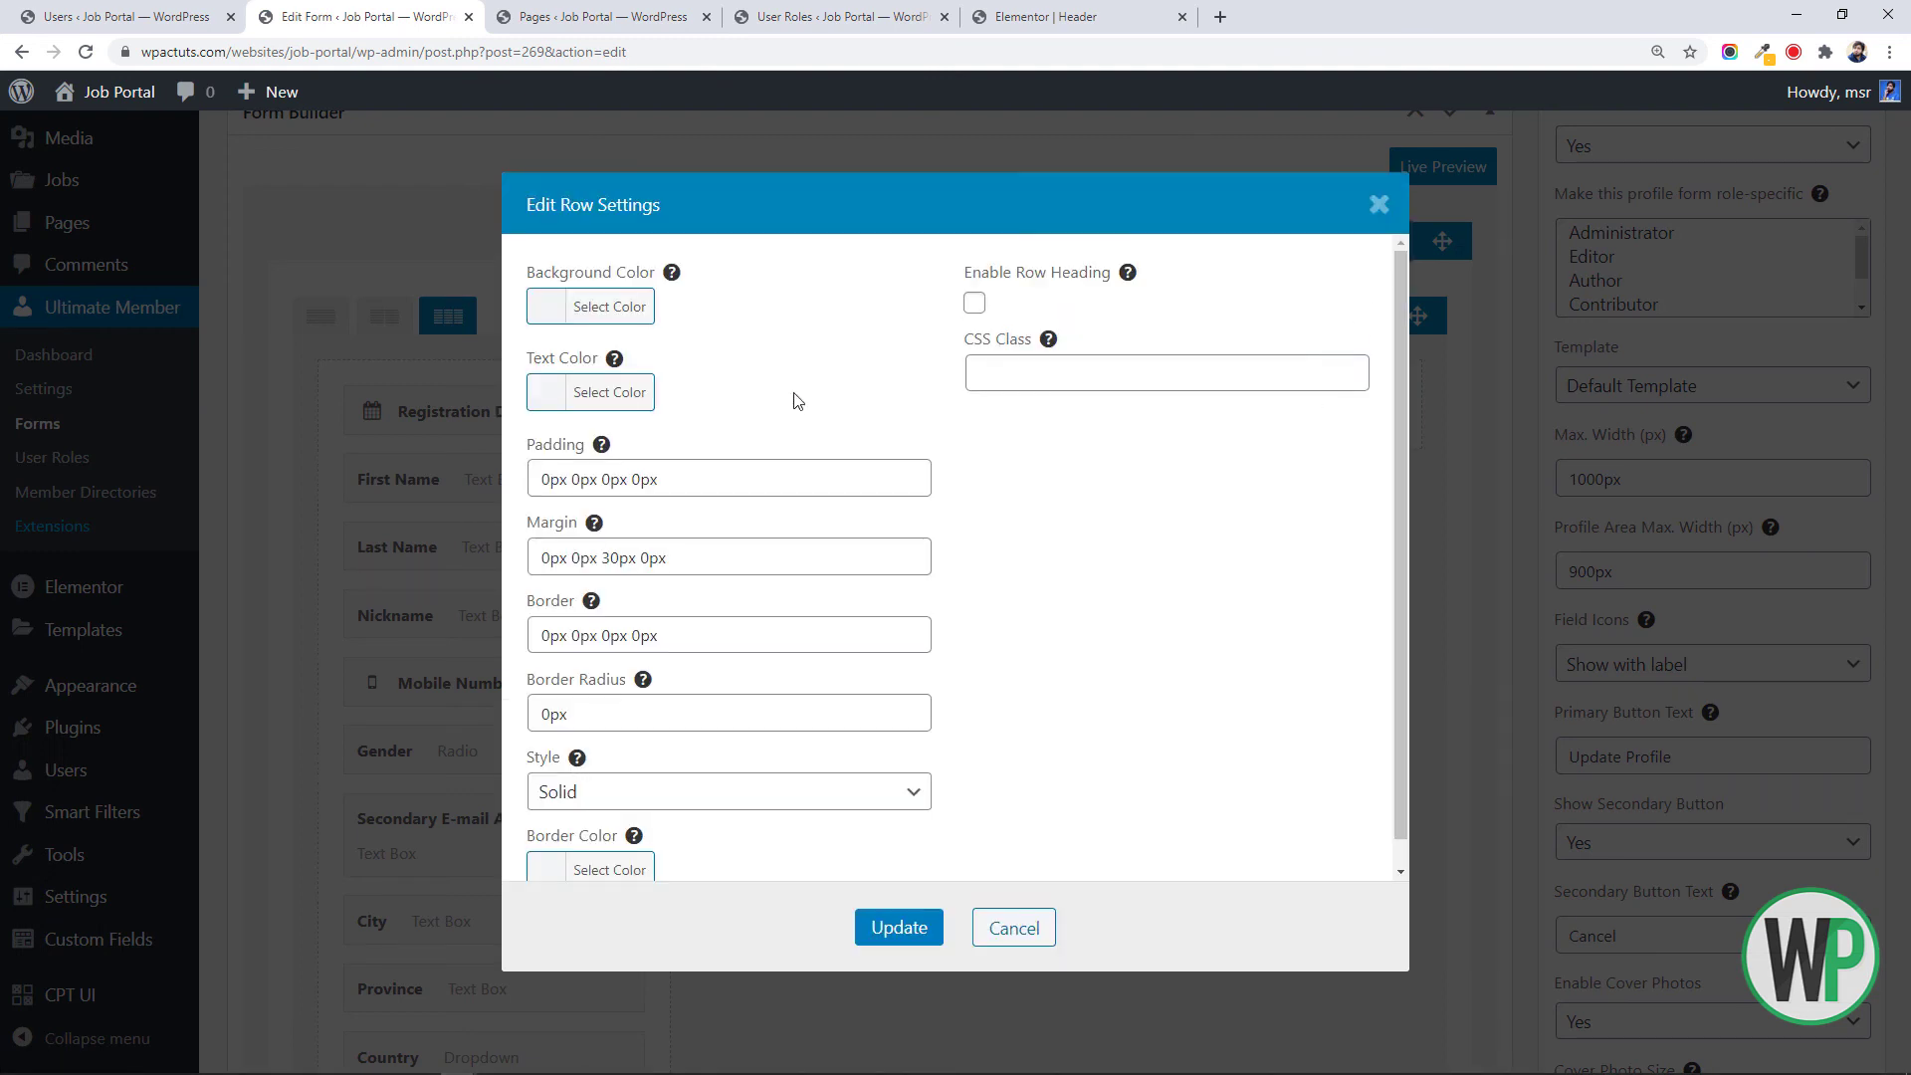
left_click(1379, 204)
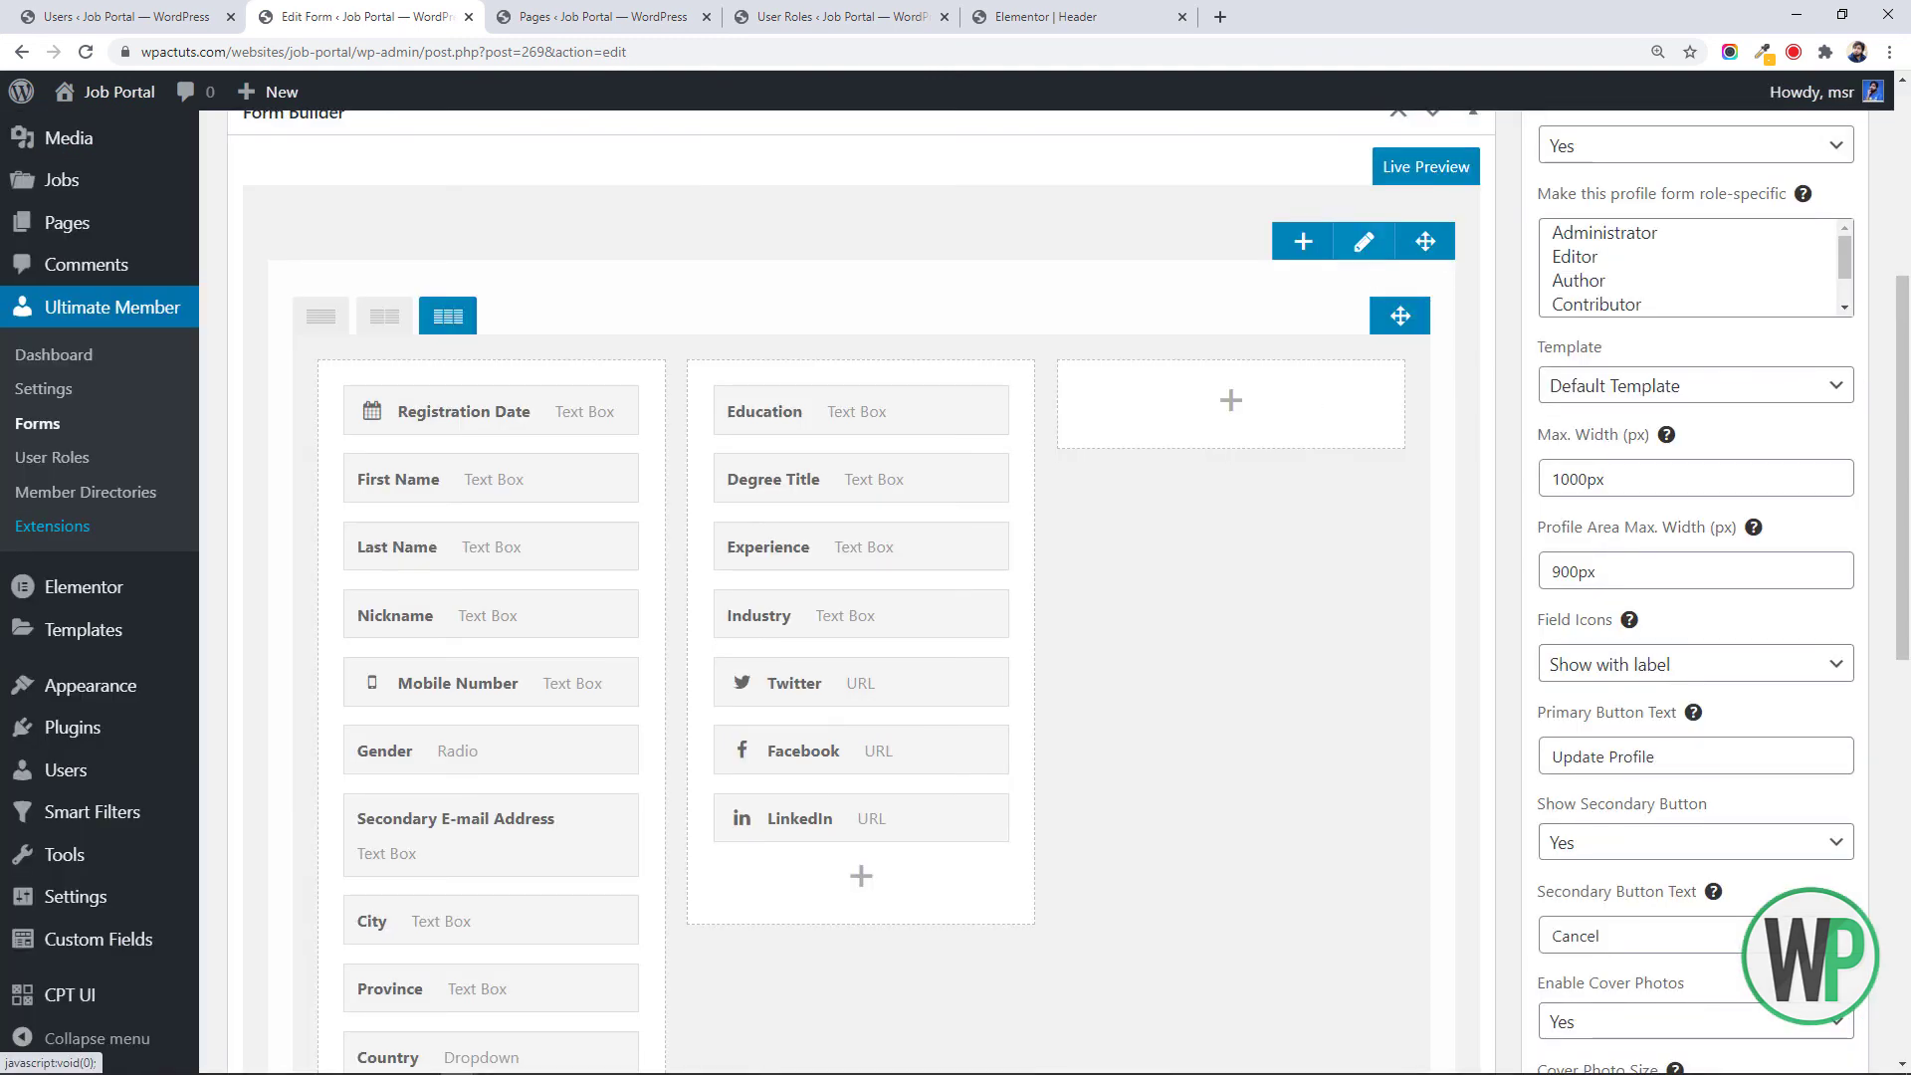
left_click_drag(1907, 380, 1907, 432)
mouse_move(845, 306)
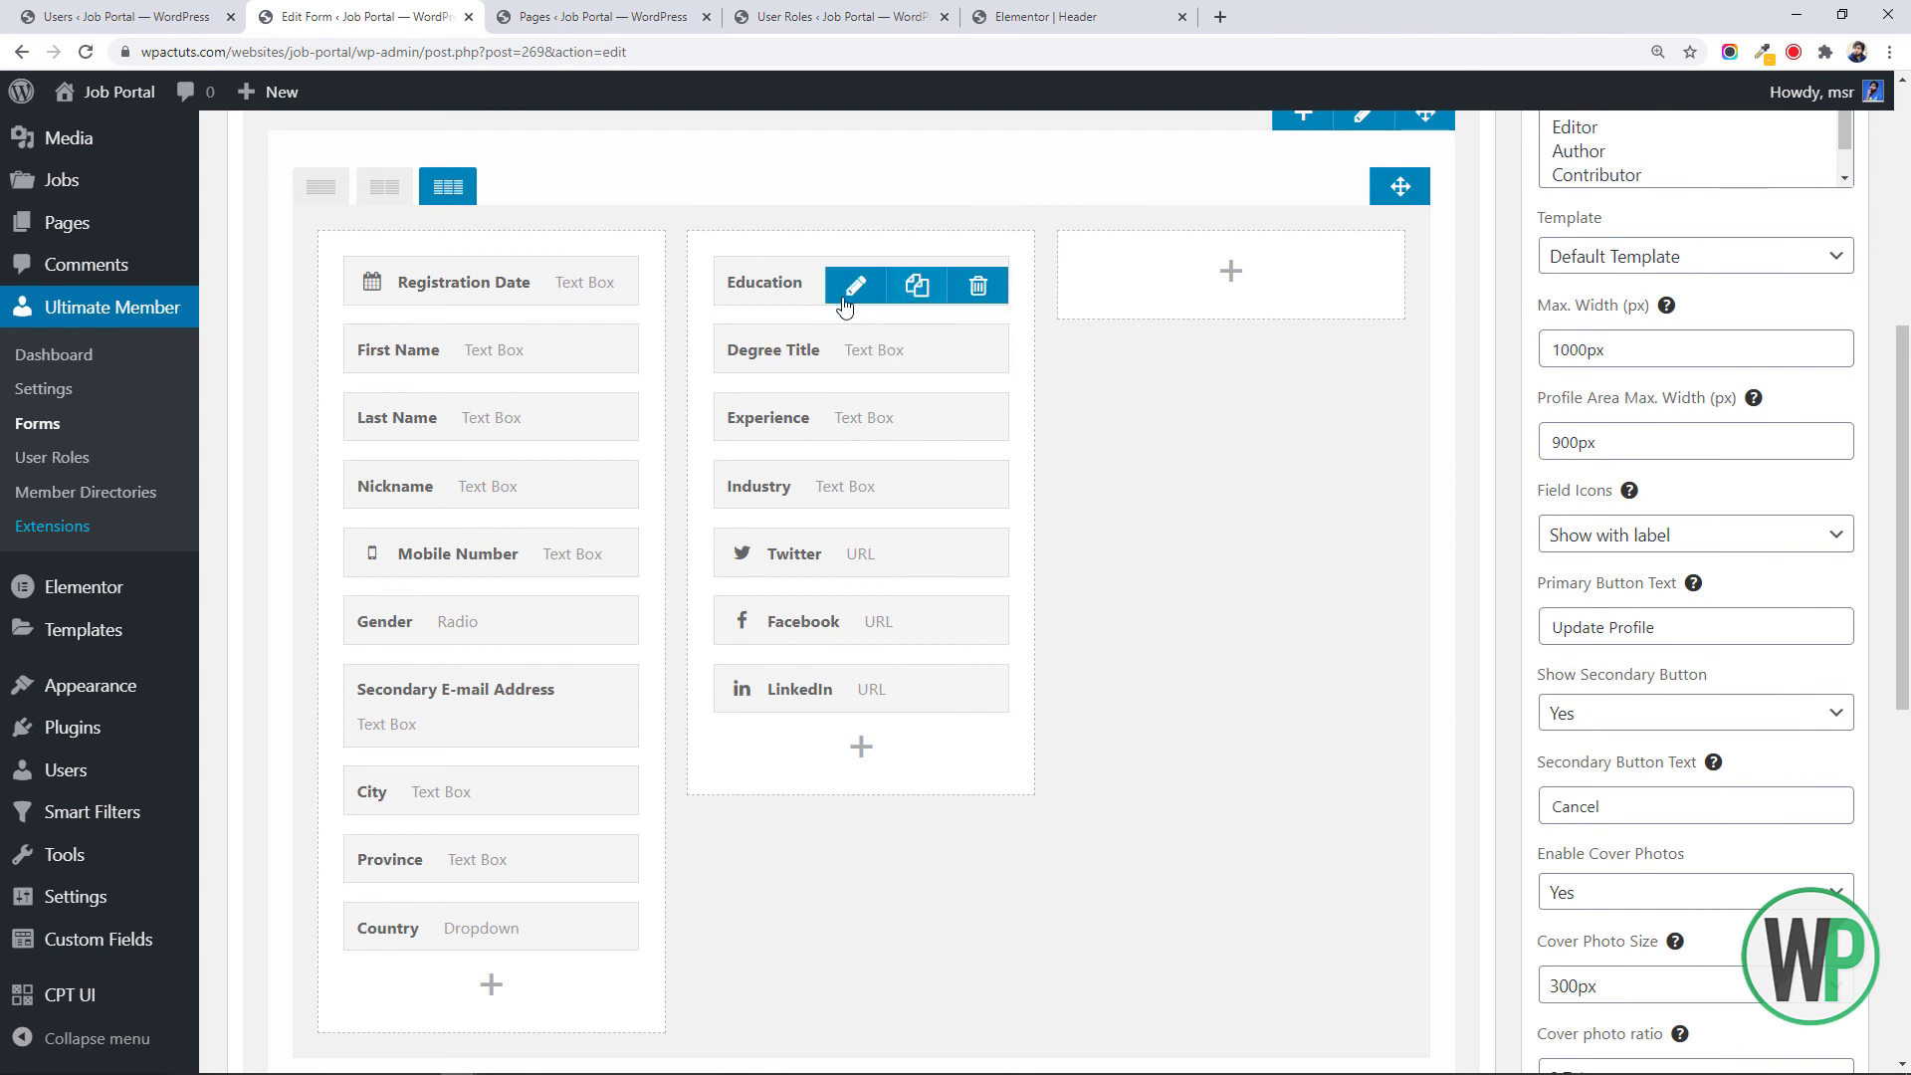
Move the Education, Degree Title, Experience, Industry, Twitter, Facebook and LinkedIn fields into the third column, keeping their order
left_click_drag(833, 279, 1135, 280)
left_click_drag(834, 282, 1142, 357)
left_click_drag(797, 286, 1130, 483)
left_click_drag(793, 282, 1110, 622)
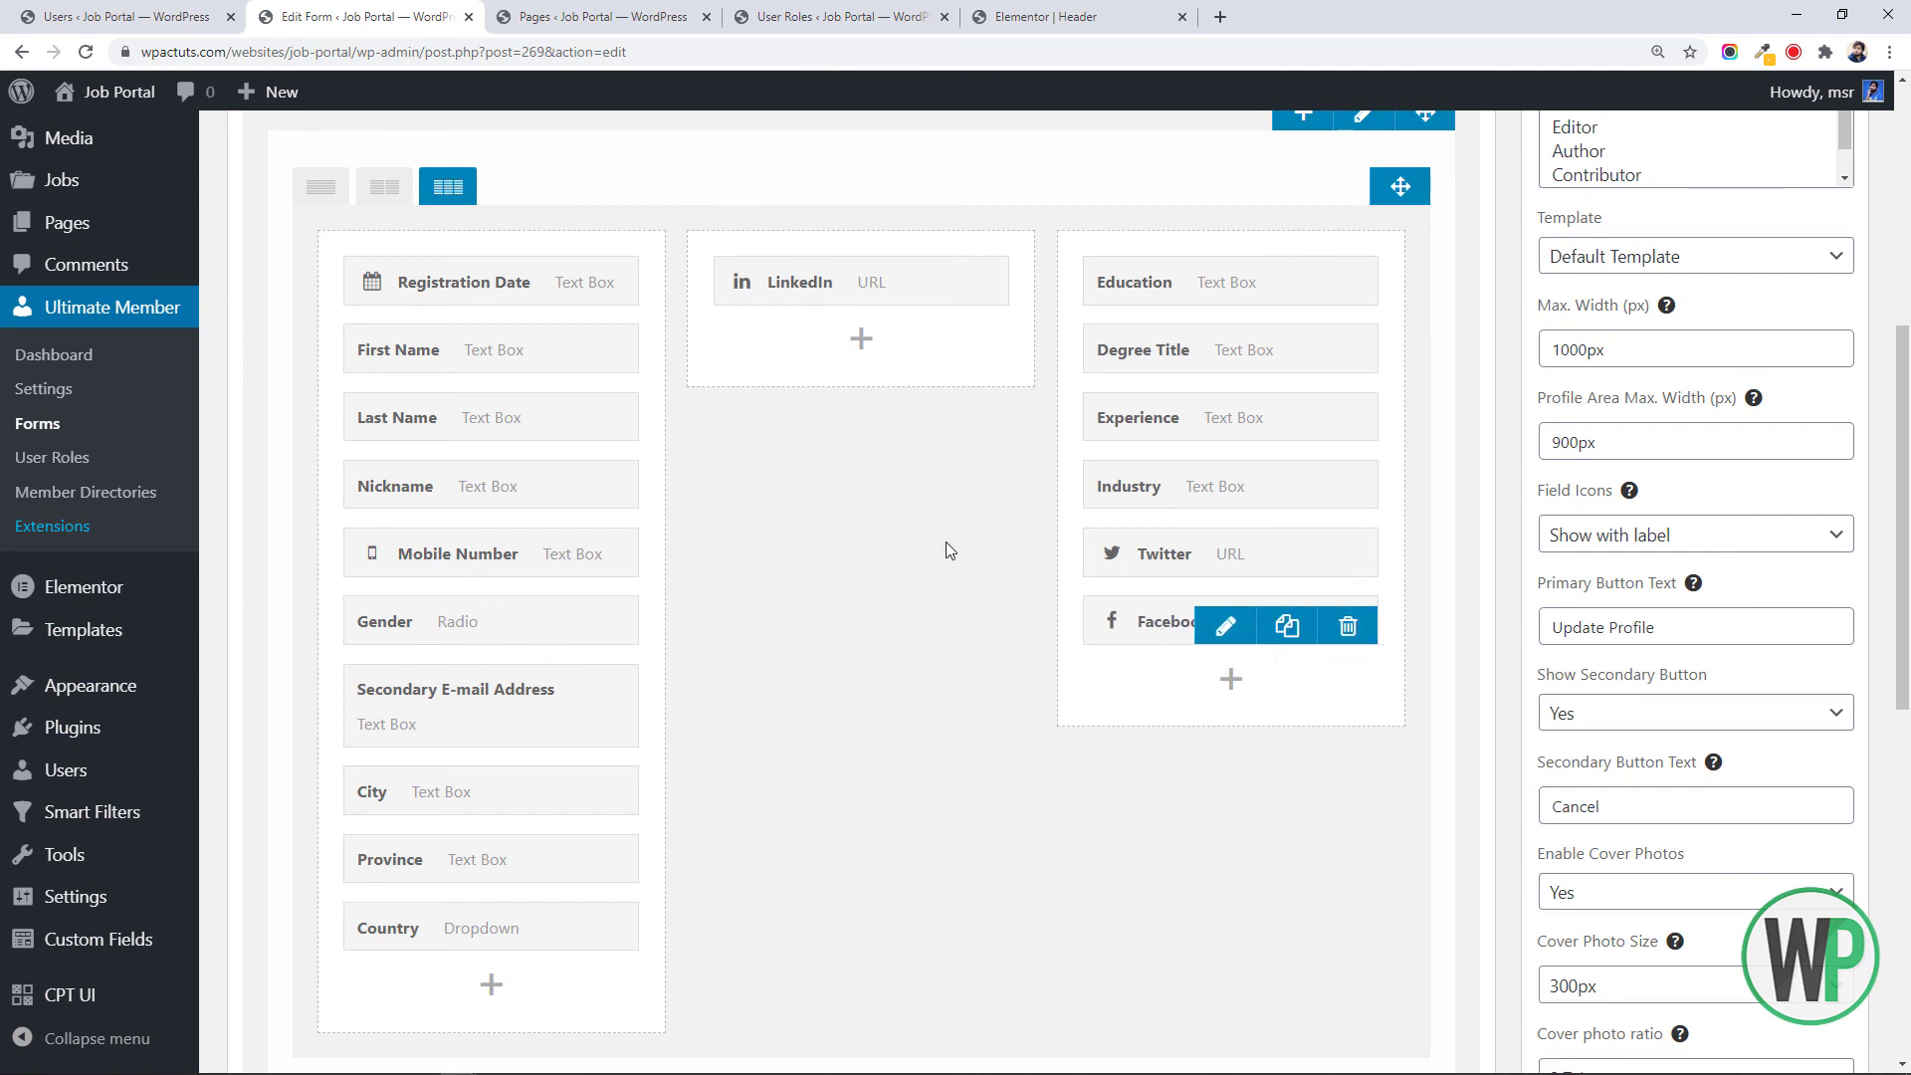
left_click_drag(760, 291, 1131, 696)
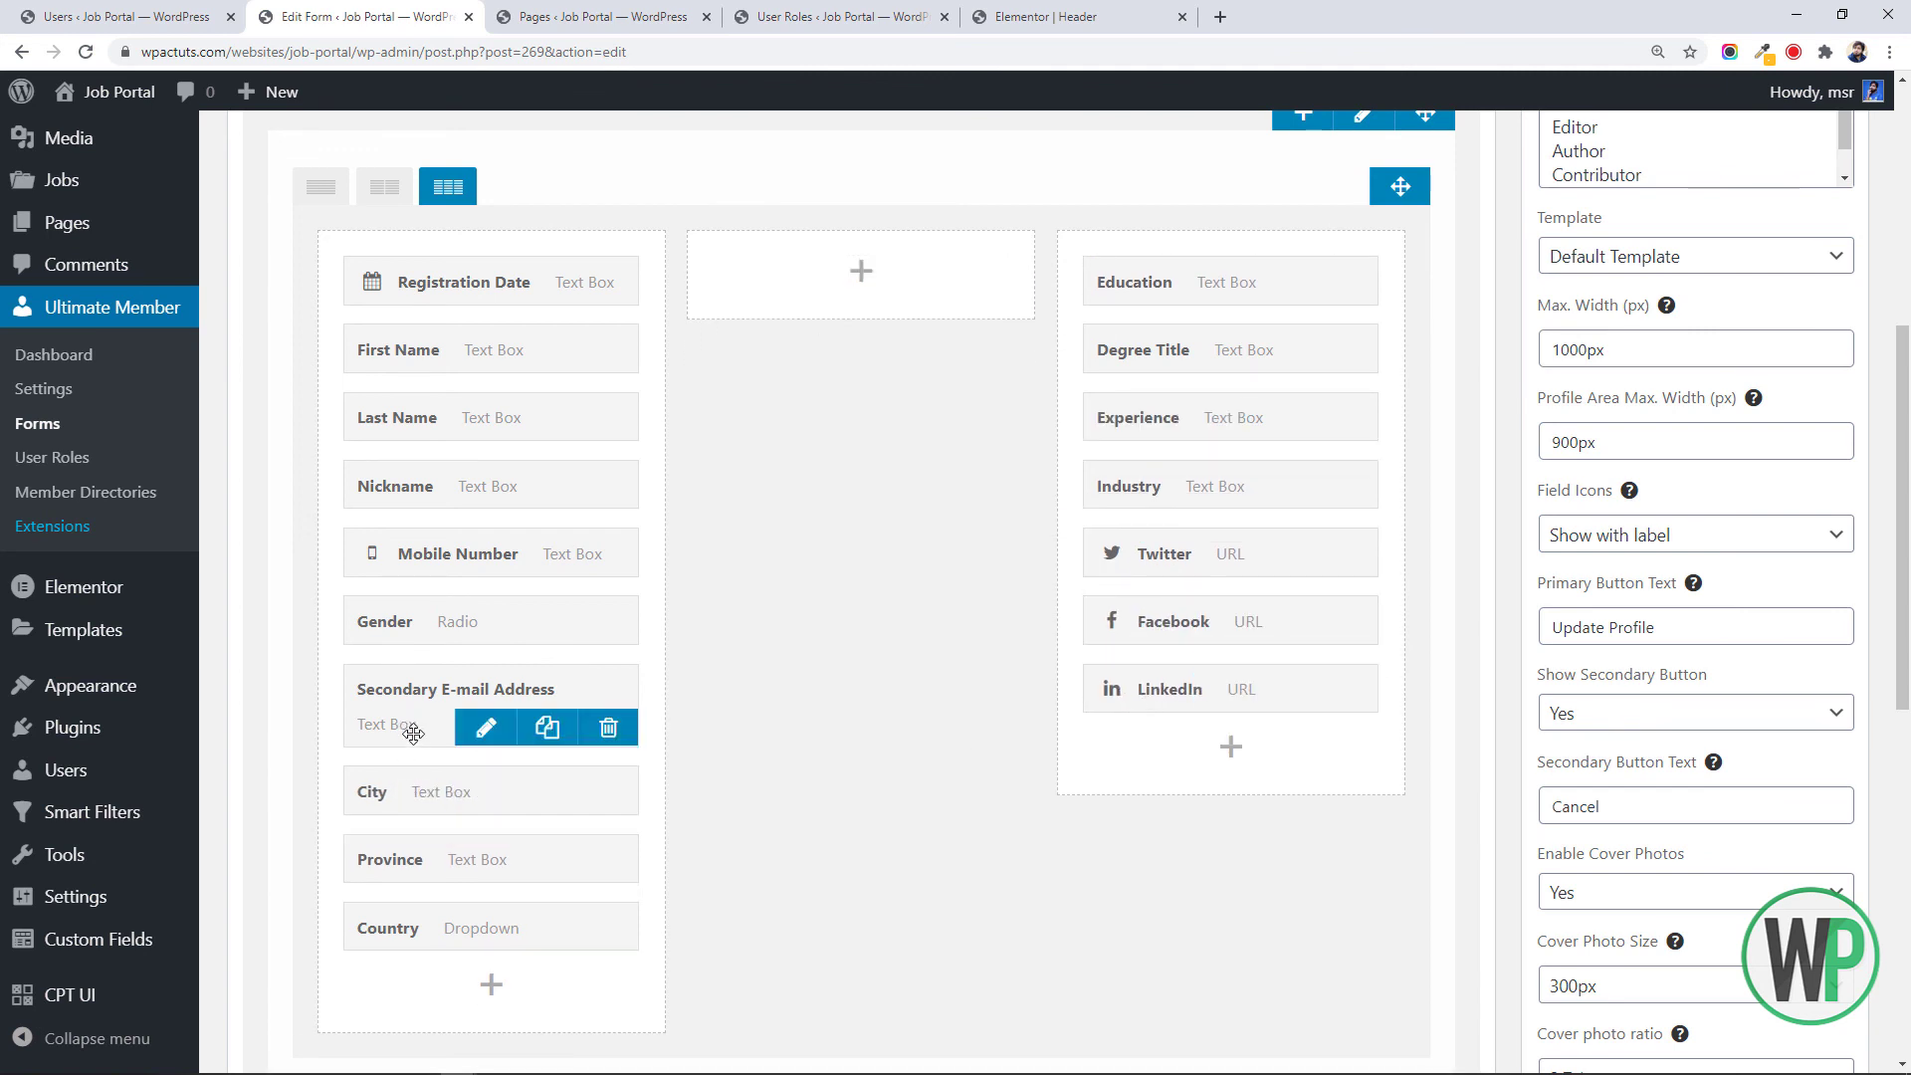
Move City, Province and Country from the first column into the middle one, with Secondary E-mail Address above them
left_click_drag(392, 793, 747, 293)
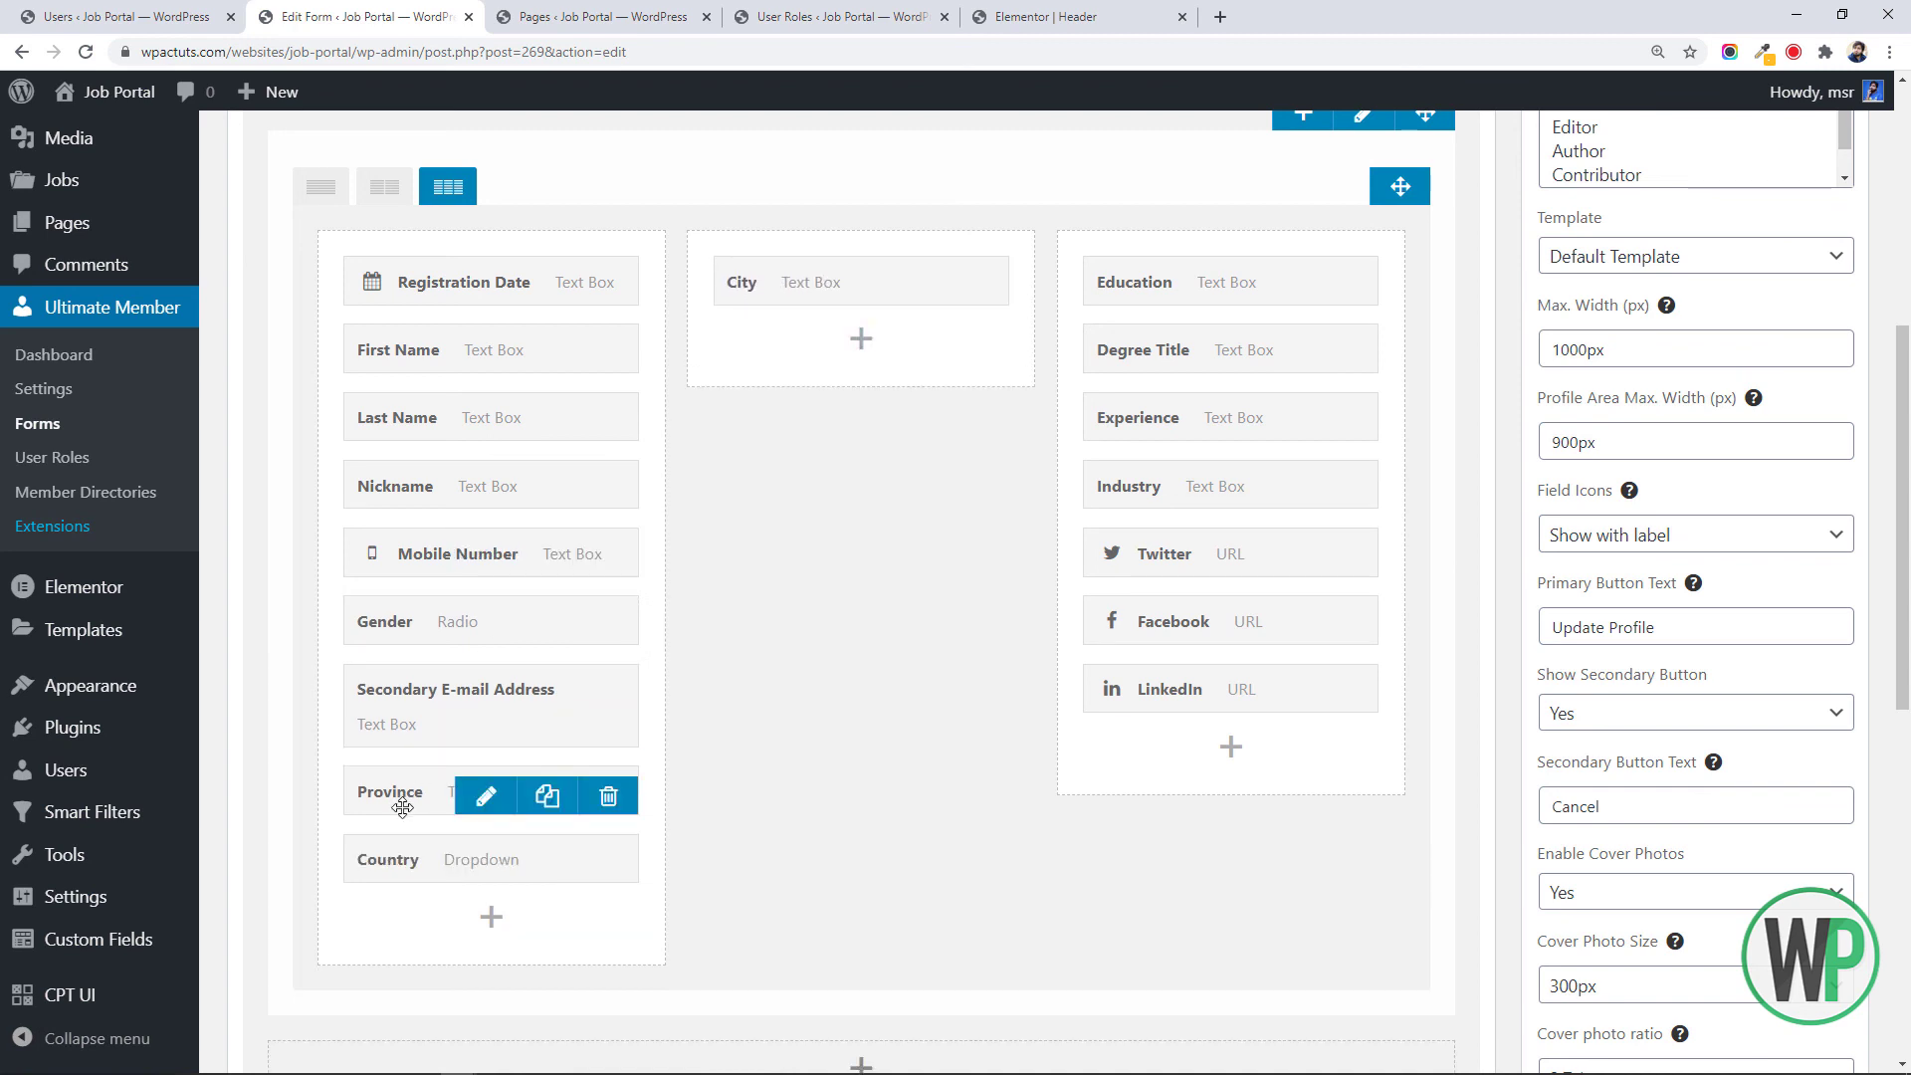
left_click_drag(403, 808, 782, 343)
left_click_drag(405, 793, 794, 438)
left_click_drag(434, 687, 853, 264)
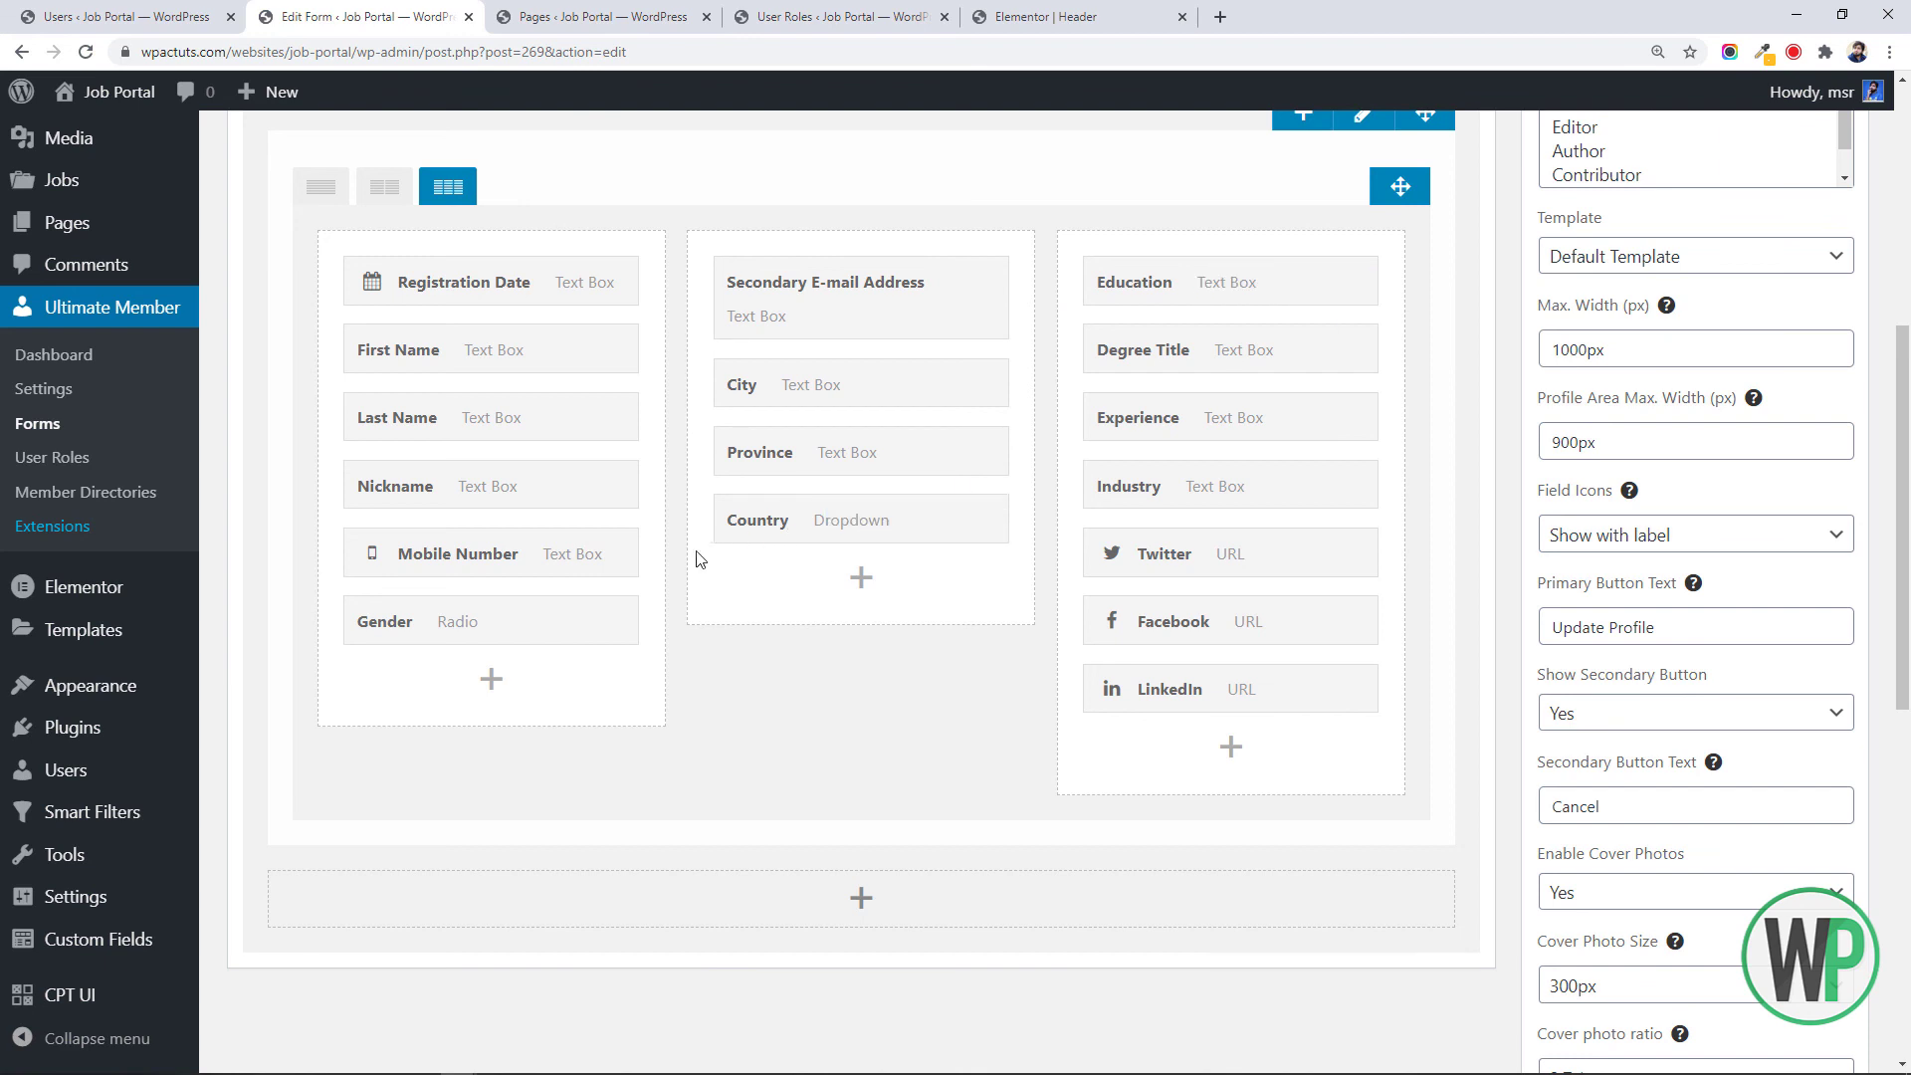
Delete the Secondary E-mail Address field and move Mobile Number above City in the middle column
mouse_move(978, 331)
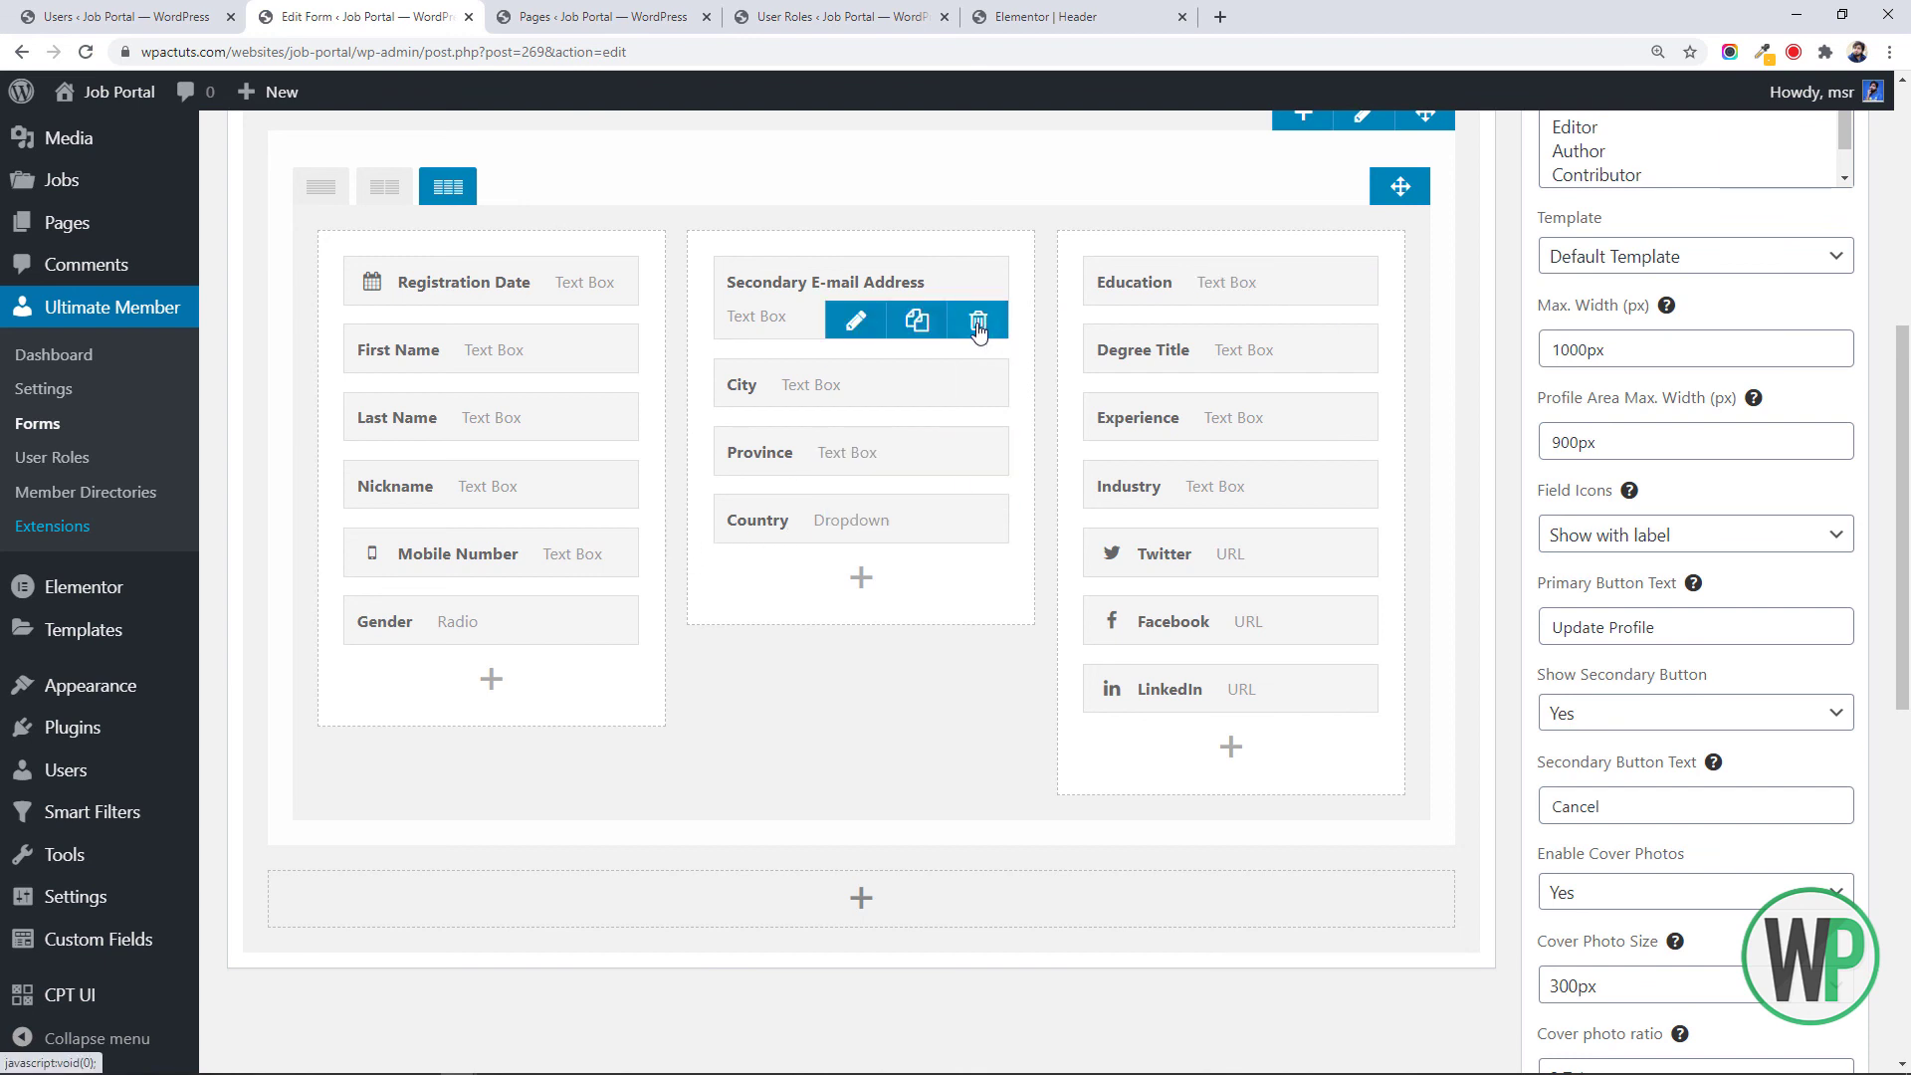
left_click(978, 332)
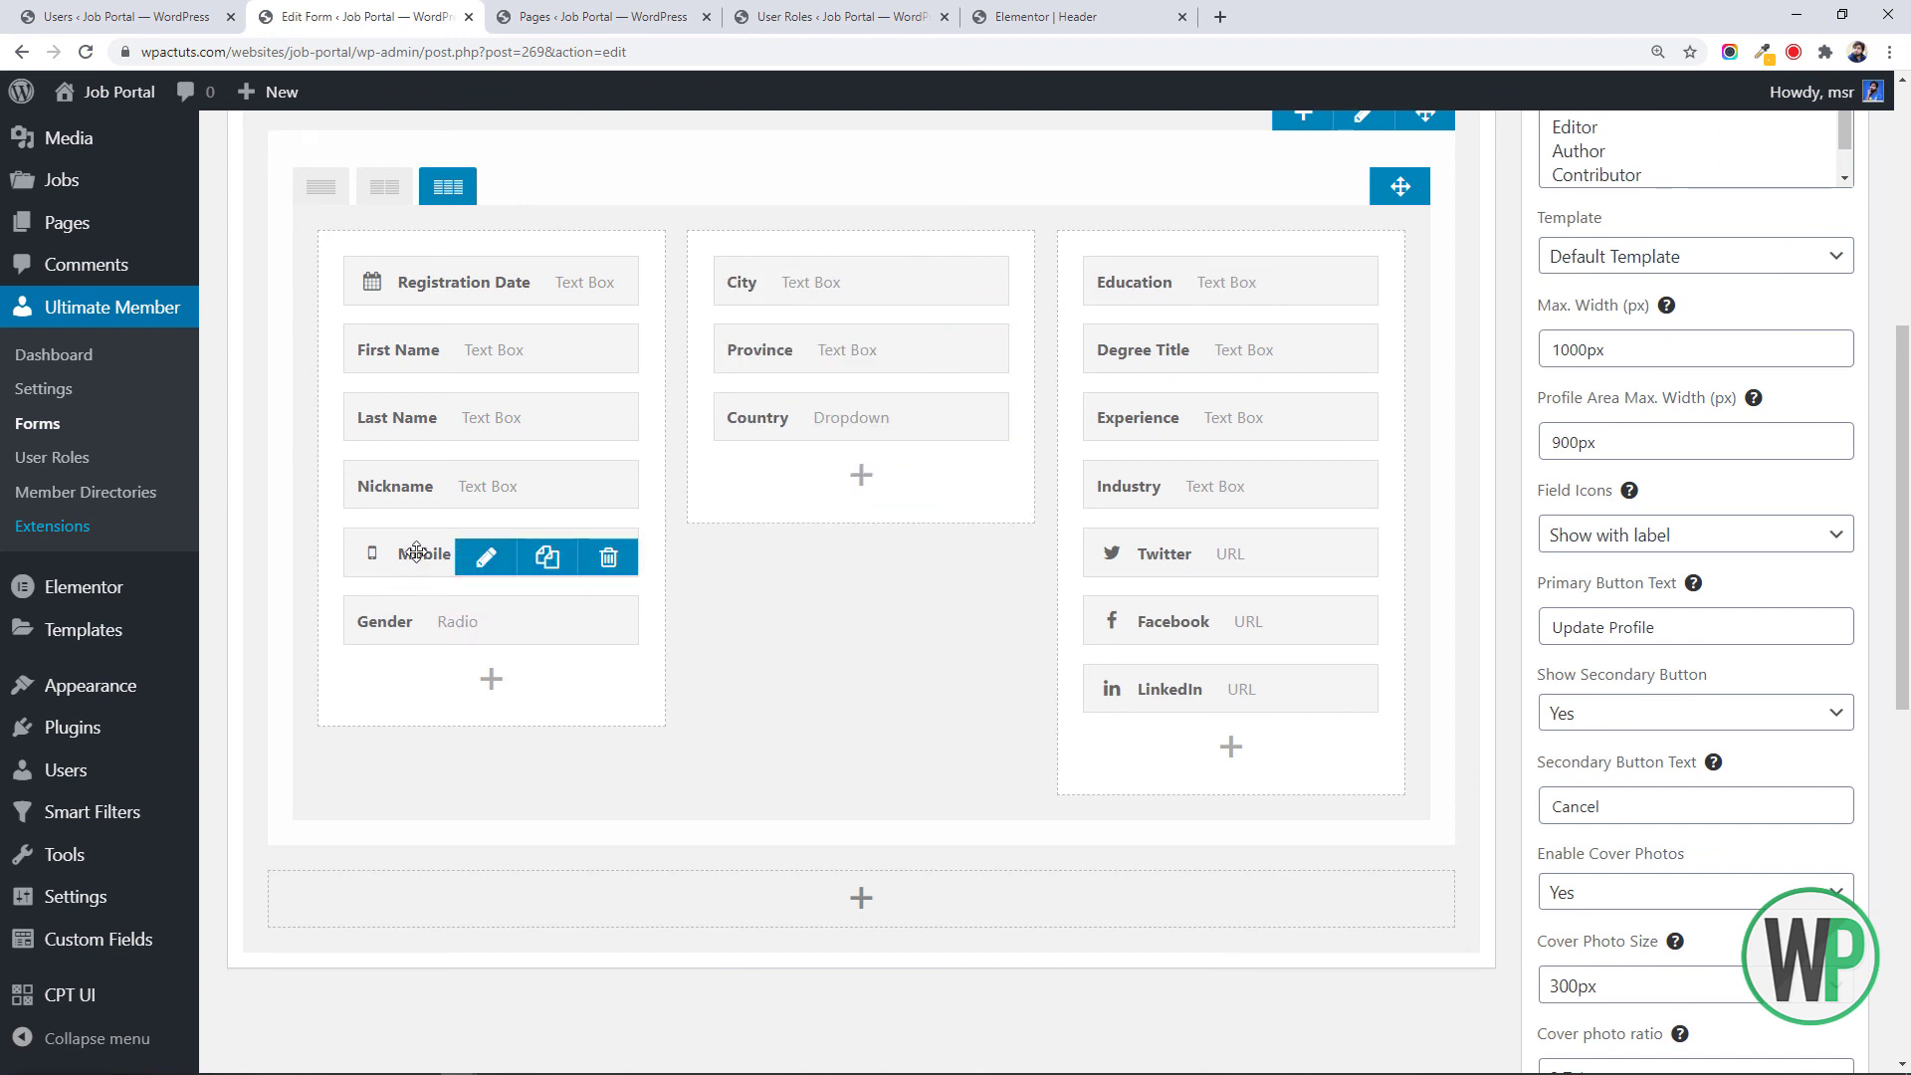
left_click_drag(416, 553, 833, 279)
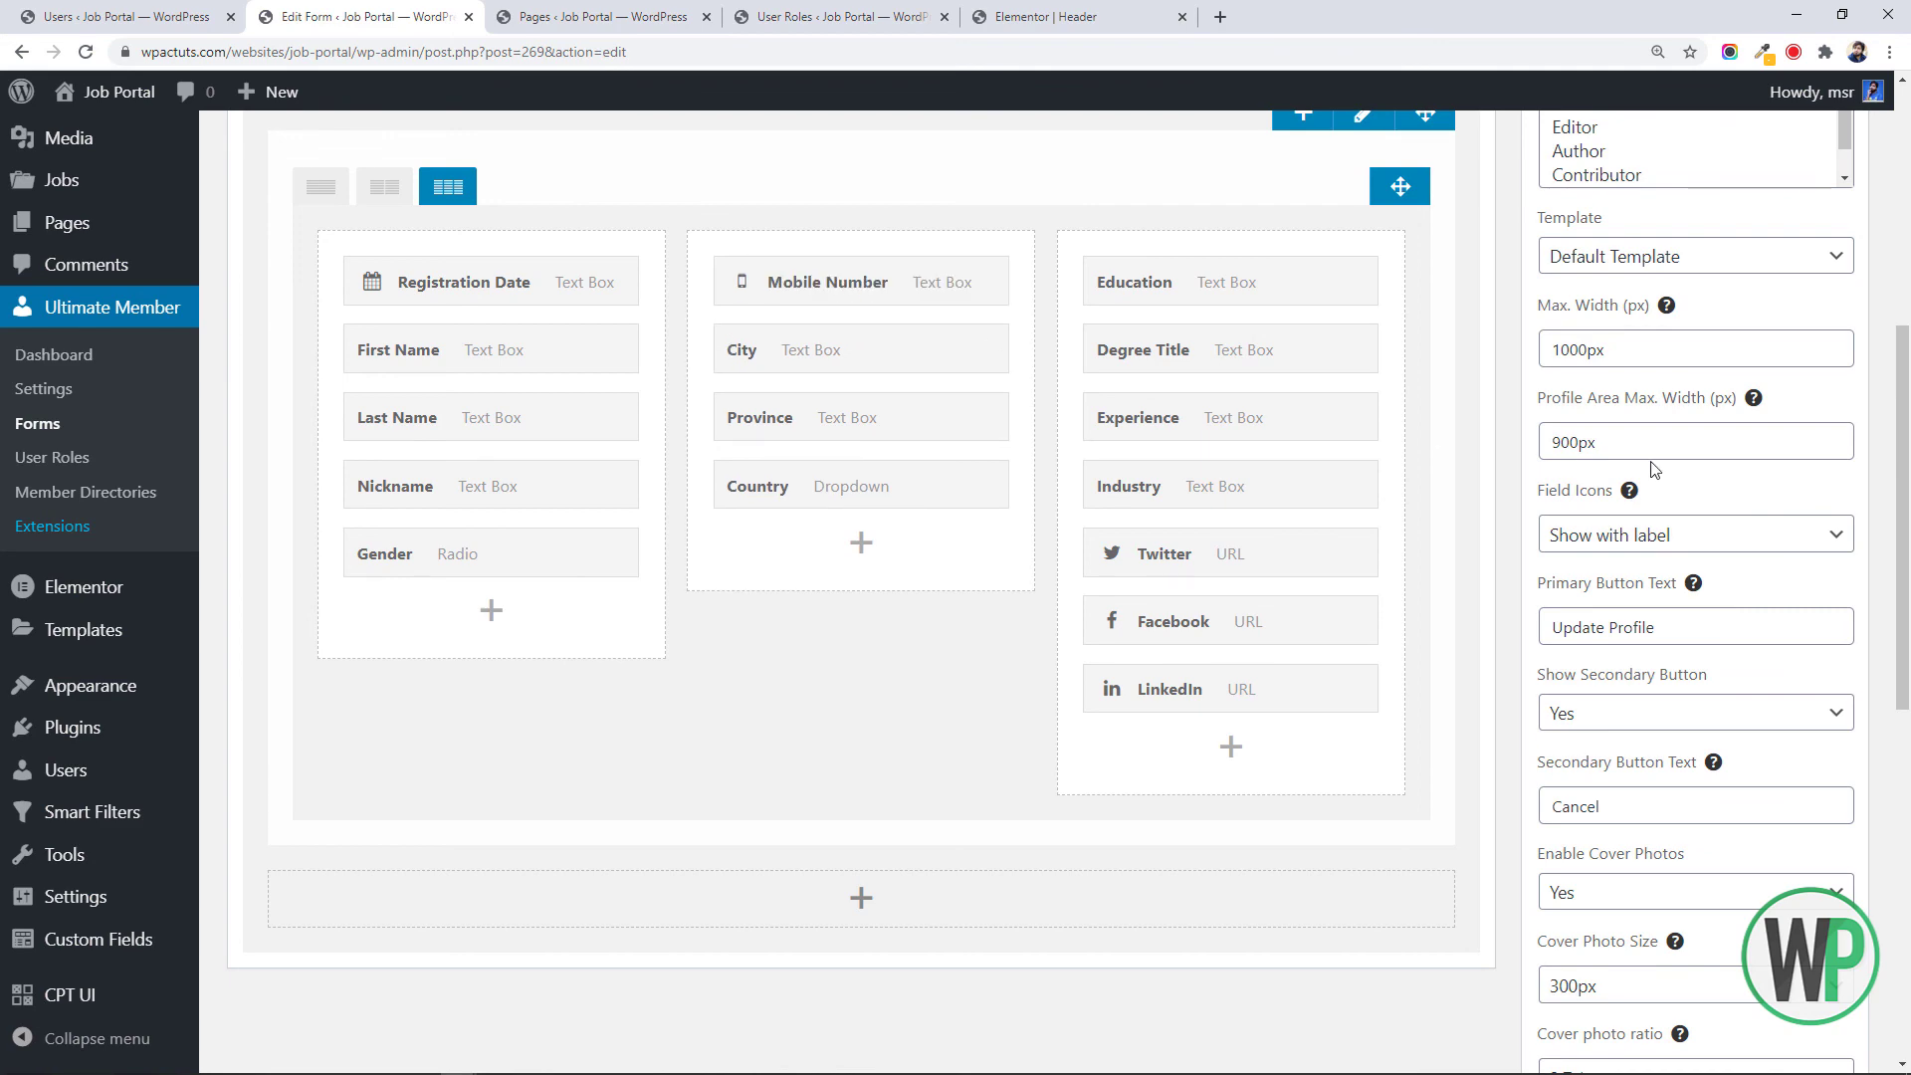
Update the Default Profile form to save the three-column field arrangement
scroll(1144, 243, "up", 3)
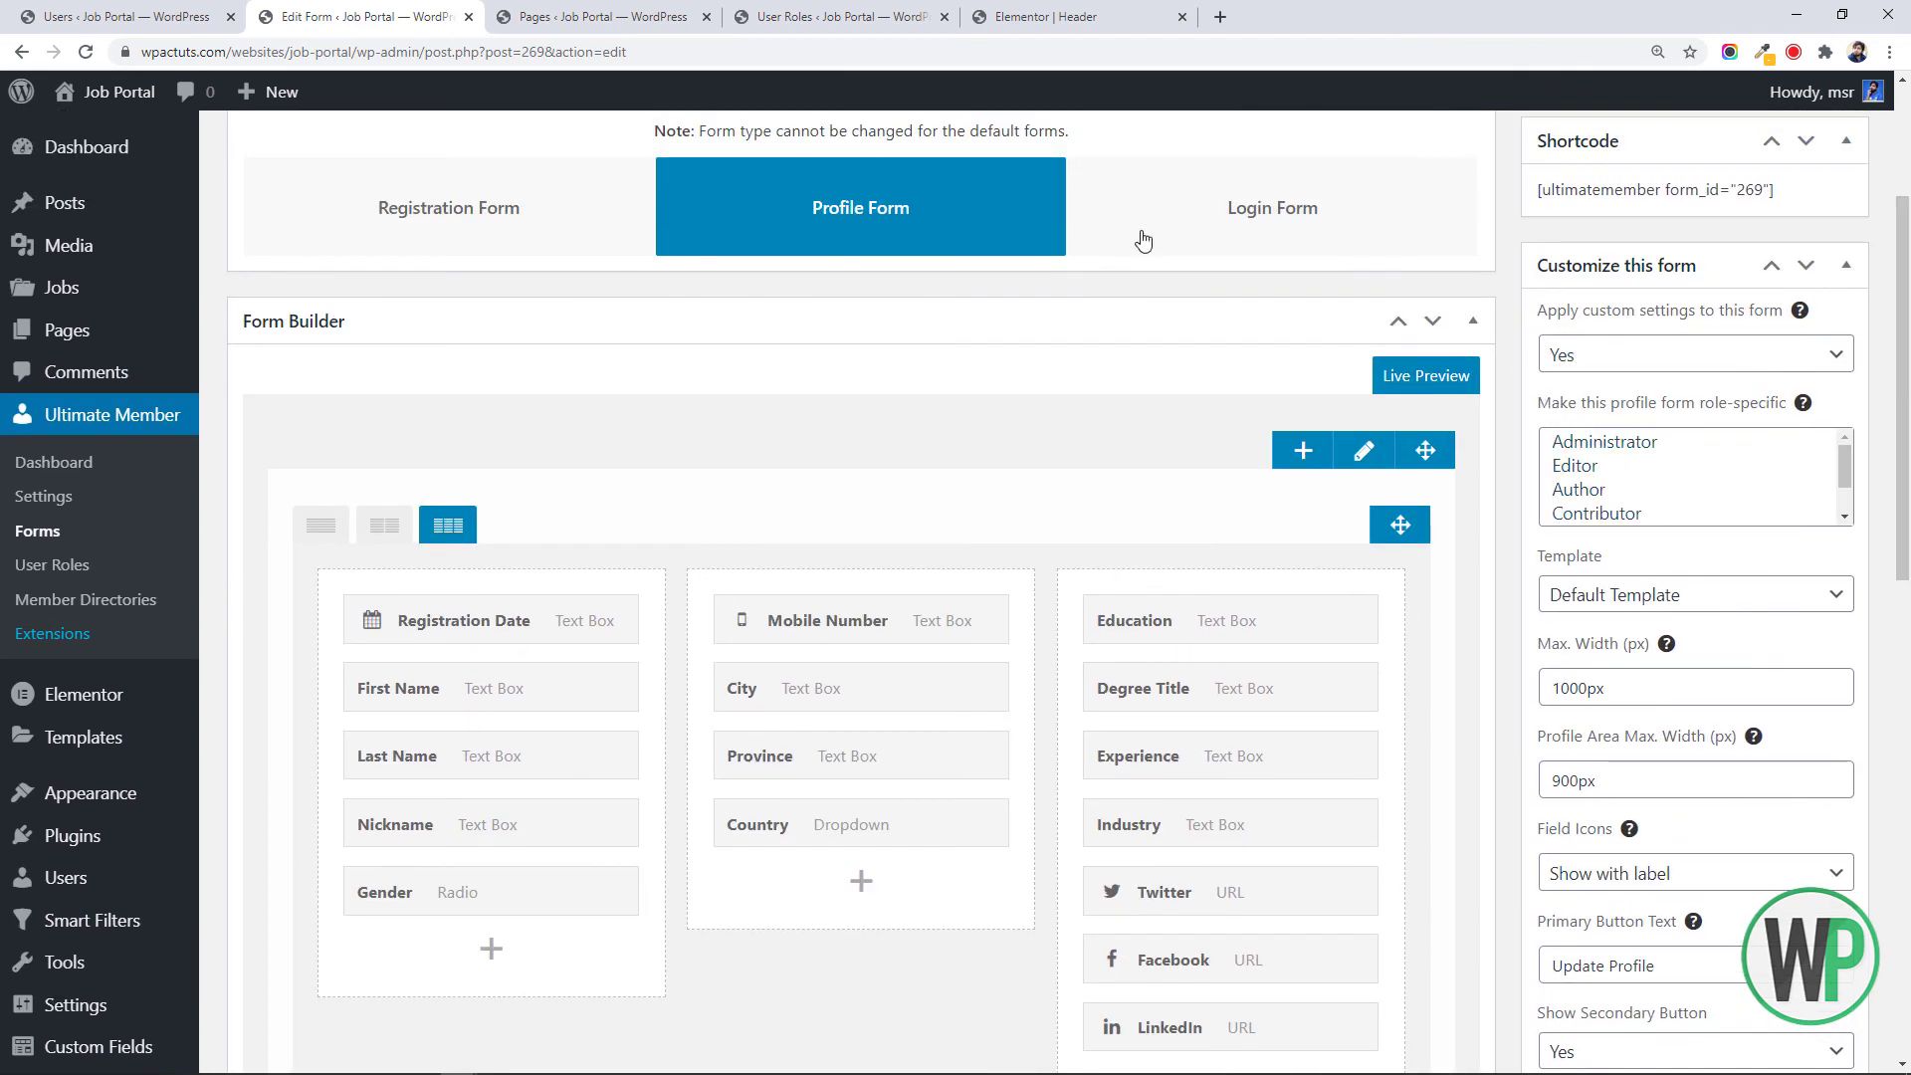
scroll(1782, 321, "up", 3)
left_click(1807, 342)
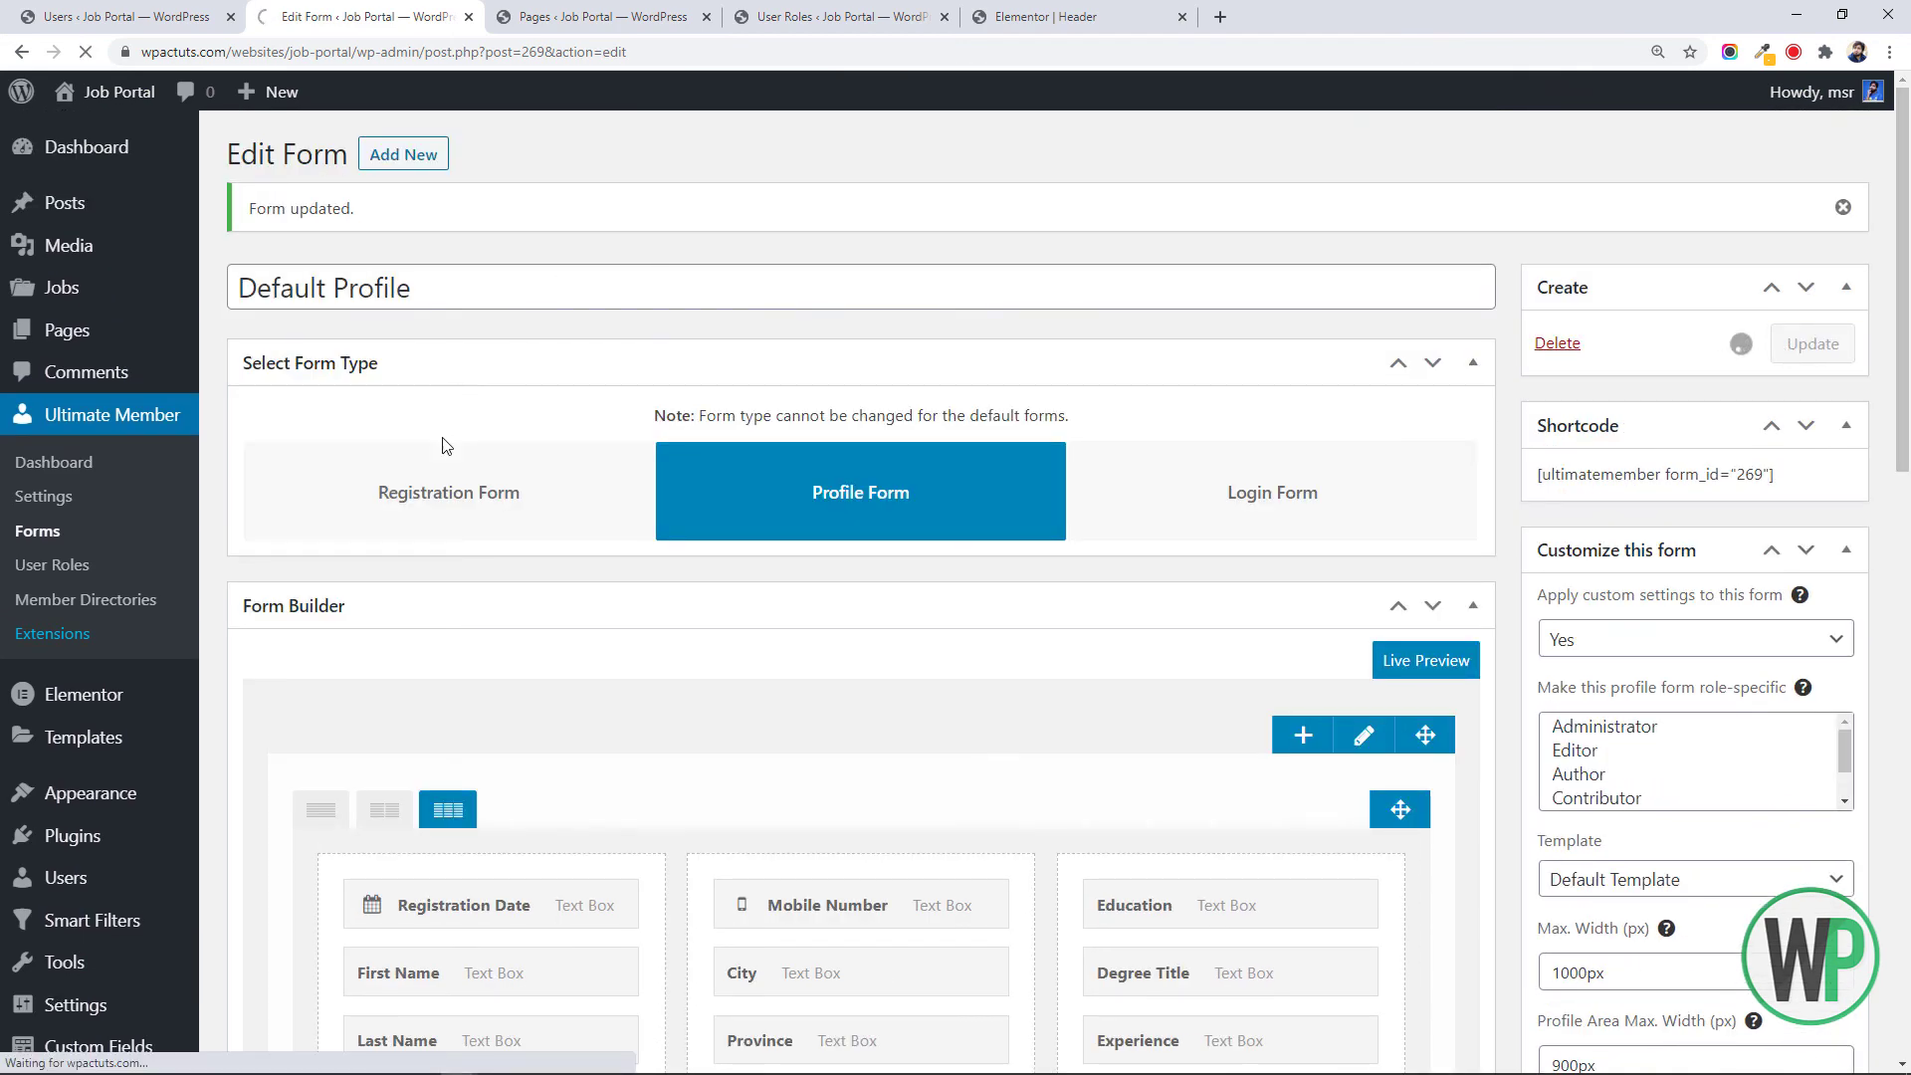
Switch to the subscriber's profile in the incognito window and examine how its fields are spread across three columns
mouse_move(459, 1063)
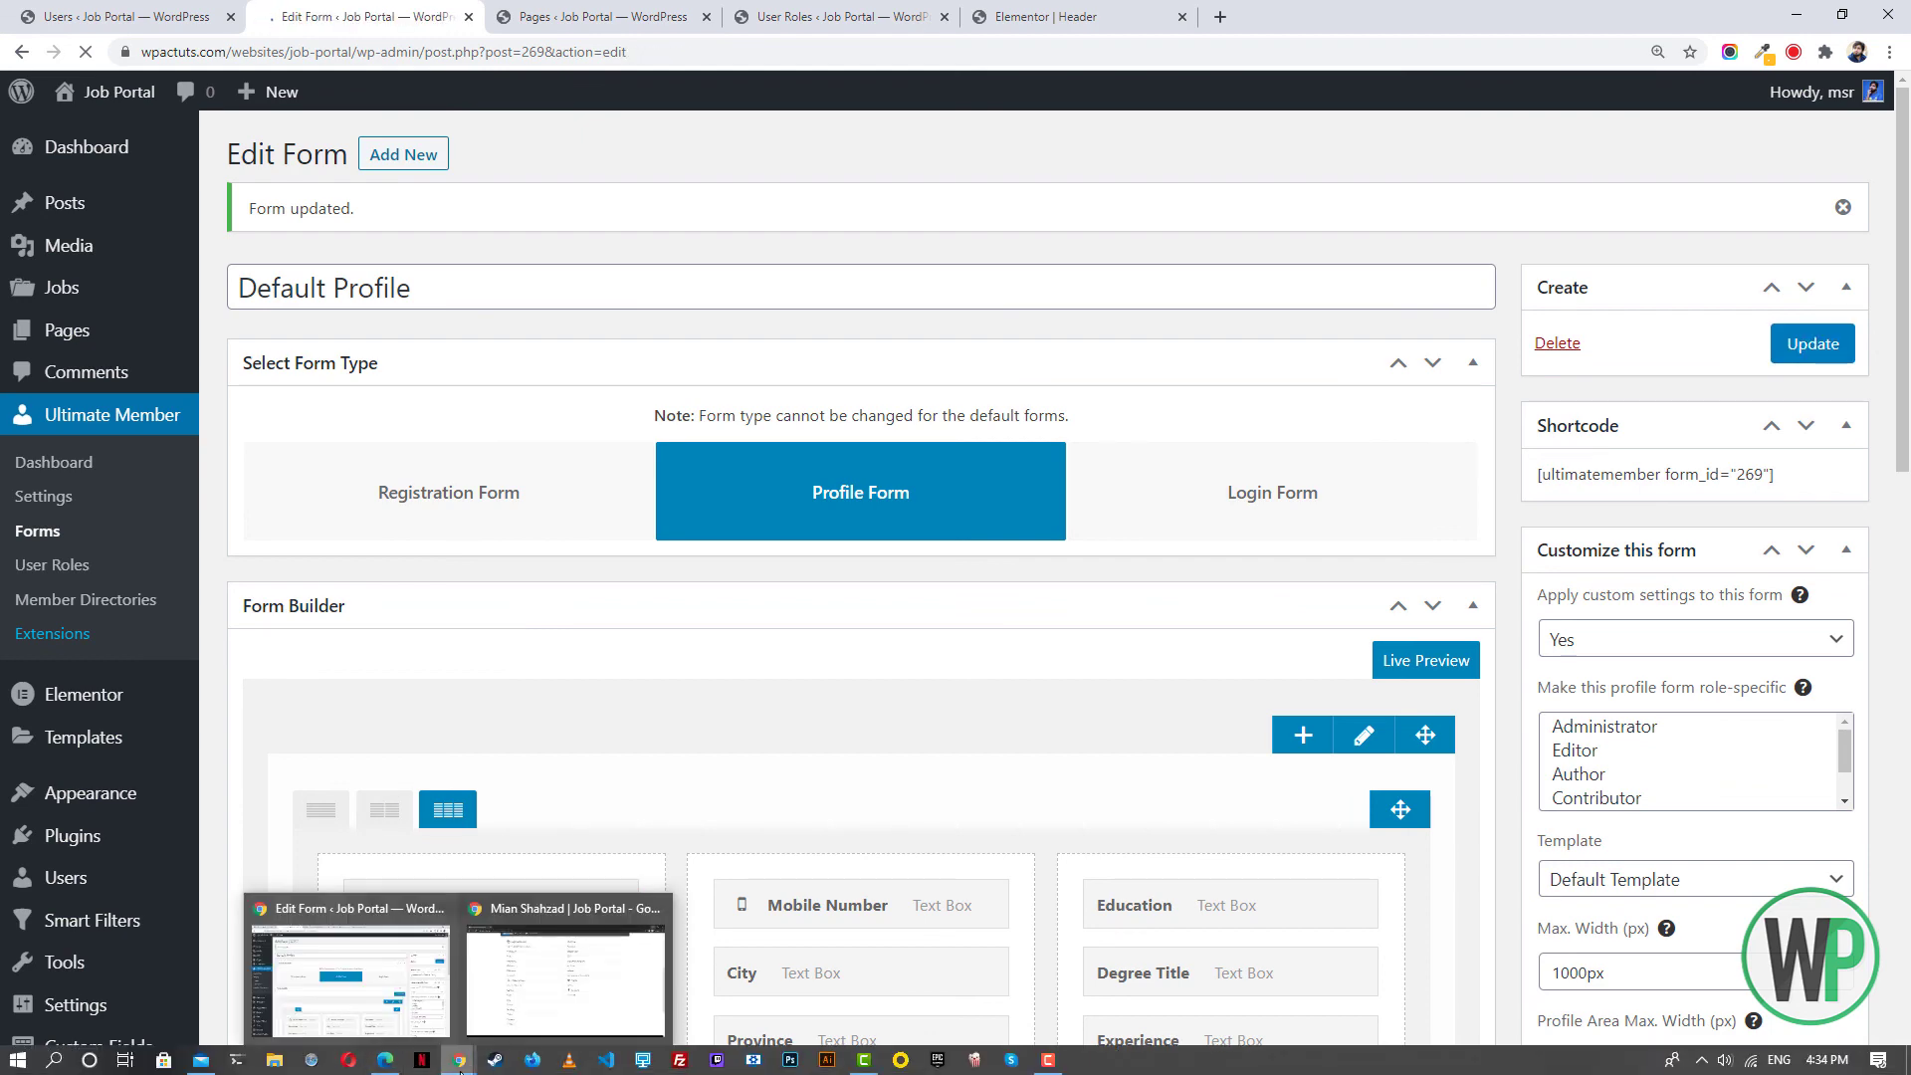
left_click(566, 970)
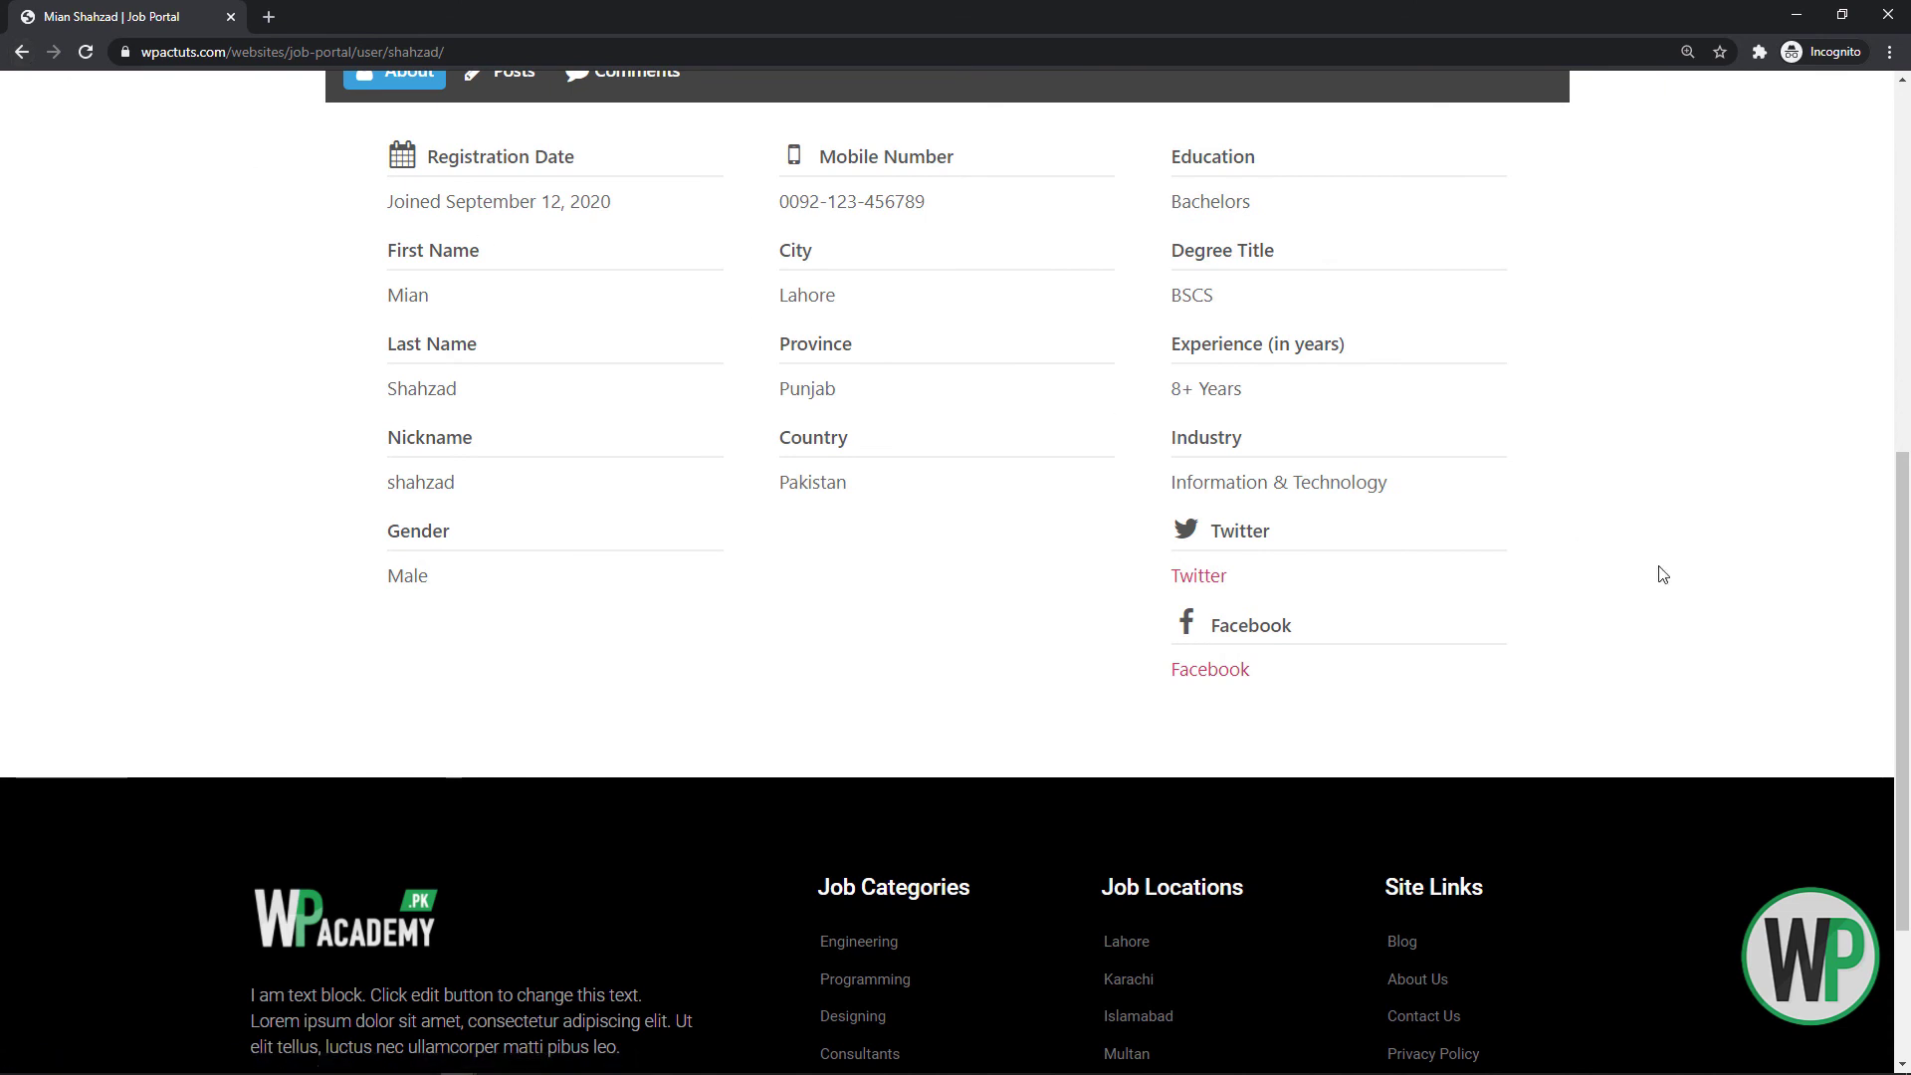
scroll(1662, 574, "up", 3)
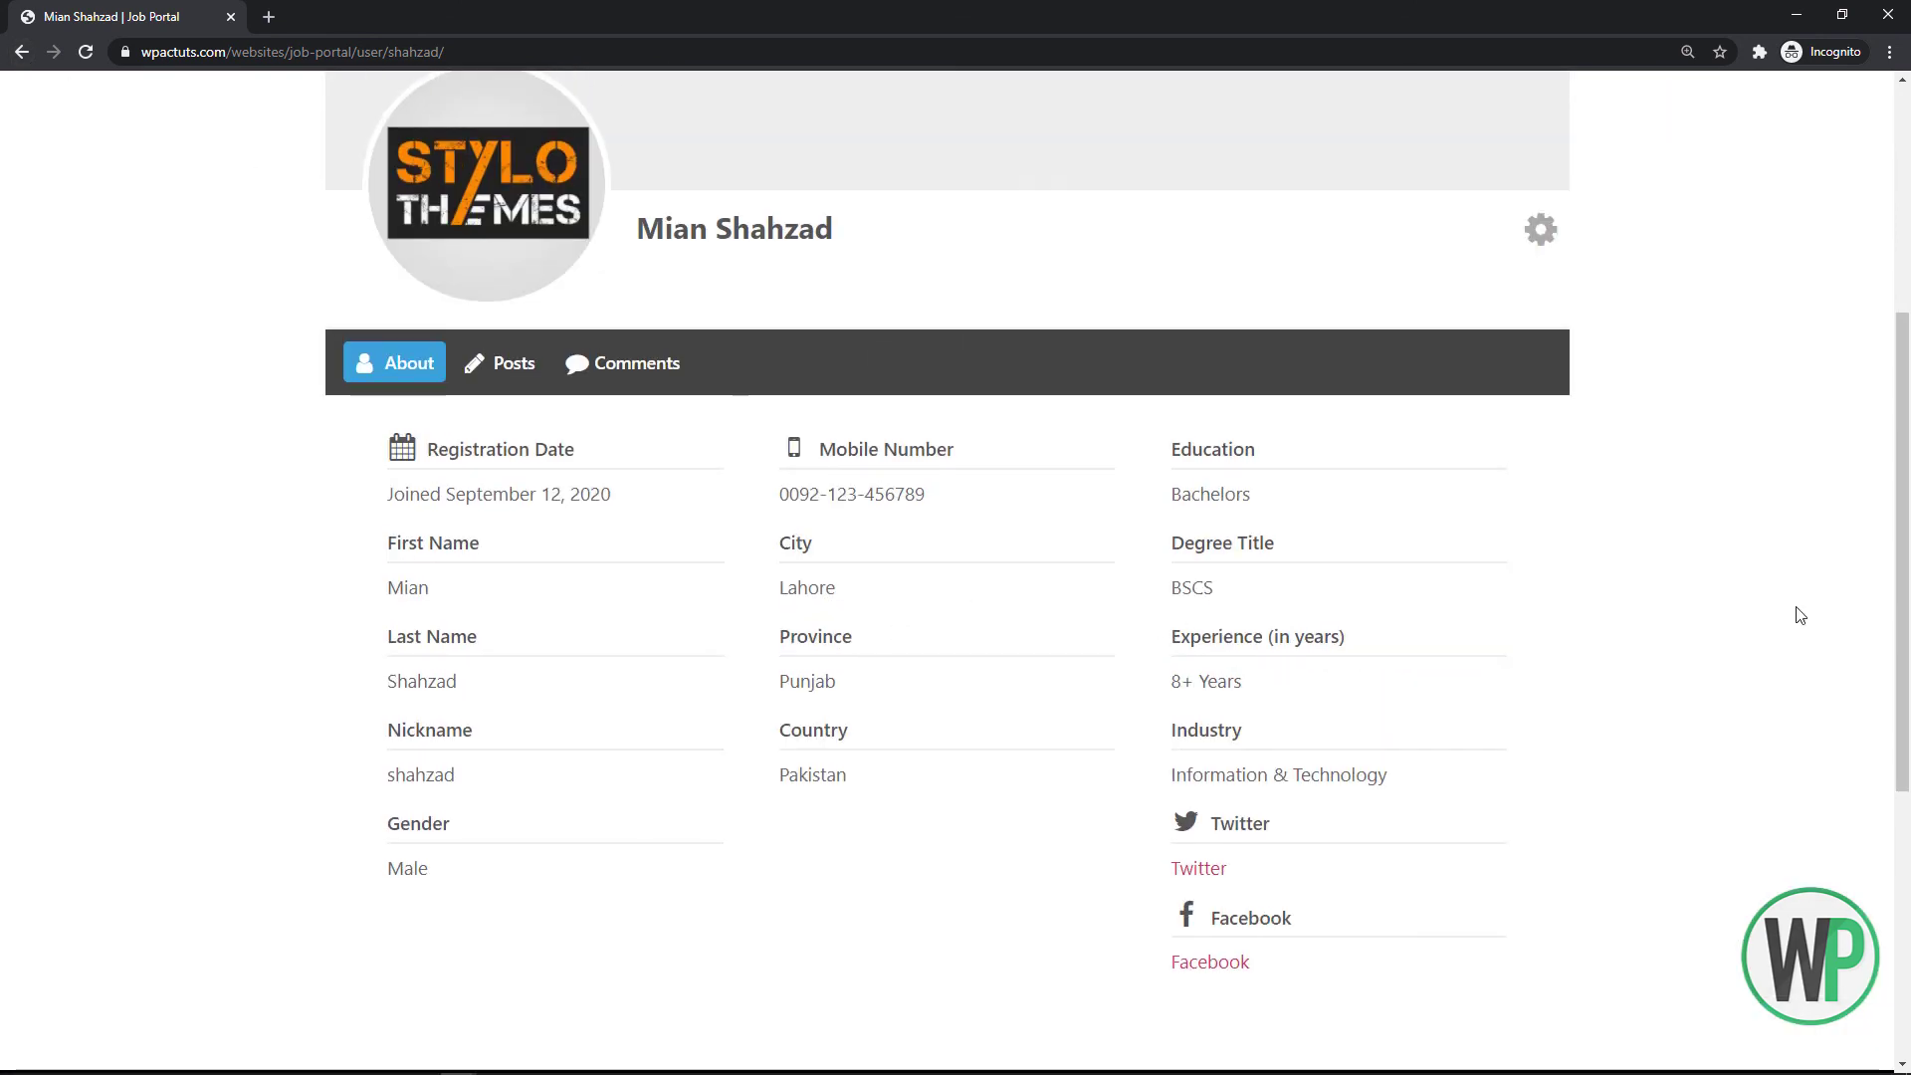
scroll(1801, 615, "down", 2)
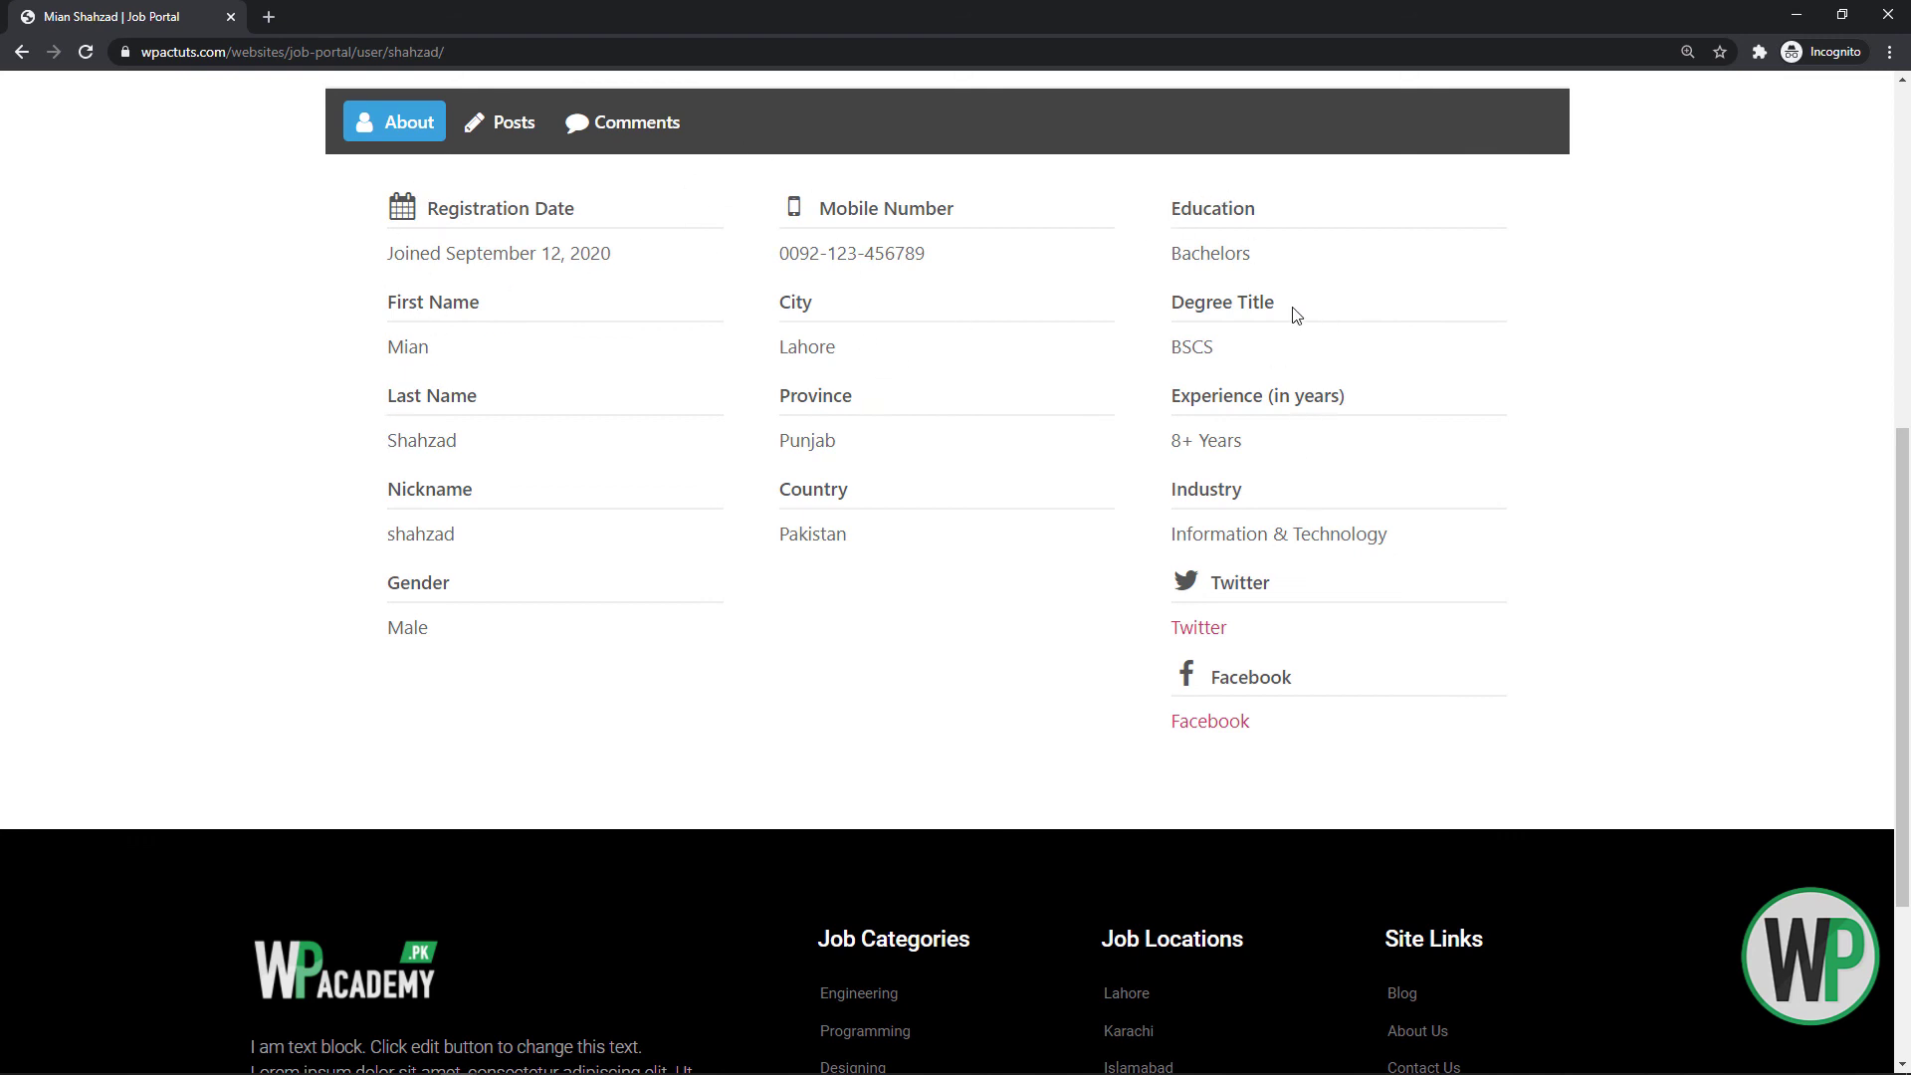
scroll(1906, 340, "up", 6)
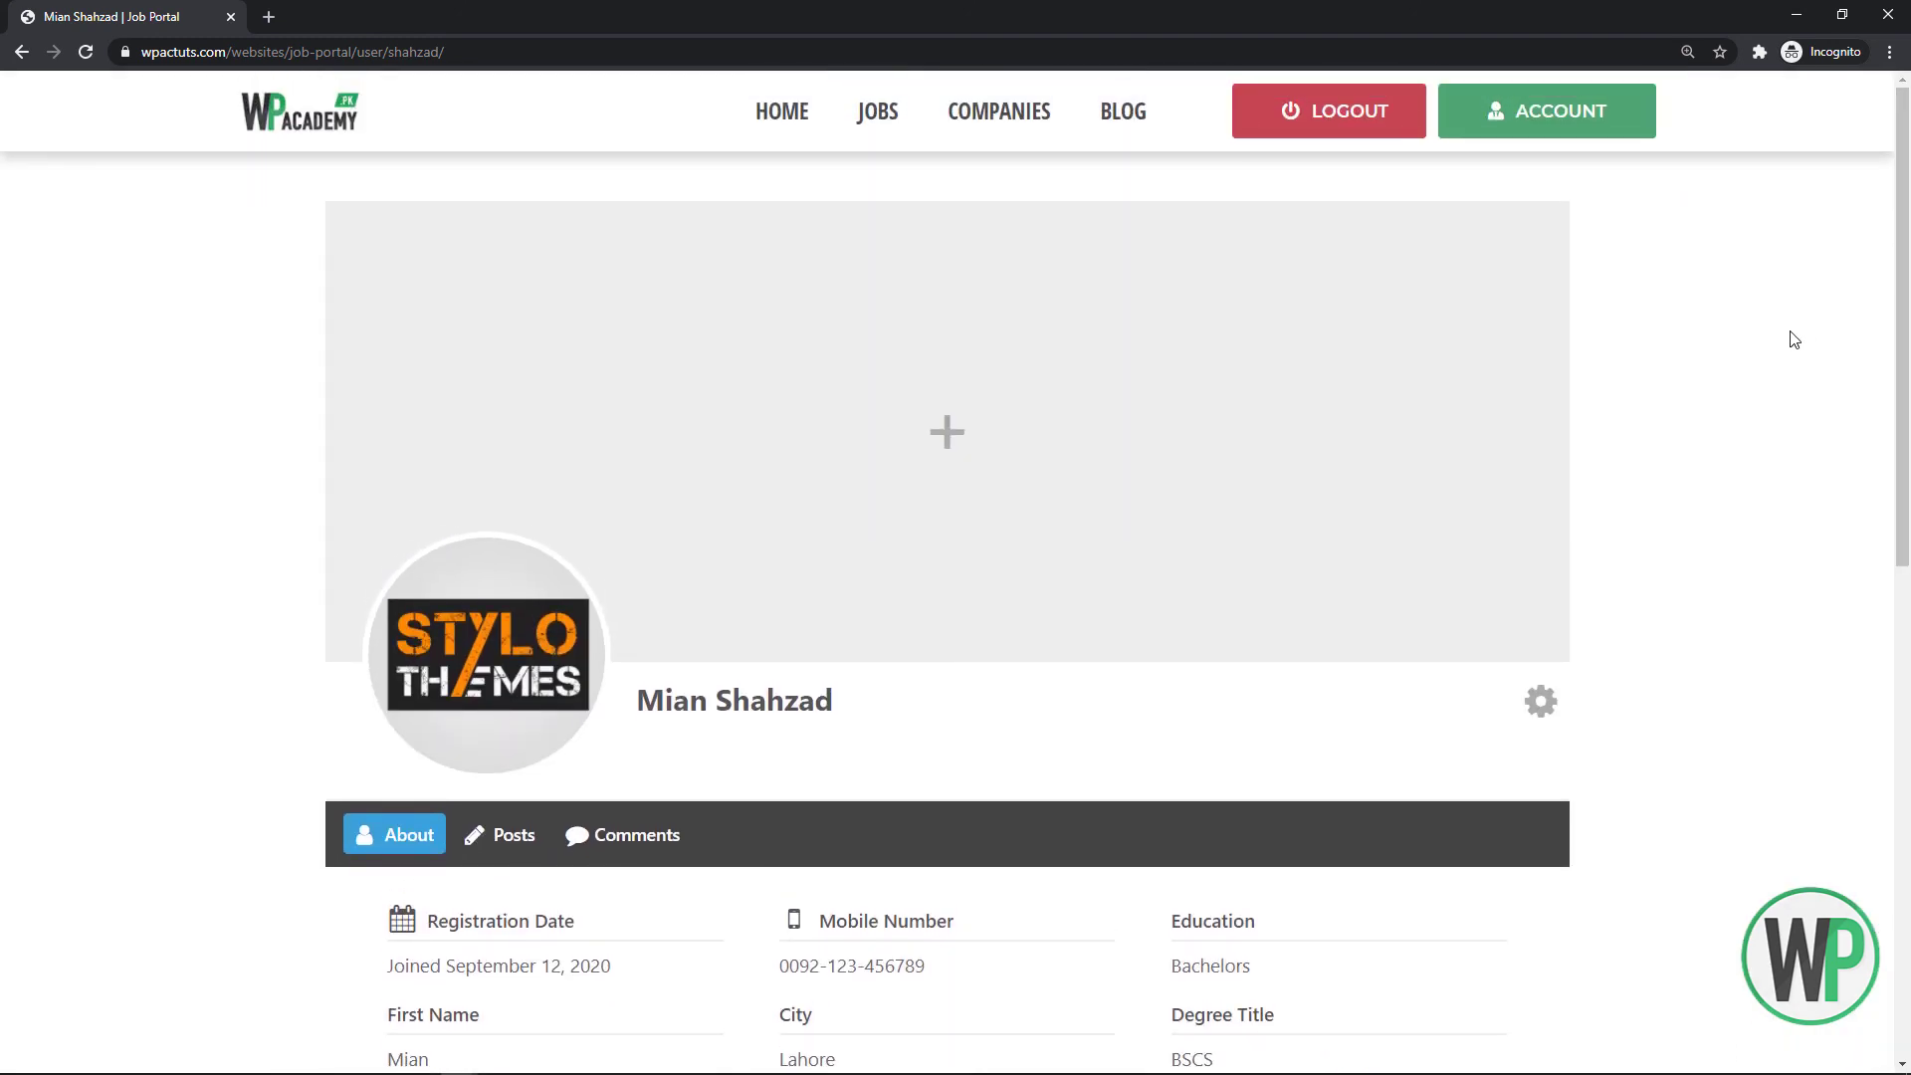
scroll(1902, 479, "down", 3)
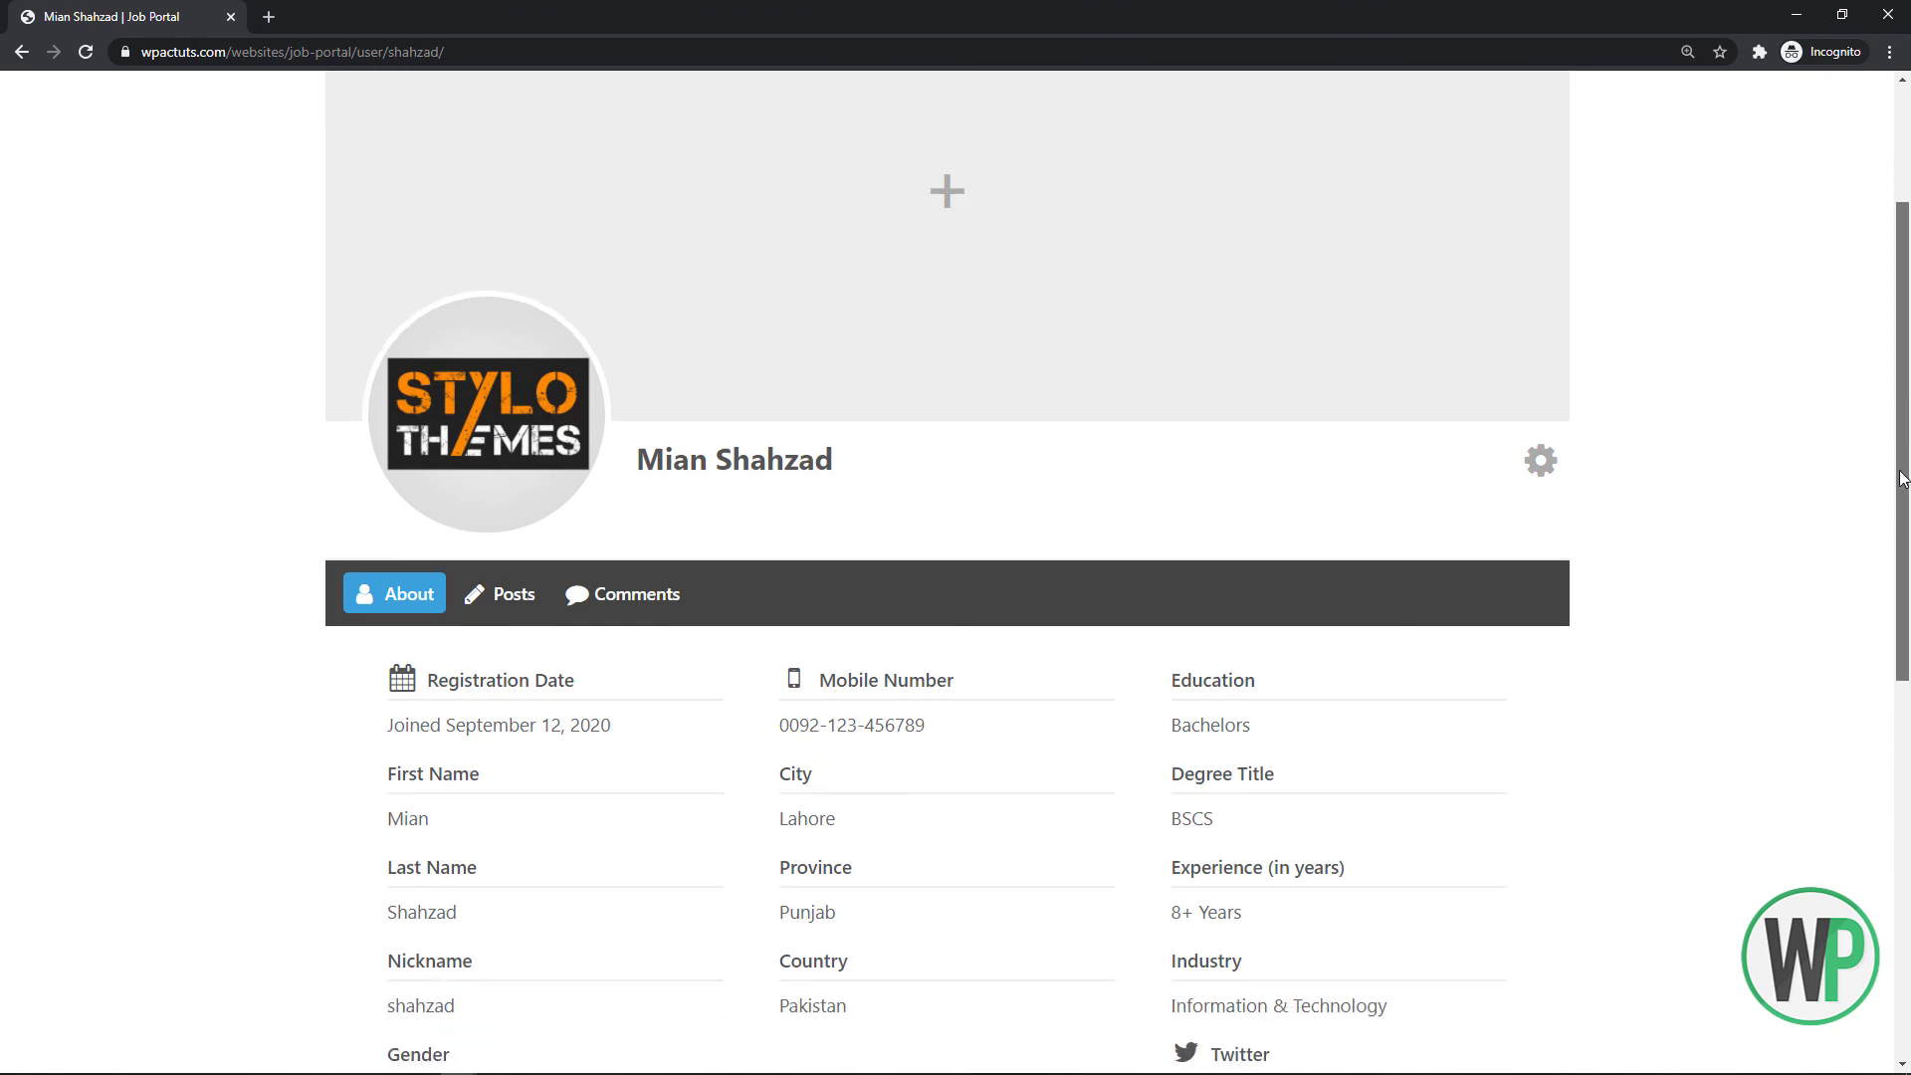
scroll(1902, 479, "down", 2)
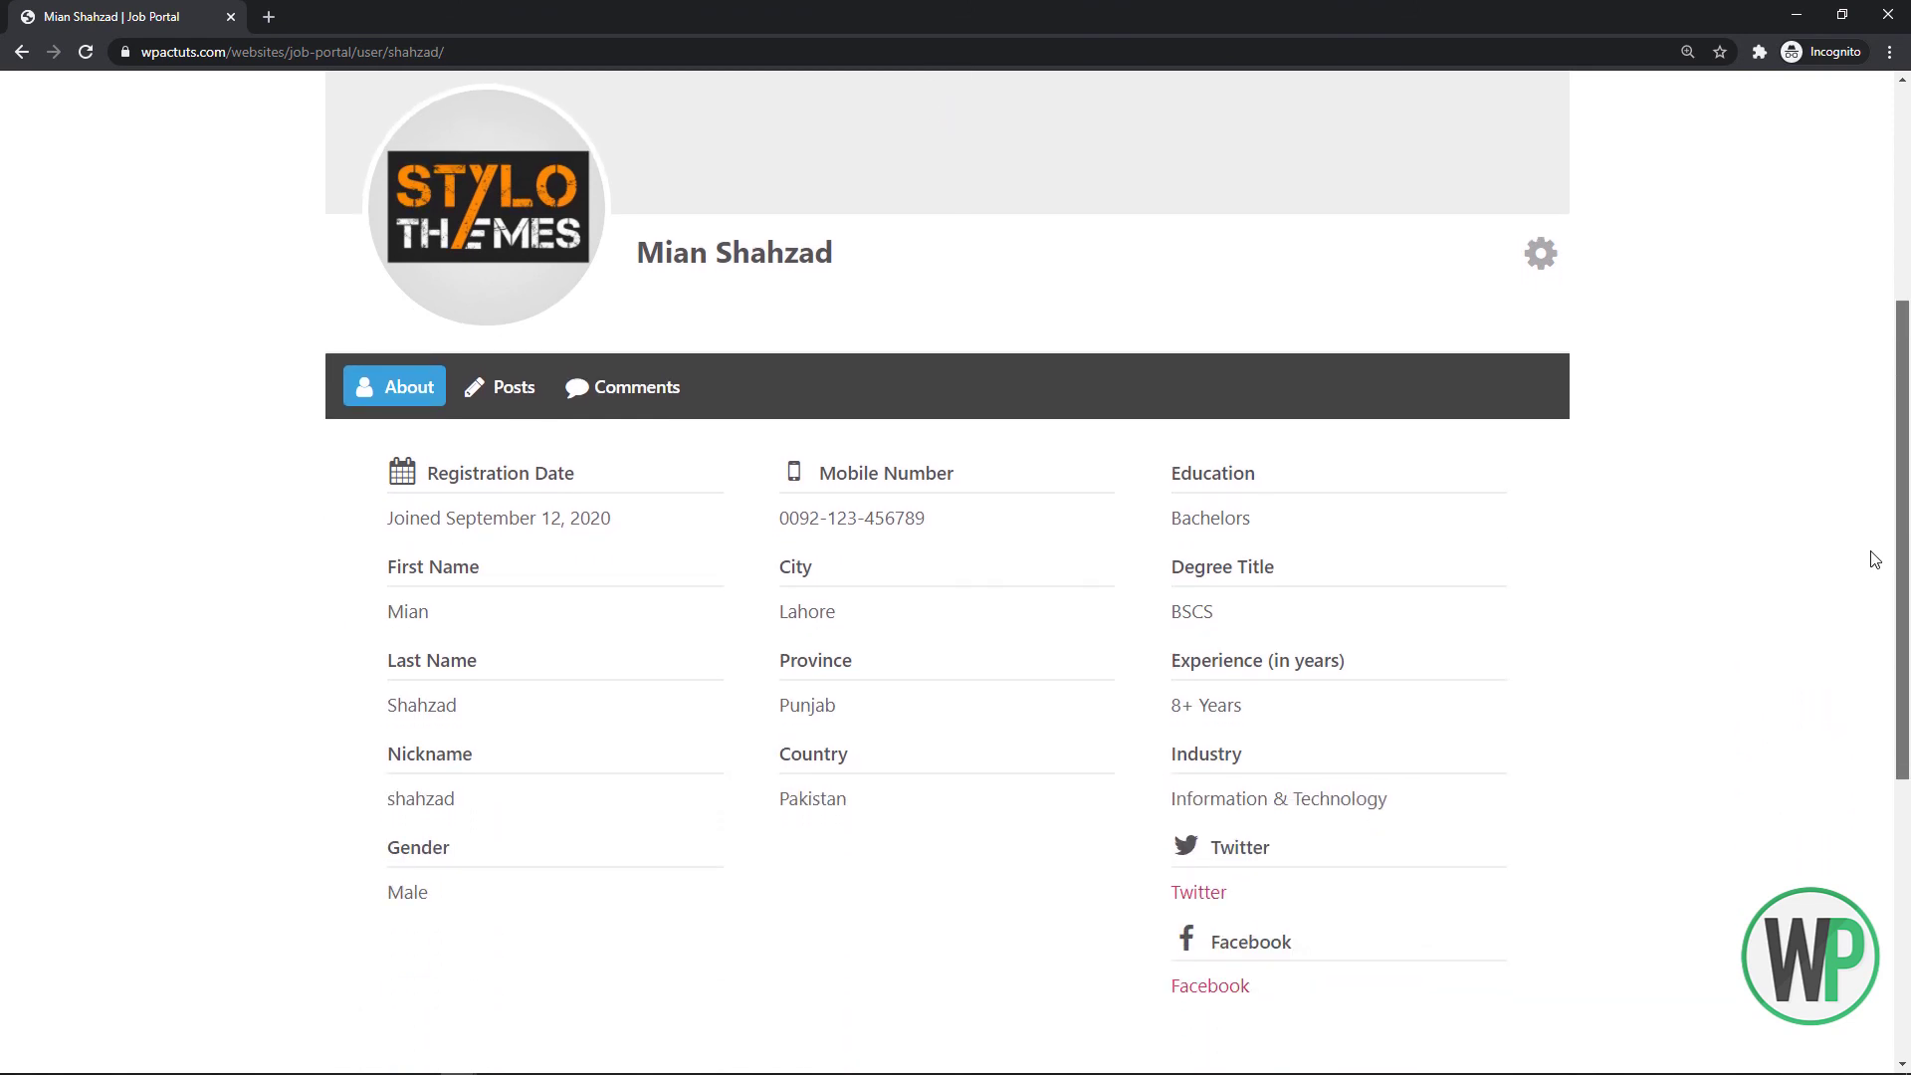
scroll(1854, 587, "down", 1)
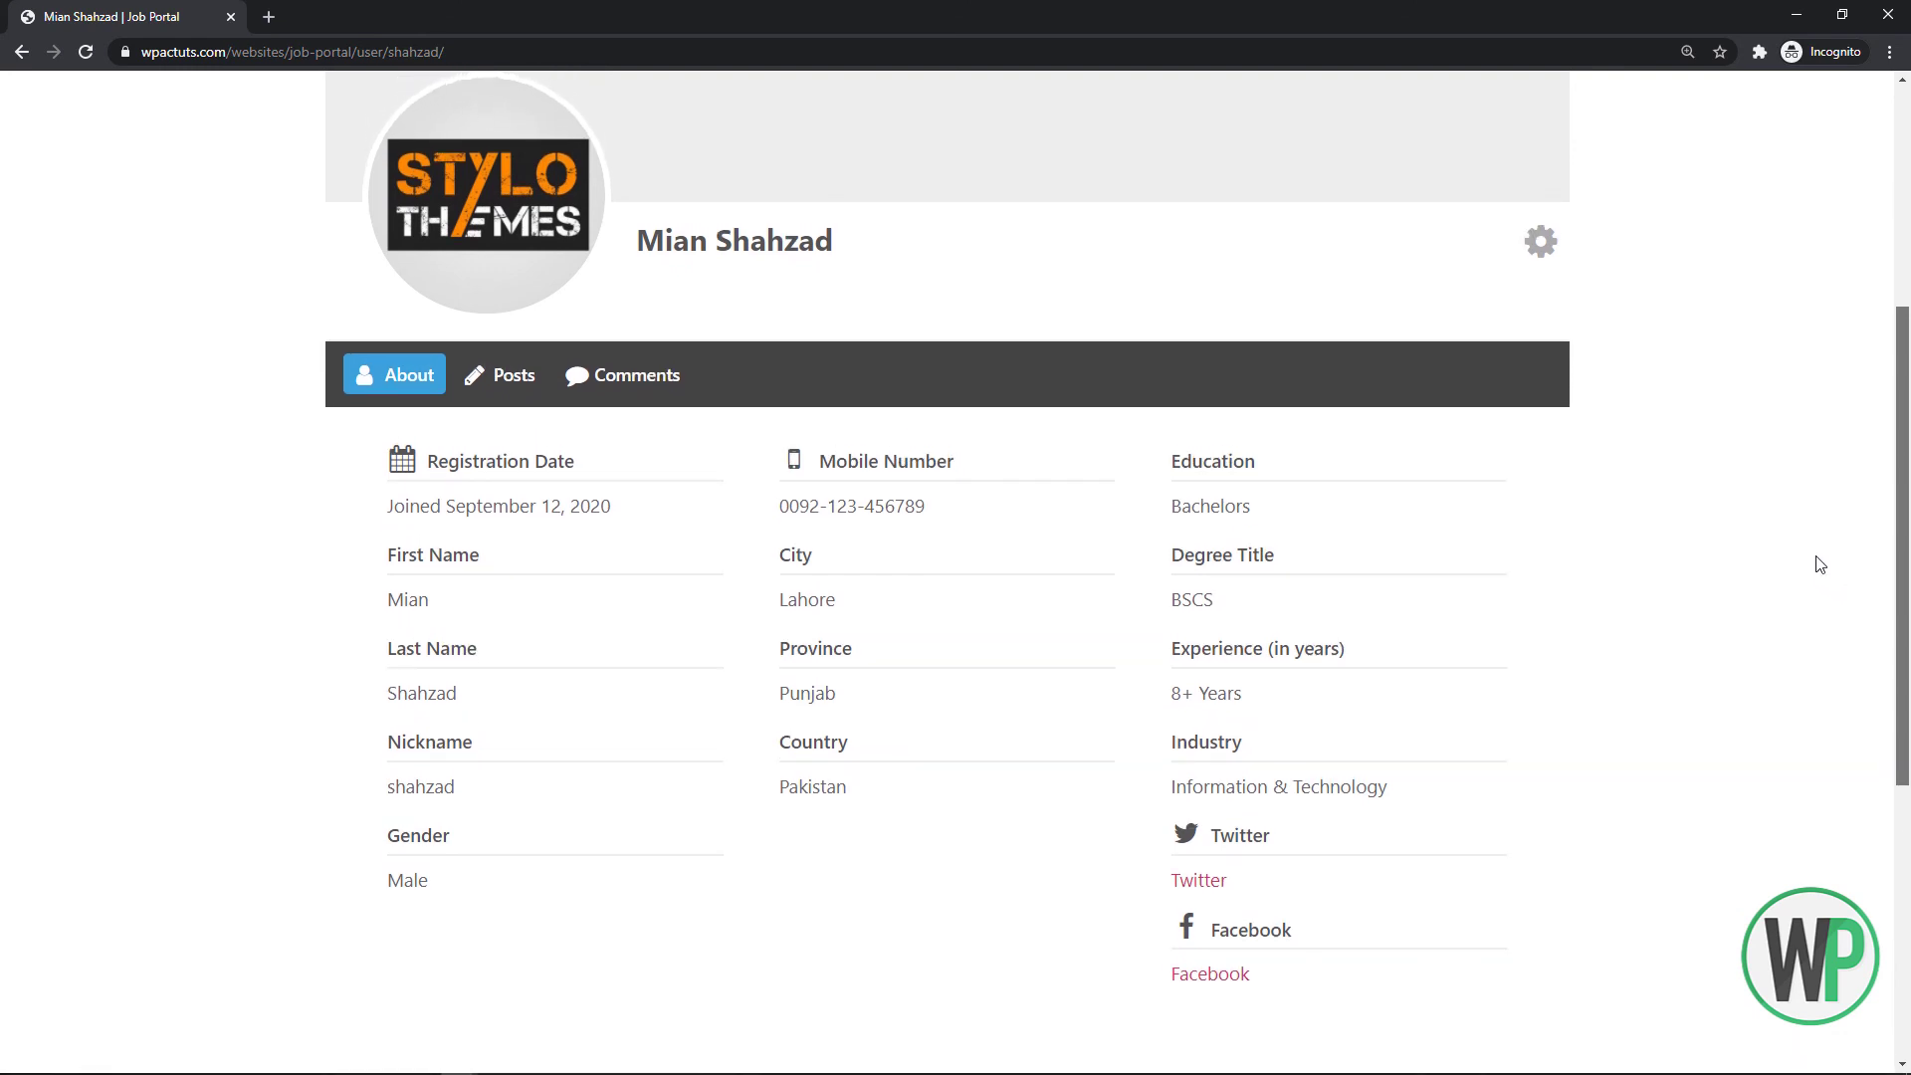
scroll(1807, 533, "down", 3)
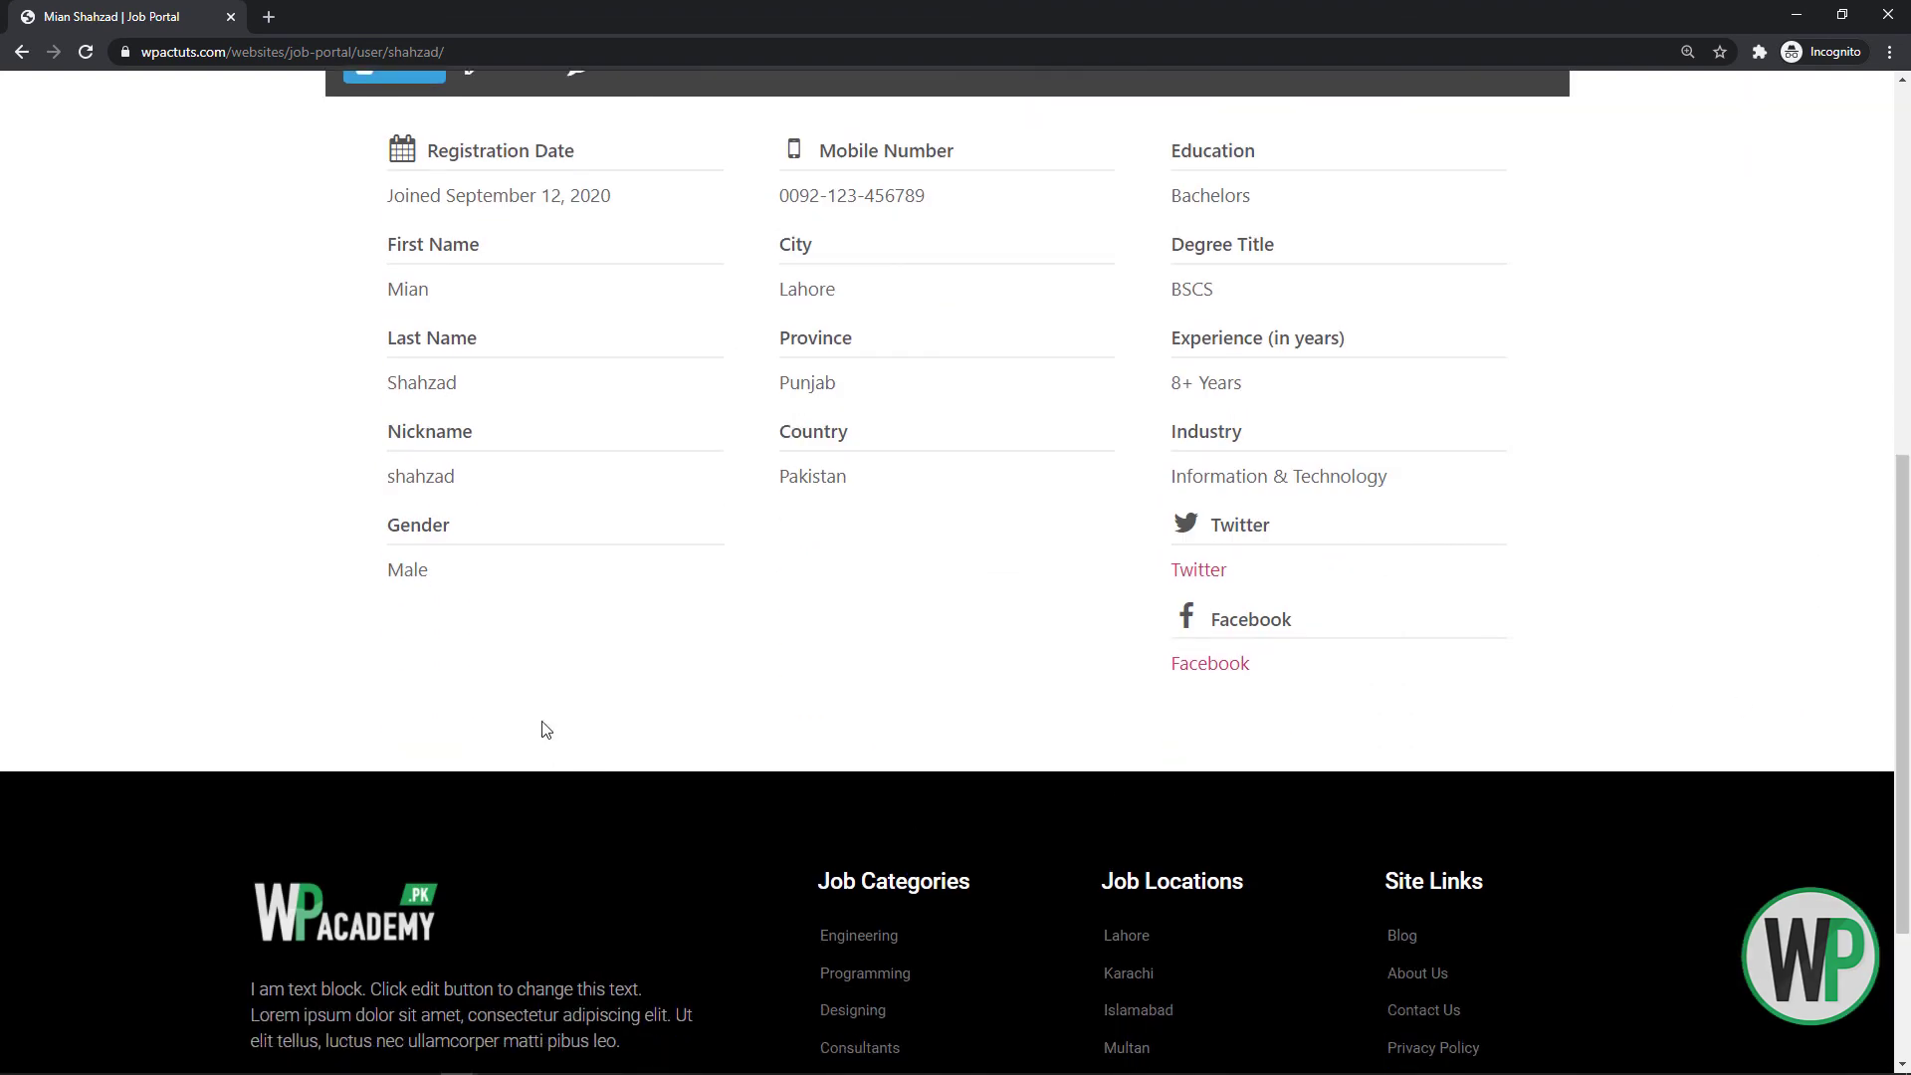
Return to the admin window and open the list of Ultimate Member forms
key("alt+Tab")
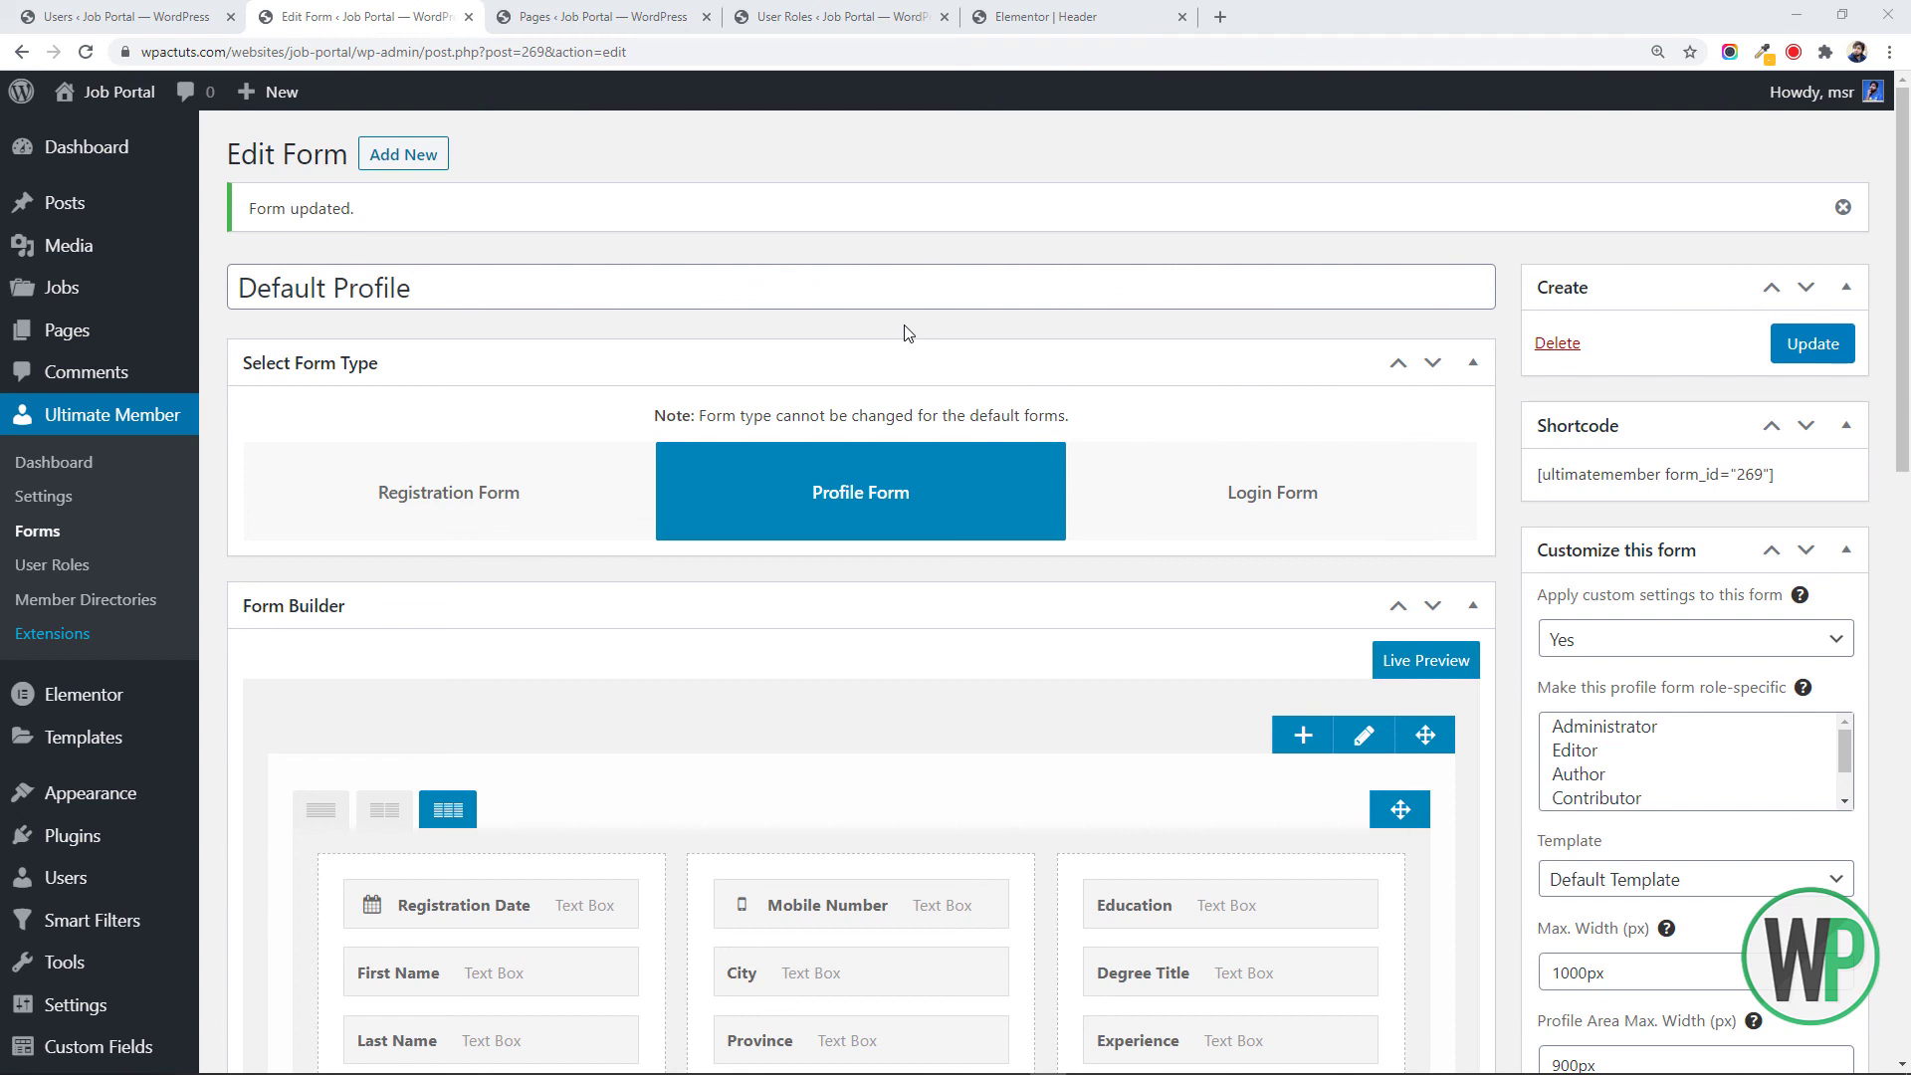
scroll(1195, 338, "down", 1)
scroll(754, 352, "up", 1)
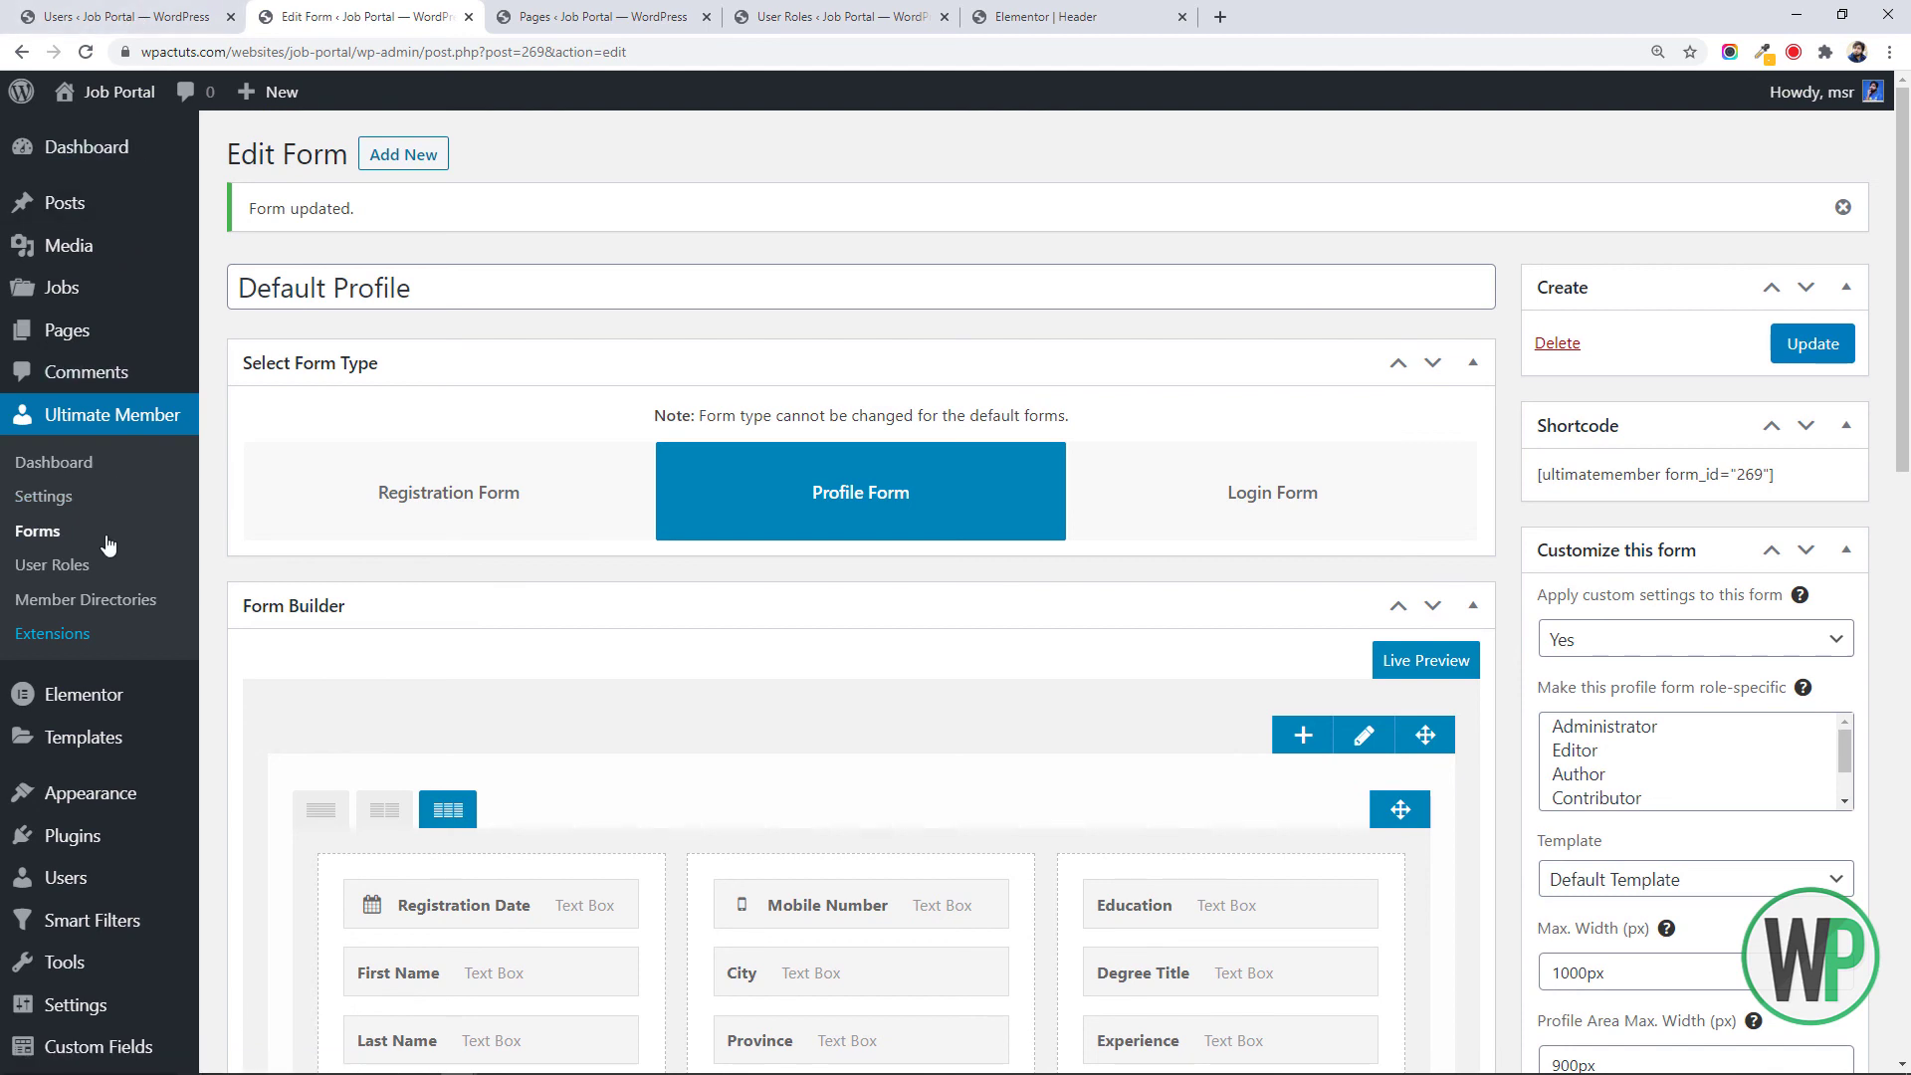
left_click(139, 17)
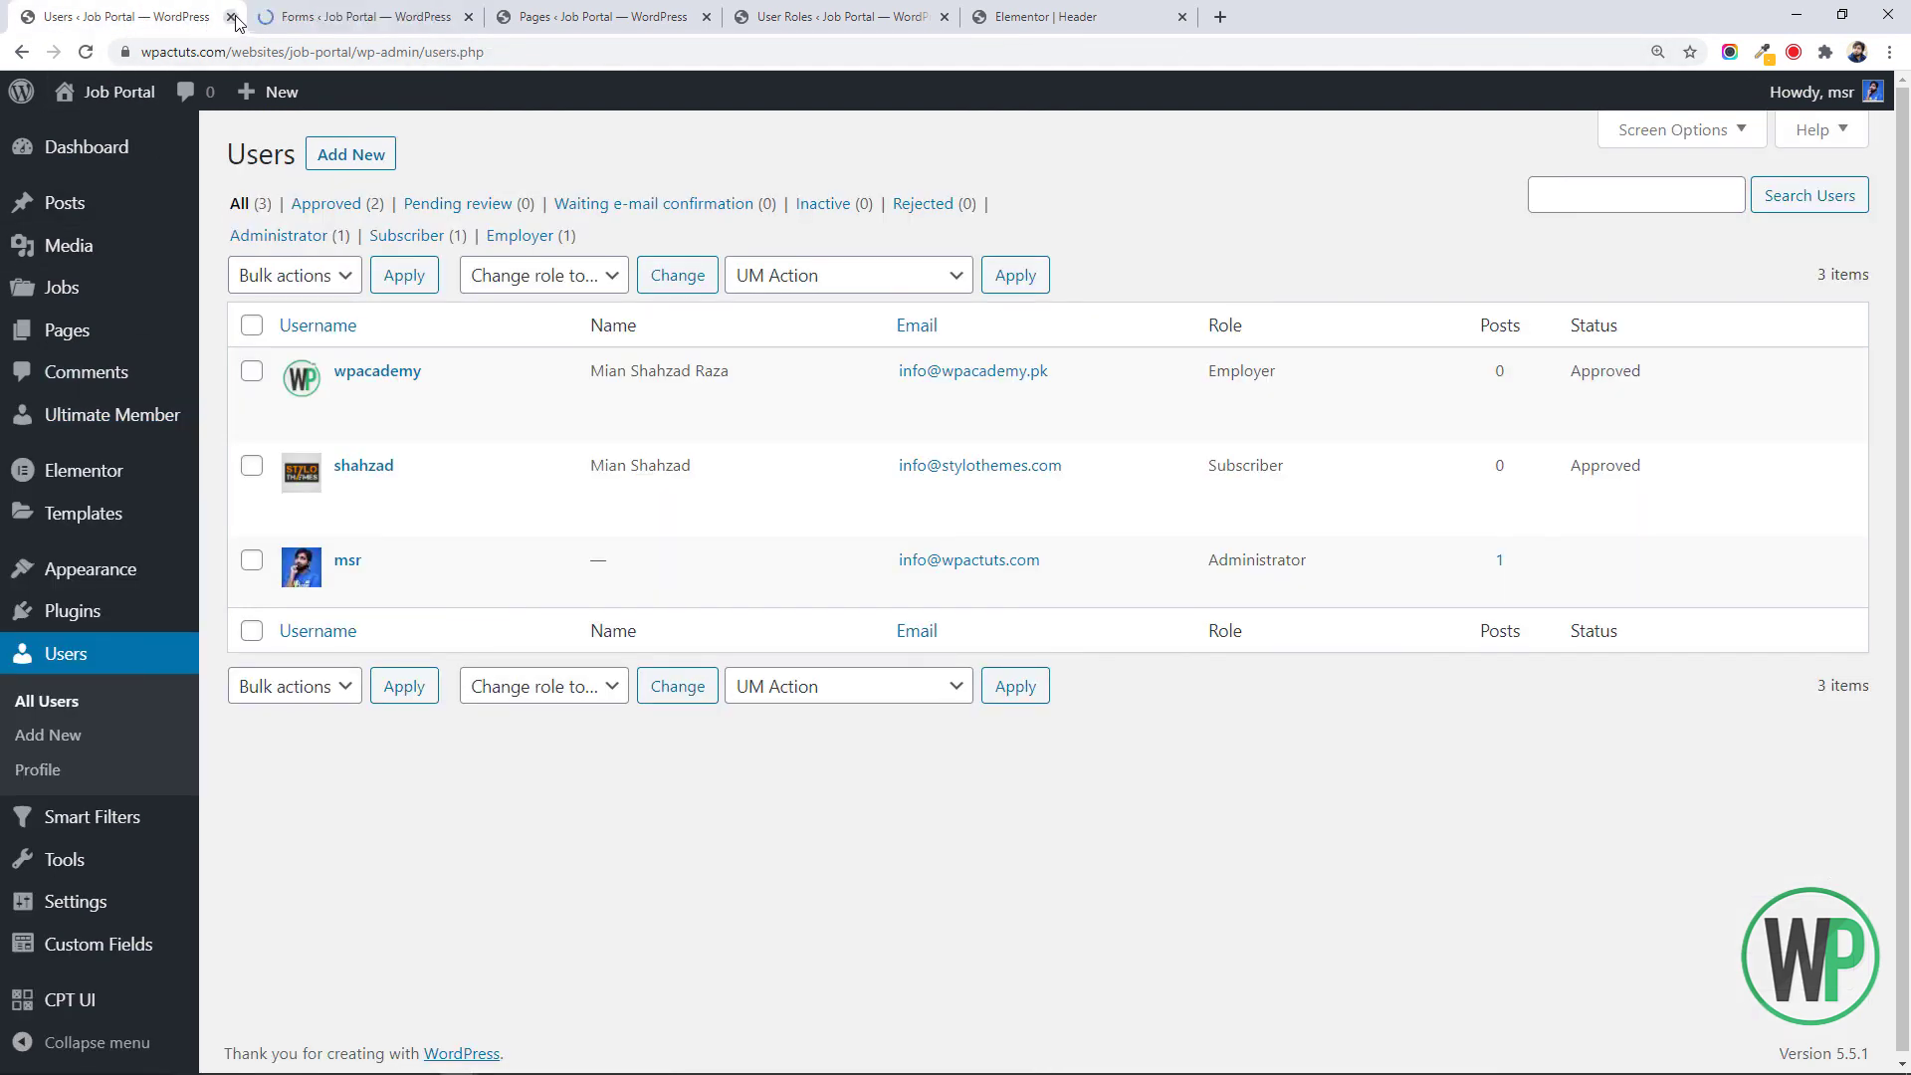
left_click(329, 17)
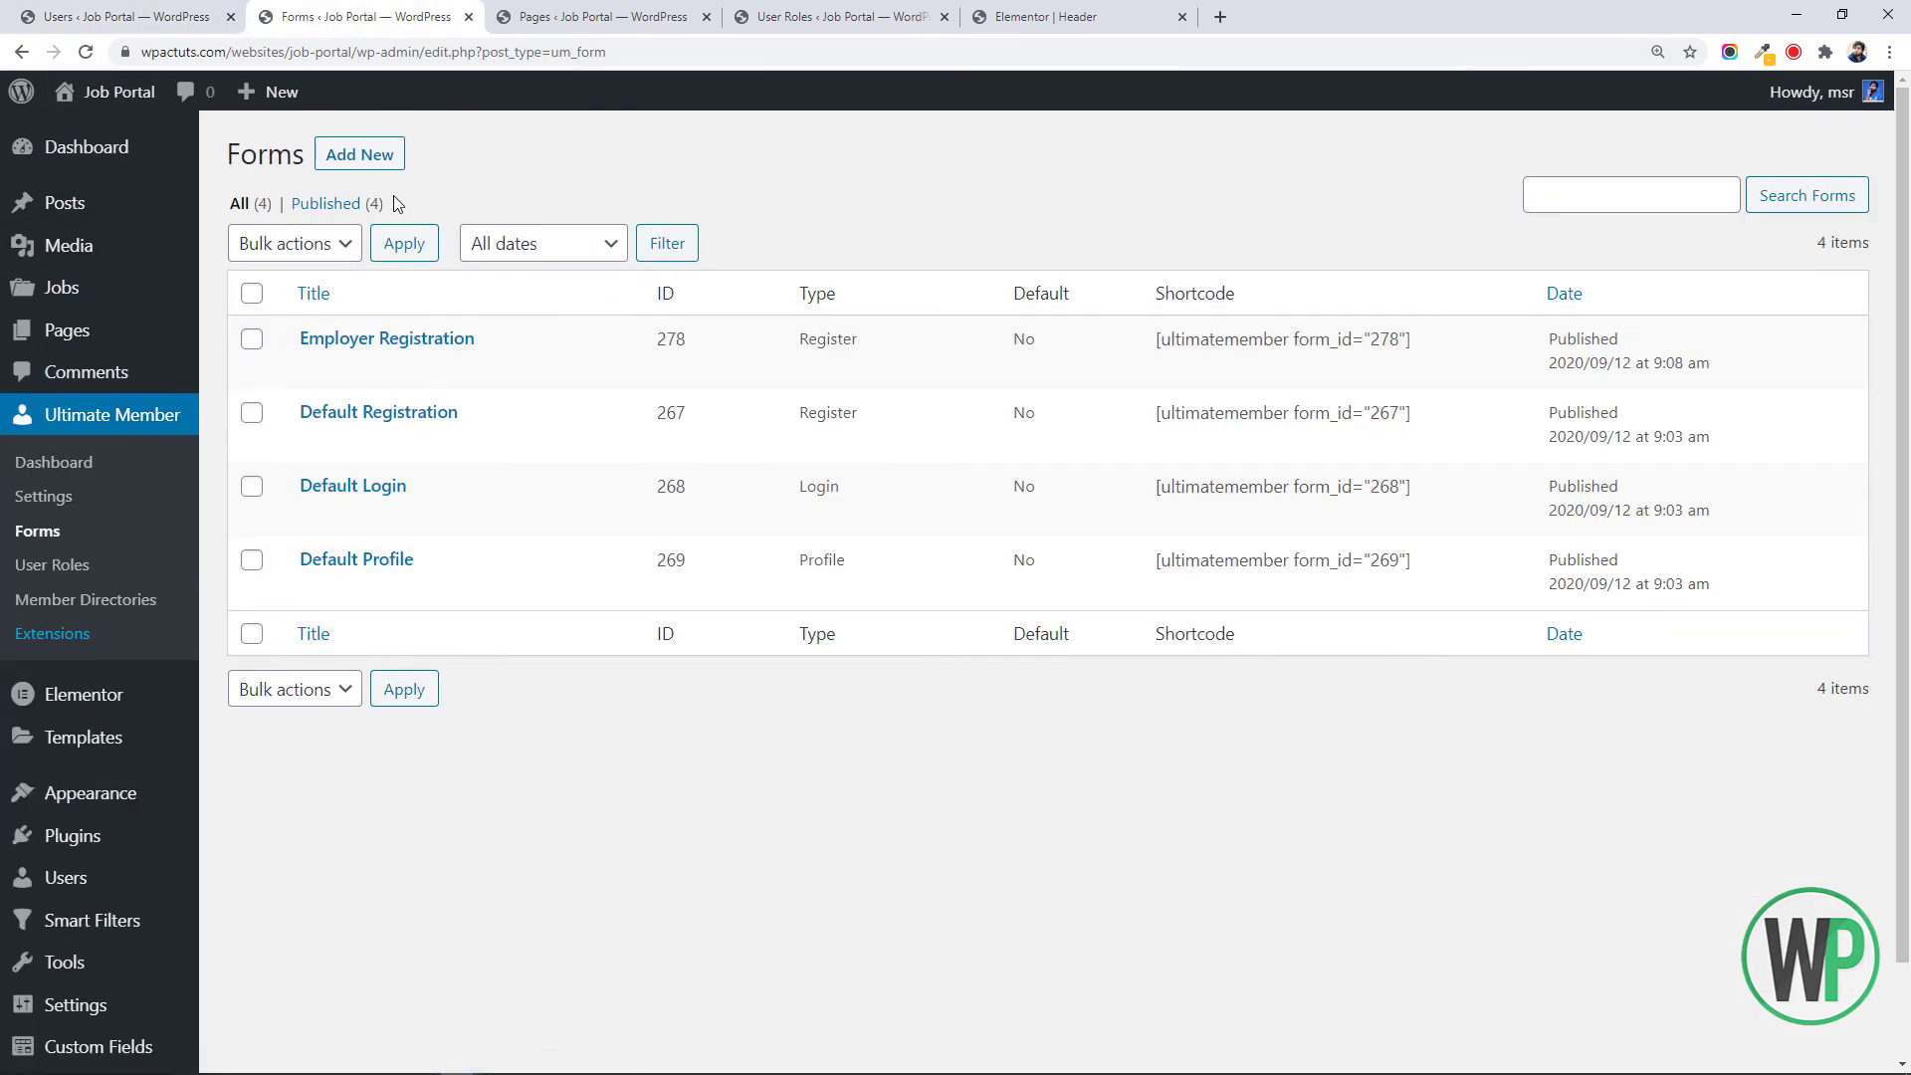
Add a new form titled Employer Profile and set its type to Profile Form
left_click(370, 155)
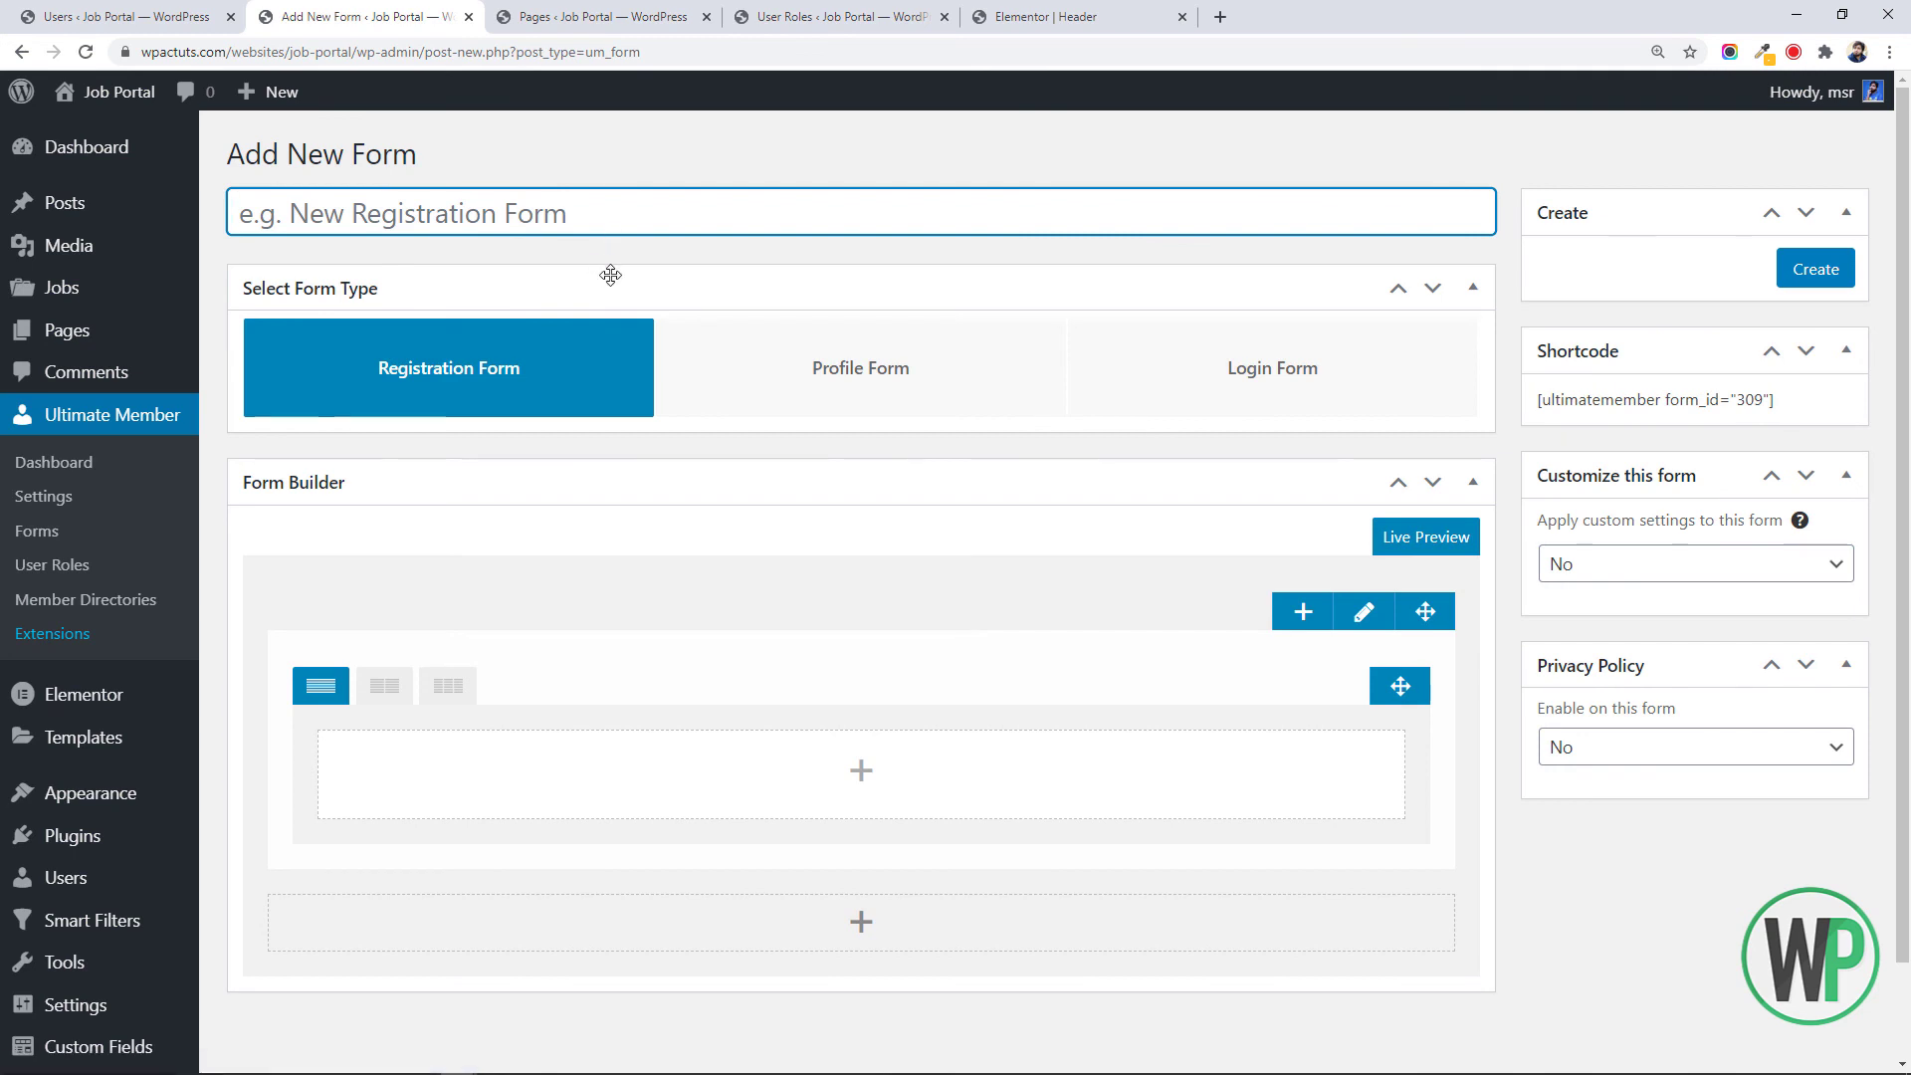
type("Emp")
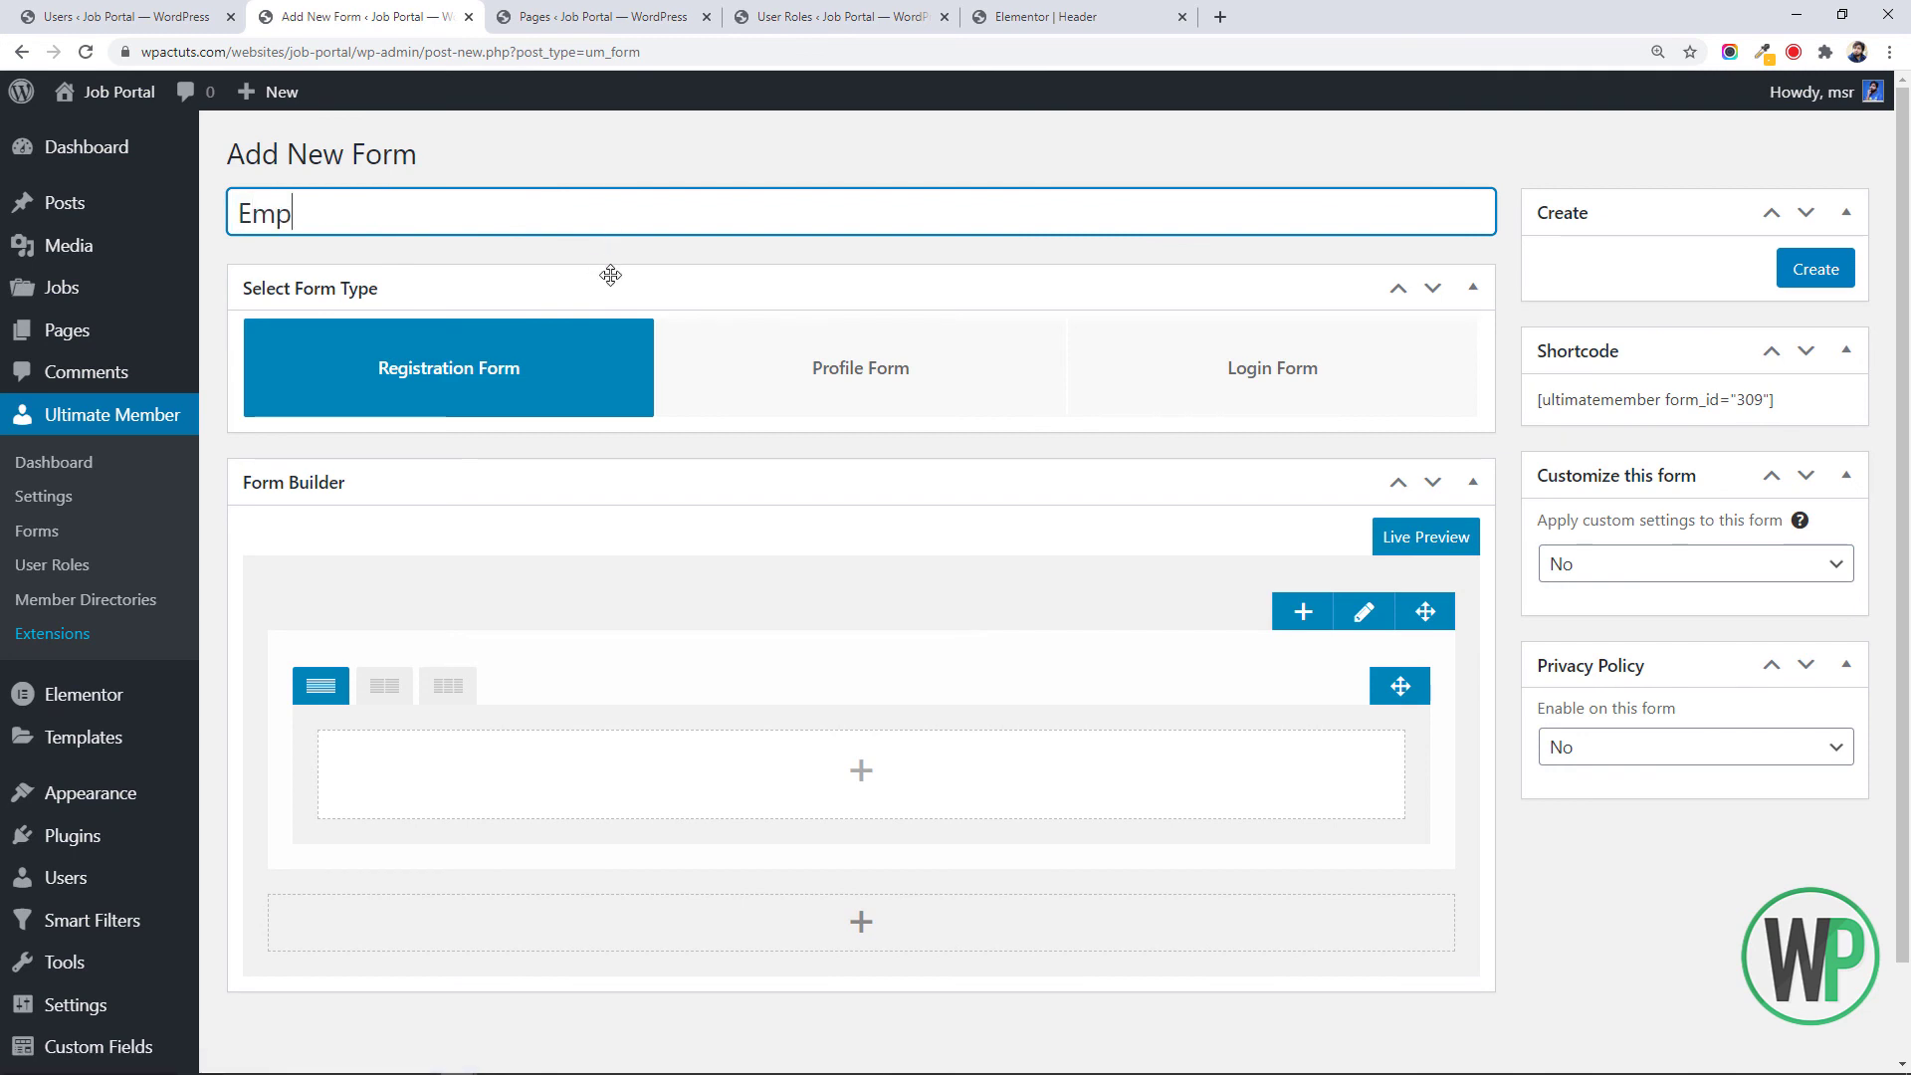
type("loyer Profile")
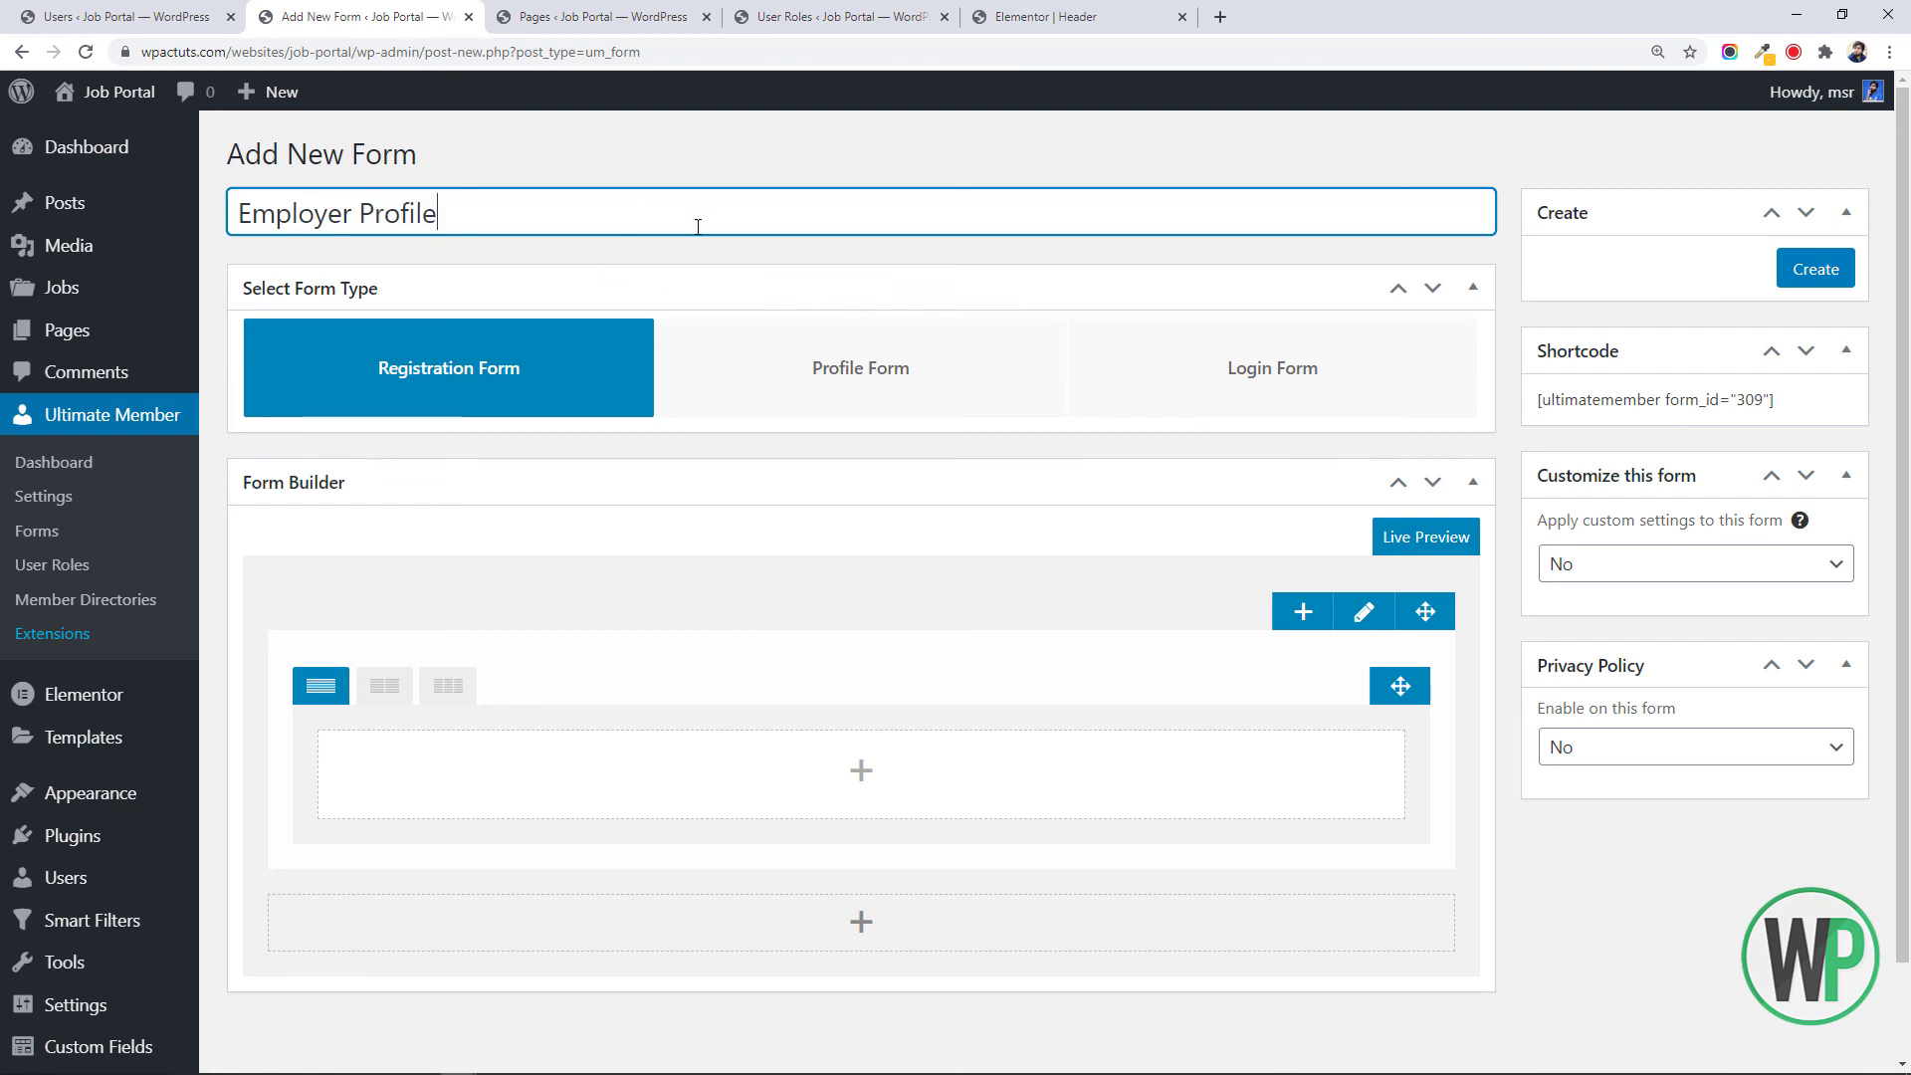
left_click(805, 373)
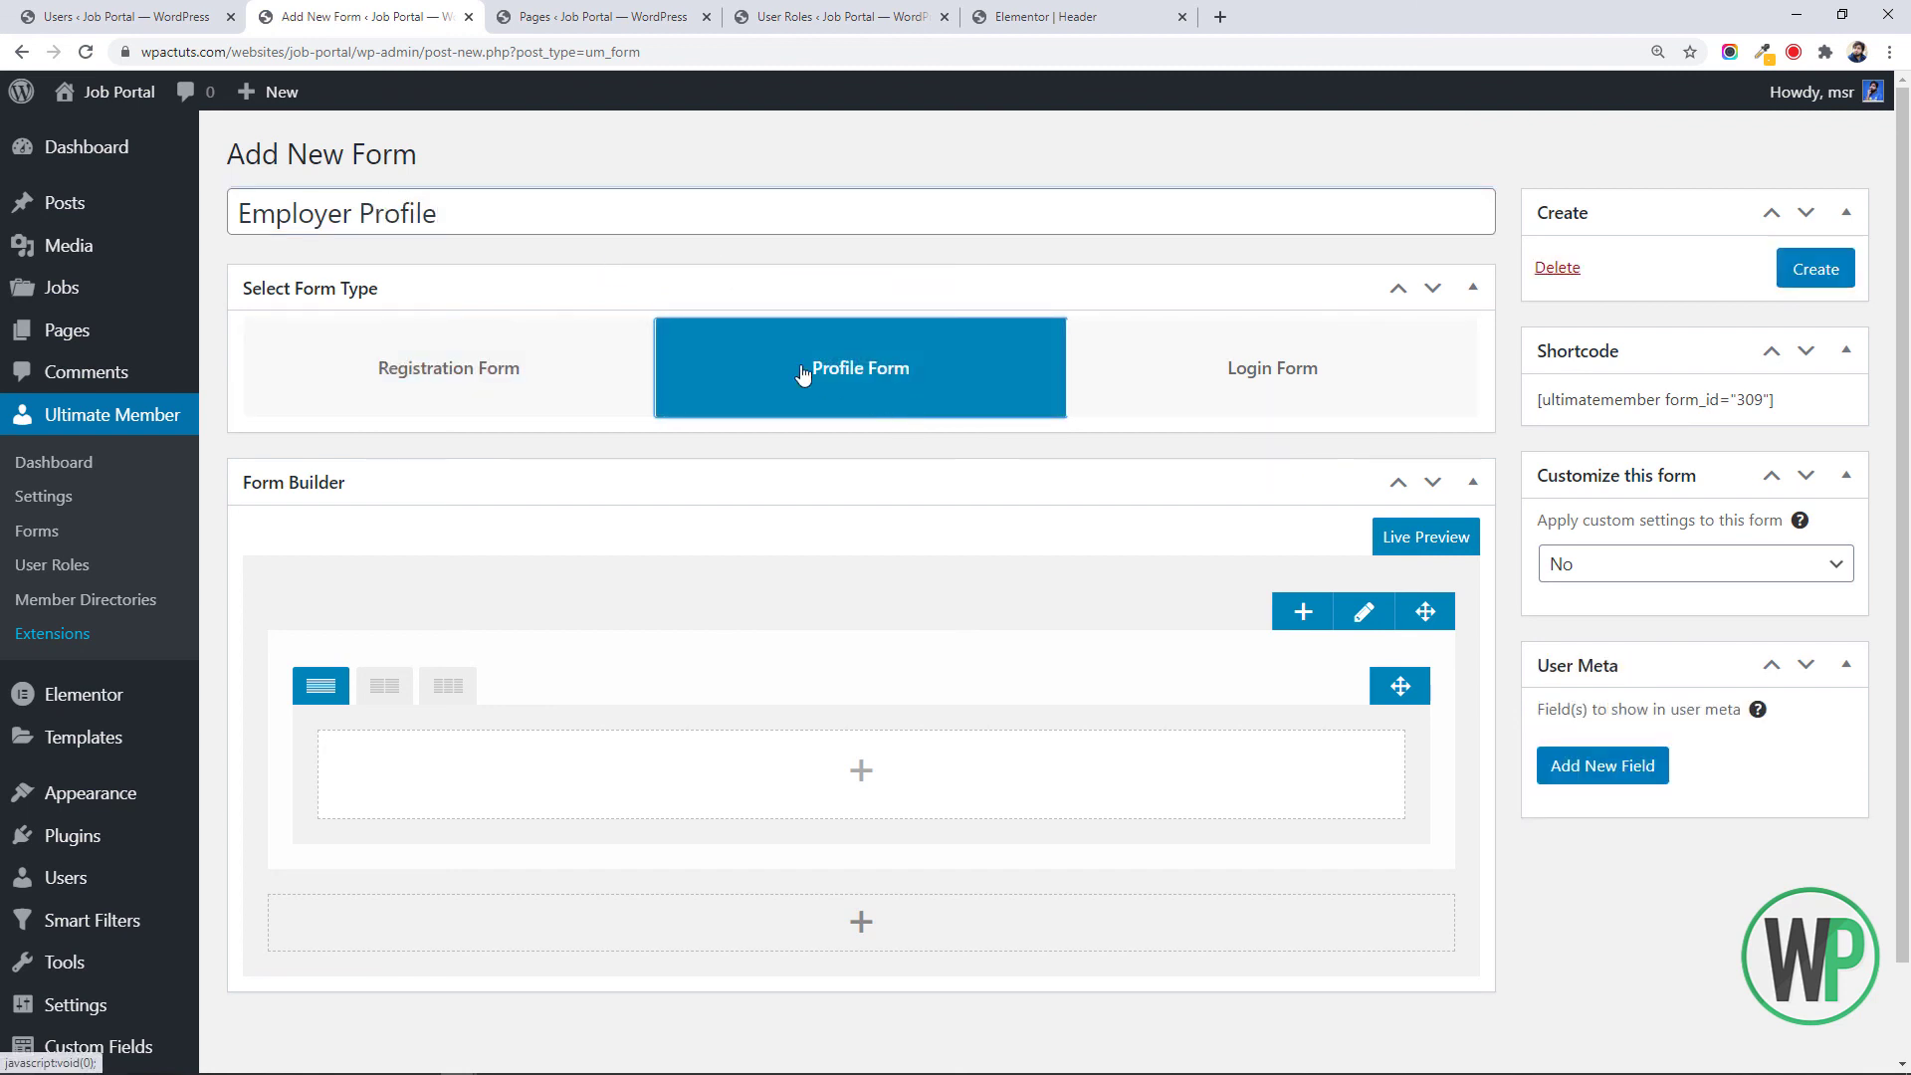
Enable custom settings for the Employer Profile form and make it specific to the Employer role
left_click(1638, 568)
left_click(1658, 613)
scroll(1824, 538, "down", 2)
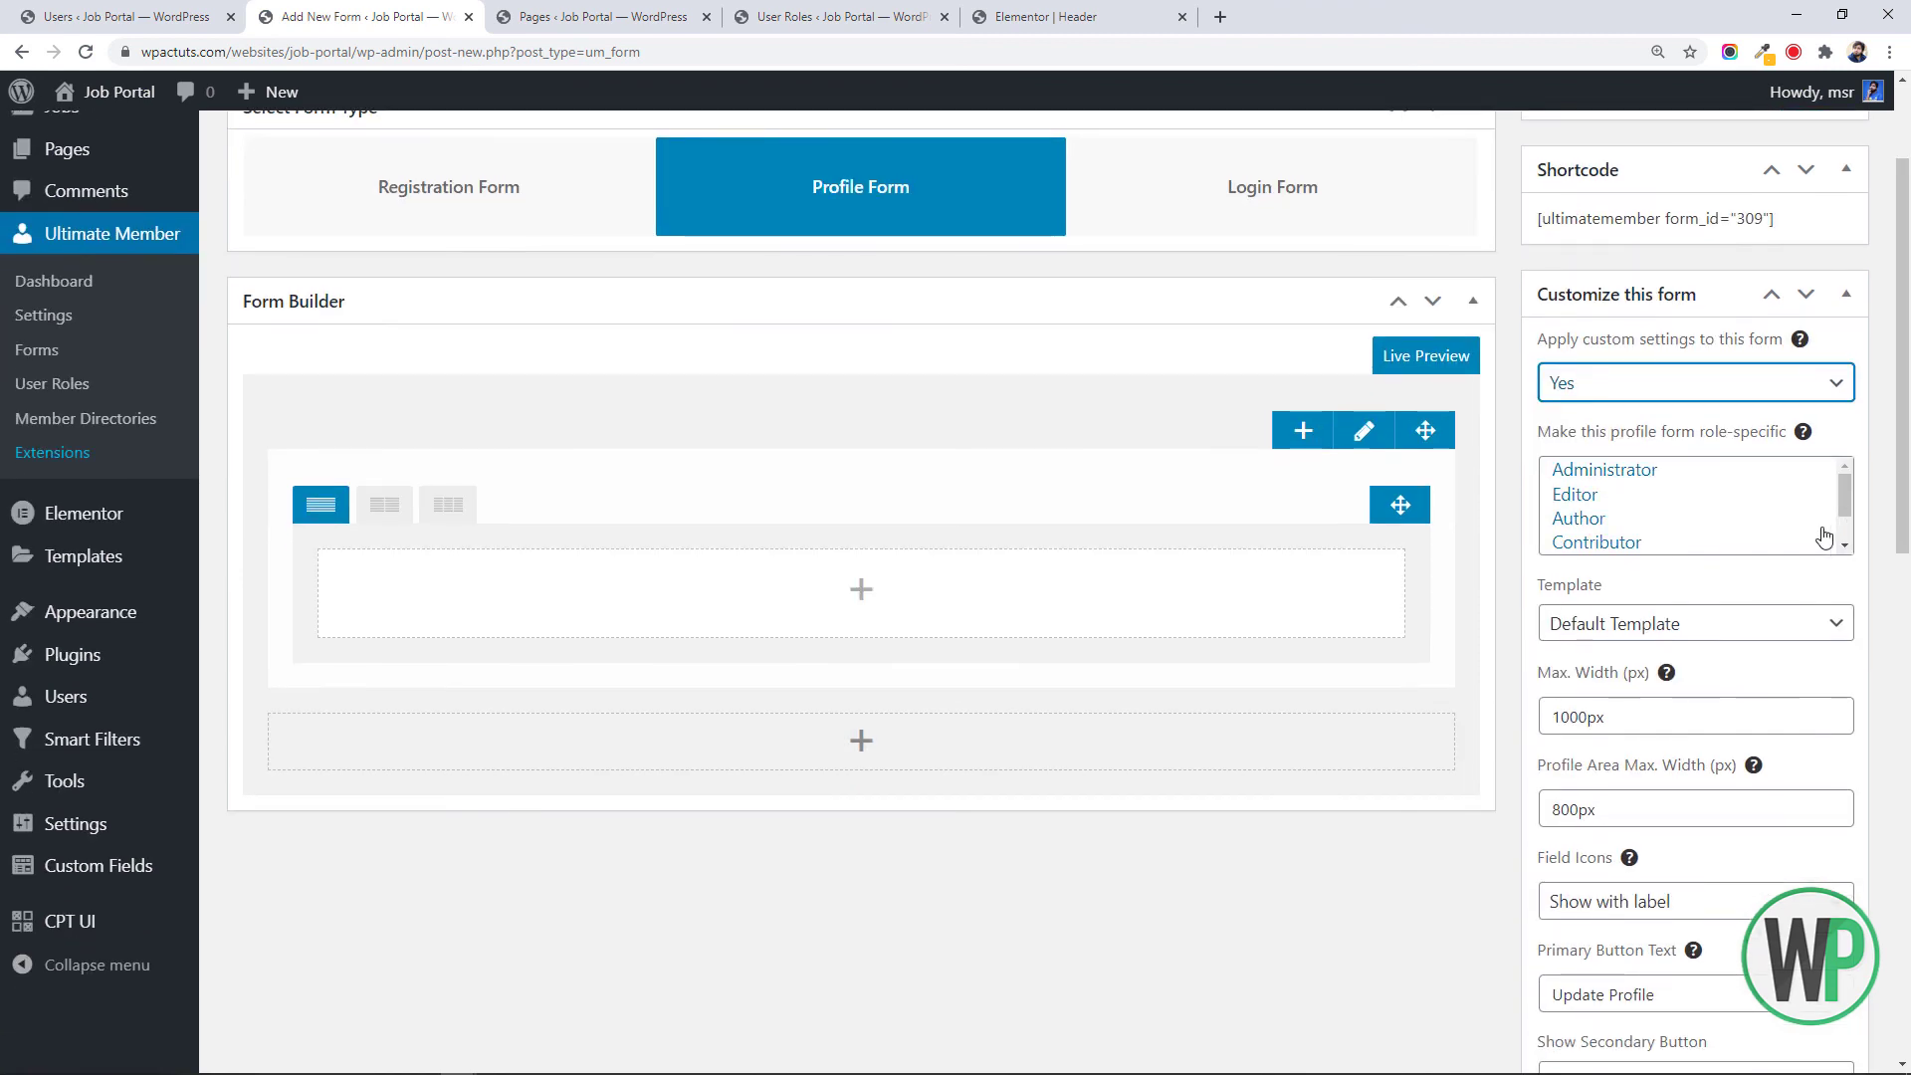
left_click_drag(1846, 495, 1845, 517)
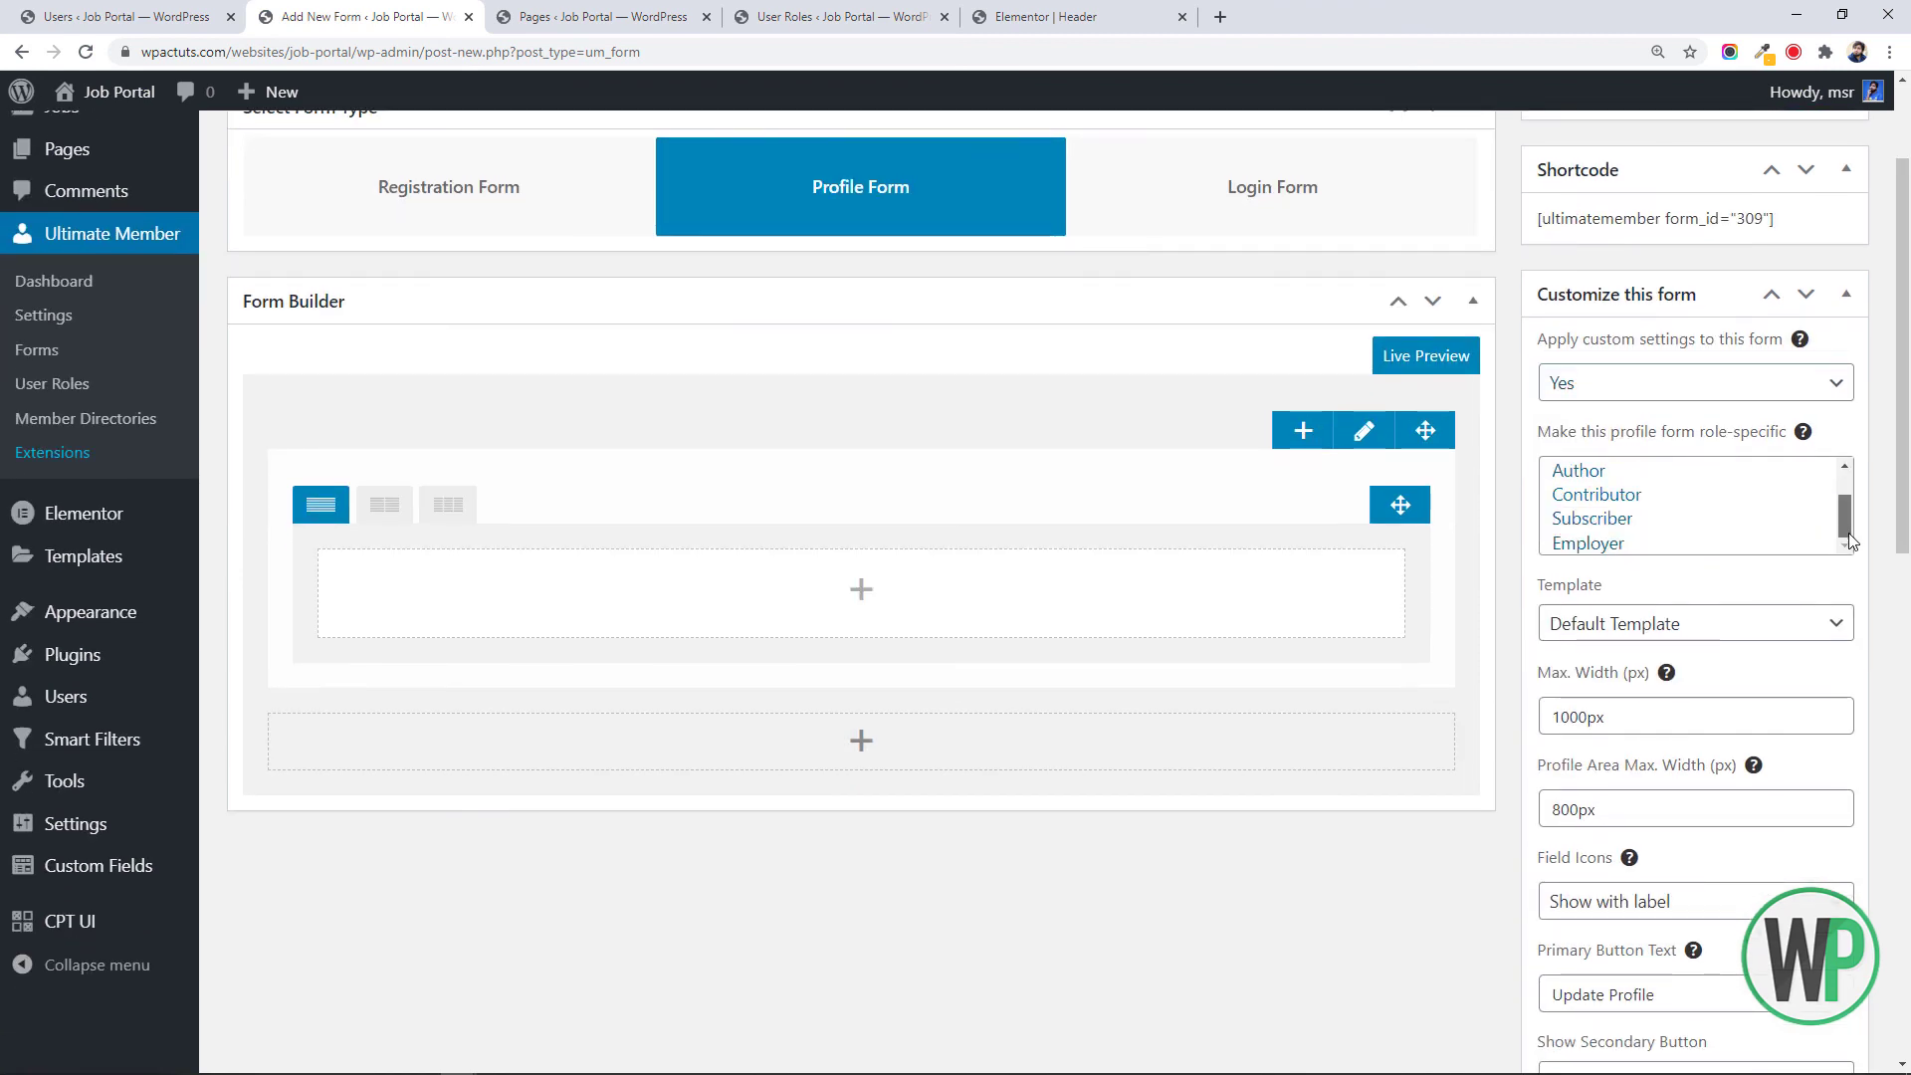
left_click(1670, 550)
Set the form's Profile Area Max. Width to 900px
scroll(1653, 597, "down", 2)
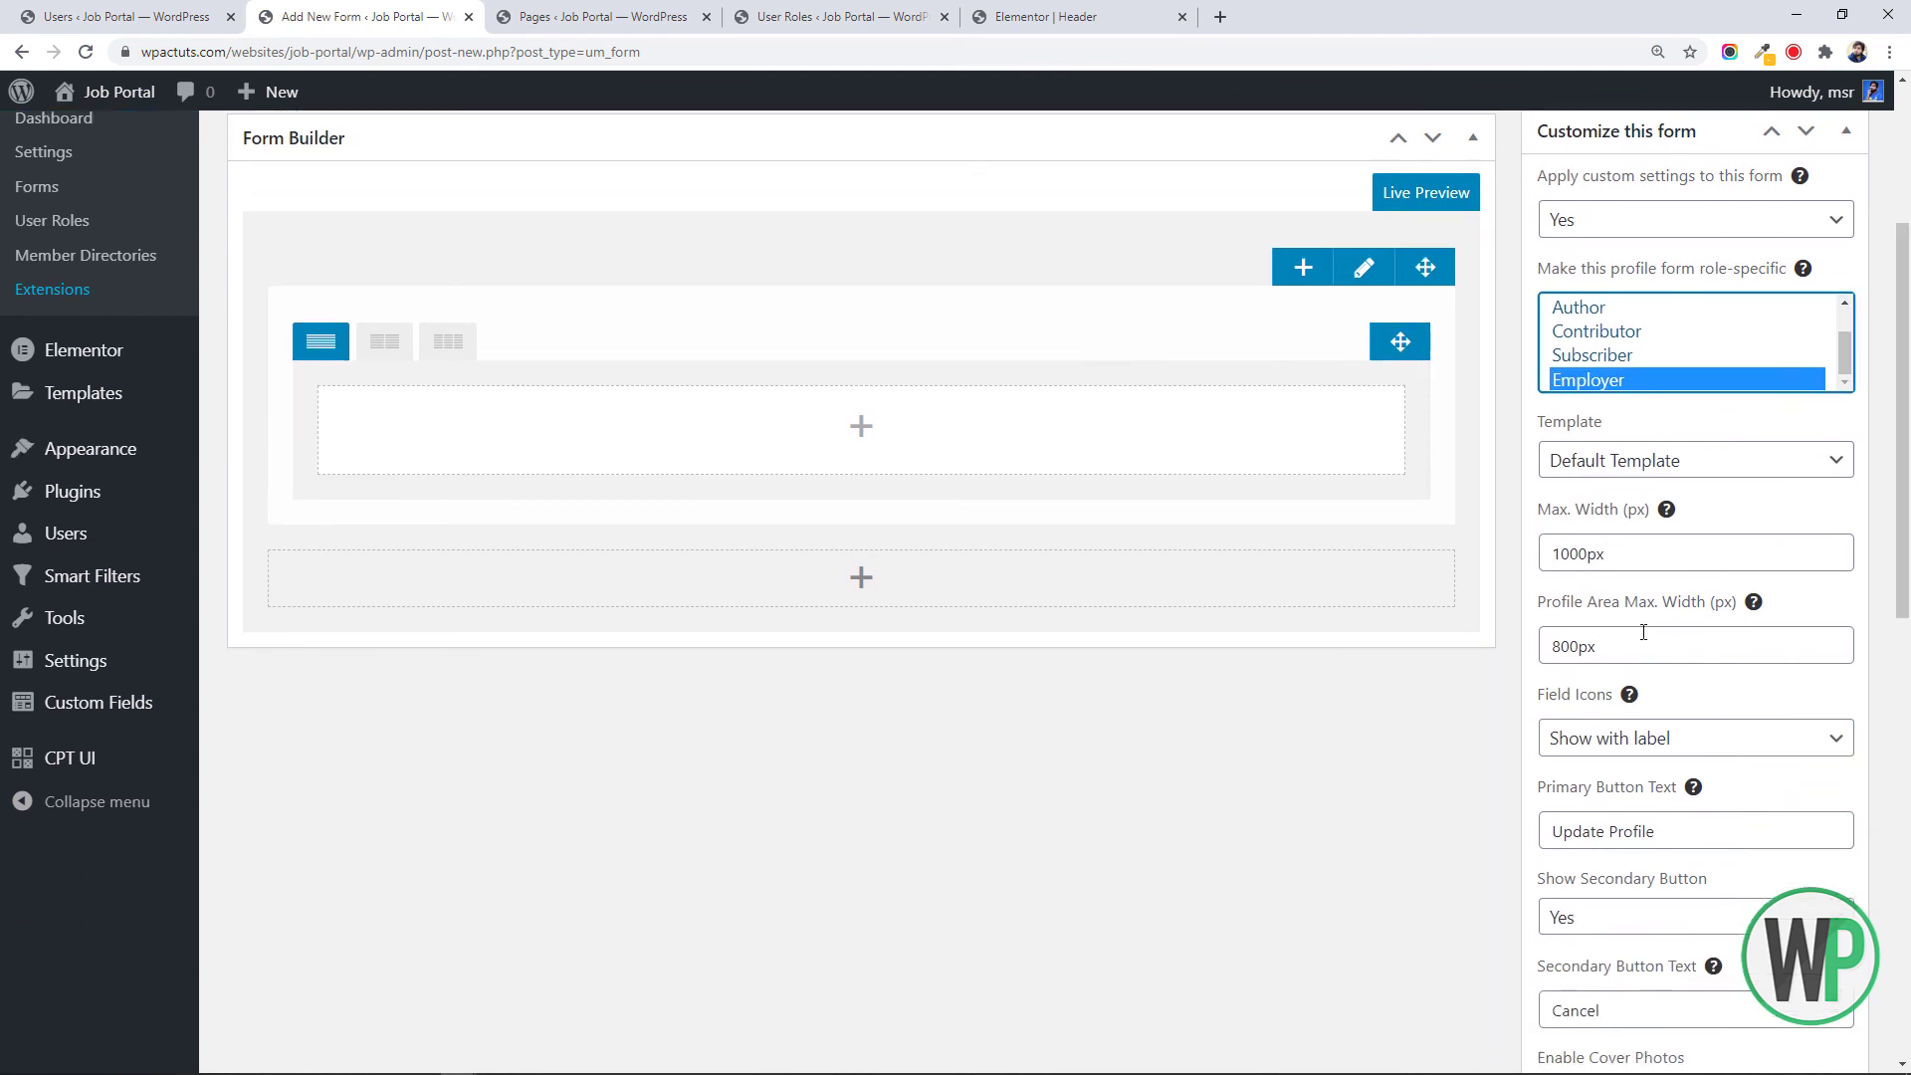
left_click_drag(1556, 646, 1546, 646)
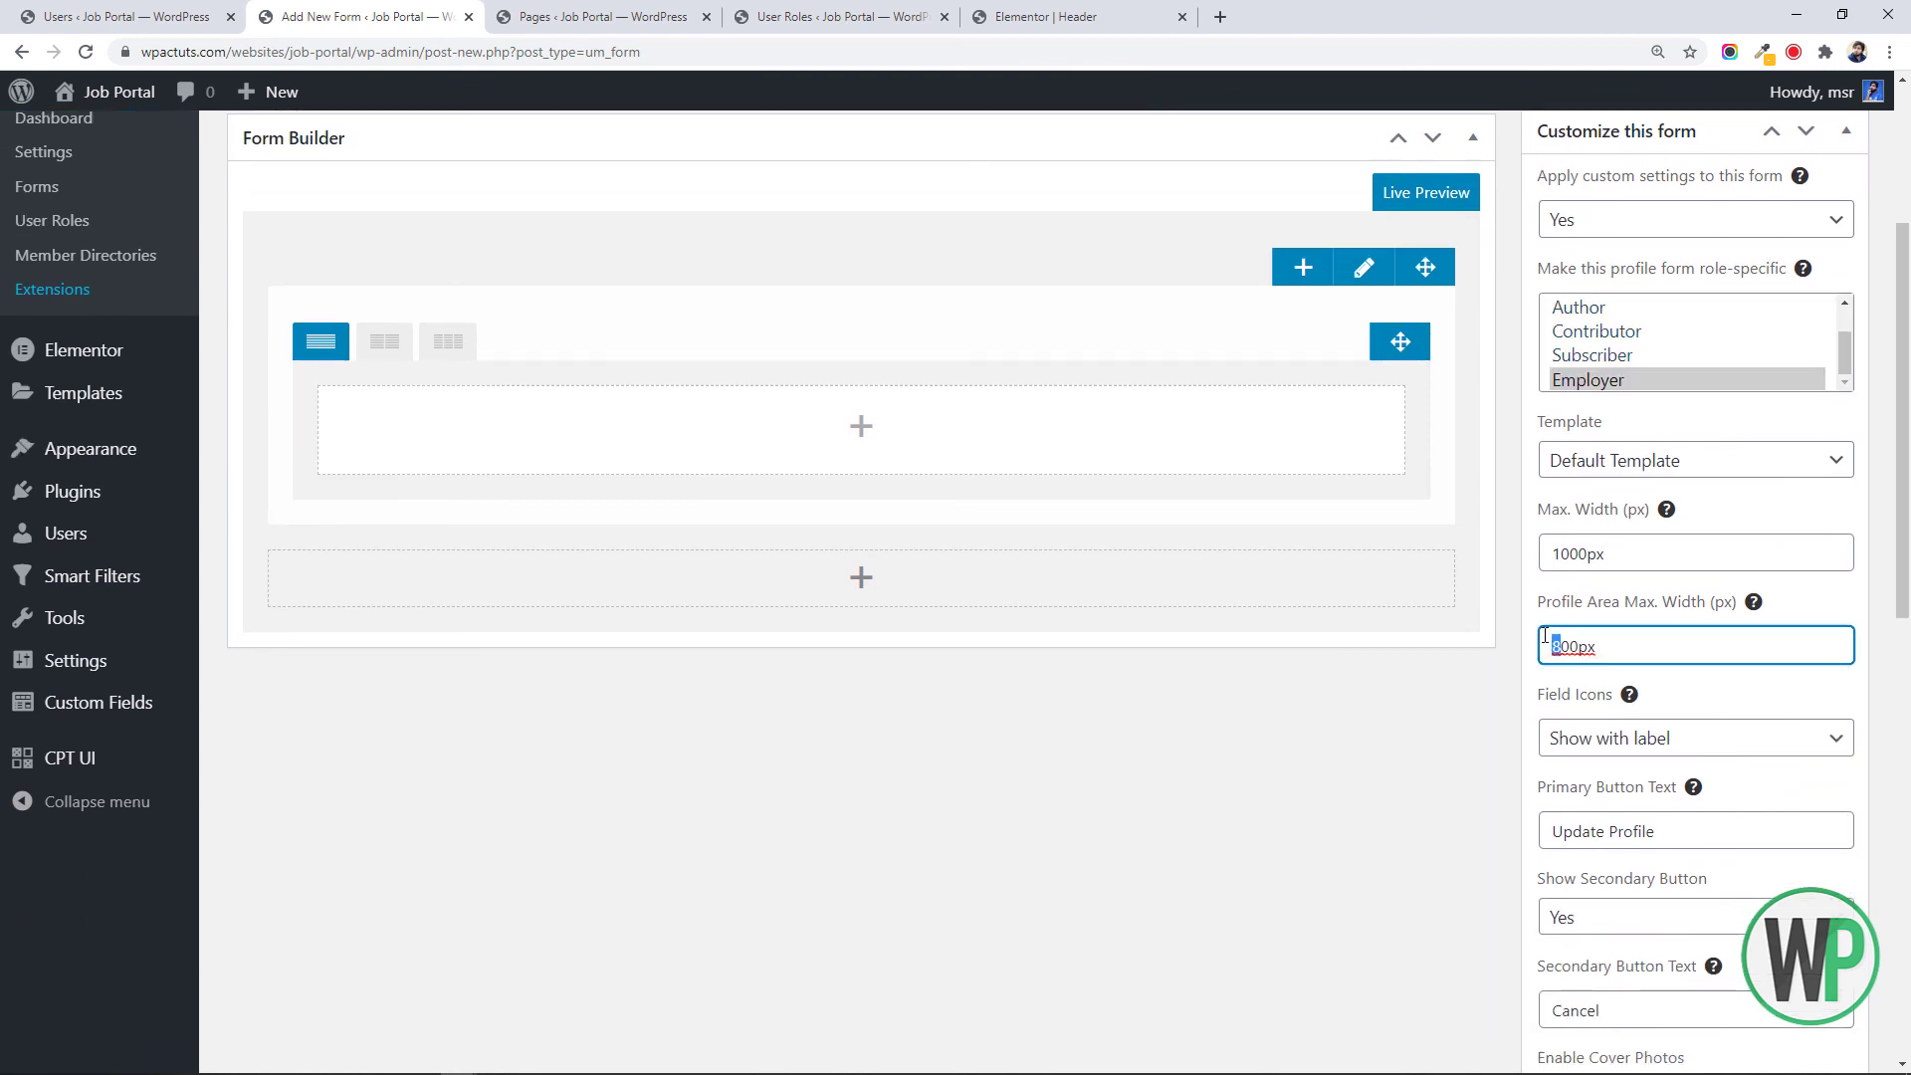
left_click_drag(1906, 475, 1907, 411)
scroll(1372, 709, "up", 2)
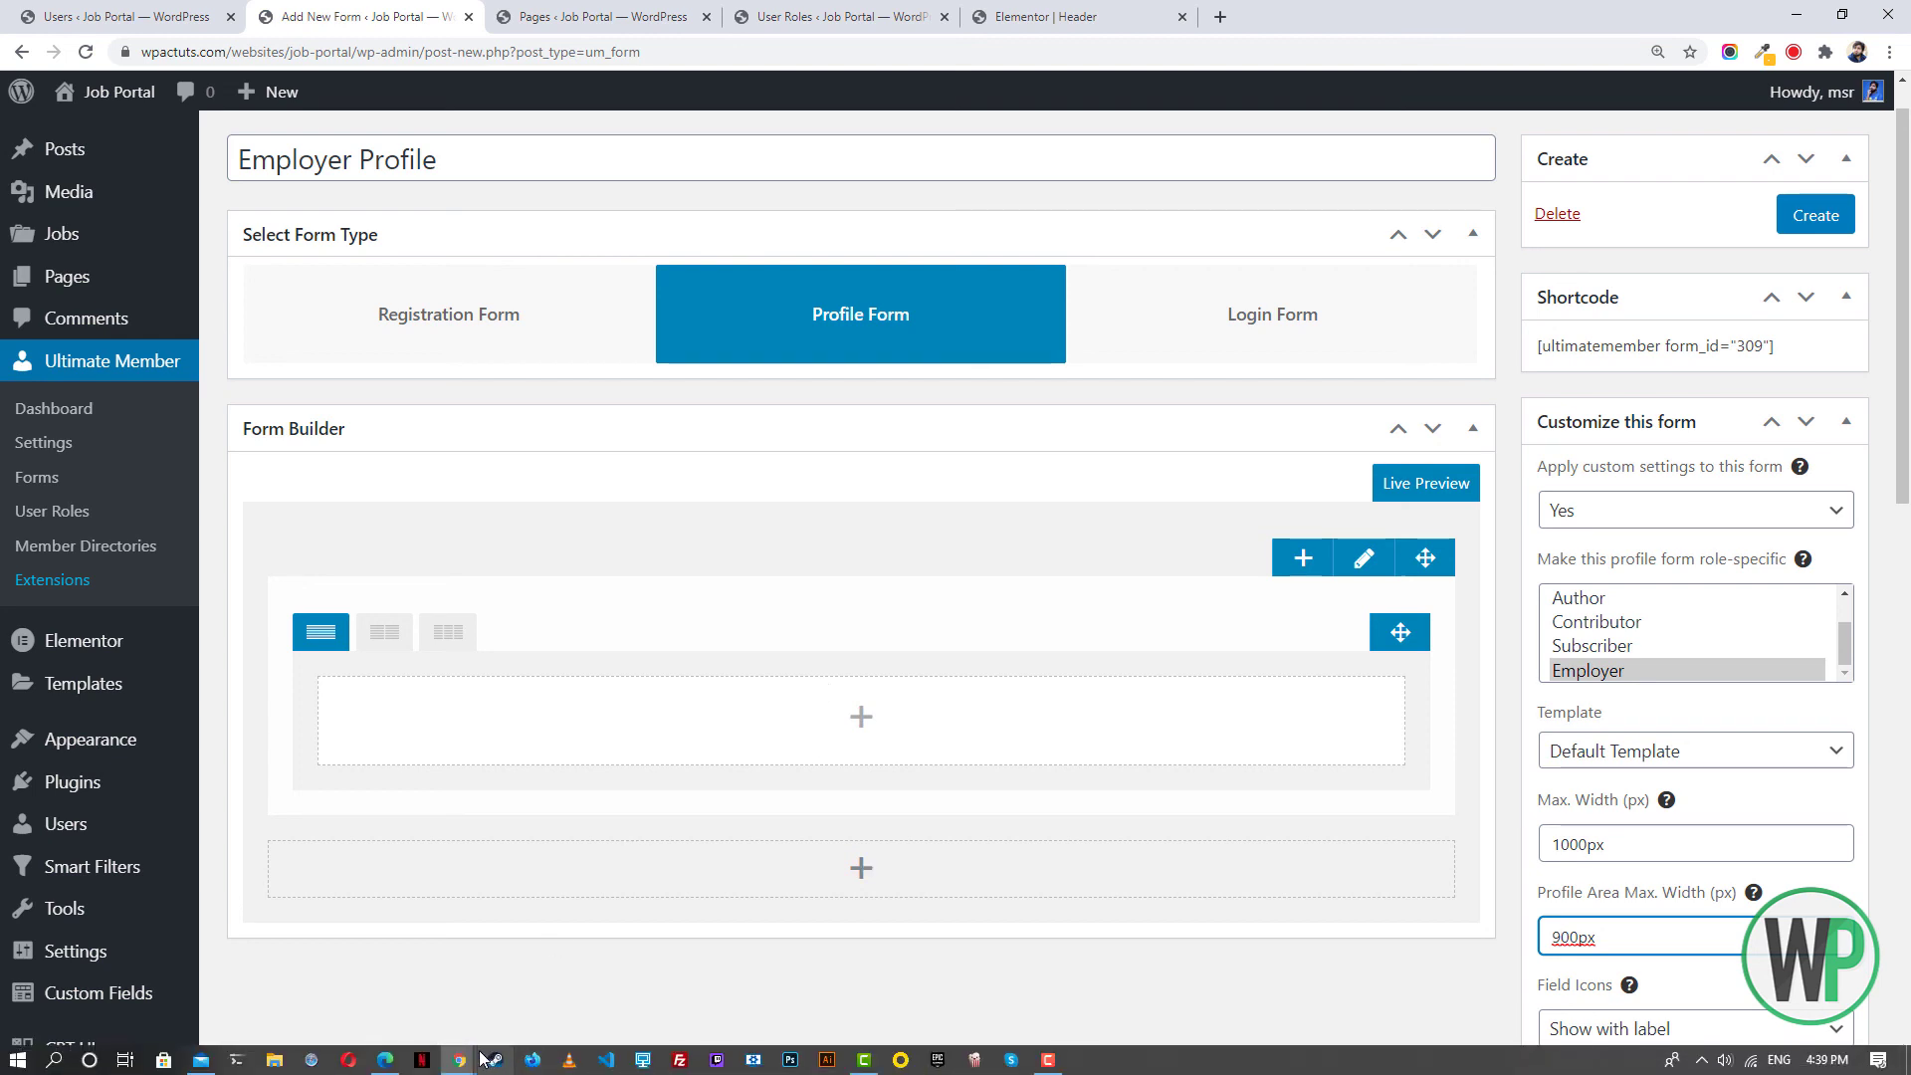
In the incognito window, log out of the subscriber account and go through the job seeker registration page to the login page
left_click(459, 1059)
left_click(512, 984)
scroll(1706, 366, "up", 8)
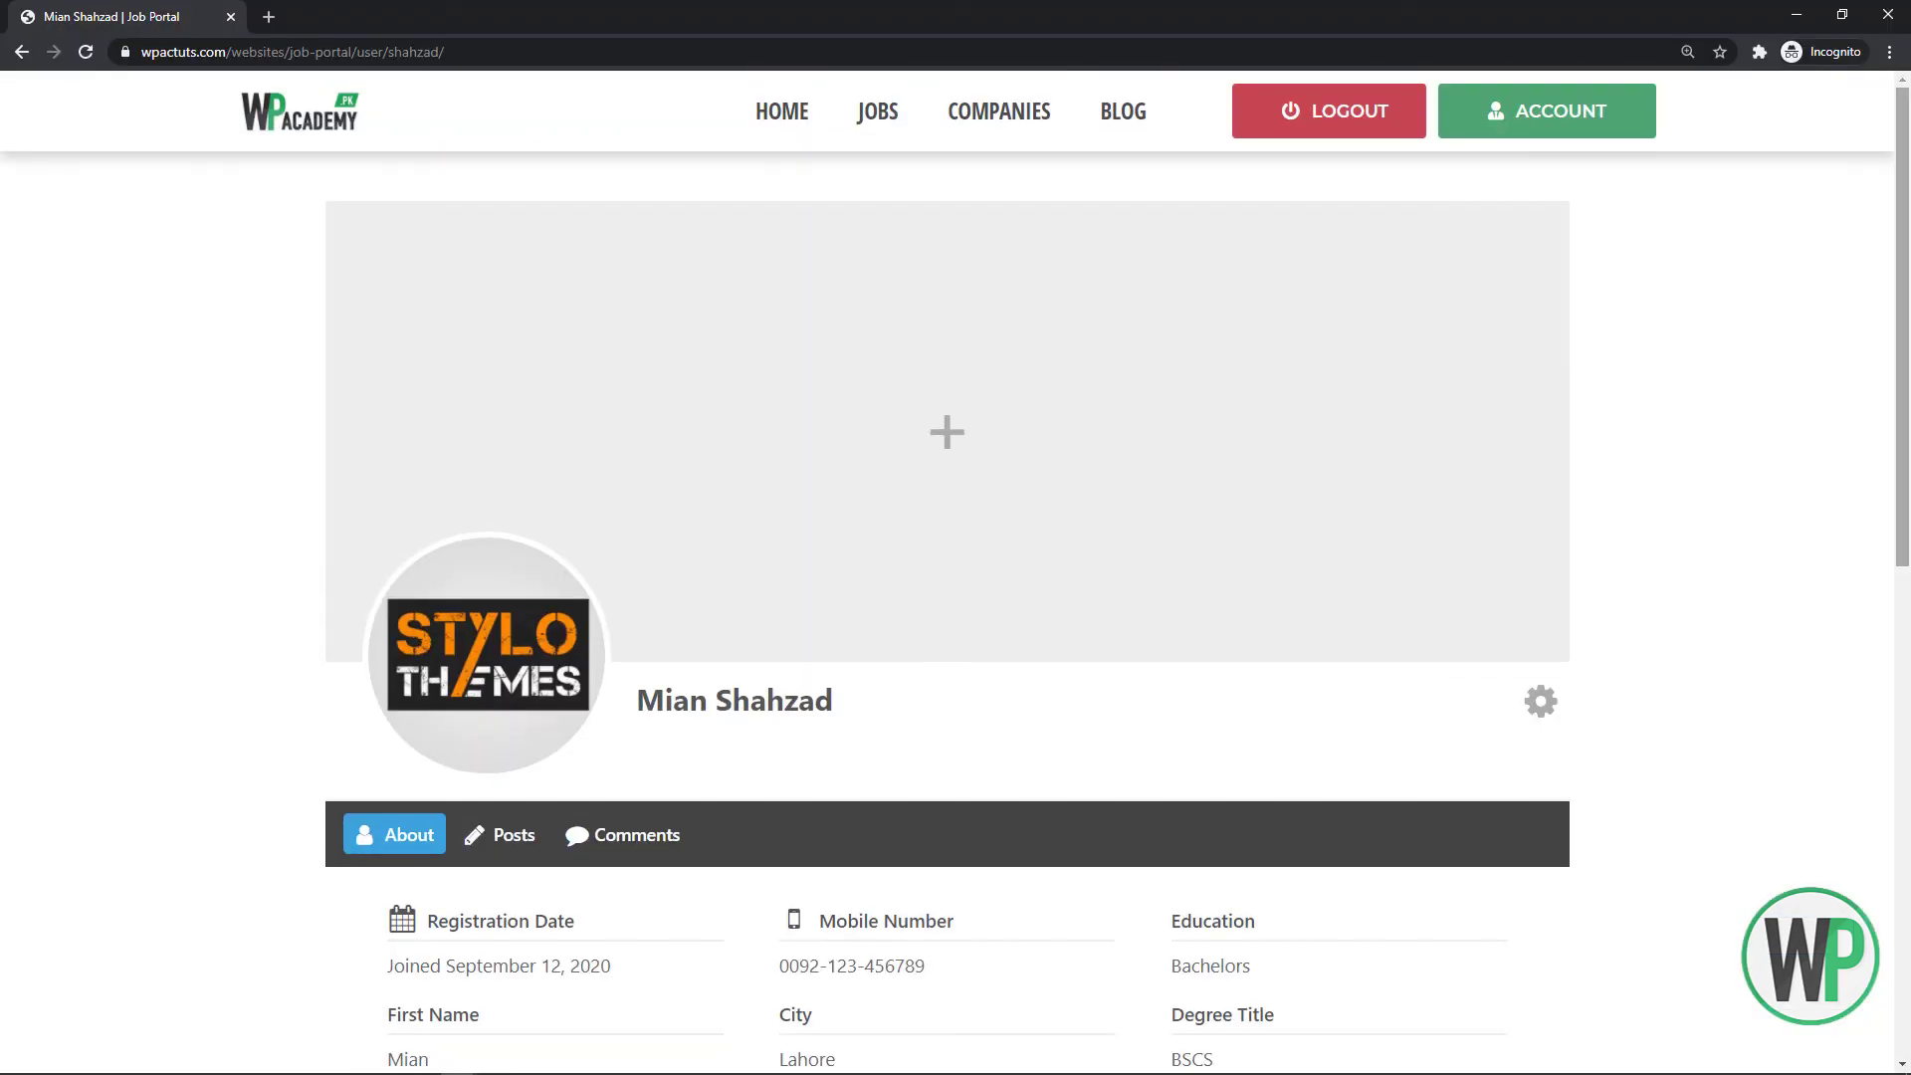
left_click(1419, 136)
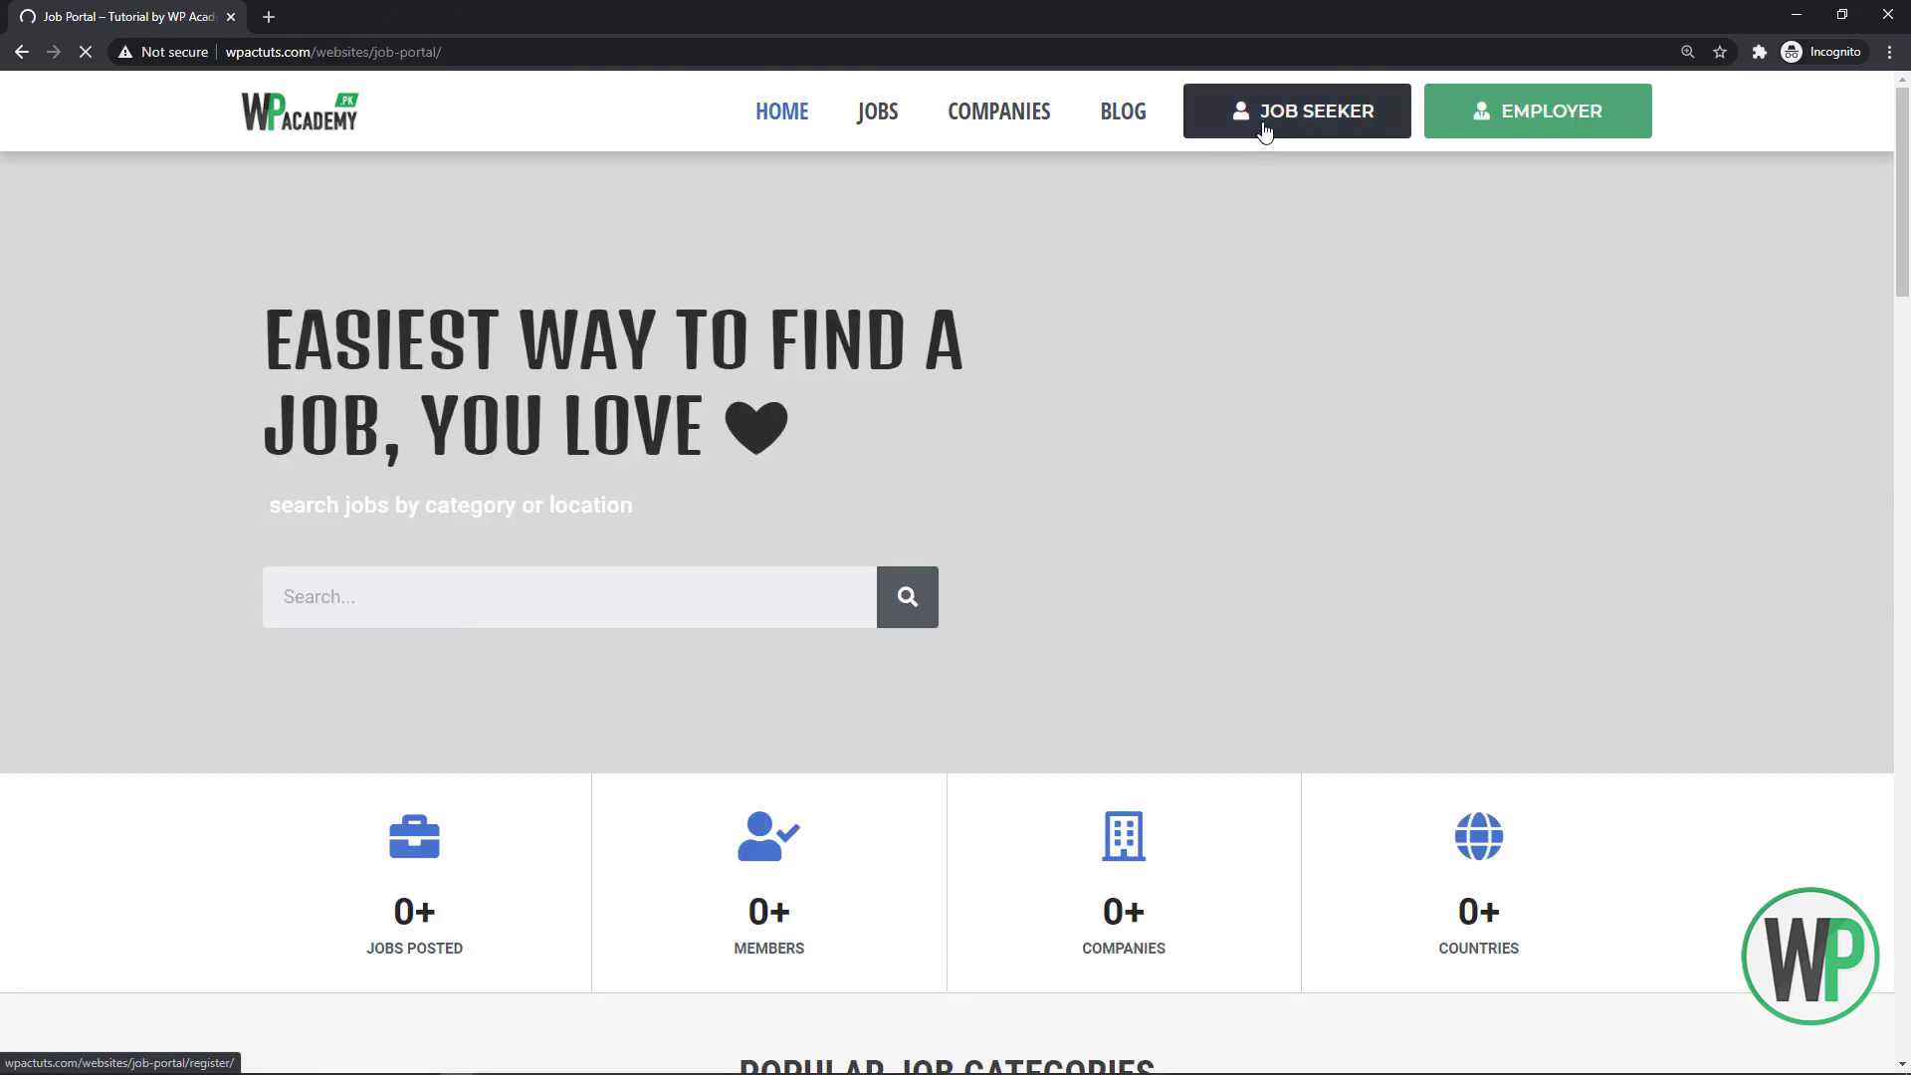
left_click(1262, 127)
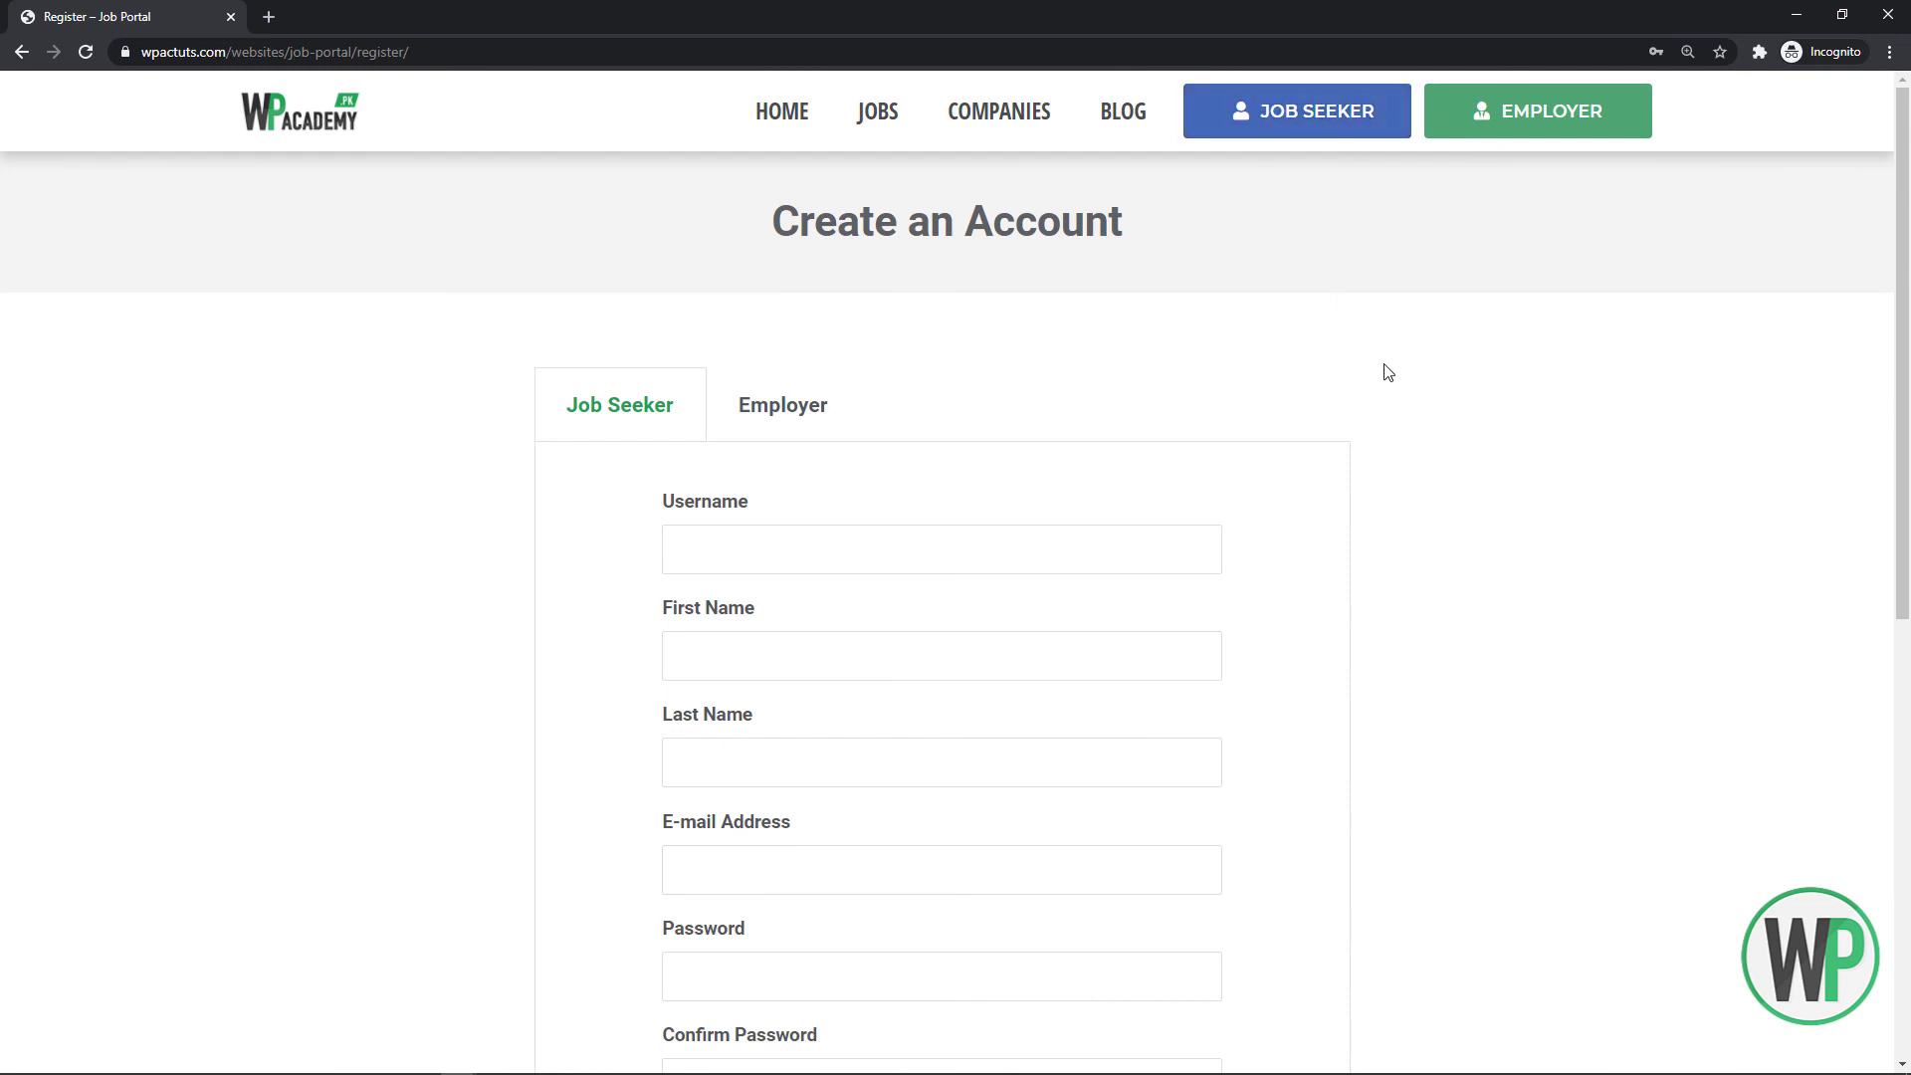
scroll(1387, 372, "down", 6)
left_click(1167, 606)
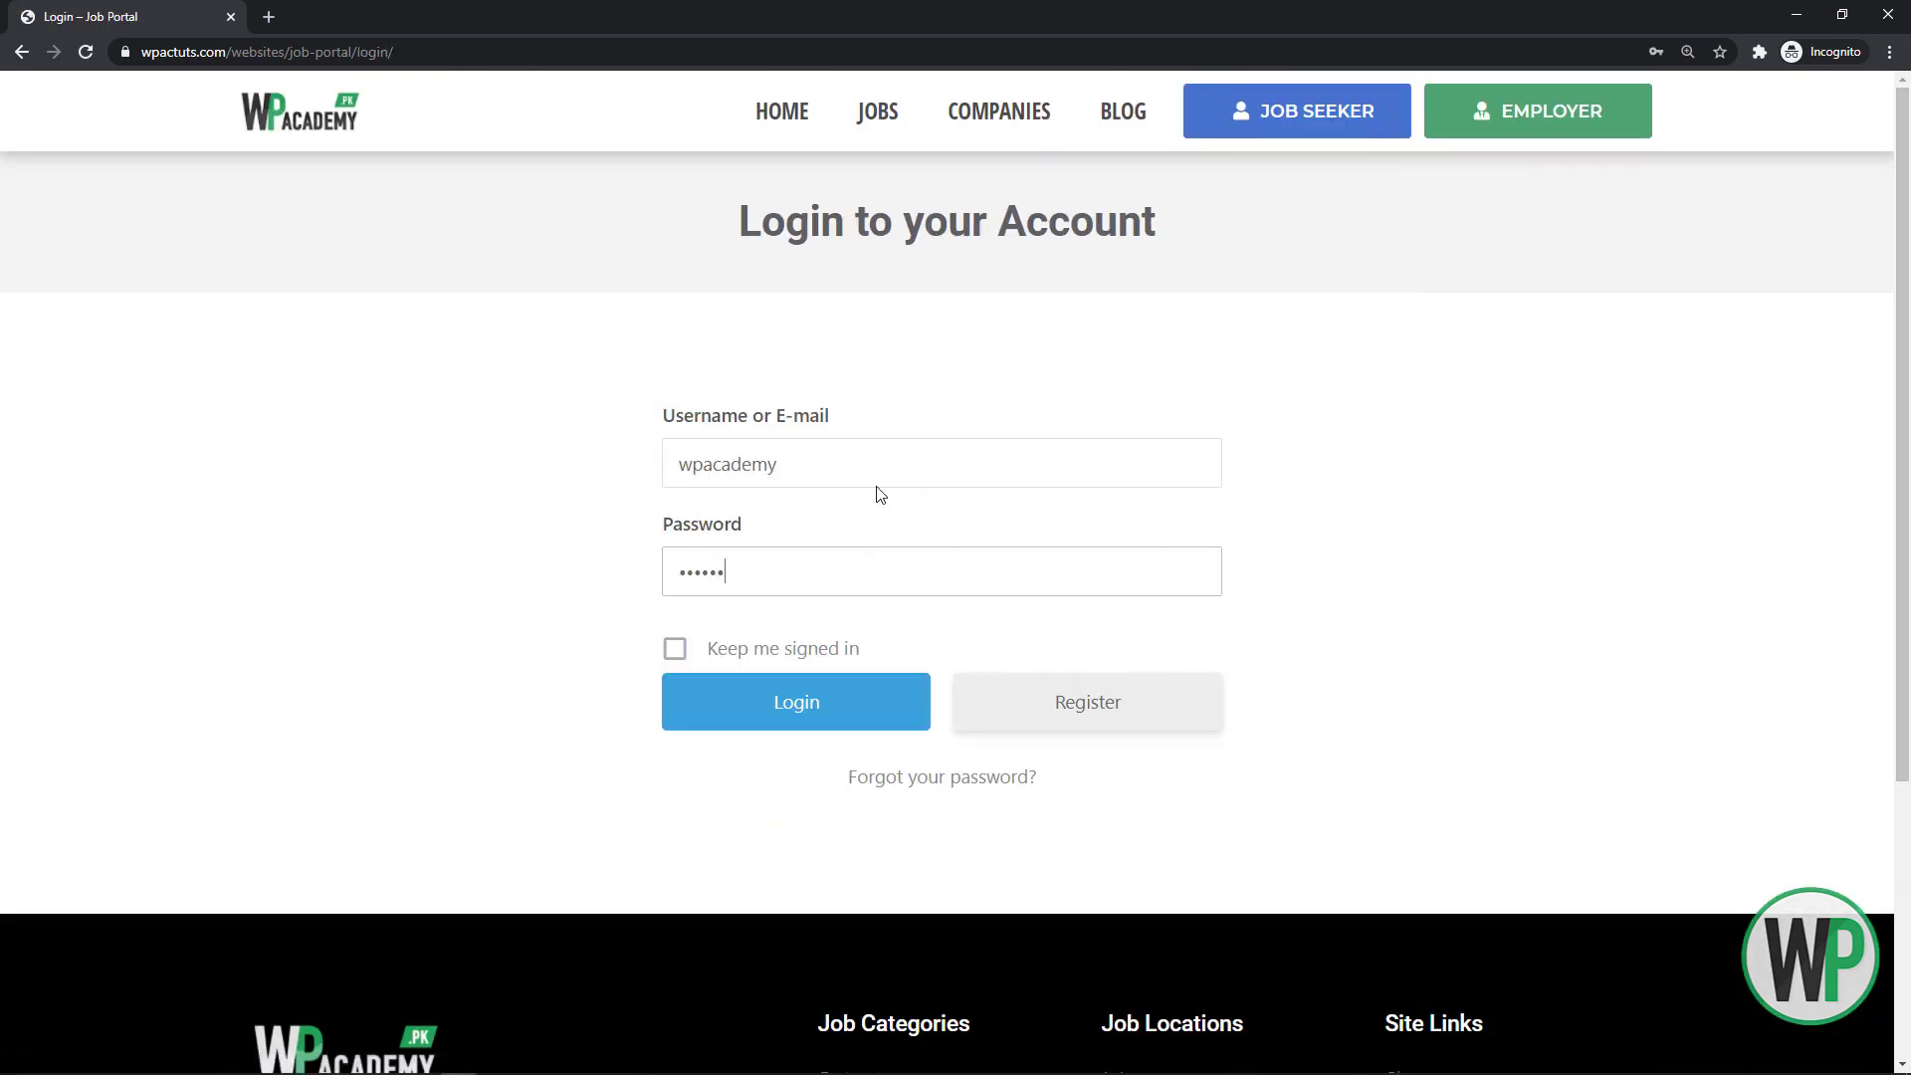
Submit the login form with the employer account's credentials and open that account's profile page
key("Return")
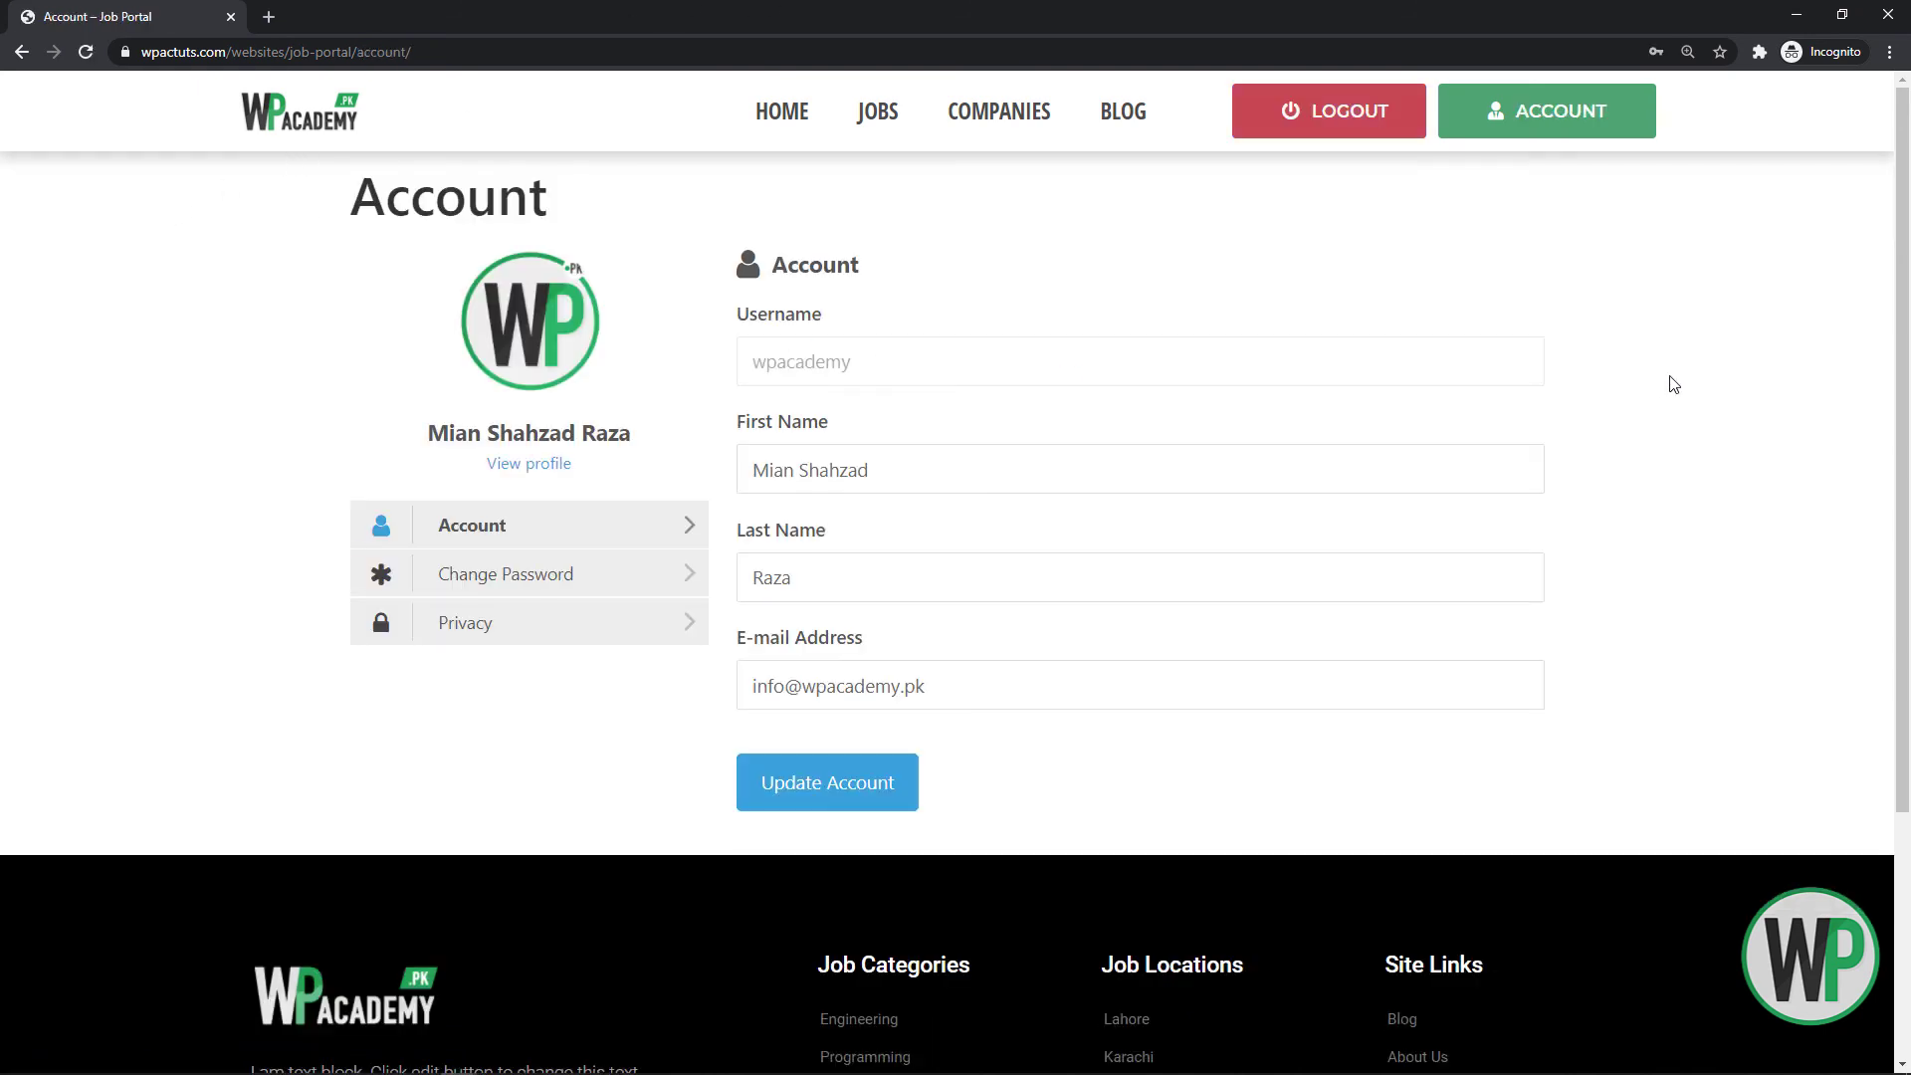
scroll(1561, 406, "down", 1)
scroll(1561, 405, "up", 1)
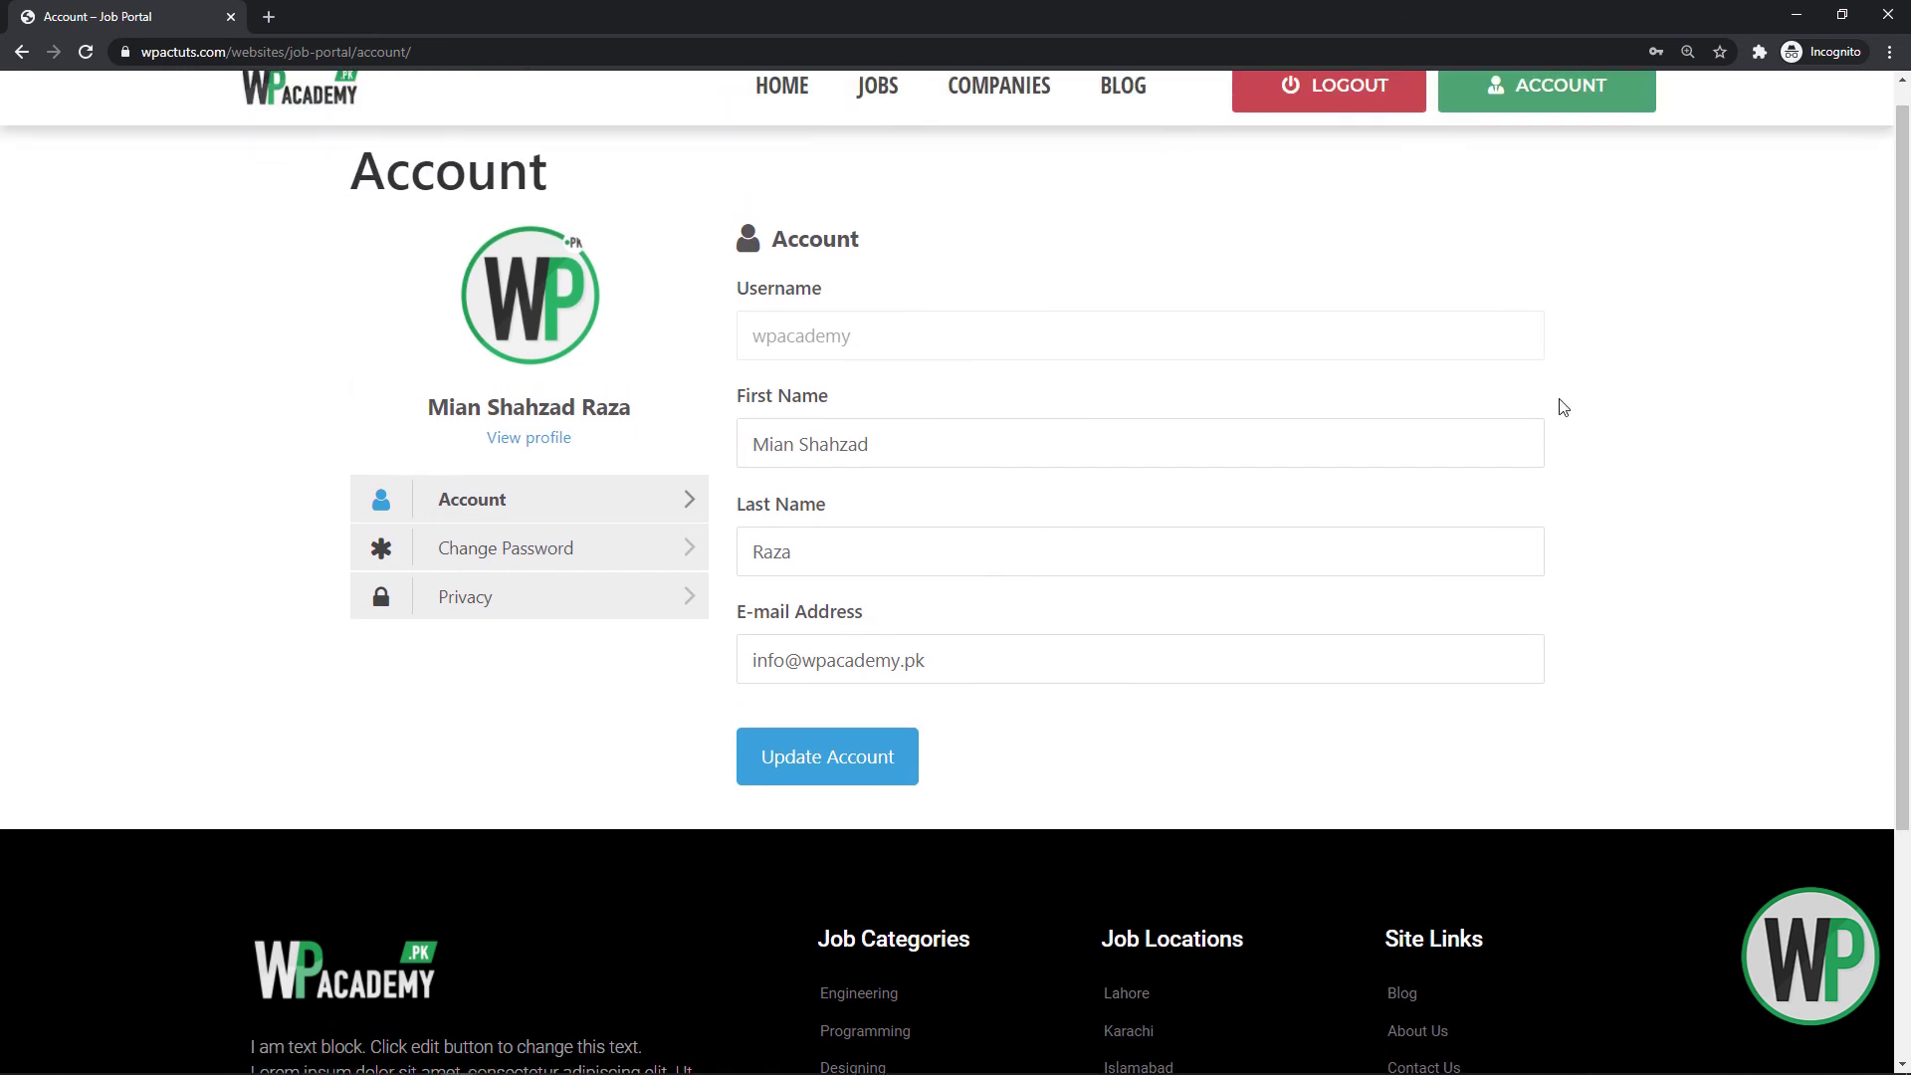
left_click(541, 438)
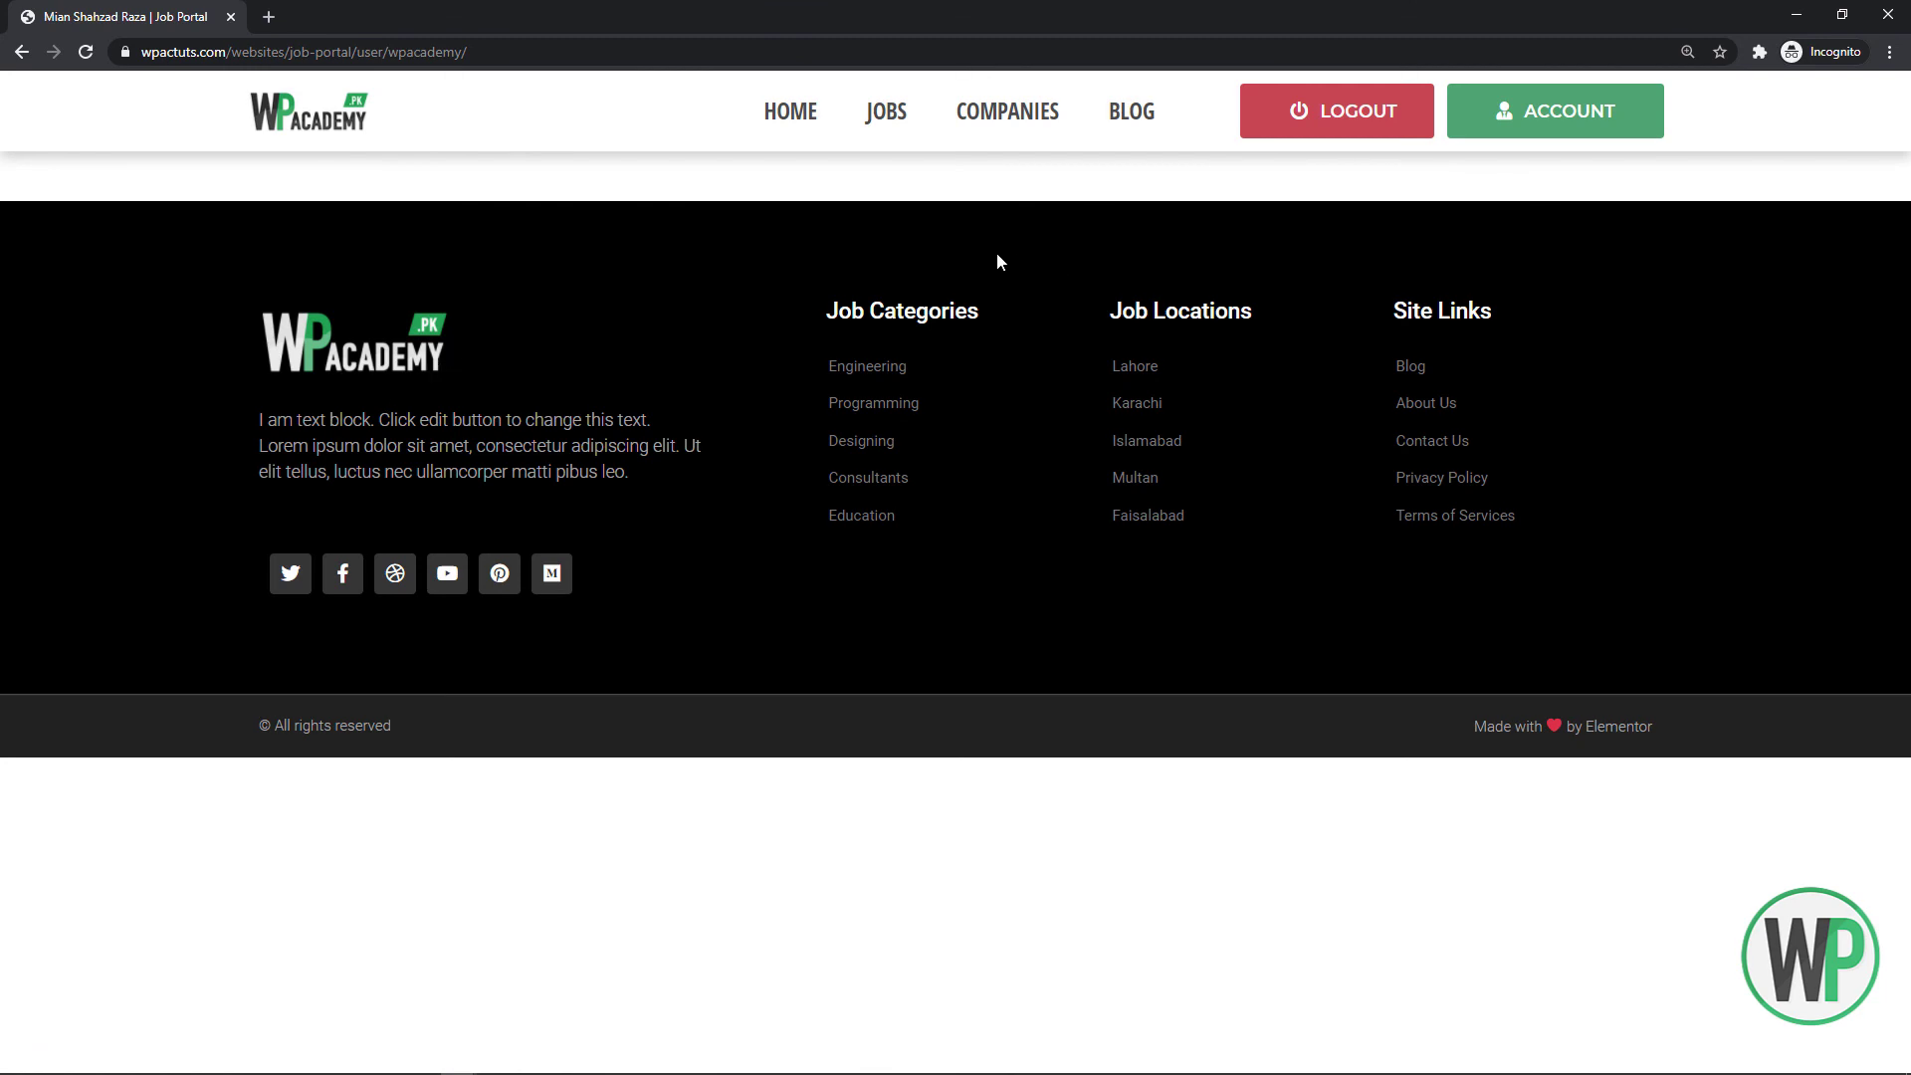
Switch back to the WordPress admin window and review the predefined and custom fields available for the Employer Profile form
key("alt+Tab")
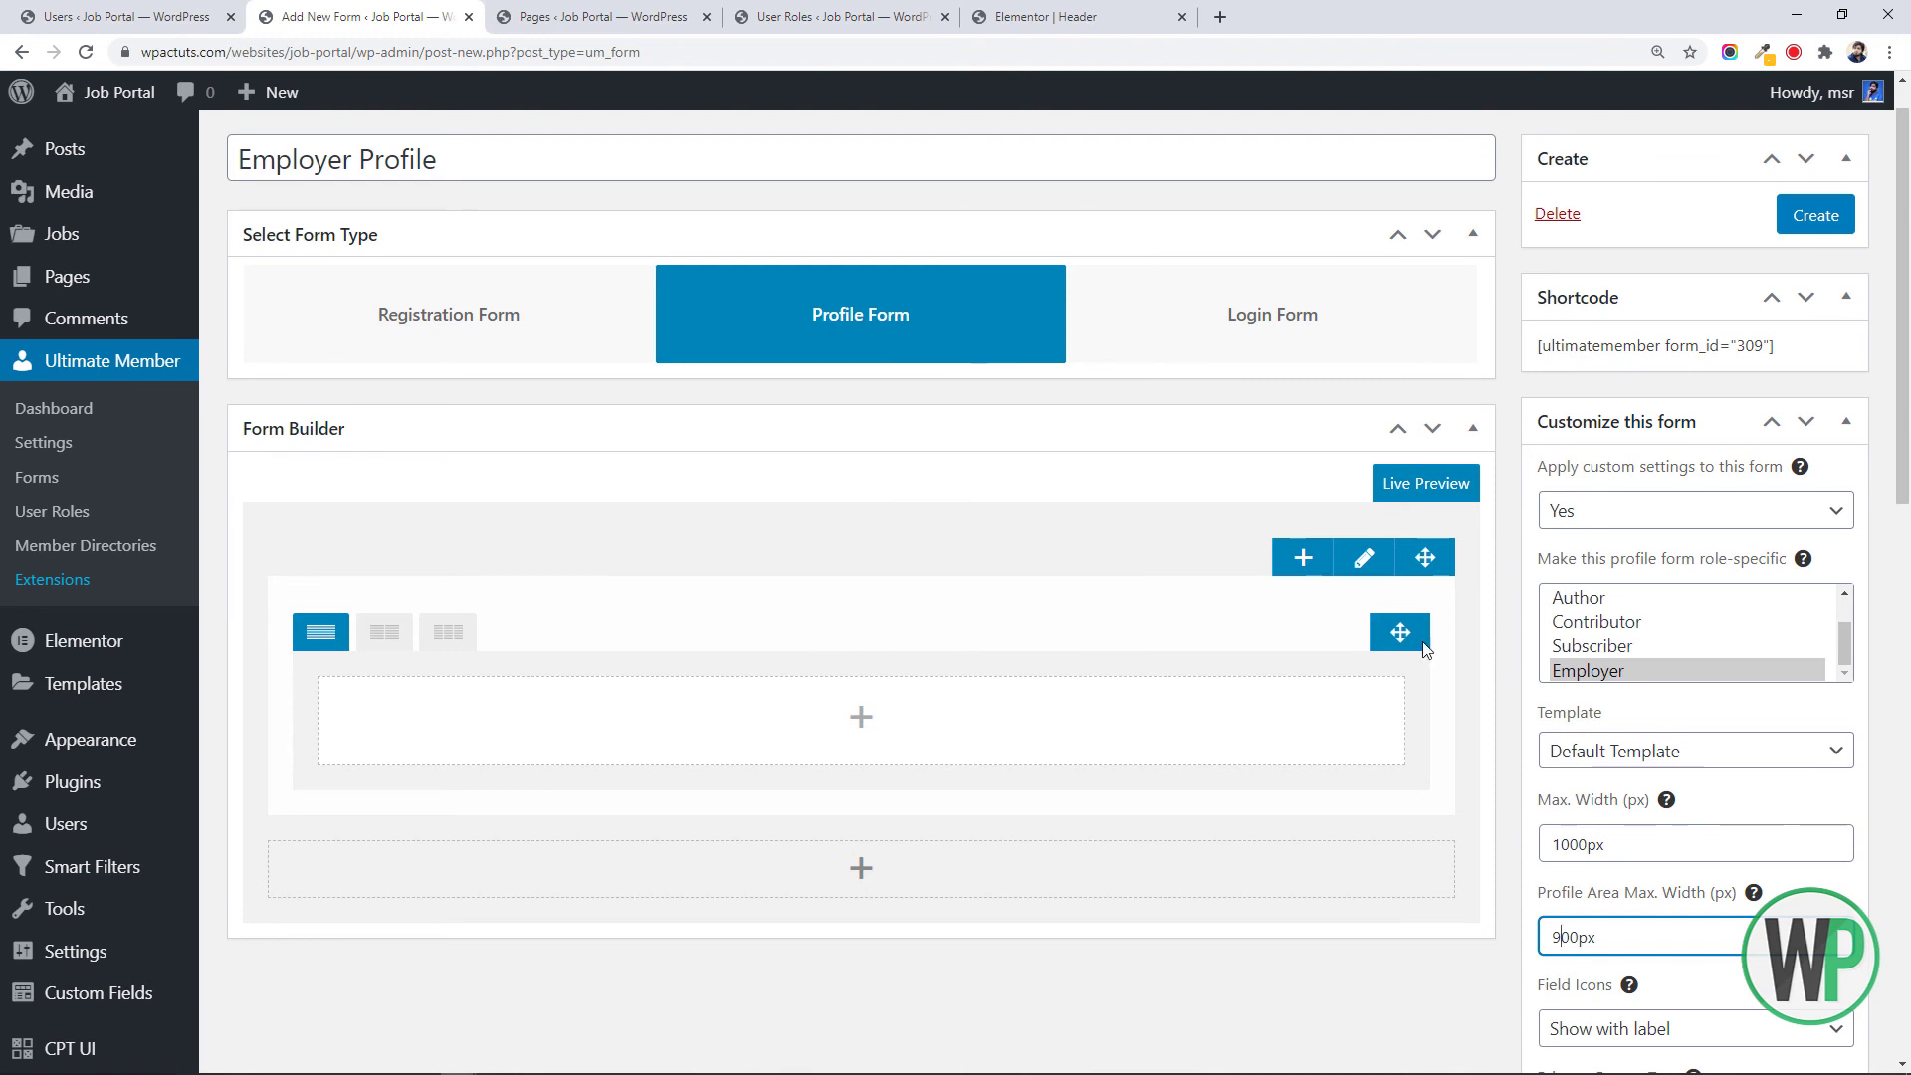
mouse_move(1902, 501)
left_mouse_down()
mouse_move(1909, 1036)
mouse_move(1909, 478)
left_mouse_up()
left_click(862, 773)
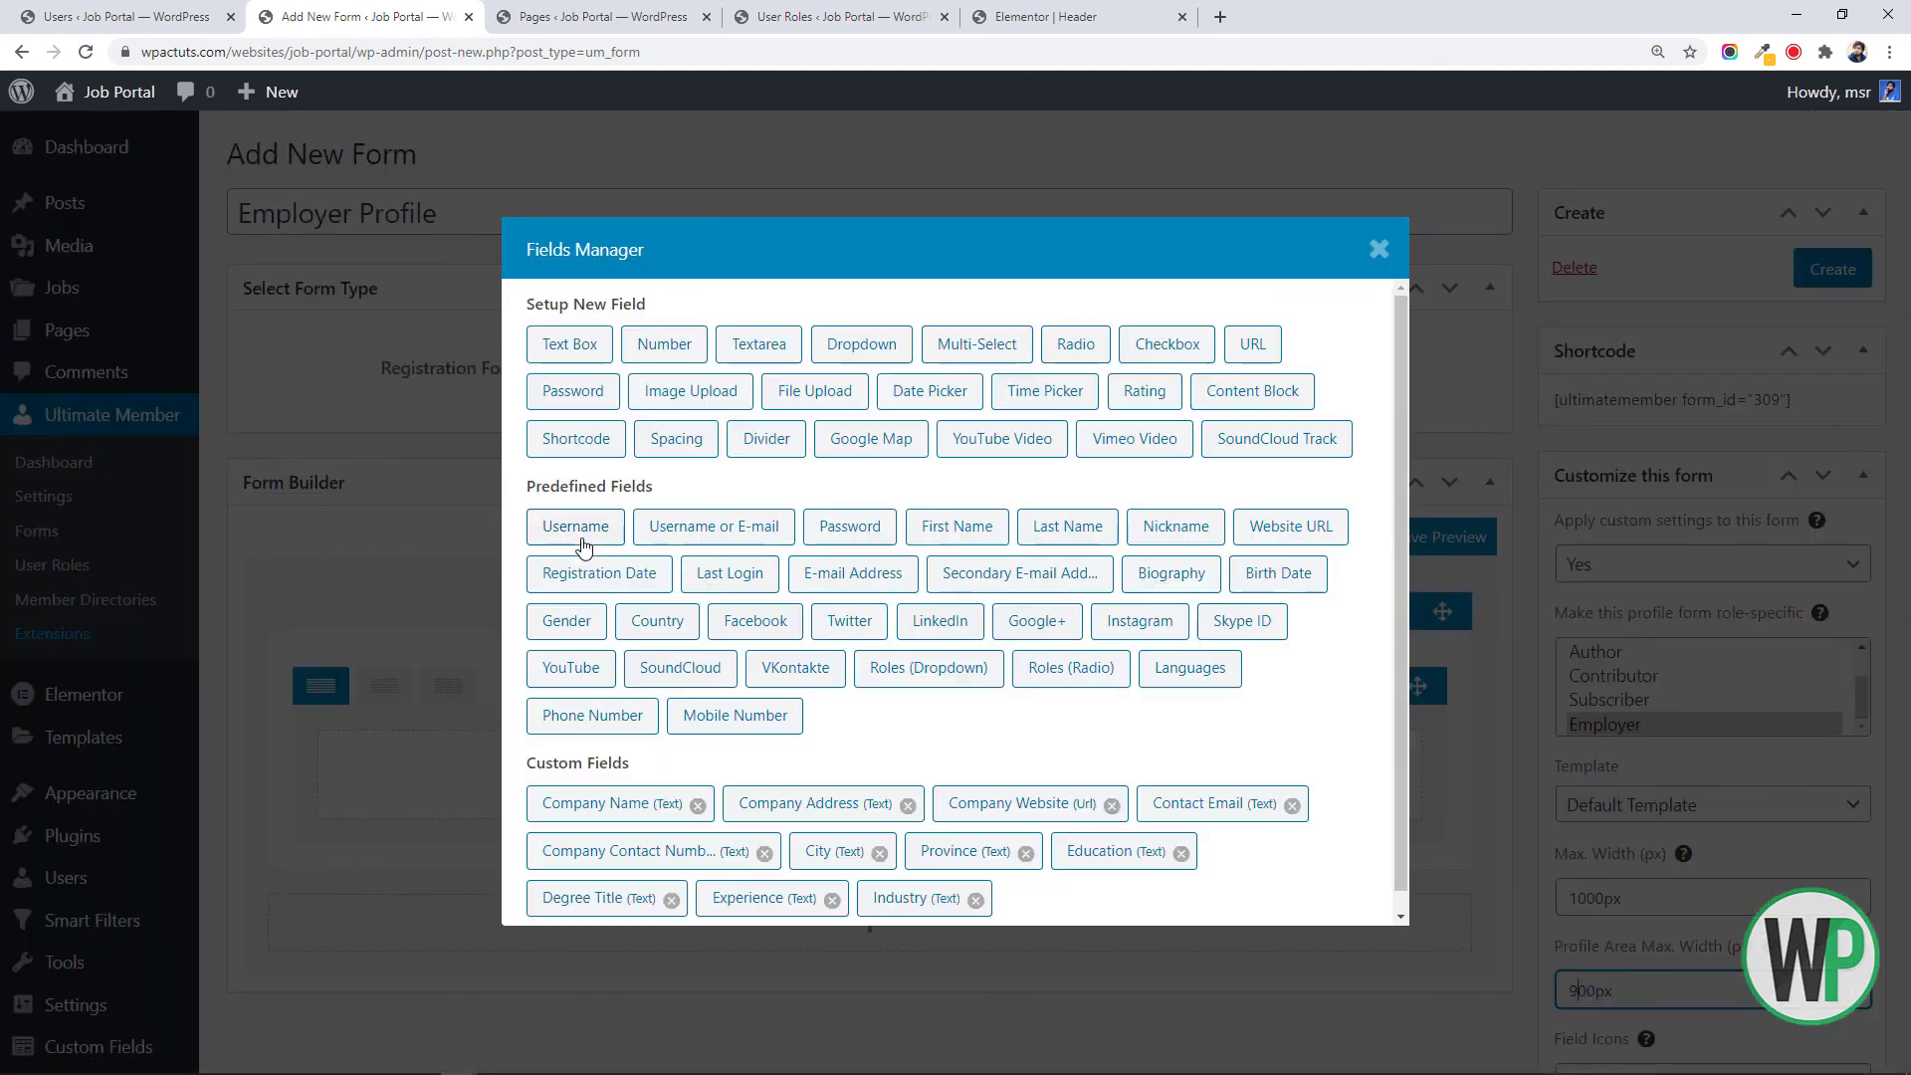
scroll(629, 762, "down", 1)
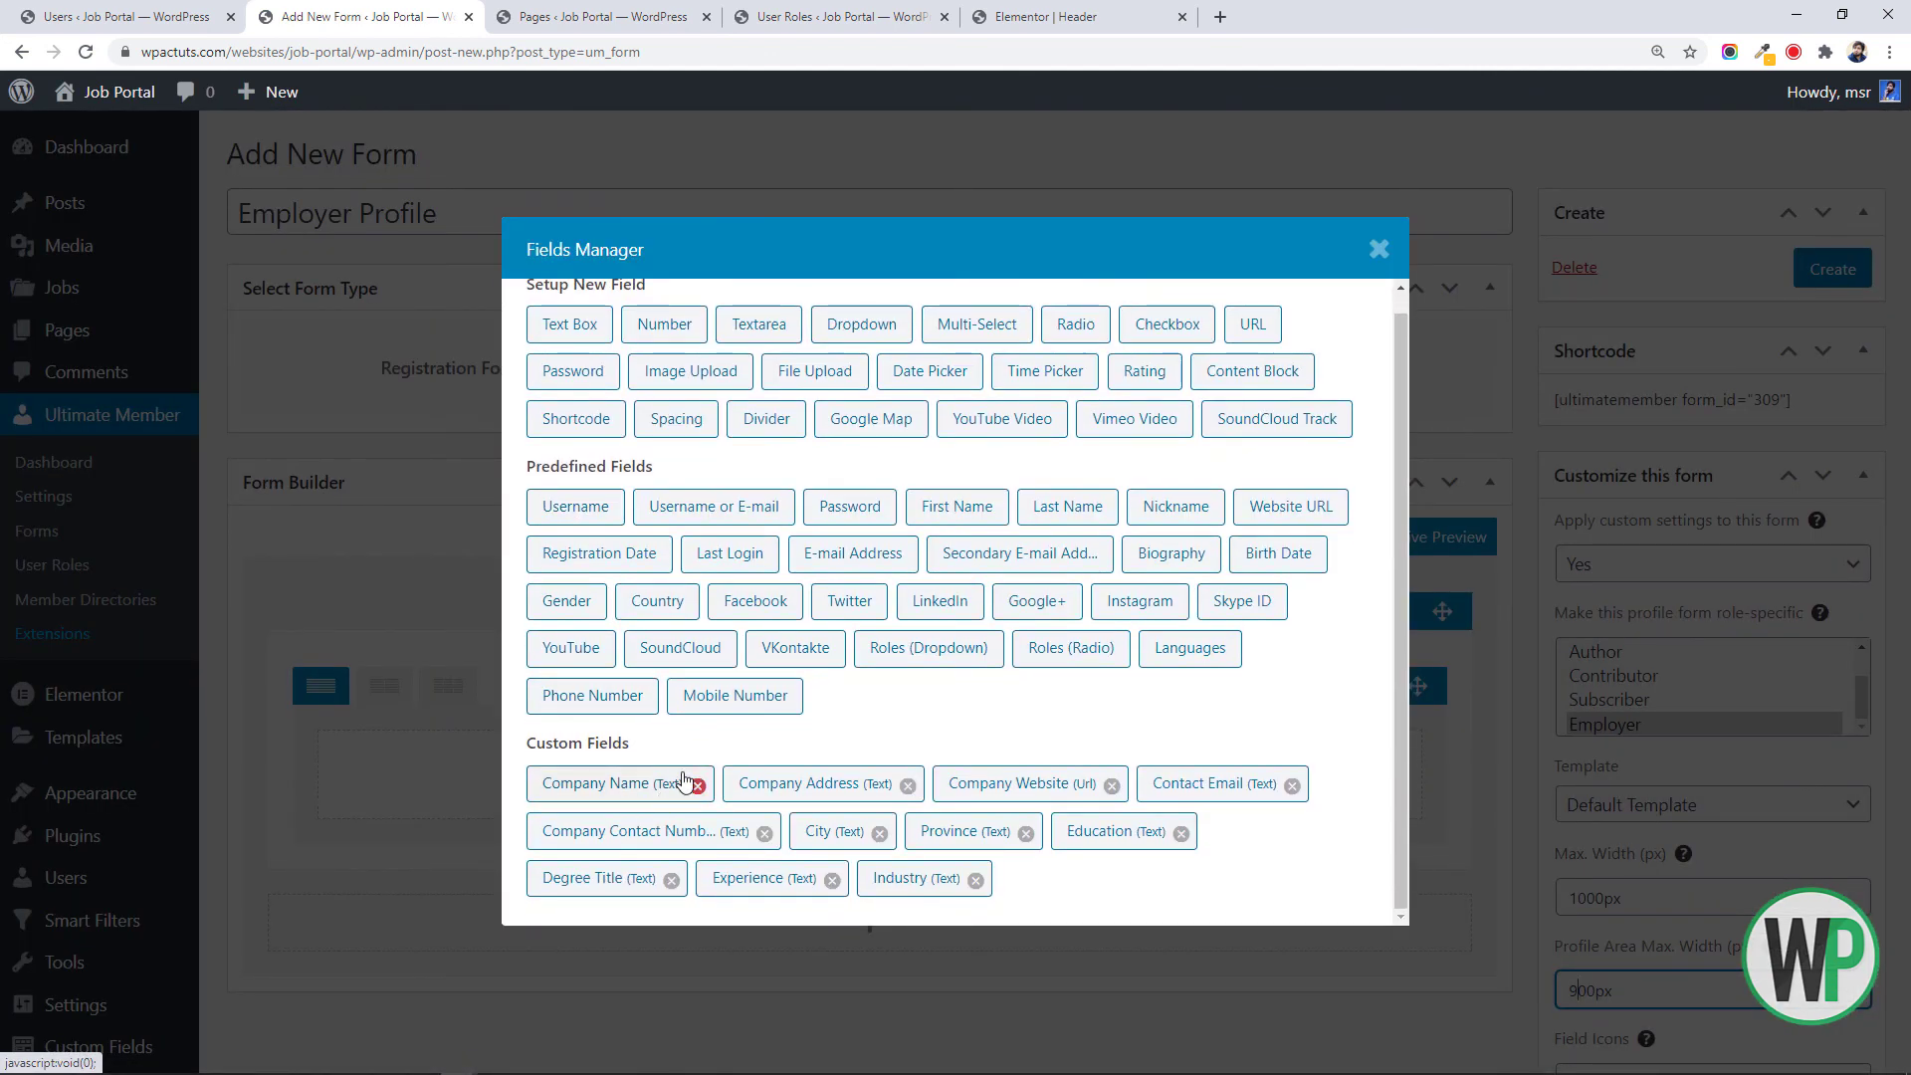
scroll(718, 679, "up", 1)
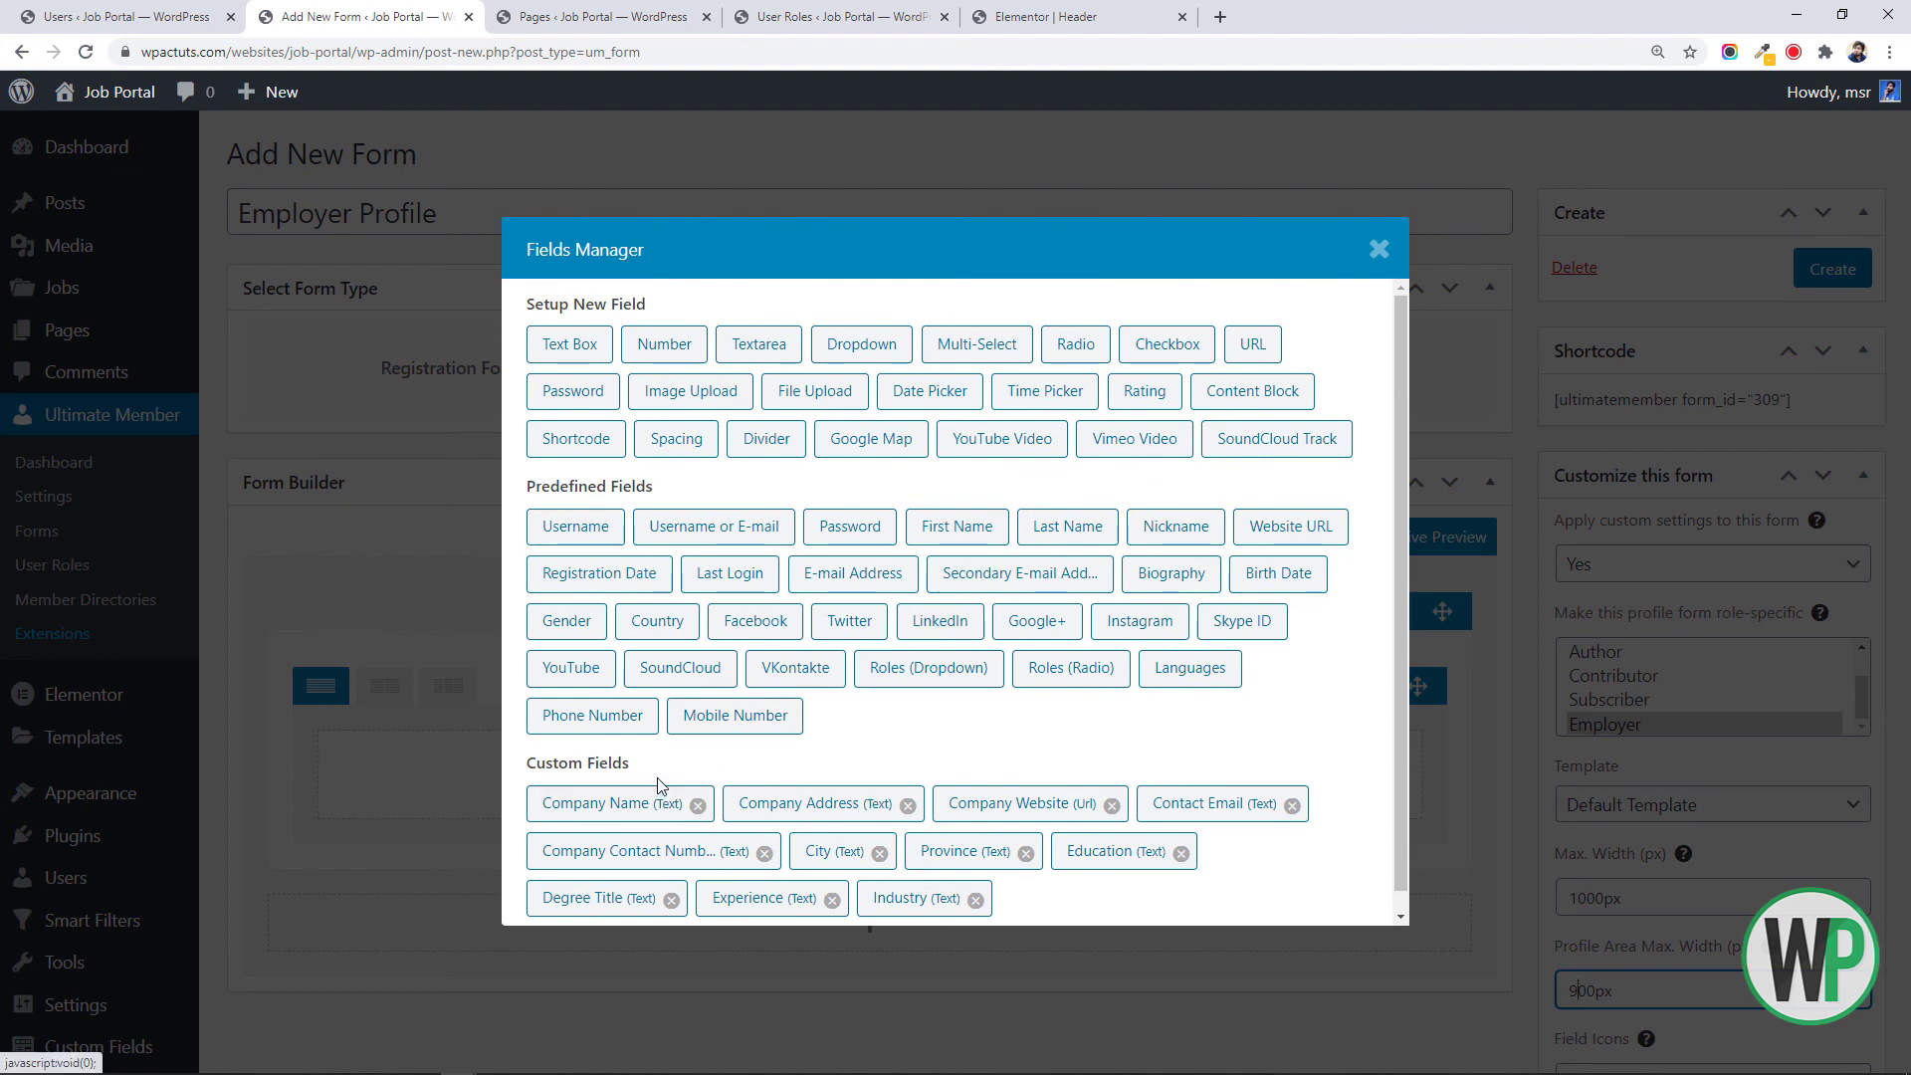
scroll(657, 775, "down", 1)
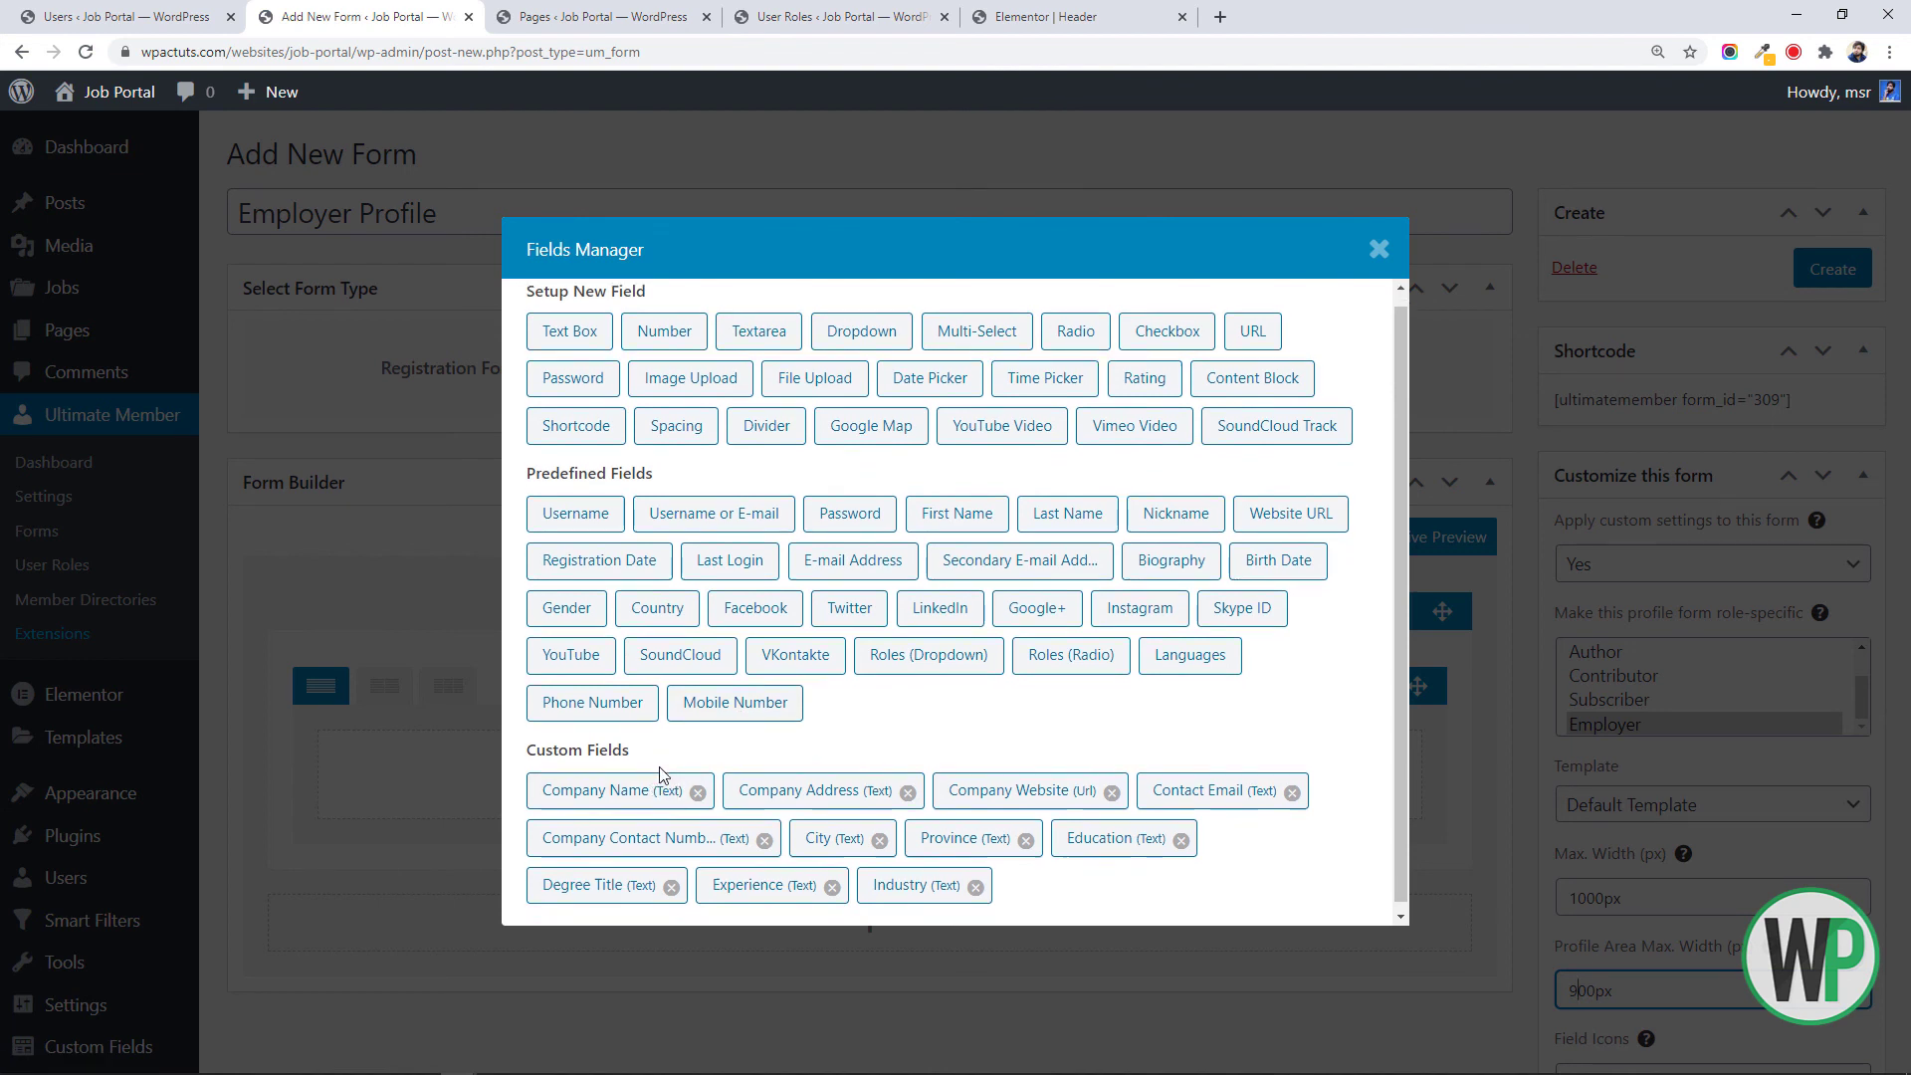
left_click(1374, 252)
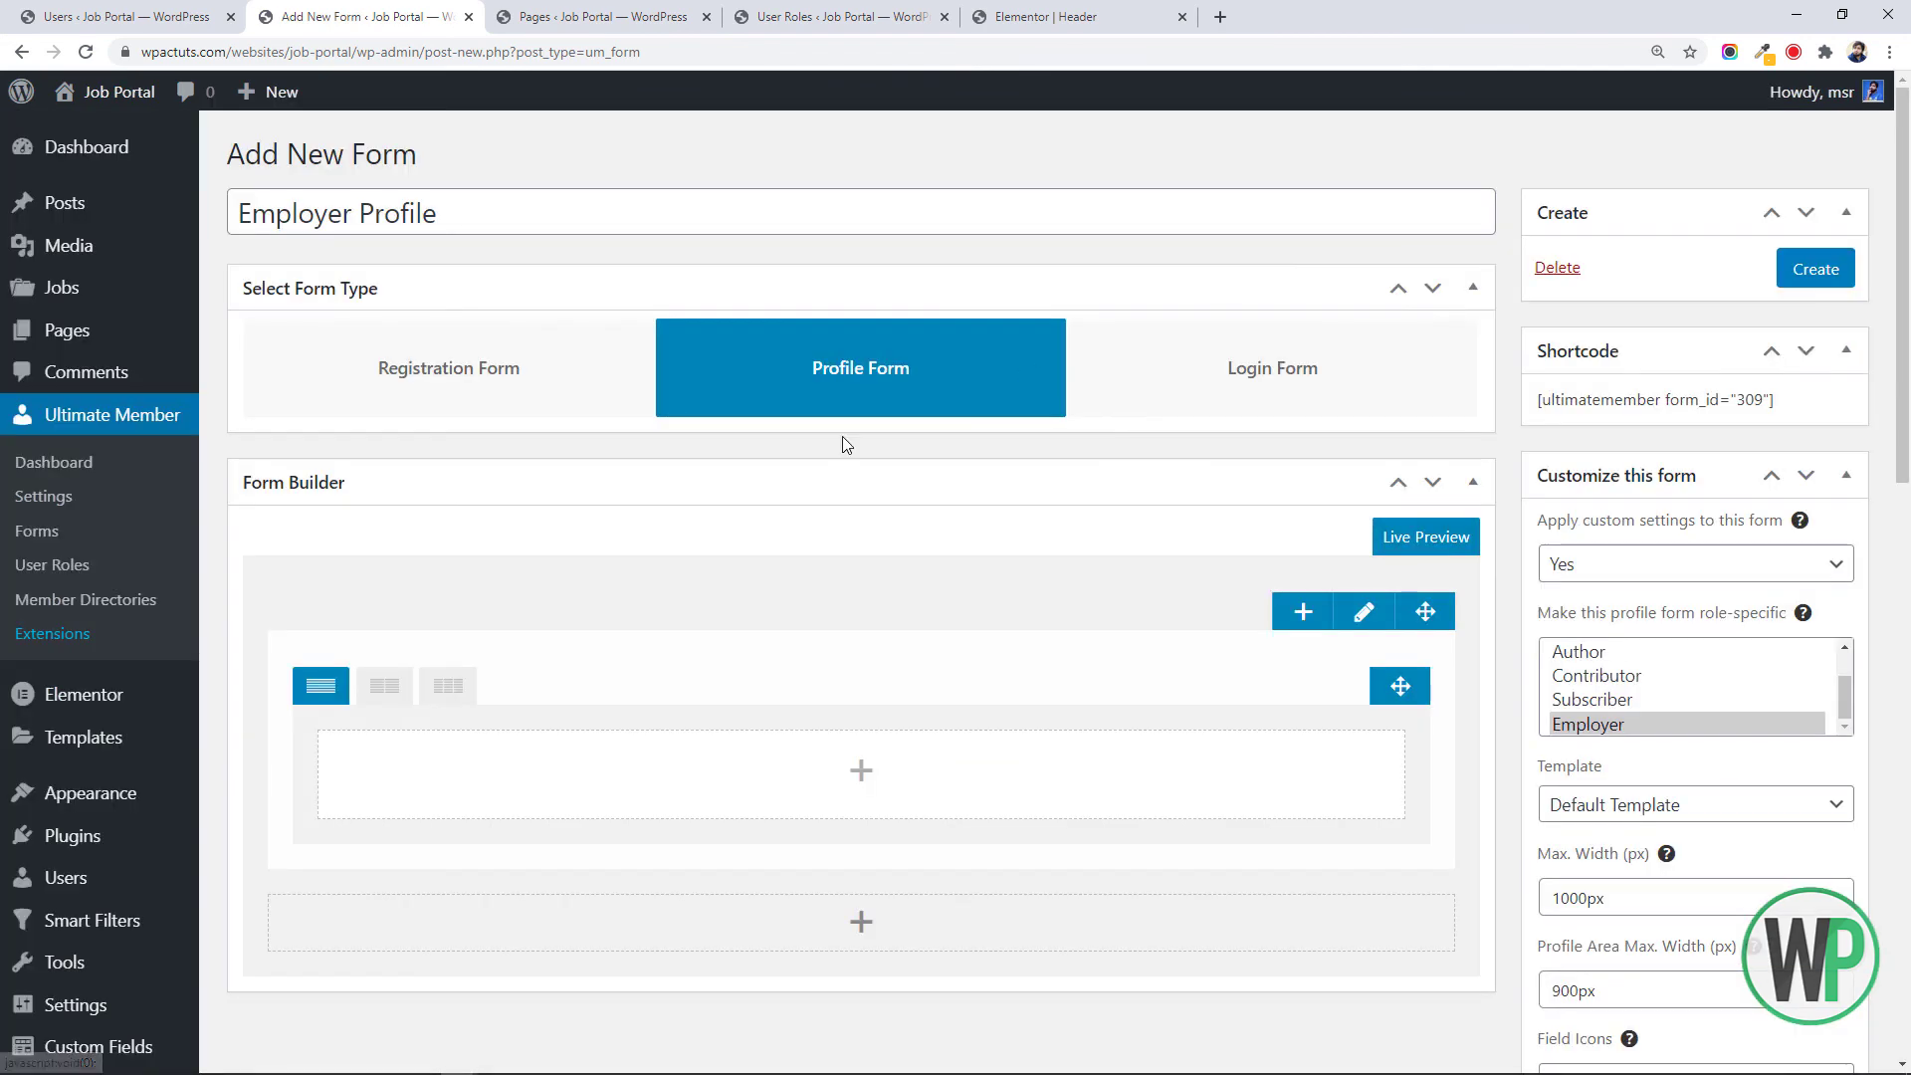
Give the form row a two-column layout and add the First Name and Last Name fields to its first column
left_click(386, 689)
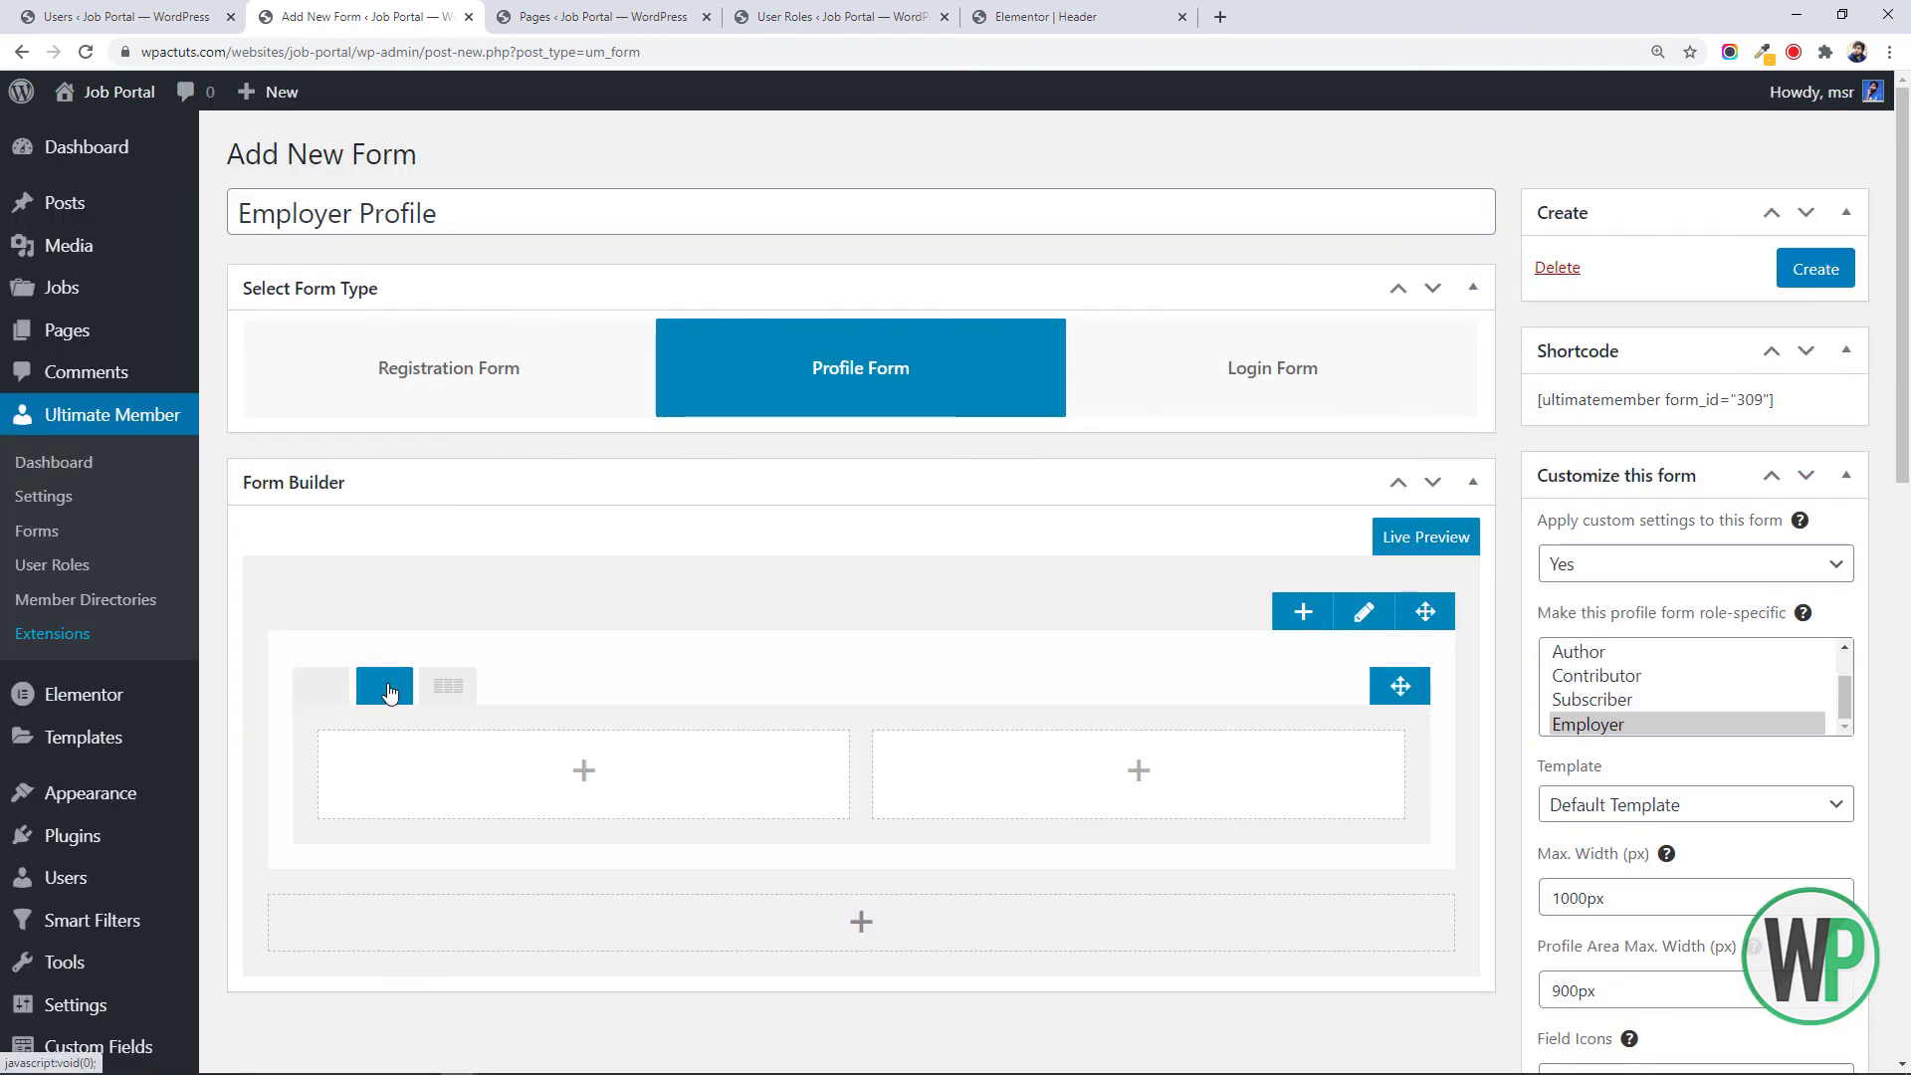
left_click(513, 777)
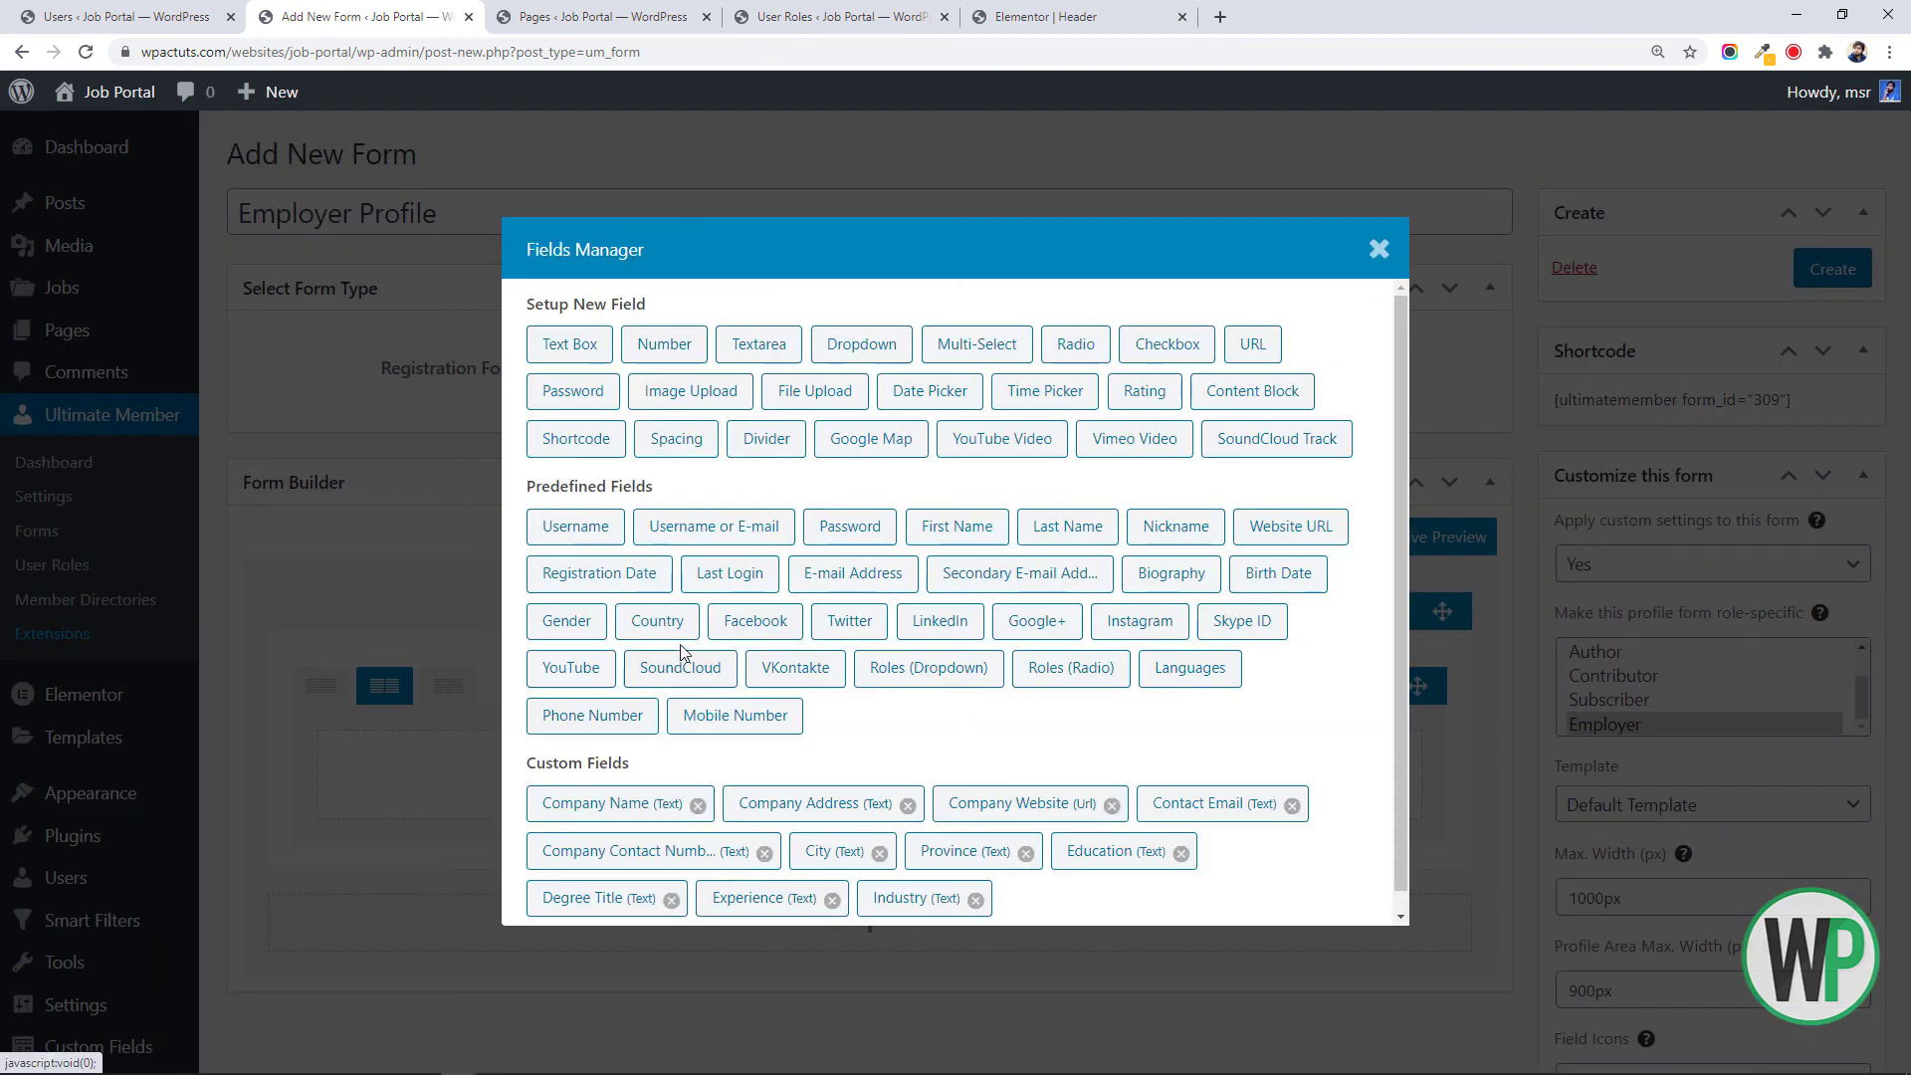
left_click(953, 530)
left_click(583, 830)
left_click(1069, 529)
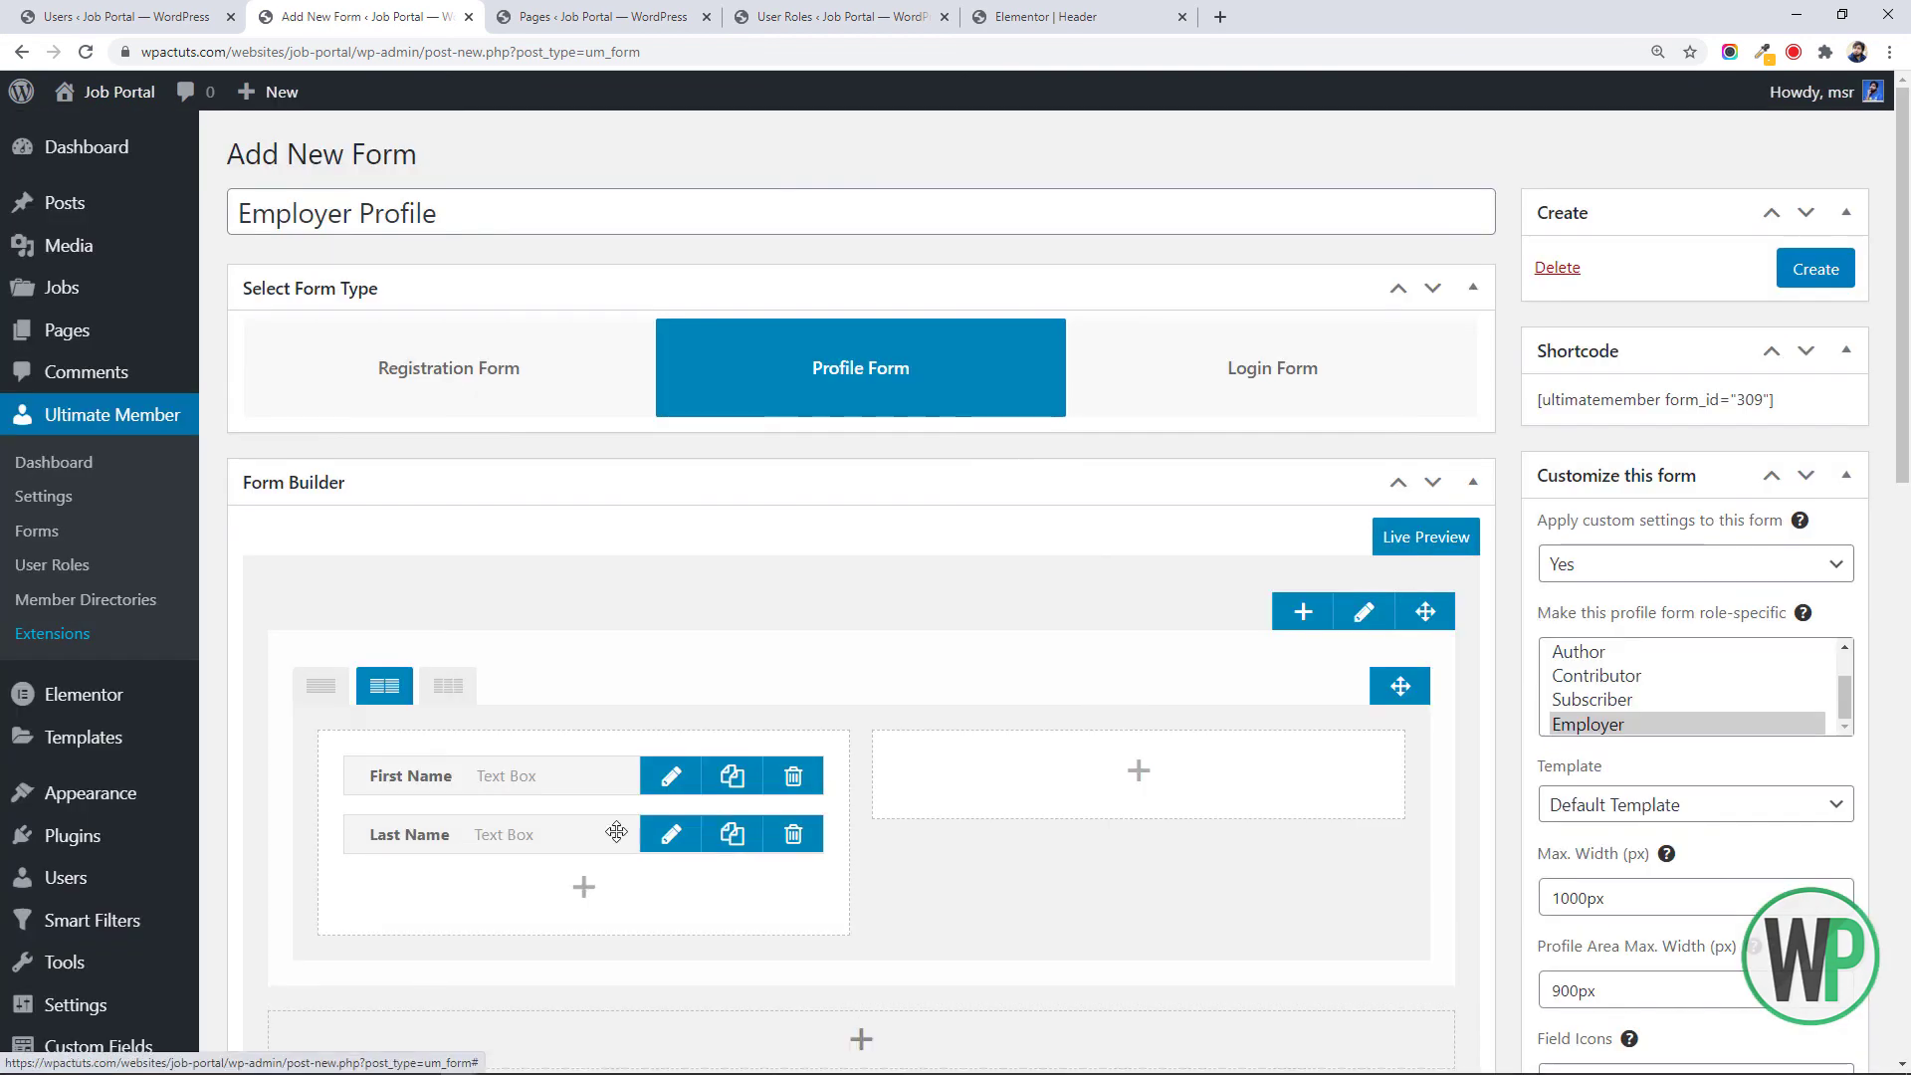
Add Registration Date to the first column, place it above First Name, and add Nickname and Country below Last Name
left_click(586, 886)
left_click(637, 576)
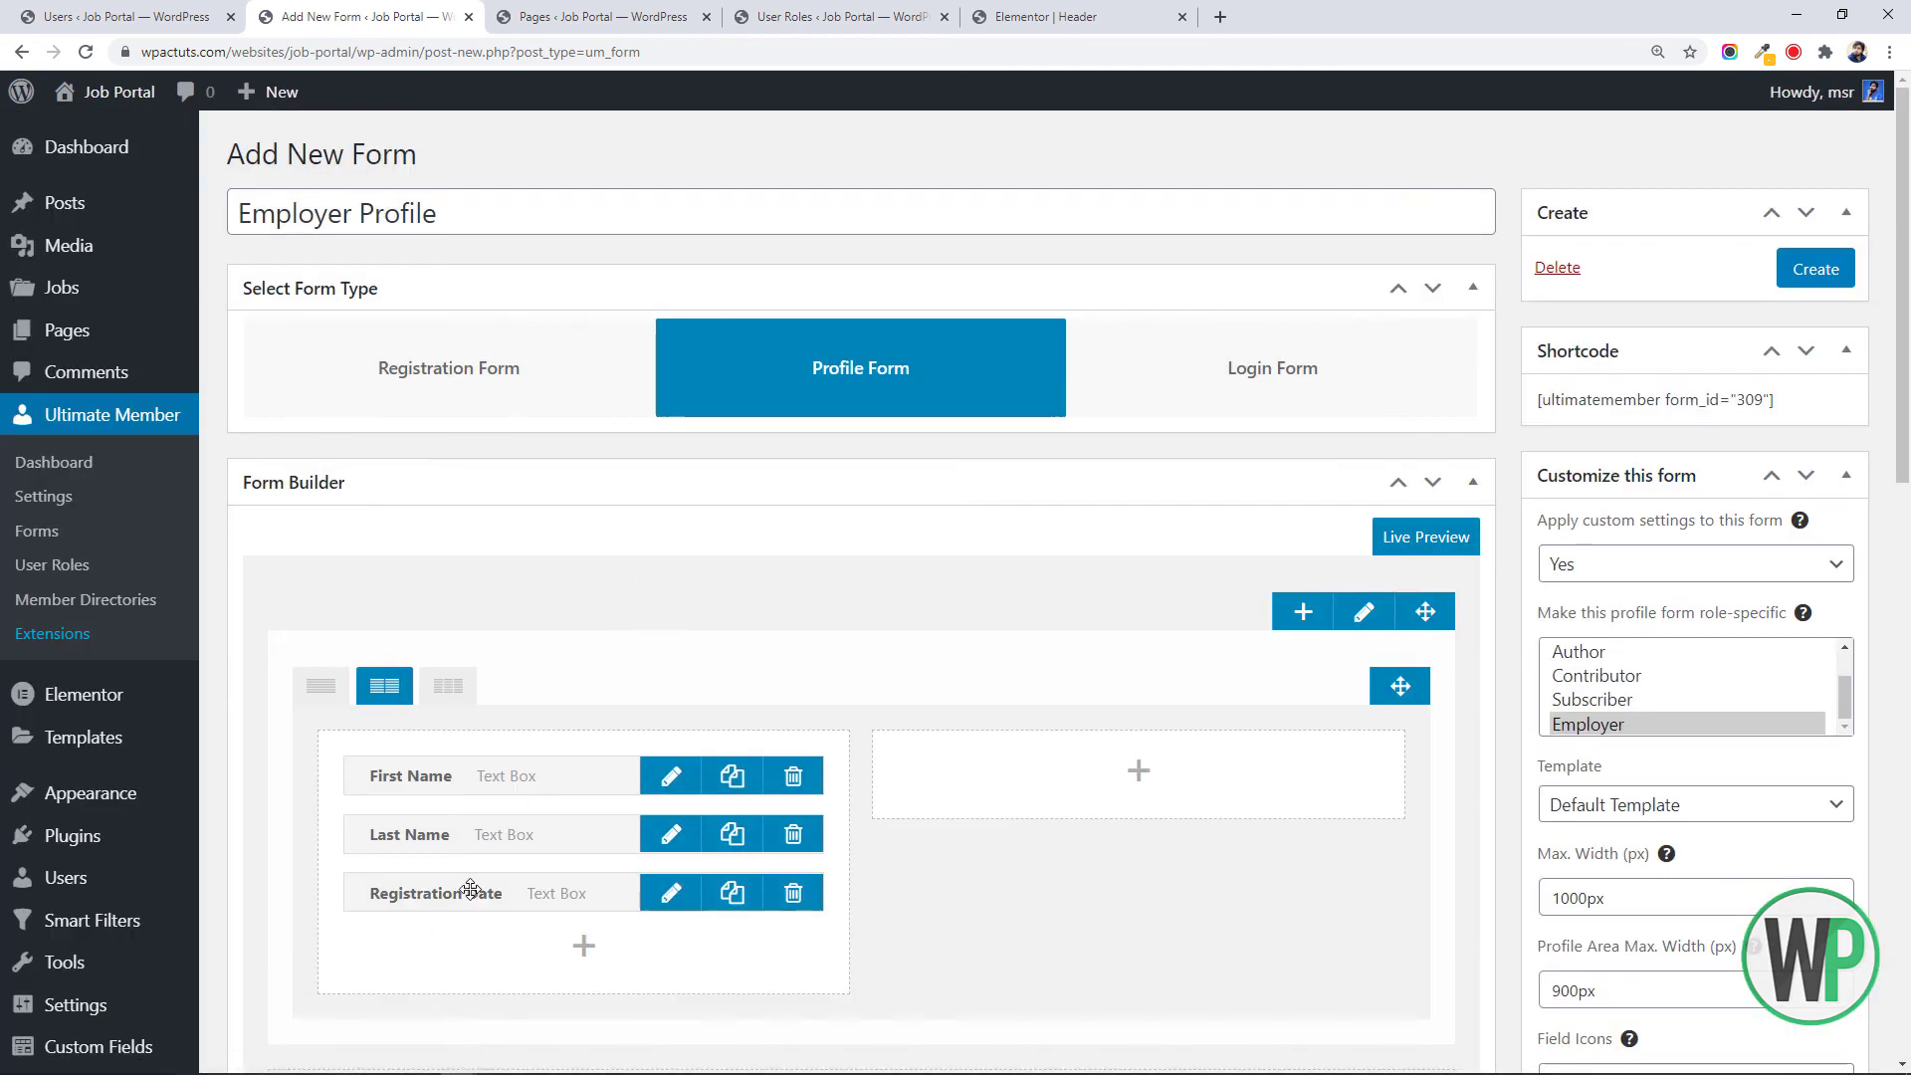
left_click(577, 949)
left_click(1169, 528)
left_click(583, 1002)
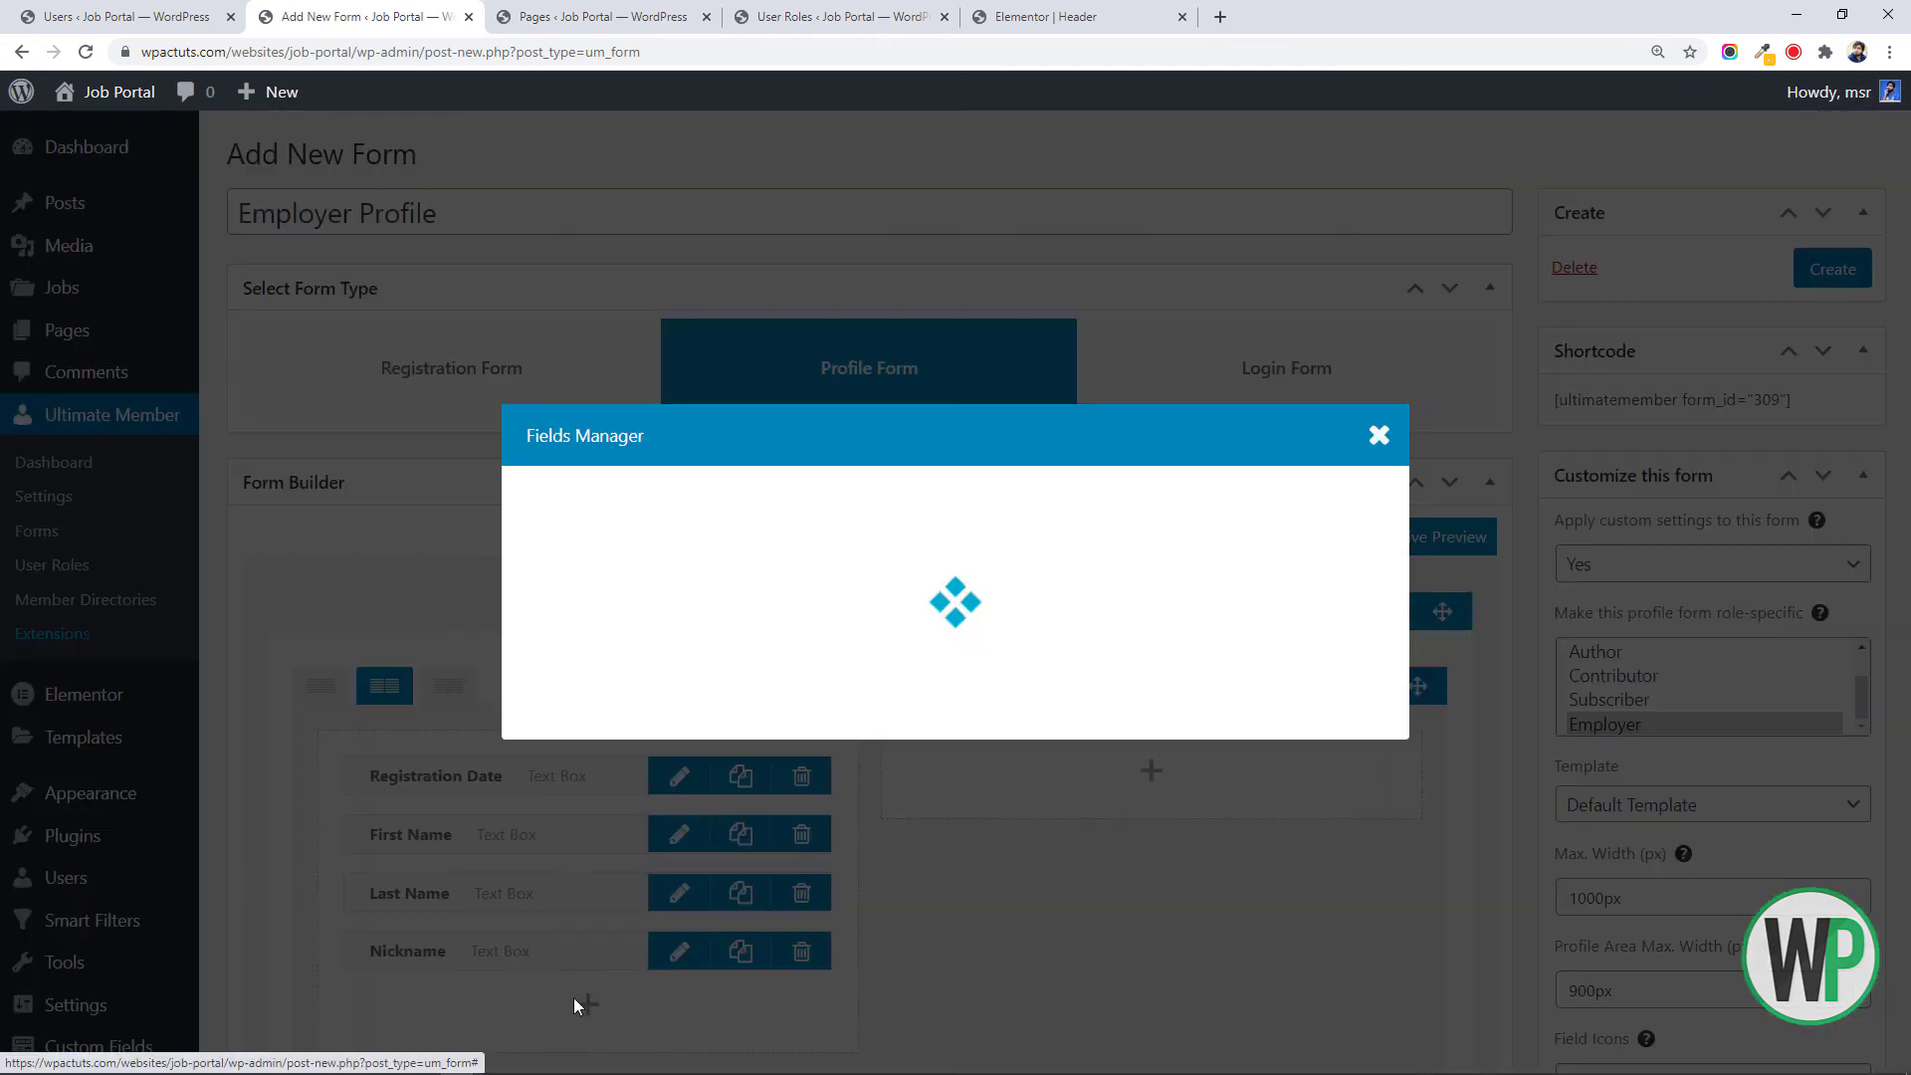
scroll(674, 643, "down", 1)
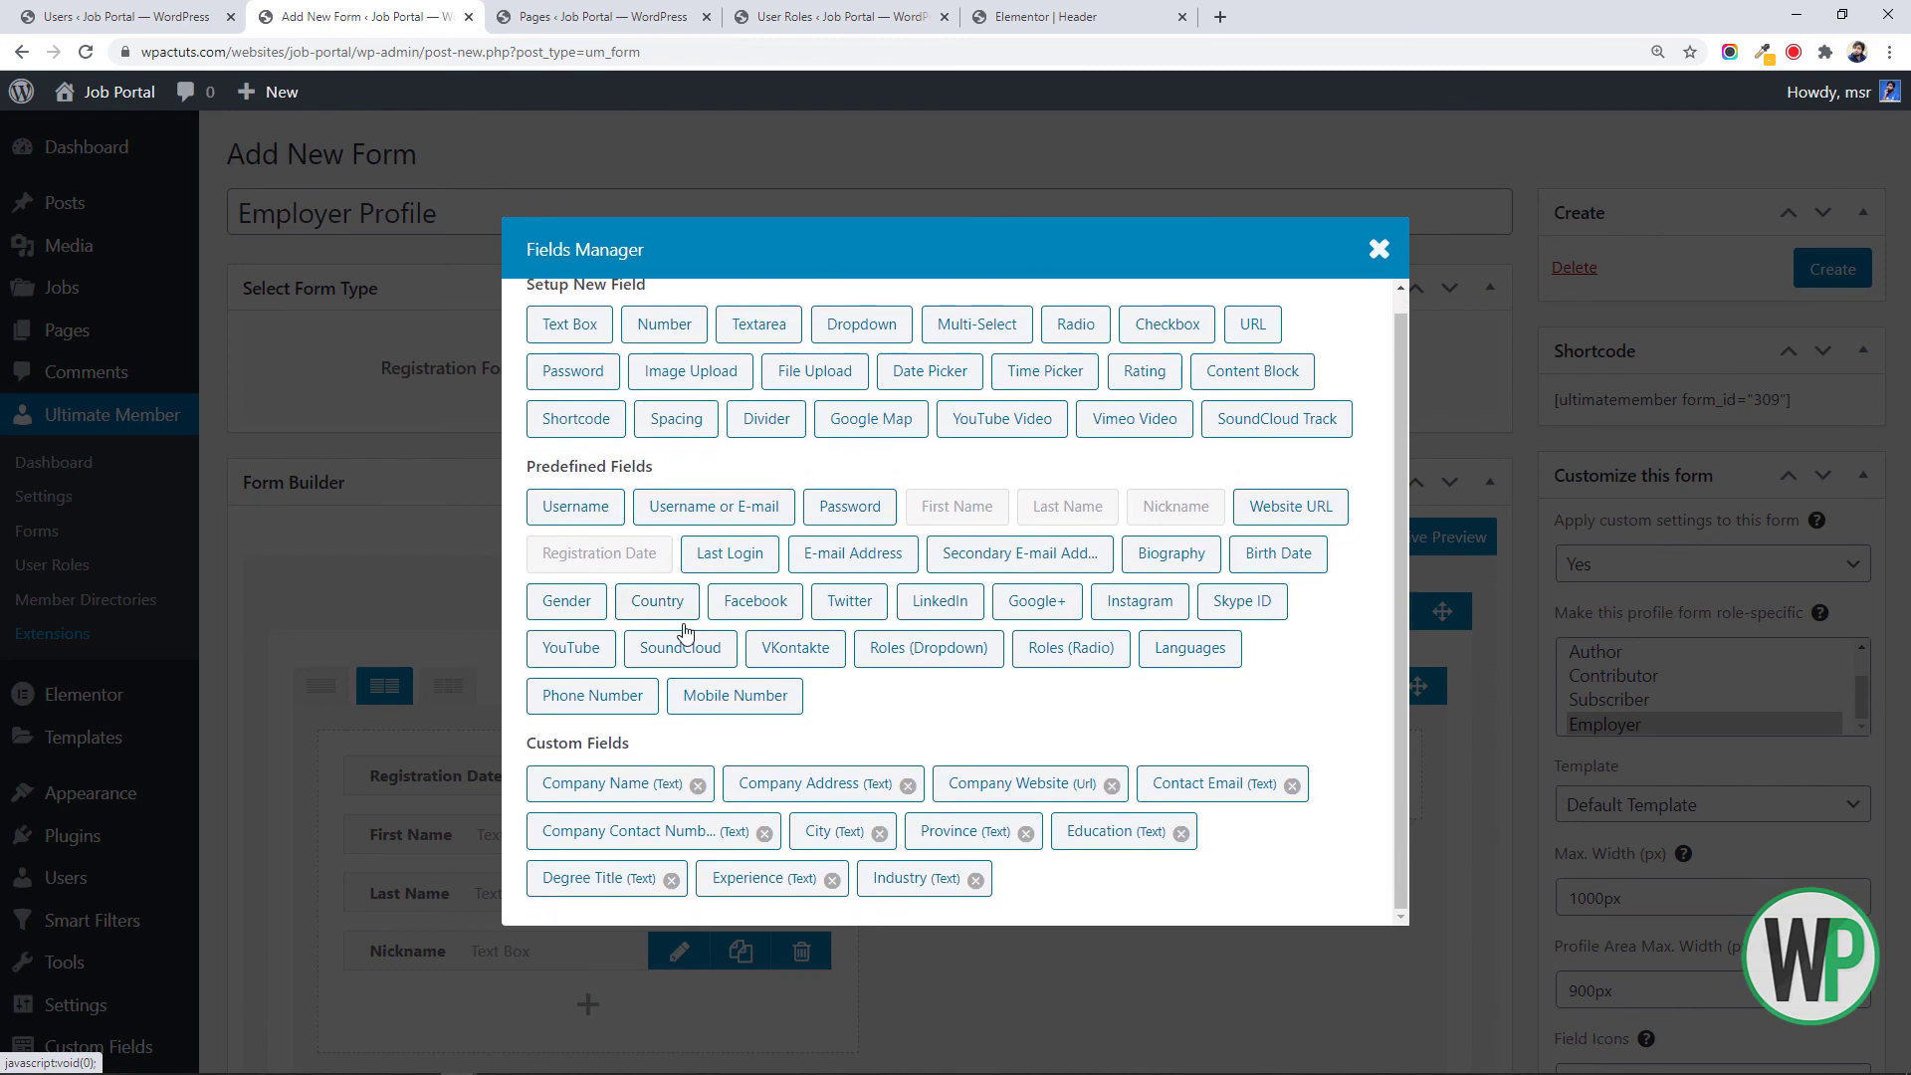
left_click(676, 619)
Add the custom fields Company Name, Company Address and Company Website to the form's second column
scroll(677, 628, "down", 3)
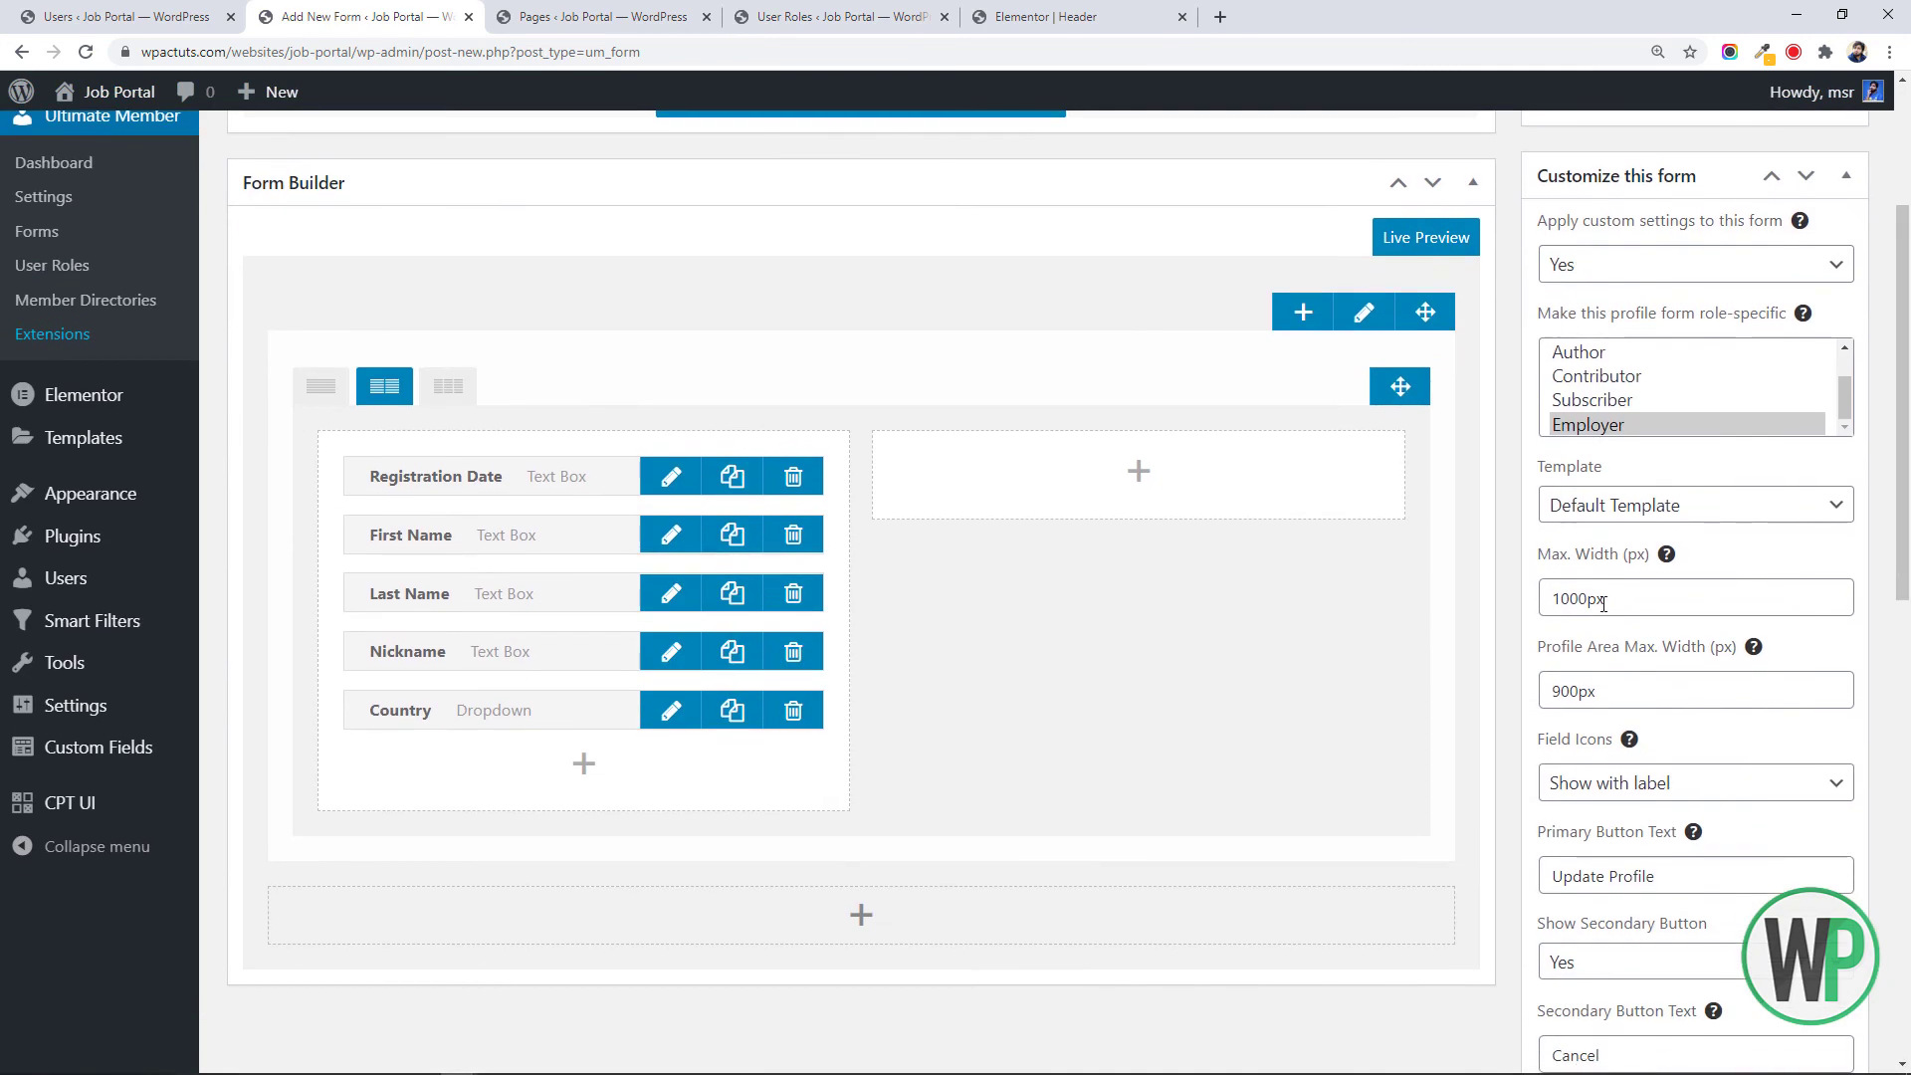
left_click(1126, 474)
left_click(657, 812)
left_click(1135, 538)
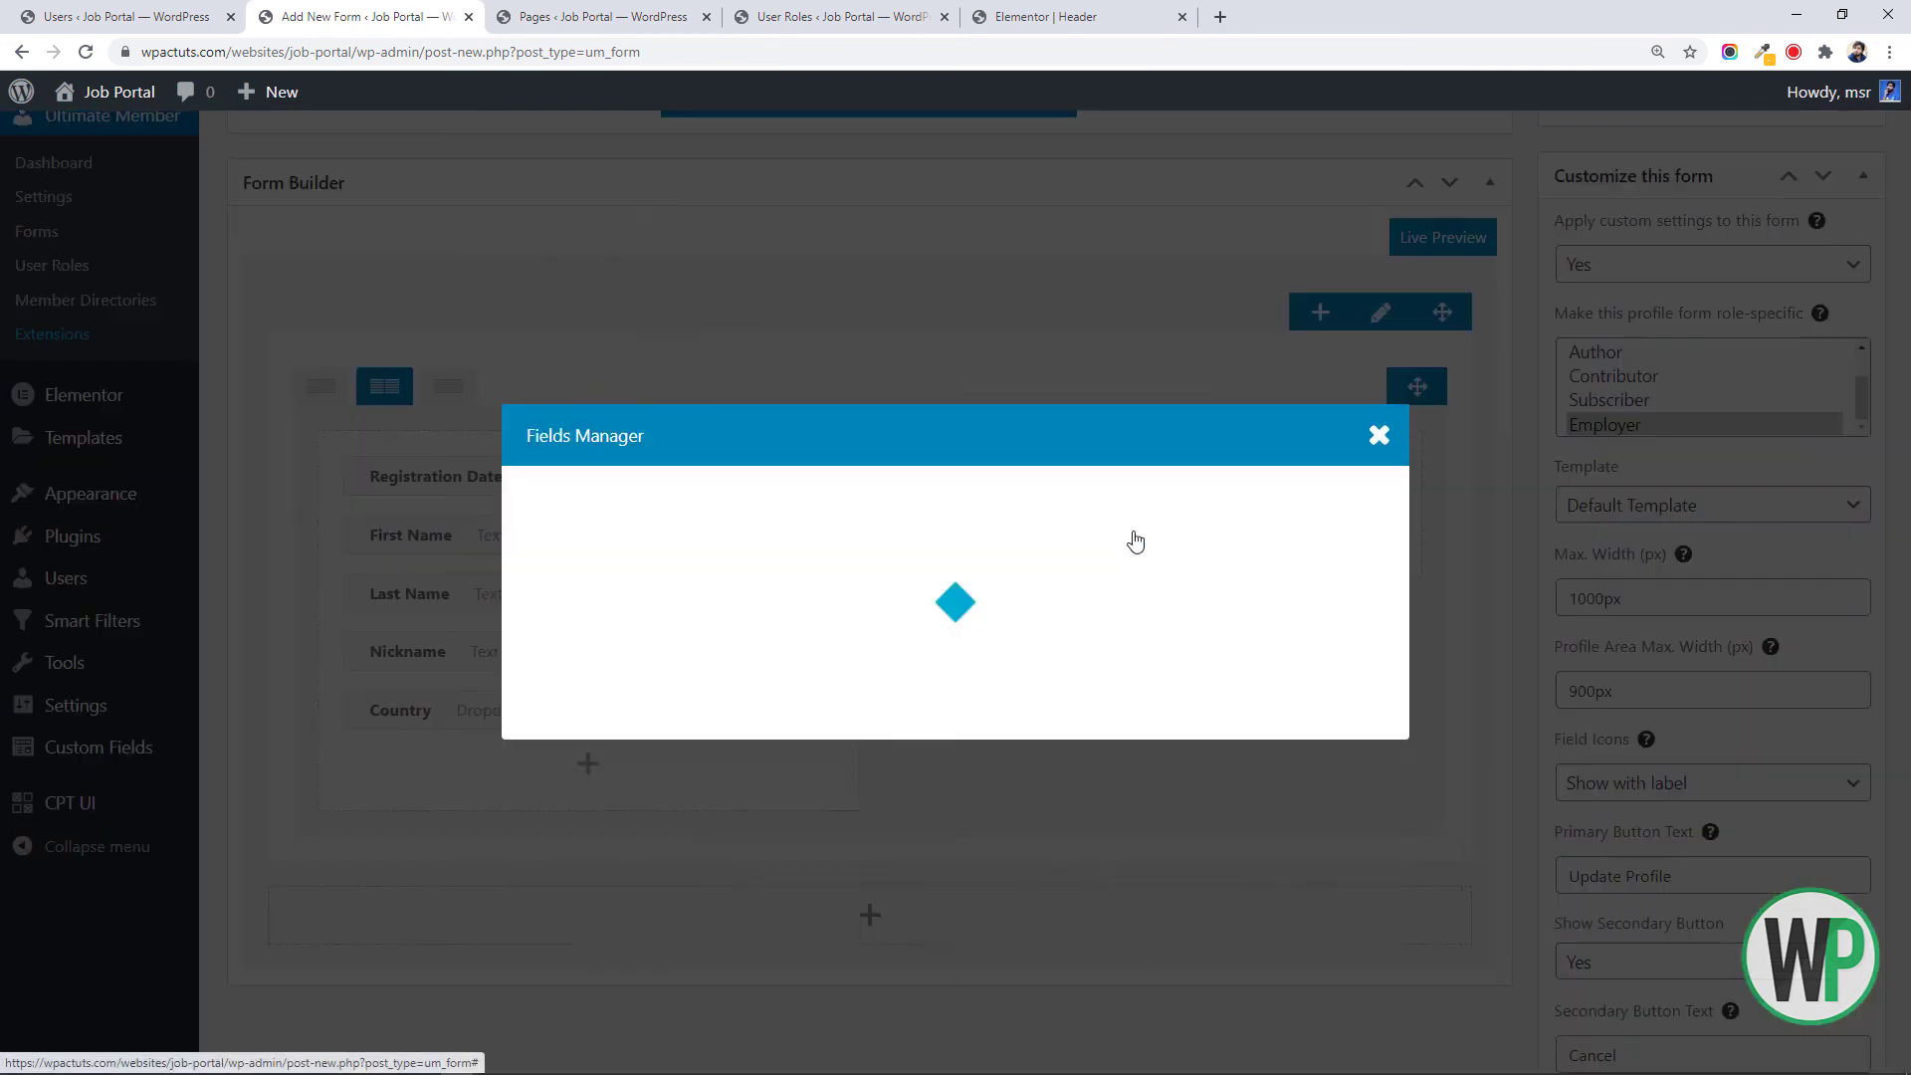
left_click(798, 811)
left_click(1139, 594)
left_click(1022, 803)
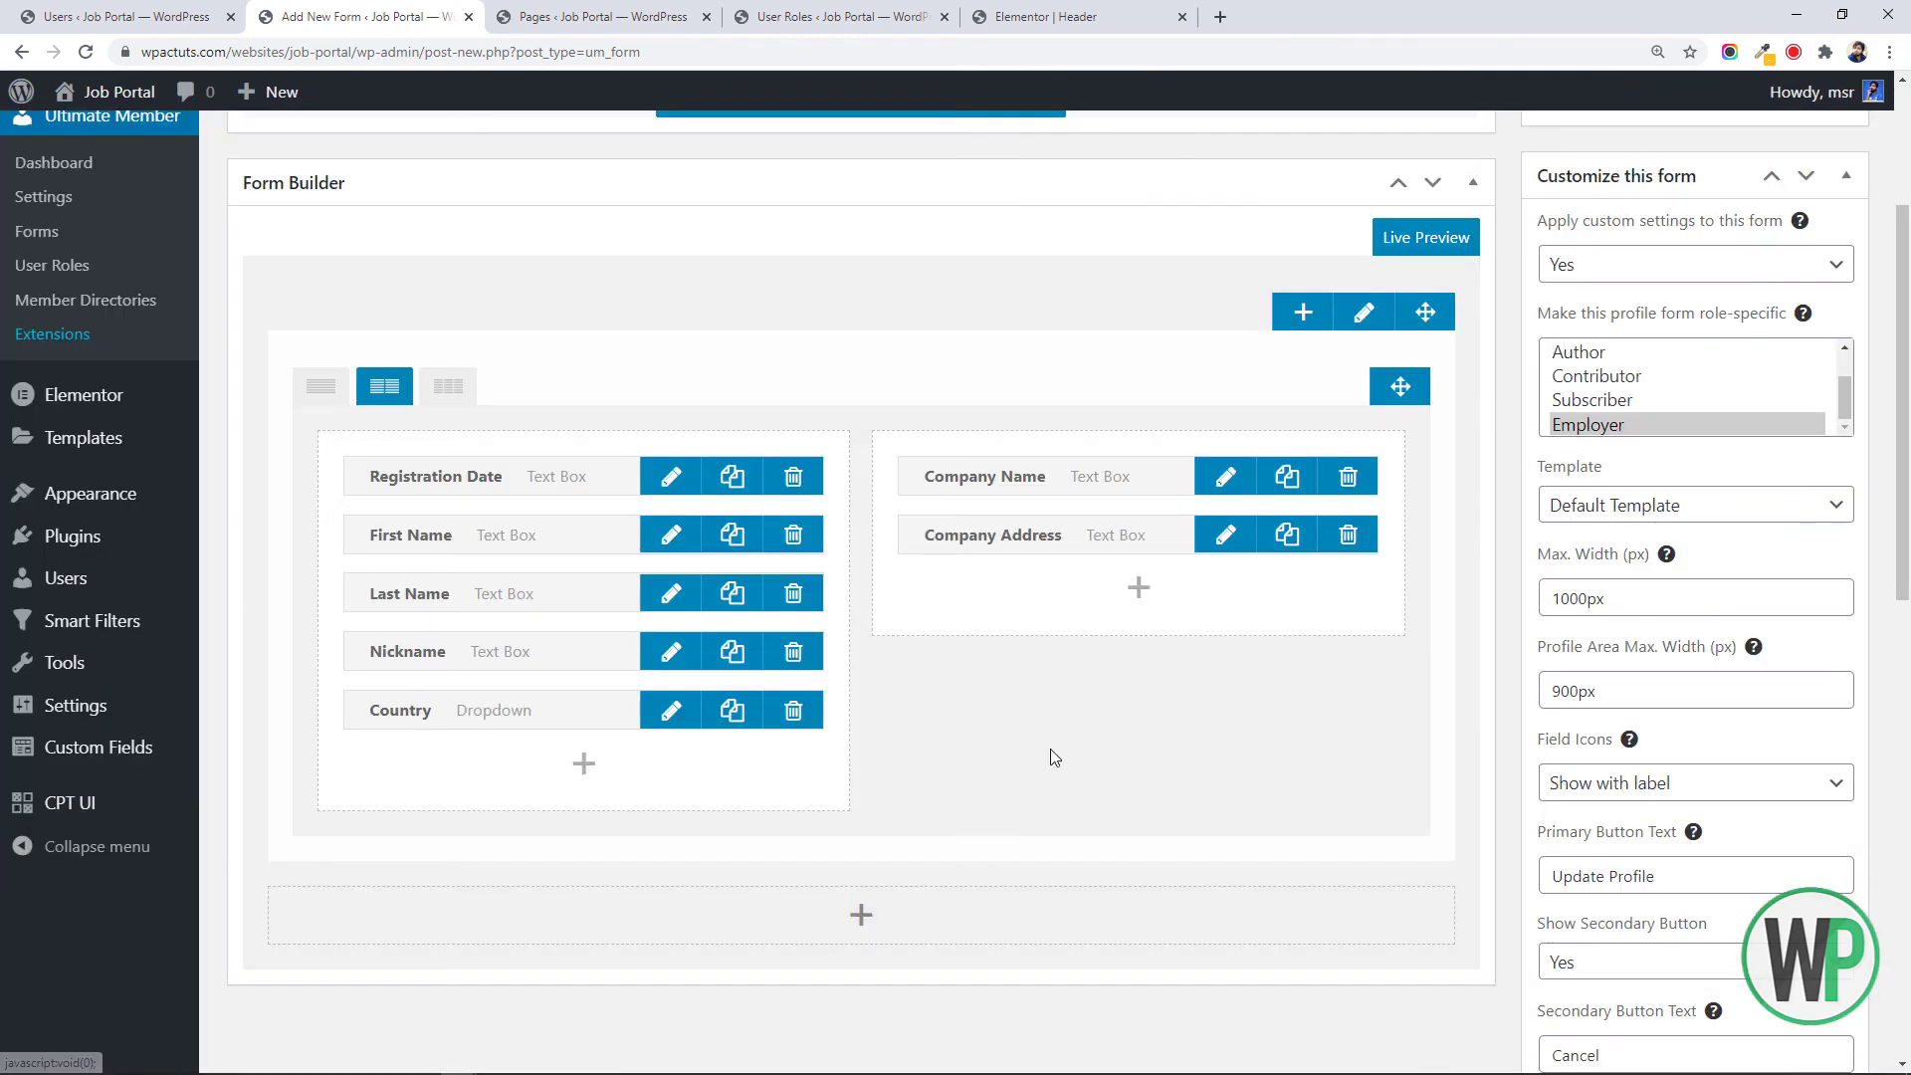
Add the custom fields Contact Email and Company Contact Number below Company Website in the second column
left_click(1140, 660)
left_click(1195, 785)
left_click(1137, 715)
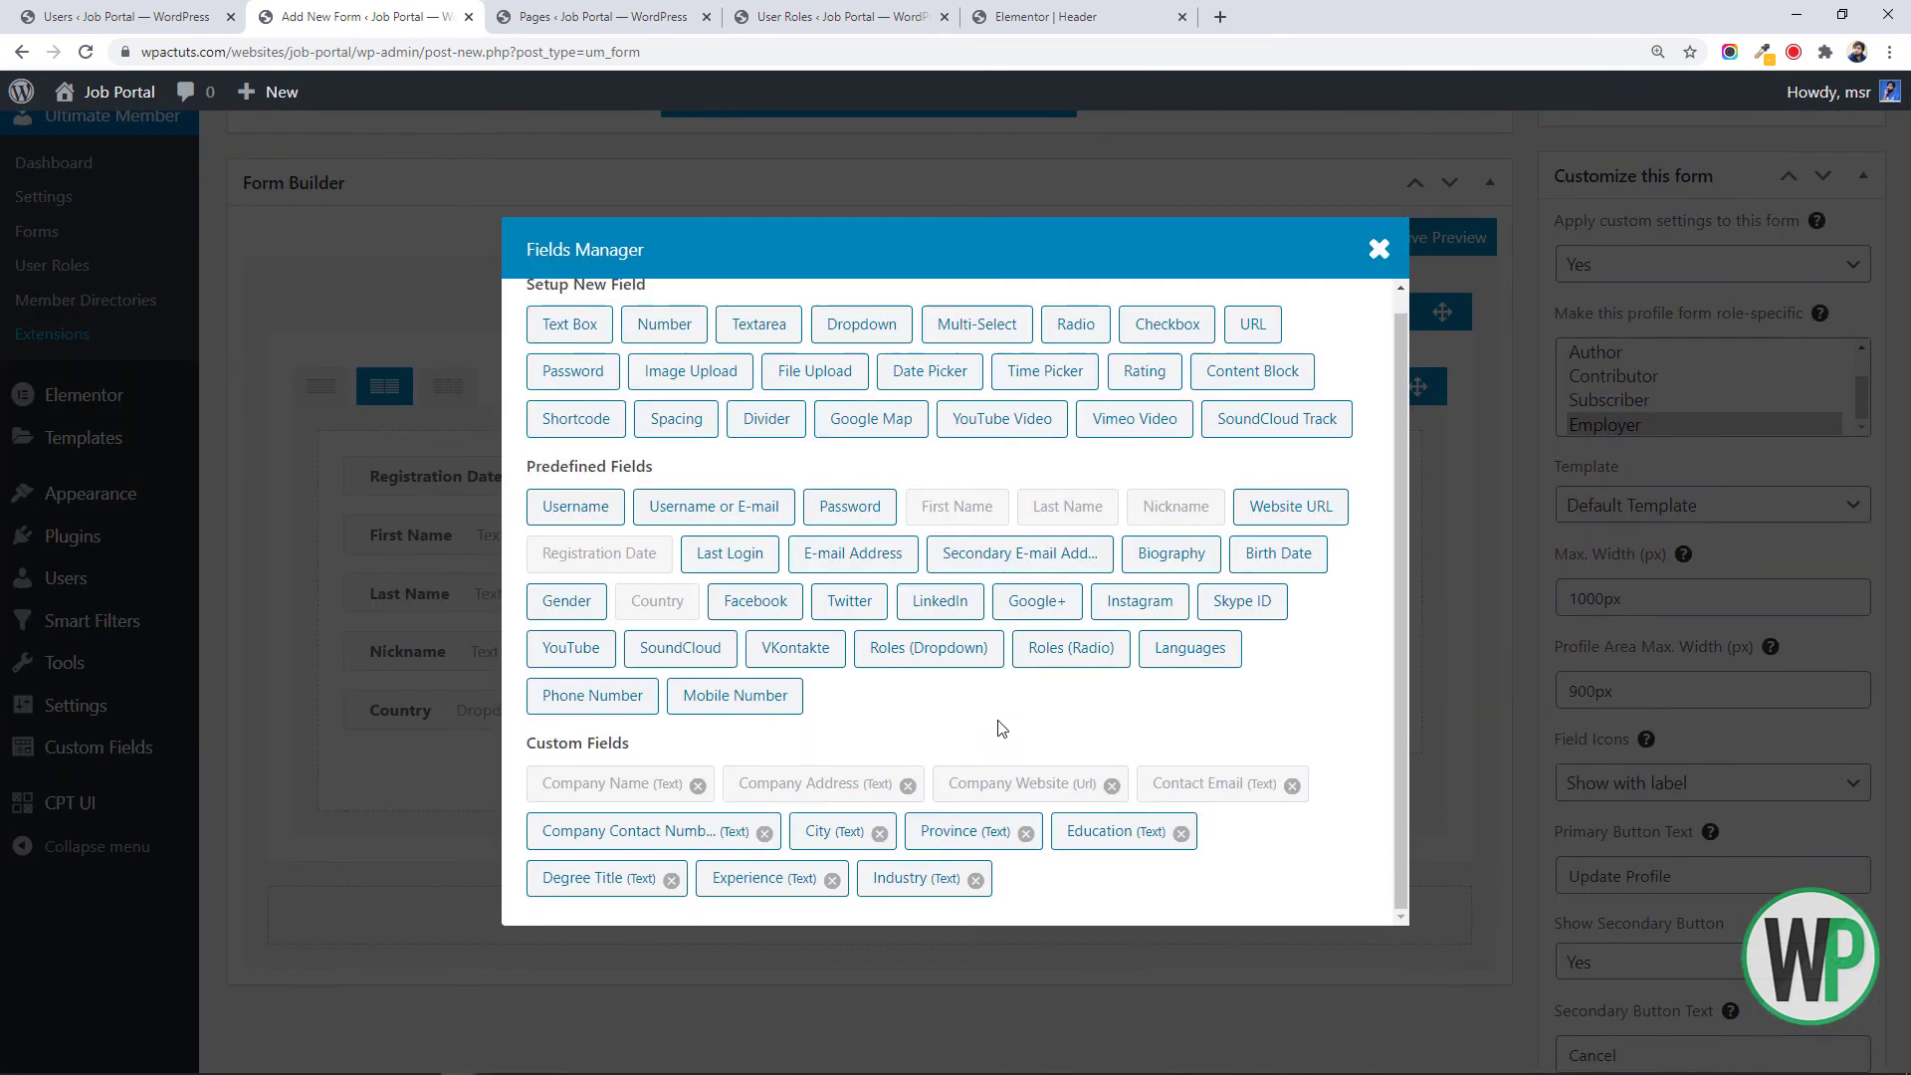
left_click(683, 836)
left_click(1144, 798)
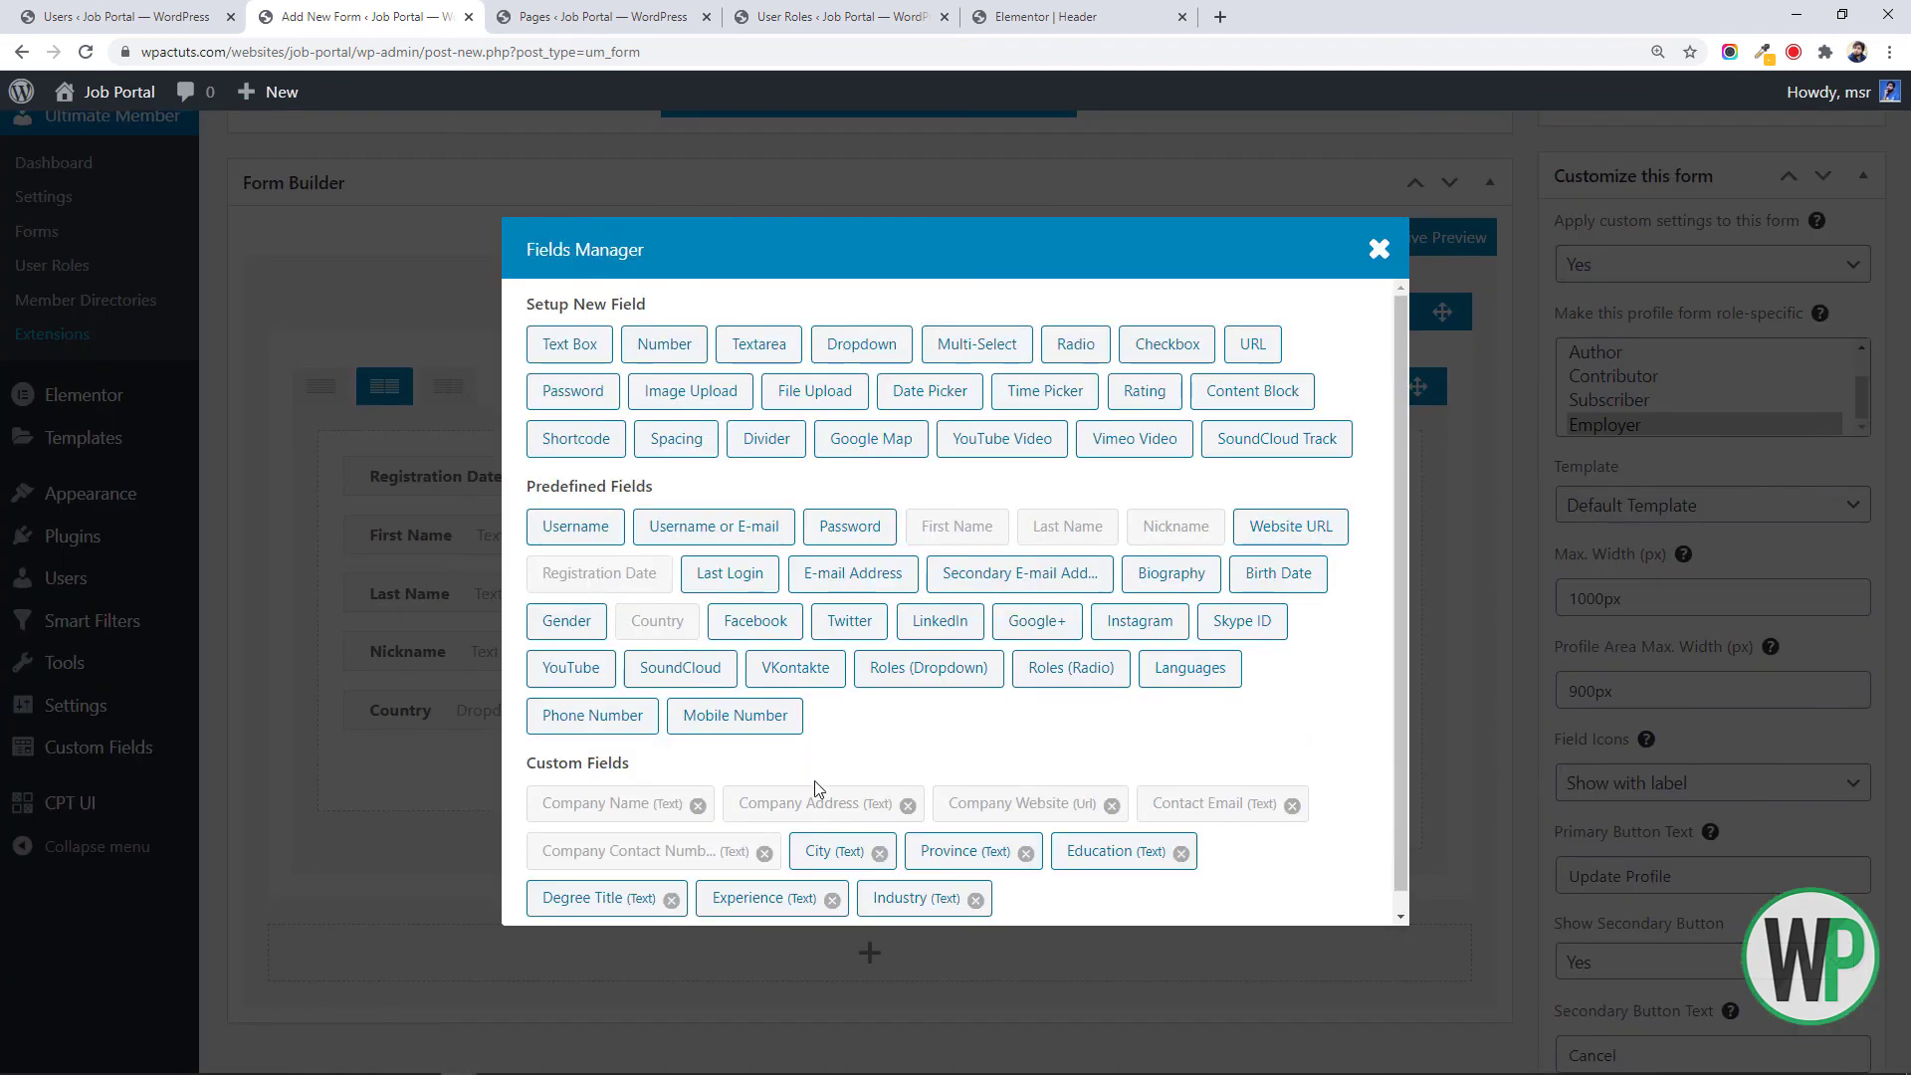
key("Escape")
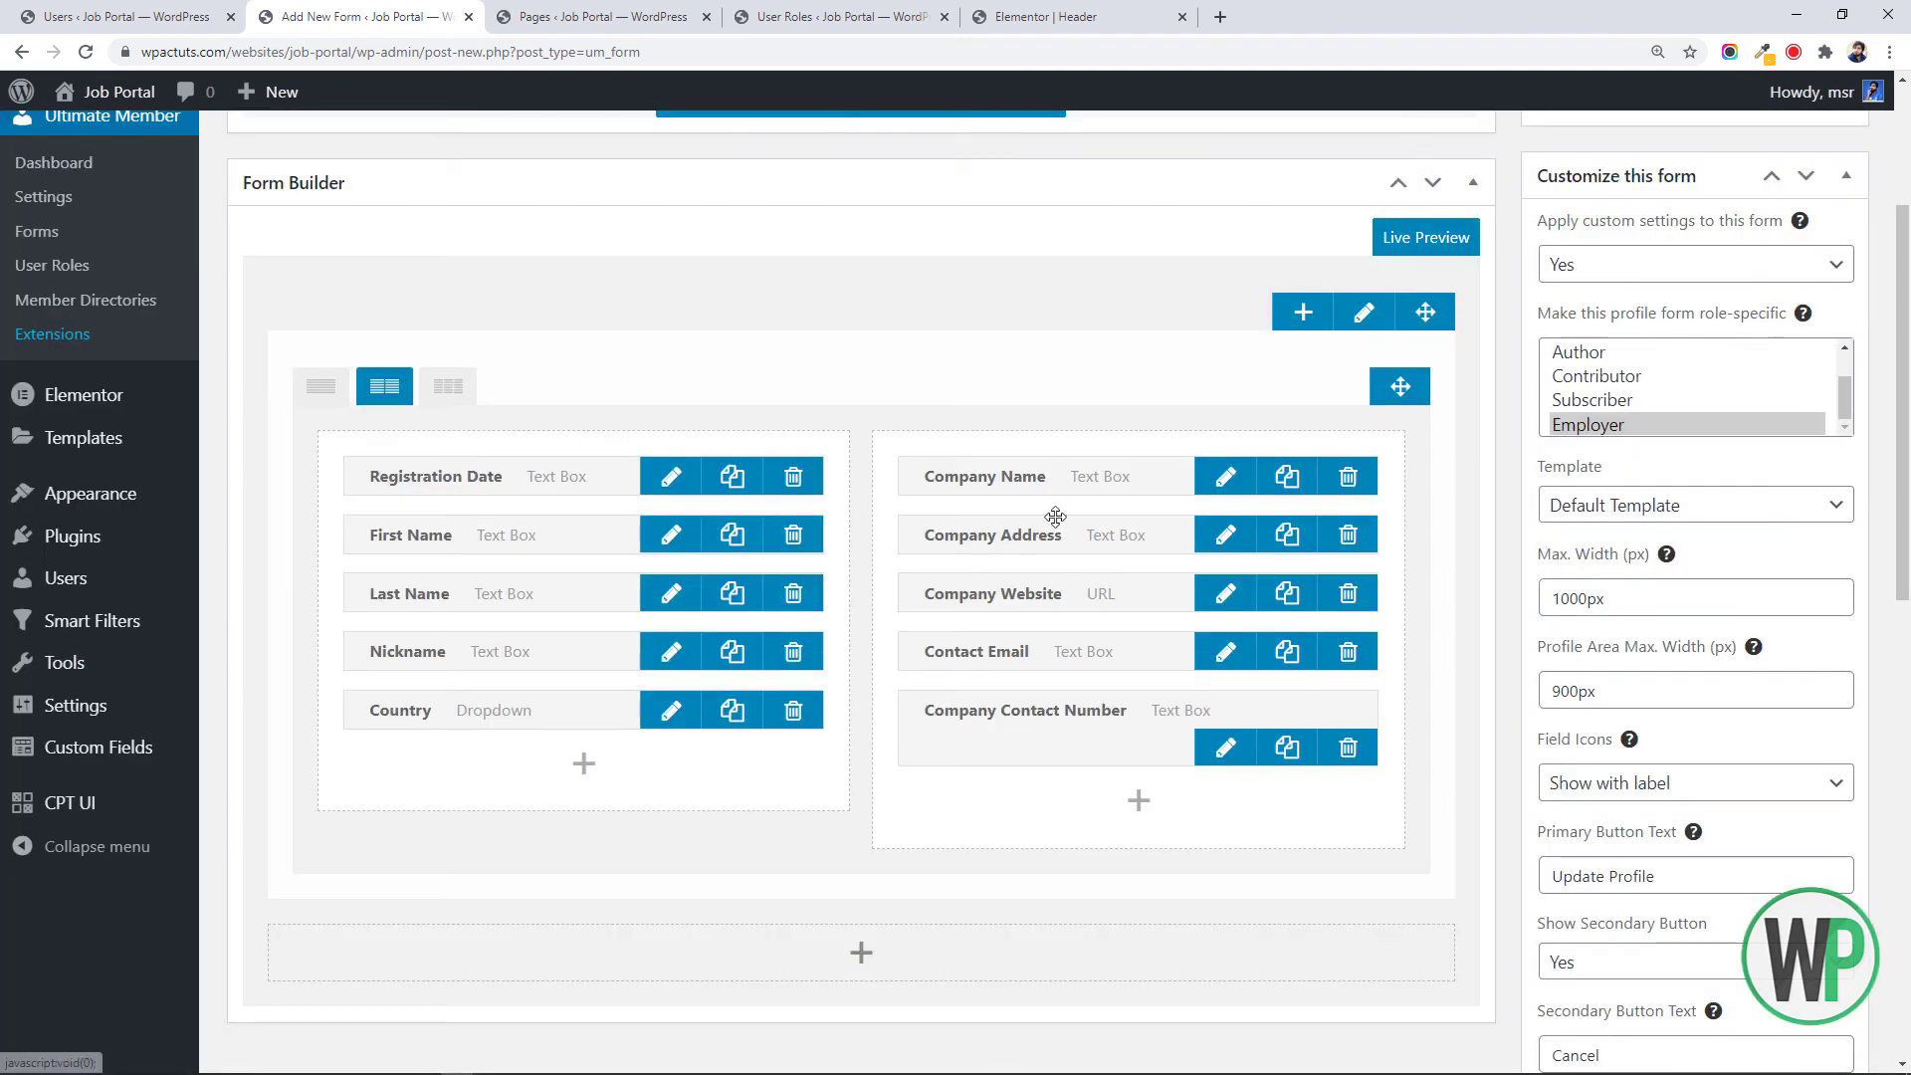
Create the Employer Profile form and recheck the employer's profile page in the incognito window
scroll(996, 490, "up", 3)
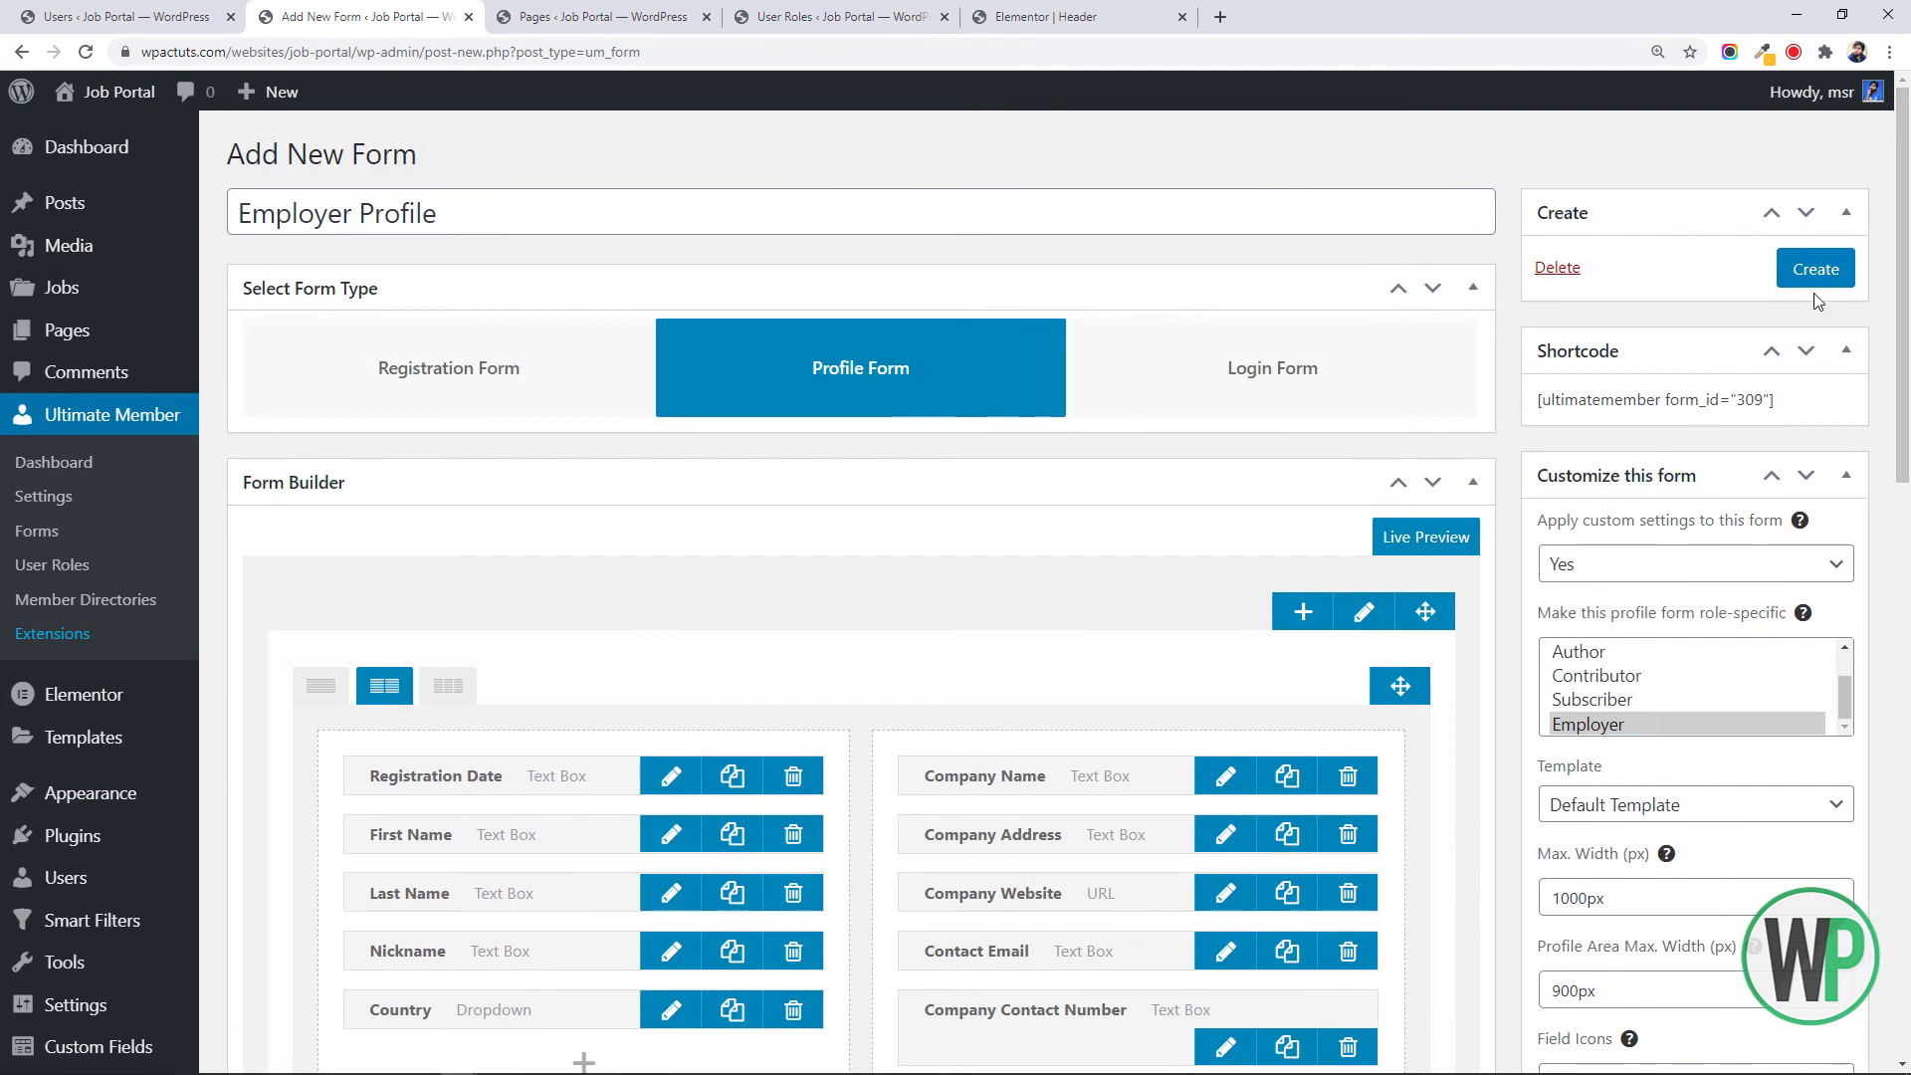
left_click(1814, 265)
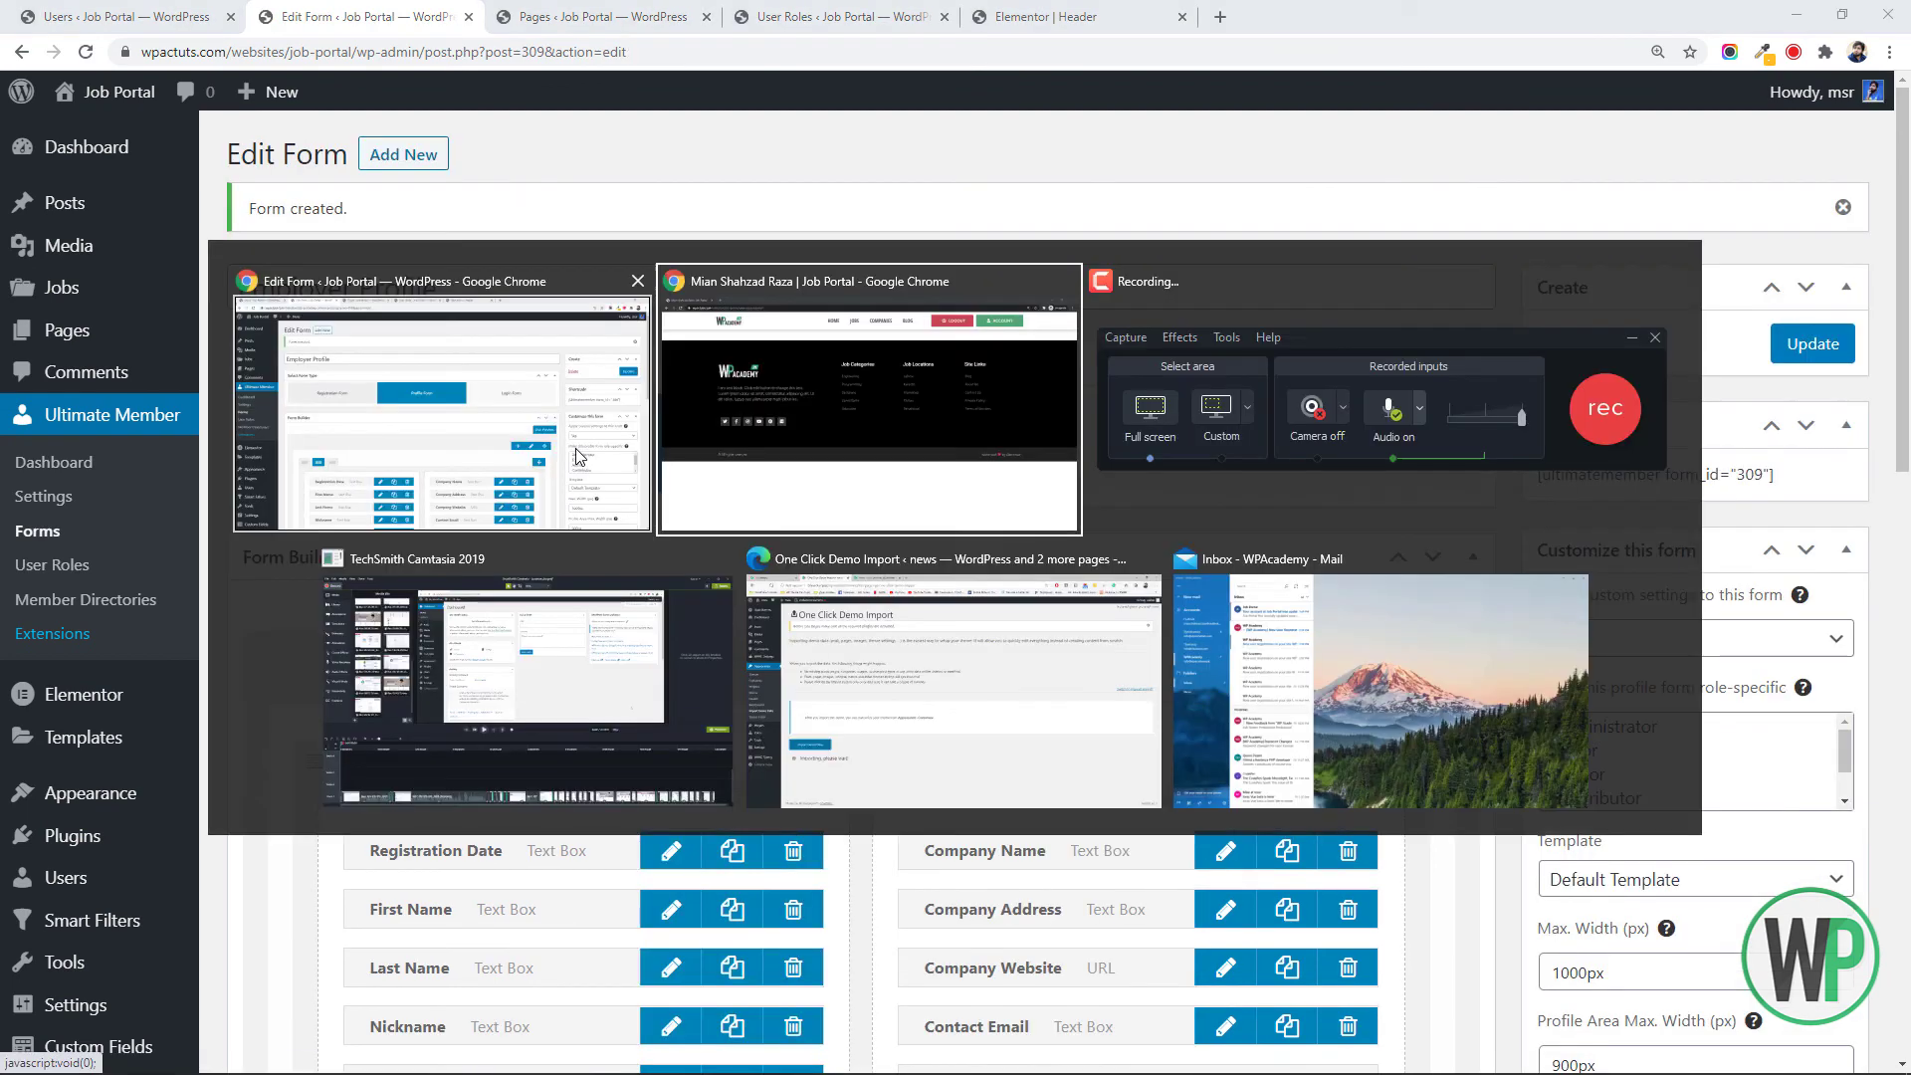
key("alt+Tab")
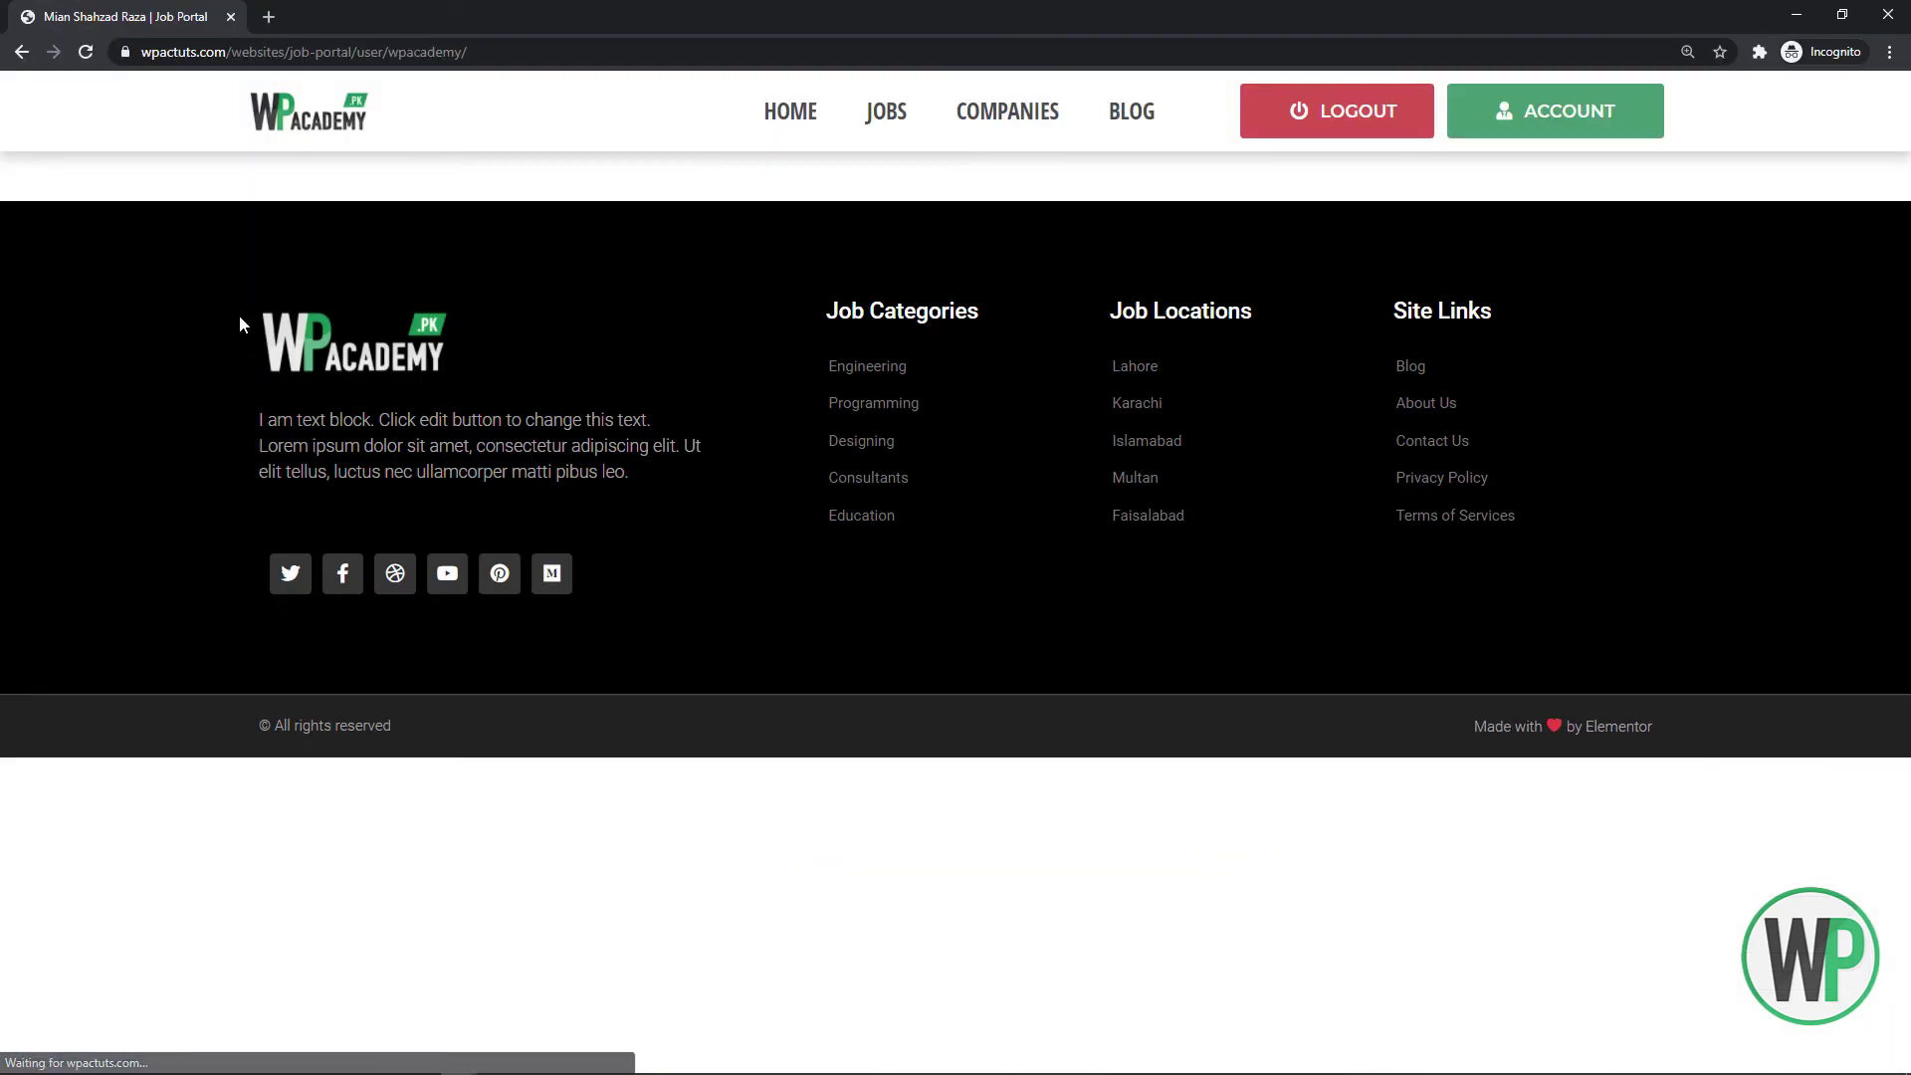
key("alt+Left")
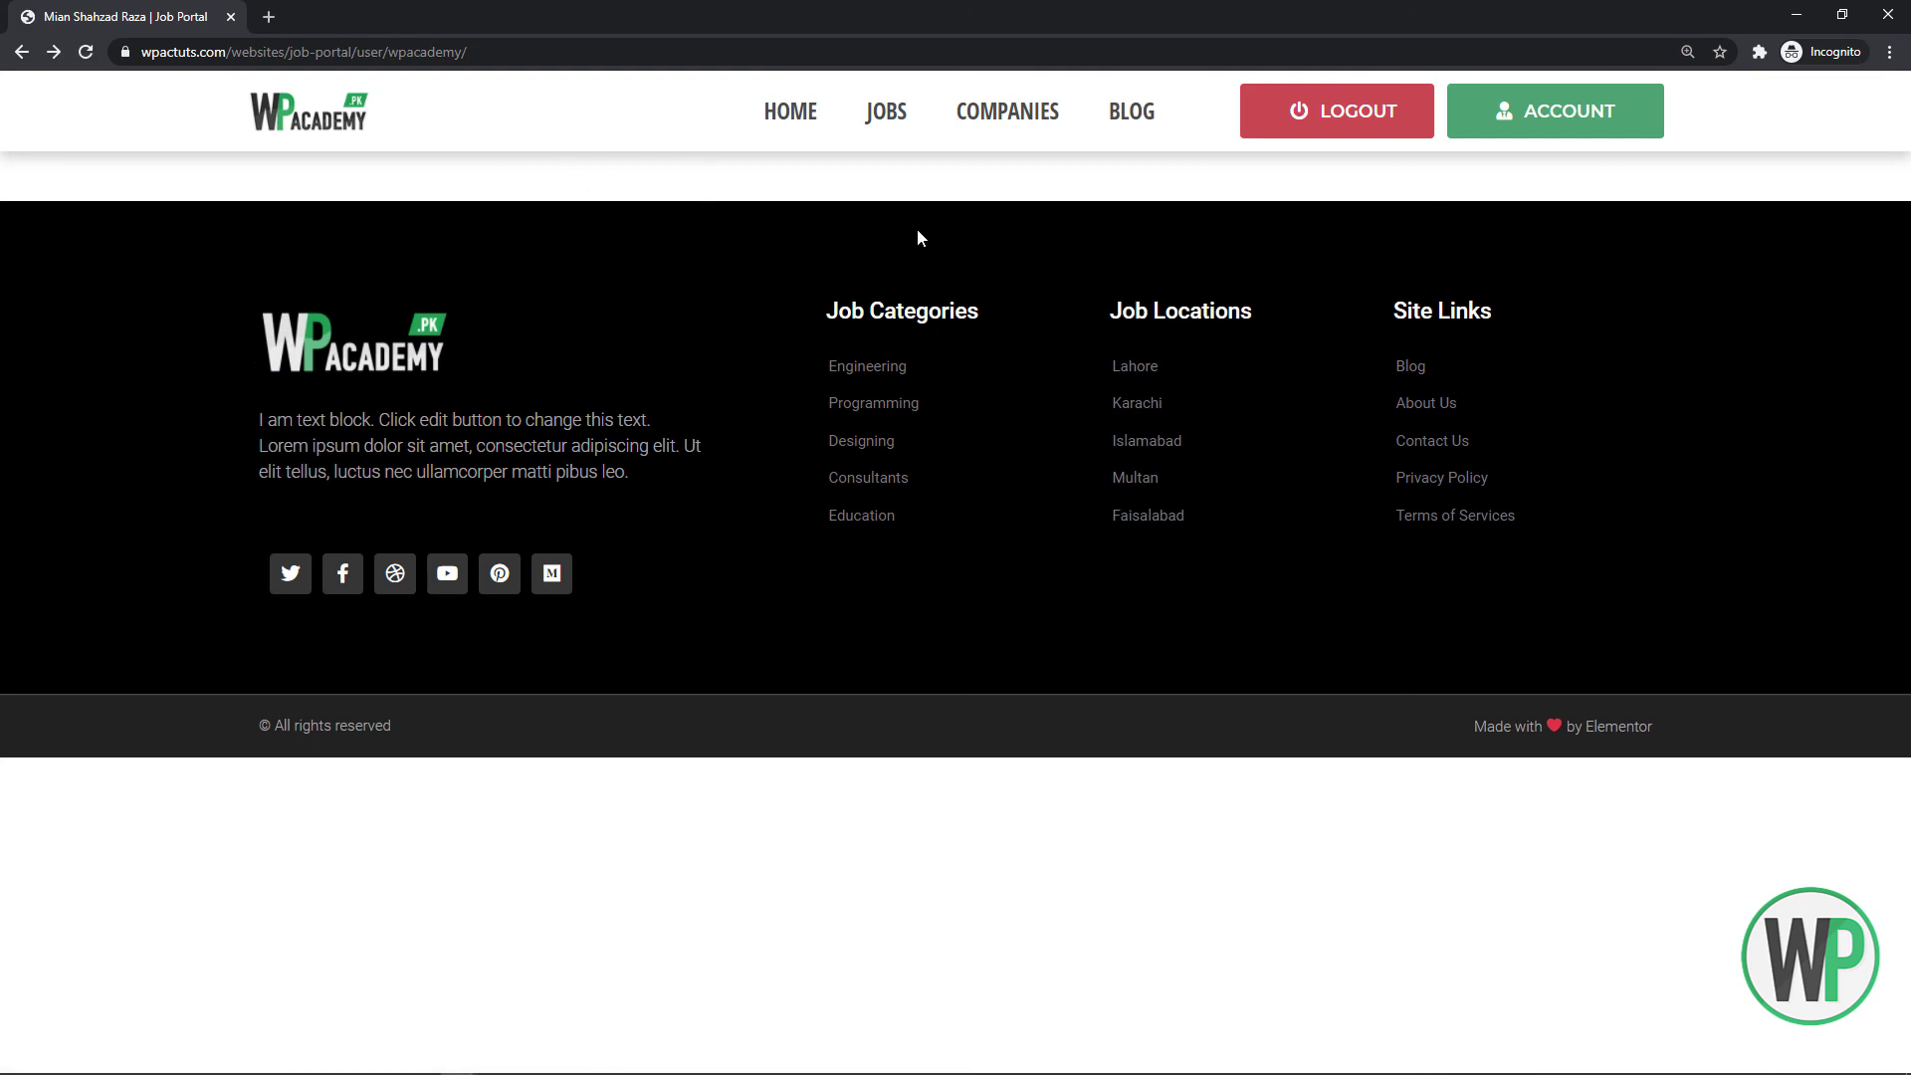
Return to the admin window and copy the Employer Profile form's shortcode
key("alt+Tab")
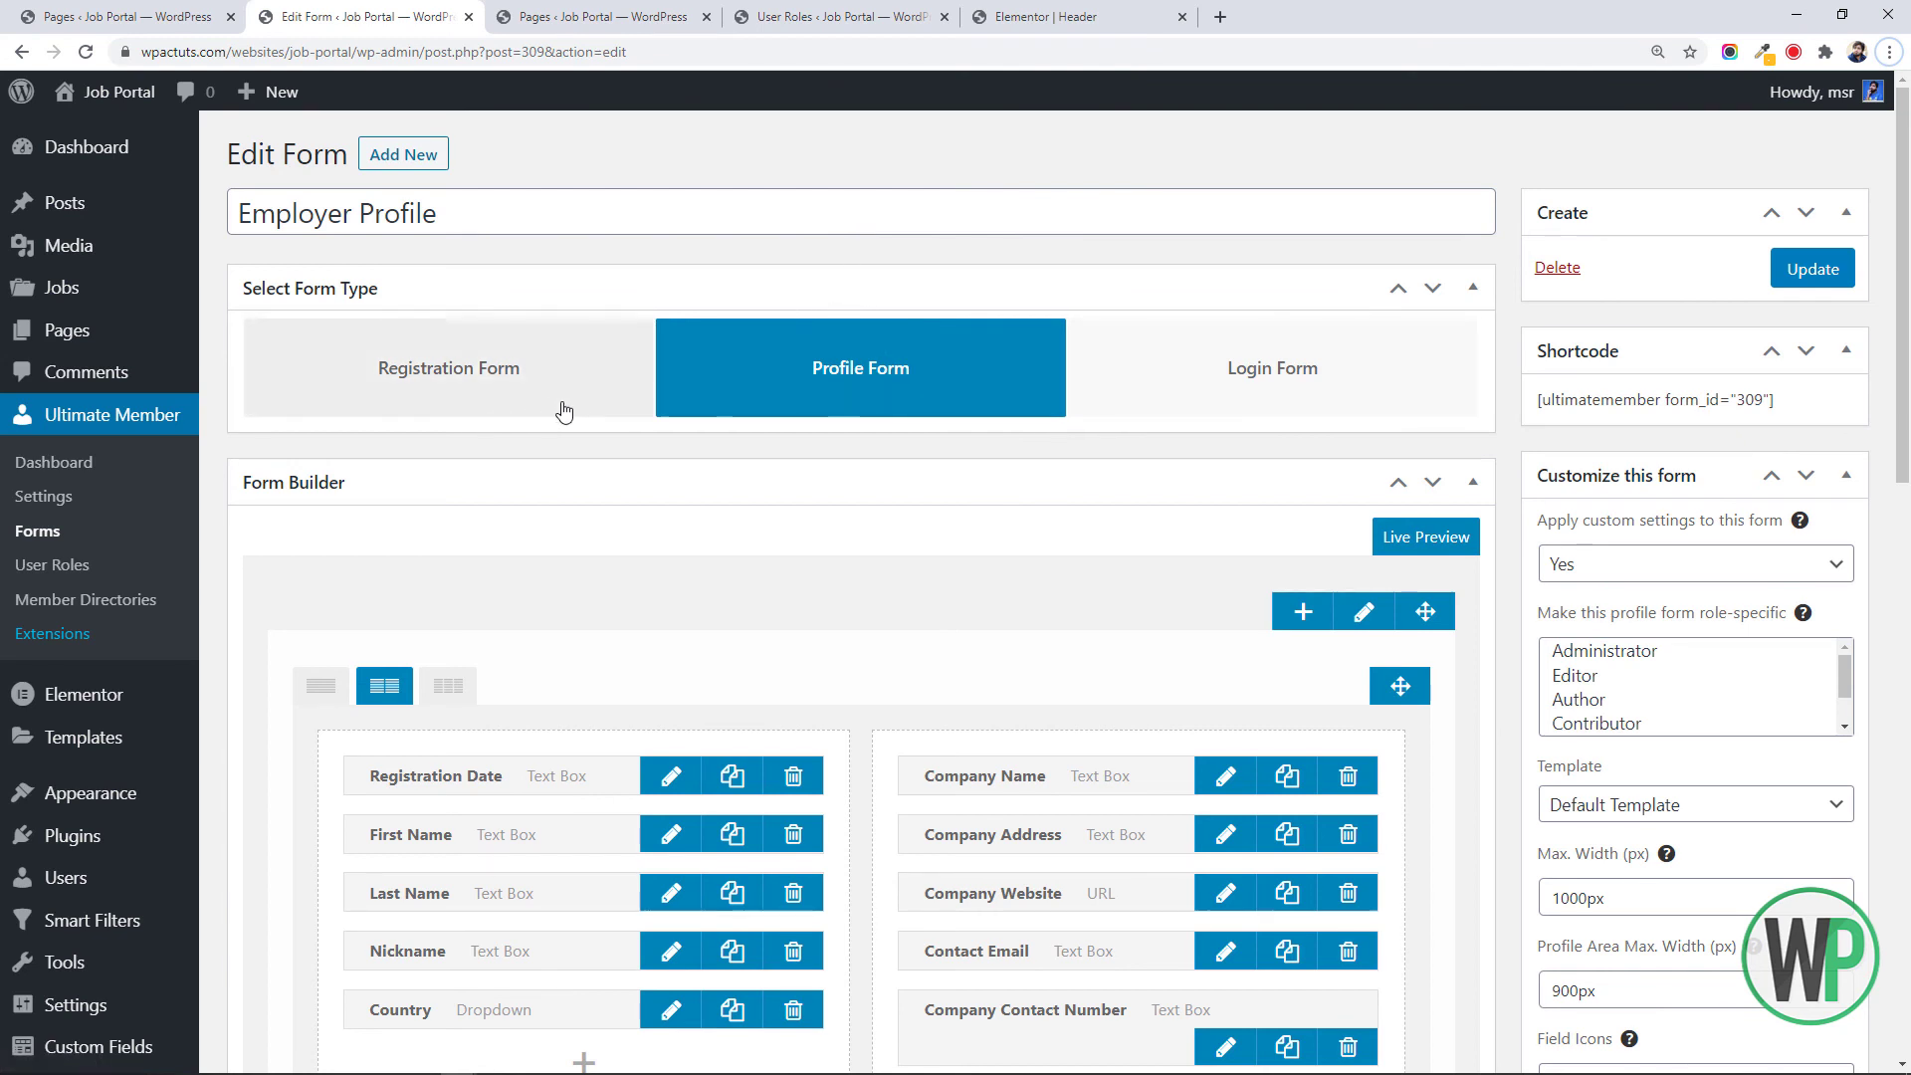
scroll(1212, 500, "down", 1)
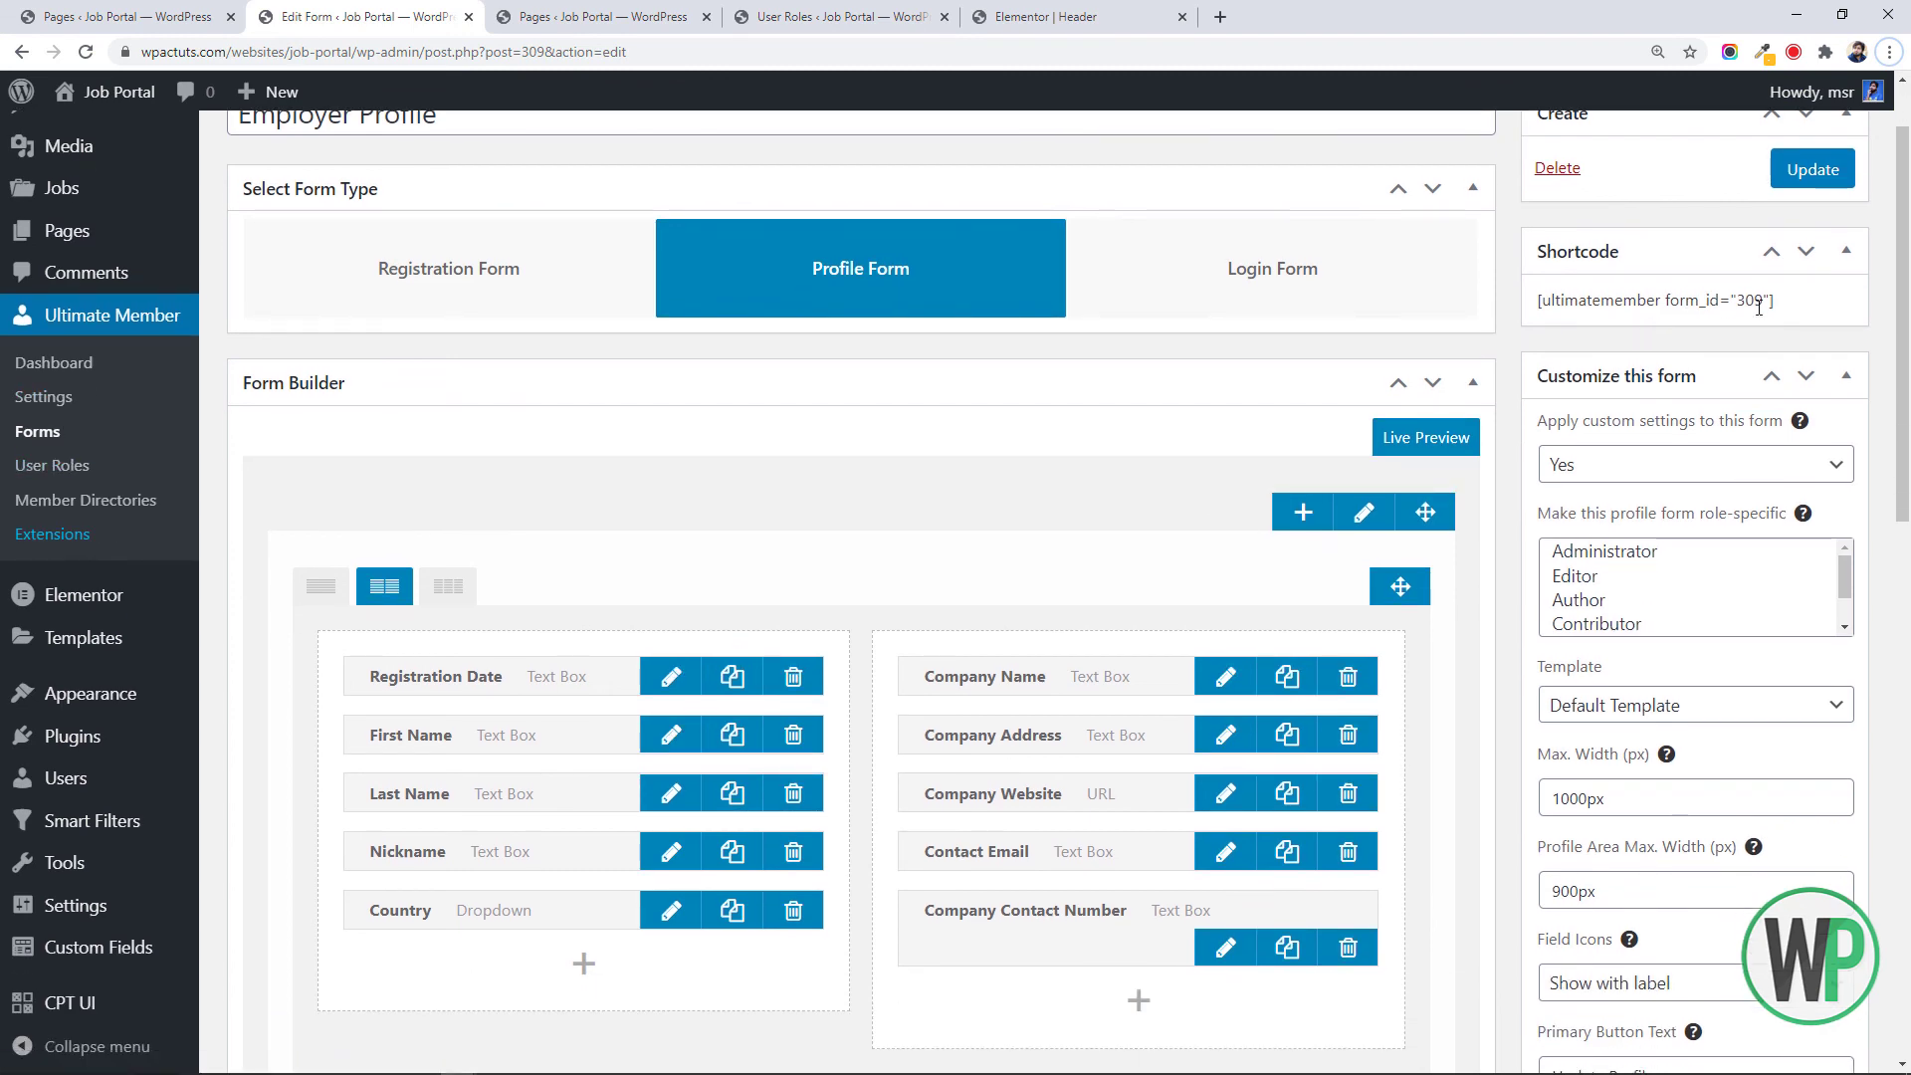
left_click_drag(1780, 302, 1535, 292)
key("ctrl+c")
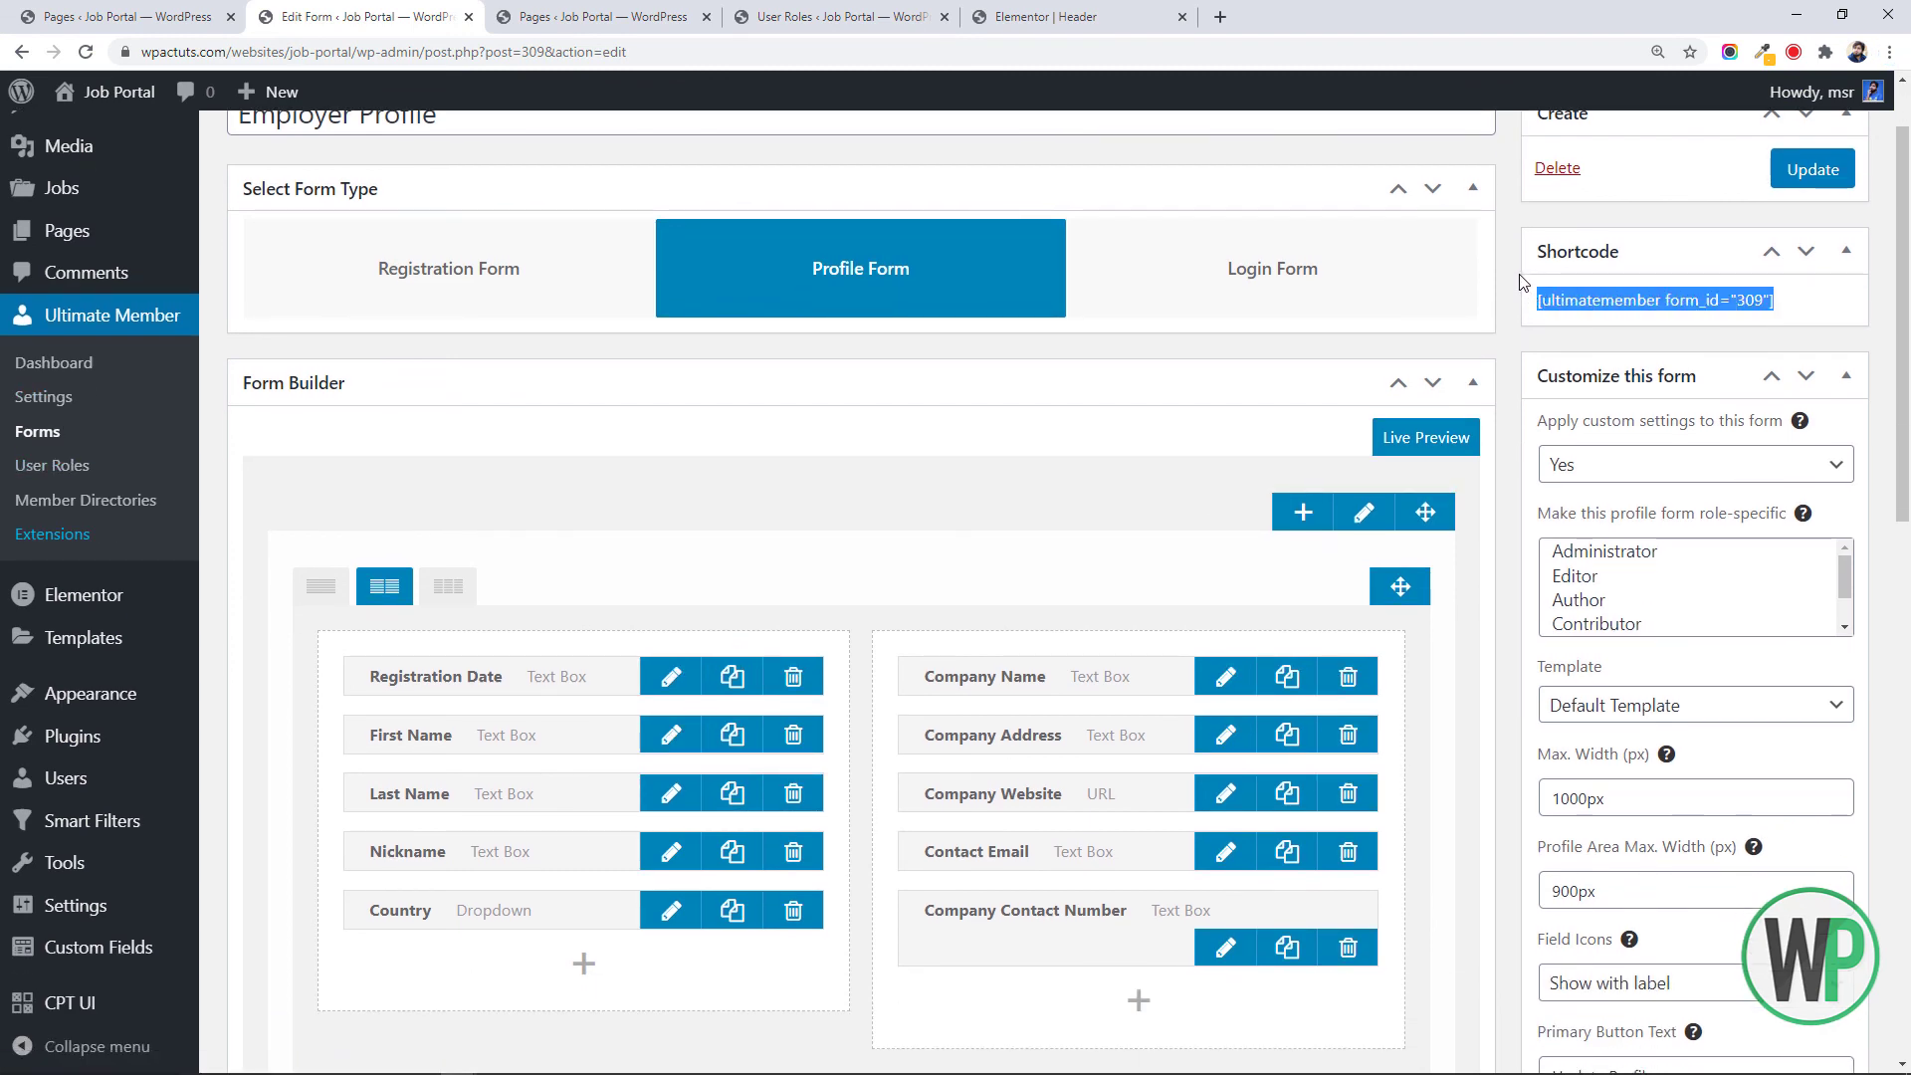
scroll(1705, 324, "up", 1)
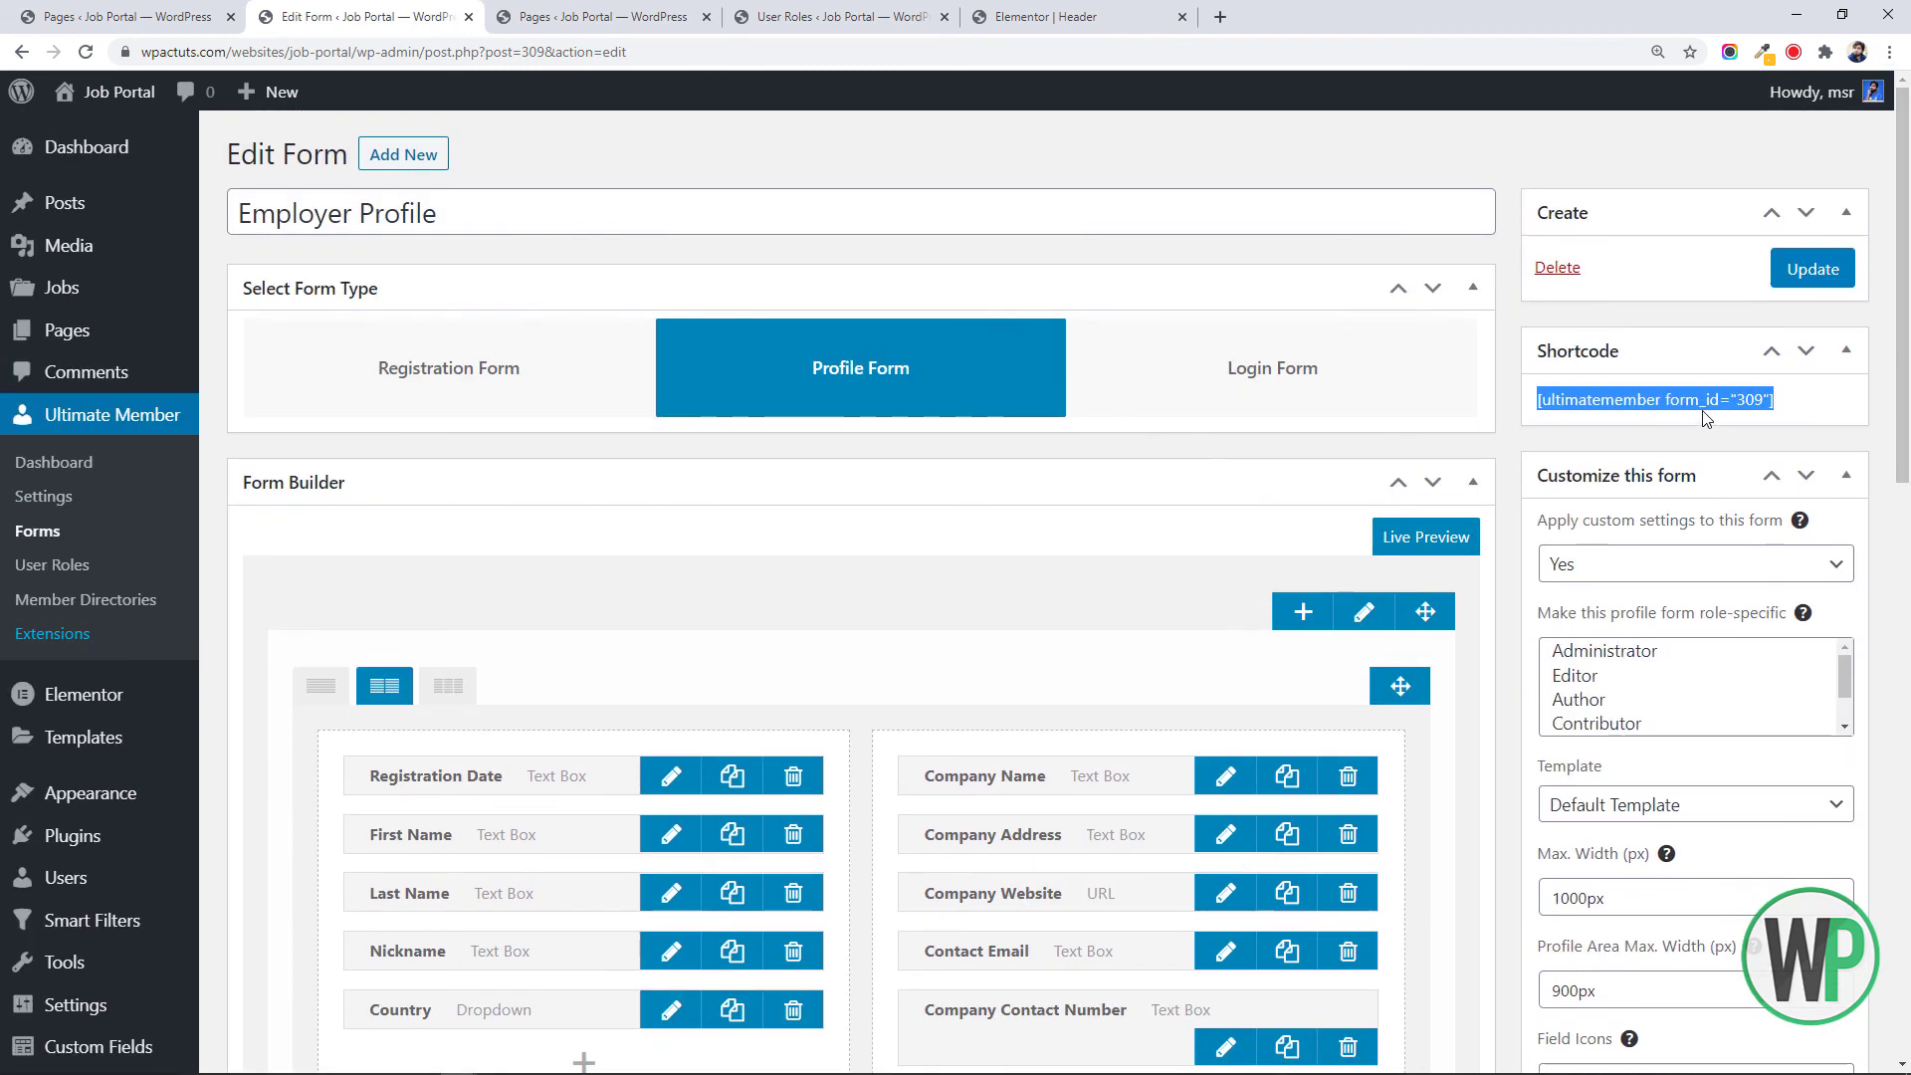
Edit the User page, paste the shortcode [ultimatemember form_id="309"] below the existing one, and update the page
left_click(128, 17)
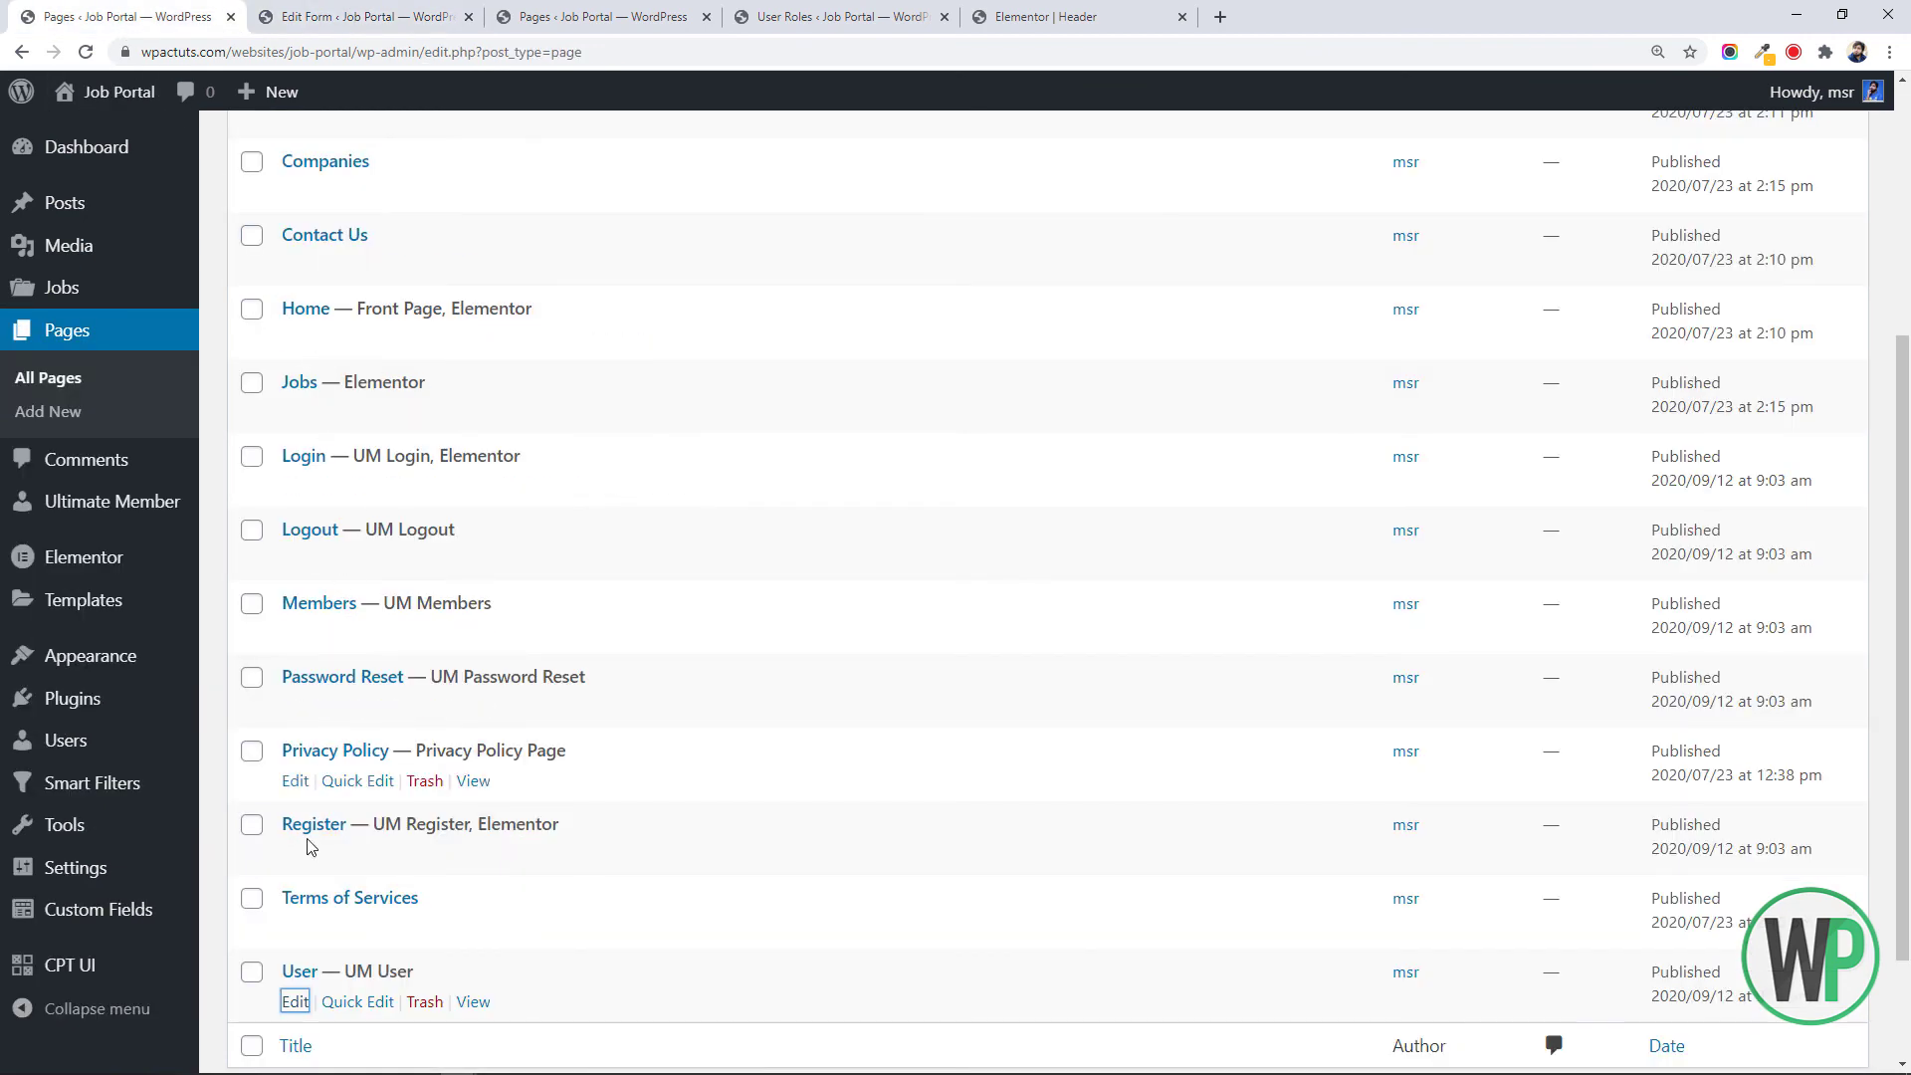
middle_click(295, 1001)
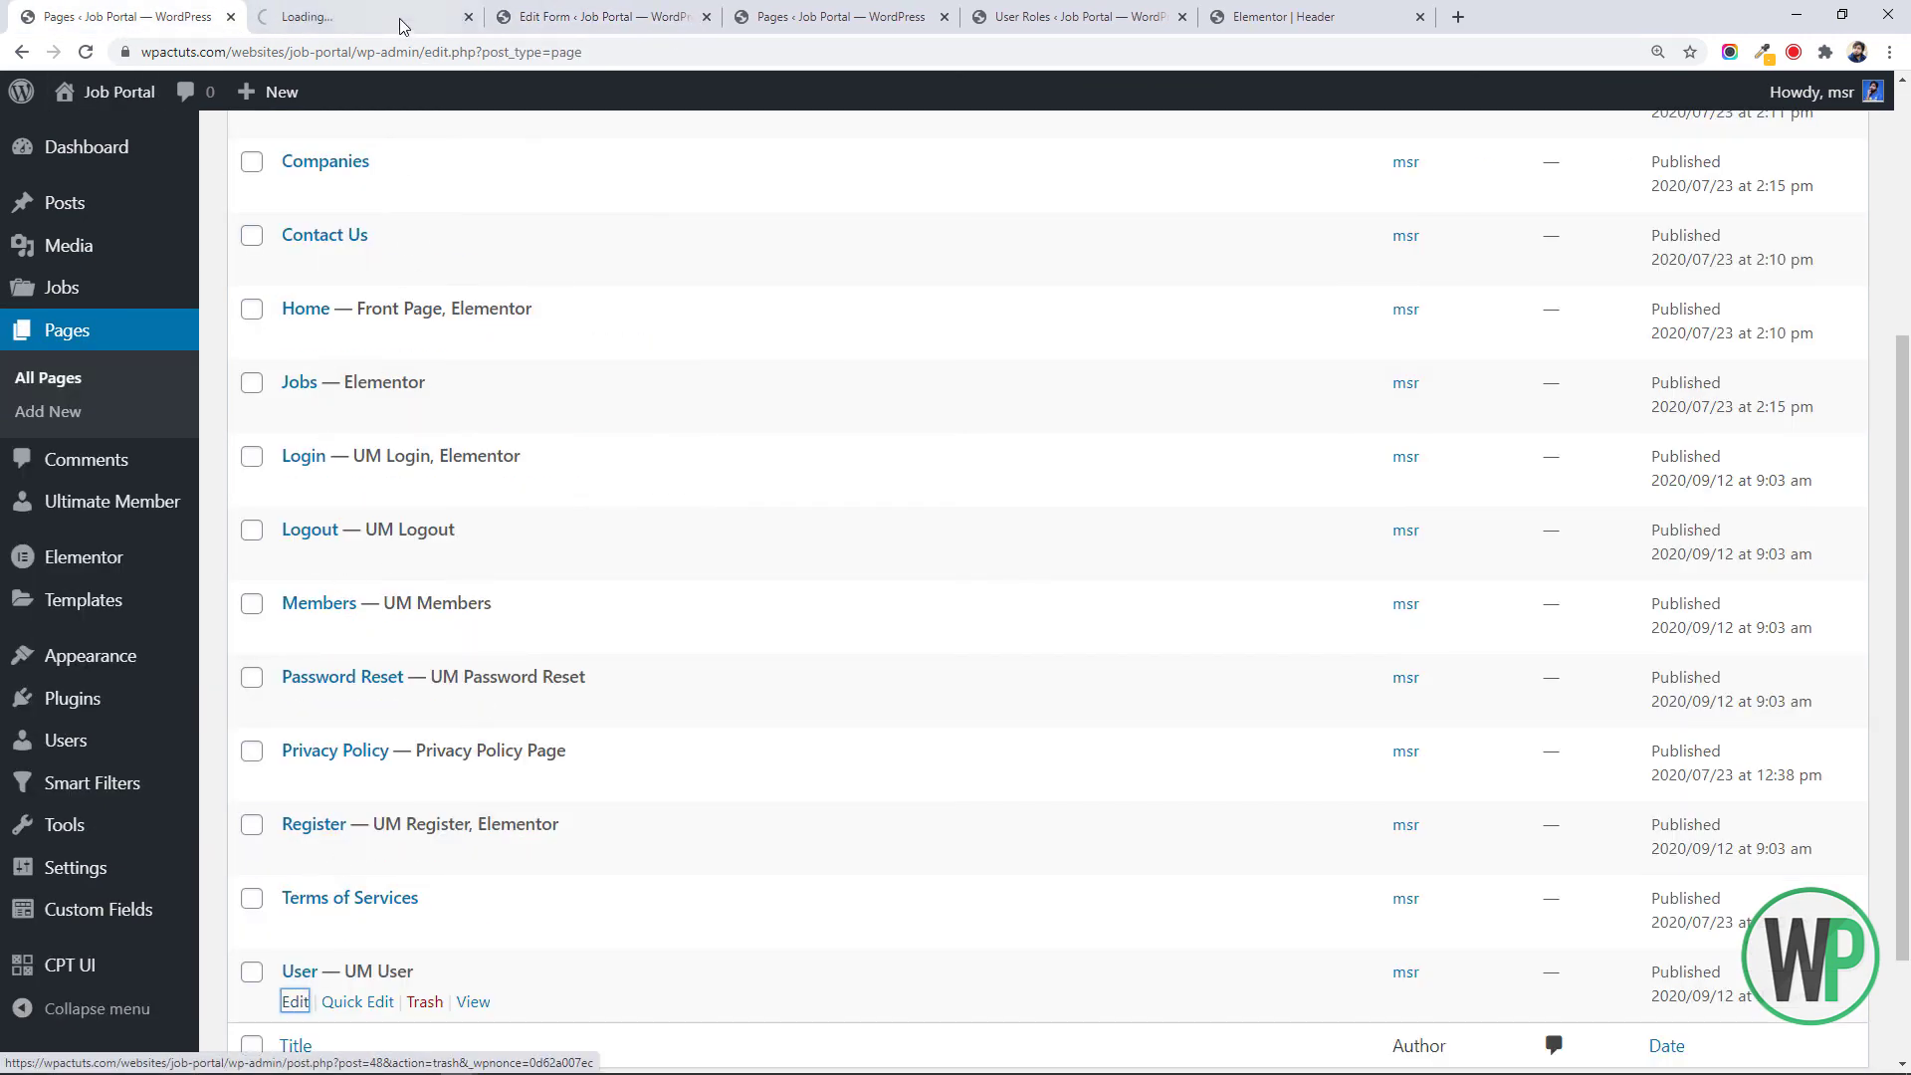
left_click(398, 18)
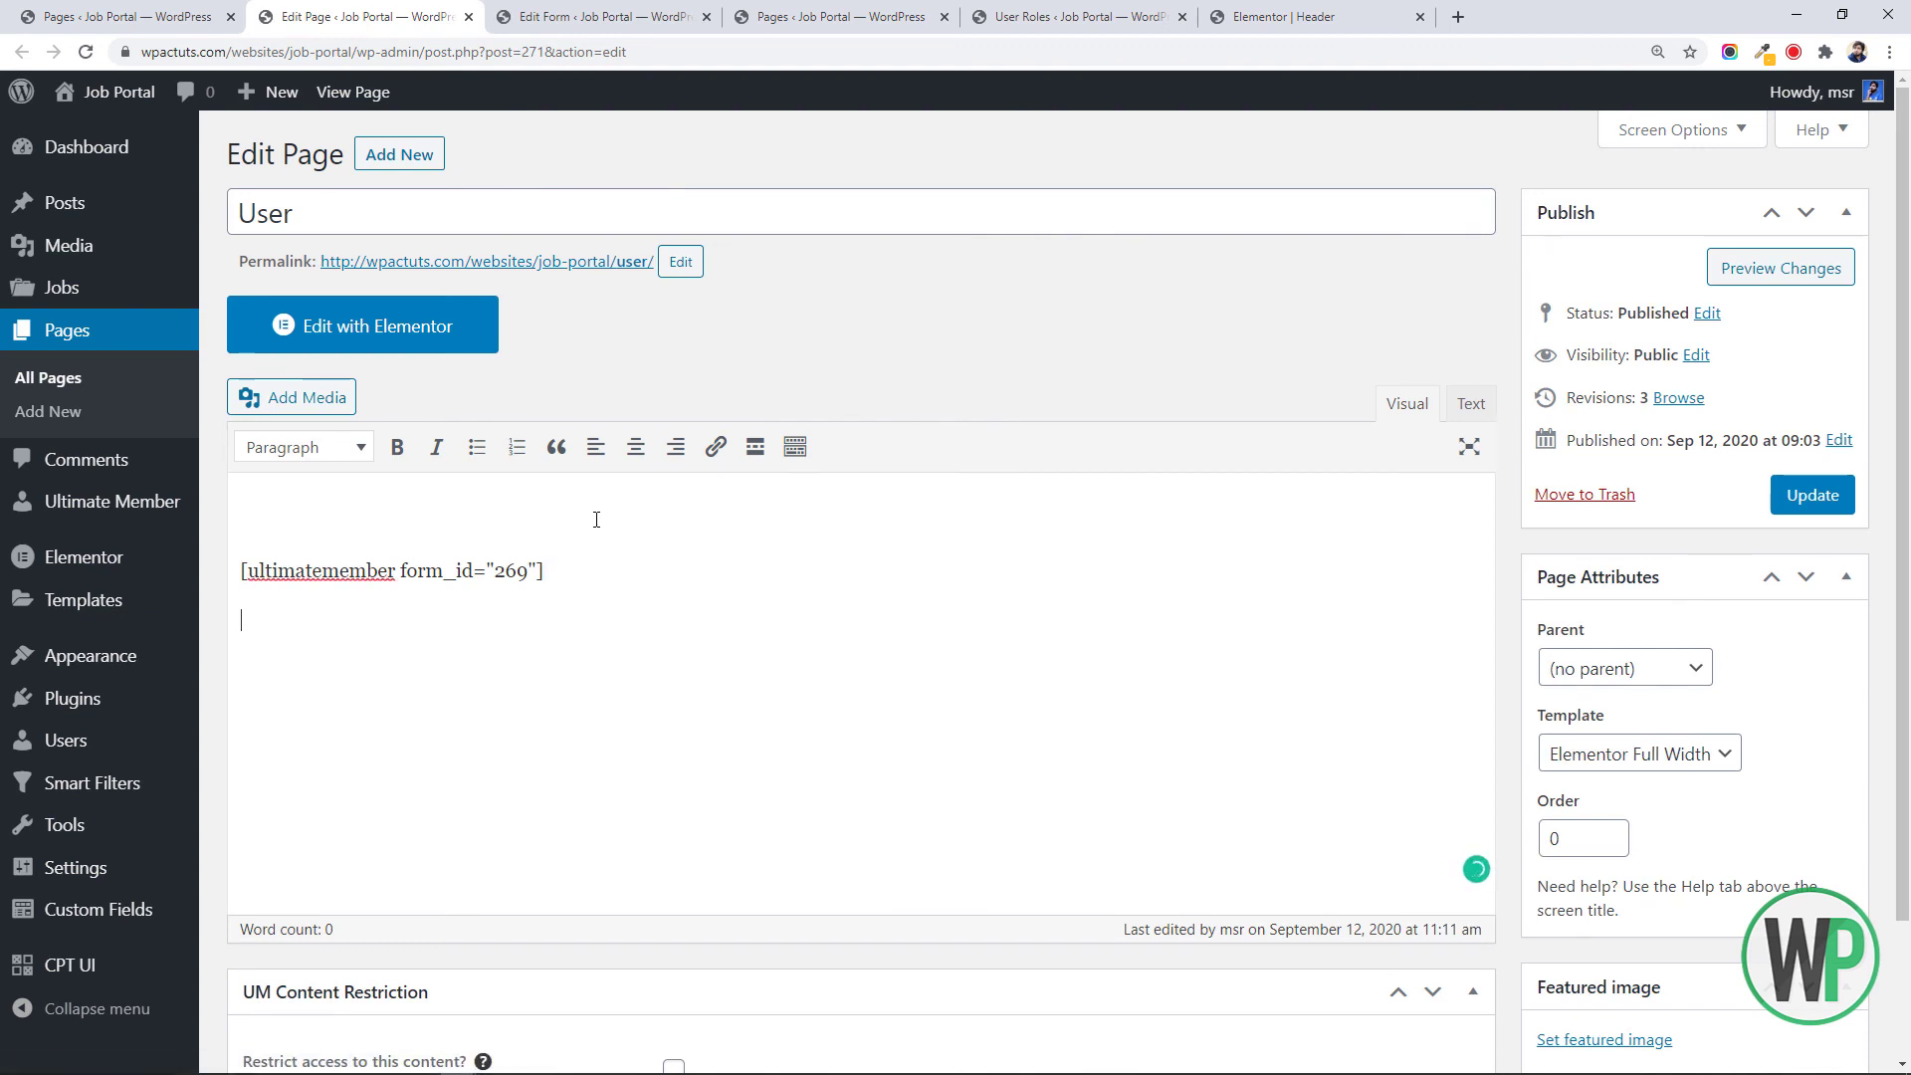
key("ctrl+v")
left_click(1773, 494)
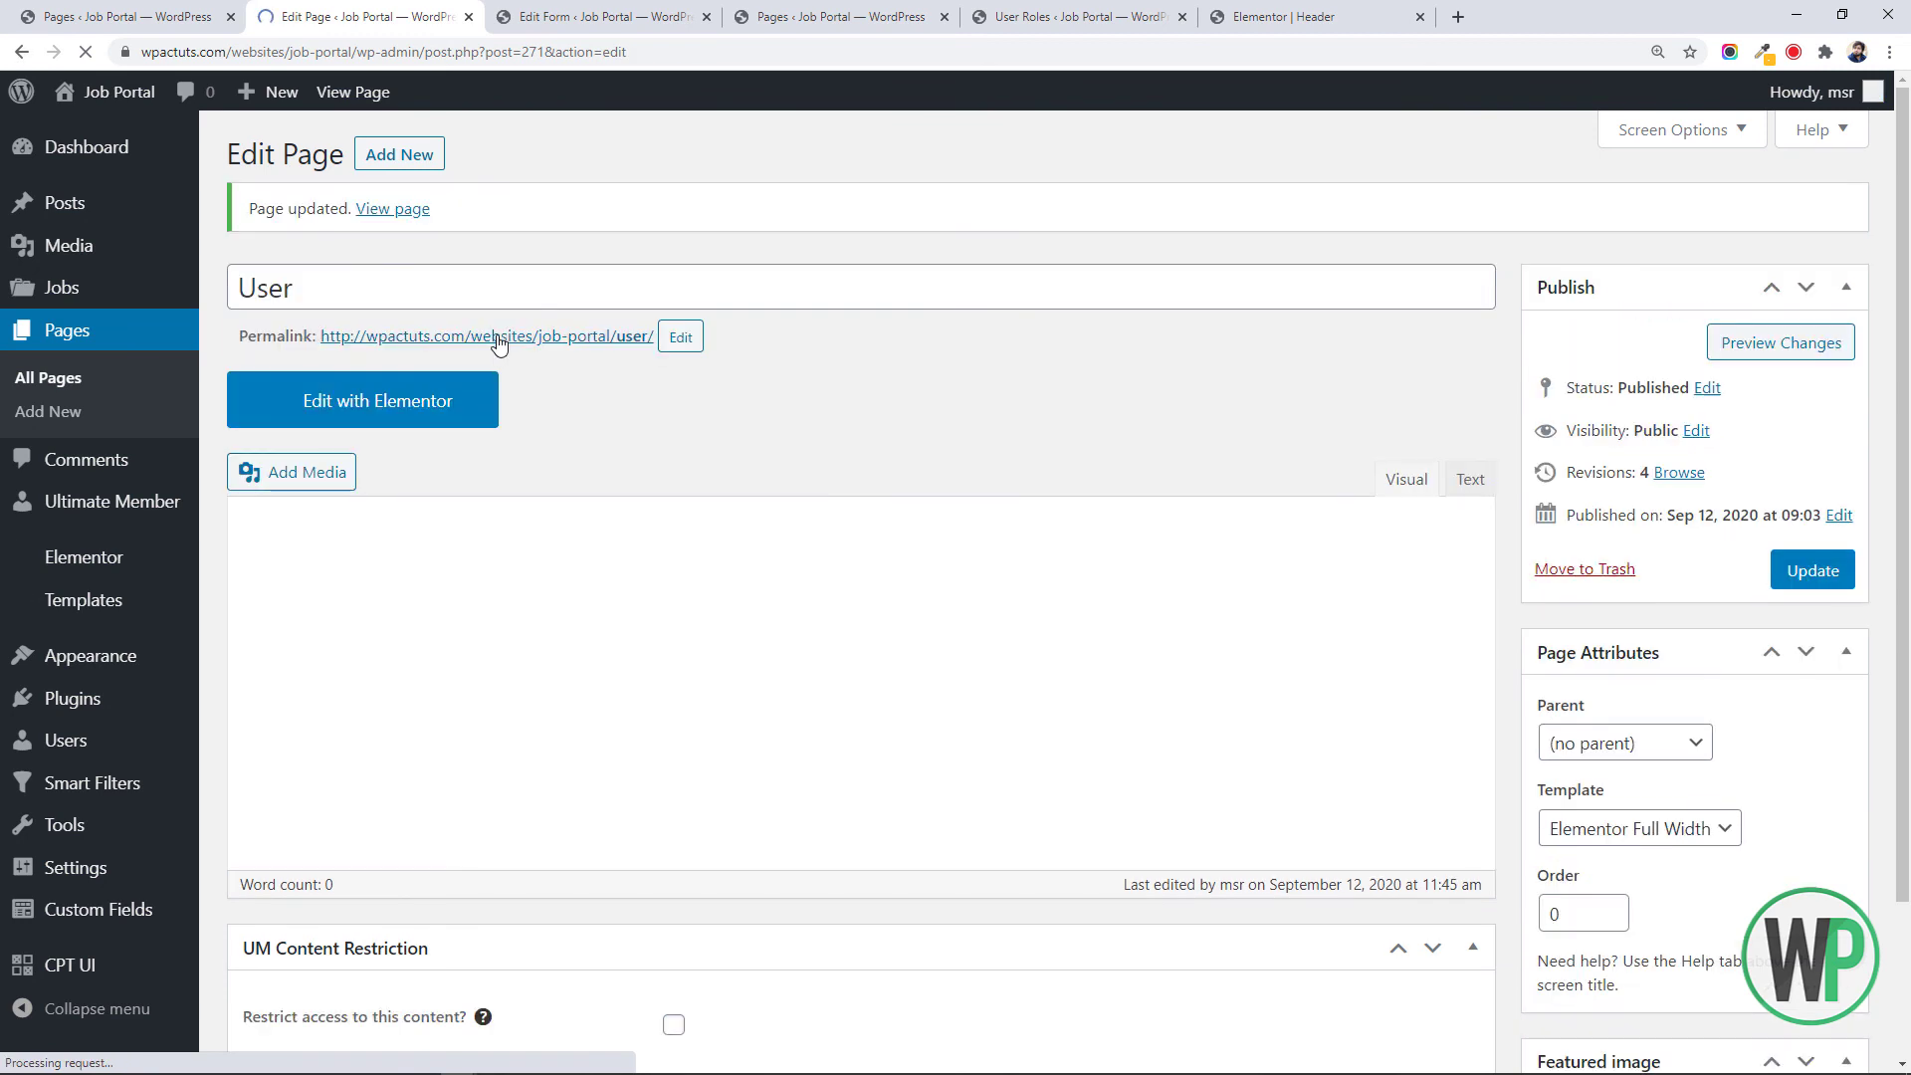
Return to the Employer Profile form and check which role is chosen in its role-specific setting
left_click(592, 10)
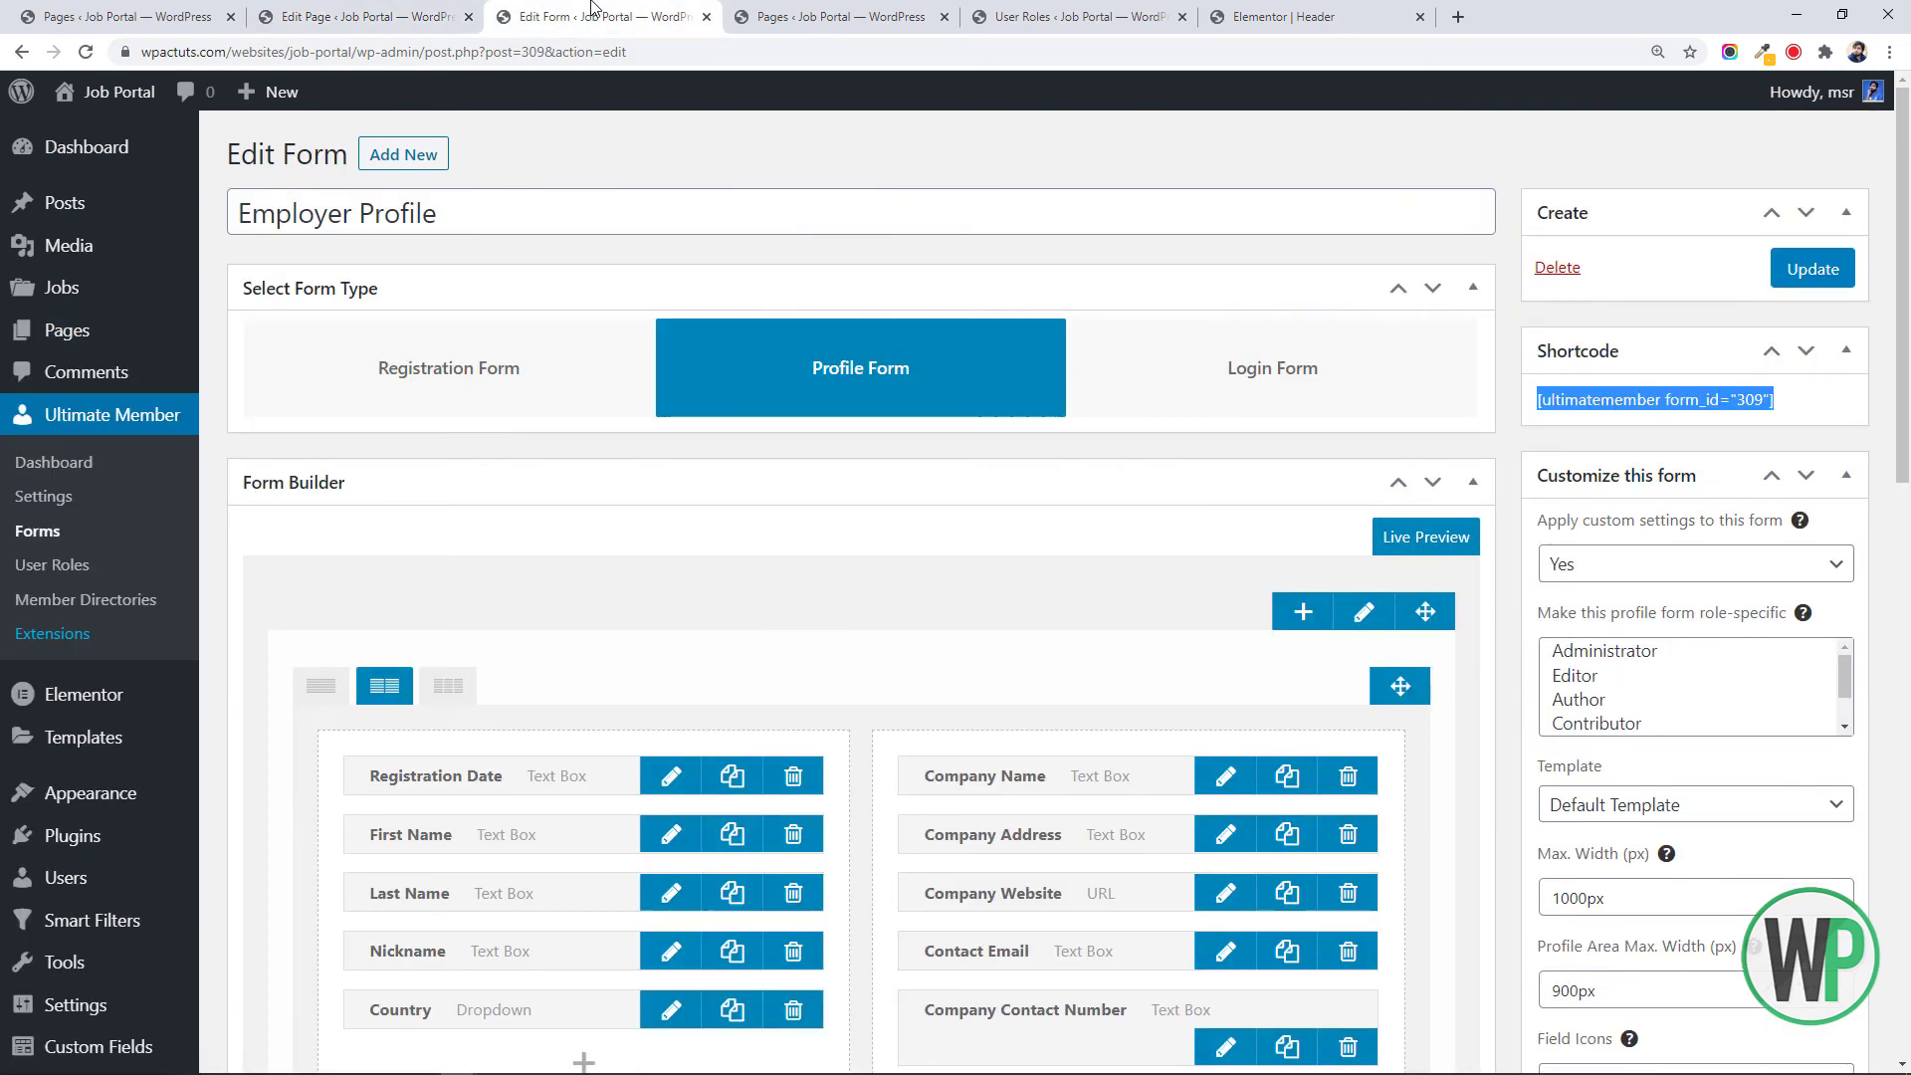
left_click(1844, 678)
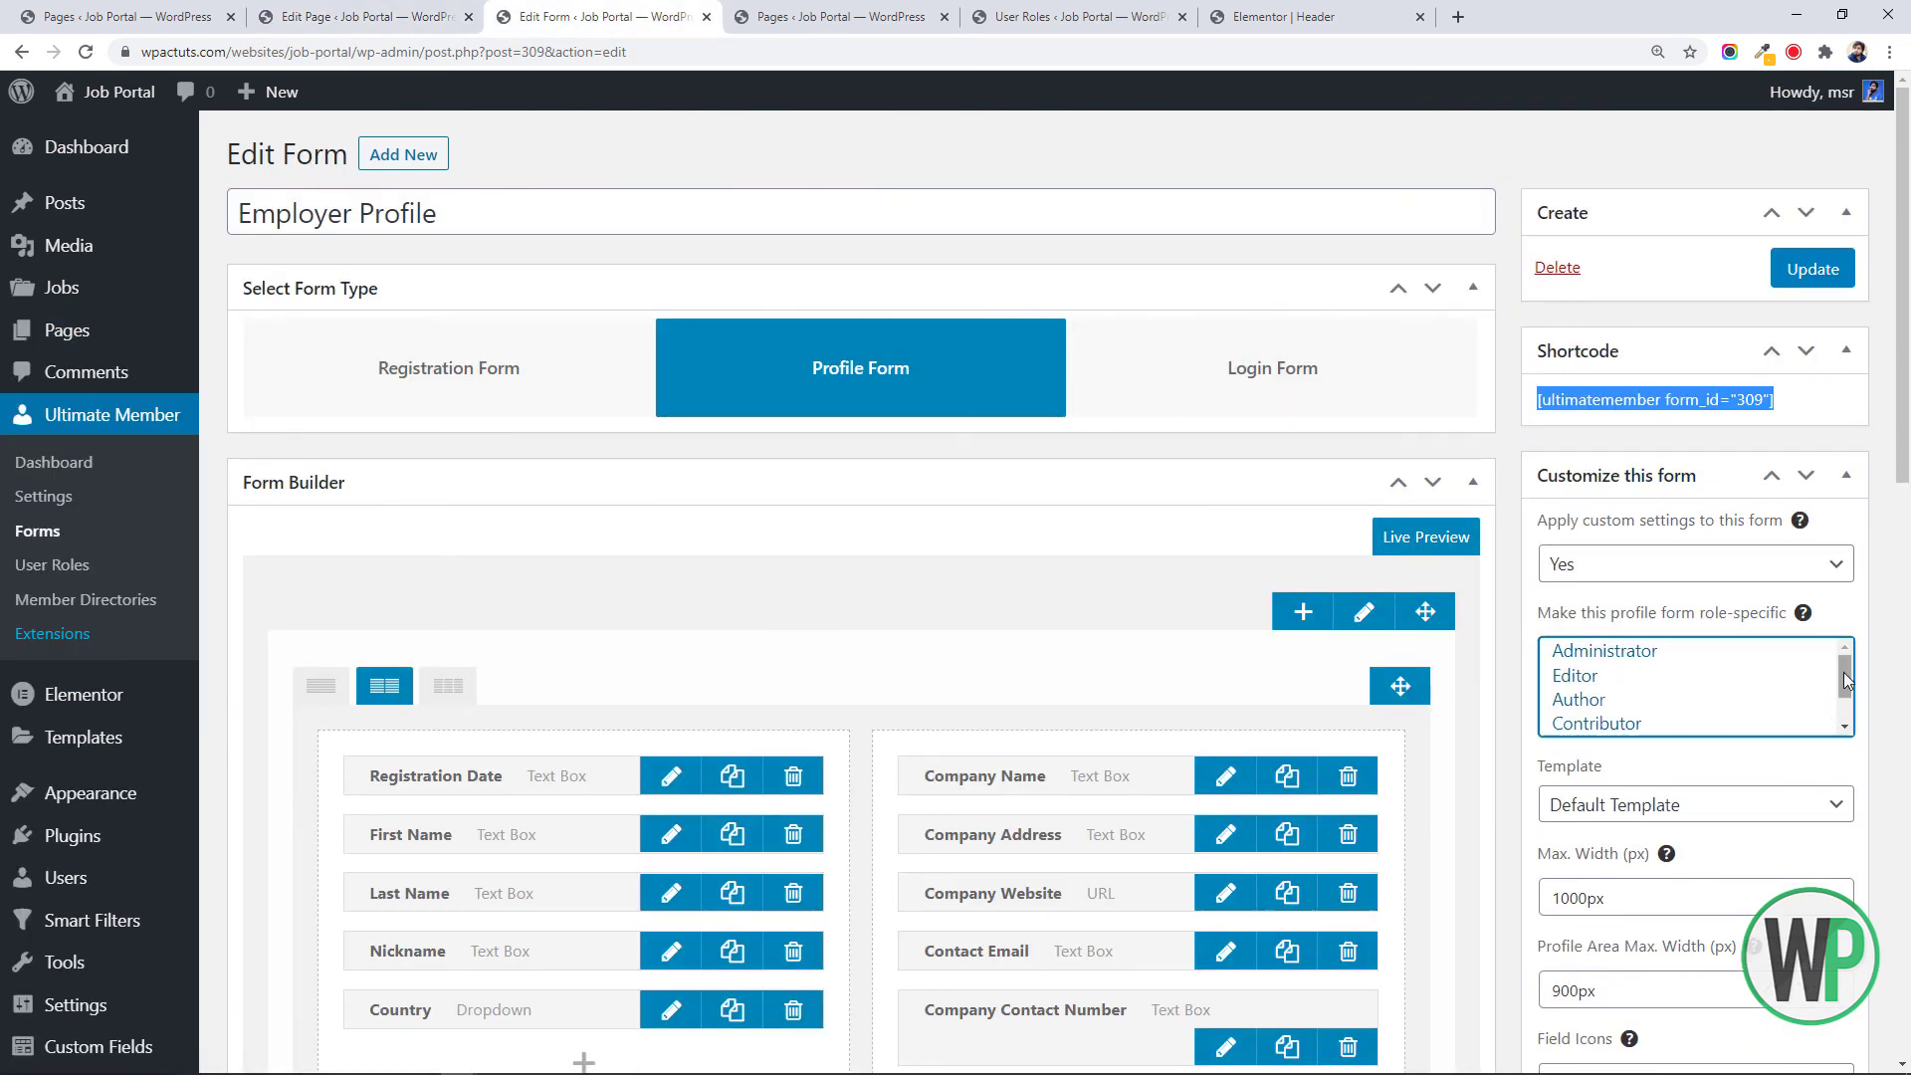
left_click_drag(1843, 674, 1844, 717)
left_click(1603, 722)
Switch to the incognito window and examine the employer's profile page, including its personal and company fields
key("alt+Tab")
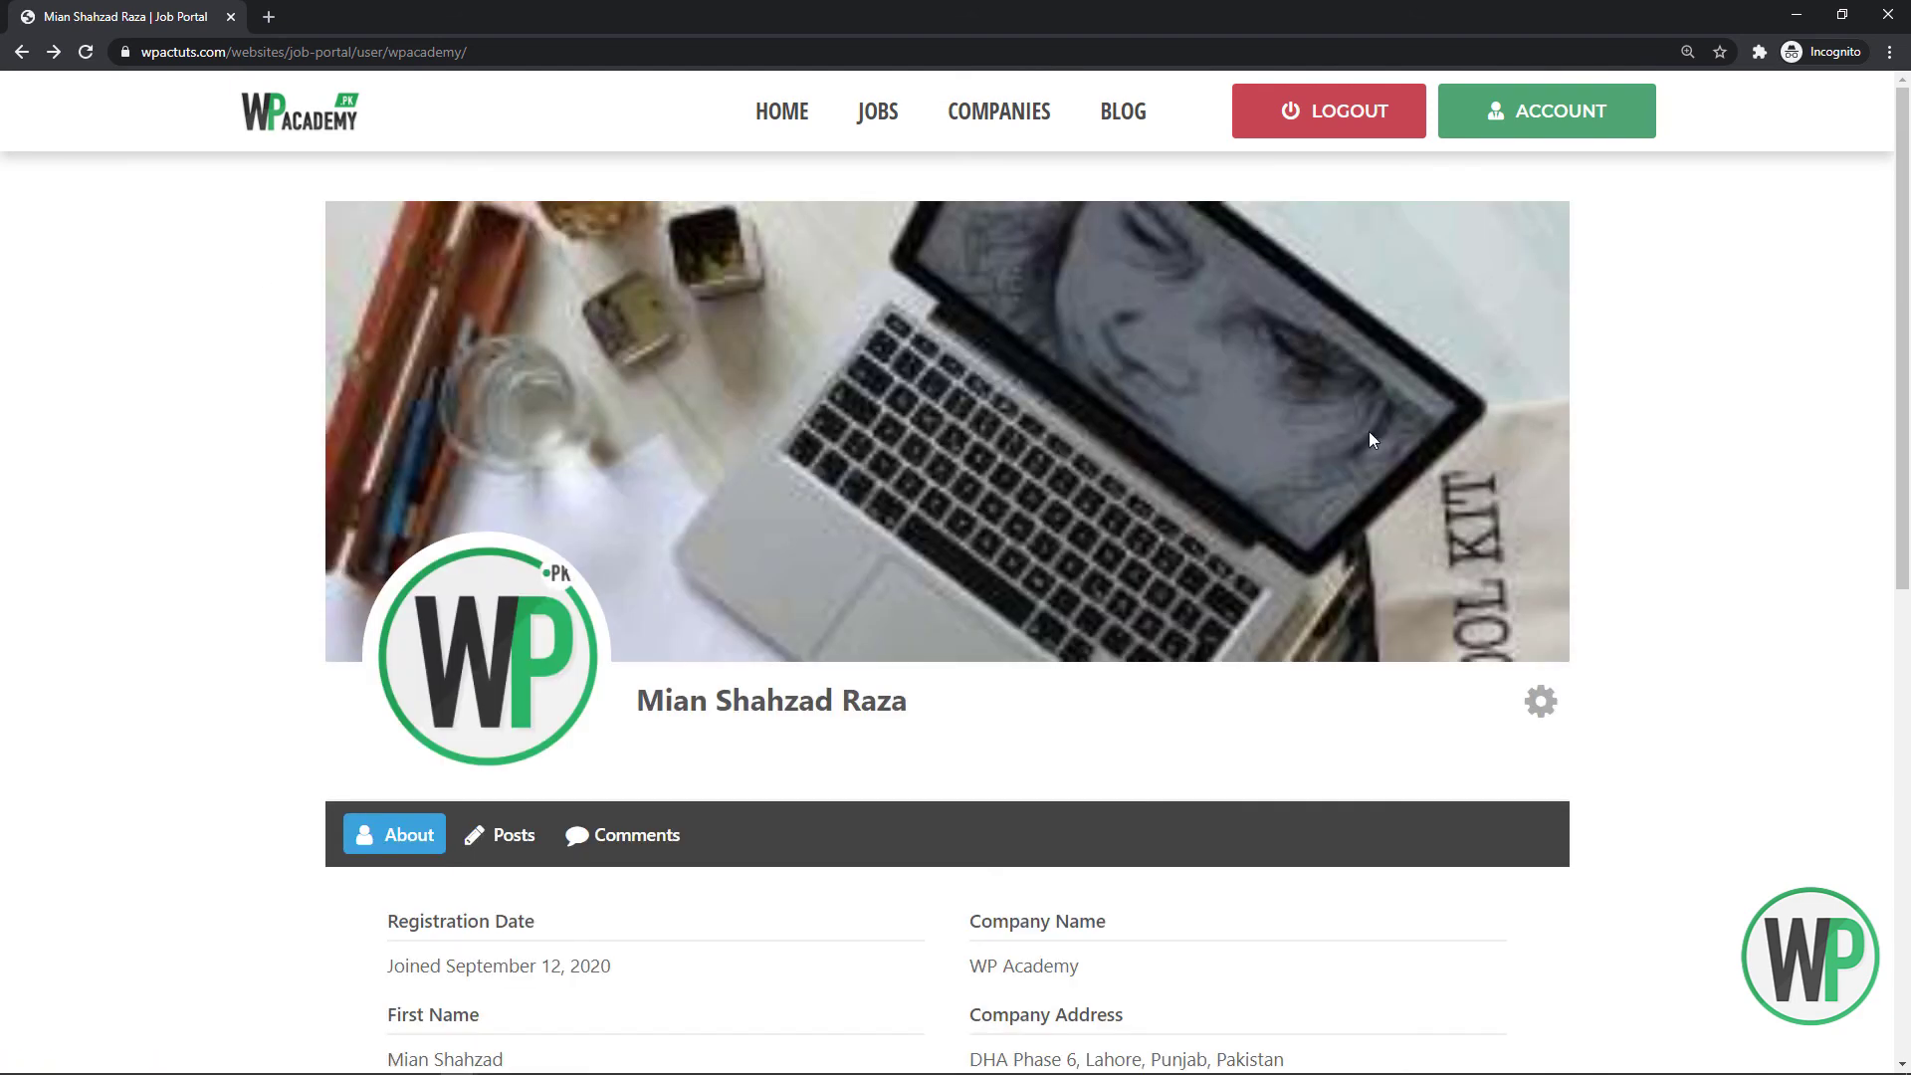
left_click_drag(1906, 413, 1908, 609)
scroll(1860, 354, "up", 4)
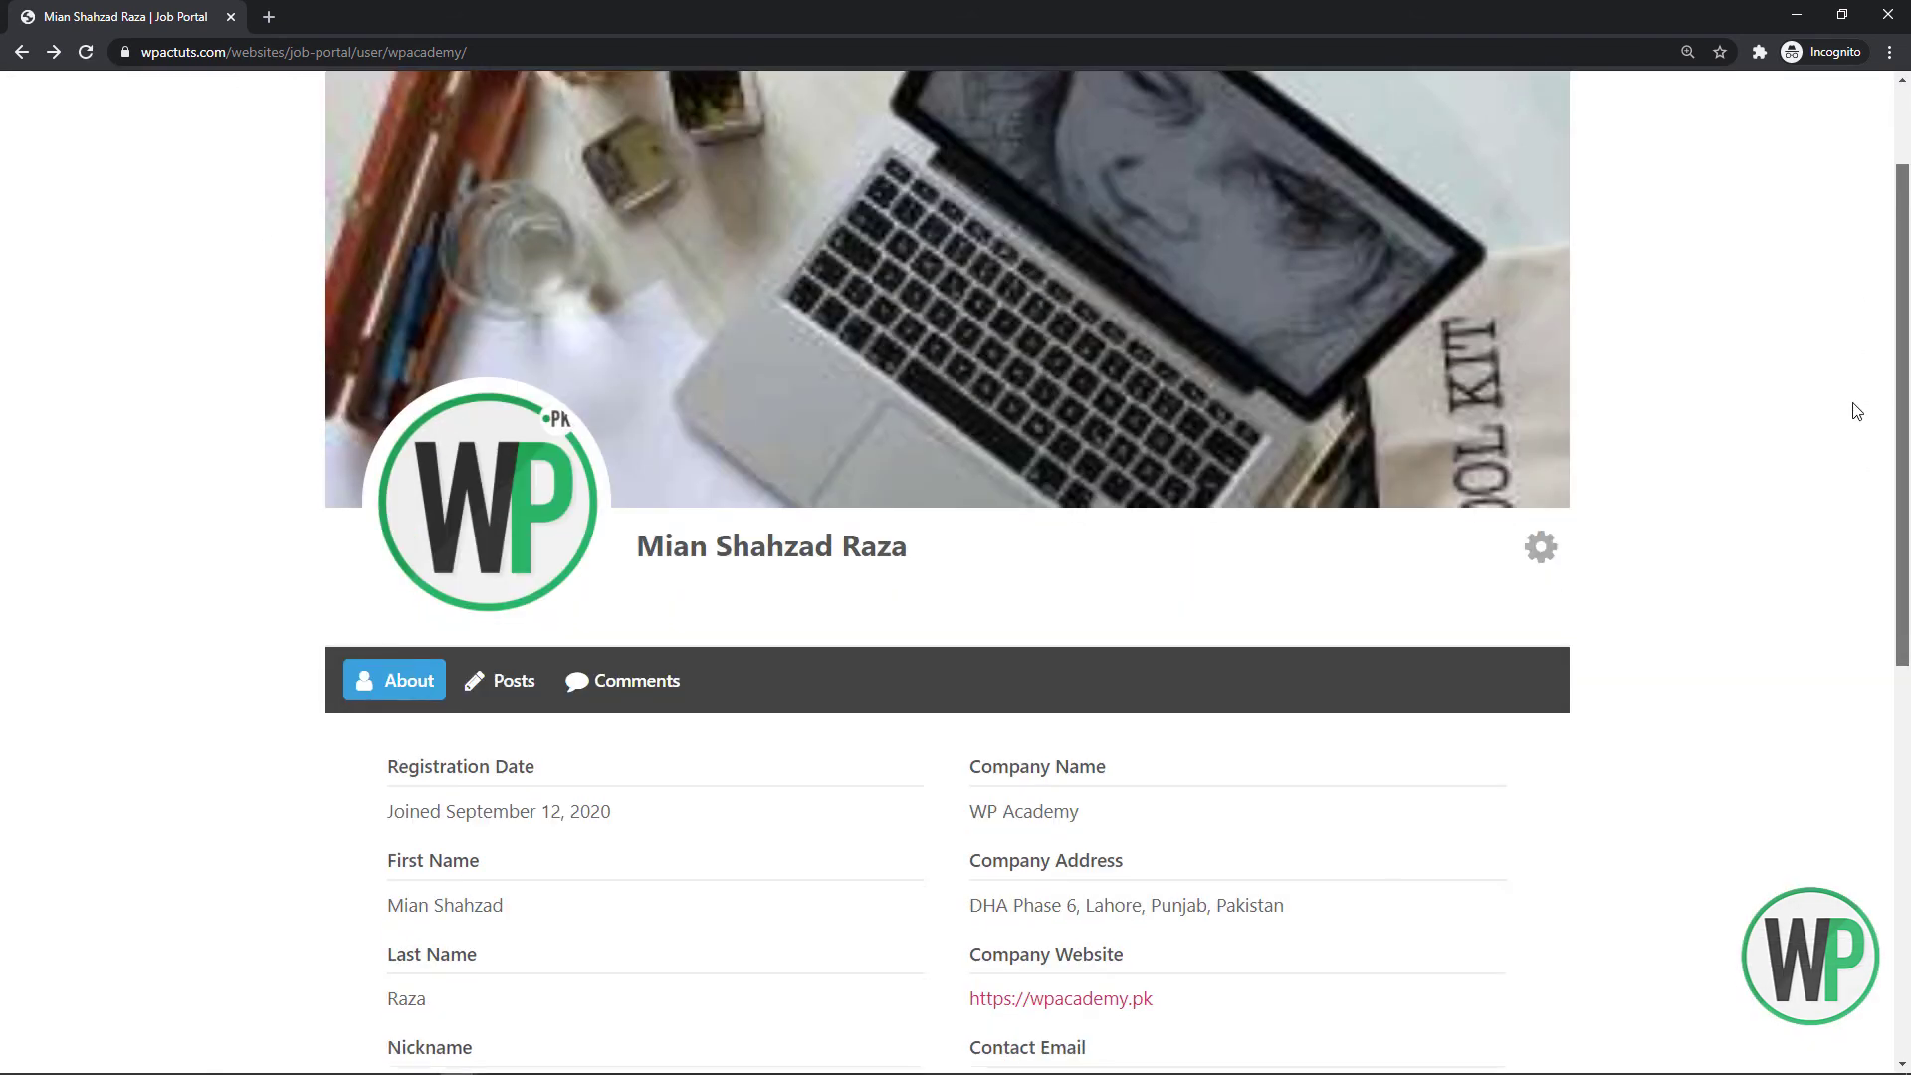
scroll(1858, 411, "down", 5)
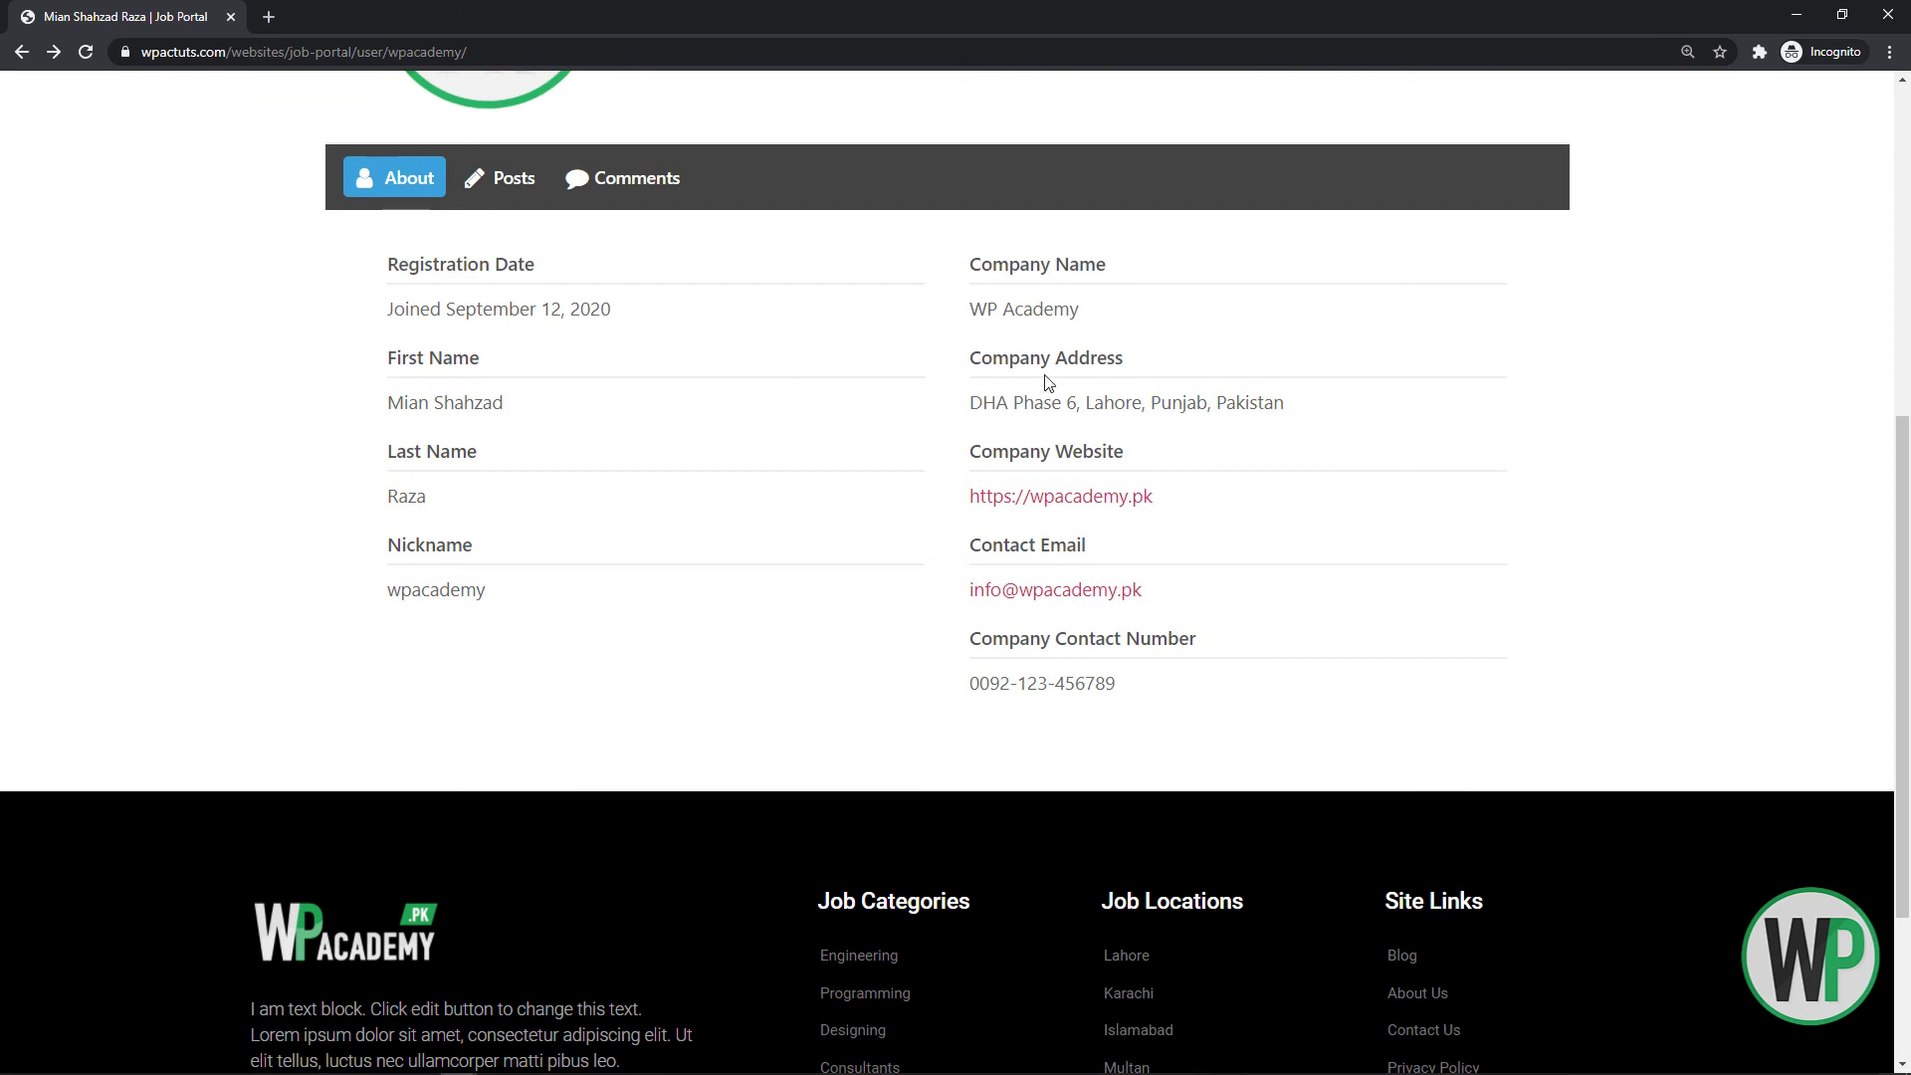
scroll(1095, 478, "up", 2)
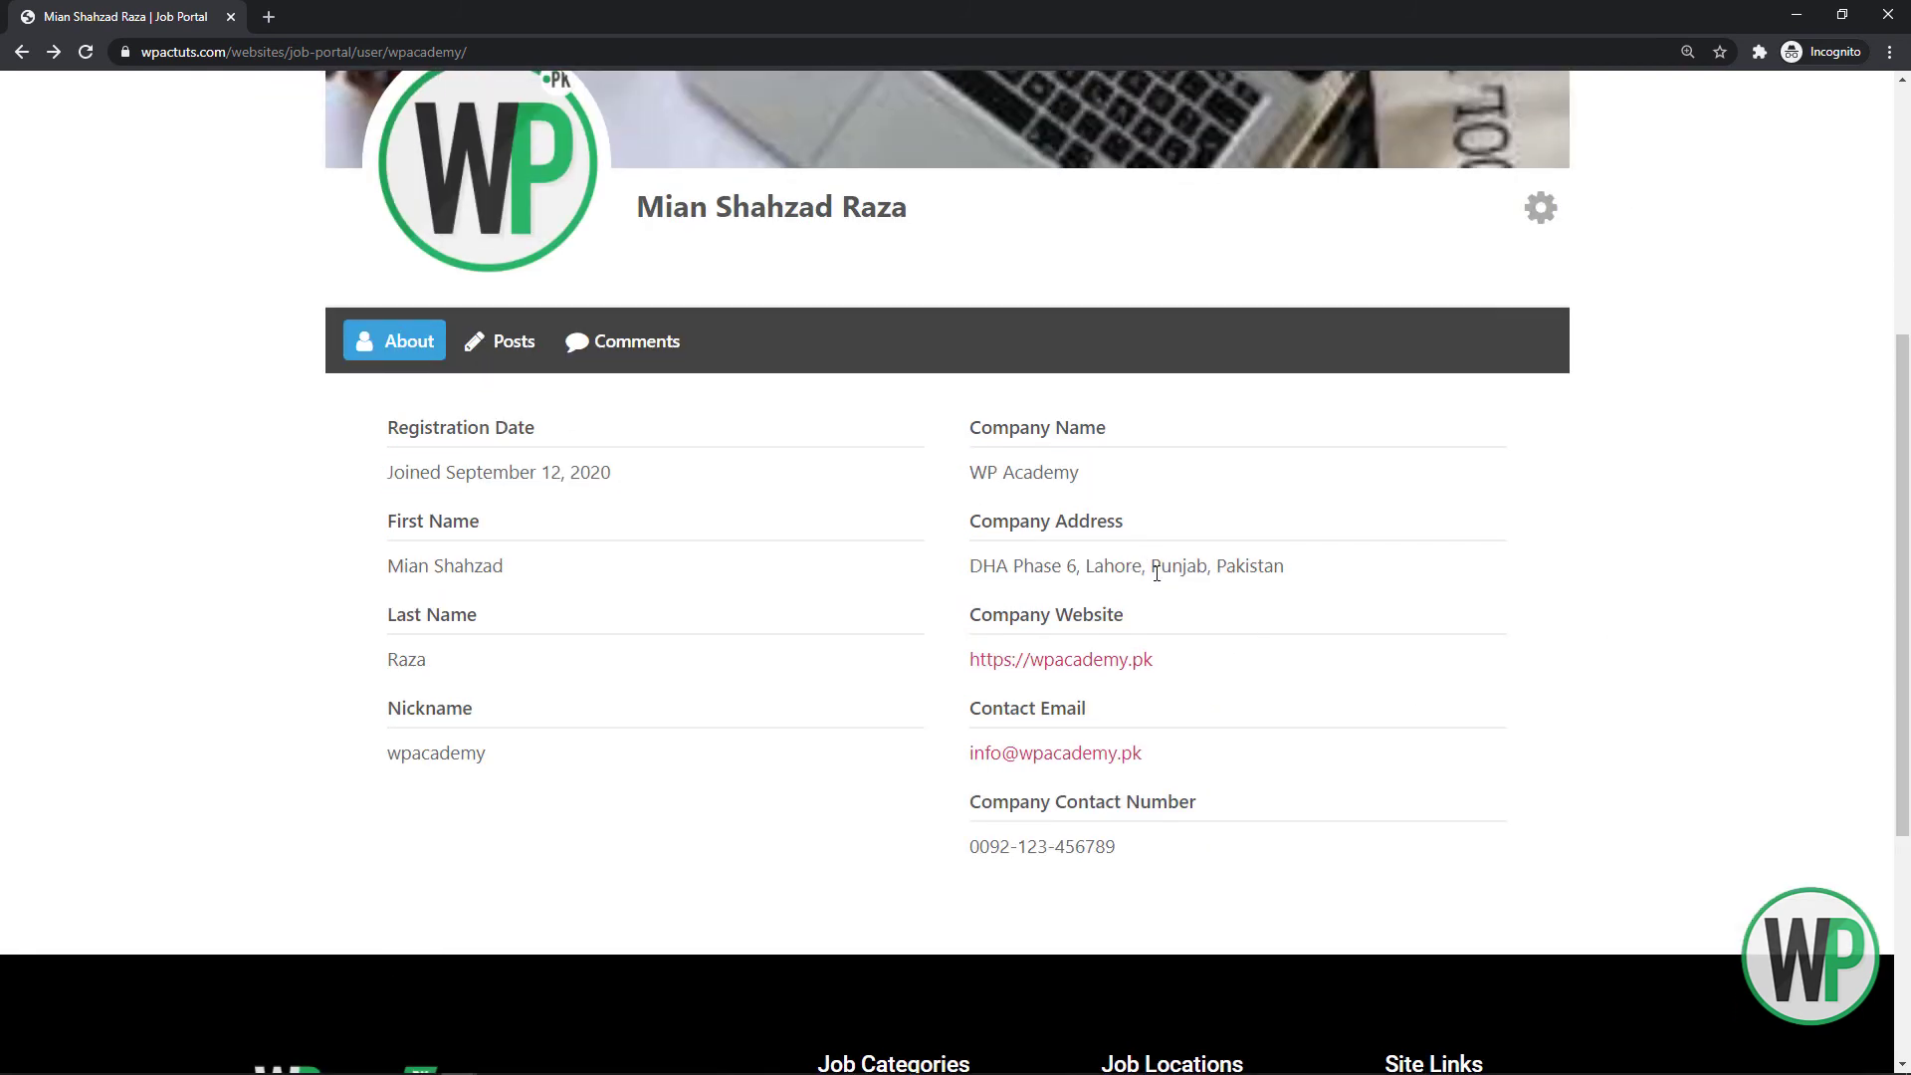
left_click_drag(1156, 573, 947, 528)
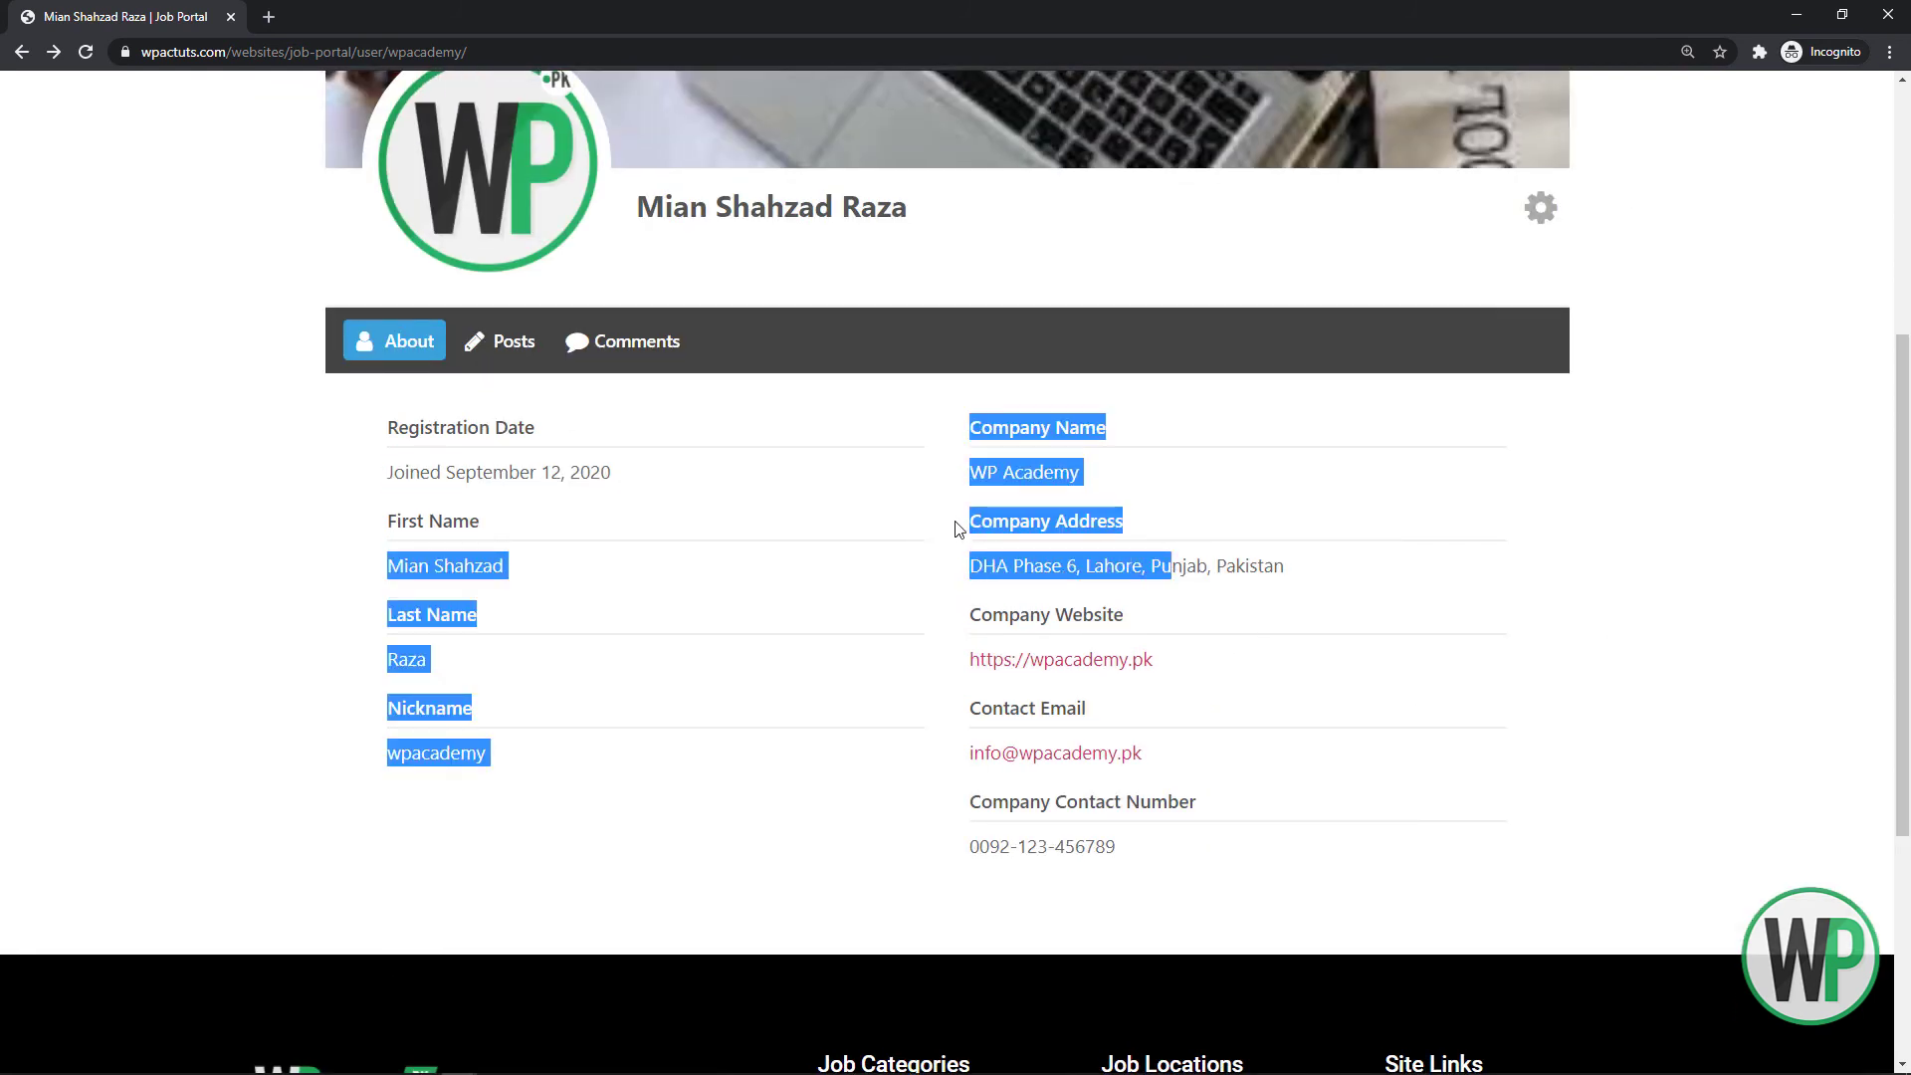
left_click(1234, 564)
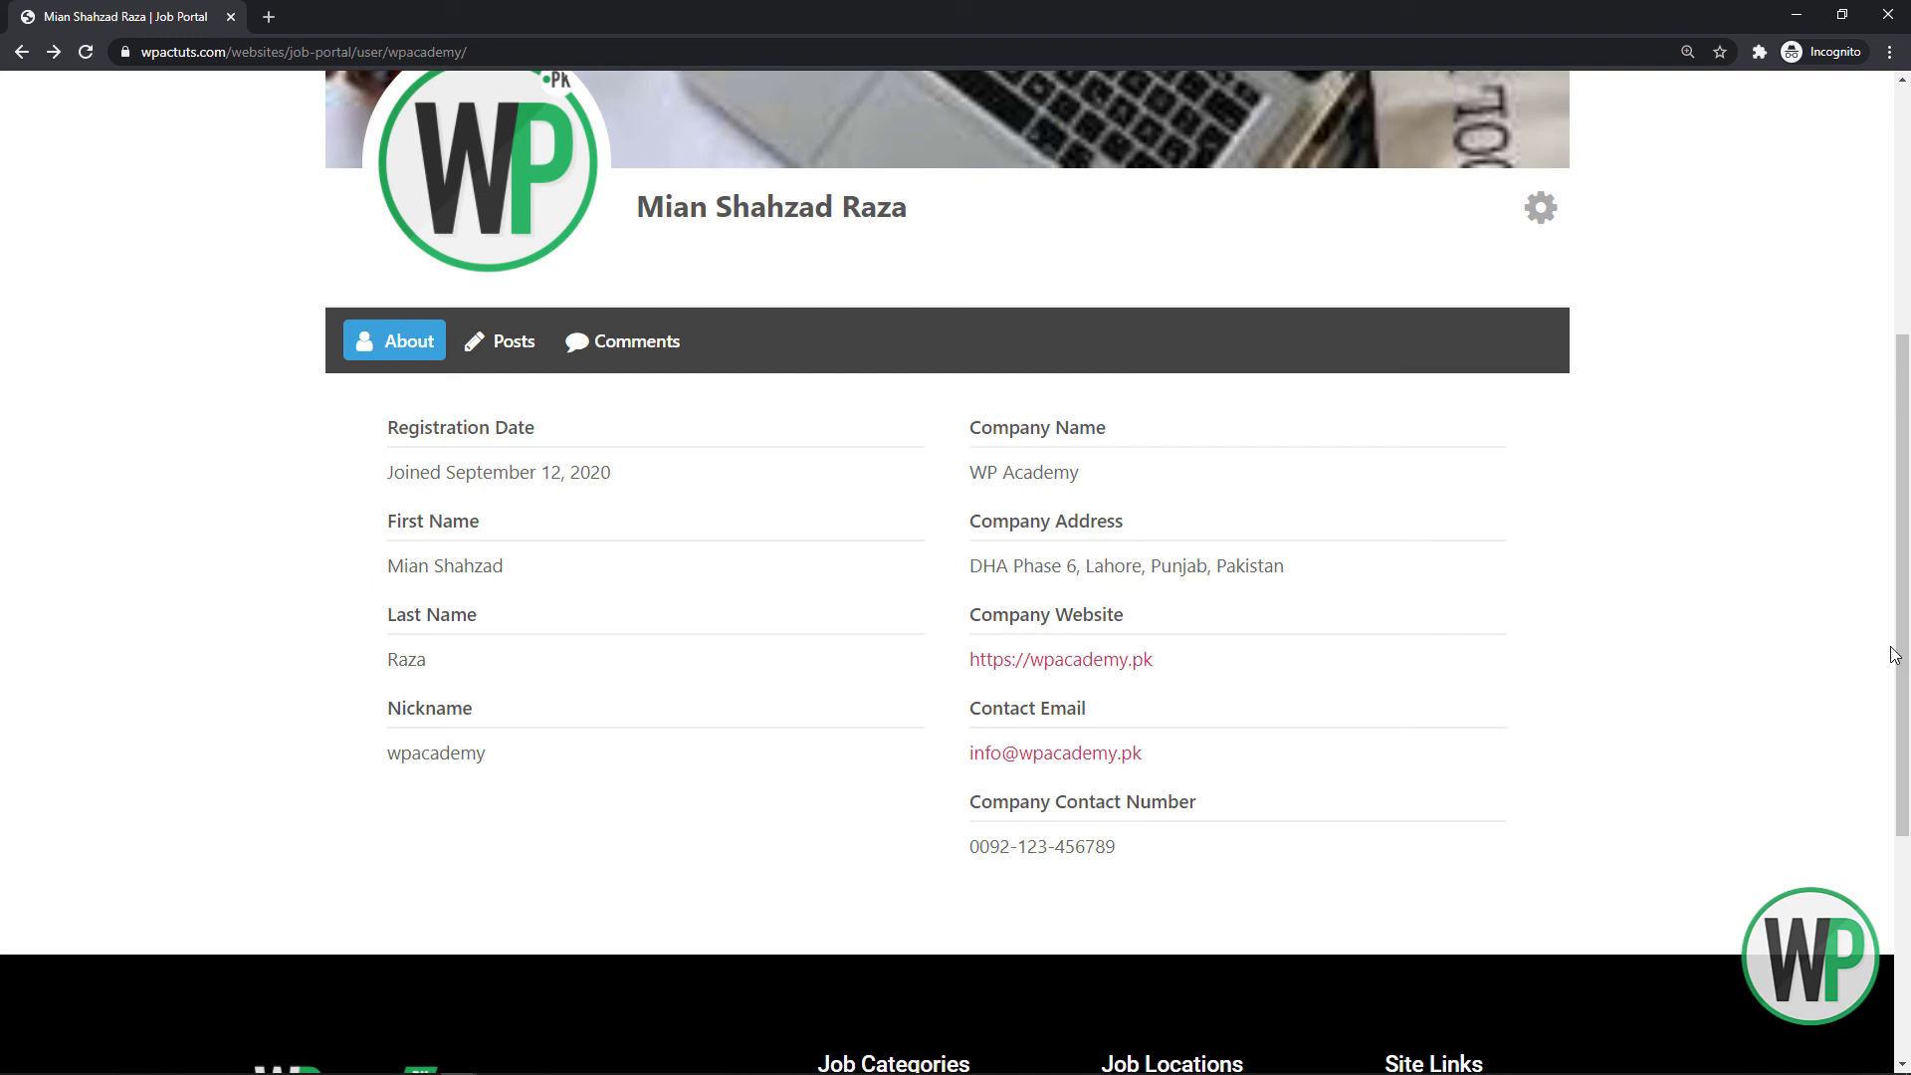
scroll(1895, 655, "up", 5)
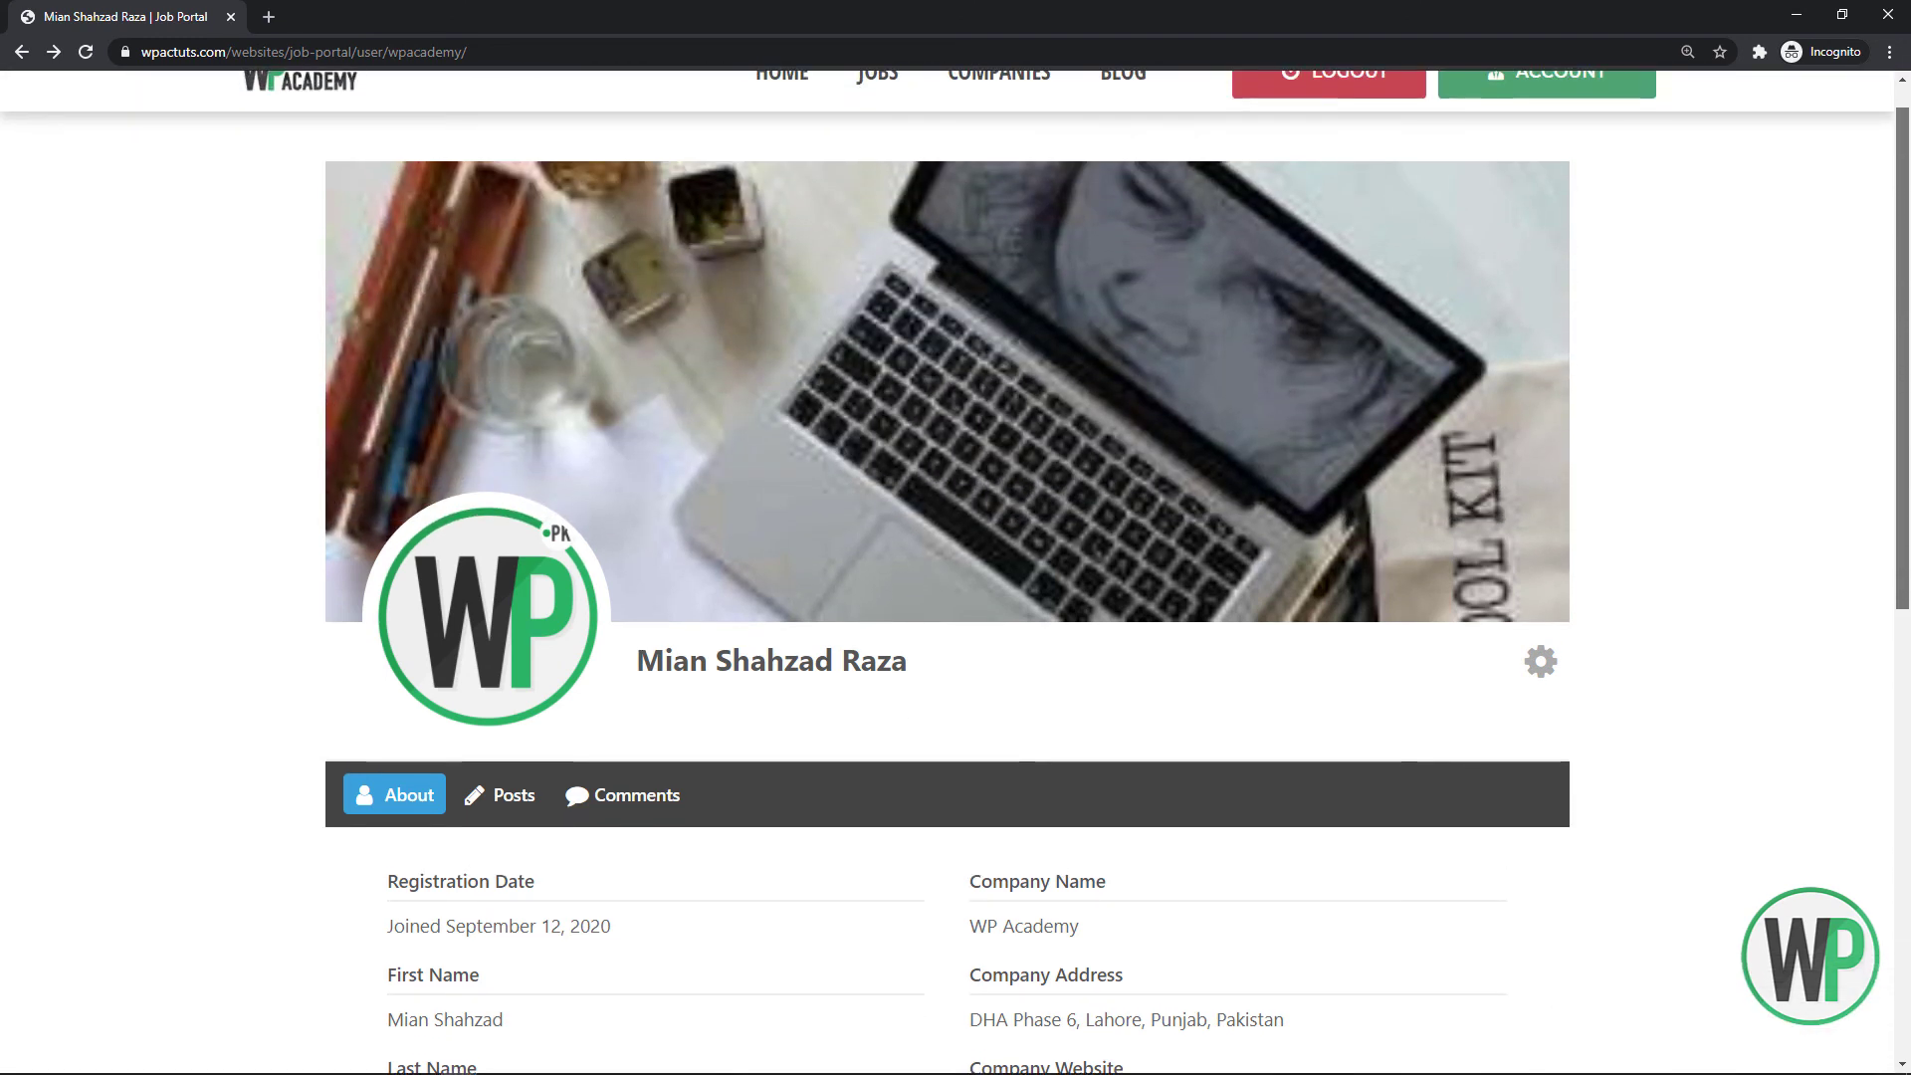
scroll(956, 568, "down", 4)
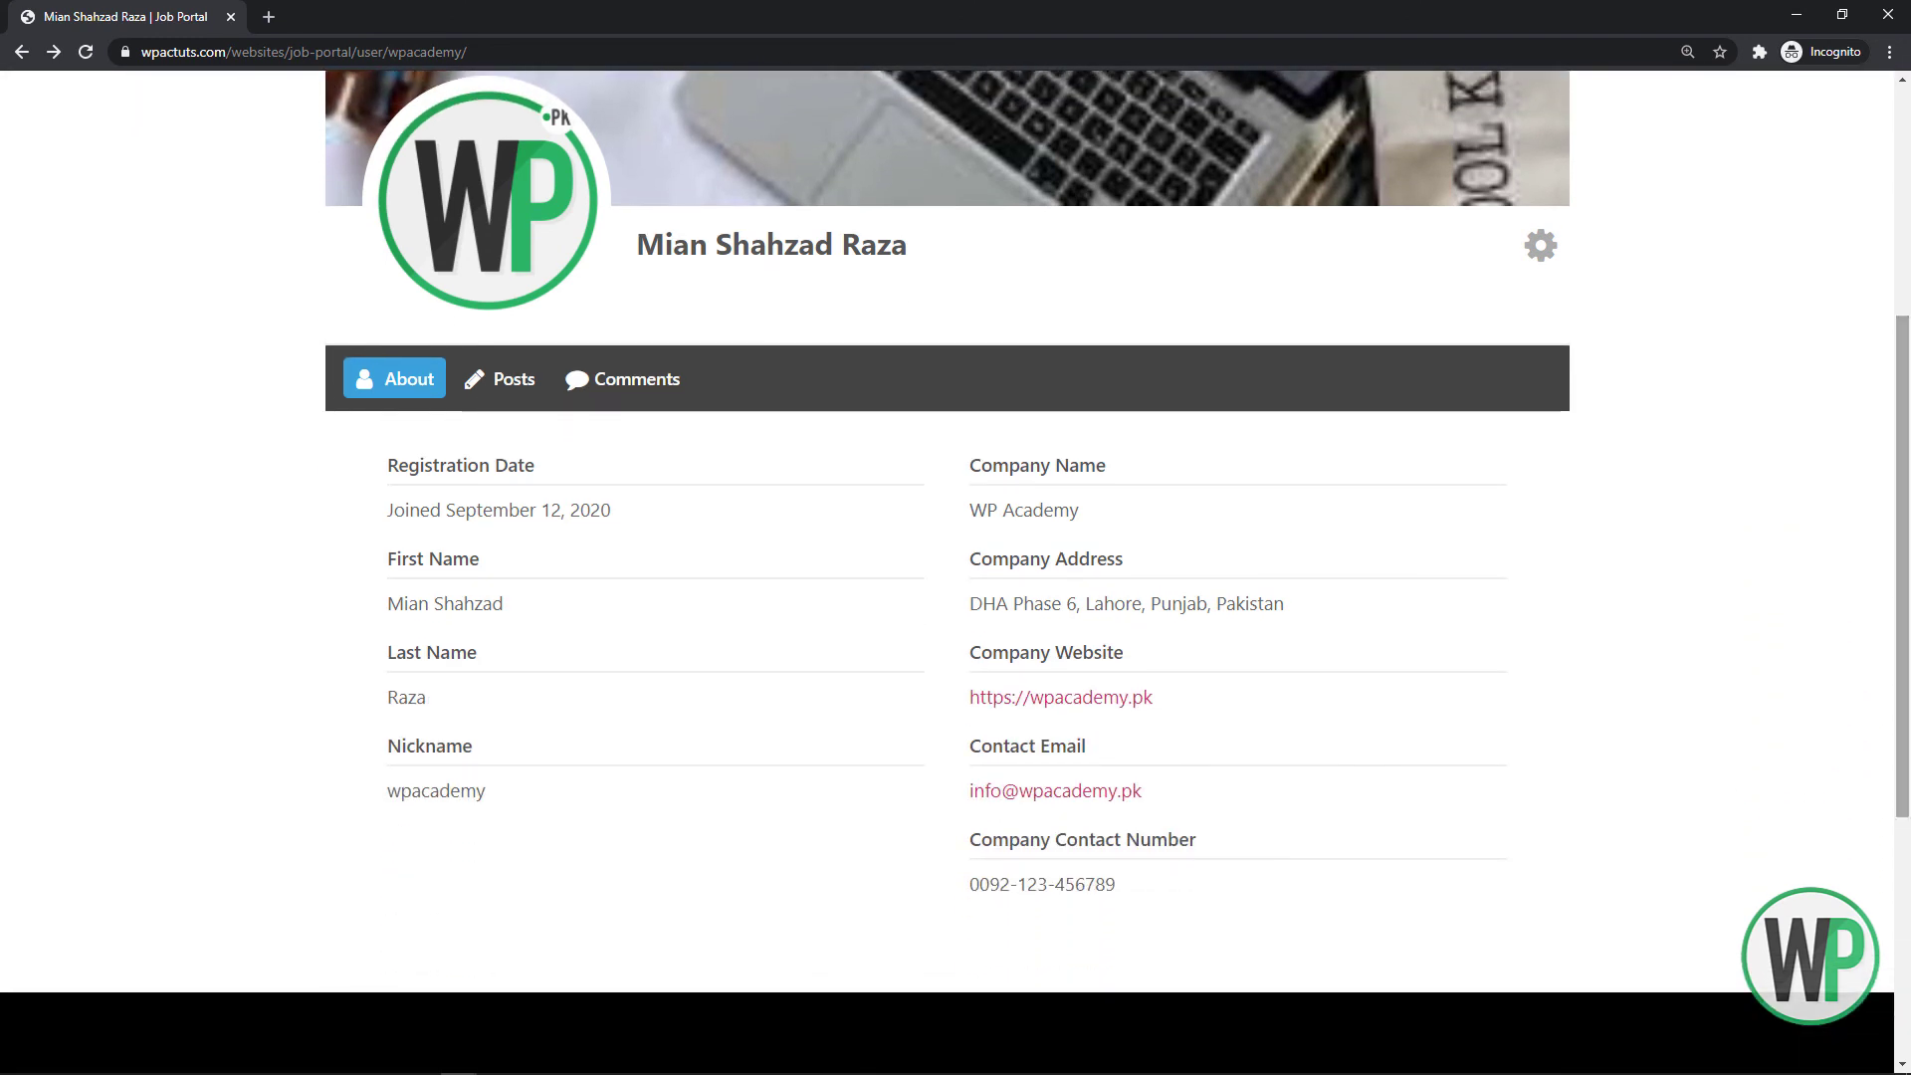
scroll(1894, 374, "up", 5)
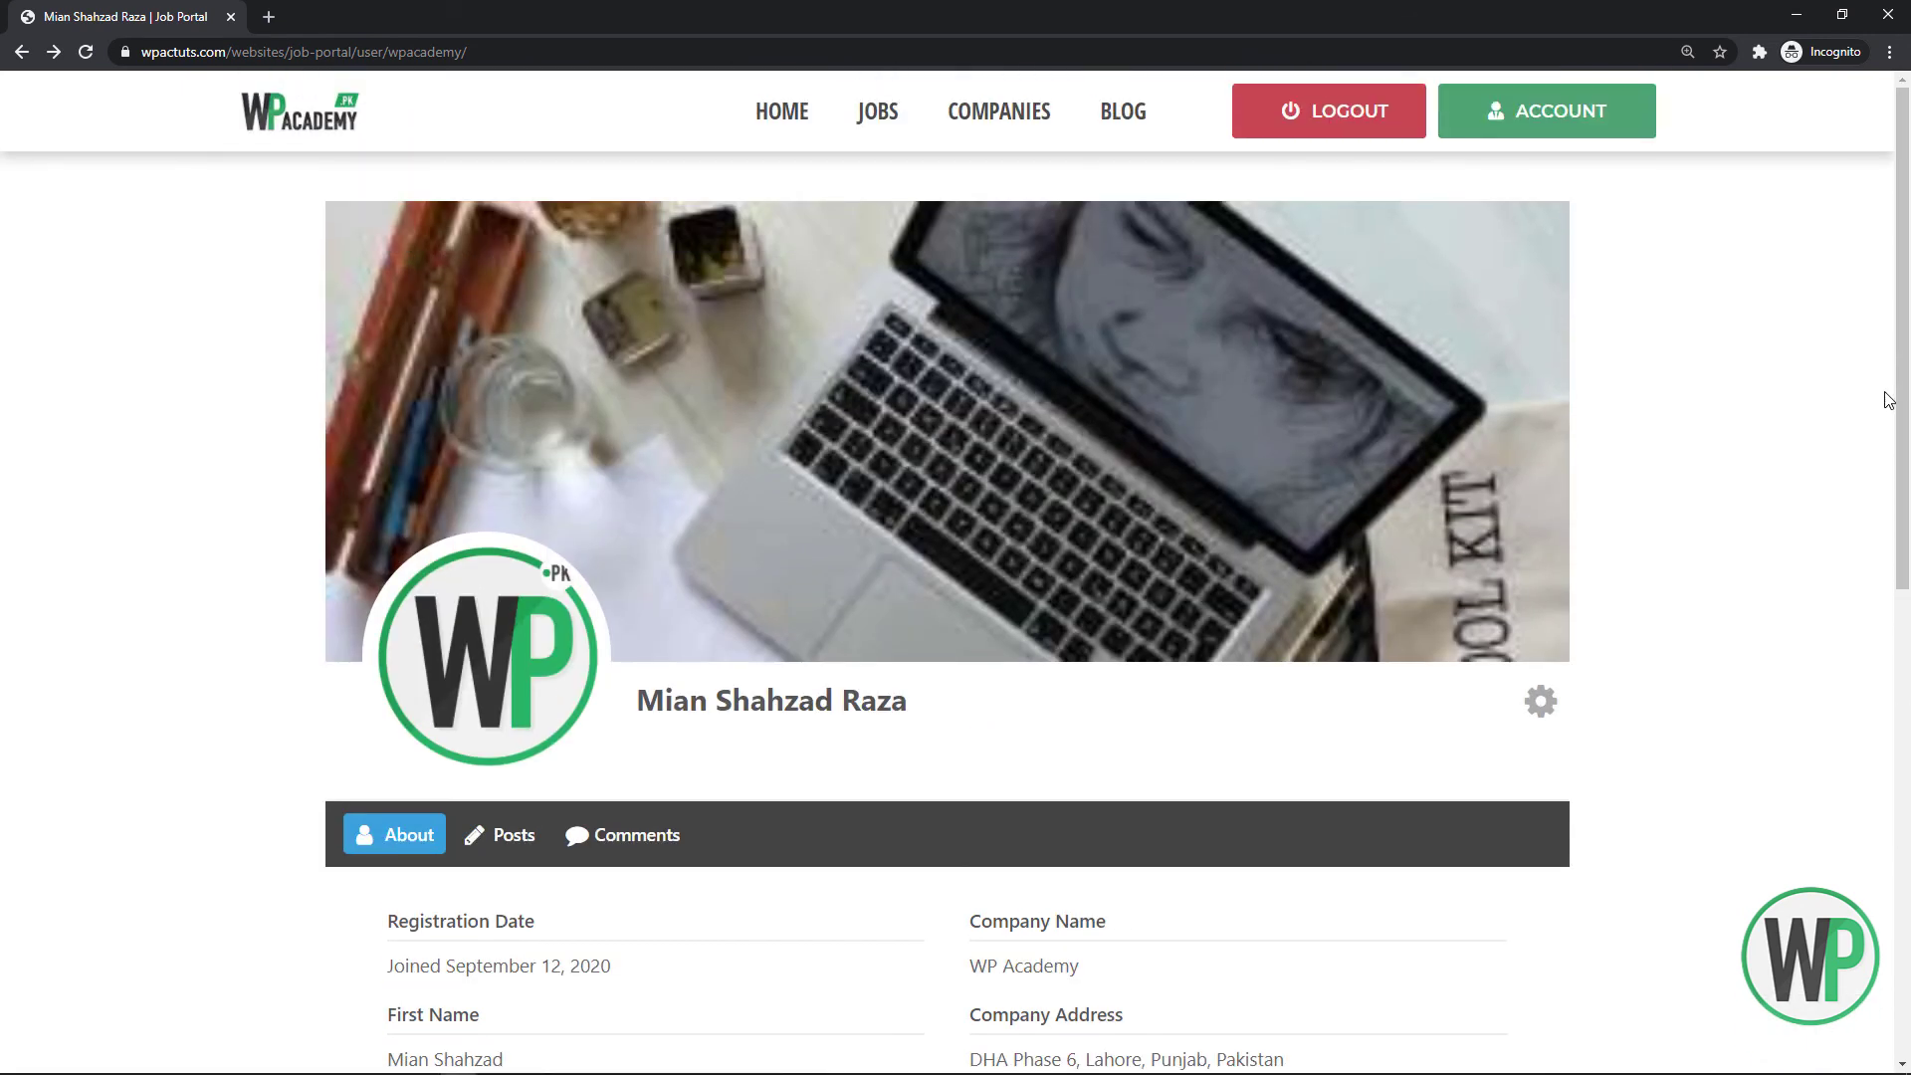
scroll(1904, 495, "down", 3)
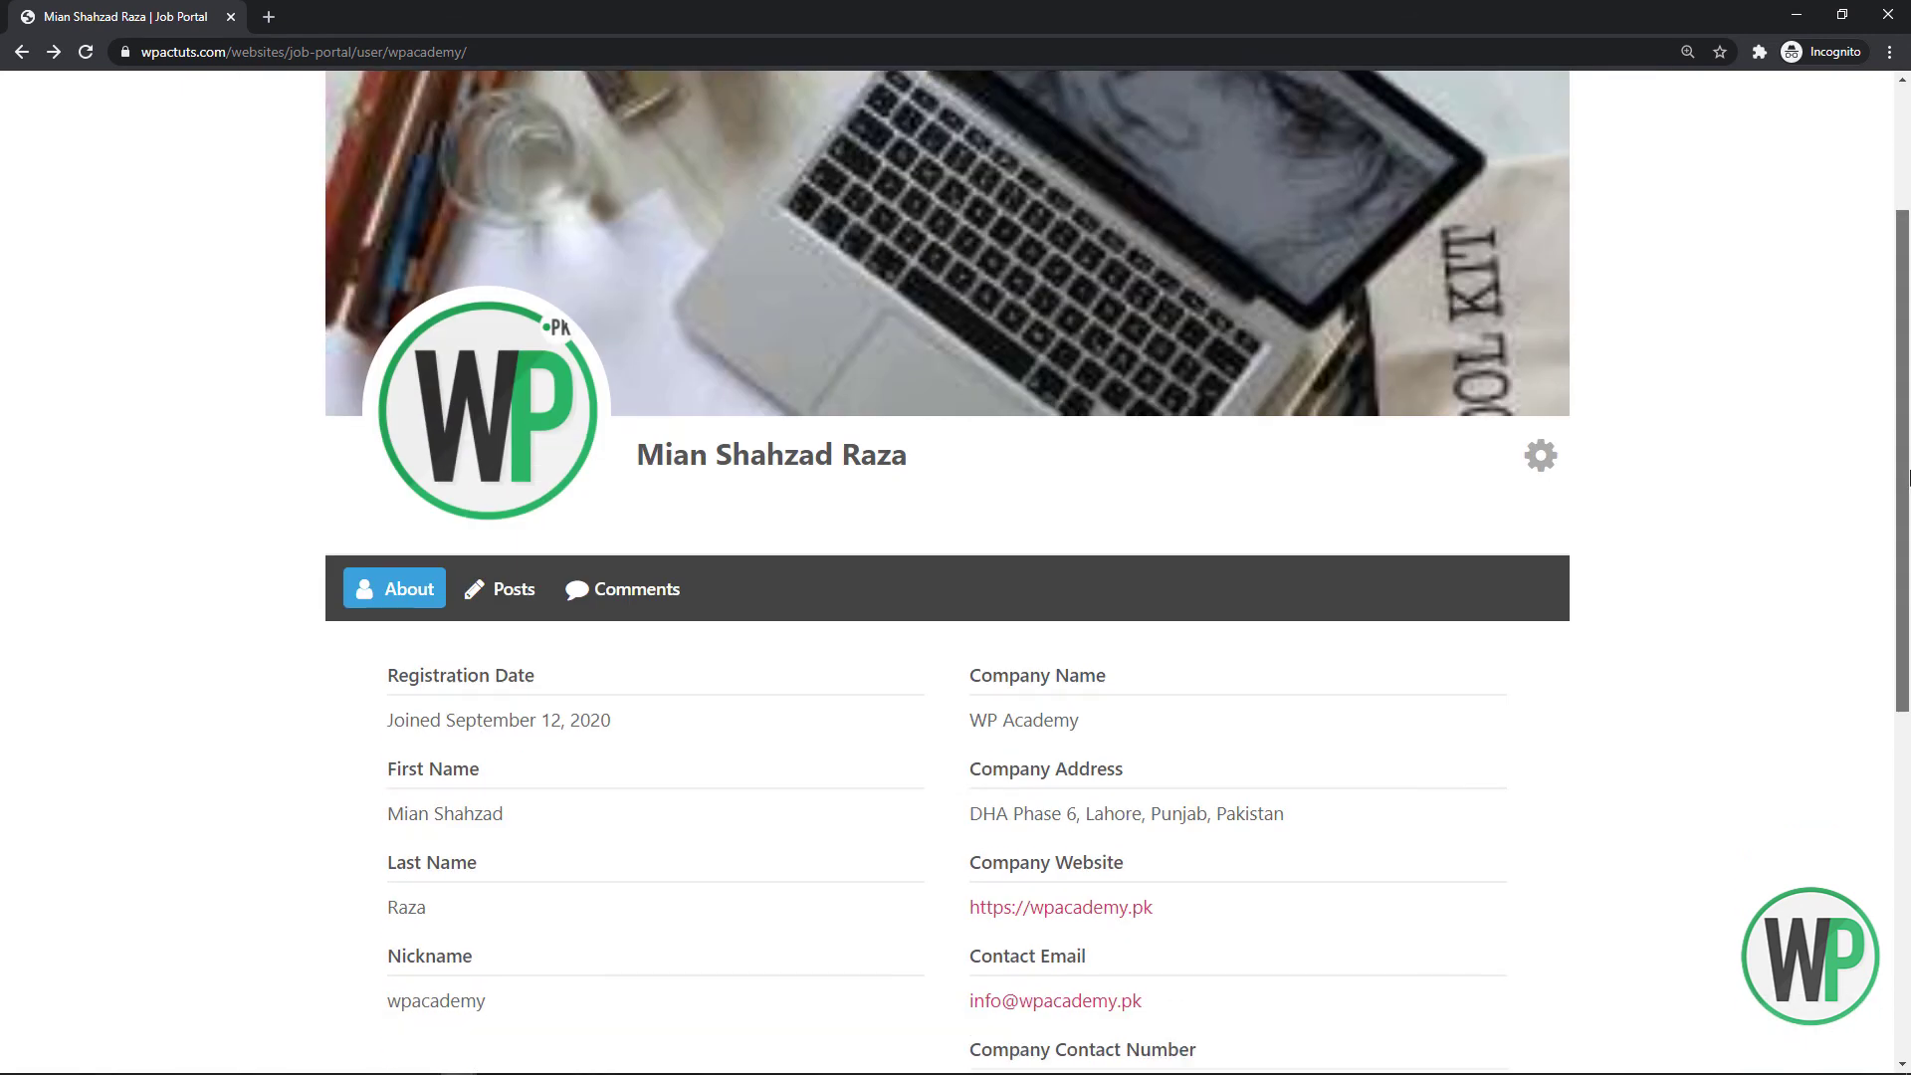
scroll(1904, 495, "up", 3)
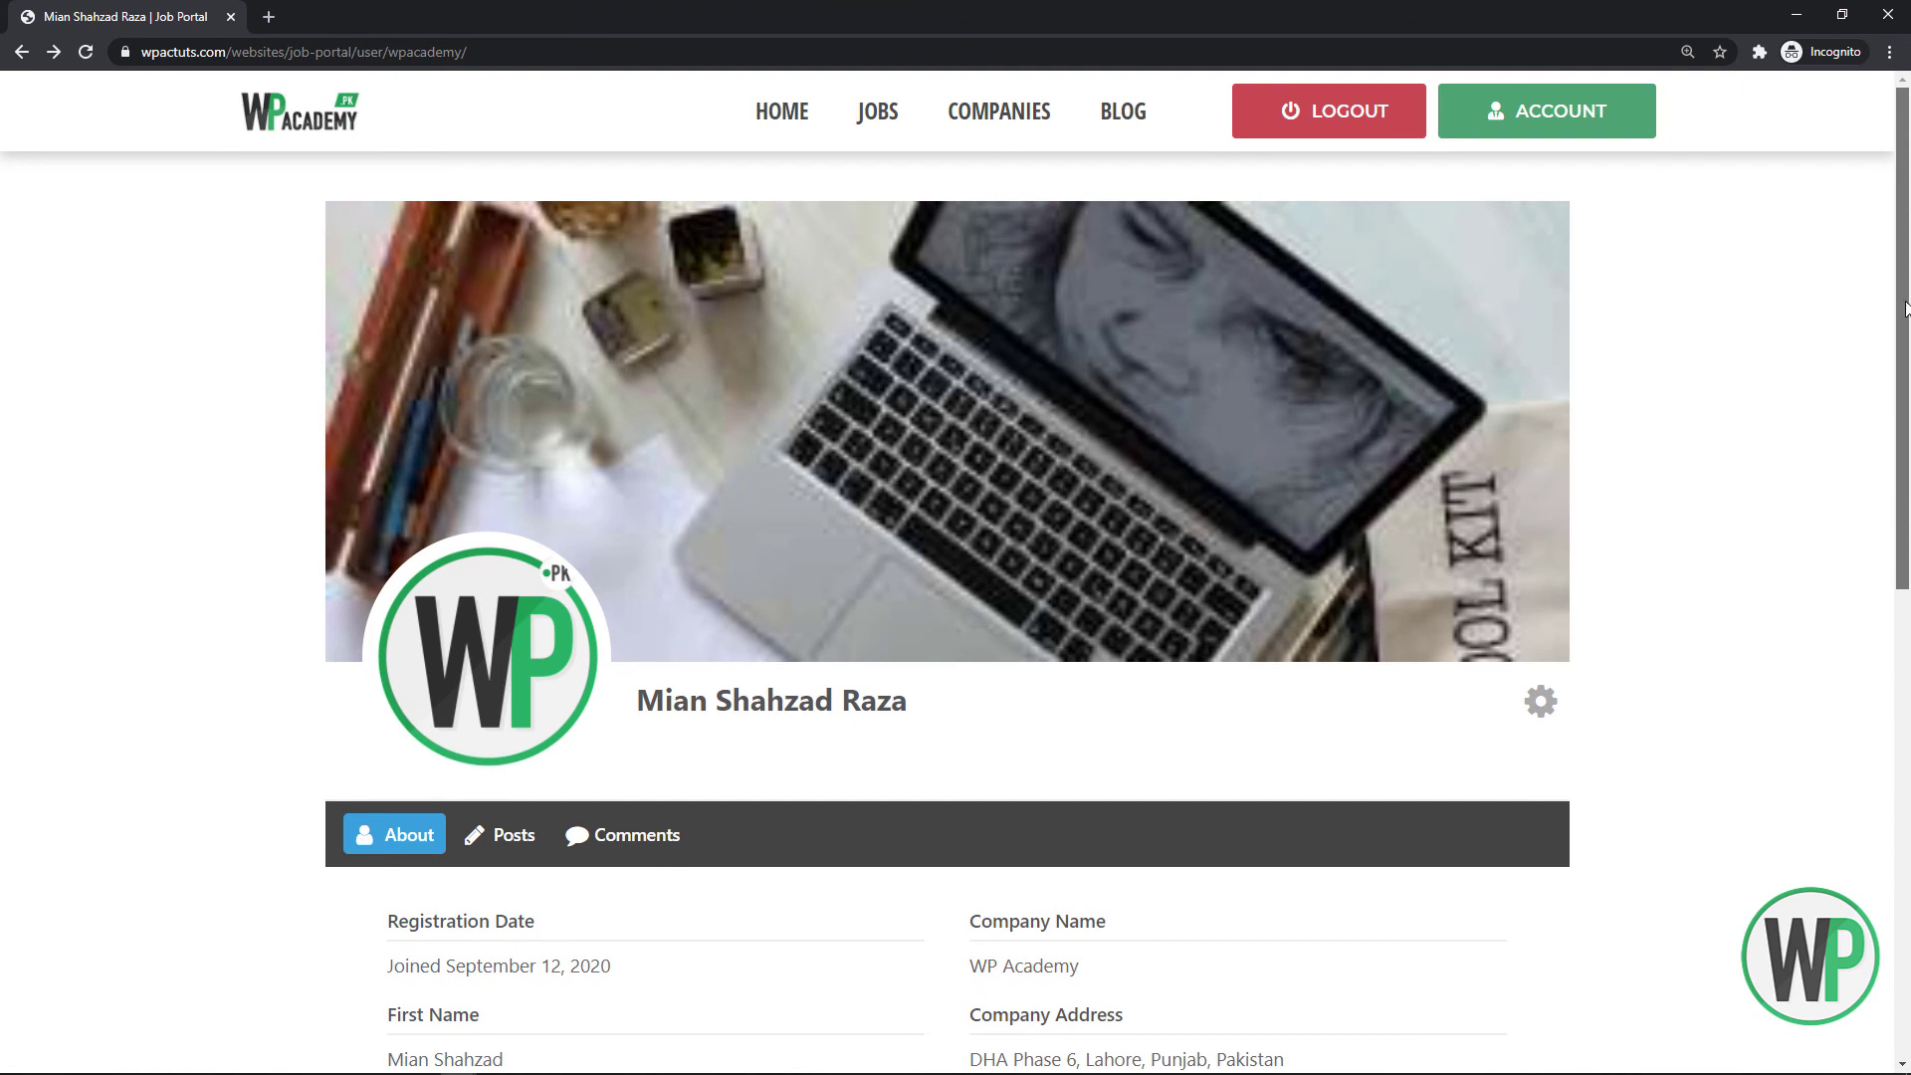
scroll(1903, 309, "down", 2)
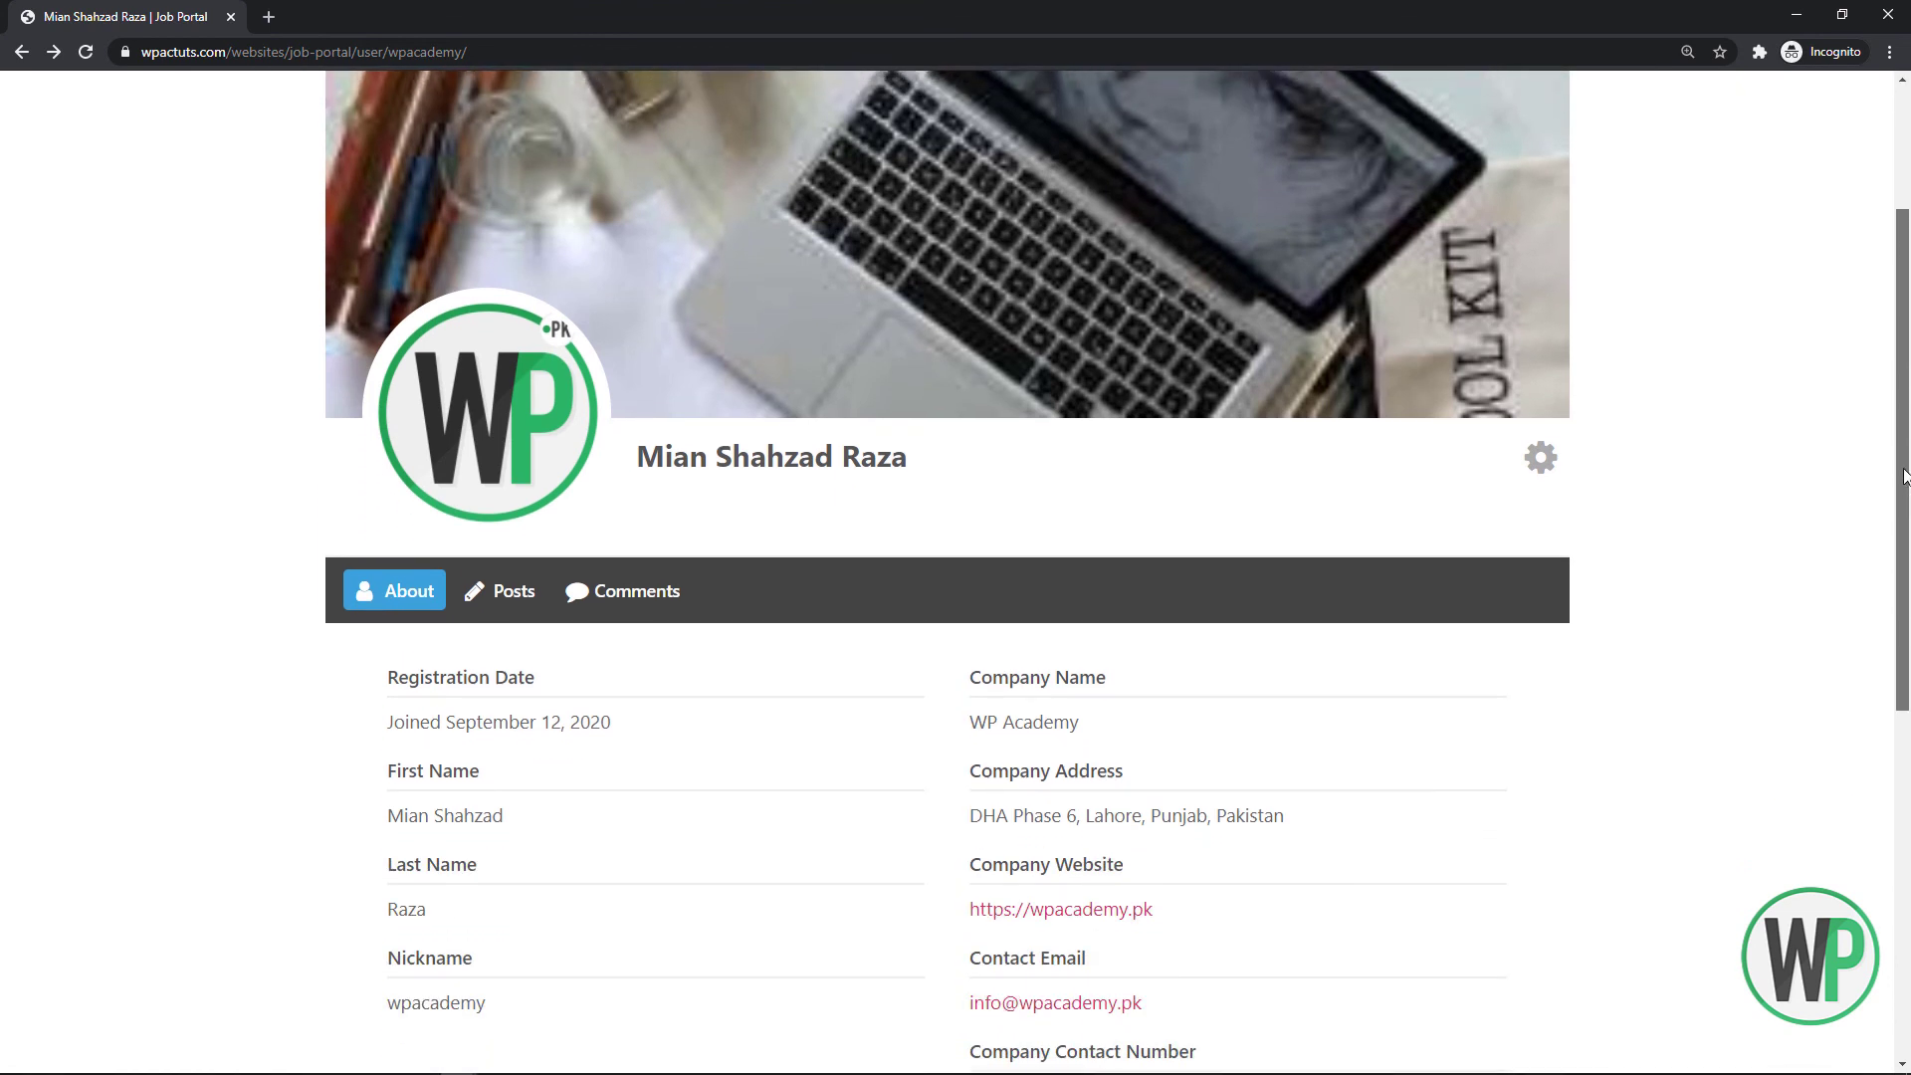
scroll(1903, 476, "down", 2)
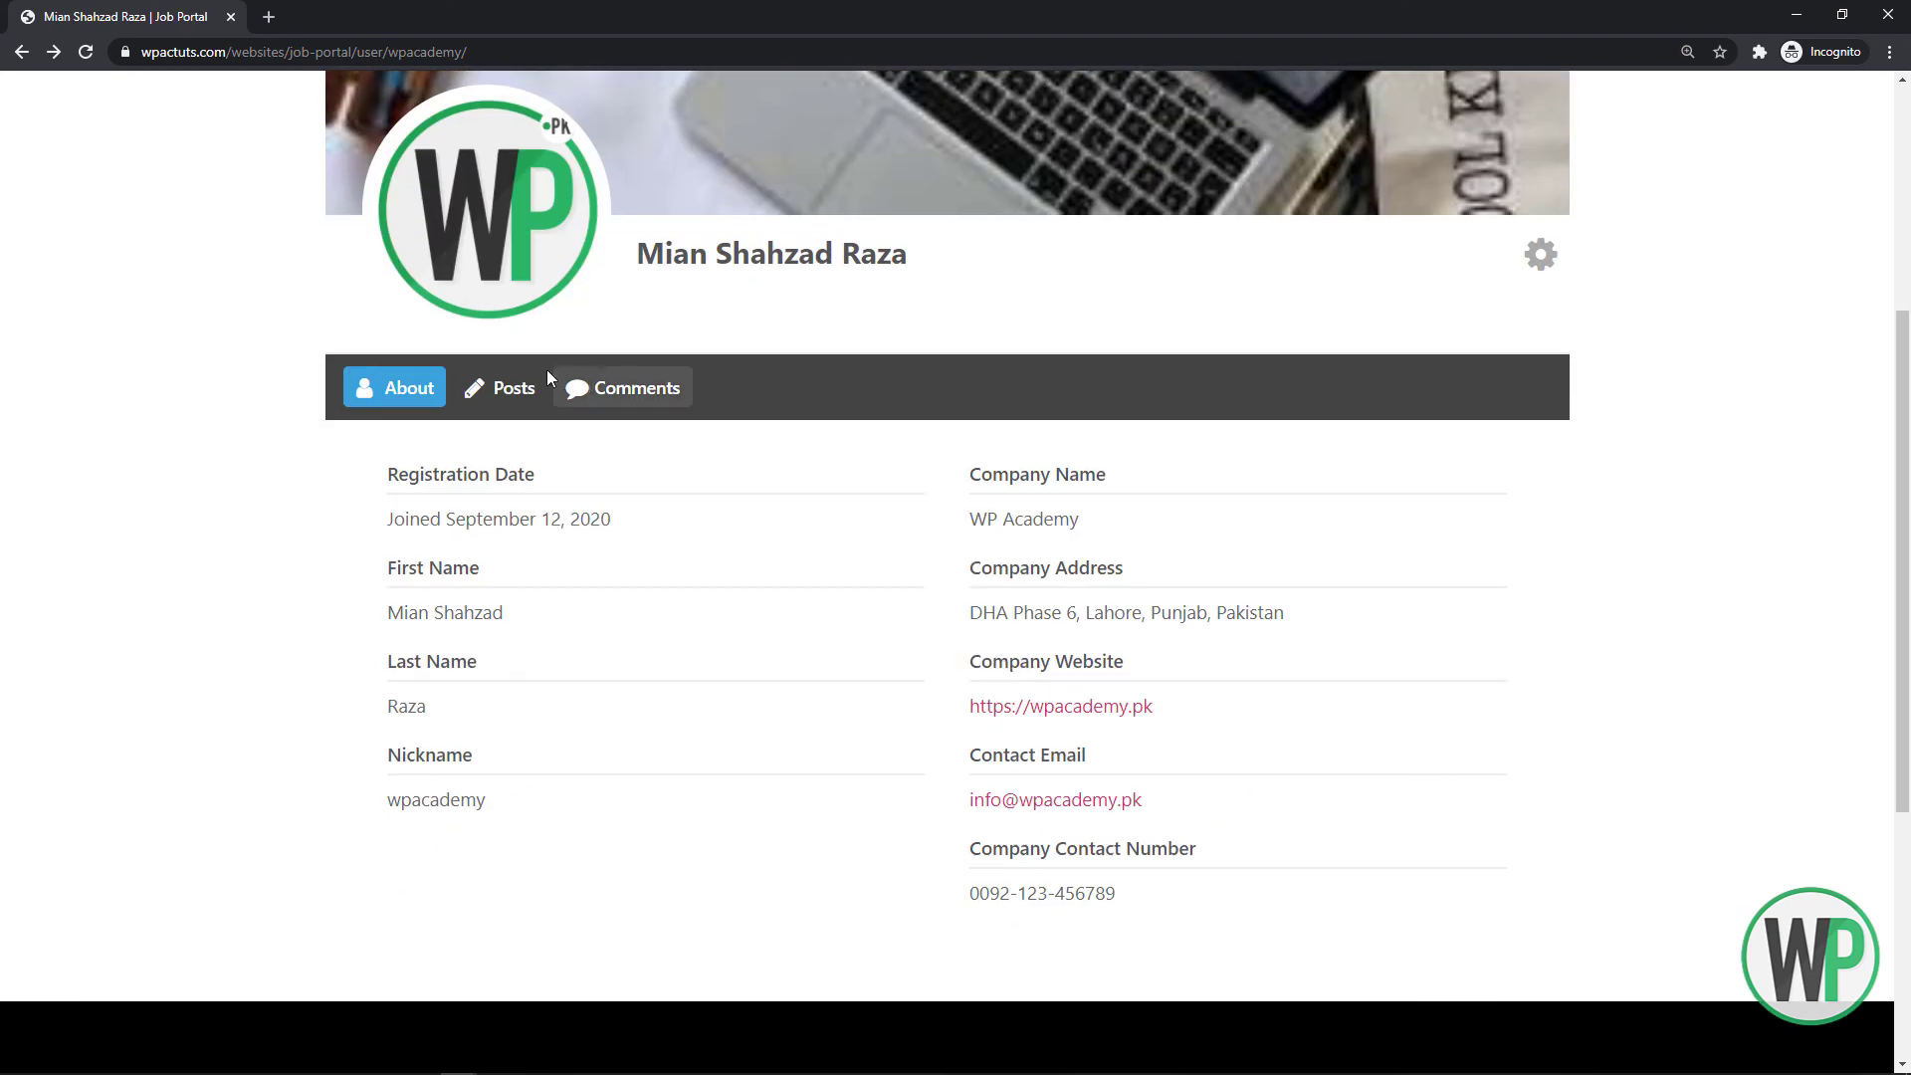
View the employer profile's Posts section and return to its About section to review the details
left_click(503, 394)
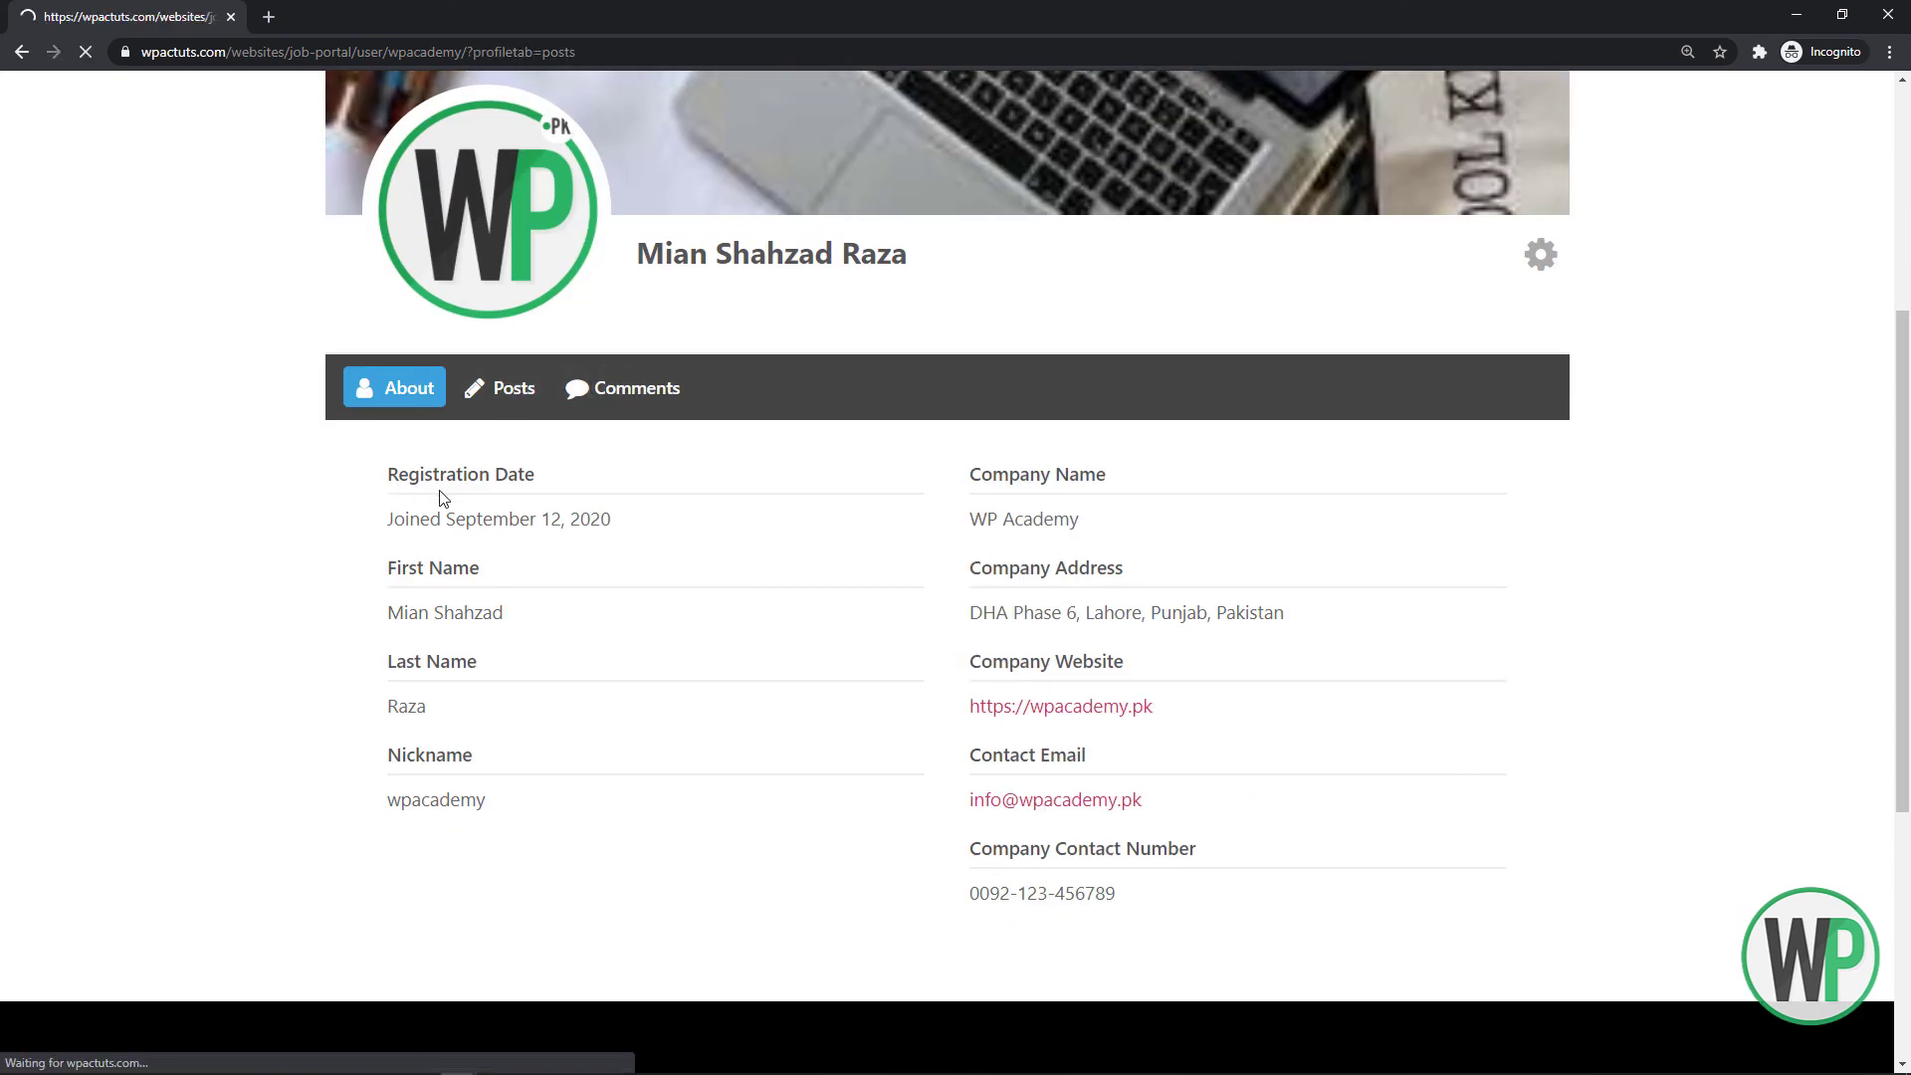
scroll(1659, 516, "down", 2)
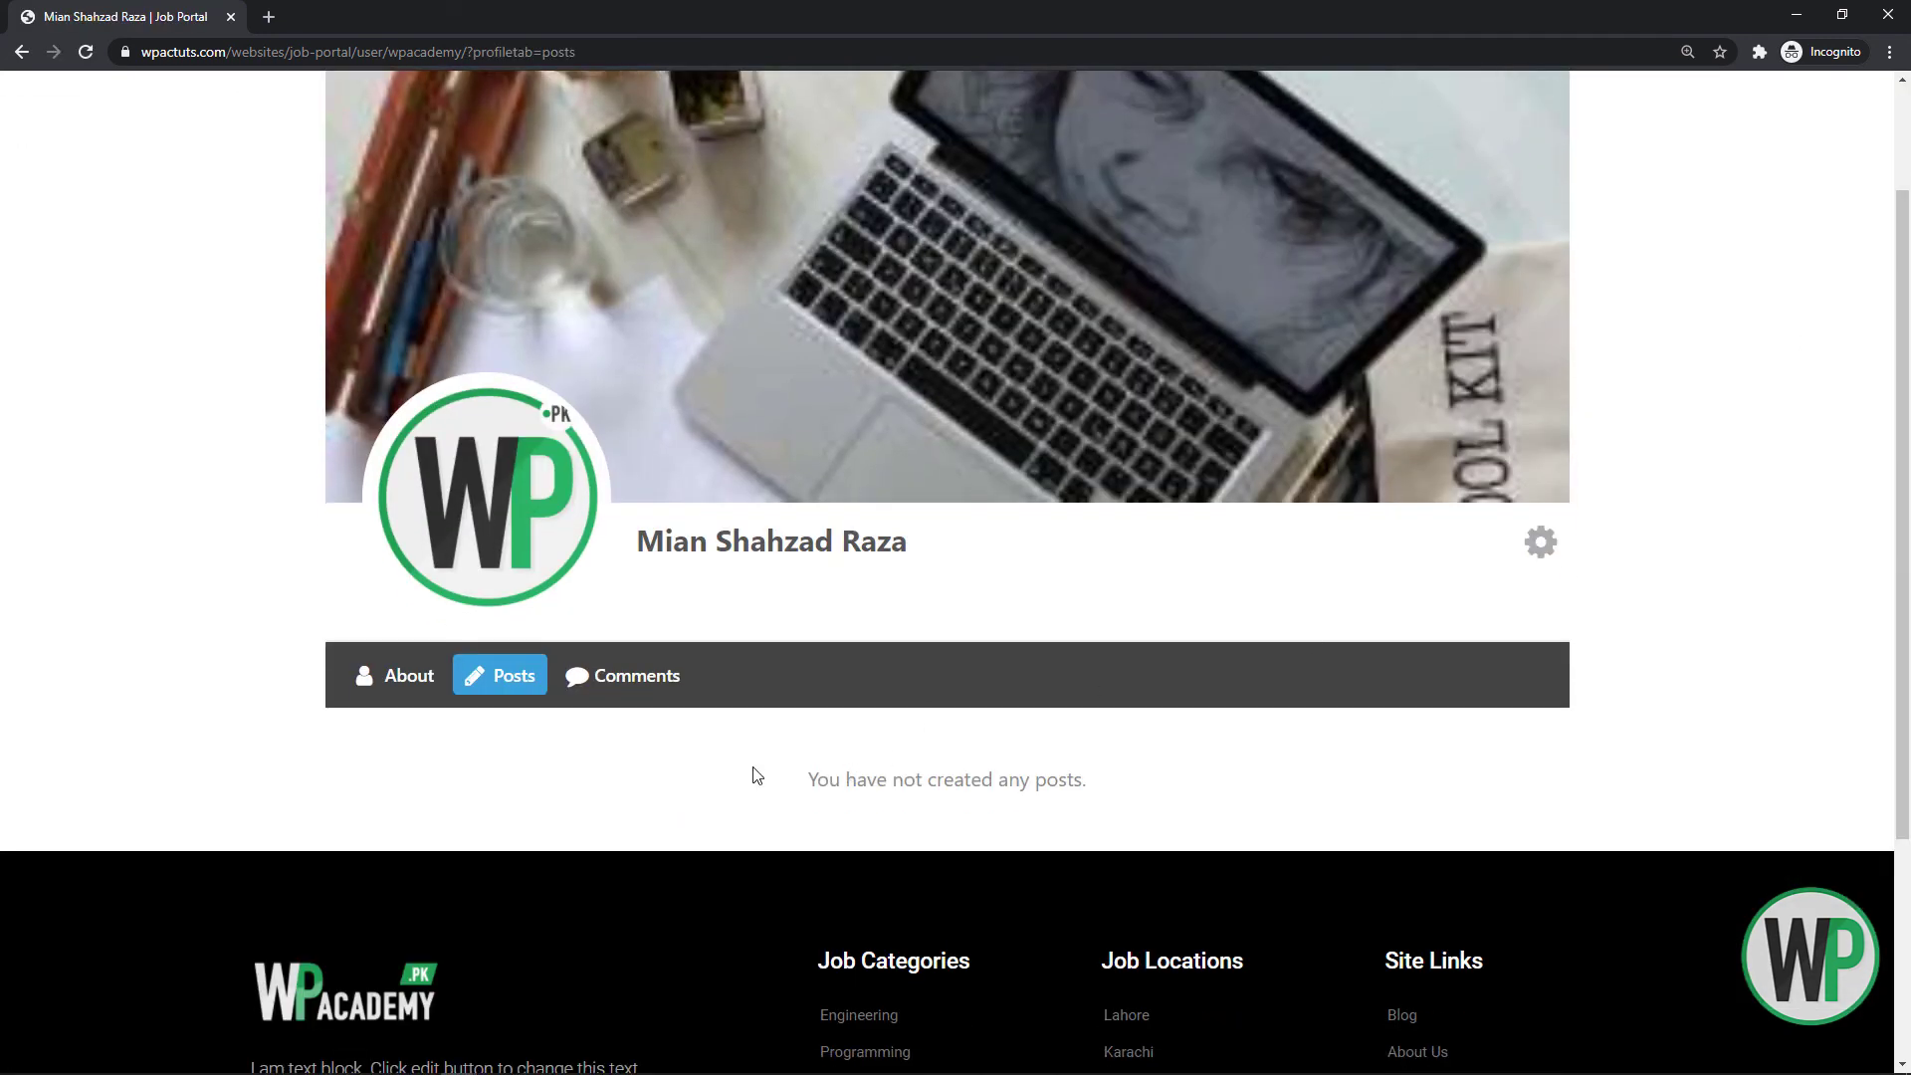
left_click(403, 676)
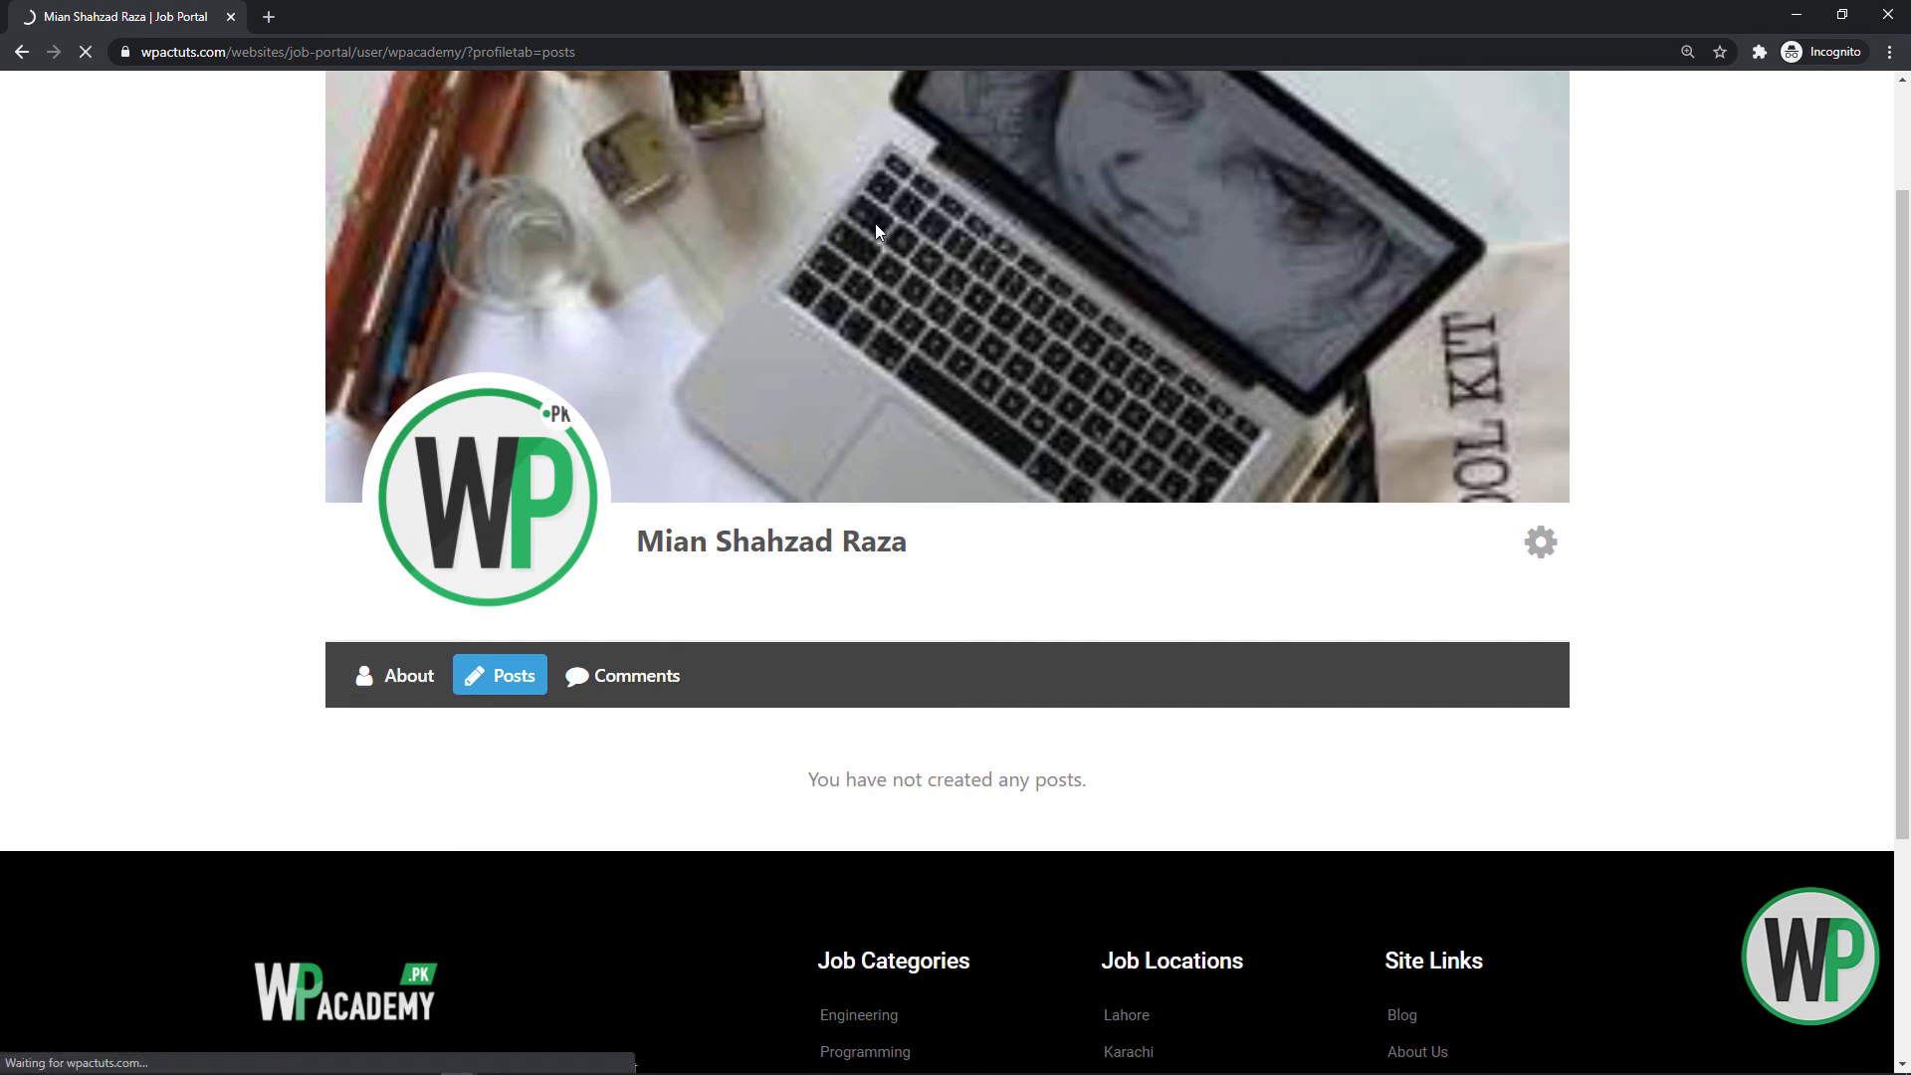
scroll(875, 223, "down", 5)
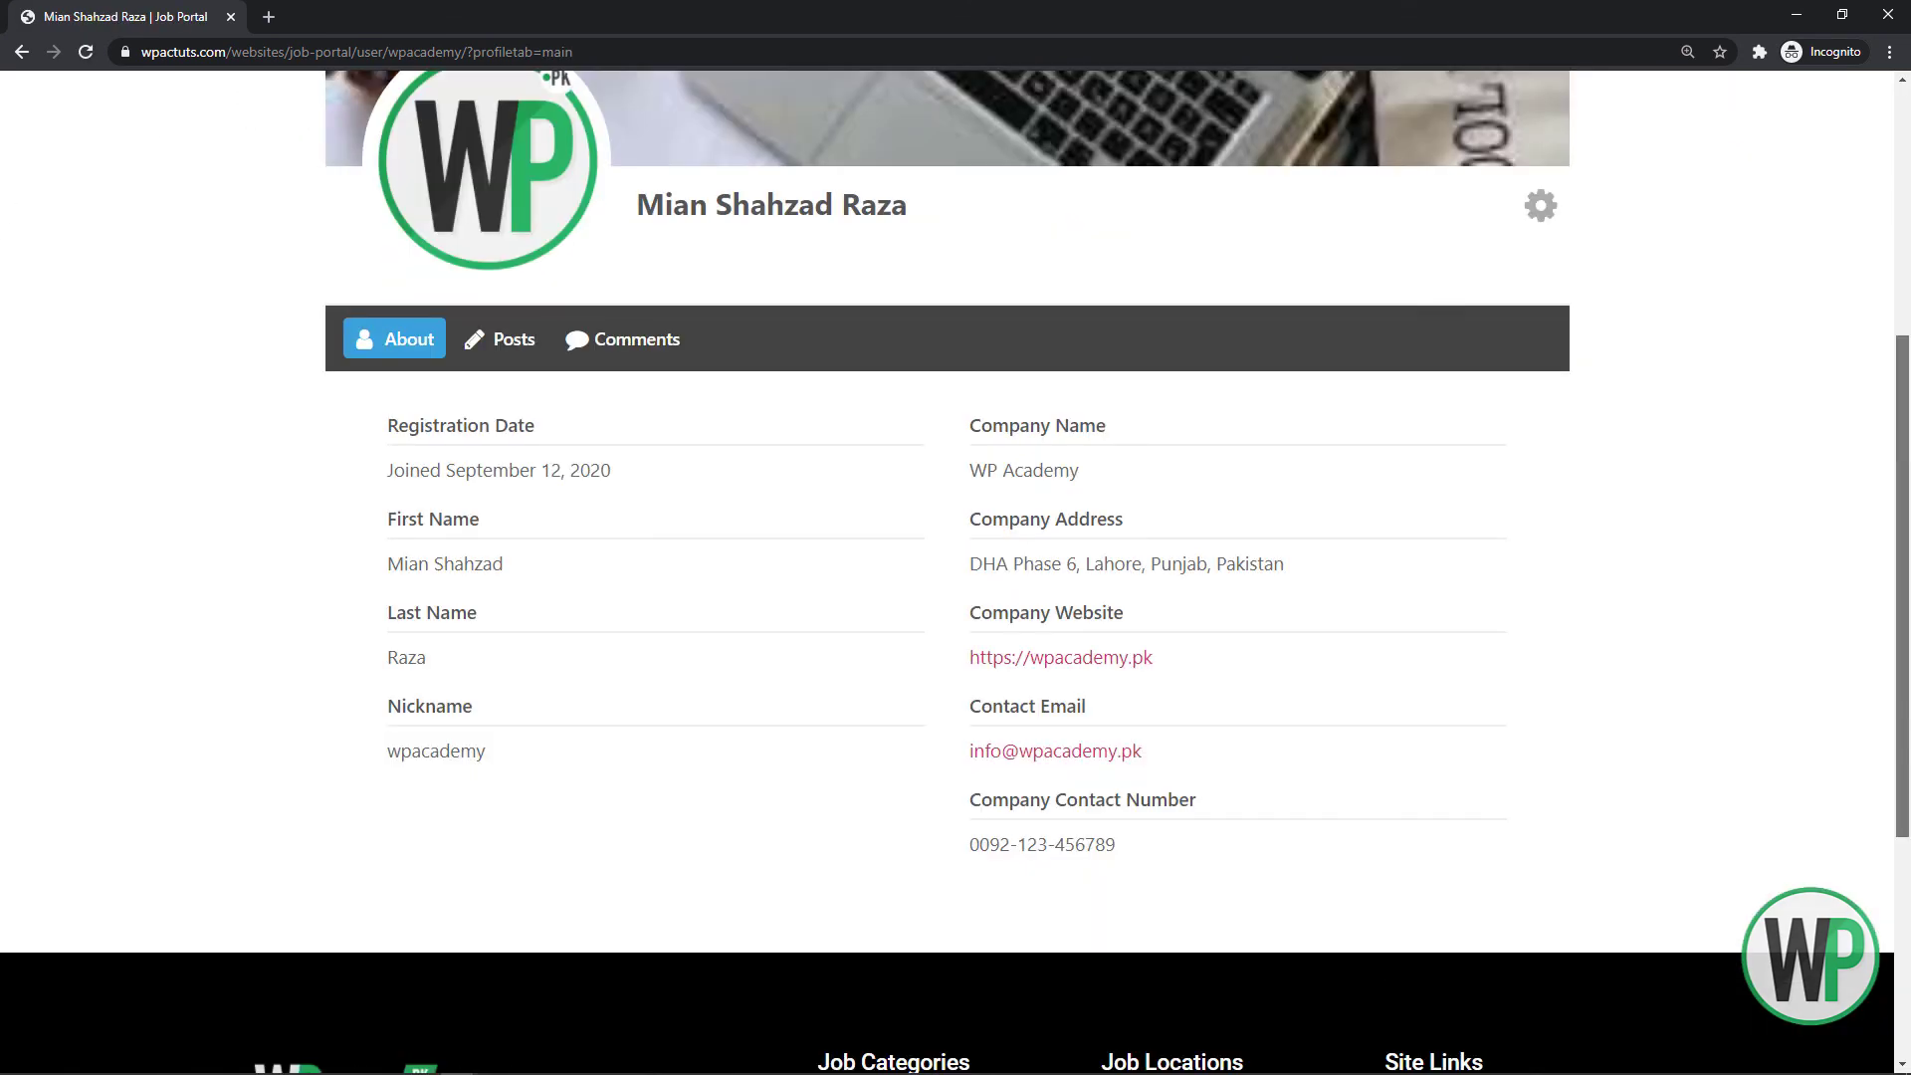
scroll(1626, 317, "up", 5)
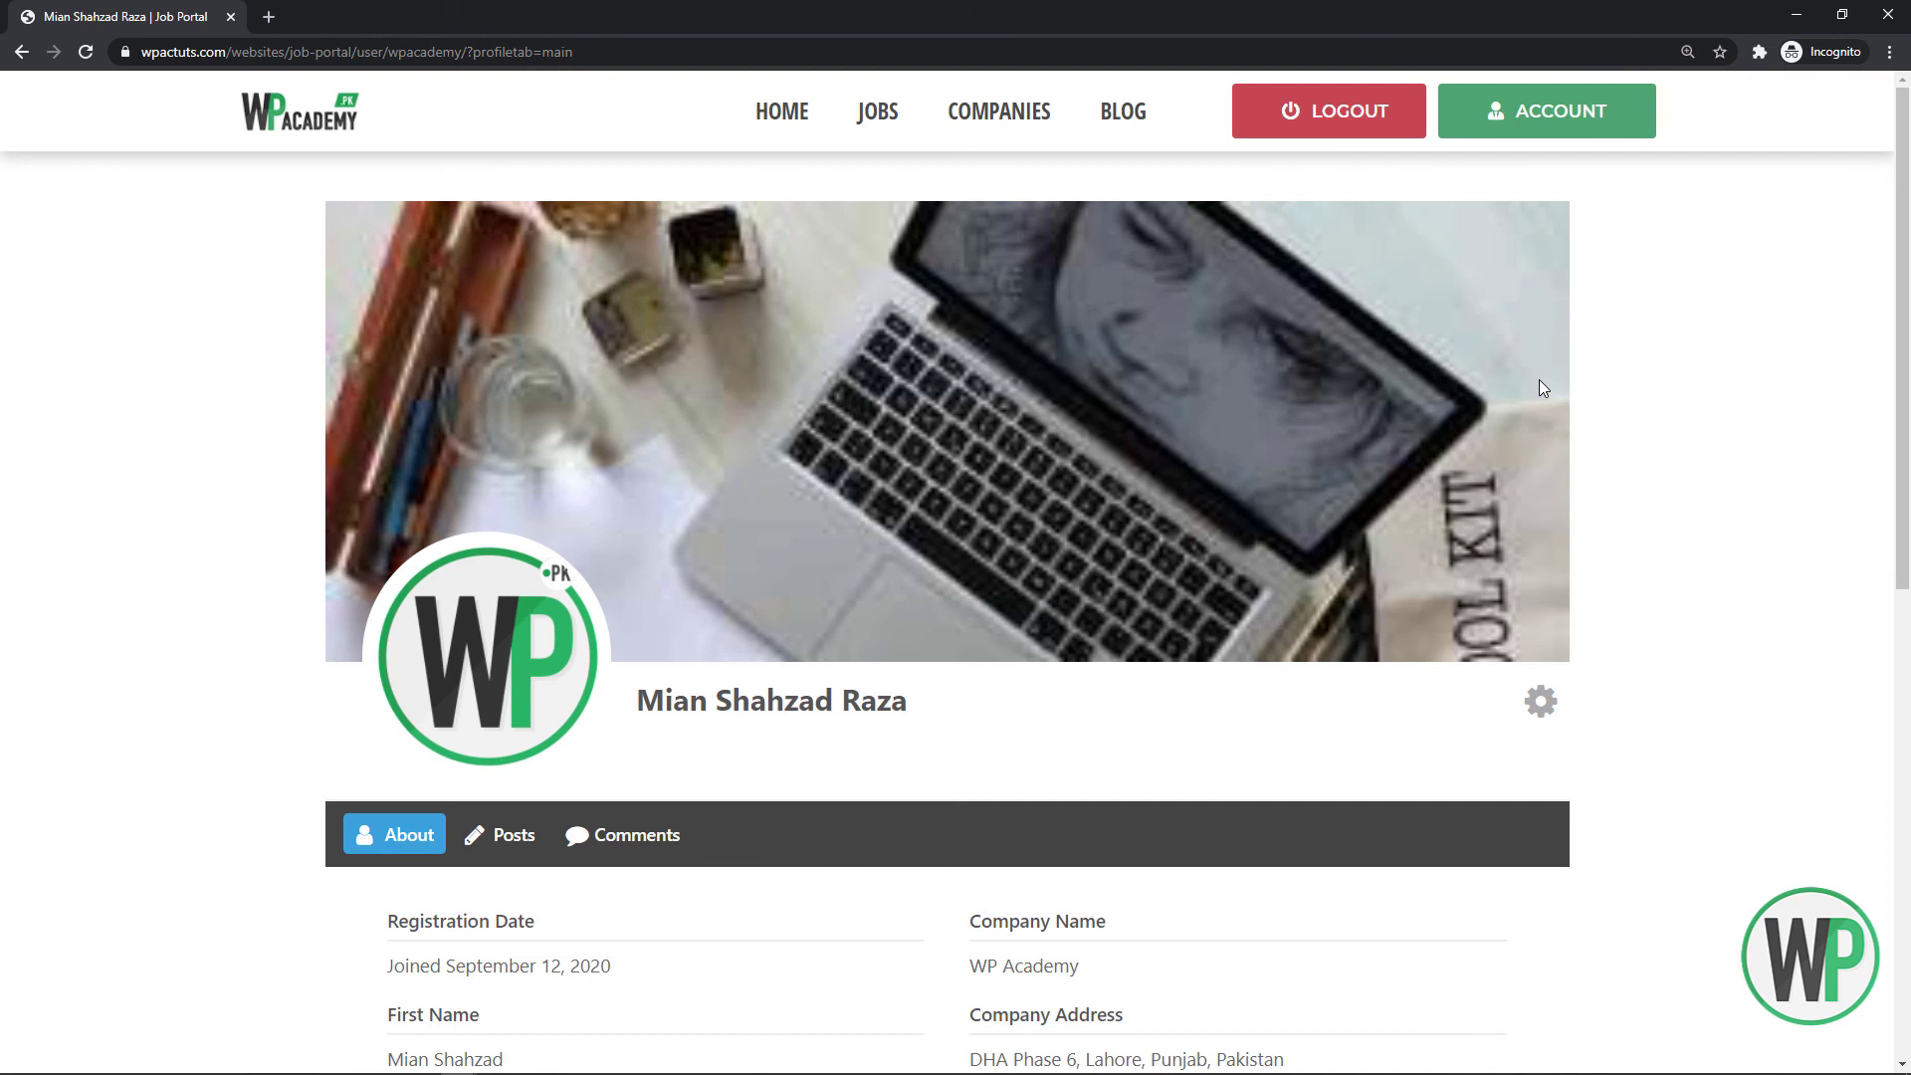